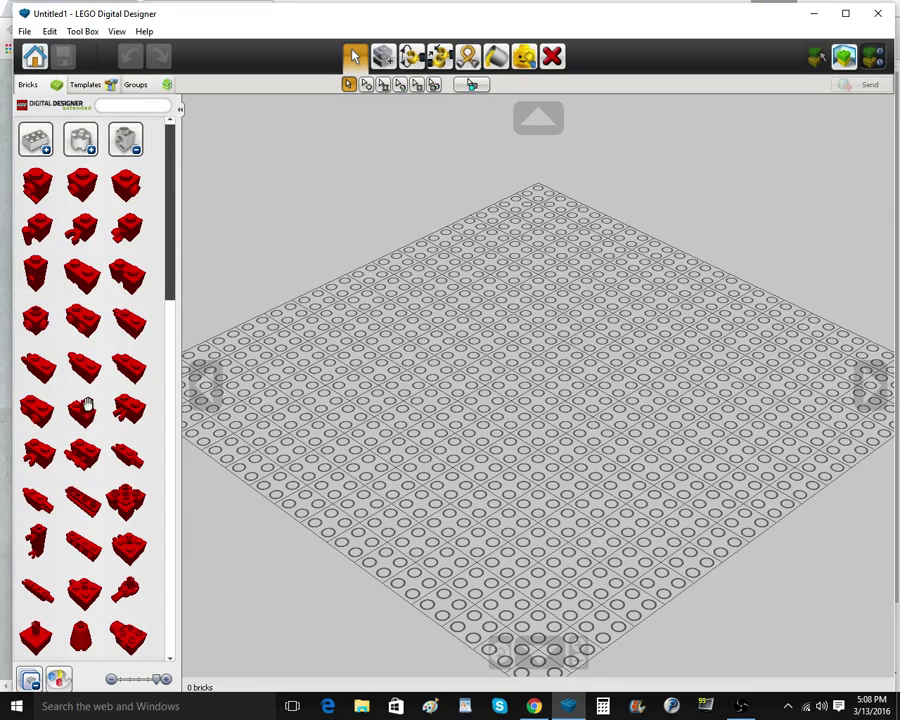
Place one red two-stud special brick on the empty build grid near its far edge
{"action": "left_click", "coordinate": [38, 412]}
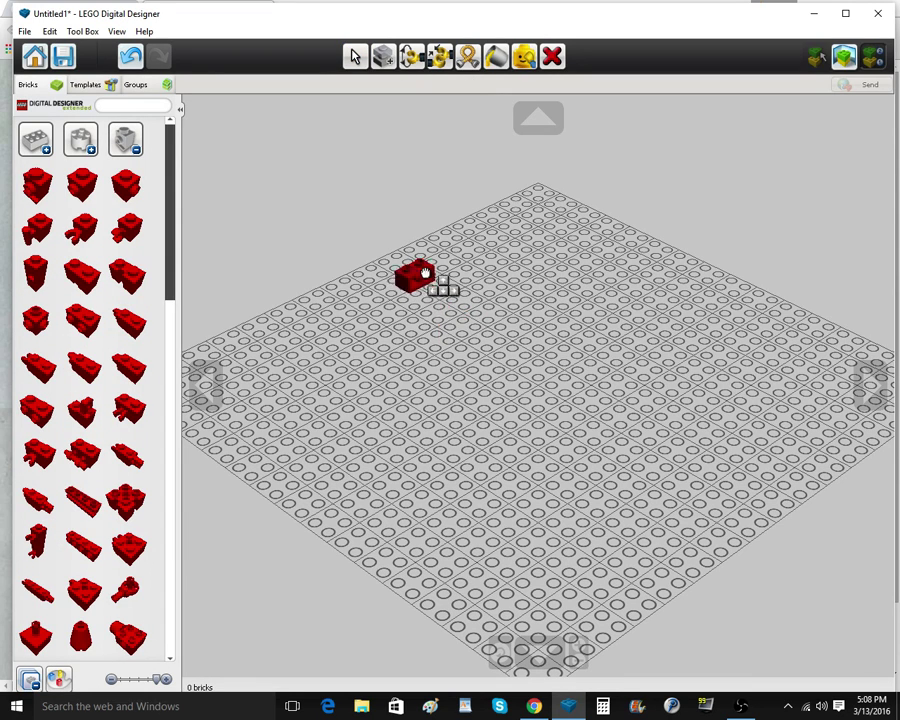
{"action": "left_click", "coordinate": [426, 273]}
{"action": "right_click", "coordinate": [426, 273]}
{"action": "scroll", "coordinate": [426, 273], "scroll_direction": "up", "scroll_amount": 4}
{"action": "right_click_drag", "start_coordinate": [426, 273], "coordinate": [556, 482]}
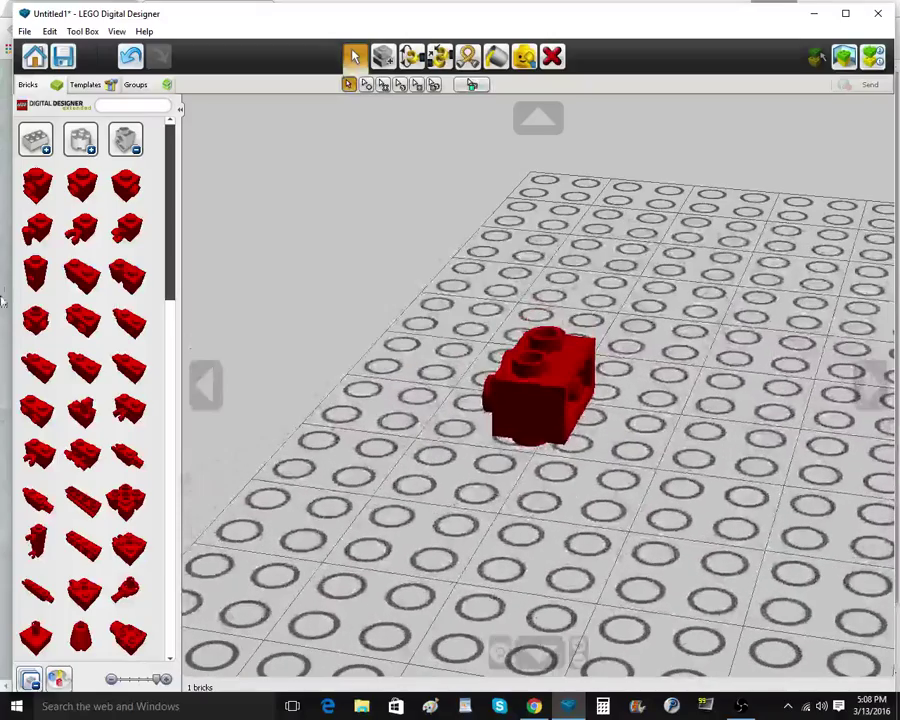
Close the special brick category and browse the sloped roof tiles in the brick palette
{"action": "left_click", "coordinate": [126, 141]}
{"action": "left_click", "coordinate": [89, 194]}
{"action": "scroll", "coordinate": [112, 296], "scroll_direction": "down", "scroll_amount": 3}
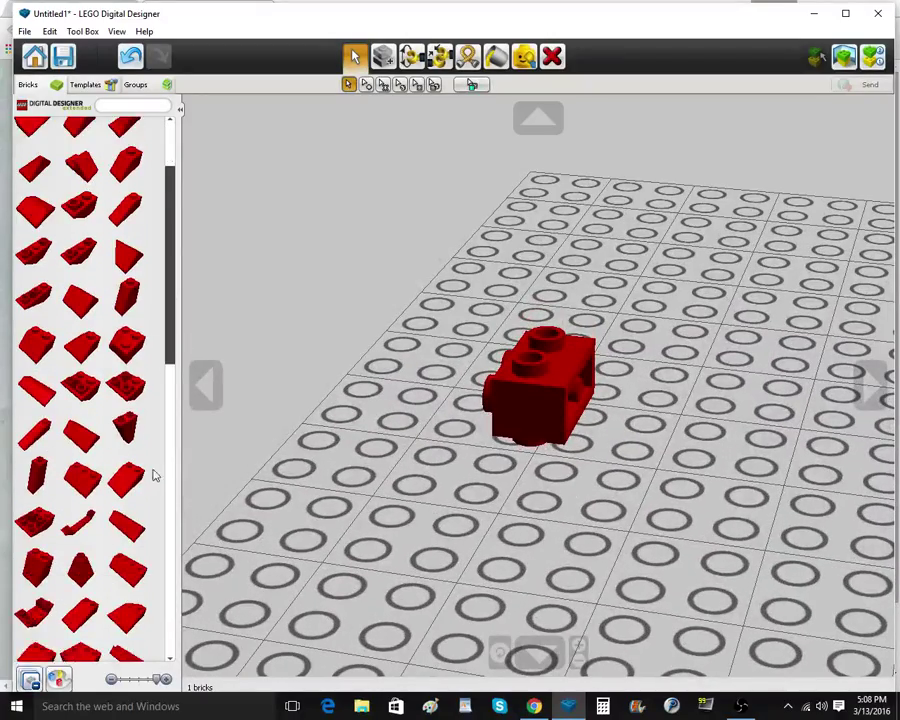
{"action": "scroll", "coordinate": [143, 484], "scroll_direction": "down", "scroll_amount": 7}
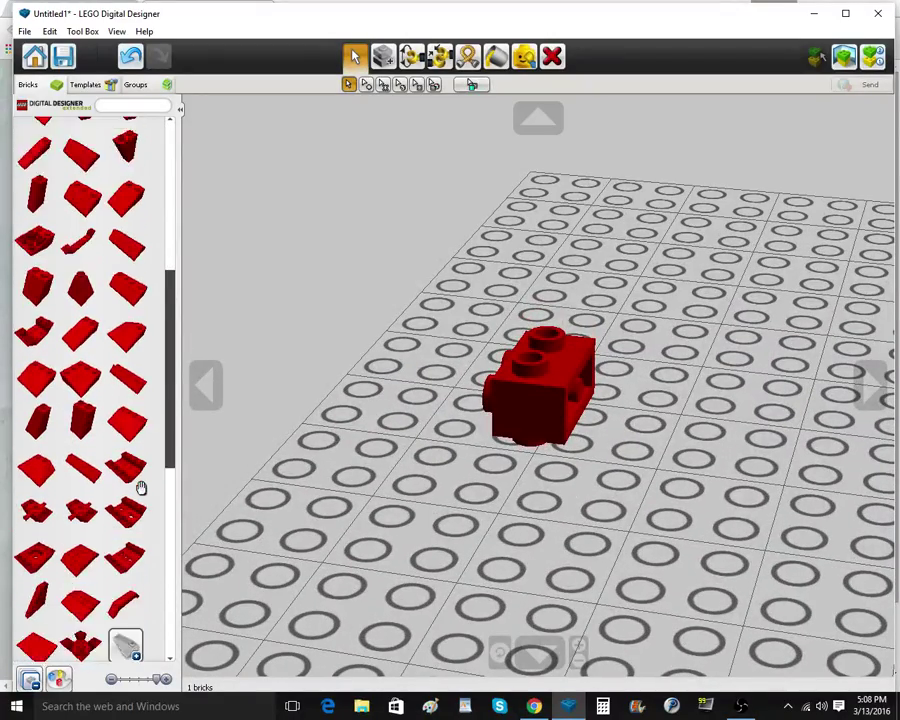
{"action": "scroll", "coordinate": [140, 486], "scroll_direction": "up", "scroll_amount": 3}
Attach an upside-down 18° 2x4x1 roof tile beneath the brick and clone it alongside to form a pair
{"action": "left_click", "coordinate": [70, 421]}
{"action": "key", "text": "Up"}
{"action": "key", "text": "Up"}
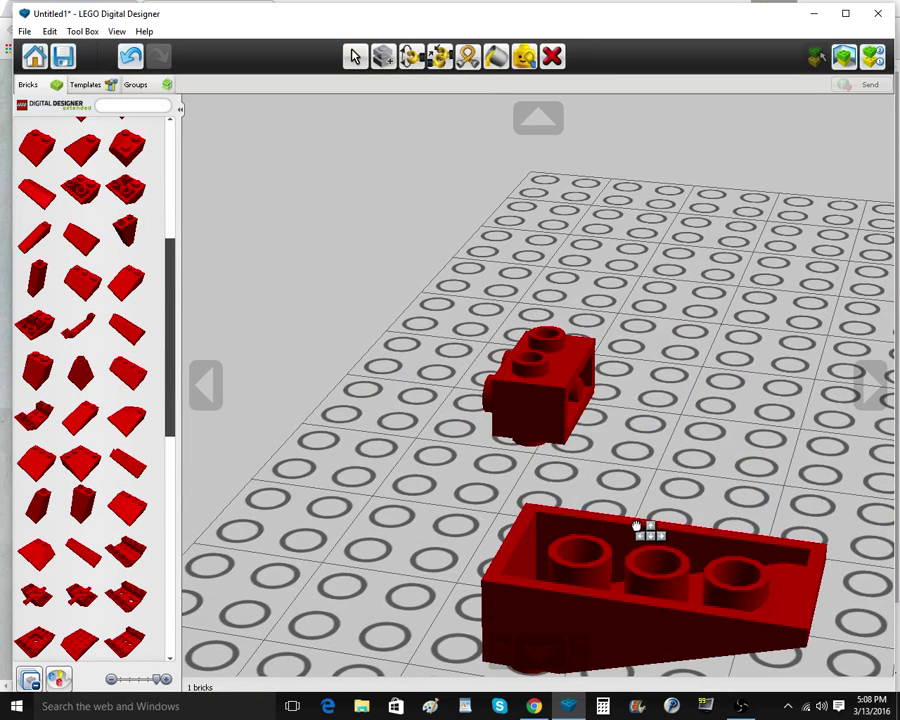
{"action": "left_click", "coordinate": [645, 408]}
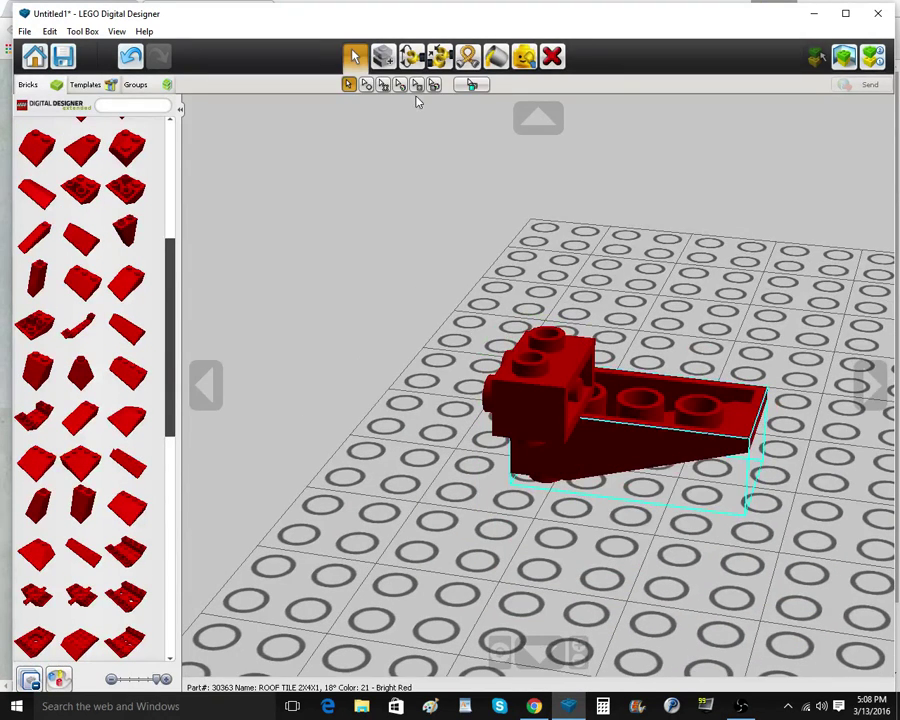
{"action": "left_click", "coordinate": [384, 57]}
{"action": "left_click", "coordinate": [620, 529]}
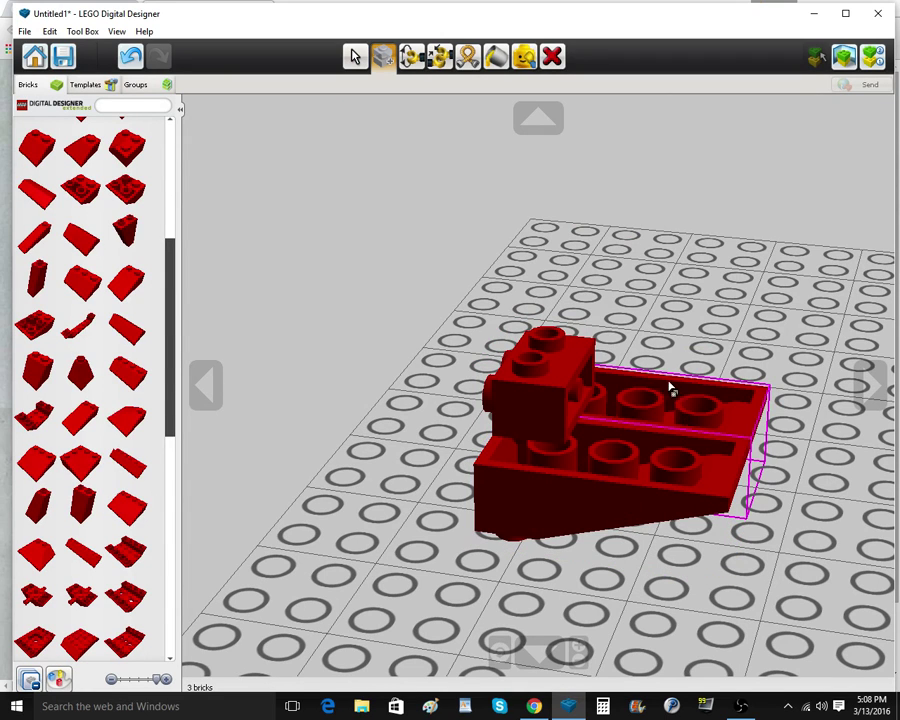
Clone the upside-down roof tile four more times as two further pairs stepping up from the first
{"action": "left_click", "coordinate": [637, 408]}
{"action": "scroll", "coordinate": [735, 425], "scroll_direction": "down", "scroll_amount": 3}
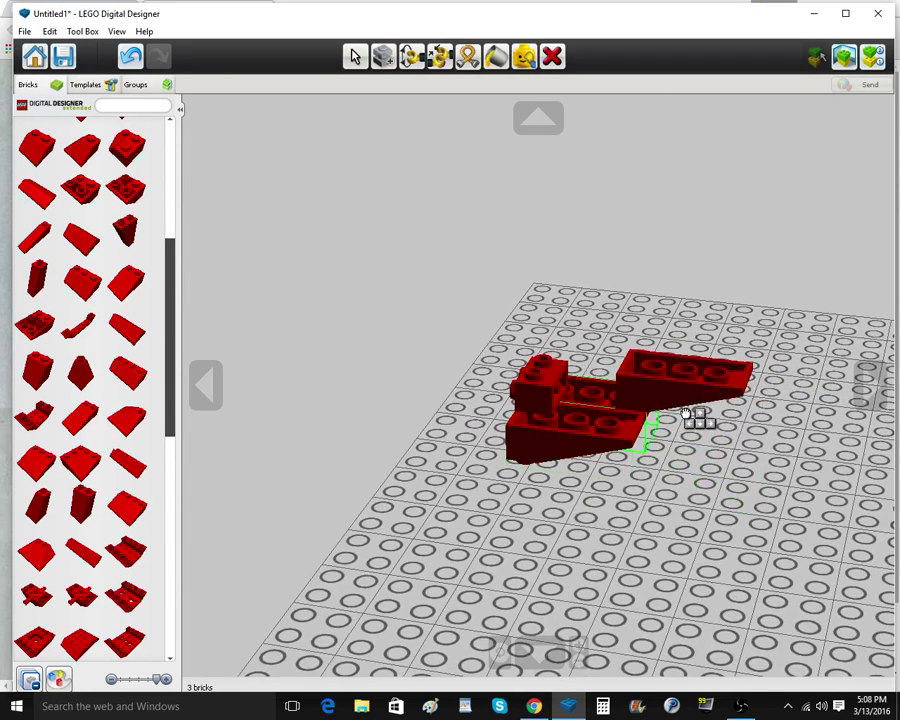
{"action": "left_click", "coordinate": [674, 433]}
{"action": "left_click", "coordinate": [676, 430]}
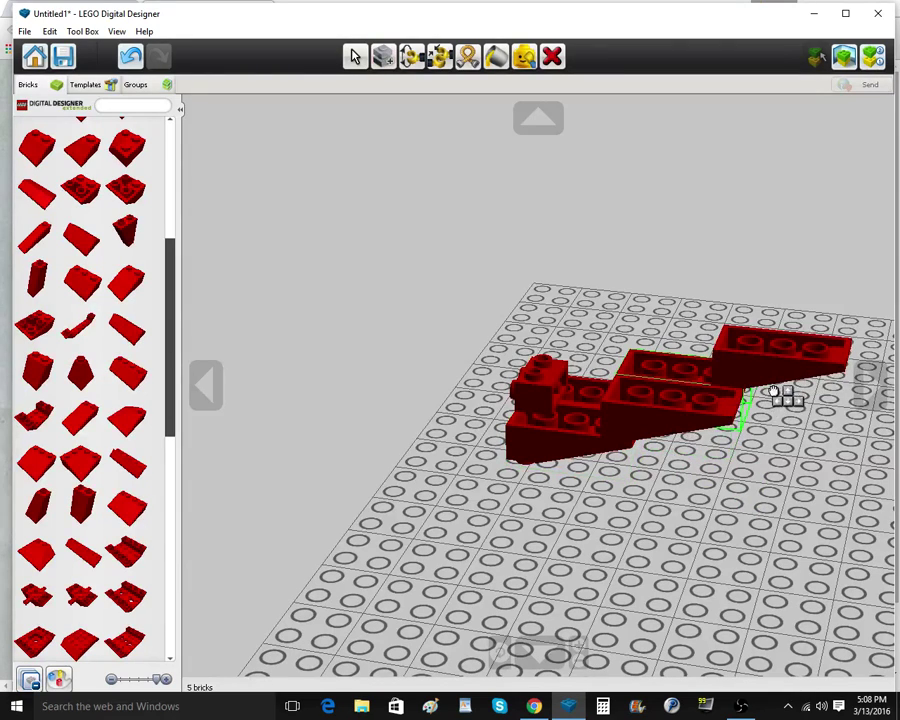
{"action": "left_click", "coordinate": [776, 391]}
{"action": "left_click", "coordinate": [776, 388]}
{"action": "left_click", "coordinate": [780, 424]}
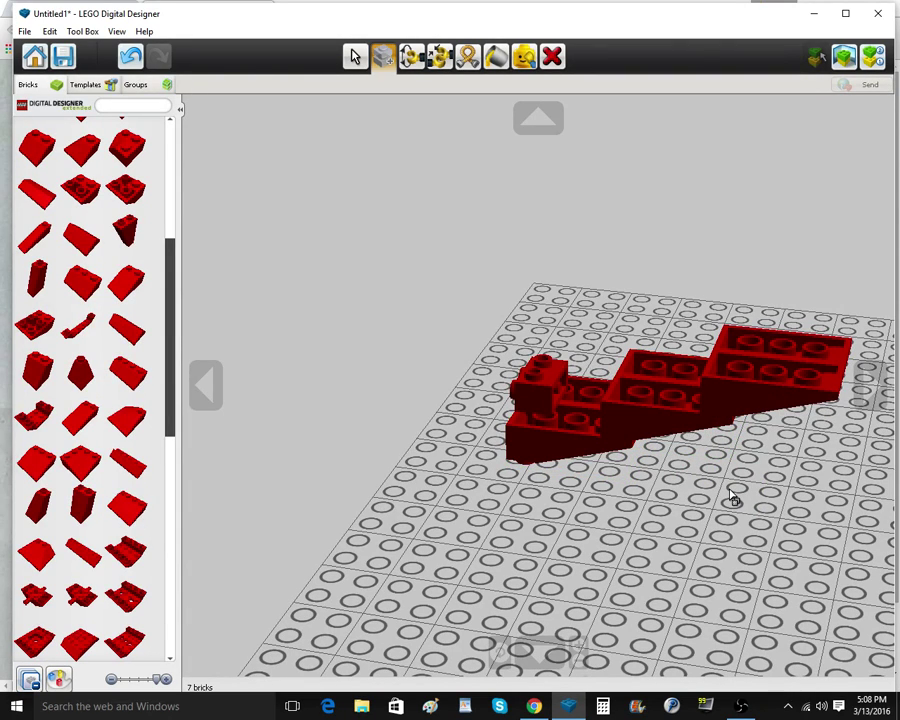
Compare the stepped roof tile pairs with the rifle stock in the Mosin-Nagant reference photo in Chrome
{"action": "mouse_move", "coordinate": [535, 708]}
{"action": "left_click", "coordinate": [553, 663]}
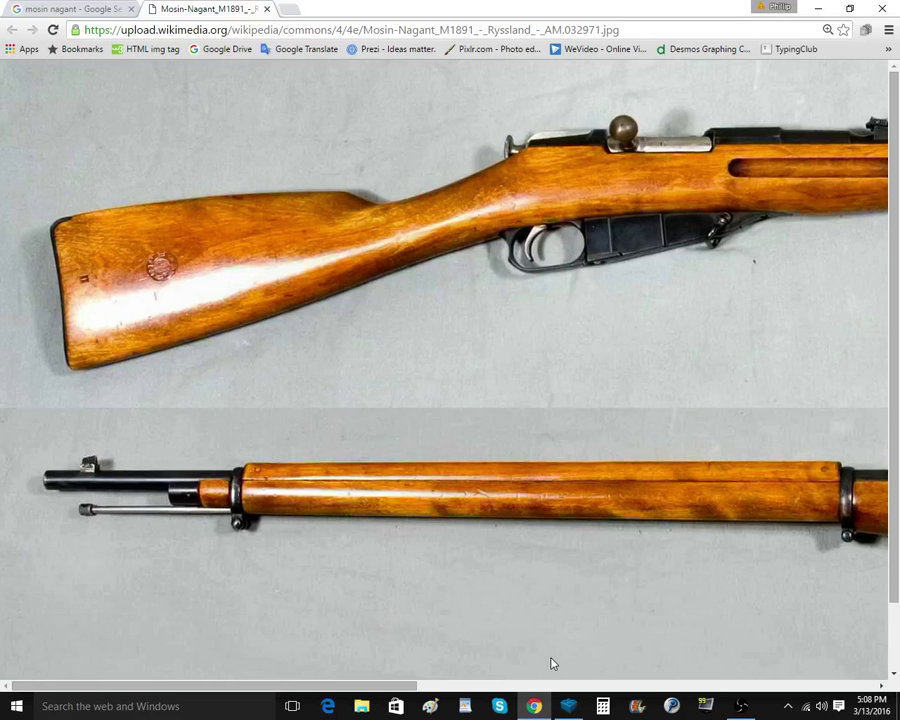
{"action": "left_click", "coordinate": [563, 713]}
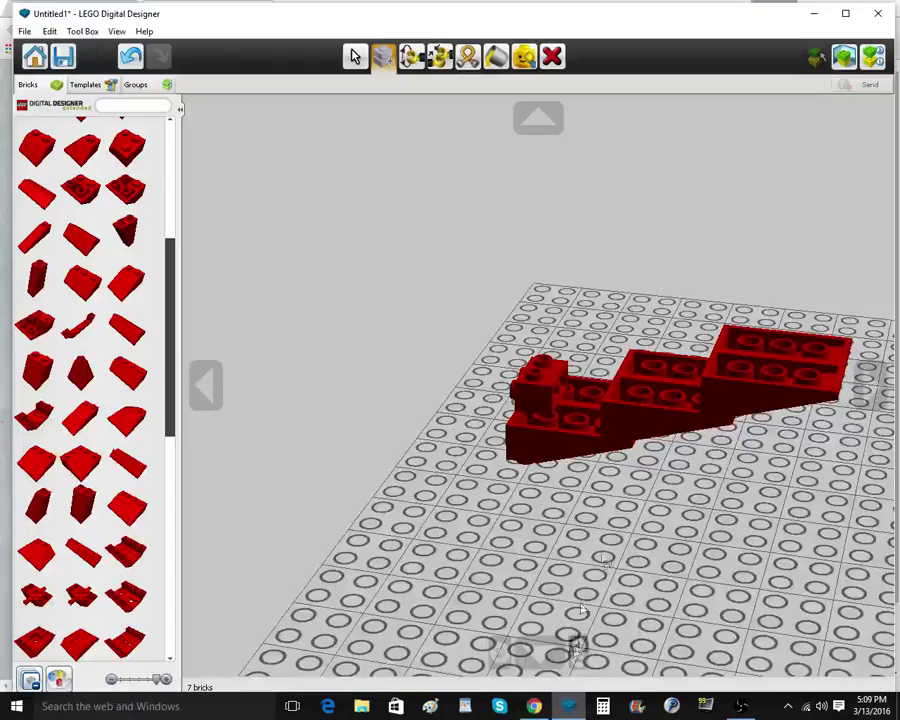
{"action": "scroll", "coordinate": [655, 490], "scroll_direction": "down", "scroll_amount": 4}
{"action": "right_click_drag", "start_coordinate": [655, 485], "coordinate": [640, 525]}
{"action": "scroll", "coordinate": [740, 515], "scroll_direction": "up", "scroll_amount": 4}
{"action": "right_click", "coordinate": [742, 428]}
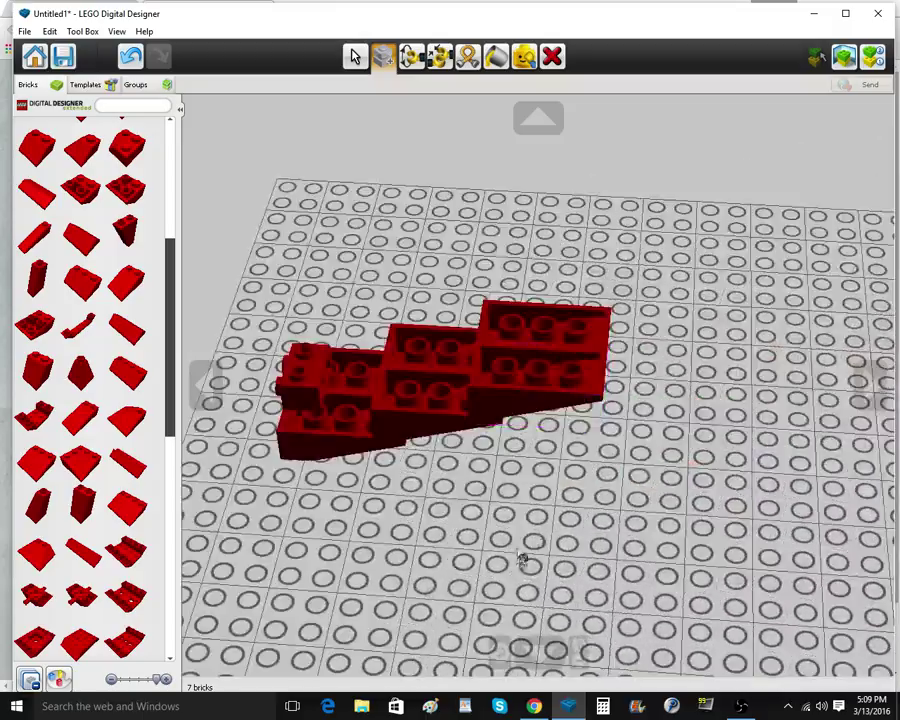
{"action": "right_click_drag", "start_coordinate": [522, 558], "coordinate": [498, 512]}
{"action": "left_click", "coordinate": [545, 709]}
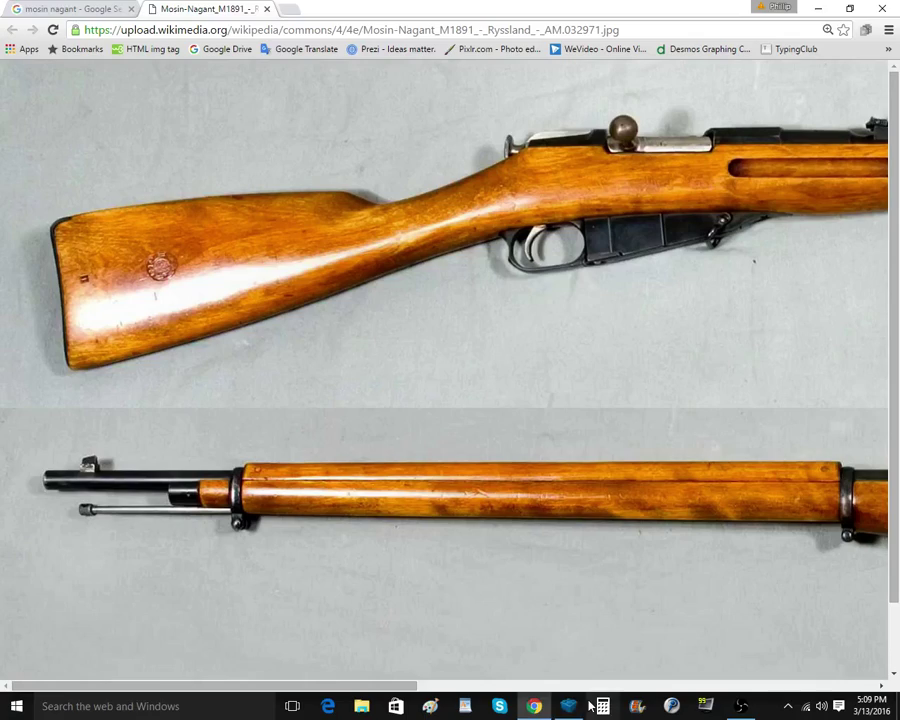
{"action": "left_click", "coordinate": [569, 708]}
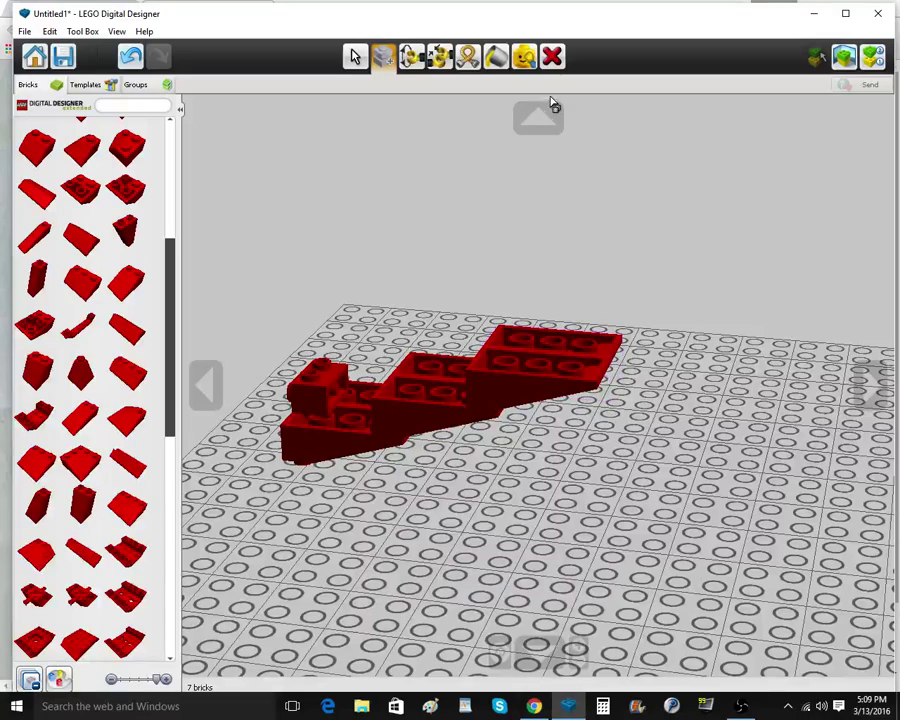
Delete all six roof tiles, keeping only the original two-stud brick
{"action": "left_click", "coordinate": [551, 62]}
{"action": "left_click", "coordinate": [584, 394]}
{"action": "left_click", "coordinate": [570, 376]}
{"action": "left_click", "coordinate": [452, 408]}
{"action": "left_click", "coordinate": [446, 400]}
{"action": "left_click", "coordinate": [380, 432]}
{"action": "left_click", "coordinate": [374, 424]}
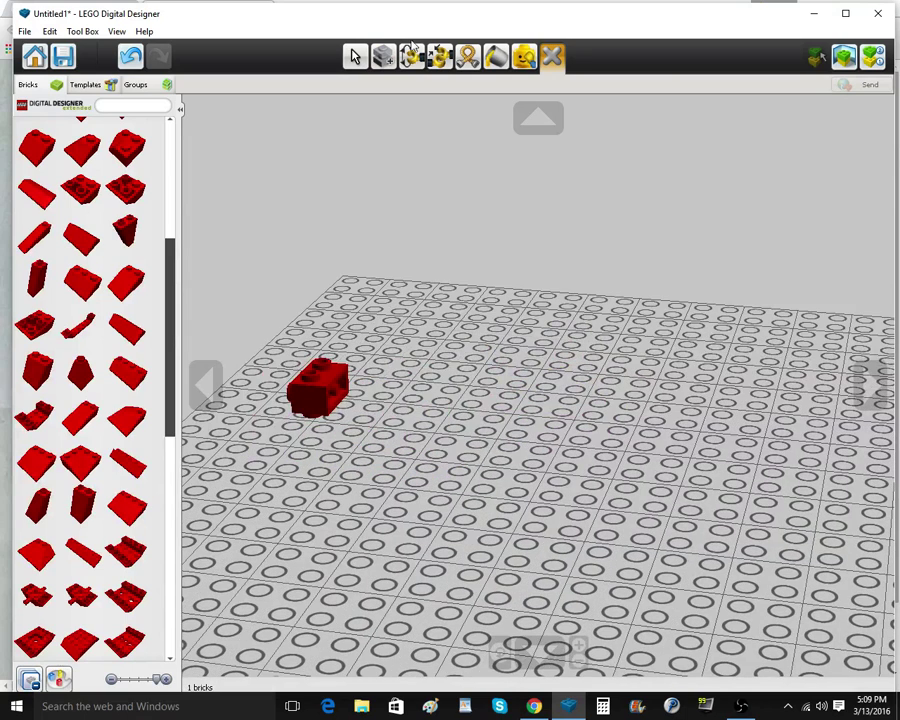
Attach a single upside-down 18° 2x4x1 roof tile centred beneath the brick, with its slope rising away from it
{"action": "left_click", "coordinate": [355, 58]}
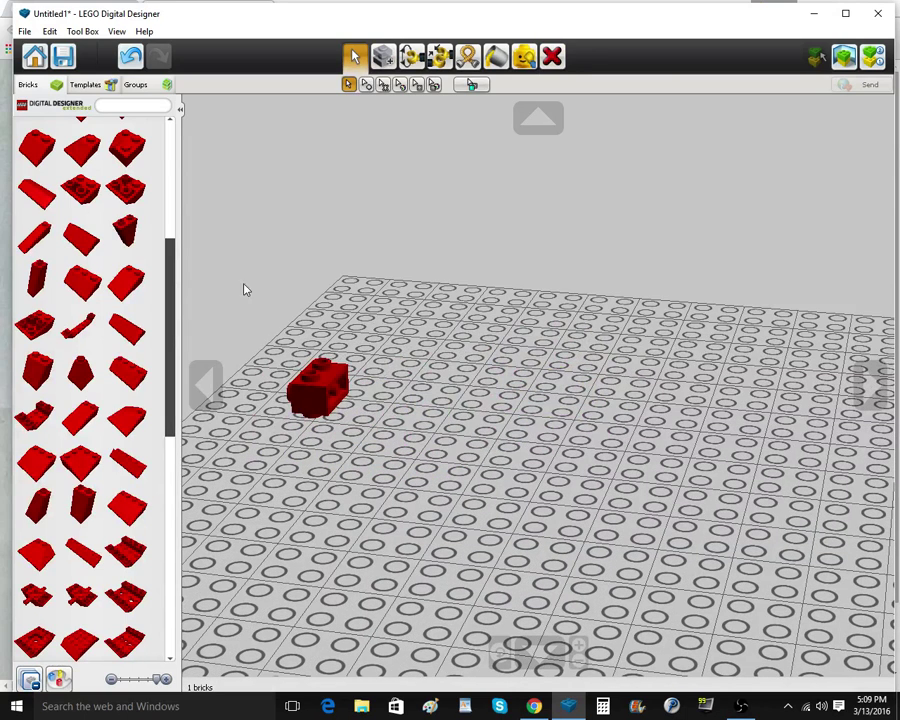
{"action": "left_click", "coordinate": [85, 412]}
{"action": "key", "text": "Right"}
{"action": "key", "text": "Up"}
{"action": "key", "text": "Up"}
{"action": "left_click", "coordinate": [358, 400]}
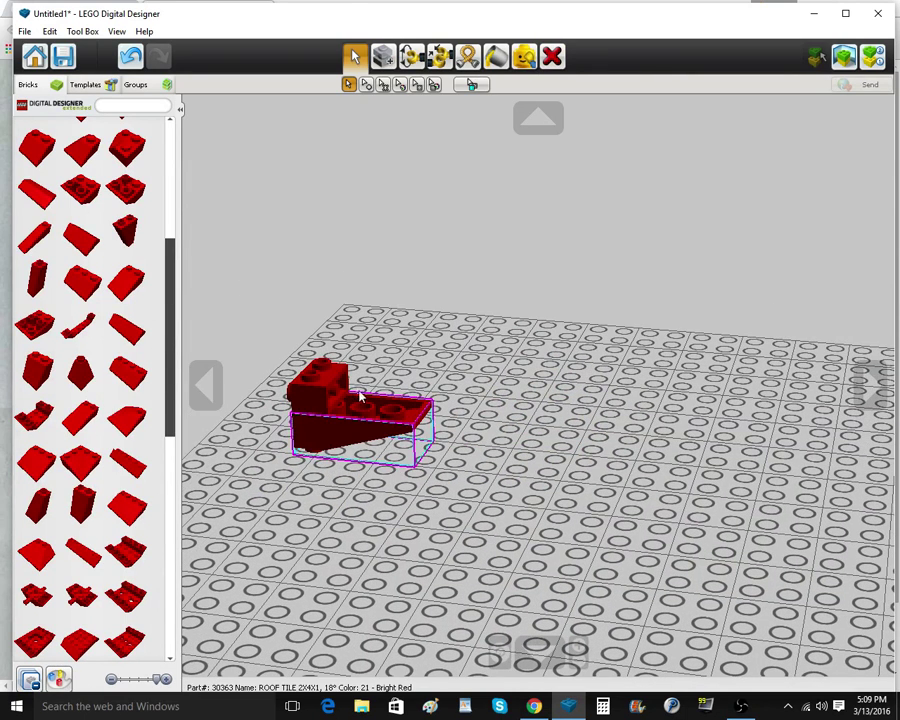
Clone the roof tile four times, stacking each copy one step higher and further along to form a rising line
{"action": "left_click", "coordinate": [384, 58]}
{"action": "left_click", "coordinate": [455, 420]}
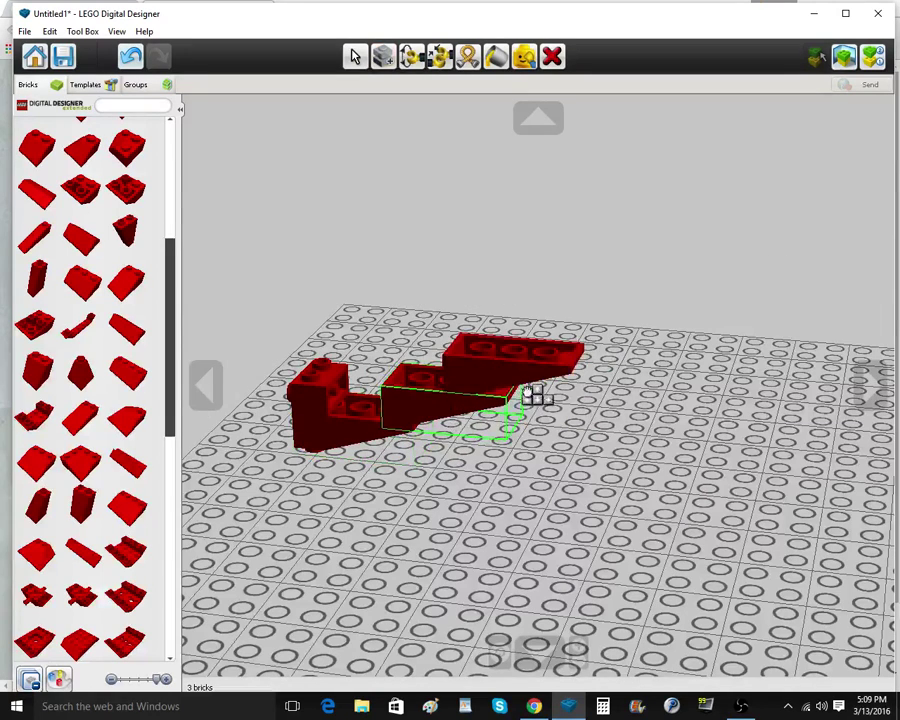
{"action": "left_click", "coordinate": [547, 393]}
{"action": "left_click", "coordinate": [543, 378]}
{"action": "left_click", "coordinate": [629, 375]}
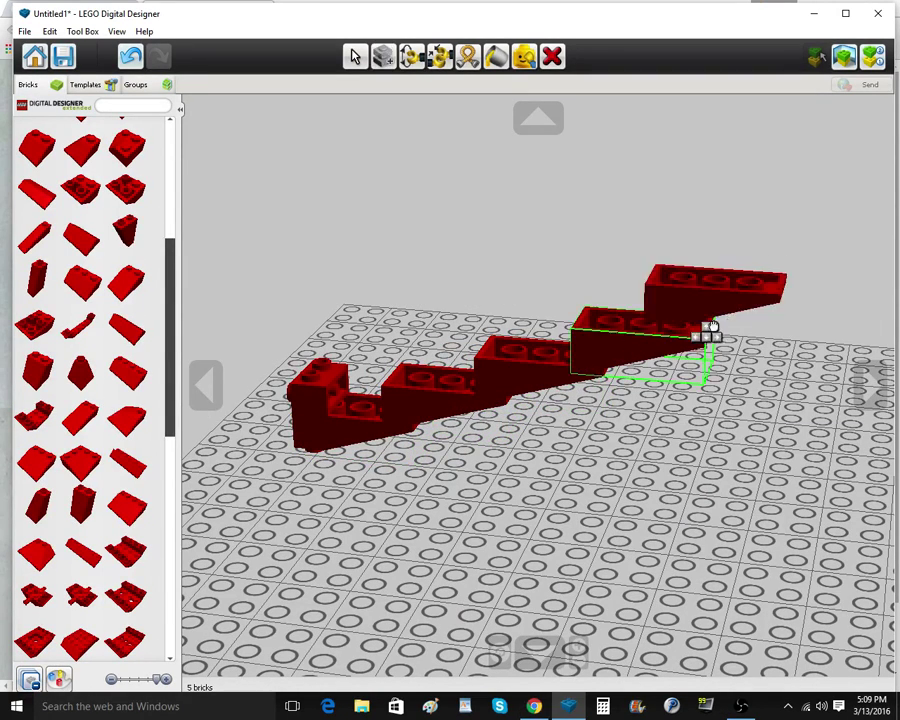
{"action": "left_click", "coordinate": [735, 344]}
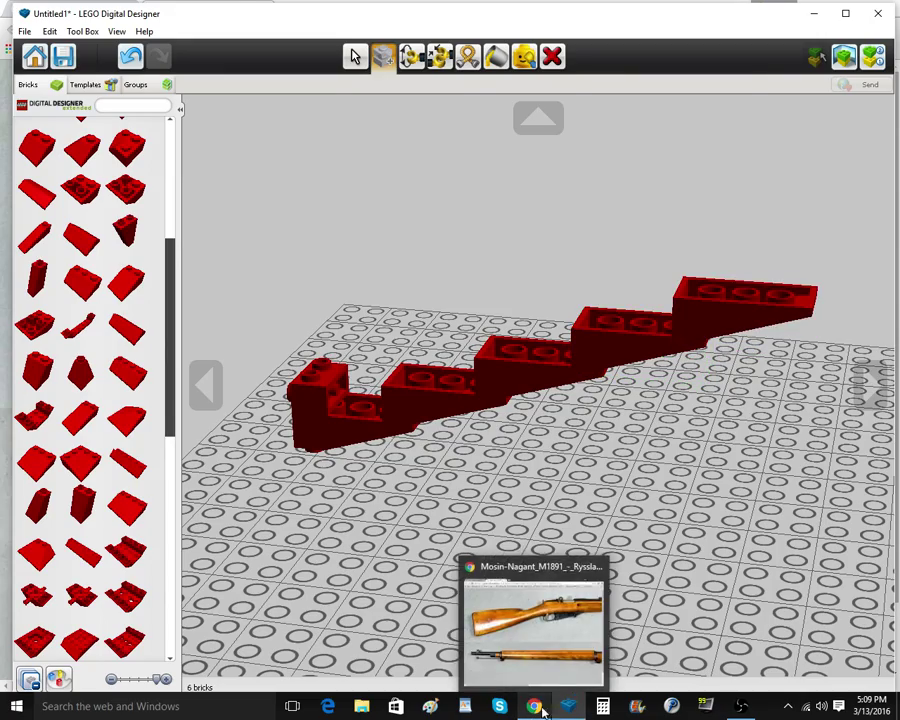
Check the reference photo and add a shorter upside-down roof tile at the upper end of the stepped line
{"action": "left_click", "coordinate": [539, 707]}
{"action": "left_click", "coordinate": [566, 706]}
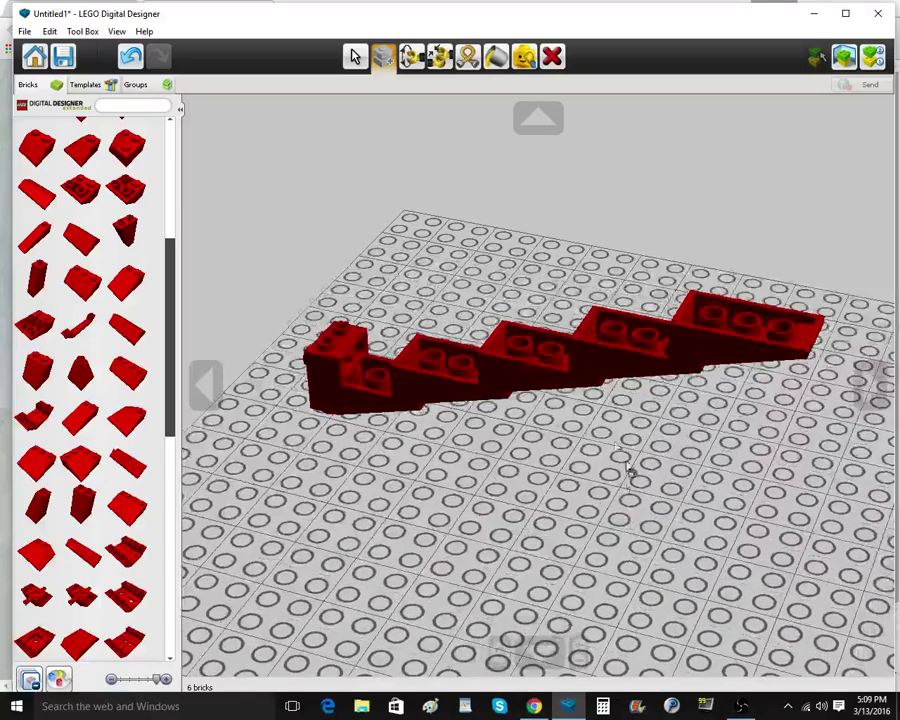
{"action": "left_click", "coordinate": [137, 298]}
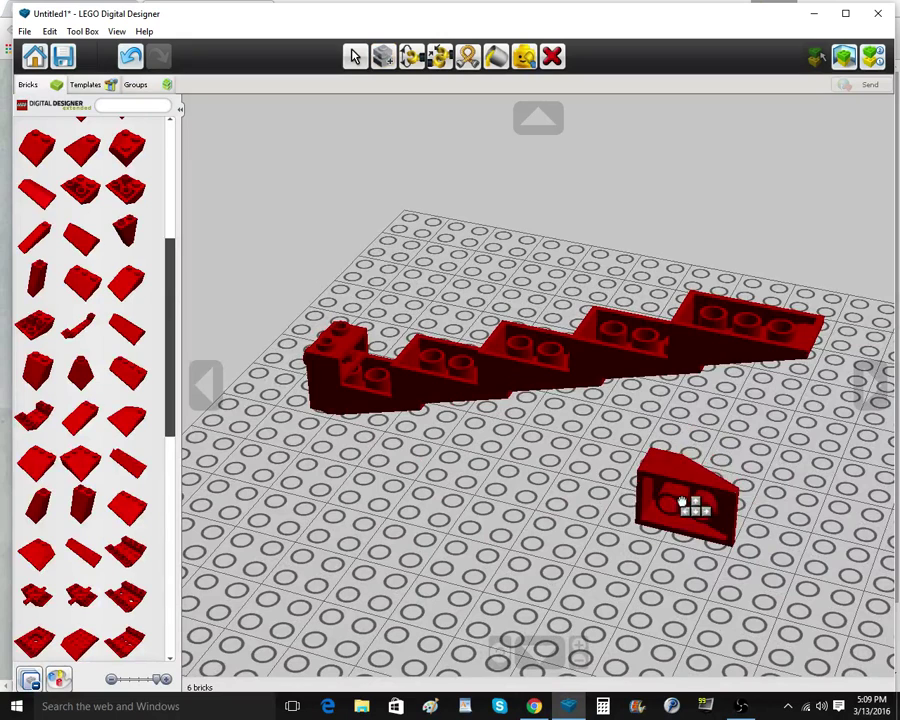
{"action": "left_click", "coordinate": [839, 298]}
{"action": "right_click", "coordinate": [839, 297]}
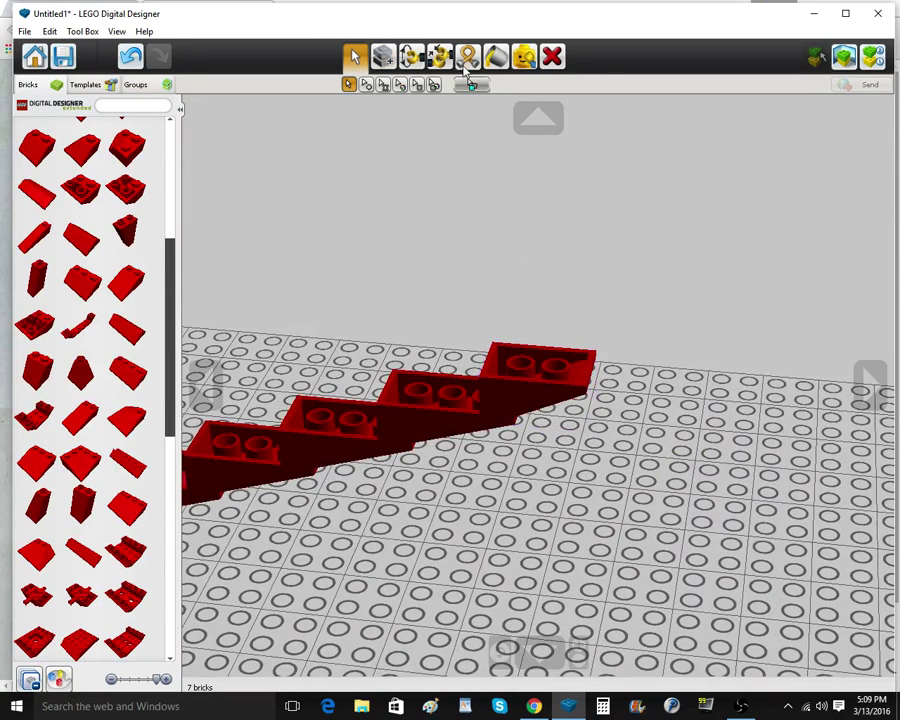
Clone the shorter roof tile twice, continuing the line upward at a steeper angle
{"action": "left_click", "coordinate": [380, 56]}
{"action": "left_click", "coordinate": [566, 390]}
{"action": "left_click", "coordinate": [613, 377]}
{"action": "left_click", "coordinate": [613, 377]}
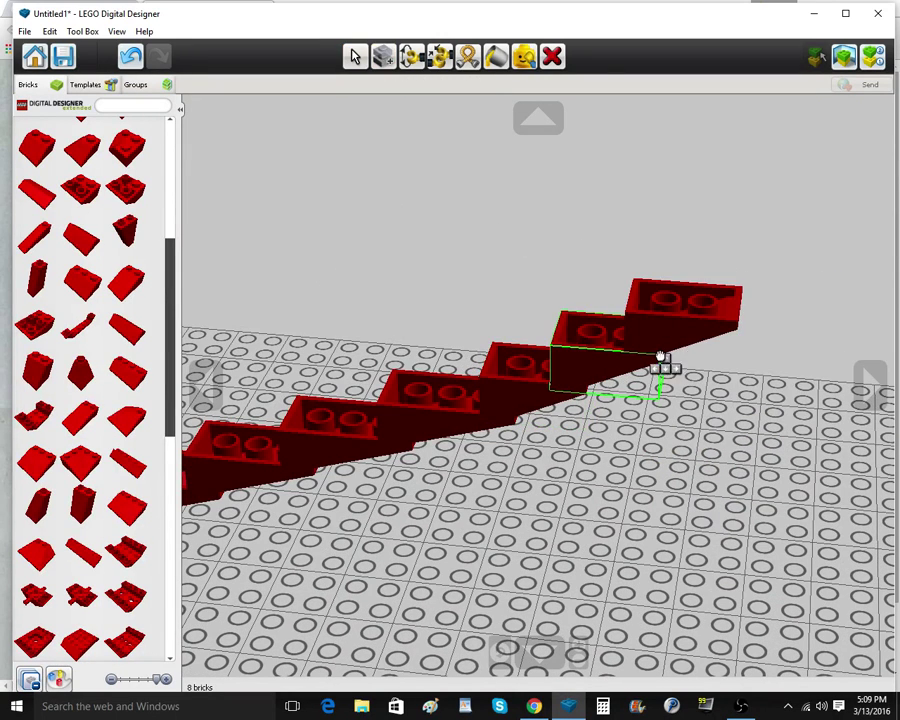
{"action": "left_click", "coordinate": [661, 361]}
Clone the longer roof tile twice to extend the upper end of the stepped line
{"action": "left_click", "coordinate": [440, 408]}
{"action": "left_click", "coordinate": [775, 317]}
{"action": "left_click", "coordinate": [777, 316]}
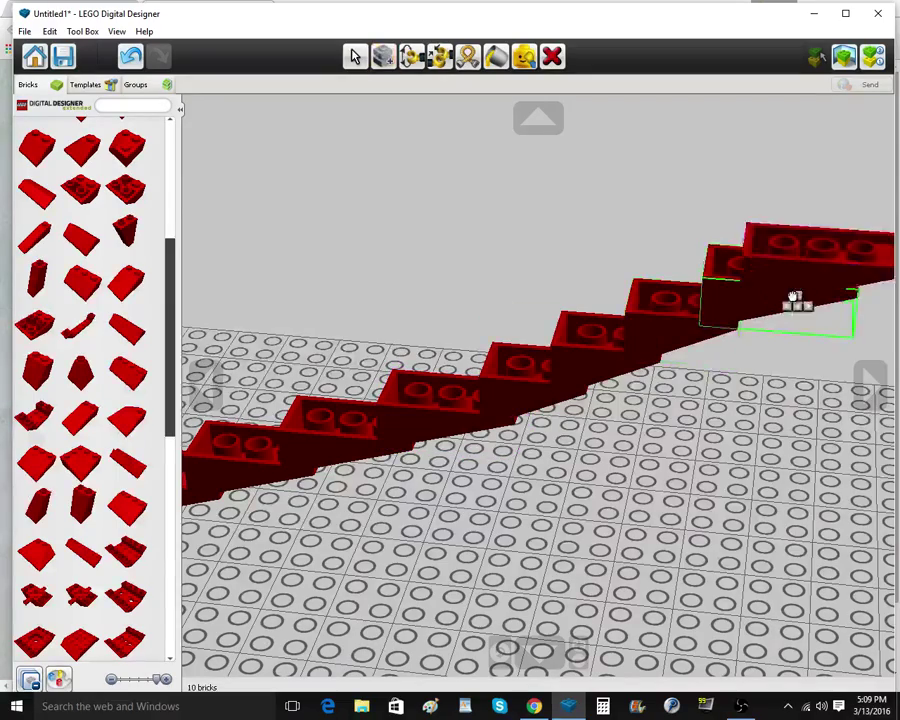
{"action": "scroll", "coordinate": [720, 336], "scroll_direction": "down", "scroll_amount": 3}
{"action": "left_click", "coordinate": [743, 330]}
View the stepped line from the side and compare its profile with the Mosin-Nagant reference photo in Chrome
{"action": "mouse_move", "coordinate": [540, 486]}
{"action": "right_mouse_down"}
{"action": "mouse_move", "coordinate": [540, 424]}
{"action": "mouse_move", "coordinate": [548, 424]}
{"action": "mouse_move", "coordinate": [539, 418]}
{"action": "right_mouse_up"}
{"action": "scroll", "coordinate": [537, 432], "scroll_direction": "down", "scroll_amount": 2}
{"action": "mouse_move", "coordinate": [538, 708]}
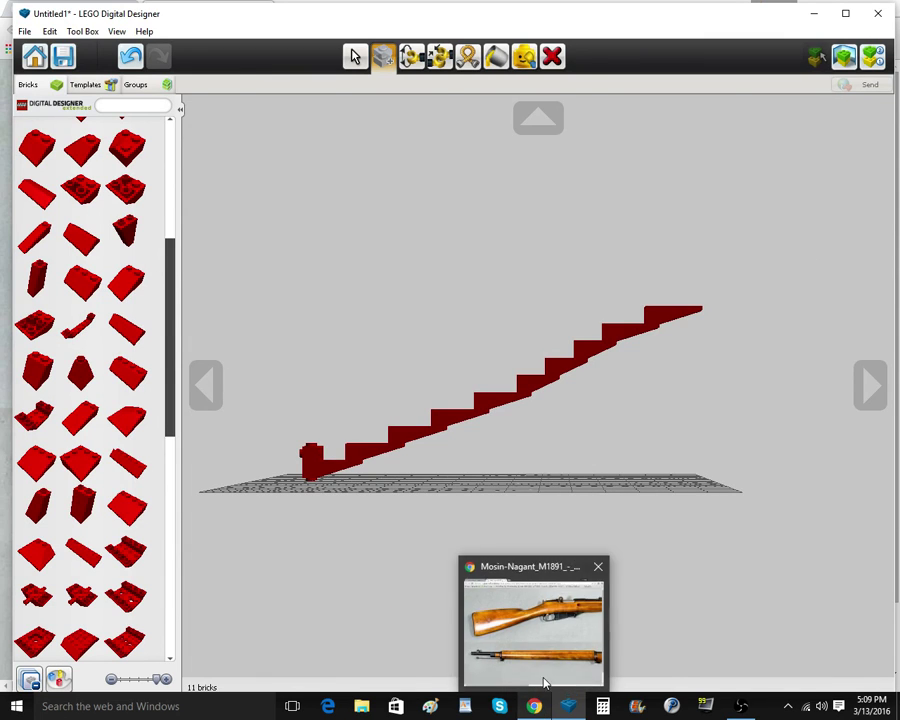
{"action": "left_click", "coordinate": [566, 671]}
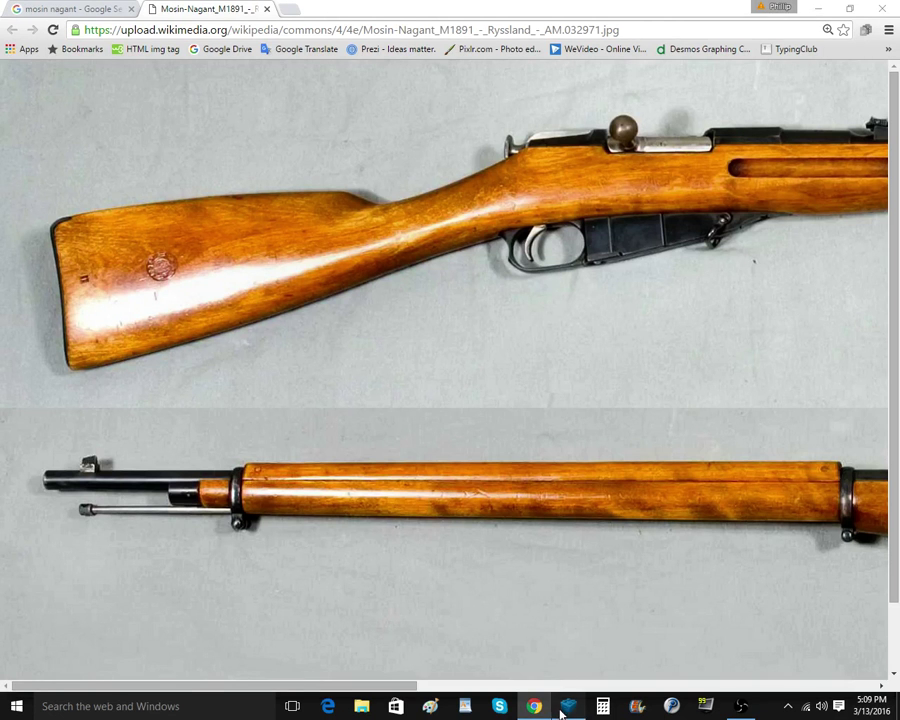
{"action": "left_click", "coordinate": [568, 706]}
{"action": "scroll", "coordinate": [533, 438], "scroll_direction": "up", "scroll_amount": 2}
{"action": "right_click_drag", "start_coordinate": [532, 436], "coordinate": [521, 492]}
Delete the lowest short roof tile and move the four tiles above it down to close the gap
{"action": "left_click", "coordinate": [562, 55]}
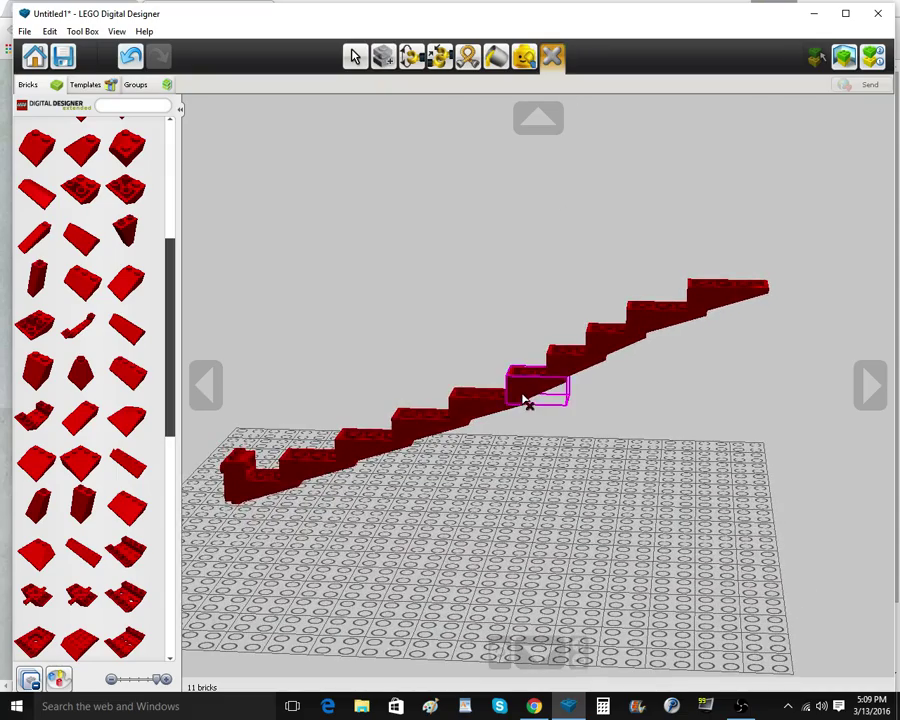
{"action": "left_click", "coordinate": [528, 403]}
{"action": "left_click", "coordinate": [354, 56]}
{"action": "left_click_drag", "start_coordinate": [497, 192], "coordinate": [797, 440]}
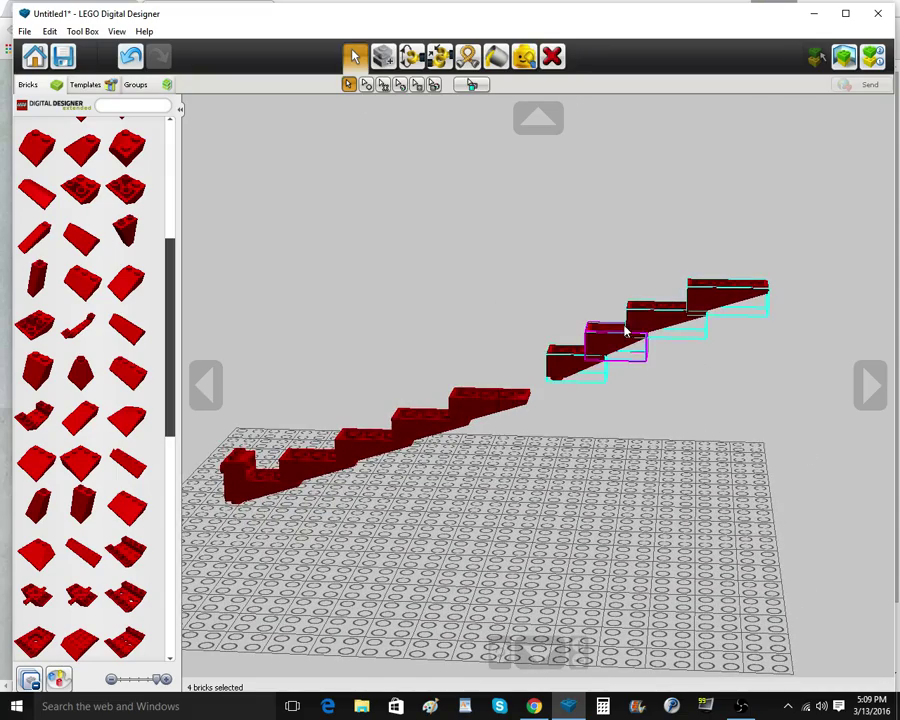
{"action": "right_click_drag", "start_coordinate": [626, 331], "coordinate": [607, 402]}
{"action": "left_click_drag", "start_coordinate": [512, 231], "coordinate": [890, 550]}
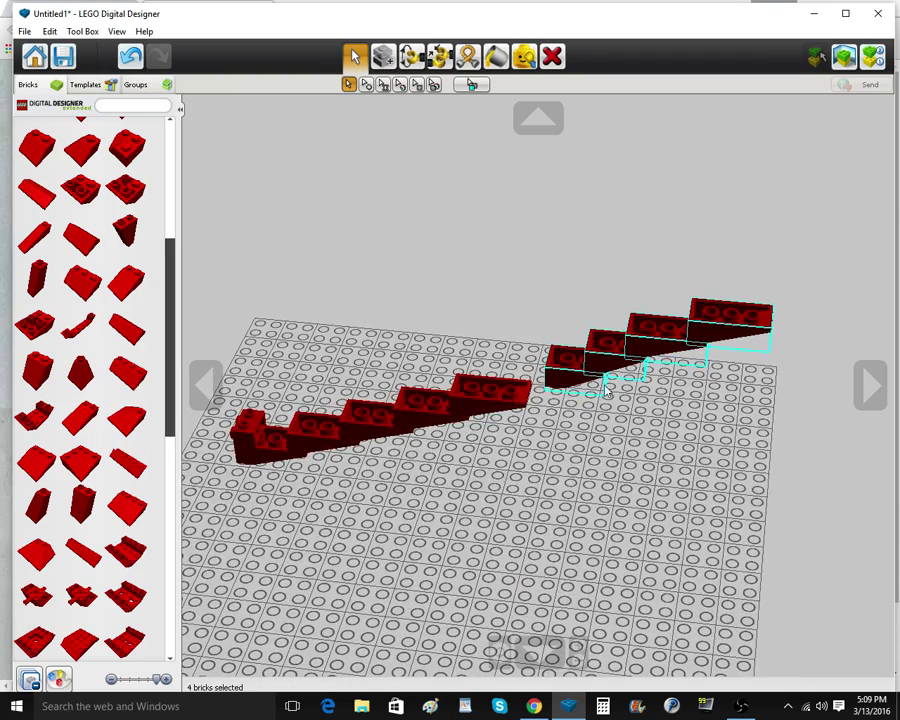
{"action": "left_click_drag", "start_coordinate": [588, 377], "coordinate": [536, 398]}
Compare the shortened tile line with the Mosin-Nagant photo in Chrome, and delete all its roof tiles, keeping only the small end brick
{"action": "right_click_drag", "start_coordinate": [488, 494], "coordinate": [470, 470]}
{"action": "left_click", "coordinate": [535, 707]}
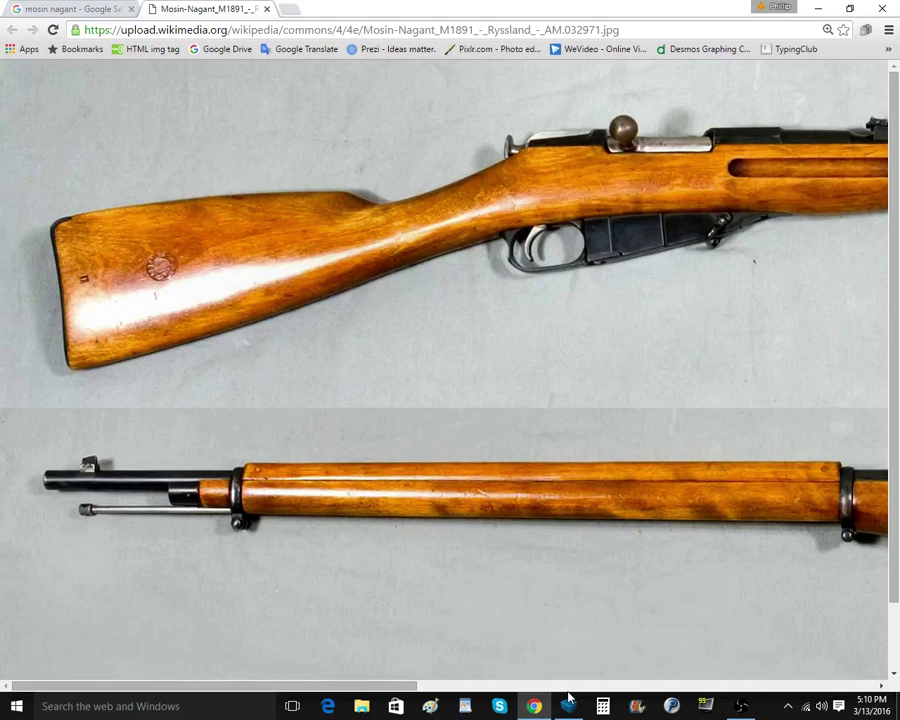
{"action": "left_click", "coordinate": [566, 707]}
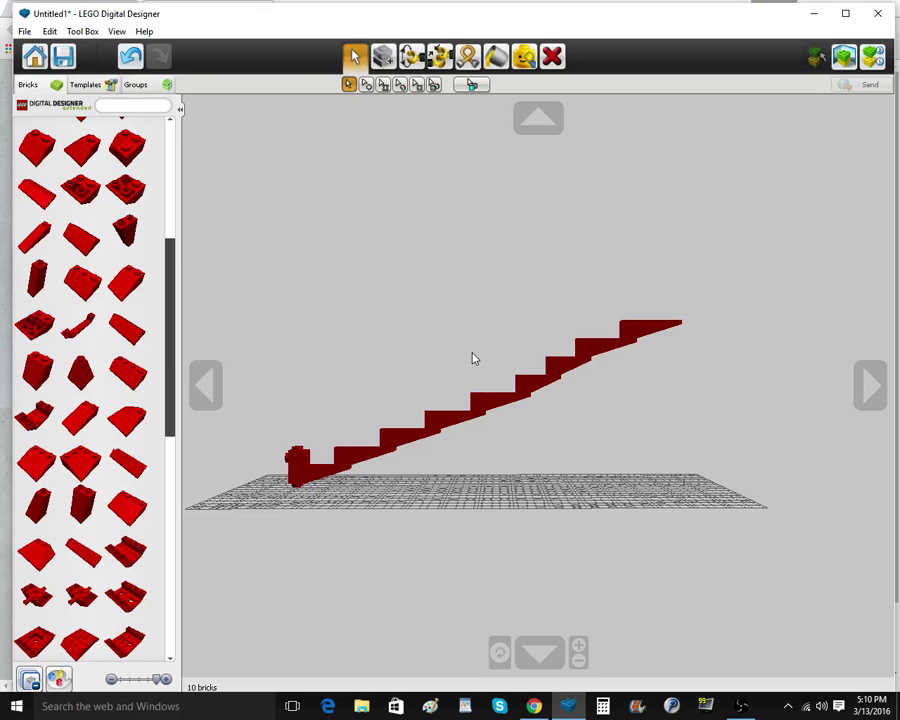
{"action": "right_click_drag", "start_coordinate": [473, 355], "coordinate": [474, 393]}
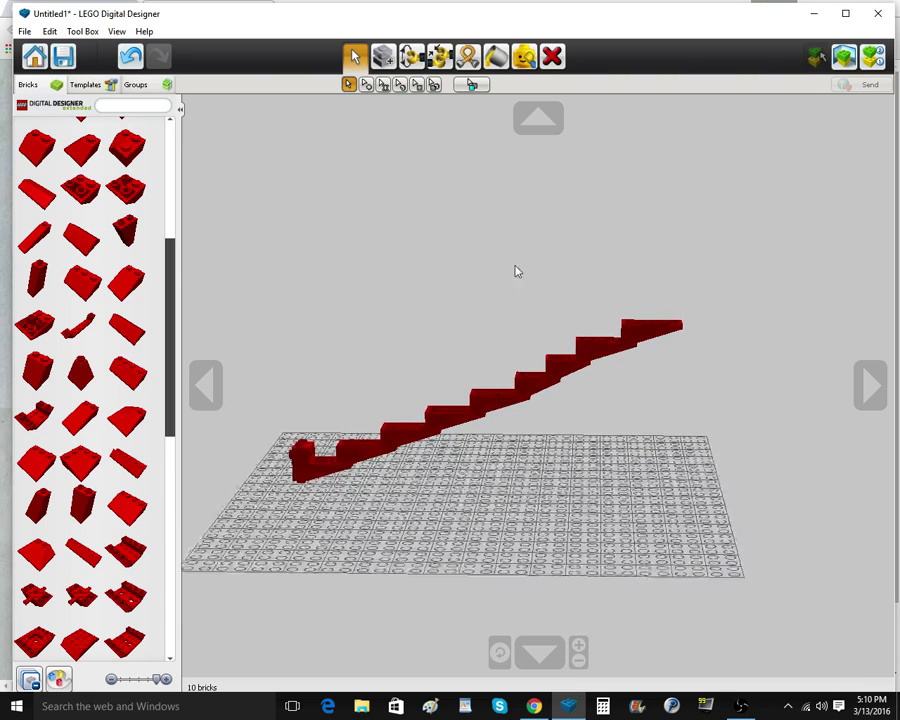
{"action": "left_click", "coordinate": [549, 57]}
{"action": "left_click", "coordinate": [341, 464]}
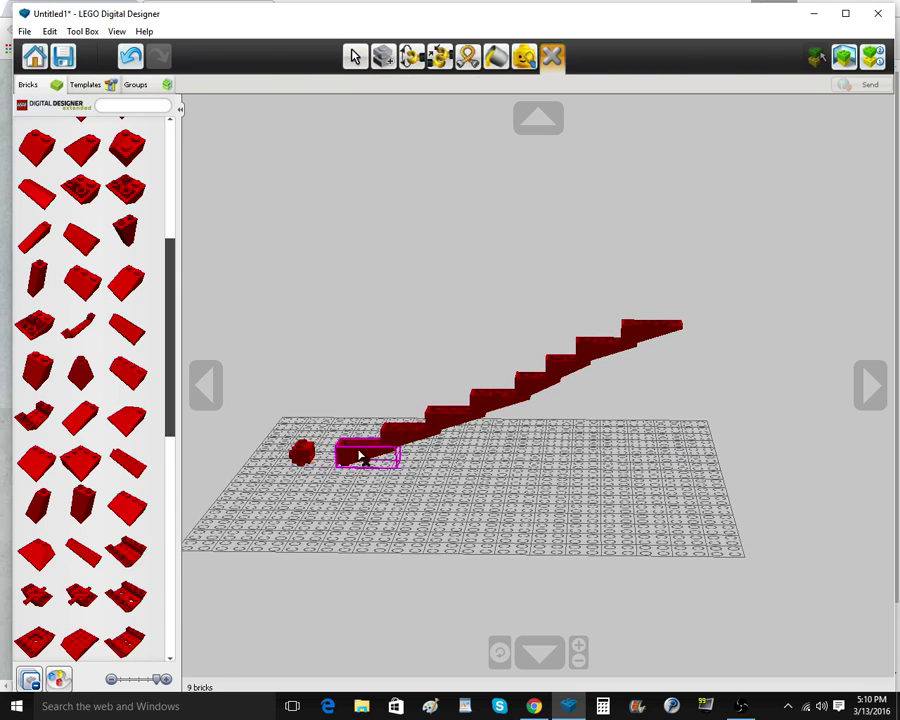
{"action": "left_click", "coordinate": [360, 454]}
{"action": "left_click", "coordinate": [429, 434]}
{"action": "left_click", "coordinate": [424, 434]}
{"action": "left_click", "coordinate": [553, 378]}
{"action": "left_click", "coordinate": [549, 379]}
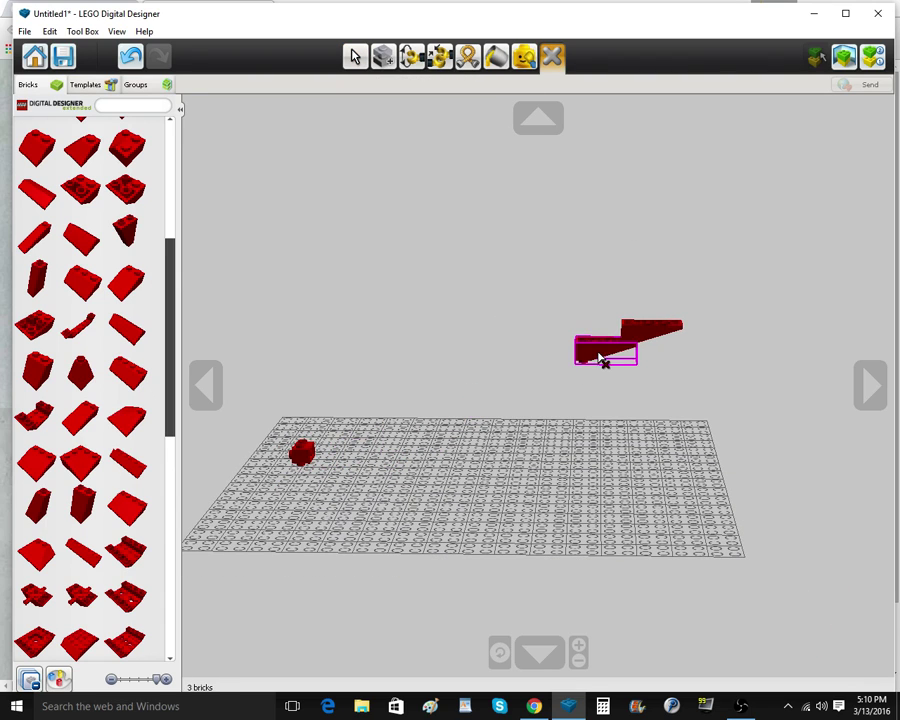
{"action": "left_click", "coordinate": [599, 355]}
{"action": "left_click", "coordinate": [638, 334]}
Attach a red 2x3 plate to the underside of the remaining brick
{"action": "right_click", "coordinate": [305, 460]}
{"action": "scroll", "coordinate": [337, 510], "scroll_direction": "up", "scroll_amount": 6}
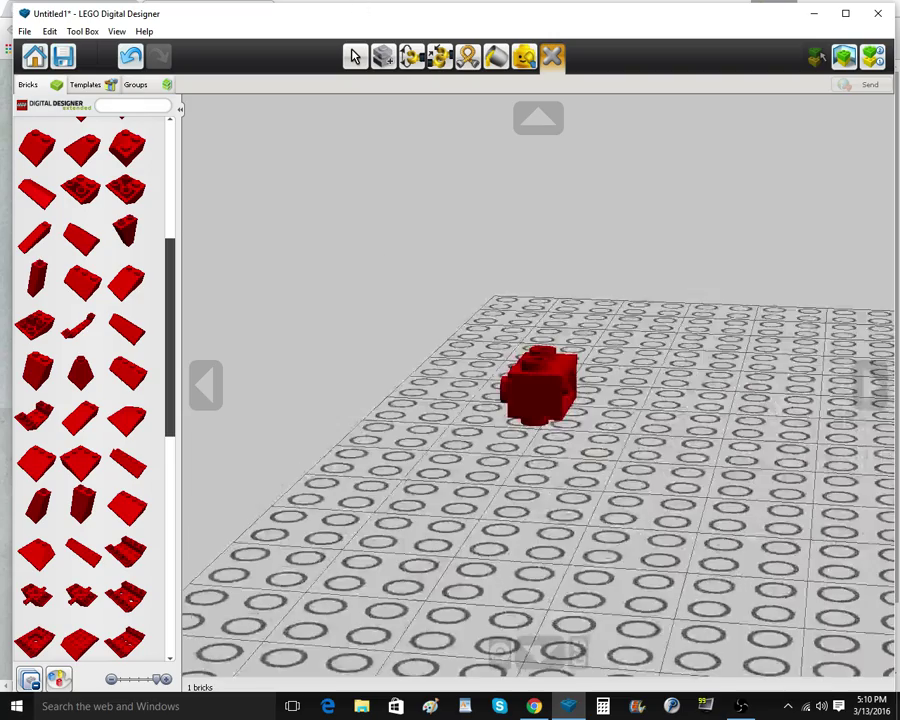
{"action": "left_click", "coordinate": [355, 57]}
{"action": "scroll", "coordinate": [80, 365], "scroll_direction": "up", "scroll_amount": 5}
{"action": "left_click", "coordinate": [80, 184]}
{"action": "left_click", "coordinate": [80, 229]}
{"action": "scroll", "coordinate": [84, 470], "scroll_direction": "down", "scroll_amount": 2}
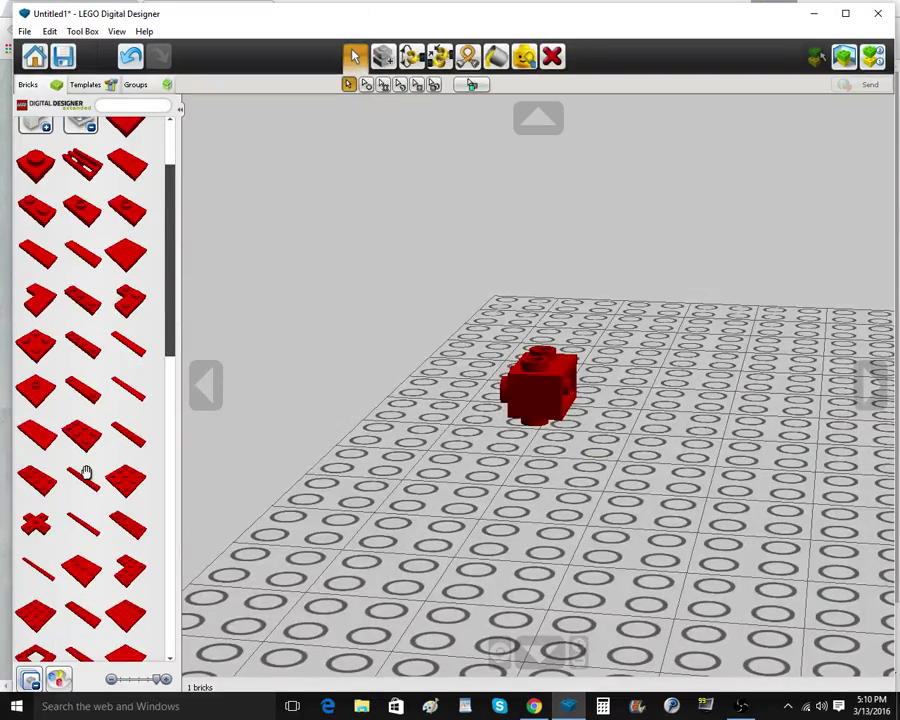
{"action": "left_click", "coordinate": [84, 467]}
{"action": "right_click_drag", "start_coordinate": [612, 463], "coordinate": [591, 412]}
{"action": "left_click", "coordinate": [586, 408]}
Clone the 2x3 plate alongside the first one, and place a 1x4 plate across the outer ends of both plates
{"action": "left_click", "coordinate": [406, 60]}
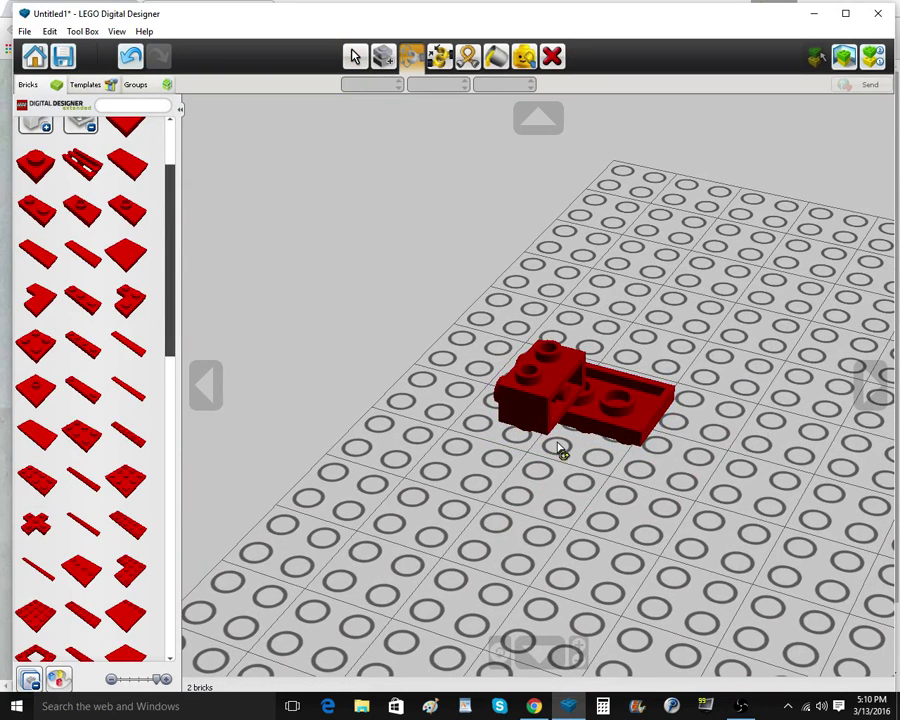
{"action": "left_click", "coordinate": [380, 58]}
{"action": "left_click", "coordinate": [637, 421]}
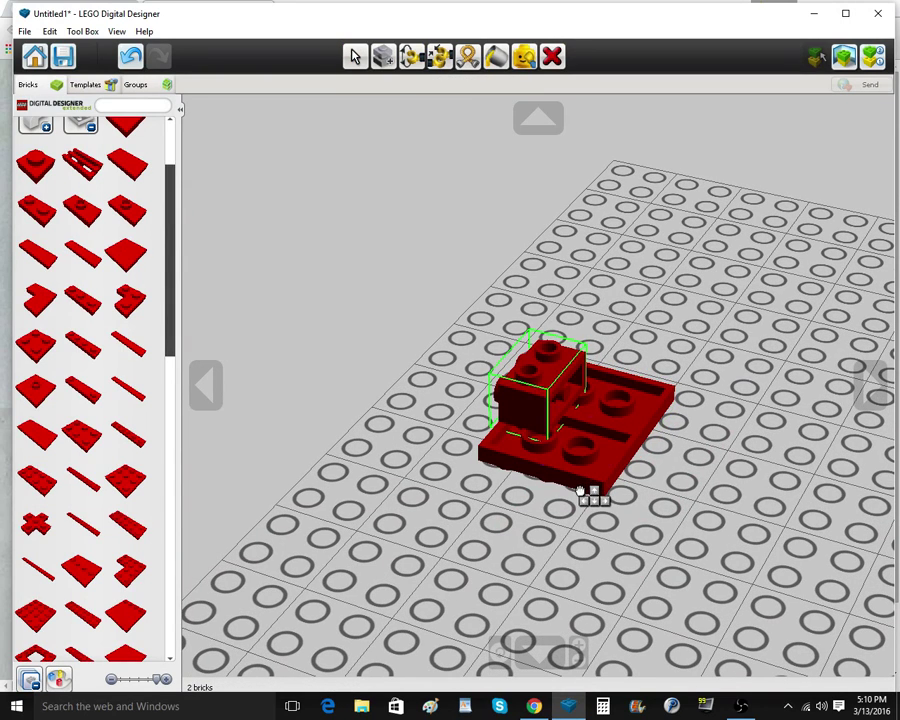
{"action": "left_click", "coordinate": [589, 488]}
{"action": "left_click", "coordinate": [625, 435]}
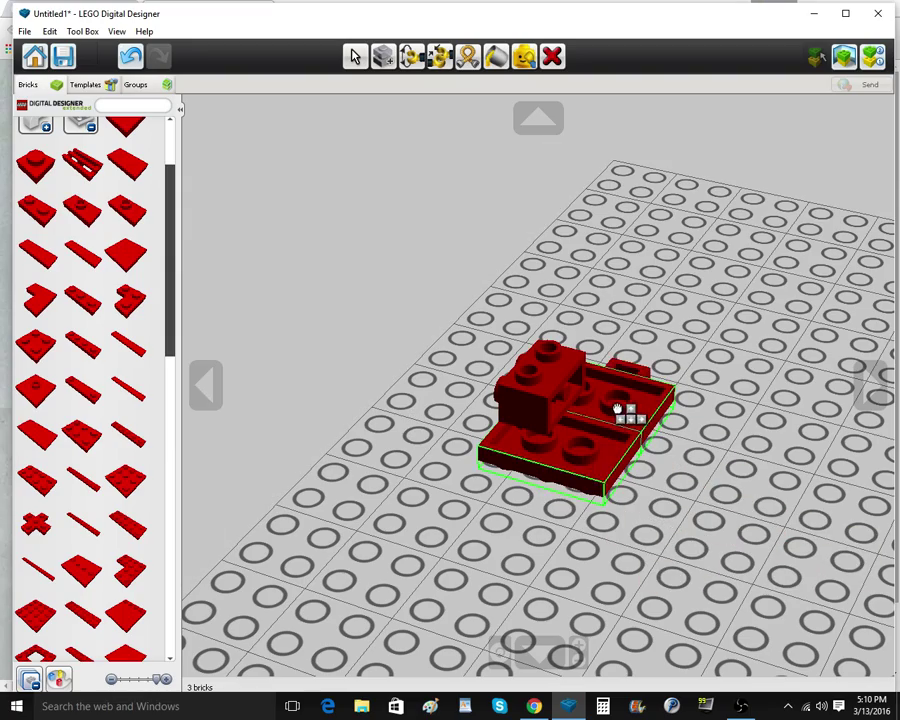
{"action": "left_click", "coordinate": [630, 413]}
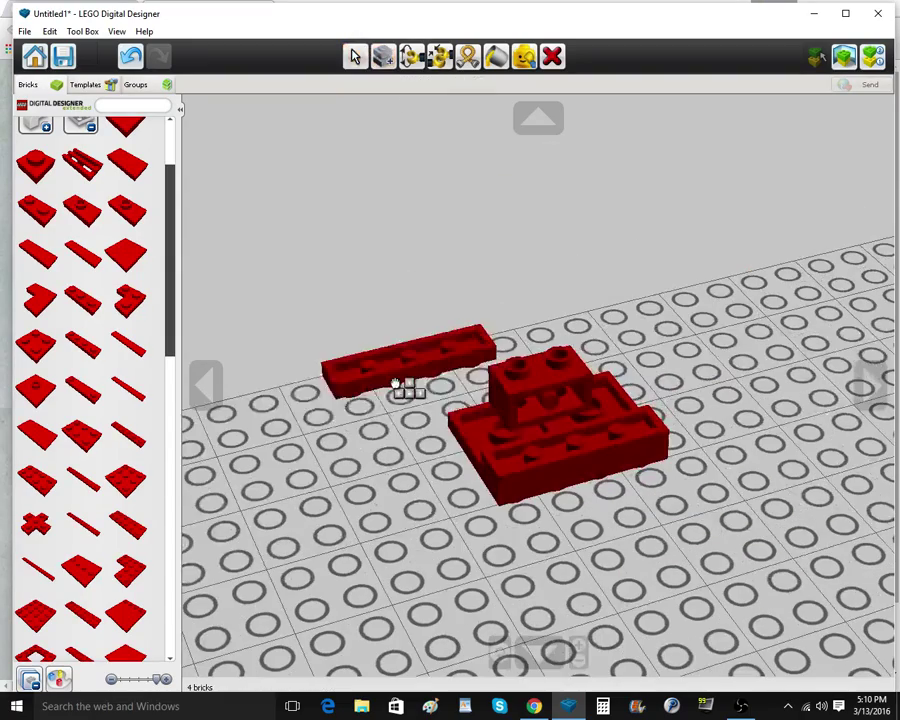
Add two more pieces across the plates beside the brick, and clone the two 2x3 plates with their 1x4 plate one step outward
{"action": "key", "text": "c"}
{"action": "left_click", "coordinate": [626, 456]}
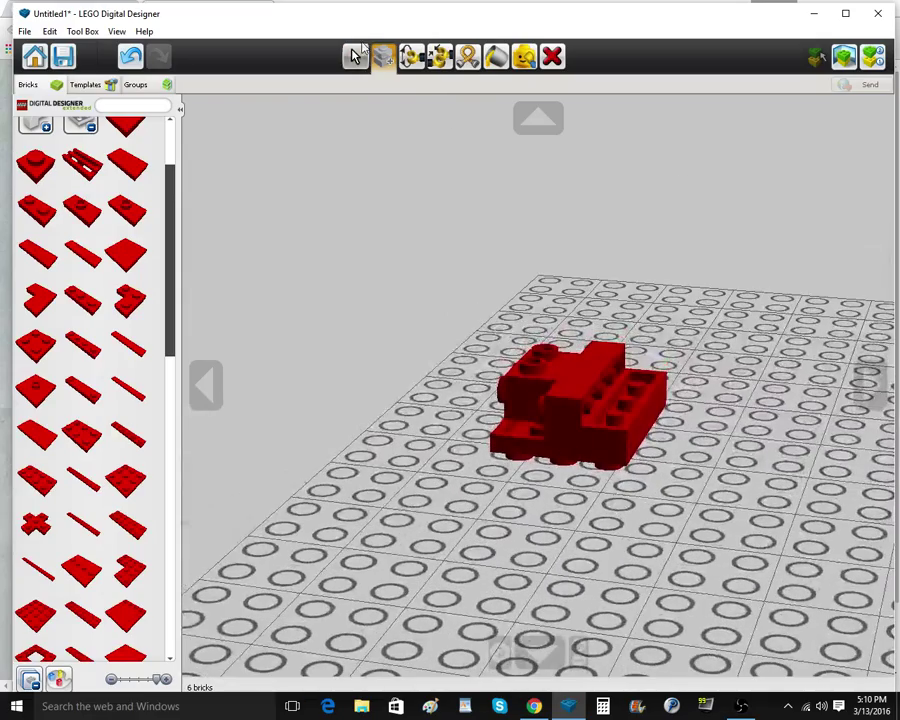
{"action": "left_click", "coordinate": [355, 57]}
{"action": "left_click", "coordinate": [368, 87]}
{"action": "left_click", "coordinate": [530, 446]}
{"action": "right_click_drag", "start_coordinate": [728, 446], "coordinate": [676, 481]}
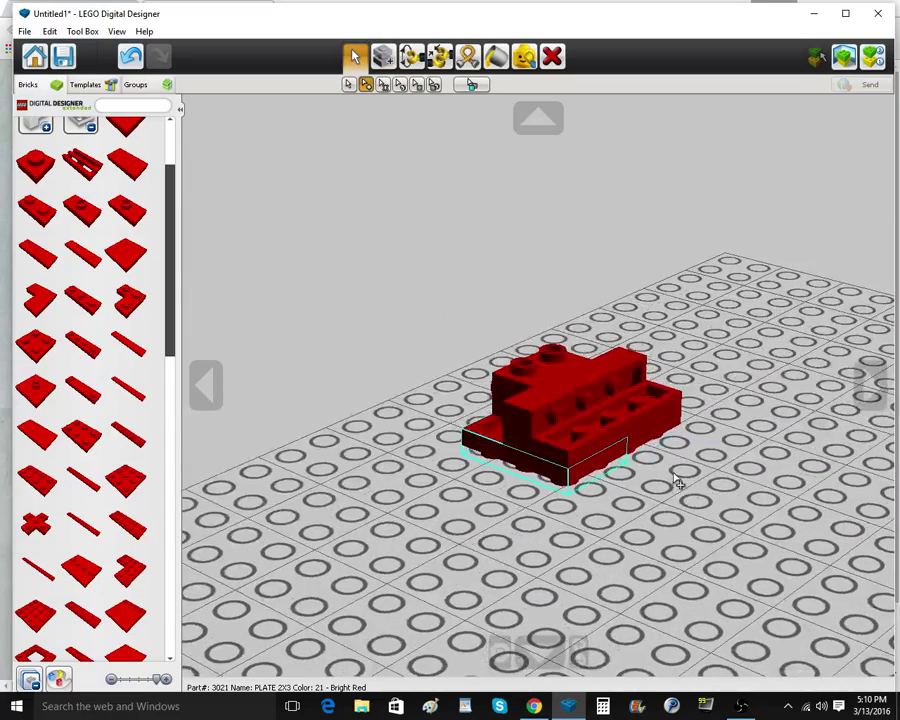
{"action": "left_click", "coordinate": [653, 440]}
{"action": "left_click", "coordinate": [629, 417]}
{"action": "left_click", "coordinate": [385, 57]}
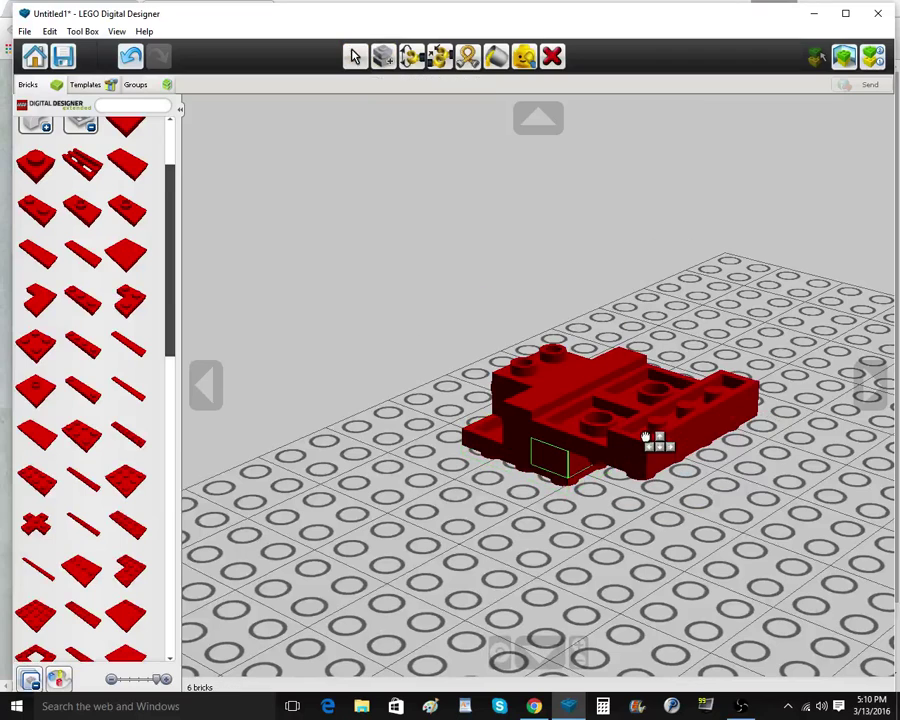
{"action": "left_click", "coordinate": [646, 438]}
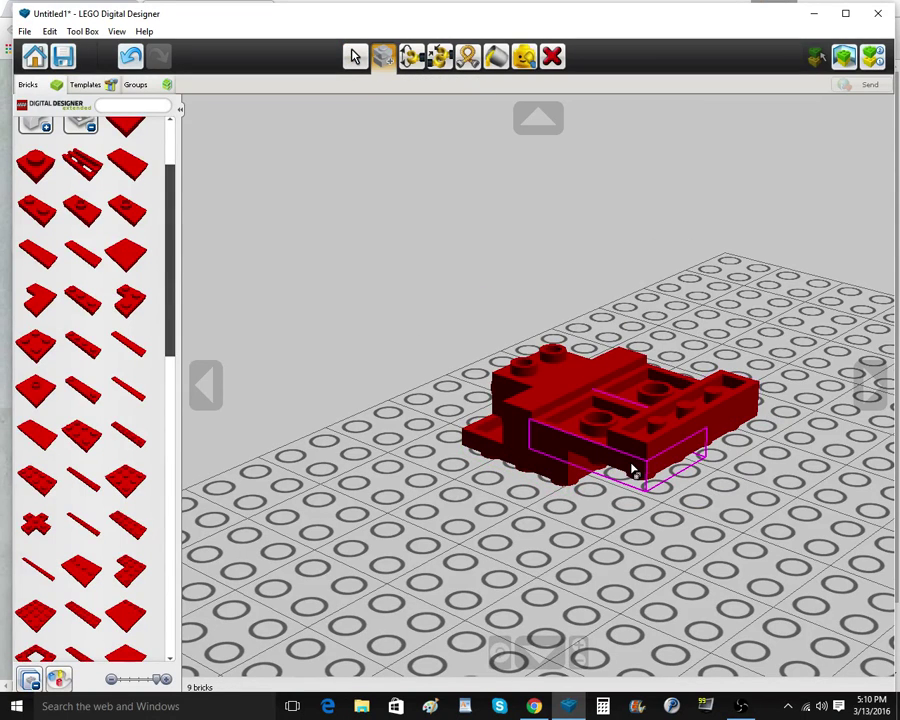
{"action": "left_click", "coordinate": [634, 465]}
Copy the newest segment of two 2x3 plates and one 1x4 plate, and paste it three times up the slope
{"action": "left_click", "coordinate": [355, 57]}
{"action": "left_click", "coordinate": [566, 443]}
{"action": "left_click", "coordinate": [637, 427]}
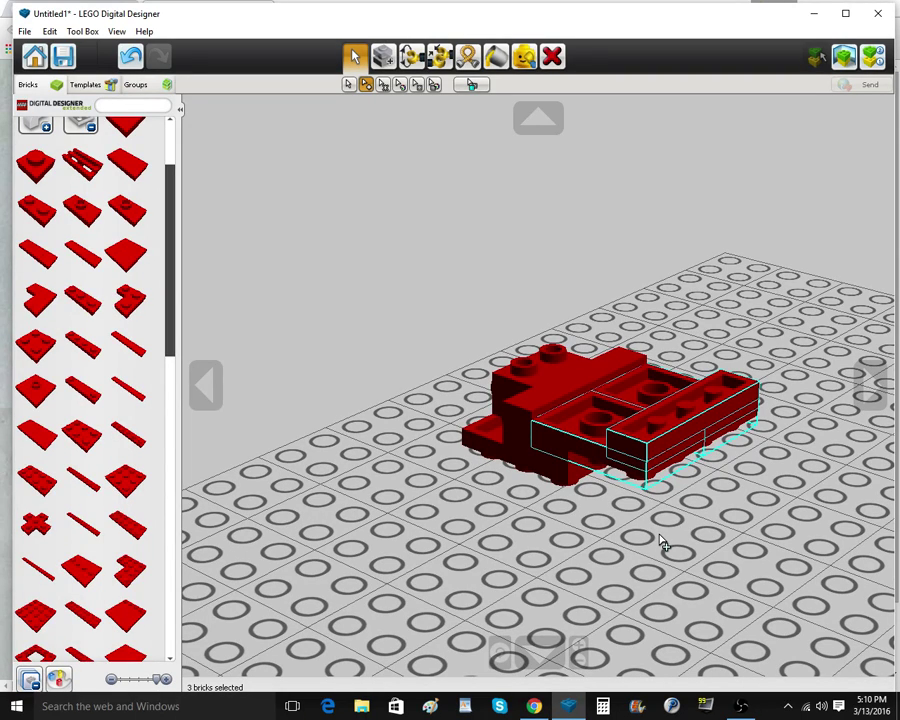
{"action": "key", "text": "ctrl+v"}
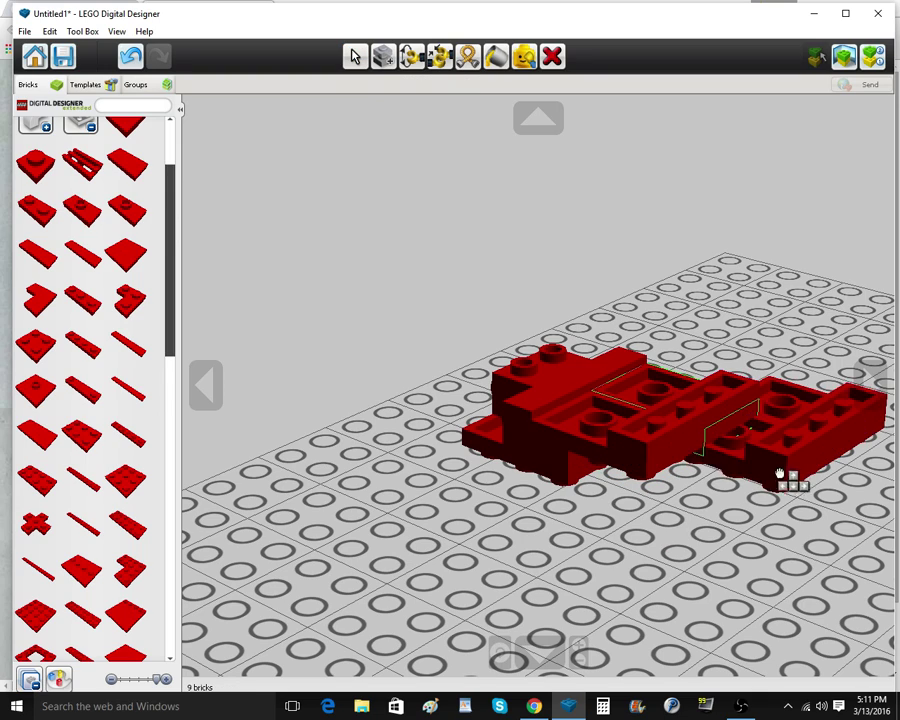
{"action": "left_click", "coordinate": [745, 445]}
{"action": "scroll", "coordinate": [737, 445], "scroll_direction": "down", "scroll_amount": 3}
{"action": "key", "text": "ctrl+v"}
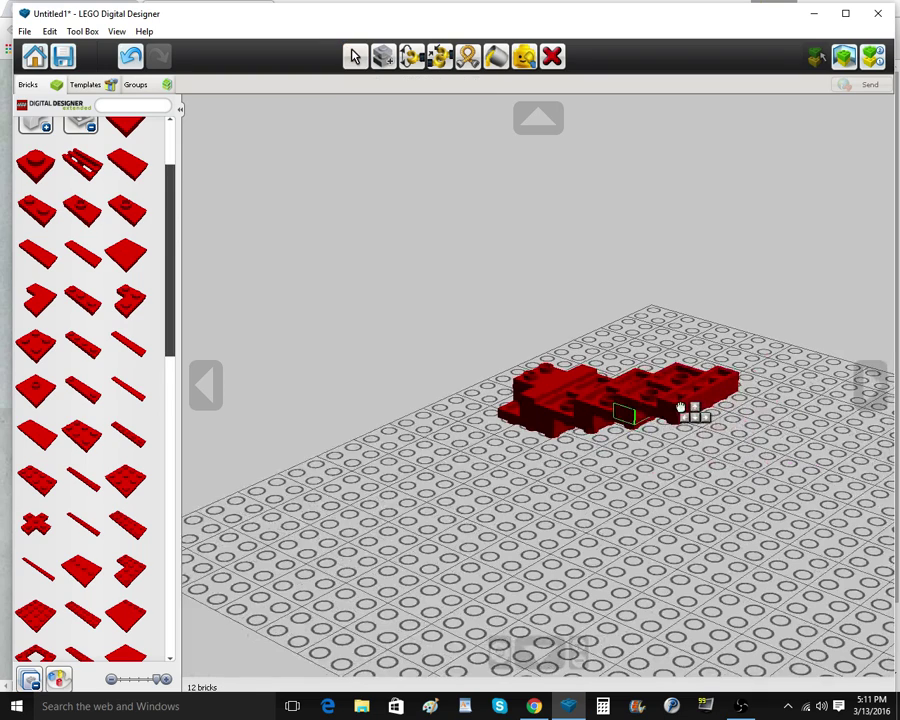
{"action": "left_click", "coordinate": [685, 409]}
{"action": "key", "text": "ctrl+v"}
{"action": "left_click", "coordinate": [727, 404]}
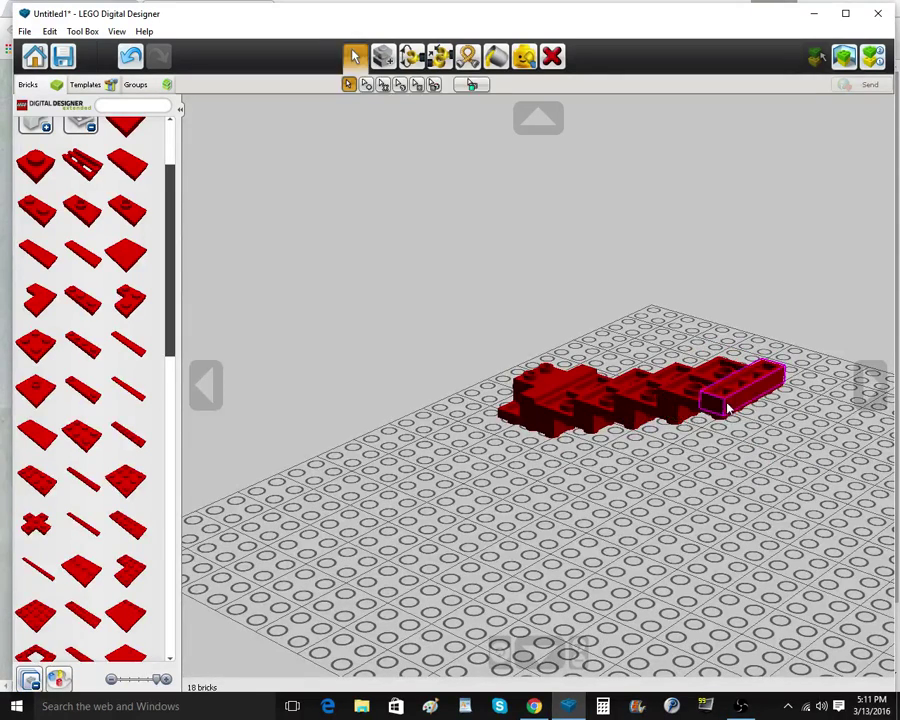
Paste the three-plate segment five more times to lengthen the stepped line upward
{"action": "key", "text": "ctrl+v"}
{"action": "left_click", "coordinate": [768, 402]}
{"action": "key", "text": "ctrl+v"}
{"action": "left_click", "coordinate": [800, 392]}
{"action": "scroll", "coordinate": [800, 392], "scroll_direction": "down", "scroll_amount": 2}
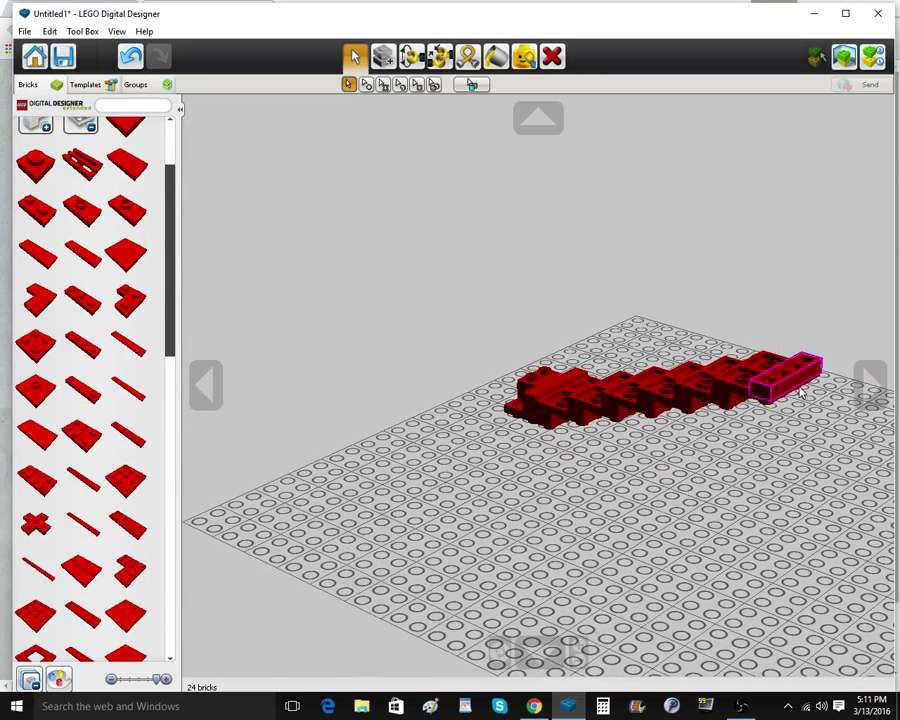
{"action": "right_click", "coordinate": [773, 388]}
{"action": "key", "text": "ctrl+v"}
{"action": "left_click", "coordinate": [566, 390]}
{"action": "key", "text": "ctrl+v"}
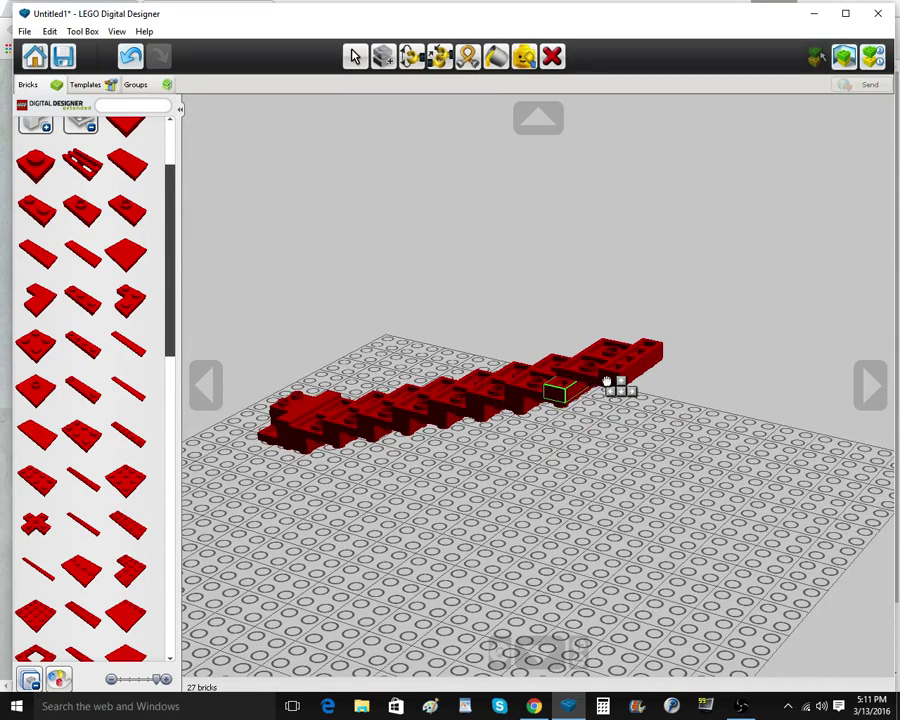
{"action": "left_click", "coordinate": [598, 390]}
{"action": "key", "text": "ctrl+v"}
{"action": "left_click", "coordinate": [640, 384]}
Paste one more three-plate segment at the upper end, undoing the first placement and placing it again
{"action": "right_click_drag", "start_coordinate": [474, 492], "coordinate": [550, 439]}
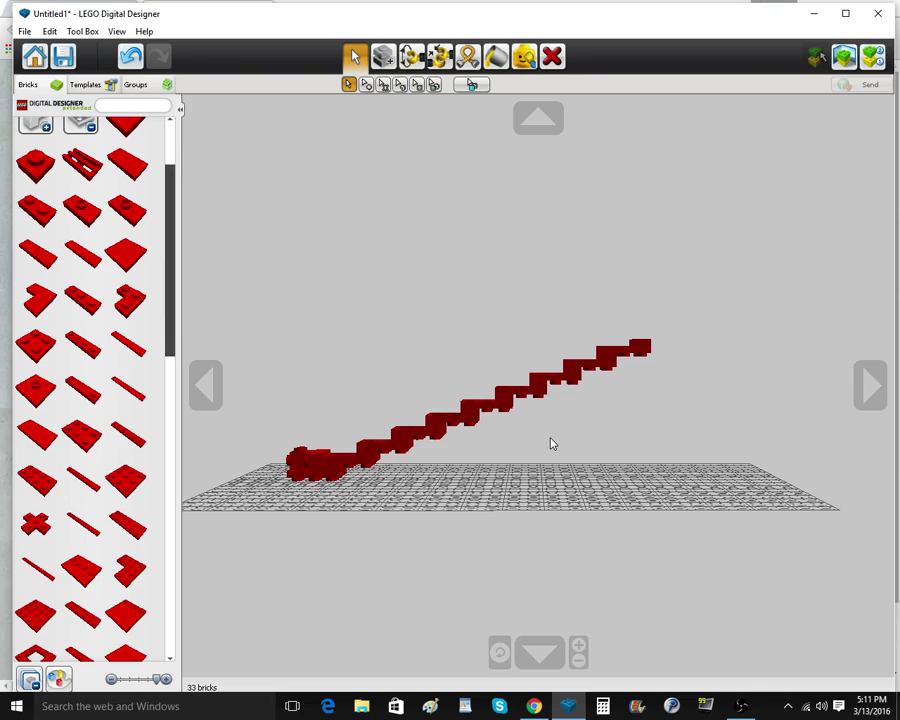
{"action": "key", "text": "ctrl+v"}
{"action": "right_click_drag", "start_coordinate": [556, 443], "coordinate": [558, 492]}
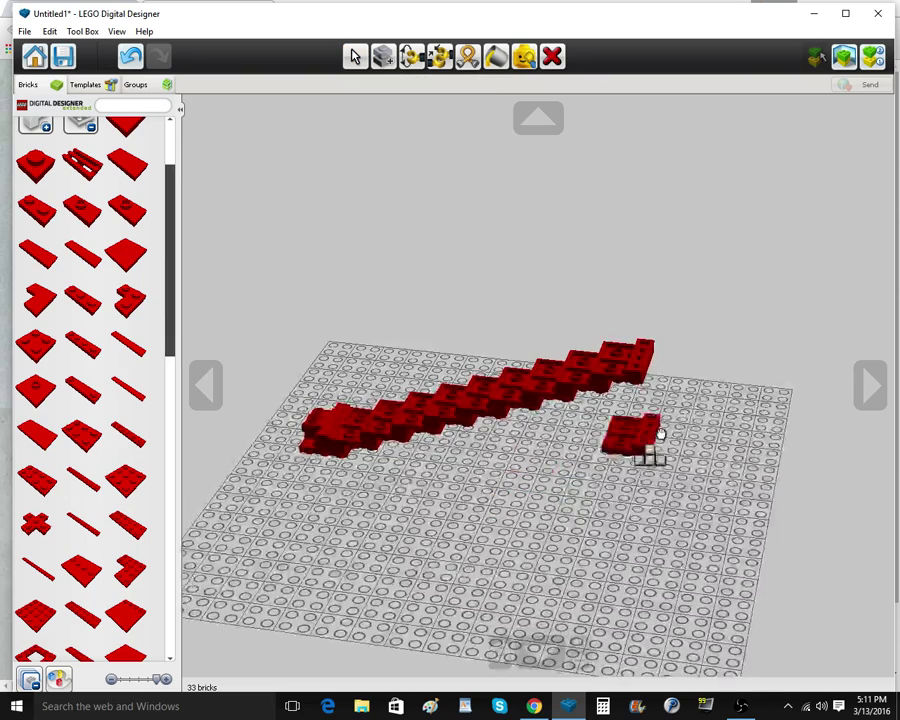
{"action": "left_click", "coordinate": [662, 366]}
{"action": "key", "text": "ctrl+z"}
{"action": "key", "text": "ctrl+v"}
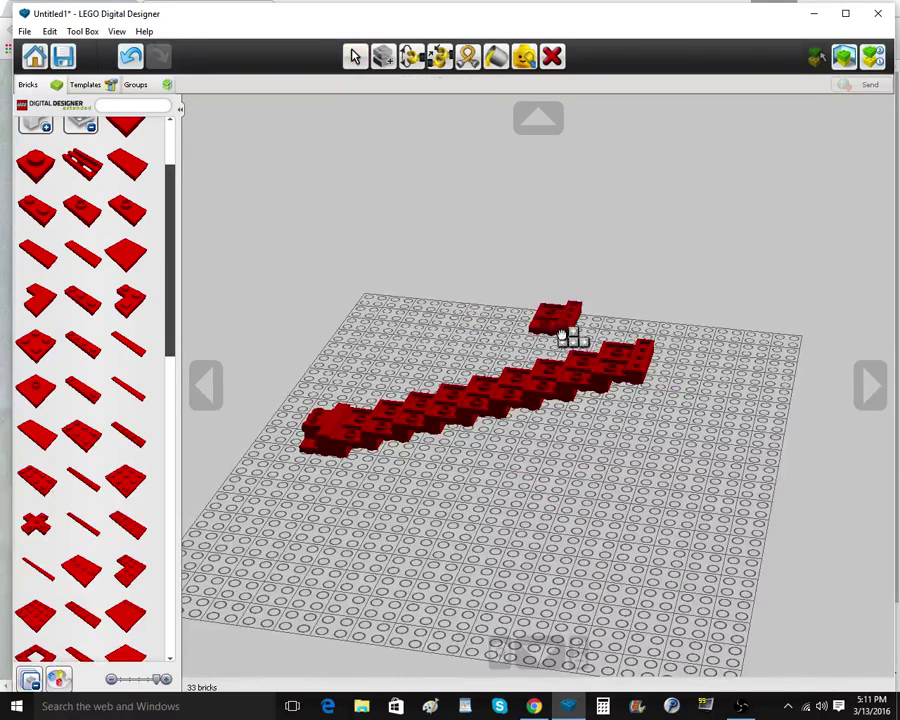
{"action": "left_click", "coordinate": [676, 373]}
Check the plate line's side profile against the rifle photo in Chrome, and extend its upper end with two side-by-side 2x4 plates
{"action": "right_click_drag", "start_coordinate": [658, 391], "coordinate": [621, 449]}
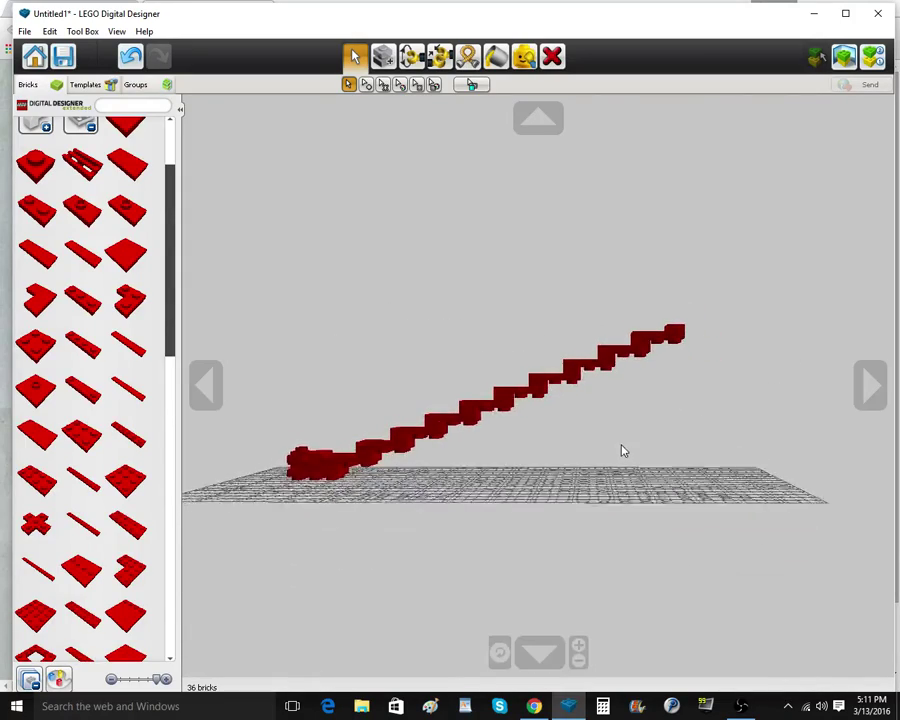
{"action": "mouse_move", "coordinate": [545, 712]}
{"action": "left_click", "coordinate": [563, 636]}
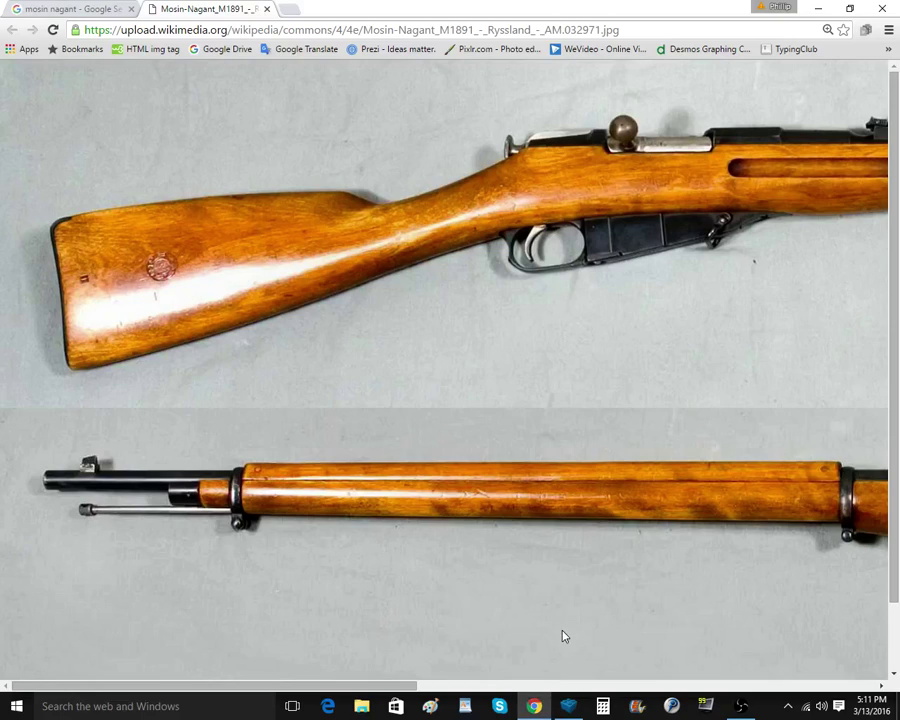
{"action": "left_click", "coordinate": [563, 705]}
{"action": "right_click_drag", "start_coordinate": [622, 493], "coordinate": [580, 568]}
{"action": "right_click", "coordinate": [675, 368]}
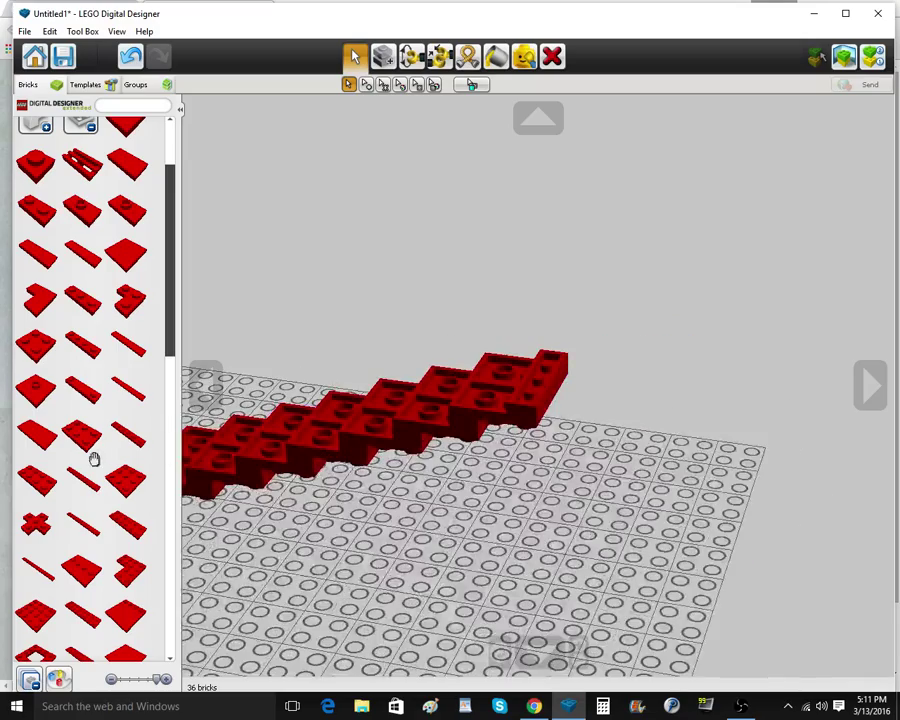
{"action": "left_click", "coordinate": [40, 488]}
{"action": "left_click", "coordinate": [586, 357]}
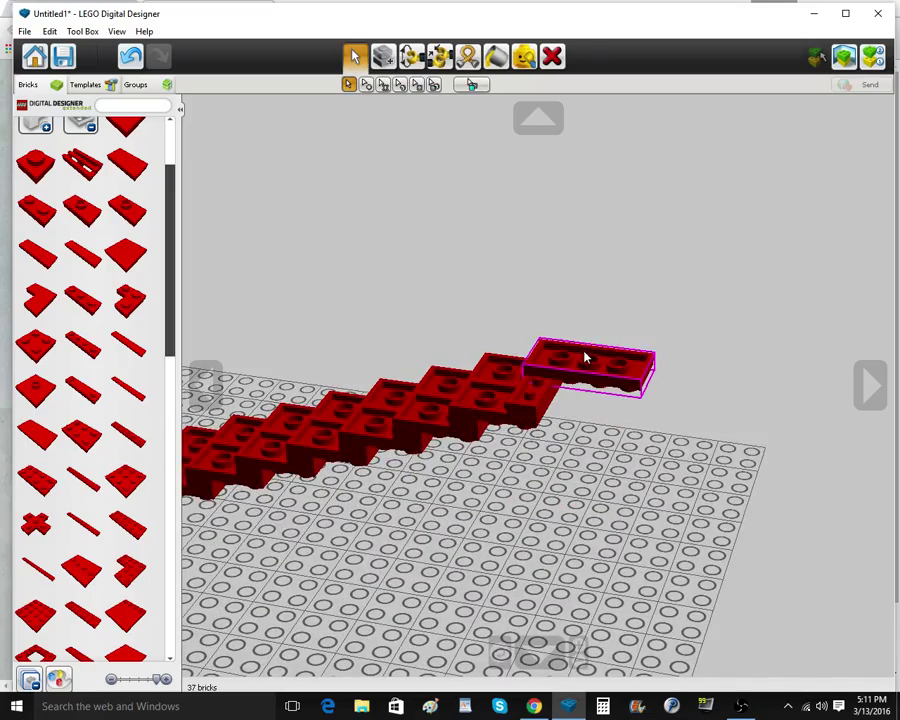
{"action": "left_click", "coordinate": [586, 357]}
{"action": "left_click", "coordinate": [386, 59]}
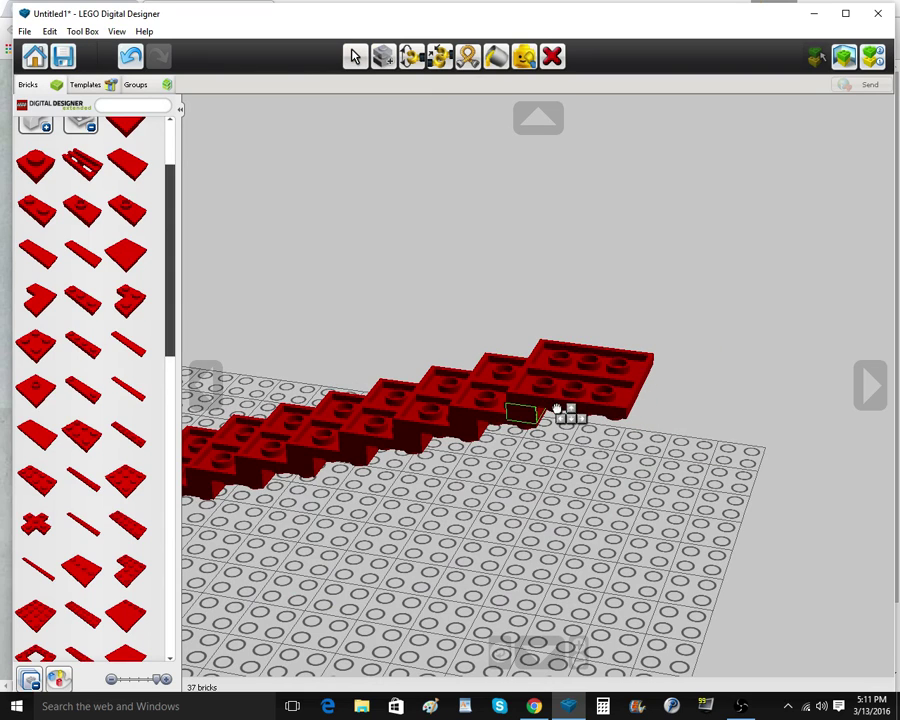
{"action": "left_click", "coordinate": [541, 408]}
Clone a 1x4 plate onto the outer ends of the 2x4 plates, and repeat the same three-plate segment once farther up
{"action": "left_click", "coordinate": [552, 404]}
{"action": "left_click", "coordinate": [635, 401]}
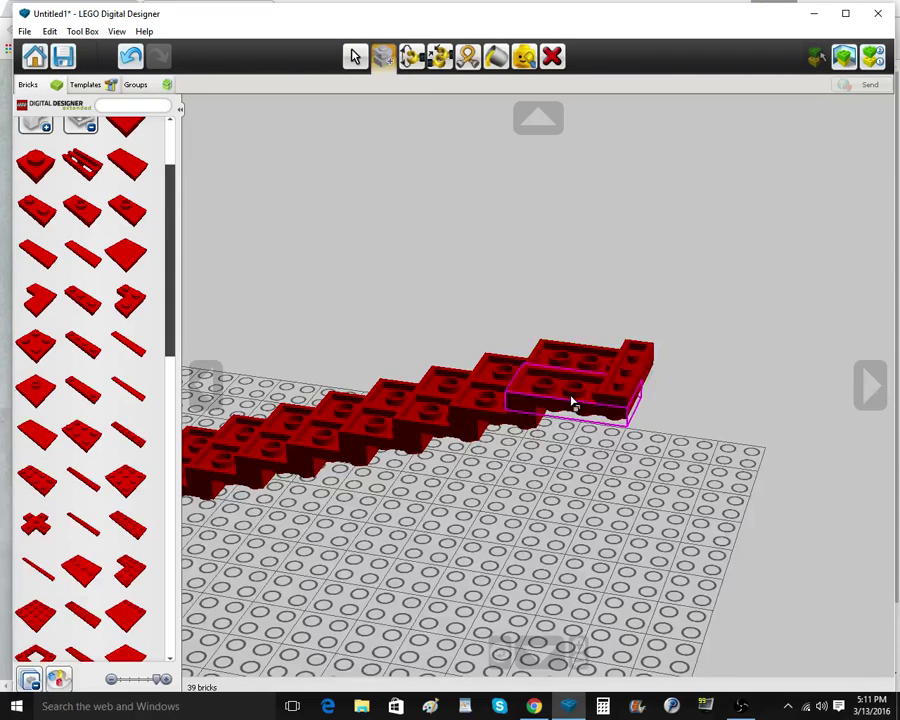
{"action": "left_click", "coordinate": [574, 402]}
{"action": "left_click", "coordinate": [664, 371]}
{"action": "left_click", "coordinate": [670, 365]}
{"action": "left_click", "coordinate": [657, 398]}
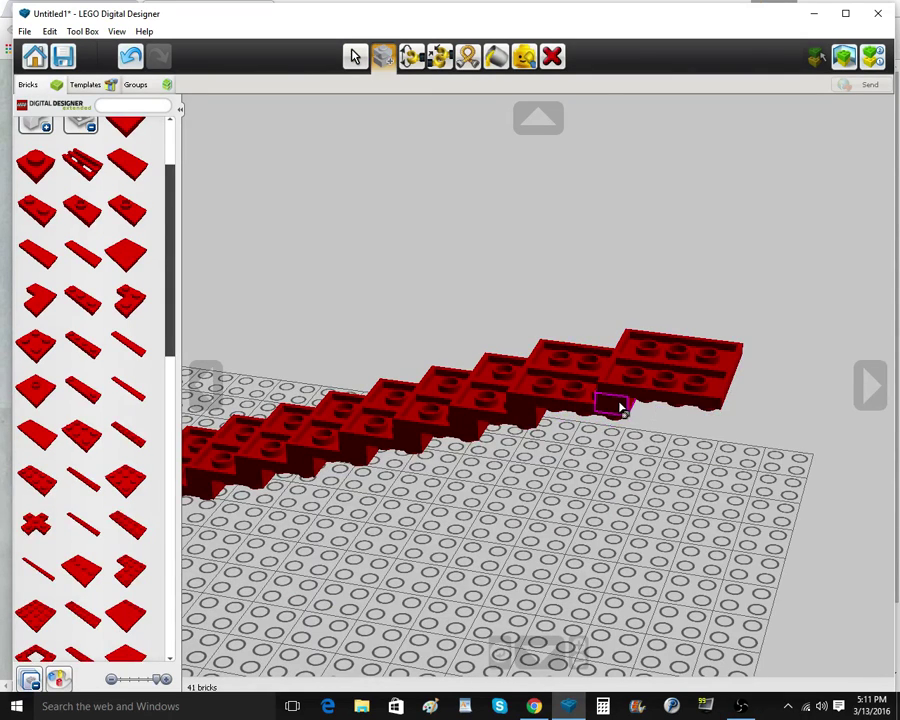
{"action": "left_click", "coordinate": [621, 406]}
{"action": "left_click", "coordinate": [718, 386]}
Compare the extended line's slope with the Mosin-Nagant photo in Chrome, viewing the whole line from the side
{"action": "mouse_move", "coordinate": [534, 706]}
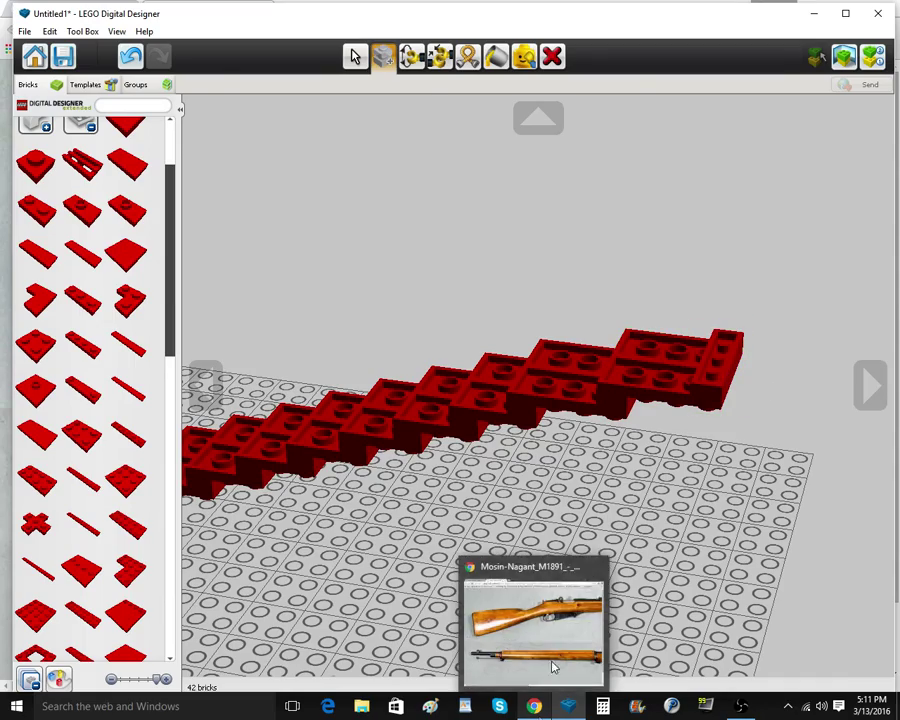
{"action": "left_click", "coordinate": [576, 665]}
{"action": "left_click", "coordinate": [570, 705]}
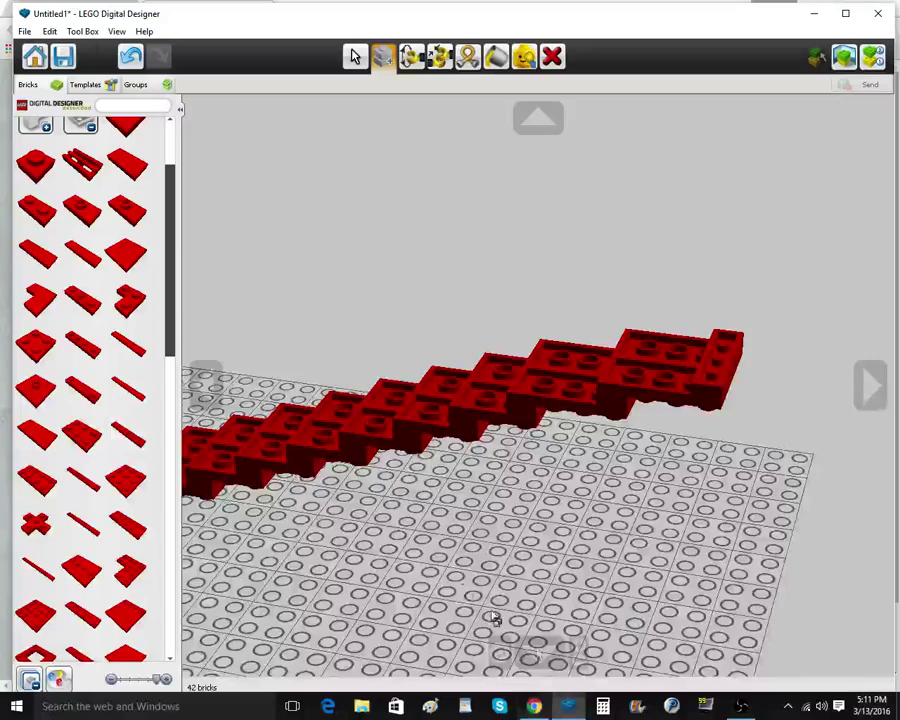
{"action": "scroll", "coordinate": [410, 570], "scroll_direction": "down", "scroll_amount": 4}
{"action": "right_click_drag", "start_coordinate": [400, 556], "coordinate": [442, 470]}
{"action": "right_click_drag", "start_coordinate": [443, 463], "coordinate": [440, 532]}
Undo the cloned segments back to the small brick with its two 2x3 plates and single 1x4 plate
{"action": "key", "text": "ctrl+z"}
{"action": "key", "text": "ctrl+z"}
{"action": "key", "text": "ctrl+z"}
{"action": "key", "text": "ctrl+z"}
{"action": "key", "text": "ctrl+z"}
{"action": "key", "text": "ctrl+z"}
{"action": "key", "text": "ctrl+z"}
{"action": "key", "text": "ctrl+z"}
{"action": "key", "text": "ctrl+z"}
{"action": "key", "text": "ctrl+z"}
{"action": "key", "text": "ctrl+z"}
{"action": "key", "text": "ctrl+z"}
{"action": "key", "text": "ctrl+z"}
{"action": "key", "text": "ctrl+z"}
{"action": "key", "text": "ctrl+z"}
{"action": "key", "text": "ctrl+z"}
{"action": "key", "text": "ctrl+z"}
{"action": "key", "text": "ctrl+z"}
{"action": "key", "text": "ctrl+z"}
{"action": "key", "text": "ctrl+z"}
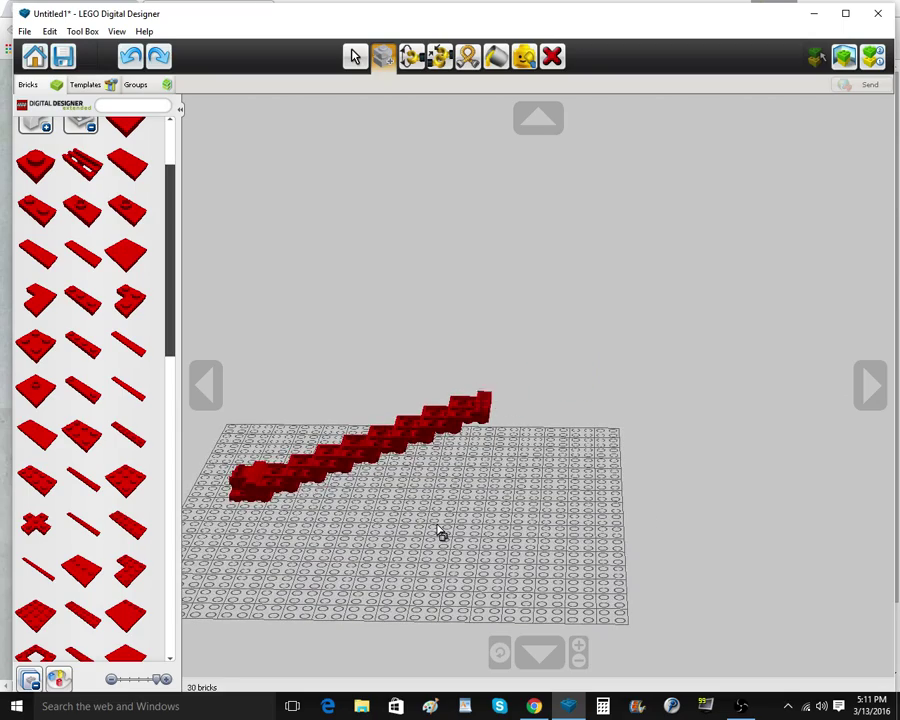
{"action": "right_click", "coordinate": [268, 487]}
{"action": "scroll", "coordinate": [314, 512], "scroll_direction": "up", "scroll_amount": 10}
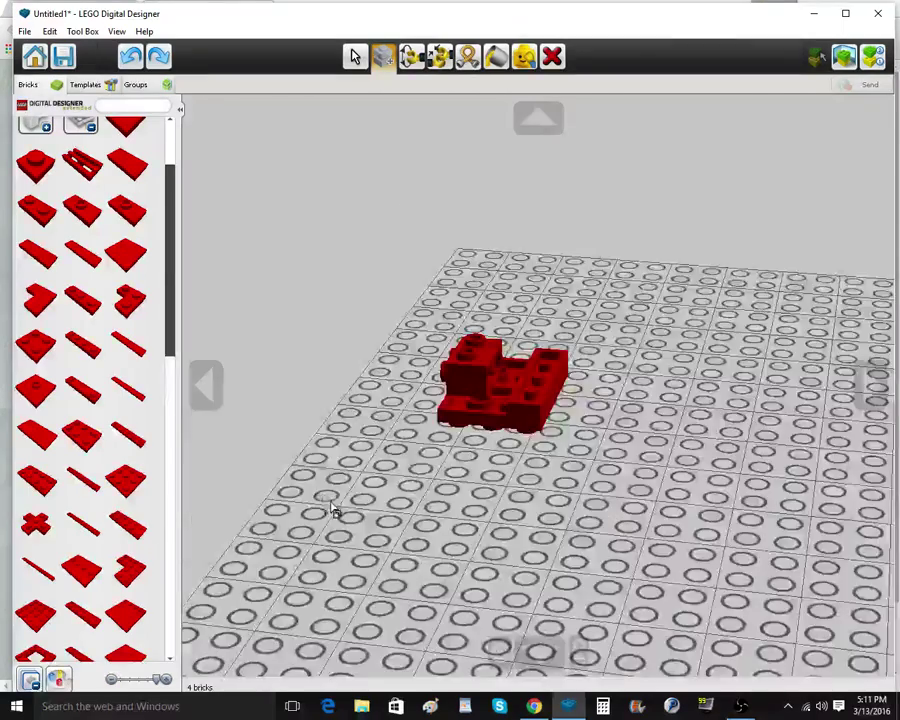
Delete the two 2x3 plates and the 1x4 plate, leaving only the small brick
{"action": "left_click", "coordinate": [560, 61]}
{"action": "scroll", "coordinate": [410, 376], "scroll_direction": "down", "scroll_amount": 10}
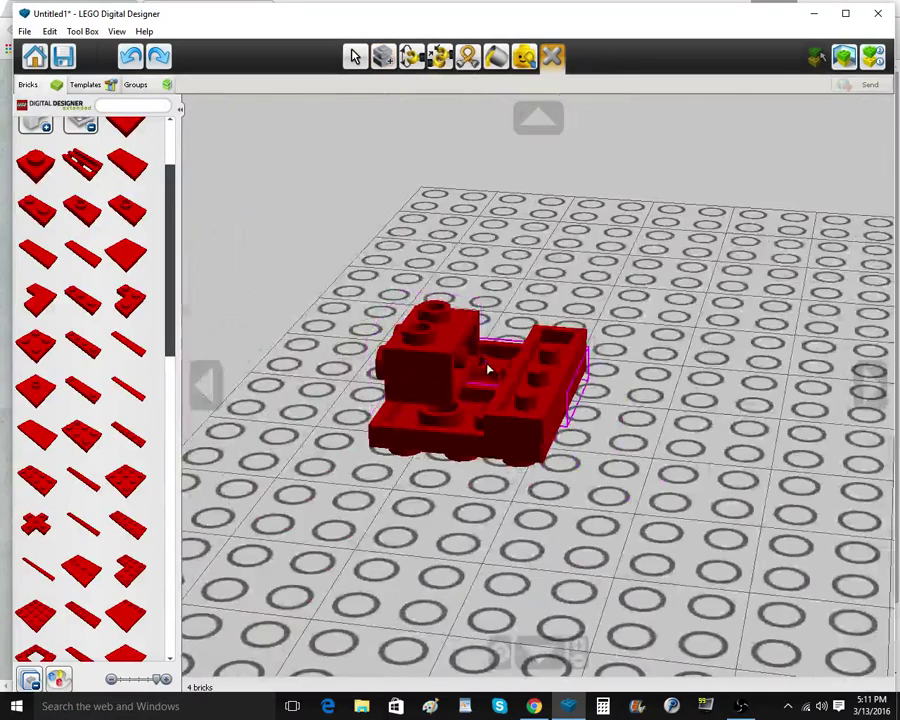
{"action": "left_click", "coordinate": [486, 368]}
{"action": "left_click", "coordinate": [488, 371]}
{"action": "left_click", "coordinate": [526, 406]}
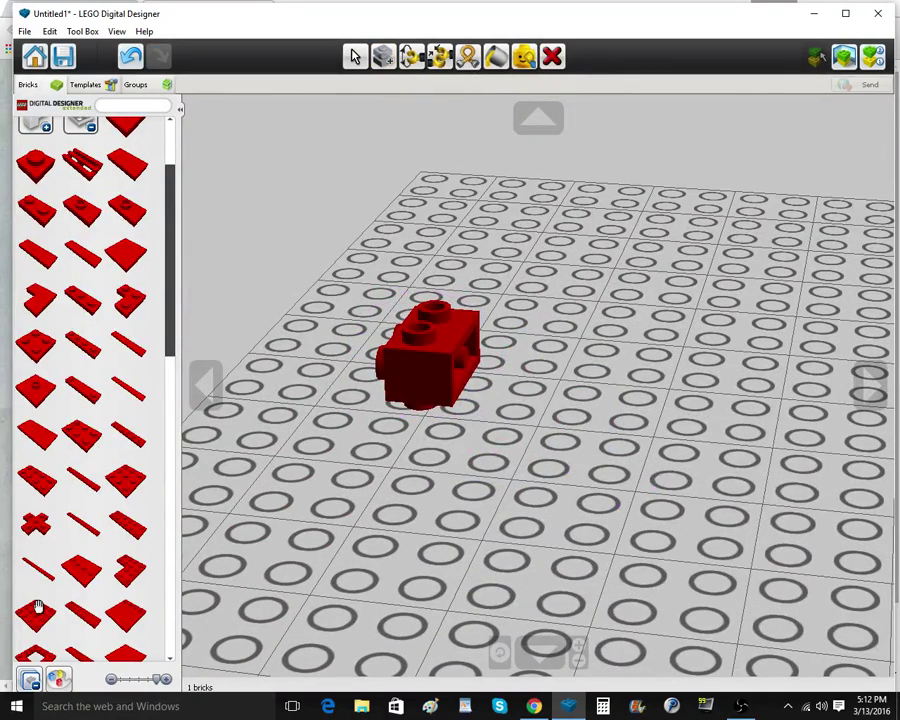
Place a 4x4 plate beneath the small brick and a 2x4 plate on top of its outer end
{"action": "left_click", "coordinate": [36, 607]}
{"action": "left_click", "coordinate": [530, 380]}
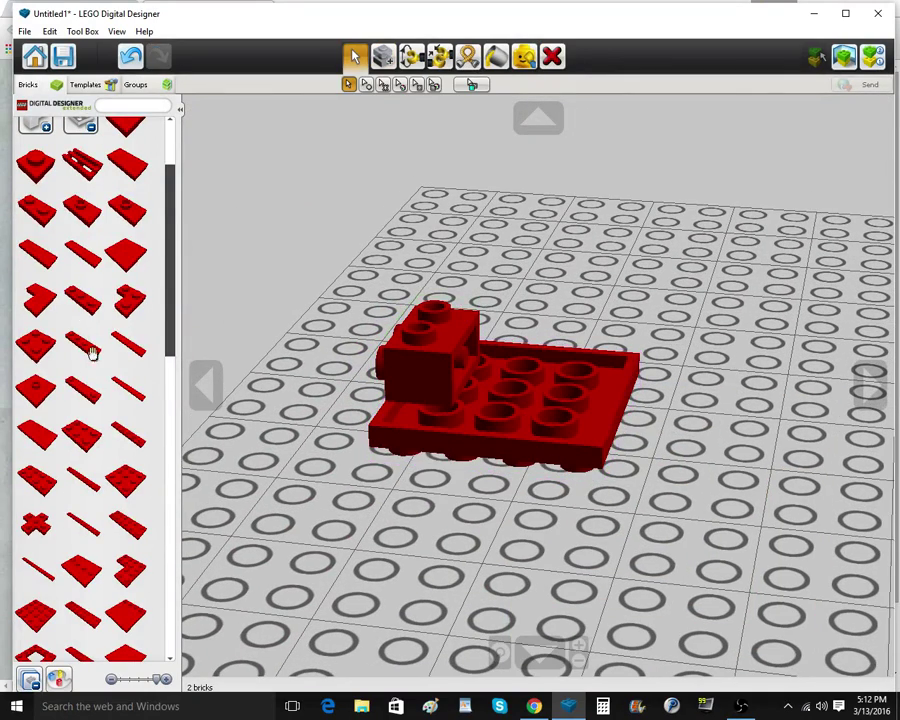
{"action": "left_click", "coordinate": [29, 488]}
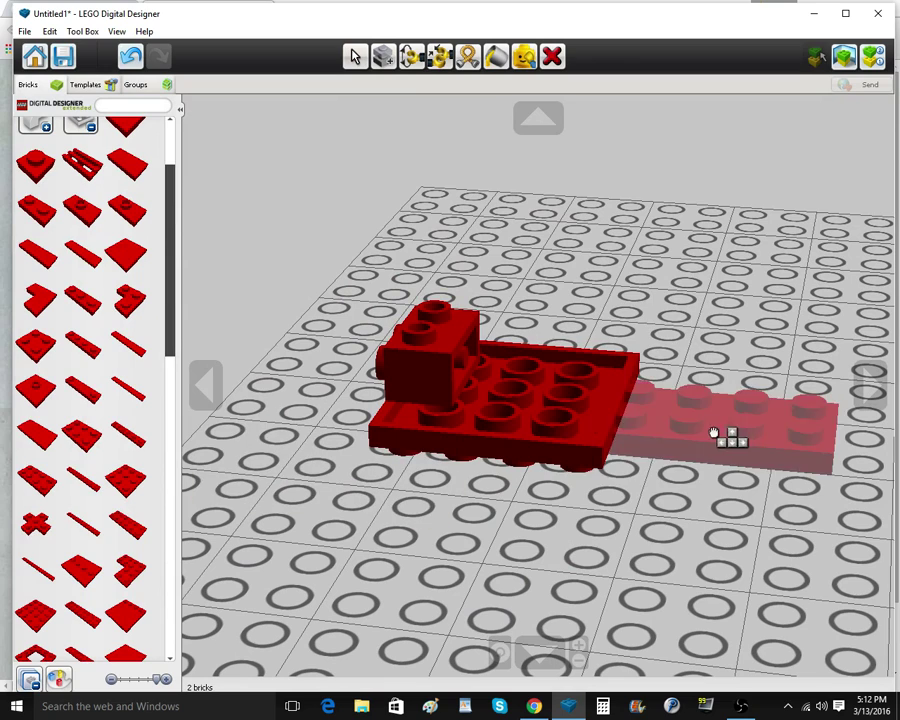
{"action": "left_click", "coordinate": [568, 364]}
Copy the 4x4 and 2x4 plate pair and attach four copies in a rising stepped line
{"action": "left_click", "coordinate": [483, 423]}
{"action": "left_click", "coordinate": [541, 433]}
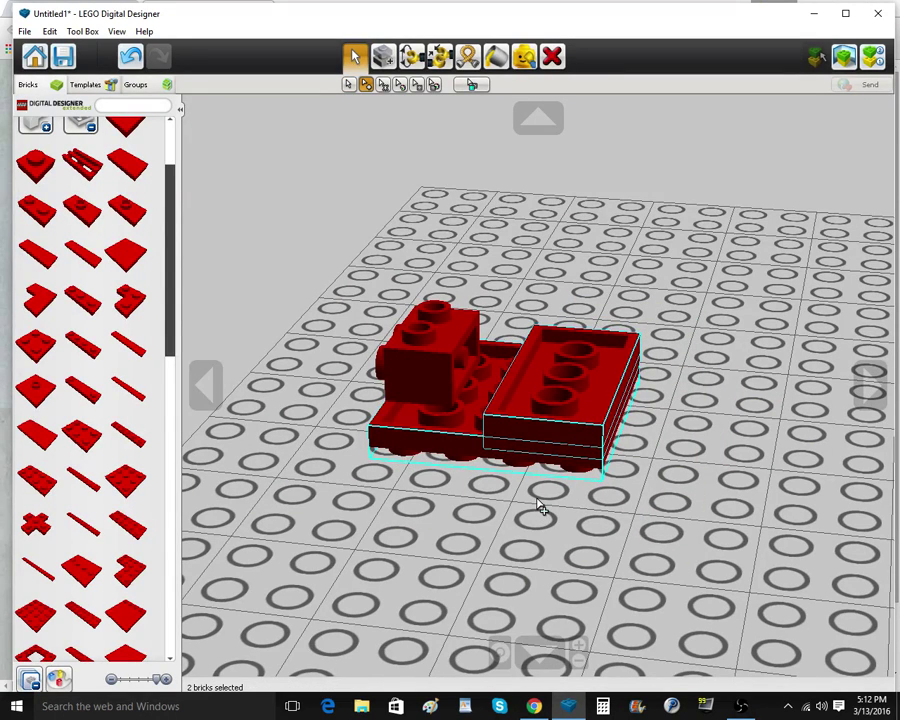
{"action": "key", "text": "ctrl+v"}
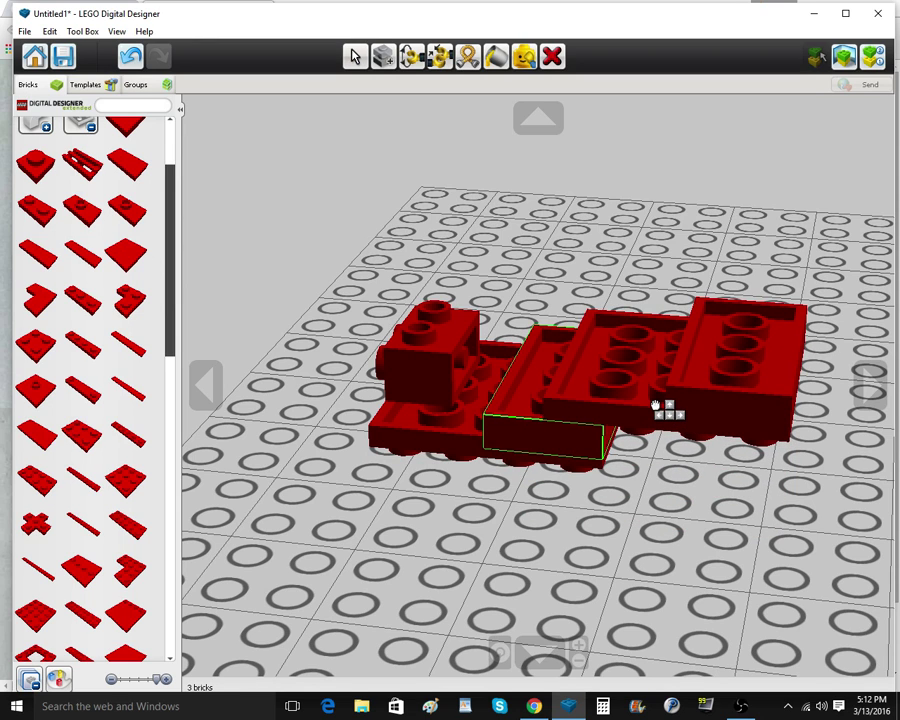
{"action": "left_click", "coordinate": [655, 405]}
{"action": "key", "text": "ctrl+v"}
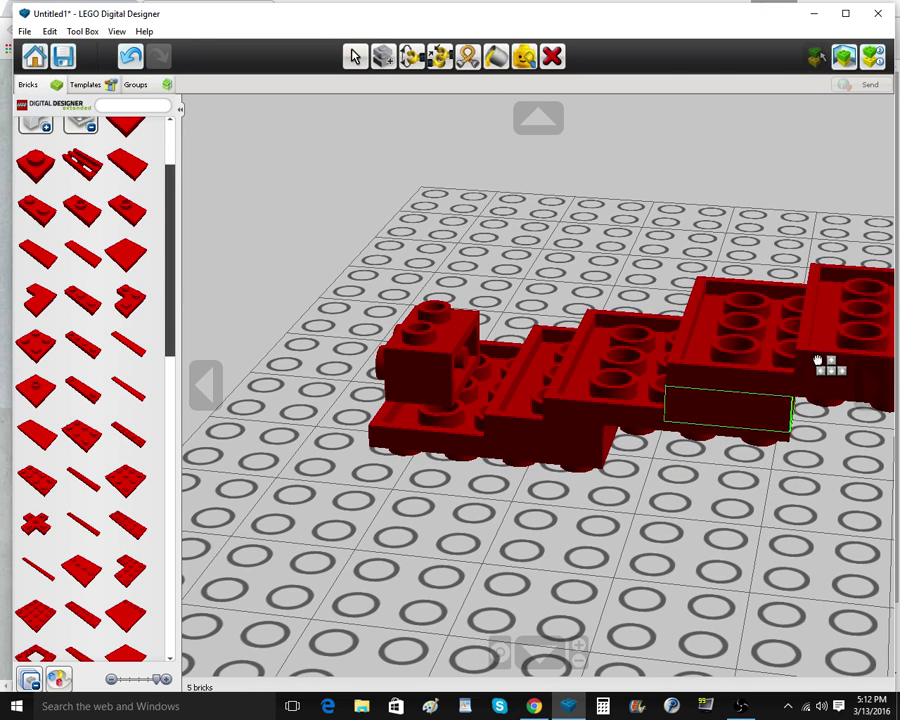
{"action": "scroll", "coordinate": [820, 362], "scroll_direction": "down", "scroll_amount": 2}
{"action": "left_click", "coordinate": [775, 381]}
{"action": "scroll", "coordinate": [773, 381], "scroll_direction": "down", "scroll_amount": 2}
{"action": "key", "text": "ctrl+v"}
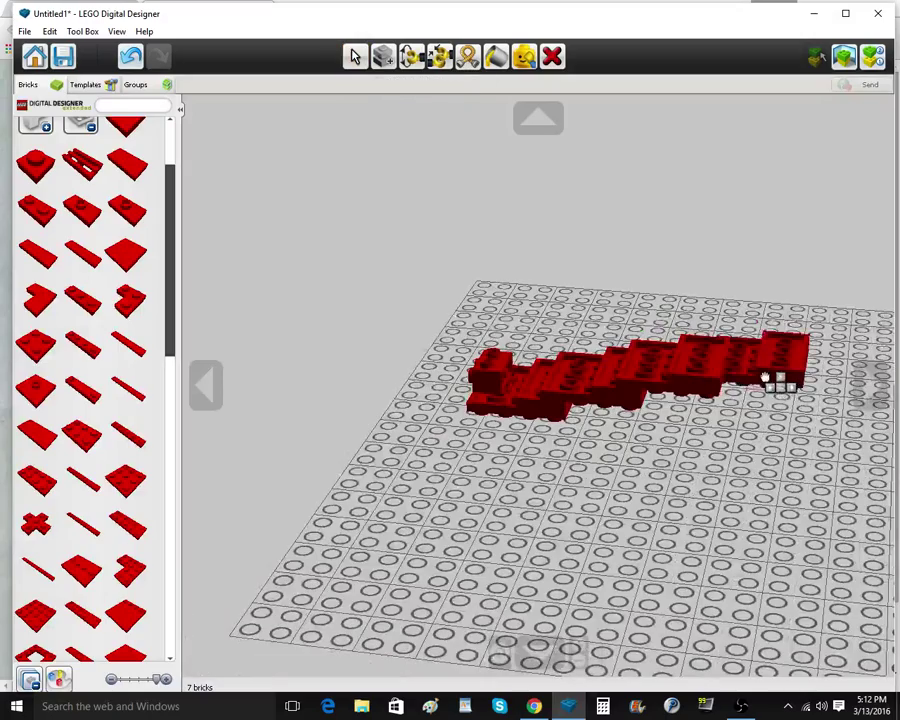
{"action": "left_click", "coordinate": [767, 368]}
{"action": "key", "text": "ctrl+v"}
{"action": "left_click", "coordinate": [822, 357]}
{"action": "scroll", "coordinate": [822, 357], "scroll_direction": "down", "scroll_amount": 2}
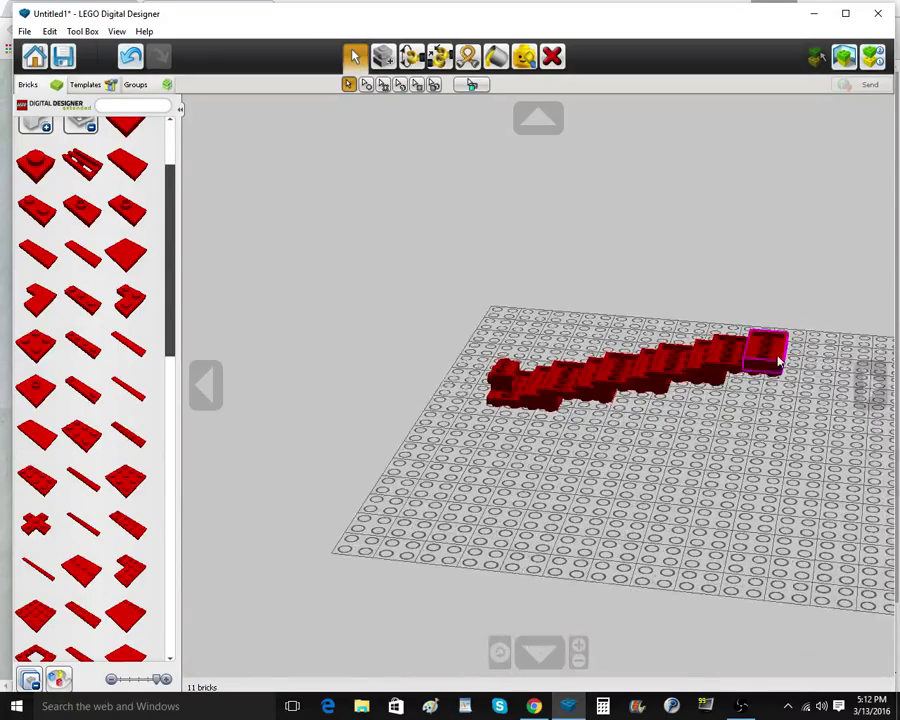
Extend the upper end of the stepped line with three more copies of the 4x4 and 2x4 pair
{"action": "right_click", "coordinate": [779, 361]}
{"action": "key", "text": "ctrl+v"}
{"action": "left_click", "coordinate": [588, 389]}
{"action": "key", "text": "ctrl+v"}
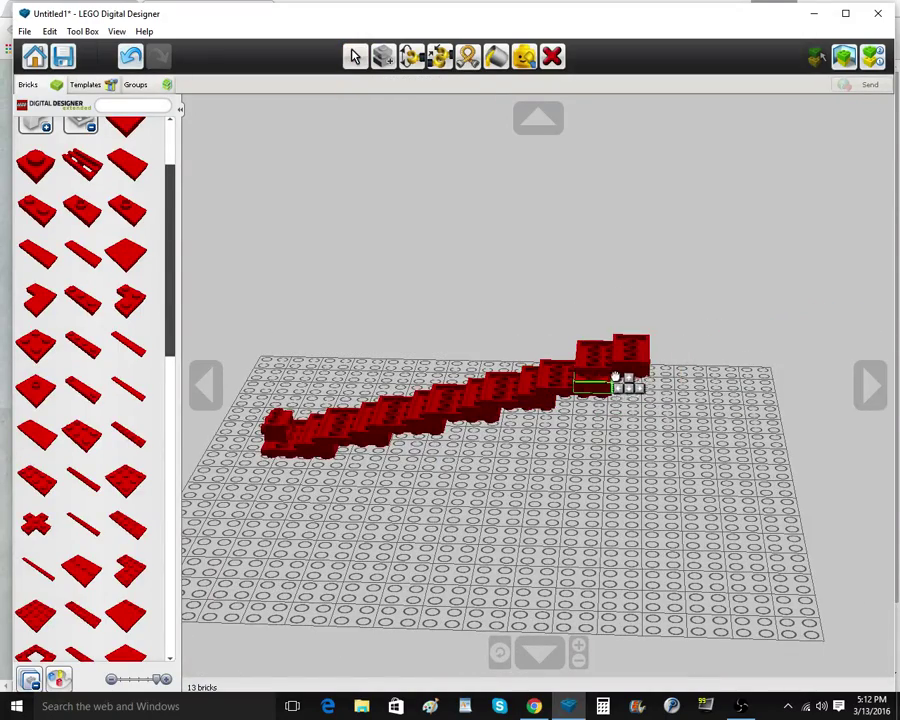
{"action": "left_click", "coordinate": [657, 378]}
{"action": "key", "text": "ctrl+v"}
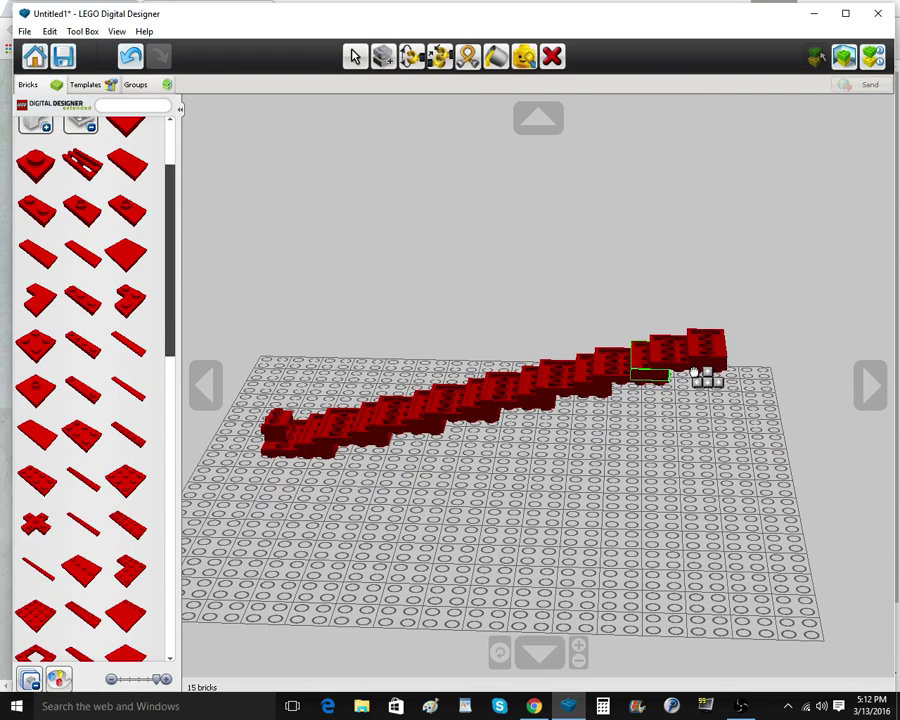
{"action": "left_click", "coordinate": [708, 374]}
Compare the extended line's side profile with the Mosin-Nagant photo in Chrome, and return to the LEGO model
{"action": "right_click_drag", "start_coordinate": [641, 521], "coordinate": [622, 490]}
{"action": "left_click", "coordinate": [535, 706]}
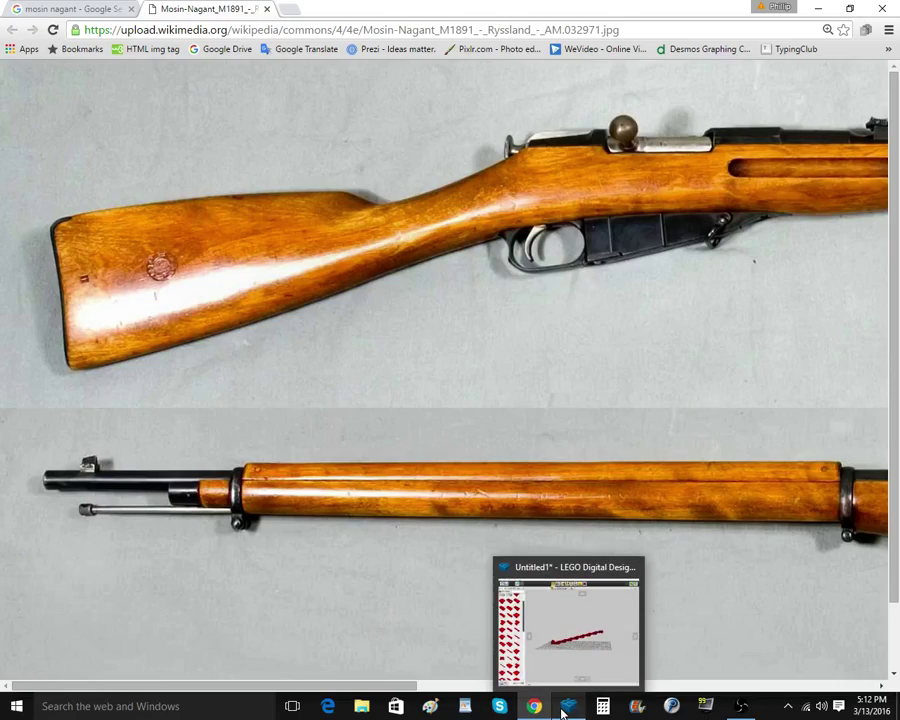
{"action": "left_click", "coordinate": [563, 712]}
Add two side-by-side 2x3 plates at the line's upper end, with a 1x4 plate across their outer edge
{"action": "right_click_drag", "start_coordinate": [579, 571], "coordinate": [520, 627]}
{"action": "scroll", "coordinate": [521, 627], "scroll_direction": "up", "scroll_amount": 5}
{"action": "left_click", "coordinate": [98, 440]}
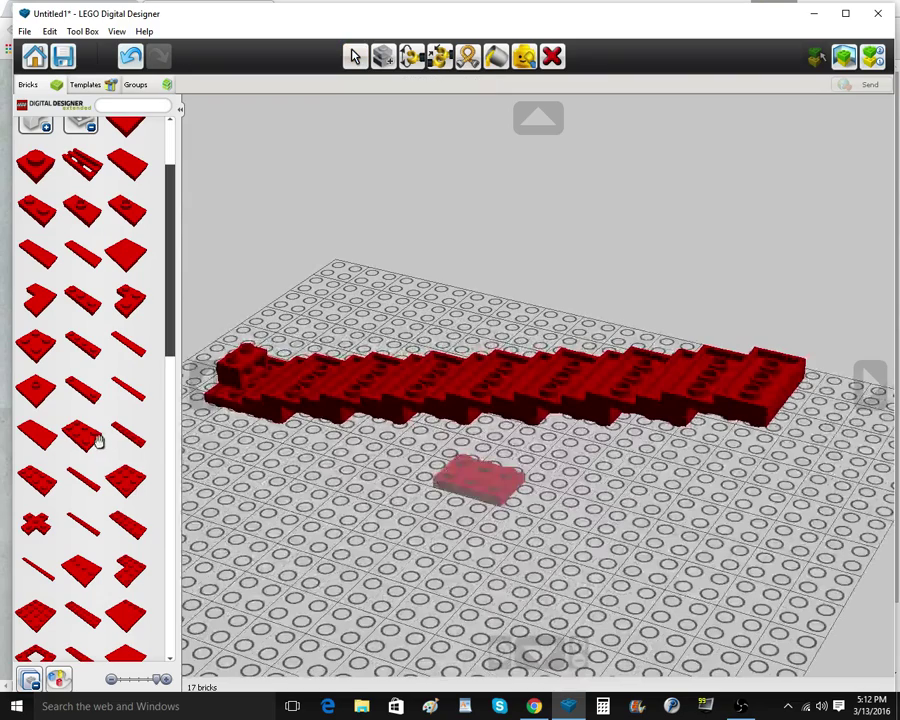
{"action": "left_click", "coordinate": [828, 375]}
{"action": "right_click", "coordinate": [826, 378]}
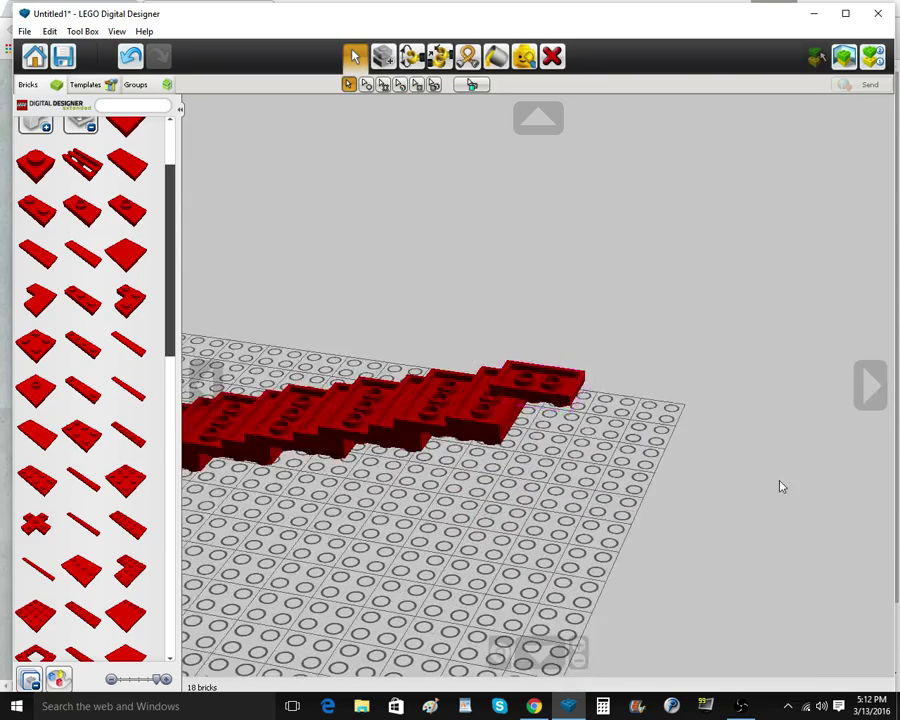
{"action": "scroll", "coordinate": [781, 487], "scroll_direction": "up", "scroll_amount": 4}
{"action": "left_click", "coordinate": [381, 55]}
{"action": "left_click", "coordinate": [538, 407]}
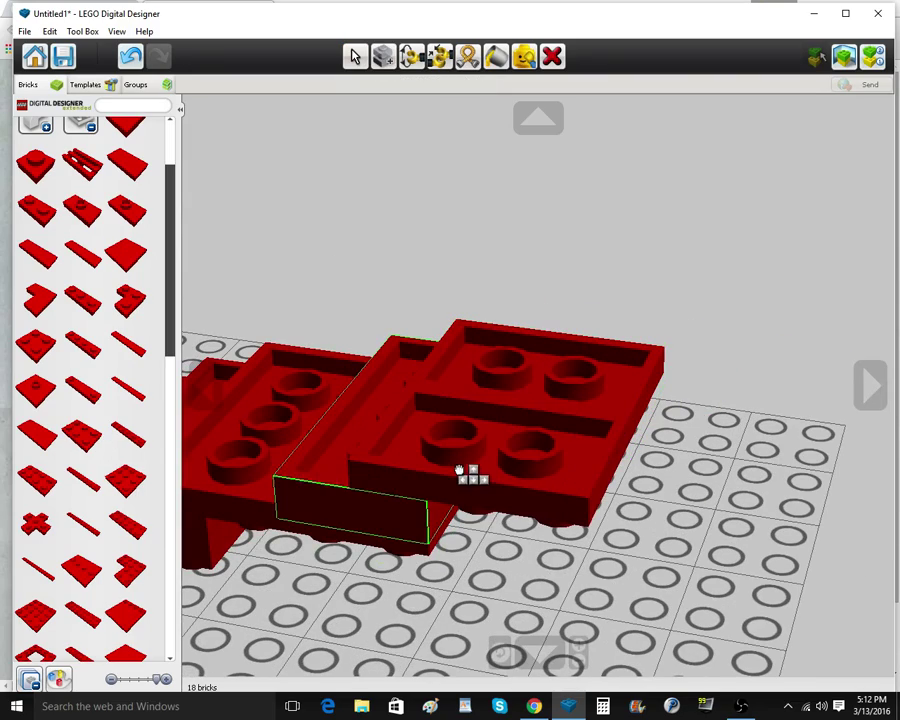
{"action": "left_click", "coordinate": [459, 469]}
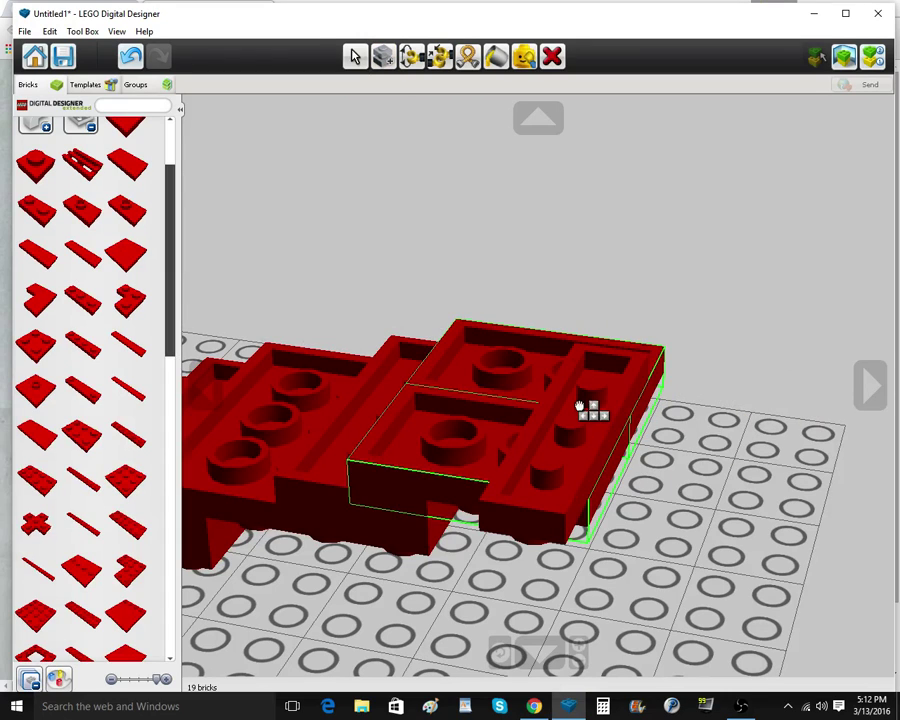
{"action": "left_click", "coordinate": [583, 407]}
{"action": "left_click_drag", "start_coordinate": [570, 404], "coordinate": [591, 372]}
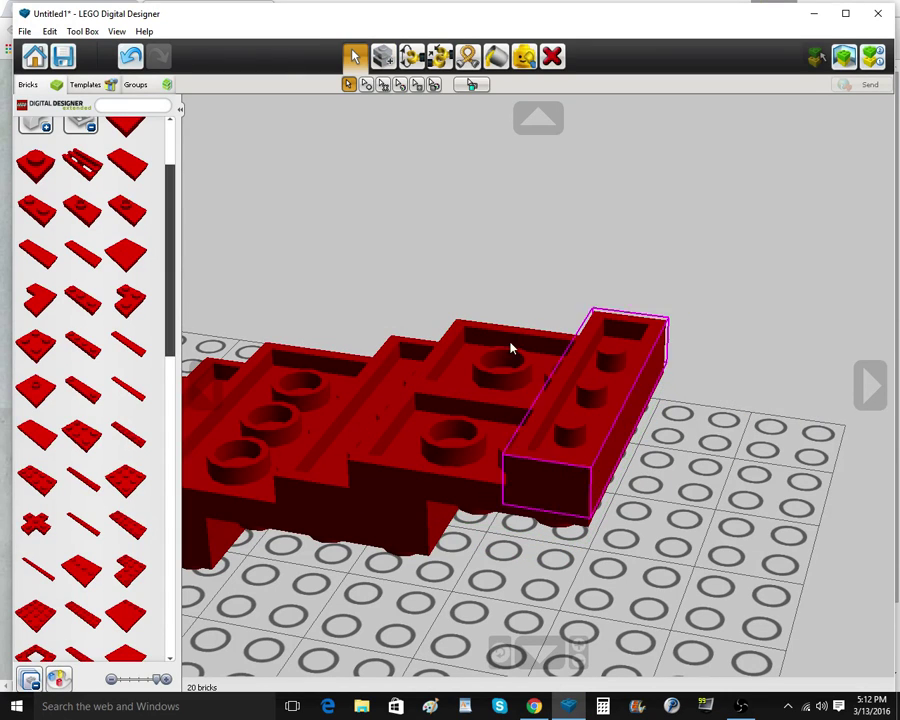
Copy the two 2x3 plates with their 1x4 plate and attach the segment twice more up the slope
{"action": "left_click", "coordinate": [367, 85]}
{"action": "left_click", "coordinate": [522, 360]}
{"action": "left_click", "coordinate": [498, 440]}
{"action": "left_click", "coordinate": [656, 402]}
{"action": "left_click", "coordinate": [524, 376]}
{"action": "left_click", "coordinate": [503, 453]}
{"action": "left_click", "coordinate": [586, 430]}
{"action": "key", "text": "ctrl+c"}
{"action": "key", "text": "ctrl+v"}
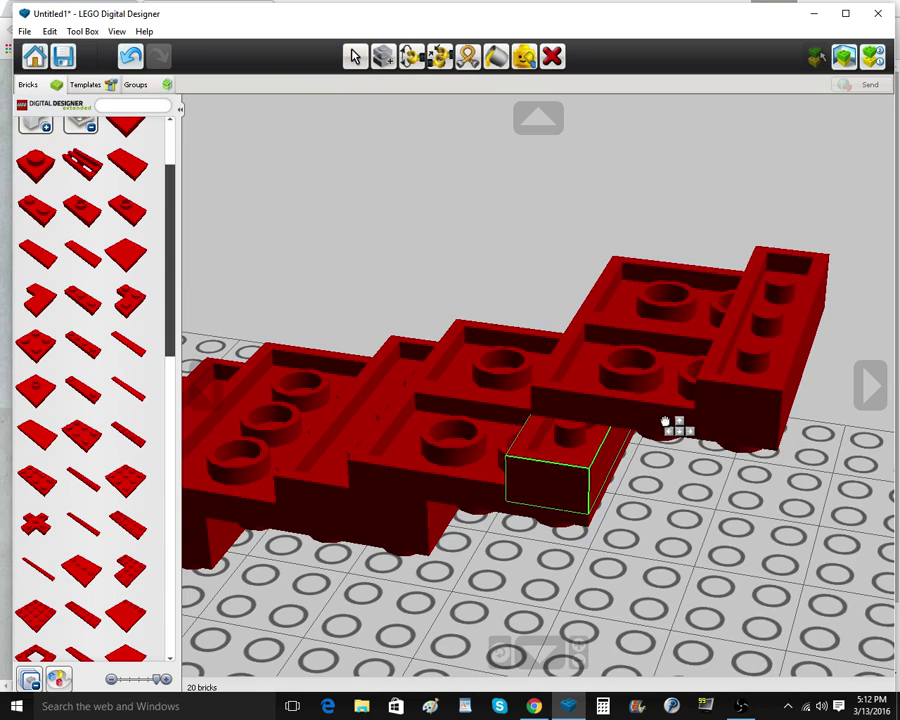
{"action": "left_click", "coordinate": [663, 431]}
{"action": "scroll", "coordinate": [663, 429], "scroll_direction": "down", "scroll_amount": 3}
{"action": "key", "text": "ctrl+v"}
{"action": "left_click", "coordinate": [668, 377]}
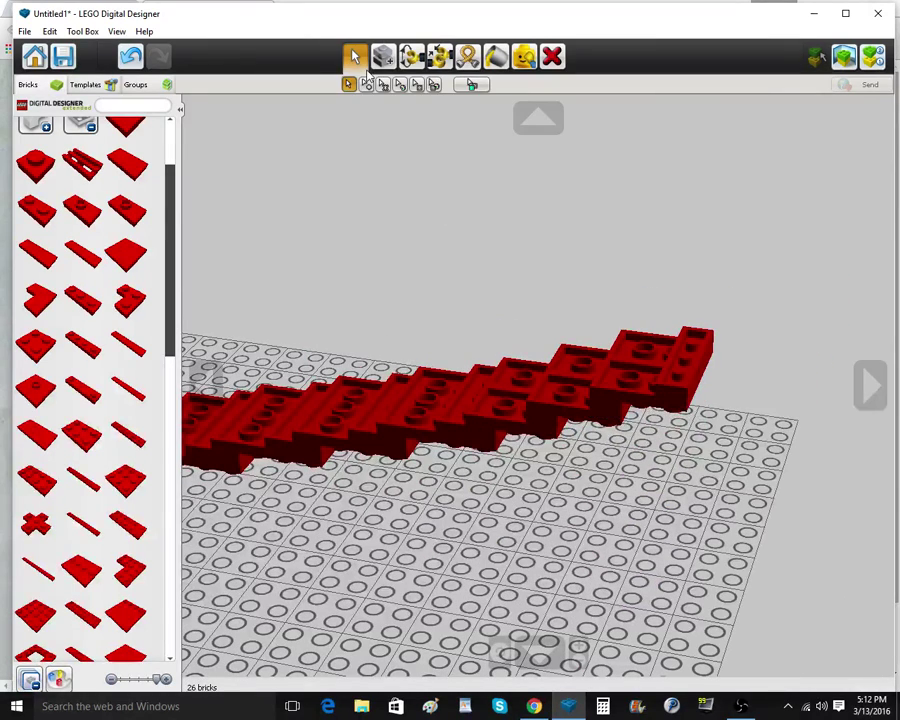
Clone a 4x4 plate and a 1x4 plate onto the upper end, and repeat that combination once farther out
{"action": "left_click", "coordinate": [383, 58]}
{"action": "left_click", "coordinate": [445, 399]}
{"action": "left_click", "coordinate": [740, 376]}
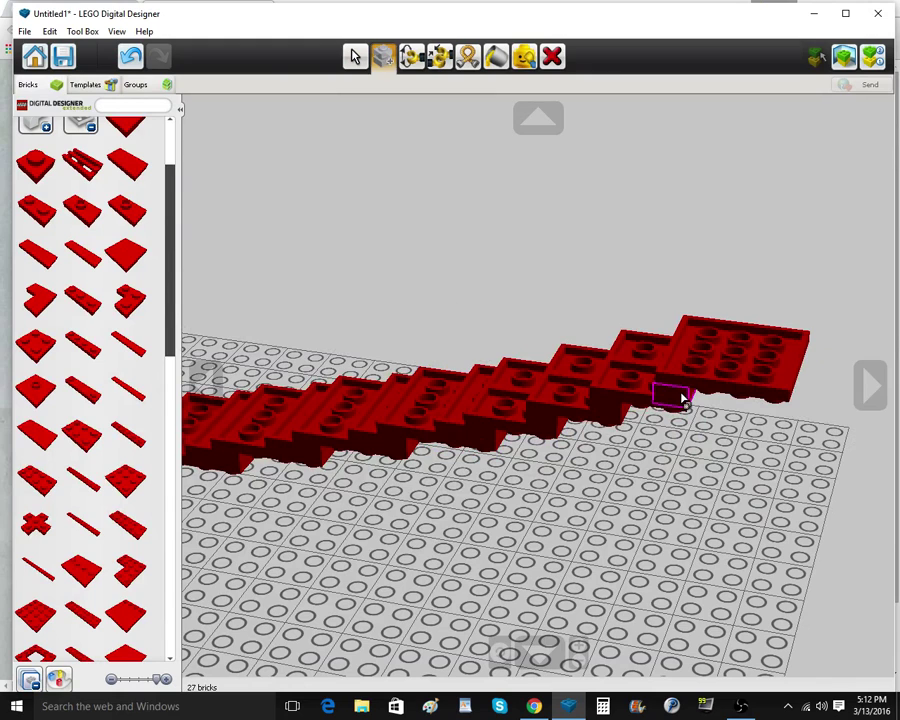
{"action": "left_click", "coordinate": [682, 398]}
{"action": "left_click", "coordinate": [788, 366]}
{"action": "left_click", "coordinate": [701, 370]}
{"action": "left_click", "coordinate": [825, 370]}
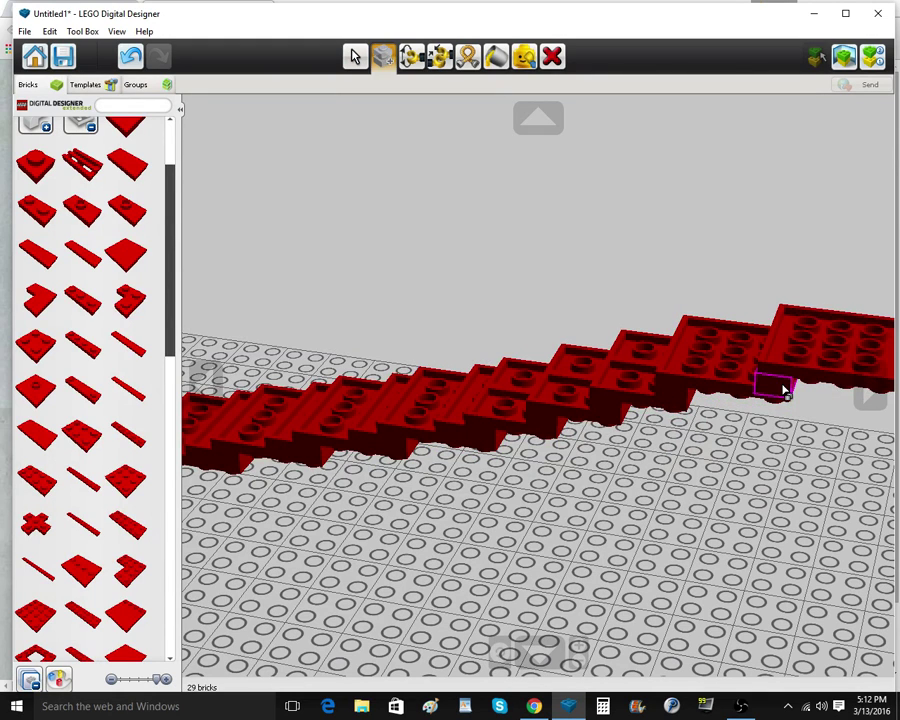
{"action": "left_click", "coordinate": [783, 388]}
{"action": "right_click", "coordinate": [825, 365]}
{"action": "left_click", "coordinate": [594, 399]}
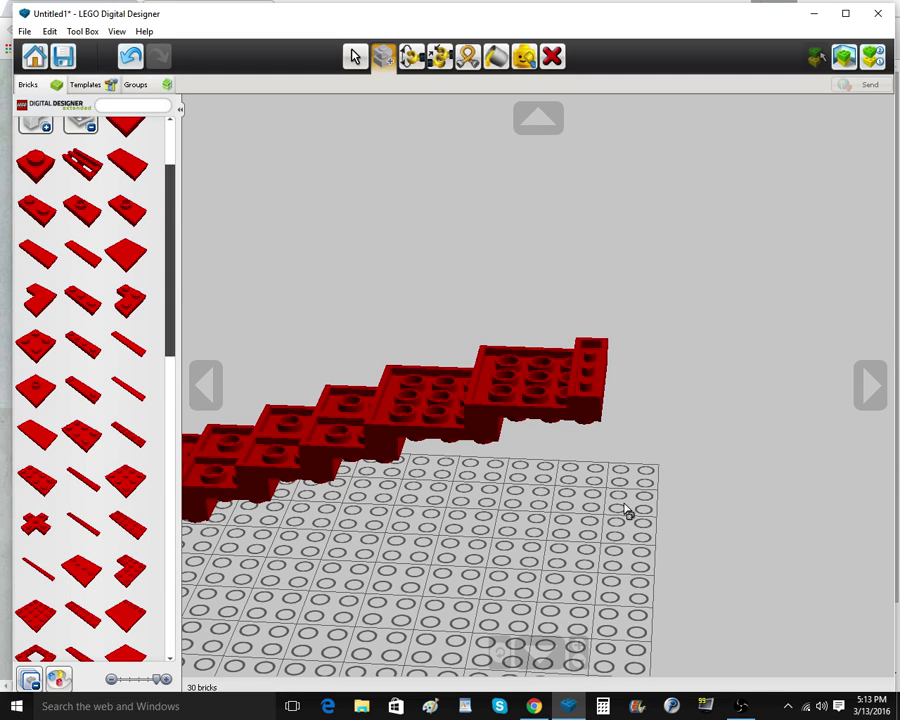
Delete four consecutive plates from the middle of the line, working from its side profile
{"action": "left_click", "coordinate": [497, 652]}
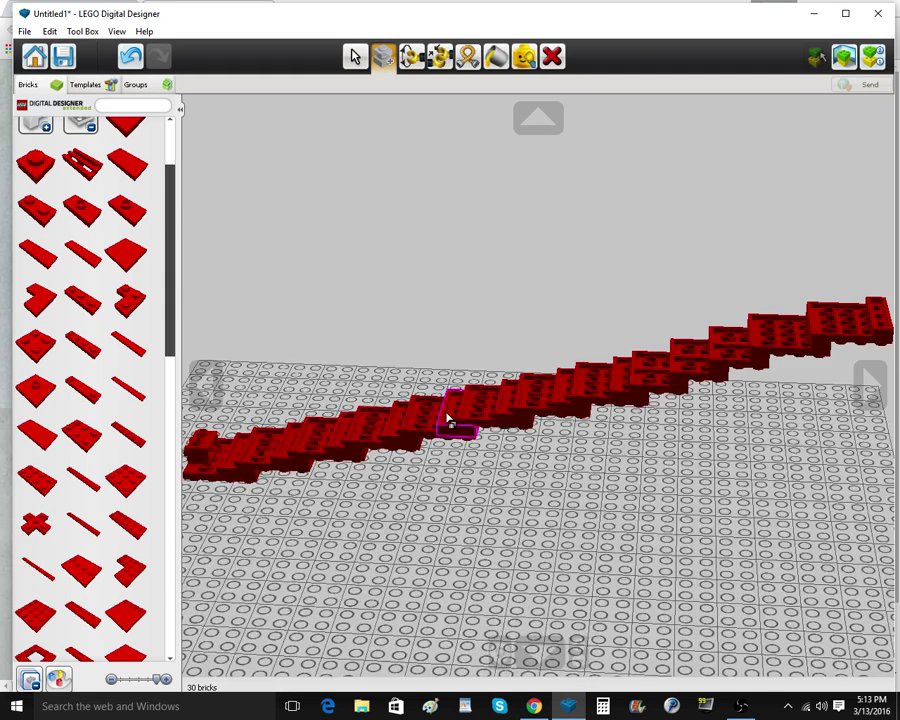
{"action": "scroll", "coordinate": [448, 412], "scroll_direction": "down", "scroll_amount": 2}
{"action": "right_click_drag", "start_coordinate": [460, 388], "coordinate": [464, 347]}
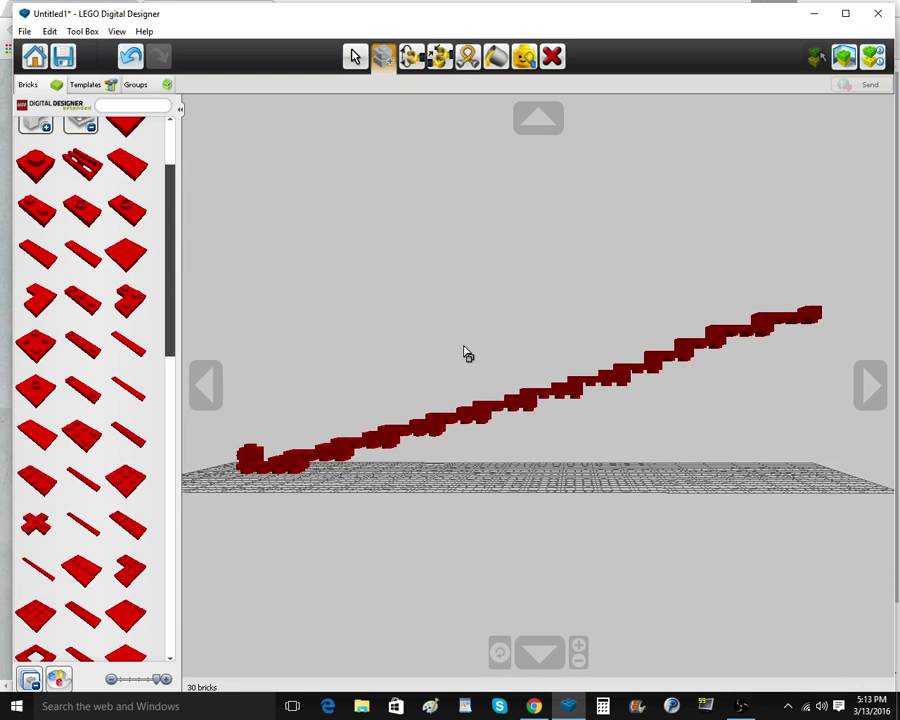
{"action": "left_click", "coordinate": [551, 56]}
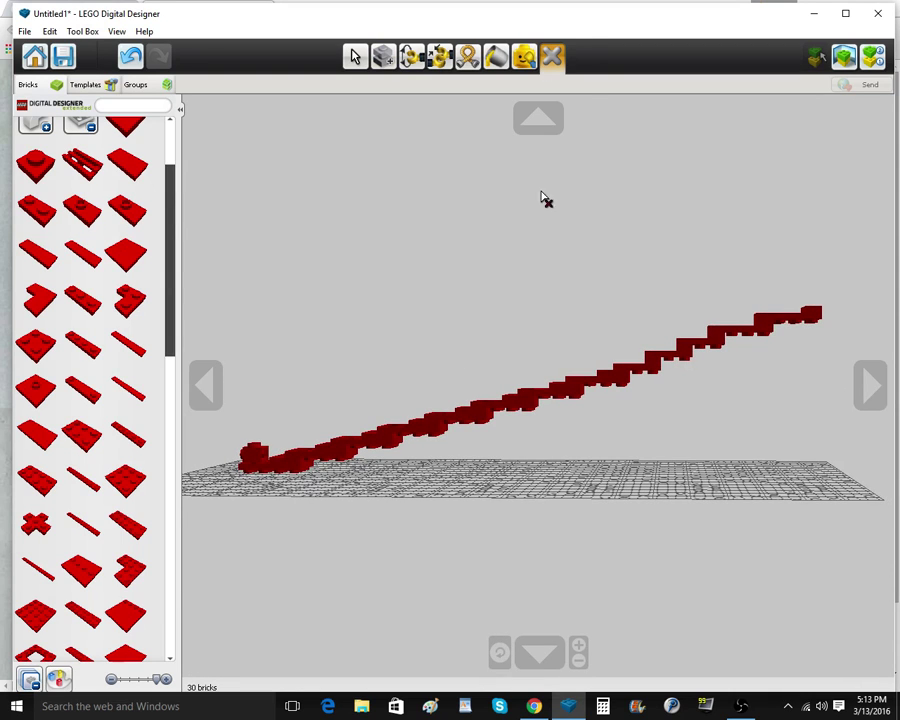
{"action": "left_click", "coordinate": [579, 381]}
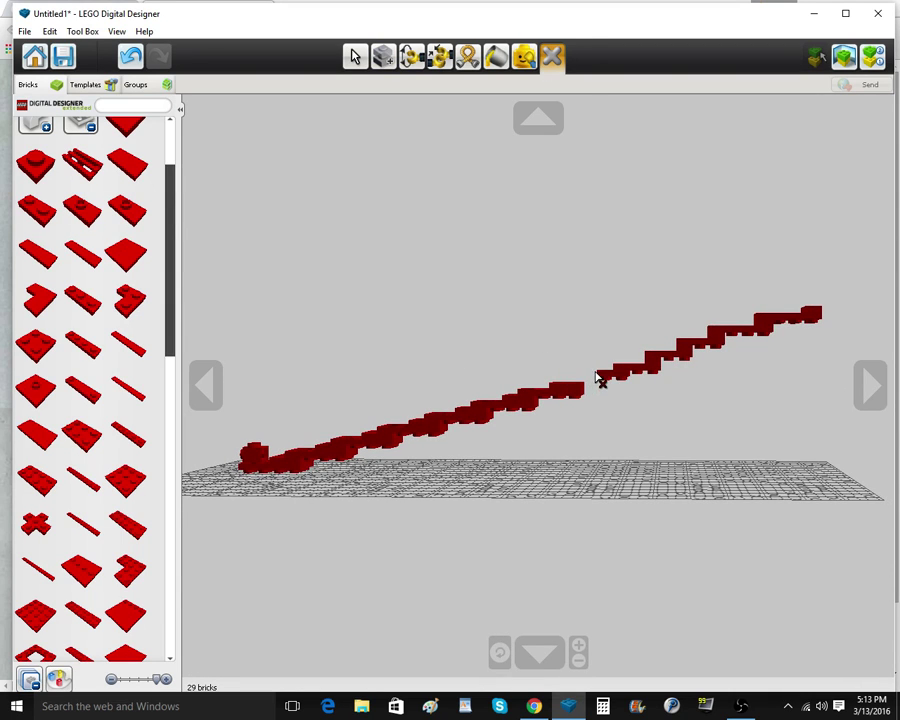
{"action": "left_click", "coordinate": [600, 376]}
Move the detached upper section down onto the end of the lower section to close the gap
{"action": "left_click", "coordinate": [355, 56]}
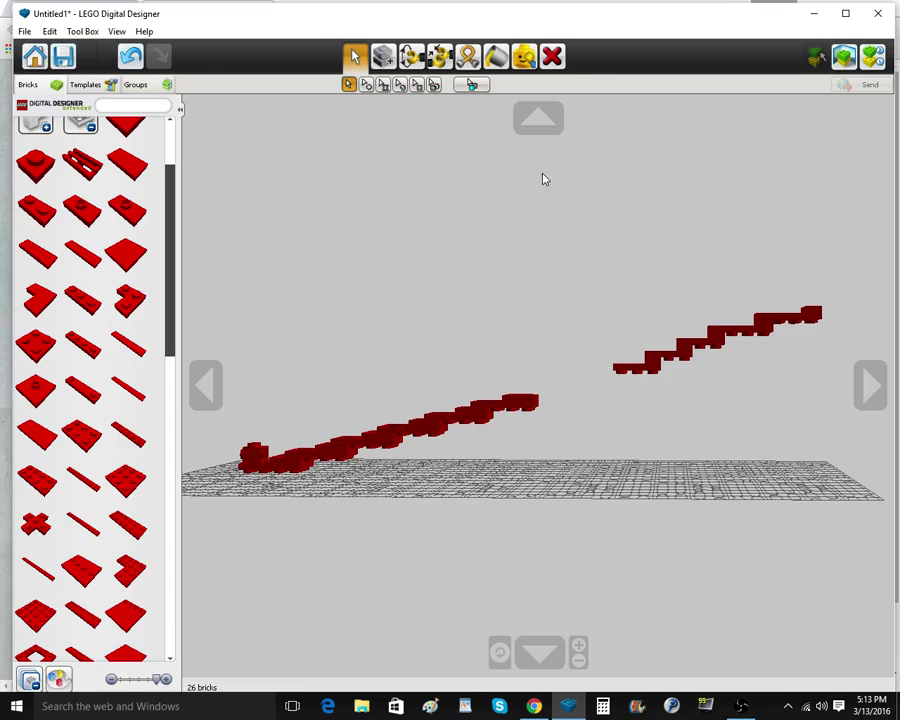
{"action": "left_click_drag", "start_coordinate": [688, 342], "coordinate": [653, 364]}
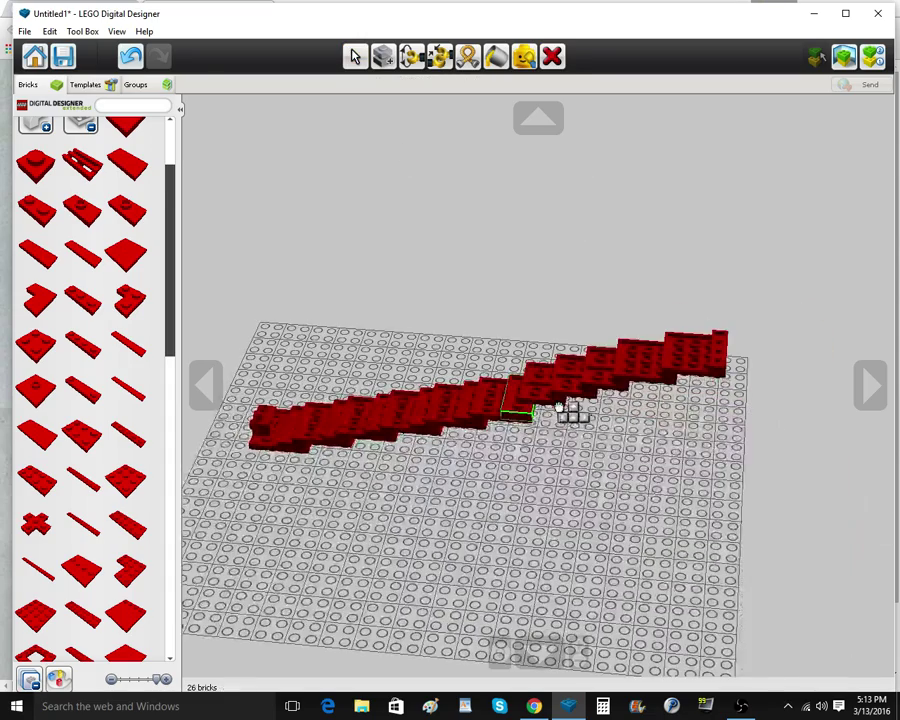
{"action": "key", "text": "v"}
Mount two 1x4 plates upright, one against the other, on the small brick's side facing the slope
{"action": "right_click_drag", "start_coordinate": [566, 410], "coordinate": [685, 515]}
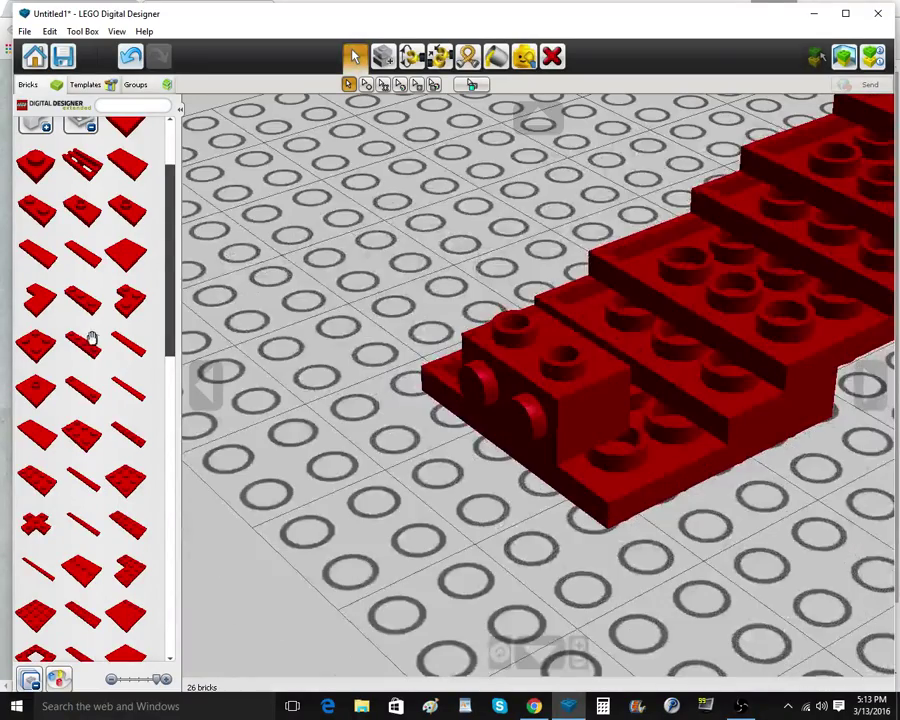
{"action": "left_click", "coordinate": [91, 337]}
{"action": "right_click_drag", "start_coordinate": [728, 418], "coordinate": [362, 420]}
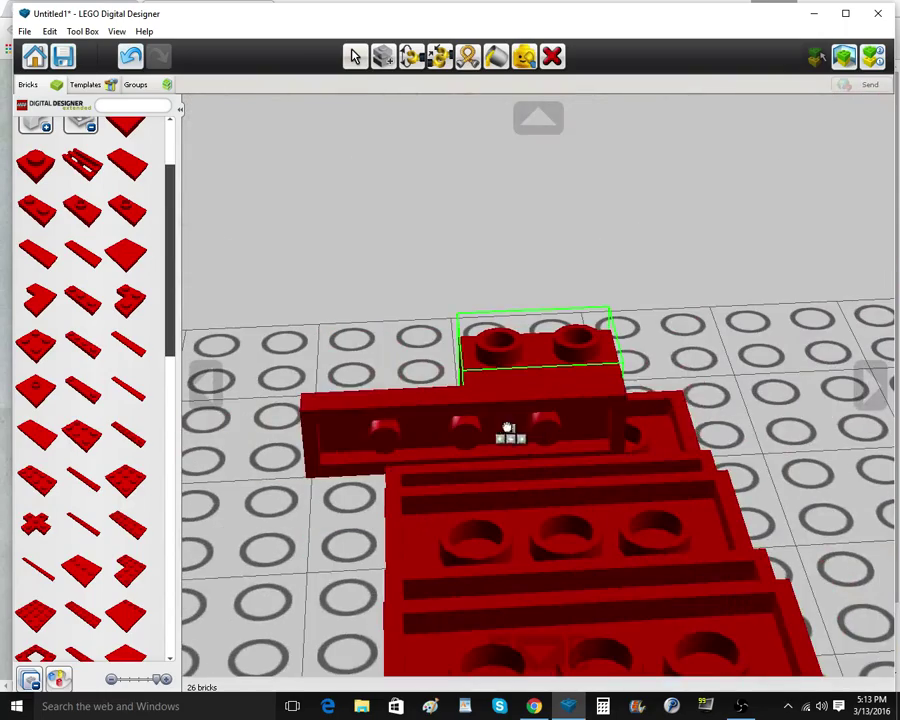
{"action": "left_click", "coordinate": [525, 424]}
{"action": "left_click", "coordinate": [384, 57]}
{"action": "left_click", "coordinate": [543, 446]}
{"action": "left_click", "coordinate": [543, 452]}
{"action": "mouse_move", "coordinate": [385, 498]}
{"action": "right_mouse_down"}
{"action": "mouse_move", "coordinate": [597, 462]}
{"action": "mouse_move", "coordinate": [540, 470]}
{"action": "mouse_move", "coordinate": [544, 508]}
{"action": "mouse_move", "coordinate": [484, 502]}
{"action": "right_mouse_up"}
{"action": "right_click_drag", "start_coordinate": [599, 486], "coordinate": [418, 511]}
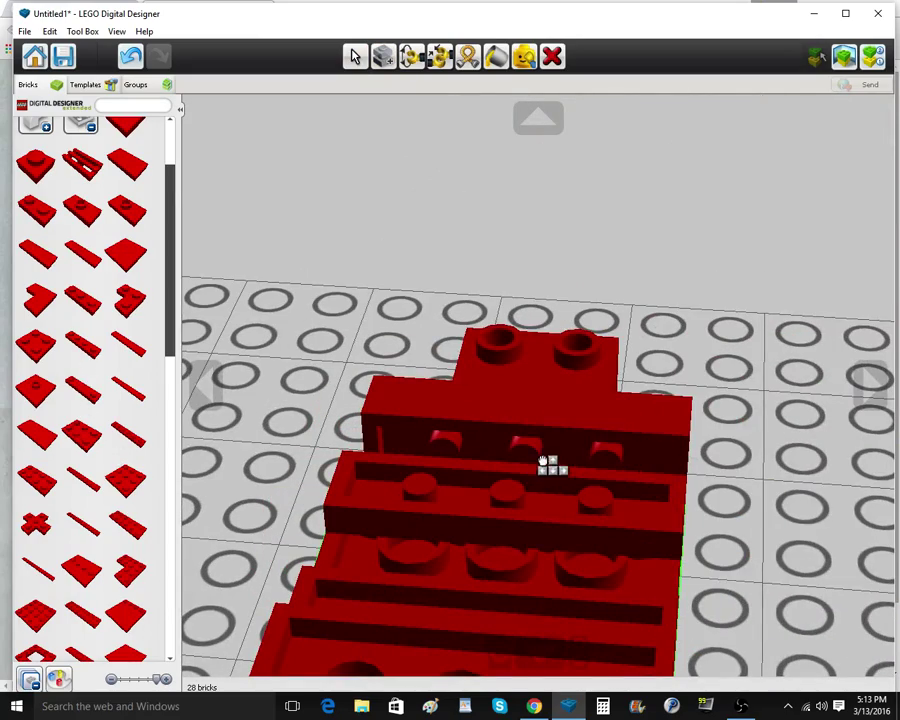
Lay a 1x4 plate flat on the stepped line, directly beside the upright plates
{"action": "right_click_drag", "start_coordinate": [543, 461], "coordinate": [346, 498]}
{"action": "left_click", "coordinate": [404, 438]}
{"action": "right_click_drag", "start_coordinate": [404, 438], "coordinate": [362, 458]}
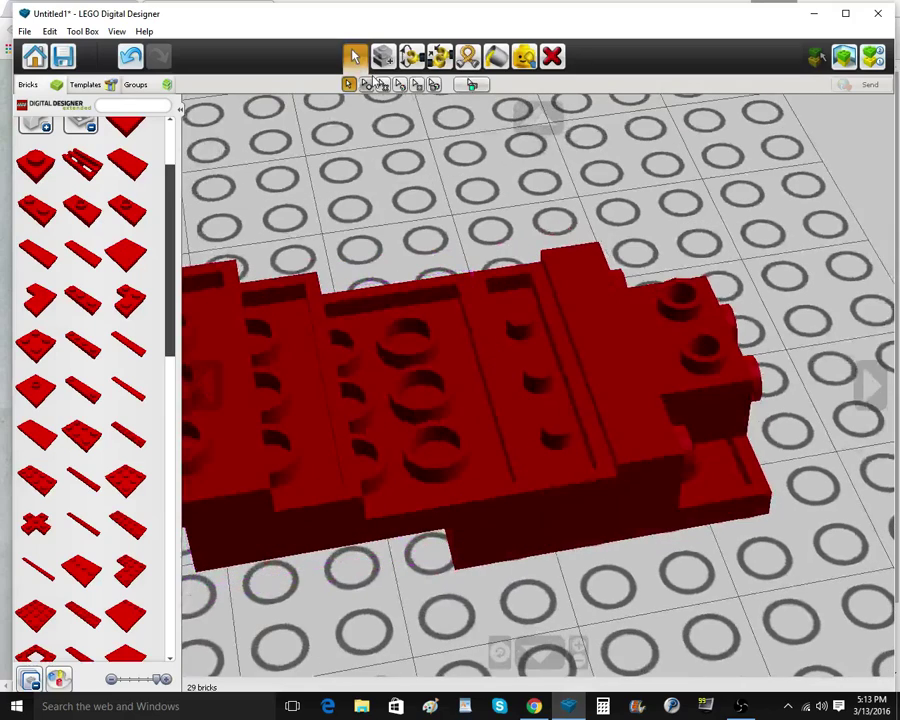
Place two 2x3 plates side by side on the stepped line against the upright 1x4 plates
{"action": "left_click", "coordinate": [83, 435]}
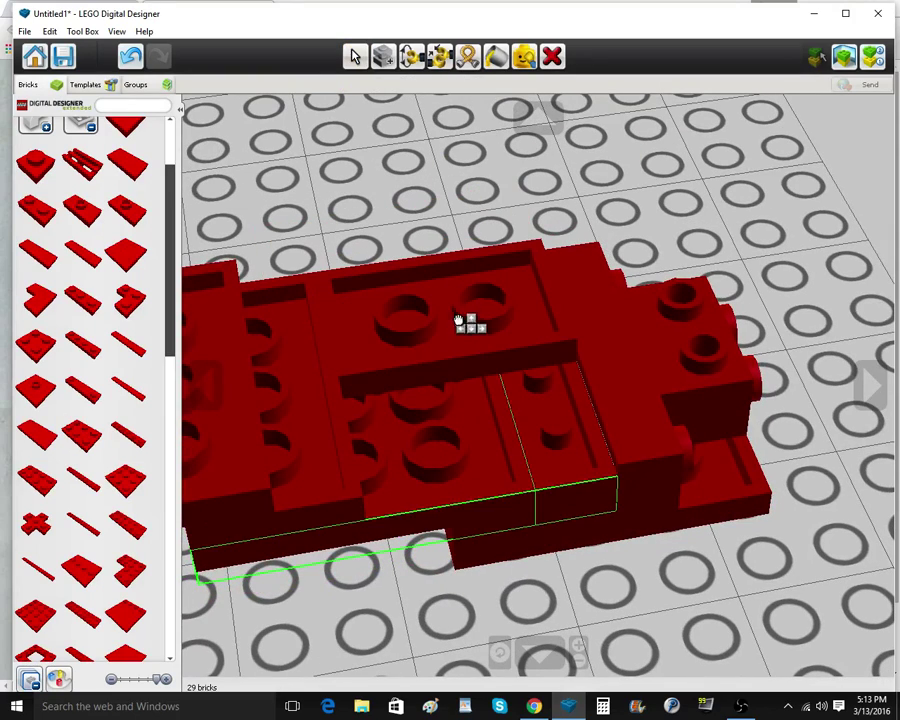
{"action": "left_click", "coordinate": [462, 318]}
{"action": "left_click", "coordinate": [384, 57]}
{"action": "left_click", "coordinate": [458, 298]}
{"action": "left_click", "coordinate": [480, 426]}
Try deleting the upright 1x4 plate nearest the slope, and undo the deletion
{"action": "right_click_drag", "start_coordinate": [480, 426], "coordinate": [640, 428]}
{"action": "left_click", "coordinate": [552, 57]}
{"action": "left_click", "coordinate": [611, 313]}
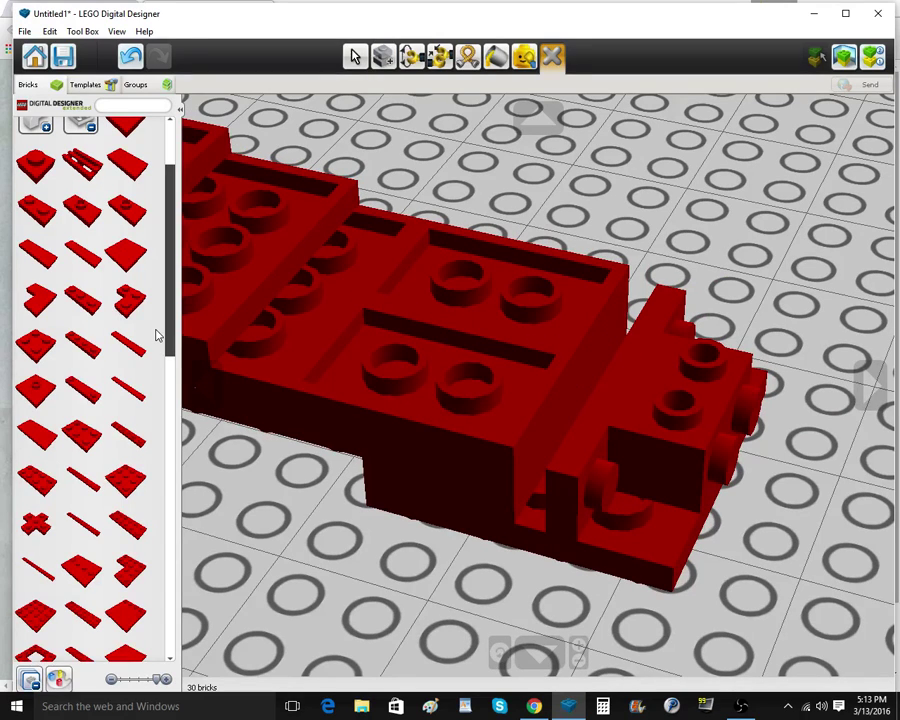
{"action": "left_click", "coordinate": [127, 63]}
Place a 2x4 plate on the small brick at the butt end and a 4x4 plate beside it on the stock
{"action": "left_click", "coordinate": [49, 472]}
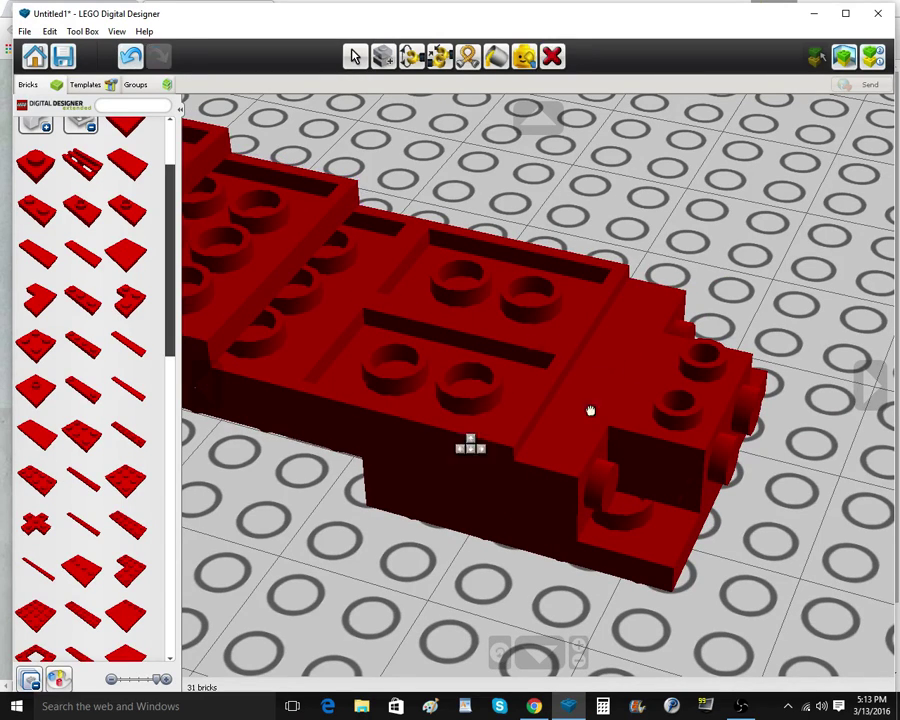
{"action": "left_click", "coordinate": [661, 366]}
{"action": "right_click_drag", "start_coordinate": [640, 480], "coordinate": [277, 520]}
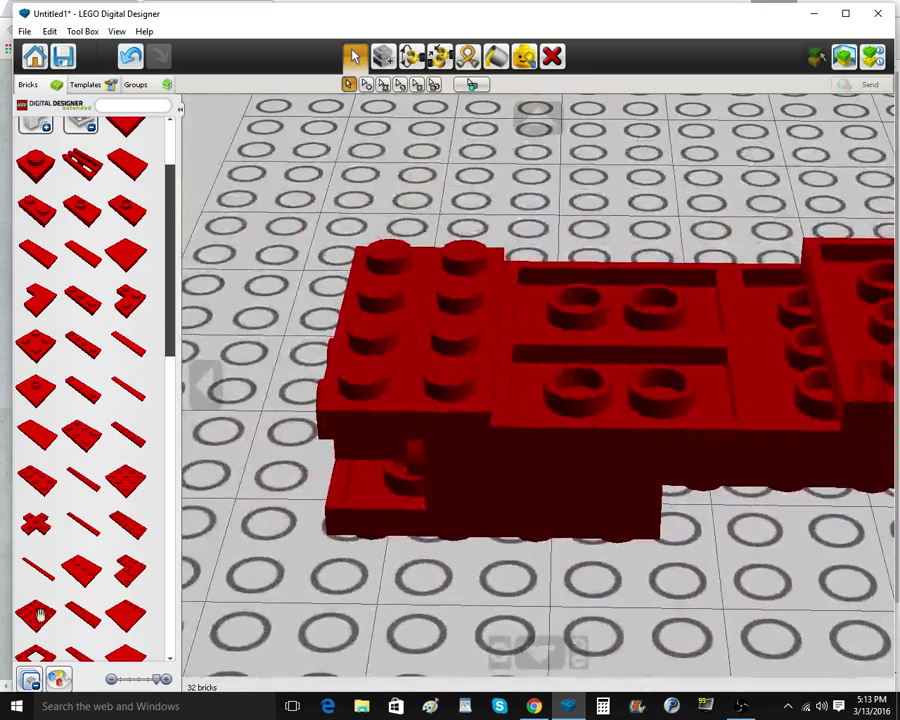
{"action": "left_click", "coordinate": [40, 615]}
{"action": "left_click", "coordinate": [620, 308]}
{"action": "mouse_move", "coordinate": [610, 384]}
{"action": "right_mouse_down"}
{"action": "mouse_move", "coordinate": [604, 336]}
{"action": "mouse_move", "coordinate": [629, 352]}
{"action": "mouse_move", "coordinate": [636, 388]}
{"action": "right_mouse_up"}
Stack a copy of the 2x4 plate on the butt end and place a 4x6 plate beside it over the 4x4 plate
{"action": "left_click", "coordinate": [384, 60]}
{"action": "left_click", "coordinate": [474, 326]}
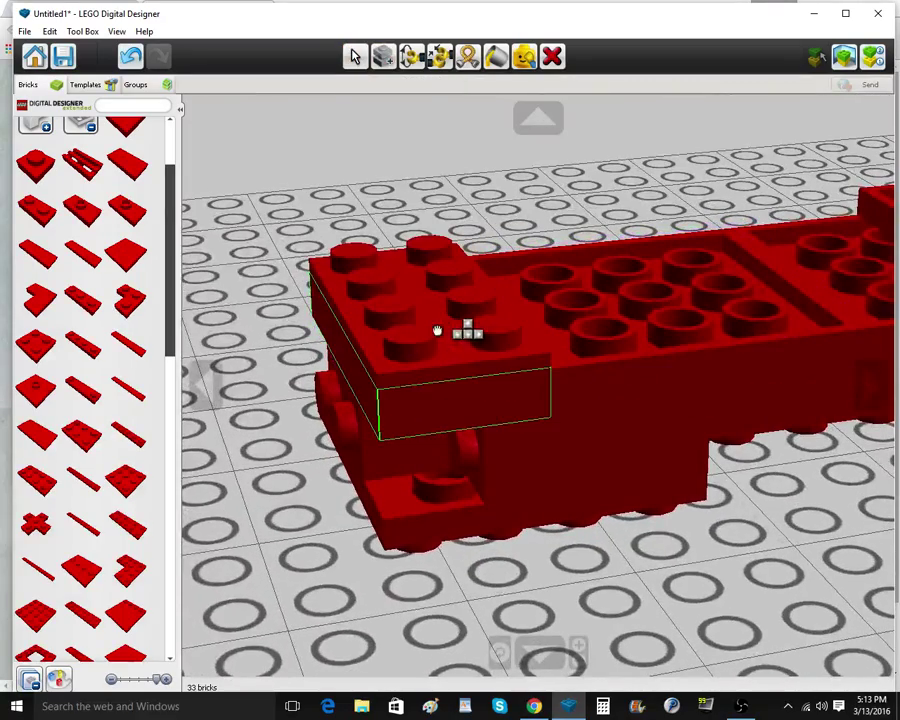
{"action": "left_click", "coordinate": [436, 331]}
{"action": "scroll", "coordinate": [600, 333], "scroll_direction": "down", "scroll_amount": 4}
{"action": "right_click_drag", "start_coordinate": [647, 333], "coordinate": [605, 355]}
{"action": "scroll", "coordinate": [51, 635], "scroll_direction": "down", "scroll_amount": 2}
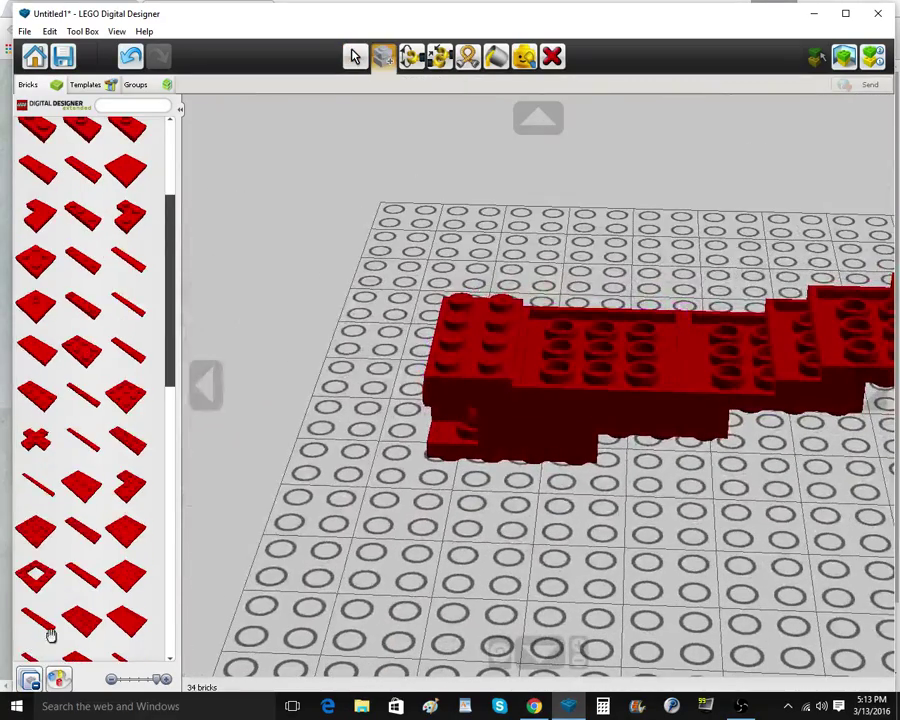
{"action": "left_click", "coordinate": [70, 622]}
{"action": "left_click", "coordinate": [643, 348]}
Add another layer from a copied 2x4 plate at the butt end, a copied 4x6 plate, and a 1x4 plate filling the one-stud gap between
{"action": "mouse_move", "coordinate": [601, 482]}
{"action": "right_mouse_down"}
{"action": "mouse_move", "coordinate": [658, 422]}
{"action": "mouse_move", "coordinate": [656, 468]}
{"action": "right_mouse_up"}
{"action": "left_click", "coordinate": [386, 60]}
{"action": "left_click", "coordinate": [472, 318]}
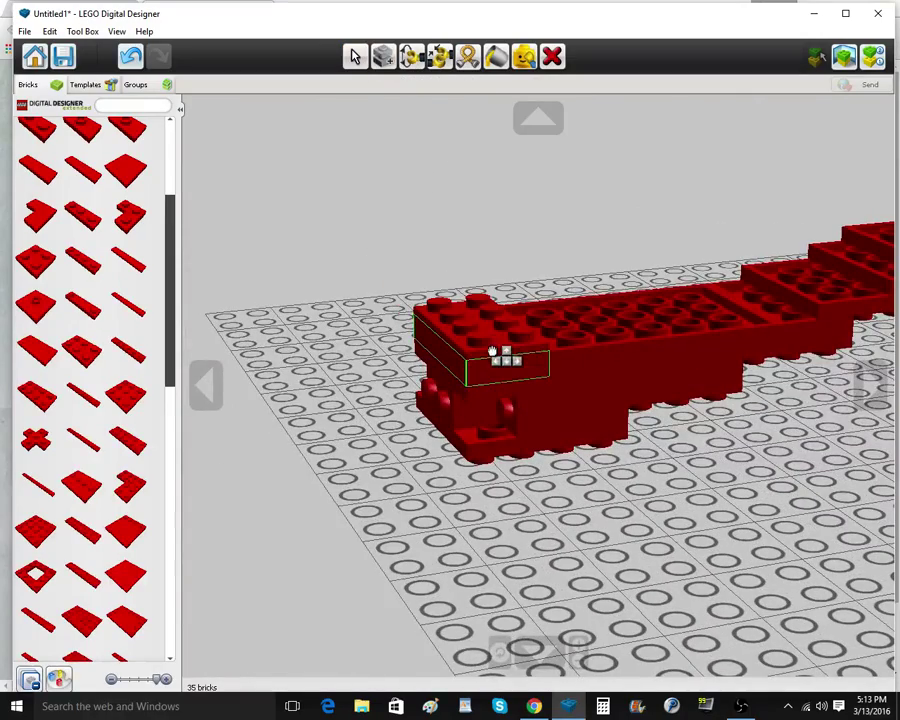
{"action": "left_click", "coordinate": [492, 352]}
{"action": "left_click", "coordinate": [384, 57]}
{"action": "right_click_drag", "start_coordinate": [659, 332], "coordinate": [617, 360]}
{"action": "left_click", "coordinate": [617, 360]}
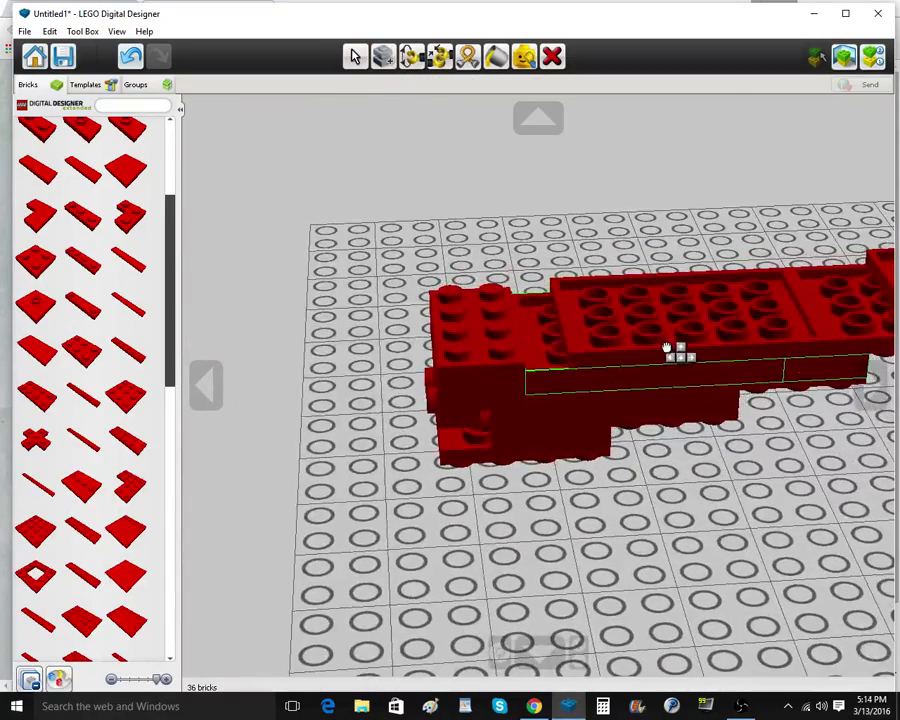
{"action": "left_click", "coordinate": [667, 350]}
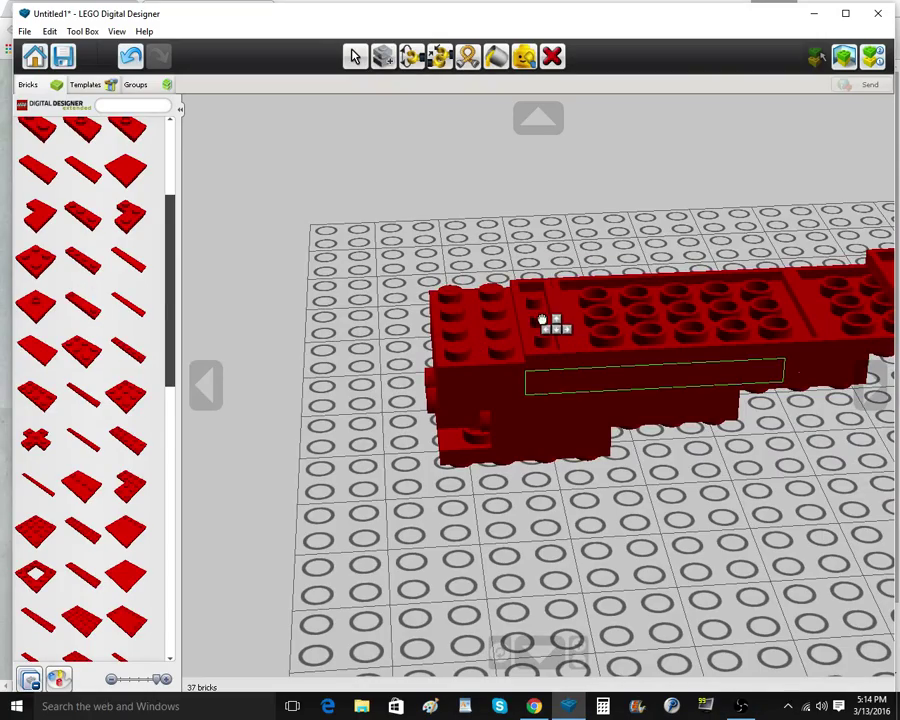
{"action": "left_click", "coordinate": [543, 319]}
{"action": "mouse_move", "coordinate": [541, 390]}
{"action": "right_mouse_down"}
{"action": "mouse_move", "coordinate": [552, 357]}
{"action": "mouse_move", "coordinate": [590, 371]}
{"action": "mouse_move", "coordinate": [624, 410]}
{"action": "right_mouse_up"}
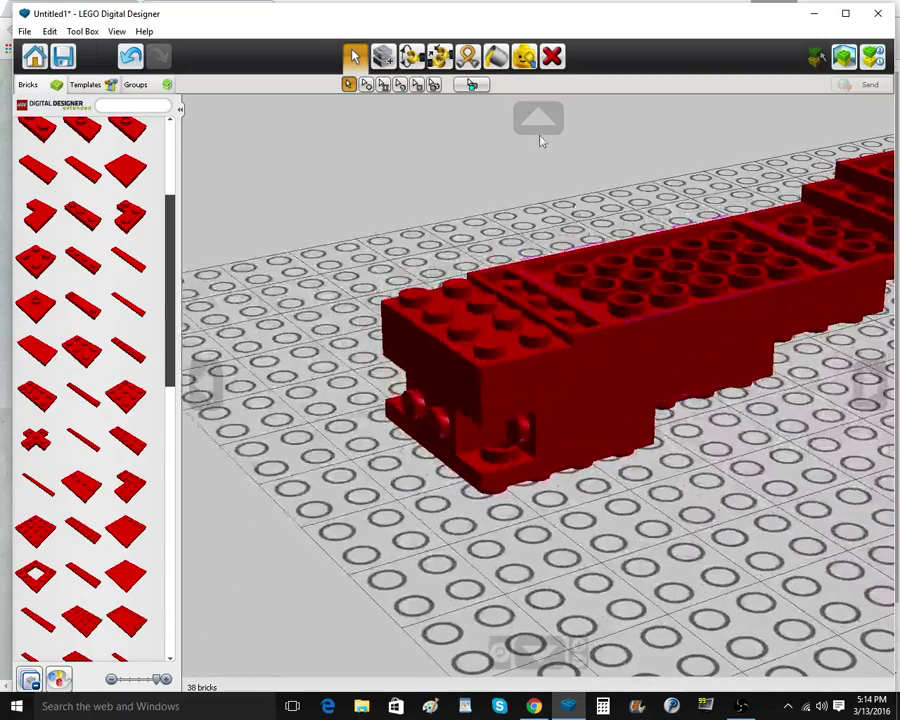
Delete the three stacked 2x4 plates from the butt end
{"action": "left_click", "coordinate": [552, 60]}
{"action": "left_click", "coordinate": [509, 332]}
{"action": "left_click", "coordinate": [505, 336]}
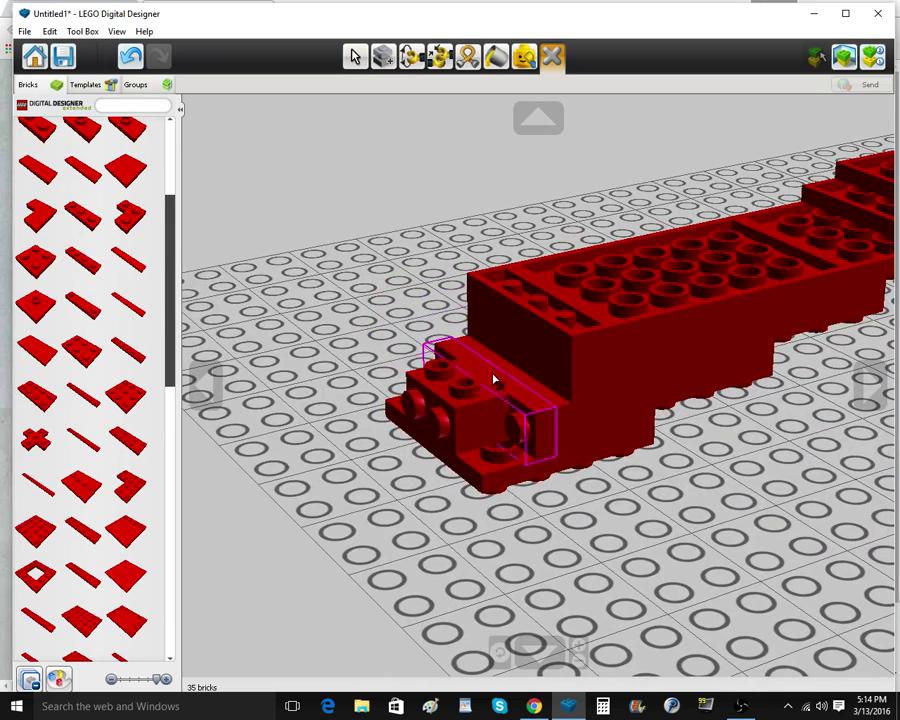
{"action": "left_click", "coordinate": [492, 376]}
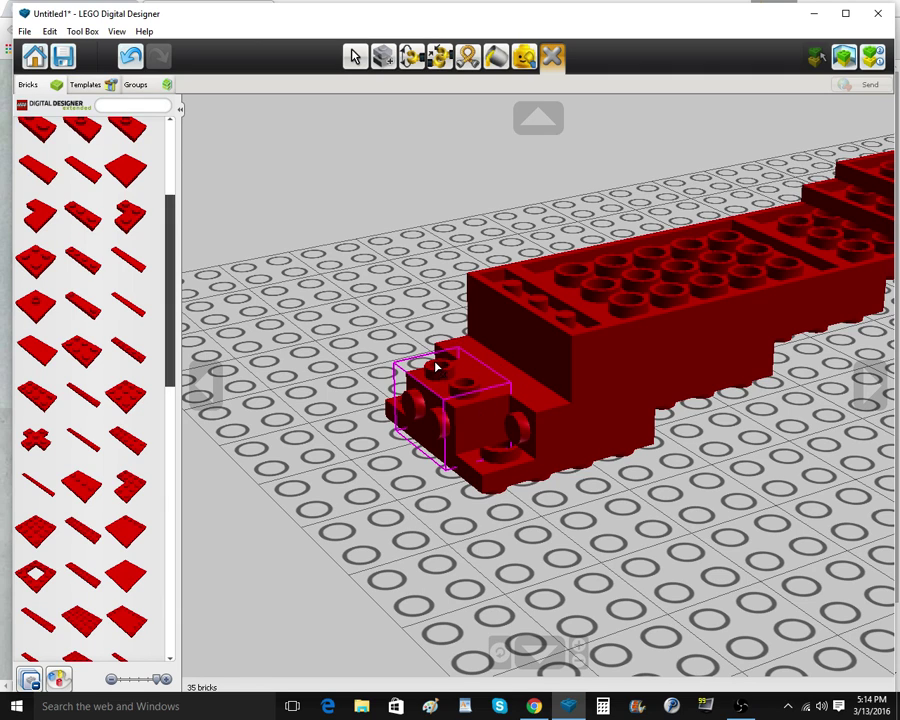
Place a 2x4 plate on the small brick's studs, against the stock's end face
{"action": "left_click", "coordinate": [80, 427]}
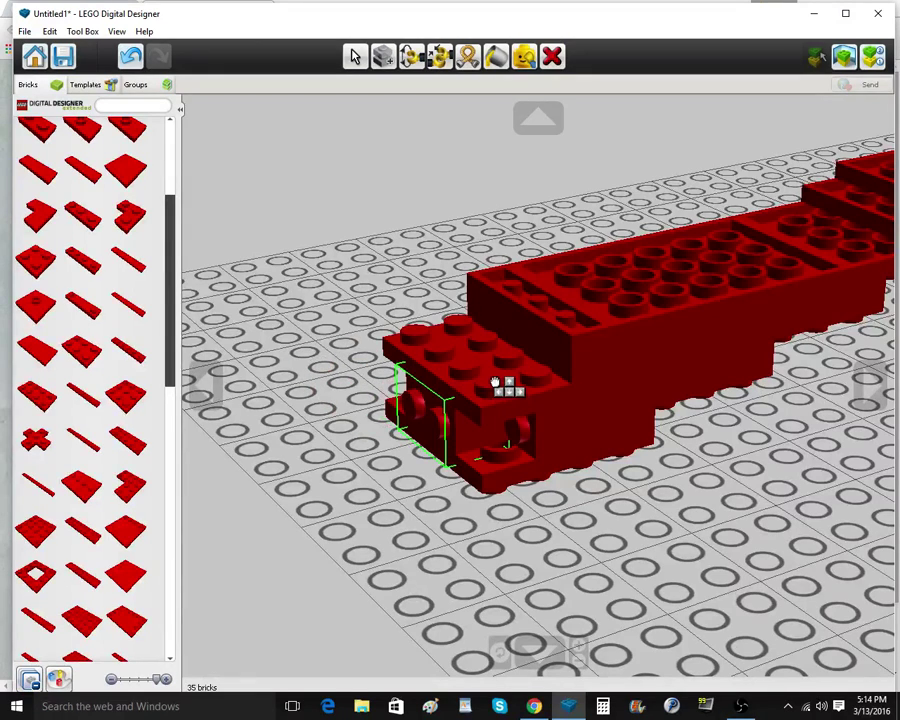
{"action": "left_click", "coordinate": [495, 383]}
{"action": "right_click_drag", "start_coordinate": [512, 286], "coordinate": [522, 315]}
{"action": "scroll", "coordinate": [115, 356], "scroll_direction": "up", "scroll_amount": 4}
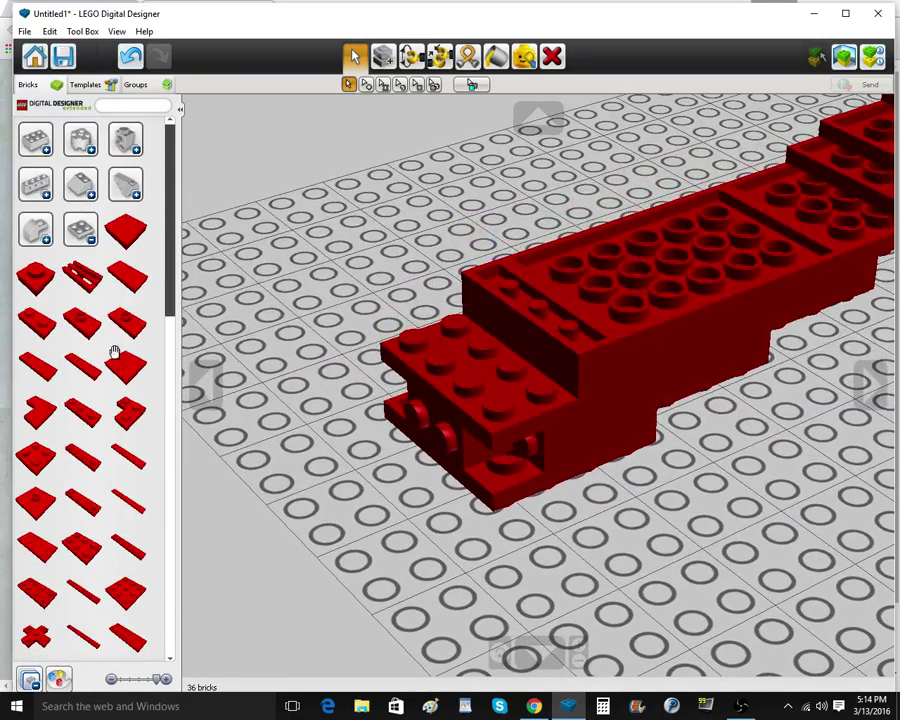
Place a 1x2 brick with side studs on the stock's end edge, its side studs facing the butt end
{"action": "left_click", "coordinate": [88, 231]}
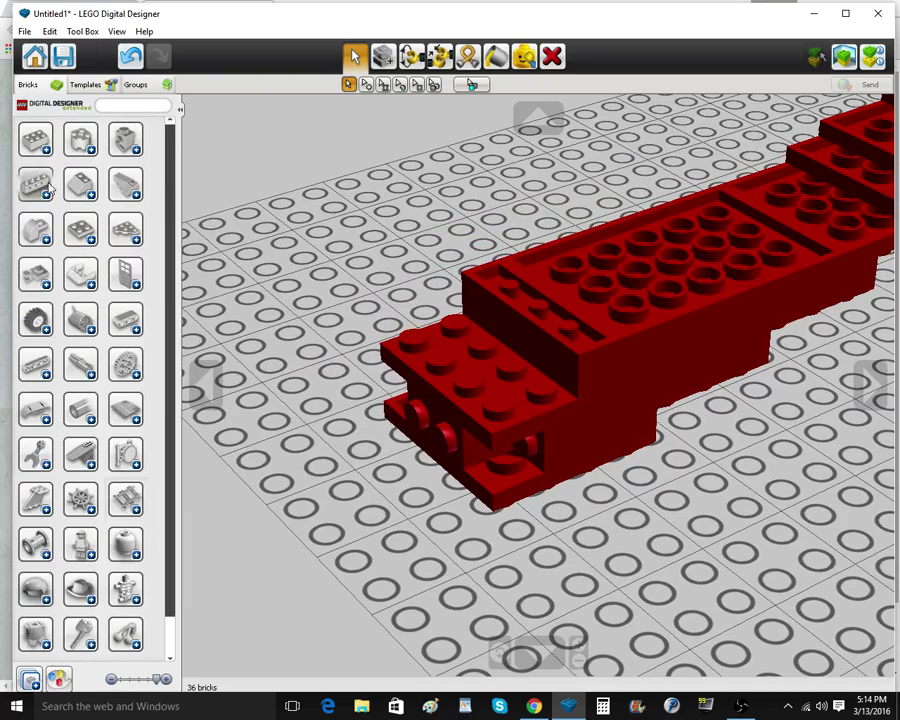
{"action": "left_click", "coordinate": [49, 190]}
{"action": "left_click", "coordinate": [46, 196]}
{"action": "left_click", "coordinate": [128, 146]}
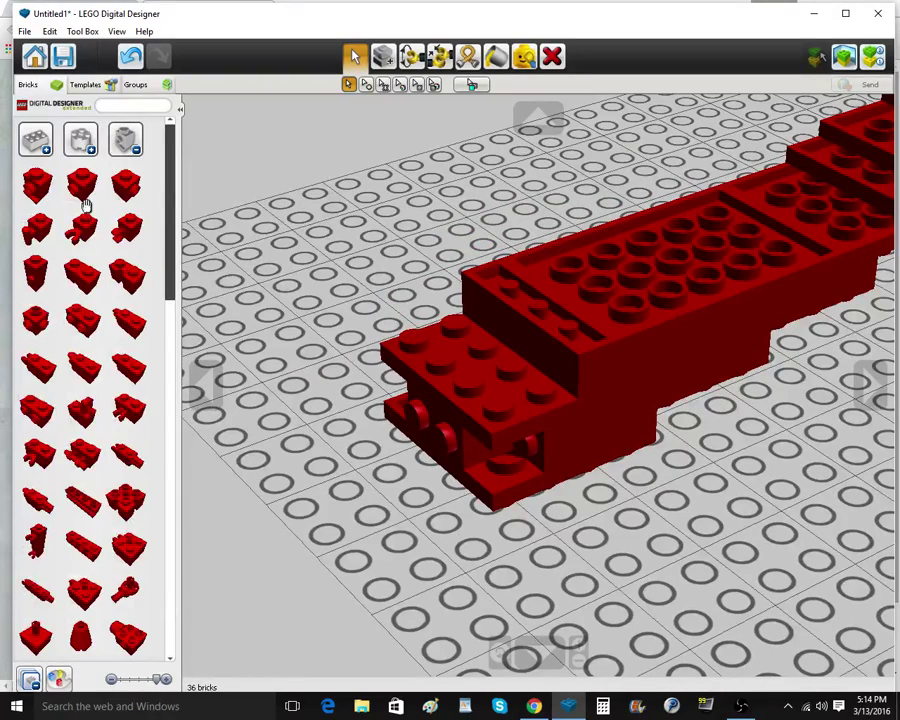
{"action": "left_click", "coordinate": [87, 313]}
{"action": "right_click_drag", "start_coordinate": [366, 196], "coordinate": [478, 206]}
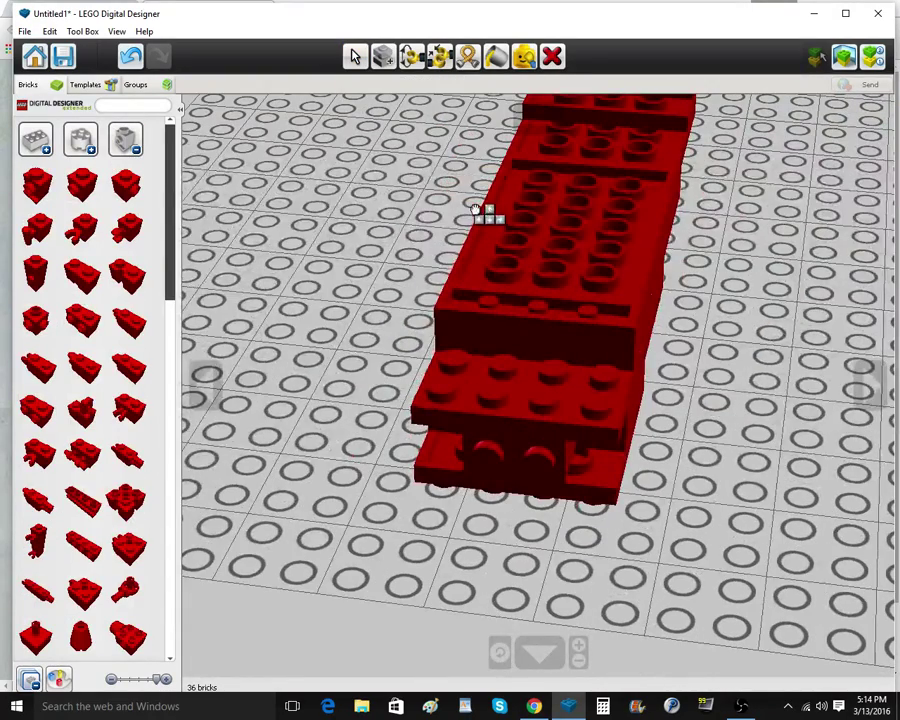
{"action": "left_click", "coordinate": [543, 281]}
{"action": "right_click_drag", "start_coordinate": [543, 283], "coordinate": [461, 343]}
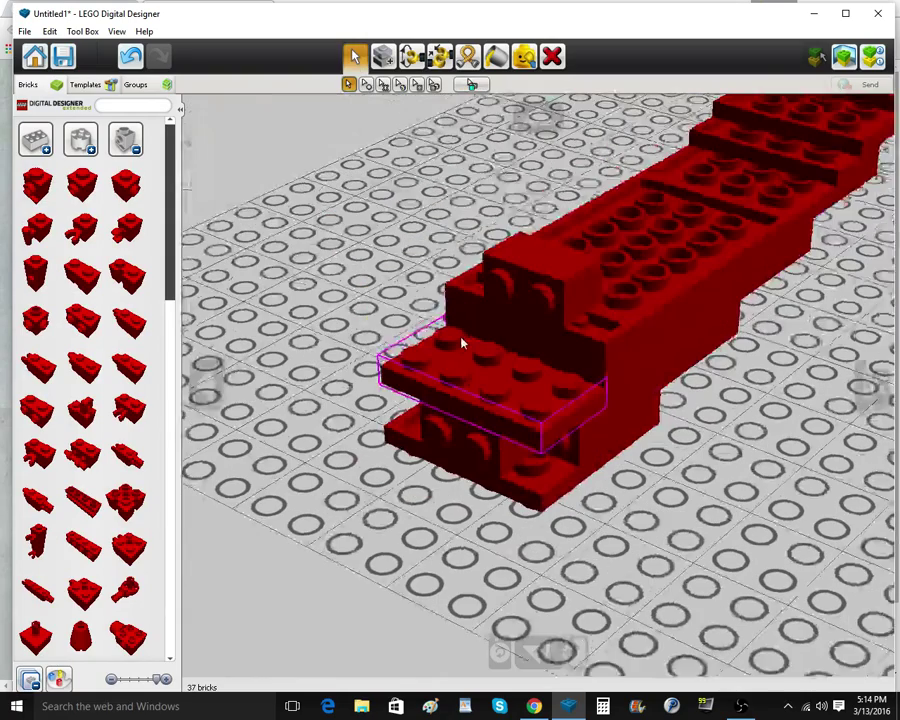
Stack two copies of the 2x4 plate on the one at the butt end
{"action": "left_click", "coordinate": [384, 57]}
{"action": "left_click", "coordinate": [486, 374]}
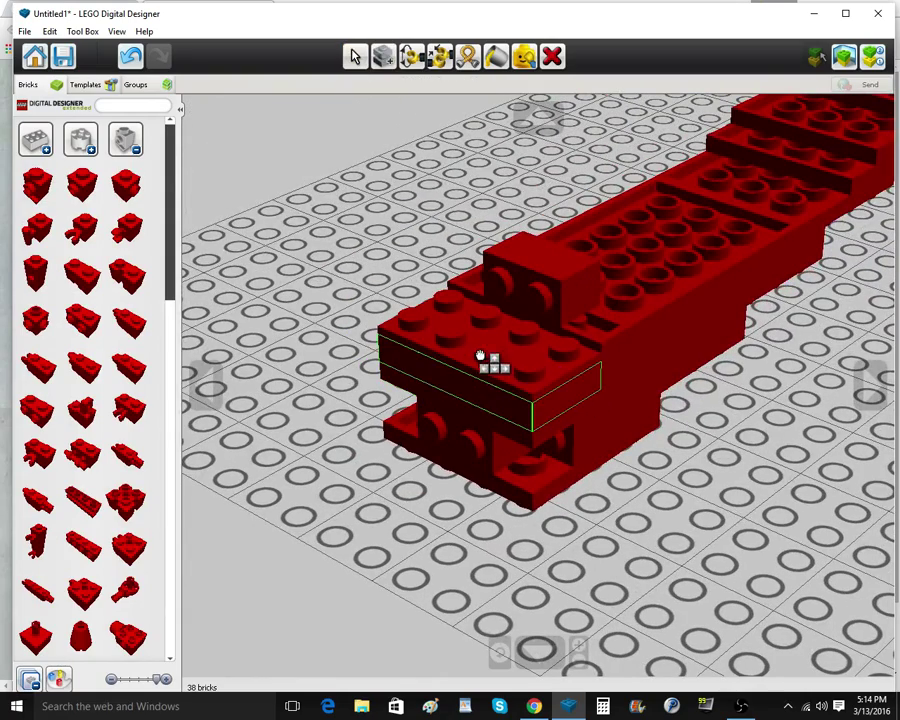
{"action": "left_click", "coordinate": [480, 356]}
Try fitting a 1x2 Technic brick with two holes at the butt end in front of the side-stud brick
{"action": "left_click", "coordinate": [131, 146]}
{"action": "left_click", "coordinate": [45, 194]}
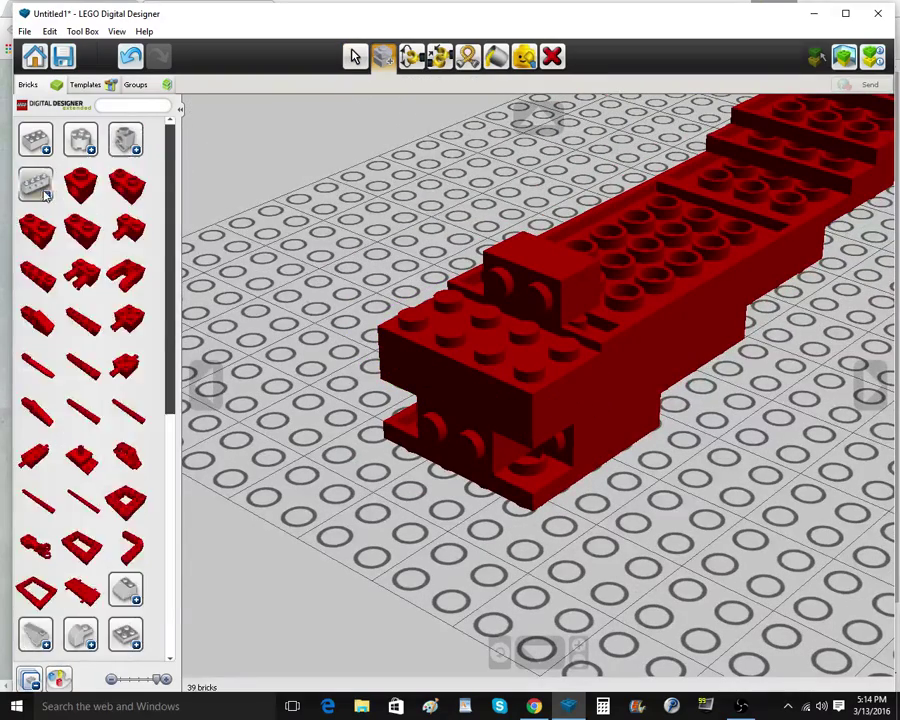
{"action": "left_click", "coordinate": [82, 218]}
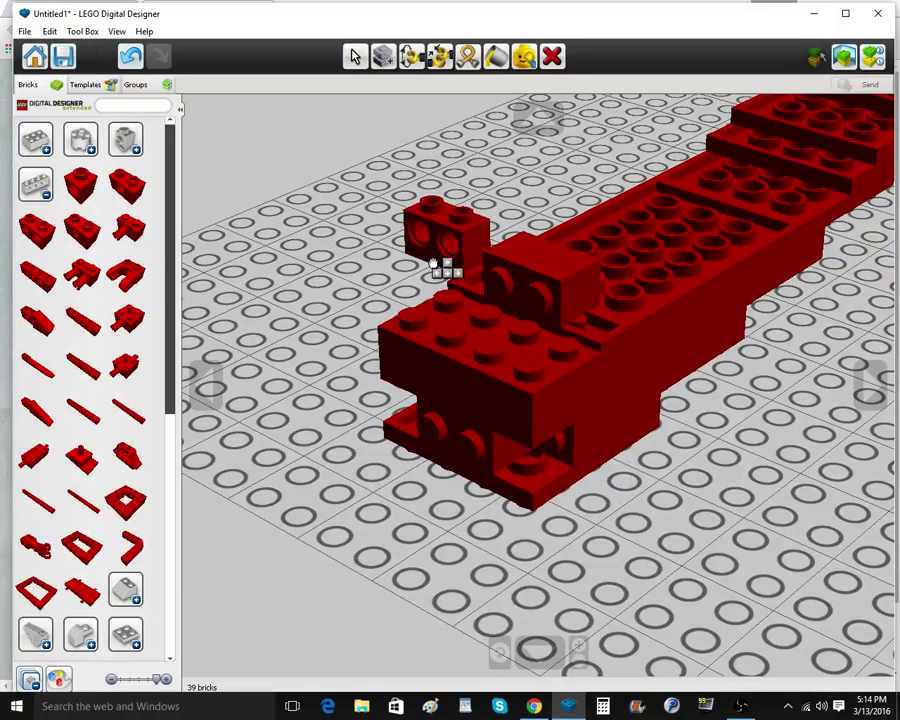
{"action": "right_click_drag", "start_coordinate": [515, 327], "coordinate": [490, 322]}
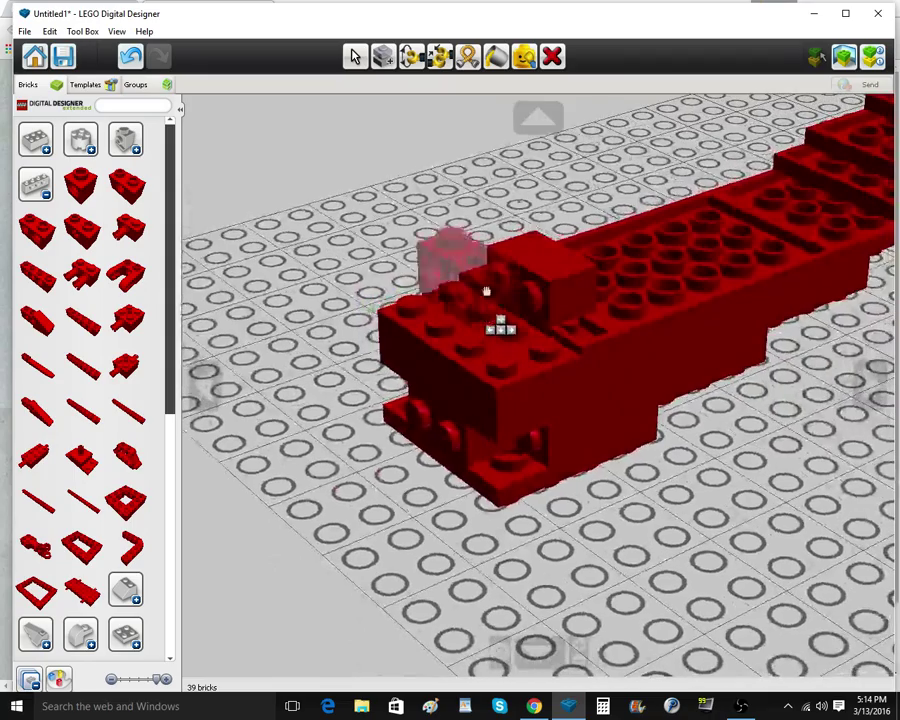
Replace the side-stud brick with one standing upright on the topmost 2x4 plate, its side studs facing the stock
{"action": "left_click", "coordinate": [552, 57]}
{"action": "left_click", "coordinate": [553, 314]}
{"action": "left_click", "coordinate": [28, 179]}
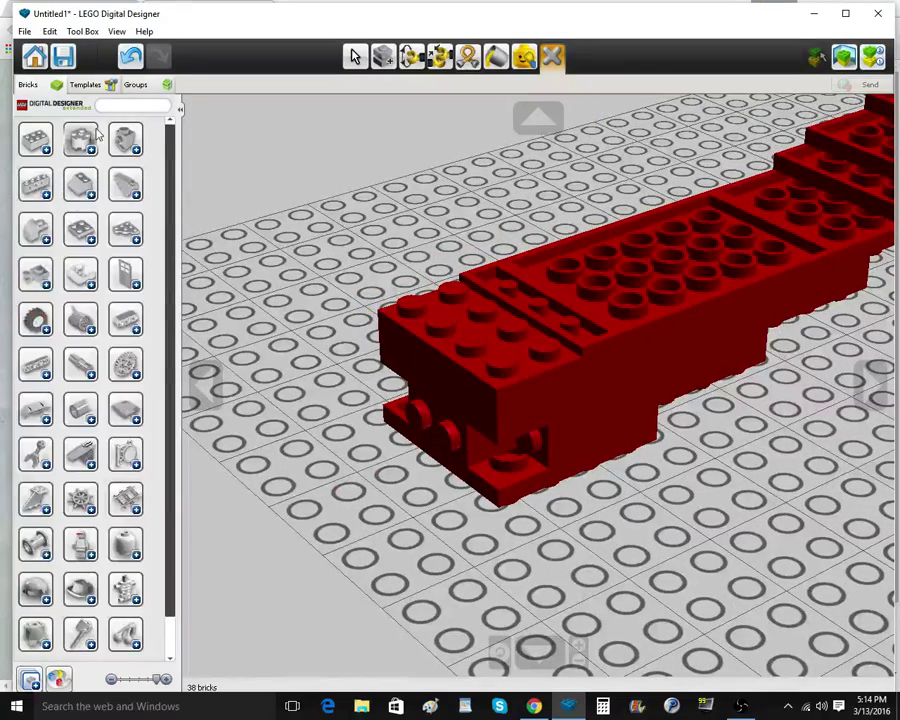
{"action": "left_click", "coordinate": [112, 152]}
{"action": "left_click", "coordinate": [85, 323]}
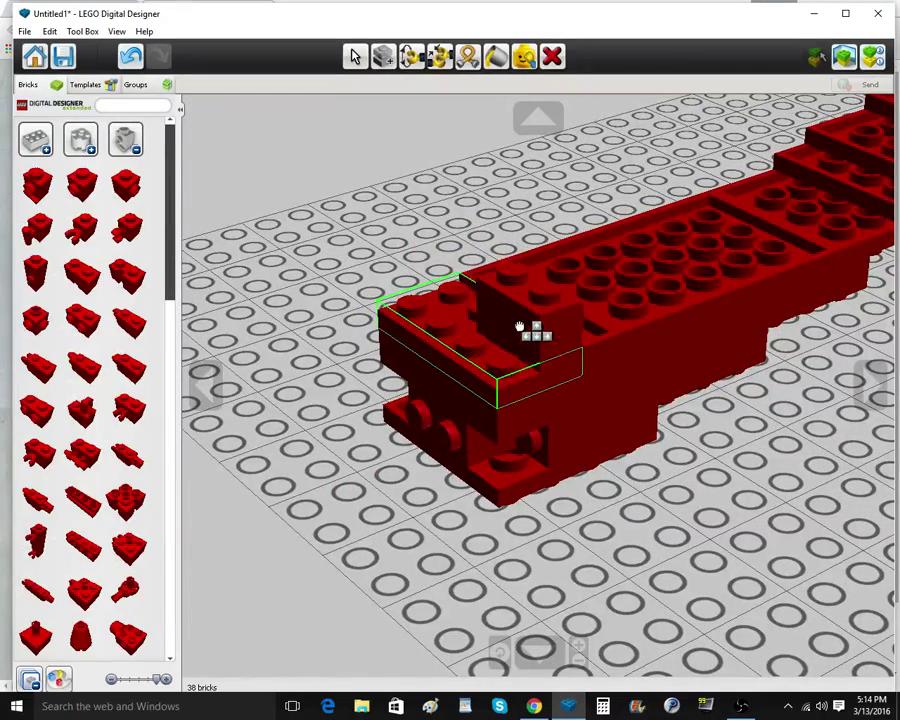
{"action": "left_click", "coordinate": [512, 324]}
Try fitting a two-hole 1x2 Technic brick against the upright brick's side studs
{"action": "right_click_drag", "start_coordinate": [629, 367], "coordinate": [420, 362]}
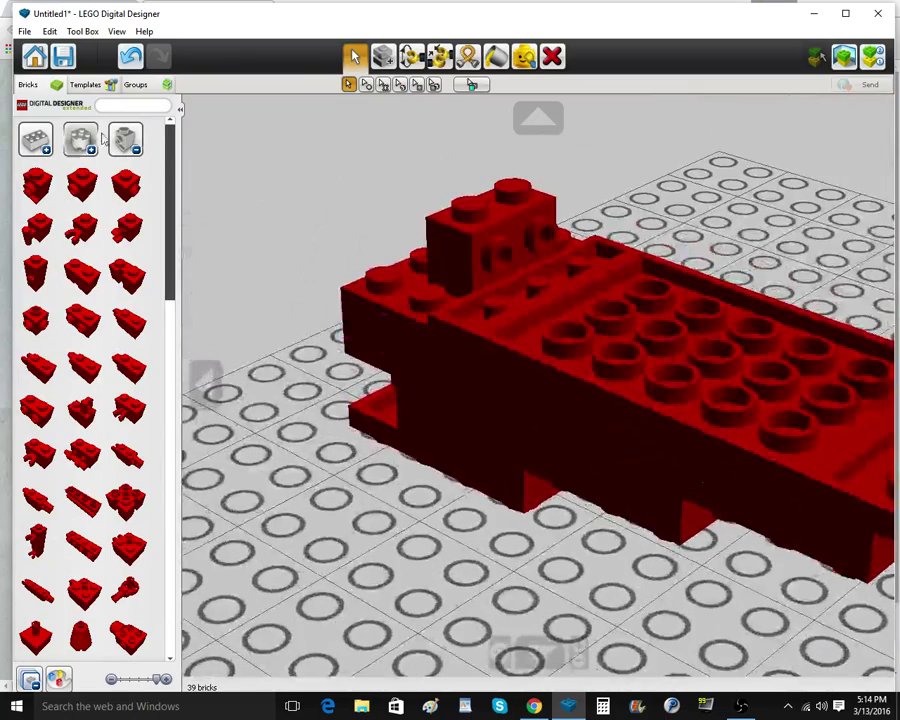
{"action": "left_click", "coordinate": [124, 142]}
{"action": "left_click", "coordinate": [33, 195]}
{"action": "left_click", "coordinate": [40, 233]}
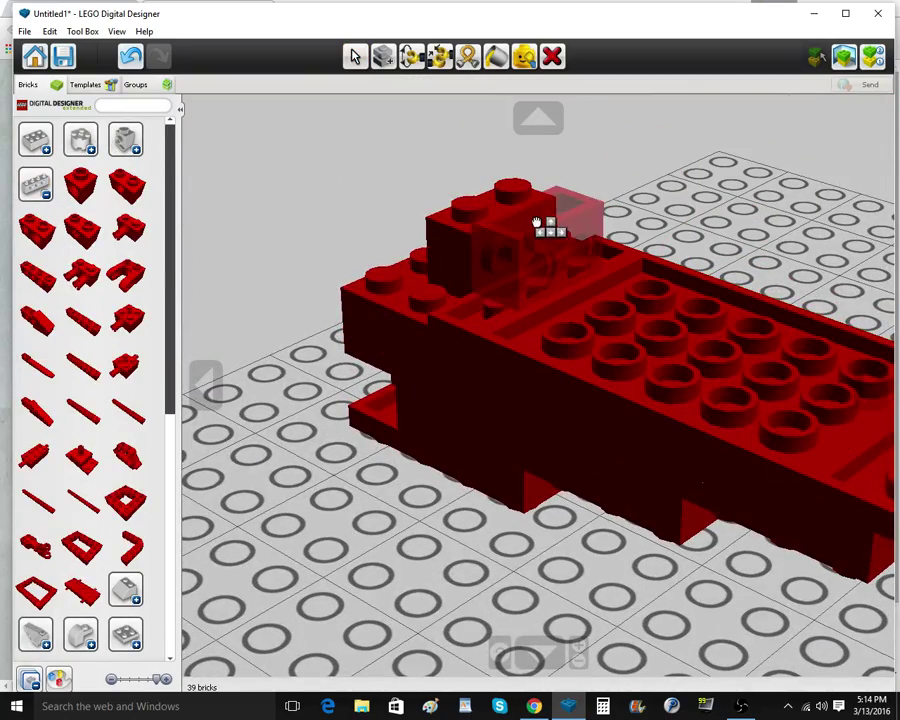
{"action": "right_click_drag", "start_coordinate": [538, 220], "coordinate": [655, 201]}
Delete the upright side-stud brick and the three stacked 2x4 plates beneath it
{"action": "left_click", "coordinate": [552, 57]}
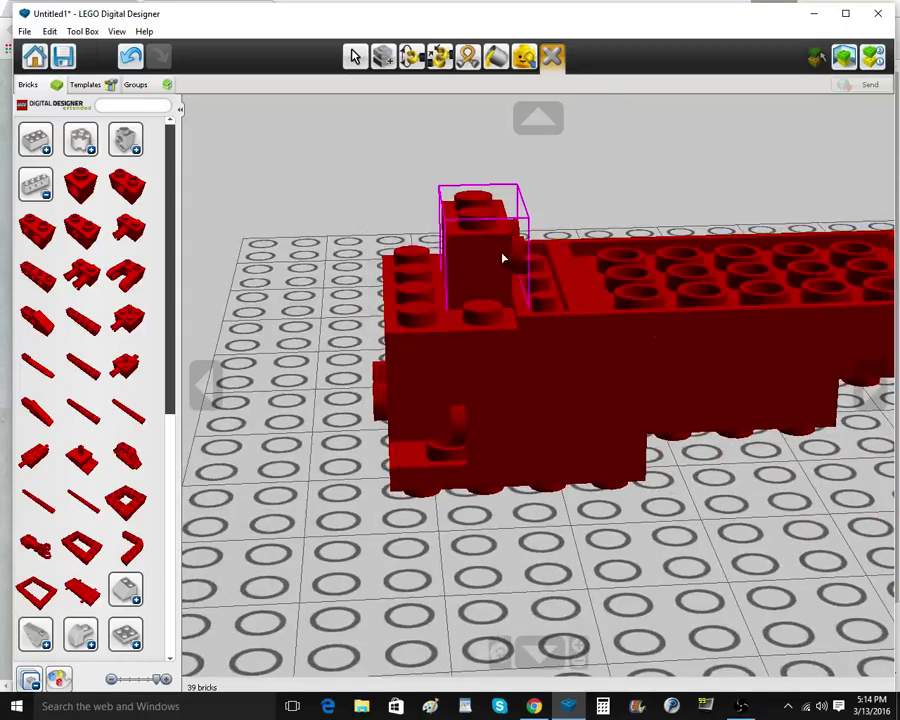
{"action": "left_click", "coordinate": [502, 255]}
{"action": "scroll", "coordinate": [515, 283], "scroll_direction": "down", "scroll_amount": 3}
{"action": "right_click_drag", "start_coordinate": [515, 283], "coordinate": [568, 303]}
{"action": "scroll", "coordinate": [540, 325], "scroll_direction": "up", "scroll_amount": 4}
{"action": "left_click", "coordinate": [488, 372]}
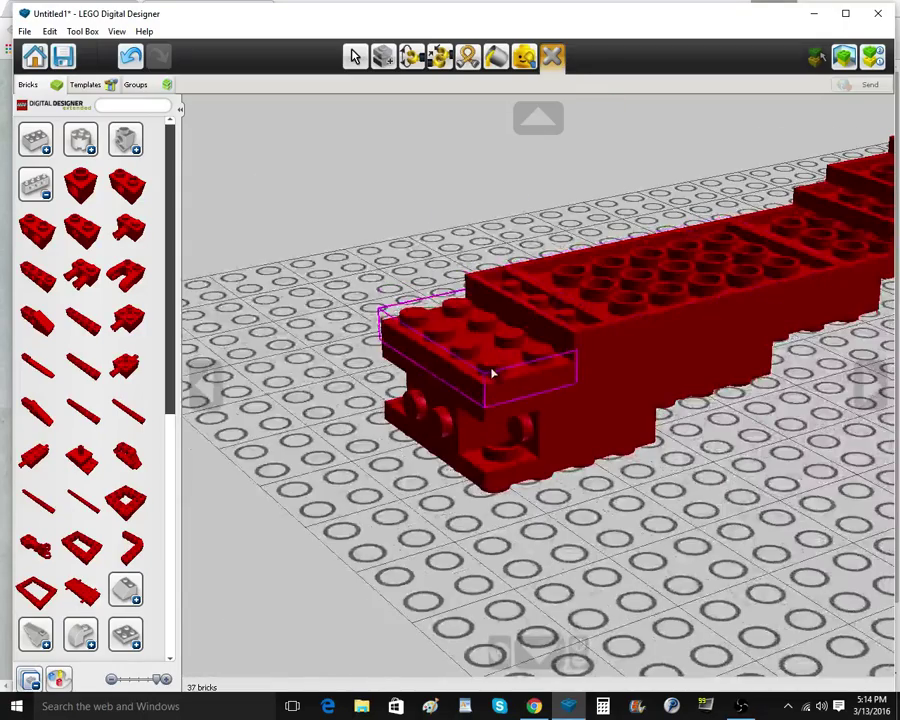
{"action": "left_click", "coordinate": [492, 373]}
{"action": "left_click", "coordinate": [494, 404]}
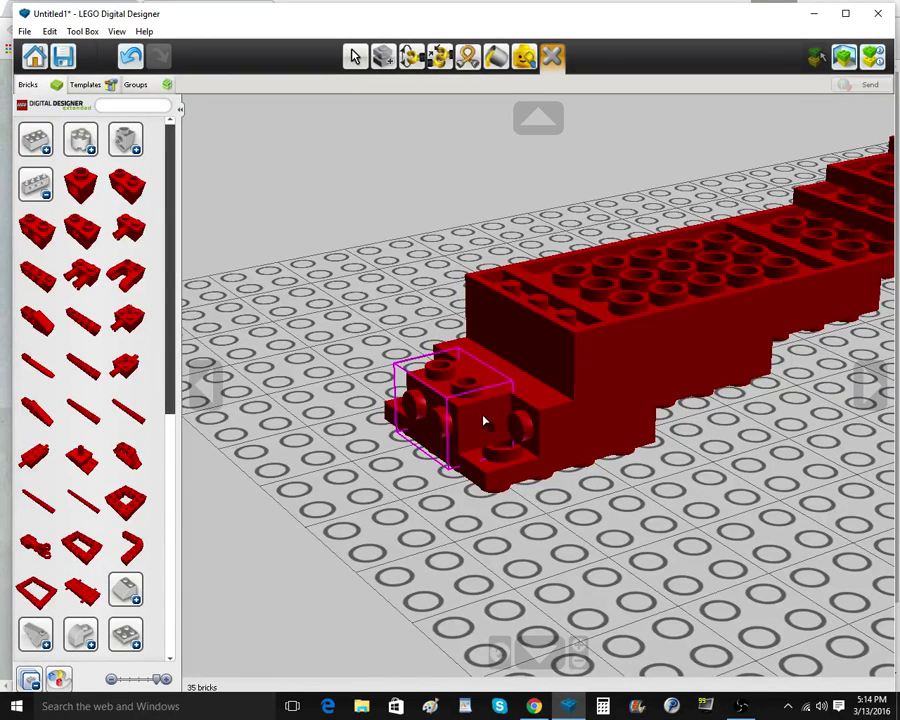
Try deleting the small brick at the butt end, and undo the deletion
{"action": "left_click", "coordinate": [474, 426]}
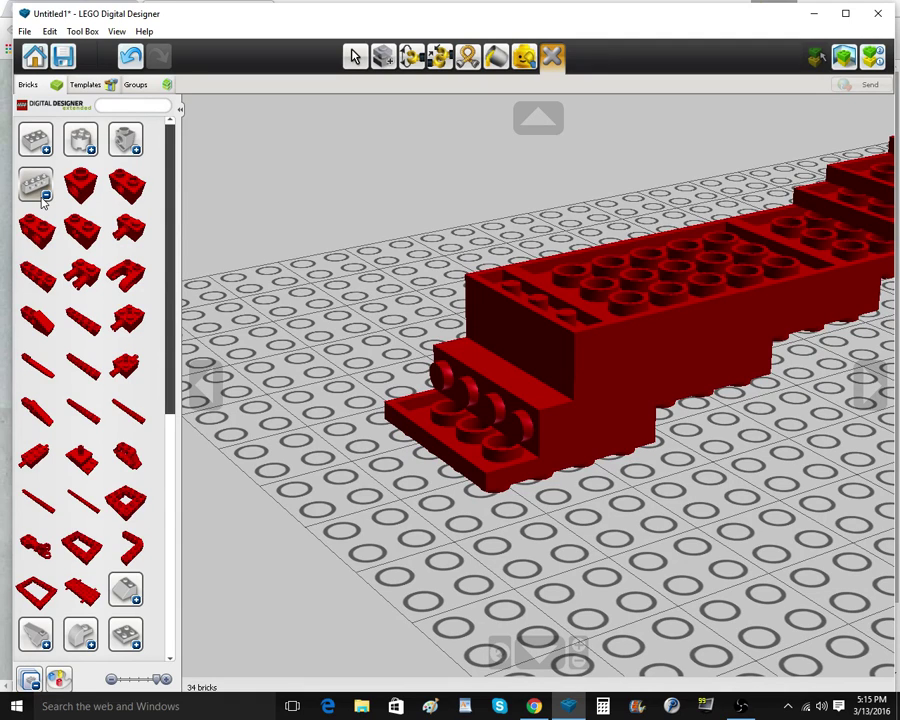
{"action": "left_click", "coordinate": [131, 58]}
{"action": "left_click", "coordinate": [42, 185]}
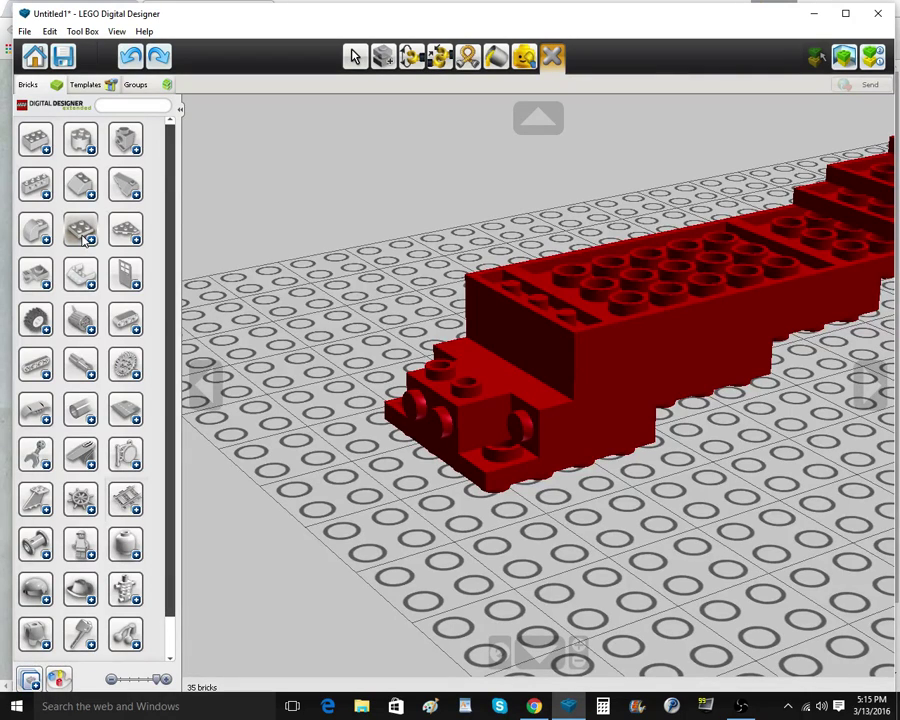
{"action": "left_click", "coordinate": [127, 140]}
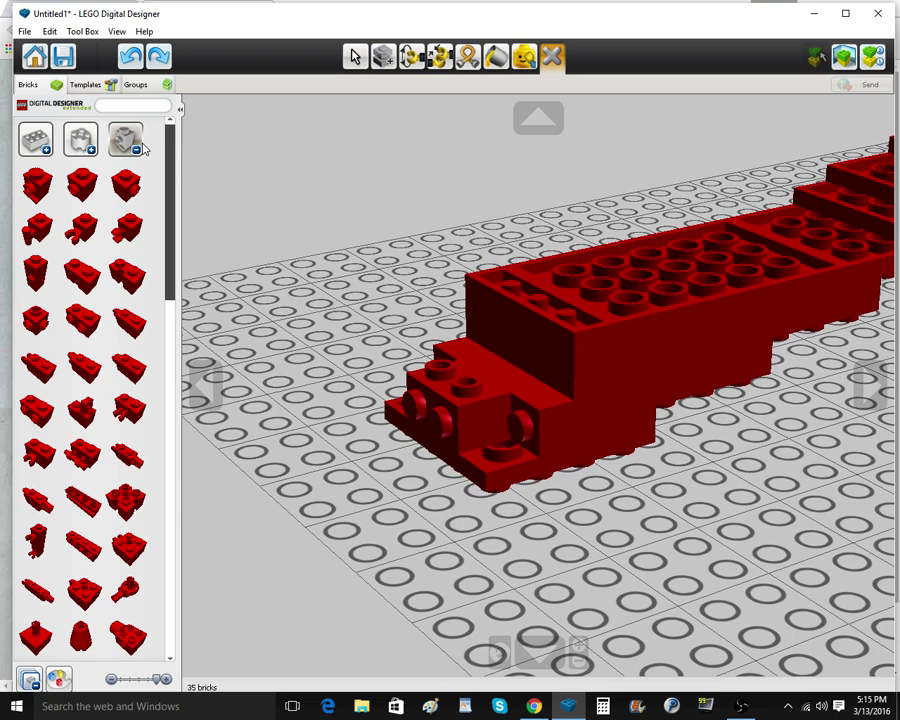
{"action": "left_click", "coordinate": [121, 137]}
Stack four 2x4 plates on the small brick at the butt end, against the stock's end face
{"action": "left_click", "coordinate": [88, 240]}
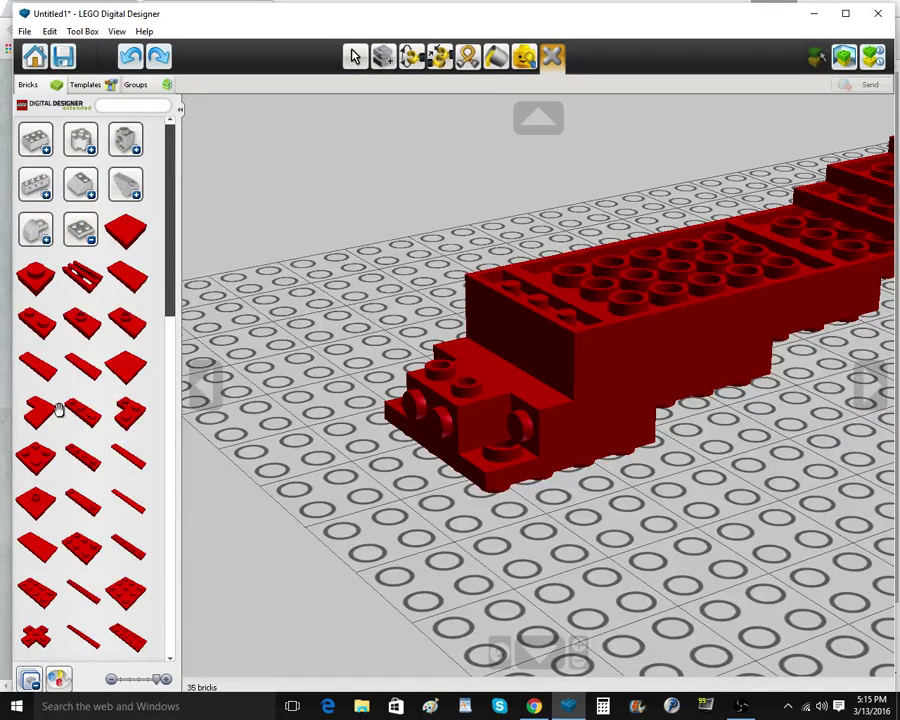
{"action": "scroll", "coordinate": [96, 501], "scroll_direction": "down", "scroll_amount": 2}
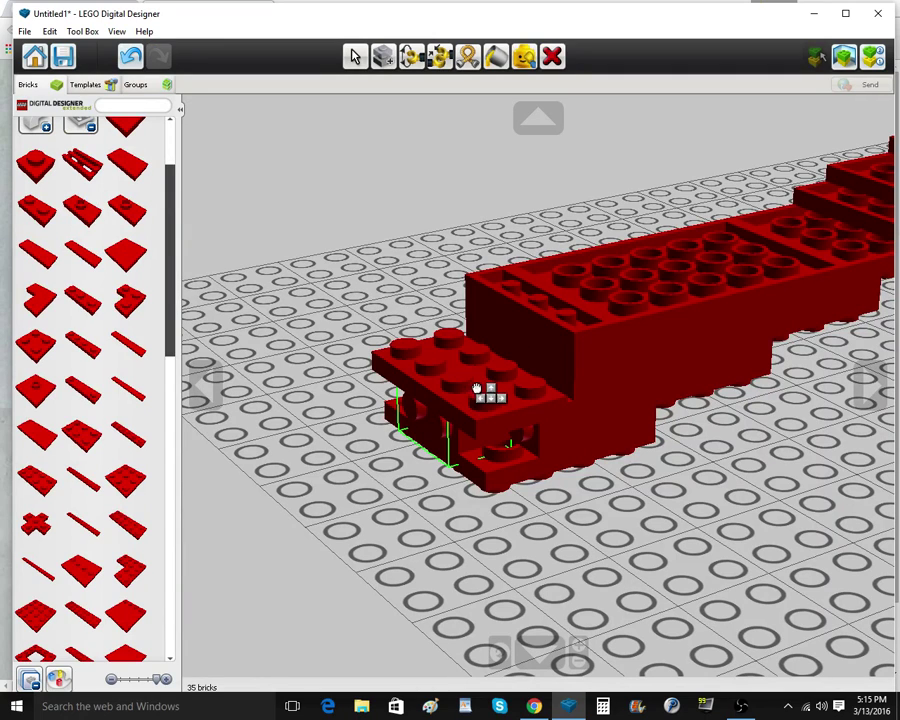
{"action": "left_click", "coordinate": [488, 378]}
{"action": "left_click", "coordinate": [387, 57]}
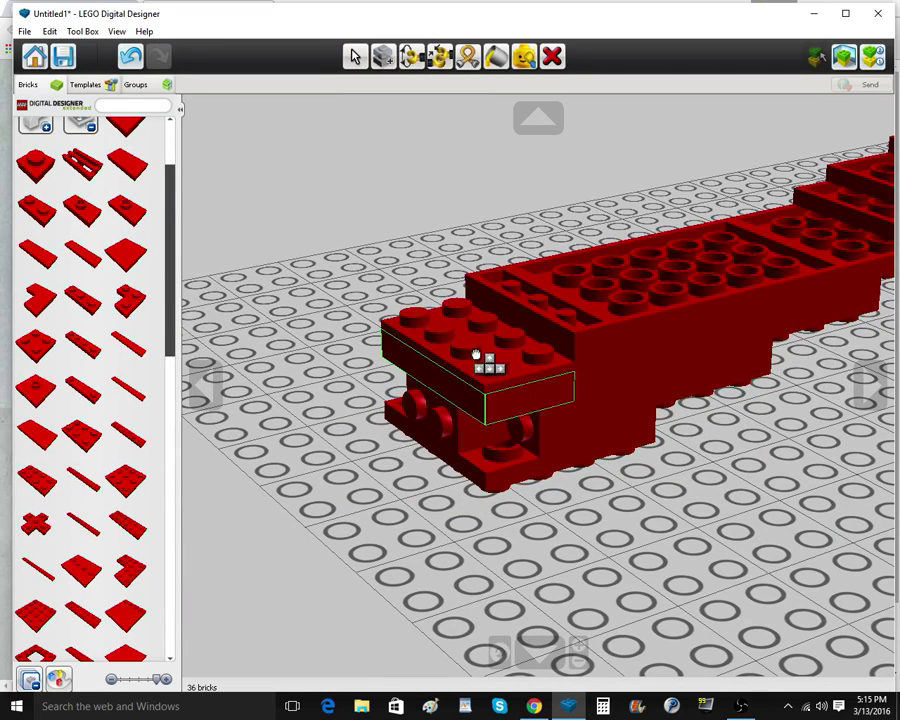
{"action": "left_click", "coordinate": [473, 345]}
{"action": "left_click", "coordinate": [469, 334]}
{"action": "left_click", "coordinate": [478, 314]}
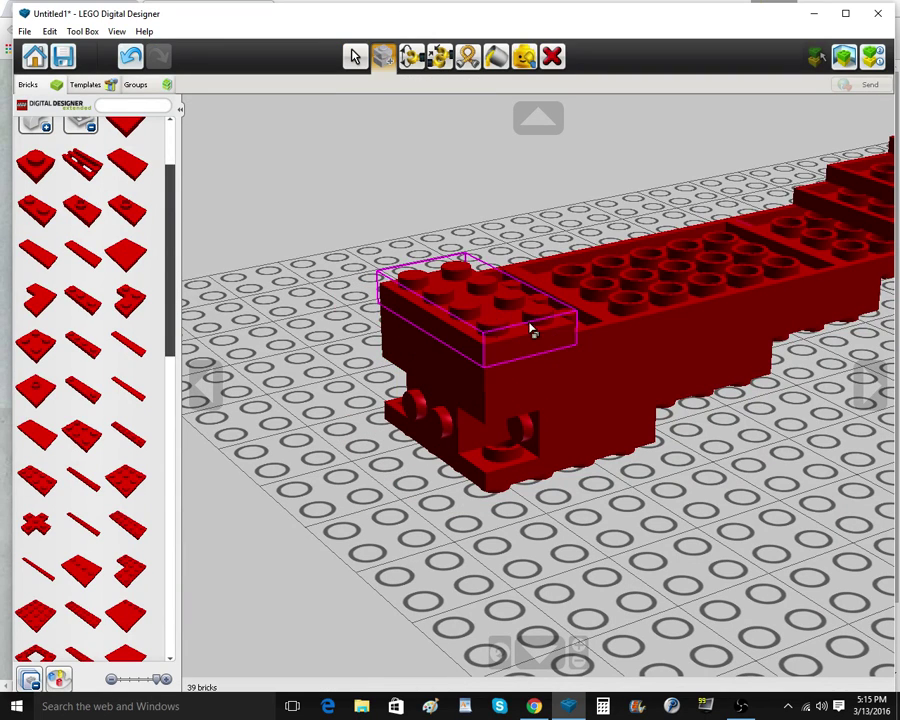
Place a copy of the 4x6 plate on the stock directly beside the topmost 2x4 plate
{"action": "left_click", "coordinate": [742, 284]}
{"action": "right_click_drag", "start_coordinate": [754, 281], "coordinate": [701, 327]}
{"action": "left_click", "coordinate": [610, 337]}
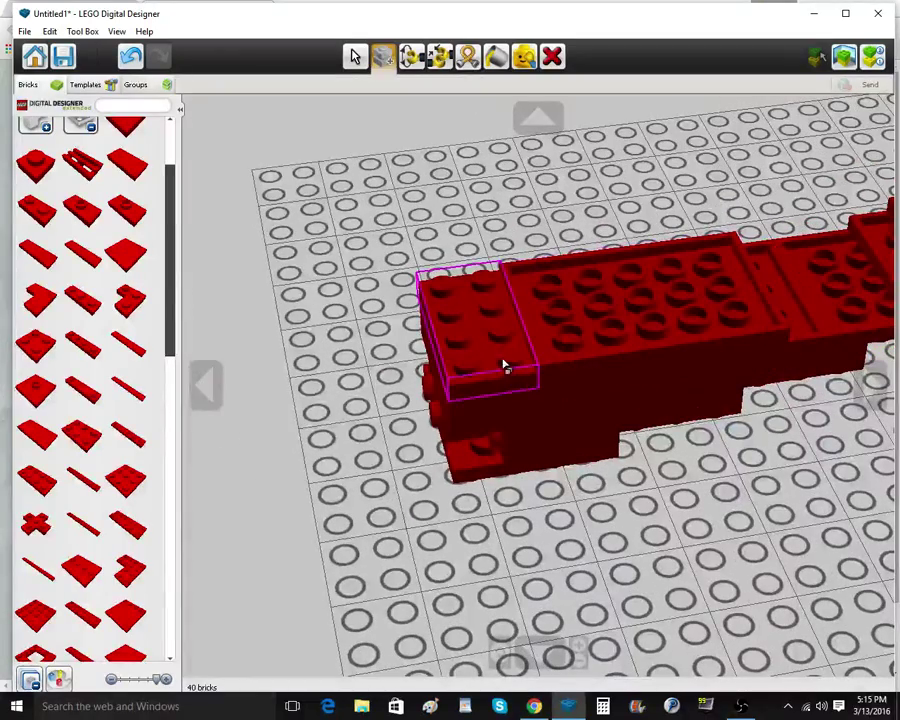
Stack another copy of the 2x4 plate on the butt end and two copies of the 4x6 plate on the stock
{"action": "left_click", "coordinate": [501, 360]}
{"action": "left_click", "coordinate": [495, 341]}
{"action": "mouse_move", "coordinate": [497, 338]}
{"action": "right_mouse_down"}
{"action": "mouse_move", "coordinate": [523, 288]}
{"action": "mouse_move", "coordinate": [465, 308]}
{"action": "mouse_move", "coordinate": [470, 324]}
{"action": "right_mouse_up"}
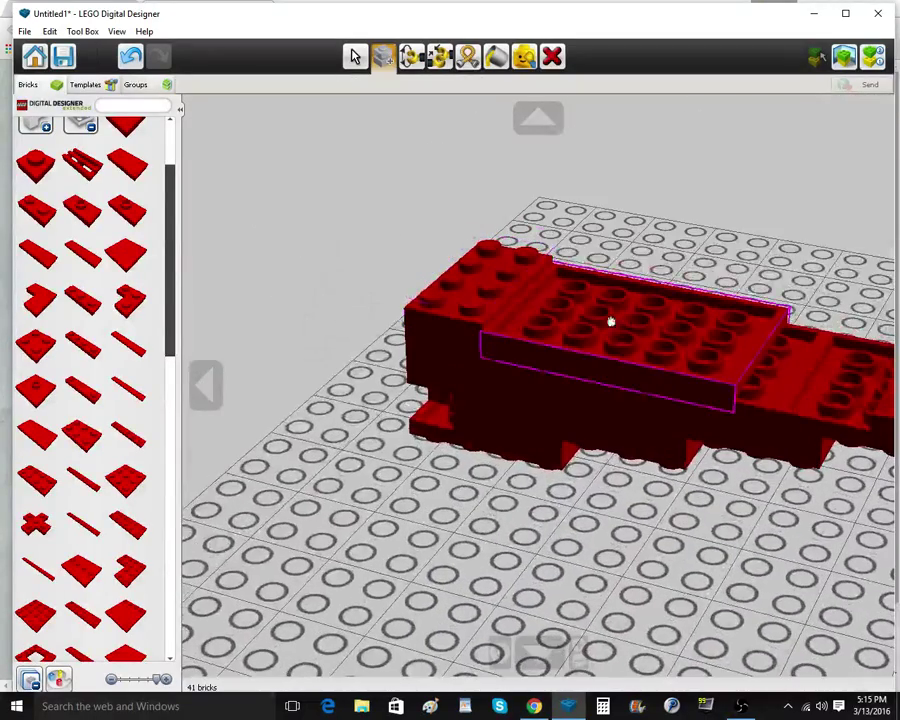
{"action": "left_click", "coordinate": [612, 321]}
{"action": "left_click", "coordinate": [690, 357]}
{"action": "left_click", "coordinate": [686, 357]}
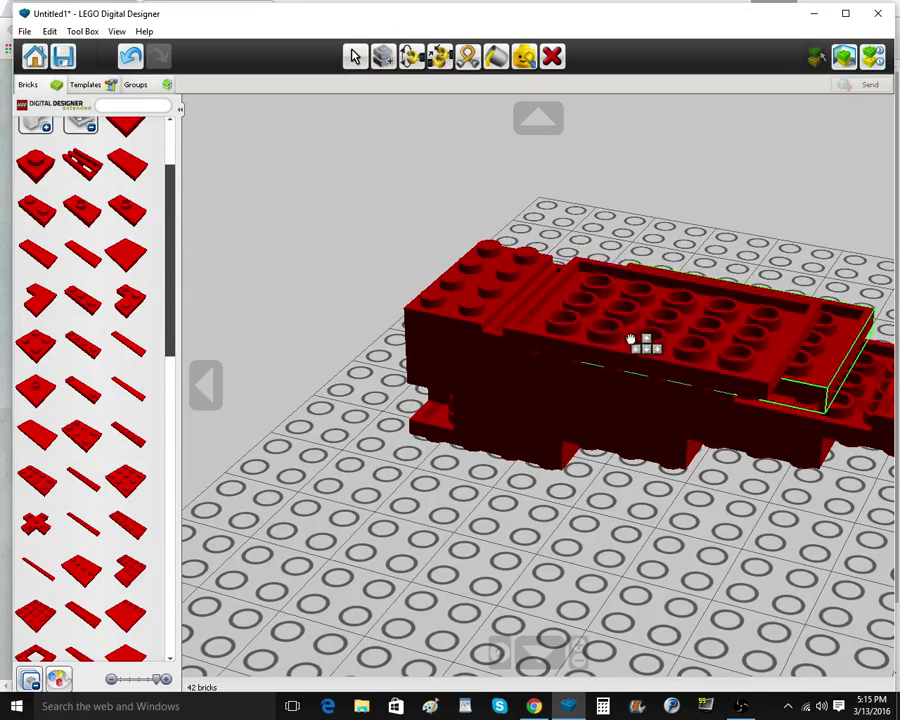
{"action": "left_click", "coordinate": [615, 325]}
{"action": "mouse_move", "coordinate": [612, 326]}
{"action": "right_mouse_down"}
{"action": "mouse_move", "coordinate": [433, 332]}
{"action": "mouse_move", "coordinate": [492, 317]}
{"action": "right_mouse_up"}
Add one more copy of the 2x4 plate on top of the butt-end stack
{"action": "left_click", "coordinate": [490, 315]}
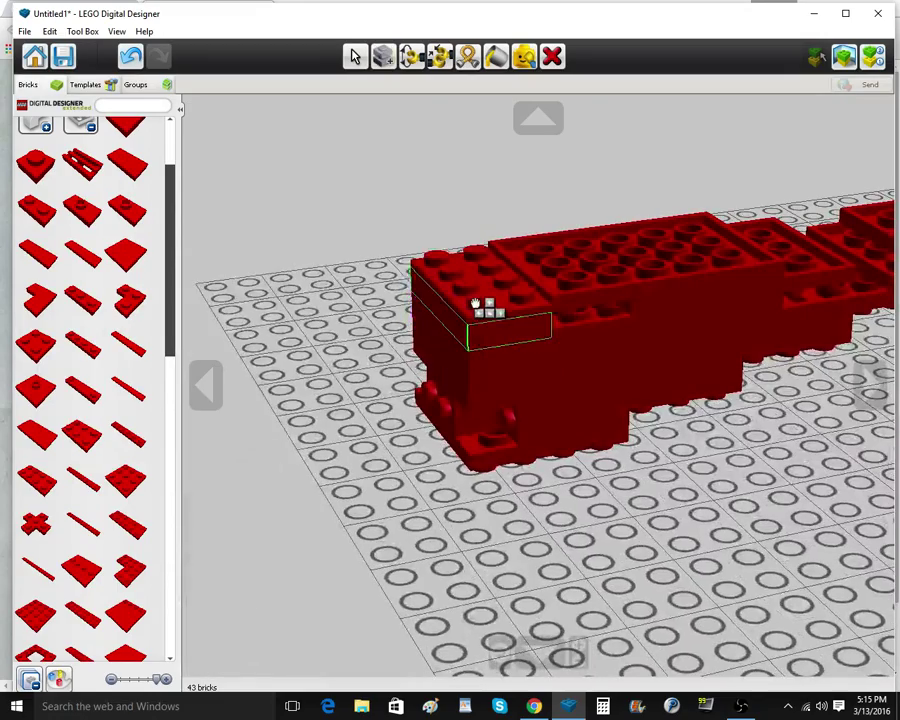
{"action": "left_click", "coordinate": [477, 304]}
{"action": "left_click", "coordinate": [475, 298]}
{"action": "left_click", "coordinate": [489, 276]}
{"action": "right_click_drag", "start_coordinate": [572, 416], "coordinate": [520, 420]}
{"action": "left_click", "coordinate": [467, 279]}
Delete the whole stack of 2x4 plates above the small brick at the butt end
{"action": "right_click_drag", "start_coordinate": [467, 279], "coordinate": [606, 328]}
{"action": "scroll", "coordinate": [116, 183], "scroll_direction": "up", "scroll_amount": 10}
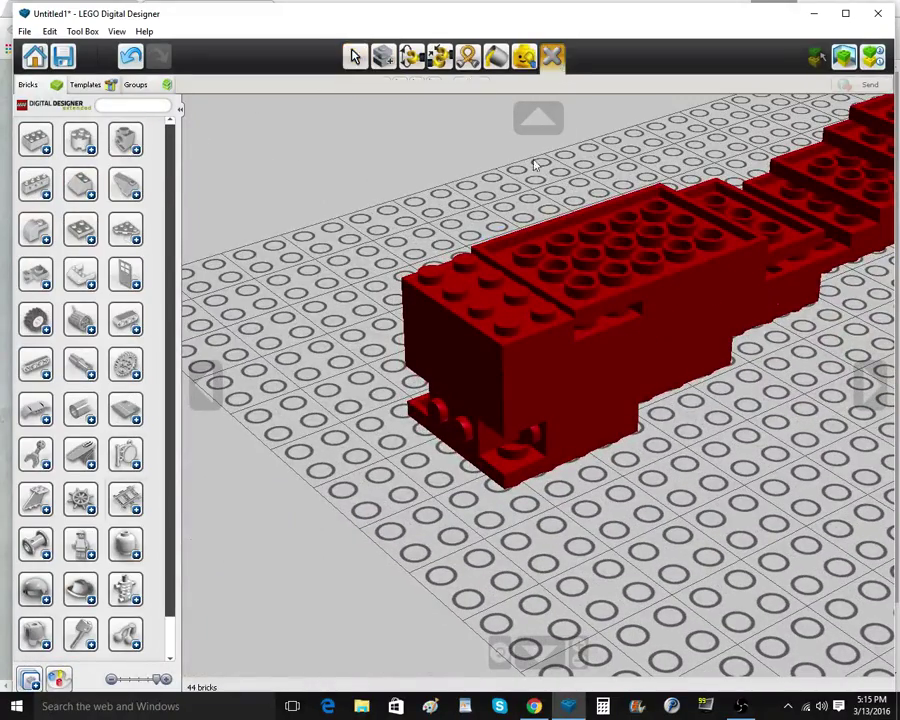
{"action": "left_click", "coordinate": [482, 336]}
{"action": "left_click", "coordinate": [487, 354]}
{"action": "left_click", "coordinate": [490, 370]}
{"action": "left_click", "coordinate": [495, 389]}
{"action": "left_click", "coordinate": [499, 409]}
{"action": "left_click", "coordinate": [454, 376]}
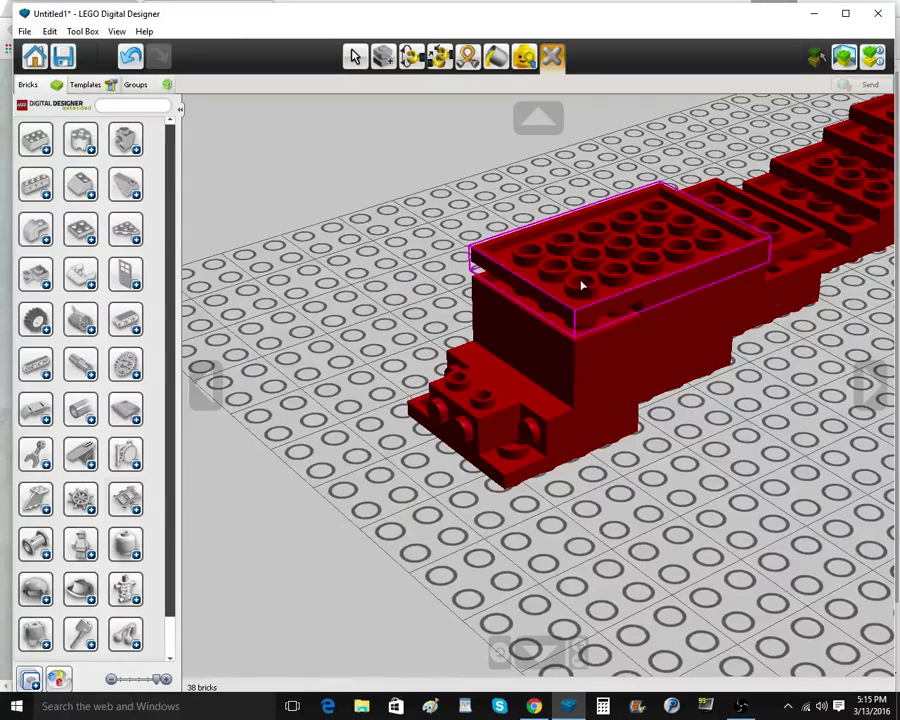
Delete the three uppermost 4x6 plates from the butt end of the stock
{"action": "left_click", "coordinate": [582, 285]}
{"action": "left_click", "coordinate": [687, 268]}
{"action": "left_click", "coordinate": [622, 285]}
Delete the two pieces between the small side-stud brick and the stock's end face
{"action": "mouse_move", "coordinate": [670, 550]}
{"action": "right_mouse_down"}
{"action": "mouse_move", "coordinate": [583, 502]}
{"action": "mouse_move", "coordinate": [655, 508]}
{"action": "mouse_move", "coordinate": [639, 542]}
{"action": "mouse_move", "coordinate": [644, 566]}
{"action": "mouse_move", "coordinate": [672, 587]}
{"action": "mouse_move", "coordinate": [667, 545]}
{"action": "mouse_move", "coordinate": [680, 568]}
{"action": "right_mouse_up"}
{"action": "scroll", "coordinate": [667, 571], "scroll_direction": "up", "scroll_amount": 3}
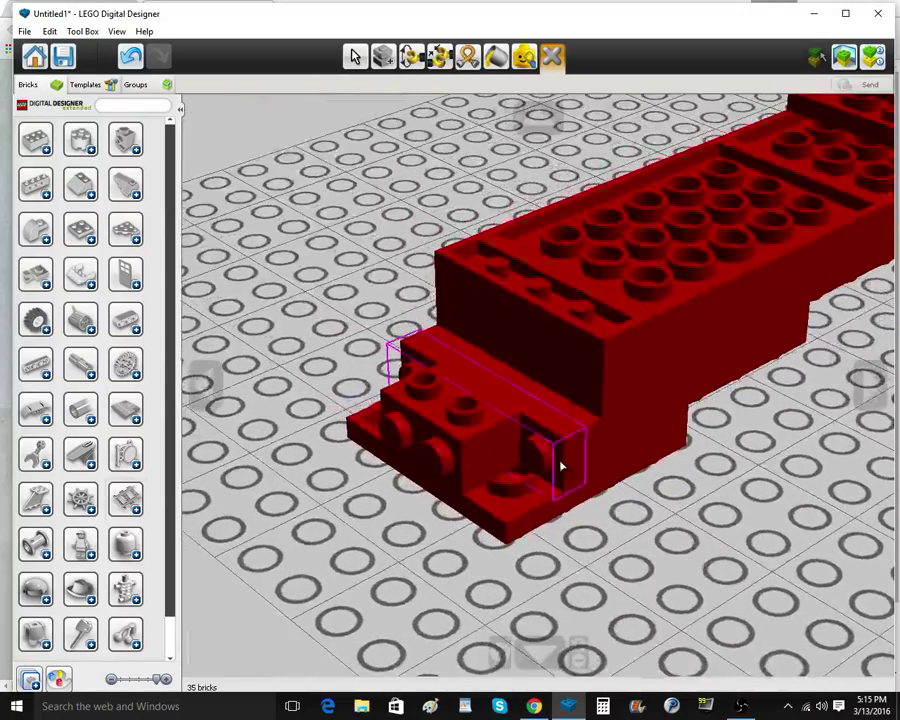
{"action": "left_click", "coordinate": [561, 466]}
{"action": "left_click", "coordinate": [564, 448]}
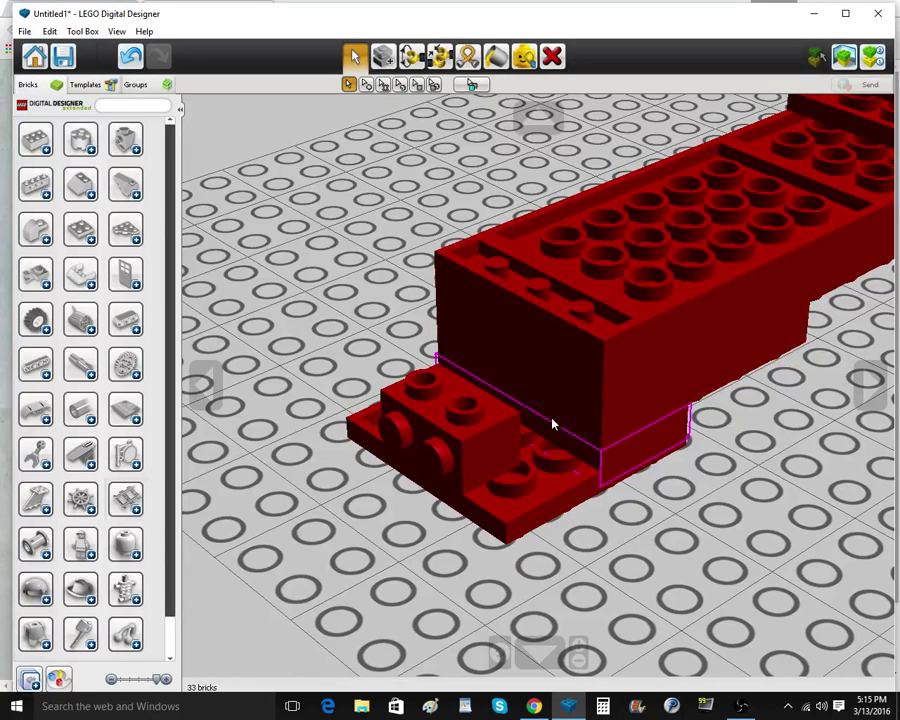
Stand a long four-stud-wide plate upright at the stock's butt end, rising well above its upper surface
{"action": "scroll", "coordinate": [66, 428], "scroll_direction": "down", "scroll_amount": 10}
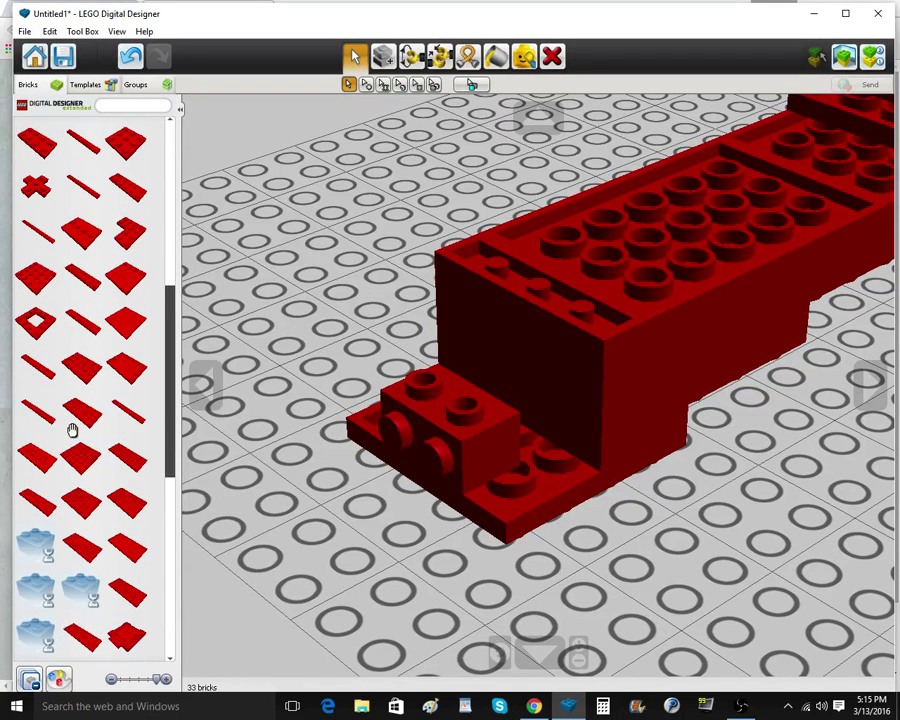
{"action": "left_click", "coordinate": [88, 460]}
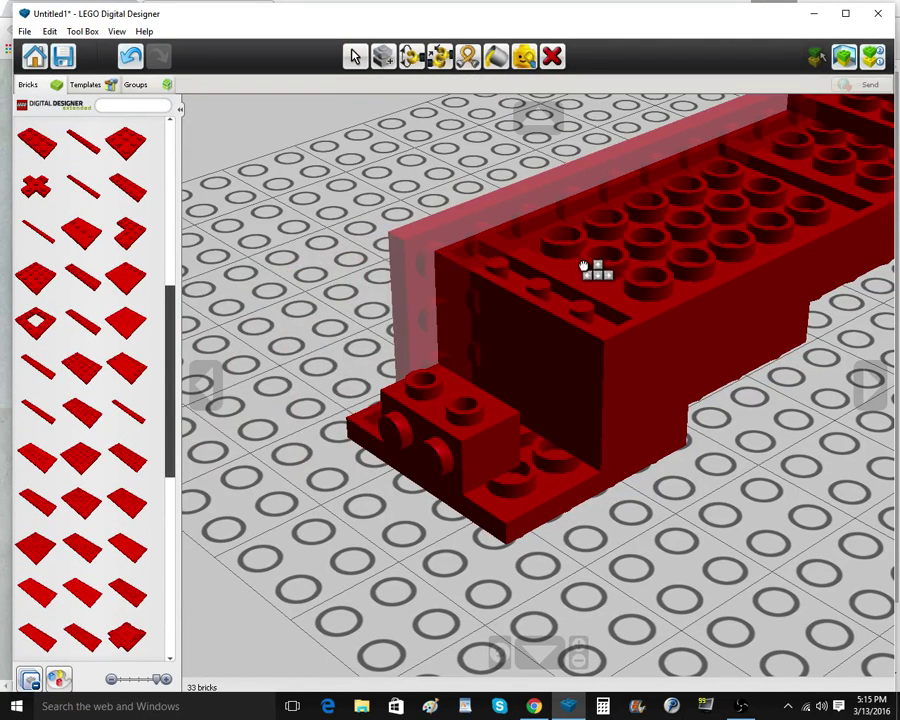
{"action": "mouse_move", "coordinate": [536, 291]}
{"action": "right_mouse_down"}
{"action": "mouse_move", "coordinate": [538, 215]}
{"action": "mouse_move", "coordinate": [460, 443]}
{"action": "mouse_move", "coordinate": [498, 386]}
{"action": "mouse_move", "coordinate": [420, 500]}
{"action": "right_mouse_up"}
{"action": "left_click", "coordinate": [513, 130]}
{"action": "scroll", "coordinate": [462, 440], "scroll_direction": "down", "scroll_amount": 5}
{"action": "scroll", "coordinate": [420, 500], "scroll_direction": "up", "scroll_amount": 3}
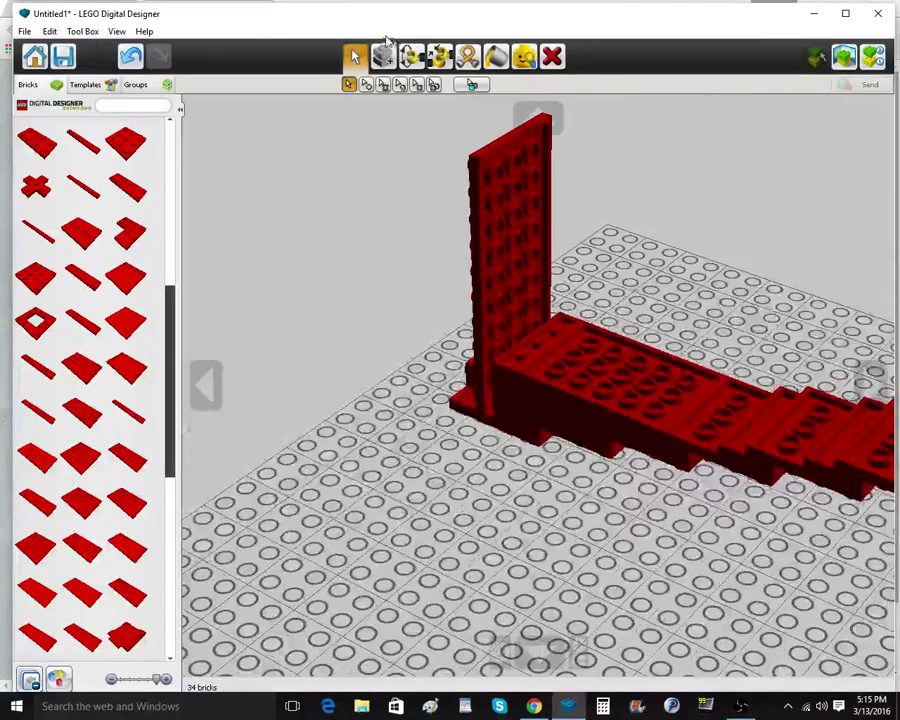
Place a copy of the long upright plate directly against the first one to double its thickness
{"action": "left_click", "coordinate": [384, 56]}
{"action": "left_click", "coordinate": [544, 290]}
{"action": "left_click", "coordinate": [530, 402]}
{"action": "mouse_move", "coordinate": [530, 402]}
{"action": "right_mouse_down"}
{"action": "mouse_move", "coordinate": [478, 404]}
{"action": "mouse_move", "coordinate": [425, 443]}
{"action": "right_mouse_up"}
Rotate a two-stud side-stud brick and attach it to the upright plate just above the stock
{"action": "scroll", "coordinate": [425, 445], "scroll_direction": "up", "scroll_amount": 3}
{"action": "scroll", "coordinate": [46, 247], "scroll_direction": "up", "scroll_amount": 5}
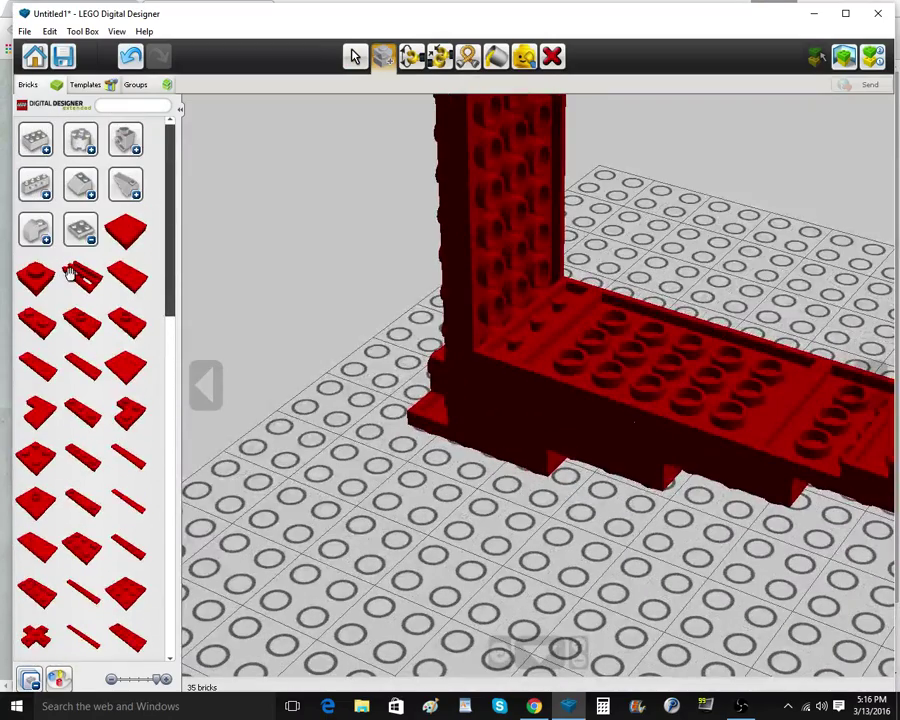
{"action": "left_click", "coordinate": [123, 146]}
{"action": "left_click", "coordinate": [45, 421]}
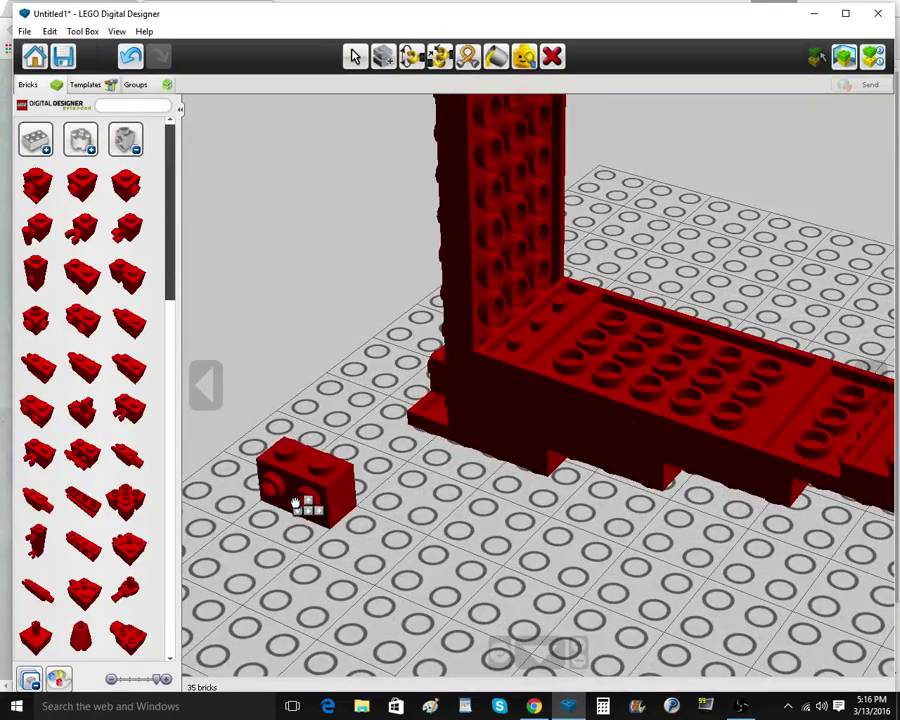
{"action": "key", "text": "Right"}
{"action": "key", "text": "Up"}
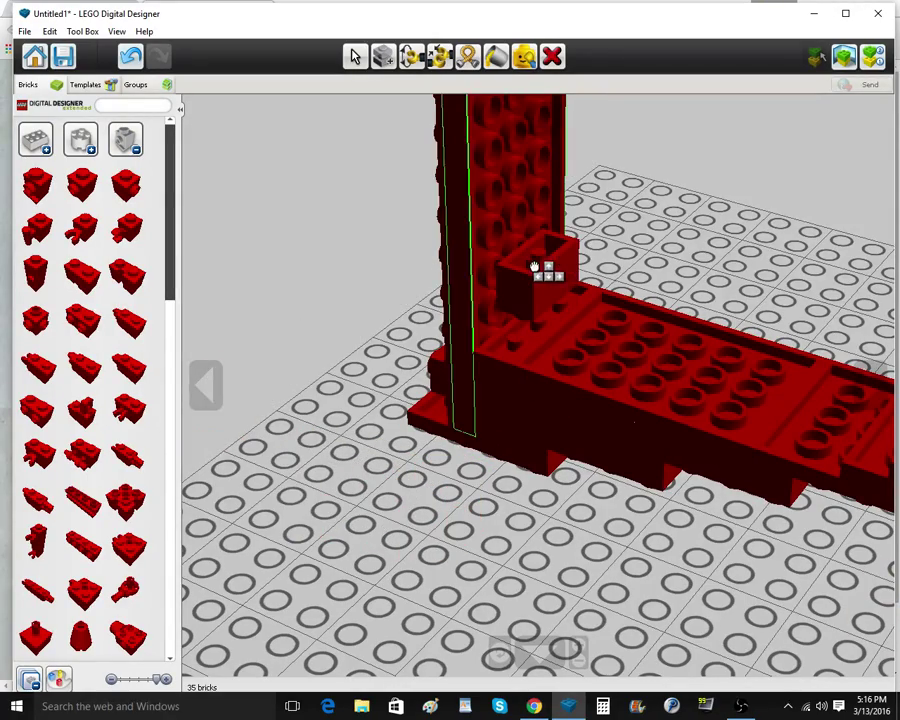
{"action": "left_click", "coordinate": [536, 264]}
Try a copy of the 4x6 plate beside the side-stud brick, and delete both the plate and the brick
{"action": "right_click_drag", "start_coordinate": [595, 365], "coordinate": [647, 363]}
{"action": "left_click", "coordinate": [647, 363]}
{"action": "left_click", "coordinate": [387, 55]}
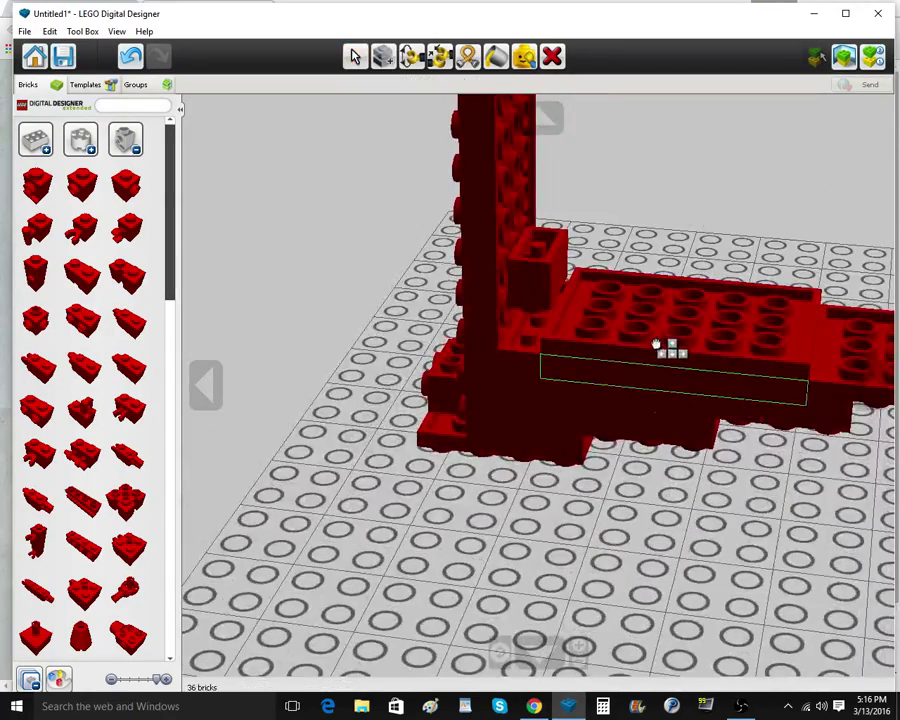
{"action": "left_click", "coordinate": [552, 57]}
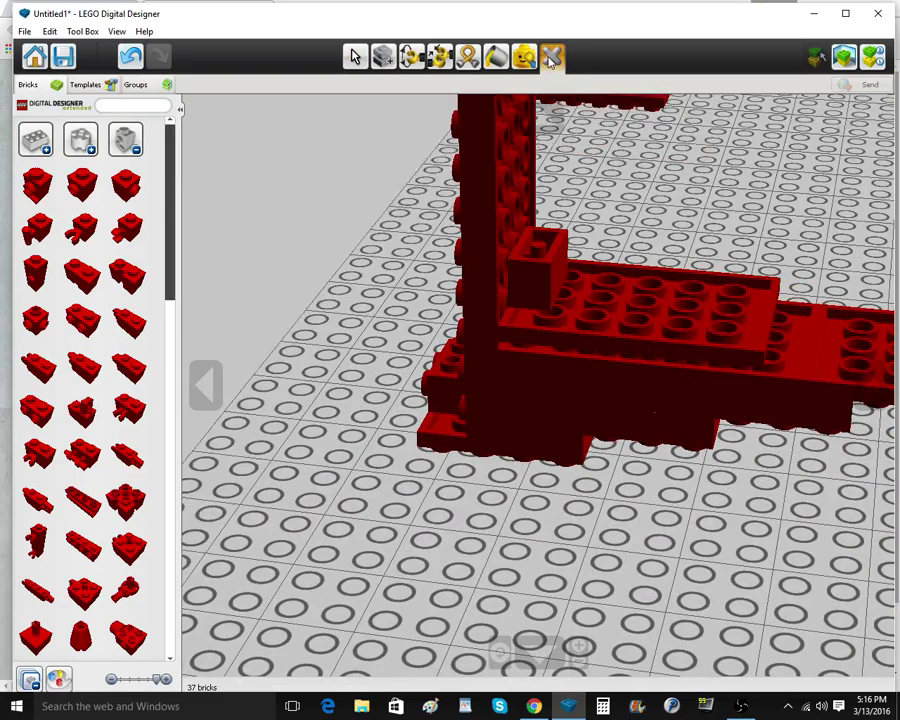
{"action": "left_click", "coordinate": [596, 319]}
{"action": "left_click", "coordinate": [546, 280]}
Place a copy of the 4x6 plate on the stock against the upright plates
{"action": "right_click_drag", "start_coordinate": [591, 322], "coordinate": [482, 279]}
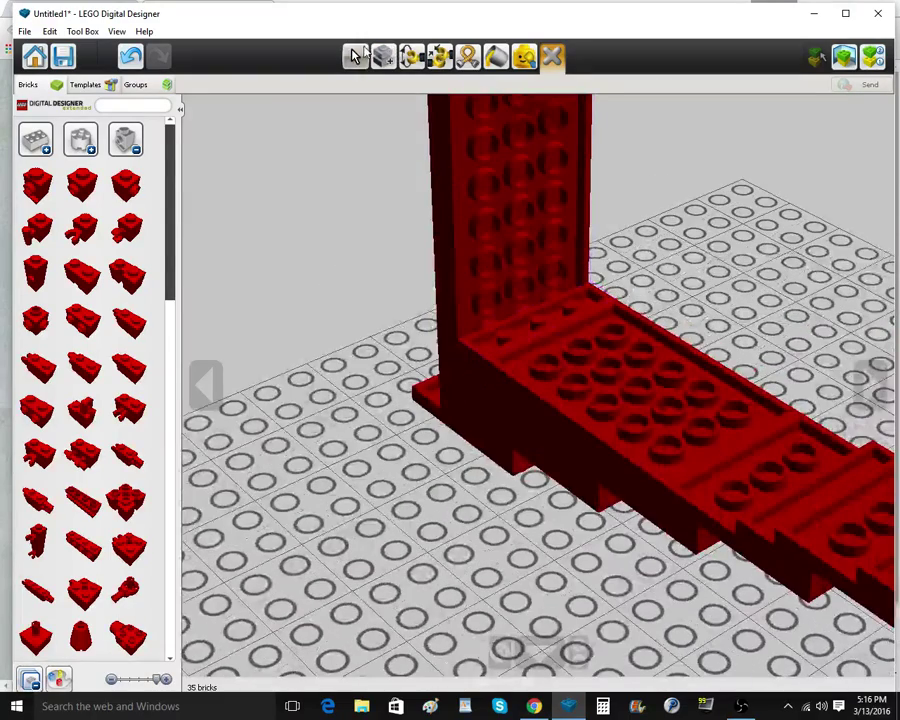
{"action": "left_click", "coordinate": [384, 56]}
{"action": "left_click", "coordinate": [602, 411]}
{"action": "mouse_move", "coordinate": [604, 411]}
{"action": "right_mouse_down"}
{"action": "mouse_move", "coordinate": [617, 414]}
{"action": "mouse_move", "coordinate": [613, 377]}
{"action": "right_mouse_up"}
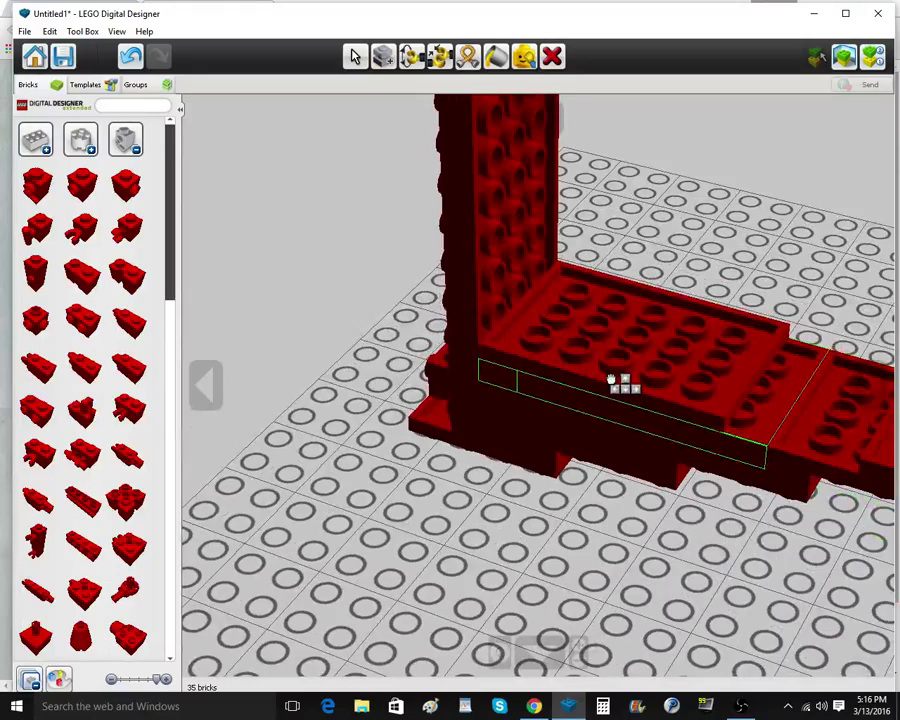
{"action": "left_click", "coordinate": [611, 379]}
Move the new 4x6 plate along the stock, leaving a three-stud gap in front of the upright plates
{"action": "right_click_drag", "start_coordinate": [800, 414], "coordinate": [382, 378], "text": "shift"}
{"action": "left_click", "coordinate": [353, 57]}
{"action": "scroll", "coordinate": [364, 348], "scroll_direction": "down", "scroll_amount": 5}
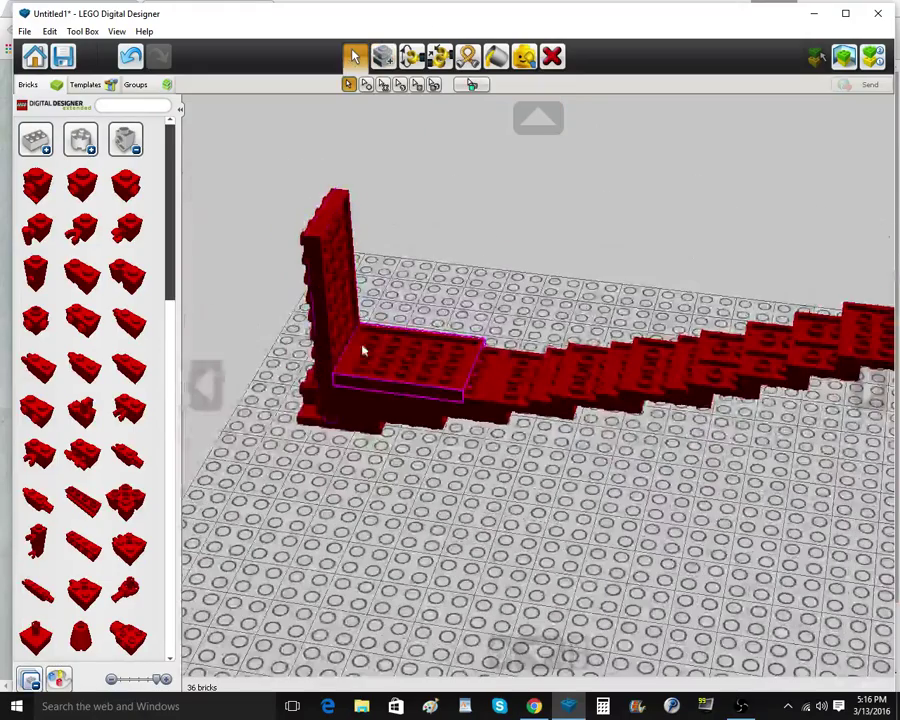
{"action": "left_click_drag", "start_coordinate": [364, 348], "coordinate": [474, 369]}
Place a 2x3 plate in the far half of the gap between the upright plates and the 4x6 plate
{"action": "right_click_drag", "start_coordinate": [377, 355], "coordinate": [482, 364], "text": "shift"}
{"action": "scroll", "coordinate": [383, 365], "scroll_direction": "up", "scroll_amount": 4}
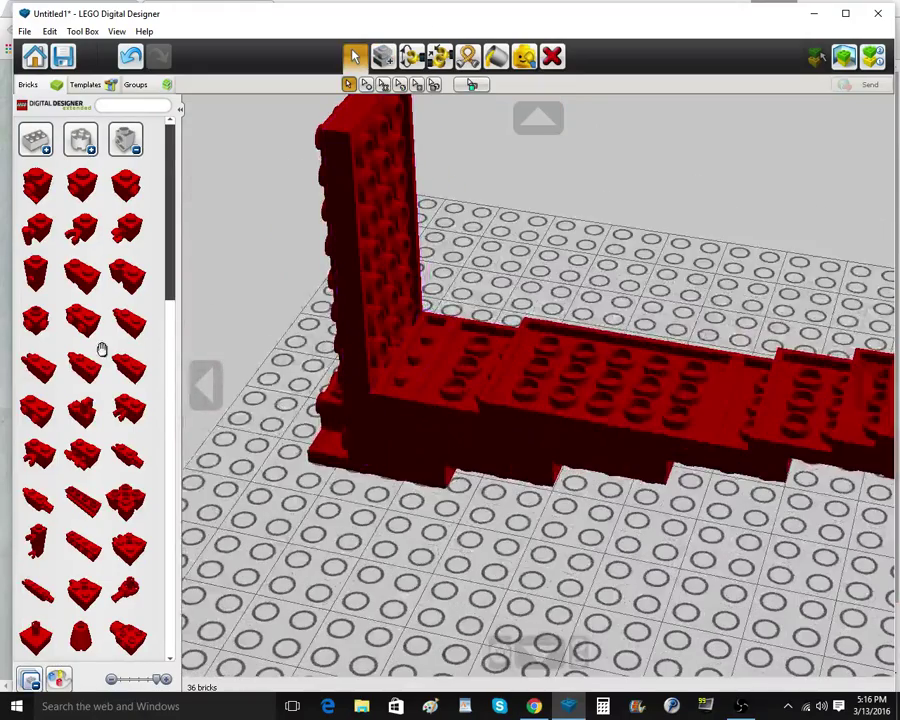
{"action": "left_click", "coordinate": [125, 146]}
{"action": "left_click", "coordinate": [82, 234]}
{"action": "left_click", "coordinate": [82, 238]}
{"action": "left_click", "coordinate": [82, 234]}
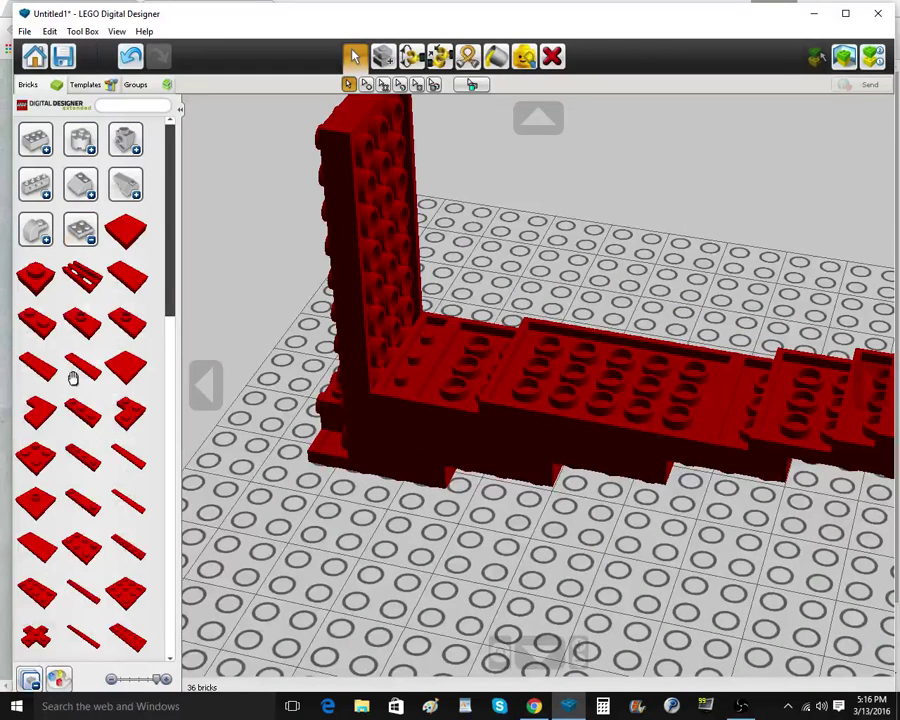
{"action": "left_click", "coordinate": [86, 543]}
{"action": "left_click", "coordinate": [450, 336]}
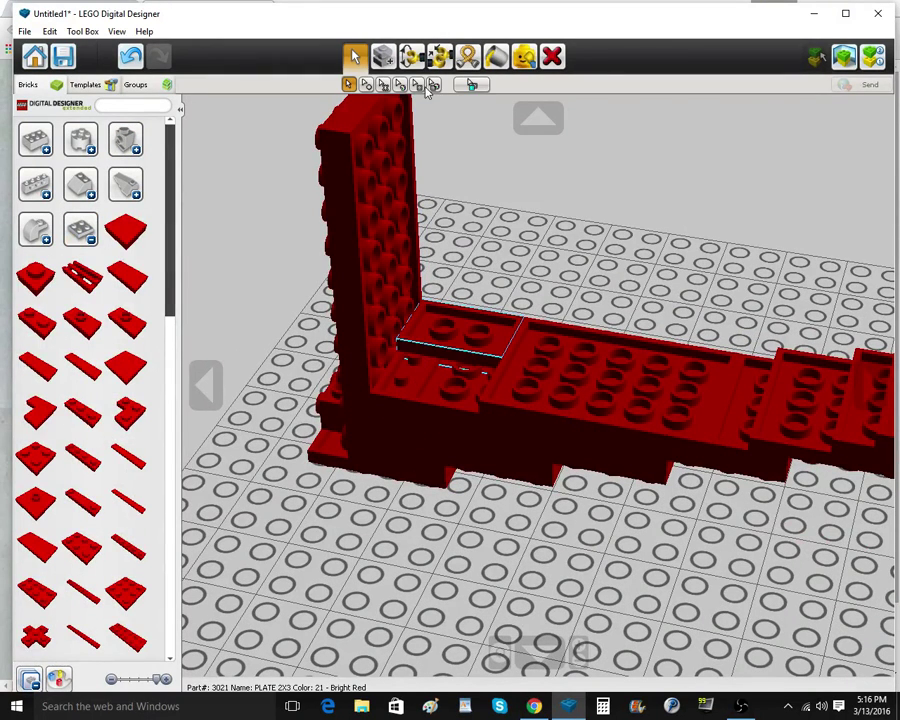
Fill the rest of the gap with a copy of the 2x3 plate and cover it with a 4x6 plate copy
{"action": "left_click", "coordinate": [385, 58]}
{"action": "left_click", "coordinate": [427, 380]}
{"action": "left_click", "coordinate": [490, 382]}
{"action": "left_click", "coordinate": [457, 394]}
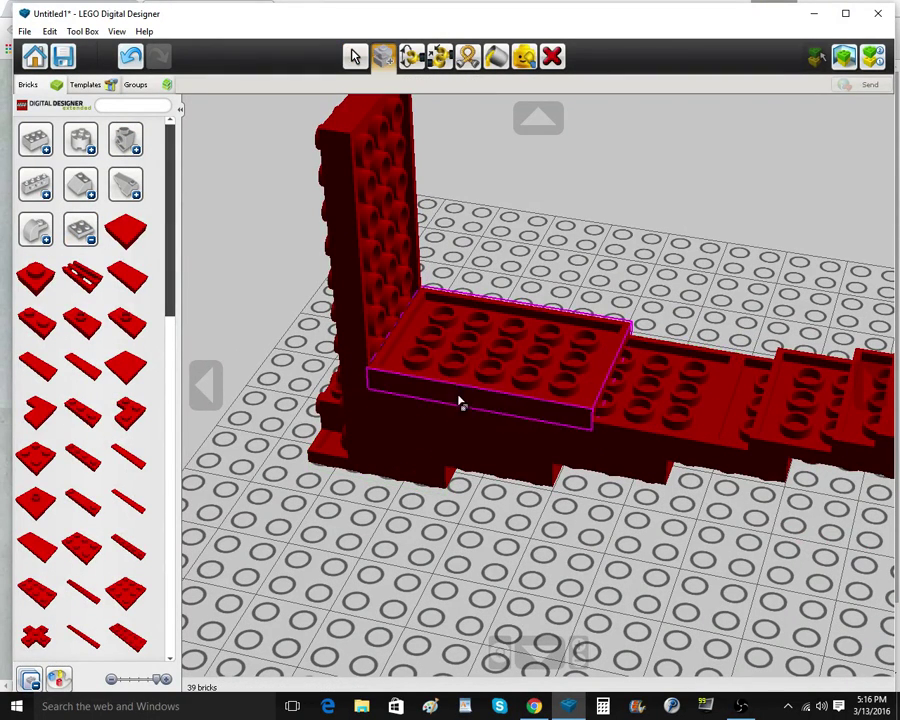
Place a 4x4 plate on the stock directly beside the uppermost 4x6 plate
{"action": "scroll", "coordinate": [41, 607], "scroll_direction": "down", "scroll_amount": 3}
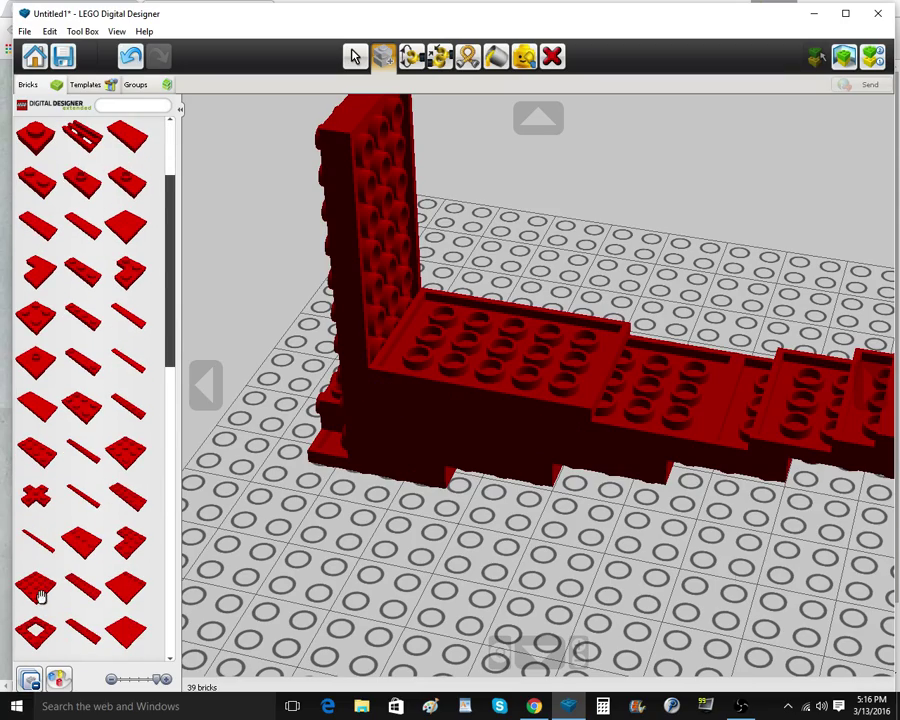
{"action": "left_click", "coordinate": [41, 596]}
{"action": "left_click", "coordinate": [677, 377]}
{"action": "right_click_drag", "start_coordinate": [620, 384], "coordinate": [411, 360]}
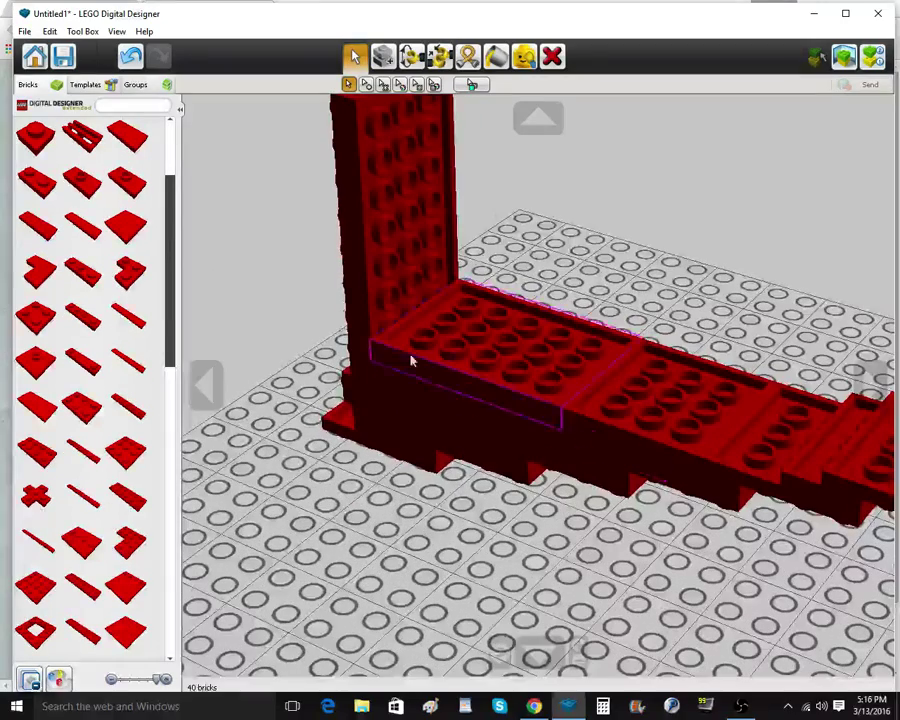
Attach a two-stud side-stud brick to the upright plate, just above the stock at its far side
{"action": "scroll", "coordinate": [37, 205], "scroll_direction": "up", "scroll_amount": 3}
{"action": "left_click", "coordinate": [89, 232]}
{"action": "left_click", "coordinate": [128, 143]}
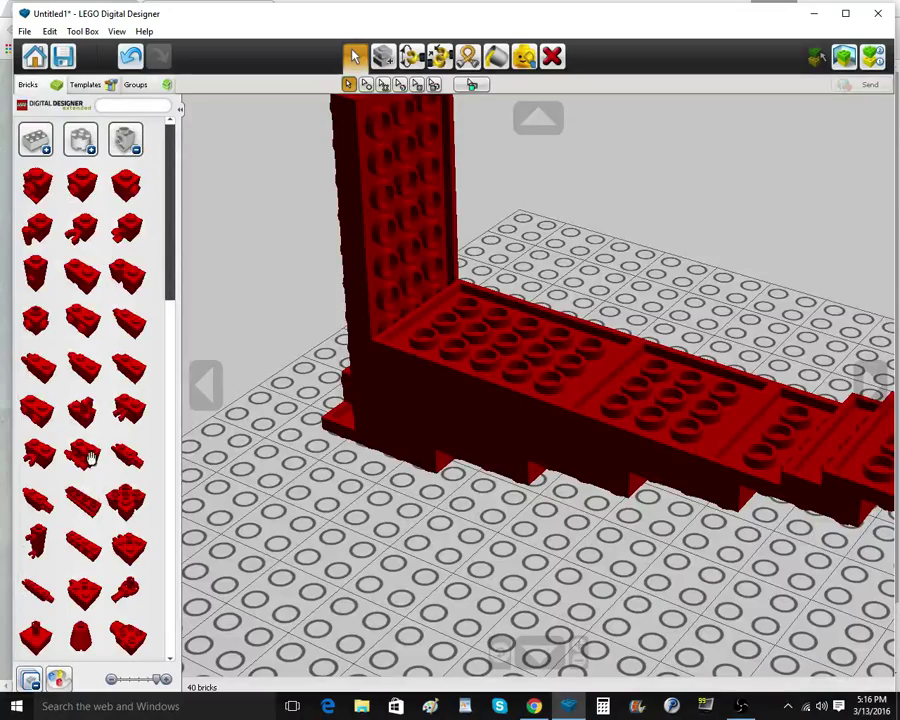
{"action": "left_click", "coordinate": [82, 321]}
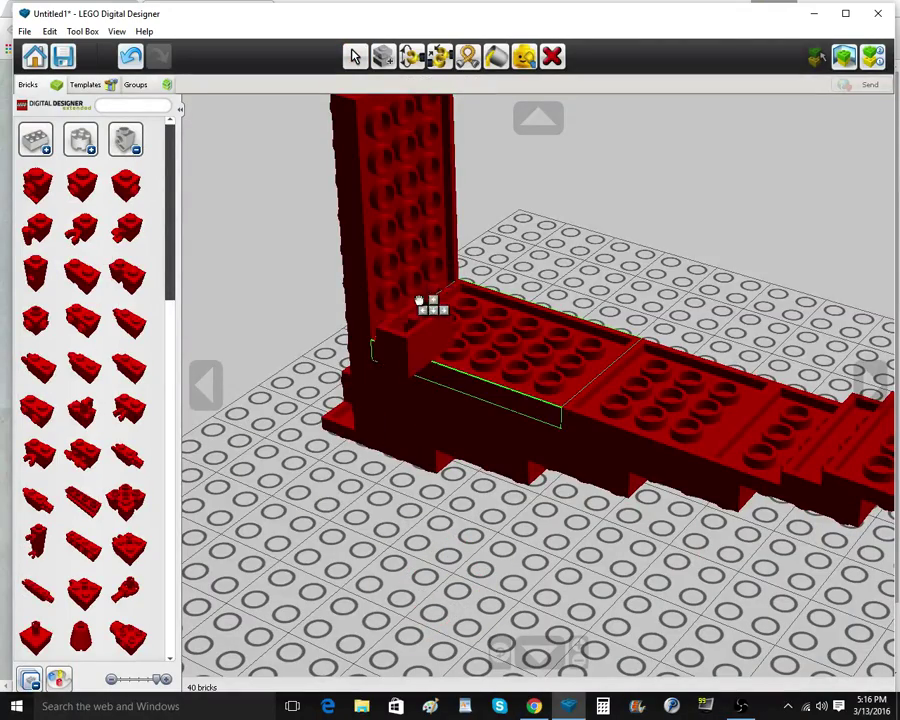
{"action": "left_click", "coordinate": [427, 266]}
{"action": "right_click_drag", "start_coordinate": [499, 375], "coordinate": [589, 370]}
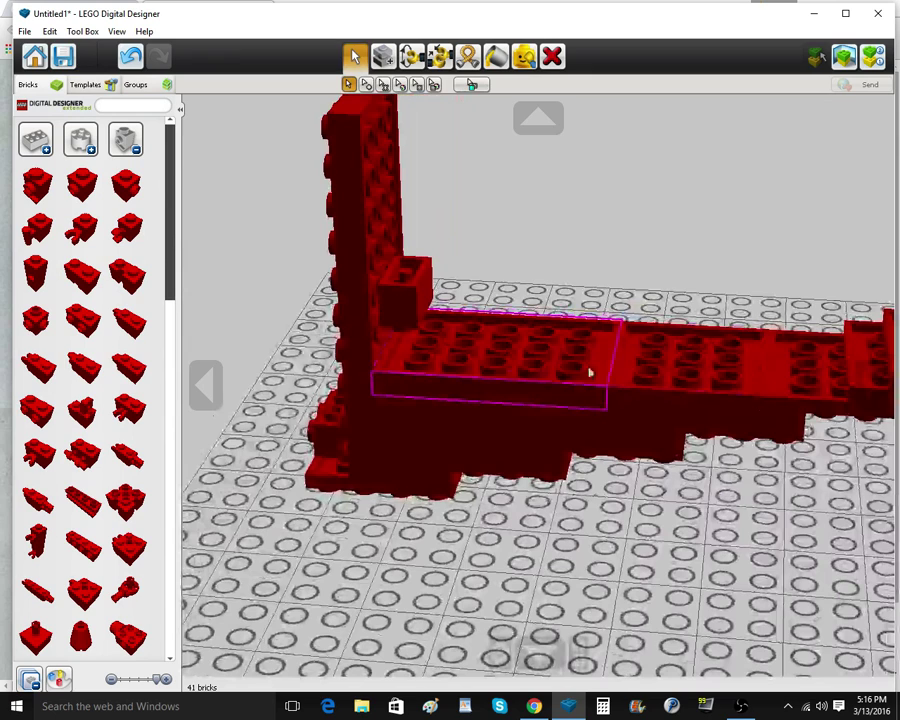
Place three copies of the 4x4 plate end to end on the stock, reaching back to the upright plates
{"action": "left_click", "coordinate": [738, 360]}
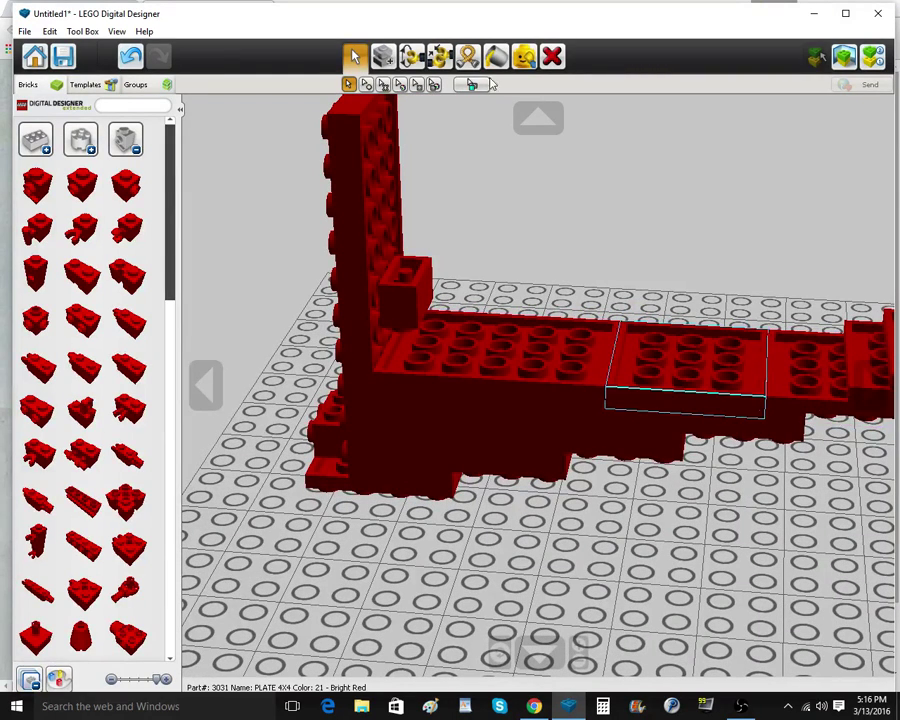
{"action": "left_click", "coordinate": [388, 61]}
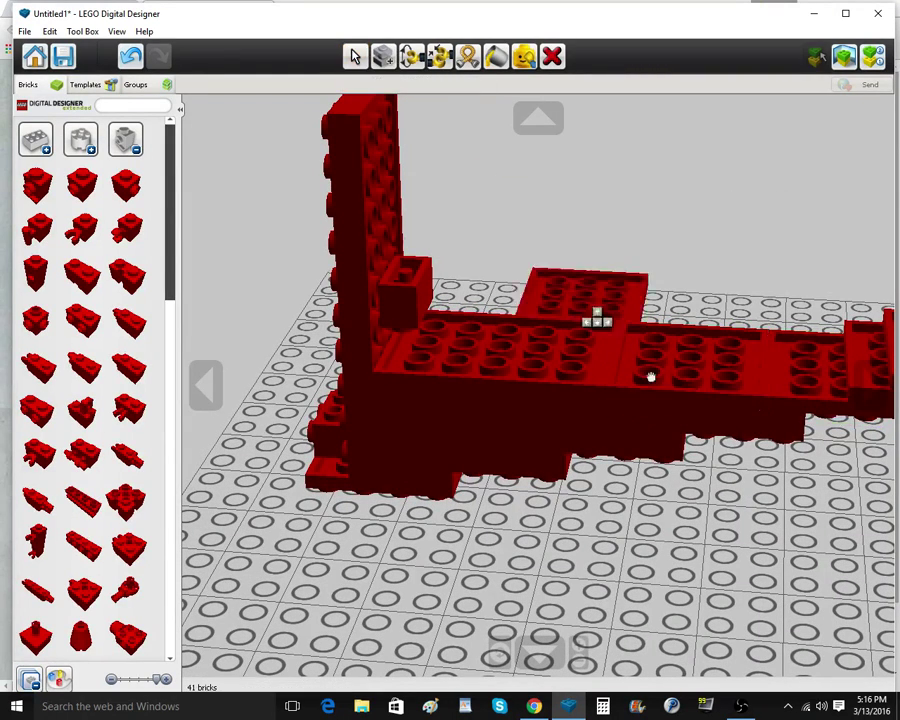
{"action": "left_click", "coordinate": [745, 375]}
{"action": "left_click", "coordinate": [744, 374]}
{"action": "left_click", "coordinate": [582, 359]}
{"action": "left_click", "coordinate": [582, 359]}
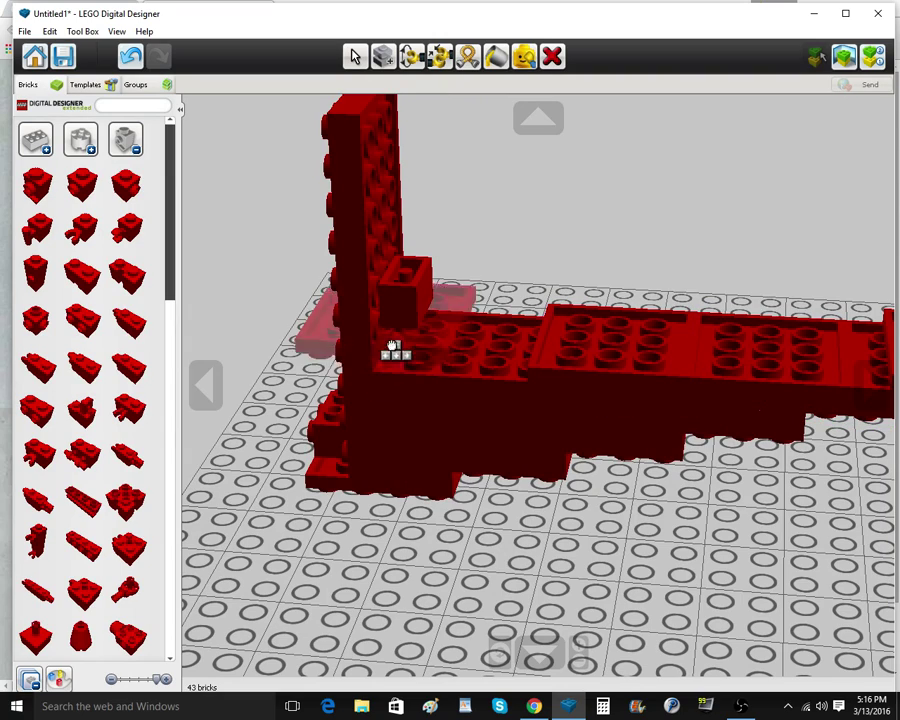
{"action": "left_click", "coordinate": [471, 341]}
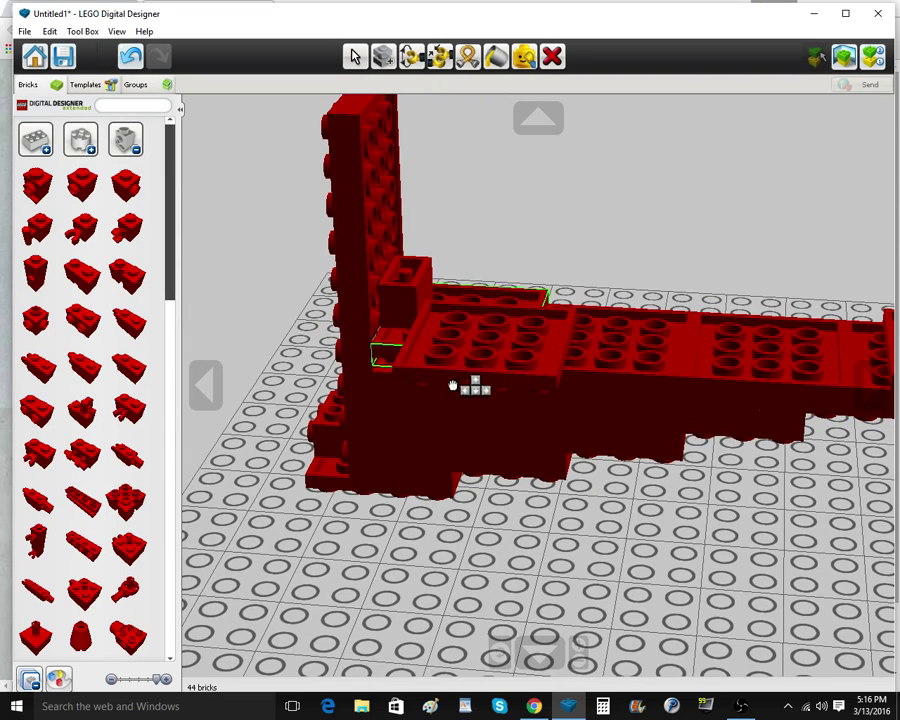
Try stacking another 4x4 plate copy beside the side-stud brick, and delete it
{"action": "mouse_move", "coordinate": [450, 386]}
{"action": "right_mouse_down"}
{"action": "mouse_move", "coordinate": [440, 343]}
{"action": "mouse_move", "coordinate": [464, 264]}
{"action": "right_mouse_up"}
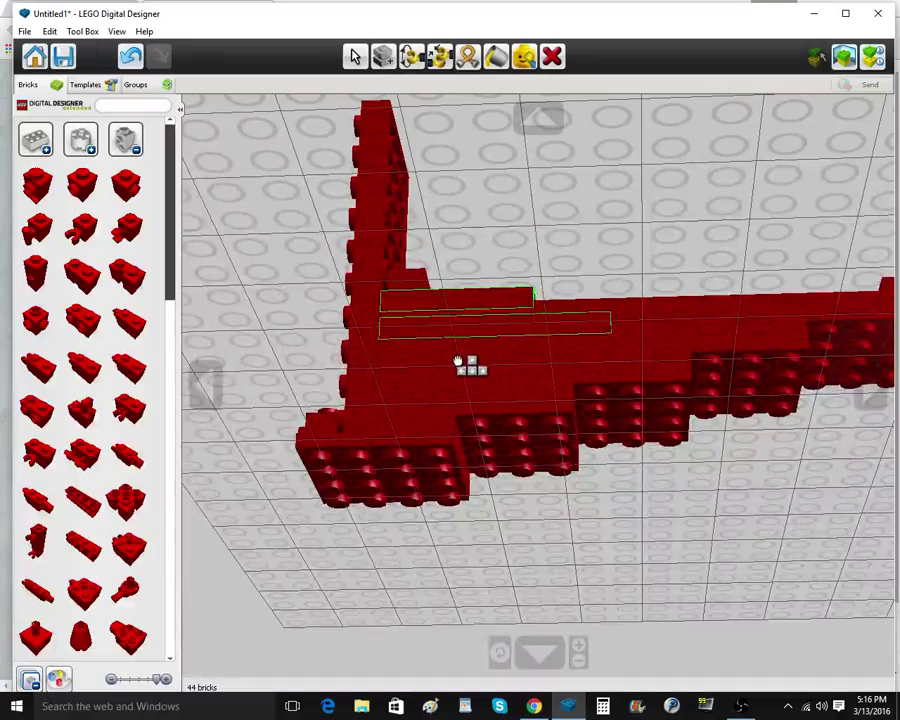
{"action": "right_click_drag", "start_coordinate": [545, 222], "coordinate": [487, 352]}
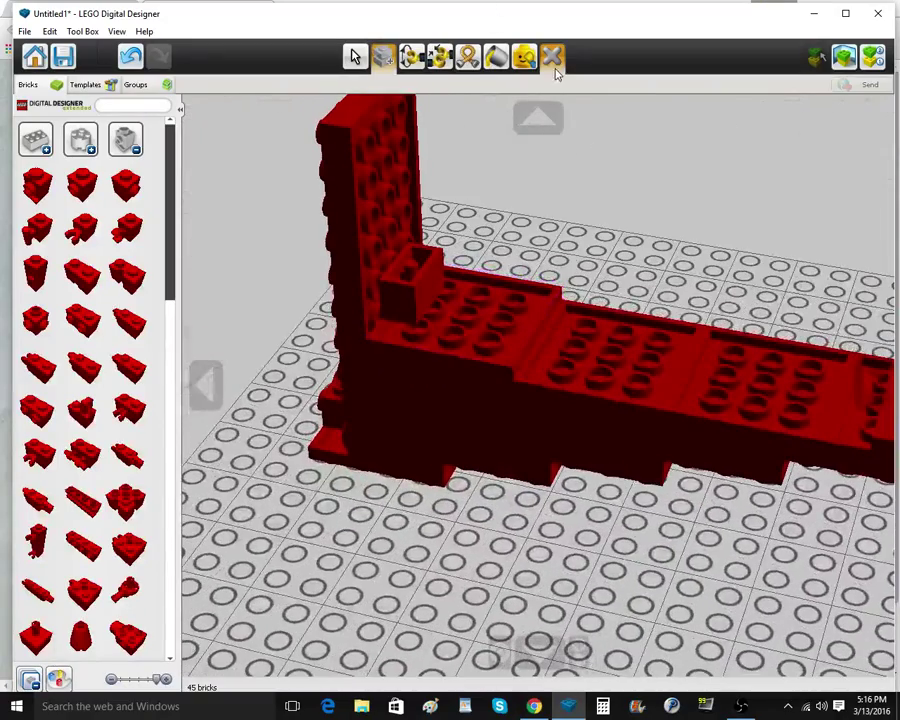
{"action": "left_click", "coordinate": [555, 68]}
Stack two 4x6 plate copies on the stock, one against the upright plates and one further forward, leaving a one-stud gap between them
{"action": "left_click", "coordinate": [356, 58]}
{"action": "left_click", "coordinate": [122, 146]}
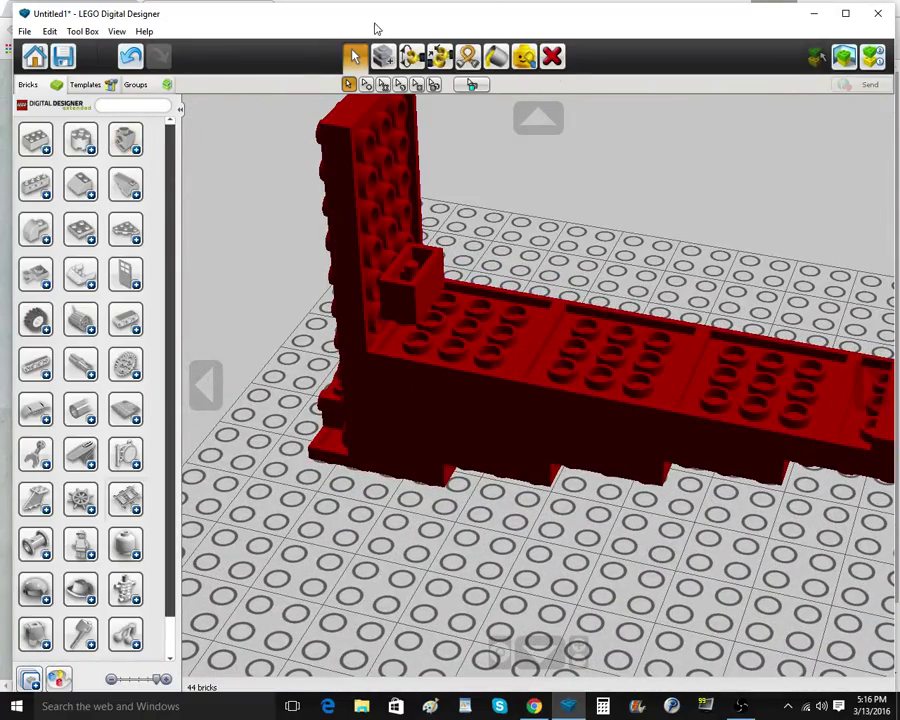
{"action": "left_click", "coordinate": [382, 57]}
{"action": "left_click", "coordinate": [487, 401]}
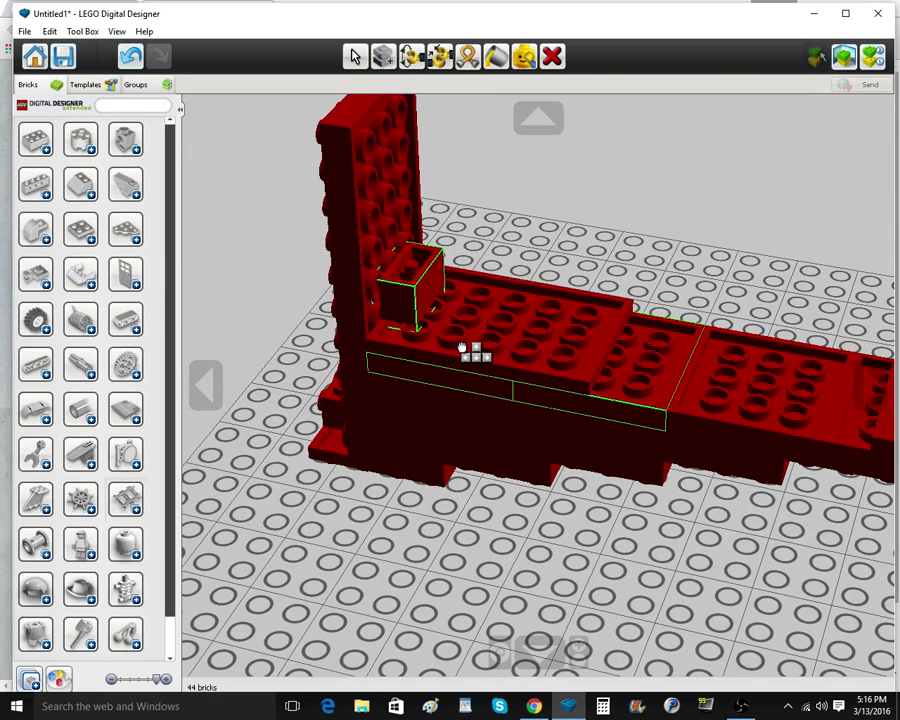
{"action": "left_click", "coordinate": [463, 349]}
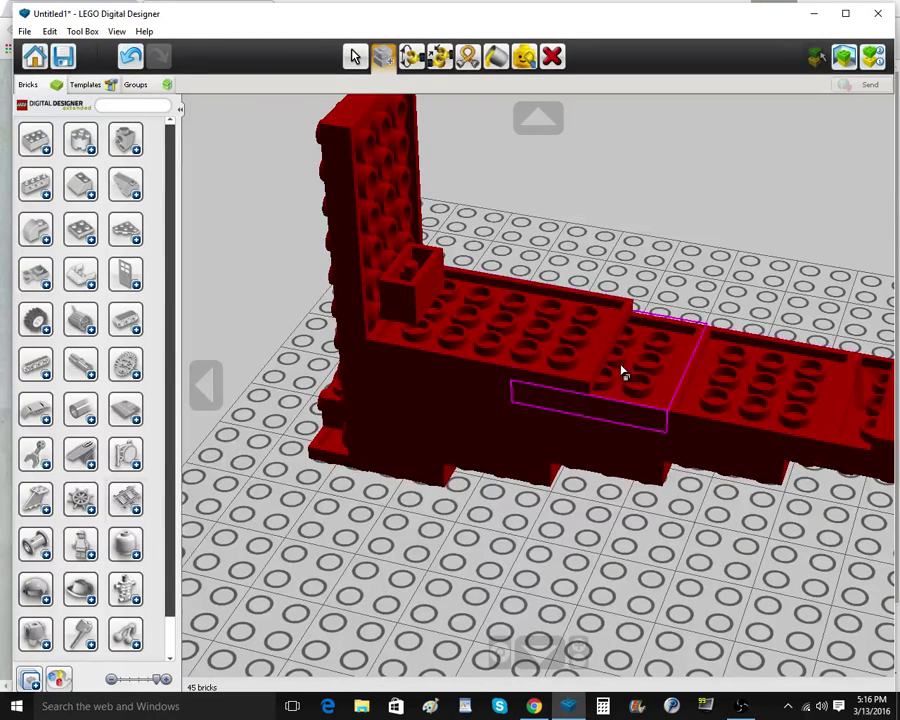
{"action": "left_click", "coordinate": [540, 360]}
{"action": "scroll", "coordinate": [727, 402], "scroll_direction": "down", "scroll_amount": 1}
{"action": "left_click", "coordinate": [712, 400]}
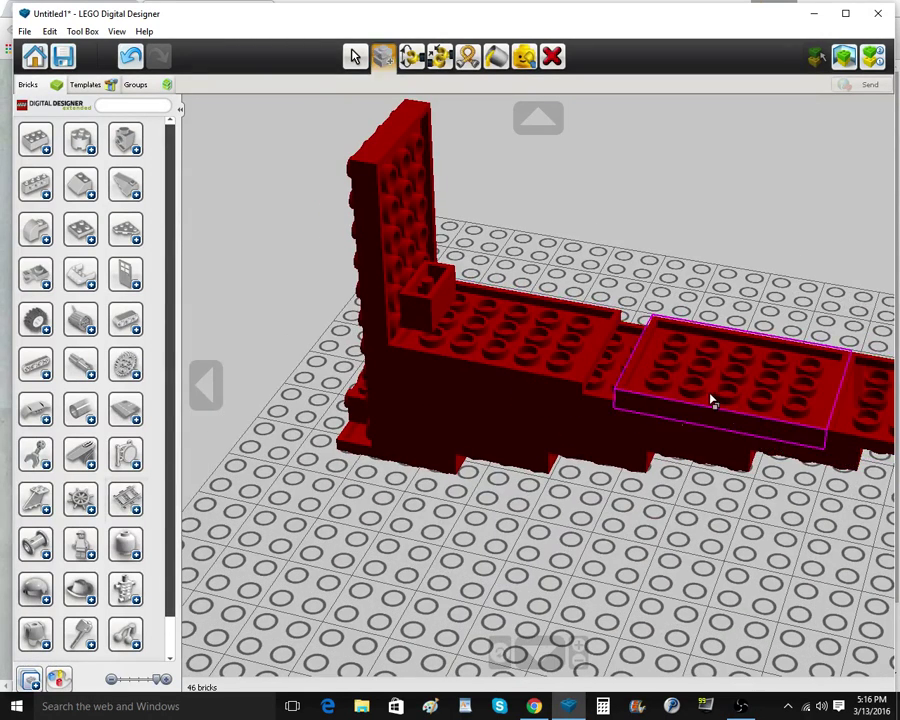
Fill the one-stud gap between the two stacked 4x6 plates with a 1x4 plate
{"action": "left_click", "coordinate": [93, 244]}
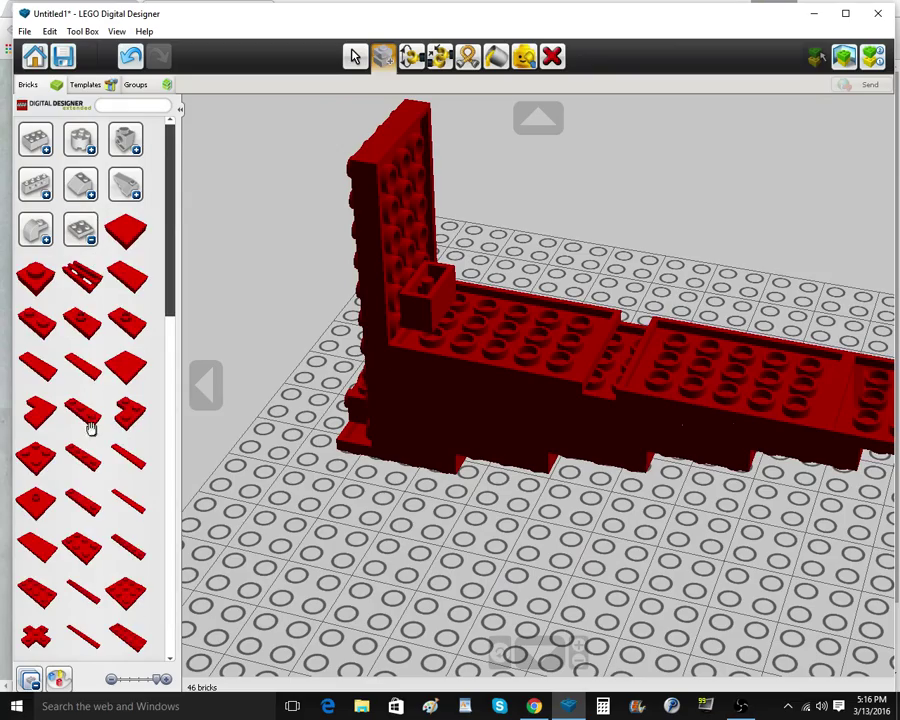
{"action": "left_click", "coordinate": [612, 367]}
{"action": "right_click_drag", "start_coordinate": [612, 368], "coordinate": [550, 357]}
Place a 1x14 Technic brick lengthwise on the stock in front of the side-stud brick, and put a copy directly beside it
{"action": "left_click", "coordinate": [80, 230]}
{"action": "left_click", "coordinate": [40, 187]}
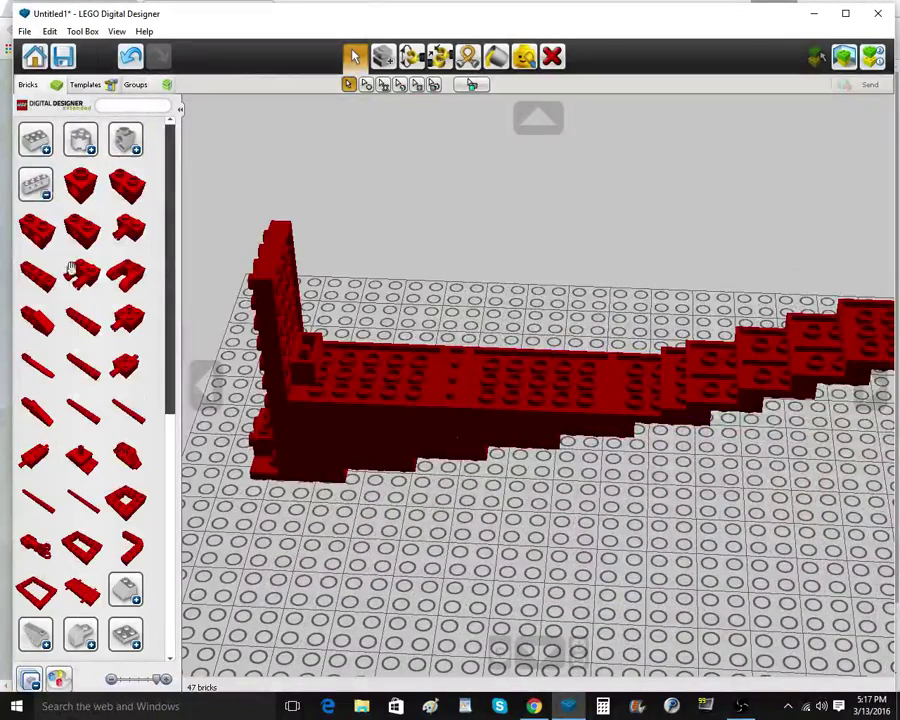
{"action": "left_click", "coordinate": [48, 494]}
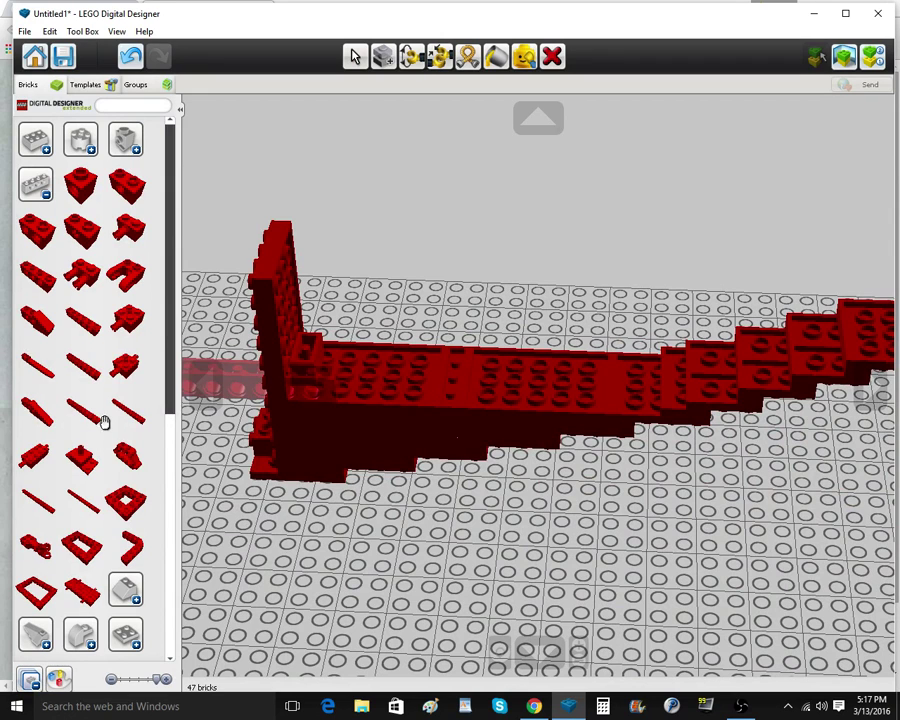
{"action": "left_click", "coordinate": [488, 364]}
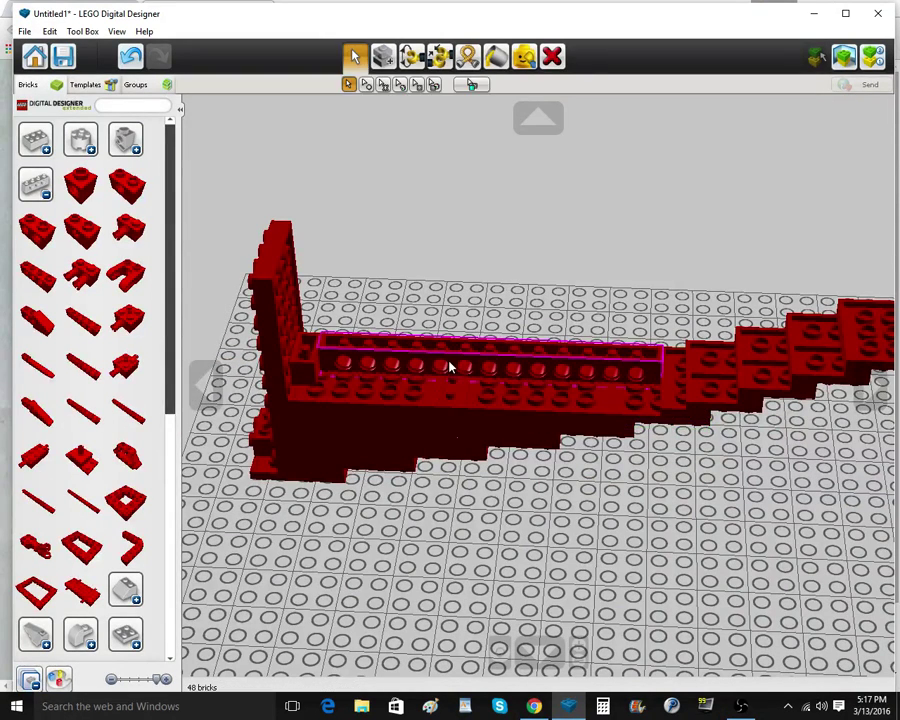
{"action": "left_click", "coordinate": [383, 56]}
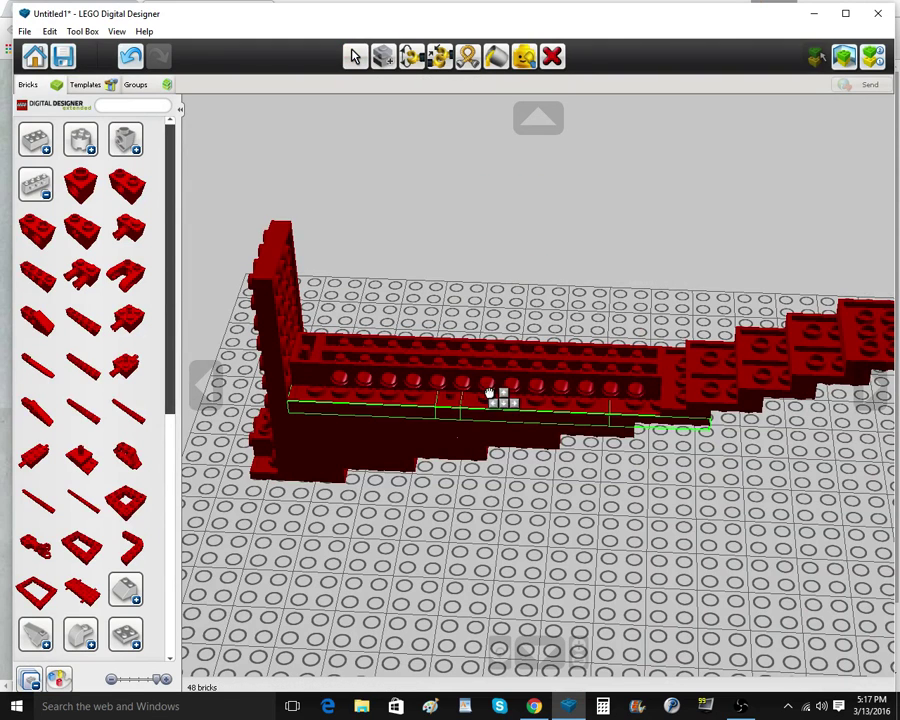
{"action": "left_click", "coordinate": [487, 390]}
Switch to Chrome to examine the stock in the Mosin-Nagant reference photo, and return to LEGO Digital Designer
{"action": "mouse_move", "coordinate": [533, 707]}
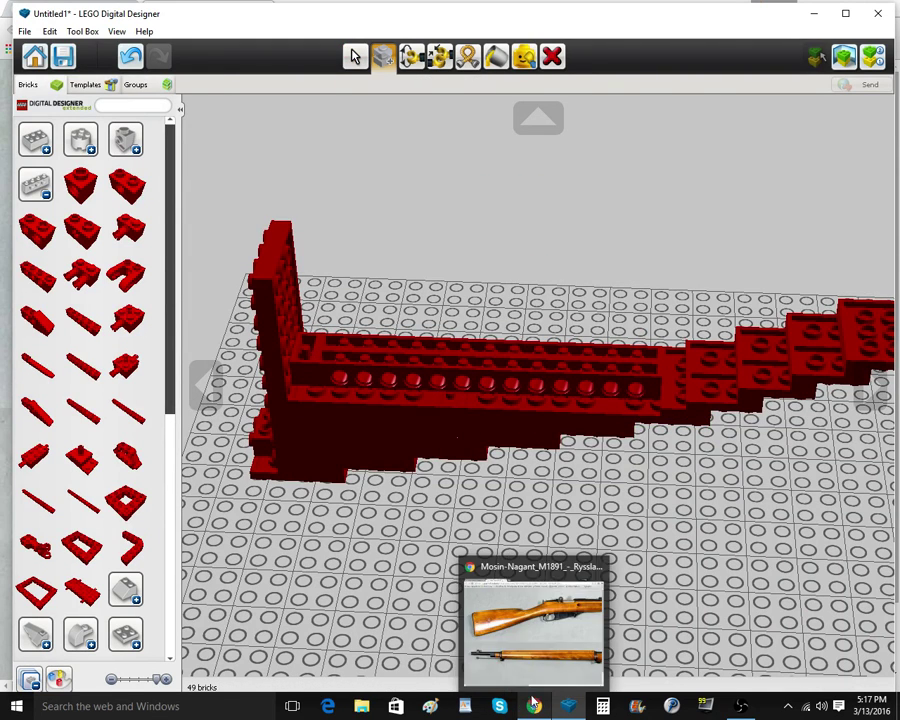
{"action": "left_click", "coordinate": [533, 677]}
{"action": "left_click_drag", "start_coordinate": [367, 688], "coordinate": [322, 650]}
{"action": "left_click", "coordinate": [574, 709]}
Try fitting a Technic connector into the Technic brick's hole nearest the upright plates, and delete it
{"action": "right_click_drag", "start_coordinate": [412, 370], "coordinate": [366, 346]}
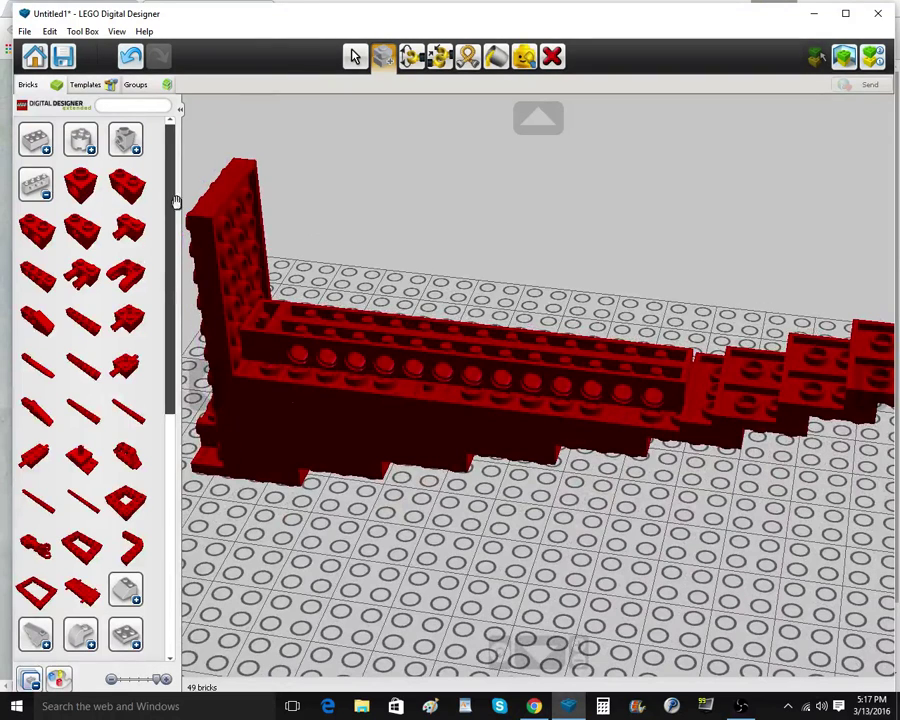
{"action": "left_click", "coordinate": [38, 190]}
{"action": "left_click", "coordinate": [82, 240]}
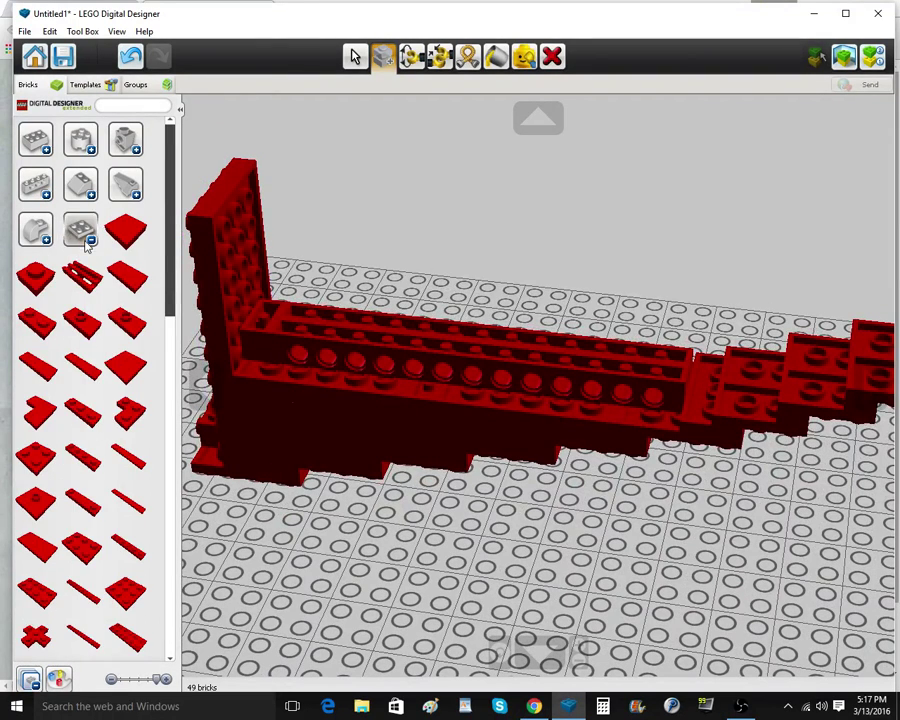
{"action": "left_click", "coordinate": [86, 242]}
{"action": "left_click", "coordinate": [120, 367]}
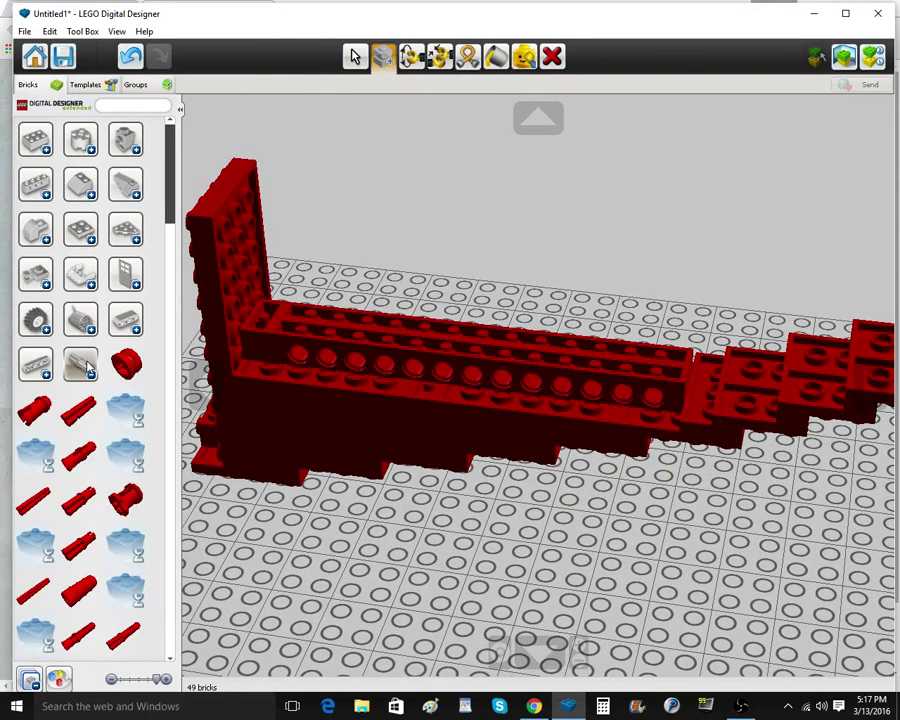
{"action": "left_click", "coordinate": [36, 407]}
{"action": "left_click", "coordinate": [305, 364]}
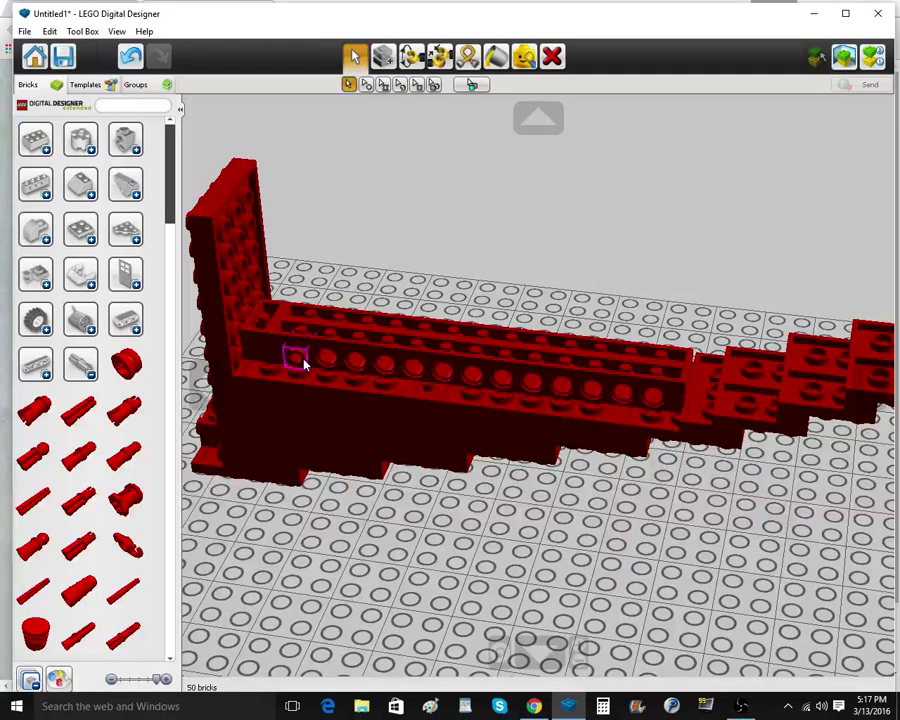
{"action": "left_click", "coordinate": [551, 57]}
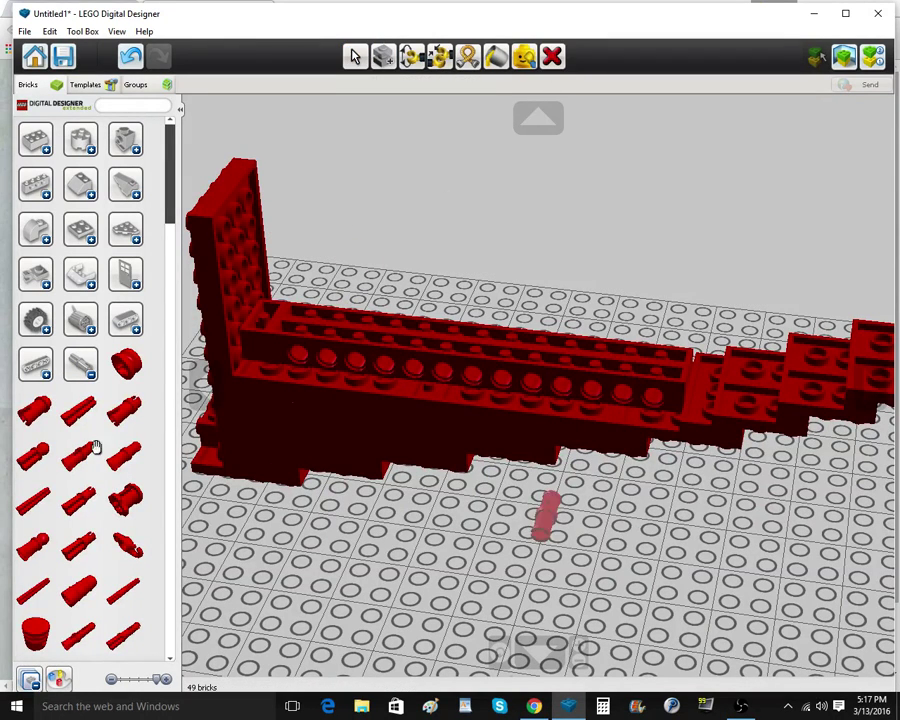
Insert a Technic pin into the near Technic brick's first hole, and copy it into two middle holes and the last hole
{"action": "left_click", "coordinate": [299, 351]}
{"action": "left_click", "coordinate": [381, 57]}
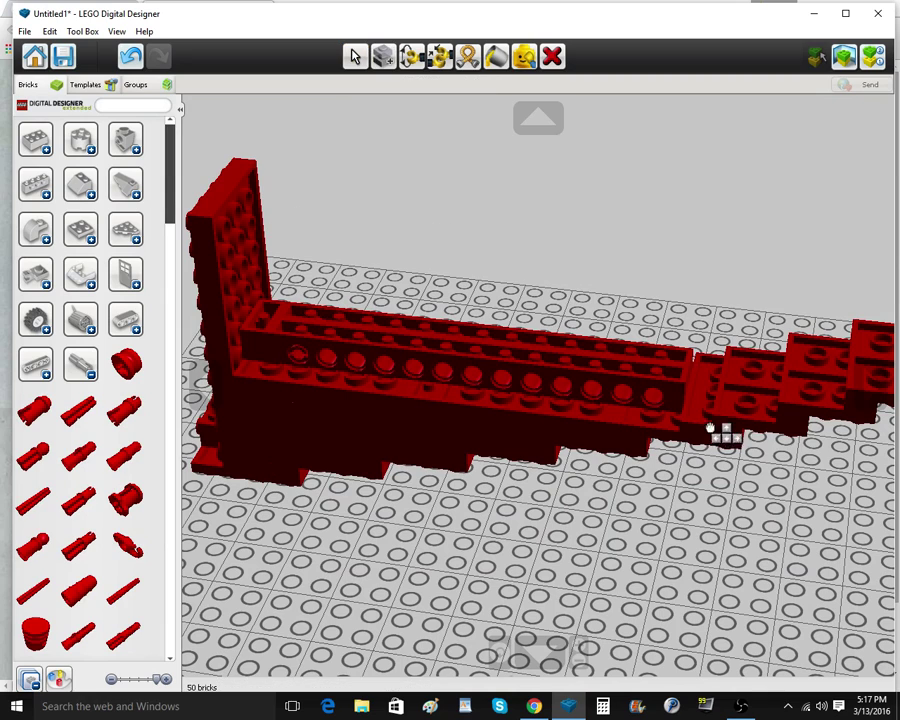
{"action": "left_click", "coordinate": [530, 390]}
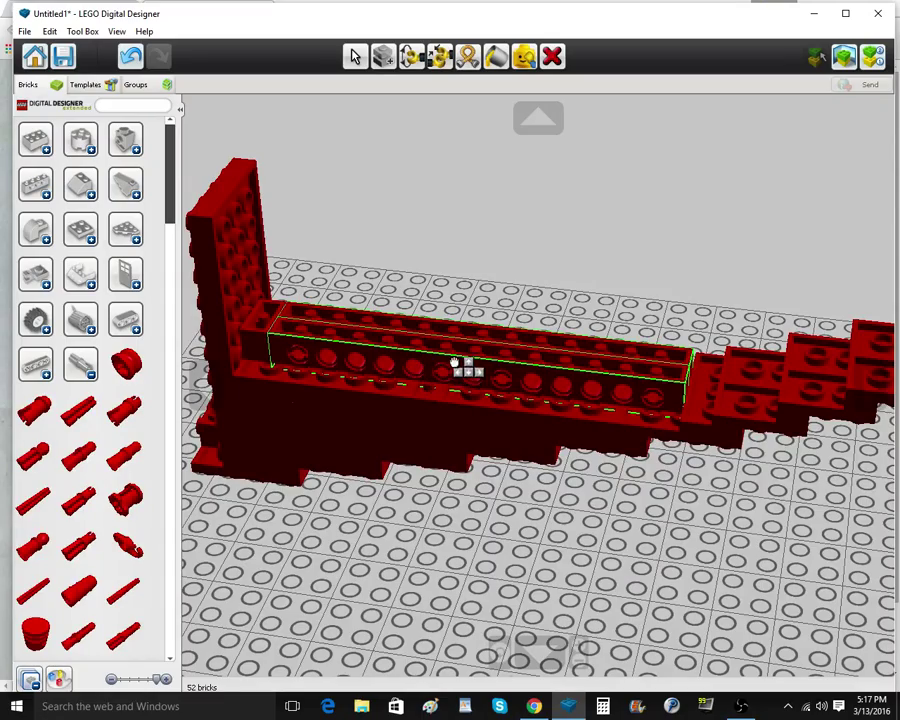
{"action": "left_click", "coordinate": [455, 363]}
Lay a 1x10 plate along the stock's near edge from the upright plates, and a 1x4 plate further forward, leaving one stud between them
{"action": "mouse_move", "coordinate": [506, 482]}
{"action": "right_mouse_down"}
{"action": "mouse_move", "coordinate": [522, 411]}
{"action": "mouse_move", "coordinate": [491, 475]}
{"action": "right_mouse_up"}
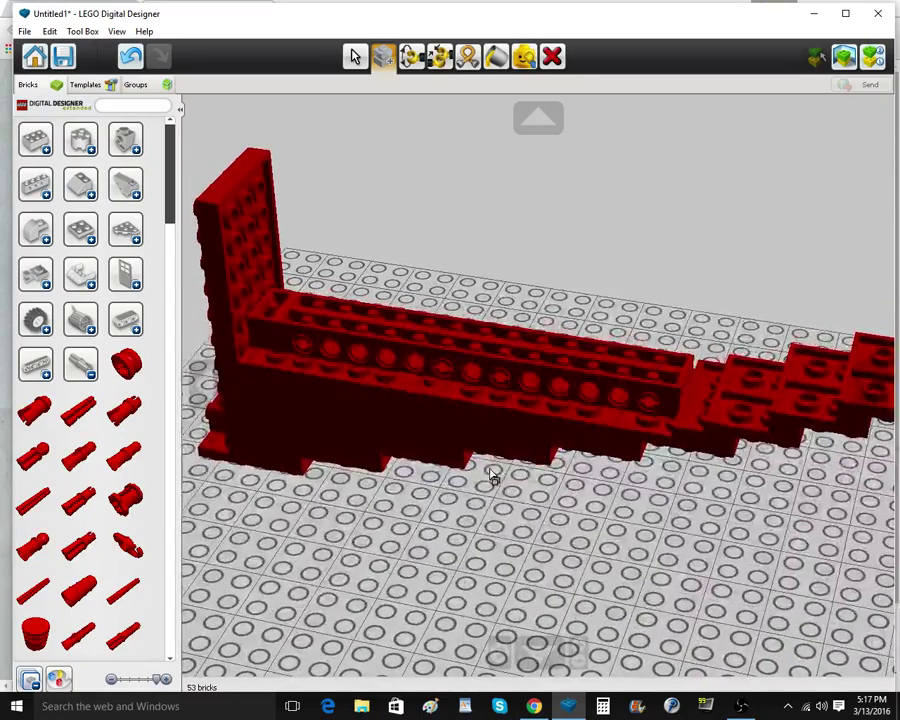
{"action": "scroll", "coordinate": [82, 370], "scroll_direction": "down", "scroll_amount": 5}
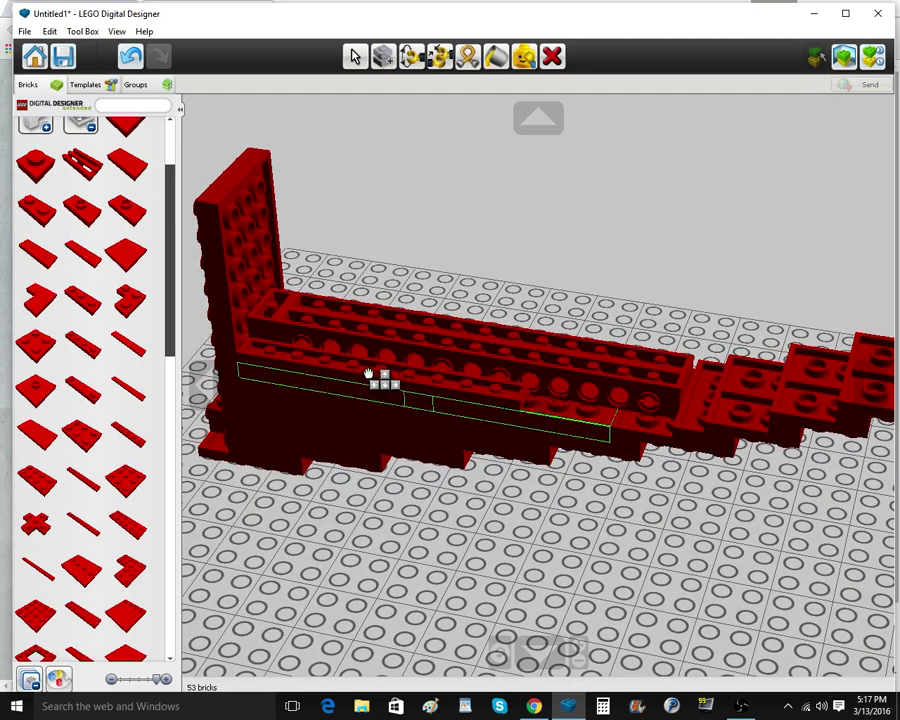
{"action": "left_click", "coordinate": [114, 374]}
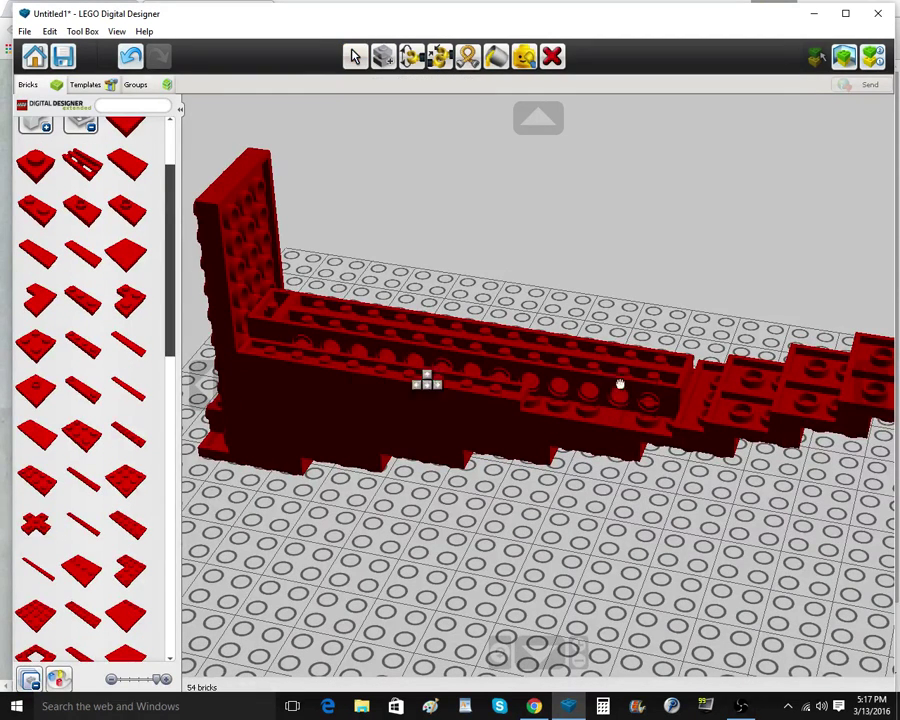
{"action": "left_click", "coordinate": [615, 418]}
Copy the 1x10 and 1x4 plates onto the stock's opposite edge, with the same one-stud gap between them
{"action": "left_click", "coordinate": [387, 60]}
{"action": "left_click", "coordinate": [450, 378]}
{"action": "mouse_move", "coordinate": [700, 380]}
{"action": "right_mouse_down"}
{"action": "mouse_move", "coordinate": [464, 446]}
{"action": "mouse_move", "coordinate": [456, 418]}
{"action": "right_mouse_up"}
{"action": "left_click", "coordinate": [456, 420]}
{"action": "left_click", "coordinate": [385, 58]}
{"action": "right_click_drag", "start_coordinate": [613, 350], "coordinate": [640, 328]}
{"action": "left_click", "coordinate": [640, 331]}
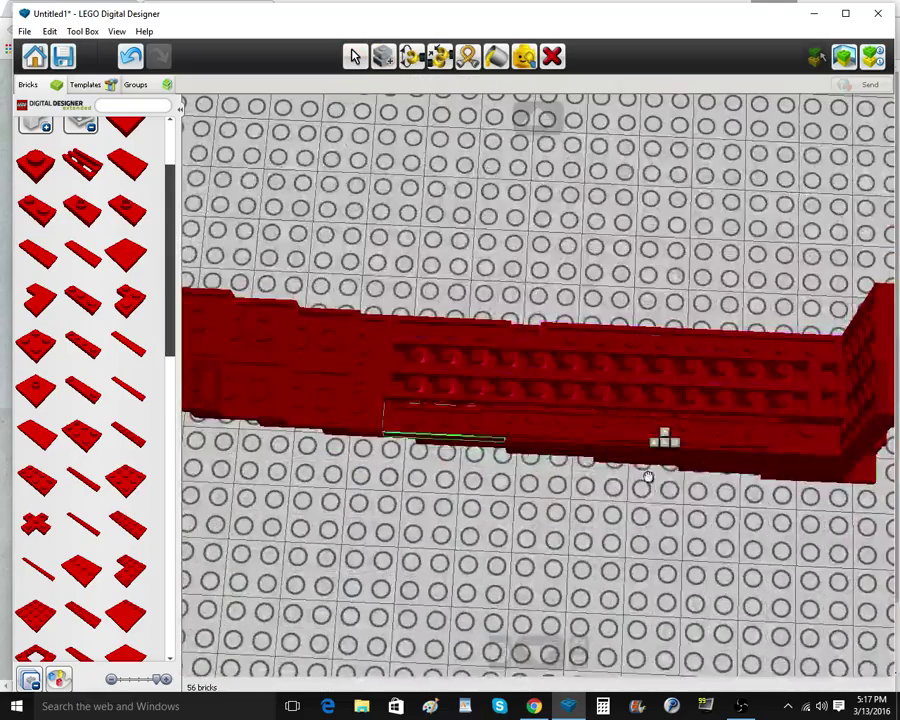
{"action": "mouse_move", "coordinate": [652, 431]}
{"action": "right_mouse_down"}
{"action": "mouse_move", "coordinate": [657, 418]}
{"action": "mouse_move", "coordinate": [703, 438]}
{"action": "mouse_move", "coordinate": [690, 418]}
{"action": "right_mouse_up"}
{"action": "left_click", "coordinate": [710, 415]}
Fill the one-stud gap in each edge row with a 1x1 plate
{"action": "scroll", "coordinate": [40, 210], "scroll_direction": "up", "scroll_amount": 1}
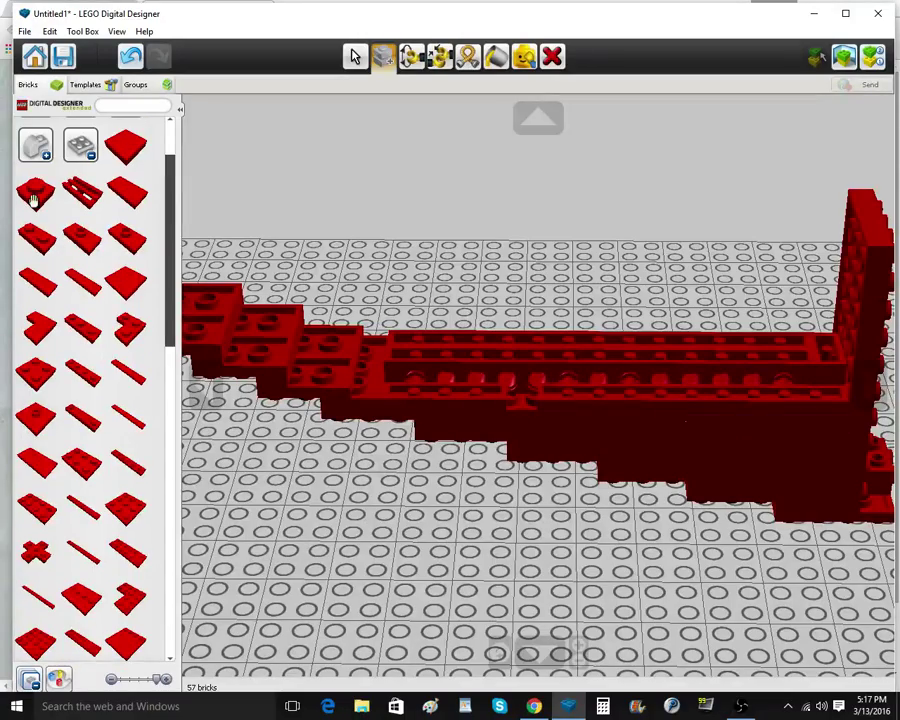
{"action": "key", "text": "v"}
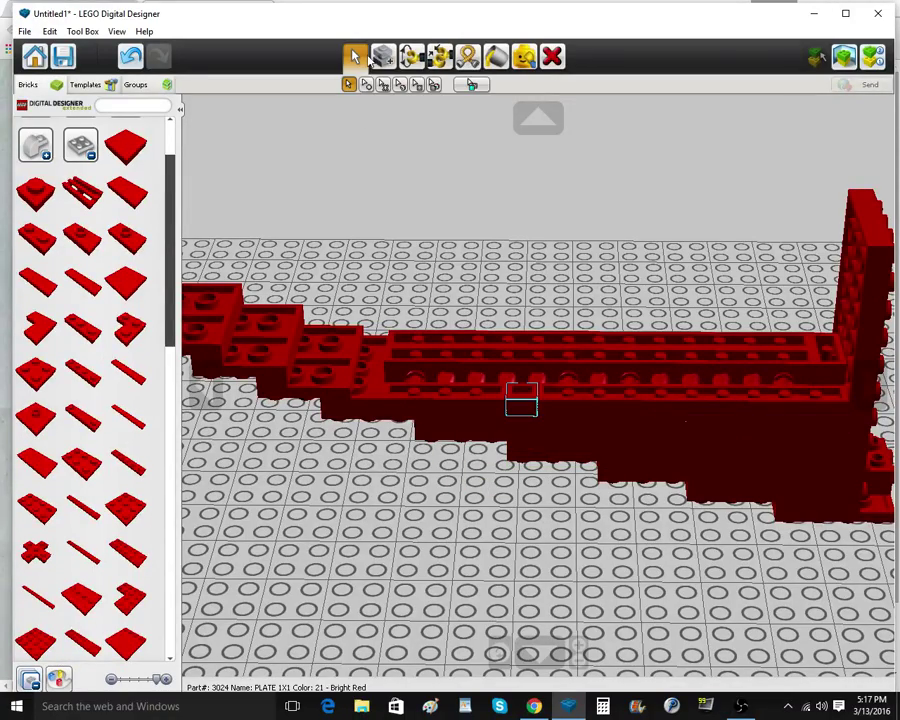
{"action": "left_click", "coordinate": [380, 58]}
{"action": "mouse_move", "coordinate": [700, 290]}
{"action": "right_mouse_down"}
{"action": "mouse_move", "coordinate": [480, 302]}
{"action": "mouse_move", "coordinate": [466, 418]}
{"action": "right_mouse_up"}
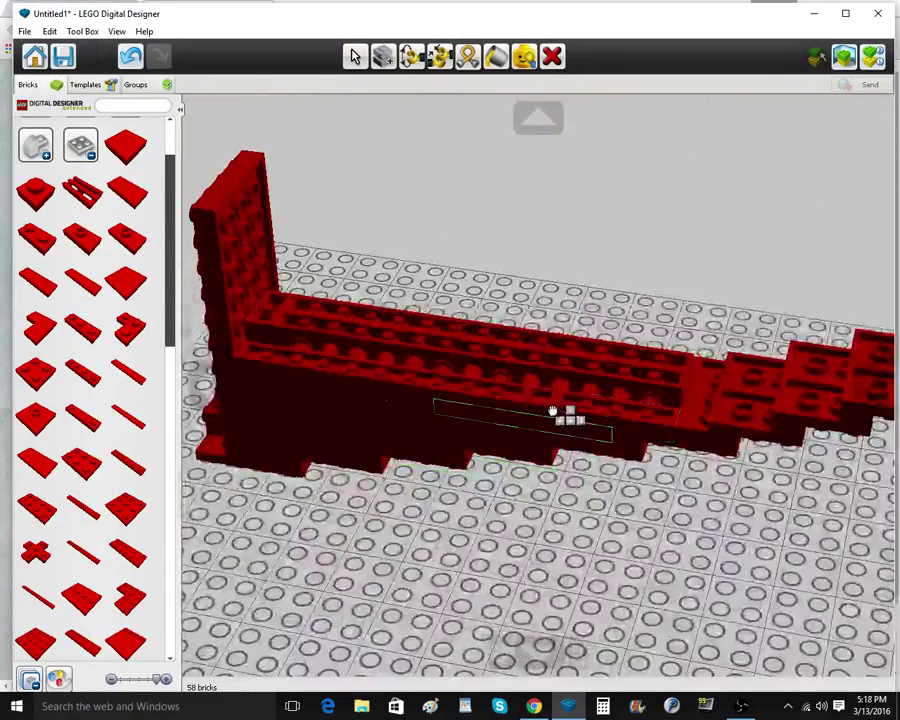
{"action": "left_click", "coordinate": [380, 376]}
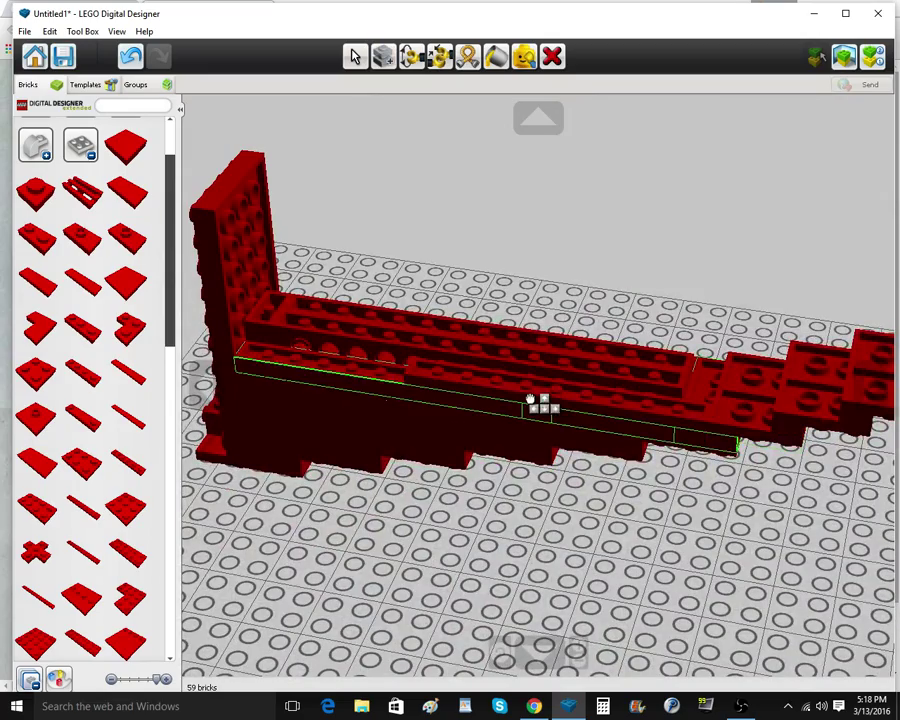
Stack a 1x10 plate copy on each edge row as a second layer, leaving the six studs nearest the upright plates free
{"action": "left_click", "coordinate": [530, 400]}
{"action": "left_click", "coordinate": [560, 412]}
{"action": "mouse_move", "coordinate": [640, 450]}
{"action": "right_mouse_down"}
{"action": "mouse_move", "coordinate": [555, 480]}
{"action": "mouse_move", "coordinate": [452, 435]}
{"action": "right_mouse_up"}
{"action": "left_click", "coordinate": [524, 406]}
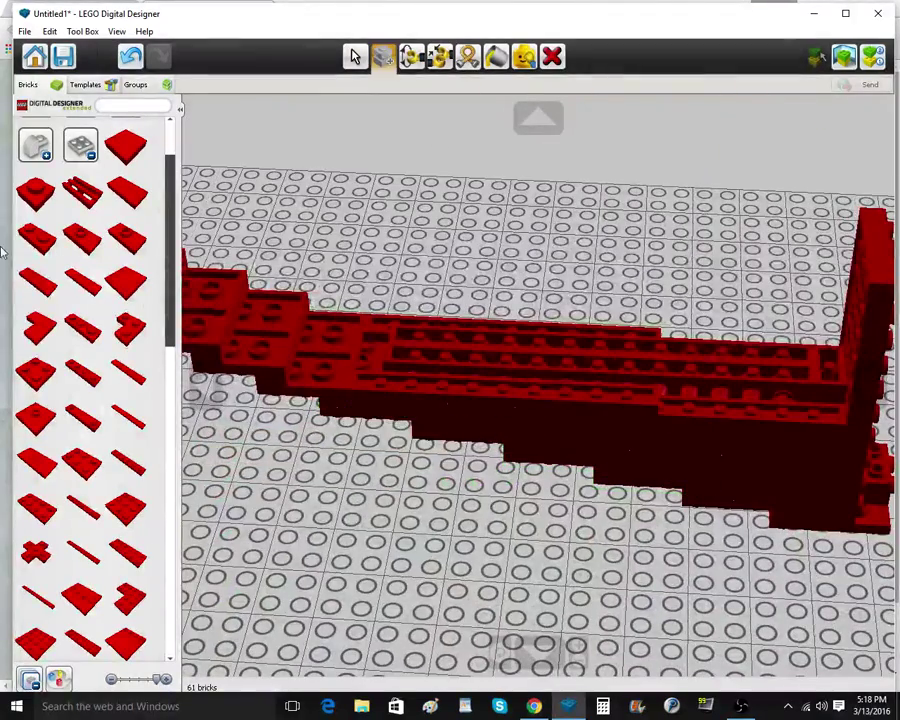
Complete the second layer on both edges with a 1x6 plate next to the upright plates
{"action": "key", "text": "Right"}
{"action": "right_click_drag", "start_coordinate": [413, 541], "coordinate": [410, 592]}
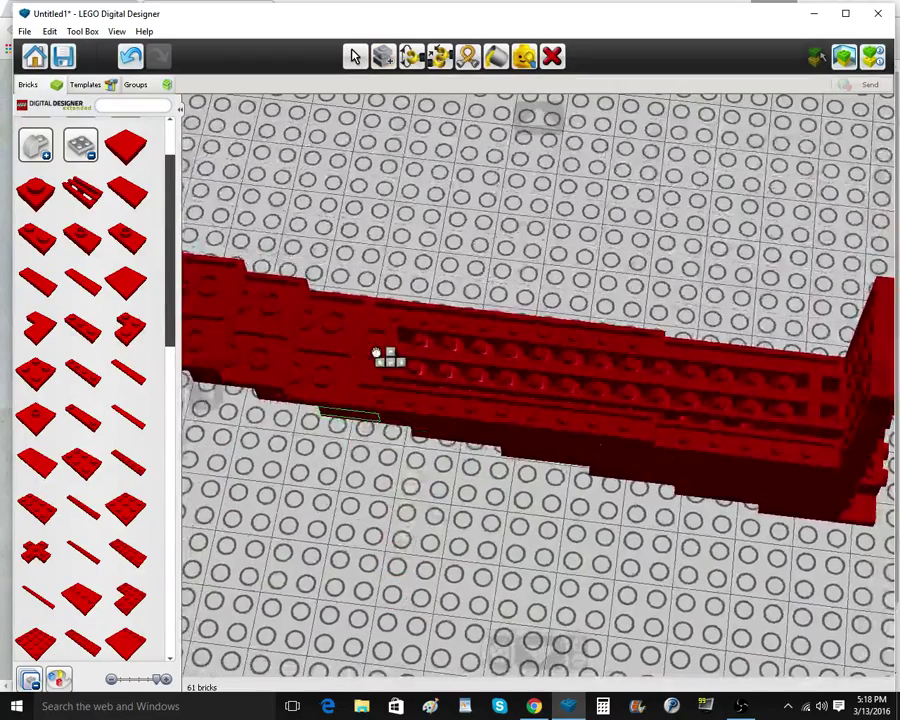
{"action": "right_click_drag", "start_coordinate": [657, 603], "coordinate": [657, 470]}
{"action": "left_click", "coordinate": [117, 456]}
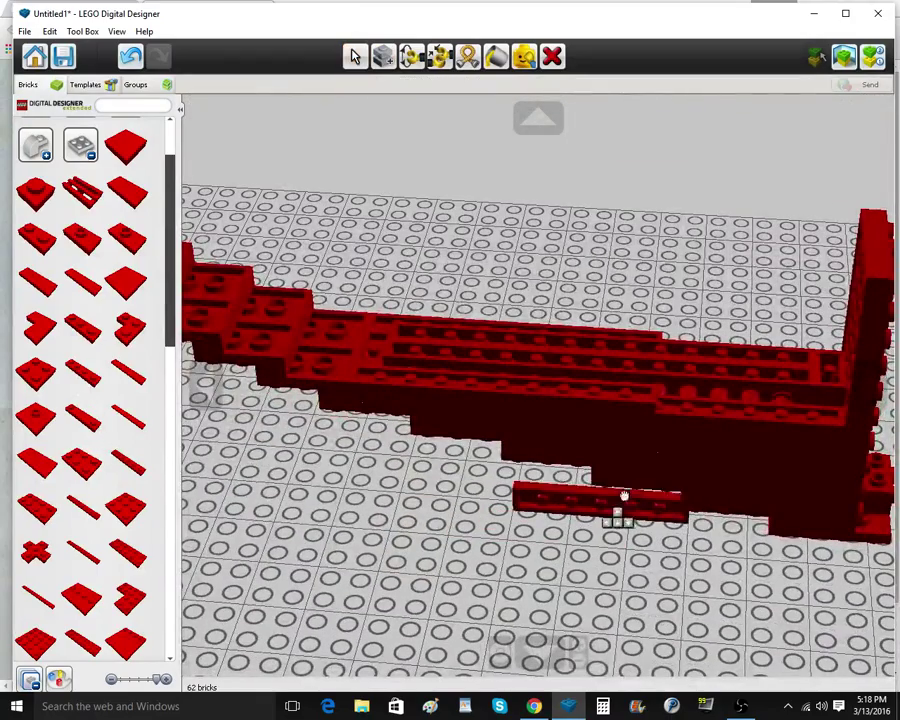
{"action": "left_click", "coordinate": [757, 417]}
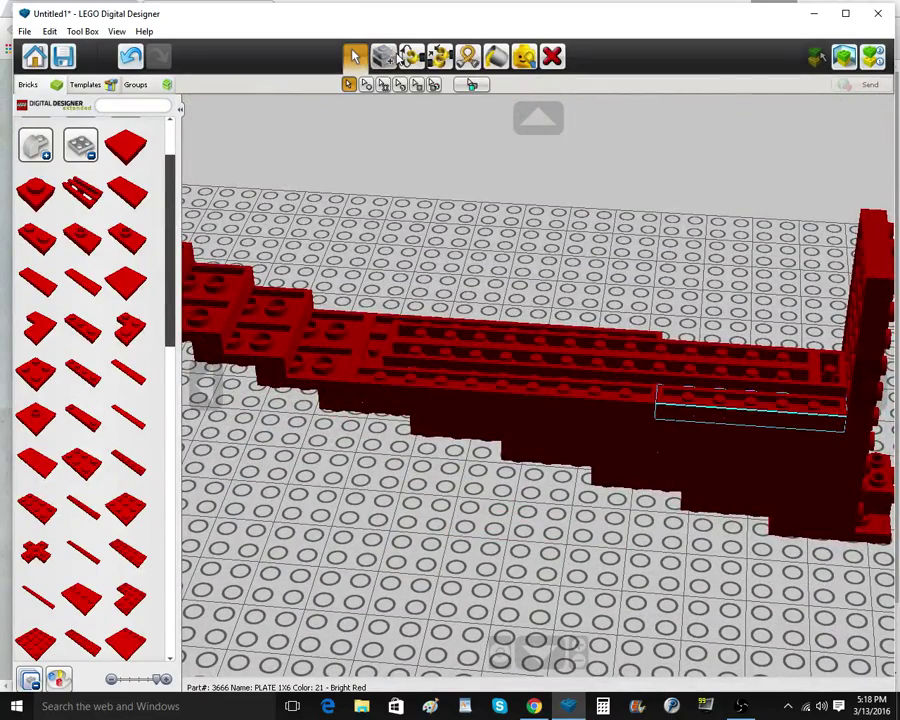
{"action": "left_click", "coordinate": [388, 58]}
{"action": "right_click_drag", "start_coordinate": [760, 496], "coordinate": [281, 501]}
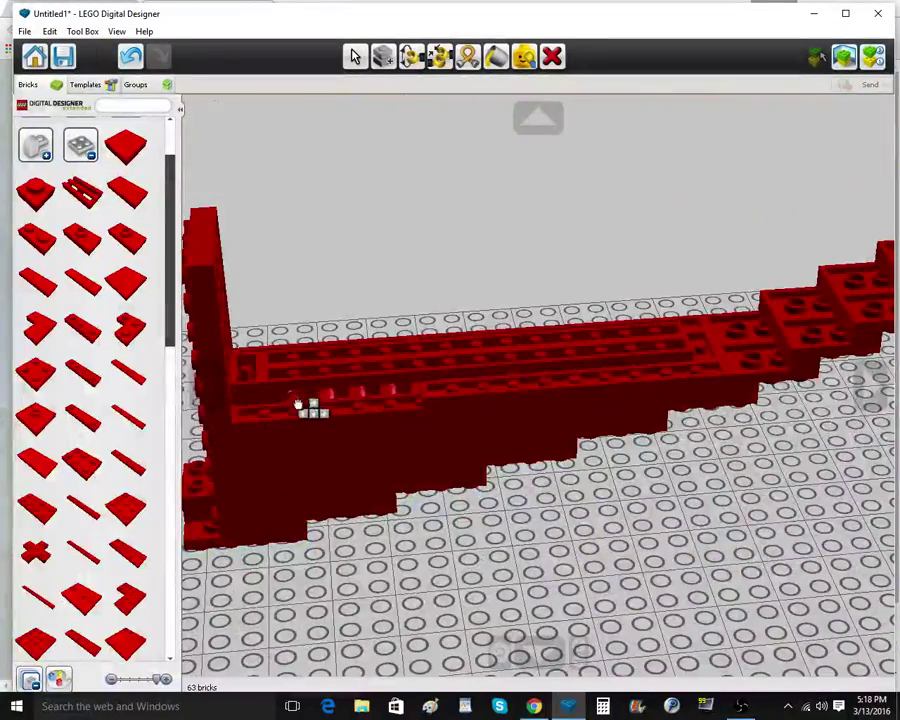
{"action": "left_click", "coordinate": [346, 414]}
Add a third layer to both edge rows, with a 1x10 plate against the upright plates and a 1x6 plate in front of it
{"action": "left_click", "coordinate": [436, 399]}
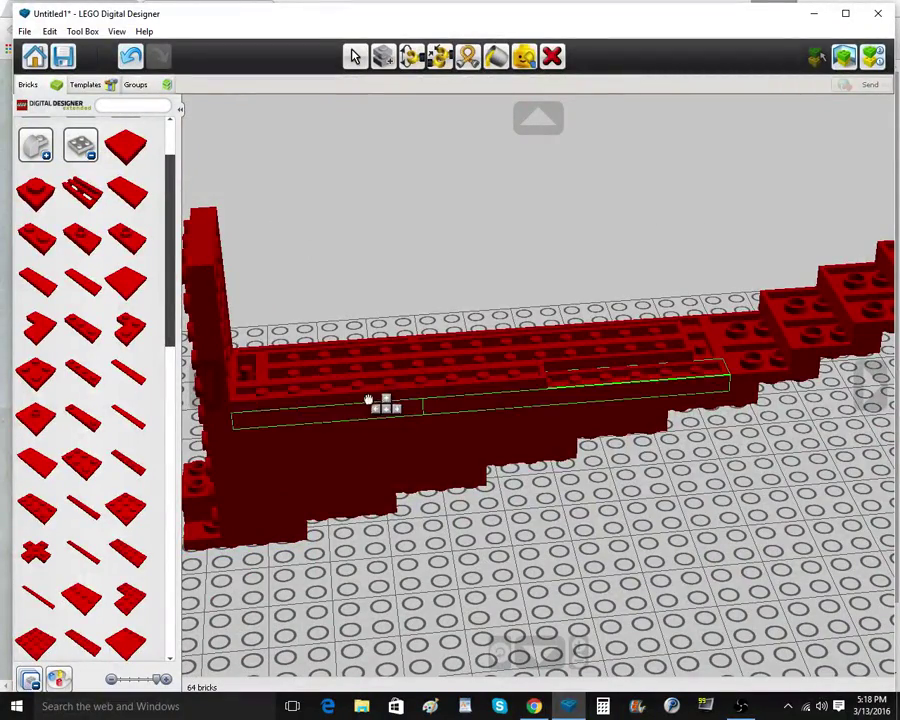
{"action": "left_click", "coordinate": [387, 406]}
{"action": "key", "text": "ctrl+v"}
{"action": "right_click_drag", "start_coordinate": [608, 499], "coordinate": [298, 494]}
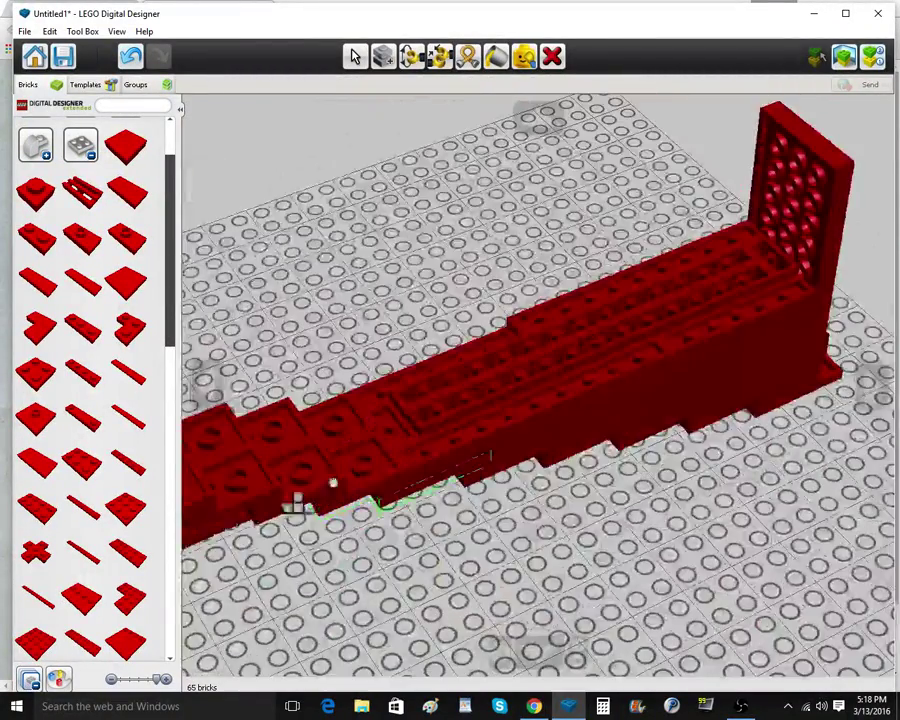
{"action": "left_click", "coordinate": [712, 340]}
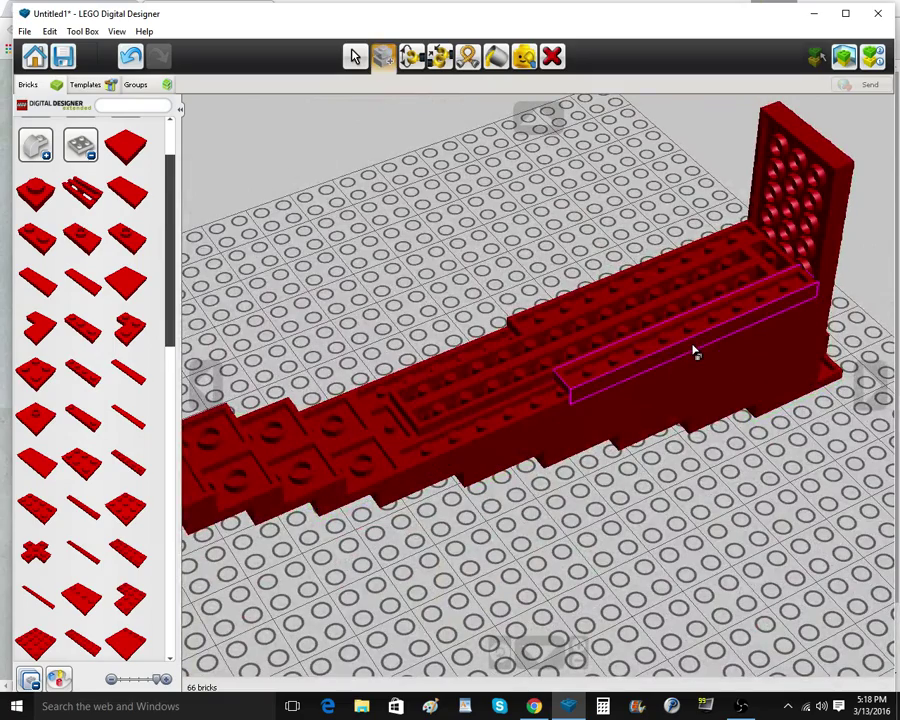
{"action": "left_click", "coordinate": [484, 434]}
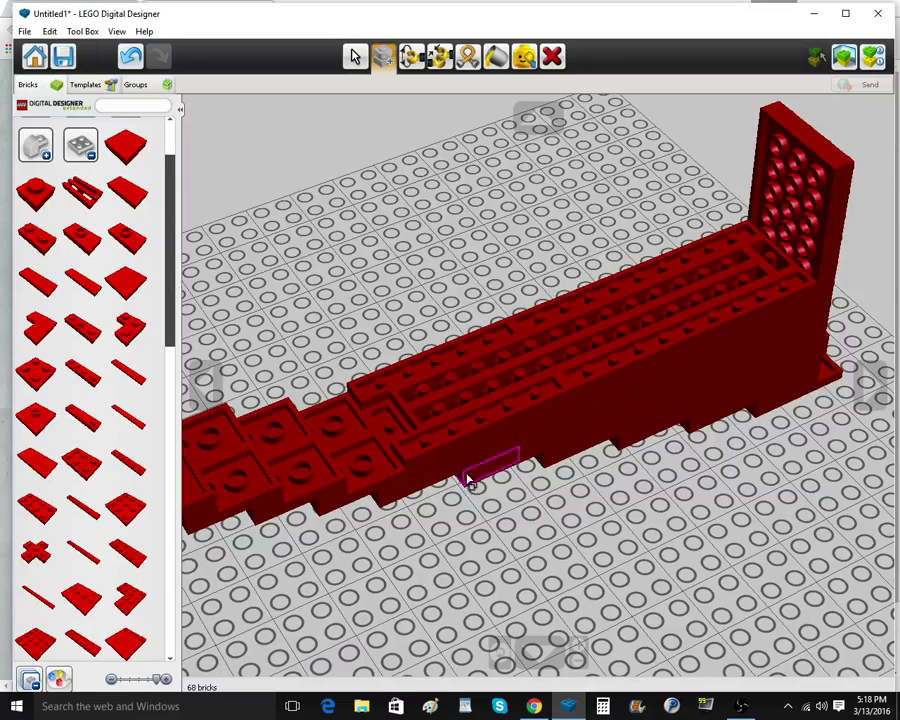
Close the narrow end of the third layer with two 2x2 corner plates and a 1x4 plate laid across
{"action": "right_click_drag", "start_coordinate": [468, 480], "coordinate": [438, 447]}
{"action": "left_click", "coordinate": [128, 320]}
{"action": "right_click_drag", "start_coordinate": [298, 291], "coordinate": [373, 401]}
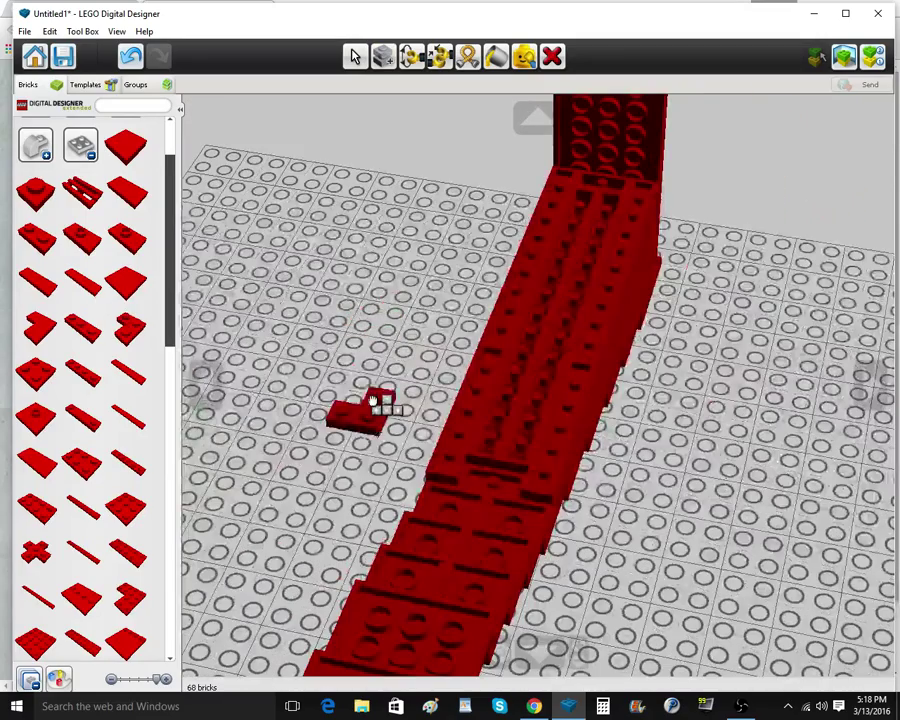
{"action": "left_click", "coordinate": [468, 492]}
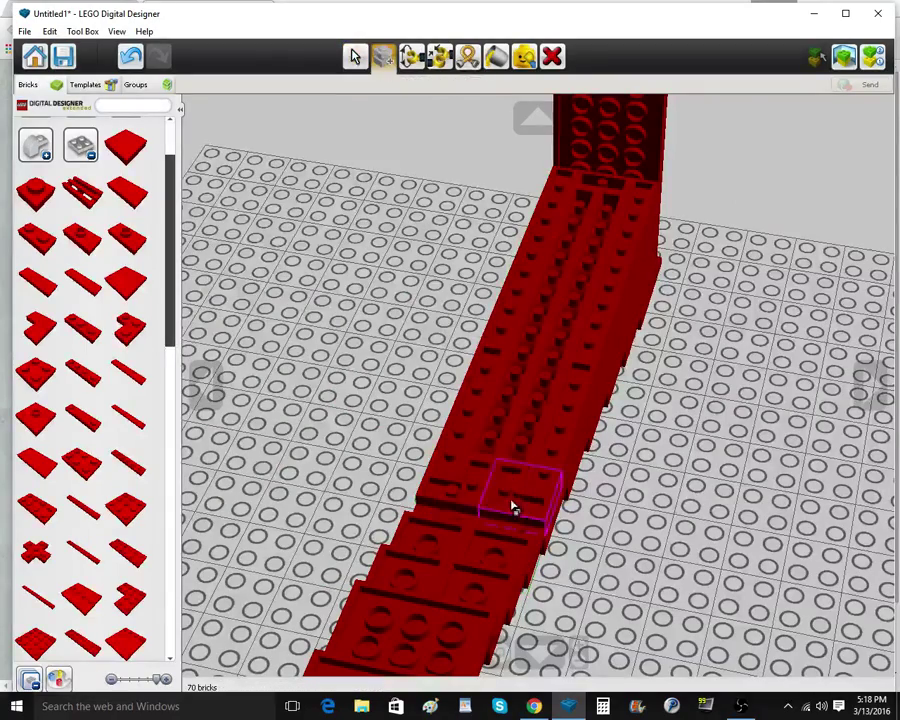
{"action": "left_click", "coordinate": [86, 369]}
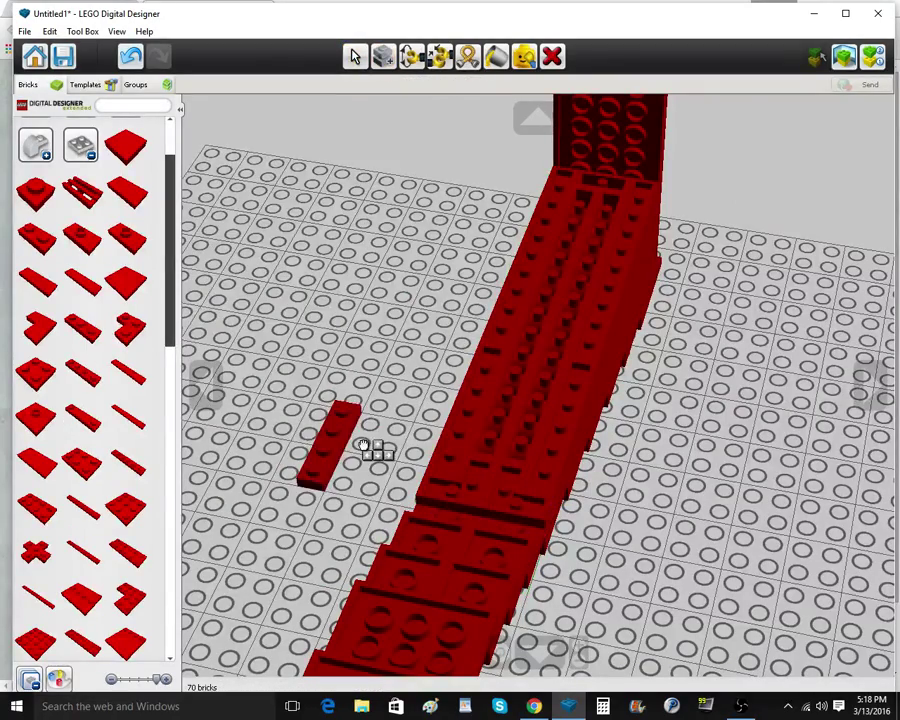
{"action": "left_click", "coordinate": [490, 508]}
{"action": "mouse_move", "coordinate": [492, 507]}
{"action": "right_mouse_down"}
{"action": "mouse_move", "coordinate": [492, 484]}
{"action": "mouse_move", "coordinate": [463, 447]}
{"action": "mouse_move", "coordinate": [478, 515]}
{"action": "right_mouse_up"}
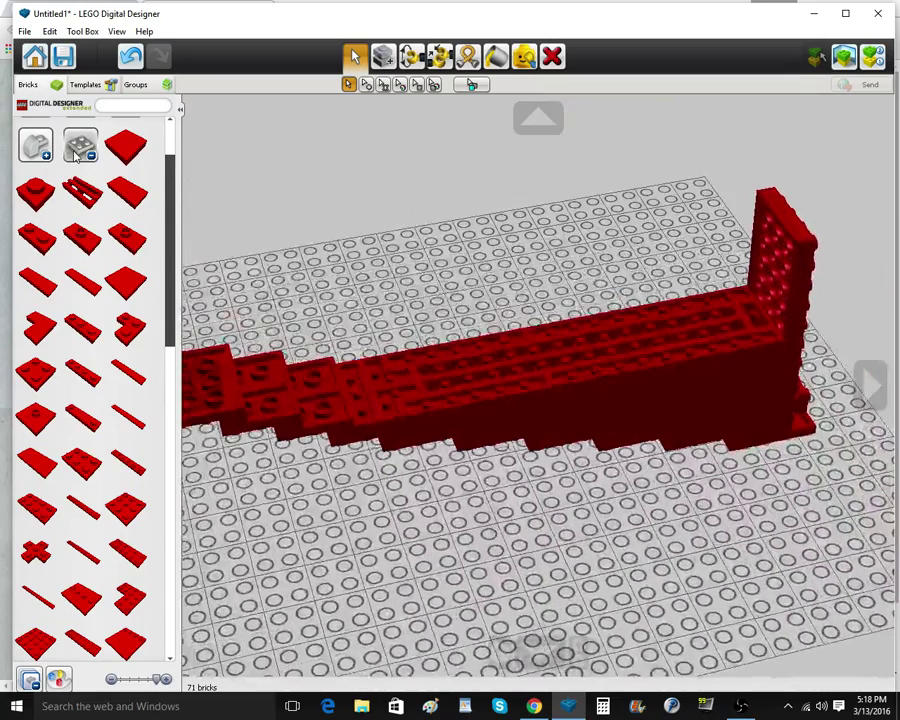
{"action": "left_click", "coordinate": [78, 150]}
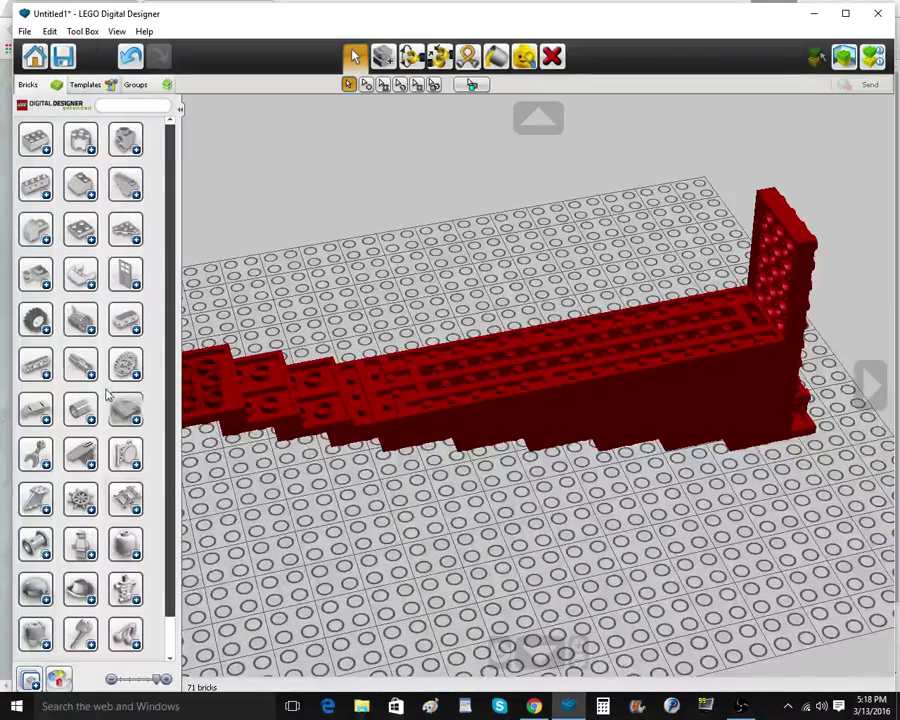
{"action": "left_click", "coordinate": [121, 143]}
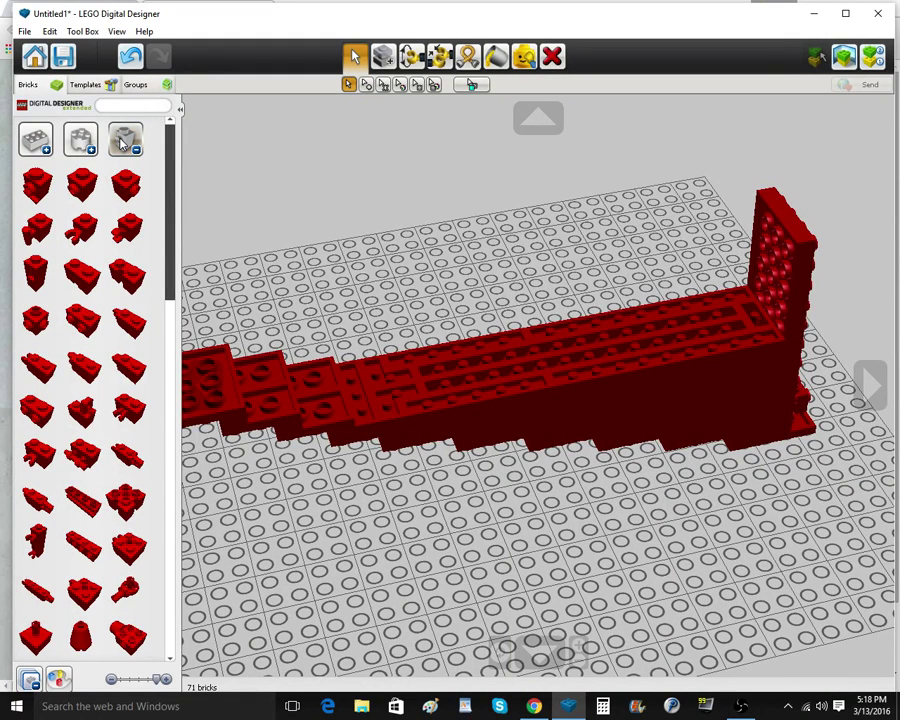
{"action": "left_click", "coordinate": [121, 143]}
Clone the 1x2 side-stud brick from the foot of the butt and attach the copy to the upright plates above the stock
{"action": "right_click_drag", "start_coordinate": [455, 375], "coordinate": [402, 374]}
{"action": "scroll", "coordinate": [480, 301], "scroll_direction": "down", "scroll_amount": 4}
{"action": "scroll", "coordinate": [429, 341], "scroll_direction": "up", "scroll_amount": 2}
{"action": "scroll", "coordinate": [392, 334], "scroll_direction": "up", "scroll_amount": 3}
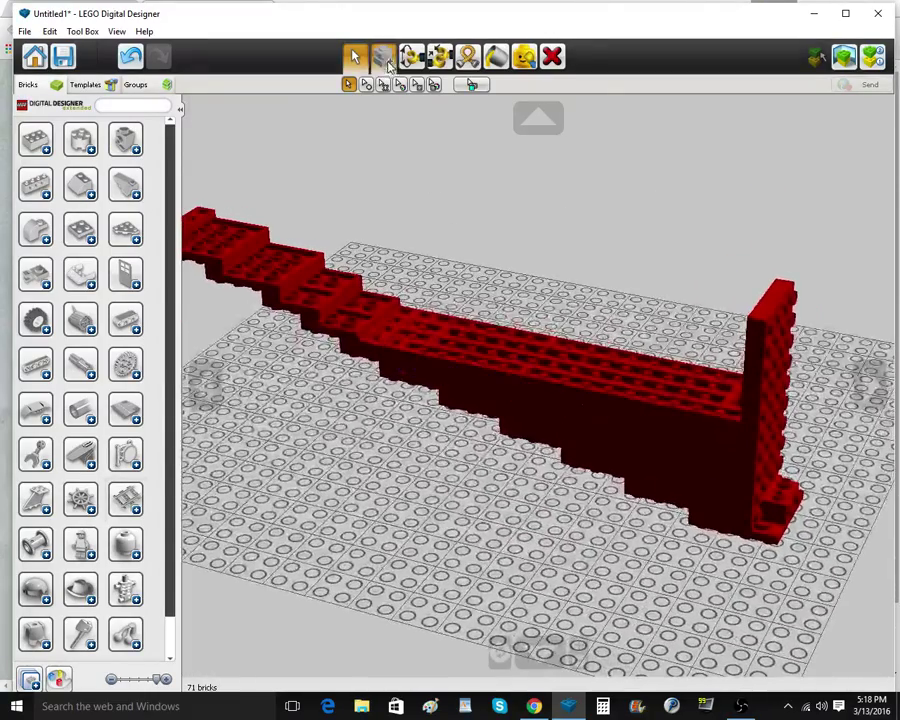
{"action": "left_click", "coordinate": [388, 64]}
{"action": "left_click", "coordinate": [780, 510]}
{"action": "right_click_drag", "start_coordinate": [562, 526], "coordinate": [682, 480]}
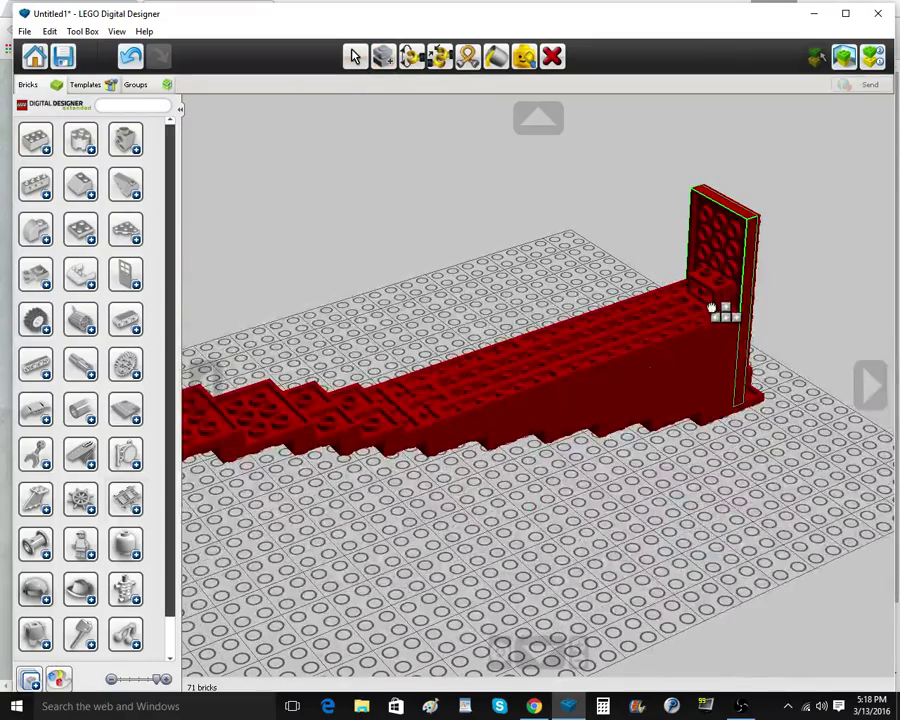
{"action": "left_click", "coordinate": [708, 291]}
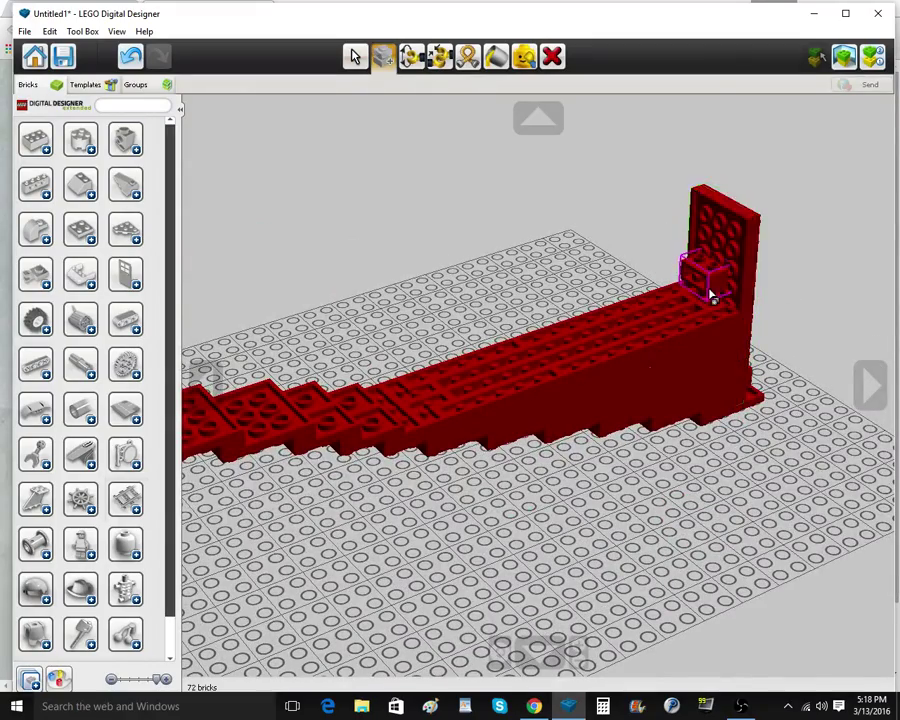
Lay a 4x4 plate across the stock against the upright plates and stack a copy of it as a second layer
{"action": "right_click", "coordinate": [708, 290]}
{"action": "scroll", "coordinate": [597, 475], "scroll_direction": "up", "scroll_amount": 3}
{"action": "mouse_move", "coordinate": [597, 475]}
{"action": "right_mouse_down"}
{"action": "mouse_move", "coordinate": [571, 408]}
{"action": "mouse_move", "coordinate": [597, 466]}
{"action": "right_mouse_up"}
{"action": "scroll", "coordinate": [597, 466], "scroll_direction": "up", "scroll_amount": 2}
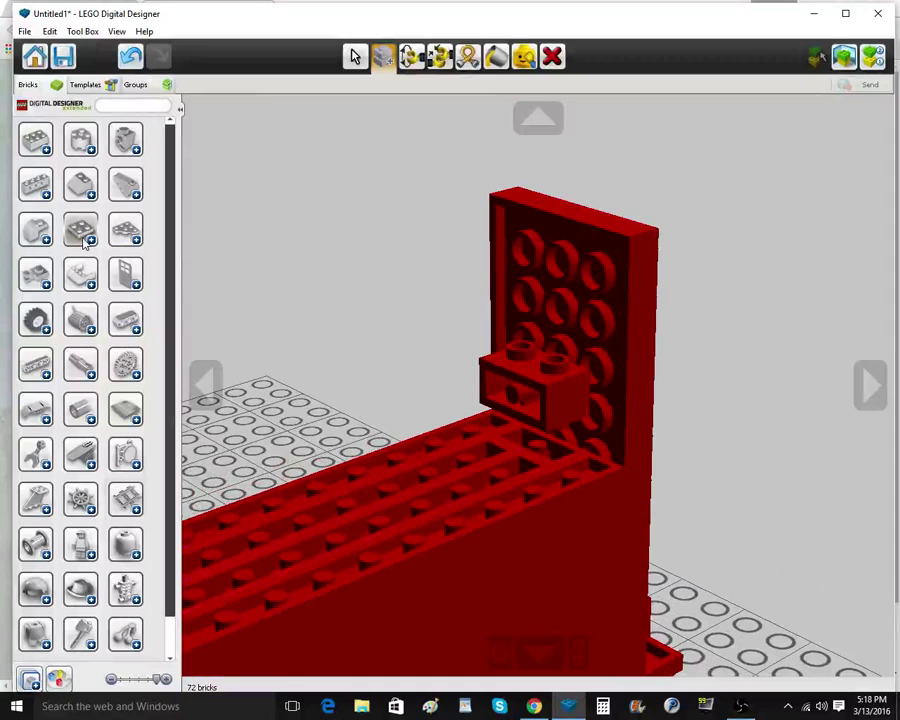
{"action": "left_click", "coordinate": [83, 234]}
{"action": "scroll", "coordinate": [79, 521], "scroll_direction": "down", "scroll_amount": 3}
{"action": "left_click", "coordinate": [72, 503]}
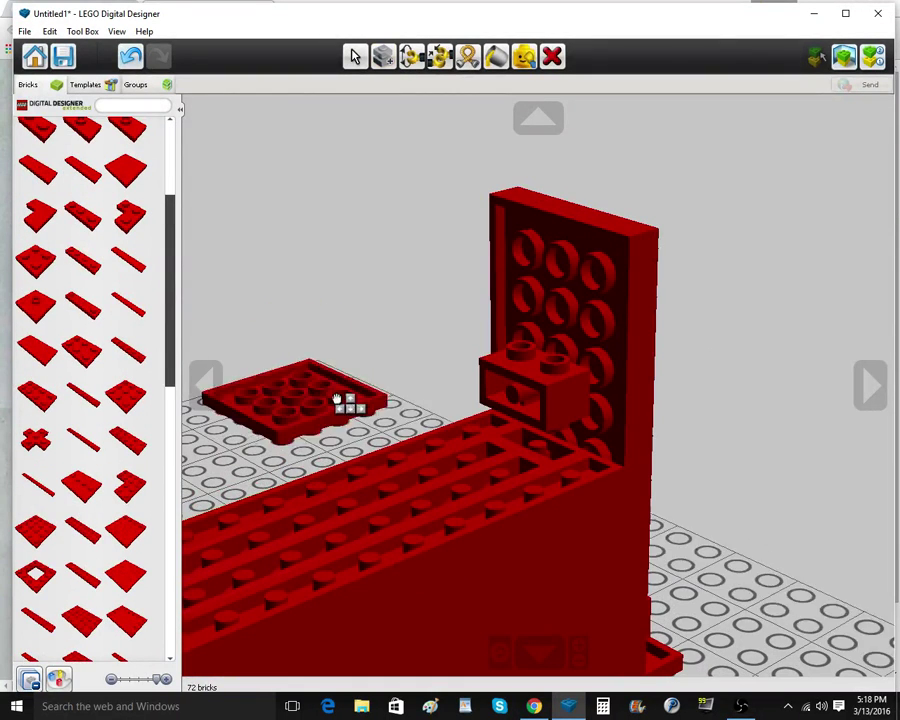
{"action": "left_click", "coordinate": [491, 457]}
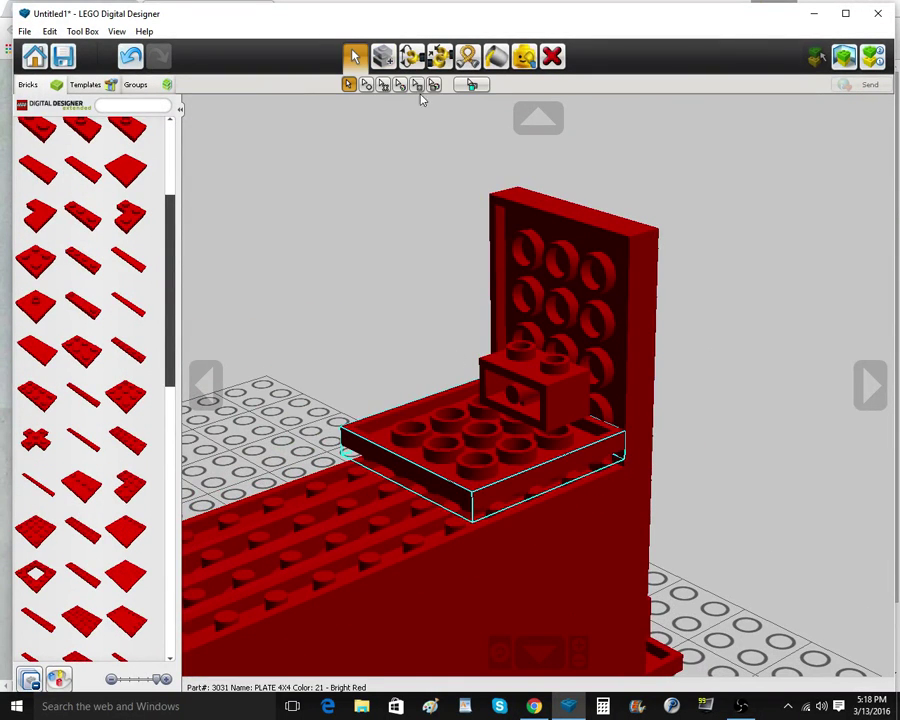
{"action": "left_click", "coordinate": [384, 57]}
{"action": "left_click", "coordinate": [496, 485]}
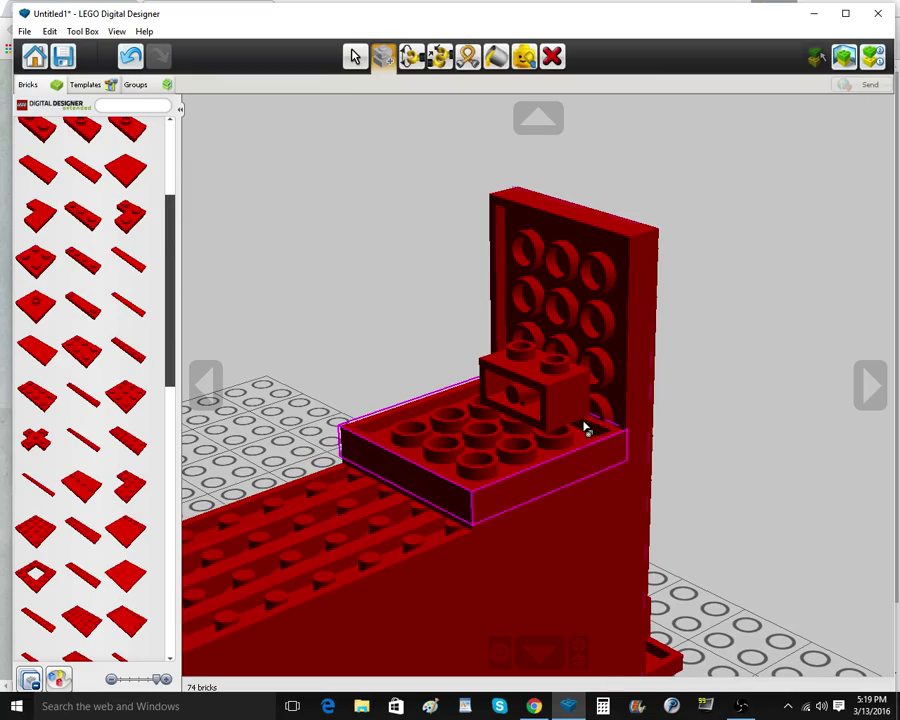
Replace the lower 4x4 plate next to the upright plates with a 4x6 plate
{"action": "scroll", "coordinate": [460, 500], "scroll_direction": "down", "scroll_amount": 4}
{"action": "right_click", "coordinate": [475, 466]}
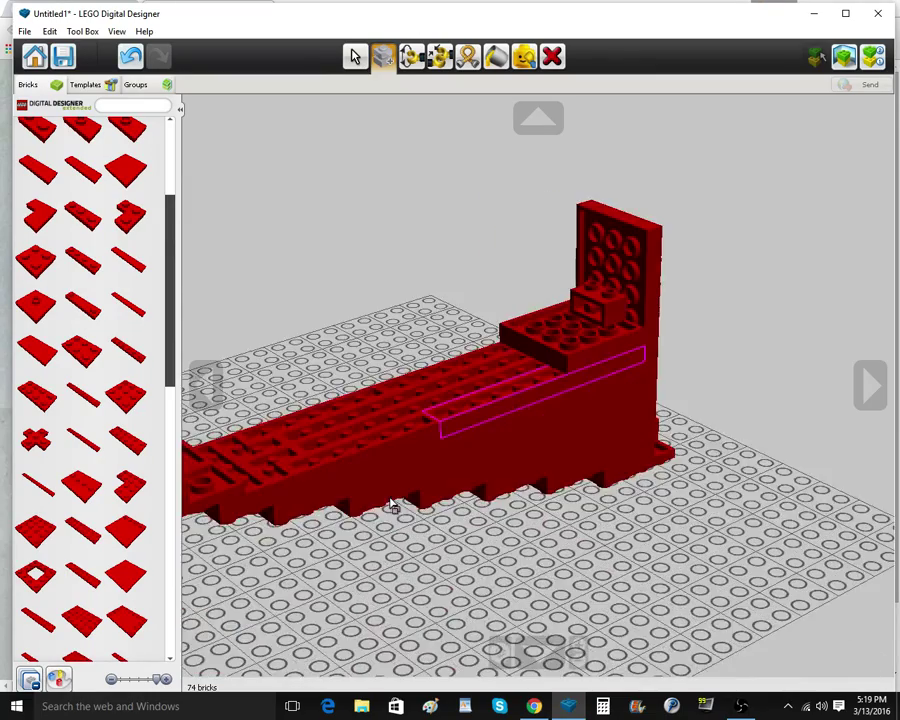
{"action": "scroll", "coordinate": [392, 505], "scroll_direction": "down", "scroll_amount": 2}
{"action": "right_click_drag", "start_coordinate": [392, 505], "coordinate": [350, 500]}
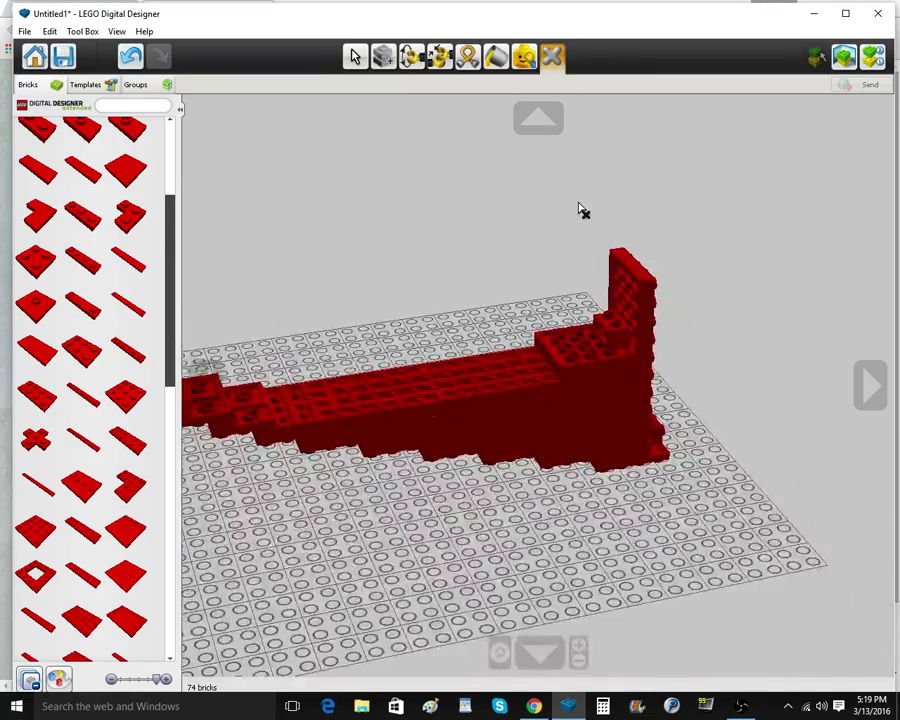
{"action": "left_click", "coordinate": [565, 377]}
{"action": "scroll", "coordinate": [78, 392], "scroll_direction": "down", "scroll_amount": 2}
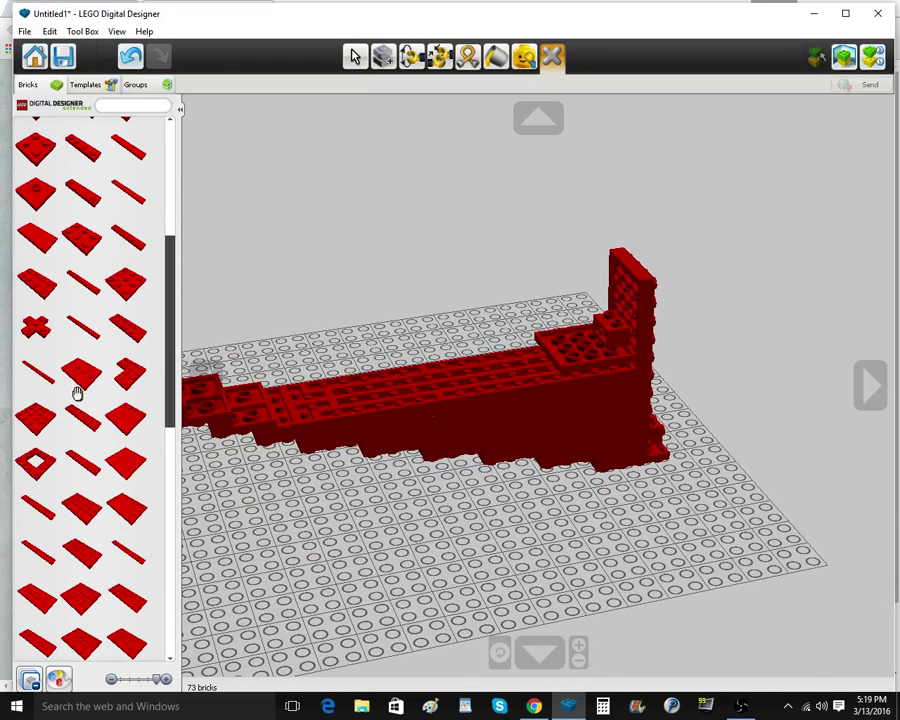
{"action": "left_click", "coordinate": [81, 520]}
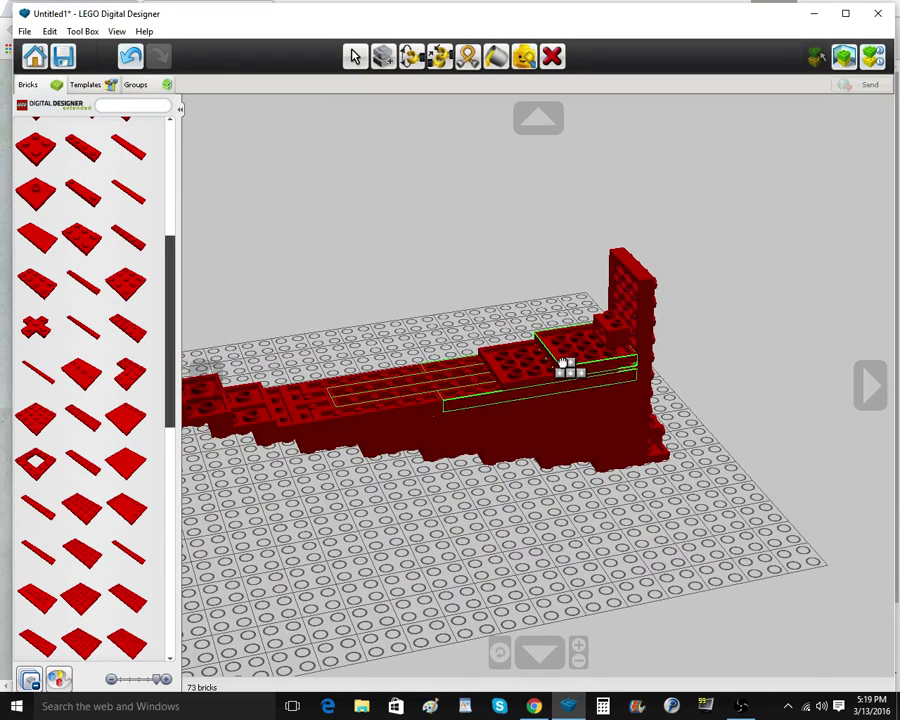
{"action": "left_click", "coordinate": [565, 364]}
Extend the lower layer from the 4x6 plate with three 4x4 plate copies laid end to end along the stock
{"action": "left_click", "coordinate": [382, 55]}
{"action": "left_click", "coordinate": [581, 346]}
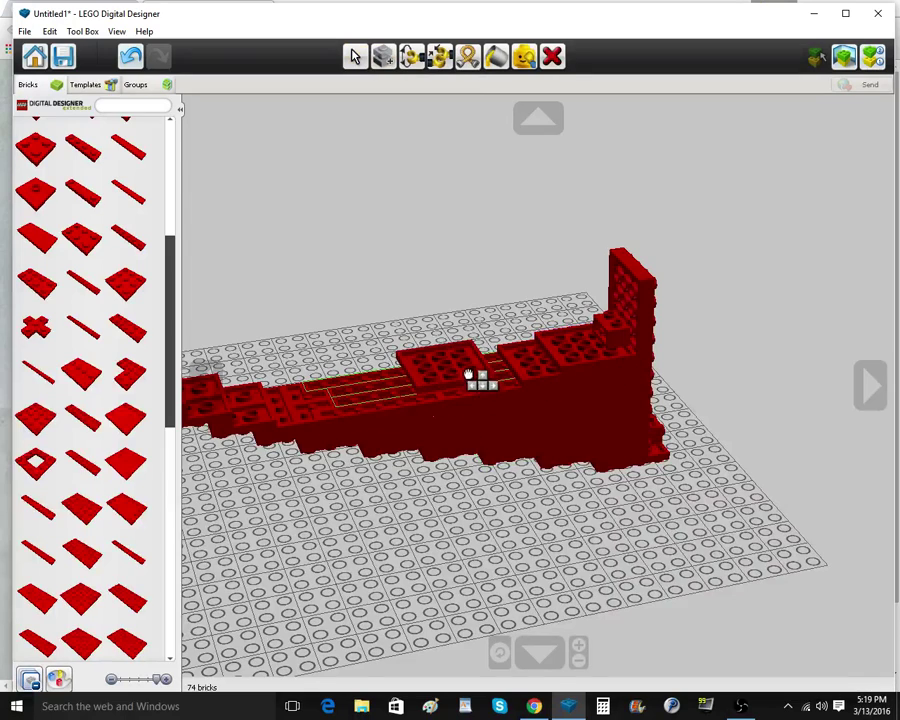
{"action": "left_click", "coordinate": [479, 382]}
{"action": "left_click", "coordinate": [477, 380]}
{"action": "left_click", "coordinate": [397, 398]}
{"action": "left_click", "coordinate": [395, 398]}
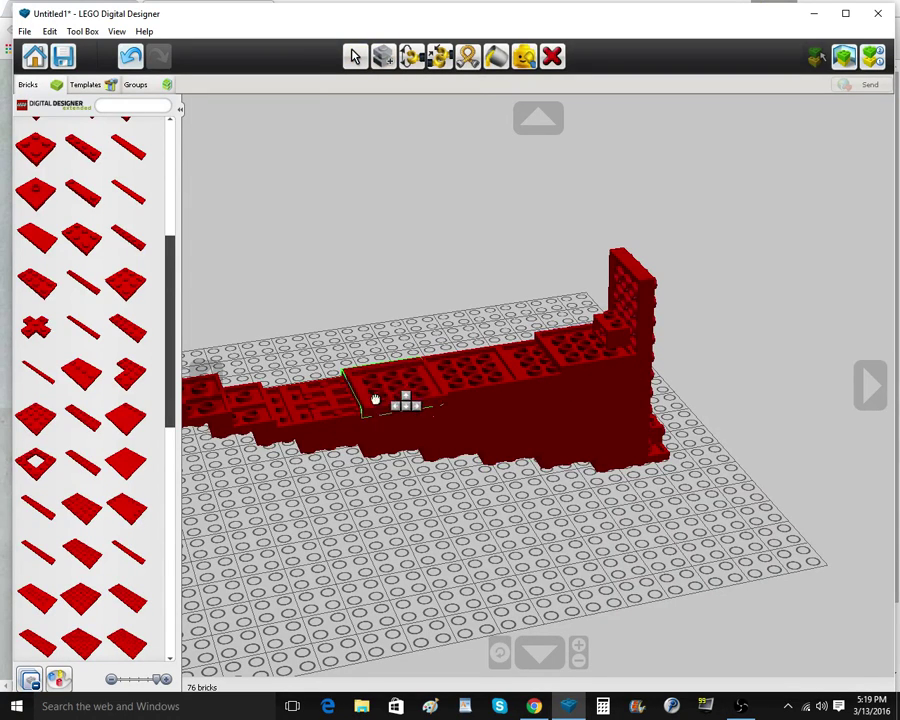
{"action": "left_click", "coordinate": [314, 410]}
{"action": "left_click", "coordinate": [316, 409]}
Continue the upper layer with four more 4x4 plate copies laid end to end toward the narrow end
{"action": "left_click", "coordinate": [510, 370]}
{"action": "left_click", "coordinate": [510, 370]}
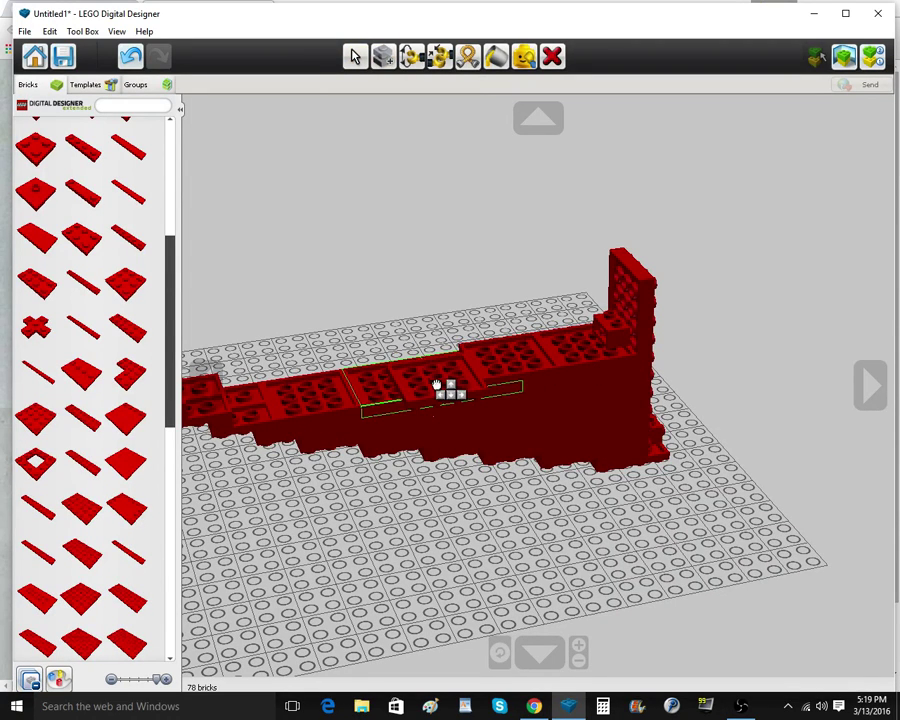
{"action": "left_click", "coordinate": [436, 382]}
{"action": "left_click", "coordinate": [436, 381]}
{"action": "left_click", "coordinate": [363, 398]}
{"action": "left_click", "coordinate": [363, 398]}
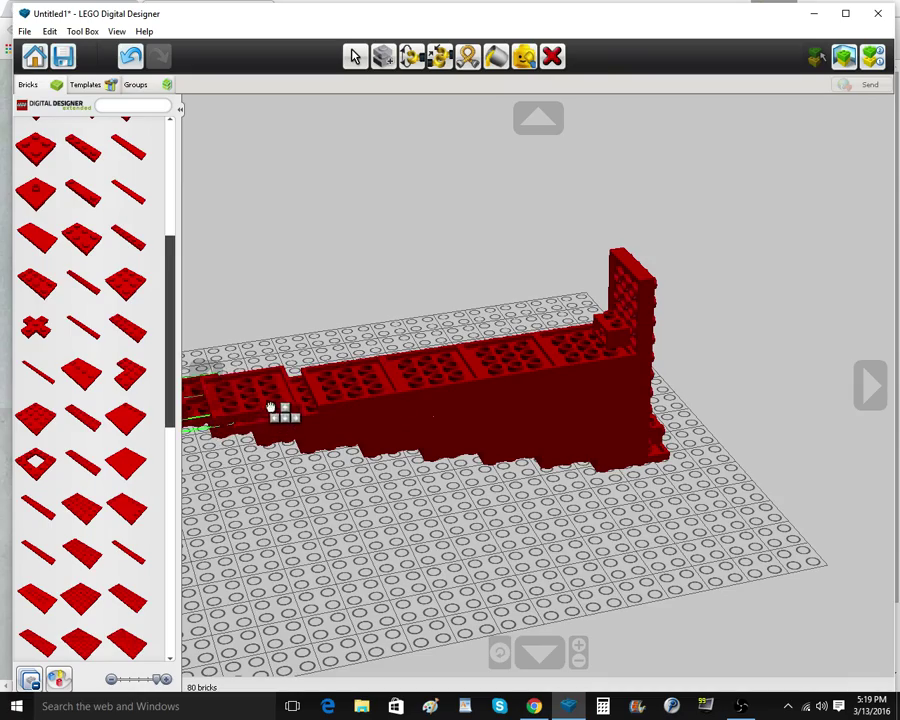
{"action": "left_click", "coordinate": [286, 407]}
Attach two 1x2 plates sideways in a stack to the underside of the side-stud brick by the upright plates
{"action": "right_click_drag", "start_coordinate": [484, 364], "coordinate": [445, 376]}
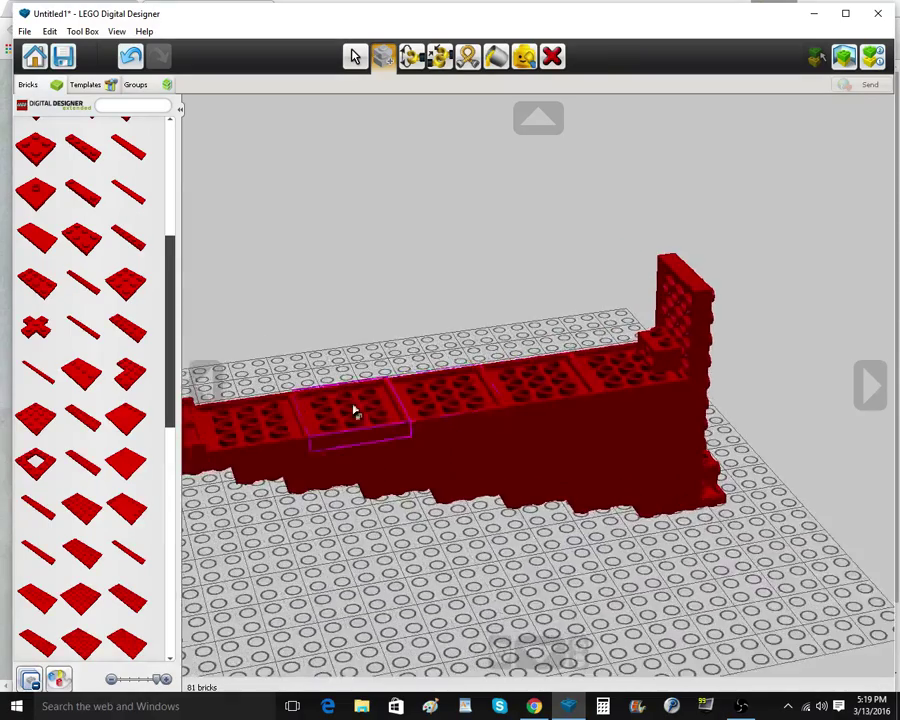
{"action": "right_click_drag", "start_coordinate": [353, 405], "coordinate": [572, 398]}
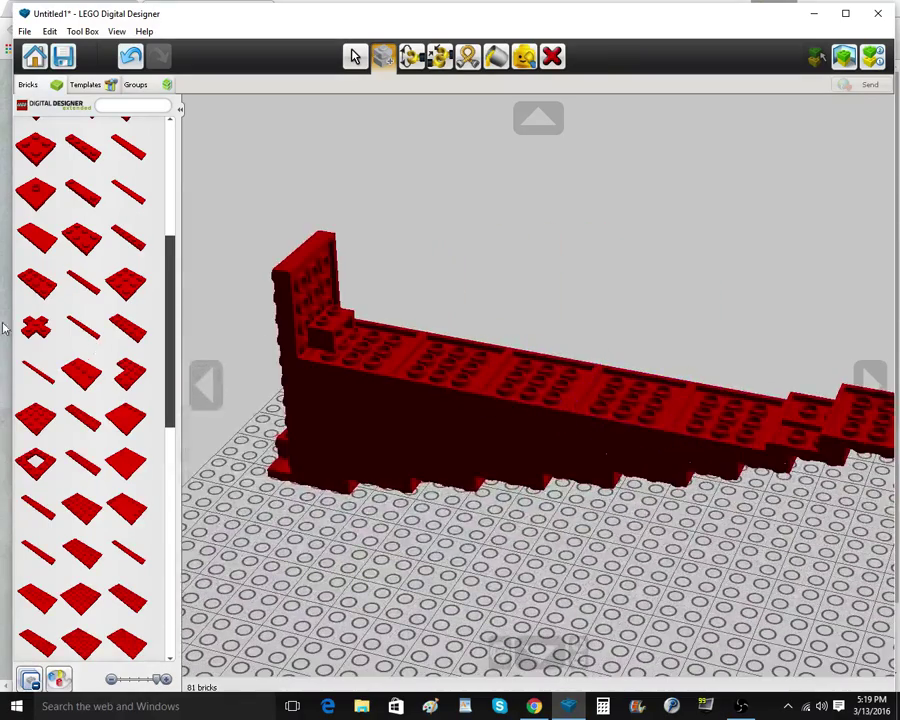
{"action": "scroll", "coordinate": [38, 313], "scroll_direction": "up", "scroll_amount": 7}
{"action": "left_click", "coordinate": [36, 207]}
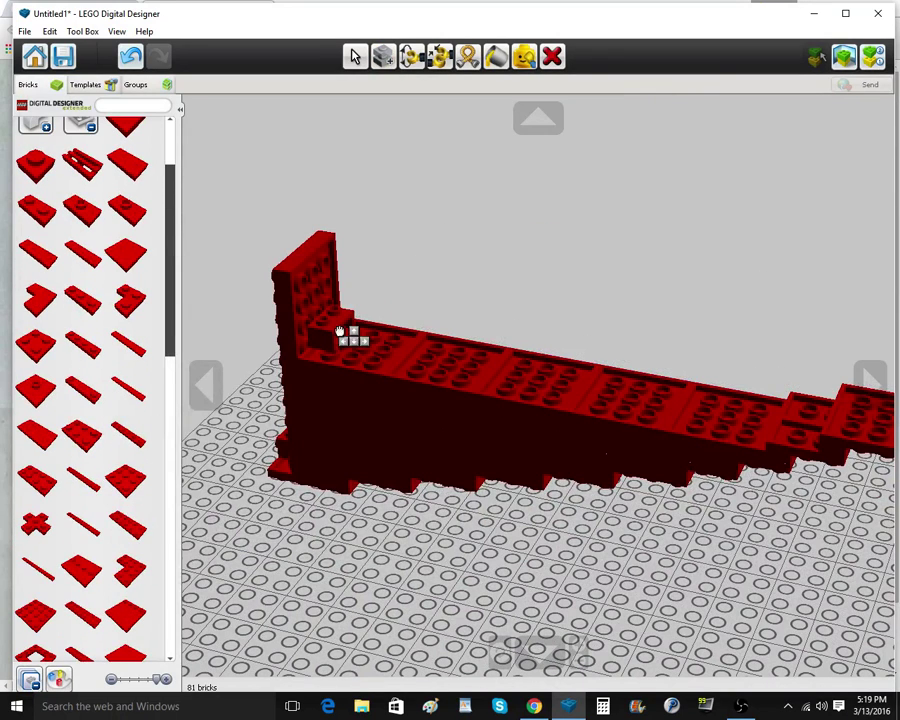
{"action": "left_click", "coordinate": [347, 340]}
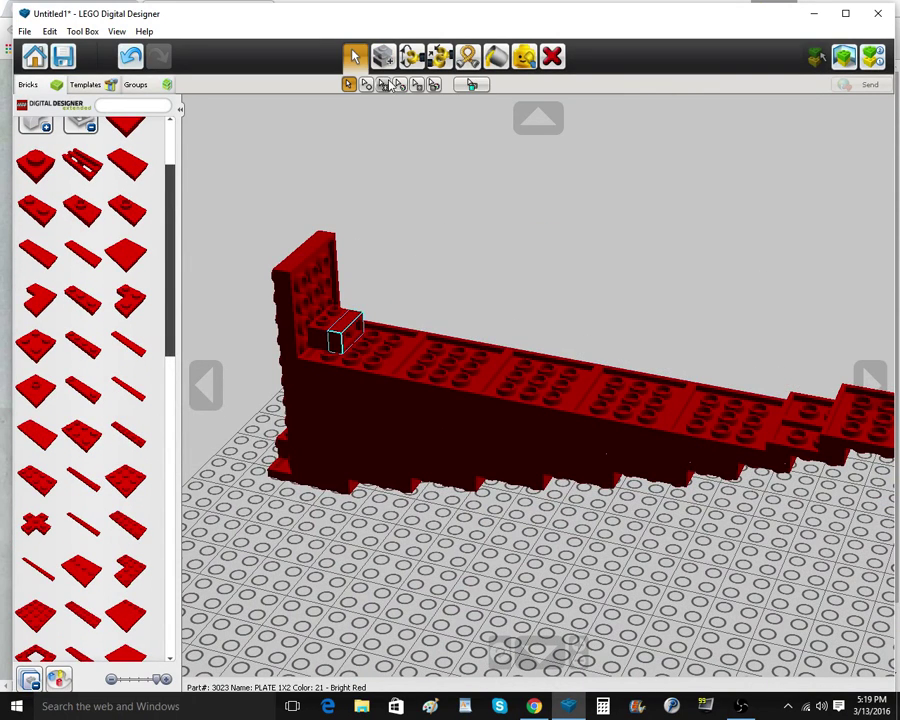
{"action": "left_click", "coordinate": [385, 60]}
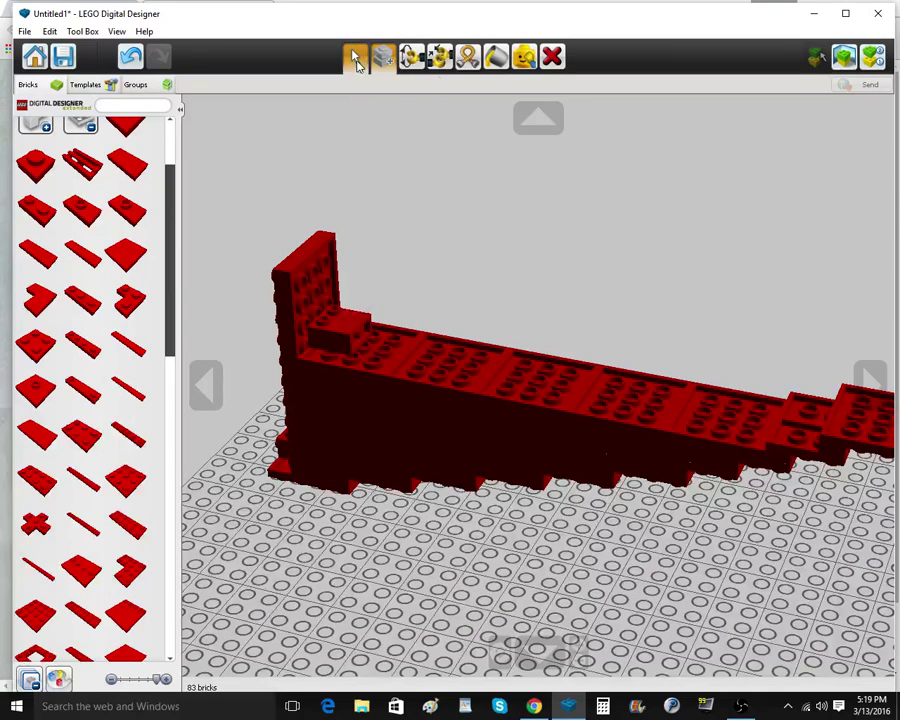
Copy the side-stud brick with its two 1x2 plates and paste eight copies end to end along the stock
{"action": "left_click", "coordinate": [356, 60]}
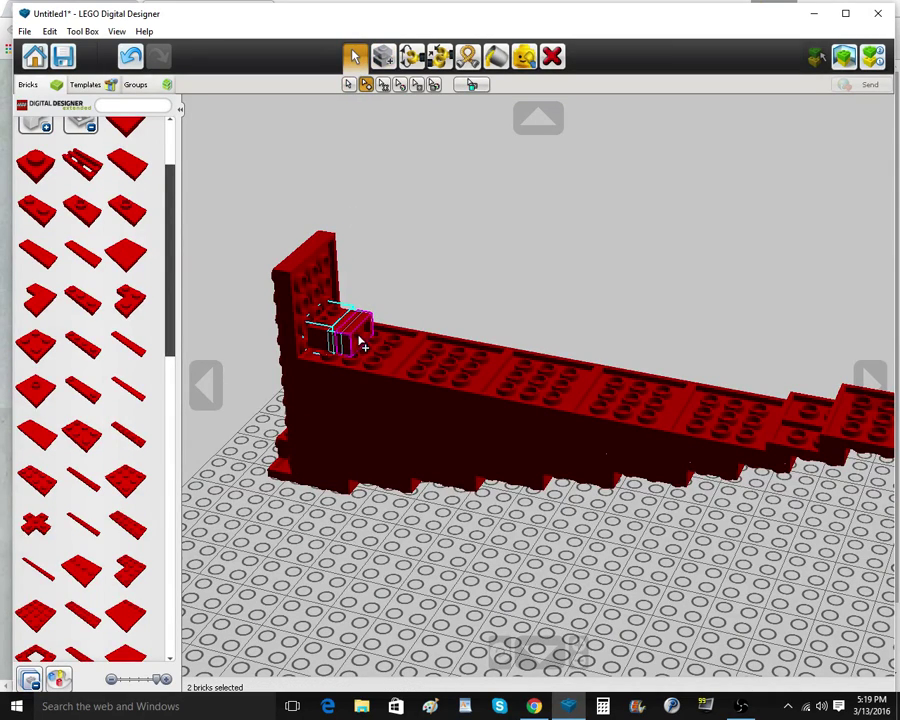
{"action": "key", "text": "ctrl+v"}
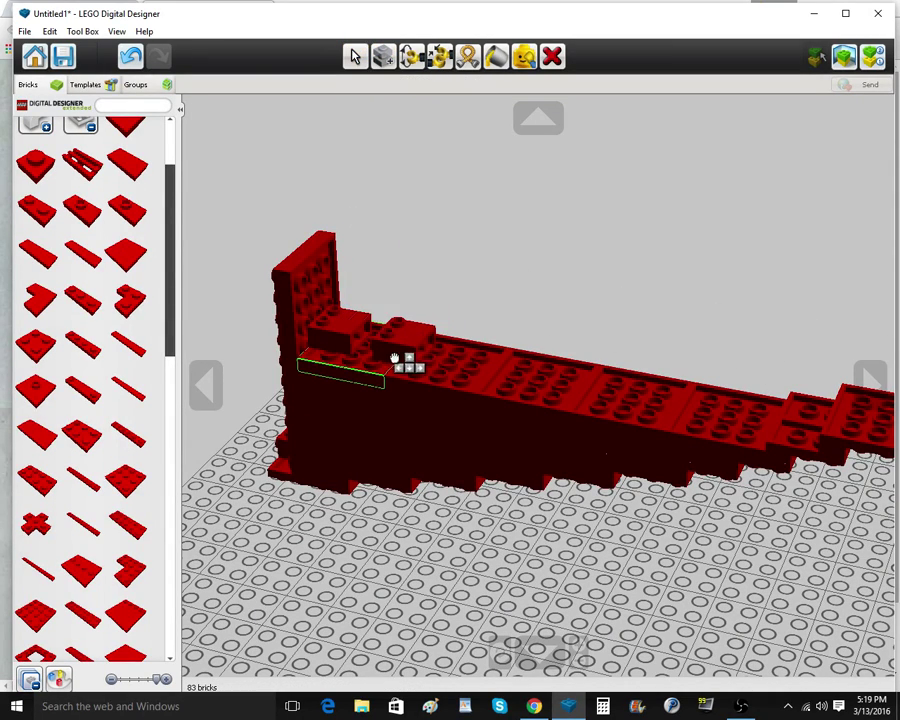
{"action": "left_click", "coordinate": [386, 357]}
{"action": "left_click", "coordinate": [442, 366]}
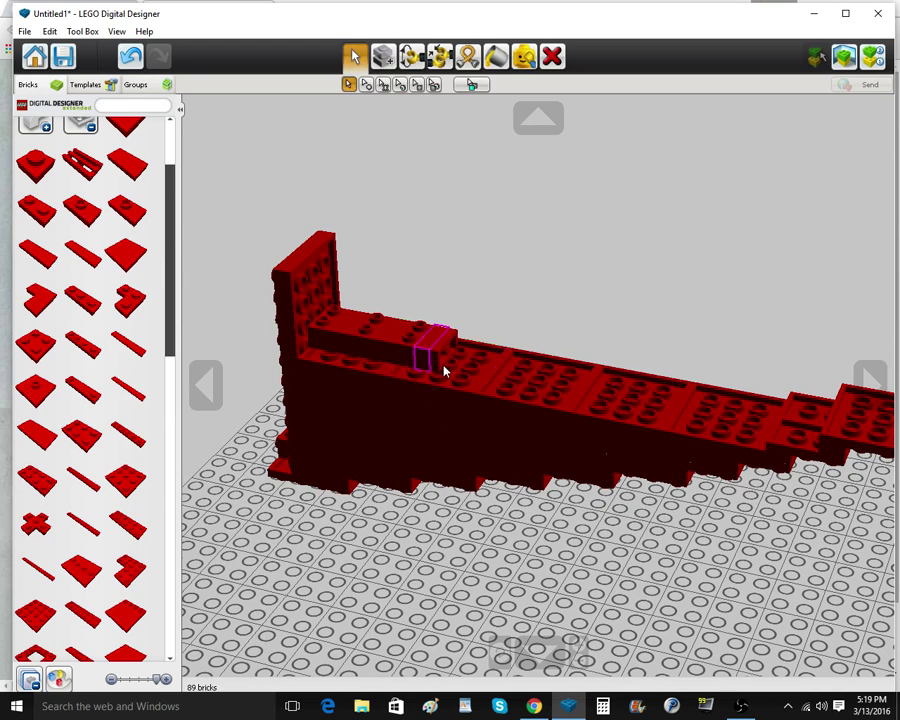
{"action": "key", "text": "ctrl+v"}
{"action": "left_click", "coordinate": [461, 368]}
{"action": "key", "text": "ctrl+v"}
{"action": "left_click", "coordinate": [517, 380]}
{"action": "key", "text": "ctrl+v"}
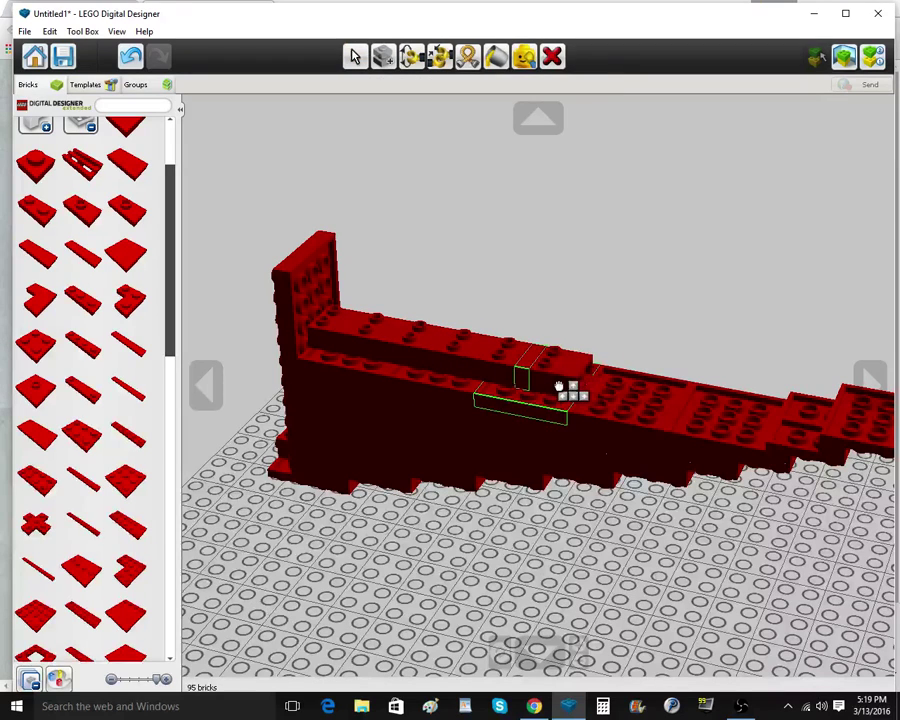
{"action": "left_click", "coordinate": [573, 390]}
{"action": "key", "text": "ctrl+v"}
{"action": "left_click", "coordinate": [617, 400]}
{"action": "key", "text": "ctrl+v"}
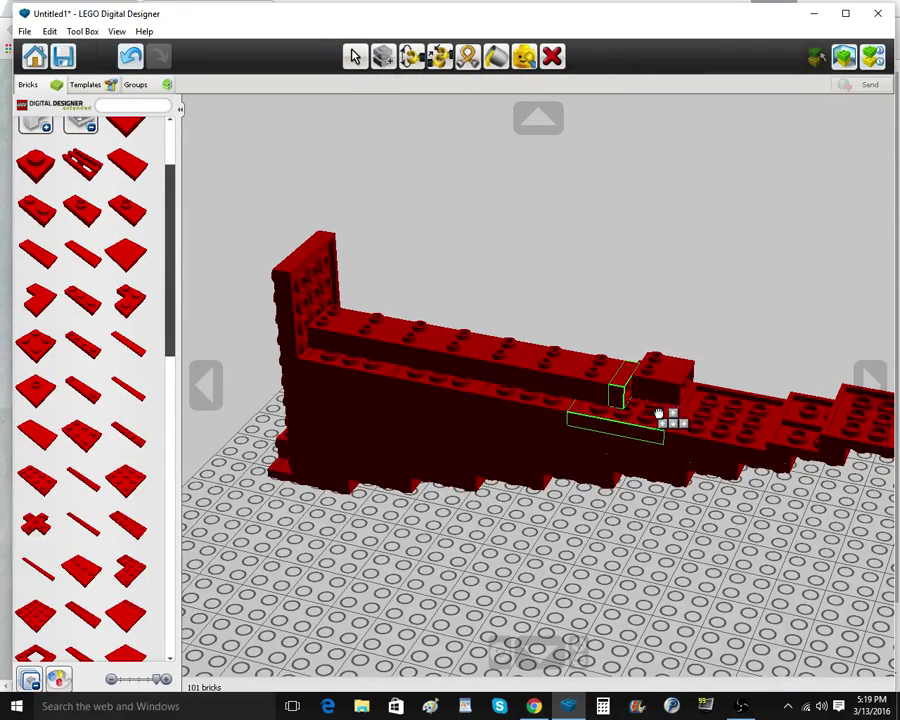
{"action": "left_click", "coordinate": [655, 420]}
{"action": "key", "text": "ctrl+v"}
{"action": "left_click", "coordinate": [694, 420]}
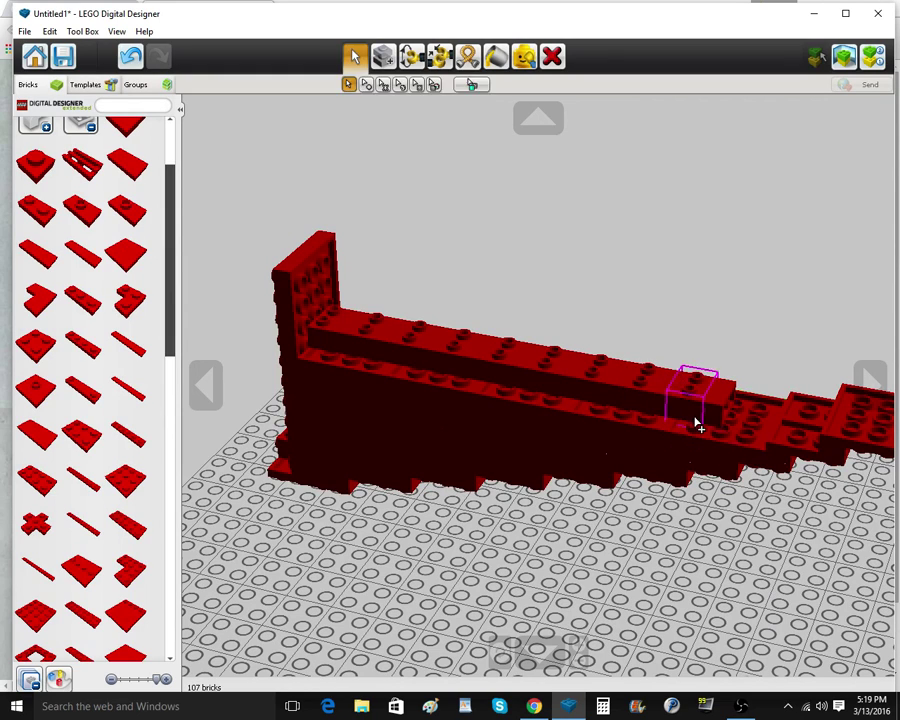
Paste a ninth copy of the brick-and-plates unit at the row's narrow end, undoing the misplaced attempt
{"action": "key", "text": "ctrl+v"}
{"action": "left_click", "coordinate": [745, 428]}
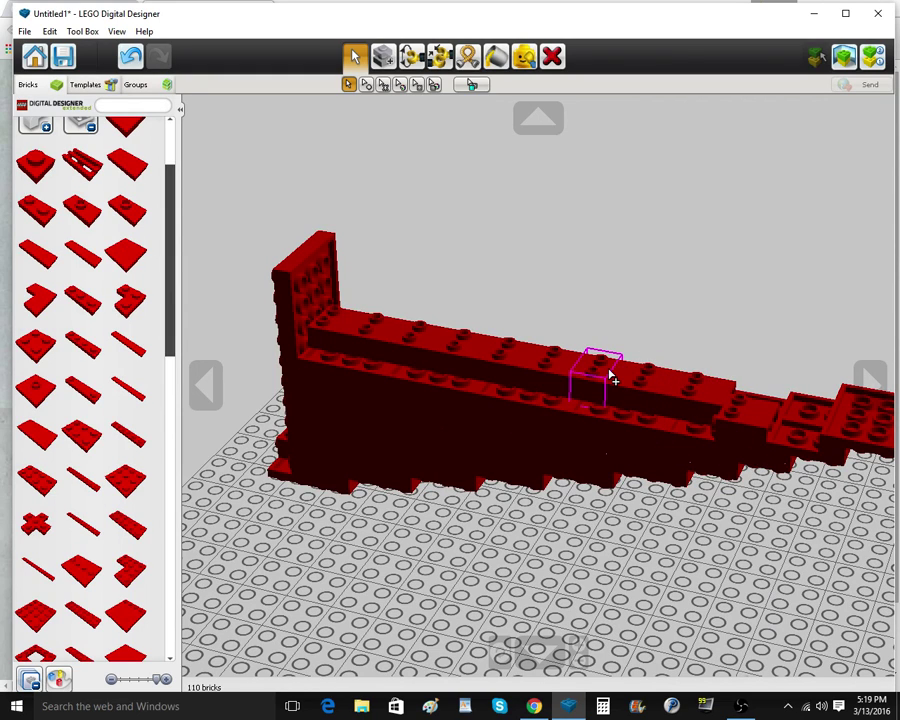
{"action": "key", "text": "ctrl+z"}
{"action": "key", "text": "ctrl+v"}
{"action": "left_click", "coordinate": [756, 424]}
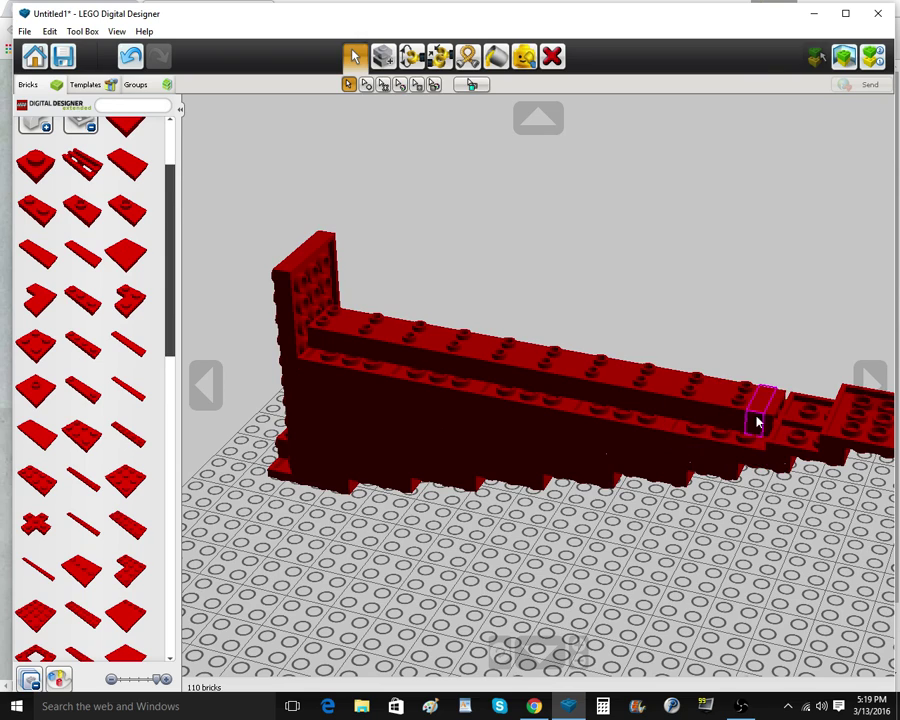
{"action": "scroll", "coordinate": [591, 452], "scroll_direction": "down", "scroll_amount": 1}
{"action": "right_click", "coordinate": [362, 343]}
{"action": "scroll", "coordinate": [432, 438], "scroll_direction": "up", "scroll_amount": 3}
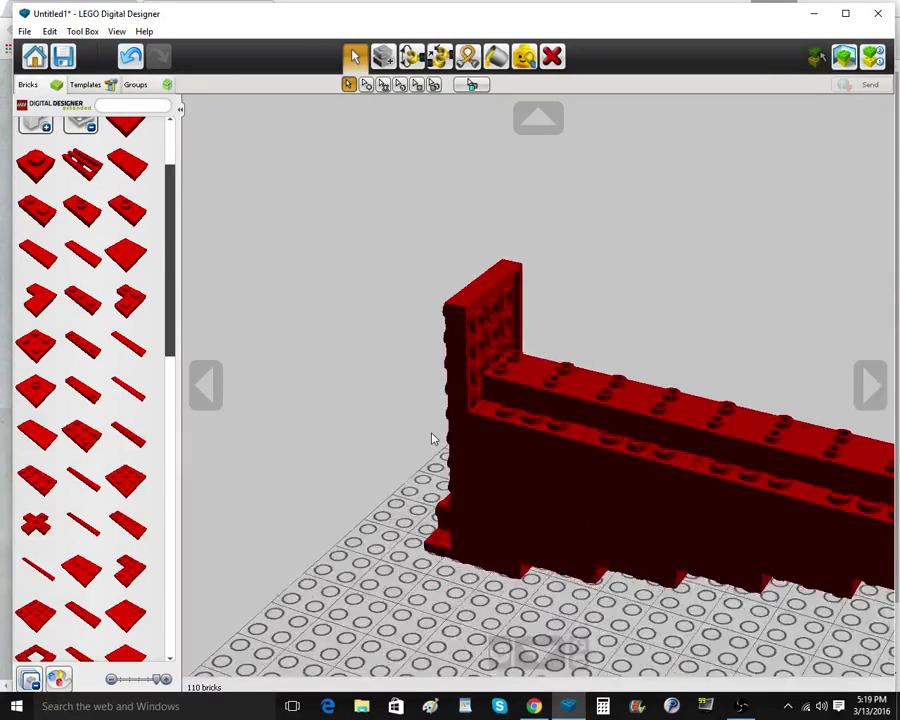
Delete the pairs of sideways 1x2 plates around the two side-stud bricks nearest the upright plates and around the last one at the narrow end
{"action": "left_click", "coordinate": [552, 57]}
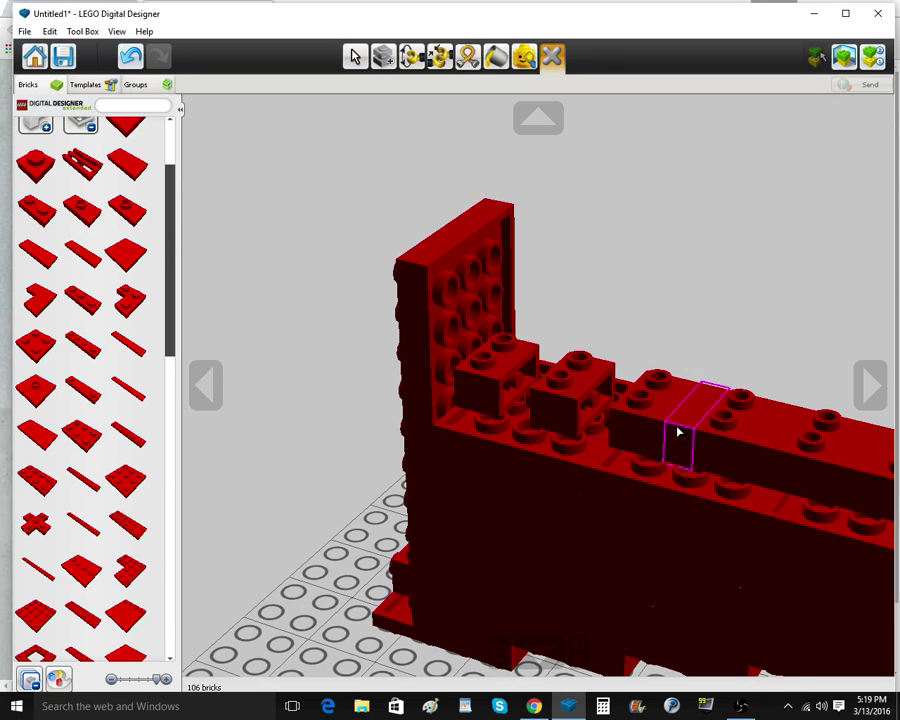
{"action": "scroll", "coordinate": [736, 431], "scroll_direction": "down", "scroll_amount": 3}
{"action": "right_click", "coordinate": [808, 460]}
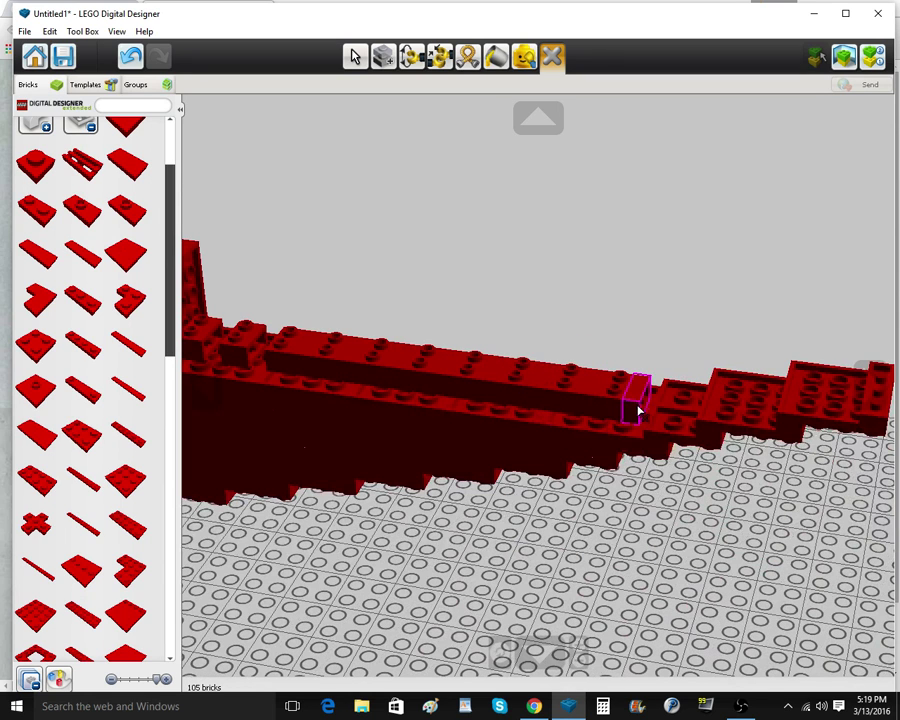
Fill the emptied gaps at both ends of the side-stud row with sideways 1x4 plates, two per gap, cloning the first one
{"action": "left_click", "coordinate": [74, 350]}
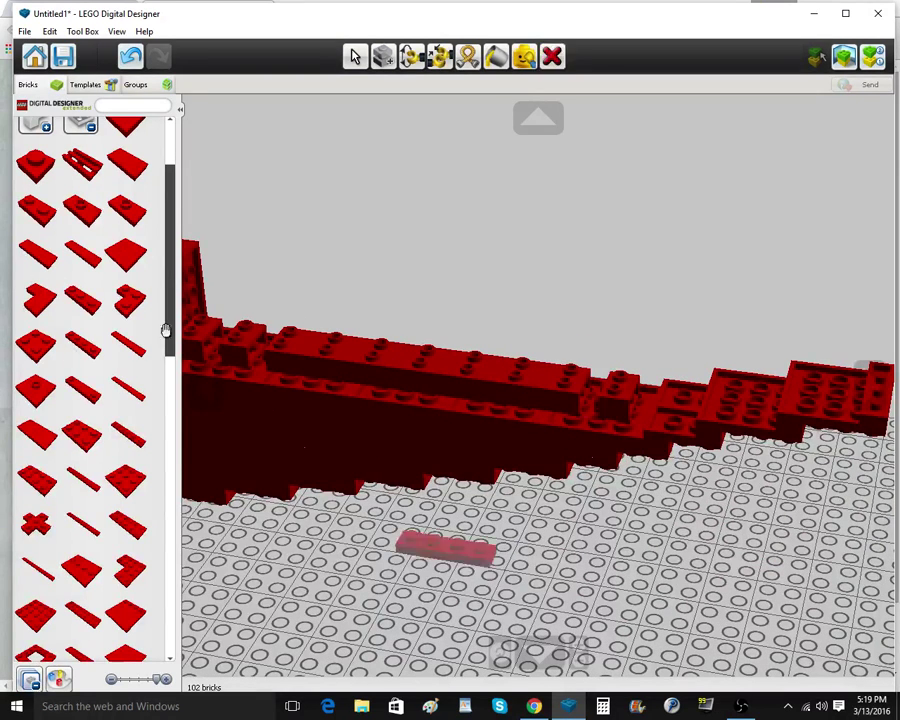
{"action": "right_click_drag", "start_coordinate": [638, 300], "coordinate": [606, 368]}
{"action": "left_click", "coordinate": [592, 410]}
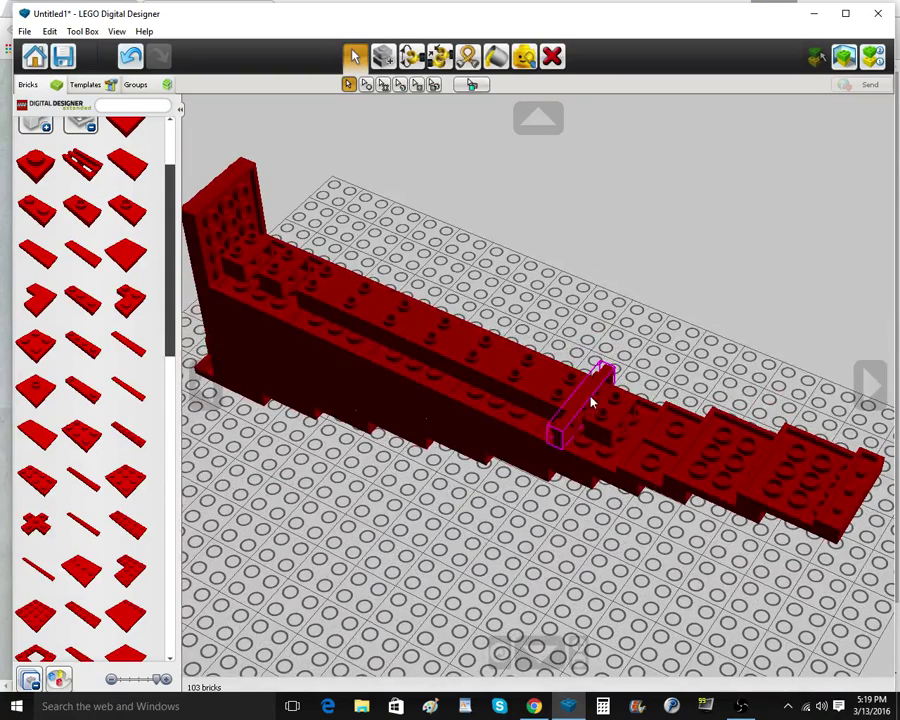
{"action": "left_click", "coordinate": [379, 56]}
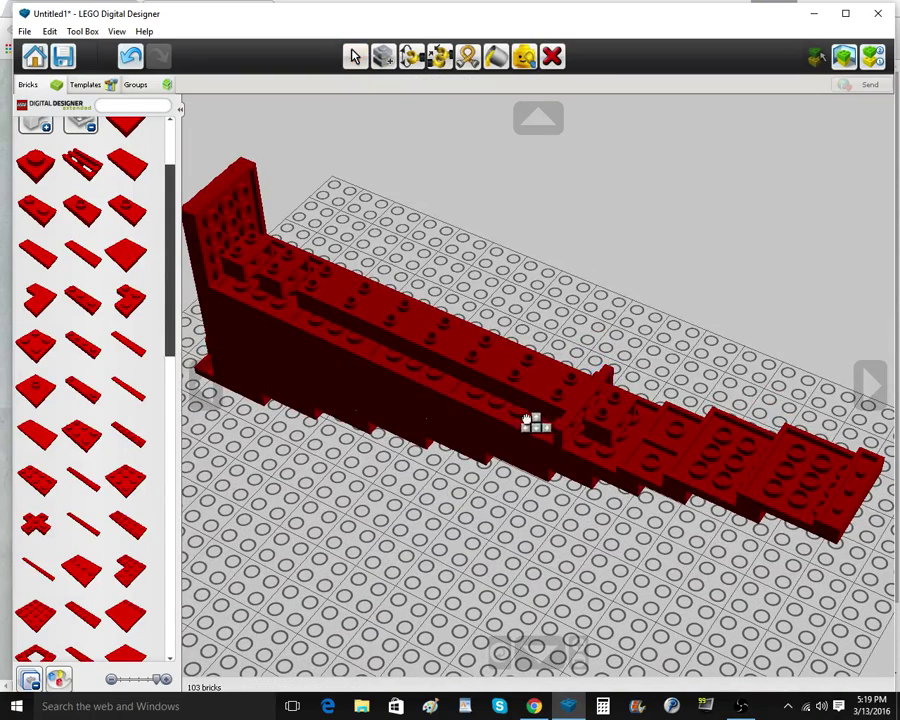
{"action": "left_click", "coordinate": [586, 430]}
{"action": "left_click", "coordinate": [619, 441]}
{"action": "left_click", "coordinate": [620, 441]}
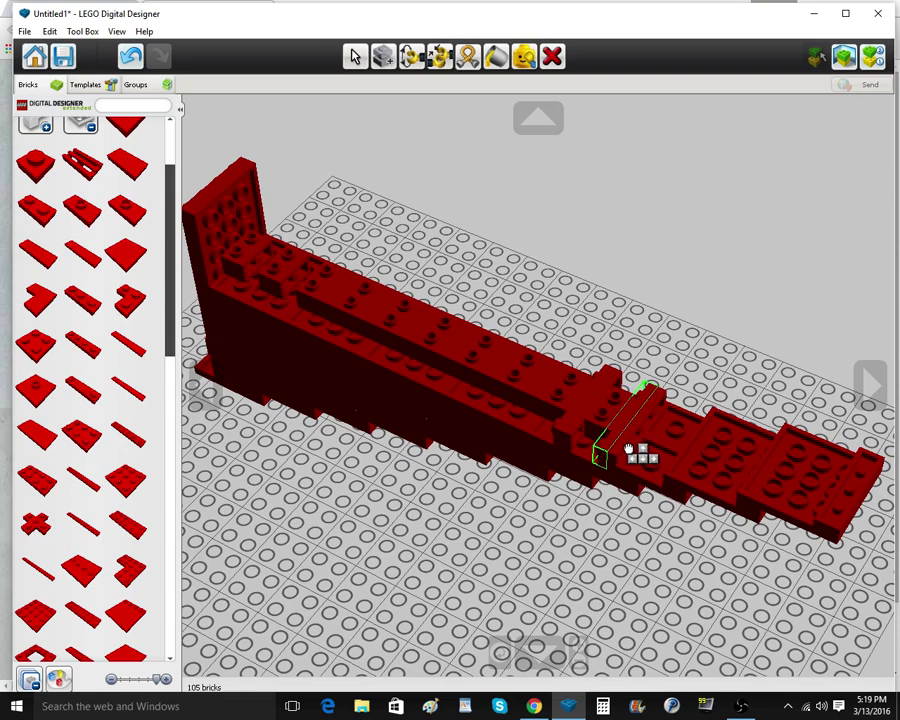
{"action": "left_click", "coordinate": [255, 278]}
{"action": "left_click", "coordinate": [270, 284]}
{"action": "left_click", "coordinate": [271, 285]}
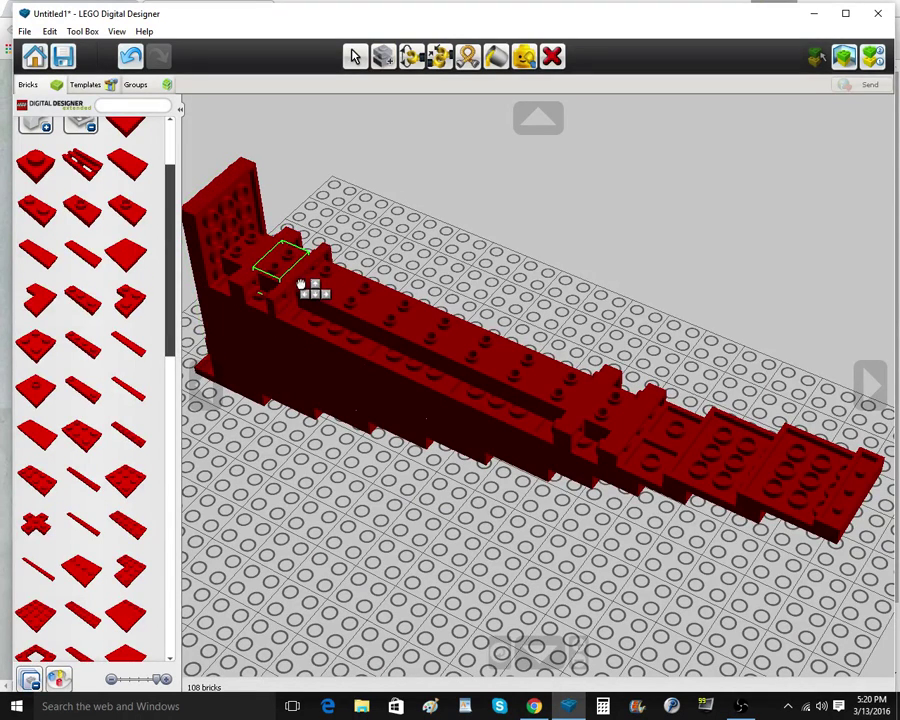
Place a 1x1 brick beside the side-stud brick at the upright plates and clone it into the next gap on the same side
{"action": "right_click_drag", "start_coordinate": [276, 281], "coordinate": [271, 311]}
{"action": "scroll", "coordinate": [271, 311], "scroll_direction": "up", "scroll_amount": 2}
{"action": "scroll", "coordinate": [48, 190], "scroll_direction": "up", "scroll_amount": 3}
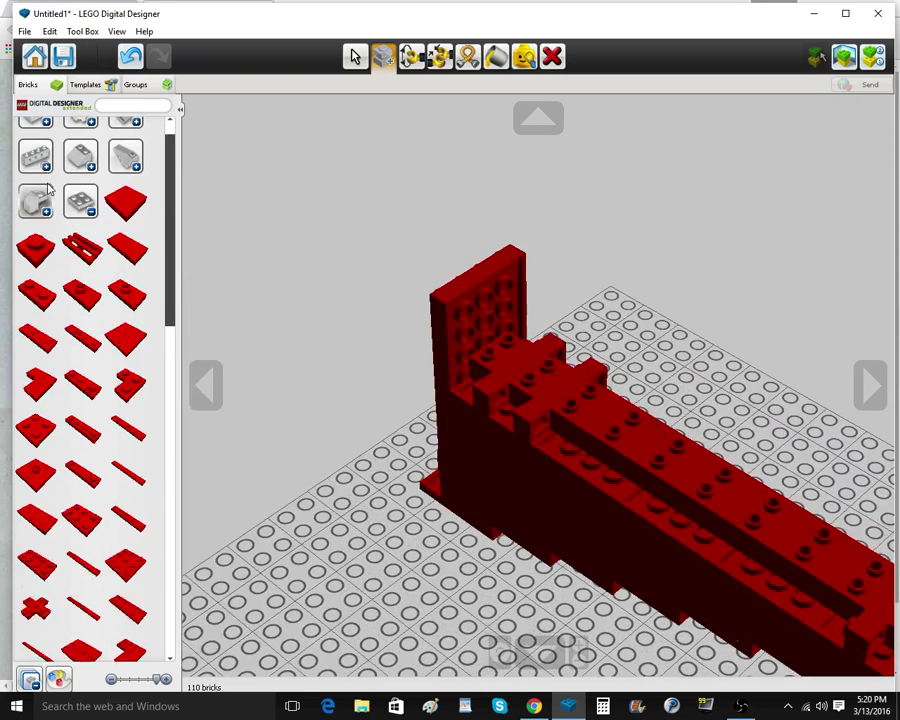
{"action": "left_click", "coordinate": [82, 232]}
{"action": "left_click", "coordinate": [36, 142]}
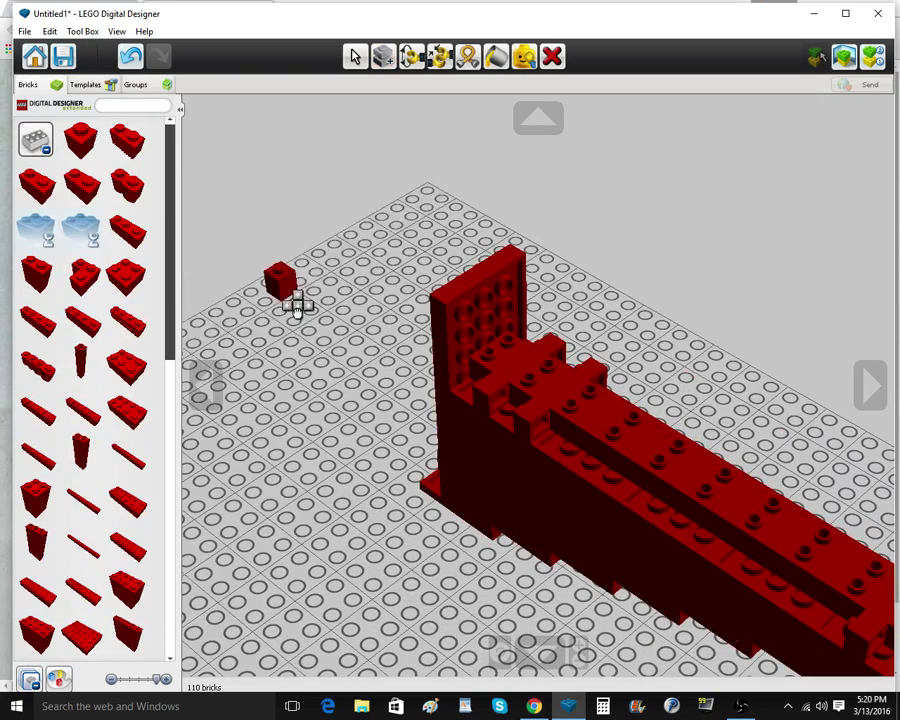
{"action": "left_click", "coordinate": [474, 383]}
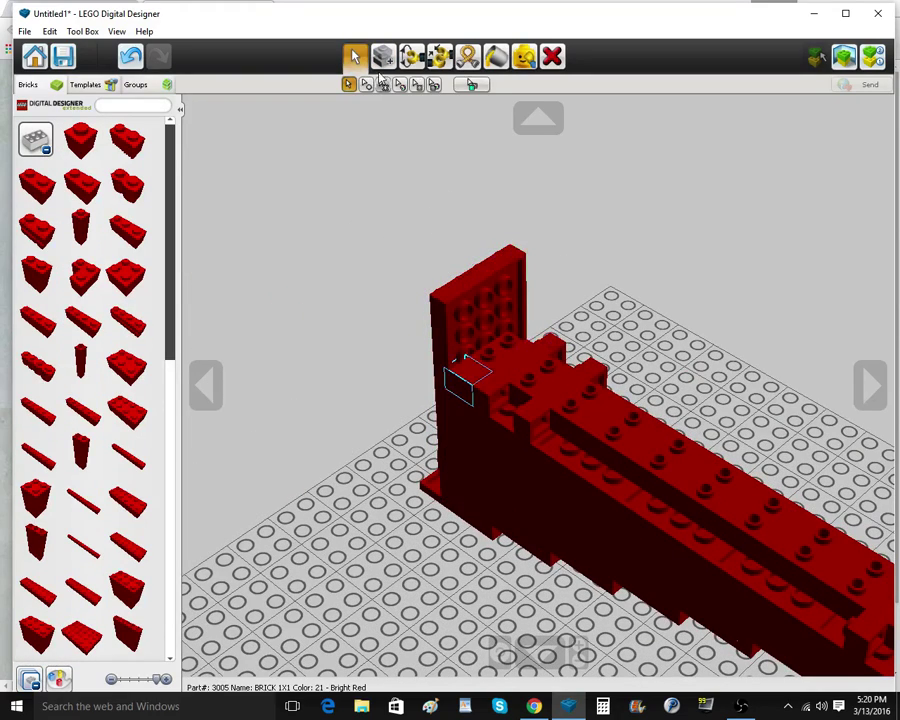
{"action": "left_click", "coordinate": [383, 60]}
{"action": "left_click", "coordinate": [516, 419]}
{"action": "left_click", "coordinate": [383, 60]}
Clone the 1x1 brick into the two matching gaps on the opposite side of the butt end
{"action": "right_click_drag", "start_coordinate": [604, 391], "coordinate": [452, 393]}
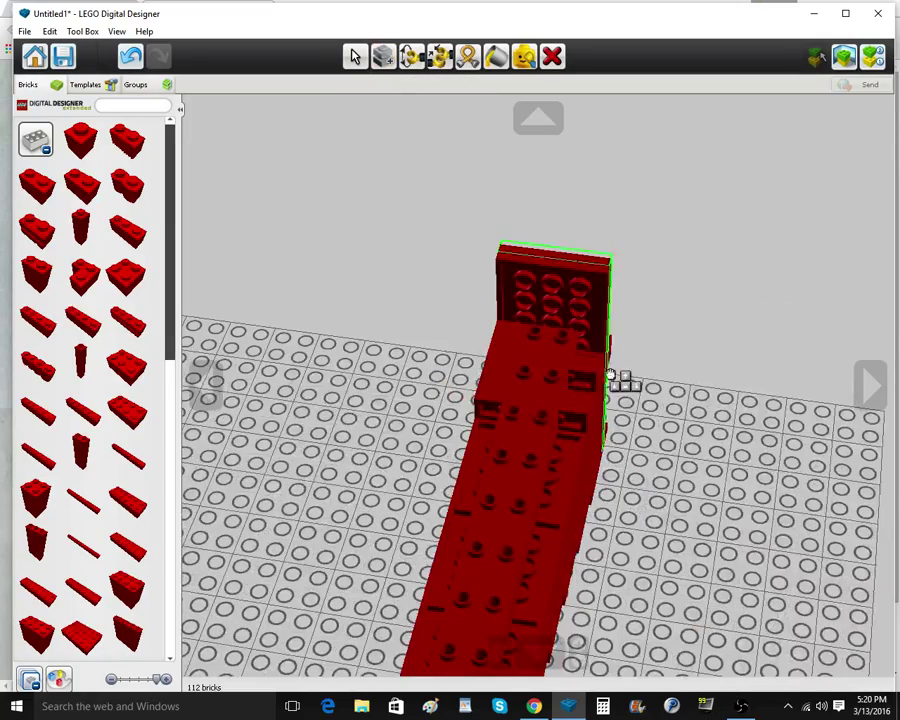
{"action": "left_click", "coordinate": [589, 360]}
{"action": "left_click", "coordinate": [383, 60]}
{"action": "left_click", "coordinate": [583, 415]}
{"action": "left_click", "coordinate": [383, 60]}
Clone the 1x1 brick into the gap on each side between the sideways plates at the narrow end
{"action": "scroll", "coordinate": [548, 475], "scroll_direction": "down", "scroll_amount": 3}
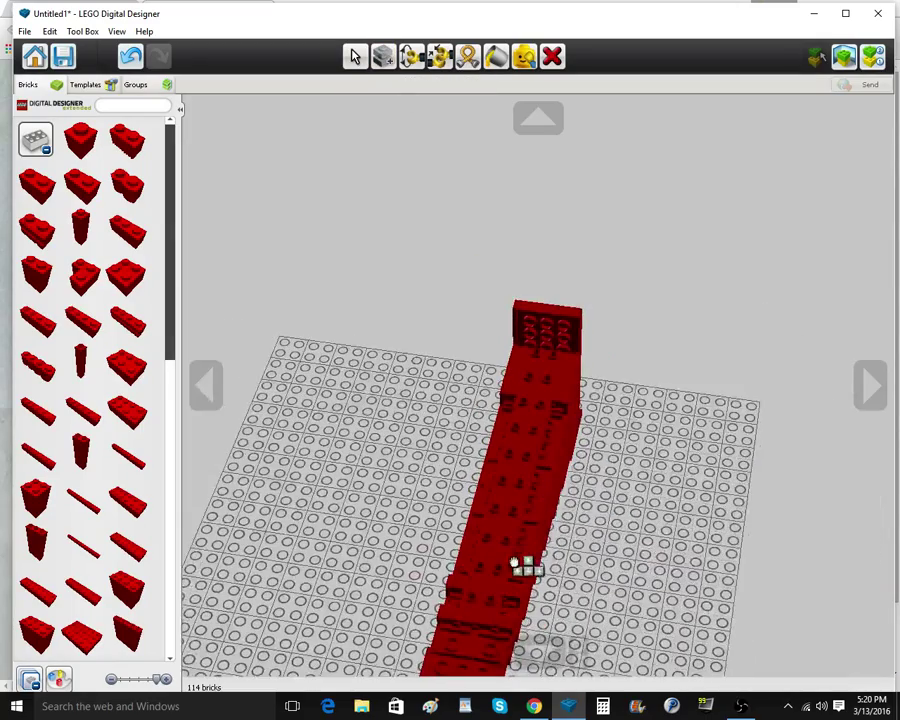
{"action": "right_click", "coordinate": [497, 572]}
{"action": "scroll", "coordinate": [503, 573], "scroll_direction": "up", "scroll_amount": 4}
{"action": "left_click", "coordinate": [583, 466]}
{"action": "left_click", "coordinate": [577, 452]}
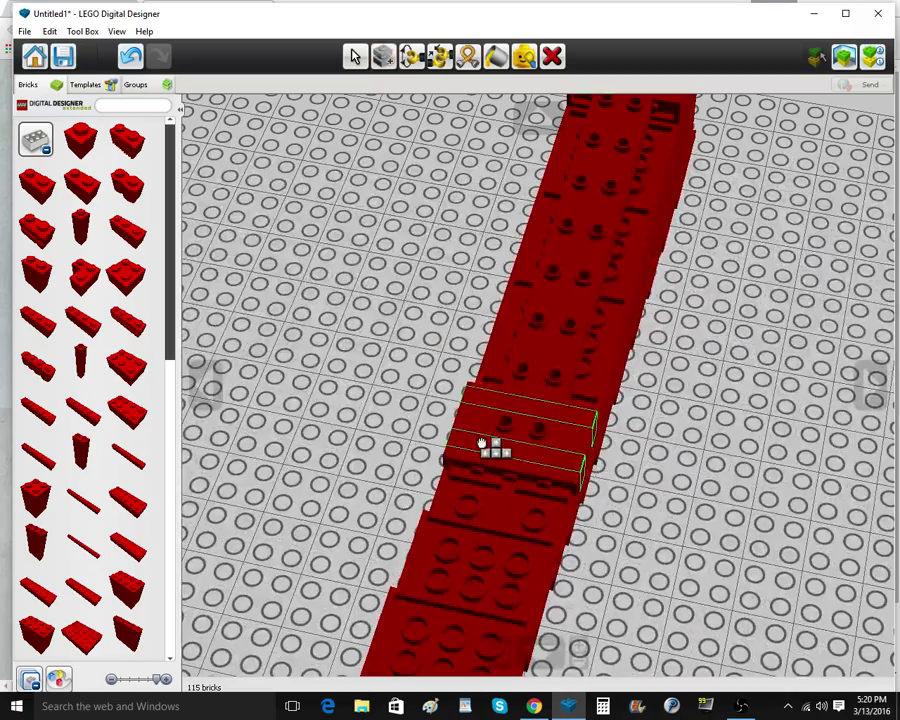
{"action": "left_click", "coordinate": [484, 443]}
Fill the open channel along one side of the stock with two 1x6 bricks and a cloned 1x1 brick
{"action": "right_click_drag", "start_coordinate": [560, 462], "coordinate": [240, 408]}
{"action": "left_click", "coordinate": [80, 360]}
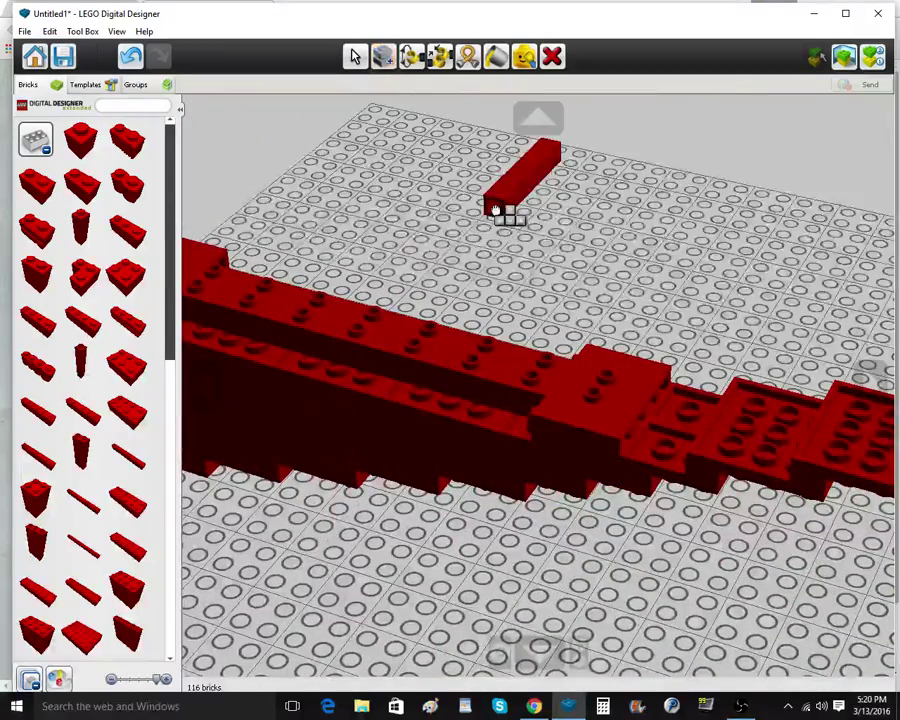
{"action": "scroll", "coordinate": [468, 411], "scroll_direction": "down", "scroll_amount": 3}
{"action": "right_click_drag", "start_coordinate": [468, 411], "coordinate": [652, 426]}
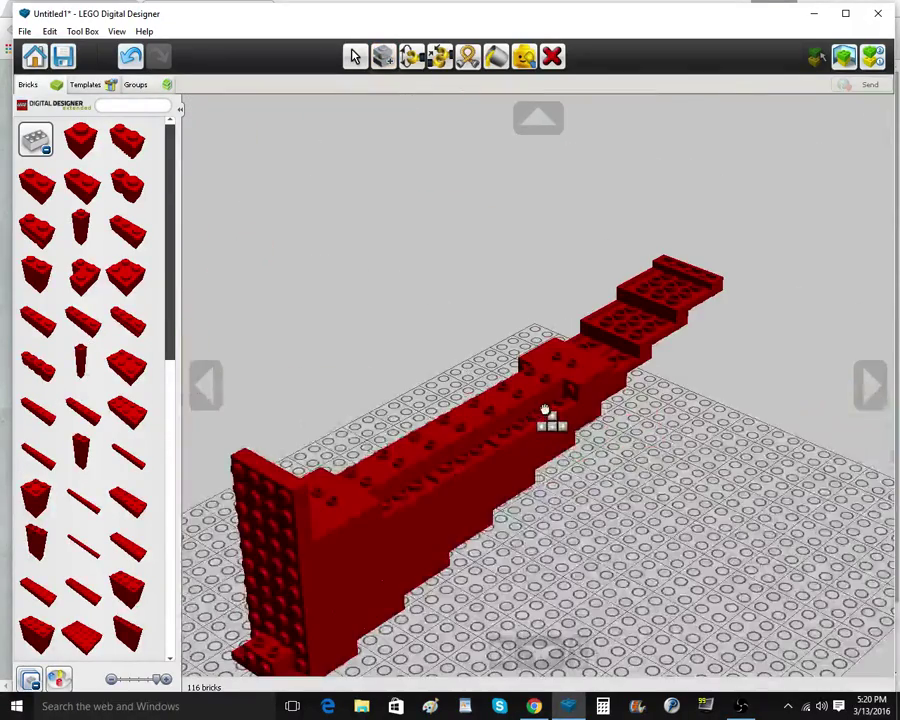
{"action": "left_click", "coordinate": [564, 400]}
{"action": "left_click", "coordinate": [388, 57]}
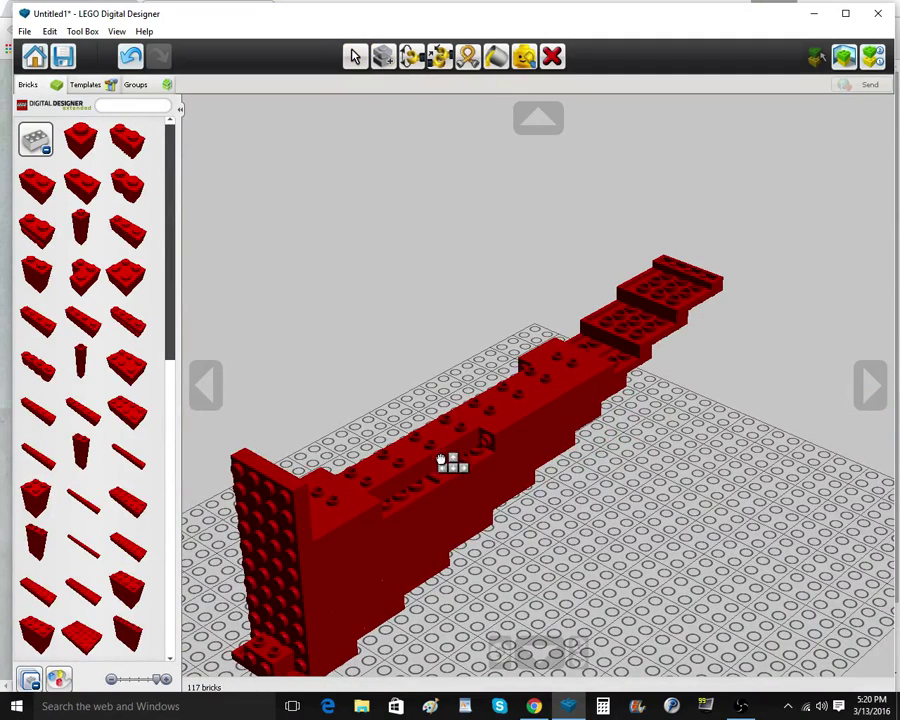
{"action": "left_click", "coordinate": [439, 478]}
{"action": "right_click", "coordinate": [435, 480]}
{"action": "scroll", "coordinate": [424, 470], "scroll_direction": "up", "scroll_amount": 1}
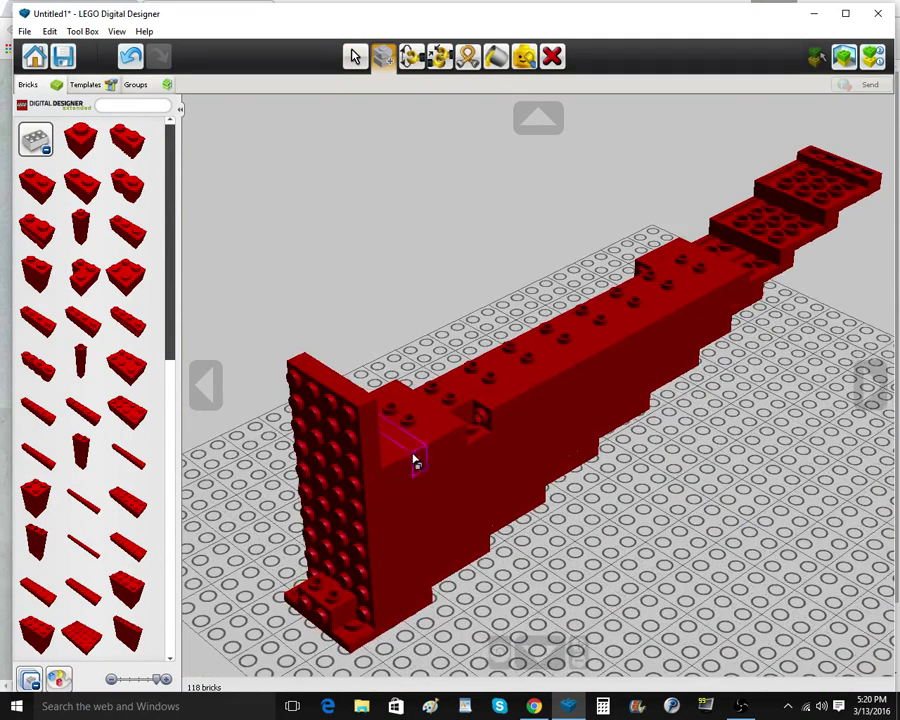
{"action": "left_click", "coordinate": [469, 429]}
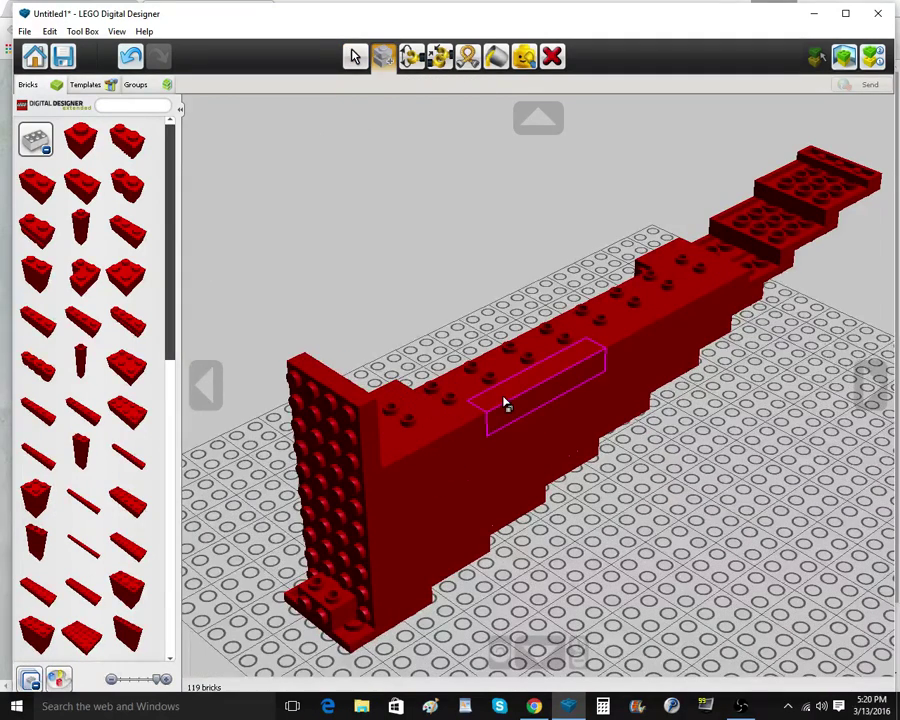
Fill the channel on the stock's opposite side with two cloned 1x6 bricks and a 1x1 brick
{"action": "left_click", "coordinate": [504, 404]}
{"action": "right_click_drag", "start_coordinate": [454, 432], "coordinate": [406, 366]}
{"action": "left_click", "coordinate": [356, 371]}
{"action": "left_click", "coordinate": [360, 373]}
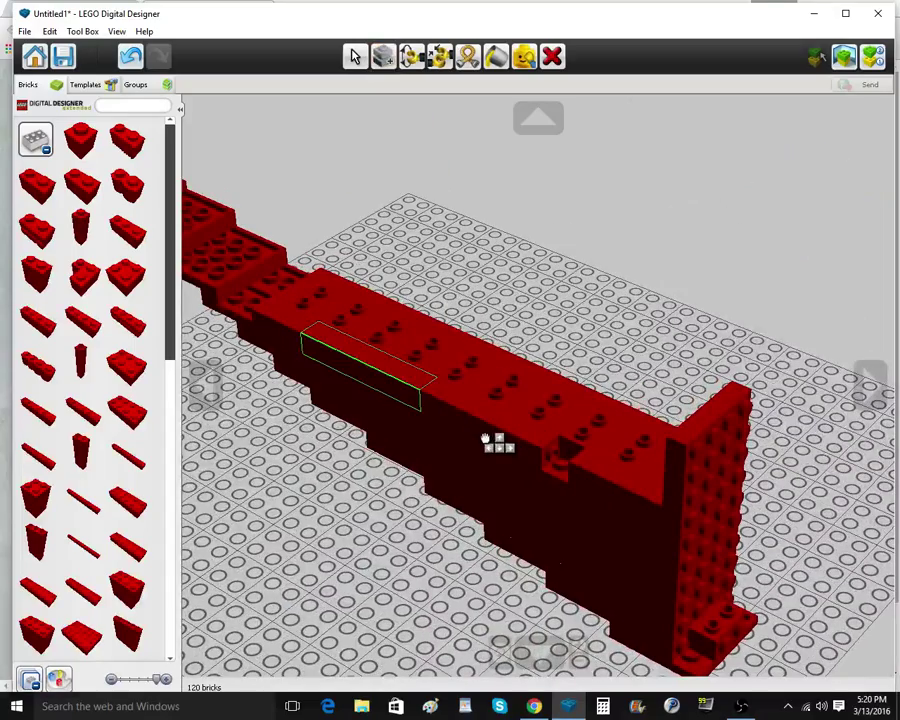
{"action": "left_click", "coordinate": [486, 438]}
{"action": "left_click", "coordinate": [605, 415]}
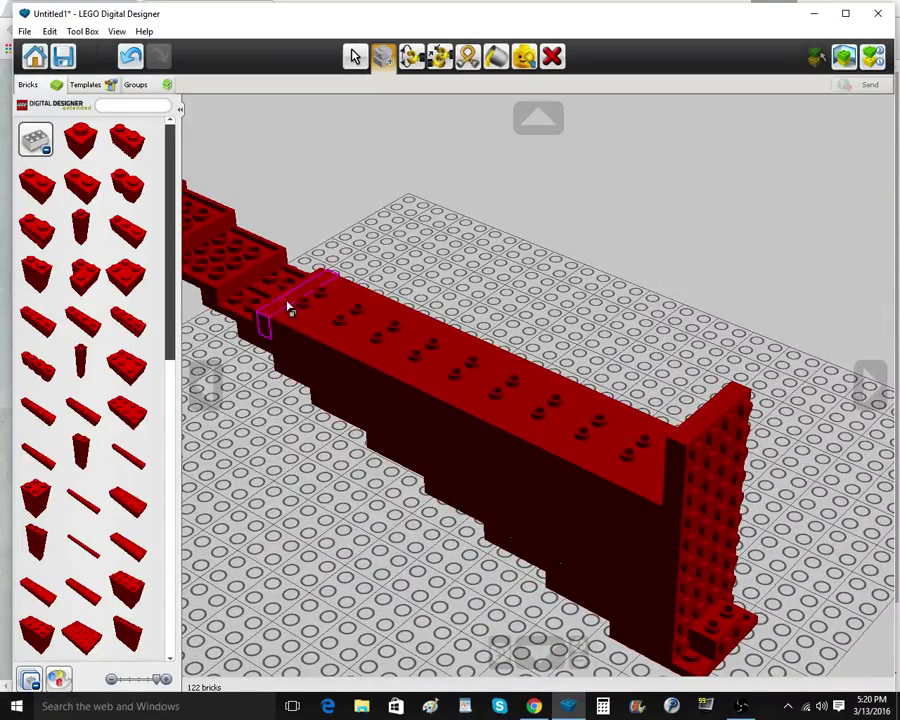
Place a 2x4 plate at the narrow end of the stock, where the brick layer meets the stepped plates
{"action": "right_click", "coordinate": [287, 307]}
{"action": "scroll", "coordinate": [288, 330], "scroll_direction": "up", "scroll_amount": 4}
{"action": "right_click_drag", "start_coordinate": [288, 382], "coordinate": [486, 386]}
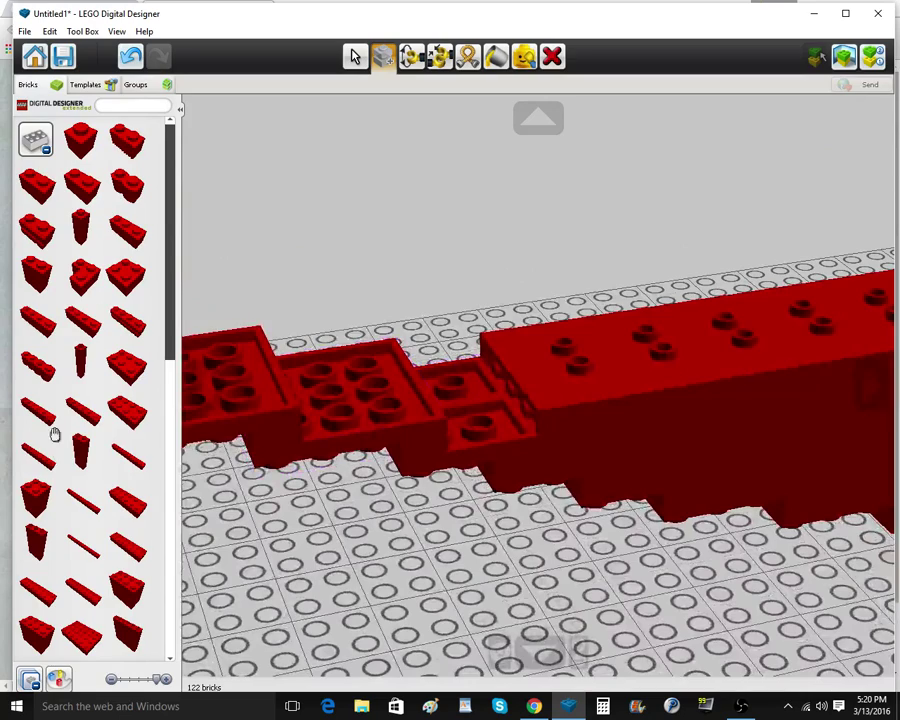
{"action": "left_click", "coordinate": [40, 143]}
{"action": "left_click", "coordinate": [80, 230]}
{"action": "scroll", "coordinate": [37, 484], "scroll_direction": "down", "scroll_amount": 1}
{"action": "left_click", "coordinate": [43, 556]}
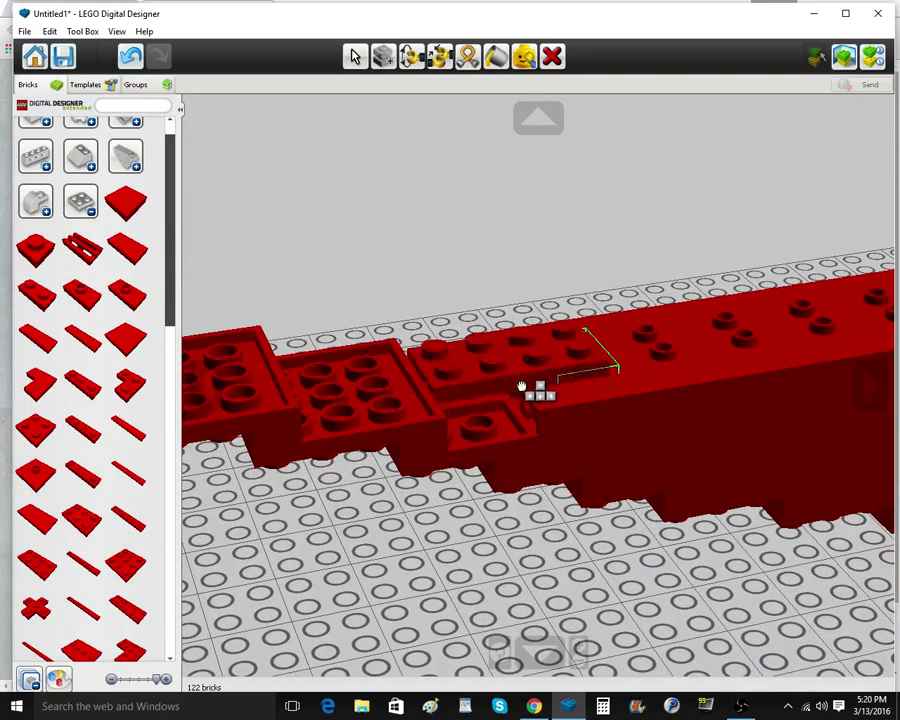
{"action": "right_click_drag", "start_coordinate": [481, 401], "coordinate": [593, 337]}
{"action": "left_click", "coordinate": [474, 380]}
{"action": "scroll", "coordinate": [593, 337], "scroll_direction": "down", "scroll_amount": 5}
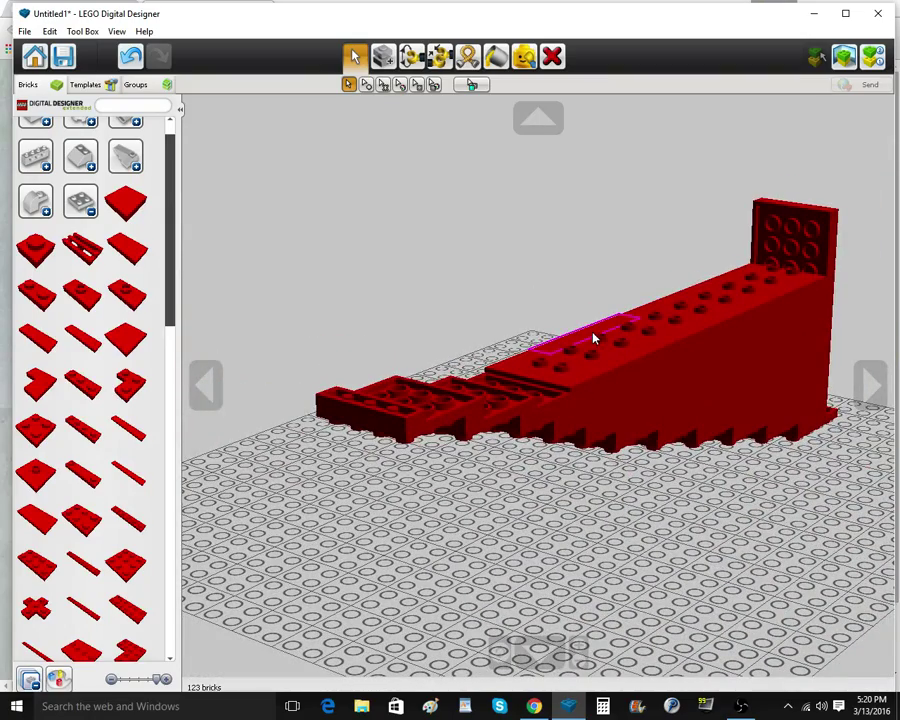
Switch to Chrome to examine the stock's outline in the Mosin-Nagant reference photo, and return to LEGO Digital Designer
{"action": "mouse_move", "coordinate": [530, 703]}
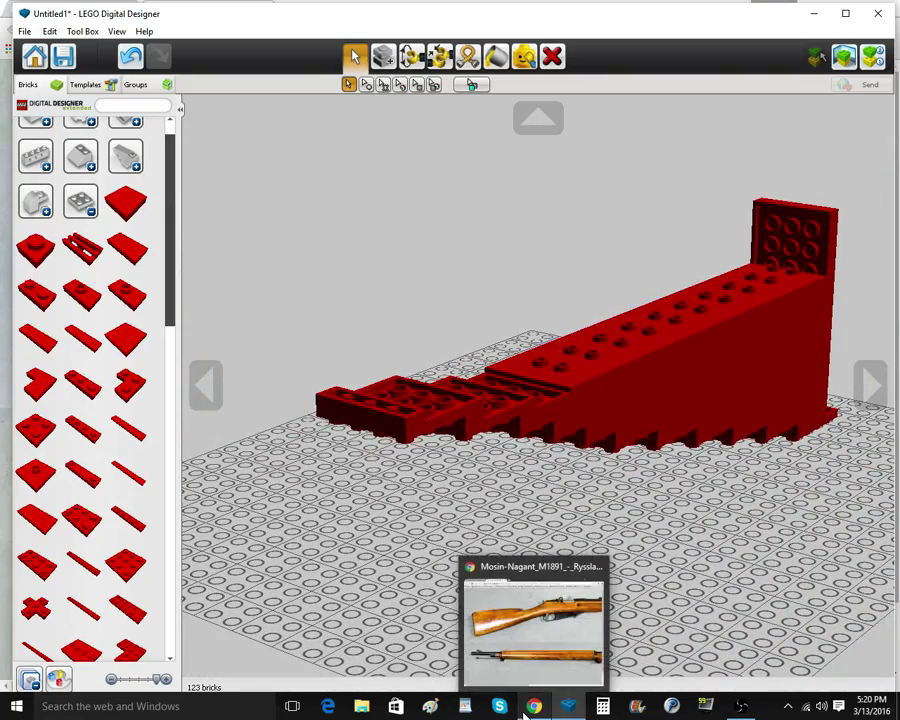
{"action": "left_click", "coordinate": [541, 664]}
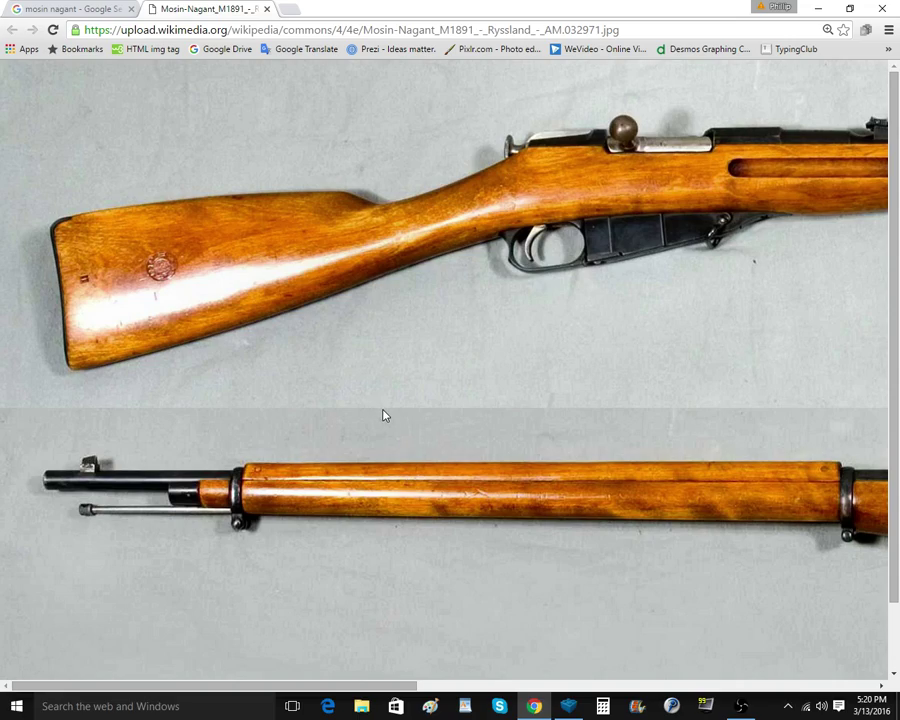
{"action": "left_click", "coordinate": [569, 706]}
Clone a plate onto the stepped plates just beyond the brick layer at the narrow end
{"action": "scroll", "coordinate": [581, 460], "scroll_direction": "down", "scroll_amount": 2}
{"action": "right_click_drag", "start_coordinate": [581, 460], "coordinate": [506, 498]}
{"action": "right_click", "coordinate": [514, 382]}
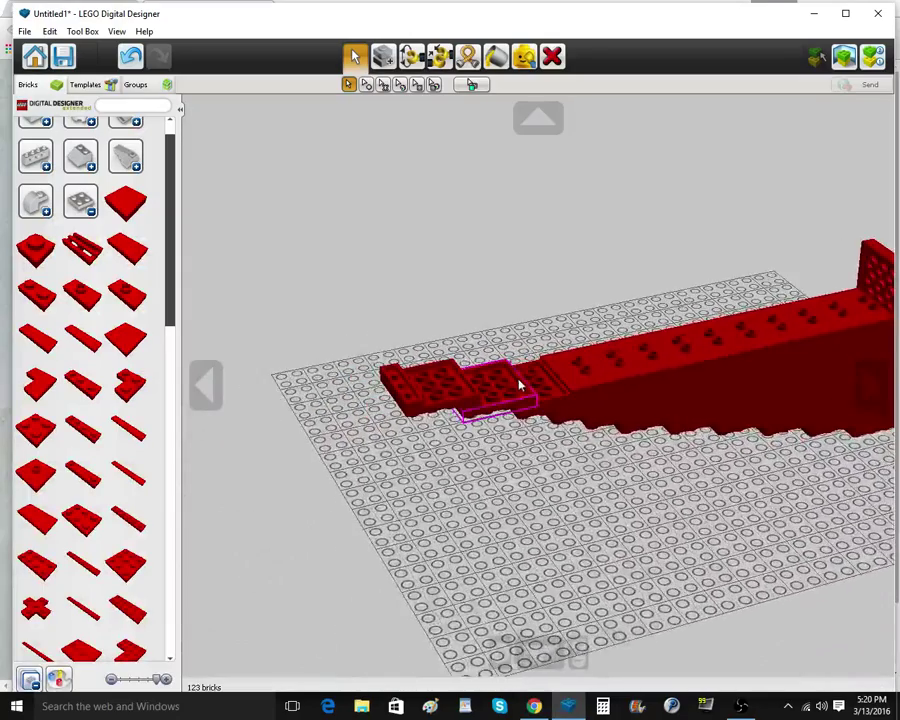
{"action": "scroll", "coordinate": [530, 387], "scroll_direction": "up", "scroll_amount": 4}
{"action": "left_click", "coordinate": [383, 57]}
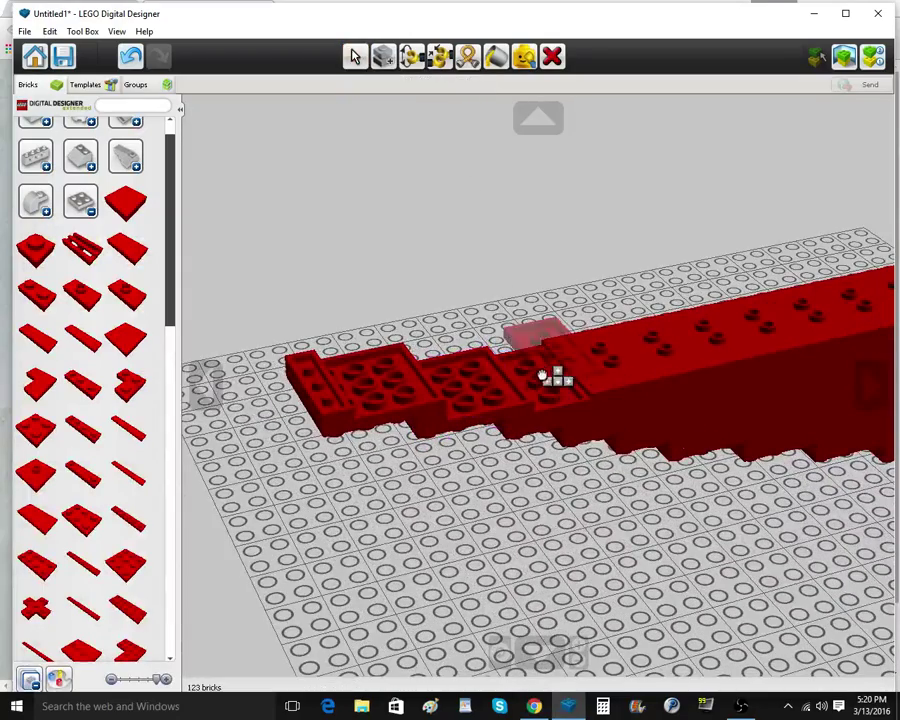
{"action": "left_click", "coordinate": [558, 384]}
Cover the top of the brick layer with a 4x12 plate against the upright plates and a 4x8 plate continuing toward the narrow end
{"action": "mouse_move", "coordinate": [672, 452]}
{"action": "right_mouse_down"}
{"action": "mouse_move", "coordinate": [583, 402]}
{"action": "mouse_move", "coordinate": [573, 430]}
{"action": "mouse_move", "coordinate": [560, 424]}
{"action": "right_mouse_up"}
{"action": "right_click", "coordinate": [787, 410]}
{"action": "scroll", "coordinate": [771, 410], "scroll_direction": "up", "scroll_amount": 1}
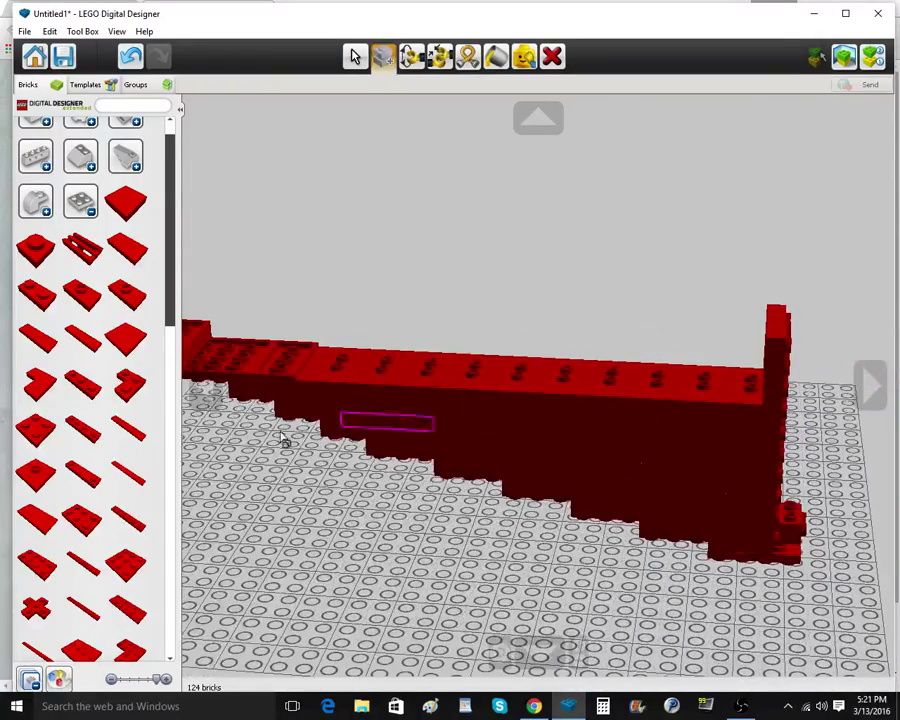
{"action": "scroll", "coordinate": [106, 579], "scroll_direction": "down", "scroll_amount": 5}
{"action": "scroll", "coordinate": [111, 579], "scroll_direction": "down", "scroll_amount": 3}
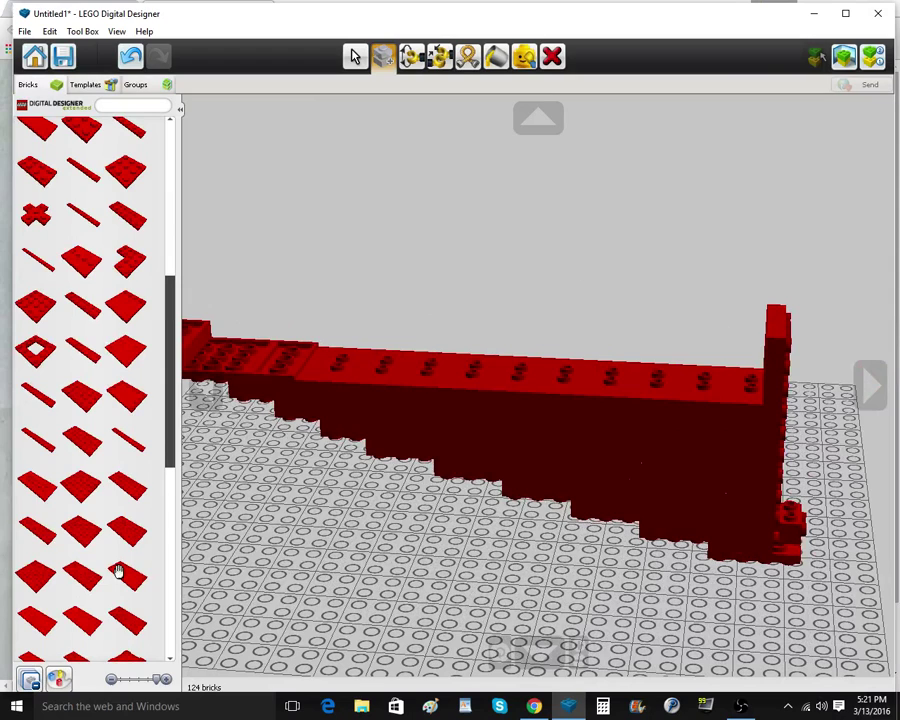
{"action": "left_click", "coordinate": [47, 542]}
{"action": "left_click", "coordinate": [660, 384]}
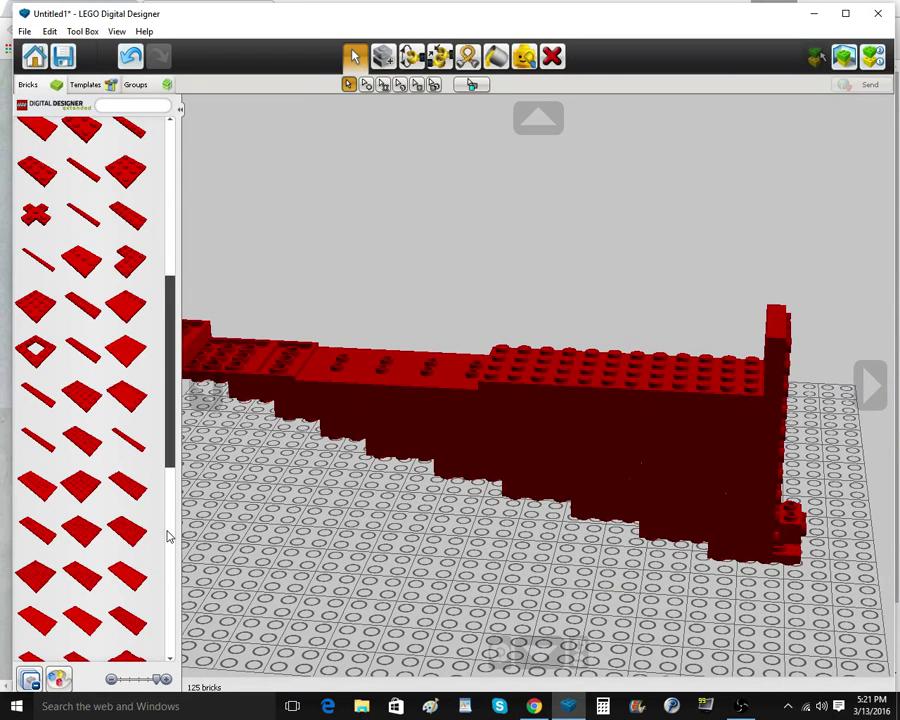
{"action": "left_click", "coordinate": [37, 485]}
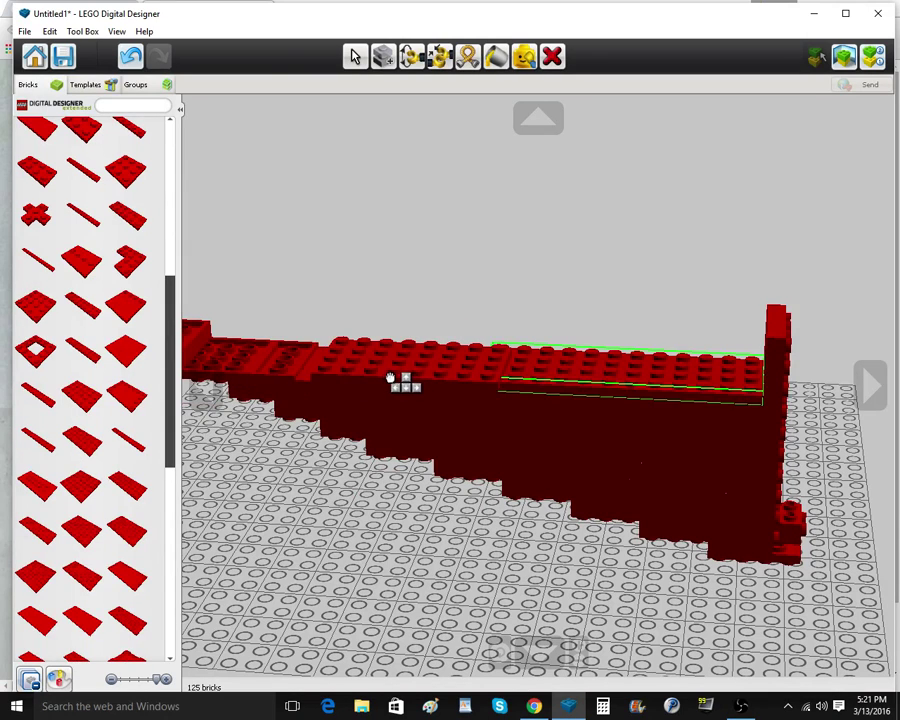
{"action": "left_click", "coordinate": [383, 380]}
Place an upside-down 4x4 plate against the end of the 4x8 plate, discarding the larger plate tried there
{"action": "left_click", "coordinate": [81, 396]}
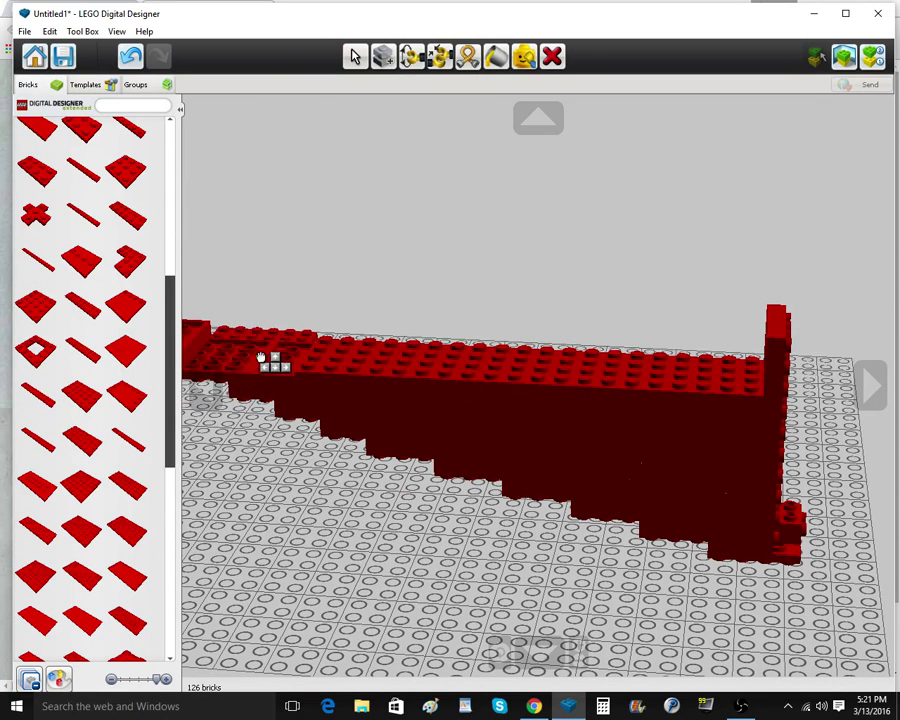
{"action": "left_click", "coordinate": [37, 320]}
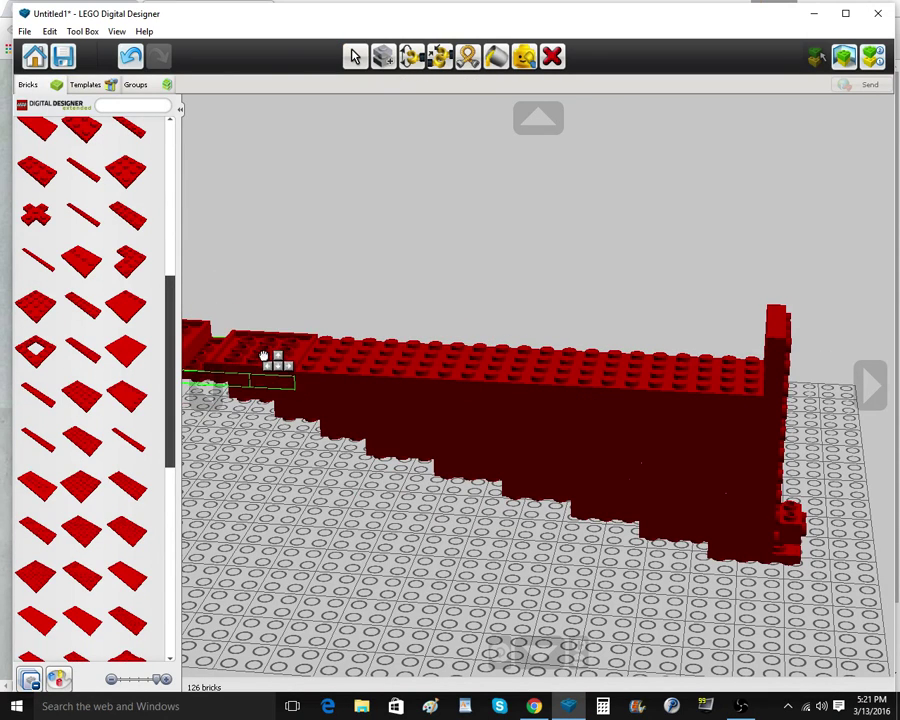
{"action": "left_click", "coordinate": [268, 363]}
Fill the gap between the two upside-down 4x4 plates near the narrow end with a 1x4 plate
{"action": "right_click", "coordinate": [264, 363]}
{"action": "right_click_drag", "start_coordinate": [264, 363], "coordinate": [460, 462]}
{"action": "scroll", "coordinate": [95, 238], "scroll_direction": "up", "scroll_amount": 3}
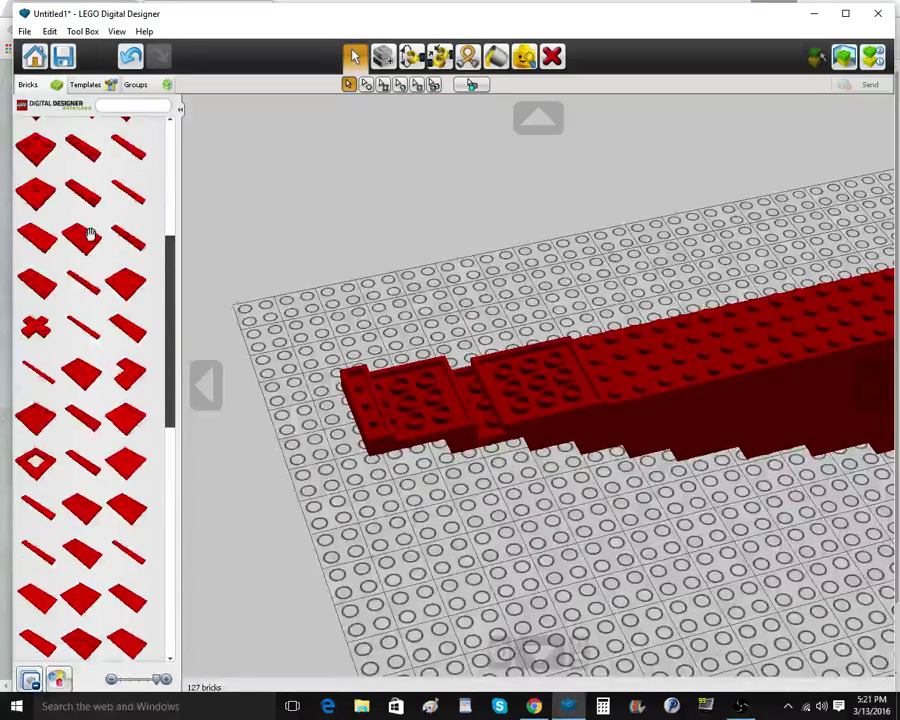
{"action": "left_click", "coordinate": [82, 212]}
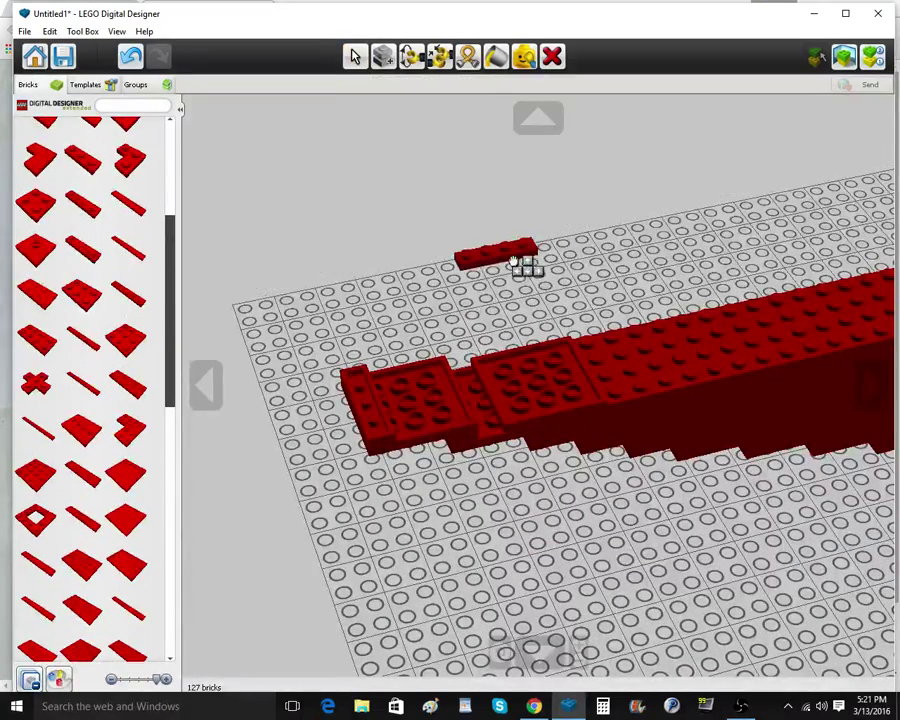
{"action": "left_click", "coordinate": [479, 405]}
{"action": "right_click", "coordinate": [702, 388]}
{"action": "right_click_drag", "start_coordinate": [622, 411], "coordinate": [542, 418]}
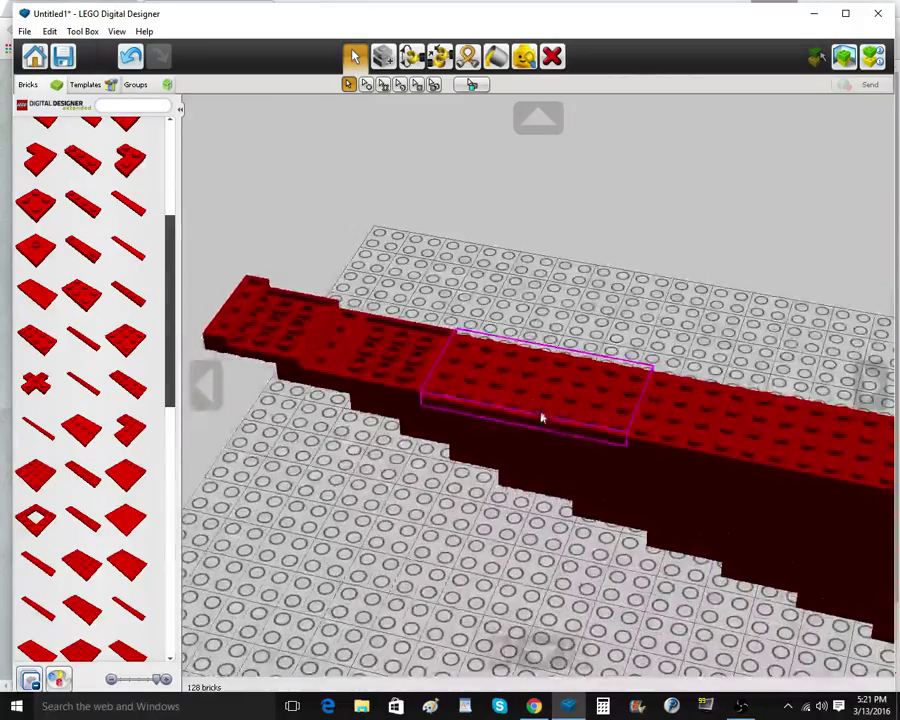
Place a side-stud brick on the upside-down 4x4 plate next to the 4x8 plate
{"action": "scroll", "coordinate": [114, 283], "scroll_direction": "up", "scroll_amount": 5}
{"action": "left_click", "coordinate": [90, 236]}
{"action": "left_click", "coordinate": [115, 145]}
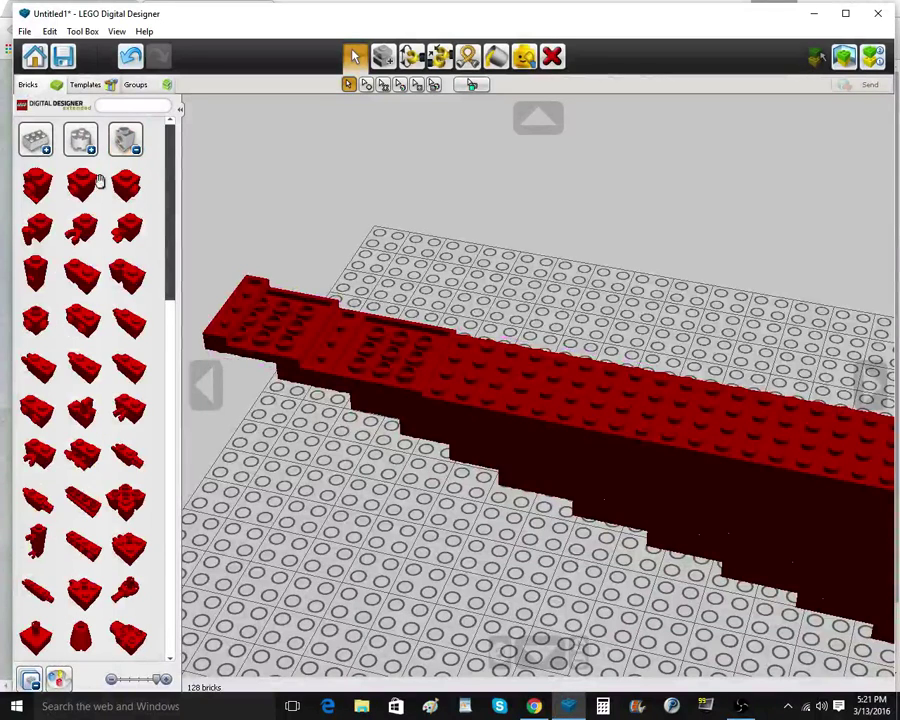
{"action": "left_click", "coordinate": [90, 333]}
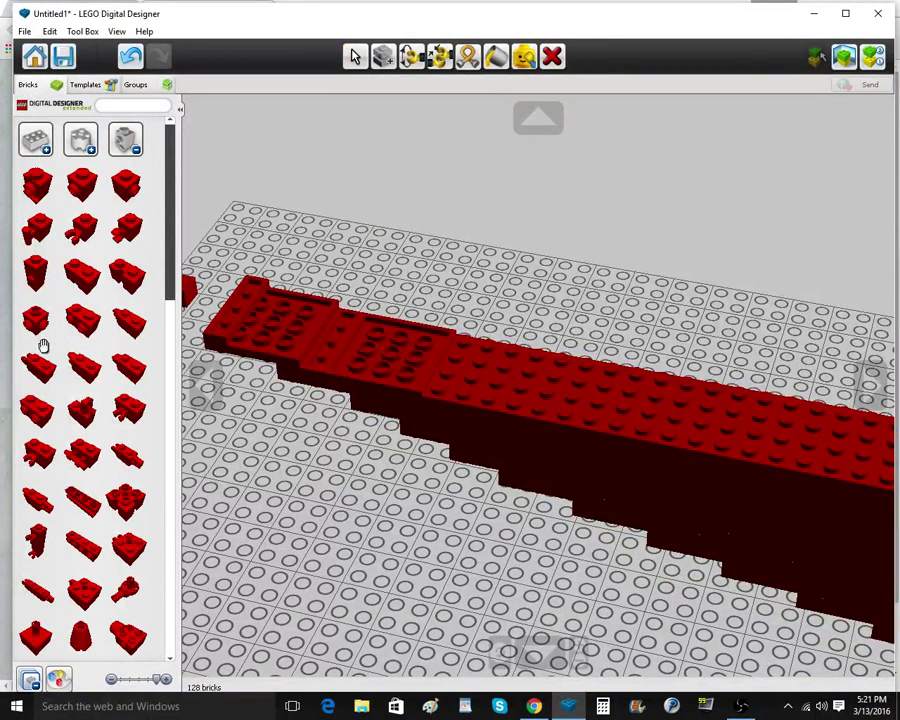
{"action": "key", "text": "Right"}
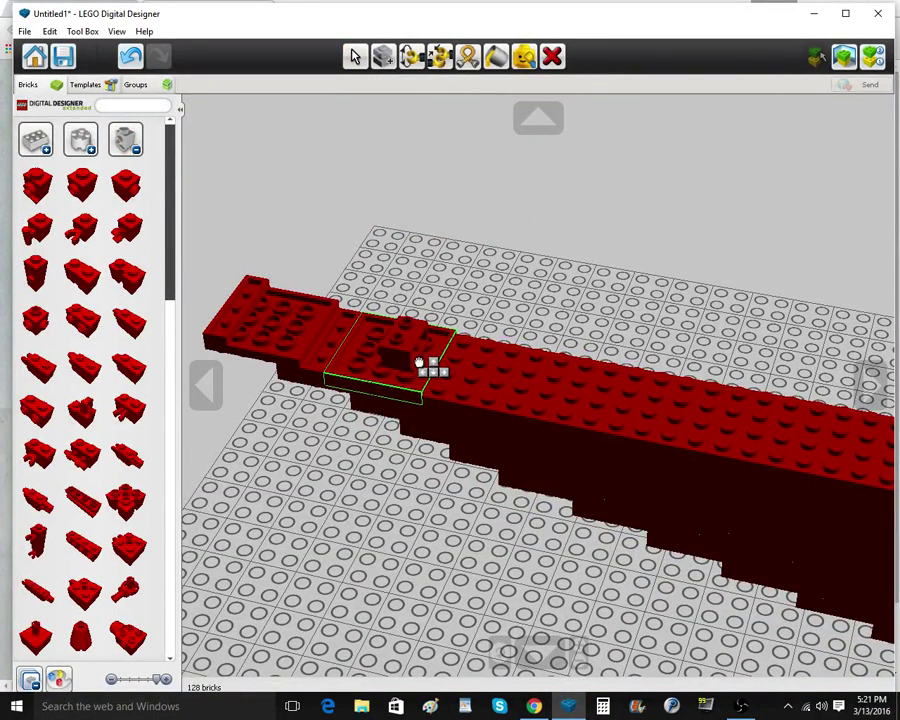
{"action": "left_click", "coordinate": [419, 363]}
Attach an upright 1x4 plate to the brick's side studs facing the 4x8 plate and clone a second one against it
{"action": "scroll", "coordinate": [420, 363], "scroll_direction": "up", "scroll_amount": 4}
{"action": "left_click", "coordinate": [123, 146]}
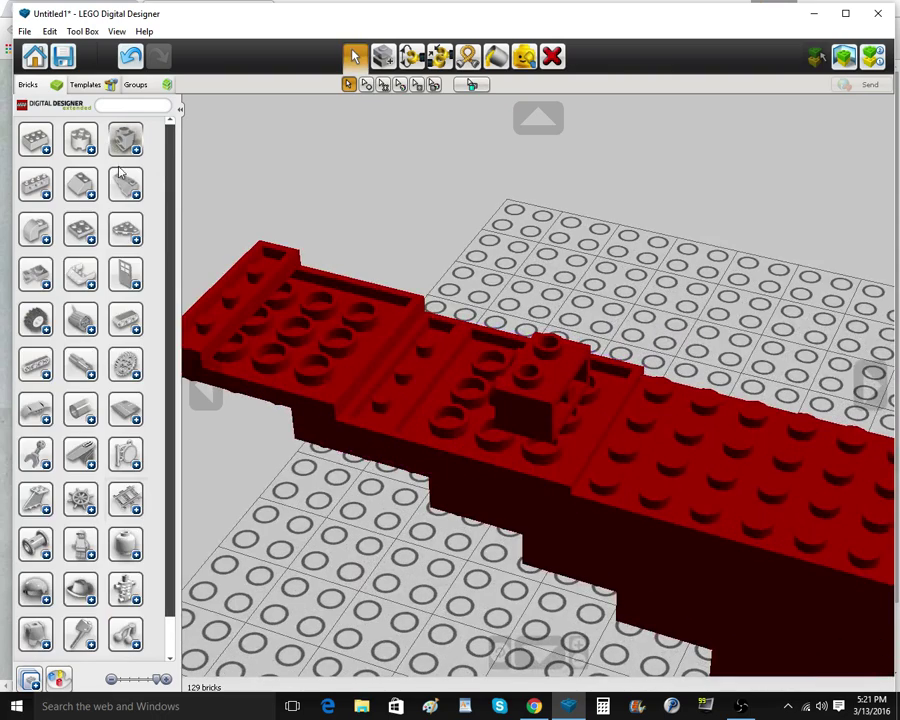
{"action": "left_click", "coordinate": [80, 230]}
{"action": "left_click", "coordinate": [37, 326]}
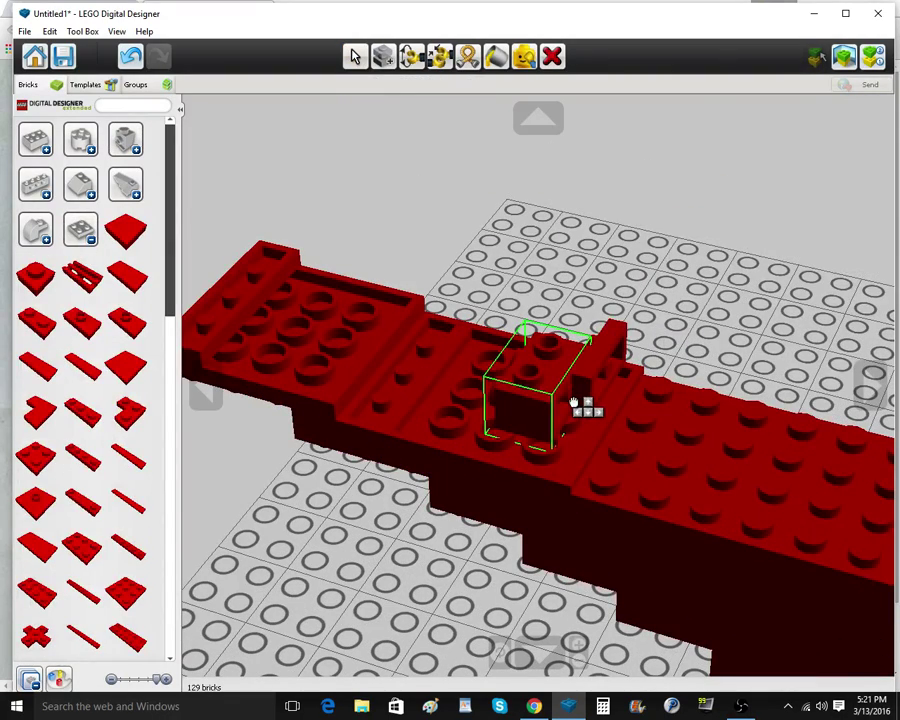
{"action": "left_click", "coordinate": [107, 442]}
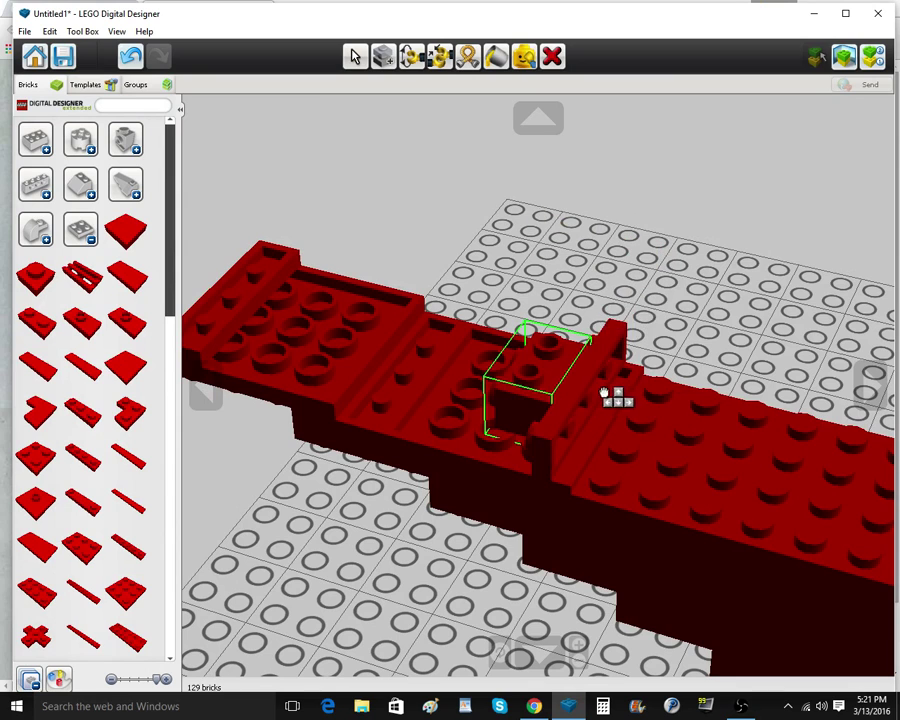
{"action": "left_click", "coordinate": [588, 396]}
{"action": "left_click_drag", "start_coordinate": [588, 396], "coordinate": [578, 376]}
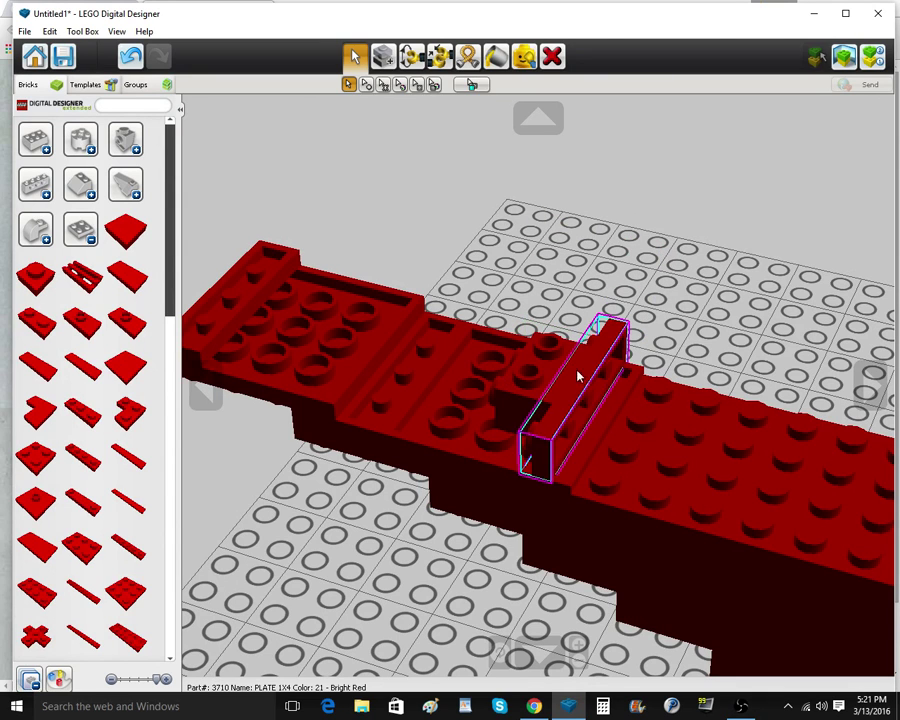
{"action": "left_click", "coordinate": [388, 63]}
{"action": "left_click", "coordinate": [608, 410]}
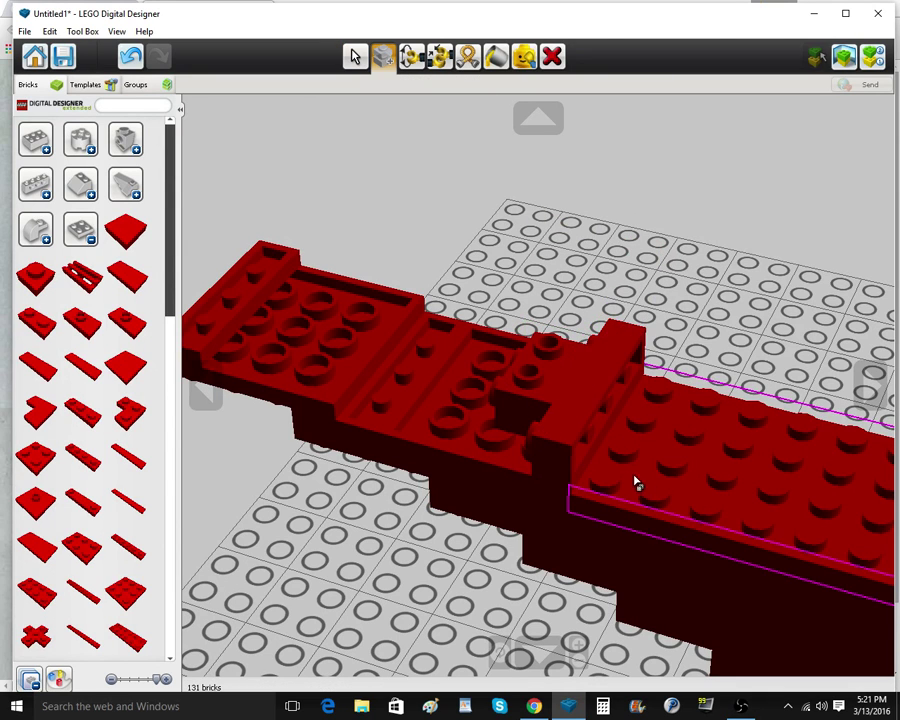
Stack a 4x6 plate, a 4x4 plate and another 4x6 plate on the 4x8 plate beside the upright 1x4 plates
{"action": "scroll", "coordinate": [719, 474], "scroll_direction": "down", "scroll_amount": 4}
{"action": "scroll", "coordinate": [92, 598], "scroll_direction": "down", "scroll_amount": 5}
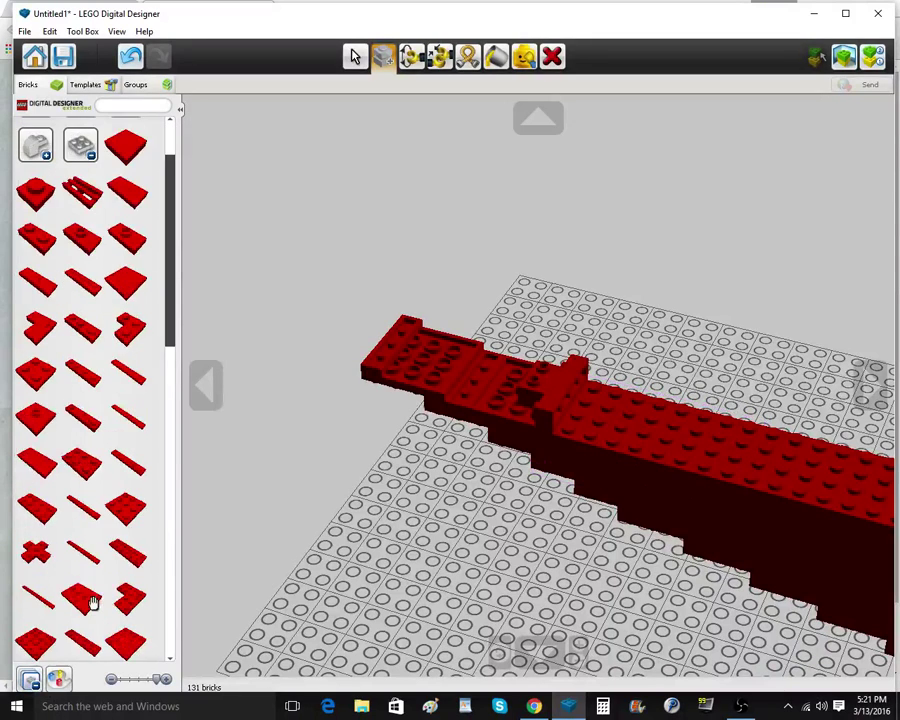
{"action": "scroll", "coordinate": [111, 603], "scroll_direction": "down", "scroll_amount": 1}
{"action": "left_click", "coordinate": [86, 546]}
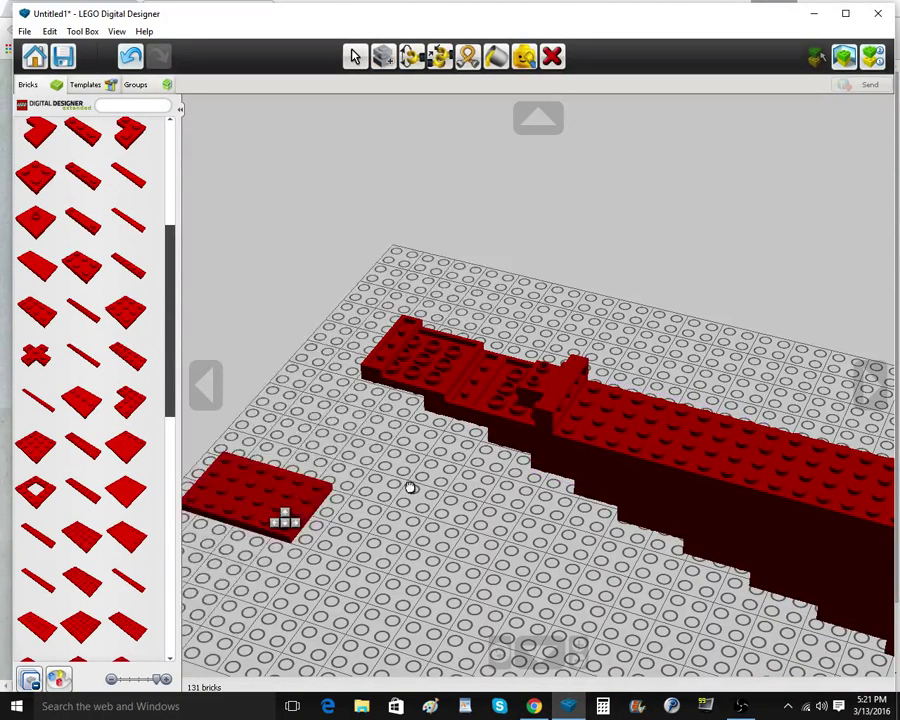
{"action": "left_click", "coordinate": [639, 425]}
{"action": "left_click", "coordinate": [40, 492]}
{"action": "left_click", "coordinate": [630, 417]}
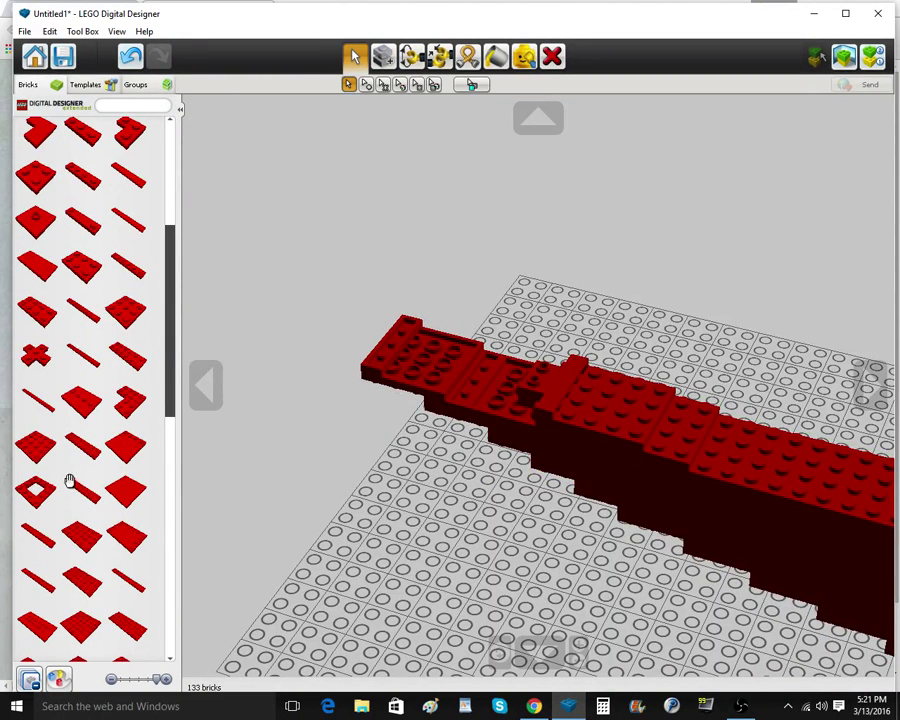
{"action": "left_click", "coordinate": [88, 540]}
{"action": "left_click", "coordinate": [655, 416]}
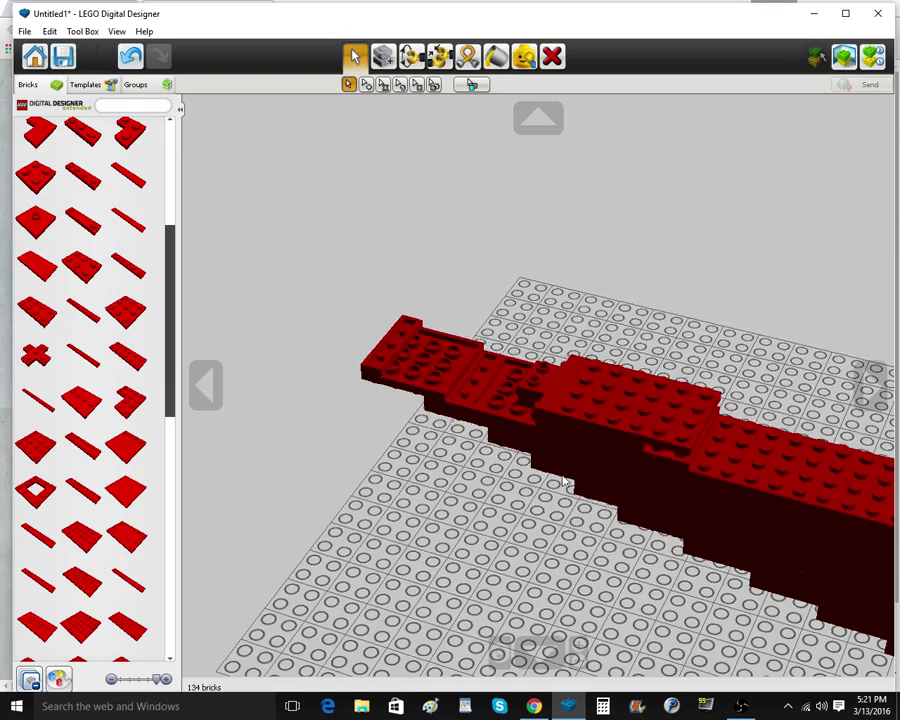
Try another 4x6 plate on top of the newly stacked plates
{"action": "right_click_drag", "start_coordinate": [652, 418], "coordinate": [607, 520]}
{"action": "scroll", "coordinate": [607, 520], "scroll_direction": "up", "scroll_amount": 3}
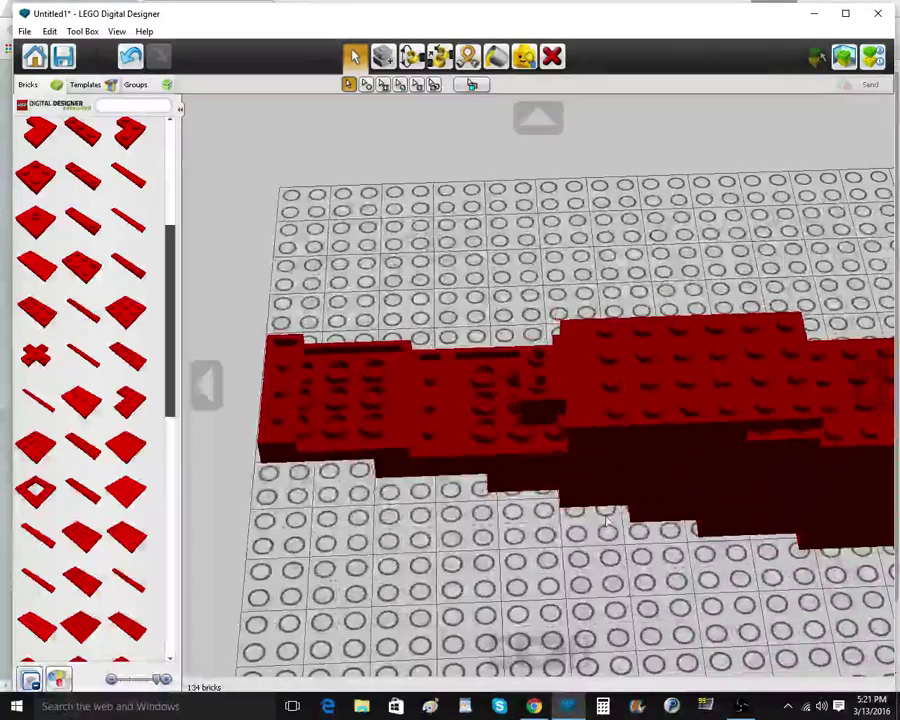
{"action": "left_click", "coordinate": [81, 537]}
{"action": "left_click", "coordinate": [660, 372]}
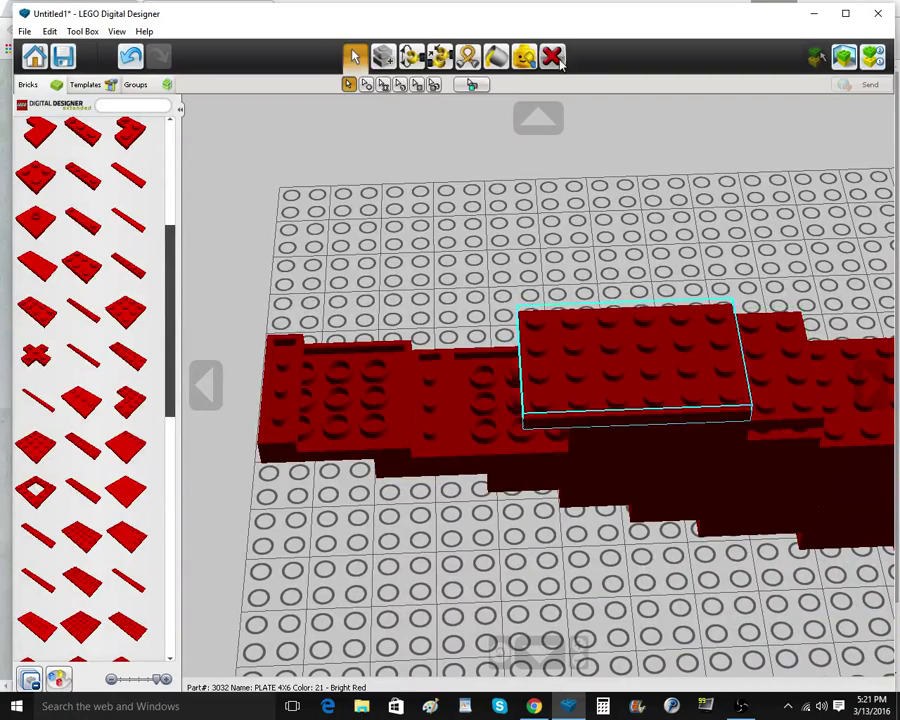
Clone two upright 1x4 plates onto the side of the side-stud brick facing the narrow end
{"action": "left_click", "coordinate": [388, 63]}
{"action": "right_click_drag", "start_coordinate": [440, 251], "coordinate": [599, 370]}
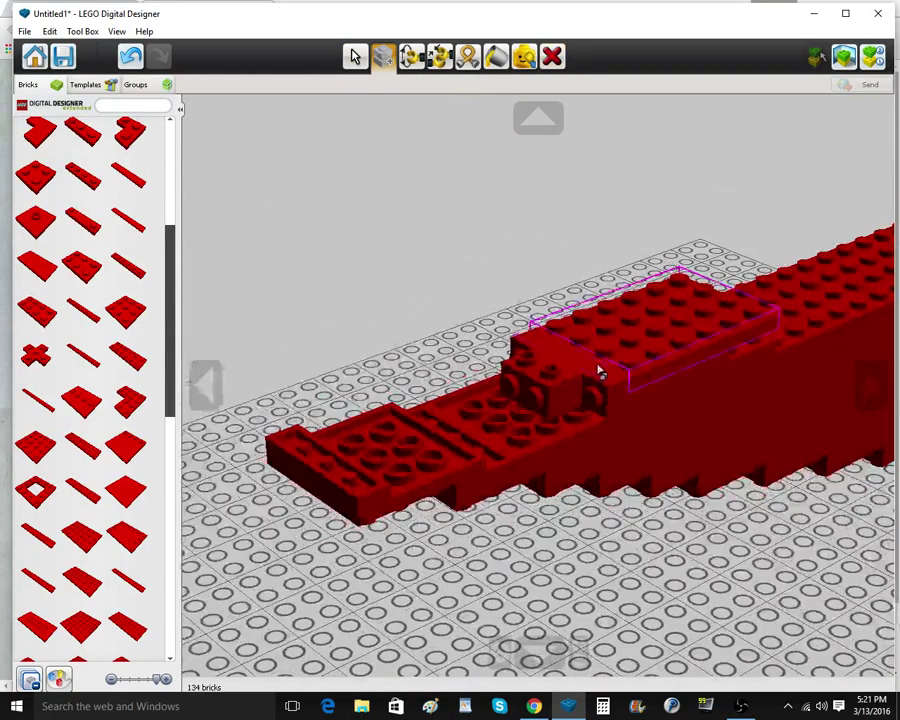
{"action": "left_click", "coordinate": [565, 388]}
{"action": "left_click", "coordinate": [498, 418]}
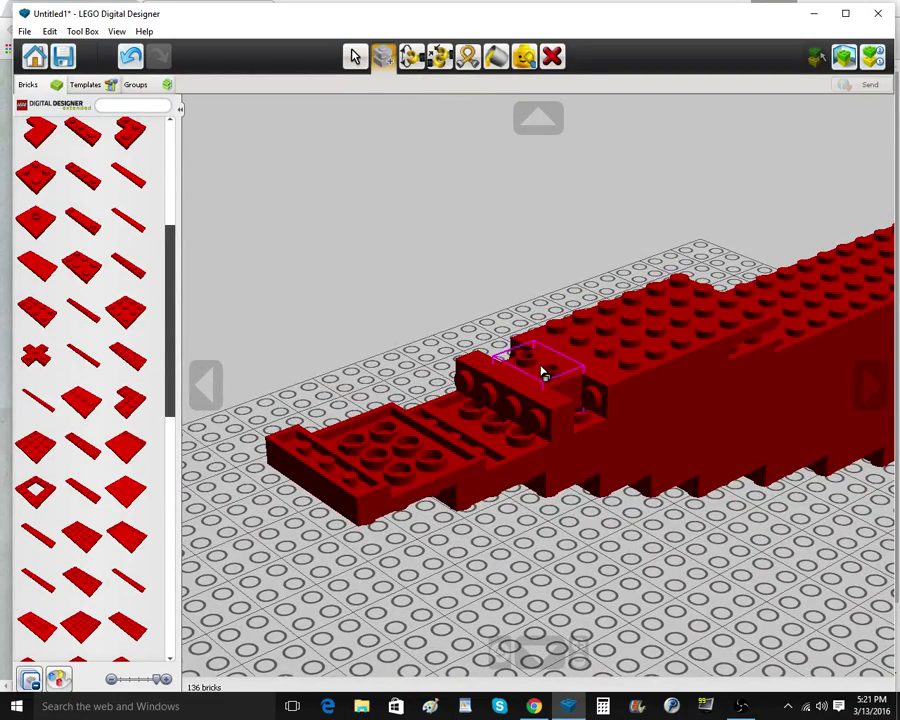
Try a second side-stud brick with an upright 1x4 plate and a 1x4 tile toward the narrow end, and remove the tile
{"action": "left_click", "coordinate": [505, 428]}
{"action": "left_click", "coordinate": [460, 428]}
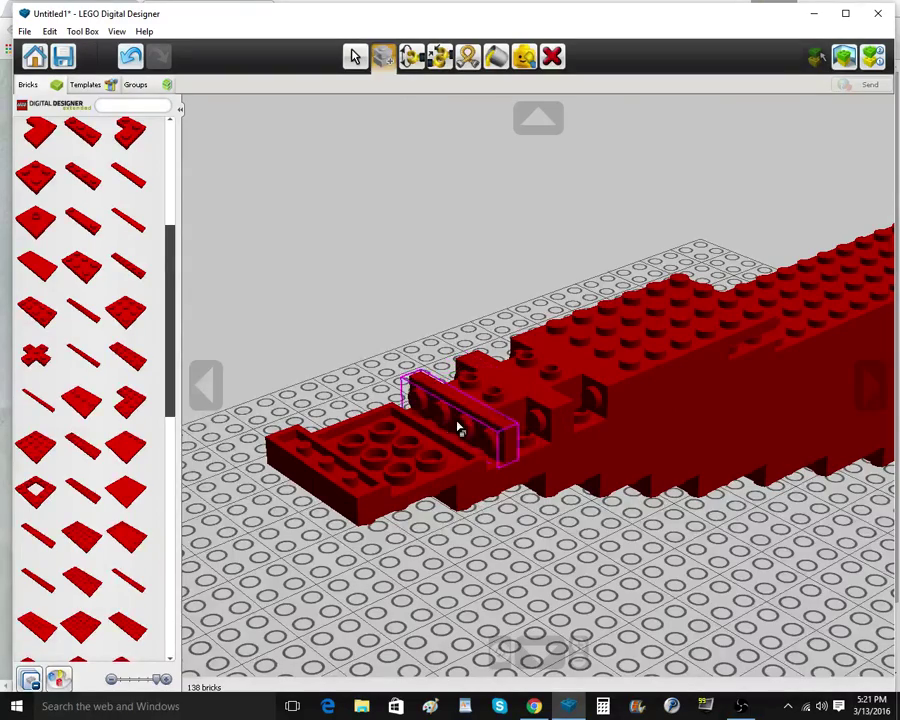
{"action": "scroll", "coordinate": [378, 412], "scroll_direction": "up", "scroll_amount": 5}
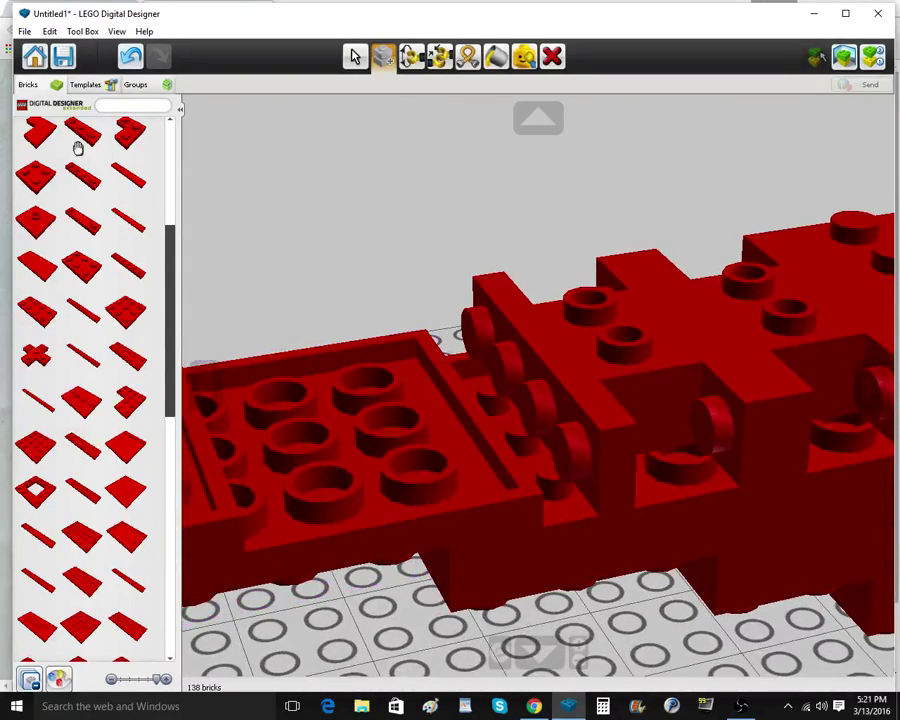
{"action": "scroll", "coordinate": [78, 150], "scroll_direction": "up", "scroll_amount": 1}
{"action": "left_click", "coordinate": [89, 210]}
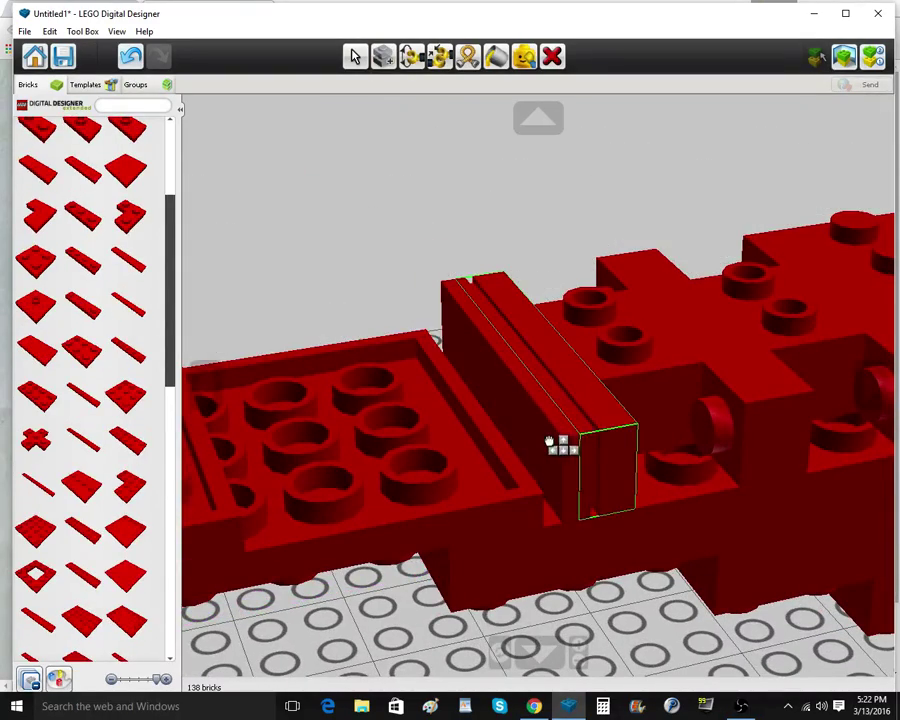
{"action": "left_click", "coordinate": [549, 441]}
{"action": "right_click_drag", "start_coordinate": [549, 441], "coordinate": [510, 412]}
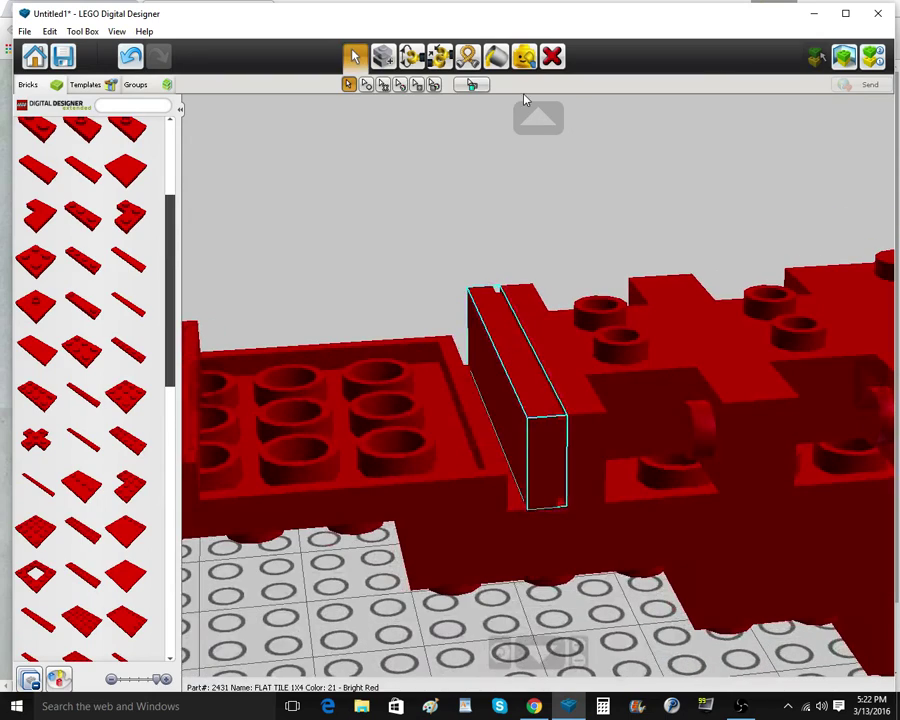
{"action": "left_click", "coordinate": [552, 58]}
Try another upright 1x4 plate in the tile's place, and delete the outer plates and the second side-stud brick
{"action": "left_click", "coordinate": [543, 405]}
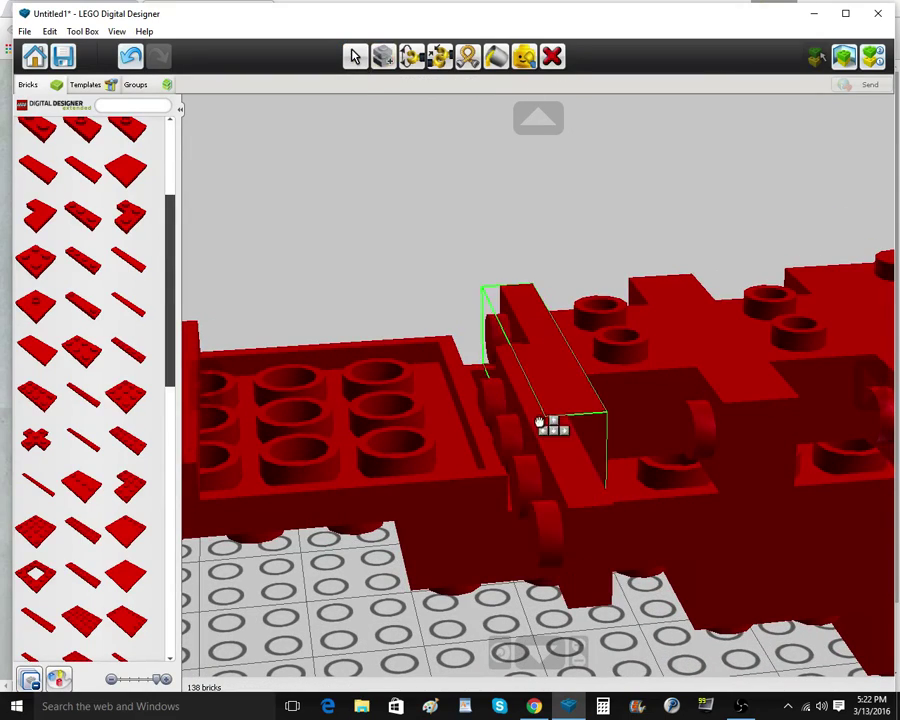
{"action": "left_click", "coordinate": [514, 362]}
{"action": "mouse_move", "coordinate": [514, 362]}
{"action": "right_mouse_down"}
{"action": "mouse_move", "coordinate": [477, 327]}
{"action": "mouse_move", "coordinate": [490, 358]}
{"action": "right_mouse_up"}
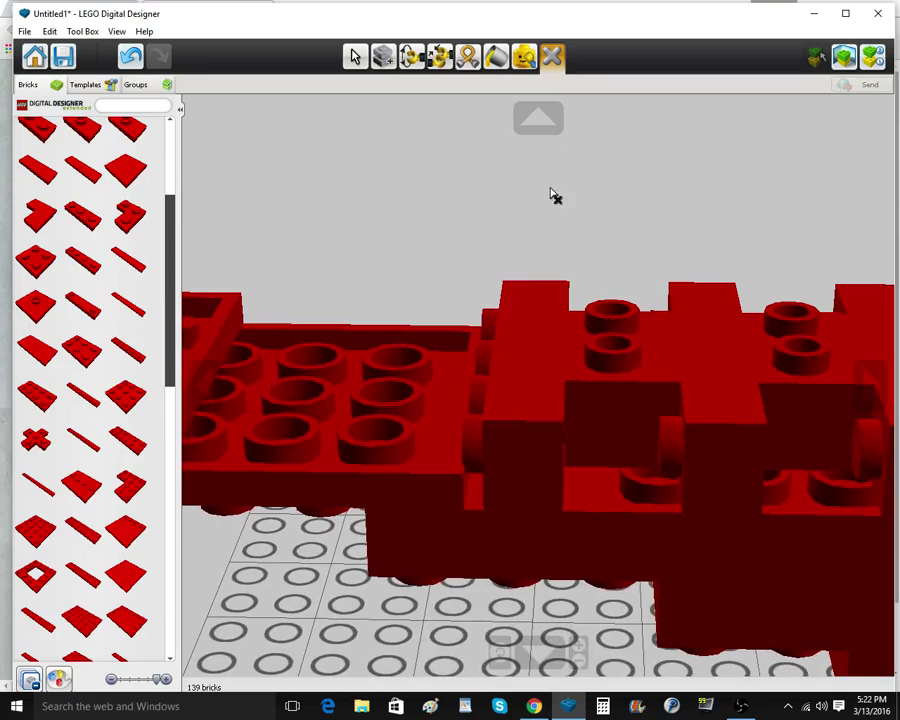
{"action": "left_click", "coordinate": [540, 335]}
{"action": "left_click", "coordinate": [533, 361]}
{"action": "right_click_drag", "start_coordinate": [540, 400], "coordinate": [599, 389]}
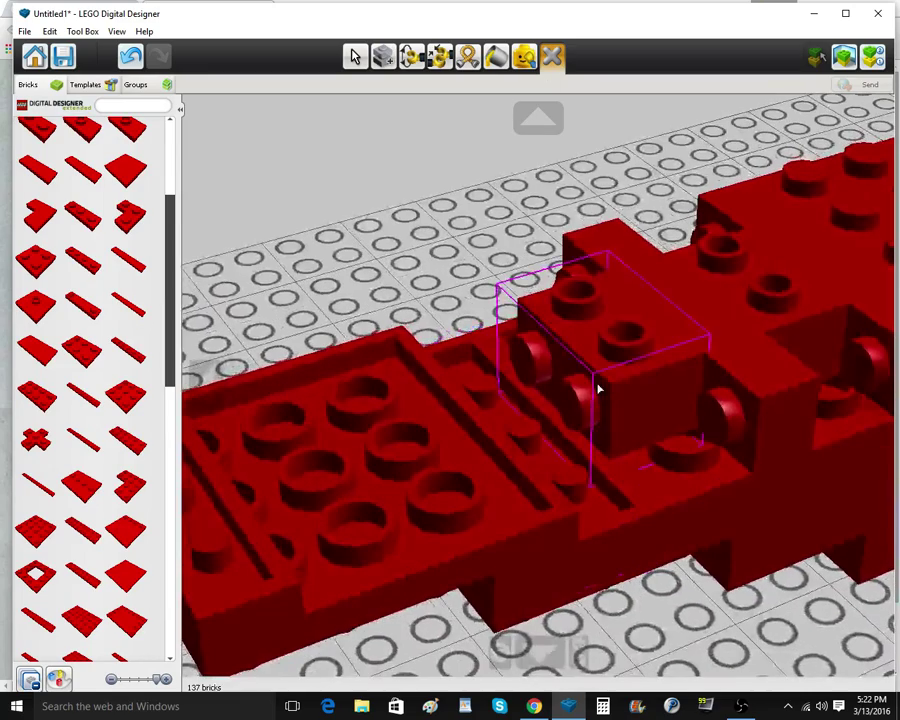
{"action": "left_click", "coordinate": [598, 390]}
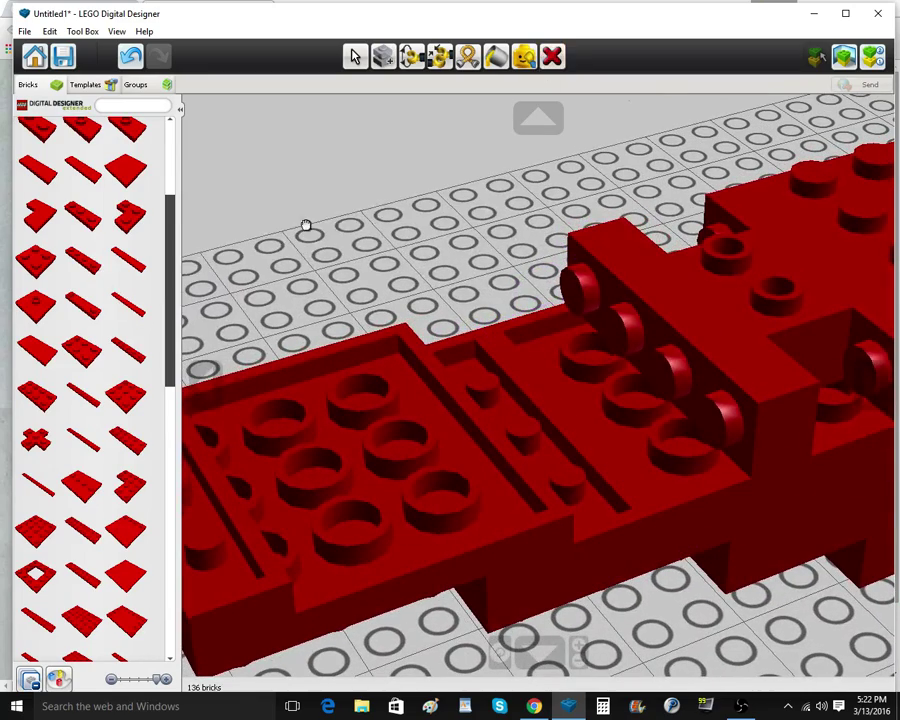
Extend the upright stack toward the narrow end with two more 1x4 plates and cap its side studs with a 1x4 tile
{"action": "left_click", "coordinate": [630, 383]}
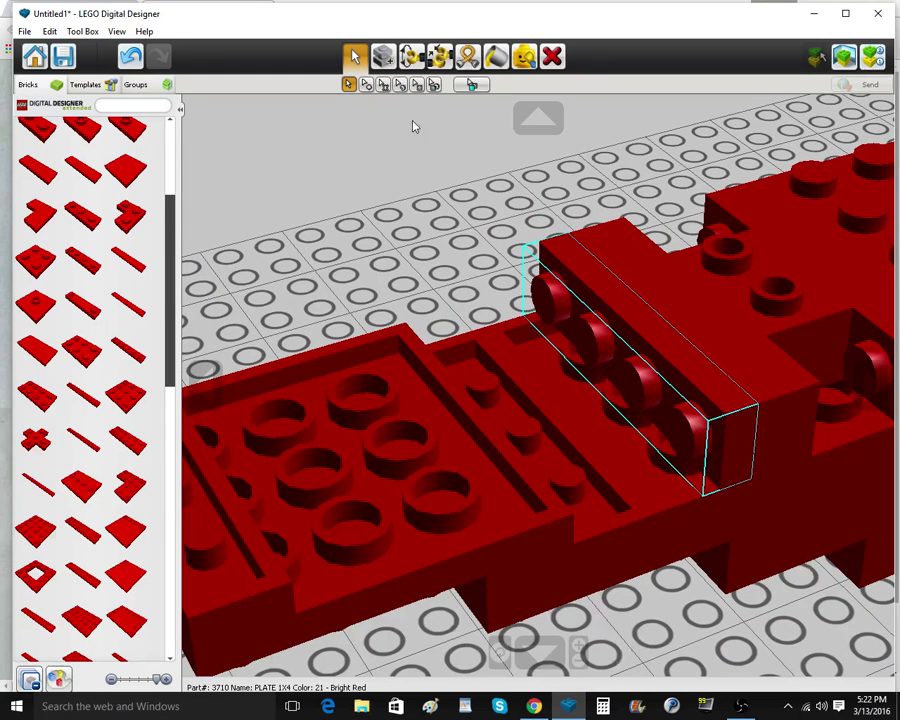
{"action": "left_click", "coordinate": [385, 56]}
{"action": "left_click", "coordinate": [676, 486]}
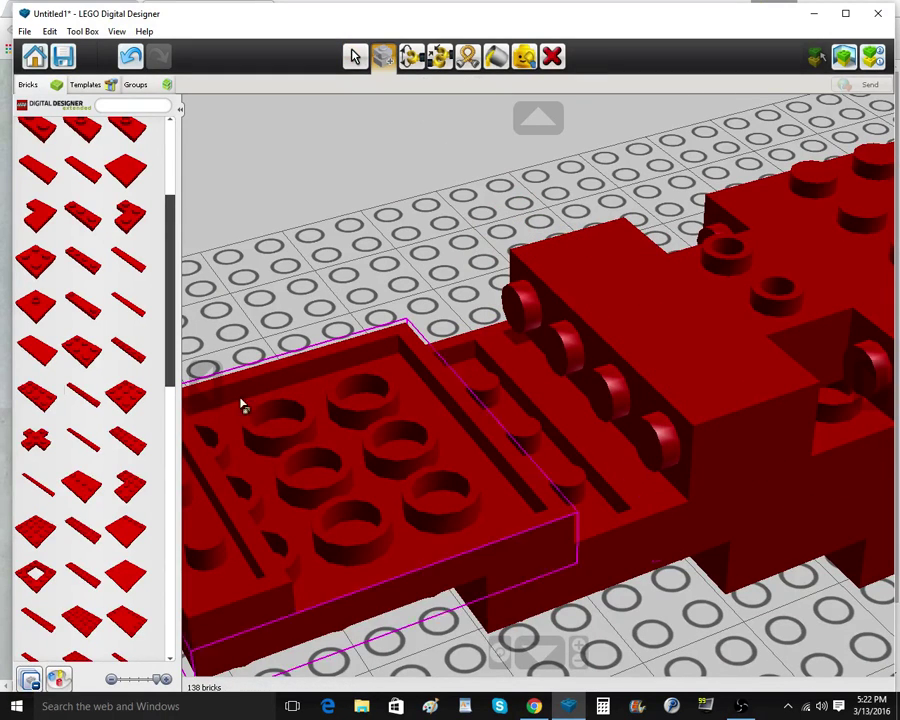
{"action": "left_click", "coordinate": [76, 168]}
{"action": "left_click", "coordinate": [651, 402]}
{"action": "right_click_drag", "start_coordinate": [640, 401], "coordinate": [511, 390]}
{"action": "left_click", "coordinate": [392, 62]}
{"action": "left_click", "coordinate": [518, 420]}
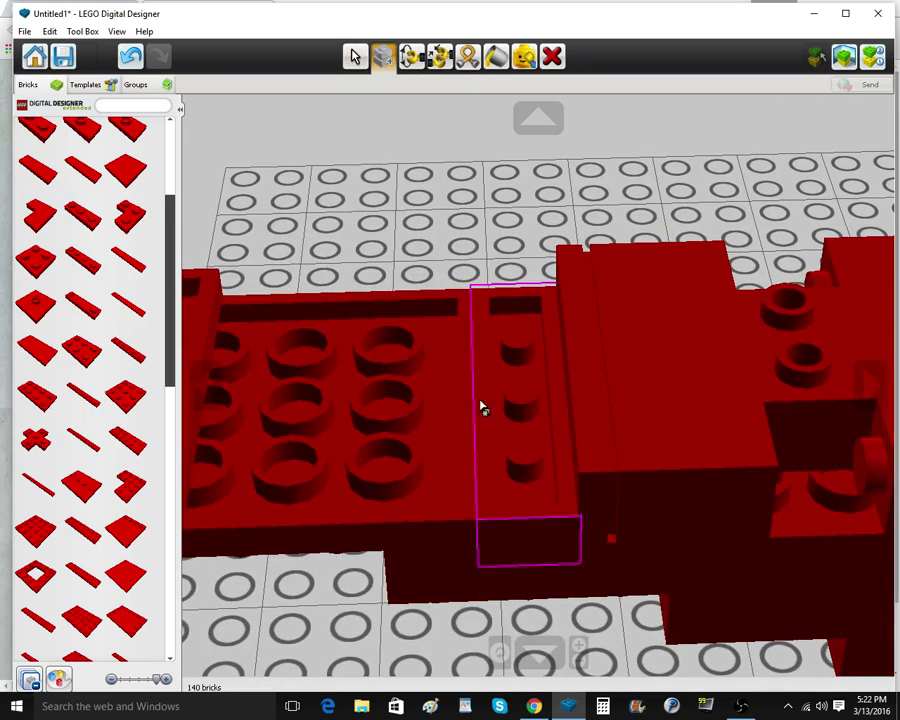
{"action": "left_click", "coordinate": [432, 422]}
{"action": "left_click", "coordinate": [462, 348]}
Clone a side-stud brick onto the 1x4 piece at the stock's narrow tip
{"action": "mouse_move", "coordinate": [462, 348]}
{"action": "right_mouse_down"}
{"action": "mouse_move", "coordinate": [470, 368]}
{"action": "mouse_move", "coordinate": [500, 320]}
{"action": "mouse_move", "coordinate": [810, 338]}
{"action": "right_mouse_up"}
{"action": "left_click", "coordinate": [783, 338]}
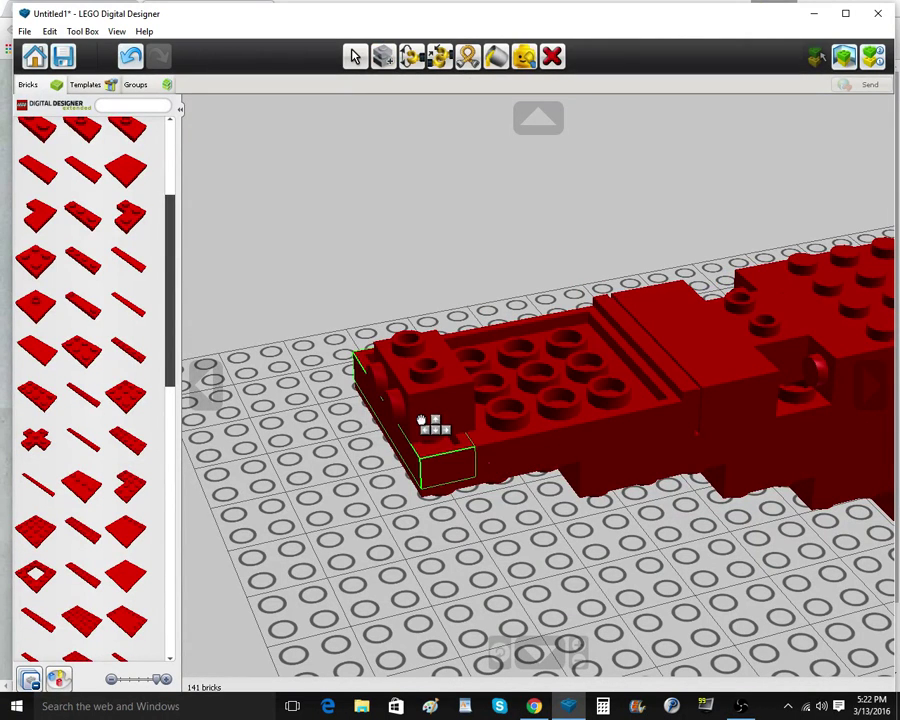
{"action": "left_click", "coordinate": [420, 408]}
{"action": "right_click_drag", "start_coordinate": [528, 468], "coordinate": [398, 381]}
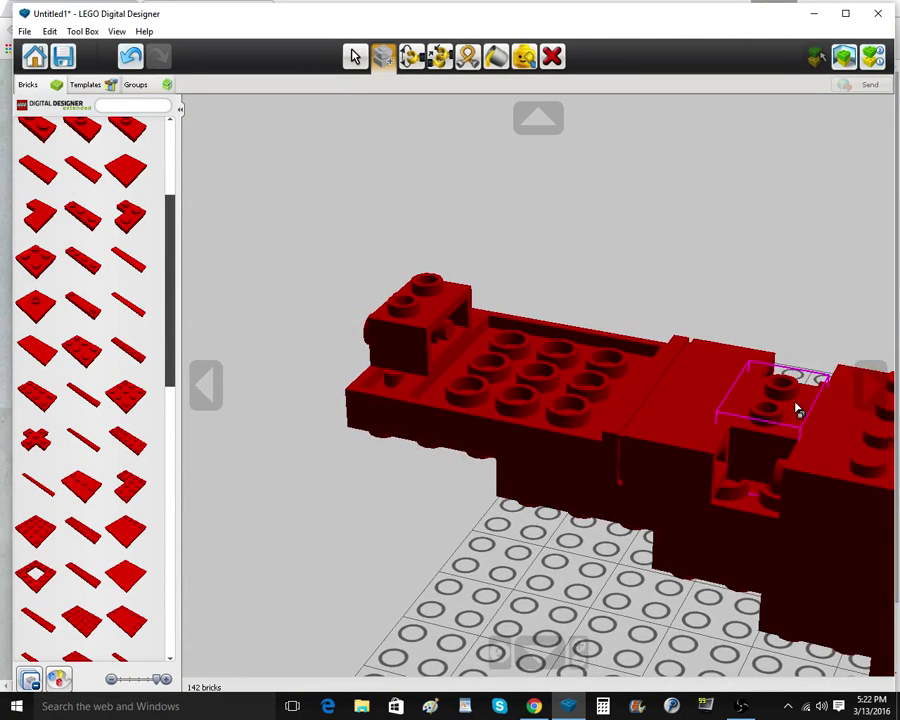
Clone two upright 1x4 plates onto the tip brick's side studs facing the wide end
{"action": "left_click", "coordinate": [813, 462]}
{"action": "right_click_drag", "start_coordinate": [525, 335], "coordinate": [479, 364]}
{"action": "left_click", "coordinate": [478, 324]}
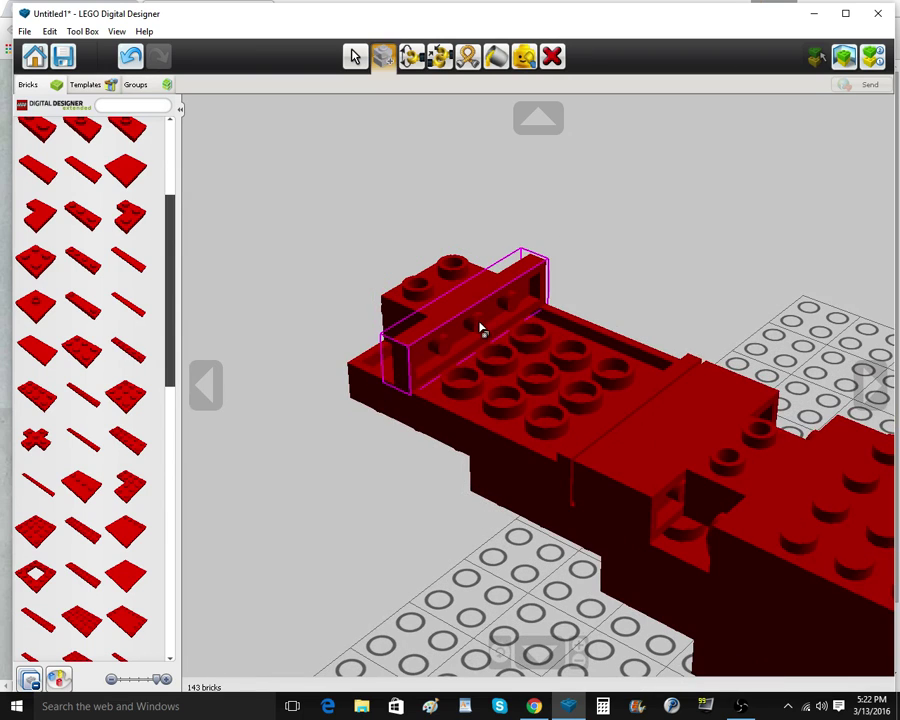
{"action": "left_click", "coordinate": [478, 324]}
{"action": "left_click", "coordinate": [506, 311]}
Clone another side-stud brick against the two upright plates and an upright 1x4 plate onto its far side
{"action": "left_click", "coordinate": [460, 302]}
{"action": "left_click", "coordinate": [515, 361]}
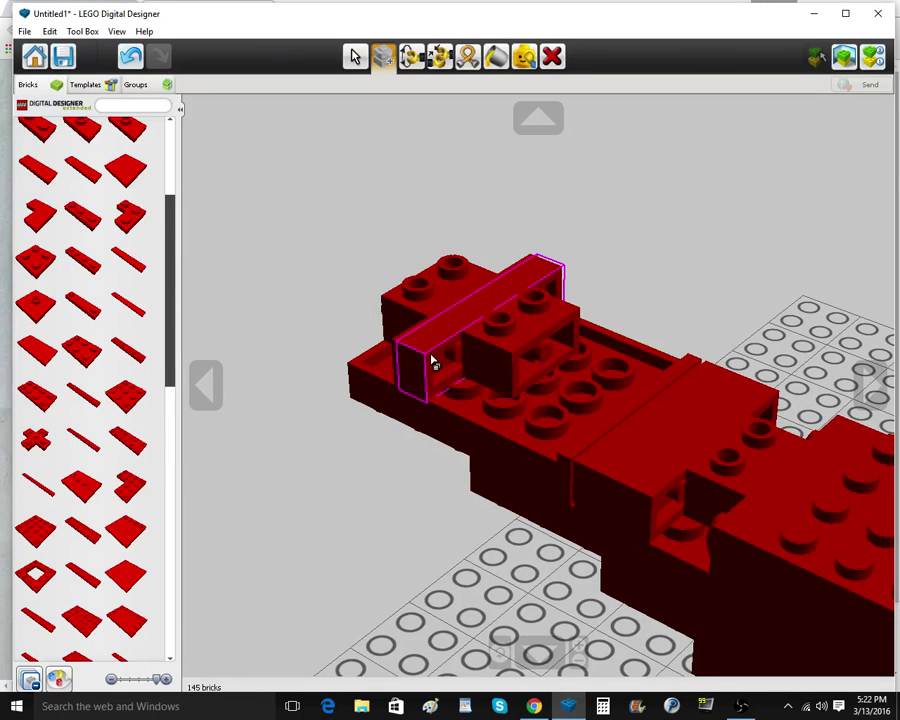
{"action": "left_click", "coordinate": [430, 362]}
{"action": "left_click", "coordinate": [558, 371]}
{"action": "left_click", "coordinate": [354, 60]}
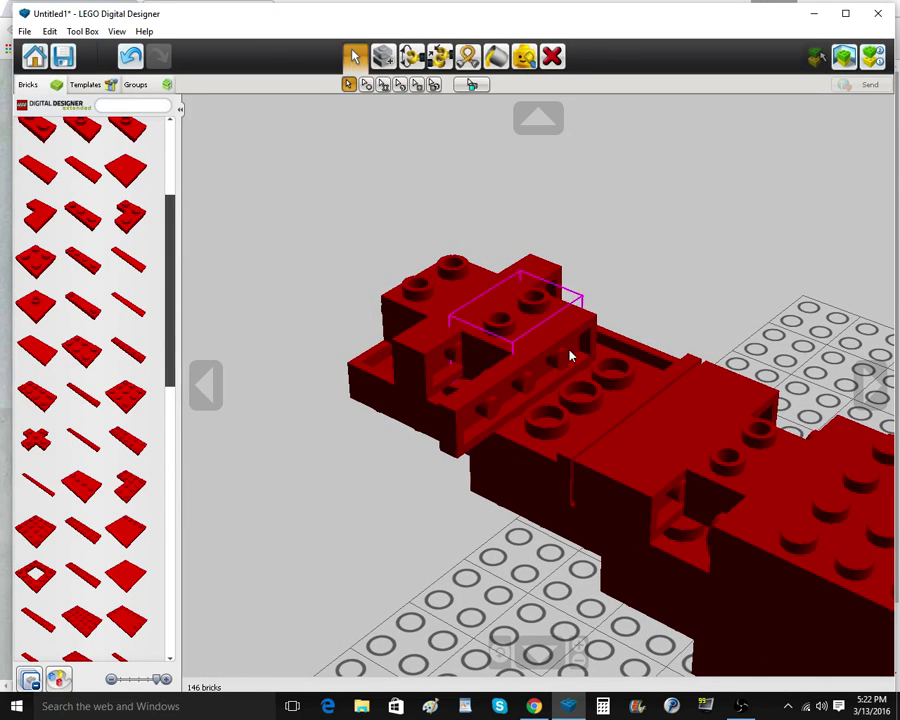
Try shifting the upright 1x4 plate toward the wide end and cloning another one beside it
{"action": "left_click", "coordinate": [557, 360]}
{"action": "left_click", "coordinate": [578, 349]}
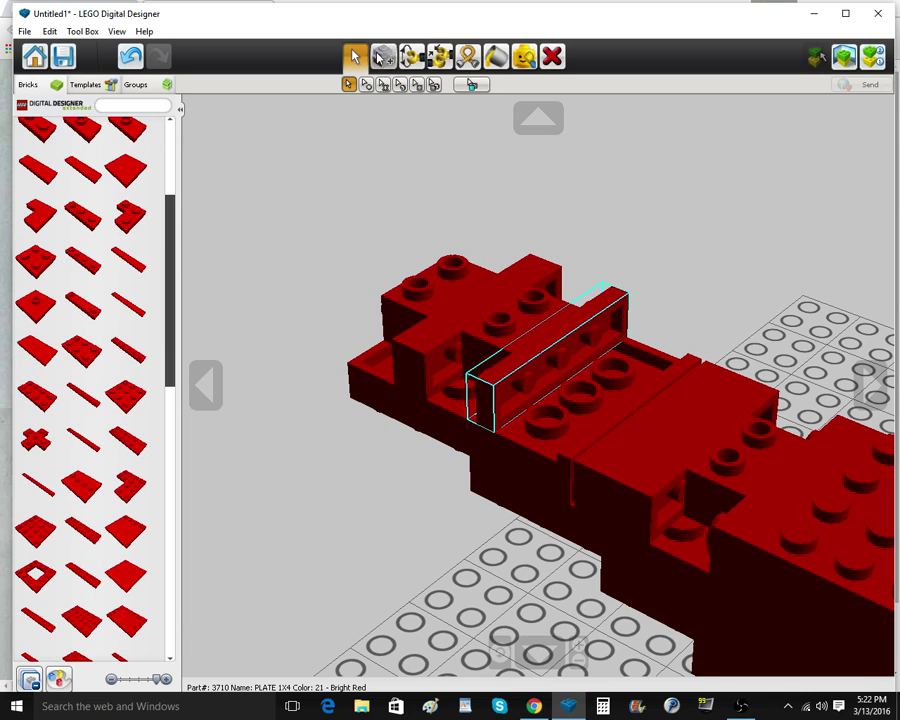
{"action": "left_click", "coordinate": [381, 58]}
{"action": "left_click", "coordinate": [579, 362]}
{"action": "left_click", "coordinate": [583, 362]}
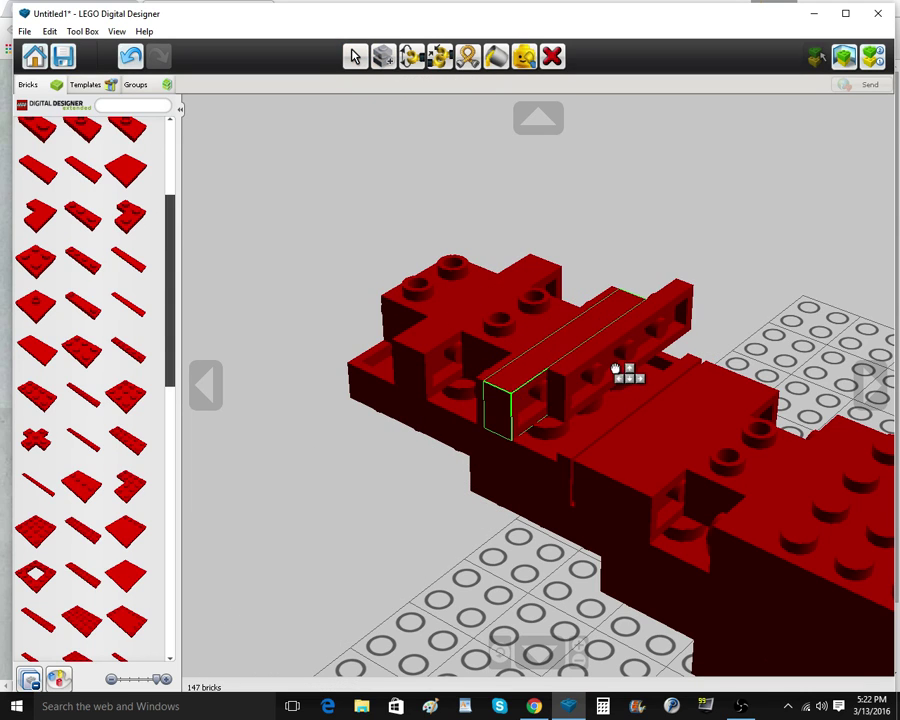
{"action": "left_click", "coordinate": [614, 370]}
{"action": "left_click", "coordinate": [603, 372]}
{"action": "left_click", "coordinate": [629, 379]}
{"action": "mouse_move", "coordinate": [632, 379]}
{"action": "right_mouse_down"}
{"action": "mouse_move", "coordinate": [683, 364]}
{"action": "mouse_move", "coordinate": [684, 397]}
{"action": "right_mouse_up"}
Delete the two upright 1x4 plates beside the side-stud brick and shift that brick one stud toward the wide end
{"action": "left_click", "coordinate": [633, 341]}
{"action": "left_click", "coordinate": [632, 345]}
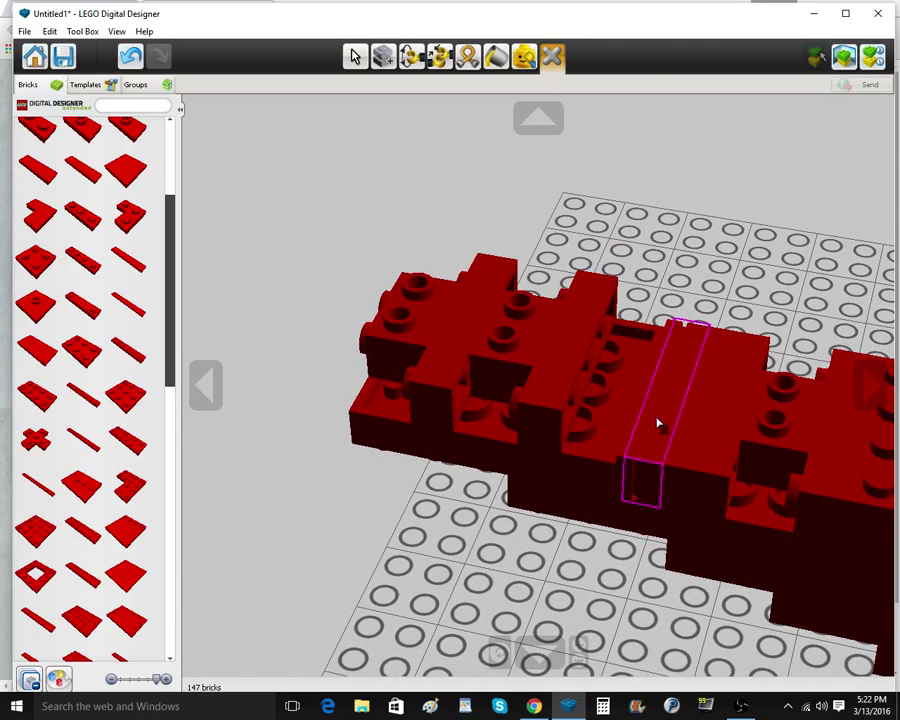
{"action": "left_click", "coordinate": [571, 358]}
{"action": "left_click", "coordinate": [572, 358]}
{"action": "left_click", "coordinate": [355, 58]}
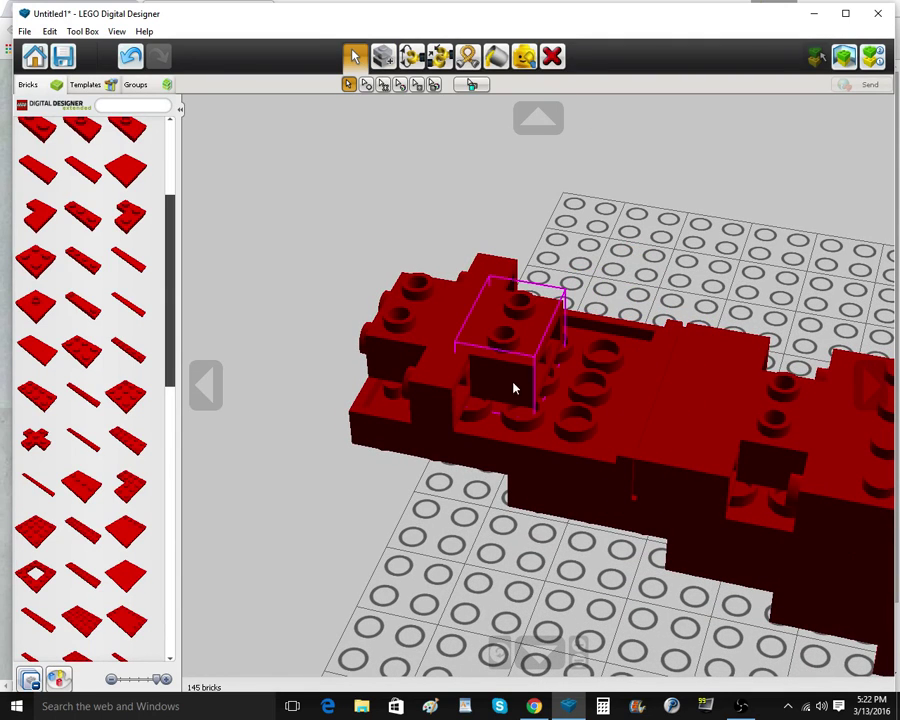
{"action": "left_click", "coordinate": [511, 382]}
{"action": "left_click", "coordinate": [576, 378]}
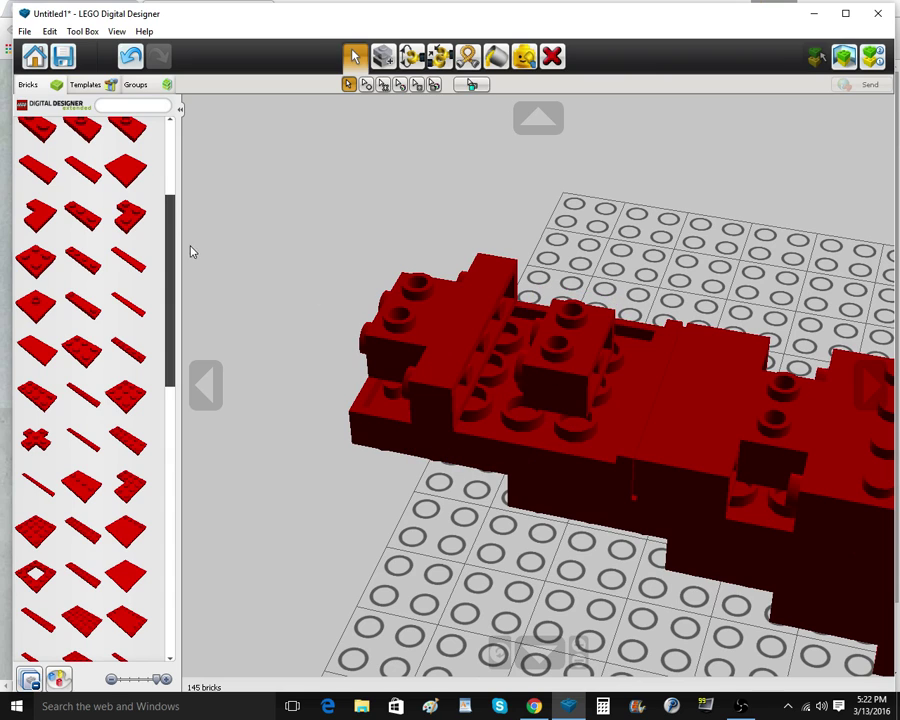
Attach an upright 1x4 plate to the shifted brick's side studs facing the wide end and clone a second against it
{"action": "left_click", "coordinate": [84, 272]}
{"action": "left_click", "coordinate": [611, 379]}
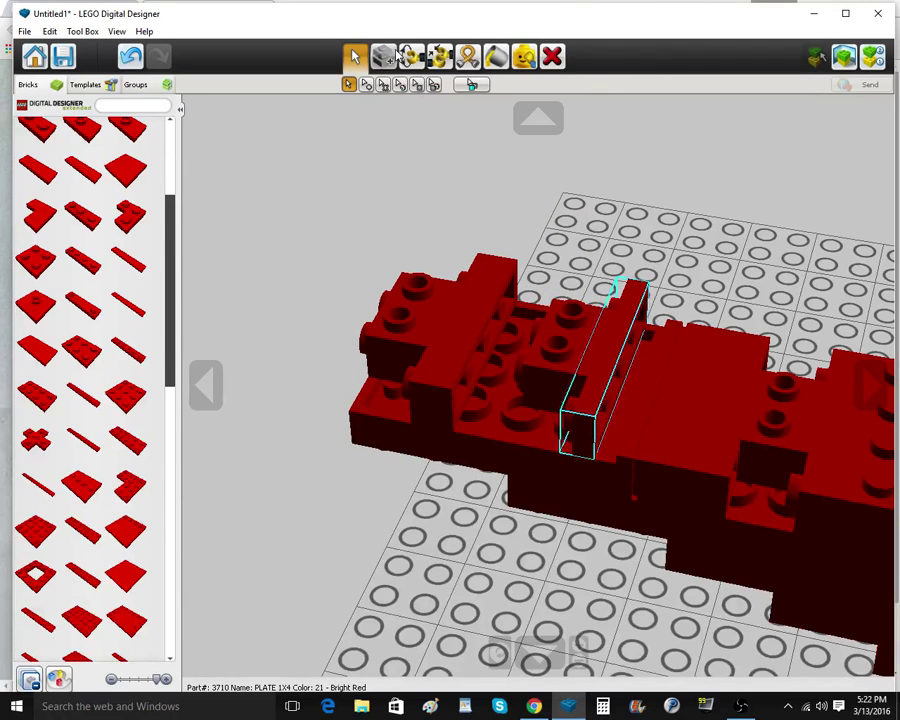
{"action": "left_click", "coordinate": [387, 57]}
{"action": "left_click", "coordinate": [604, 381]}
{"action": "left_click", "coordinate": [641, 345]}
Fill the notches on both sides of the side-stud brick nearer the wide end with 1x1 bricks
{"action": "mouse_move", "coordinate": [645, 347]}
{"action": "right_mouse_down"}
{"action": "mouse_move", "coordinate": [687, 378]}
{"action": "mouse_move", "coordinate": [705, 350]}
{"action": "mouse_move", "coordinate": [709, 408]}
{"action": "right_mouse_up"}
{"action": "scroll", "coordinate": [709, 408], "scroll_direction": "down", "scroll_amount": 4}
{"action": "scroll", "coordinate": [649, 396], "scroll_direction": "up", "scroll_amount": 5}
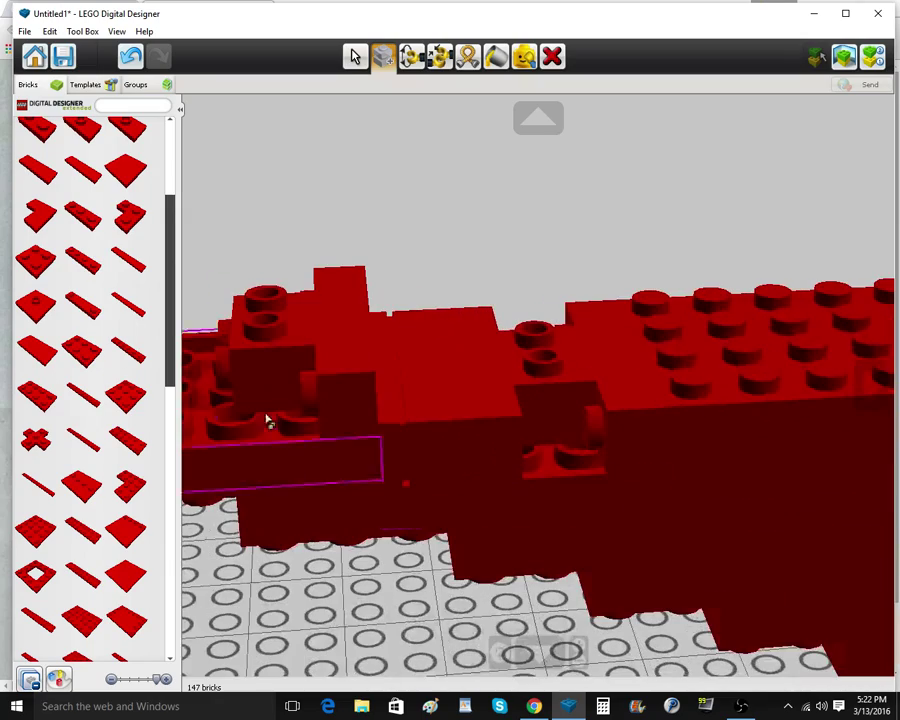
{"action": "scroll", "coordinate": [48, 275], "scroll_direction": "up", "scroll_amount": 3}
{"action": "left_click", "coordinate": [63, 207]}
{"action": "scroll", "coordinate": [52, 180], "scroll_direction": "up", "scroll_amount": 1}
{"action": "left_click", "coordinate": [38, 152]}
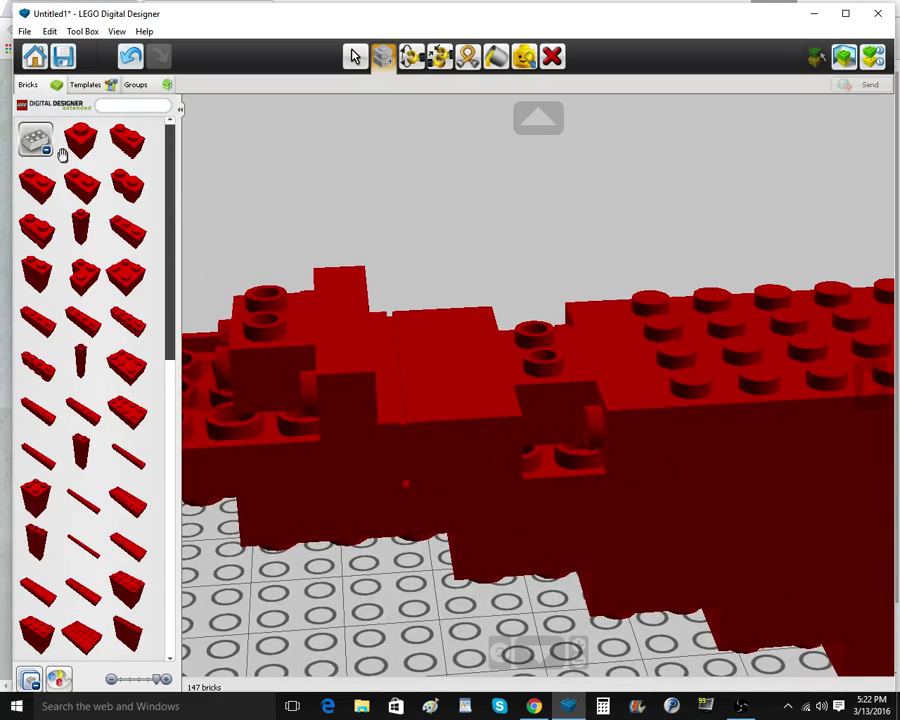
{"action": "left_click", "coordinate": [78, 144]}
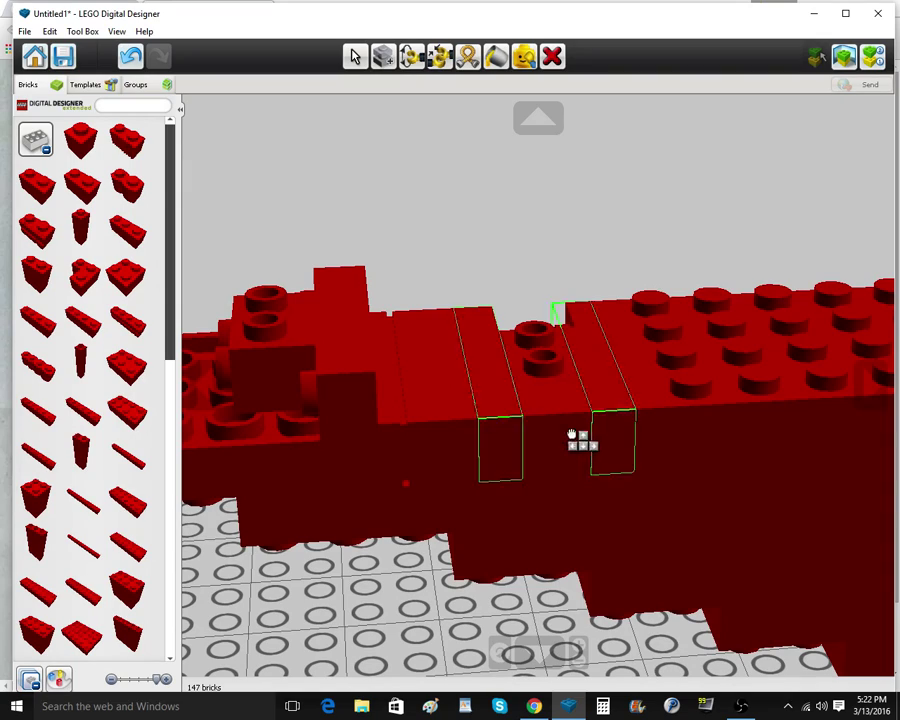
{"action": "left_click", "coordinate": [563, 444]}
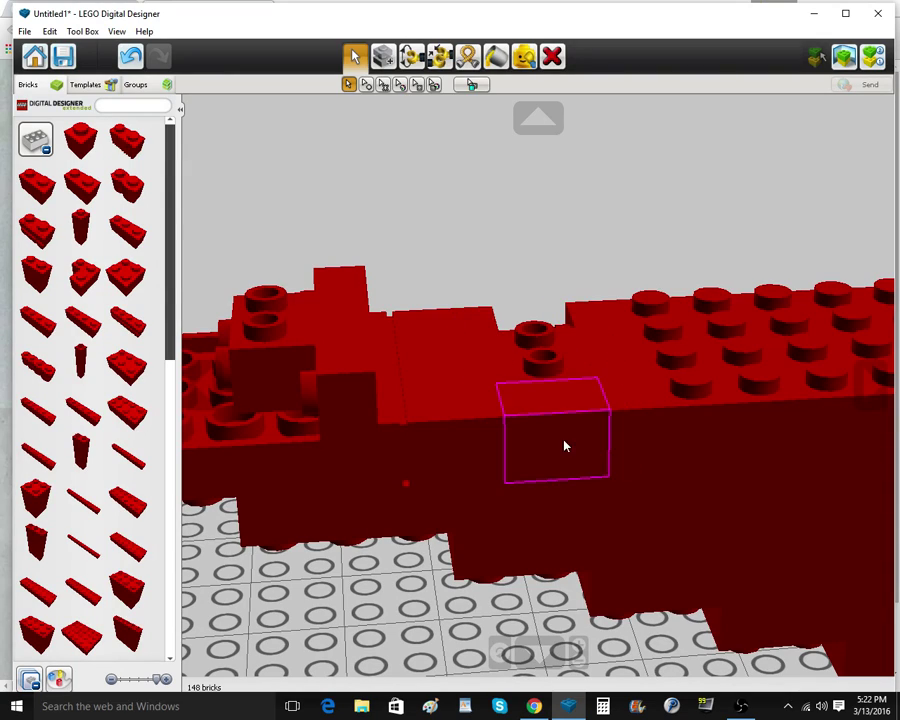
{"action": "left_click", "coordinate": [565, 444]}
{"action": "left_click", "coordinate": [384, 57]}
{"action": "mouse_move", "coordinate": [560, 336]}
{"action": "right_mouse_down"}
{"action": "mouse_move", "coordinate": [713, 342]}
{"action": "mouse_move", "coordinate": [806, 332]}
{"action": "right_mouse_up"}
{"action": "left_click", "coordinate": [516, 452]}
Clone 4x6 plates along the stock's top toward the wide end and fill the remaining end gap with a 2x4 plate
{"action": "scroll", "coordinate": [372, 398], "scroll_direction": "down", "scroll_amount": 5}
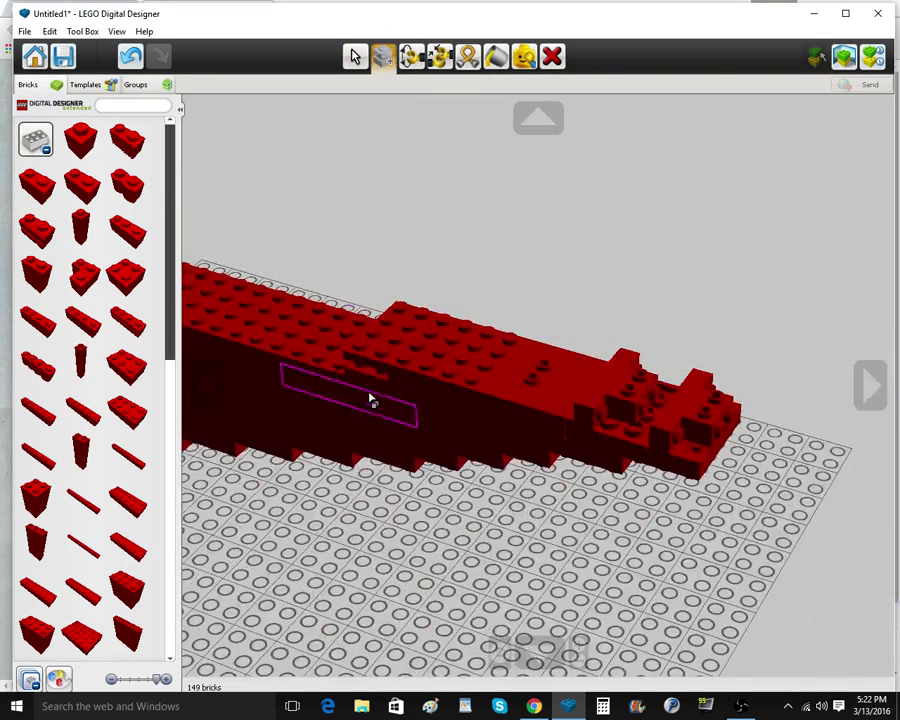
{"action": "mouse_move", "coordinate": [318, 348]}
{"action": "right_mouse_down"}
{"action": "mouse_move", "coordinate": [677, 353]}
{"action": "mouse_move", "coordinate": [560, 384]}
{"action": "right_mouse_up"}
{"action": "left_click", "coordinate": [673, 347]}
{"action": "left_click", "coordinate": [618, 379]}
{"action": "left_click", "coordinate": [620, 378]}
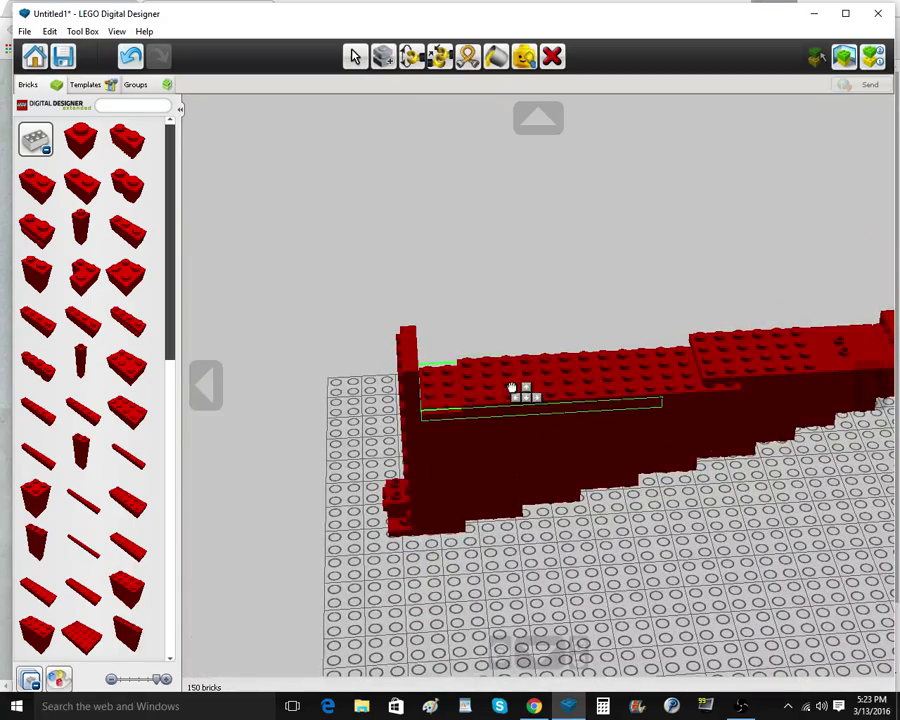
{"action": "left_click", "coordinate": [511, 388]}
{"action": "left_click", "coordinate": [40, 151]}
{"action": "left_click", "coordinate": [80, 235]}
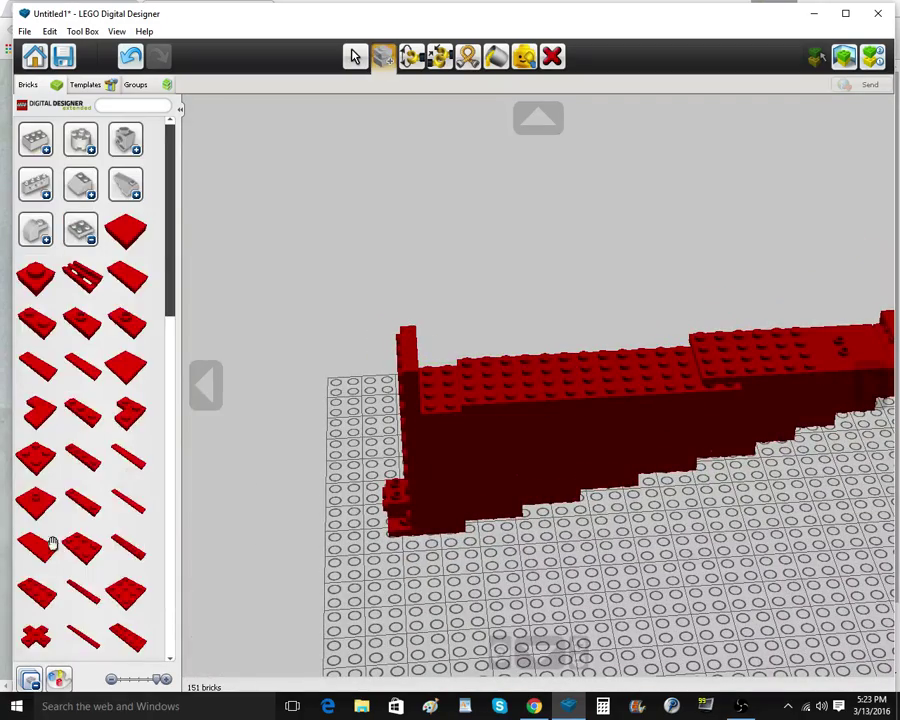
{"action": "left_click", "coordinate": [44, 582]}
{"action": "left_click", "coordinate": [512, 384]}
Clone three 4x6 plates in a row along the stock's top, starting flush with the wide end
{"action": "left_click", "coordinate": [512, 384]}
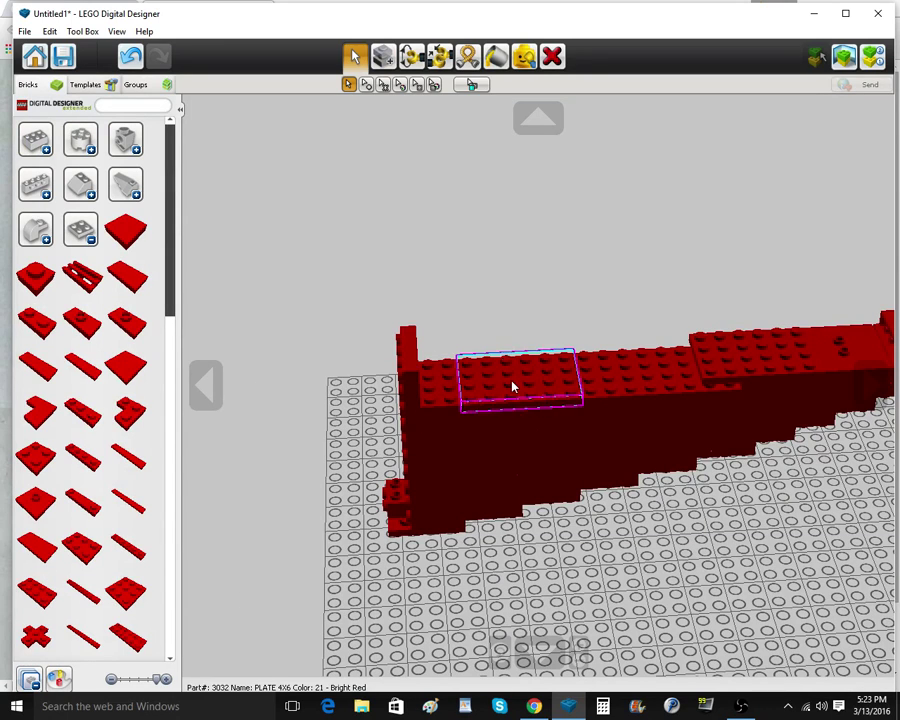
{"action": "left_click", "coordinate": [382, 57]}
{"action": "left_click", "coordinate": [445, 404]}
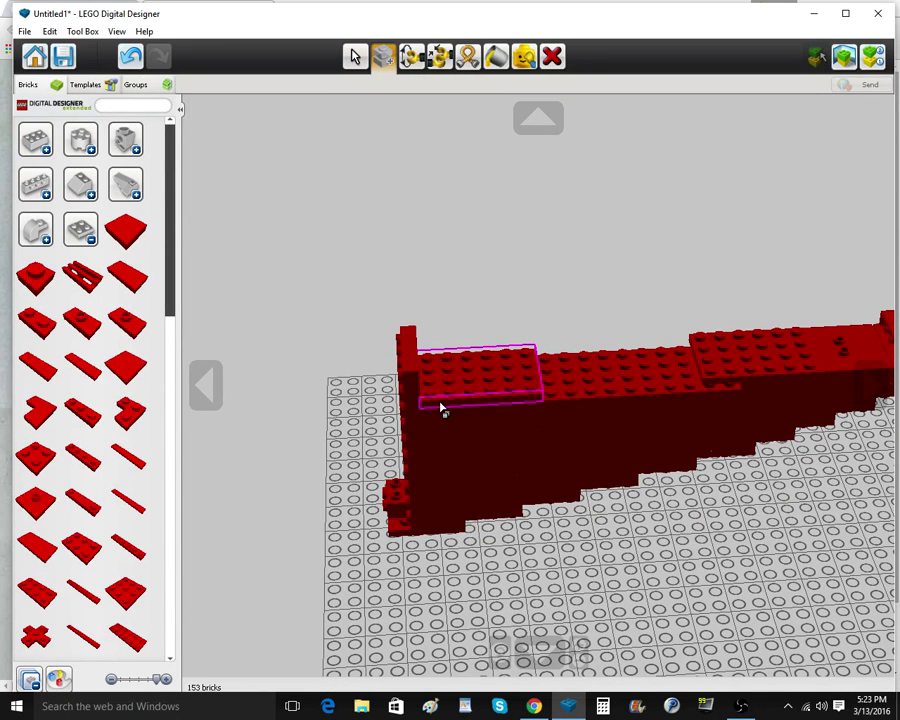
{"action": "left_click", "coordinate": [465, 404]}
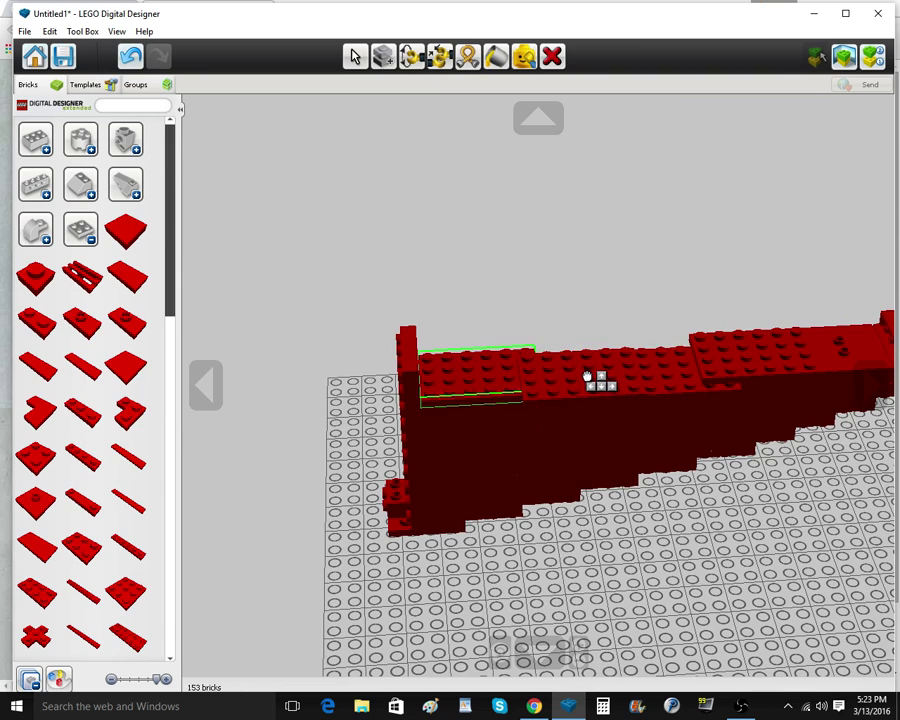
{"action": "left_click", "coordinate": [778, 398]}
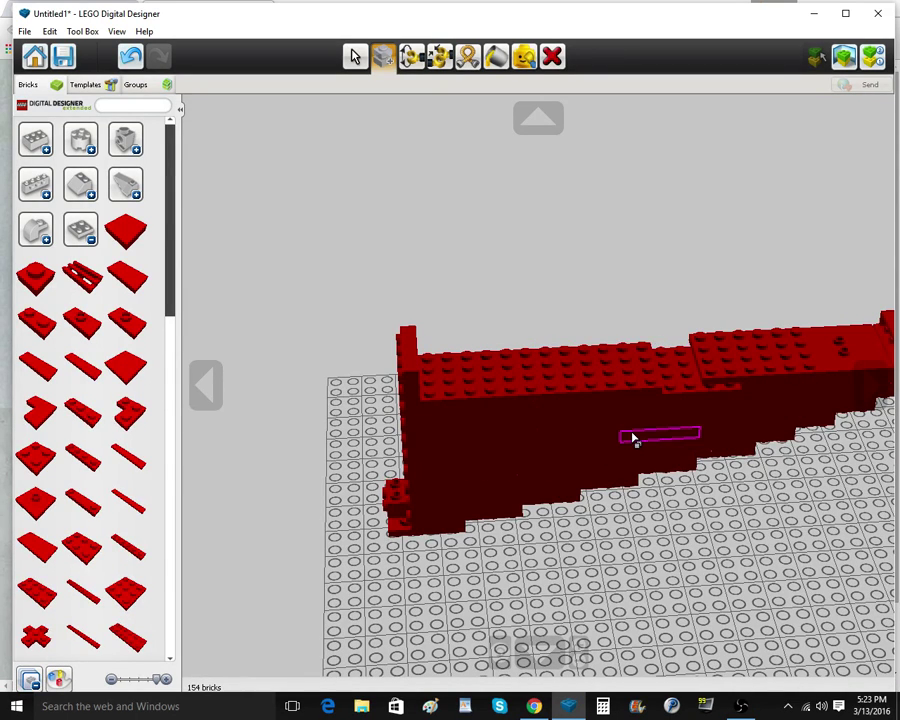
{"action": "left_click", "coordinate": [727, 353]}
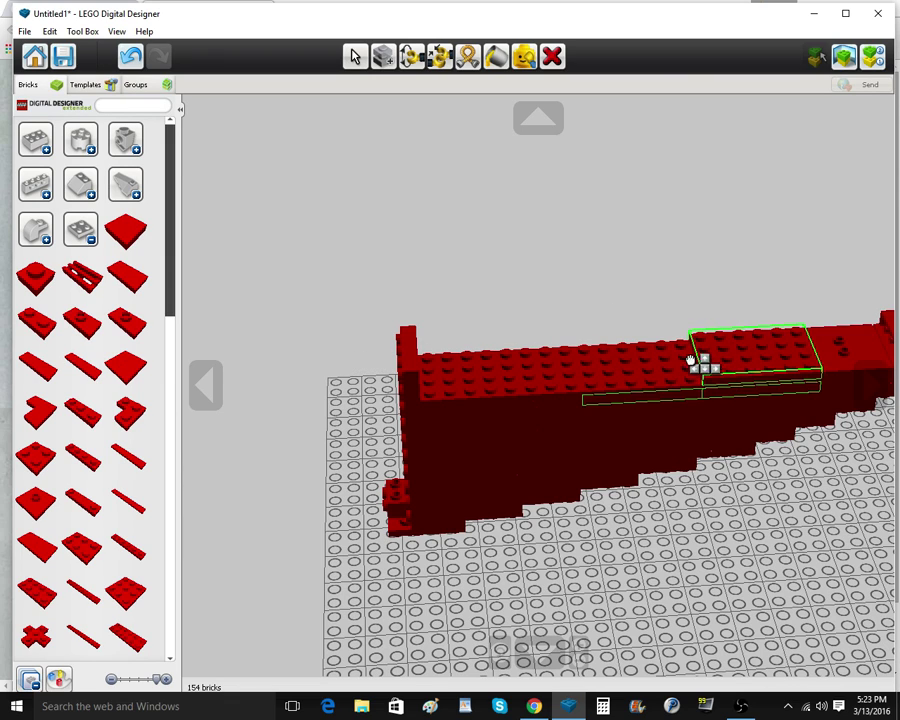
{"action": "left_click", "coordinate": [690, 368]}
Stack a further layer of cloned 4x6 plates on the stock's top and fill its wide-end gap with a 2x4 plate
{"action": "left_click", "coordinate": [641, 371]}
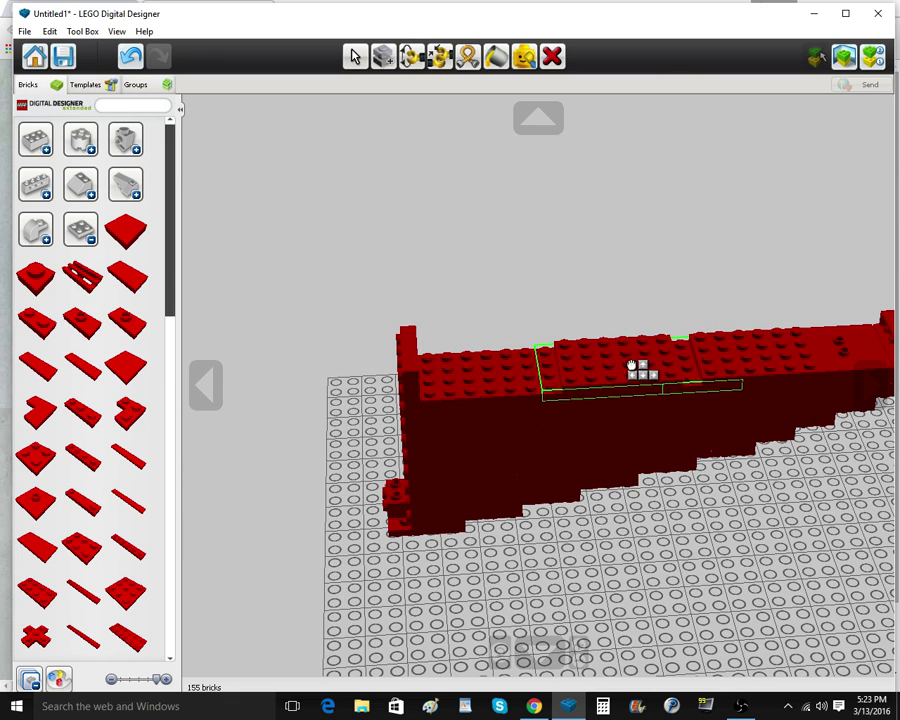
{"action": "left_click", "coordinate": [638, 364]}
{"action": "left_click", "coordinate": [637, 365]}
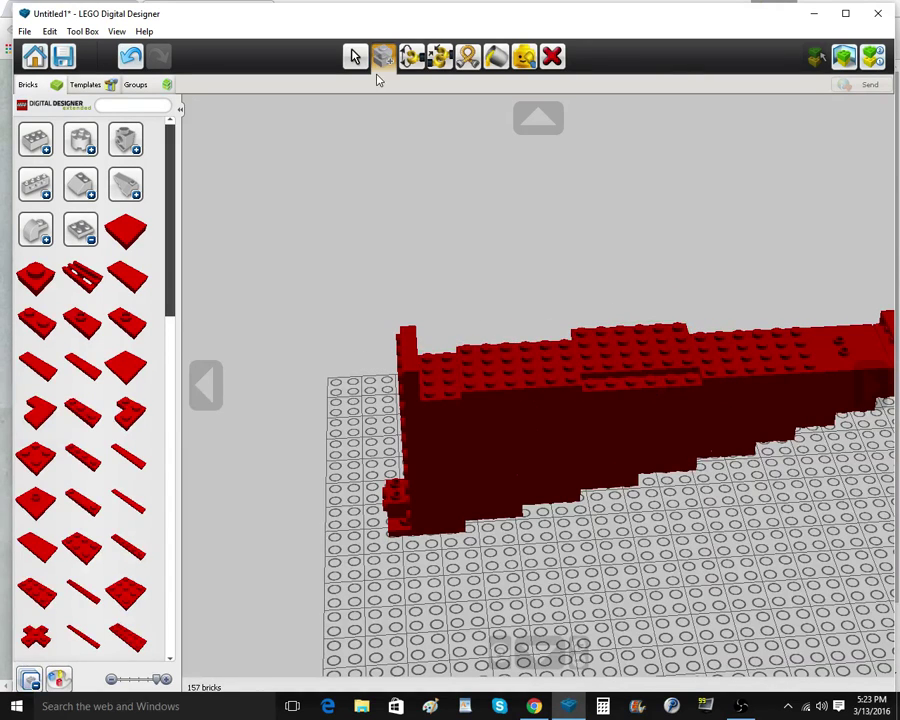
{"action": "left_click", "coordinate": [354, 56]}
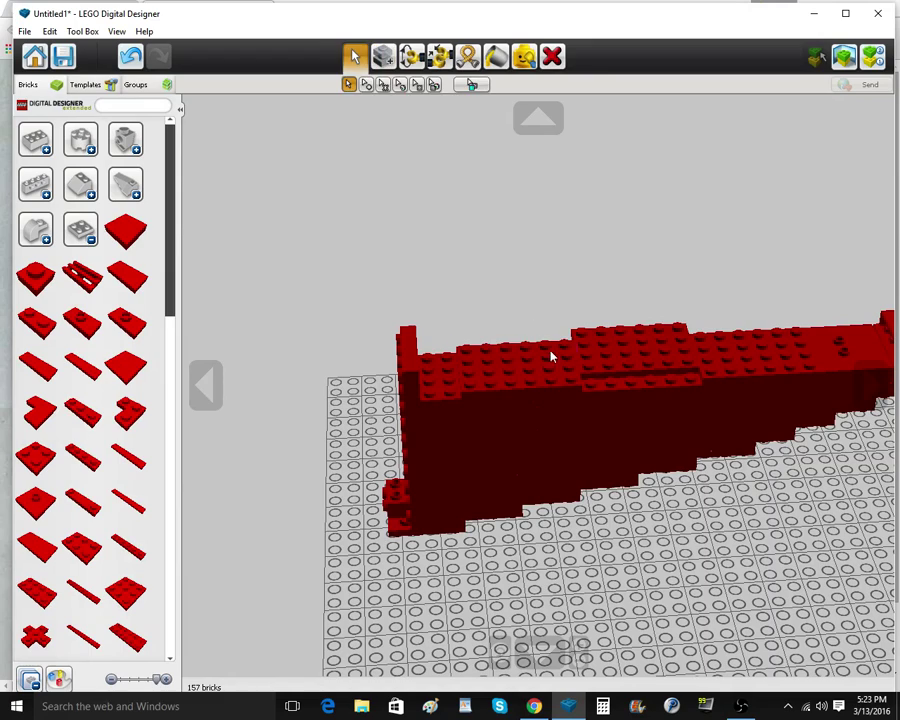
{"action": "left_click", "coordinate": [42, 595]}
{"action": "left_click", "coordinate": [440, 380]}
Clone four 4x6 plates in a row from the wide end, extending the top layer over the smooth section near the narrow end
{"action": "right_click_drag", "start_coordinate": [733, 362], "coordinate": [357, 392]}
{"action": "scroll", "coordinate": [482, 388], "scroll_direction": "down", "scroll_amount": 3}
{"action": "right_click", "coordinate": [313, 379]}
{"action": "scroll", "coordinate": [313, 379], "scroll_direction": "up", "scroll_amount": 1}
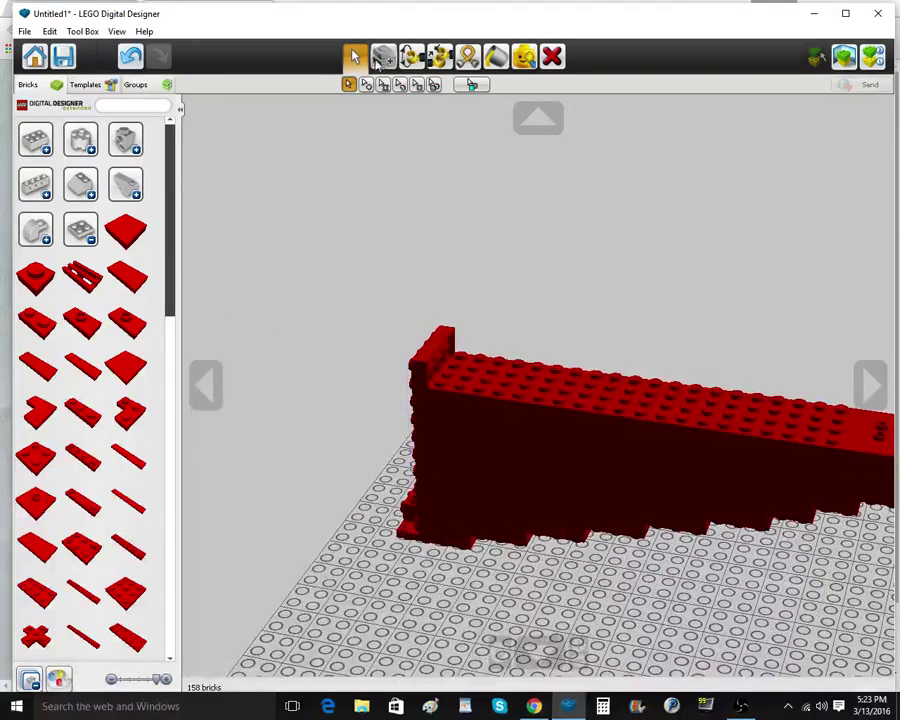
{"action": "left_click", "coordinate": [384, 58]}
{"action": "left_click", "coordinate": [495, 384]}
{"action": "left_click", "coordinate": [495, 381]}
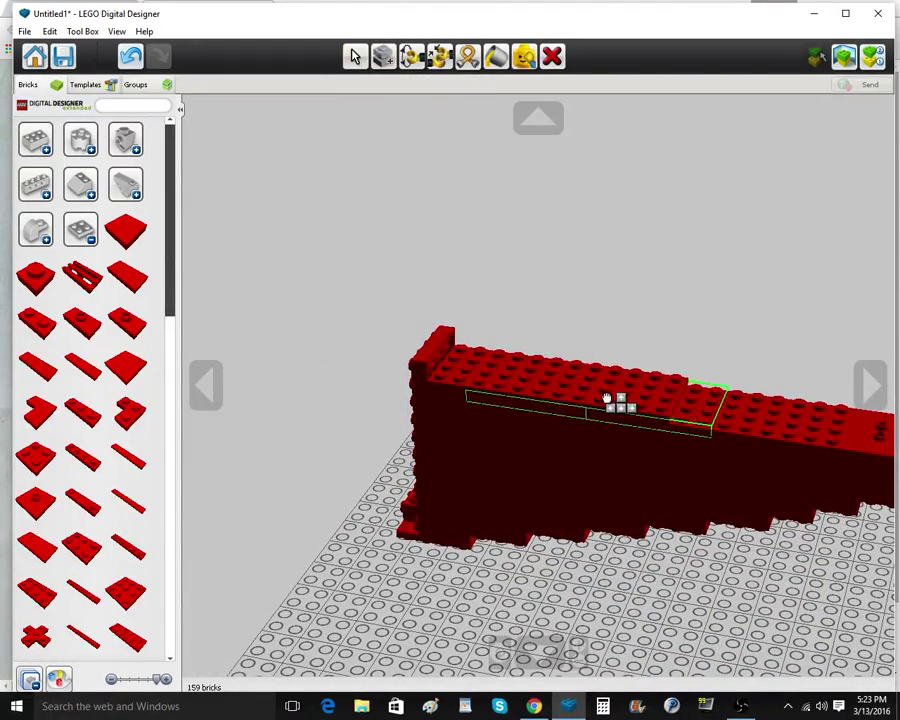
{"action": "left_click", "coordinate": [614, 399]}
{"action": "left_click", "coordinate": [730, 412]}
{"action": "right_click", "coordinate": [732, 412]}
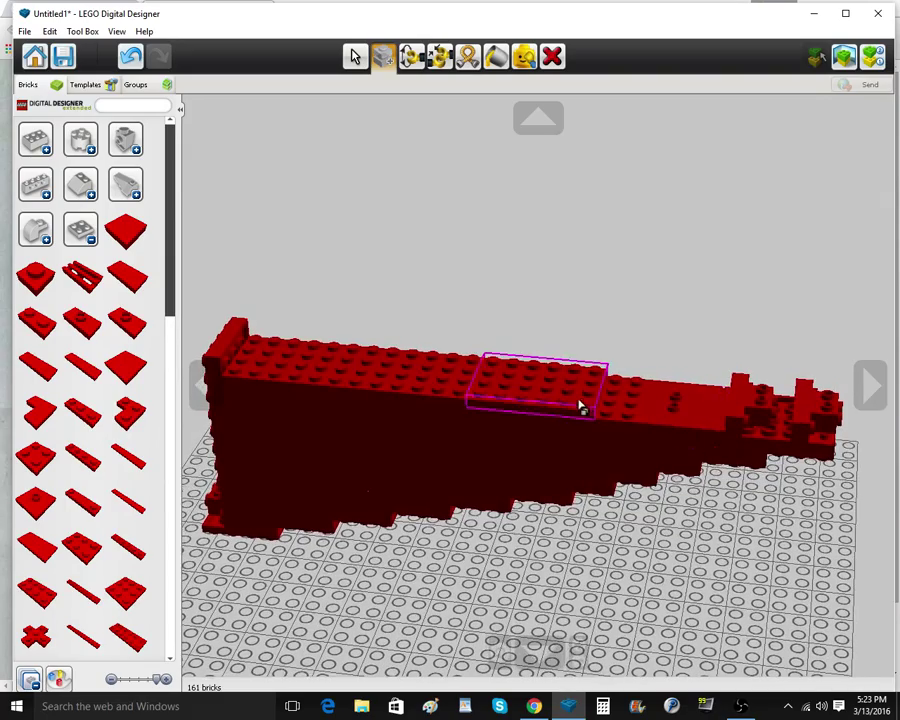
{"action": "left_click", "coordinate": [580, 404]}
{"action": "left_click", "coordinate": [668, 405]}
{"action": "mouse_move", "coordinate": [668, 474]}
{"action": "right_mouse_down"}
{"action": "mouse_move", "coordinate": [669, 454]}
{"action": "mouse_move", "coordinate": [662, 487]}
{"action": "right_mouse_up"}
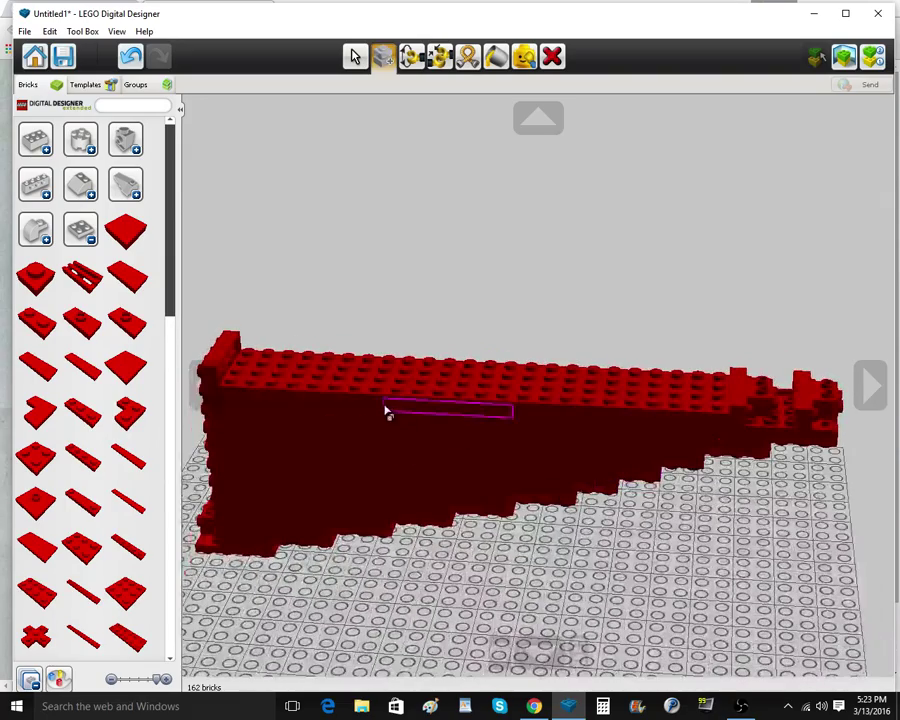
Add another full layer of cloned 4x6 plates on the stock's top, working from the wide end to the side-stud section
{"action": "left_click", "coordinate": [406, 463]}
{"action": "left_click", "coordinate": [255, 360]}
{"action": "left_click", "coordinate": [255, 360]}
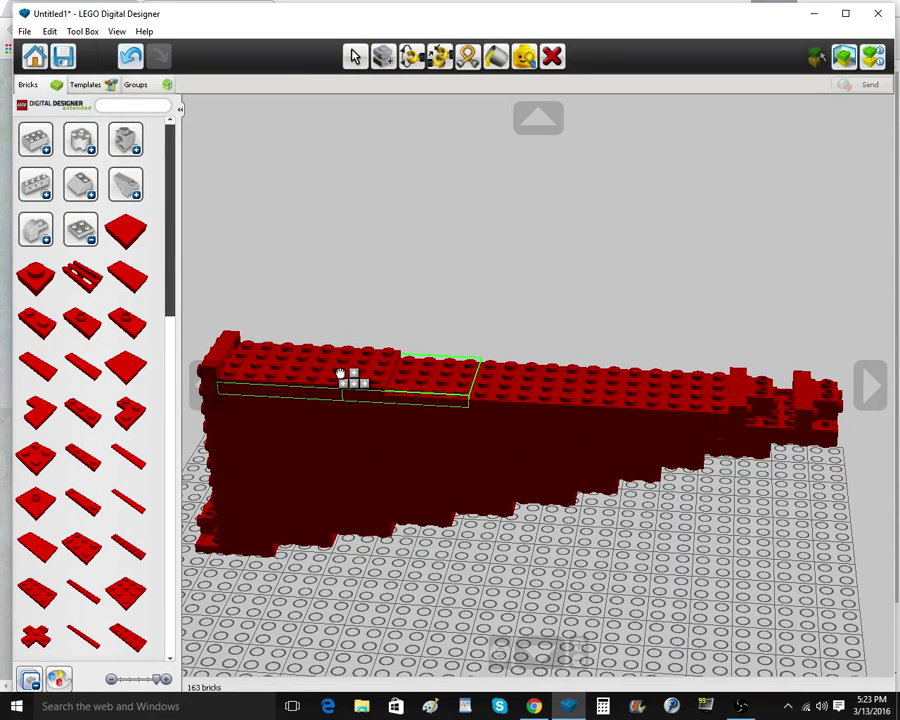
{"action": "left_click", "coordinate": [350, 373]}
{"action": "left_click", "coordinate": [428, 381]}
{"action": "left_click", "coordinate": [456, 379]}
{"action": "left_click", "coordinate": [490, 384]}
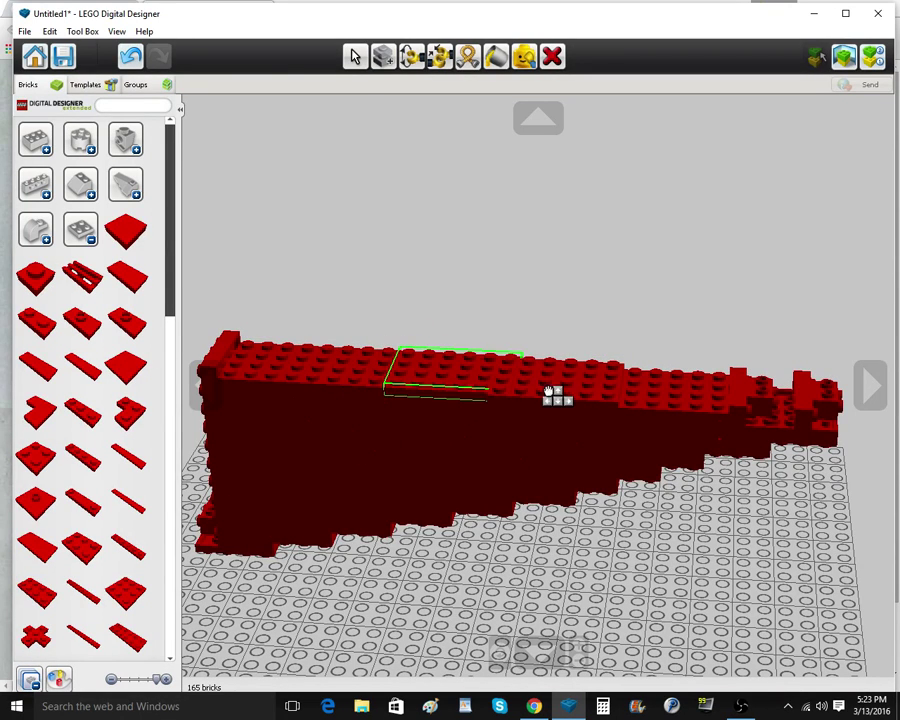
{"action": "left_click", "coordinate": [582, 388]}
{"action": "left_click", "coordinate": [330, 370]}
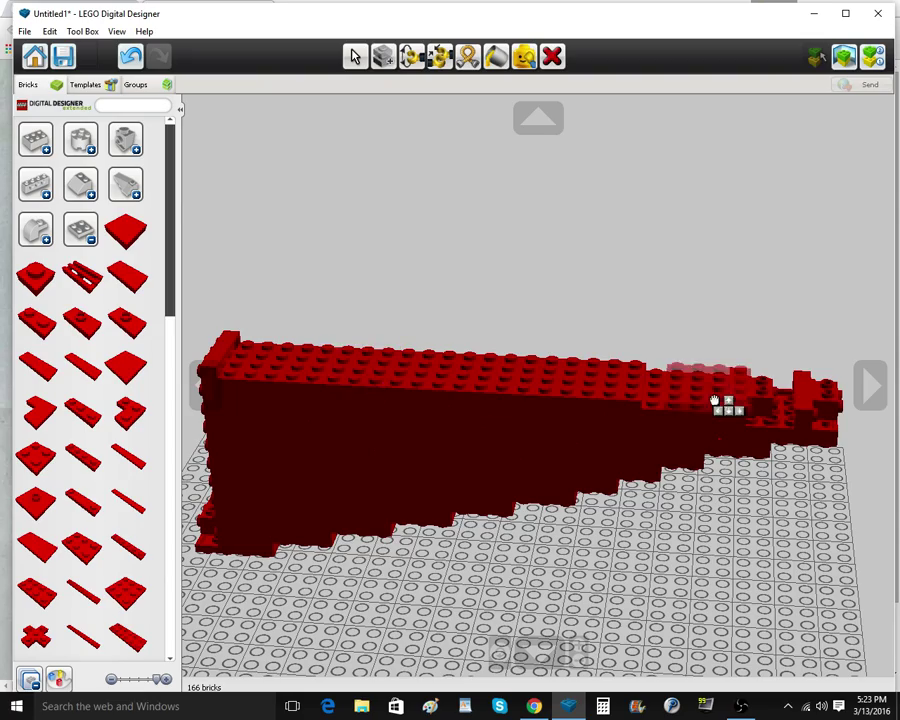
{"action": "right_click_drag", "start_coordinate": [605, 484], "coordinate": [572, 481]}
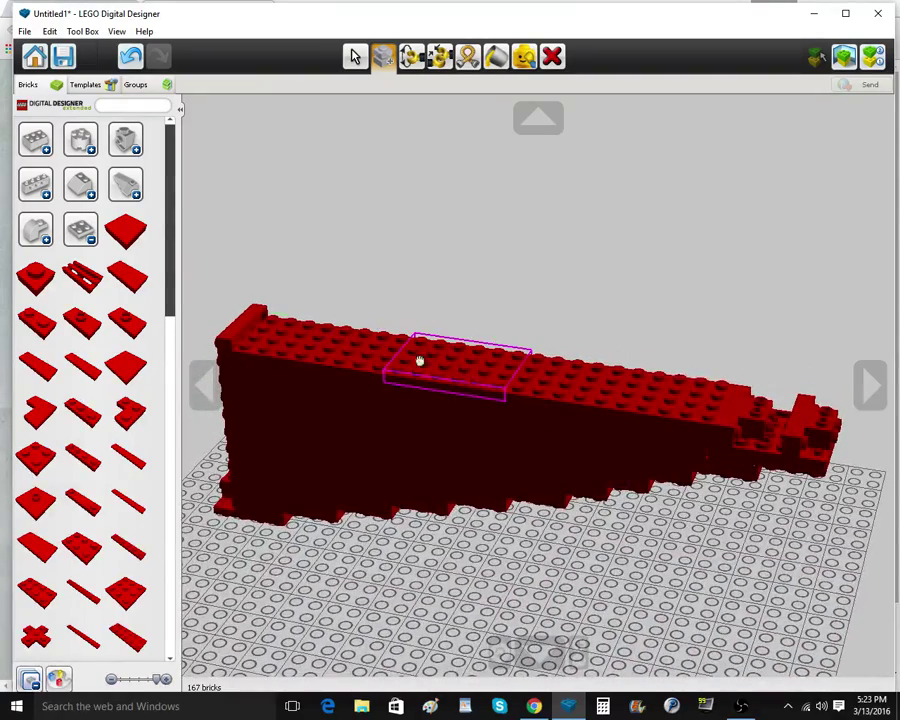
Clone three more 4x6 plates onto the top layer, starting at the wide end
{"action": "left_click", "coordinate": [420, 361]}
{"action": "left_click", "coordinate": [303, 344]}
{"action": "left_click", "coordinate": [306, 344]}
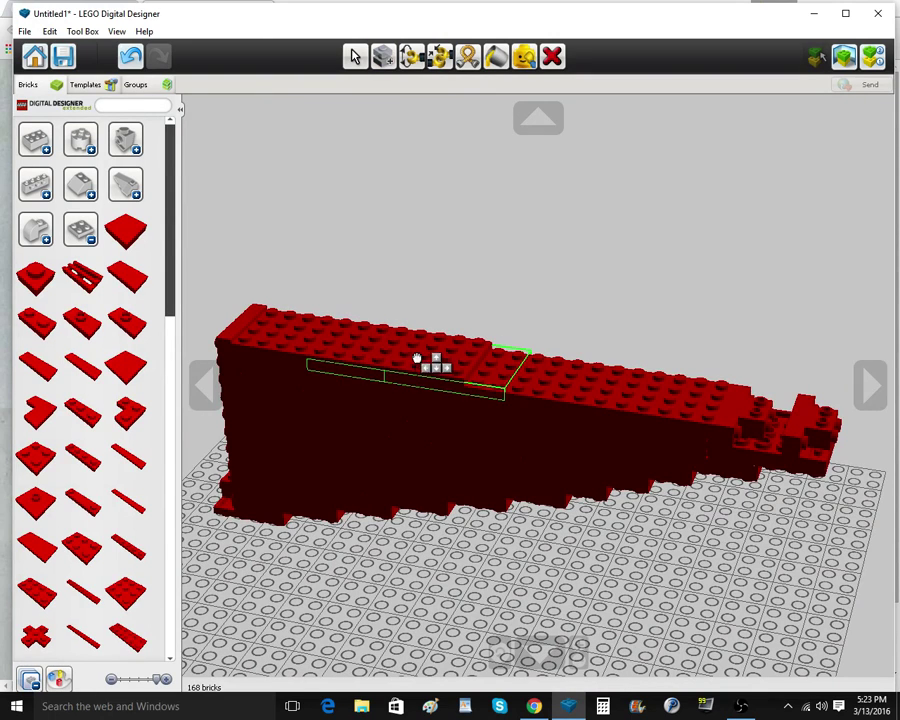
{"action": "left_click", "coordinate": [416, 356]}
{"action": "left_click", "coordinate": [416, 356]}
{"action": "left_click", "coordinate": [536, 367]}
{"action": "left_click", "coordinate": [536, 367]}
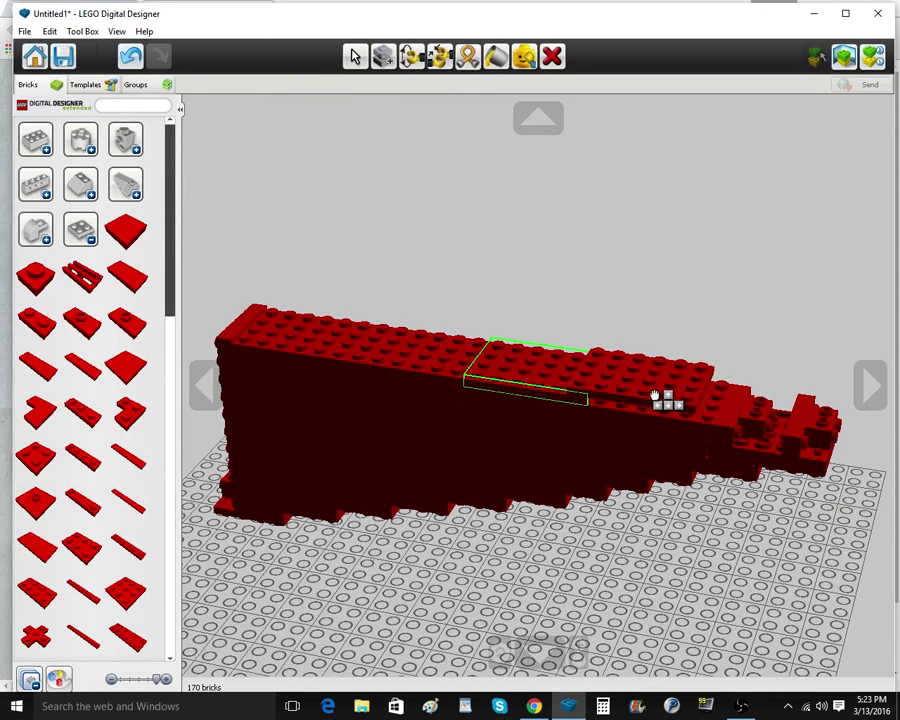
Try covering the rest of the top, including the narrow end, with one long four-stud-wide plate
{"action": "scroll", "coordinate": [114, 534], "scroll_direction": "down", "scroll_amount": 5}
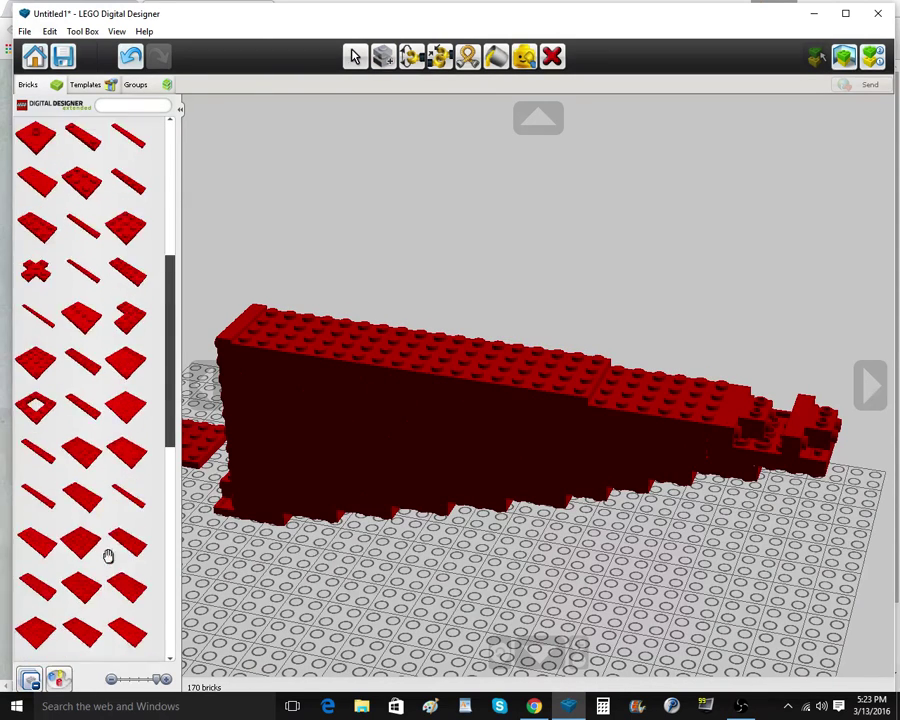
{"action": "left_click", "coordinate": [34, 596]}
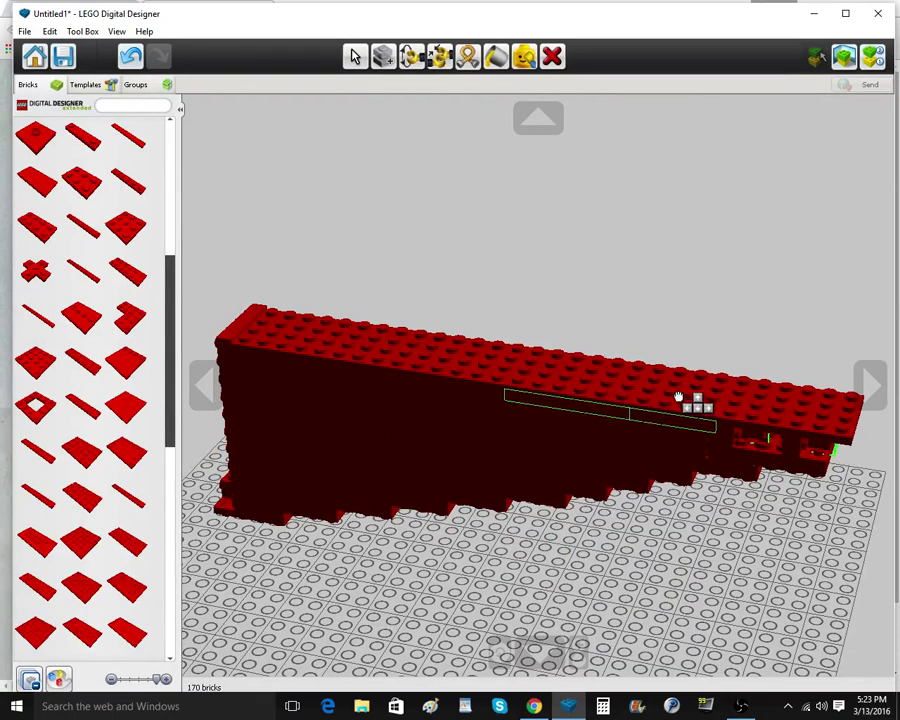
{"action": "left_click", "coordinate": [733, 404]}
{"action": "scroll", "coordinate": [733, 404], "scroll_direction": "up", "scroll_amount": 3}
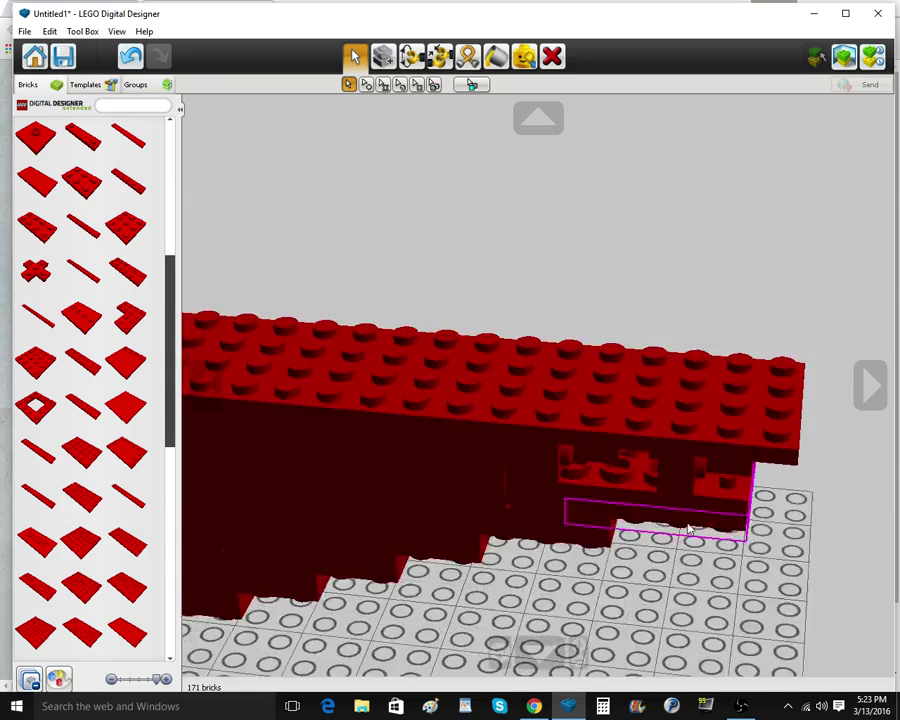
{"action": "mouse_move", "coordinate": [695, 525]}
{"action": "right_mouse_down"}
{"action": "mouse_move", "coordinate": [695, 445]}
{"action": "mouse_move", "coordinate": [692, 528]}
{"action": "right_mouse_up"}
{"action": "left_click", "coordinate": [552, 56]}
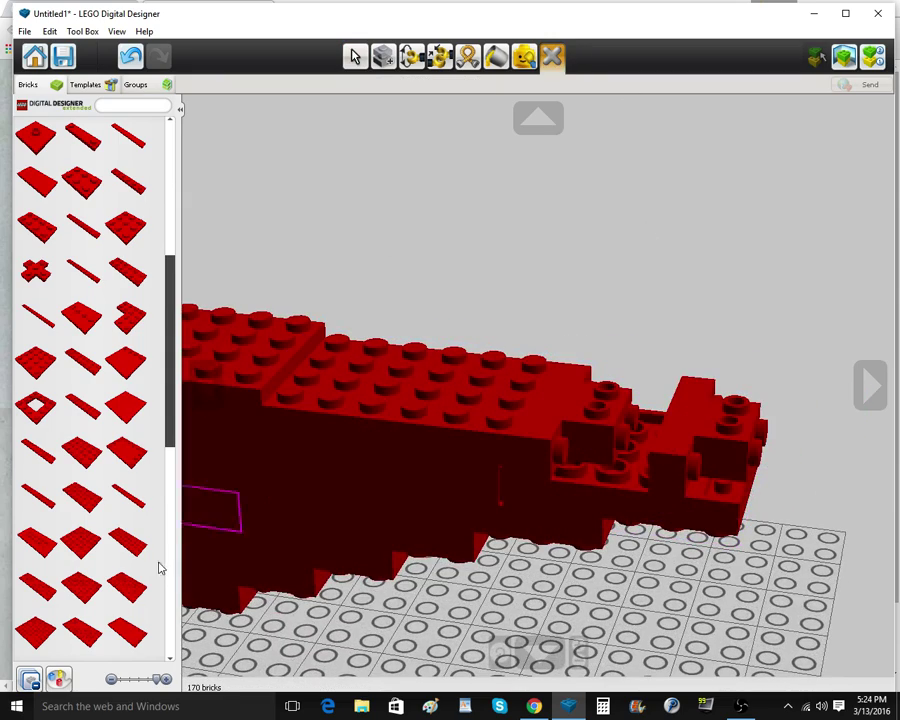
Cover the narrow end's top with a 4x10 plate and fill the one-stud gap behind it with a 1x4 plate
{"action": "left_click", "coordinate": [117, 548]}
{"action": "left_click", "coordinate": [422, 389]}
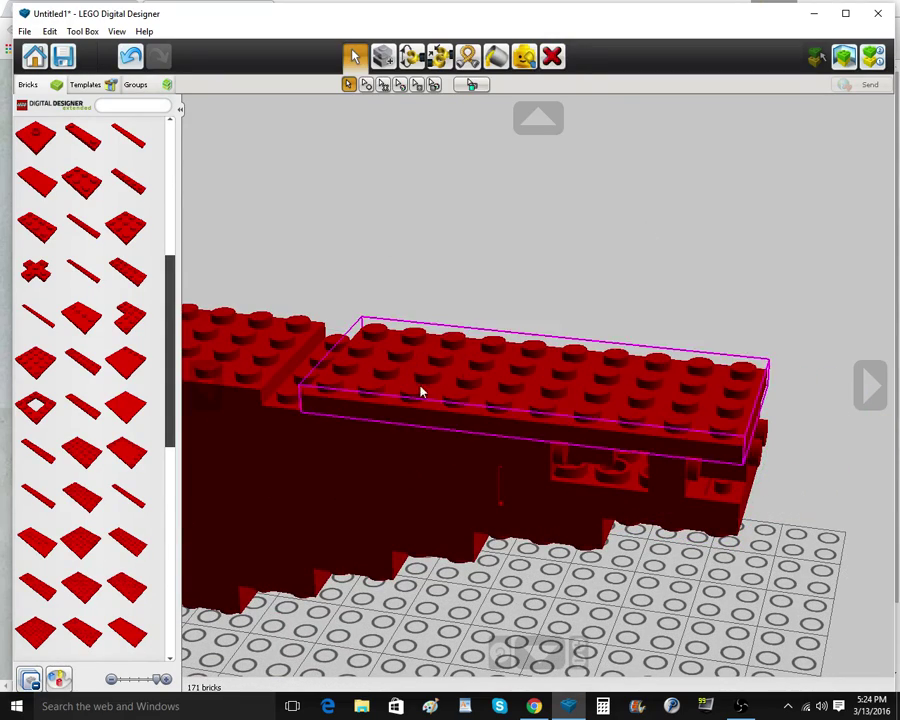
{"action": "scroll", "coordinate": [45, 245], "scroll_direction": "up", "scroll_amount": 1}
{"action": "scroll", "coordinate": [45, 245], "scroll_direction": "up", "scroll_amount": 1}
{"action": "left_click", "coordinate": [75, 176]}
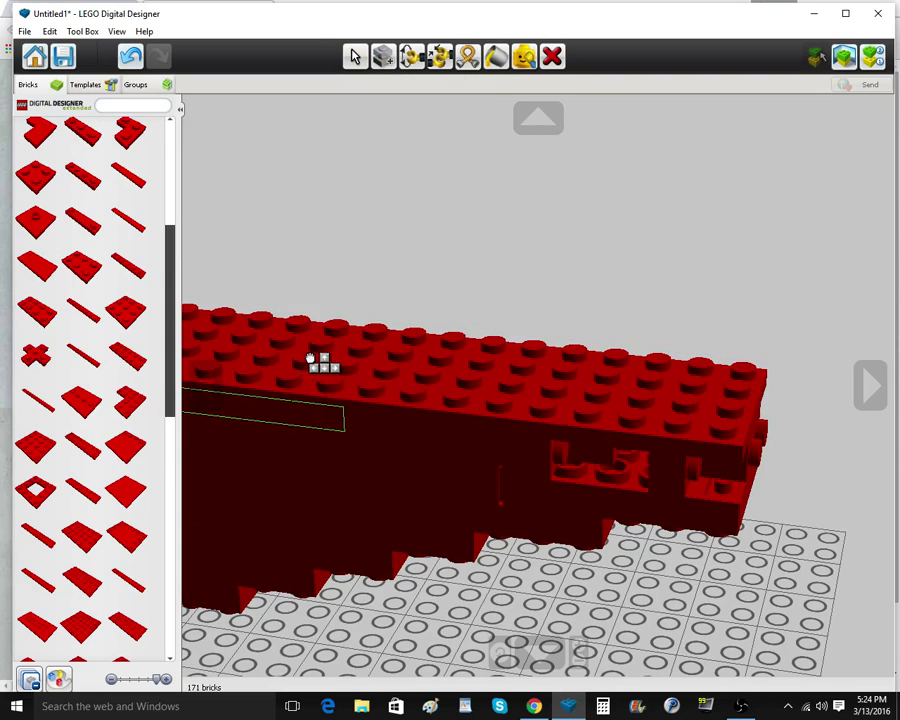
{"action": "left_click", "coordinate": [311, 358]}
{"action": "right_click_drag", "start_coordinate": [784, 522], "coordinate": [680, 503]}
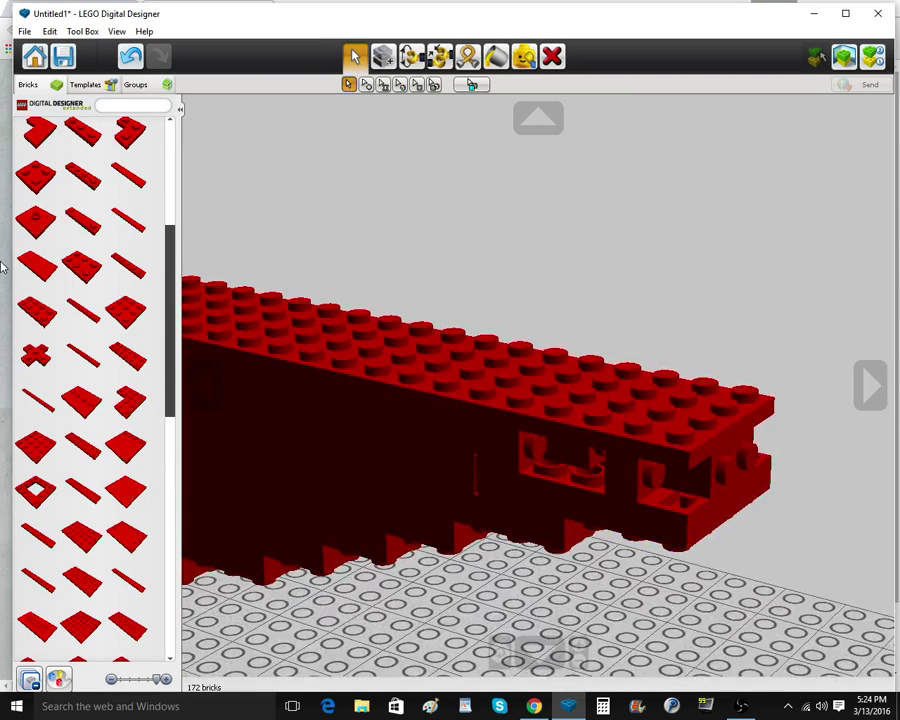
Place a 1x1 brick in the inner side opening near the narrow end and clone it into the opening at the tip
{"action": "scroll", "coordinate": [107, 277], "scroll_direction": "up", "scroll_amount": 3}
{"action": "left_click", "coordinate": [90, 237]}
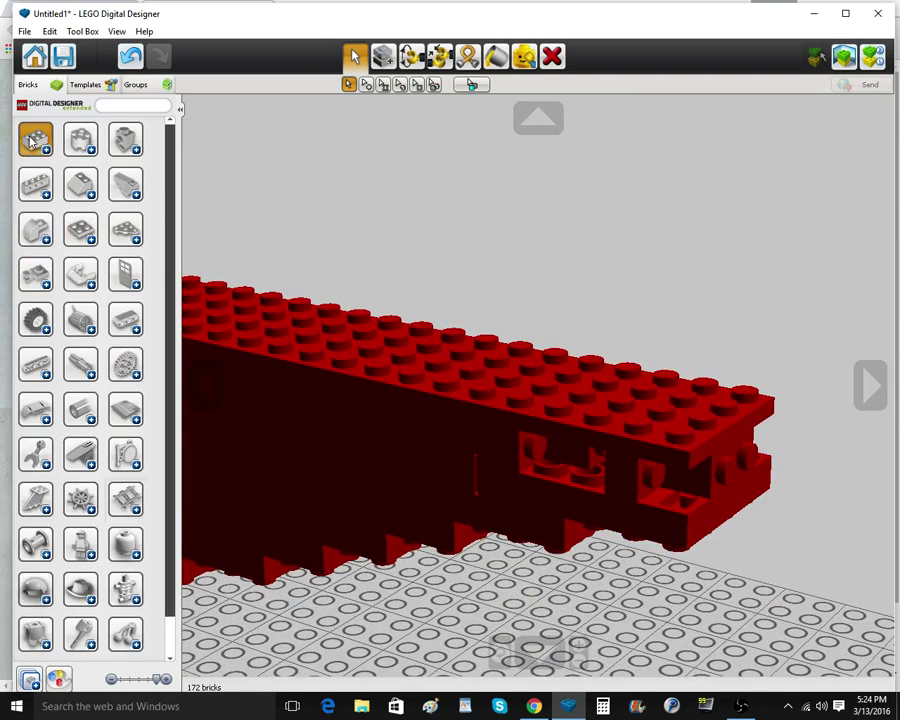
{"action": "left_click", "coordinate": [36, 141]}
{"action": "left_click", "coordinate": [82, 143]}
{"action": "left_click", "coordinate": [531, 460]}
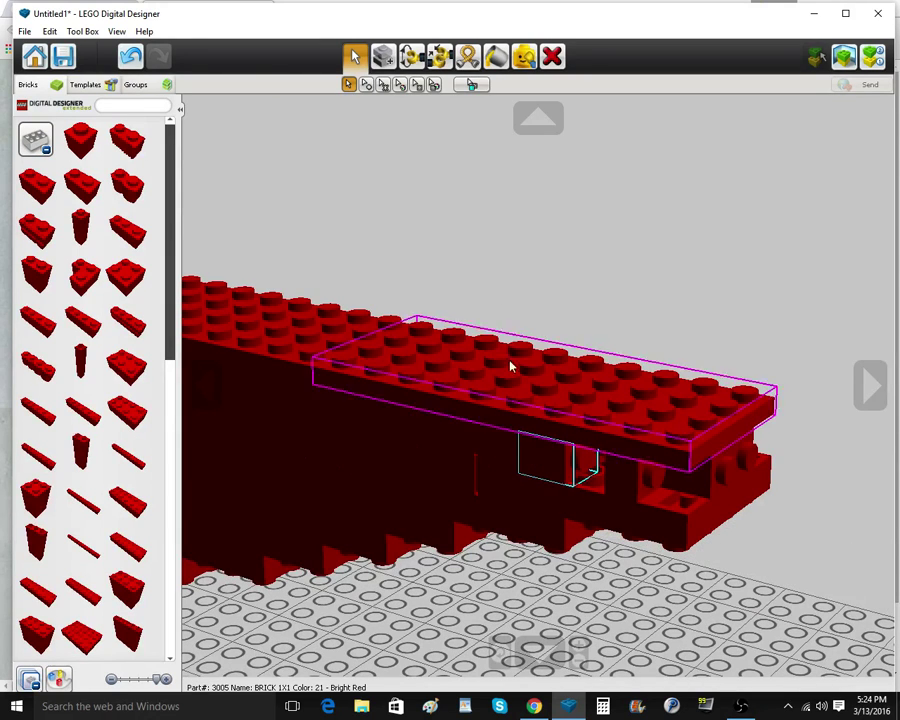
{"action": "left_click", "coordinate": [384, 58]}
{"action": "left_click", "coordinate": [670, 487]}
Clone 1x1 bricks into the openings on the opposite side of the narrow end
{"action": "left_click", "coordinate": [384, 58]}
{"action": "right_click_drag", "start_coordinate": [690, 540], "coordinate": [348, 572]}
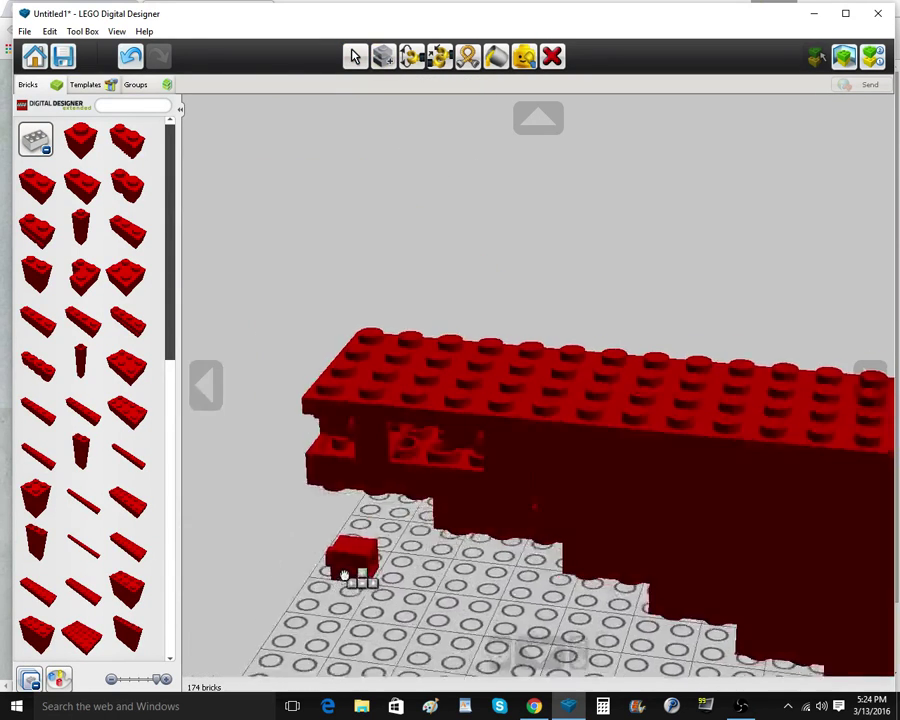
{"action": "left_click", "coordinate": [350, 439]}
{"action": "left_click", "coordinate": [384, 58]}
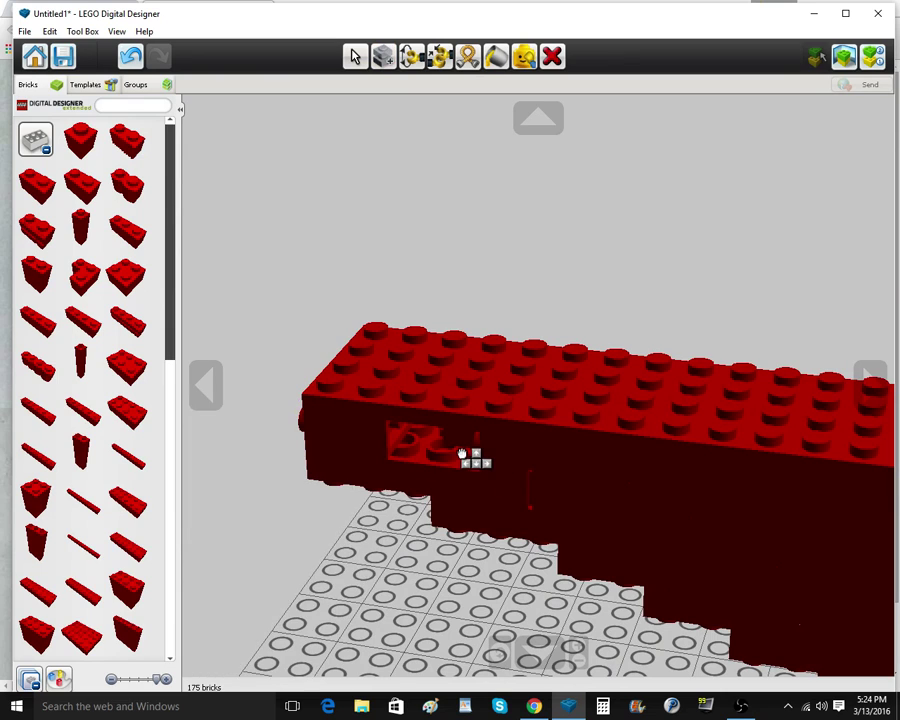
{"action": "right_click_drag", "start_coordinate": [407, 452], "coordinate": [525, 425]}
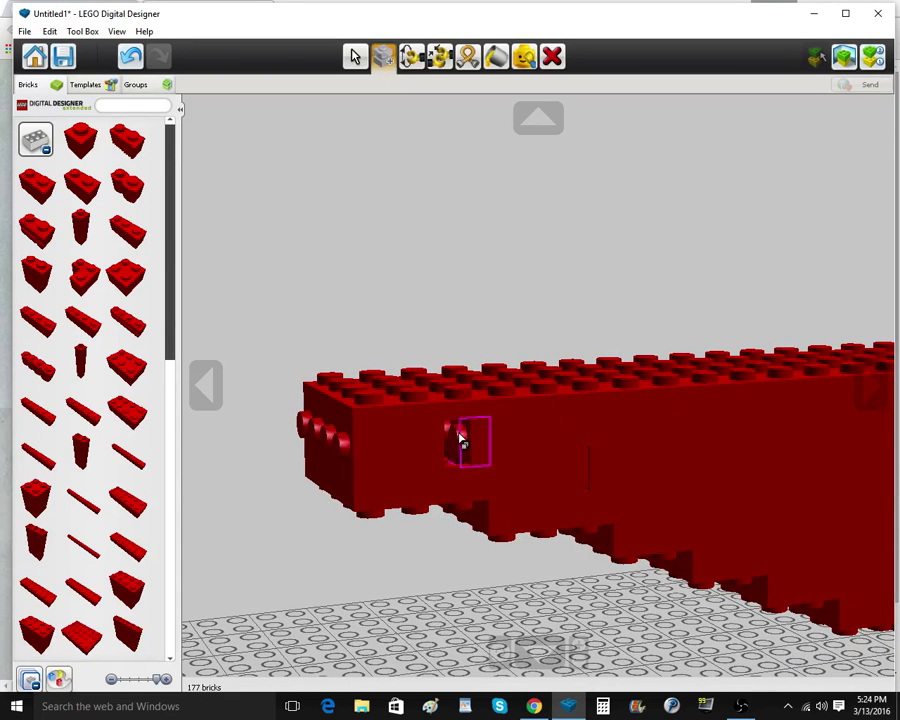
{"action": "left_click", "coordinate": [408, 426]}
{"action": "mouse_move", "coordinate": [408, 426]}
{"action": "right_mouse_down"}
{"action": "mouse_move", "coordinate": [358, 495]}
{"action": "mouse_move", "coordinate": [409, 568]}
{"action": "right_mouse_up"}
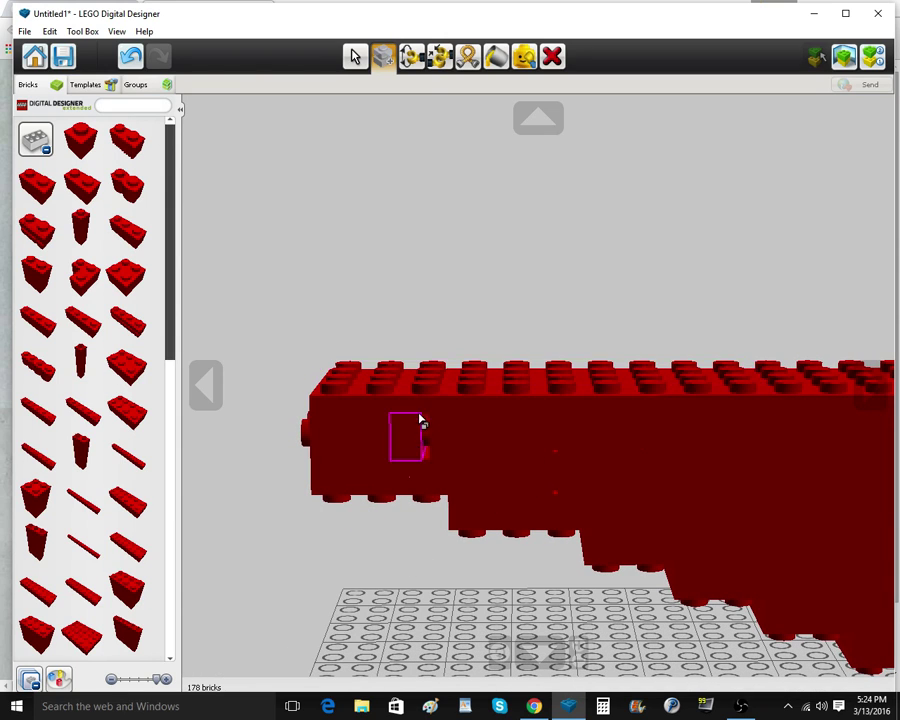
{"action": "right_click_drag", "start_coordinate": [428, 425], "coordinate": [465, 228]}
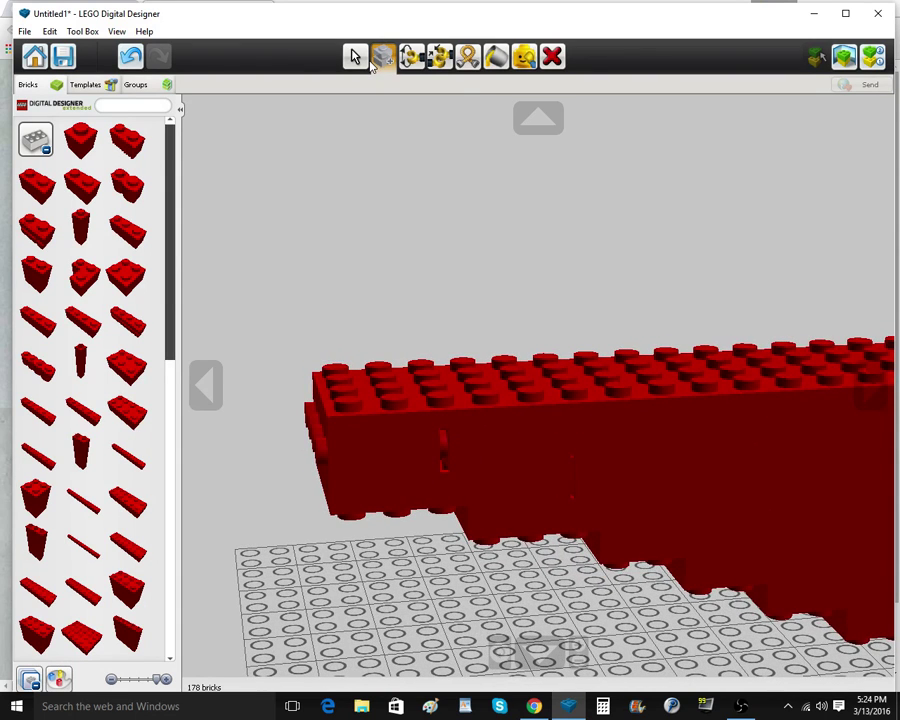
Delete the small filler bricks around the narrow end's tip and side openings, exposing the cavity under the top plate
{"action": "left_click", "coordinate": [357, 58]}
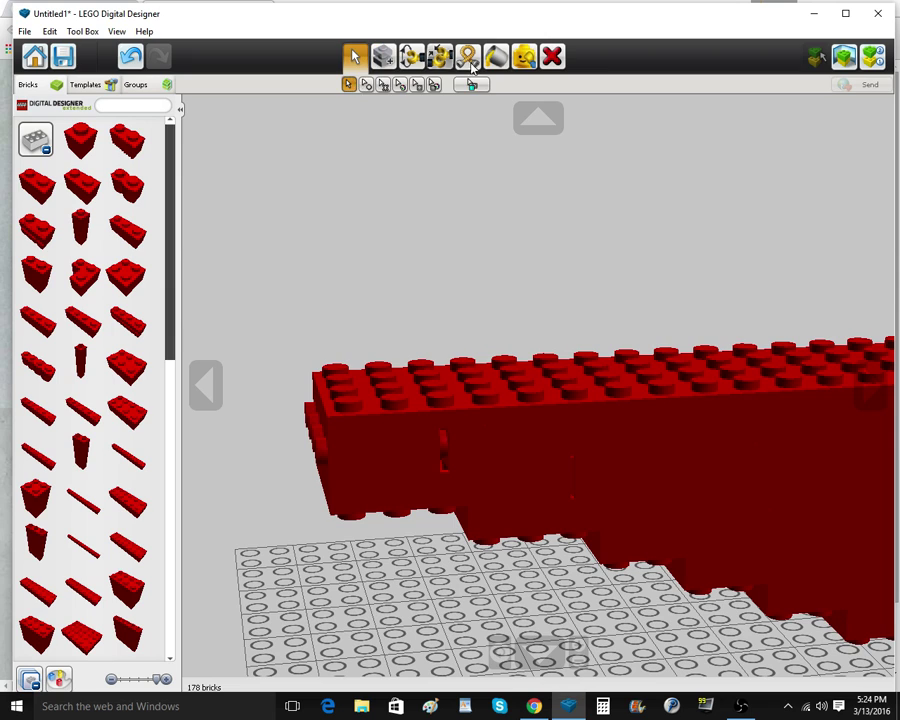
{"action": "left_click", "coordinate": [549, 60]}
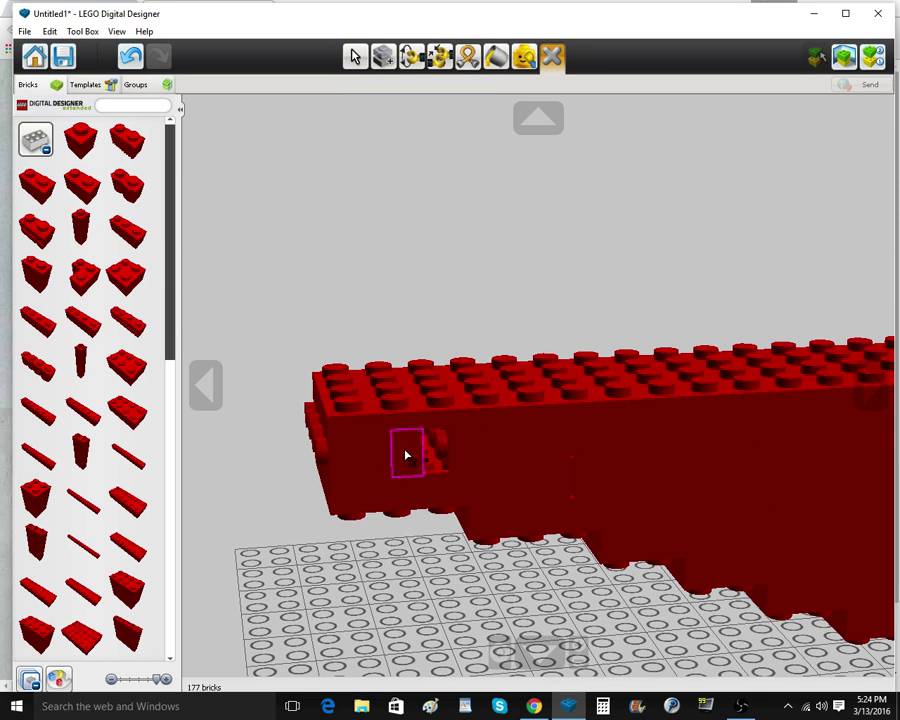
{"action": "right_click_drag", "start_coordinate": [403, 478], "coordinate": [354, 457]}
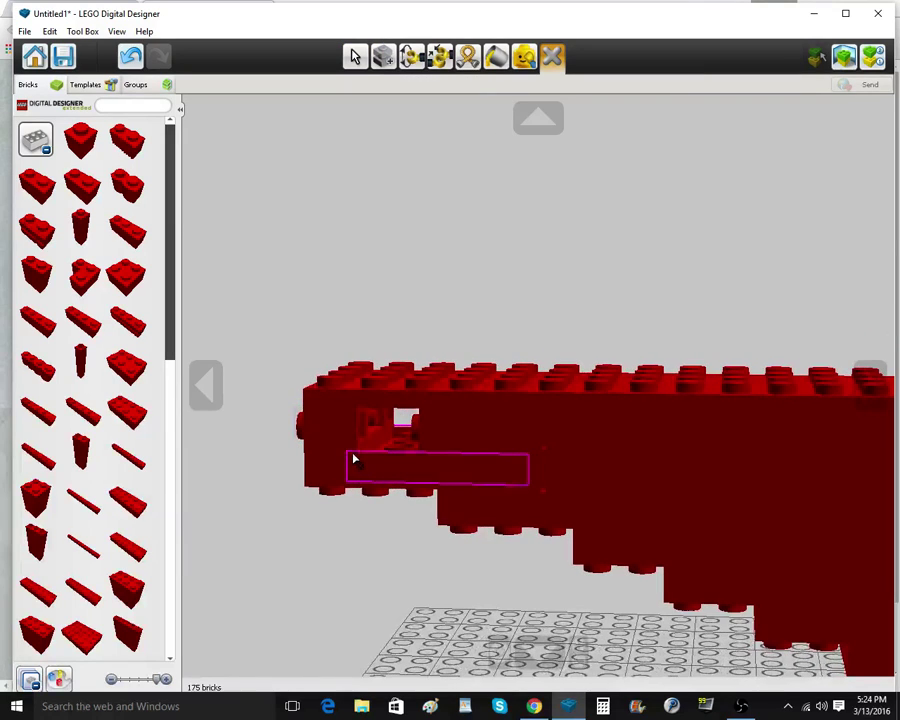
{"action": "left_click", "coordinate": [355, 441]}
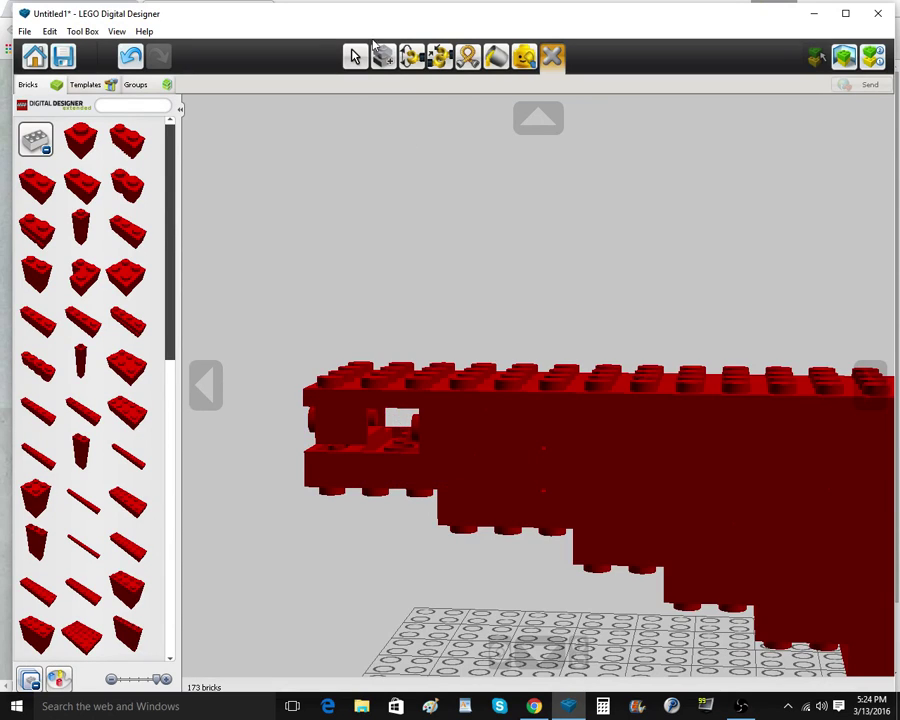
{"action": "right_click_drag", "start_coordinate": [303, 495], "coordinate": [374, 506]}
{"action": "left_click", "coordinate": [402, 467]}
{"action": "left_click", "coordinate": [426, 458]}
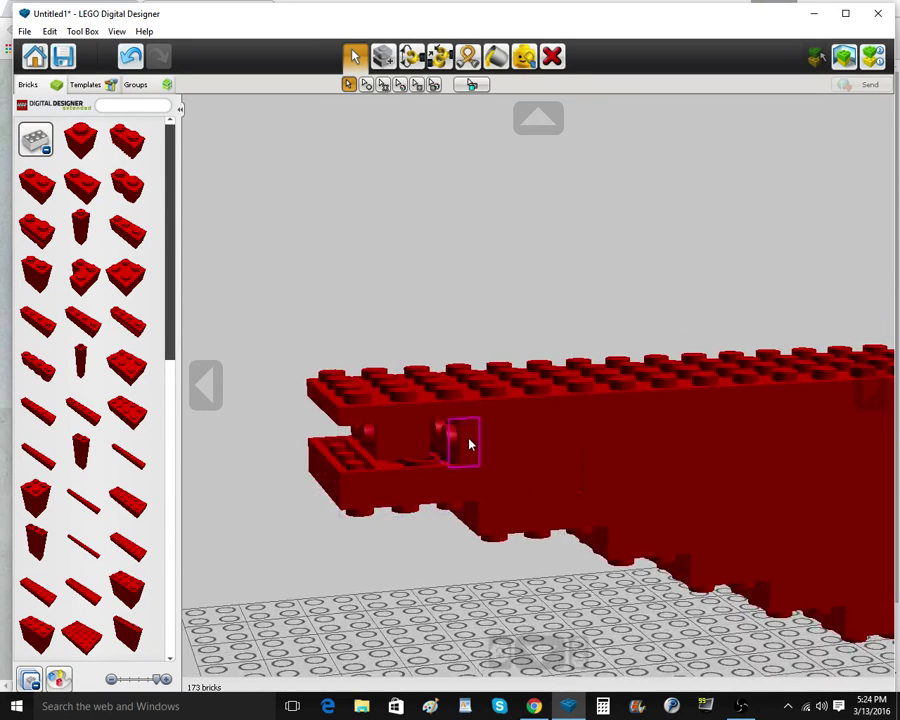
Clone the four-stud-wide sideways brick from inside the narrow end to fill the cavity out to the tip
{"action": "left_click", "coordinate": [471, 444]}
{"action": "left_click", "coordinate": [385, 57]}
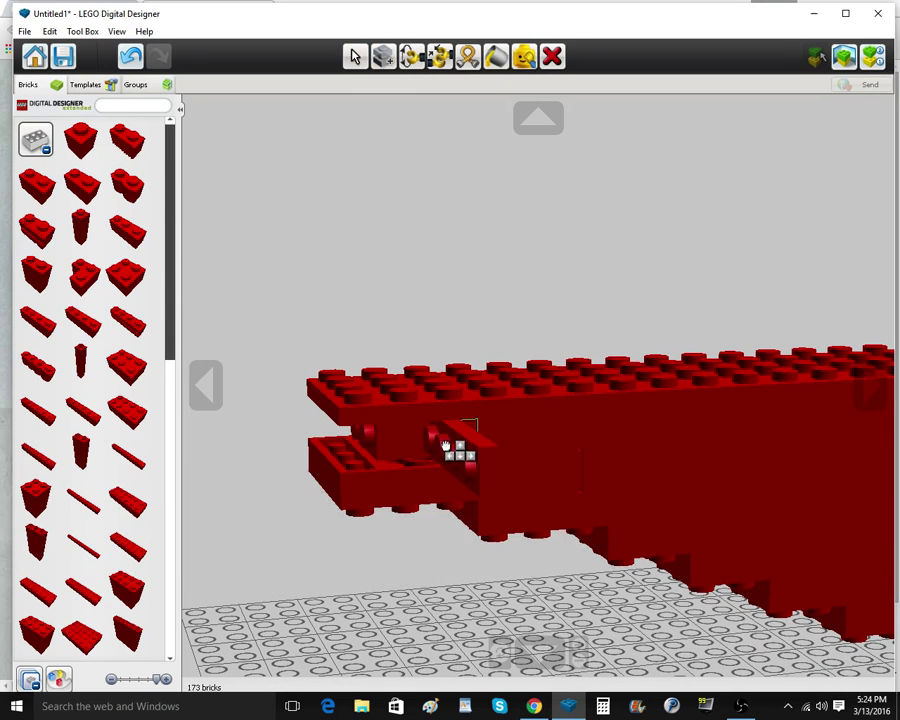
{"action": "left_click", "coordinate": [422, 429]}
{"action": "right_click_drag", "start_coordinate": [346, 478], "coordinate": [402, 474]}
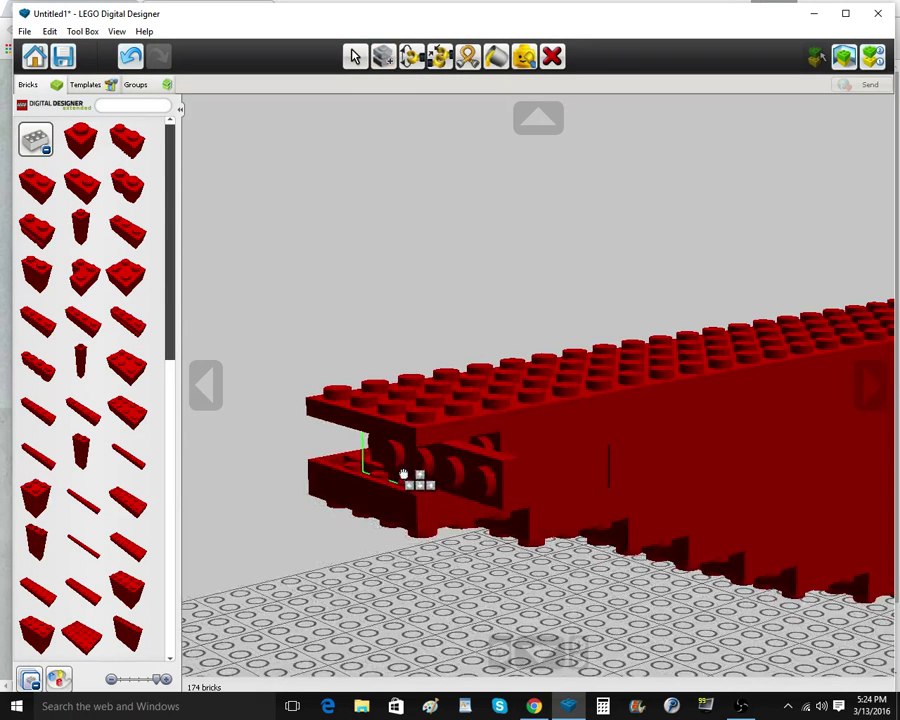
{"action": "left_click", "coordinate": [360, 454]}
{"action": "left_click", "coordinate": [366, 455]}
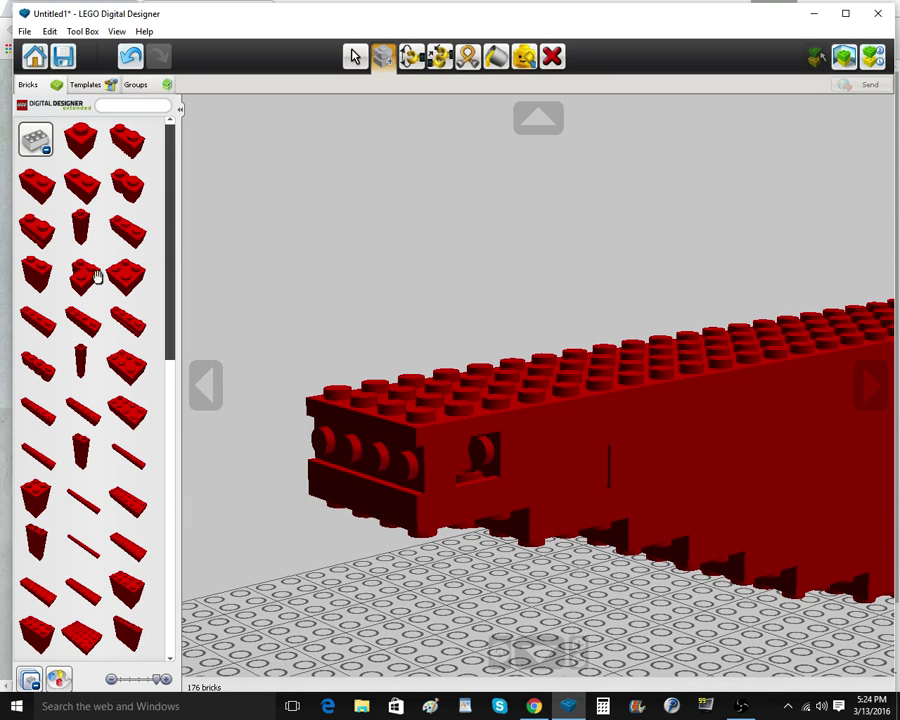
Attach a two-stud brick with side studs centrally to the row of studs on the narrow end's face
{"action": "left_click", "coordinate": [47, 152]}
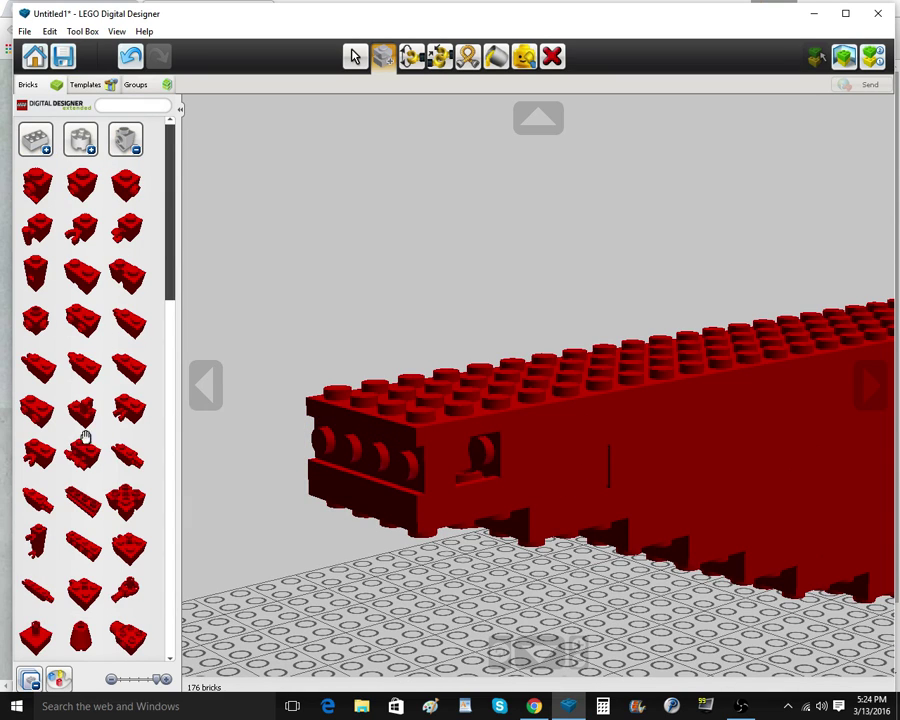
{"action": "left_click", "coordinate": [32, 408]}
{"action": "right_click_drag", "start_coordinate": [338, 614], "coordinate": [418, 626]}
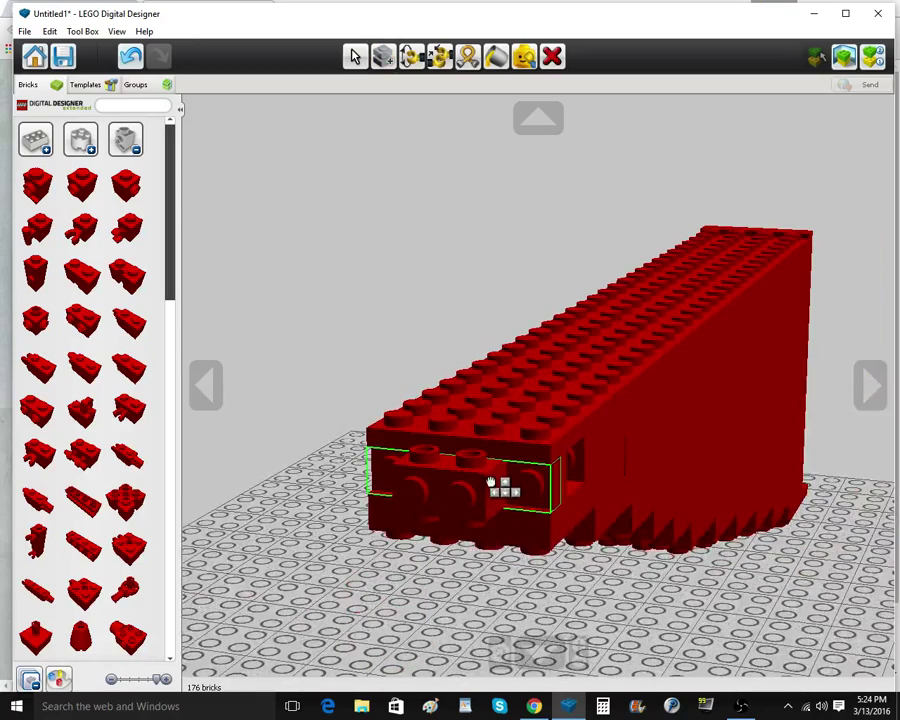
{"action": "left_click", "coordinate": [477, 488]}
{"action": "right_click_drag", "start_coordinate": [477, 488], "coordinate": [390, 438]}
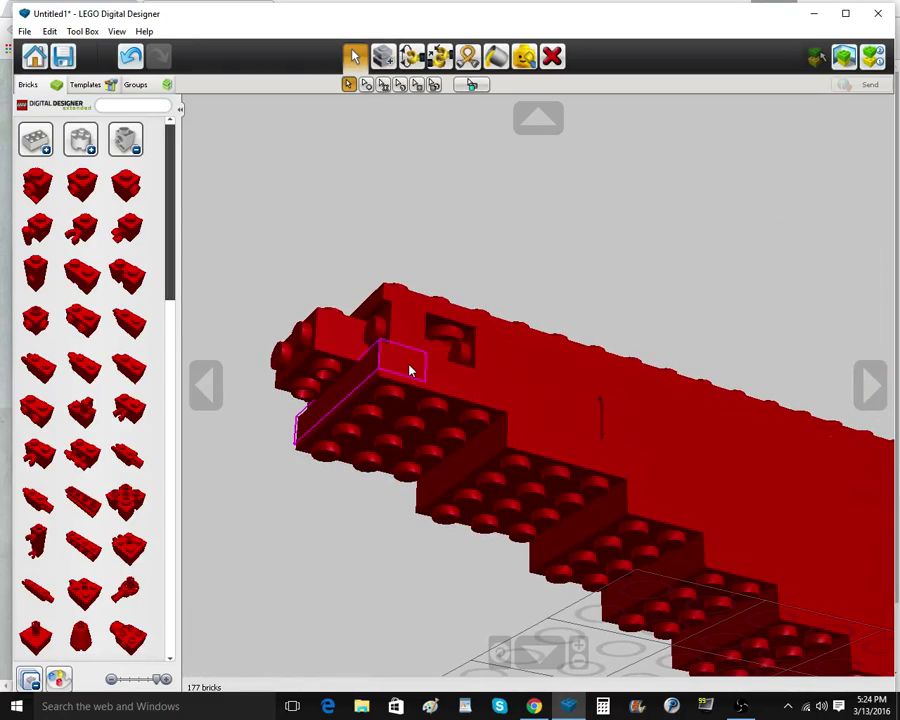
Replace the narrow end's lower one-stud-wide plate with a 2x4 plate, and cap the added side-stud brick with a 1x4 plate
{"action": "left_click", "coordinate": [552, 57]}
{"action": "left_click", "coordinate": [125, 140]}
{"action": "left_click", "coordinate": [82, 229]}
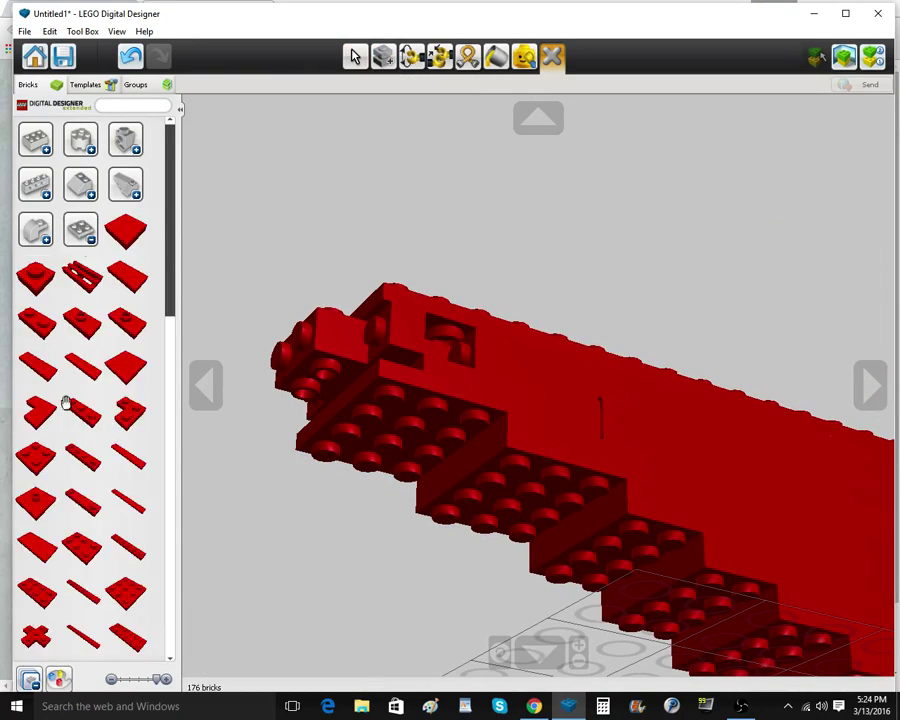
{"action": "scroll", "coordinate": [66, 404], "scroll_direction": "down", "scroll_amount": 3}
{"action": "left_click", "coordinate": [48, 454]}
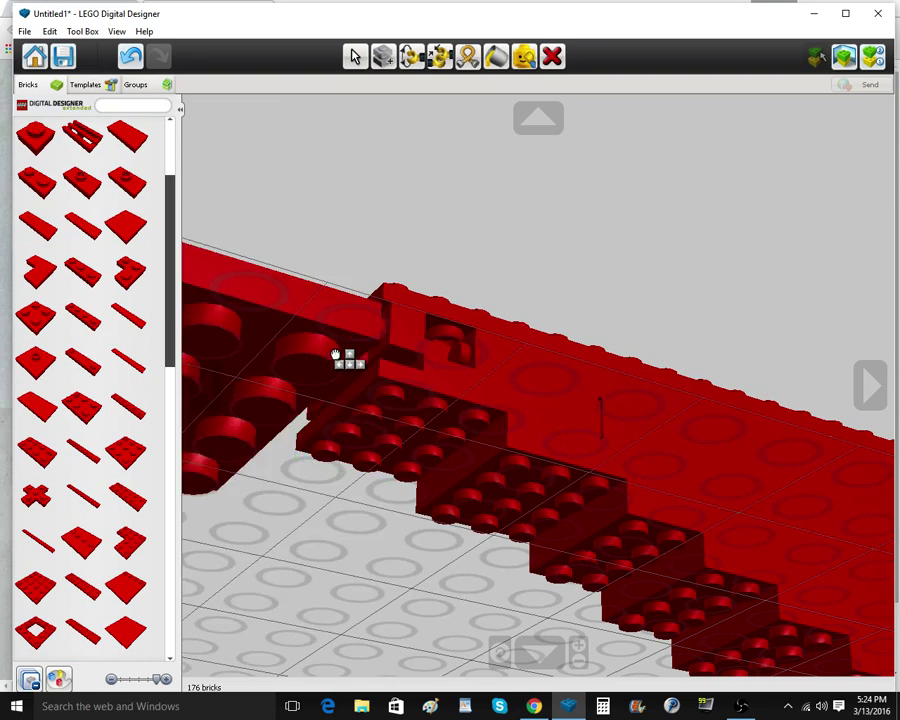
{"action": "left_click", "coordinate": [346, 367]}
{"action": "right_click_drag", "start_coordinate": [346, 368], "coordinate": [416, 516]}
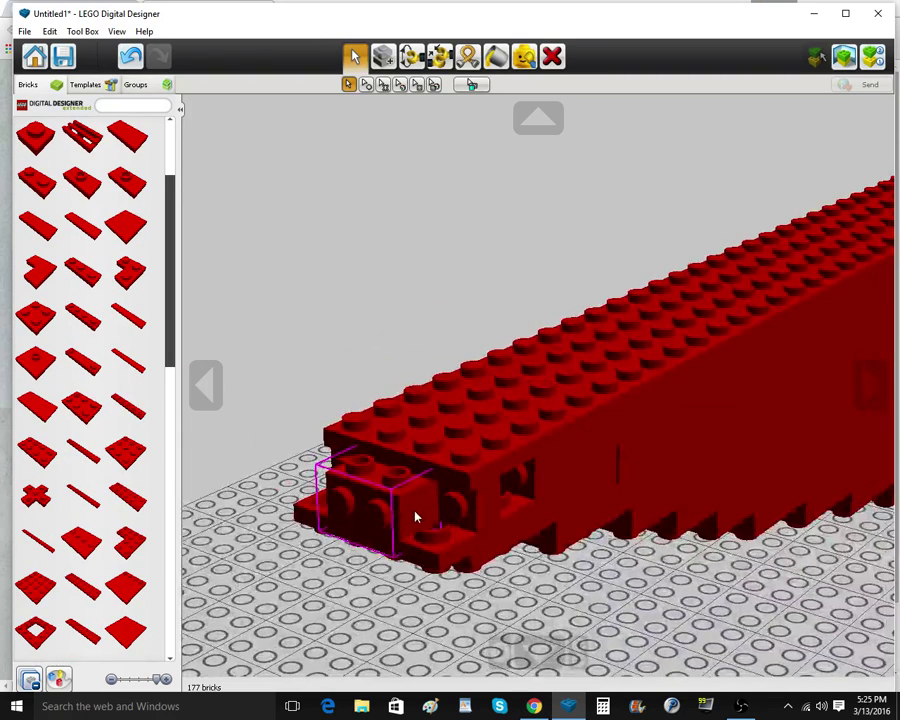
{"action": "left_click", "coordinate": [78, 320]}
{"action": "left_click", "coordinate": [378, 486]}
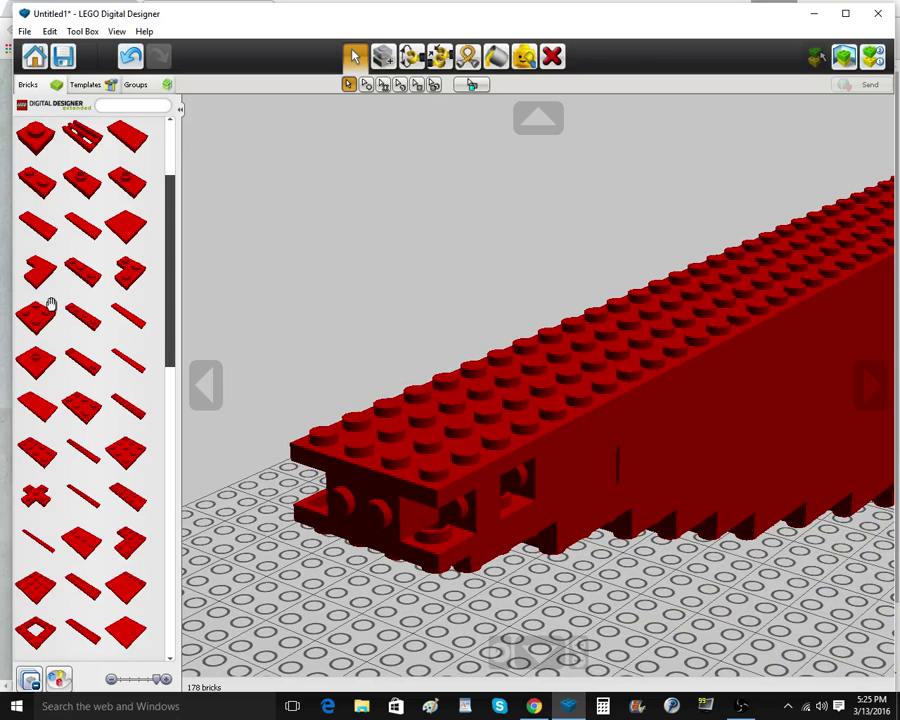
Place a 1x1 brick in an opening at the narrow end and clone it into the remaining openings on both sides
{"action": "scroll", "coordinate": [52, 305], "scroll_direction": "up", "scroll_amount": 3}
{"action": "left_click", "coordinate": [90, 240]}
{"action": "left_click", "coordinate": [34, 138]}
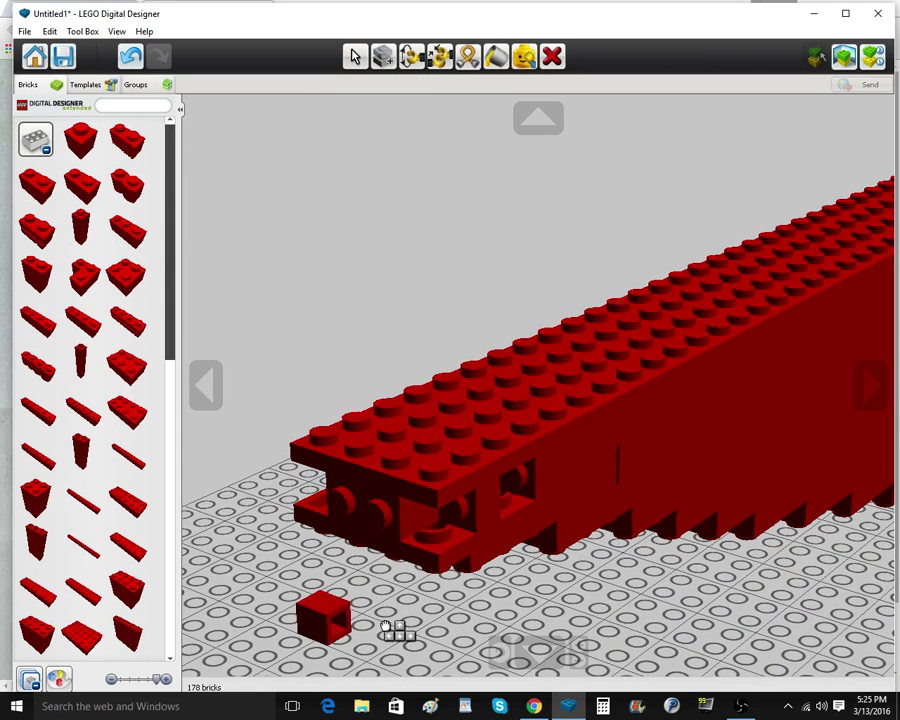
{"action": "left_click", "coordinate": [458, 516]}
{"action": "left_click", "coordinate": [384, 57]}
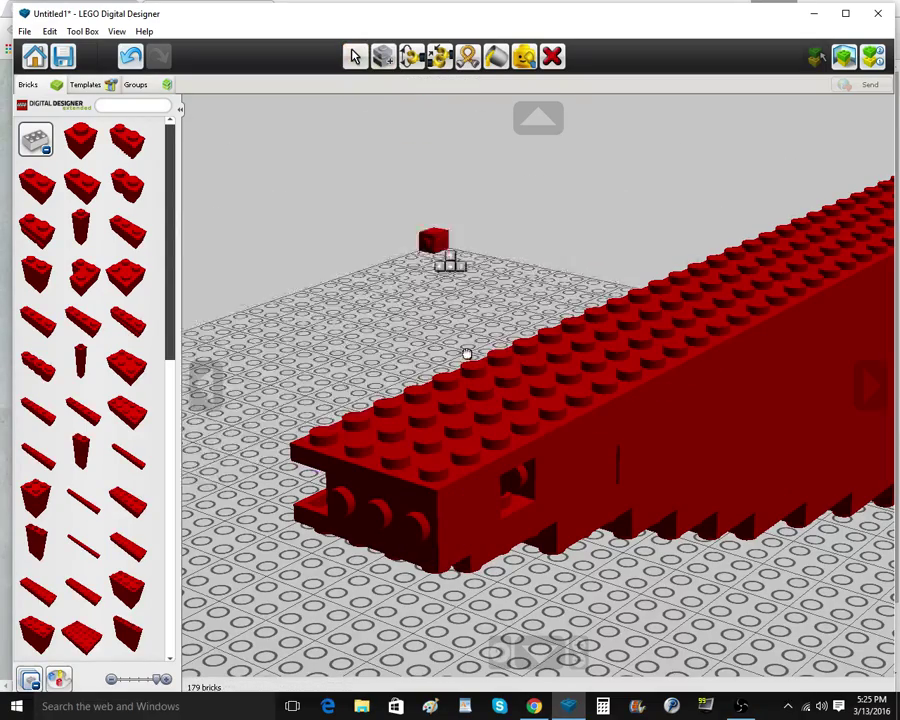
{"action": "left_click", "coordinate": [522, 485]}
{"action": "left_click", "coordinate": [522, 484]}
{"action": "right_click_drag", "start_coordinate": [374, 572], "coordinate": [408, 585]}
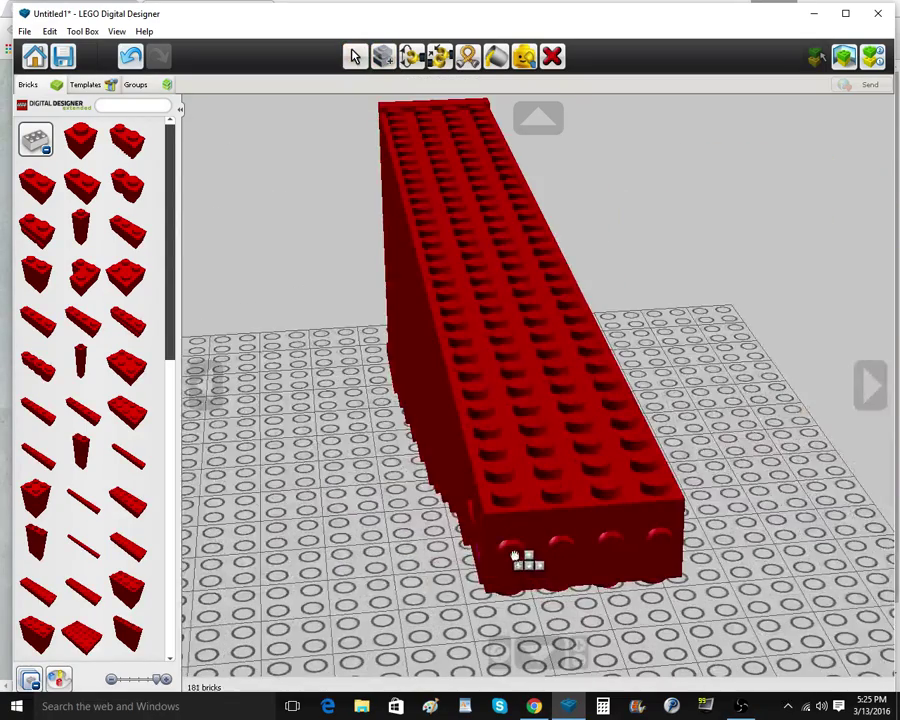
{"action": "right_click_drag", "start_coordinate": [514, 556], "coordinate": [570, 497]}
{"action": "left_click", "coordinate": [602, 502]}
Try a 1x1 brick beside the side-stud brick at the foot of the wide end
{"action": "scroll", "coordinate": [372, 570], "scroll_direction": "down", "scroll_amount": 5}
{"action": "mouse_move", "coordinate": [371, 569]}
{"action": "right_mouse_down"}
{"action": "mouse_move", "coordinate": [522, 496]}
{"action": "mouse_move", "coordinate": [634, 526]}
{"action": "right_mouse_up"}
{"action": "right_click", "coordinate": [336, 482]}
{"action": "scroll", "coordinate": [342, 586], "scroll_direction": "up", "scroll_amount": 5}
{"action": "right_click_drag", "start_coordinate": [341, 583], "coordinate": [407, 595]}
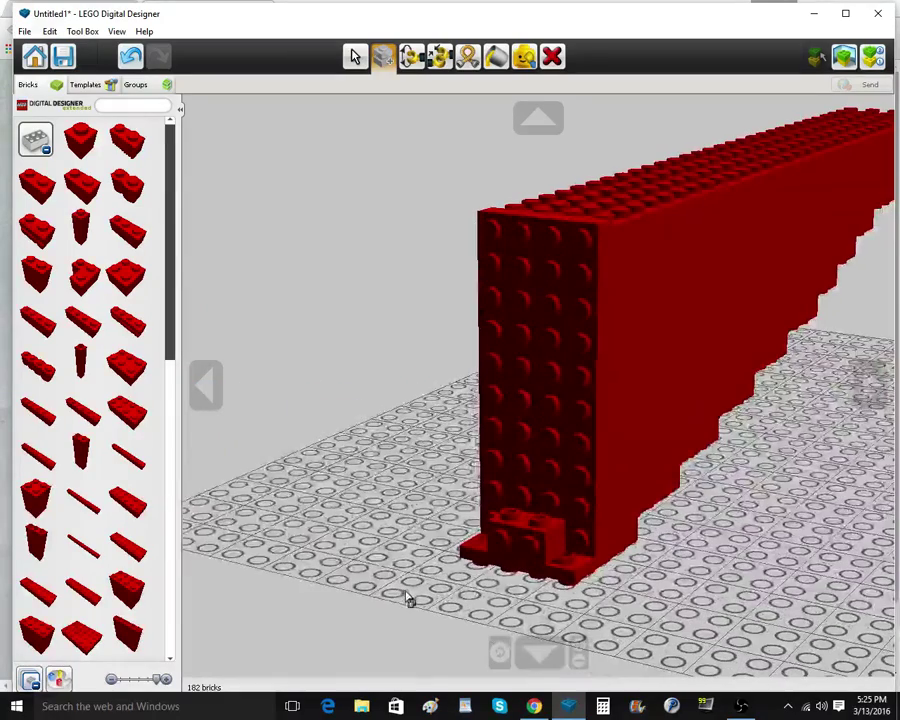
{"action": "left_click", "coordinate": [79, 142]}
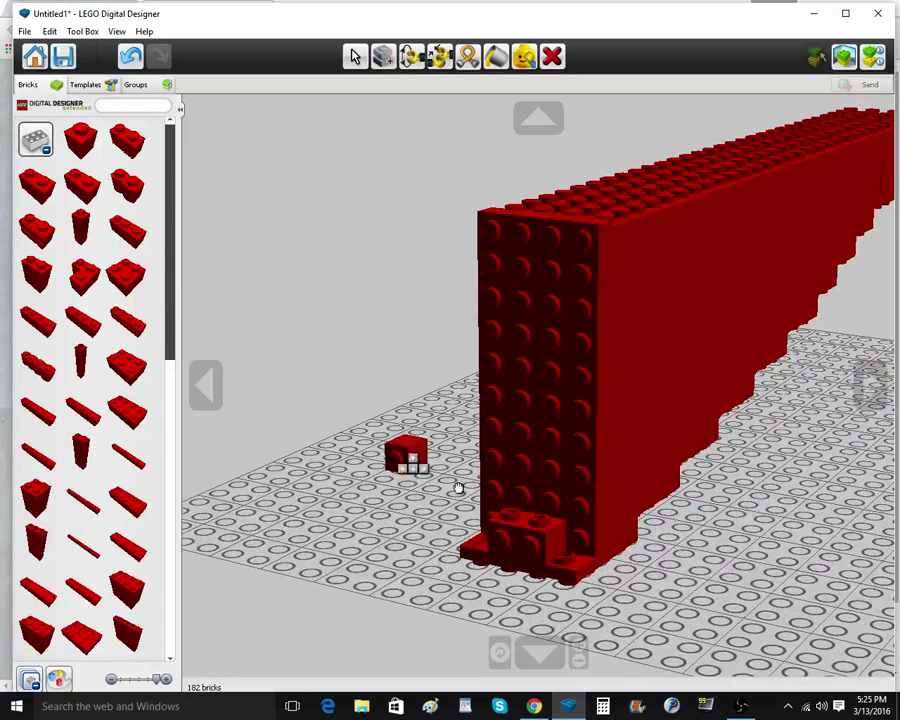
{"action": "left_click", "coordinate": [582, 542]}
{"action": "left_click", "coordinate": [545, 64]}
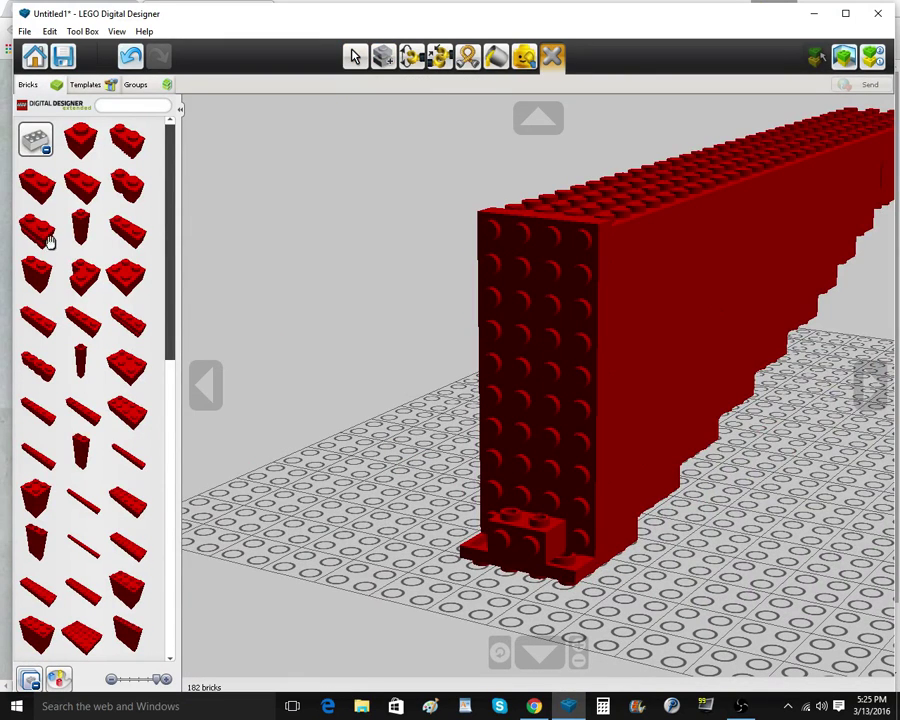
Place an upright 1x2 brick beside the side-stud brick at the wide end's foot and clone it to the opposite side
{"action": "left_click", "coordinate": [48, 177]}
{"action": "left_click", "coordinate": [582, 539]}
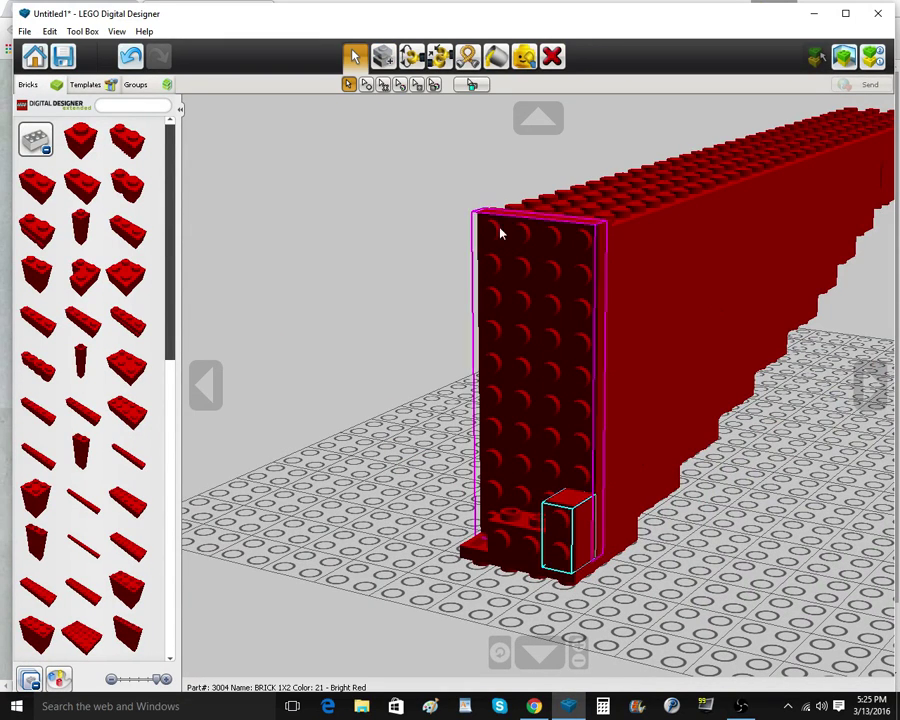
{"action": "left_click", "coordinate": [388, 68]}
{"action": "left_click", "coordinate": [566, 532]}
{"action": "right_click_drag", "start_coordinate": [400, 420], "coordinate": [526, 446]}
{"action": "left_click", "coordinate": [483, 540]}
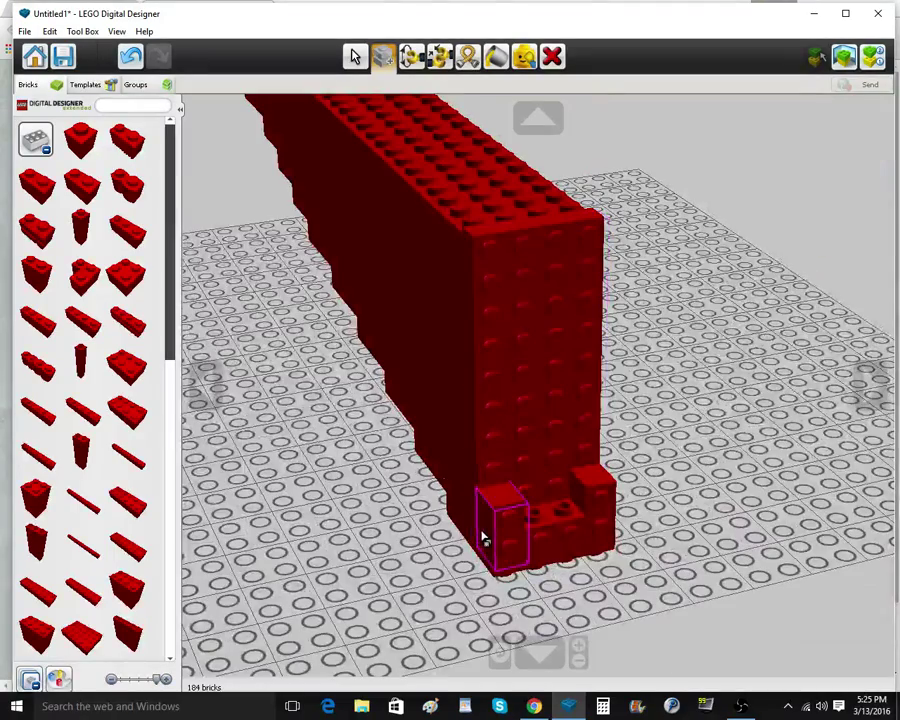
Attach a 2x4 brick to the wide end's face above the 1x2 bricks and clone it twice farther up
{"action": "left_click", "coordinate": [120, 402]}
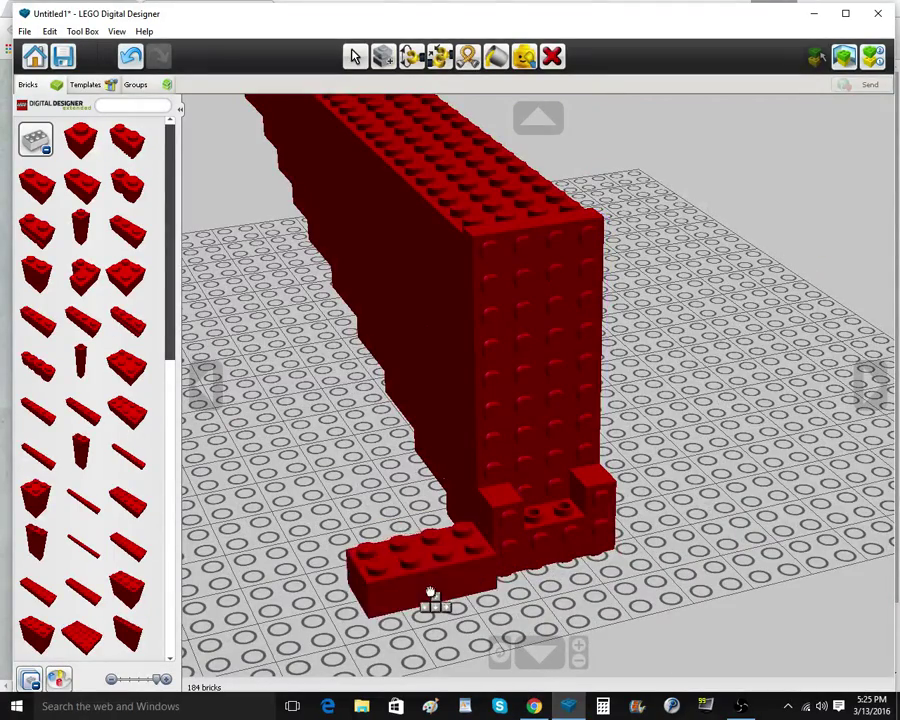
{"action": "left_click", "coordinate": [530, 455]}
{"action": "left_click", "coordinate": [376, 51]}
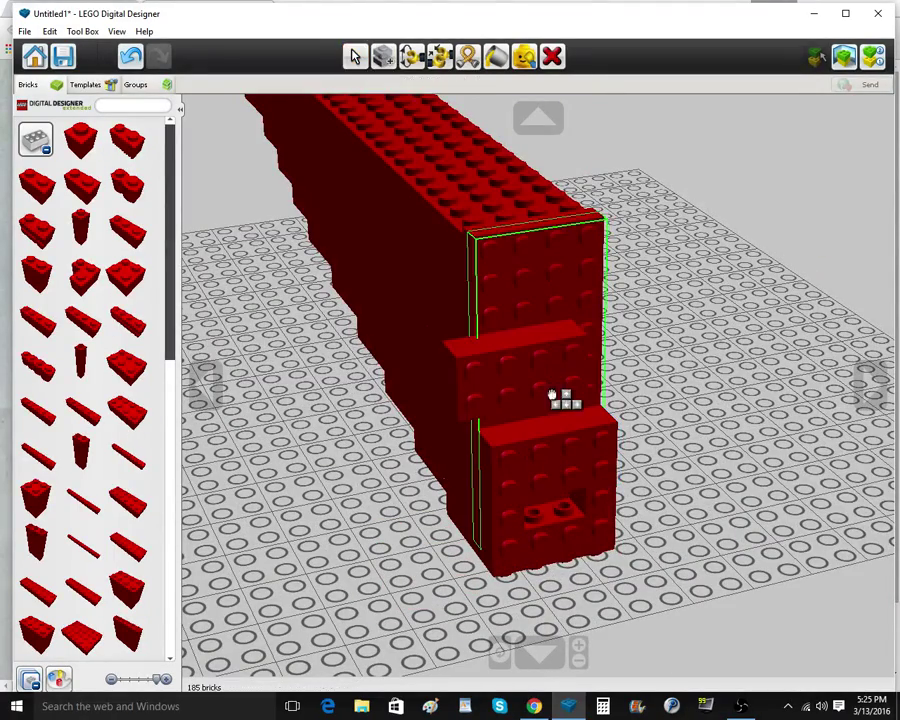
{"action": "left_click", "coordinate": [571, 406]}
{"action": "left_click", "coordinate": [557, 365]}
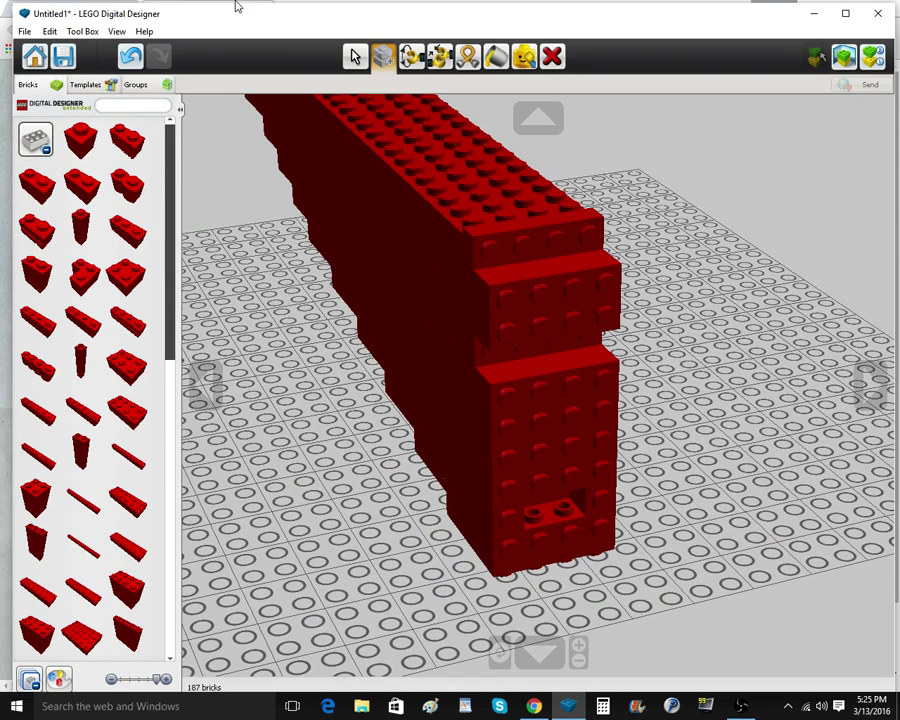
Lower the protruding 2x4 brick on the wall's end face onto the brick below and clone it into the remaining gap above
{"action": "left_click", "coordinate": [354, 57]}
{"action": "left_click_drag", "start_coordinate": [546, 307], "coordinate": [546, 340]}
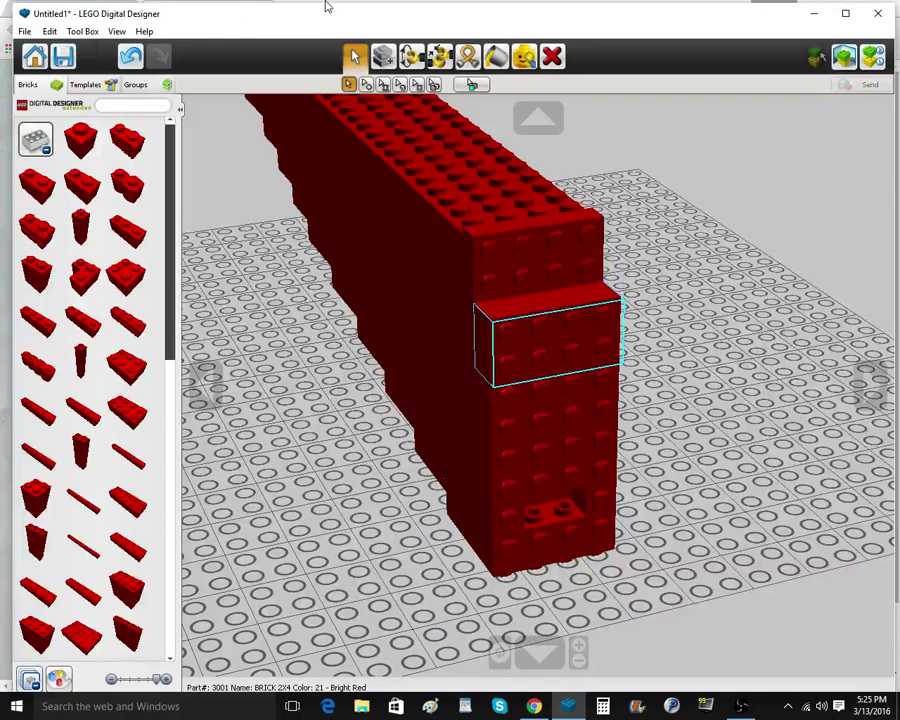
{"action": "left_click", "coordinate": [383, 54]}
{"action": "left_click", "coordinate": [582, 309]}
{"action": "mouse_move", "coordinate": [552, 468]}
{"action": "right_mouse_down"}
{"action": "mouse_move", "coordinate": [604, 443]}
{"action": "mouse_move", "coordinate": [684, 367]}
{"action": "mouse_move", "coordinate": [622, 460]}
{"action": "right_mouse_up"}
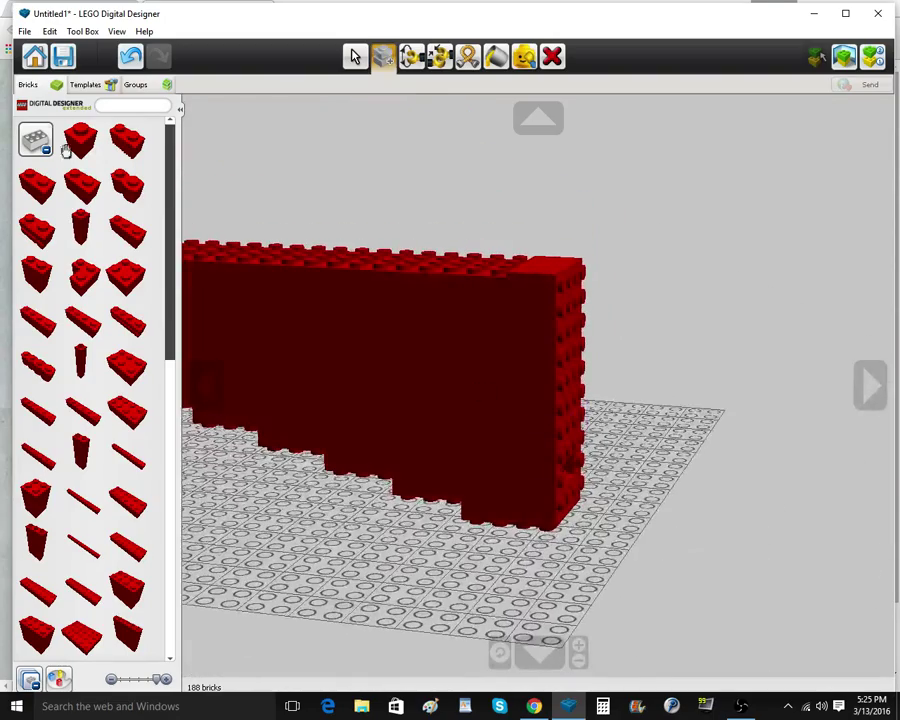
Attach a two-stud-wide plate upright on the wall's end face, matching the face's full height
{"action": "left_click", "coordinate": [42, 144]}
{"action": "left_click", "coordinate": [81, 230]}
{"action": "scroll", "coordinate": [88, 410], "scroll_direction": "down", "scroll_amount": 10}
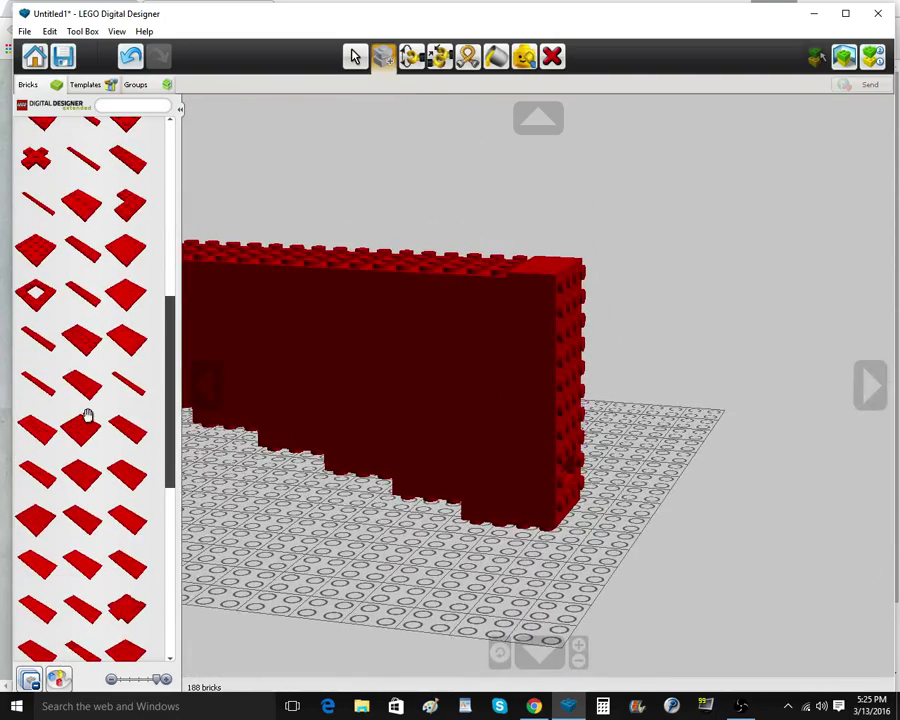
{"action": "left_click", "coordinate": [52, 393]}
{"action": "right_click_drag", "start_coordinate": [680, 546], "coordinate": [524, 546]}
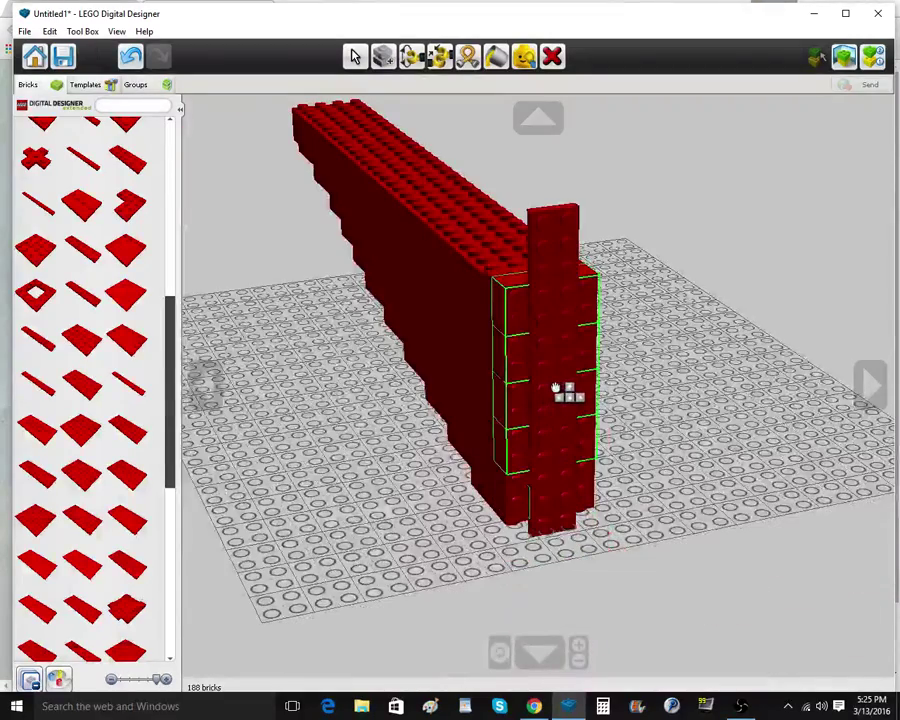
{"action": "left_click", "coordinate": [85, 295]}
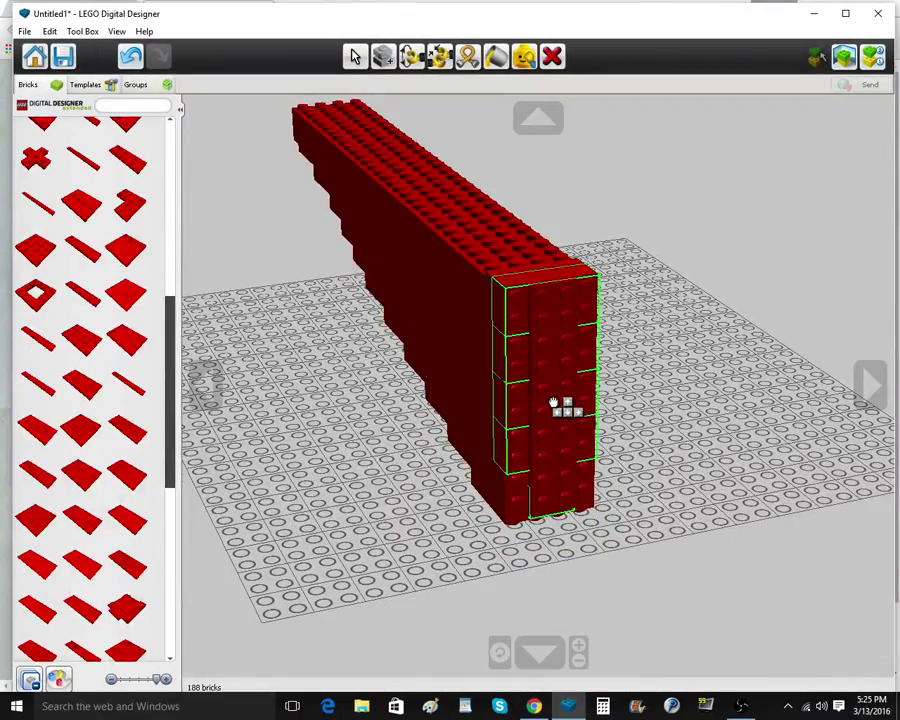
{"action": "left_click", "coordinate": [553, 403]}
Cover the upright end plate with two 2x4 flat tiles and fill the gap between them with a 2x2 flat tile
{"action": "scroll", "coordinate": [62, 322], "scroll_direction": "up", "scroll_amount": 3}
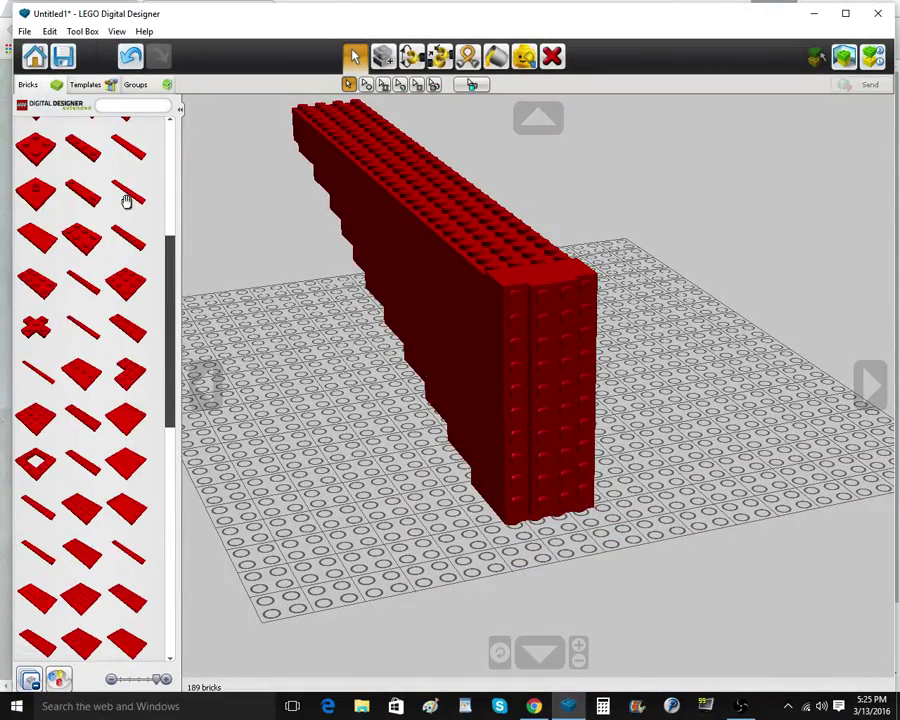
{"action": "left_click", "coordinate": [48, 237]}
{"action": "left_click", "coordinate": [566, 472]}
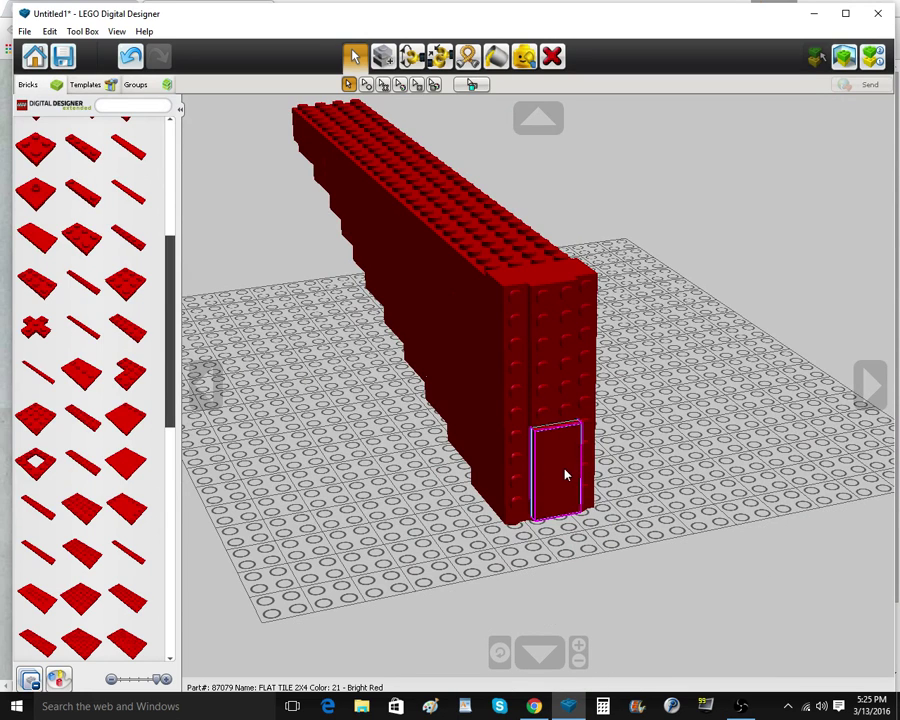
{"action": "left_click", "coordinate": [384, 58]}
{"action": "left_click", "coordinate": [552, 388]}
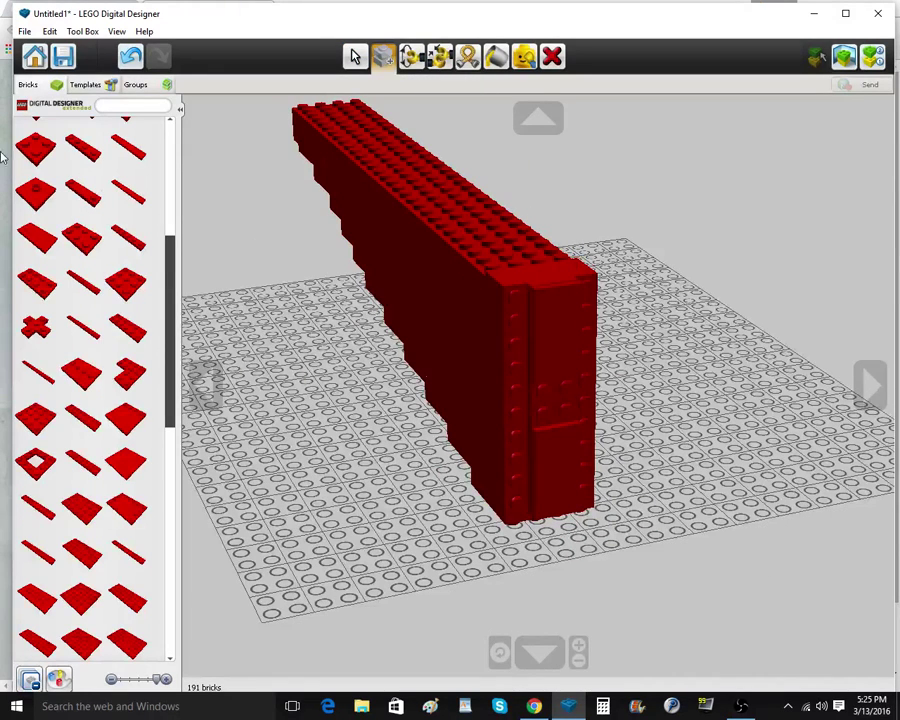
{"action": "scroll", "coordinate": [46, 211], "scroll_direction": "up", "scroll_amount": 2}
{"action": "left_click", "coordinate": [118, 149]}
{"action": "left_click", "coordinate": [556, 417]}
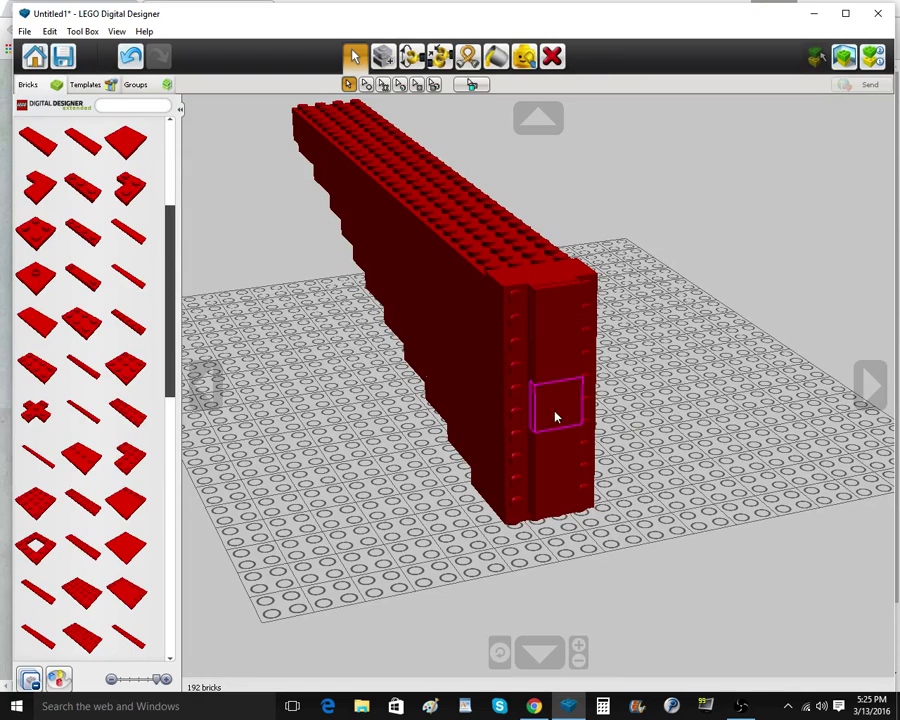
Attach a two-stud-wide red slope at the bottom of the end face's left edge, slanting away from the tiled centre
{"action": "scroll", "coordinate": [45, 314], "scroll_direction": "up", "scroll_amount": 5}
{"action": "left_click", "coordinate": [72, 149]}
{"action": "left_click", "coordinate": [82, 187]}
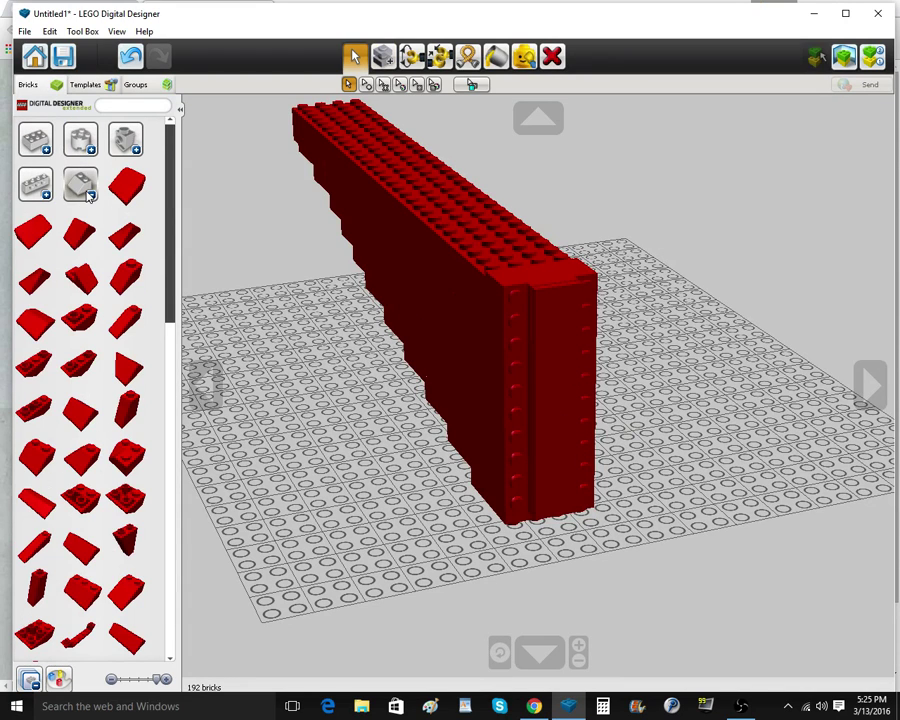
{"action": "left_click", "coordinate": [28, 228]}
{"action": "left_click", "coordinate": [520, 500]}
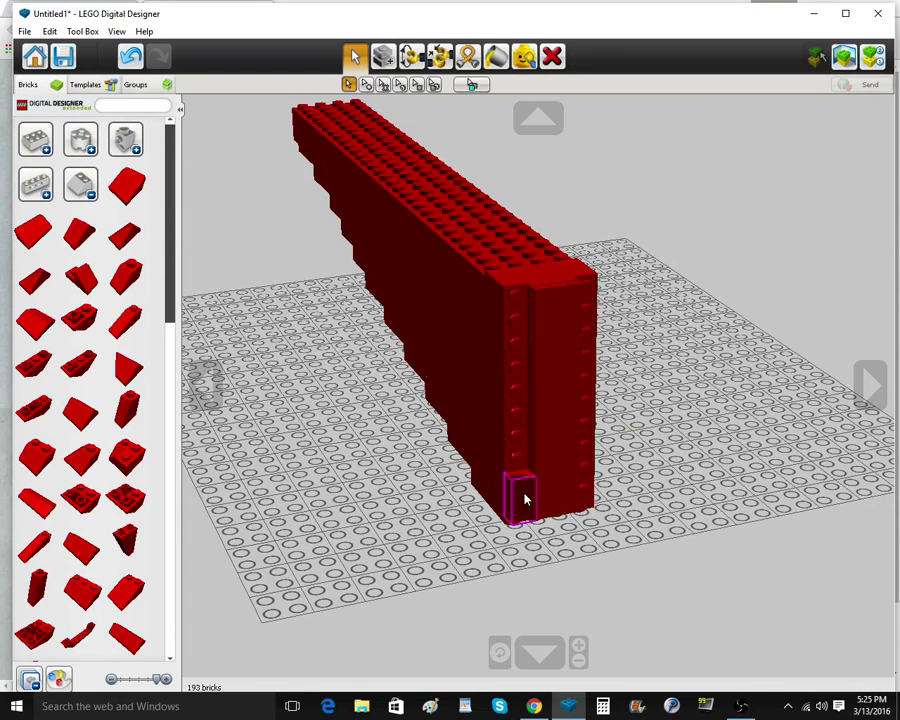
Clone the slope three times up the left edge of the end face
{"action": "left_click", "coordinate": [392, 59]}
{"action": "left_click", "coordinate": [526, 502]}
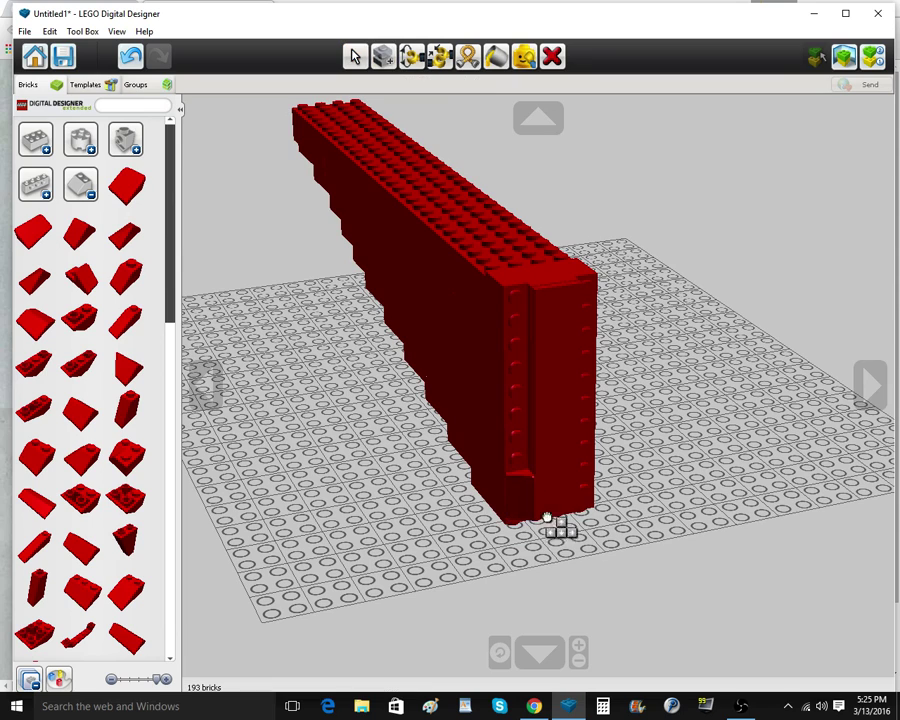
{"action": "left_click", "coordinate": [516, 473]}
{"action": "left_click", "coordinate": [517, 446]}
{"action": "left_click", "coordinate": [518, 425]}
{"action": "left_click", "coordinate": [507, 346]}
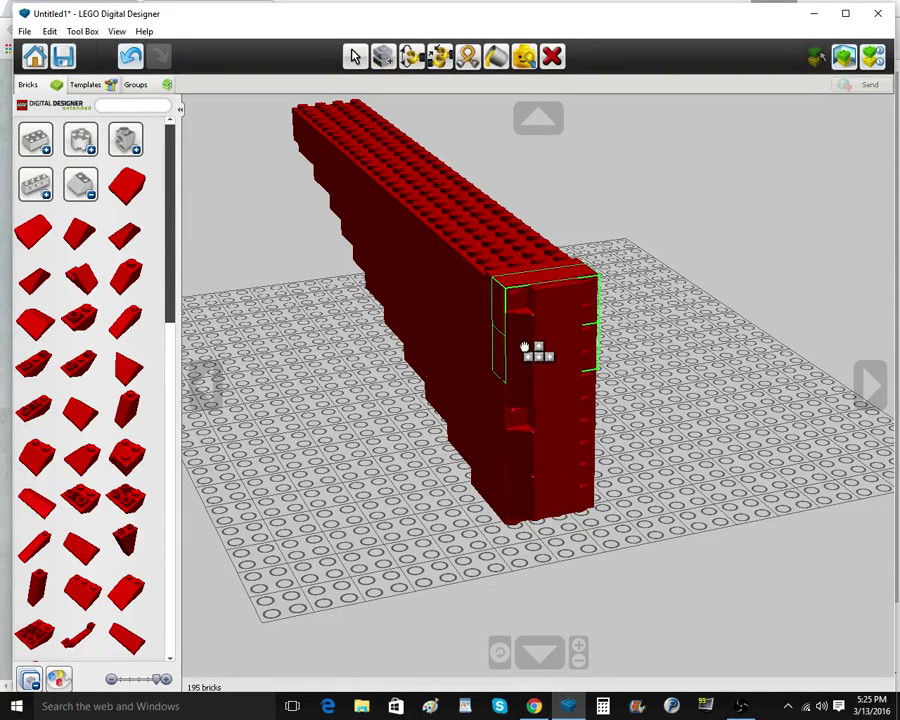
{"action": "left_click", "coordinate": [524, 347]}
Shift the lower left-edge slopes up against the ones above, leaving a one-stud space at the bottom corner
{"action": "left_click", "coordinate": [356, 58]}
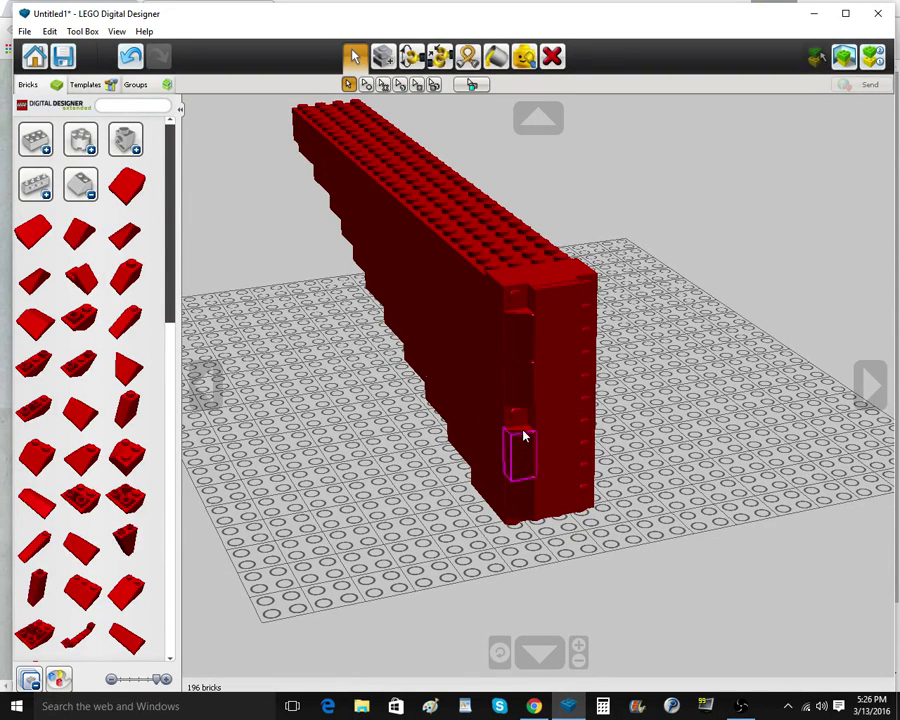
{"action": "left_click", "coordinate": [517, 451]}
{"action": "left_click_drag", "start_coordinate": [522, 448], "coordinate": [525, 420]}
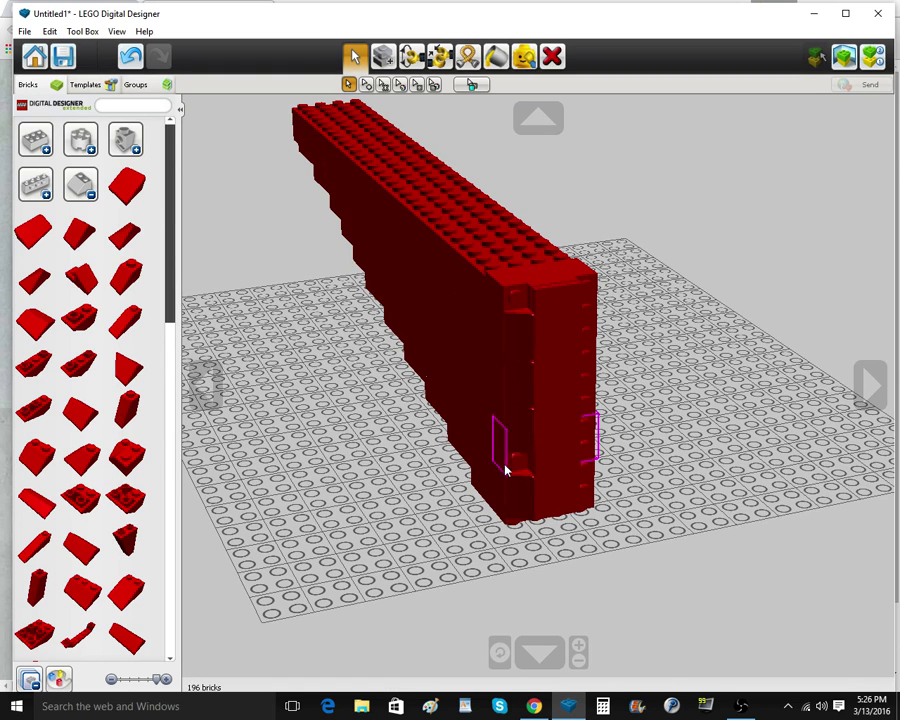
{"action": "left_click_drag", "start_coordinate": [525, 500], "coordinate": [527, 473]}
Select the stacked left-edge slopes together and clone them onto the right edge of the end face
{"action": "left_click", "coordinate": [367, 85]}
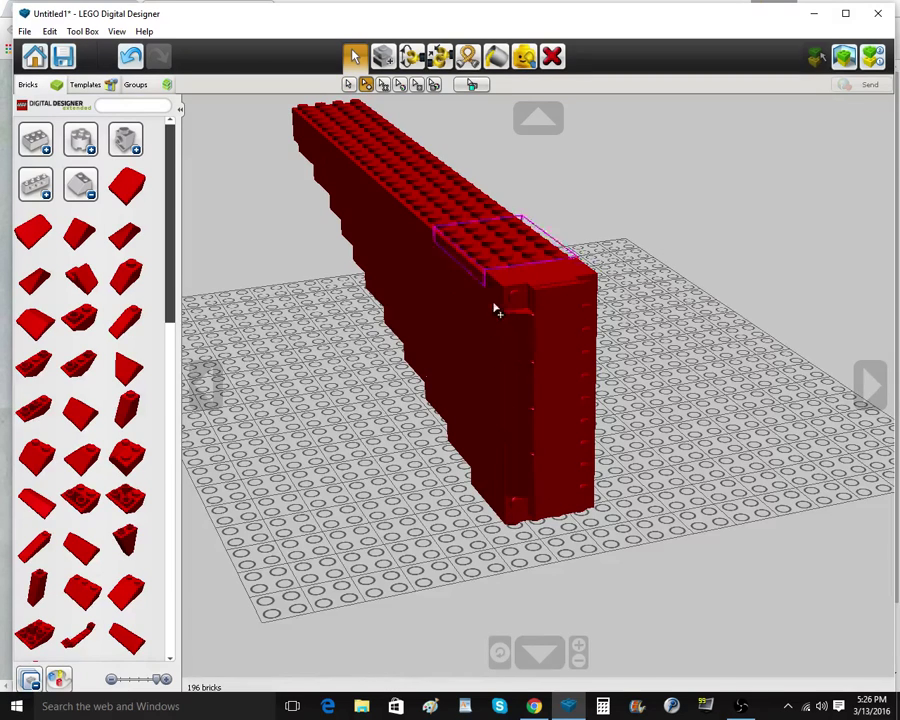
{"action": "left_click", "coordinate": [521, 338]}
{"action": "left_click", "coordinate": [526, 386]}
{"action": "left_click", "coordinate": [527, 432]}
{"action": "left_click", "coordinate": [379, 67]}
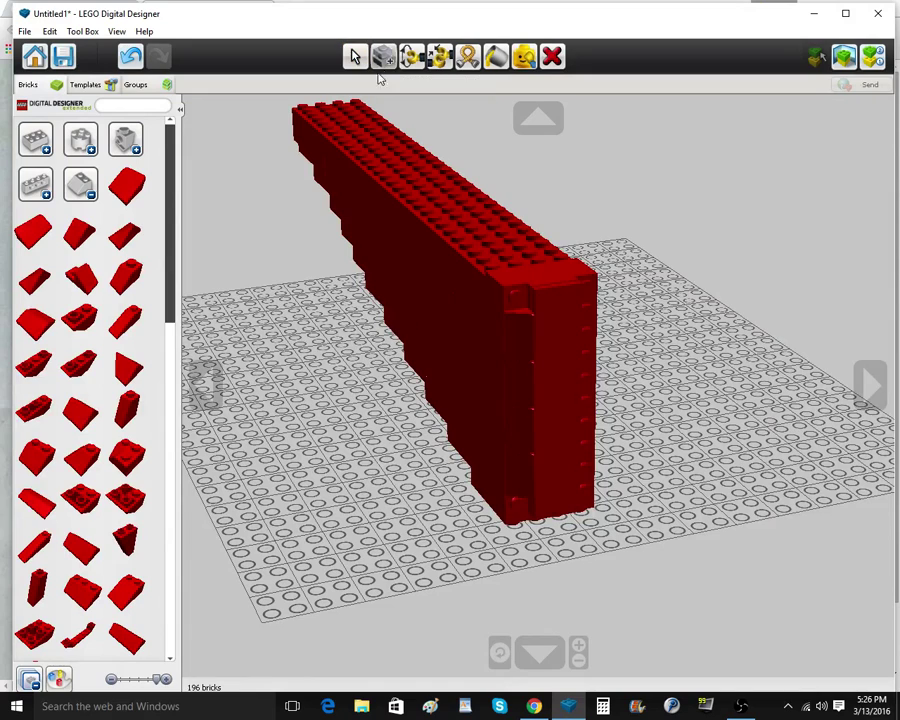
{"action": "left_click", "coordinate": [588, 314]}
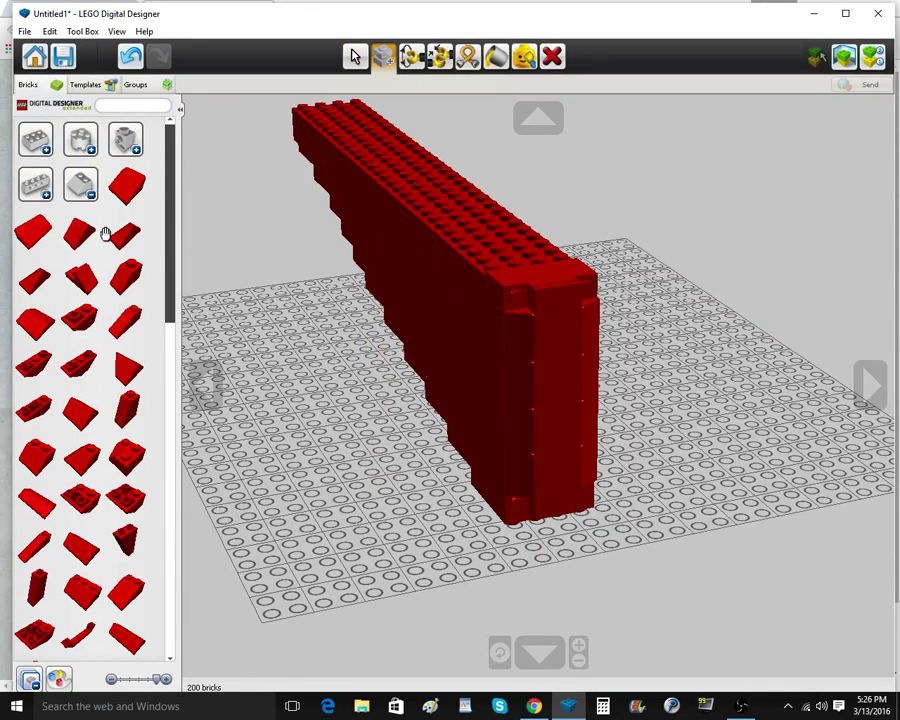
Fill the one-stud gaps at the top and bottom of both edge columns with small one-stud slopes
{"action": "left_click", "coordinate": [585, 497]}
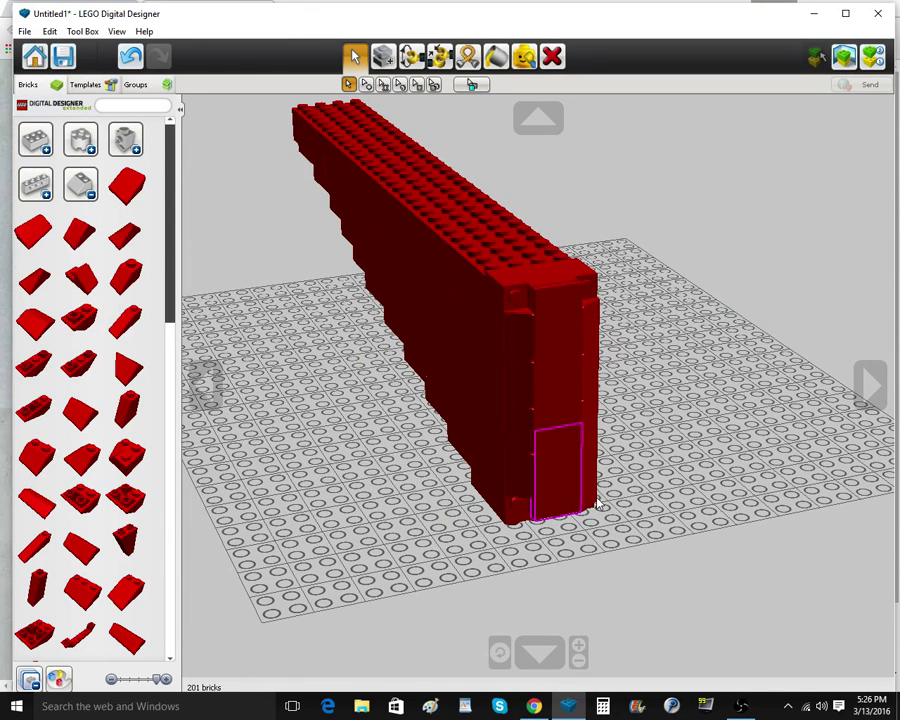
{"action": "left_click", "coordinate": [591, 498]}
{"action": "left_click", "coordinate": [386, 62]}
{"action": "left_click", "coordinate": [599, 296]}
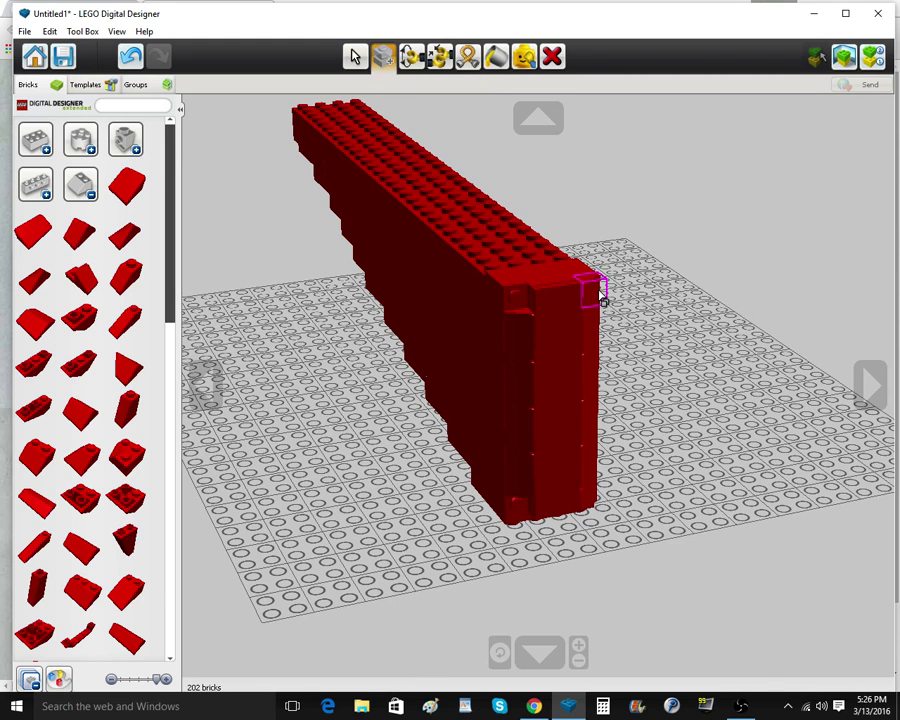
{"action": "left_click", "coordinate": [512, 294]}
Paint the slopes and flat tiles covering the end face black
{"action": "left_click", "coordinate": [499, 53]}
{"action": "left_click", "coordinate": [524, 300]}
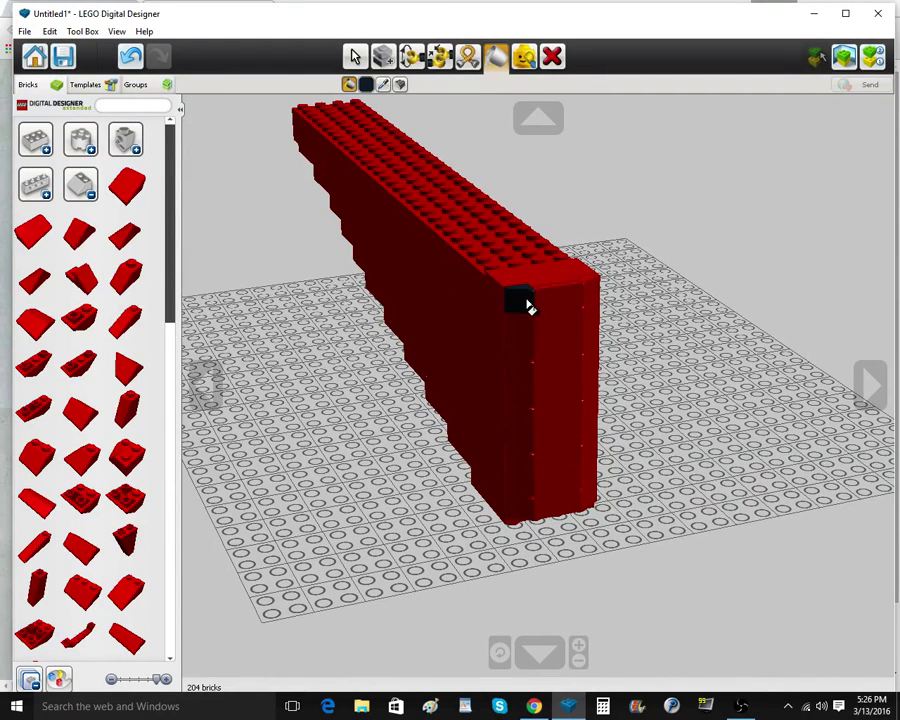
{"action": "left_click", "coordinate": [541, 287]}
{"action": "left_click", "coordinate": [558, 354]}
{"action": "left_click", "coordinate": [563, 474]}
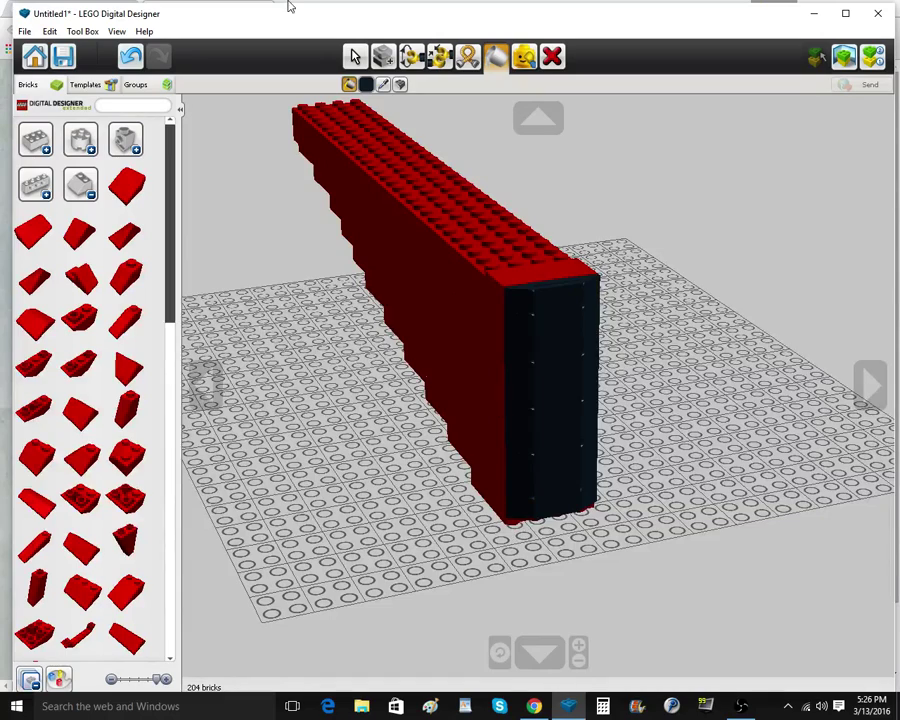
Delete the 2x4 brick nearest the black end cap on the underside of the wall
{"action": "left_click", "coordinate": [356, 58]}
{"action": "right_click_drag", "start_coordinate": [490, 480], "coordinate": [568, 250]}
{"action": "left_click", "coordinate": [548, 62]}
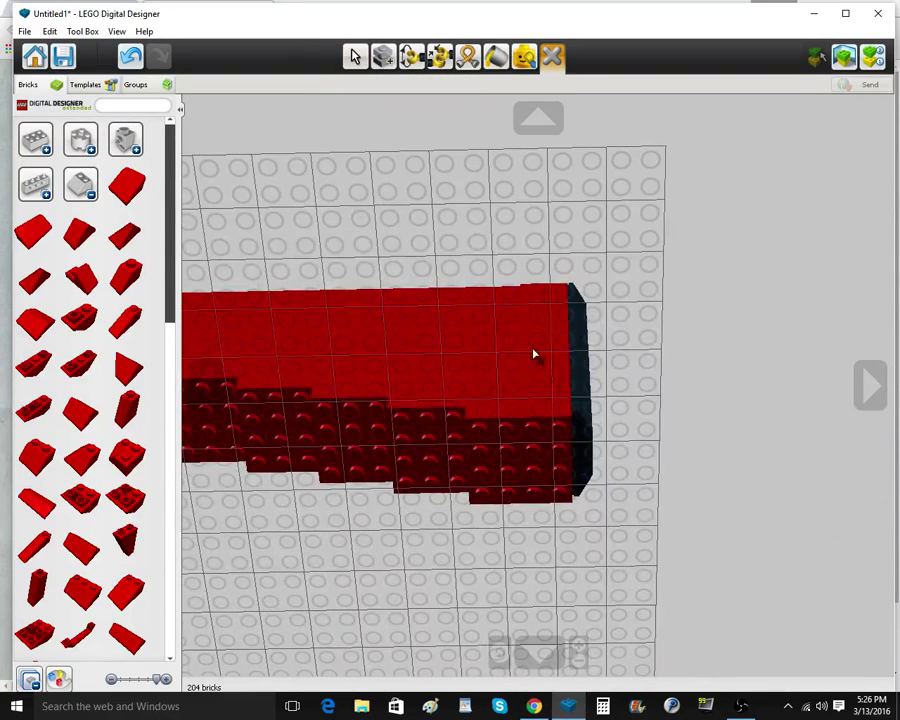
{"action": "left_click", "coordinate": [531, 450]}
{"action": "right_click_drag", "start_coordinate": [438, 170], "coordinate": [432, 121]}
{"action": "left_click", "coordinate": [357, 62]}
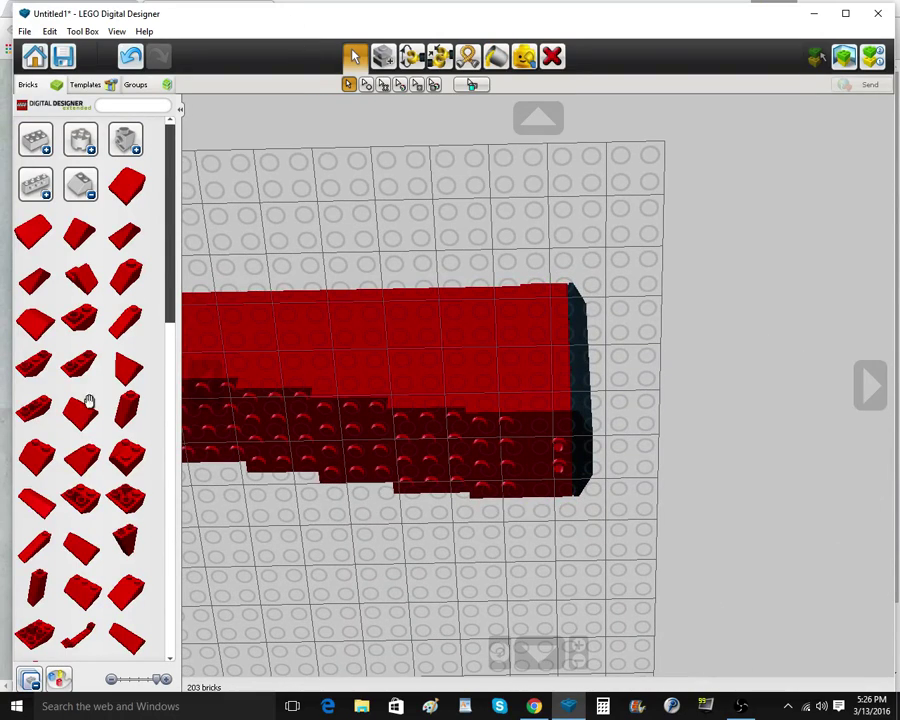
Place a red 2x4 plate in the recess left on the underside next to the black end cap
{"action": "left_click", "coordinate": [81, 186]}
{"action": "left_click", "coordinate": [81, 231]}
{"action": "scroll", "coordinate": [93, 520], "scroll_direction": "down", "scroll_amount": 2}
{"action": "left_click", "coordinate": [37, 510]}
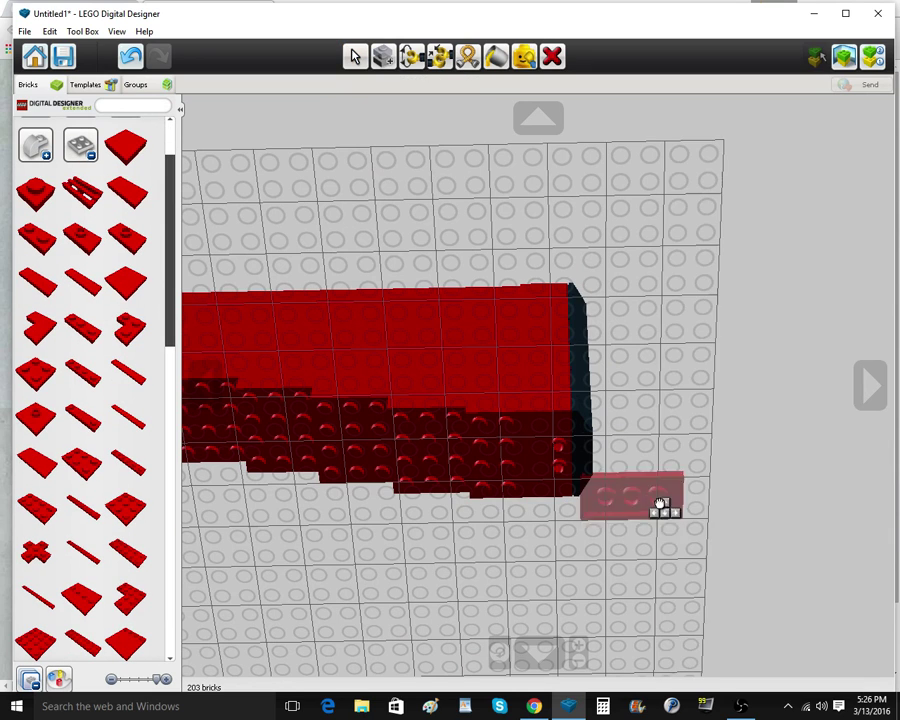
{"action": "left_click", "coordinate": [534, 464]}
{"action": "scroll", "coordinate": [534, 464], "scroll_direction": "up", "scroll_amount": 2}
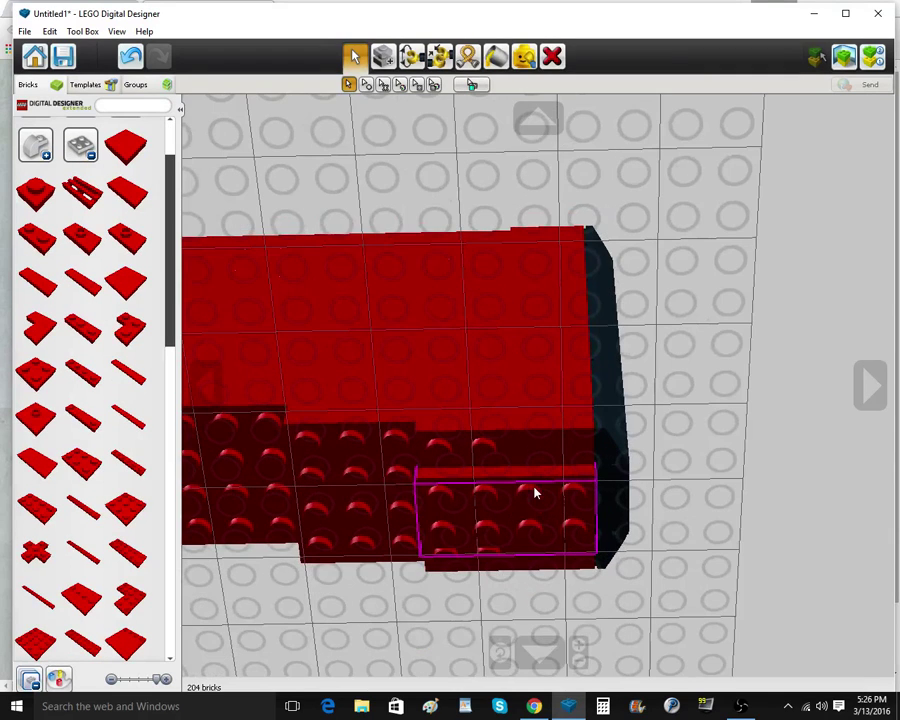
Attach a curved 2x2x2/3 bow plate on the underside plate, directly beside the black end cap
{"action": "left_click", "coordinate": [81, 146]}
{"action": "scroll", "coordinate": [81, 165], "scroll_direction": "up", "scroll_amount": 1}
{"action": "left_click", "coordinate": [37, 217]}
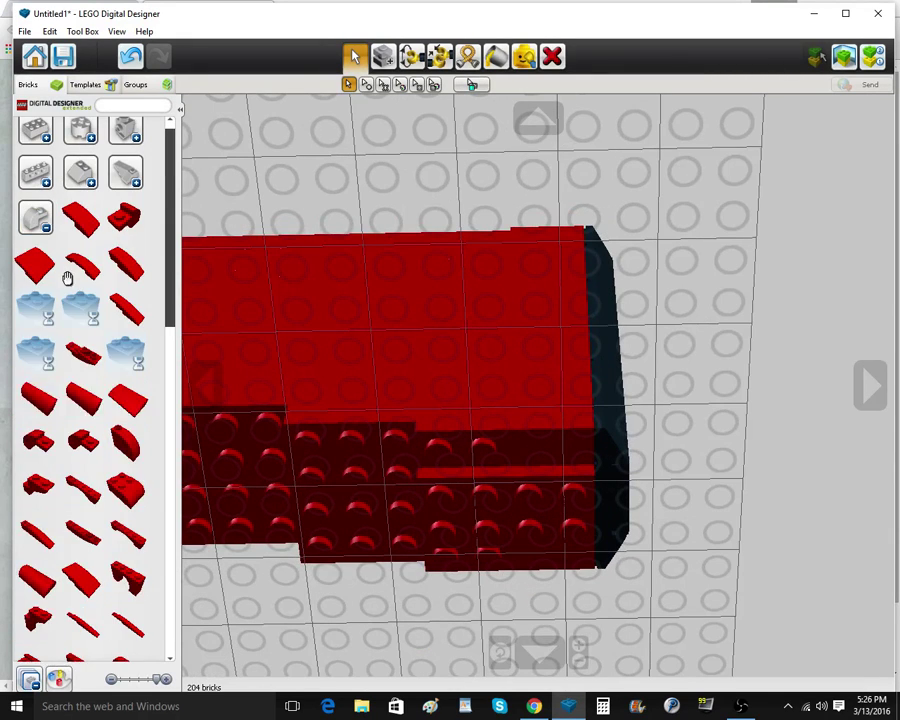
{"action": "left_click", "coordinate": [67, 277]}
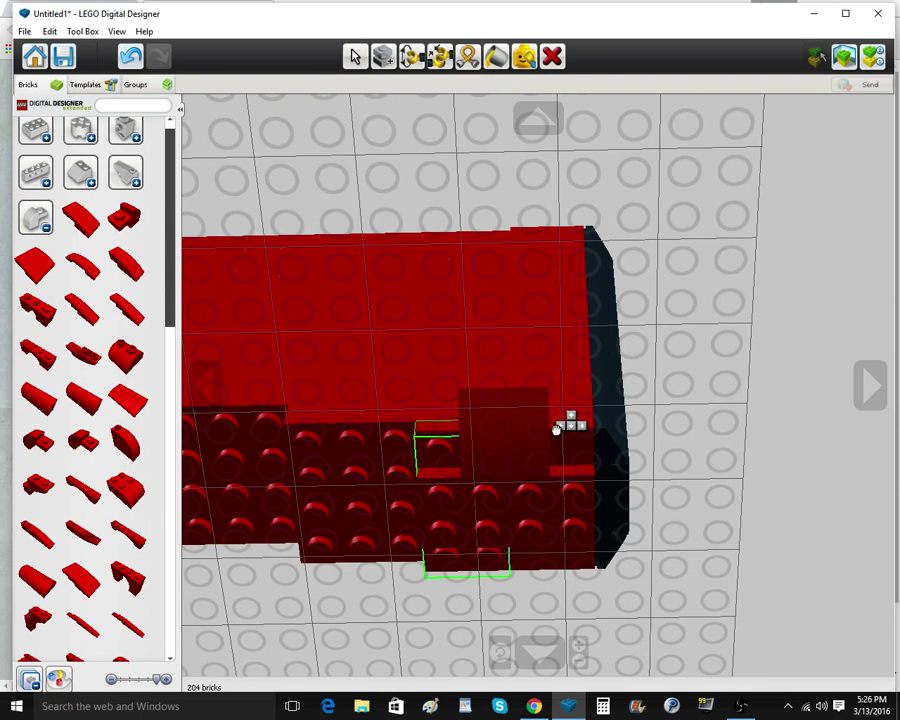
{"action": "left_click", "coordinate": [576, 474]}
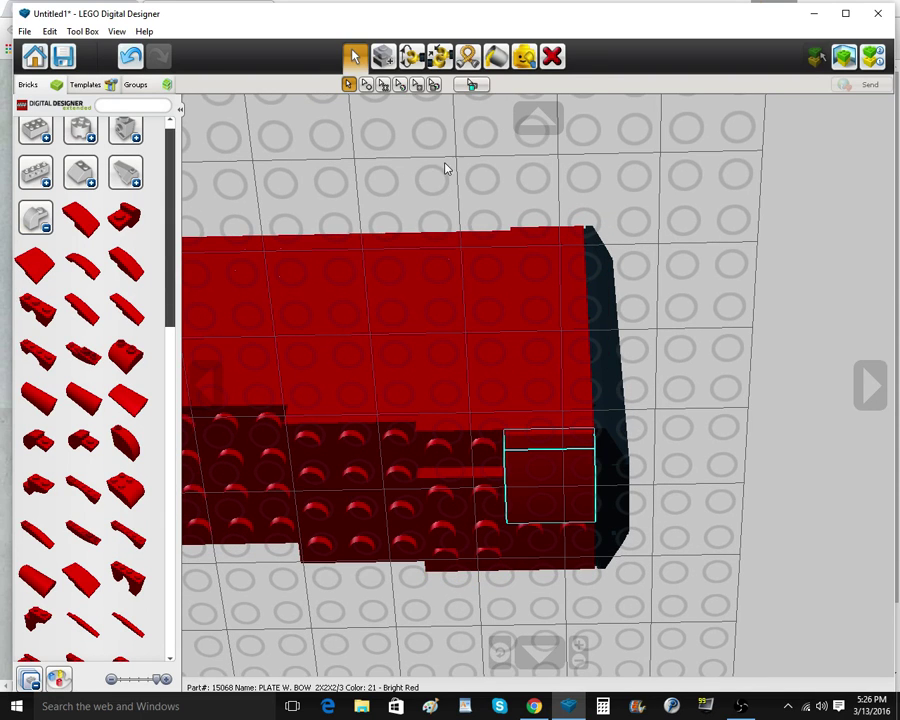
Clone the curved bow plate over the rest of the lowest underside step, covering both long edges
{"action": "left_click", "coordinate": [391, 64]}
{"action": "left_click", "coordinate": [471, 503]}
{"action": "mouse_move", "coordinate": [542, 548]}
{"action": "right_mouse_down"}
{"action": "mouse_move", "coordinate": [564, 611]}
{"action": "mouse_move", "coordinate": [543, 586]}
{"action": "mouse_move", "coordinate": [508, 600]}
{"action": "mouse_move", "coordinate": [460, 651]}
{"action": "mouse_move", "coordinate": [476, 689]}
{"action": "mouse_move", "coordinate": [579, 657]}
{"action": "mouse_move", "coordinate": [634, 583]}
{"action": "mouse_move", "coordinate": [667, 579]}
{"action": "right_mouse_up"}
{"action": "left_click", "coordinate": [467, 589]}
{"action": "left_click", "coordinate": [470, 589]}
{"action": "left_click", "coordinate": [554, 587]}
Place a red 2x3 plate on the second underside step and clone it onto the third, aligning it within the step
{"action": "left_click", "coordinate": [37, 218]}
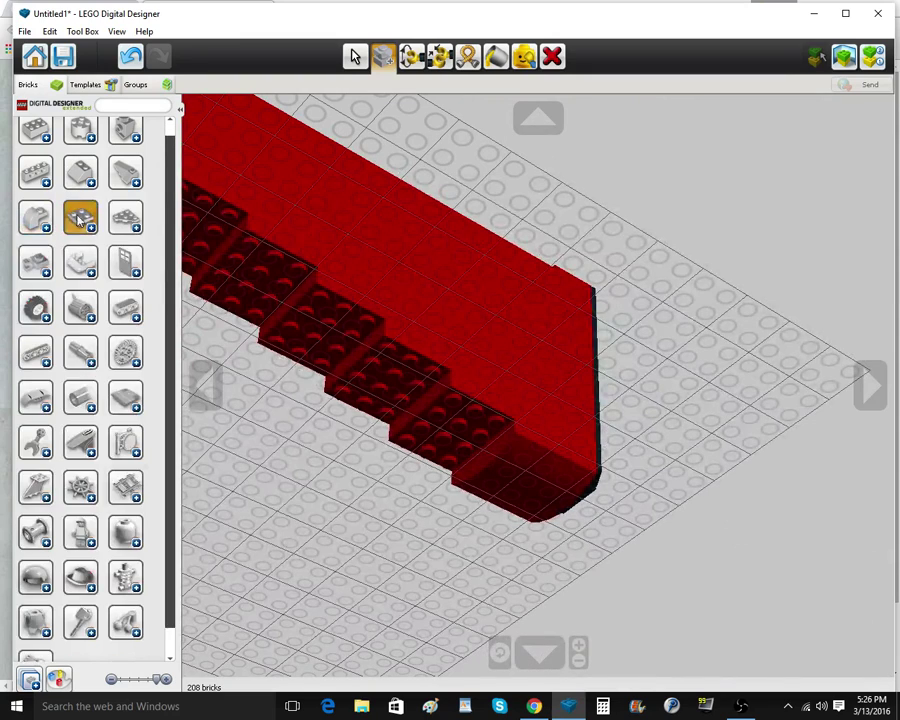
{"action": "left_click", "coordinate": [80, 216]}
{"action": "left_click", "coordinate": [66, 522]}
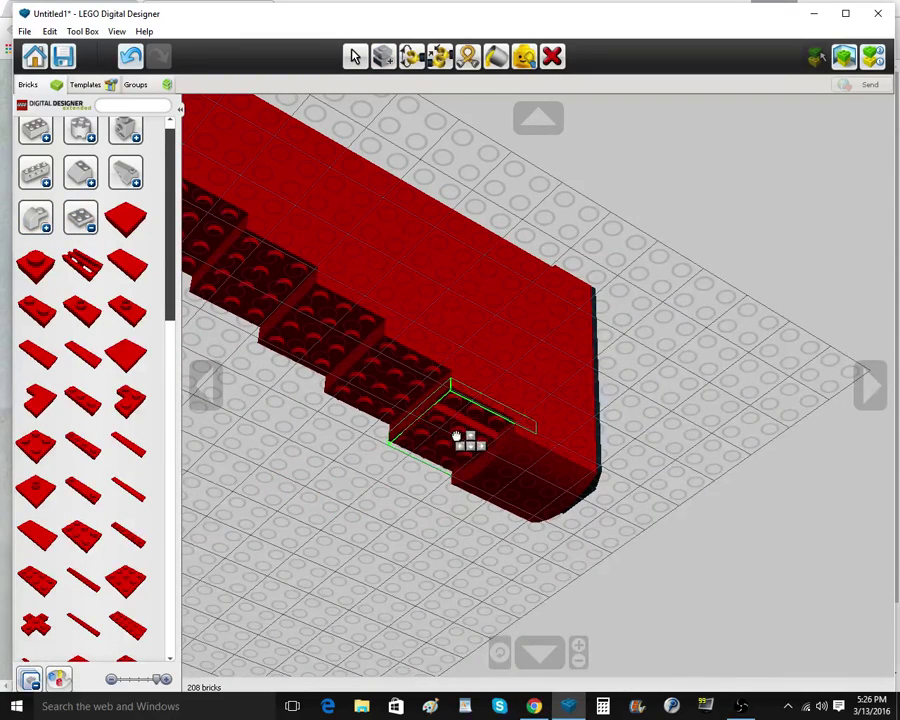
{"action": "left_click", "coordinate": [455, 435]}
{"action": "left_click", "coordinate": [390, 58]}
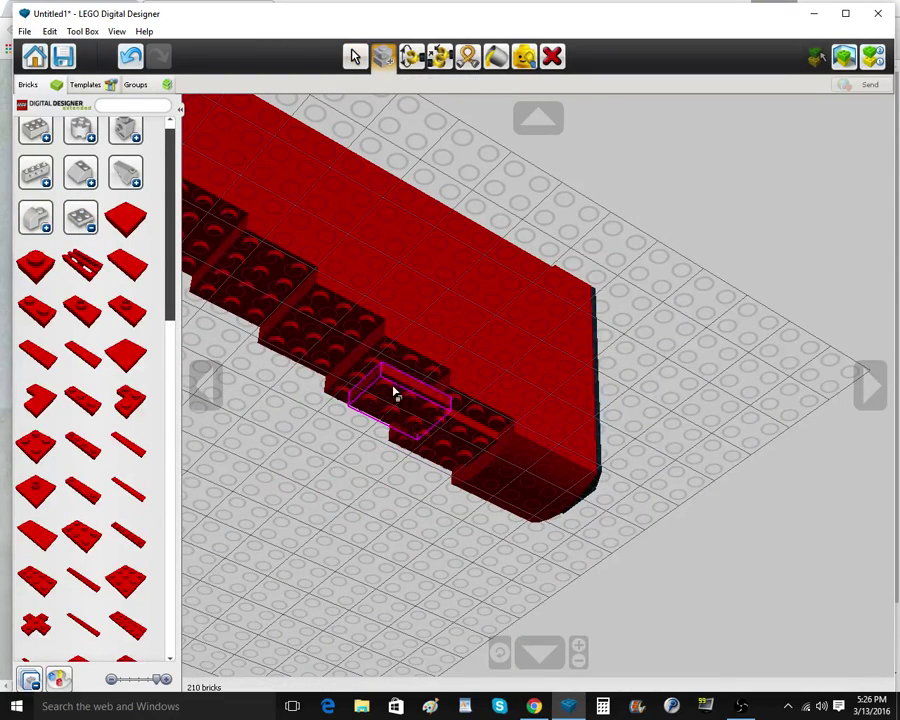
{"action": "left_click", "coordinate": [357, 52]}
{"action": "left_click_drag", "start_coordinate": [419, 418], "coordinate": [399, 399]}
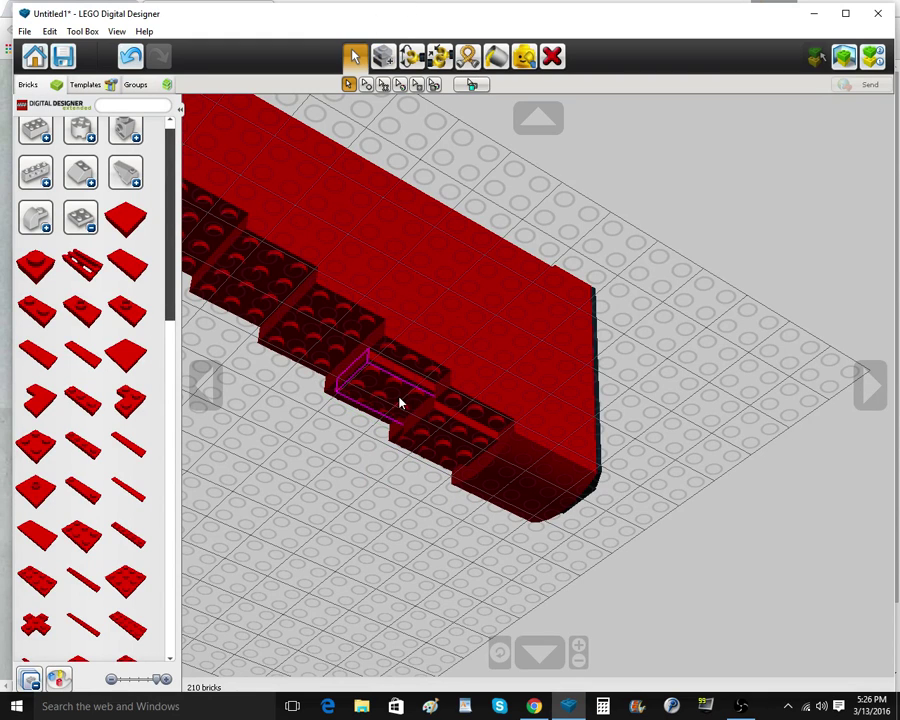
Clone the red 2x3 plate onto each of the next three longer underside steps, aligning it within the step
{"action": "left_click", "coordinate": [381, 55]}
{"action": "left_click", "coordinate": [333, 351]}
{"action": "left_click", "coordinate": [333, 351]}
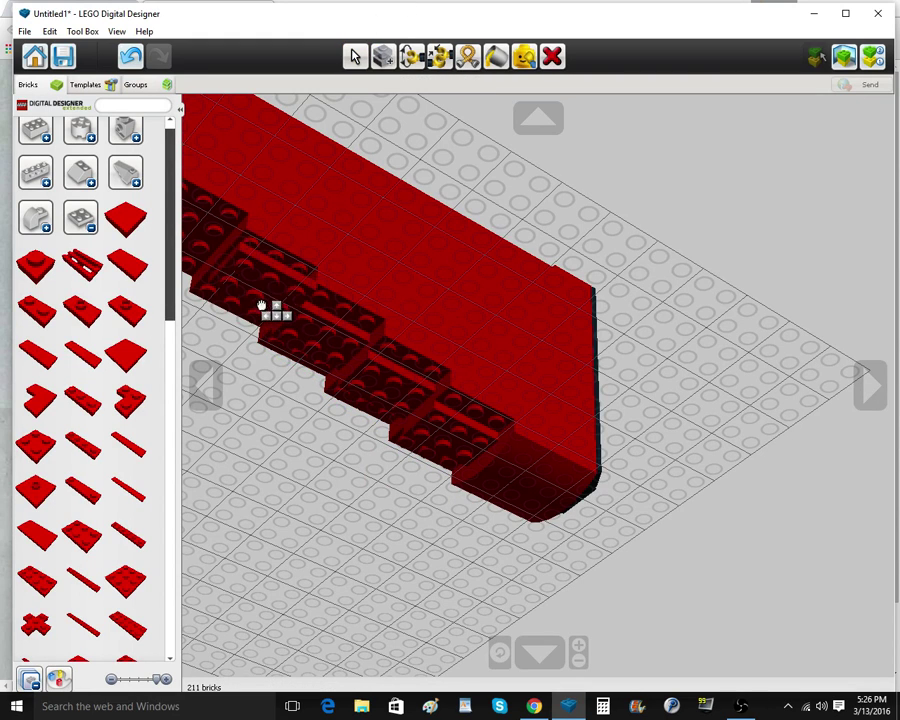
{"action": "left_click", "coordinate": [262, 296]}
{"action": "right_click_drag", "start_coordinate": [262, 297], "coordinate": [478, 392]}
{"action": "left_click", "coordinate": [528, 382]}
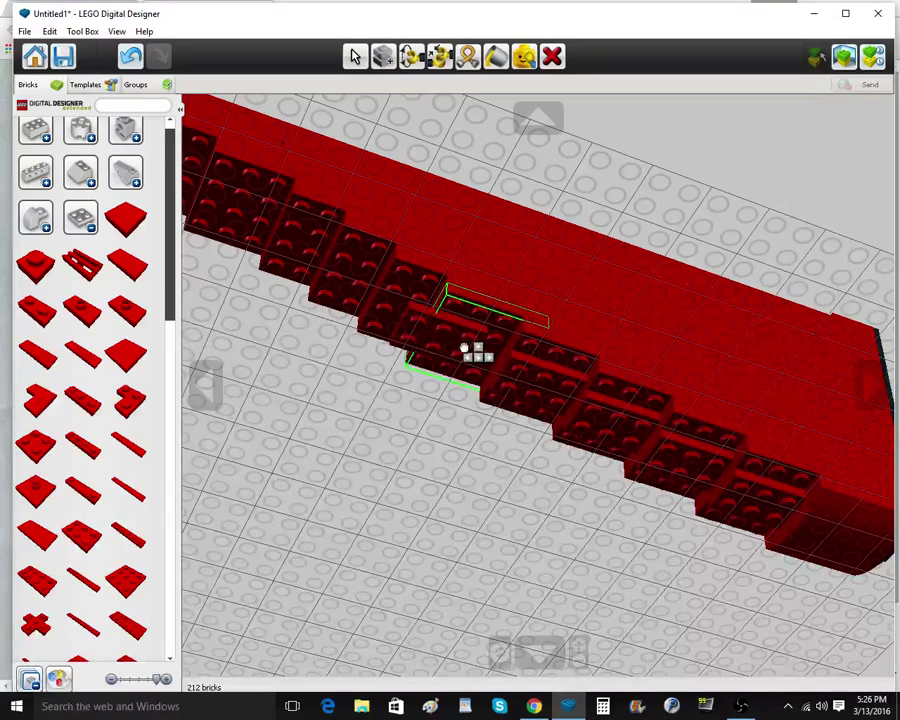
{"action": "left_click", "coordinate": [481, 362]}
Clone the red 2x3 plate onto the three shorter, two-stud-long underside steps
{"action": "left_click", "coordinate": [37, 437]}
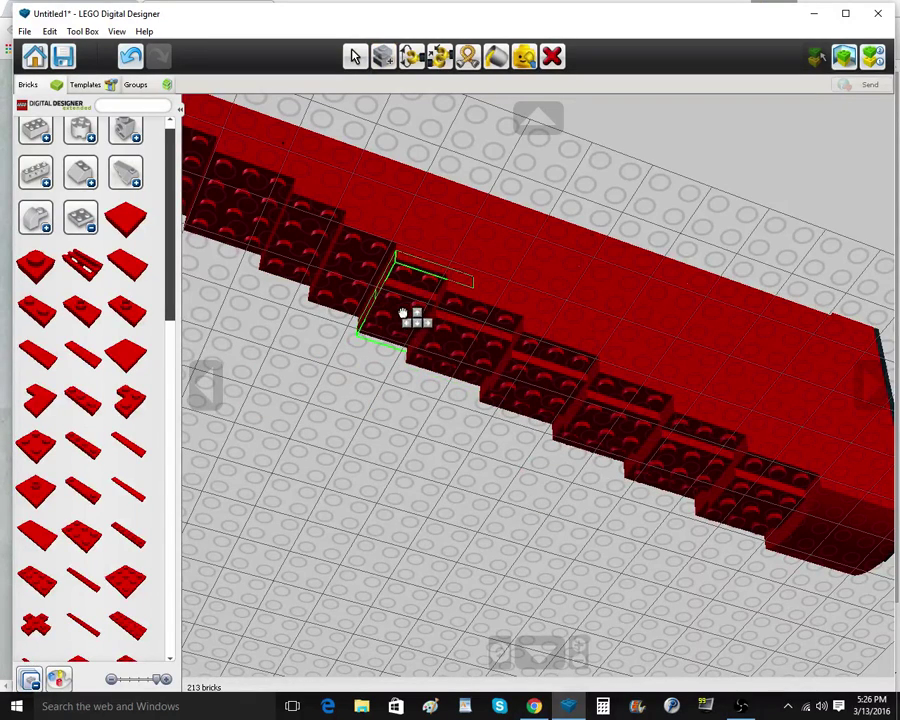
{"action": "left_click", "coordinate": [402, 313]}
{"action": "left_click", "coordinate": [384, 57]}
{"action": "left_click", "coordinate": [361, 294]}
{"action": "left_click", "coordinate": [361, 294]}
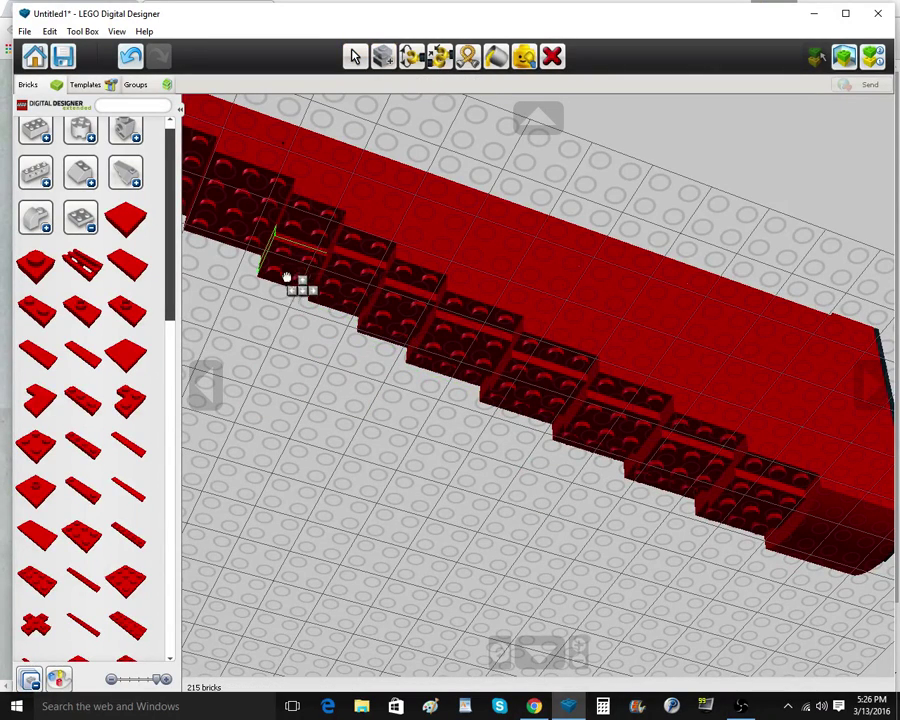
{"action": "left_click", "coordinate": [295, 262]}
Clone a red 2x3 plate onto the next-to-last underside step, towards the wall's thin end
{"action": "left_click", "coordinate": [384, 57]}
{"action": "left_click", "coordinate": [440, 338]}
{"action": "left_click", "coordinate": [384, 57]}
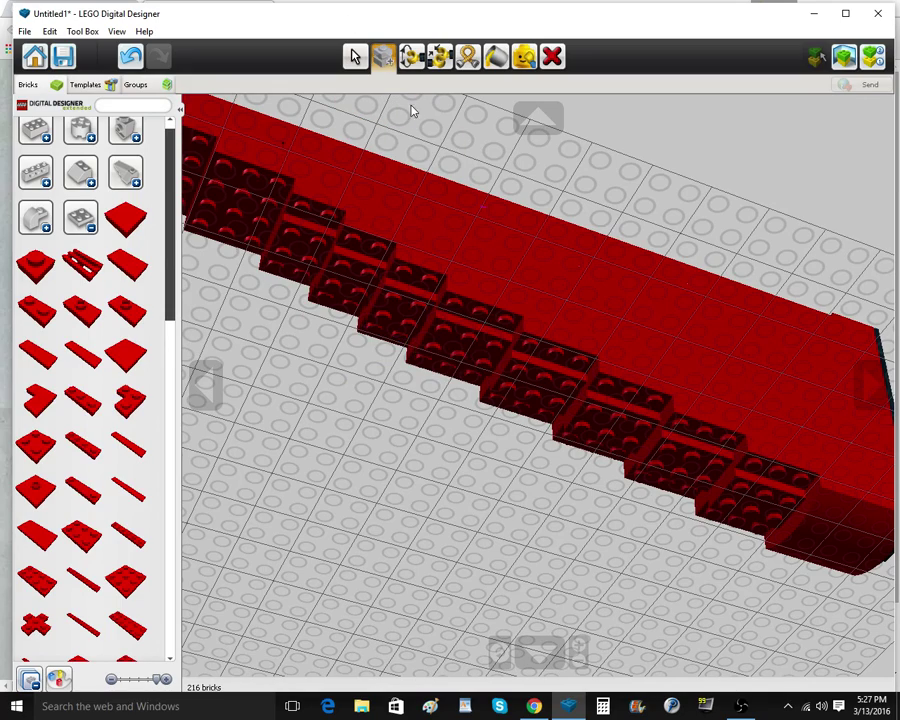
{"action": "left_click", "coordinate": [448, 341]}
{"action": "left_click", "coordinate": [241, 224]}
{"action": "right_click", "coordinate": [241, 224]}
{"action": "left_click", "coordinate": [518, 376]}
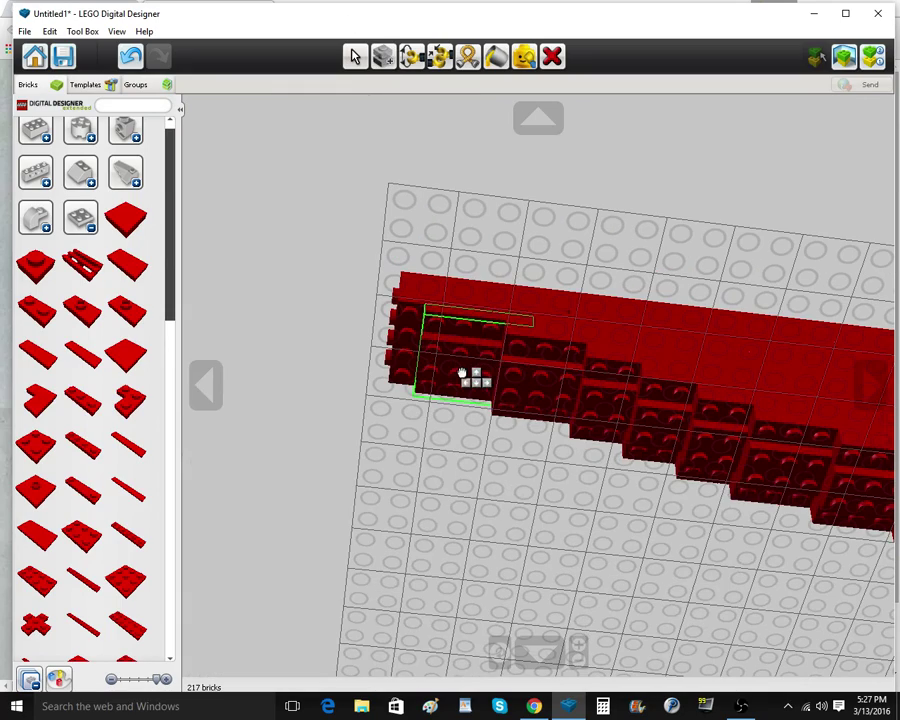
Try the cloned 2x3 plate on the last underside step, and use a red 2x4 plate there instead
{"action": "left_click", "coordinate": [453, 374]}
{"action": "right_click_drag", "start_coordinate": [421, 376], "coordinate": [454, 430]}
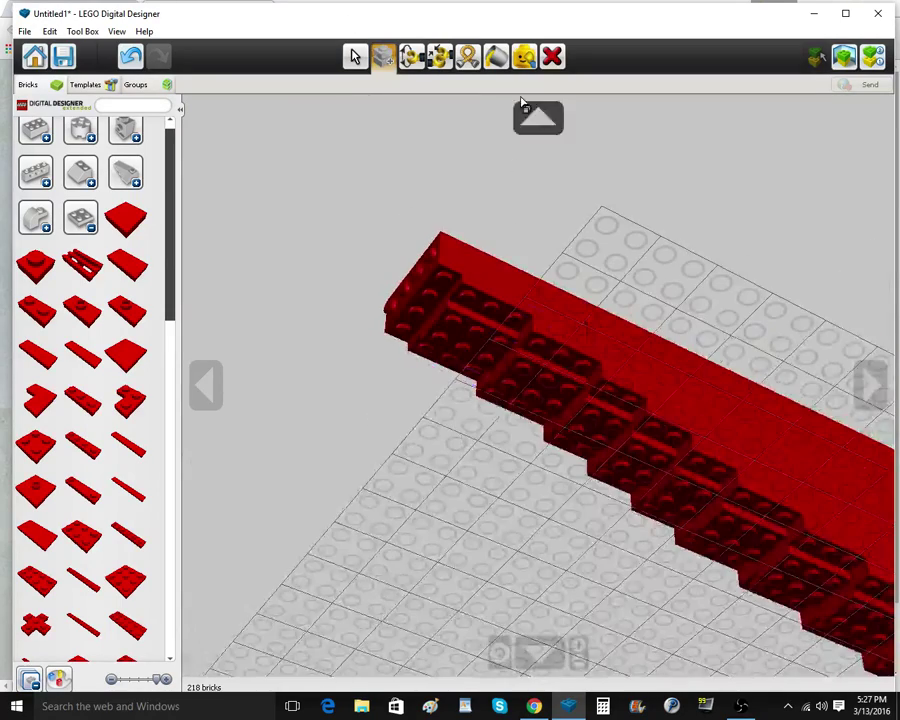
{"action": "left_click", "coordinate": [20, 587]}
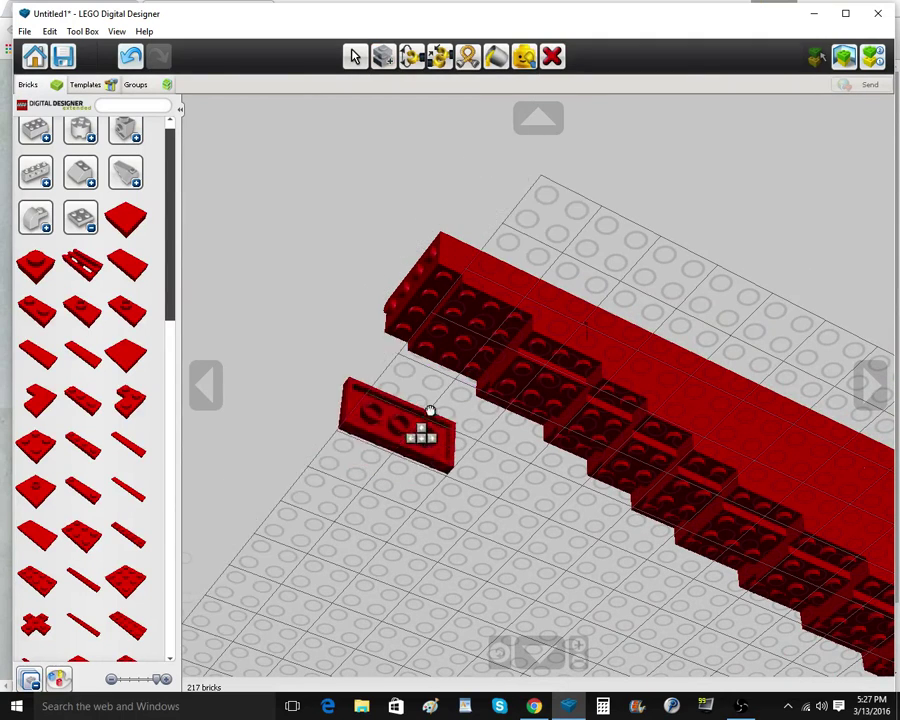
{"action": "left_click", "coordinate": [456, 333]}
Rotate a red one-stud-wide plate and attach it under the wall's thin end, beside the 2x4 plate
{"action": "left_click", "coordinate": [78, 452]}
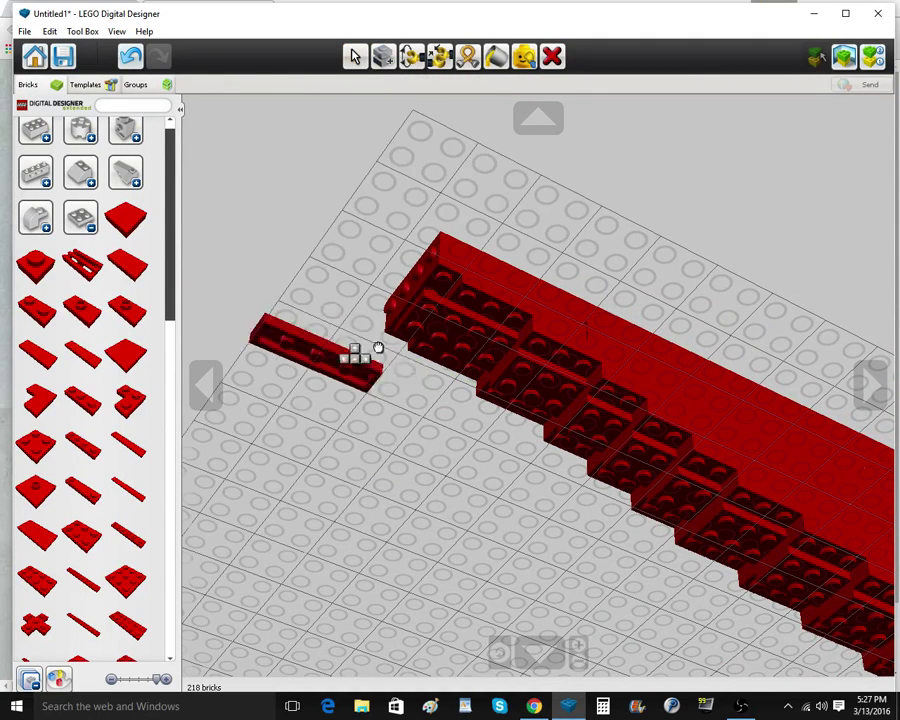
{"action": "key", "text": "Right"}
{"action": "right_click_drag", "start_coordinate": [423, 296], "coordinate": [455, 436]}
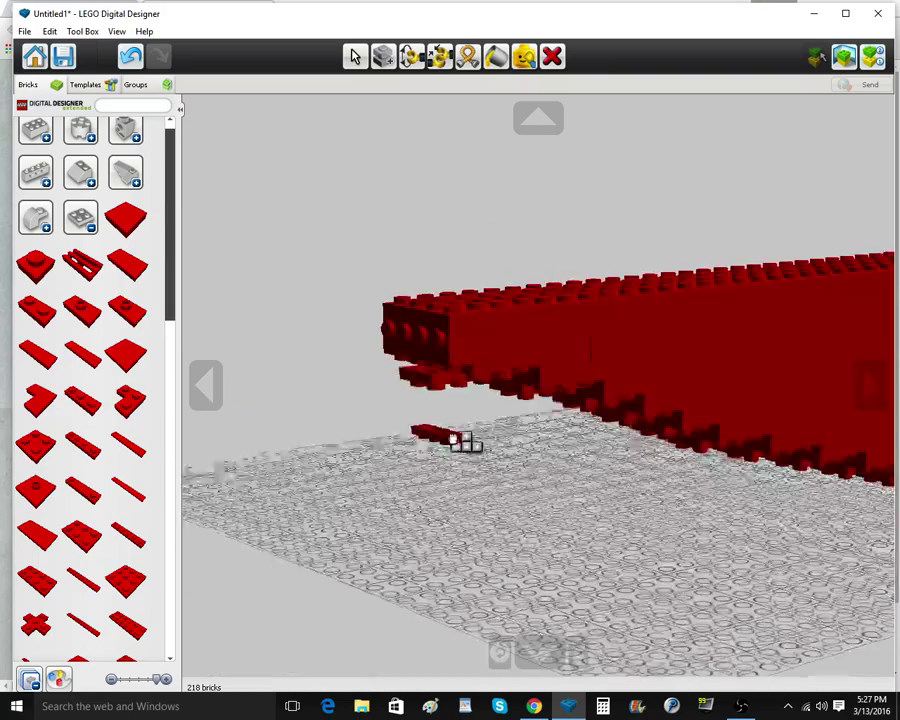
{"action": "left_click", "coordinate": [442, 362]}
{"action": "right_click_drag", "start_coordinate": [530, 481], "coordinate": [540, 385]}
{"action": "right_click", "coordinate": [706, 494]}
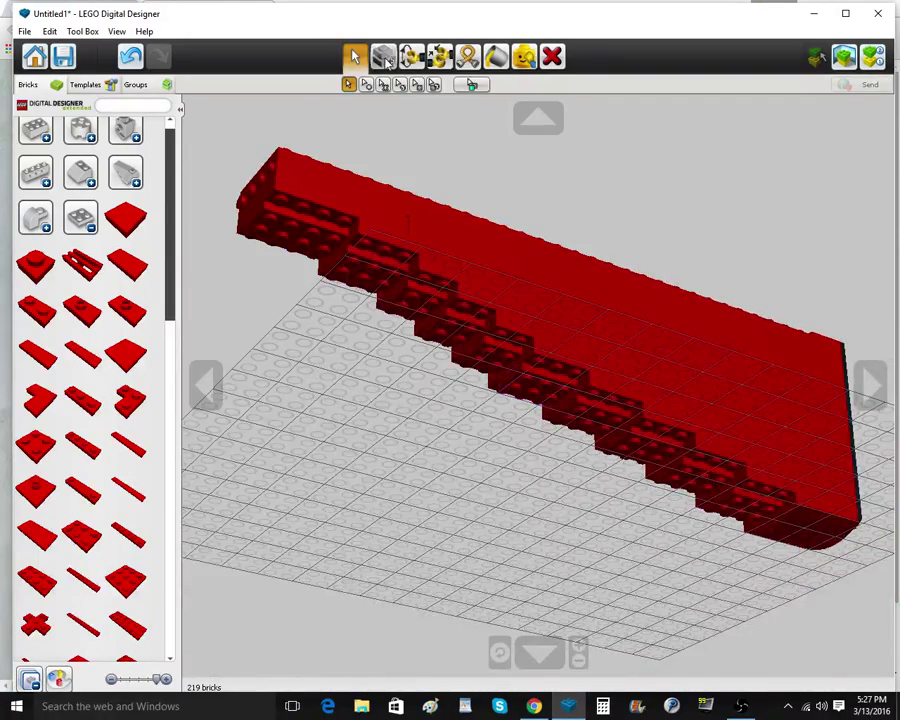
Clone the curved 2x2x2/3 bow plate over the last underside step, using four copies to cover both long edges
{"action": "left_click", "coordinate": [384, 58]}
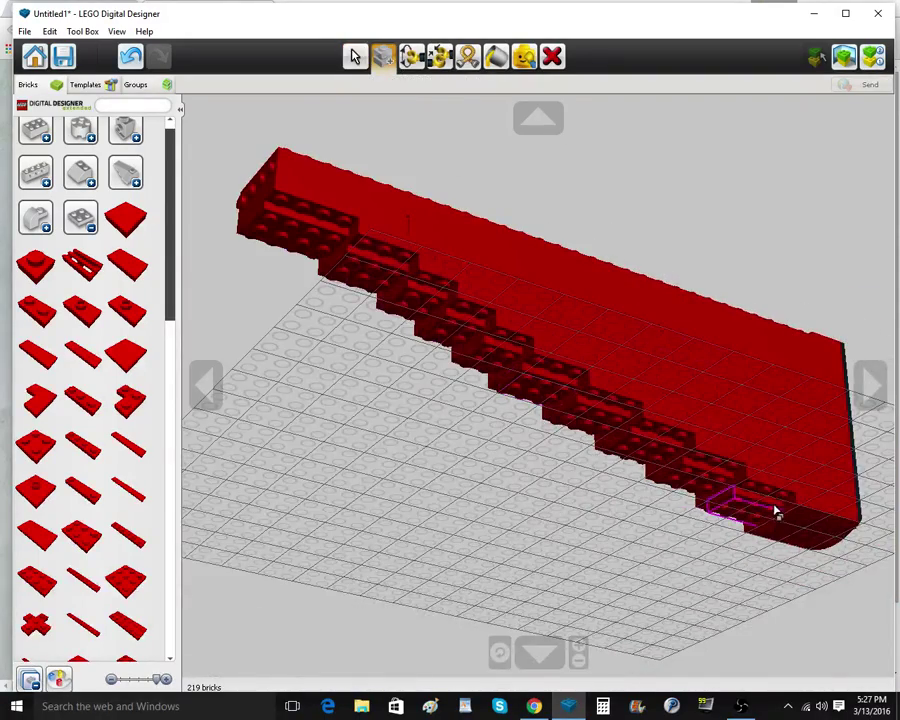
{"action": "left_click", "coordinate": [300, 232]}
{"action": "right_click_drag", "start_coordinate": [312, 308], "coordinate": [688, 329]}
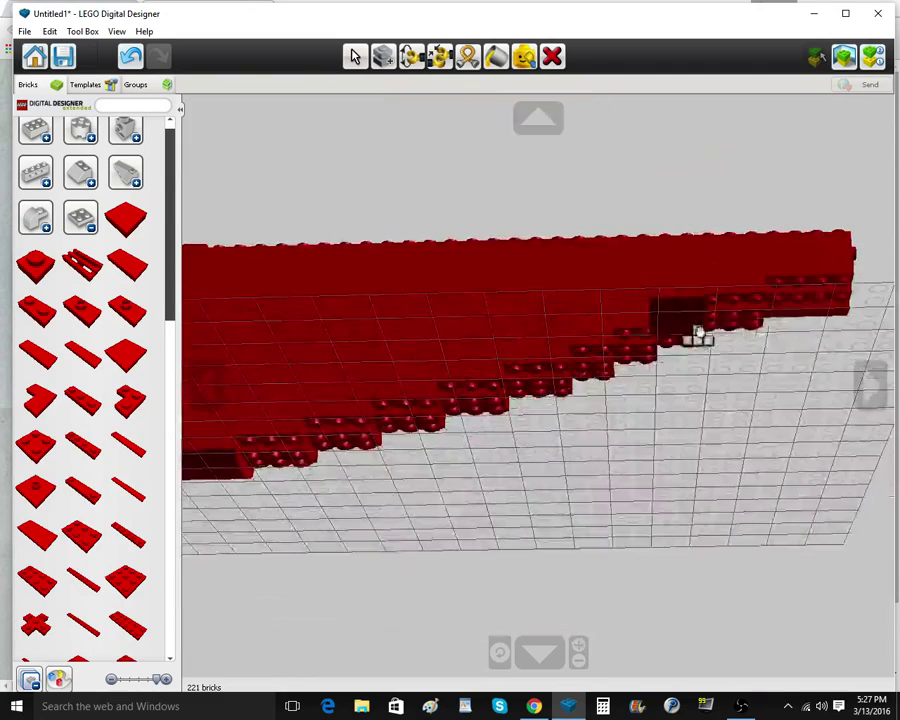
{"action": "left_click", "coordinate": [795, 305]}
{"action": "left_click", "coordinate": [837, 311]}
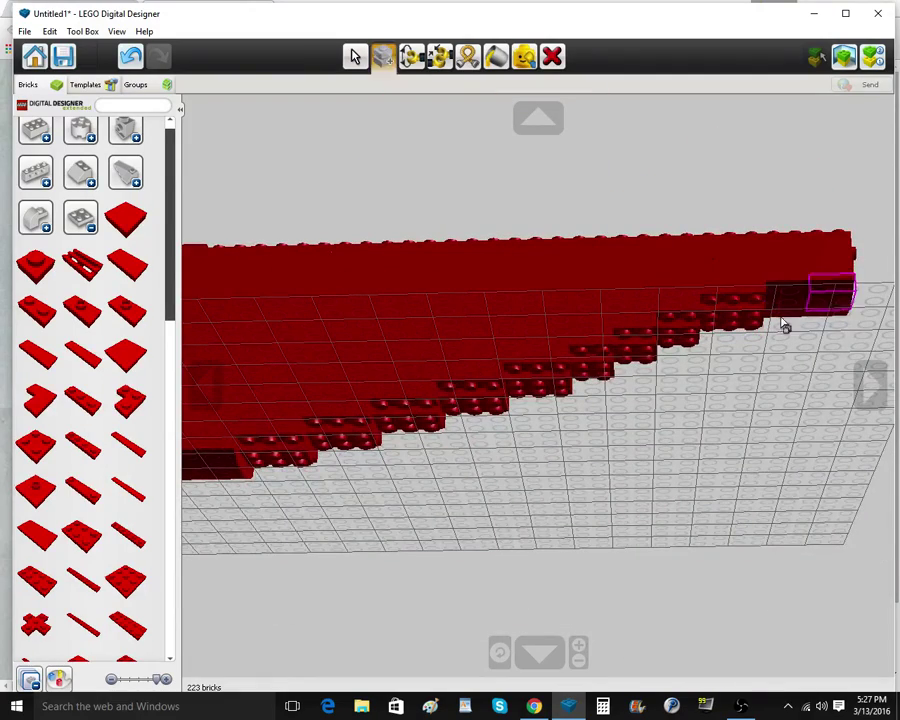
Place a narrow curved piece on the second underside step and clone it until three cover one half
{"action": "left_click", "coordinate": [54, 222]}
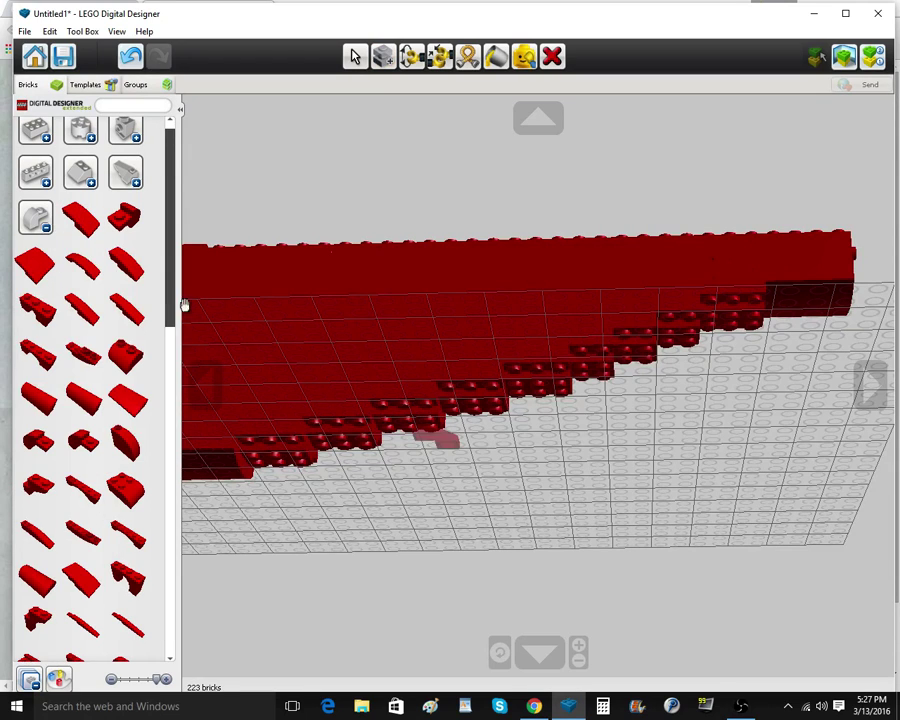
{"action": "right_click_drag", "start_coordinate": [382, 543], "coordinate": [410, 629]}
{"action": "left_click", "coordinate": [249, 474]}
{"action": "scroll", "coordinate": [371, 212], "scroll_direction": "up", "scroll_amount": 4}
{"action": "left_click", "coordinate": [382, 60]}
{"action": "mouse_move", "coordinate": [392, 450]}
{"action": "right_mouse_down"}
{"action": "mouse_move", "coordinate": [468, 482]}
{"action": "mouse_move", "coordinate": [522, 402]}
{"action": "right_mouse_up"}
{"action": "left_click", "coordinate": [523, 403]}
{"action": "left_click", "coordinate": [547, 357]}
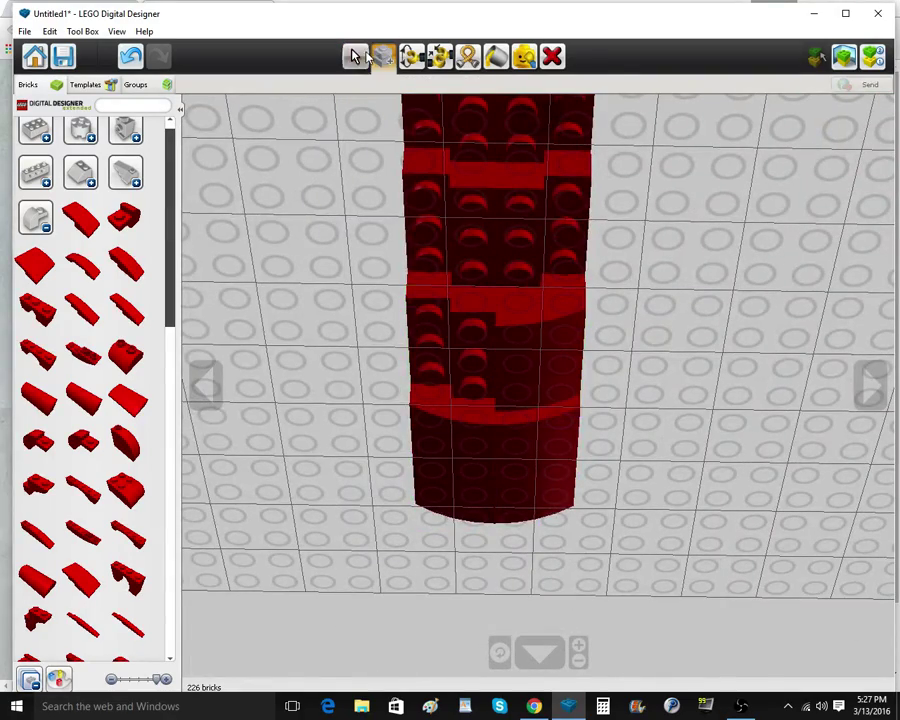
Select the three narrow curved pieces together and clone them onto the other half of the second underside step
{"action": "left_click", "coordinate": [524, 408]}
{"action": "left_click", "coordinate": [533, 357]}
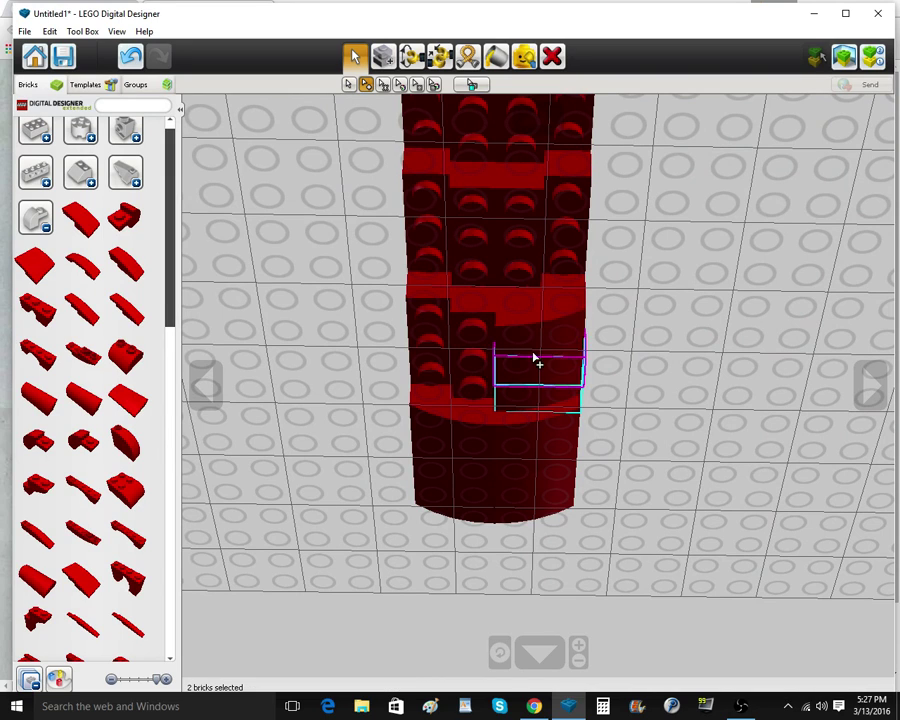
{"action": "left_click", "coordinate": [382, 58]}
{"action": "left_click", "coordinate": [446, 372]}
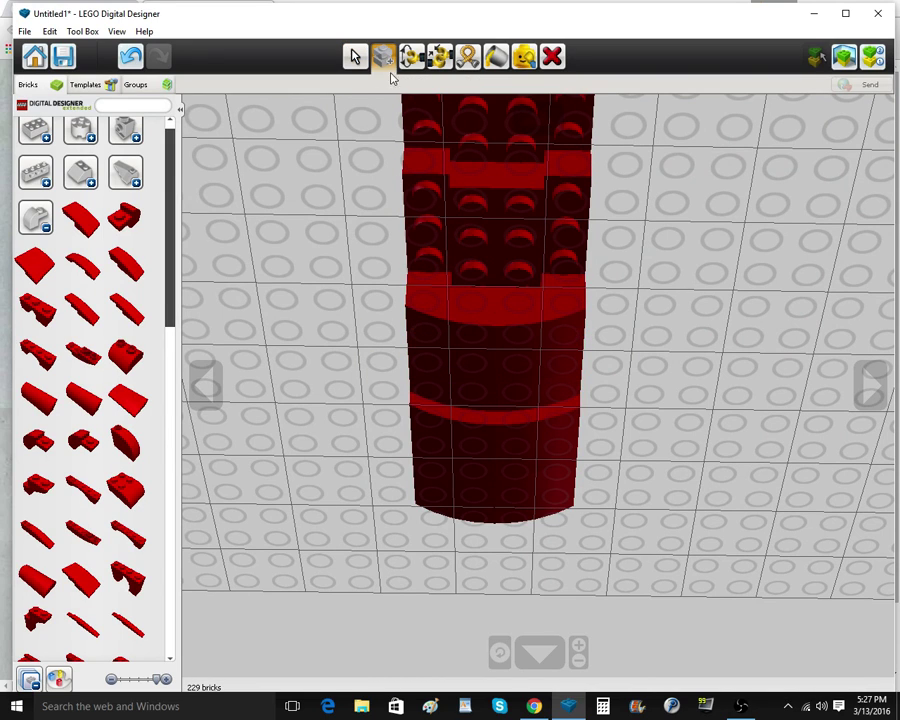
Select the six curved pieces of the second underside step and clone the set onto the third and fourth steps
{"action": "left_click", "coordinate": [356, 58]}
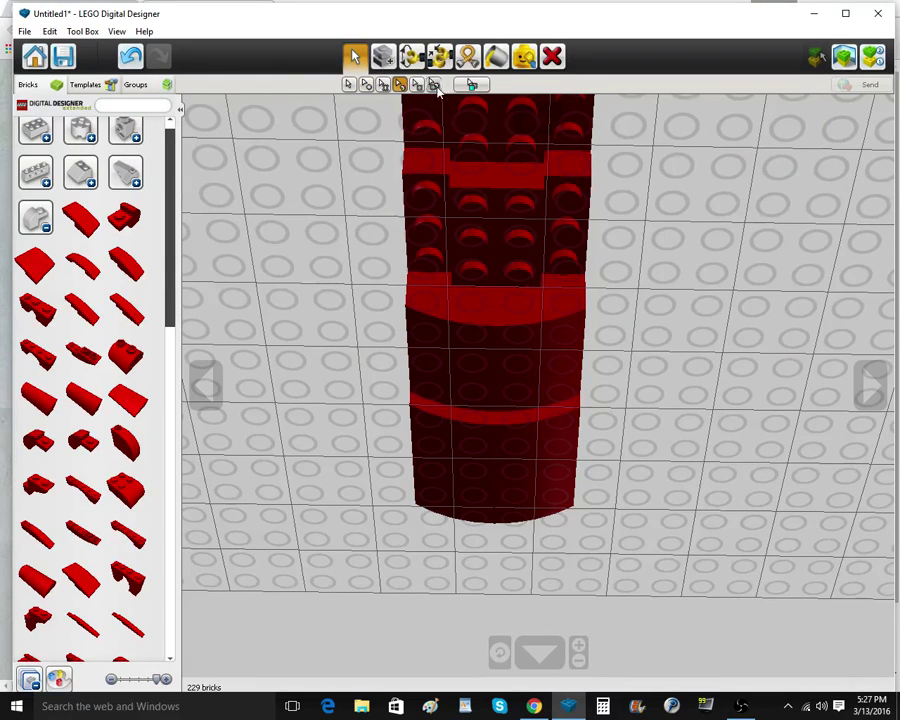
{"action": "left_click", "coordinate": [457, 332]}
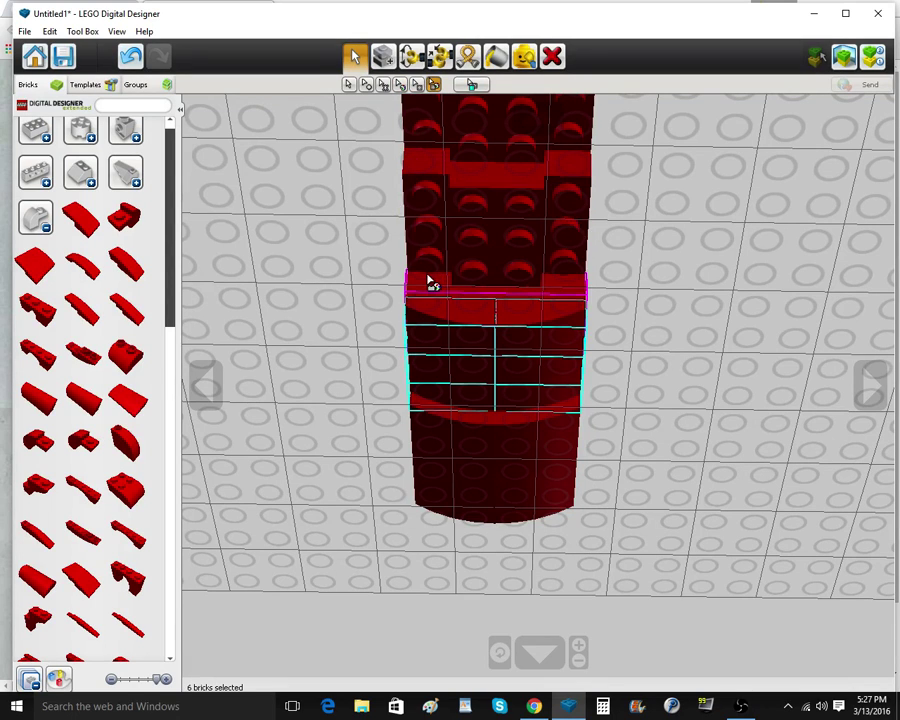
{"action": "key", "text": "ctrl+v"}
{"action": "left_click", "coordinate": [481, 259]}
{"action": "key", "text": "ctrl+v"}
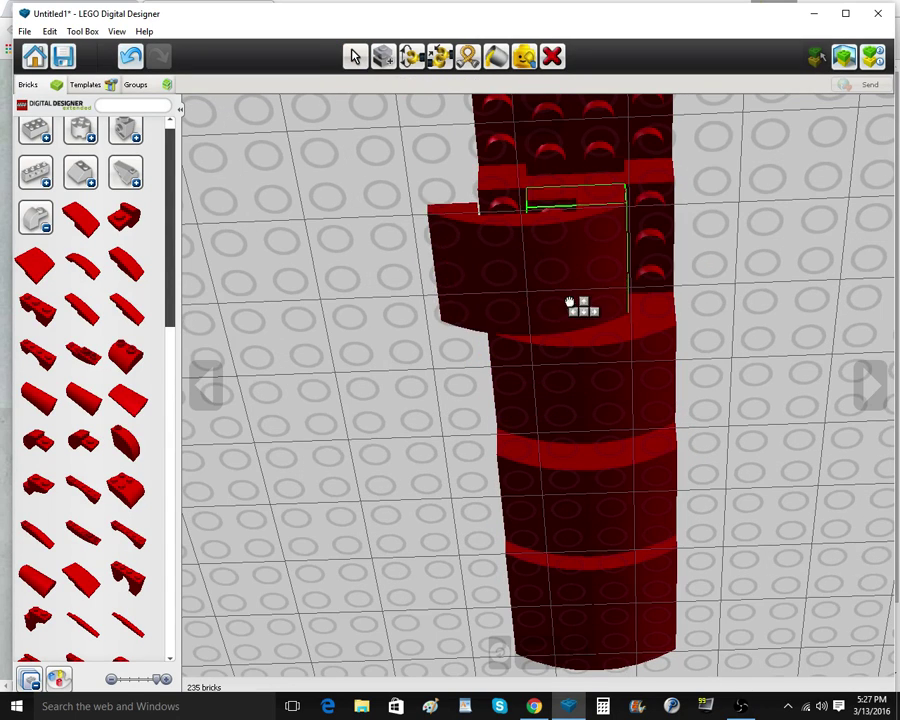
{"action": "left_click", "coordinate": [585, 186]}
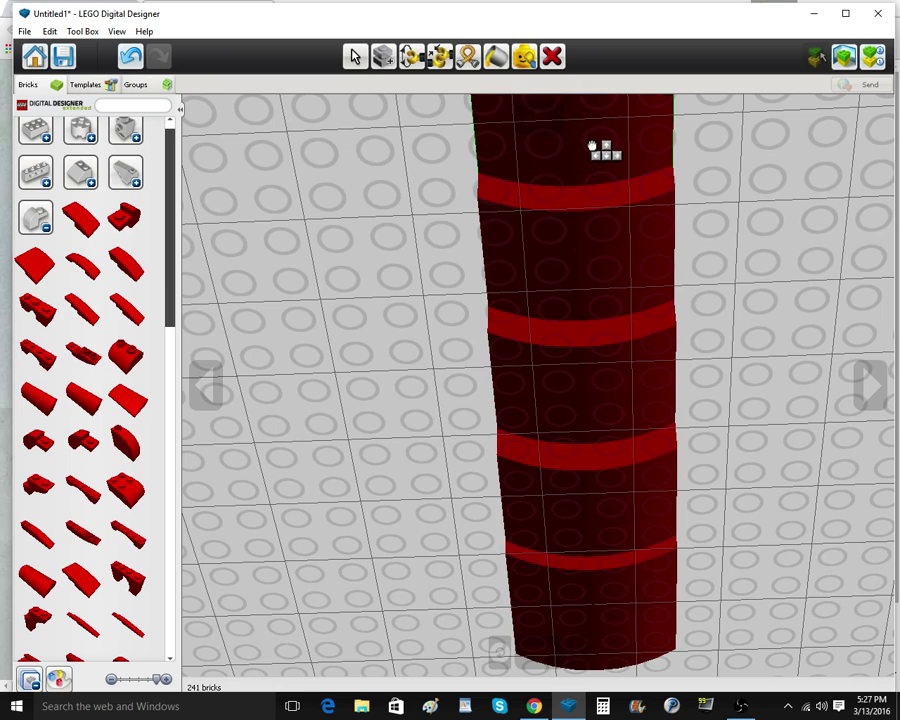
Clone the six-piece curved set onto the remaining three-stud-long underside steps, including the next-to-last one
{"action": "left_click", "coordinate": [596, 148]}
{"action": "key", "text": "c"}
{"action": "left_click", "coordinate": [498, 254]}
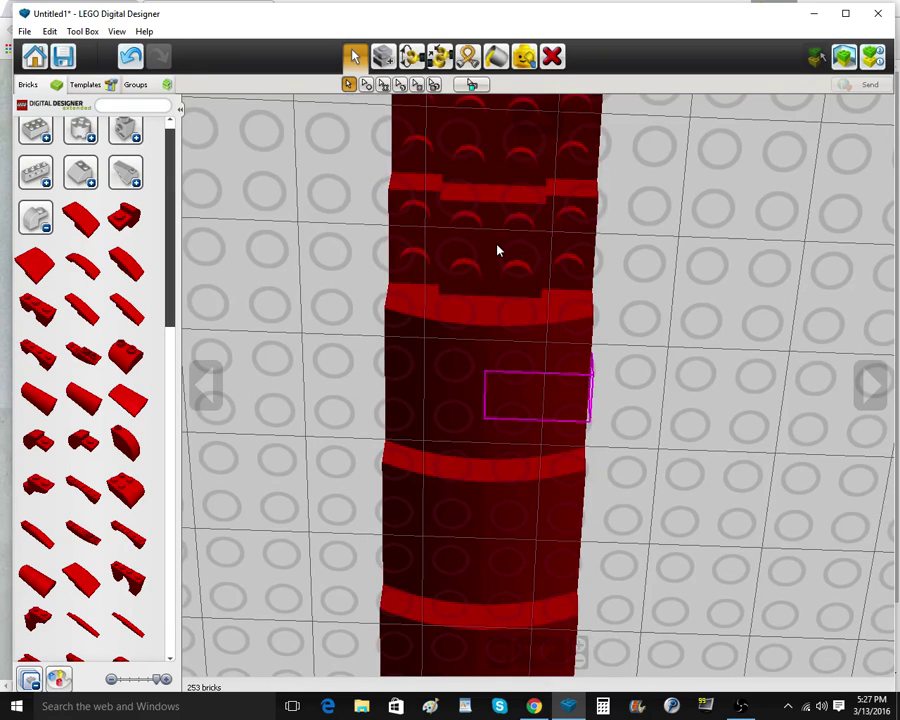
{"action": "key", "text": "c"}
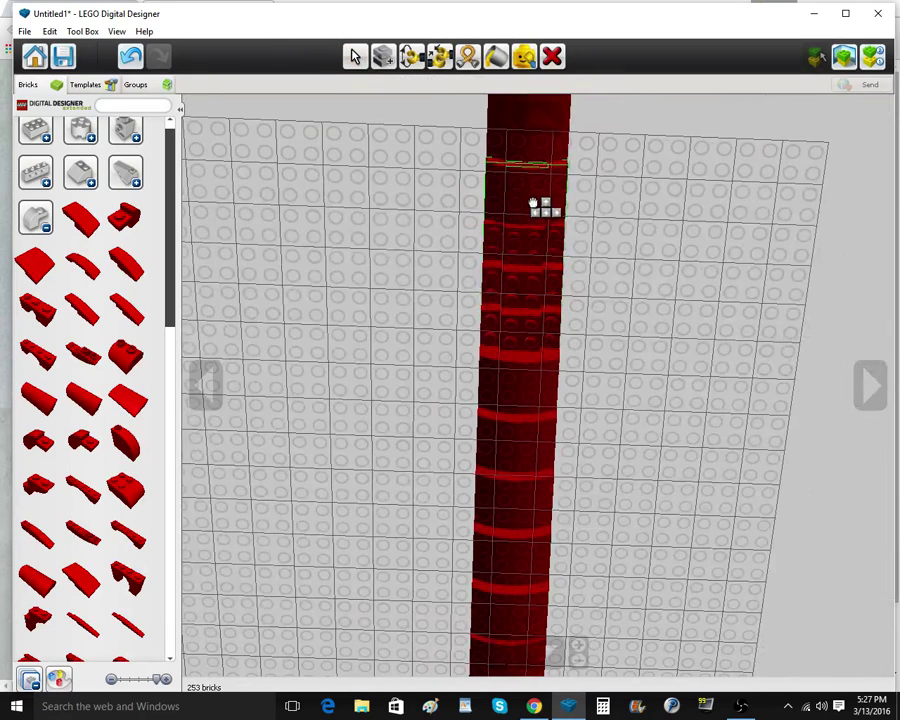
{"action": "left_click", "coordinate": [531, 203]}
{"action": "key", "text": "c"}
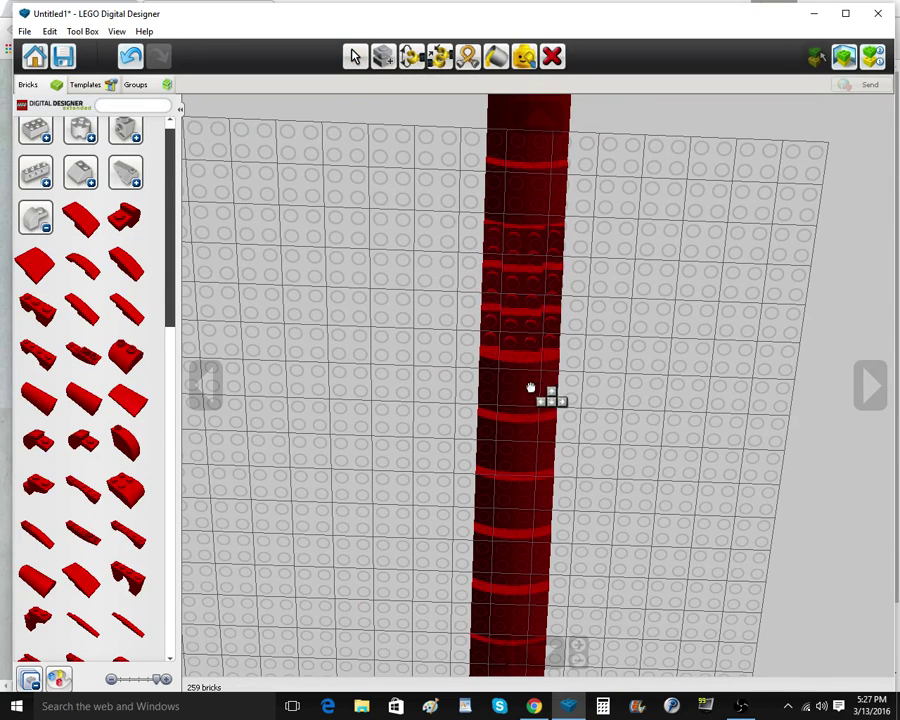
Clone curved 2x2x2/3 bow plates in pairs over the three two-stud-long underside steps, shifting the misaligned one into place
{"action": "left_click", "coordinate": [543, 336]}
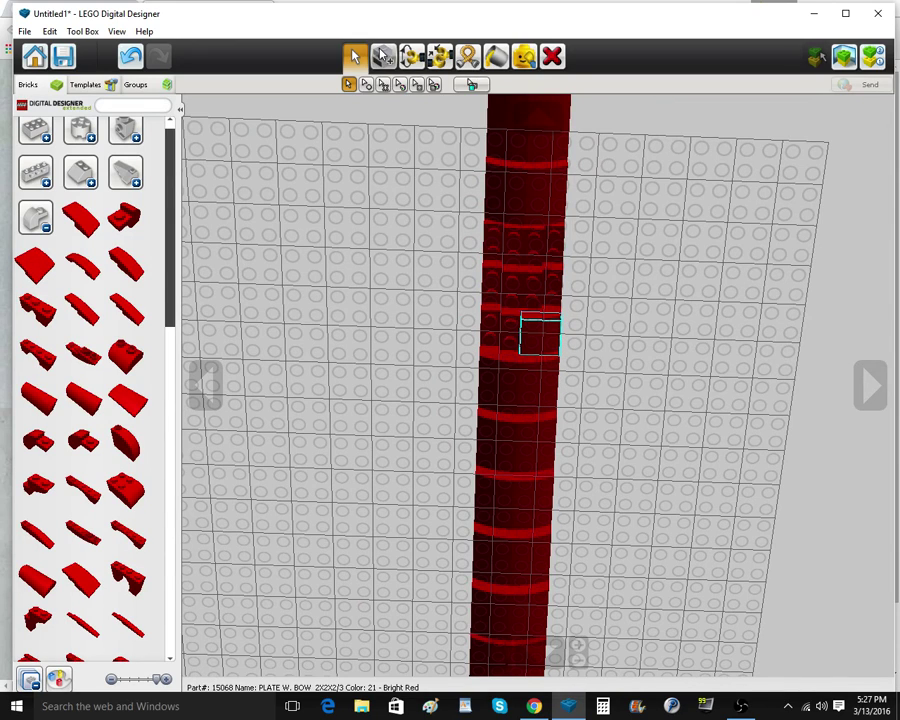
{"action": "key", "text": "c"}
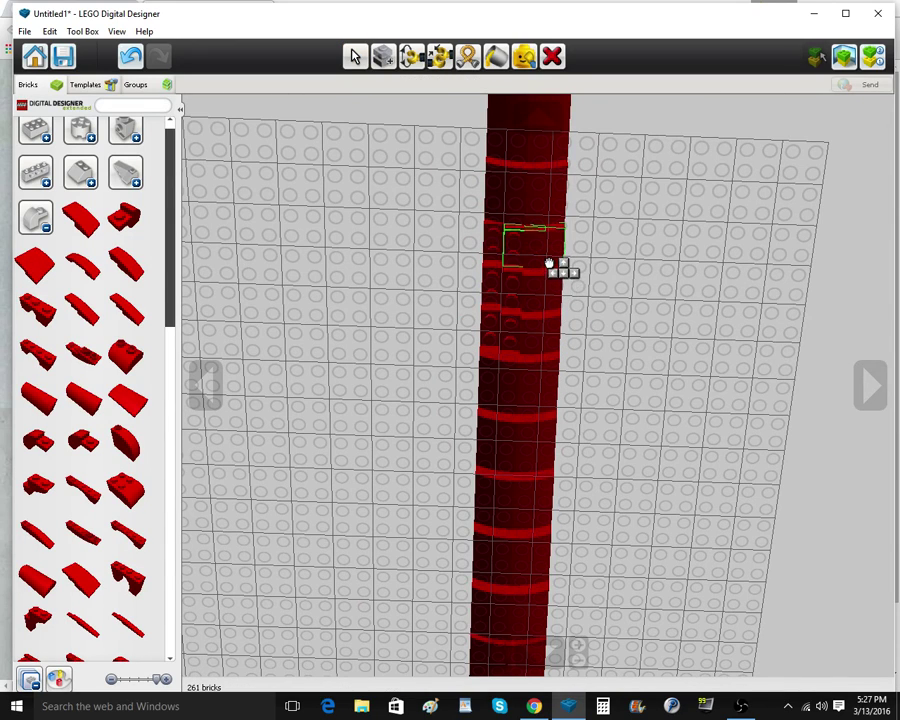
{"action": "left_click", "coordinate": [494, 119]}
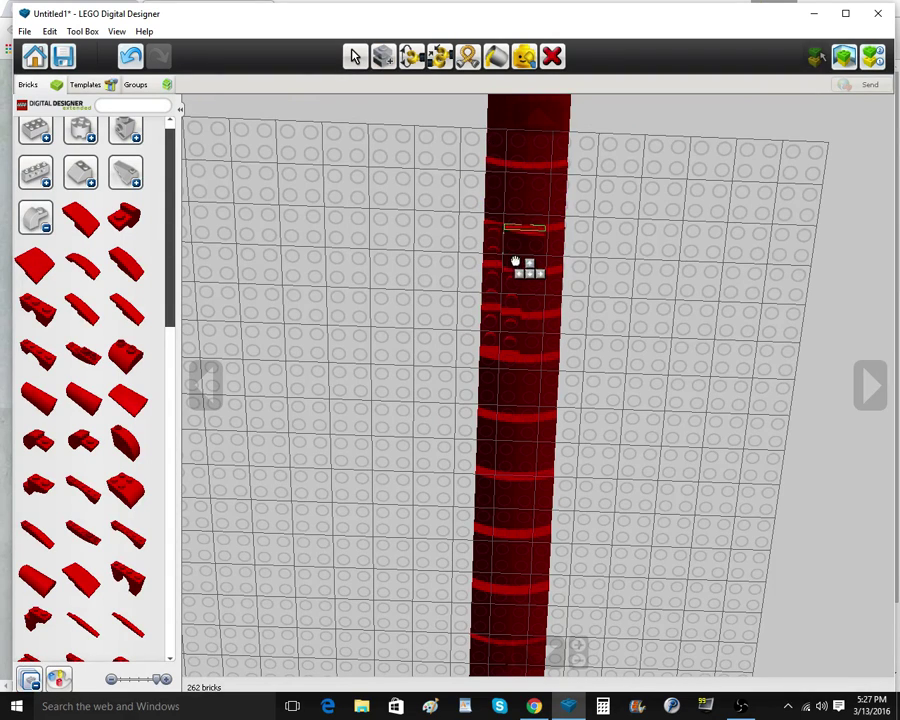
{"action": "left_click", "coordinate": [499, 258]}
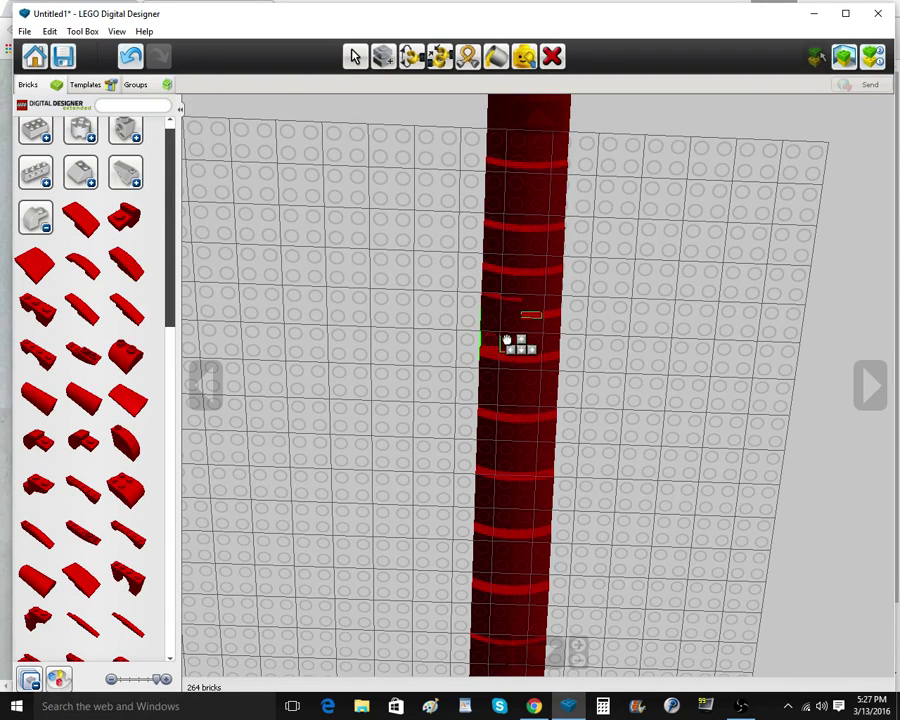
{"action": "left_click", "coordinate": [353, 57]}
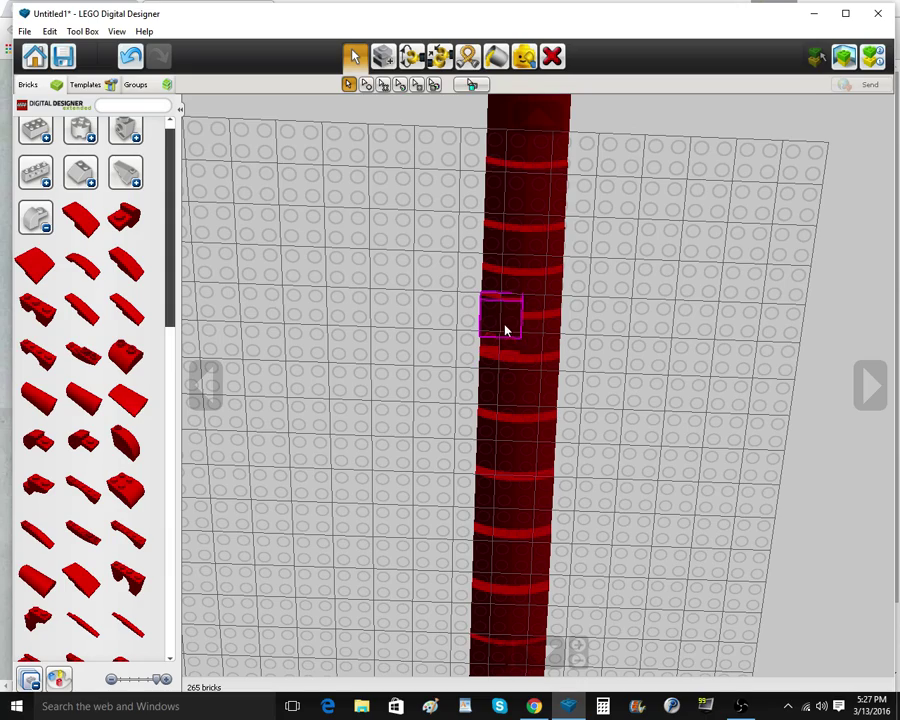
{"action": "left_click_drag", "start_coordinate": [504, 326], "coordinate": [503, 347]}
Switch to Chrome to examine the stock's shape in the Mosin-Nagant reference photo, and return to LEGO Digital Designer
{"action": "right_click_drag", "start_coordinate": [402, 336], "coordinate": [530, 680]}
{"action": "mouse_move", "coordinate": [533, 707]}
{"action": "left_click", "coordinate": [530, 657]}
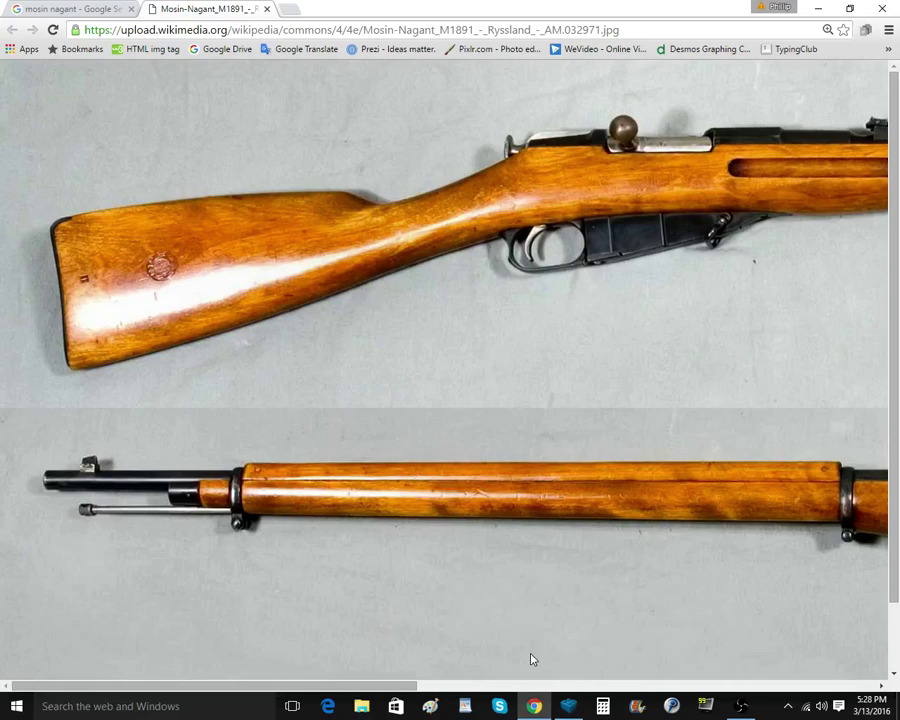
{"action": "left_click", "coordinate": [569, 707]}
Show the plate bricks in the brick palette and view the stock's top surface near the black end cap
{"action": "scroll", "coordinate": [290, 250], "scroll_direction": "up", "scroll_amount": 10}
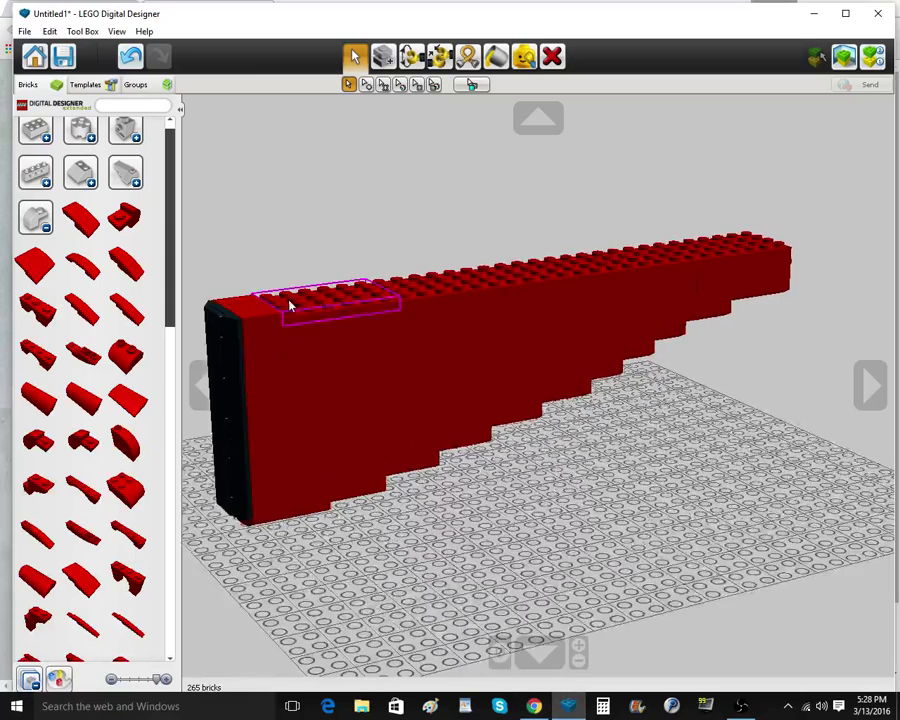
{"action": "right_click_drag", "start_coordinate": [309, 320], "coordinate": [347, 345]}
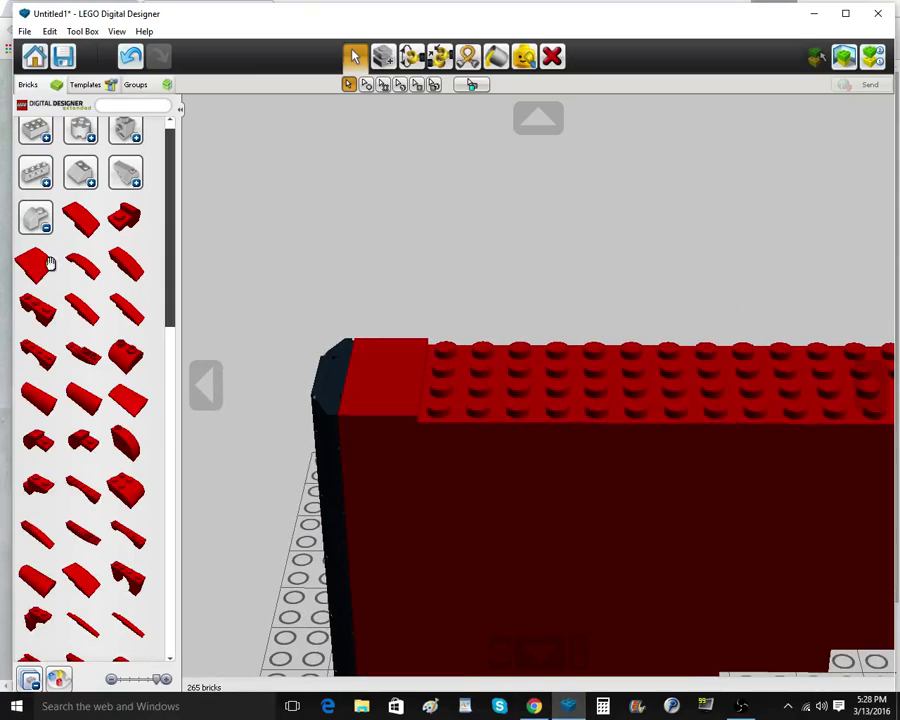
{"action": "left_click", "coordinate": [36, 217]}
{"action": "left_click", "coordinate": [76, 215]}
{"action": "scroll", "coordinate": [84, 358], "scroll_direction": "down", "scroll_amount": 3}
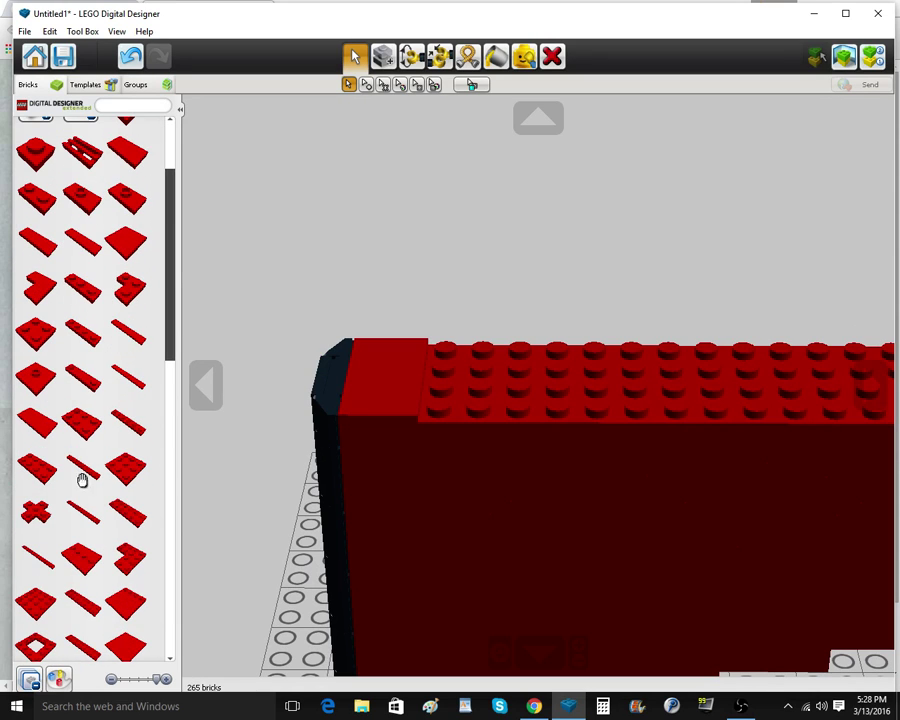
{"action": "left_click", "coordinate": [46, 607]}
{"action": "left_click", "coordinate": [490, 400]}
{"action": "right_click_drag", "start_coordinate": [477, 428], "coordinate": [527, 425]}
{"action": "left_click", "coordinate": [36, 466]}
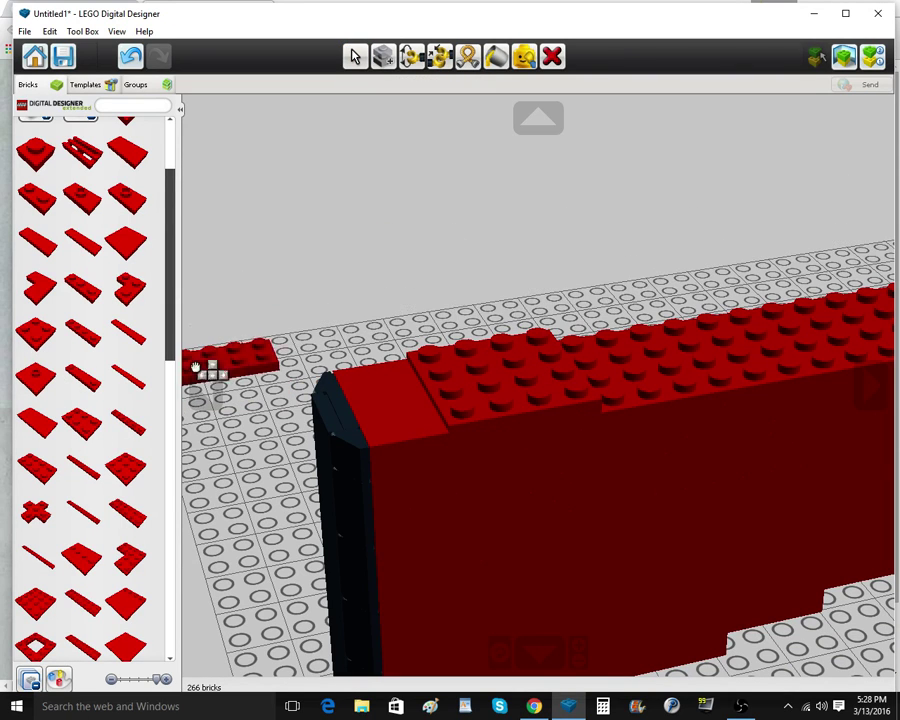
{"action": "left_click", "coordinate": [552, 57]}
{"action": "left_click", "coordinate": [470, 382]}
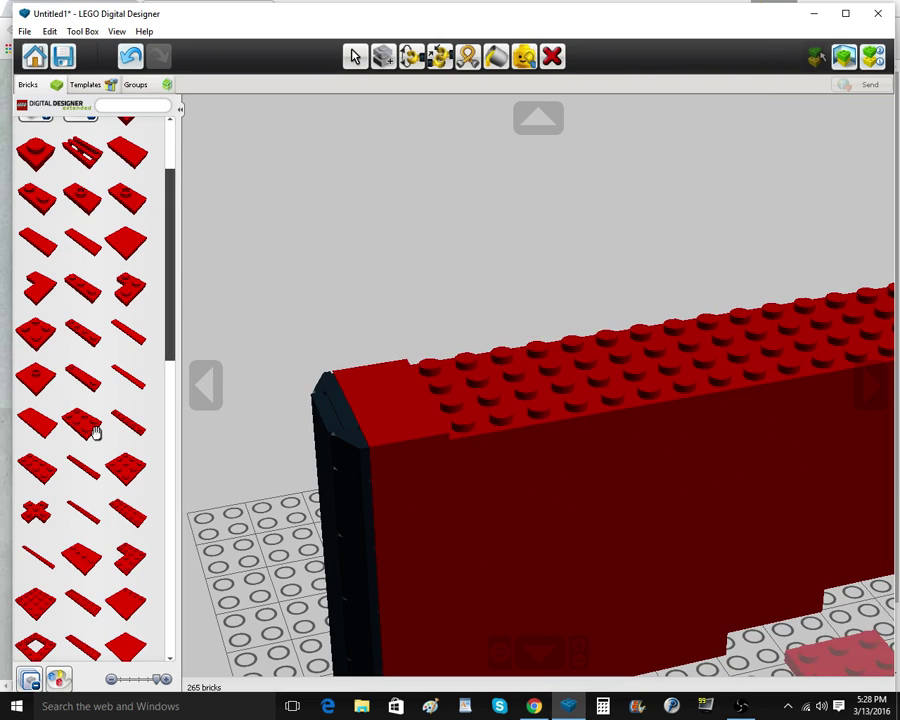
Place a 2x3 plate on the stock's top next to the smooth strip at the end cap and clone it alongside
{"action": "left_click", "coordinate": [90, 426]}
{"action": "left_click", "coordinate": [464, 381]}
{"action": "left_click", "coordinate": [380, 52]}
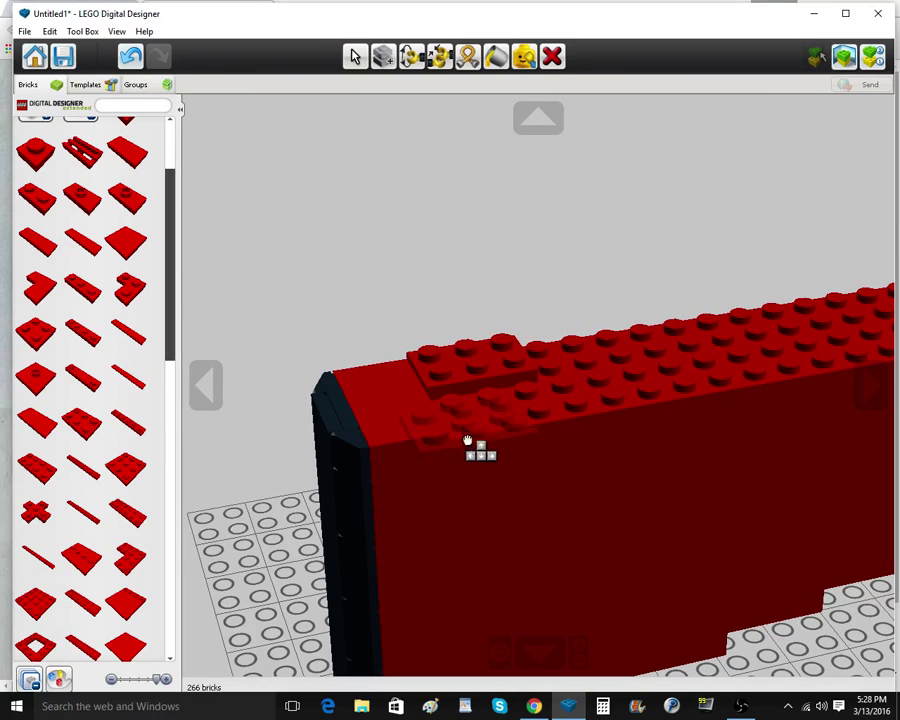
{"action": "left_click", "coordinate": [483, 410]}
{"action": "left_click", "coordinate": [484, 407]}
{"action": "left_click", "coordinate": [478, 371]}
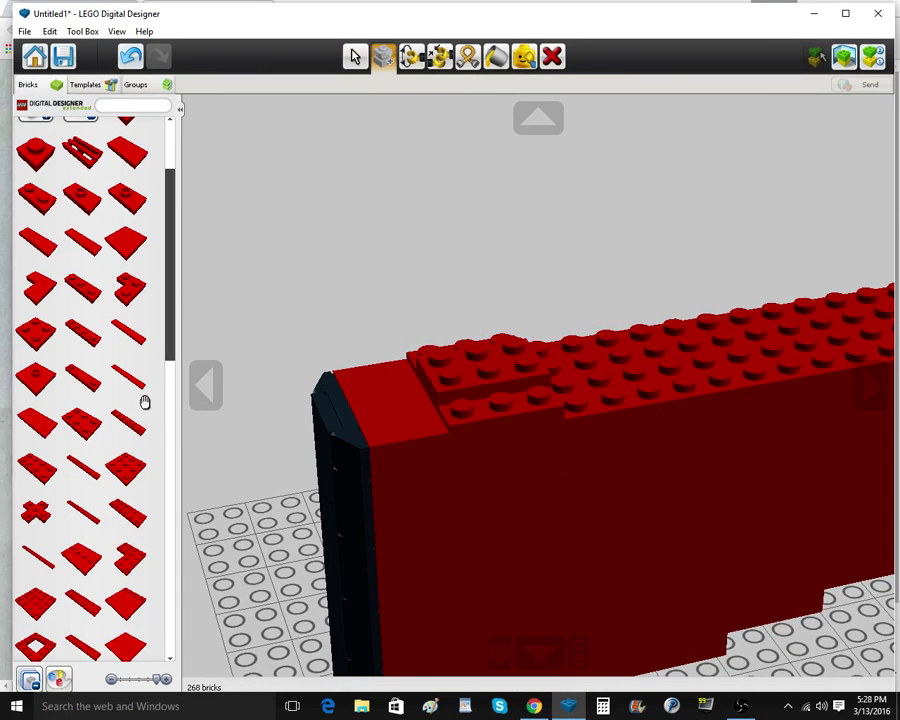
Place a long four-stud-wide plate on the stock's top, directly in front of the 2x3 plates
{"action": "scroll", "coordinate": [118, 450], "scroll_direction": "down", "scroll_amount": 5}
{"action": "left_click", "coordinate": [86, 466]}
{"action": "scroll", "coordinate": [658, 347], "scroll_direction": "down", "scroll_amount": 3}
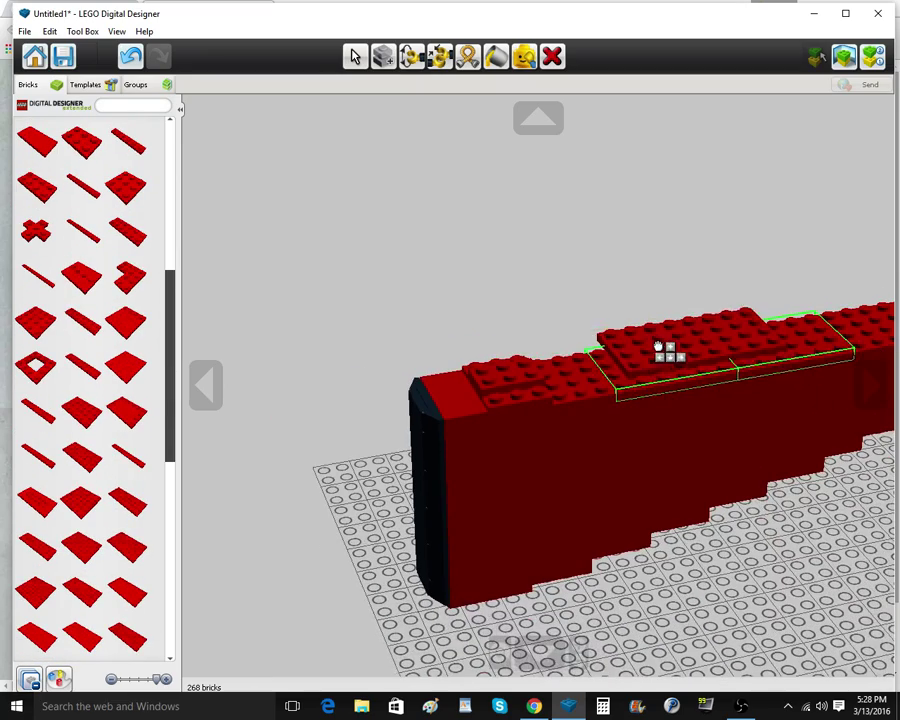
{"action": "left_click", "coordinate": [593, 371]}
{"action": "right_click", "coordinate": [751, 339]}
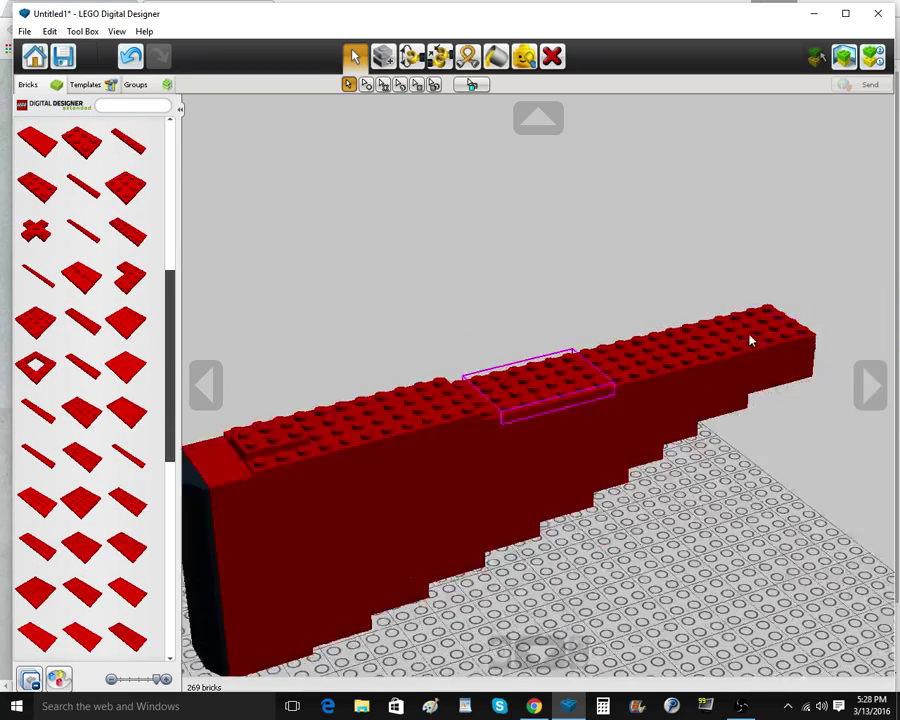
{"action": "right_click_drag", "start_coordinate": [751, 339], "coordinate": [586, 458]}
Switch to Chrome to check the stock's upper contour in the Mosin-Nagant photo, and return to LEGO Digital Designer
{"action": "left_click", "coordinate": [528, 714]}
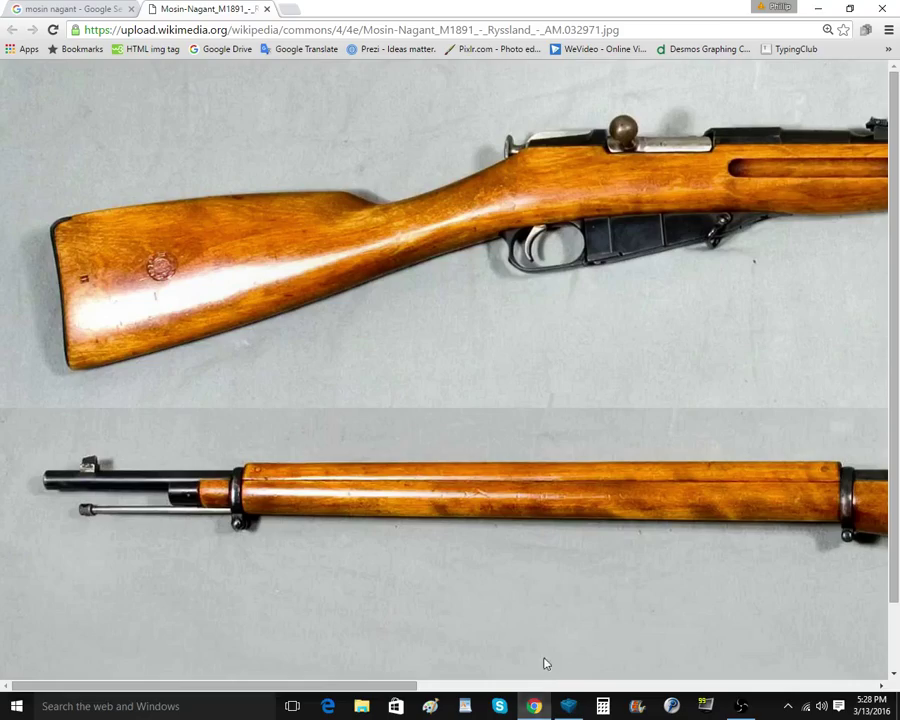
{"action": "left_click", "coordinate": [560, 710]}
{"action": "right_click_drag", "start_coordinate": [630, 548], "coordinate": [670, 500]}
Place a 4x4 plate across the forward half of the stock's top, leaving a gap to the long plate
{"action": "scroll", "coordinate": [68, 215], "scroll_direction": "up", "scroll_amount": 10}
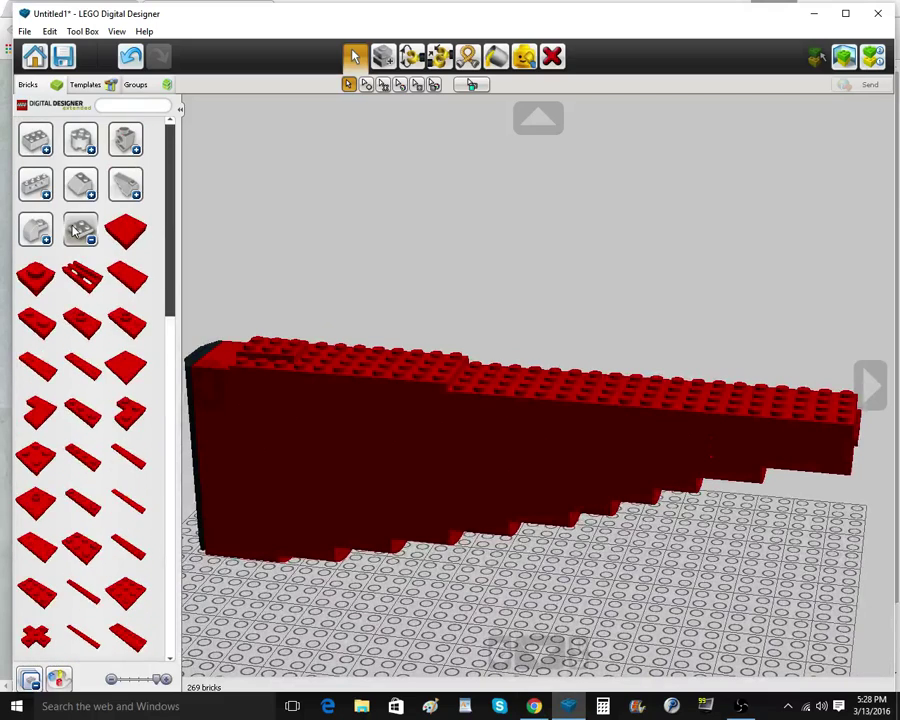
{"action": "left_click", "coordinate": [72, 194]}
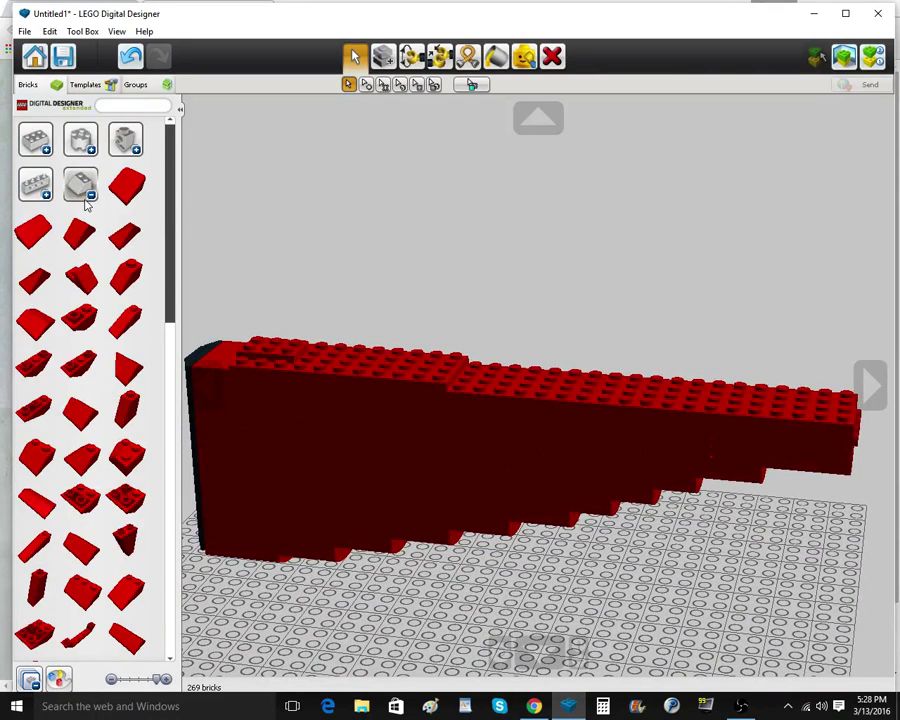
{"action": "left_click", "coordinate": [85, 201]}
{"action": "left_click", "coordinate": [81, 230]}
{"action": "scroll", "coordinate": [82, 354], "scroll_direction": "down", "scroll_amount": 3}
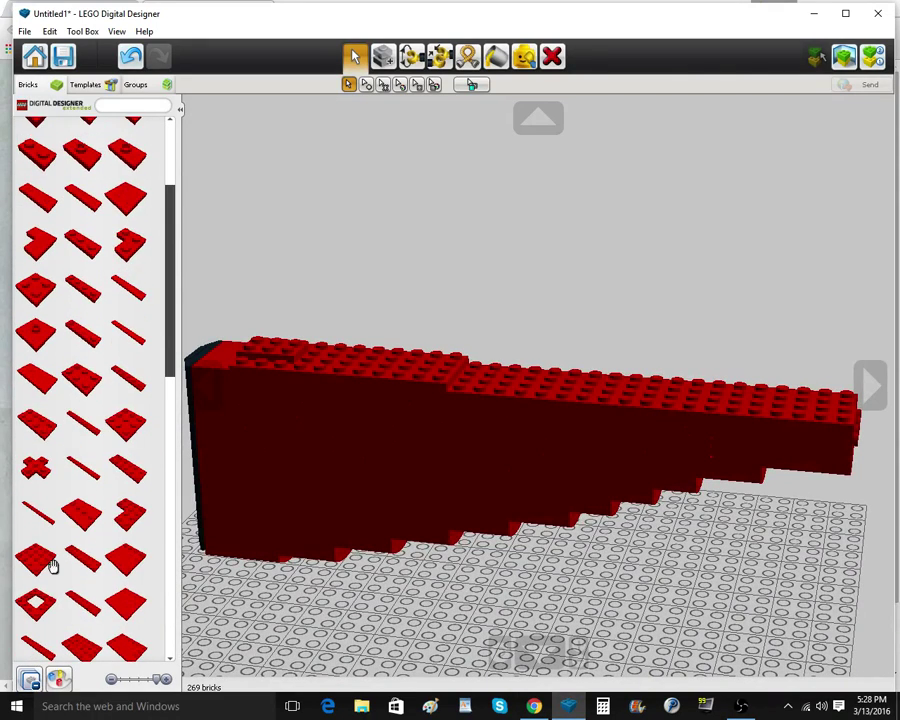
{"action": "left_click", "coordinate": [52, 566]}
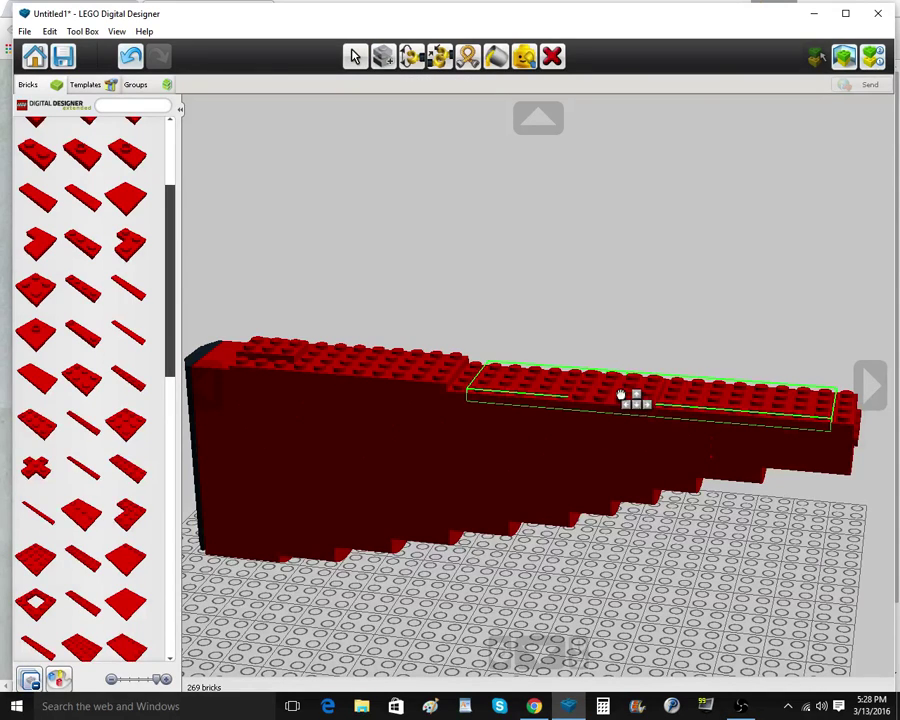
{"action": "left_click", "coordinate": [620, 388]}
Place a 2x2 plate centred on top of the new 4x4 plate, near its front edge
{"action": "scroll", "coordinate": [621, 388], "scroll_direction": "up", "scroll_amount": 3}
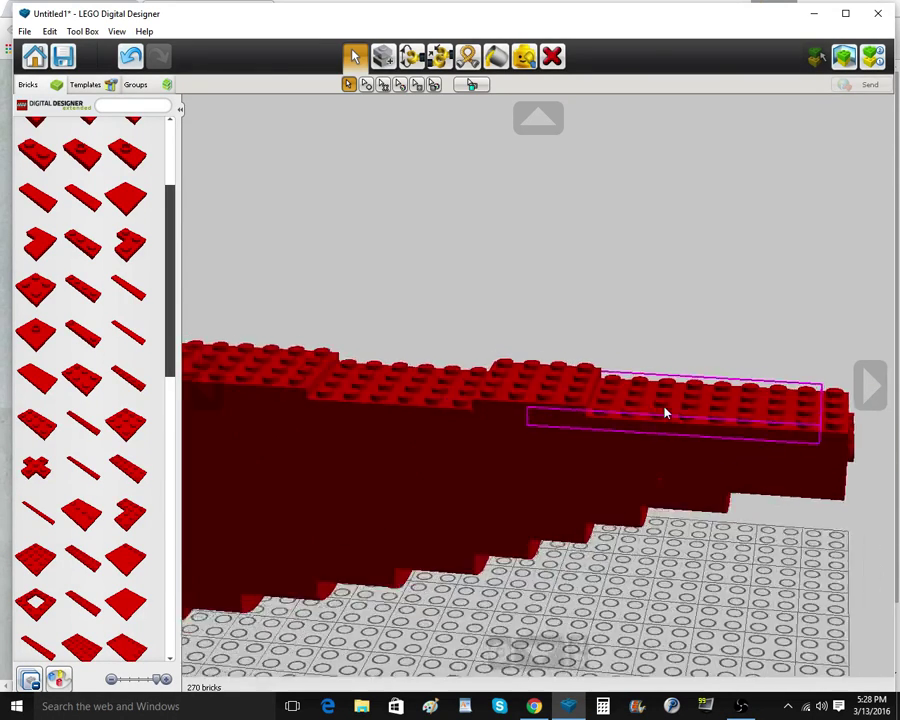
{"action": "right_click_drag", "start_coordinate": [667, 412], "coordinate": [560, 432]}
{"action": "left_click", "coordinate": [34, 287]}
{"action": "left_click", "coordinate": [584, 380]}
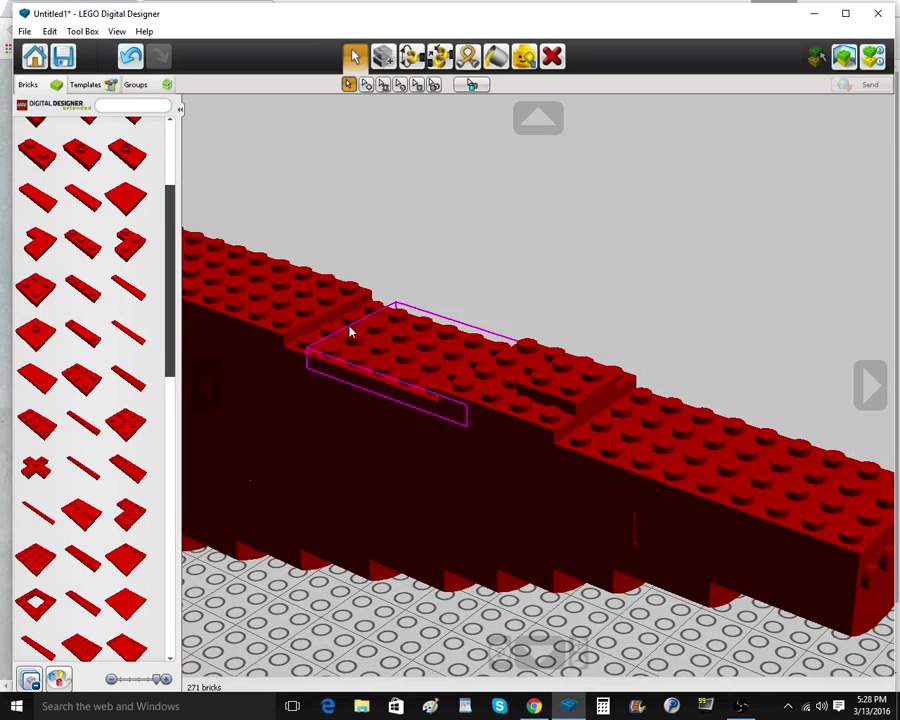
Place a small red slope brick beside the 2x2 plate at the raised section's front edge and clone it across the width
{"action": "scroll", "coordinate": [114, 316], "scroll_direction": "up", "scroll_amount": 3}
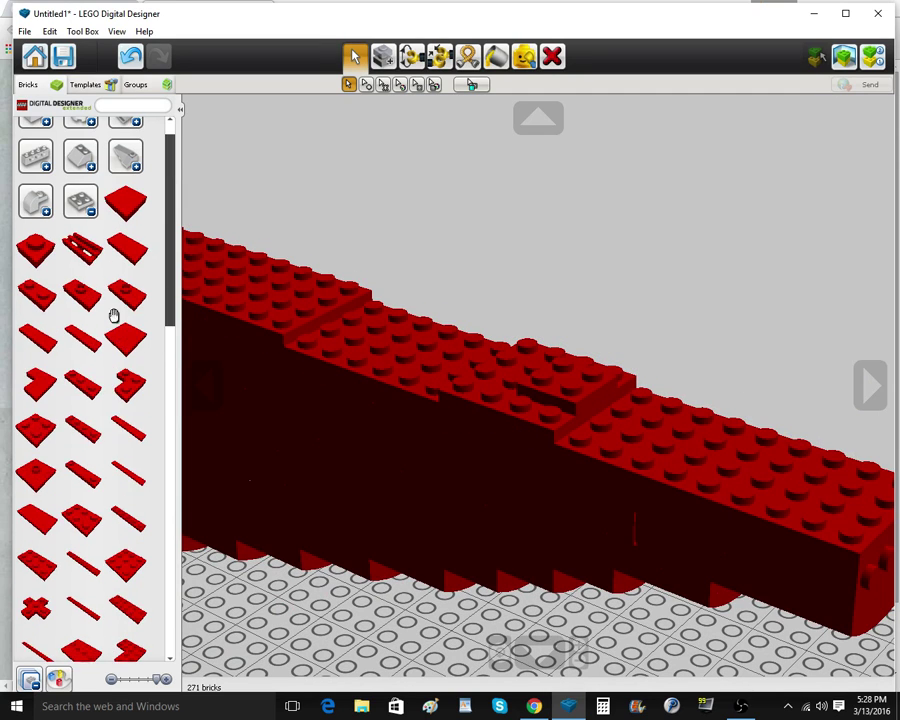
{"action": "left_click", "coordinate": [78, 210]}
{"action": "left_click", "coordinate": [85, 245]}
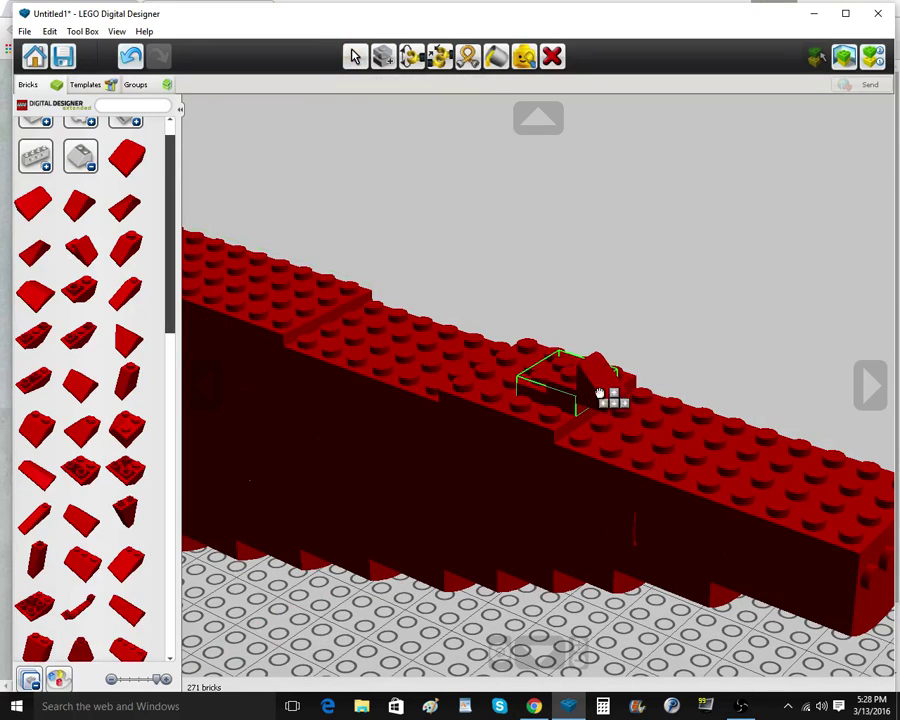
{"action": "left_click", "coordinate": [588, 371]}
{"action": "left_click", "coordinate": [384, 59]}
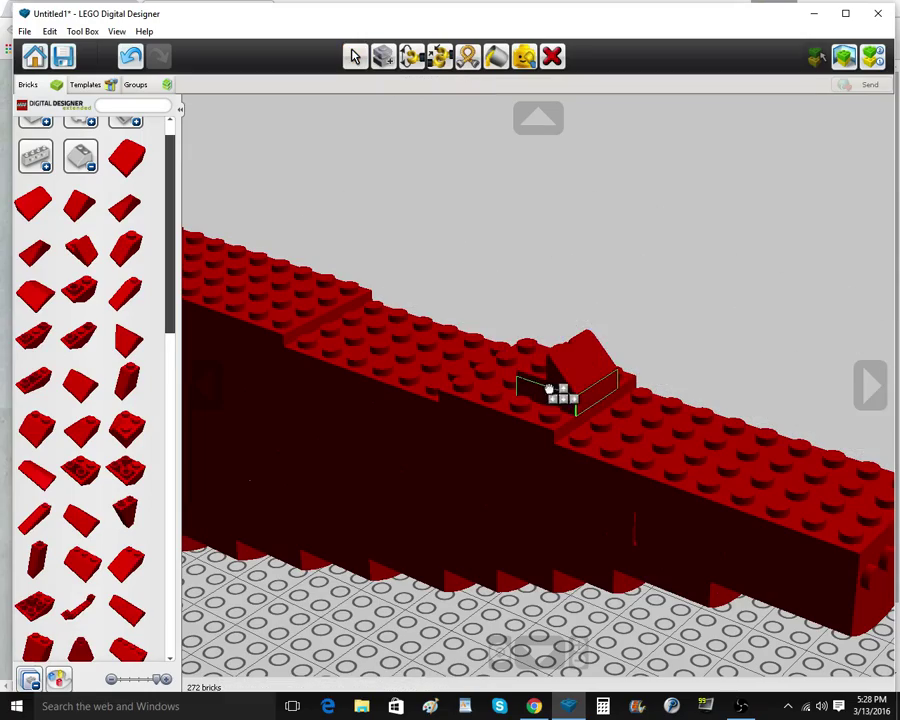
{"action": "left_click", "coordinate": [553, 388]}
{"action": "left_click", "coordinate": [384, 58]}
{"action": "left_click", "coordinate": [565, 413]}
{"action": "mouse_move", "coordinate": [619, 424]}
{"action": "right_mouse_down"}
{"action": "mouse_move", "coordinate": [559, 426]}
{"action": "mouse_move", "coordinate": [498, 458]}
{"action": "mouse_move", "coordinate": [390, 421]}
{"action": "mouse_move", "coordinate": [356, 430]}
{"action": "mouse_move", "coordinate": [398, 450]}
{"action": "right_mouse_up"}
{"action": "left_click", "coordinate": [571, 408]}
Clone the four-stud-wide plate along the stock's top to extend the raised layer from the slopes towards the butt
{"action": "scroll", "coordinate": [735, 437], "scroll_direction": "down", "scroll_amount": 3}
{"action": "right_click", "coordinate": [622, 415]}
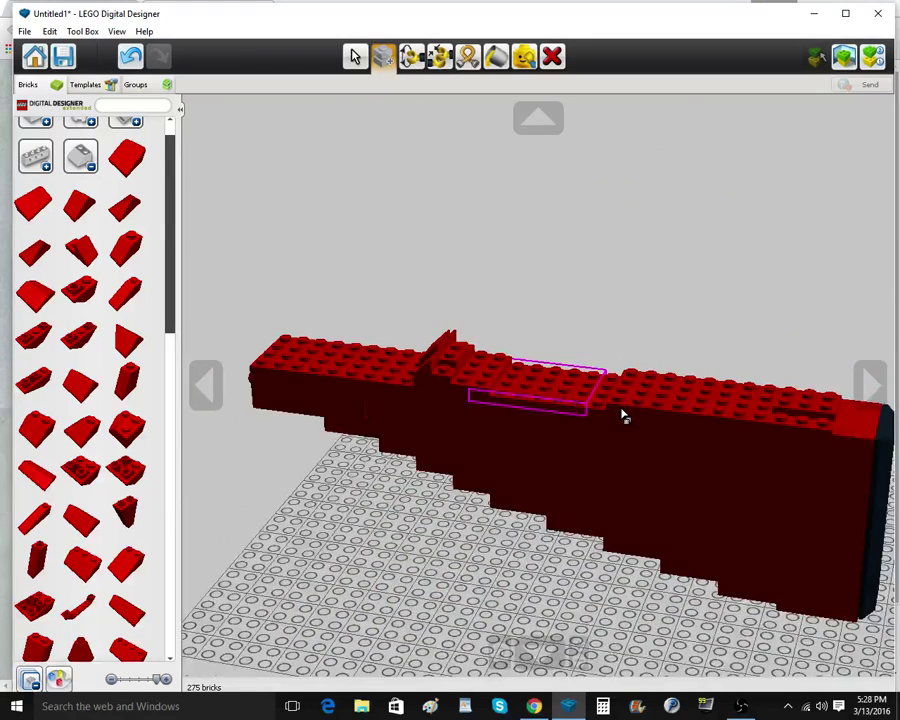
{"action": "scroll", "coordinate": [616, 414], "scroll_direction": "up", "scroll_amount": 3}
{"action": "left_click", "coordinate": [532, 402]}
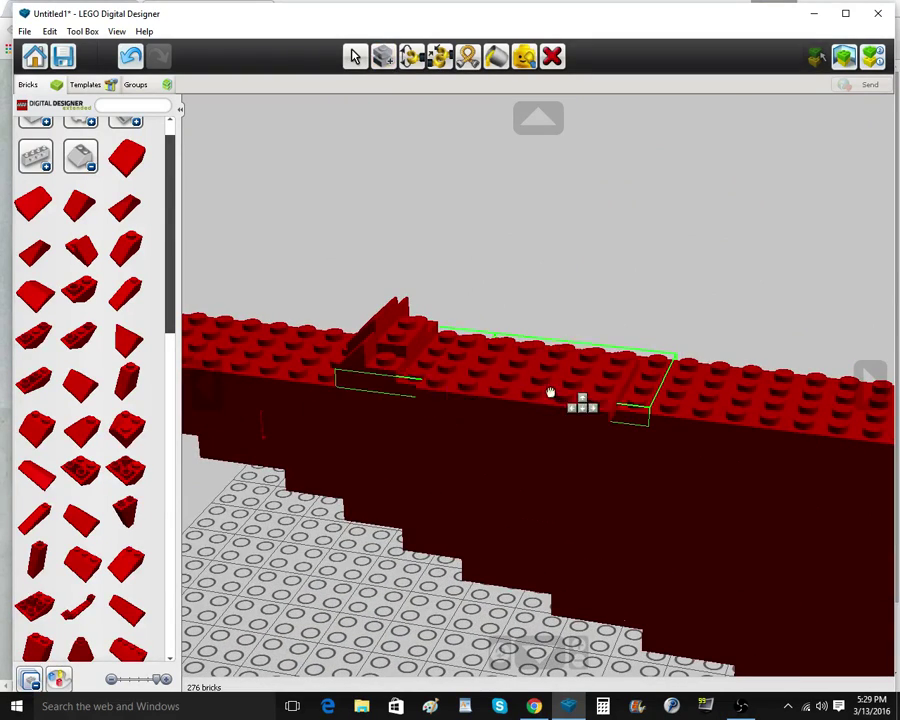
{"action": "left_click", "coordinate": [543, 388]}
{"action": "right_click", "coordinate": [714, 391]}
{"action": "left_click", "coordinate": [318, 370]}
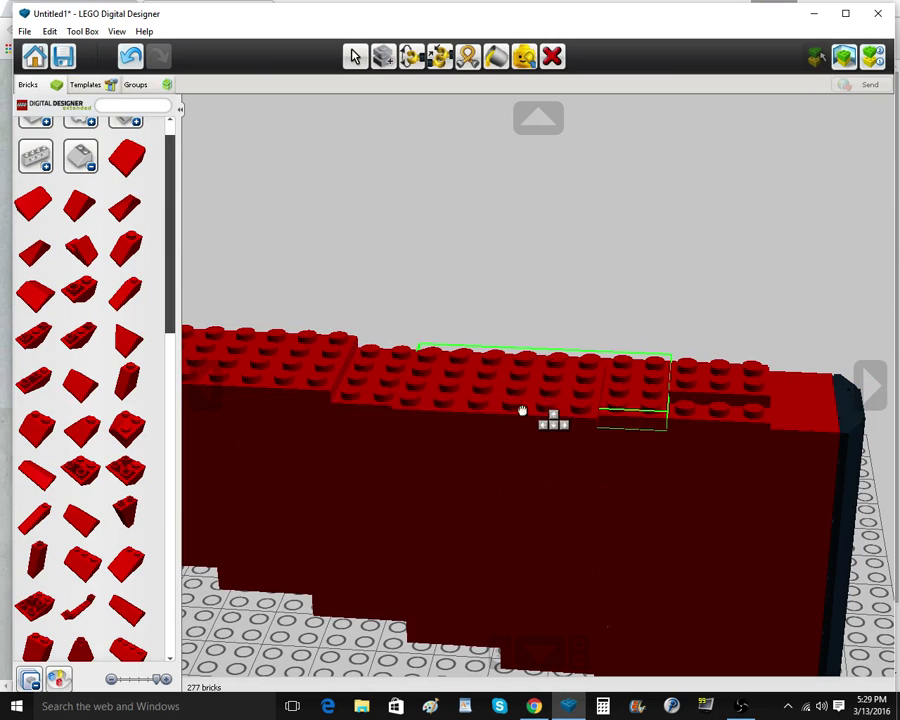
{"action": "left_click", "coordinate": [484, 399]}
Place a 4x4 plate at the butt end of the raised layer and clone a 2x3 plate on top of it
{"action": "scroll", "coordinate": [80, 275], "scroll_direction": "down", "scroll_amount": 5}
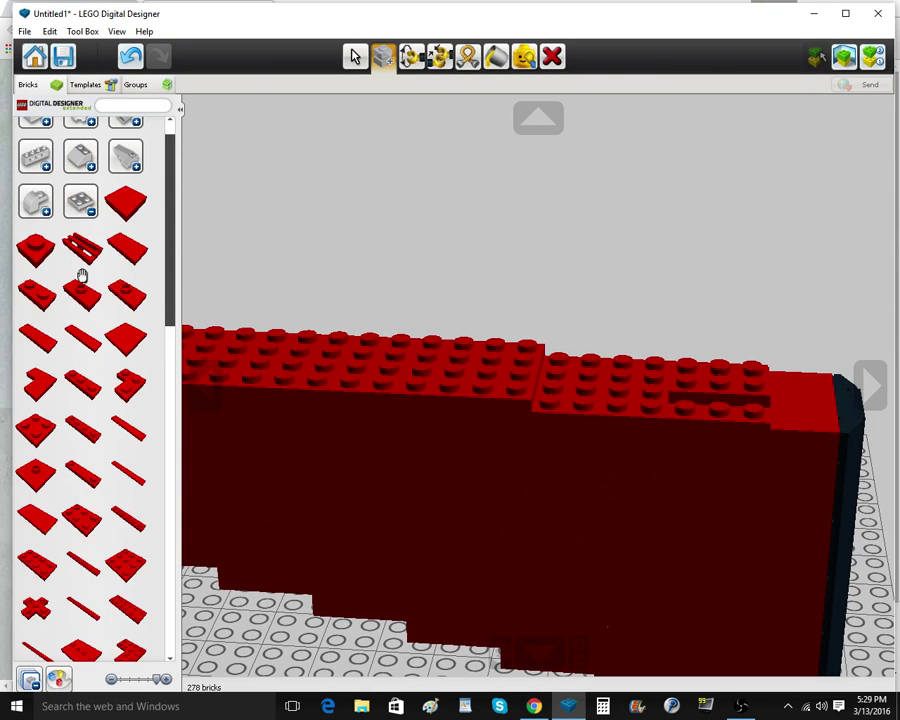
{"action": "left_click", "coordinate": [28, 588]}
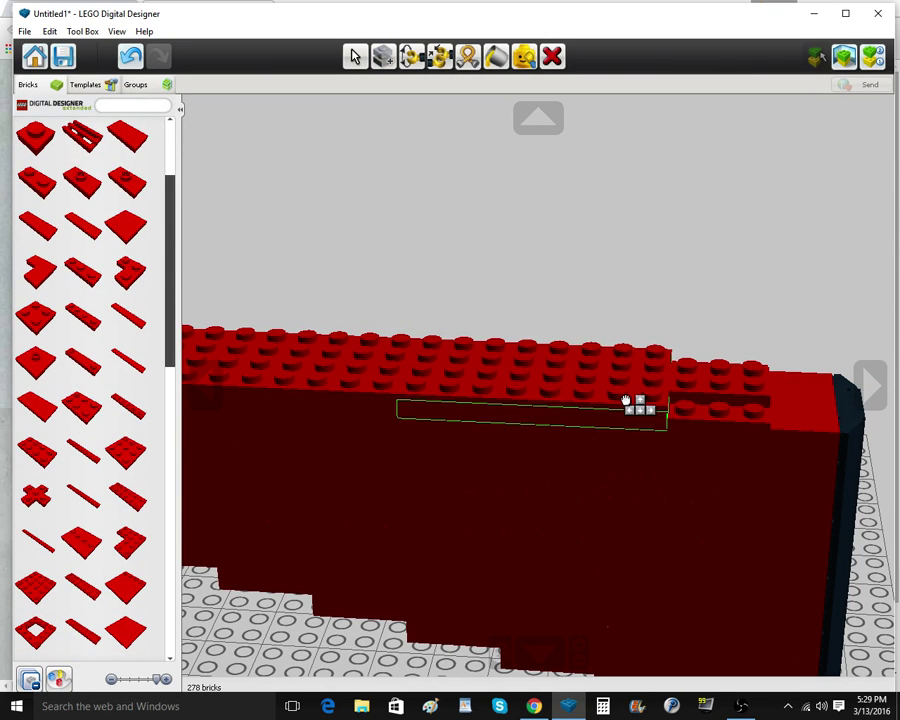
{"action": "left_click", "coordinate": [635, 406]}
{"action": "right_click_drag", "start_coordinate": [635, 406], "coordinate": [529, 433]}
{"action": "left_click", "coordinate": [384, 57]}
{"action": "left_click", "coordinate": [642, 462]}
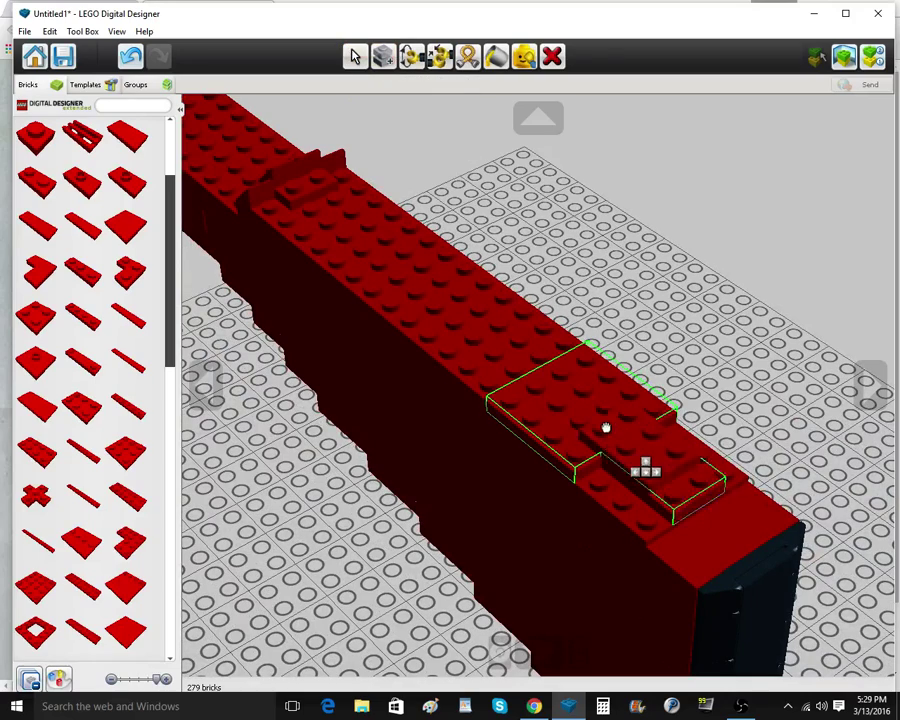
{"action": "left_click", "coordinate": [606, 422]}
Clone the long four-stud-wide plate twice end to end to build the next layer from the 2x3 plate towards the slopes
{"action": "left_click", "coordinate": [480, 376]}
{"action": "mouse_move", "coordinate": [448, 371]}
{"action": "right_mouse_down"}
{"action": "mouse_move", "coordinate": [490, 366]}
{"action": "mouse_move", "coordinate": [492, 346]}
{"action": "right_mouse_up"}
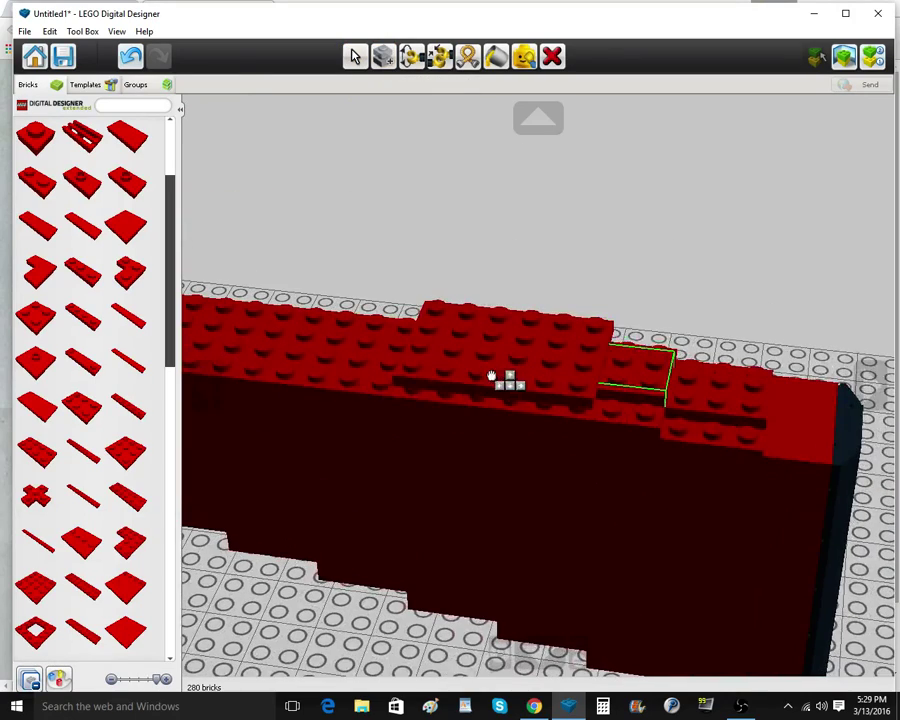
{"action": "left_click", "coordinate": [476, 370]}
{"action": "right_click", "coordinate": [476, 370]}
{"action": "left_click", "coordinate": [463, 378]}
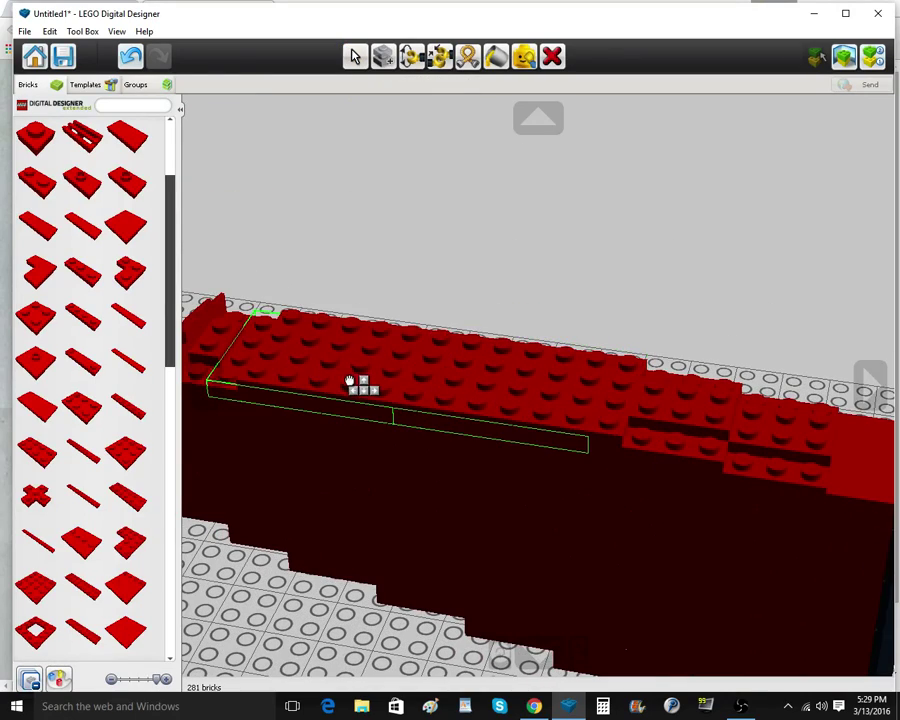
{"action": "left_click", "coordinate": [356, 384]}
Fill the layer's gap next to the slope bricks with cloned pieces and top it with a 2x2 plate
{"action": "right_click", "coordinate": [352, 382]}
{"action": "right_click_drag", "start_coordinate": [349, 382], "coordinate": [250, 362]}
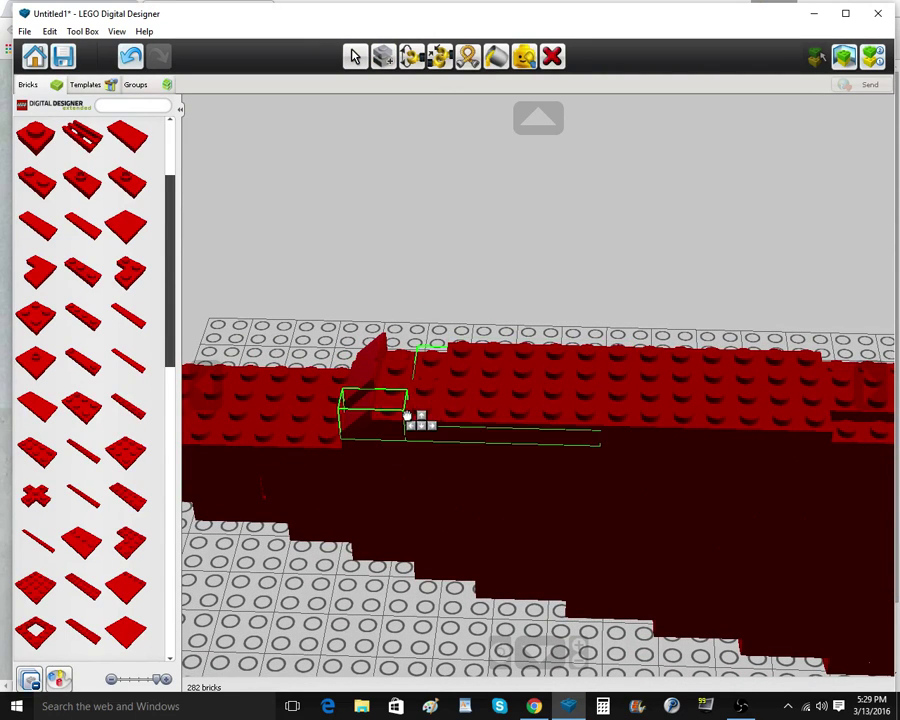
{"action": "left_click", "coordinate": [408, 415]}
{"action": "left_click", "coordinate": [381, 54]}
{"action": "left_click", "coordinate": [550, 352]}
{"action": "mouse_move", "coordinate": [550, 352]}
{"action": "right_mouse_down"}
{"action": "mouse_move", "coordinate": [502, 355]}
{"action": "mouse_move", "coordinate": [461, 342]}
{"action": "right_mouse_up"}
{"action": "left_click", "coordinate": [432, 365]}
{"action": "left_click", "coordinate": [46, 315]}
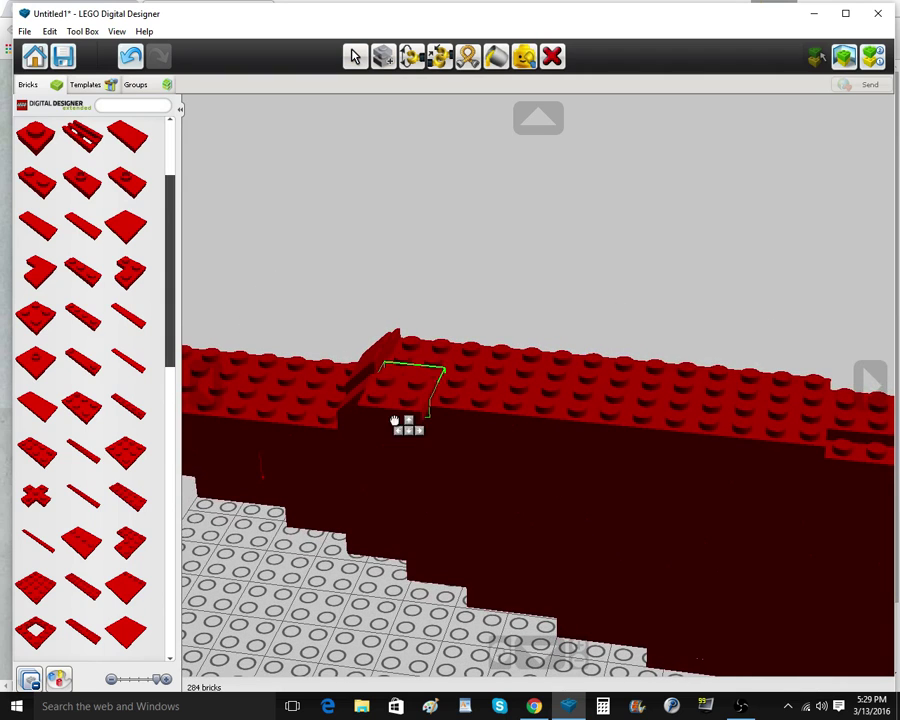
{"action": "left_click", "coordinate": [402, 394]}
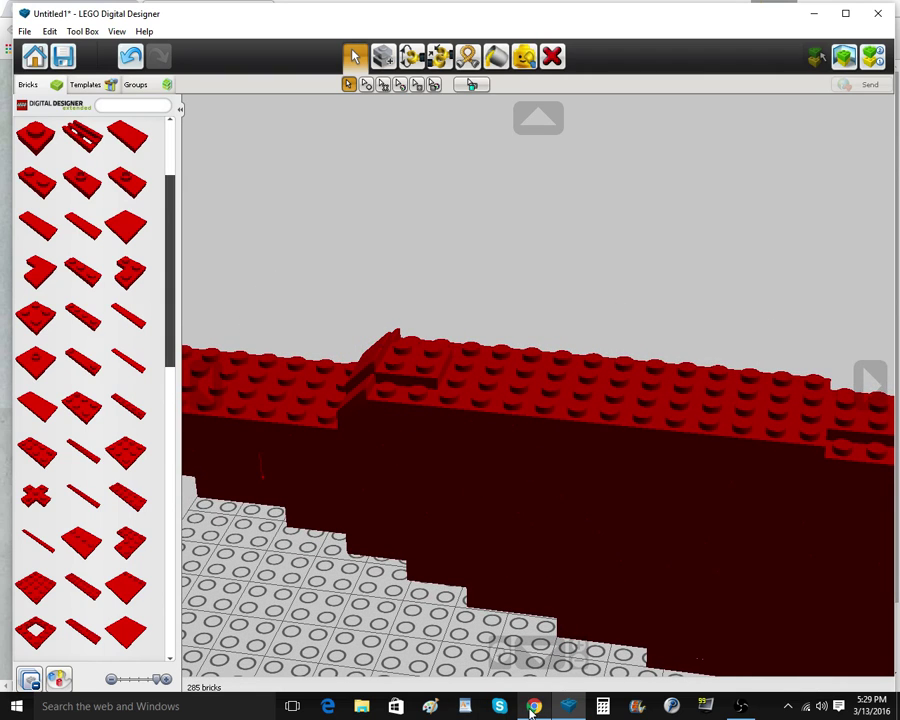
Switch to Chrome to compare the comb and grip transition with the Mosin-Nagant photo, and return to LEGO Digital Designer
{"action": "mouse_move", "coordinate": [532, 708]}
{"action": "left_click", "coordinate": [544, 655]}
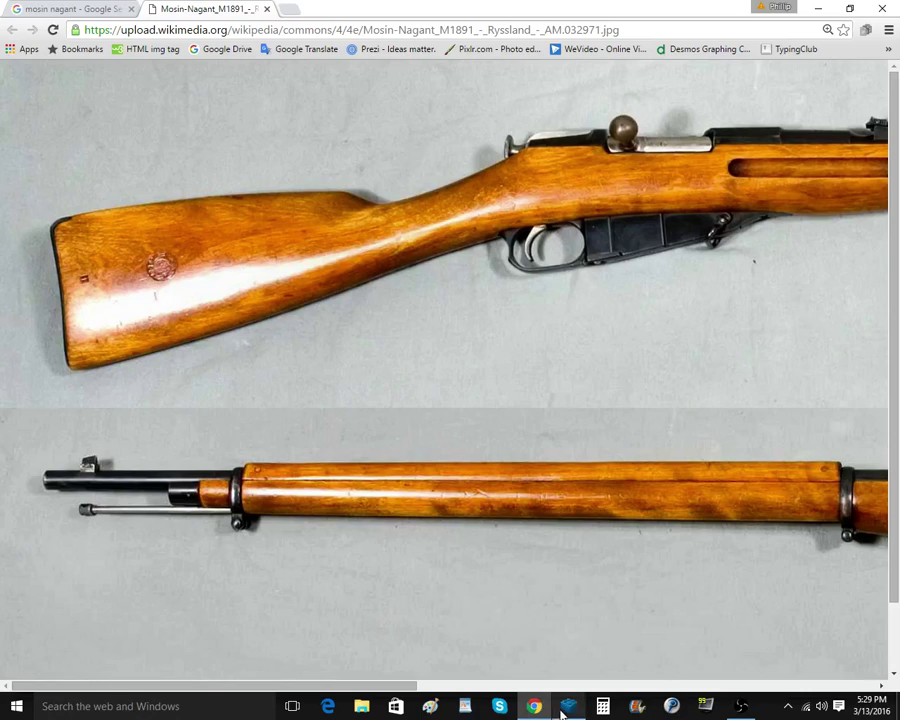
{"action": "left_click", "coordinate": [563, 711]}
Place a 2x6 plate along the middle of the raised top and clone it end to end towards the slope bricks
{"action": "right_click_drag", "start_coordinate": [562, 500], "coordinate": [617, 509]}
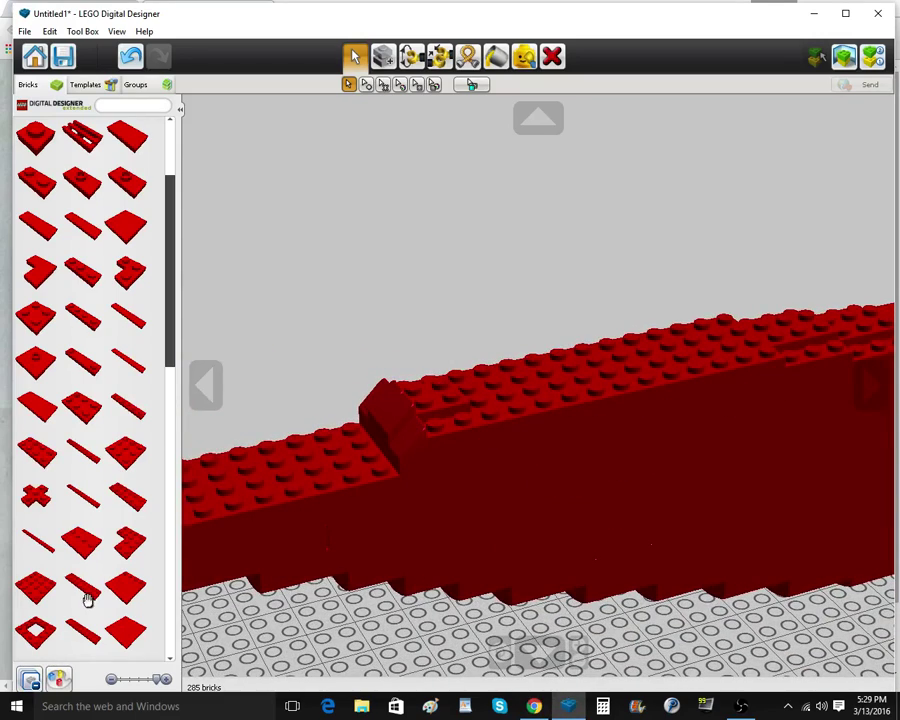
{"action": "left_click", "coordinate": [125, 499]}
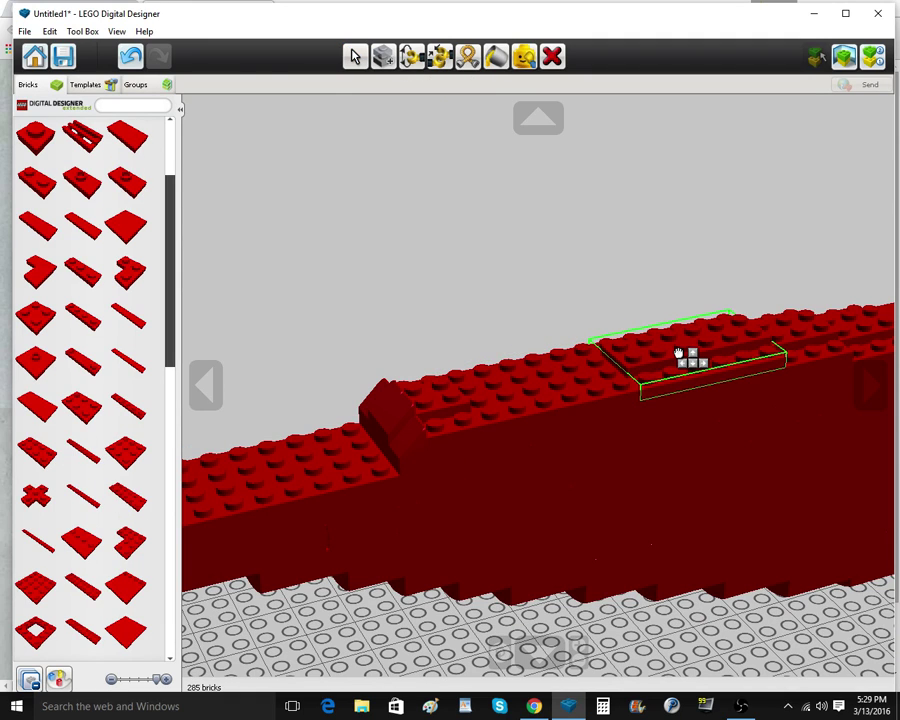
{"action": "left_click", "coordinate": [679, 354]}
{"action": "left_click", "coordinate": [387, 57]}
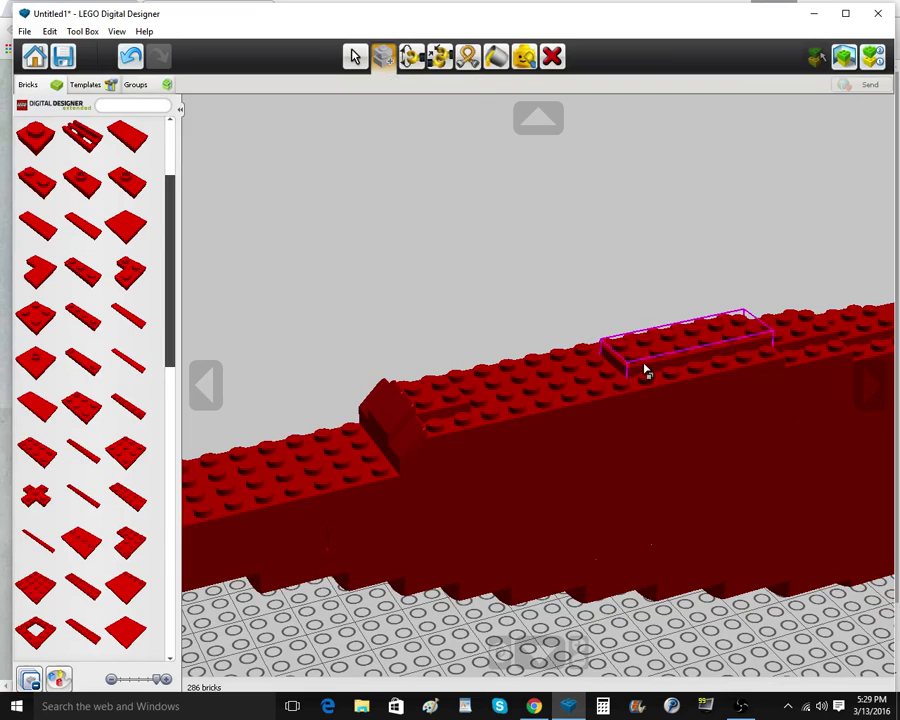
{"action": "left_click", "coordinate": [644, 369]}
{"action": "left_click", "coordinate": [555, 386]}
{"action": "left_click", "coordinate": [558, 381]}
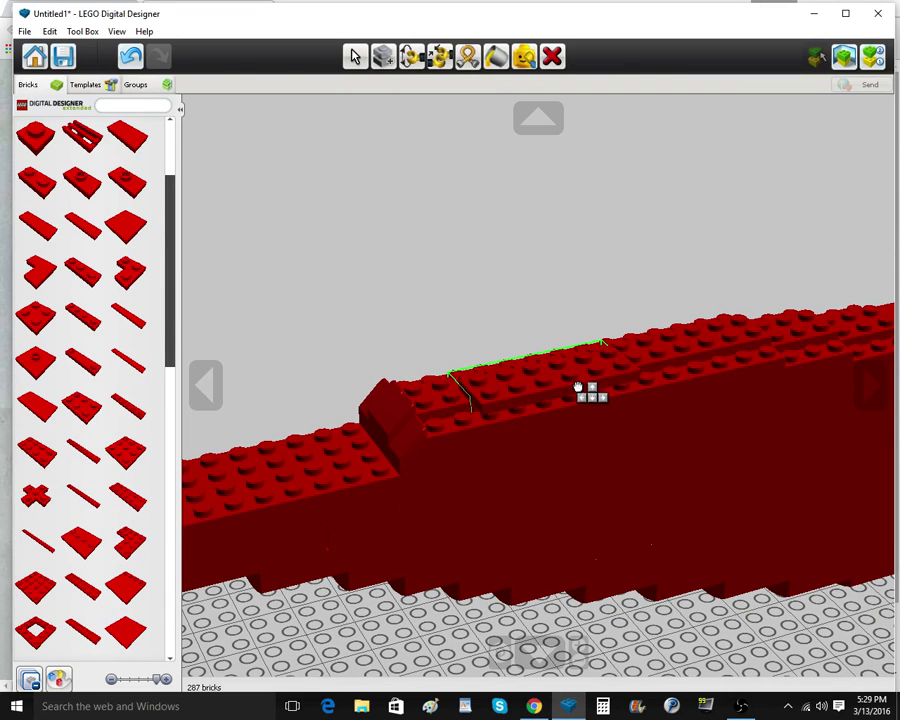
Place a 1x6 plate along the edge beside the cloned 2x6 plate and clone it onto the opposite edge
{"action": "left_click", "coordinate": [134, 418]}
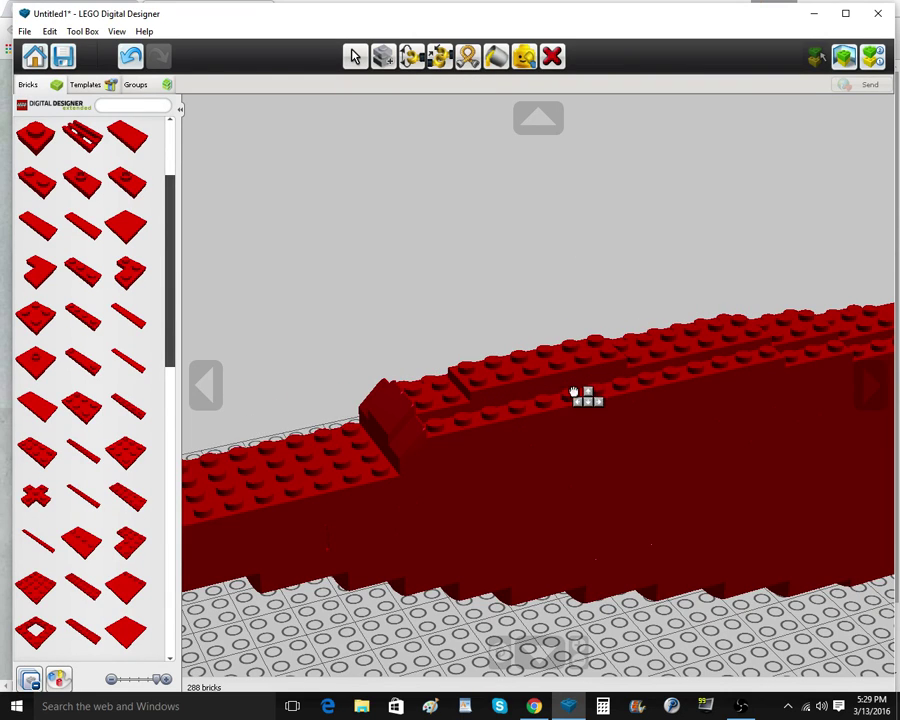
{"action": "left_click", "coordinate": [576, 398]}
{"action": "left_click", "coordinate": [578, 397]}
{"action": "left_click", "coordinate": [600, 390]}
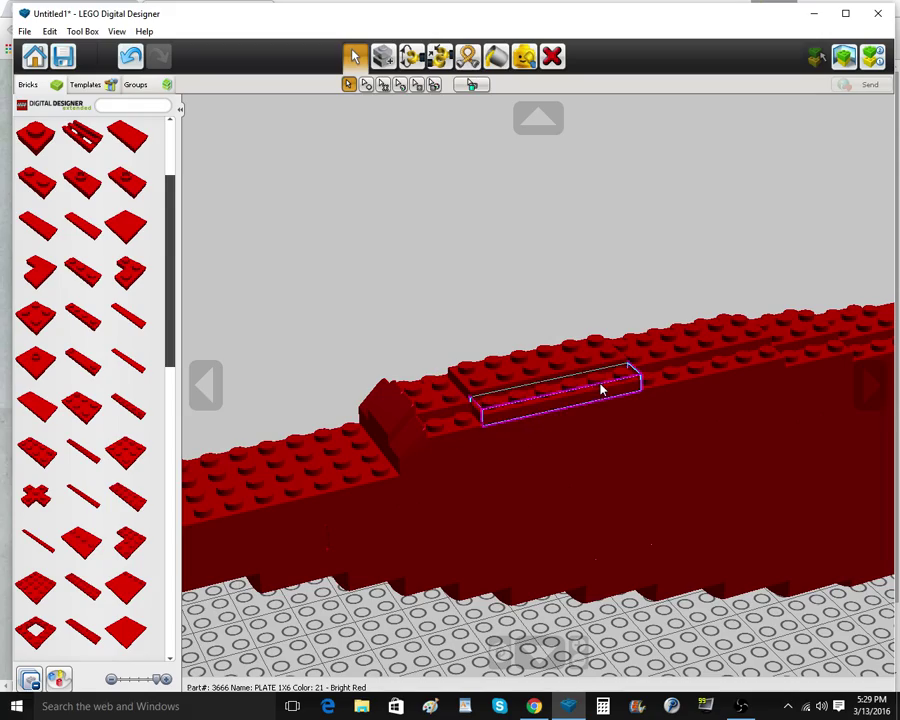
{"action": "left_click", "coordinate": [391, 62]}
{"action": "right_click_drag", "start_coordinate": [420, 255], "coordinate": [550, 300]}
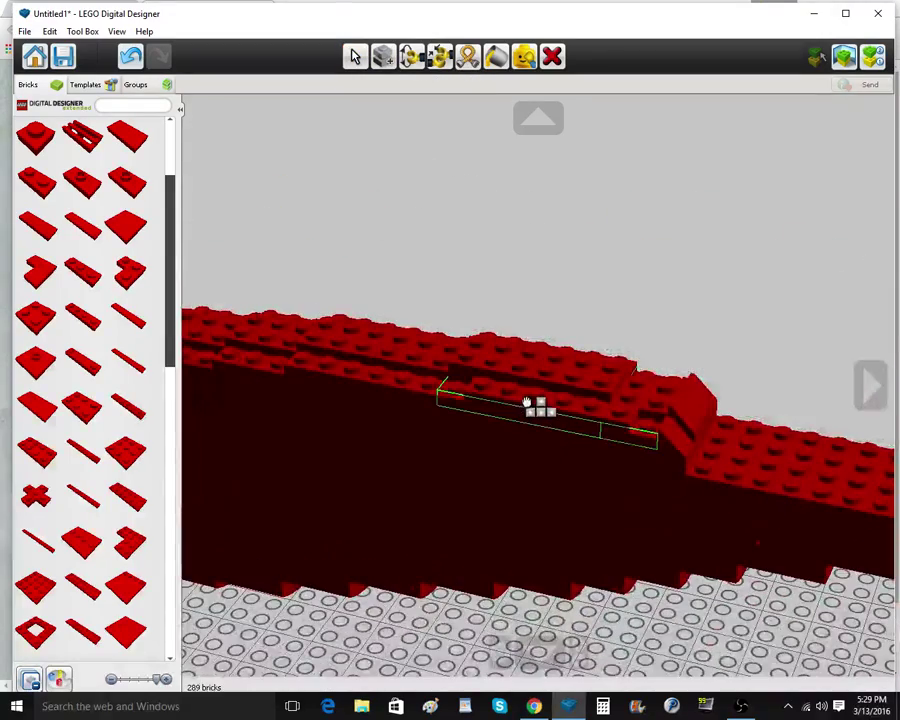
{"action": "left_click", "coordinate": [515, 402]}
Cover both sides of the butt-side 2x6 plate with cloned curved slopes
{"action": "scroll", "coordinate": [456, 433], "scroll_direction": "down", "scroll_amount": 6}
{"action": "right_click_drag", "start_coordinate": [456, 433], "coordinate": [520, 422]}
{"action": "scroll", "coordinate": [502, 480], "scroll_direction": "up", "scroll_amount": 4}
{"action": "right_click_drag", "start_coordinate": [600, 467], "coordinate": [526, 382]}
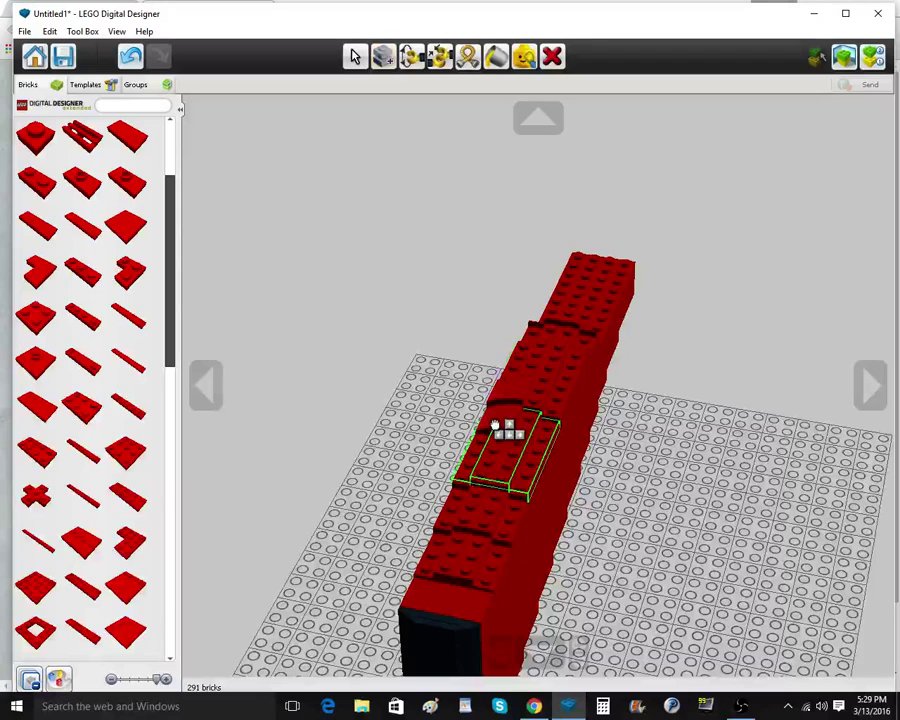
{"action": "left_click", "coordinate": [488, 457]}
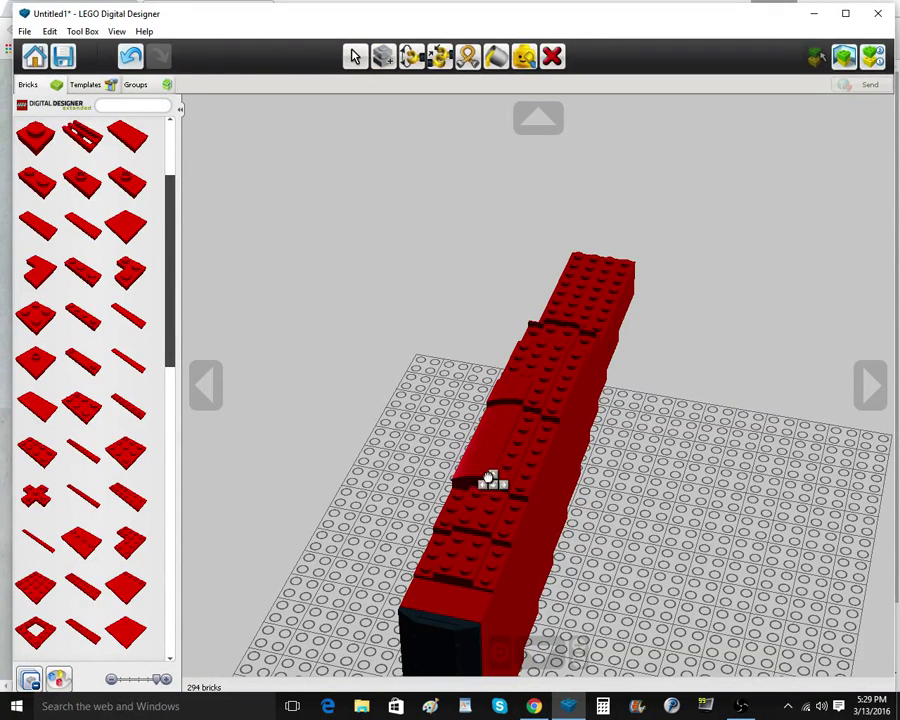
{"action": "left_click", "coordinate": [546, 409]}
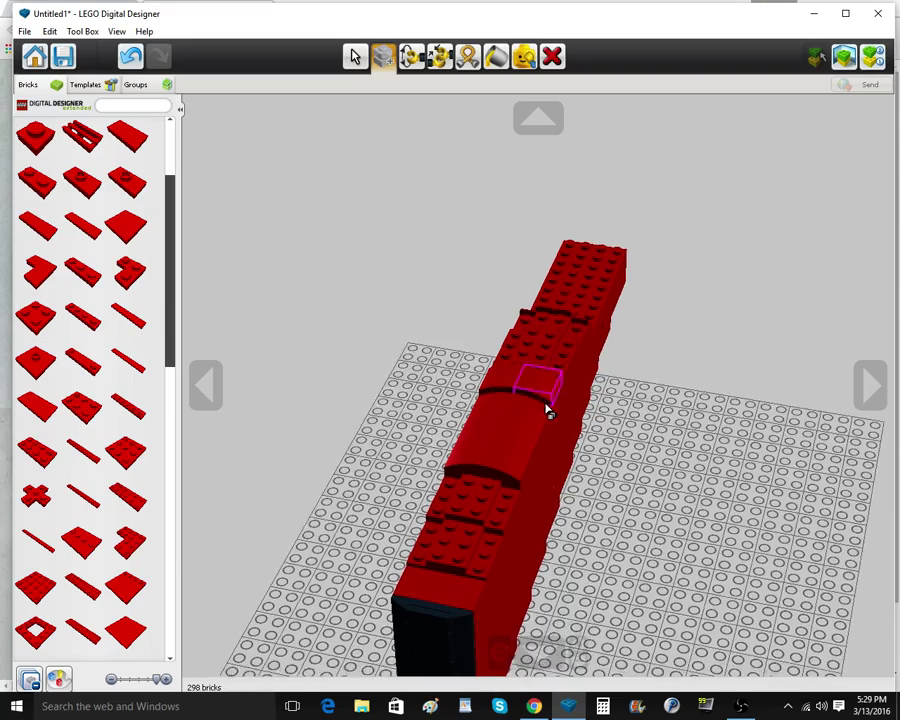
Clone curved slopes along one side of the second 2x6 plate as far as the slope bricks
{"action": "right_click_drag", "start_coordinate": [546, 410], "coordinate": [456, 410]}
{"action": "scroll", "coordinate": [456, 410], "scroll_direction": "up", "scroll_amount": 3}
{"action": "left_click", "coordinate": [564, 395]}
{"action": "left_click", "coordinate": [609, 387]}
{"action": "left_click", "coordinate": [609, 386]}
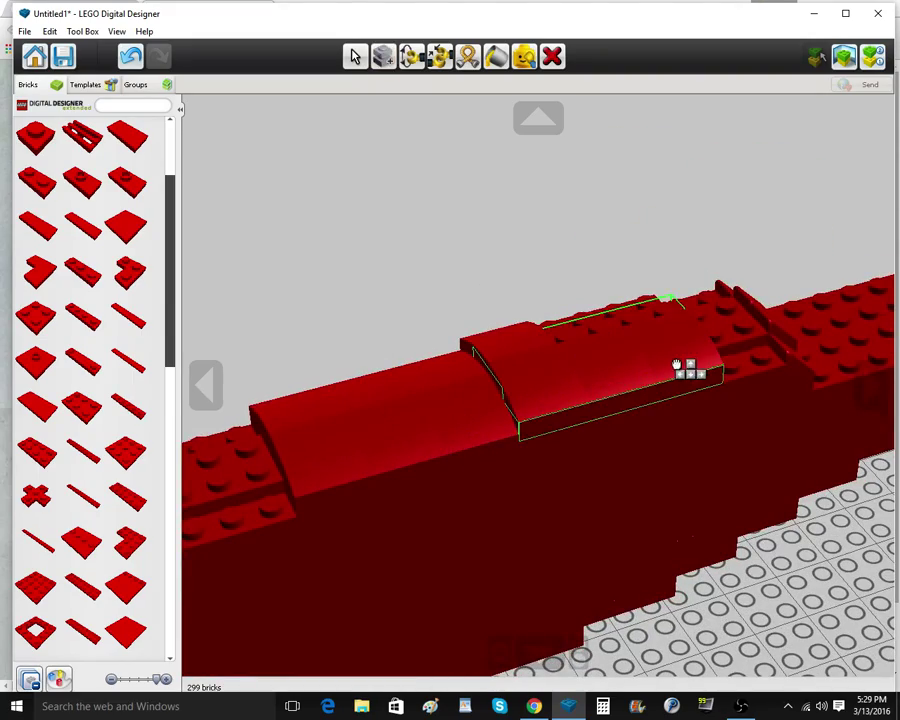
{"action": "left_click", "coordinate": [678, 367]}
{"action": "left_click", "coordinate": [680, 367]}
{"action": "left_click", "coordinate": [753, 362]}
Close the gap on the opposite side of the raised top with cloned curved slopes
{"action": "right_click_drag", "start_coordinate": [753, 362], "coordinate": [333, 401]}
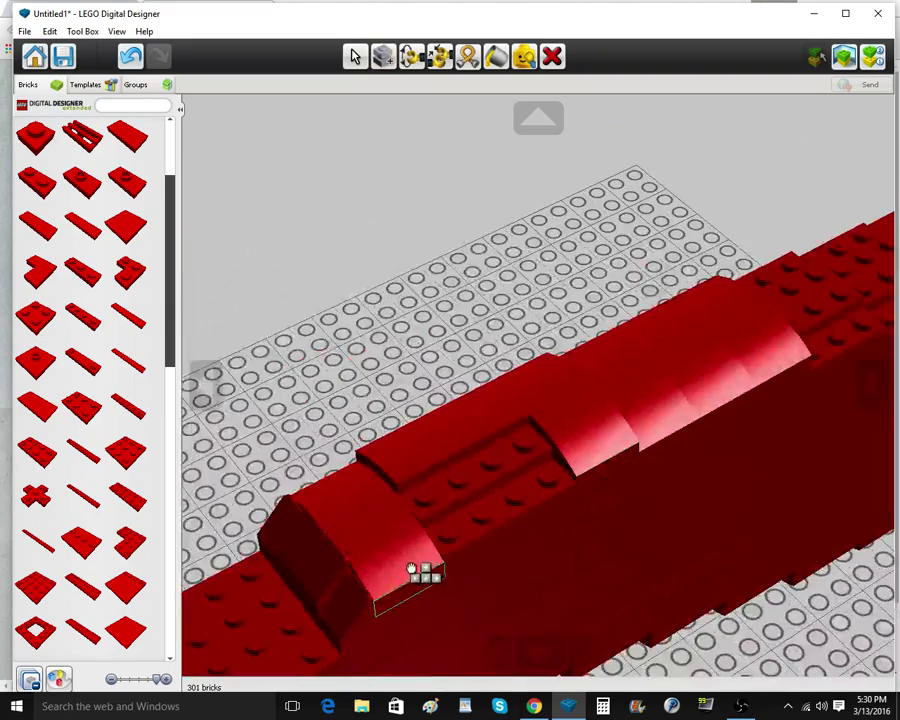
{"action": "left_click", "coordinate": [410, 564]}
{"action": "left_click", "coordinate": [410, 564]}
{"action": "left_click", "coordinate": [532, 486]}
{"action": "right_click_drag", "start_coordinate": [780, 340], "coordinate": [494, 410]}
{"action": "scroll", "coordinate": [285, 318], "scroll_direction": "down", "scroll_amount": 3}
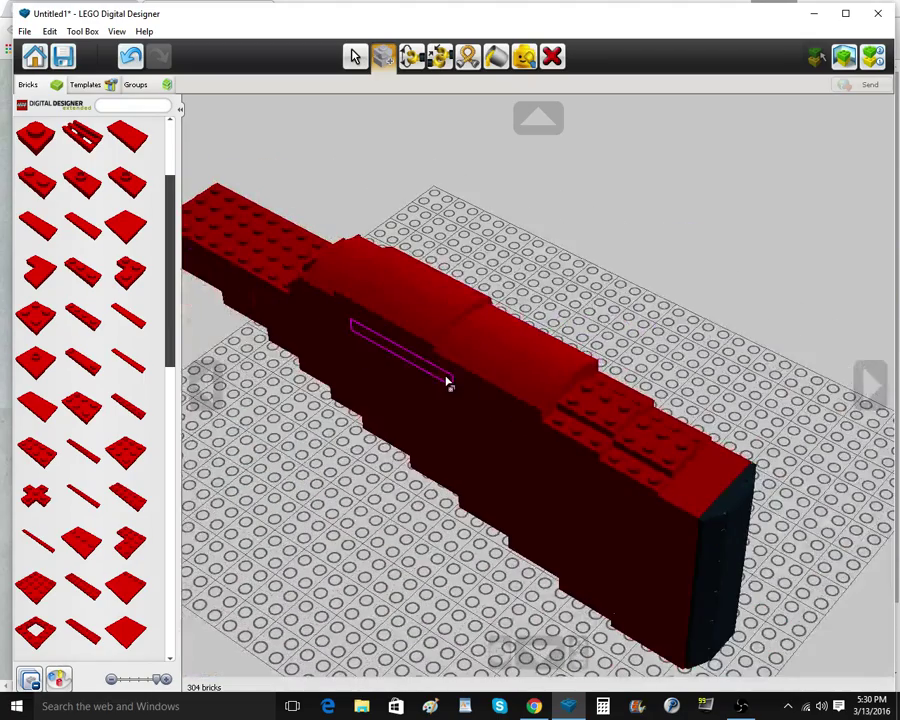
Place a 1x2x2/3 bow plate on the lower tier behind the curved section and clone it along that edge towards the butt
{"action": "scroll", "coordinate": [56, 206], "scroll_direction": "up", "scroll_amount": 3}
{"action": "left_click", "coordinate": [79, 228]}
{"action": "left_click", "coordinate": [38, 232]}
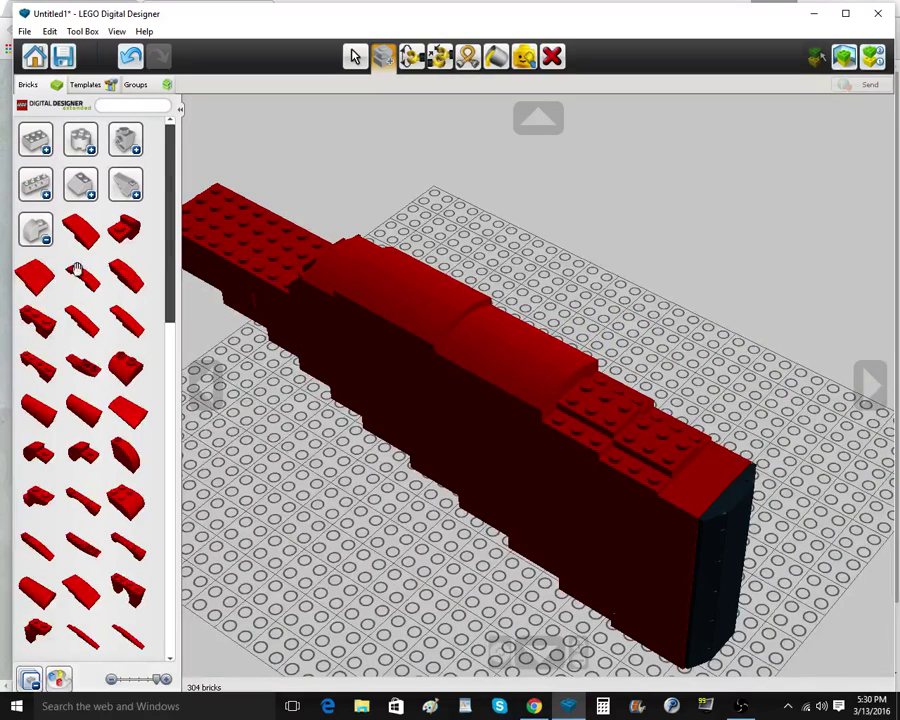
{"action": "left_click", "coordinate": [570, 419]}
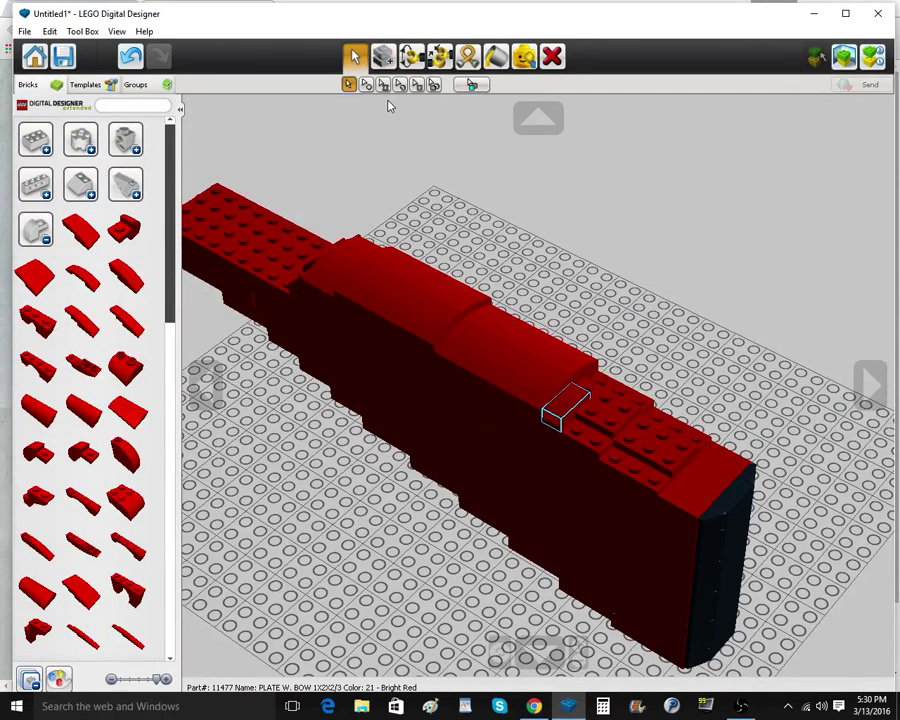
{"action": "left_click", "coordinate": [384, 57]}
{"action": "left_click", "coordinate": [594, 437]}
{"action": "left_click", "coordinate": [600, 440]}
{"action": "left_click", "coordinate": [601, 440]}
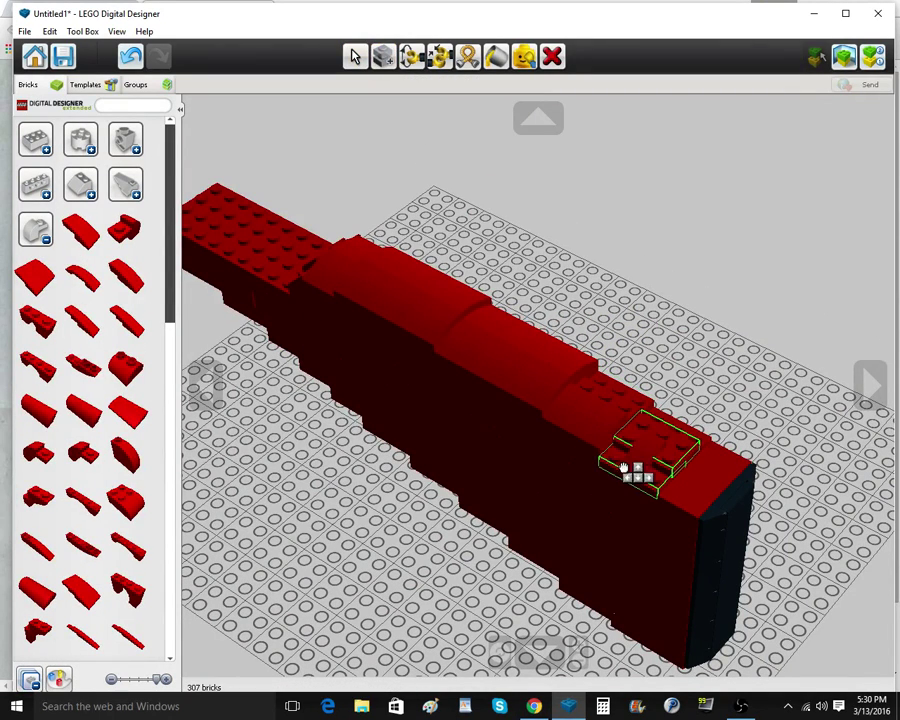
Clone the bow plates over the remaining edge studs near the butt and along the opposite edge
{"action": "left_click", "coordinate": [621, 459]}
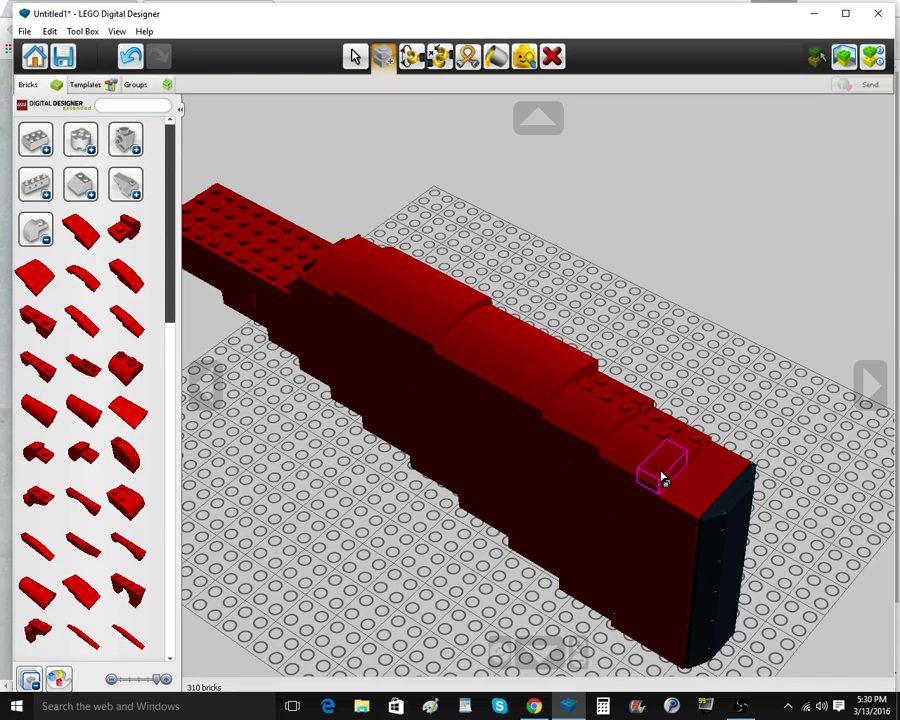
{"action": "left_click", "coordinate": [661, 478]}
{"action": "mouse_move", "coordinate": [661, 478]}
{"action": "right_mouse_down"}
{"action": "mouse_move", "coordinate": [428, 464]}
{"action": "mouse_move", "coordinate": [409, 479]}
{"action": "right_mouse_up"}
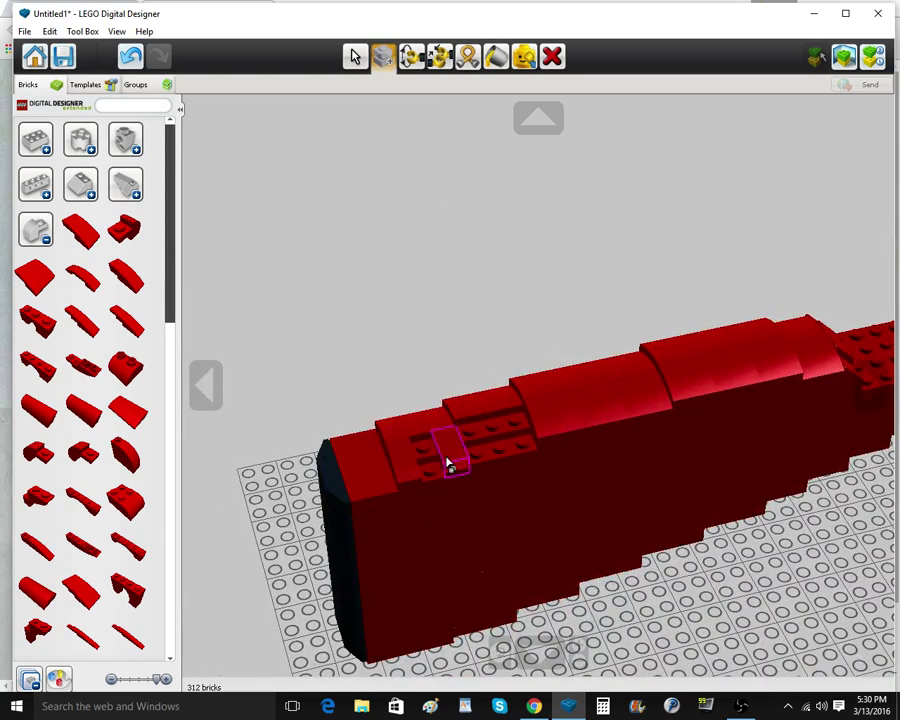
{"action": "left_click", "coordinate": [433, 470]}
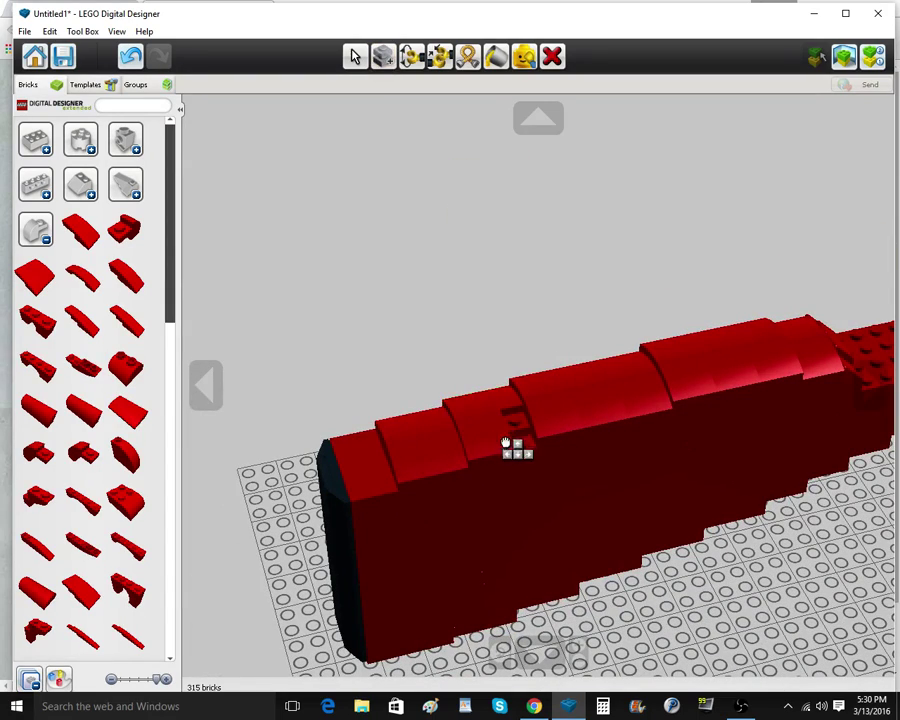
Examine the grip end, switch to Chrome to compare it with the Mosin-Nagant photo, and return to LEGO Digital Designer
{"action": "right_click", "coordinate": [797, 340]}
{"action": "right_click_drag", "start_coordinate": [826, 348], "coordinate": [641, 406]}
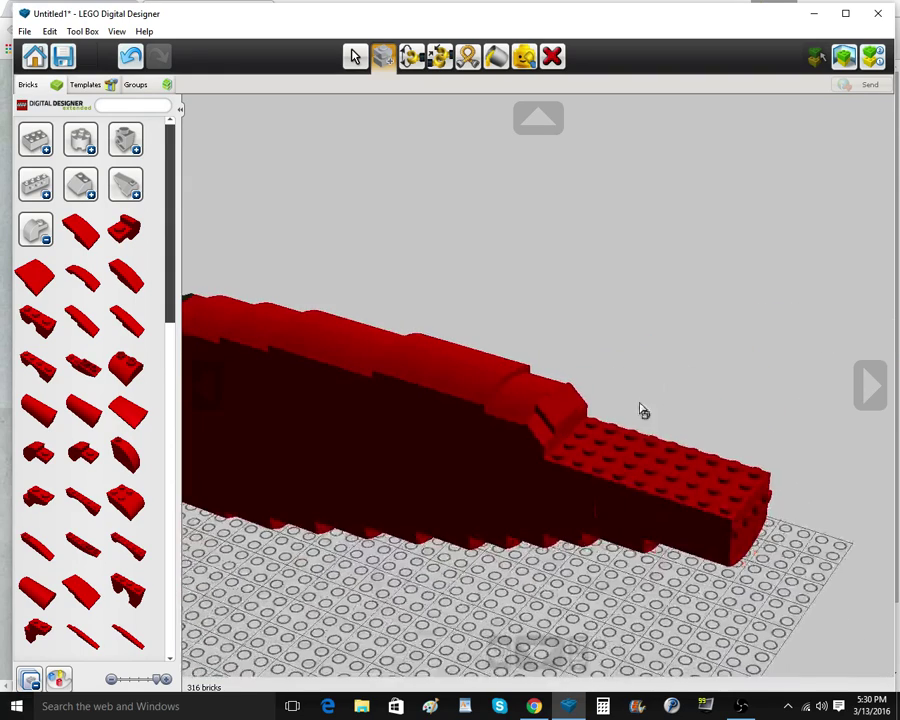
{"action": "right_click", "coordinate": [626, 458]}
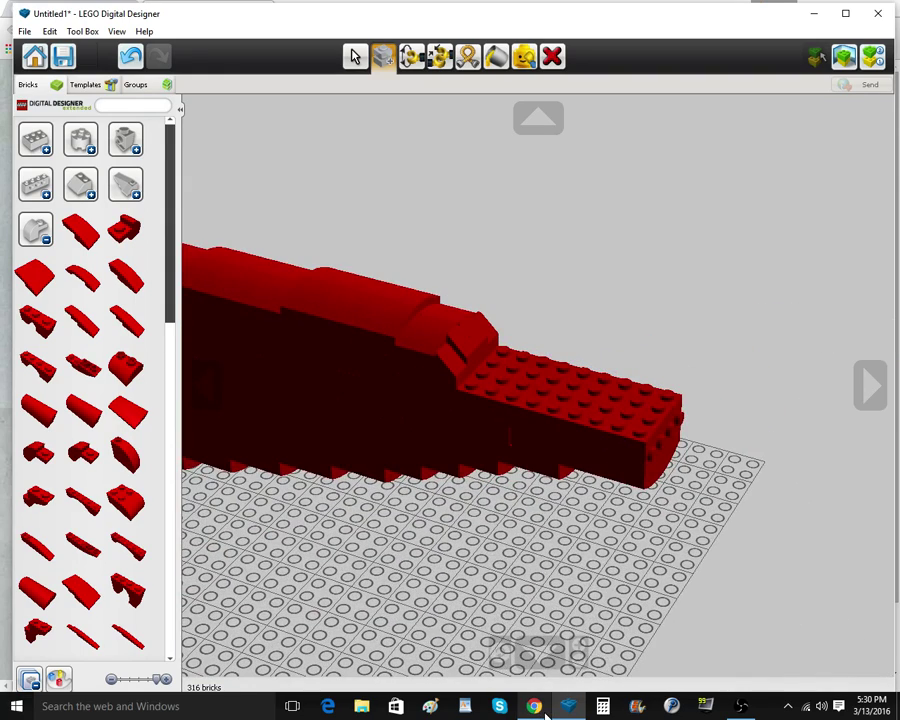
{"action": "mouse_move", "coordinate": [536, 708]}
{"action": "left_click", "coordinate": [548, 625]}
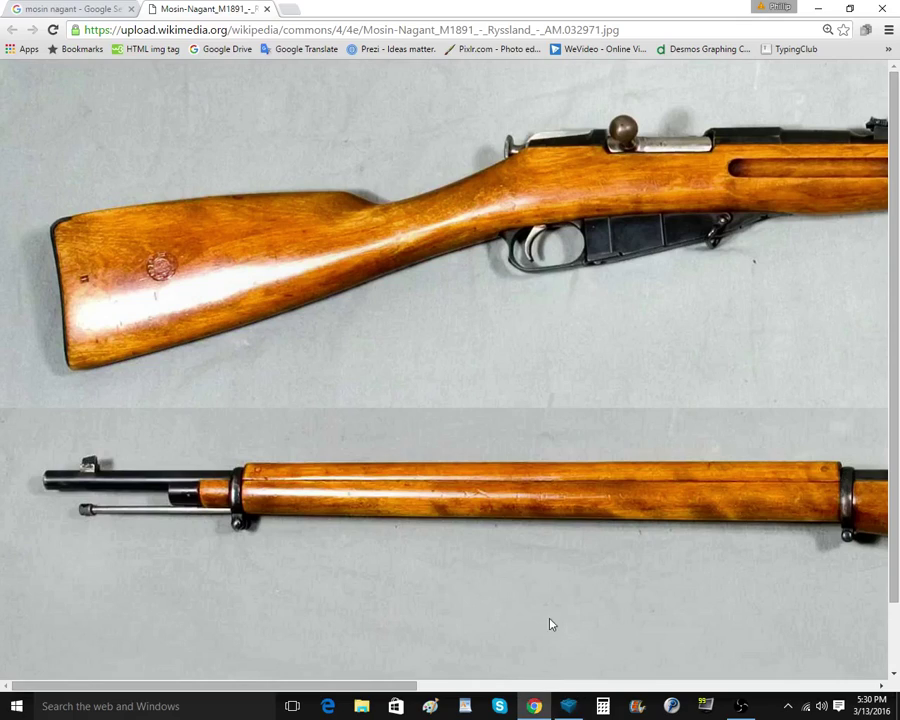
{"action": "left_click", "coordinate": [567, 707]}
Try to raise the grip against the slope bricks with a centred 2x6 plate and a cloned curved slope at its edge
{"action": "left_click", "coordinate": [44, 246]}
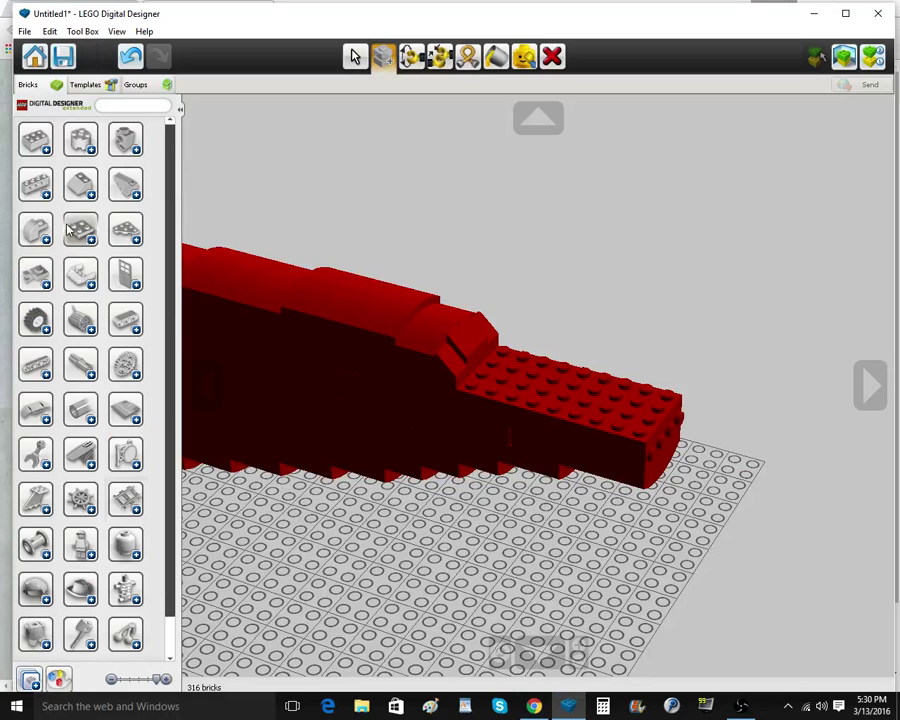
{"action": "left_click", "coordinate": [76, 238]}
{"action": "scroll", "coordinate": [95, 383], "scroll_direction": "down", "scroll_amount": 4}
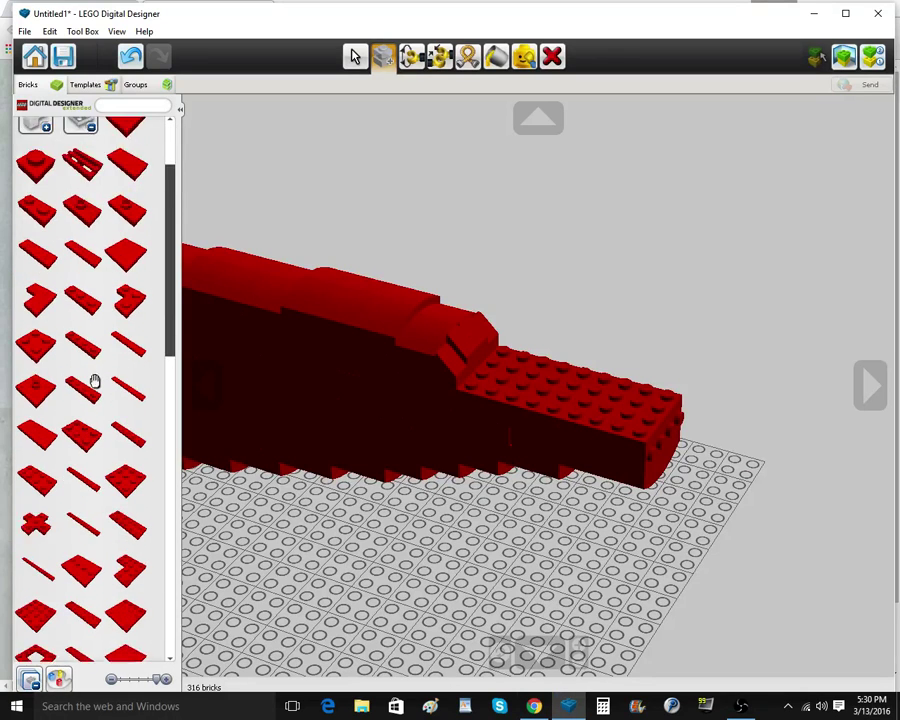
{"action": "left_click", "coordinate": [545, 381]}
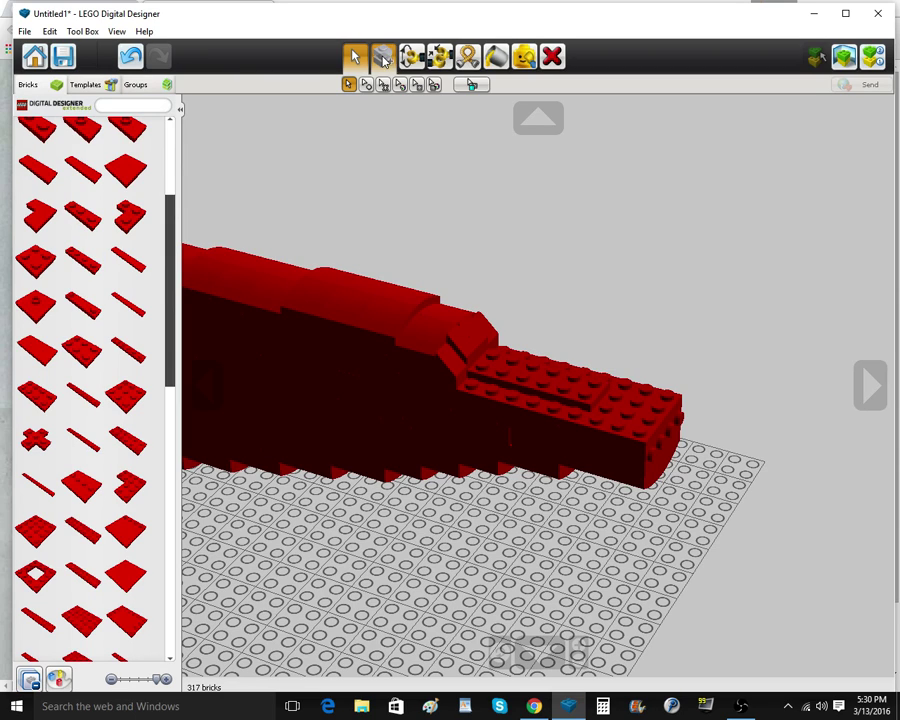
{"action": "left_click", "coordinate": [384, 60]}
{"action": "left_click", "coordinate": [422, 345]}
{"action": "left_click", "coordinate": [489, 384]}
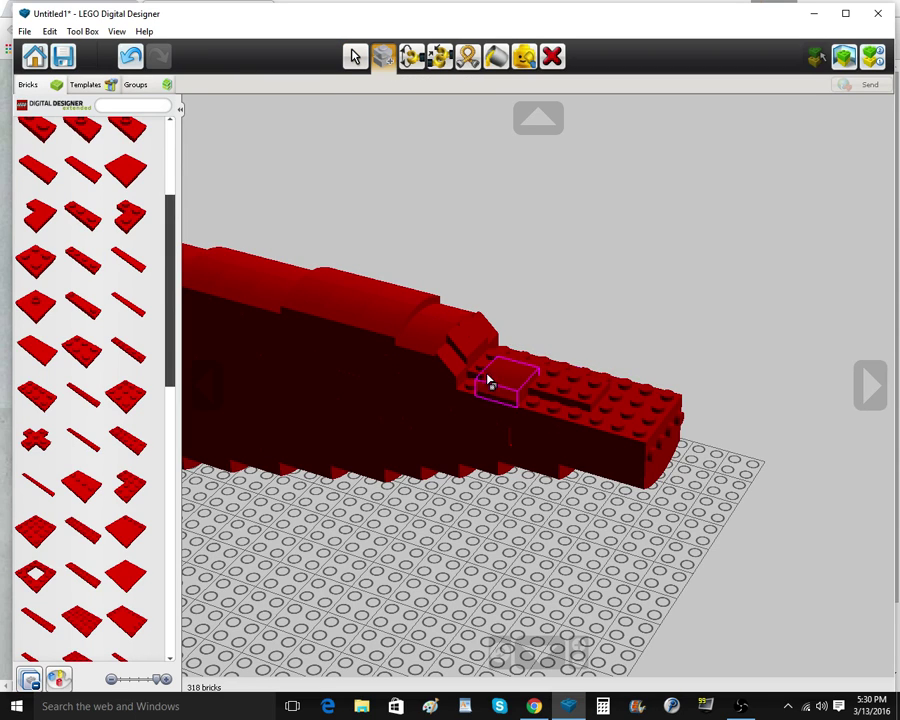
Try to cover the rest of the grip's 2x6 plate with further cloned curved slopes
{"action": "left_click", "coordinate": [354, 56]}
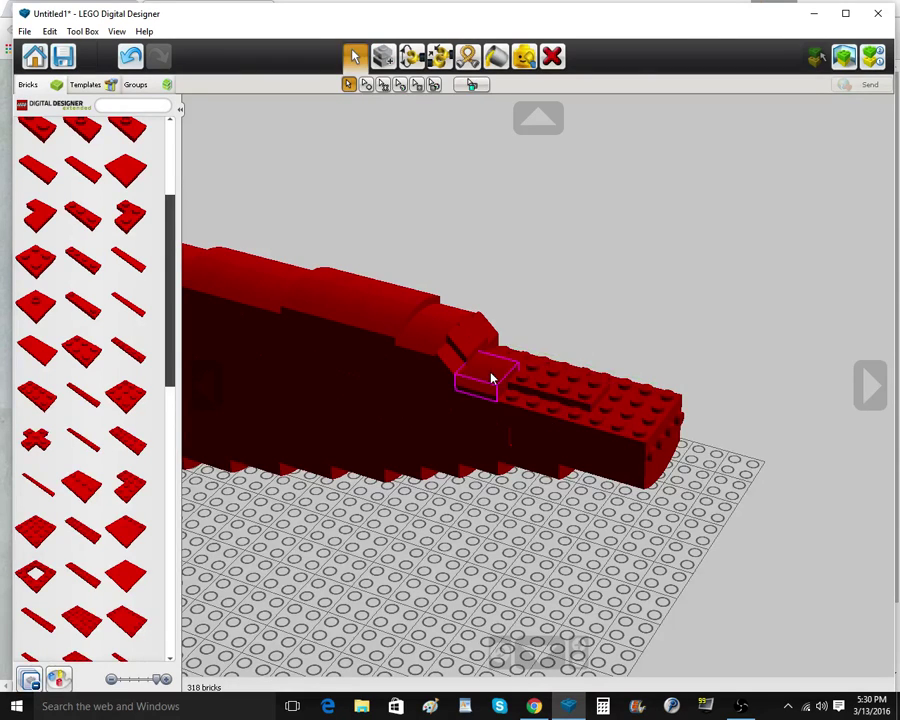
{"action": "left_click", "coordinate": [385, 60]}
{"action": "left_click", "coordinate": [535, 400]}
{"action": "left_click", "coordinate": [536, 401]}
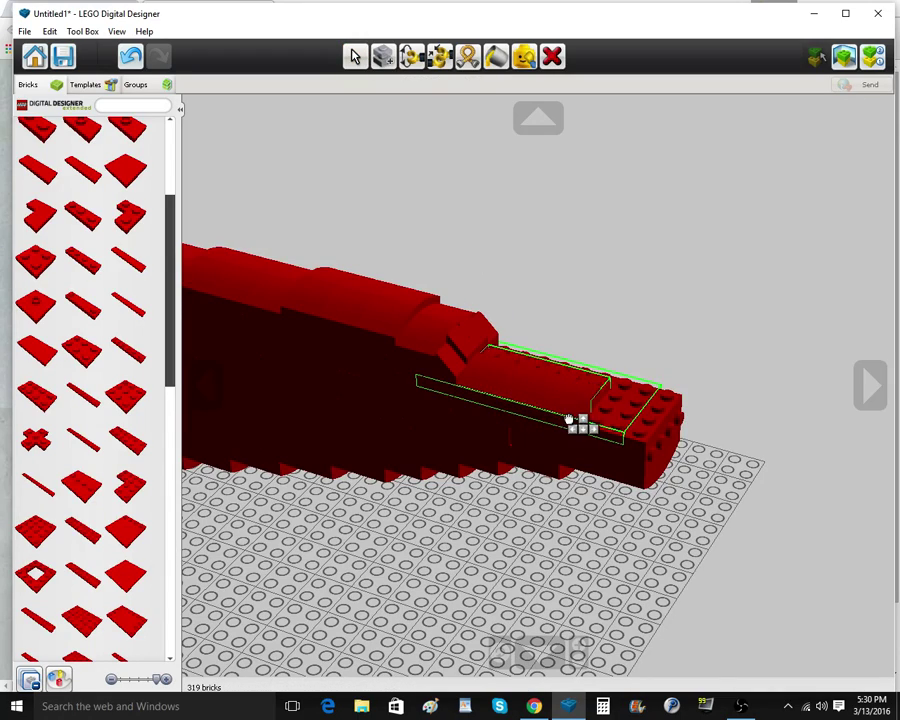
{"action": "left_click", "coordinate": [573, 417]}
{"action": "right_click_drag", "start_coordinate": [573, 415], "coordinate": [588, 399]}
{"action": "left_click", "coordinate": [594, 393]}
Lay a shorter curved section on one side of the grip against the slope bricks and clone it to the opposite side
{"action": "scroll", "coordinate": [98, 435], "scroll_direction": "up", "scroll_amount": 2}
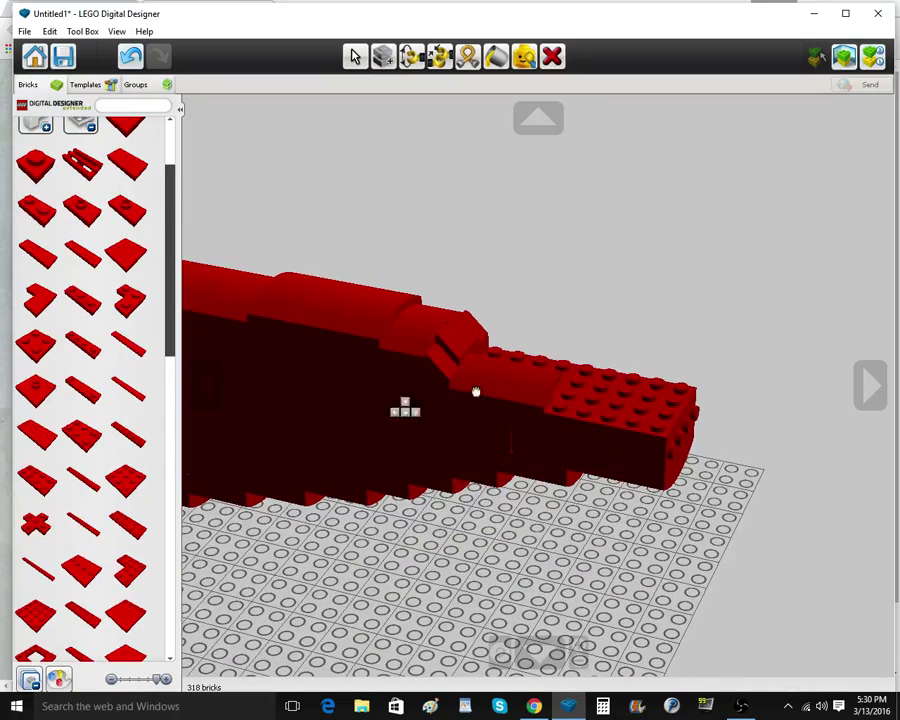
{"action": "left_click", "coordinate": [519, 383]}
{"action": "left_click", "coordinate": [389, 65]}
{"action": "left_click", "coordinate": [525, 385]}
{"action": "right_click_drag", "start_coordinate": [525, 385], "coordinate": [446, 354]}
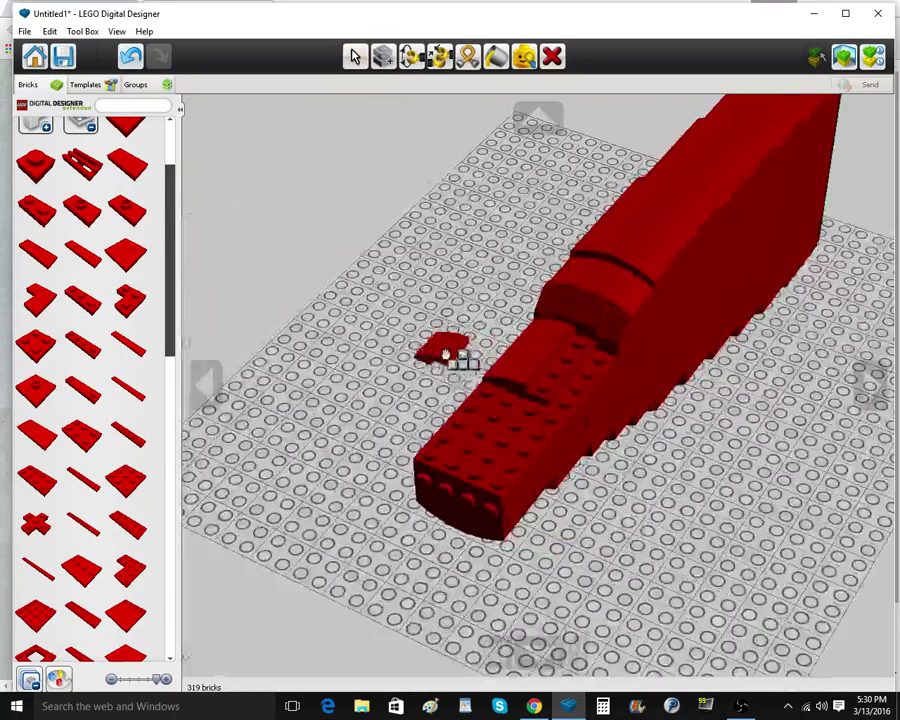
{"action": "left_click", "coordinate": [570, 397]}
{"action": "mouse_move", "coordinate": [570, 397]}
{"action": "right_mouse_down"}
{"action": "mouse_move", "coordinate": [443, 397]}
{"action": "mouse_move", "coordinate": [366, 345]}
{"action": "mouse_move", "coordinate": [434, 380]}
{"action": "mouse_move", "coordinate": [447, 412]}
{"action": "mouse_move", "coordinate": [478, 434]}
{"action": "right_mouse_up"}
{"action": "scroll", "coordinate": [370, 348], "scroll_direction": "down", "scroll_amount": 2}
{"action": "scroll", "coordinate": [447, 412], "scroll_direction": "up", "scroll_amount": 2}
{"action": "scroll", "coordinate": [447, 412], "scroll_direction": "up", "scroll_amount": 2}
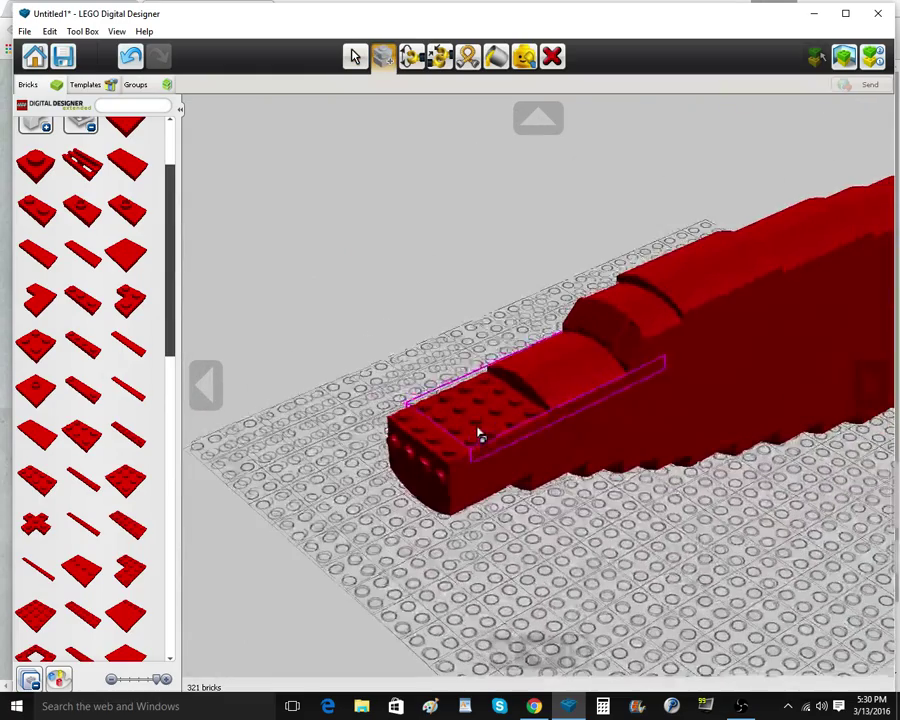
Place a 2x3 plate and a 2x2 plate end to end along the middle of the grip in front of the curved section
{"action": "left_click", "coordinate": [81, 443]}
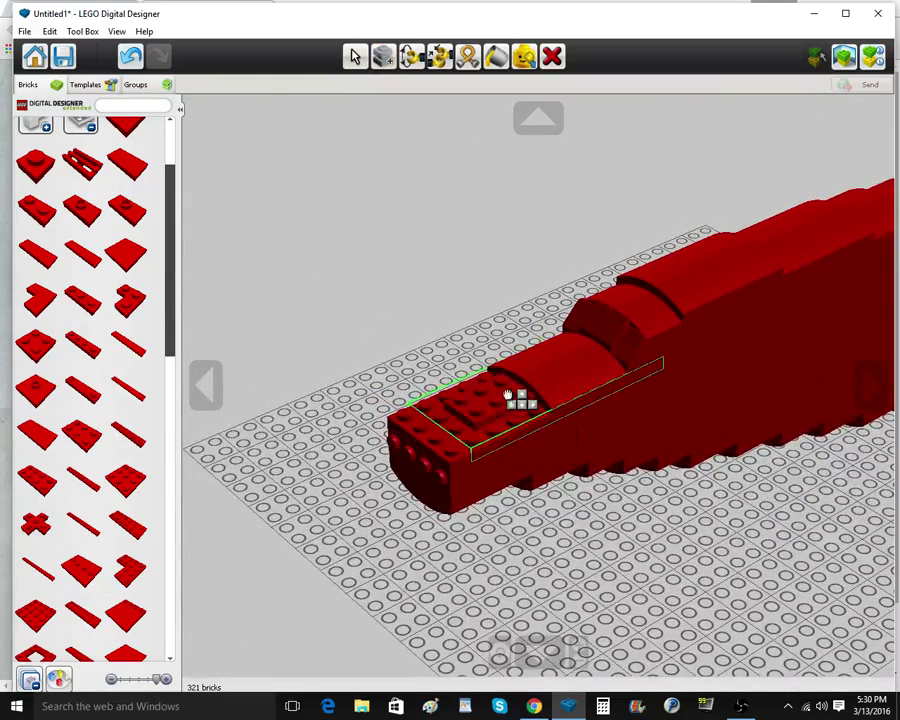
{"action": "left_click", "coordinate": [506, 392]}
{"action": "left_click", "coordinate": [46, 341]}
{"action": "left_click", "coordinate": [443, 437]}
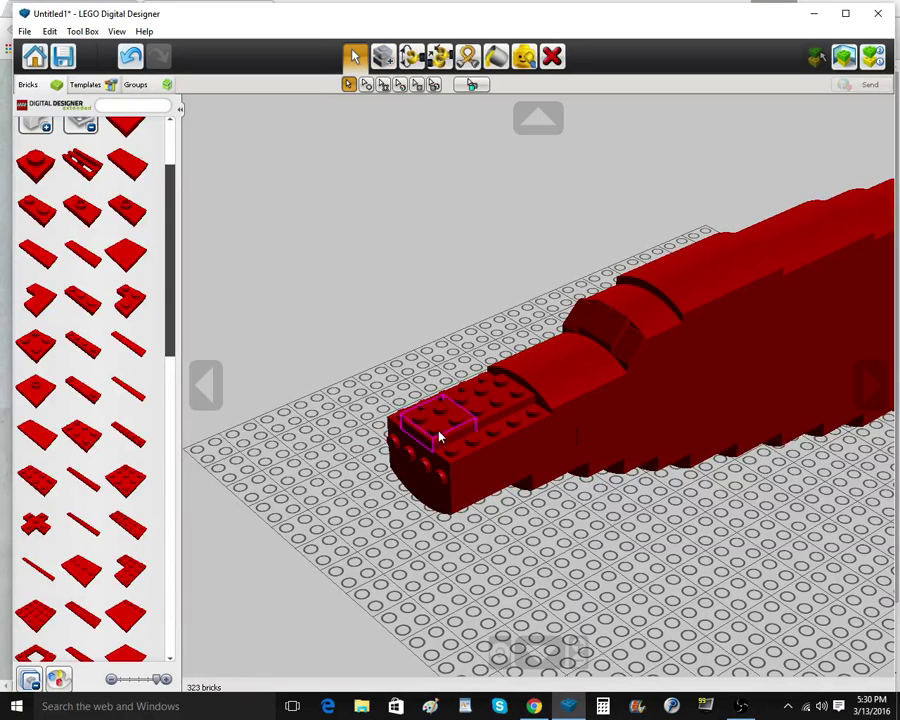
Place a long one-stud-wide slope brick on the raised middle plates of the grip, rising away from the curved section
{"action": "scroll", "coordinate": [127, 243], "scroll_direction": "up", "scroll_amount": 4}
{"action": "left_click", "coordinate": [86, 229]}
{"action": "left_click", "coordinate": [82, 184]}
{"action": "scroll", "coordinate": [92, 411], "scroll_direction": "down", "scroll_amount": 5}
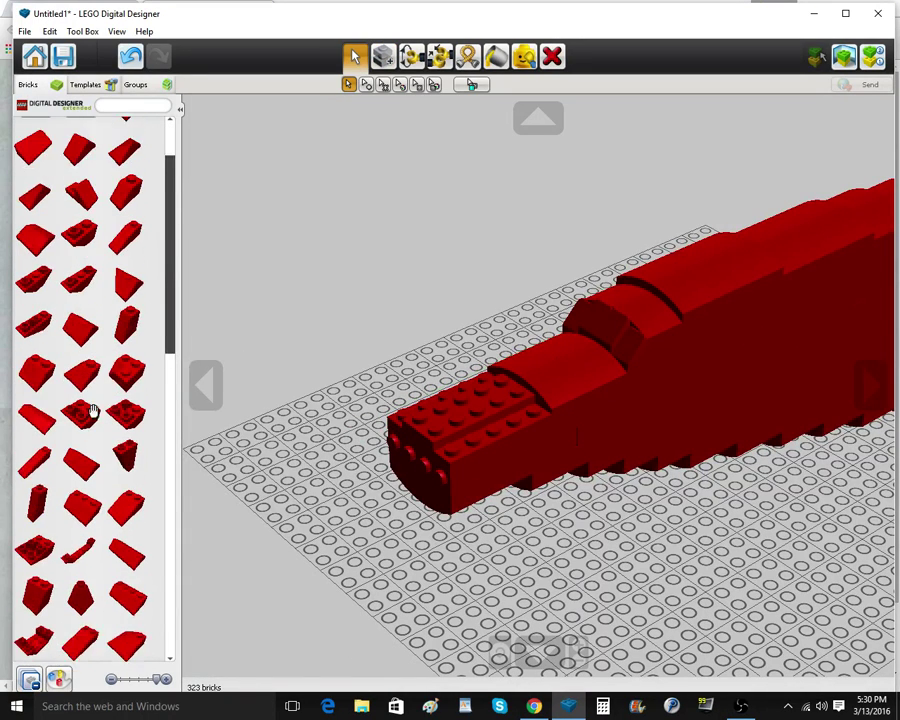
{"action": "left_click", "coordinate": [44, 402]}
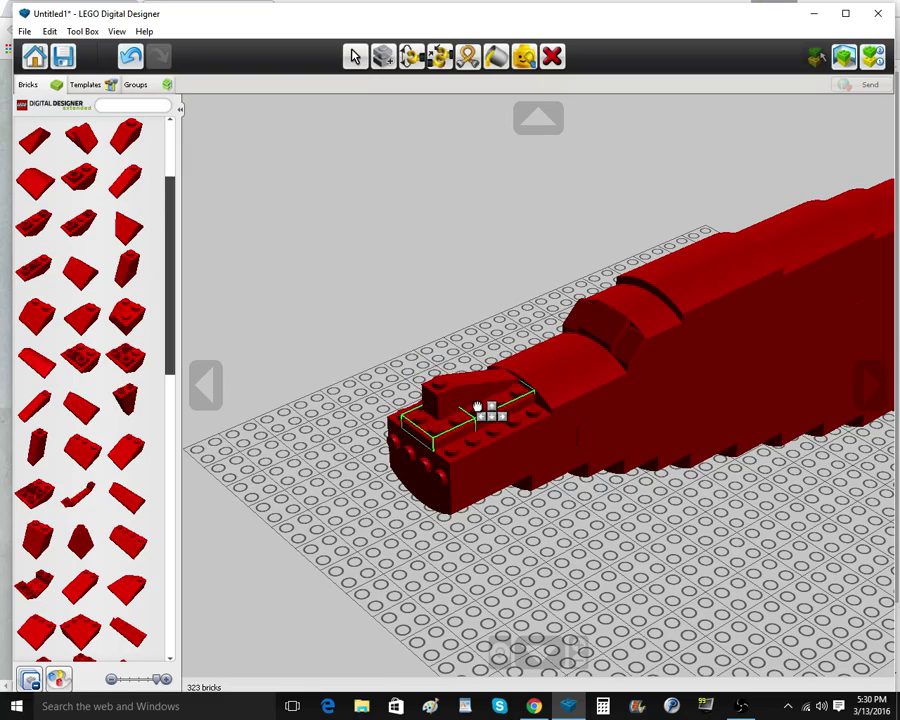
{"action": "left_click", "coordinate": [477, 407]}
Clone the long slope brick side by side until the row spans the full four-stud width of the grip
{"action": "left_click", "coordinate": [384, 57]}
{"action": "left_click", "coordinate": [494, 418]}
{"action": "left_click", "coordinate": [384, 57]}
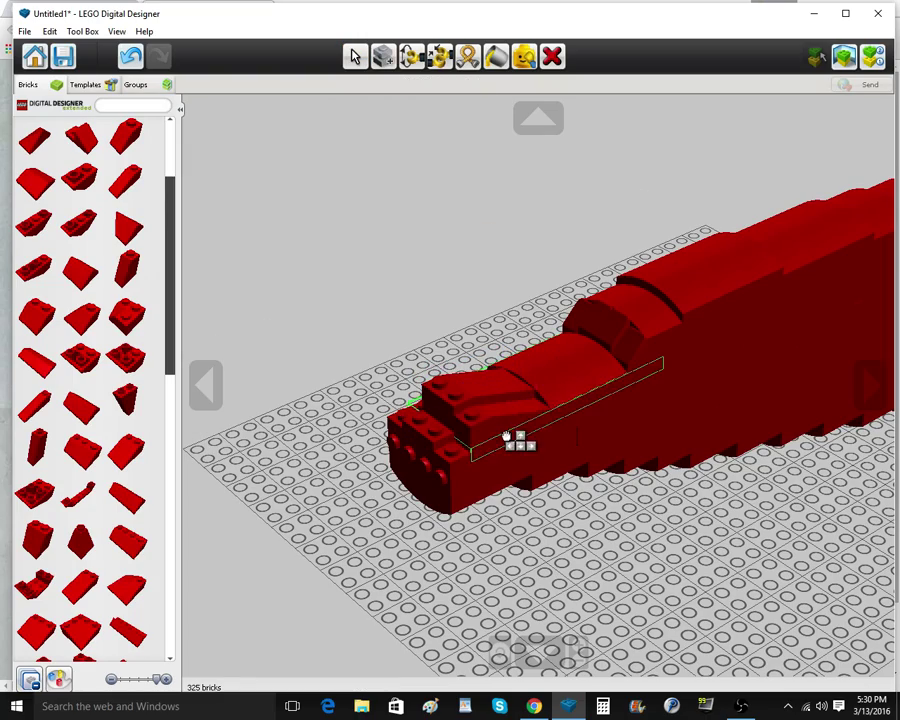
{"action": "left_click", "coordinate": [506, 433]}
{"action": "right_click_drag", "start_coordinate": [506, 433], "coordinate": [680, 466]}
{"action": "left_click", "coordinate": [612, 414]}
Clone four more long slope bricks onto the studs of the first row, continuing the rise beyond the grip's end
{"action": "mouse_move", "coordinate": [612, 414]}
{"action": "right_mouse_down"}
{"action": "mouse_move", "coordinate": [657, 414]}
{"action": "mouse_move", "coordinate": [657, 397]}
{"action": "mouse_move", "coordinate": [650, 462]}
{"action": "mouse_move", "coordinate": [630, 439]}
{"action": "mouse_move", "coordinate": [669, 484]}
{"action": "right_mouse_up"}
{"action": "scroll", "coordinate": [650, 420], "scroll_direction": "down", "scroll_amount": 5}
{"action": "scroll", "coordinate": [650, 463], "scroll_direction": "up", "scroll_amount": 5}
{"action": "right_click", "coordinate": [632, 398]}
{"action": "scroll", "coordinate": [653, 432], "scroll_direction": "up", "scroll_amount": 5}
{"action": "left_click", "coordinate": [557, 403]}
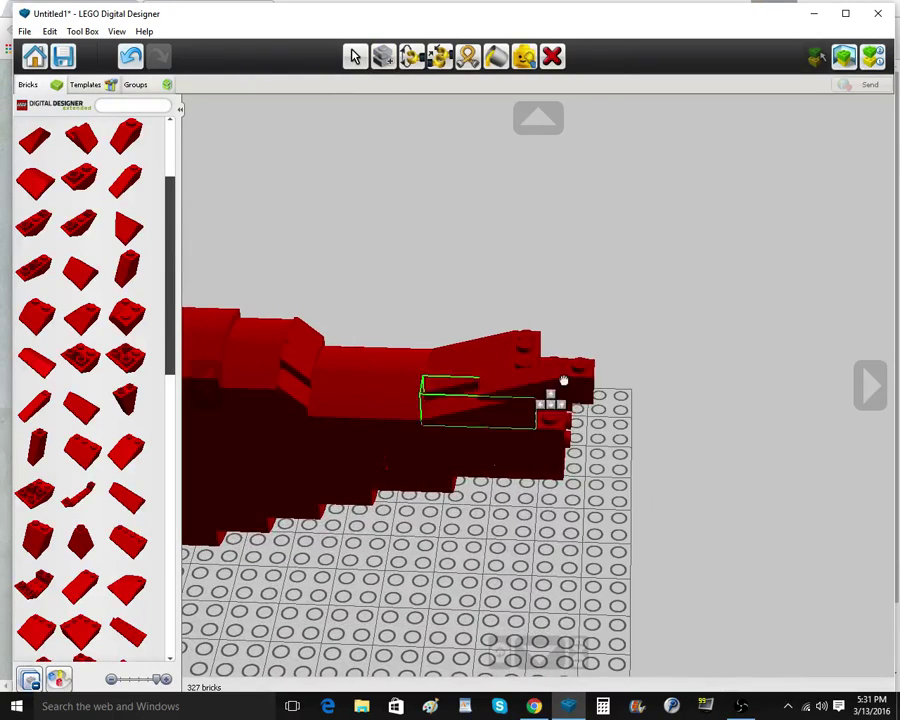
{"action": "right_click_drag", "start_coordinate": [563, 381], "coordinate": [583, 351]}
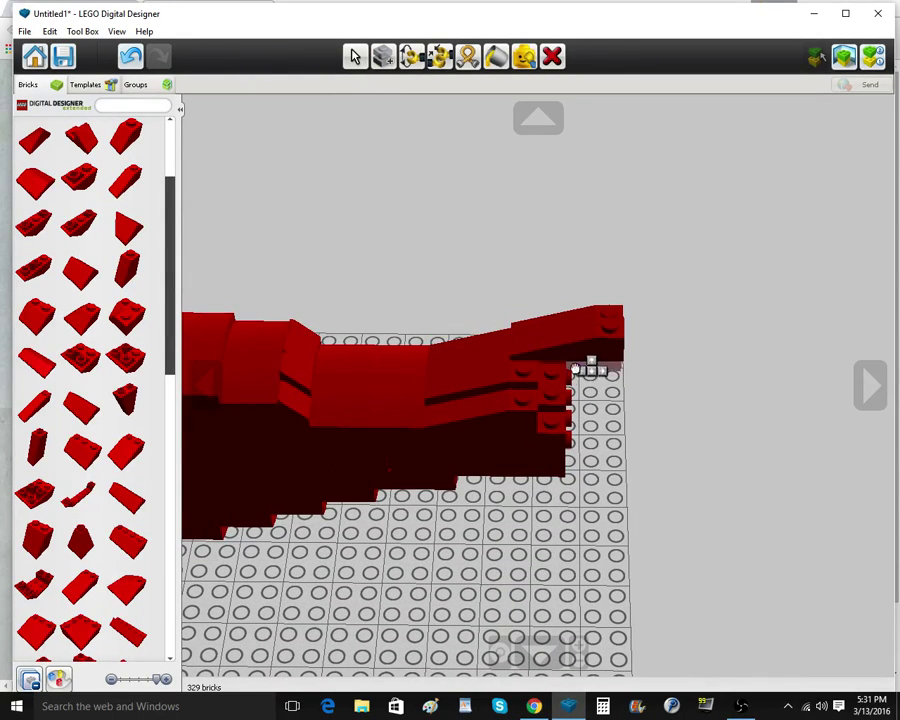
{"action": "right_click_drag", "start_coordinate": [583, 472], "coordinate": [584, 371]}
Check the slope against the Mosin-Nagant photo and place a shorter one-stud-wide slope brick on the outer studs of the second row
{"action": "mouse_move", "coordinate": [534, 706]}
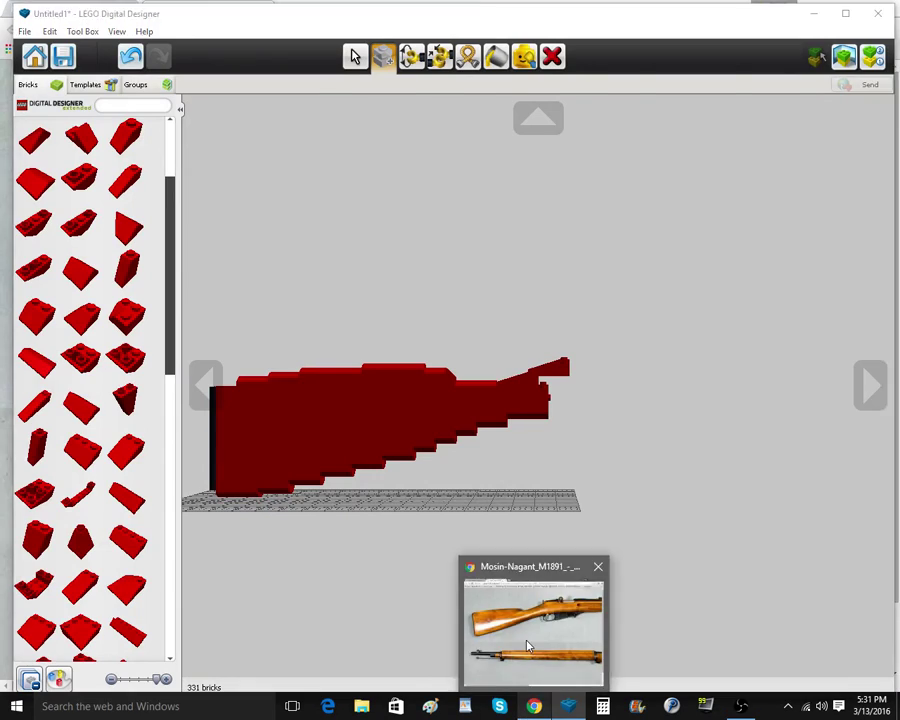
{"action": "left_click", "coordinate": [528, 674]}
{"action": "left_click", "coordinate": [568, 706]}
{"action": "scroll", "coordinate": [568, 490], "scroll_direction": "up", "scroll_amount": 3}
{"action": "right_click_drag", "start_coordinate": [566, 440], "coordinate": [561, 470]}
{"action": "scroll", "coordinate": [567, 374], "scroll_direction": "up", "scroll_amount": 3}
{"action": "scroll", "coordinate": [35, 329], "scroll_direction": "up", "scroll_amount": 3}
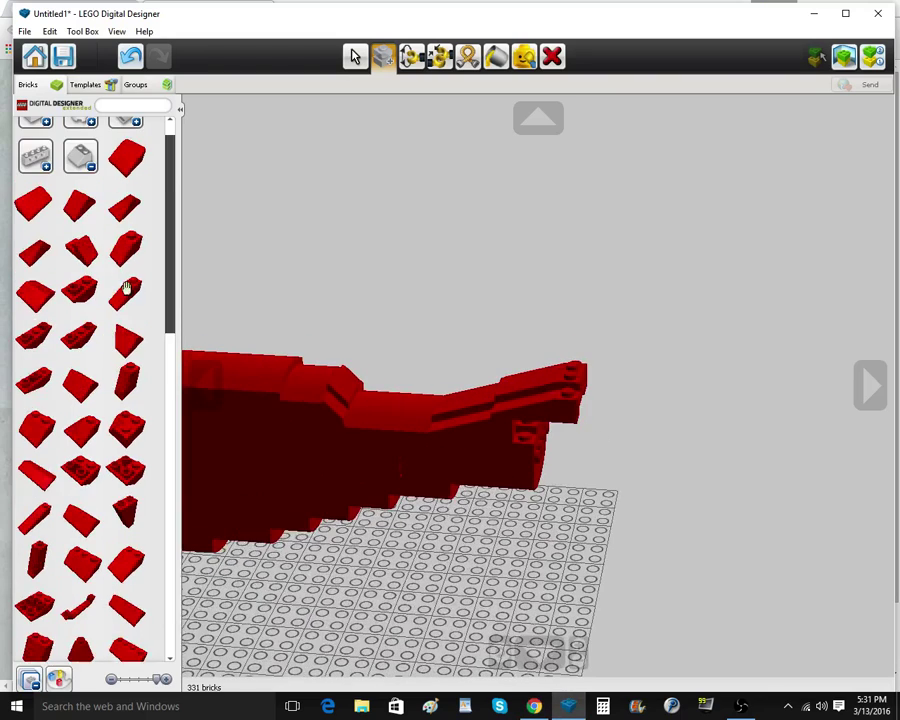
{"action": "left_click", "coordinate": [126, 288]}
{"action": "right_click_drag", "start_coordinate": [570, 350], "coordinate": [606, 368]}
{"action": "key", "text": "Right"}
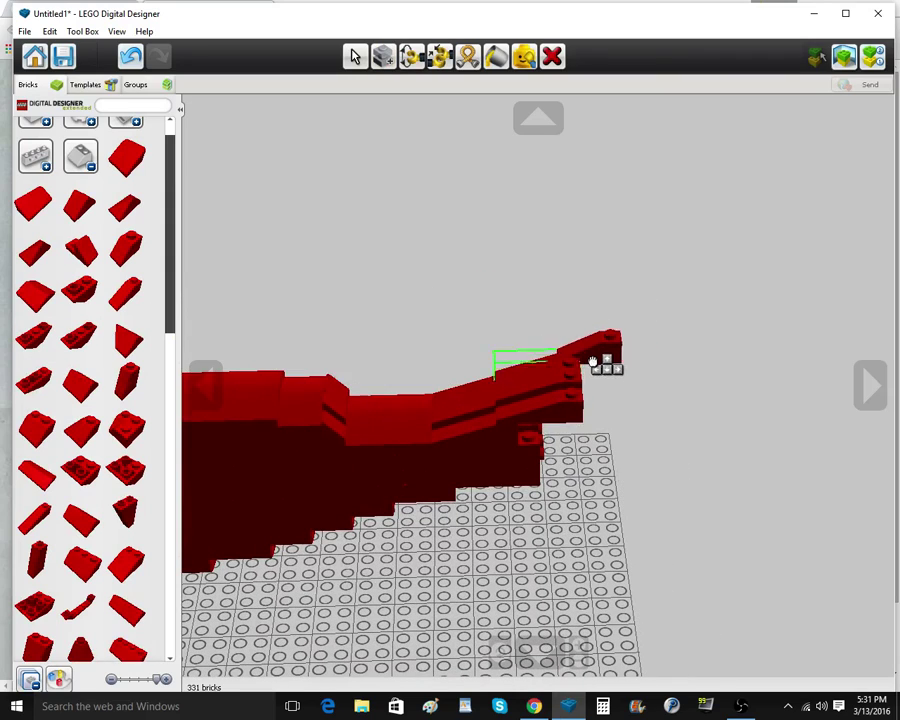
{"action": "left_click", "coordinate": [592, 364]}
Clone the shorter slope brick across the remaining width to complete the third slope row
{"action": "left_click", "coordinate": [383, 58]}
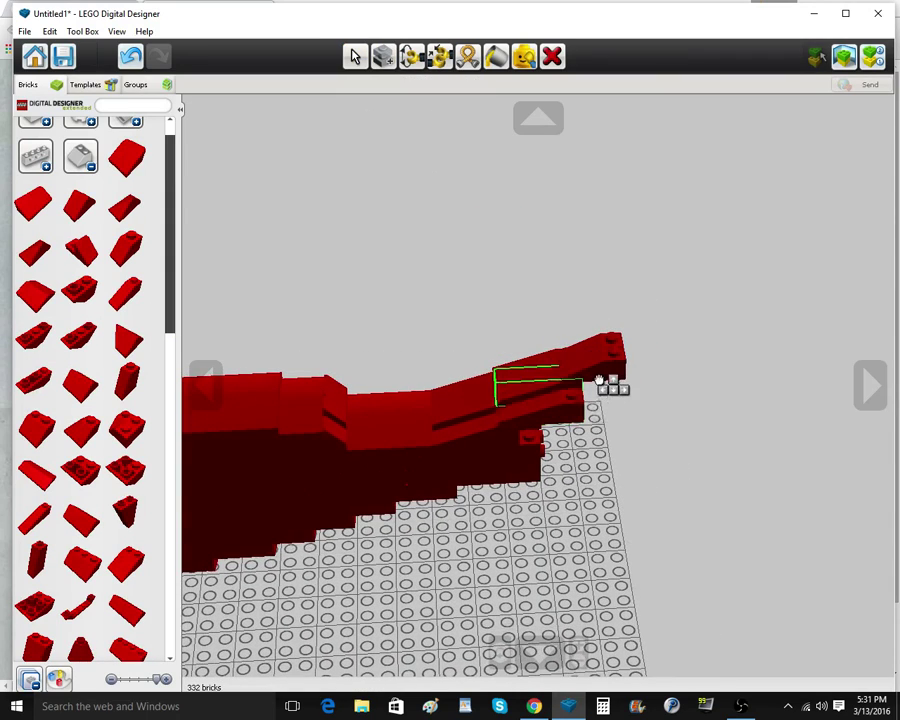
{"action": "left_click", "coordinate": [599, 381]}
{"action": "left_click", "coordinate": [601, 382]}
{"action": "left_click", "coordinate": [617, 404]}
{"action": "left_click", "coordinate": [613, 388]}
{"action": "right_click_drag", "start_coordinate": [693, 444], "coordinate": [346, 458]}
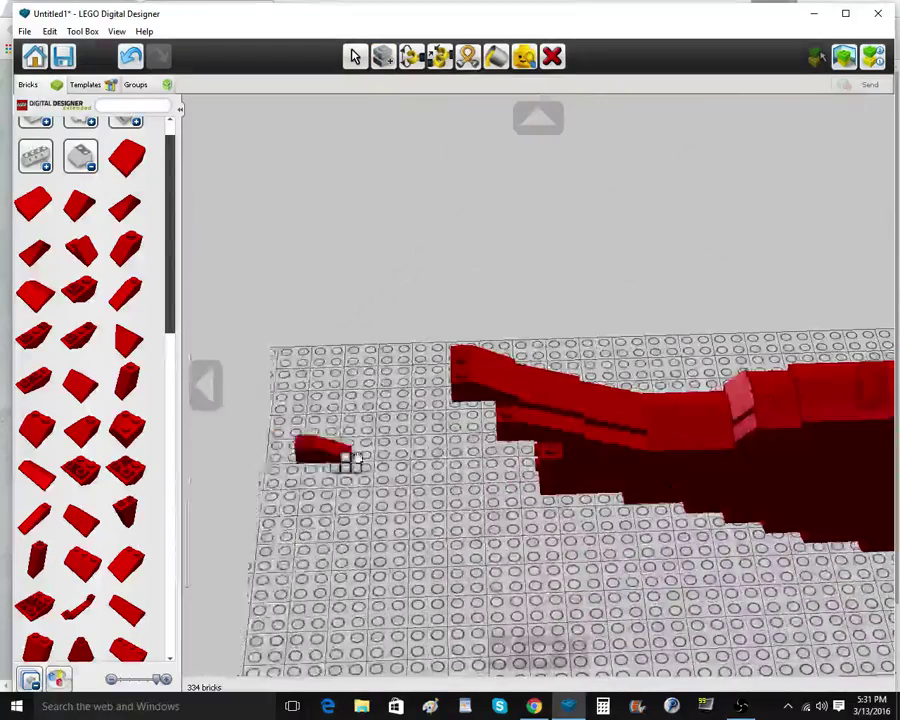
{"action": "left_click", "coordinate": [476, 422]}
Compare the rising grip's side profile with the Mosin-Nagant photo and examine the gap beneath the overhanging slopes
{"action": "mouse_move", "coordinate": [448, 441]}
{"action": "right_mouse_down"}
{"action": "mouse_move", "coordinate": [426, 431]}
{"action": "mouse_move", "coordinate": [480, 427]}
{"action": "mouse_move", "coordinate": [476, 443]}
{"action": "right_mouse_up"}
{"action": "scroll", "coordinate": [428, 432], "scroll_direction": "down", "scroll_amount": 4}
{"action": "scroll", "coordinate": [473, 439], "scroll_direction": "up", "scroll_amount": 1}
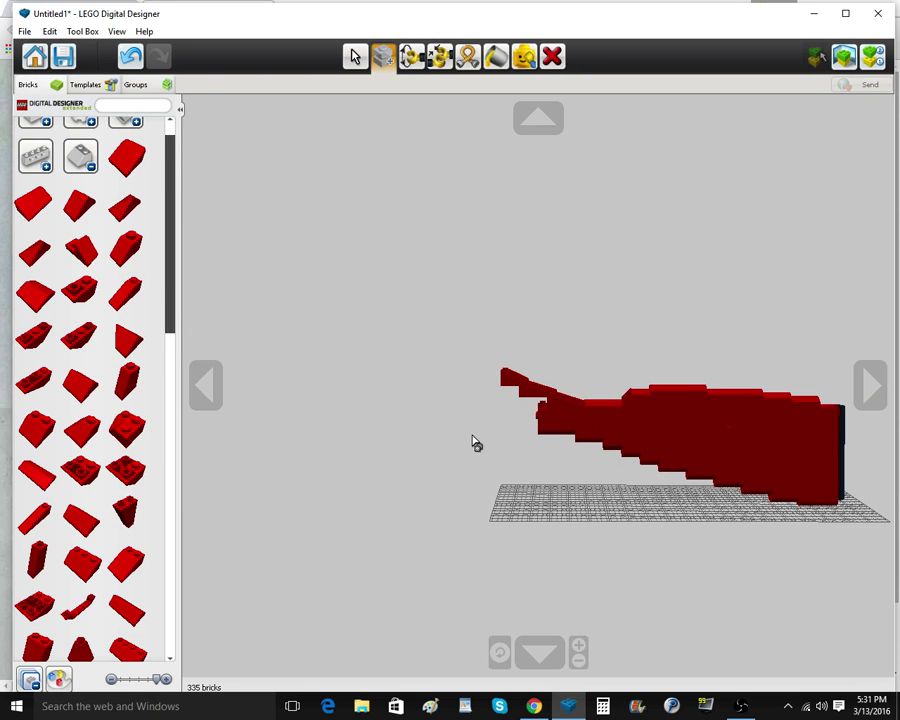
{"action": "mouse_move", "coordinate": [539, 710]}
{"action": "left_click", "coordinate": [538, 652]}
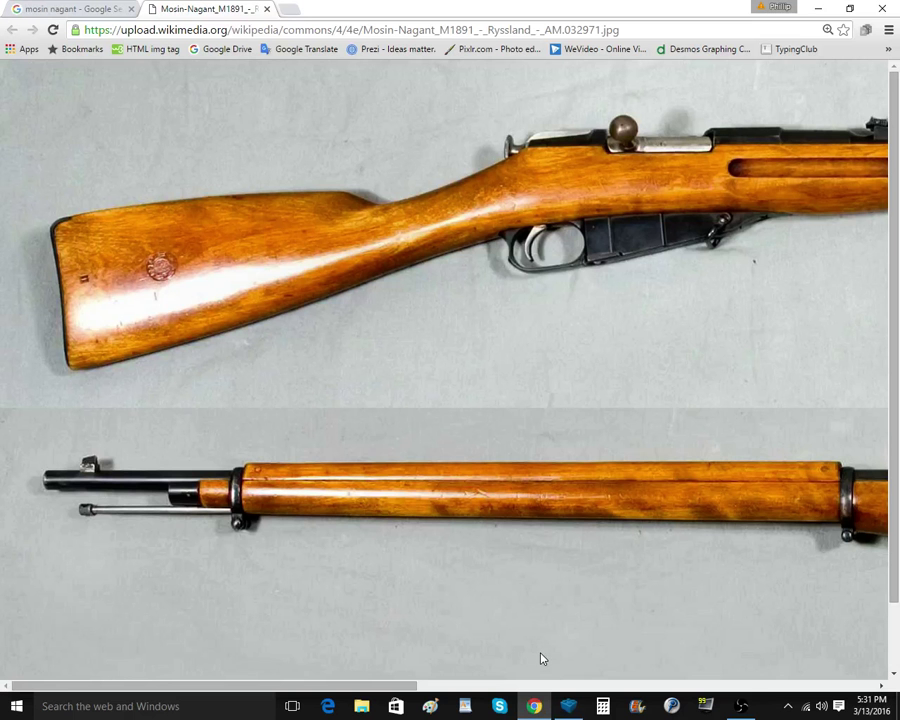
{"action": "left_click", "coordinate": [574, 711]}
{"action": "scroll", "coordinate": [474, 442], "scroll_direction": "up", "scroll_amount": 3}
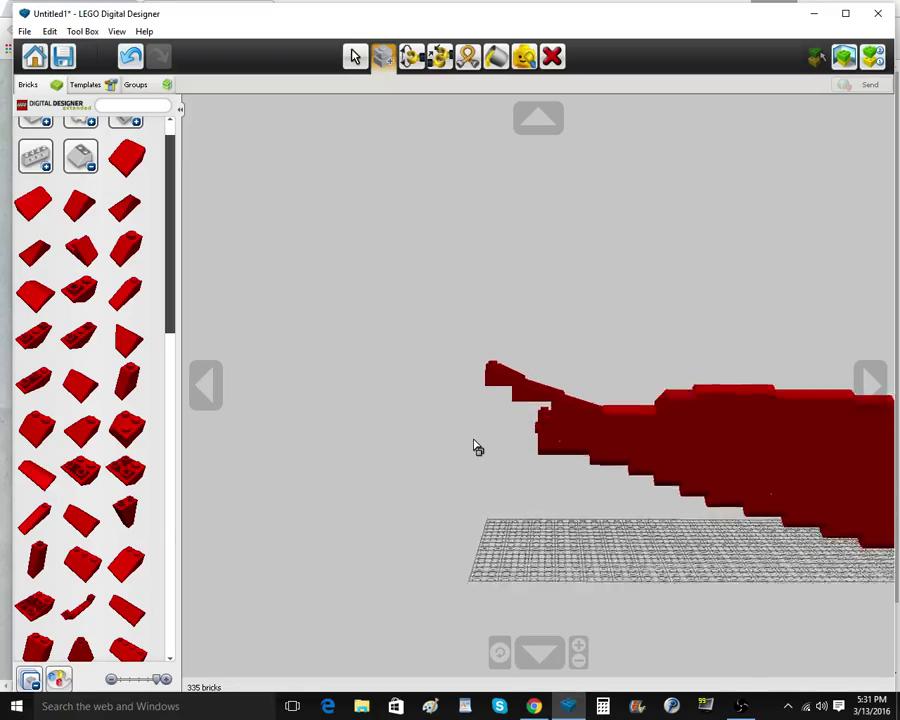
{"action": "right_click_drag", "start_coordinate": [474, 442], "coordinate": [561, 333]}
{"action": "scroll", "coordinate": [502, 498], "scroll_direction": "down", "scroll_amount": 3}
{"action": "right_click_drag", "start_coordinate": [548, 412], "coordinate": [620, 699]}
{"action": "scroll", "coordinate": [510, 457], "scroll_direction": "up", "scroll_amount": 4}
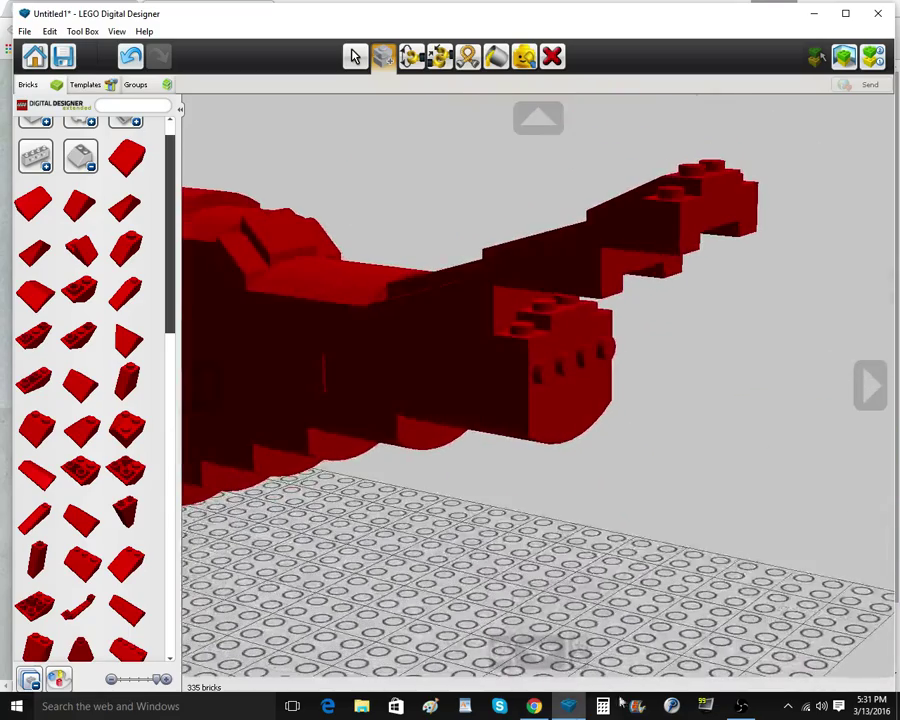
{"action": "mouse_move", "coordinate": [535, 708]}
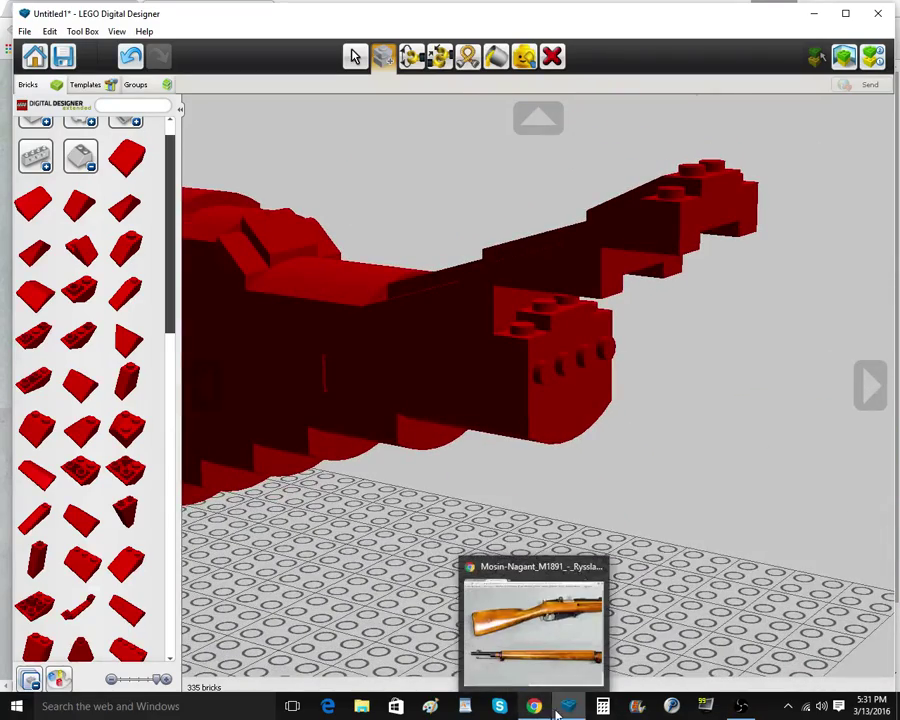
{"action": "right_click_drag", "start_coordinate": [717, 462], "coordinate": [694, 484]}
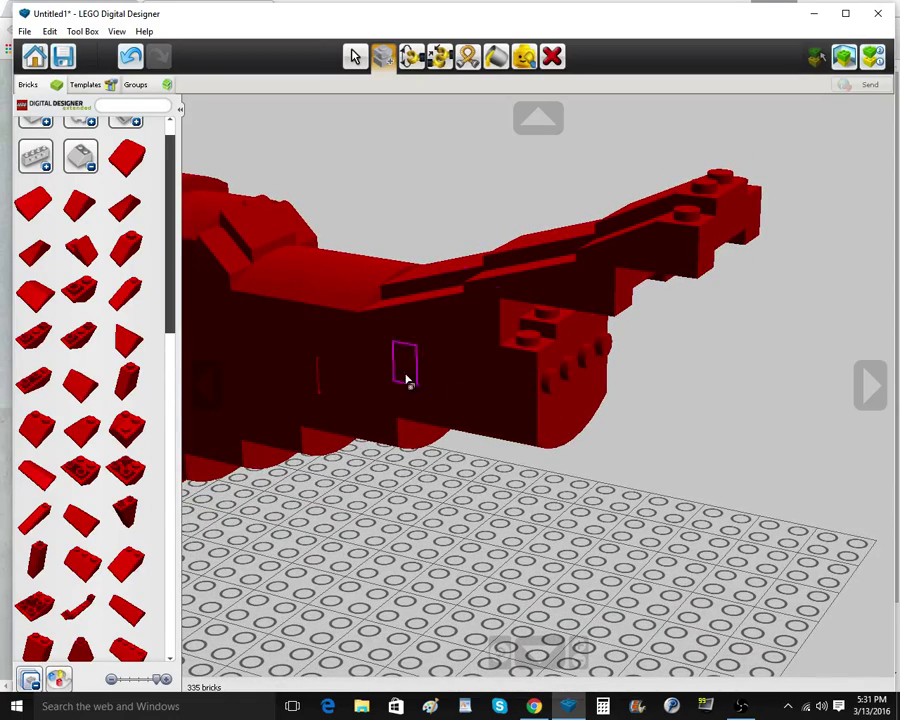
Delete one of the small plates on top of the grip's front end, below the overhanging slopes
{"action": "left_click", "coordinate": [542, 376]}
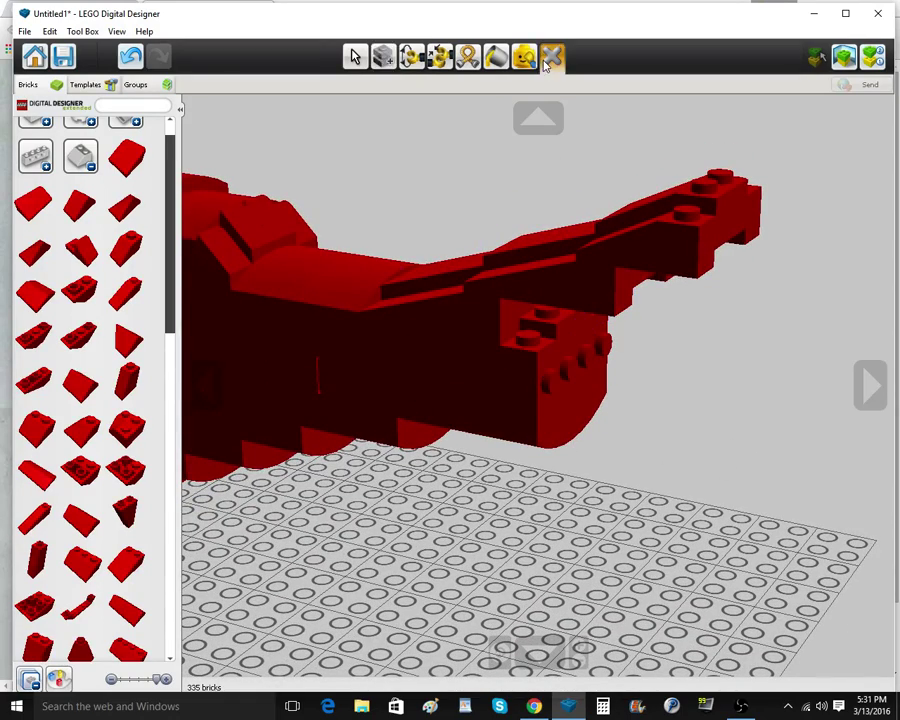
{"action": "left_click", "coordinate": [549, 59]}
{"action": "left_click", "coordinate": [357, 56]}
Attach a long four-stud-wide red plate to the grip's front end so it projects forward beneath the overhanging slopes
{"action": "scroll", "coordinate": [85, 300], "scroll_direction": "down", "scroll_amount": 10}
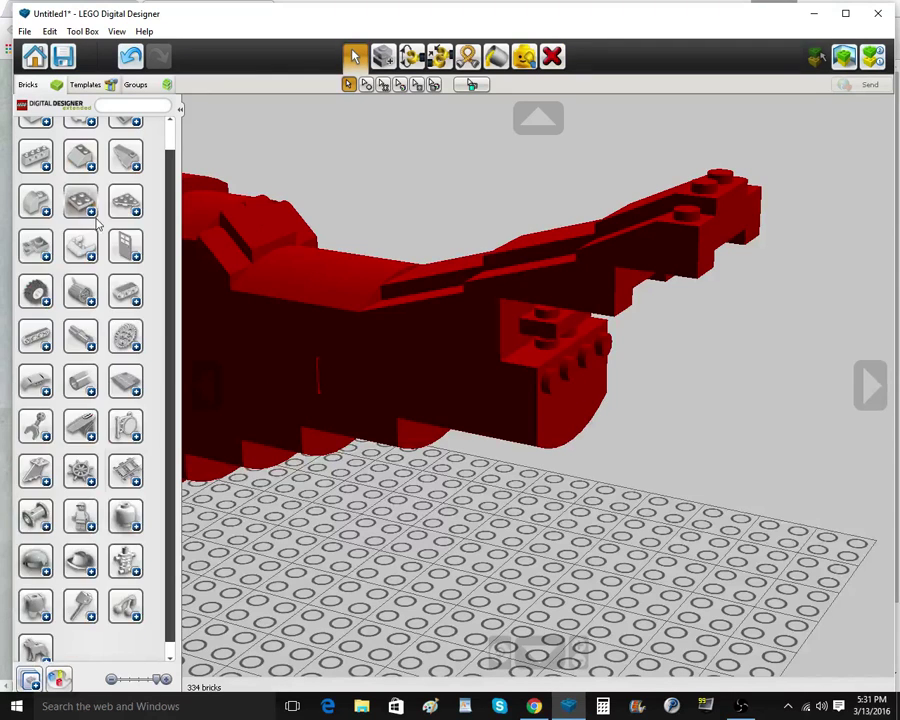
{"action": "left_click", "coordinate": [118, 563]}
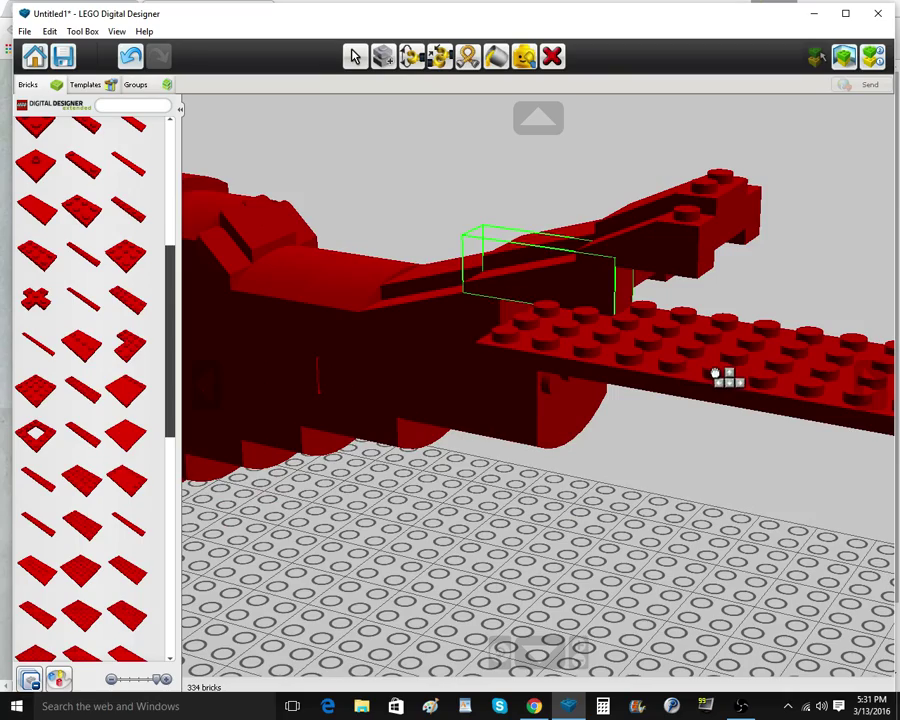
{"action": "right_click_drag", "start_coordinate": [739, 382], "coordinate": [745, 249]}
{"action": "left_click", "coordinate": [750, 300]}
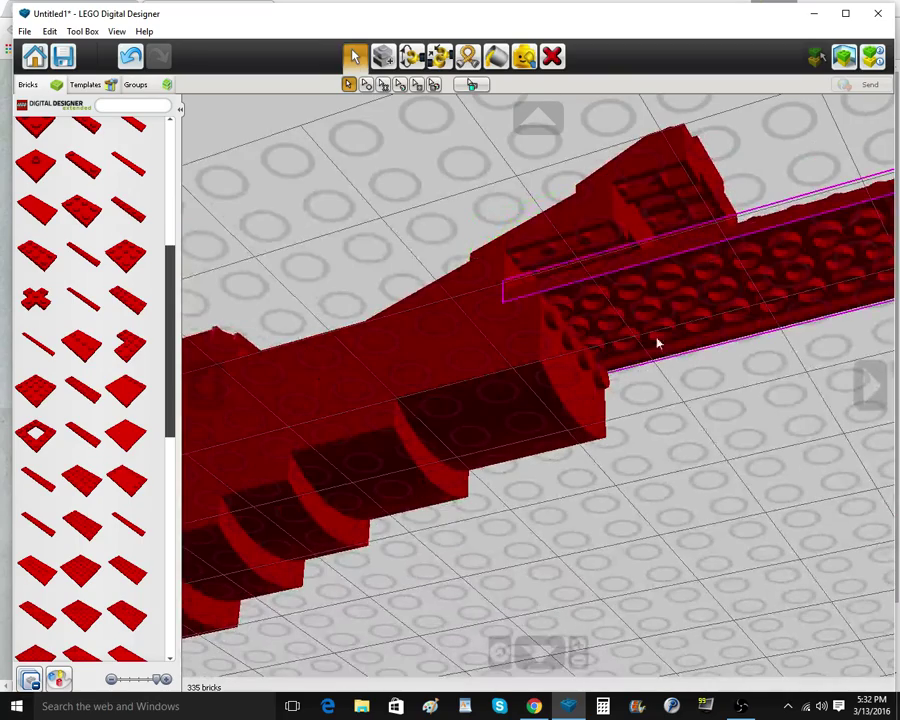
{"action": "right_click", "coordinate": [656, 342]}
{"action": "right_click_drag", "start_coordinate": [616, 365], "coordinate": [624, 471]}
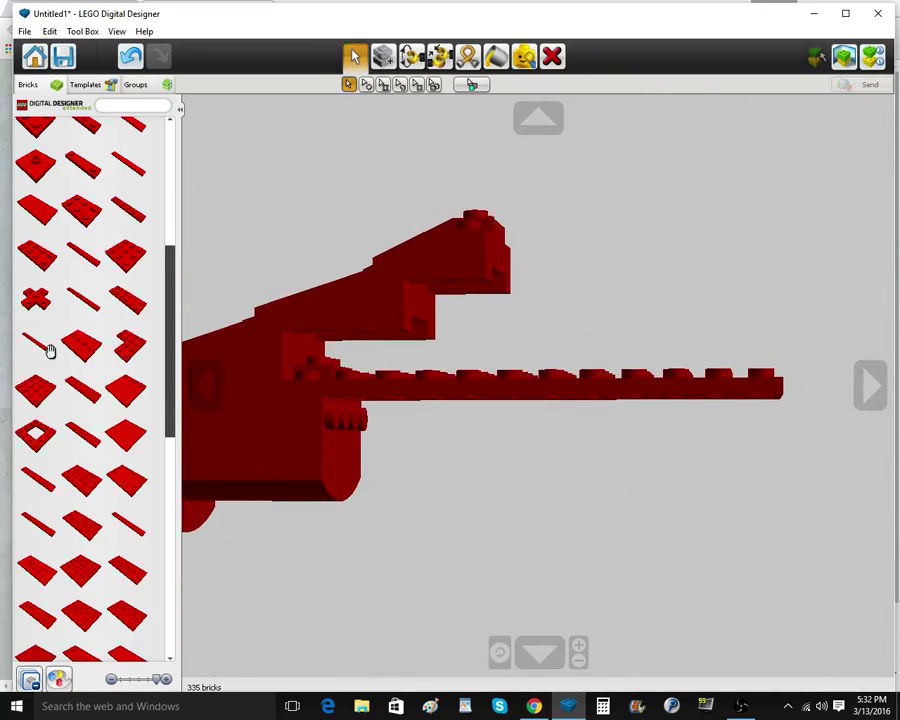
{"action": "scroll", "coordinate": [45, 300], "scroll_direction": "up", "scroll_amount": 15}
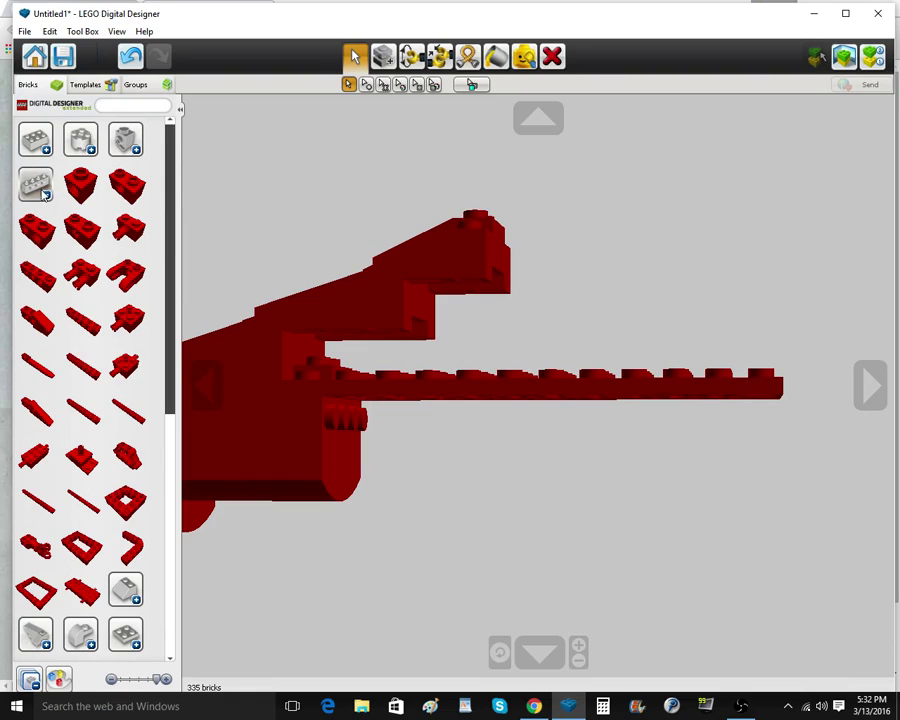
{"action": "left_click", "coordinate": [42, 222]}
{"action": "right_click_drag", "start_coordinate": [402, 446], "coordinate": [334, 394]}
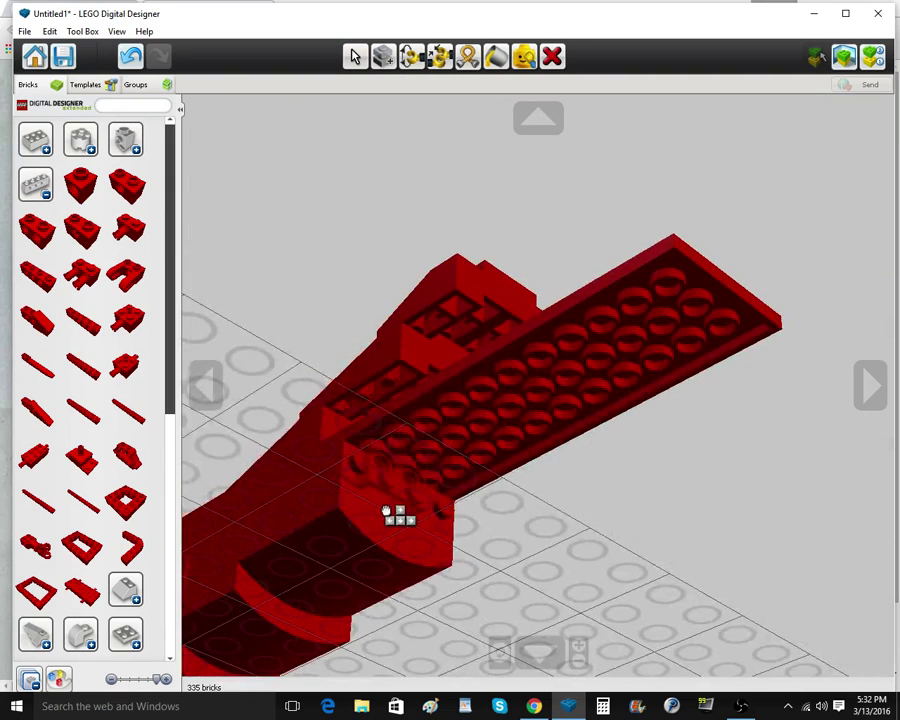
{"action": "right_click_drag", "start_coordinate": [386, 511], "coordinate": [382, 515]}
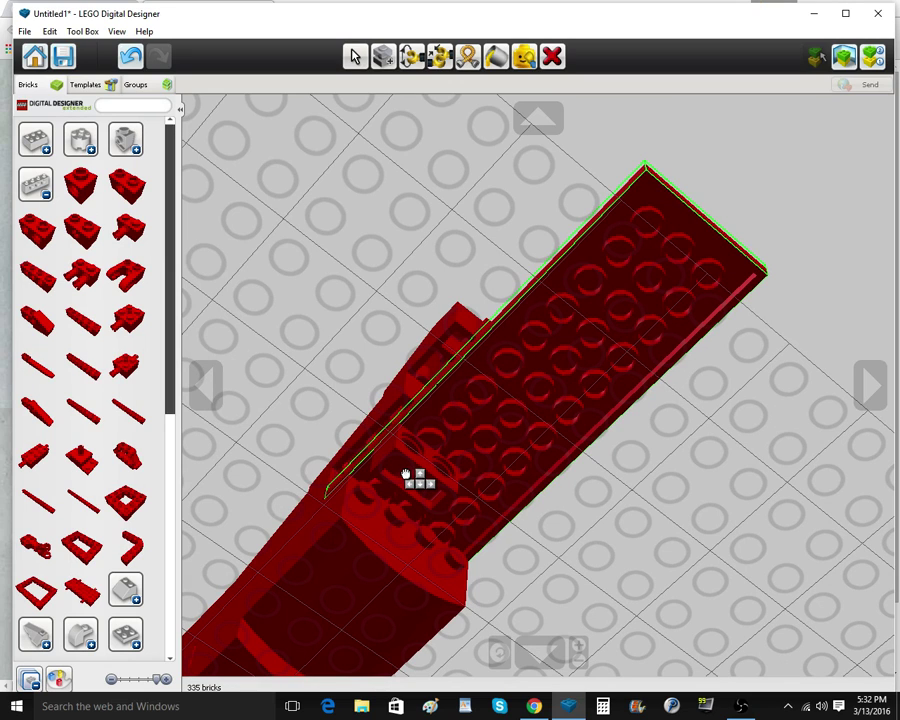
{"action": "left_click", "coordinate": [405, 476]}
{"action": "left_click", "coordinate": [30, 184]}
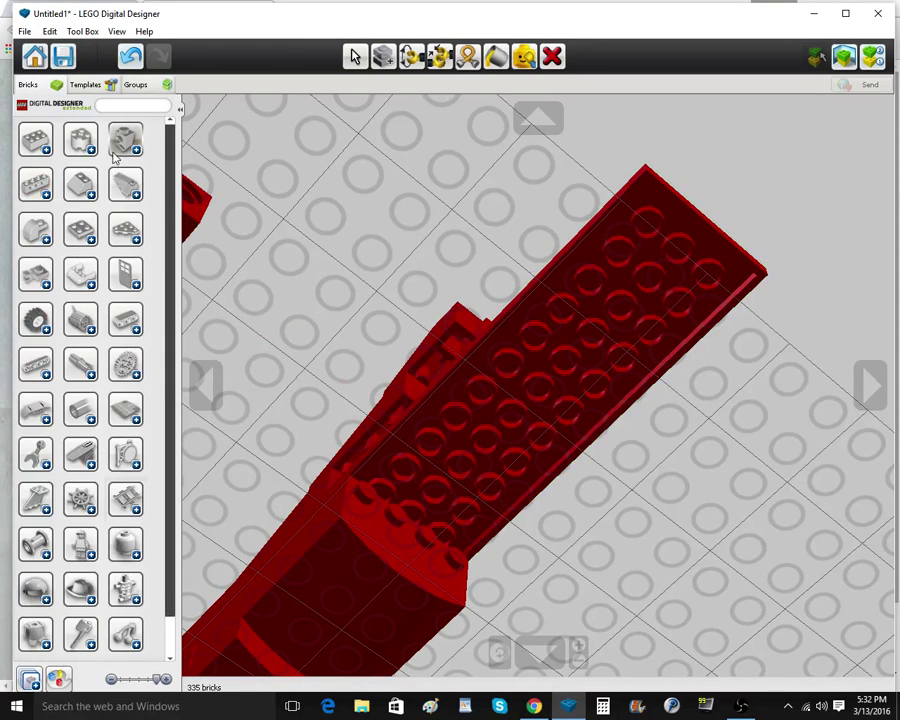
Try a brick with side studs beneath the long plate, near the studded end of the grip
{"action": "left_click", "coordinate": [125, 145]}
{"action": "left_click", "coordinate": [90, 325]}
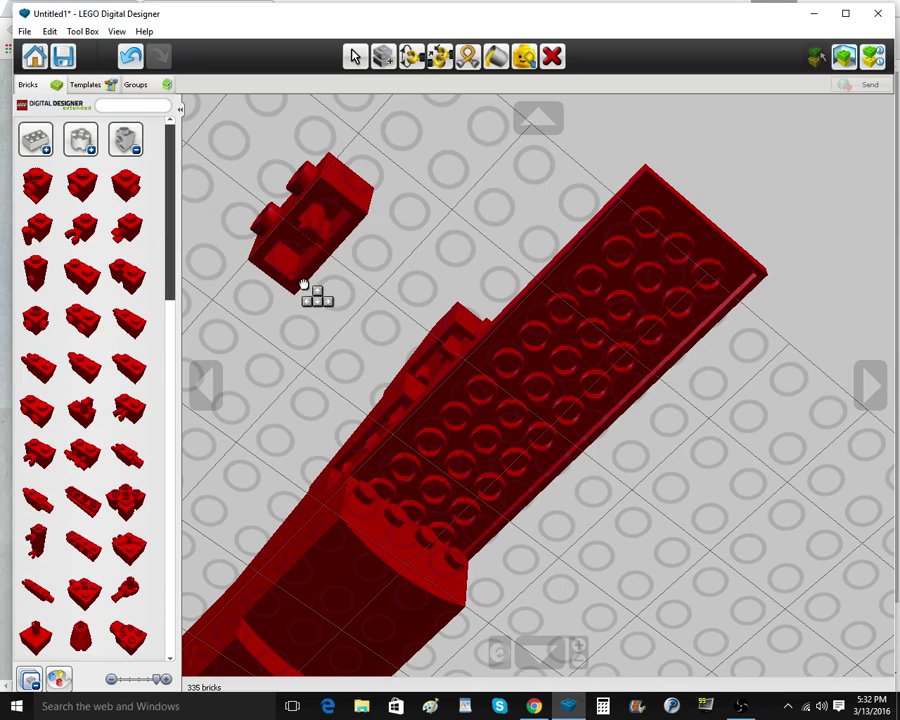
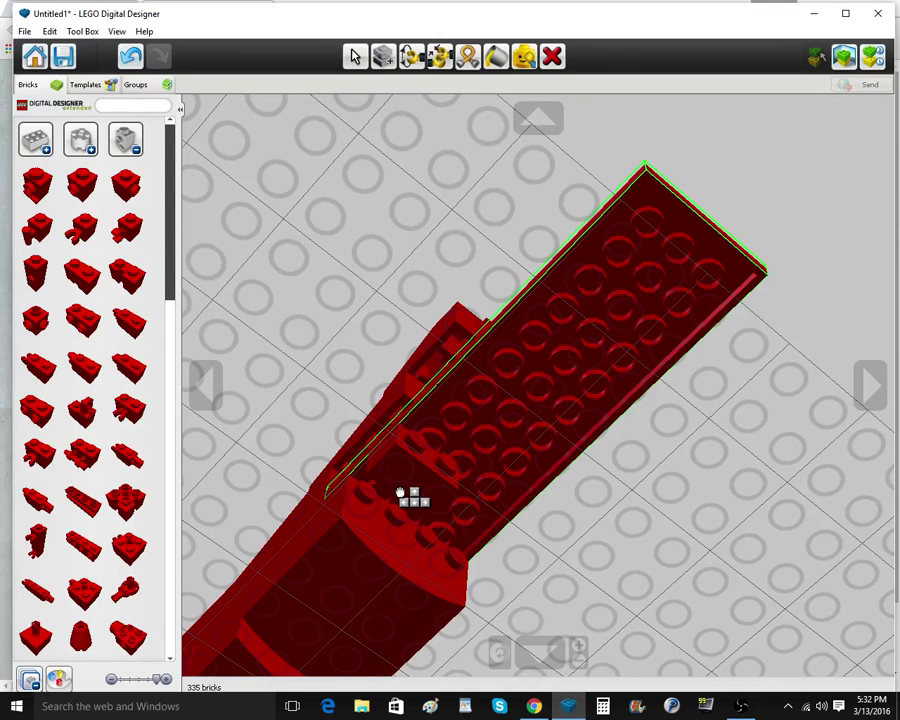
{"action": "left_click", "coordinate": [400, 494]}
Compare the front with the trigger and magazine area of the Mosin-Nagant photo and delete the trial brick under the long plate
{"action": "mouse_move", "coordinate": [534, 706]}
{"action": "left_click", "coordinate": [556, 665]}
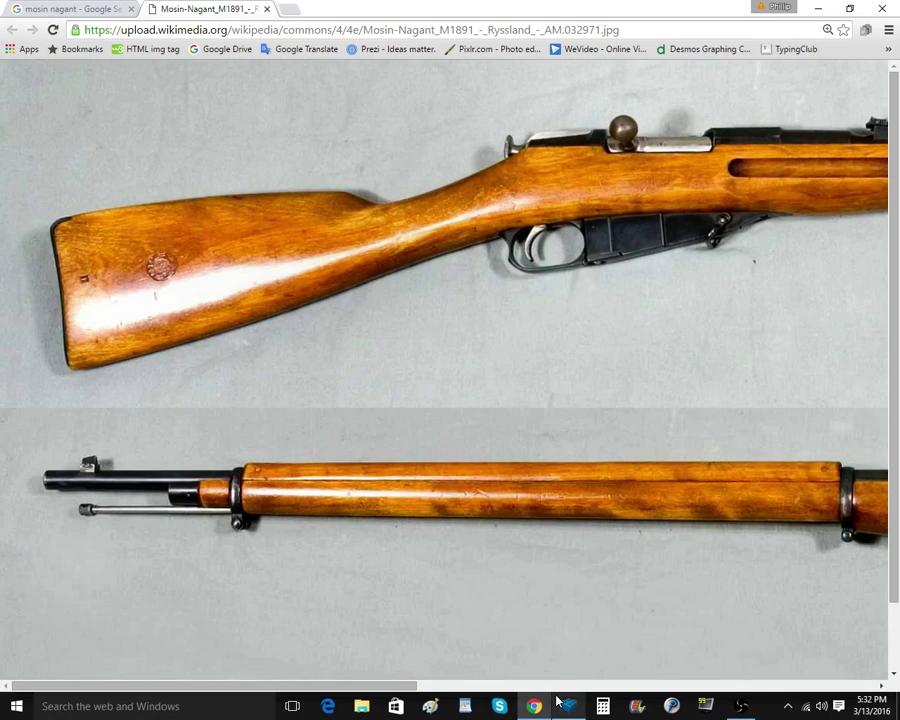
{"action": "left_click_drag", "start_coordinate": [358, 681], "coordinate": [468, 688]}
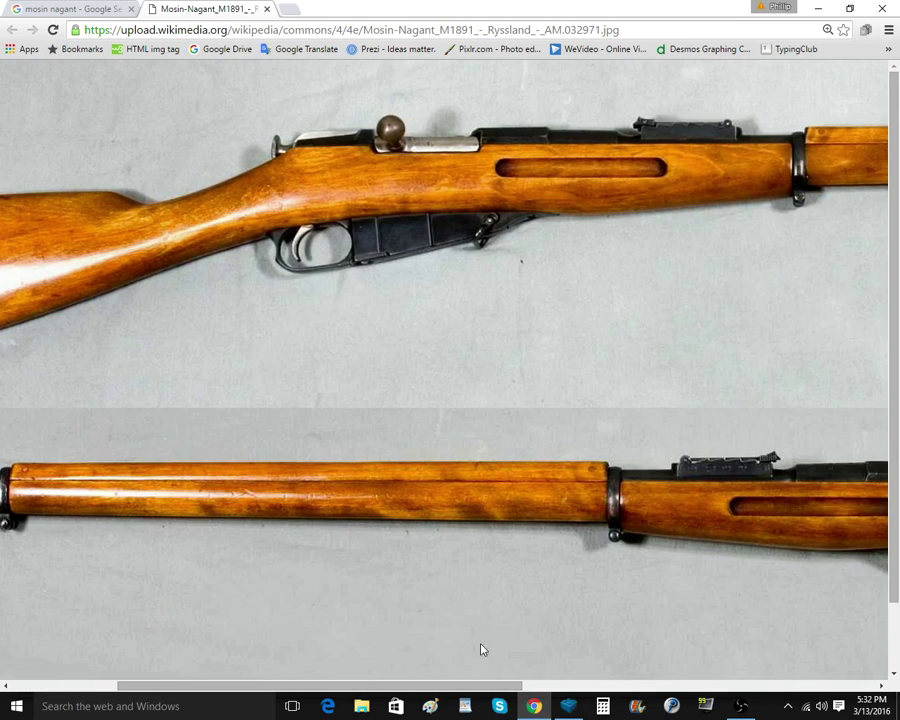
{"action": "left_click", "coordinate": [567, 714]}
{"action": "right_click_drag", "start_coordinate": [422, 235], "coordinate": [522, 355]}
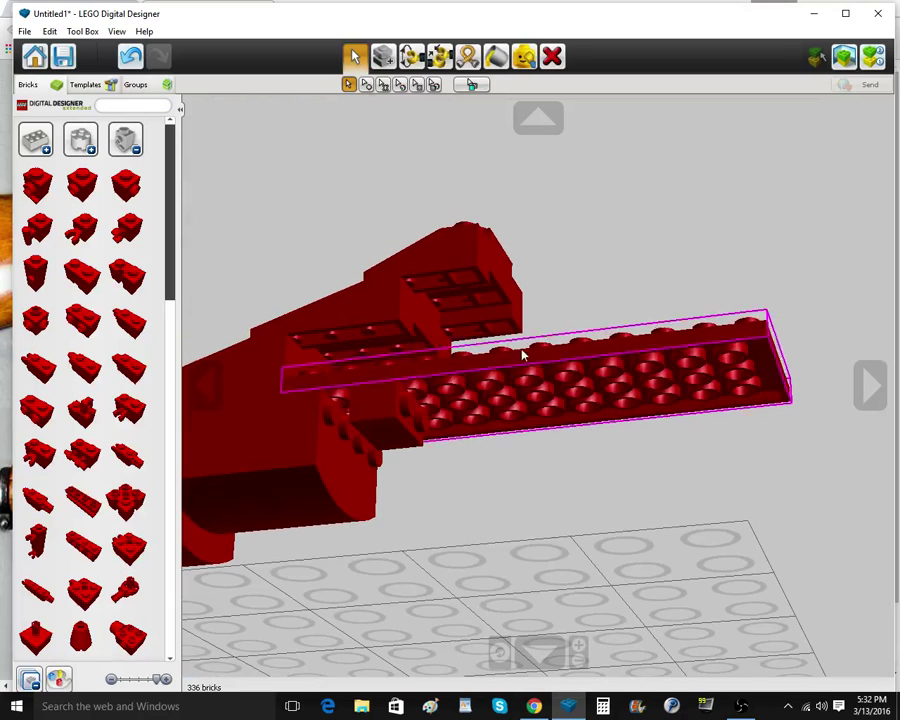
{"action": "left_click", "coordinate": [552, 60]}
{"action": "left_click", "coordinate": [411, 418]}
{"action": "left_click", "coordinate": [356, 62]}
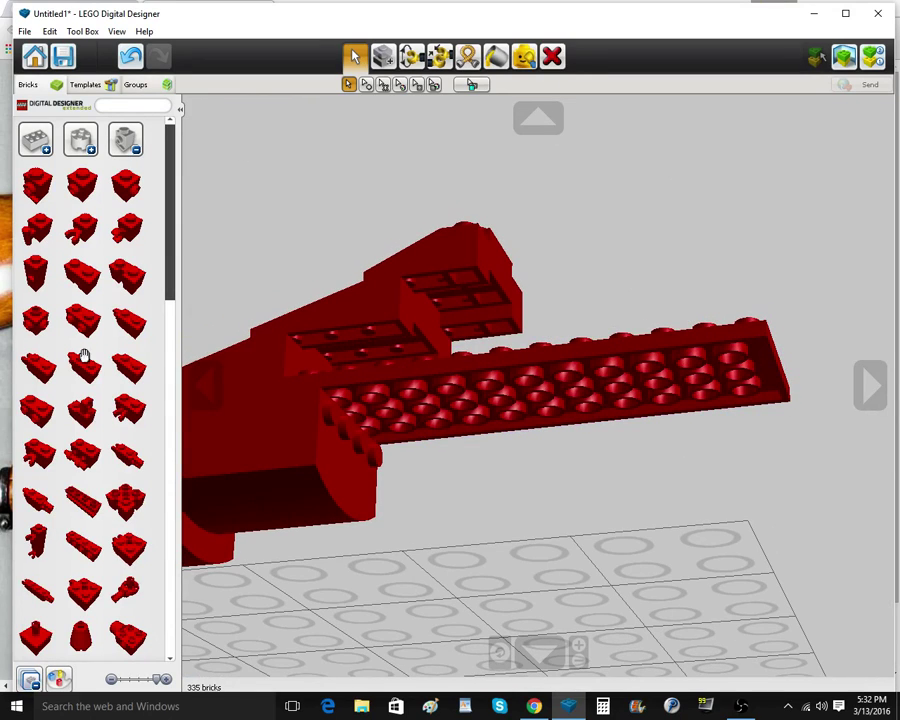
Place a 1x2 brick with four knobs under the long plate near the grip's end and clone it alongside to span the width
{"action": "left_click", "coordinate": [47, 407]}
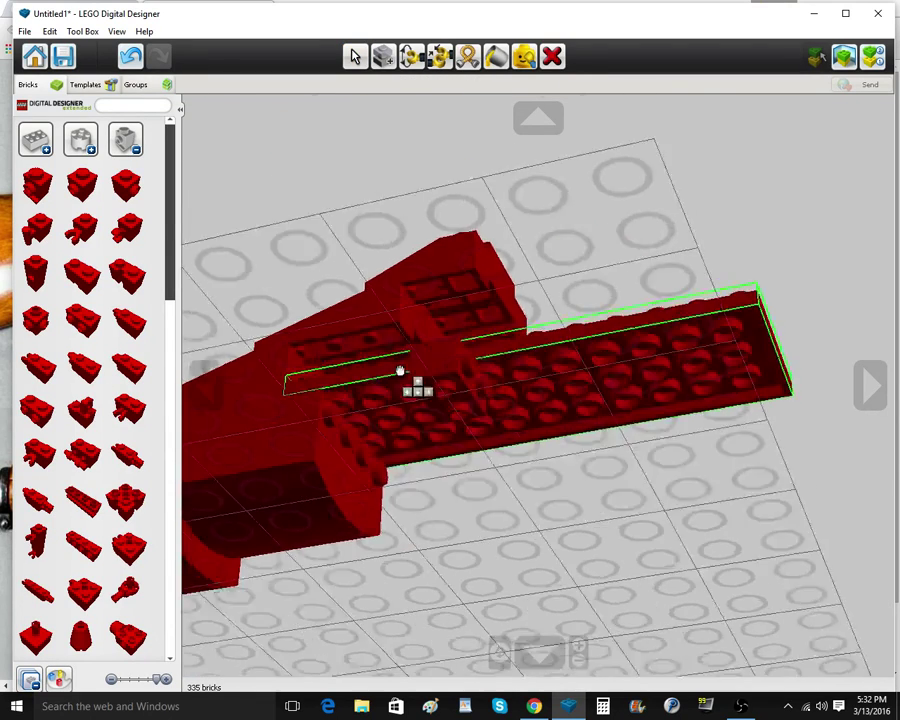
{"action": "right_click_drag", "start_coordinate": [400, 371], "coordinate": [377, 462]}
{"action": "left_click", "coordinate": [370, 421]}
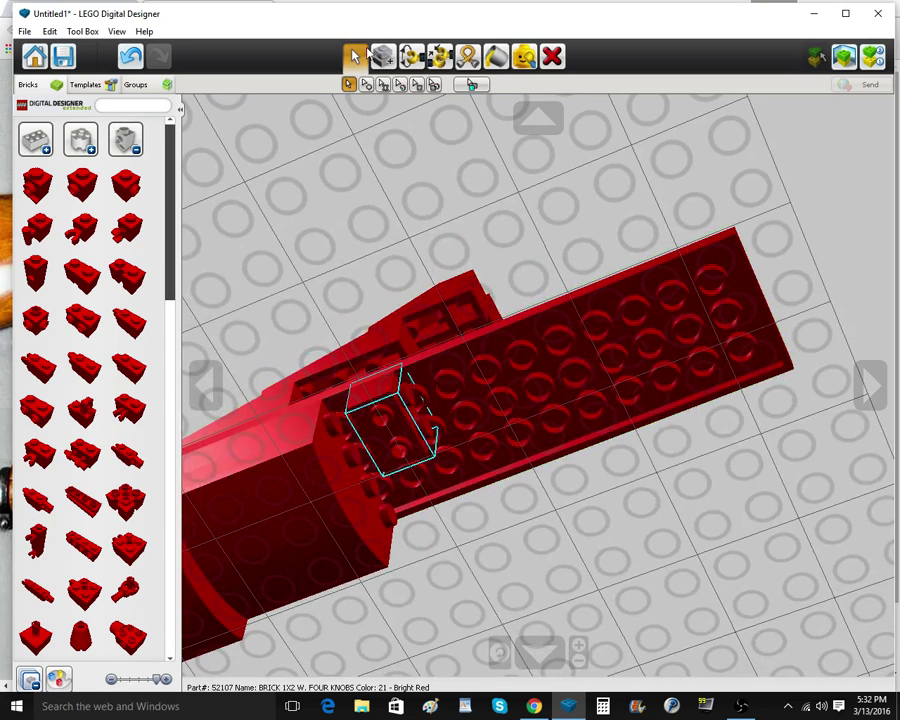
{"action": "left_click", "coordinate": [383, 59]}
{"action": "right_click_drag", "start_coordinate": [618, 570], "coordinate": [450, 575]}
{"action": "left_click", "coordinate": [596, 537]}
Clone two more four-knob 1x2 bricks side by side as a second row under the long plate
{"action": "left_click", "coordinate": [383, 59]}
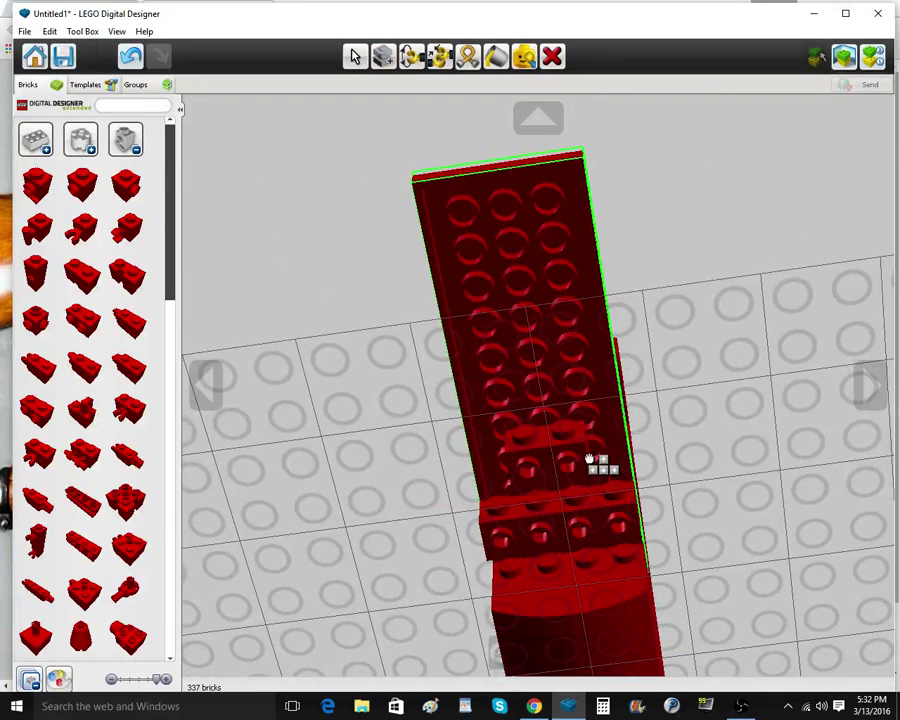
{"action": "left_click", "coordinate": [612, 451]}
{"action": "key", "text": "c"}
{"action": "left_click", "coordinate": [600, 455]}
{"action": "left_click", "coordinate": [530, 475]}
{"action": "key", "text": "c"}
{"action": "left_click", "coordinate": [534, 470]}
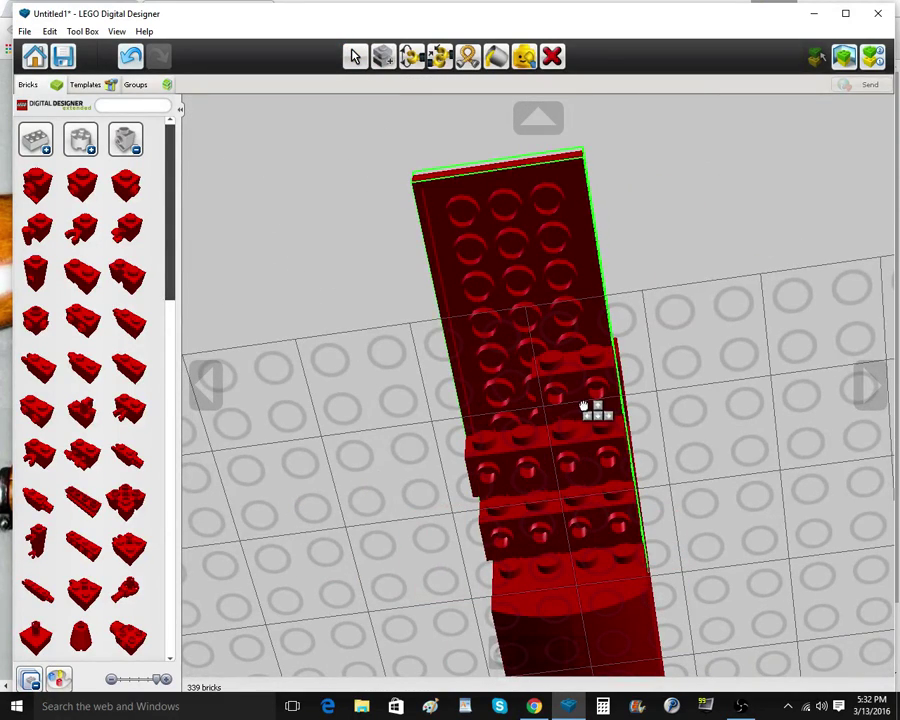
Clone two more four-knob 1x2 bricks side by side as the third row under the long plate
{"action": "left_click", "coordinate": [580, 405]}
{"action": "key", "text": "c"}
{"action": "left_click", "coordinate": [544, 394]}
{"action": "left_click", "coordinate": [511, 398]}
{"action": "key", "text": "c"}
{"action": "left_click", "coordinate": [518, 394]}
Continue cloning four-knob 1x2 bricks in pairs to build the fourth and fifth rows under the long plate
{"action": "left_click", "coordinate": [571, 338]}
{"action": "key", "text": "c"}
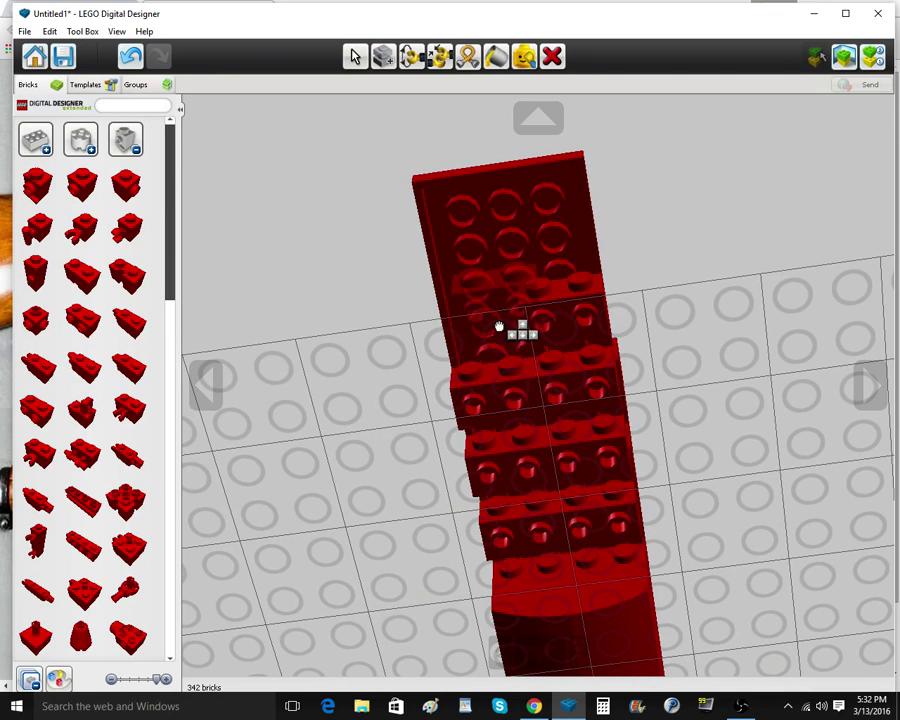
{"action": "left_click", "coordinate": [471, 332]}
{"action": "key", "text": "c"}
{"action": "left_click", "coordinate": [476, 332]}
{"action": "left_click", "coordinate": [562, 256]}
{"action": "key", "text": "c"}
{"action": "left_click", "coordinate": [563, 249]}
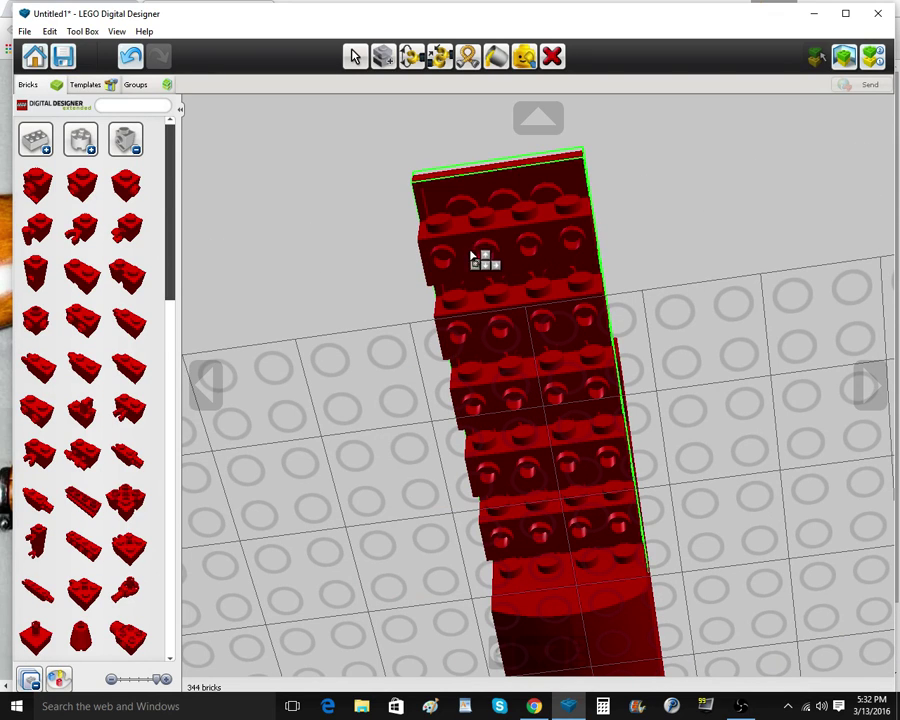
{"action": "left_click", "coordinate": [470, 256]}
{"action": "key", "text": "c"}
Fill the two gaps nearest the stock between the knob-brick rows with two 1x4 plates each
{"action": "left_click", "coordinate": [127, 143]}
{"action": "left_click", "coordinate": [81, 231]}
{"action": "left_click", "coordinate": [85, 452]}
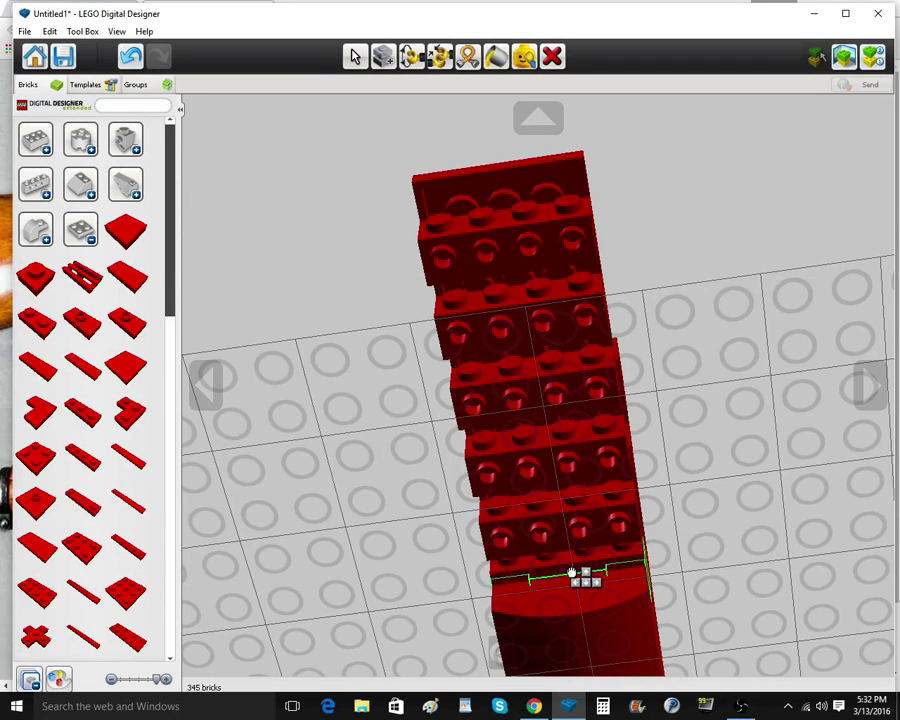
{"action": "left_click", "coordinate": [571, 573]}
{"action": "left_click", "coordinate": [388, 55]}
{"action": "left_click", "coordinate": [590, 561]}
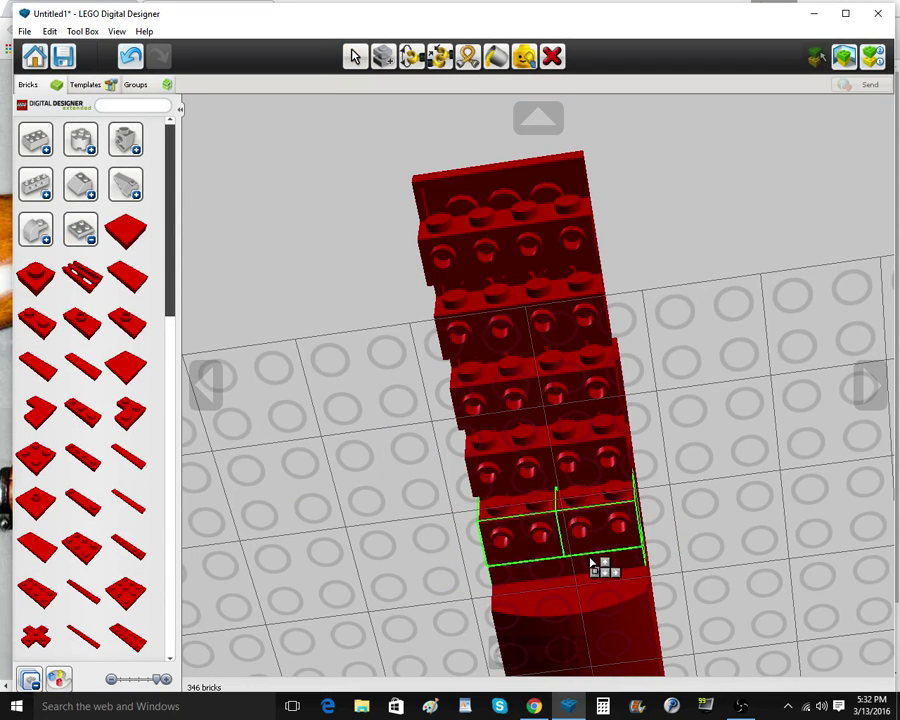
{"action": "left_click", "coordinate": [590, 561]}
{"action": "left_click", "coordinate": [568, 494]}
{"action": "left_click", "coordinate": [568, 495]}
{"action": "left_click", "coordinate": [571, 502]}
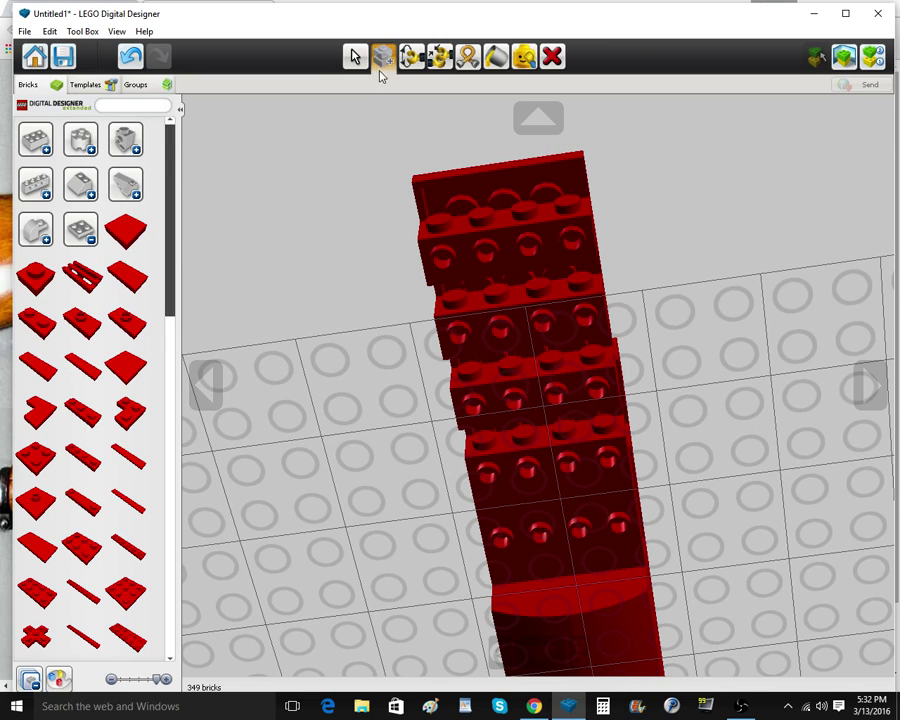
Copy the four 1x4 gap plates as a group and paste them twice to fill the remaining gaps between the rows
{"action": "left_click", "coordinate": [357, 60]}
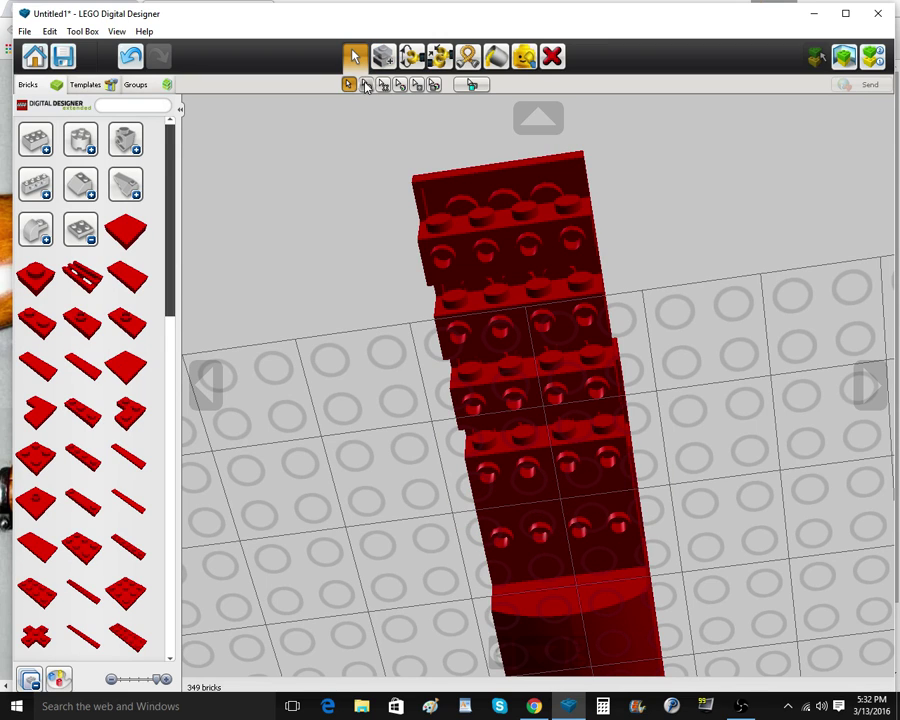
{"action": "left_click", "coordinate": [563, 507]}
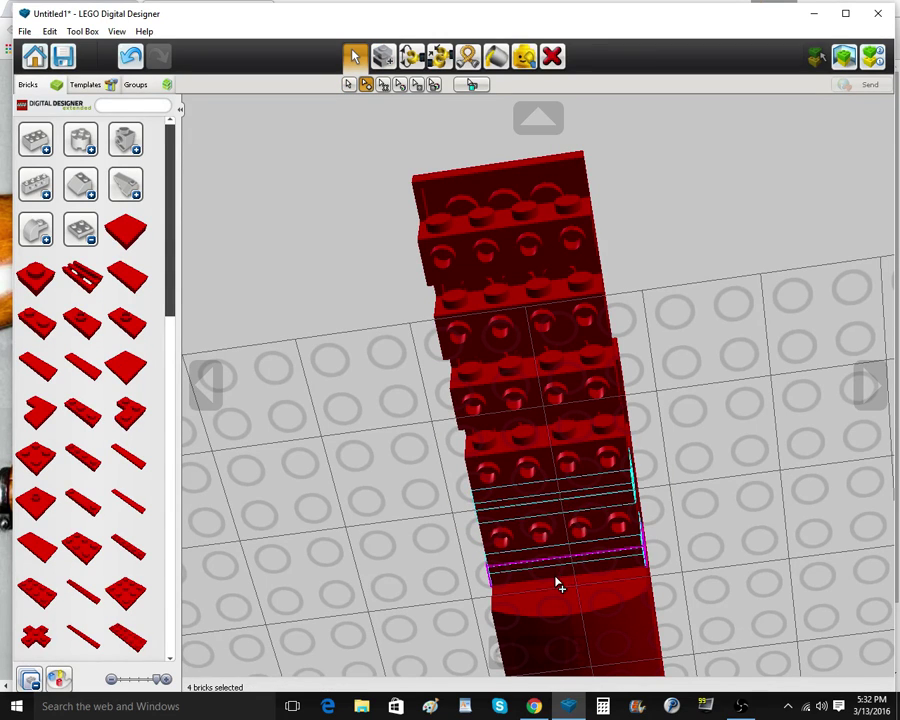
{"action": "key", "text": "ctrl+c"}
{"action": "key", "text": "ctrl+v"}
{"action": "left_click", "coordinate": [570, 424]}
{"action": "key", "text": "ctrl+v"}
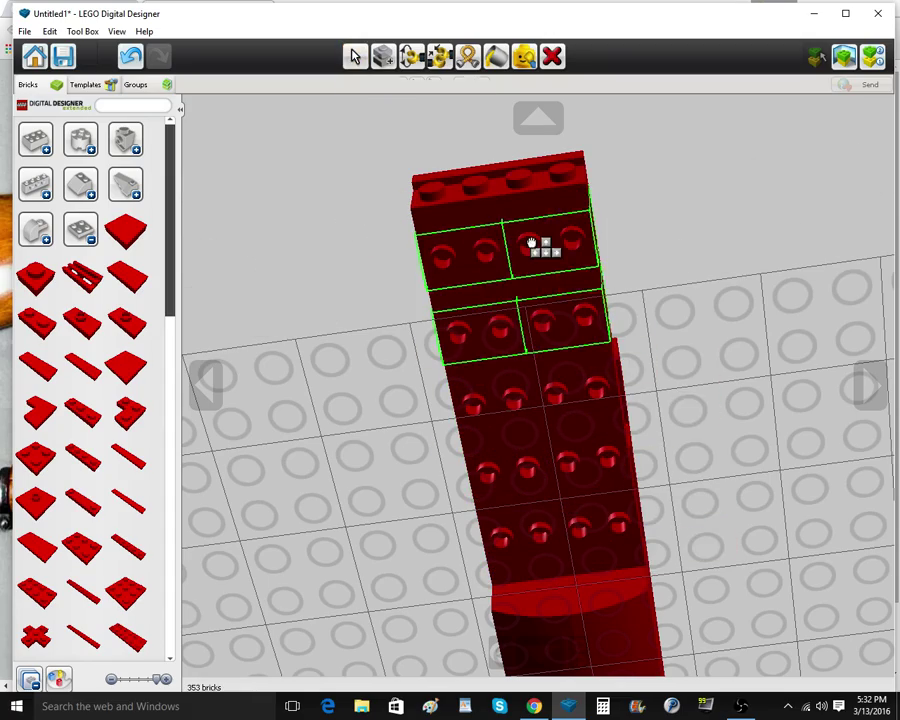
{"action": "left_click", "coordinate": [532, 243]}
Place a long one-stud-wide plate along one edge on top of the wide receiver plate
{"action": "right_click_drag", "start_coordinate": [582, 532], "coordinate": [418, 648]}
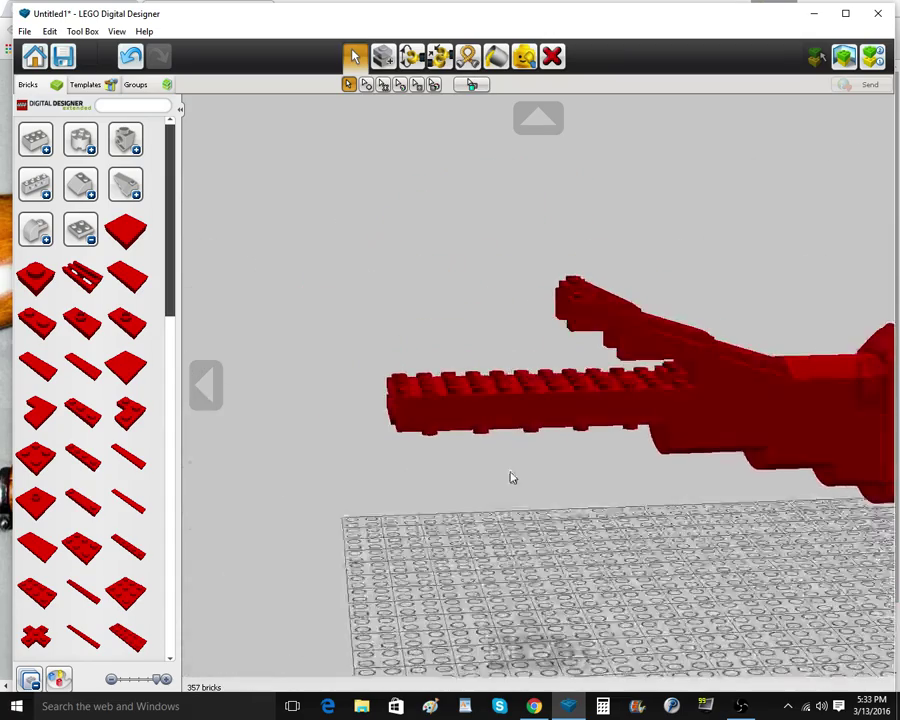
{"action": "right_click_drag", "start_coordinate": [510, 477], "coordinate": [725, 460]}
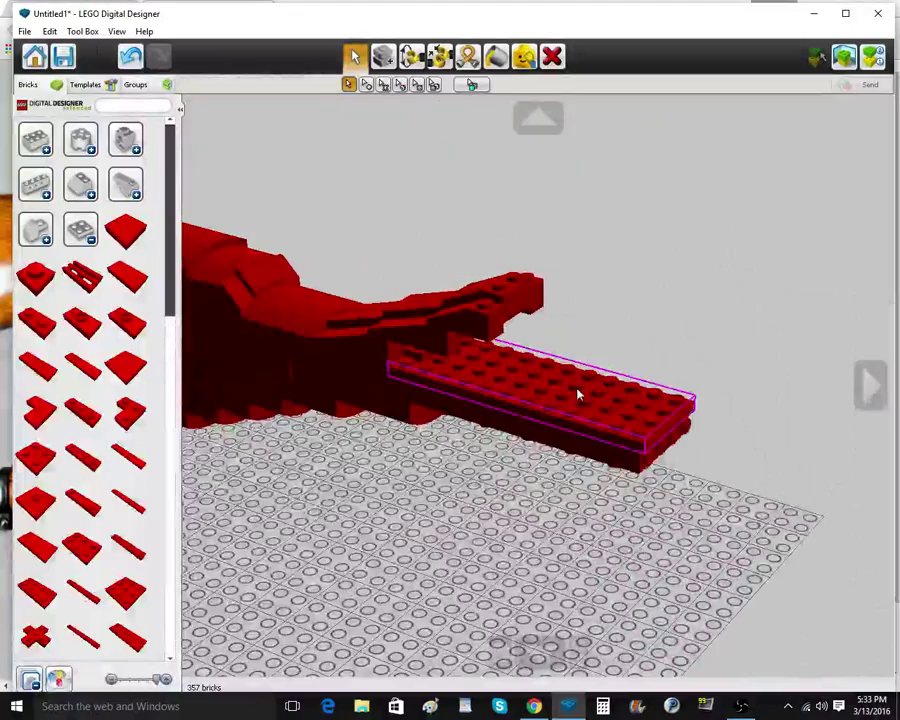
{"action": "scroll", "coordinate": [578, 394], "scroll_direction": "up", "scroll_amount": 2}
{"action": "left_click", "coordinate": [84, 640]}
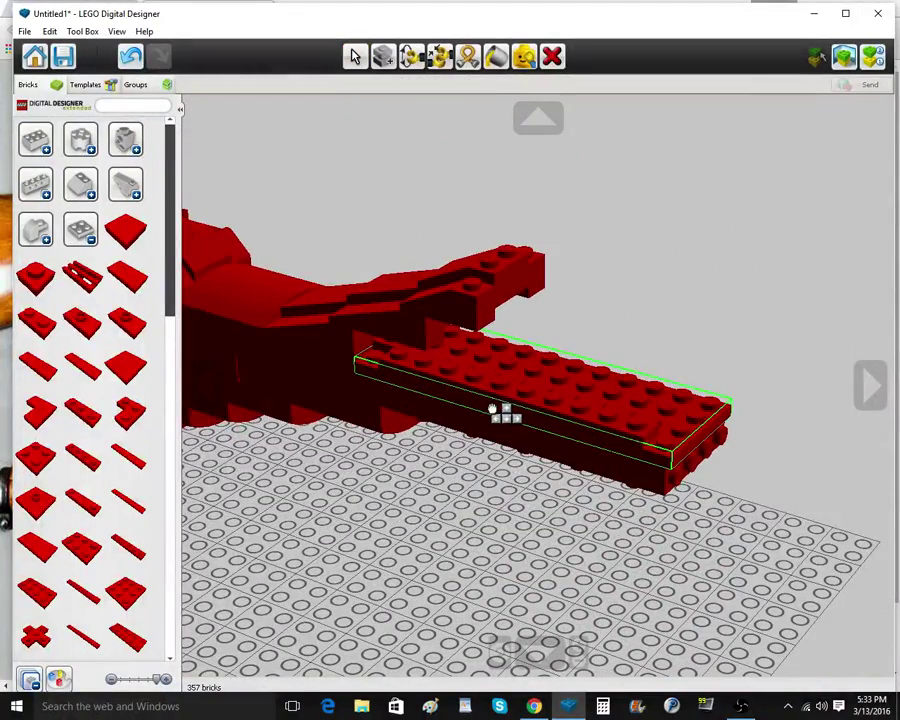
{"action": "left_click", "coordinate": [487, 398]}
Clone the long one-stud-wide plate onto the opposite edge of the wide receiver plate
{"action": "scroll", "coordinate": [444, 535], "scroll_direction": "down", "scroll_amount": 2}
{"action": "right_click_drag", "start_coordinate": [444, 535], "coordinate": [508, 516]}
{"action": "scroll", "coordinate": [508, 516], "scroll_direction": "up", "scroll_amount": 3}
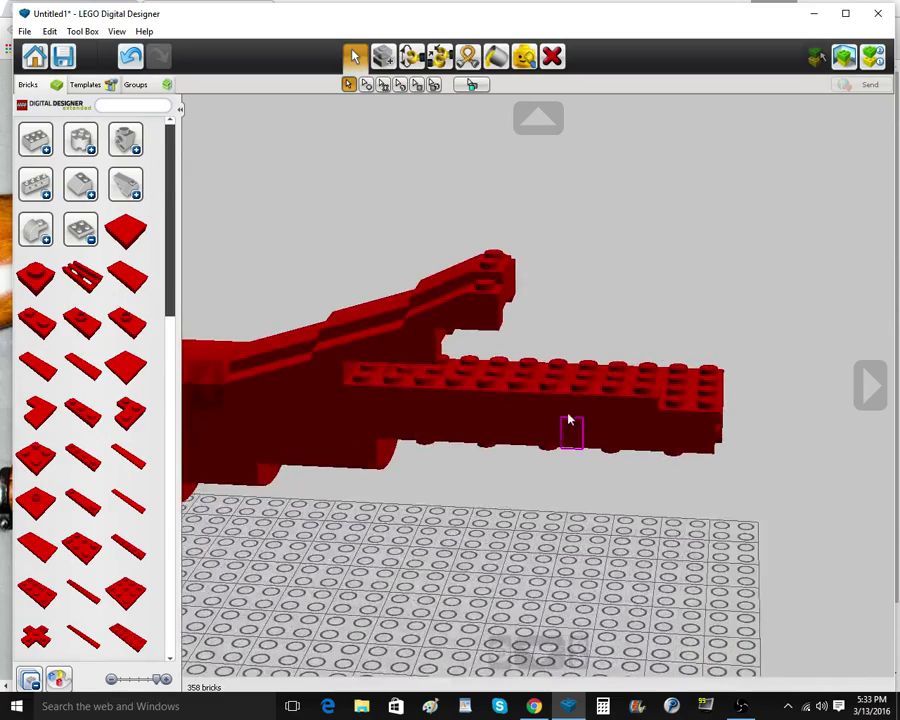
{"action": "left_click", "coordinate": [562, 394]}
{"action": "left_click", "coordinate": [385, 60]}
{"action": "mouse_move", "coordinate": [692, 392]}
{"action": "right_mouse_down"}
{"action": "mouse_move", "coordinate": [637, 418]}
{"action": "mouse_move", "coordinate": [370, 411]}
{"action": "mouse_move", "coordinate": [380, 438]}
{"action": "right_mouse_up"}
{"action": "left_click", "coordinate": [660, 397]}
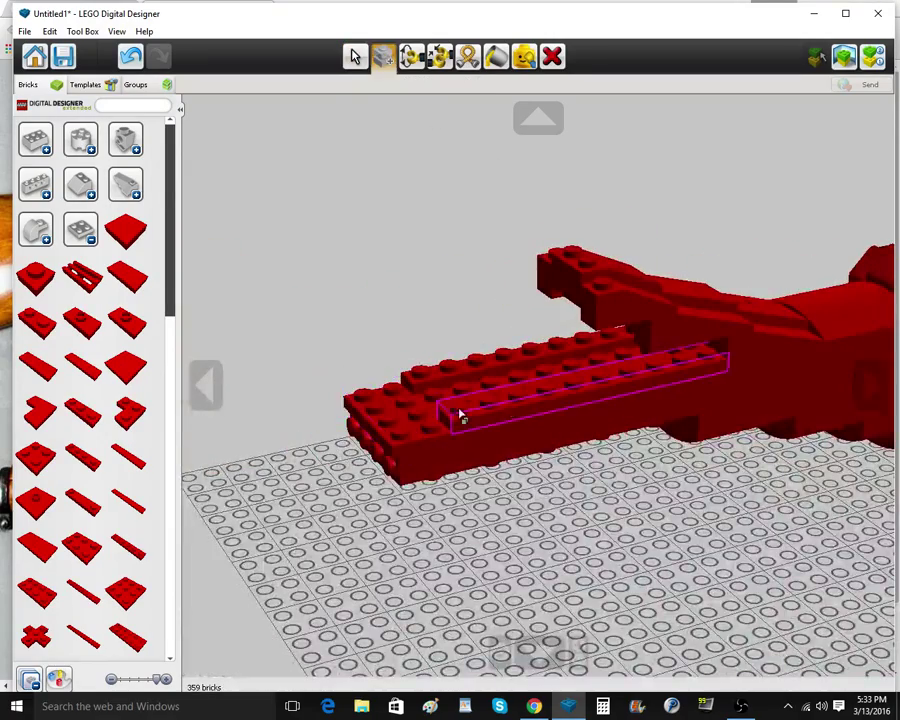
Fill the channel between the two narrow edge plates with a long and a short two-stud-wide plate
{"action": "scroll", "coordinate": [100, 616], "scroll_direction": "down", "scroll_amount": 1}
{"action": "left_click", "coordinate": [111, 619]}
{"action": "right_click_drag", "start_coordinate": [402, 583], "coordinate": [440, 593]}
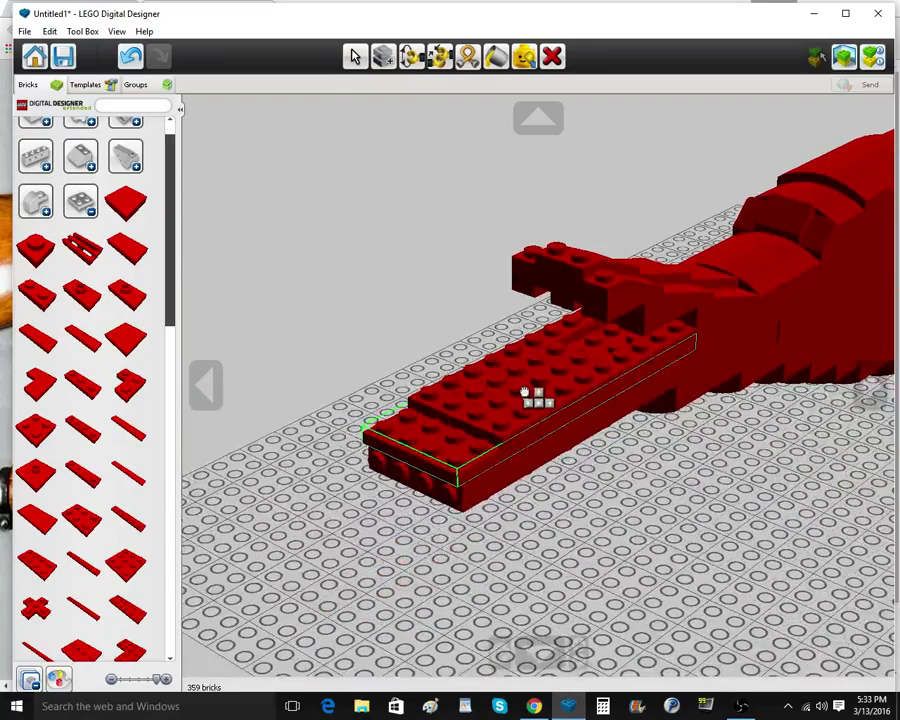
{"action": "left_click", "coordinate": [532, 394]}
{"action": "right_click_drag", "start_coordinate": [585, 412], "coordinate": [560, 430]}
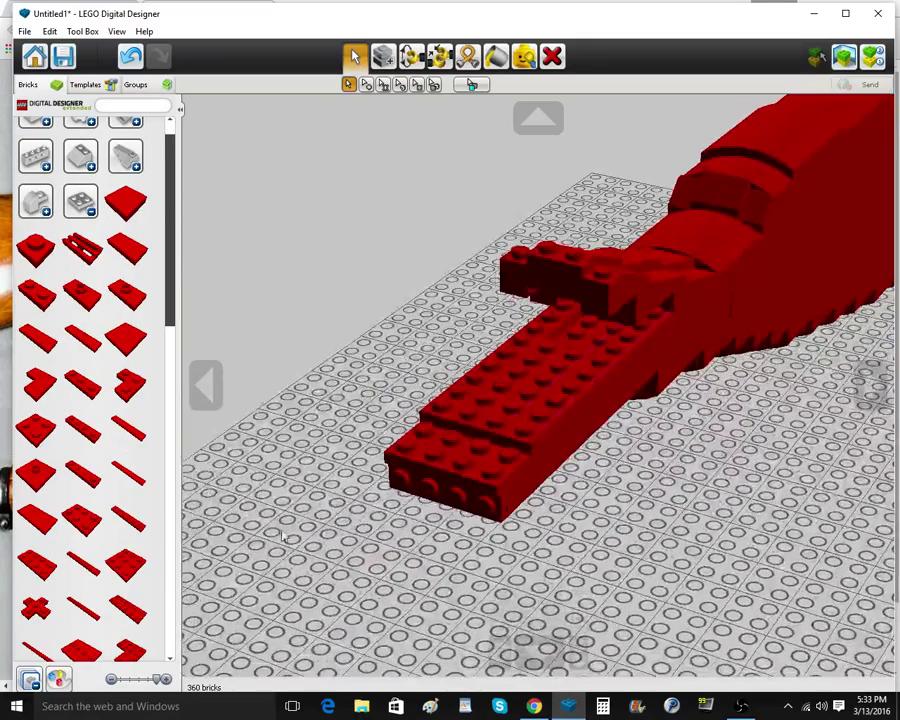
{"action": "left_click", "coordinate": [84, 521]}
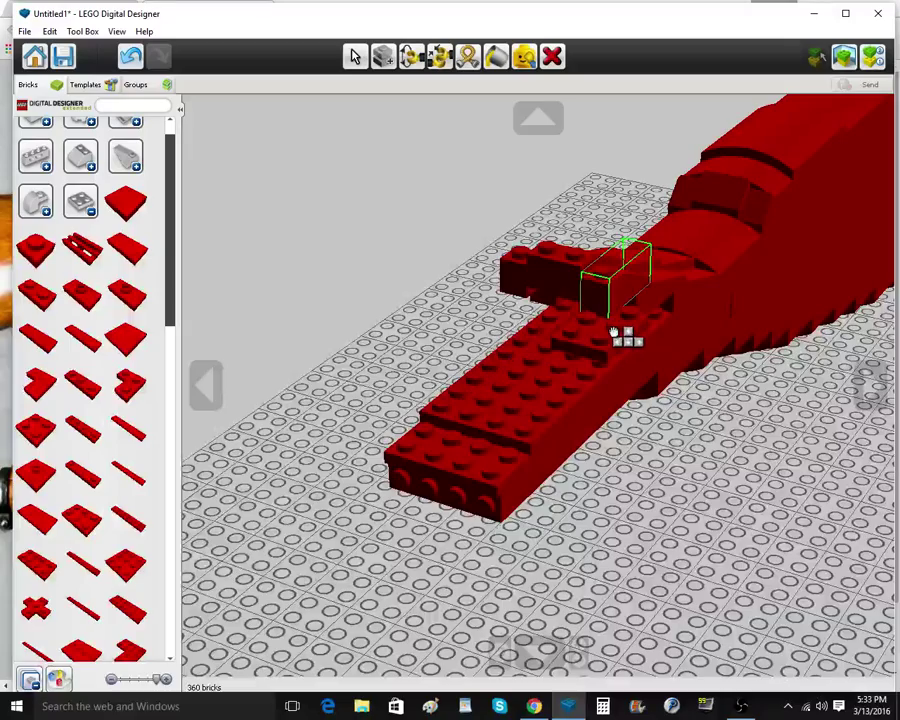
{"action": "right_click_drag", "start_coordinate": [615, 334], "coordinate": [530, 318]}
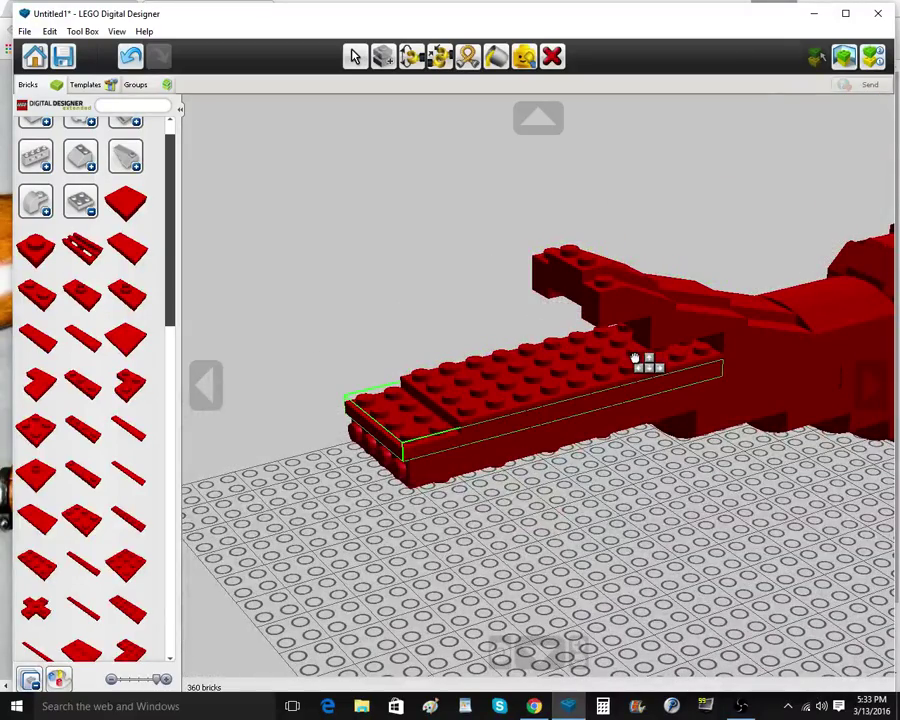
{"action": "left_click", "coordinate": [634, 358]}
Examine the knobbed underside of the receiver and compare it with the trigger and magazine area of the Mosin-Nagant photo
{"action": "right_click_drag", "start_coordinate": [361, 556], "coordinate": [310, 413]}
{"action": "scroll", "coordinate": [273, 500], "scroll_direction": "down", "scroll_amount": 2}
{"action": "scroll", "coordinate": [310, 413], "scroll_direction": "up", "scroll_amount": 4}
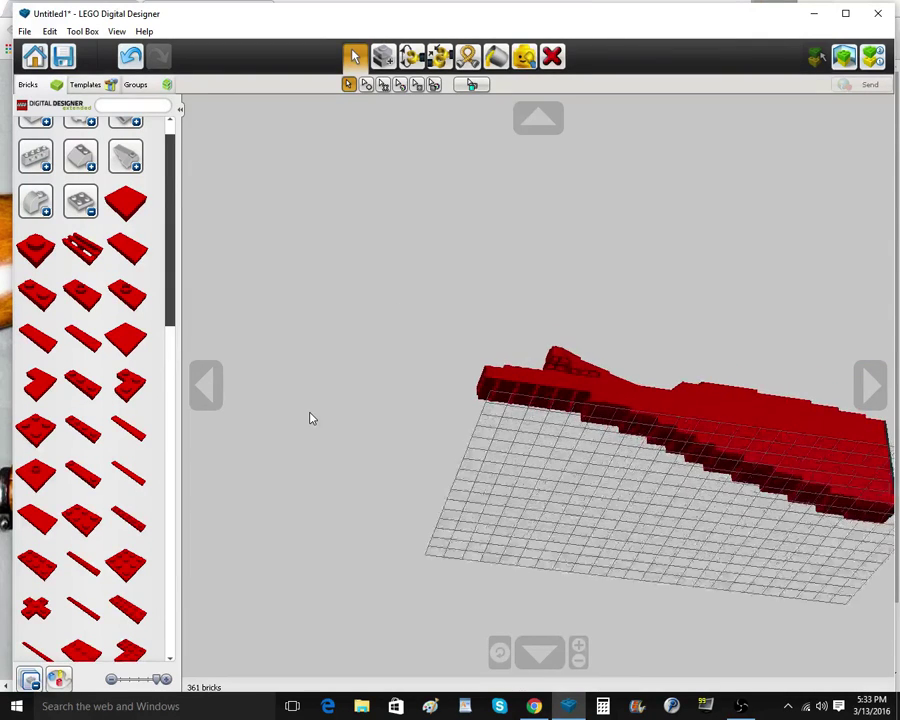
{"action": "scroll", "coordinate": [572, 424], "scroll_direction": "up", "scroll_amount": 2}
{"action": "left_click", "coordinate": [535, 707]}
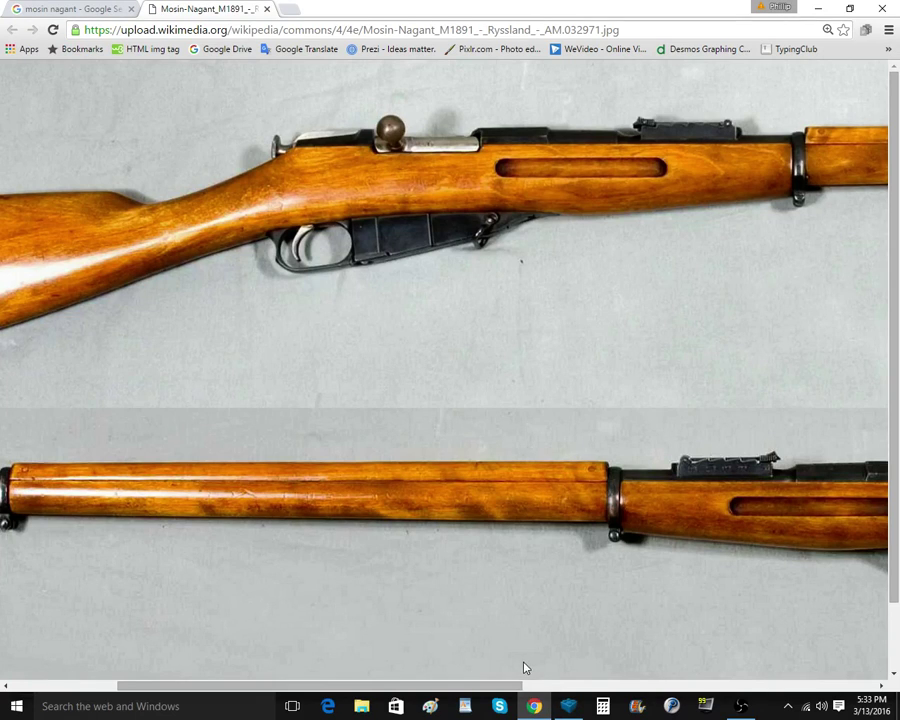
{"action": "left_click", "coordinate": [568, 706]}
{"action": "scroll", "coordinate": [560, 478], "scroll_direction": "up", "scroll_amount": 3}
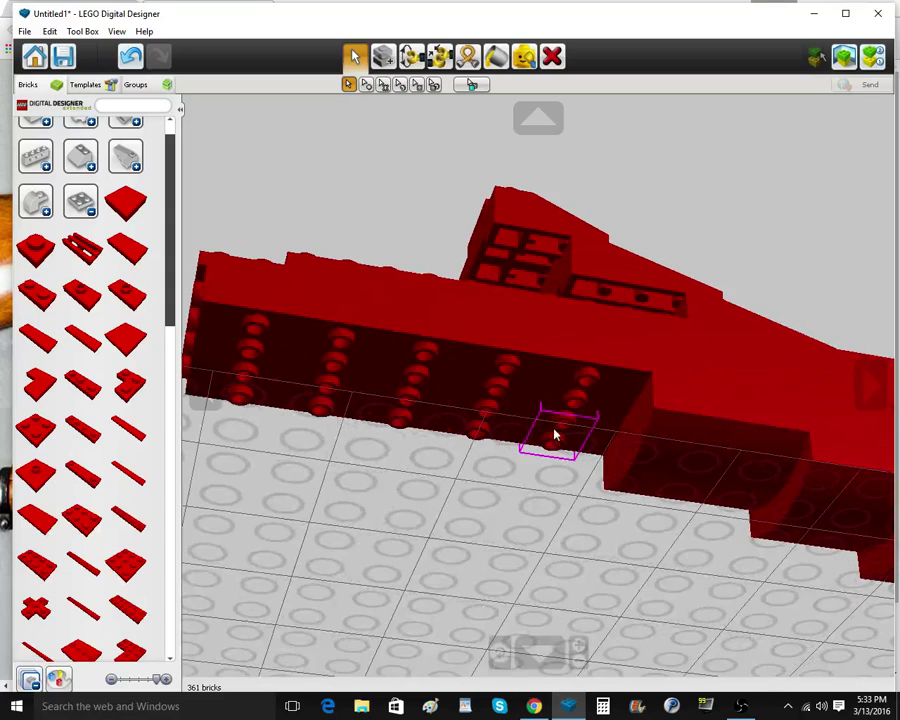
Try a 2x4 plate across the knobbed underside next to the stock, check it against the photo, and delete it
{"action": "left_click", "coordinate": [43, 566]}
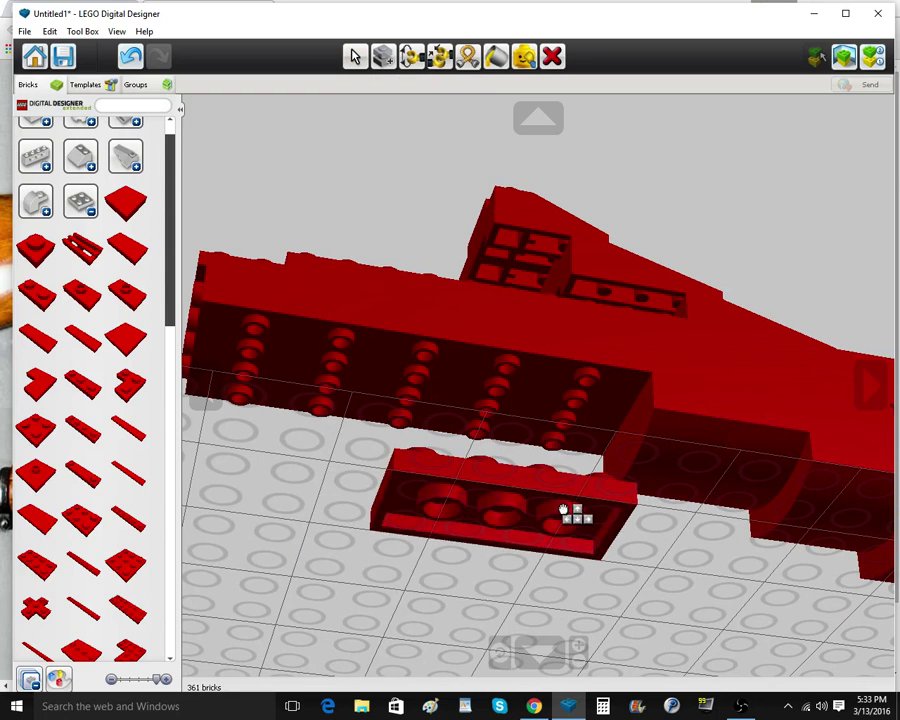
{"action": "right_click_drag", "start_coordinate": [617, 418], "coordinate": [613, 378]}
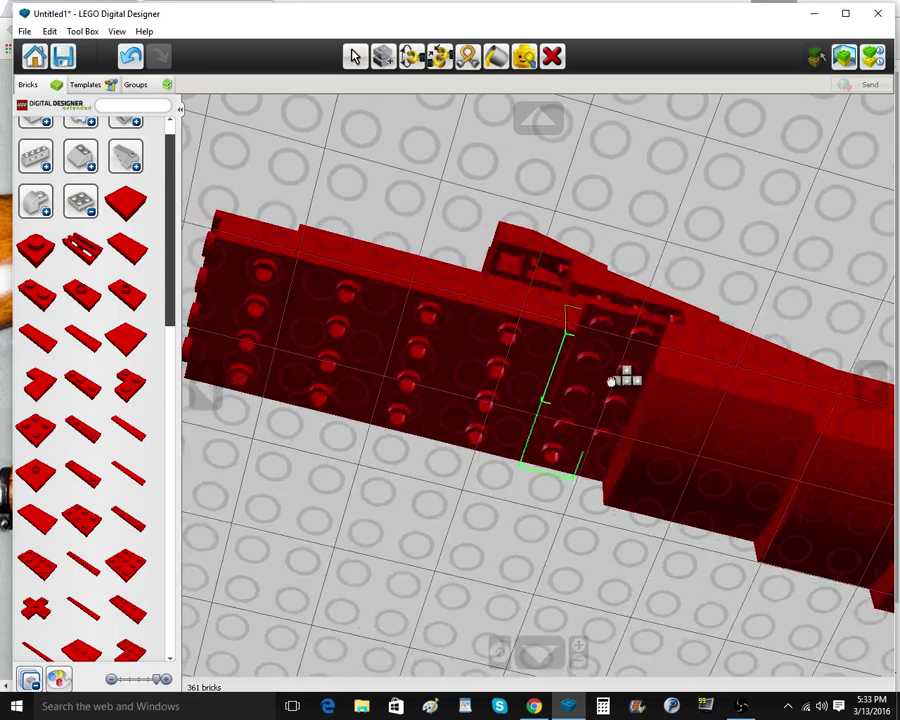
{"action": "left_click", "coordinate": [588, 420]}
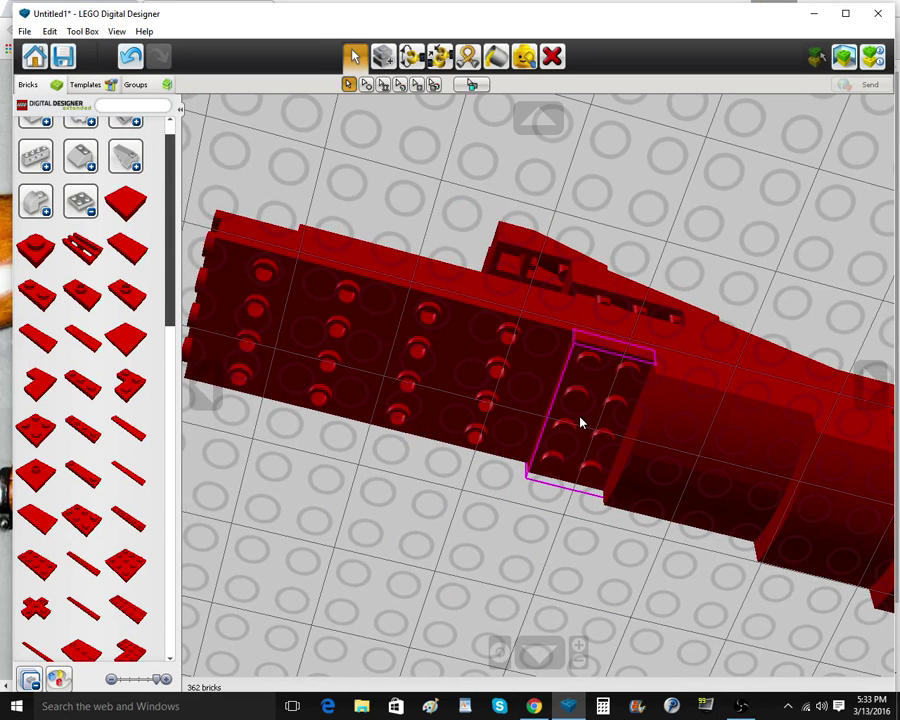
{"action": "left_click", "coordinate": [527, 710]}
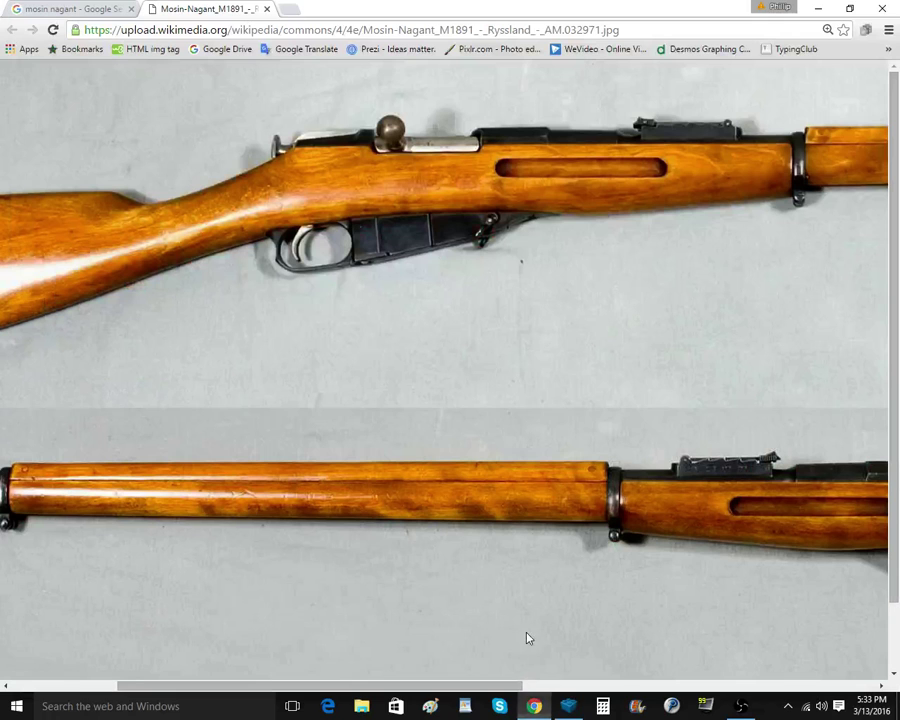
{"action": "left_click", "coordinate": [568, 706]}
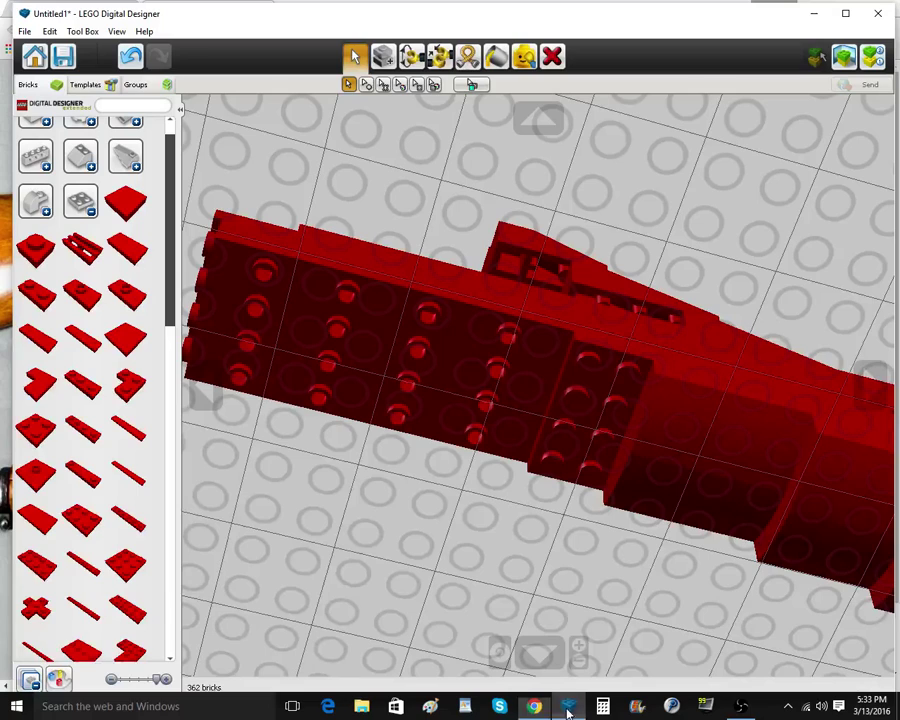
{"action": "left_click", "coordinate": [561, 458]}
{"action": "left_click", "coordinate": [554, 64]}
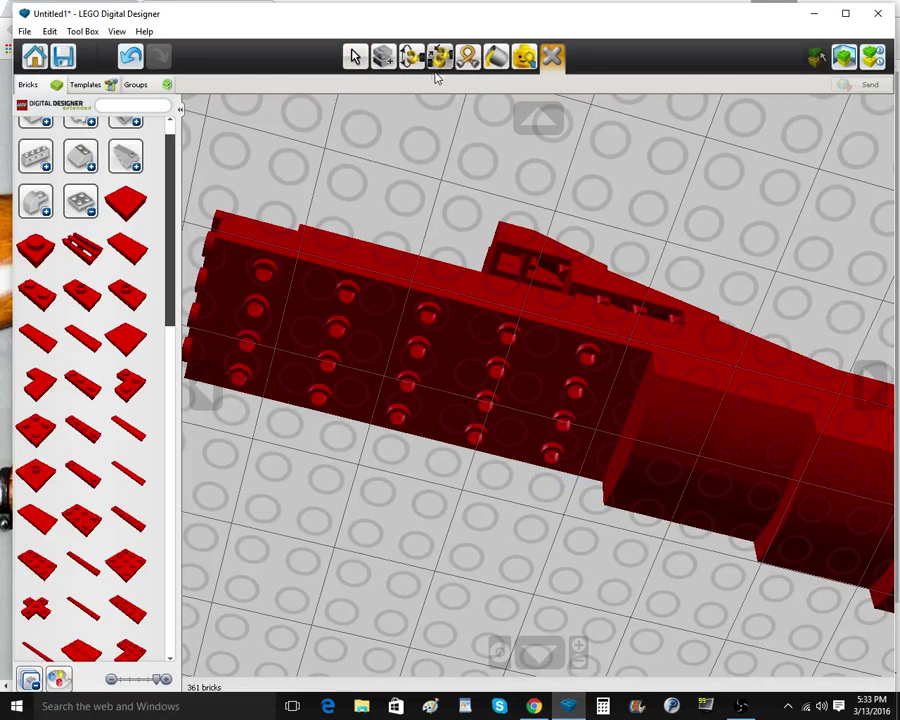
Clone the wide long plate onto the knobbed underside, butting it against the stock's last curved step
{"action": "left_click", "coordinate": [255, 231]}
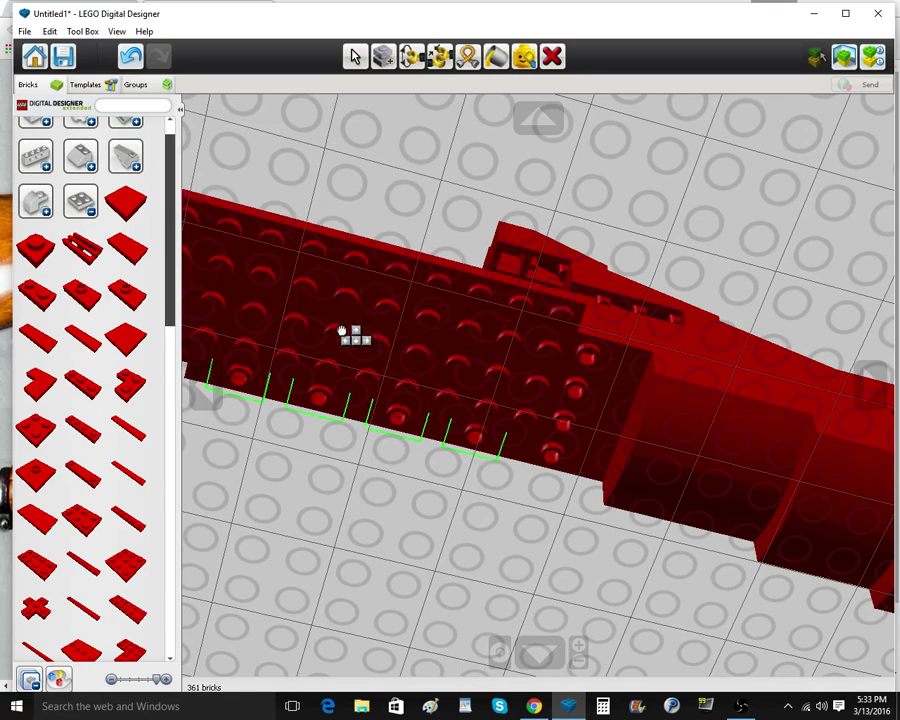
{"action": "left_click", "coordinate": [411, 348]}
{"action": "right_click_drag", "start_coordinate": [470, 390], "coordinate": [466, 435]}
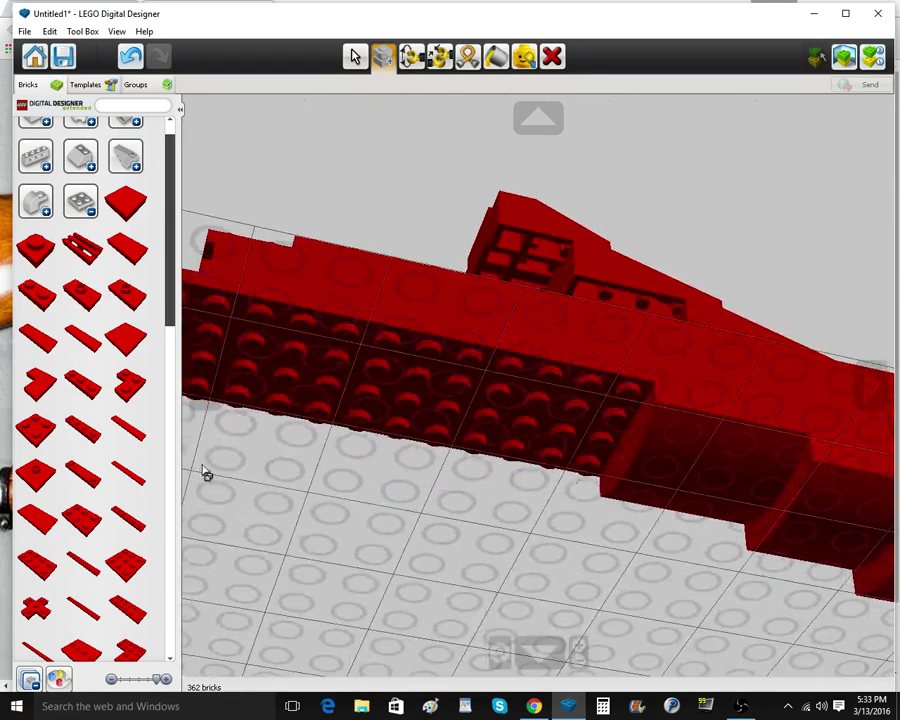
Try a 2x2 plate on the new underside plate next to the stock and delete it
{"action": "left_click", "coordinate": [37, 432]}
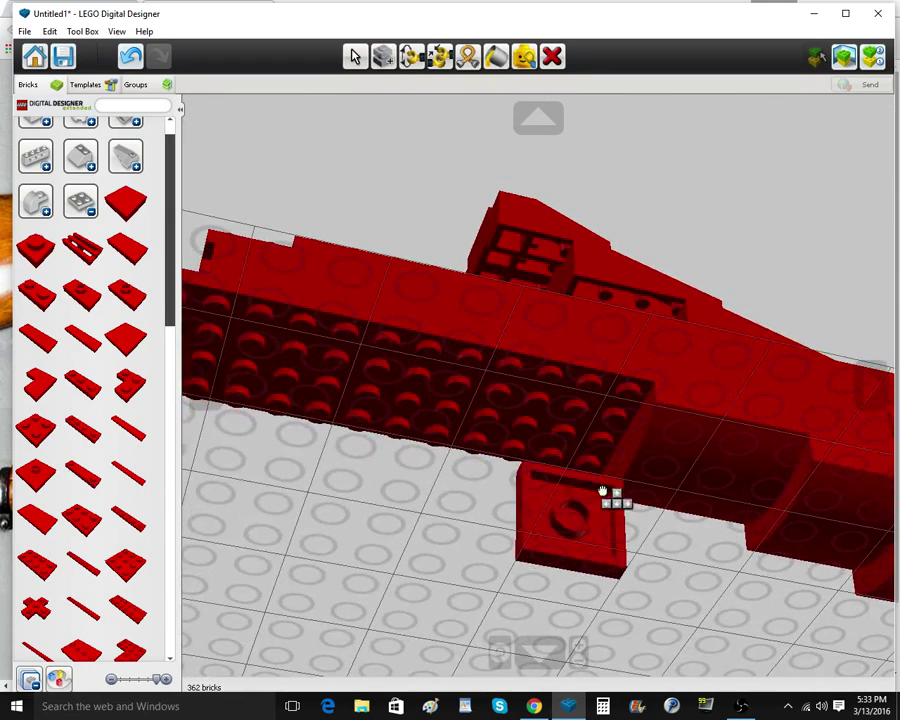
{"action": "left_click", "coordinate": [602, 437]}
{"action": "right_click_drag", "start_coordinate": [611, 466], "coordinate": [628, 430]}
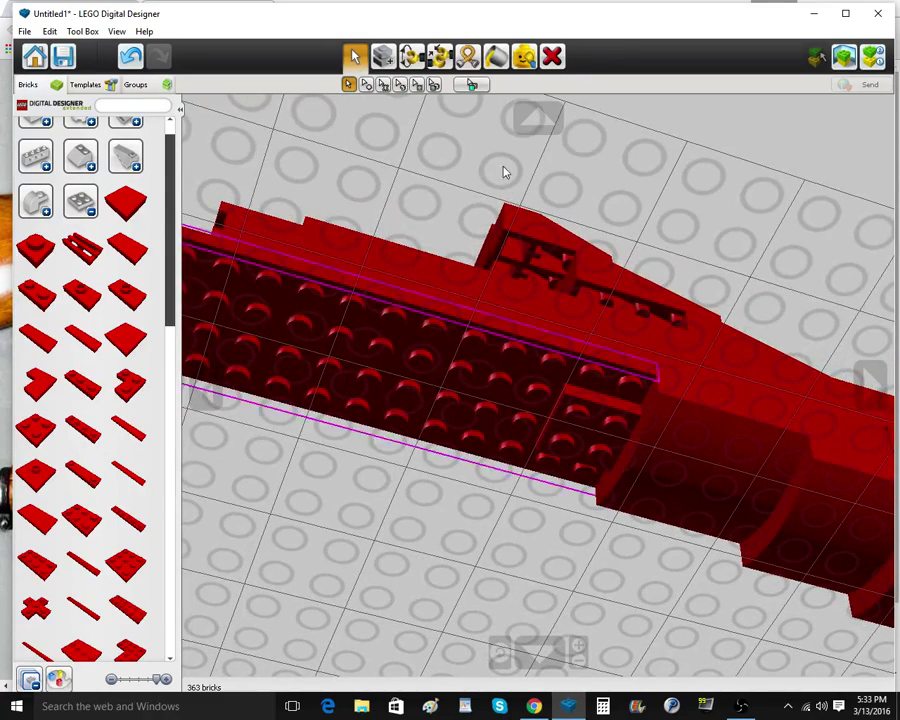
{"action": "left_click", "coordinate": [552, 57]}
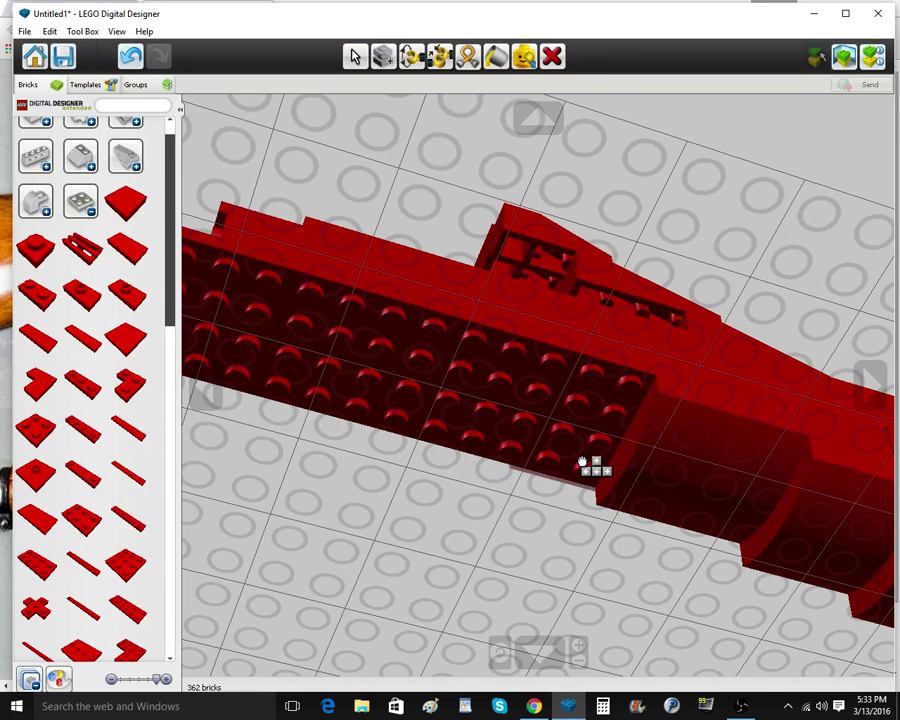
Place a 2x4 plate across the underside next to the stock and center a 2x2 plate on it
{"action": "left_click", "coordinate": [603, 435]}
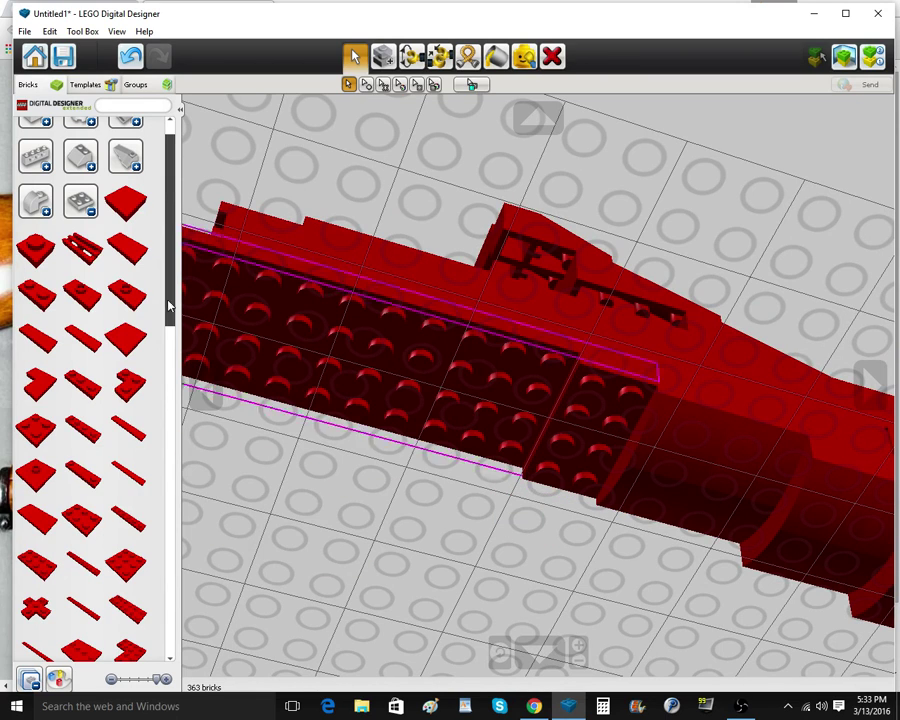
{"action": "left_click", "coordinate": [32, 437]}
{"action": "left_click", "coordinate": [596, 450]}
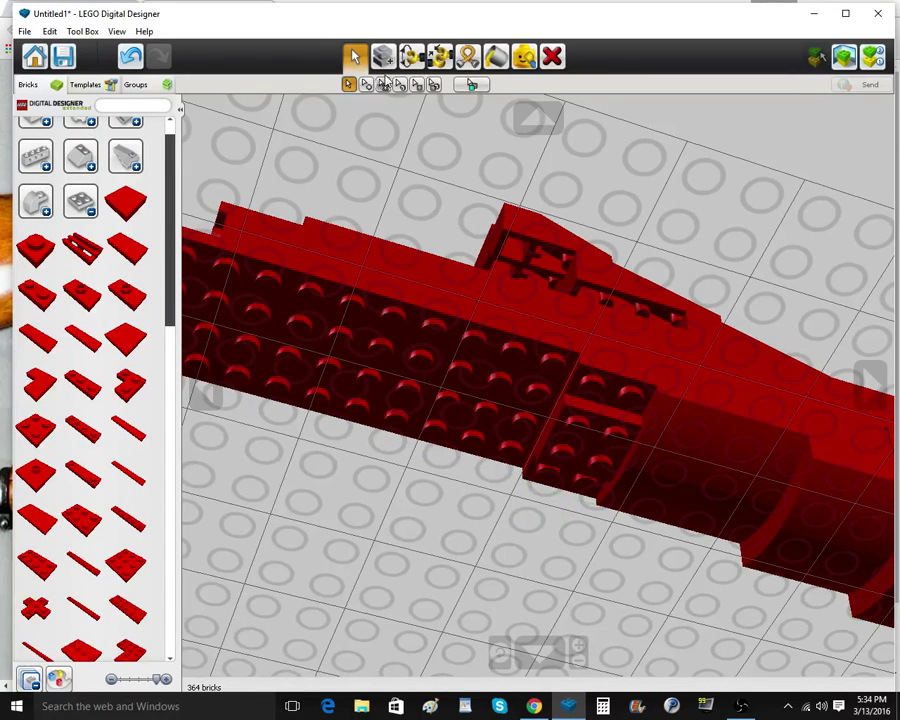
Clone the stock's curved underside brick twice, side by side, over the small plates to extend the lowest curved step forward
{"action": "left_click", "coordinate": [384, 60]}
{"action": "left_click", "coordinate": [650, 447]}
{"action": "left_click", "coordinate": [603, 446]}
{"action": "left_click", "coordinate": [645, 490]}
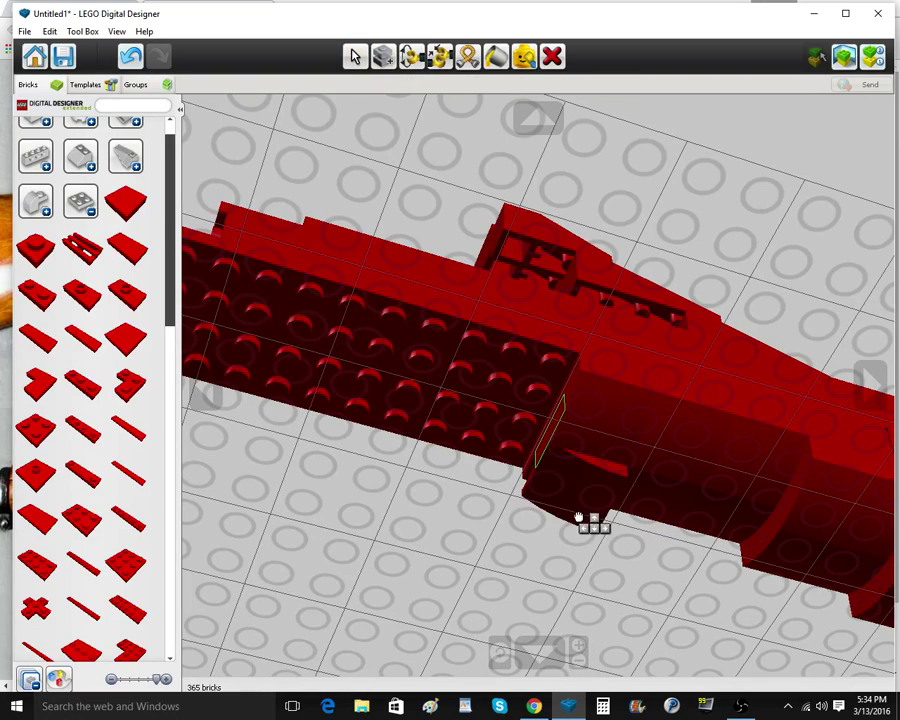
{"action": "left_click", "coordinate": [577, 496]}
{"action": "mouse_move", "coordinate": [577, 498]}
{"action": "right_mouse_down"}
{"action": "mouse_move", "coordinate": [561, 575]}
{"action": "mouse_move", "coordinate": [528, 617]}
{"action": "mouse_move", "coordinate": [544, 571]}
{"action": "mouse_move", "coordinate": [566, 558]}
{"action": "right_mouse_up"}
{"action": "mouse_move", "coordinate": [534, 708]}
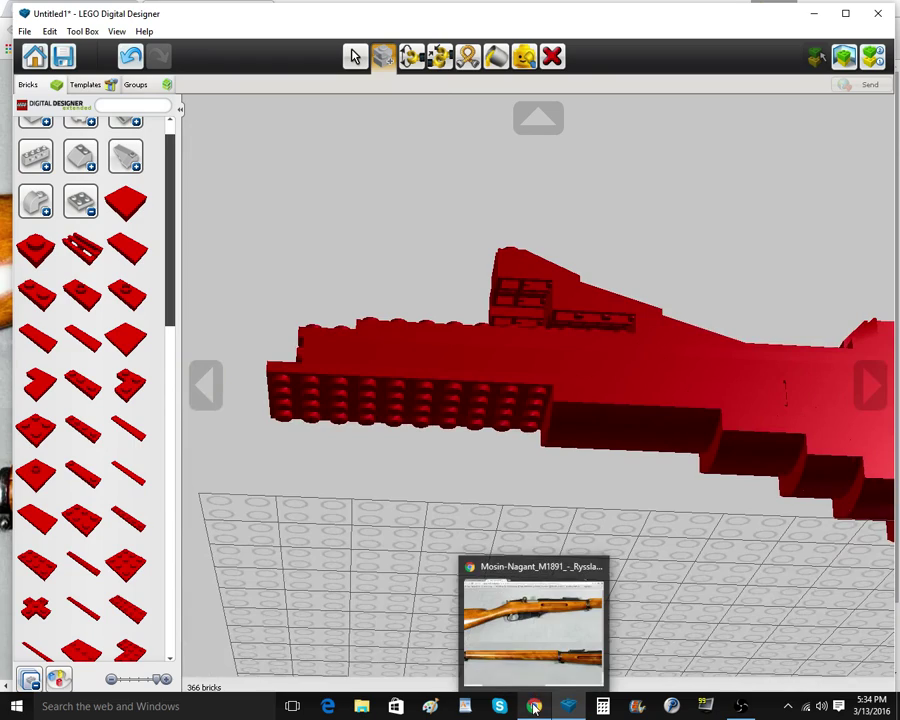
Compare the underside with the Mosin-Nagant photo and remove the two curved bricks nearest the stock's next step
{"action": "left_click", "coordinate": [545, 651]}
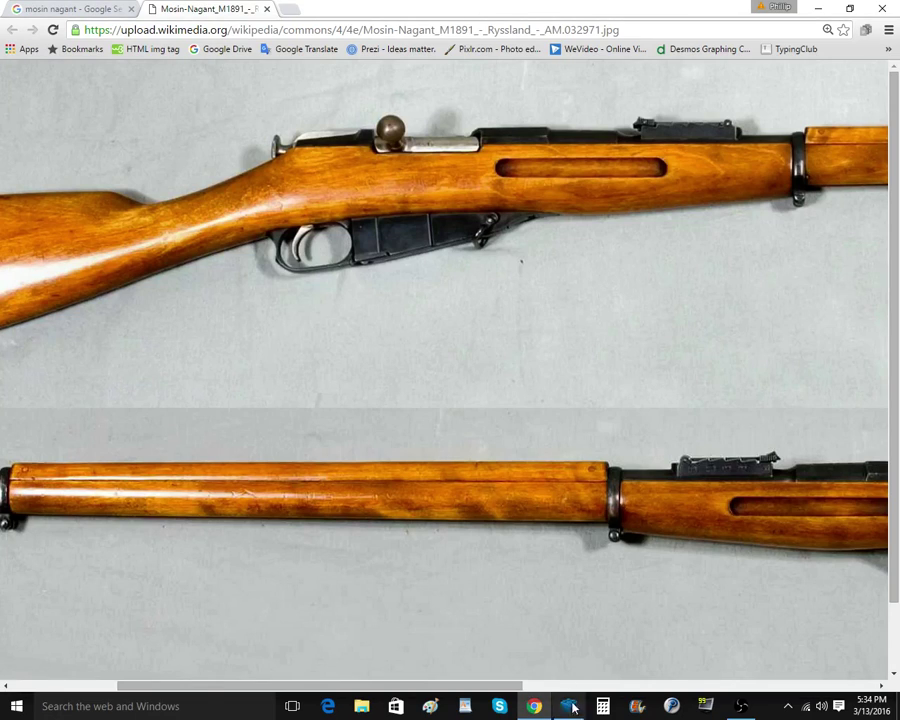
{"action": "left_click", "coordinate": [573, 707]}
{"action": "scroll", "coordinate": [581, 559], "scroll_direction": "up", "scroll_amount": 5}
{"action": "scroll", "coordinate": [672, 461], "scroll_direction": "down", "scroll_amount": 5}
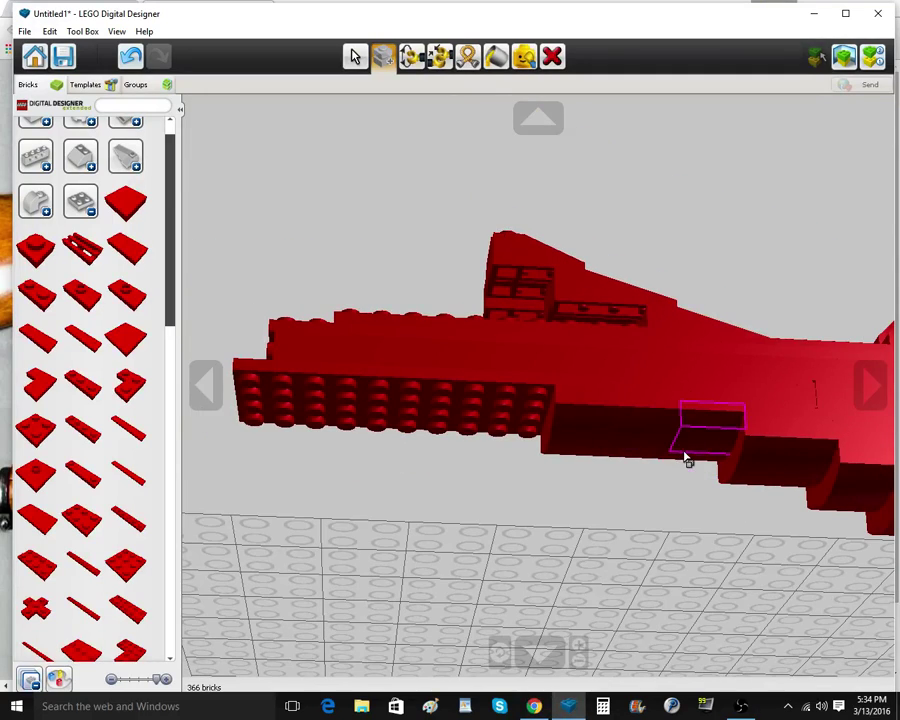
{"action": "right_click_drag", "start_coordinate": [757, 465], "coordinate": [737, 410]}
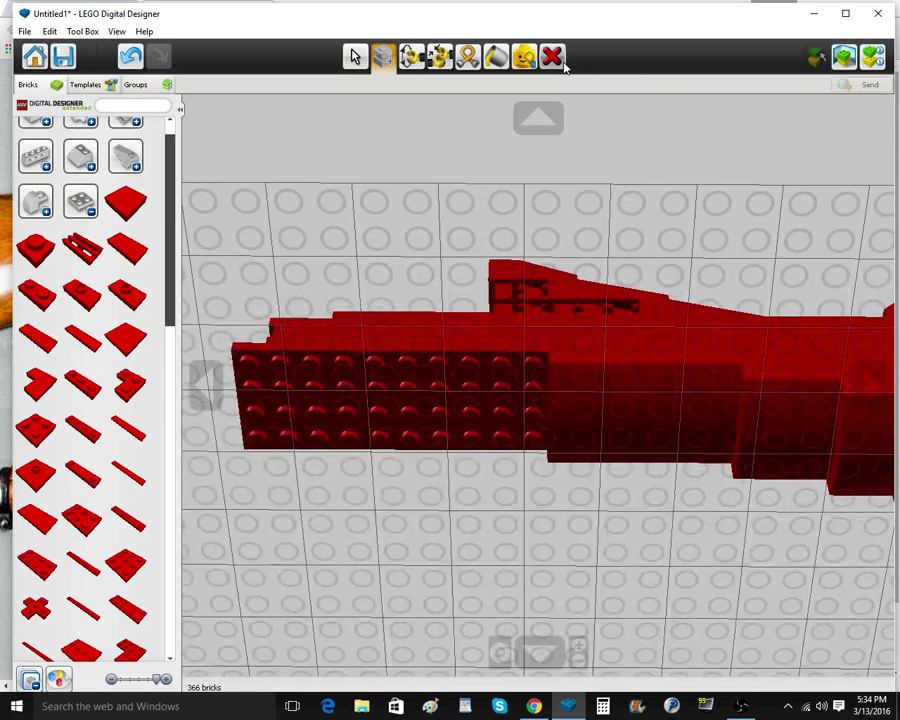
{"action": "left_click", "coordinate": [357, 59]}
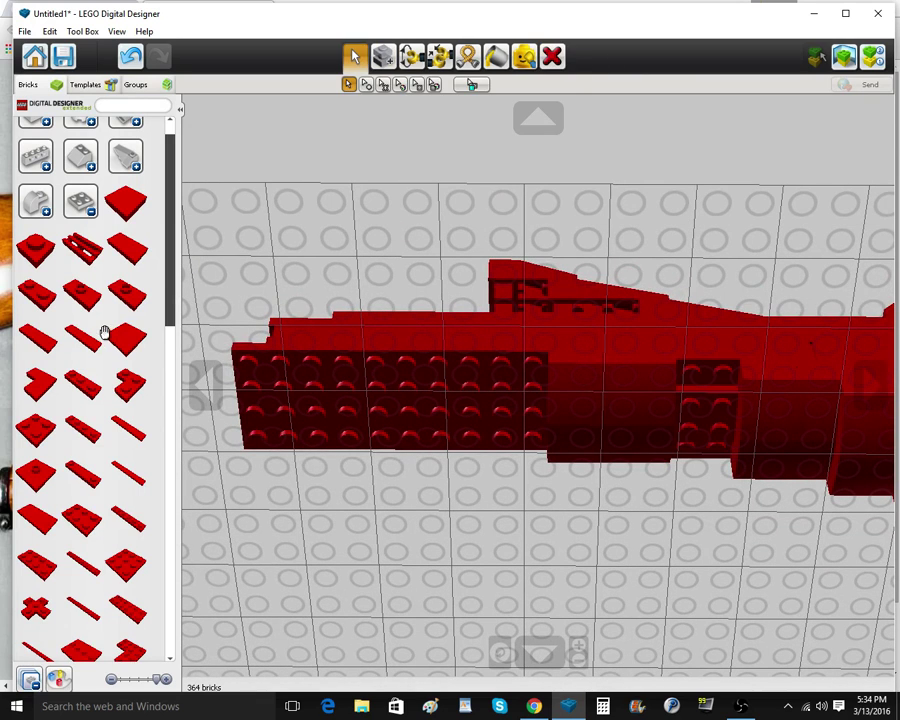
Add a 2x2 plate centered on the exposed underside studs and a 1x2 plate on each side
{"action": "left_click_drag", "start_coordinate": [38, 440], "coordinate": [724, 424]}
{"action": "left_click_drag", "start_coordinate": [47, 292], "coordinate": [592, 284]}
{"action": "left_click", "coordinate": [715, 378]}
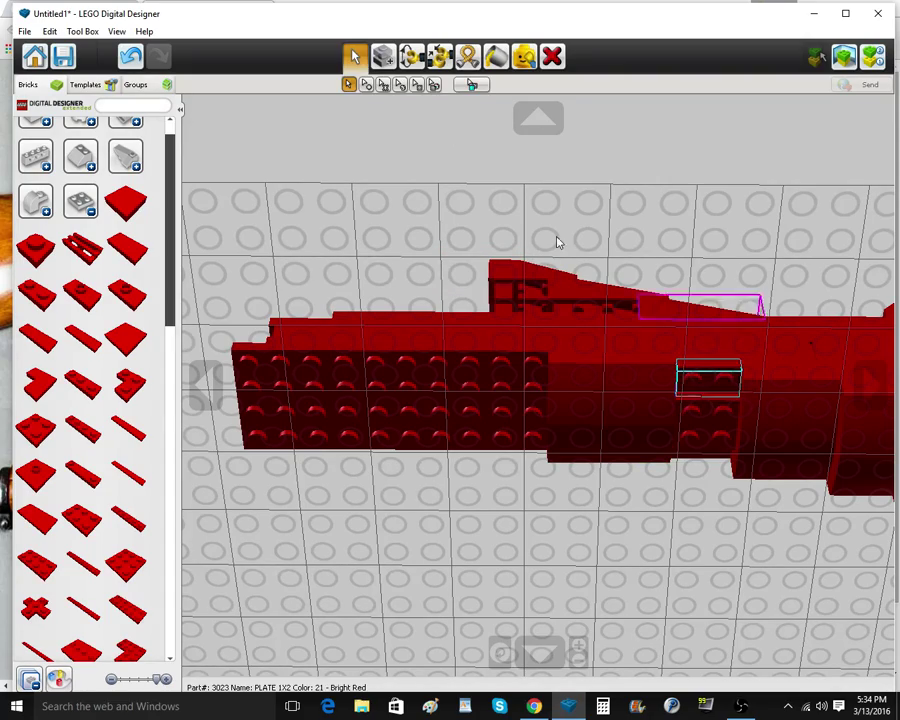
{"action": "left_click", "coordinate": [388, 65]}
{"action": "right_click_drag", "start_coordinate": [858, 655], "coordinate": [834, 550]}
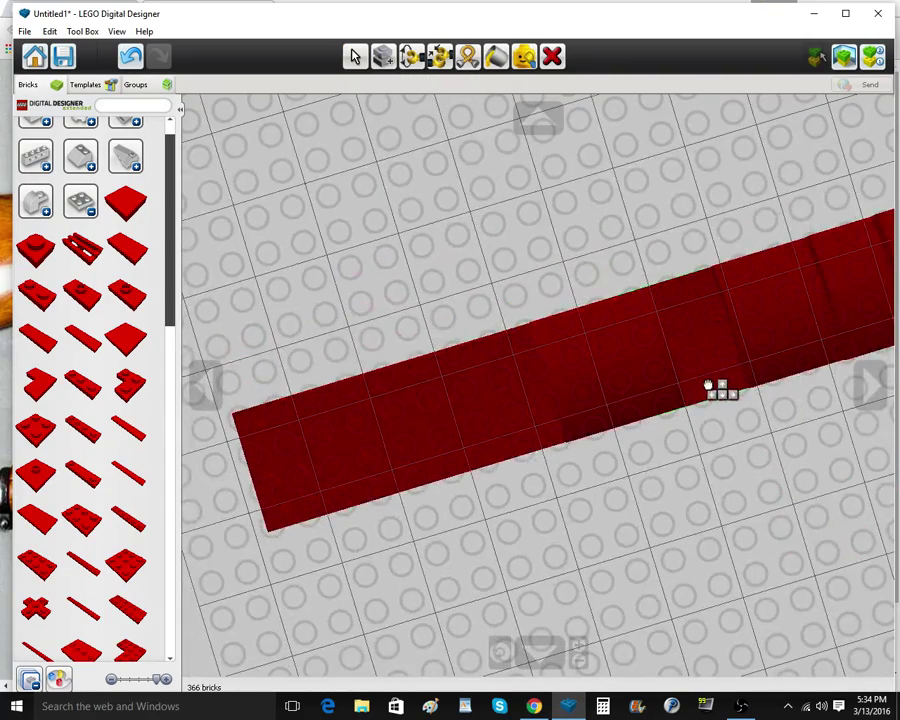
{"action": "left_click", "coordinate": [708, 385]}
{"action": "mouse_move", "coordinate": [712, 390]}
{"action": "right_mouse_down"}
{"action": "mouse_move", "coordinate": [750, 589]}
{"action": "mouse_move", "coordinate": [808, 585]}
{"action": "mouse_move", "coordinate": [738, 534]}
{"action": "right_mouse_up"}
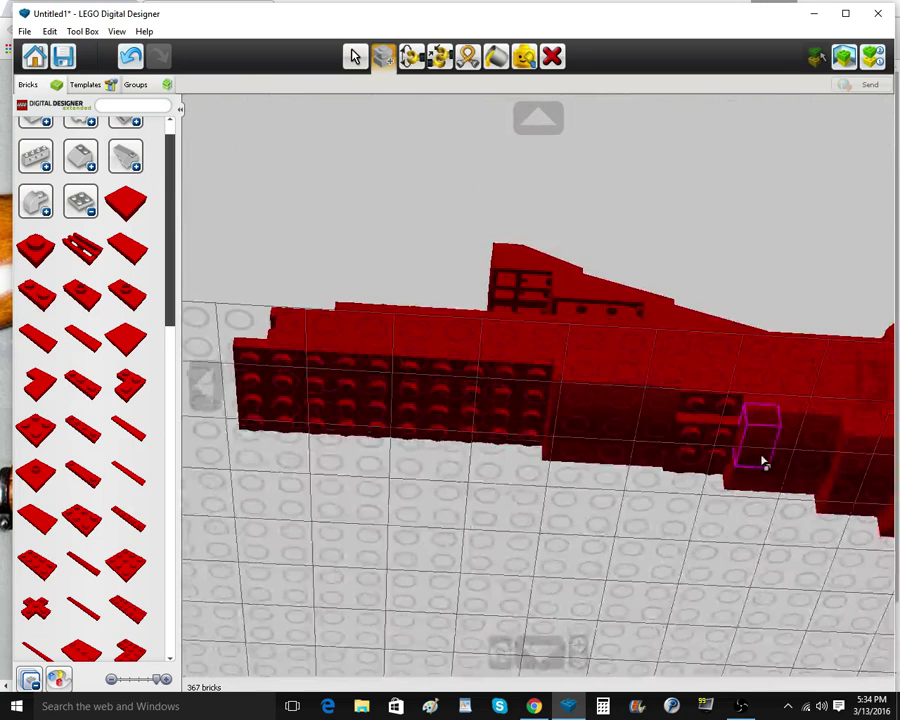
Clone the stock's curved underside brick twice, side by side, to cover the added 2x2 and 1x2 plates
{"action": "left_click", "coordinate": [385, 58]}
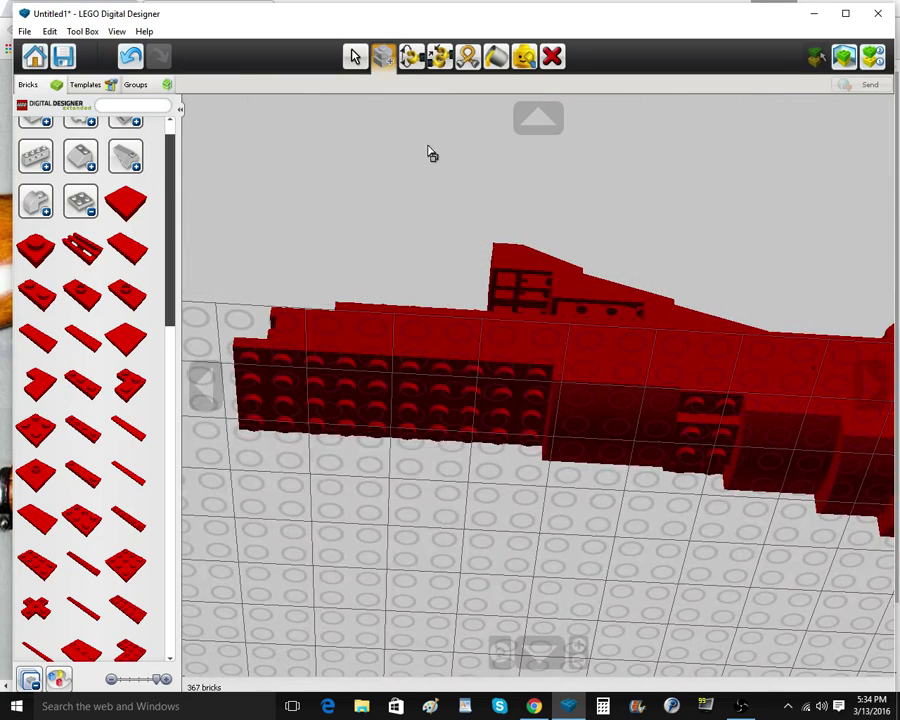
{"action": "left_click", "coordinate": [641, 452]}
{"action": "left_click", "coordinate": [690, 476]}
{"action": "left_click", "coordinate": [656, 427]}
{"action": "left_click", "coordinate": [705, 444]}
{"action": "mouse_move", "coordinate": [700, 450]}
{"action": "right_mouse_down"}
{"action": "mouse_move", "coordinate": [586, 588]}
{"action": "mouse_move", "coordinate": [602, 548]}
{"action": "right_mouse_up"}
{"action": "scroll", "coordinate": [593, 587], "scroll_direction": "down", "scroll_amount": 7}
{"action": "scroll", "coordinate": [602, 548], "scroll_direction": "up", "scroll_amount": 3}
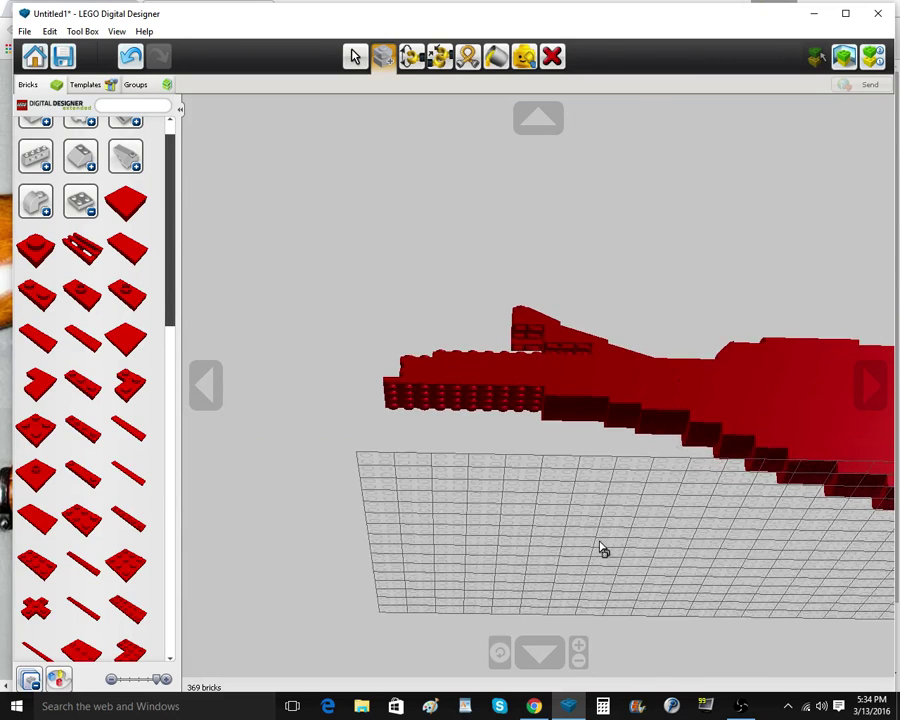
Delete the frontmost pair of curved bricks with the plates beneath them and center a 2x2 plate in their place
{"action": "scroll", "coordinate": [601, 547], "scroll_direction": "up", "scroll_amount": 6}
{"action": "left_click", "coordinate": [552, 58]}
{"action": "left_click", "coordinate": [594, 448]}
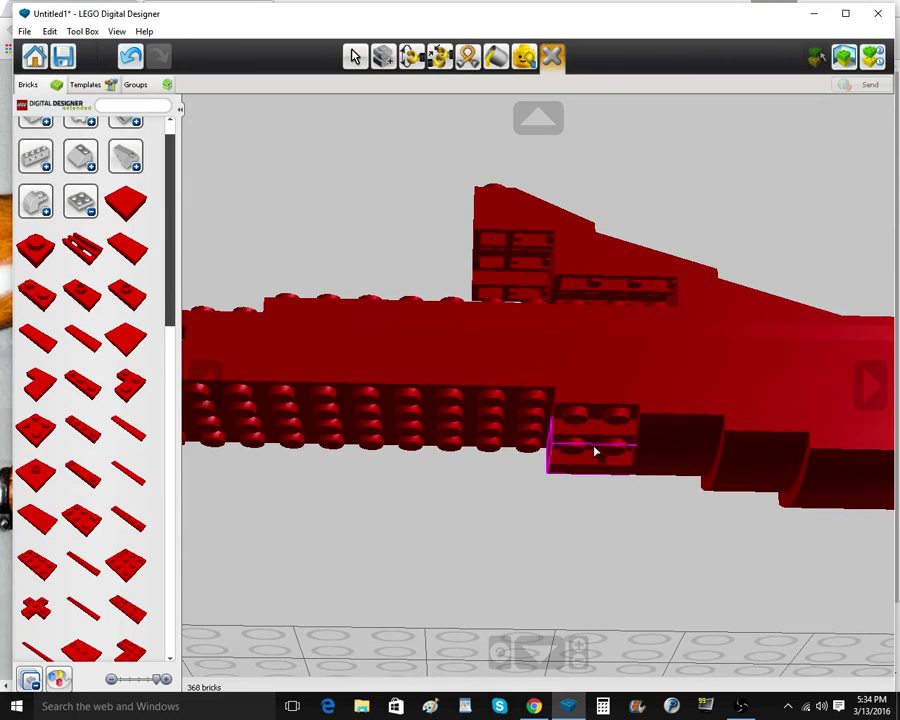
{"action": "left_click", "coordinate": [595, 452]}
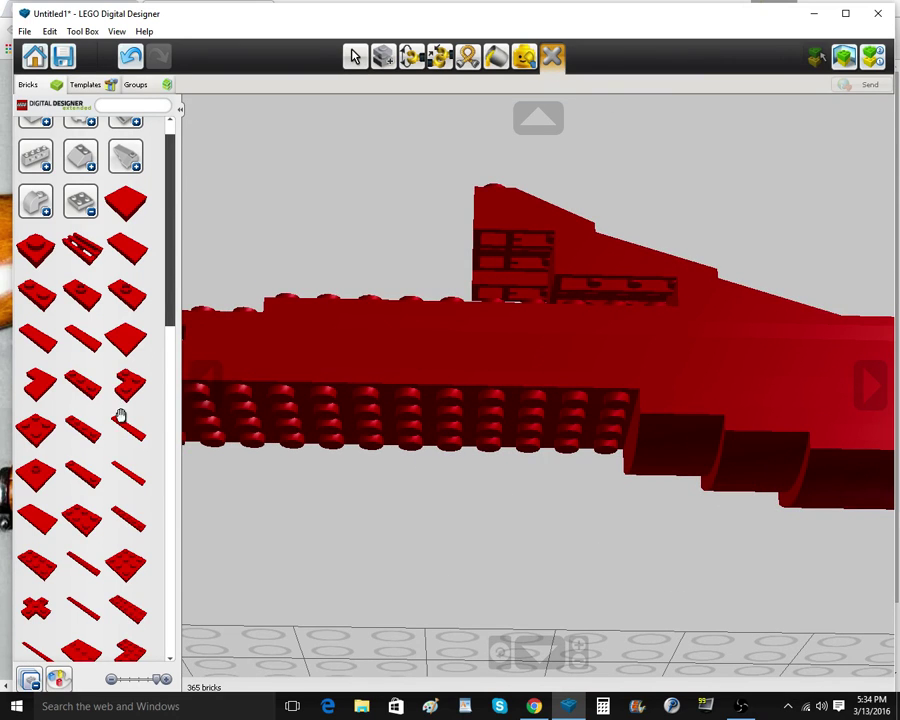
{"action": "left_click", "coordinate": [31, 427]}
{"action": "right_click_drag", "start_coordinate": [640, 454], "coordinate": [629, 374]}
{"action": "left_click", "coordinate": [606, 430]}
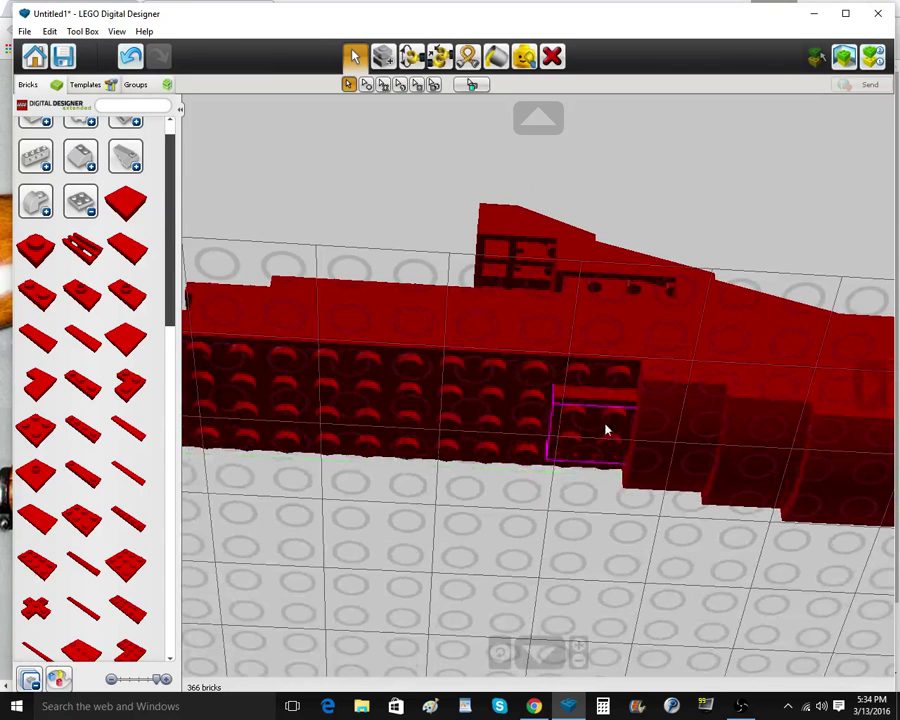
Clone the curved underside brick twice over the centered 2x2 plate to form the frontmost curved step
{"action": "left_click", "coordinate": [391, 61]}
{"action": "left_click", "coordinate": [668, 432]}
{"action": "left_click", "coordinate": [606, 421]}
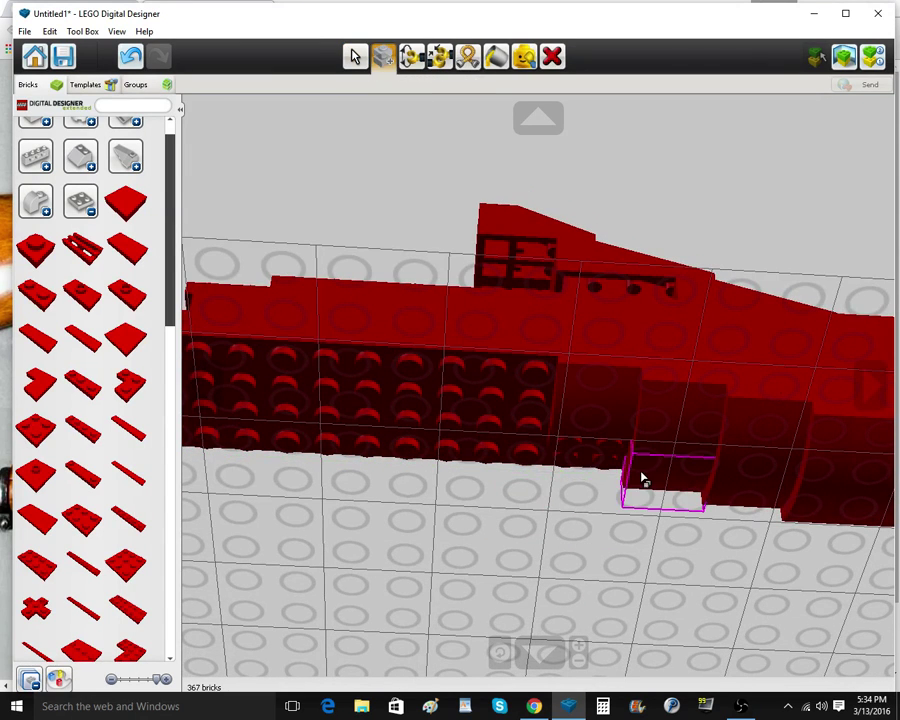
{"action": "left_click", "coordinate": [641, 478]}
{"action": "left_click", "coordinate": [582, 476]}
{"action": "scroll", "coordinate": [541, 475], "scroll_direction": "down", "scroll_amount": 8}
{"action": "mouse_move", "coordinate": [547, 374]}
{"action": "right_mouse_down"}
{"action": "mouse_move", "coordinate": [541, 475]}
{"action": "mouse_move", "coordinate": [533, 478]}
{"action": "mouse_move", "coordinate": [554, 408]}
{"action": "right_mouse_up"}
{"action": "scroll", "coordinate": [539, 473], "scroll_direction": "down", "scroll_amount": 3}
Delete the two narrow curved bricks at the rear end of the overly long underside step
{"action": "scroll", "coordinate": [533, 478], "scroll_direction": "up", "scroll_amount": 4}
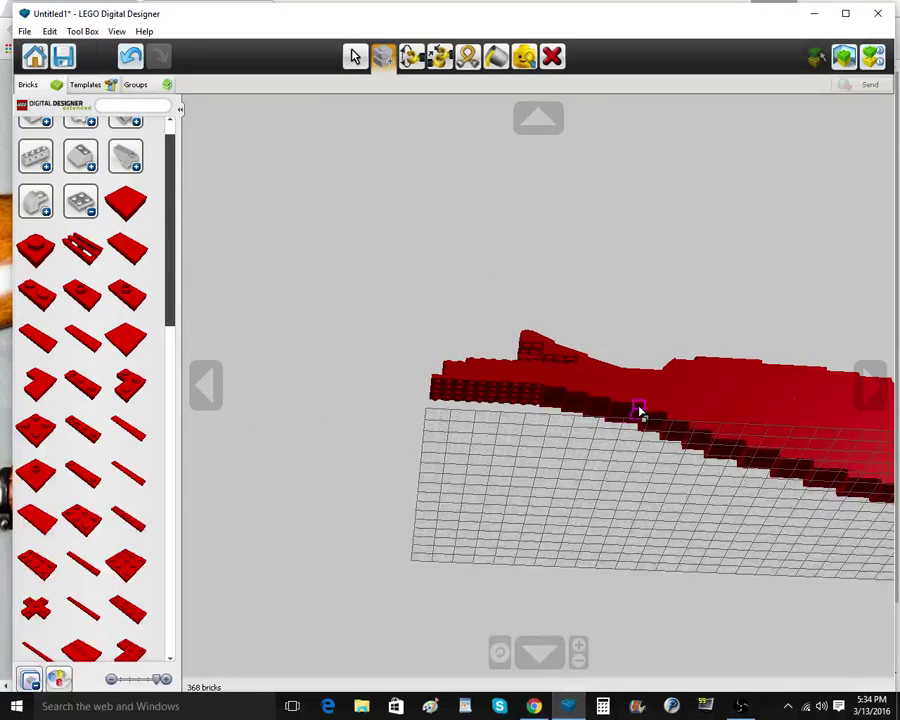
{"action": "scroll", "coordinate": [640, 410], "scroll_direction": "up", "scroll_amount": 5}
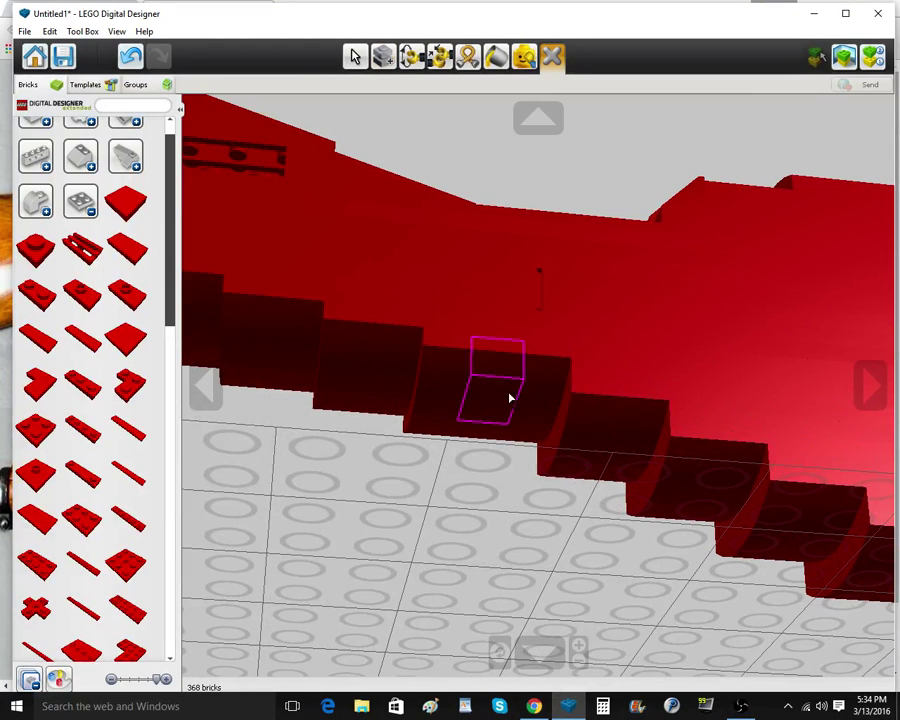
{"action": "left_click", "coordinate": [538, 404]}
{"action": "left_click", "coordinate": [537, 432]}
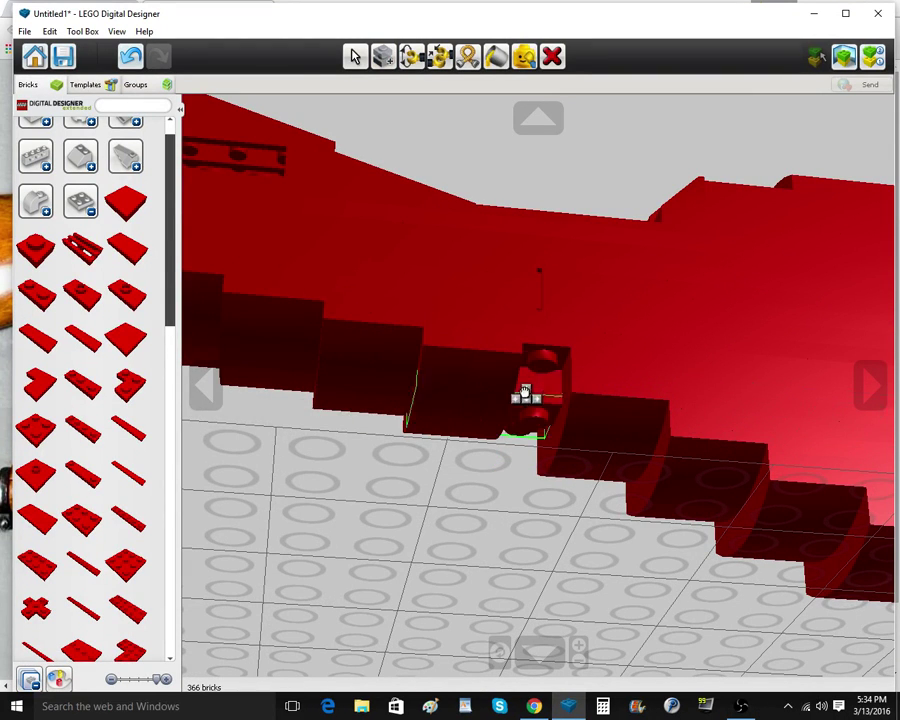
Fill the exposed gap with a small plate on each outer stud and a 1x2 plate across the middle
{"action": "left_click", "coordinate": [546, 365]}
{"action": "left_click", "coordinate": [384, 57]}
{"action": "right_click_drag", "start_coordinate": [454, 452], "coordinate": [519, 477]}
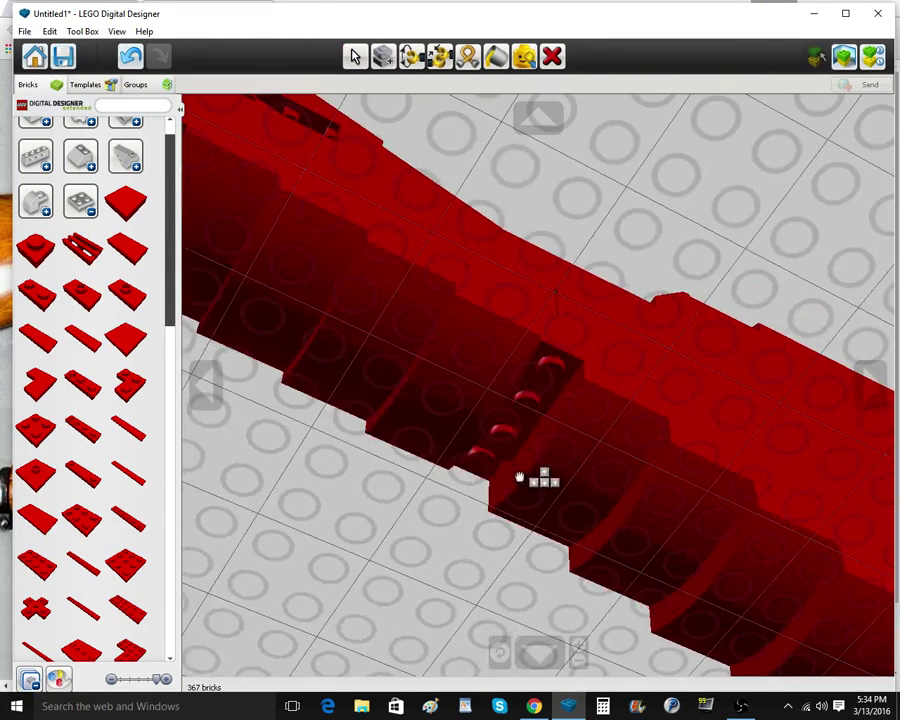
{"action": "left_click", "coordinate": [486, 487]}
{"action": "left_click", "coordinate": [26, 289]}
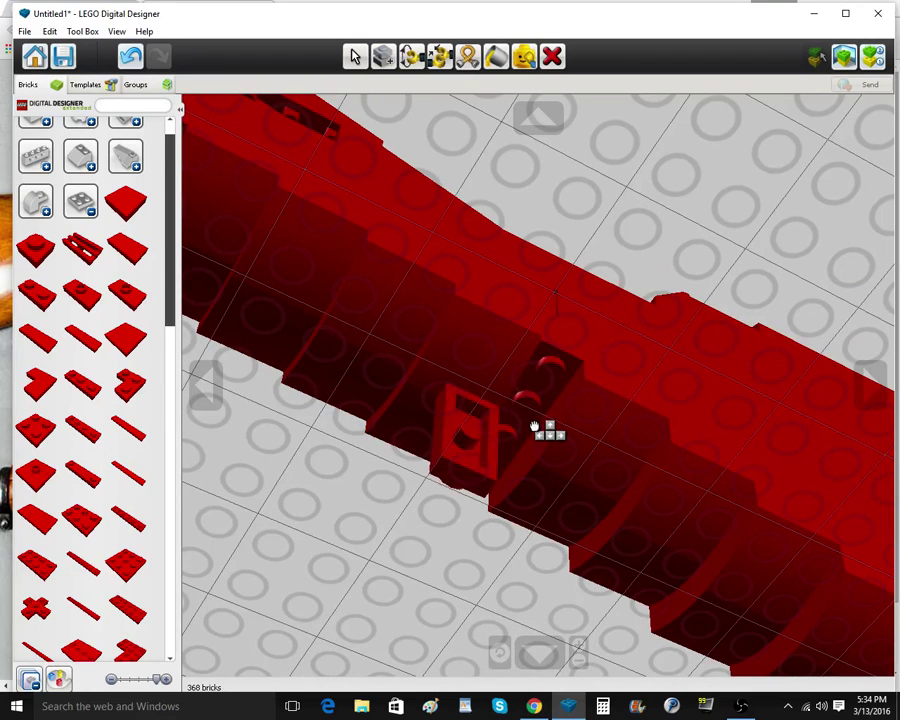
{"action": "left_click", "coordinate": [504, 386]}
{"action": "left_click", "coordinate": [507, 372]}
Clone the curved underside brick twice, side by side, over the small plates to close the gap
{"action": "left_click", "coordinate": [384, 57]}
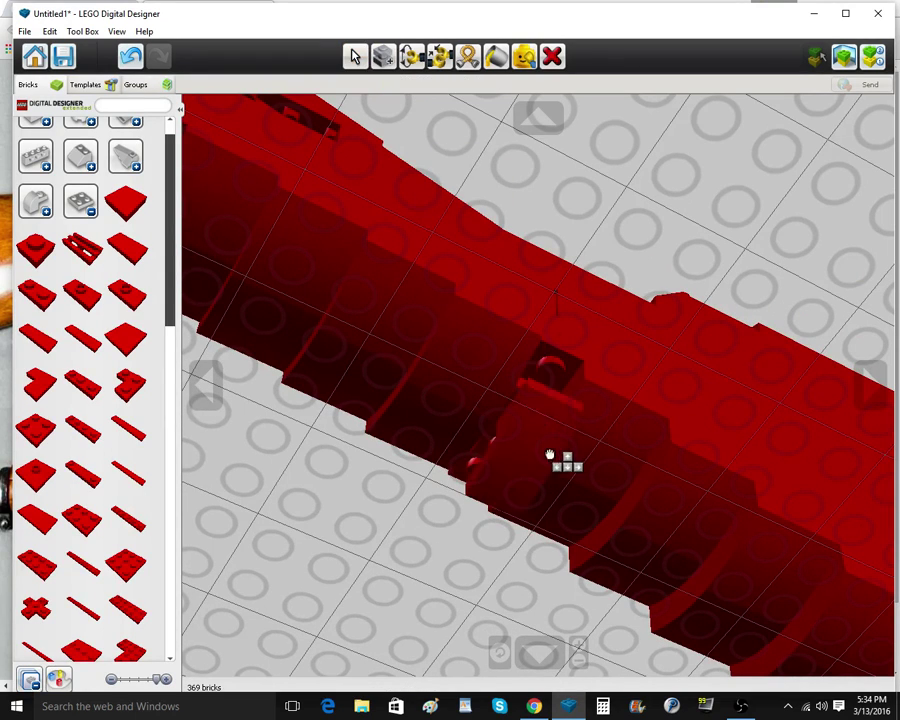
{"action": "left_click", "coordinate": [546, 412]}
{"action": "left_click", "coordinate": [384, 57]}
{"action": "left_click", "coordinate": [490, 484]}
{"action": "mouse_move", "coordinate": [510, 343]}
{"action": "right_mouse_down"}
{"action": "mouse_move", "coordinate": [434, 485]}
{"action": "mouse_move", "coordinate": [460, 508]}
{"action": "mouse_move", "coordinate": [470, 498]}
{"action": "mouse_move", "coordinate": [465, 471]}
{"action": "right_mouse_up"}
{"action": "scroll", "coordinate": [448, 485], "scroll_direction": "down", "scroll_amount": 4}
Compare the stock's side profile with the Mosin-Nagant photo and examine the knobbed underside ahead of the stock
{"action": "mouse_move", "coordinate": [536, 707]}
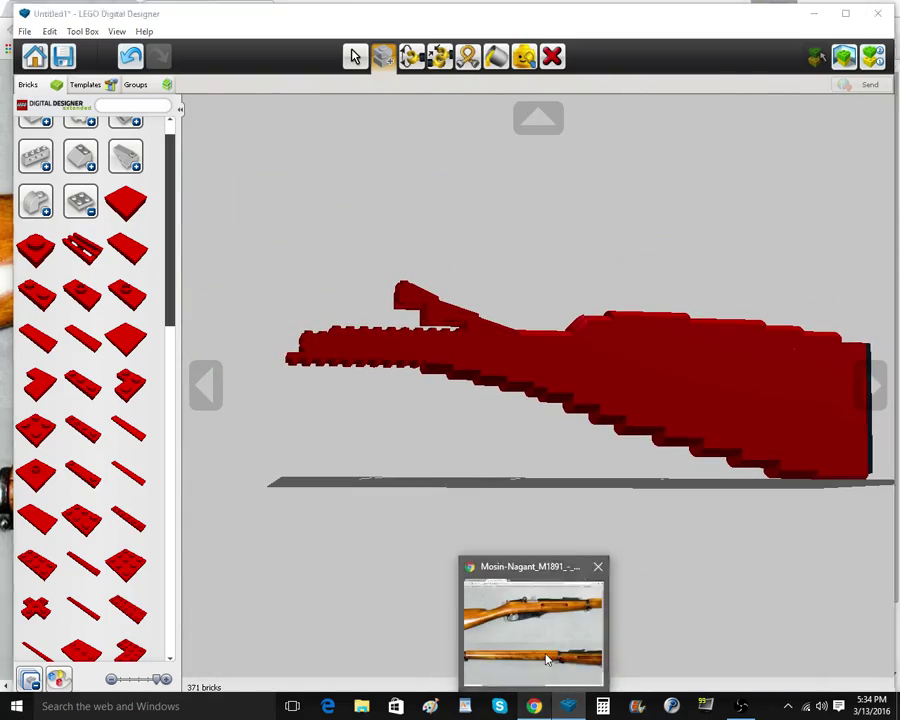
{"action": "left_click", "coordinate": [546, 656]}
{"action": "left_click", "coordinate": [563, 708]}
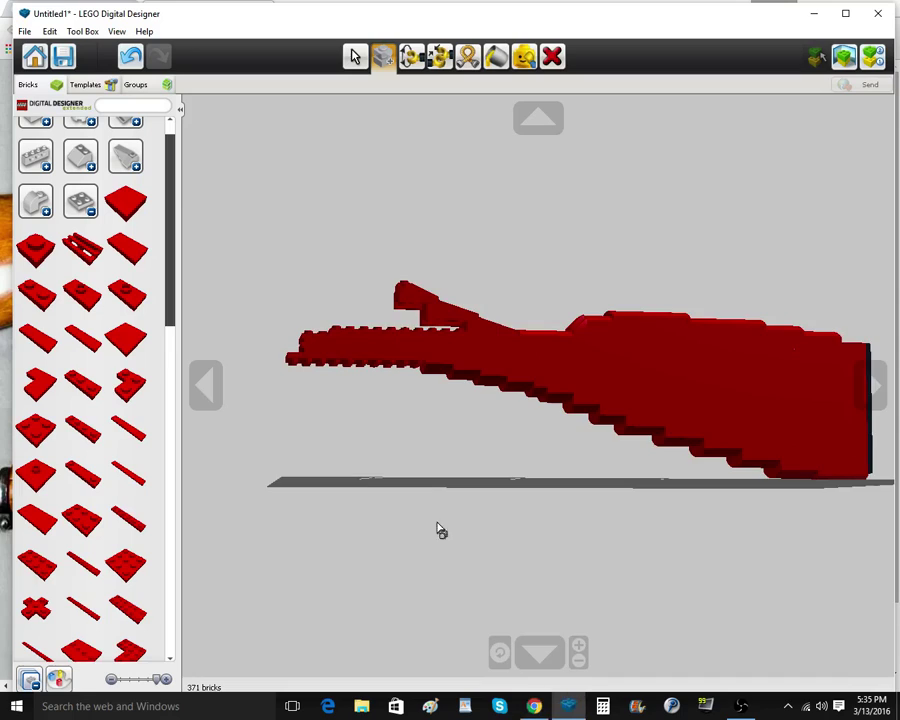
{"action": "right_click_drag", "start_coordinate": [440, 528], "coordinate": [417, 430]}
{"action": "right_click", "coordinate": [408, 364]}
{"action": "scroll", "coordinate": [428, 474], "scroll_direction": "up", "scroll_amount": 5}
{"action": "scroll", "coordinate": [426, 474], "scroll_direction": "up", "scroll_amount": 6}
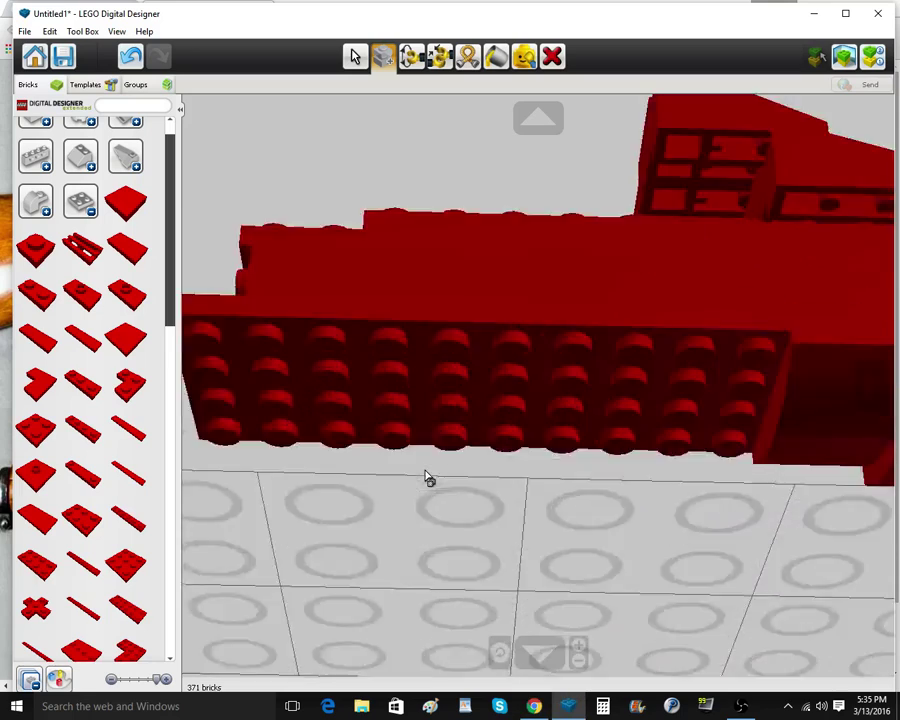
Try a 1x2 45° slope with 1/3 plate on the knobbed underside plate beside the stock and delete it
{"action": "left_click", "coordinate": [65, 206]}
{"action": "left_click", "coordinate": [49, 206]}
{"action": "left_click", "coordinate": [50, 207]}
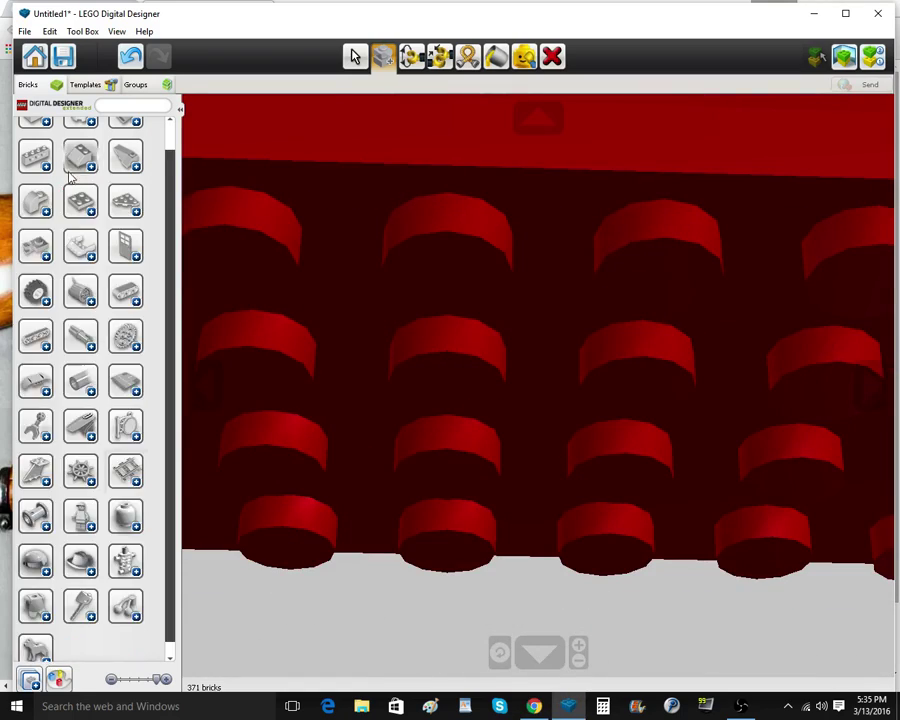
{"action": "left_click", "coordinate": [79, 162]}
{"action": "scroll", "coordinate": [257, 304], "scroll_direction": "down", "scroll_amount": 5}
{"action": "left_click", "coordinate": [87, 256]}
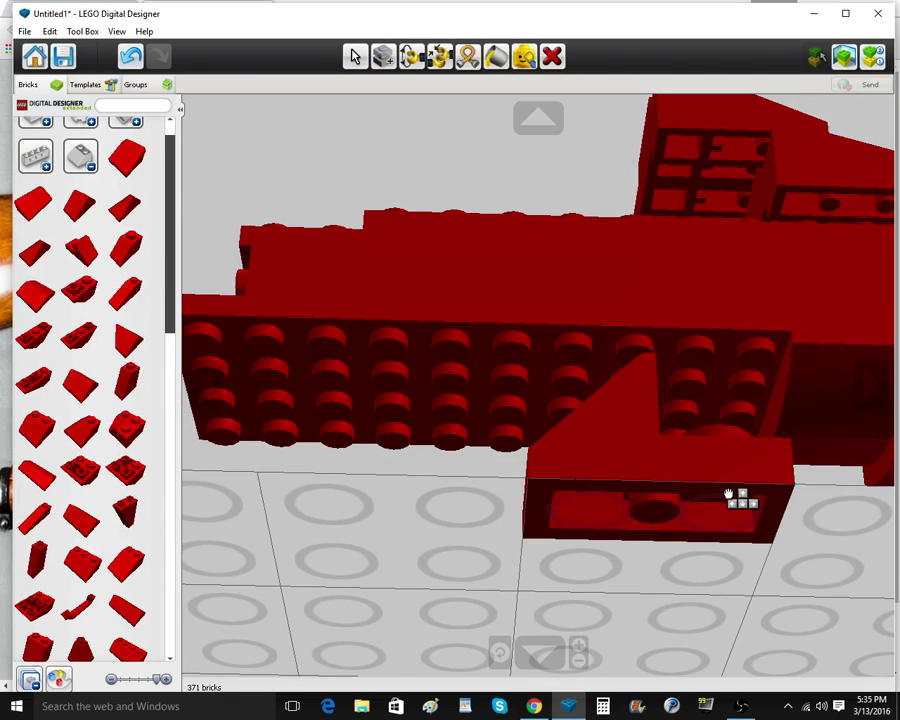
{"action": "key", "text": "Right"}
{"action": "key", "text": "Right"}
{"action": "key", "text": "Down"}
{"action": "key", "text": "Down"}
{"action": "right_click_drag", "start_coordinate": [740, 450], "coordinate": [745, 403]}
{"action": "left_click", "coordinate": [692, 420]}
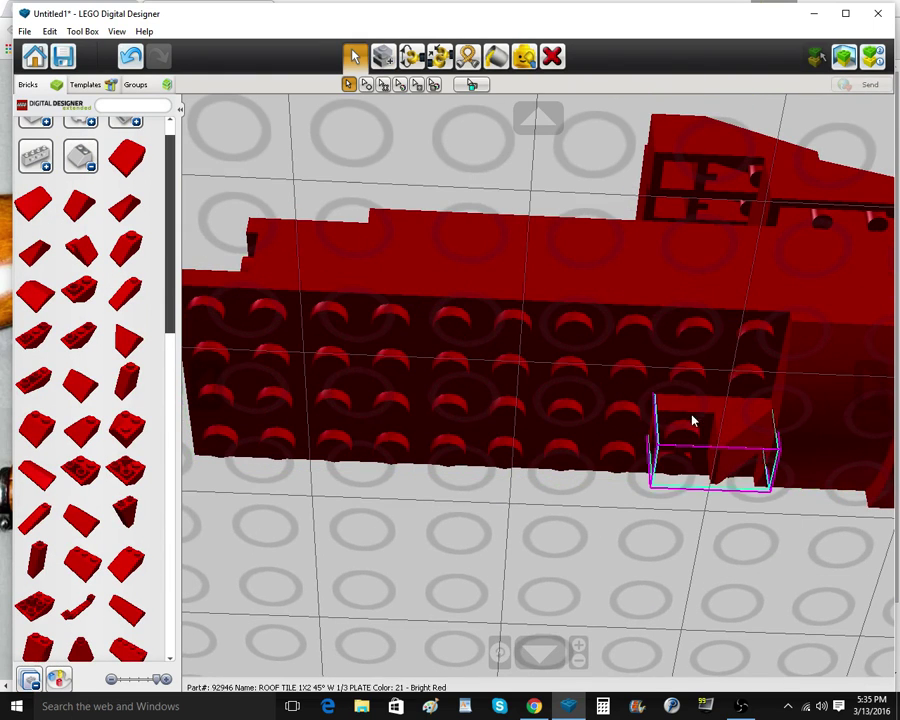
{"action": "left_click", "coordinate": [386, 58]}
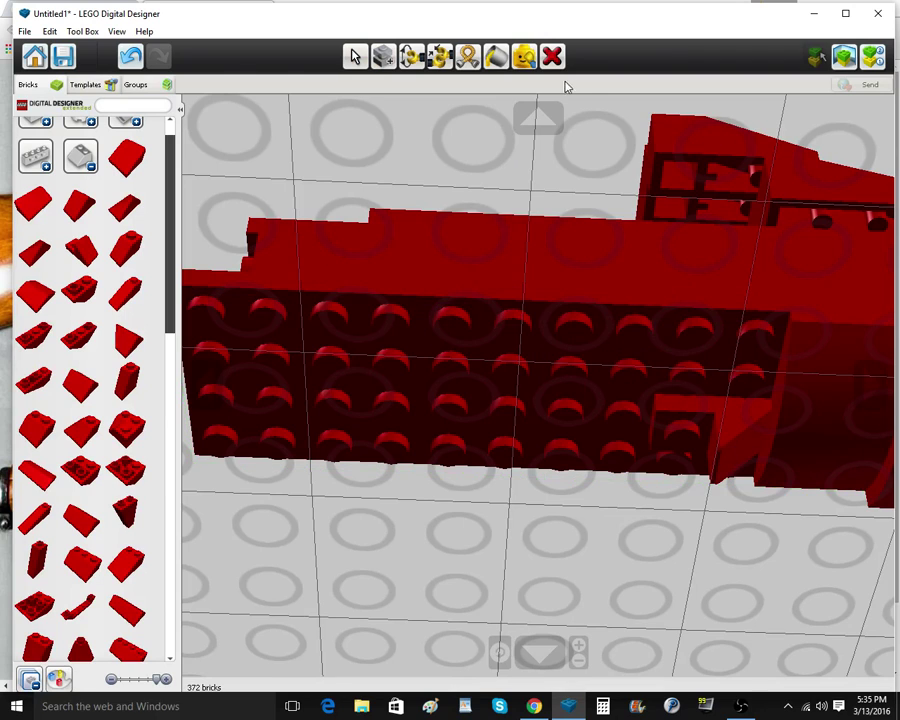
{"action": "left_click", "coordinate": [700, 434]}
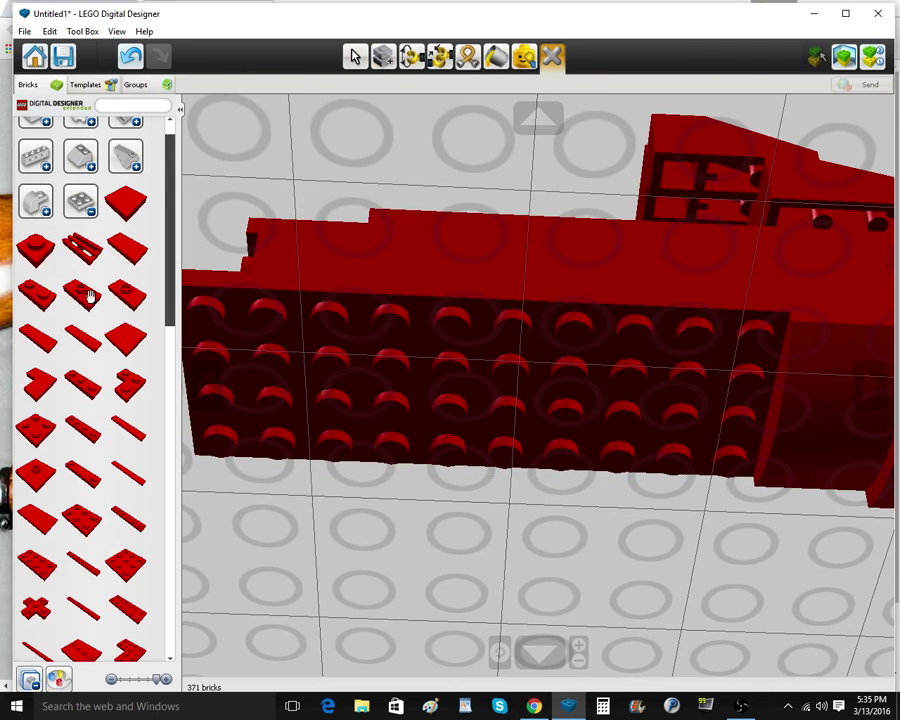
Center a 2x2 plate across the width of the knobbed underside, directly against the stock's frontmost curved step
{"action": "left_click", "coordinate": [28, 433]}
{"action": "right_click_drag", "start_coordinate": [731, 425], "coordinate": [741, 370]}
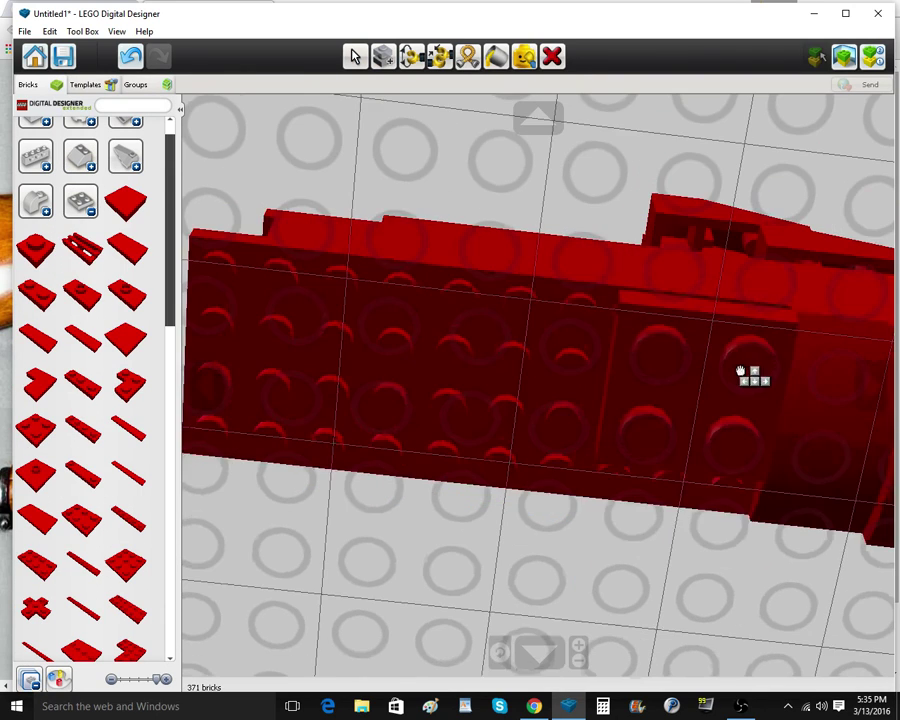
{"action": "left_click", "coordinate": [735, 426]}
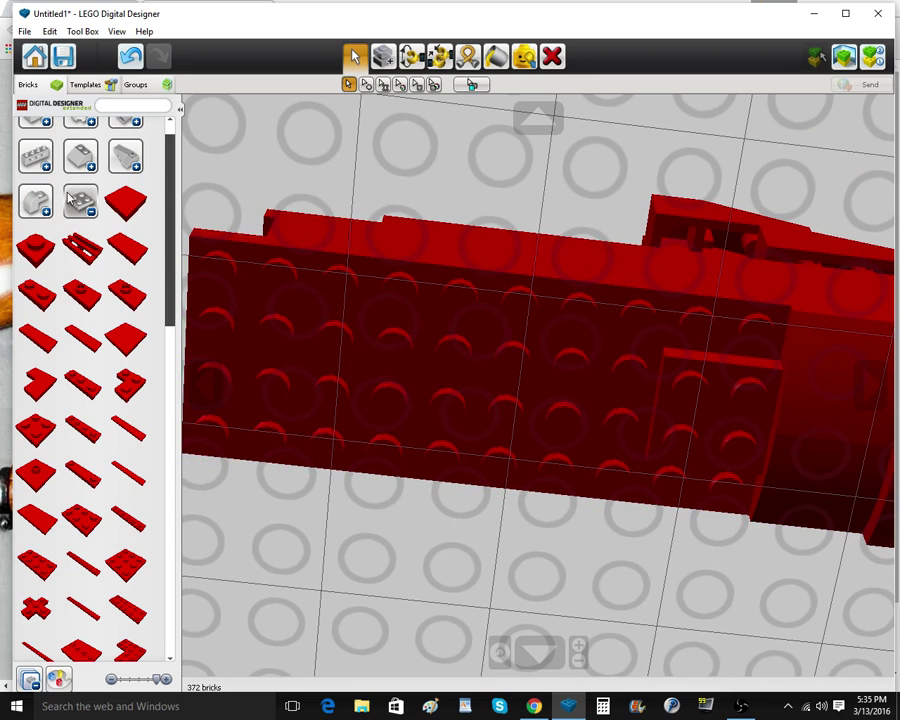
Place a 1x2 45° slope with 1/3 plate on the centered 2x2 plate and clone it alongside
{"action": "left_click", "coordinate": [89, 171]}
{"action": "left_click", "coordinate": [91, 246]}
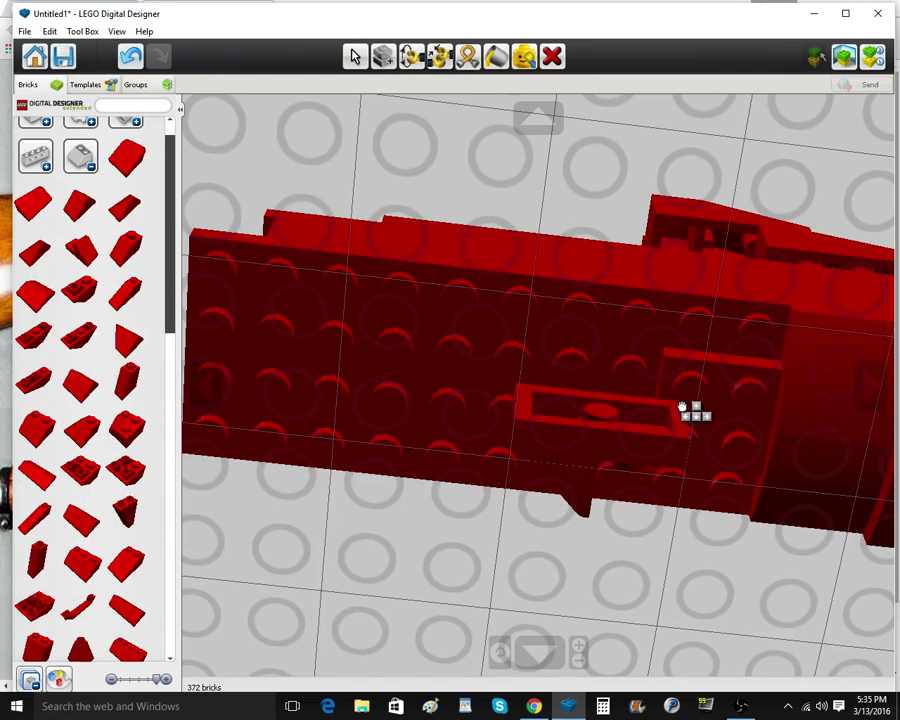
{"action": "left_click", "coordinate": [720, 452]}
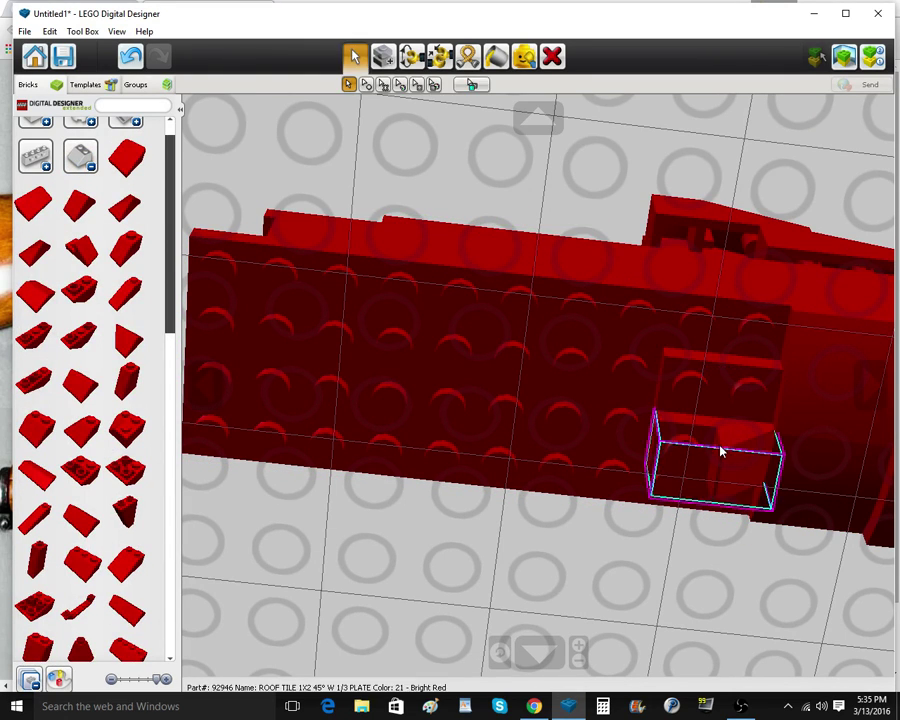
{"action": "left_click", "coordinate": [386, 60]}
{"action": "left_click", "coordinate": [704, 438]}
{"action": "left_click", "coordinate": [709, 435]}
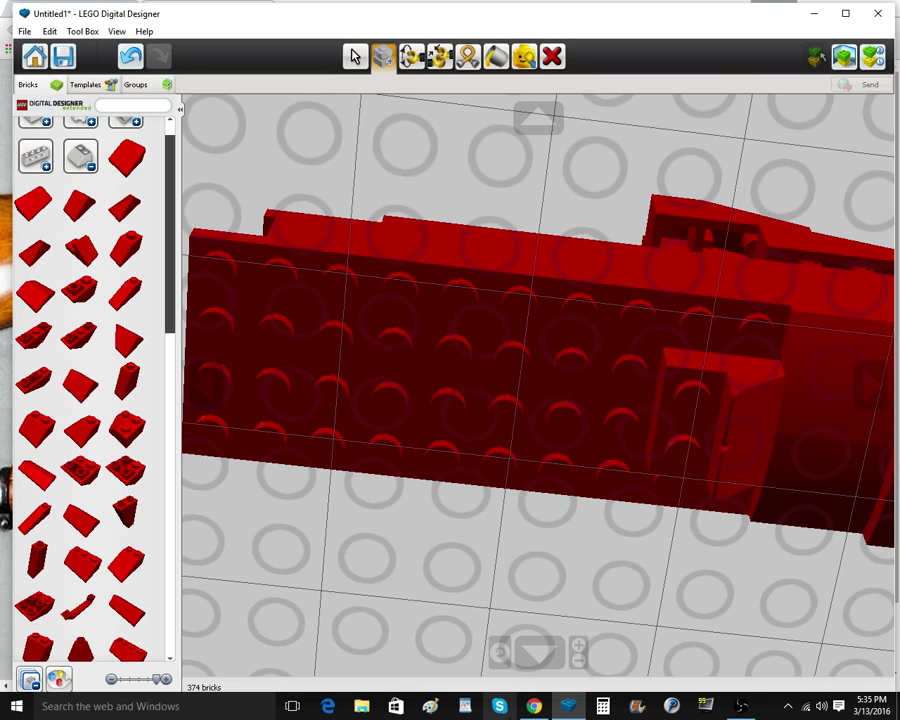
Check the Mosin-Nagant photo and place a two-stud-wide slope on the knobbed underside, directly ahead of the paired 1x2 45° slopes
{"action": "mouse_move", "coordinate": [533, 706]}
{"action": "left_click", "coordinate": [548, 681]}
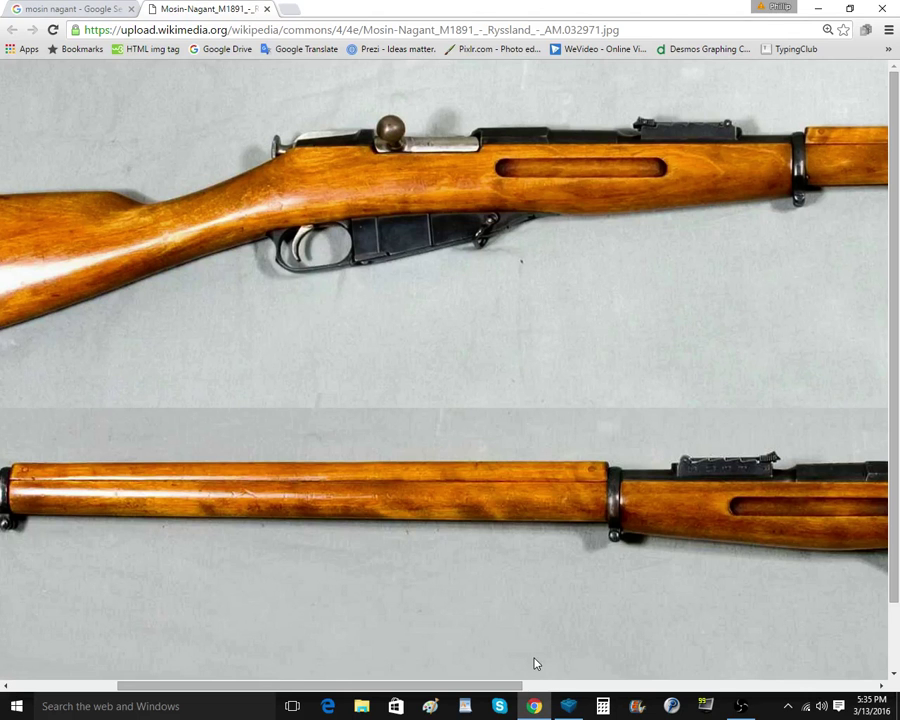
{"action": "left_click", "coordinate": [569, 707]}
{"action": "right_click_drag", "start_coordinate": [554, 605], "coordinate": [568, 570]}
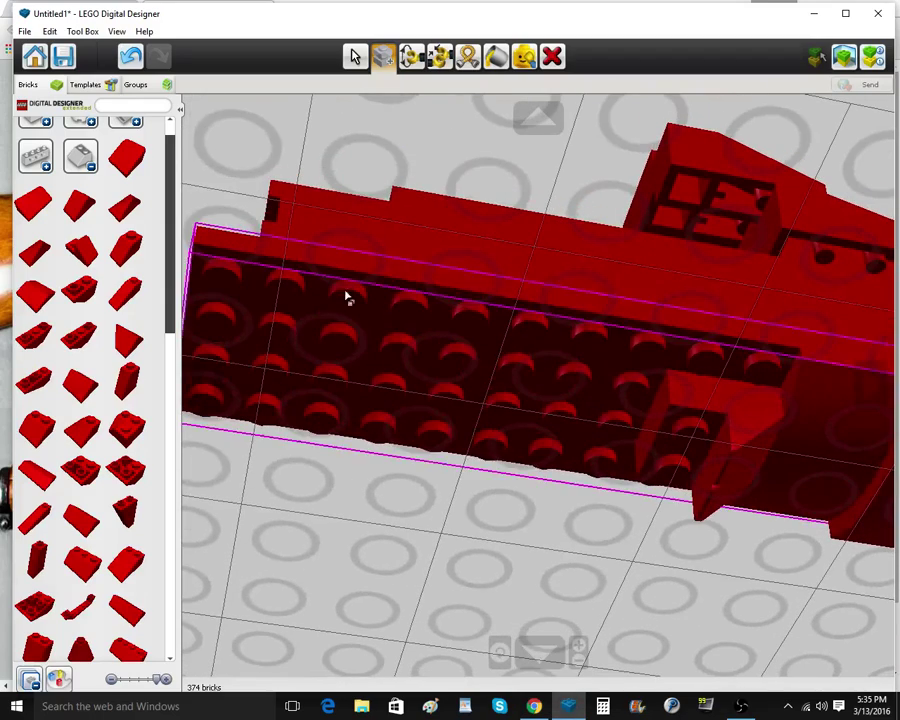
{"action": "left_click", "coordinate": [44, 192]}
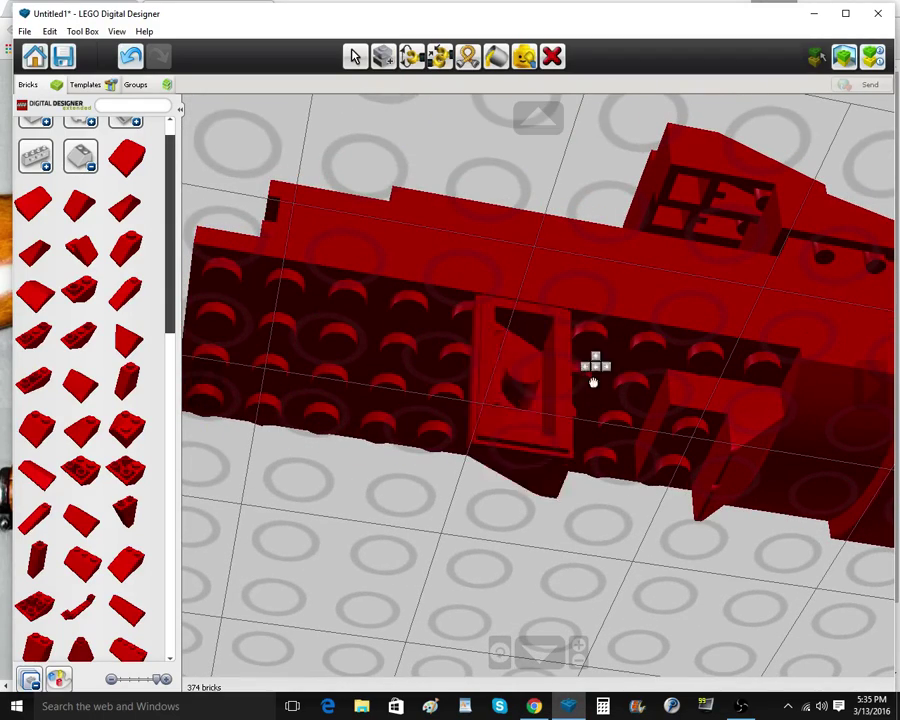
{"action": "left_click", "coordinate": [635, 398]}
{"action": "left_click_drag", "start_coordinate": [633, 392], "coordinate": [630, 410]}
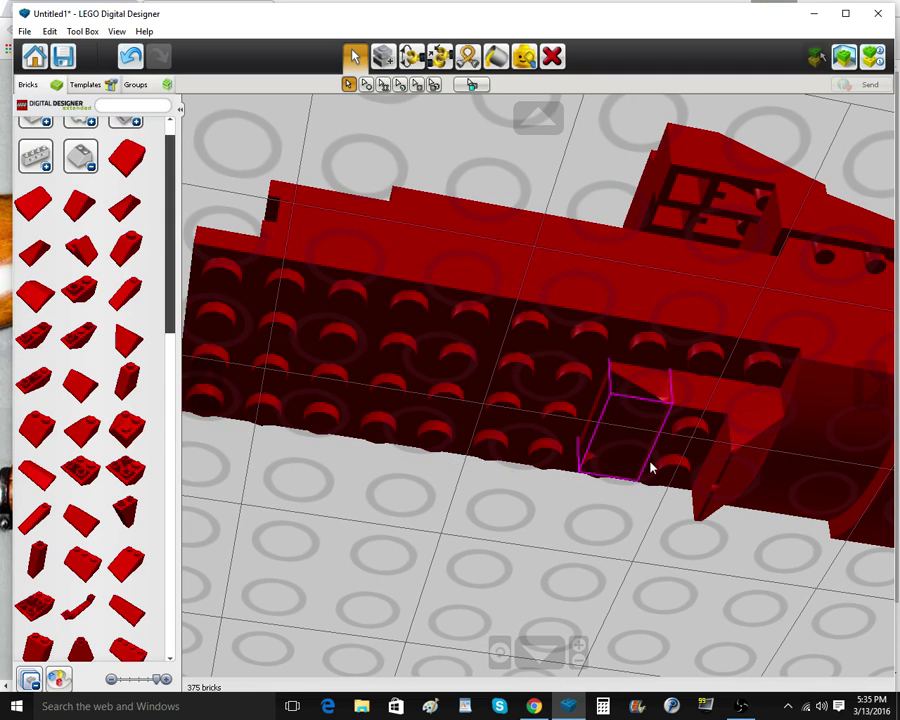
Place a 1x2 brick crosswise on the exposed studs of the paired slopes beneath the receiver
{"action": "left_click", "coordinate": [88, 162]}
{"action": "left_click", "coordinate": [42, 146]}
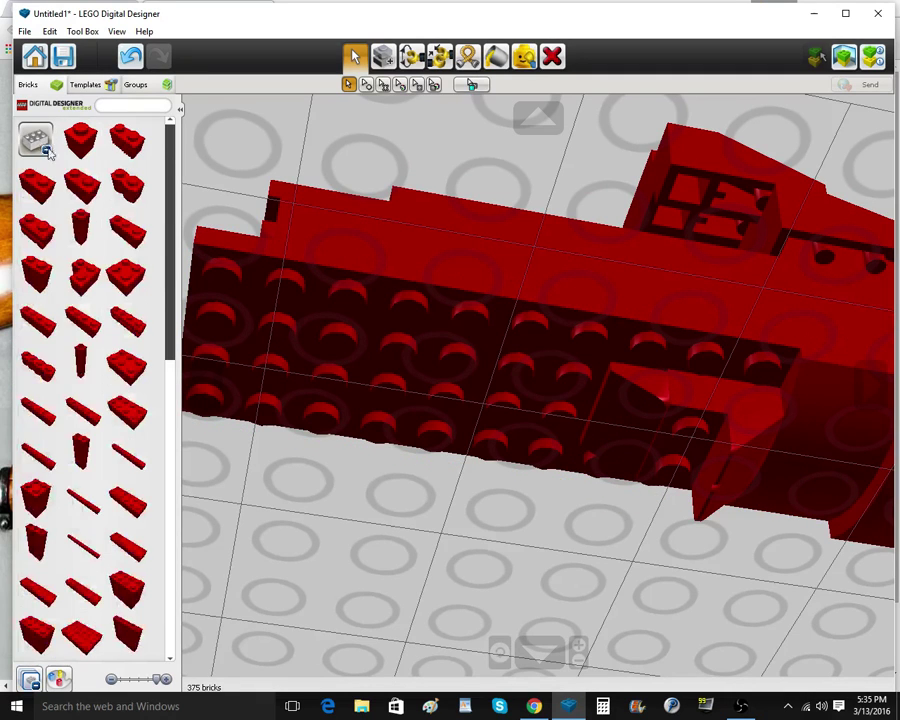
{"action": "left_click", "coordinate": [82, 184]}
{"action": "key", "text": "Right"}
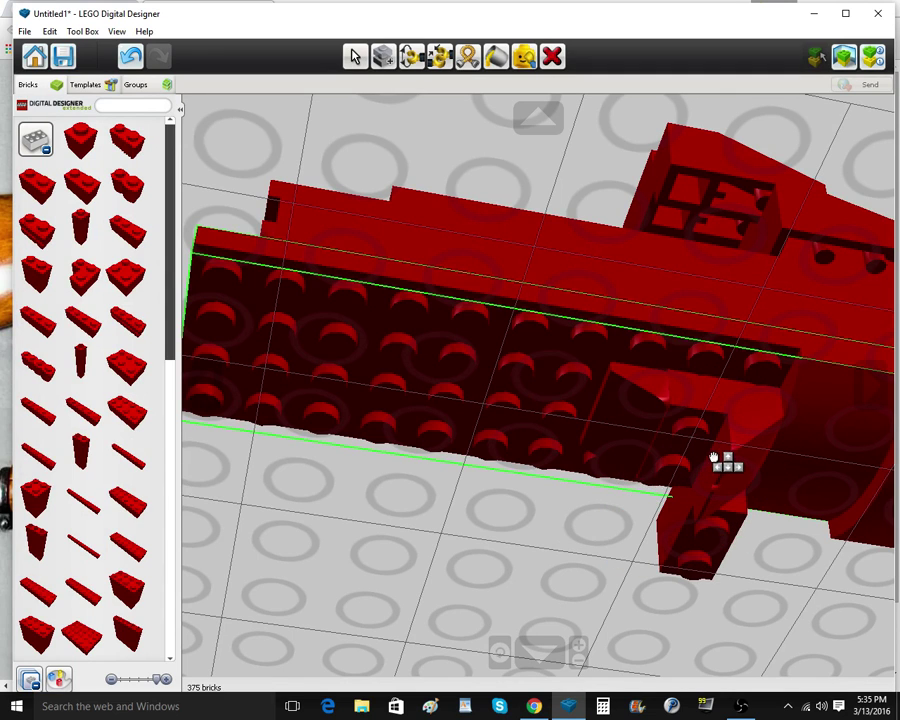
{"action": "left_click", "coordinate": [718, 460]}
Check the photo's trigger guard and try a small curved bow brick beneath the 1x2 brick, leaving it loose beside the rifle
{"action": "mouse_move", "coordinate": [538, 708]}
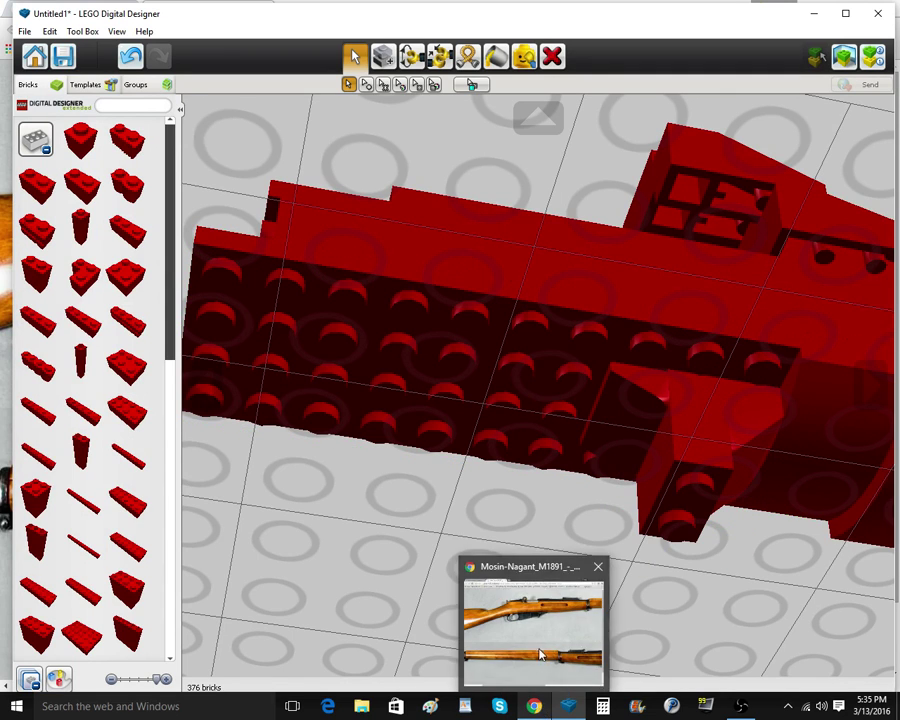
{"action": "left_click", "coordinate": [536, 640]}
{"action": "left_click", "coordinate": [577, 699]}
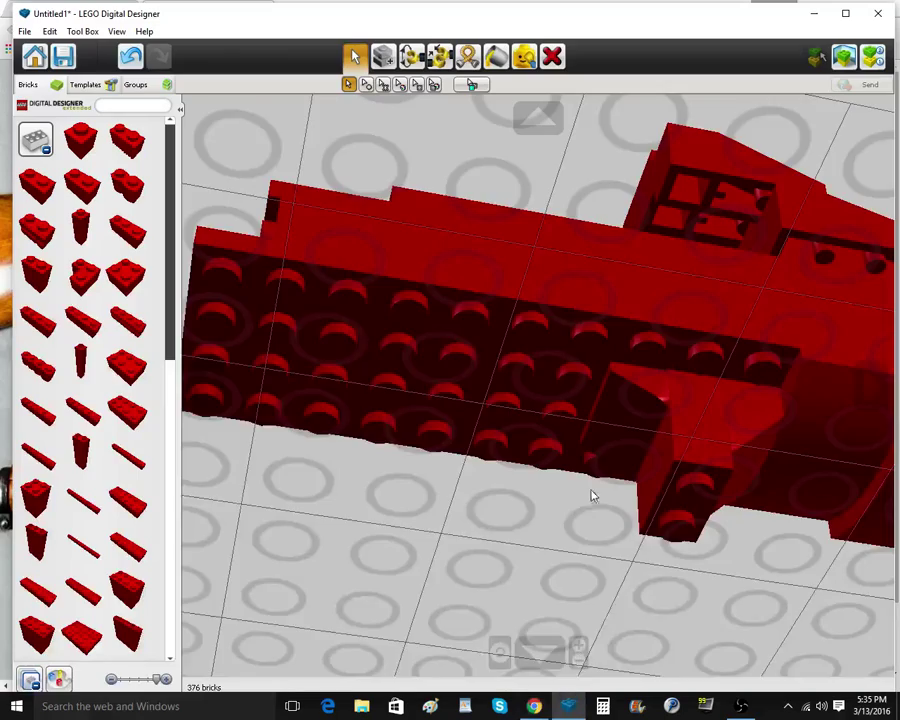
{"action": "scroll", "coordinate": [591, 492], "scroll_direction": "down", "scroll_amount": 3}
{"action": "right_click_drag", "start_coordinate": [591, 492], "coordinate": [579, 553]}
{"action": "scroll", "coordinate": [579, 553], "scroll_direction": "up", "scroll_amount": 1}
{"action": "left_click", "coordinate": [30, 150]}
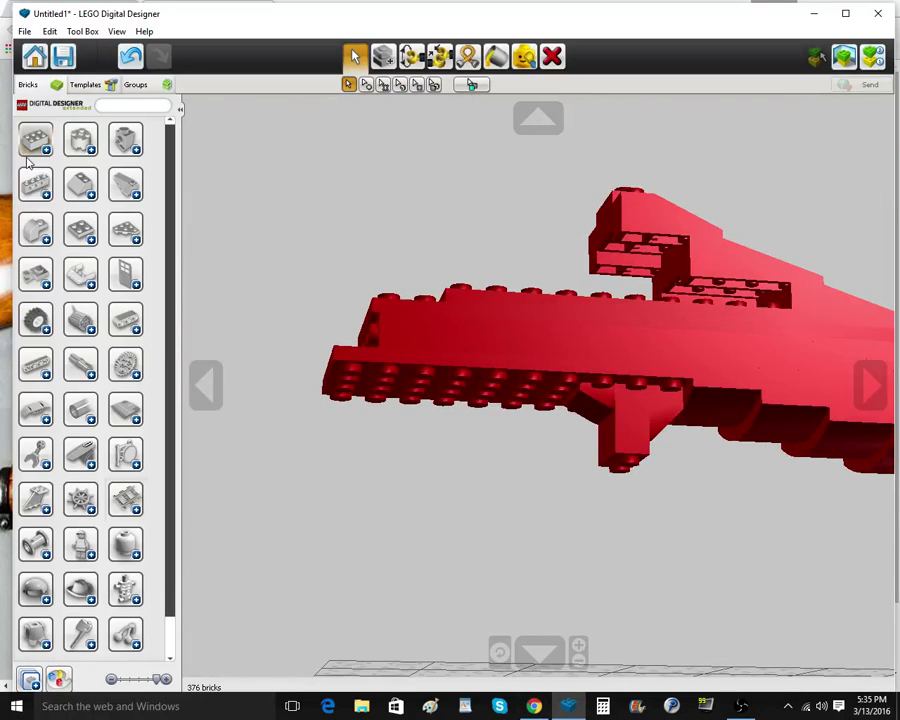
{"action": "left_click", "coordinate": [36, 228]}
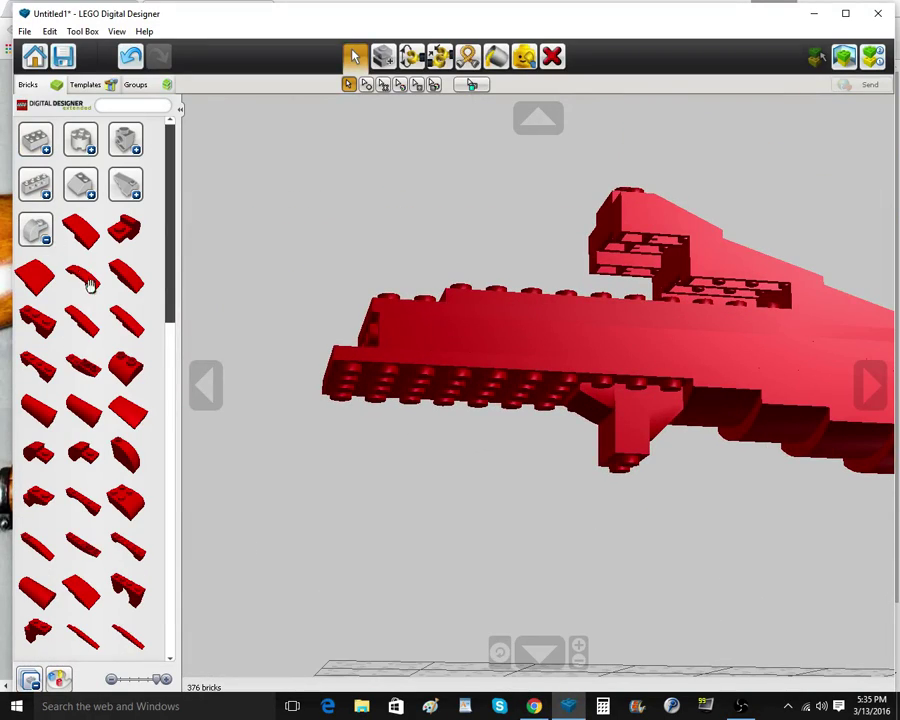
{"action": "left_click", "coordinate": [44, 459]}
{"action": "scroll", "coordinate": [448, 440], "scroll_direction": "down", "scroll_amount": 3}
{"action": "right_click_drag", "start_coordinate": [448, 440], "coordinate": [450, 590]}
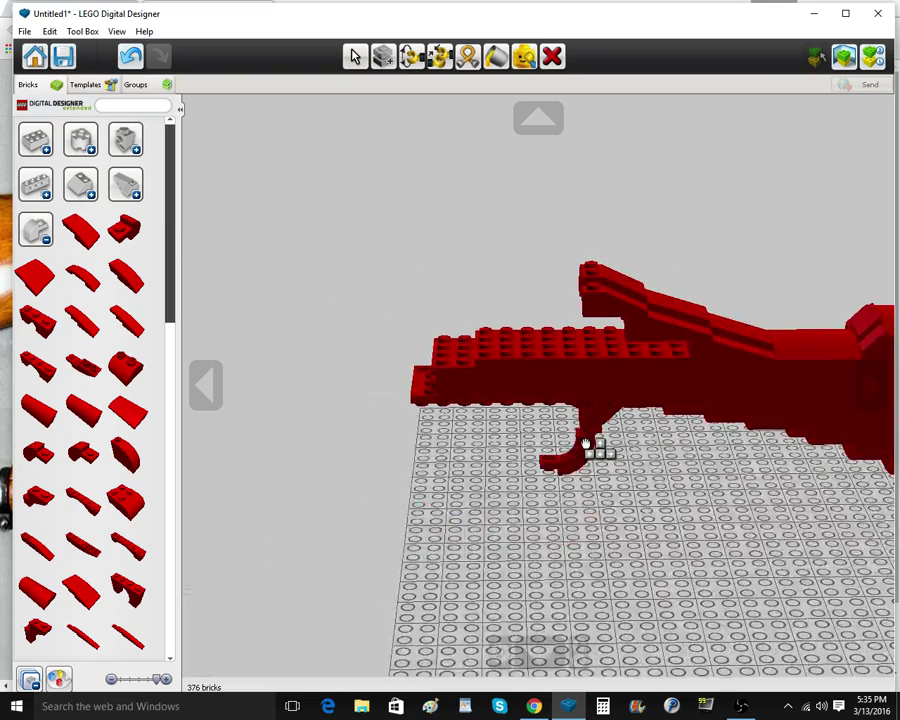
{"action": "left_click", "coordinate": [552, 496]}
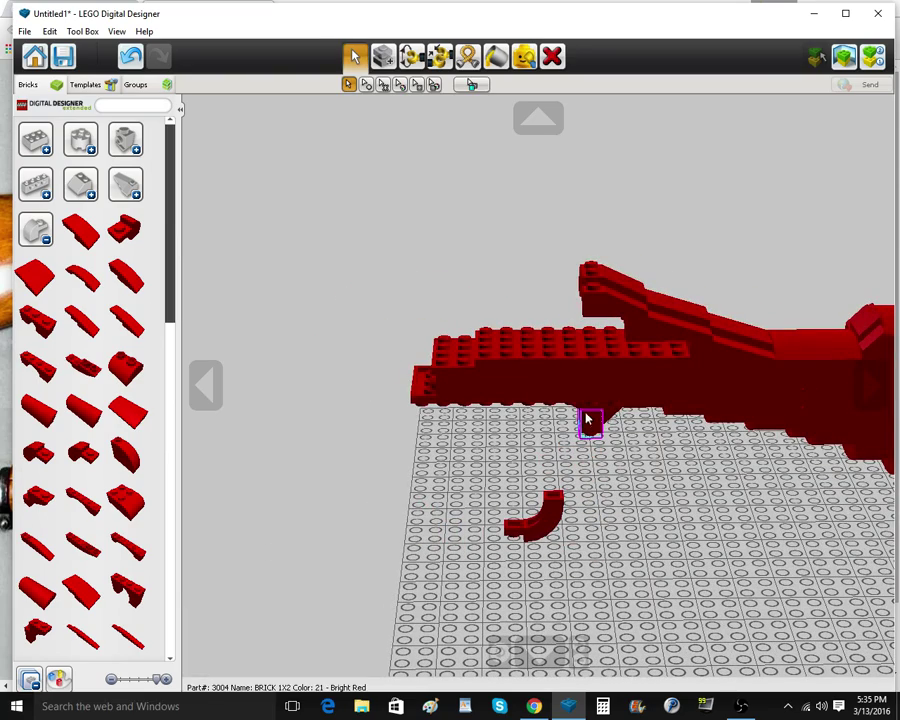
Remove the 1x2 brick from the paired slopes and reposition the loose curved bow brick near the underside
{"action": "left_click", "coordinate": [545, 530]}
{"action": "right_click_drag", "start_coordinate": [545, 530], "coordinate": [600, 240]}
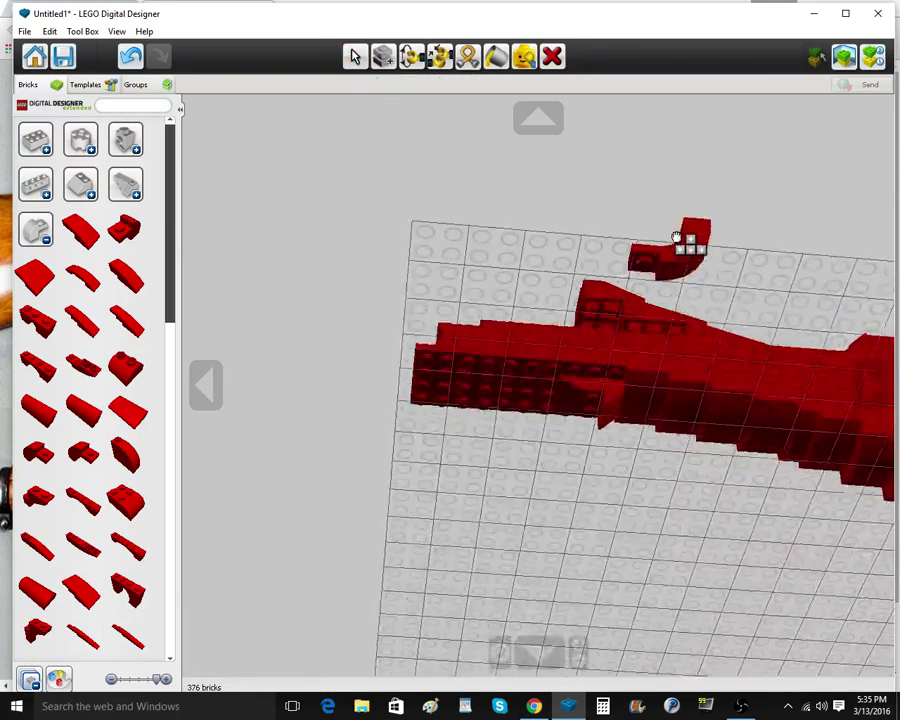
{"action": "left_click", "coordinate": [571, 430]}
{"action": "right_click_drag", "start_coordinate": [571, 430], "coordinate": [560, 400]}
{"action": "scroll", "coordinate": [558, 538], "scroll_direction": "up", "scroll_amount": 4}
{"action": "left_click", "coordinate": [558, 396]}
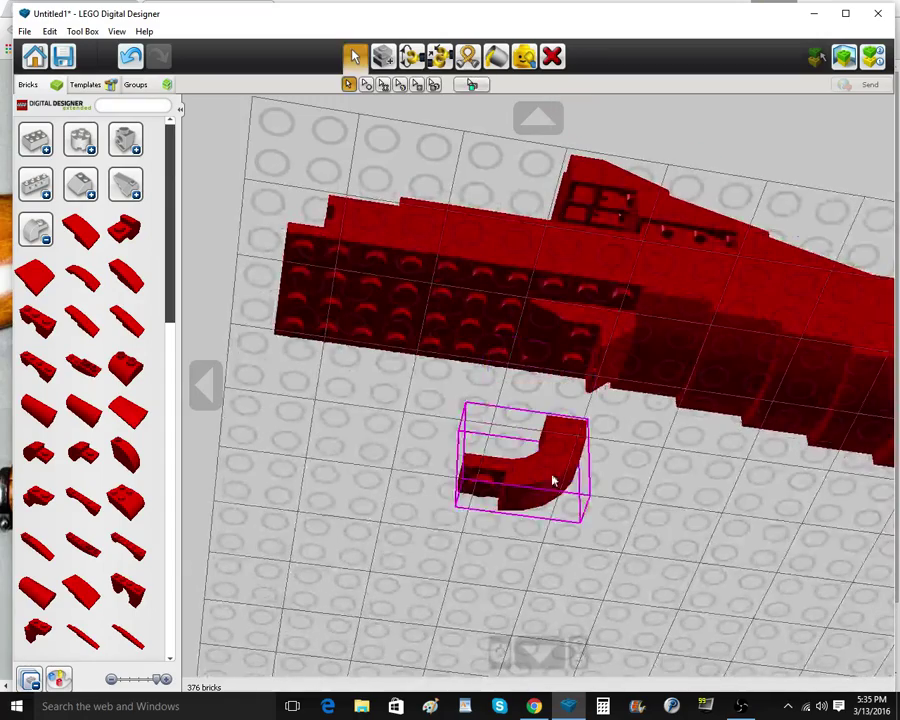
Place a 1x2 plate across the paired slopes' studs and attach the curved bow brick beneath it, curving toward the muzzle
{"action": "left_click", "coordinate": [36, 231]}
{"action": "left_click", "coordinate": [80, 231]}
{"action": "left_click", "coordinate": [37, 325]}
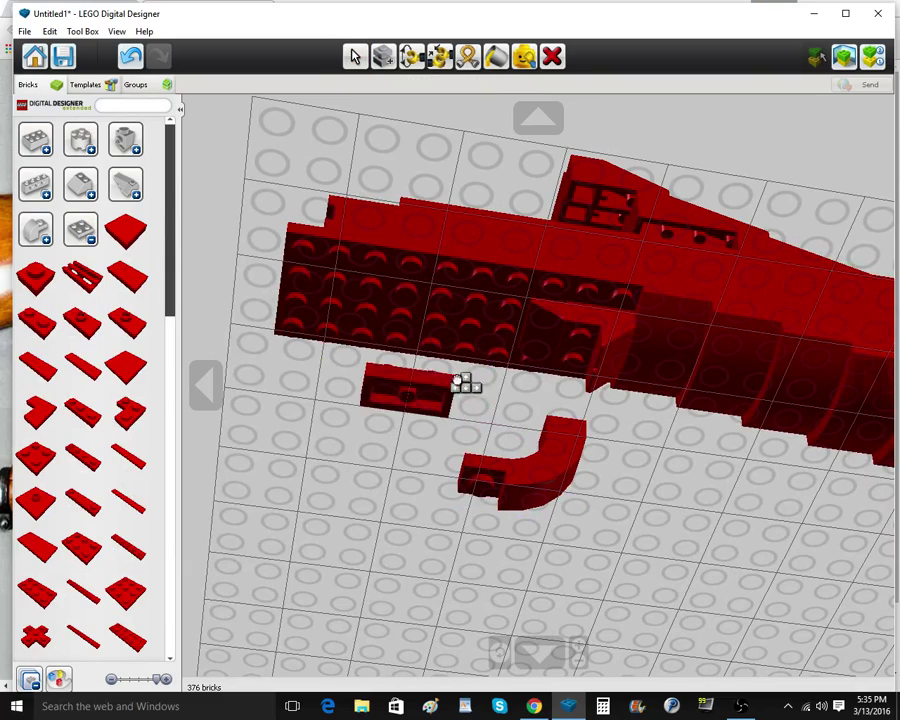
{"action": "left_click", "coordinate": [588, 360]}
{"action": "left_click", "coordinate": [553, 474]}
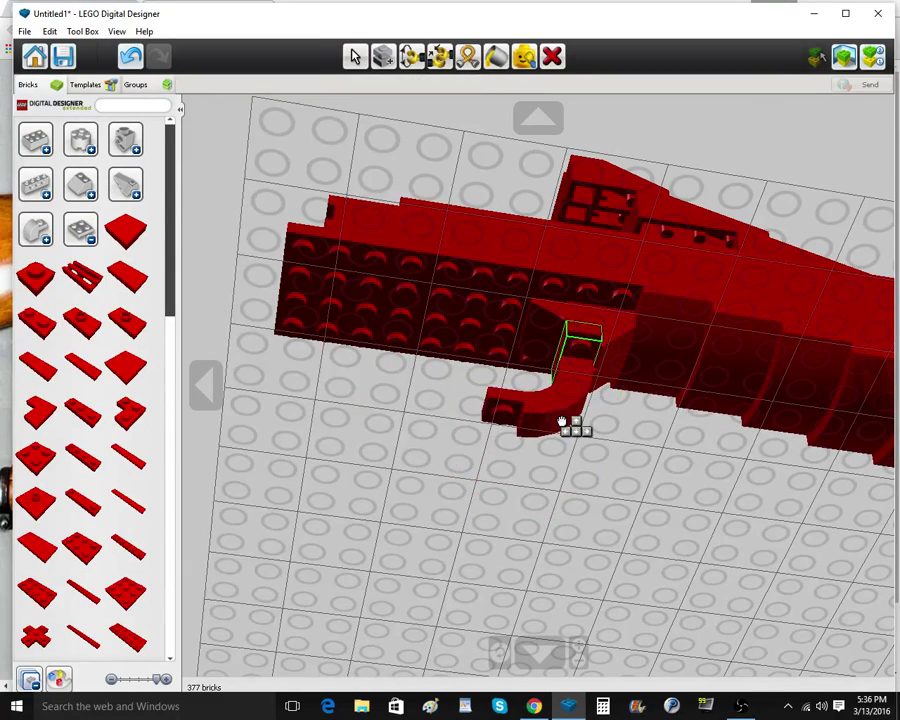
{"action": "left_click", "coordinate": [570, 422]}
{"action": "right_click_drag", "start_coordinate": [566, 430], "coordinate": [535, 537]}
{"action": "scroll", "coordinate": [538, 533], "scroll_direction": "down", "scroll_amount": 2}
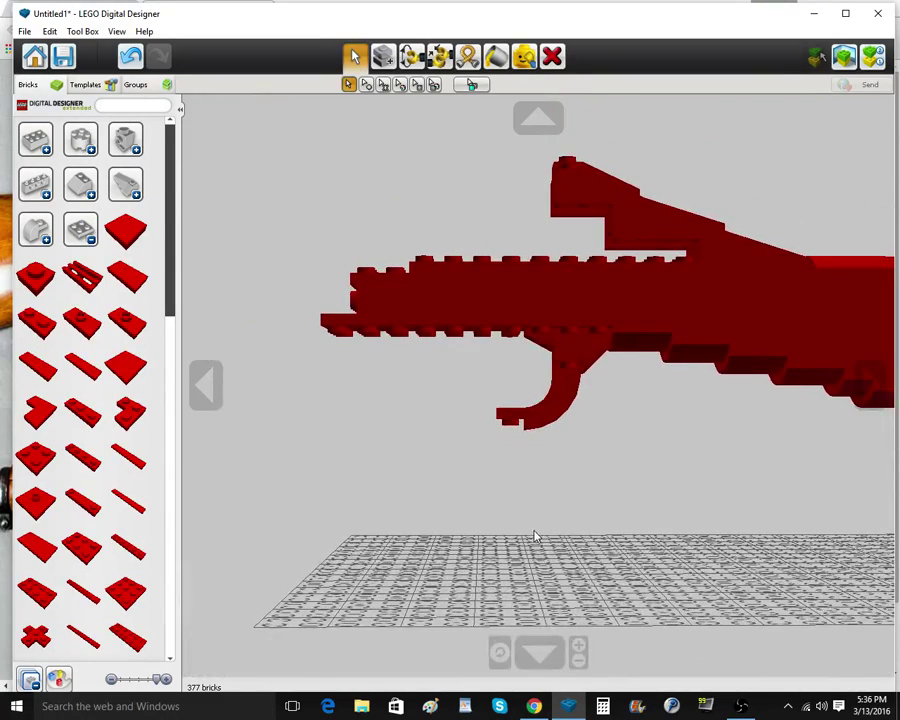
Compare the curved guard with the photo, try a clone of the curved bow brick alongside the first, and delete both
{"action": "mouse_move", "coordinate": [534, 706]}
{"action": "left_click", "coordinate": [530, 642]}
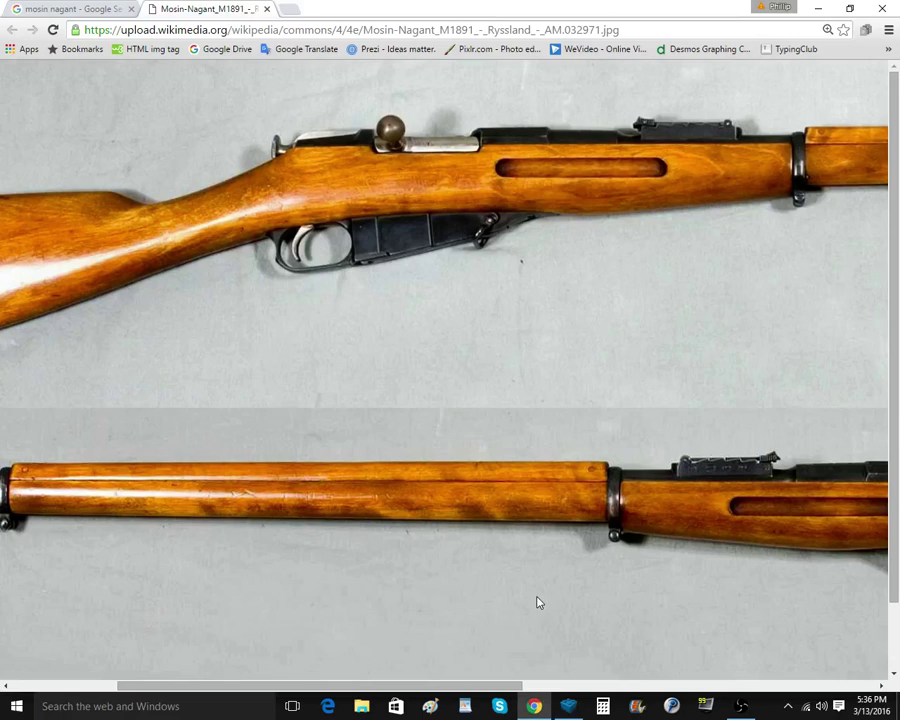
{"action": "left_click", "coordinate": [568, 706]}
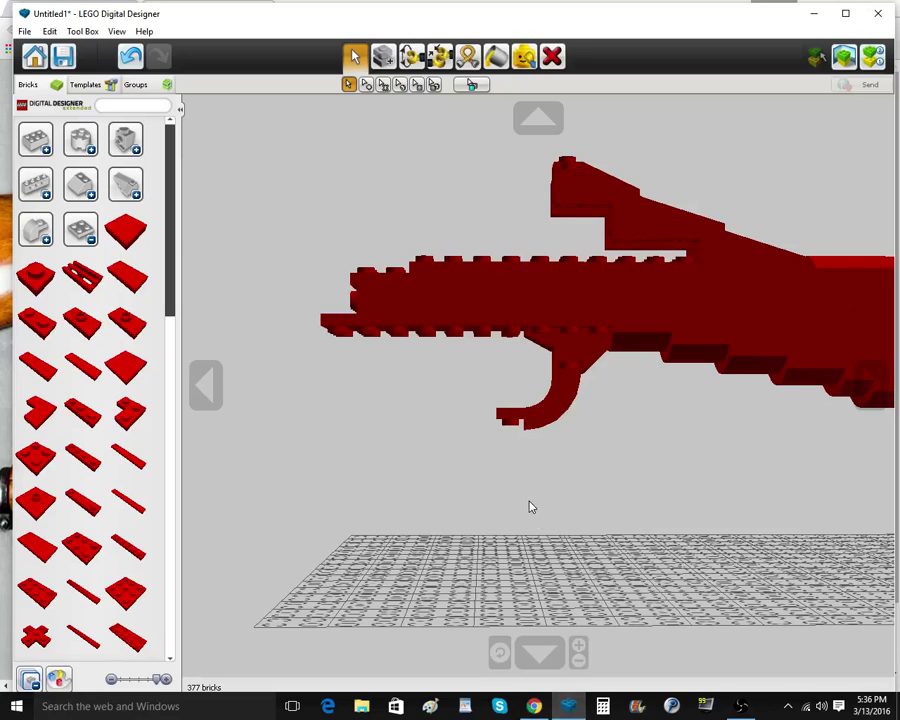
{"action": "scroll", "coordinate": [528, 502], "scroll_direction": "up", "scroll_amount": 5}
{"action": "left_click", "coordinate": [390, 53]}
{"action": "right_click_drag", "start_coordinate": [546, 391], "coordinate": [572, 412]}
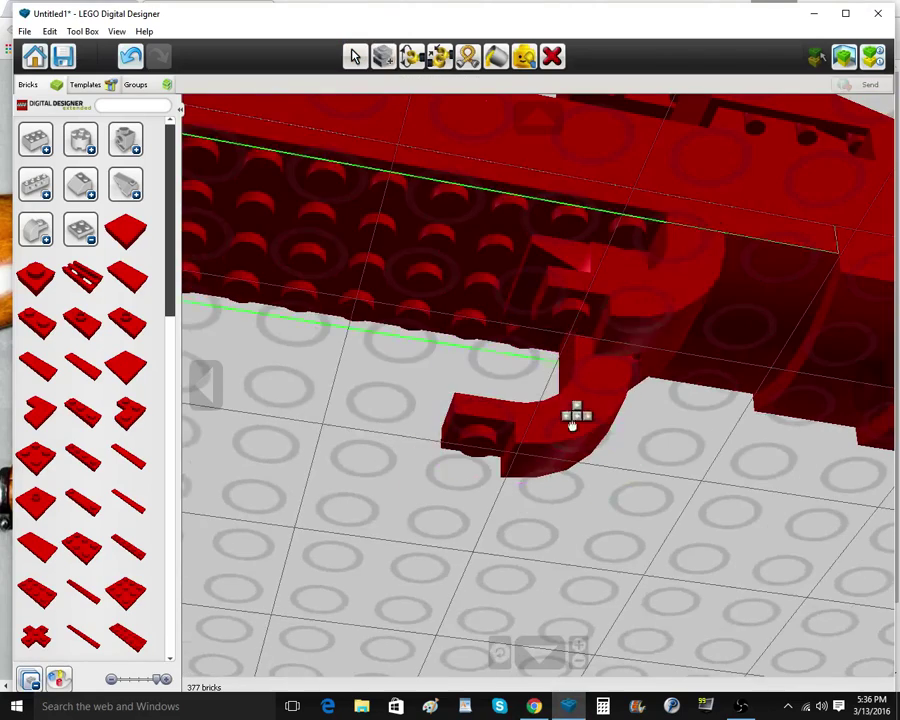
{"action": "left_click", "coordinate": [558, 440]}
{"action": "left_click", "coordinate": [554, 60]}
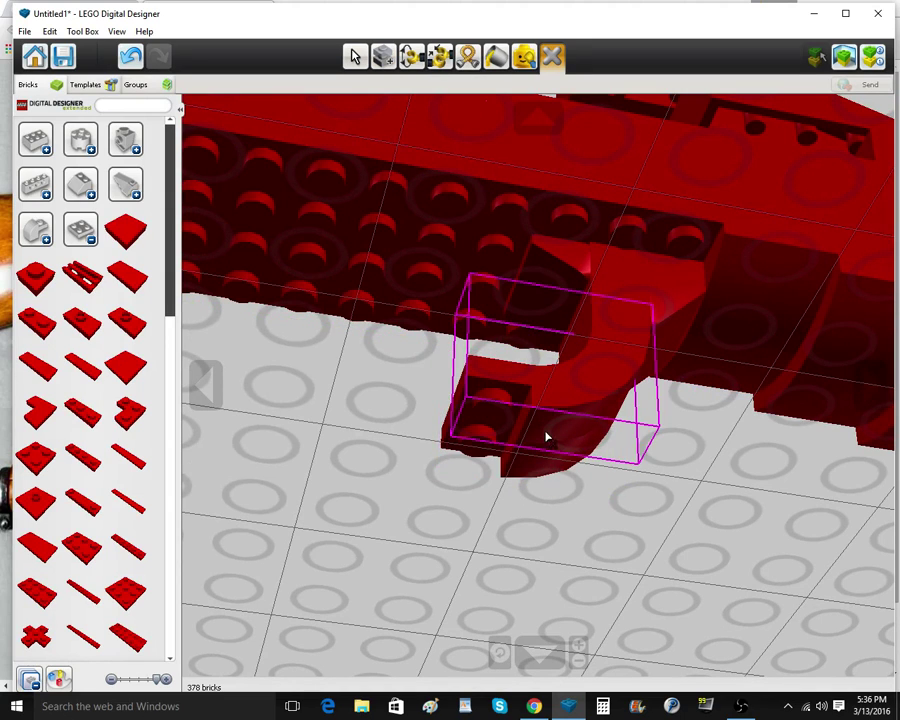
{"action": "left_click", "coordinate": [545, 460]}
{"action": "left_click", "coordinate": [546, 387]}
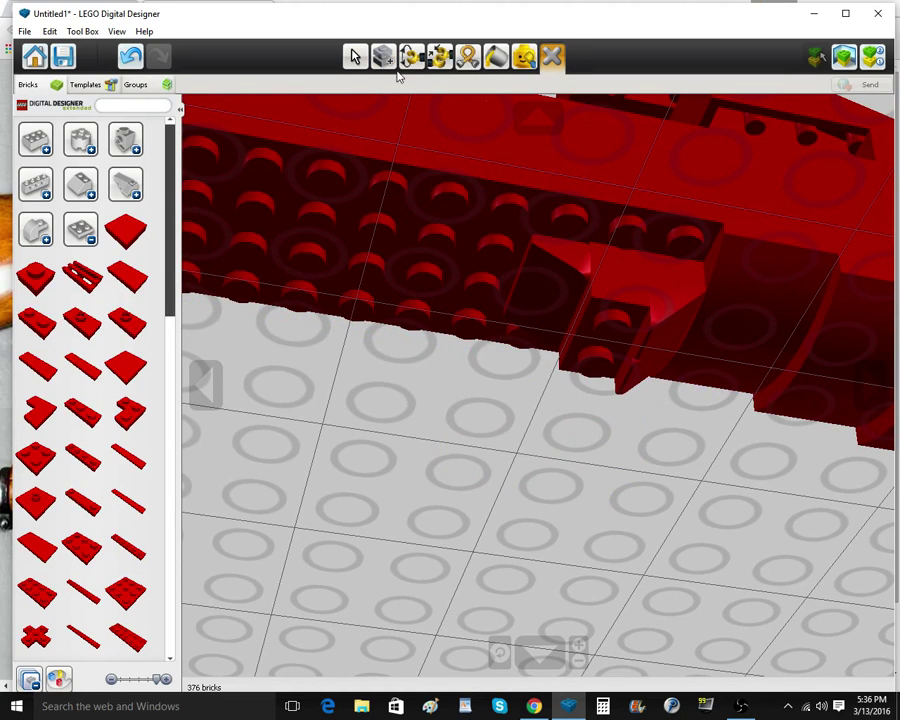
Stack a cloned 1x2 plate beneath the first and attach two curved bow bricks side by side under it
{"action": "left_click", "coordinate": [595, 375]}
{"action": "left_click", "coordinate": [90, 243]}
{"action": "left_click", "coordinate": [43, 239]}
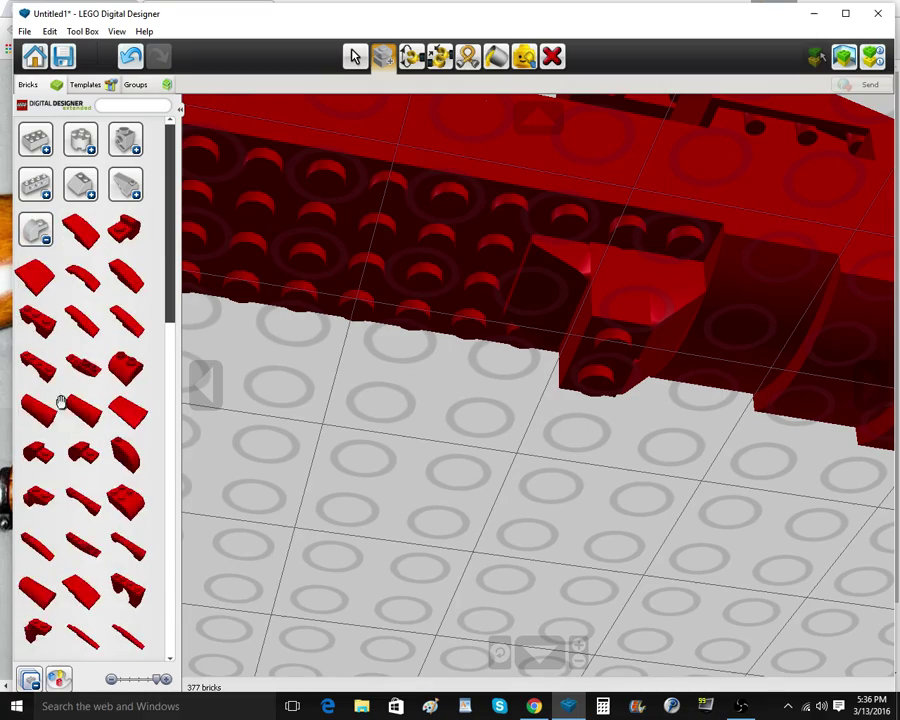
{"action": "left_click", "coordinate": [25, 448]}
{"action": "scroll", "coordinate": [642, 502], "scroll_direction": "down", "scroll_amount": 5}
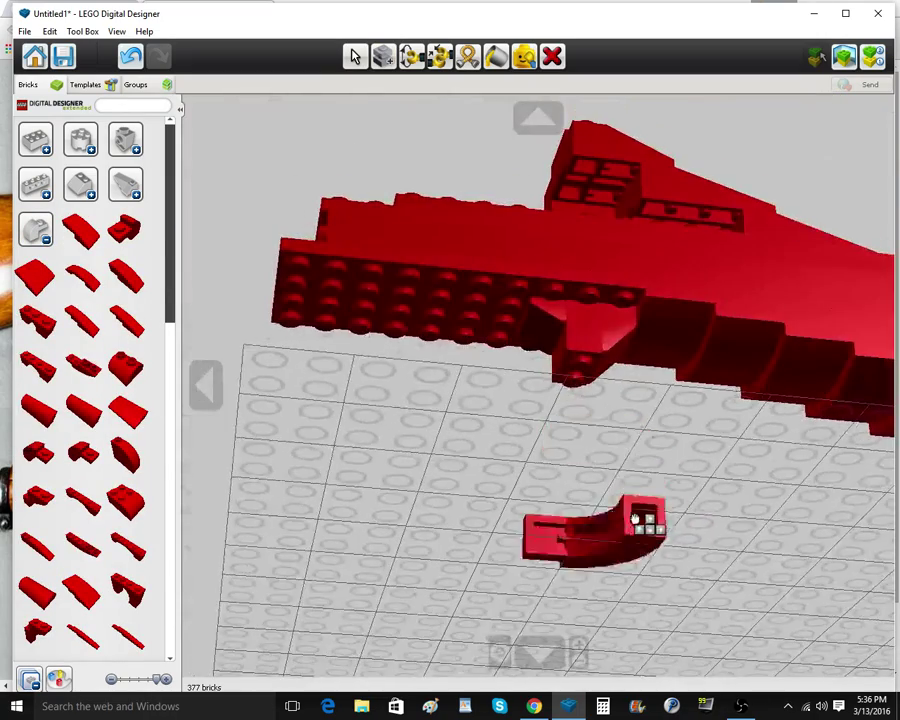
{"action": "mouse_move", "coordinate": [584, 474]}
{"action": "right_mouse_down"}
{"action": "mouse_move", "coordinate": [580, 404]}
{"action": "mouse_move", "coordinate": [517, 520]}
{"action": "mouse_move", "coordinate": [554, 524]}
{"action": "mouse_move", "coordinate": [595, 585]}
{"action": "right_mouse_up"}
{"action": "left_click", "coordinate": [558, 380]}
{"action": "left_click", "coordinate": [384, 57]}
{"action": "left_click", "coordinate": [562, 375]}
{"action": "scroll", "coordinate": [520, 520], "scroll_direction": "down", "scroll_amount": 2}
Attach a plate with a bar handle across the free ends of the two curved bow bricks
{"action": "left_click", "coordinate": [46, 239]}
{"action": "left_click", "coordinate": [80, 234]}
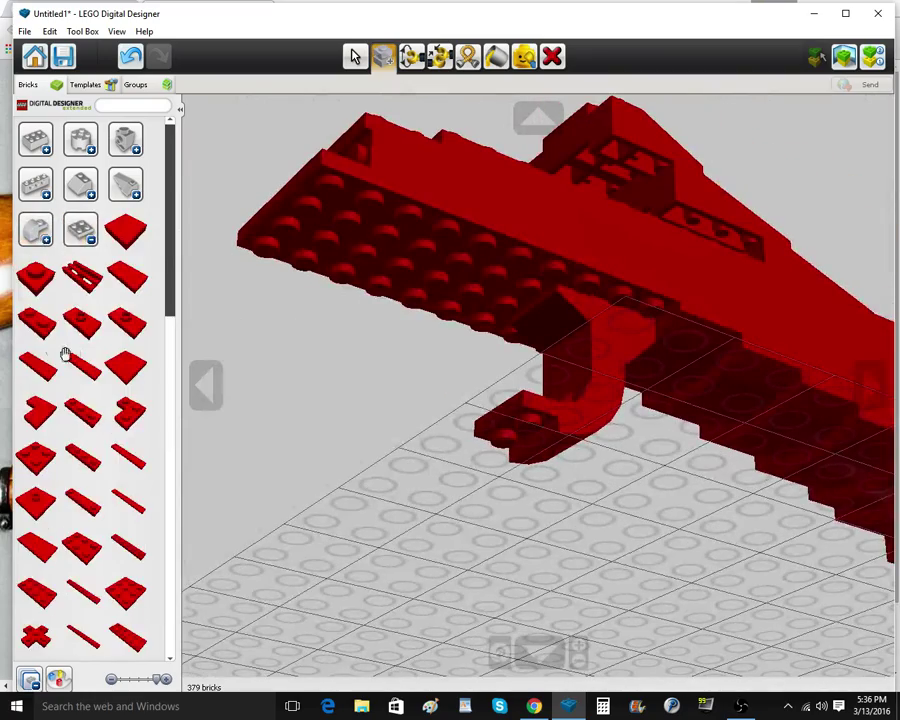
{"action": "left_click", "coordinate": [69, 231]}
{"action": "left_click", "coordinate": [39, 274]}
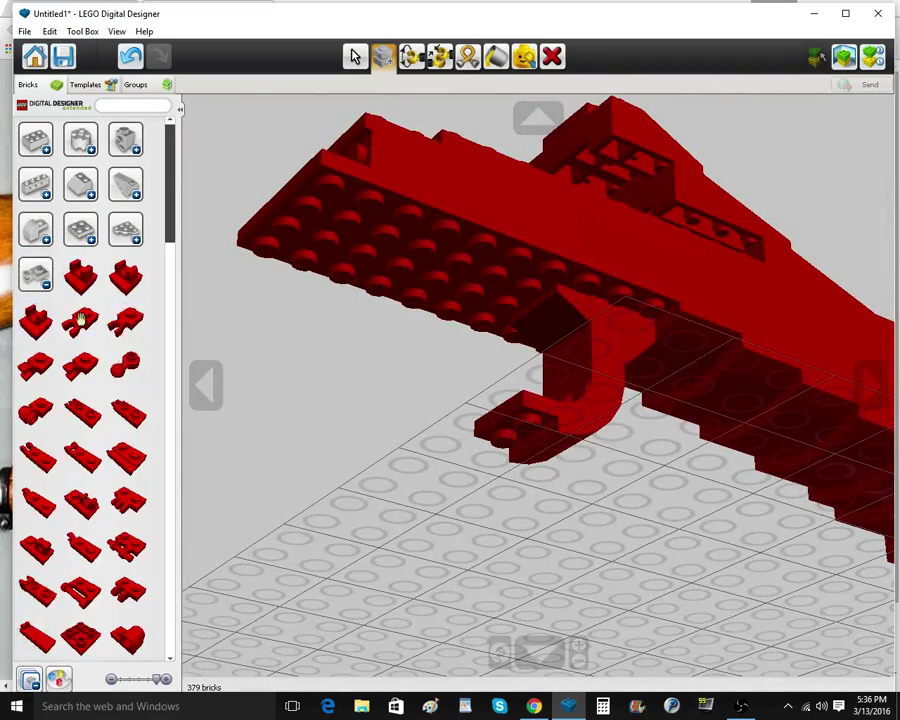
{"action": "left_click", "coordinate": [80, 561]}
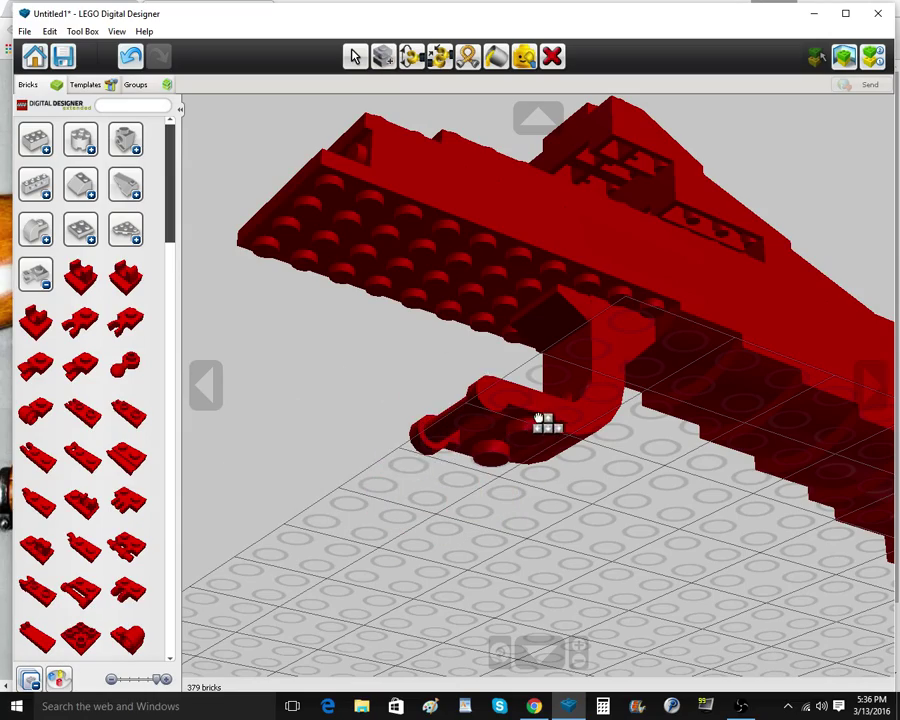
{"action": "right_click_drag", "start_coordinate": [538, 420], "coordinate": [535, 415]}
{"action": "left_click", "coordinate": [519, 368]}
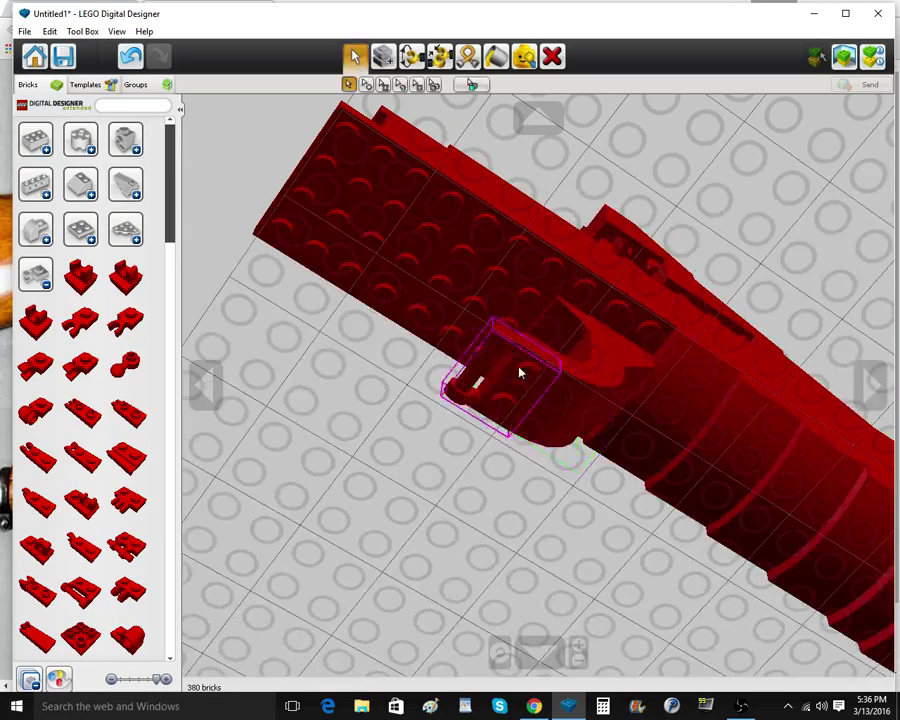
{"action": "right_click_drag", "start_coordinate": [519, 372], "coordinate": [485, 711]}
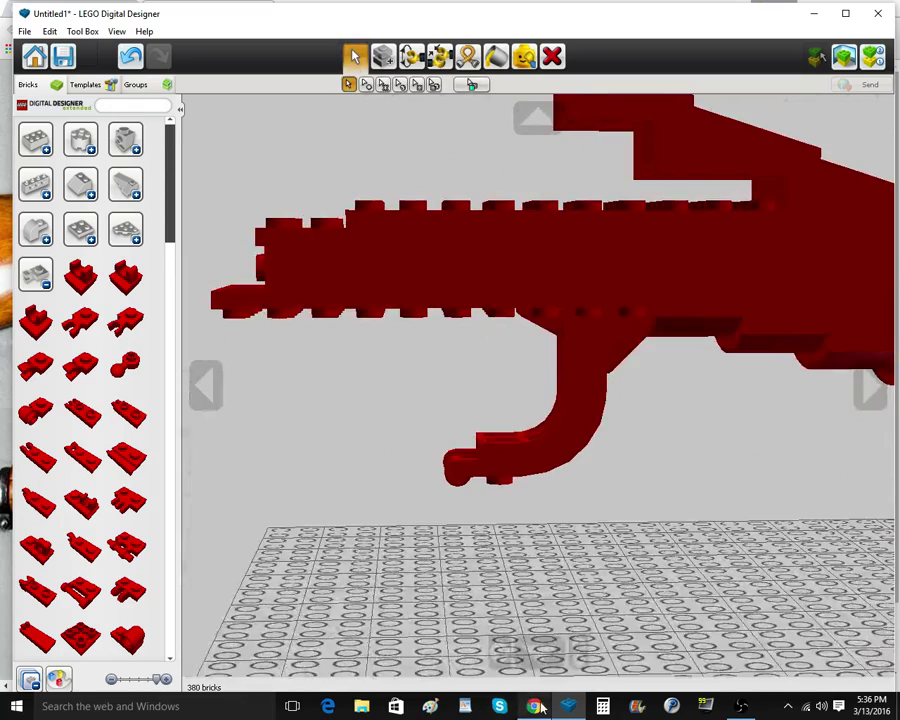
Check the photo and clone the 1x2 45° slope twice side by side, centered at the muzzle end of the knobbed underside
{"action": "mouse_move", "coordinate": [540, 706]}
{"action": "left_click", "coordinate": [533, 624]}
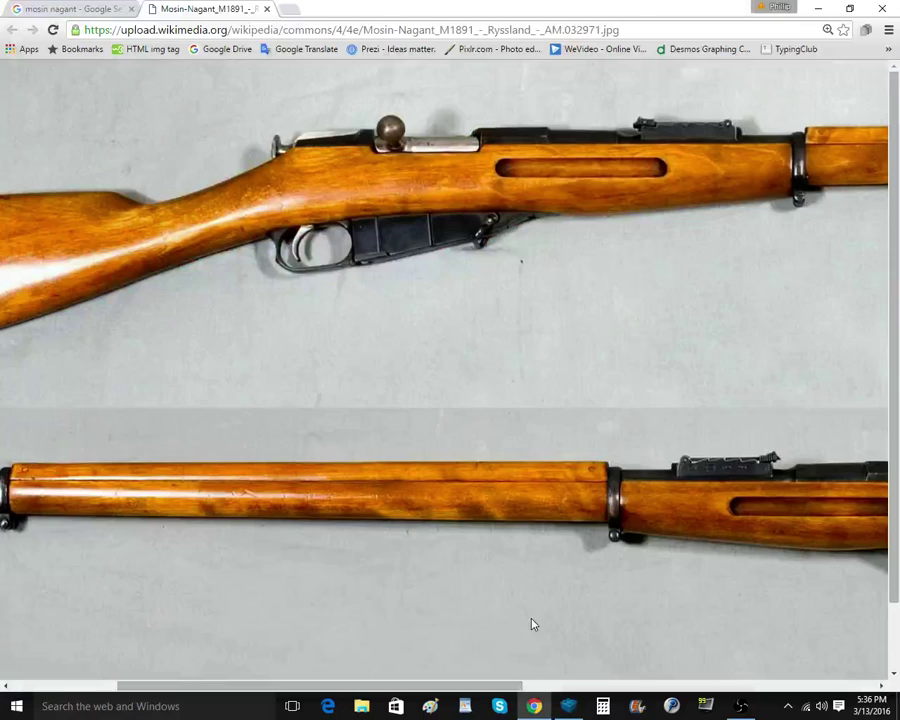
{"action": "left_click", "coordinate": [568, 708]}
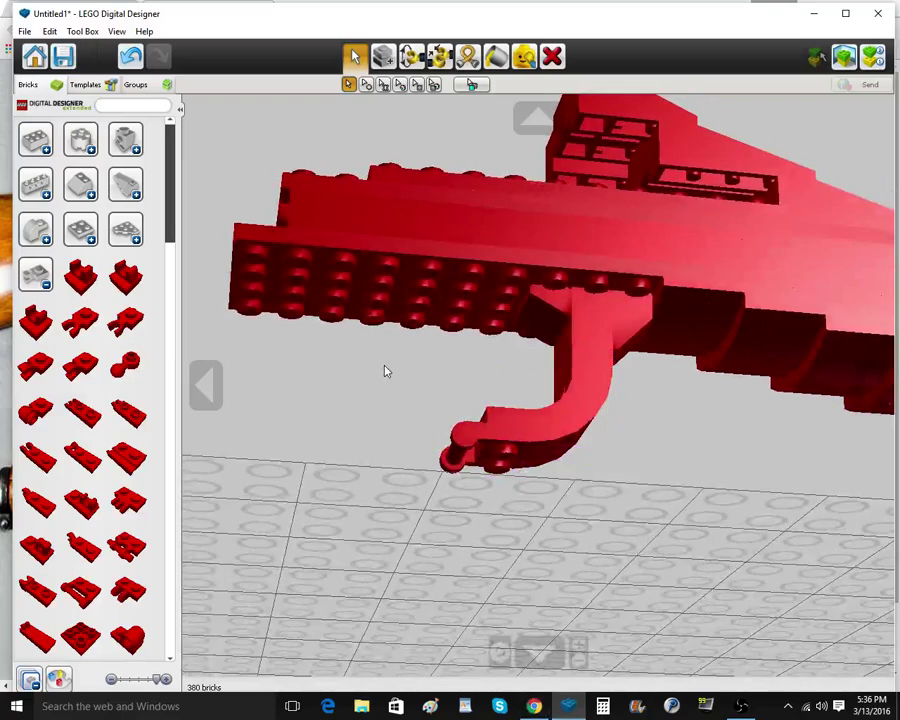
{"action": "key", "text": "c"}
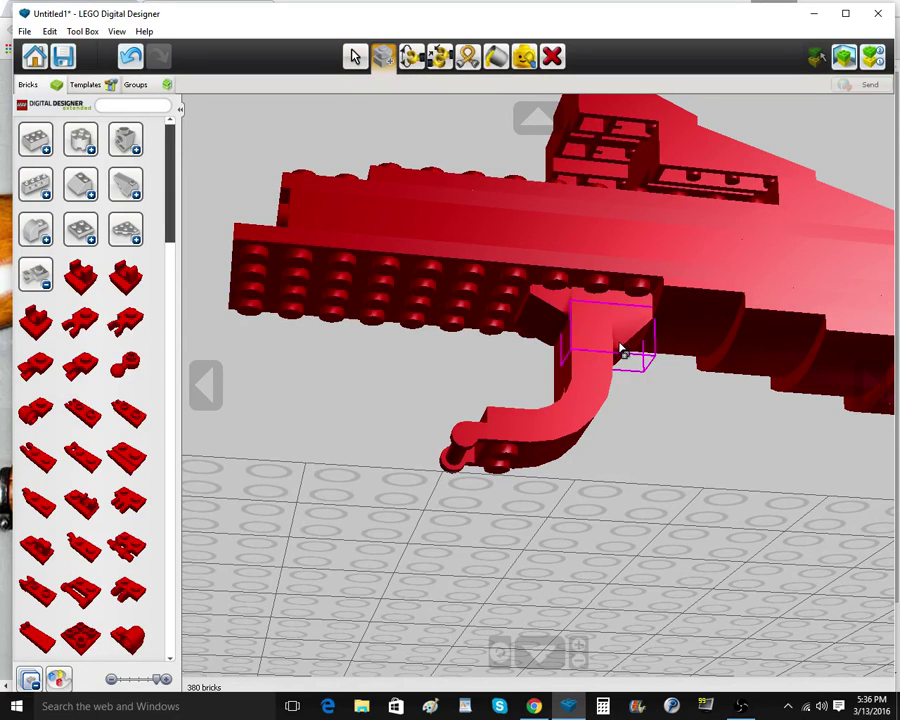
{"action": "left_click", "coordinate": [622, 350]}
{"action": "left_click", "coordinate": [263, 305]}
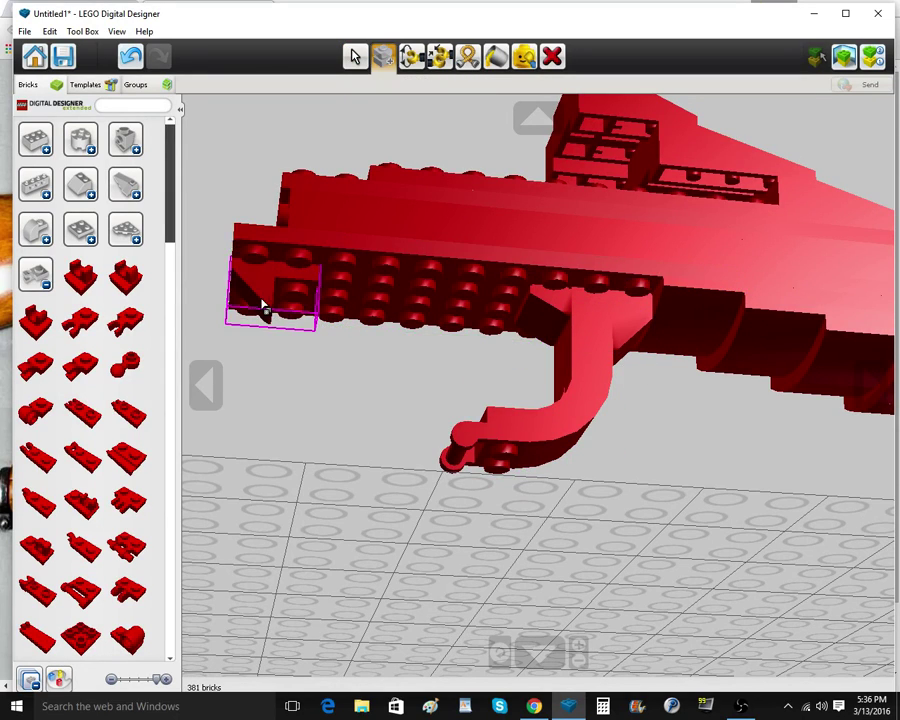
{"action": "left_click", "coordinate": [263, 305]}
{"action": "right_click_drag", "start_coordinate": [263, 305], "coordinate": [287, 266]}
{"action": "left_click", "coordinate": [252, 290]}
{"action": "key", "text": "c"}
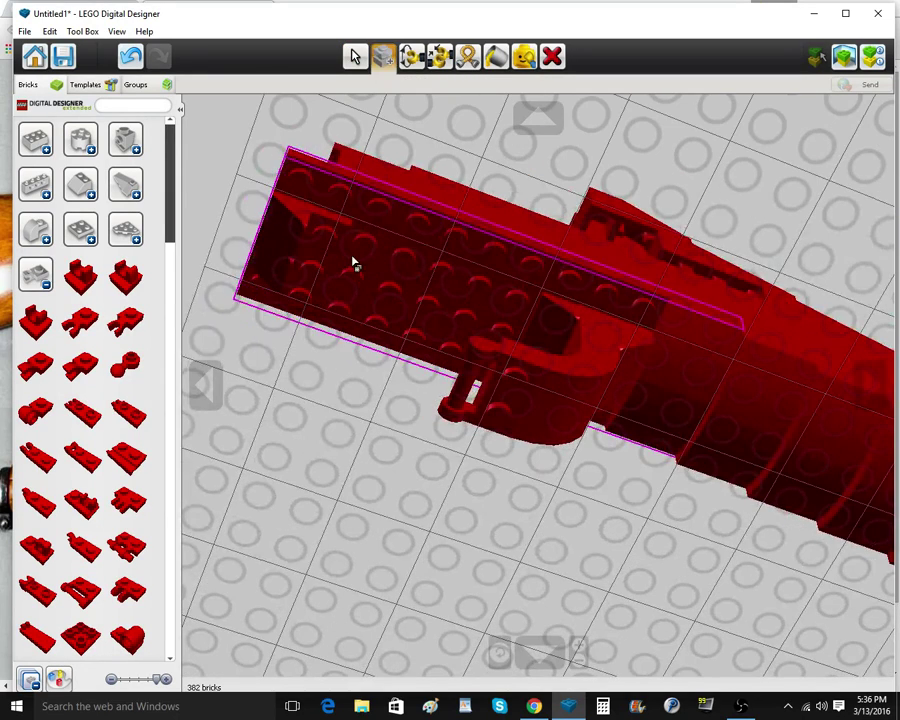
Clone the two-stud-wide slope onto the underside, directly against the stock-facing side of the new slope pair
{"action": "left_click", "coordinate": [540, 315]}
{"action": "right_click_drag", "start_coordinate": [540, 315], "coordinate": [490, 394]}
{"action": "left_click", "coordinate": [328, 320]}
{"action": "key", "text": "c"}
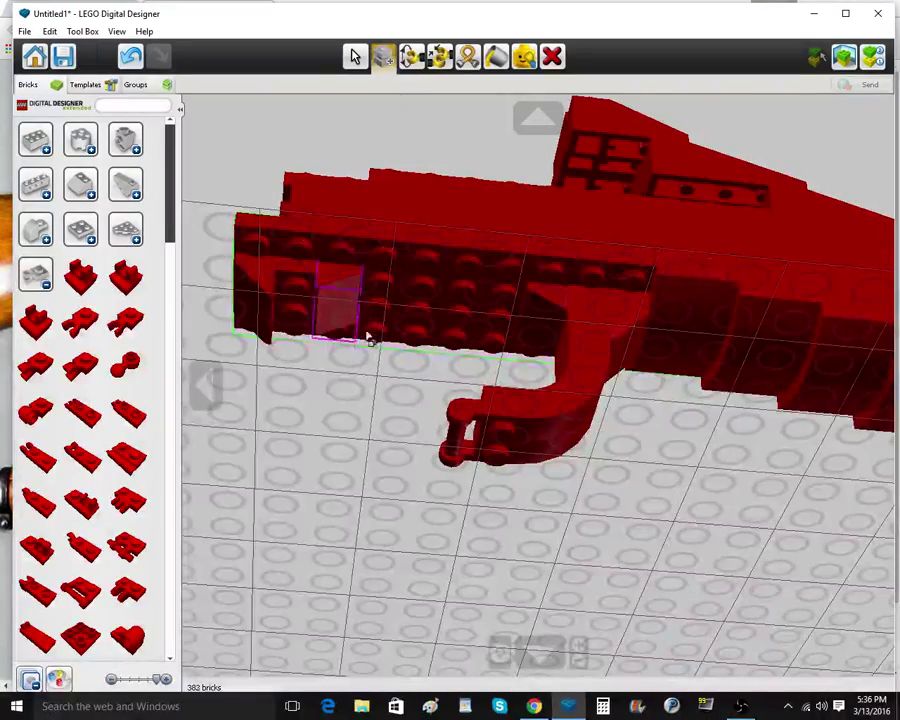
Move the slope pair and the adjoining two-stud-wide slope one stud toward the muzzle along the knobbed underside
{"action": "mouse_move", "coordinate": [368, 334]}
{"action": "right_mouse_down"}
{"action": "mouse_move", "coordinate": [382, 521]}
{"action": "mouse_move", "coordinate": [374, 509]}
{"action": "mouse_move", "coordinate": [386, 468]}
{"action": "right_mouse_up"}
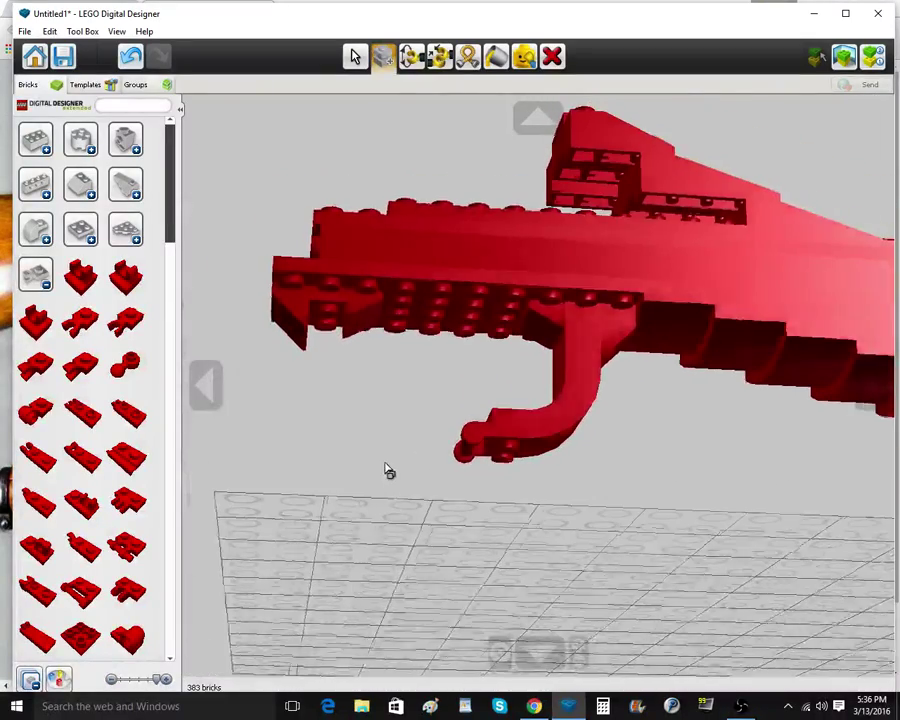
{"action": "left_click", "coordinate": [355, 56]}
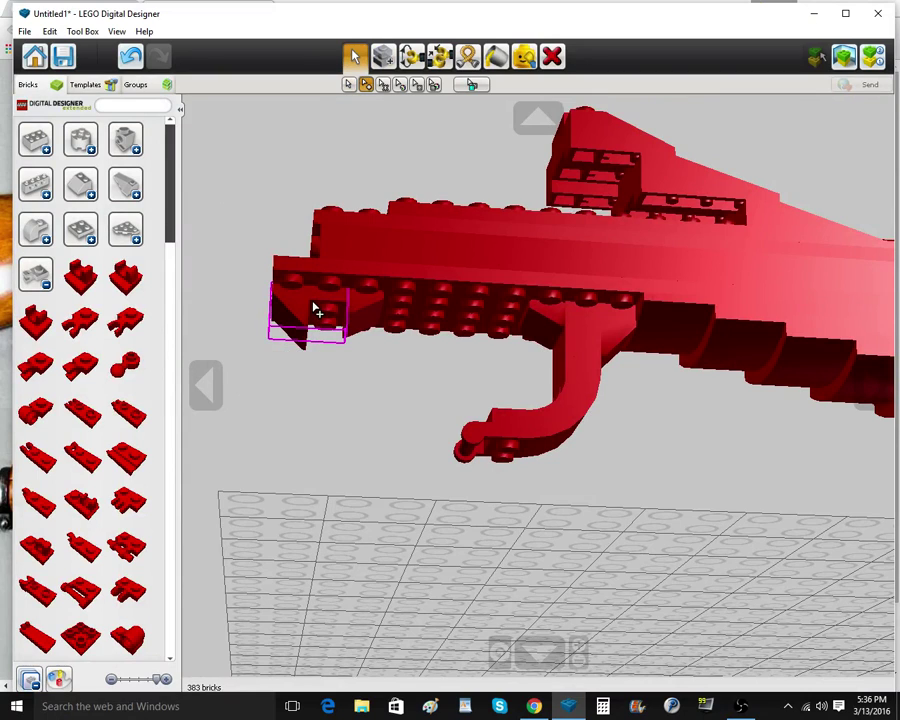
{"action": "left_click", "coordinate": [356, 312]}
{"action": "left_click_drag", "start_coordinate": [356, 312], "coordinate": [299, 323]}
{"action": "right_click_drag", "start_coordinate": [307, 411], "coordinate": [318, 478]}
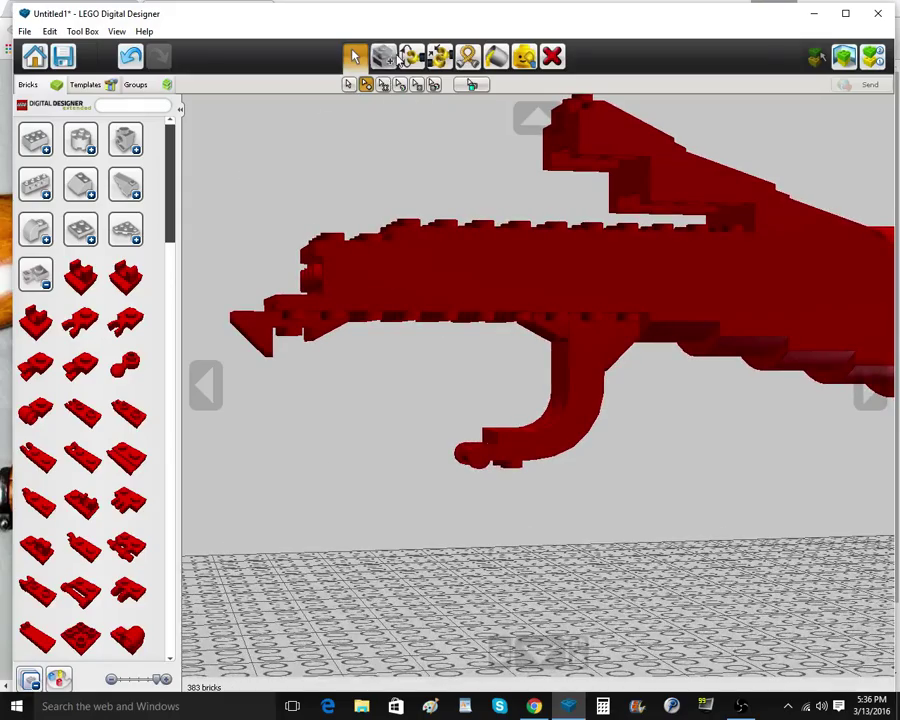
Fill the one-stud gap between the underside slopes with two cloned bricks placed side by side
{"action": "left_click", "coordinate": [396, 57]}
{"action": "right_click_drag", "start_coordinate": [552, 383], "coordinate": [500, 468]}
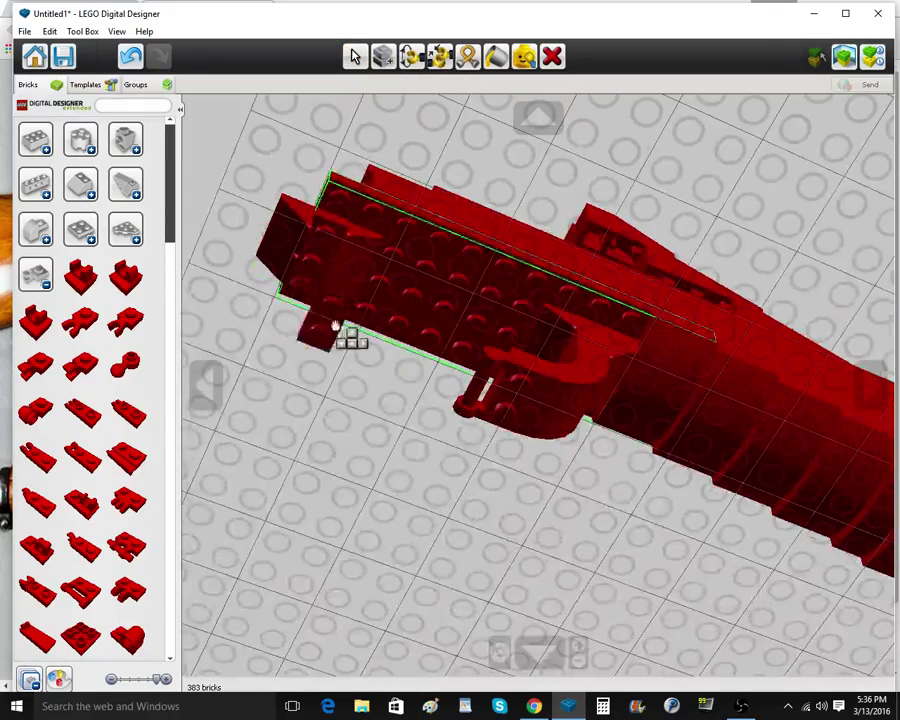
{"action": "left_click", "coordinate": [329, 267]}
{"action": "left_click", "coordinate": [335, 268]}
{"action": "mouse_move", "coordinate": [361, 304]}
{"action": "right_mouse_down"}
{"action": "mouse_move", "coordinate": [358, 378]}
{"action": "mouse_move", "coordinate": [343, 400]}
{"action": "right_mouse_up"}
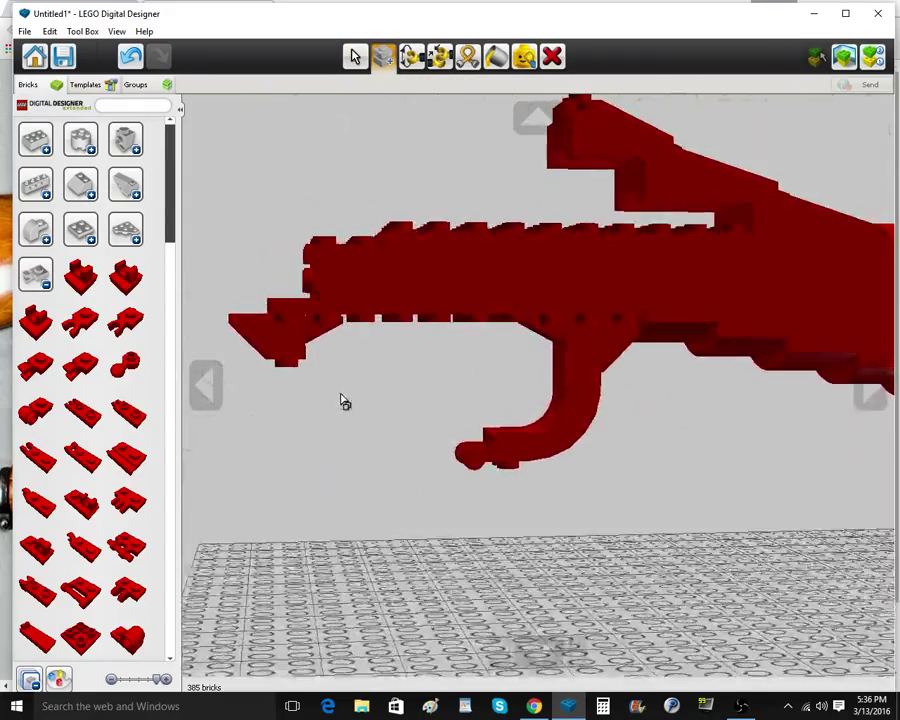
Attach a curved bow brick beneath the two filler bricks, with its free end curving toward the stock
{"action": "left_click", "coordinate": [40, 276]}
{"action": "left_click", "coordinate": [42, 233]}
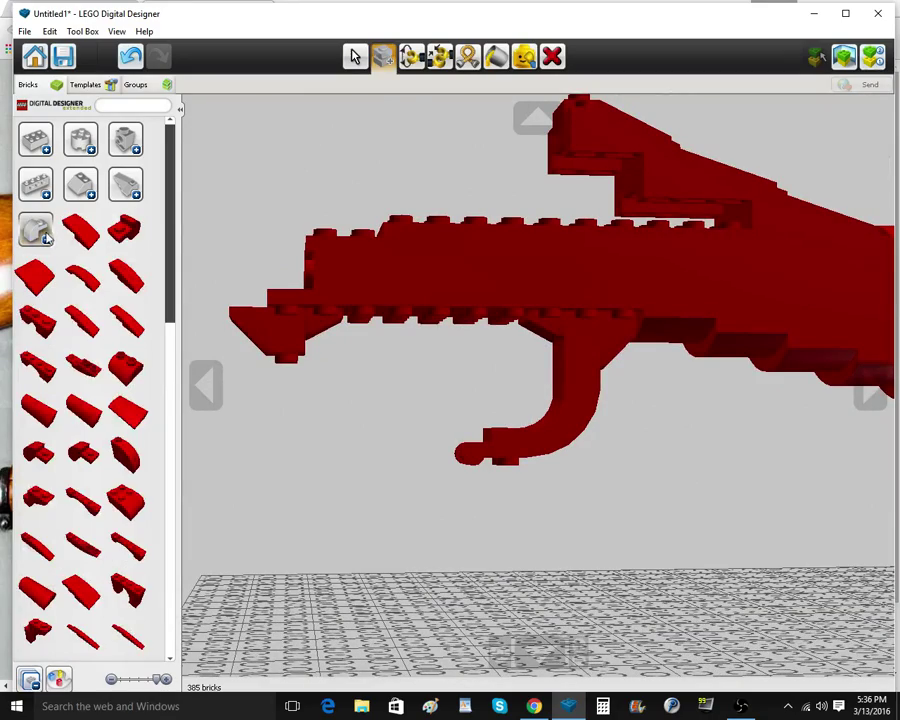
{"action": "left_click", "coordinate": [118, 232]}
{"action": "key", "text": "Left"}
{"action": "right_click_drag", "start_coordinate": [314, 527], "coordinate": [316, 450]}
{"action": "key", "text": "Down"}
{"action": "key", "text": "Down"}
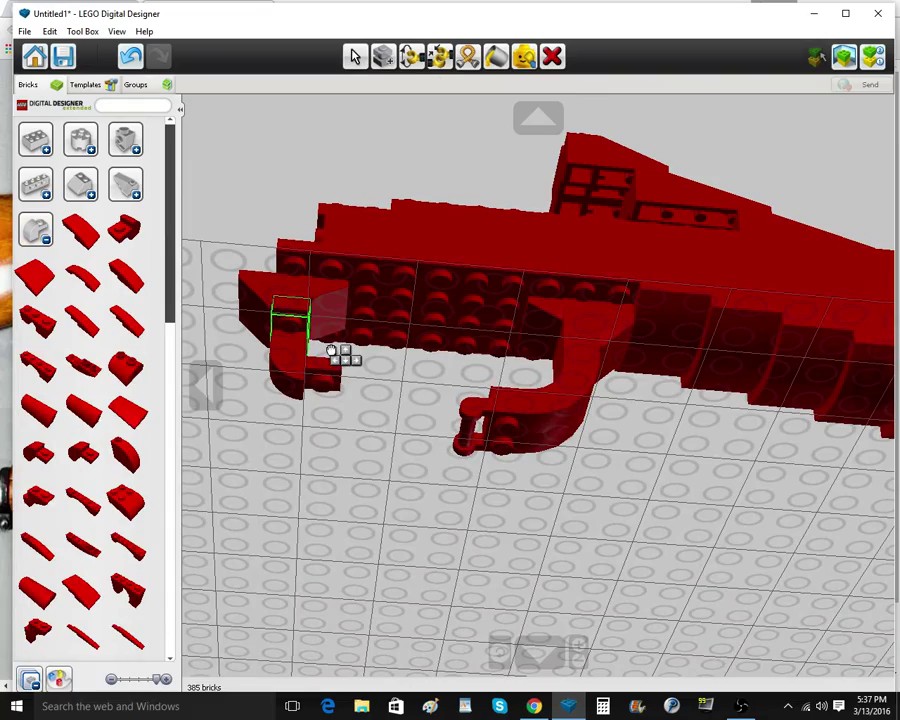
{"action": "left_click", "coordinate": [331, 350]}
Check the rifle photo and delete the overhanging slope pair, the two filler bricks and the curved bow brick at the muzzle end
{"action": "left_click", "coordinate": [532, 706]}
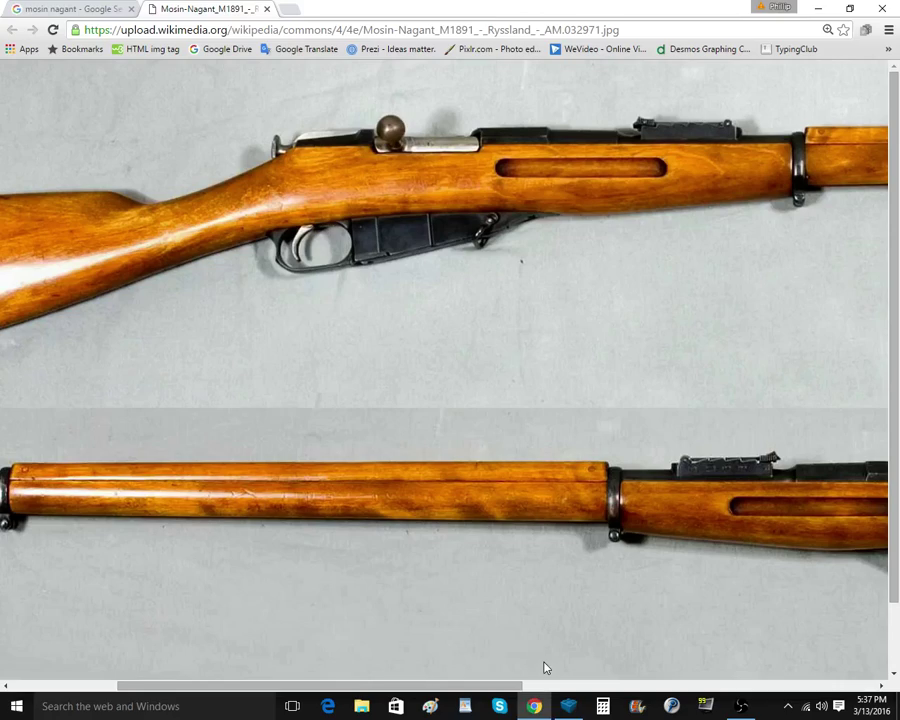
{"action": "left_click", "coordinate": [569, 706]}
{"action": "right_click_drag", "start_coordinate": [409, 361], "coordinate": [438, 393]}
{"action": "left_click", "coordinate": [554, 58]}
{"action": "left_click", "coordinate": [249, 290]}
{"action": "left_click", "coordinate": [264, 292]}
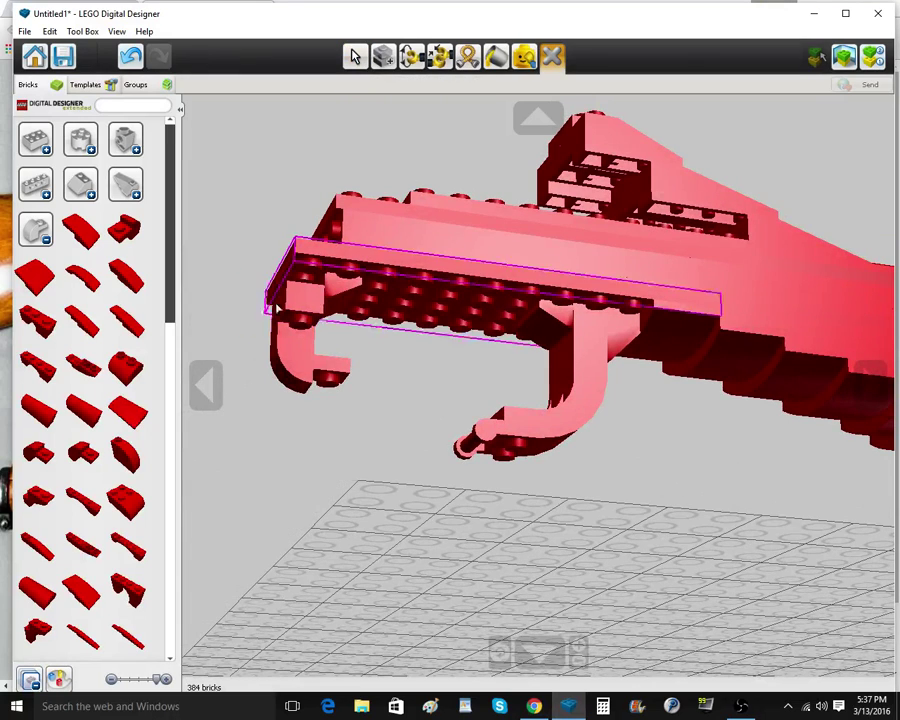
{"action": "left_click", "coordinate": [288, 300]}
{"action": "left_click", "coordinate": [288, 306]}
{"action": "left_click", "coordinate": [287, 344]}
Stack two 1x2 bricks beneath the muzzle end of the underside, directly against the remaining two-stud-wide slope
{"action": "left_click", "coordinate": [51, 236]}
{"action": "left_click", "coordinate": [46, 147]}
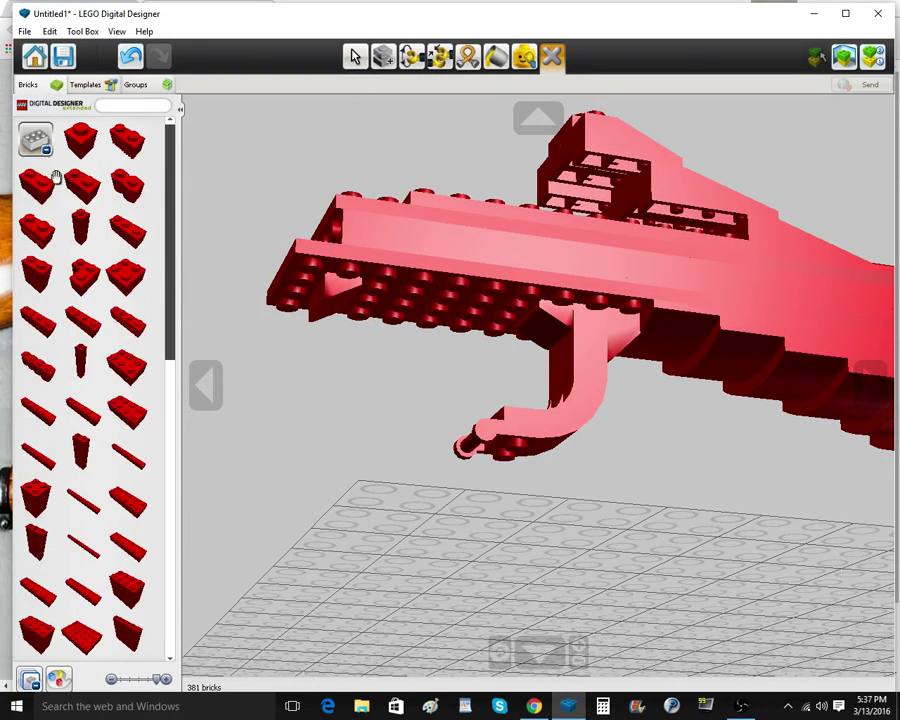
{"action": "right_click_drag", "start_coordinate": [302, 290], "coordinate": [301, 301]}
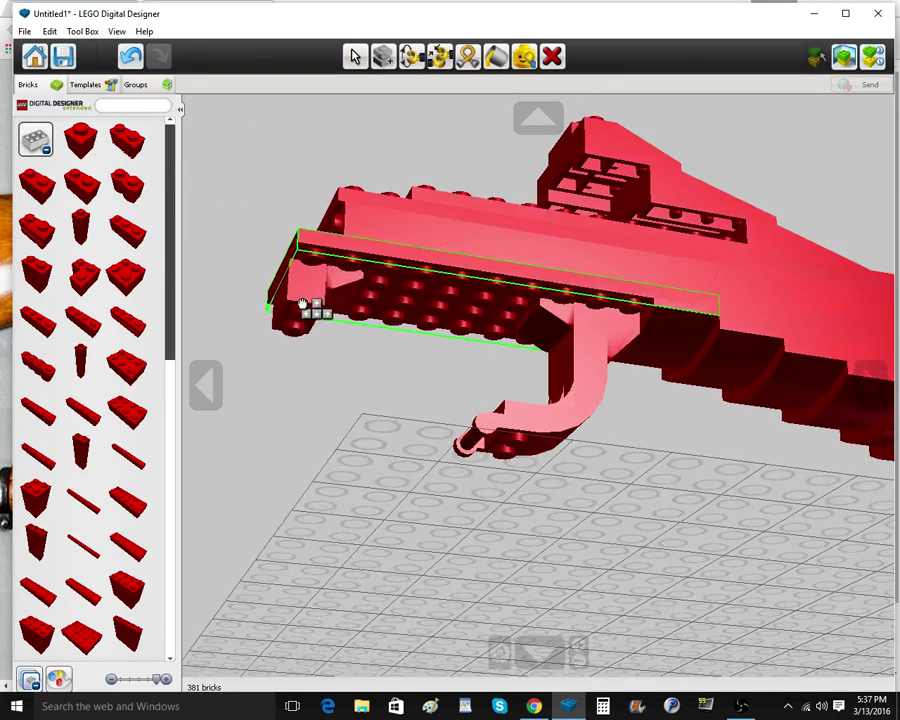
{"action": "left_click", "coordinate": [301, 301]}
{"action": "left_click", "coordinate": [383, 58]}
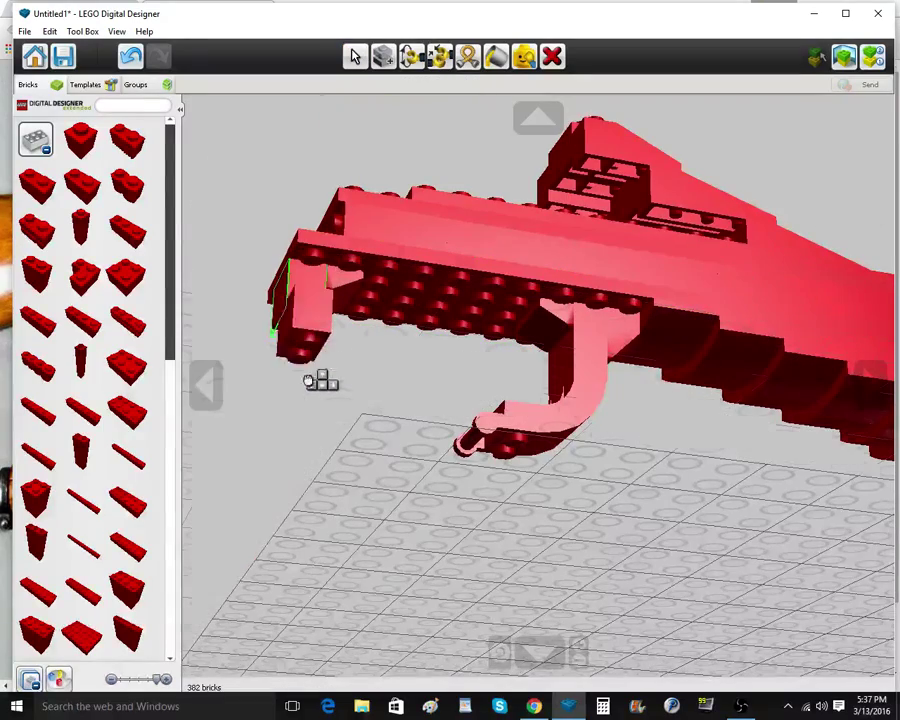
{"action": "left_click", "coordinate": [308, 378]}
{"action": "mouse_move", "coordinate": [309, 380]}
{"action": "right_mouse_down"}
{"action": "mouse_move", "coordinate": [320, 416]}
{"action": "mouse_move", "coordinate": [376, 341]}
{"action": "right_mouse_up"}
Attach two 1x1 plates with clips side by side to the lower end of the muzzle-end brick column, clips facing down
{"action": "left_click", "coordinate": [33, 148]}
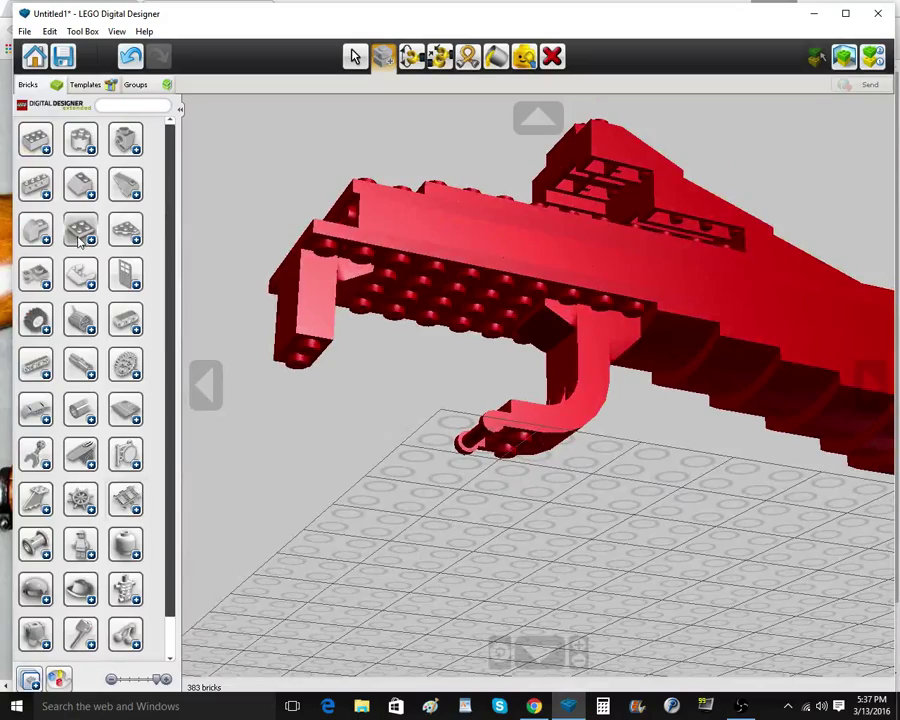
{"action": "left_click", "coordinate": [37, 273]}
{"action": "left_click", "coordinate": [80, 278]}
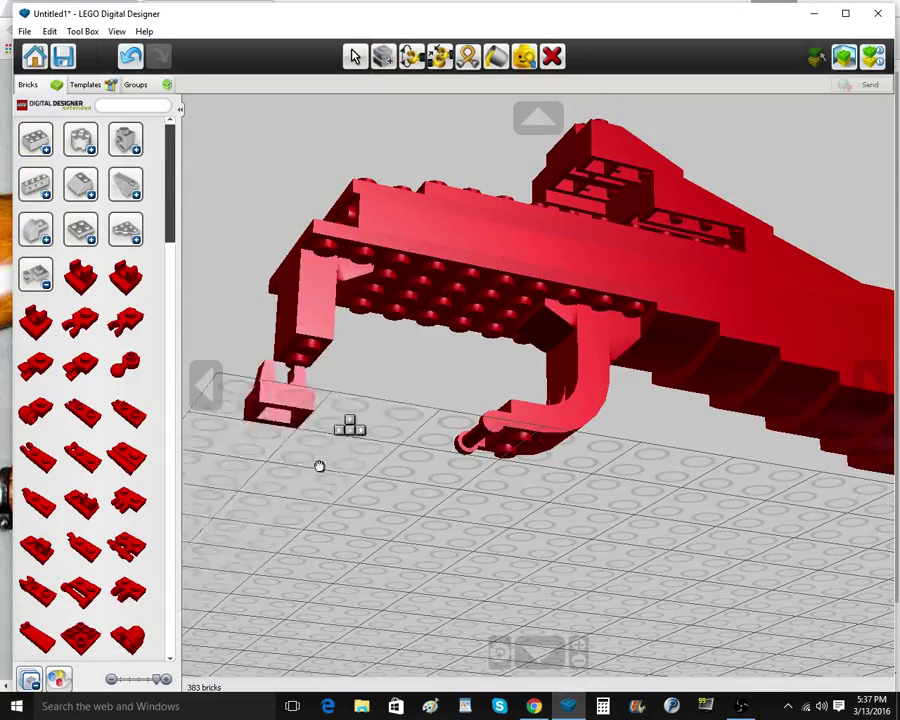
{"action": "right_click_drag", "start_coordinate": [317, 466], "coordinate": [316, 348]}
{"action": "key", "text": "Up"}
{"action": "key", "text": "Up"}
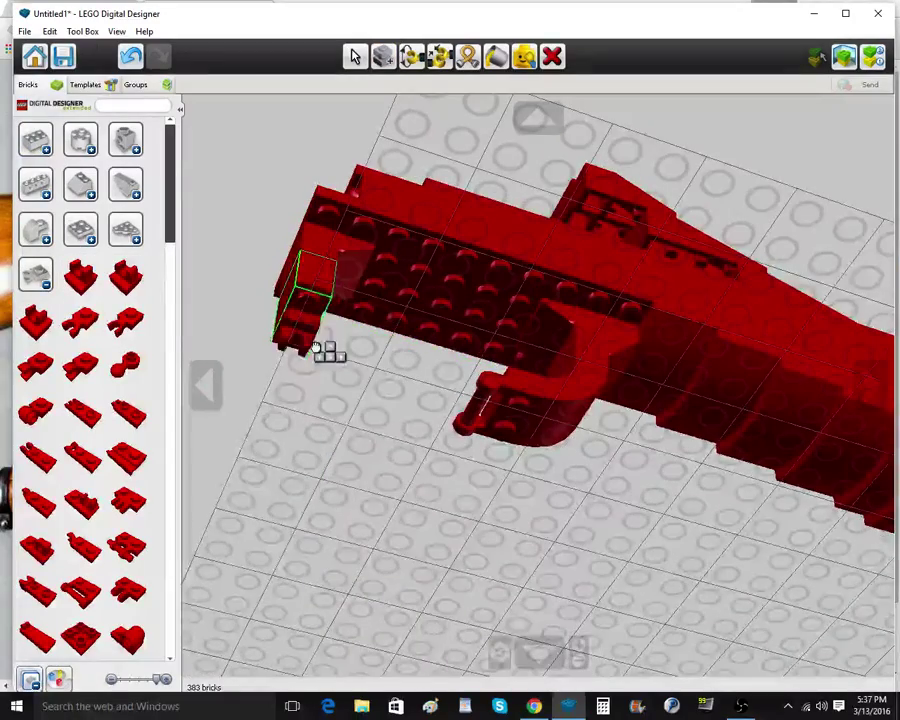
{"action": "left_click", "coordinate": [315, 346]}
{"action": "left_click", "coordinate": [303, 338]}
{"action": "left_click", "coordinate": [296, 340]}
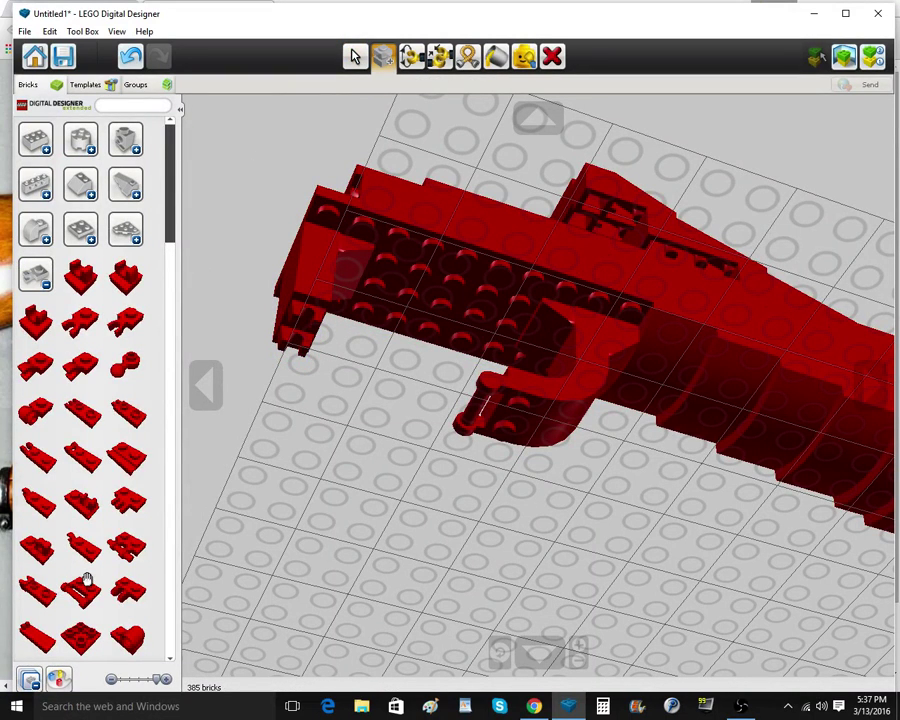
Clip a two-clip plate onto the bar handle at the free end of the curved trigger guard
{"action": "scroll", "coordinate": [87, 580], "scroll_direction": "down", "scroll_amount": 5}
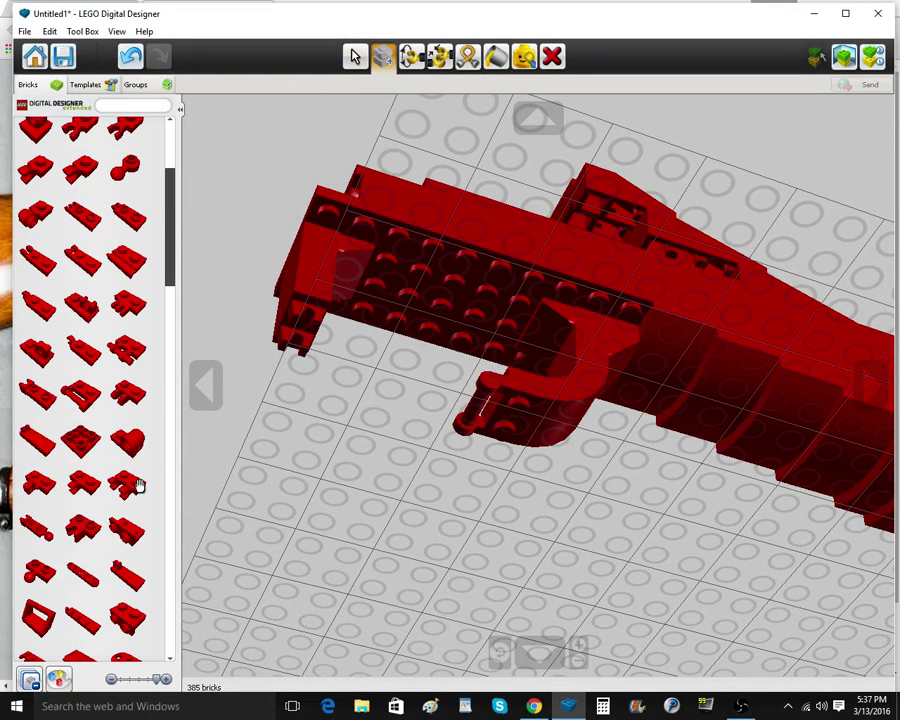
{"action": "left_click", "coordinate": [139, 486]}
{"action": "mouse_move", "coordinate": [466, 402]}
{"action": "right_mouse_down"}
{"action": "mouse_move", "coordinate": [470, 530]}
{"action": "mouse_move", "coordinate": [466, 393]}
{"action": "right_mouse_up"}
{"action": "key", "text": "Left"}
{"action": "key", "text": "Up"}
{"action": "key", "text": "Up"}
{"action": "key", "text": "Left"}
{"action": "key", "text": "Left"}
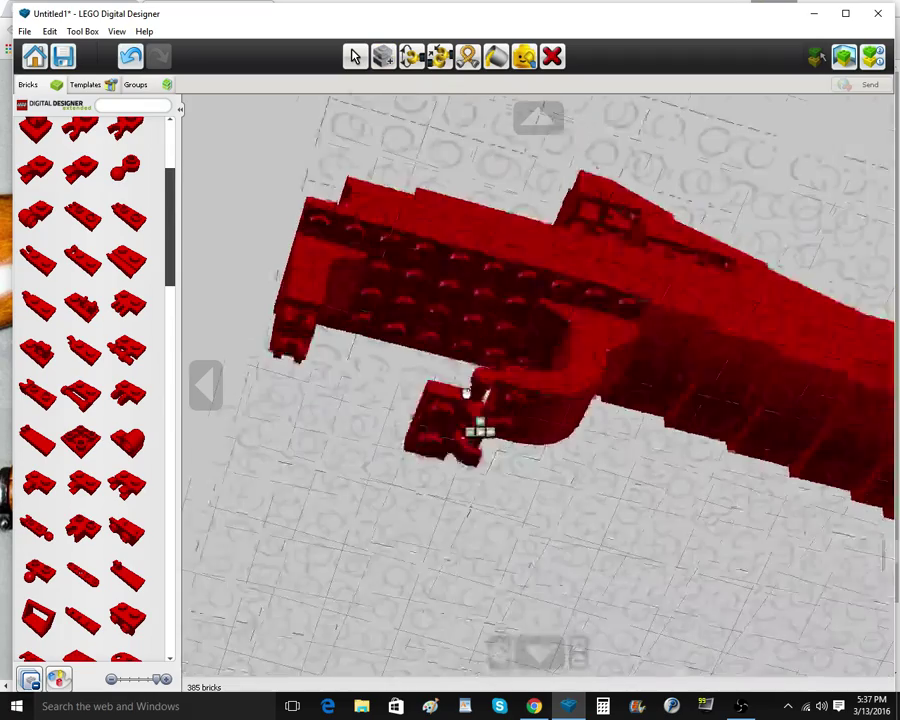
{"action": "left_click", "coordinate": [474, 378]}
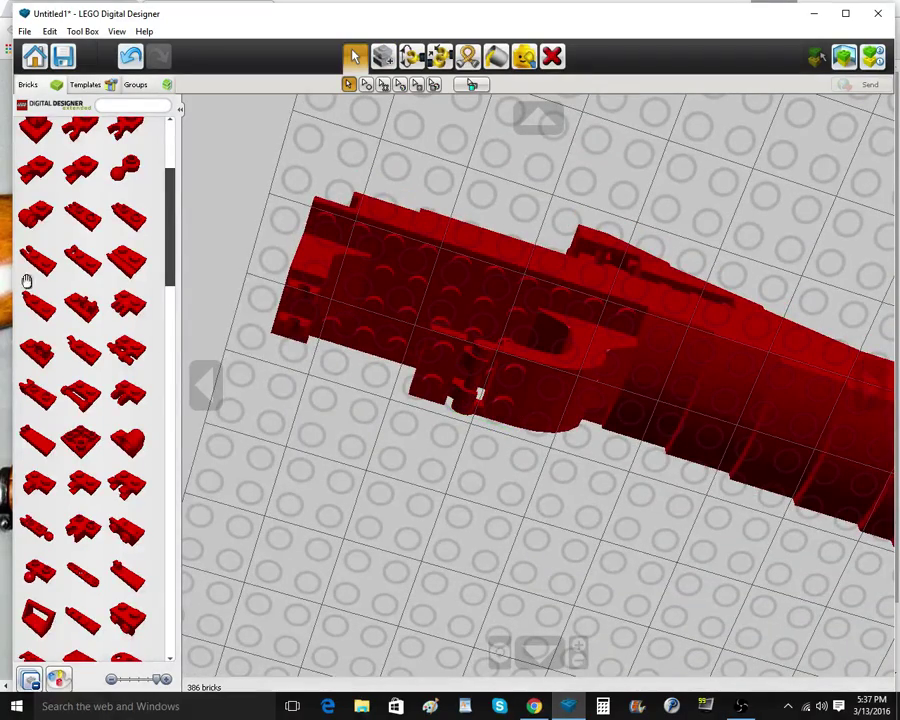
Attach a 2x4 tile beneath the clipped plate so that it extends toward the muzzle-end brick column
{"action": "scroll", "coordinate": [62, 263], "scroll_direction": "up", "scroll_amount": 6}
{"action": "left_click", "coordinate": [37, 273]}
{"action": "left_click", "coordinate": [80, 232]}
{"action": "scroll", "coordinate": [74, 392], "scroll_direction": "down", "scroll_amount": 2}
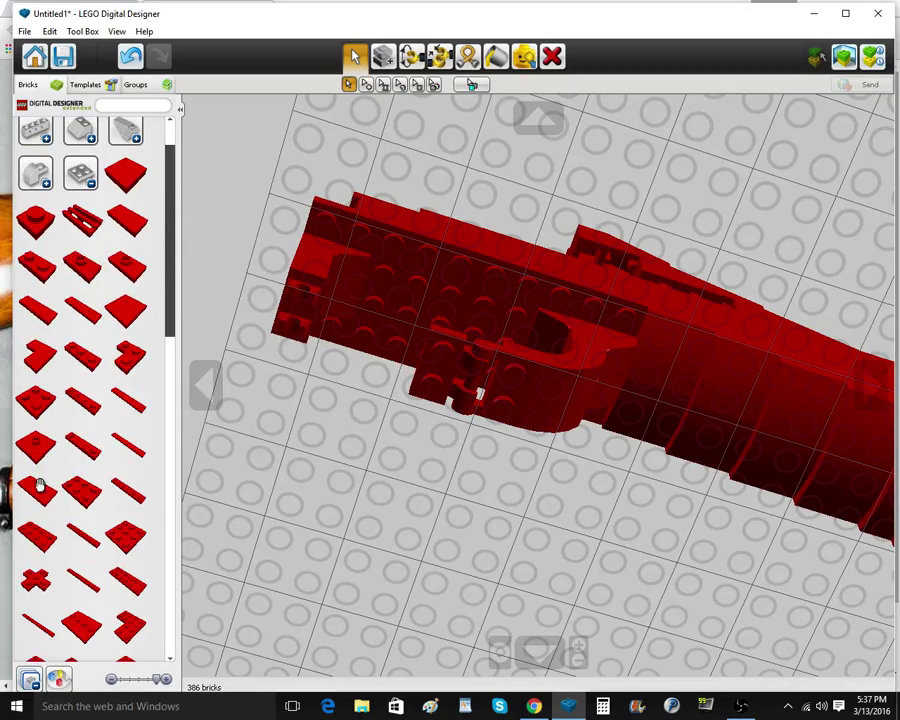
{"action": "left_click", "coordinate": [39, 485]}
{"action": "left_click", "coordinate": [400, 360]}
{"action": "right_click_drag", "start_coordinate": [398, 364], "coordinate": [378, 552]}
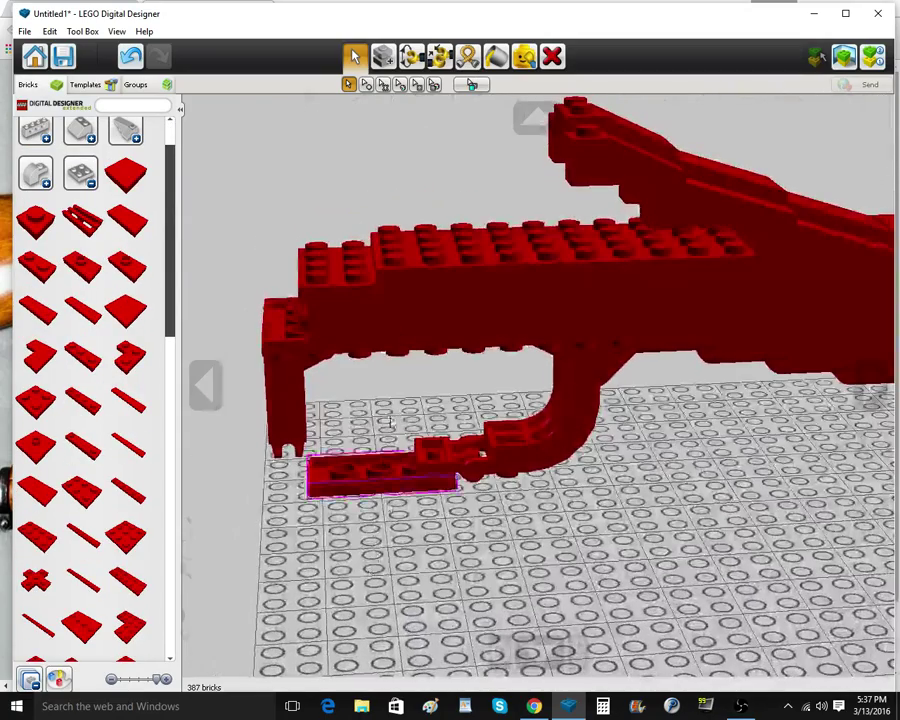
Clone the bar-handle plate onto the muzzle end of the 2x4 tile, with the bar pointing toward the clips
{"action": "left_click", "coordinate": [381, 60]}
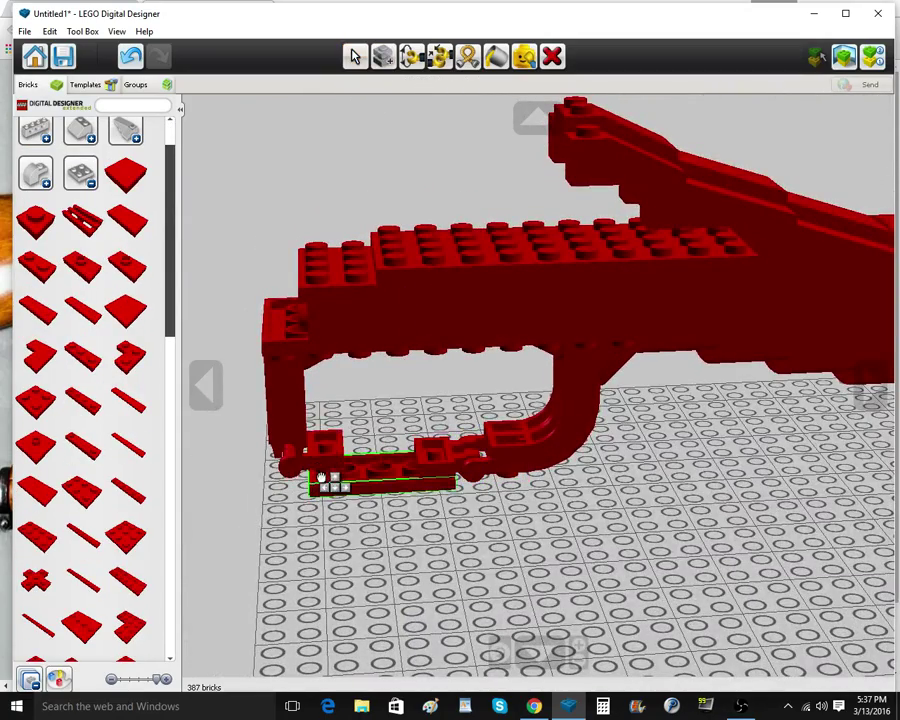
{"action": "left_click", "coordinate": [310, 475]}
{"action": "right_click_drag", "start_coordinate": [324, 518], "coordinate": [327, 490]}
{"action": "left_click", "coordinate": [356, 60]}
{"action": "left_click", "coordinate": [325, 479]}
{"action": "left_click", "coordinate": [330, 484]}
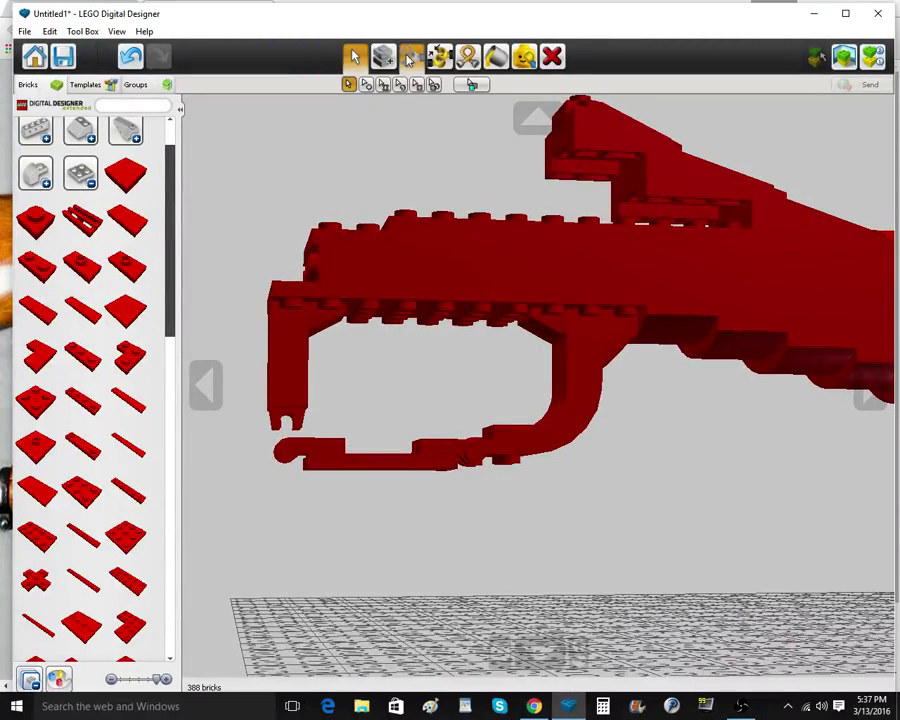
Select the tile assembly at its clip joint with the Hinge tool
{"action": "left_click", "coordinate": [408, 60]}
{"action": "left_click", "coordinate": [446, 456]}
{"action": "right_click_drag", "start_coordinate": [455, 475], "coordinate": [497, 570]}
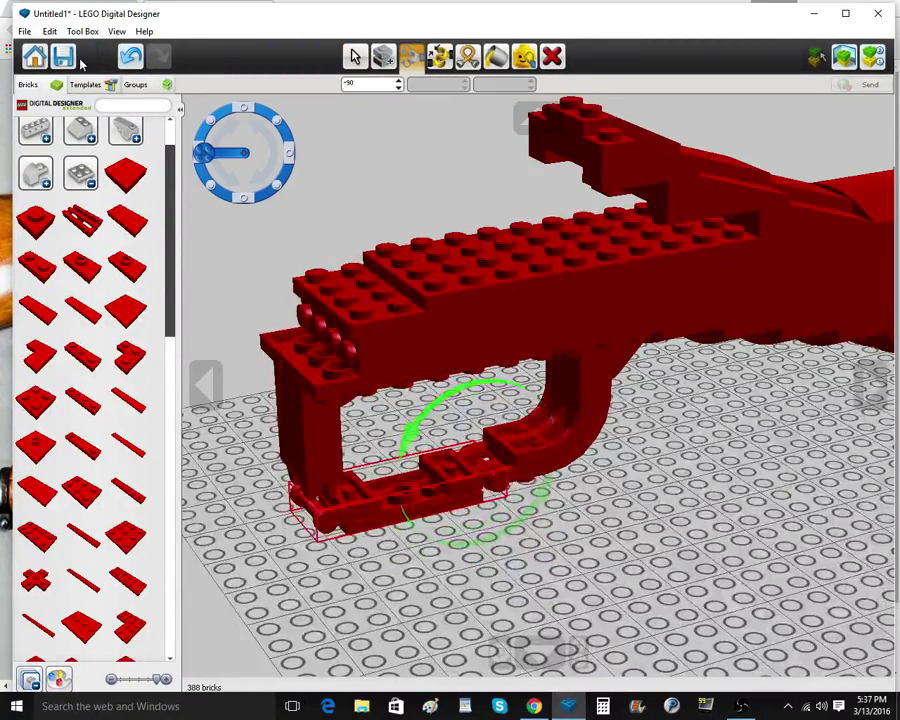
Save the model to the Desktop as the LXF file "Mosin Nagant MK.II (Stock)"
{"action": "left_click", "coordinate": [24, 31]}
{"action": "left_click", "coordinate": [40, 132]}
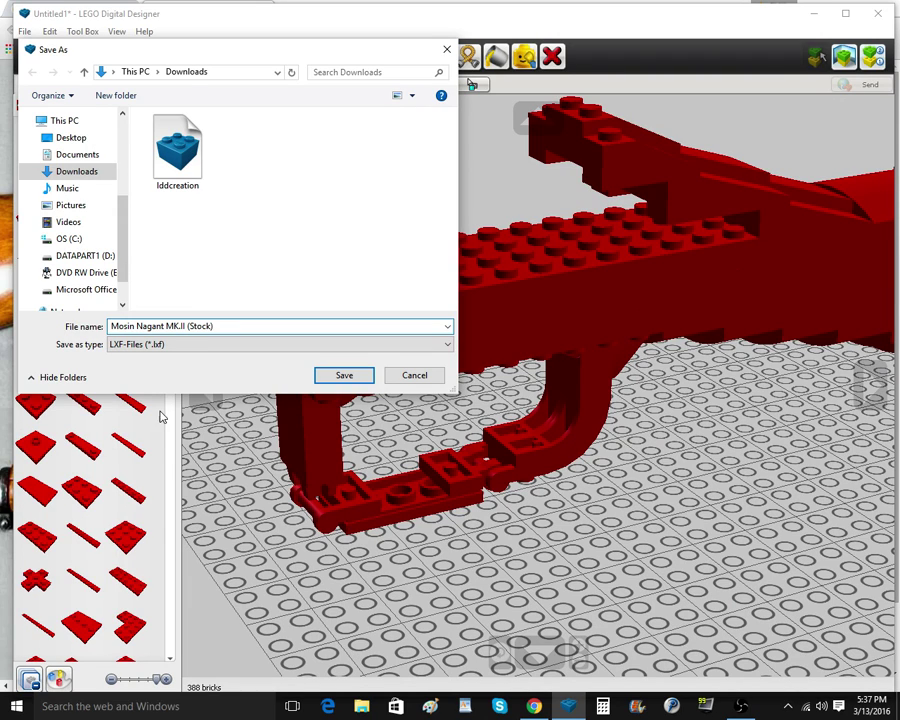
{"action": "left_click", "coordinate": [88, 141]}
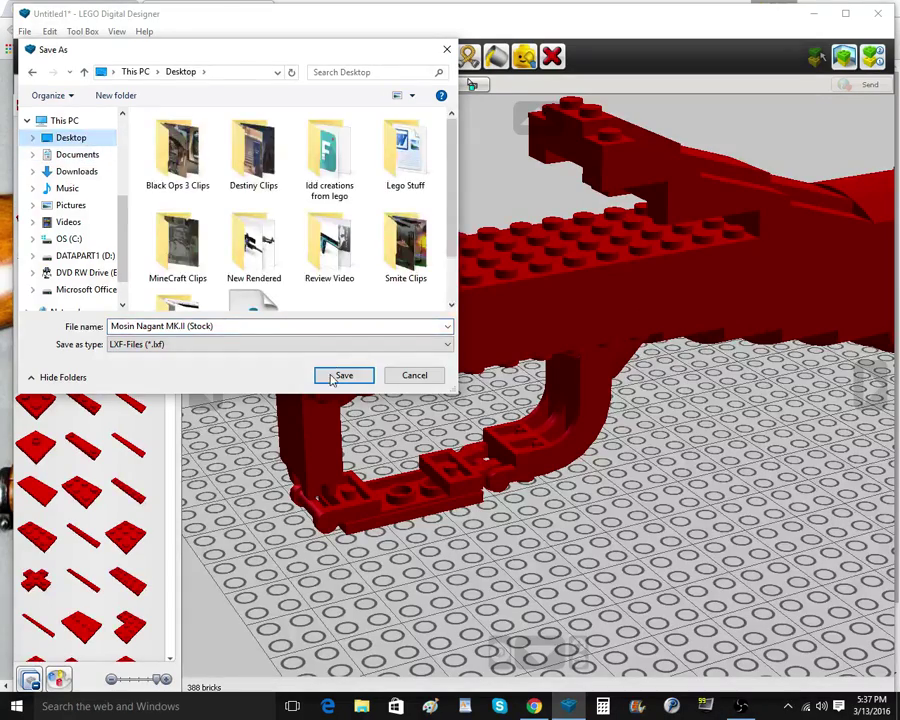
{"action": "left_click", "coordinate": [340, 376]}
Swing the tile assembly upward about its clip joint until its far bar meets the clips under the brick column
{"action": "left_click", "coordinate": [413, 57]}
{"action": "left_click", "coordinate": [454, 499]}
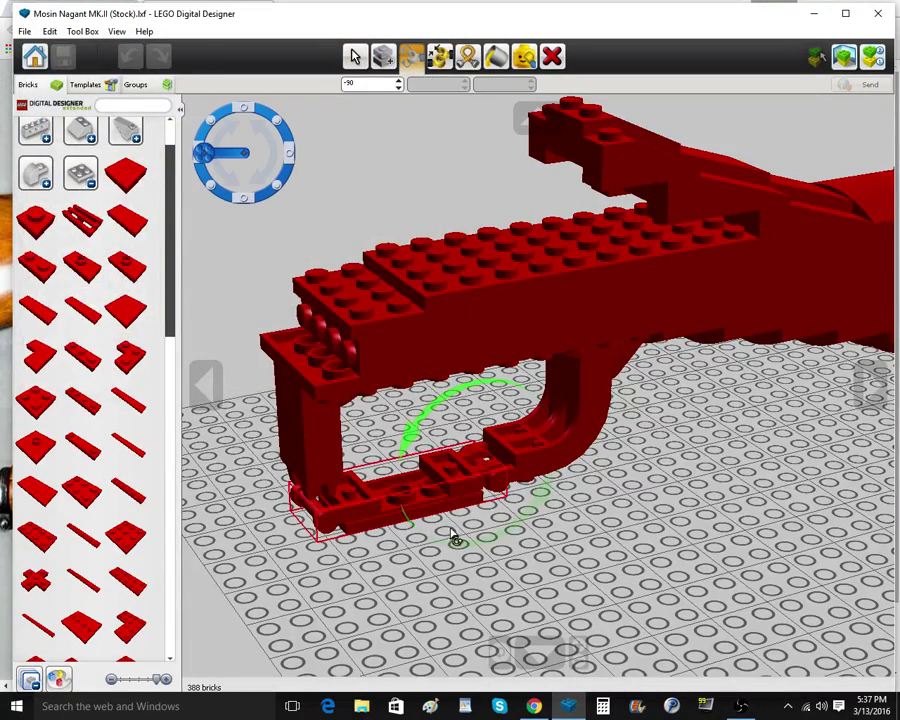
{"action": "left_click_drag", "start_coordinate": [410, 447], "coordinate": [424, 403]}
{"action": "left_click", "coordinate": [537, 594]}
{"action": "right_click_drag", "start_coordinate": [537, 594], "coordinate": [478, 583]}
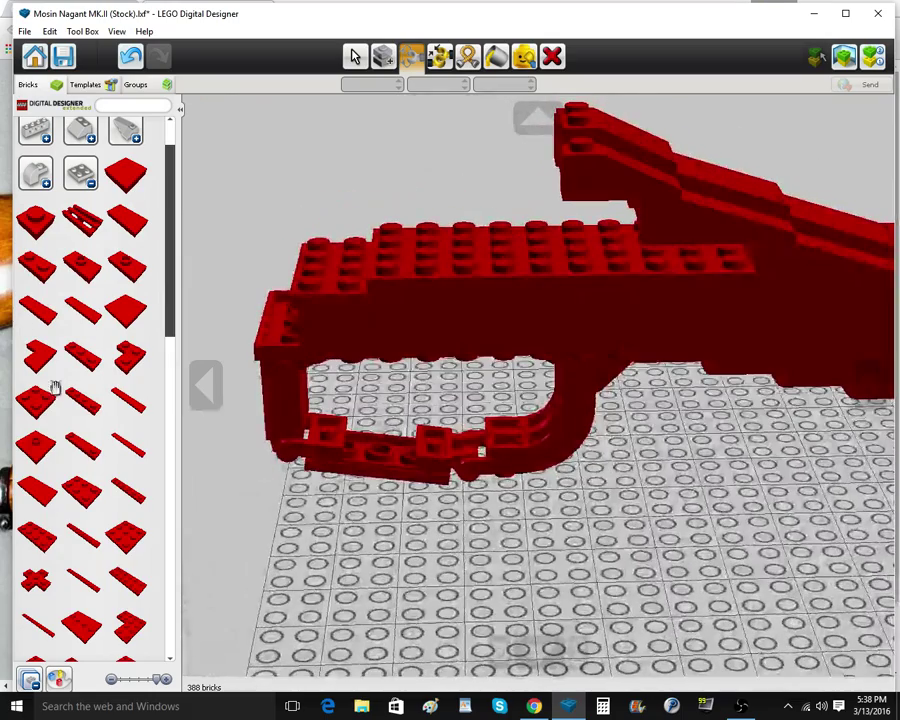
Fill the gap between the two hinge plates on the tilted tile with a 2x2 plate
{"action": "left_click", "coordinate": [52, 409]}
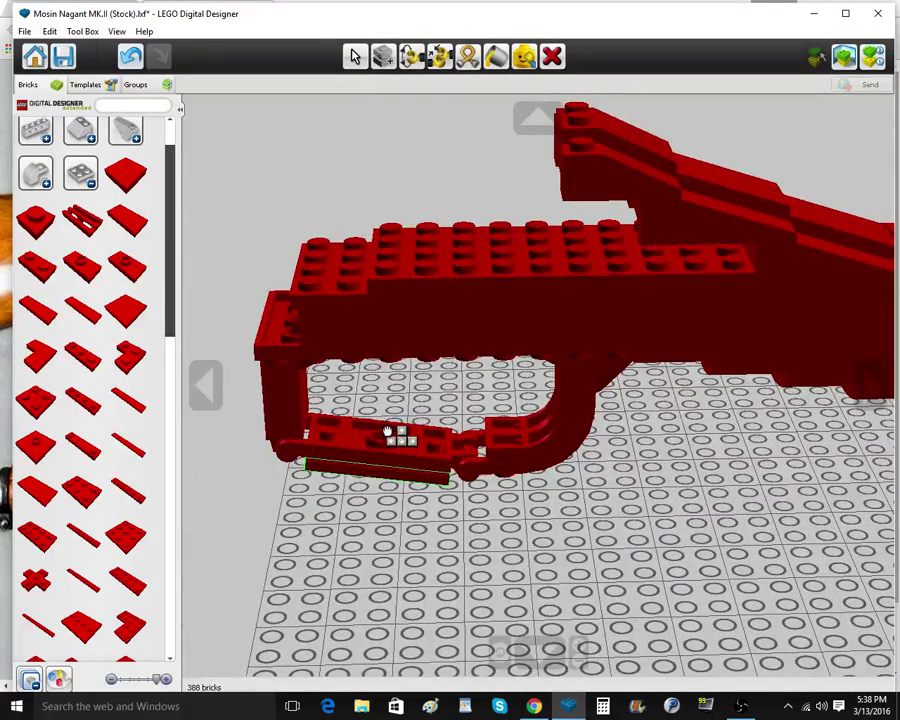
{"action": "left_click", "coordinate": [386, 428]}
{"action": "right_click_drag", "start_coordinate": [412, 500], "coordinate": [422, 446]}
{"action": "scroll", "coordinate": [420, 455], "scroll_direction": "down", "scroll_amount": 3}
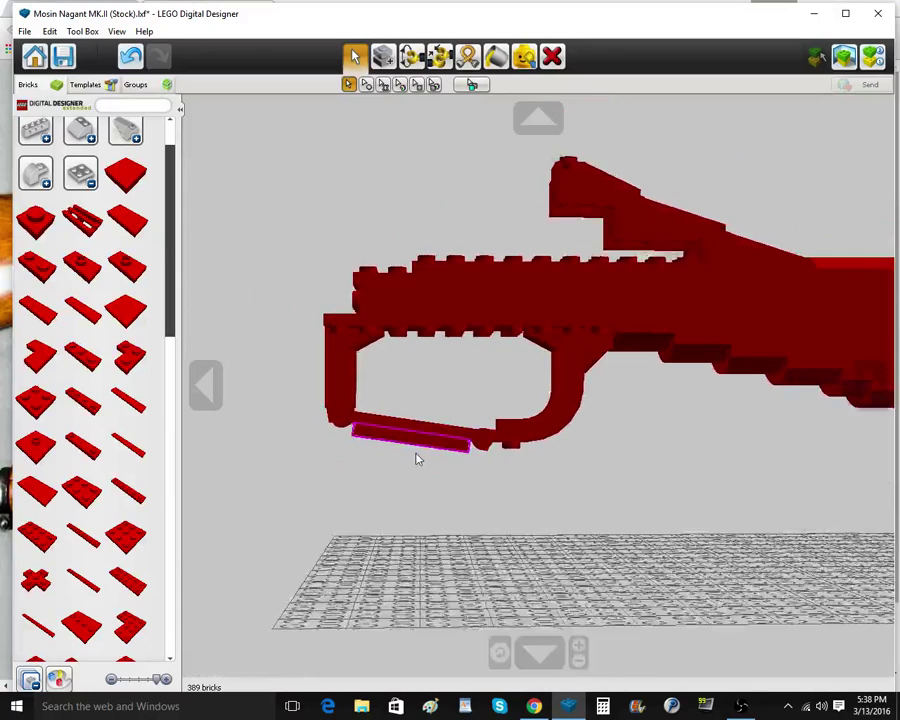
{"action": "scroll", "coordinate": [413, 460], "scroll_direction": "down", "scroll_amount": 5}
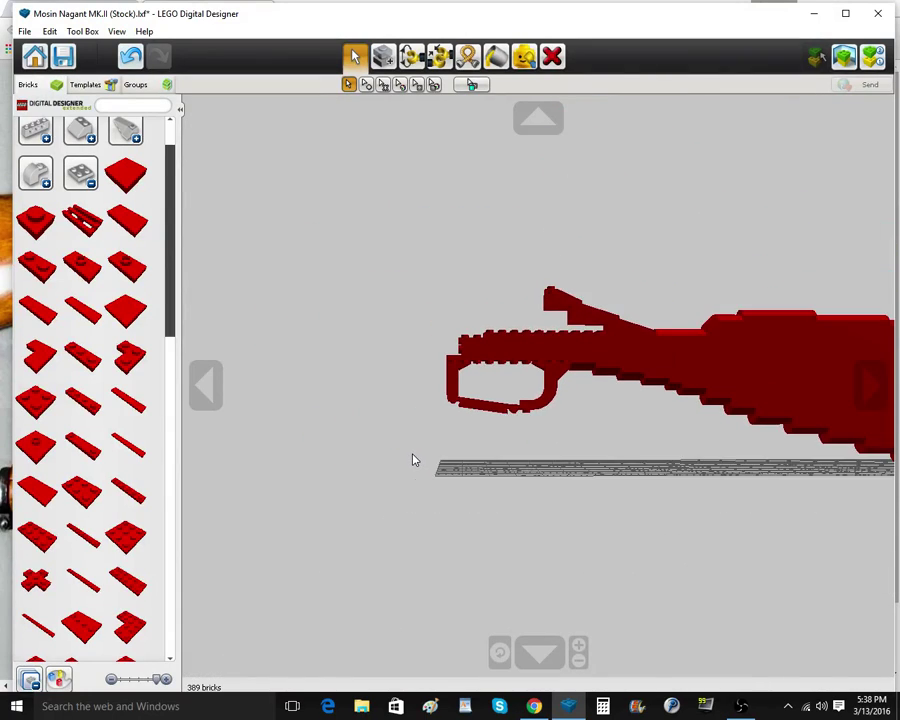
{"action": "scroll", "coordinate": [413, 458], "scroll_direction": "up", "scroll_amount": 8}
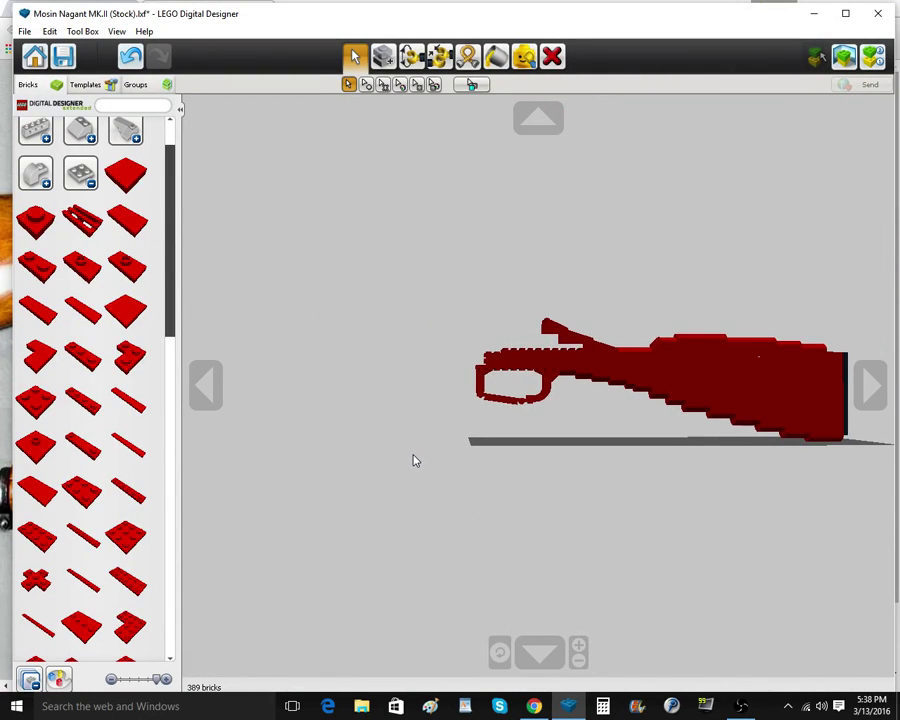
{"action": "scroll", "coordinate": [422, 412], "scroll_direction": "up", "scroll_amount": 3}
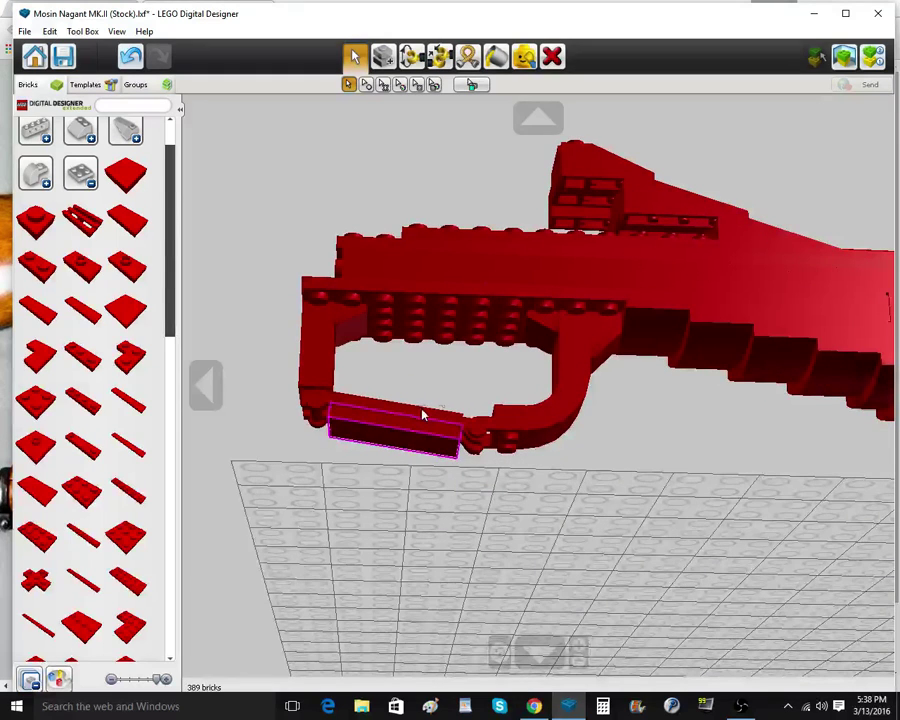
{"action": "left_click", "coordinate": [552, 57]}
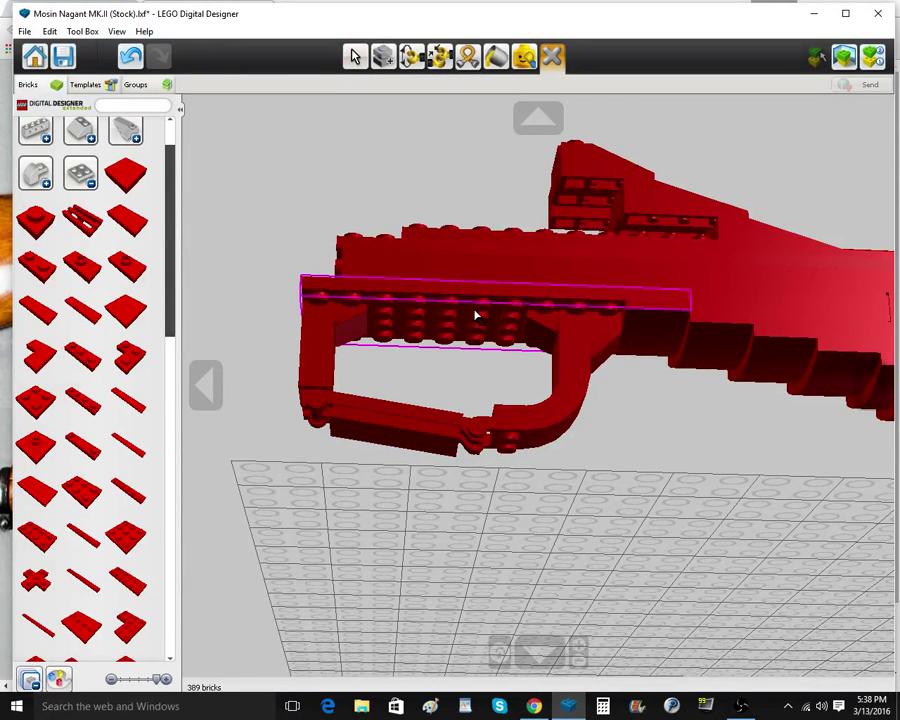
{"action": "key", "text": "v"}
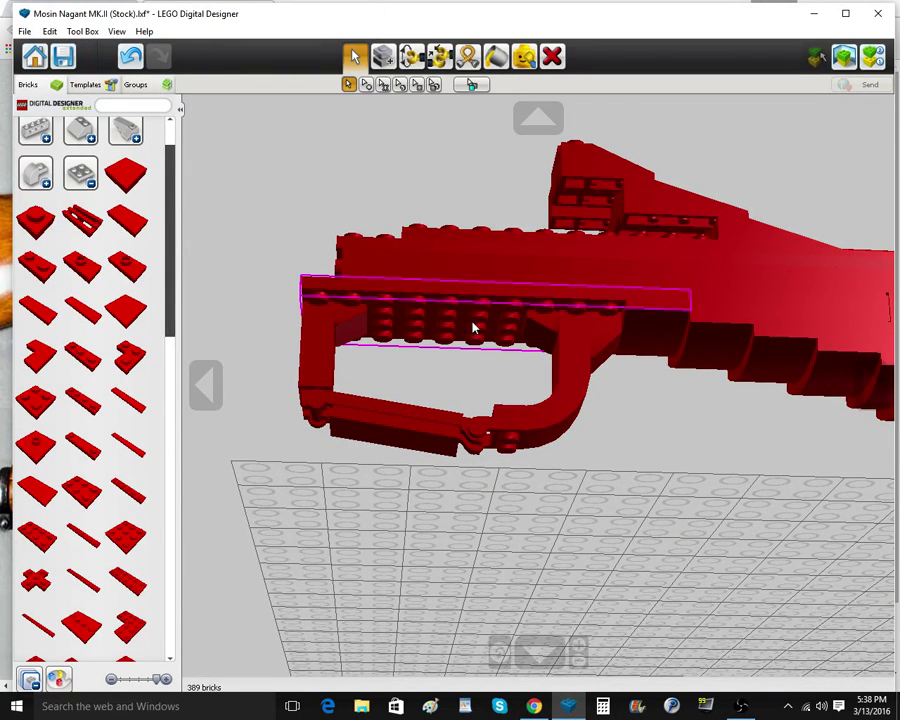
Replace the wide plate under the receiver with a 1x8 plate along the near underside edge above the trigger guard
{"action": "left_click", "coordinate": [552, 57]}
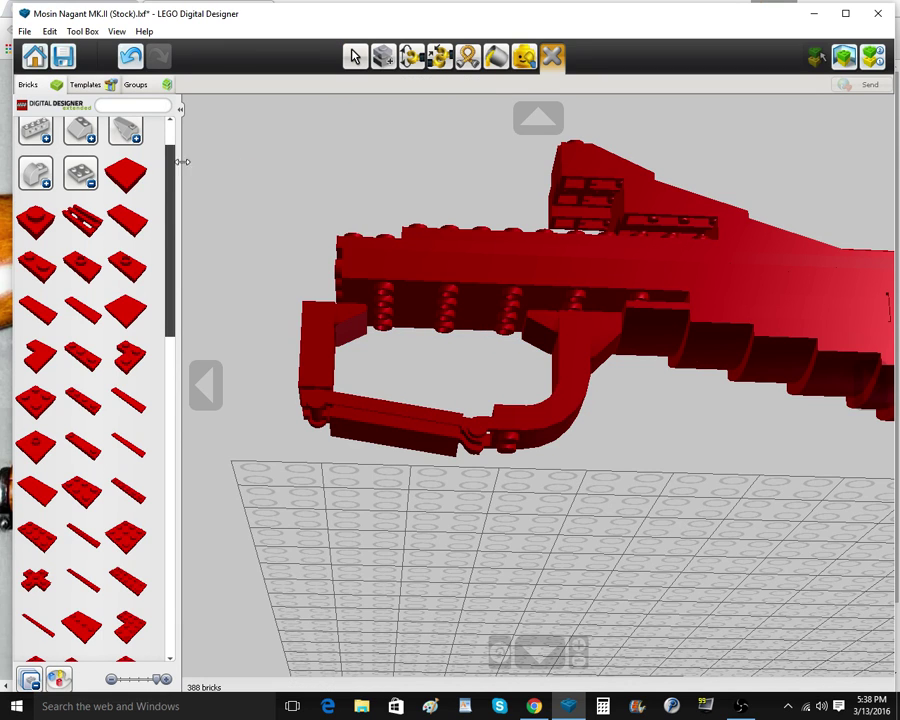
{"action": "scroll", "coordinate": [91, 497], "scroll_direction": "down", "scroll_amount": 1}
{"action": "left_click", "coordinate": [40, 602]}
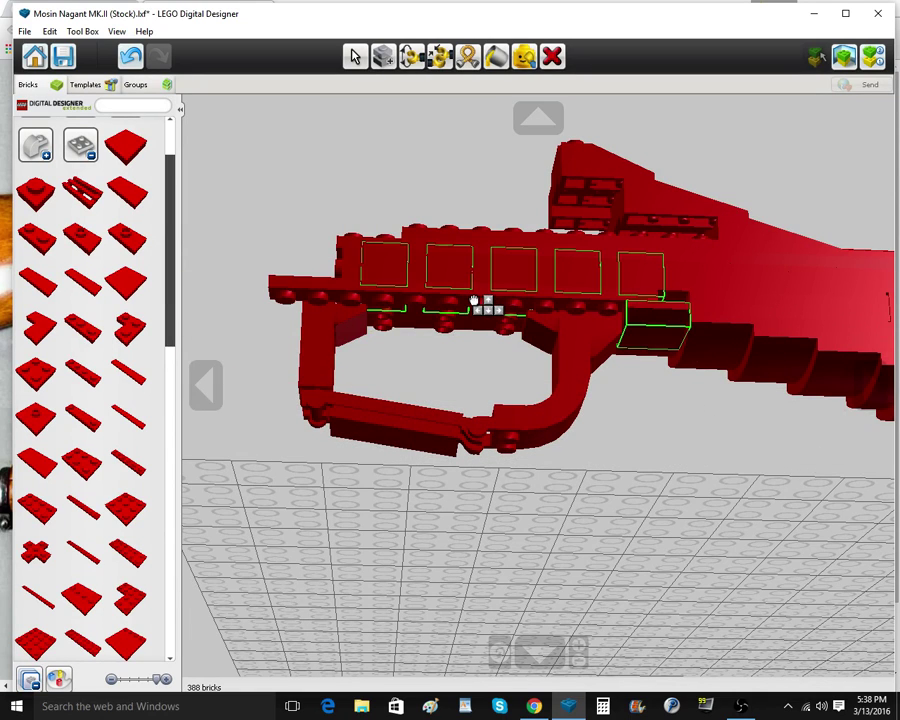
{"action": "left_click", "coordinate": [137, 464]}
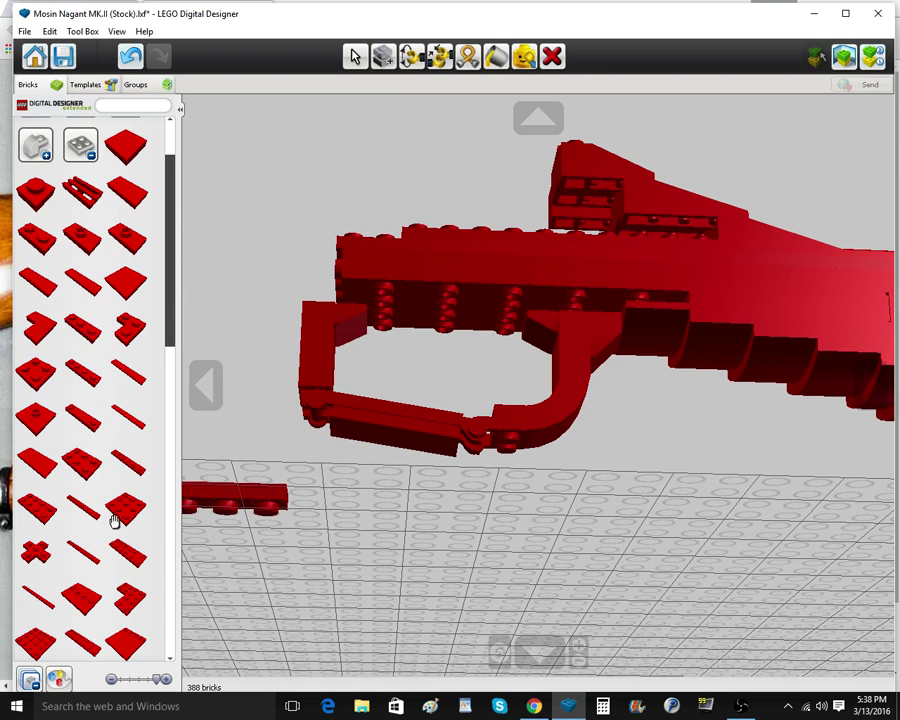
{"action": "left_click", "coordinate": [518, 290]}
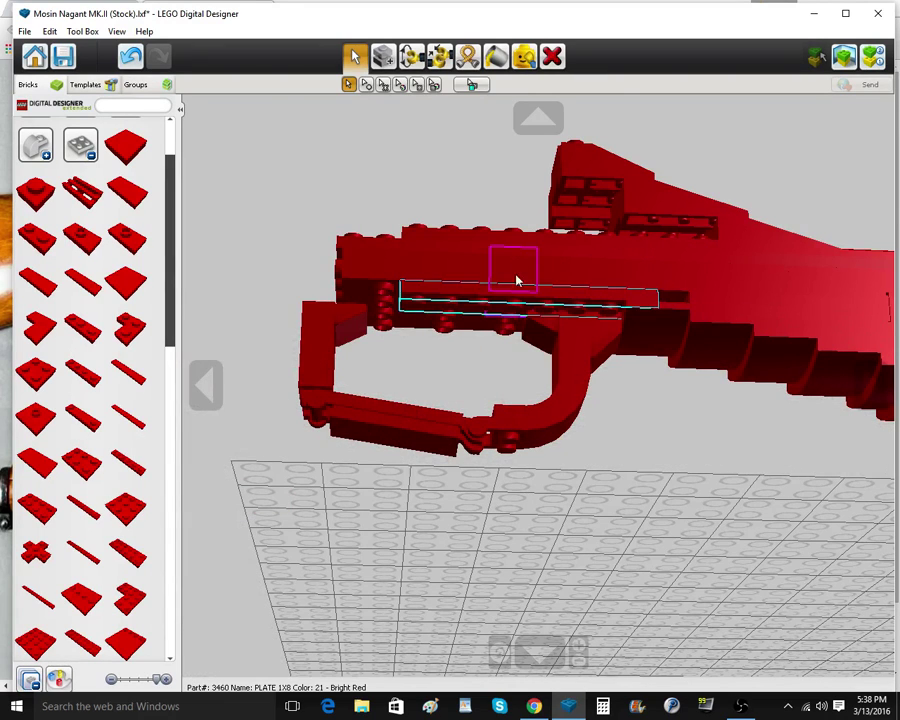
{"action": "left_click", "coordinate": [518, 282]}
{"action": "left_click", "coordinate": [133, 69]}
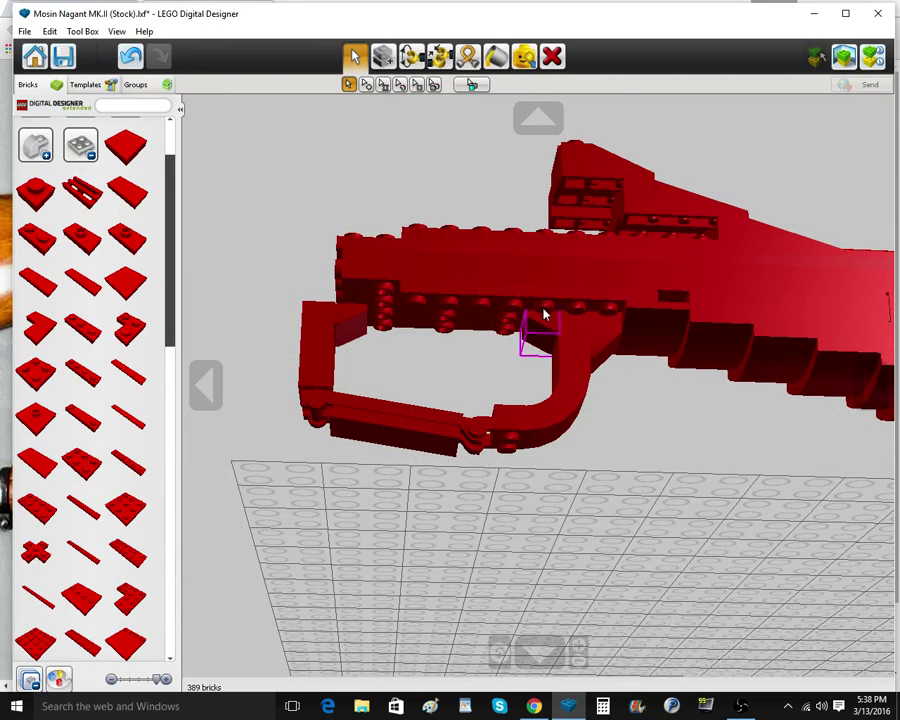
{"action": "left_click", "coordinate": [568, 306]}
{"action": "left_click", "coordinate": [574, 304]}
Clone the 1x8 plate onto the opposite underside edge of the receiver
{"action": "left_click", "coordinate": [390, 60]}
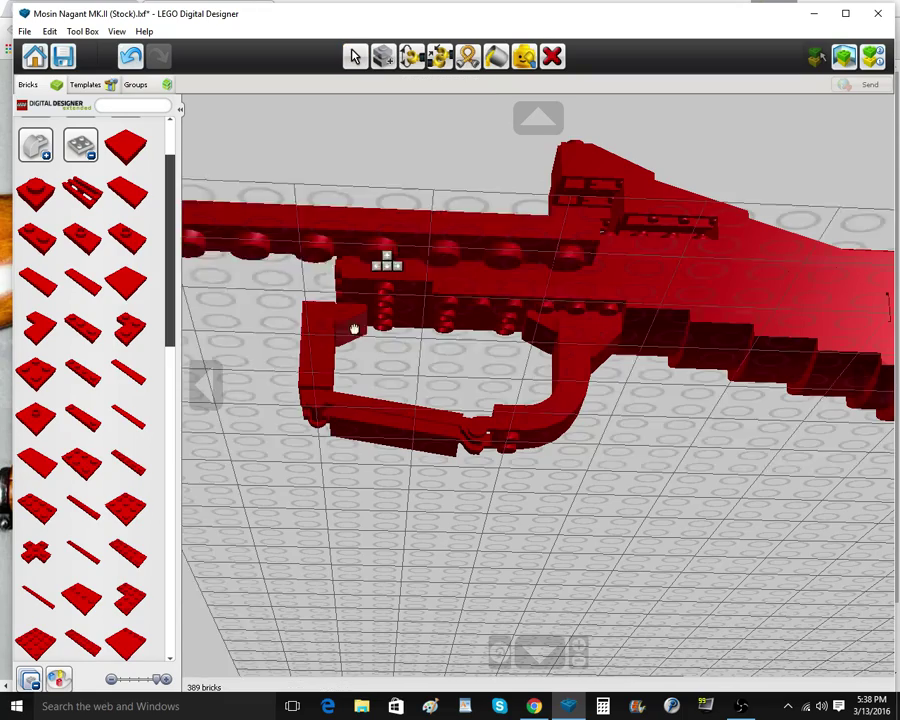
{"action": "right_click_drag", "start_coordinate": [354, 328], "coordinate": [750, 398]}
{"action": "left_click", "coordinate": [544, 330]}
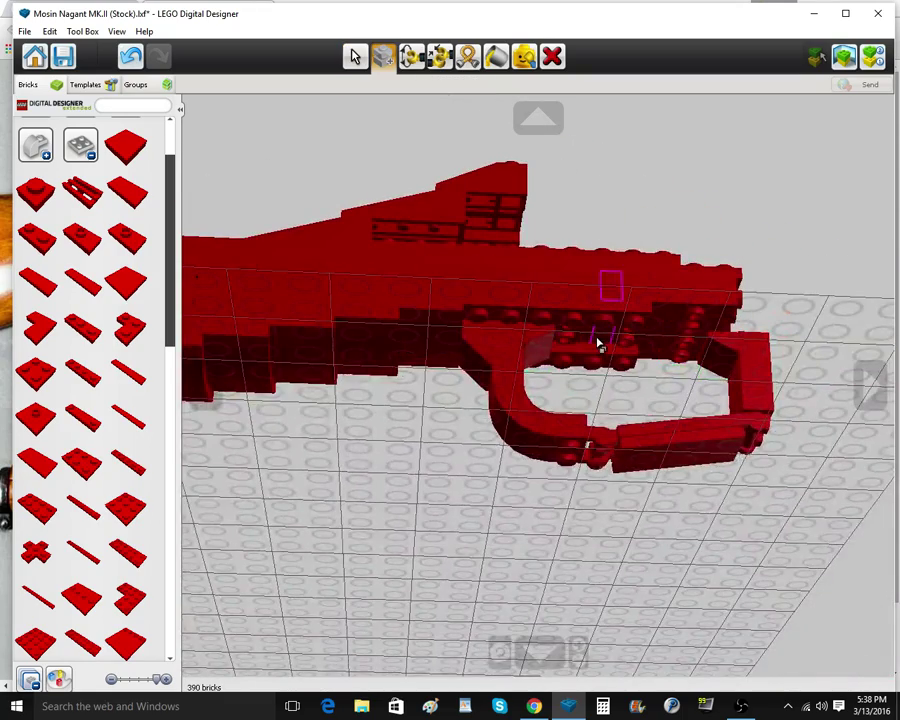
Delete the bricks in the receiver's two side walls above the trigger guard to open a gap through both sides
{"action": "scroll", "coordinate": [530, 434], "scroll_direction": "up", "scroll_amount": 4}
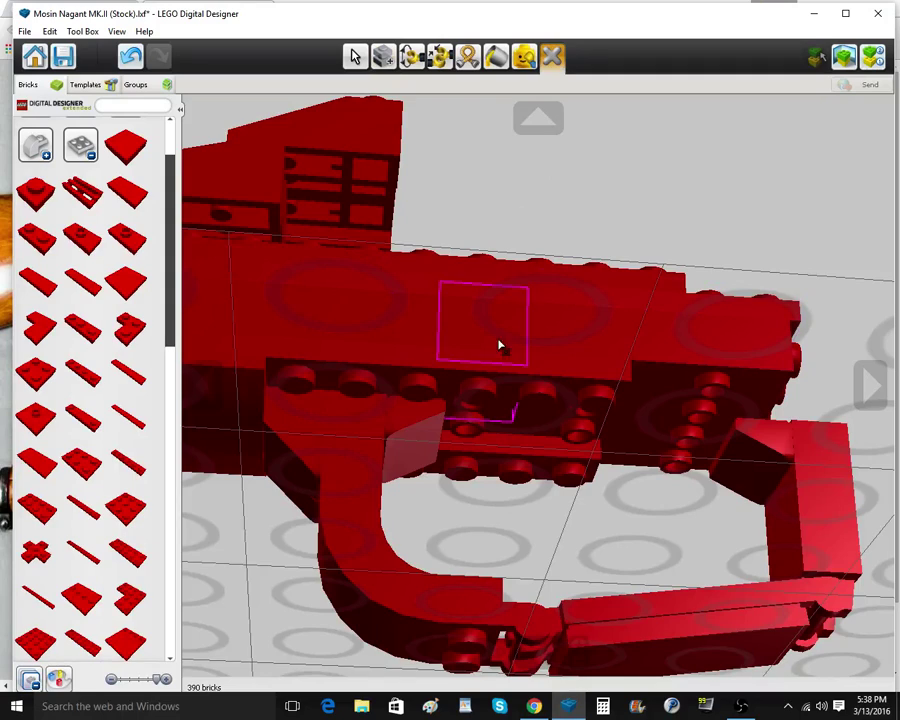
{"action": "right_click_drag", "start_coordinate": [507, 354], "coordinate": [465, 492]}
{"action": "left_click", "coordinate": [546, 393]}
Fit a 1x1 Technic brick sideways into the receiver wall gap and clone it into the gap on the opposite side
{"action": "left_click", "coordinate": [82, 153]}
{"action": "scroll", "coordinate": [82, 178], "scroll_direction": "up", "scroll_amount": 2}
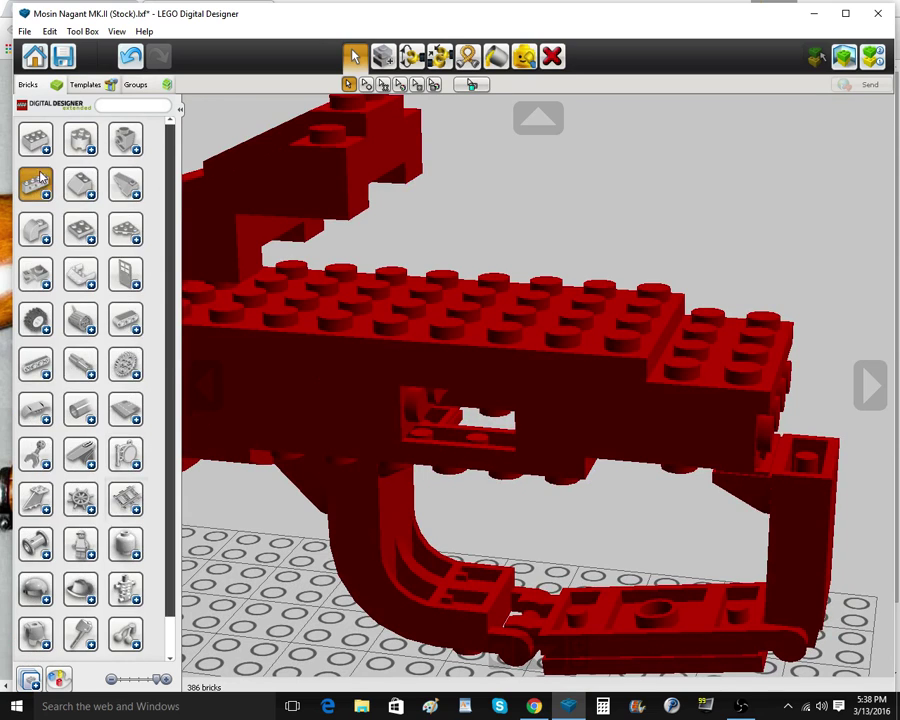
{"action": "left_click", "coordinate": [42, 181]}
{"action": "left_click", "coordinate": [88, 188]}
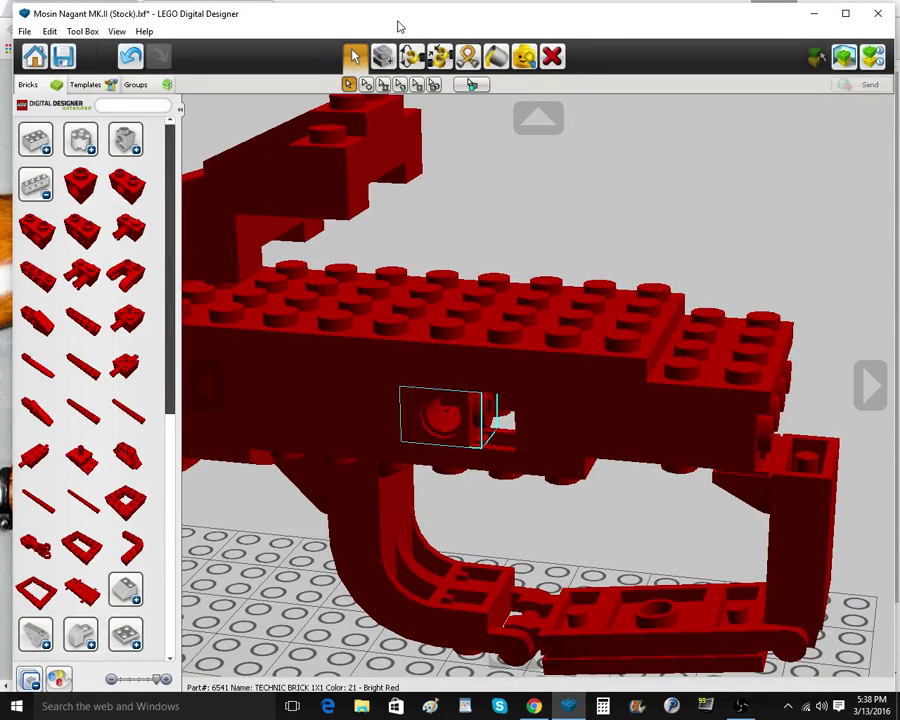
{"action": "left_click", "coordinate": [383, 57]}
{"action": "right_click_drag", "start_coordinate": [773, 407], "coordinate": [335, 430]}
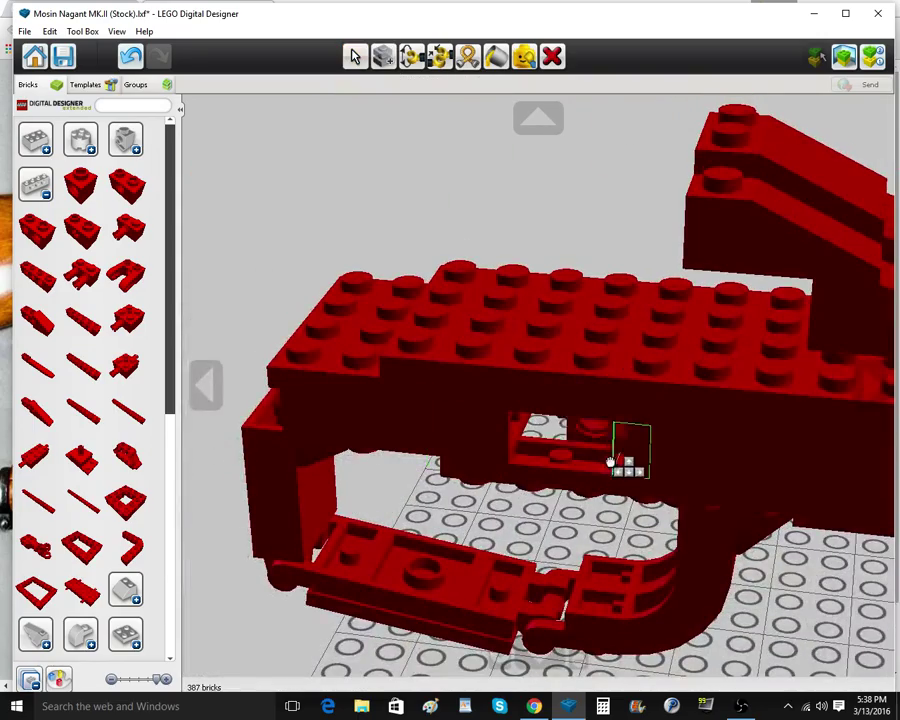
{"action": "right_click_drag", "start_coordinate": [548, 488], "coordinate": [641, 465]}
Fill the remaining gaps beside the Technic bricks with two 1x1 plates in each receiver side wall
{"action": "left_click", "coordinate": [27, 190]}
{"action": "left_click", "coordinate": [48, 145]}
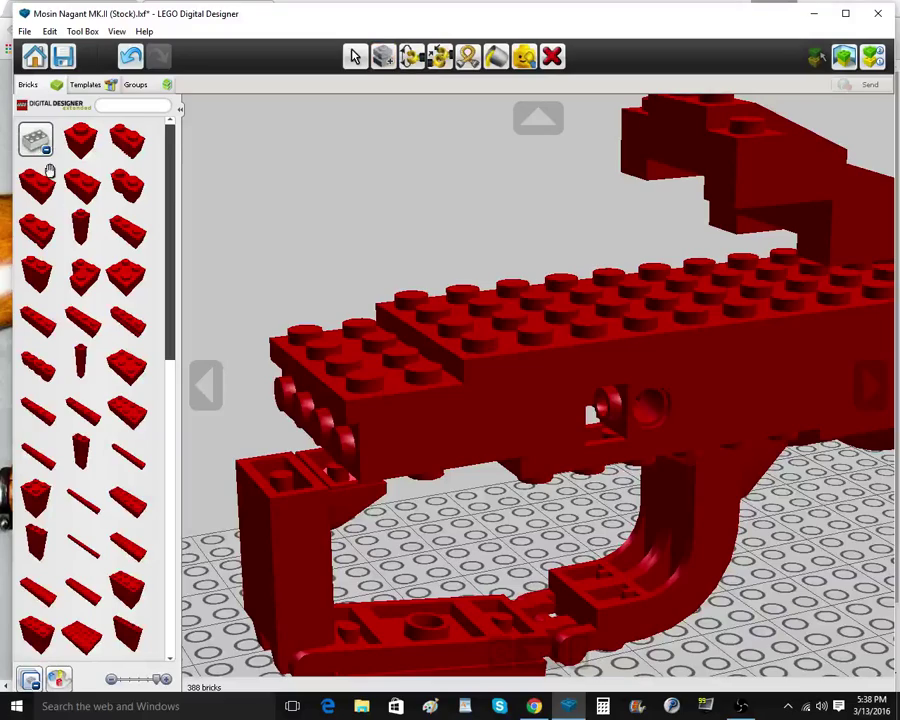
{"action": "left_click", "coordinate": [44, 150]}
{"action": "left_click", "coordinate": [81, 233]}
{"action": "left_click", "coordinate": [43, 278]}
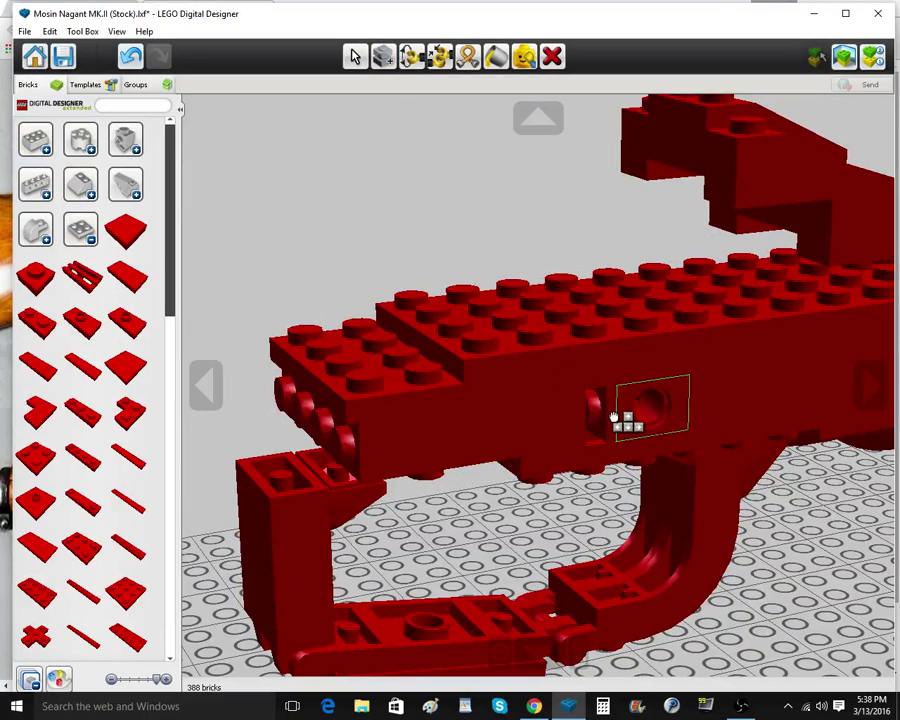
{"action": "left_click", "coordinate": [380, 55]}
{"action": "left_click", "coordinate": [606, 418]}
{"action": "left_click", "coordinate": [589, 424]}
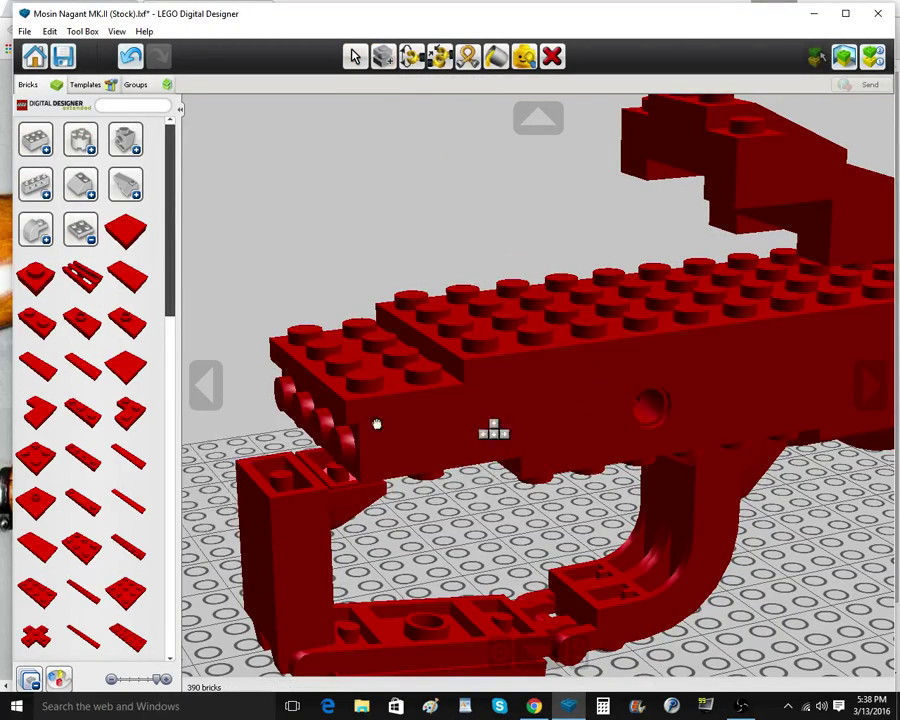
{"action": "right_click_drag", "start_coordinate": [376, 424], "coordinate": [580, 461]}
{"action": "left_click", "coordinate": [466, 448]}
{"action": "mouse_move", "coordinate": [466, 448]}
{"action": "right_mouse_down"}
{"action": "mouse_move", "coordinate": [562, 377]}
{"action": "mouse_move", "coordinate": [574, 353]}
{"action": "mouse_move", "coordinate": [548, 320]}
{"action": "right_mouse_up"}
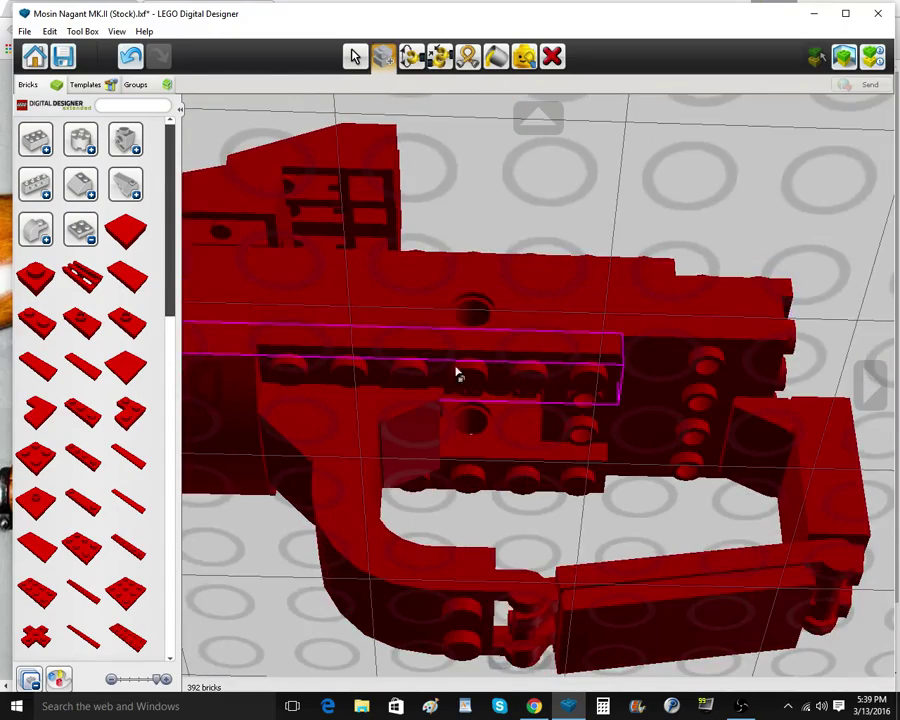
Attach a 4x4 plate beneath the receiver's front end, bridging it to the front of the trigger guard
{"action": "scroll", "coordinate": [470, 371], "scroll_direction": "down", "scroll_amount": 3}
{"action": "right_click_drag", "start_coordinate": [481, 370], "coordinate": [390, 400]}
{"action": "left_click", "coordinate": [84, 240]}
{"action": "left_click", "coordinate": [85, 243]}
{"action": "scroll", "coordinate": [97, 372], "scroll_direction": "down", "scroll_amount": 5}
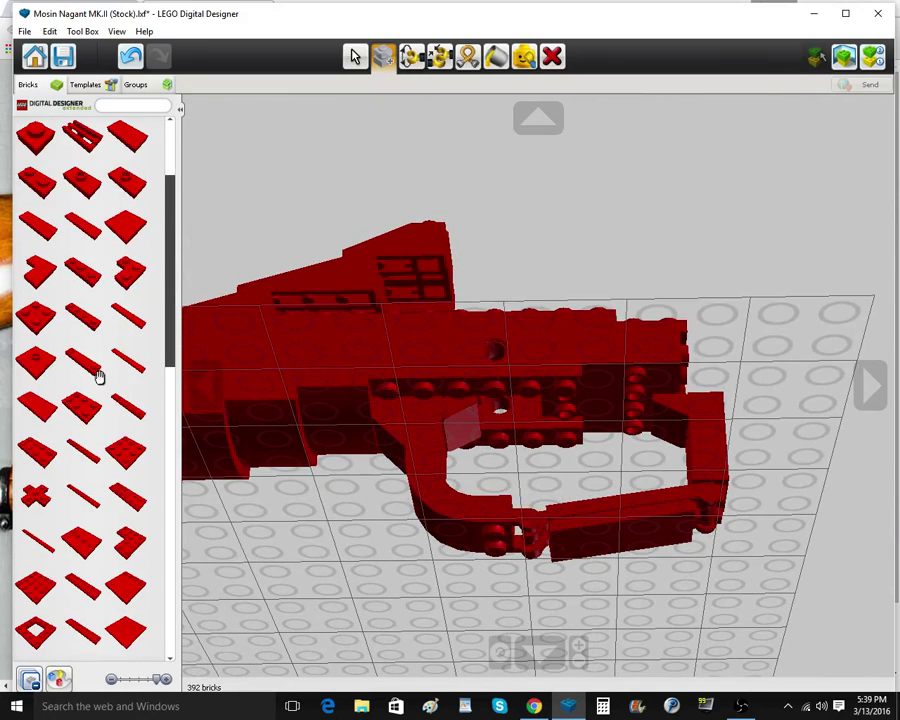
{"action": "left_click", "coordinate": [36, 475]}
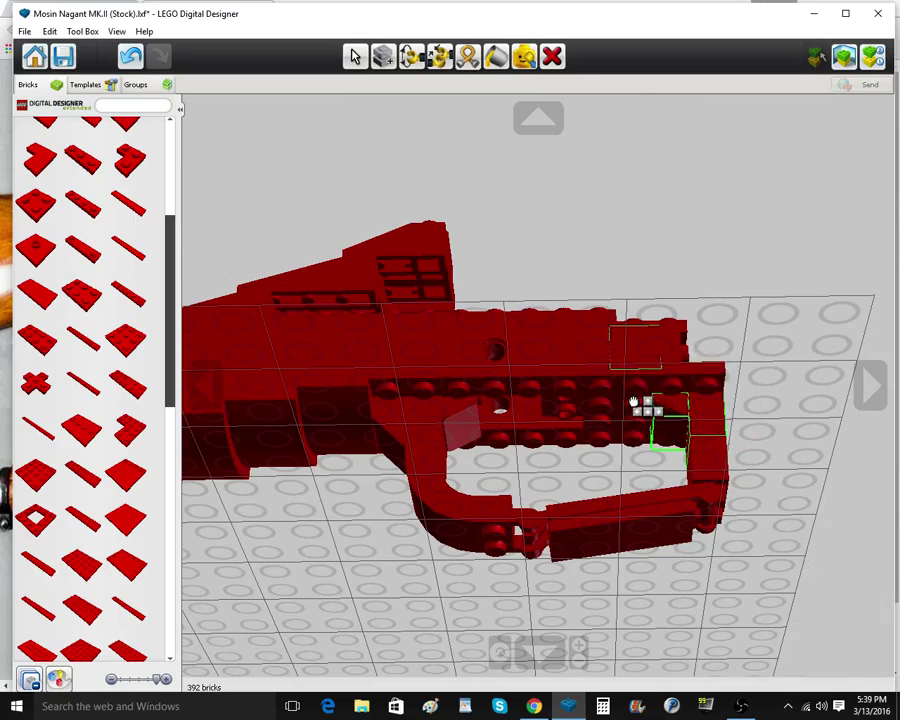
{"action": "left_click", "coordinate": [637, 401]}
Set the brick palette colour to black
{"action": "right_click_drag", "start_coordinate": [674, 290], "coordinate": [673, 440]}
{"action": "scroll", "coordinate": [586, 440], "scroll_direction": "down", "scroll_amount": 10}
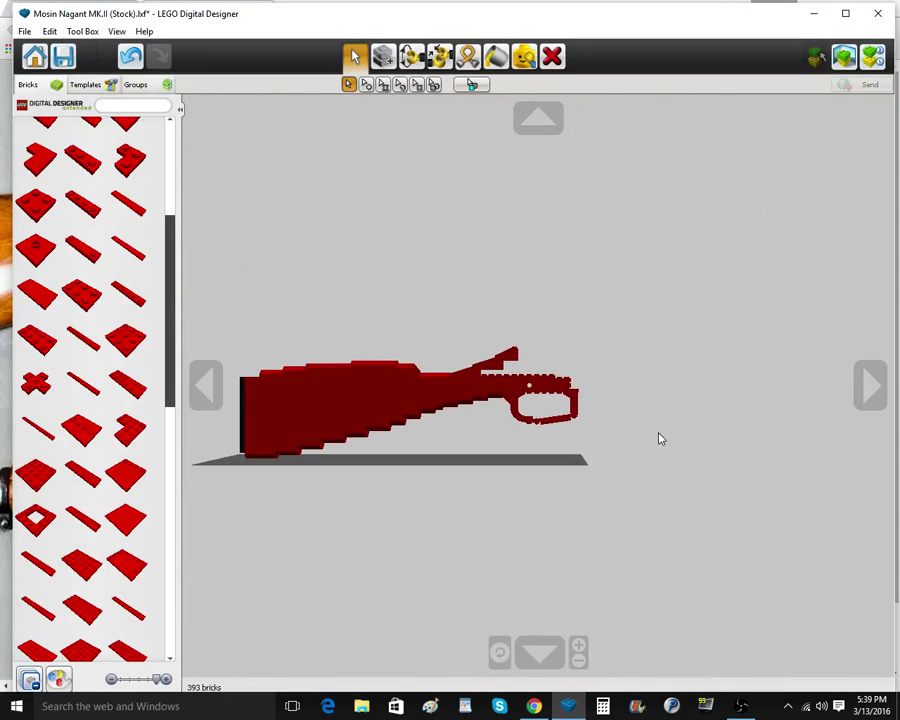
{"action": "scroll", "coordinate": [659, 439], "scroll_direction": "down", "scroll_amount": 2}
{"action": "scroll", "coordinate": [659, 438], "scroll_direction": "up", "scroll_amount": 5}
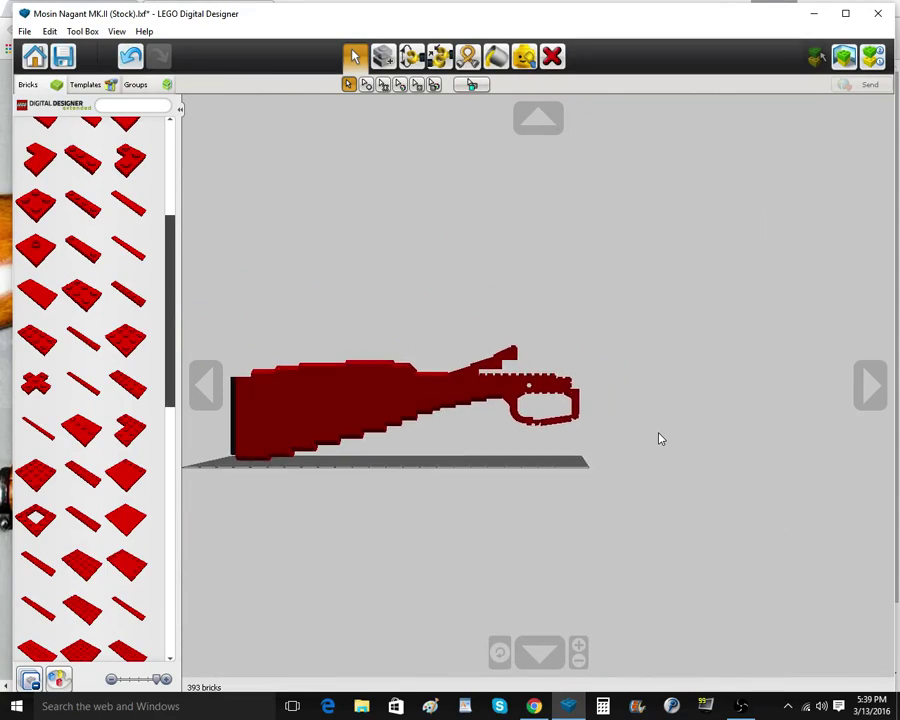
{"action": "scroll", "coordinate": [659, 439], "scroll_direction": "up", "scroll_amount": 6}
{"action": "right_click_drag", "start_coordinate": [659, 439], "coordinate": [657, 331]}
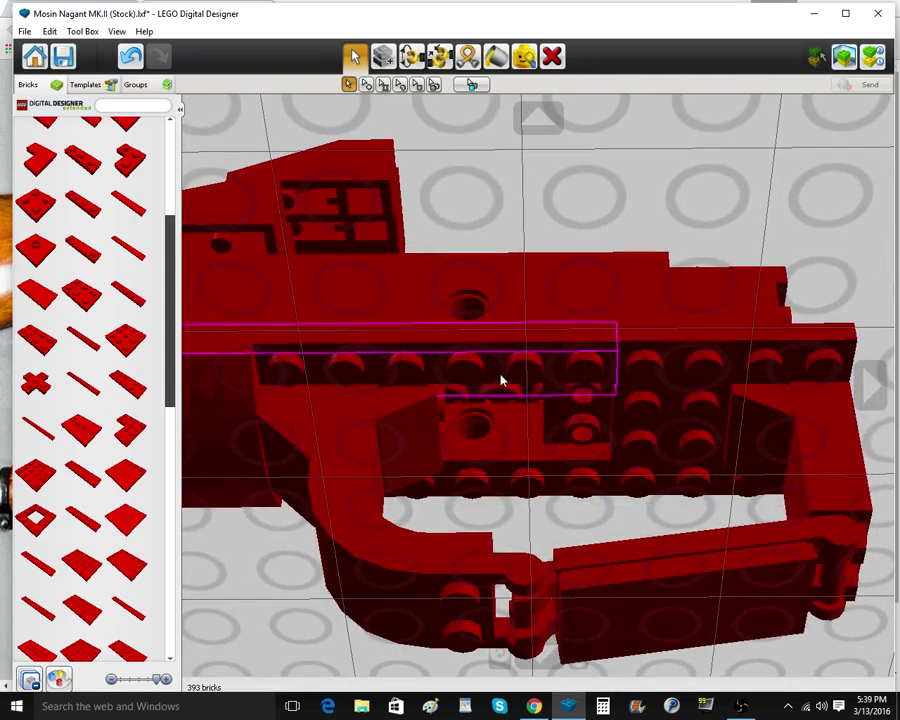
{"action": "scroll", "coordinate": [54, 208], "scroll_direction": "up", "scroll_amount": 10}
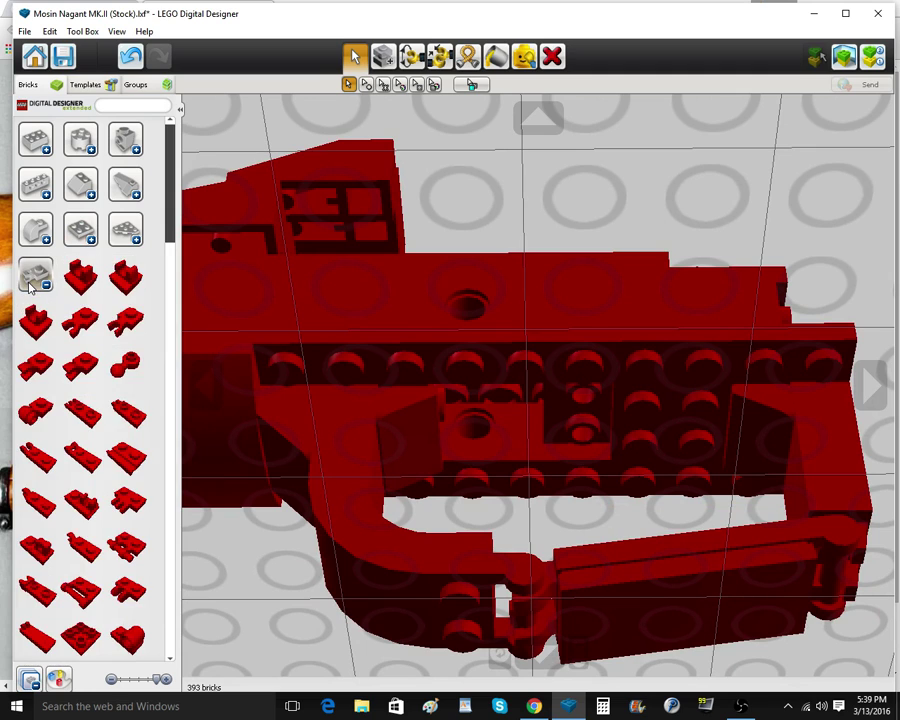
{"action": "left_click", "coordinate": [30, 287]}
{"action": "left_click", "coordinate": [66, 685]}
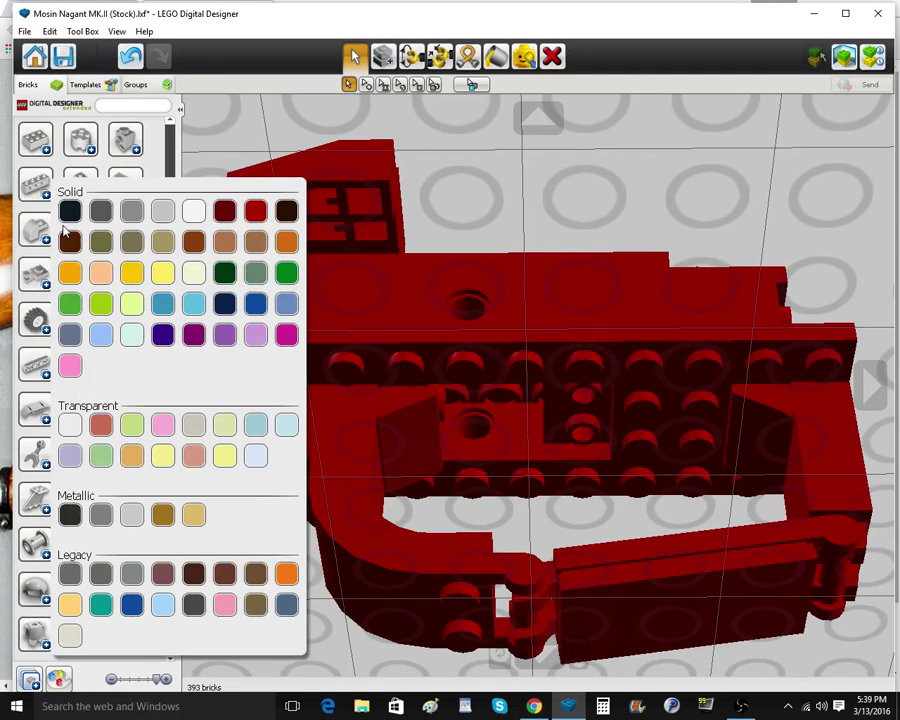
{"action": "left_click", "coordinate": [68, 212]}
Insert a black Technic axle through the Technic brick holes in the receiver above the trigger guard
{"action": "left_click", "coordinate": [78, 365]}
{"action": "scroll", "coordinate": [61, 418], "scroll_direction": "down", "scroll_amount": 3}
{"action": "left_click", "coordinate": [37, 444]}
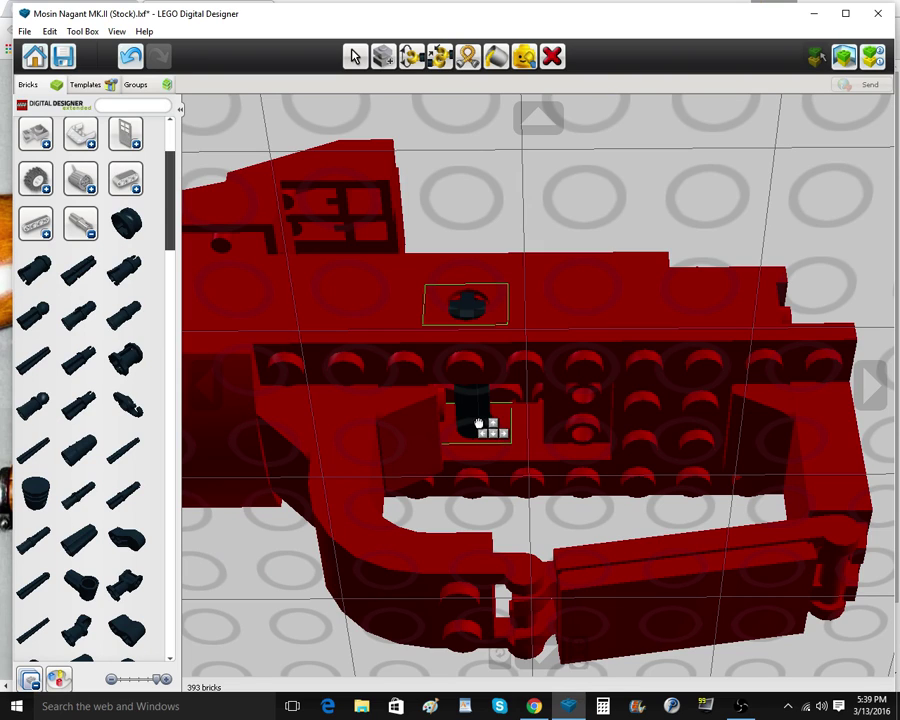
{"action": "left_click", "coordinate": [478, 424]}
Slide a black Technic bush onto the axle between the receiver walls and clone a second one onto it
{"action": "right_click_drag", "start_coordinate": [478, 424], "coordinate": [478, 358]}
{"action": "left_click", "coordinate": [121, 231]}
{"action": "right_click_drag", "start_coordinate": [556, 384], "coordinate": [560, 430]}
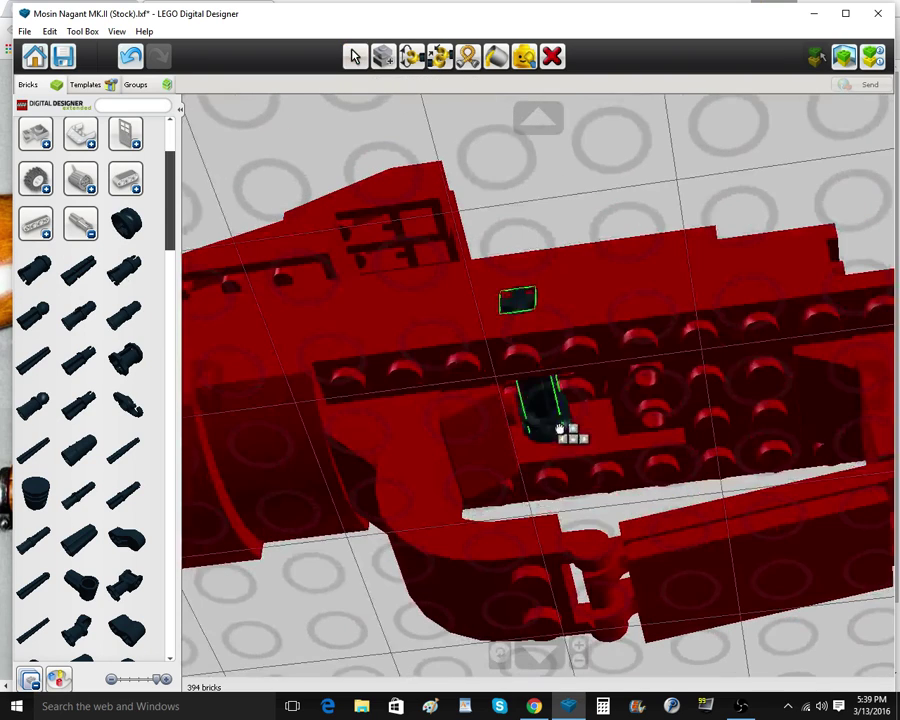
{"action": "left_click", "coordinate": [377, 55]}
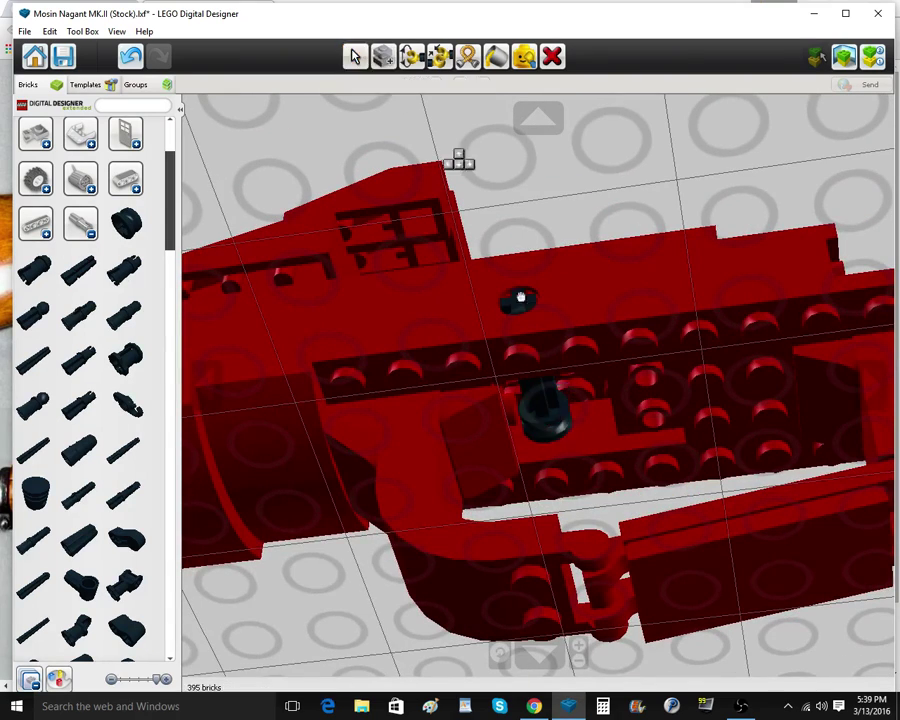
{"action": "right_click_drag", "start_coordinate": [550, 226], "coordinate": [559, 285]}
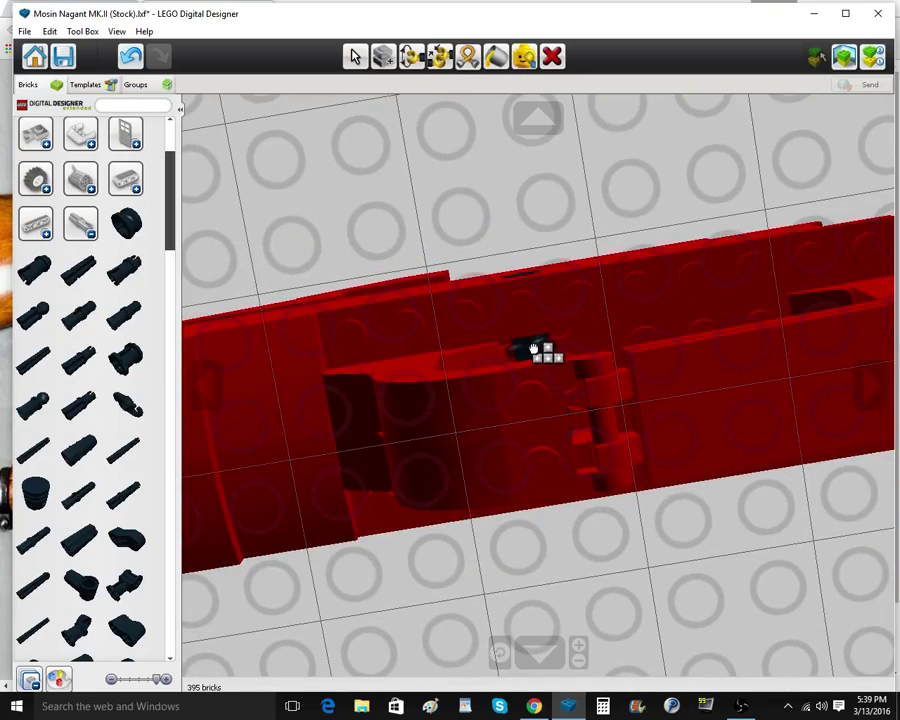
Hang a black Technic connector from the axle, pointing down into the trigger guard, and insert a short axle into its lower end
{"action": "scroll", "coordinate": [92, 480], "scroll_direction": "down", "scroll_amount": 1}
{"action": "left_click", "coordinate": [85, 550]}
{"action": "right_click_drag", "start_coordinate": [394, 462], "coordinate": [400, 345]}
{"action": "key", "text": "Up"}
{"action": "mouse_move", "coordinate": [557, 545]}
{"action": "right_mouse_down"}
{"action": "mouse_move", "coordinate": [532, 372]}
{"action": "mouse_move", "coordinate": [548, 413]}
{"action": "mouse_move", "coordinate": [540, 540]}
{"action": "right_mouse_up"}
{"action": "left_click", "coordinate": [70, 236]}
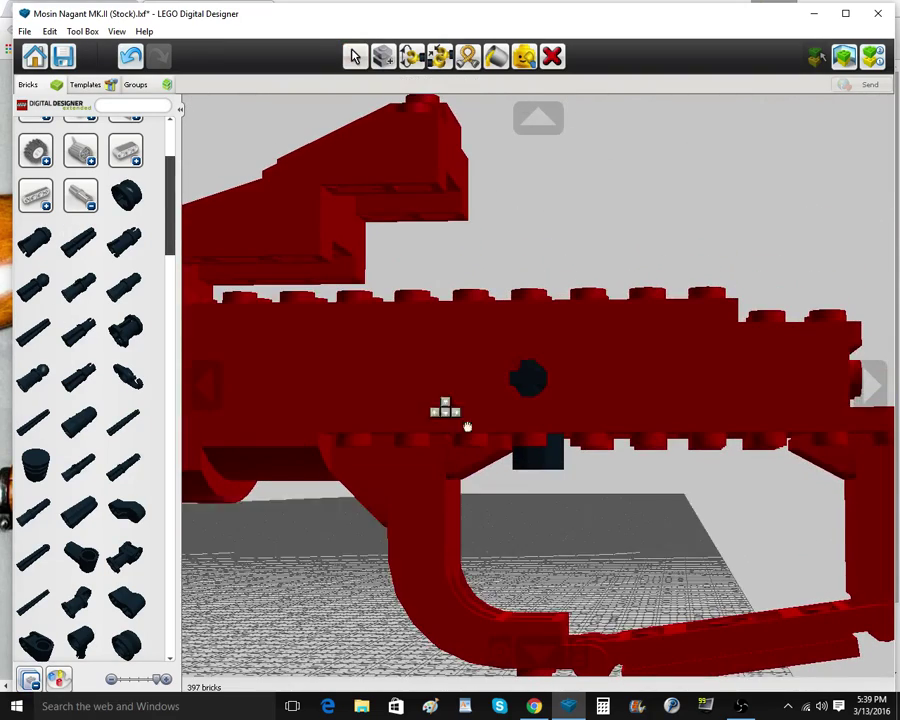
{"action": "right_click_drag", "start_coordinate": [558, 630], "coordinate": [543, 492]}
{"action": "left_click", "coordinate": [533, 420]}
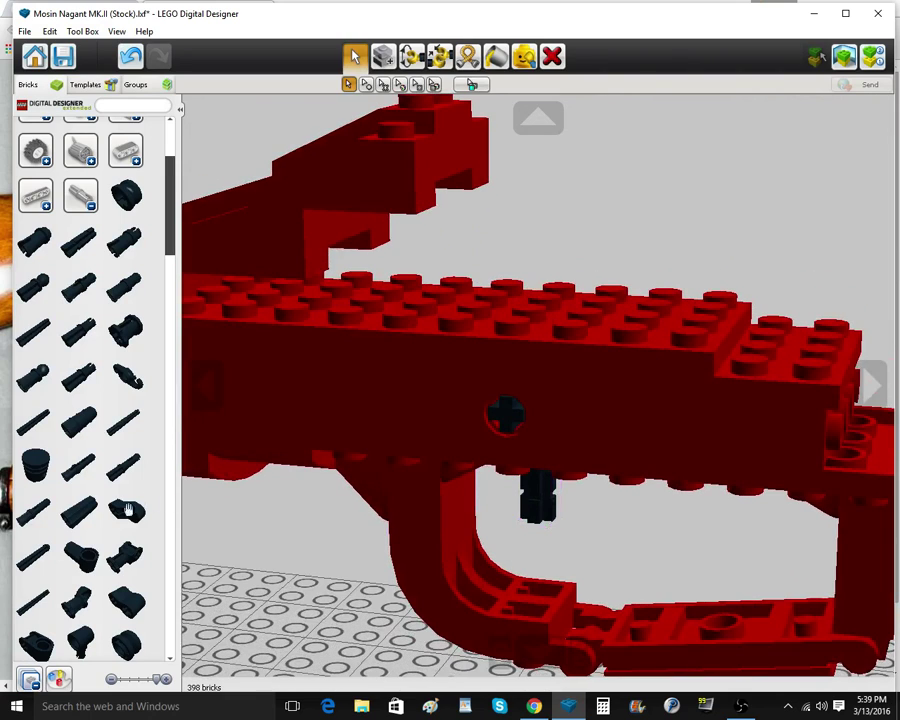
Attach a black angled Technic connector to the lower end of the short axle as the trigger's tip
{"action": "scroll", "coordinate": [113, 538], "scroll_direction": "down", "scroll_amount": 1}
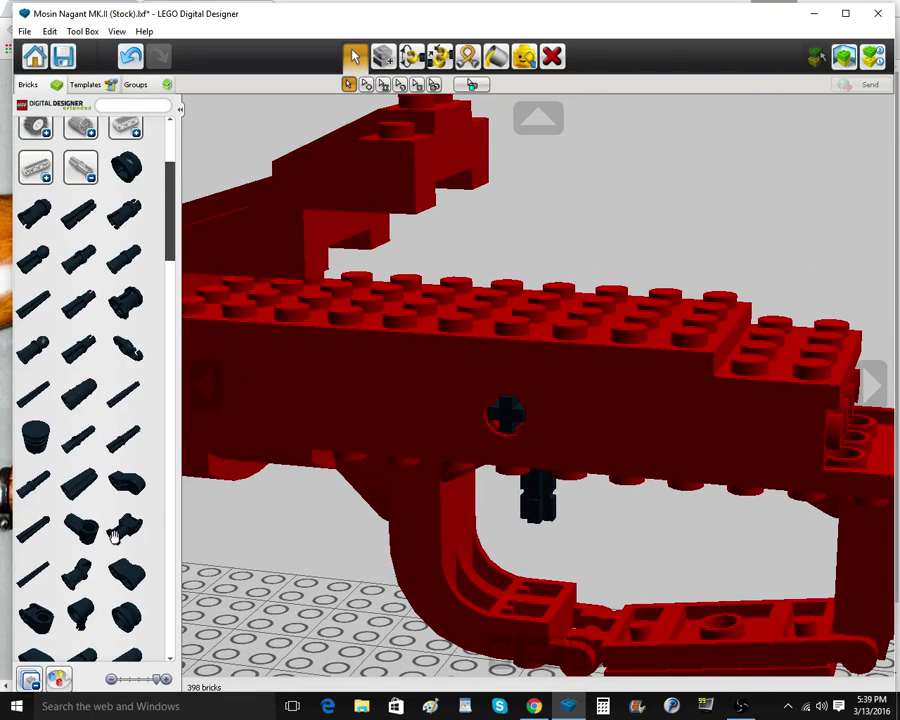
{"action": "scroll", "coordinate": [116, 537], "scroll_direction": "down", "scroll_amount": 10}
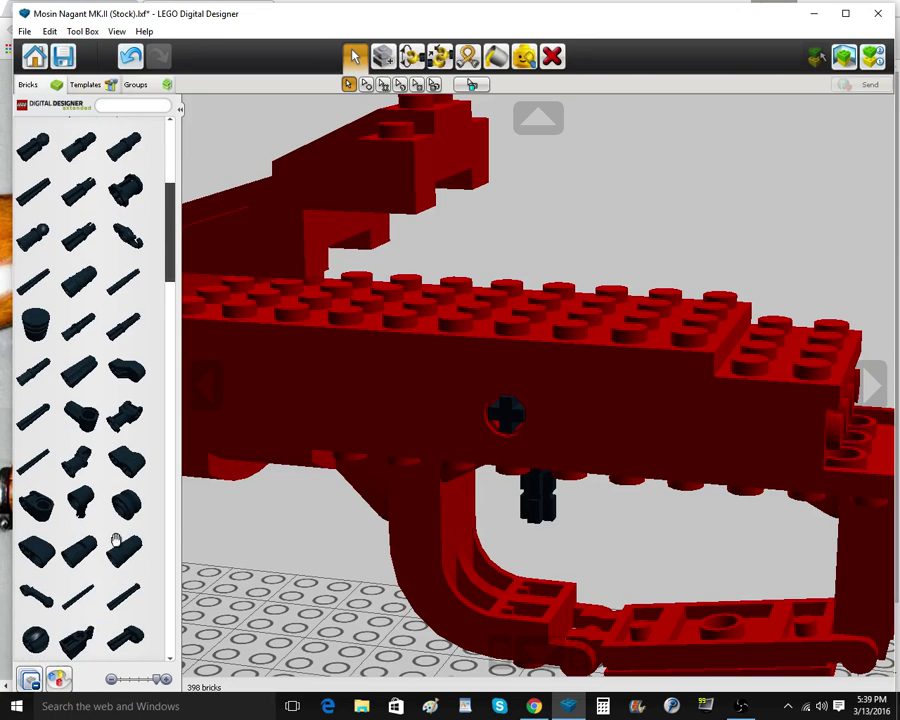
{"action": "scroll", "coordinate": [117, 540], "scroll_direction": "down", "scroll_amount": 8}
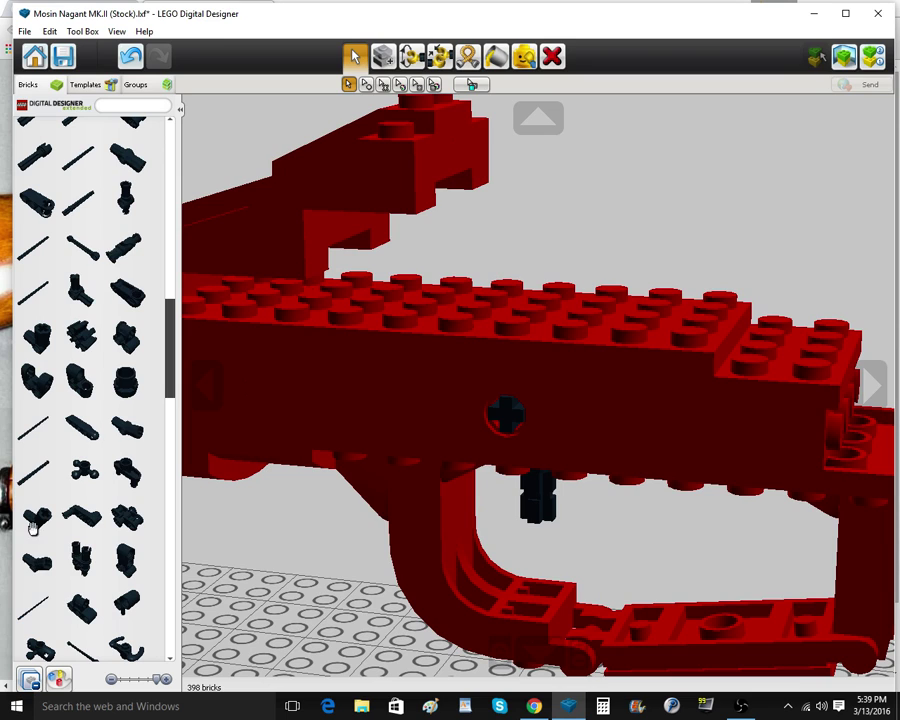
{"action": "left_click", "coordinate": [33, 525]}
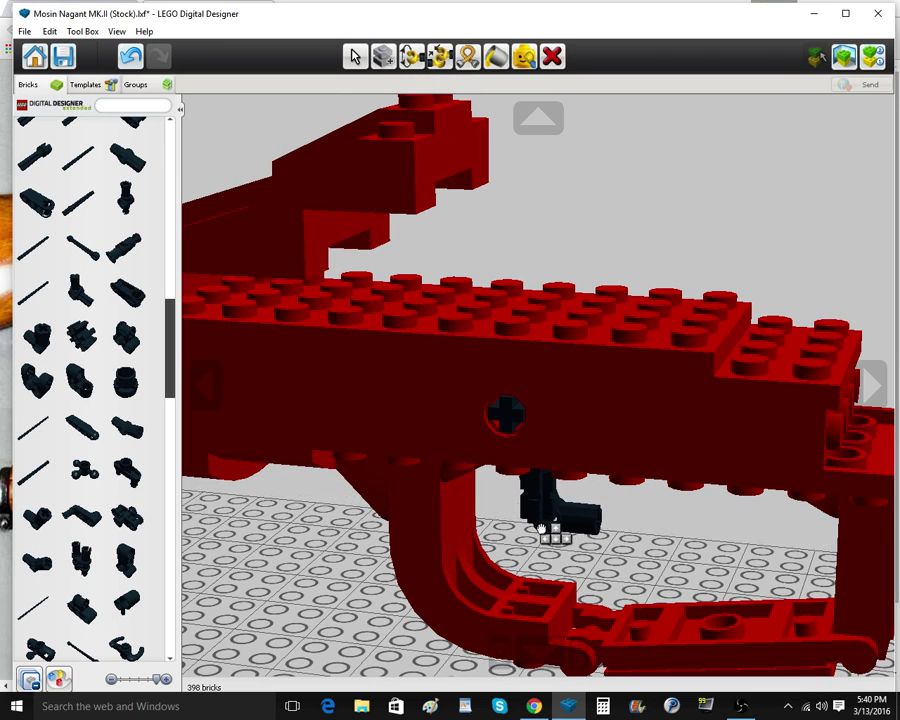
{"action": "left_click", "coordinate": [536, 542]}
{"action": "right_click_drag", "start_coordinate": [589, 548], "coordinate": [594, 520]}
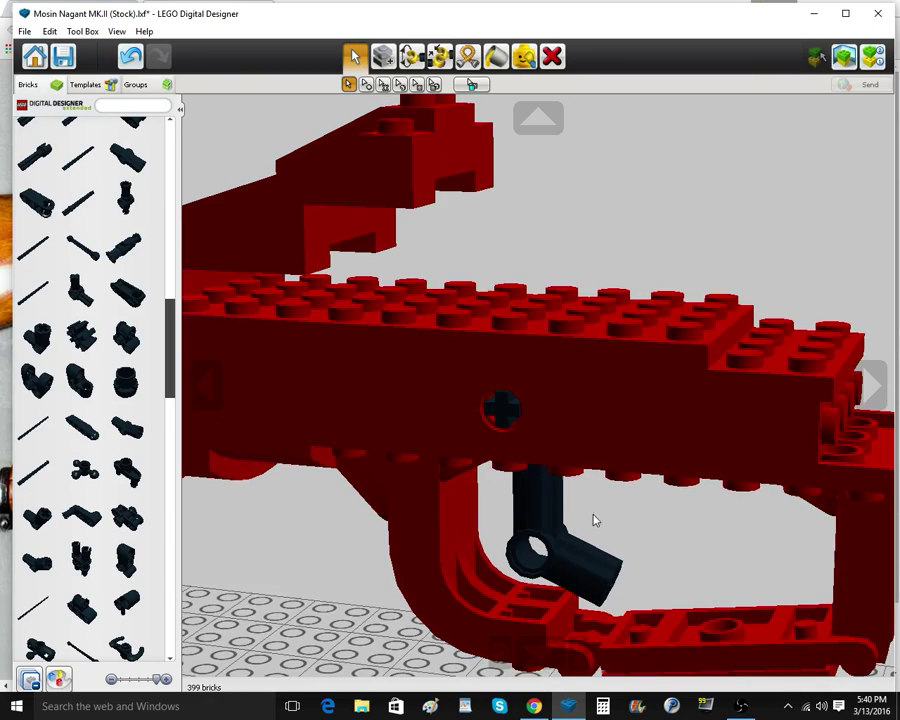
Delete the angled connector, short axle and hanging connector, keeping the pivot axle and its bushes
{"action": "left_click", "coordinate": [551, 52]}
{"action": "right_click_drag", "start_coordinate": [593, 443], "coordinate": [616, 312]}
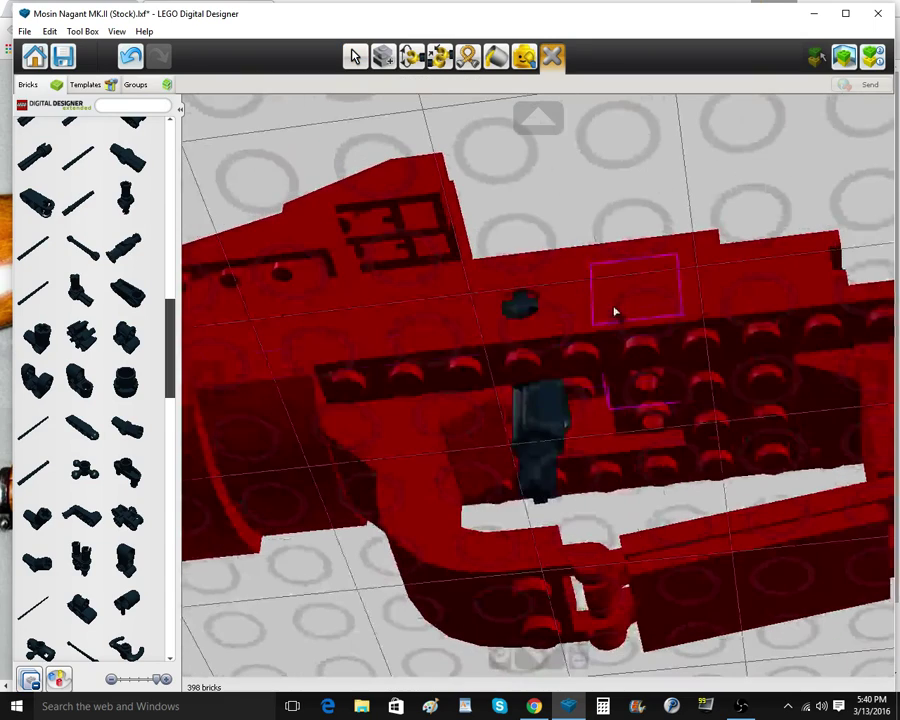
{"action": "left_click", "coordinate": [549, 455]}
{"action": "scroll", "coordinate": [77, 355], "scroll_direction": "up", "scroll_amount": 10}
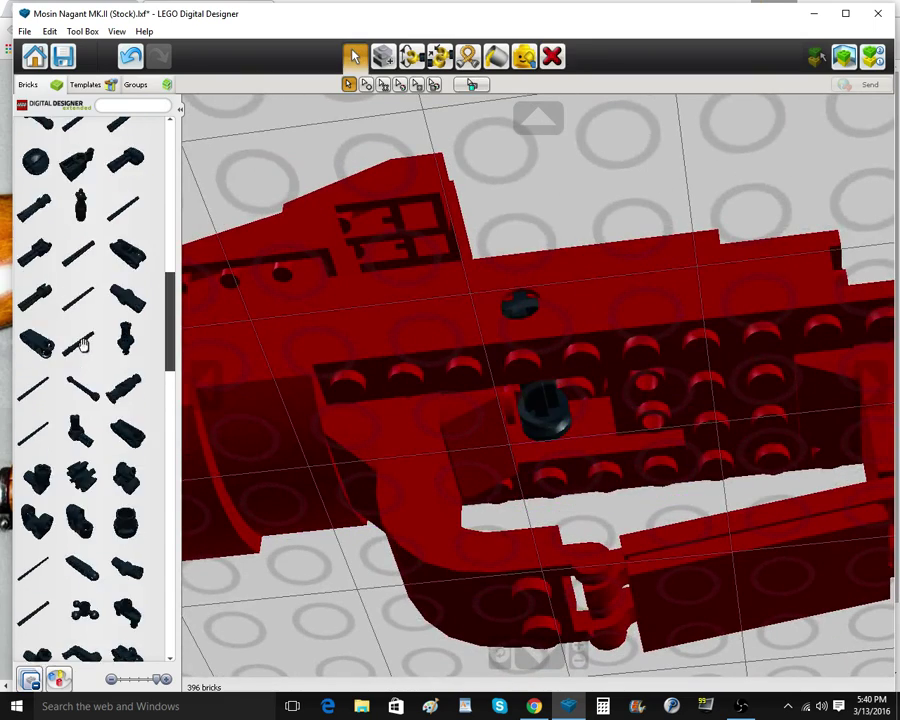
Hang a small black plate with a ring connector from the pivot axle, between the receiver walls above the trigger guard
{"action": "scroll", "coordinate": [77, 360], "scroll_direction": "down", "scroll_amount": 10}
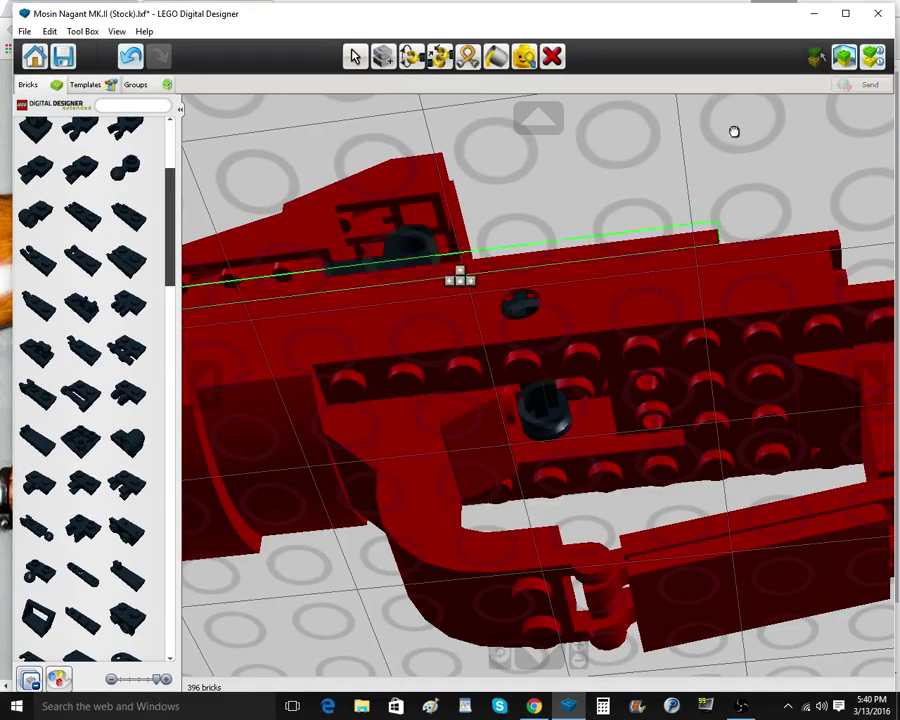
{"action": "right_click_drag", "start_coordinate": [734, 131], "coordinate": [574, 293]}
{"action": "key", "text": "Up"}
{"action": "left_click", "coordinate": [570, 402]}
{"action": "right_click_drag", "start_coordinate": [570, 402], "coordinate": [591, 390]}
Try a black curved slope beneath the ring plate as the trigger blade, removing it again
{"action": "scroll", "coordinate": [100, 243], "scroll_direction": "up", "scroll_amount": 5}
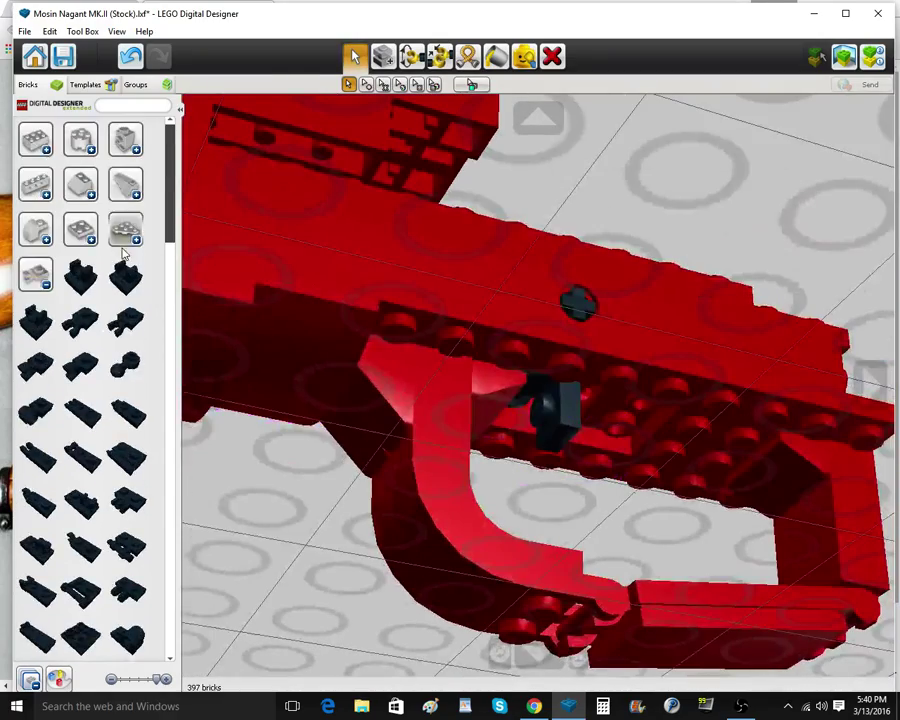
{"action": "left_click", "coordinate": [34, 283]}
{"action": "left_click", "coordinate": [42, 230]}
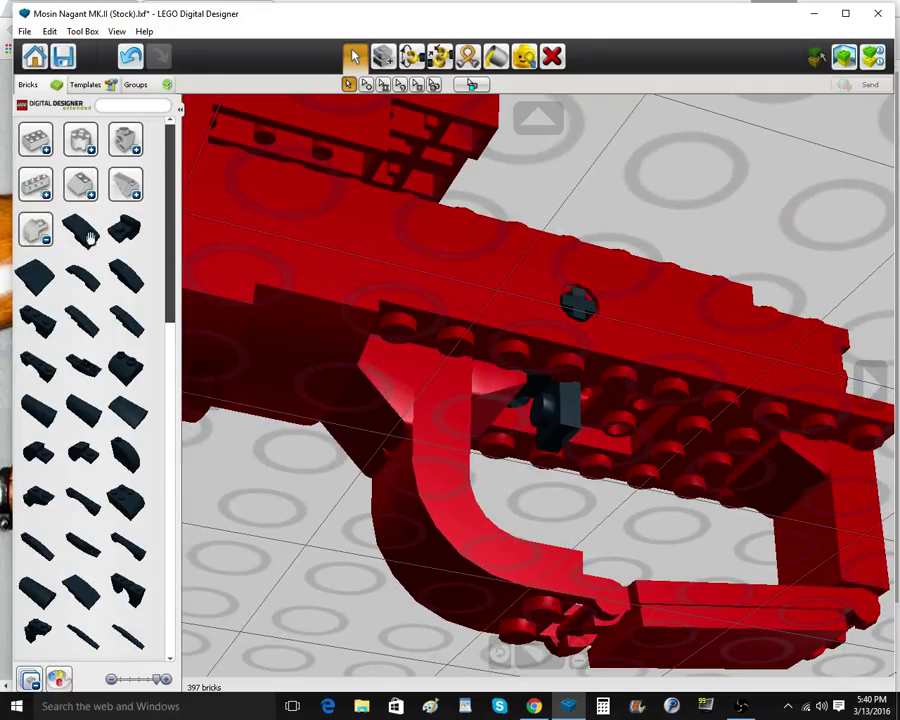
{"action": "left_click", "coordinate": [89, 241]}
{"action": "scroll", "coordinate": [534, 460], "scroll_direction": "down", "scroll_amount": 3}
{"action": "right_click_drag", "start_coordinate": [534, 460], "coordinate": [514, 448]}
{"action": "left_click", "coordinate": [544, 430]}
{"action": "left_click", "coordinate": [556, 54]}
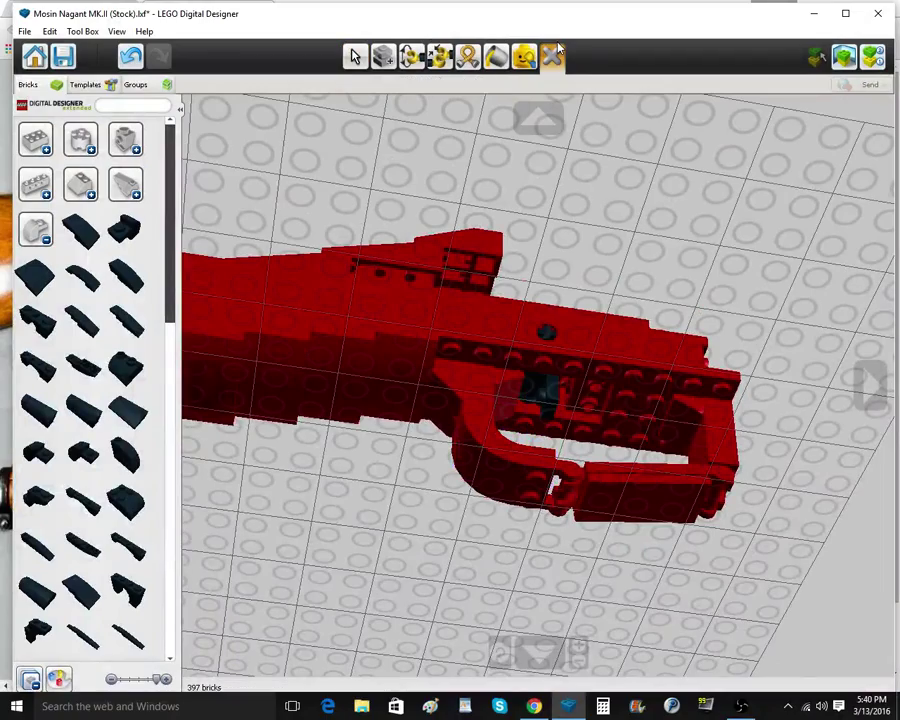
Attach a long black curved slope to the ring plate, pointing down into the trigger guard as the trigger blade
{"action": "left_click", "coordinate": [128, 279]}
{"action": "right_click_drag", "start_coordinate": [574, 515], "coordinate": [393, 589]}
{"action": "left_click", "coordinate": [542, 430]}
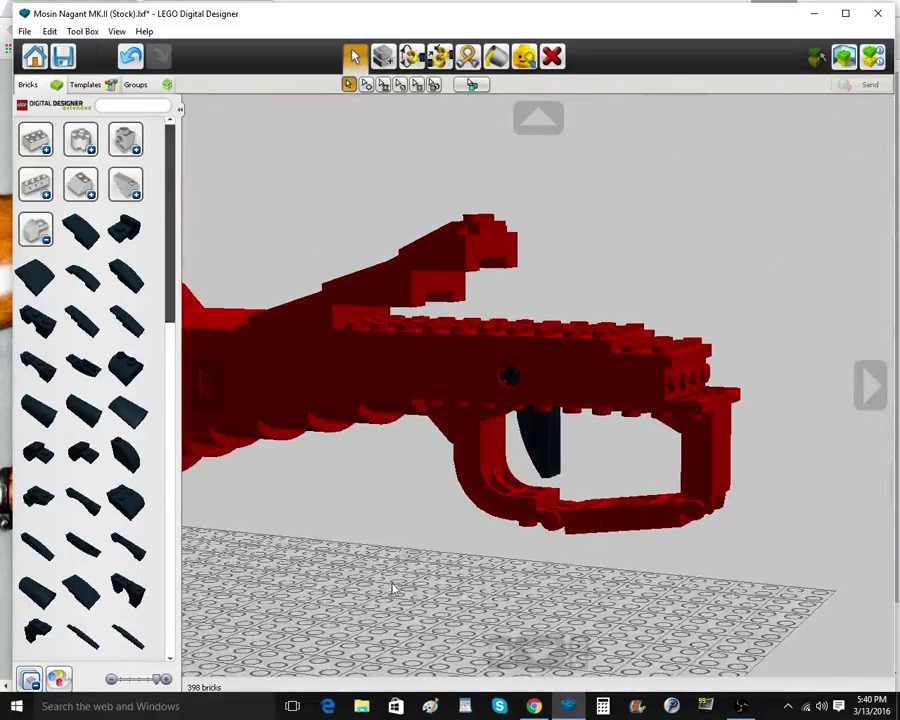
{"action": "scroll", "coordinate": [430, 544], "scroll_direction": "up", "scroll_amount": 5}
{"action": "mouse_move", "coordinate": [436, 543]}
{"action": "right_mouse_down"}
{"action": "mouse_move", "coordinate": [510, 504]}
{"action": "mouse_move", "coordinate": [480, 512]}
{"action": "mouse_move", "coordinate": [506, 526]}
{"action": "mouse_move", "coordinate": [493, 524]}
{"action": "mouse_move", "coordinate": [507, 457]}
{"action": "mouse_move", "coordinate": [518, 522]}
{"action": "mouse_move", "coordinate": [444, 512]}
{"action": "mouse_move", "coordinate": [430, 522]}
{"action": "right_mouse_up"}
Try a black inverted slope against the flat front face of the trigger blade, removing it again
{"action": "left_click", "coordinate": [31, 240]}
{"action": "left_click", "coordinate": [76, 243]}
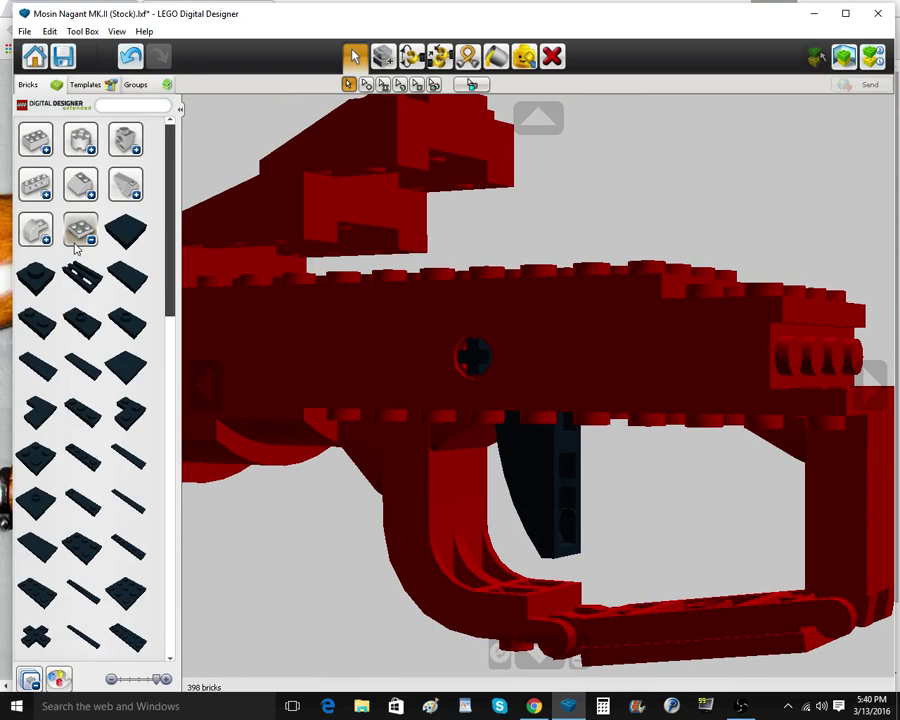
{"action": "left_click", "coordinate": [79, 232]}
{"action": "left_click", "coordinate": [80, 186]}
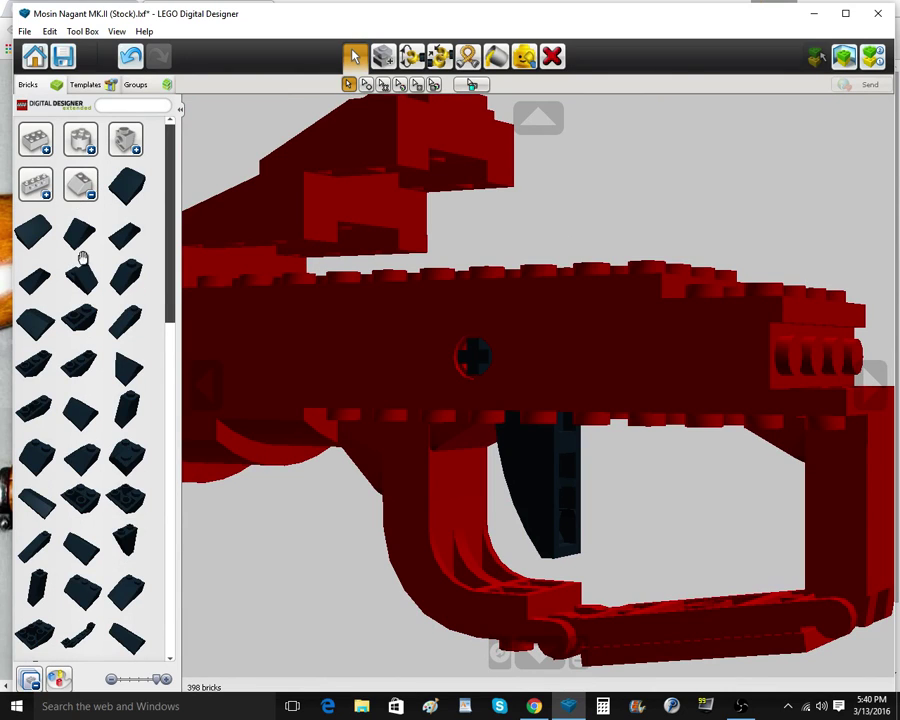
{"action": "left_click", "coordinate": [83, 318]}
{"action": "key", "text": "Left"}
{"action": "right_click_drag", "start_coordinate": [690, 578], "coordinate": [564, 596]}
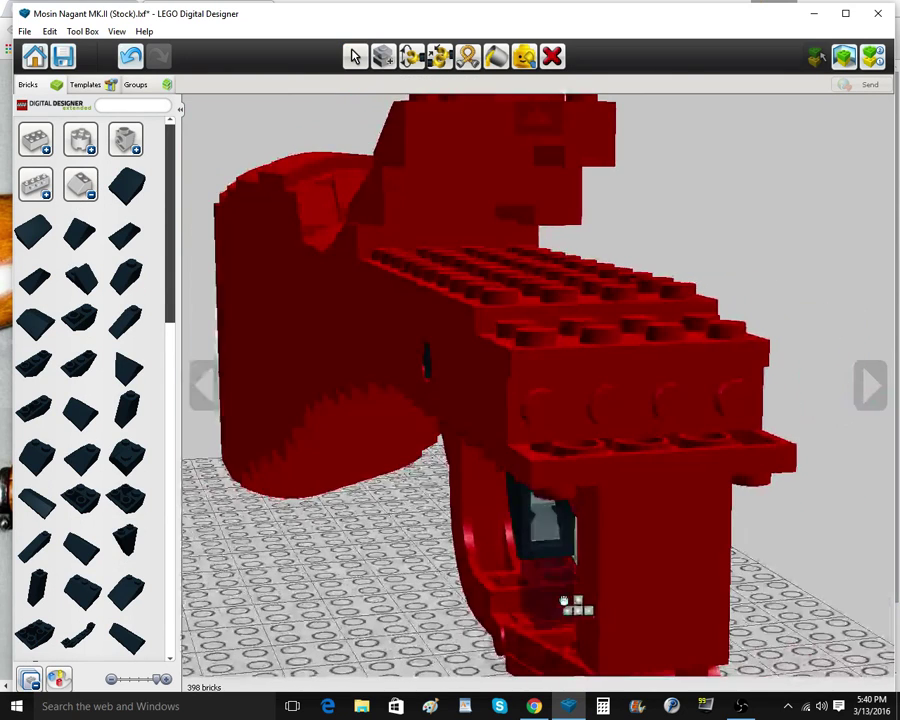
{"action": "left_click", "coordinate": [560, 534]}
{"action": "right_click_drag", "start_coordinate": [560, 534], "coordinate": [621, 604]}
{"action": "scroll", "coordinate": [648, 556], "scroll_direction": "down", "scroll_amount": 4}
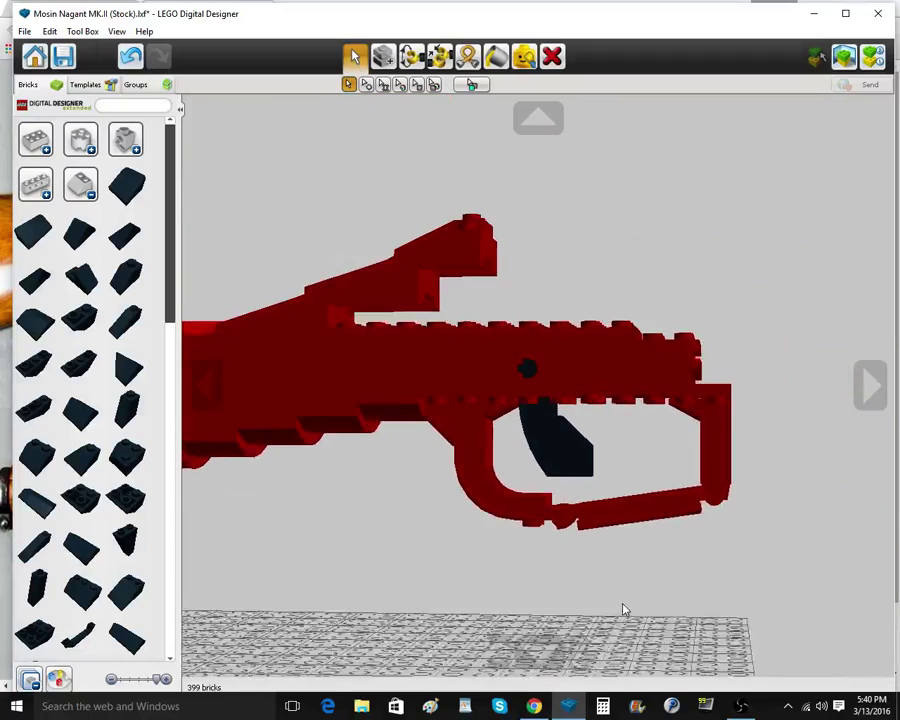
{"action": "scroll", "coordinate": [621, 604], "scroll_direction": "up", "scroll_amount": 4}
{"action": "left_click", "coordinate": [641, 520]}
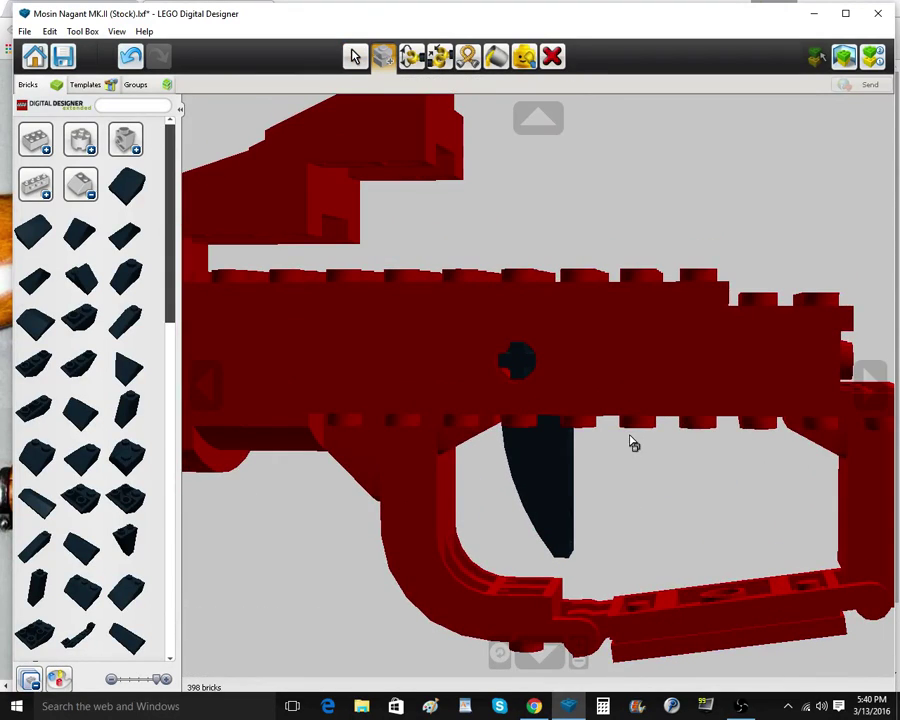
Try to rotate the trigger with the Hinge tool, checking which joint turns
{"action": "right_click_drag", "start_coordinate": [634, 443], "coordinate": [545, 400]}
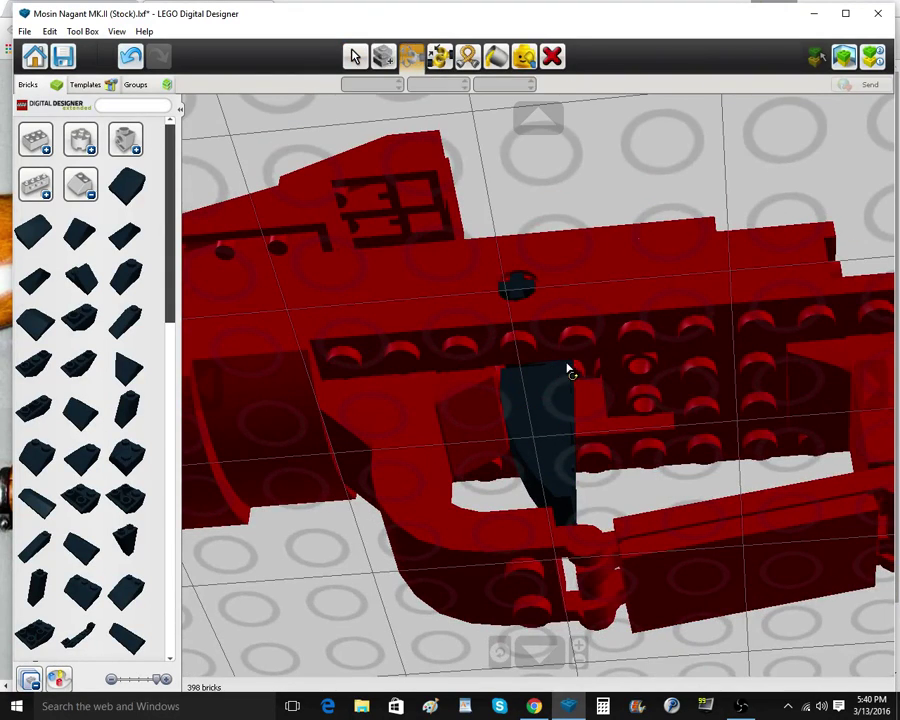
{"action": "left_click", "coordinate": [547, 364]}
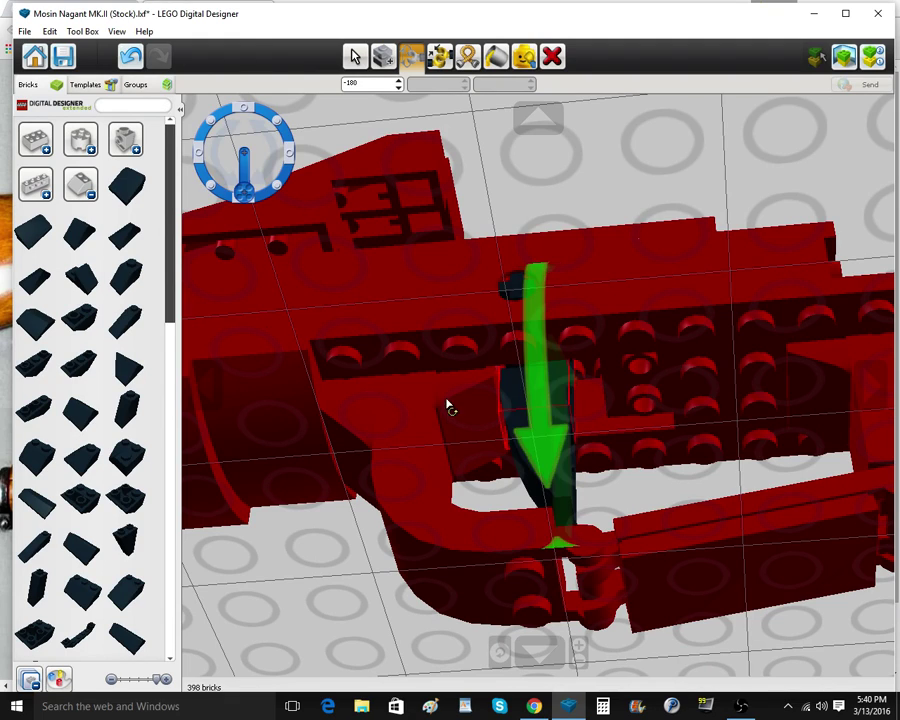
{"action": "right_click_drag", "start_coordinate": [447, 399], "coordinate": [527, 384]}
{"action": "left_click", "coordinate": [724, 174]}
{"action": "right_click_drag", "start_coordinate": [520, 430], "coordinate": [571, 391]}
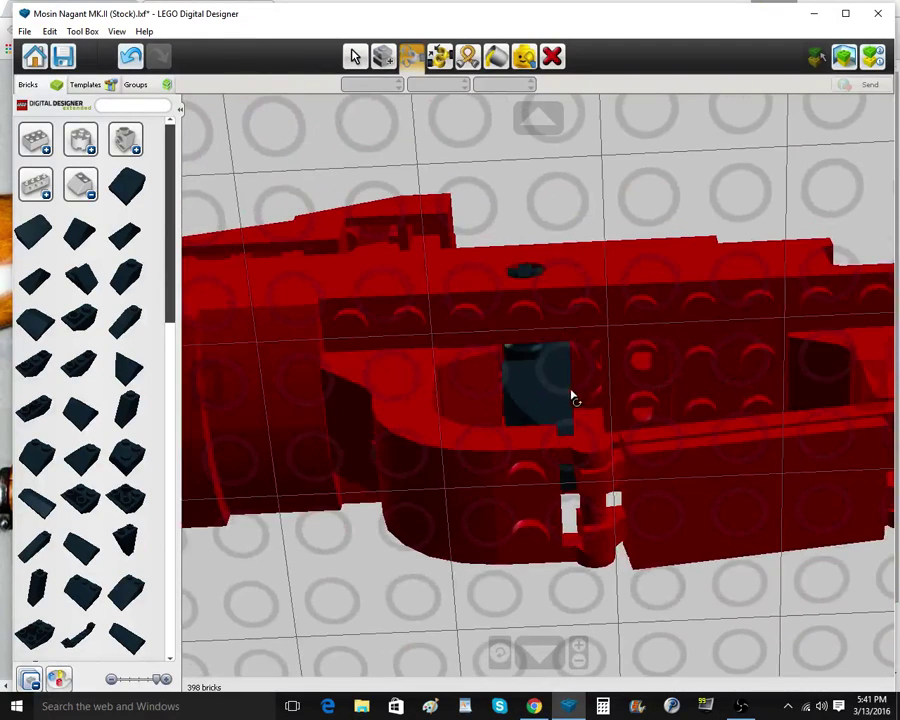
{"action": "left_click", "coordinate": [562, 360]}
{"action": "right_click_drag", "start_coordinate": [683, 393], "coordinate": [590, 428]}
{"action": "left_click", "coordinate": [550, 372]}
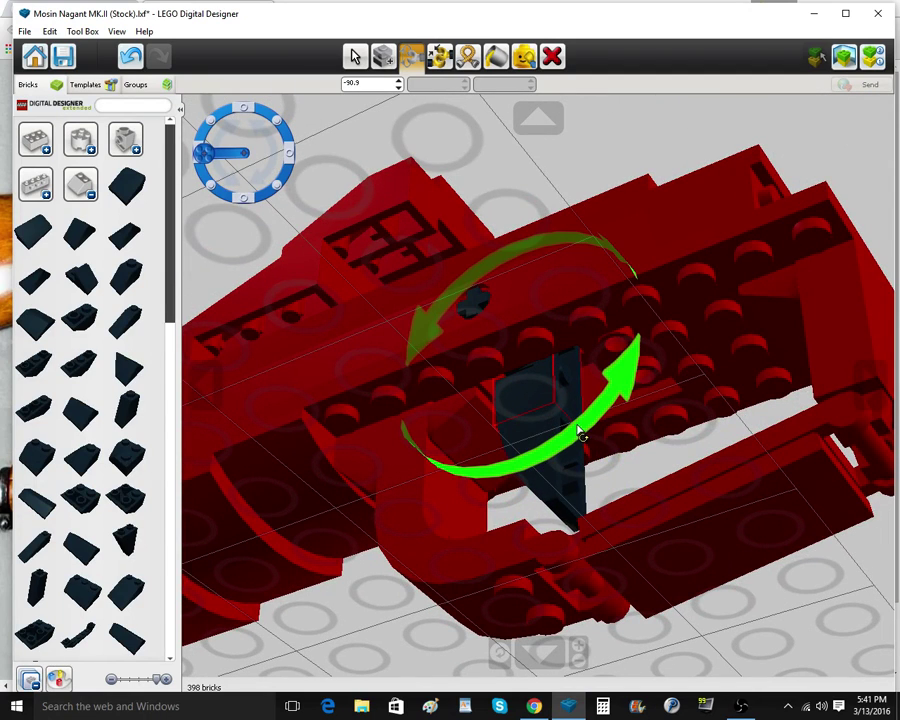
{"action": "left_click", "coordinate": [663, 448]}
{"action": "right_click_drag", "start_coordinate": [663, 448], "coordinate": [669, 394]}
Hide the receiver's upper plates, delete the large red plate covering the trigger well, and show the hidden bricks again
{"action": "left_click", "coordinate": [525, 56]}
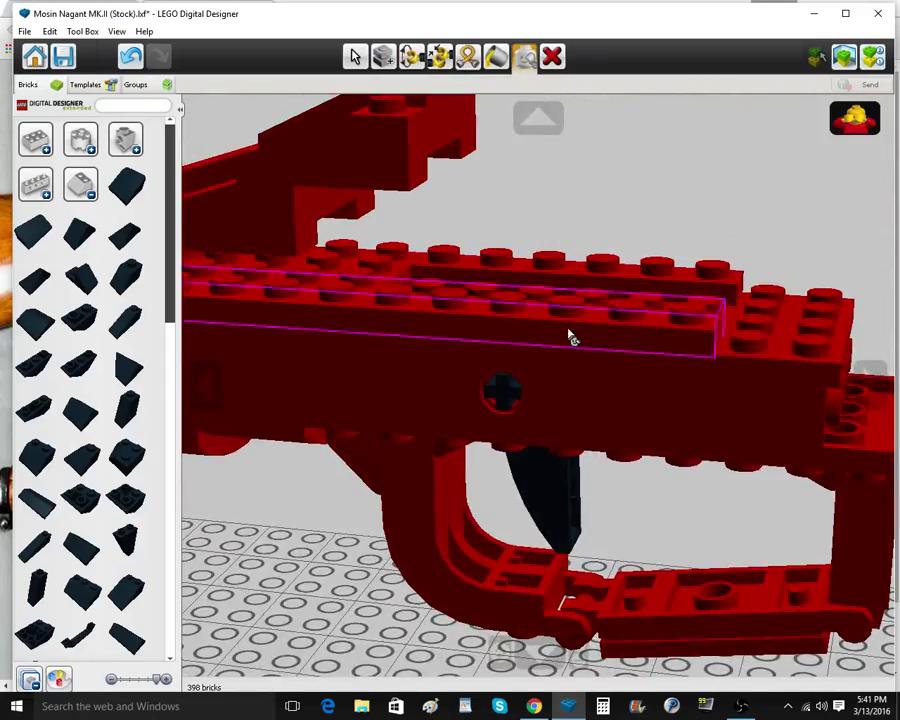
{"action": "scroll", "coordinate": [540, 168], "scroll_direction": "down", "scroll_amount": 3}
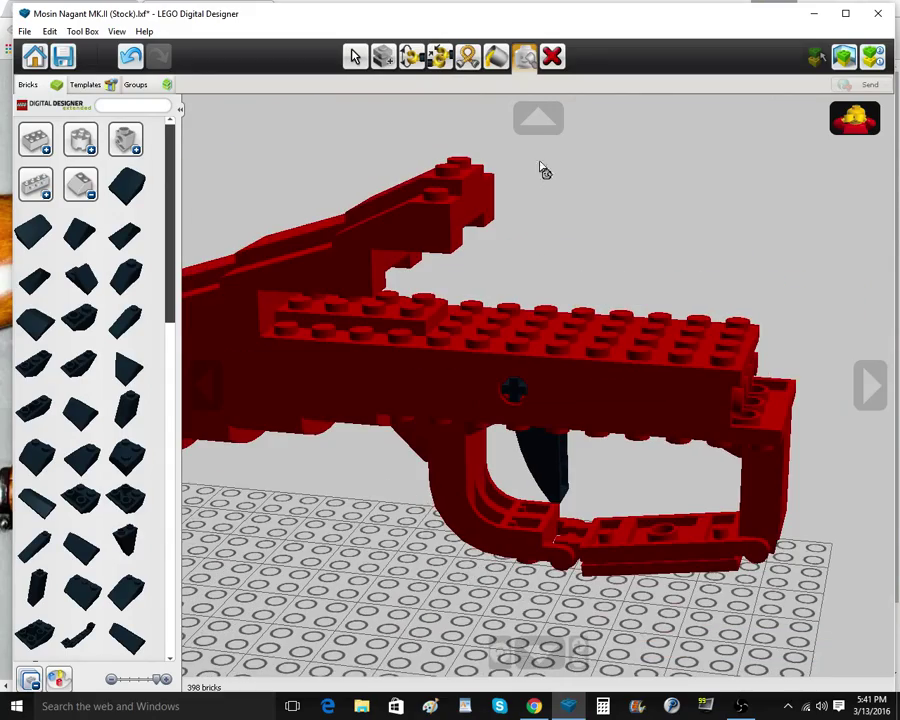
{"action": "left_click", "coordinate": [592, 322]}
{"action": "right_click_drag", "start_coordinate": [629, 284], "coordinate": [598, 321]}
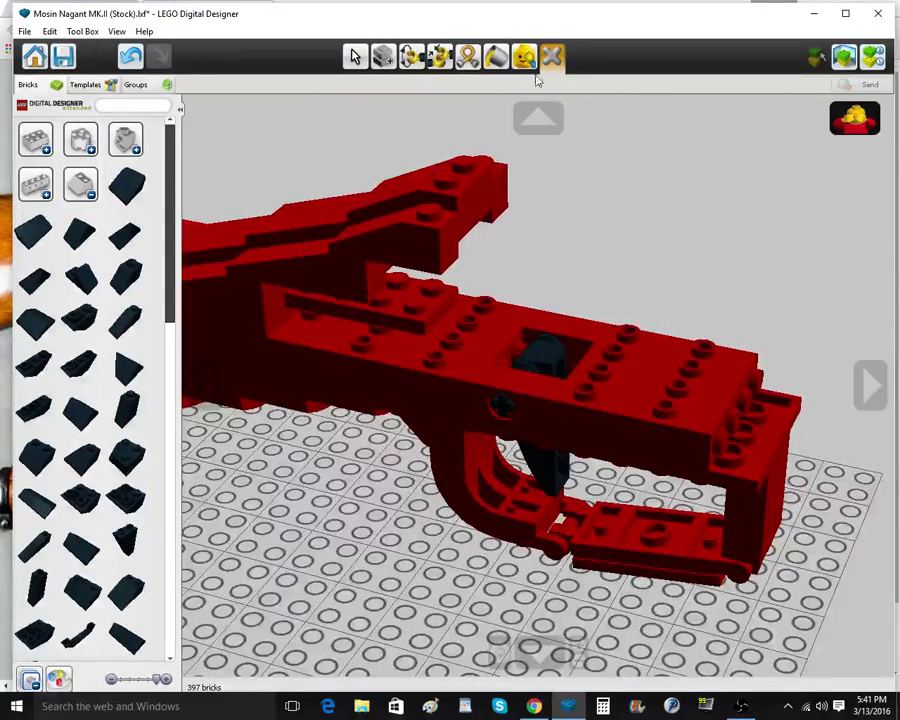
{"action": "left_click", "coordinate": [858, 132]}
{"action": "right_click_drag", "start_coordinate": [604, 272], "coordinate": [612, 247]}
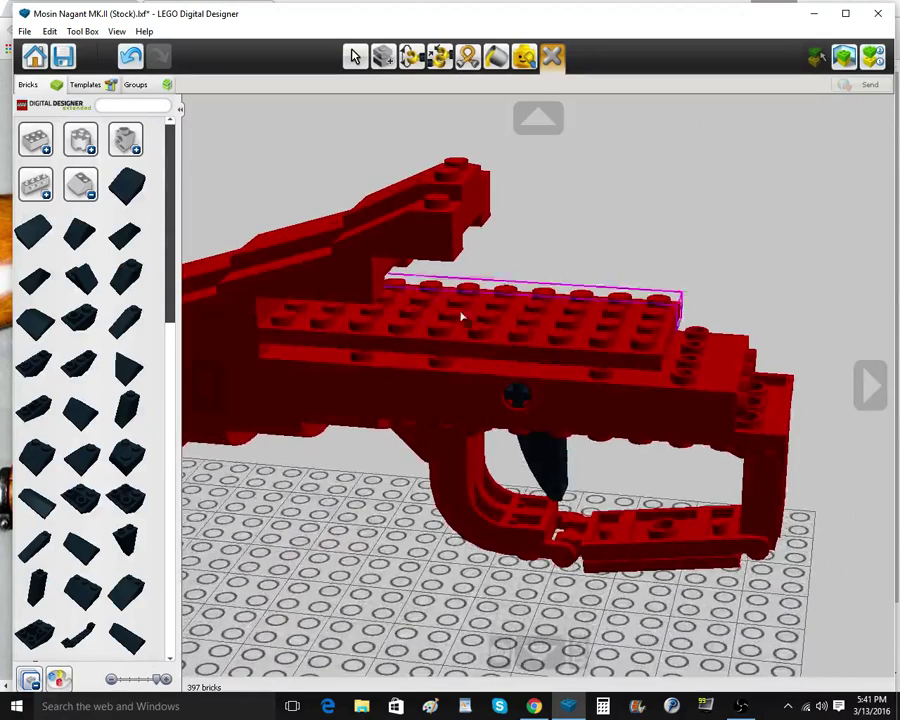
Place a long one-stud-wide red plate along one side of the receiver and clone it onto the opposite side
{"action": "left_click", "coordinate": [96, 193]}
{"action": "left_click", "coordinate": [58, 682]}
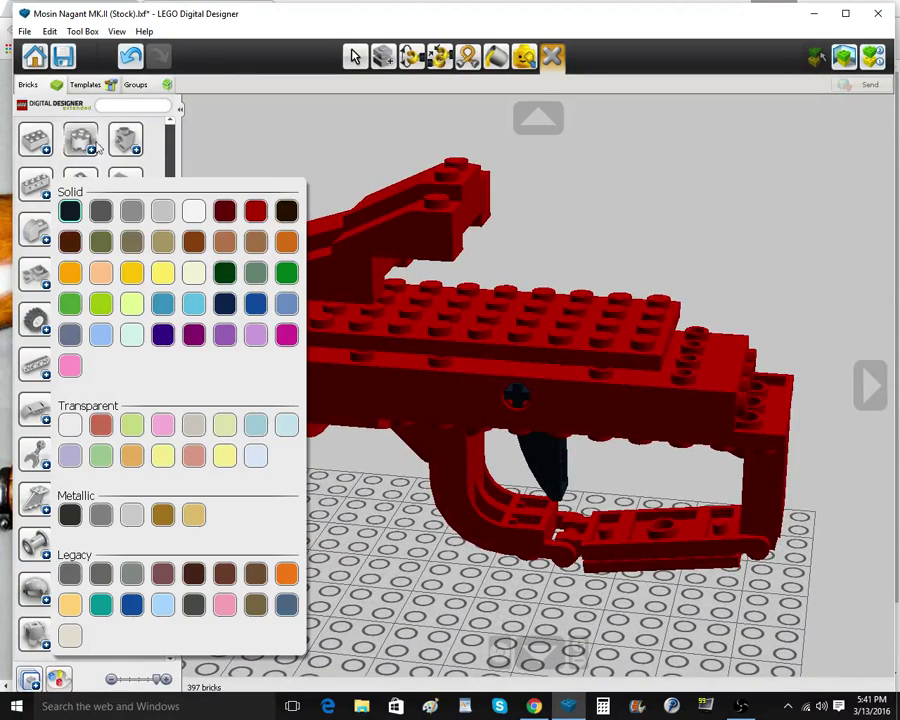
{"action": "left_click", "coordinate": [248, 218]}
{"action": "left_click", "coordinate": [84, 238]}
{"action": "scroll", "coordinate": [46, 490], "scroll_direction": "down", "scroll_amount": 8}
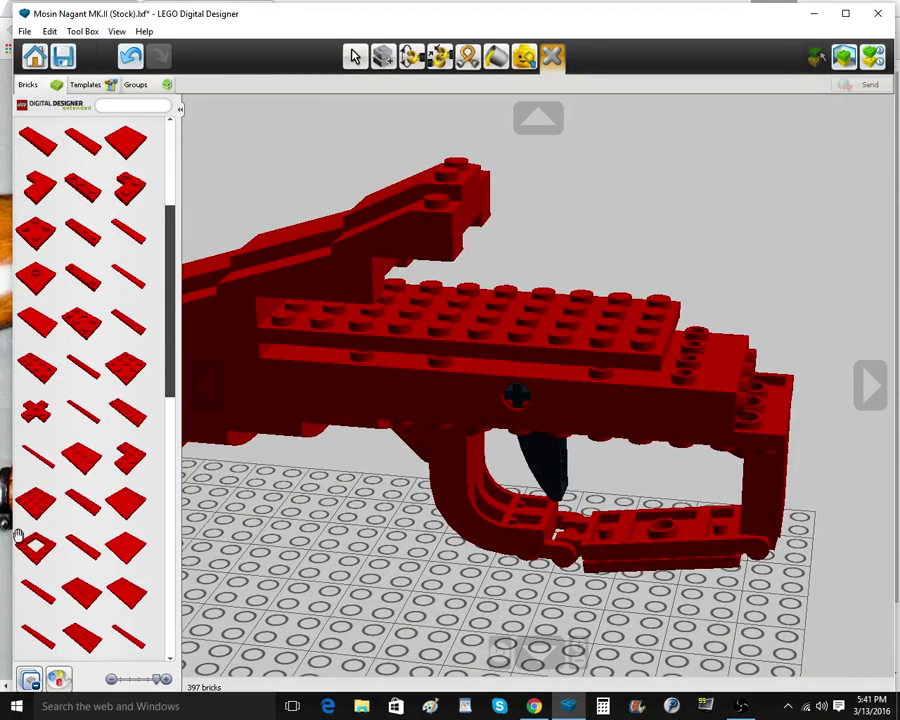
{"action": "left_click", "coordinate": [51, 457]}
{"action": "left_click", "coordinate": [416, 366]}
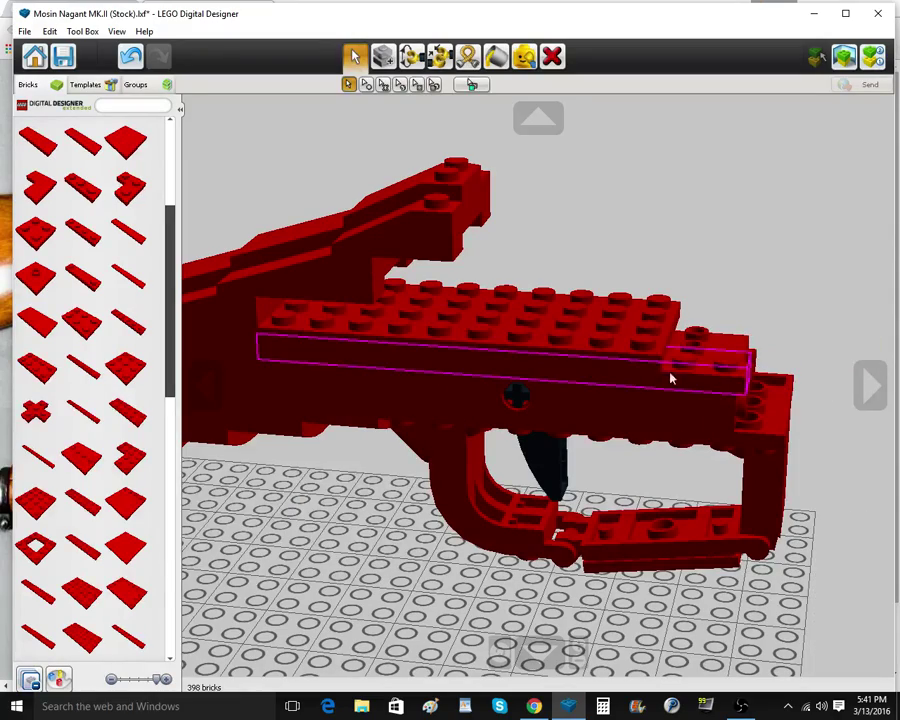
{"action": "left_click", "coordinate": [691, 378]}
{"action": "left_click", "coordinate": [383, 56]}
{"action": "right_click_drag", "start_coordinate": [600, 340], "coordinate": [384, 380]}
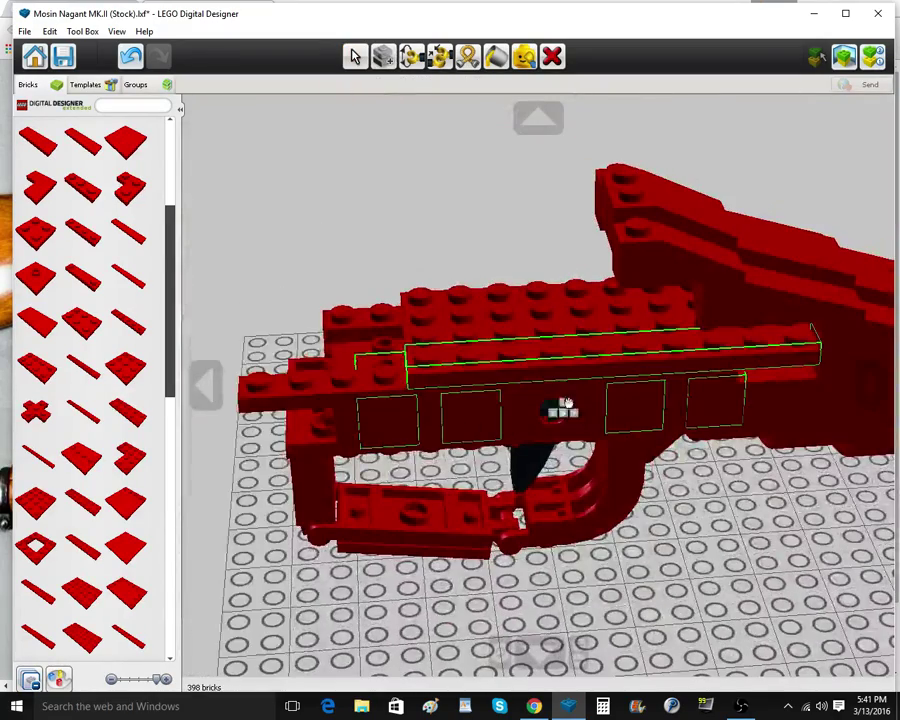
{"action": "left_click", "coordinate": [645, 401]}
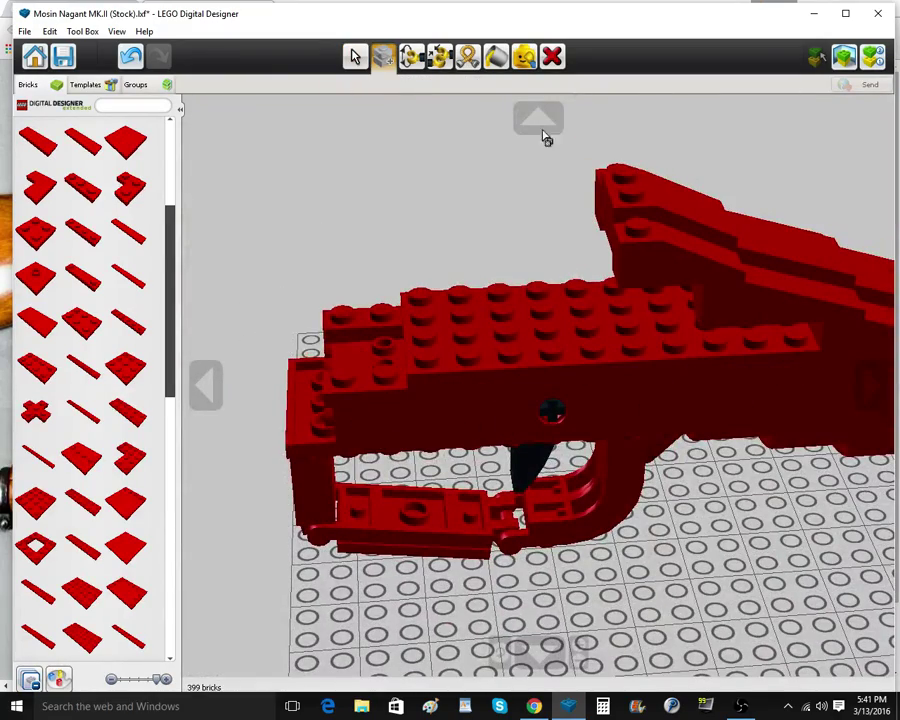
Hide the receiver's upper plates and fill between the side strips with red plates in front of and behind the trigger opening
{"action": "left_click", "coordinate": [467, 375]}
{"action": "left_click", "coordinate": [472, 322]}
{"action": "left_click", "coordinate": [472, 318]}
{"action": "right_click_drag", "start_coordinate": [511, 341], "coordinate": [722, 350]}
{"action": "left_click", "coordinate": [655, 296]}
{"action": "right_click_drag", "start_coordinate": [629, 315], "coordinate": [657, 313]}
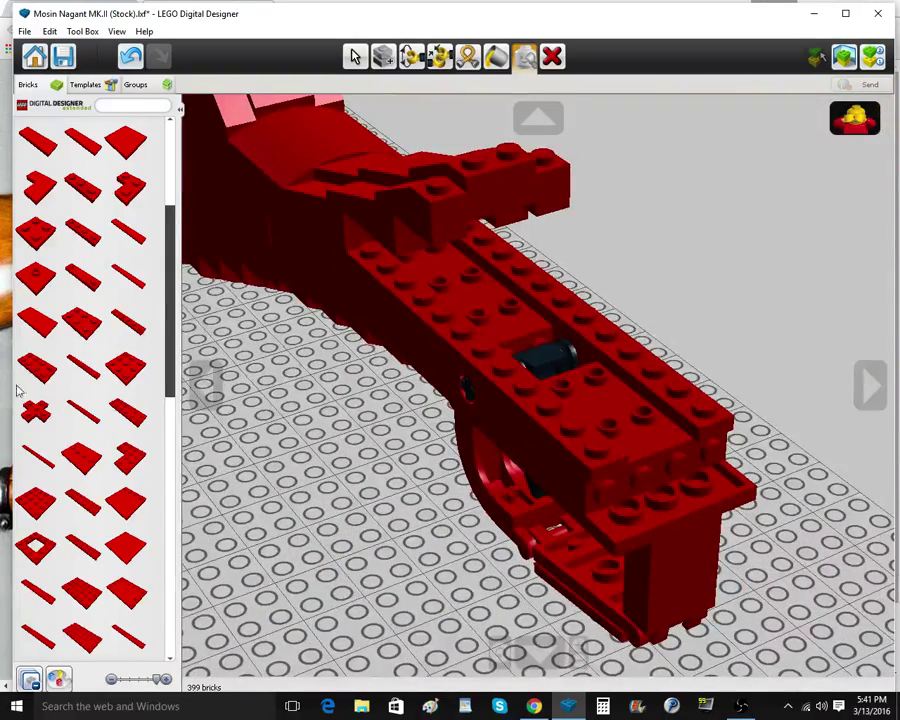
{"action": "right_click_drag", "start_coordinate": [473, 281], "coordinate": [627, 382]}
{"action": "left_click", "coordinate": [467, 273]}
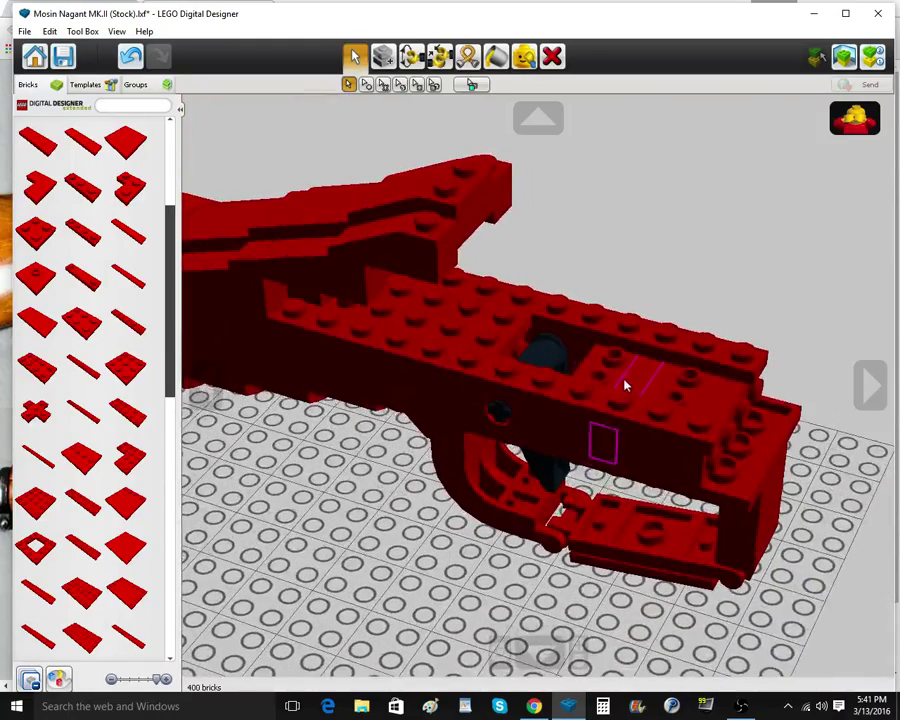
{"action": "left_click", "coordinate": [85, 370]}
{"action": "left_click", "coordinate": [679, 378]}
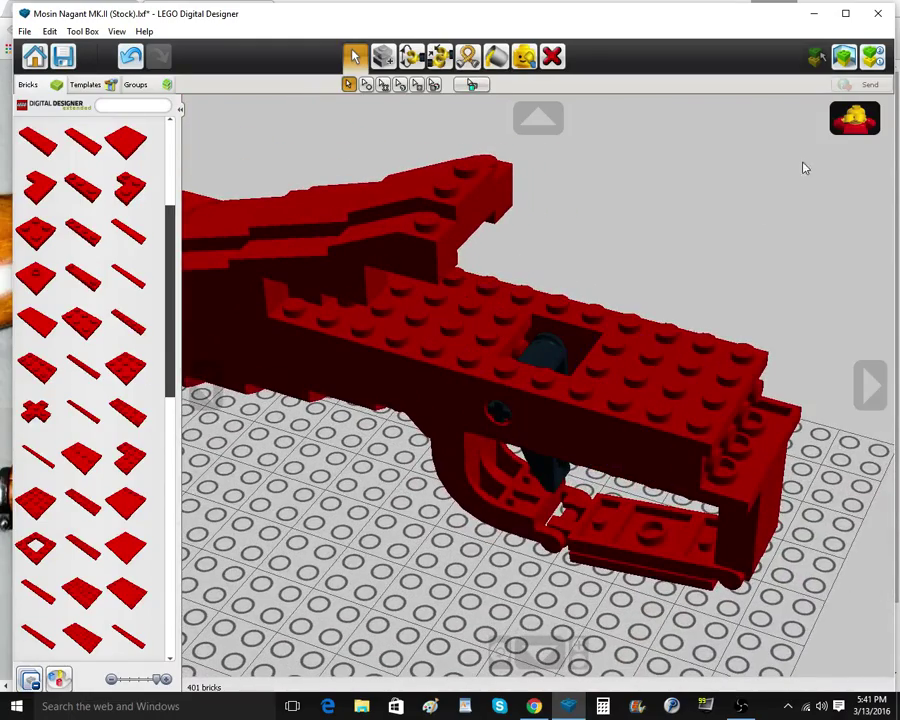
Swing the trigger forward about its axle with the Hinge tool so its tip angles toward the muzzle
{"action": "left_click", "coordinate": [418, 66]}
{"action": "right_click_drag", "start_coordinate": [505, 549], "coordinate": [543, 345]}
{"action": "left_click", "coordinate": [556, 378]}
{"action": "right_click_drag", "start_coordinate": [587, 391], "coordinate": [533, 370]}
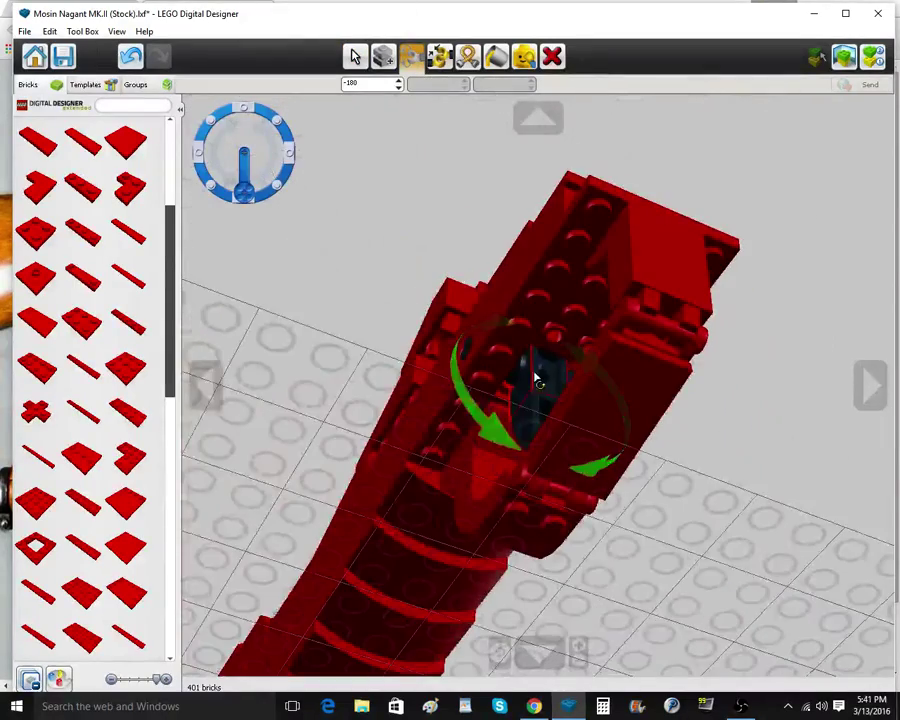
{"action": "left_click", "coordinate": [519, 390]}
{"action": "left_click_drag", "start_coordinate": [559, 377], "coordinate": [564, 365]}
{"action": "right_click_drag", "start_coordinate": [594, 239], "coordinate": [685, 359]}
{"action": "left_click", "coordinate": [682, 315]}
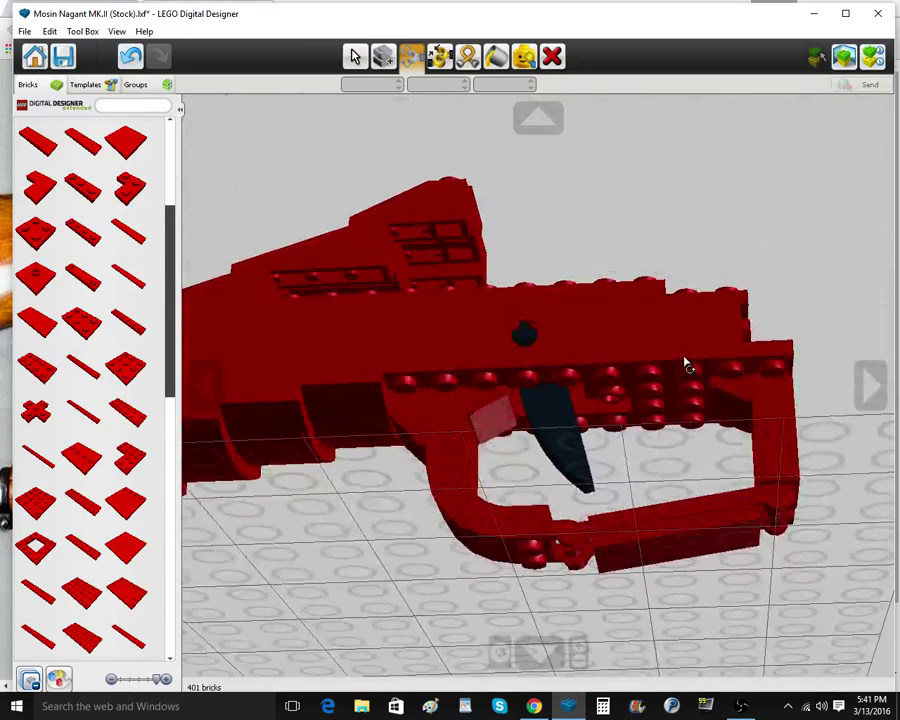
Place a small red plate on the underside of the receiver, just in front of the trigger
{"action": "scroll", "coordinate": [60, 210], "scroll_direction": "up", "scroll_amount": 3}
{"action": "left_click", "coordinate": [77, 324]}
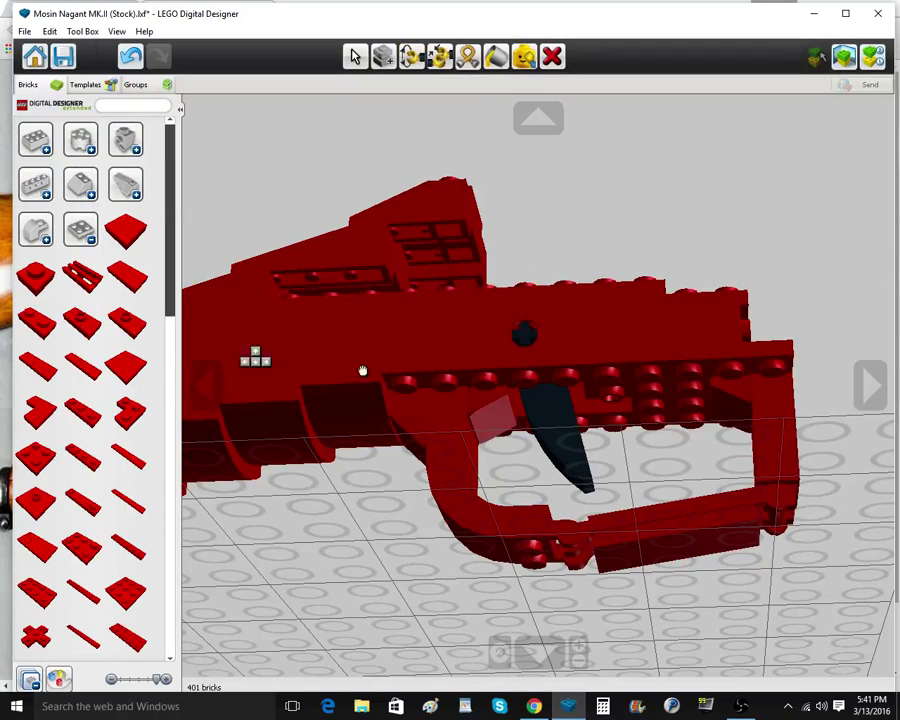
{"action": "right_click_drag", "start_coordinate": [630, 396], "coordinate": [632, 358]}
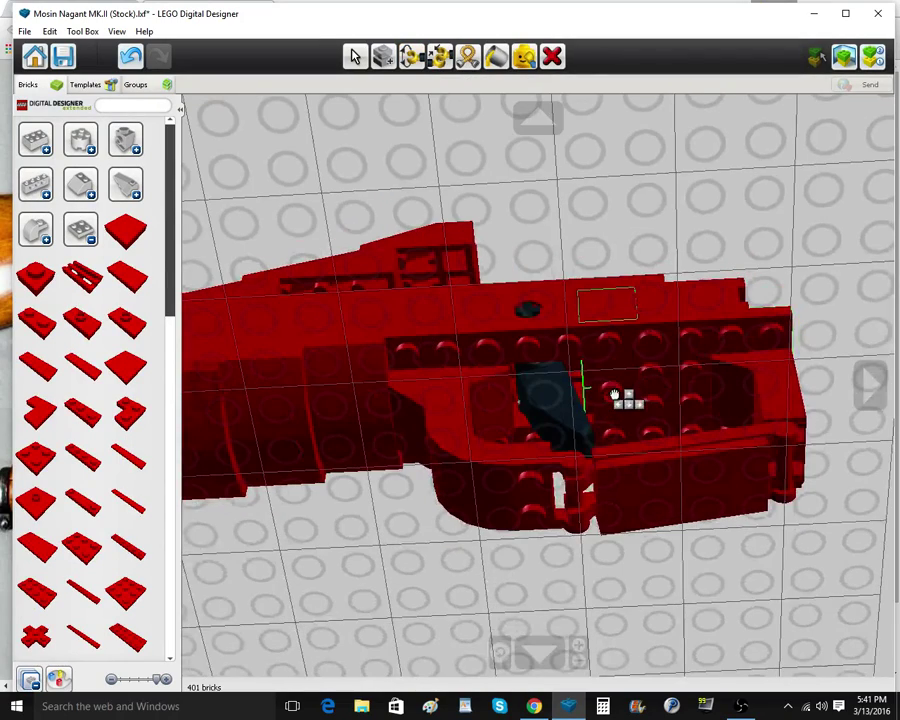
{"action": "left_click", "coordinate": [612, 400]}
{"action": "right_click_drag", "start_coordinate": [614, 402], "coordinate": [635, 461]}
Add a small red round tile onto the underside of the receiver in front of the trigger as its stop
{"action": "left_click", "coordinate": [82, 231]}
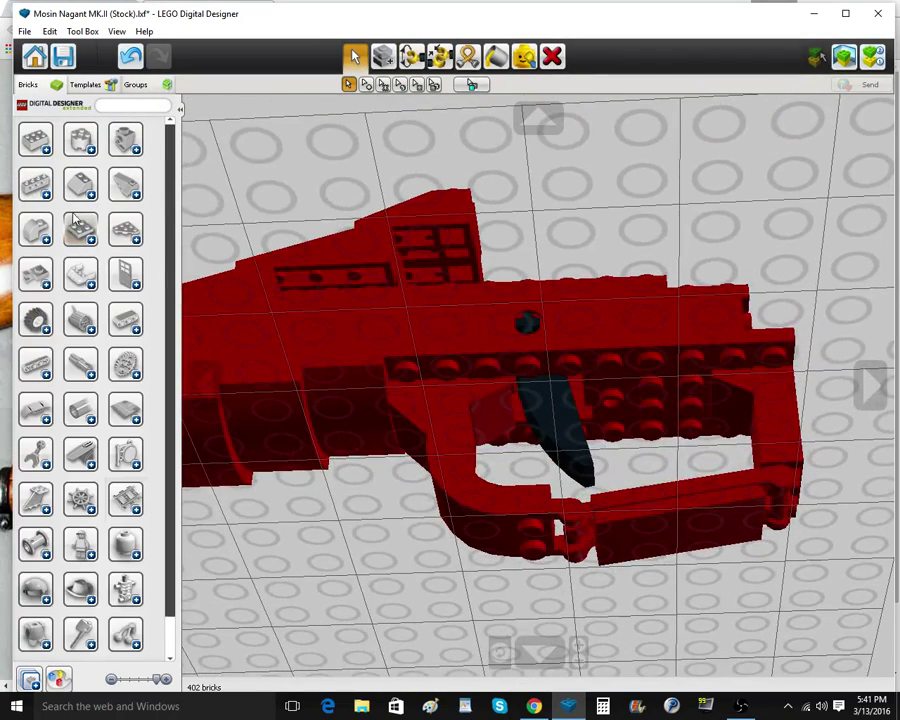
{"action": "left_click", "coordinate": [40, 234]}
{"action": "left_click", "coordinate": [47, 237]}
{"action": "left_click", "coordinate": [87, 235]}
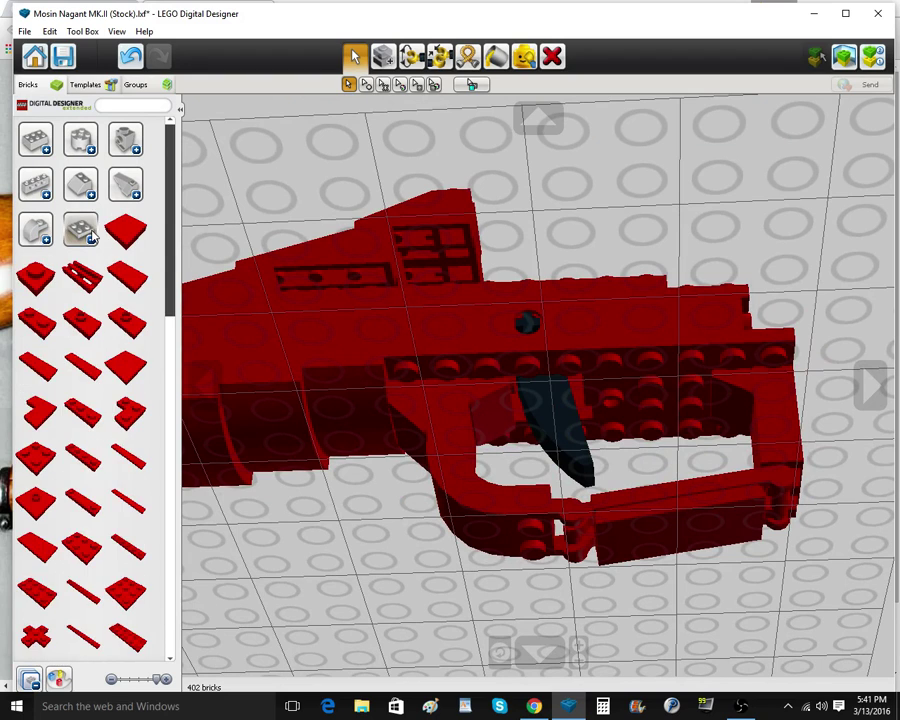
{"action": "left_click", "coordinate": [87, 235]}
{"action": "left_click", "coordinate": [127, 233]}
{"action": "left_click", "coordinate": [44, 273]}
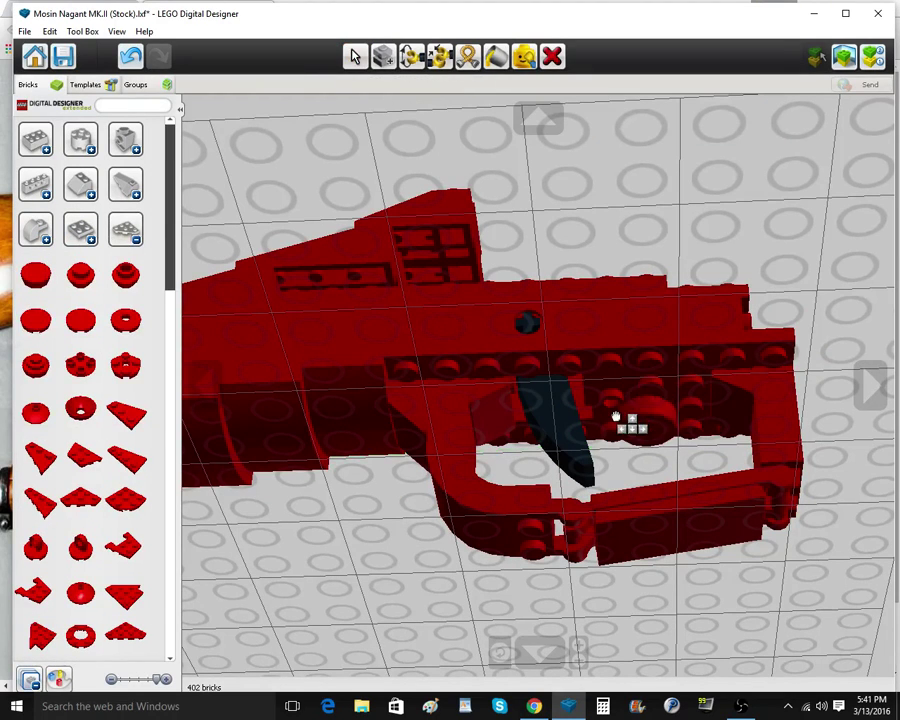
{"action": "left_click", "coordinate": [614, 402]}
{"action": "right_click_drag", "start_coordinate": [615, 404], "coordinate": [637, 555]}
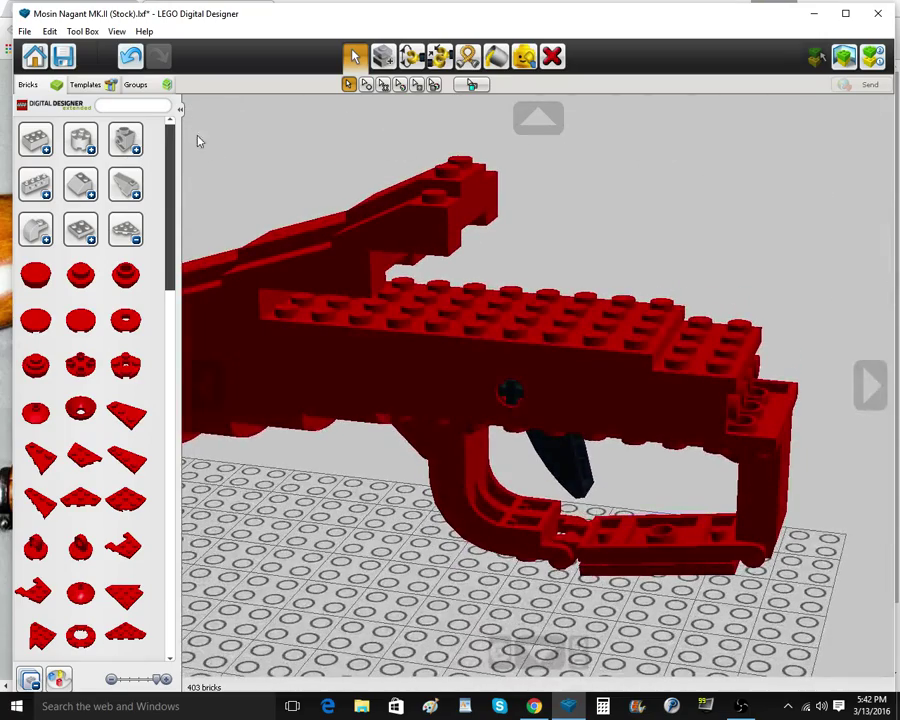
Switch to Chrome to examine the trigger guard and magazine in the Mosin-Nagant photo, and return to the model's underside
{"action": "left_click", "coordinate": [139, 237]}
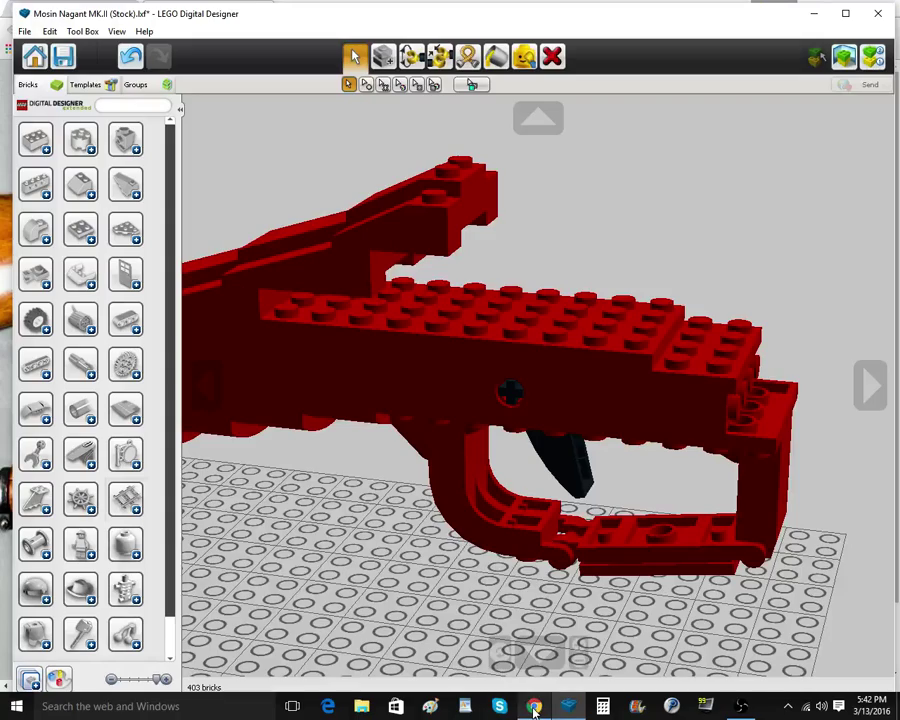
{"action": "mouse_move", "coordinate": [534, 710]}
{"action": "left_click", "coordinate": [567, 650]}
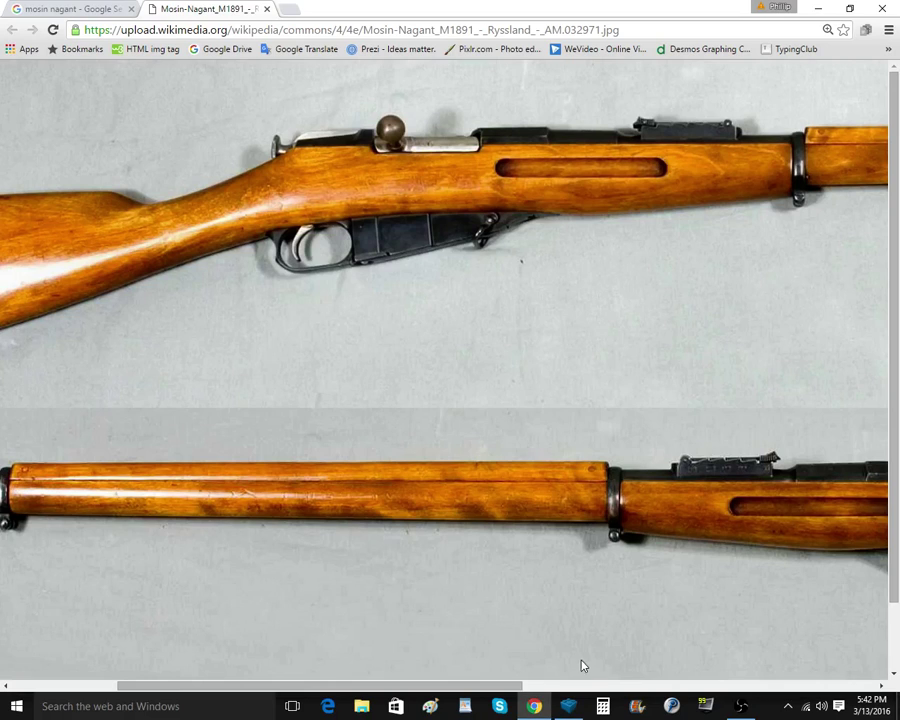
{"action": "left_click", "coordinate": [582, 711]}
{"action": "right_click_drag", "start_coordinate": [631, 506], "coordinate": [650, 373]}
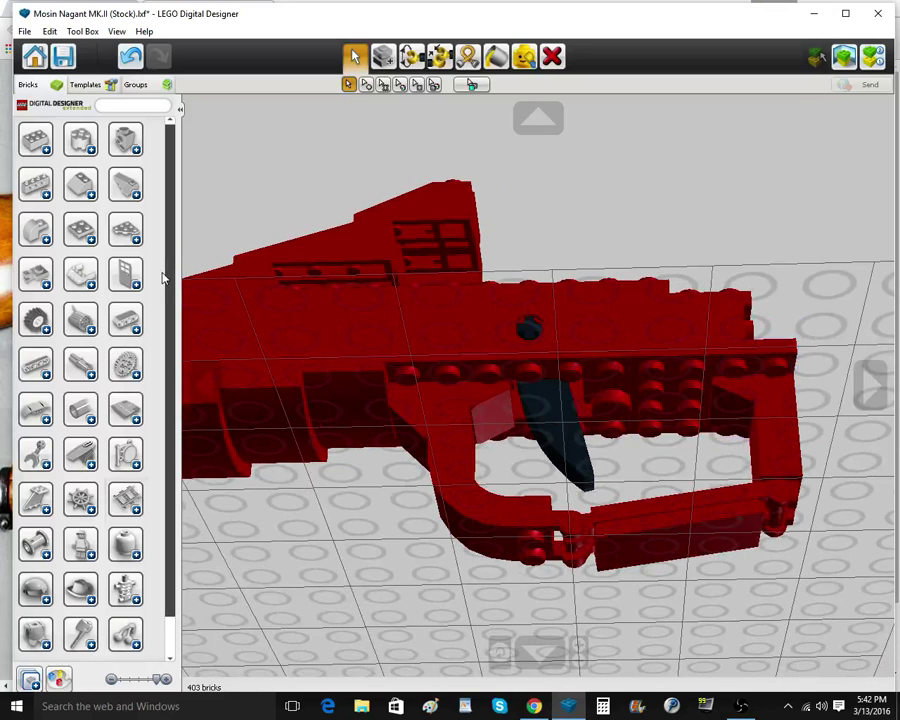
Replace the red 4x4 plate beneath the receiver's front end with a longer four-stud-wide red plate extending toward the muzzle
{"action": "left_click", "coordinate": [731, 360]}
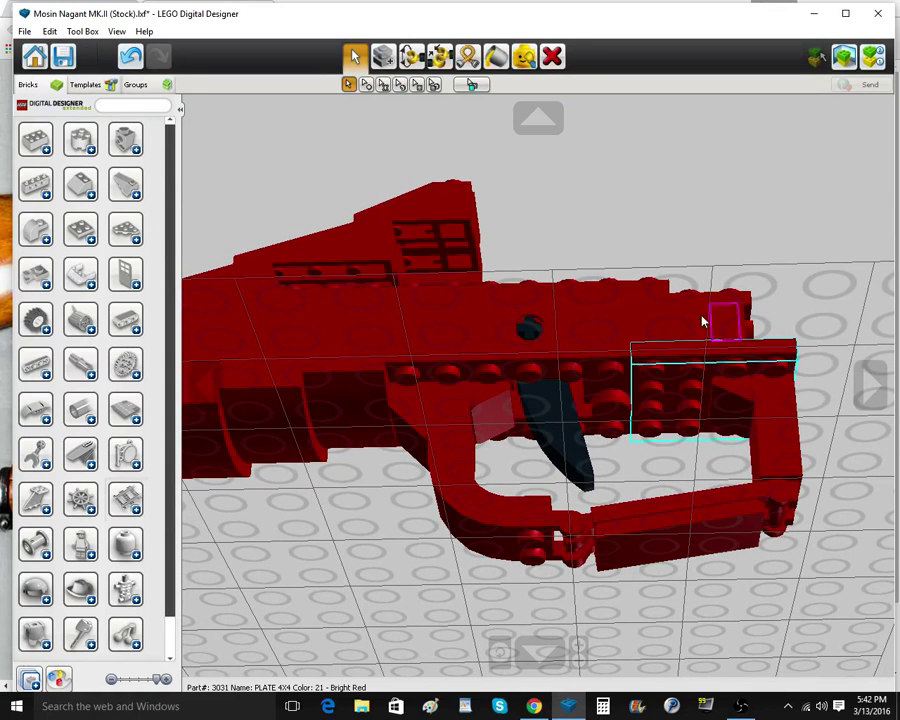
{"action": "left_click", "coordinate": [552, 57]}
{"action": "left_click", "coordinate": [82, 231]}
{"action": "scroll", "coordinate": [110, 463], "scroll_direction": "down", "scroll_amount": 5}
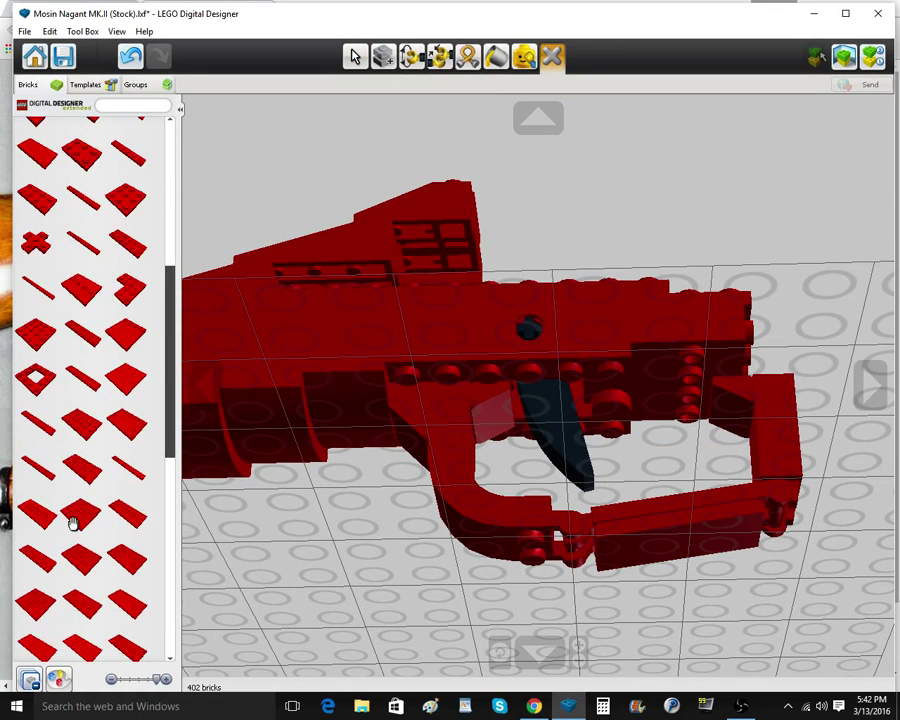
{"action": "scroll", "coordinate": [740, 390], "scroll_direction": "down", "scroll_amount": 3}
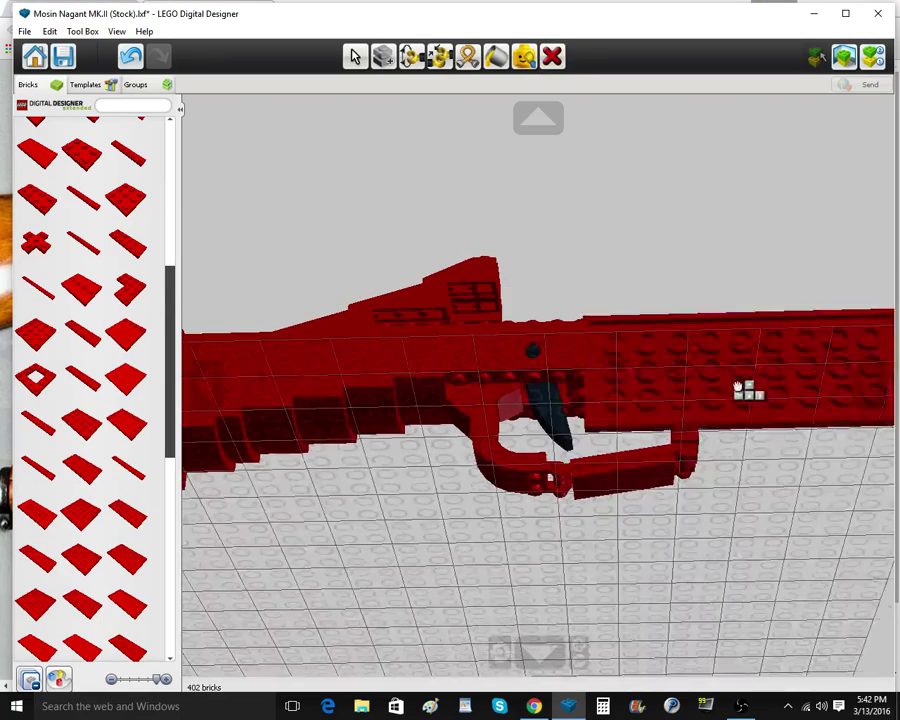
Attach a red 4x10 plate beneath the front of the rifle's receiver, extending forward past the trigger guard
{"action": "left_click", "coordinate": [720, 384]}
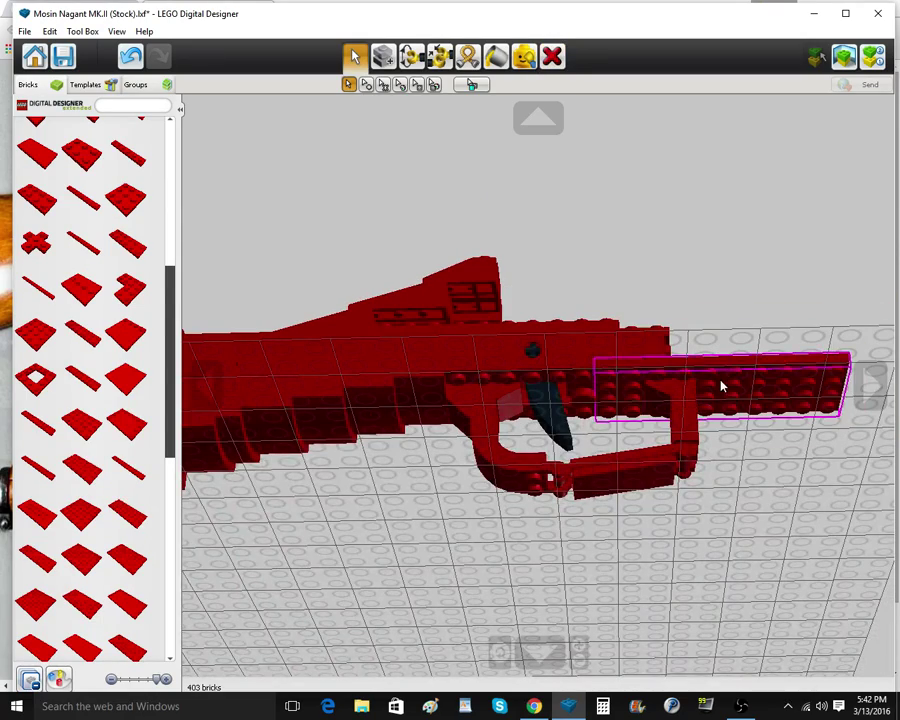
{"action": "right_click_drag", "start_coordinate": [723, 384], "coordinate": [675, 388]}
Try placing two tall red slope bricks, one cloned from the other, on the underside plate just ahead of the trigger guard
{"action": "scroll", "coordinate": [129, 225], "scroll_direction": "up", "scroll_amount": 5}
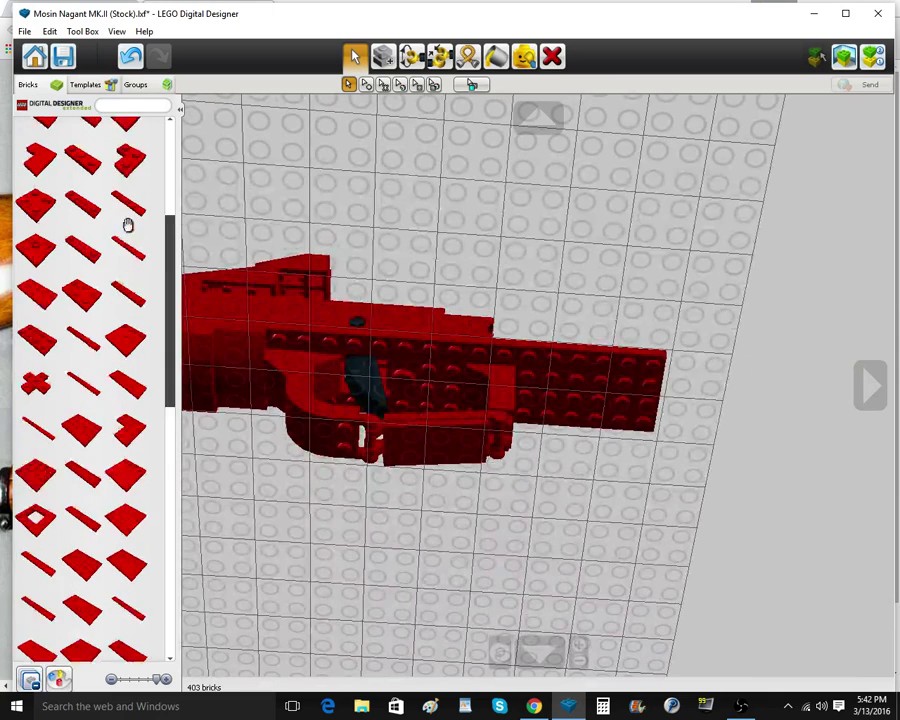
{"action": "left_click", "coordinate": [84, 230]}
{"action": "left_click", "coordinate": [84, 188]}
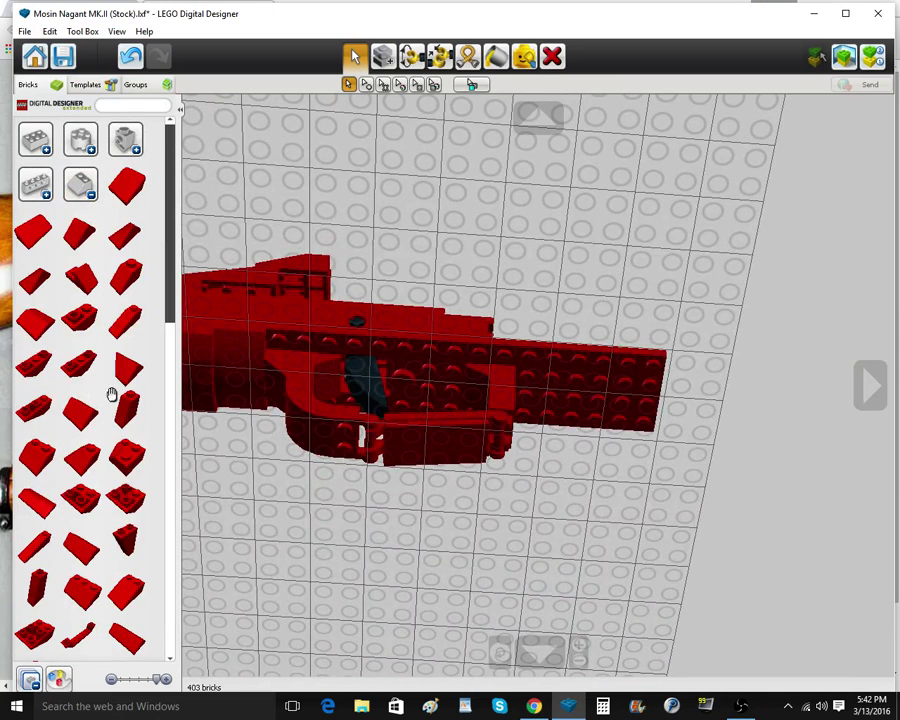
{"action": "left_click", "coordinate": [37, 593]}
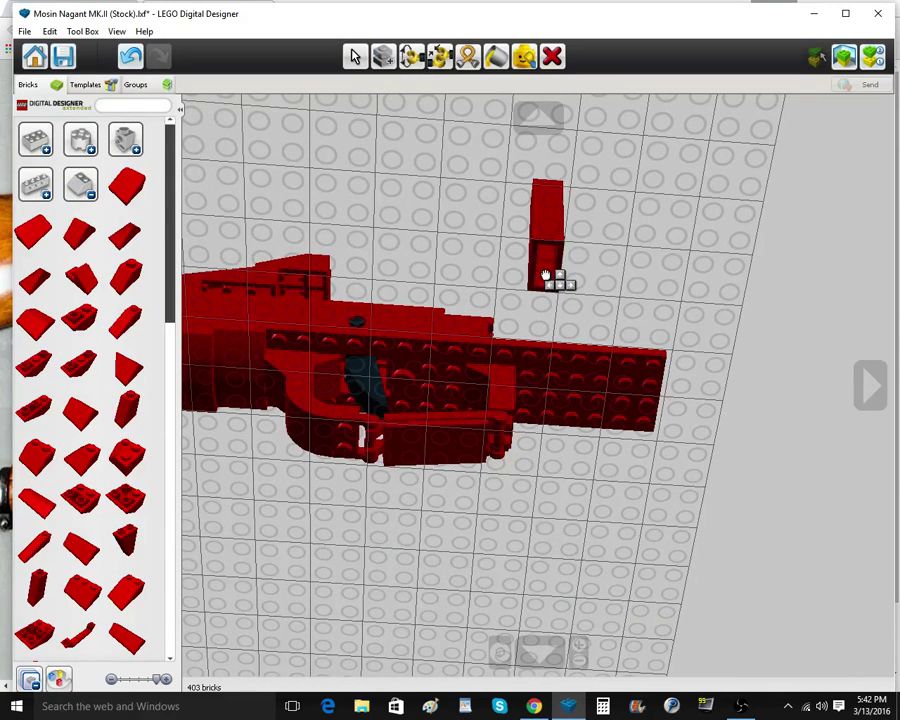
{"action": "left_click", "coordinate": [507, 369]}
{"action": "mouse_move", "coordinate": [506, 372]}
{"action": "right_mouse_down"}
{"action": "mouse_move", "coordinate": [501, 466]}
{"action": "mouse_move", "coordinate": [285, 432]}
{"action": "right_mouse_up"}
{"action": "left_click", "coordinate": [389, 64]}
{"action": "left_click", "coordinate": [524, 428]}
{"action": "left_click", "coordinate": [560, 447]}
{"action": "right_click_drag", "start_coordinate": [560, 447], "coordinate": [514, 460]}
Switch to Chrome and examine the magazine and trigger guard shape in the Mosin-Nagant reference photo
{"action": "left_click", "coordinate": [536, 707]}
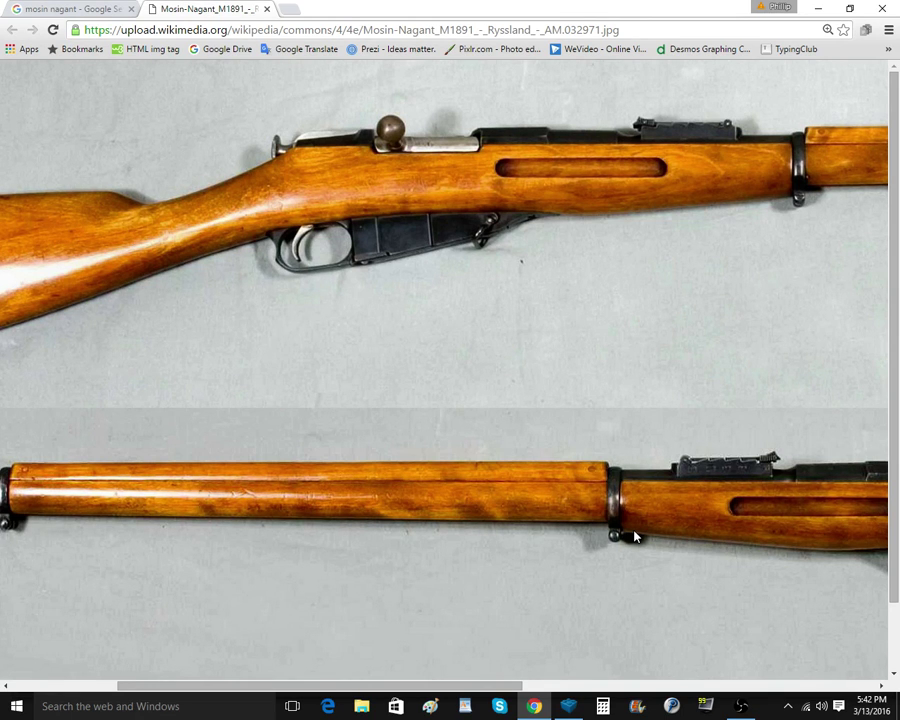
{"action": "left_click", "coordinate": [104, 9]}
{"action": "left_click", "coordinate": [235, 10]}
{"action": "left_click", "coordinate": [581, 715]}
Switch to LEGO Digital Designer and delete both tall slope bricks ahead of the trigger guard
{"action": "right_click_drag", "start_coordinate": [462, 463], "coordinate": [515, 448]}
{"action": "left_click", "coordinate": [553, 57]}
{"action": "left_click", "coordinate": [538, 402]}
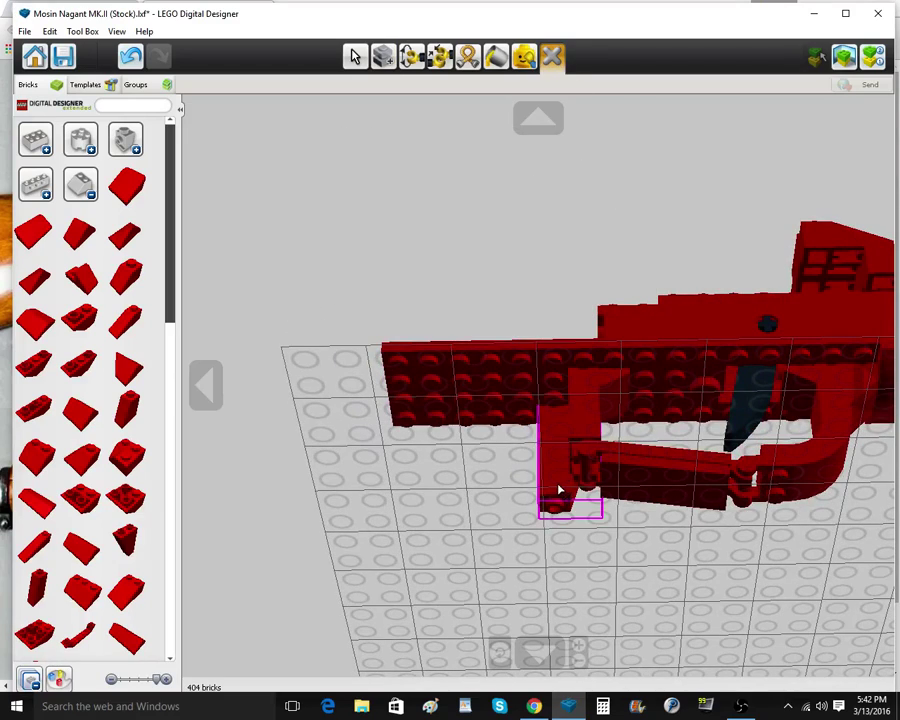
{"action": "left_click", "coordinate": [542, 492]}
{"action": "left_click", "coordinate": [355, 56]}
Place two red 1x2 single-stud plates end to end across the underside plate, directly ahead of the trigger guard
{"action": "left_click", "coordinate": [78, 188]}
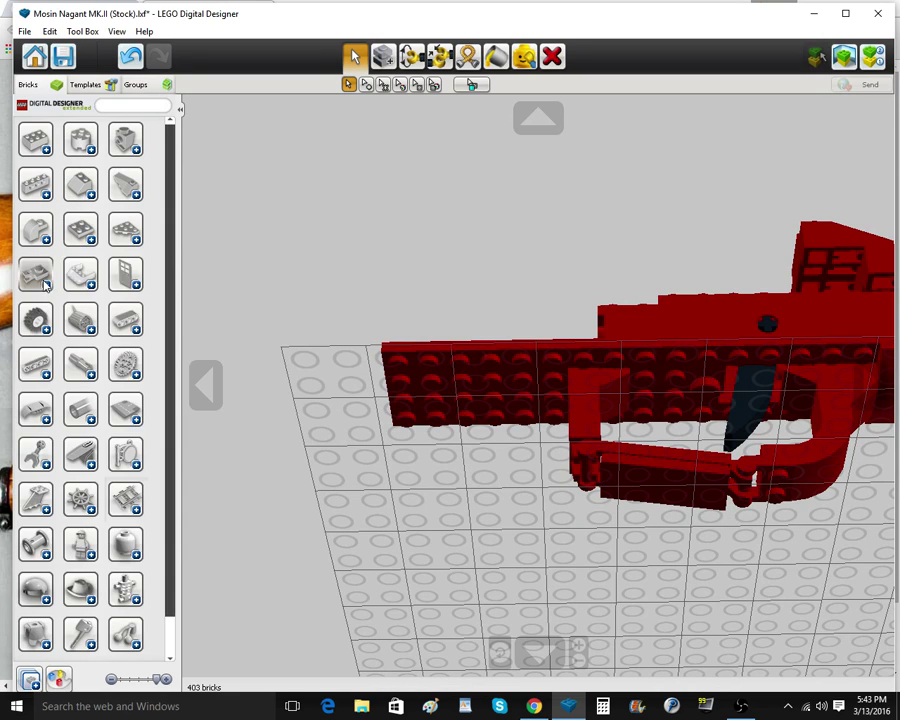
{"action": "left_click", "coordinate": [43, 279]}
{"action": "left_click", "coordinate": [43, 279]}
{"action": "left_click", "coordinate": [71, 239]}
{"action": "left_click", "coordinate": [77, 316]}
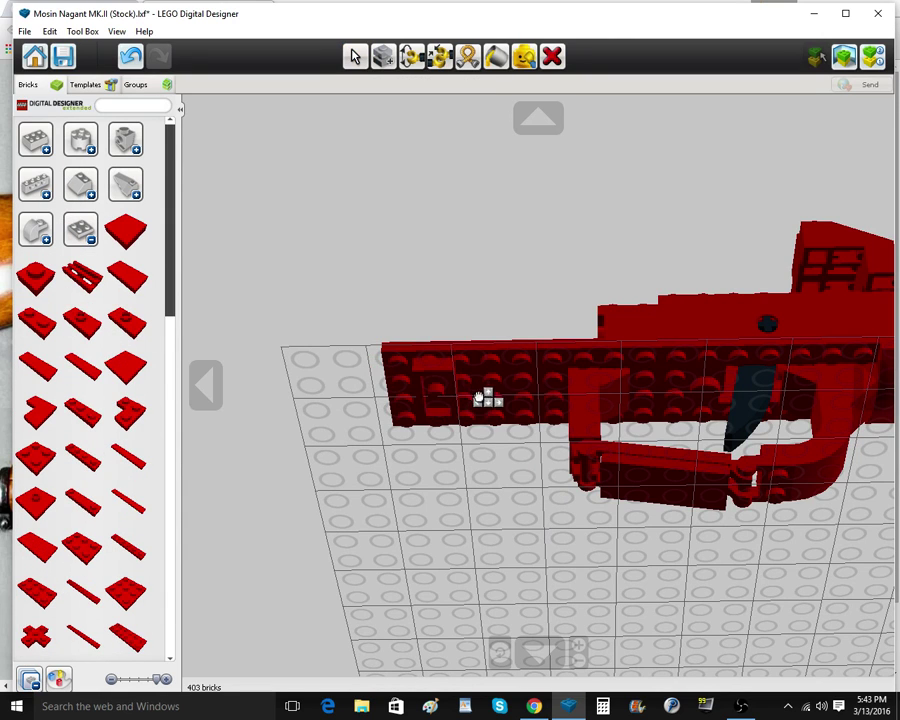
{"action": "left_click", "coordinate": [545, 394]}
{"action": "left_click", "coordinate": [383, 56]}
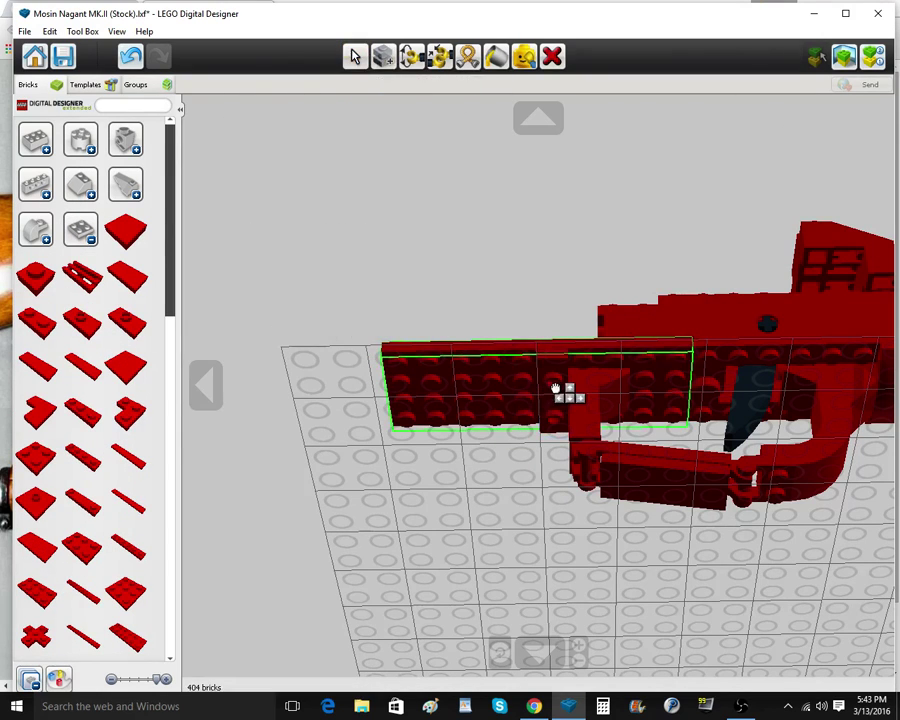
{"action": "left_click", "coordinate": [557, 390]}
Copy the pair of single-stud plates and paste it one stud farther forward
{"action": "left_click", "coordinate": [354, 56]}
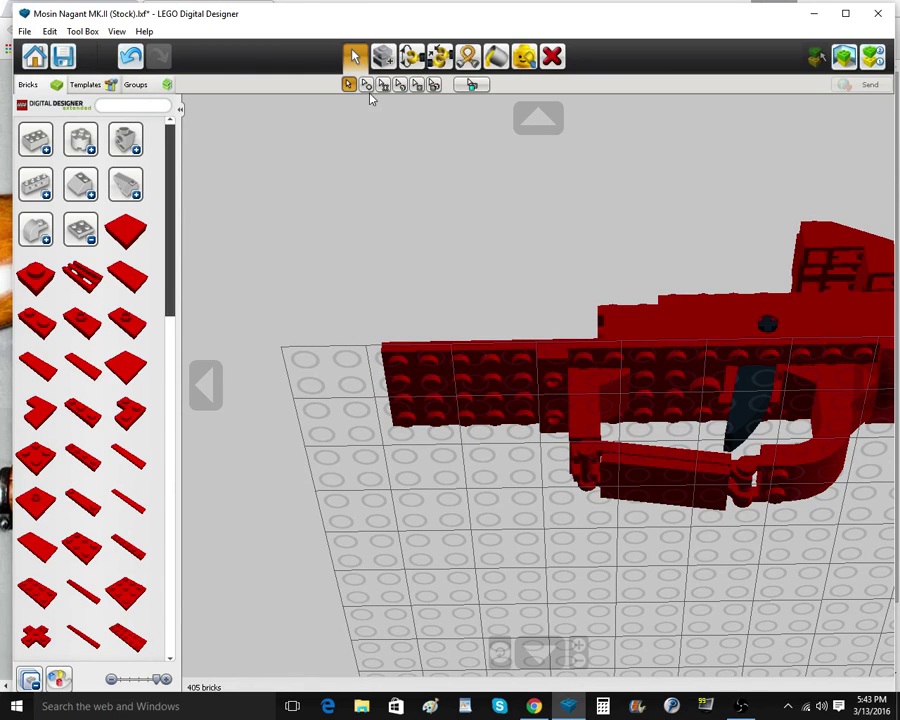
{"action": "left_click", "coordinate": [558, 416]}
{"action": "left_click", "coordinate": [566, 380]}
{"action": "left_click", "coordinate": [557, 385], "text": "ctrl"}
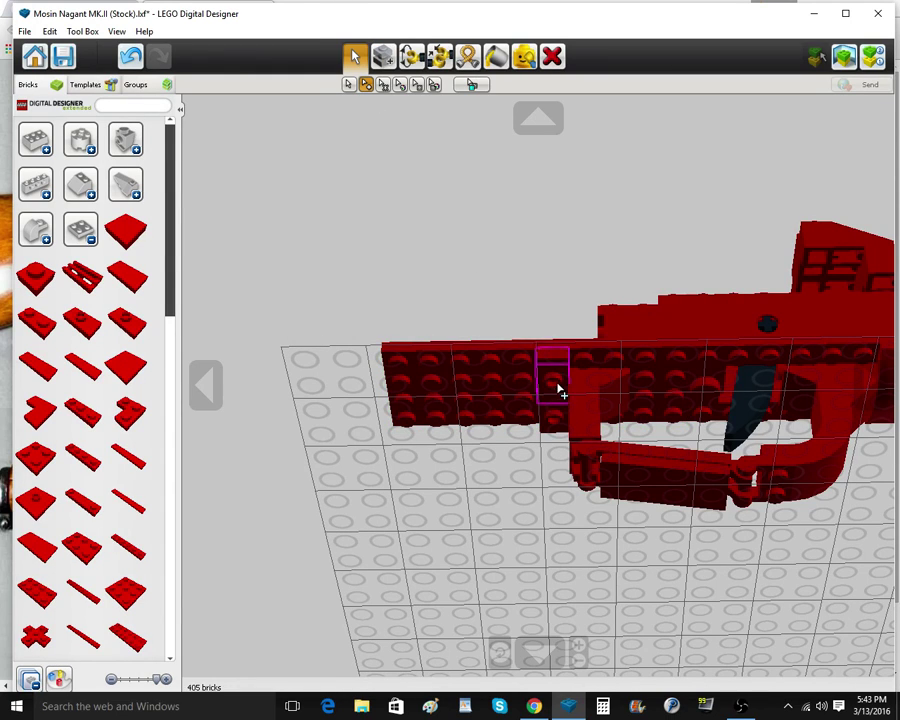
{"action": "left_click", "coordinate": [554, 416], "text": "ctrl"}
{"action": "key", "text": "ctrl+c"}
{"action": "key", "text": "ctrl+v"}
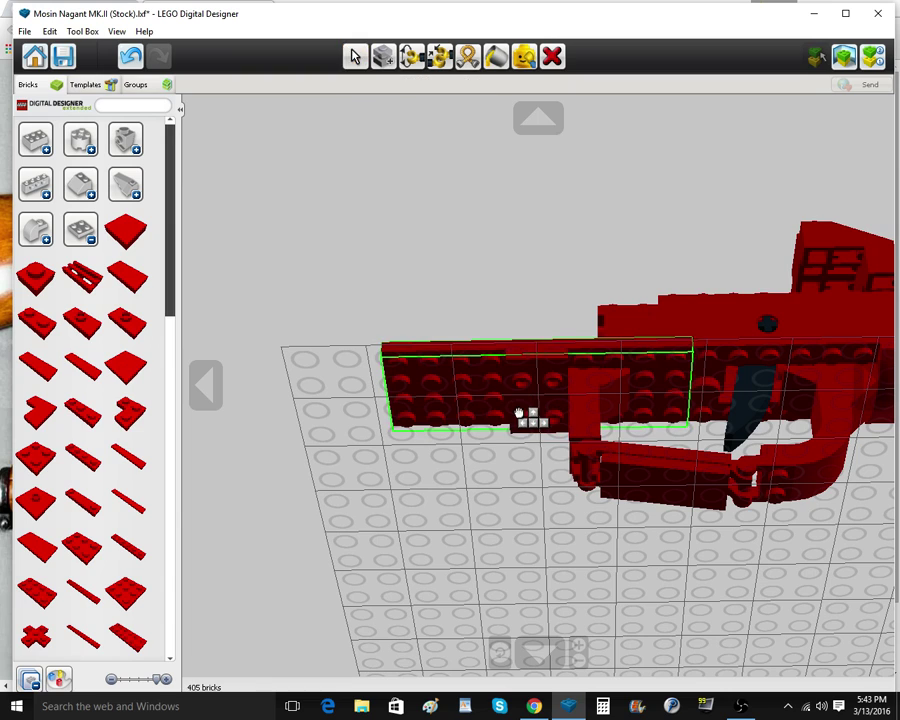
{"action": "left_click", "coordinate": [530, 417]}
Clone the single-stud plates onto the next two rows forward, making a block of eight
{"action": "left_click", "coordinate": [512, 378]}
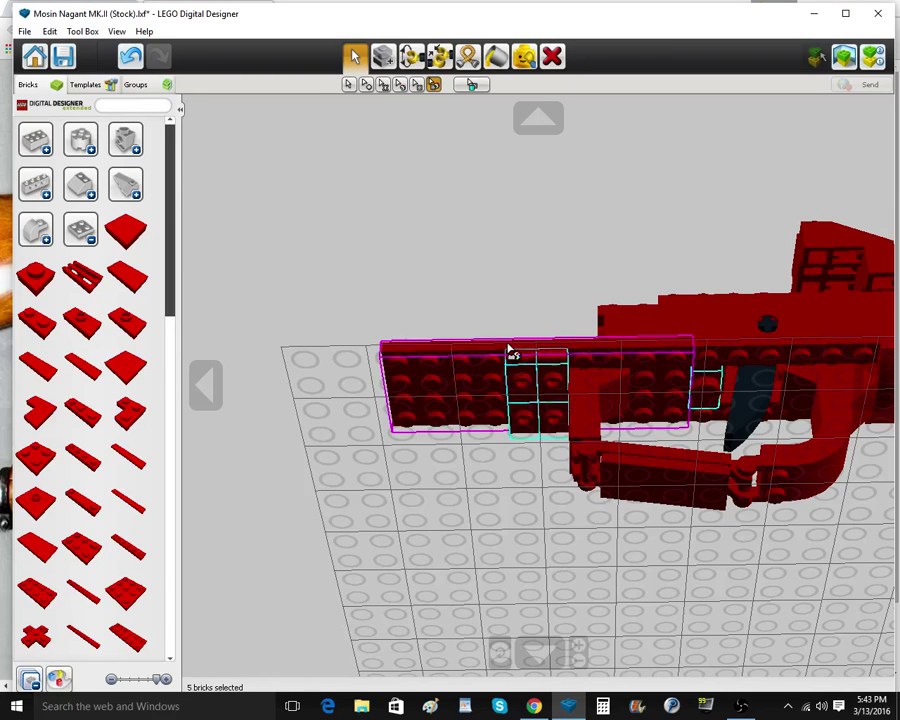
{"action": "left_click", "coordinate": [484, 308]}
{"action": "left_click", "coordinate": [389, 66]}
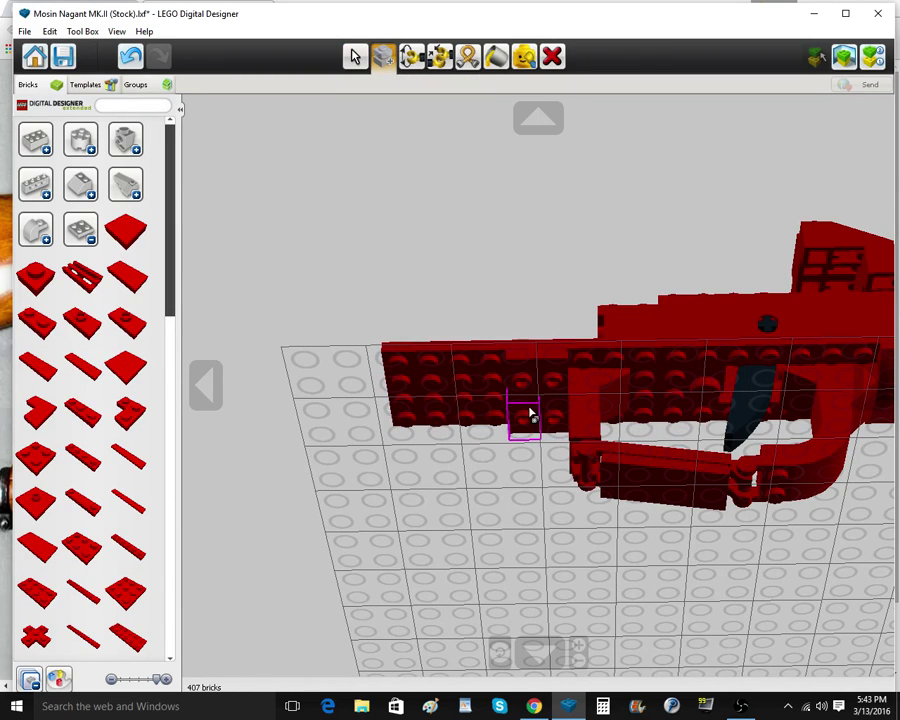
{"action": "left_click", "coordinate": [531, 414]}
{"action": "left_click", "coordinate": [507, 426]}
{"action": "left_click", "coordinate": [505, 423]}
{"action": "left_click", "coordinate": [495, 392]}
{"action": "left_click", "coordinate": [492, 394]}
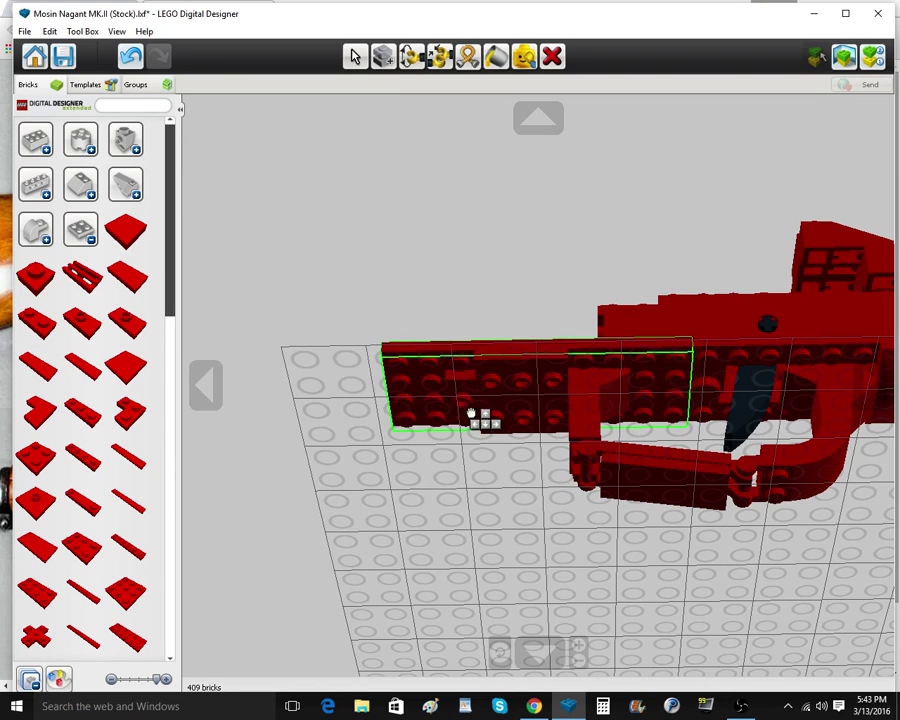
{"action": "left_click", "coordinate": [474, 393]}
{"action": "left_click", "coordinate": [473, 393]}
{"action": "left_click", "coordinate": [468, 424]}
Copy all eight single-stud plates and paste the block directly in front, overhanging the underside plate's front end
{"action": "left_click", "coordinate": [355, 56]}
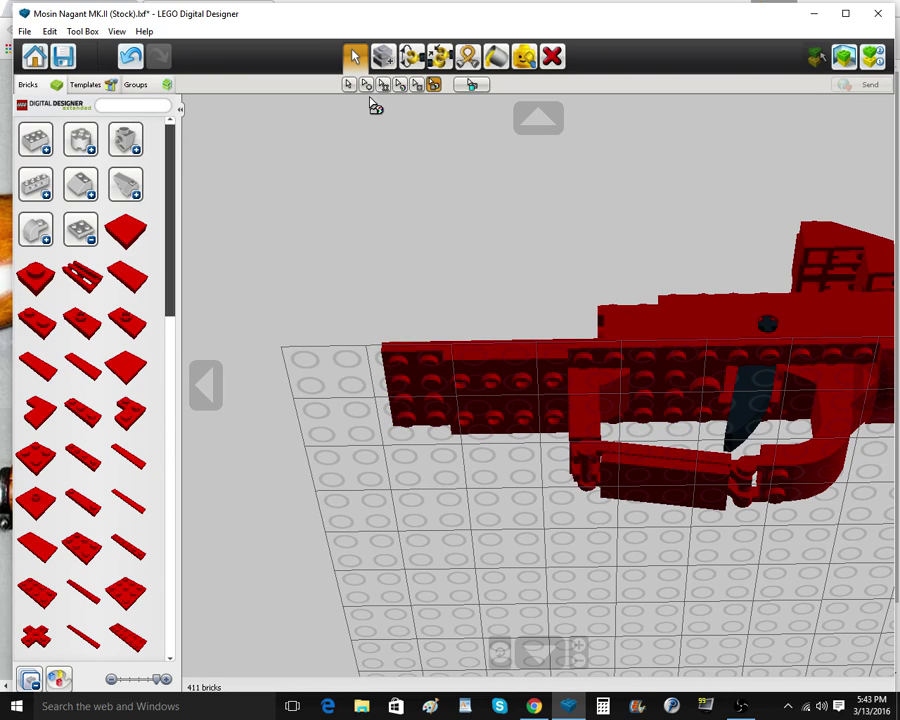
{"action": "left_click", "coordinate": [367, 86]}
{"action": "left_click", "coordinate": [461, 424]}
{"action": "left_click", "coordinate": [492, 424]}
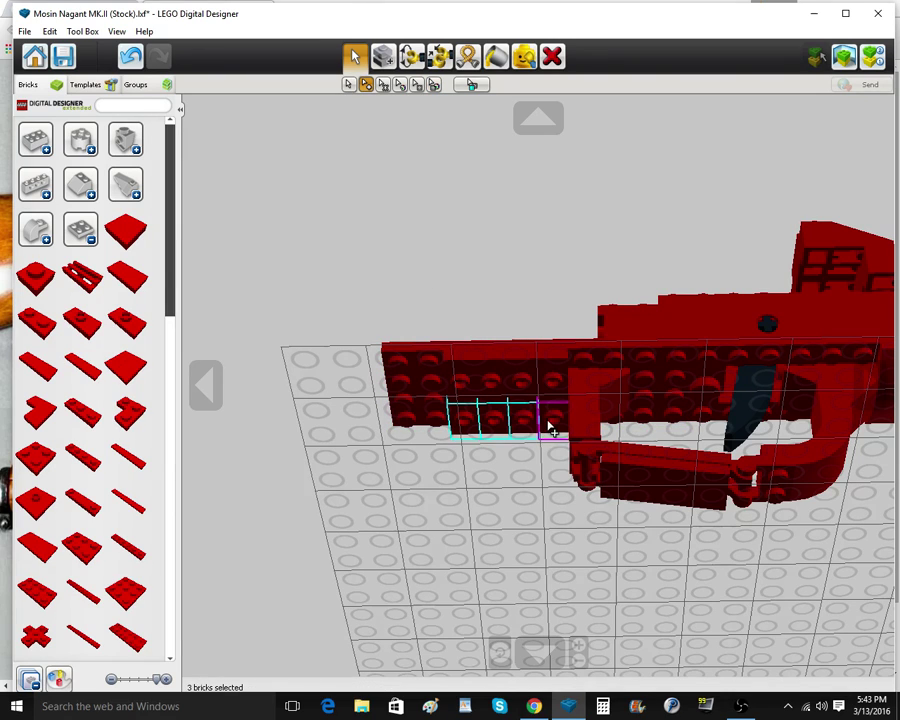
{"action": "key", "text": "ctrl+c"}
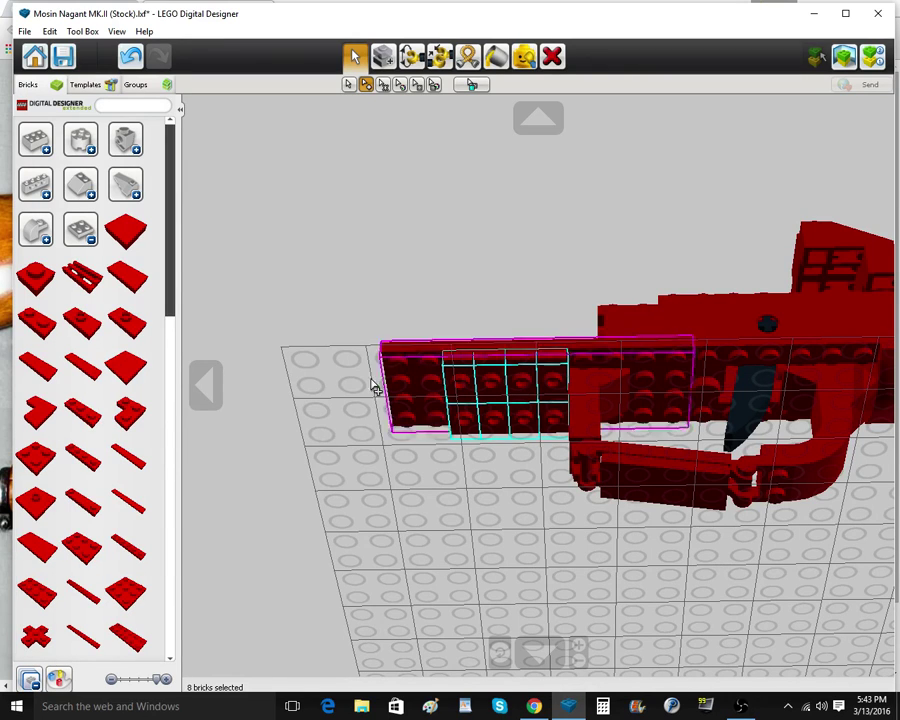
{"action": "key", "text": "ctrl+v"}
{"action": "left_click", "coordinate": [375, 415]}
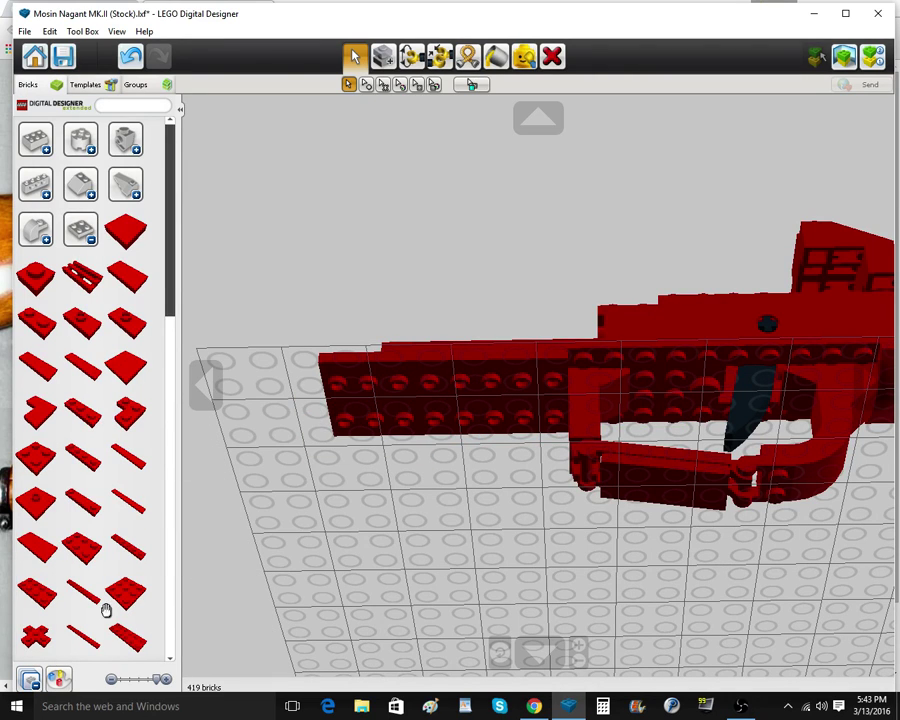
Try placing two parallel 1x12 plates under the single-stud plates, starting at the trigger guard
{"action": "scroll", "coordinate": [106, 610], "scroll_direction": "down", "scroll_amount": 2}
{"action": "left_click", "coordinate": [42, 581]}
{"action": "left_click", "coordinate": [378, 424]}
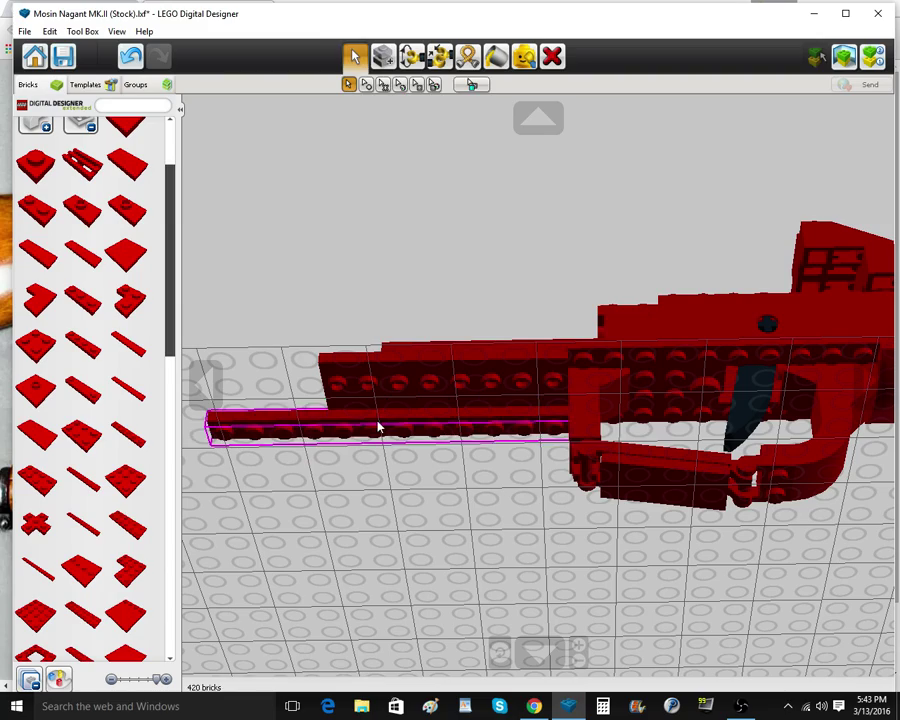
{"action": "left_click", "coordinate": [378, 424]}
{"action": "left_click", "coordinate": [383, 57]}
{"action": "left_click", "coordinate": [387, 406]}
{"action": "mouse_move", "coordinate": [440, 446]}
{"action": "right_mouse_down"}
{"action": "mouse_move", "coordinate": [488, 531]}
{"action": "mouse_move", "coordinate": [500, 430]}
{"action": "right_mouse_up"}
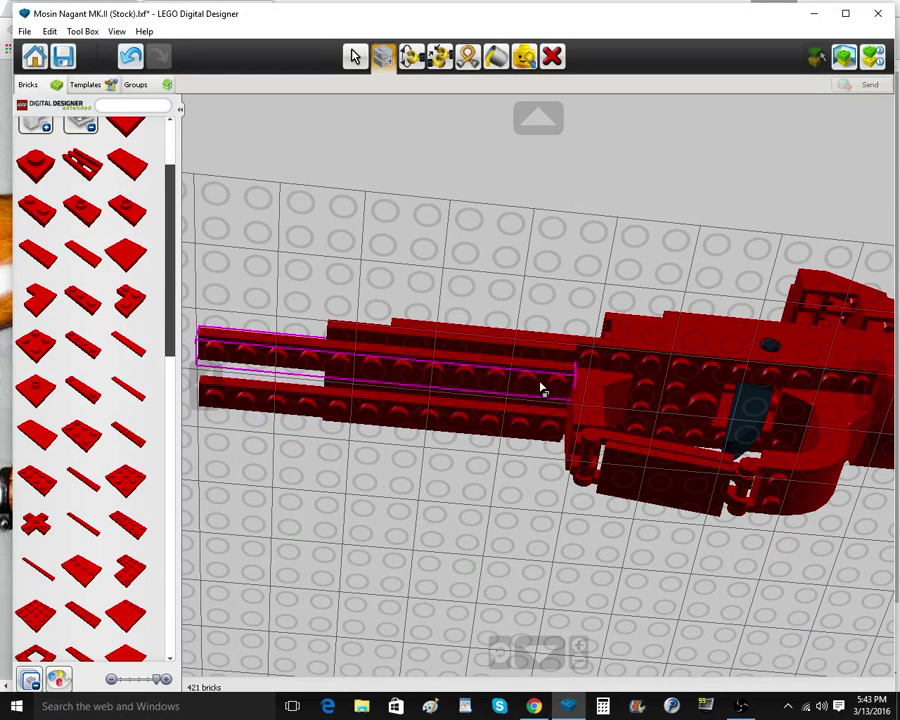
Delete both 1x12 plates from the underside
{"action": "left_click", "coordinate": [548, 61]}
{"action": "left_click", "coordinate": [507, 390]}
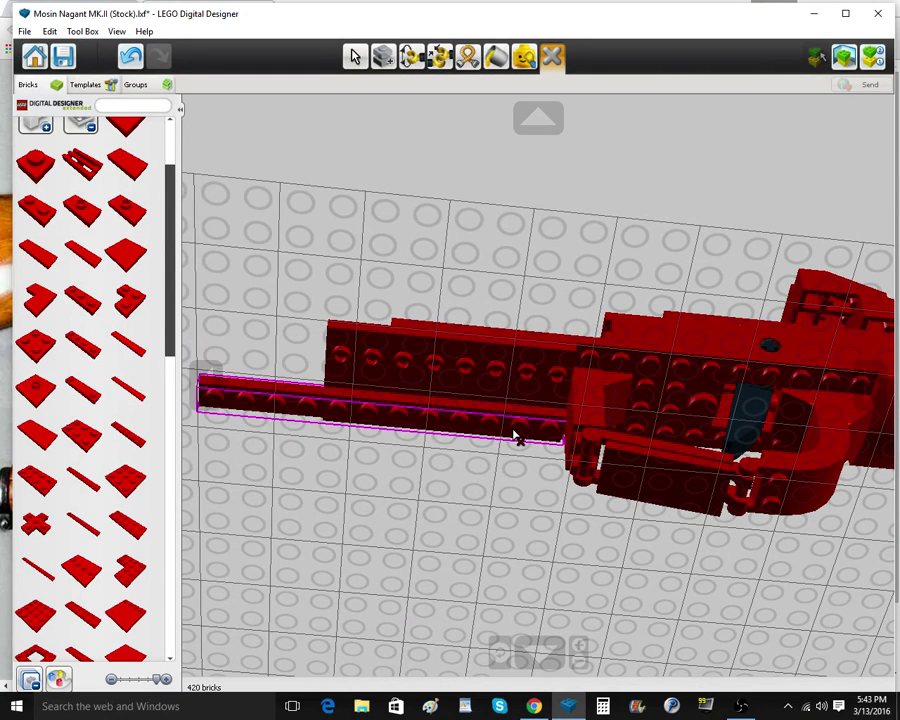
{"action": "left_click", "coordinate": [514, 433]}
Place a red 2x3 plate under the single-stud plates nearest the trigger guard
{"action": "left_click", "coordinate": [82, 447]}
{"action": "left_click", "coordinate": [542, 410]}
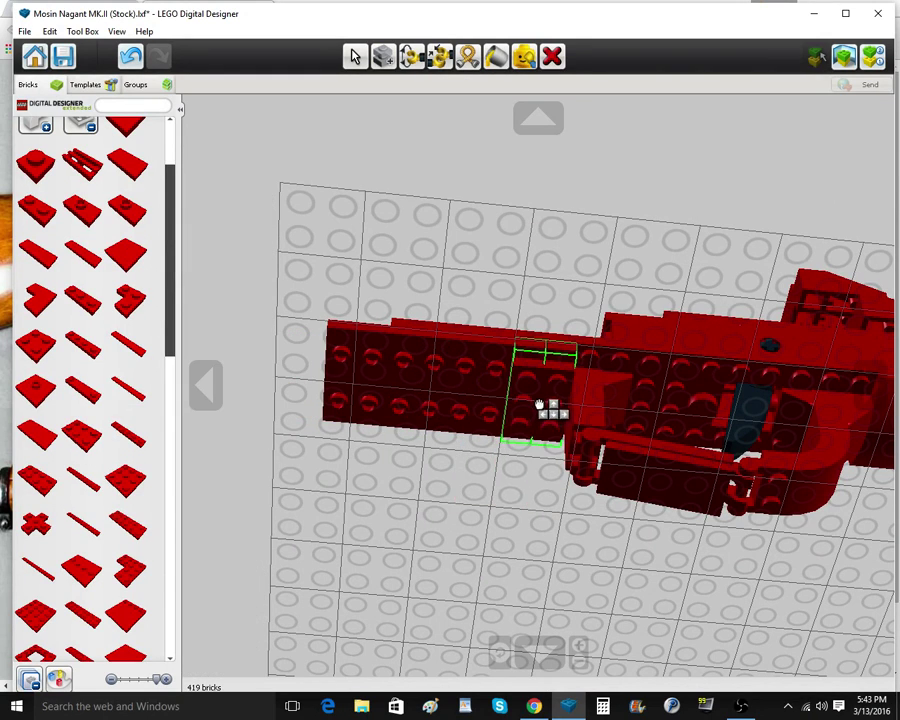
Attach two parallel 1x10 plates under the two stud rows, running forward from the second single-stud pair
{"action": "left_click", "coordinate": [75, 525]}
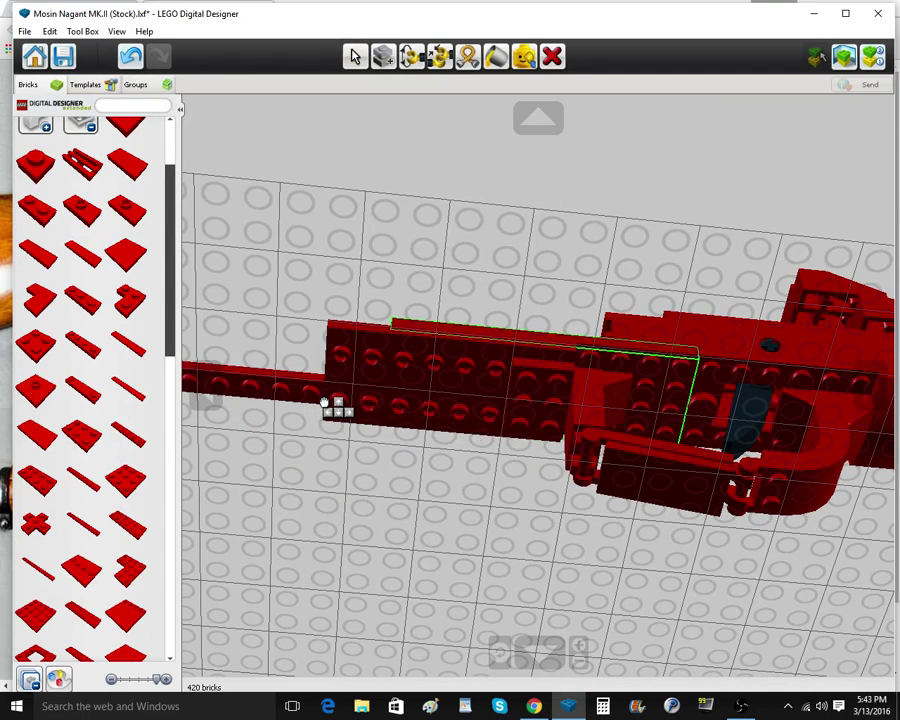
{"action": "left_click", "coordinate": [344, 410]}
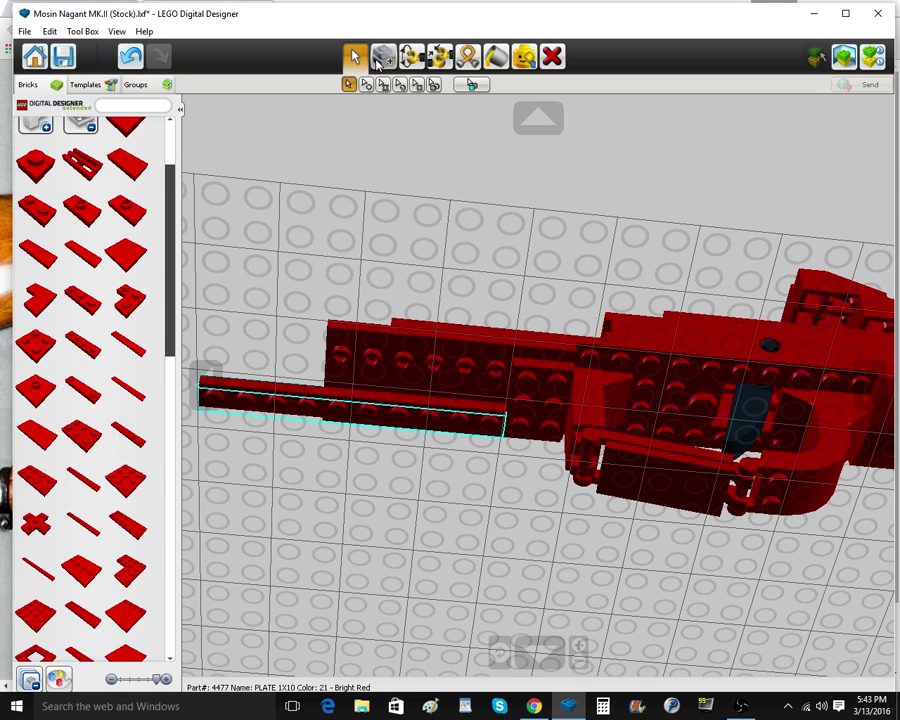
{"action": "left_click", "coordinate": [379, 63]}
{"action": "left_click", "coordinate": [315, 352]}
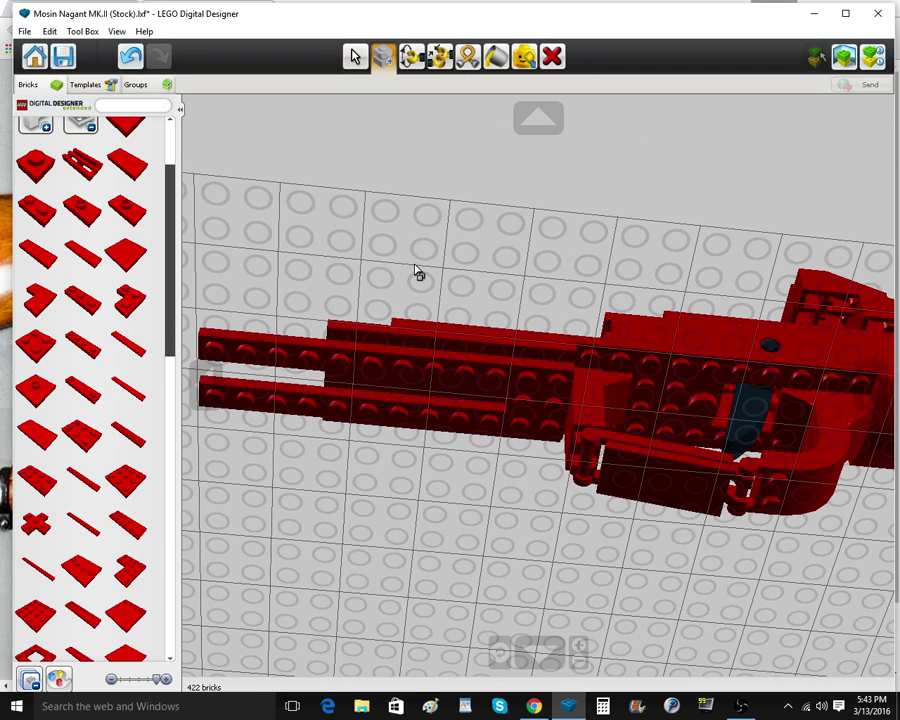
Rotate a tall slope brick and attach it beneath the 2x3 plate ahead of the trigger guard
{"action": "scroll", "coordinate": [115, 262], "scroll_direction": "up", "scroll_amount": 4}
{"action": "left_click", "coordinate": [84, 231]}
{"action": "left_click", "coordinate": [83, 190]}
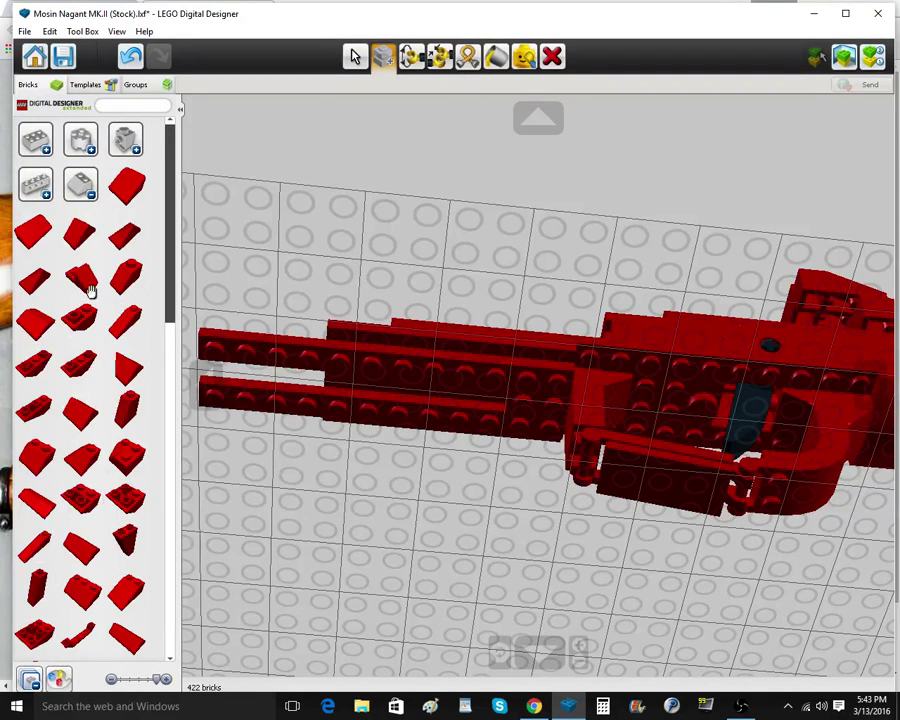
{"action": "scroll", "coordinate": [88, 300], "scroll_direction": "down", "scroll_amount": 4}
{"action": "left_click", "coordinate": [136, 301]}
{"action": "key", "text": "Right"}
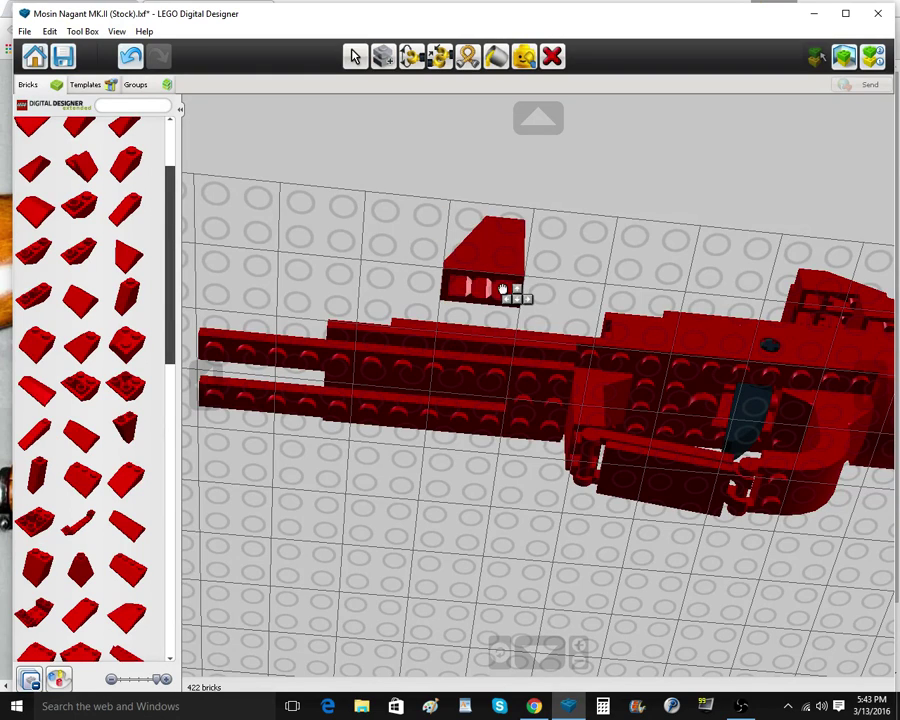
{"action": "key", "text": "Right"}
{"action": "left_click", "coordinate": [550, 378]}
{"action": "right_click_drag", "start_coordinate": [550, 380], "coordinate": [531, 525]}
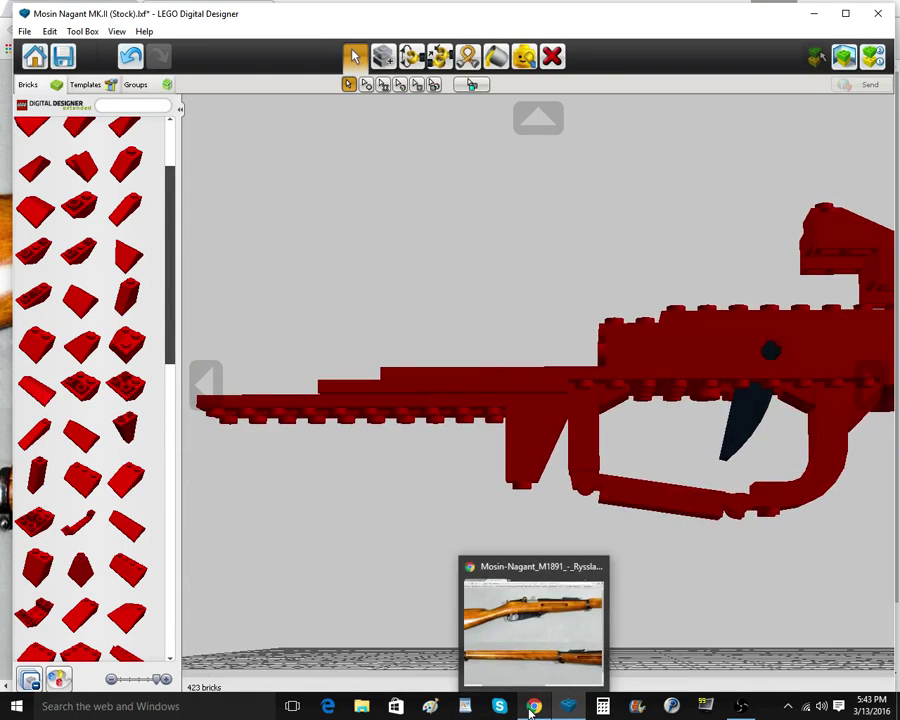
Check the magazine's position against the Mosin-Nagant reference photo in Chrome and return to LEGO Digital Designer
{"action": "left_click", "coordinate": [548, 671]}
{"action": "left_click", "coordinate": [568, 706]}
Try shifting the piece ahead of the trigger guard, dismiss the script error, and delete the slope brick and 2x3 plate
{"action": "right_click_drag", "start_coordinate": [531, 552], "coordinate": [532, 458]}
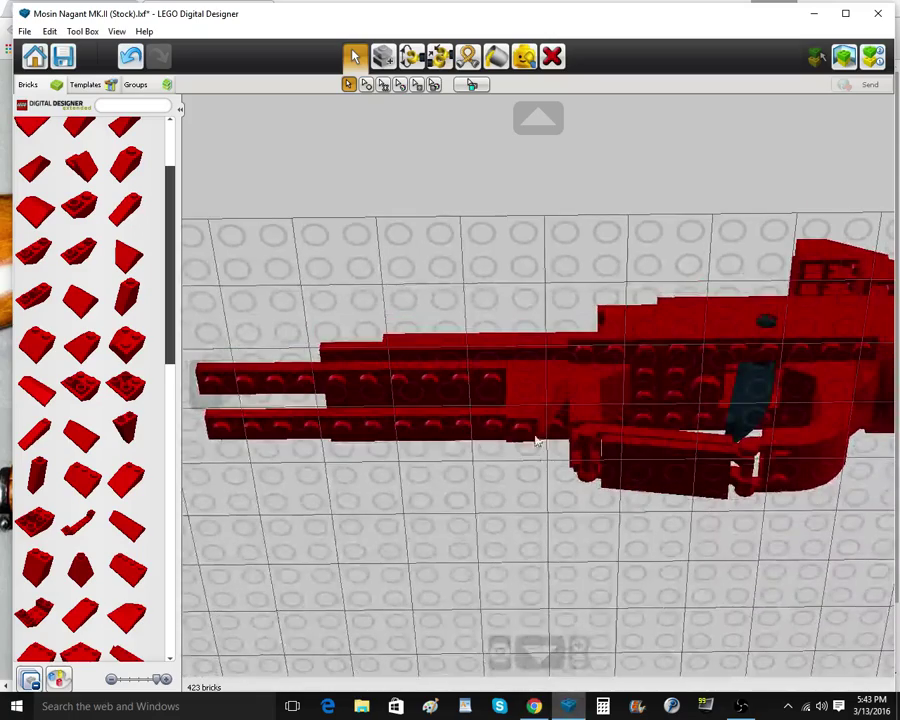
{"action": "mouse_move", "coordinate": [531, 385]}
{"action": "left_mouse_down"}
{"action": "mouse_move", "coordinate": [570, 366]}
{"action": "mouse_move", "coordinate": [603, 372]}
{"action": "mouse_move", "coordinate": [562, 377]}
{"action": "left_mouse_up"}
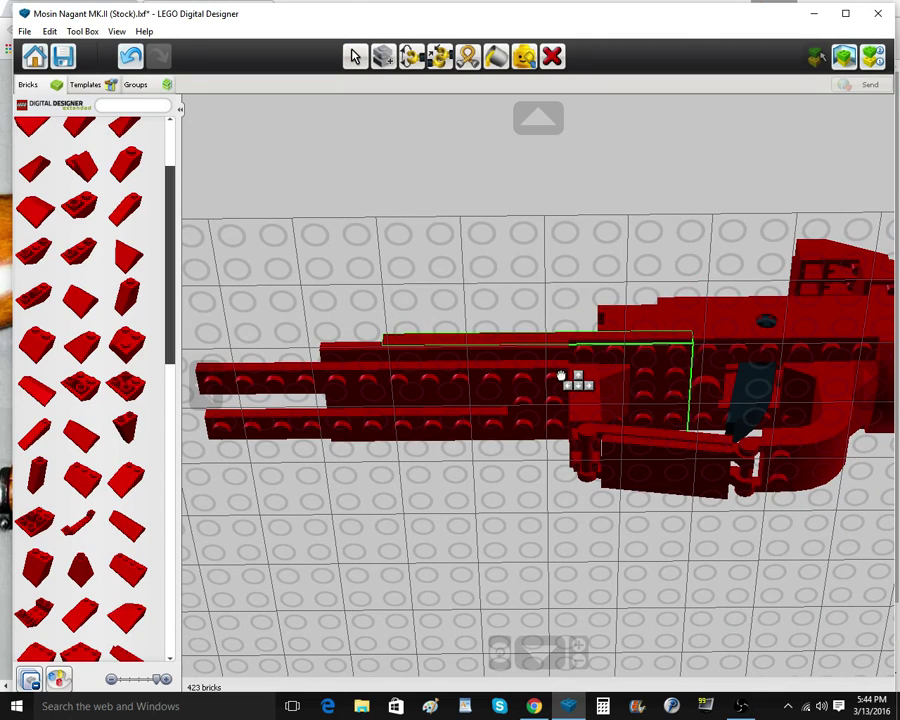
{"action": "left_click", "coordinate": [553, 66]}
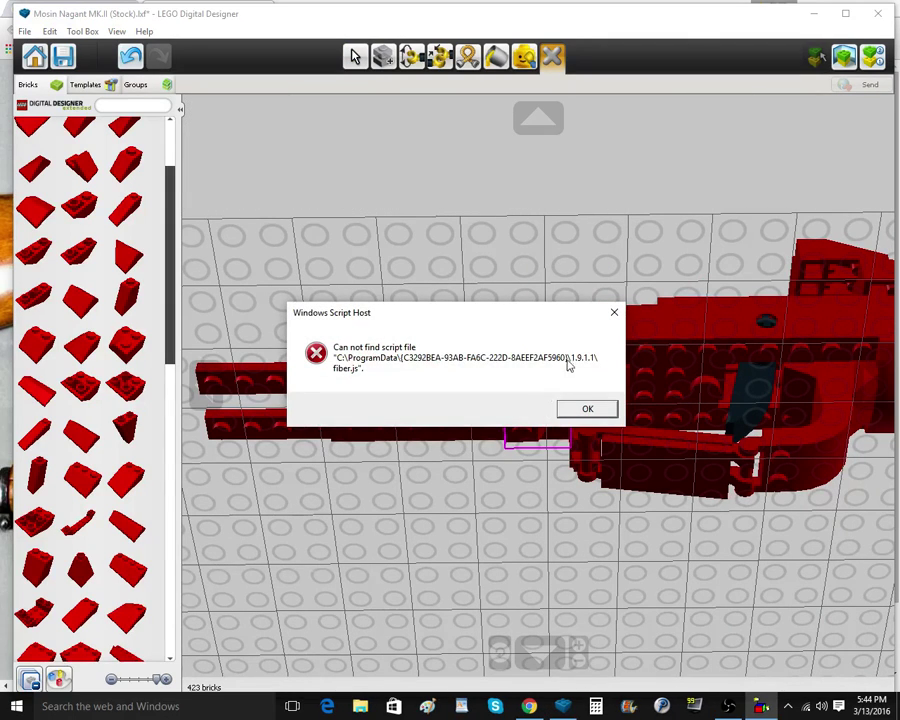
{"action": "left_click", "coordinate": [614, 314]}
{"action": "left_click", "coordinate": [547, 393]}
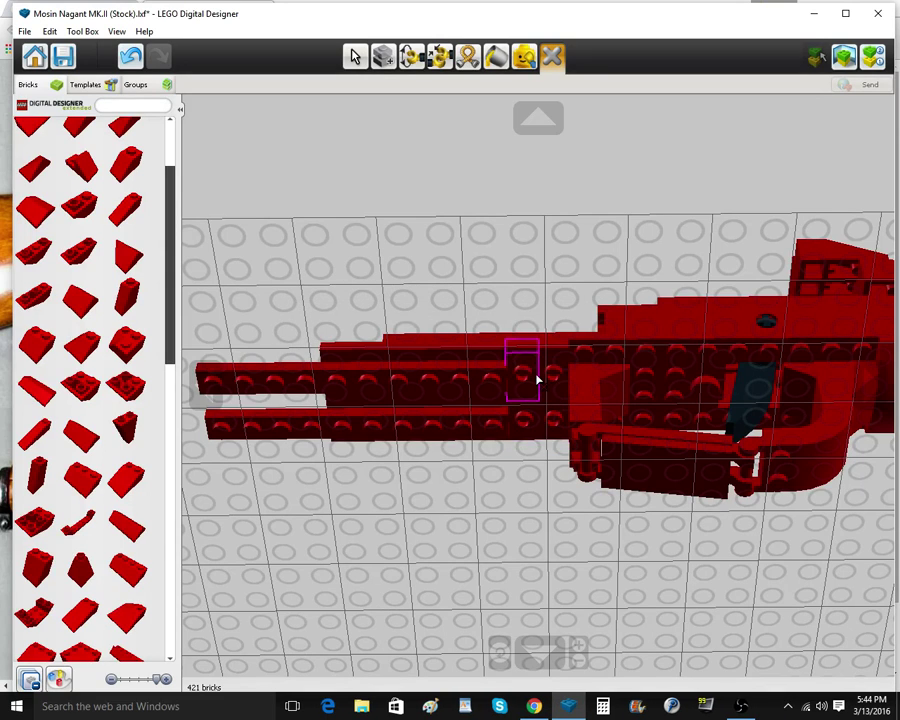
Delete the four single-stud plates closest to the trigger guard
{"action": "left_click", "coordinate": [537, 378]}
{"action": "left_click", "coordinate": [547, 386]}
{"action": "left_click", "coordinate": [546, 422]}
{"action": "left_click", "coordinate": [537, 422]}
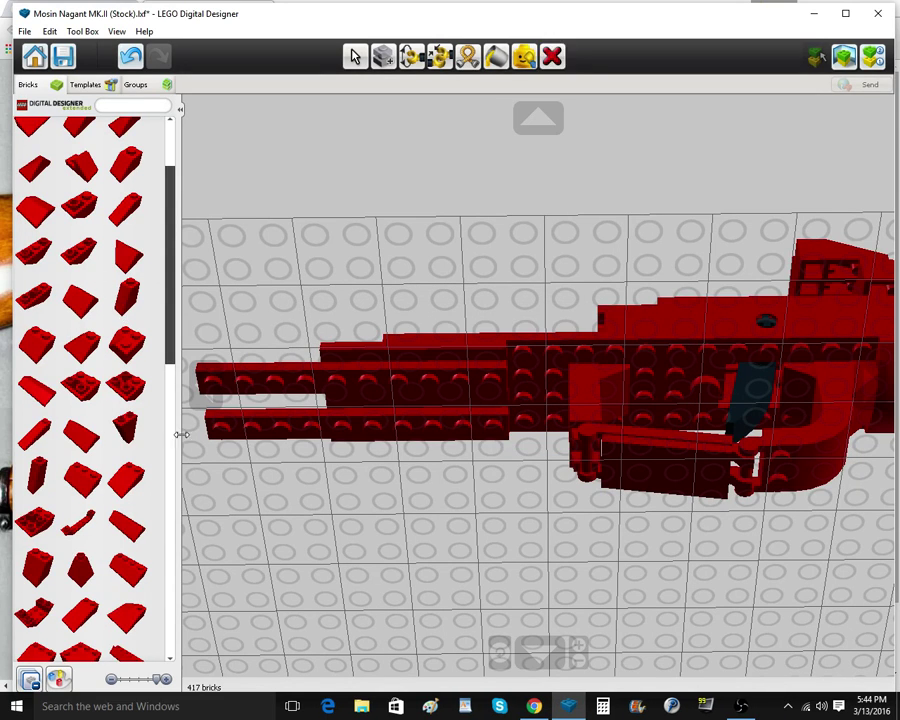
Attach the tall 1x2x3 slope brick directly ahead of the trigger guard and place a clone alongside it
{"action": "right_click_drag", "start_coordinate": [490, 408], "coordinate": [484, 470]}
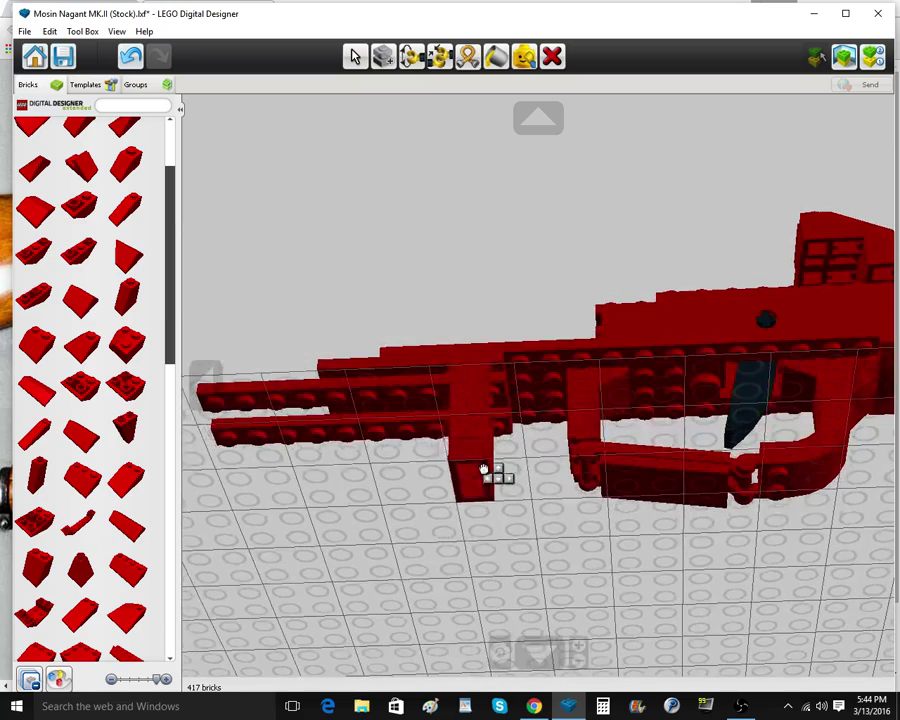
{"action": "left_click", "coordinate": [573, 366]}
{"action": "left_click", "coordinate": [574, 366]}
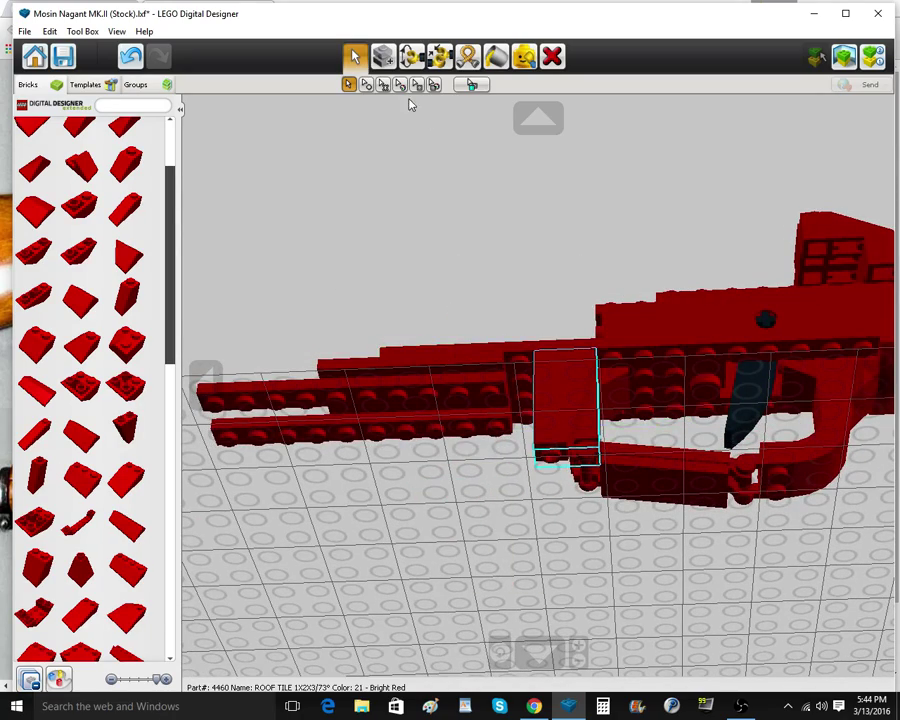
{"action": "left_click", "coordinate": [384, 58]}
{"action": "mouse_move", "coordinate": [702, 555]}
{"action": "right_mouse_down"}
{"action": "mouse_move", "coordinate": [355, 512]}
{"action": "mouse_move", "coordinate": [380, 450]}
{"action": "right_mouse_up"}
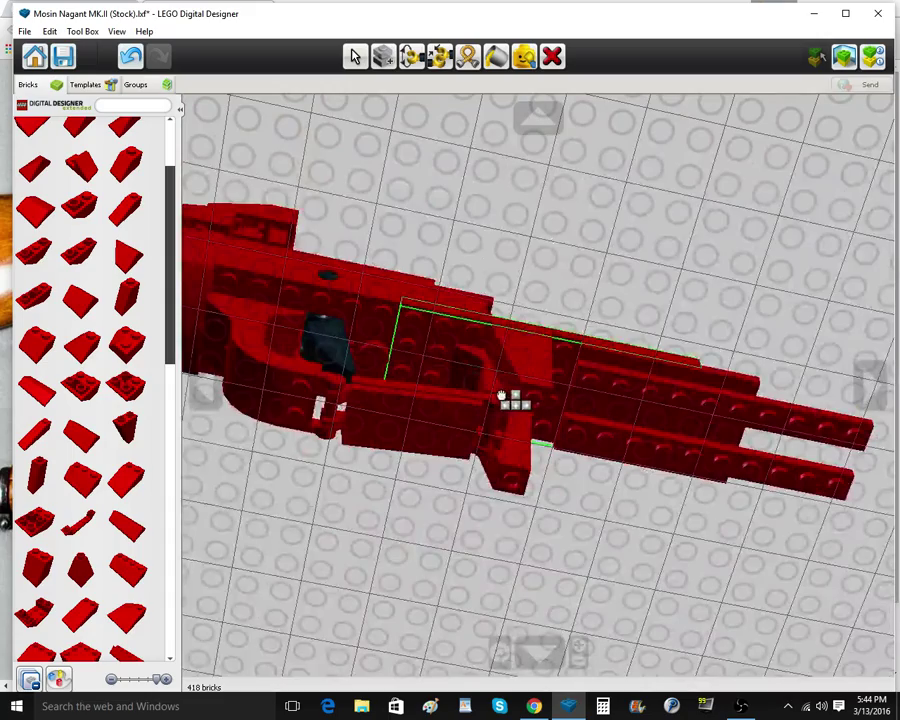
{"action": "left_click", "coordinate": [505, 397]}
{"action": "mouse_move", "coordinate": [506, 410]}
{"action": "right_mouse_down"}
{"action": "mouse_move", "coordinate": [515, 530]}
{"action": "mouse_move", "coordinate": [508, 585]}
{"action": "right_mouse_up"}
Select the 14 bricks forming the front strips and move them back against the tall slope bricks
{"action": "left_click", "coordinate": [355, 57]}
{"action": "right_click_drag", "start_coordinate": [636, 329], "coordinate": [660, 430]}
{"action": "scroll", "coordinate": [765, 467], "scroll_direction": "down", "scroll_amount": 3}
{"action": "left_click_drag", "start_coordinate": [814, 486], "coordinate": [547, 287]}
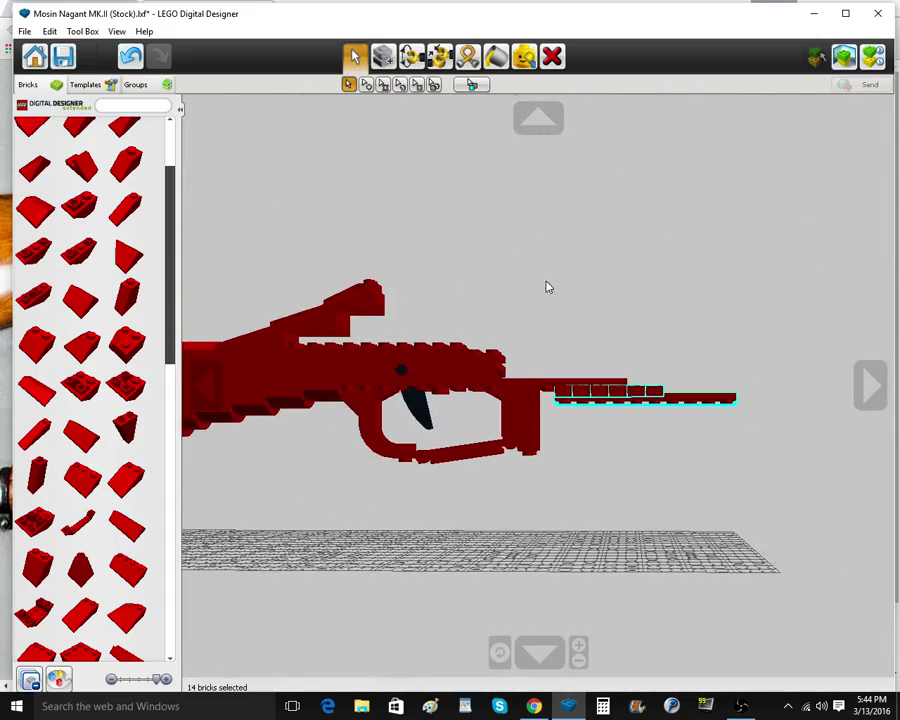
{"action": "left_click", "coordinate": [622, 404]}
{"action": "right_click_drag", "start_coordinate": [622, 404], "coordinate": [688, 285]}
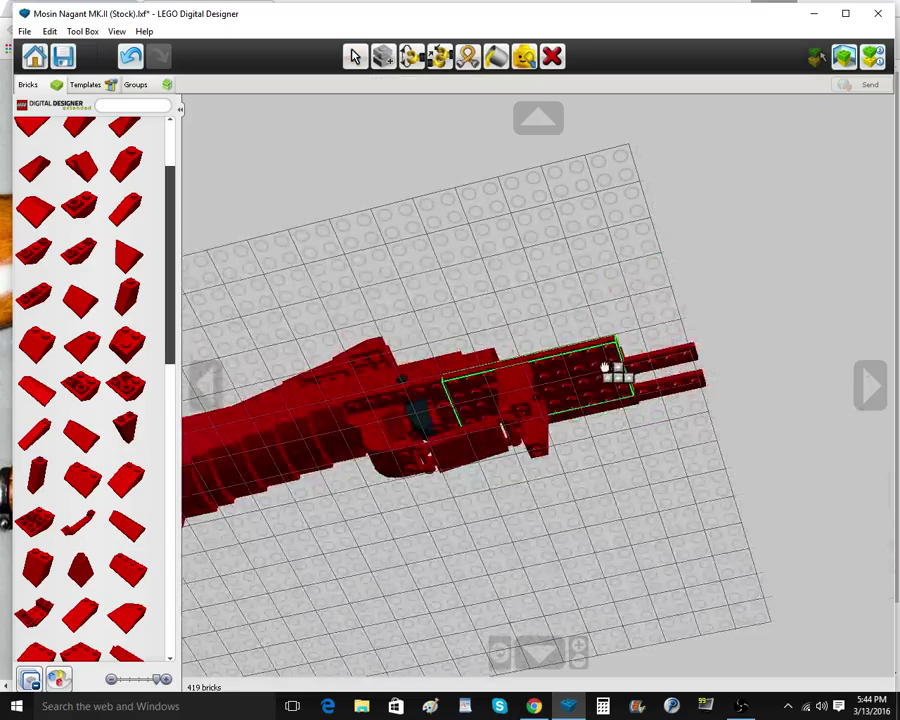
{"action": "right_click_drag", "start_coordinate": [608, 370], "coordinate": [622, 310]}
{"action": "left_click", "coordinate": [592, 414]}
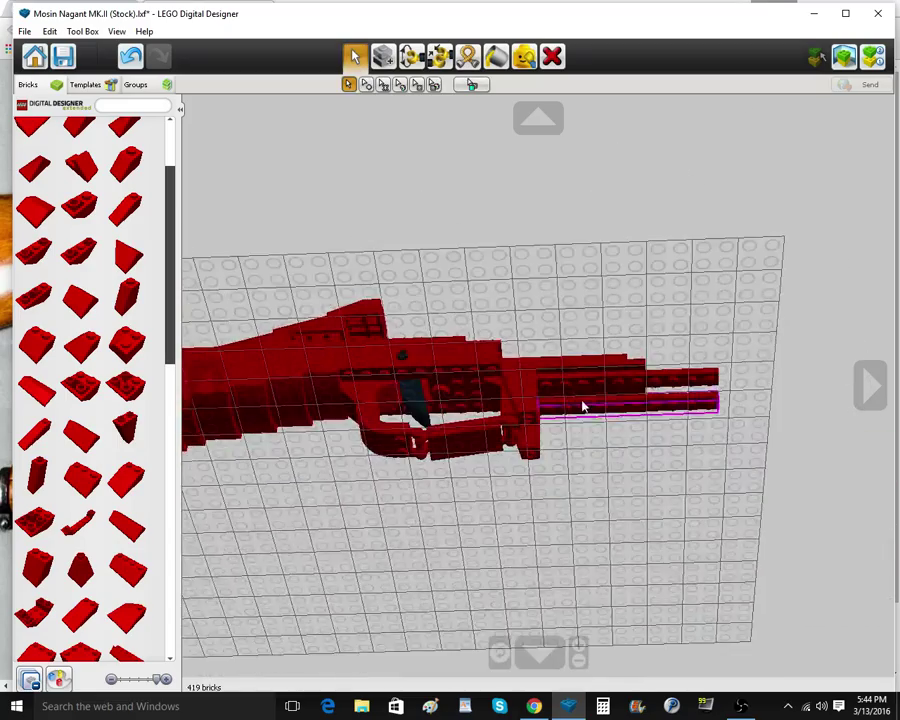
Consult the reference photo in Chrome and attach four modified 1x2 bricks, two deep, beneath the front strips against the tall slopes
{"action": "scroll", "coordinate": [580, 407], "scroll_direction": "up", "scroll_amount": 4}
{"action": "right_click_drag", "start_coordinate": [578, 407], "coordinate": [465, 460]}
{"action": "mouse_move", "coordinate": [534, 706]}
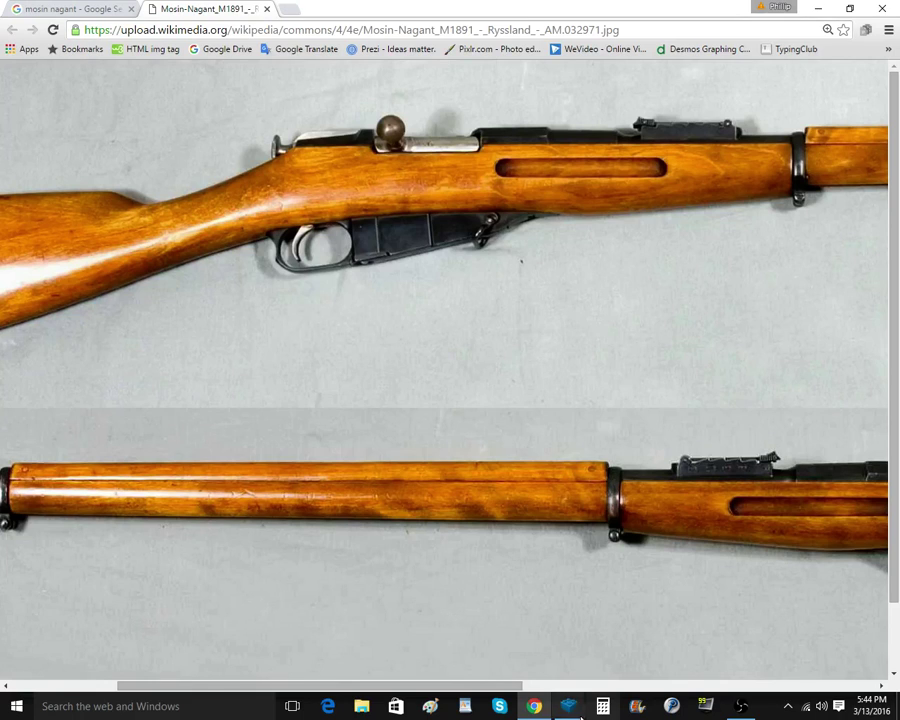
{"action": "scroll", "coordinate": [82, 372], "scroll_direction": "up", "scroll_amount": 2}
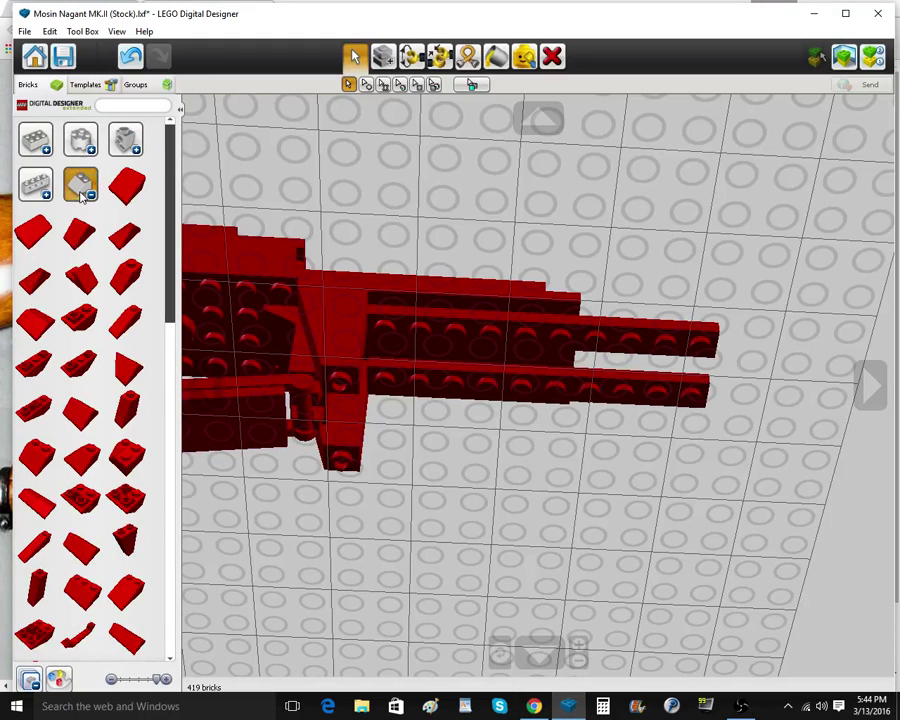
{"action": "left_click", "coordinate": [82, 197]}
{"action": "left_click", "coordinate": [124, 142]}
{"action": "left_click", "coordinate": [125, 267]}
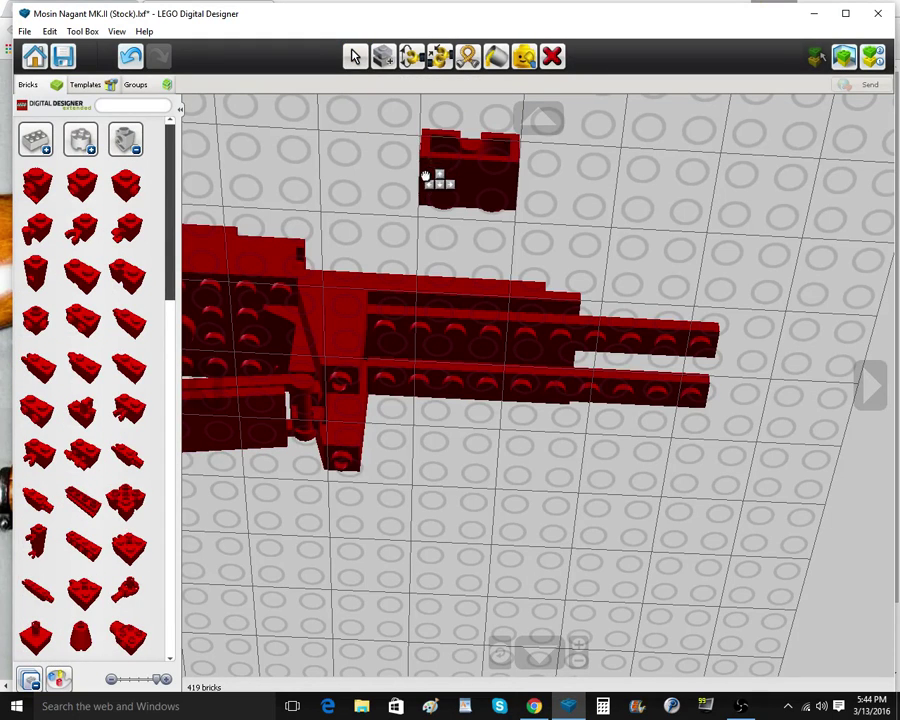
{"action": "left_click", "coordinate": [410, 393]}
{"action": "left_click", "coordinate": [383, 57]}
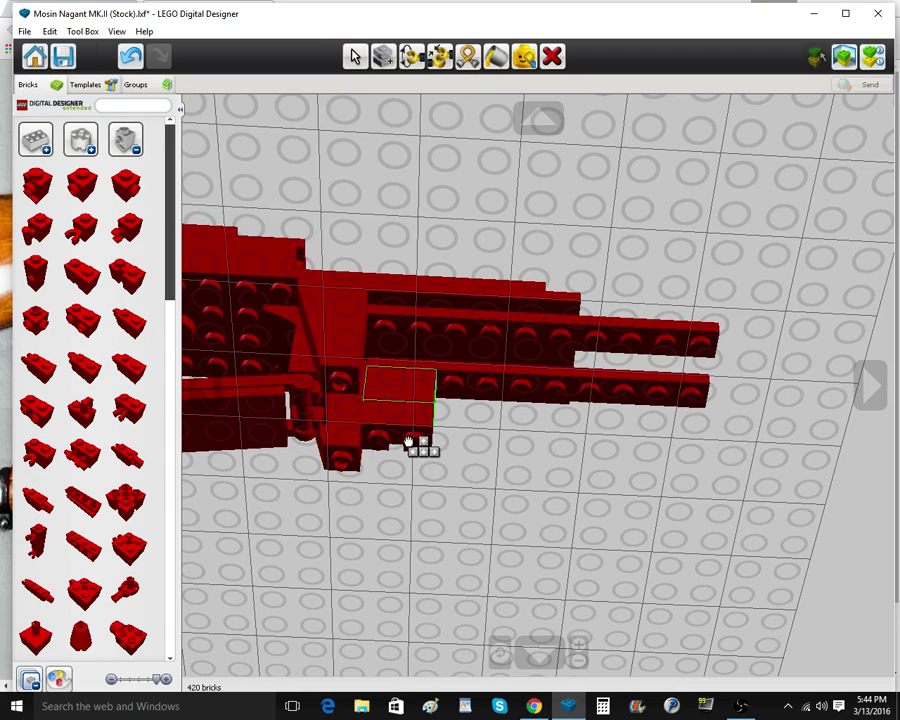
{"action": "left_click", "coordinate": [398, 402]}
{"action": "mouse_move", "coordinate": [378, 462]}
{"action": "right_mouse_down"}
{"action": "mouse_move", "coordinate": [369, 589]}
{"action": "mouse_move", "coordinate": [365, 472]}
{"action": "right_mouse_up"}
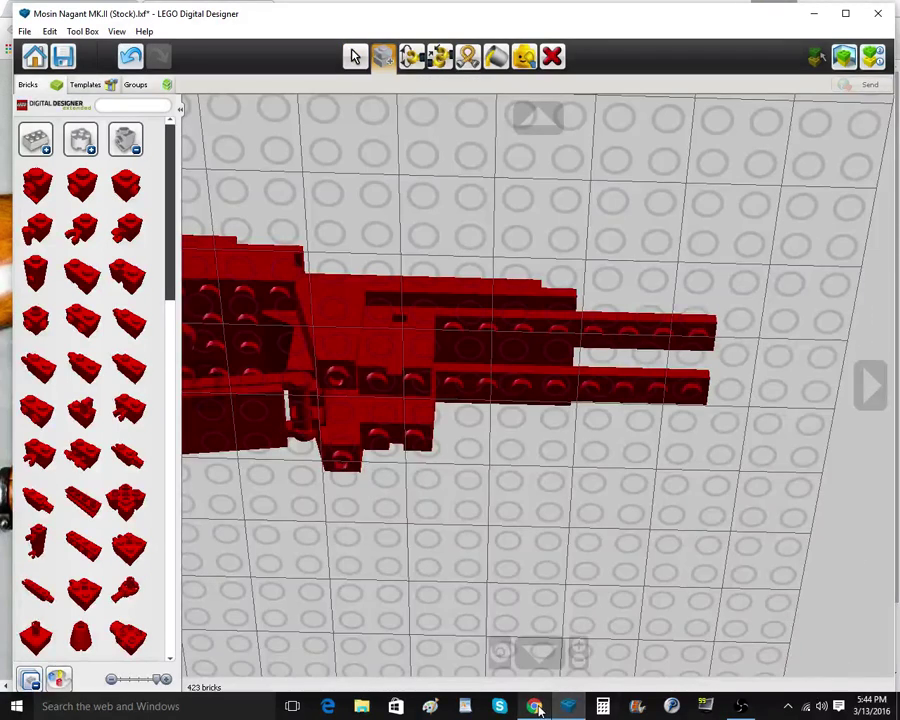
Recheck the reference photo in Chrome and place two cloned 1x2 bricks beneath the front strips, three studs ahead of the first set
{"action": "mouse_move", "coordinate": [535, 705]}
{"action": "left_click", "coordinate": [528, 627]}
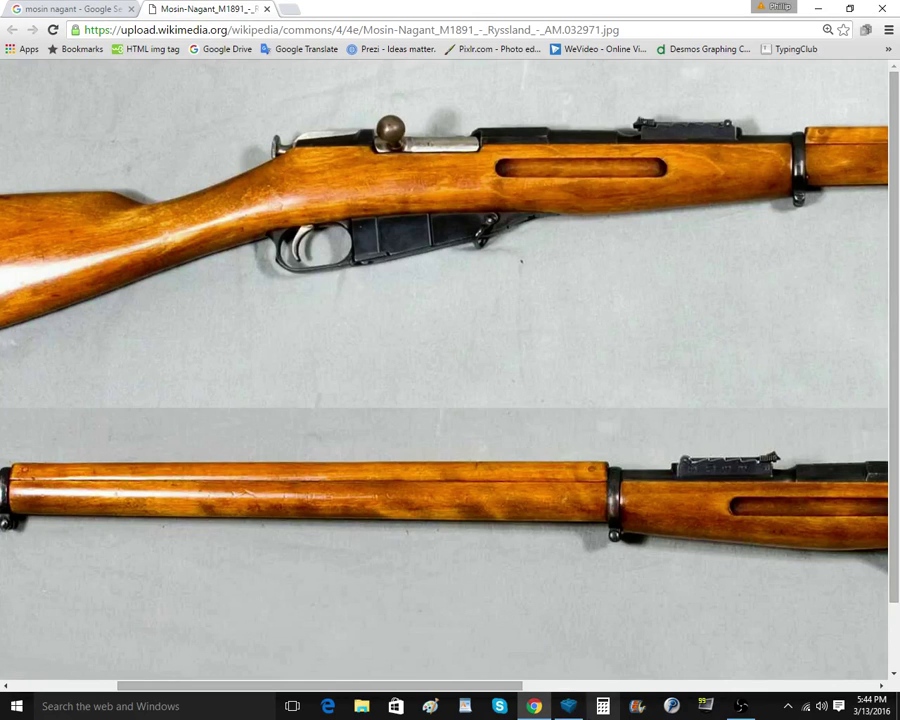
{"action": "left_click", "coordinate": [569, 705]}
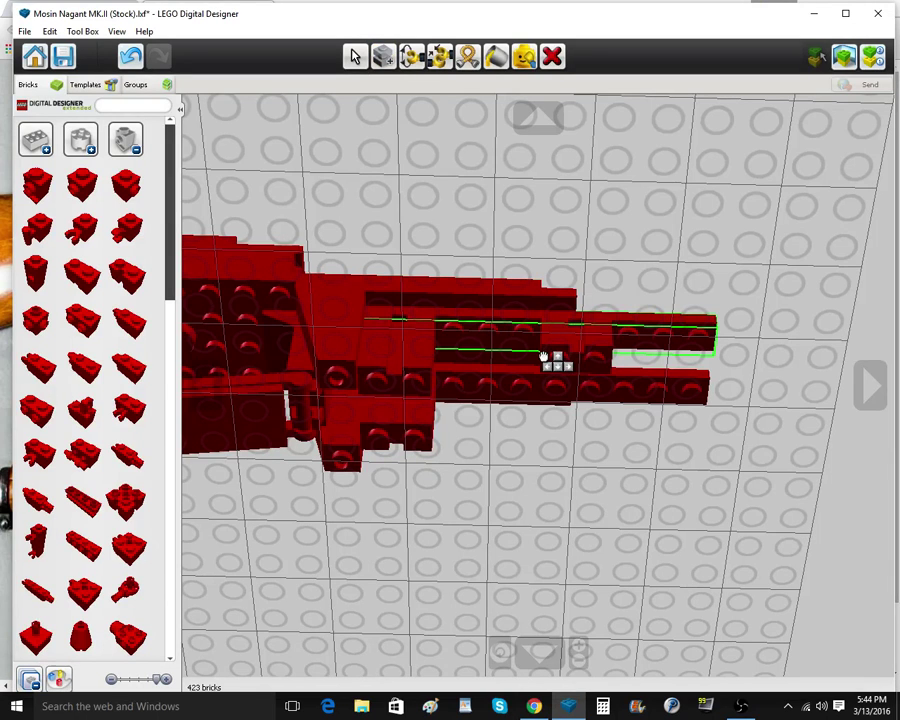
{"action": "left_click", "coordinate": [543, 356]}
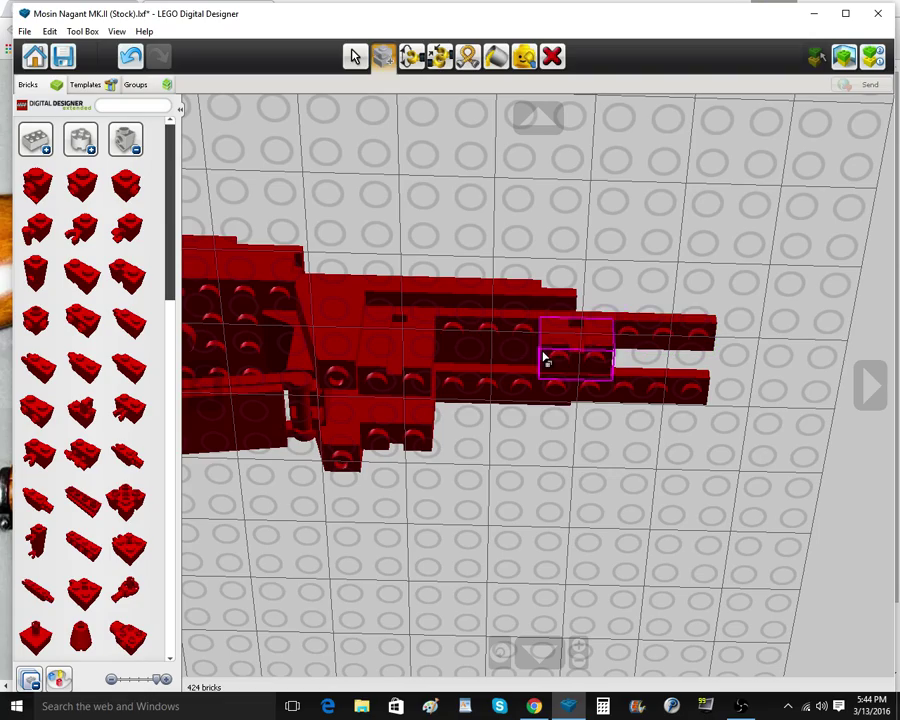
{"action": "left_click", "coordinate": [543, 357]}
{"action": "left_click", "coordinate": [564, 417]}
{"action": "right_click_drag", "start_coordinate": [557, 414], "coordinate": [591, 412]}
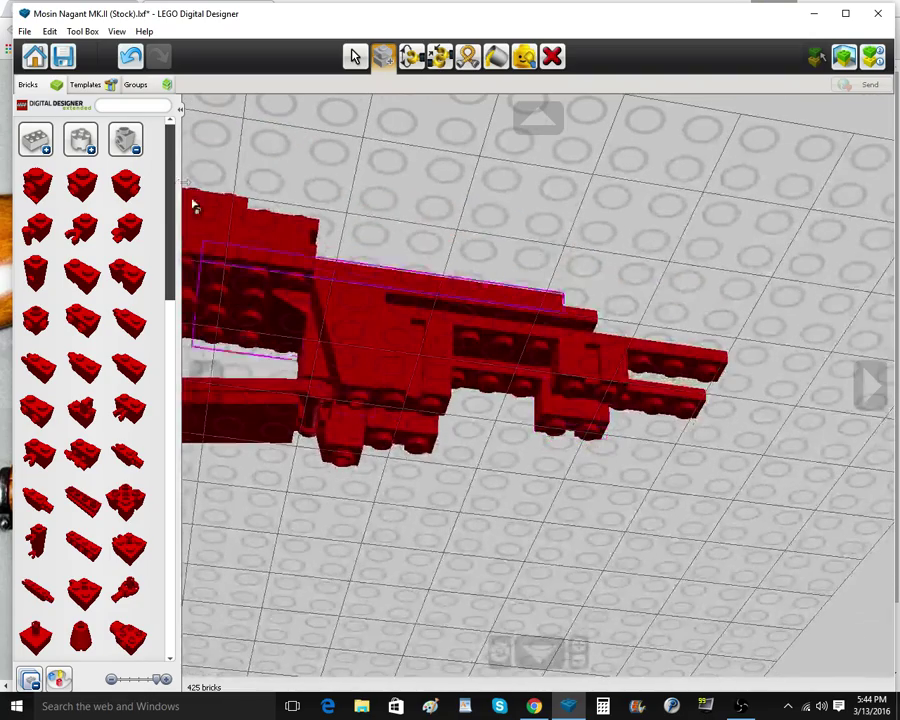
Try a 1x1x2/3 slope beneath the tall slope brick ahead of the trigger guard
{"action": "scroll", "coordinate": [90, 224], "scroll_direction": "down", "scroll_amount": 10}
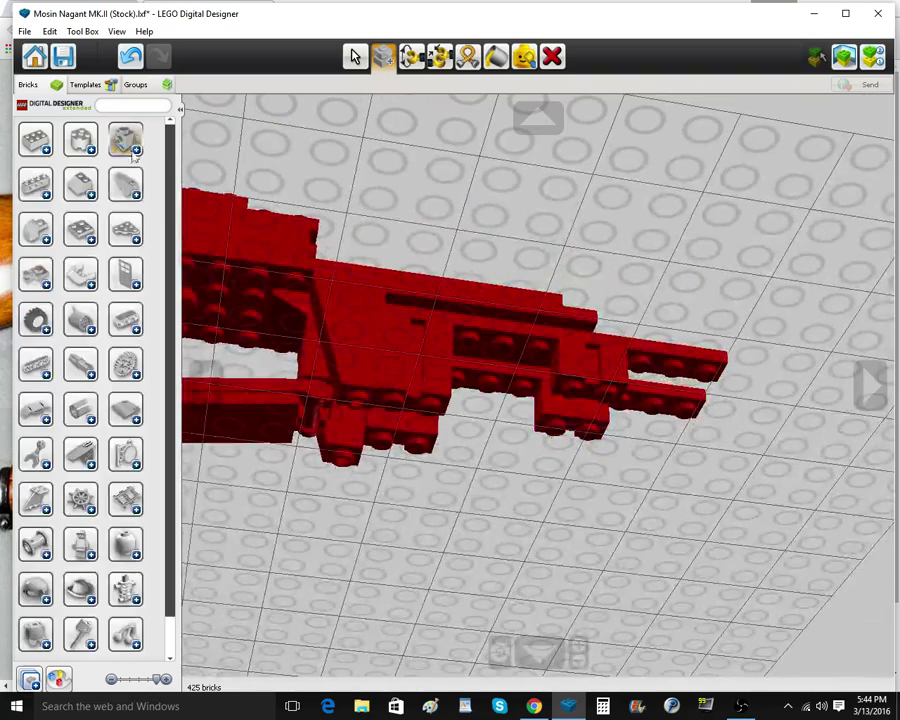
{"action": "left_click", "coordinate": [88, 232]}
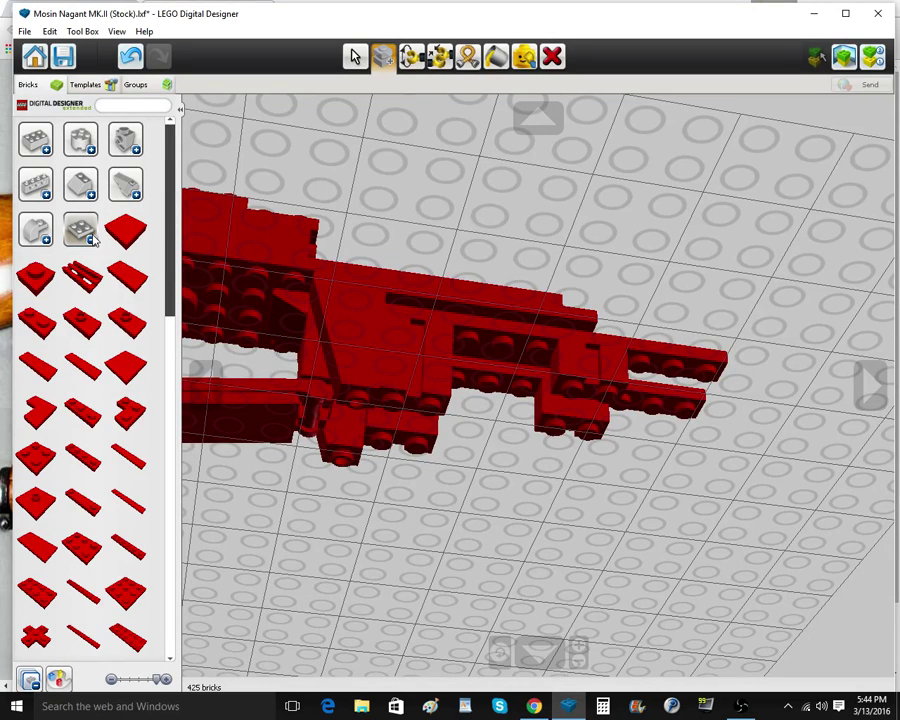
{"action": "left_click", "coordinate": [93, 239]}
{"action": "left_click", "coordinate": [83, 192]}
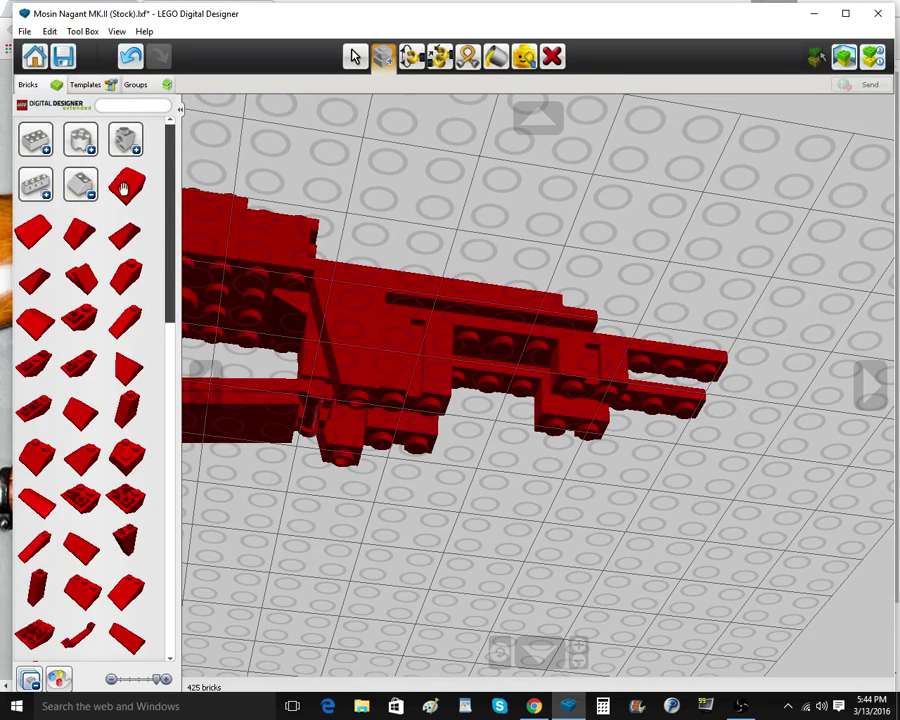
{"action": "left_click", "coordinate": [124, 187]}
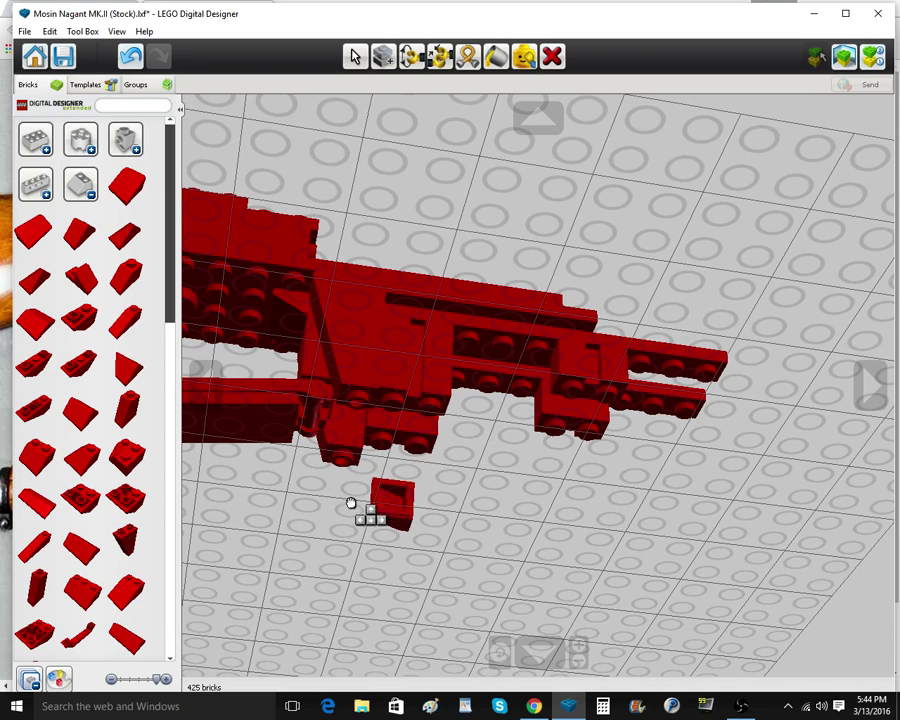
{"action": "left_click", "coordinate": [340, 468]}
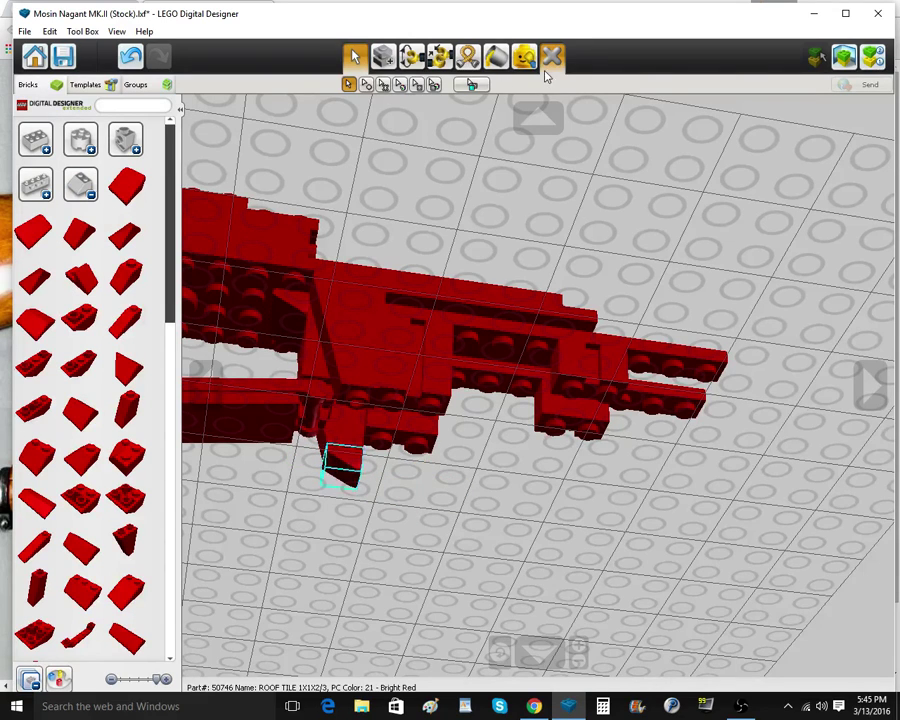
Rotate a low-profile slope, attach it beneath the tall slope bricks, and place a clone beside it
{"action": "left_click", "coordinate": [36, 232]}
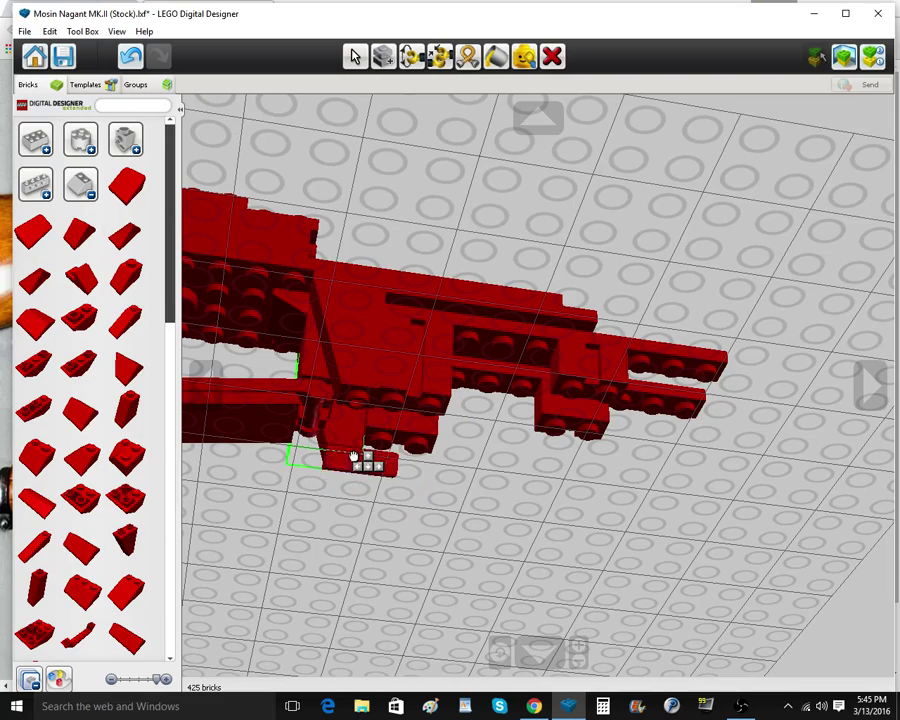
{"action": "key", "text": "Right"}
{"action": "left_click", "coordinate": [355, 444]}
{"action": "left_click", "coordinate": [384, 56]}
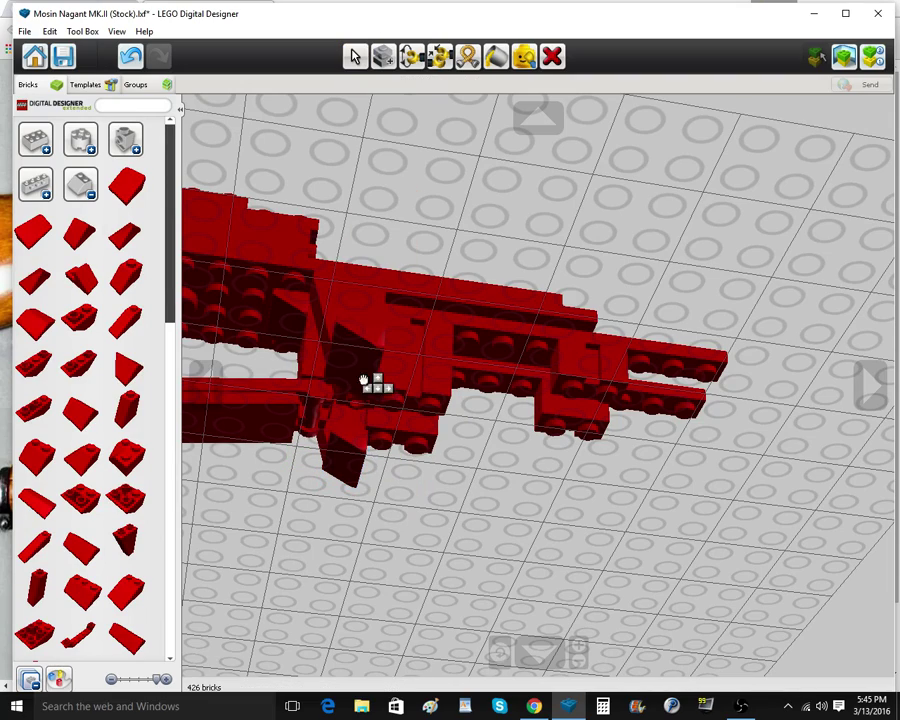
{"action": "left_click", "coordinate": [366, 435]}
{"action": "mouse_move", "coordinate": [440, 446]}
{"action": "right_mouse_down"}
{"action": "mouse_move", "coordinate": [405, 554]}
{"action": "mouse_move", "coordinate": [405, 438]}
{"action": "right_mouse_up"}
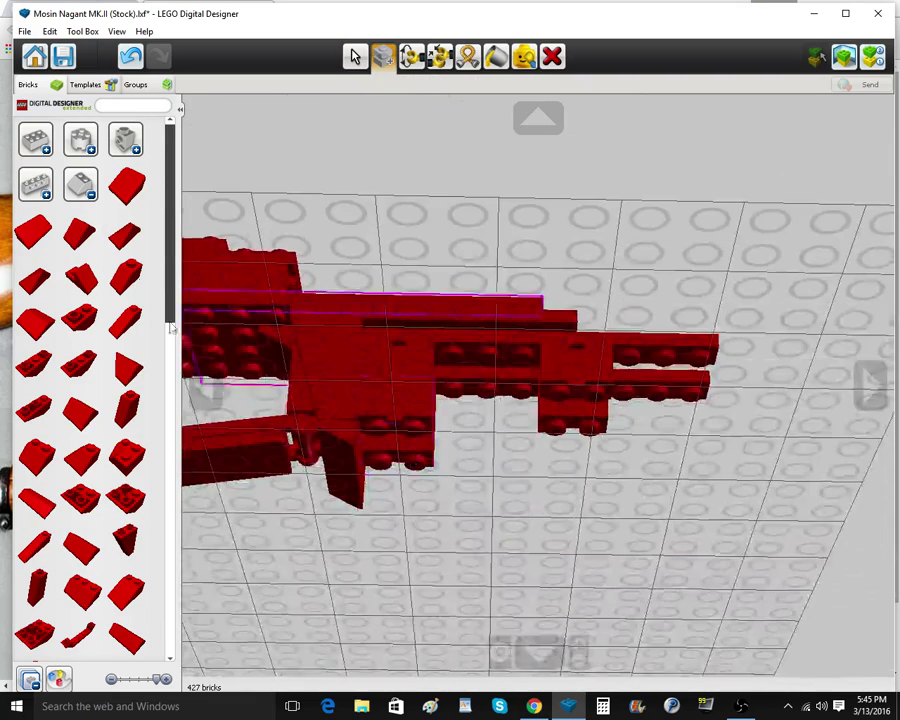
Attach a long 1x4 slope beneath the stacked 1x2 bricks and clone it onto the opposite side
{"action": "scroll", "coordinate": [76, 380], "scroll_direction": "down", "scroll_amount": 7}
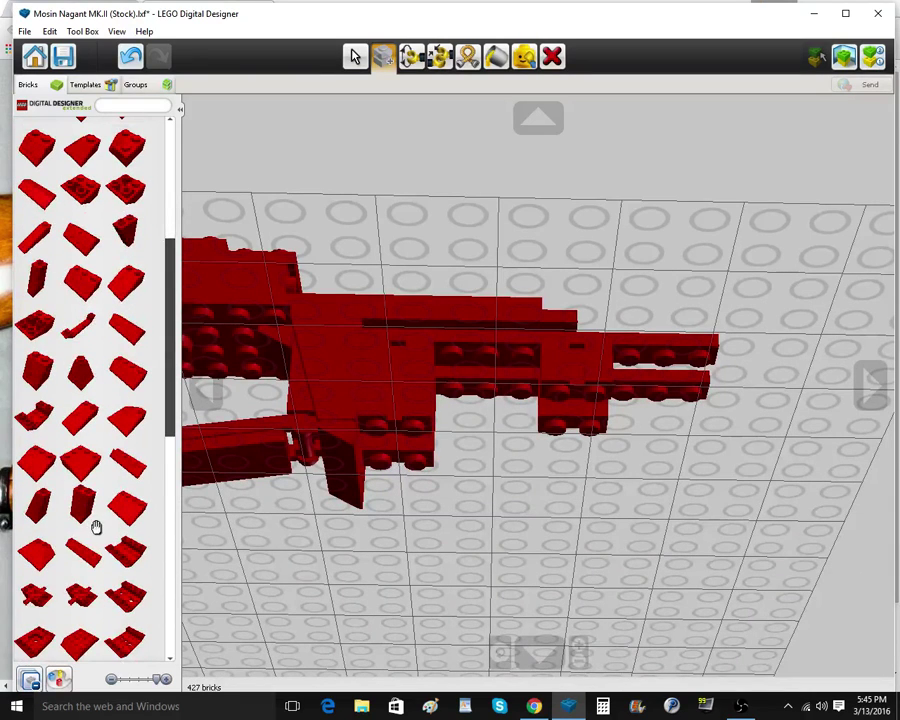
{"action": "left_click", "coordinate": [38, 240]}
{"action": "left_click", "coordinate": [432, 472]}
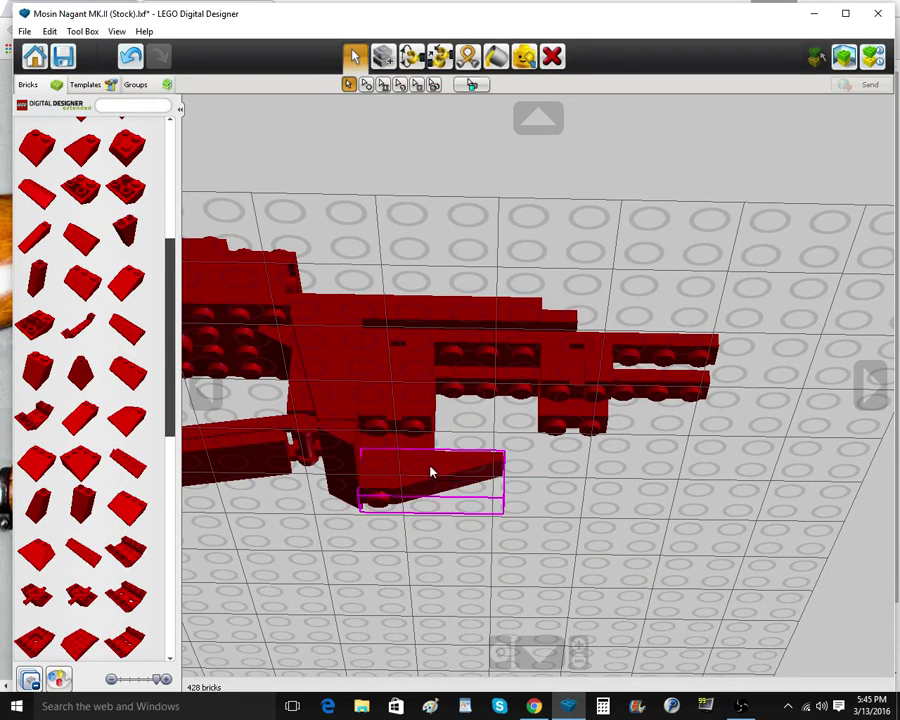
{"action": "left_click", "coordinate": [432, 471]}
{"action": "left_click", "coordinate": [384, 57]}
{"action": "left_click", "coordinate": [444, 482]}
{"action": "right_click_drag", "start_coordinate": [444, 482], "coordinate": [449, 576]}
Consult the reference photo in Chrome and attach two more 1x4 slopes, stepped up beneath the foremost 1x2 bricks
{"action": "mouse_move", "coordinate": [532, 706]}
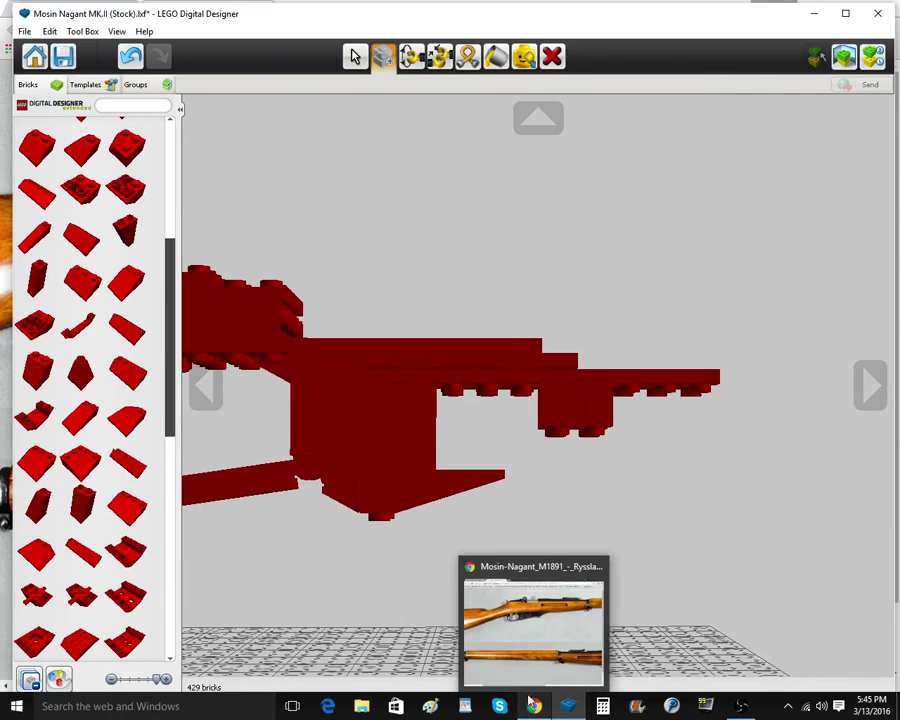
{"action": "left_click", "coordinate": [538, 618]}
{"action": "left_click", "coordinate": [568, 702]}
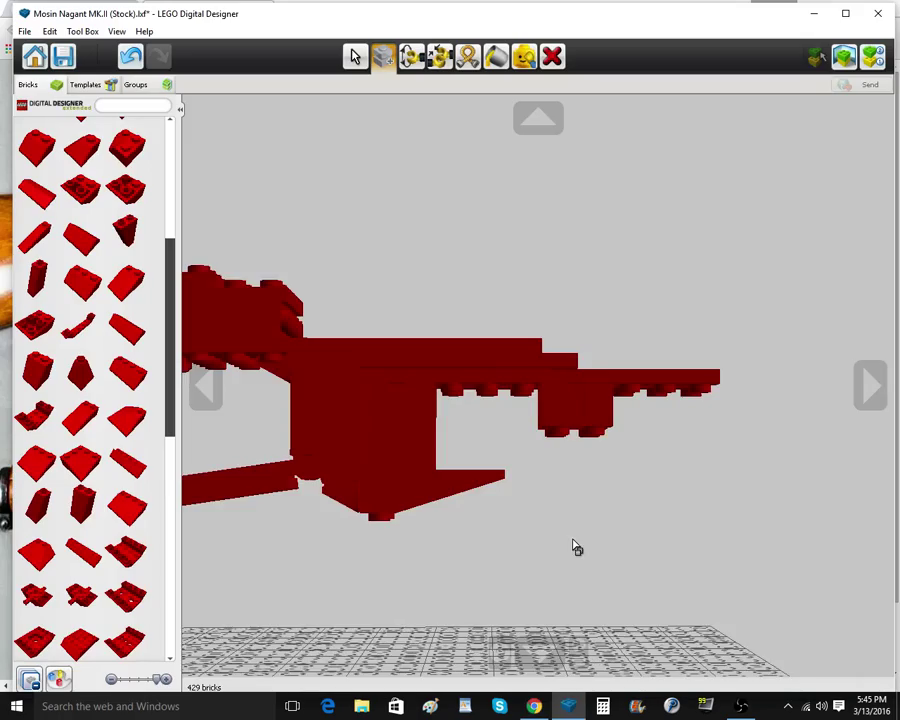
{"action": "mouse_move", "coordinate": [574, 545]}
{"action": "right_mouse_down"}
{"action": "mouse_move", "coordinate": [572, 452]}
{"action": "mouse_move", "coordinate": [544, 528]}
{"action": "mouse_move", "coordinate": [545, 520]}
{"action": "right_mouse_up"}
{"action": "left_click", "coordinate": [547, 470]}
{"action": "left_click", "coordinate": [534, 430]}
{"action": "left_click", "coordinate": [551, 413]}
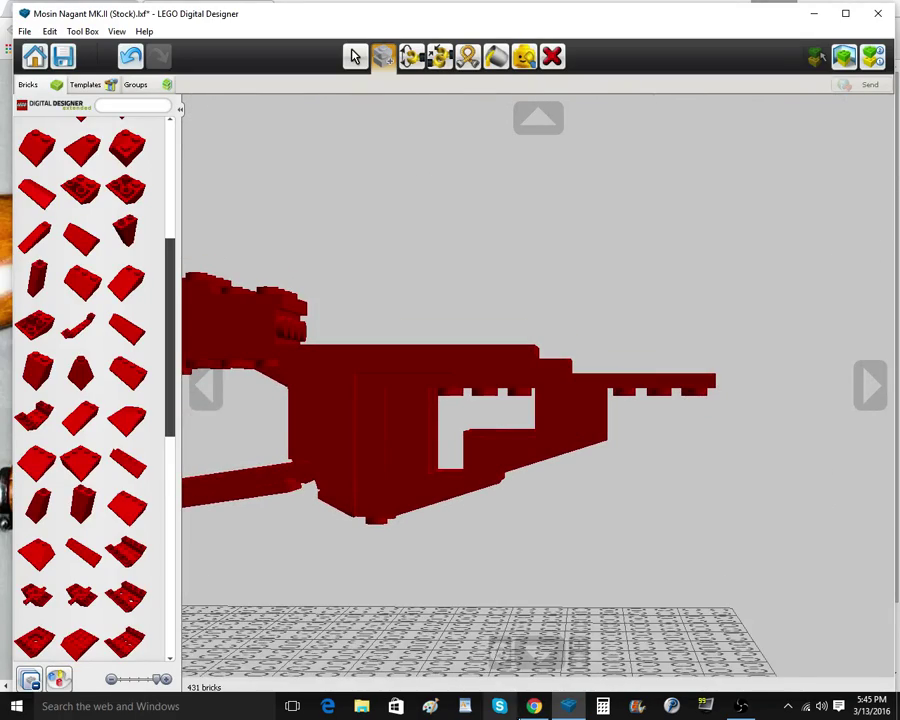
Compare the magazine's shape with the reference photo in Chrome and examine its open side in LEGO Digital Designer
{"action": "left_click", "coordinate": [534, 705]}
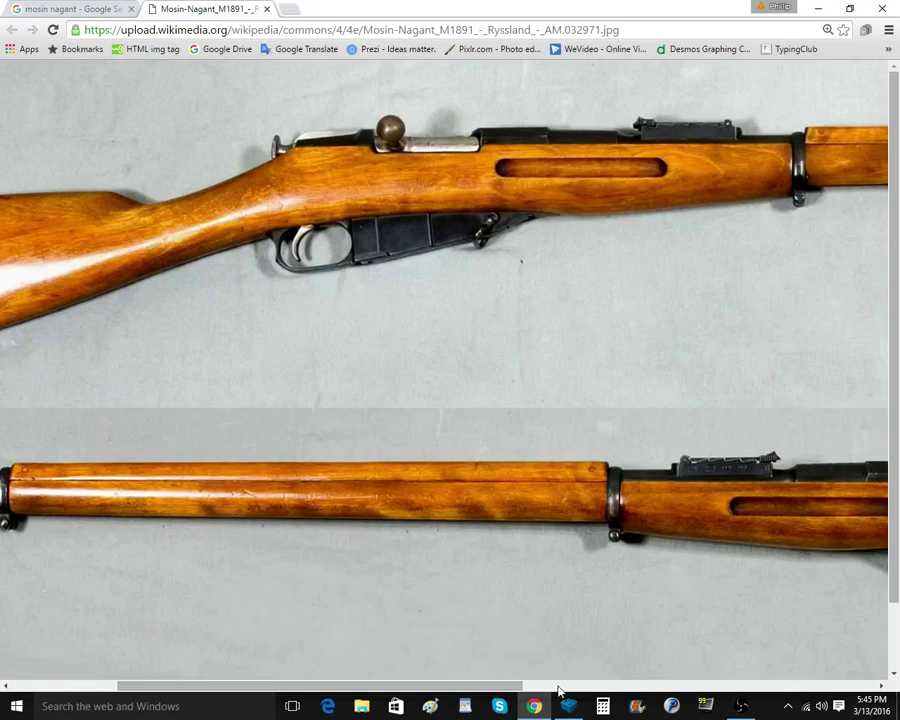
{"action": "left_click", "coordinate": [567, 704]}
{"action": "right_click_drag", "start_coordinate": [591, 577], "coordinate": [588, 504]}
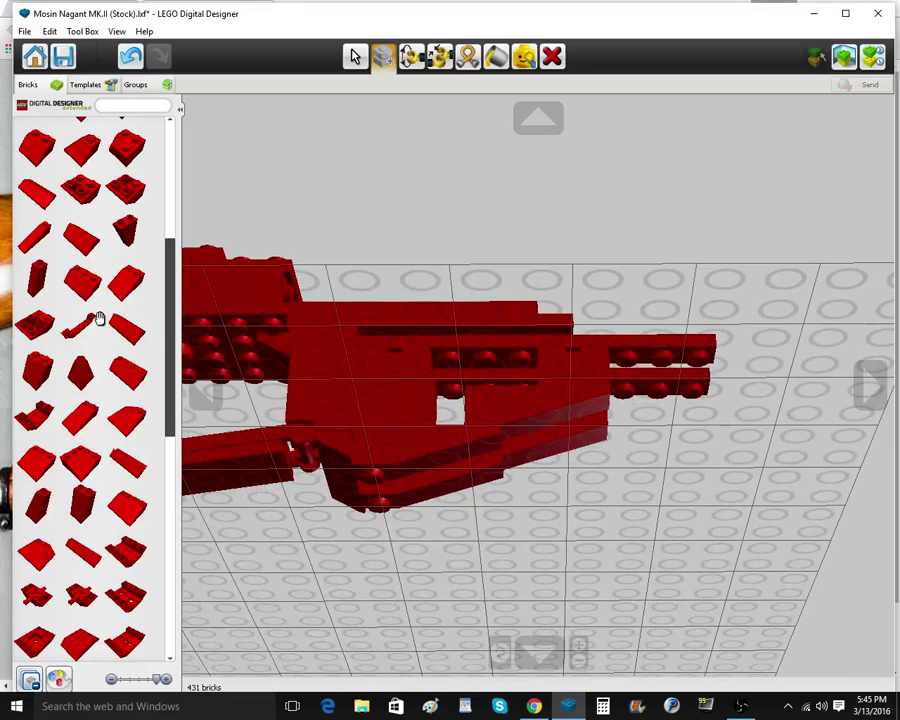
{"action": "right_click_drag", "start_coordinate": [557, 396], "coordinate": [552, 496]}
{"action": "scroll", "coordinate": [559, 447], "scroll_direction": "down", "scroll_amount": 6}
{"action": "scroll", "coordinate": [555, 452], "scroll_direction": "up", "scroll_amount": 10}
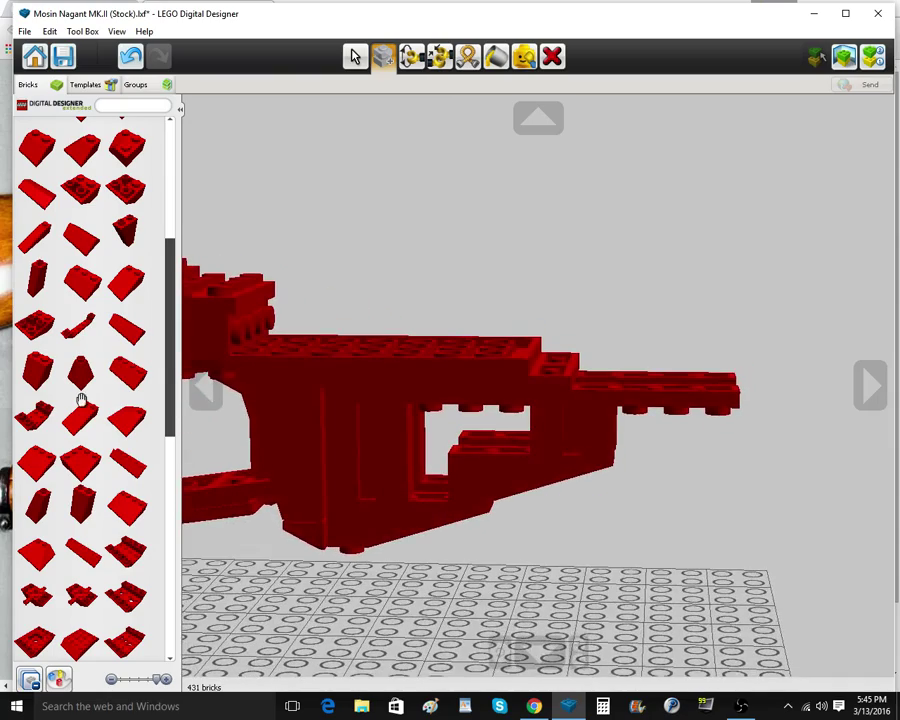
Fill the opening above the magazine's slopes with a rotated 2x3 brick and a 1x3 brick
{"action": "scroll", "coordinate": [68, 334], "scroll_direction": "up", "scroll_amount": 5}
{"action": "left_click", "coordinate": [79, 183]}
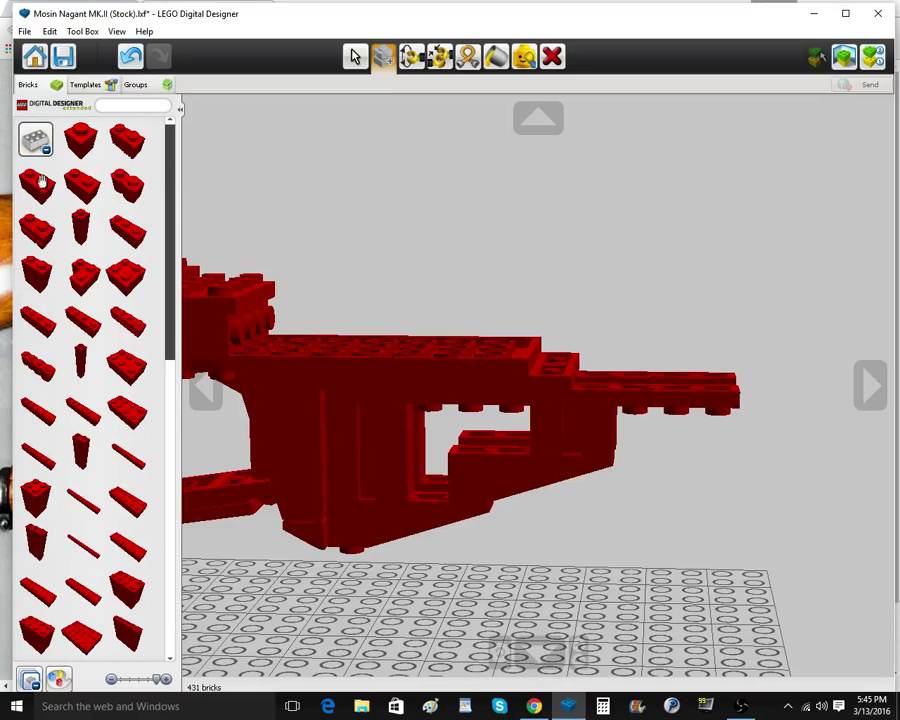
{"action": "left_click", "coordinate": [145, 381]}
{"action": "right_click_drag", "start_coordinate": [628, 522], "coordinate": [607, 577]}
{"action": "key", "text": "Left"}
{"action": "key", "text": "Up"}
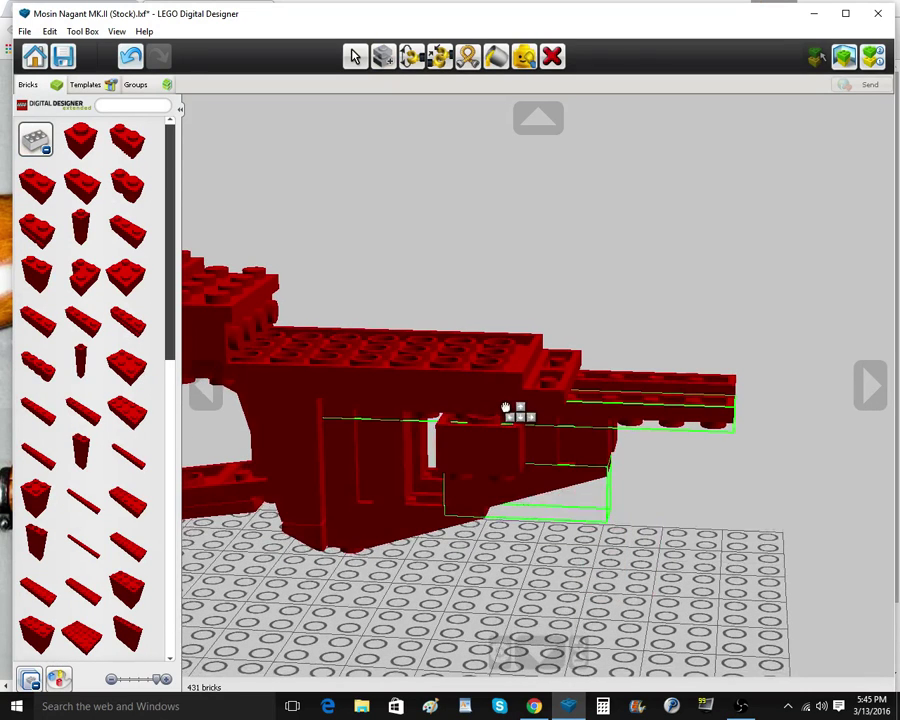
{"action": "left_click", "coordinate": [511, 394]}
{"action": "left_click", "coordinate": [122, 227]}
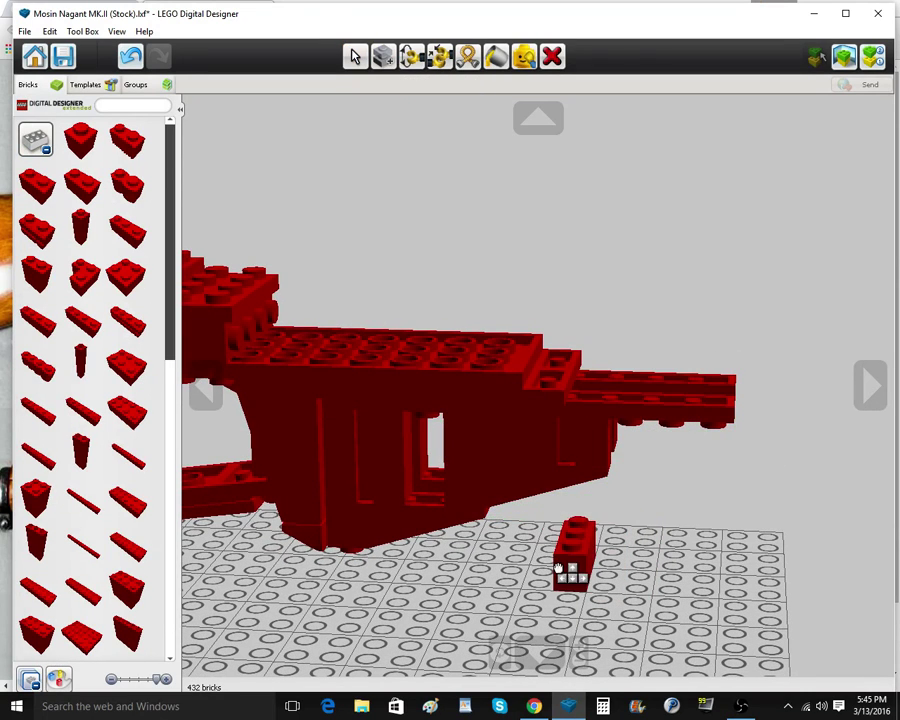
{"action": "left_click", "coordinate": [437, 445]}
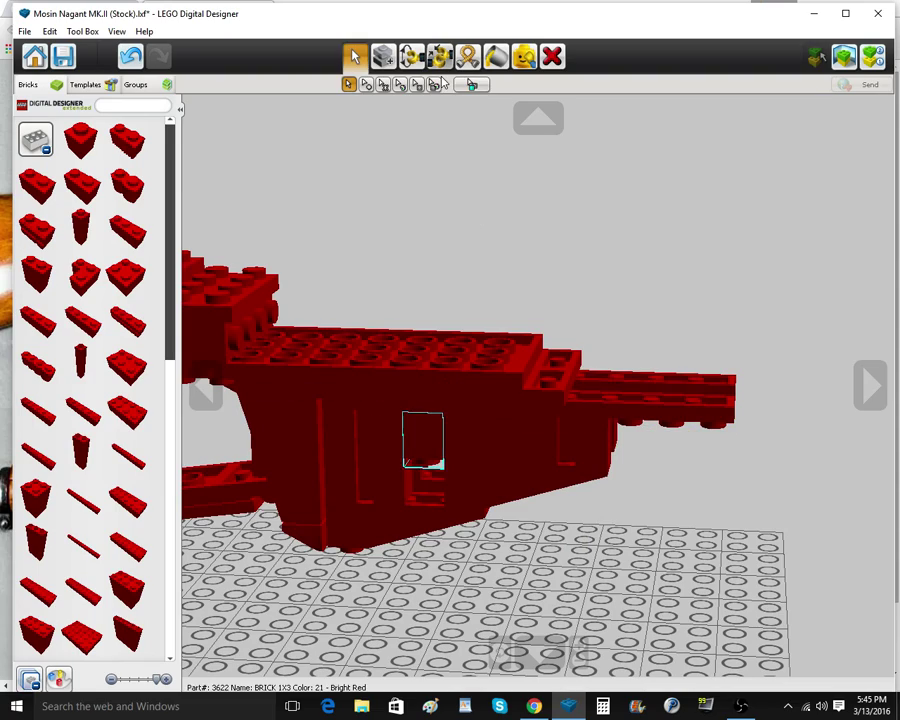
Clone the 1x3 brick and place copies inside the magazine to close its remaining openings
{"action": "left_click", "coordinate": [384, 58]}
{"action": "left_click", "coordinate": [446, 420]}
{"action": "right_click_drag", "start_coordinate": [440, 470], "coordinate": [441, 413]}
{"action": "left_click", "coordinate": [442, 438]}
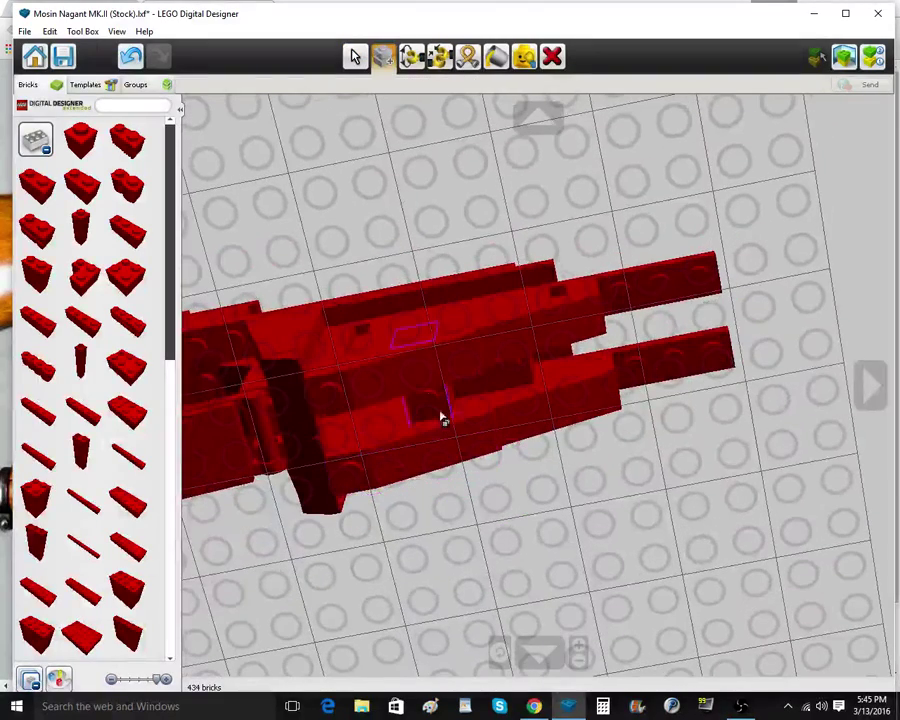
{"action": "left_click", "coordinate": [439, 408]}
{"action": "left_click", "coordinate": [406, 452]}
{"action": "left_click", "coordinate": [512, 353]}
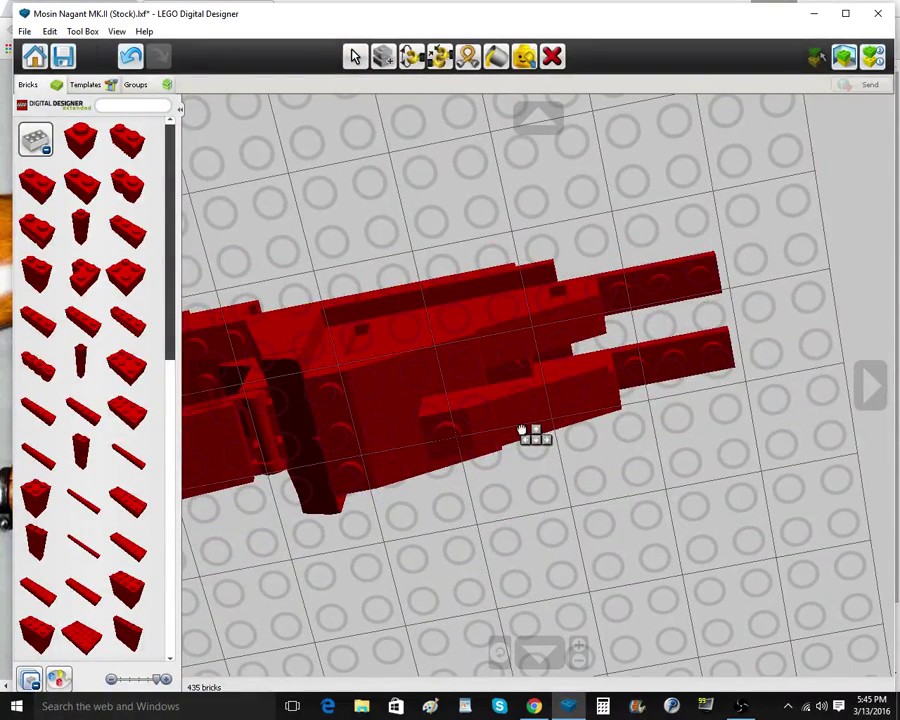
{"action": "left_click", "coordinate": [533, 393]}
{"action": "mouse_move", "coordinate": [533, 397]}
{"action": "right_mouse_down"}
{"action": "mouse_move", "coordinate": [541, 506]}
{"action": "mouse_move", "coordinate": [576, 615]}
{"action": "mouse_move", "coordinate": [526, 643]}
{"action": "mouse_move", "coordinate": [601, 623]}
{"action": "mouse_move", "coordinate": [585, 557]}
{"action": "mouse_move", "coordinate": [521, 686]}
{"action": "right_mouse_up"}
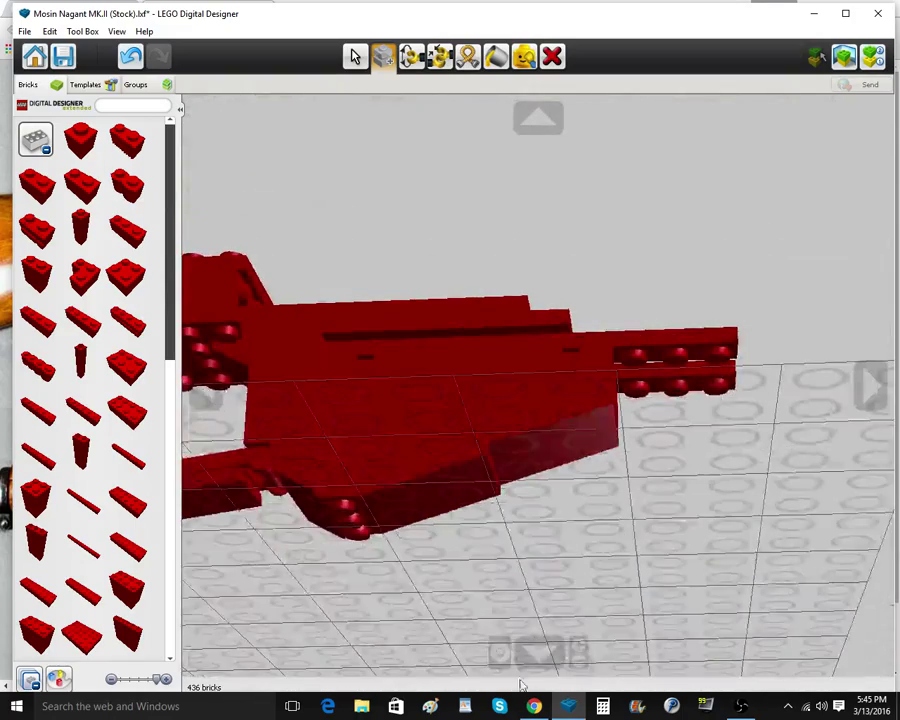
{"action": "mouse_move", "coordinate": [535, 706]}
{"action": "left_click", "coordinate": [541, 640]}
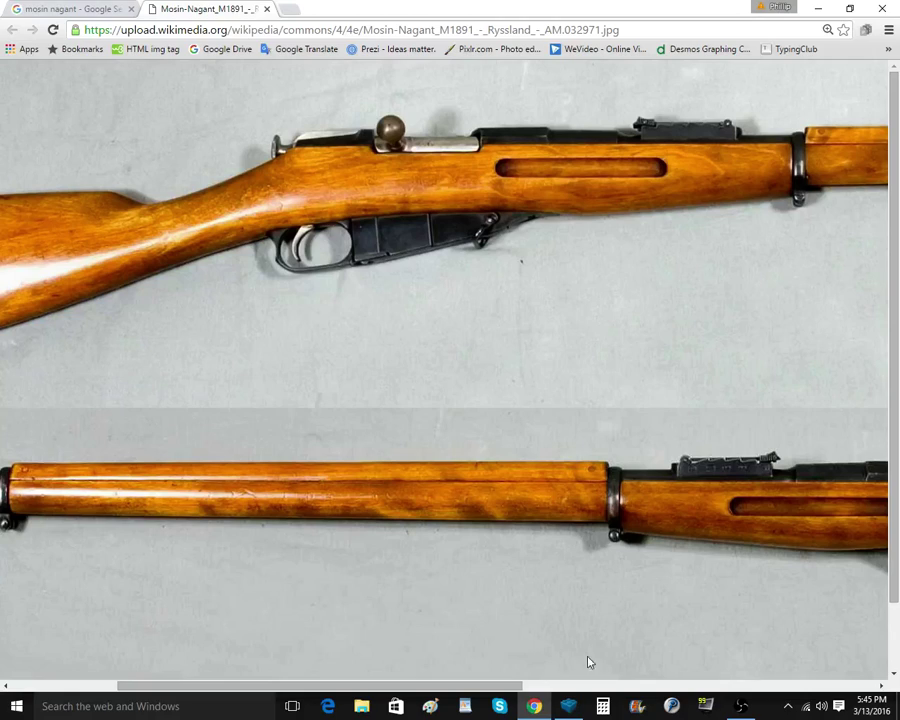
{"action": "left_click", "coordinate": [576, 712]}
{"action": "mouse_move", "coordinate": [599, 506]}
{"action": "right_mouse_down"}
{"action": "mouse_move", "coordinate": [581, 486]}
{"action": "mouse_move", "coordinate": [575, 430]}
{"action": "right_mouse_up"}
{"action": "left_click", "coordinate": [575, 430]}
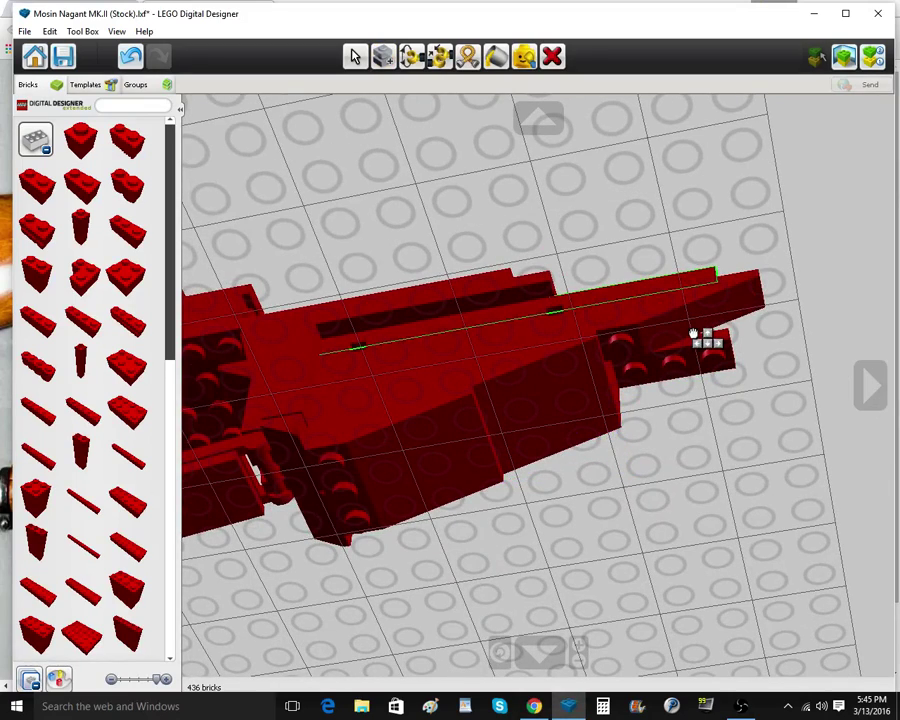
{"action": "left_click", "coordinate": [230, 262]}
{"action": "left_click", "coordinate": [42, 145]}
Attach a curved BRICK W/BOW 1/3 beneath one front arm and clone it beneath the parallel arm
{"action": "left_click", "coordinate": [68, 187]}
{"action": "left_click", "coordinate": [66, 188]}
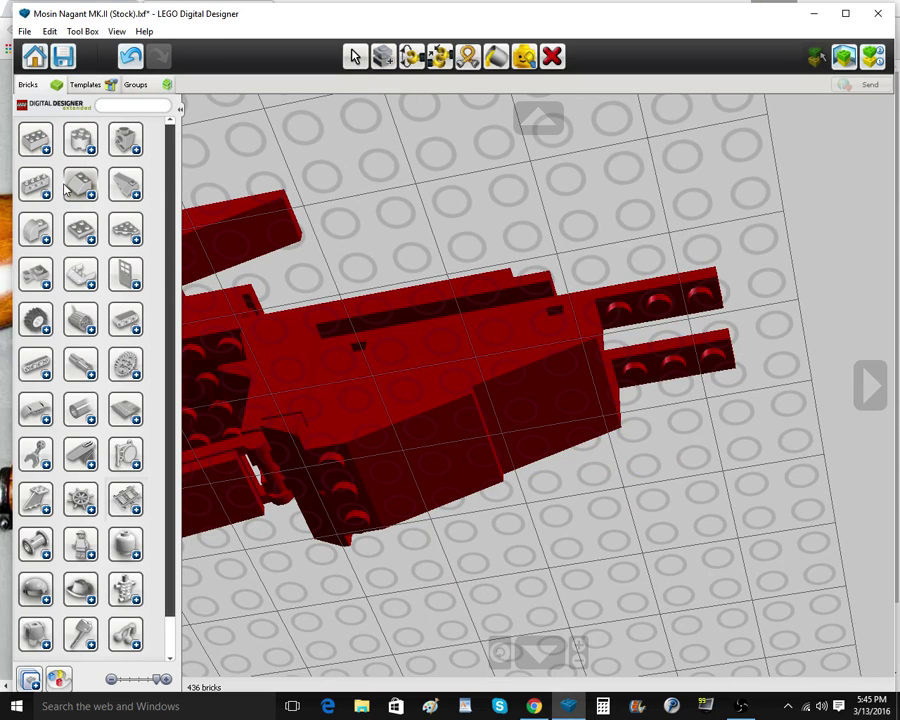
{"action": "left_click", "coordinate": [40, 230]}
{"action": "left_click", "coordinate": [90, 318]}
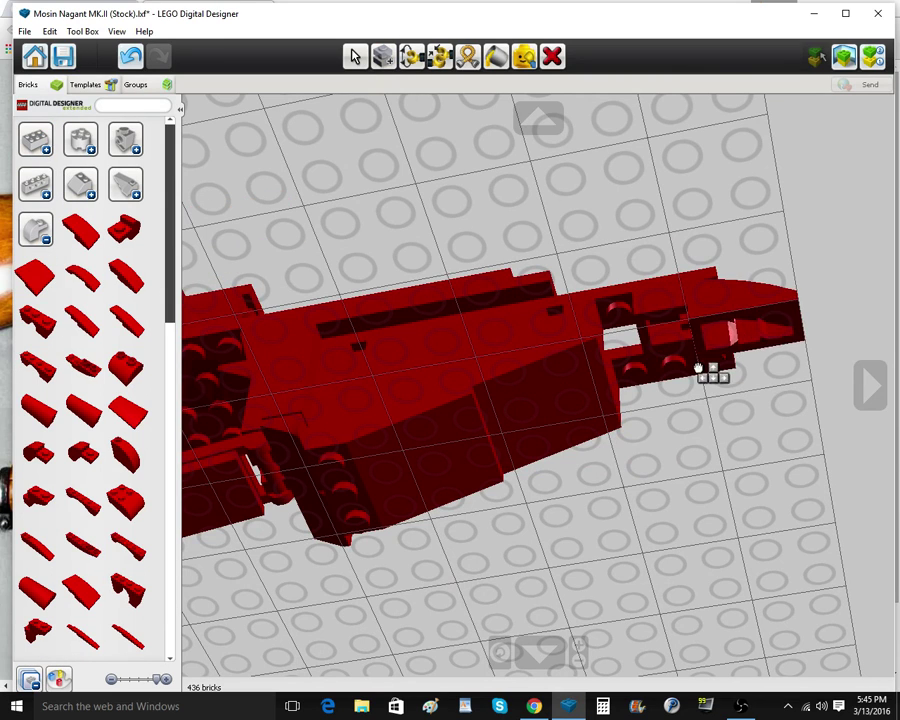
{"action": "left_click", "coordinate": [672, 402]}
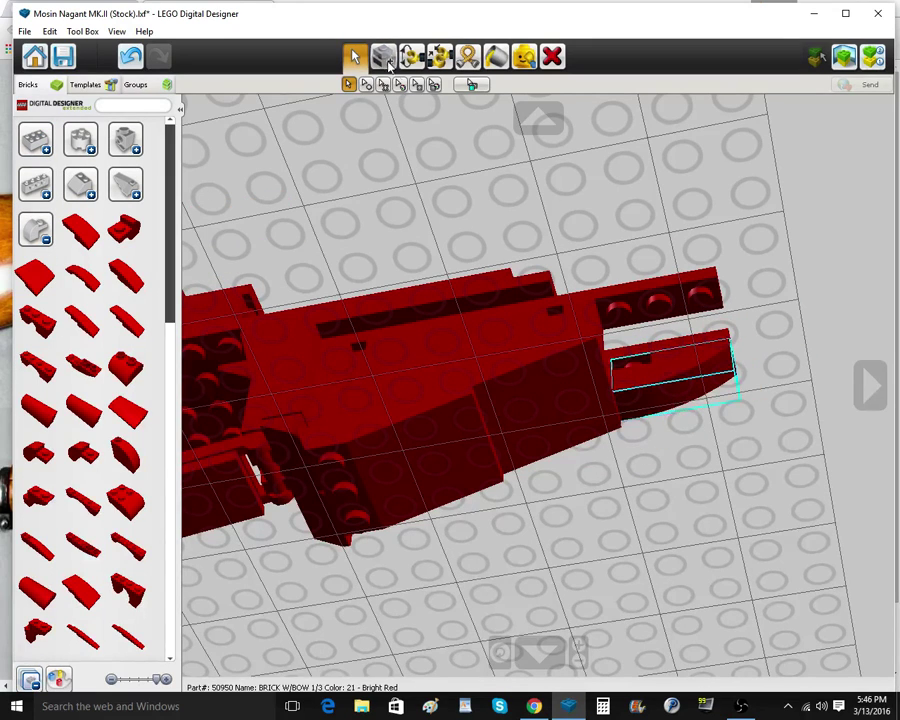
{"action": "left_click", "coordinate": [388, 64]}
{"action": "left_click", "coordinate": [688, 357]}
{"action": "right_click_drag", "start_coordinate": [687, 521], "coordinate": [625, 642]}
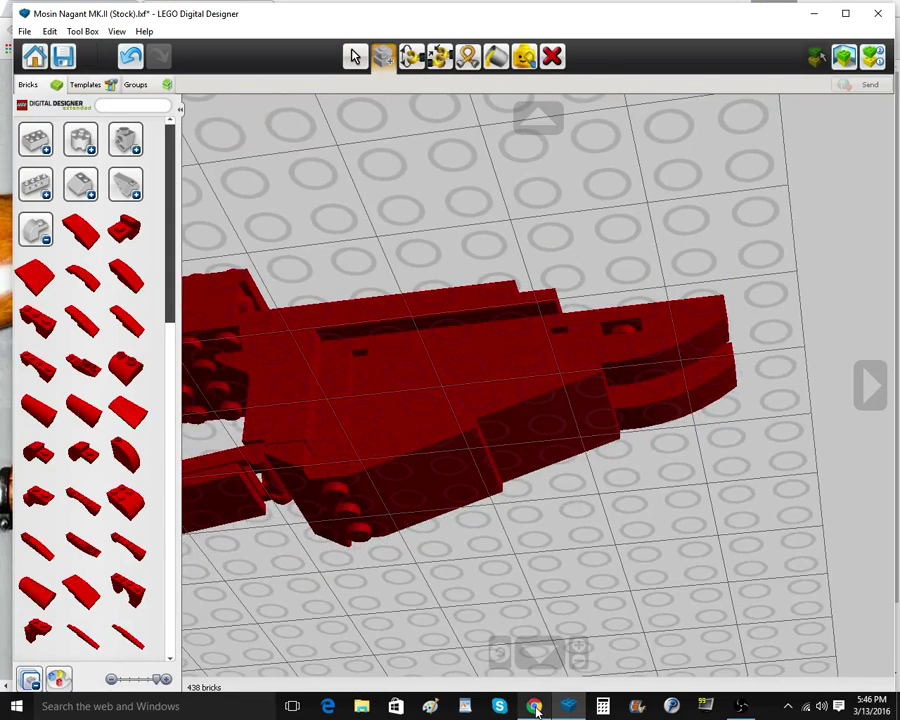
Consult the reference photo in Chrome, add a 1x3 plate between the curved bricks in LEGO Digital Designer, and clone it once
{"action": "mouse_move", "coordinate": [536, 710]}
{"action": "left_click", "coordinate": [538, 673]}
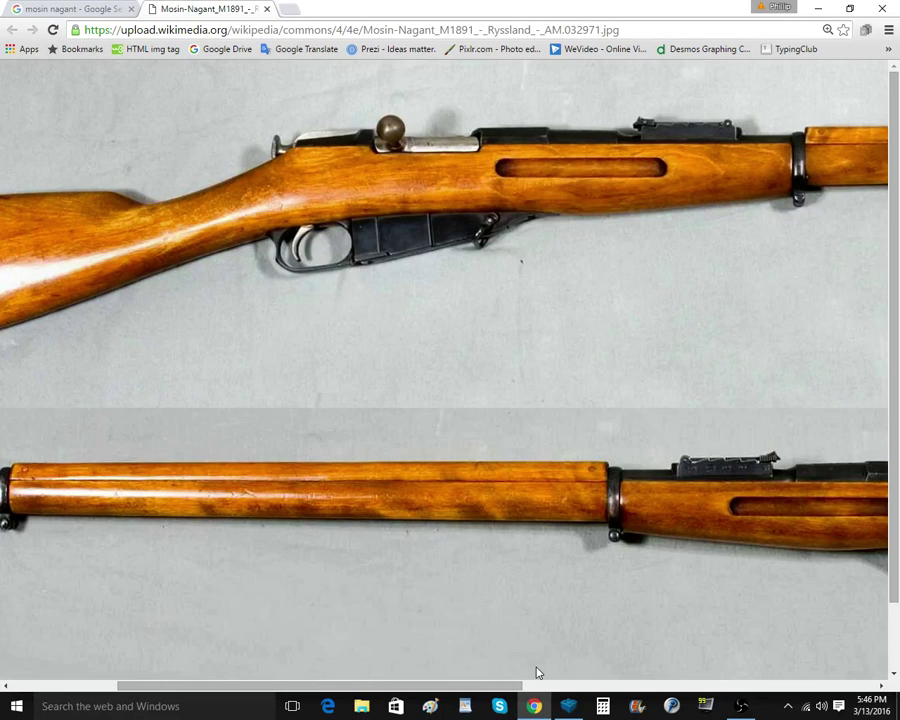
{"action": "left_click", "coordinate": [573, 712]}
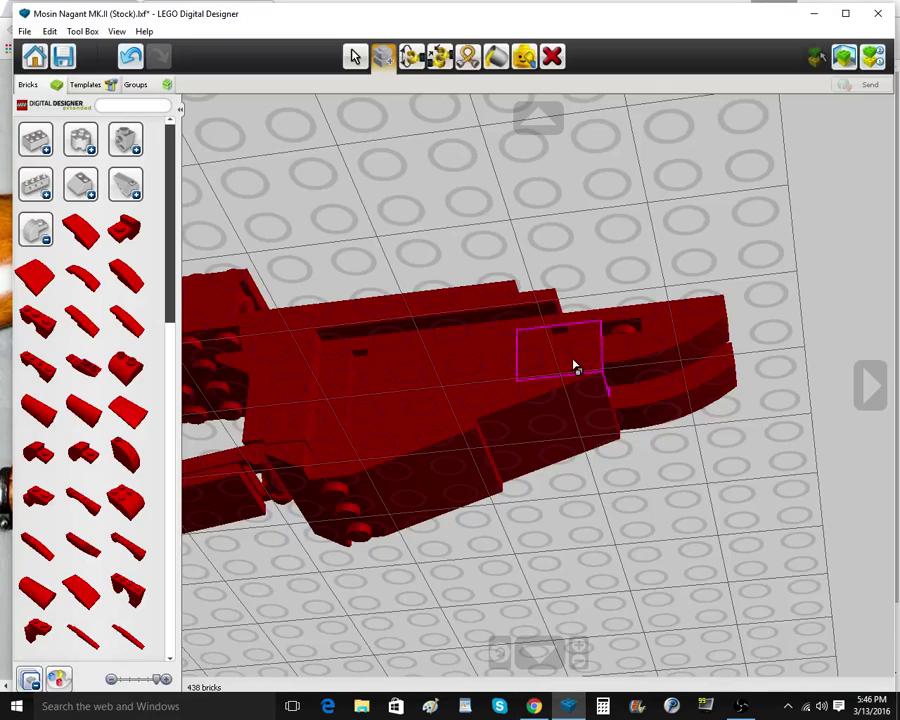
{"action": "left_click", "coordinate": [40, 231]}
{"action": "left_click", "coordinate": [79, 229]}
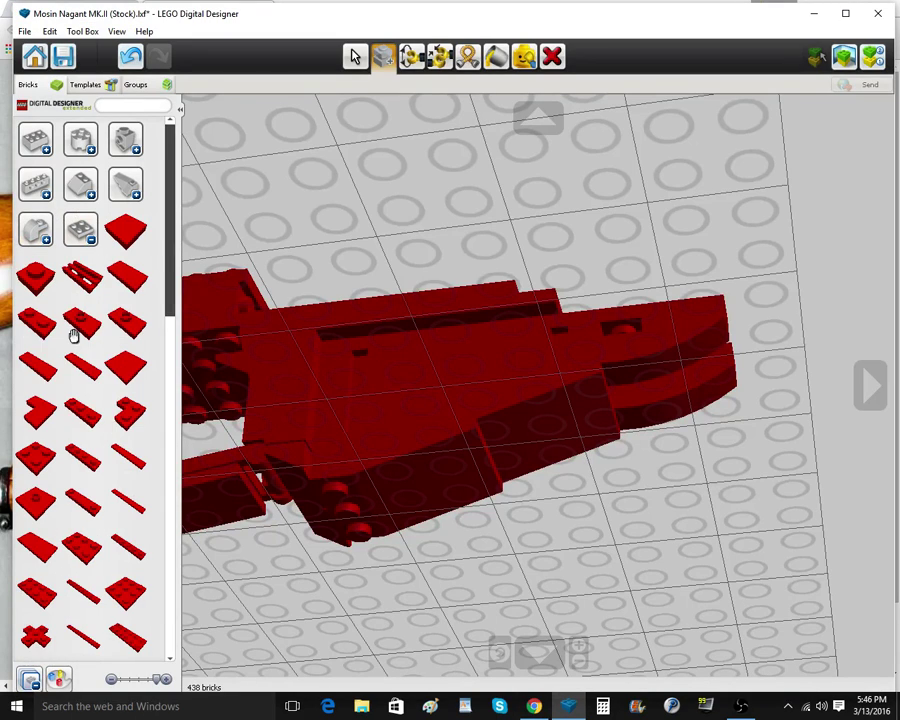
{"action": "left_click", "coordinate": [79, 417]}
{"action": "left_click", "coordinate": [629, 356]}
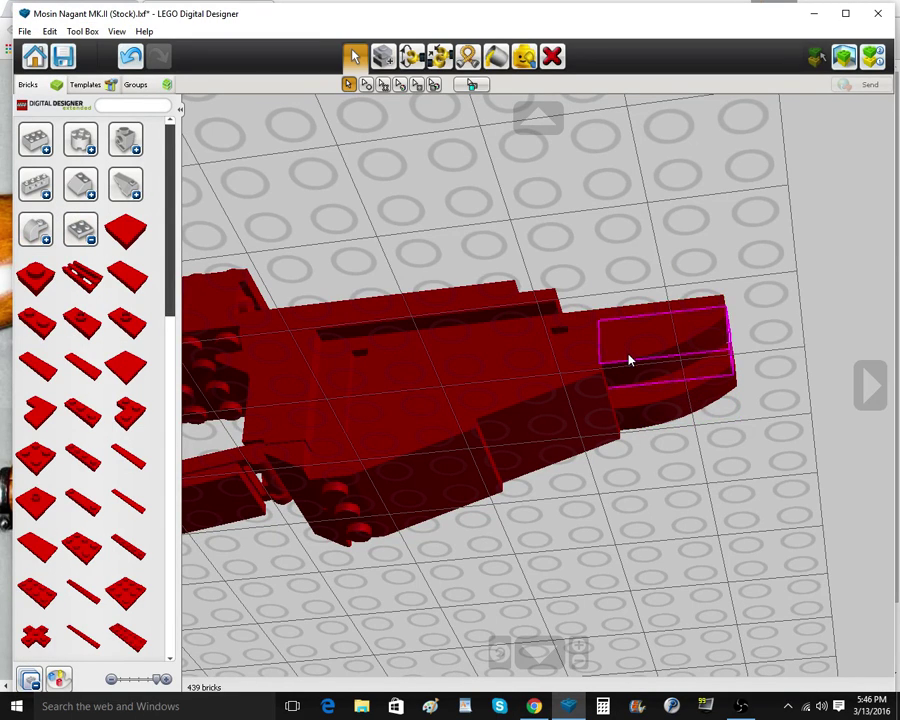
{"action": "left_click", "coordinate": [630, 360]}
{"action": "left_click", "coordinate": [383, 57]}
{"action": "mouse_move", "coordinate": [690, 415]}
{"action": "right_mouse_down"}
{"action": "mouse_move", "coordinate": [670, 382]}
{"action": "mouse_move", "coordinate": [703, 546]}
{"action": "mouse_move", "coordinate": [690, 602]}
{"action": "right_mouse_up"}
{"action": "left_click", "coordinate": [674, 358]}
Place a plate on the recessed top of the front section and clone it along the far half
{"action": "scroll", "coordinate": [704, 508], "scroll_direction": "down", "scroll_amount": 6}
{"action": "scroll", "coordinate": [610, 420], "scroll_direction": "up", "scroll_amount": 4}
{"action": "right_click_drag", "start_coordinate": [609, 458], "coordinate": [474, 446]}
{"action": "left_click", "coordinate": [80, 455]}
{"action": "right_click_drag", "start_coordinate": [526, 478], "coordinate": [552, 532]}
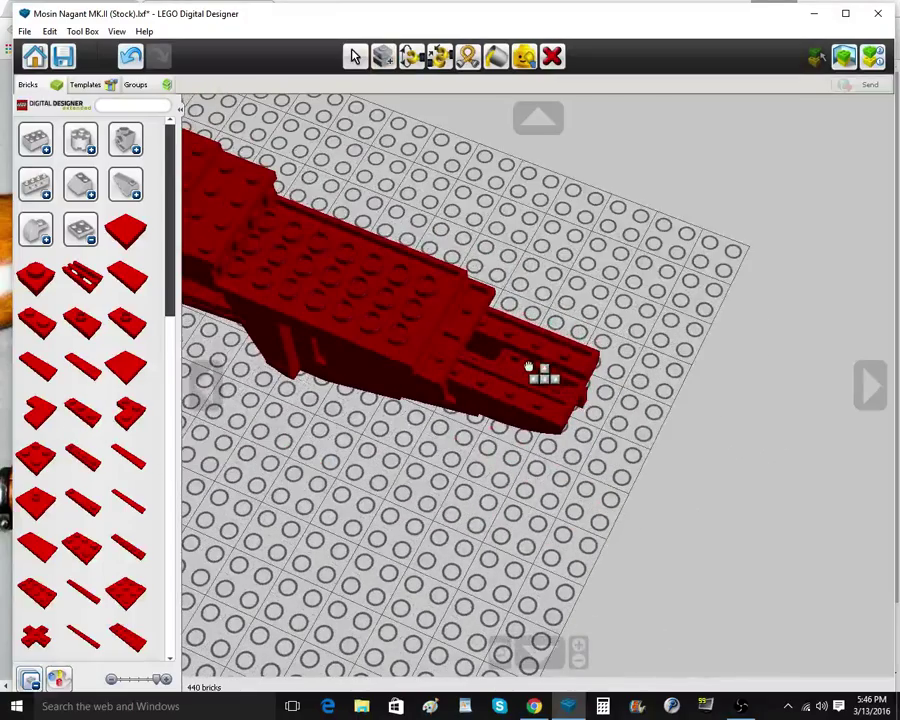
{"action": "left_click", "coordinate": [526, 376]}
{"action": "left_click", "coordinate": [384, 57]}
{"action": "left_click", "coordinate": [485, 344]}
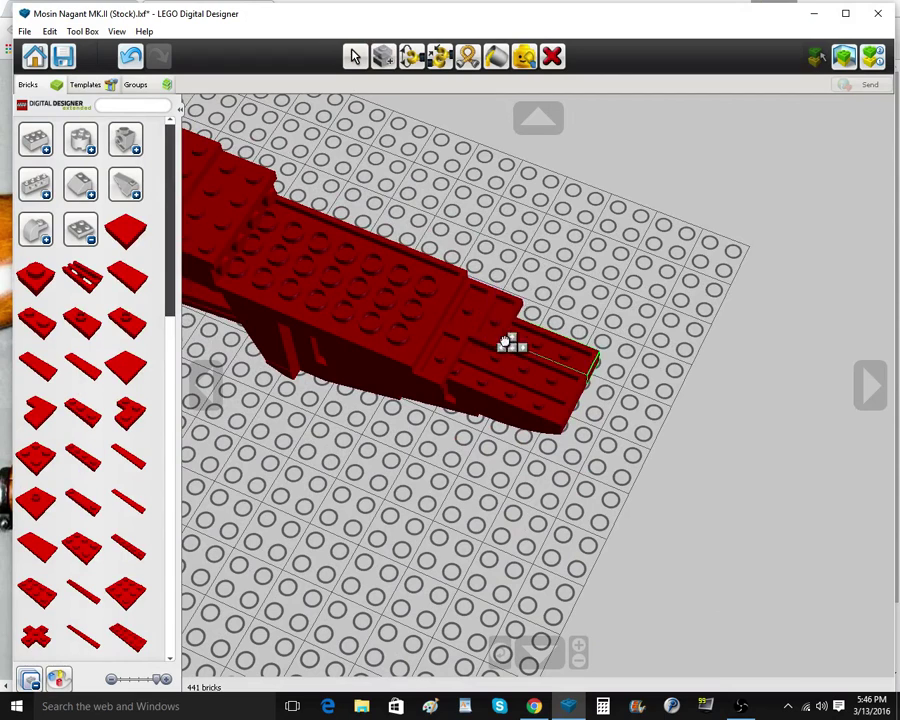
{"action": "left_click", "coordinate": [494, 332]}
{"action": "left_click", "coordinate": [509, 335]}
{"action": "left_click", "coordinate": [580, 368]}
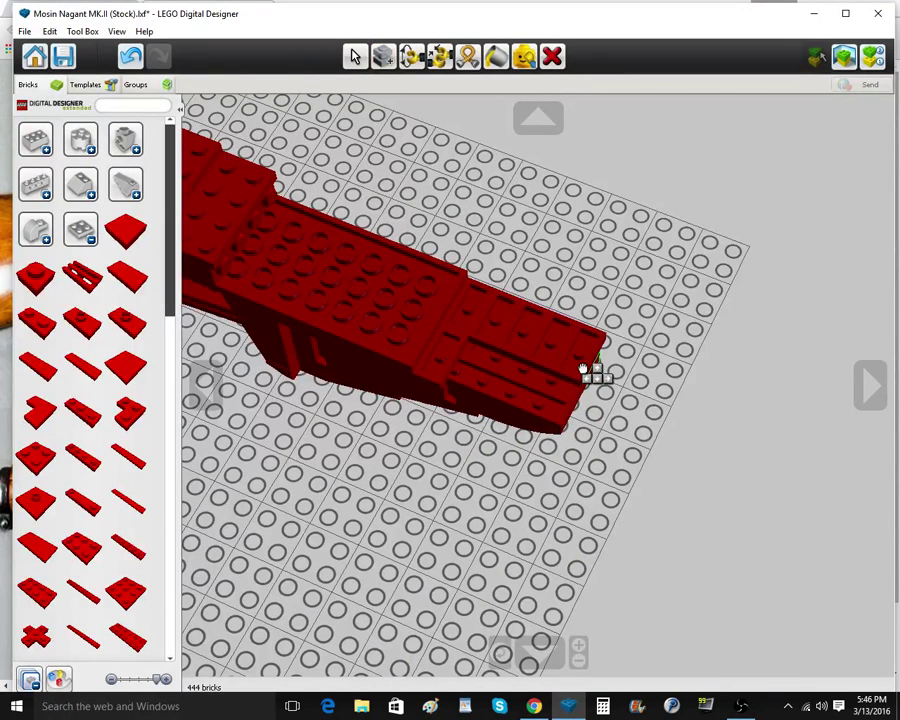
Clone more plates along the near half of the front section's top until the recess is filled
{"action": "left_click", "coordinate": [476, 373]}
{"action": "left_click", "coordinate": [490, 377]}
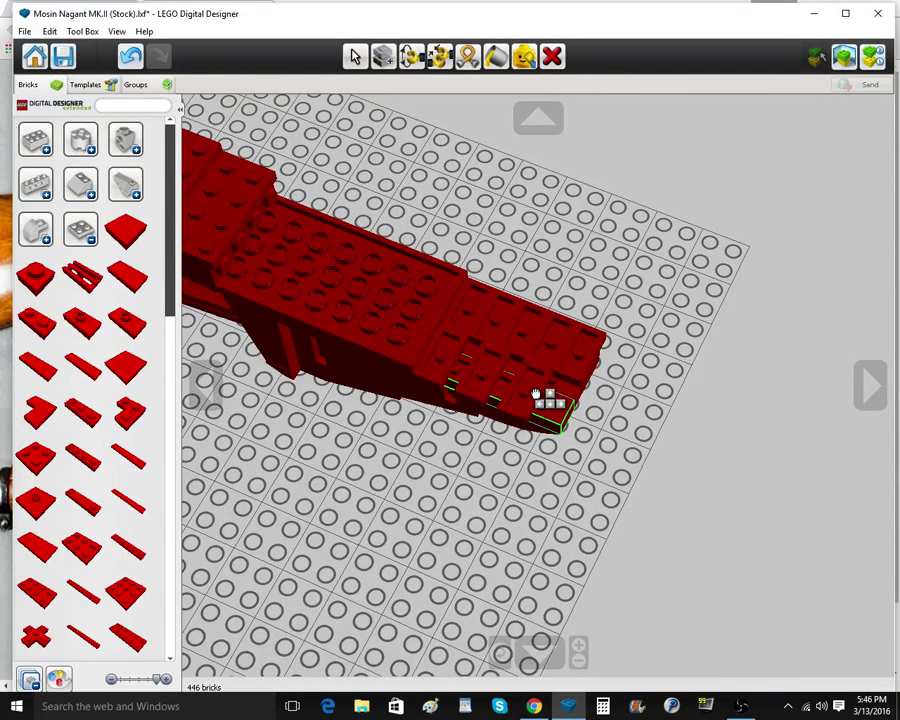
{"action": "left_click", "coordinate": [532, 394]}
{"action": "left_click", "coordinate": [532, 396]}
{"action": "left_click", "coordinate": [350, 60]}
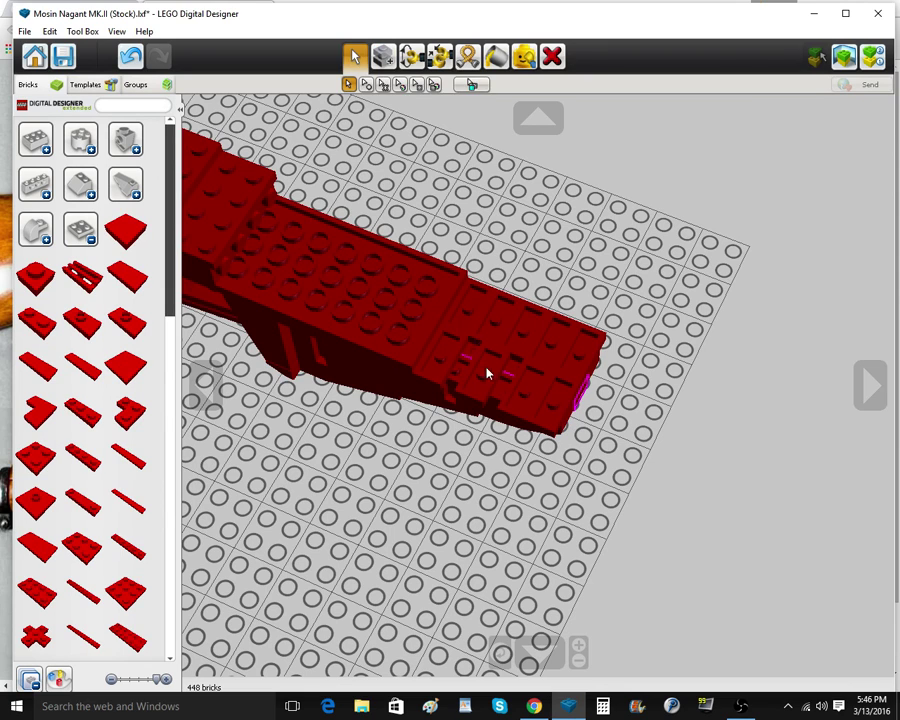
{"action": "left_click", "coordinate": [384, 58]}
{"action": "left_click", "coordinate": [480, 376]}
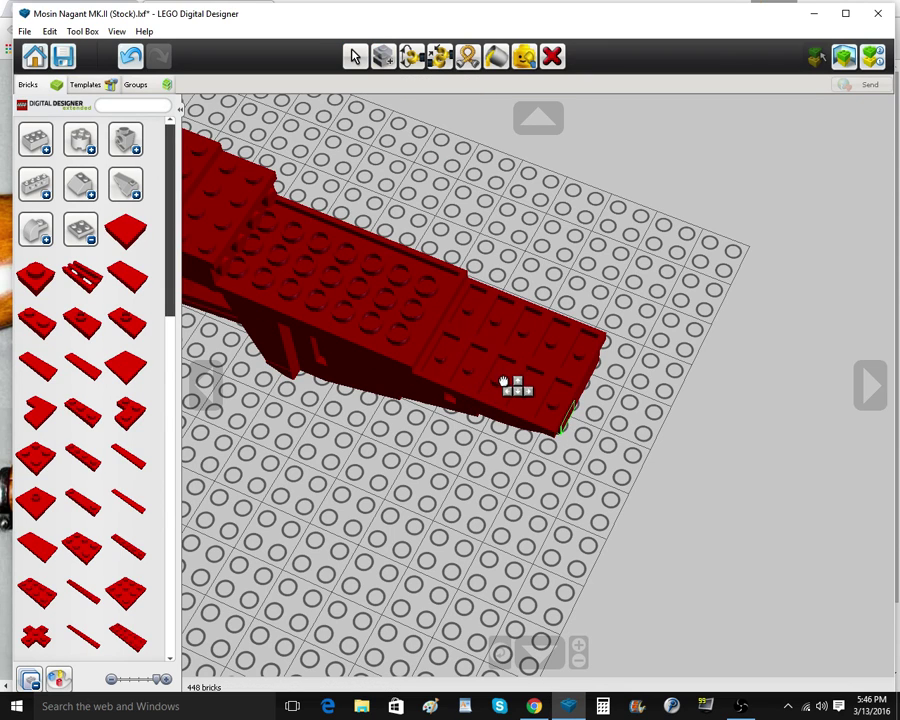
{"action": "left_click", "coordinate": [513, 386]}
Lay a large four-stud-wide plate over the top of the front section
{"action": "scroll", "coordinate": [84, 609], "scroll_direction": "down", "scroll_amount": 6}
{"action": "left_click", "coordinate": [80, 636]}
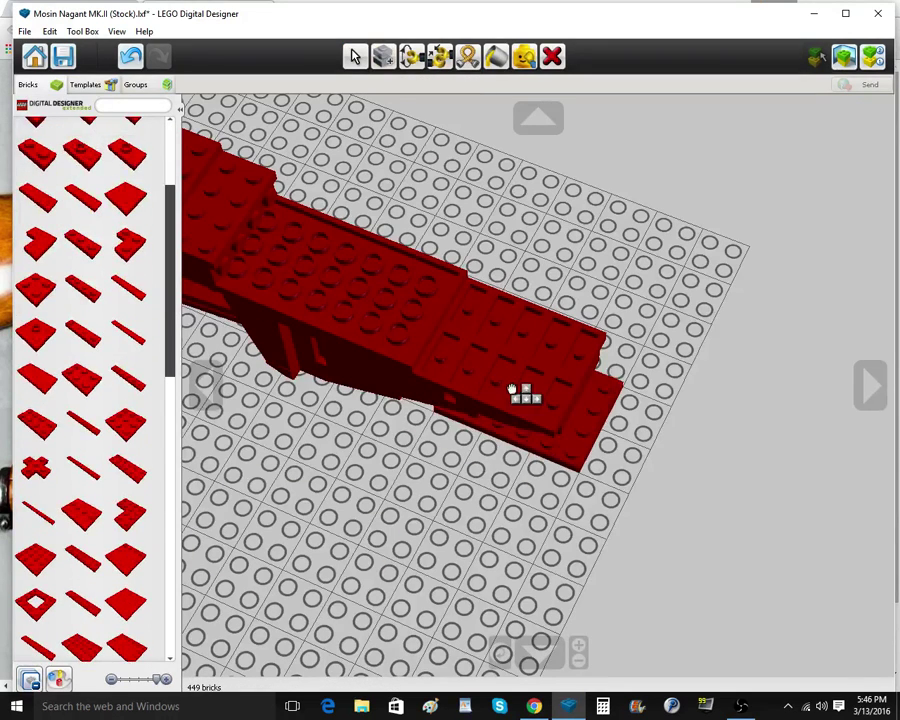
{"action": "left_click", "coordinate": [526, 341]}
Attach a ROOF TILE 1 X 2 X 2/3 under the front end's overhang and clone it to fill the other half
{"action": "right_click_drag", "start_coordinate": [530, 345], "coordinate": [611, 288]}
{"action": "scroll", "coordinate": [594, 350], "scroll_direction": "up", "scroll_amount": 4}
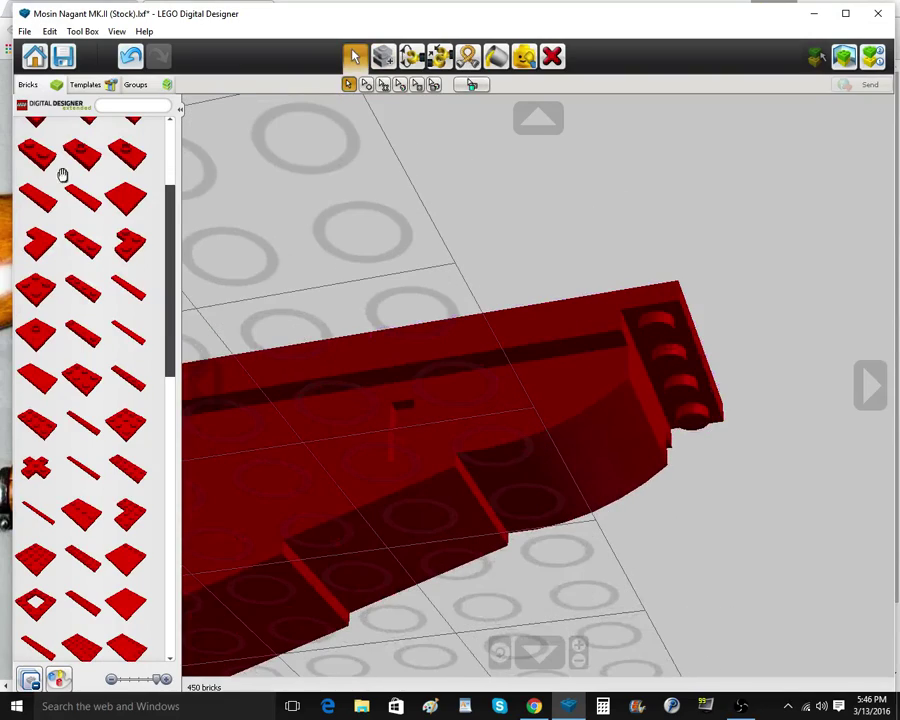
{"action": "scroll", "coordinate": [59, 214], "scroll_direction": "up", "scroll_amount": 3}
{"action": "left_click", "coordinate": [80, 232]}
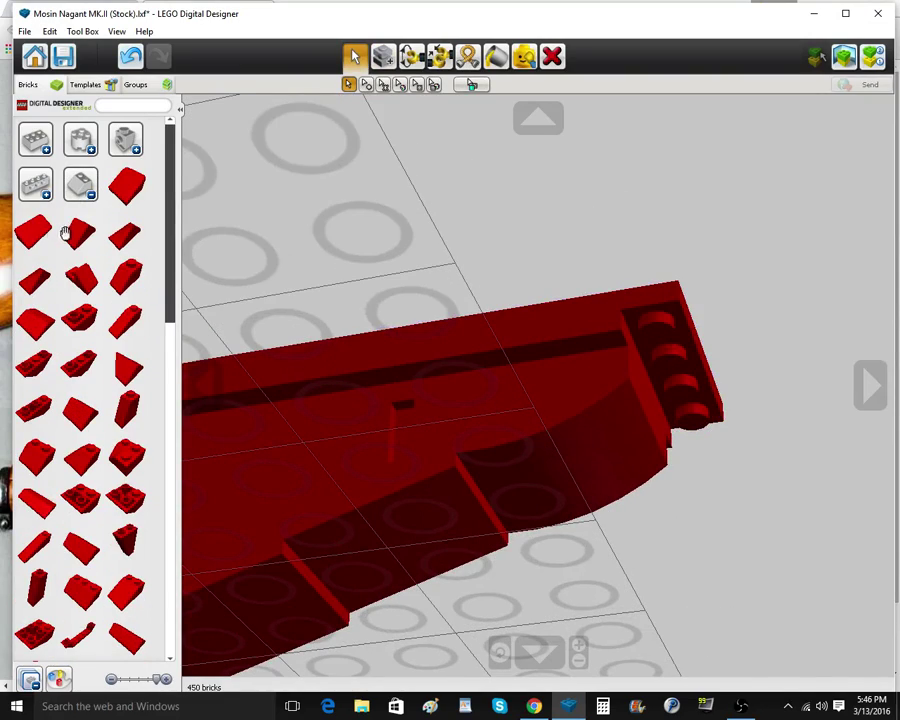
{"action": "left_click", "coordinate": [38, 233]}
{"action": "right_click_drag", "start_coordinate": [687, 393], "coordinate": [686, 378]}
{"action": "left_click", "coordinate": [686, 378]}
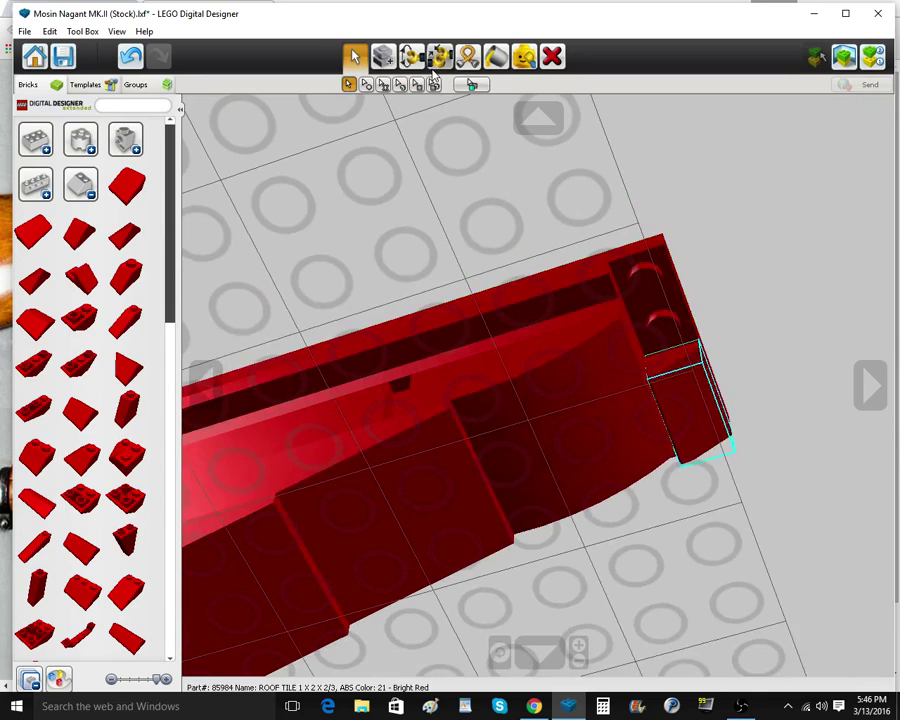
{"action": "left_click", "coordinate": [381, 59]}
{"action": "left_click", "coordinate": [672, 338]}
{"action": "left_click", "coordinate": [354, 60]}
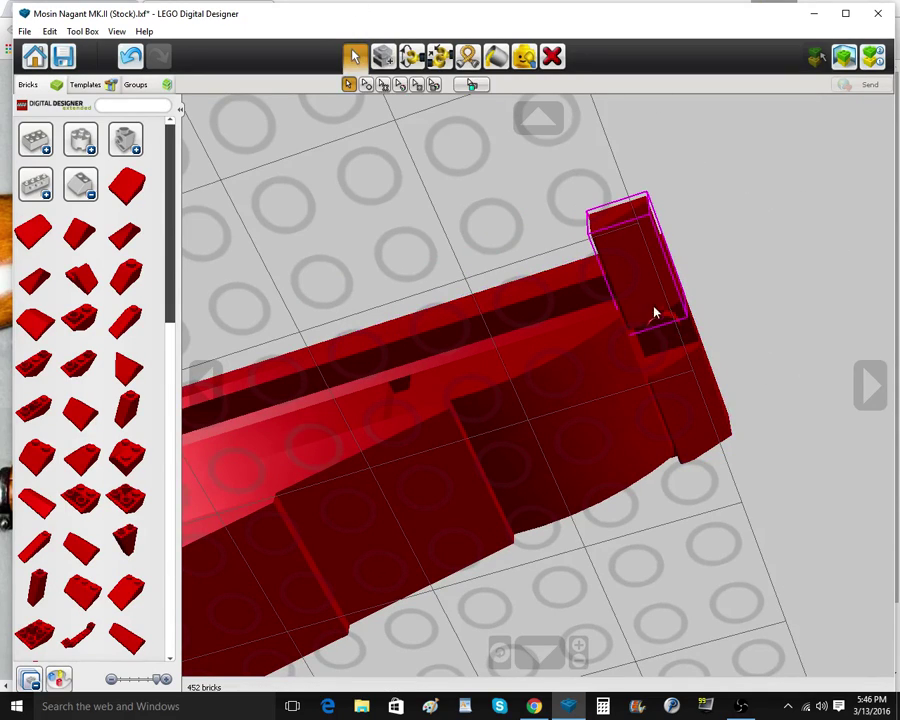
{"action": "left_click_drag", "start_coordinate": [655, 313], "coordinate": [667, 350]}
Examine the underside of the model and the junction between the magazine and the trigger guard
{"action": "scroll", "coordinate": [526, 434], "scroll_direction": "down", "scroll_amount": 5}
{"action": "right_click_drag", "start_coordinate": [518, 251], "coordinate": [130, 561]}
{"action": "right_click_drag", "start_coordinate": [745, 447], "coordinate": [813, 460]}
{"action": "right_click", "coordinate": [460, 368]}
{"action": "scroll", "coordinate": [455, 415], "scroll_direction": "up", "scroll_amount": 5}
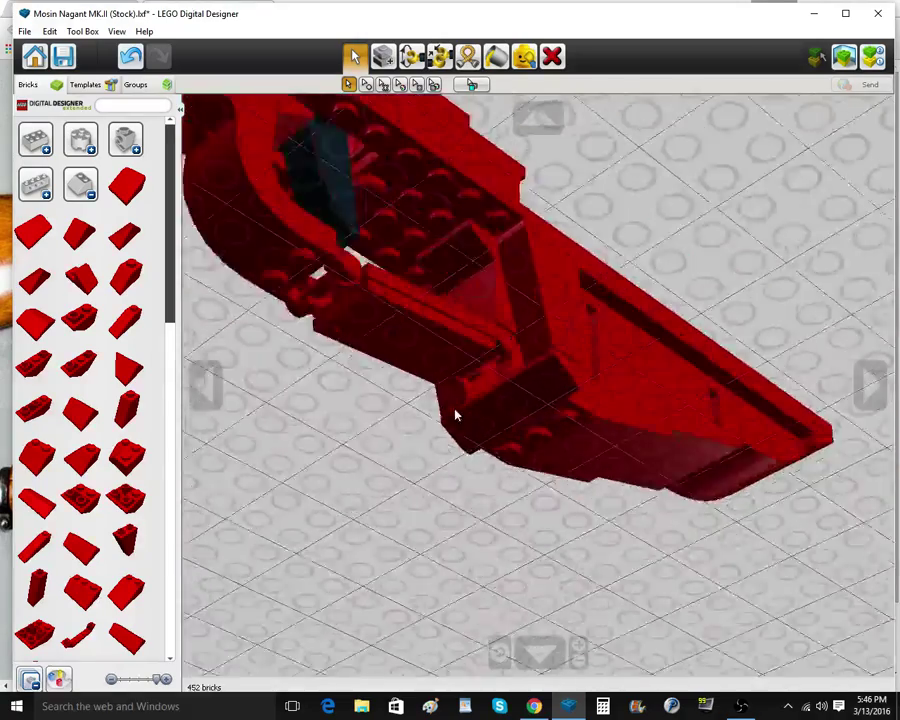
{"action": "scroll", "coordinate": [455, 415], "scroll_direction": "up", "scroll_amount": 3}
{"action": "right_click_drag", "start_coordinate": [455, 415], "coordinate": [421, 580]}
{"action": "scroll", "coordinate": [402, 481], "scroll_direction": "down", "scroll_amount": 3}
Insert a rotated brick into the gap between the trigger guard and the magazine's angled rear slope
{"action": "left_click", "coordinate": [82, 184]}
{"action": "left_click", "coordinate": [40, 145]}
{"action": "left_click", "coordinate": [48, 281]}
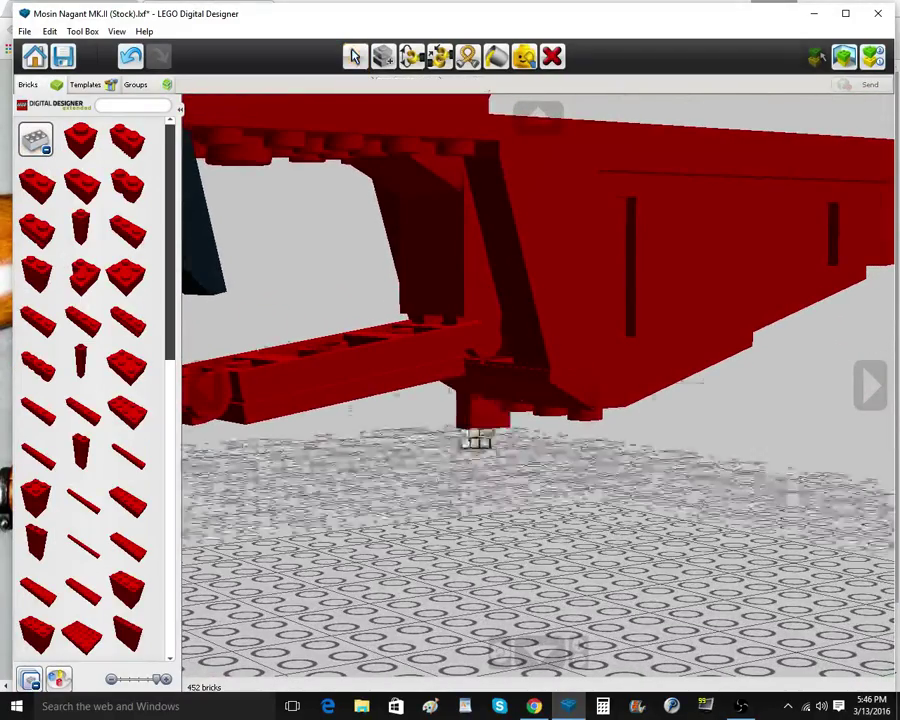
{"action": "right_click_drag", "start_coordinate": [465, 432], "coordinate": [434, 516]}
{"action": "key", "text": "Up"}
{"action": "key", "text": "Up"}
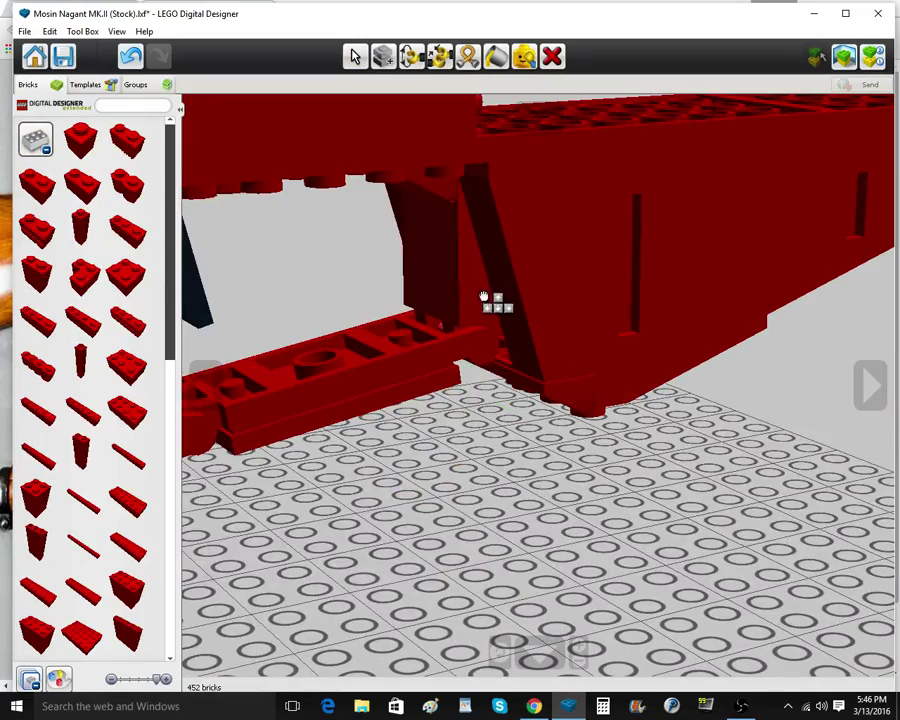
{"action": "left_click", "coordinate": [494, 276]}
Hide the angled rear slope, fit a rotated 1x2 brick into the exposed gap, and restore the hidden piece
{"action": "left_click", "coordinate": [525, 57]}
{"action": "left_click", "coordinate": [567, 318]}
{"action": "right_click_drag", "start_coordinate": [567, 318], "coordinate": [552, 291]}
{"action": "left_click", "coordinate": [30, 182]}
{"action": "right_click_drag", "start_coordinate": [575, 490], "coordinate": [477, 570]}
{"action": "key", "text": "Right"}
{"action": "key", "text": "Up"}
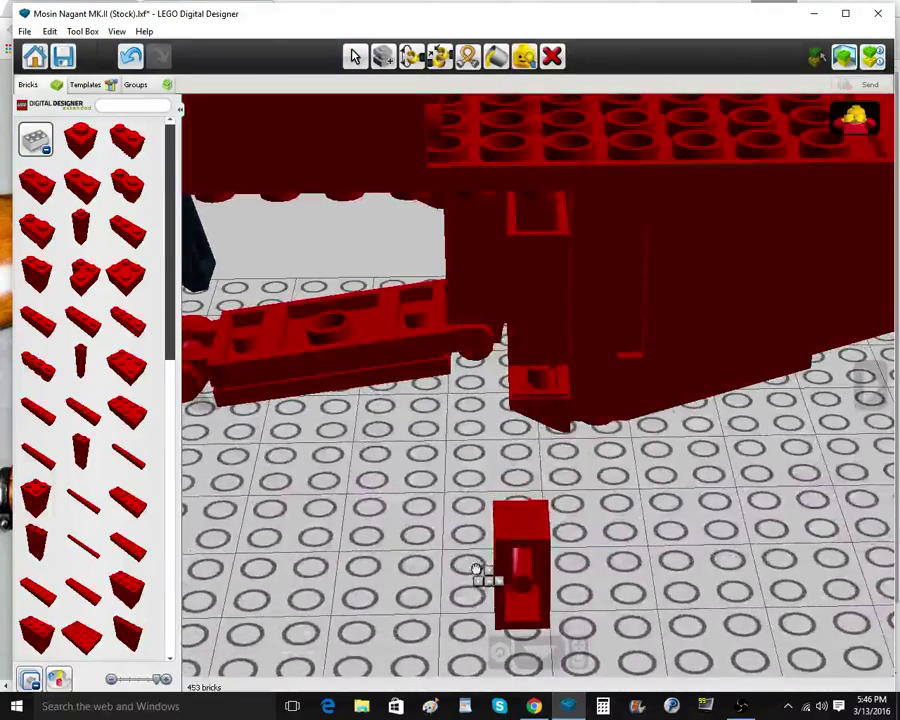
{"action": "left_click", "coordinate": [536, 185]}
{"action": "right_click_drag", "start_coordinate": [514, 385], "coordinate": [645, 385]}
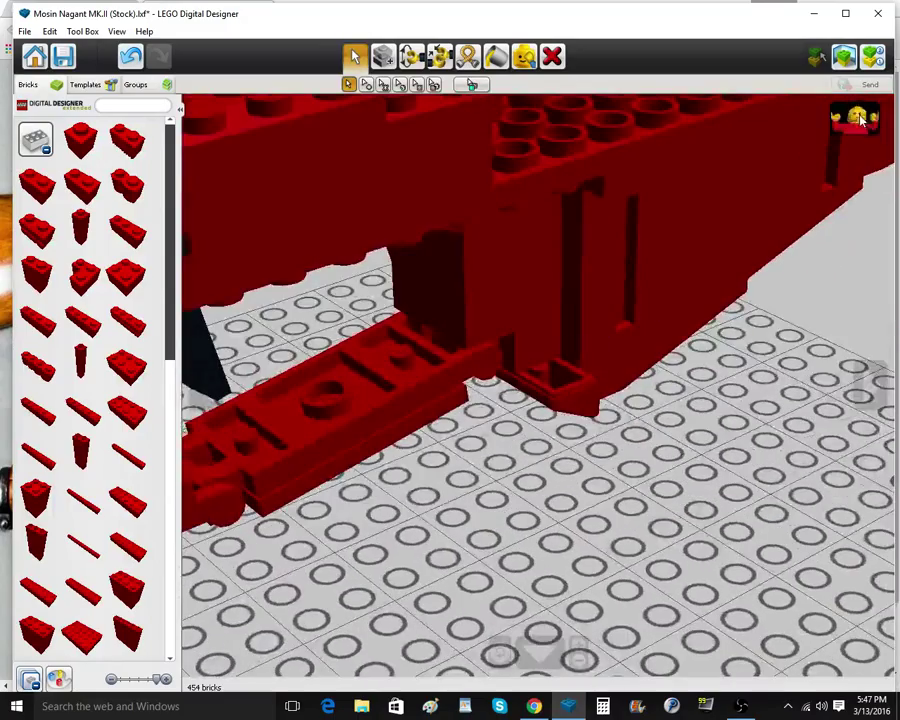
{"action": "left_click", "coordinate": [862, 120]}
Paint the bricks on the rear part of the magazine's side black
{"action": "scroll", "coordinate": [679, 474], "scroll_direction": "down", "scroll_amount": 5}
{"action": "right_click_drag", "start_coordinate": [679, 474], "coordinate": [530, 482]}
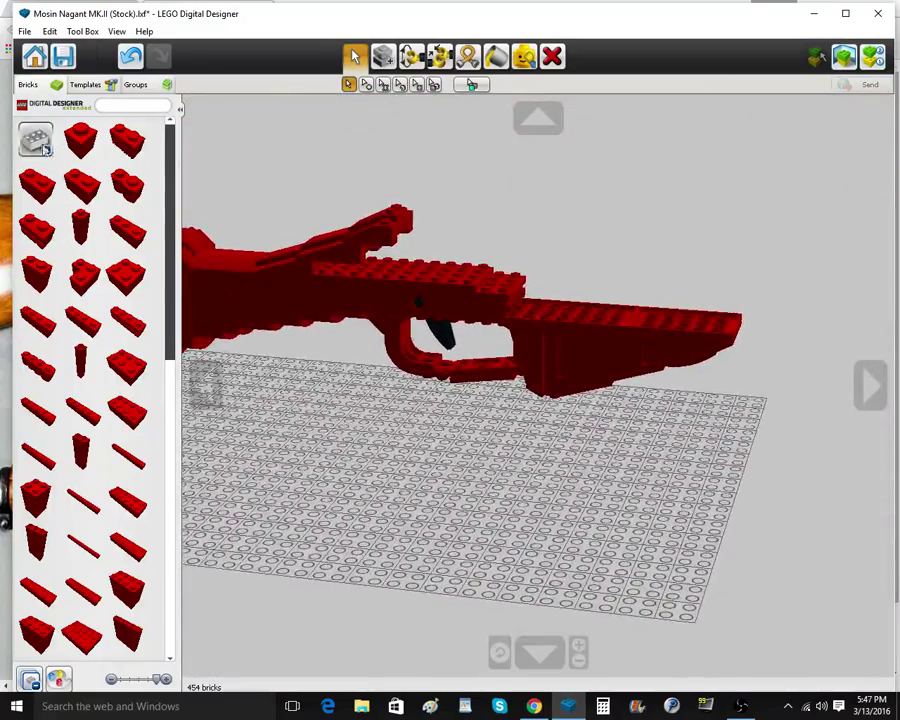
{"action": "left_click", "coordinate": [44, 147]}
{"action": "left_click", "coordinate": [498, 57]}
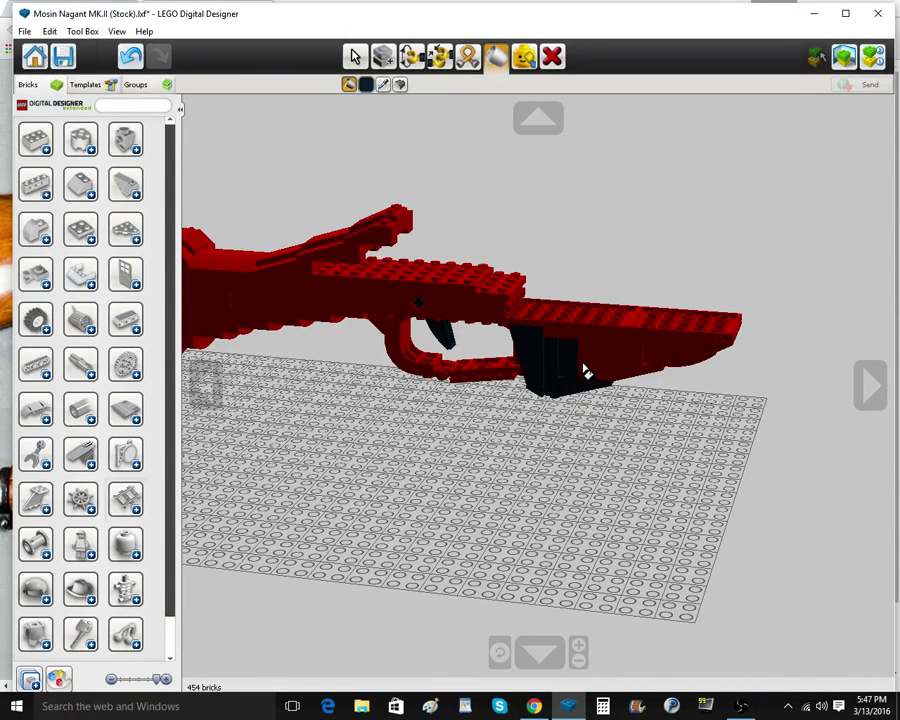
{"action": "right_click_drag", "start_coordinate": [590, 363], "coordinate": [566, 333]}
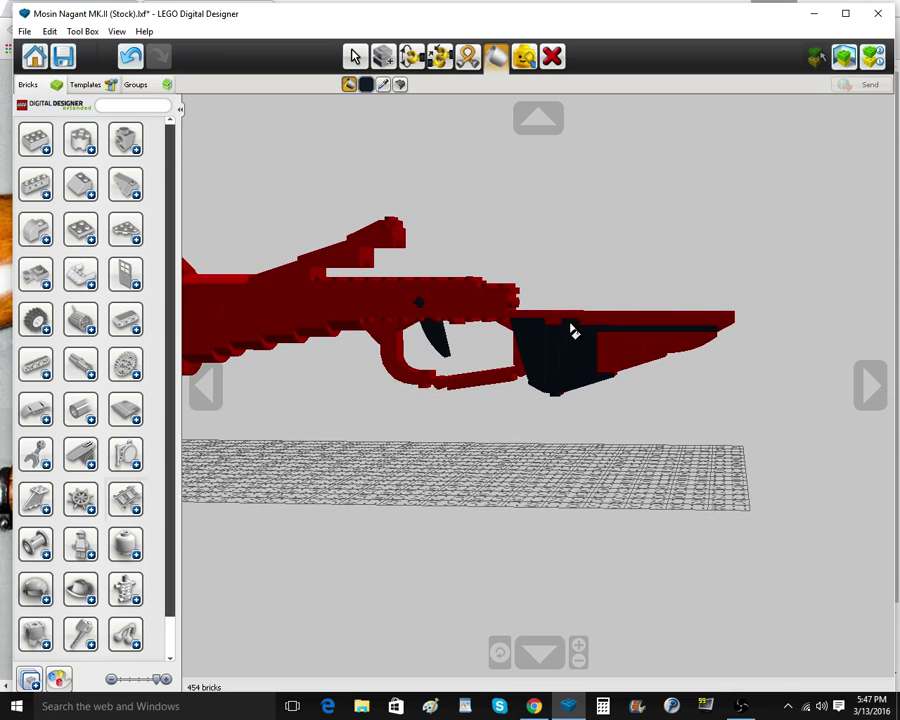
{"action": "left_click", "coordinate": [362, 56]}
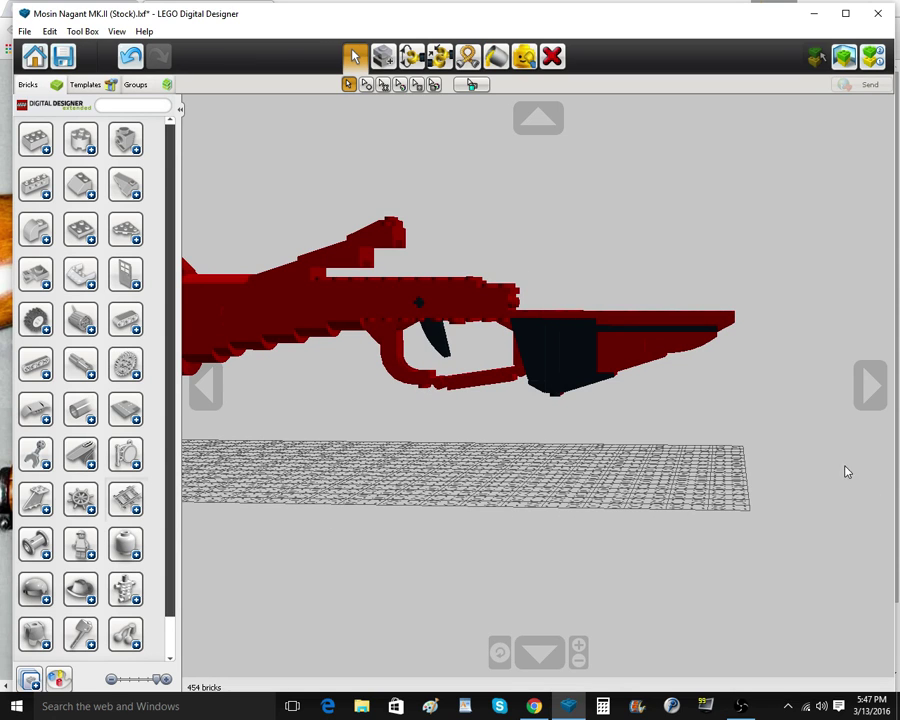
Select the red bricks in the magazine's front part together and paint them black
{"action": "mouse_move", "coordinate": [752, 458]}
{"action": "right_mouse_down"}
{"action": "mouse_move", "coordinate": [765, 449]}
{"action": "mouse_move", "coordinate": [813, 476]}
{"action": "right_mouse_up"}
{"action": "mouse_move", "coordinate": [813, 474]}
{"action": "left_mouse_down"}
{"action": "mouse_move", "coordinate": [618, 335]}
{"action": "mouse_move", "coordinate": [583, 323]}
{"action": "left_mouse_up"}
{"action": "left_click", "coordinate": [497, 56]}
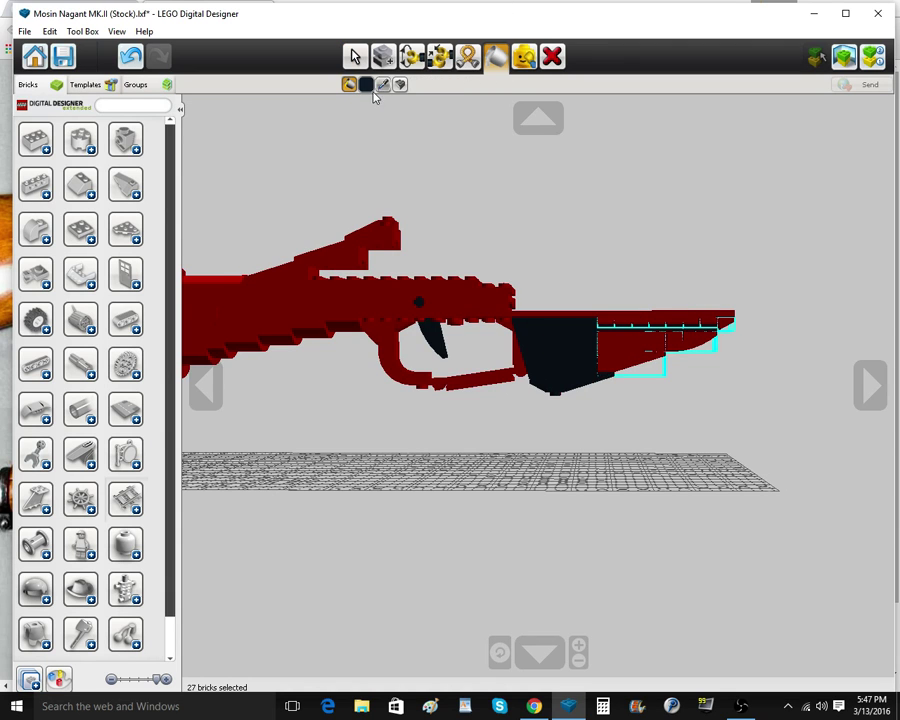
{"action": "left_click", "coordinate": [366, 86]}
{"action": "left_click", "coordinate": [397, 147]}
{"action": "left_click", "coordinate": [741, 499]}
{"action": "right_click_drag", "start_coordinate": [741, 499], "coordinate": [488, 381]}
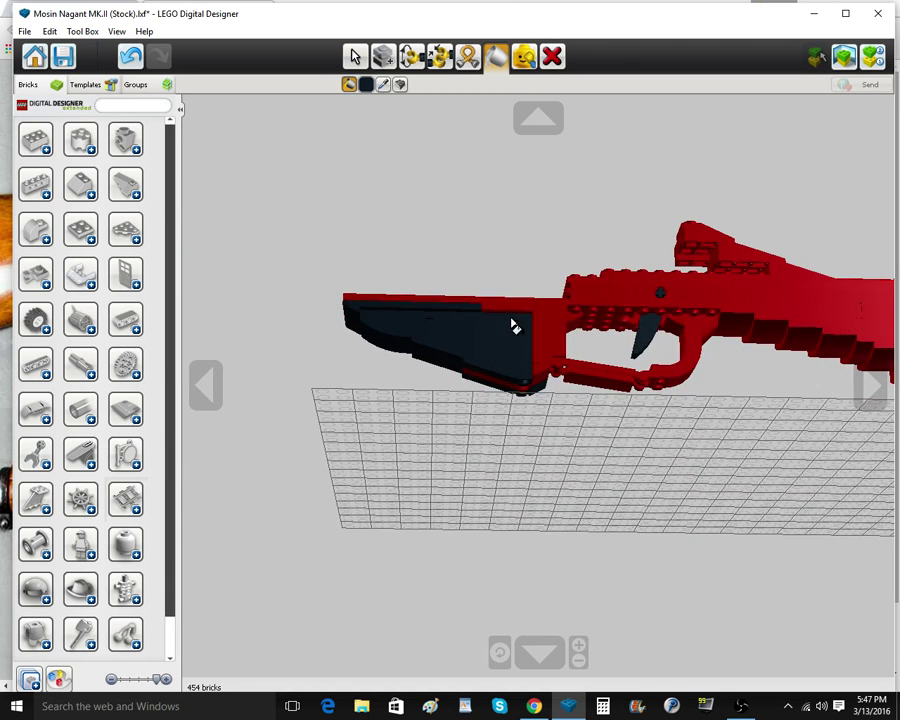
Save the model and compare the finished black magazine and the rifle's outline with the Mosin-Nagant reference photo
{"action": "right_click_drag", "start_coordinate": [496, 392], "coordinate": [600, 391]}
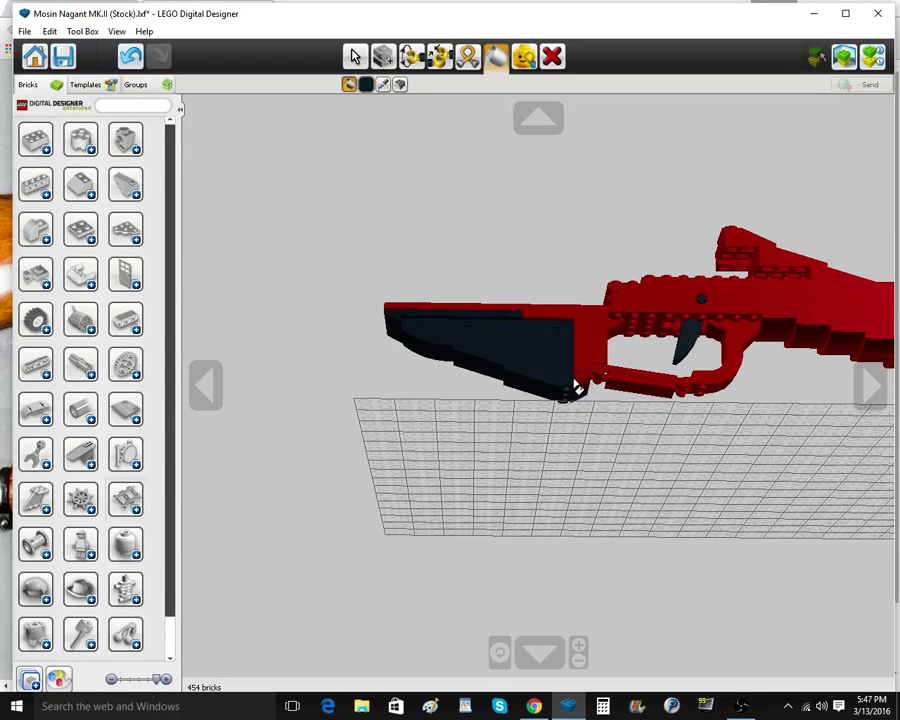
{"action": "right_click_drag", "start_coordinate": [540, 325], "coordinate": [370, 147]}
{"action": "left_click", "coordinate": [356, 54]}
{"action": "right_click_drag", "start_coordinate": [254, 273], "coordinate": [476, 340], "text": "shift"}
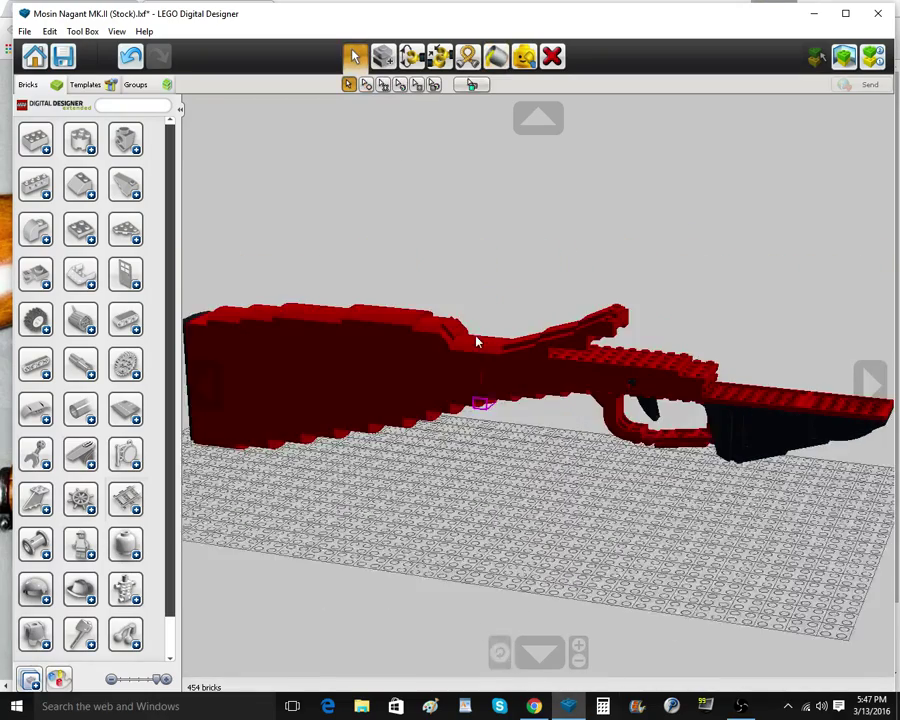
{"action": "scroll", "coordinate": [476, 340], "scroll_direction": "down", "scroll_amount": 1}
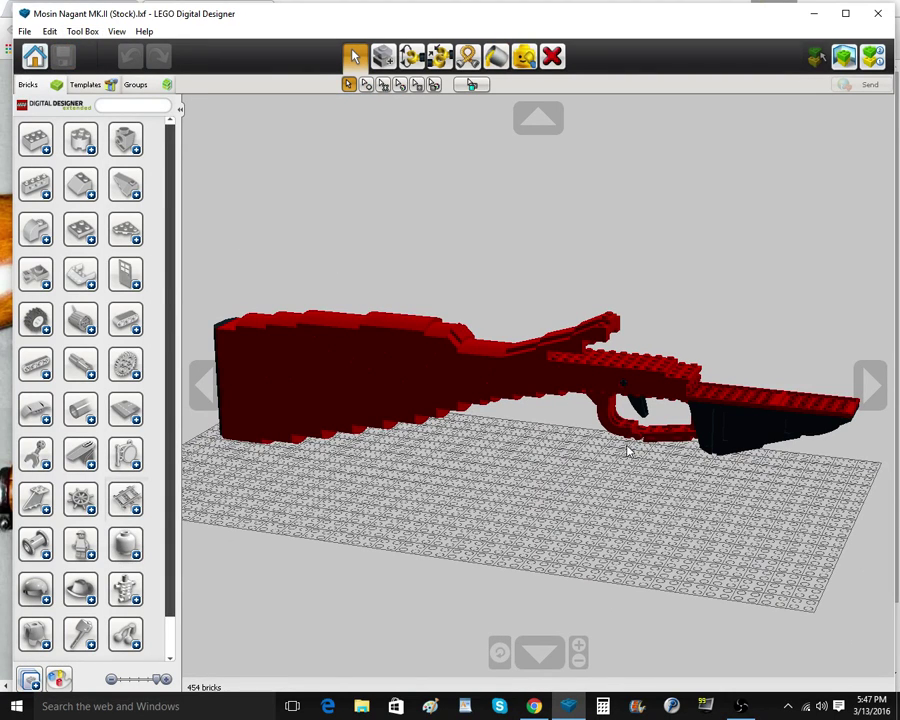
{"action": "mouse_move", "coordinate": [534, 706]}
{"action": "left_click", "coordinate": [541, 641]}
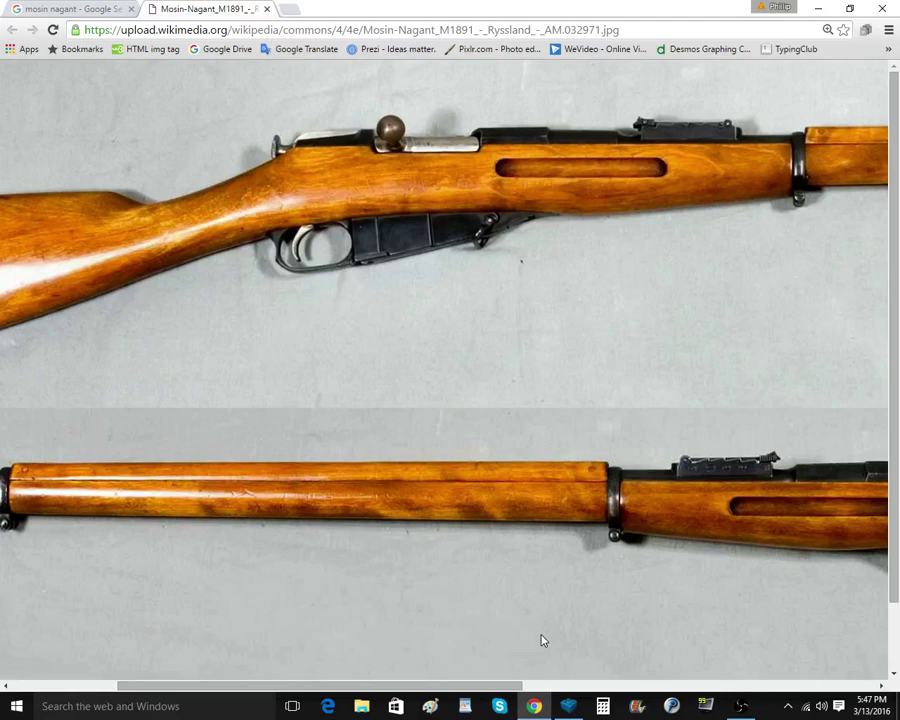
{"action": "mouse_move", "coordinate": [568, 706]}
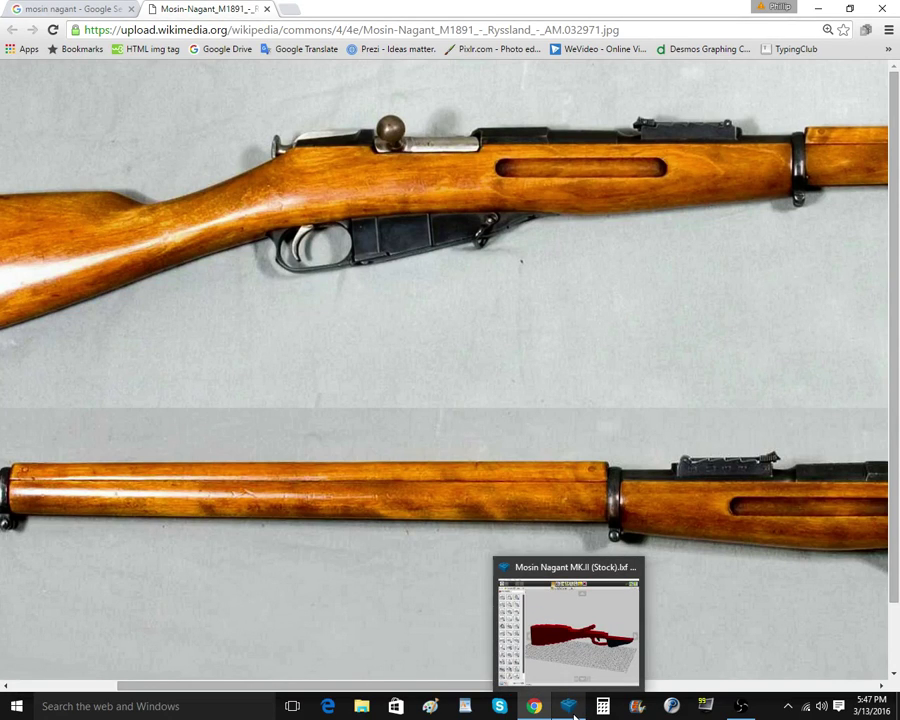
{"action": "left_click", "coordinate": [575, 715]}
Clone the group of red bricks at the receiver's front end and place the copy just ahead on the plate above the magazine
{"action": "scroll", "coordinate": [620, 442], "scroll_direction": "down", "scroll_amount": 1}
{"action": "mouse_move", "coordinate": [620, 442]}
{"action": "right_mouse_down"}
{"action": "mouse_move", "coordinate": [660, 406]}
{"action": "mouse_move", "coordinate": [612, 450]}
{"action": "right_mouse_up"}
{"action": "scroll", "coordinate": [660, 410], "scroll_direction": "down", "scroll_amount": 1}
{"action": "right_click", "coordinate": [720, 406]}
{"action": "scroll", "coordinate": [545, 444], "scroll_direction": "up", "scroll_amount": 2}
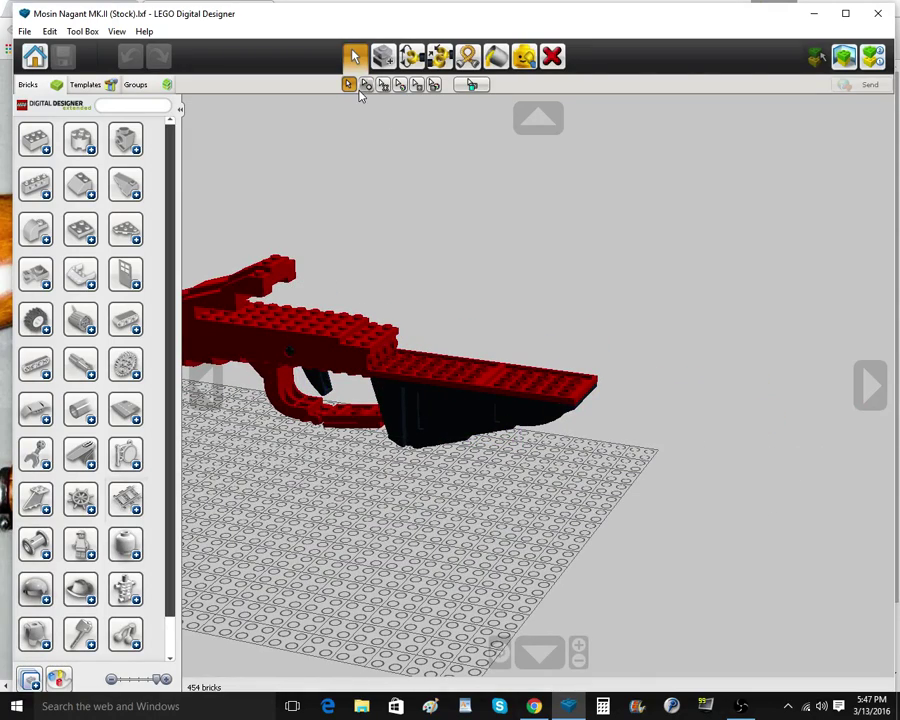
{"action": "left_click", "coordinate": [361, 365]}
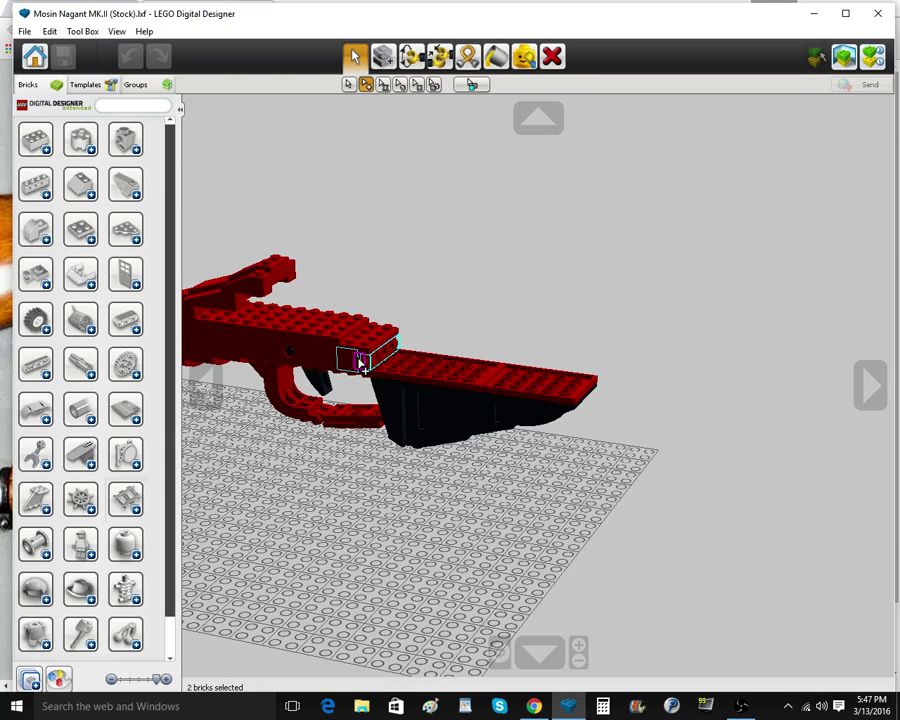
{"action": "left_click", "coordinate": [386, 64]}
{"action": "right_click_drag", "start_coordinate": [490, 372], "coordinate": [502, 410]}
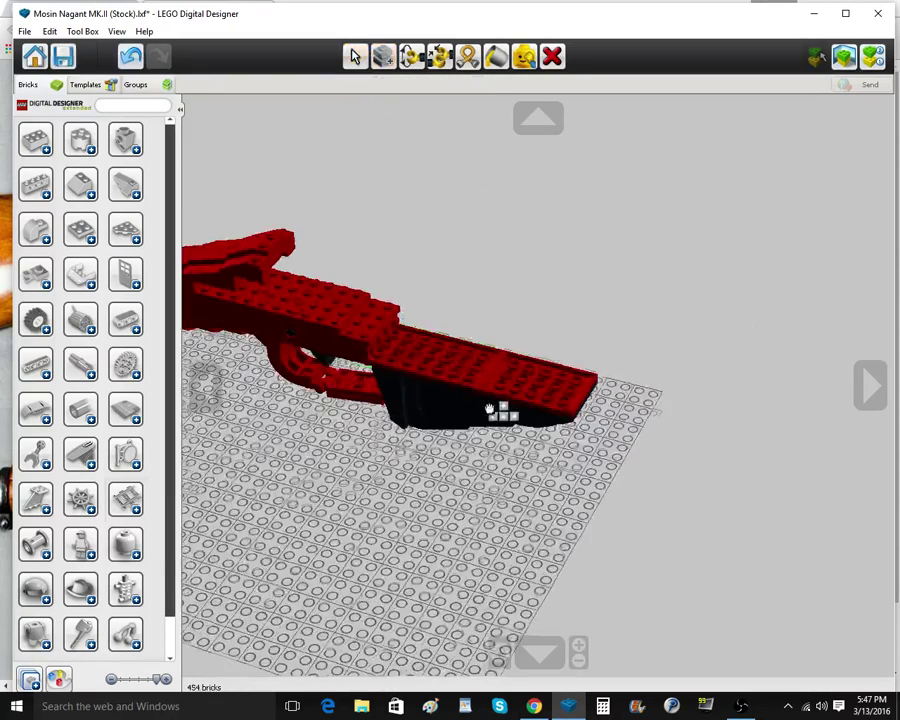
{"action": "left_click", "coordinate": [420, 363]}
{"action": "scroll", "coordinate": [415, 345], "scroll_direction": "up", "scroll_amount": 3}
Clone a single red brick from the newly added section and place the copy across its front
{"action": "left_click", "coordinate": [356, 60]}
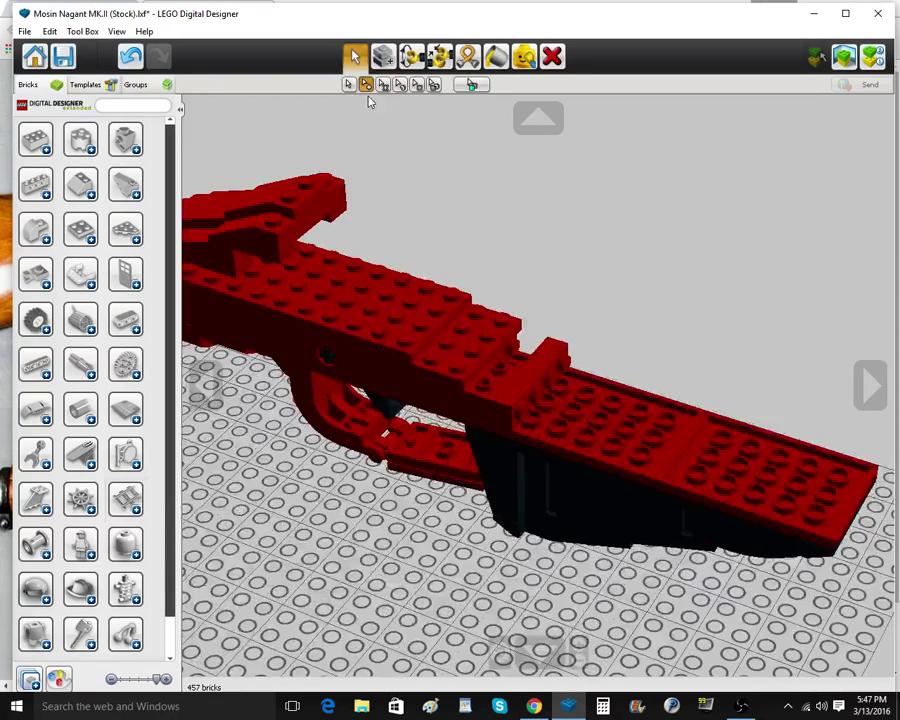
{"action": "left_click", "coordinate": [517, 364]}
{"action": "left_click", "coordinate": [387, 62]}
{"action": "right_click_drag", "start_coordinate": [512, 335], "coordinate": [524, 372]}
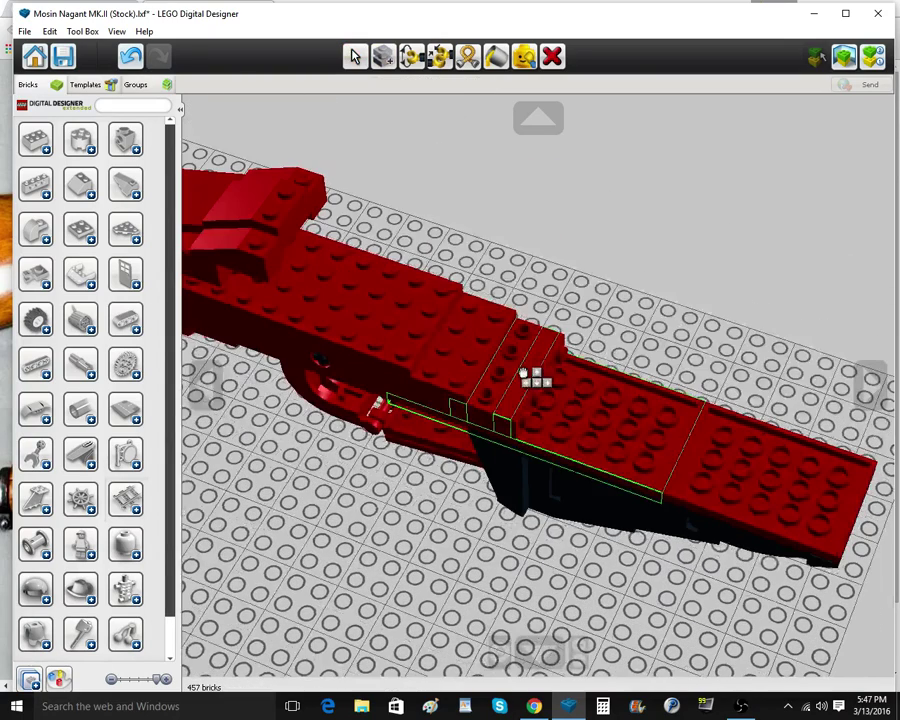
{"action": "left_click", "coordinate": [524, 372]}
Select the four-brick section above the magazine and place six copies of it in a row up to the plate's front end
{"action": "left_click", "coordinate": [357, 62]}
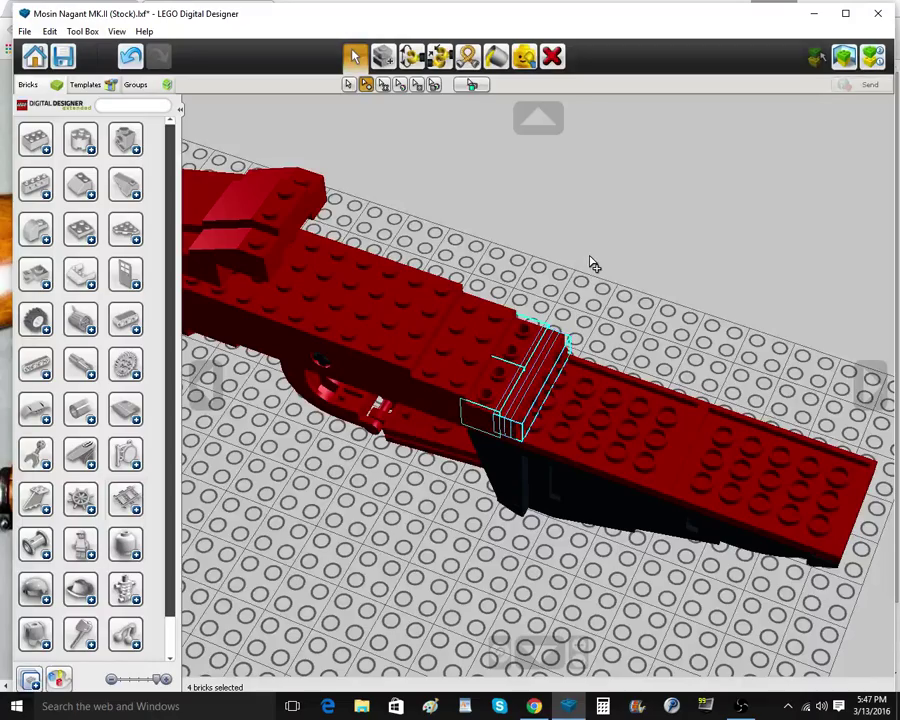
{"action": "right_click_drag", "start_coordinate": [650, 297], "coordinate": [600, 240]}
{"action": "left_click", "coordinate": [384, 60]}
{"action": "left_click", "coordinate": [554, 410]}
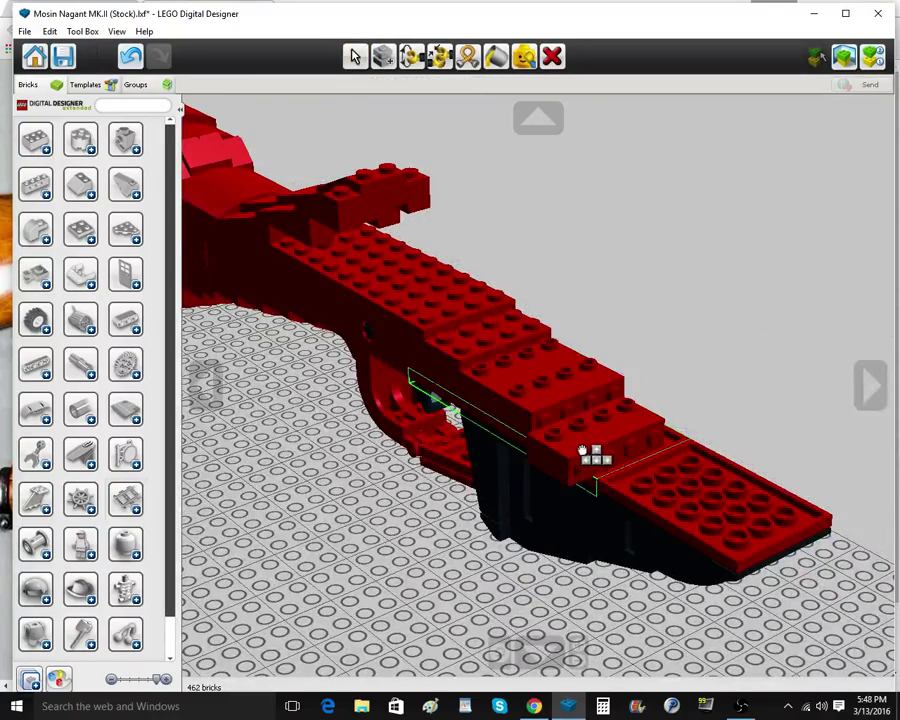
{"action": "left_click", "coordinate": [590, 452]}
{"action": "left_click", "coordinate": [356, 60]}
{"action": "key", "text": "ctrl+v"}
{"action": "left_click", "coordinate": [659, 459]}
{"action": "key", "text": "ctrl+v"}
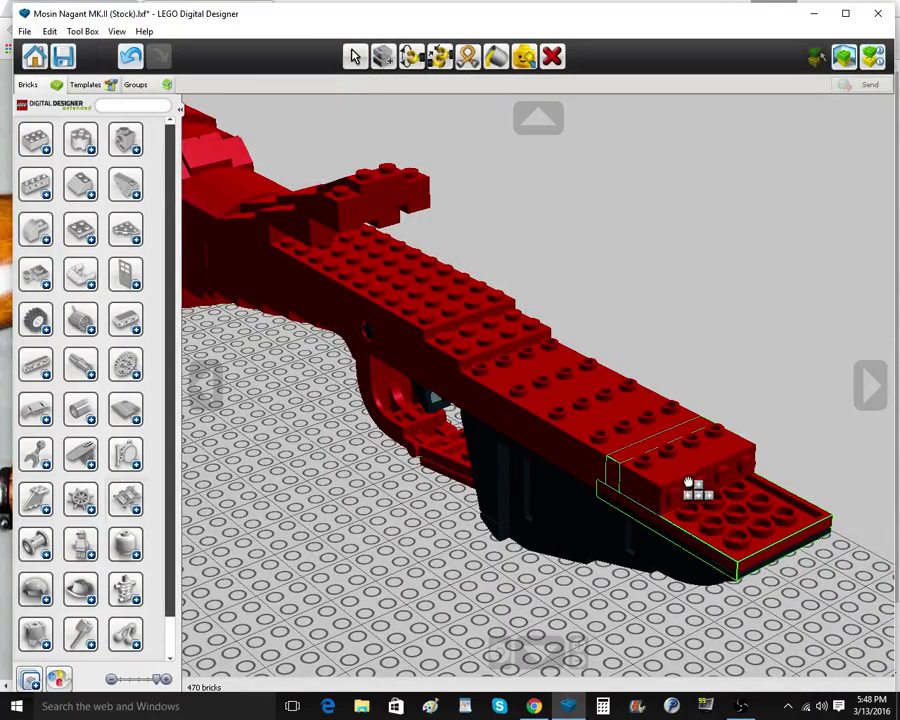
{"action": "left_click", "coordinate": [693, 489]}
{"action": "key", "text": "ctrl+v"}
{"action": "left_click", "coordinate": [731, 505]}
{"action": "key", "text": "ctrl+v"}
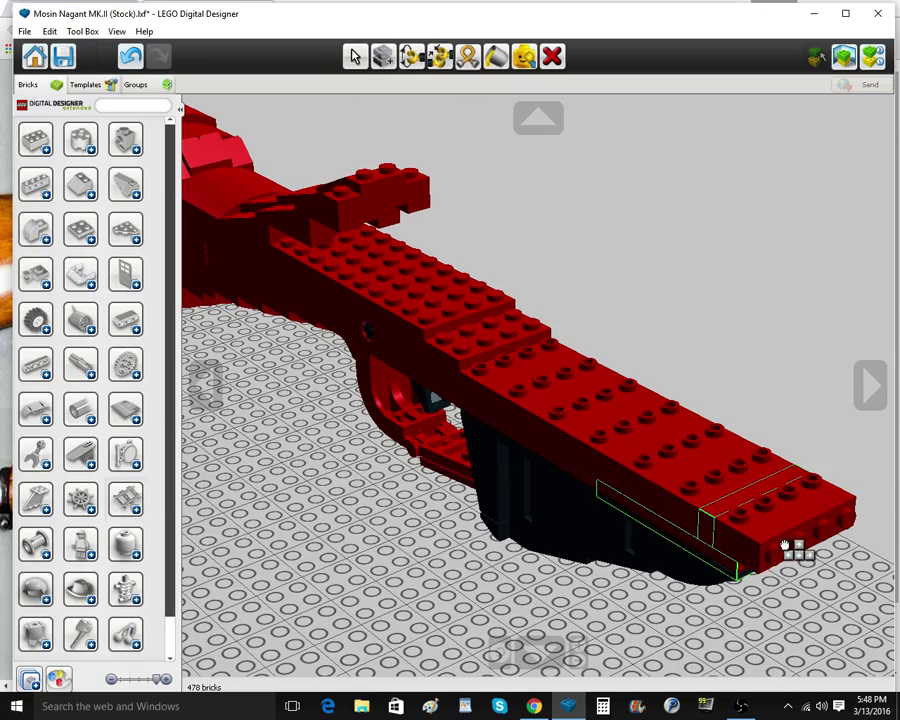
{"action": "left_click", "coordinate": [786, 542]}
Delete the two bricks overhanging the front end and check the extended body against the reference photo
{"action": "left_click", "coordinate": [553, 58]}
{"action": "left_click", "coordinate": [792, 540]}
{"action": "left_click", "coordinate": [790, 536]}
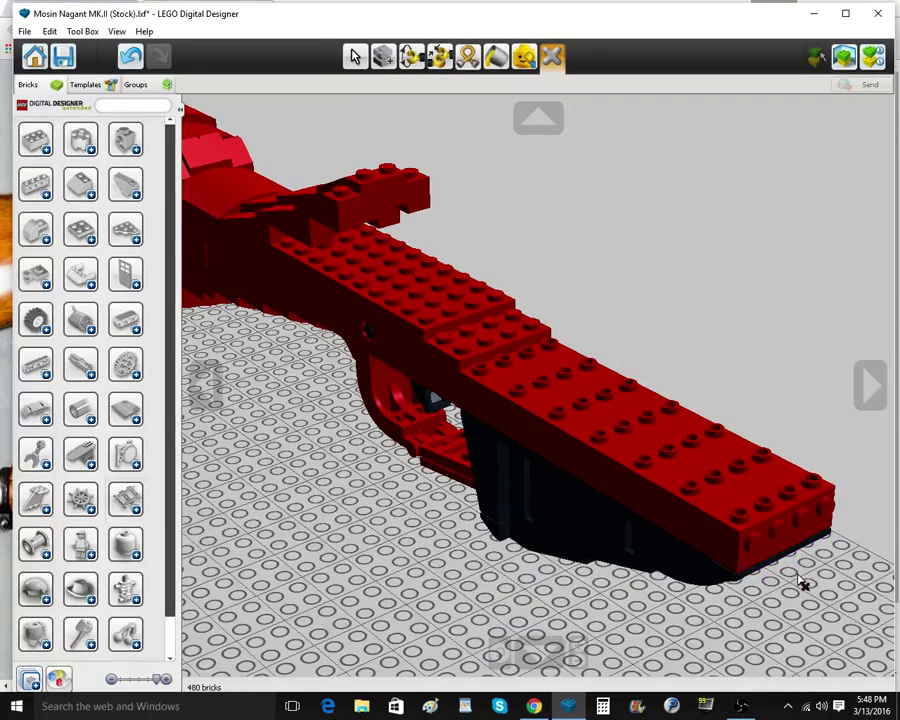
{"action": "left_click", "coordinate": [355, 58]}
{"action": "right_click_drag", "start_coordinate": [556, 581], "coordinate": [619, 614]}
{"action": "scroll", "coordinate": [646, 548], "scroll_direction": "down", "scroll_amount": 2}
{"action": "mouse_move", "coordinate": [535, 706]}
{"action": "left_click", "coordinate": [538, 655]}
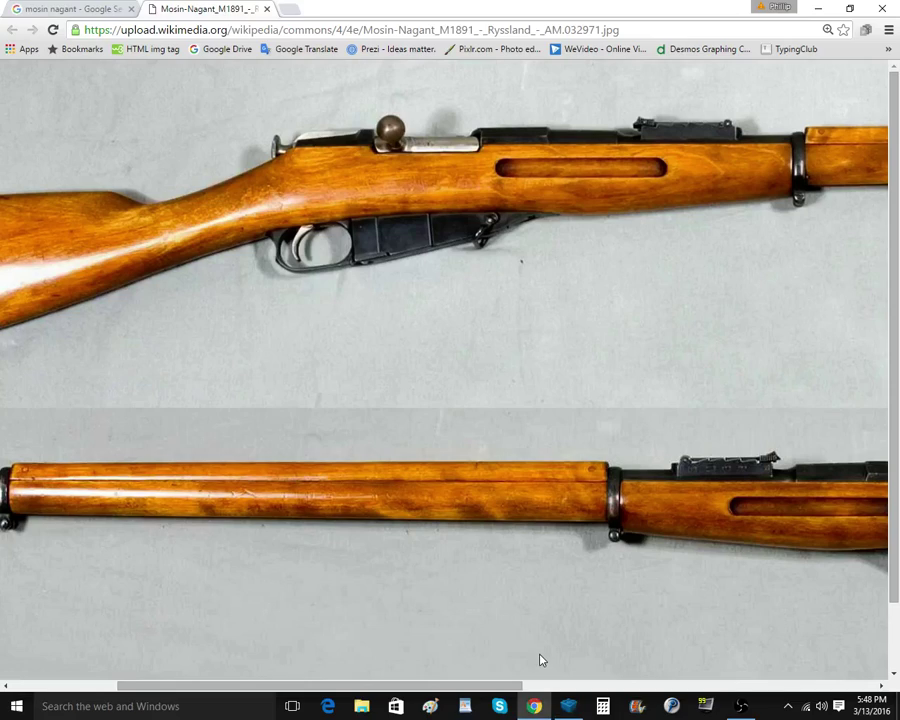
{"action": "left_click", "coordinate": [567, 707]}
Cover the studs of the repeated sections above the magazine with a long red plate
{"action": "scroll", "coordinate": [582, 570], "scroll_direction": "down", "scroll_amount": 3}
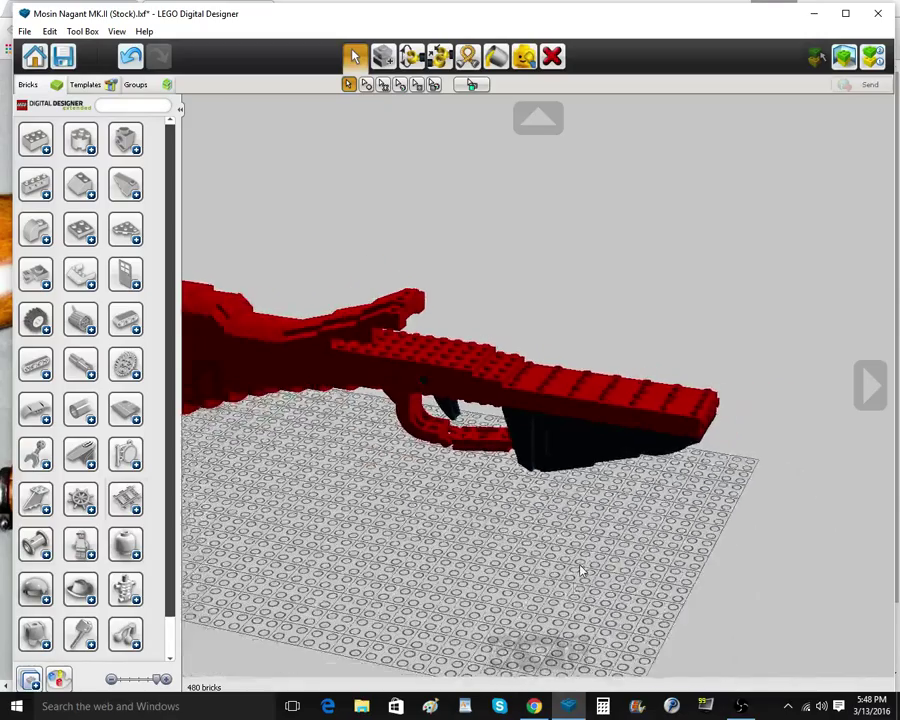
{"action": "mouse_move", "coordinate": [580, 569]}
{"action": "right_mouse_down"}
{"action": "mouse_move", "coordinate": [538, 594]}
{"action": "mouse_move", "coordinate": [568, 544]}
{"action": "mouse_move", "coordinate": [526, 618]}
{"action": "right_mouse_up"}
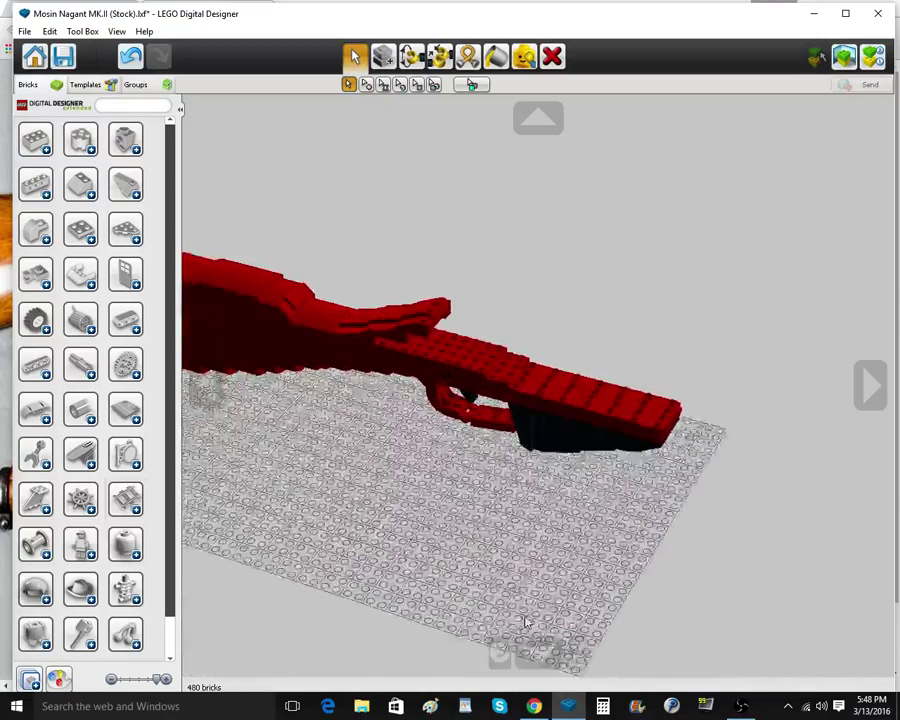
{"action": "scroll", "coordinate": [526, 618], "scroll_direction": "up", "scroll_amount": 2}
{"action": "left_click", "coordinate": [388, 60]}
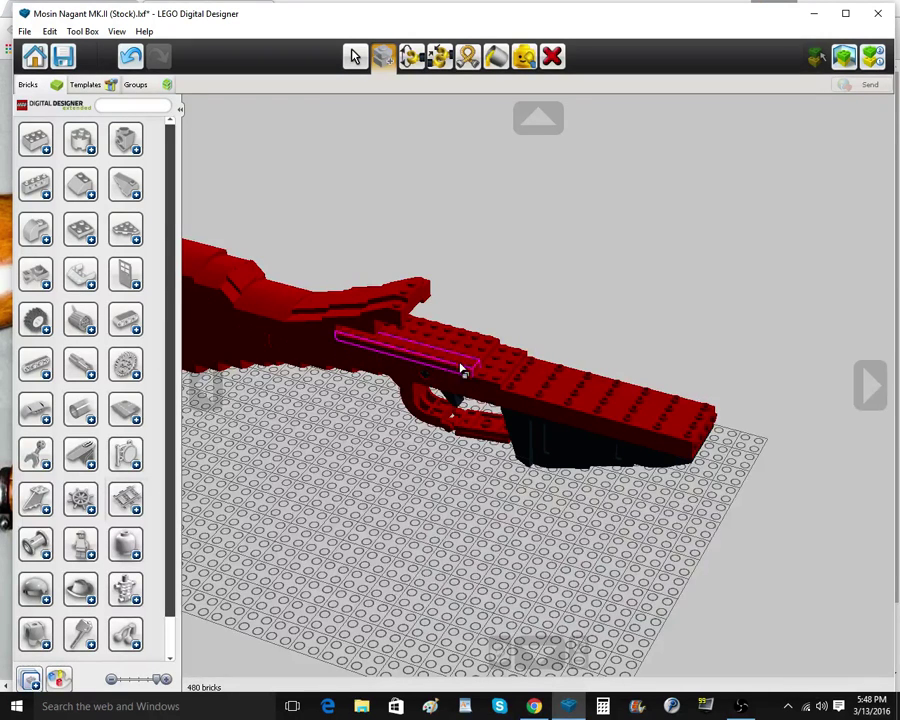
{"action": "scroll", "coordinate": [106, 440], "scroll_direction": "down", "scroll_amount": 10}
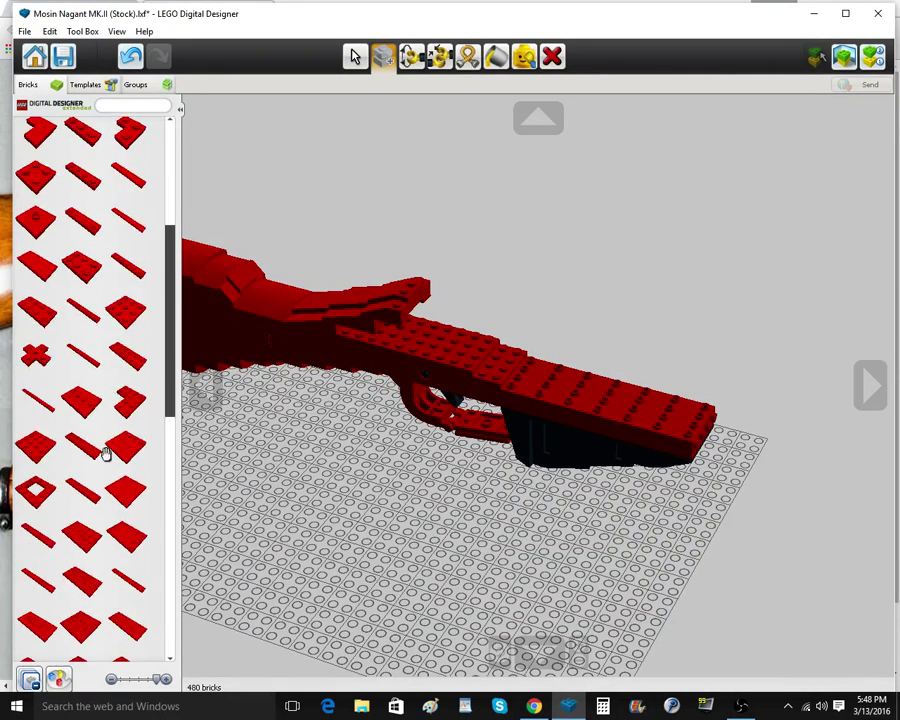
{"action": "left_click", "coordinate": [27, 516]}
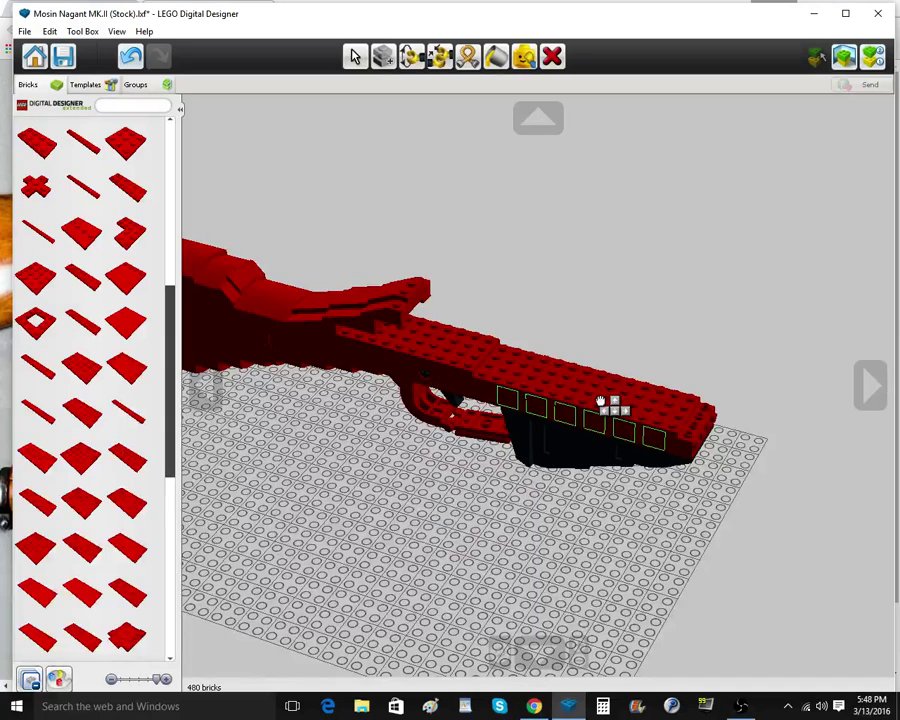
{"action": "left_click", "coordinate": [601, 403]}
Fill the uncovered studs beyond the long plate at the front end with a short, narrow red plate
{"action": "scroll", "coordinate": [52, 180], "scroll_direction": "up", "scroll_amount": 3}
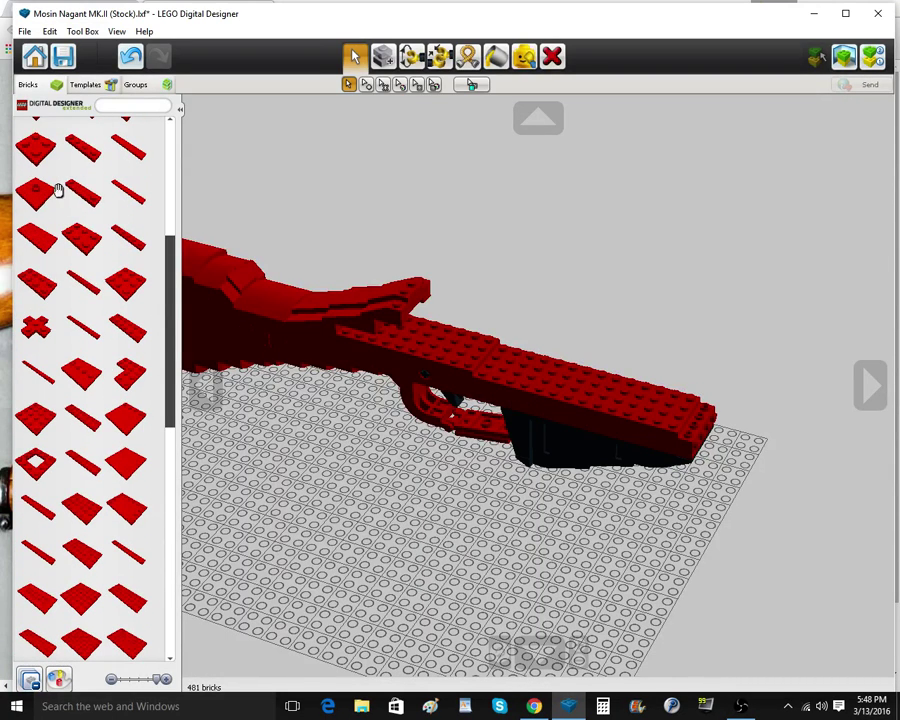
{"action": "left_click", "coordinate": [69, 155]}
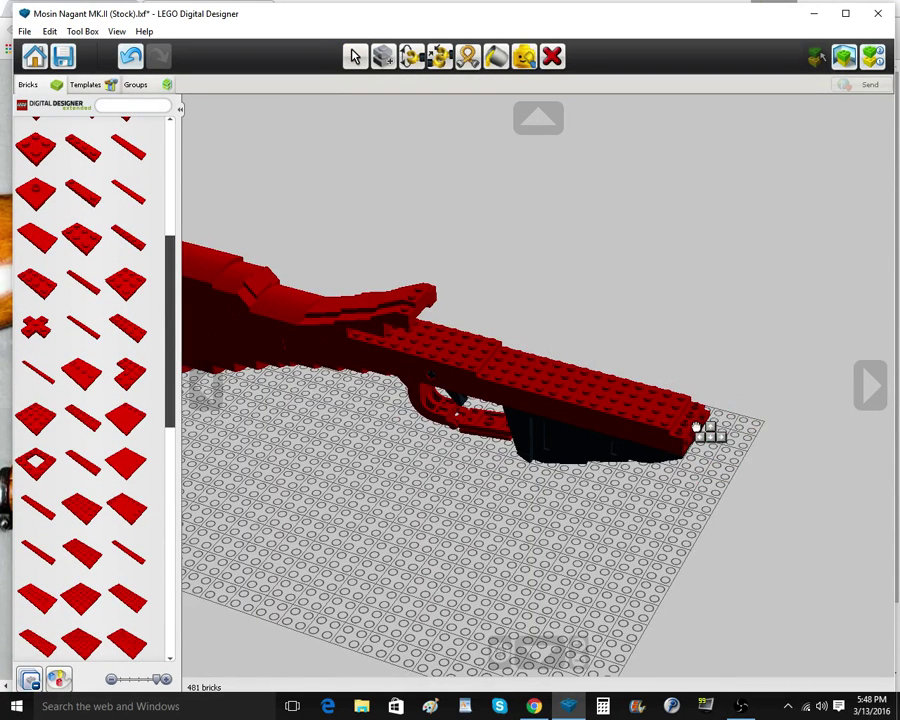
{"action": "left_click", "coordinate": [690, 422]}
Lay a second layer of two wide red plates over the body above the magazine, the front one slightly overhanging the end
{"action": "right_click_drag", "start_coordinate": [652, 403], "coordinate": [484, 495]}
{"action": "scroll", "coordinate": [494, 453], "scroll_direction": "up", "scroll_amount": 2}
{"action": "left_click", "coordinate": [77, 546]}
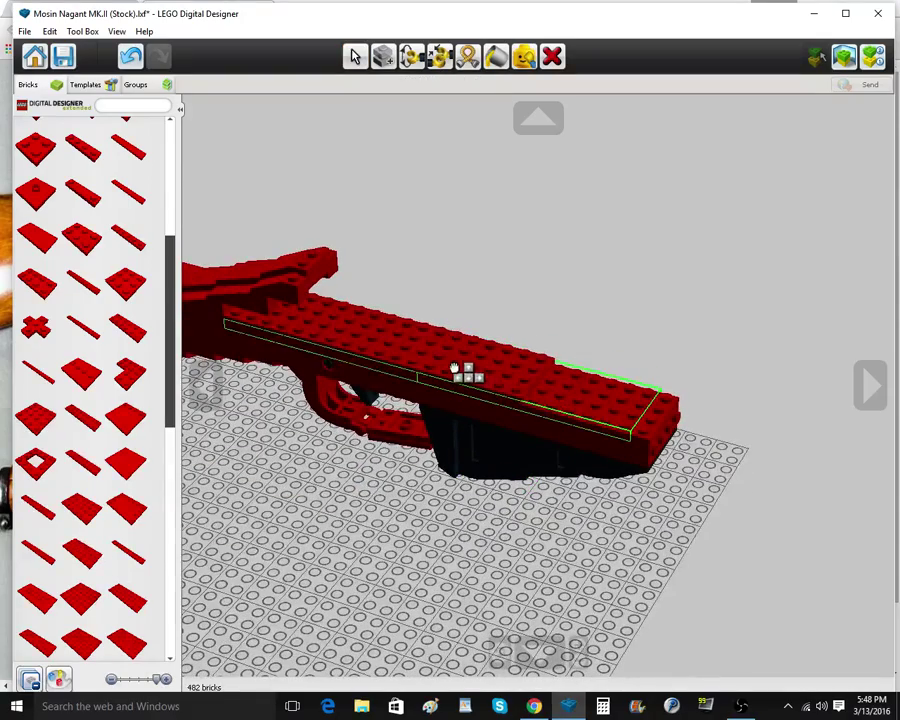
{"action": "left_click", "coordinate": [464, 373]}
{"action": "left_click", "coordinate": [386, 63]}
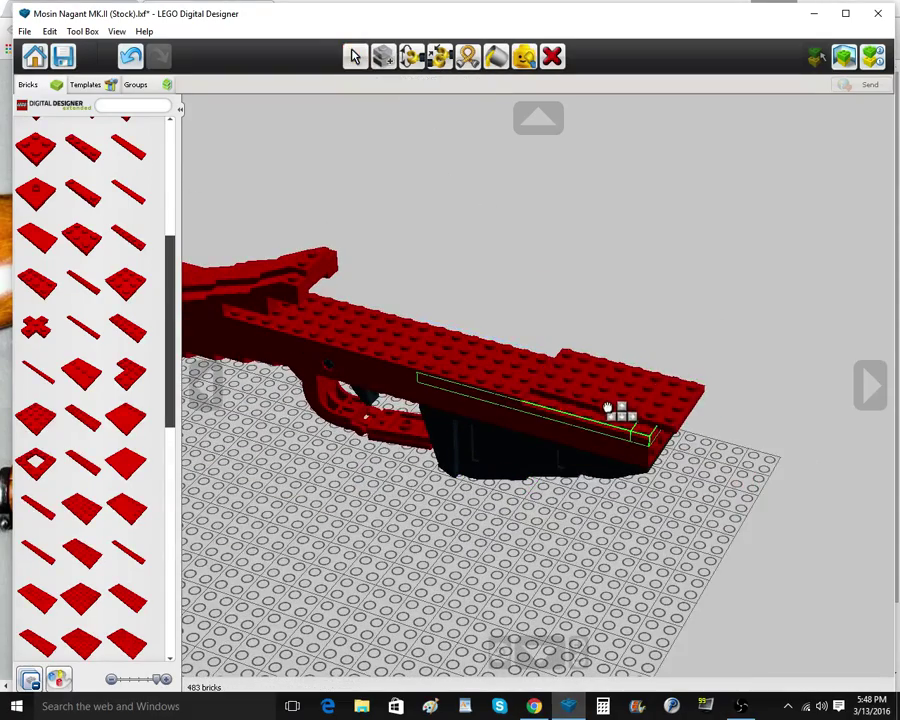
{"action": "left_click", "coordinate": [607, 409]}
{"action": "mouse_move", "coordinate": [611, 530]}
{"action": "right_mouse_down"}
{"action": "mouse_move", "coordinate": [628, 416]}
{"action": "mouse_move", "coordinate": [582, 450]}
{"action": "mouse_move", "coordinate": [574, 502]}
{"action": "right_mouse_up"}
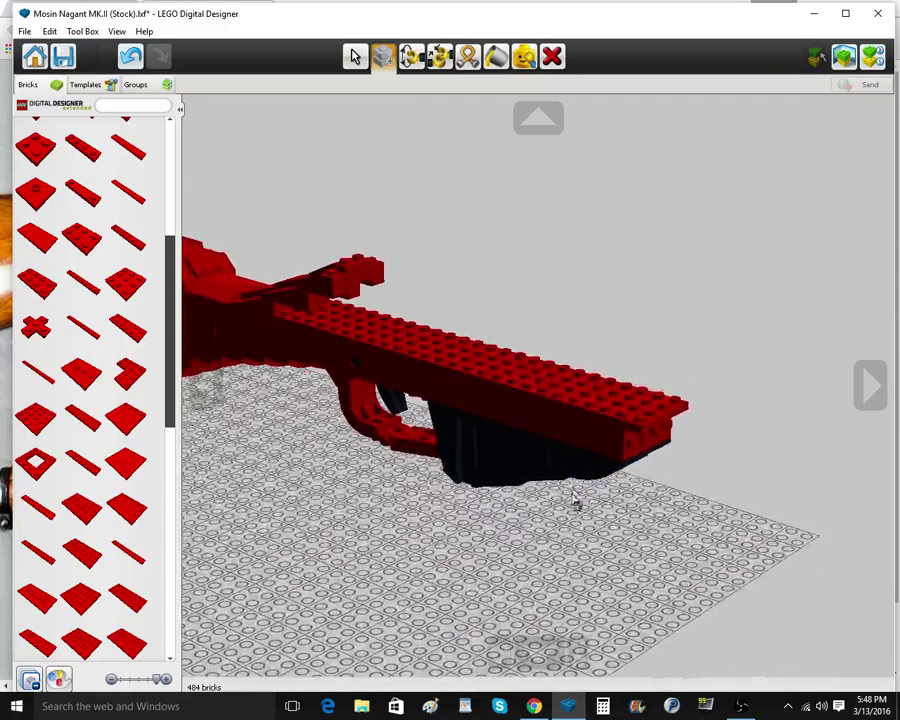
Check the reference photo and inspect the overhanging front end above the magazine up close
{"action": "mouse_move", "coordinate": [541, 712]}
{"action": "left_click", "coordinate": [542, 673]}
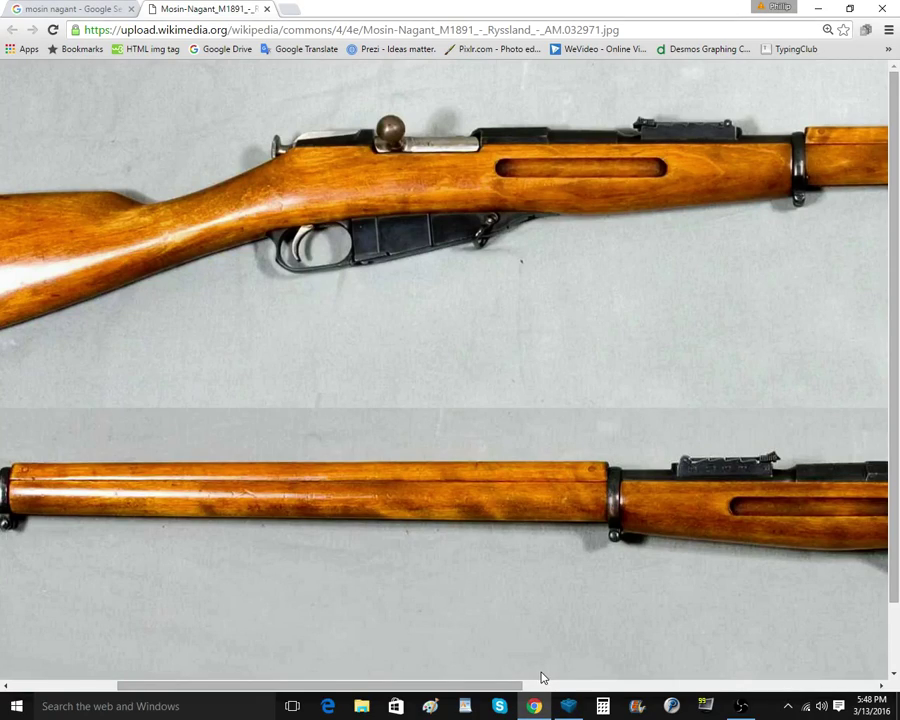
{"action": "left_click", "coordinate": [569, 712]}
{"action": "scroll", "coordinate": [653, 552], "scroll_direction": "up", "scroll_amount": 4}
{"action": "right_click", "coordinate": [692, 482]}
{"action": "scroll", "coordinate": [667, 504], "scroll_direction": "up", "scroll_amount": 3}
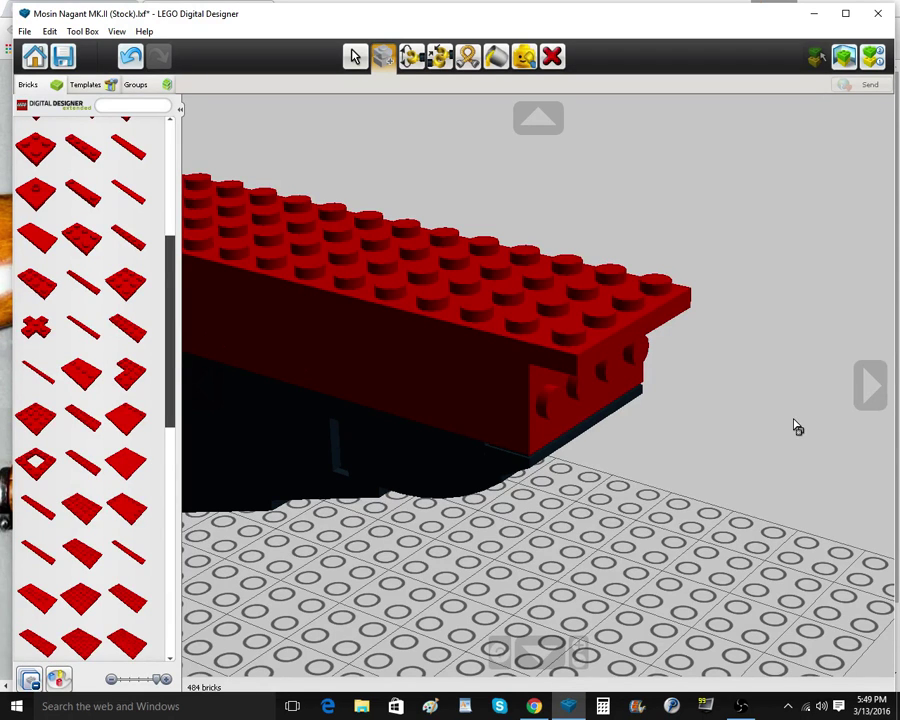
{"action": "scroll", "coordinate": [627, 402], "scroll_direction": "down", "scroll_amount": 5}
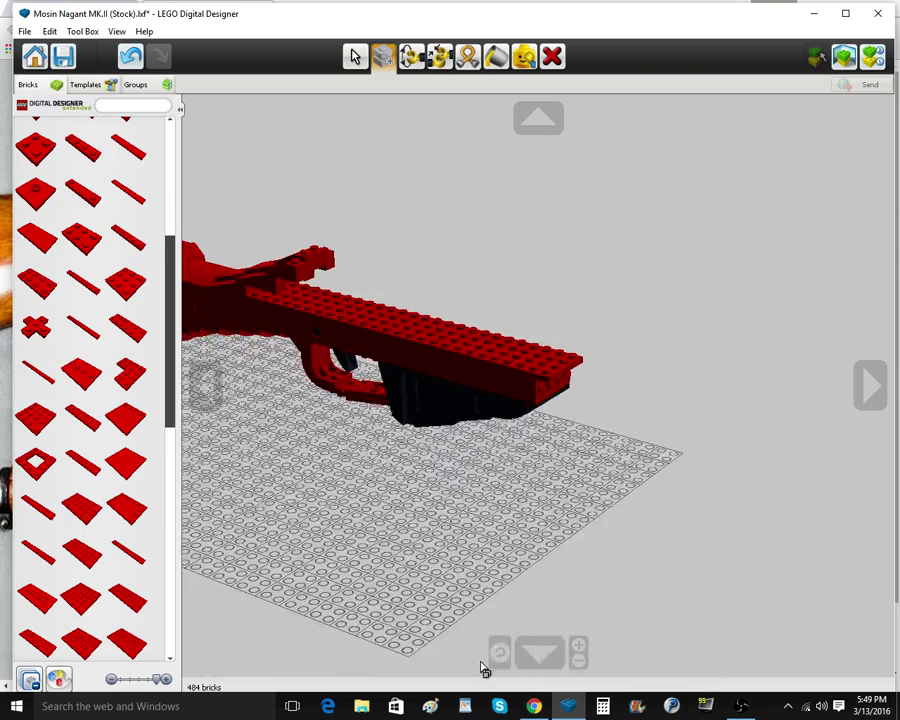
Examine the whole rifle from both sides and compare its proportions with the reference photo
{"action": "left_click", "coordinate": [499, 653]}
{"action": "right_click_drag", "start_coordinate": [421, 524], "coordinate": [898, 462]}
{"action": "scroll", "coordinate": [498, 456], "scroll_direction": "down", "scroll_amount": 5}
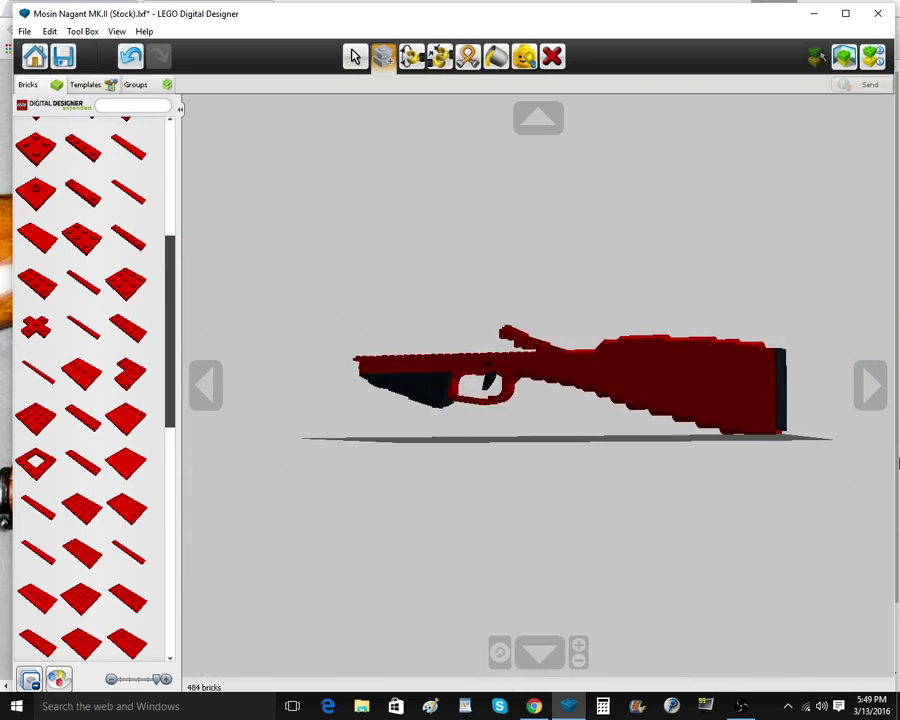
{"action": "right_click_drag", "start_coordinate": [564, 482], "coordinate": [601, 487]}
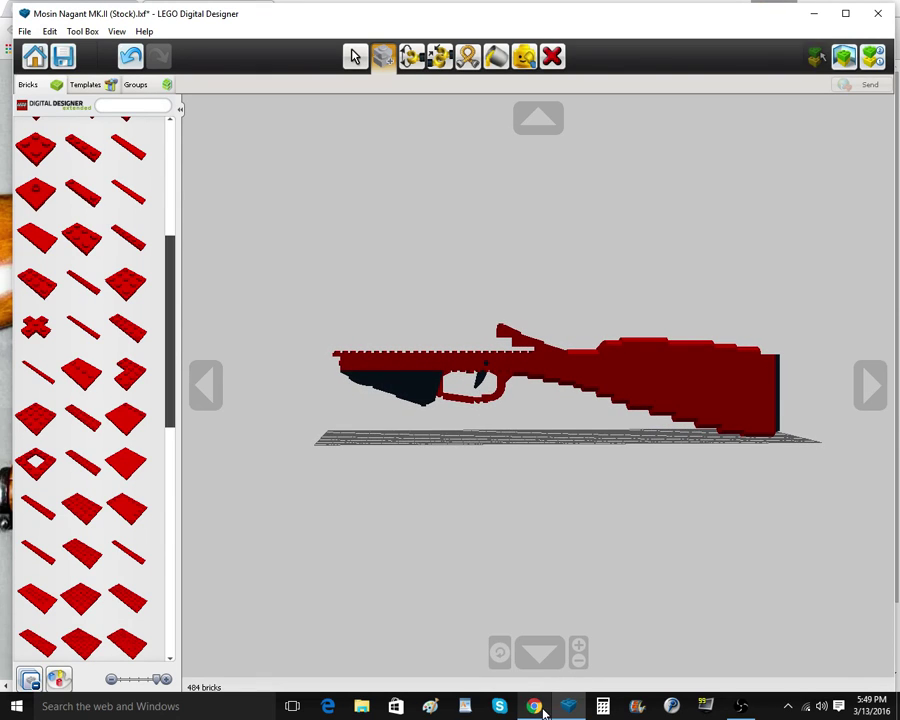
{"action": "mouse_move", "coordinate": [543, 710]}
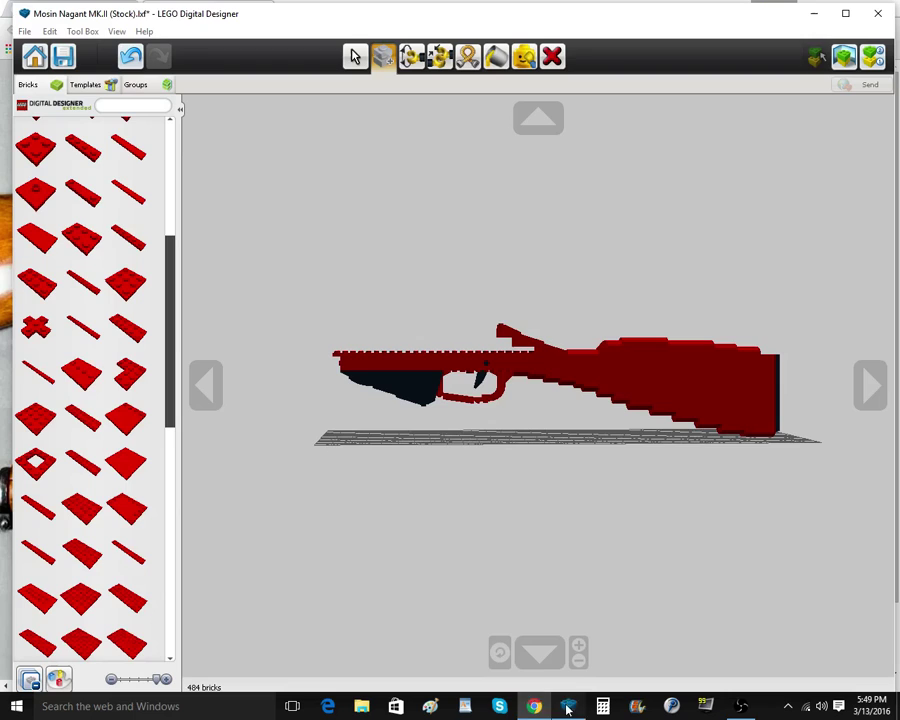
{"action": "right_click_drag", "start_coordinate": [424, 526], "coordinate": [805, 593]}
{"action": "mouse_move", "coordinate": [545, 712]}
{"action": "left_click", "coordinate": [536, 649]}
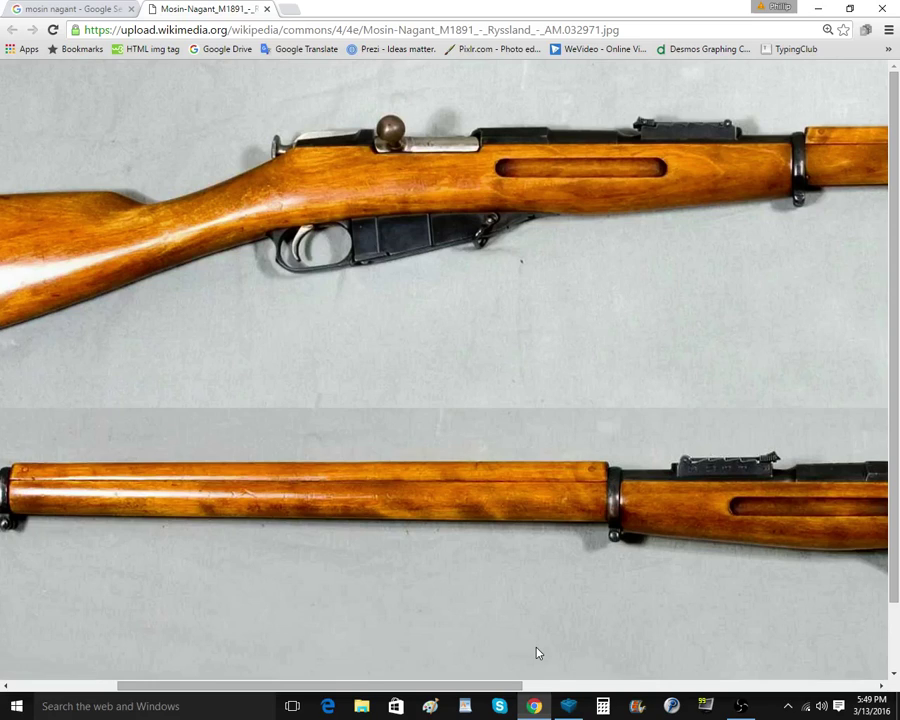
{"action": "left_click", "coordinate": [564, 712]}
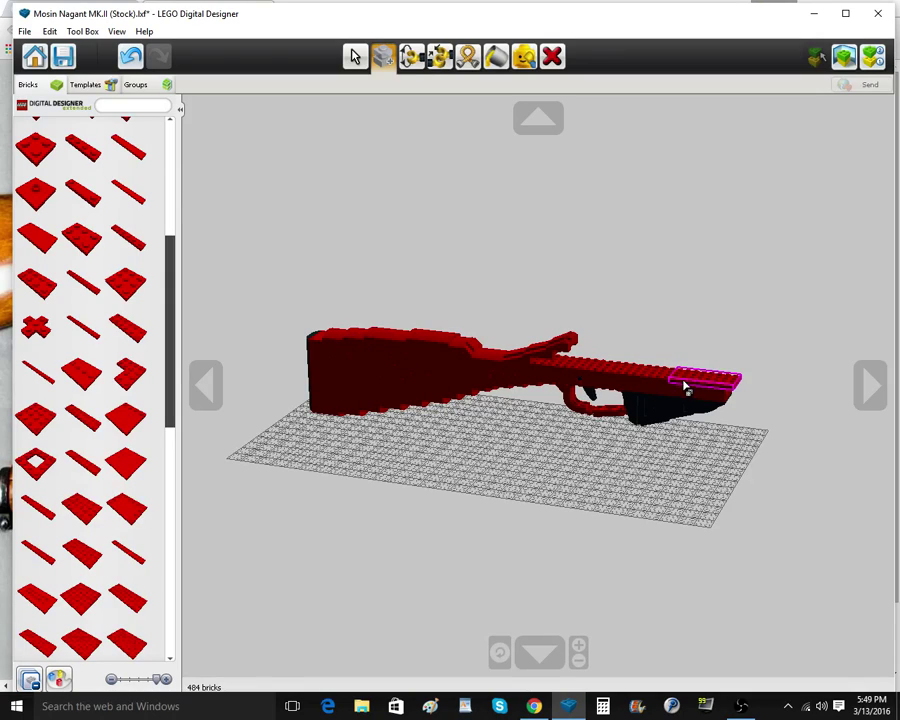
{"action": "scroll", "coordinate": [725, 420], "scroll_direction": "up", "scroll_amount": 10}
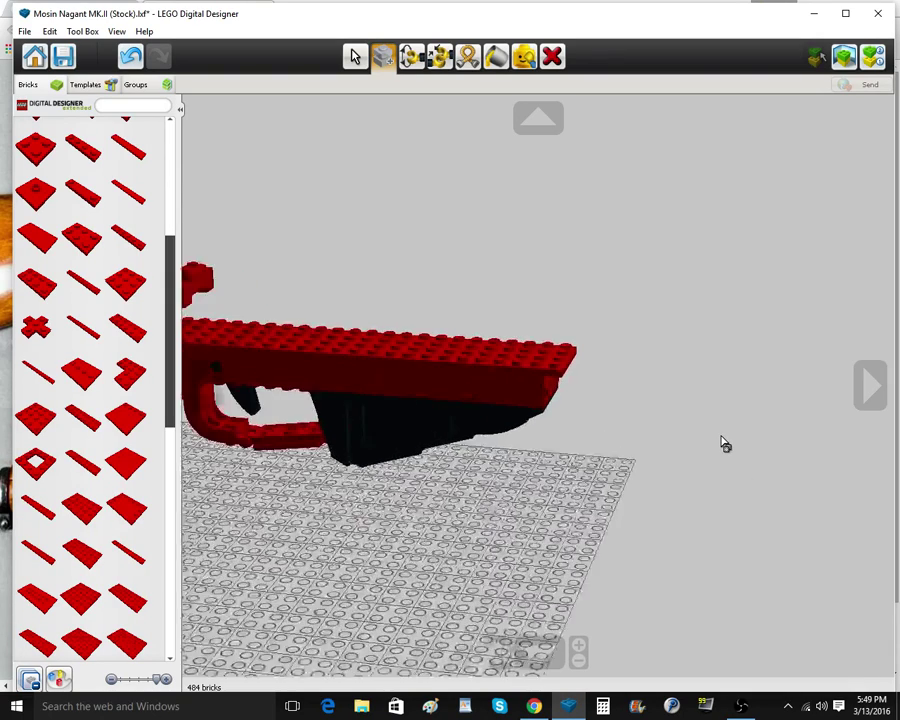
Delete the two red bricks with forward-facing studs at the front end of the body above the magazine
{"action": "right_click_drag", "start_coordinate": [712, 395], "coordinate": [678, 408]}
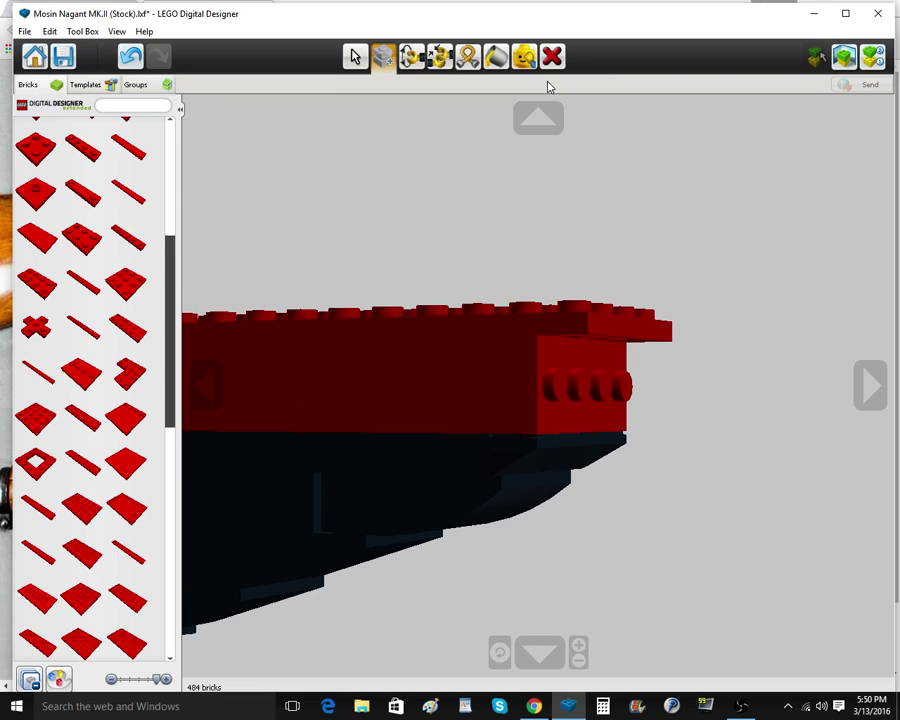
{"action": "left_click", "coordinate": [357, 58]}
{"action": "right_click_drag", "start_coordinate": [660, 429], "coordinate": [652, 399]}
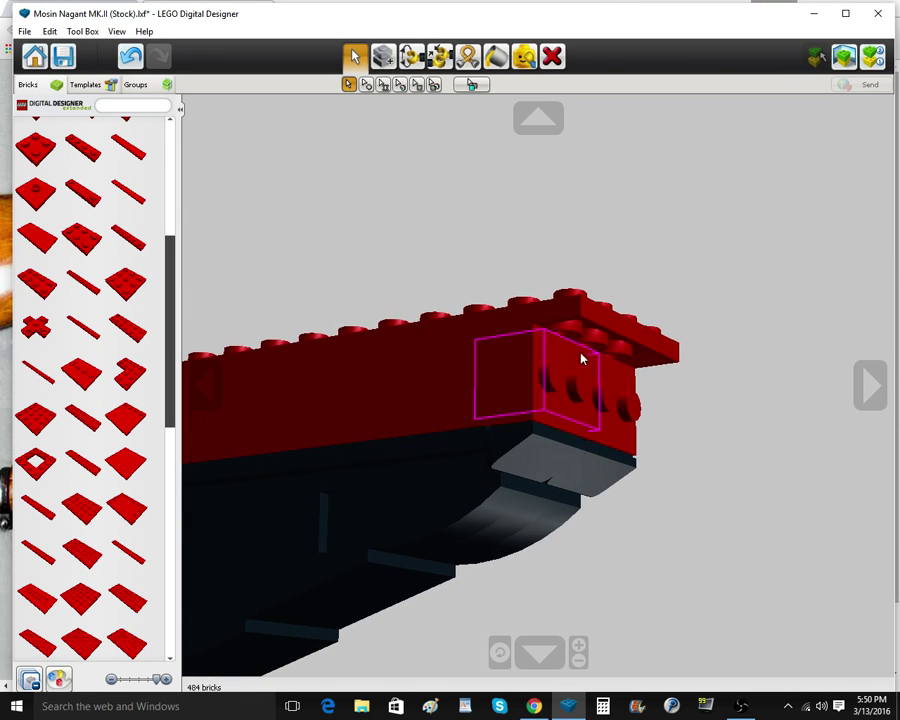
{"action": "left_click", "coordinate": [553, 57]}
{"action": "left_click", "coordinate": [574, 390]}
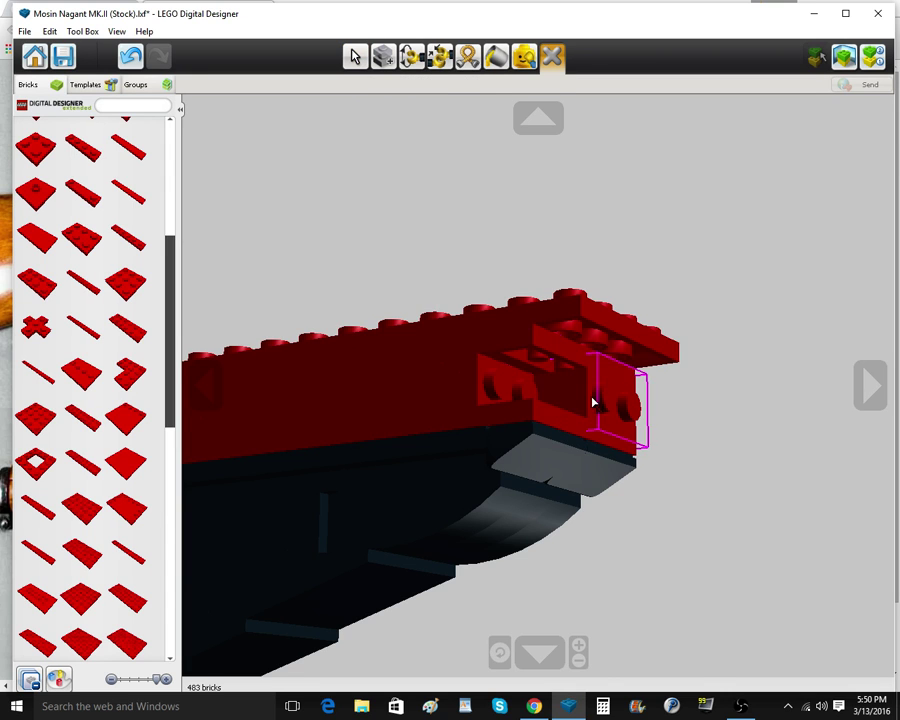
{"action": "left_click", "coordinate": [594, 402]}
{"action": "right_click_drag", "start_coordinate": [595, 408], "coordinate": [598, 492]}
Stand two red 1x4 plates on edge, one in front of the other, inside the opening beneath the overhanging plate
{"action": "left_click", "coordinate": [354, 57]}
{"action": "right_click_drag", "start_coordinate": [480, 330], "coordinate": [525, 340]}
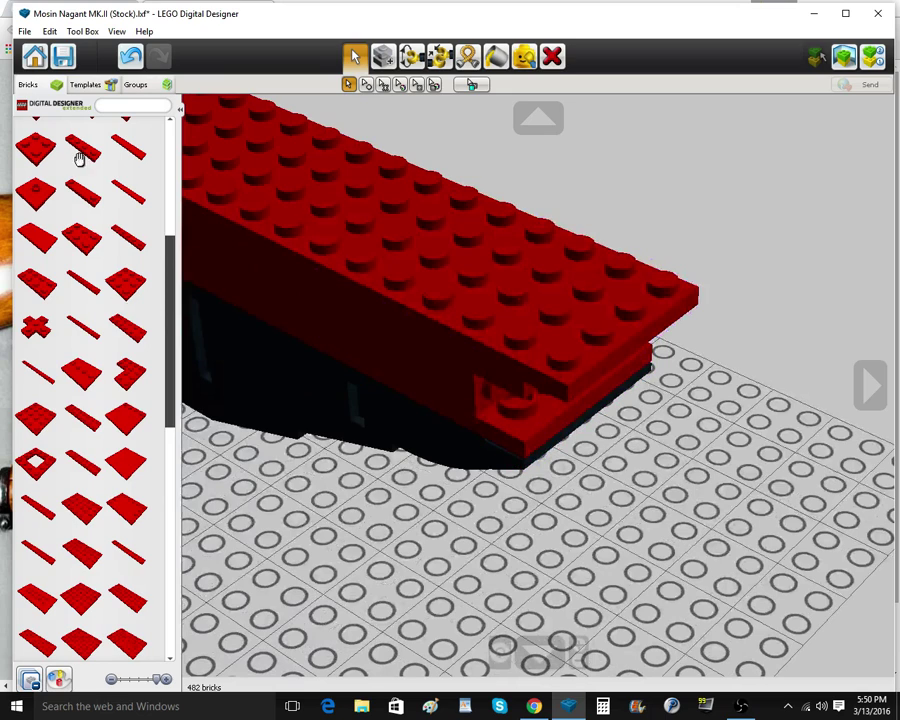
{"action": "left_click", "coordinate": [80, 157]}
{"action": "key", "text": "Up"}
{"action": "key", "text": "Right"}
{"action": "key", "text": "Right"}
{"action": "key", "text": "Right"}
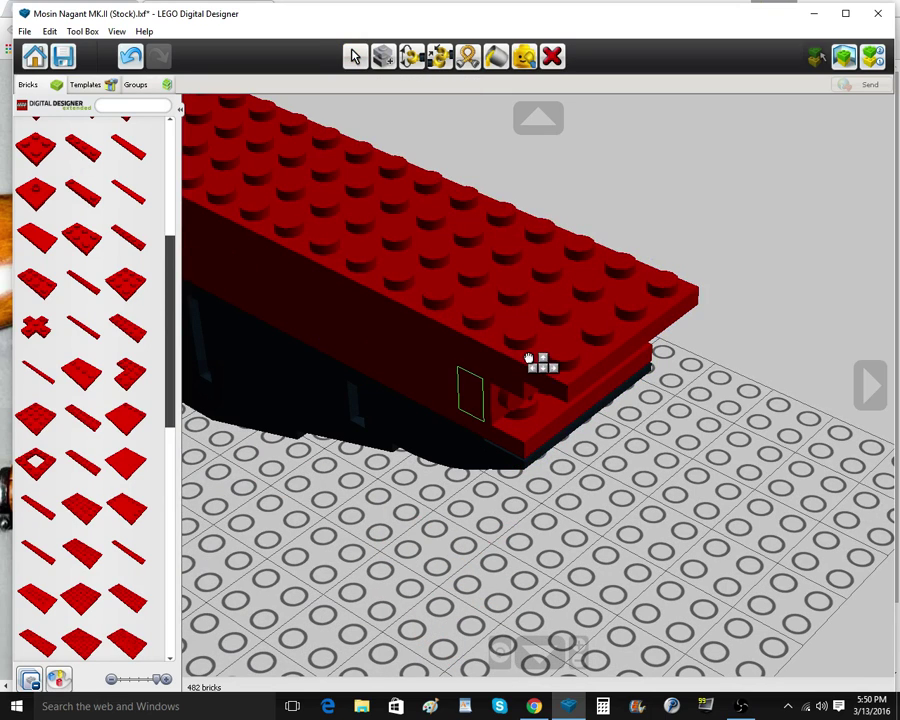
{"action": "left_click", "coordinate": [529, 360]}
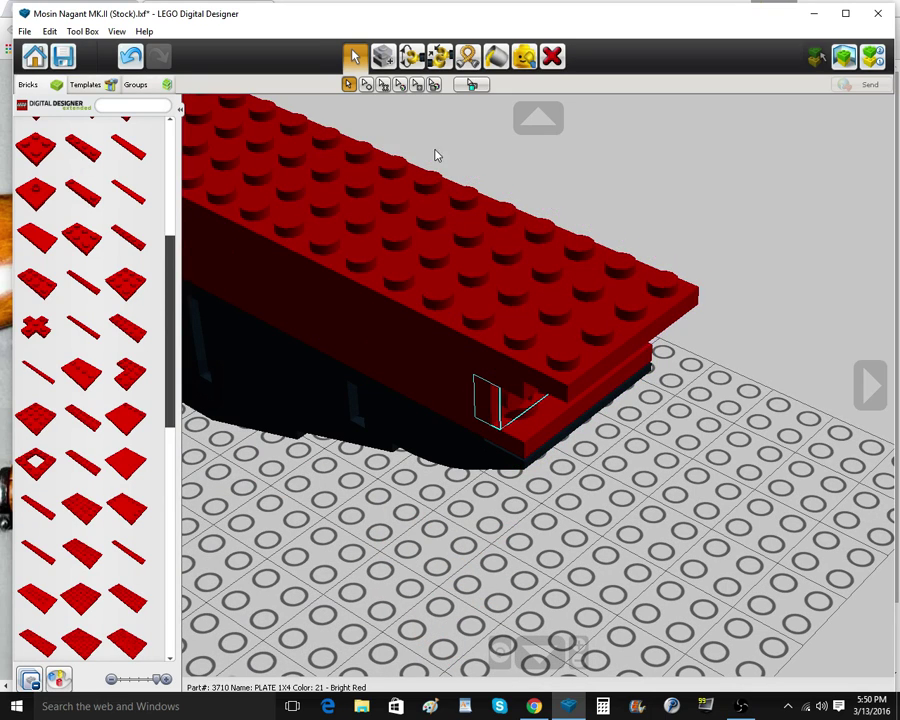
{"action": "left_click", "coordinate": [384, 58]}
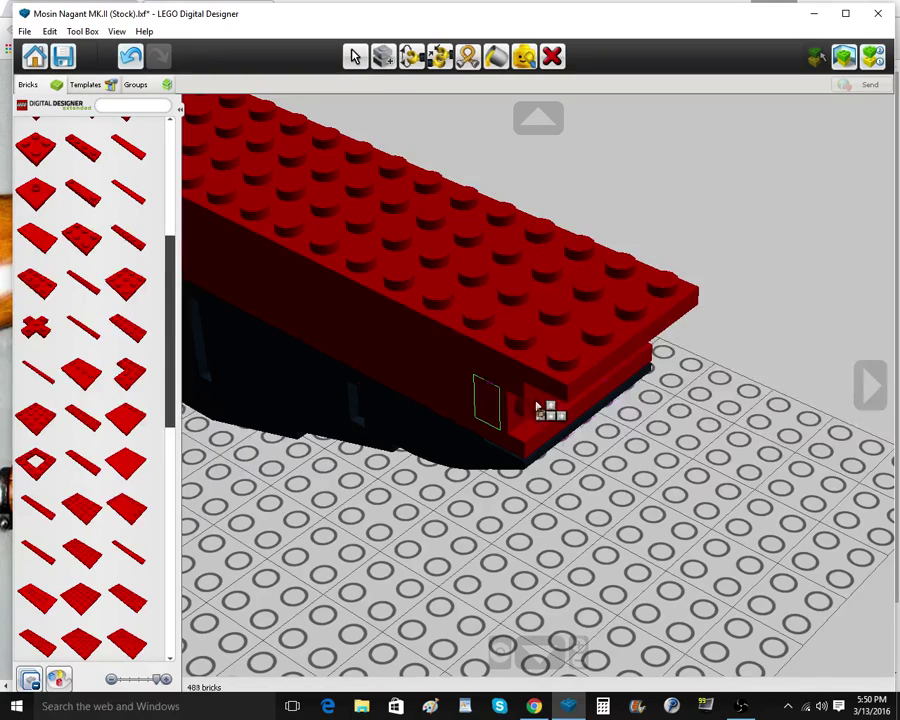
{"action": "left_click", "coordinate": [538, 406]}
{"action": "right_click_drag", "start_coordinate": [540, 406], "coordinate": [592, 404]}
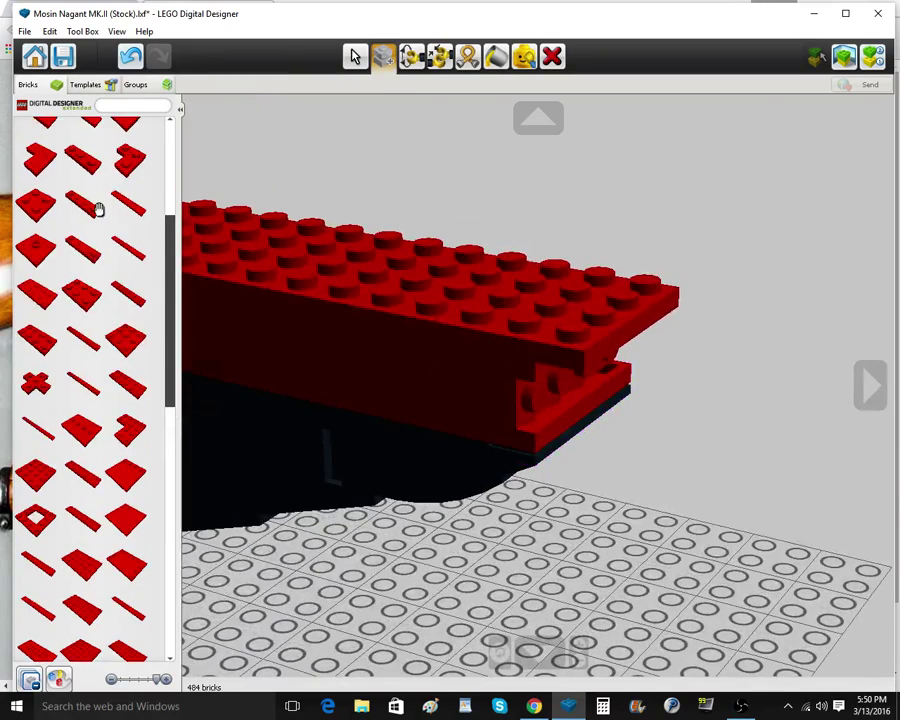
Close the front opening with a smooth, narrow red piece standing on edge, and check the reference photo
{"action": "scroll", "coordinate": [97, 190], "scroll_direction": "up", "scroll_amount": 3}
{"action": "left_click", "coordinate": [86, 172]}
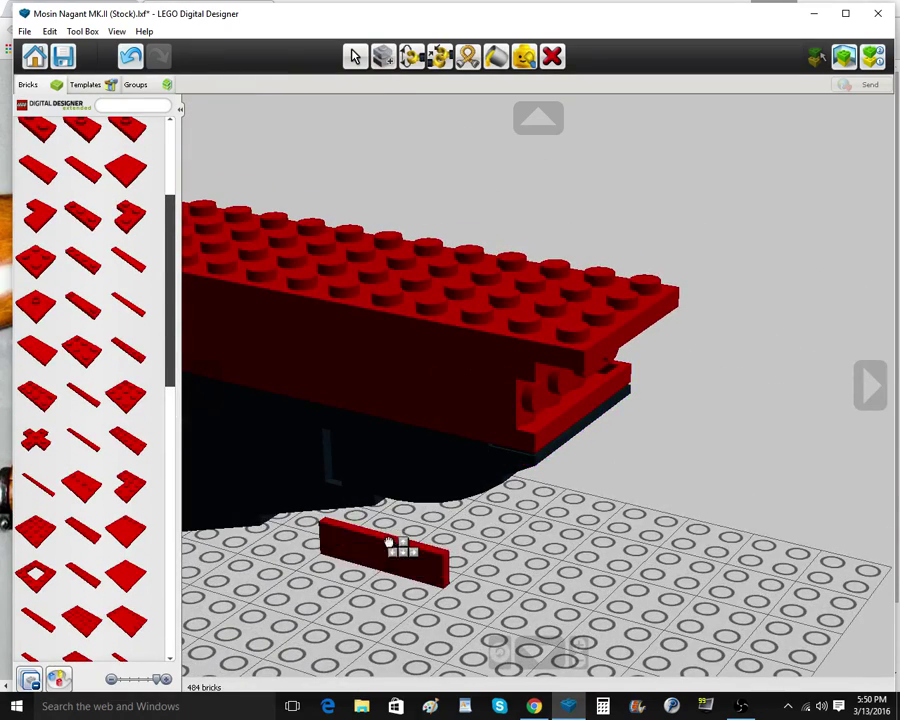
{"action": "left_click", "coordinate": [512, 400]}
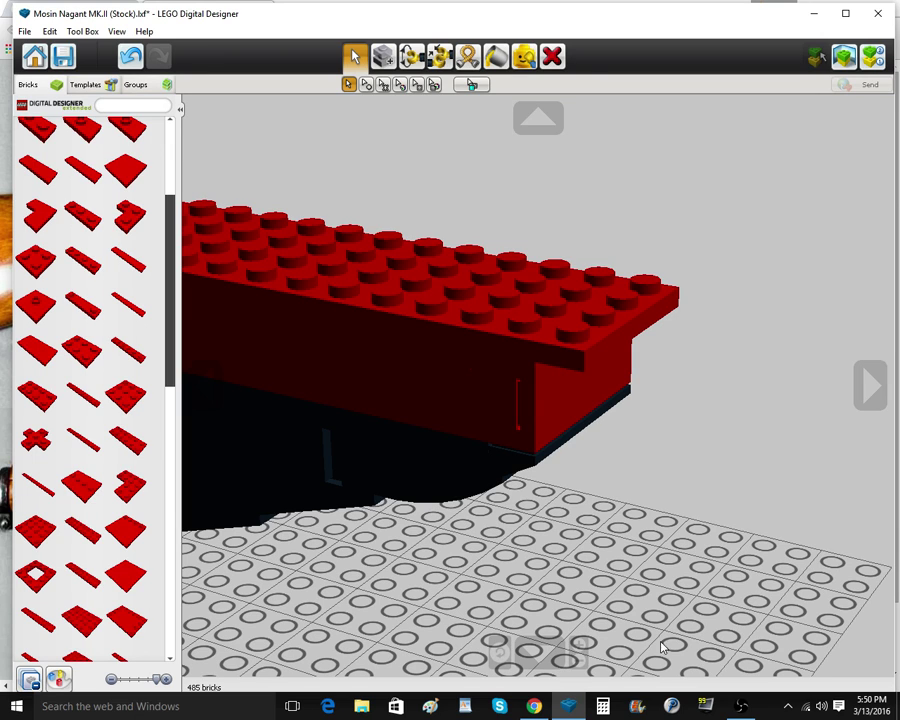
{"action": "left_click", "coordinate": [540, 708]}
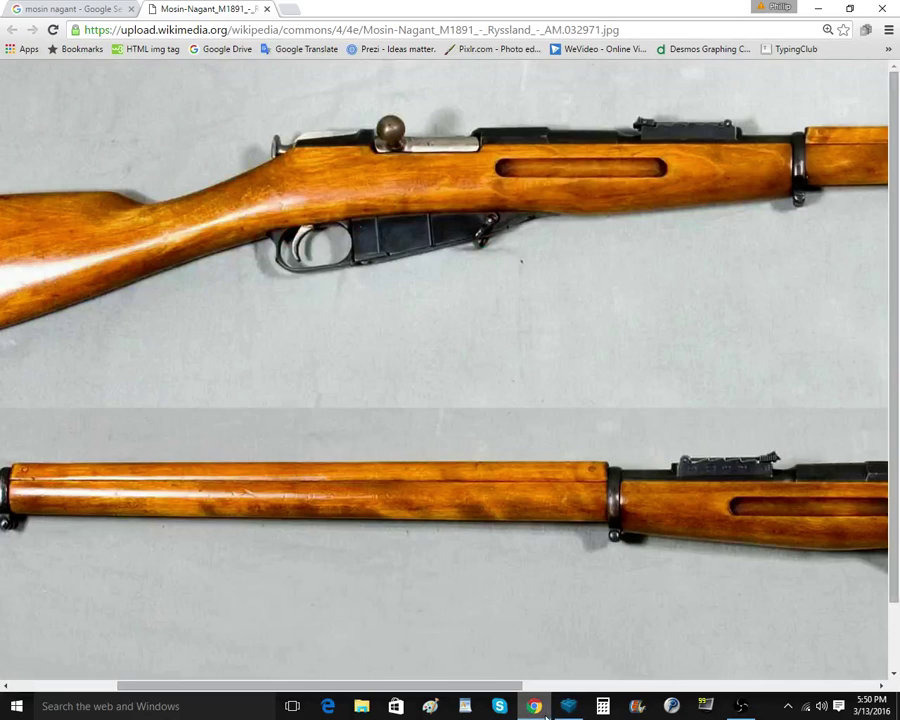
{"action": "left_click", "coordinate": [568, 708]}
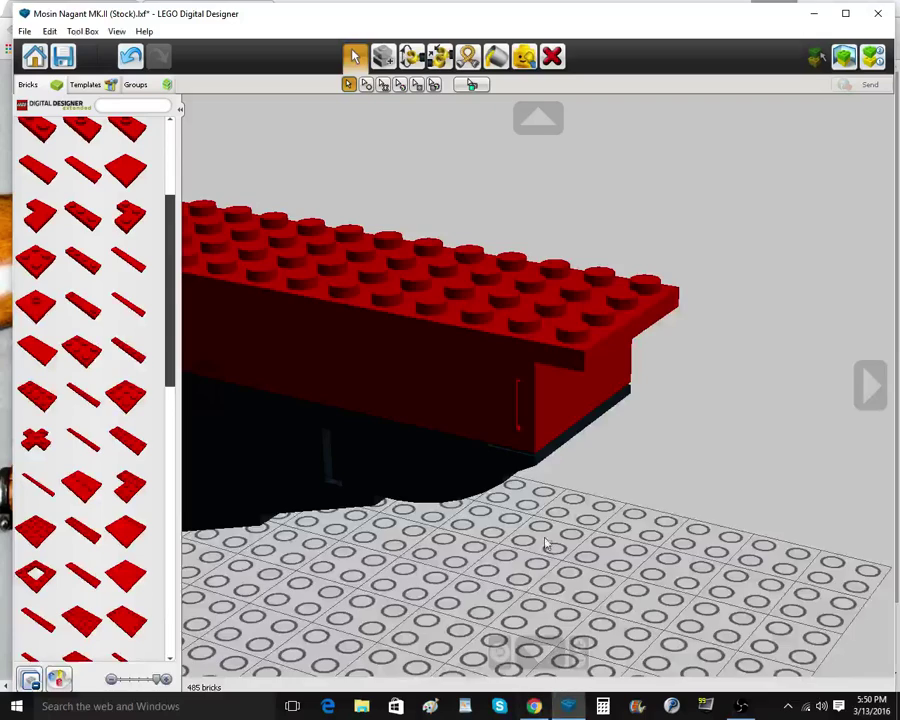
{"action": "right_click_drag", "start_coordinate": [550, 541], "coordinate": [576, 371]}
{"action": "scroll", "coordinate": [579, 374], "scroll_direction": "down", "scroll_amount": 2}
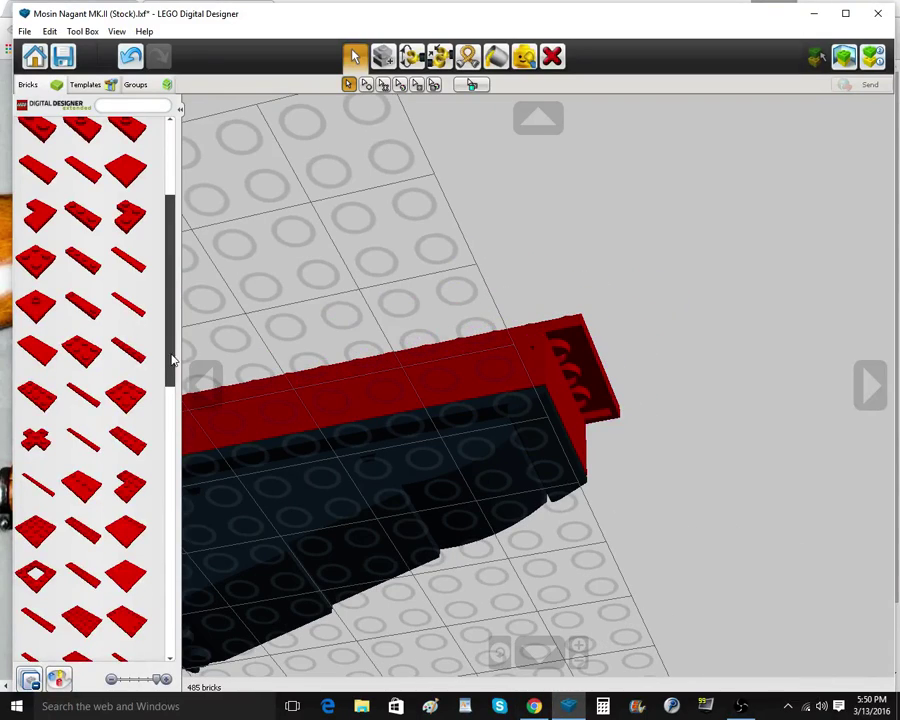
{"action": "left_click", "coordinate": [40, 531]}
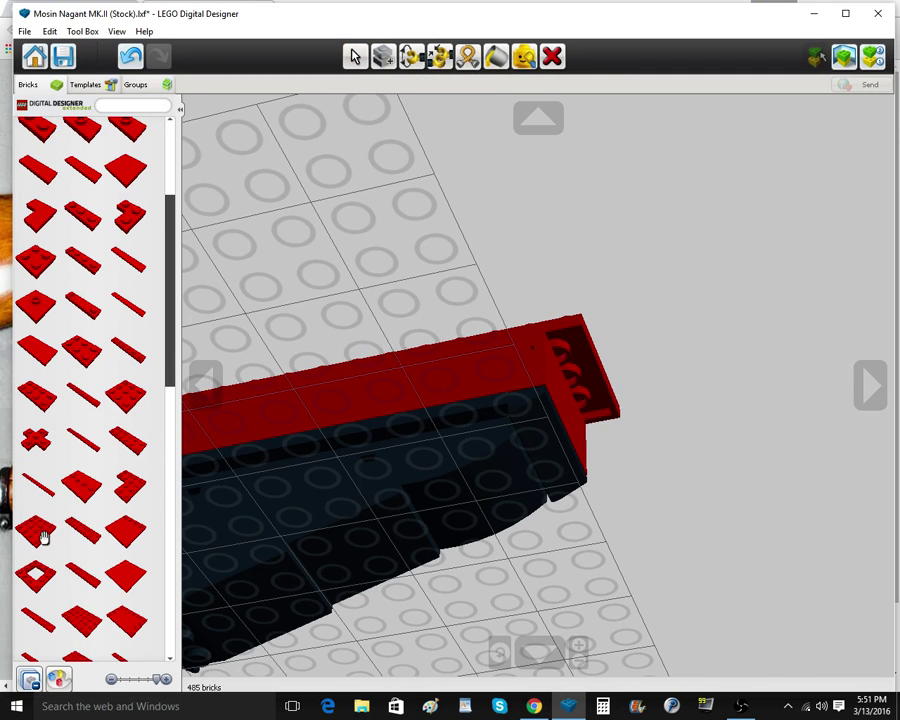
{"action": "left_click", "coordinate": [673, 362]}
{"action": "right_click_drag", "start_coordinate": [673, 362], "coordinate": [682, 400]}
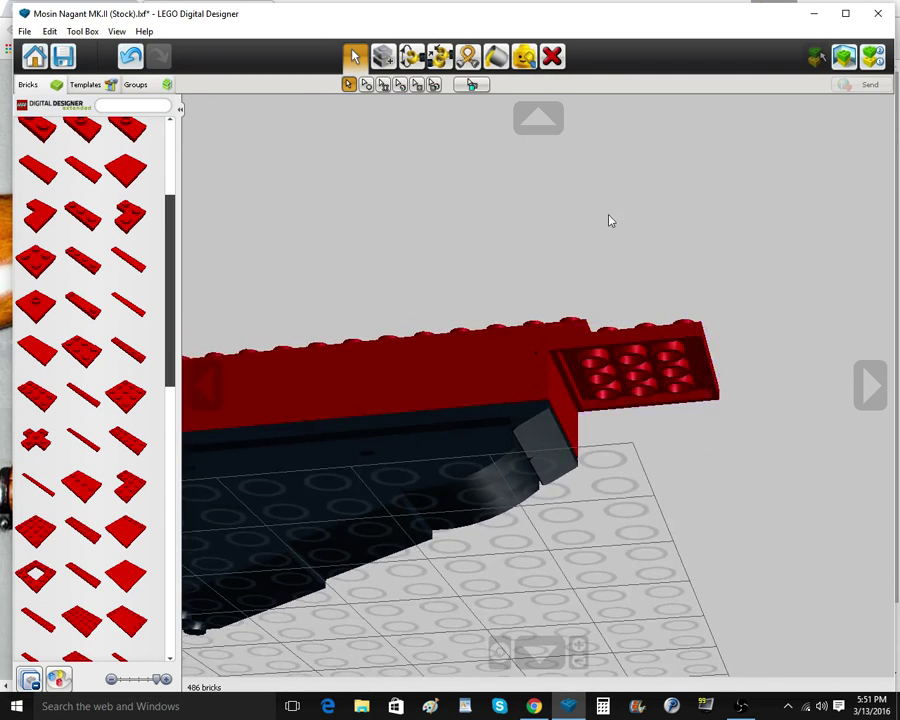
{"action": "left_click", "coordinate": [552, 59]}
{"action": "left_click", "coordinate": [682, 354]}
{"action": "scroll", "coordinate": [70, 550], "scroll_direction": "down", "scroll_amount": 1}
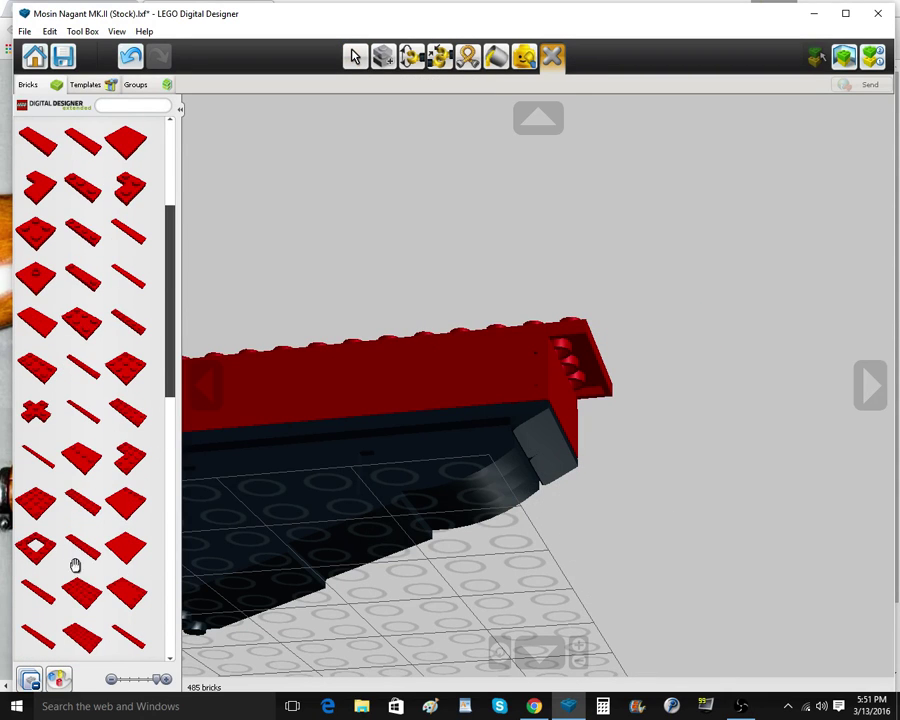
Attach a red 4x8 plate under the overhanging front plate so that it extends the body forward
{"action": "left_click", "coordinate": [79, 591]}
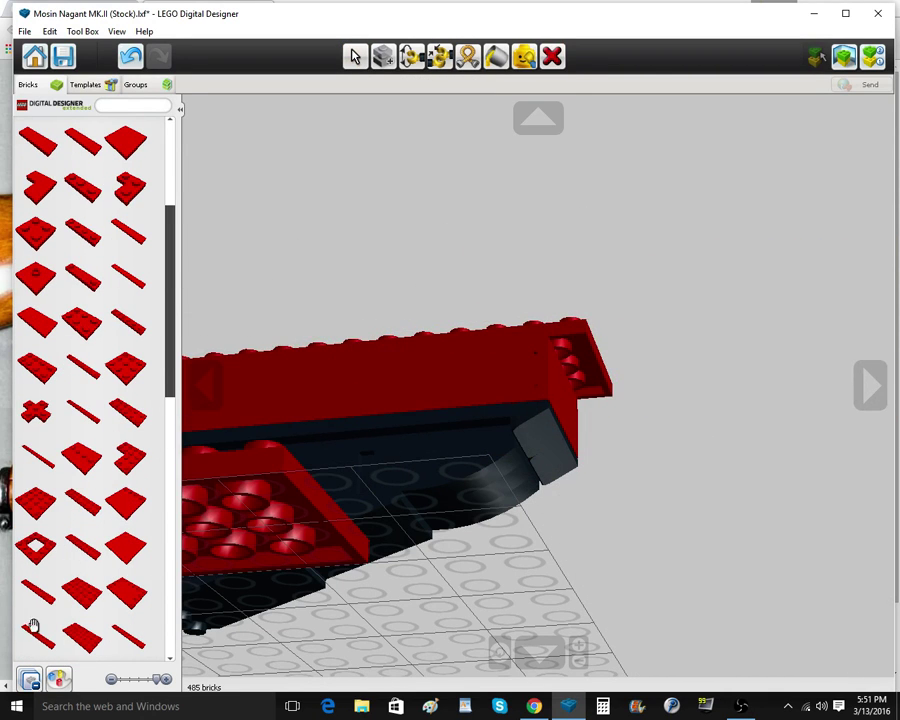
{"action": "scroll", "coordinate": [80, 610], "scroll_direction": "down", "scroll_amount": 1}
{"action": "left_click", "coordinate": [80, 610]}
{"action": "right_click_drag", "start_coordinate": [714, 323], "coordinate": [730, 370]}
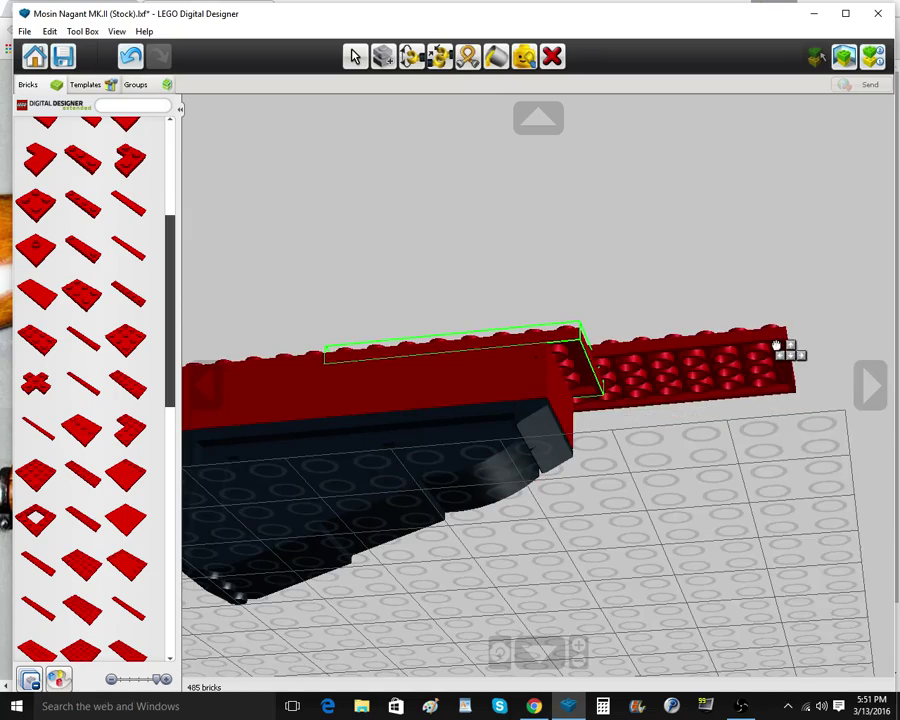
{"action": "right_click_drag", "start_coordinate": [777, 345], "coordinate": [781, 324]}
{"action": "left_click", "coordinate": [741, 381]}
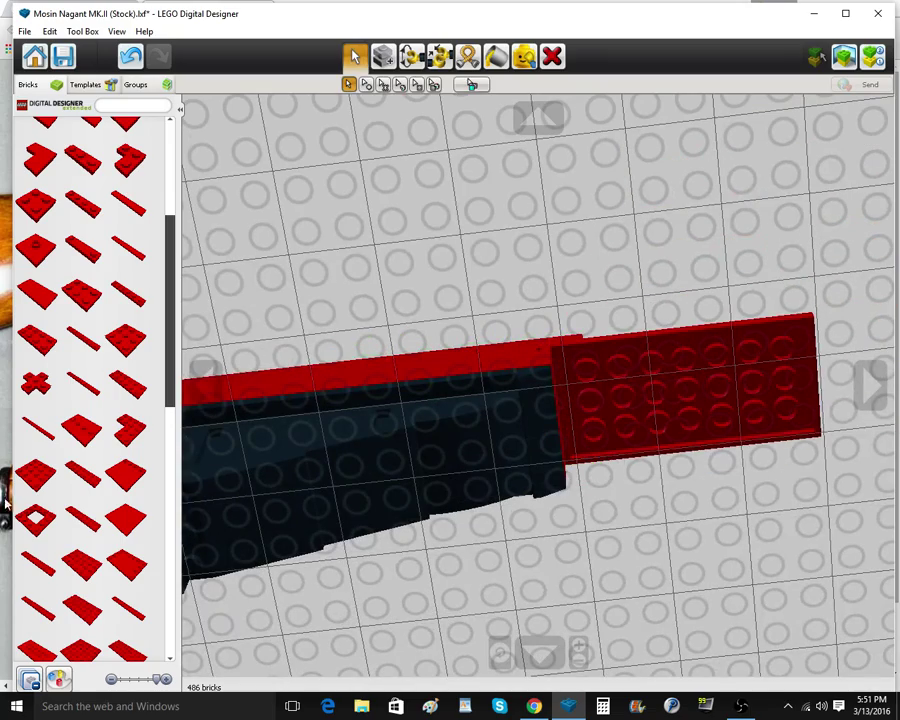
Add a red 4x4 plate beneath the forward extension, directly against the body's front end, and check the reference photo
{"action": "left_click", "coordinate": [37, 475]}
{"action": "left_click", "coordinate": [620, 382]}
{"action": "right_click_drag", "start_coordinate": [622, 386], "coordinate": [578, 653]}
{"action": "mouse_move", "coordinate": [534, 706]}
{"action": "left_click", "coordinate": [532, 632]}
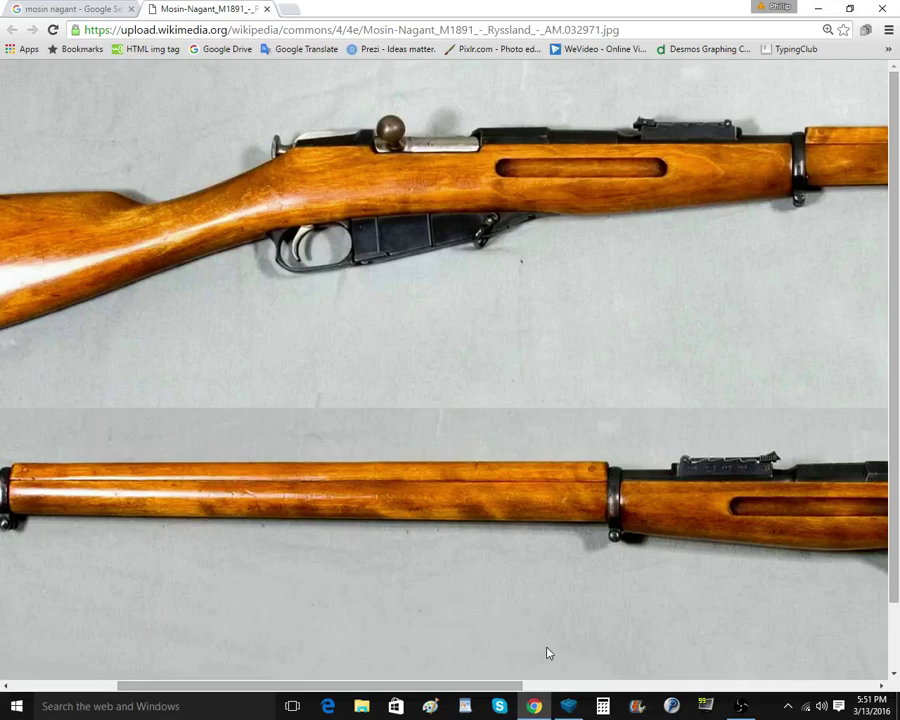
{"action": "left_click", "coordinate": [568, 708]}
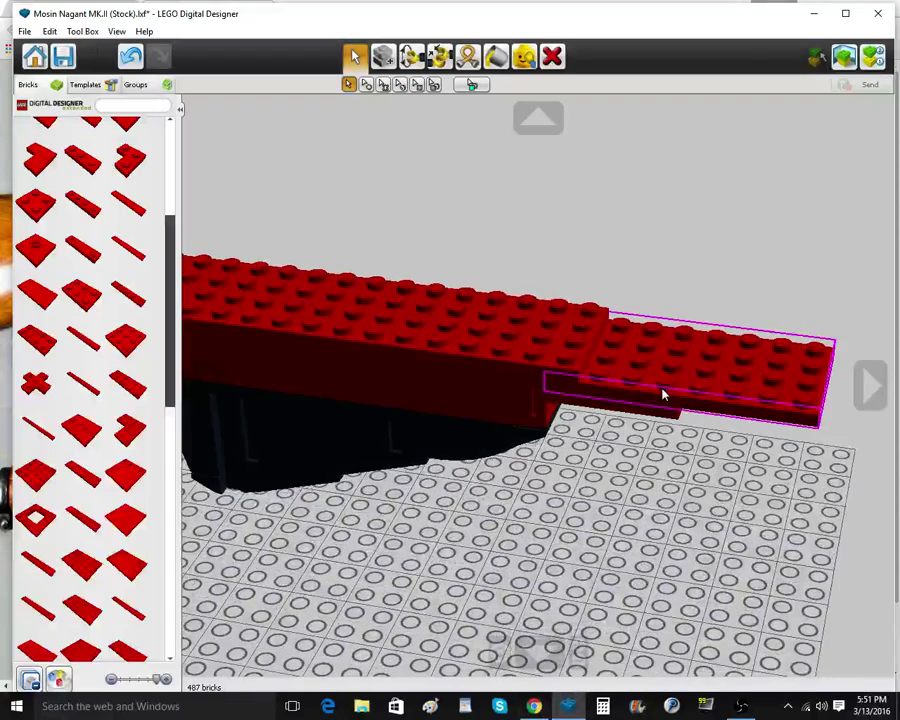
Lay another red 4x8 plate on top of the extension, reaching farther forward and leaving a three-stud gap behind it
{"action": "scroll", "coordinate": [108, 609], "scroll_direction": "down", "scroll_amount": 2}
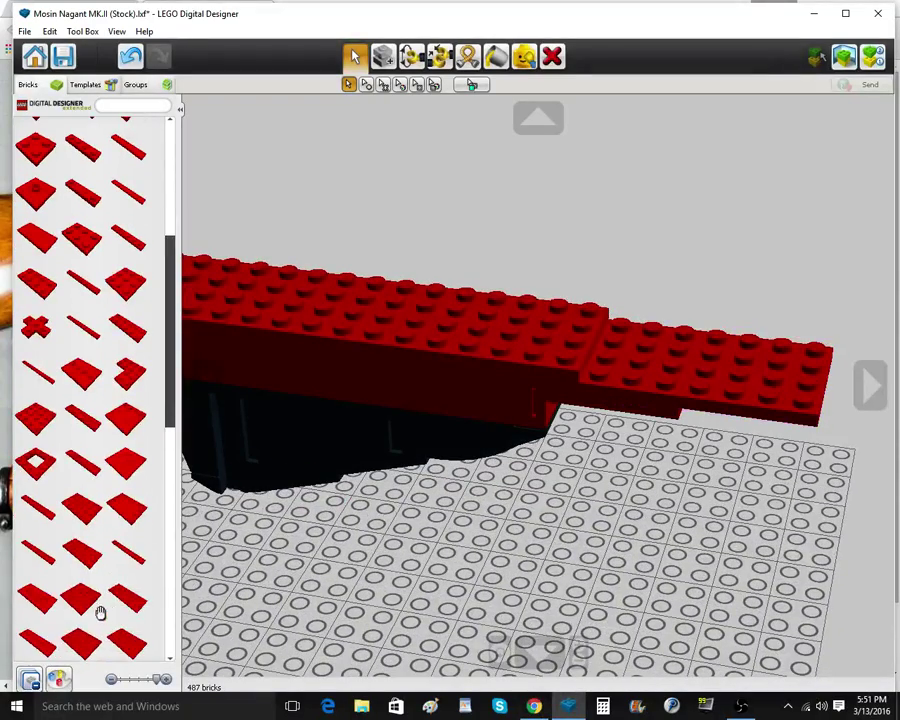
{"action": "left_click", "coordinate": [88, 563]}
{"action": "scroll", "coordinate": [751, 377], "scroll_direction": "down", "scroll_amount": 2}
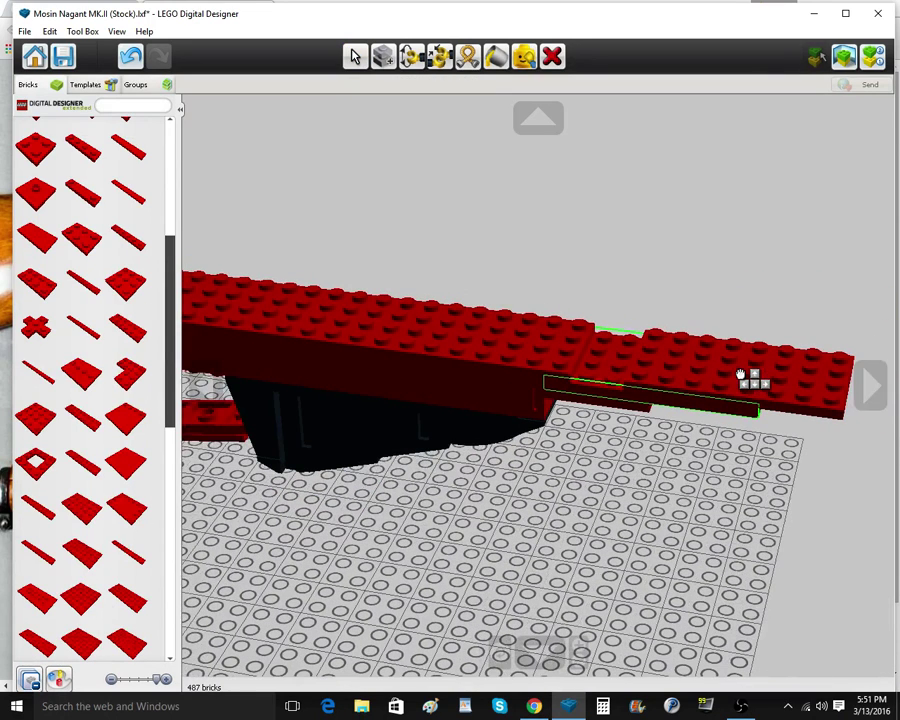
{"action": "left_click", "coordinate": [760, 383]}
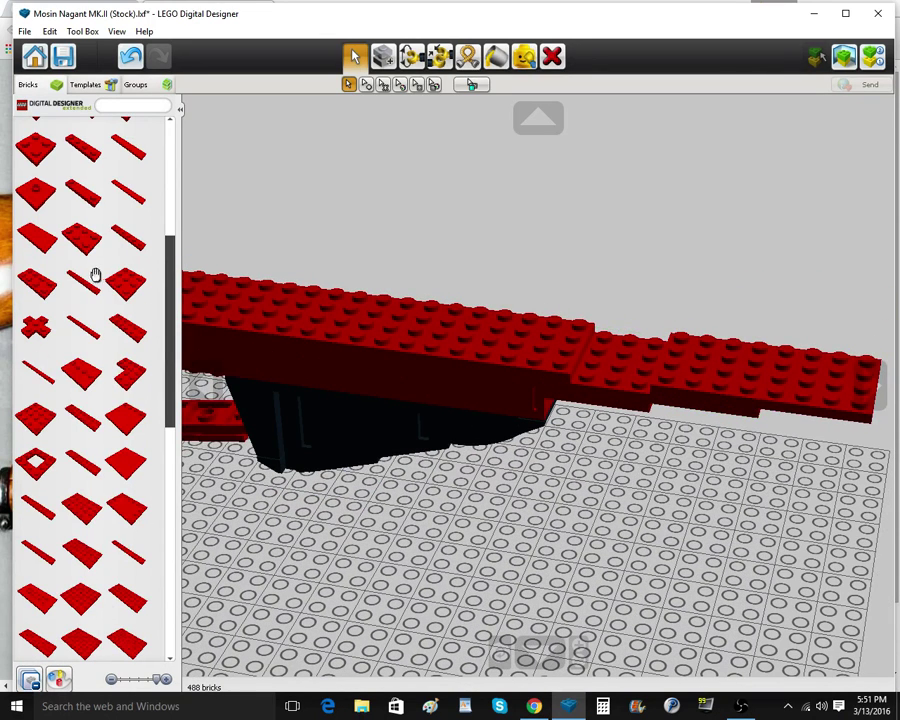
Fill the three-stud gap on top of the extension with two red 2x3 plates side by side
{"action": "left_click", "coordinate": [86, 245]}
{"action": "left_click", "coordinate": [630, 348]}
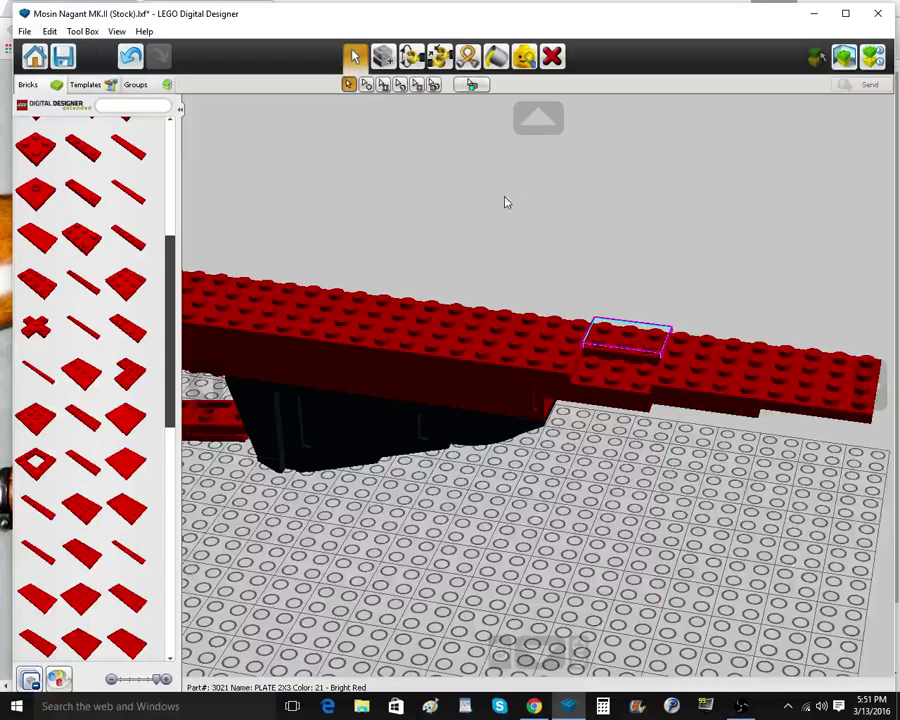
{"action": "left_click", "coordinate": [383, 58]}
{"action": "left_click", "coordinate": [632, 383]}
Place the first red inverted slopes under both sides of the extension, just ahead of the magazine, duplicating the first one
{"action": "mouse_move", "coordinate": [640, 388]}
{"action": "right_mouse_down"}
{"action": "mouse_move", "coordinate": [676, 371]}
{"action": "mouse_move", "coordinate": [676, 348]}
{"action": "right_mouse_up"}
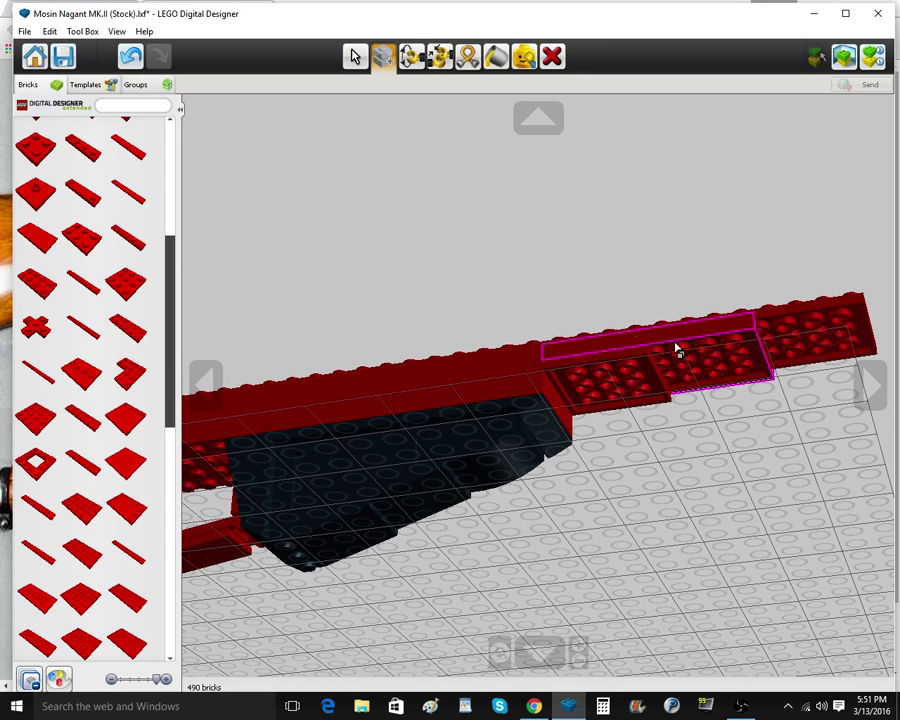
{"action": "scroll", "coordinate": [92, 325], "scroll_direction": "up", "scroll_amount": 10}
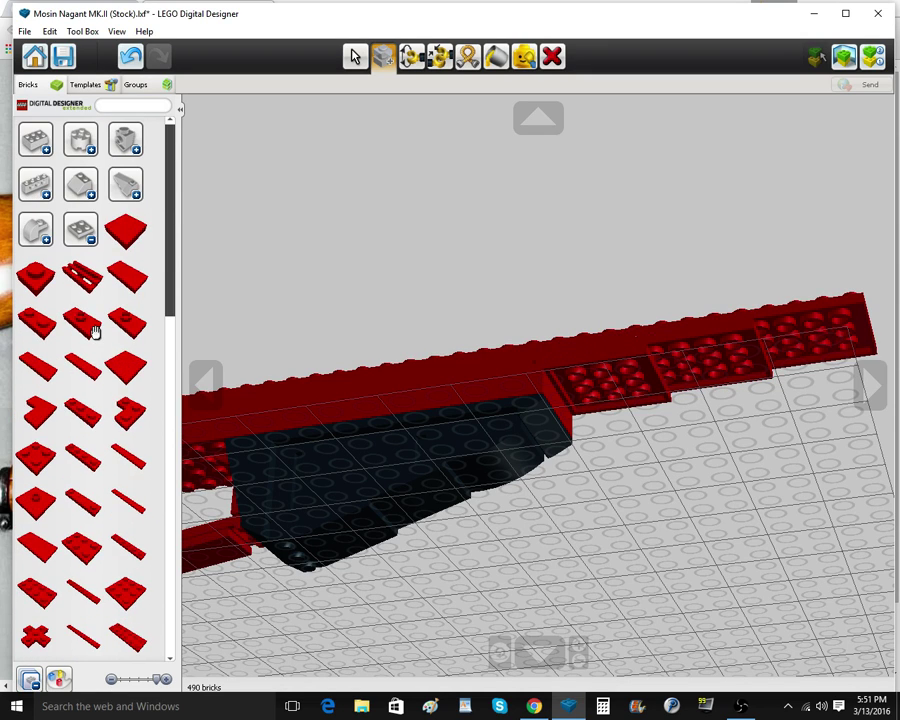
{"action": "left_click", "coordinate": [84, 190]}
{"action": "left_click", "coordinate": [70, 490]}
{"action": "right_click_drag", "start_coordinate": [693, 386], "coordinate": [607, 402]}
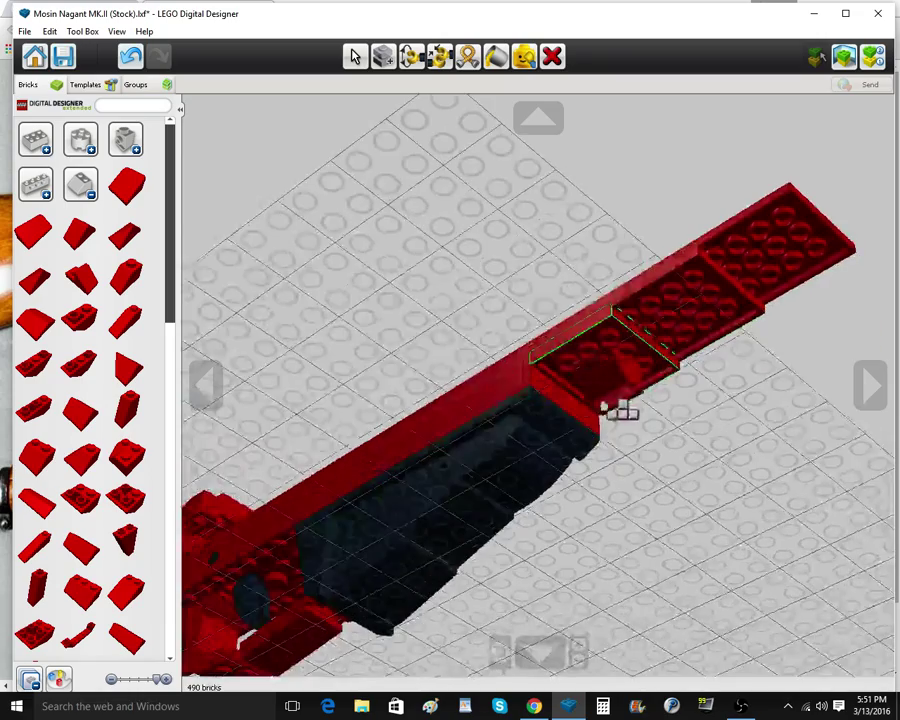
{"action": "left_click", "coordinate": [566, 402]}
{"action": "left_click", "coordinate": [384, 57]}
{"action": "right_click_drag", "start_coordinate": [556, 432], "coordinate": [412, 430]}
{"action": "left_click", "coordinate": [529, 373]}
{"action": "left_click", "coordinate": [502, 355]}
{"action": "left_click", "coordinate": [496, 355]}
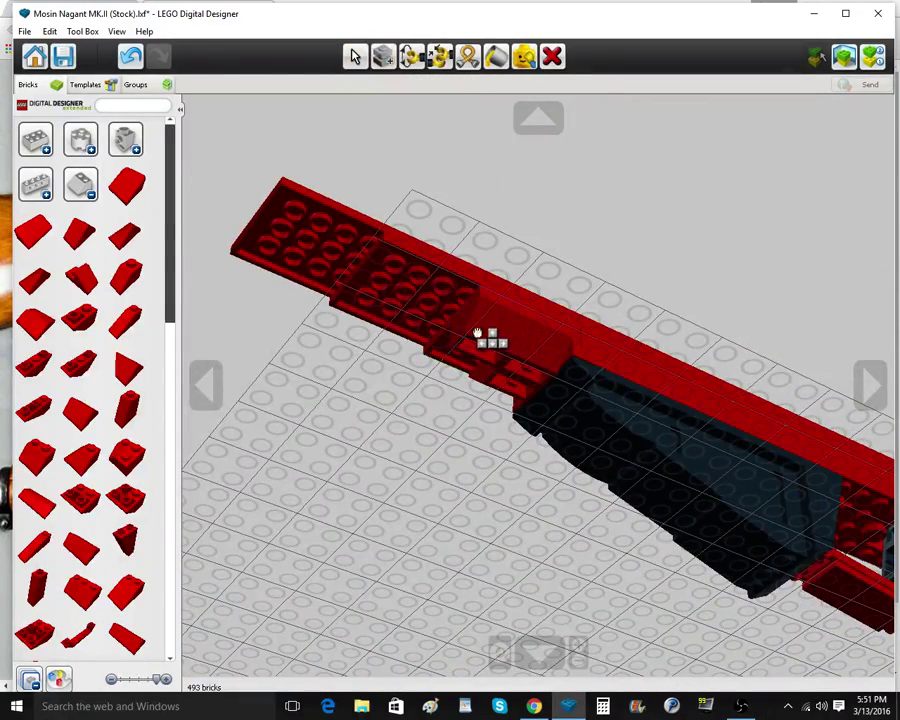
Continue the row of inverted slopes along one lower edge of the extension up to its front end
{"action": "right_click_drag", "start_coordinate": [452, 318], "coordinate": [731, 382]}
{"action": "left_click", "coordinate": [697, 391]}
{"action": "left_click", "coordinate": [698, 360]}
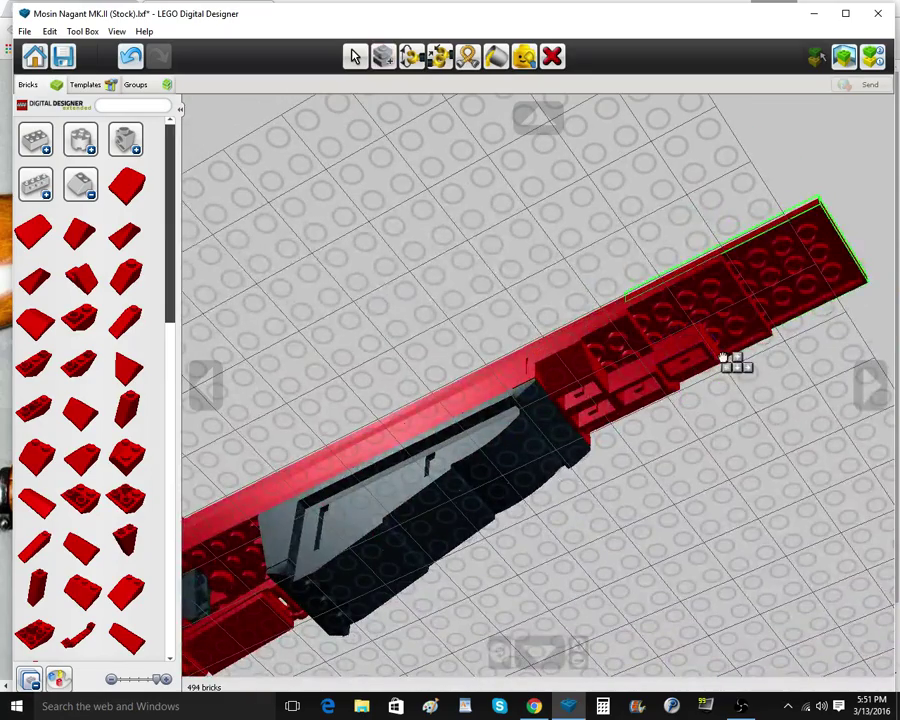
{"action": "left_click", "coordinate": [746, 373]}
{"action": "left_click", "coordinate": [744, 336]}
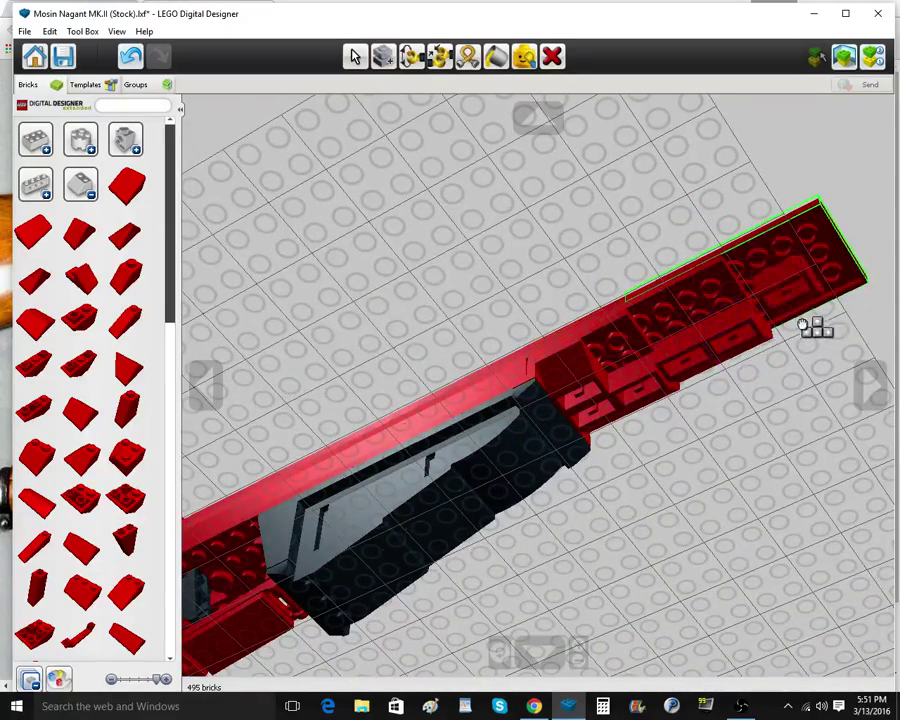
{"action": "left_click", "coordinate": [800, 333]}
{"action": "left_click", "coordinate": [789, 309]}
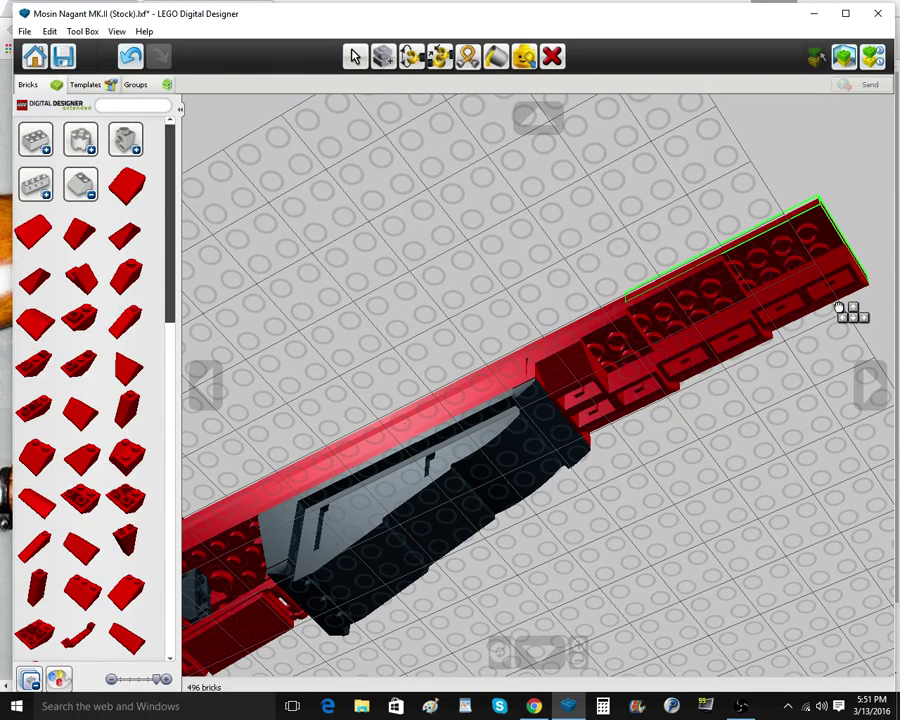
{"action": "left_click", "coordinate": [843, 309]}
Continue duplicating red inverted slopes along the opposite lower edge of the extension, working toward its front end
{"action": "left_click", "coordinate": [564, 379]}
{"action": "left_click", "coordinate": [633, 369]}
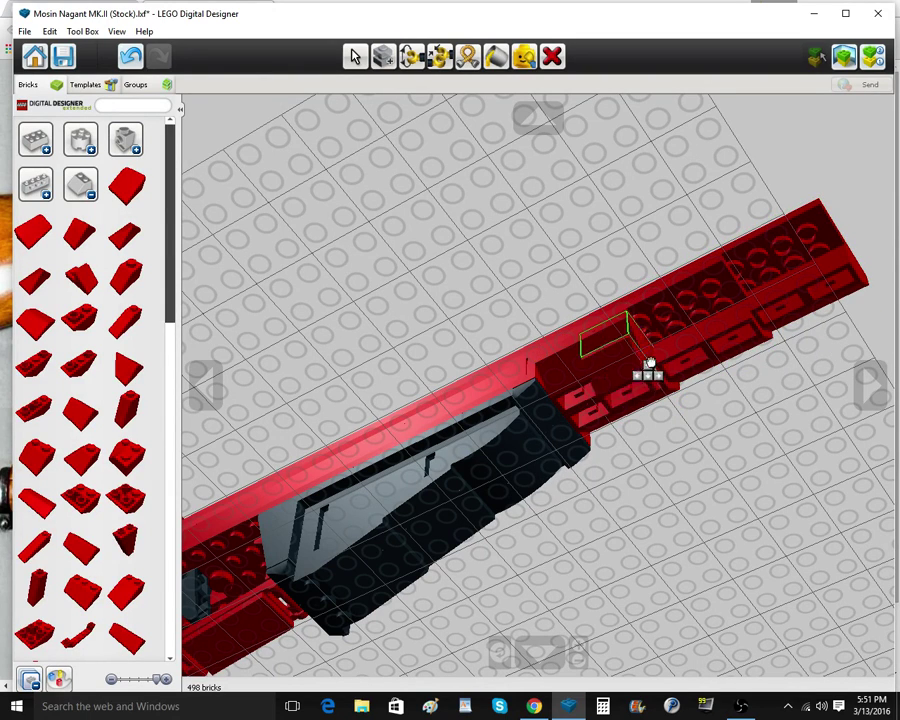
{"action": "right_click_drag", "start_coordinate": [675, 334], "coordinate": [656, 518]}
{"action": "right_click_drag", "start_coordinate": [658, 416], "coordinate": [671, 440]}
{"action": "left_click", "coordinate": [666, 436]}
{"action": "left_click", "coordinate": [669, 437]}
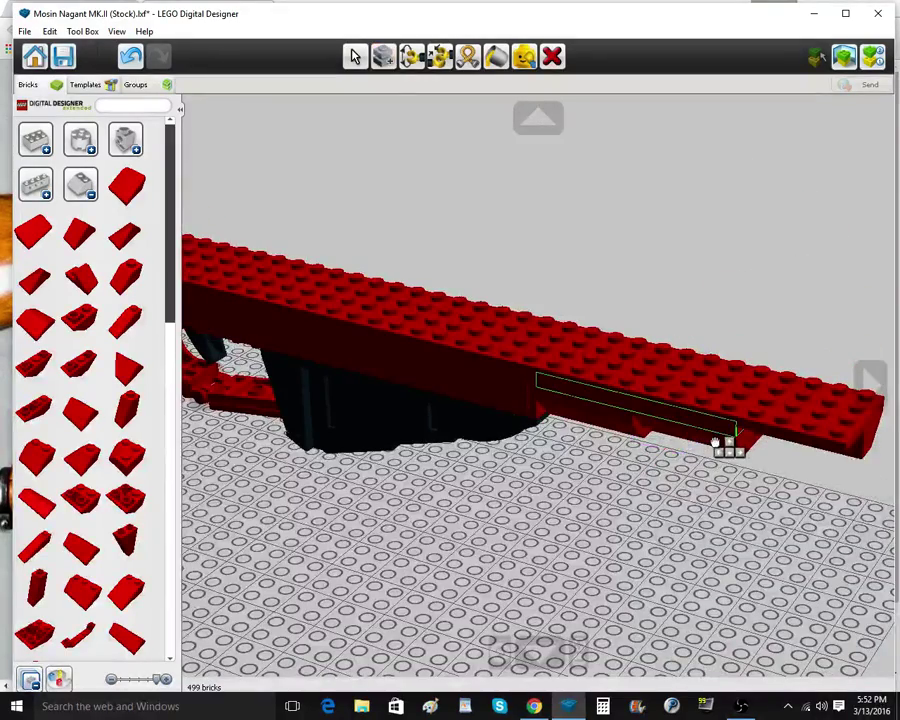
{"action": "left_click", "coordinate": [716, 441]}
{"action": "left_click", "coordinate": [718, 443]}
{"action": "left_click", "coordinate": [759, 442]}
Move the stray inverted slope from the baseplate into the unfinished row and duplicate it to fill the front end
{"action": "right_click_drag", "start_coordinate": [759, 466], "coordinate": [769, 327]}
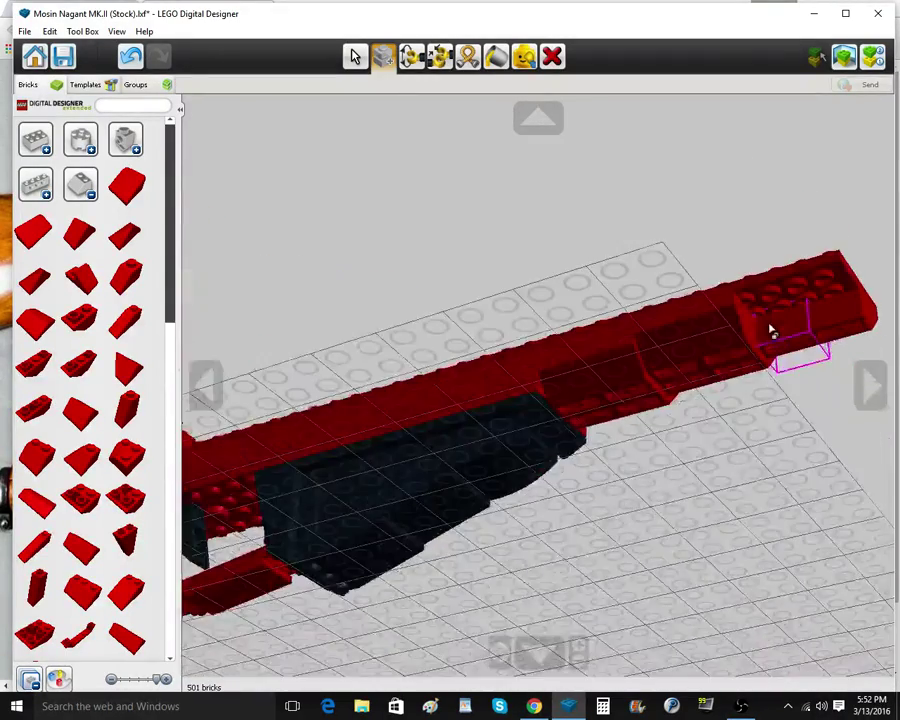
{"action": "right_click_drag", "start_coordinate": [530, 369], "coordinate": [527, 394]}
{"action": "left_click", "coordinate": [355, 58]}
{"action": "left_click", "coordinate": [706, 582]}
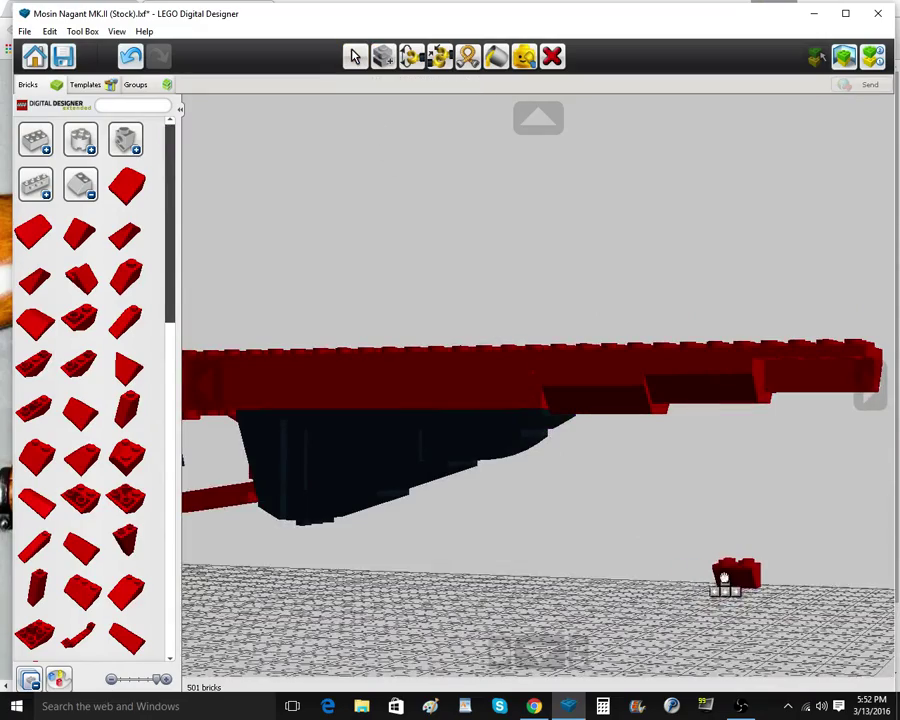
{"action": "right_click_drag", "start_coordinate": [726, 582], "coordinate": [392, 339]}
{"action": "scroll", "coordinate": [773, 360], "scroll_direction": "up", "scroll_amount": 5}
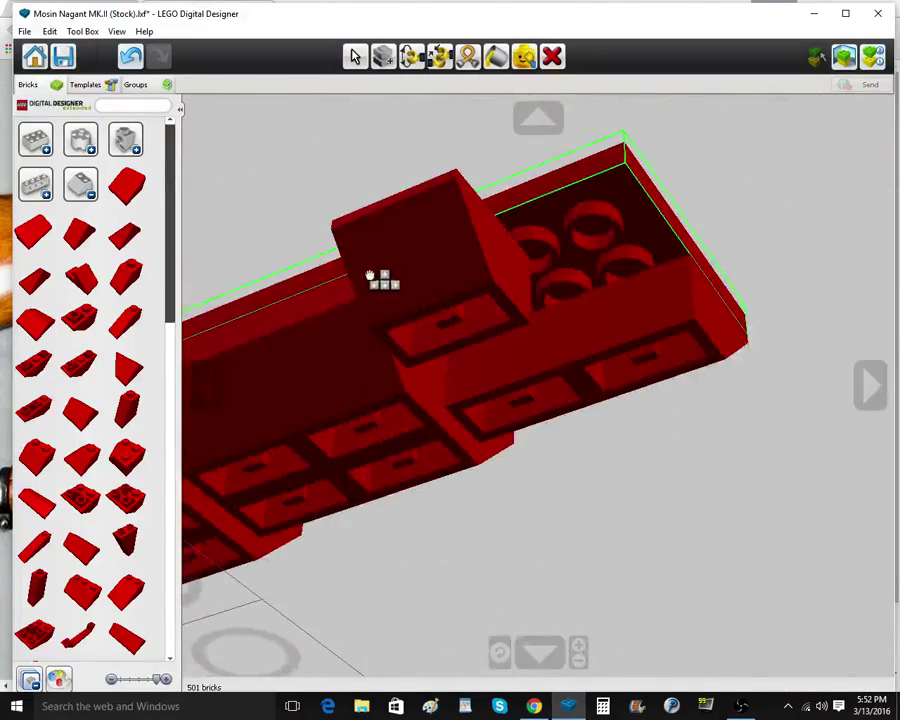
{"action": "left_click", "coordinate": [392, 317]}
{"action": "left_click", "coordinate": [384, 58]}
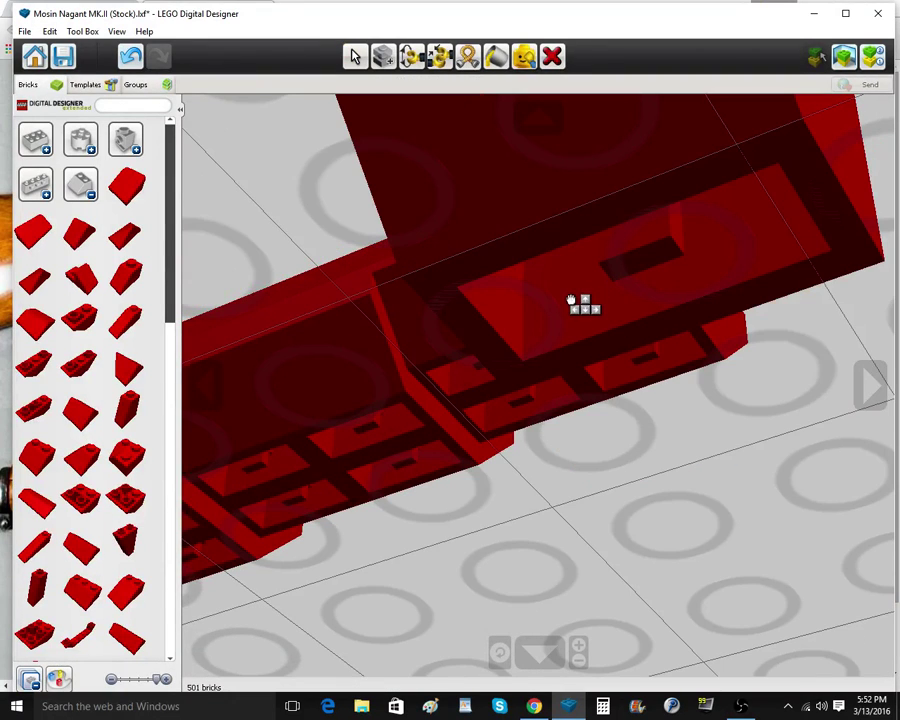
{"action": "scroll", "coordinate": [640, 334], "scroll_direction": "down", "scroll_amount": 3}
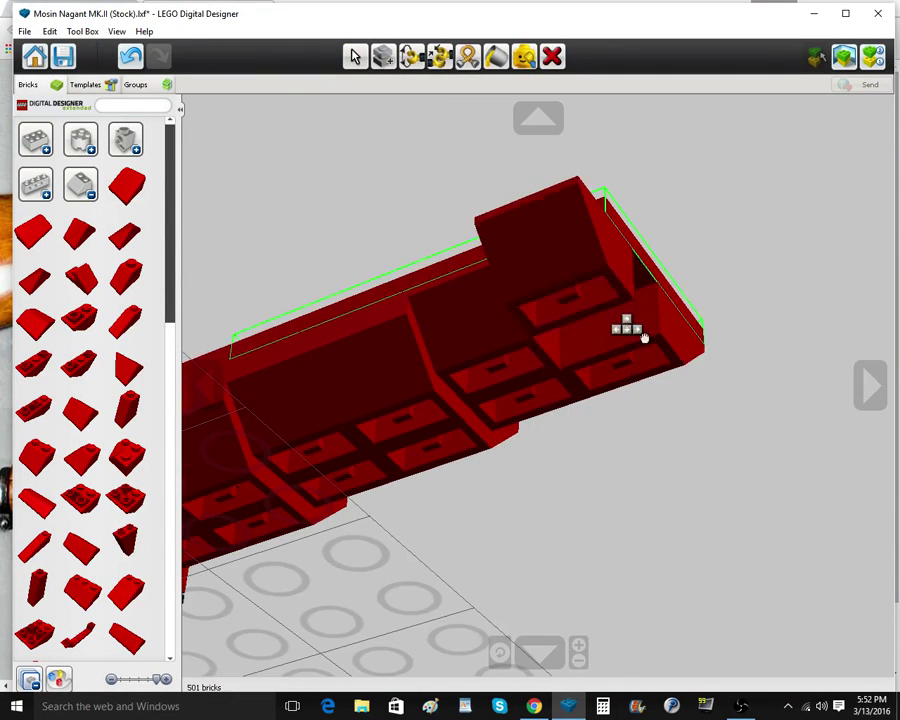
{"action": "right_click_drag", "start_coordinate": [644, 337], "coordinate": [644, 294]}
{"action": "left_click", "coordinate": [644, 293]}
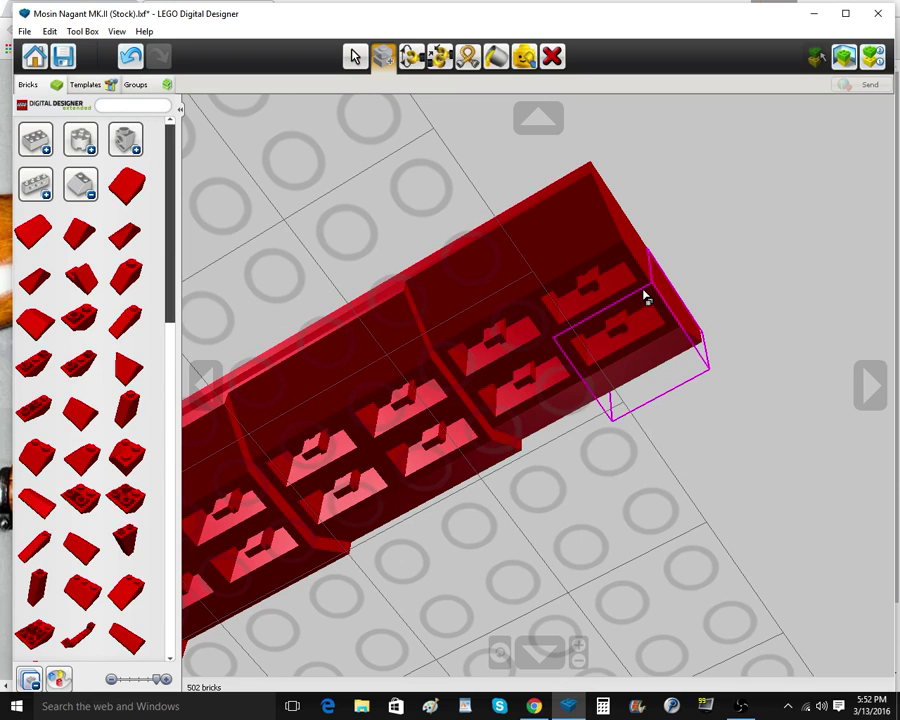
Examine the whole rifle from the side and compare it with the Mosin-Nagant reference photo in Chrome
{"action": "scroll", "coordinate": [608, 333], "scroll_direction": "down", "scroll_amount": 5}
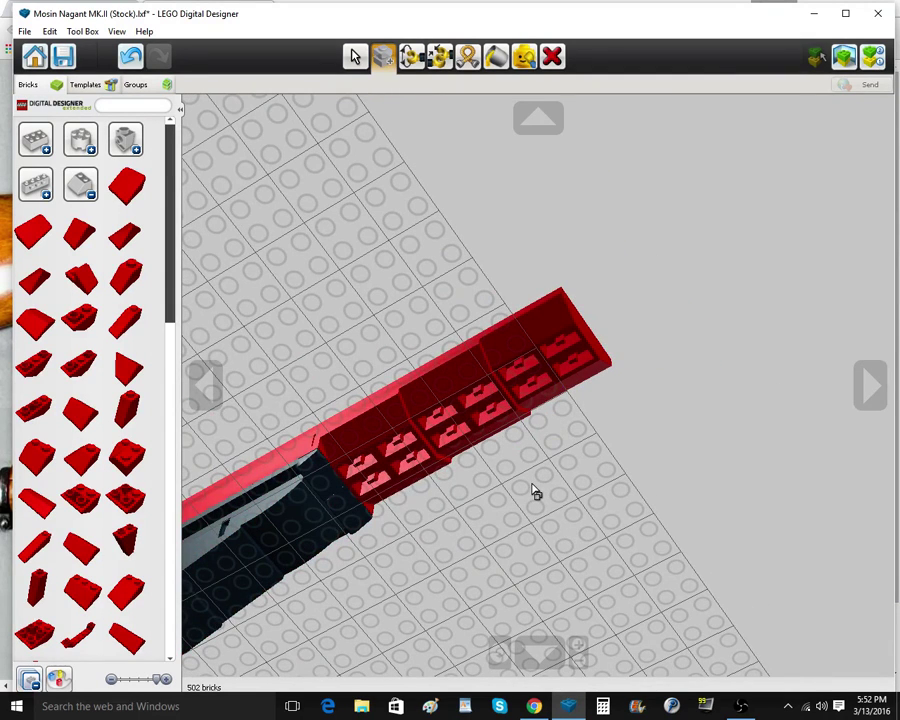
{"action": "scroll", "coordinate": [533, 491], "scroll_direction": "down", "scroll_amount": 3}
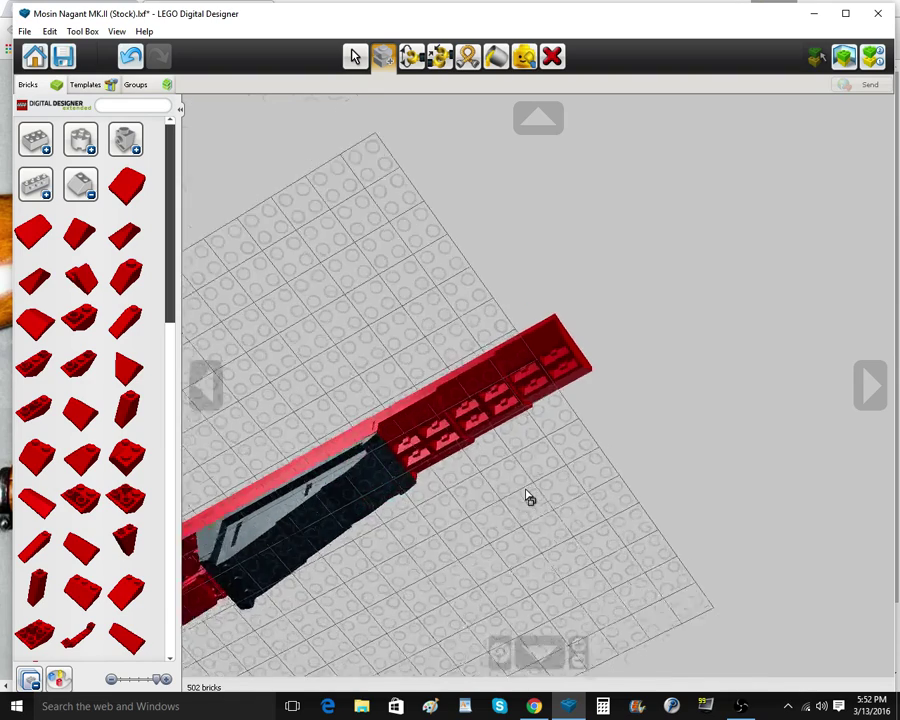
{"action": "right_click_drag", "start_coordinate": [528, 494], "coordinate": [576, 664]}
{"action": "left_click", "coordinate": [502, 657]}
{"action": "scroll", "coordinate": [545, 511], "scroll_direction": "down", "scroll_amount": 1}
{"action": "mouse_move", "coordinate": [545, 511]}
{"action": "right_mouse_down"}
{"action": "mouse_move", "coordinate": [572, 500]}
{"action": "mouse_move", "coordinate": [556, 499]}
{"action": "right_mouse_up"}
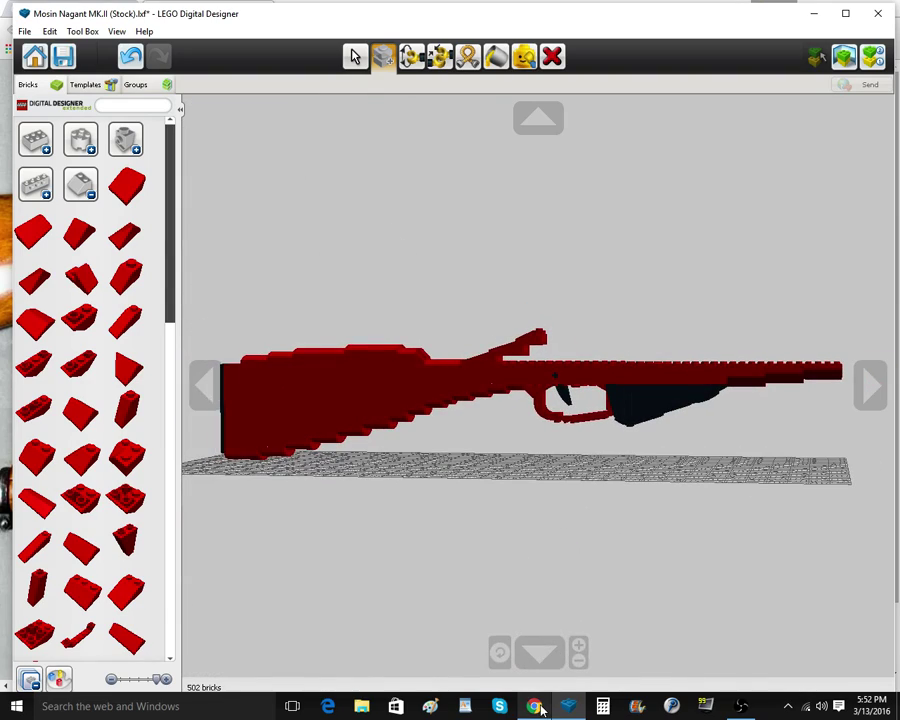
{"action": "left_click", "coordinate": [537, 707]}
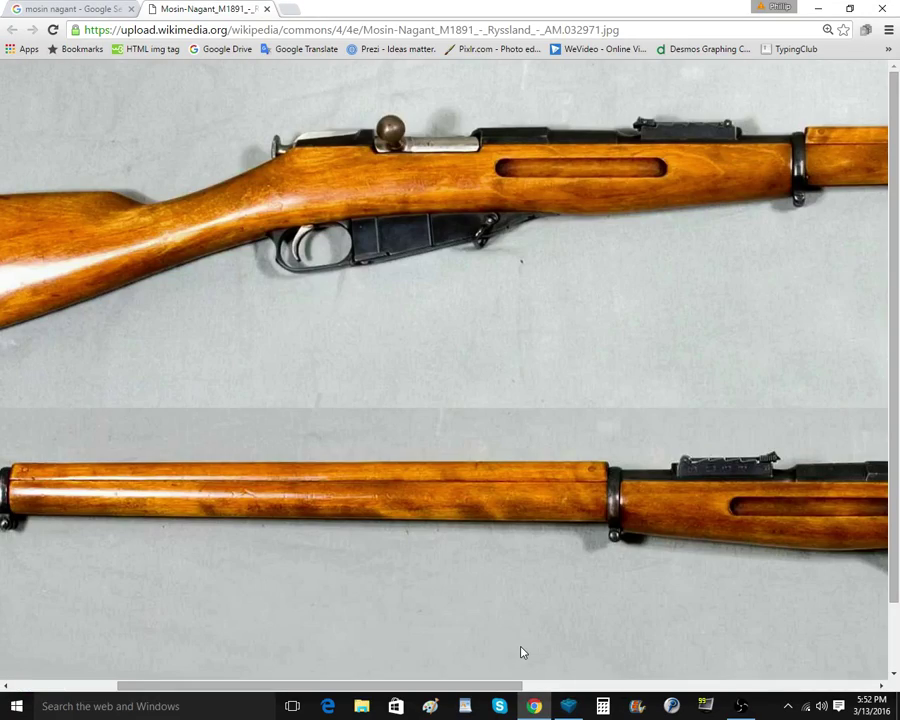
{"action": "left_click", "coordinate": [567, 707]}
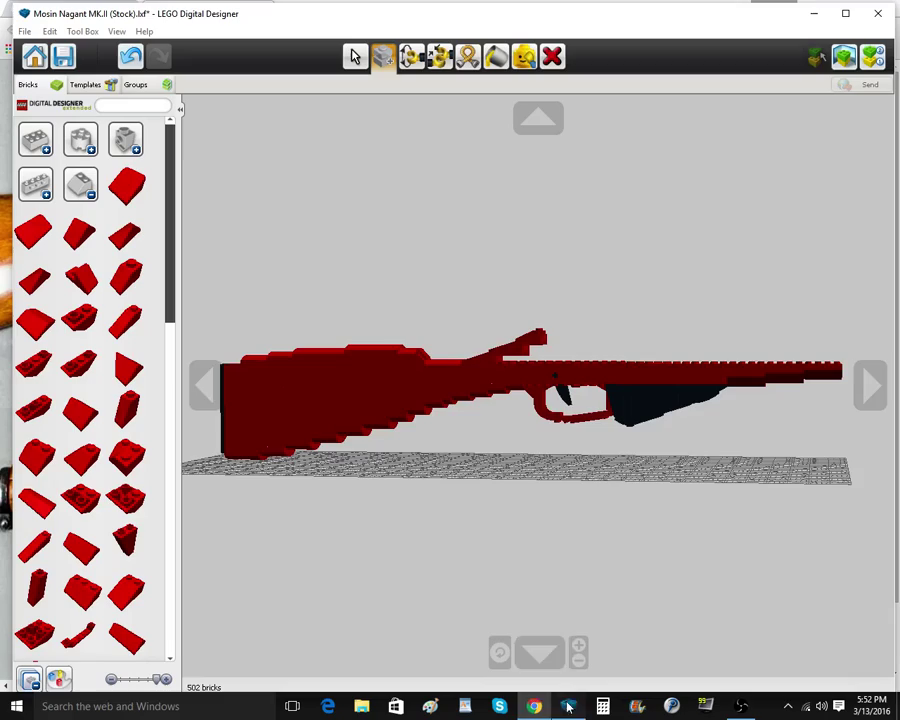
Open the plates category in the brick palette
{"action": "scroll", "coordinate": [486, 348], "scroll_direction": "up", "scroll_amount": 5}
{"action": "right_click_drag", "start_coordinate": [598, 343], "coordinate": [600, 431]}
{"action": "scroll", "coordinate": [600, 431], "scroll_direction": "down", "scroll_amount": 3}
{"action": "right_click", "coordinate": [658, 386]}
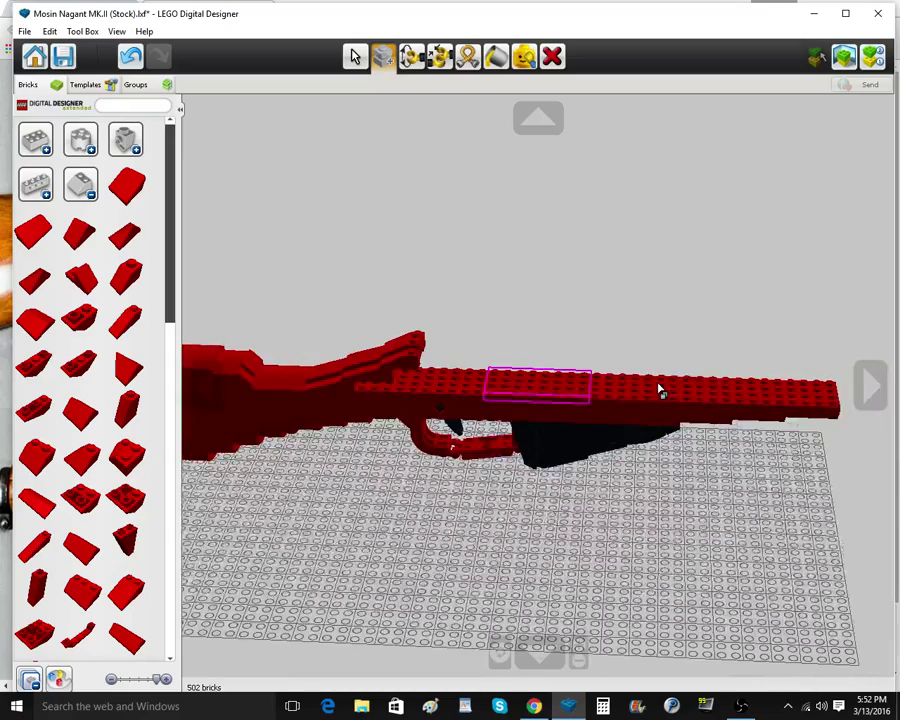
{"action": "scroll", "coordinate": [414, 382], "scroll_direction": "up", "scroll_amount": 1}
{"action": "mouse_move", "coordinate": [415, 388]}
{"action": "right_mouse_down"}
{"action": "mouse_move", "coordinate": [424, 336]}
{"action": "mouse_move", "coordinate": [426, 398]}
{"action": "right_mouse_up"}
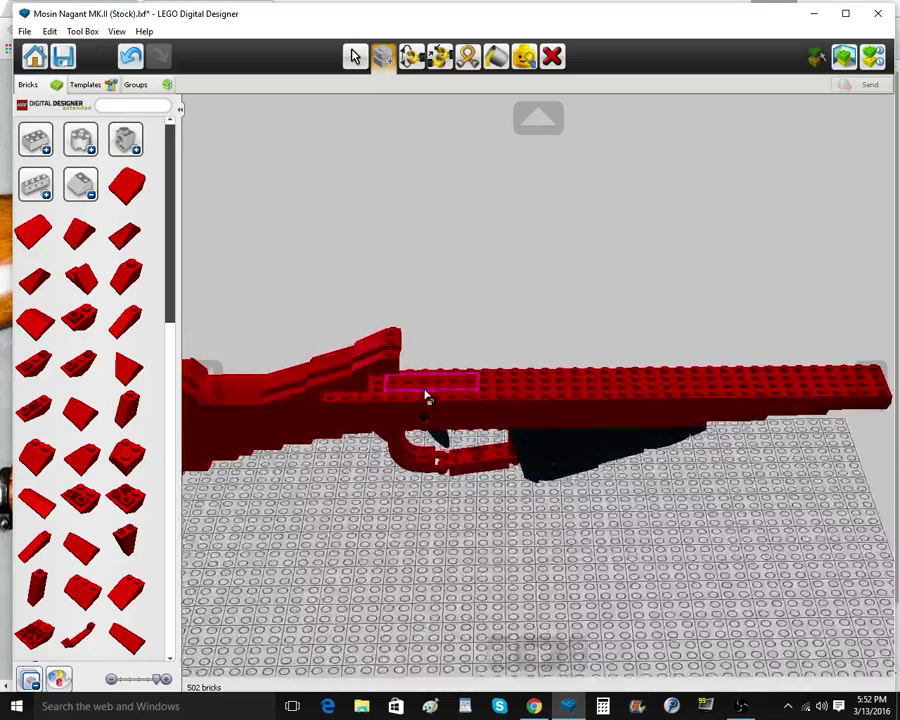
{"action": "left_click", "coordinate": [76, 198]}
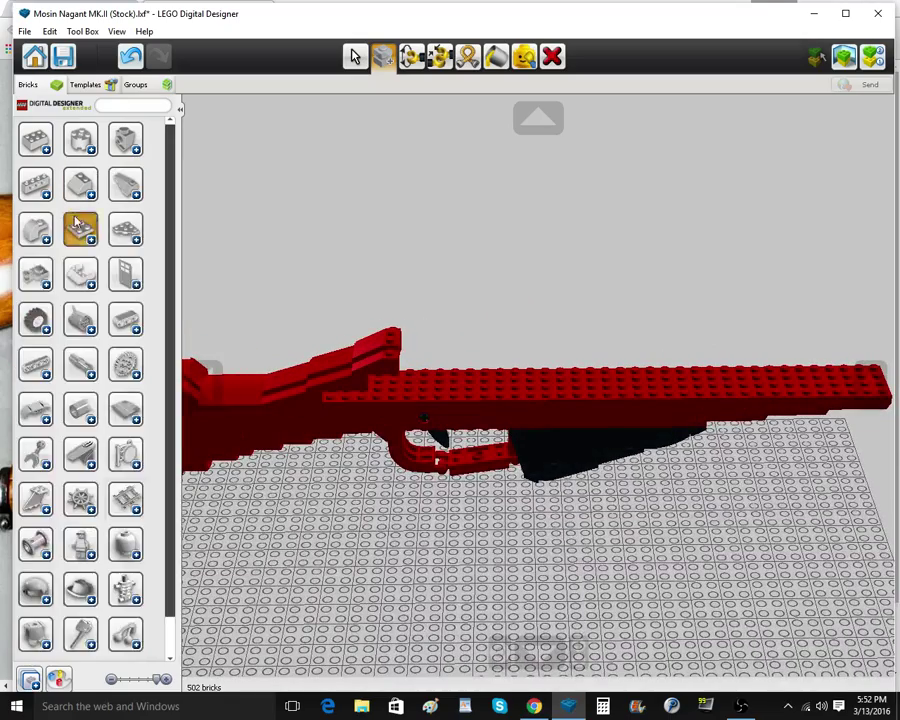
{"action": "left_click", "coordinate": [79, 222]}
{"action": "scroll", "coordinate": [118, 460], "scroll_direction": "down", "scroll_amount": 1}
{"action": "left_click", "coordinate": [98, 401]}
{"action": "left_click", "coordinate": [99, 402]}
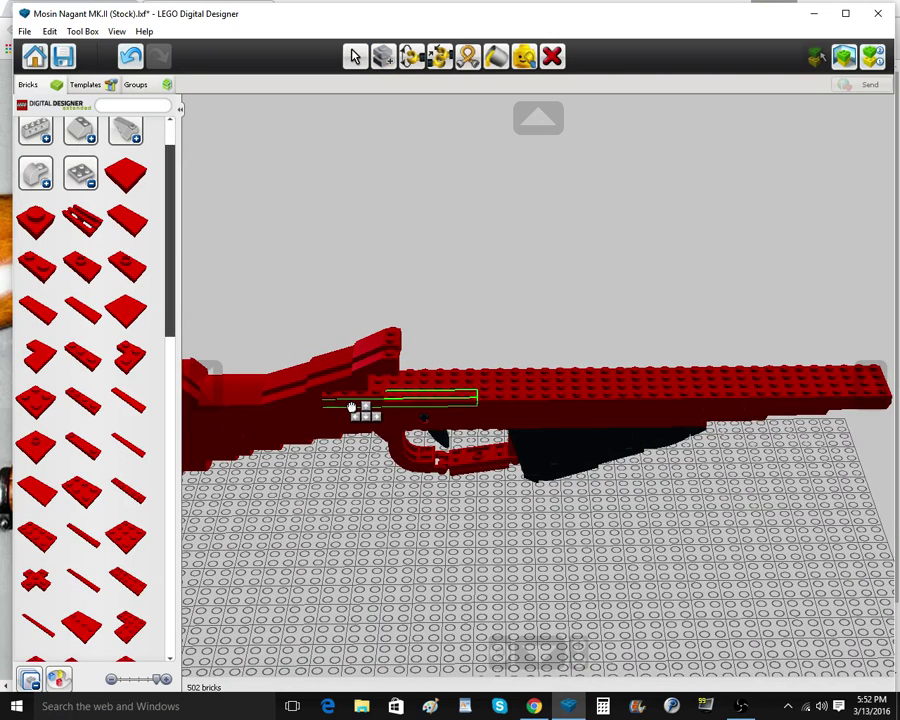
{"action": "left_click", "coordinate": [351, 407]}
{"action": "left_click", "coordinate": [353, 407]}
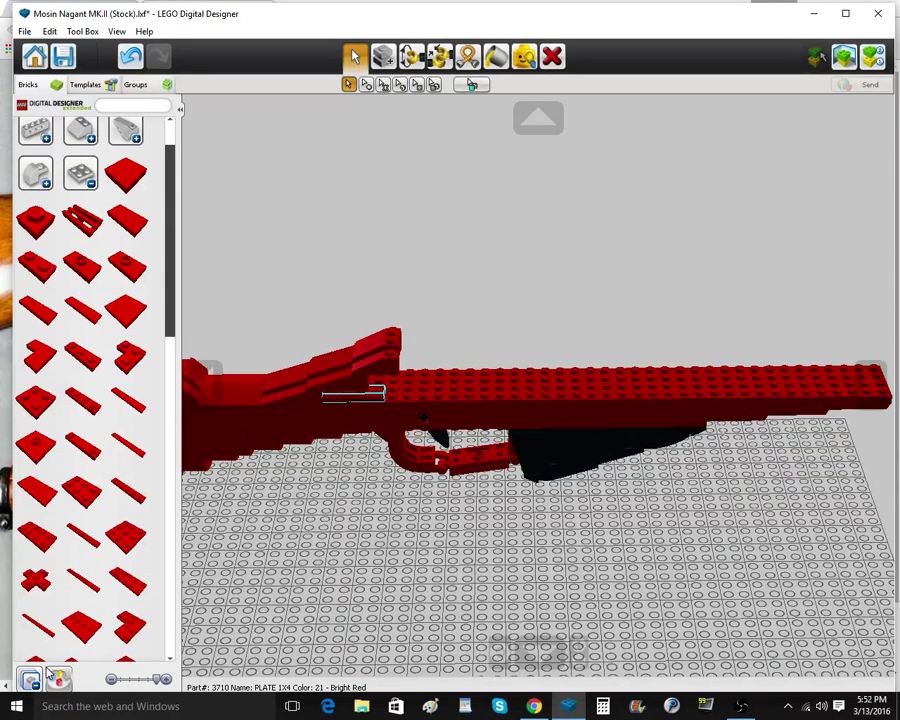
Switch the brick color to Bright Yellowish Orange and place a 1x4 plate at the rear of the fore-end's top side edge
{"action": "left_click", "coordinate": [496, 56]}
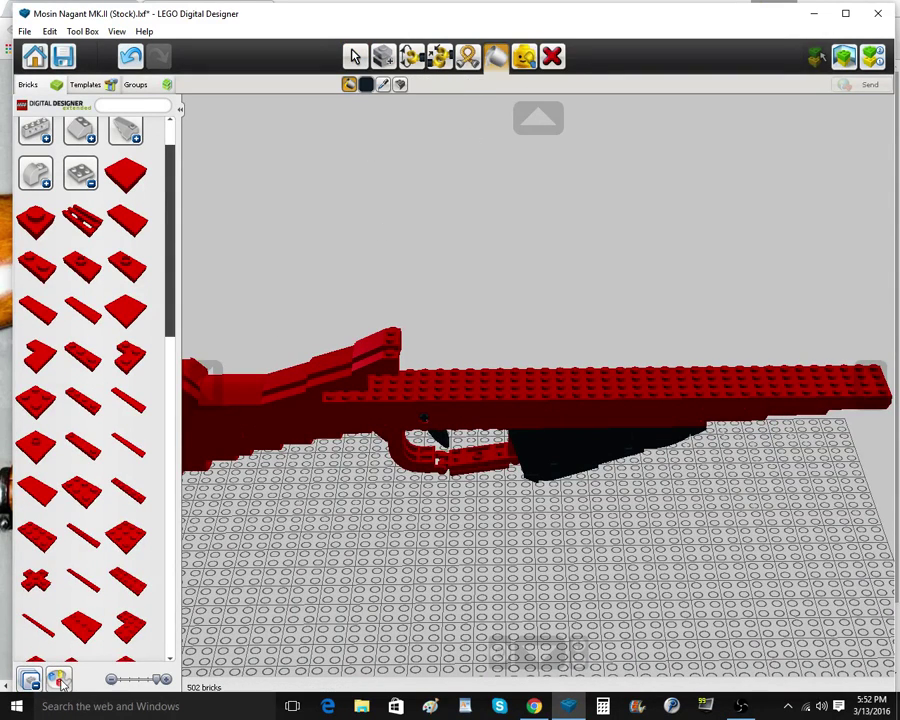
{"action": "left_click", "coordinate": [58, 680]}
{"action": "left_click", "coordinate": [282, 576]}
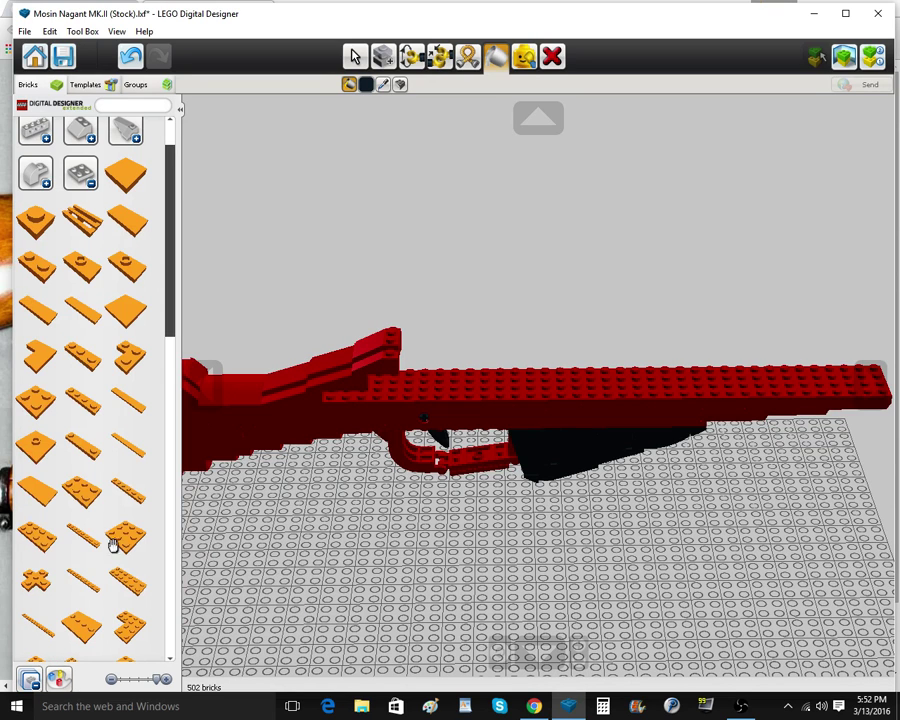
{"action": "left_click", "coordinate": [89, 411]}
{"action": "left_click", "coordinate": [362, 406]}
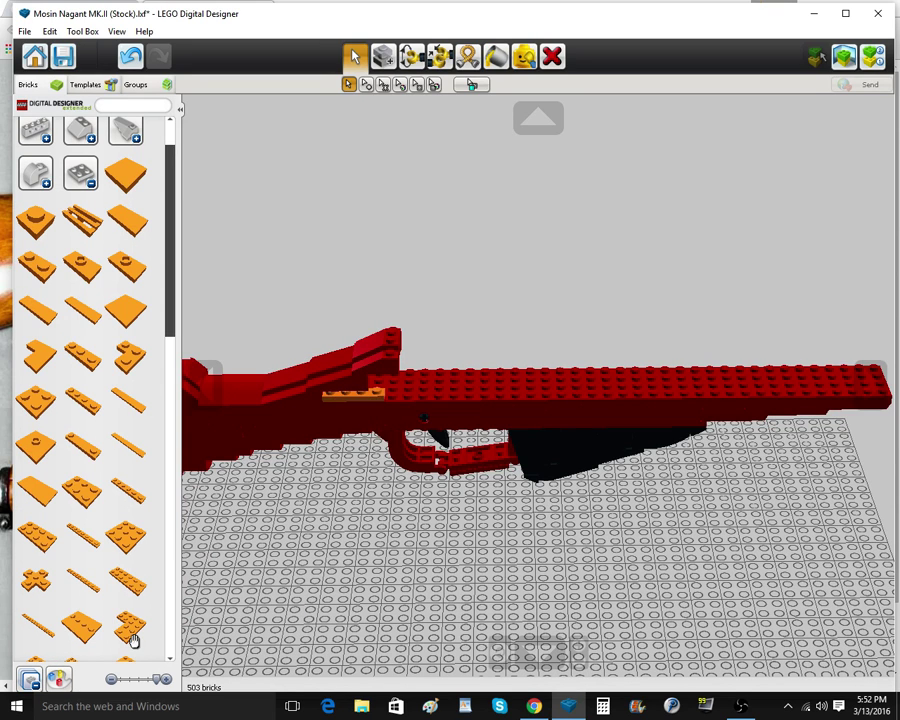
Extend the orange row forward along the top edge with a 1x12 plate and a duplicate of it, end to end
{"action": "left_click", "coordinate": [45, 622]}
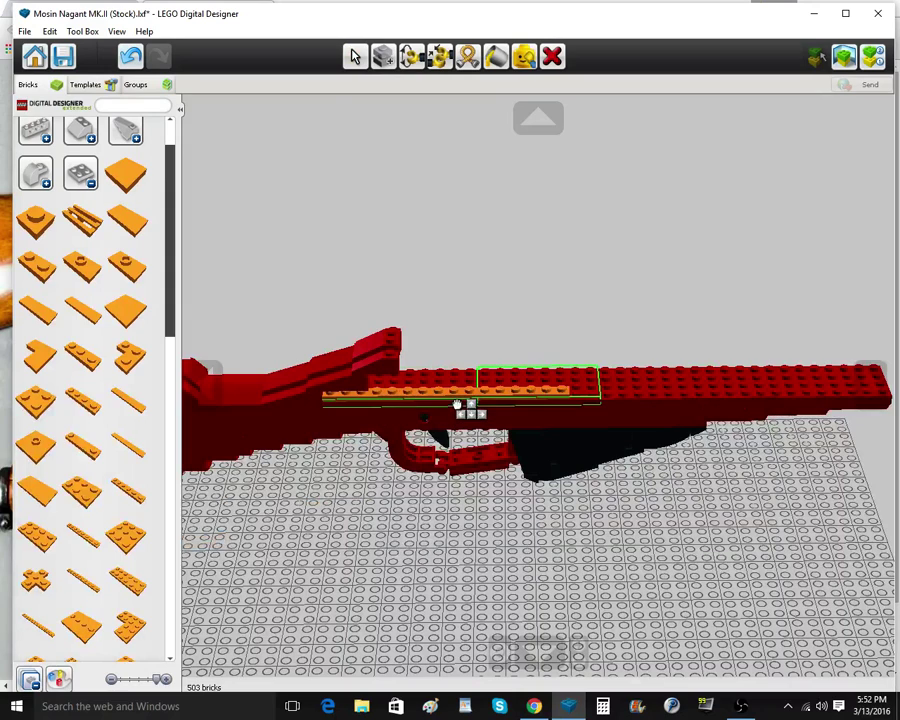
{"action": "left_click", "coordinate": [460, 400]}
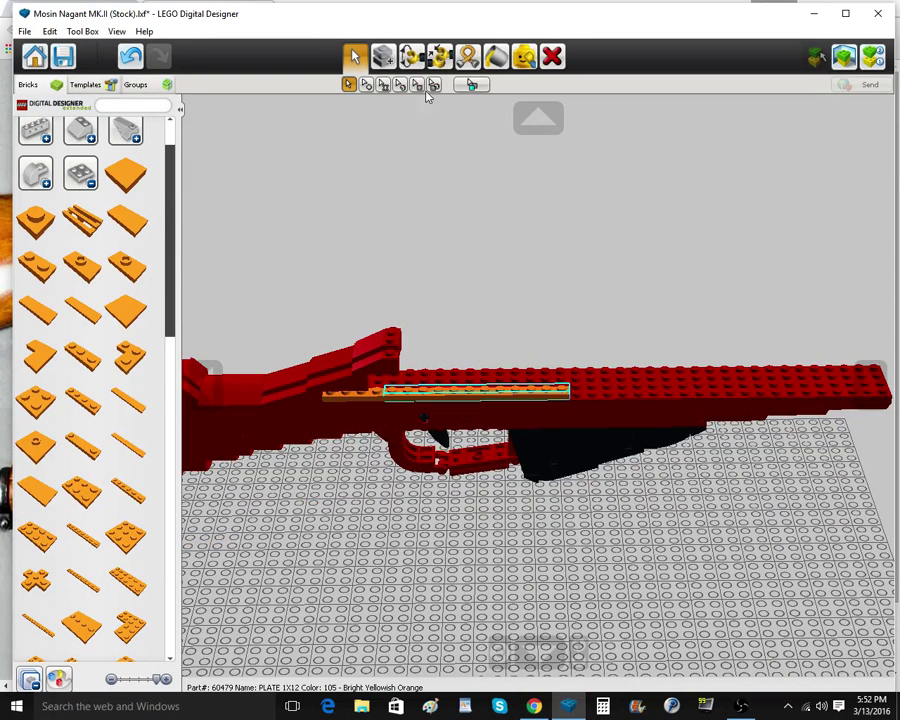
{"action": "left_click", "coordinate": [383, 56]}
{"action": "left_click", "coordinate": [572, 397]}
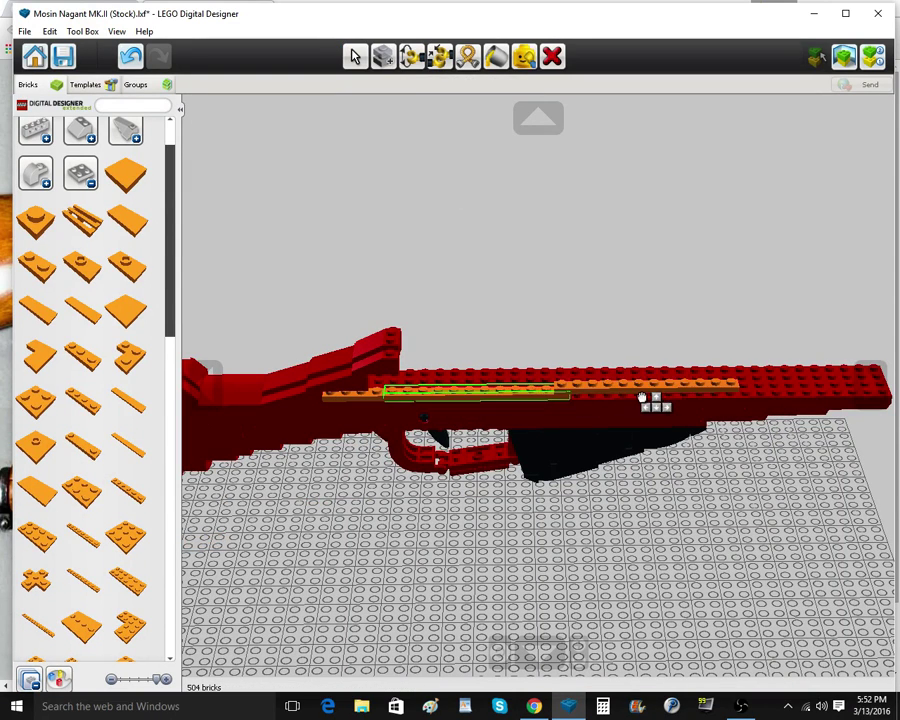
{"action": "left_click", "coordinate": [651, 401]}
Add an orange 1x8 plate at the front of the row, leaving one stud free at the extension's front end
{"action": "right_click", "coordinate": [651, 398]}
{"action": "right_click", "coordinate": [700, 391]}
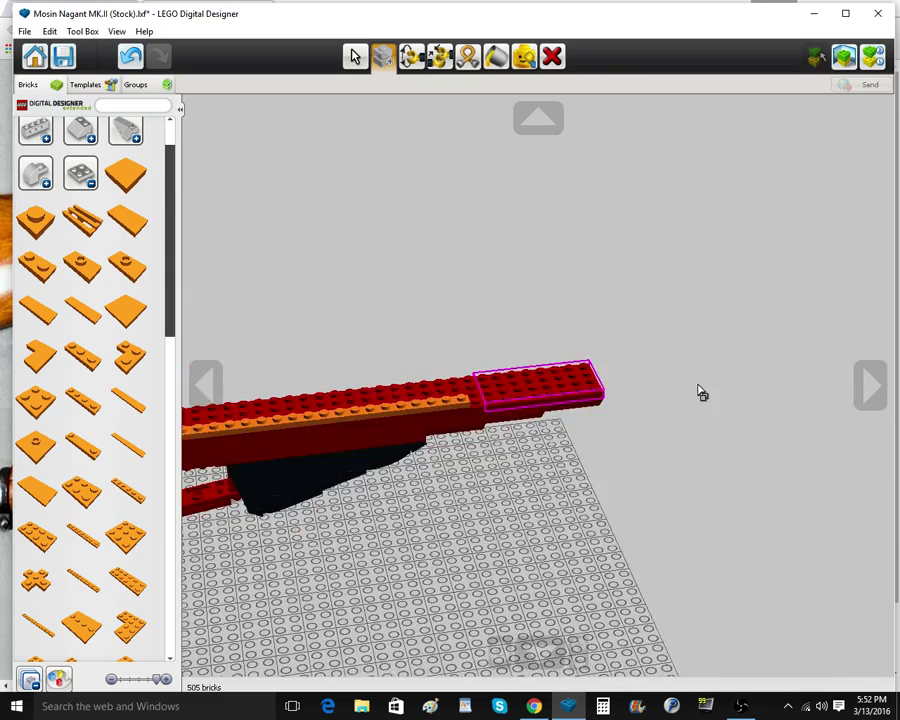
{"action": "right_click_drag", "start_coordinate": [700, 391], "coordinate": [659, 407]}
{"action": "left_click", "coordinate": [89, 543]}
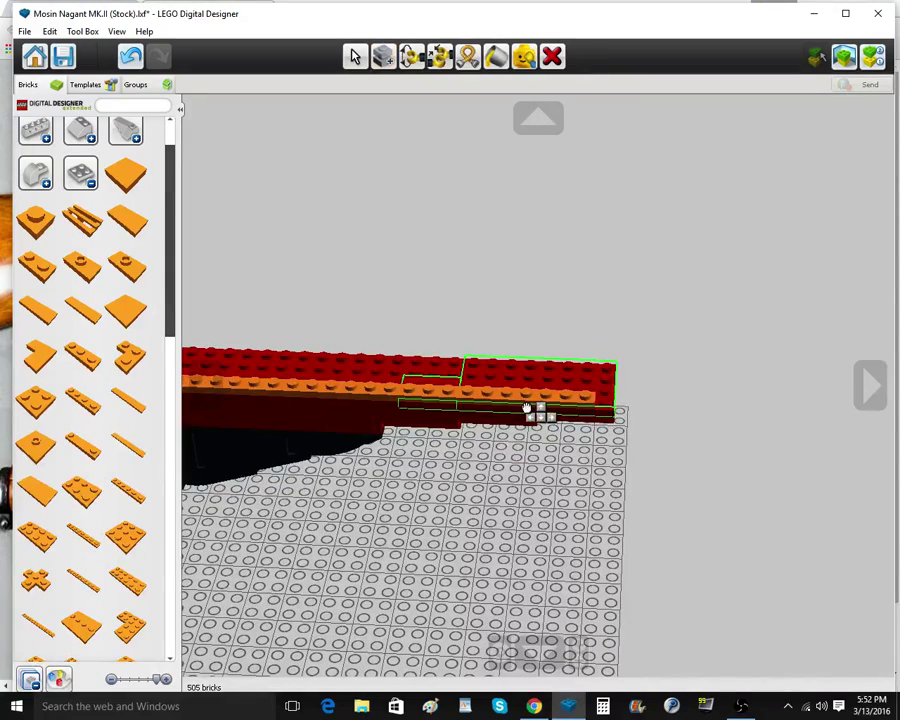
{"action": "left_click", "coordinate": [527, 407]}
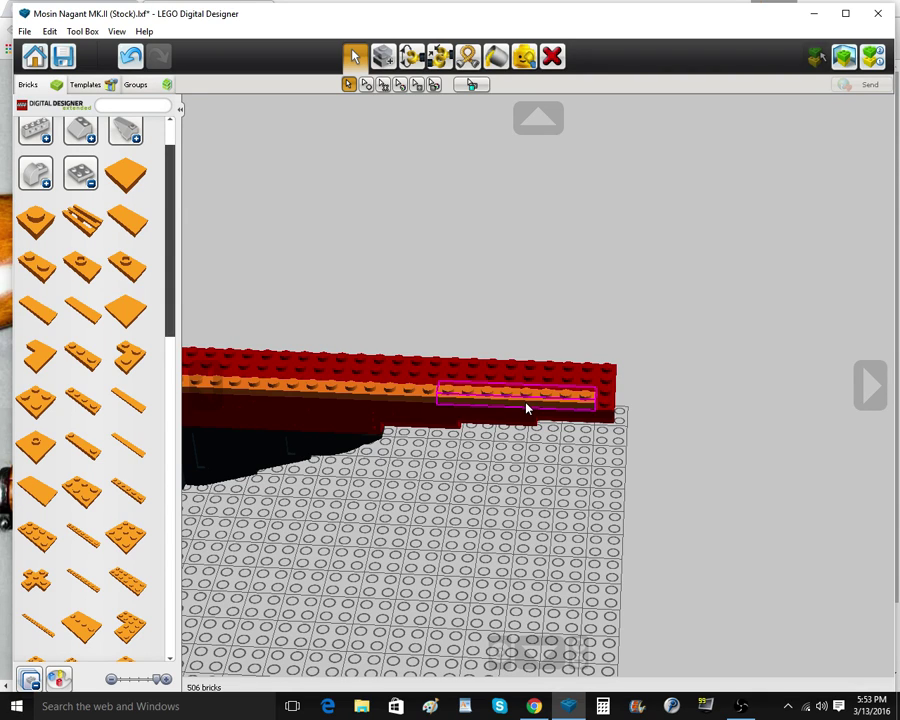
Start a second layer on the orange row with two duplicated 1x12 plates laid end to end from the rear
{"action": "right_click", "coordinate": [288, 390]}
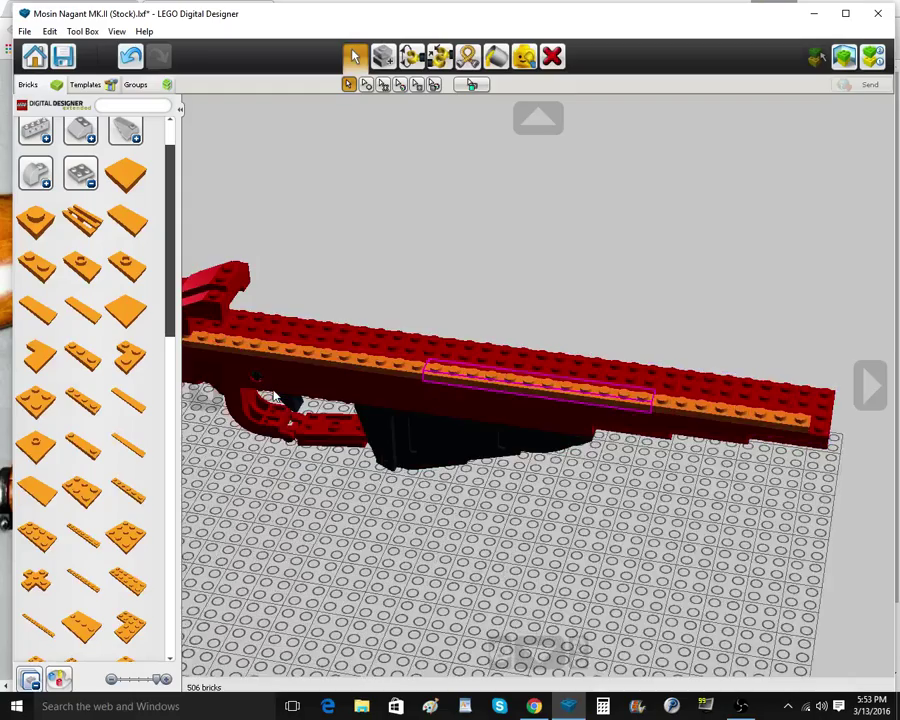
{"action": "scroll", "coordinate": [280, 400], "scroll_direction": "up", "scroll_amount": 1}
{"action": "right_click", "coordinate": [285, 360]}
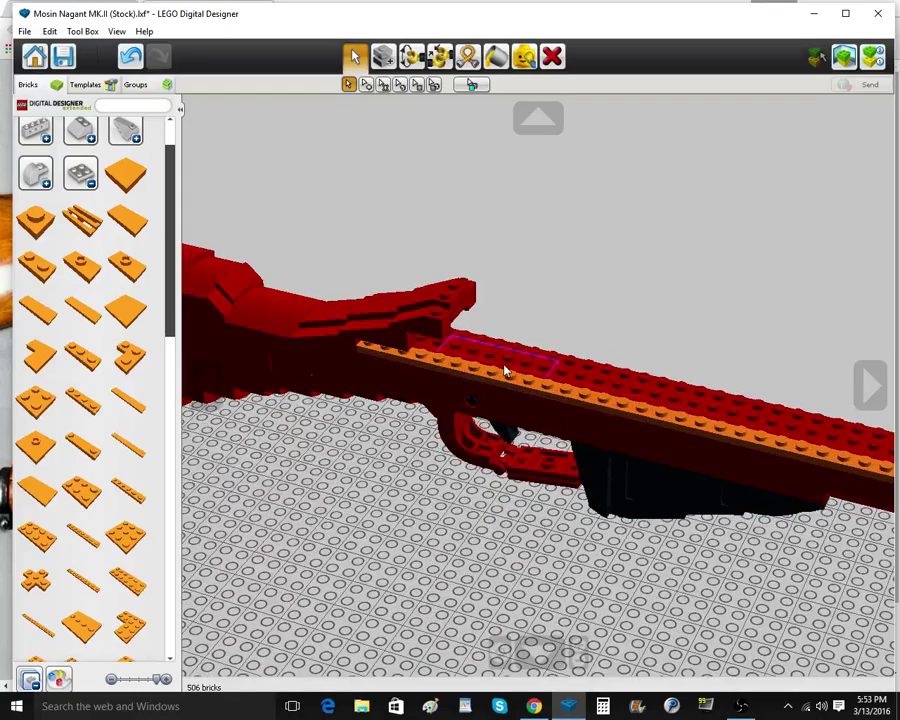
{"action": "left_click", "coordinate": [503, 367]}
{"action": "left_click", "coordinate": [503, 386]}
{"action": "left_click", "coordinate": [390, 54]}
{"action": "right_click_drag", "start_coordinate": [545, 476], "coordinate": [568, 442]}
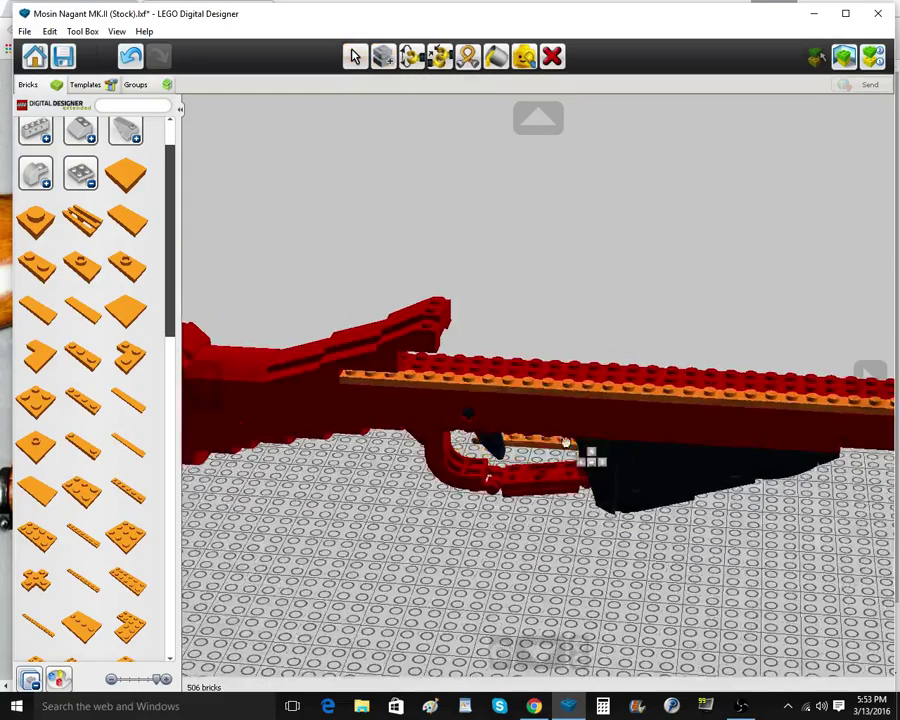
{"action": "left_click", "coordinate": [456, 384]}
{"action": "right_click_drag", "start_coordinate": [630, 401], "coordinate": [710, 443]}
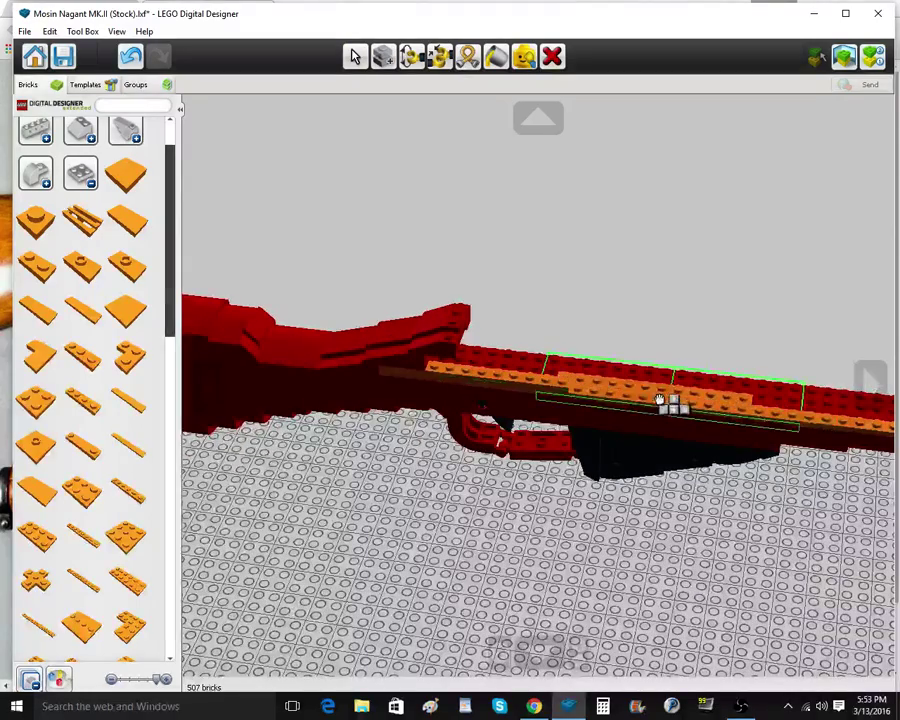
{"action": "left_click", "coordinate": [681, 409]}
Continue the second orange layer forward with a duplicated 1x8 plate and a 1x3 plate, stopping one stud short of the lower layer's front
{"action": "right_click", "coordinate": [677, 408]}
{"action": "left_click", "coordinate": [720, 403]}
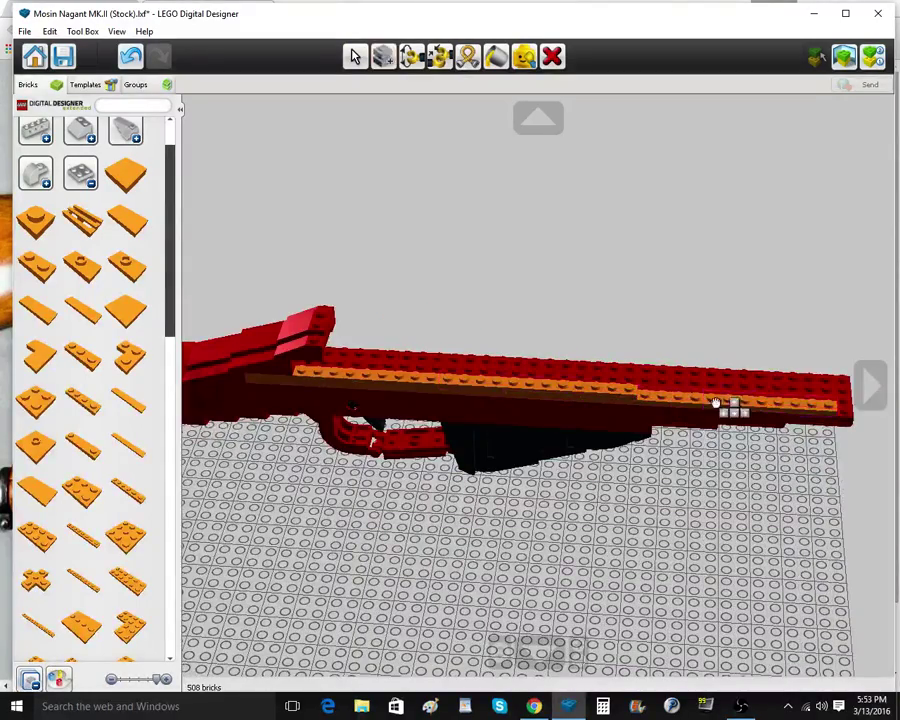
{"action": "left_click", "coordinate": [705, 403]}
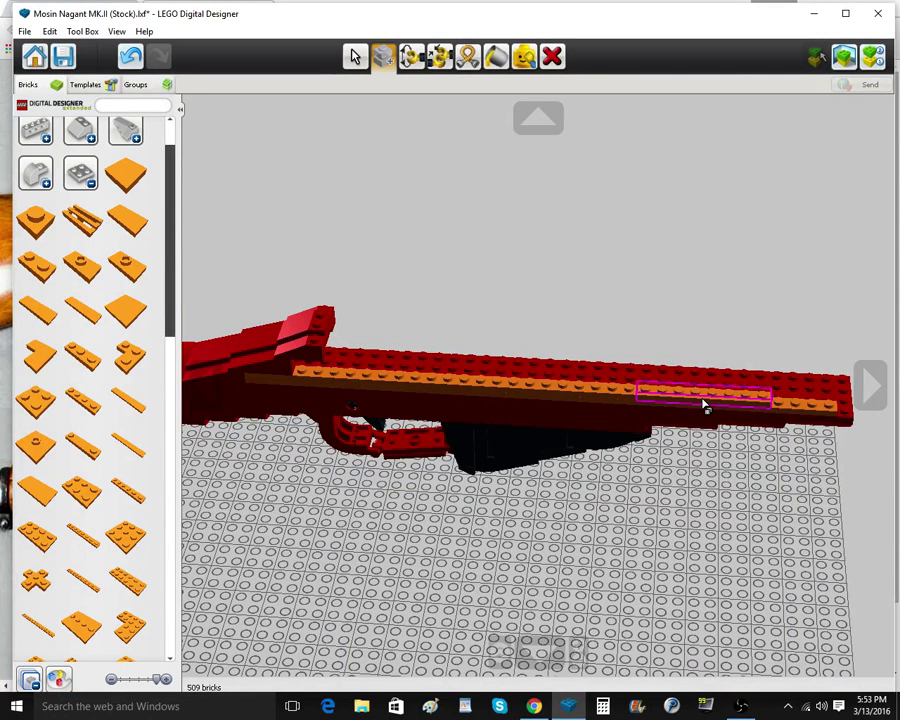
{"action": "left_click", "coordinate": [88, 369]}
{"action": "left_click", "coordinate": [799, 408]}
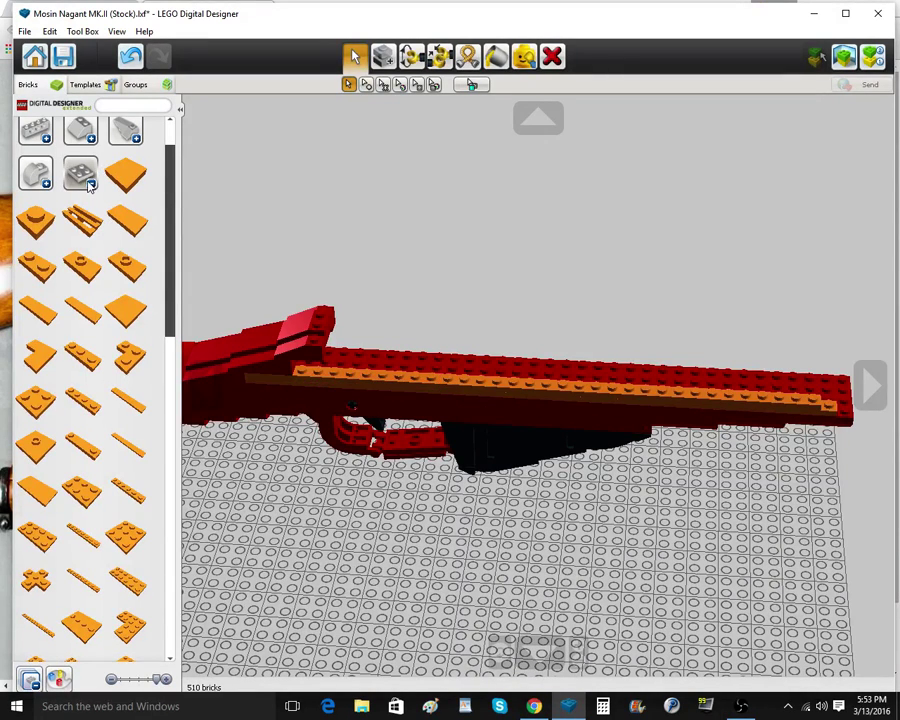
Lay a third orange layer on the side wall with two duplicated 1x12 plates from the rear and a 1x10 plate at the front
{"action": "left_click", "coordinate": [452, 380]}
{"action": "left_click", "coordinate": [383, 58]}
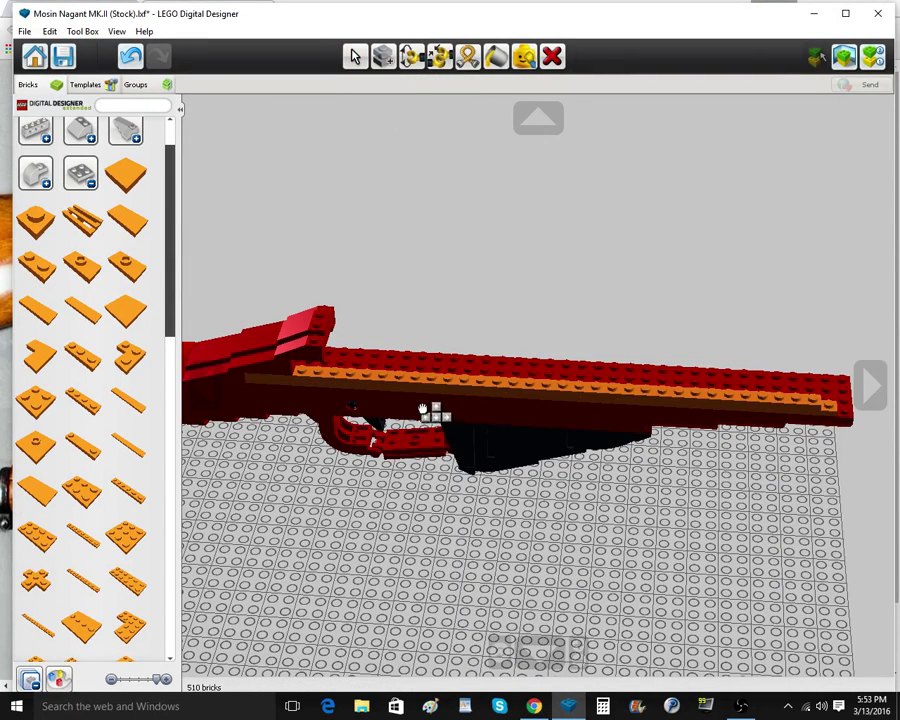
{"action": "left_click", "coordinate": [390, 386]}
{"action": "key", "text": "c"}
{"action": "left_click", "coordinate": [383, 379]}
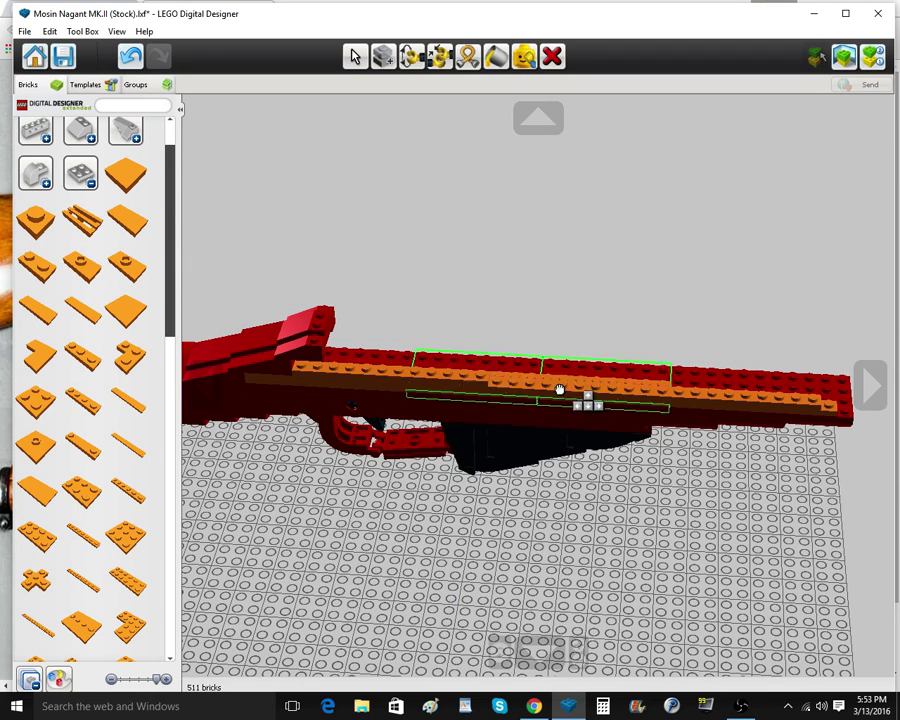
{"action": "left_click", "coordinate": [585, 395]}
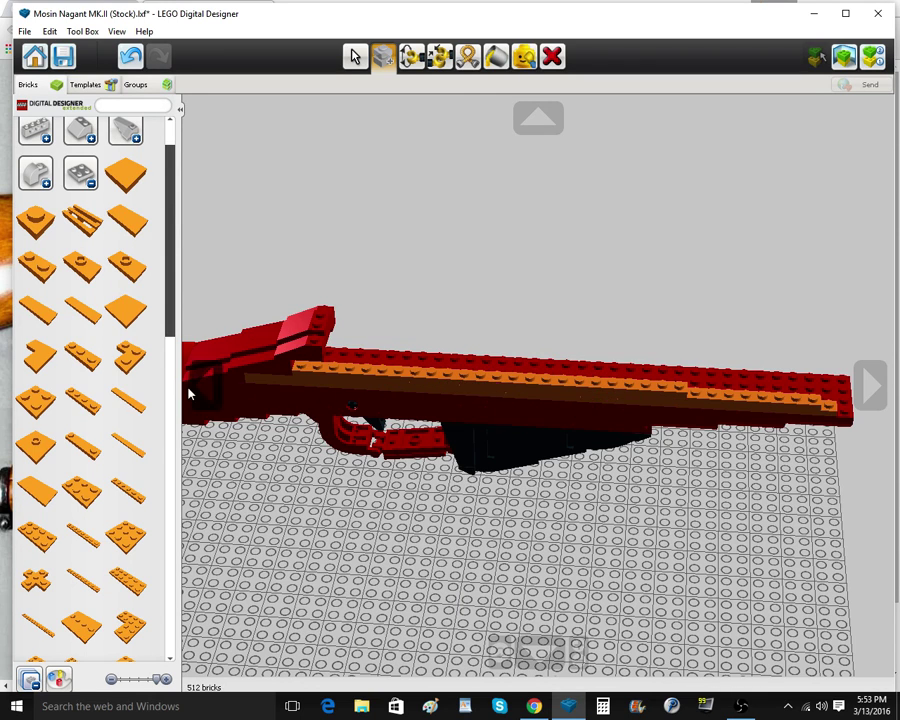
{"action": "left_click", "coordinate": [86, 589]}
{"action": "left_click", "coordinate": [764, 402]}
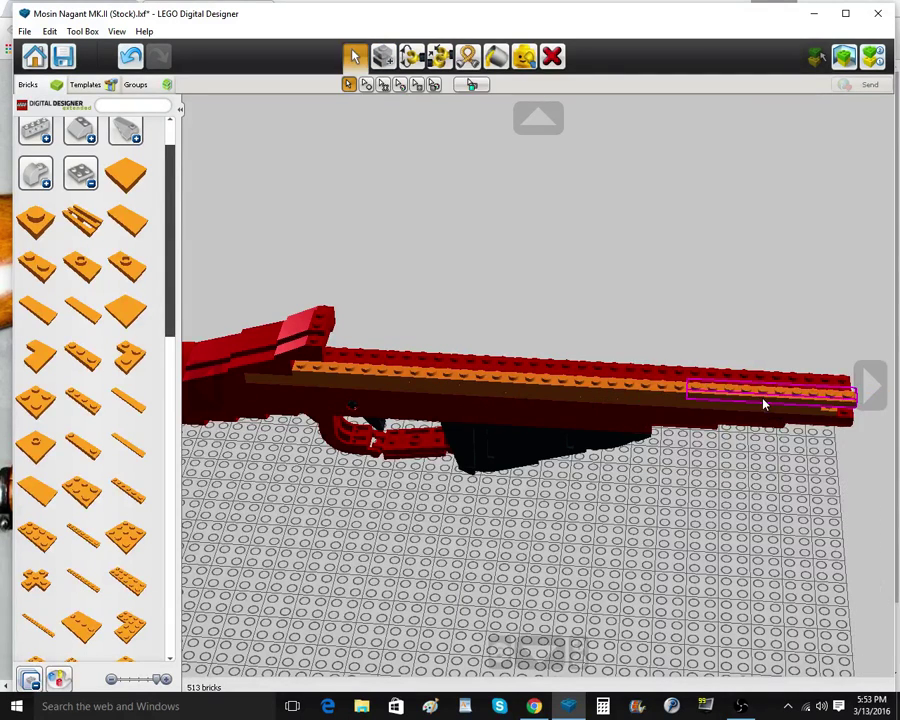
Add a fourth orange layer with two duplicated 1x12 plates from the front and a duplicated 1x10 plate at the rear
{"action": "left_click", "coordinate": [545, 385]}
{"action": "left_click", "coordinate": [383, 56]}
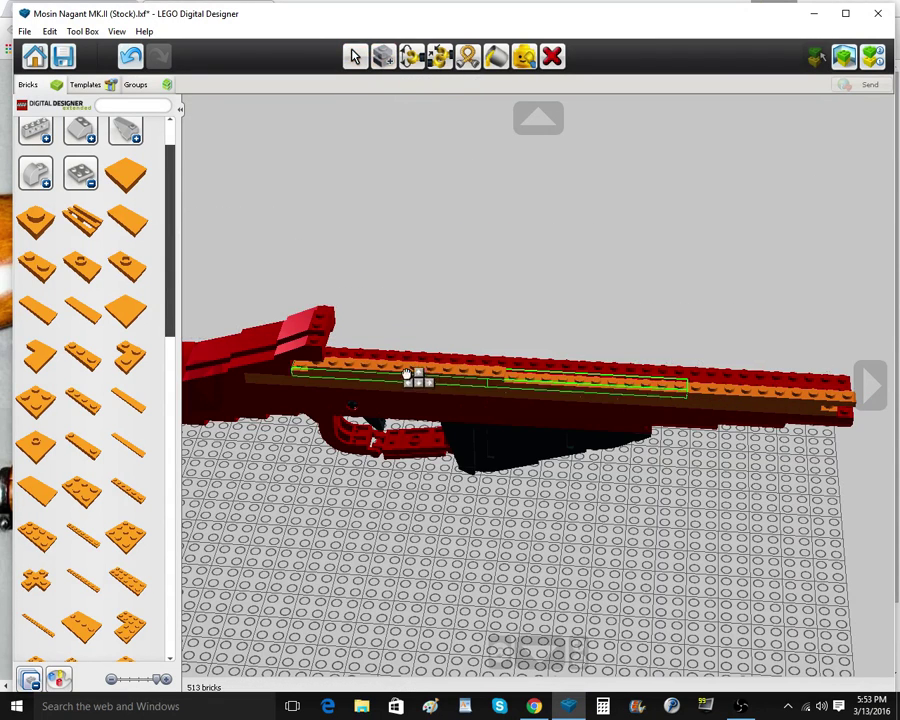
{"action": "left_click", "coordinate": [742, 390]}
{"action": "left_click", "coordinate": [740, 390]}
{"action": "left_click", "coordinate": [541, 387]}
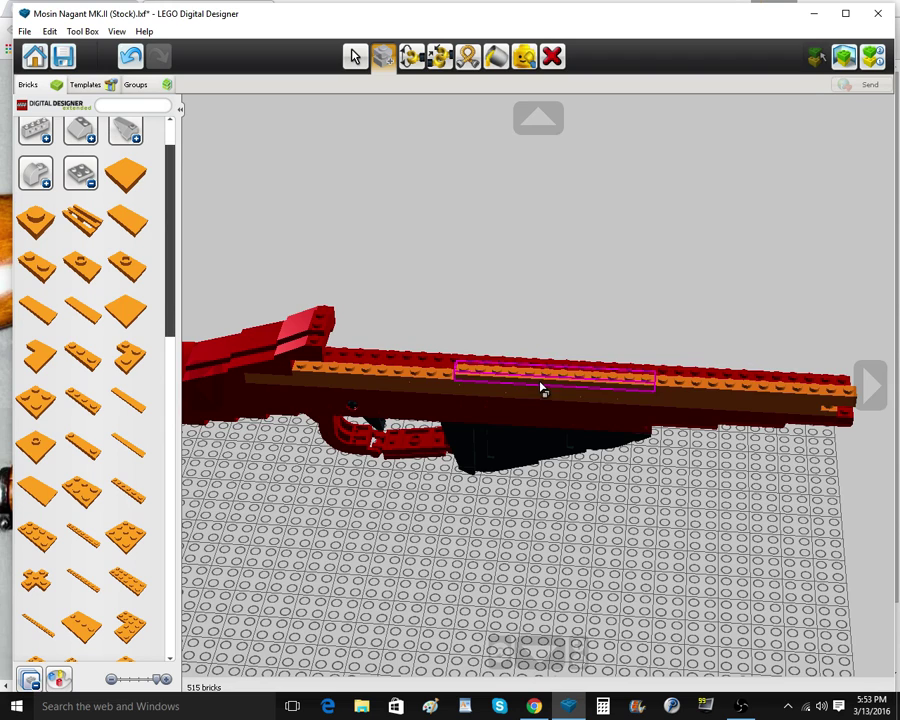
{"action": "left_click", "coordinate": [726, 400]}
{"action": "left_click", "coordinate": [364, 382]}
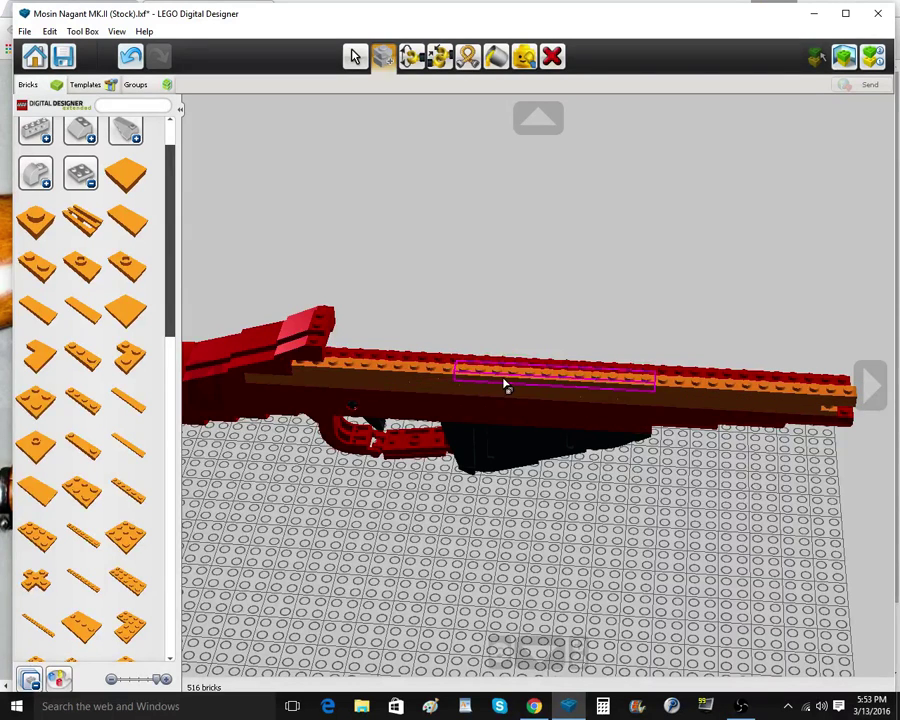
Add a fifth orange layer with two duplicated 1x12 plates from the rear and a duplicated 1x10 plate at the front
{"action": "left_click", "coordinate": [504, 384]}
{"action": "left_click", "coordinate": [374, 366]}
{"action": "left_click", "coordinate": [422, 379]}
{"action": "left_click", "coordinate": [550, 383]}
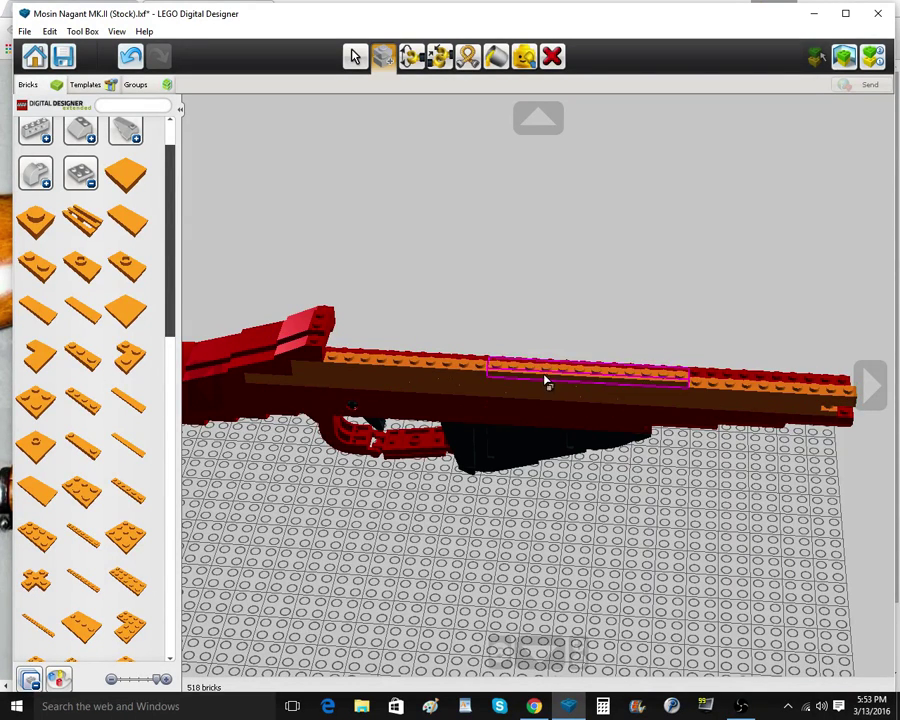
{"action": "left_click", "coordinate": [418, 377]}
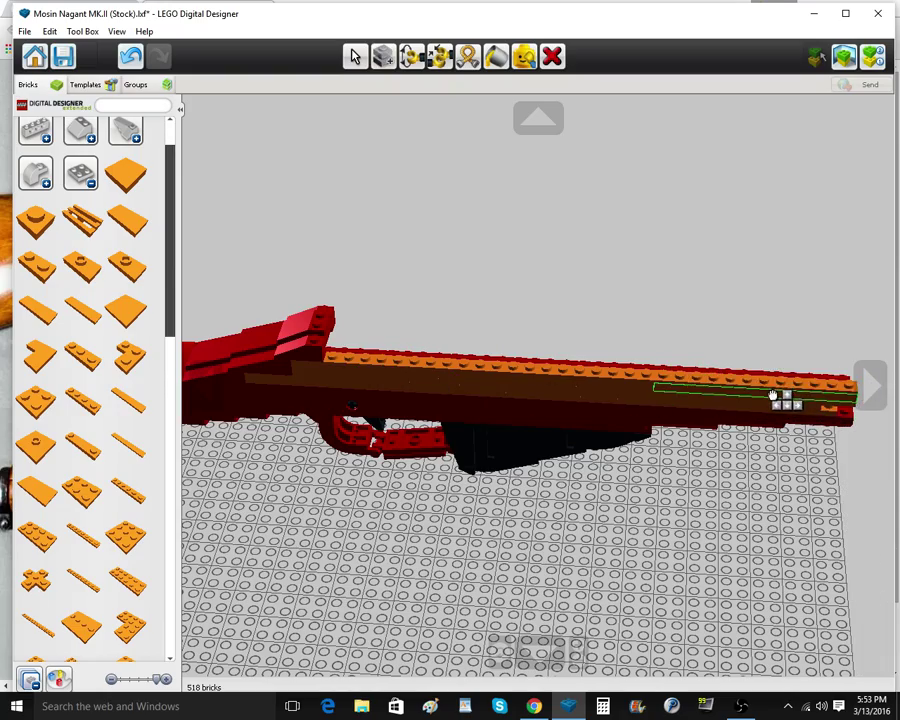
{"action": "left_click", "coordinate": [777, 394]}
Select all the orange plates of the finished side wall by colour and place a copy along the fore-end's opposite edge
{"action": "left_click", "coordinate": [361, 62]}
{"action": "left_click", "coordinate": [402, 87]}
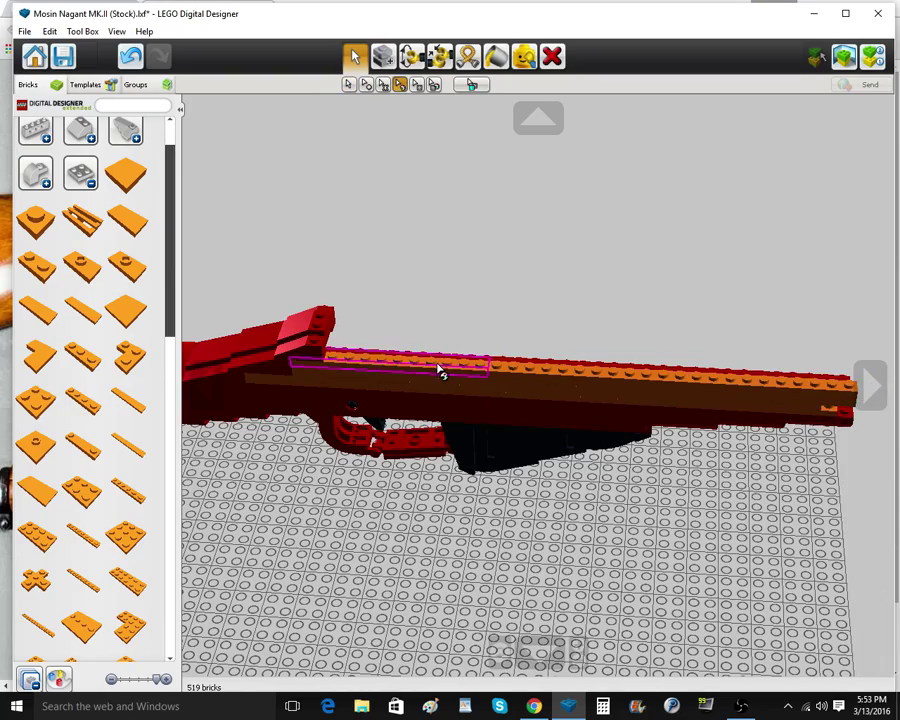
{"action": "left_click", "coordinate": [441, 370]}
{"action": "left_click", "coordinate": [381, 60]}
{"action": "mouse_move", "coordinate": [714, 360]}
{"action": "right_mouse_down"}
{"action": "mouse_move", "coordinate": [353, 325]}
{"action": "mouse_move", "coordinate": [438, 421]}
{"action": "right_mouse_up"}
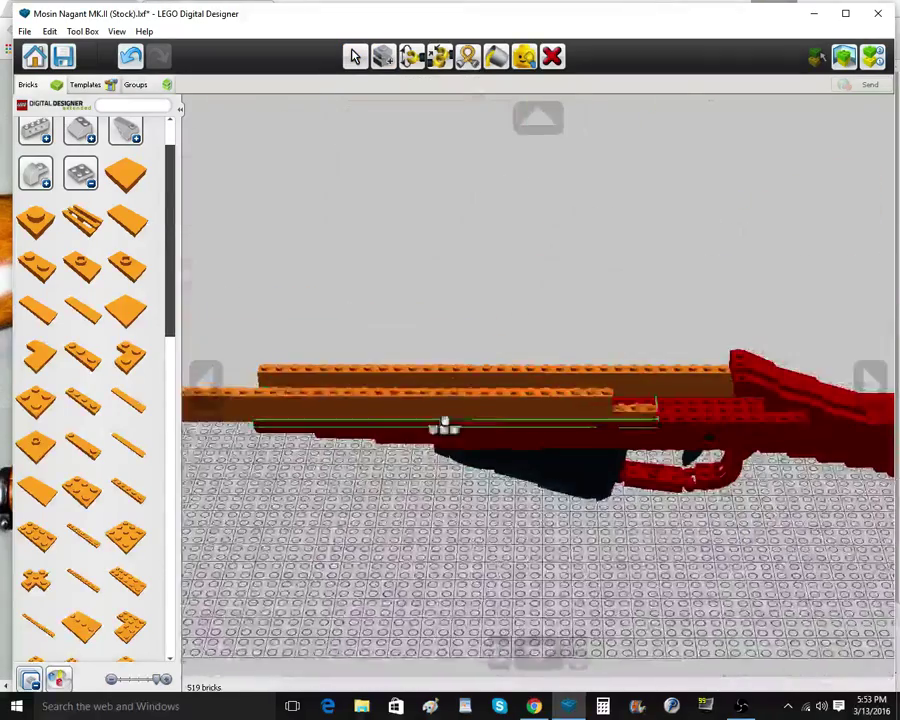
{"action": "left_click", "coordinate": [537, 423]}
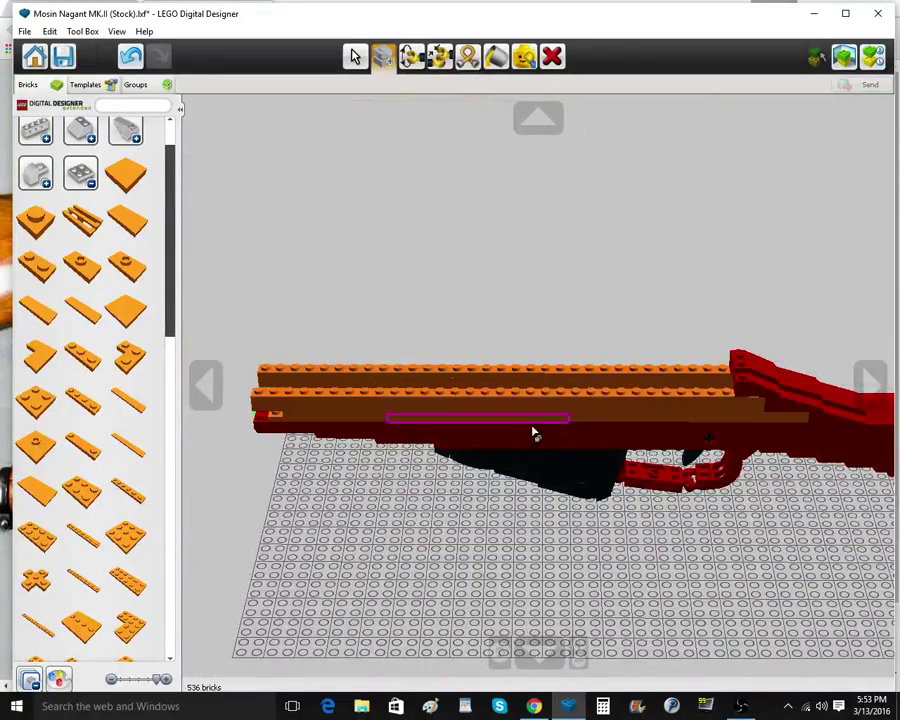
Examine both orange side walls from several angles and compare their height and rear end with the Mosin-Nagant photo in Chrome
{"action": "mouse_move", "coordinate": [533, 430]}
{"action": "right_mouse_down"}
{"action": "mouse_move", "coordinate": [538, 508]}
{"action": "mouse_move", "coordinate": [573, 374]}
{"action": "mouse_move", "coordinate": [526, 378]}
{"action": "right_mouse_up"}
{"action": "scroll", "coordinate": [527, 378], "scroll_direction": "down", "scroll_amount": 4}
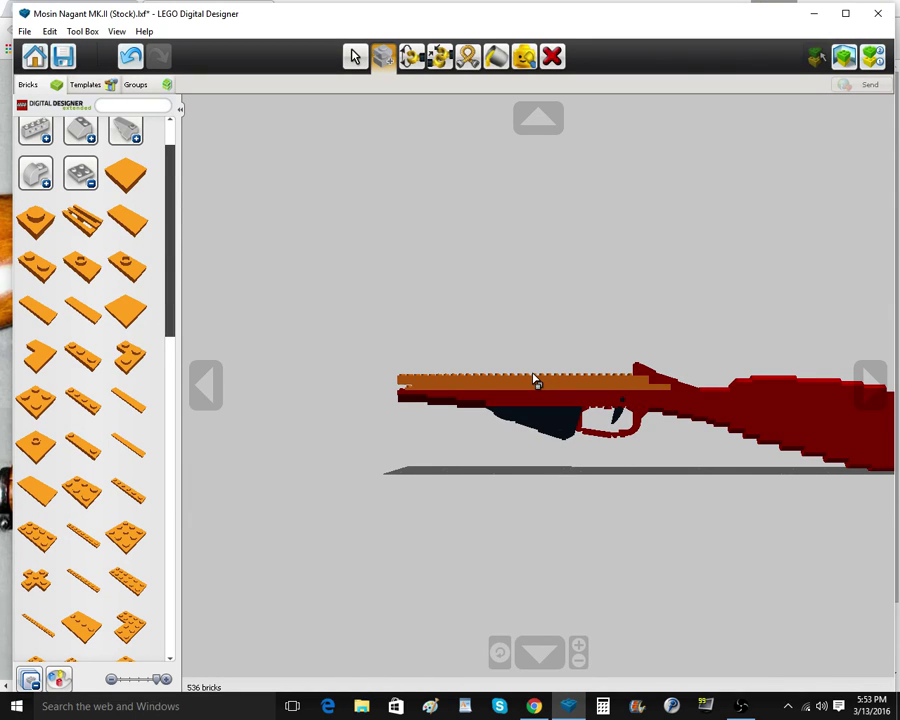
{"action": "right_click_drag", "start_coordinate": [534, 382], "coordinate": [650, 399]}
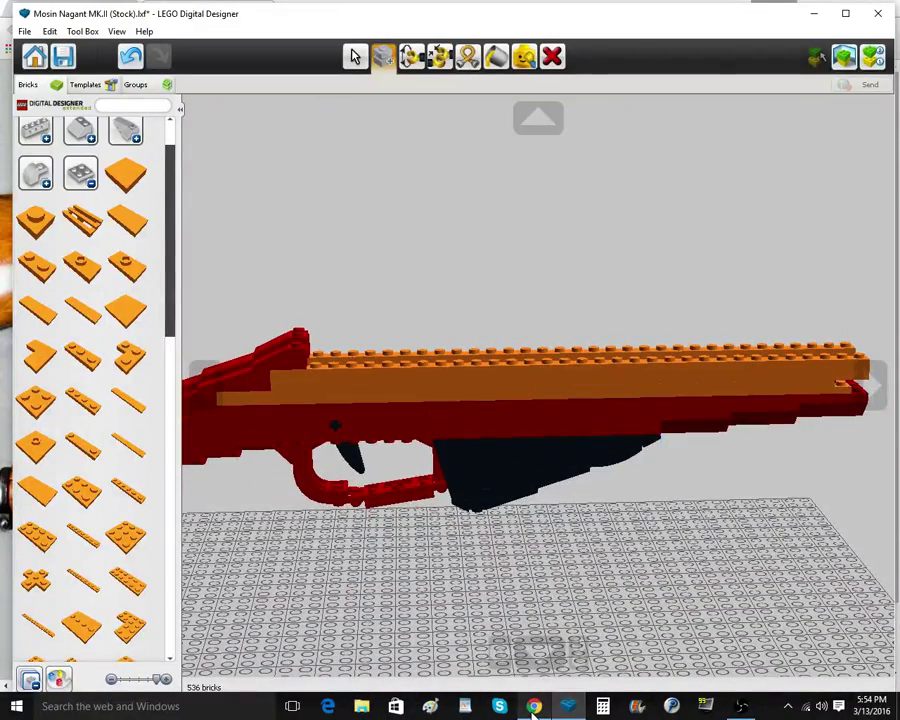
{"action": "mouse_move", "coordinate": [533, 714]}
{"action": "left_click", "coordinate": [533, 653]}
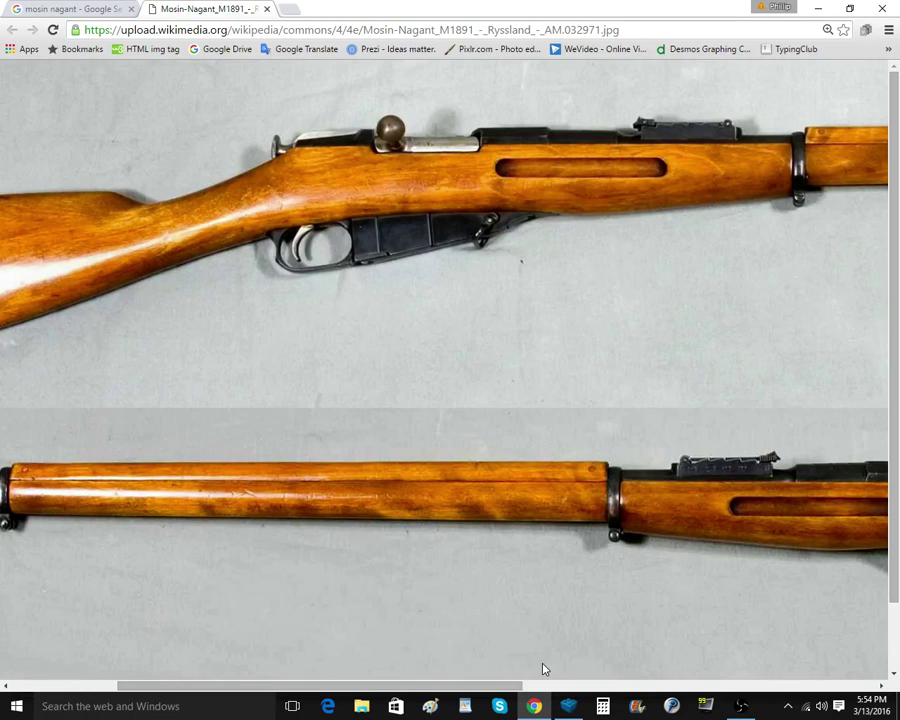
{"action": "left_click_drag", "start_coordinate": [472, 685], "coordinate": [420, 683]}
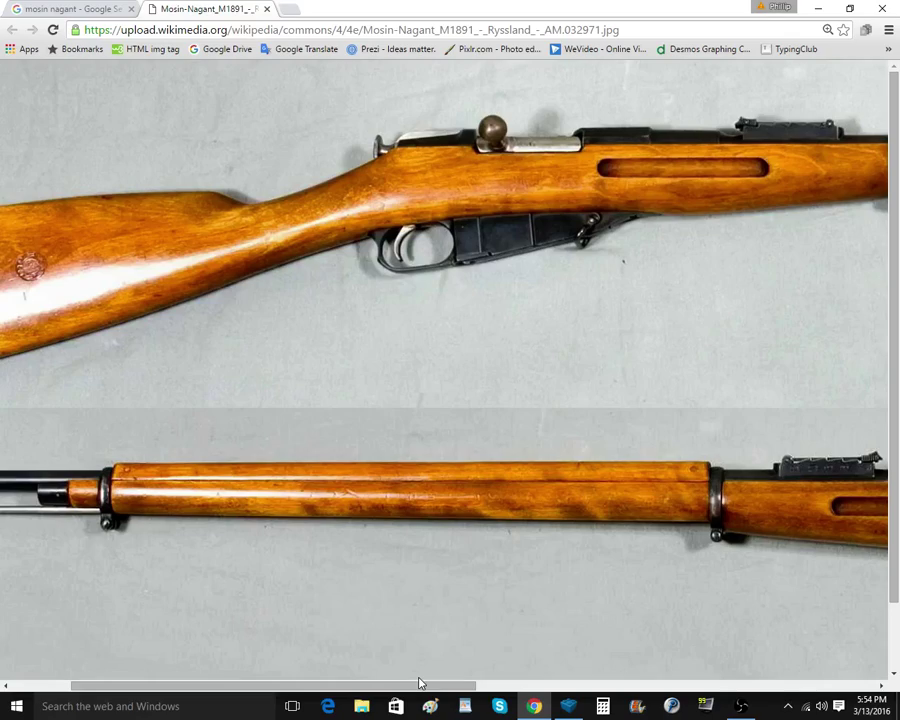
{"action": "left_click", "coordinate": [565, 707]}
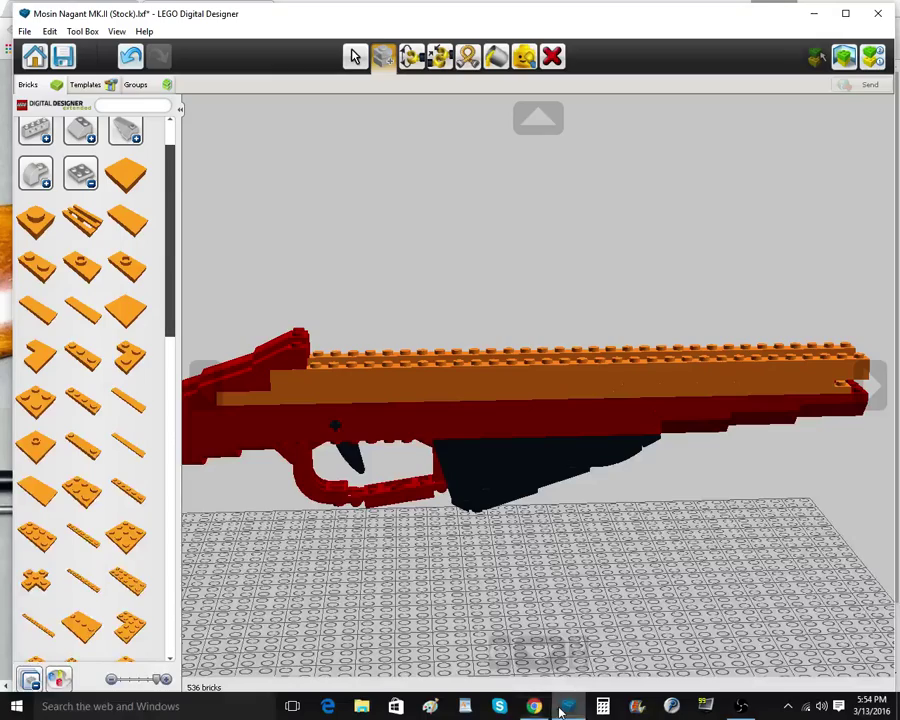
{"action": "right_click_drag", "start_coordinate": [420, 337], "coordinate": [398, 366]}
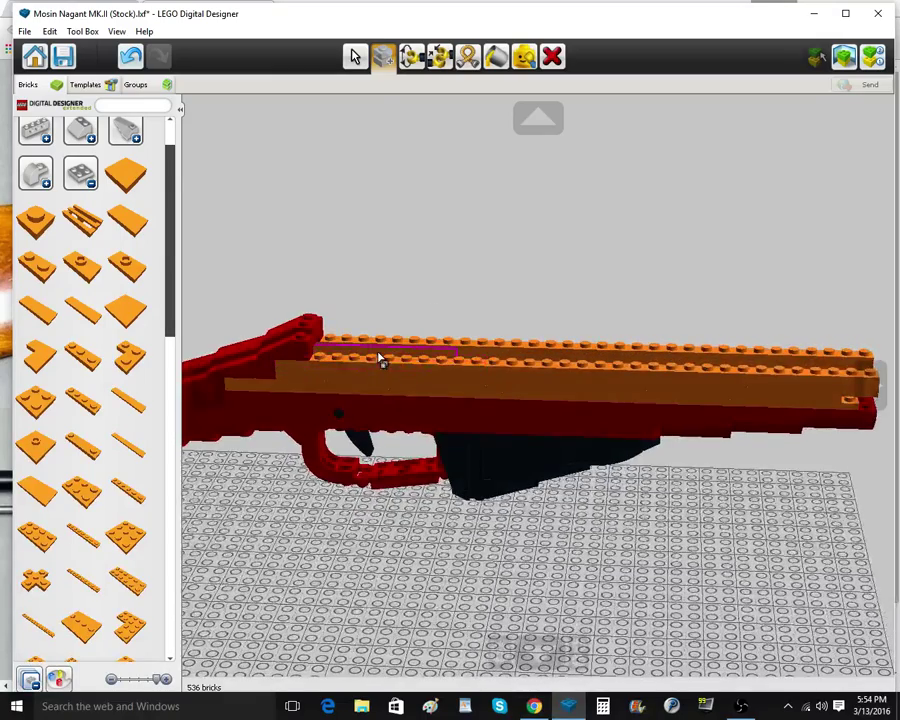
{"action": "right_click", "coordinate": [380, 355]}
{"action": "scroll", "coordinate": [478, 505], "scroll_direction": "up", "scroll_amount": 3}
{"action": "scroll", "coordinate": [480, 515], "scroll_direction": "up", "scroll_amount": 2}
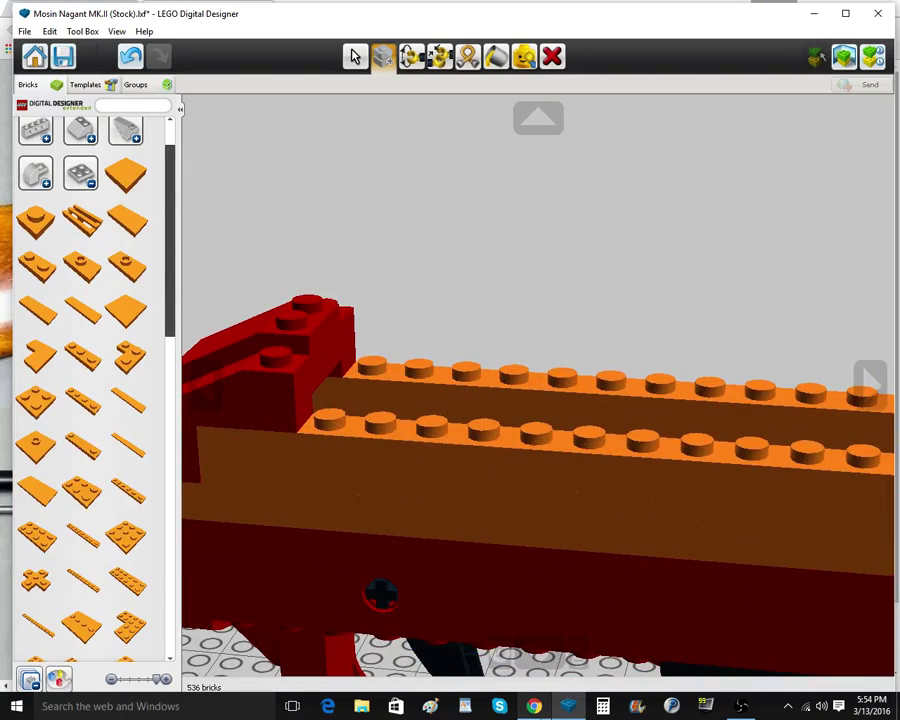
{"action": "mouse_move", "coordinate": [534, 706]}
{"action": "left_click", "coordinate": [513, 676]}
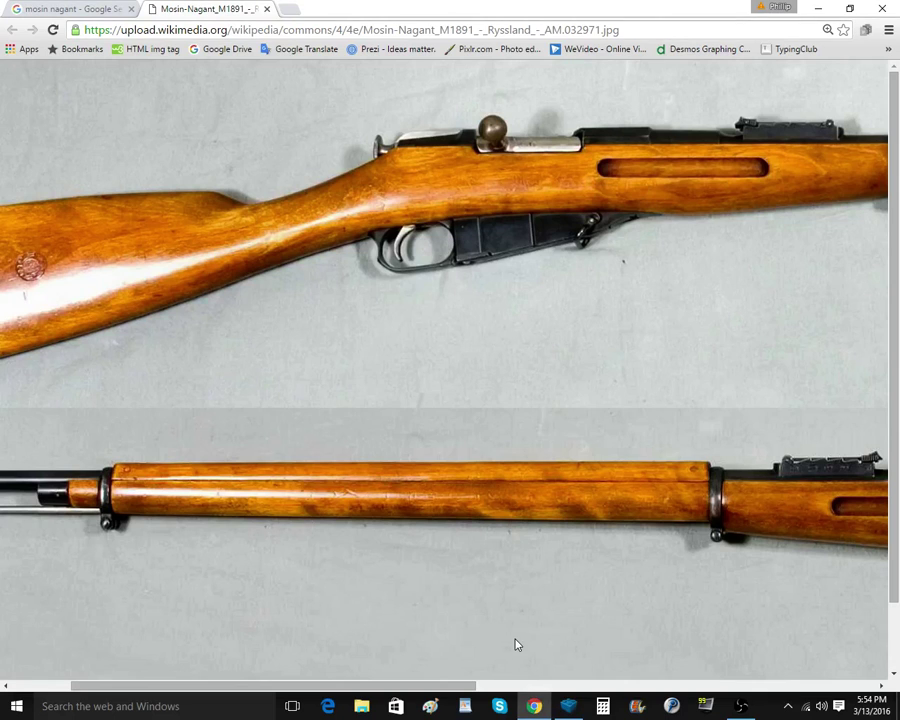
{"action": "left_click", "coordinate": [565, 707]}
{"action": "scroll", "coordinate": [510, 382], "scroll_direction": "up", "scroll_amount": 2}
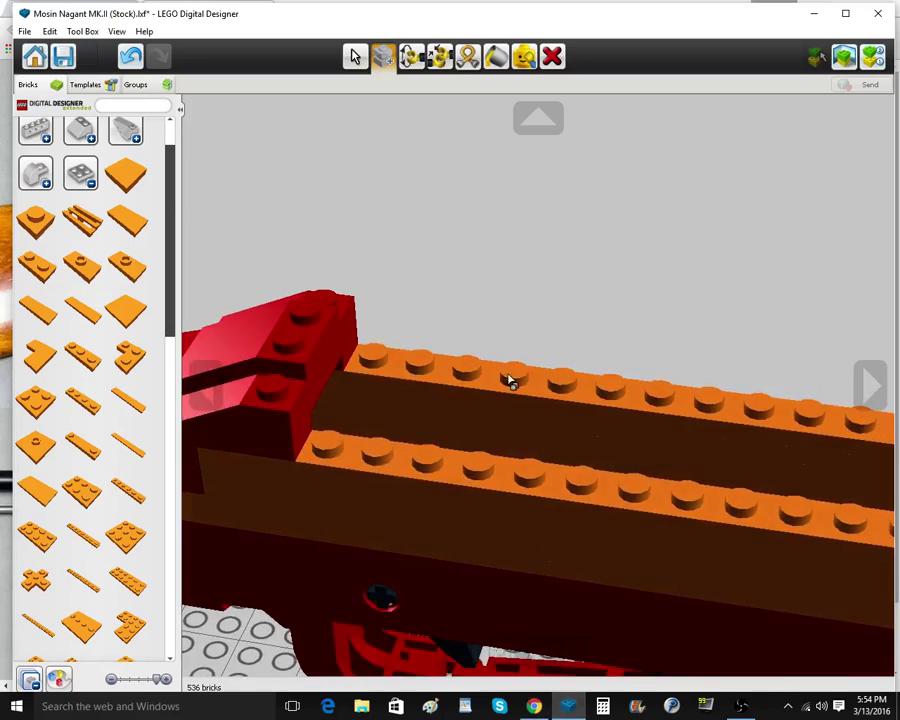
Place an orange 1x8 brick at the rear end of one side wall and a duplicate of it on the other wall
{"action": "left_click", "coordinate": [85, 183]}
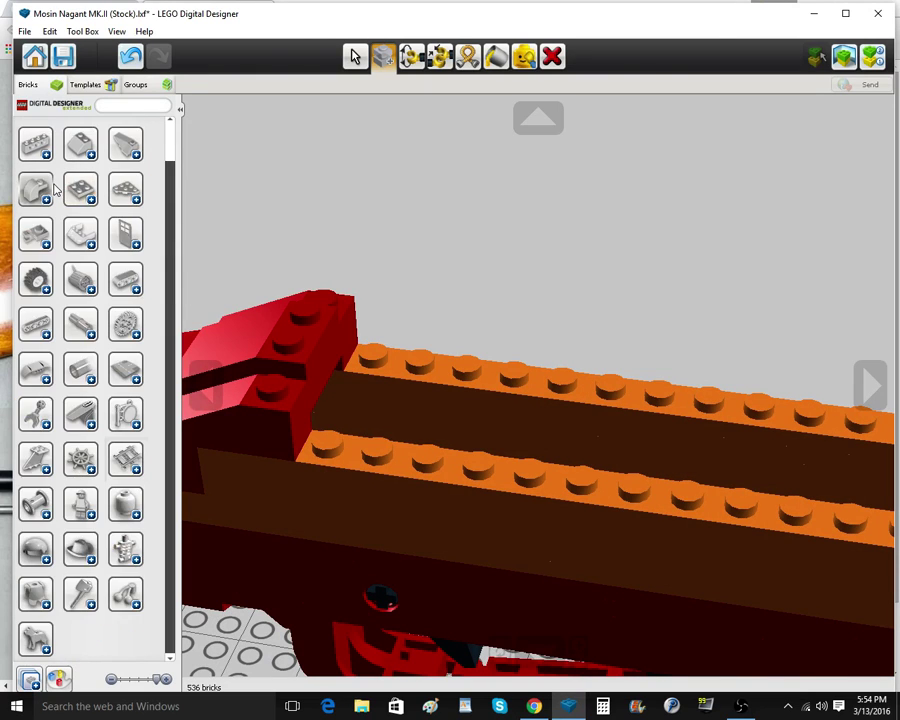
{"action": "scroll", "coordinate": [56, 190], "scroll_direction": "up", "scroll_amount": 1}
{"action": "left_click", "coordinate": [37, 151]}
{"action": "scroll", "coordinate": [125, 412], "scroll_direction": "down", "scroll_amount": 1}
{"action": "left_click", "coordinate": [33, 410]}
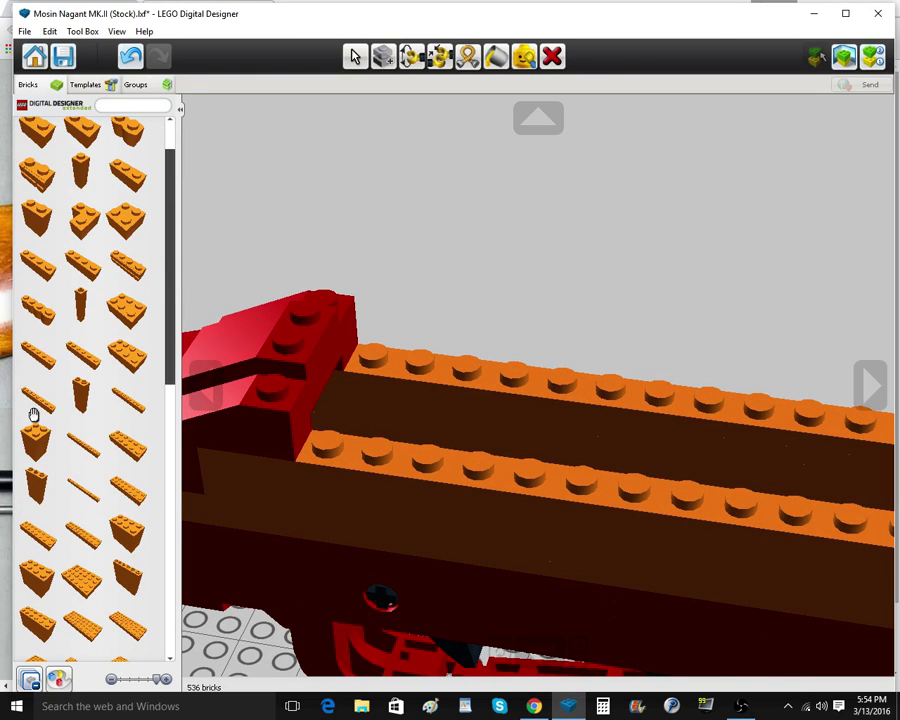
{"action": "left_click", "coordinate": [462, 372]}
{"action": "left_click", "coordinate": [385, 58]}
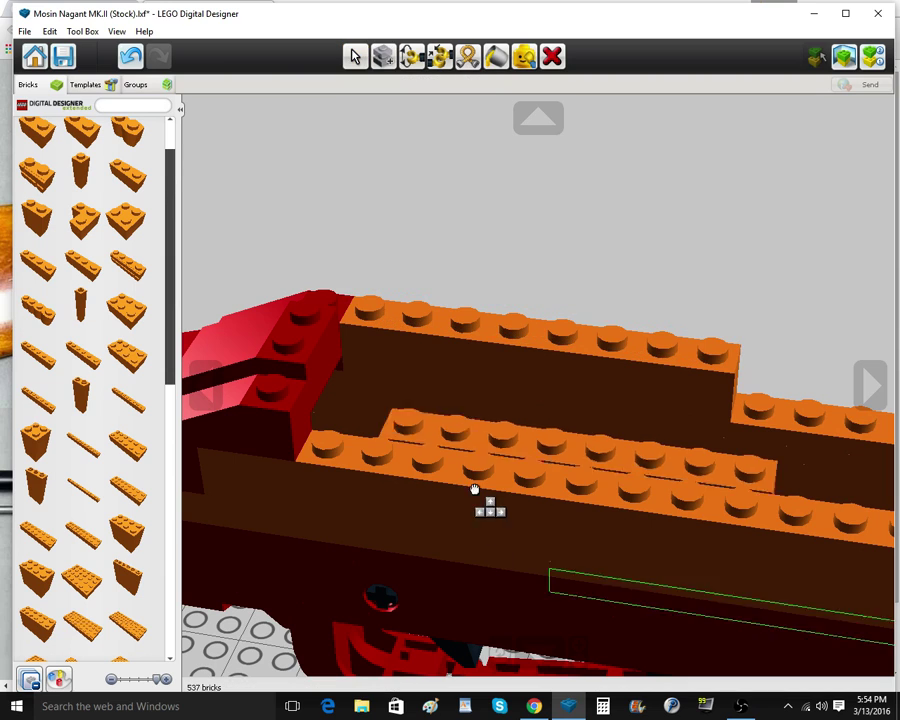
{"action": "left_click", "coordinate": [446, 468]}
Check the rifle photo in Chrome and delete the two red slope bricks between the side walls behind the orange section
{"action": "mouse_move", "coordinate": [530, 706]}
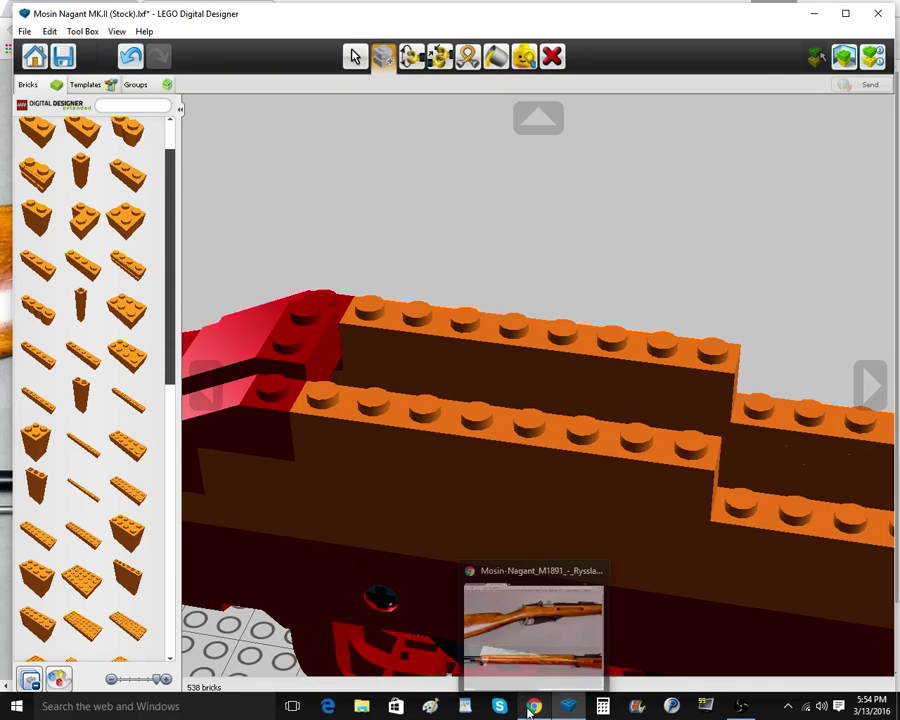
{"action": "left_click", "coordinate": [530, 664]}
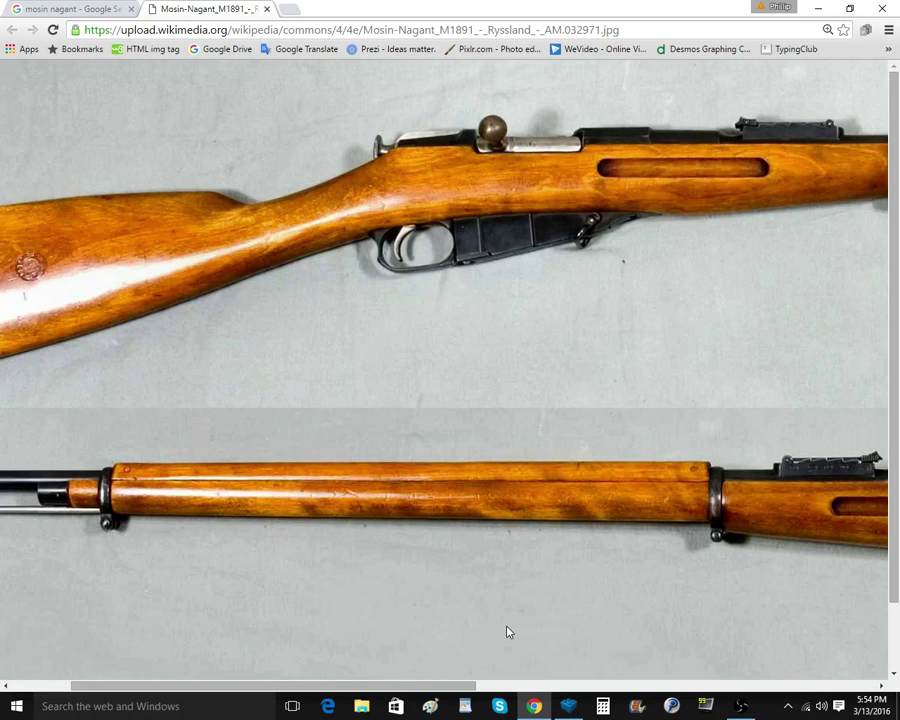
{"action": "left_click", "coordinate": [565, 707]}
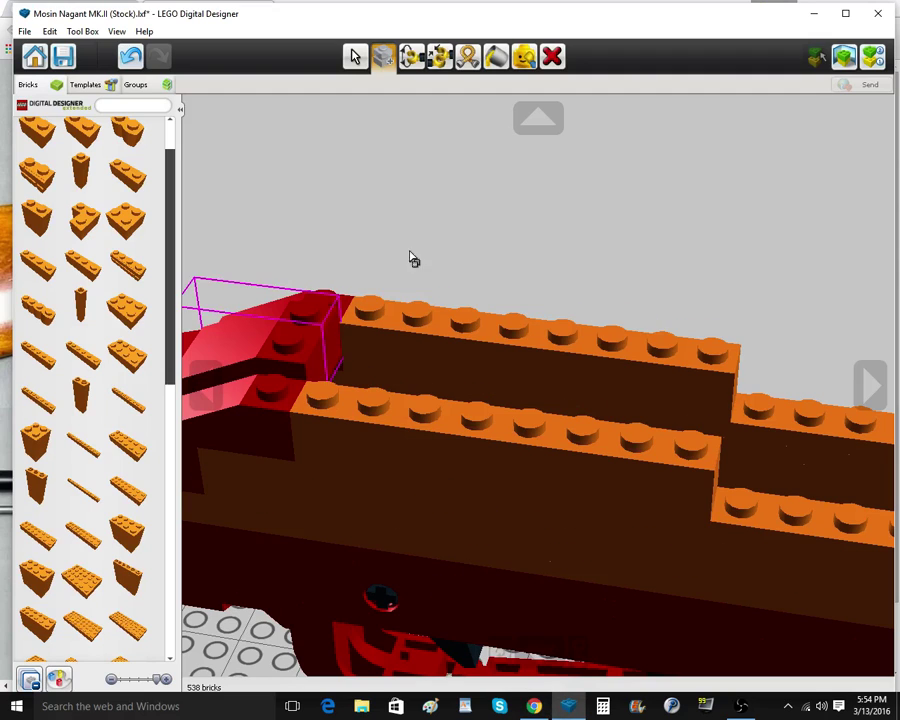
{"action": "left_click", "coordinate": [549, 60]}
{"action": "left_click", "coordinate": [271, 340]}
{"action": "left_click", "coordinate": [272, 339]}
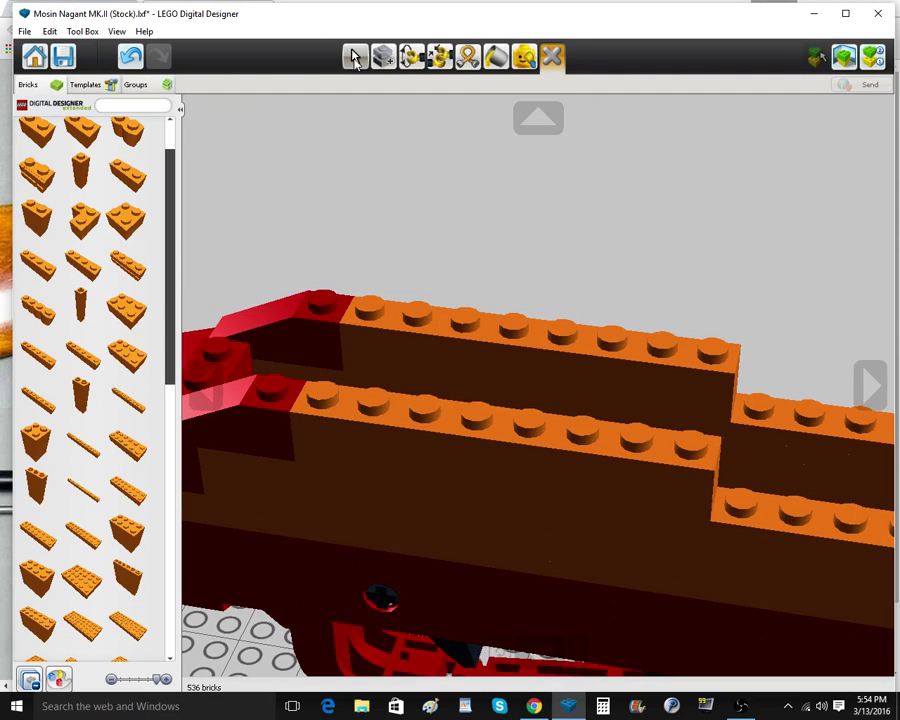
Duplicate the red slope brick onto the rear end of each orange 1x8 brick, continuing the slope upward on both side walls
{"action": "left_click", "coordinate": [355, 59]}
{"action": "scroll", "coordinate": [52, 174], "scroll_direction": "up", "scroll_amount": 2}
{"action": "left_click", "coordinate": [39, 146]}
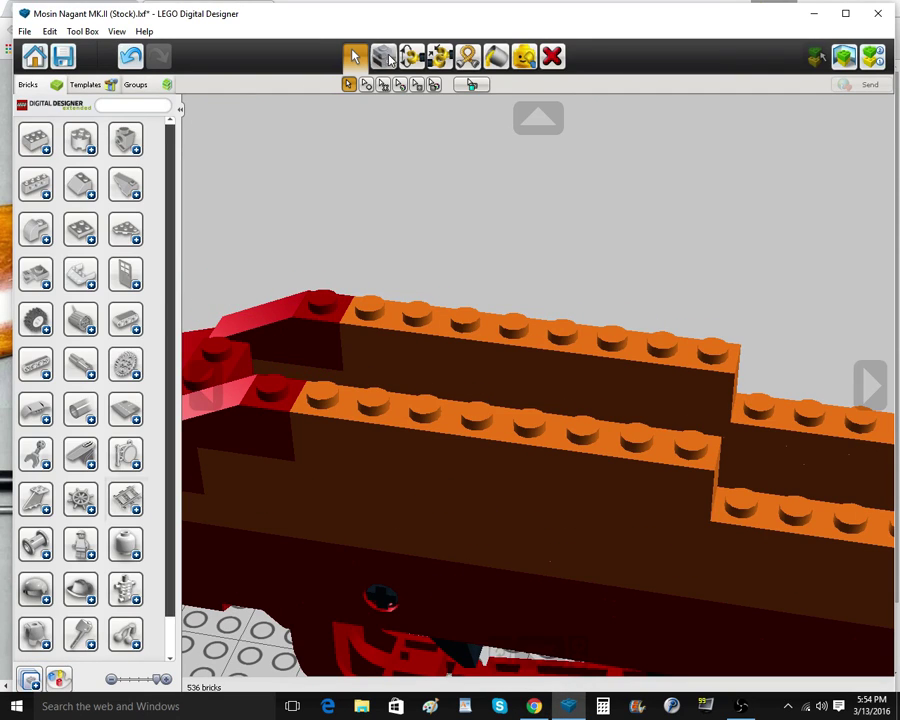
{"action": "left_click", "coordinate": [389, 60]}
{"action": "left_click", "coordinate": [309, 346]}
{"action": "left_click", "coordinate": [388, 316]}
{"action": "left_click", "coordinate": [386, 318]}
{"action": "left_click", "coordinate": [365, 404]}
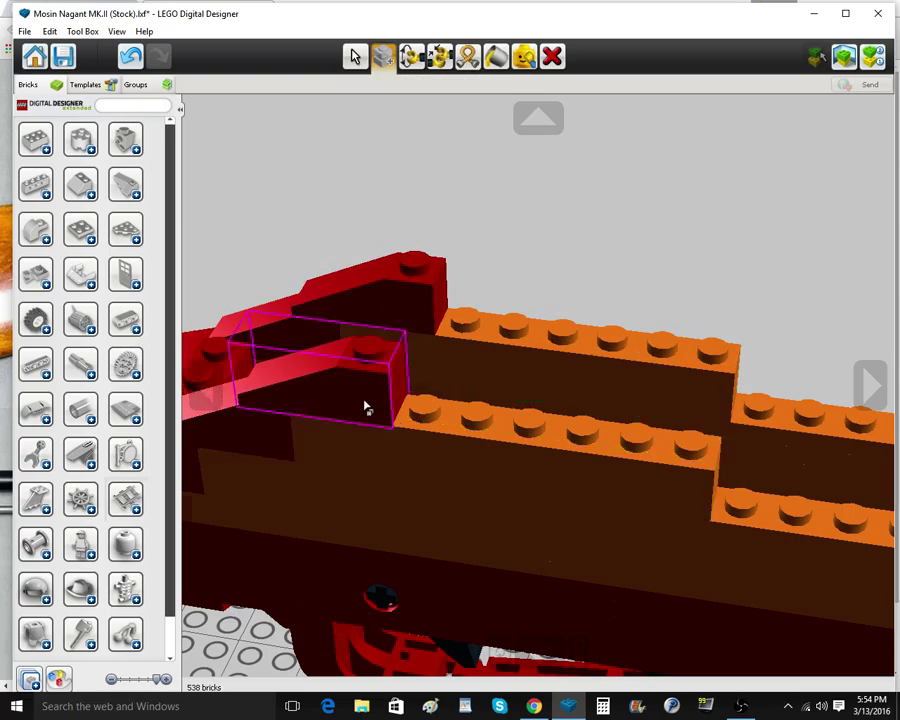
Check the rifle photo in Chrome and place an orange 1x4 brick on top of each side wall, directly in front of the red slopes
{"action": "scroll", "coordinate": [375, 412], "scroll_direction": "down", "scroll_amount": 10}
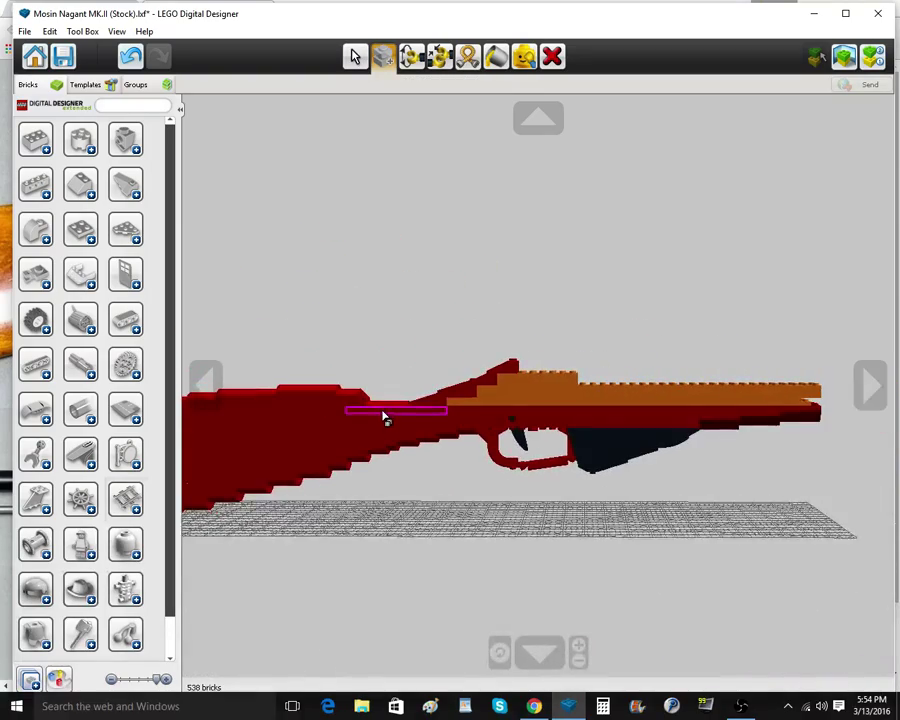
{"action": "scroll", "coordinate": [385, 418], "scroll_direction": "up", "scroll_amount": 10}
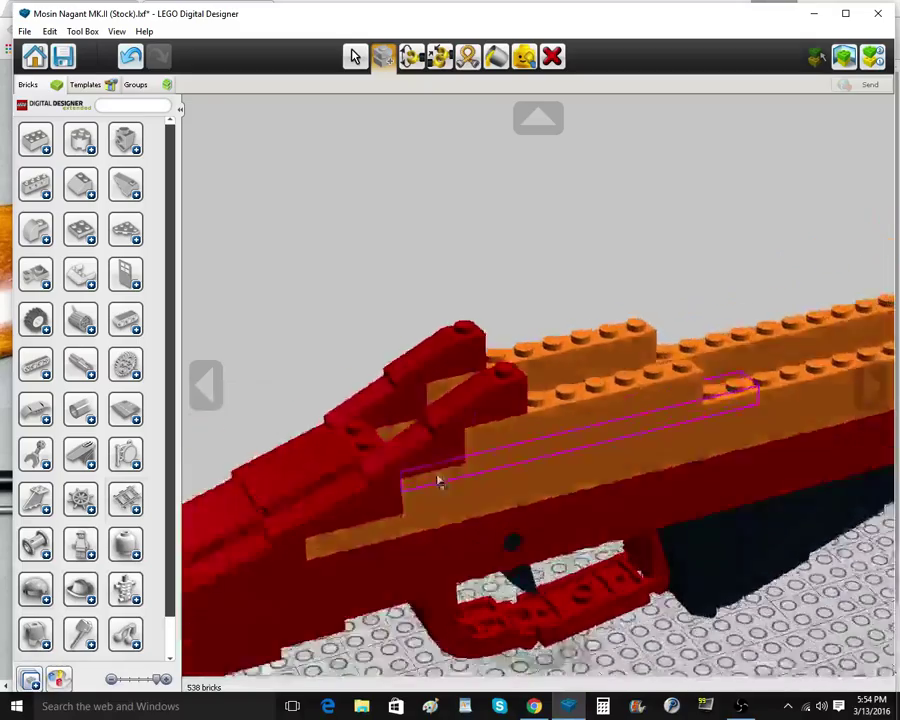
{"action": "right_click_drag", "start_coordinate": [438, 478], "coordinate": [360, 470]}
{"action": "mouse_move", "coordinate": [550, 706]}
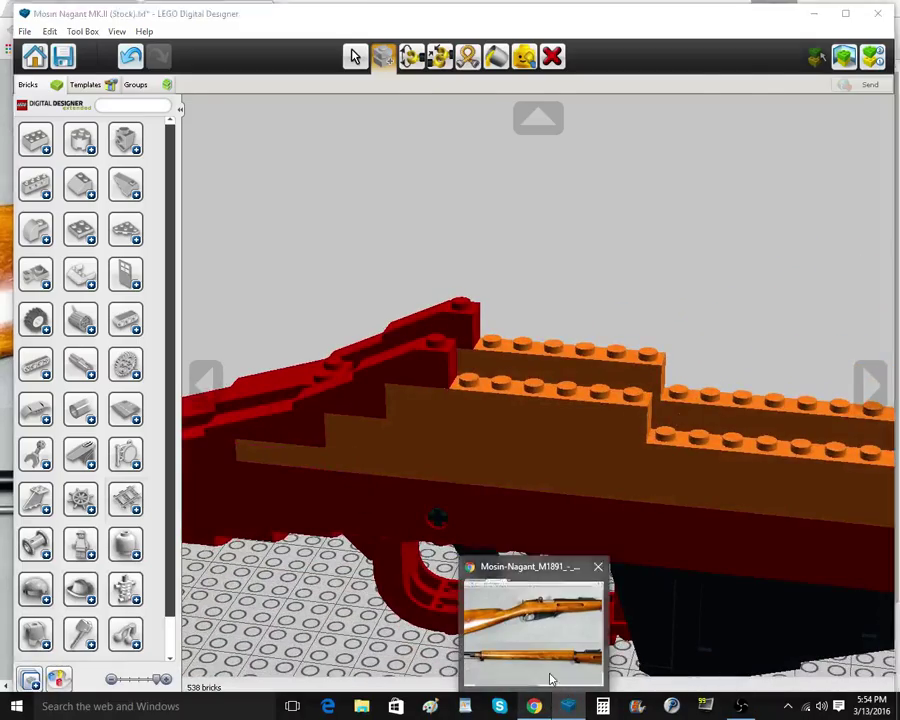
{"action": "left_click", "coordinate": [549, 640]}
{"action": "left_click", "coordinate": [567, 710]}
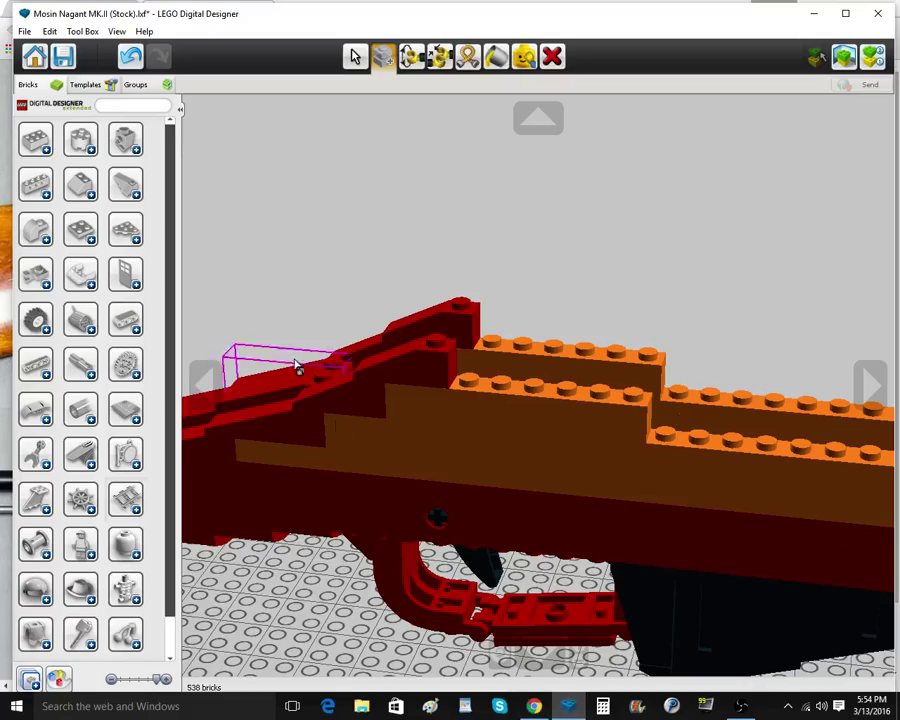
{"action": "left_click", "coordinate": [49, 137]}
{"action": "left_click", "coordinate": [46, 322]}
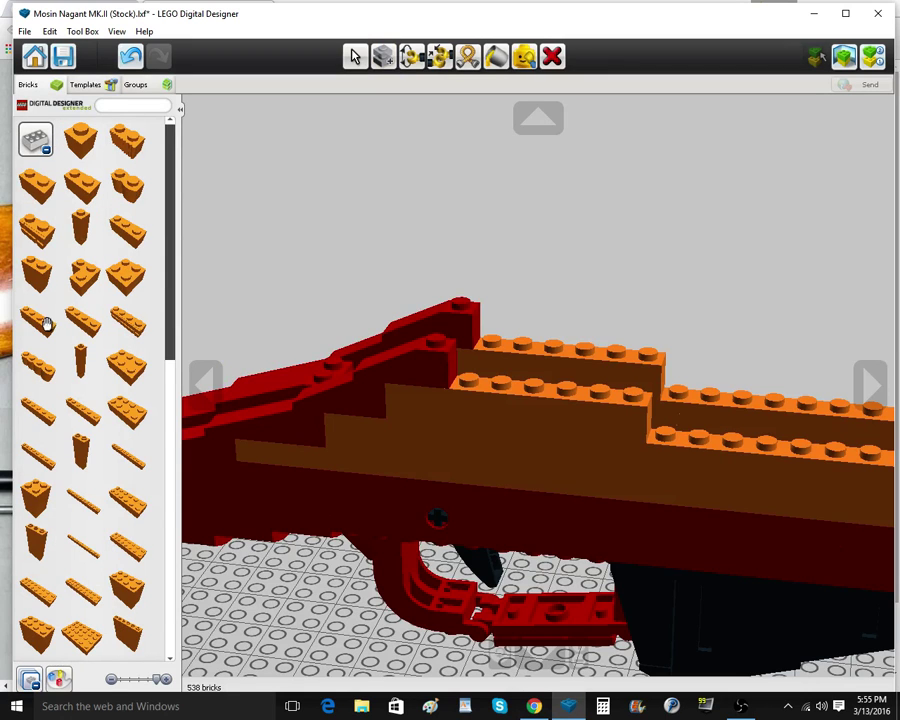
{"action": "right_click_drag", "start_coordinate": [560, 328], "coordinate": [526, 350]}
{"action": "left_click", "coordinate": [522, 349]}
{"action": "left_click", "coordinate": [384, 58]}
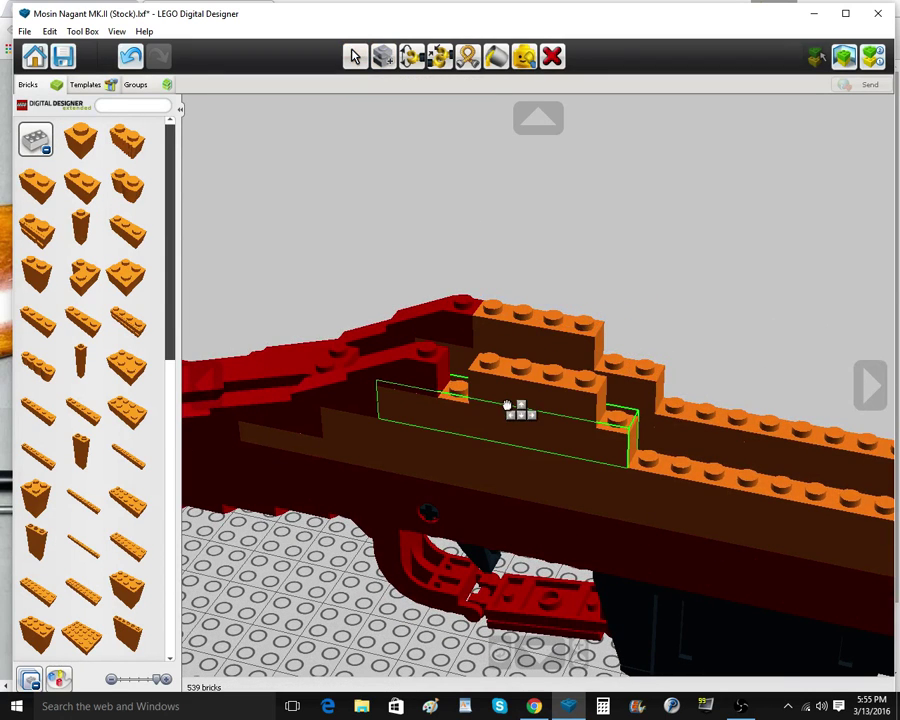
{"action": "left_click", "coordinate": [477, 394]}
Place an orange 1x2 45° roof tile in front of the 1x4 brick on each side wall, sloping down toward the muzzle
{"action": "left_click", "coordinate": [35, 149]}
{"action": "left_click", "coordinate": [74, 193]}
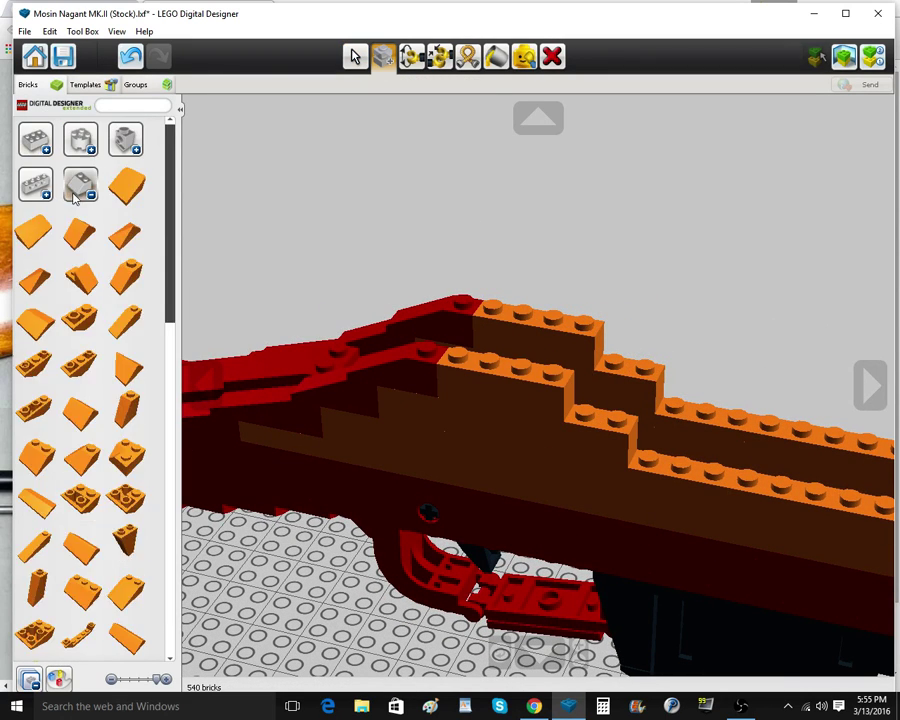
{"action": "left_click", "coordinate": [110, 279]}
{"action": "left_click", "coordinate": [632, 364]}
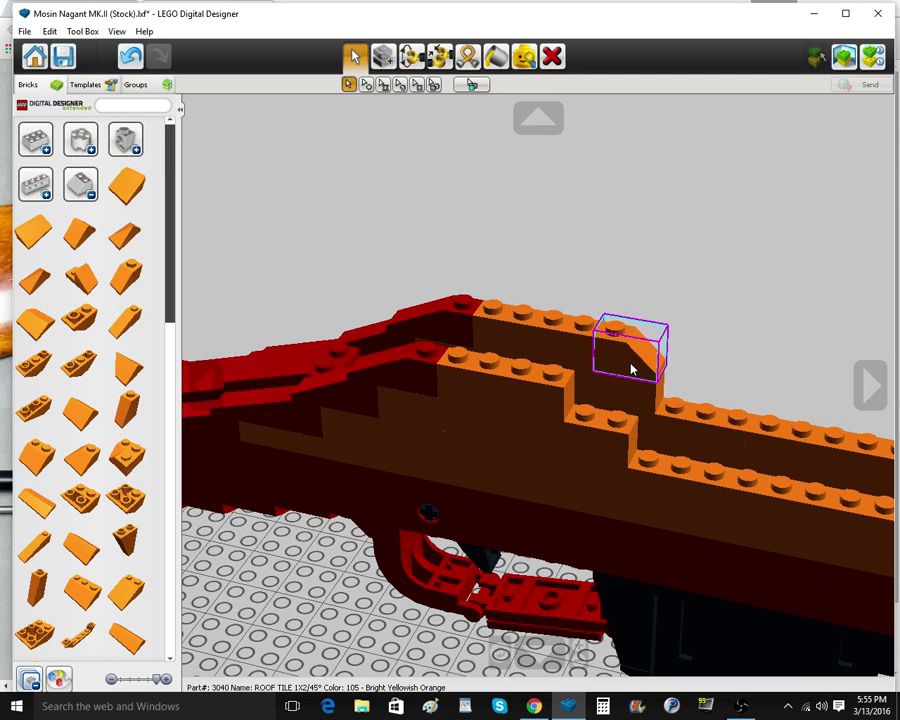
{"action": "left_click", "coordinate": [390, 64]}
{"action": "left_click", "coordinate": [598, 427]}
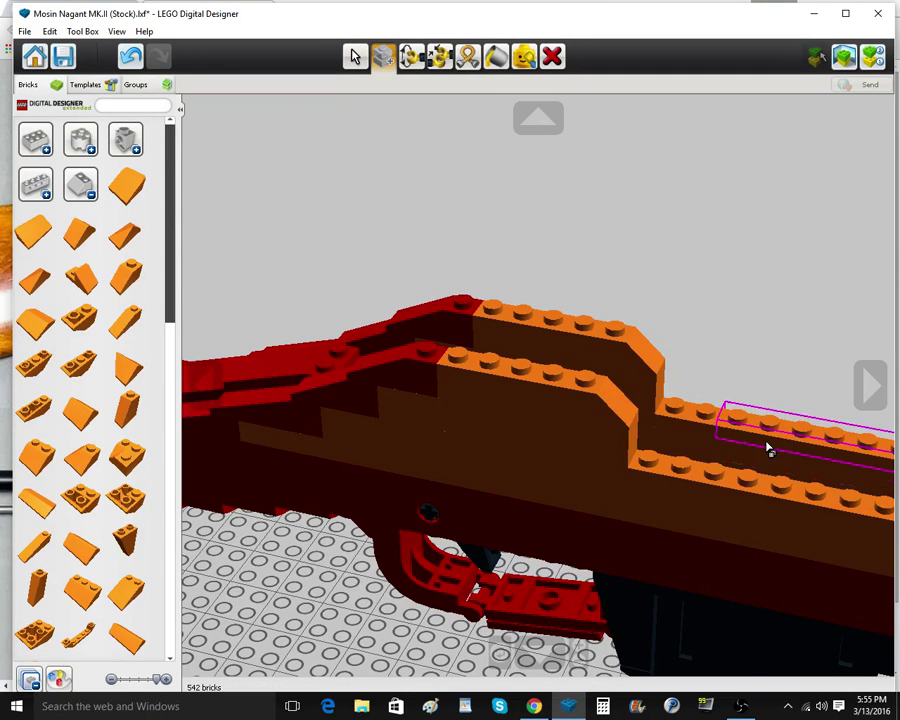
Compare the section in front of the orange slopes with the wooden stock in the Mosin-Nagant photo in Chrome
{"action": "right_click", "coordinate": [765, 442]}
{"action": "left_click", "coordinate": [549, 653]}
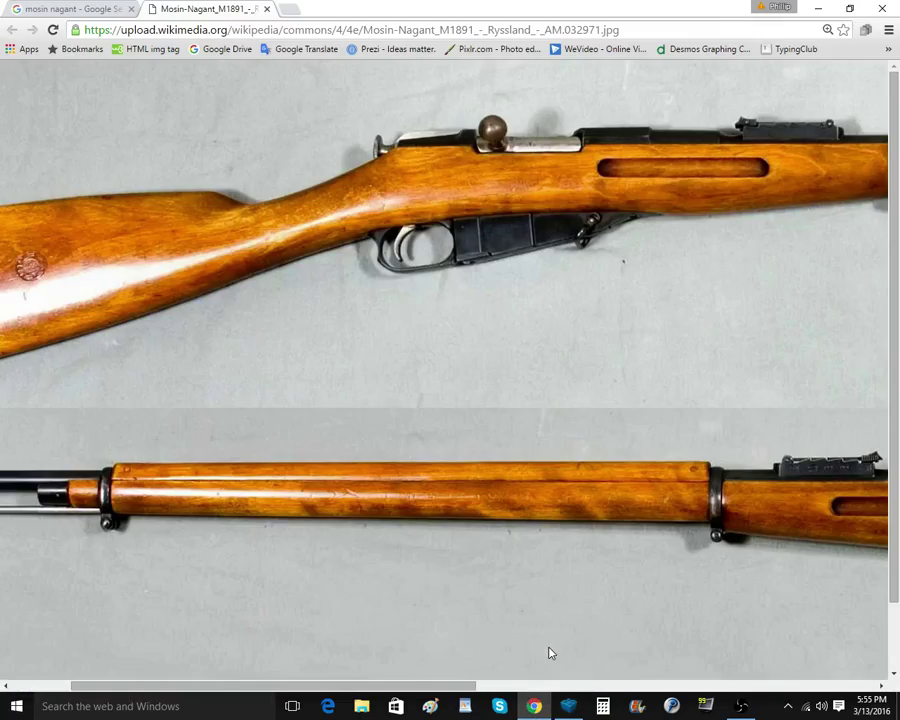
{"action": "left_click", "coordinate": [575, 708]}
{"action": "right_click_drag", "start_coordinate": [488, 622], "coordinate": [455, 570]}
{"action": "mouse_move", "coordinate": [533, 708]}
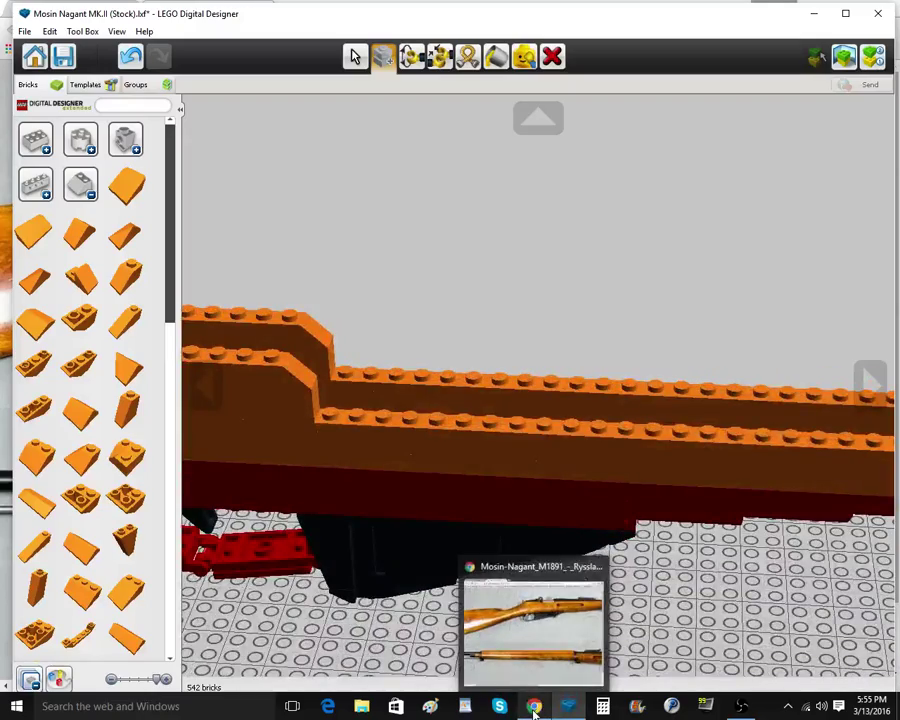
{"action": "left_click", "coordinate": [531, 649]}
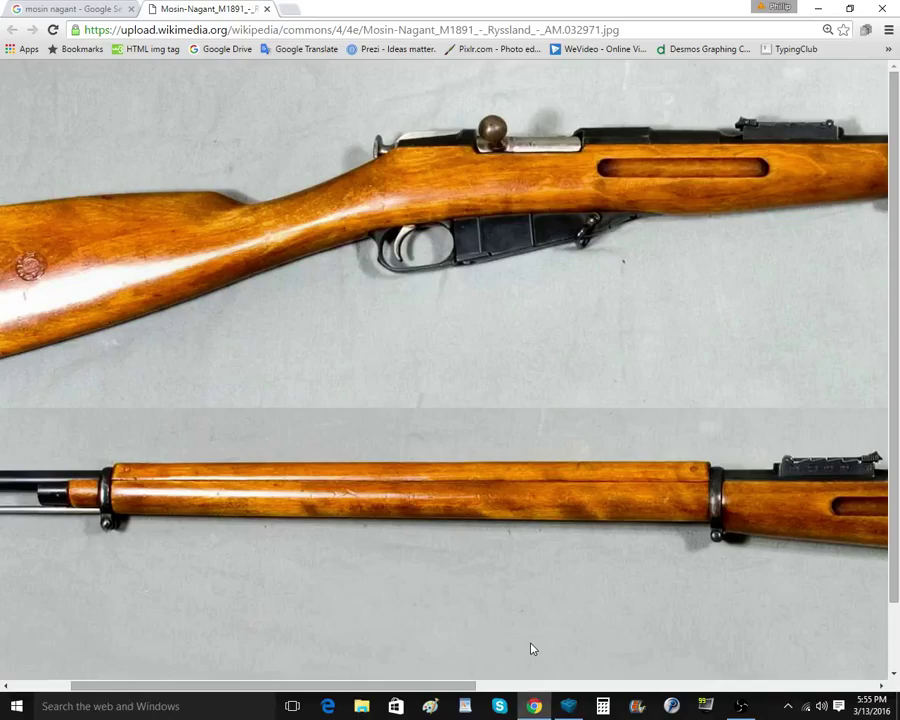
{"action": "left_click", "coordinate": [569, 707]}
Place an orange 1x8 brick in front of the slope on one side wall and a duplicate on the other wall
{"action": "left_click", "coordinate": [82, 193]}
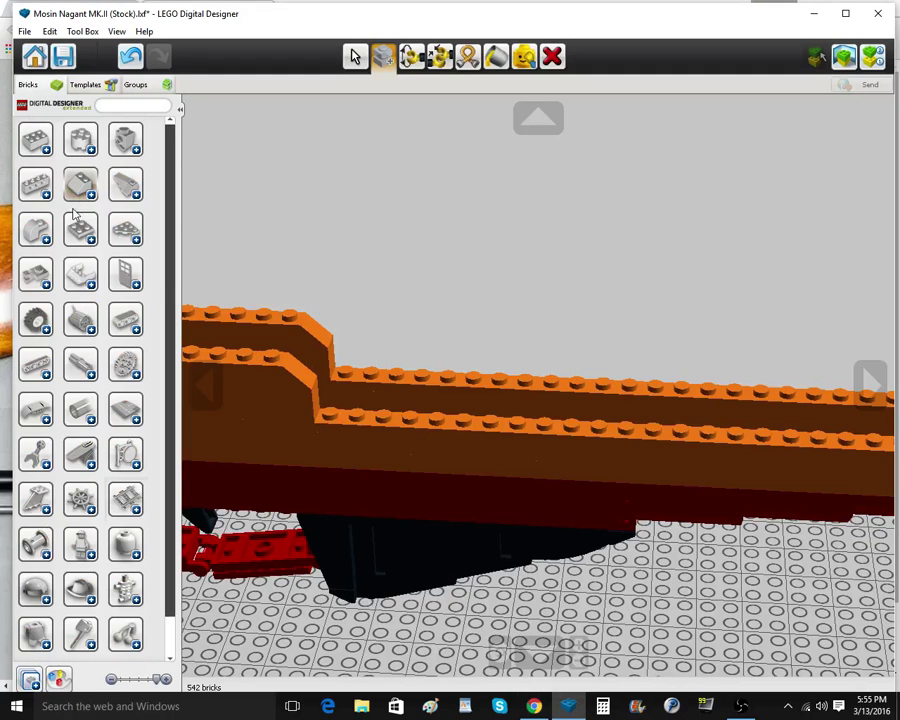
{"action": "left_click", "coordinate": [84, 238]}
{"action": "left_click", "coordinate": [90, 240]}
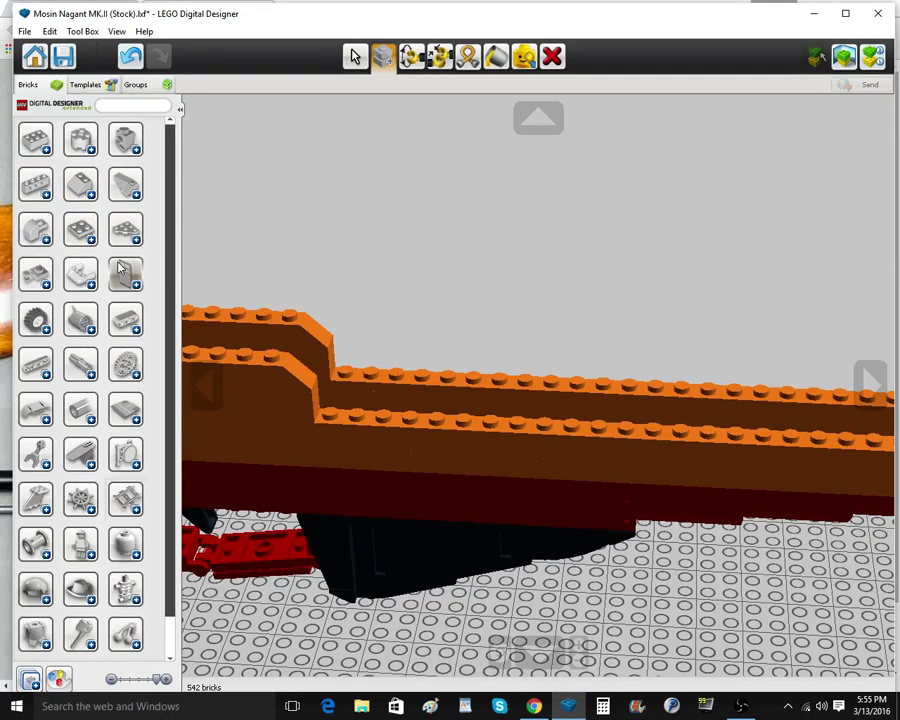
{"action": "left_click", "coordinate": [40, 145]}
{"action": "left_click", "coordinate": [45, 460]}
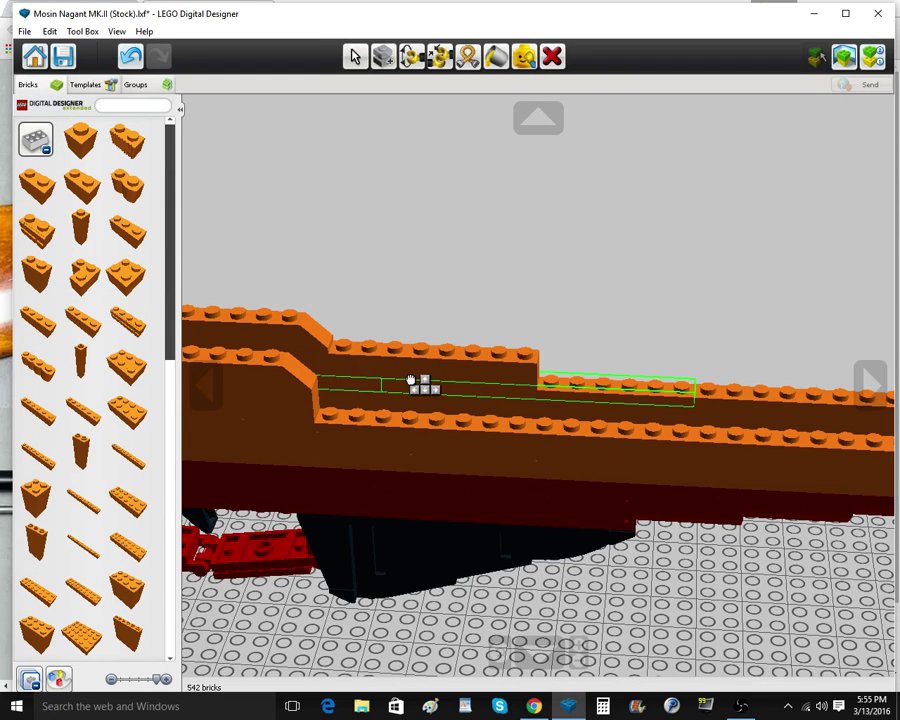
{"action": "left_click", "coordinate": [411, 379]}
{"action": "left_click", "coordinate": [379, 65]}
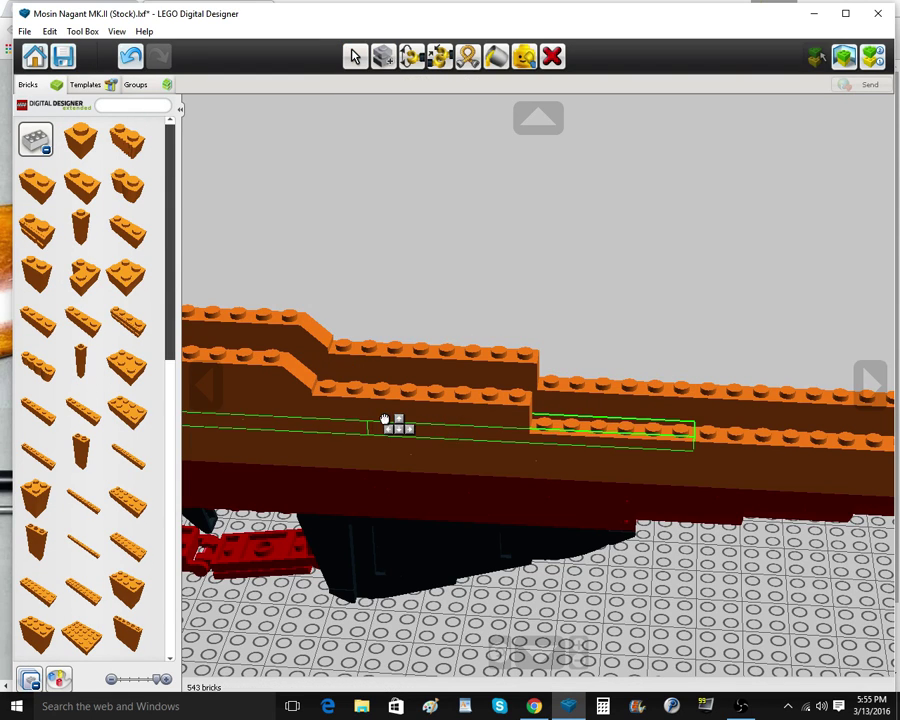
{"action": "left_click", "coordinate": [383, 419]}
Cover the new 1x8 brick on each side wall with a smooth orange 1x8 tile
{"action": "left_click", "coordinate": [30, 130]}
{"action": "left_click", "coordinate": [90, 240]}
{"action": "scroll", "coordinate": [97, 378], "scroll_direction": "down", "scroll_amount": 2}
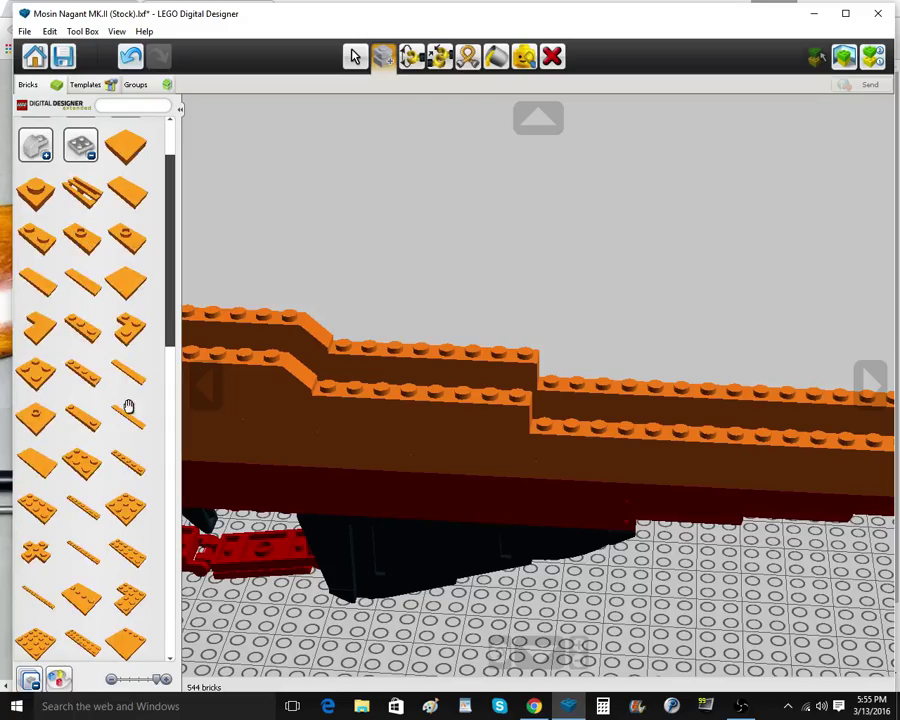
{"action": "left_click", "coordinate": [128, 406]}
{"action": "left_click", "coordinate": [420, 358]}
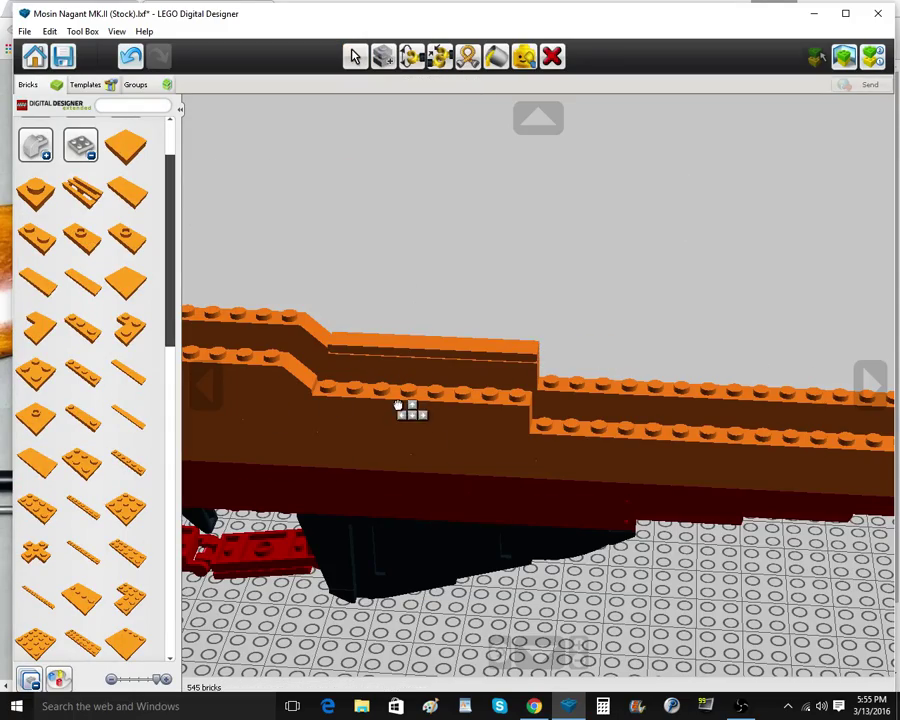
{"action": "left_click", "coordinate": [404, 396]}
Check the rifle photo in Chrome and place an orange 1x2 brick directly in front of the tiled section on each side wall
{"action": "mouse_move", "coordinate": [404, 398]}
{"action": "right_mouse_down"}
{"action": "mouse_move", "coordinate": [408, 499]}
{"action": "mouse_move", "coordinate": [418, 368]}
{"action": "right_mouse_up"}
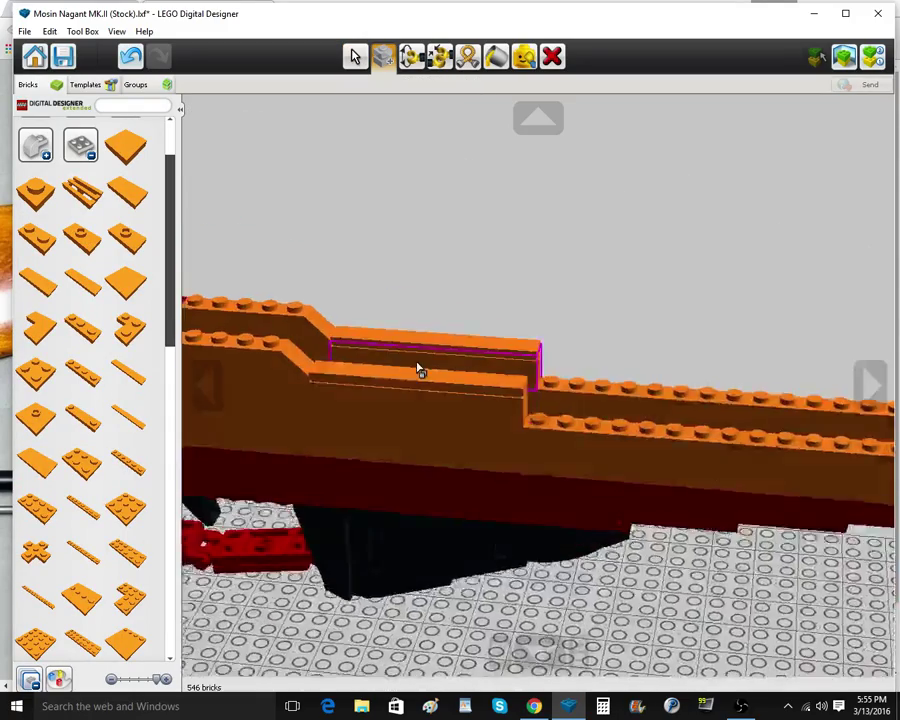
{"action": "left_click", "coordinate": [522, 655]}
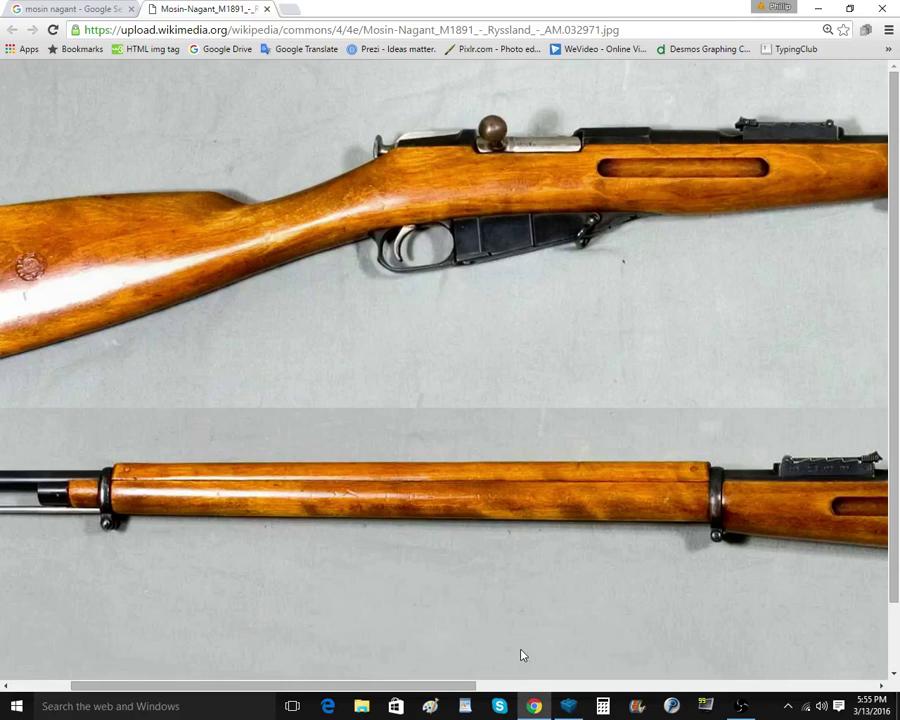
{"action": "left_click", "coordinate": [571, 710]}
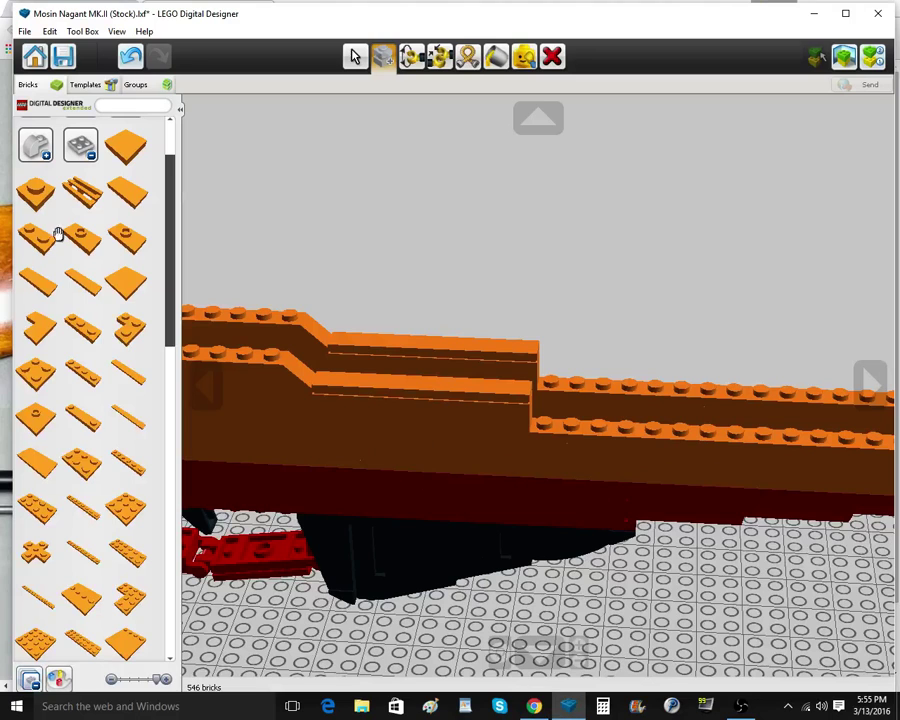
{"action": "left_click", "coordinate": [80, 145]}
{"action": "scroll", "coordinate": [28, 192], "scroll_direction": "up", "scroll_amount": 2}
{"action": "left_click", "coordinate": [34, 140]}
{"action": "left_click", "coordinate": [28, 184]}
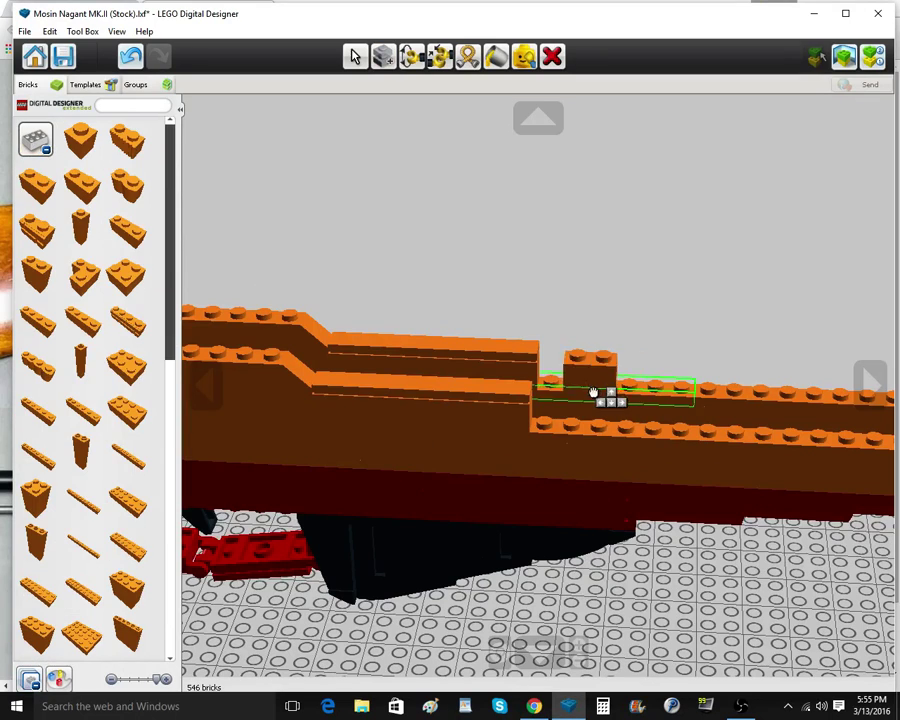
{"action": "left_click", "coordinate": [565, 387]}
{"action": "left_click", "coordinate": [565, 387]}
{"action": "left_click", "coordinate": [381, 61]}
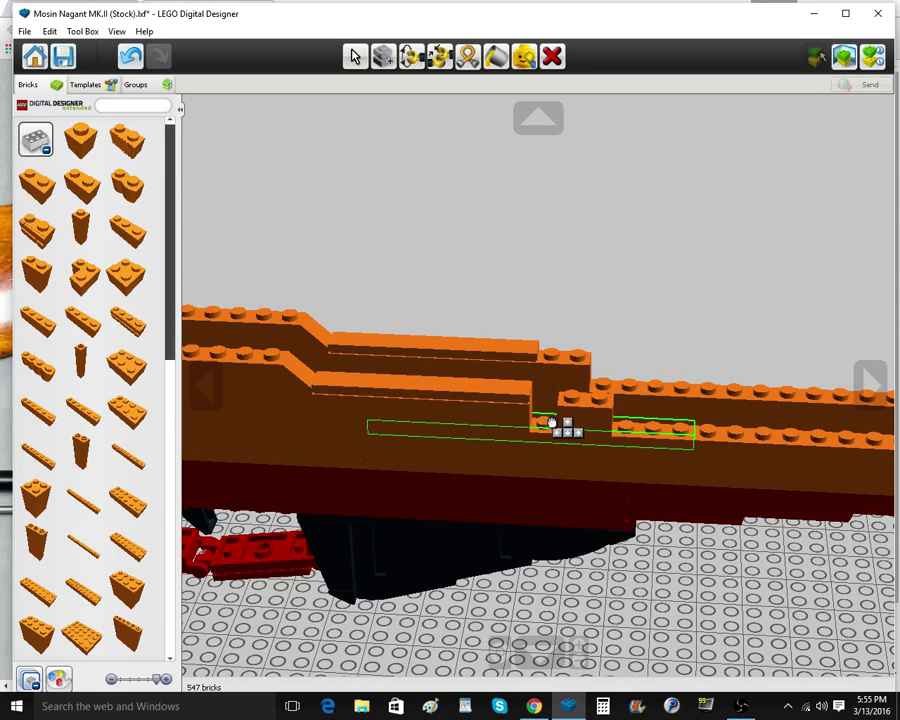
{"action": "left_click", "coordinate": [536, 418]}
Duplicate the orange slope onto the 1x2 brick of each side wall, sloping down toward the smooth tiles
{"action": "left_click", "coordinate": [262, 368]}
{"action": "left_click", "coordinate": [567, 365]}
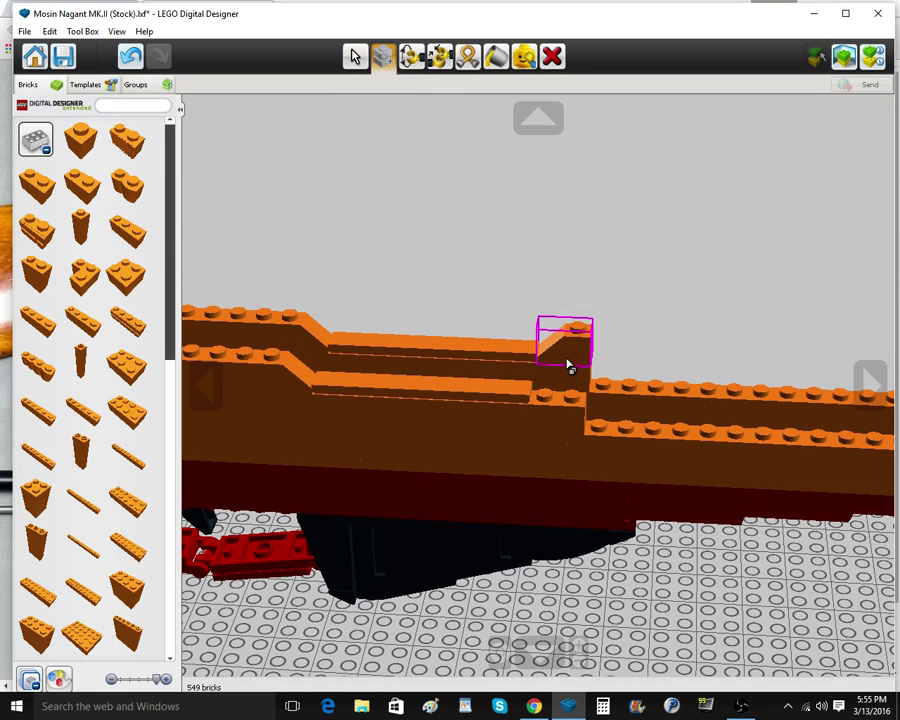
{"action": "left_click", "coordinate": [567, 364]}
{"action": "left_click", "coordinate": [567, 402]}
Delete the 1x2 brick under the near wall's front slope and the stacked orange bricks below that area on both side walls
{"action": "left_click", "coordinate": [551, 57]}
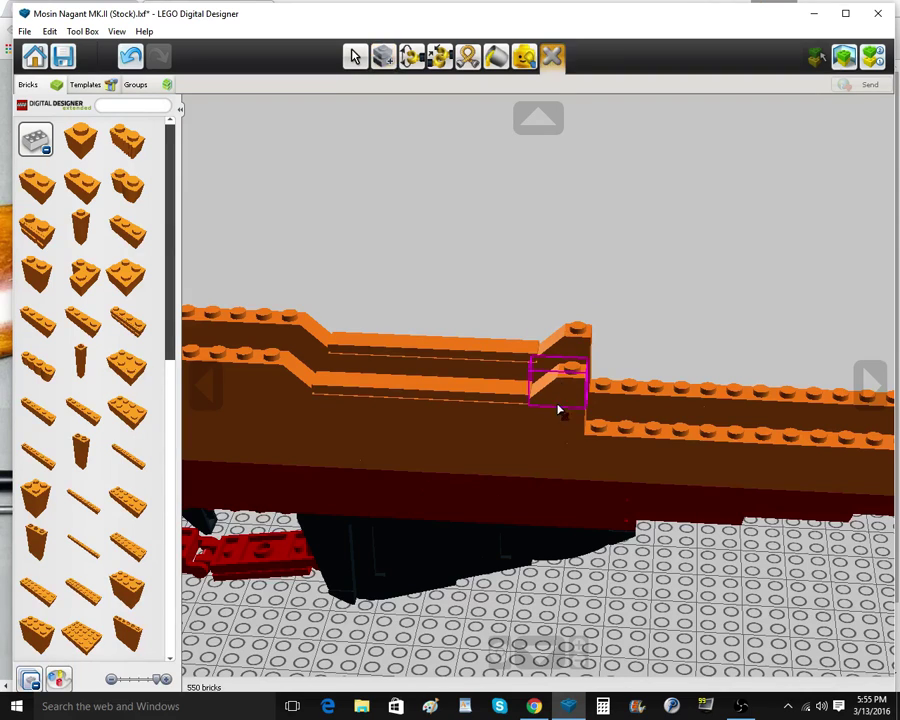
{"action": "left_click", "coordinate": [578, 433]}
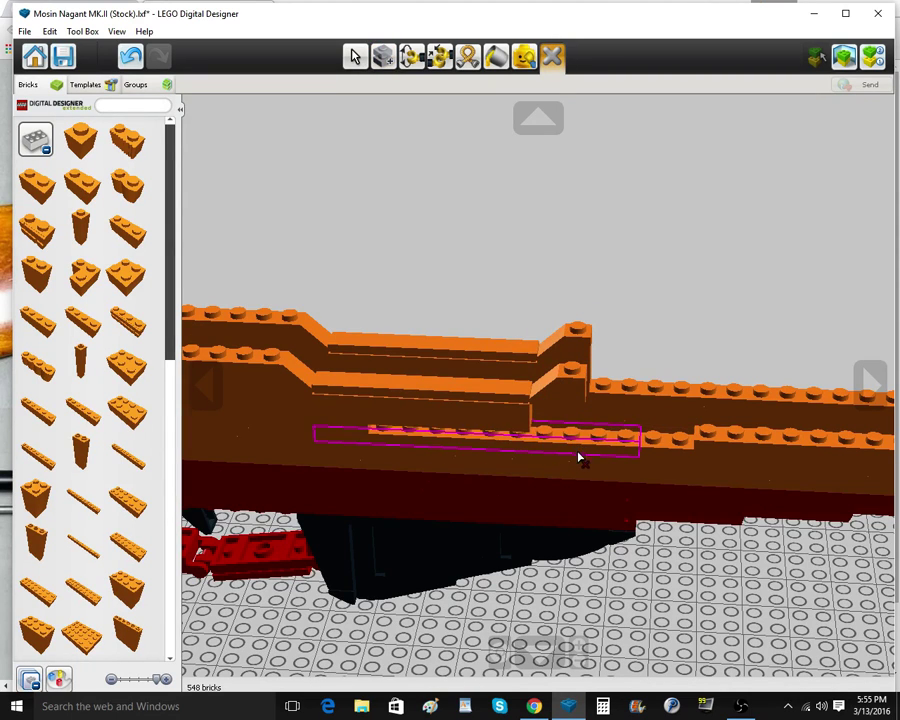
{"action": "left_click", "coordinate": [578, 451]}
{"action": "left_click", "coordinate": [579, 456]}
{"action": "left_click", "coordinate": [580, 461]}
{"action": "left_click", "coordinate": [587, 467]}
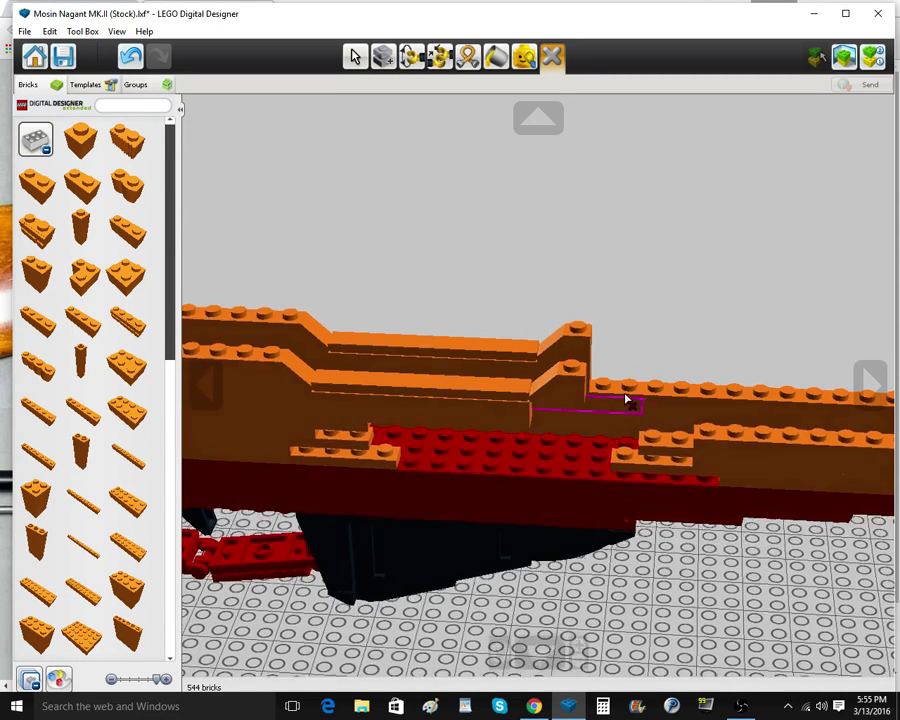
{"action": "right_click_drag", "start_coordinate": [625, 398], "coordinate": [617, 372]}
{"action": "left_click", "coordinate": [608, 397]}
{"action": "left_click", "coordinate": [599, 406]}
{"action": "left_click", "coordinate": [597, 419]}
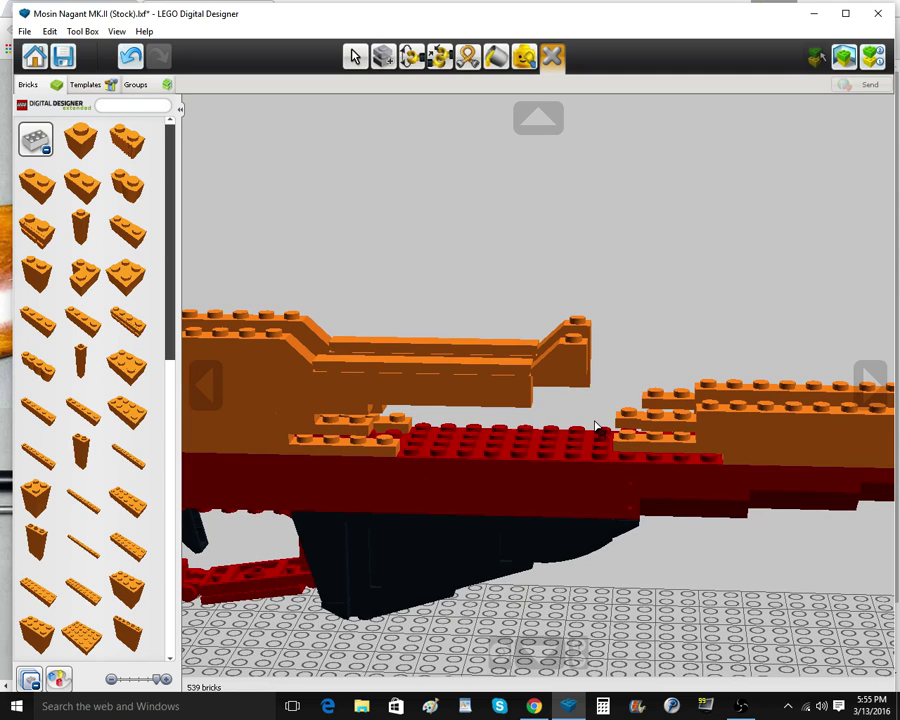
Delete all remaining orange bricks of both side walls toward the muzzle, down to the red base
{"action": "left_click", "coordinate": [648, 427]}
{"action": "left_click", "coordinate": [645, 425]}
{"action": "left_click", "coordinate": [620, 424]}
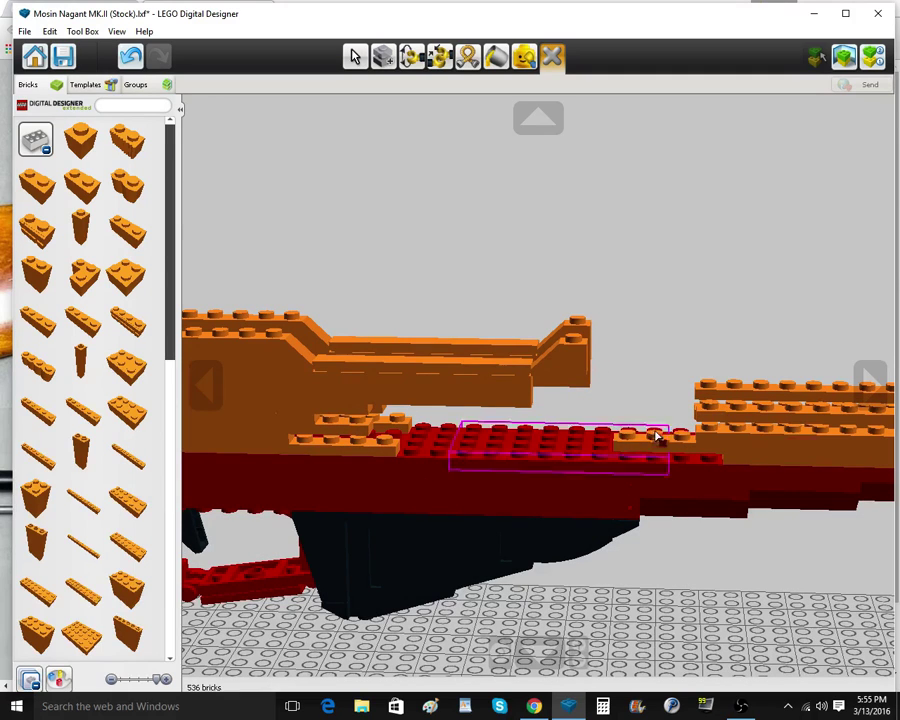
{"action": "left_click", "coordinate": [672, 438]}
{"action": "left_click", "coordinate": [728, 420]}
{"action": "left_click", "coordinate": [738, 440]}
{"action": "left_click", "coordinate": [755, 463]}
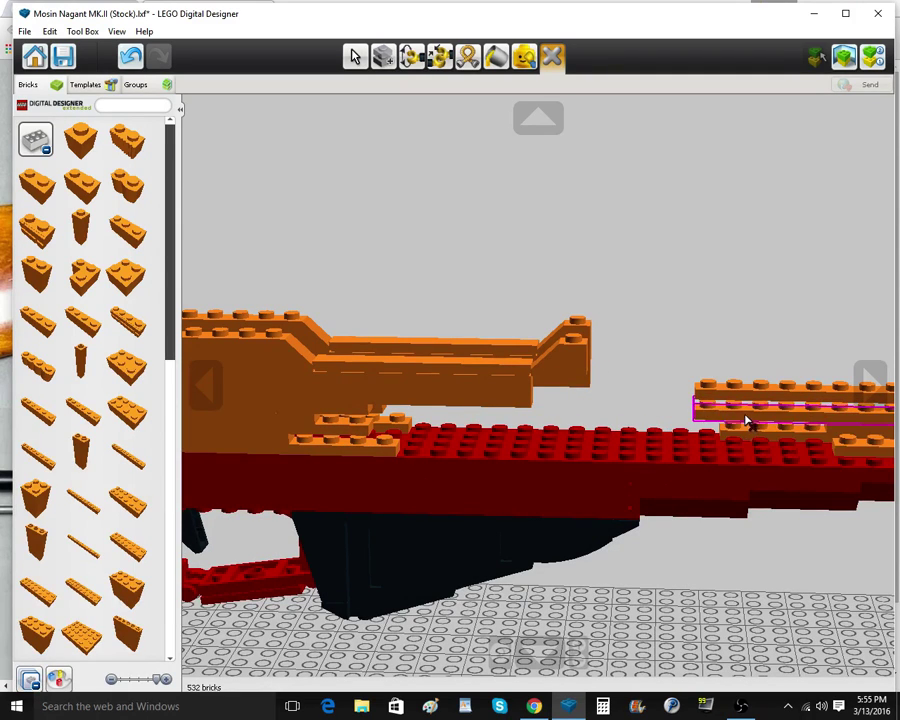
{"action": "left_click", "coordinate": [744, 415]}
{"action": "left_click", "coordinate": [752, 400]}
{"action": "left_click", "coordinate": [761, 428]}
{"action": "scroll", "coordinate": [763, 431], "scroll_direction": "down", "scroll_amount": 3}
{"action": "left_click", "coordinate": [766, 433]}
{"action": "left_click", "coordinate": [766, 415]}
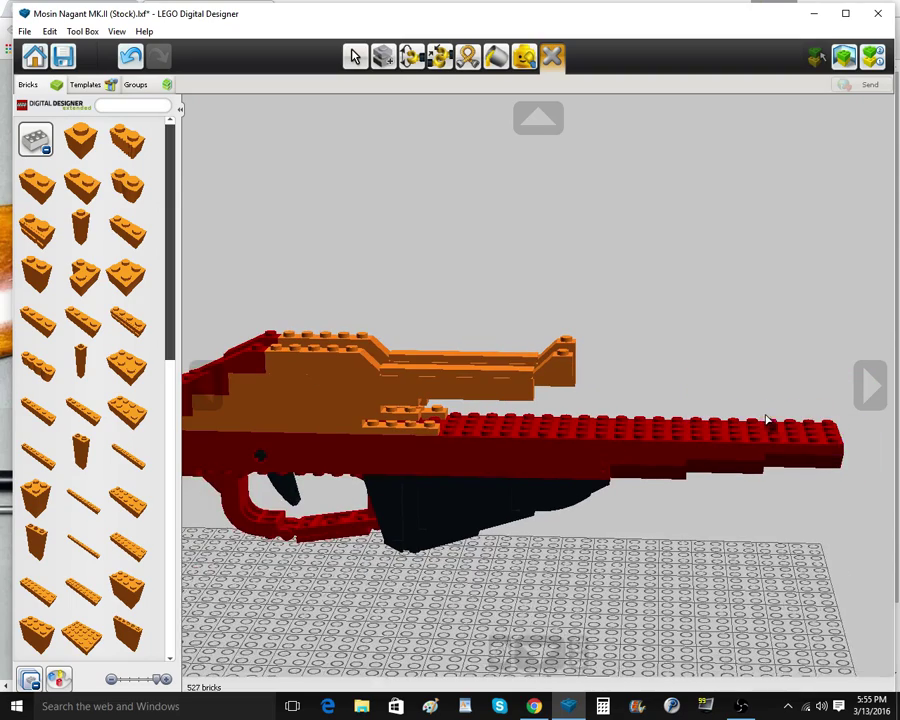
Delete the orange 1x2 brick beneath the front slope of the far side wall
{"action": "scroll", "coordinate": [580, 365], "scroll_direction": "up", "scroll_amount": 3}
{"action": "right_click_drag", "start_coordinate": [580, 365], "coordinate": [585, 388]}
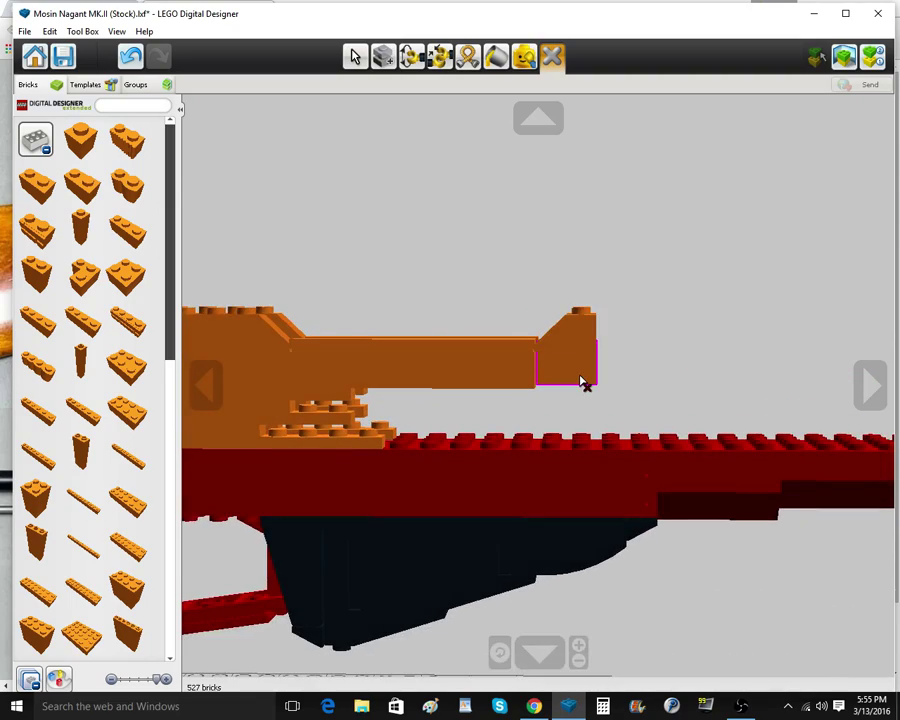
{"action": "left_click", "coordinate": [580, 381]}
Place an orange 1x1 brick with side studs beneath the front slope of one side wall and a duplicate on the other wall
{"action": "right_click_drag", "start_coordinate": [765, 394], "coordinate": [756, 433]}
{"action": "left_click", "coordinate": [357, 56]}
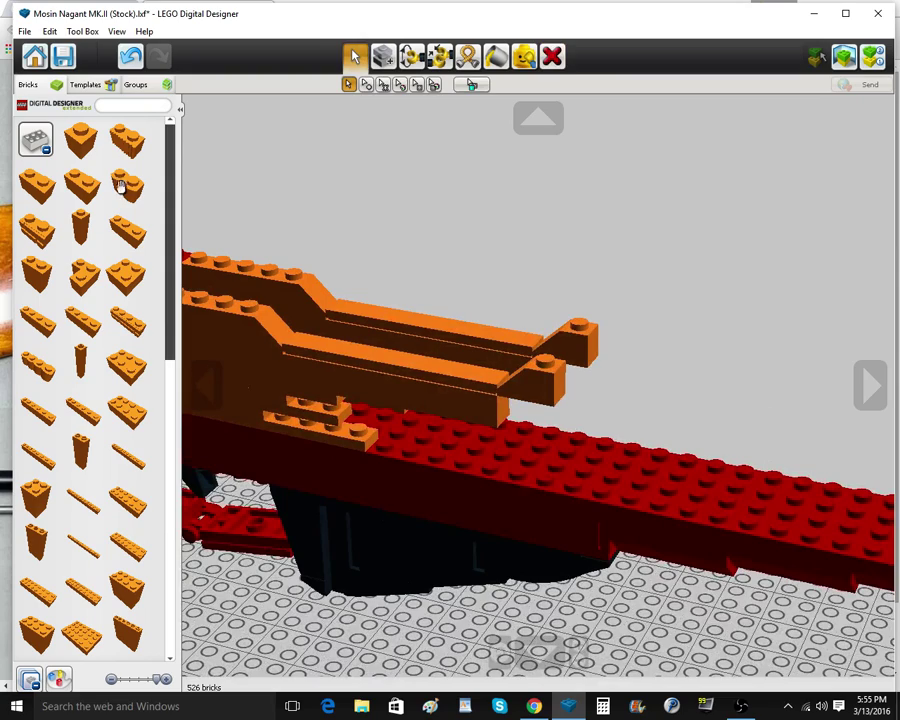
{"action": "left_click", "coordinate": [44, 150]}
{"action": "left_click", "coordinate": [126, 141]}
{"action": "left_click", "coordinate": [83, 182]}
{"action": "right_click_drag", "start_coordinate": [620, 415], "coordinate": [558, 446]}
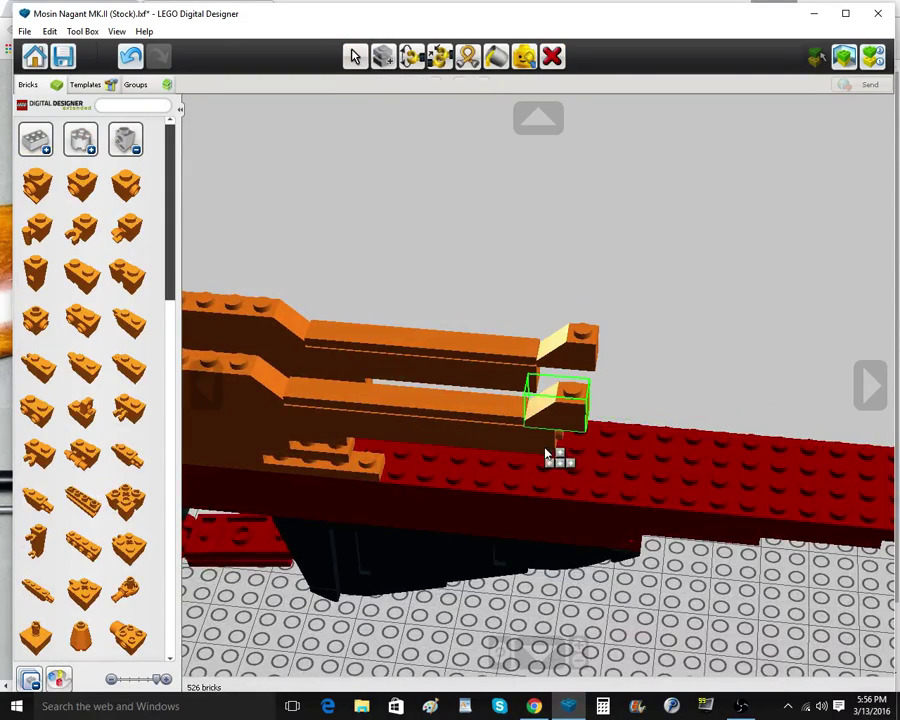
{"action": "left_click", "coordinate": [549, 450]}
{"action": "left_click", "coordinate": [383, 56]}
{"action": "right_click_drag", "start_coordinate": [757, 446], "coordinate": [610, 445]}
{"action": "left_click", "coordinate": [547, 396]}
{"action": "right_click_drag", "start_coordinate": [552, 396], "coordinate": [671, 397]}
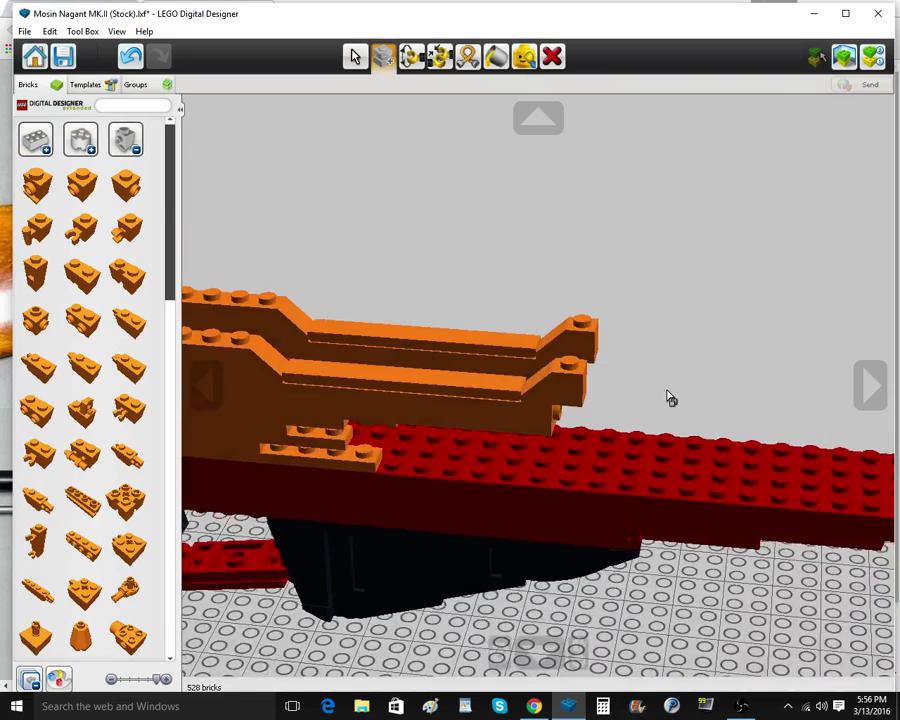
Switch to Chrome to check the rifle's fore-end in the reference photo, and return to LEGO Digital Designer
{"action": "mouse_move", "coordinate": [535, 707]}
{"action": "left_click", "coordinate": [547, 661]}
{"action": "left_click", "coordinate": [548, 660]}
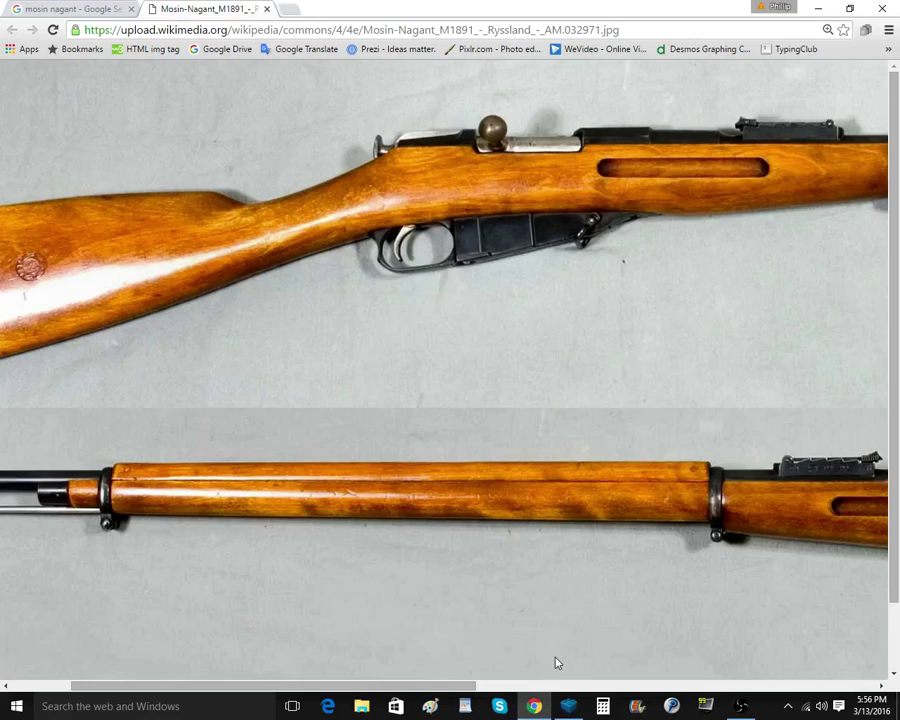
{"action": "left_click", "coordinate": [565, 712]}
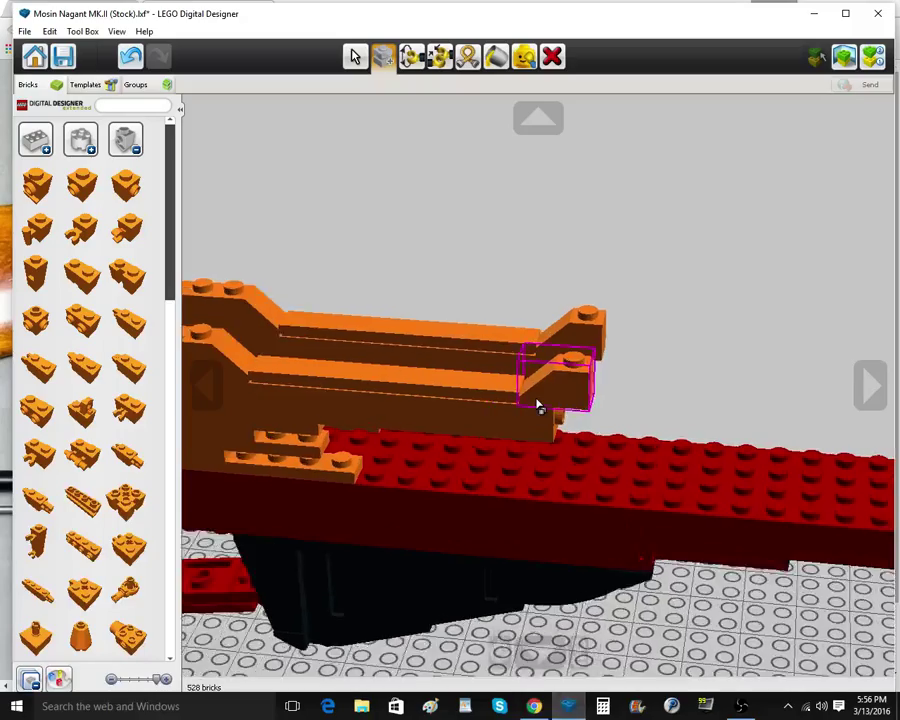
Delete the orange 1x1 bricks with side studs beneath the front slopes of both side walls
{"action": "scroll", "coordinate": [537, 402], "scroll_direction": "up", "scroll_amount": 3}
{"action": "left_click", "coordinate": [551, 58]}
{"action": "left_click", "coordinate": [546, 438]}
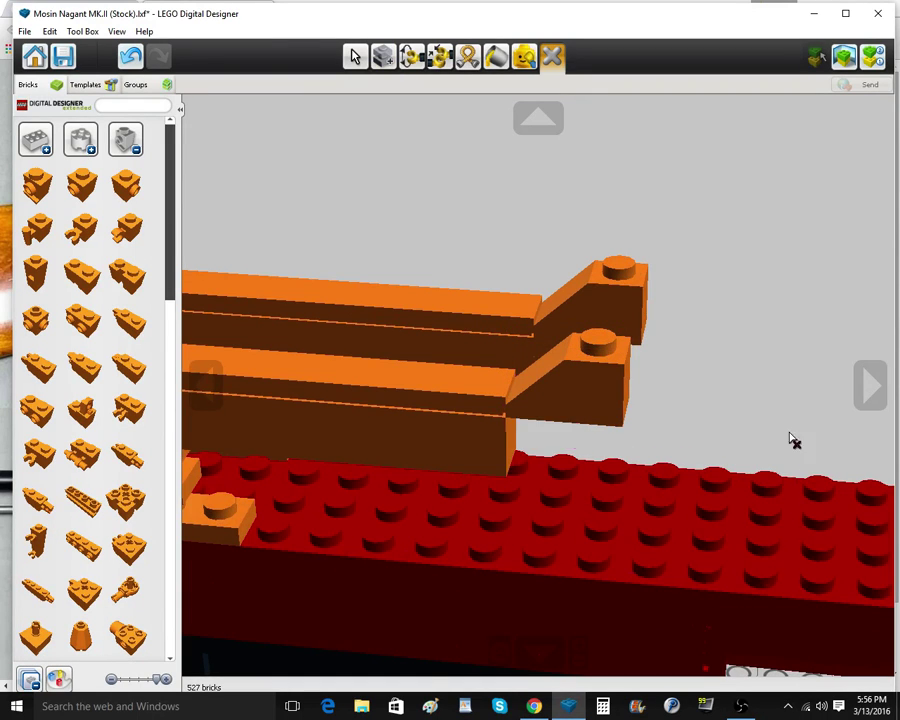
{"action": "right_click_drag", "start_coordinate": [789, 434], "coordinate": [660, 445]}
{"action": "left_click", "coordinate": [571, 371]}
Place an orange Technic Brick 1x1 beneath the near wall's front slope and a duplicate beneath the far wall's slope
{"action": "left_click", "coordinate": [354, 57]}
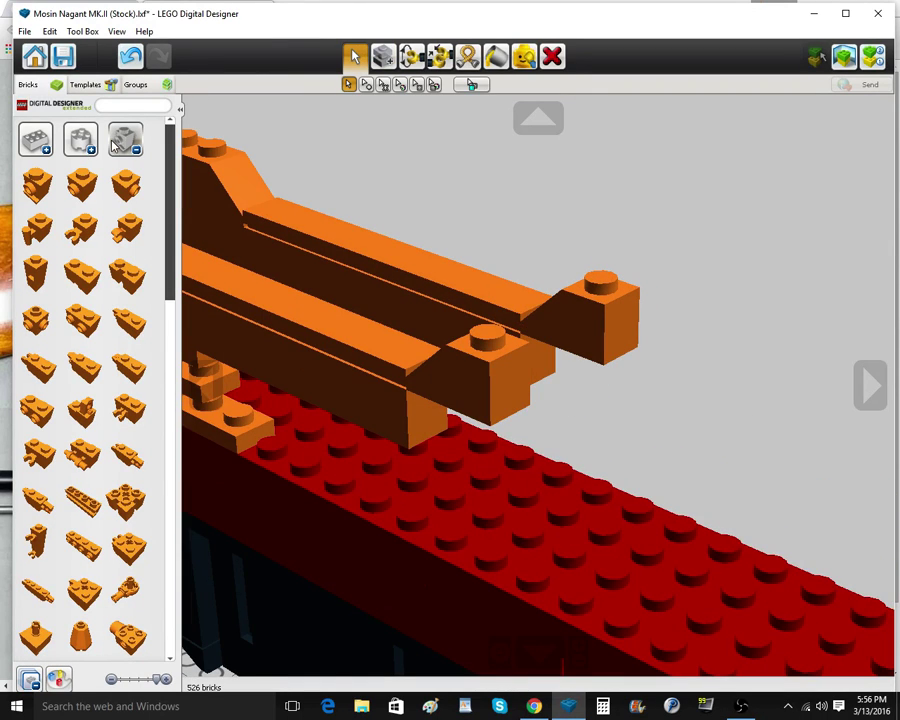
{"action": "left_click", "coordinate": [118, 149]}
{"action": "left_click", "coordinate": [118, 155]}
{"action": "left_click", "coordinate": [118, 155]}
{"action": "left_click", "coordinate": [40, 177]}
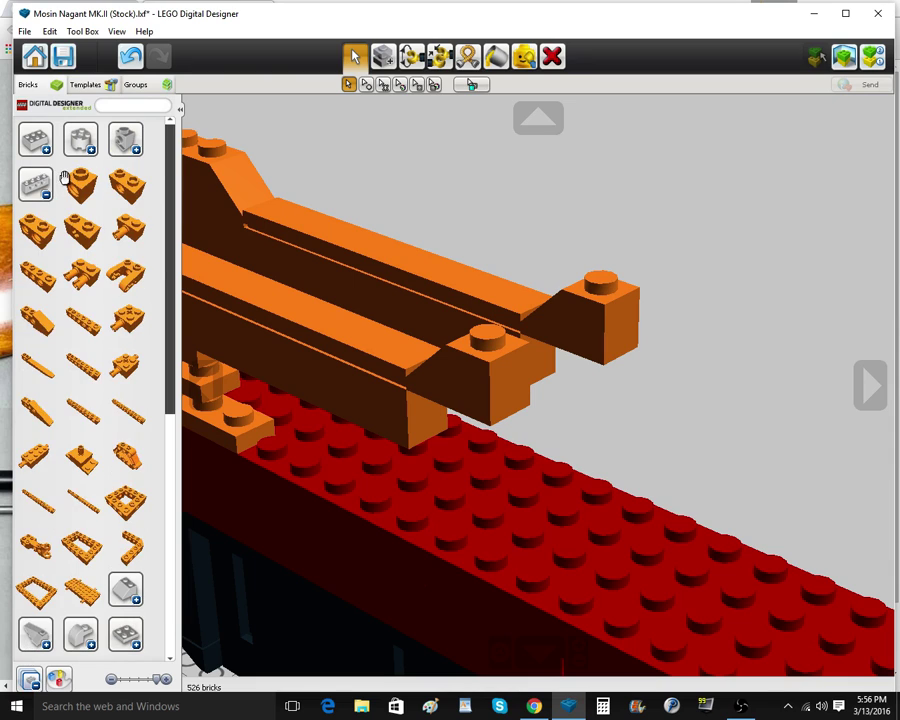
{"action": "left_click", "coordinate": [76, 183]}
{"action": "right_click_drag", "start_coordinate": [430, 453], "coordinate": [510, 475]}
{"action": "left_click", "coordinate": [473, 462]}
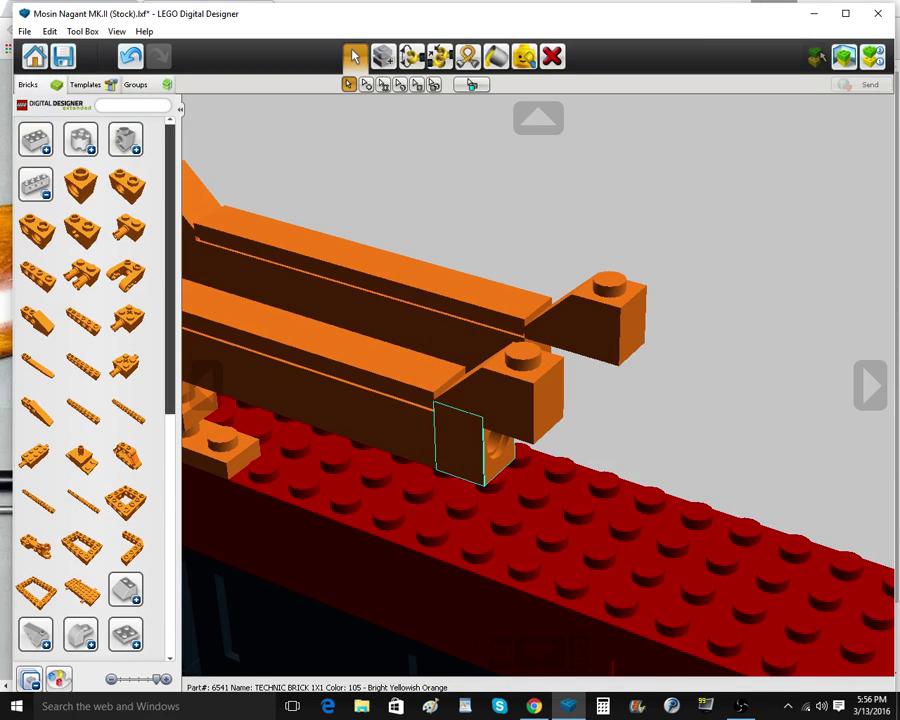
{"action": "left_click", "coordinate": [383, 57]}
{"action": "right_click_drag", "start_coordinate": [575, 230], "coordinate": [500, 270]}
{"action": "left_click", "coordinate": [541, 391]}
{"action": "right_click_drag", "start_coordinate": [685, 470], "coordinate": [611, 420]}
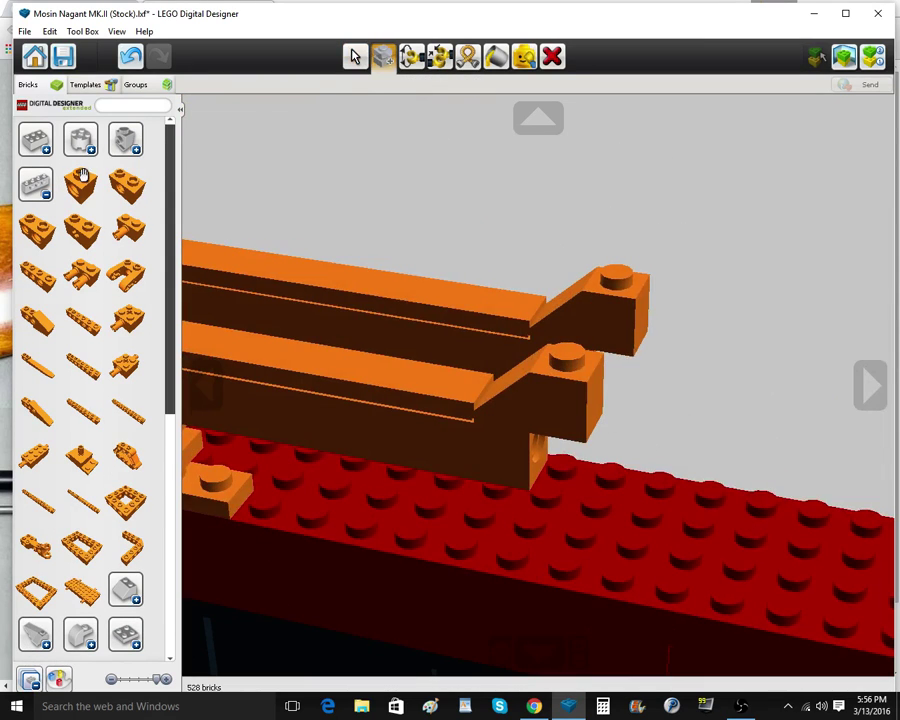
Try to fit a three-stud curved brick, rotated upright, against the Technic brick beneath the near wall's front slope
{"action": "left_click", "coordinate": [50, 183]}
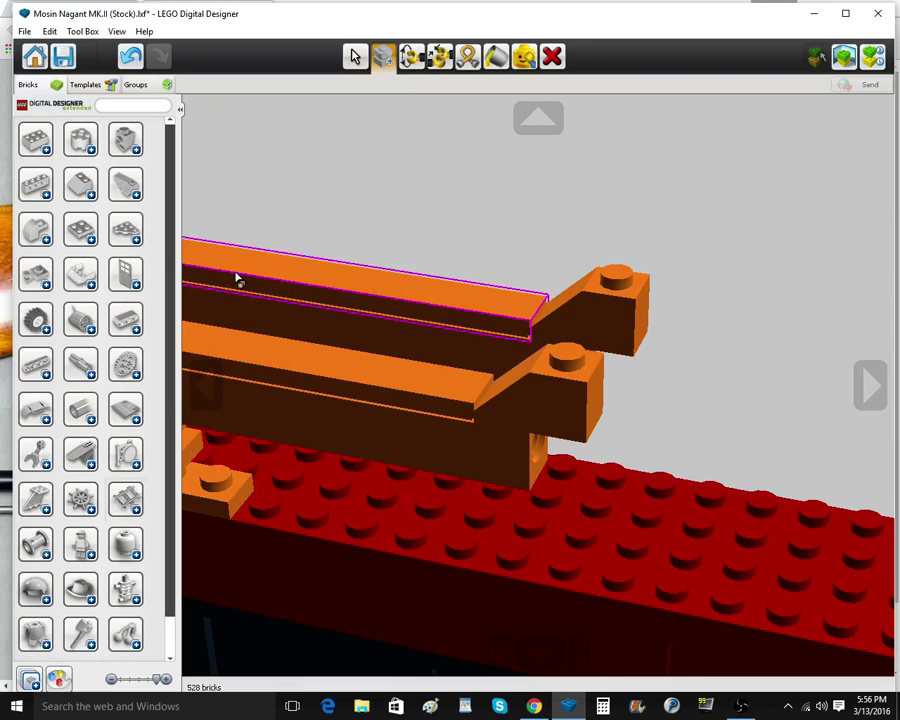
{"action": "left_click", "coordinate": [127, 145]}
{"action": "left_click", "coordinate": [128, 148]}
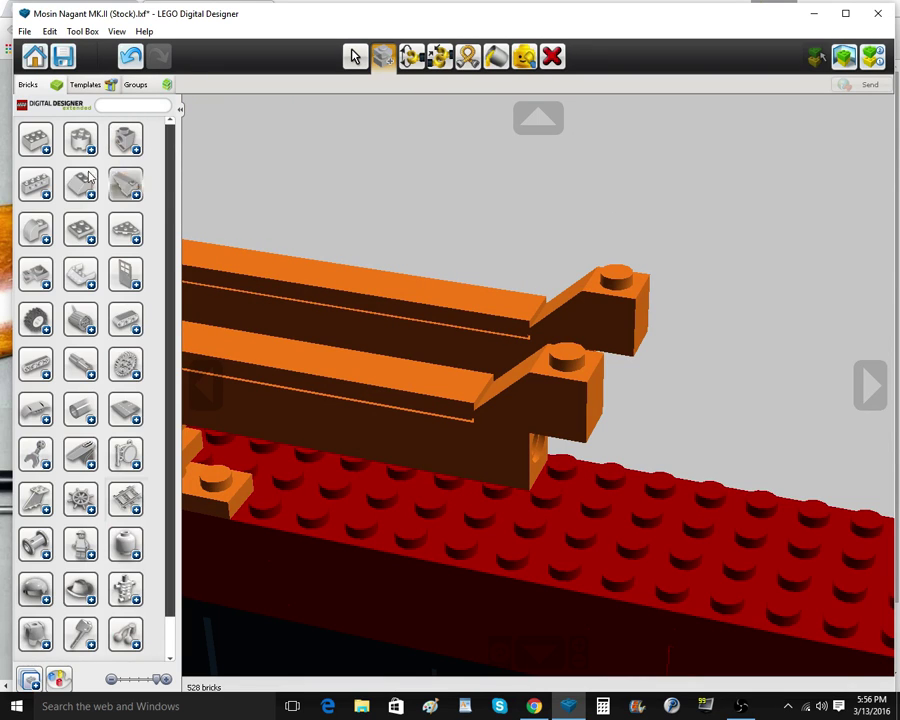
{"action": "left_click", "coordinate": [40, 228]}
{"action": "left_click", "coordinate": [30, 244]}
{"action": "left_click", "coordinate": [30, 244]}
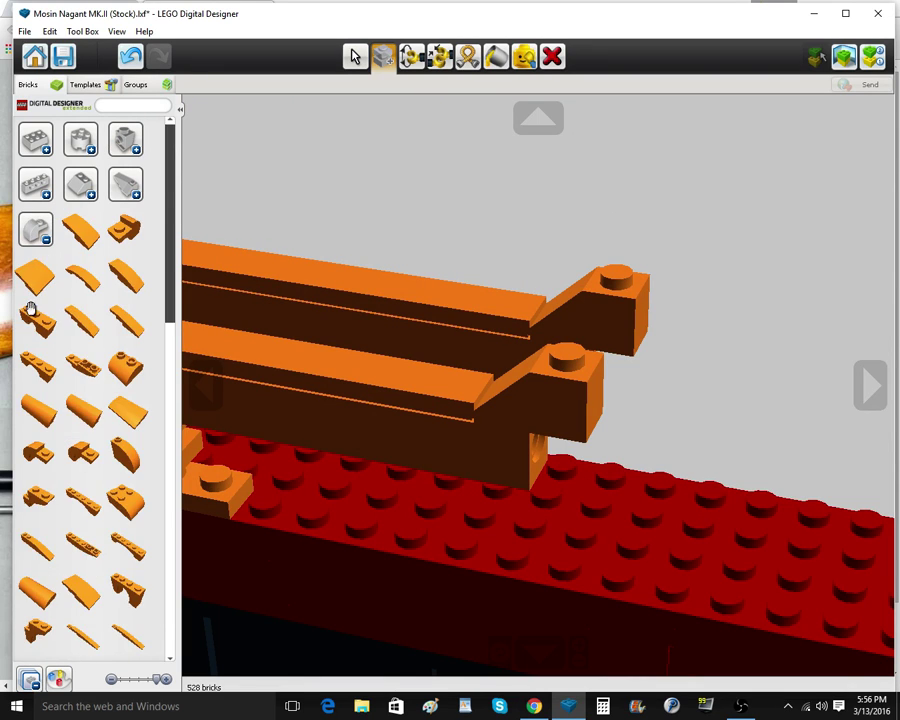
{"action": "left_click", "coordinate": [31, 311]}
{"action": "right_click_drag", "start_coordinate": [840, 422], "coordinate": [757, 423]}
{"action": "key", "text": "Right"}
{"action": "key", "text": "Up"}
{"action": "key", "text": "Right"}
{"action": "key", "text": "Right"}
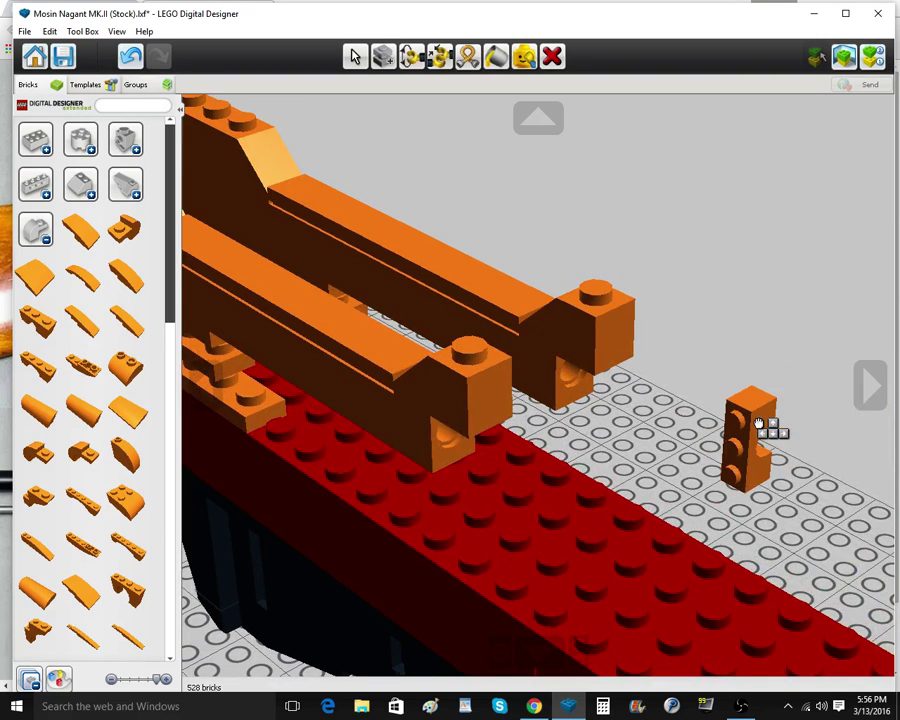
{"action": "right_click_drag", "start_coordinate": [456, 458], "coordinate": [529, 430]}
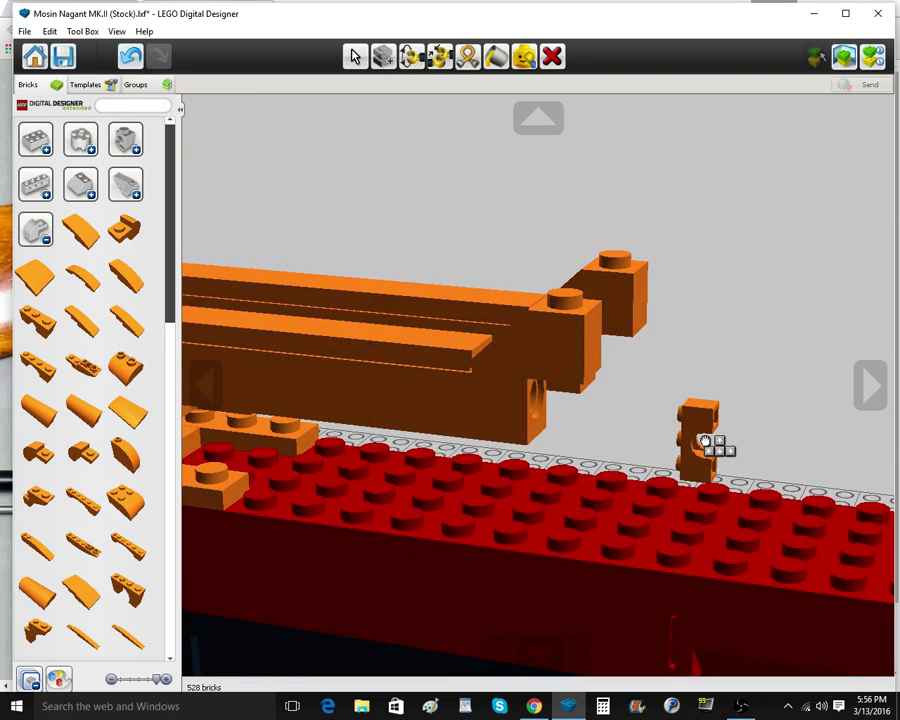
{"action": "left_click", "coordinate": [705, 441]}
{"action": "left_click", "coordinate": [705, 441]}
Delete the Technic 1x1 bricks beneath the front slopes of both side walls
{"action": "left_click", "coordinate": [552, 57]}
{"action": "left_click", "coordinate": [536, 408]}
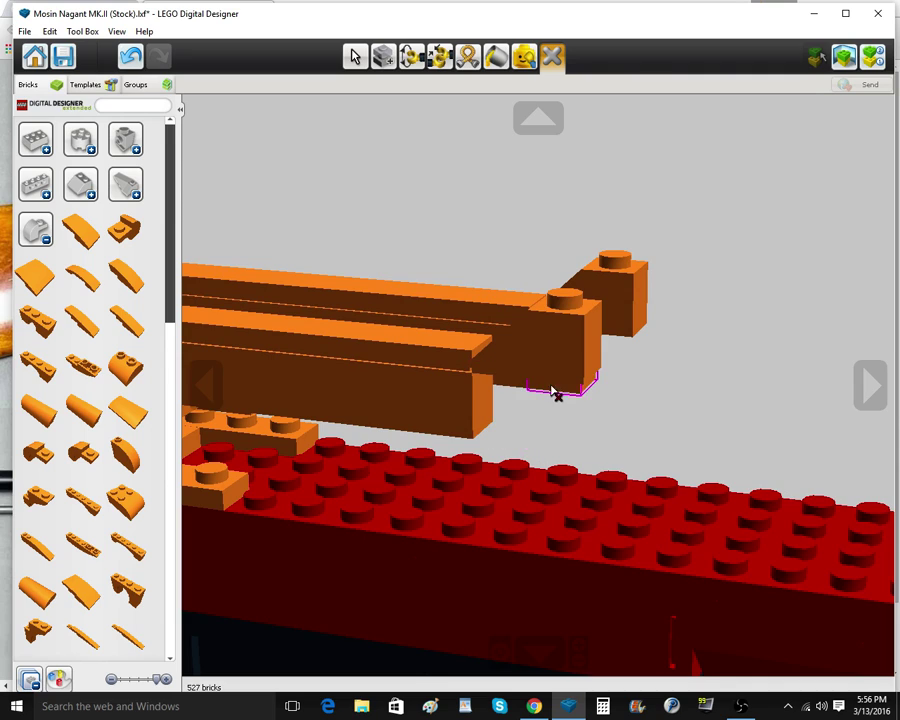
{"action": "left_click", "coordinate": [556, 391]}
{"action": "left_click", "coordinate": [354, 56]}
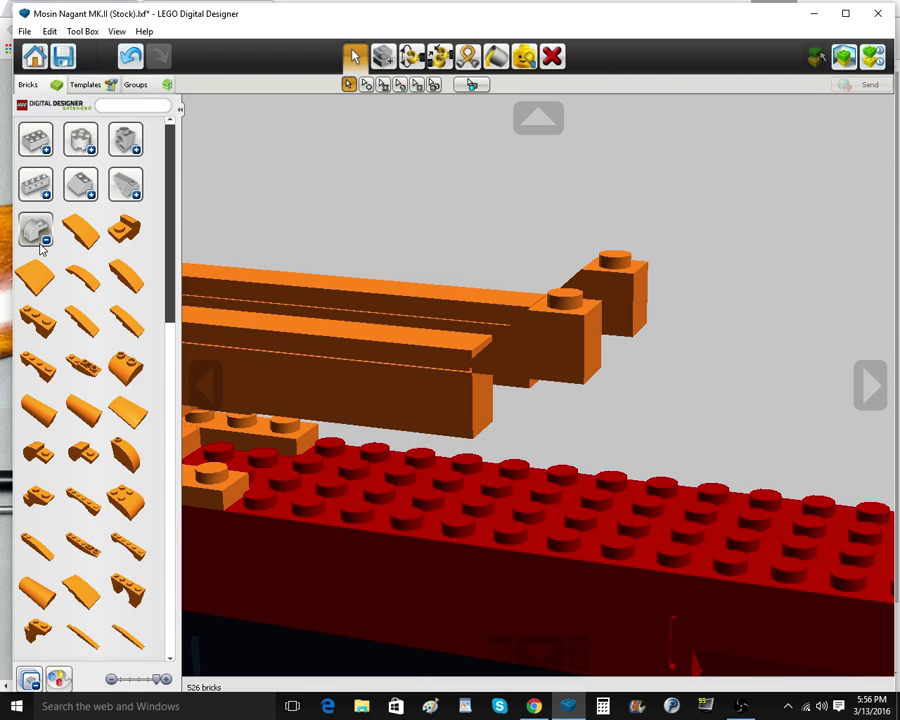
Place a tall orange 1x1 brick with a side opening below the near wall's front slope and mount a 1x1 plate sideways in it
{"action": "left_click", "coordinate": [40, 243]}
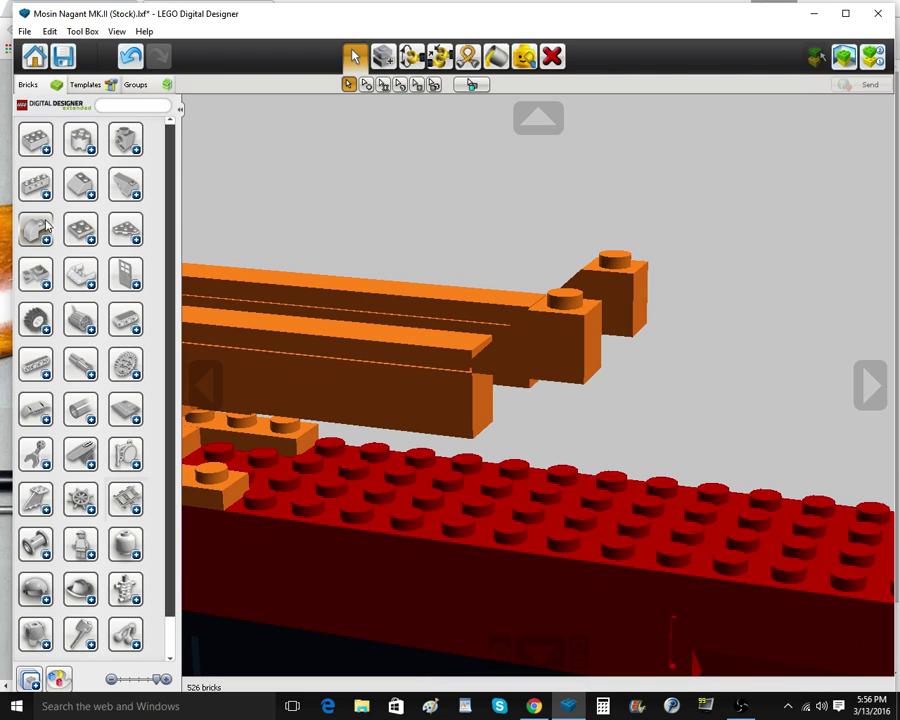
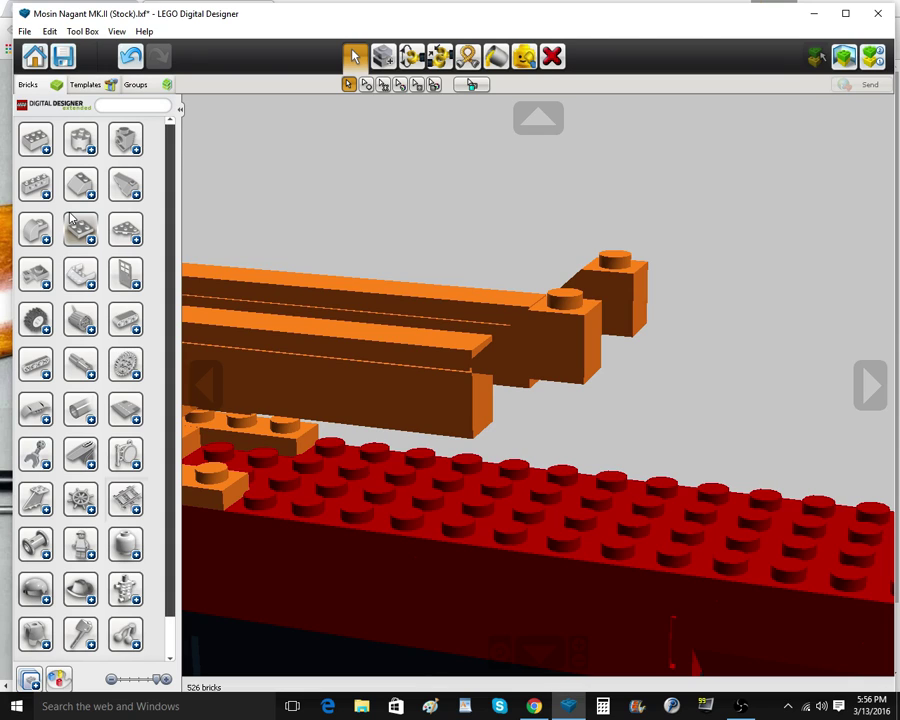
{"action": "left_click", "coordinate": [116, 128]}
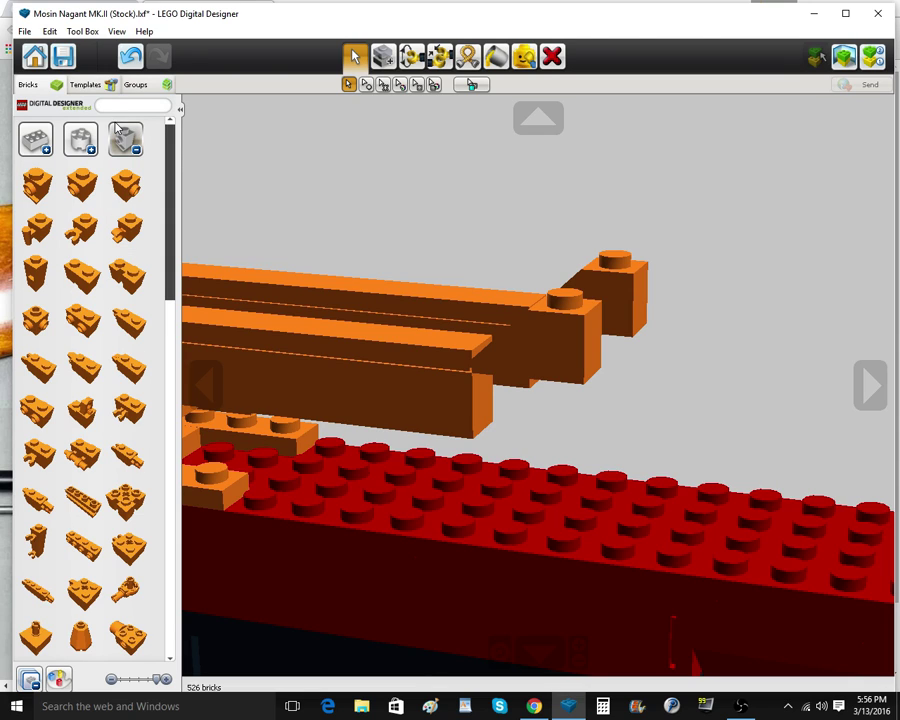
{"action": "left_click", "coordinate": [48, 278]}
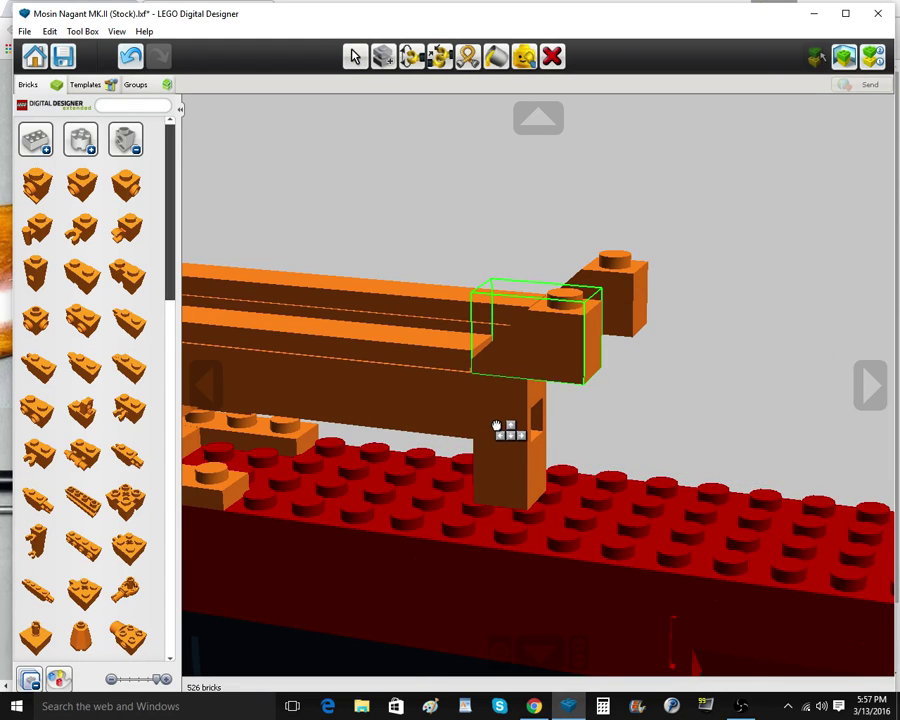
{"action": "left_click", "coordinate": [498, 495]}
{"action": "left_click", "coordinate": [128, 141]}
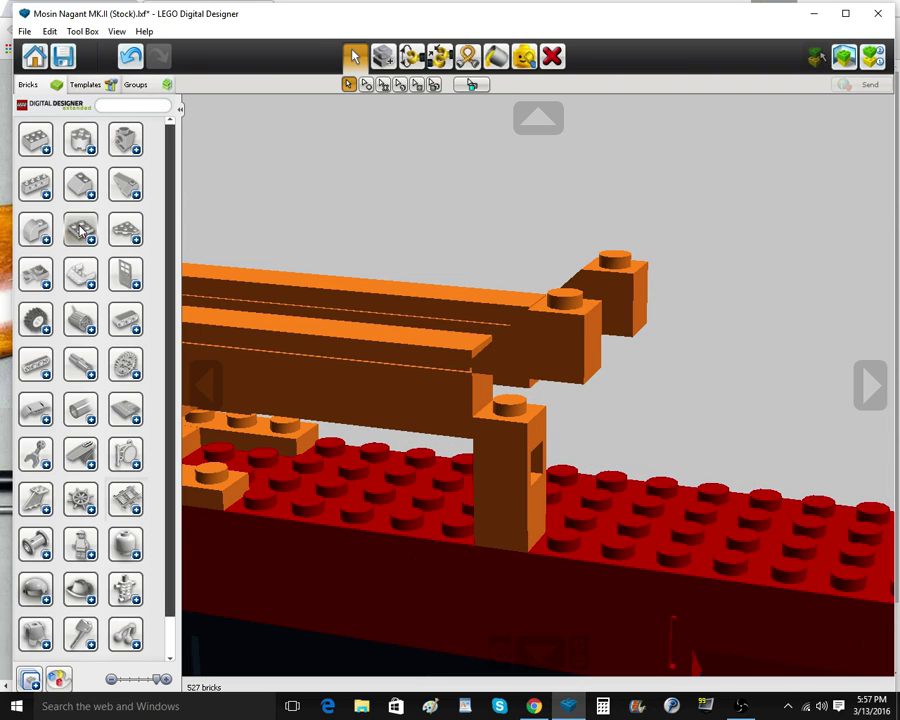
{"action": "left_click", "coordinate": [80, 230]}
{"action": "left_click", "coordinate": [534, 462]}
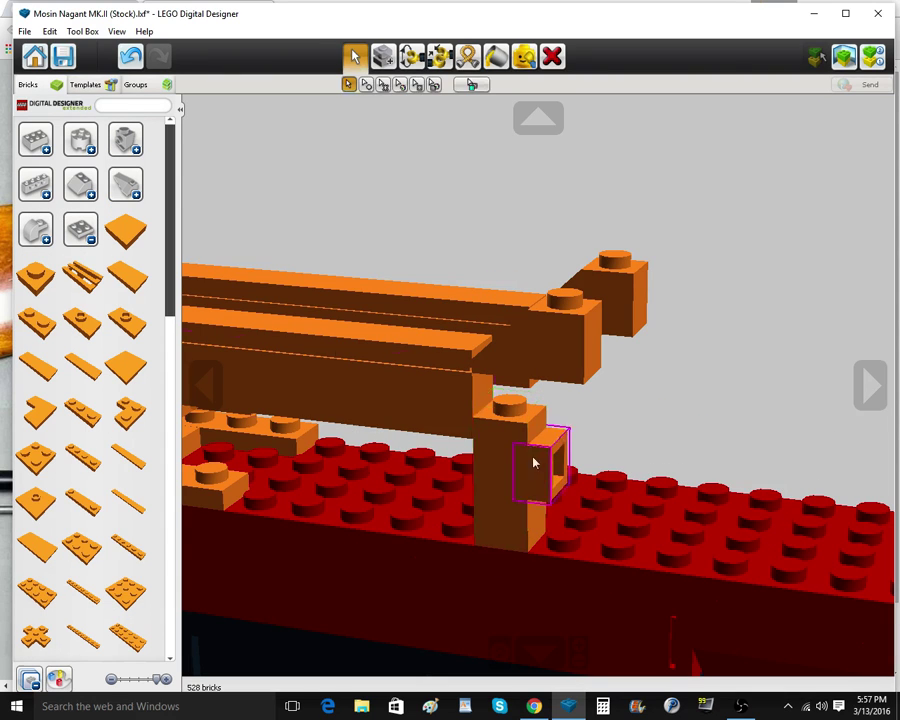
Try to attach curved orange bricks, turned upright, to the sideways plate on the tall brick
{"action": "left_click", "coordinate": [80, 232]}
{"action": "left_click", "coordinate": [36, 272]}
{"action": "left_click", "coordinate": [36, 272]}
{"action": "left_click", "coordinate": [36, 231]}
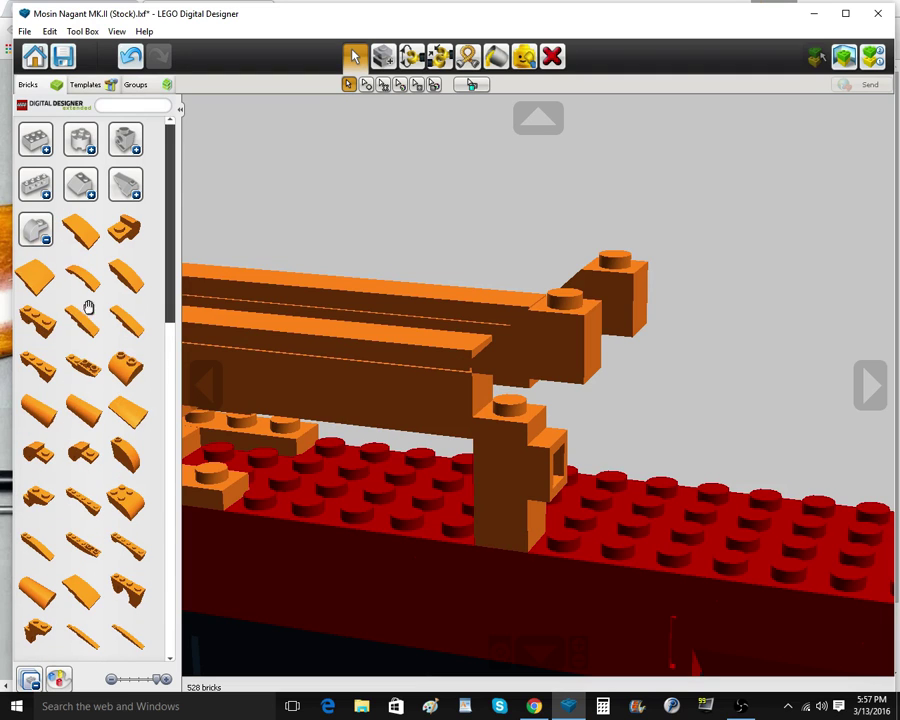
{"action": "left_click", "coordinate": [54, 376]}
{"action": "right_click_drag", "start_coordinate": [824, 410], "coordinate": [690, 434]}
{"action": "key", "text": "Up"}
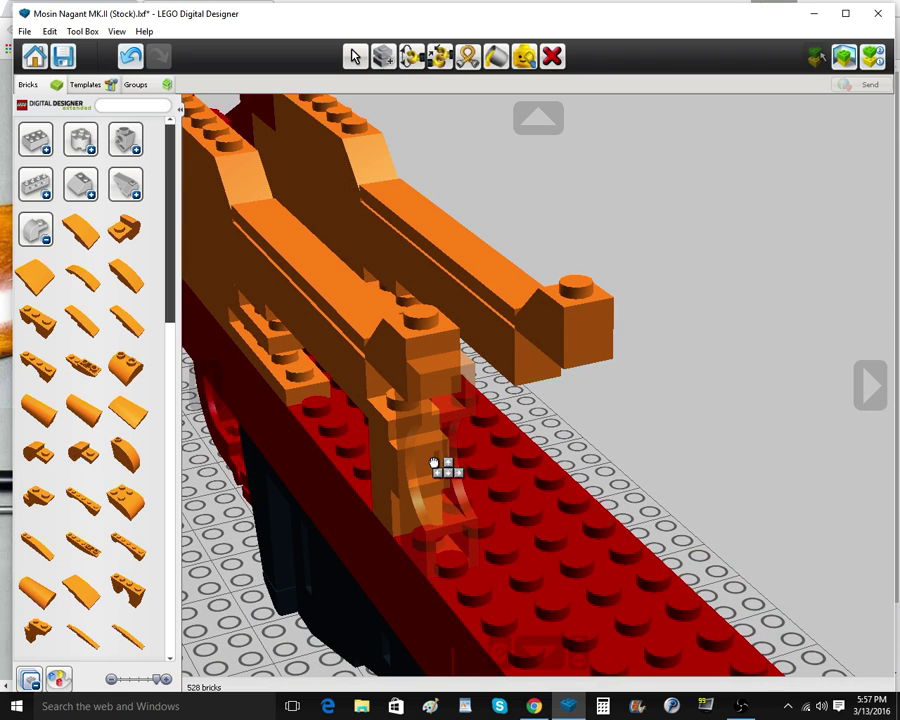
{"action": "left_click", "coordinate": [434, 464]}
{"action": "left_click", "coordinate": [42, 330]}
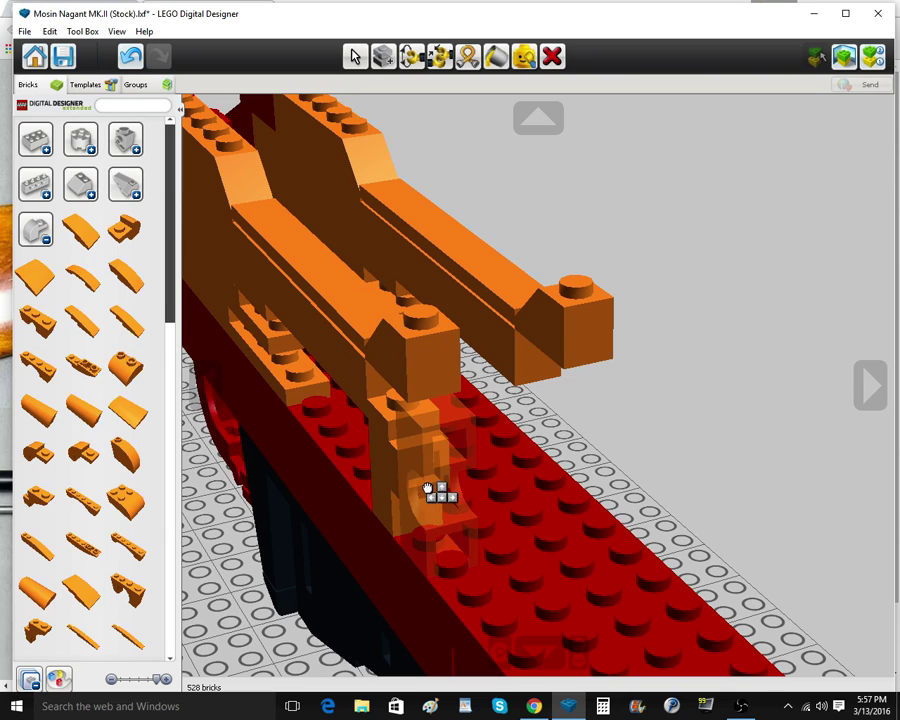
Delete the sideways 1x1 plate and the tall 1x1 brick below the near wall's front slope
{"action": "left_click", "coordinate": [552, 57]}
{"action": "left_click", "coordinate": [418, 462]}
{"action": "left_click", "coordinate": [409, 500]}
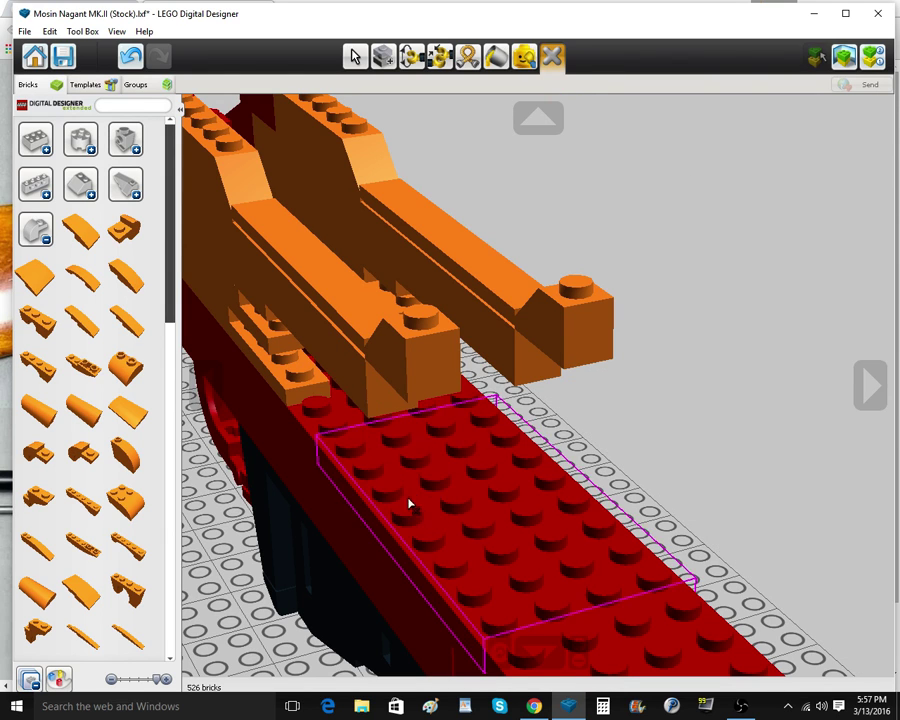
Place an orange 1x1 brick with one side stud beneath the near wall's front slope, its stud facing the muzzle
{"action": "right_click_drag", "start_coordinate": [408, 500], "coordinate": [315, 407]}
{"action": "left_click", "coordinate": [36, 229]}
{"action": "left_click", "coordinate": [125, 139]}
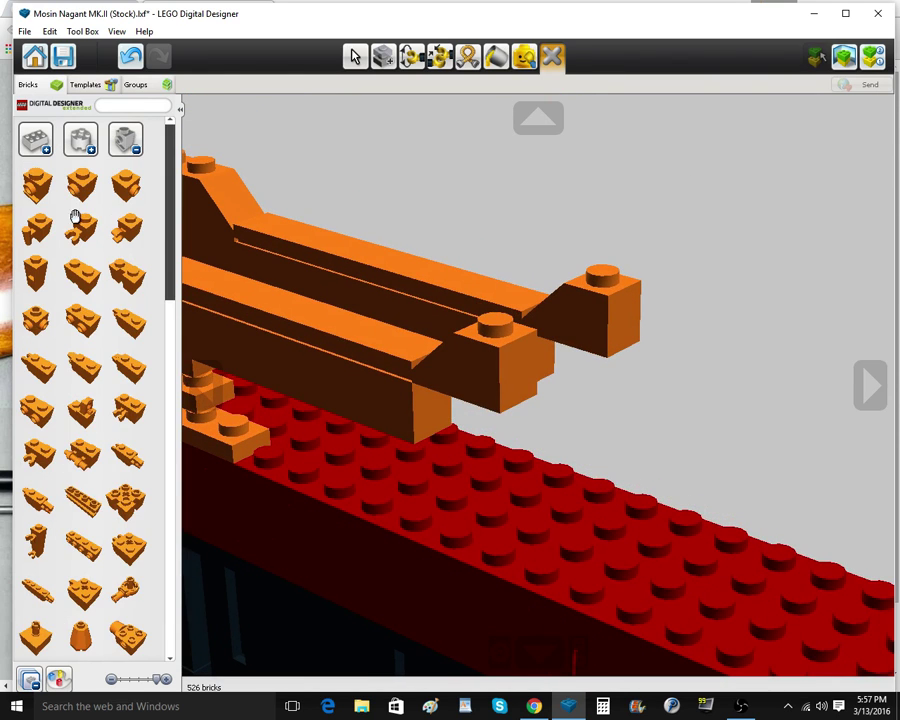
{"action": "left_click", "coordinate": [75, 189]}
{"action": "left_click", "coordinate": [462, 451]}
Try to attach the three-stud curved brick, turned upright, to the side stud of the 1x1 brick
{"action": "left_click", "coordinate": [127, 141]}
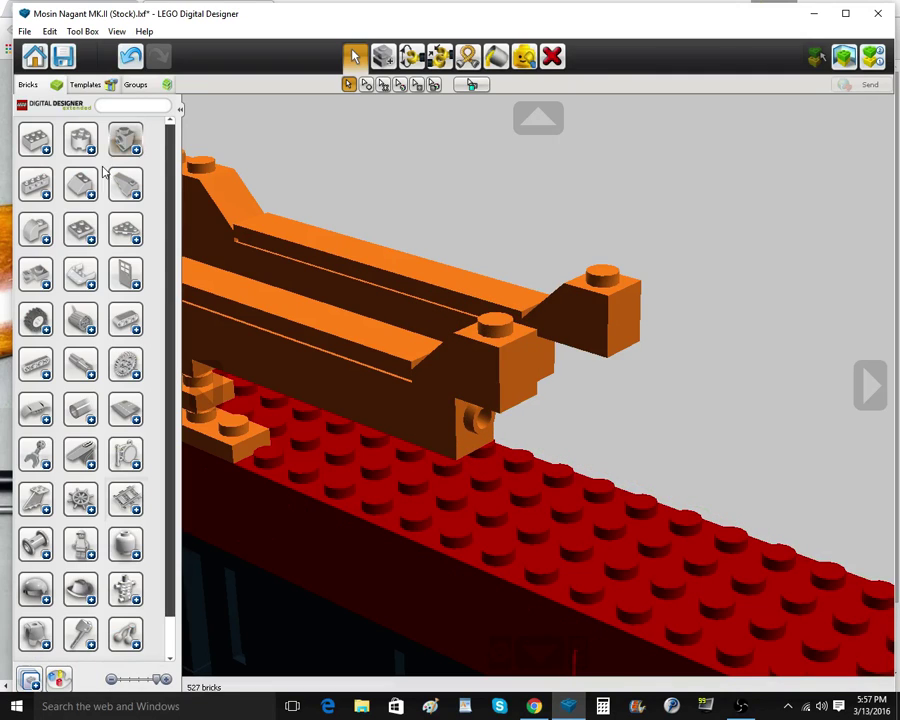
{"action": "left_click", "coordinate": [36, 230]}
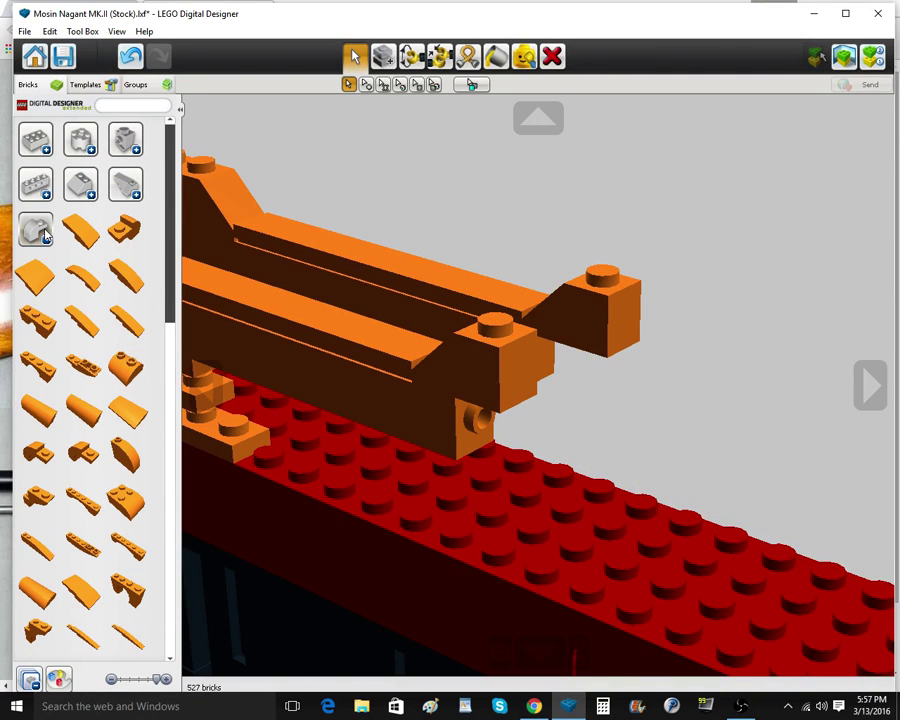
{"action": "left_click", "coordinate": [50, 313]}
{"action": "key", "text": "Down"}
{"action": "key", "text": "Right"}
{"action": "key", "text": "Down"}
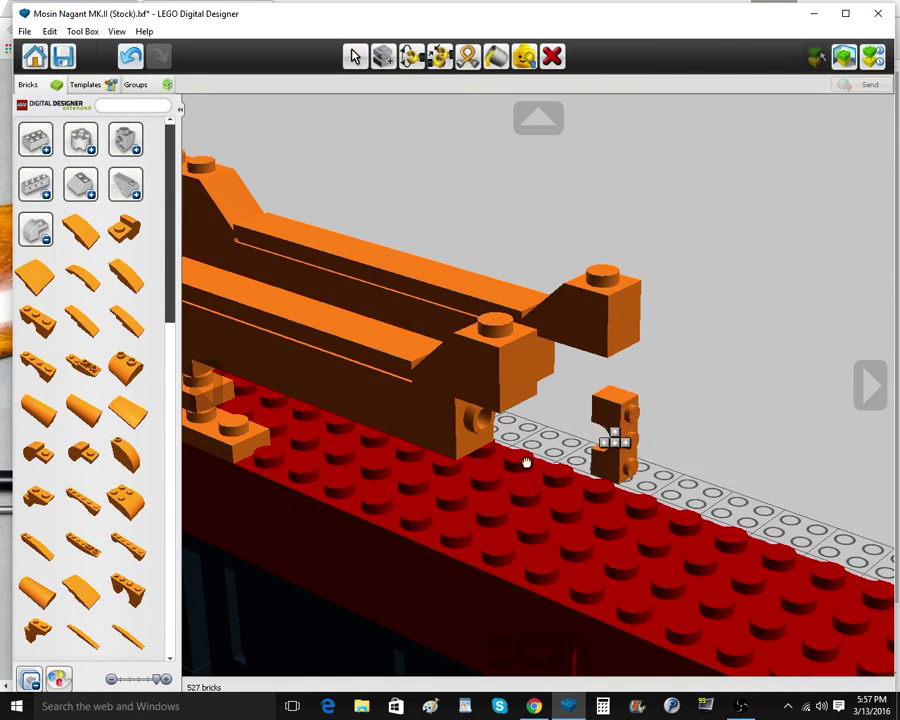
{"action": "left_click", "coordinate": [468, 457]}
Clear the trial pieces from beneath the near wall's front slope
{"action": "right_click_drag", "start_coordinate": [481, 488], "coordinate": [606, 437]}
{"action": "left_click", "coordinate": [552, 57]}
{"action": "left_click", "coordinate": [566, 386]}
{"action": "left_click", "coordinate": [537, 392]}
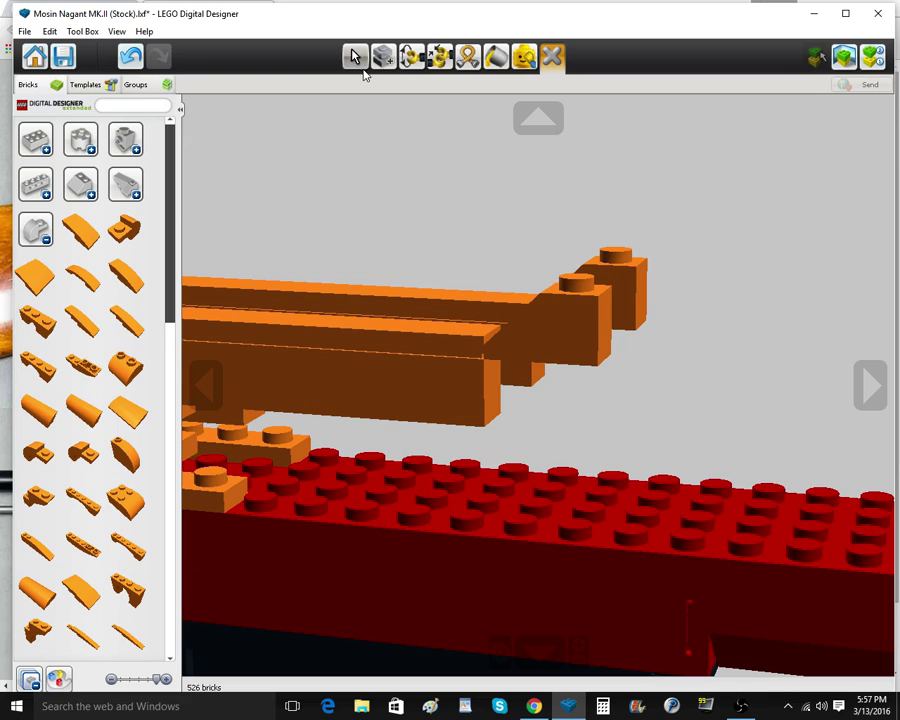
Examine the whole rifle's side profile, comparing the raised orange walls with the red base
{"action": "left_click", "coordinate": [356, 60]}
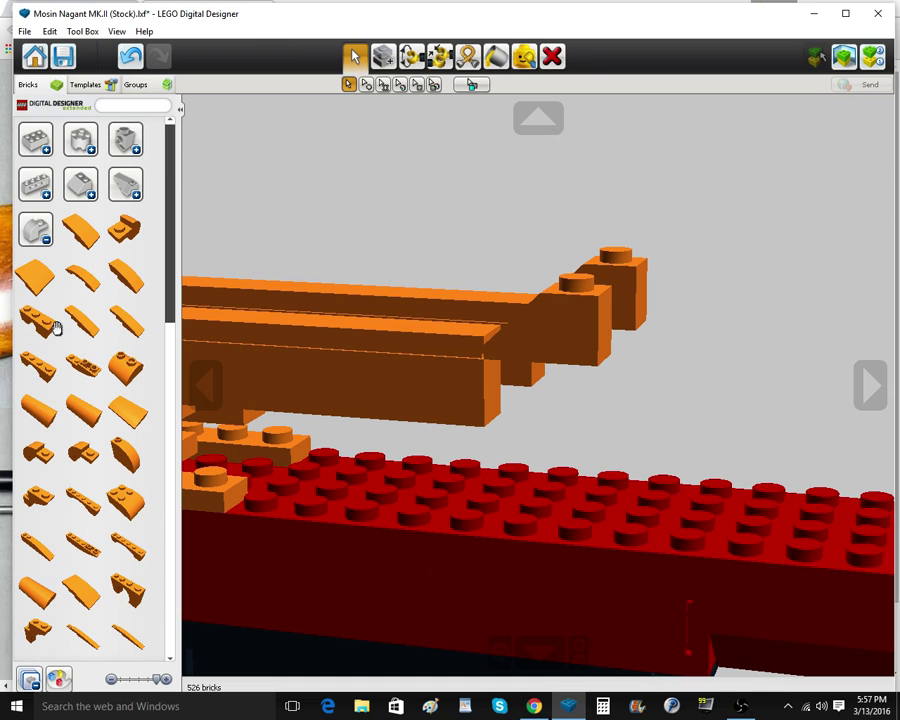
{"action": "scroll", "coordinate": [57, 327], "scroll_direction": "down", "scroll_amount": 5}
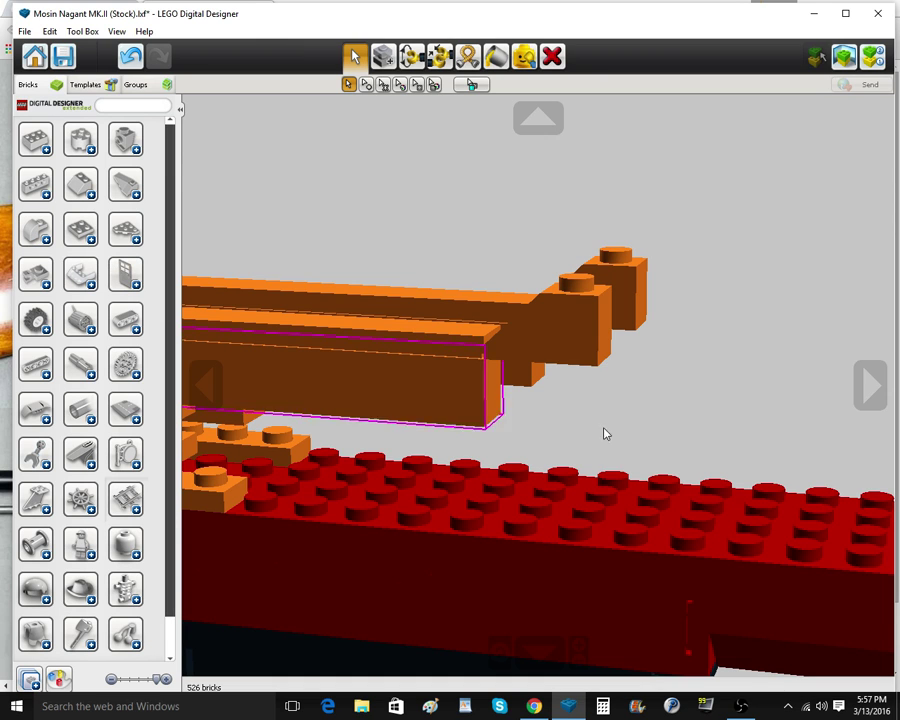
{"action": "scroll", "coordinate": [603, 430], "scroll_direction": "down", "scroll_amount": 10}
{"action": "scroll", "coordinate": [589, 490], "scroll_direction": "down", "scroll_amount": 3}
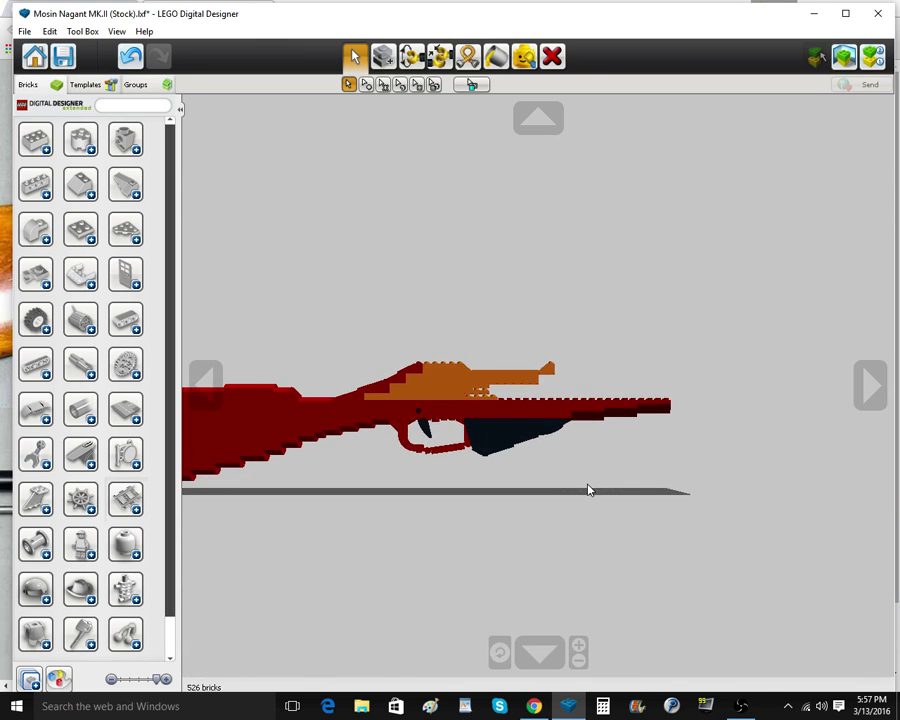
{"action": "mouse_move", "coordinate": [588, 485]}
{"action": "right_mouse_down"}
{"action": "mouse_move", "coordinate": [575, 495]}
{"action": "mouse_move", "coordinate": [588, 496]}
{"action": "right_mouse_up"}
{"action": "scroll", "coordinate": [576, 495], "scroll_direction": "down", "scroll_amount": 4}
{"action": "scroll", "coordinate": [588, 501], "scroll_direction": "up", "scroll_amount": 5}
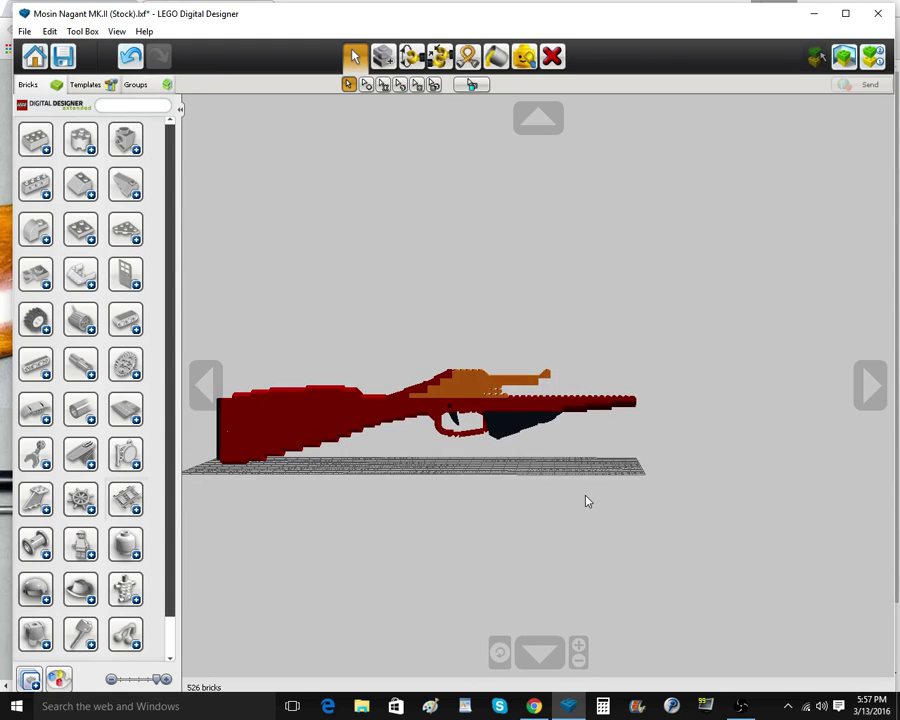
Attach an orange inverted 1x2 roof tile beneath the near wall's front slope, its overhang facing the muzzle
{"action": "scroll", "coordinate": [588, 501], "scroll_direction": "up", "scroll_amount": 6}
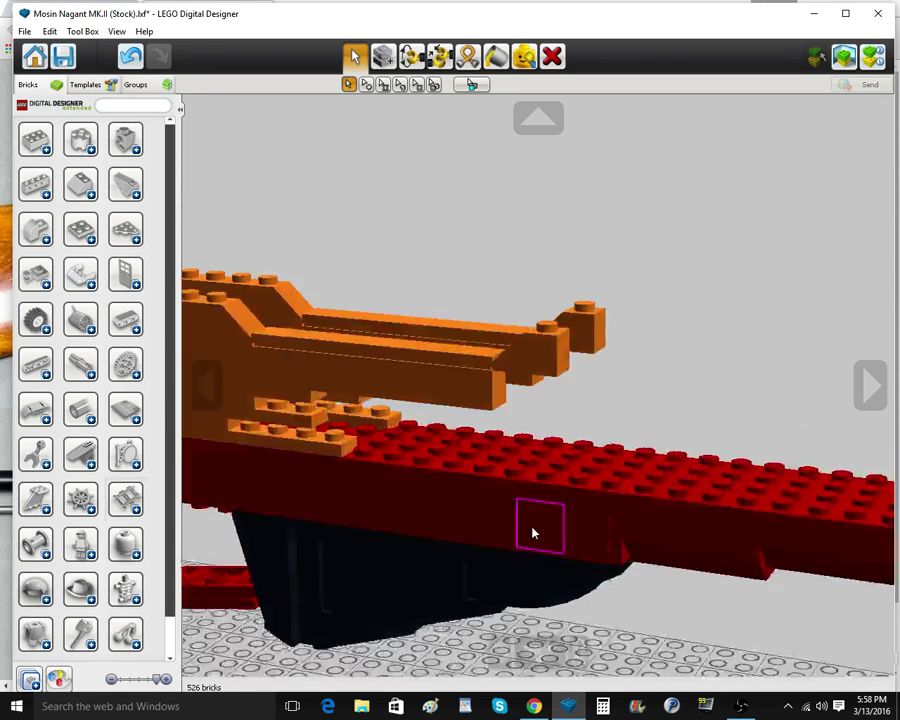
{"action": "left_click", "coordinate": [127, 137]}
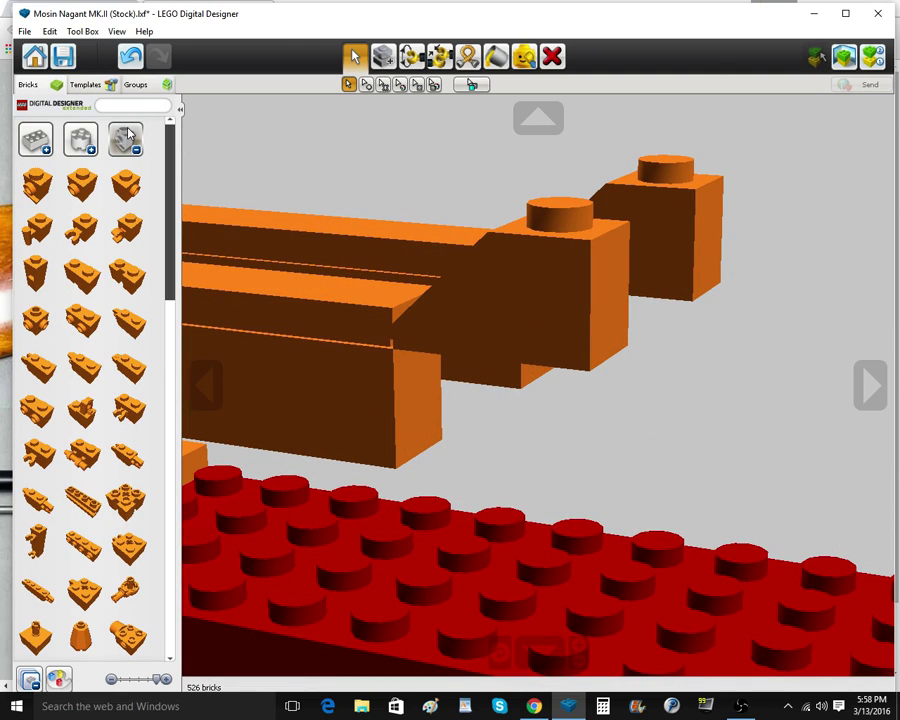
{"action": "left_click", "coordinate": [128, 137]}
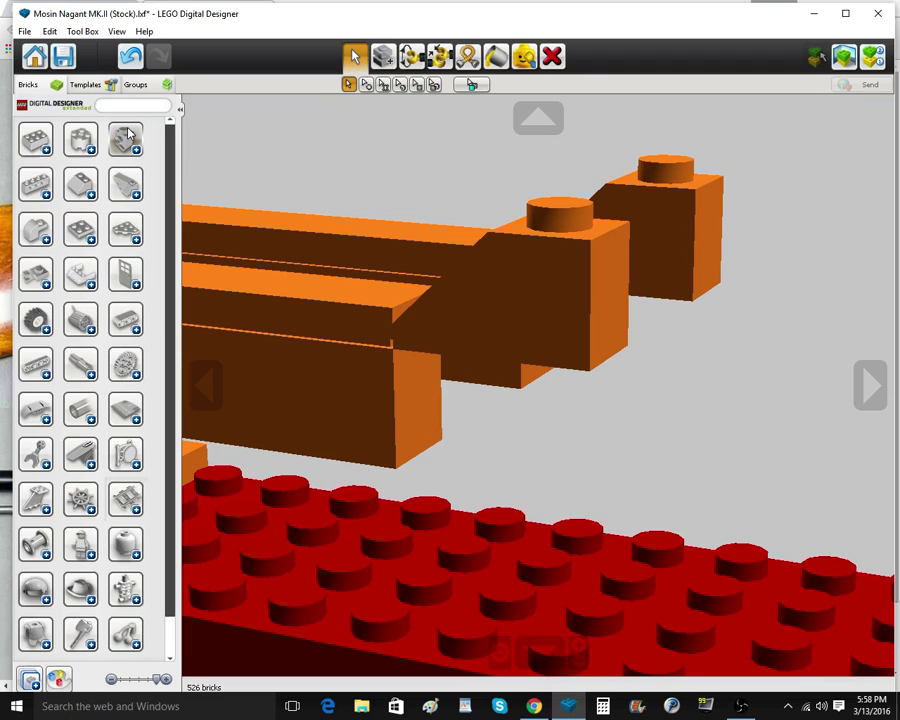
{"action": "left_click", "coordinate": [37, 145]}
{"action": "left_click", "coordinate": [37, 145]}
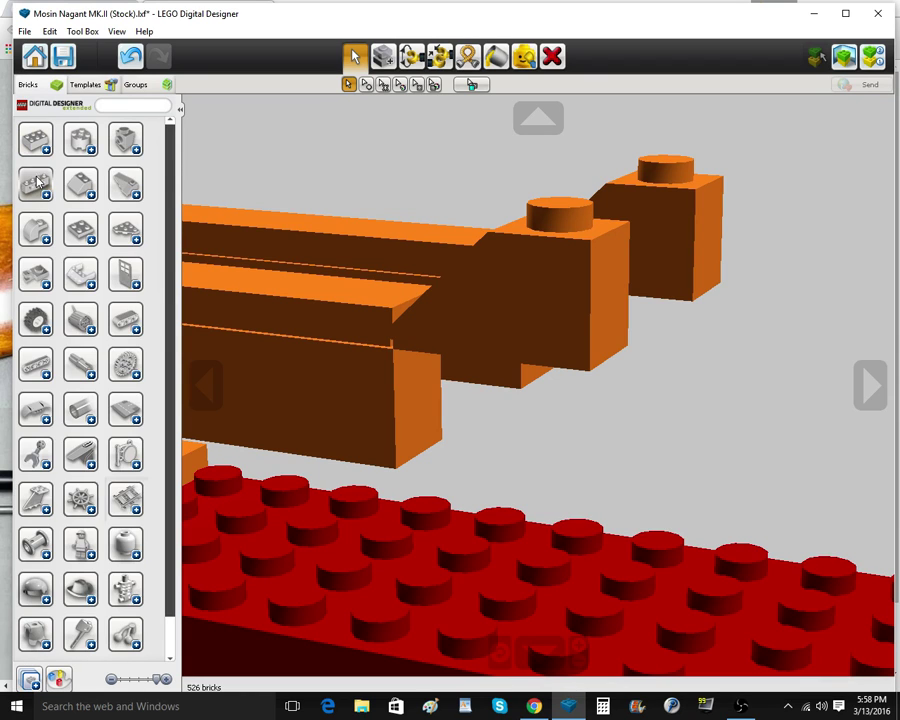
{"action": "left_click", "coordinate": [37, 183]}
{"action": "left_click", "coordinate": [37, 183]}
{"action": "left_click", "coordinate": [80, 183]}
{"action": "left_click", "coordinate": [95, 318]}
{"action": "scroll", "coordinate": [735, 476], "scroll_direction": "down", "scroll_amount": 5}
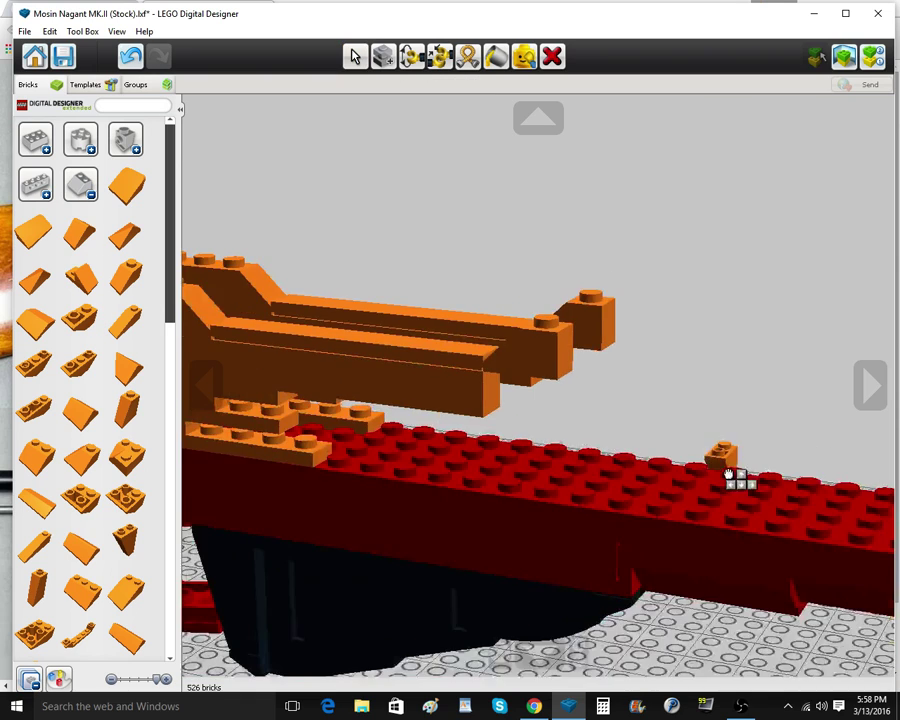
{"action": "right_click_drag", "start_coordinate": [735, 476], "coordinate": [743, 518]}
{"action": "left_click", "coordinate": [588, 469]}
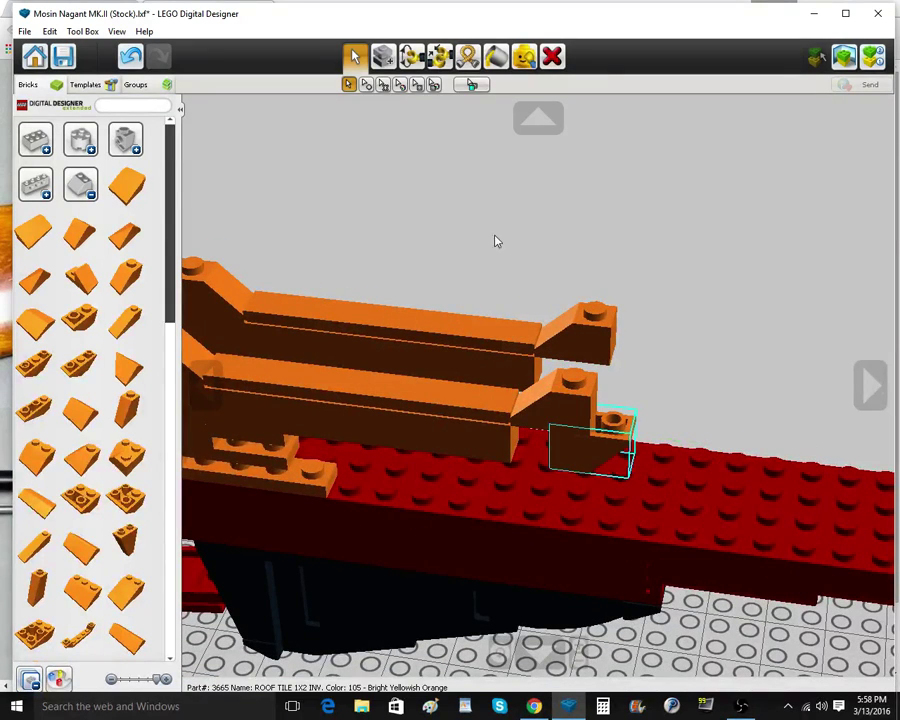
Clone the inverted 1x2 tile and attach the copy beneath the far wall's front slope
{"action": "left_click", "coordinate": [388, 62]}
{"action": "left_click", "coordinate": [606, 380]}
{"action": "left_click", "coordinate": [356, 60]}
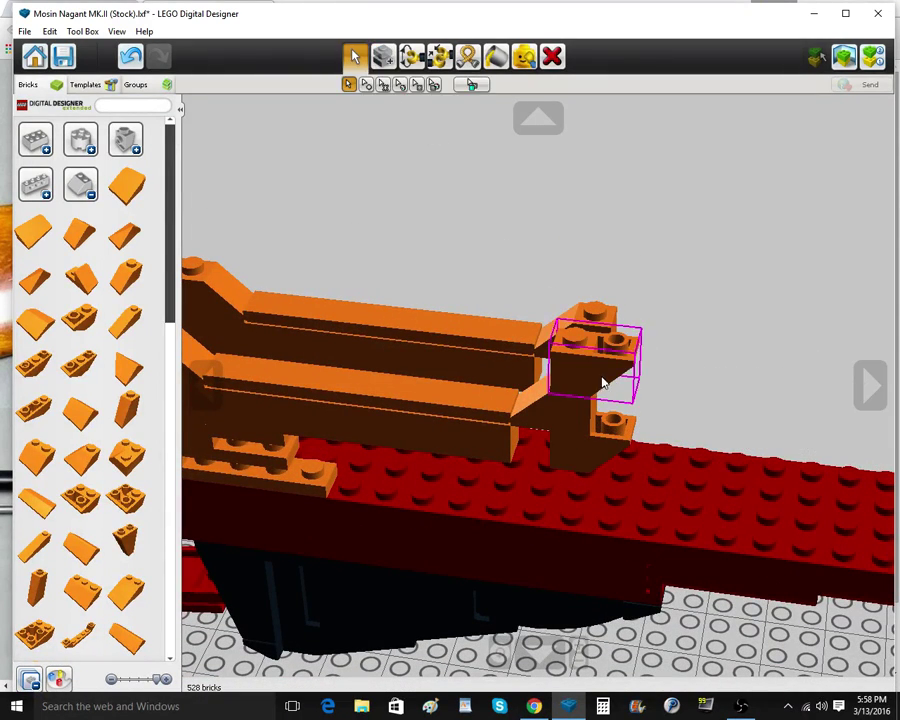
{"action": "left_click_drag", "start_coordinate": [602, 381], "coordinate": [641, 381]}
{"action": "mouse_move", "coordinate": [650, 395]}
{"action": "right_mouse_down"}
{"action": "mouse_move", "coordinate": [660, 362]}
{"action": "mouse_move", "coordinate": [636, 398]}
{"action": "right_mouse_up"}
Stack two orange 1x1 plates beneath the near wall's inverted tile
{"action": "left_click", "coordinate": [72, 196]}
{"action": "left_click", "coordinate": [79, 272]}
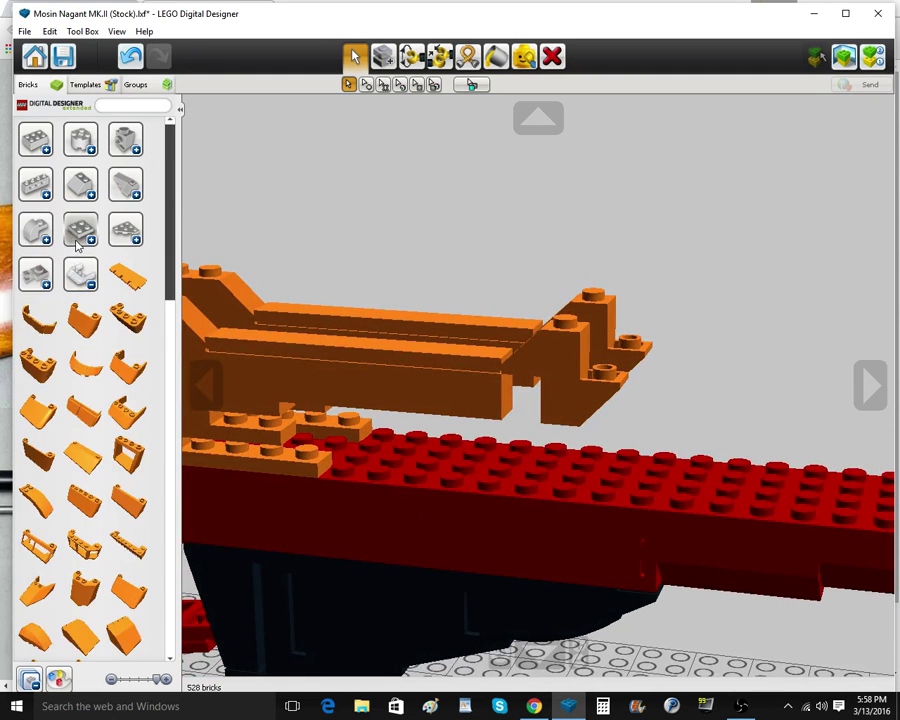
{"action": "left_click", "coordinate": [77, 240]}
{"action": "left_click", "coordinate": [78, 233]}
{"action": "left_click", "coordinate": [78, 233]}
{"action": "left_click", "coordinate": [78, 233]}
{"action": "left_click", "coordinate": [77, 270]}
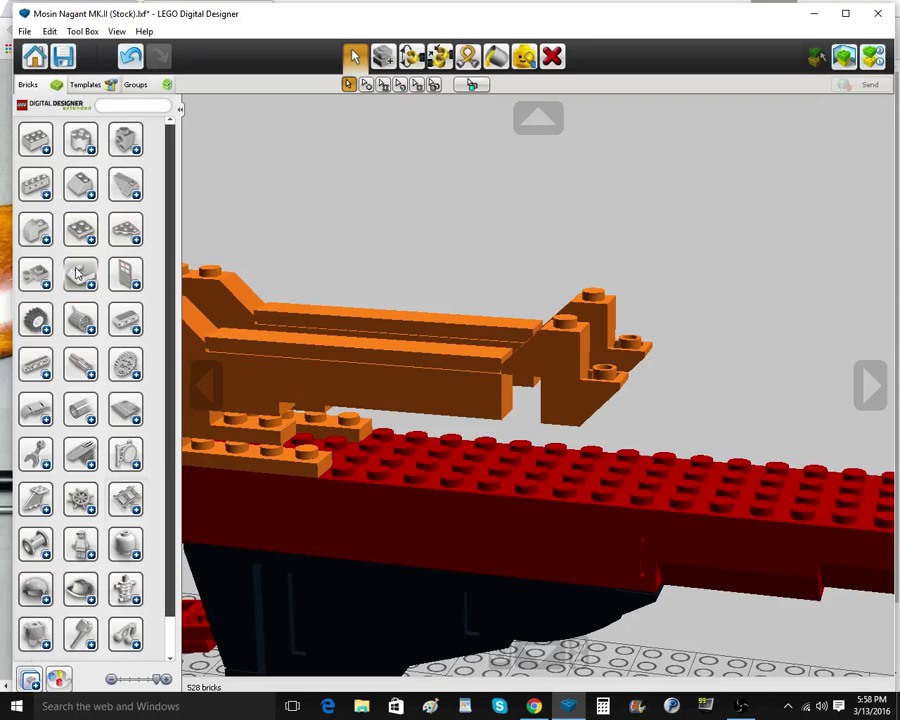
{"action": "left_click", "coordinate": [78, 233]}
{"action": "left_click", "coordinate": [42, 282]}
{"action": "right_click_drag", "start_coordinate": [690, 472], "coordinate": [672, 502]}
{"action": "left_click", "coordinate": [547, 450]}
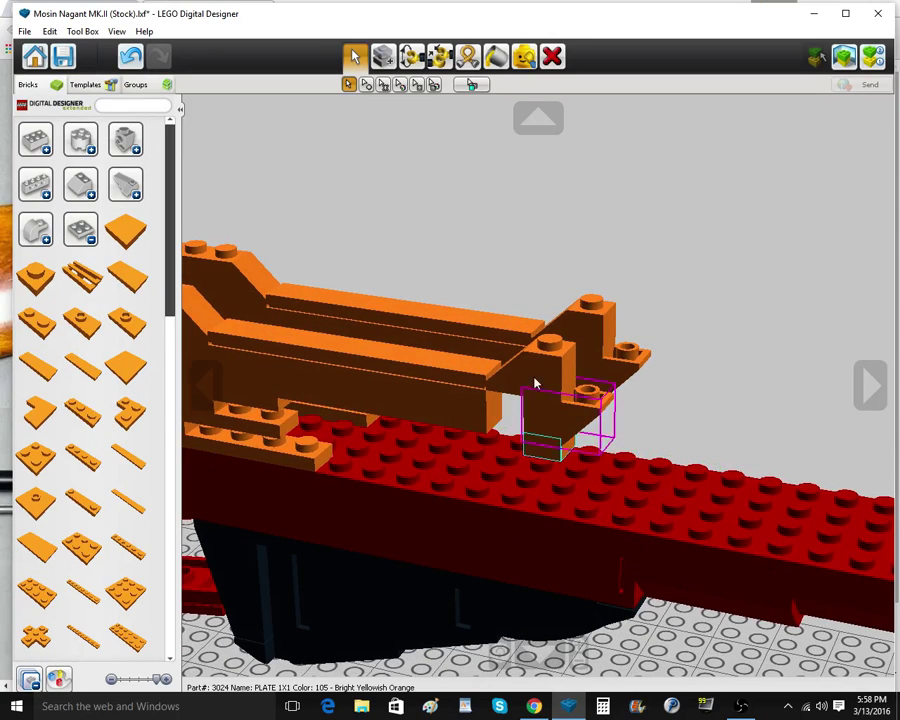
{"action": "left_click", "coordinate": [384, 57]}
{"action": "left_click", "coordinate": [548, 459]}
{"action": "mouse_move", "coordinate": [567, 447]}
{"action": "right_mouse_down"}
{"action": "mouse_move", "coordinate": [612, 380]}
{"action": "mouse_move", "coordinate": [564, 438]}
{"action": "mouse_move", "coordinate": [639, 400]}
{"action": "right_mouse_up"}
Add an orange 1x2 slope beneath the near plates, sloping down toward the muzzle
{"action": "left_click", "coordinate": [78, 232]}
{"action": "left_click", "coordinate": [79, 187]}
{"action": "left_click", "coordinate": [116, 280]}
{"action": "left_click", "coordinate": [566, 466]}
{"action": "right_click_drag", "start_coordinate": [586, 440], "coordinate": [570, 436]}
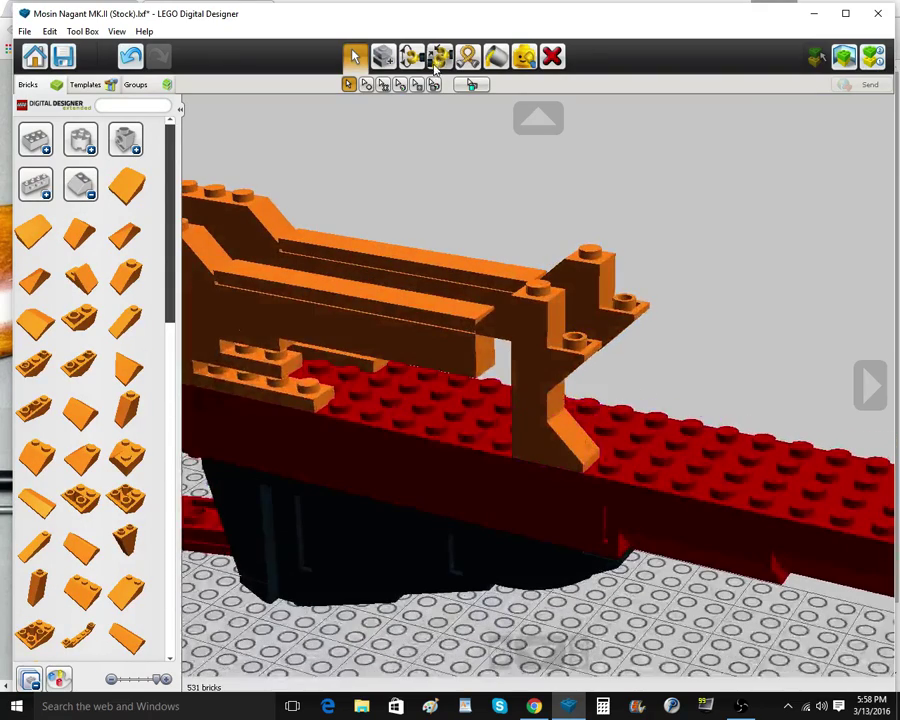
Clone the two 1x1 plates and the 1x2 slope beneath the far wall's inverted tile
{"action": "left_click", "coordinate": [381, 60]}
{"action": "right_click_drag", "start_coordinate": [655, 378], "coordinate": [613, 385]}
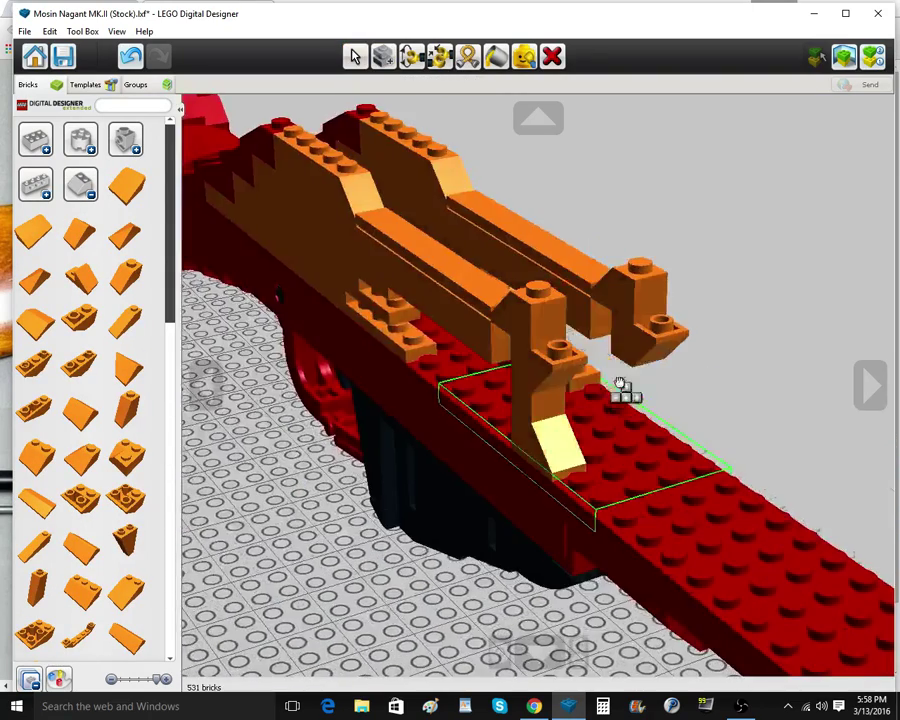
{"action": "left_click", "coordinate": [632, 380]}
{"action": "left_click", "coordinate": [634, 388]}
{"action": "left_click", "coordinate": [564, 428]}
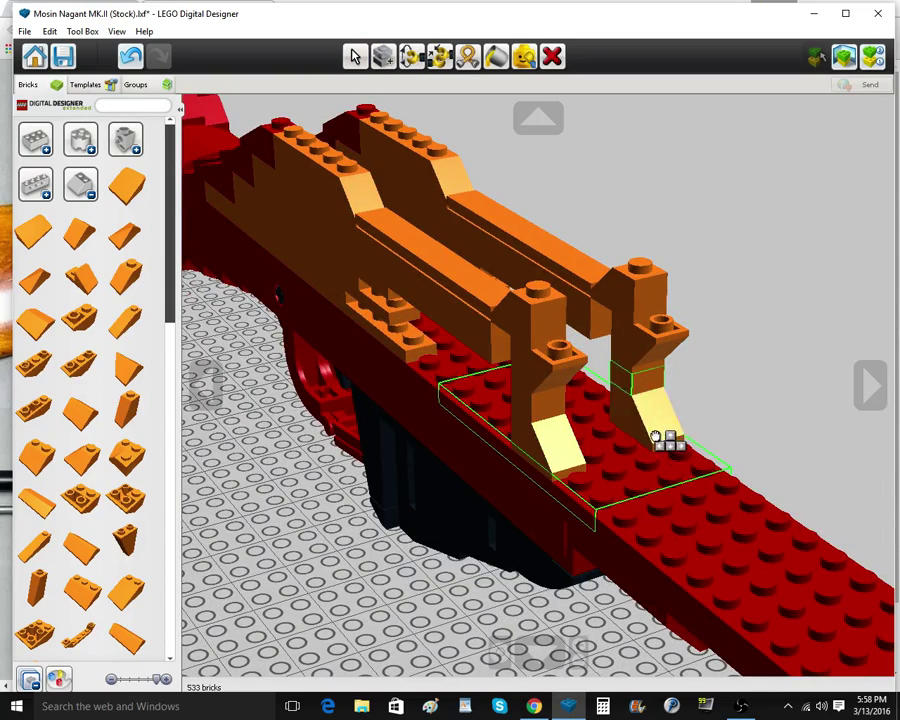
{"action": "left_click", "coordinate": [660, 434]}
{"action": "mouse_move", "coordinate": [644, 424]}
{"action": "right_mouse_down"}
{"action": "mouse_move", "coordinate": [758, 401]}
{"action": "mouse_move", "coordinate": [758, 411]}
{"action": "right_mouse_up"}
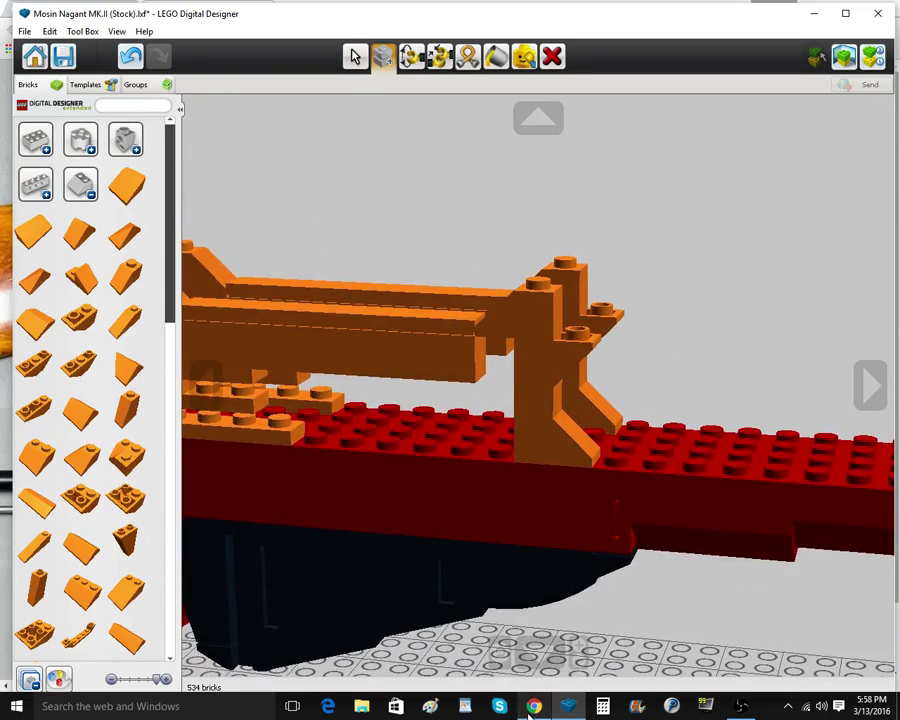
Following the reference photo, clone the 1x2 slope onto both edges of the red base, four studs from its front end, sloping toward the receiver
{"action": "mouse_move", "coordinate": [532, 708]}
{"action": "left_click", "coordinate": [560, 658]}
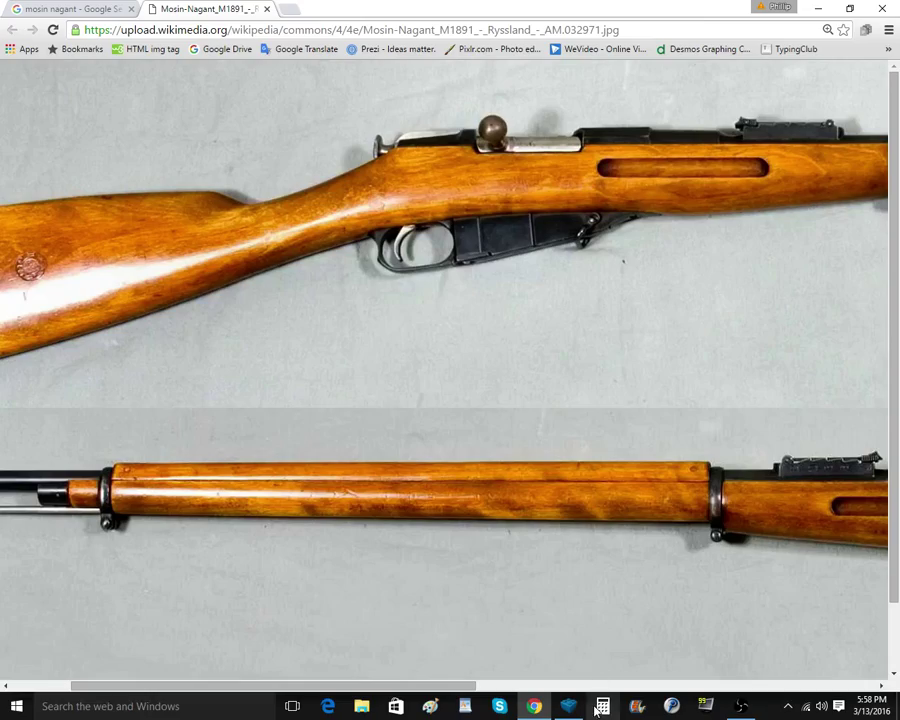
{"action": "left_click", "coordinate": [579, 707]}
{"action": "scroll", "coordinate": [748, 522], "scroll_direction": "down", "scroll_amount": 3}
{"action": "mouse_move", "coordinate": [748, 522]}
{"action": "right_mouse_down"}
{"action": "mouse_move", "coordinate": [751, 504]}
{"action": "mouse_move", "coordinate": [757, 521]}
{"action": "right_mouse_up"}
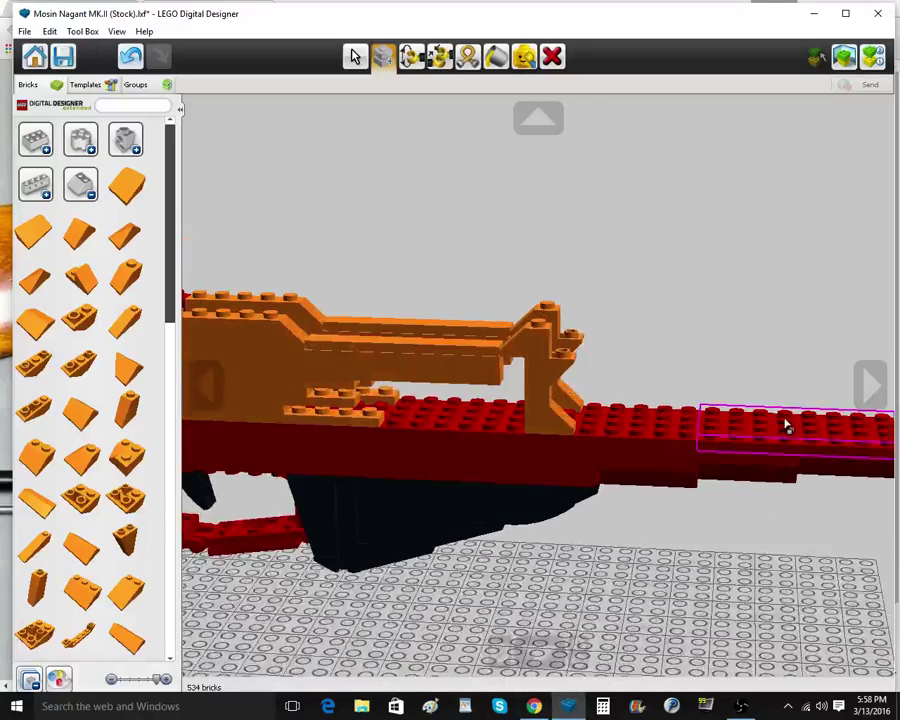
{"action": "right_click", "coordinate": [785, 425]}
{"action": "right_click_drag", "start_coordinate": [785, 425], "coordinate": [735, 472]}
{"action": "left_click_drag", "start_coordinate": [311, 399], "coordinate": [543, 407]}
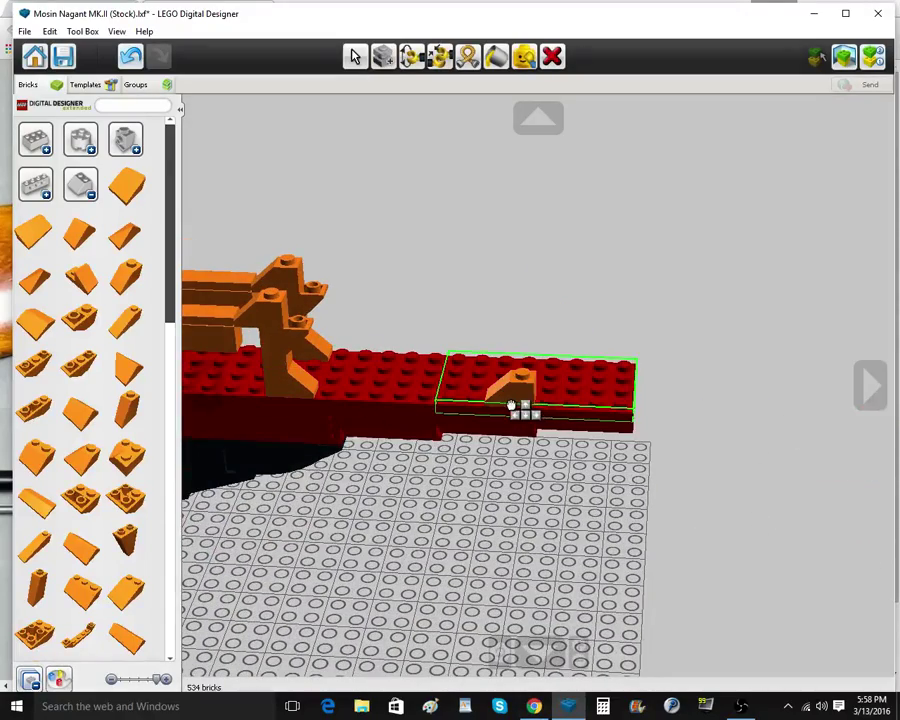
{"action": "left_click", "coordinate": [511, 405]}
{"action": "left_click", "coordinate": [512, 397]}
{"action": "left_click", "coordinate": [515, 365]}
Stack two cloned 1x1 plates and a cloned inverted 1x2 tile on each muzzle-end slope, with the overhangs facing the receiver
{"action": "left_click", "coordinate": [266, 374]}
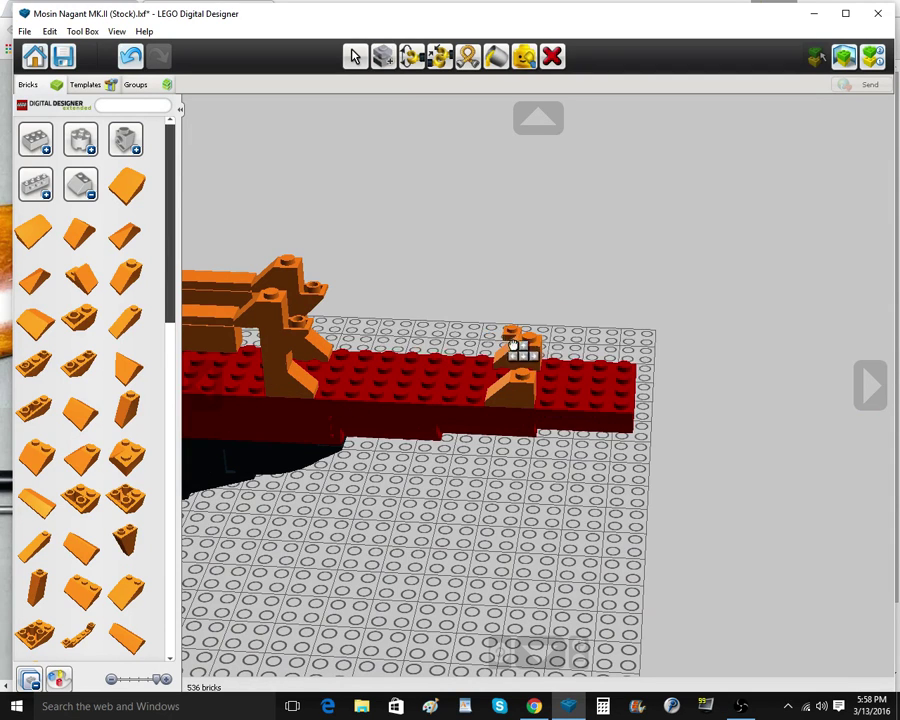
{"action": "left_click_drag", "start_coordinate": [513, 345], "coordinate": [532, 346]}
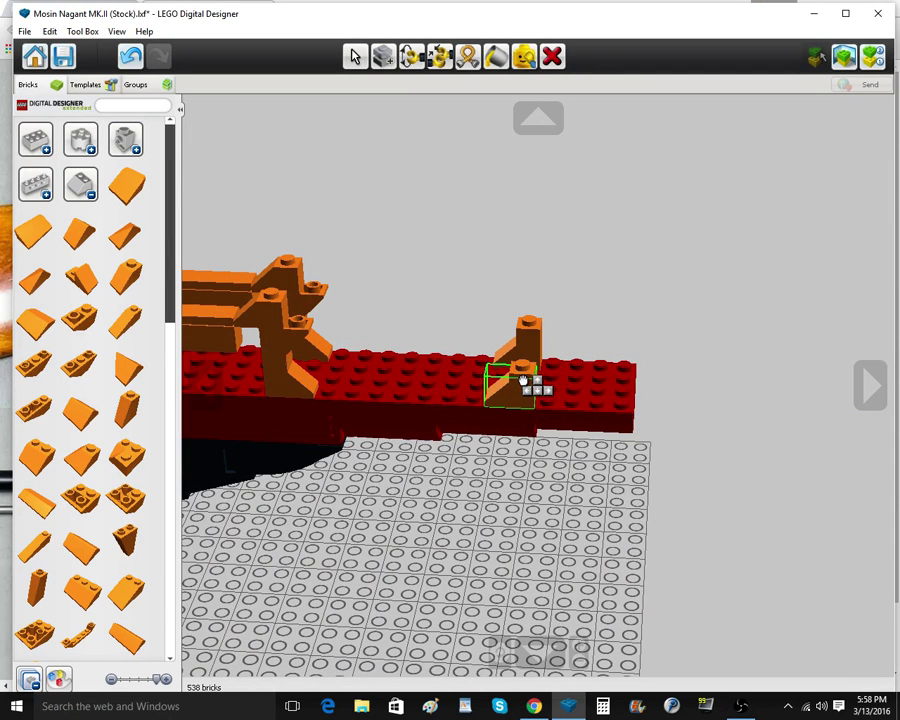
{"action": "left_click", "coordinate": [292, 345]}
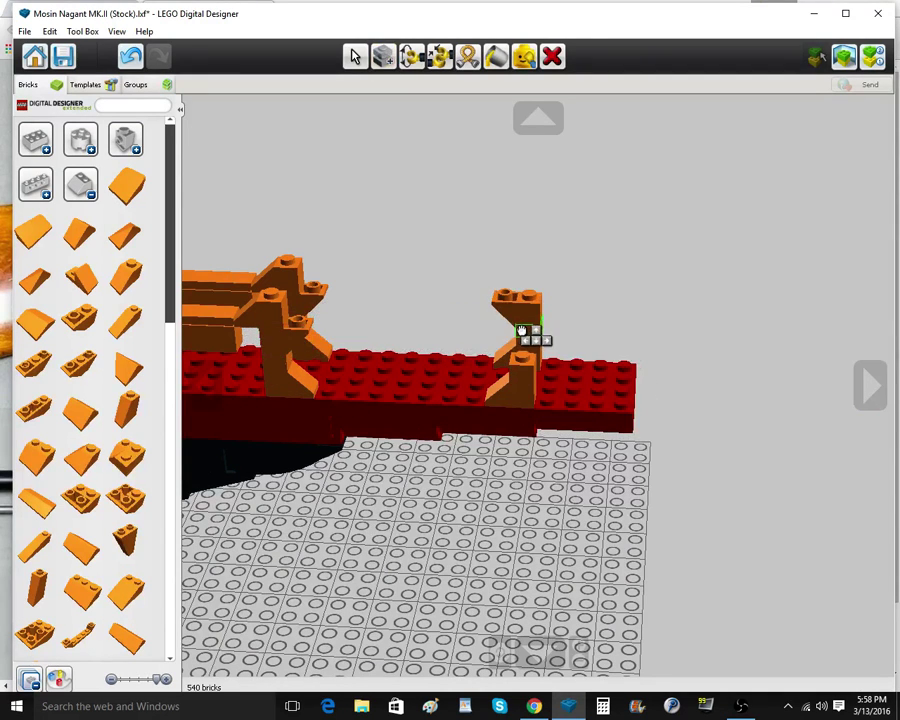
{"action": "left_click", "coordinate": [529, 334]}
{"action": "left_click", "coordinate": [527, 328]}
{"action": "left_click", "coordinate": [527, 370]}
Remove one 1x1 plate from each of the four posts and raise the lower plates and slopes to meet the inverted tiles
{"action": "right_click_drag", "start_coordinate": [480, 390], "coordinate": [464, 328]}
{"action": "scroll", "coordinate": [466, 353], "scroll_direction": "down", "scroll_amount": 8}
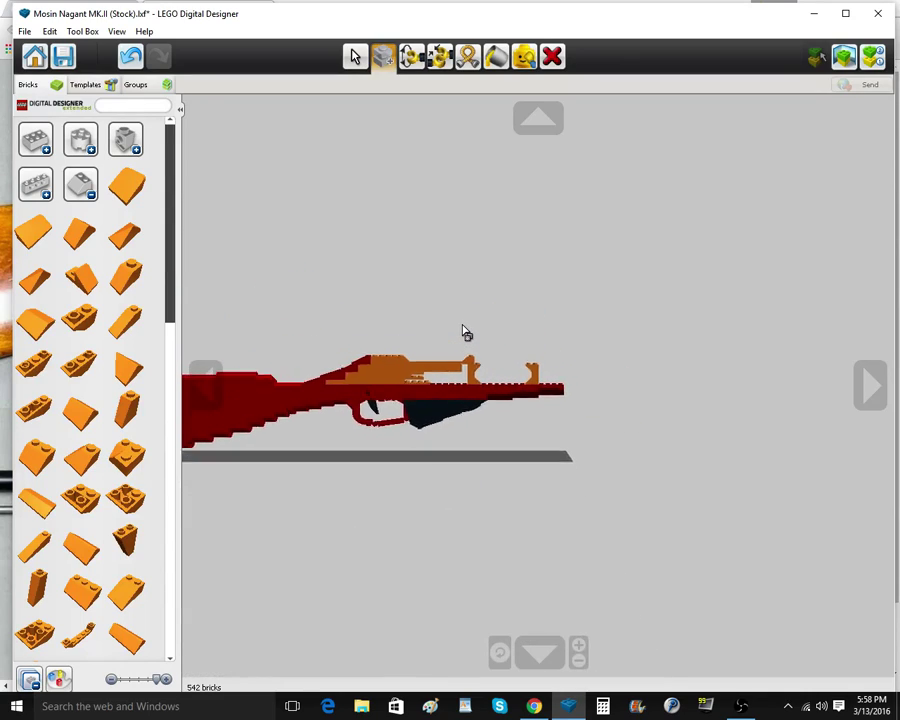
{"action": "scroll", "coordinate": [463, 326], "scroll_direction": "down", "scroll_amount": 2}
{"action": "scroll", "coordinate": [464, 326], "scroll_direction": "up", "scroll_amount": 7}
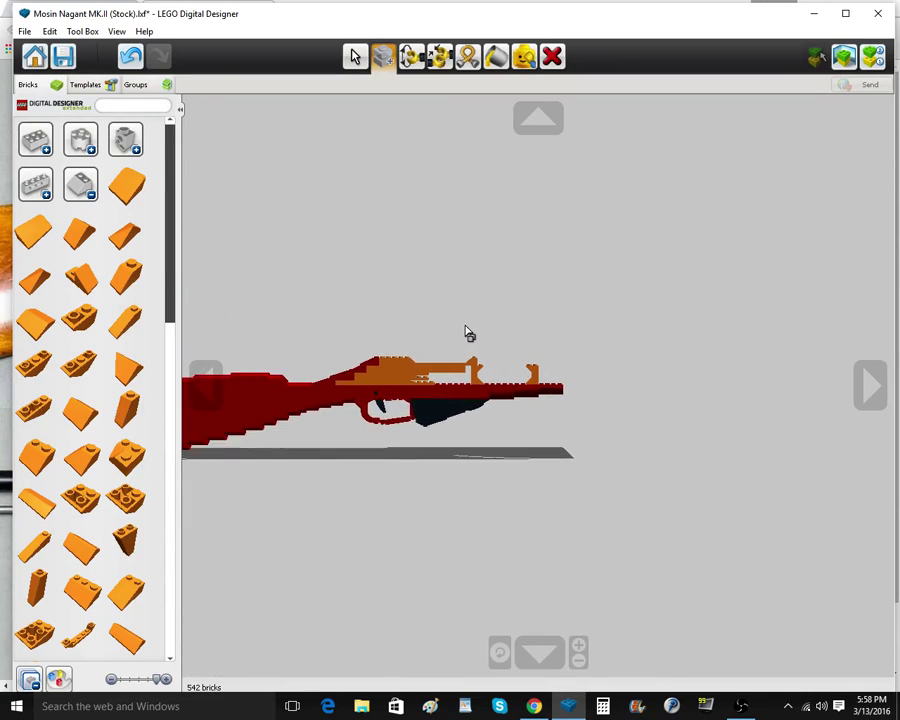
{"action": "scroll", "coordinate": [459, 385], "scroll_direction": "up", "scroll_amount": 6}
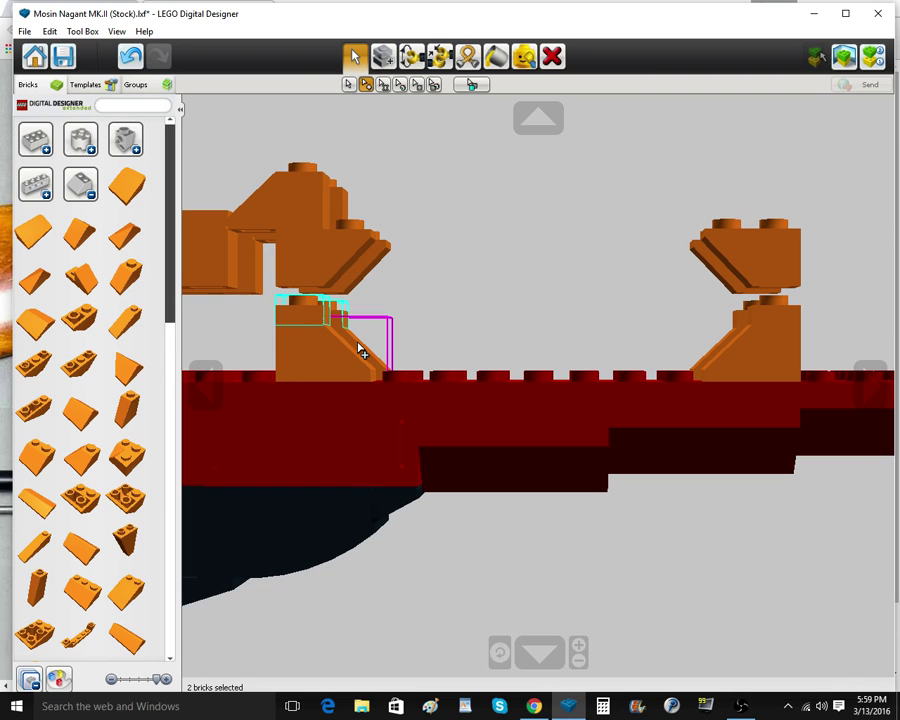
{"action": "left_click", "coordinate": [760, 313]}
{"action": "right_click_drag", "start_coordinate": [776, 278], "coordinate": [772, 263]}
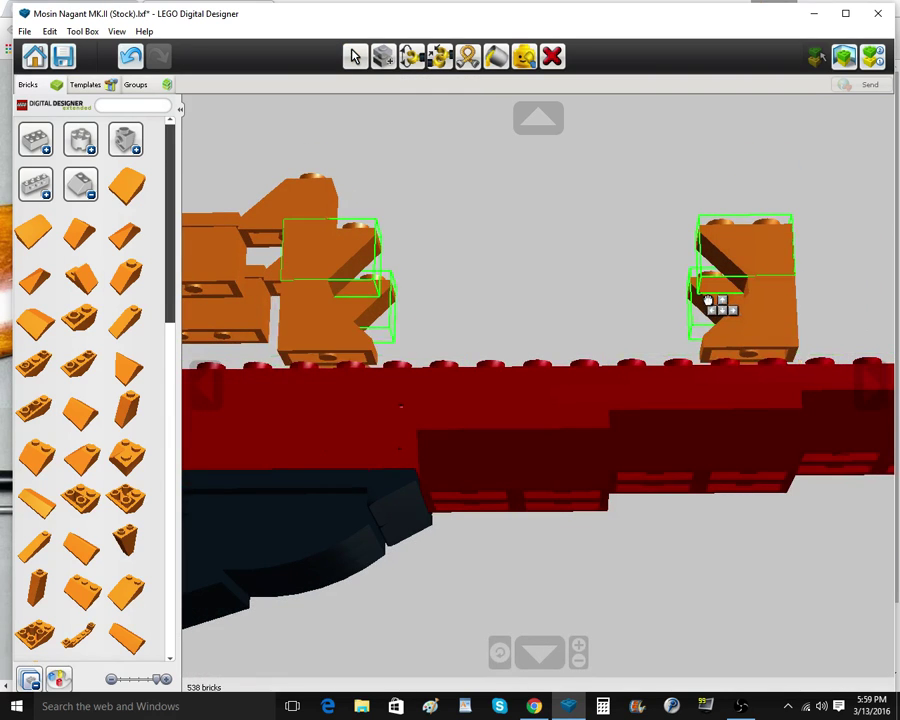
{"action": "left_click", "coordinate": [708, 300]}
{"action": "right_click_drag", "start_coordinate": [708, 300], "coordinate": [709, 364]}
{"action": "scroll", "coordinate": [722, 318], "scroll_direction": "down", "scroll_amount": 3}
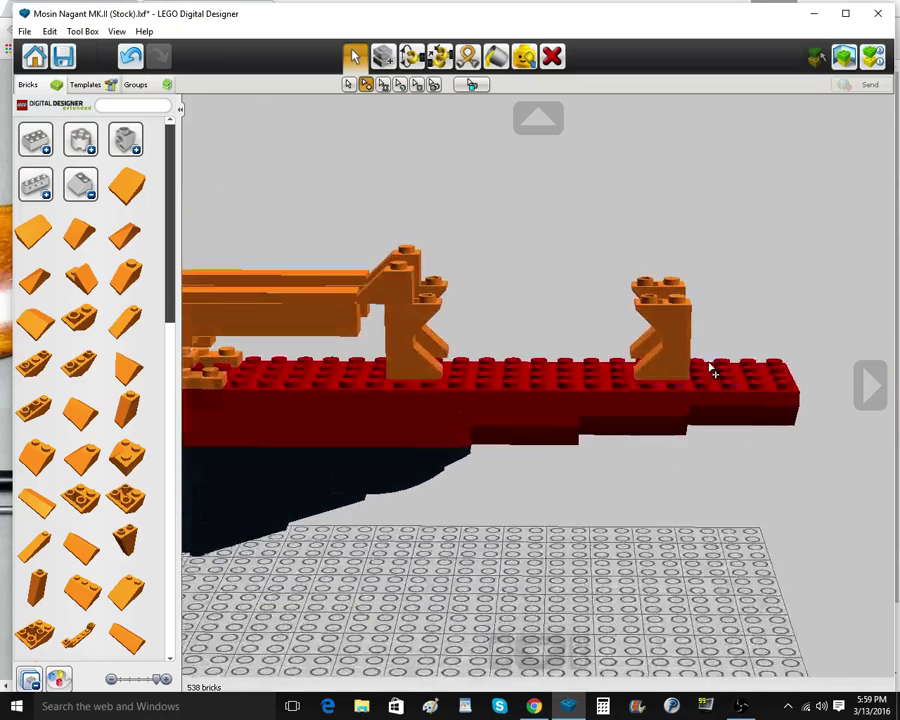
Check the reference photo and cover the last four studs of the red base's front end with one orange plate
{"action": "left_click", "coordinate": [538, 676]}
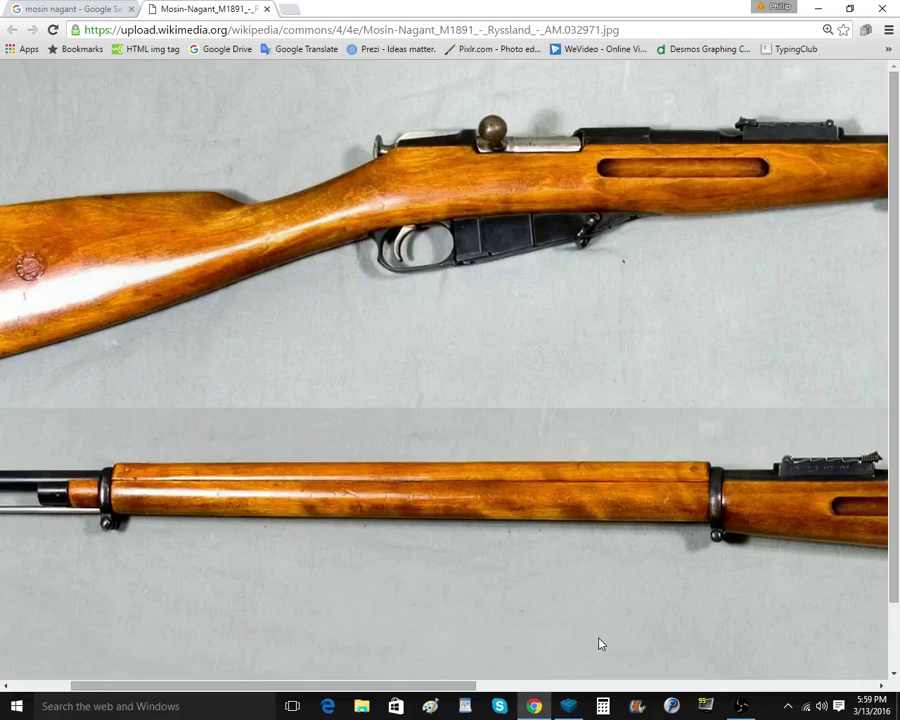
{"action": "left_click", "coordinate": [570, 714]}
{"action": "right_click_drag", "start_coordinate": [628, 344], "coordinate": [627, 398]}
{"action": "left_click", "coordinate": [72, 190]}
{"action": "left_click", "coordinate": [74, 229]}
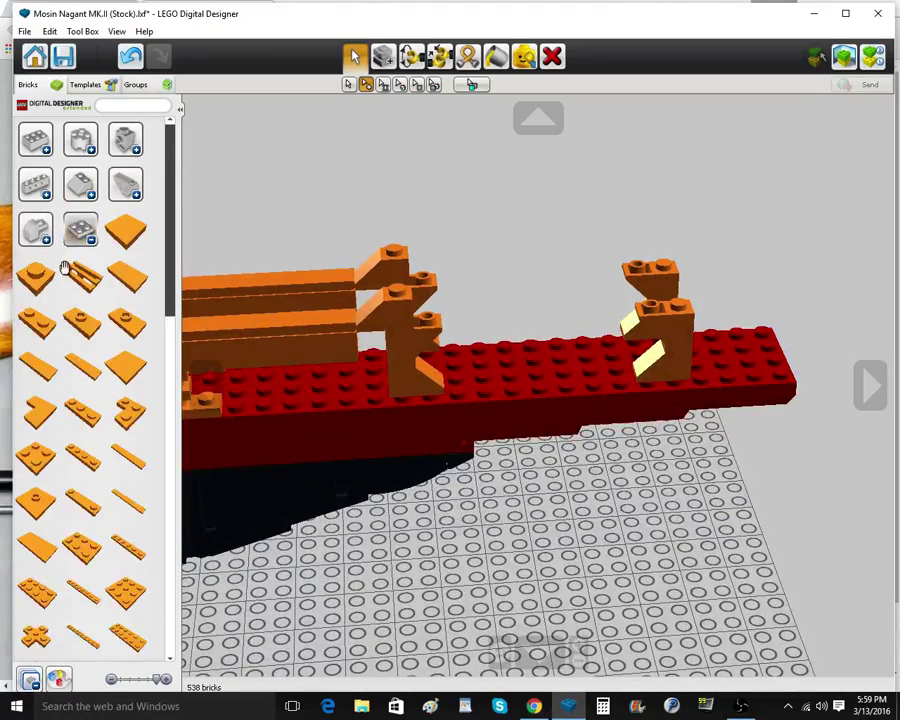
{"action": "scroll", "coordinate": [76, 547], "scroll_direction": "down", "scroll_amount": 3}
{"action": "left_click_drag", "start_coordinate": [91, 599], "coordinate": [749, 360]}
{"action": "right_click_drag", "start_coordinate": [611, 268], "coordinate": [593, 194]}
Move both muzzle-end posts onto the orange plate, one stud back from the tip, and delete that plate
{"action": "left_click_drag", "start_coordinate": [592, 207], "coordinate": [713, 386]}
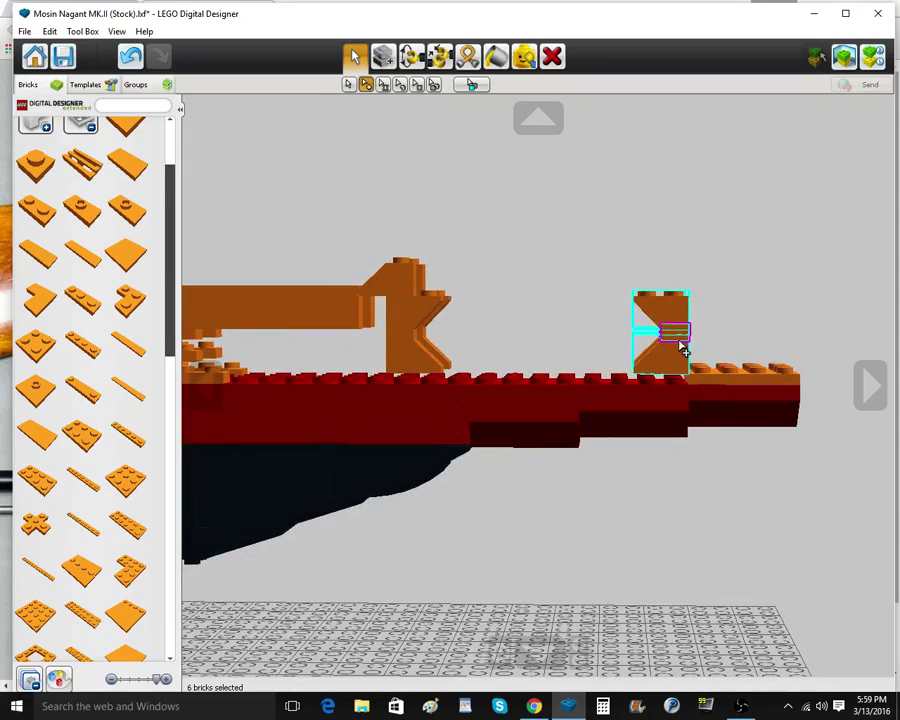
{"action": "left_click_drag", "start_coordinate": [680, 346], "coordinate": [771, 384]}
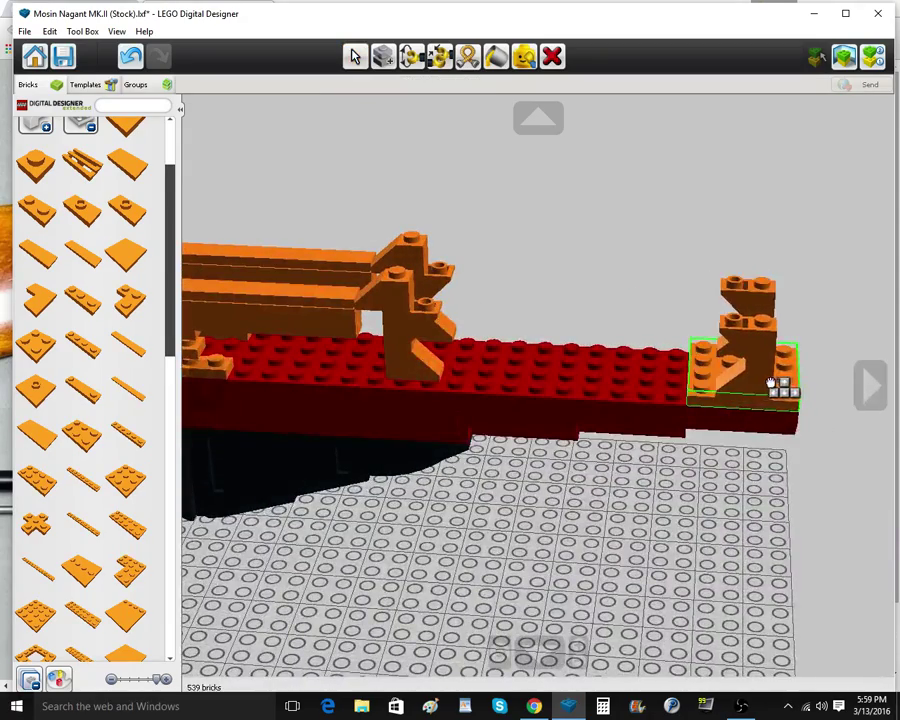
{"action": "left_click", "coordinate": [552, 56]}
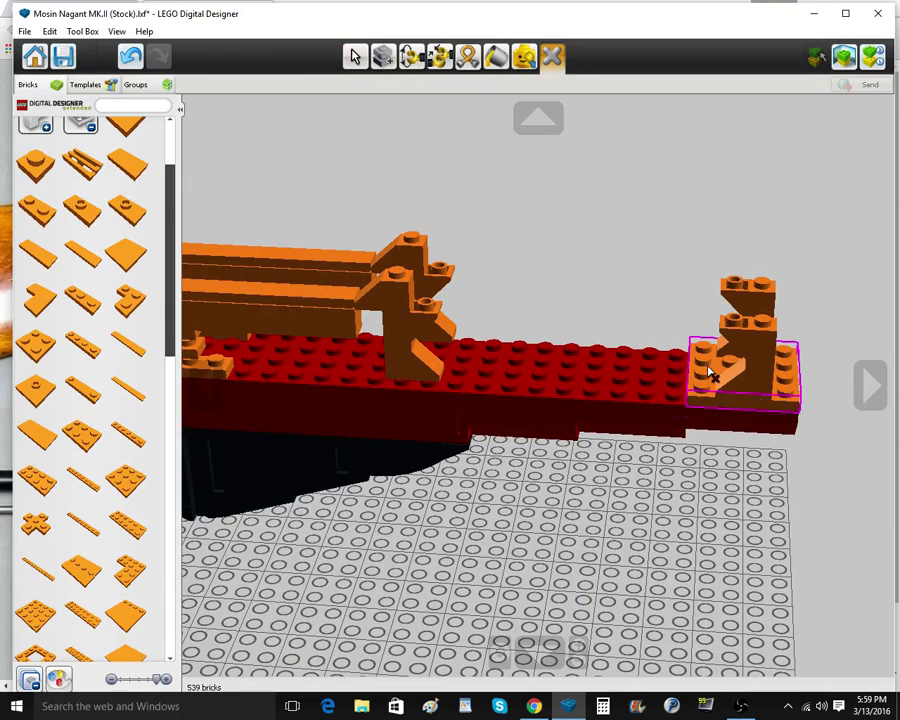
{"action": "left_click", "coordinate": [711, 373]}
{"action": "left_click", "coordinate": [354, 56]}
Try a 12-stud orange plate along the red base's near edge, running past the receiver-end post
{"action": "scroll", "coordinate": [350, 401], "scroll_direction": "down", "scroll_amount": 2}
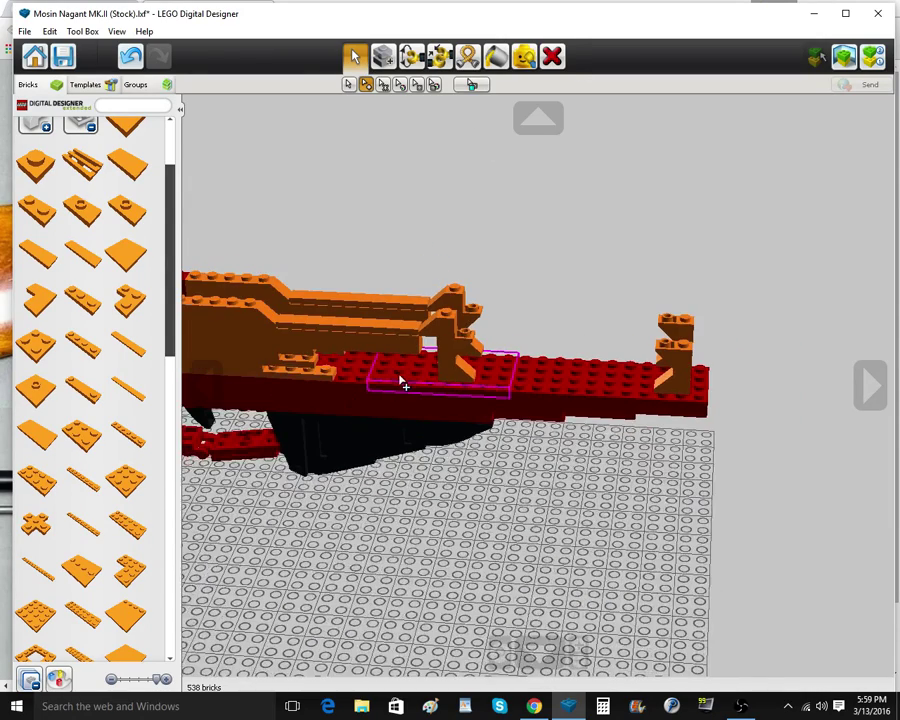
{"action": "right_click", "coordinate": [401, 378]}
{"action": "scroll", "coordinate": [404, 376], "scroll_direction": "up", "scroll_amount": 1}
{"action": "mouse_move", "coordinate": [404, 440]}
{"action": "right_mouse_down"}
{"action": "mouse_move", "coordinate": [425, 341]}
{"action": "mouse_move", "coordinate": [428, 428]}
{"action": "mouse_move", "coordinate": [405, 463]}
{"action": "right_mouse_up"}
{"action": "left_click", "coordinate": [45, 575]}
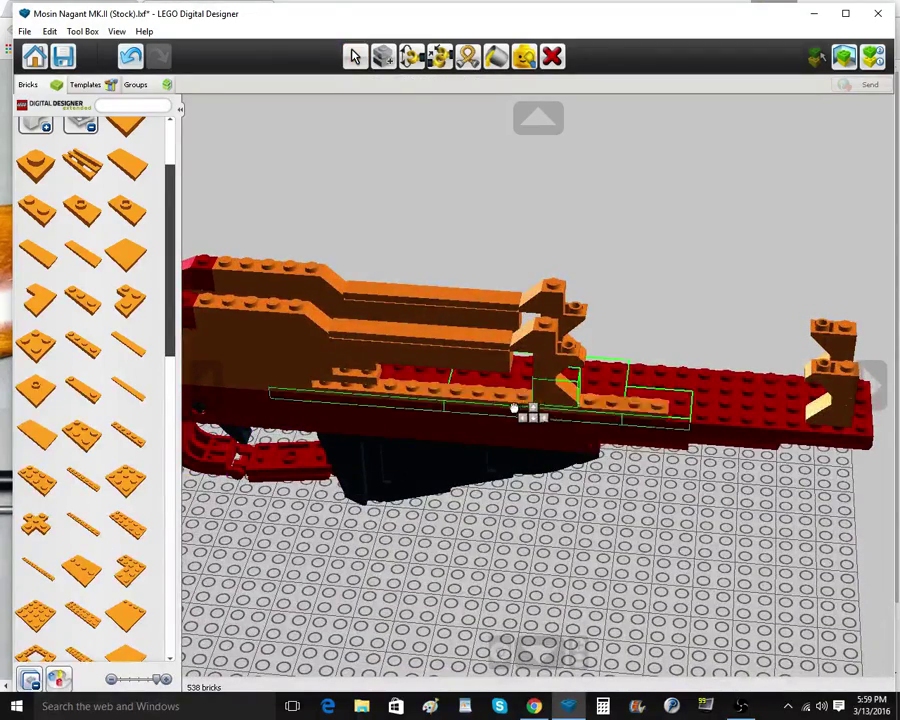
{"action": "left_click", "coordinate": [530, 412]}
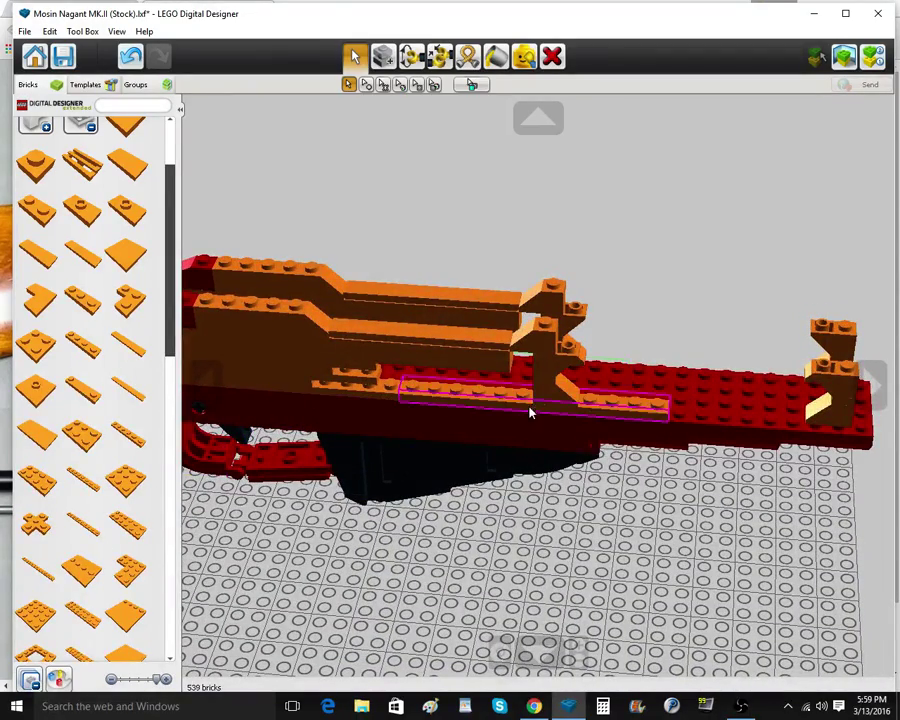
{"action": "left_click", "coordinate": [552, 57]}
Lay a long orange plate along the base's edge behind the receiver-end post on both sides of the rifle
{"action": "left_click", "coordinate": [40, 571]}
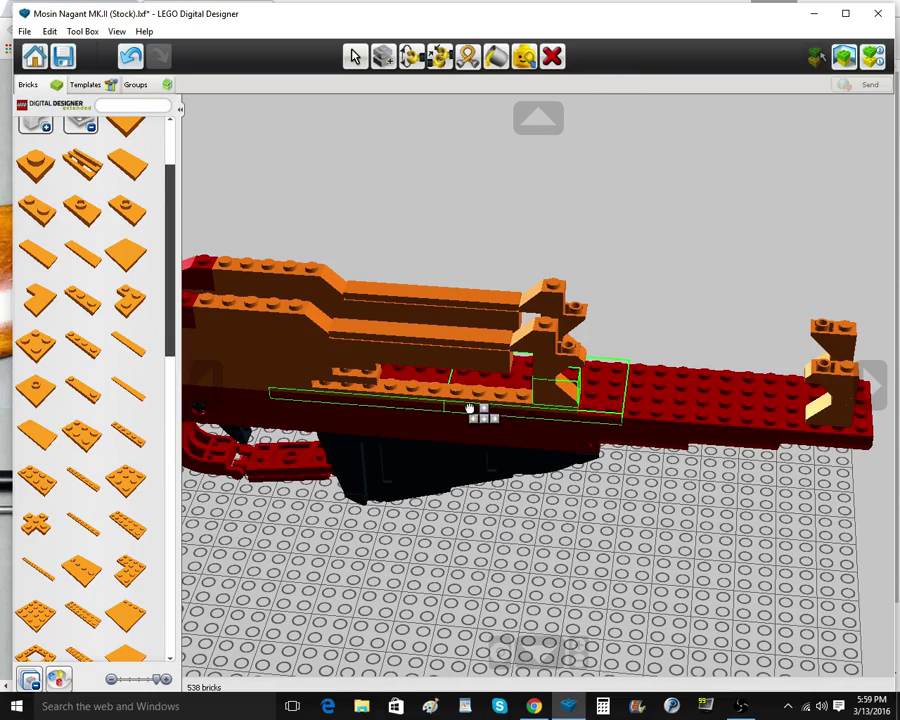
{"action": "left_click", "coordinate": [470, 408]}
{"action": "left_click", "coordinate": [384, 59]}
{"action": "right_click_drag", "start_coordinate": [615, 211], "coordinate": [432, 328]}
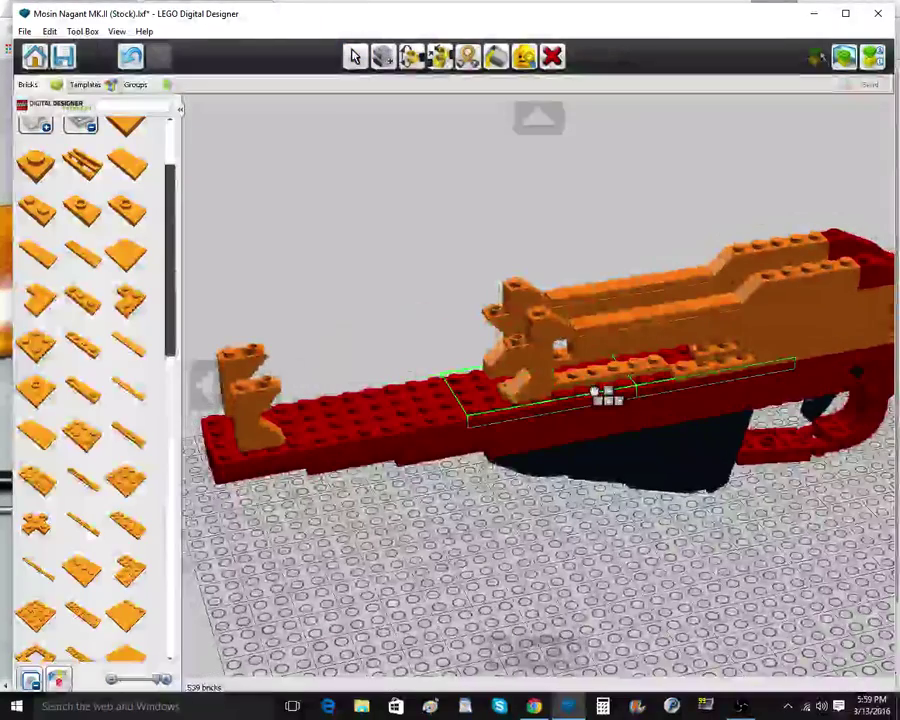
{"action": "left_click", "coordinate": [600, 403]}
{"action": "mouse_move", "coordinate": [596, 396]}
{"action": "right_mouse_down"}
{"action": "mouse_move", "coordinate": [522, 394]}
{"action": "mouse_move", "coordinate": [417, 432]}
{"action": "right_mouse_up"}
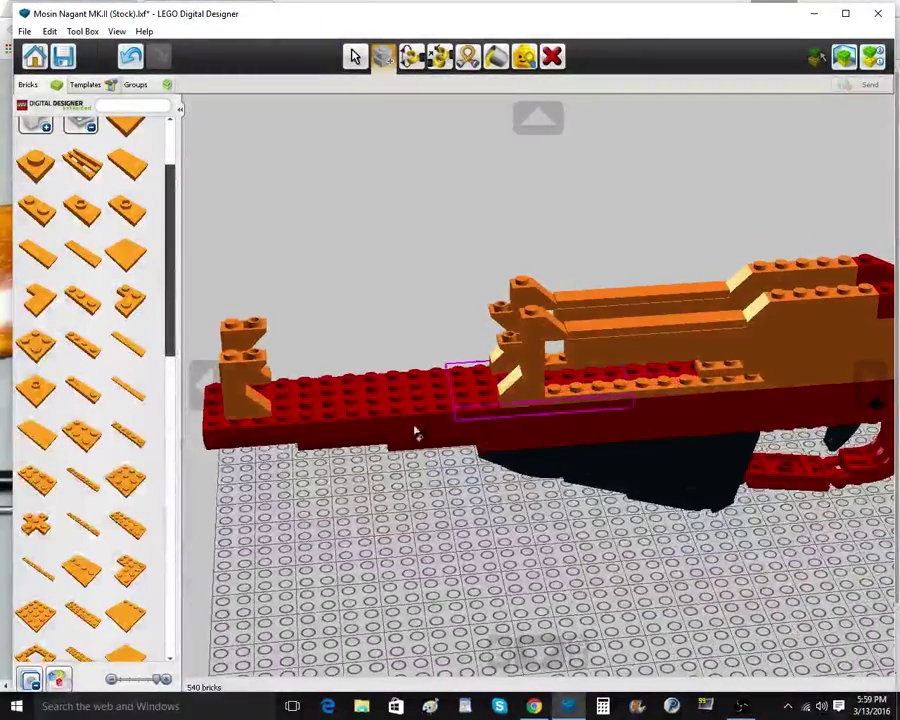
Stack a second orange plate in the side recess behind the receiver-end post and clone it for the opposite side
{"action": "left_click", "coordinate": [42, 581]}
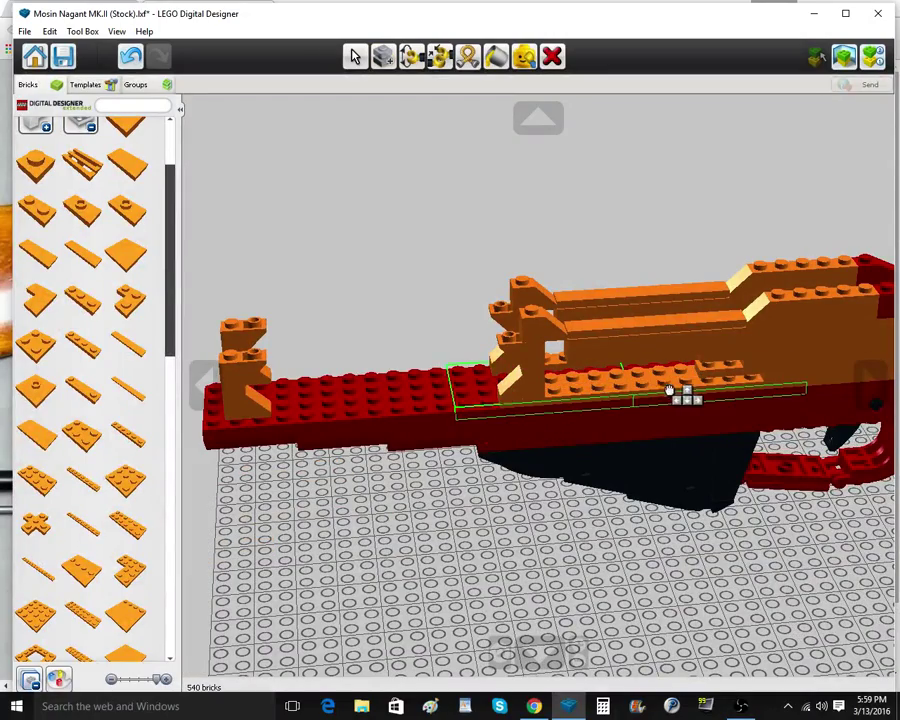
{"action": "left_click", "coordinate": [687, 390]}
{"action": "left_click", "coordinate": [384, 57]}
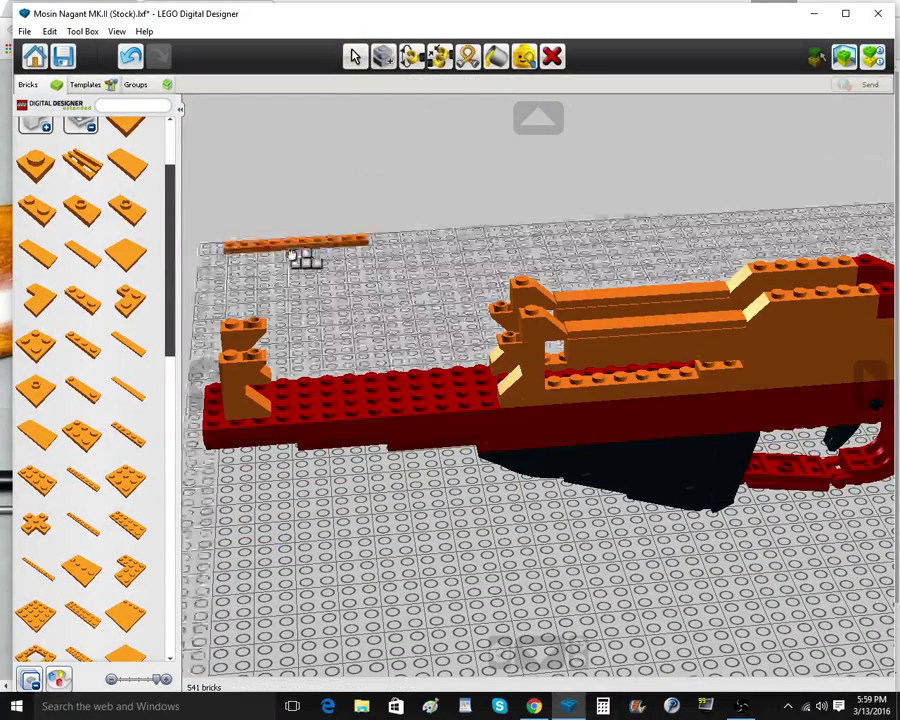
{"action": "right_click_drag", "start_coordinate": [296, 255], "coordinate": [748, 280]}
{"action": "mouse_move", "coordinate": [710, 410]}
{"action": "right_mouse_down"}
{"action": "mouse_move", "coordinate": [415, 507]}
{"action": "mouse_move", "coordinate": [410, 500]}
{"action": "right_mouse_up"}
{"action": "left_click", "coordinate": [423, 418]}
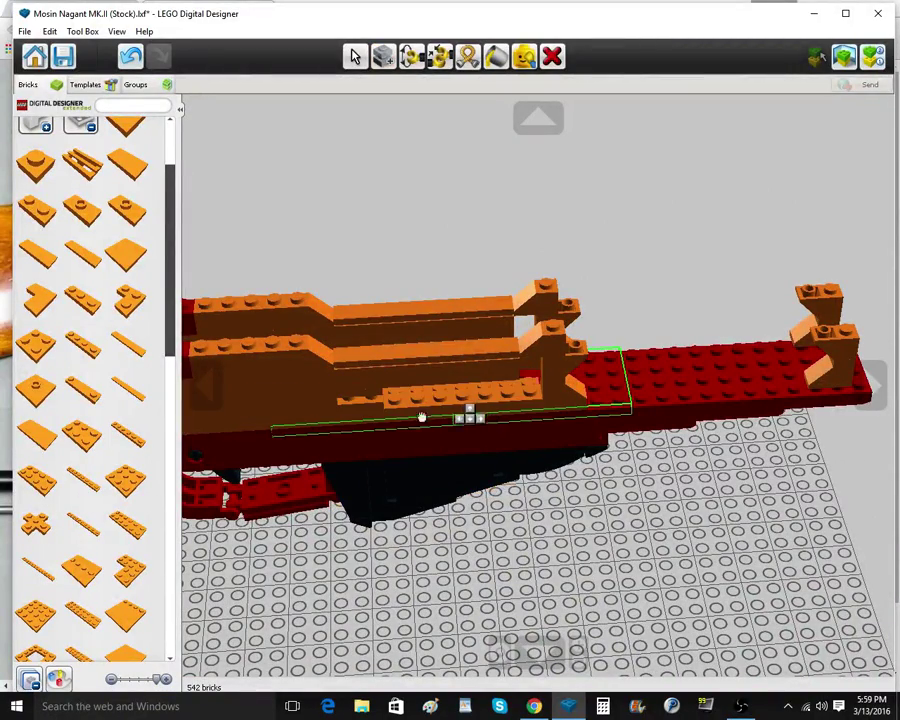
Add a 1x6 orange plate to the recess beside the receiver-end post and place its clone on the opposite side
{"action": "left_click", "coordinate": [468, 407]}
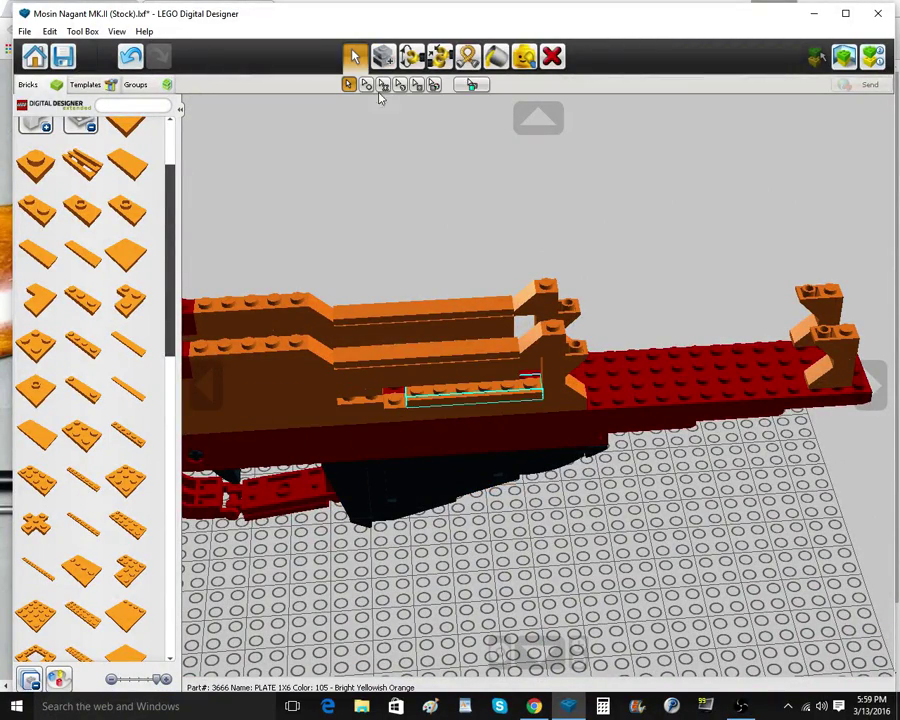
{"action": "left_click", "coordinate": [384, 58]}
{"action": "right_click_drag", "start_coordinate": [338, 177], "coordinate": [701, 266]}
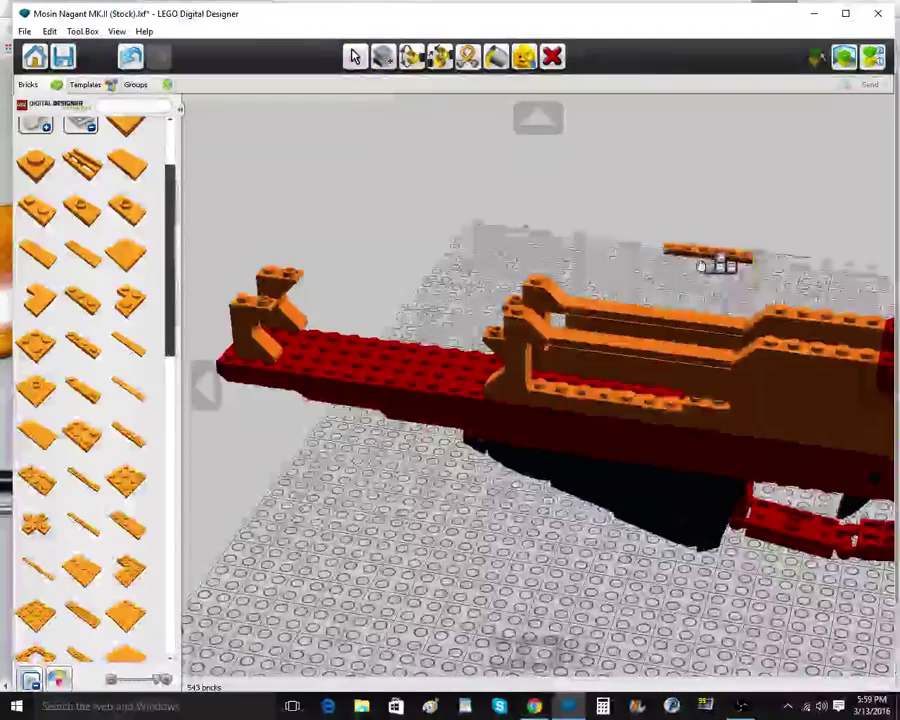
{"action": "left_click", "coordinate": [617, 404]}
Extend the 1x6 plate row toward the receiver with a 1x1 orange plate on each side
{"action": "left_click", "coordinate": [29, 168]}
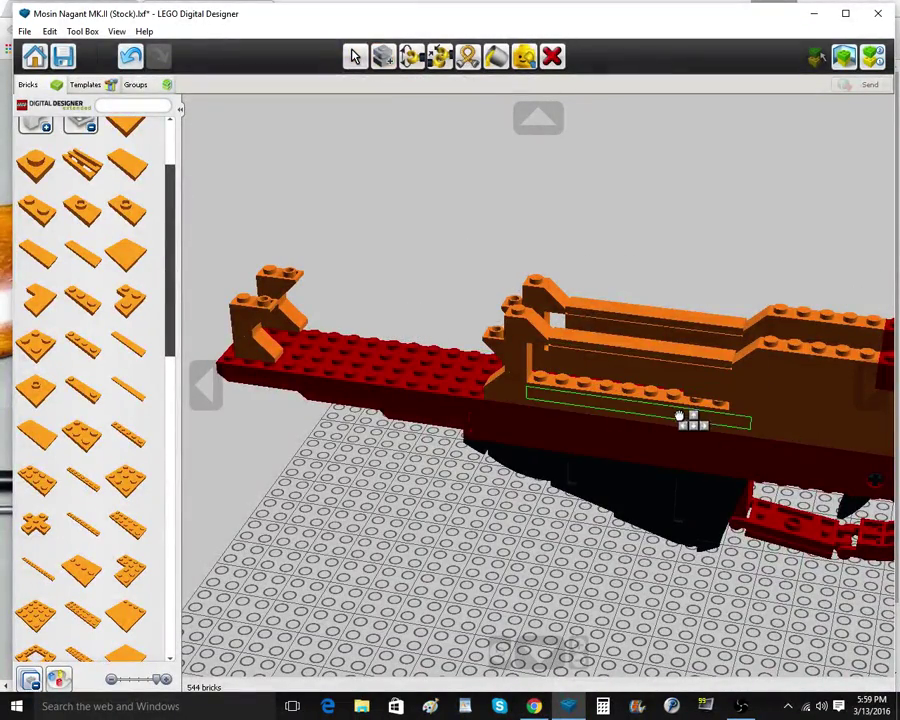
{"action": "left_click", "coordinate": [689, 418]}
{"action": "left_click", "coordinate": [380, 61]}
{"action": "mouse_move", "coordinate": [350, 340]}
{"action": "right_mouse_down"}
{"action": "mouse_move", "coordinate": [429, 395]}
{"action": "mouse_move", "coordinate": [576, 401]}
{"action": "mouse_move", "coordinate": [695, 375]}
{"action": "right_mouse_up"}
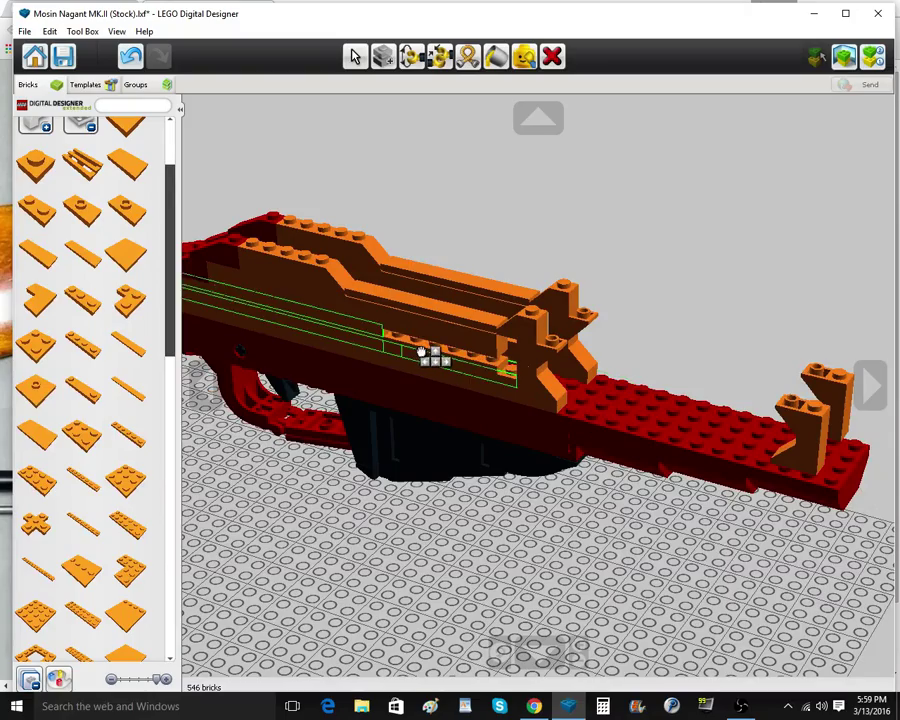
{"action": "left_click", "coordinate": [427, 353]}
Place a 1x1 orange plate against the receiver-end post and clone it to the matching spot on the opposite side
{"action": "left_click", "coordinate": [44, 159]}
{"action": "left_click", "coordinate": [515, 374]}
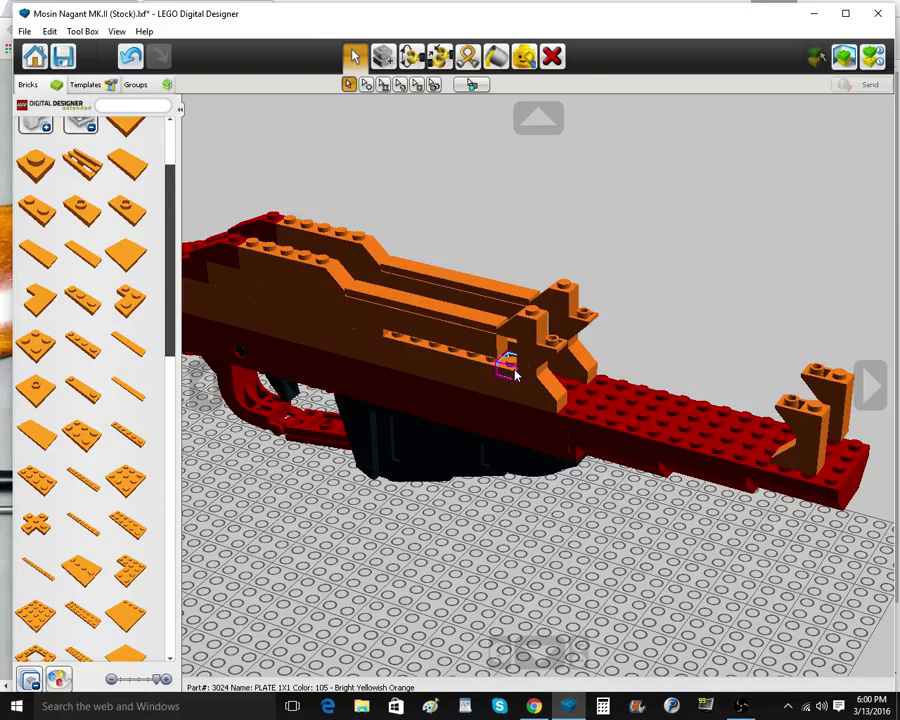
{"action": "left_click", "coordinate": [382, 63]}
{"action": "right_click_drag", "start_coordinate": [868, 432], "coordinate": [492, 453]}
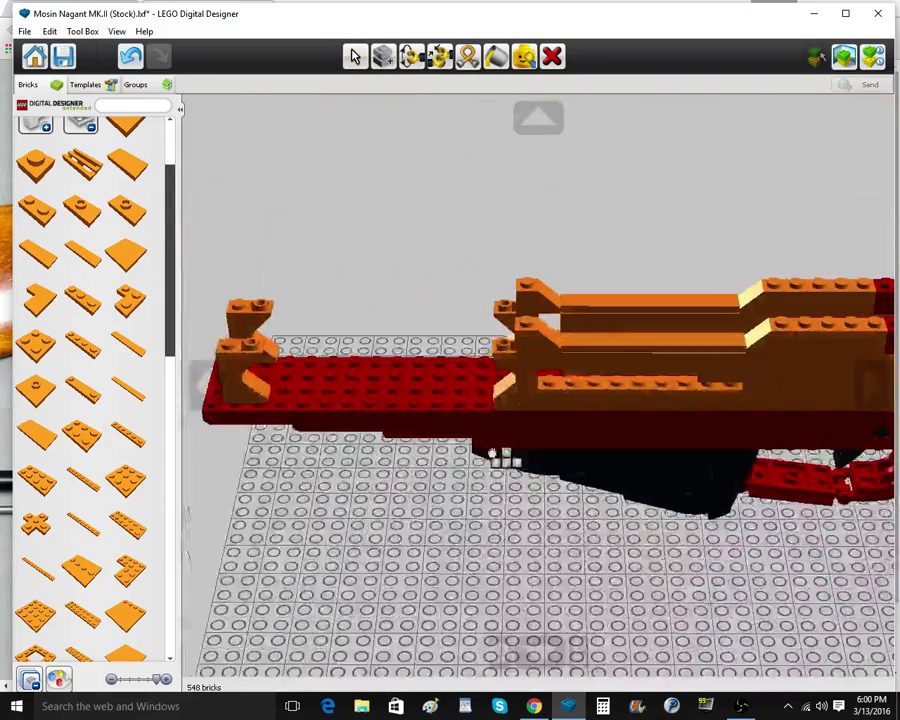
{"action": "left_click", "coordinate": [555, 399]}
Clone another 1x1 orange plate into the remaining gap of the plate row on each side
{"action": "right_click_drag", "start_coordinate": [596, 395], "coordinate": [697, 399]}
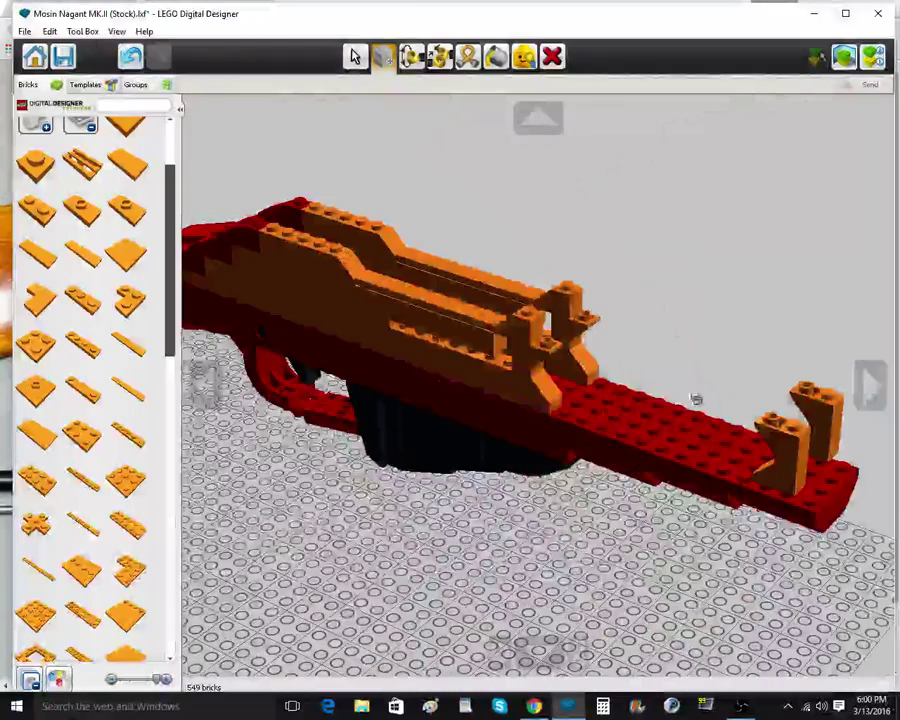
{"action": "left_click", "coordinate": [446, 356]}
{"action": "right_click_drag", "start_coordinate": [735, 460], "coordinate": [265, 469]}
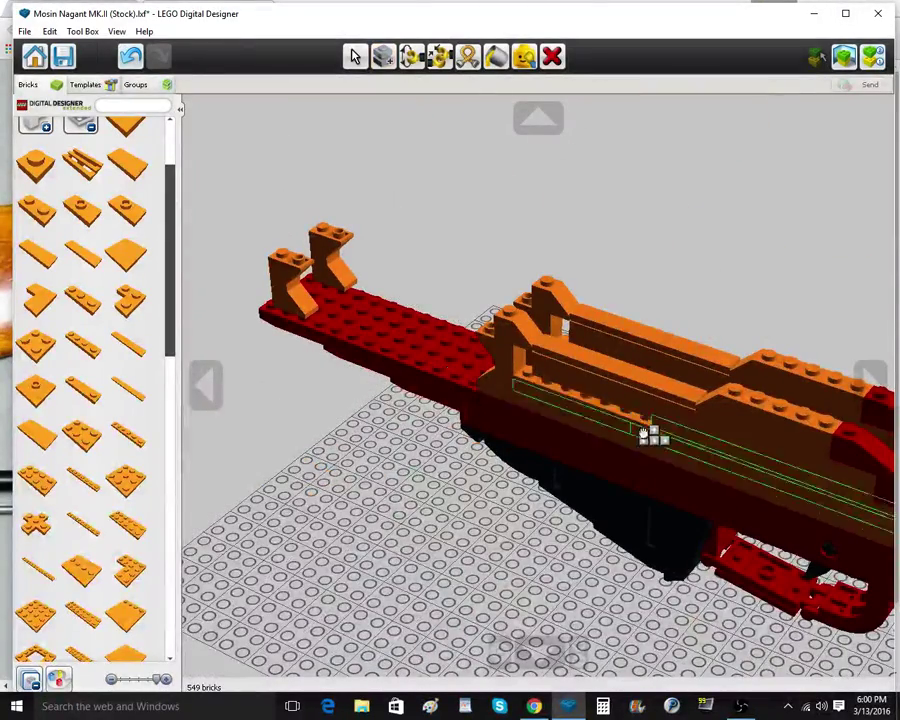
{"action": "left_click", "coordinate": [632, 428]}
Close the remaining slot under one side's inverted tiles with a 1x6 orange plate and a cloned 1x1 plate
{"action": "scroll", "coordinate": [381, 463], "scroll_direction": "up", "scroll_amount": 3}
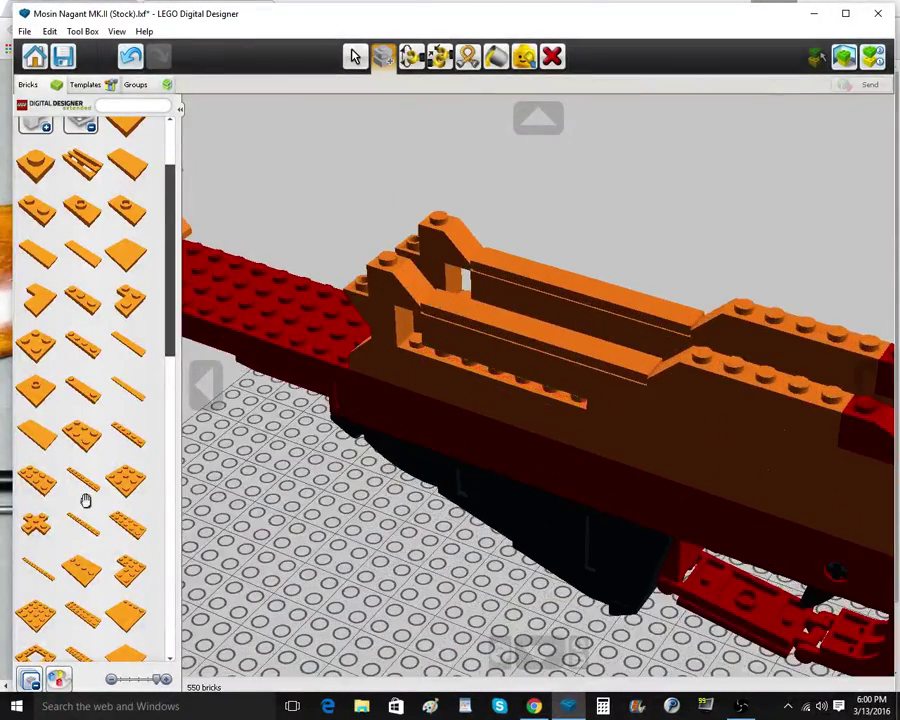
{"action": "left_click", "coordinate": [113, 448]}
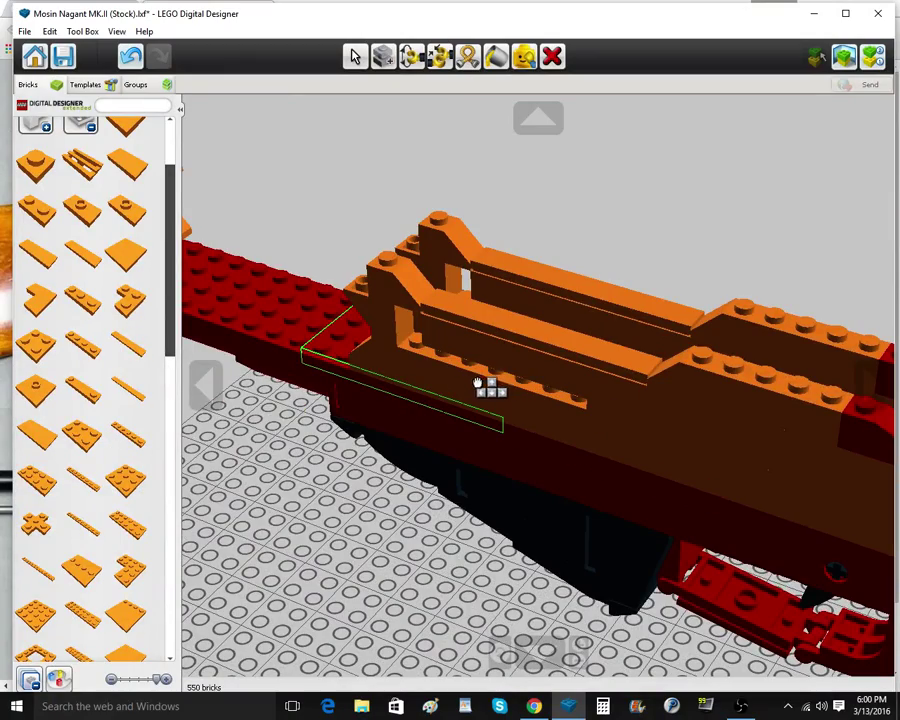
{"action": "right_click_drag", "start_coordinate": [520, 378], "coordinate": [675, 430]}
{"action": "right_click_drag", "start_coordinate": [729, 613], "coordinate": [556, 622]}
{"action": "left_click", "coordinate": [486, 378]}
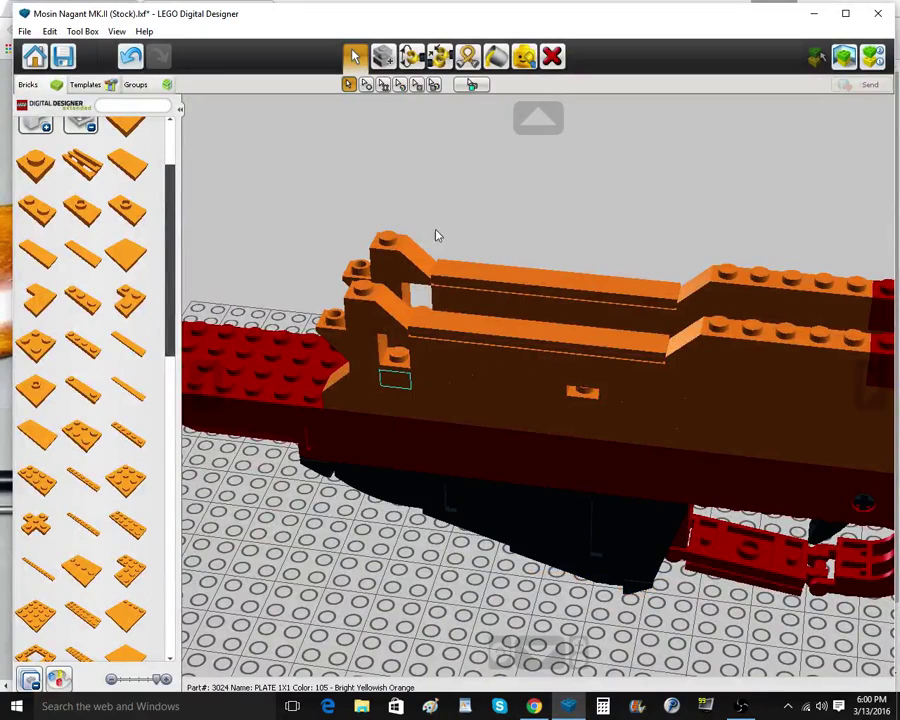
{"action": "left_click", "coordinate": [388, 59]}
{"action": "left_click", "coordinate": [578, 392]}
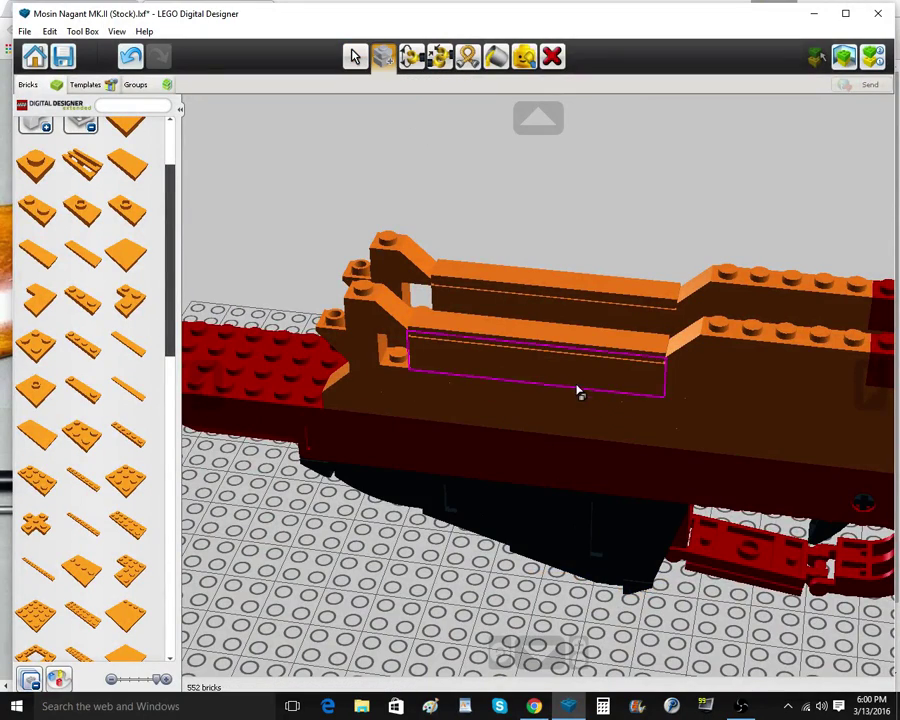
Fill the matching slot on the opposite side with cloned orange 1x1 and 1x6 plates
{"action": "left_click", "coordinate": [712, 438]}
{"action": "right_click_drag", "start_coordinate": [717, 418], "coordinate": [366, 442]}
{"action": "left_click", "coordinate": [440, 432]}
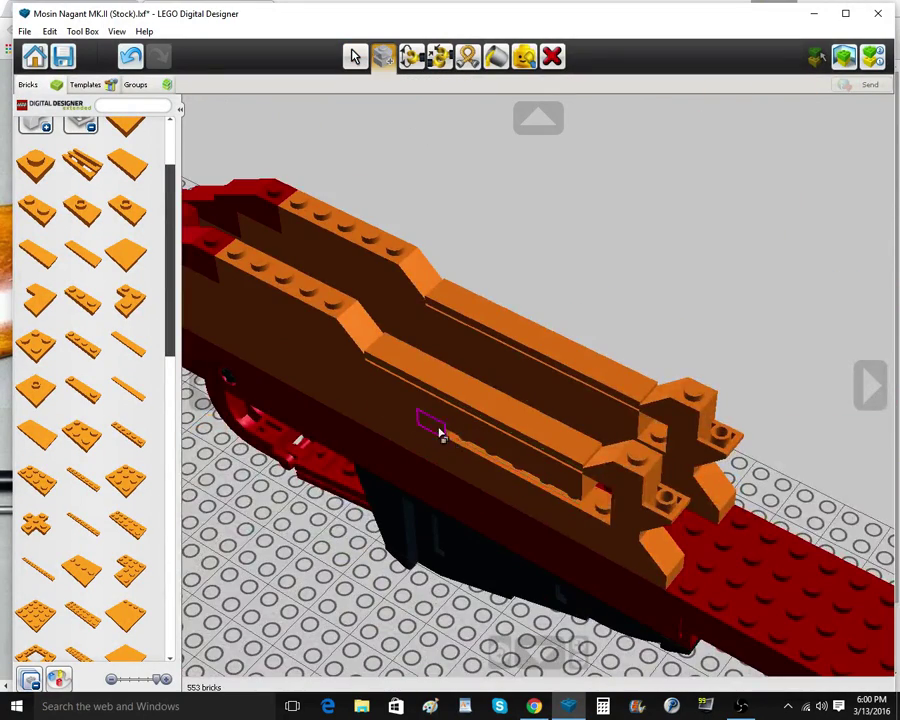
{"action": "left_click", "coordinate": [648, 425]}
{"action": "left_click", "coordinate": [532, 480]}
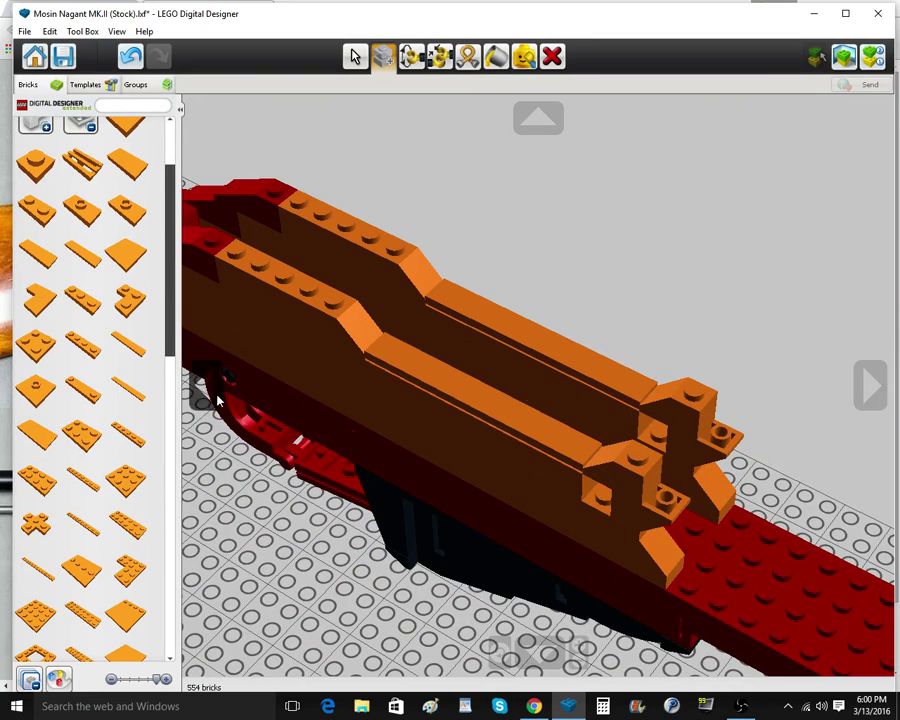
Check the reference photo, then fill the small opening behind each receiver-end post with a 1x1 orange brick
{"action": "scroll", "coordinate": [82, 240], "scroll_direction": "up", "scroll_amount": 2}
{"action": "key", "text": "alt+Tab"}
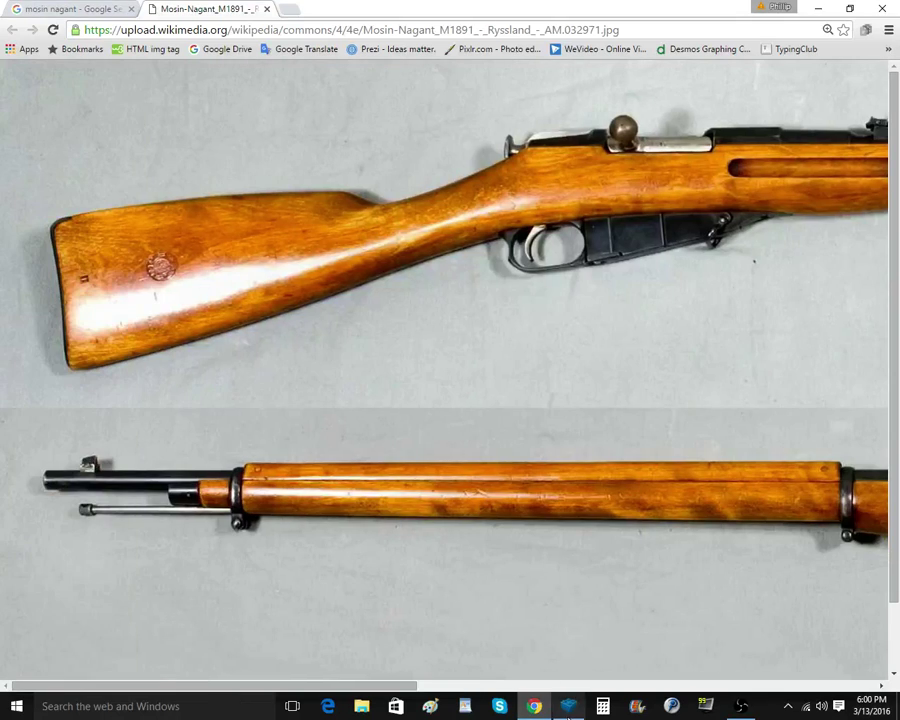
{"action": "key", "text": "alt+Tab"}
{"action": "left_click_drag", "start_coordinate": [24, 141], "coordinate": [4, 142]}
{"action": "left_click", "coordinate": [30, 143]}
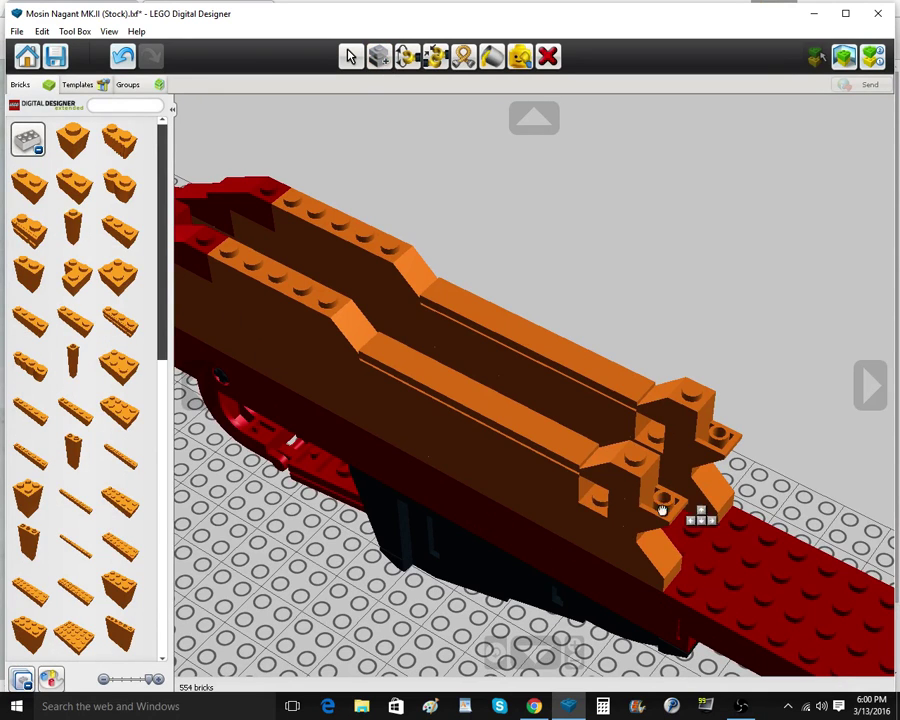
{"action": "left_click", "coordinate": [662, 510]}
{"action": "left_click", "coordinate": [378, 58]}
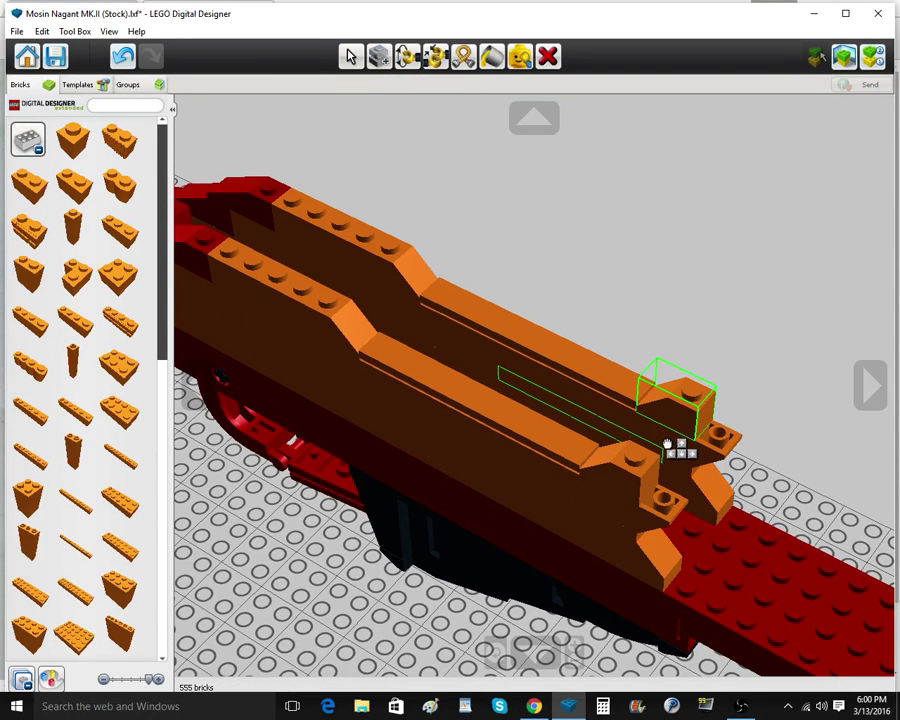
{"action": "left_click", "coordinate": [667, 444]}
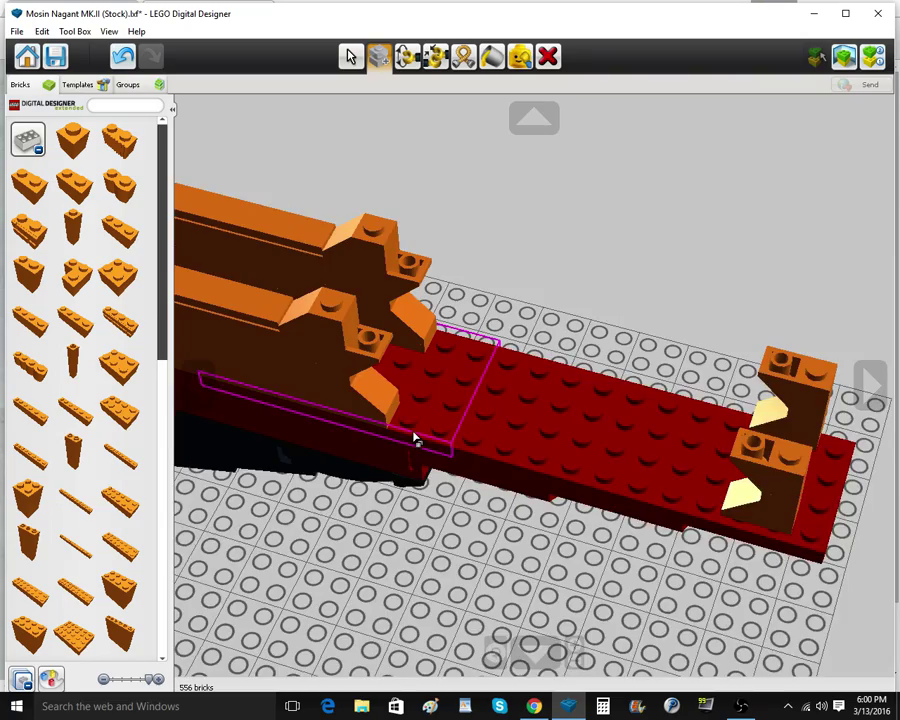
Lay a 1x6 orange tile along each edge of the red base, starting at the receiver-end posts
{"action": "mouse_move", "coordinate": [414, 433]}
{"action": "right_mouse_down"}
{"action": "mouse_move", "coordinate": [418, 447]}
{"action": "mouse_move", "coordinate": [444, 309]}
{"action": "mouse_move", "coordinate": [388, 402]}
{"action": "mouse_move", "coordinate": [393, 395]}
{"action": "right_mouse_up"}
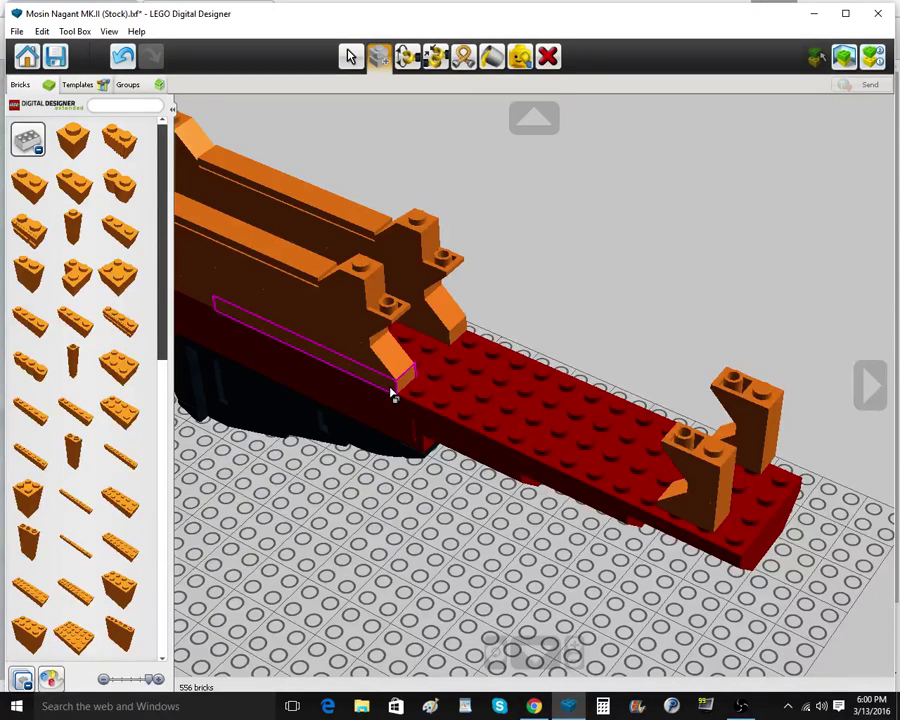
{"action": "left_click", "coordinate": [27, 150]}
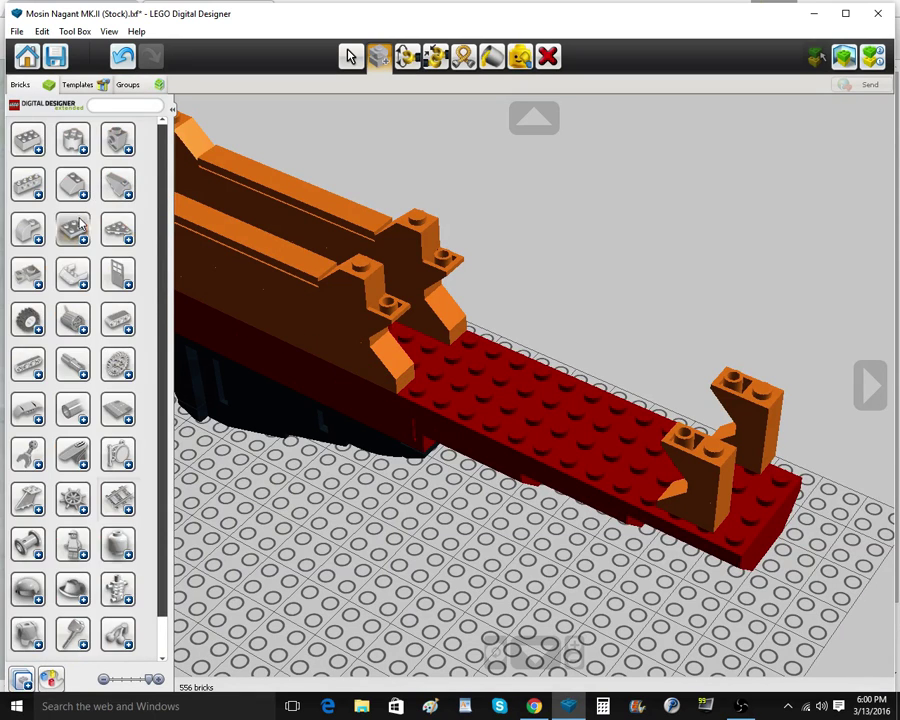
{"action": "left_click", "coordinate": [78, 223]}
{"action": "scroll", "coordinate": [98, 434], "scroll_direction": "down", "scroll_amount": 1}
{"action": "left_click", "coordinate": [142, 415]}
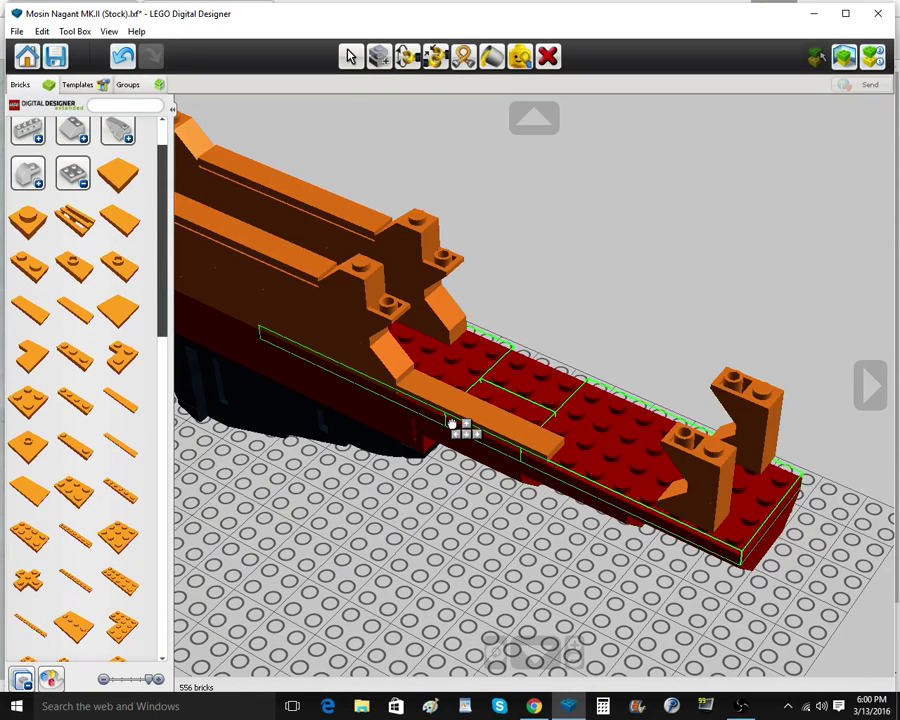
{"action": "left_click", "coordinate": [452, 424]}
{"action": "left_click", "coordinate": [454, 420]}
{"action": "left_click", "coordinate": [380, 58]}
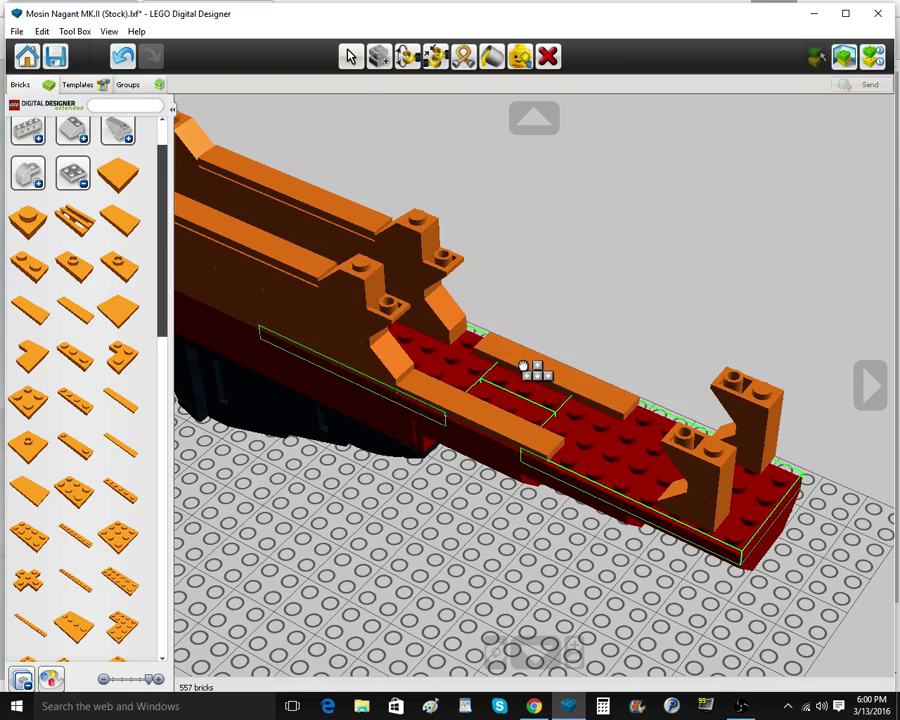
{"action": "left_click", "coordinate": [523, 366]}
Extend both rows of orange tiles to the muzzle-end posts with a 1x4 tile on each side
{"action": "left_click", "coordinate": [82, 322]}
{"action": "right_click_drag", "start_coordinate": [510, 430], "coordinate": [645, 412]}
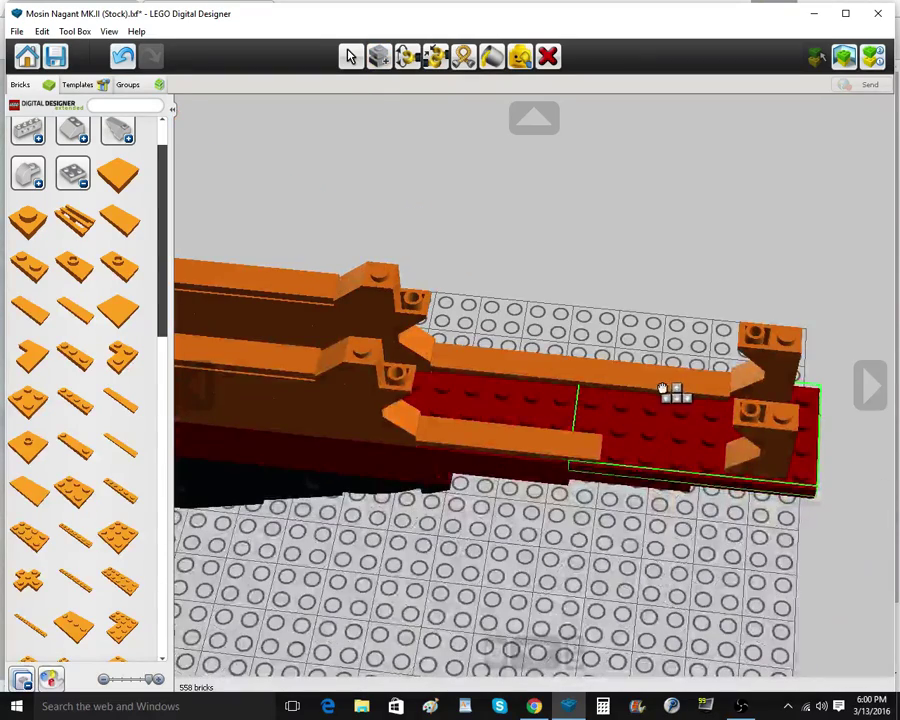
{"action": "left_click", "coordinate": [667, 386]}
{"action": "left_click", "coordinate": [667, 384]}
{"action": "left_click", "coordinate": [380, 58]}
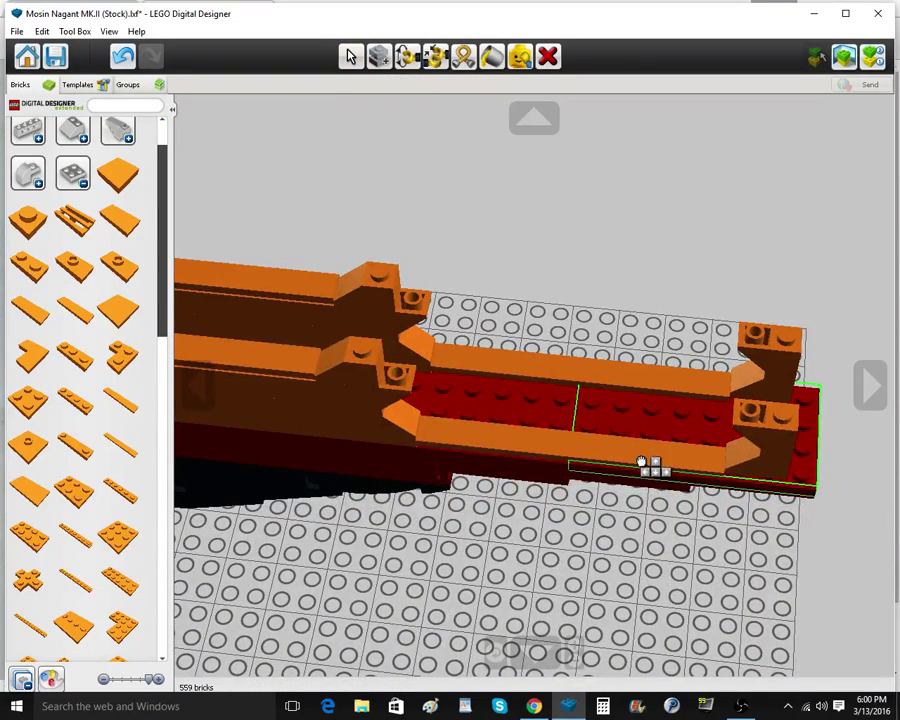
Cover the red base's muzzle end between and in front of the posts with two 2x3 orange plates
{"action": "right_click_drag", "start_coordinate": [685, 525], "coordinate": [560, 442]}
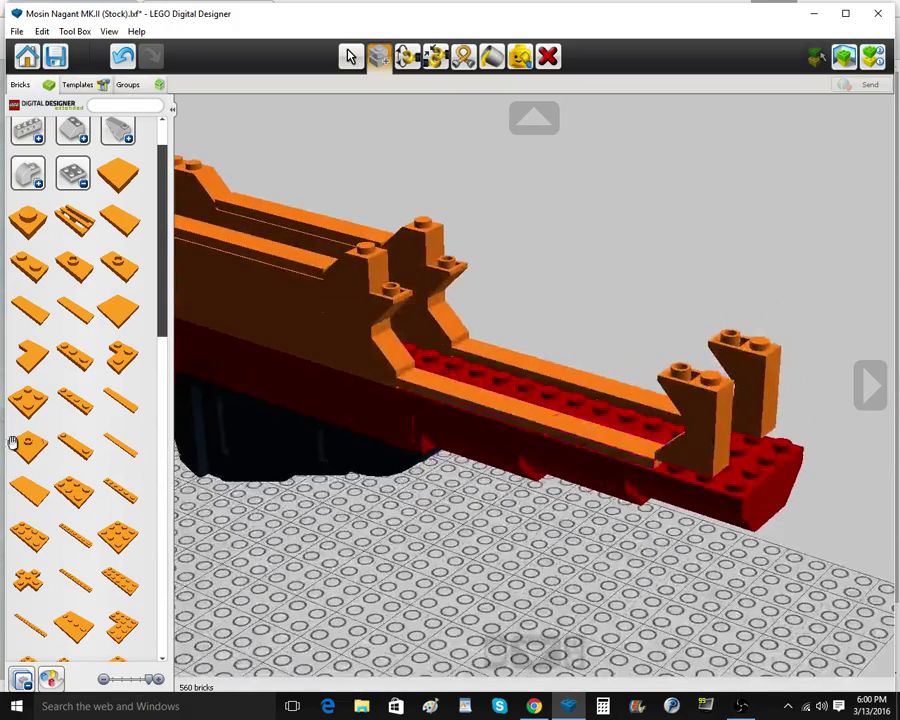
{"action": "left_click", "coordinate": [70, 508]}
{"action": "left_click", "coordinate": [757, 447]}
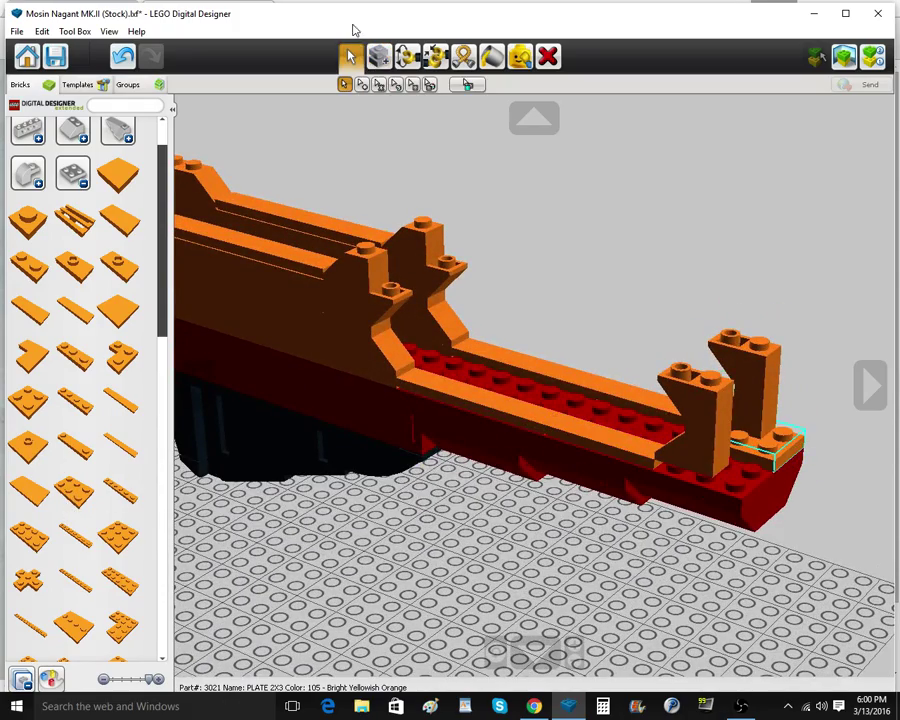
{"action": "left_click", "coordinate": [379, 57]}
{"action": "left_click", "coordinate": [706, 476]}
Place a 2x4 orange plate on the red base between the receiver-end posts
{"action": "scroll", "coordinate": [546, 437], "scroll_direction": "down", "scroll_amount": 5}
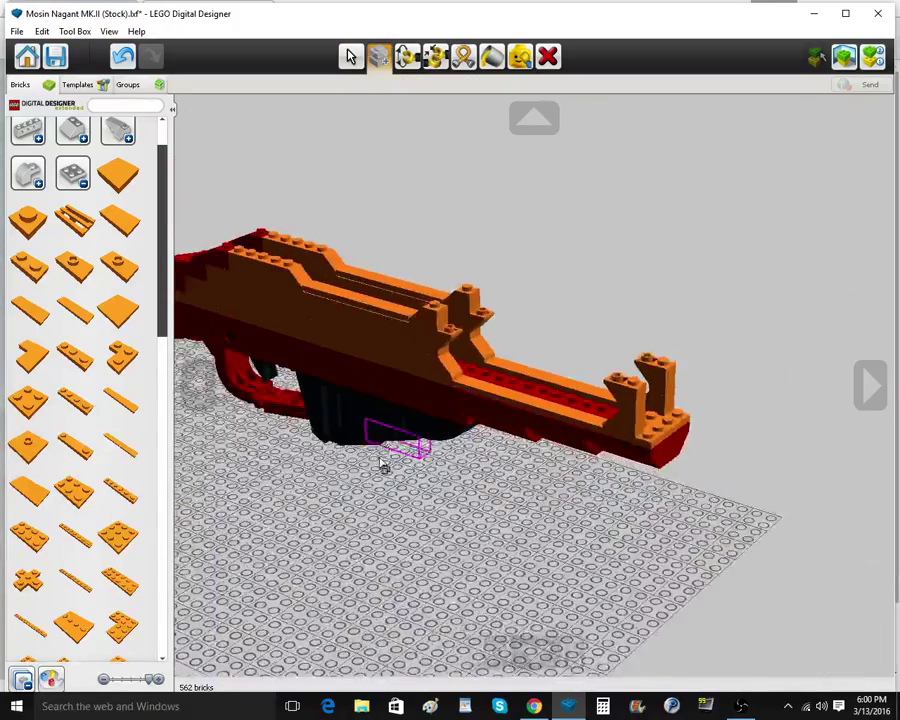
{"action": "right_click_drag", "start_coordinate": [384, 464], "coordinate": [287, 508]}
{"action": "scroll", "coordinate": [458, 427], "scroll_direction": "down", "scroll_amount": 3}
{"action": "scroll", "coordinate": [456, 504], "scroll_direction": "up", "scroll_amount": 5}
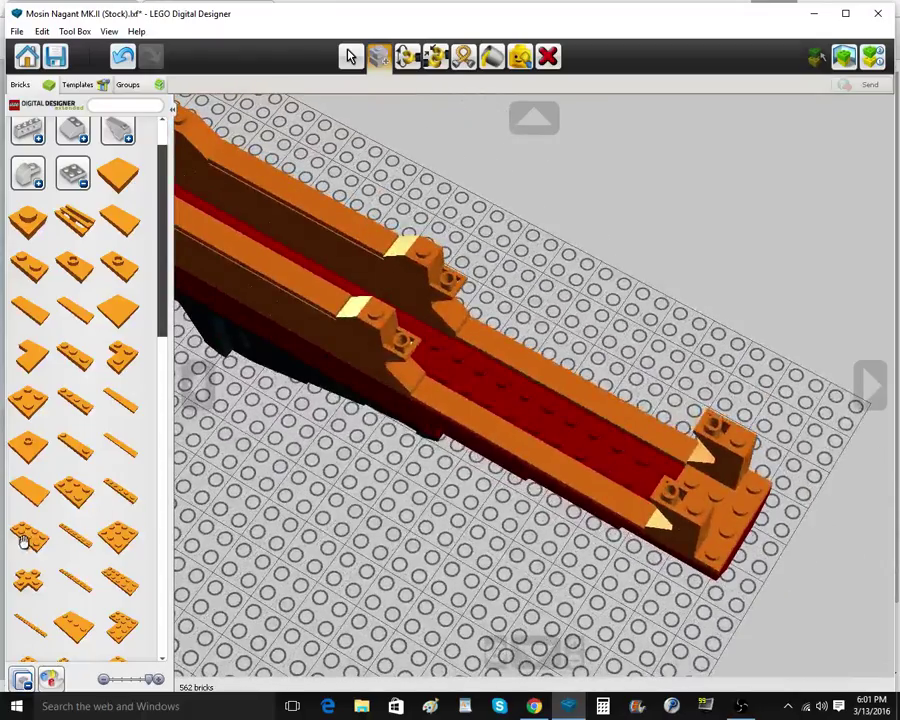
{"action": "left_click", "coordinate": [23, 541]}
{"action": "right_click_drag", "start_coordinate": [580, 388], "coordinate": [646, 351]}
{"action": "left_click", "coordinate": [494, 269]}
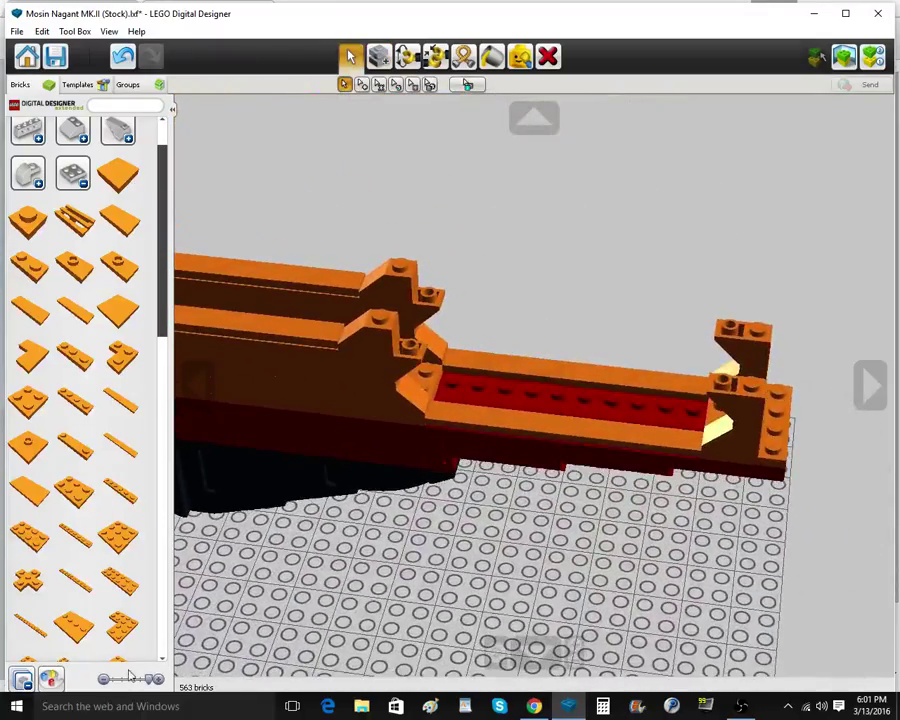
Switch the brick colour to black and lay a long two-stud-wide plate in the channel between the orange tiles
{"action": "left_click", "coordinate": [55, 681]}
{"action": "left_click", "coordinate": [62, 209]}
{"action": "scroll", "coordinate": [80, 563], "scroll_direction": "down", "scroll_amount": 3}
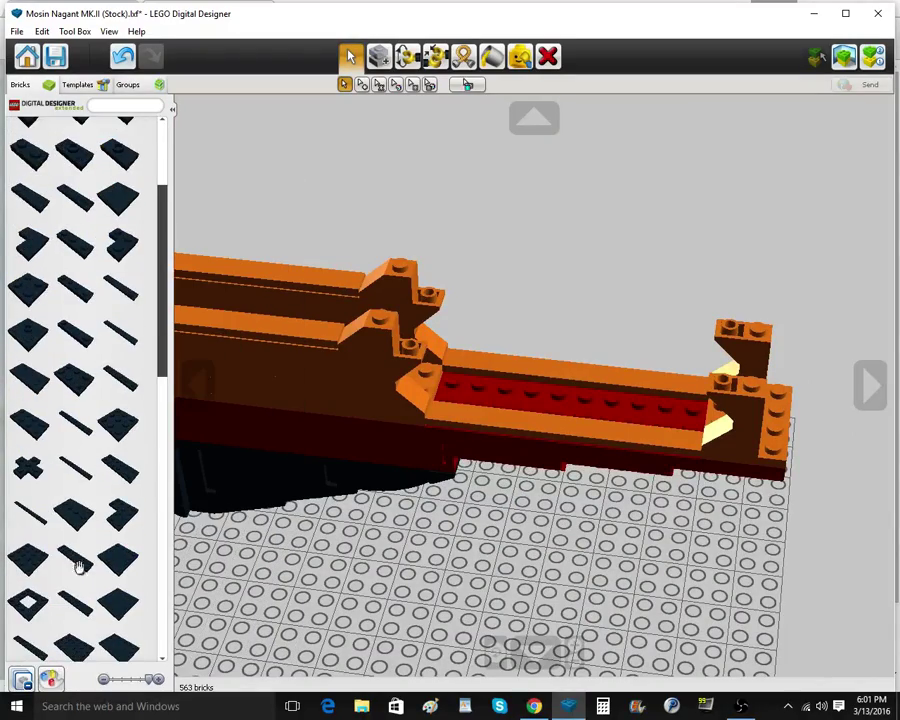
{"action": "left_click", "coordinate": [563, 400]}
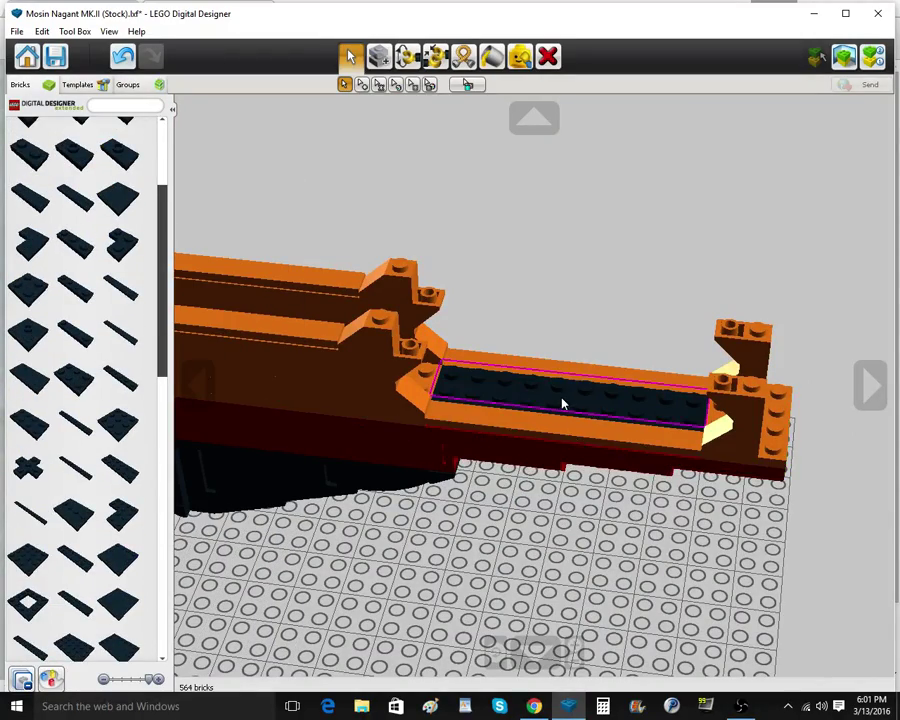
{"action": "mouse_move", "coordinate": [563, 400]}
{"action": "right_mouse_down"}
{"action": "mouse_move", "coordinate": [580, 316]}
{"action": "mouse_move", "coordinate": [548, 398]}
{"action": "right_mouse_up"}
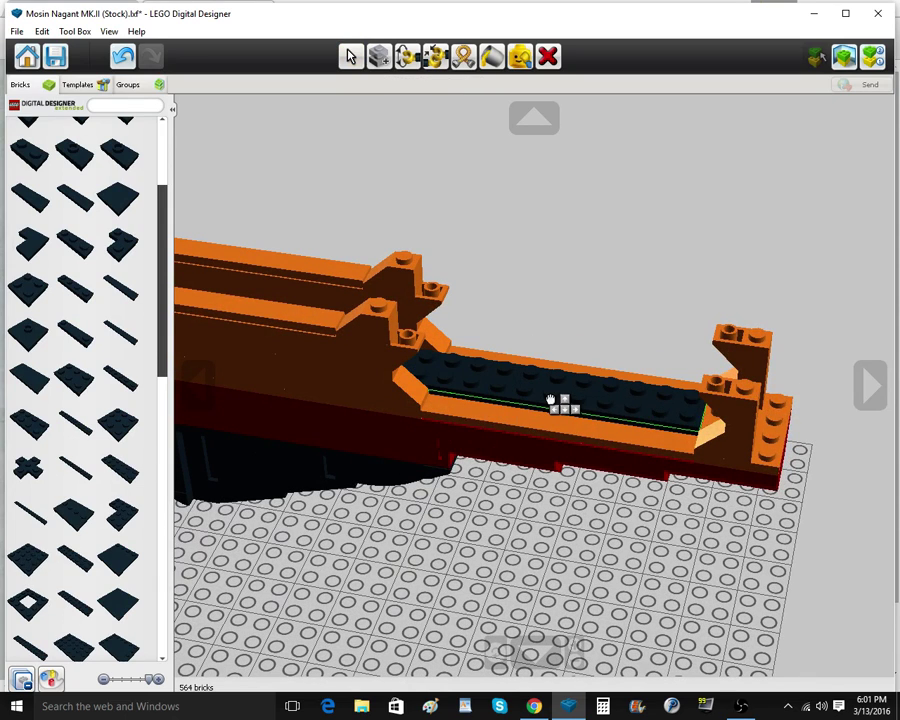
{"action": "left_click", "coordinate": [567, 403]}
Clone the long black plate and stack the copy on top of it between the end posts
{"action": "left_click", "coordinate": [380, 57]}
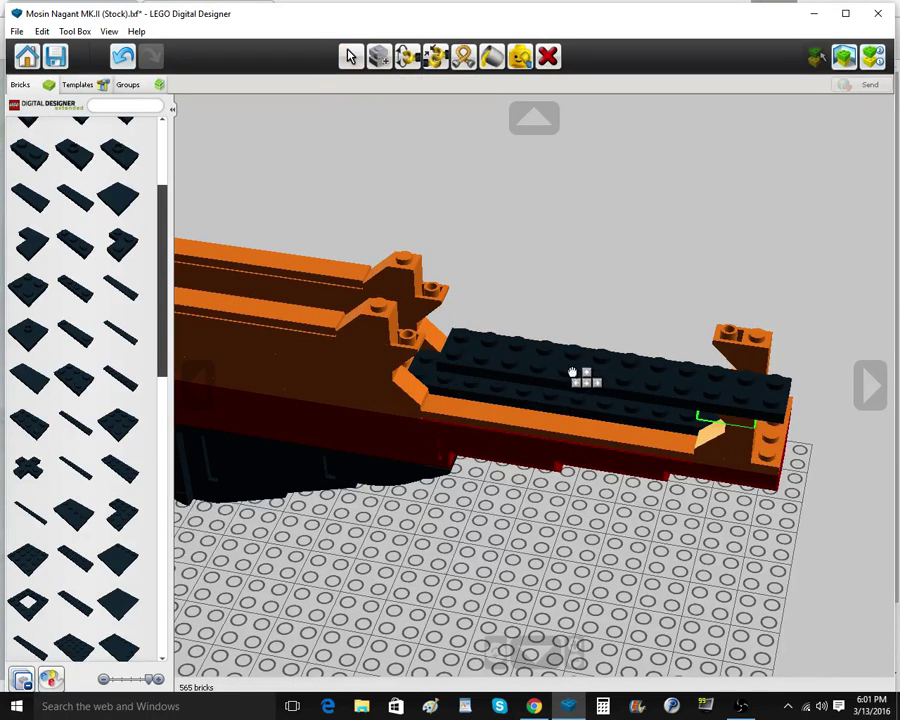
{"action": "left_click", "coordinate": [529, 388]}
{"action": "left_click", "coordinate": [530, 387]}
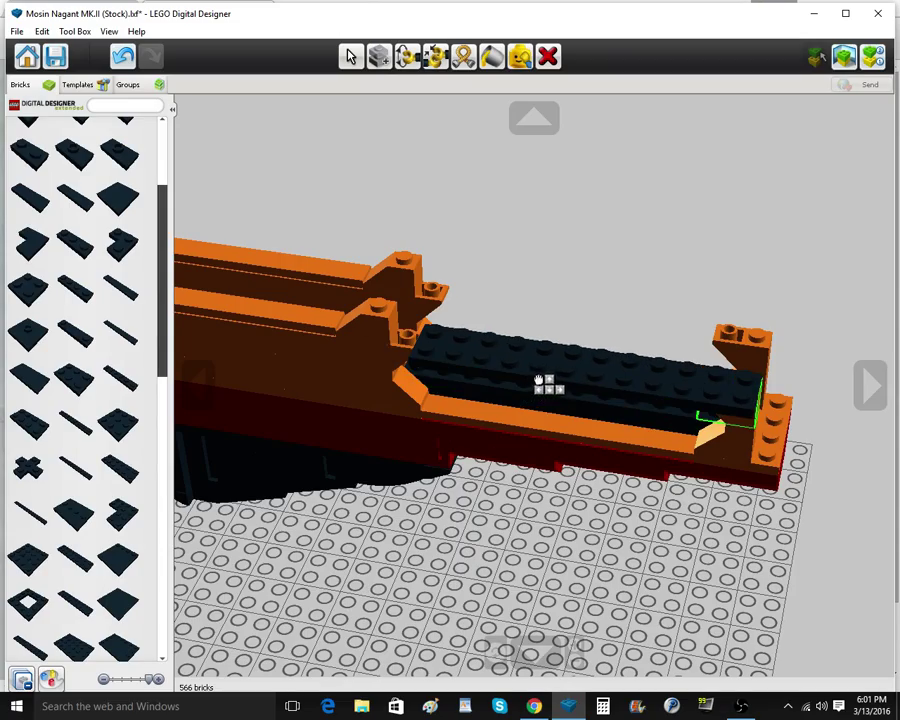
Stack cloned copies of the long black plate in the fore-end channel until they reach the height of the raised end blocks
{"action": "mouse_move", "coordinate": [541, 384]}
{"action": "right_mouse_down"}
{"action": "mouse_move", "coordinate": [532, 434]}
{"action": "mouse_move", "coordinate": [550, 468]}
{"action": "right_mouse_up"}
{"action": "left_click", "coordinate": [563, 416]}
{"action": "left_click", "coordinate": [564, 413]}
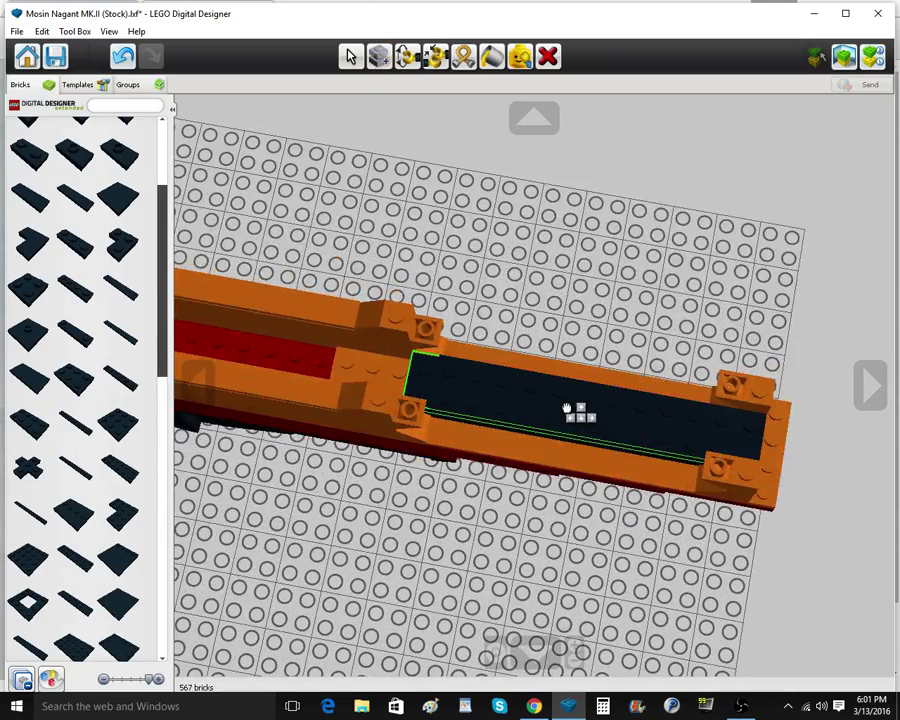
{"action": "left_click", "coordinate": [553, 403]}
{"action": "left_click", "coordinate": [559, 400]}
{"action": "left_click", "coordinate": [562, 398]}
{"action": "right_click_drag", "start_coordinate": [562, 398], "coordinate": [519, 378]}
{"action": "left_click", "coordinate": [559, 371]}
{"action": "left_click", "coordinate": [557, 376]}
{"action": "left_click", "coordinate": [558, 378]}
{"action": "left_click", "coordinate": [551, 370]}
{"action": "scroll", "coordinate": [512, 312], "scroll_direction": "down", "scroll_amount": 6}
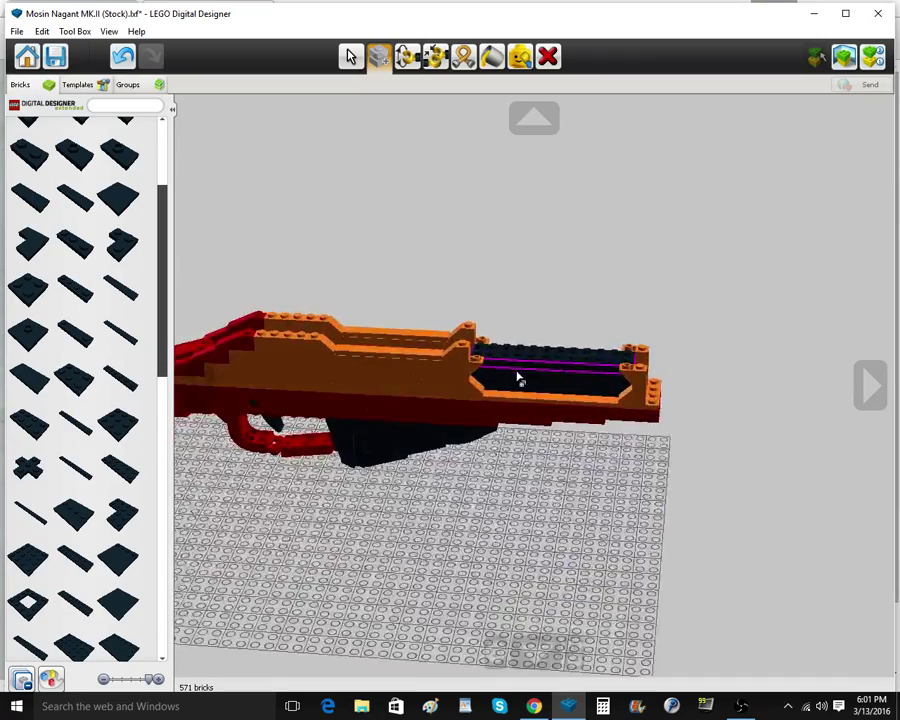
{"action": "scroll", "coordinate": [518, 378], "scroll_direction": "up", "scroll_amount": 5}
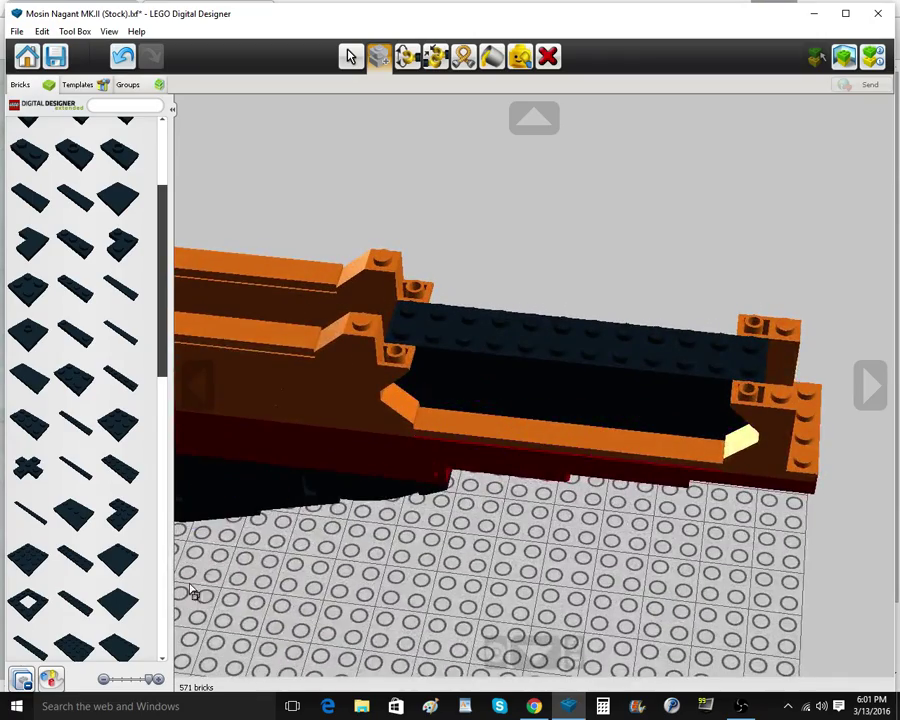
Set the brick palette colour to Bright Red
{"action": "left_click", "coordinate": [54, 681]}
{"action": "left_click", "coordinate": [279, 574]}
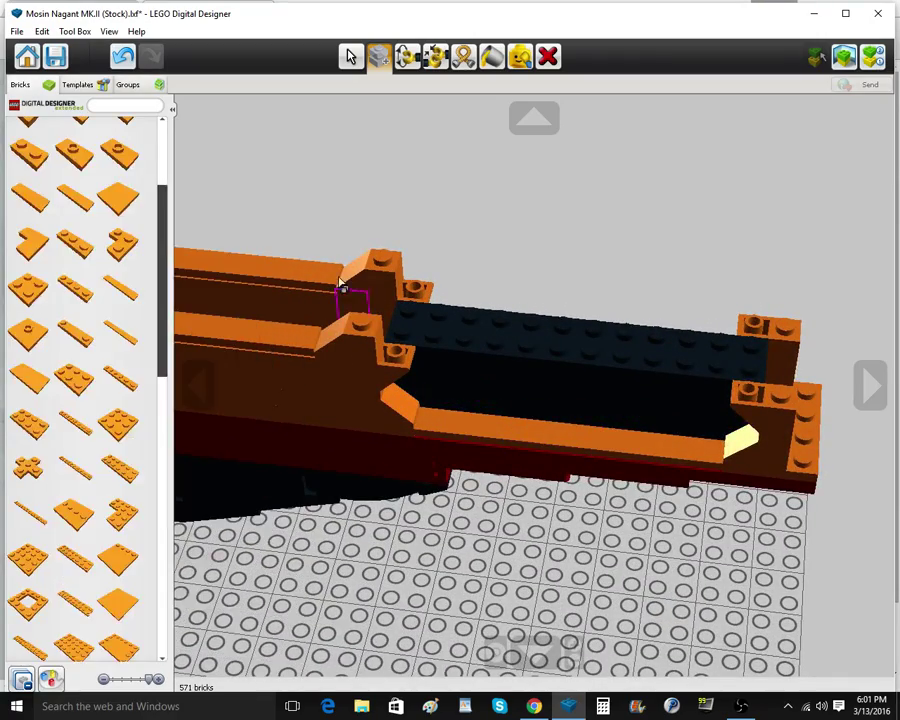
{"action": "scroll", "coordinate": [60, 598], "scroll_direction": "down", "scroll_amount": 3}
{"action": "left_click", "coordinate": [53, 678]}
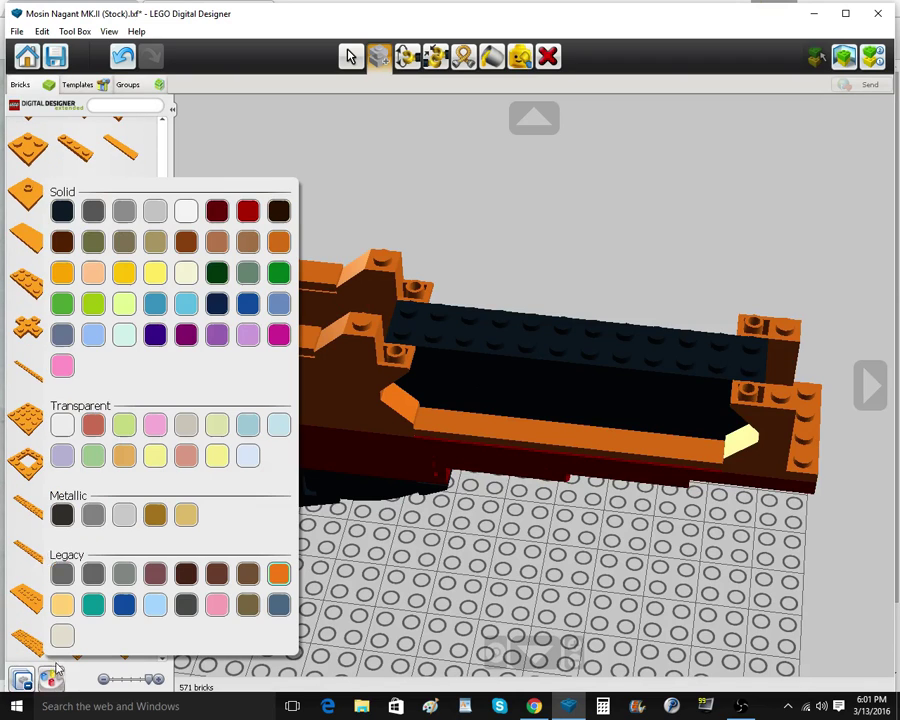
{"action": "left_click", "coordinate": [247, 212]}
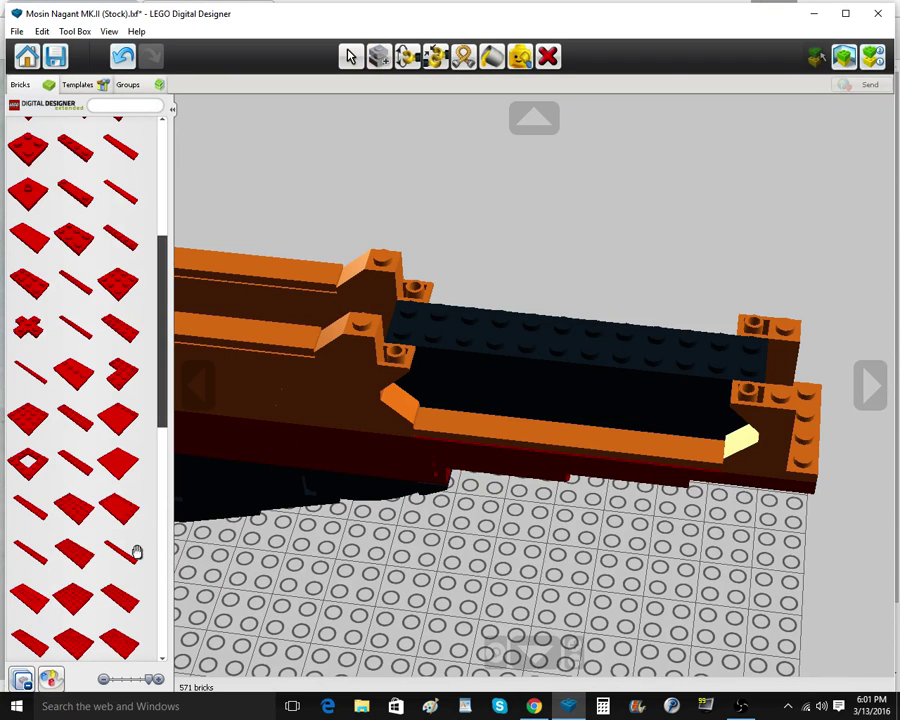
Place a red 2x14 plate along the top of the fore-end and clone it alongside to cover the full width
{"action": "left_click", "coordinate": [137, 552]}
{"action": "left_click", "coordinate": [36, 563]}
{"action": "left_click", "coordinate": [35, 563]}
{"action": "left_click", "coordinate": [588, 325]}
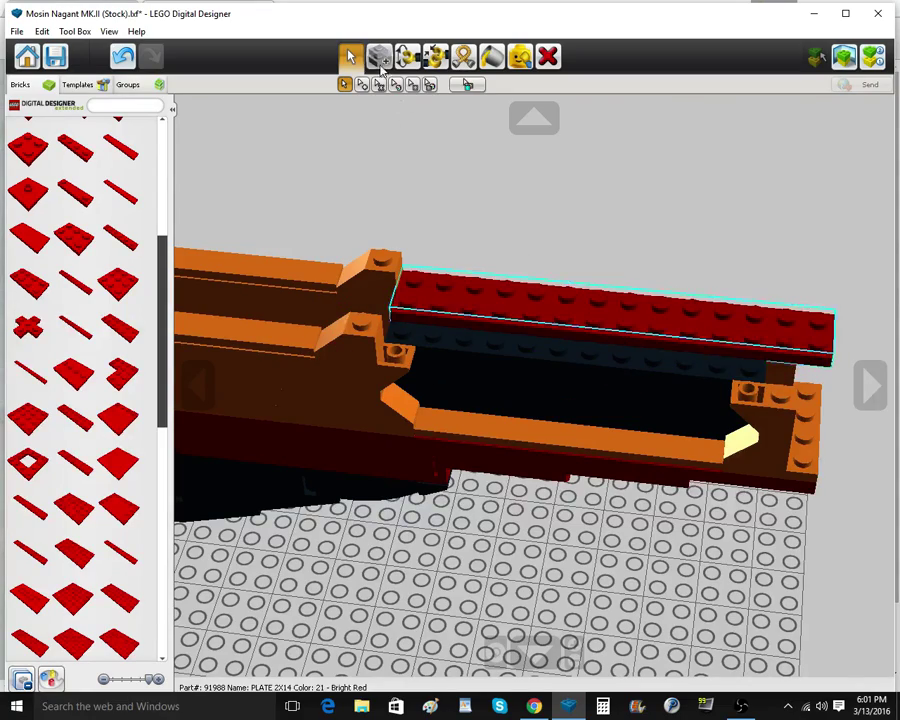
{"action": "left_click", "coordinate": [381, 66]}
{"action": "left_click", "coordinate": [572, 312]}
{"action": "left_click", "coordinate": [589, 380]}
Examine the whole rifle from above and from the side, from the buttstock to the fore-end
{"action": "mouse_move", "coordinate": [443, 483]}
{"action": "right_mouse_down"}
{"action": "mouse_move", "coordinate": [441, 388]}
{"action": "mouse_move", "coordinate": [453, 410]}
{"action": "right_mouse_up"}
{"action": "scroll", "coordinate": [442, 389], "scroll_direction": "down", "scroll_amount": 4}
{"action": "right_click_drag", "start_coordinate": [451, 413], "coordinate": [457, 529]}
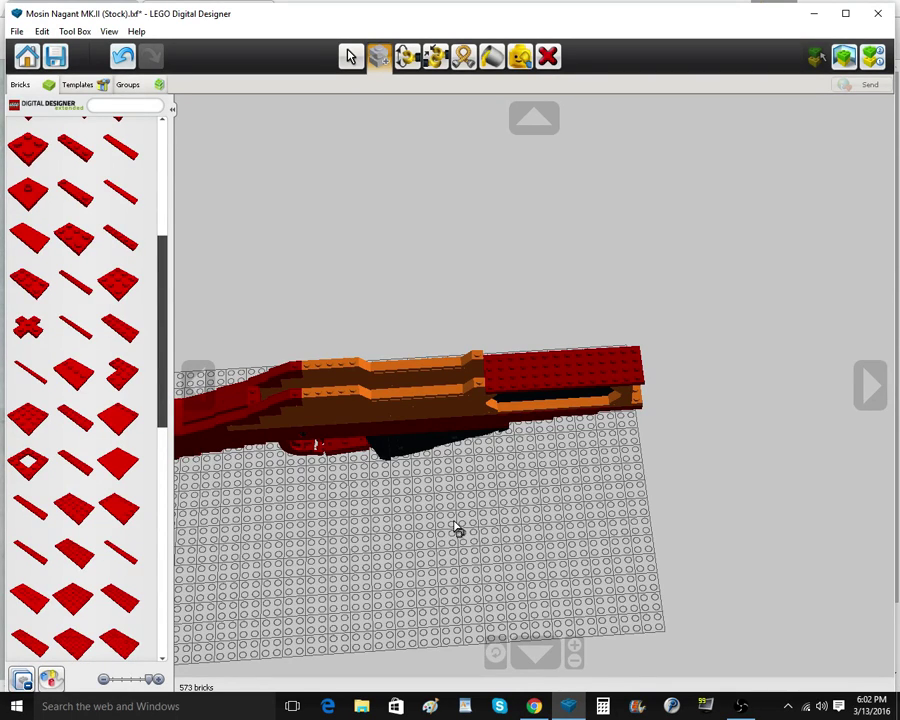
{"action": "right_click_drag", "start_coordinate": [626, 558], "coordinate": [582, 495]}
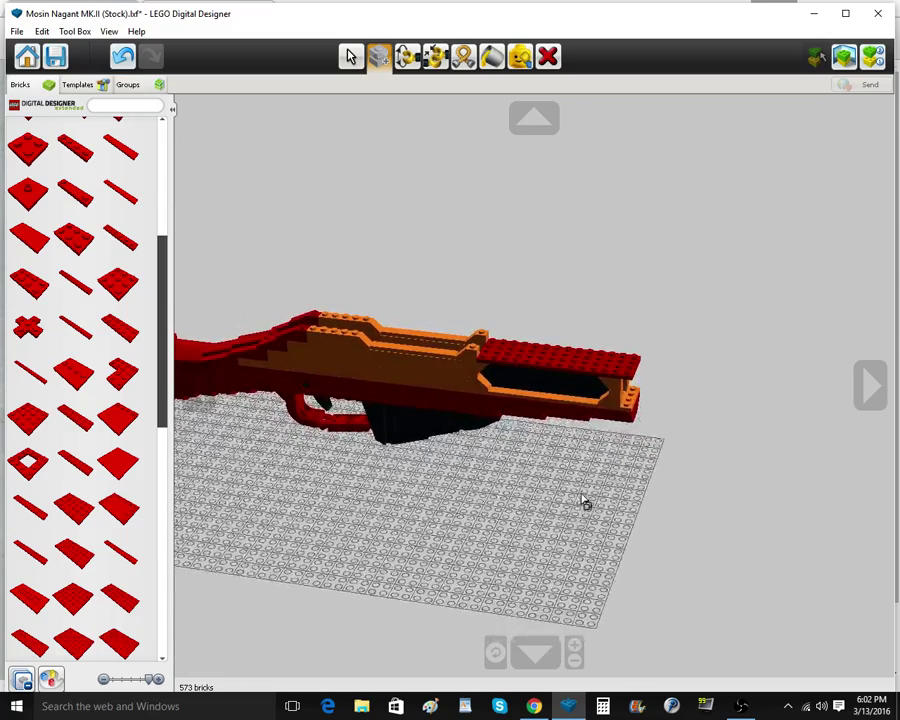
{"action": "scroll", "coordinate": [563, 524], "scroll_direction": "up", "scroll_amount": 3}
{"action": "left_click", "coordinate": [496, 652]}
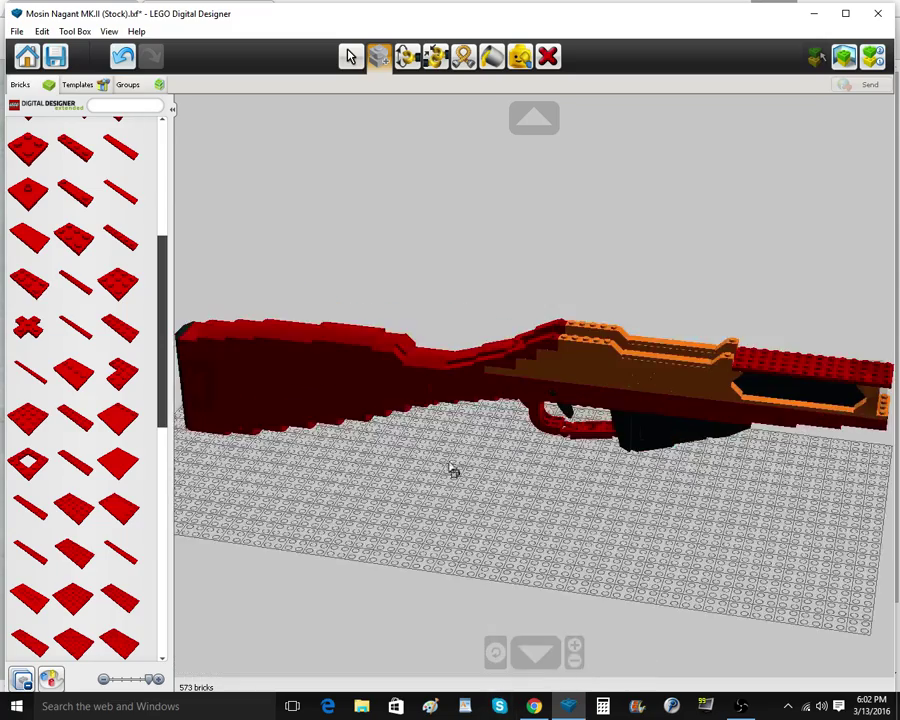
{"action": "scroll", "coordinate": [461, 472], "scroll_direction": "down", "scroll_amount": 2}
{"action": "right_click_drag", "start_coordinate": [462, 471], "coordinate": [518, 398]}
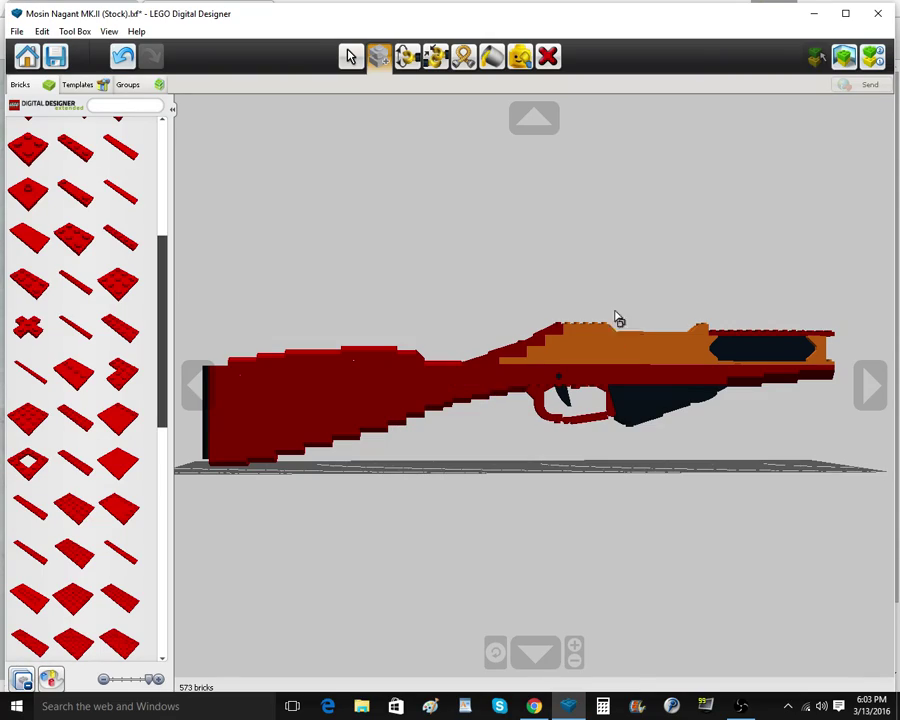
Cover the exposed orange studs on one rear receiver rail with a smooth red tile and clone it onto the other rail
{"action": "right_click_drag", "start_coordinate": [618, 317], "coordinate": [608, 400]}
{"action": "scroll", "coordinate": [601, 348], "scroll_direction": "up", "scroll_amount": 4}
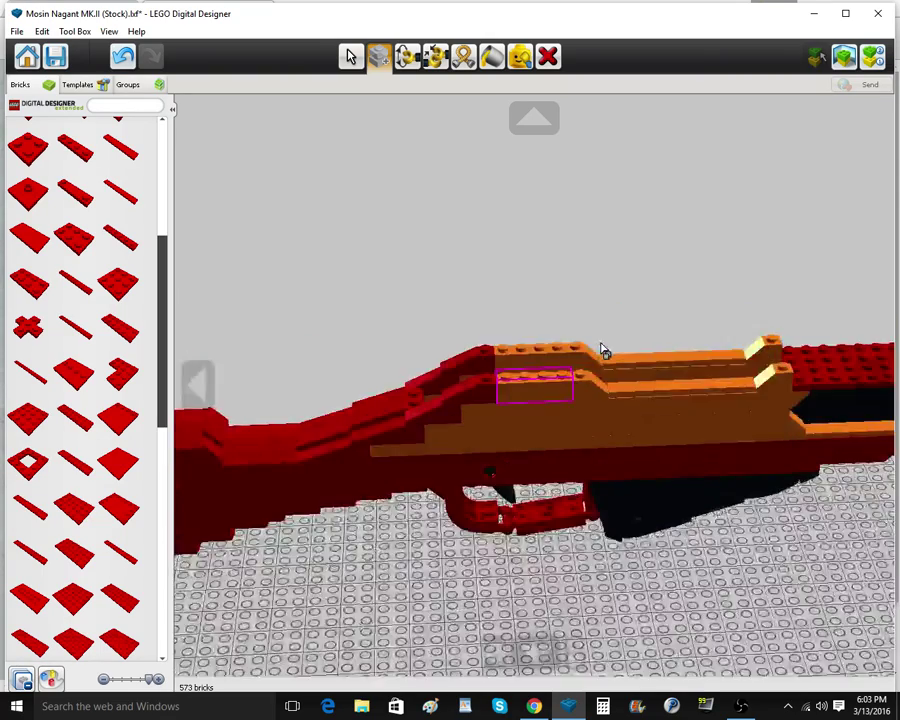
{"action": "left_click", "coordinate": [124, 152]}
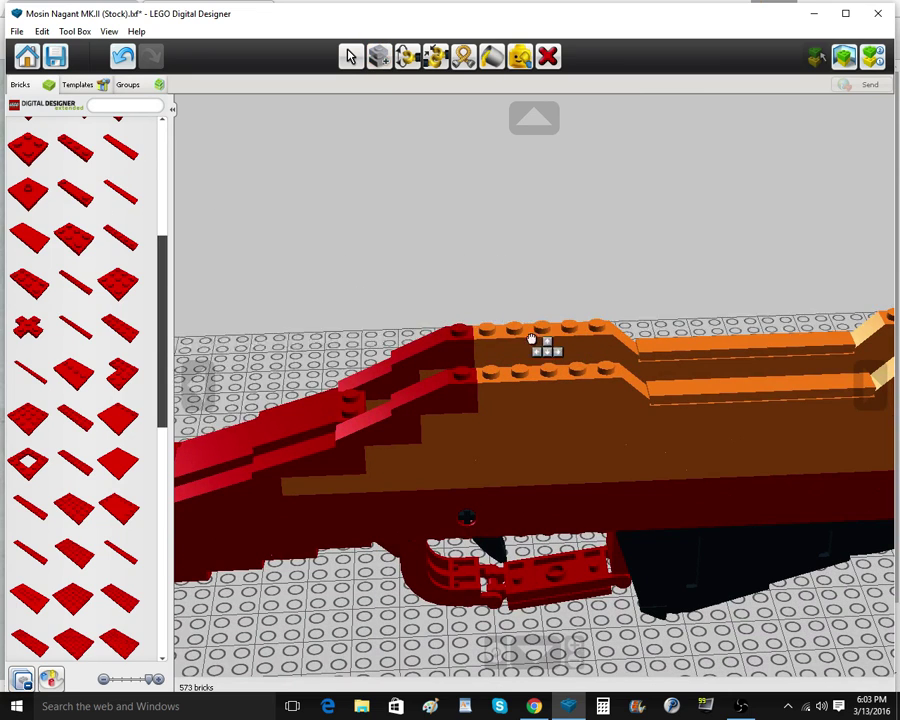
{"action": "left_click", "coordinate": [492, 330]}
{"action": "left_click", "coordinate": [383, 63]}
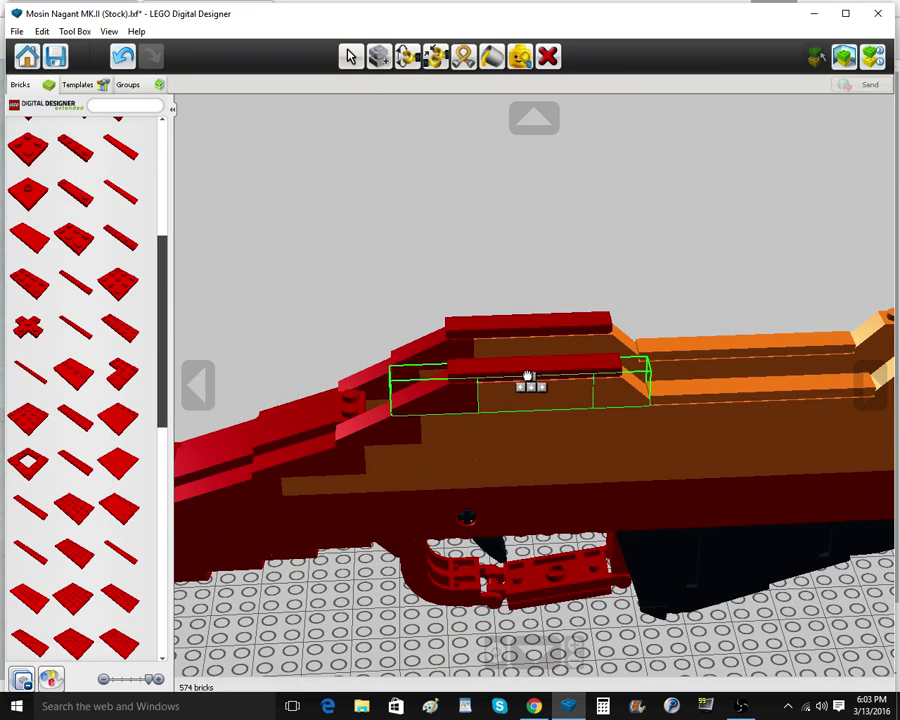
{"action": "left_click", "coordinate": [528, 373]}
{"action": "right_click", "coordinate": [871, 357]}
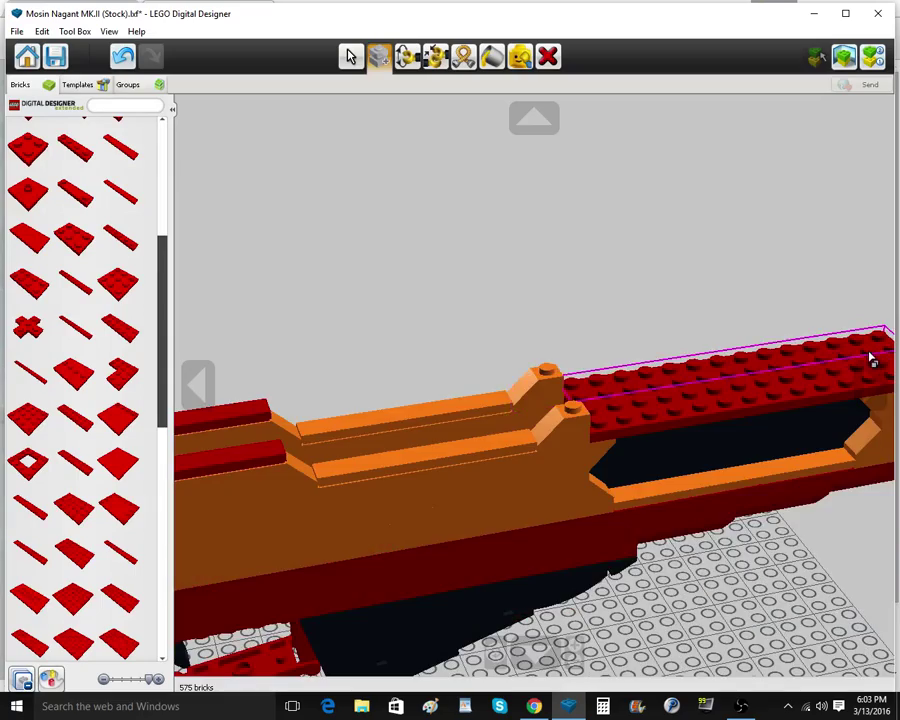
{"action": "right_click_drag", "start_coordinate": [711, 367], "coordinate": [614, 302]}
{"action": "right_click", "coordinate": [658, 530]}
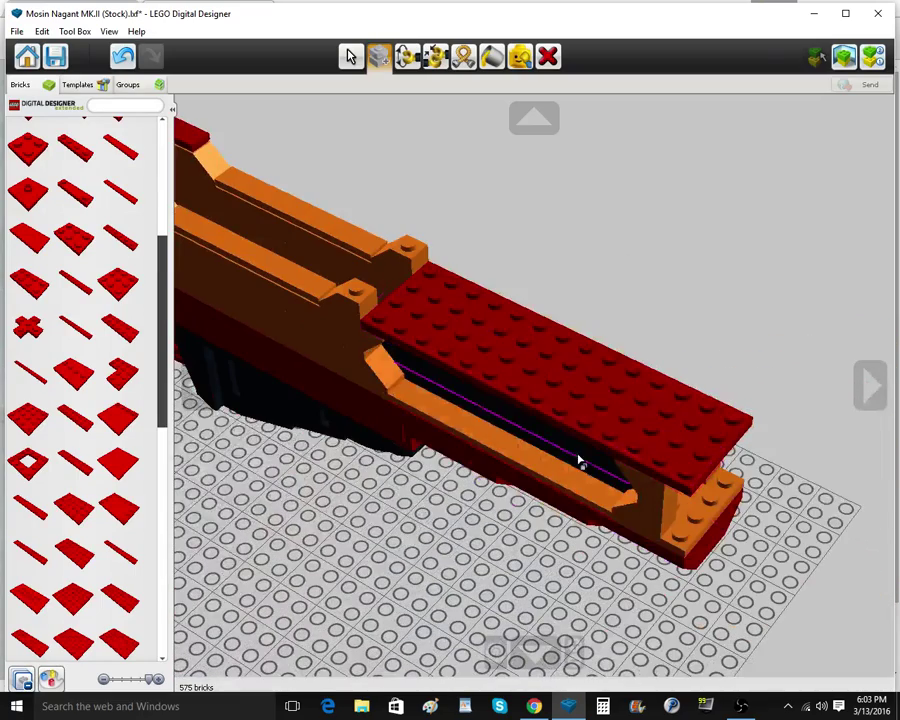
{"action": "scroll", "coordinate": [78, 305], "scroll_direction": "up", "scroll_amount": 5}
{"action": "scroll", "coordinate": [87, 303], "scroll_direction": "up", "scroll_amount": 1}
{"action": "left_click", "coordinate": [77, 222]}
{"action": "left_click", "coordinate": [30, 142]}
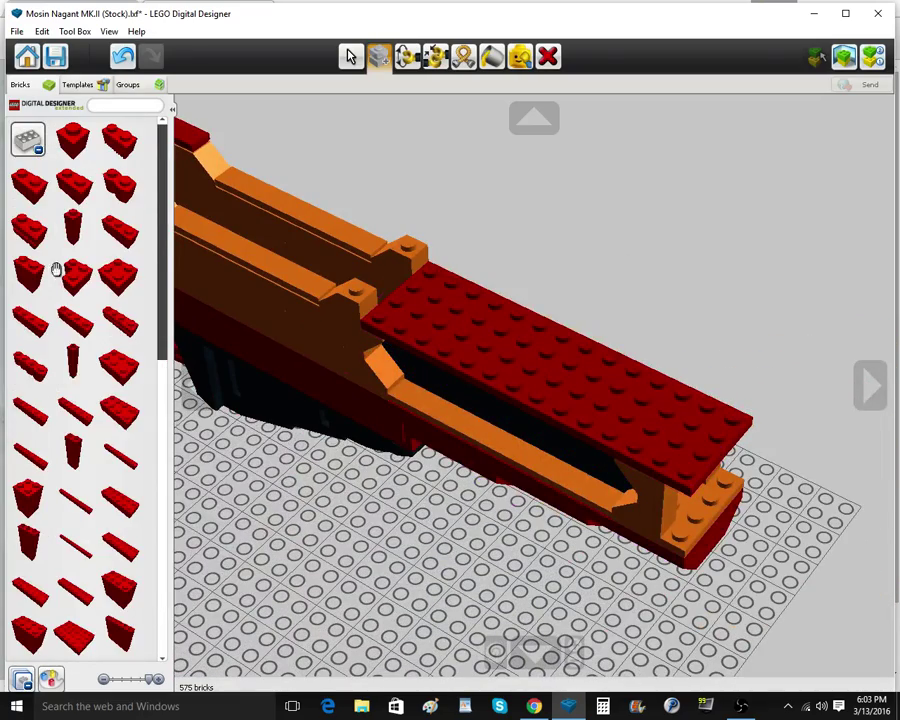
{"action": "left_click", "coordinate": [118, 413]}
{"action": "left_click", "coordinate": [404, 314]}
{"action": "right_click_drag", "start_coordinate": [400, 310], "coordinate": [512, 310]}
{"action": "left_click", "coordinate": [548, 63]}
{"action": "left_click", "coordinate": [533, 375]}
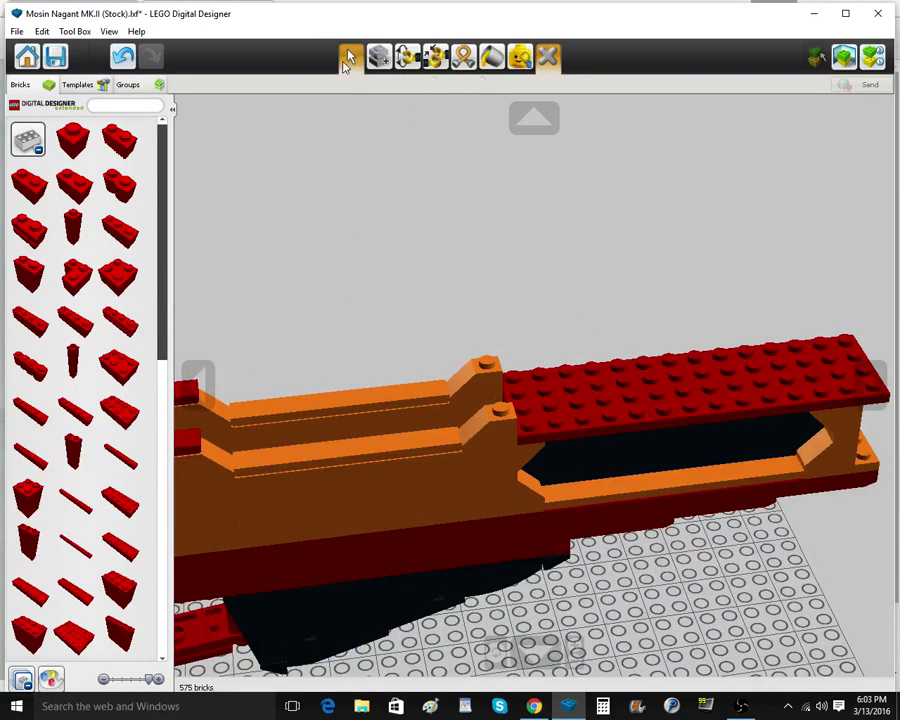
Clone the red 2x14 plates on top of the fore-end to build up another layer across its full width
{"action": "left_click", "coordinate": [347, 64]}
{"action": "left_click", "coordinate": [388, 67]}
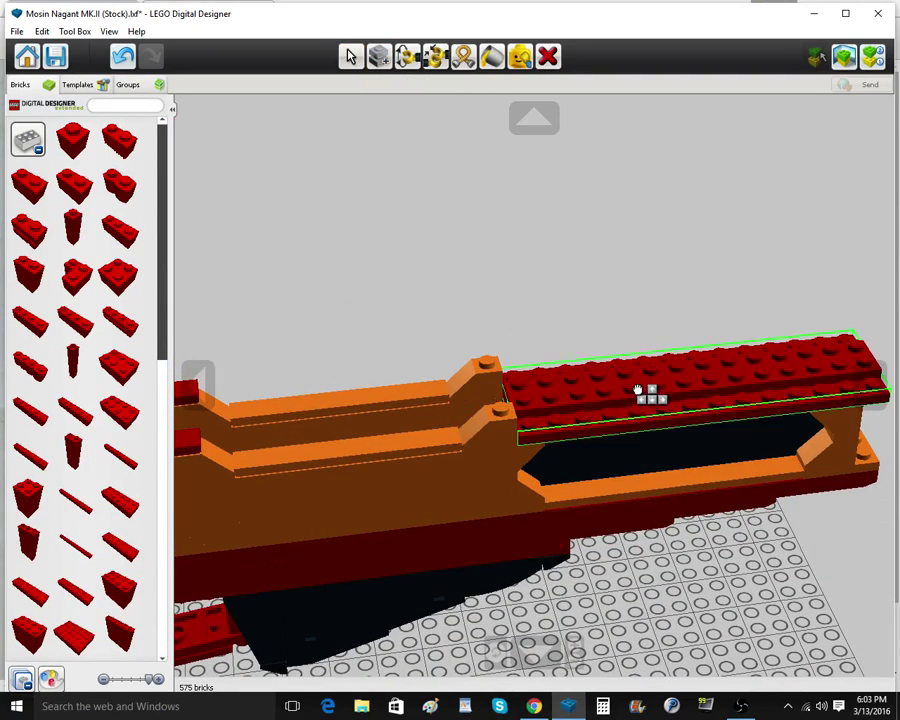
{"action": "left_click", "coordinate": [639, 388]}
{"action": "left_click", "coordinate": [640, 380]}
{"action": "left_click", "coordinate": [641, 378]}
{"action": "left_click", "coordinate": [644, 384]}
{"action": "left_click", "coordinate": [660, 407]}
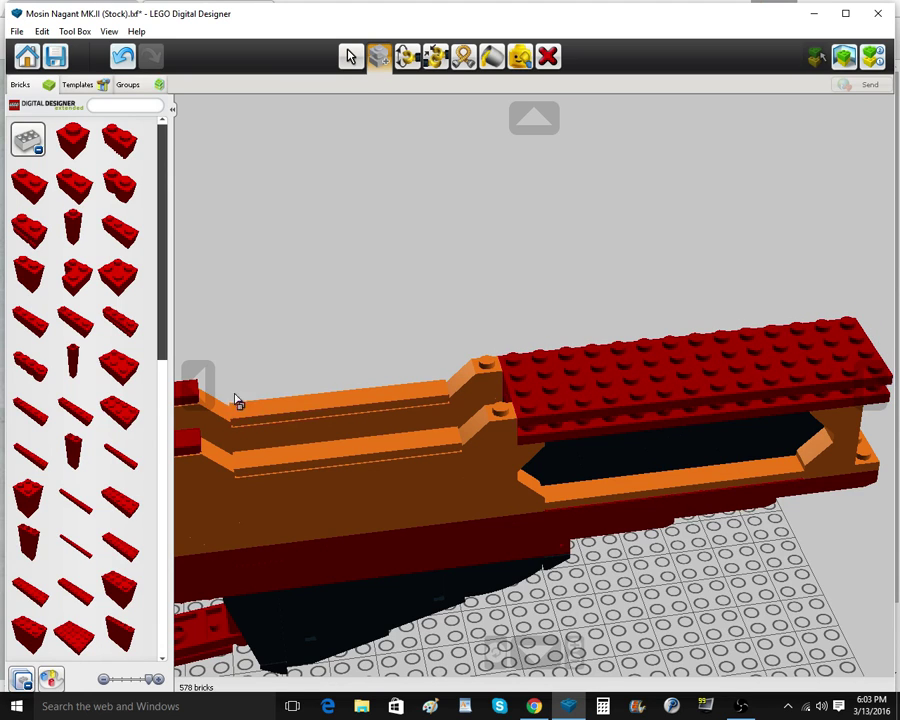
{"action": "left_click", "coordinate": [33, 144]}
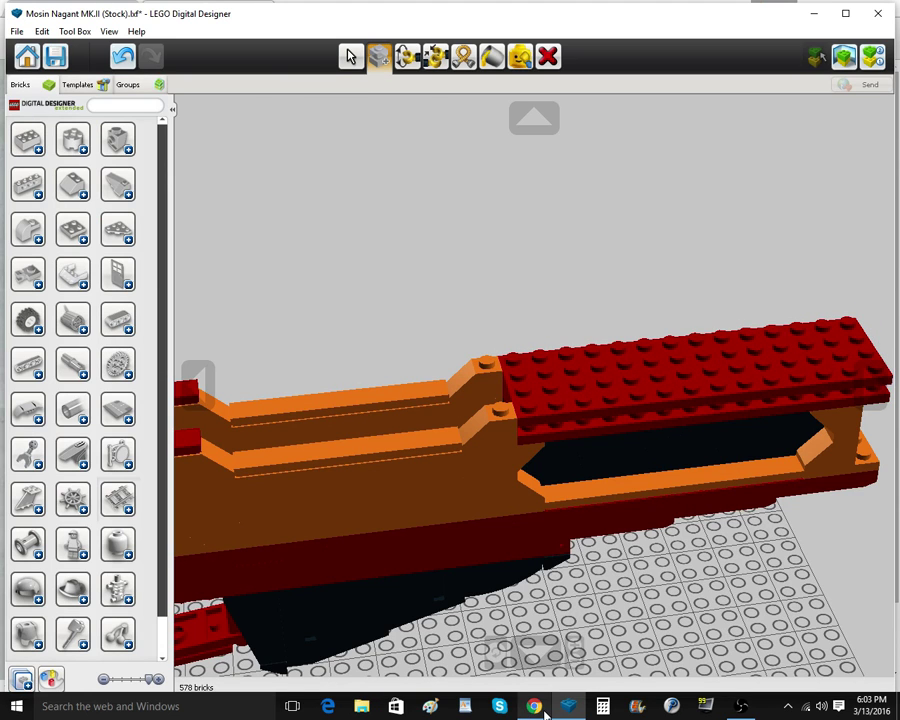
Switch to Chrome to check the middle section of the Mosin-Nagant reference photo, and return to LEGO Digital Designer
{"action": "mouse_move", "coordinate": [541, 710]}
{"action": "left_click", "coordinate": [556, 654]}
{"action": "left_click_drag", "start_coordinate": [374, 687], "coordinate": [523, 683]}
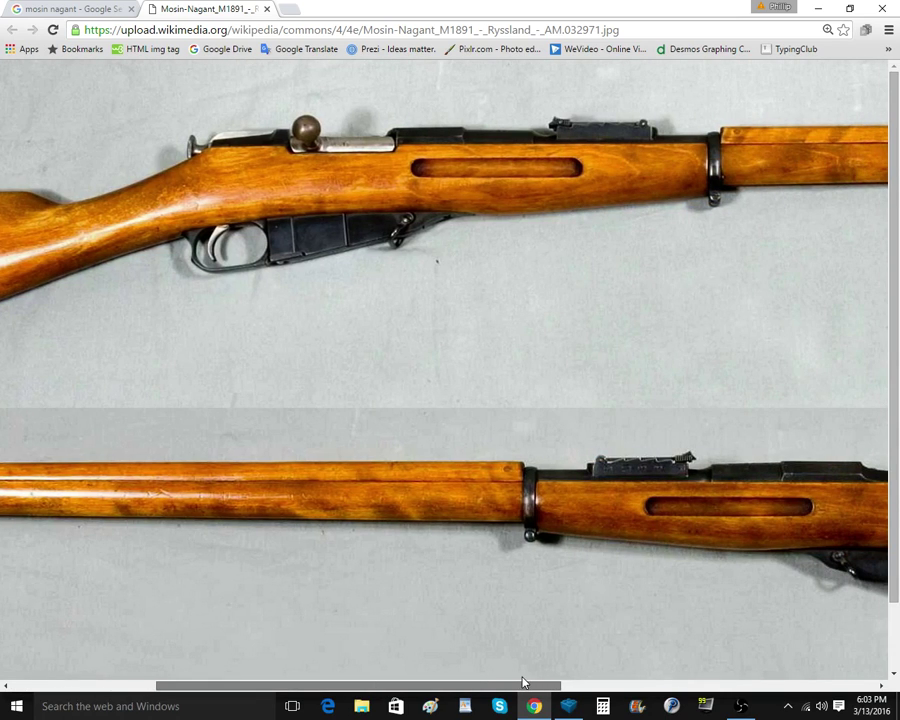
{"action": "mouse_move", "coordinate": [561, 716]}
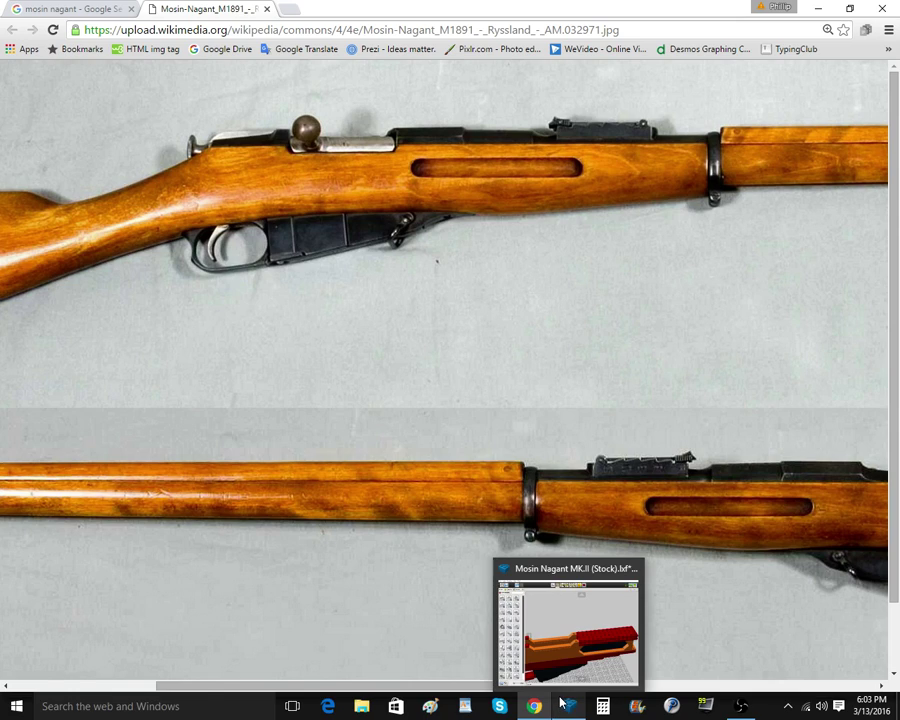
{"action": "left_click", "coordinate": [564, 705]}
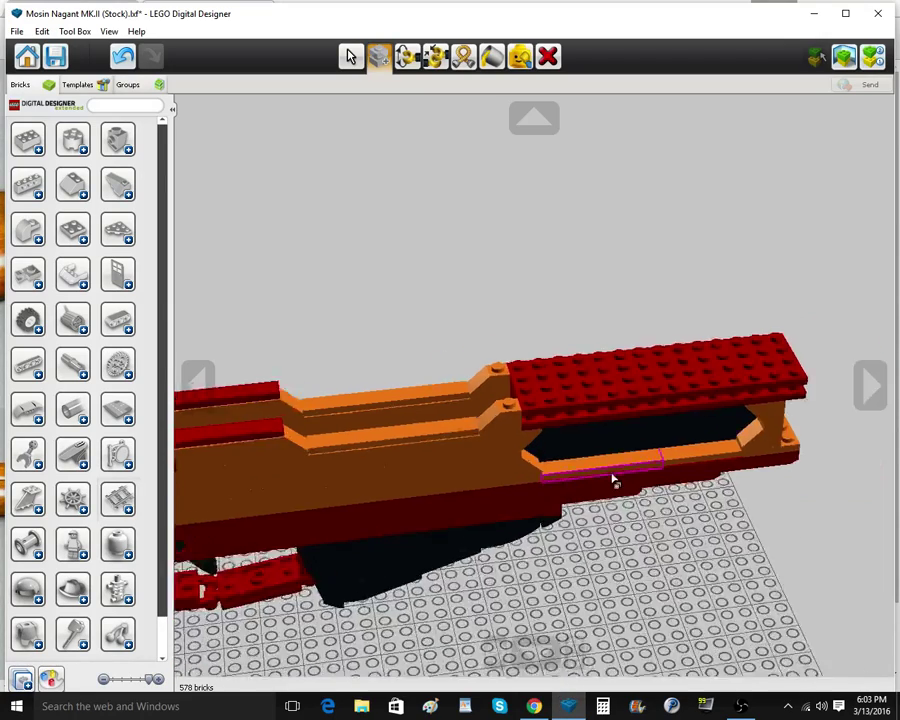
Select all the orange bricks of the receiver and fore-end by colour and recolour them Bright Red
{"action": "scroll", "coordinate": [613, 490], "scroll_direction": "down", "scroll_amount": 5}
{"action": "right_click_drag", "start_coordinate": [611, 501], "coordinate": [631, 462]}
{"action": "scroll", "coordinate": [584, 402], "scroll_direction": "down", "scroll_amount": 4}
{"action": "scroll", "coordinate": [585, 406], "scroll_direction": "down", "scroll_amount": 3}
{"action": "scroll", "coordinate": [631, 462], "scroll_direction": "up", "scroll_amount": 4}
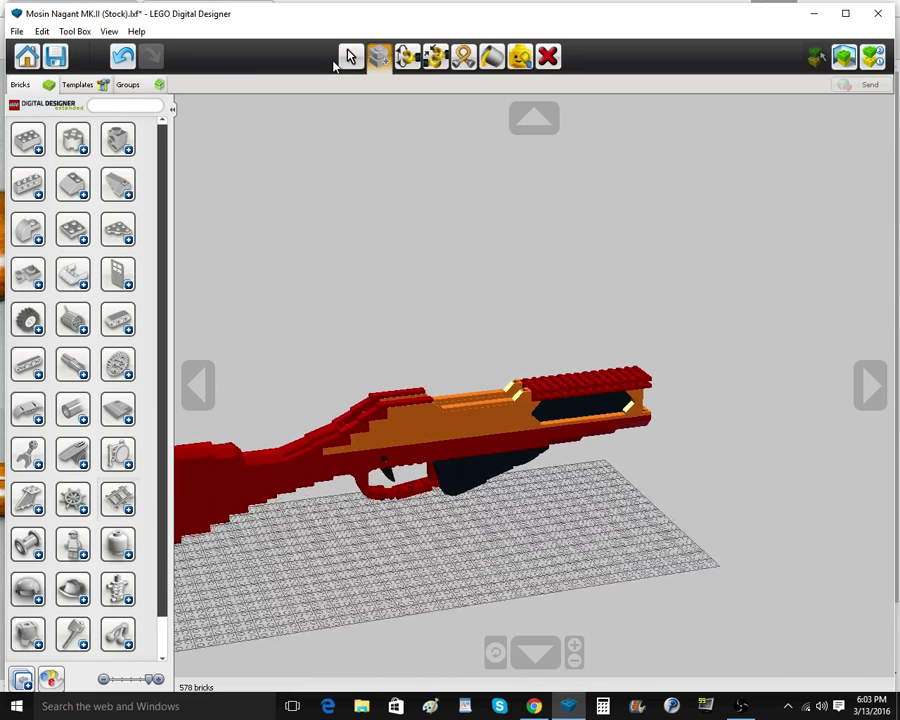
{"action": "left_click", "coordinate": [350, 56]}
{"action": "left_click", "coordinate": [395, 84]}
{"action": "left_click", "coordinate": [438, 410]}
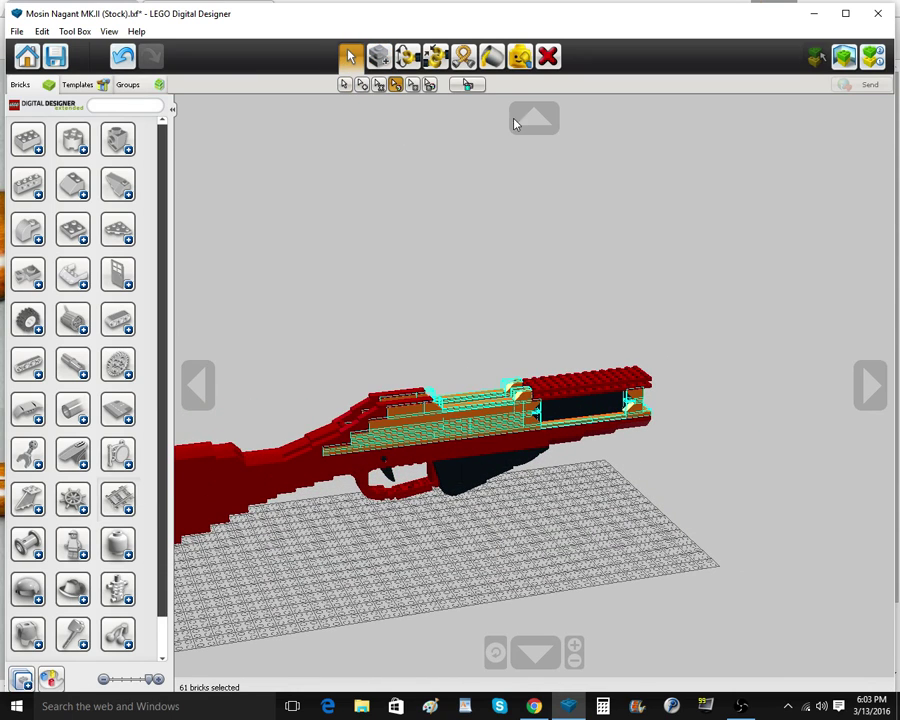
{"action": "left_click", "coordinate": [488, 59]}
{"action": "left_click", "coordinate": [363, 86]}
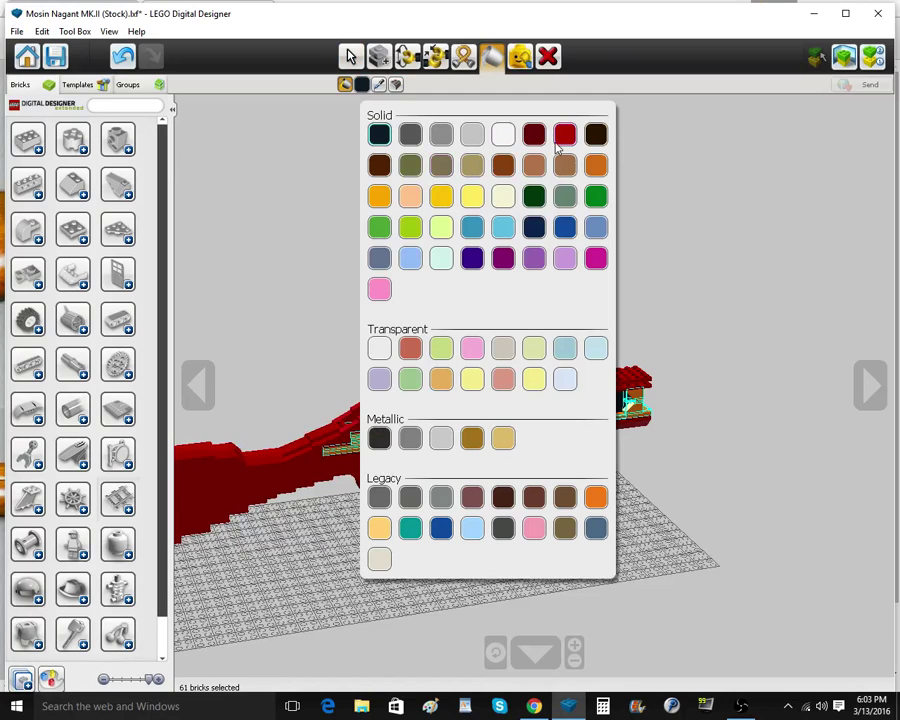
{"action": "left_click", "coordinate": [561, 138]}
Examine the recoloured receiver and fore-end from the side and from above
{"action": "right_click_drag", "start_coordinate": [504, 238], "coordinate": [447, 202]}
{"action": "scroll", "coordinate": [463, 194], "scroll_direction": "down", "scroll_amount": 5}
{"action": "scroll", "coordinate": [451, 202], "scroll_direction": "up", "scroll_amount": 1}
{"action": "scroll", "coordinate": [455, 208], "scroll_direction": "up", "scroll_amount": 5}
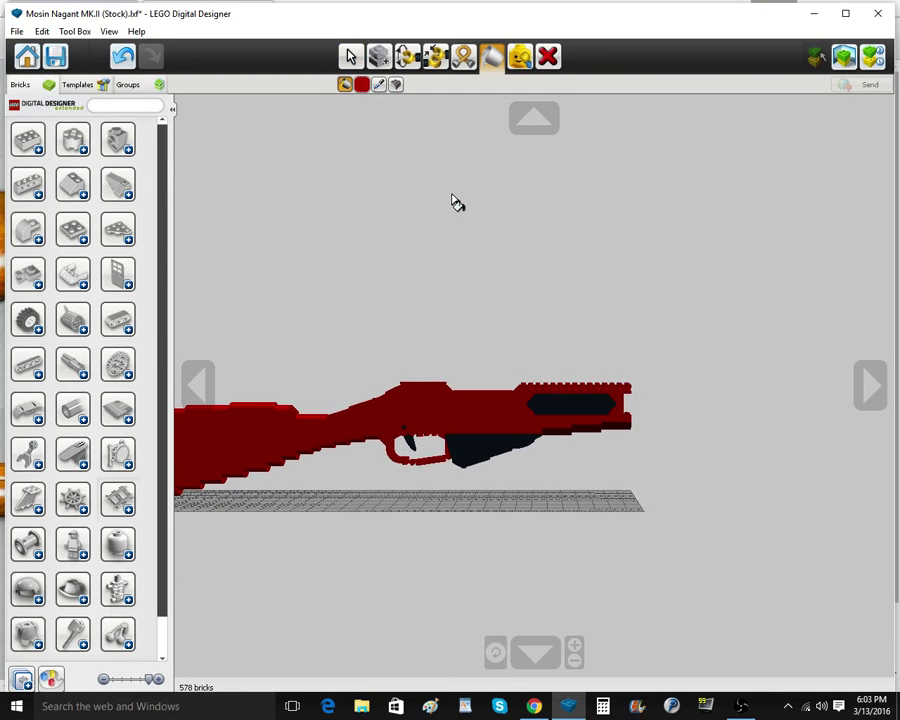
{"action": "scroll", "coordinate": [456, 202], "scroll_direction": "up", "scroll_amount": 4}
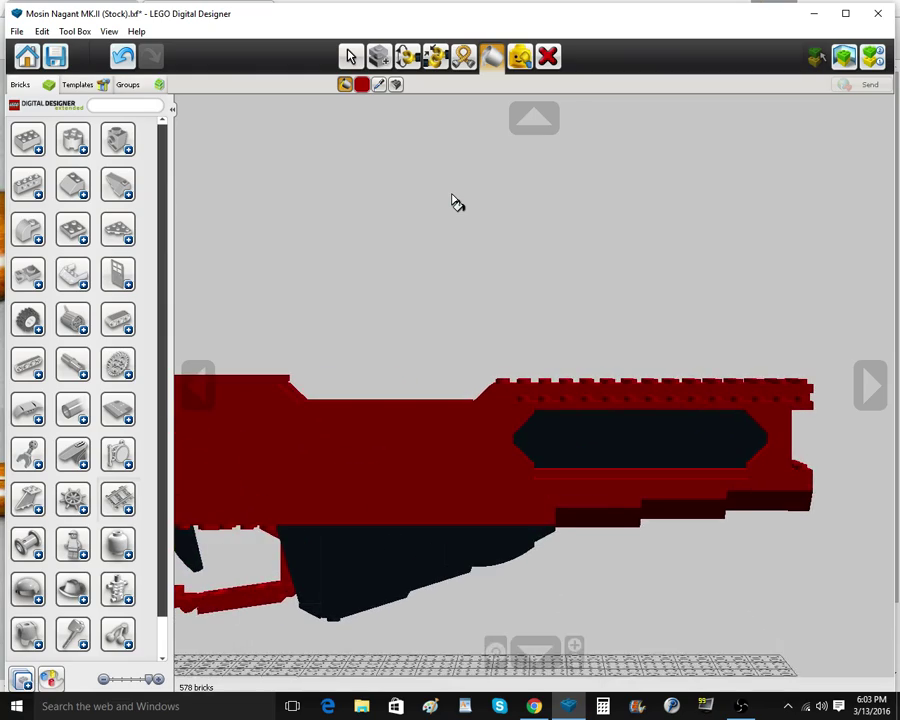
{"action": "right_click_drag", "start_coordinate": [461, 200], "coordinate": [462, 206]}
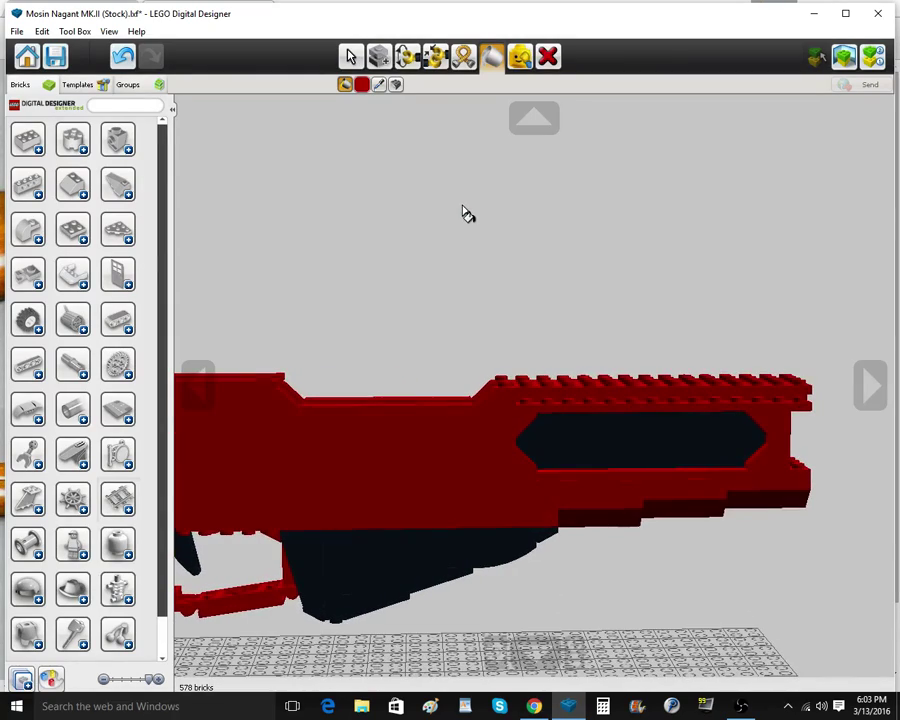
{"action": "left_click", "coordinate": [351, 57]}
{"action": "mouse_move", "coordinate": [426, 272]}
{"action": "right_mouse_down"}
{"action": "mouse_move", "coordinate": [416, 324]}
{"action": "mouse_move", "coordinate": [352, 372]}
{"action": "right_mouse_up"}
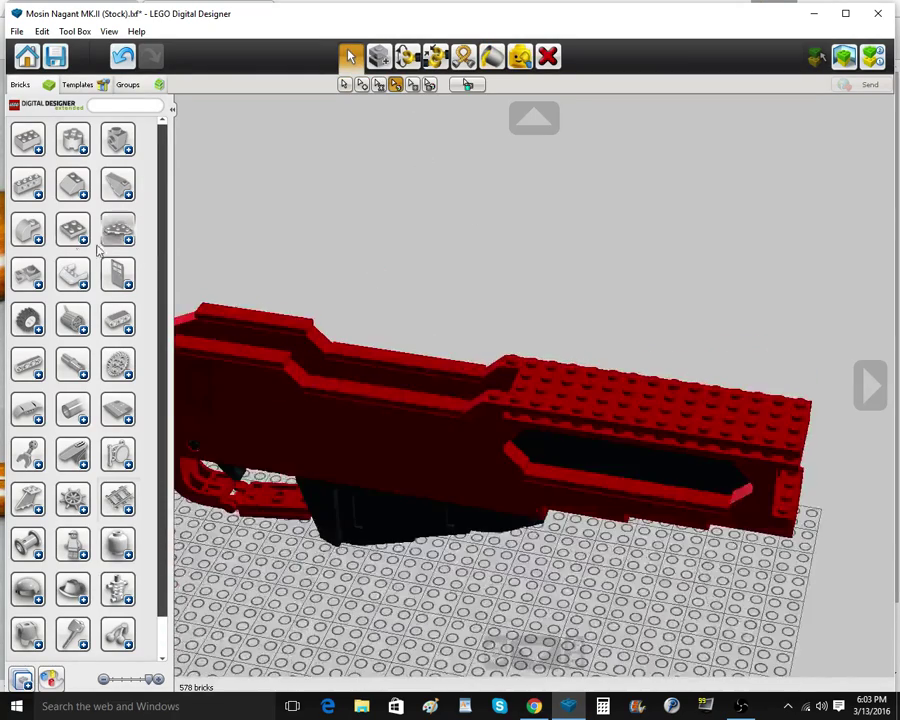
Add a red 1x10 plate beneath the fore-end's top edge above the side opening and clone it onto the opposite side
{"action": "left_click", "coordinate": [74, 231]}
{"action": "scroll", "coordinate": [88, 525], "scroll_direction": "down", "scroll_amount": 1}
{"action": "left_click", "coordinate": [70, 588]}
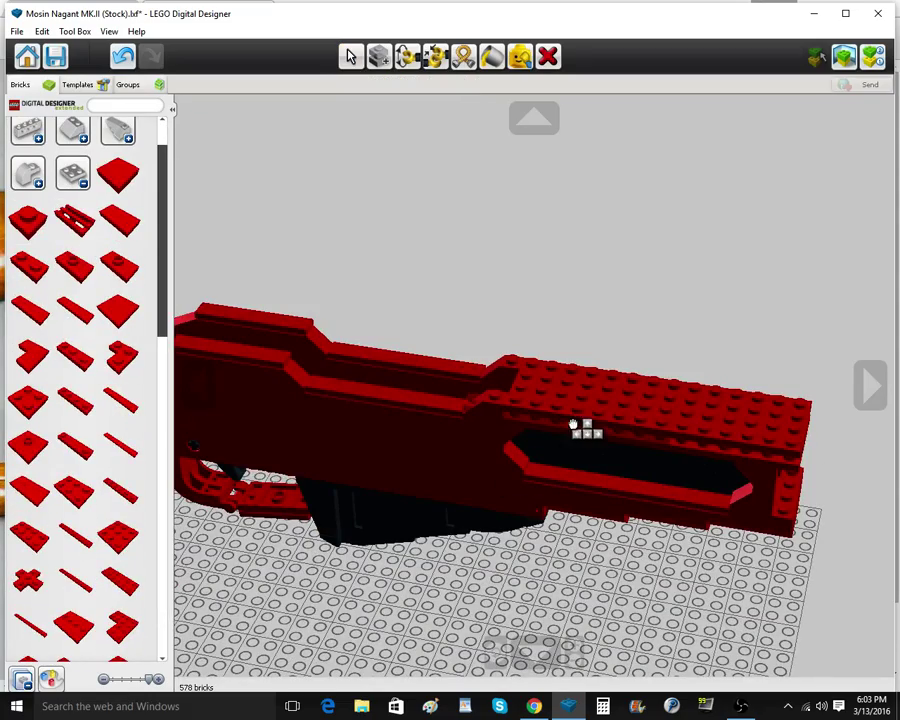
{"action": "left_click", "coordinate": [620, 432]}
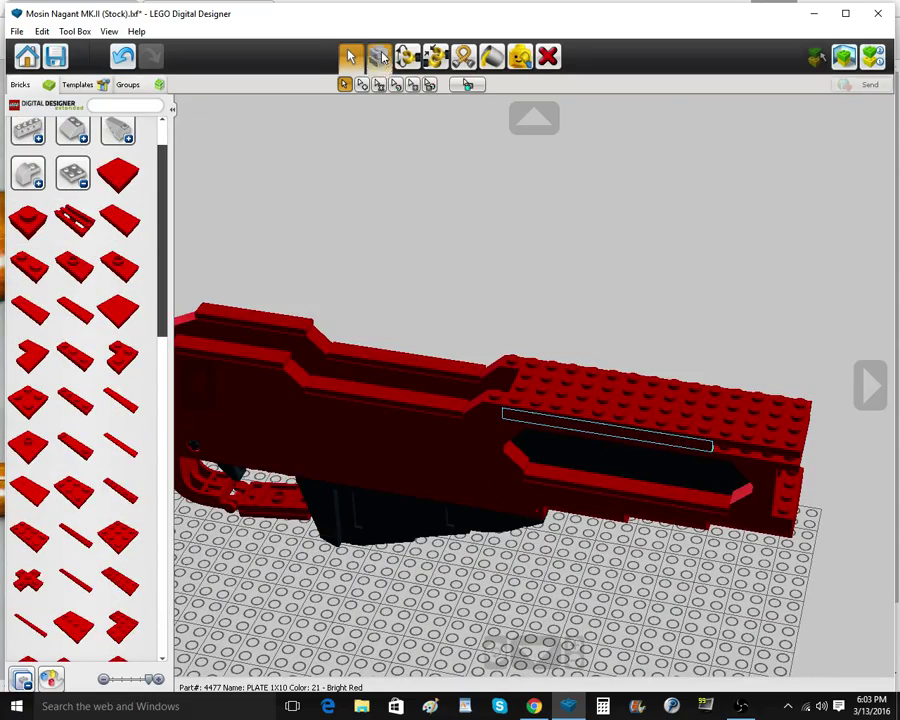
{"action": "left_click", "coordinate": [379, 57]}
{"action": "mouse_move", "coordinate": [650, 388]}
{"action": "right_mouse_down"}
{"action": "mouse_move", "coordinate": [392, 414]}
{"action": "mouse_move", "coordinate": [318, 410]}
{"action": "right_mouse_up"}
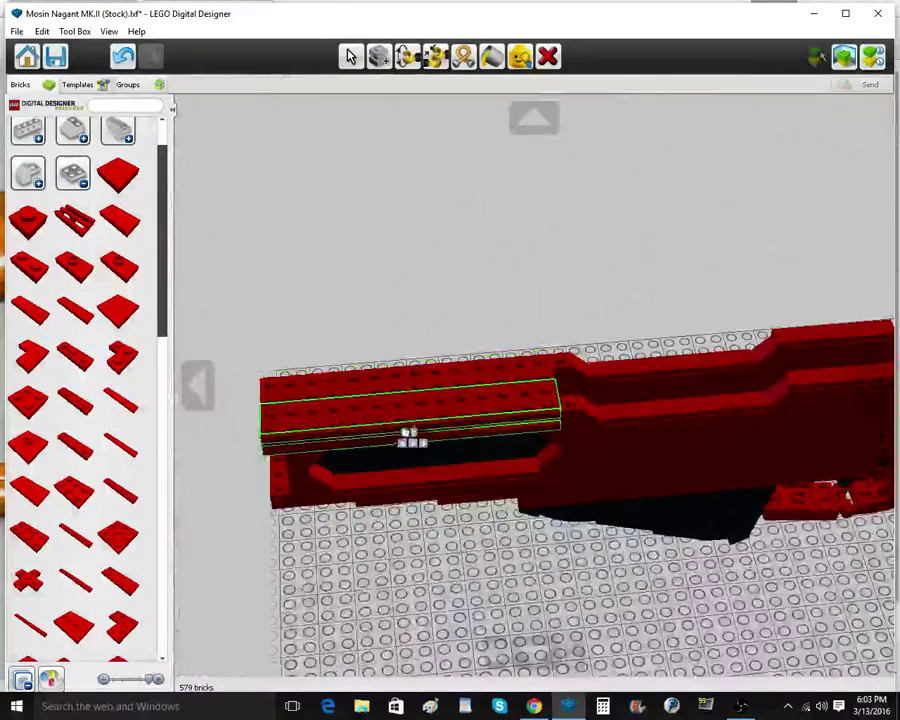
{"action": "left_click", "coordinate": [492, 428]}
{"action": "mouse_move", "coordinate": [622, 514]}
{"action": "right_mouse_down"}
{"action": "mouse_move", "coordinate": [629, 410]}
{"action": "mouse_move", "coordinate": [619, 414]}
{"action": "mouse_move", "coordinate": [625, 464]}
{"action": "mouse_move", "coordinate": [558, 476]}
{"action": "mouse_move", "coordinate": [551, 469]}
{"action": "right_mouse_up"}
{"action": "scroll", "coordinate": [628, 402], "scroll_direction": "down", "scroll_amount": 3}
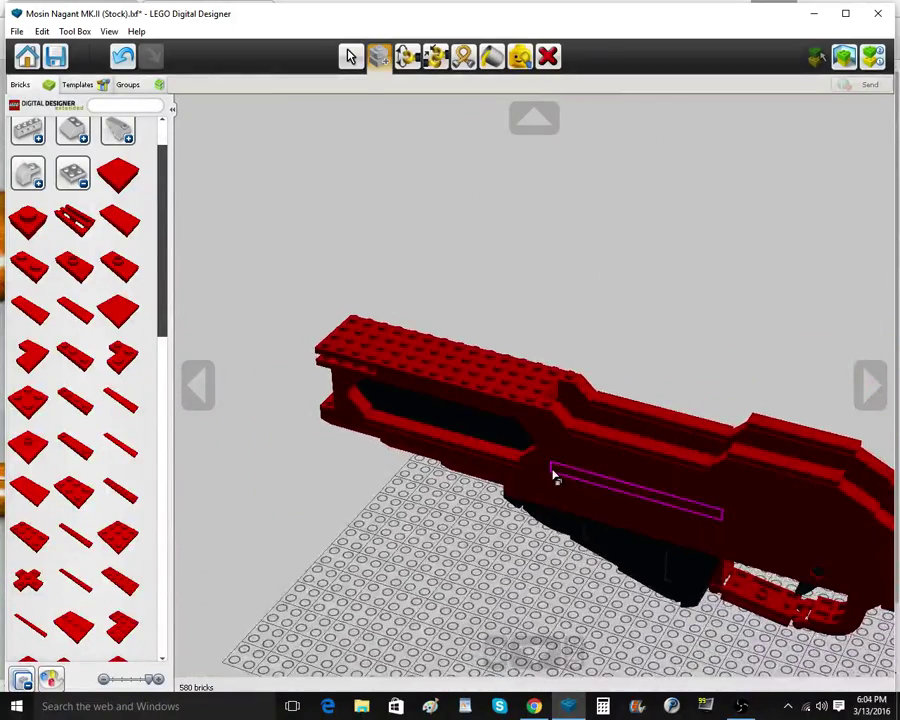
Delete the brick at the fore-end side of each receiver rail, right behind the fore-end's top plates
{"action": "left_click", "coordinate": [548, 57]}
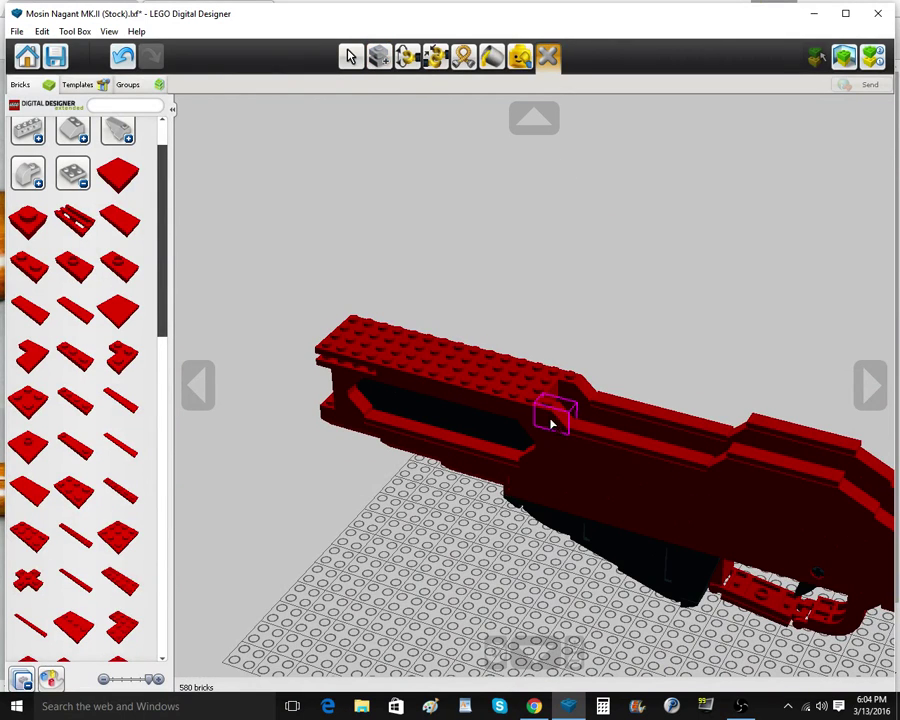
{"action": "left_click", "coordinate": [549, 419]}
{"action": "left_click", "coordinate": [580, 384]}
Place a red slope brick on each receiver rail, sloping down towards the receiver, one stud behind the fore-end's top plates
{"action": "right_click", "coordinate": [577, 409]}
{"action": "scroll", "coordinate": [577, 414], "scroll_direction": "up", "scroll_amount": 3}
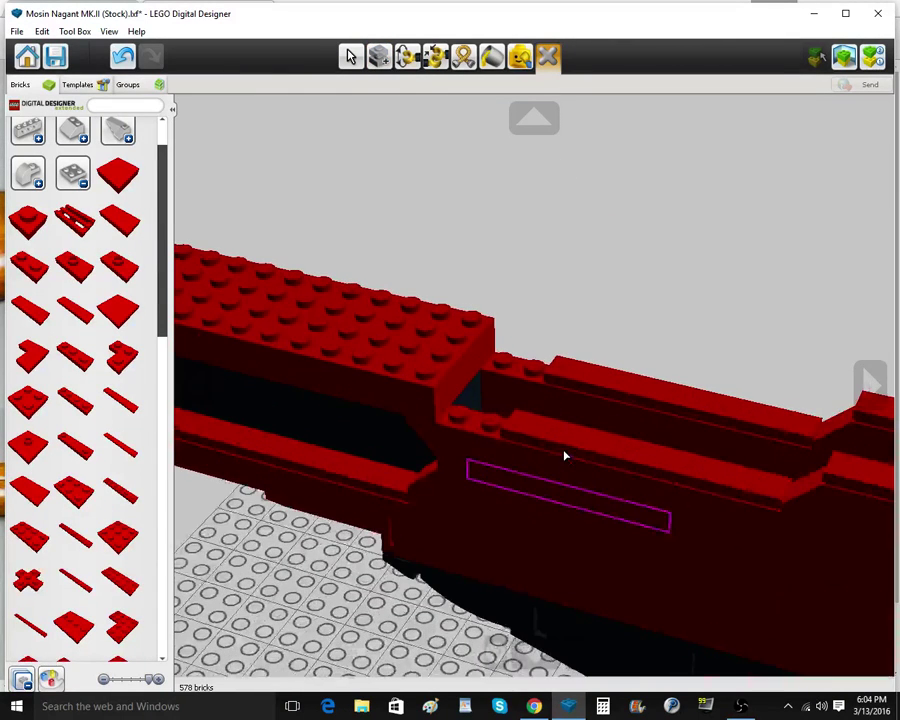
{"action": "left_click", "coordinate": [74, 174]}
{"action": "left_click", "coordinate": [80, 183]}
{"action": "left_click", "coordinate": [111, 248]}
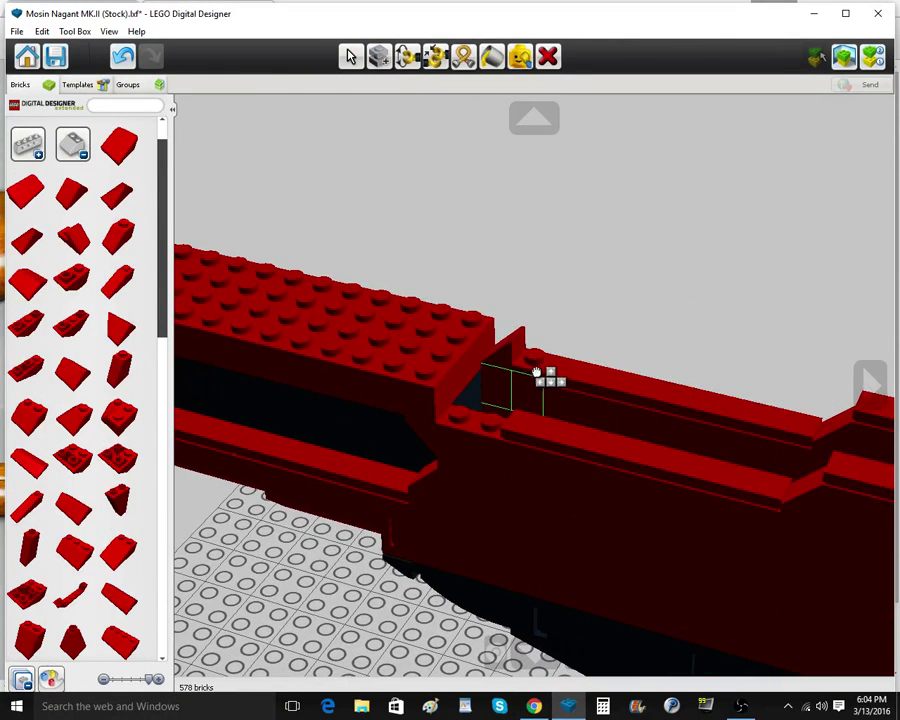
{"action": "key", "text": "Right"}
{"action": "key", "text": "Right"}
{"action": "left_click", "coordinate": [521, 369]}
{"action": "left_click", "coordinate": [379, 57]}
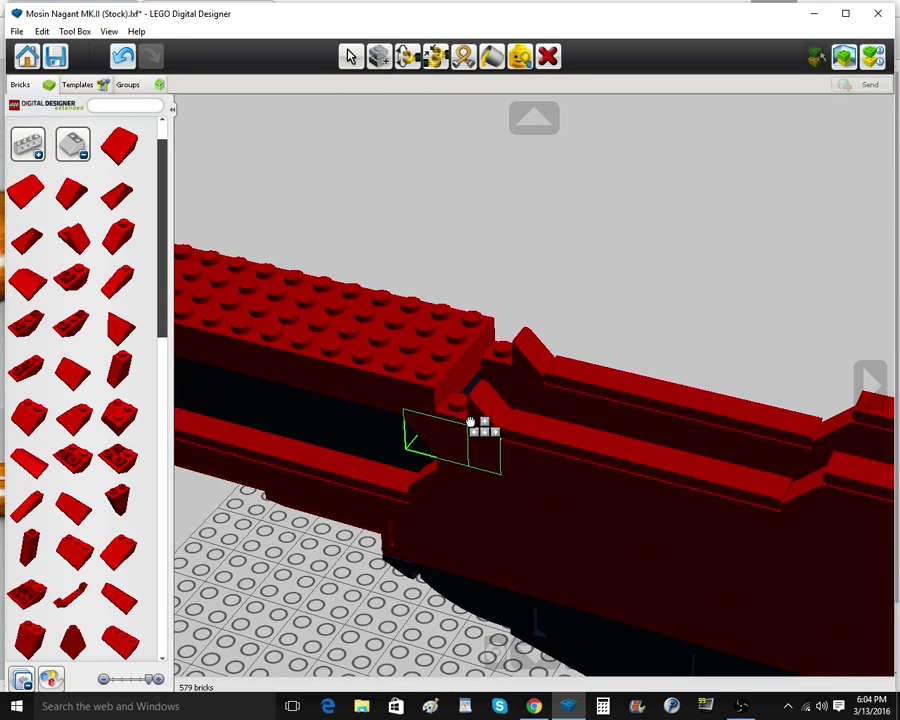
{"action": "left_click", "coordinate": [478, 424]}
Delete the red plates that form the uppermost layer of the fore-end
{"action": "left_click", "coordinate": [547, 57]}
{"action": "left_click", "coordinate": [375, 376]}
{"action": "left_click", "coordinate": [398, 376]}
{"action": "left_click", "coordinate": [400, 362]}
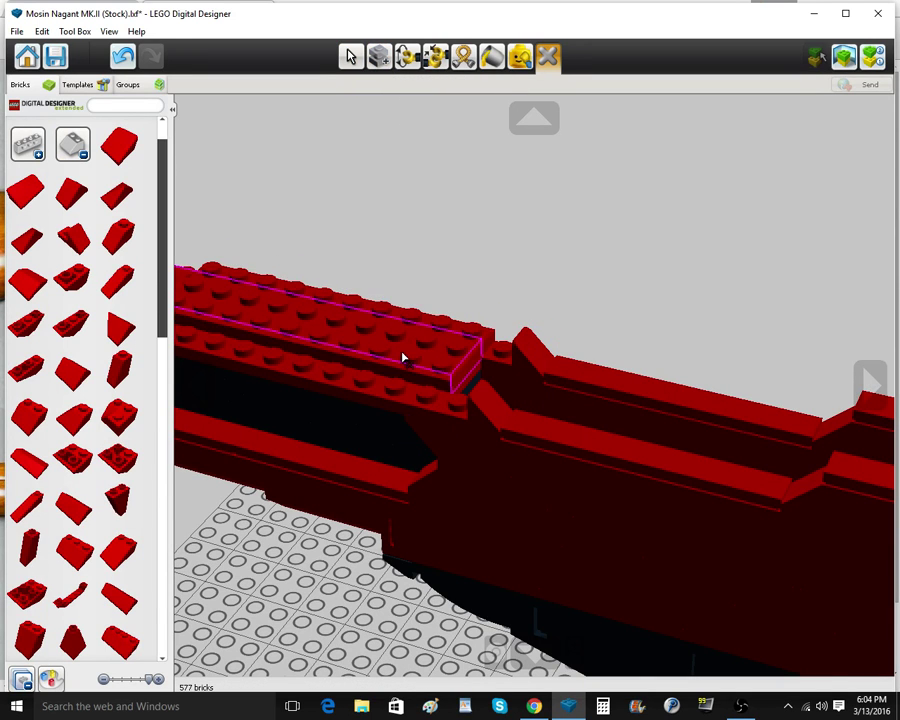
{"action": "left_click", "coordinate": [402, 354]}
{"action": "left_click", "coordinate": [404, 336]}
Place a red 1x1 plate in front of one rail slope and clone it in front of the opposite slope
{"action": "right_click_drag", "start_coordinate": [343, 262], "coordinate": [408, 267]}
{"action": "scroll", "coordinate": [408, 267], "scroll_direction": "down", "scroll_amount": 3}
{"action": "scroll", "coordinate": [408, 270], "scroll_direction": "up", "scroll_amount": 3}
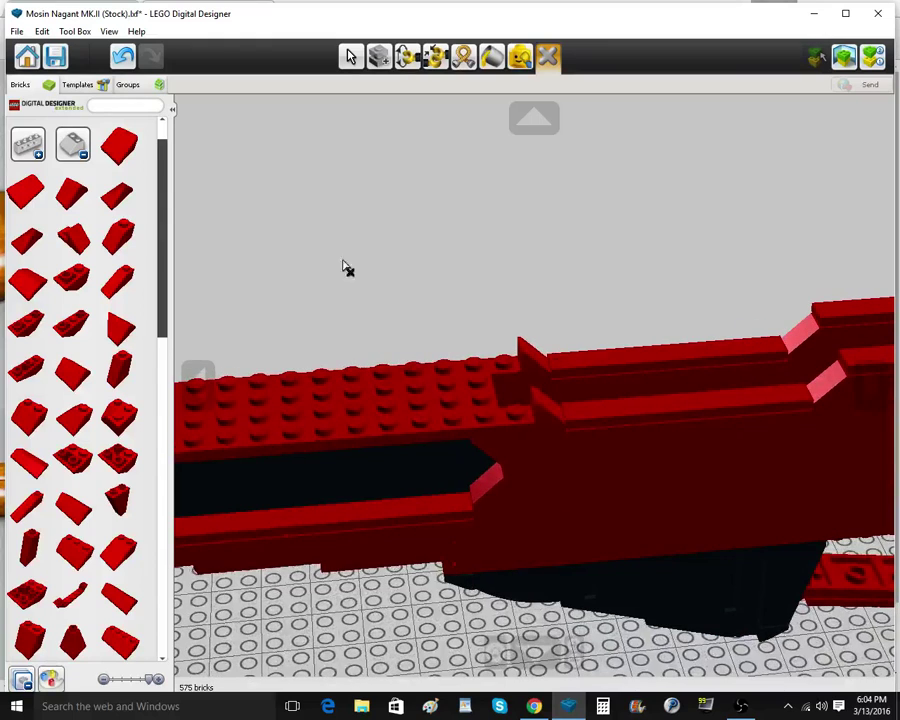
{"action": "left_click", "coordinate": [82, 158]}
{"action": "left_click", "coordinate": [77, 199]}
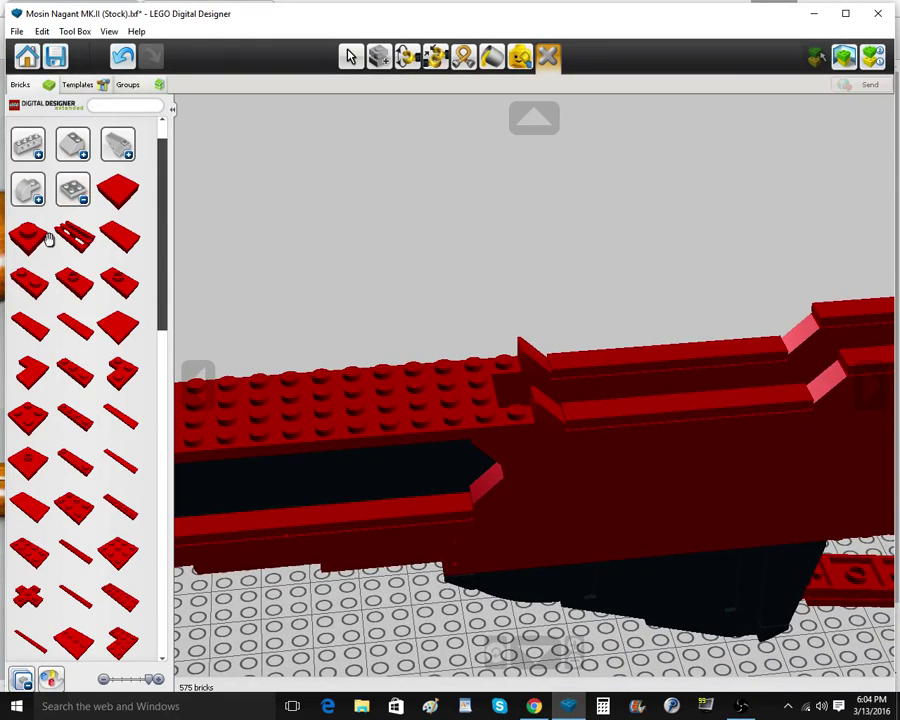
{"action": "left_click", "coordinate": [47, 238]}
{"action": "left_click", "coordinate": [508, 356]}
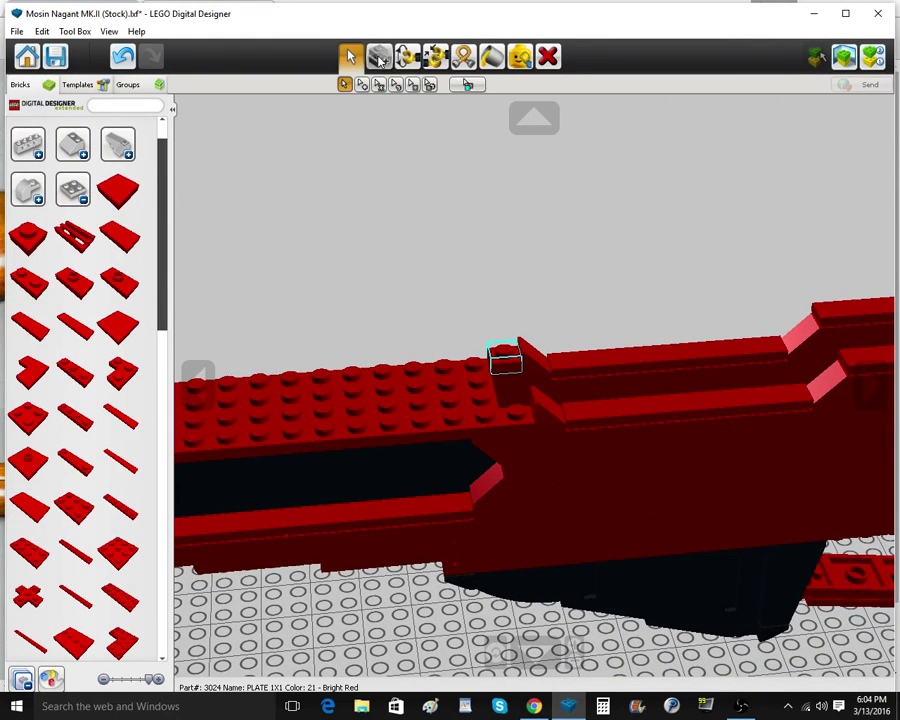
{"action": "left_click", "coordinate": [380, 61]}
{"action": "left_click", "coordinate": [520, 405]}
Cap both 1x1 plates in front of the rail slopes with red 1x1 tiles
{"action": "left_click", "coordinate": [117, 191]}
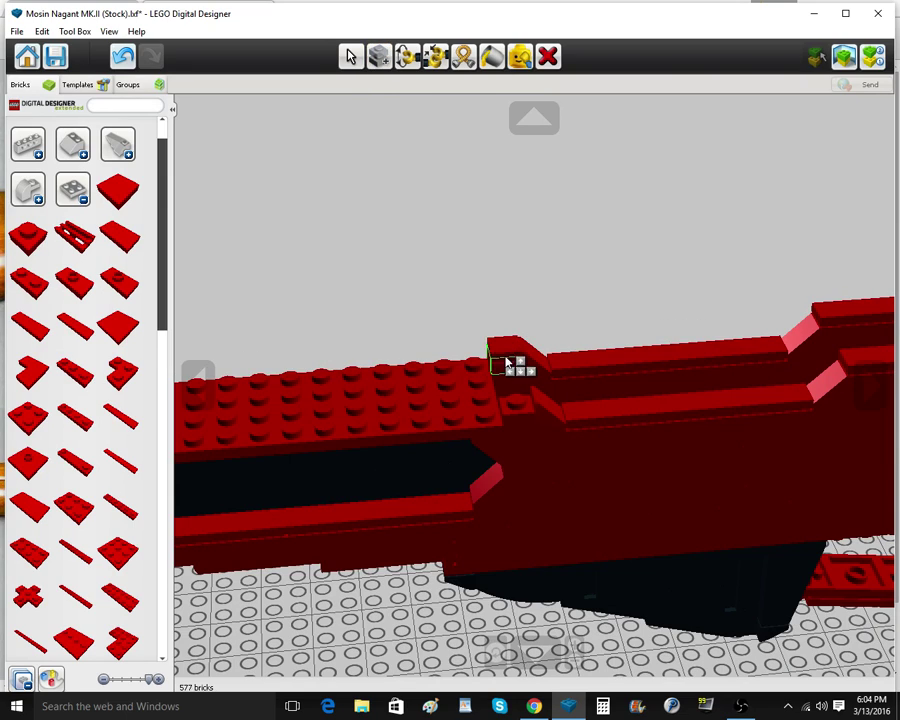
{"action": "left_click", "coordinate": [507, 362]}
{"action": "left_click", "coordinate": [378, 62]}
{"action": "left_click", "coordinate": [514, 406]}
Place a red 1x2 single-stud plate at the receiver end of the fore-end's top and clone it into a two-by-two group of four
{"action": "left_click", "coordinate": [67, 287]}
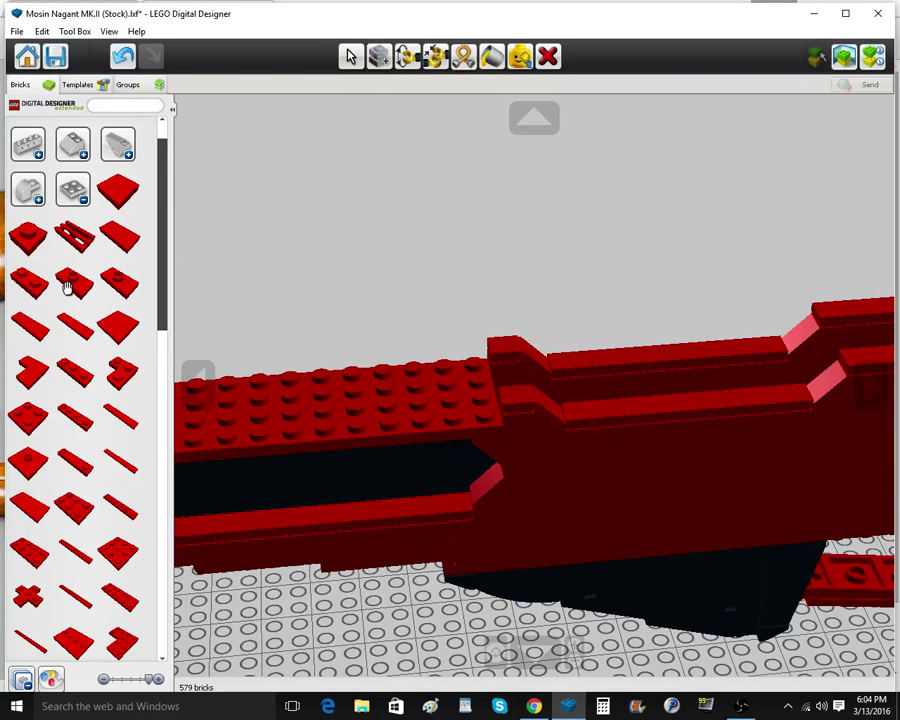
{"action": "left_click", "coordinate": [476, 384]}
{"action": "mouse_move", "coordinate": [476, 384]}
{"action": "right_mouse_down"}
{"action": "mouse_move", "coordinate": [734, 376]}
{"action": "mouse_move", "coordinate": [716, 382]}
{"action": "right_mouse_up"}
{"action": "left_click", "coordinate": [379, 58]}
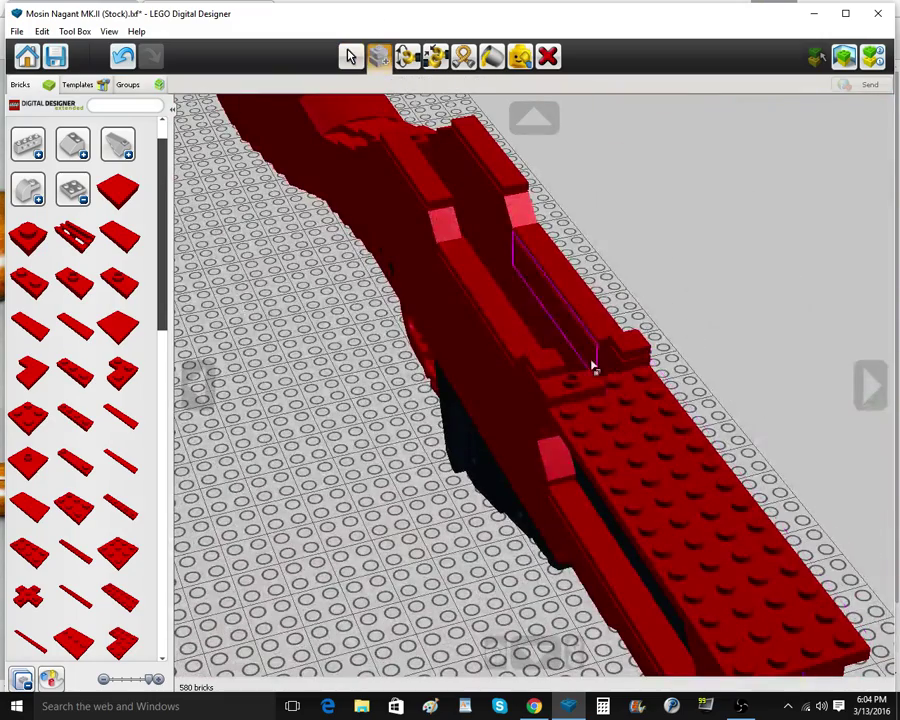
{"action": "left_click", "coordinate": [595, 381]}
{"action": "left_click", "coordinate": [619, 388]}
{"action": "left_click", "coordinate": [621, 390]}
{"action": "left_click", "coordinate": [647, 397]}
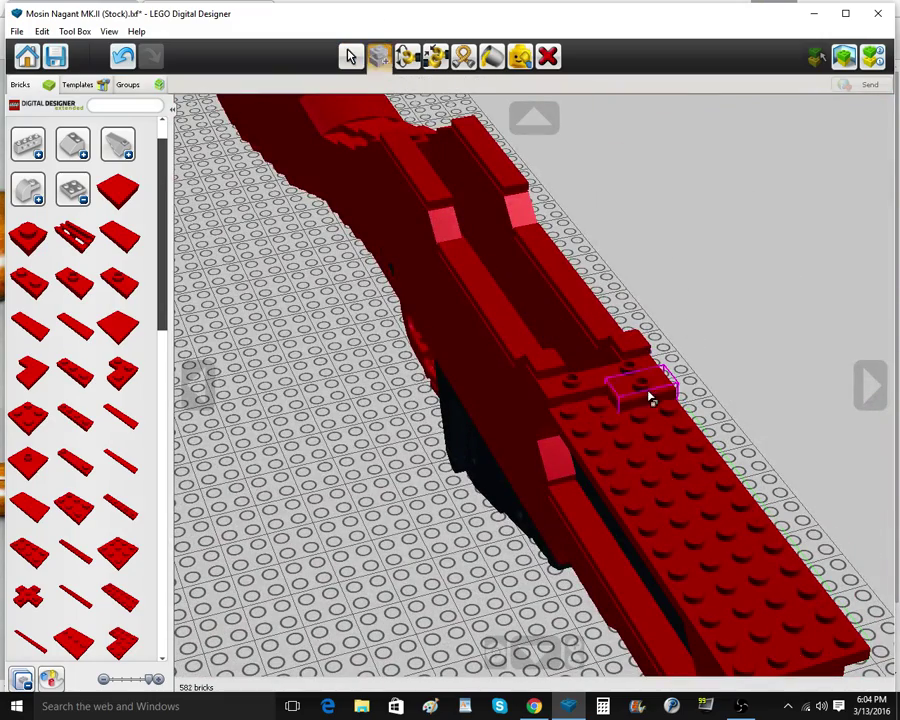
{"action": "left_click", "coordinate": [648, 396]}
Recolour the four single-stud plates on the fore-end's top New Dark Red
{"action": "left_click", "coordinate": [350, 57]}
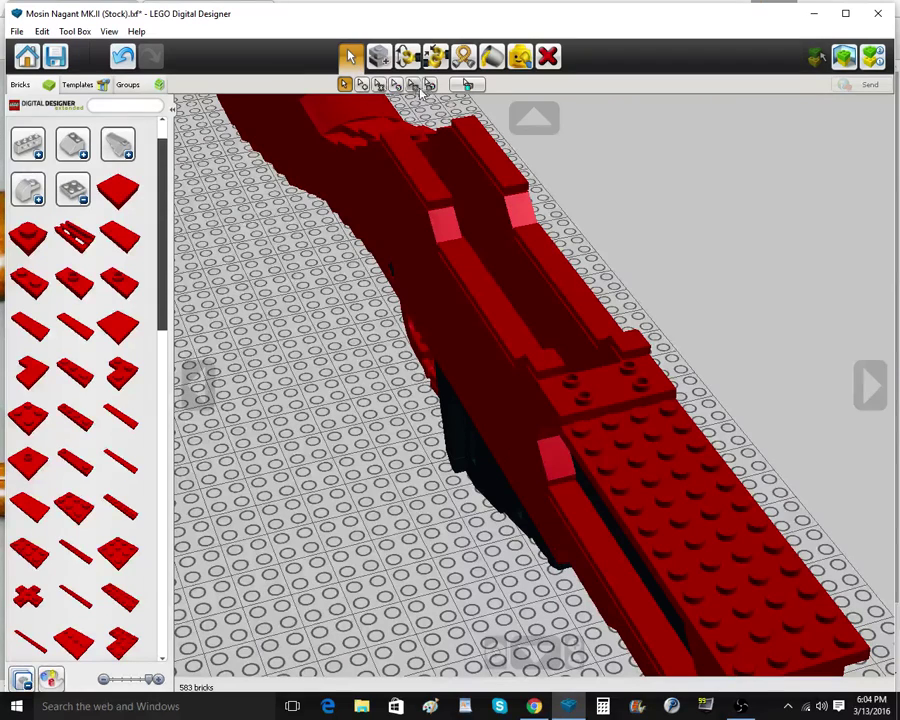
{"action": "left_click", "coordinate": [491, 57]}
{"action": "left_click", "coordinate": [362, 84]}
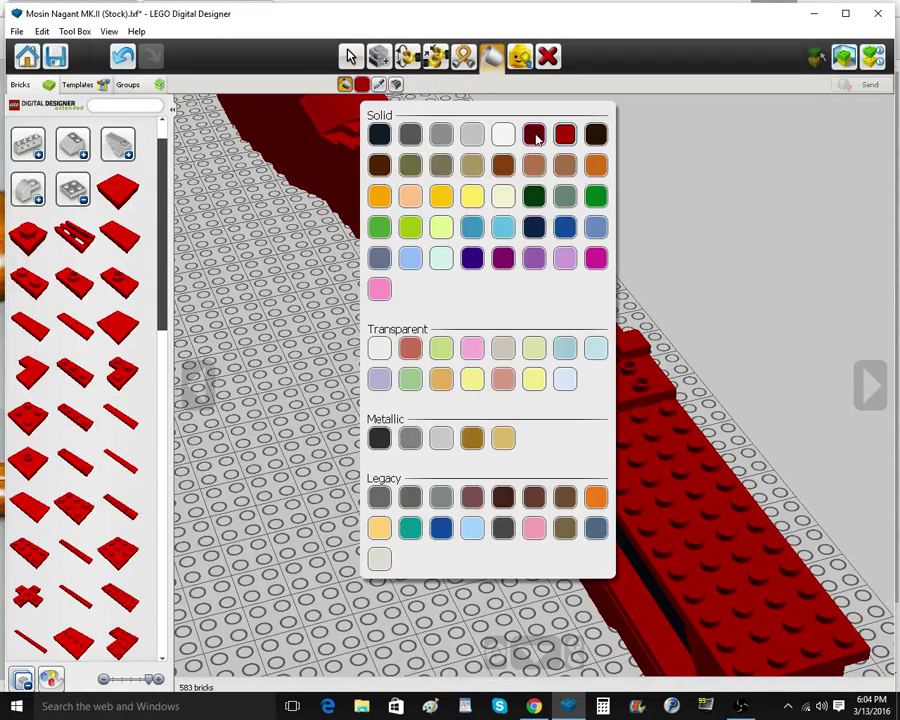
{"action": "left_click", "coordinate": [536, 138]}
{"action": "left_click", "coordinate": [610, 375]}
{"action": "left_click", "coordinate": [582, 389]}
{"action": "left_click", "coordinate": [593, 399]}
{"action": "left_click", "coordinate": [618, 396]}
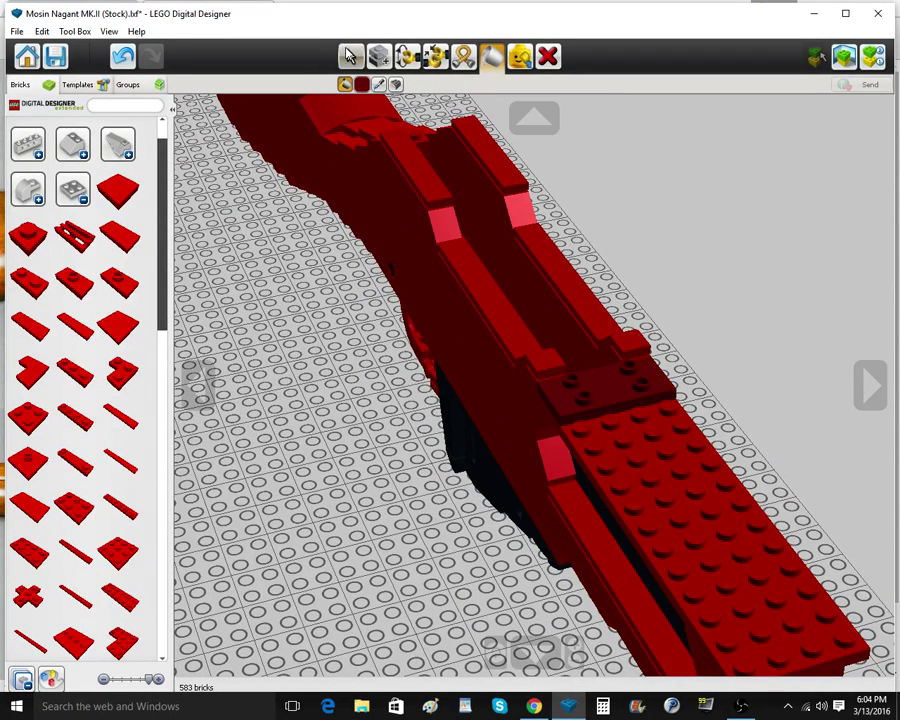
Select the four dark red single-stud plates and paste copies of them along the fore-end's top up to its front end
{"action": "left_click", "coordinate": [350, 57]}
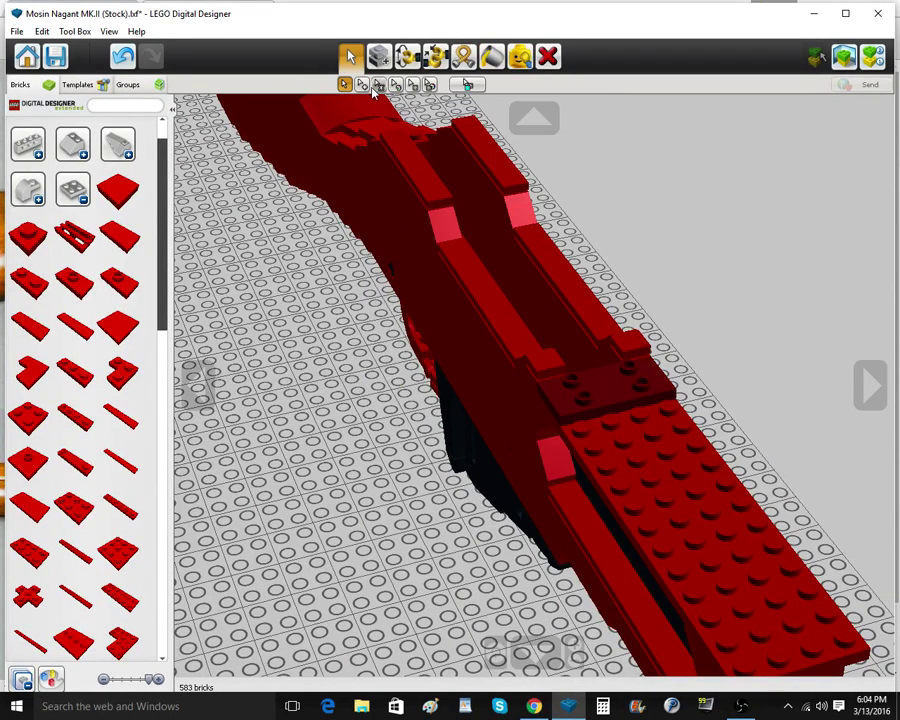
{"action": "left_click", "coordinate": [570, 384]}
{"action": "left_click", "coordinate": [626, 378]}
{"action": "left_click", "coordinate": [622, 398]}
{"action": "left_click", "coordinate": [594, 402]}
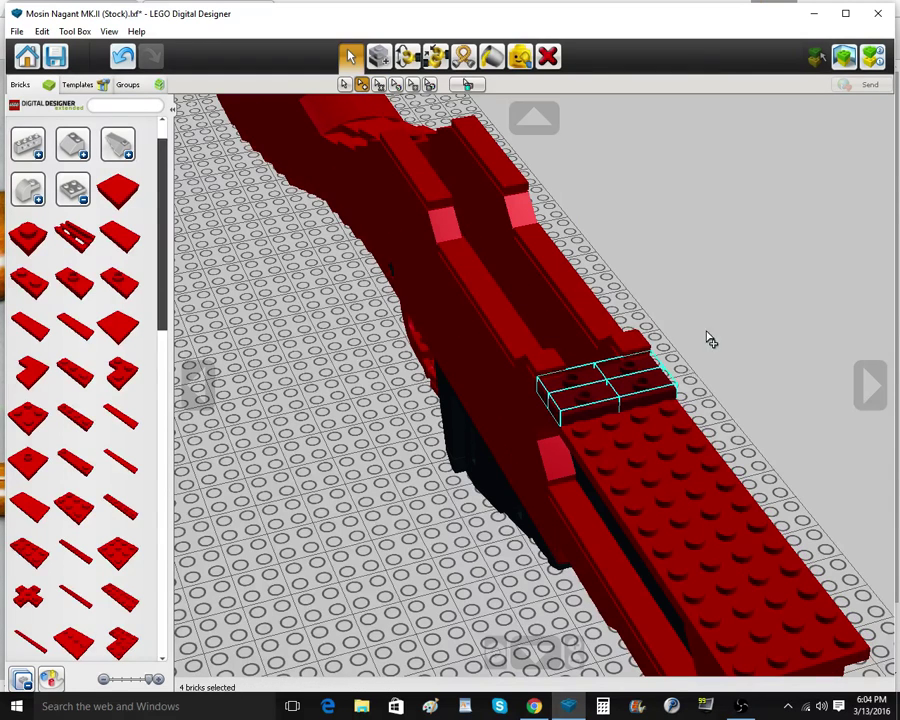
{"action": "key", "text": "ctrl+v"}
{"action": "left_click", "coordinate": [624, 435]}
{"action": "key", "text": "ctrl+v"}
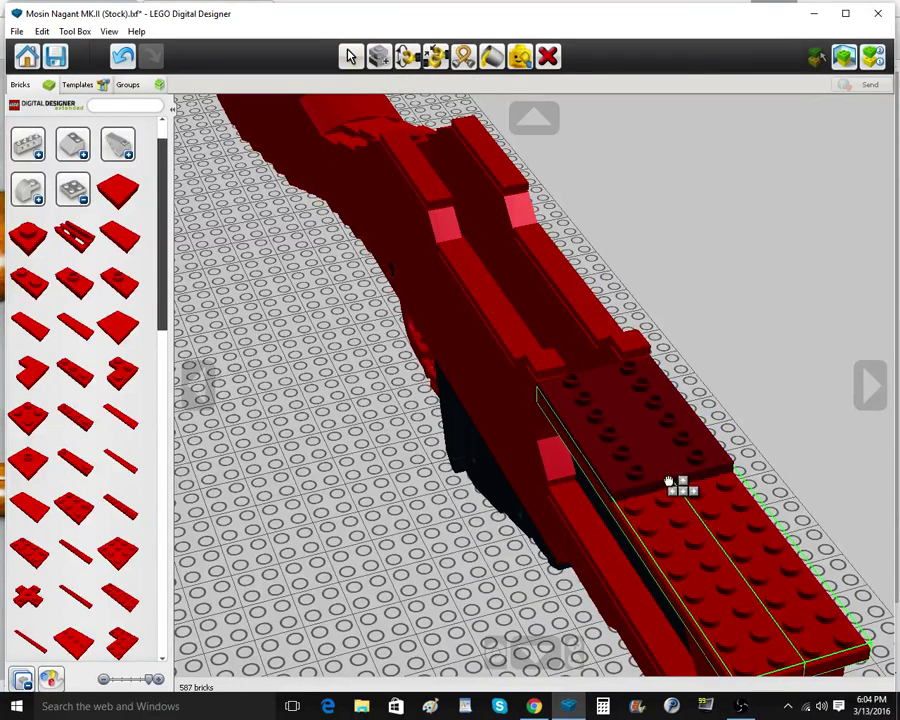
{"action": "left_click", "coordinate": [674, 482]}
{"action": "key", "text": "ctrl+v"}
{"action": "left_click_drag", "start_coordinate": [697, 524], "coordinate": [775, 637]}
{"action": "key", "text": "ctrl+v"}
{"action": "left_click", "coordinate": [784, 643]}
{"action": "right_click_drag", "start_coordinate": [530, 428], "coordinate": [651, 392]}
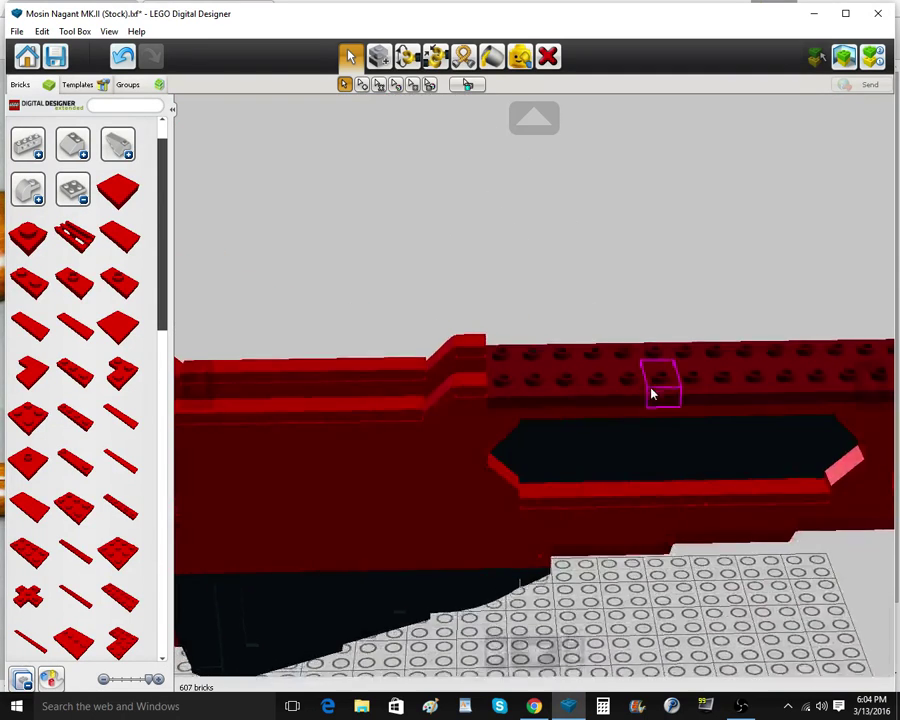
Switch to Chrome to check the barrel and rear sight area of the Mosin-Nagant reference photo, and return to LEGO Digital Designer
{"action": "mouse_move", "coordinate": [536, 709]}
{"action": "left_click", "coordinate": [518, 645]}
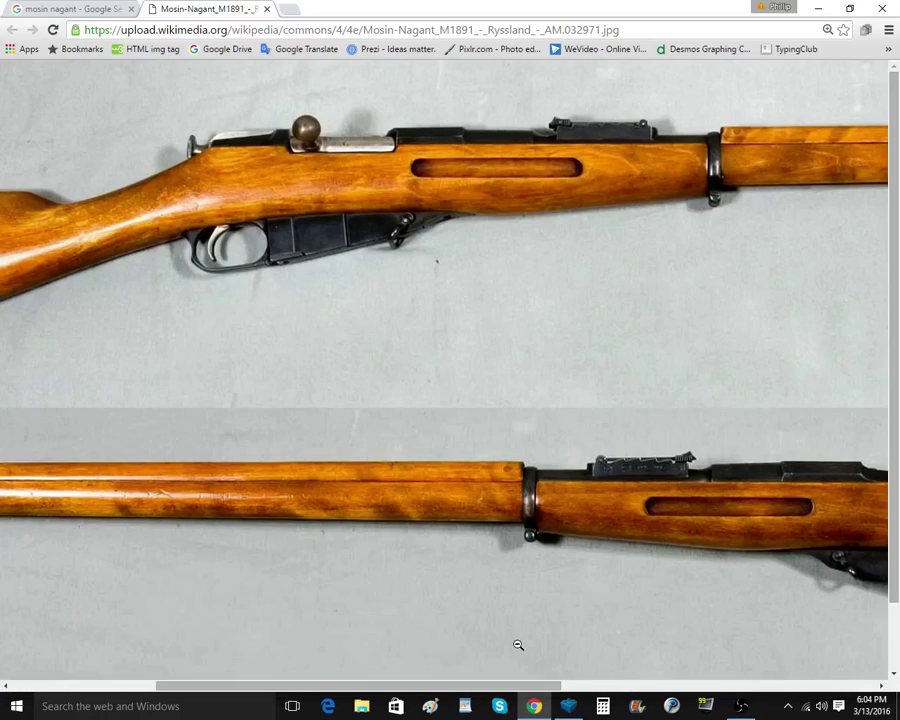
{"action": "scroll", "coordinate": [480, 663], "scroll_direction": "right", "scroll_amount": 3}
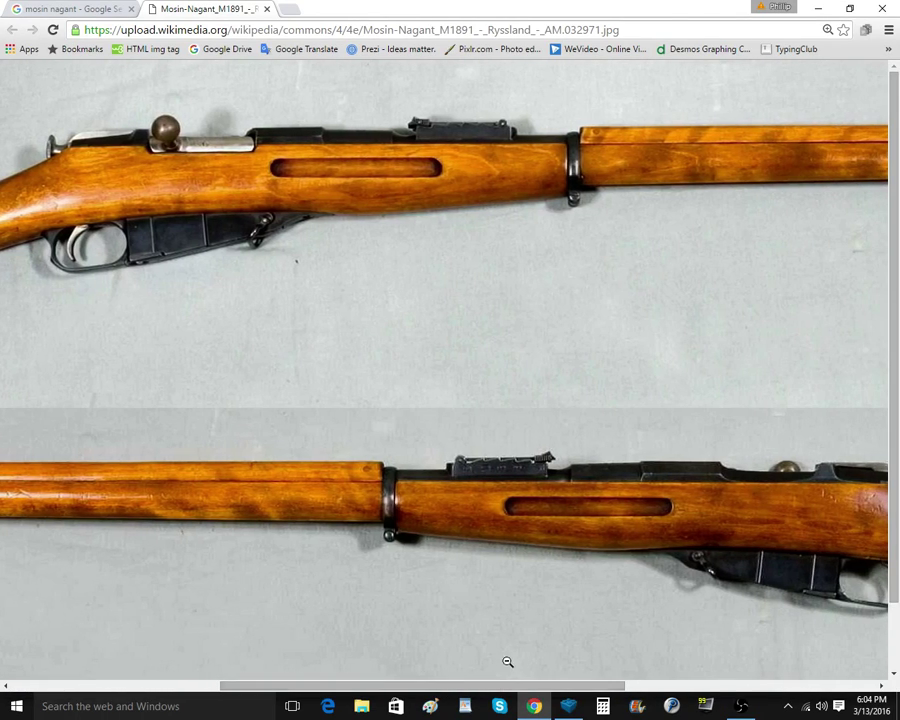
{"action": "left_click", "coordinate": [569, 706]}
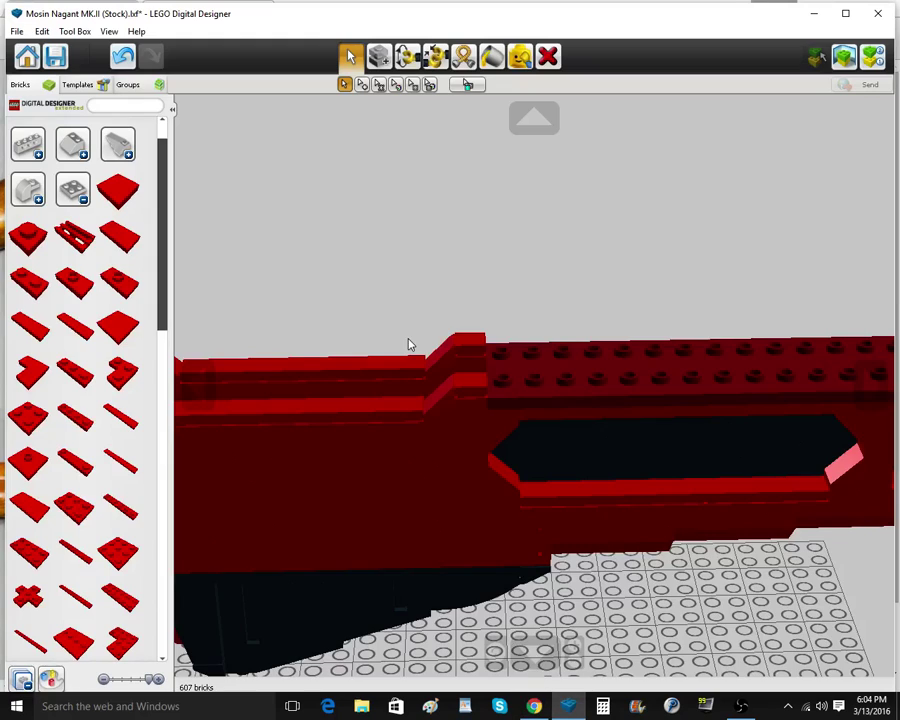
Set the brick palette colour to New Dark Red and place a 2x3 plate on the fore-end's top next to the receiver
{"action": "right_click_drag", "start_coordinate": [410, 345], "coordinate": [446, 257]}
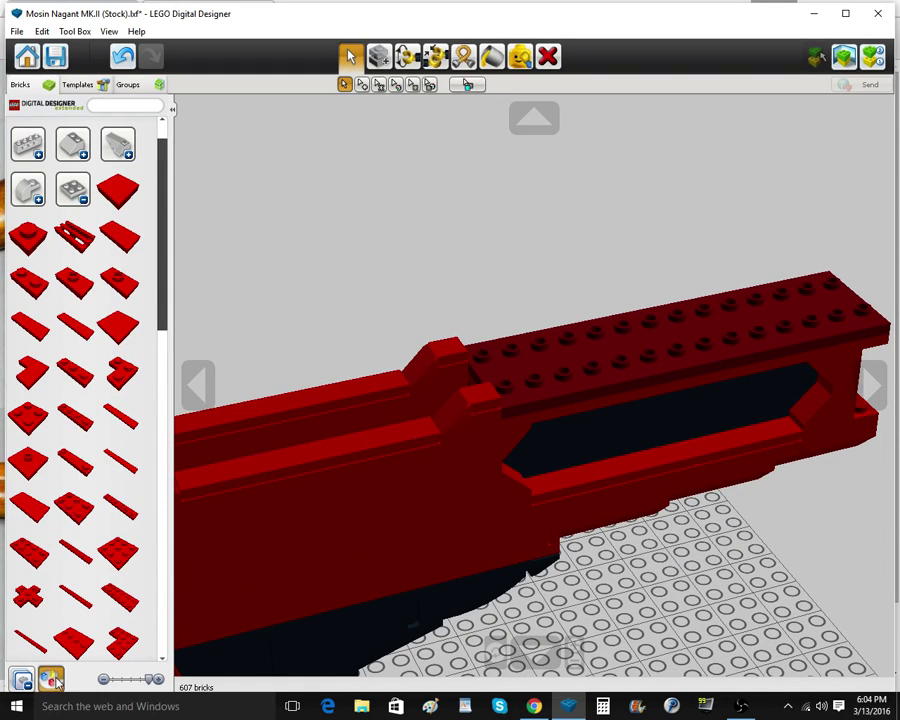
{"action": "left_click", "coordinate": [50, 679]}
{"action": "left_click", "coordinate": [213, 206]}
{"action": "left_click", "coordinate": [84, 511]}
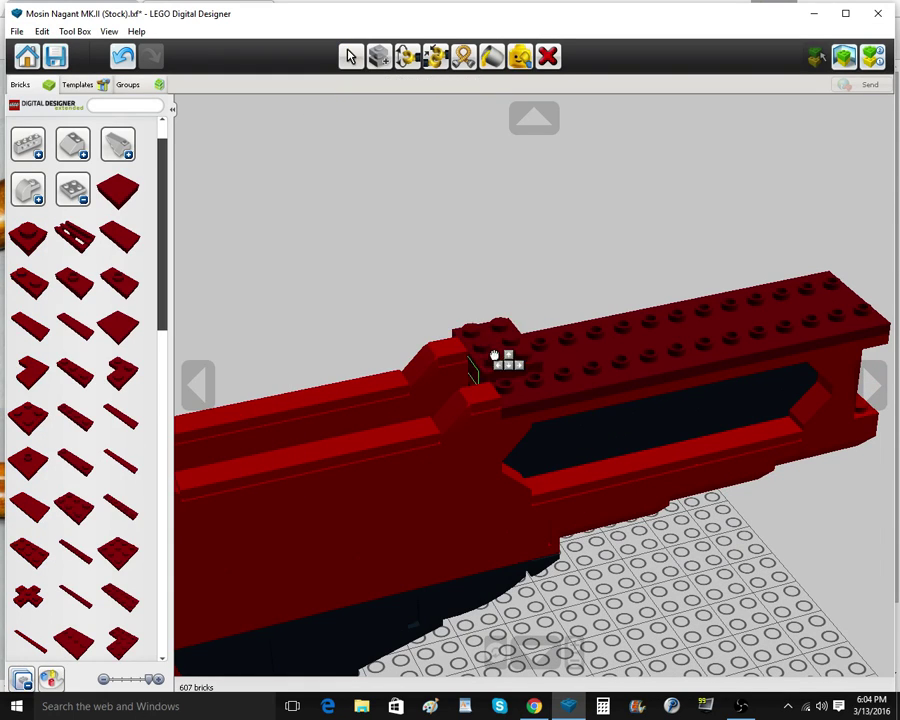
{"action": "left_click", "coordinate": [506, 375]}
Clone the dark red 2x3 plate five times in a row along the fore-end's top
{"action": "left_click", "coordinate": [379, 57]}
{"action": "mouse_move", "coordinate": [592, 342]}
{"action": "right_mouse_down"}
{"action": "mouse_move", "coordinate": [599, 340]}
{"action": "mouse_move", "coordinate": [587, 355]}
{"action": "right_mouse_up"}
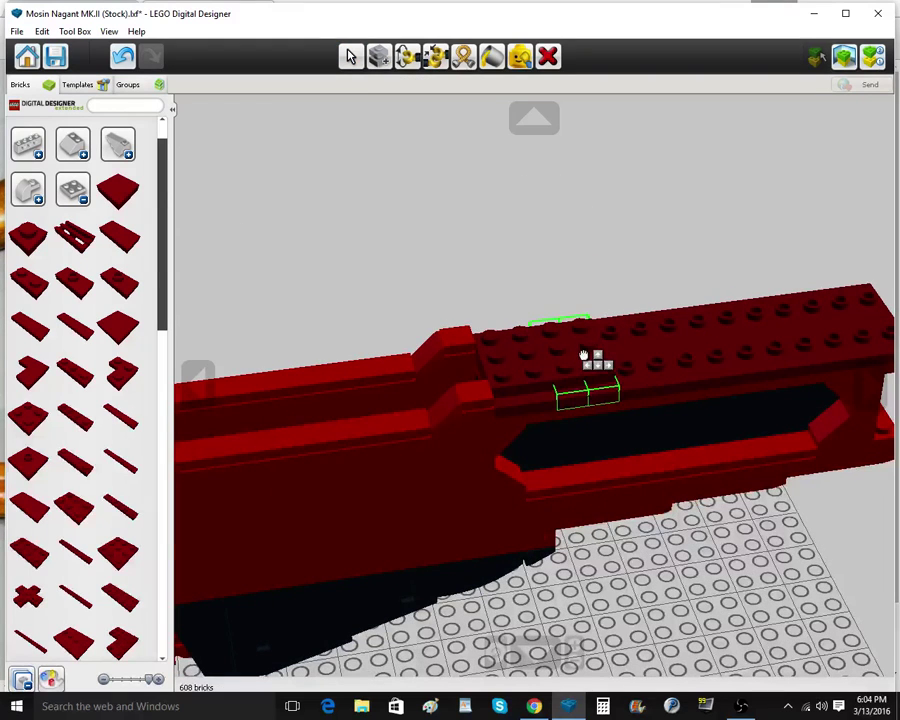
{"action": "left_click", "coordinate": [586, 356]}
{"action": "left_click", "coordinate": [588, 356]}
{"action": "left_click", "coordinate": [643, 347]}
{"action": "left_click", "coordinate": [645, 347]}
{"action": "left_click", "coordinate": [700, 344]}
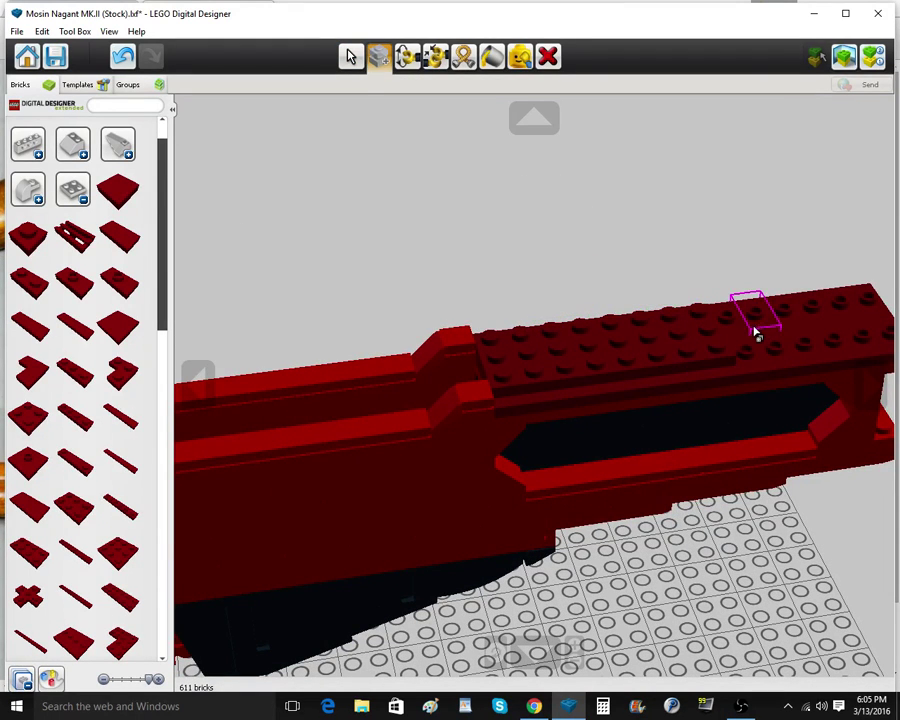
{"action": "left_click", "coordinate": [716, 341]}
{"action": "left_click", "coordinate": [754, 337]}
{"action": "left_click", "coordinate": [755, 337]}
{"action": "left_click", "coordinate": [815, 322]}
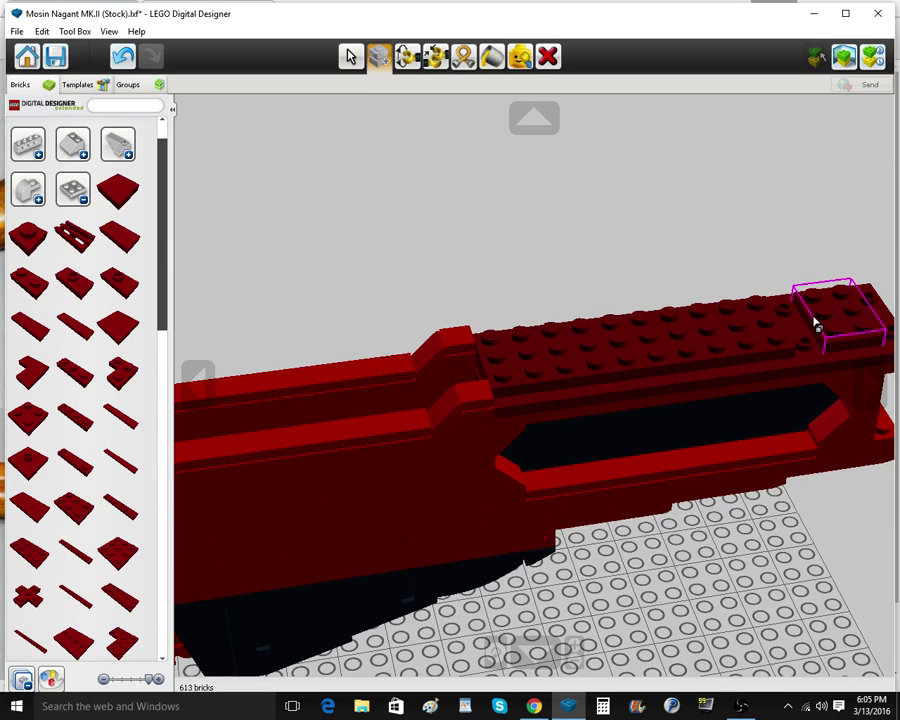
Complete the row with one more cloned 2x3 plate at the front end of the fore-end's top
{"action": "right_click", "coordinate": [816, 322]}
{"action": "right_click_drag", "start_coordinate": [816, 322], "coordinate": [640, 250]}
{"action": "left_click", "coordinate": [351, 58]}
{"action": "mouse_move", "coordinate": [531, 386]}
{"action": "left_mouse_down"}
{"action": "mouse_move", "coordinate": [476, 376]}
{"action": "mouse_move", "coordinate": [525, 371]}
{"action": "left_mouse_up"}
{"action": "left_click", "coordinate": [378, 58]}
{"action": "left_click", "coordinate": [509, 367]}
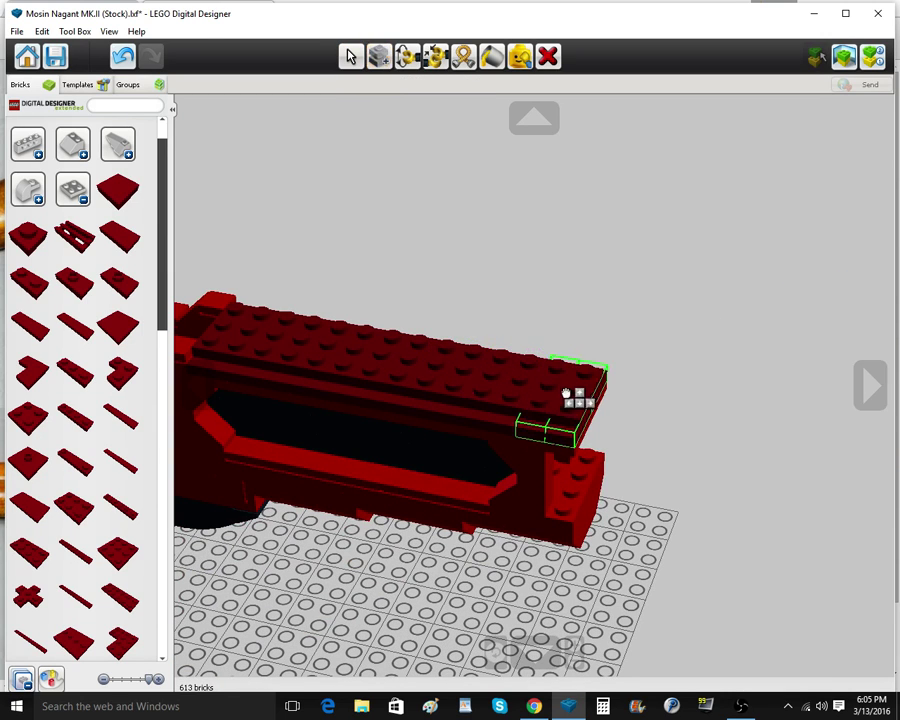
{"action": "left_click", "coordinate": [566, 392]}
Switch to Chrome to check the rear sight on the reference photo again, and return to LEGO Digital Designer
{"action": "mouse_move", "coordinate": [538, 712]}
{"action": "left_click", "coordinate": [530, 632]}
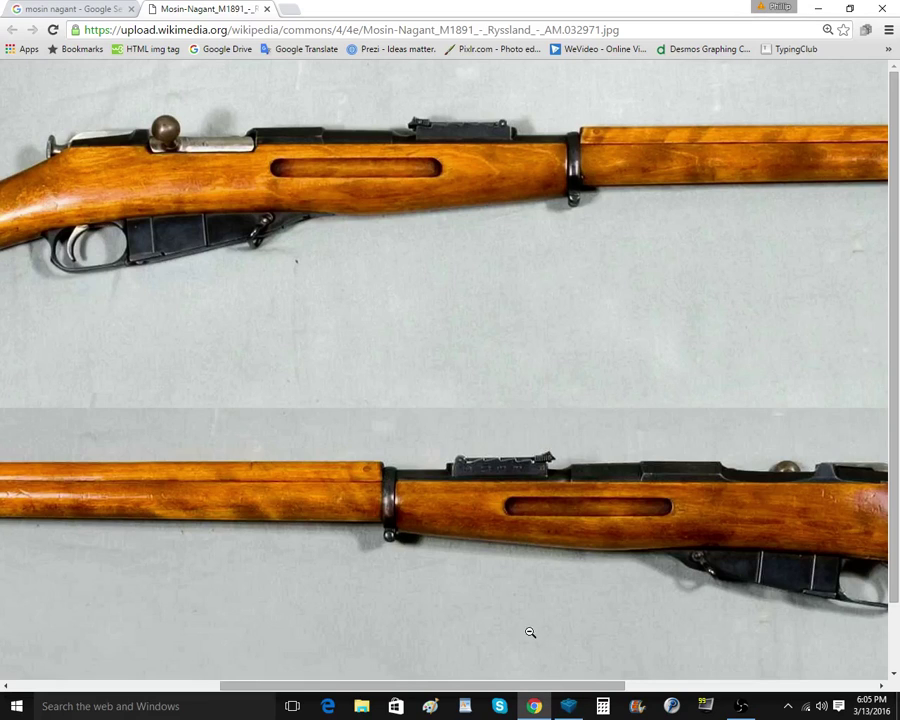
{"action": "left_click", "coordinate": [568, 706]}
Clone three dark red 2x3 plates as a second layer on the fore-end's top, side by side starting at the receiver end
{"action": "right_click", "coordinate": [279, 348]}
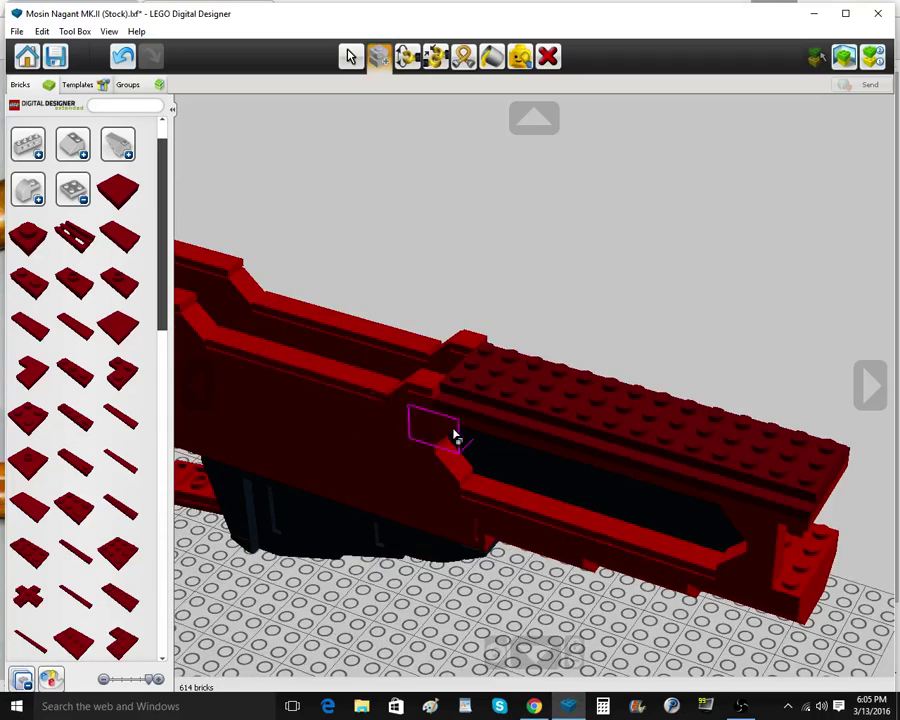
{"action": "scroll", "coordinate": [455, 432], "scroll_direction": "up", "scroll_amount": 2}
{"action": "left_click", "coordinate": [513, 407]}
{"action": "left_click", "coordinate": [518, 368]}
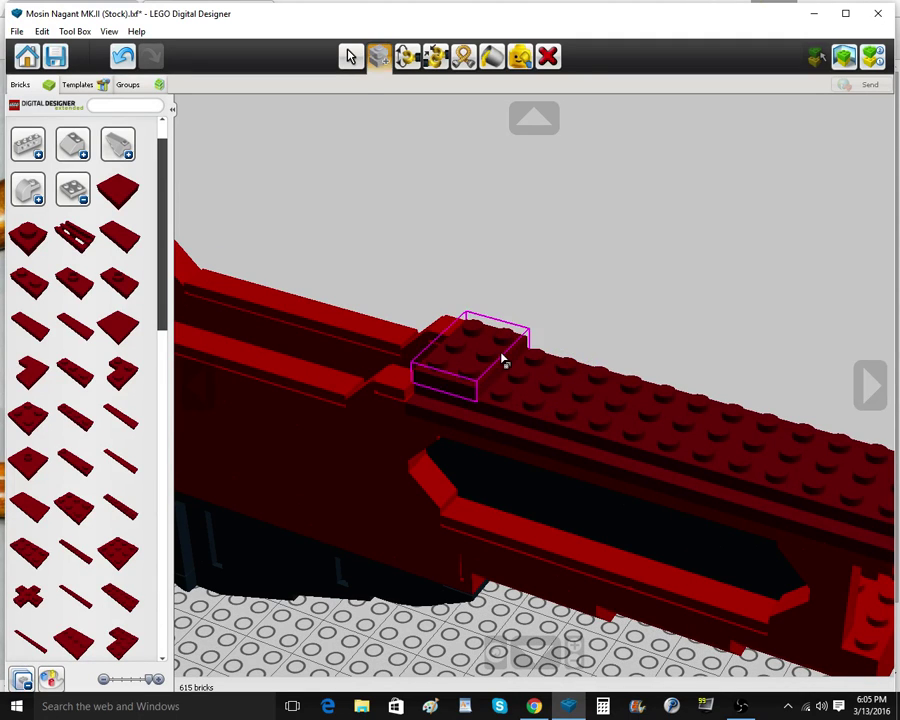
{"action": "left_click", "coordinate": [502, 360]}
{"action": "left_click", "coordinate": [536, 377]}
{"action": "left_click", "coordinate": [351, 58]}
{"action": "right_click_drag", "start_coordinate": [609, 323], "coordinate": [593, 352]}
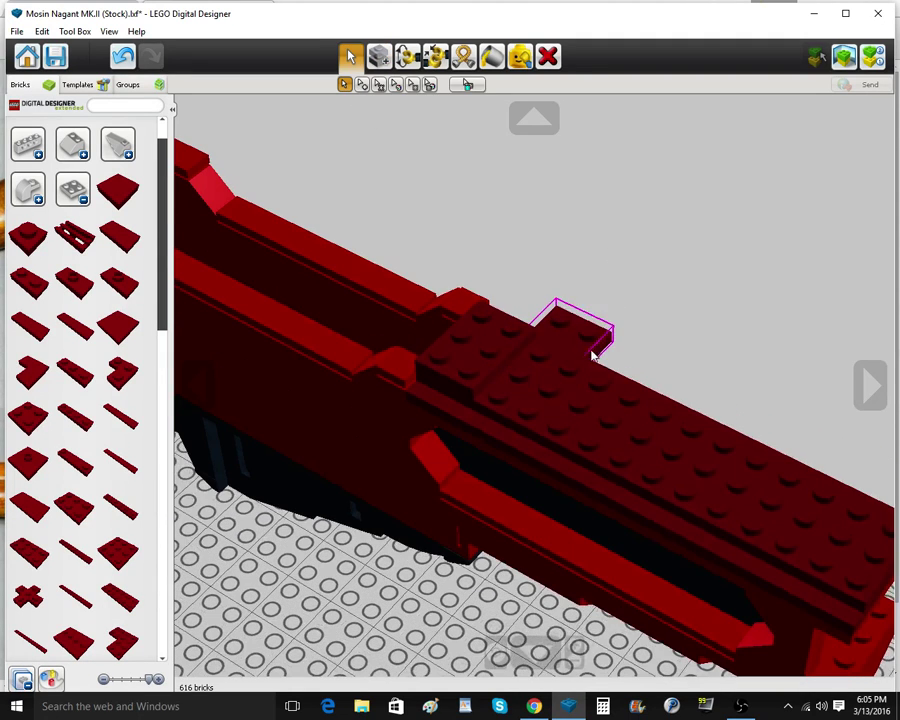
{"action": "left_click_drag", "start_coordinate": [593, 352], "coordinate": [544, 368]}
{"action": "left_click", "coordinate": [544, 368]}
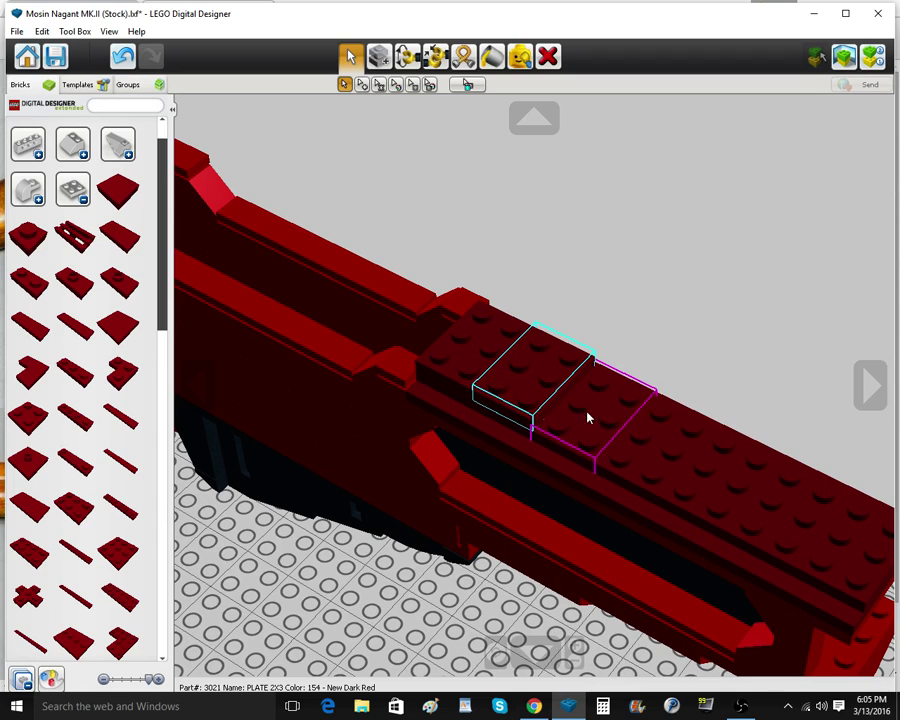
{"action": "left_click", "coordinate": [378, 57]}
{"action": "left_click", "coordinate": [609, 418]}
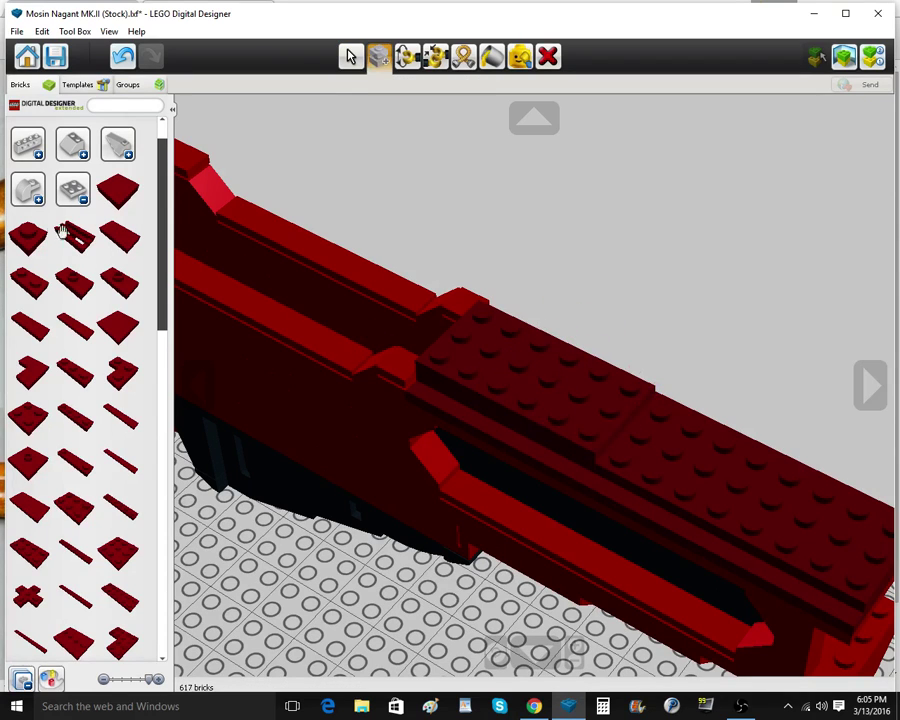
Place a dark red 1x6 plate along the middle of the raised second layer and cover it with a 1x6 tile
{"action": "left_click", "coordinate": [110, 510]}
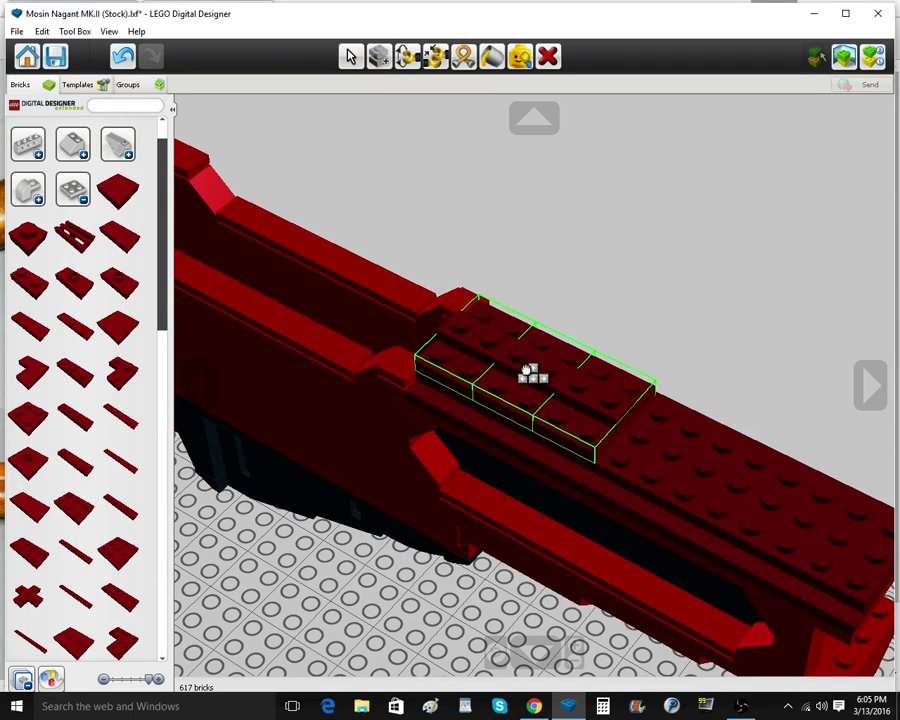
{"action": "left_click", "coordinate": [548, 378]}
{"action": "left_click", "coordinate": [125, 418]}
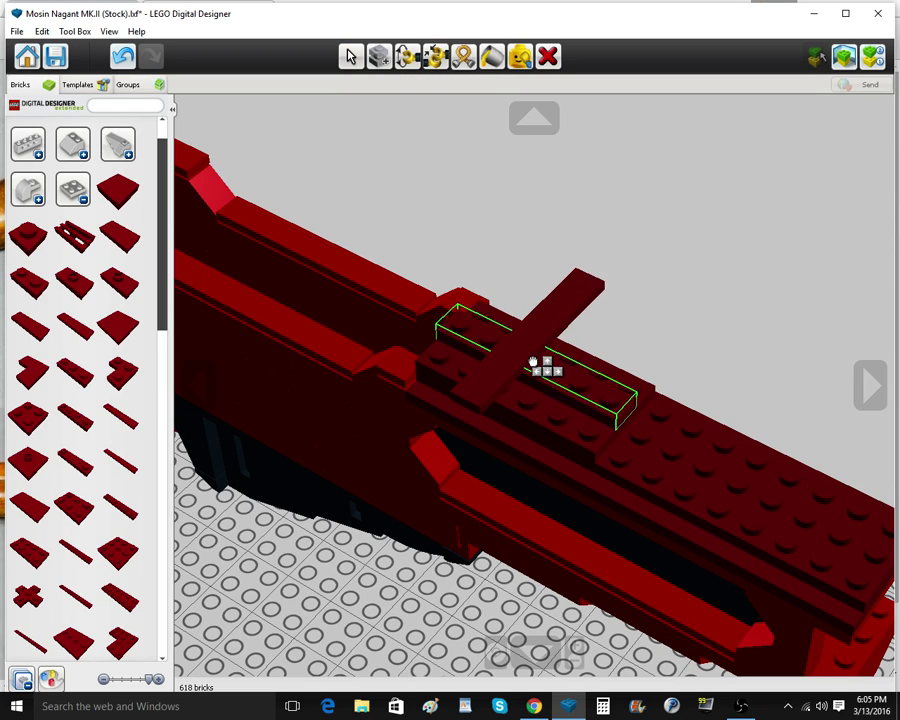
{"action": "left_click", "coordinate": [540, 376]}
{"action": "left_click_drag", "start_coordinate": [537, 375], "coordinate": [517, 381]}
Place a dark red 1x2 slope beside the 1x6 tile and clone it until each side has two centred slopes
{"action": "left_click", "coordinate": [74, 189]}
{"action": "left_click", "coordinate": [73, 148]}
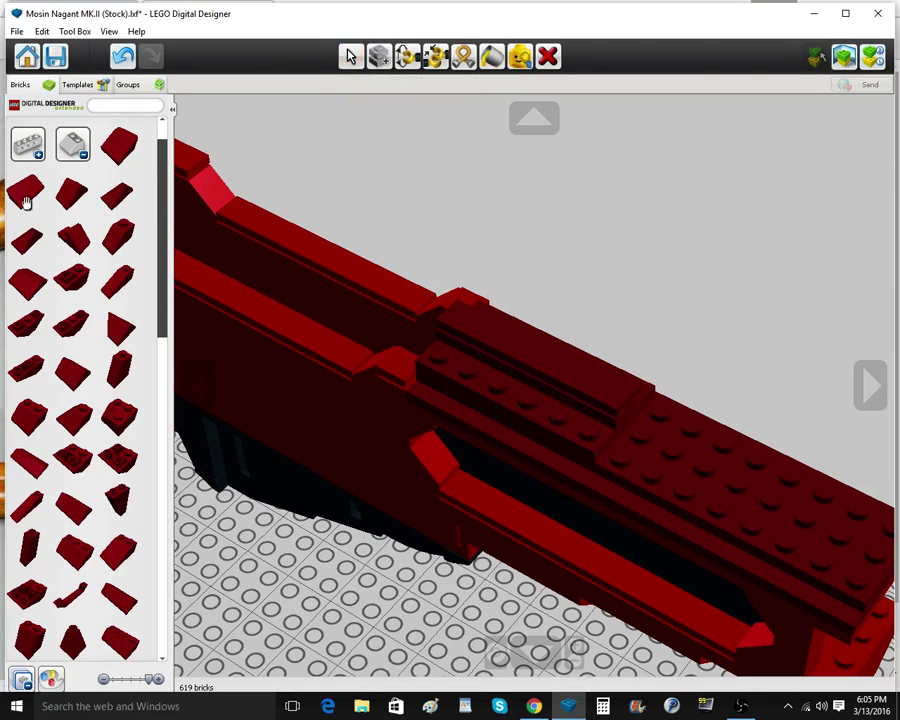
{"action": "left_click", "coordinate": [26, 194]}
{"action": "left_click", "coordinate": [492, 379]}
{"action": "left_click", "coordinate": [379, 57]}
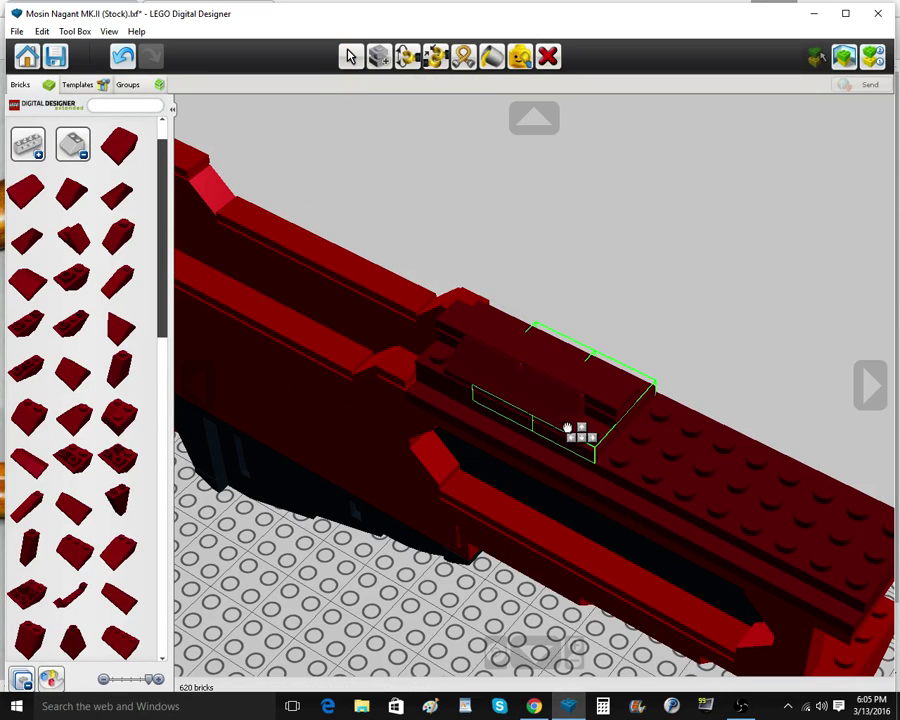
{"action": "left_click", "coordinate": [567, 424]}
{"action": "left_click", "coordinate": [563, 421]}
{"action": "right_click_drag", "start_coordinate": [563, 421], "coordinate": [356, 430]}
{"action": "left_click", "coordinate": [506, 408]}
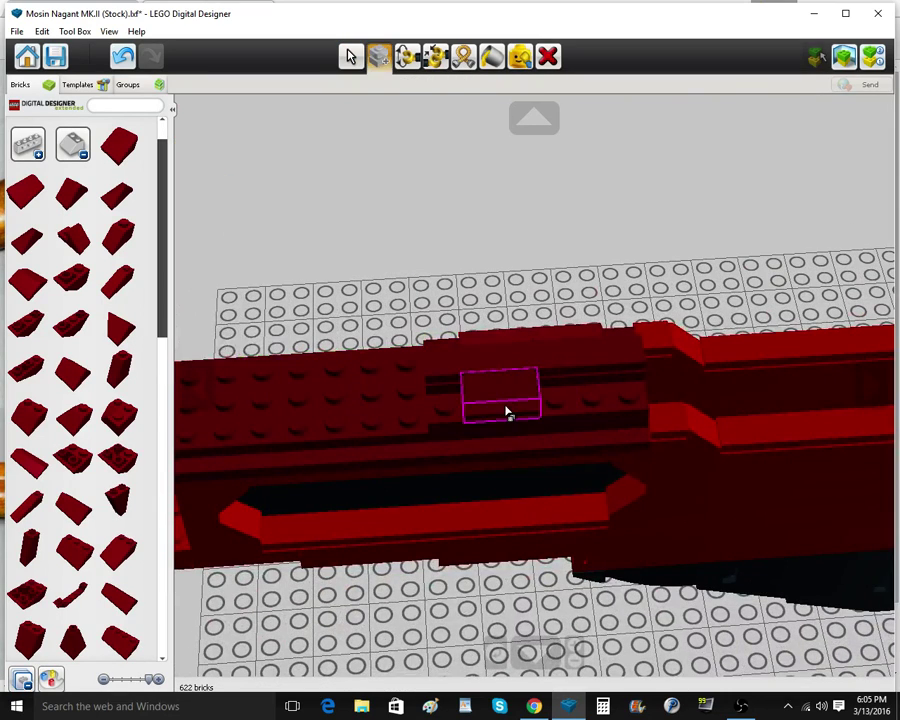
{"action": "left_click", "coordinate": [505, 407]}
{"action": "left_click", "coordinate": [582, 401]}
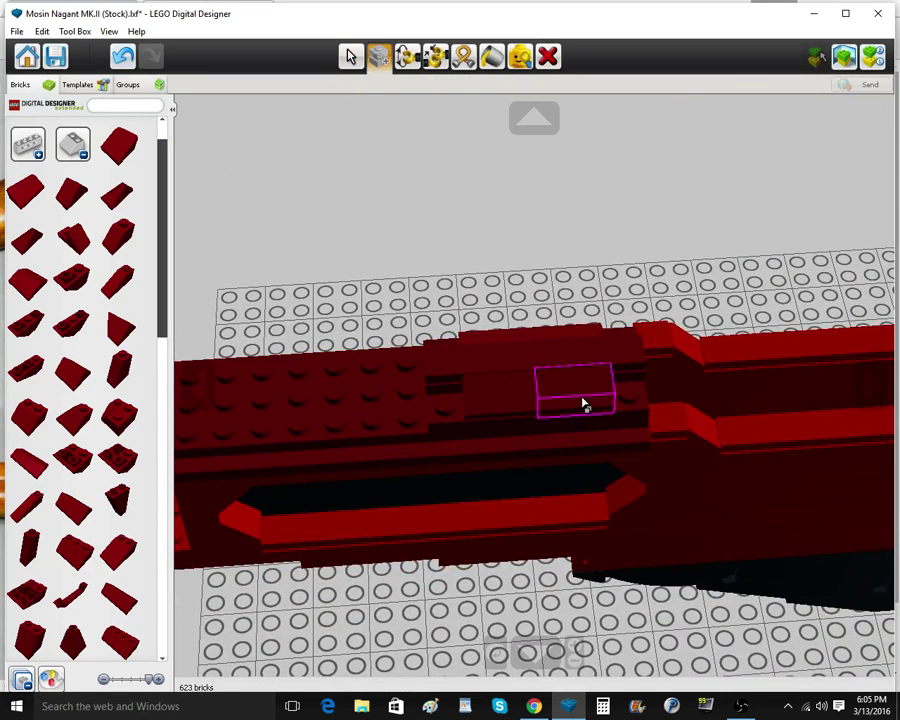
Fill both ends of the two slope rows with dark red 1x1x2/3 roof tiles, four in total
{"action": "left_click", "coordinate": [125, 152]}
{"action": "left_click", "coordinate": [443, 405]}
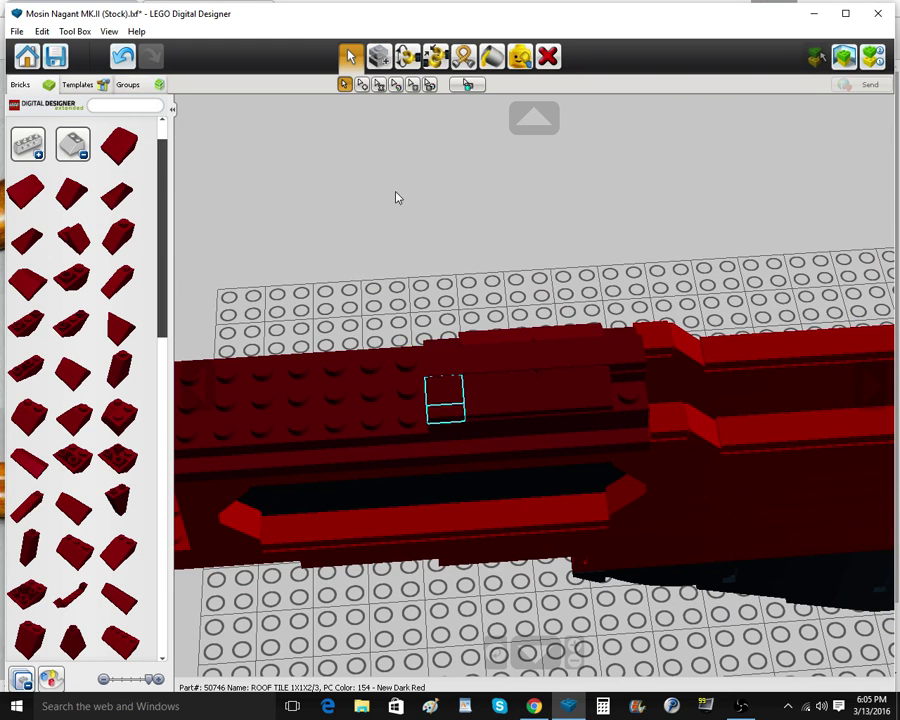
{"action": "left_click", "coordinate": [377, 58]}
{"action": "right_click_drag", "start_coordinate": [625, 407], "coordinate": [291, 392]}
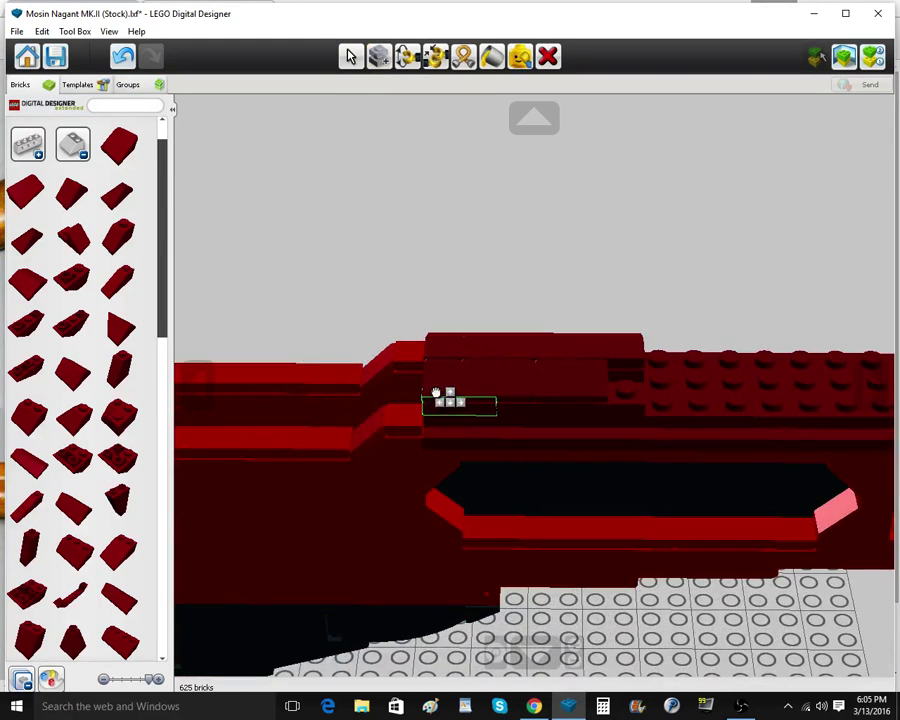
{"action": "left_click", "coordinate": [436, 394]}
{"action": "left_click", "coordinate": [438, 394]}
{"action": "left_click", "coordinate": [608, 396]}
{"action": "left_click", "coordinate": [350, 55]}
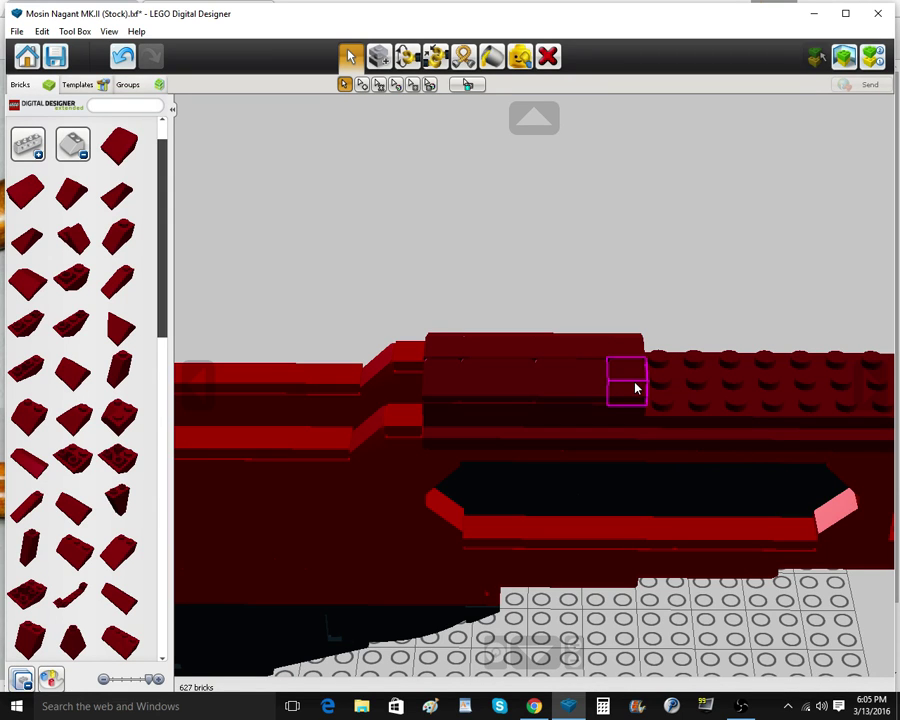
Switch to Chrome to compare the sloped top with the reference photo, and return to LEGO Digital Designer
{"action": "scroll", "coordinate": [635, 388], "scroll_direction": "down", "scroll_amount": 1}
{"action": "right_click", "coordinate": [702, 389]}
{"action": "right_click_drag", "start_coordinate": [698, 391], "coordinate": [604, 388]}
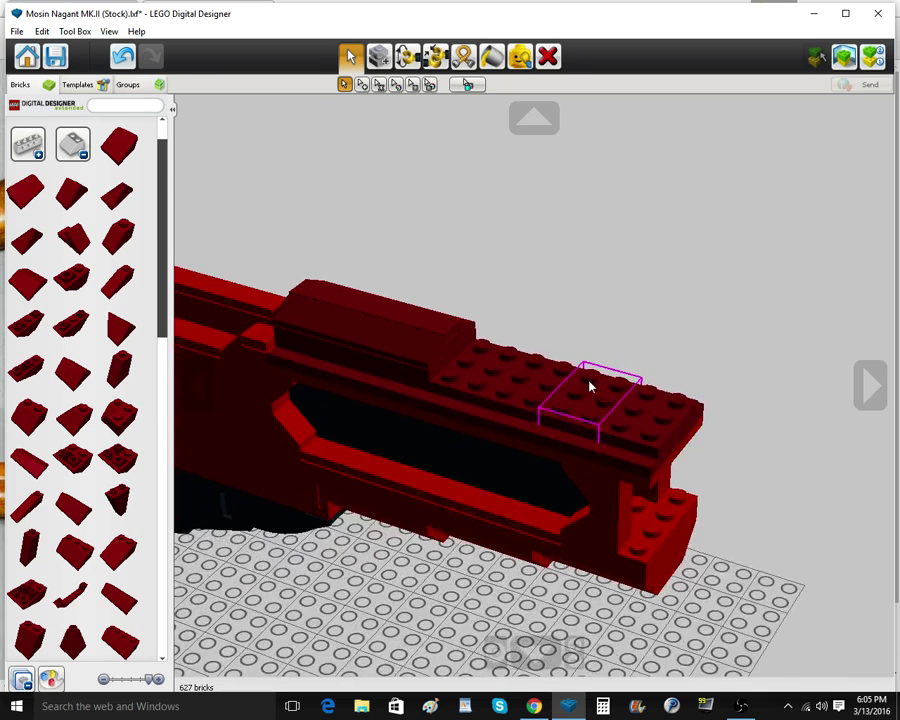
{"action": "scroll", "coordinate": [485, 332], "scroll_direction": "up", "scroll_amount": 1}
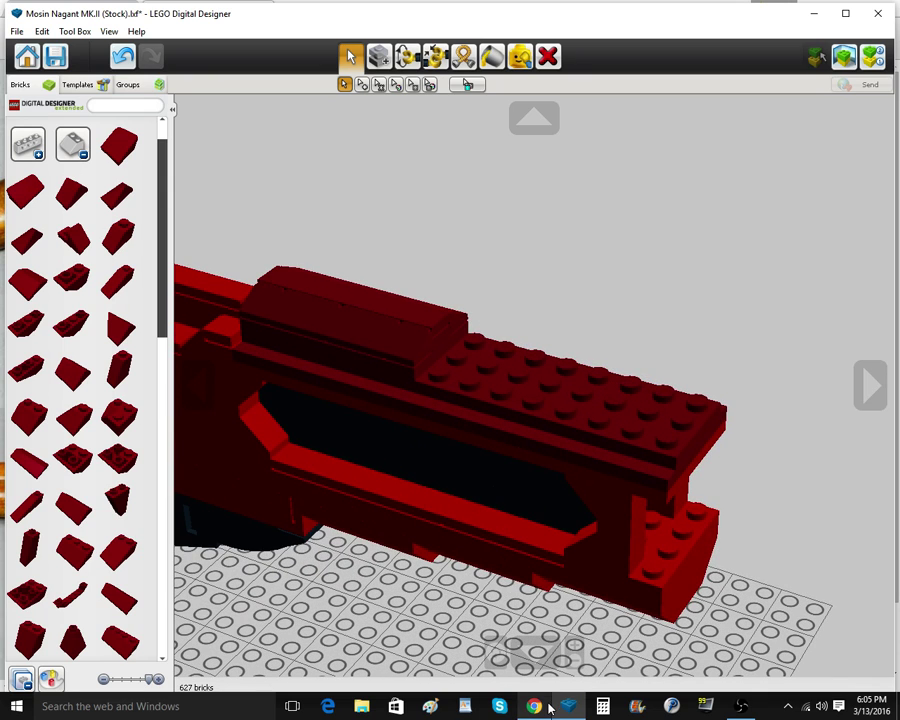
{"action": "mouse_move", "coordinate": [549, 708]}
{"action": "left_click", "coordinate": [547, 584]}
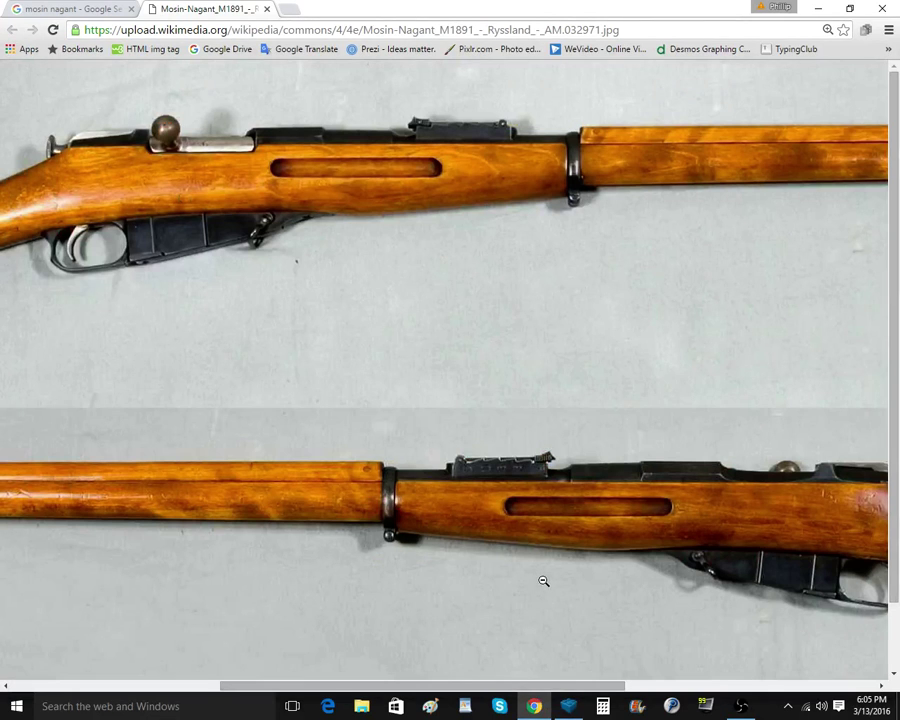
{"action": "left_click", "coordinate": [568, 706]}
Clone the dark red 1x6 plate and its covering tile along the middle of the lower section in front of the raised layer
{"action": "scroll", "coordinate": [447, 430], "scroll_direction": "up", "scroll_amount": 2}
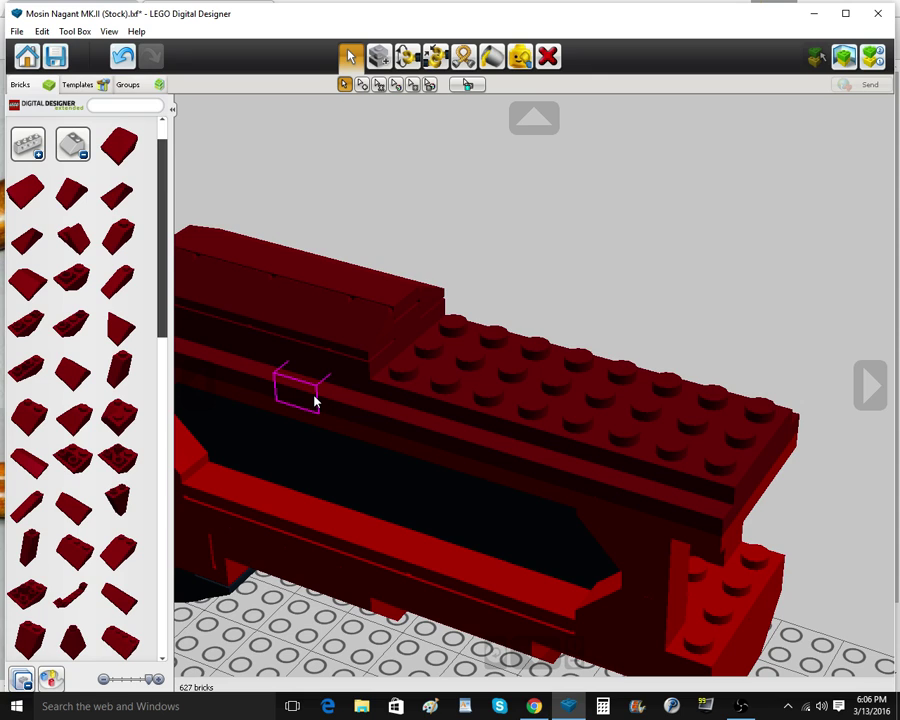
{"action": "left_click", "coordinate": [410, 318]}
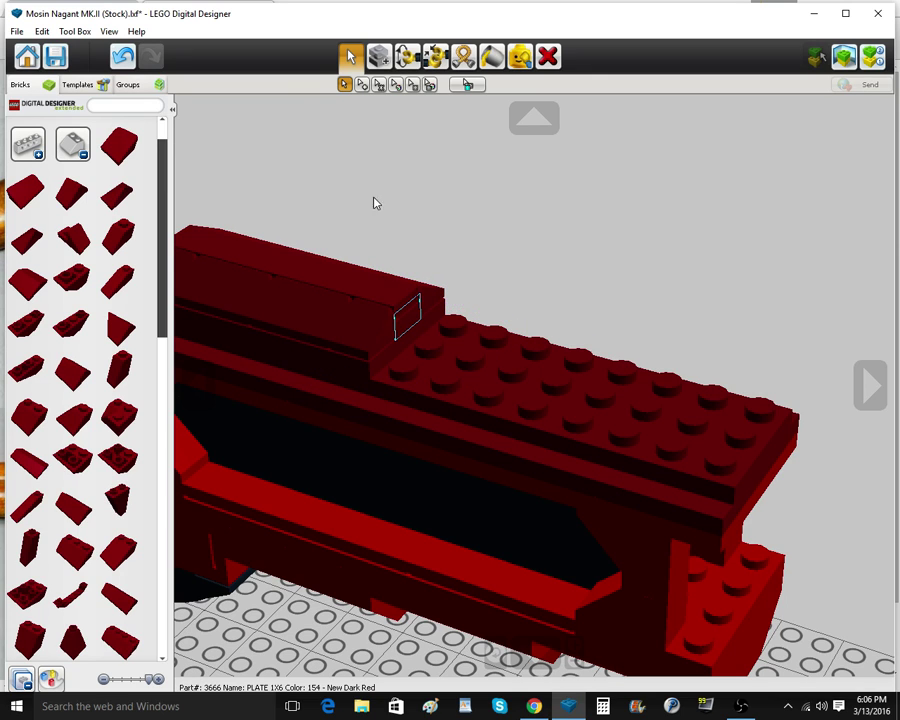
{"action": "left_click", "coordinate": [379, 60]}
{"action": "left_click", "coordinate": [548, 382]}
{"action": "left_click", "coordinate": [408, 297]}
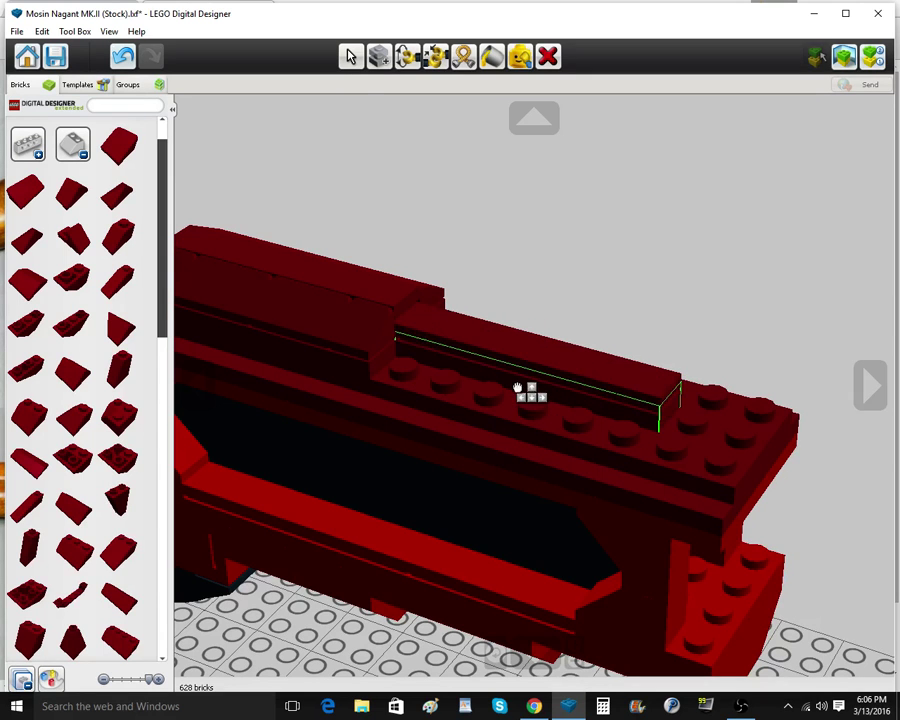
{"action": "left_click", "coordinate": [528, 392]}
Clone two dark red 1x2 slopes side by side along the near side of the lower section's tile
{"action": "left_click", "coordinate": [290, 323]}
{"action": "left_click", "coordinate": [468, 398]}
{"action": "left_click", "coordinate": [470, 398]}
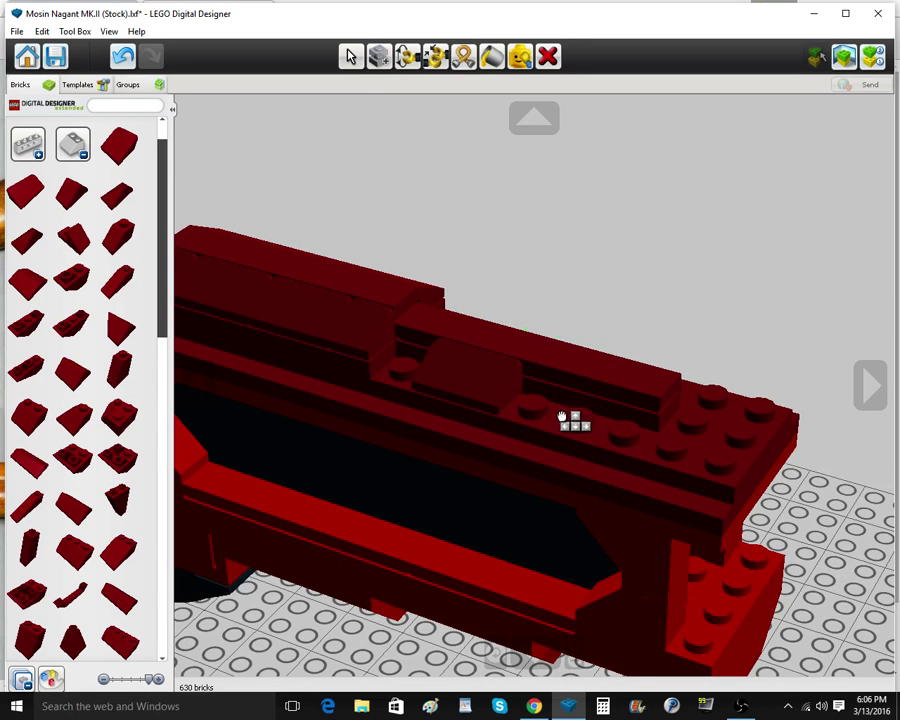
{"action": "left_click", "coordinate": [563, 420]}
{"action": "right_click_drag", "start_coordinate": [565, 425], "coordinate": [548, 230]}
{"action": "left_click", "coordinate": [352, 60]}
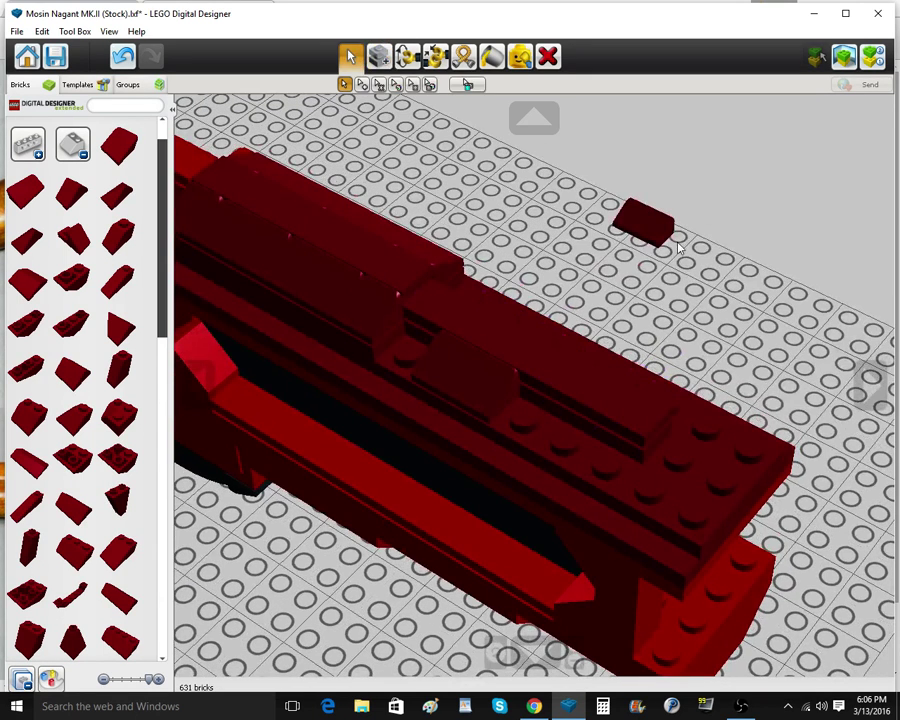
{"action": "mouse_move", "coordinate": [657, 232]}
{"action": "left_mouse_down"}
{"action": "mouse_move", "coordinate": [569, 362]}
{"action": "mouse_move", "coordinate": [545, 440]}
{"action": "left_mouse_up"}
Clone two dark red 1x2 slopes along the far side of the lower section's tile and align them with the near ones
{"action": "left_click", "coordinate": [372, 58]}
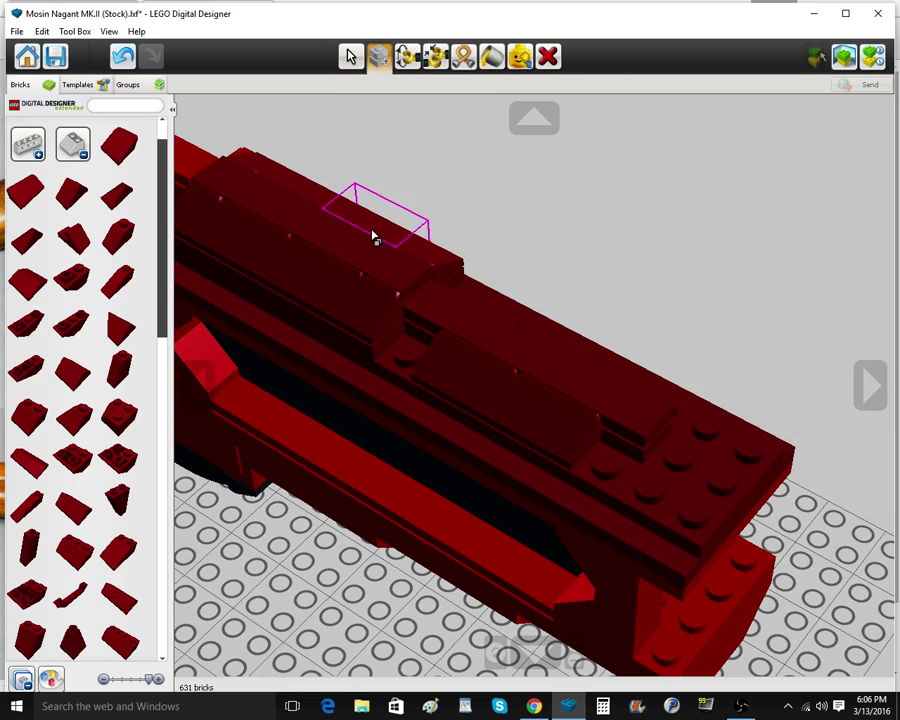
{"action": "left_click", "coordinate": [346, 212]}
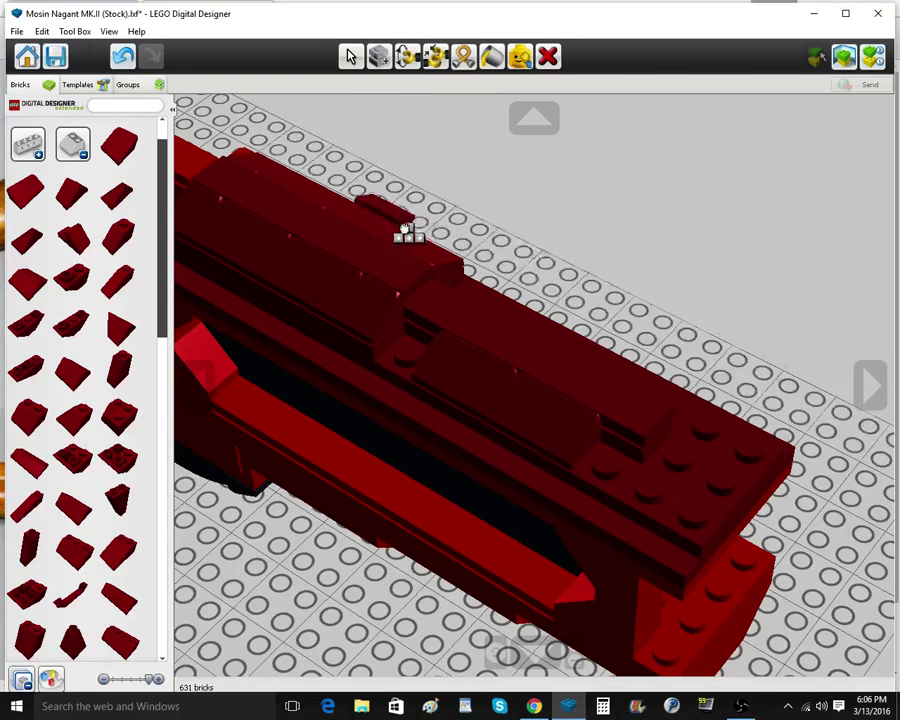
{"action": "right_click_drag", "start_coordinate": [408, 231], "coordinate": [516, 330]}
{"action": "left_click", "coordinate": [517, 329]}
{"action": "left_click", "coordinate": [518, 328]}
{"action": "left_click", "coordinate": [593, 368]}
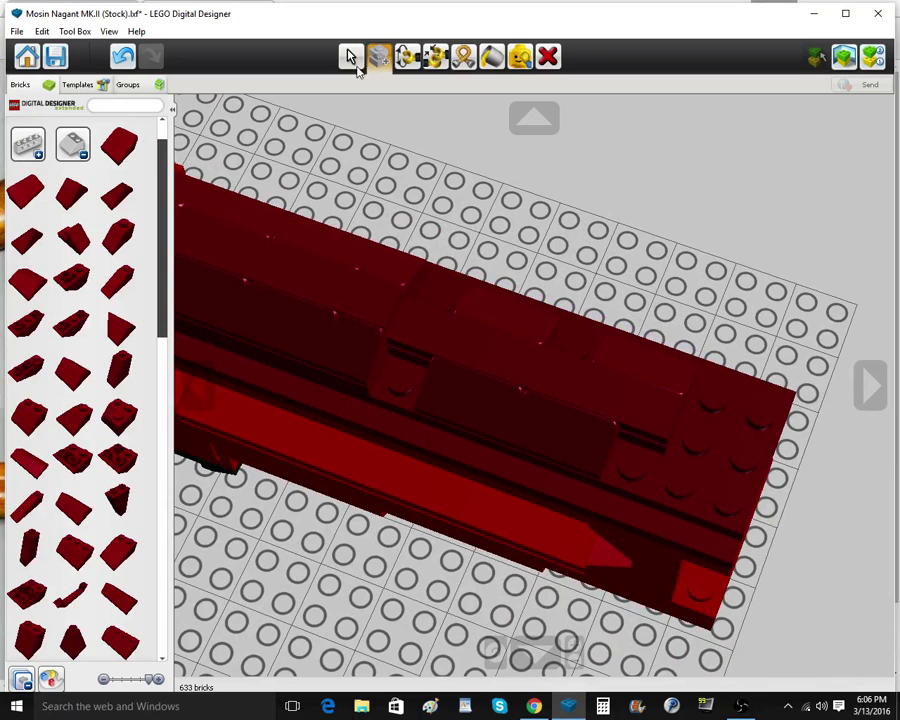
{"action": "left_click", "coordinate": [355, 63]}
{"action": "left_click_drag", "start_coordinate": [613, 358], "coordinate": [574, 347]}
Clone dark red 1x1 slopes into the four open corners of the lower section's slope rows
{"action": "left_click", "coordinate": [385, 65]}
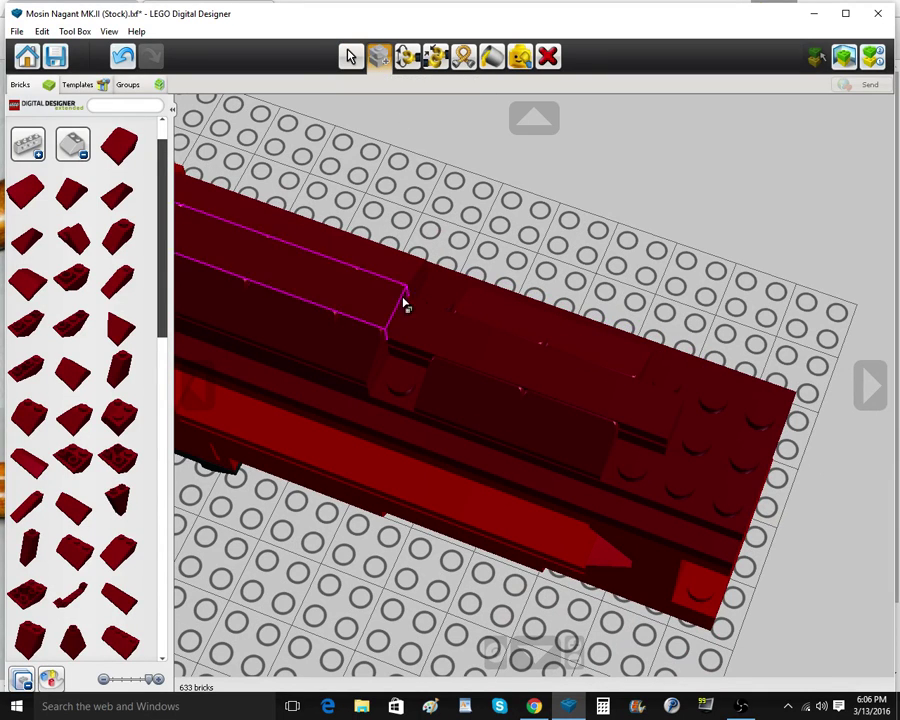
{"action": "left_click", "coordinate": [382, 347]}
{"action": "left_click", "coordinate": [400, 376]}
{"action": "left_click", "coordinate": [629, 464]}
{"action": "right_click_drag", "start_coordinate": [629, 464], "coordinate": [252, 341]}
{"action": "left_click", "coordinate": [412, 401]}
{"action": "left_click", "coordinate": [414, 399]}
{"action": "left_click", "coordinate": [652, 400]}
Switch to Chrome to compare the whole fore-end with the reference photo, and return to LEGO Digital Designer
{"action": "scroll", "coordinate": [472, 409], "scroll_direction": "down", "scroll_amount": 5}
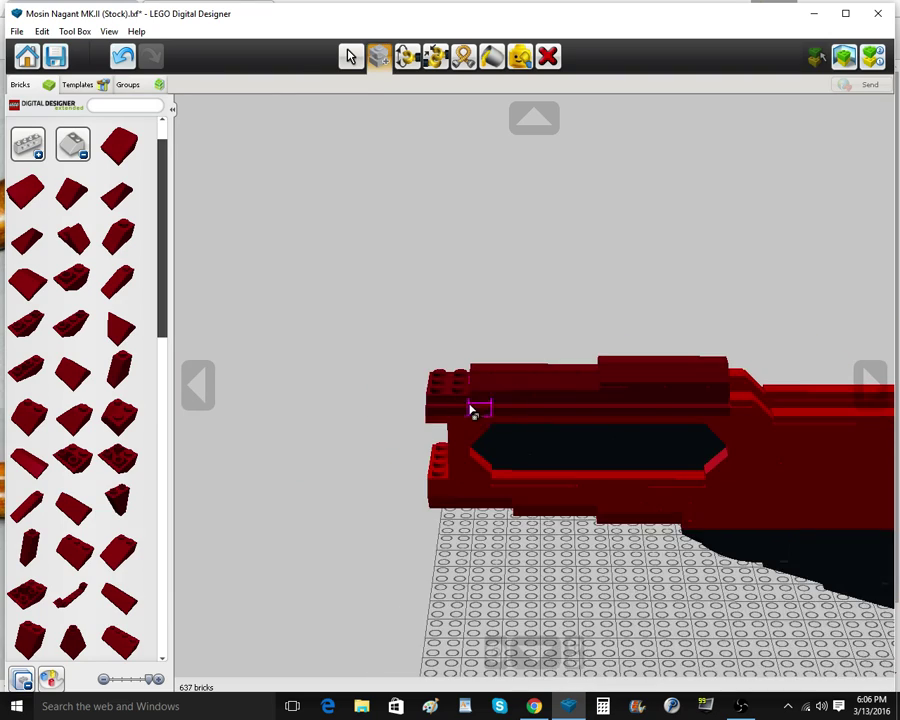
{"action": "scroll", "coordinate": [470, 408], "scroll_direction": "down", "scroll_amount": 2}
{"action": "right_click_drag", "start_coordinate": [470, 408], "coordinate": [515, 390]}
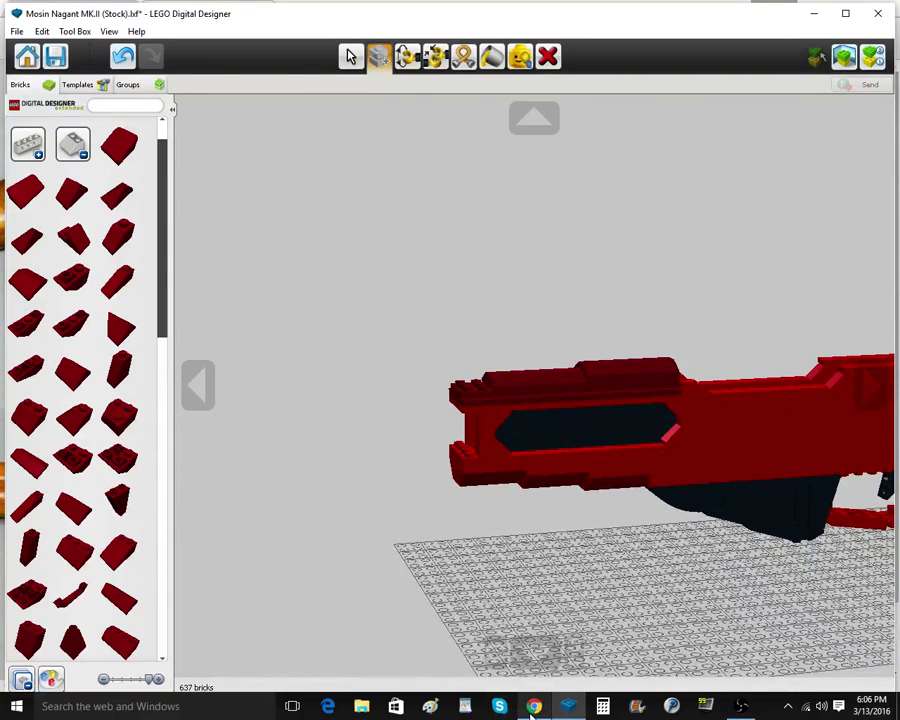
{"action": "mouse_move", "coordinate": [534, 706]}
{"action": "left_click", "coordinate": [528, 636]}
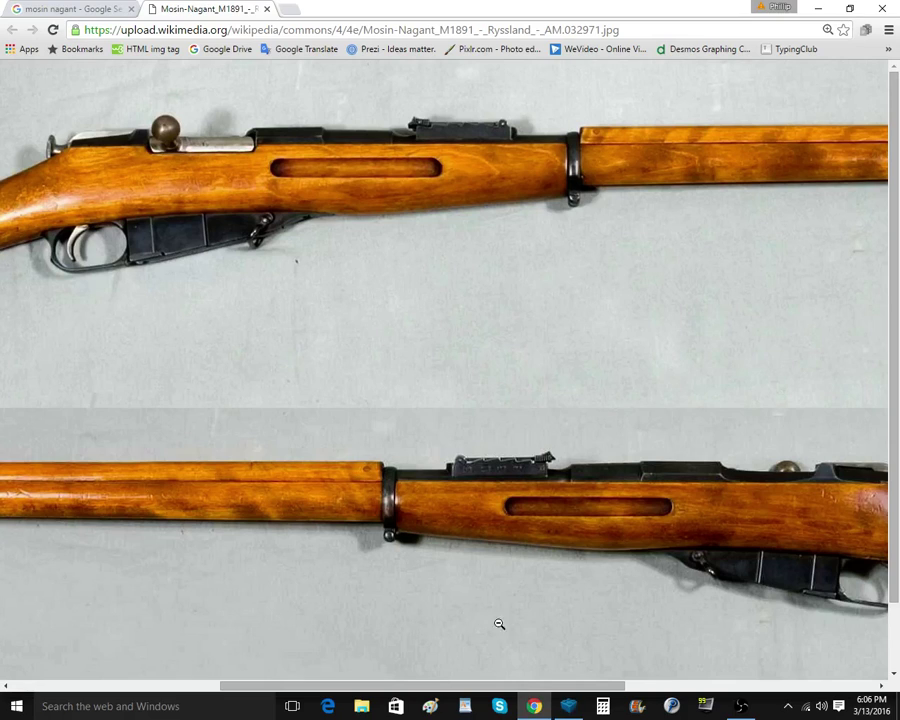
{"action": "left_click", "coordinate": [569, 707]}
Delete the dark red 2x3 plate at the front end of the fore-end's top
{"action": "right_click_drag", "start_coordinate": [414, 506], "coordinate": [623, 402]}
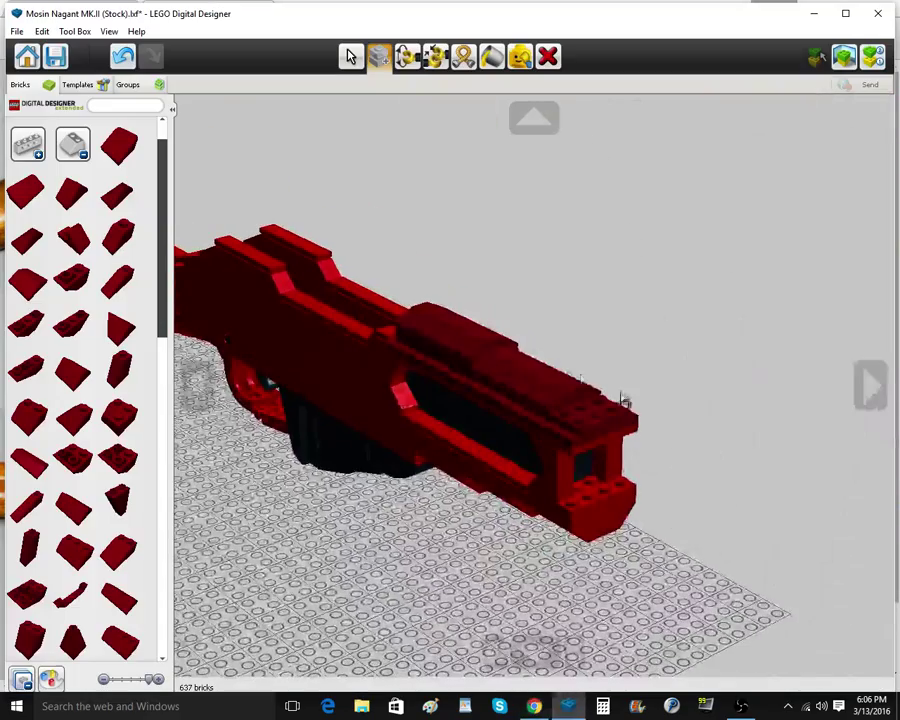
{"action": "left_click", "coordinate": [547, 57]}
{"action": "left_click", "coordinate": [597, 420]}
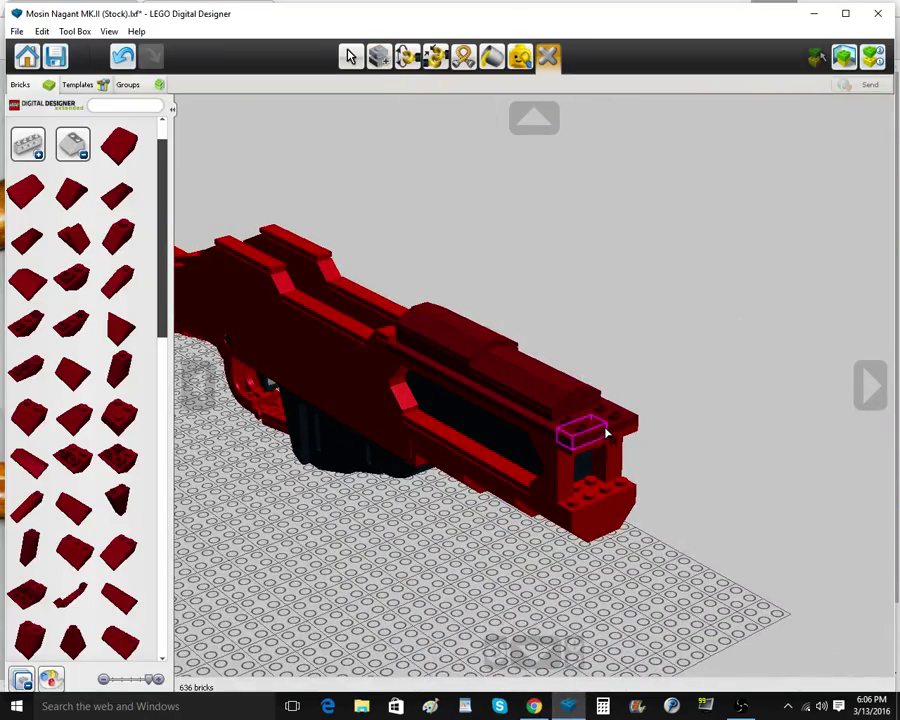
{"action": "right_click", "coordinate": [604, 428]}
Check the receiver and rear sight on the reference photo in Chrome again, and return to LEGO Digital Designer
{"action": "mouse_move", "coordinate": [534, 706]}
{"action": "left_click", "coordinate": [549, 670]}
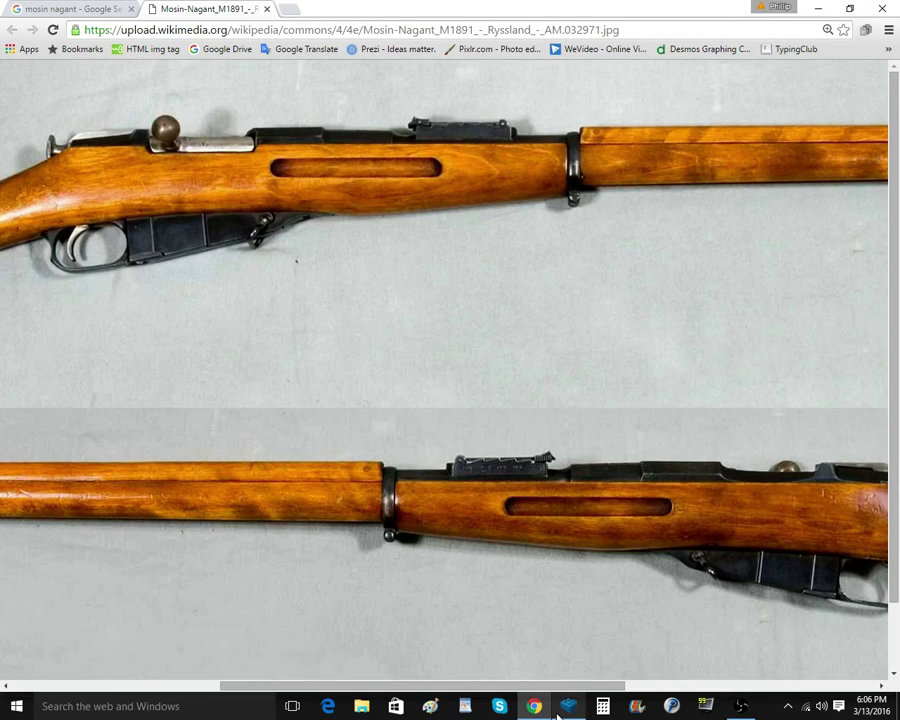
{"action": "left_click", "coordinate": [567, 706]}
Delete the 1x6 tile, the 1x6 plate and the front-half slopes on both sides of the raised layer
{"action": "scroll", "coordinate": [357, 254], "scroll_direction": "up", "scroll_amount": 5}
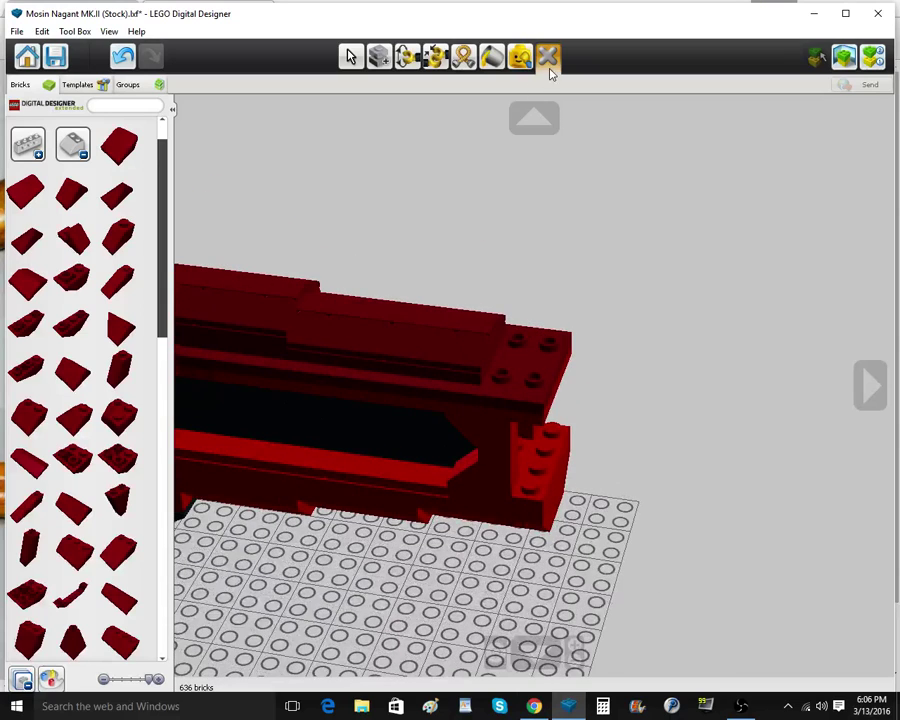
{"action": "left_click", "coordinate": [282, 312]}
{"action": "left_click", "coordinate": [260, 305]}
{"action": "left_click", "coordinate": [267, 294]}
{"action": "left_click", "coordinate": [268, 293]}
{"action": "left_click", "coordinate": [281, 284]}
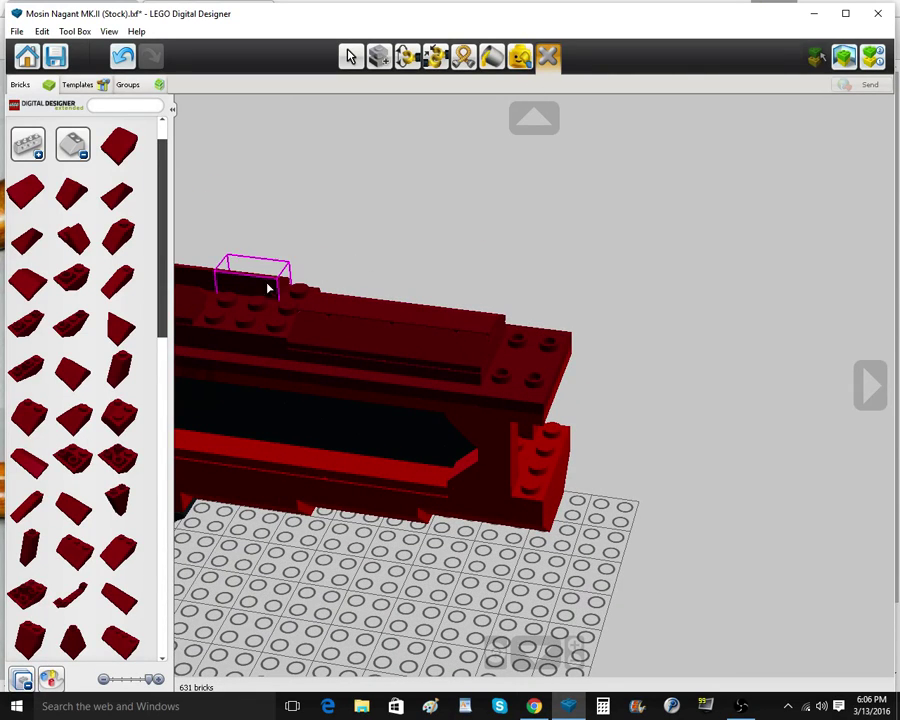
{"action": "left_click", "coordinate": [267, 288]}
Delete the raised layer's front 2x3 plate and all slopes, the tile and the 1x6 plate on the lower section
{"action": "left_click", "coordinate": [328, 335]}
{"action": "left_click", "coordinate": [315, 335]}
{"action": "left_click", "coordinate": [256, 316]}
{"action": "left_click", "coordinate": [326, 321]}
{"action": "left_click", "coordinate": [348, 321]}
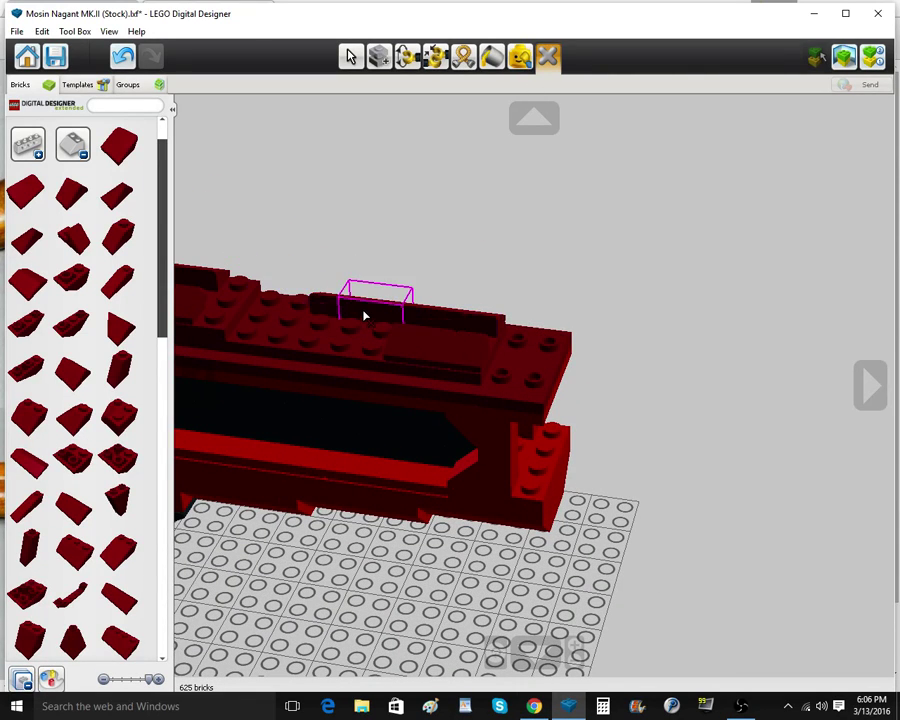
{"action": "left_click", "coordinate": [364, 316]}
{"action": "left_click", "coordinate": [329, 311]}
{"action": "left_click", "coordinate": [448, 330]}
{"action": "left_click", "coordinate": [482, 330]}
{"action": "left_click", "coordinate": [462, 362]}
{"action": "left_click", "coordinate": [433, 357]}
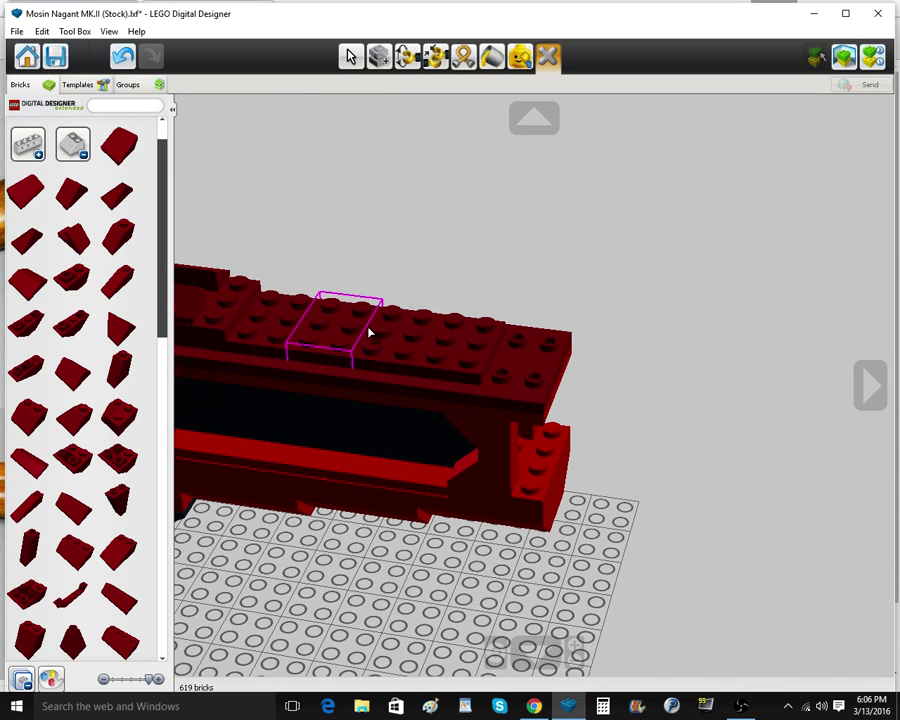
Clone a dark red 1x1 slope onto the front end of the shortened raised layer on each side
{"action": "right_click", "coordinate": [368, 332]}
{"action": "left_click", "coordinate": [377, 62]}
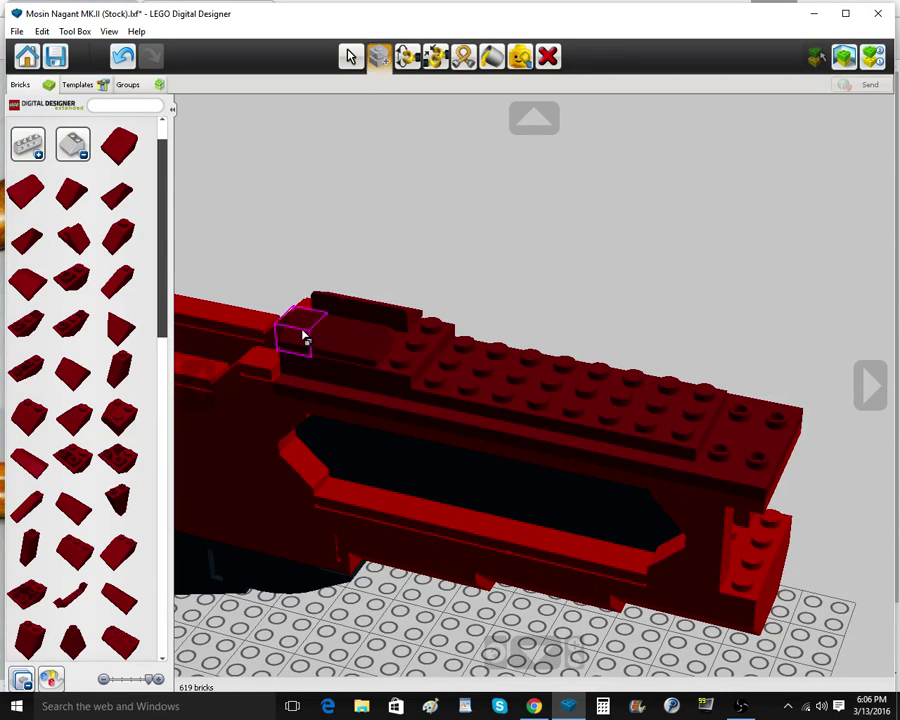
{"action": "left_click", "coordinate": [303, 335]}
{"action": "left_click", "coordinate": [396, 360]}
{"action": "left_click", "coordinate": [396, 360]}
{"action": "right_click_drag", "start_coordinate": [500, 335], "coordinate": [438, 348]}
{"action": "left_click", "coordinate": [472, 297]}
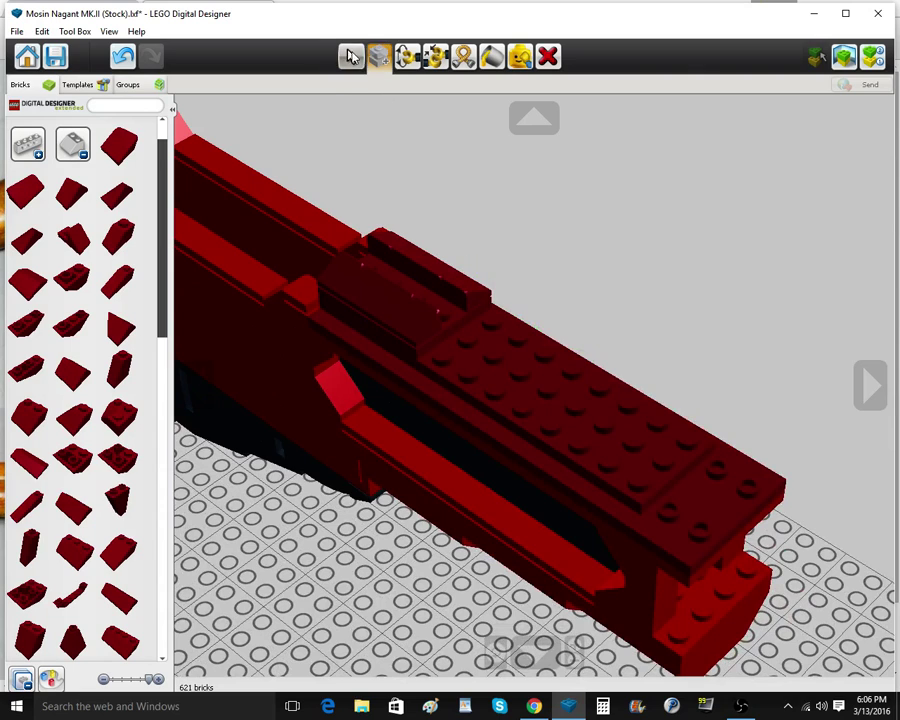
Clone the six slopes of the raised layer as a group onto the lower section directly in front of it
{"action": "left_click", "coordinate": [351, 57]}
{"action": "left_click", "coordinate": [388, 244]}
{"action": "left_click", "coordinate": [426, 268]}
{"action": "left_click", "coordinate": [455, 292]}
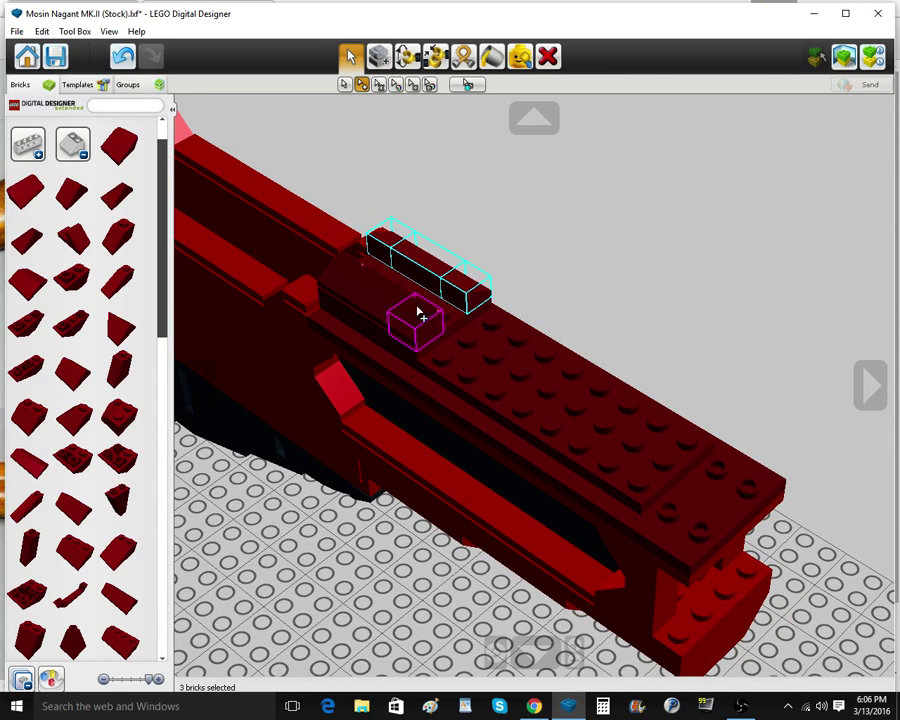
{"action": "left_click", "coordinate": [417, 309]}
{"action": "left_click", "coordinate": [384, 295]}
{"action": "left_click", "coordinate": [378, 62]}
{"action": "left_click", "coordinate": [503, 378]}
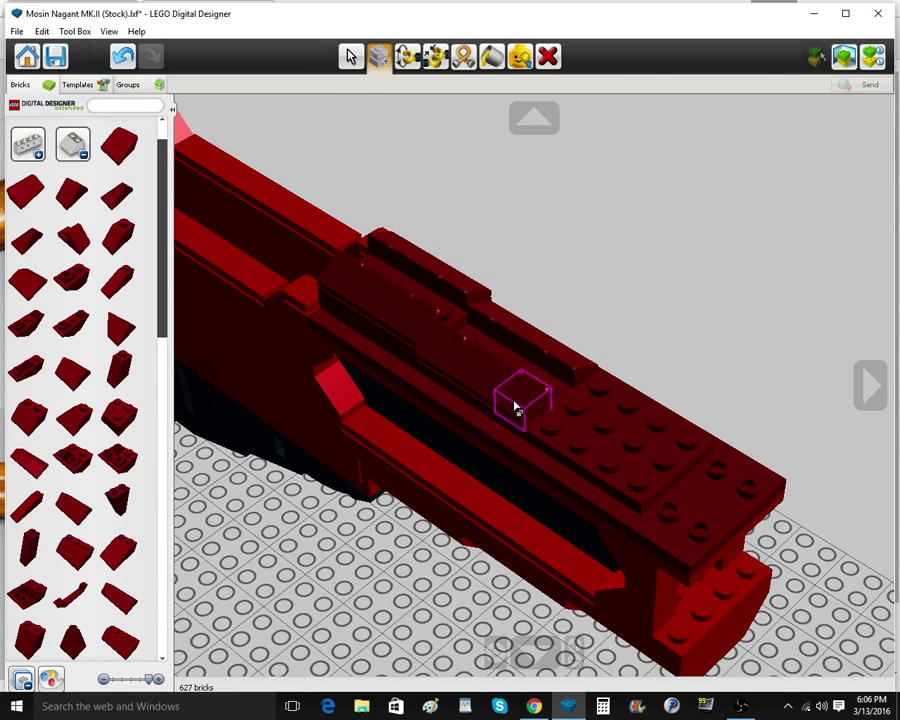
Place a dark red 1x4 plate between the raised layer's slopes and clone it onto the lower section in front
{"action": "left_click", "coordinate": [62, 145]}
{"action": "left_click", "coordinate": [72, 219]}
{"action": "left_click", "coordinate": [72, 217]}
{"action": "left_click", "coordinate": [73, 190]}
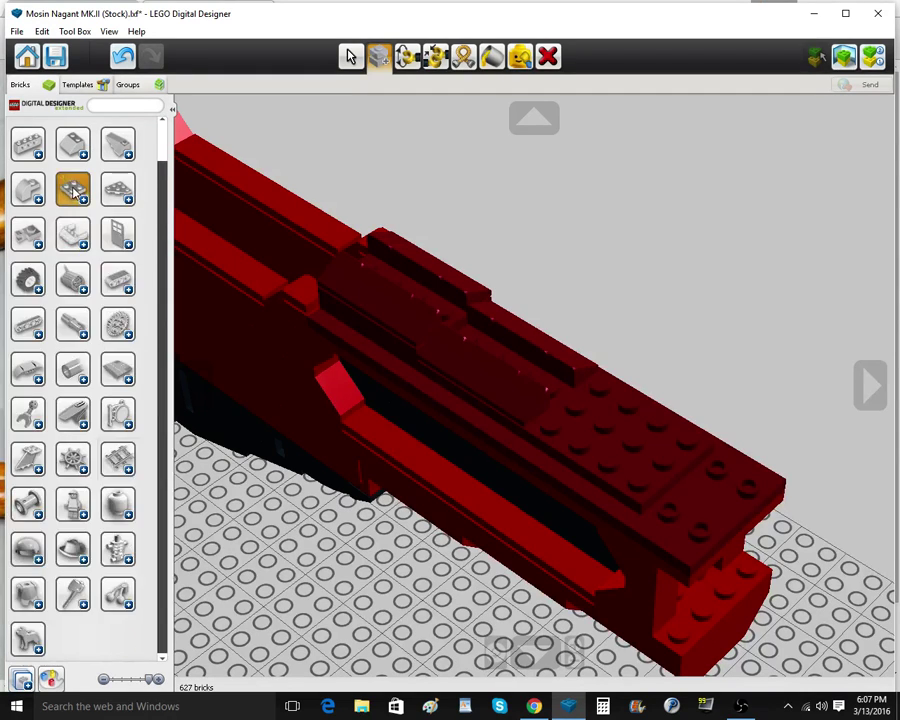
{"action": "left_click", "coordinate": [77, 420]}
{"action": "left_click", "coordinate": [407, 309]}
{"action": "left_click", "coordinate": [406, 289]}
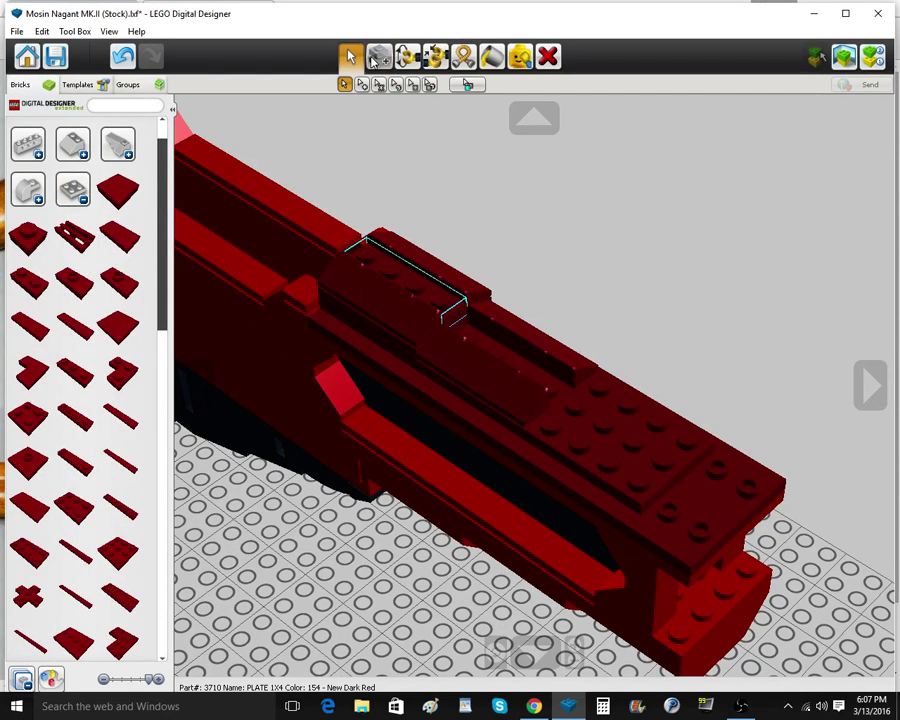
{"action": "left_click", "coordinate": [380, 58]}
{"action": "left_click", "coordinate": [505, 350]}
Cover the raised layer's 1x4 plate with a dark red 1x4 flat tile and clone the tile onto the lower section
{"action": "left_click", "coordinate": [73, 331]}
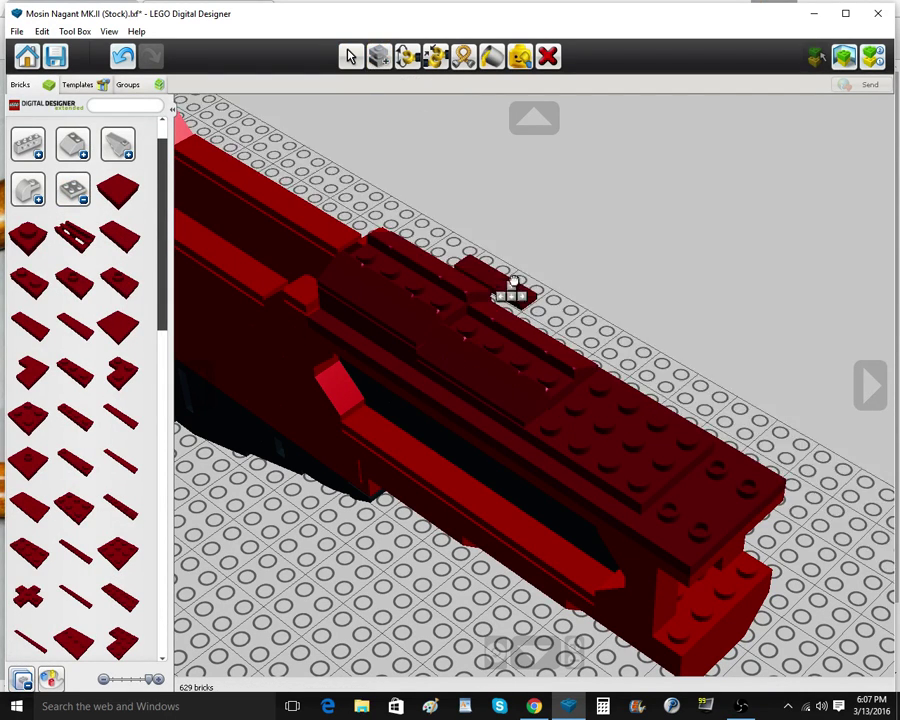
{"action": "left_click", "coordinate": [410, 282]}
{"action": "left_click", "coordinate": [380, 58]}
{"action": "left_click", "coordinate": [380, 258]}
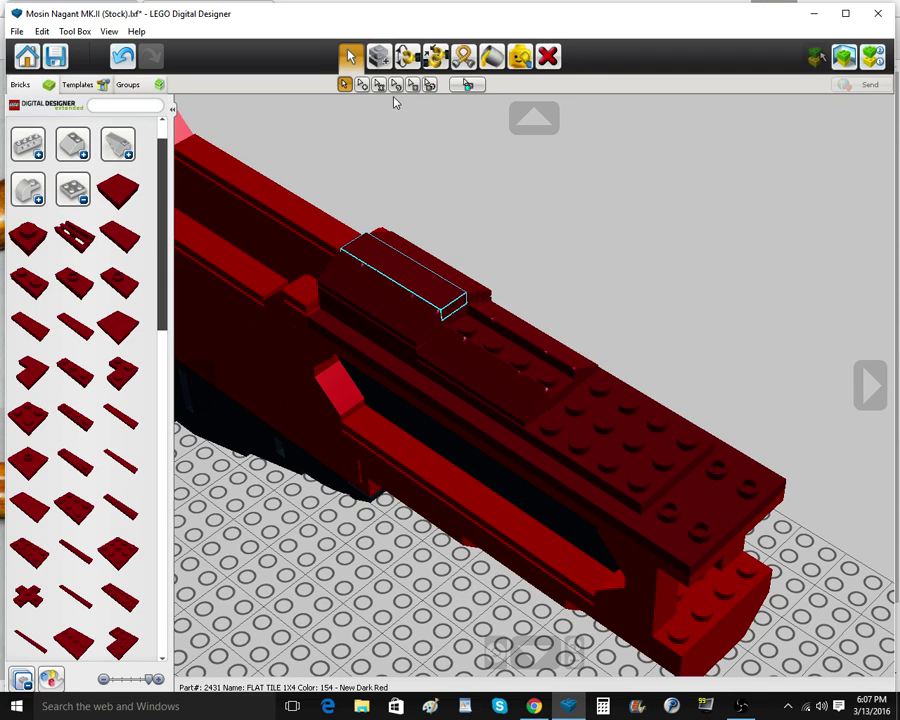
{"action": "left_click", "coordinate": [380, 58]}
{"action": "left_click", "coordinate": [500, 347]}
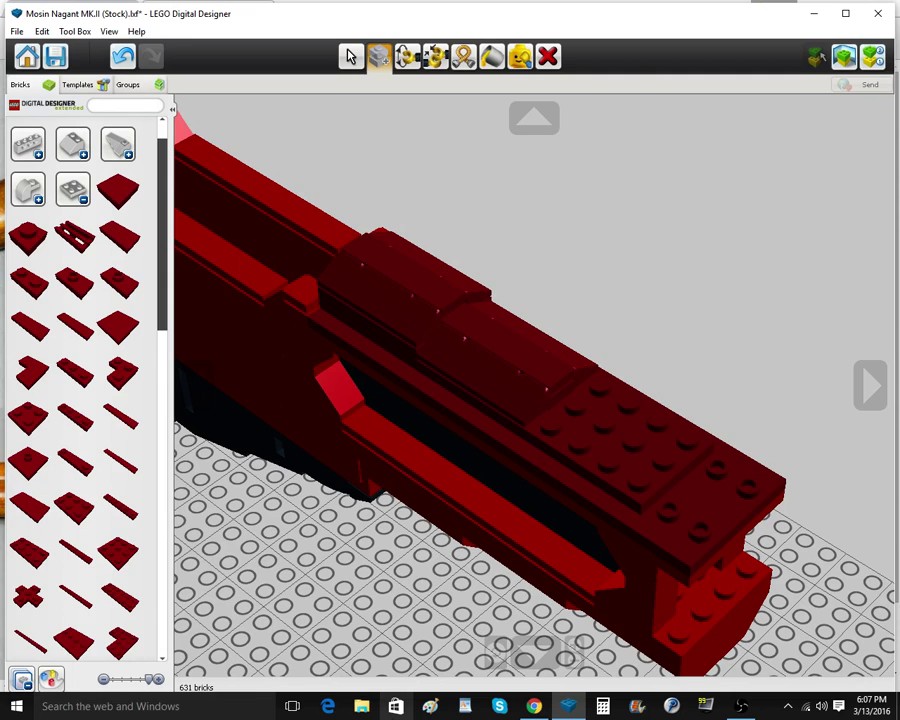
Check the rifle reference photo and clone the dark red 2x3 plate onto the front end of the top section, flush with its edges
{"action": "mouse_move", "coordinate": [534, 706]}
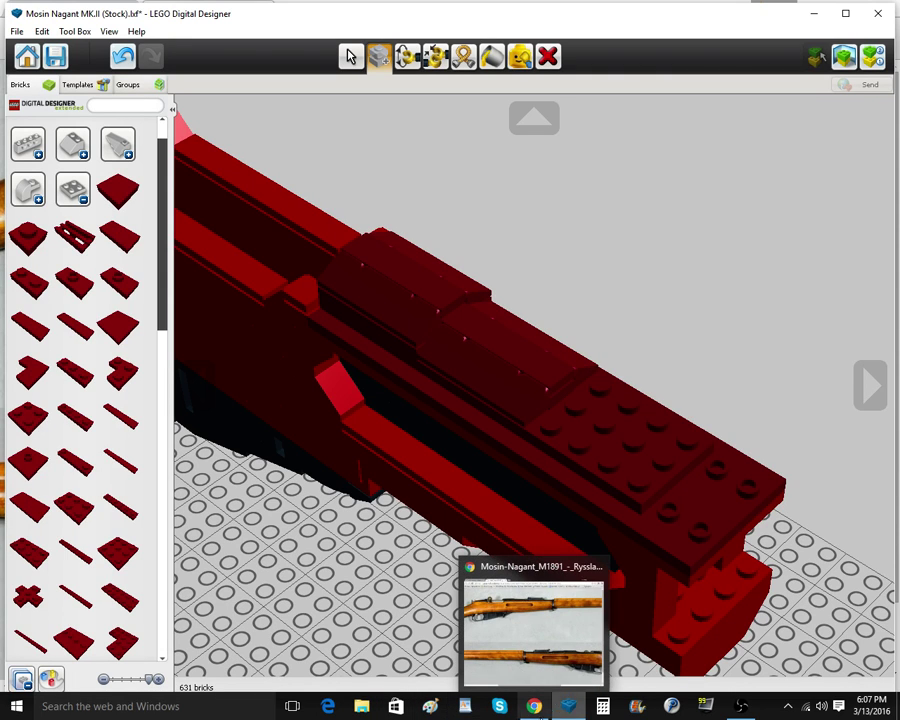
{"action": "left_click", "coordinate": [534, 610]}
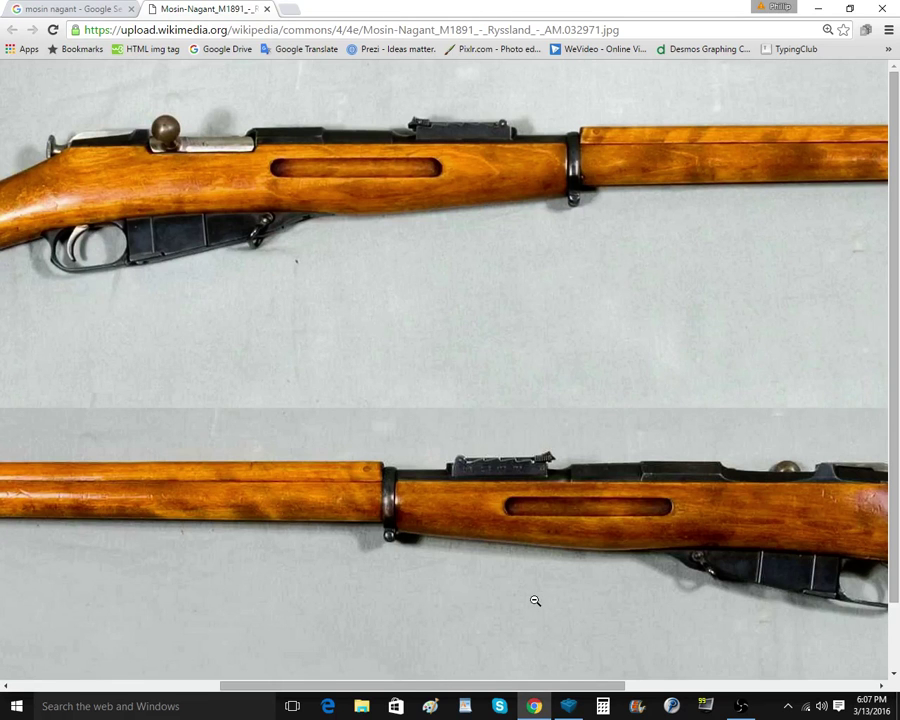
{"action": "left_click", "coordinate": [567, 707]}
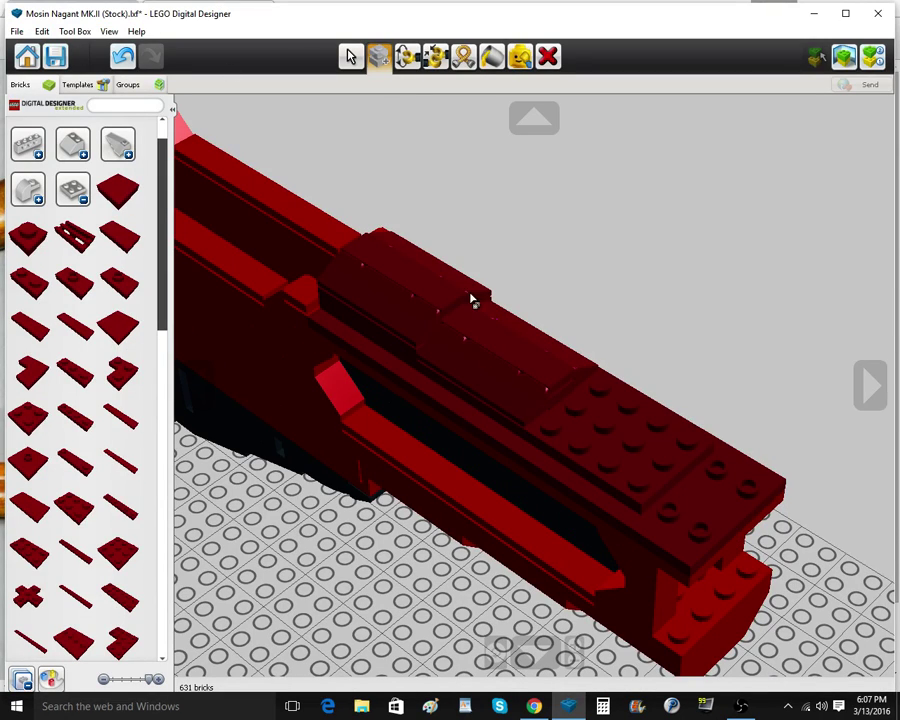
{"action": "left_click", "coordinate": [616, 446]}
{"action": "left_click", "coordinate": [727, 490]}
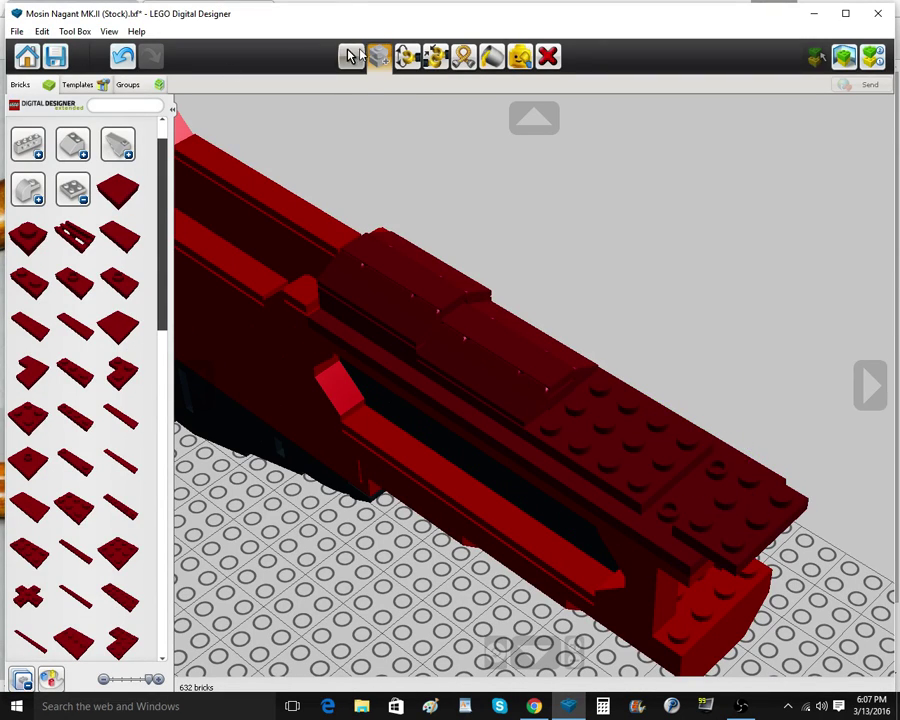
{"action": "left_click", "coordinate": [358, 53]}
{"action": "left_click", "coordinate": [729, 511]}
{"action": "left_click", "coordinate": [711, 495]}
Compare the fore-end and the stepped top section with the Mosin-Nagant reference photo in the browser
{"action": "mouse_move", "coordinate": [529, 713]}
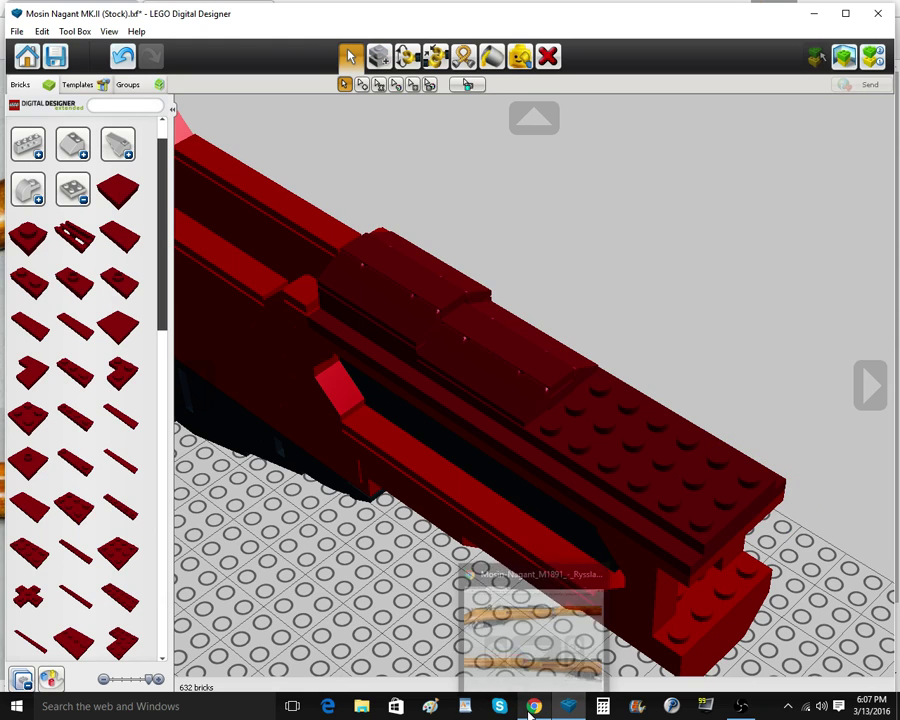
{"action": "left_click", "coordinate": [550, 676]}
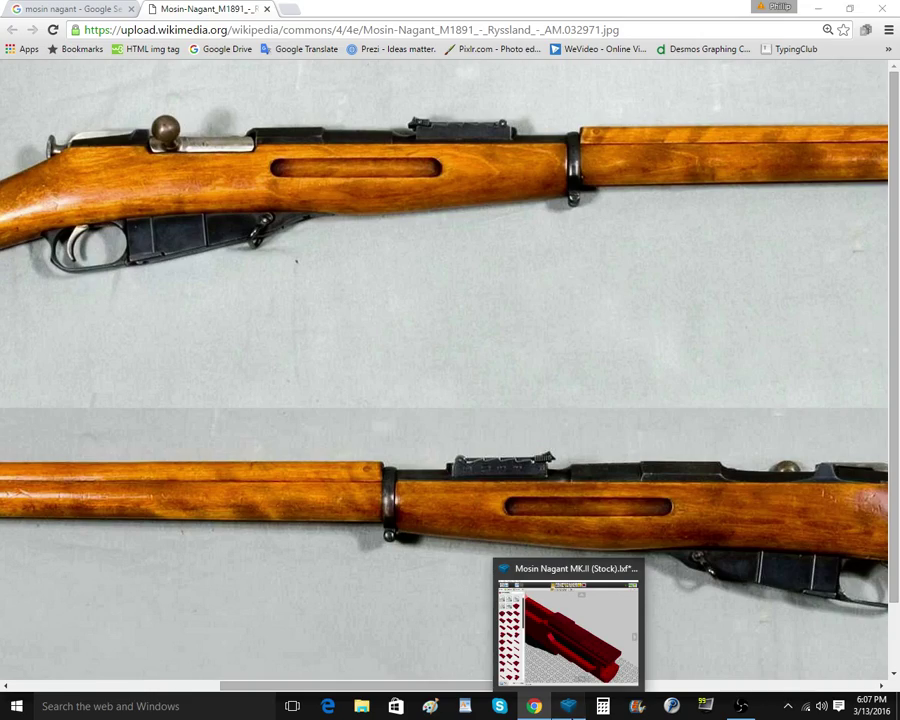
{"action": "left_click", "coordinate": [572, 712]}
{"action": "right_click_drag", "start_coordinate": [585, 580], "coordinate": [611, 496]}
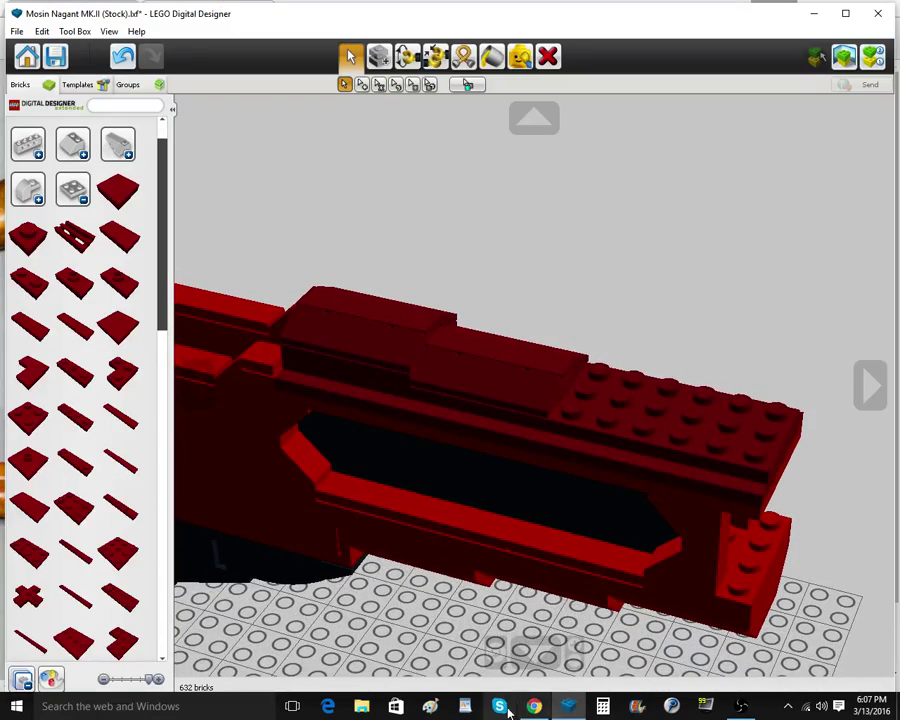
{"action": "mouse_move", "coordinate": [535, 706]}
{"action": "left_click", "coordinate": [543, 648]}
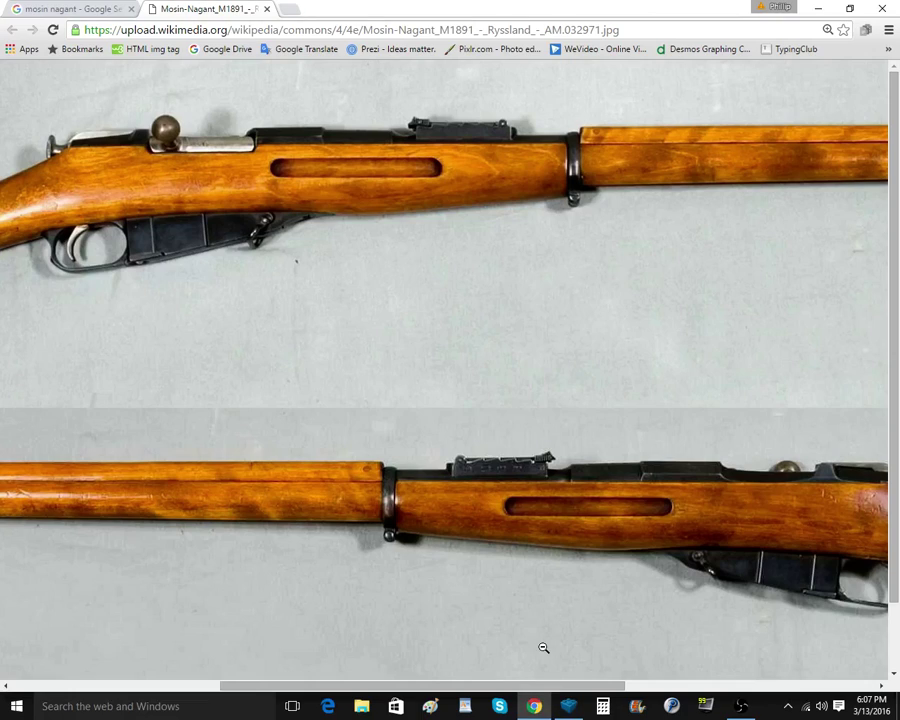
{"action": "left_click", "coordinate": [567, 705]}
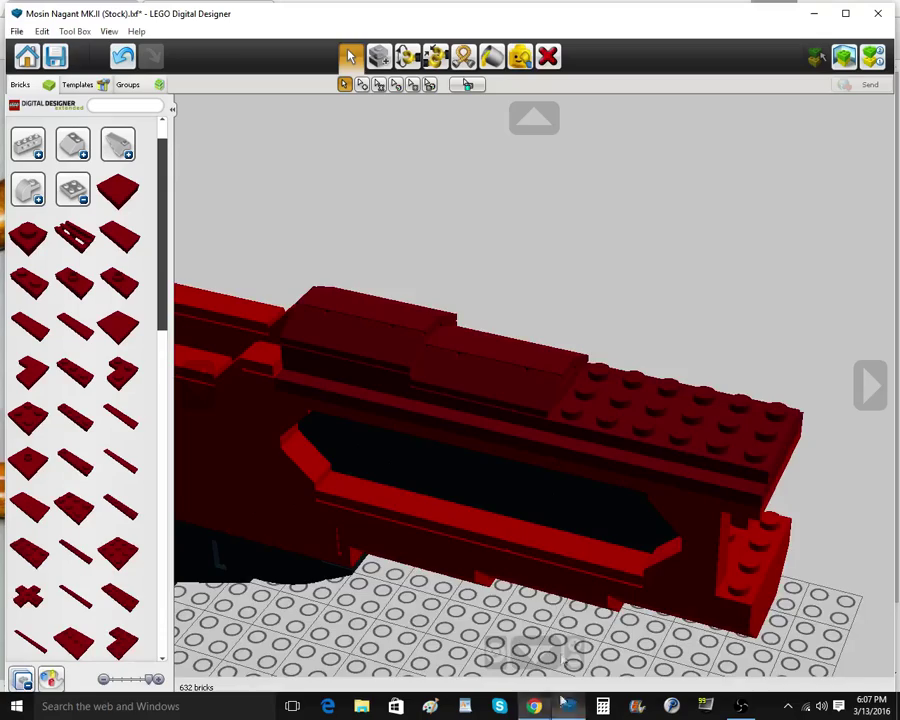
{"action": "right_click_drag", "start_coordinate": [550, 590], "coordinate": [586, 595]}
{"action": "scroll", "coordinate": [572, 530], "scroll_direction": "down", "scroll_amount": 3}
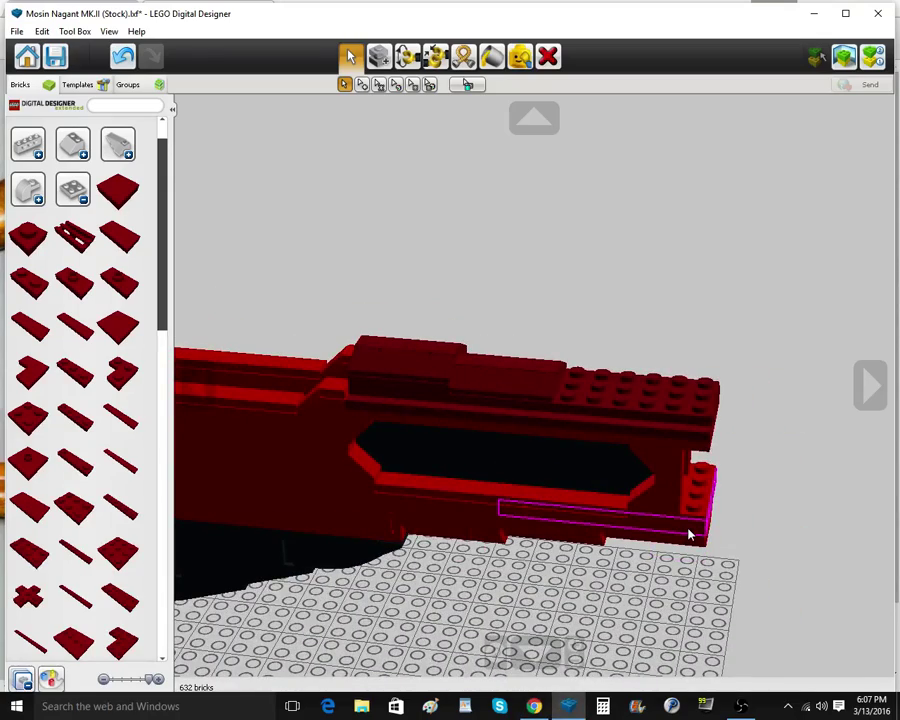
Try replacing the fore-end's lower front plate with a bright red plate extending past the front, and undo it
{"action": "left_click", "coordinate": [547, 57]}
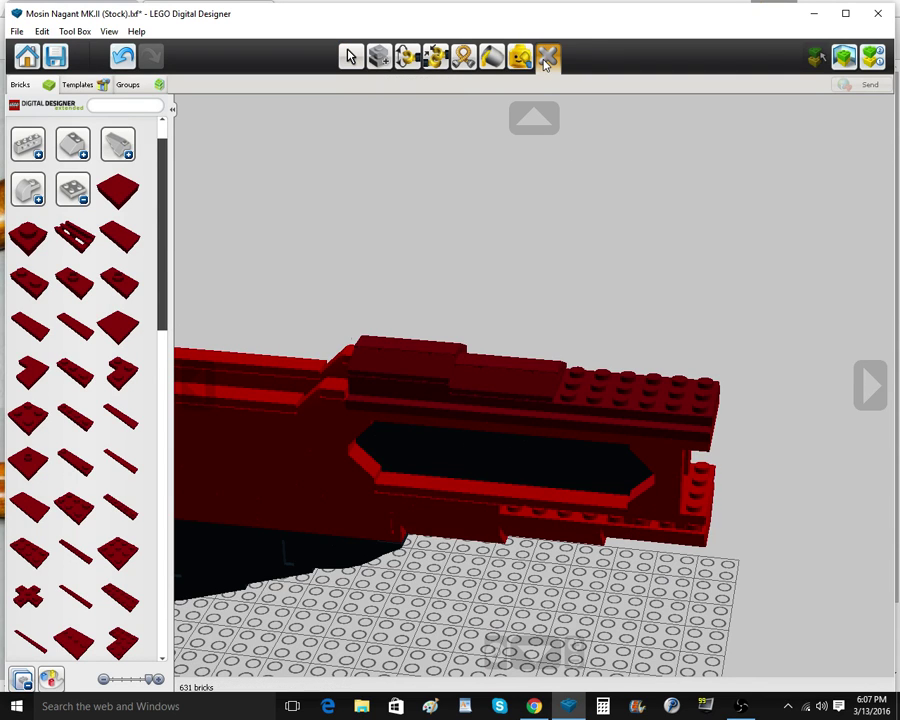
{"action": "left_click", "coordinate": [51, 679]}
{"action": "left_click", "coordinate": [248, 212]}
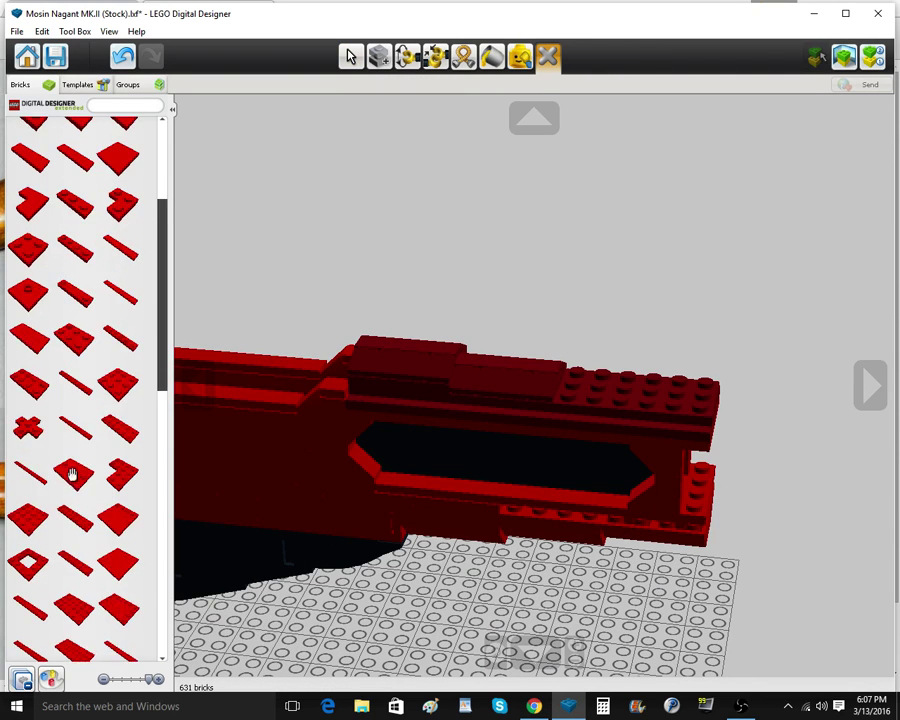
{"action": "scroll", "coordinate": [80, 490], "scroll_direction": "down", "scroll_amount": 3}
{"action": "left_click", "coordinate": [29, 615]}
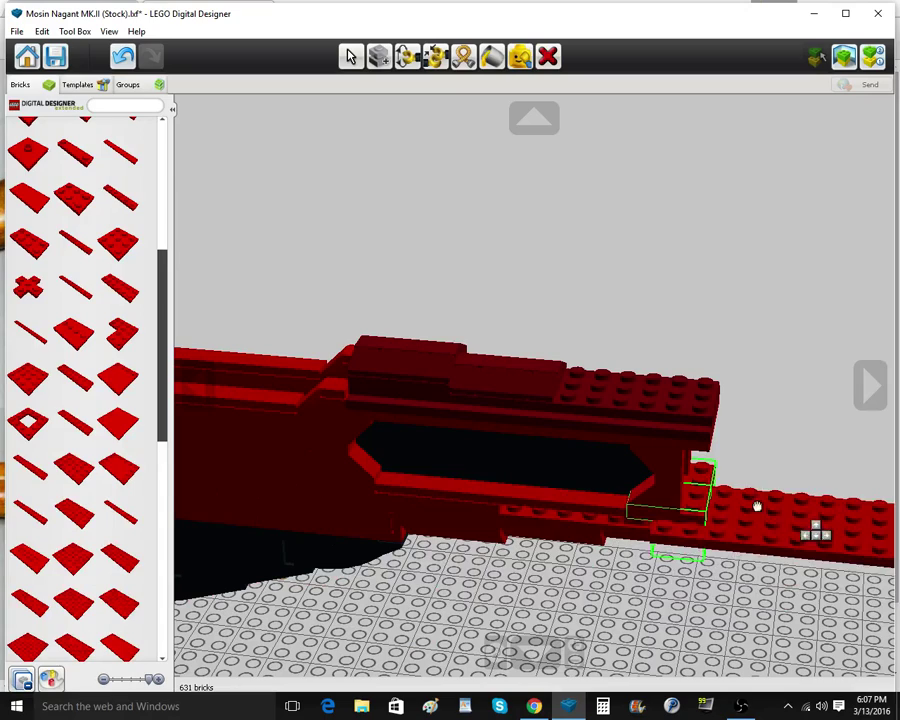
{"action": "left_click", "coordinate": [647, 497]}
{"action": "right_click_drag", "start_coordinate": [719, 552], "coordinate": [708, 419]}
{"action": "right_click", "coordinate": [727, 488]}
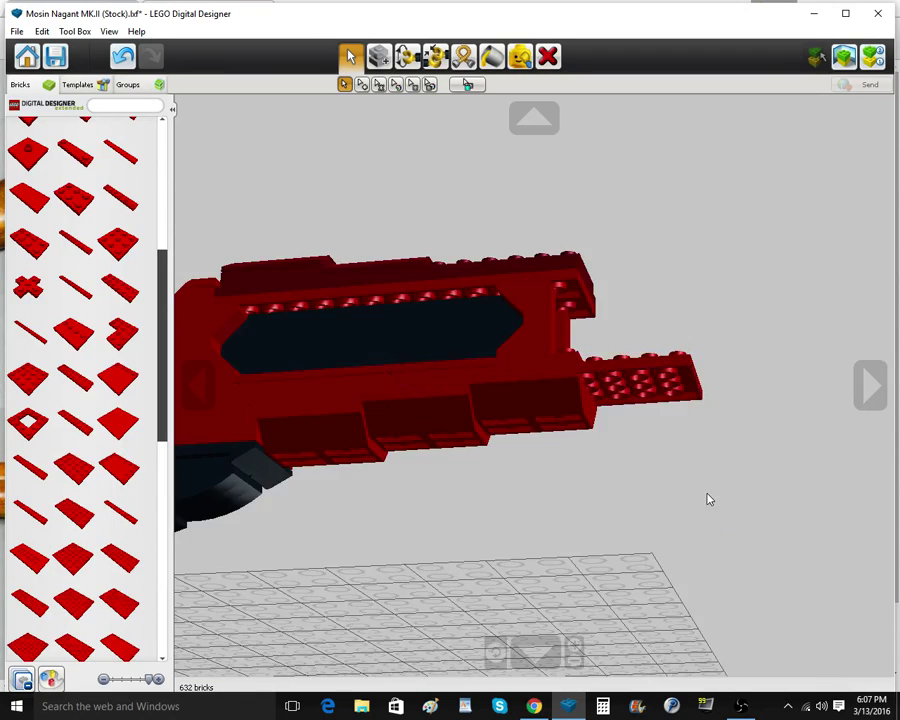
{"action": "scroll", "coordinate": [704, 492], "scroll_direction": "up", "scroll_amount": 3}
{"action": "right_click_drag", "start_coordinate": [629, 460], "coordinate": [642, 533]}
{"action": "left_click", "coordinate": [119, 57]}
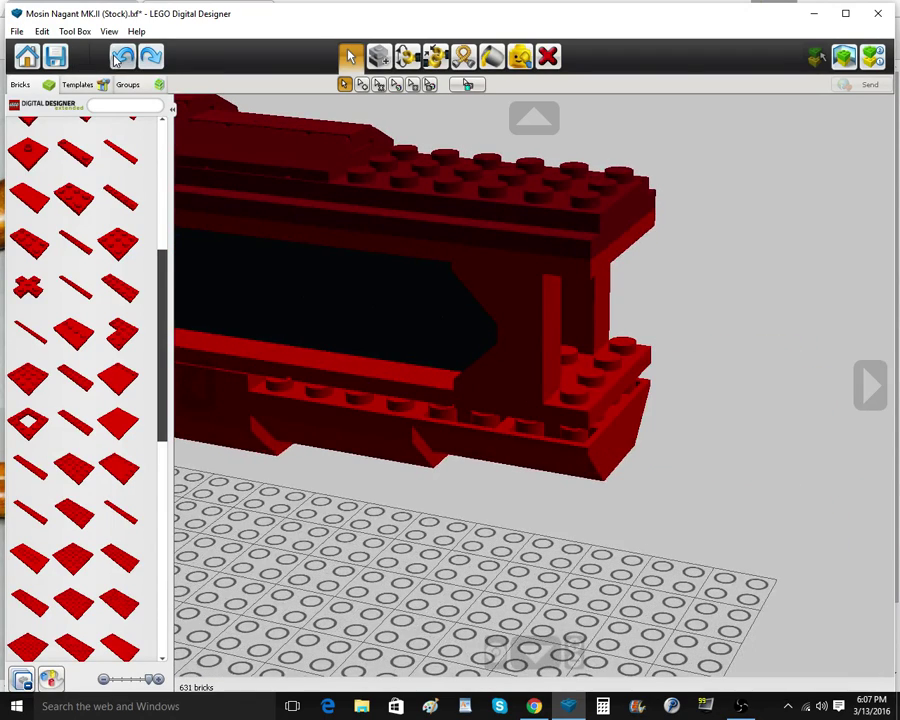
Replace the 2x3 plate layer on the lower front end with a bright red 1x4 plate and a four-stud-wide plate extending forward
{"action": "left_click", "coordinate": [600, 400]}
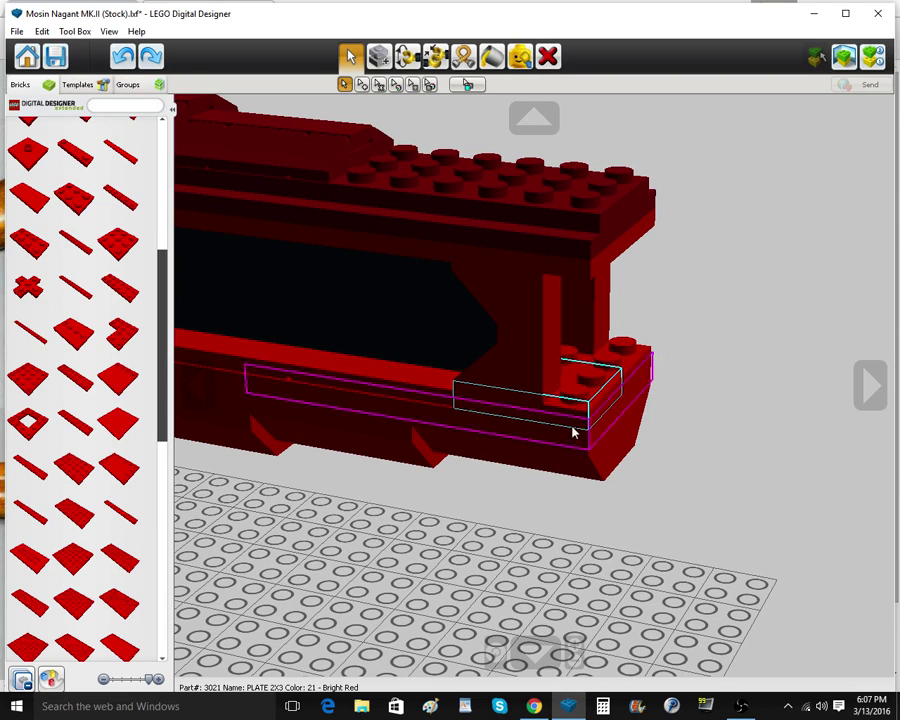
{"action": "left_click", "coordinate": [548, 62]}
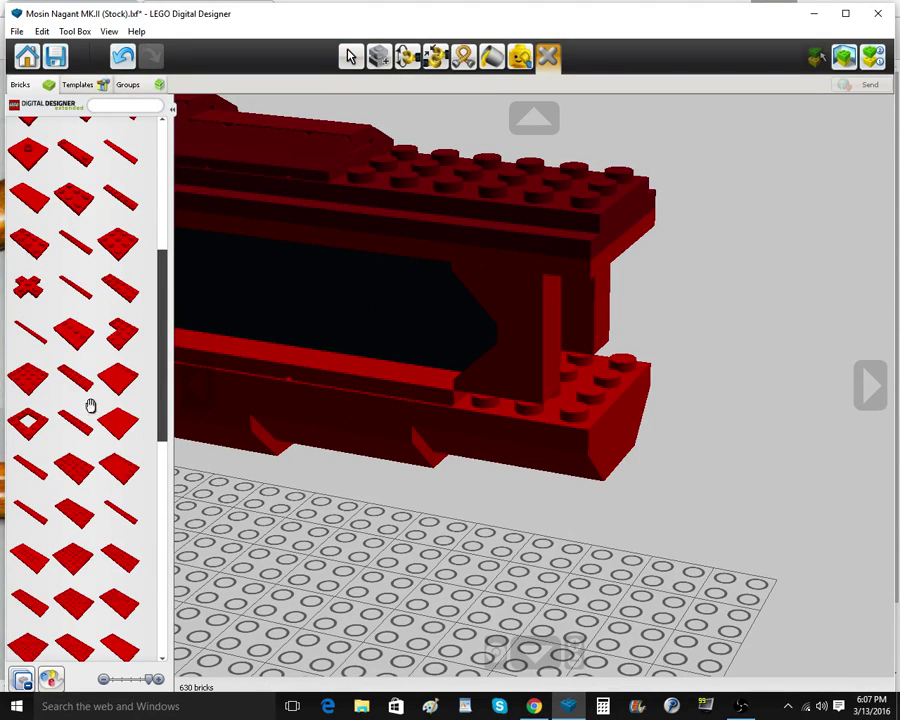
{"action": "scroll", "coordinate": [95, 294], "scroll_direction": "up", "scroll_amount": 1}
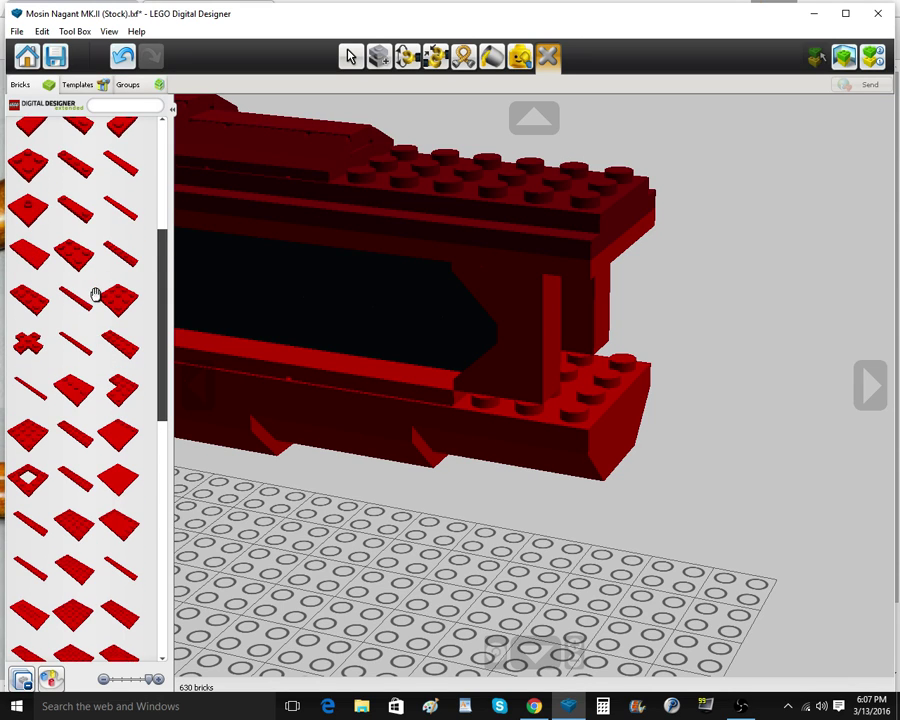
{"action": "left_click", "coordinate": [75, 176]}
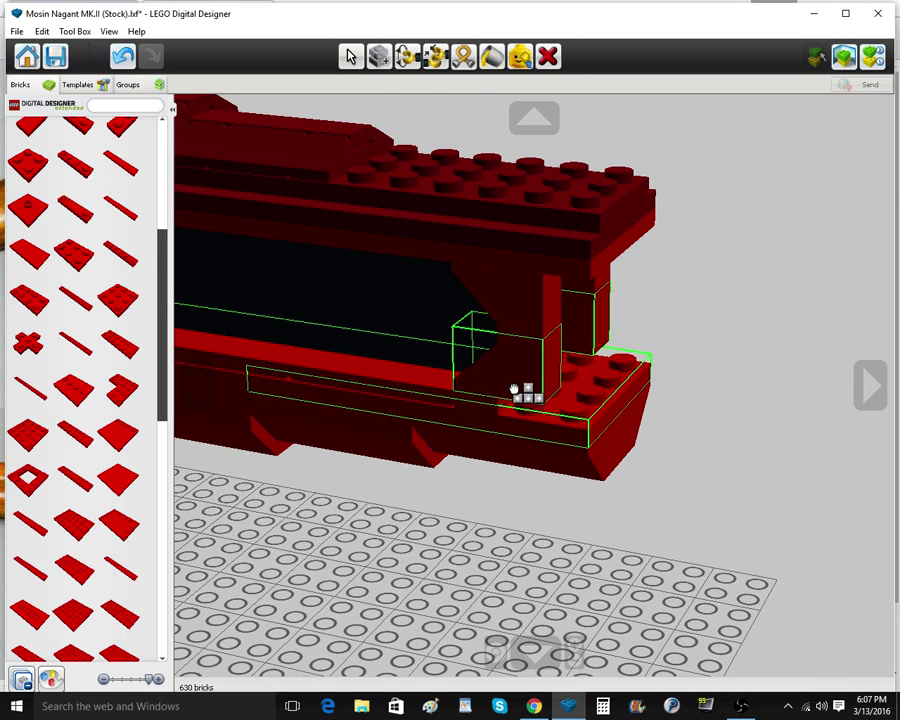
{"action": "left_click", "coordinate": [516, 389]}
{"action": "left_click", "coordinate": [85, 513]}
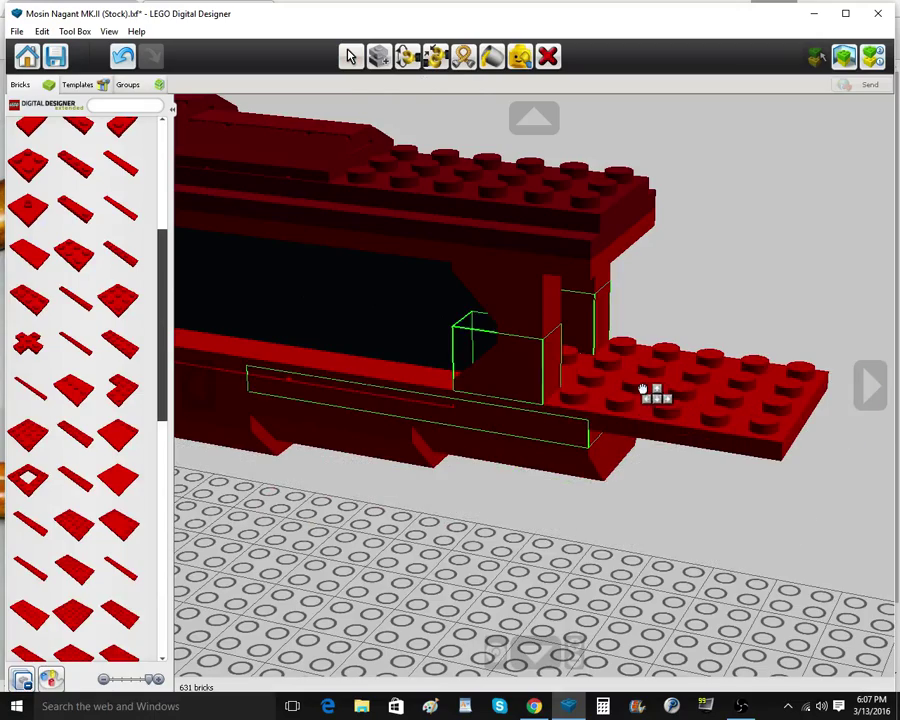
{"action": "left_click", "coordinate": [652, 392]}
Clone two bright red inverted slopes onto one side of the extended plate's underside, in line with the existing slopes
{"action": "mouse_move", "coordinate": [660, 587]}
{"action": "right_mouse_down"}
{"action": "mouse_move", "coordinate": [549, 436]}
{"action": "mouse_move", "coordinate": [629, 396]}
{"action": "mouse_move", "coordinate": [649, 360]}
{"action": "right_mouse_up"}
{"action": "left_click", "coordinate": [543, 420]}
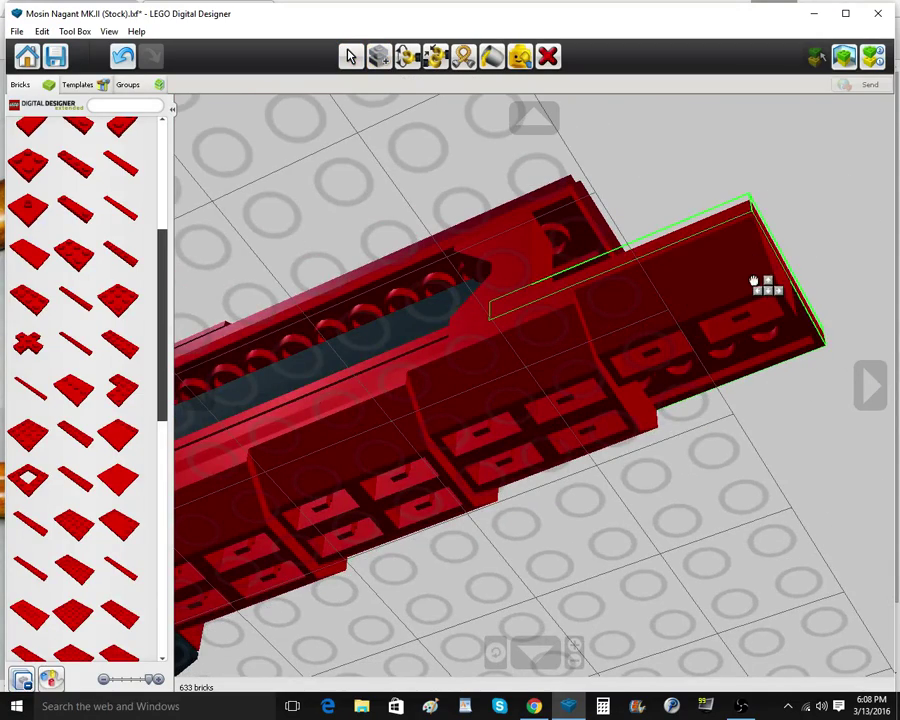
{"action": "left_click", "coordinate": [755, 282]}
{"action": "left_click", "coordinate": [757, 285]}
Clone two inverted slopes onto the opposite side of the extended plate's underside, aligning them with the existing row
{"action": "mouse_move", "coordinate": [815, 446]}
{"action": "right_mouse_down"}
{"action": "mouse_move", "coordinate": [769, 451]}
{"action": "mouse_move", "coordinate": [450, 412]}
{"action": "right_mouse_up"}
{"action": "left_click", "coordinate": [460, 382]}
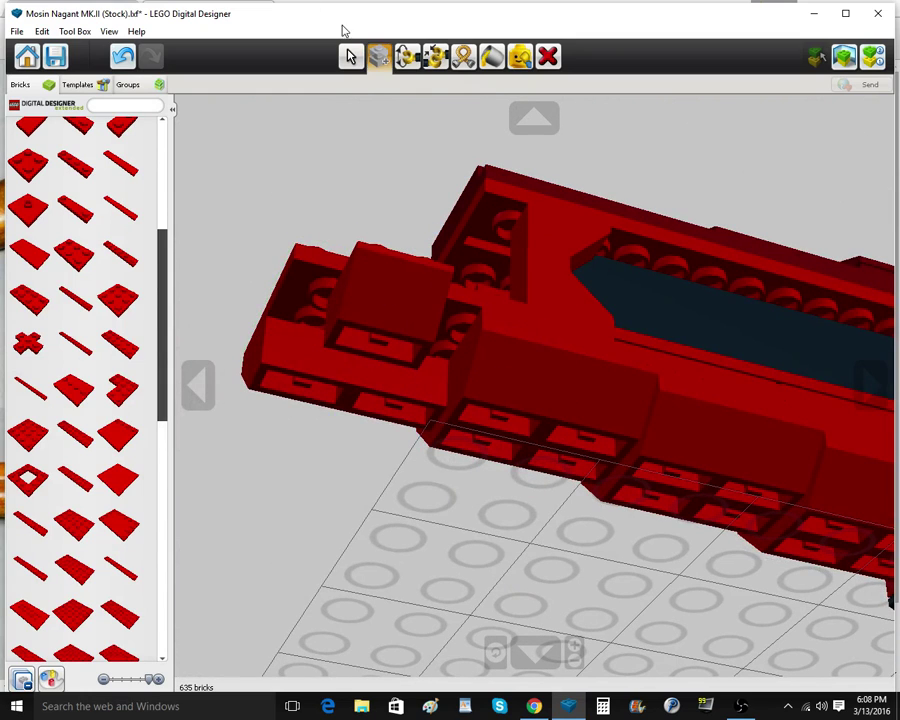
{"action": "left_click", "coordinate": [349, 54]}
{"action": "left_click", "coordinate": [390, 332]}
{"action": "left_click", "coordinate": [493, 418]}
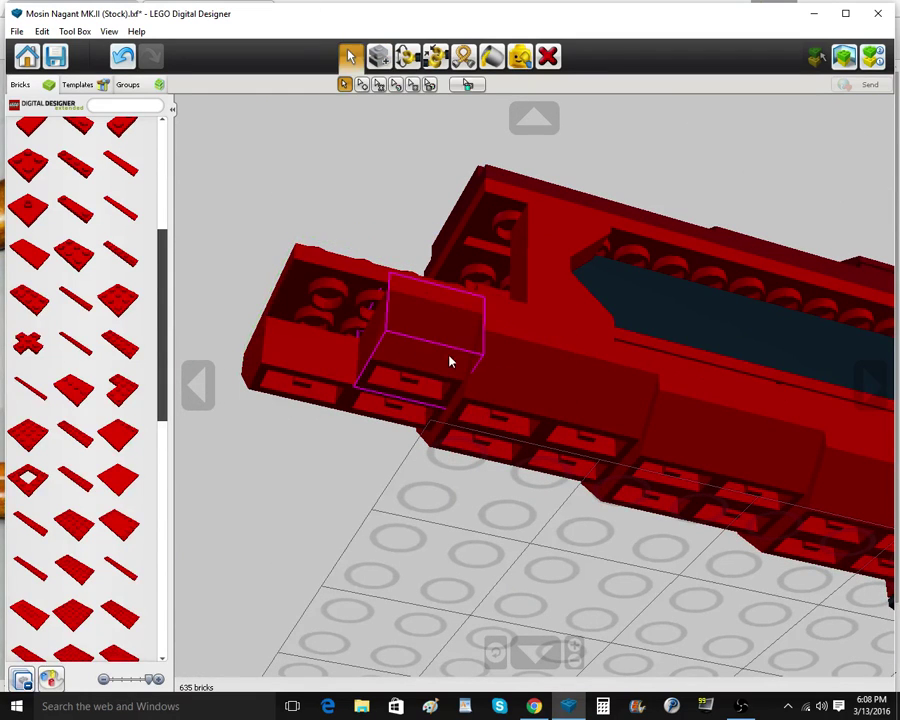
{"action": "left_click", "coordinate": [450, 362]}
{"action": "left_click", "coordinate": [382, 58]}
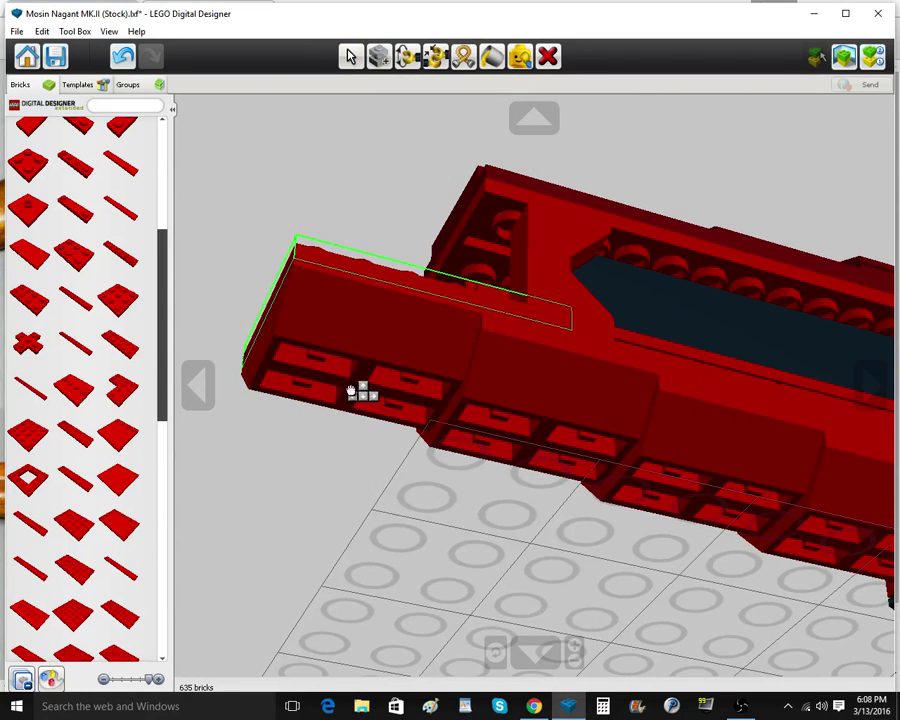
{"action": "left_click", "coordinate": [357, 389]}
Place a dark red 1x2 single-stud plate on the top section directly in front of the lower sloped section
{"action": "scroll", "coordinate": [344, 391], "scroll_direction": "down", "scroll_amount": 3}
{"action": "right_click_drag", "start_coordinate": [386, 278], "coordinate": [720, 444]}
{"action": "scroll", "coordinate": [320, 355], "scroll_direction": "down", "scroll_amount": 5}
{"action": "scroll", "coordinate": [328, 364], "scroll_direction": "up", "scroll_amount": 3}
{"action": "scroll", "coordinate": [691, 406], "scroll_direction": "up", "scroll_amount": 4}
{"action": "scroll", "coordinate": [696, 443], "scroll_direction": "down", "scroll_amount": 4}
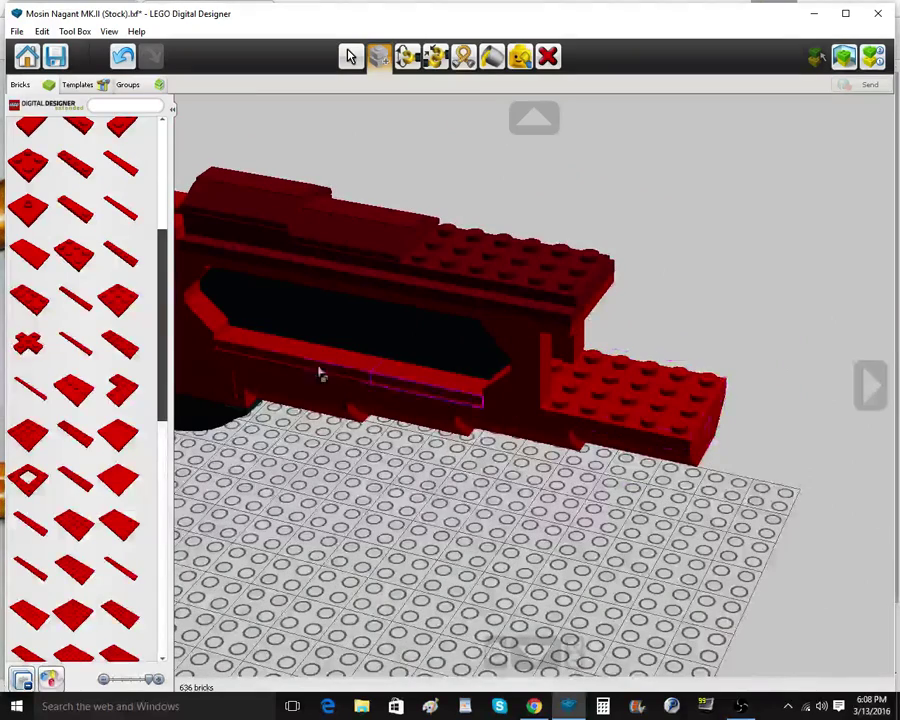
{"action": "scroll", "coordinate": [56, 340], "scroll_direction": "up", "scroll_amount": 10}
{"action": "left_click", "coordinate": [51, 679]}
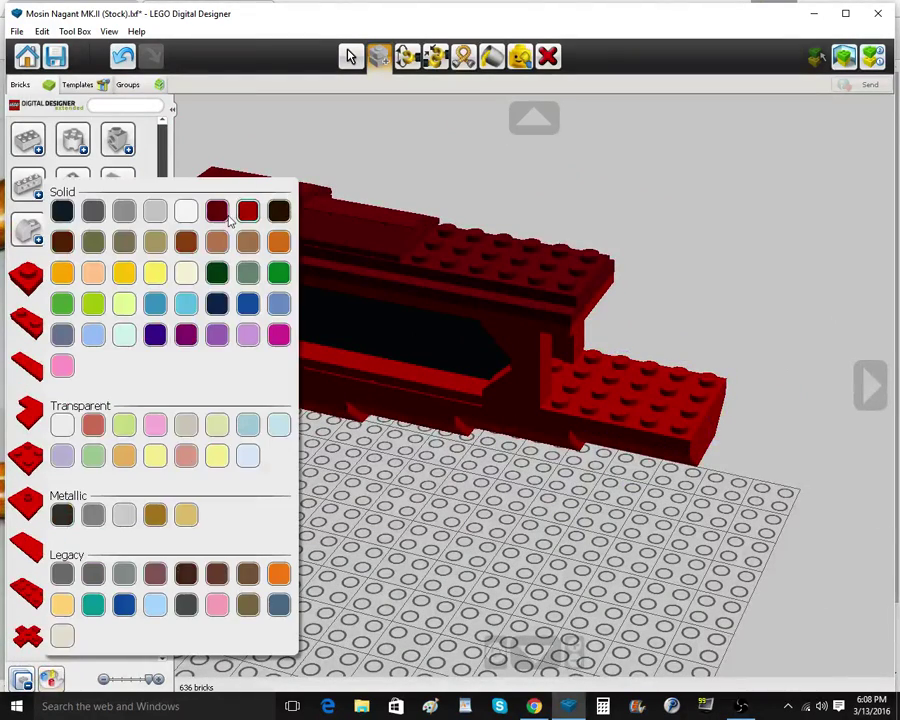
{"action": "left_click", "coordinate": [221, 217]}
{"action": "left_click", "coordinate": [71, 222]}
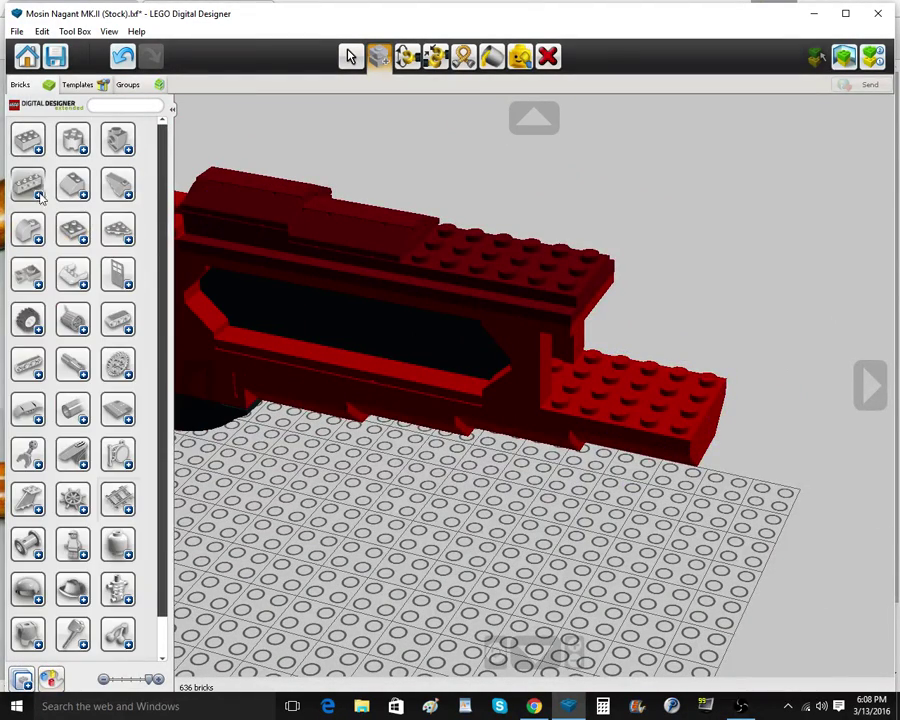
{"action": "left_click", "coordinate": [38, 194]}
{"action": "left_click", "coordinate": [38, 194]}
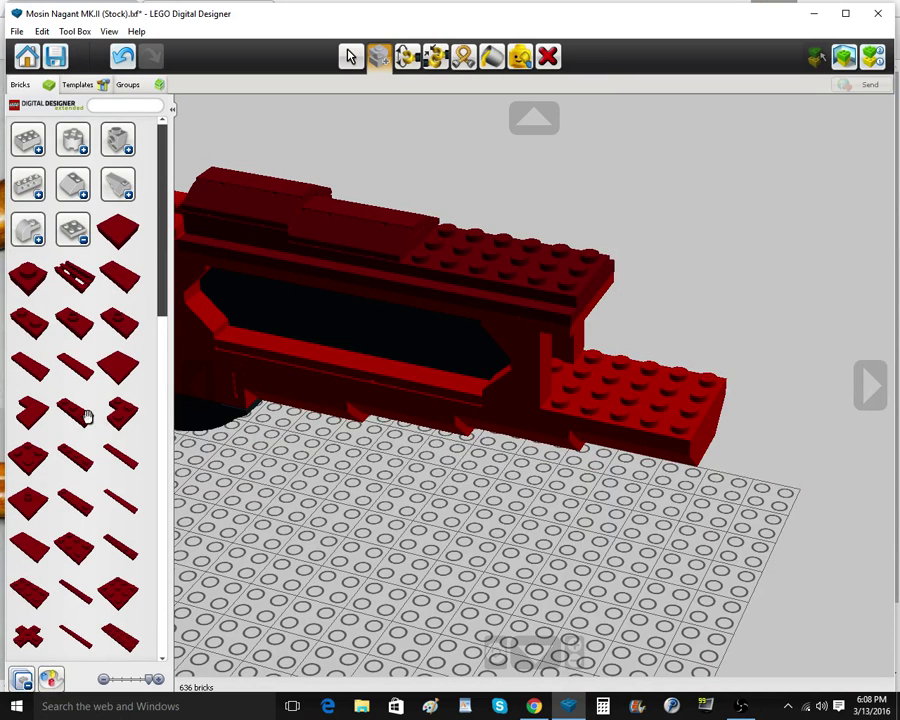
{"action": "left_click", "coordinate": [77, 325]}
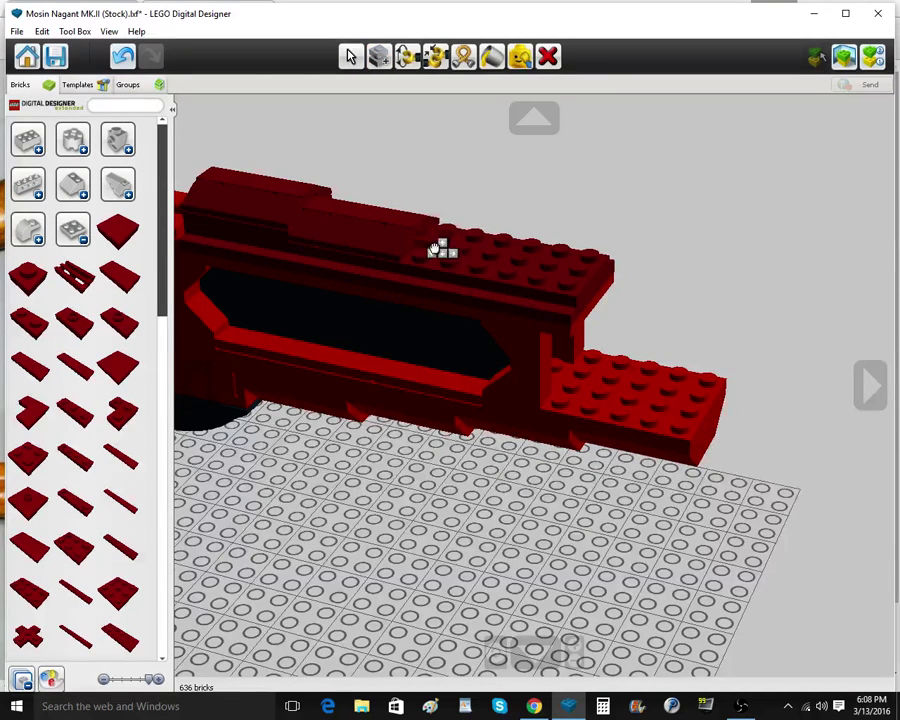
{"action": "left_click", "coordinate": [440, 230]}
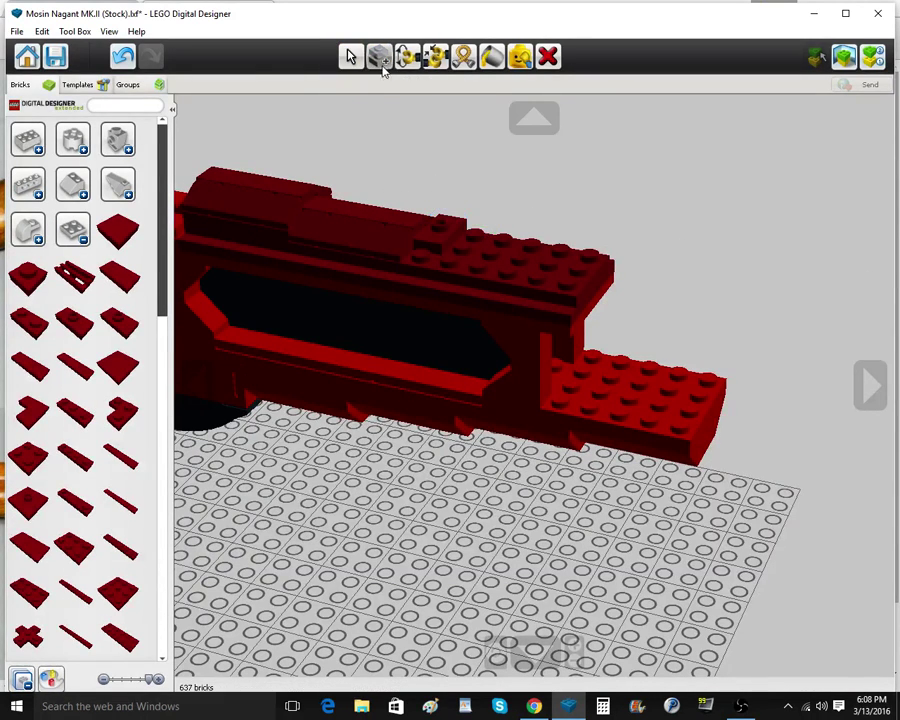
Clone the dark red 1x2 single-stud plates forward over the exposed top section in a staggered pattern, filling the gaps up to its front edge
{"action": "left_click", "coordinate": [440, 228]}
{"action": "right_click_drag", "start_coordinate": [442, 232], "coordinate": [474, 302]}
{"action": "left_click", "coordinate": [442, 296]}
{"action": "left_click", "coordinate": [444, 294]}
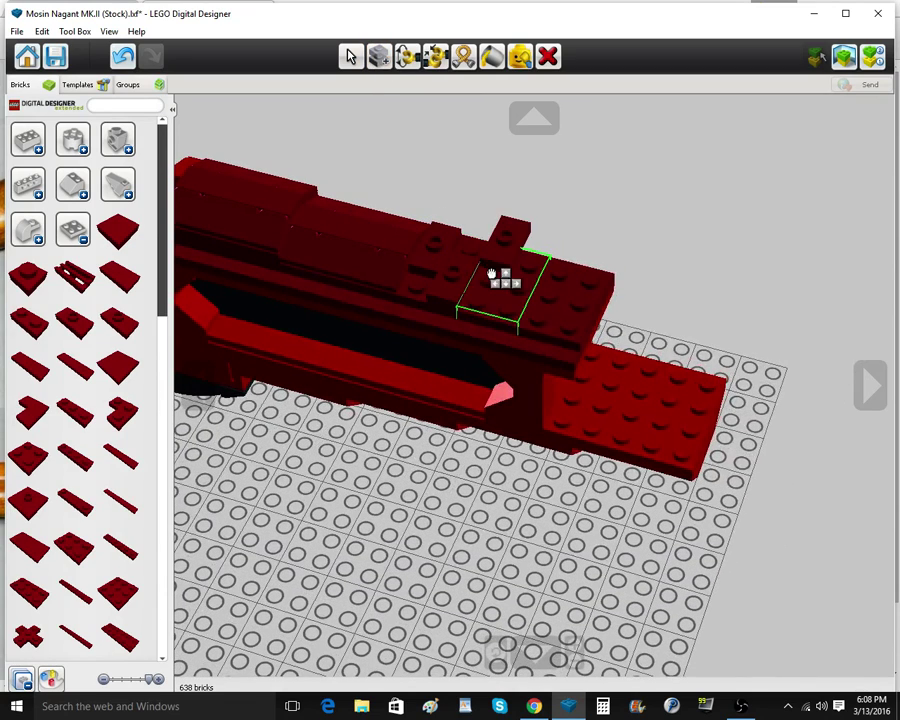
{"action": "left_click", "coordinate": [484, 286]}
{"action": "left_click", "coordinate": [485, 288]}
{"action": "left_click", "coordinate": [512, 314]}
{"action": "left_click", "coordinate": [512, 316]}
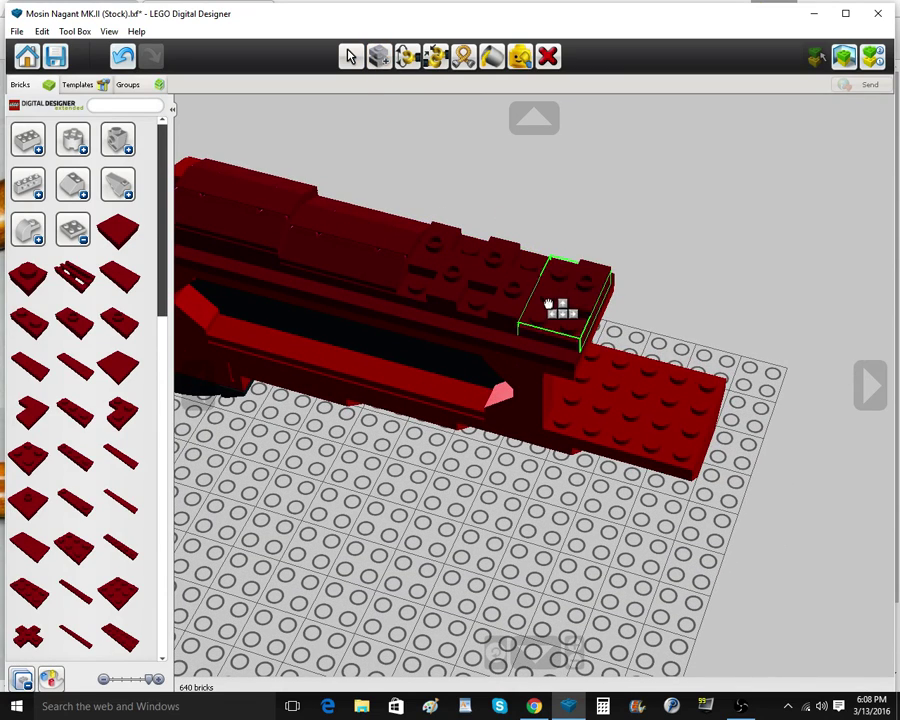
{"action": "left_click", "coordinate": [546, 301]}
{"action": "left_click", "coordinate": [546, 302]}
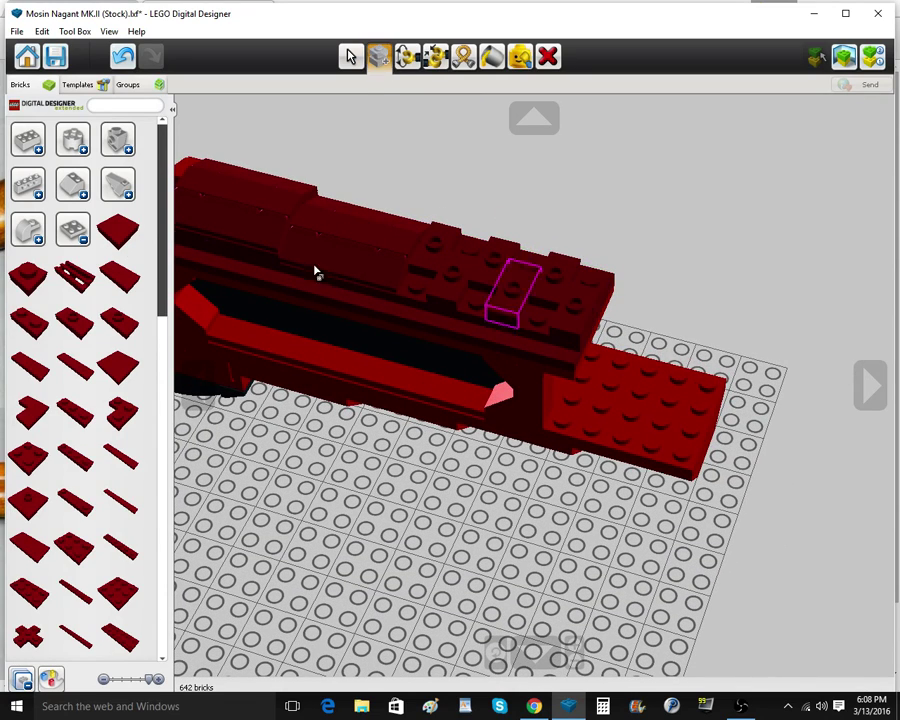
{"action": "left_click", "coordinate": [410, 292]}
{"action": "left_click", "coordinate": [483, 308]}
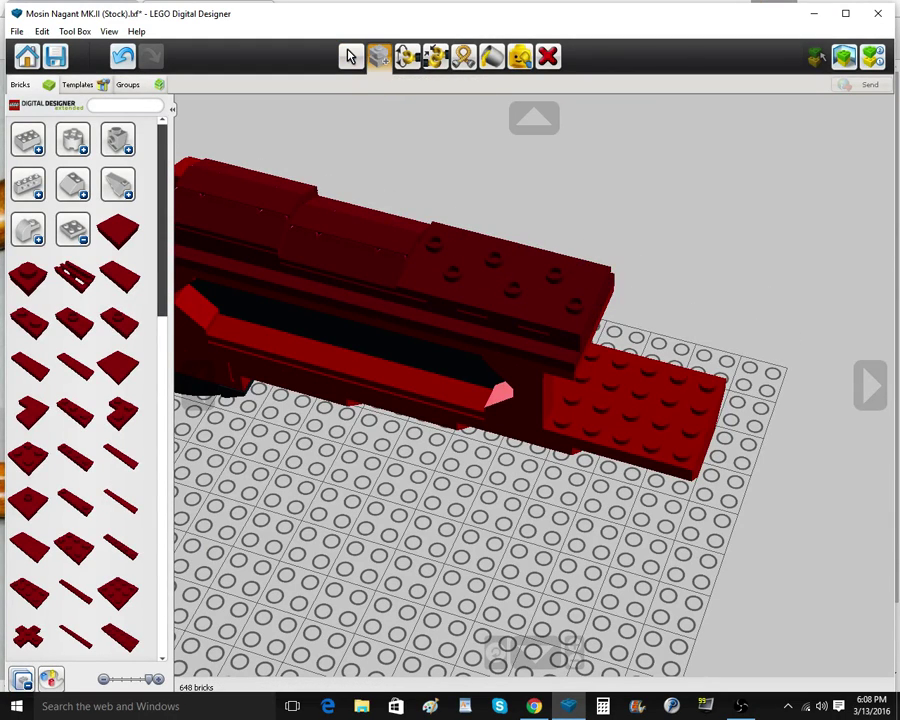
{"action": "scroll", "coordinate": [90, 557], "scroll_direction": "down", "scroll_amount": 2}
{"action": "left_click", "coordinate": [113, 526]}
{"action": "left_click", "coordinate": [484, 275]}
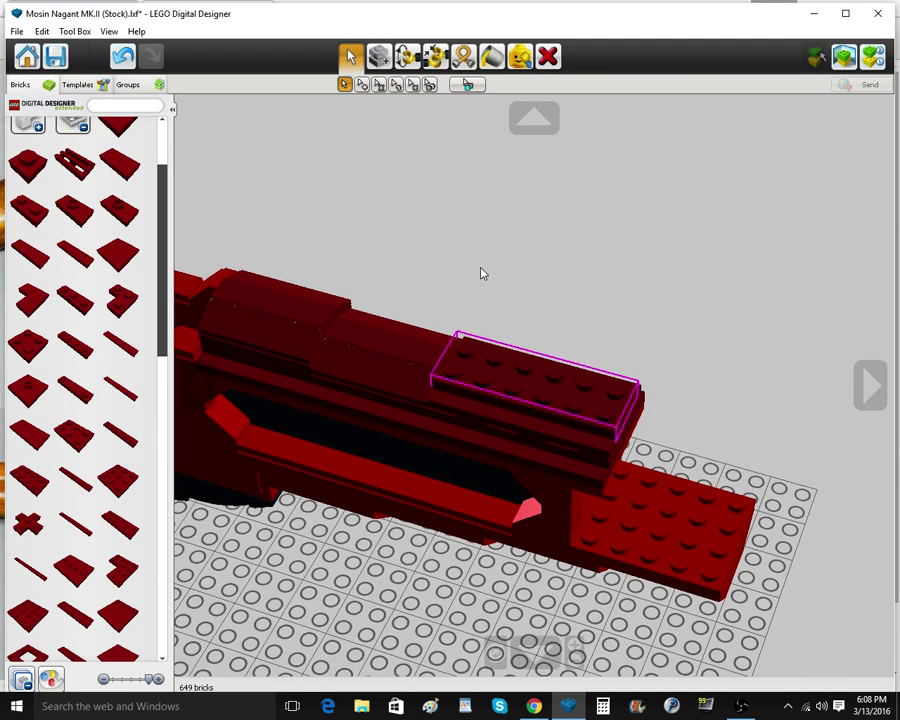
{"action": "right_click_drag", "start_coordinate": [484, 275], "coordinate": [516, 260]}
{"action": "scroll", "coordinate": [516, 260], "scroll_direction": "up", "scroll_amount": 3}
{"action": "left_click", "coordinate": [549, 57]}
{"action": "left_click", "coordinate": [510, 368]}
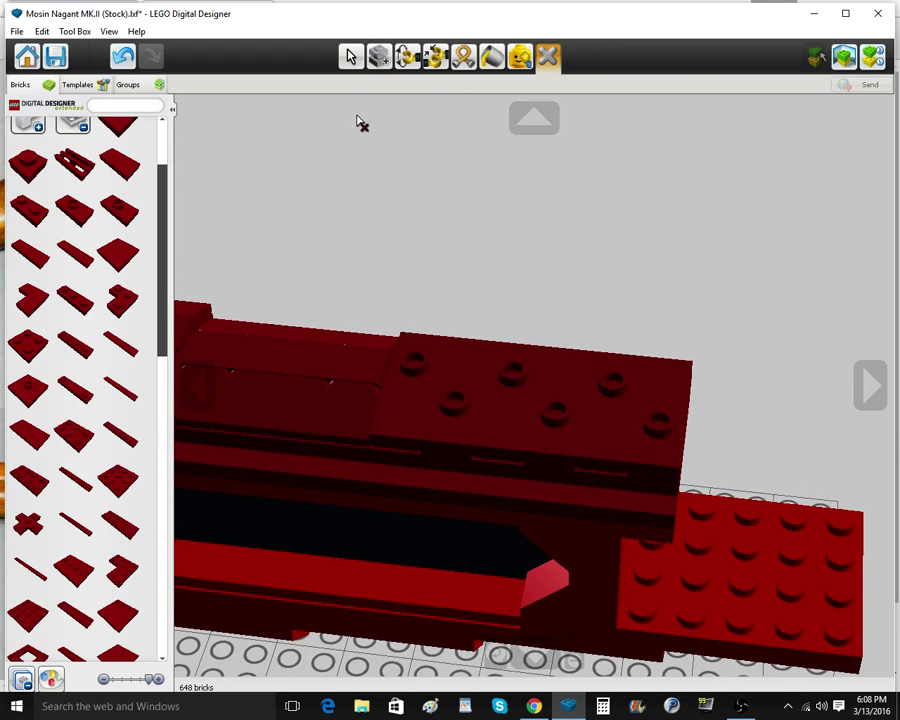
Place a smooth-topped dark red hinge piece at the front of the top section, fingers facing forward, and clone it alongside
{"action": "left_click", "coordinate": [350, 58]}
{"action": "left_click", "coordinate": [78, 127]}
{"action": "left_click", "coordinate": [28, 232]}
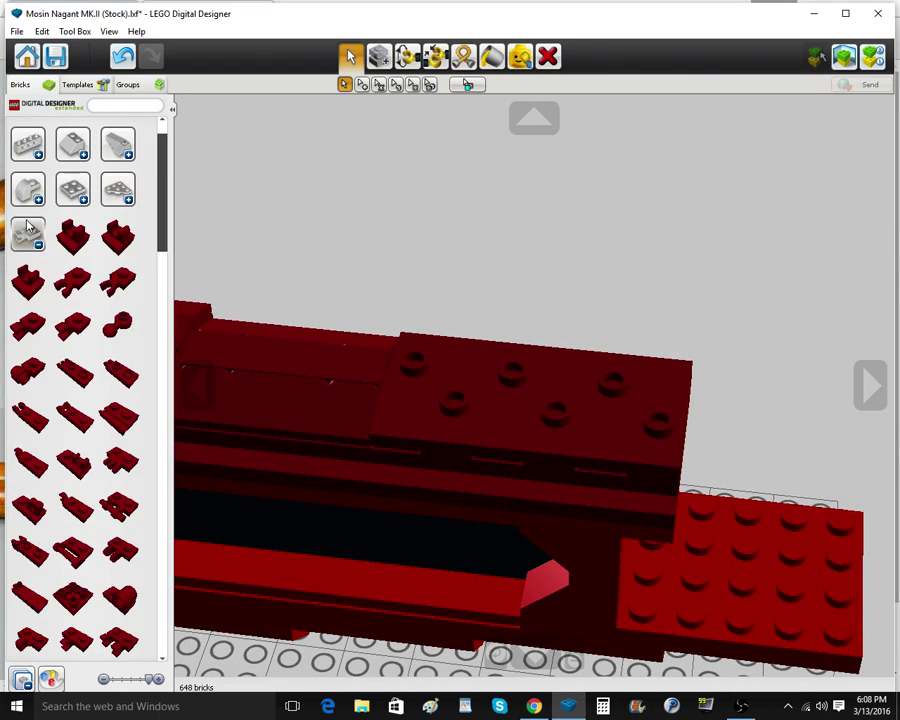
{"action": "scroll", "coordinate": [77, 612], "scroll_direction": "down", "scroll_amount": 3}
{"action": "left_click", "coordinate": [30, 565]}
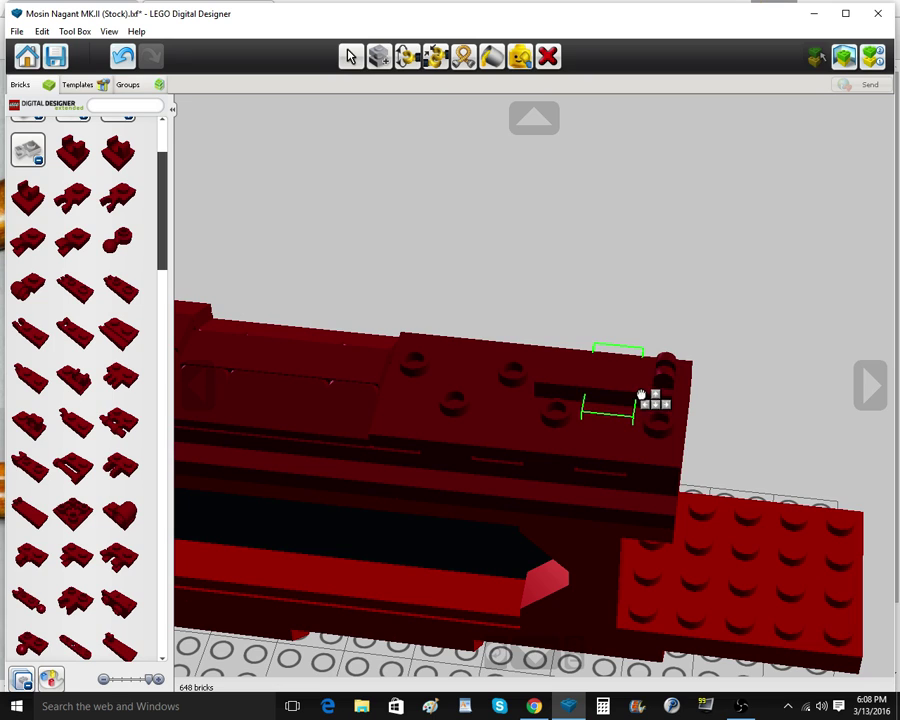
{"action": "left_click", "coordinate": [641, 394]}
{"action": "left_click", "coordinate": [380, 57]}
{"action": "left_click", "coordinate": [589, 394]}
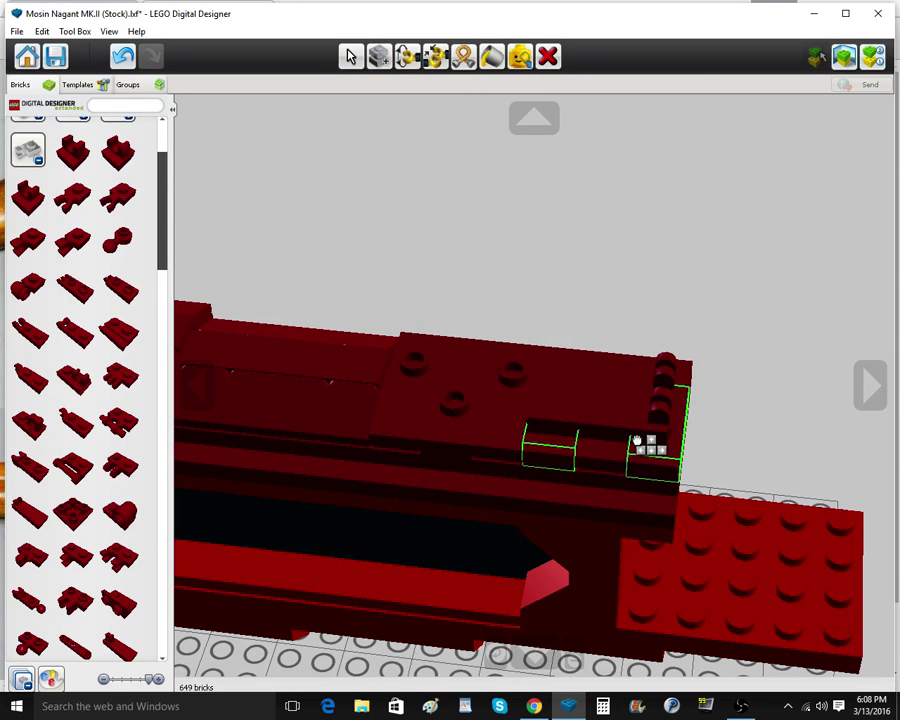
{"action": "left_click", "coordinate": [636, 441]}
Place a dark red 1x3 flat tile behind the smooth hinge pieces and clone it alongside to cover the remaining studs
{"action": "left_click", "coordinate": [28, 150]}
{"action": "left_click", "coordinate": [80, 189]}
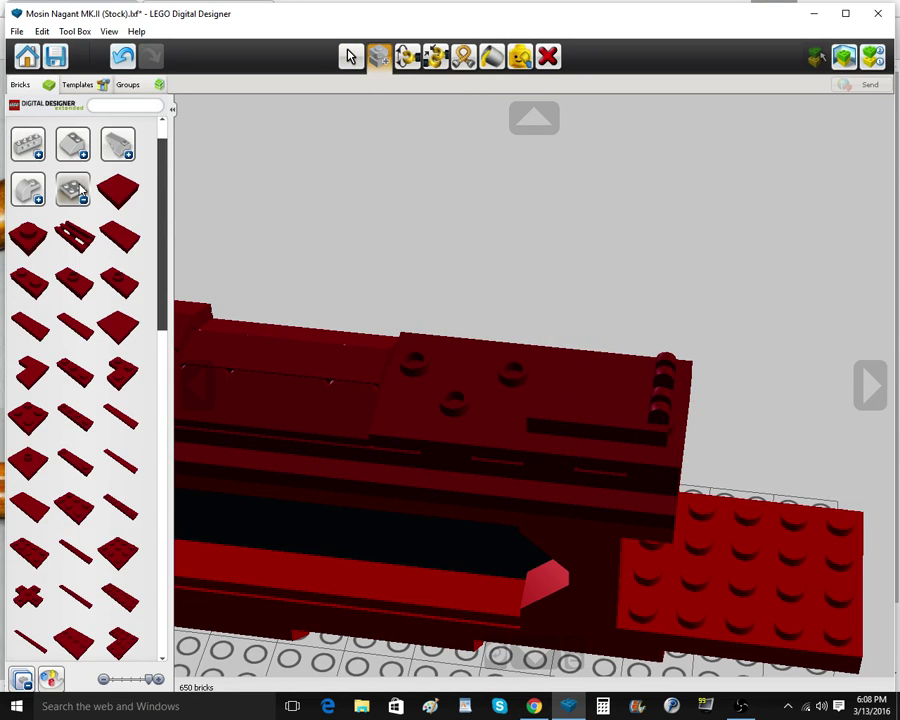
{"action": "left_click", "coordinate": [43, 336]}
{"action": "left_click", "coordinate": [462, 370]}
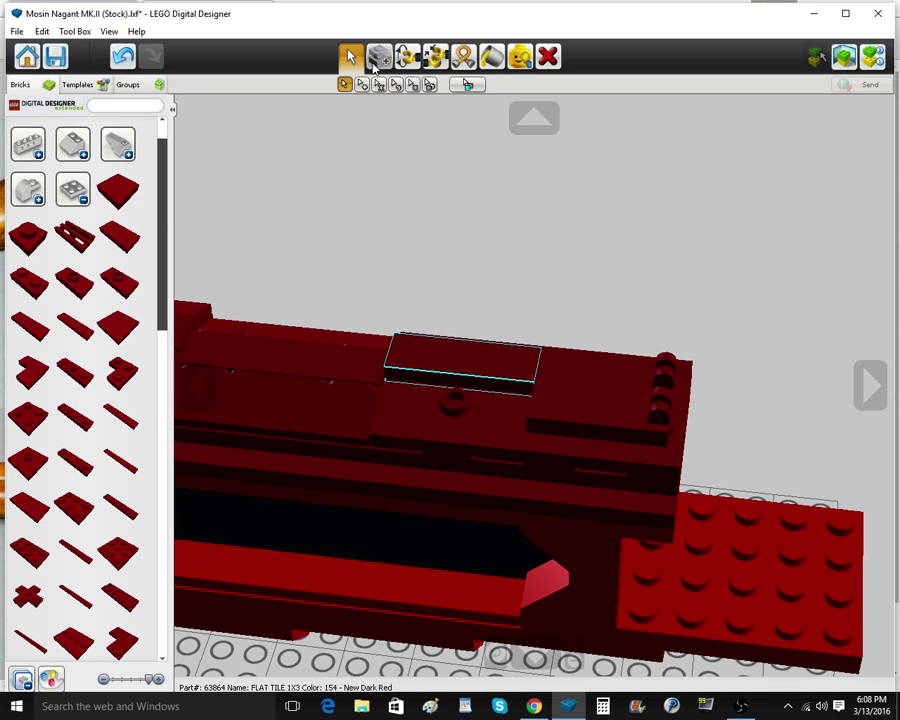
{"action": "left_click", "coordinate": [380, 58]}
{"action": "left_click", "coordinate": [466, 412]}
{"action": "mouse_move", "coordinate": [468, 418]}
{"action": "right_mouse_down"}
{"action": "mouse_move", "coordinate": [526, 404]}
{"action": "mouse_move", "coordinate": [584, 432]}
{"action": "right_mouse_up"}
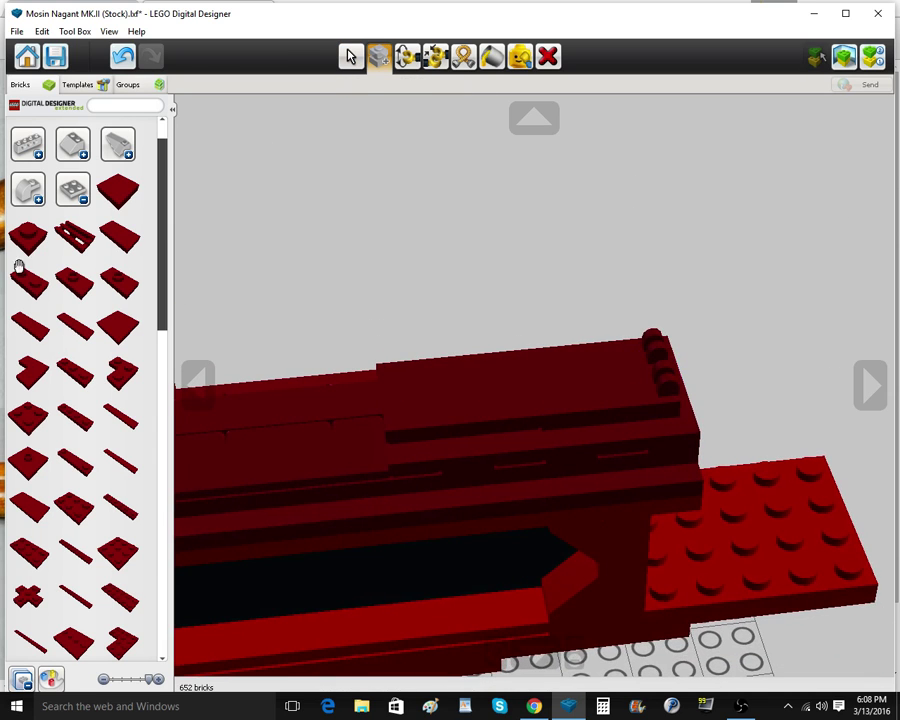
Stack a studded dark red hinge plate on the front hinge pieces and clone it beside the first
{"action": "left_click", "coordinate": [77, 191]}
{"action": "left_click", "coordinate": [38, 240]}
{"action": "scroll", "coordinate": [67, 445], "scroll_direction": "down", "scroll_amount": 3}
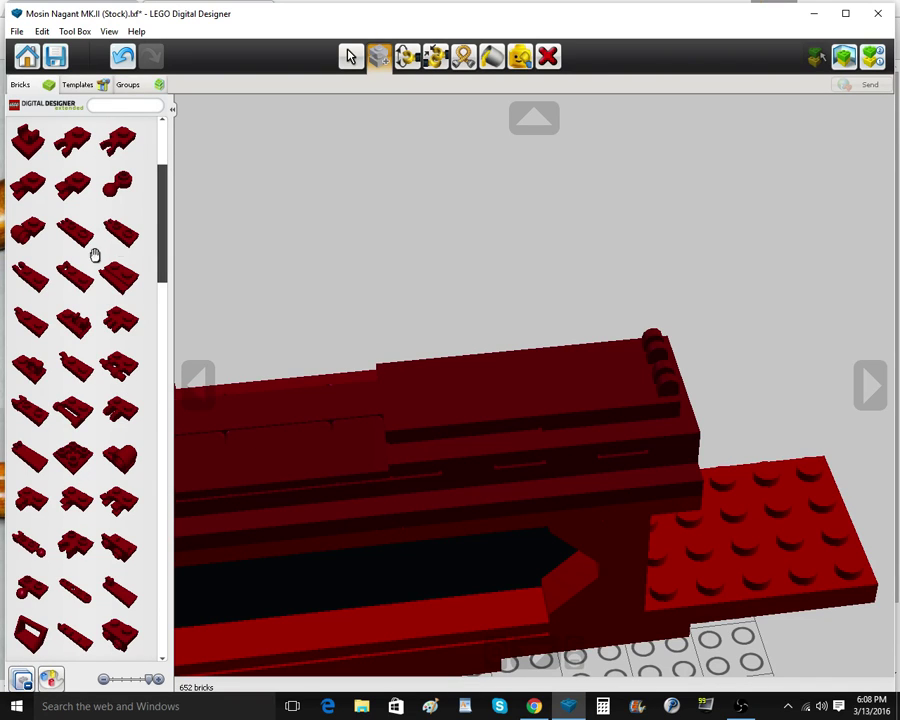
{"action": "left_click", "coordinate": [602, 345]}
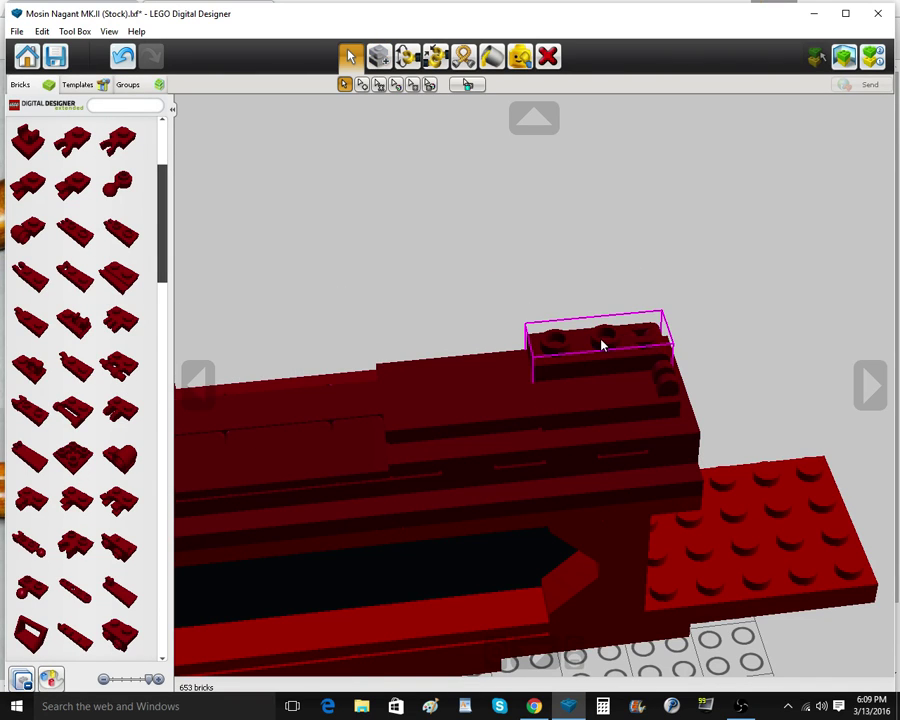
{"action": "left_click", "coordinate": [380, 60]}
{"action": "left_click", "coordinate": [605, 402]}
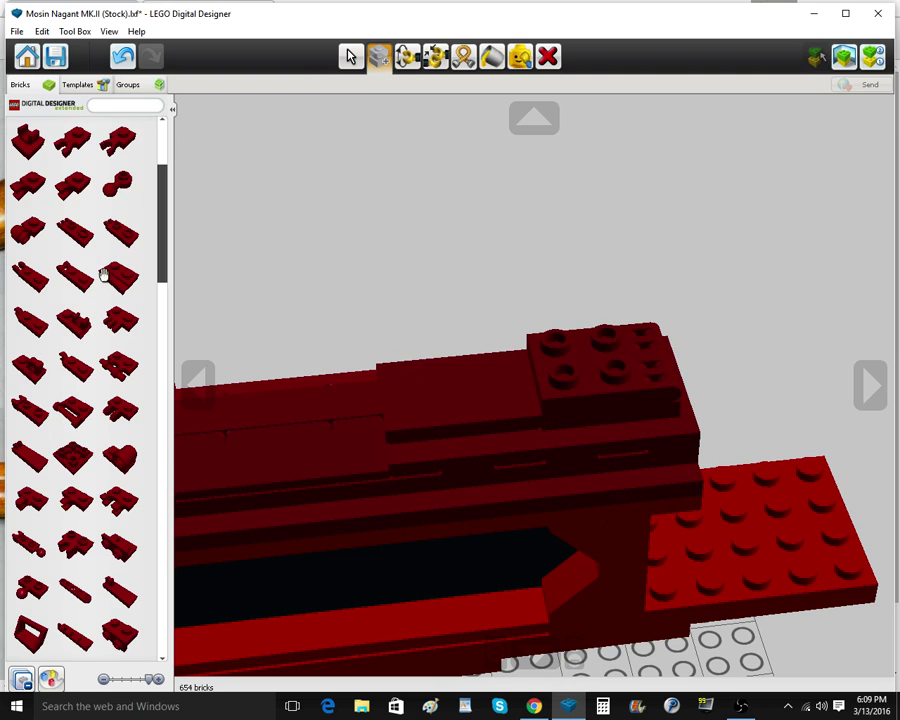
Cover the studded hinge plates with two dark red 1x6 flat tiles extending rearward, and add a 2x3 plate beneath their overhang
{"action": "scroll", "coordinate": [101, 270], "scroll_direction": "up", "scroll_amount": 3}
{"action": "left_click", "coordinate": [32, 206]}
{"action": "left_click", "coordinate": [79, 159]}
{"action": "left_click", "coordinate": [74, 158]}
{"action": "left_click", "coordinate": [74, 190]}
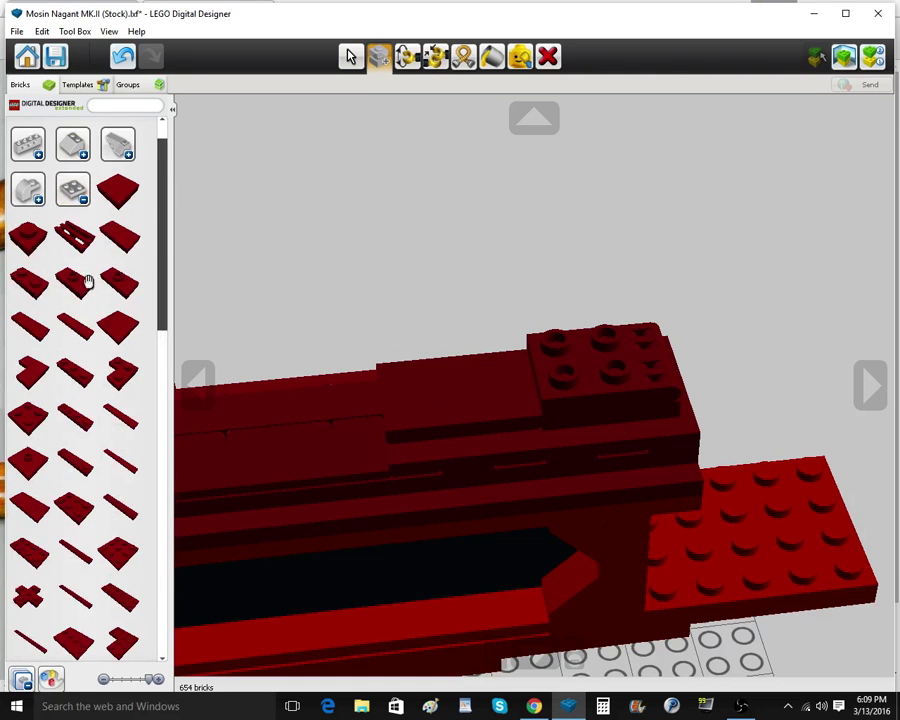
{"action": "left_click", "coordinate": [428, 358]}
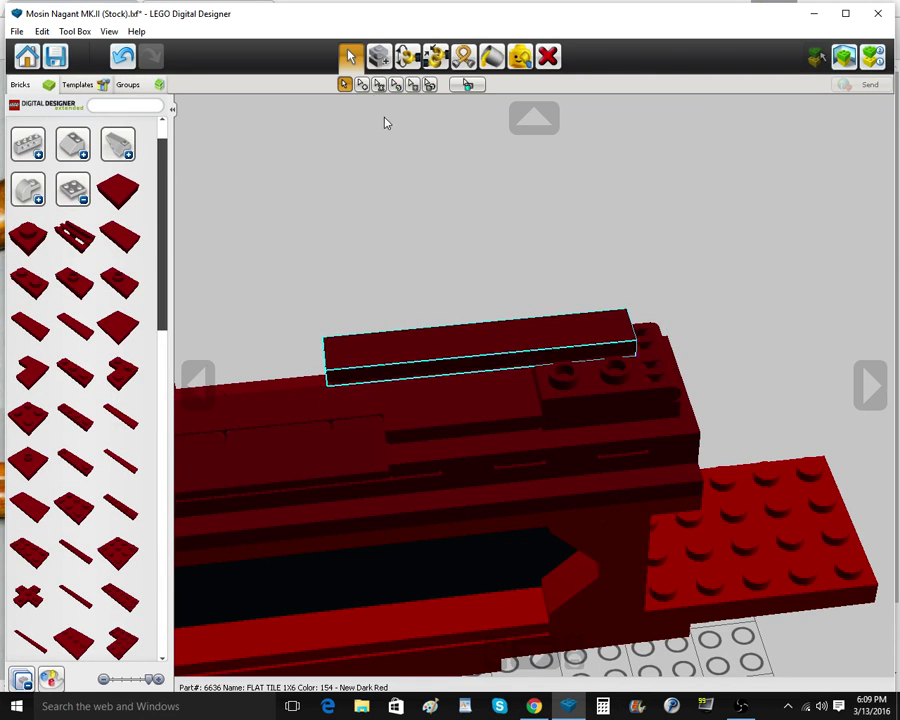
{"action": "left_click", "coordinate": [435, 405]}
{"action": "left_click", "coordinate": [64, 504]}
{"action": "left_click", "coordinate": [417, 396]}
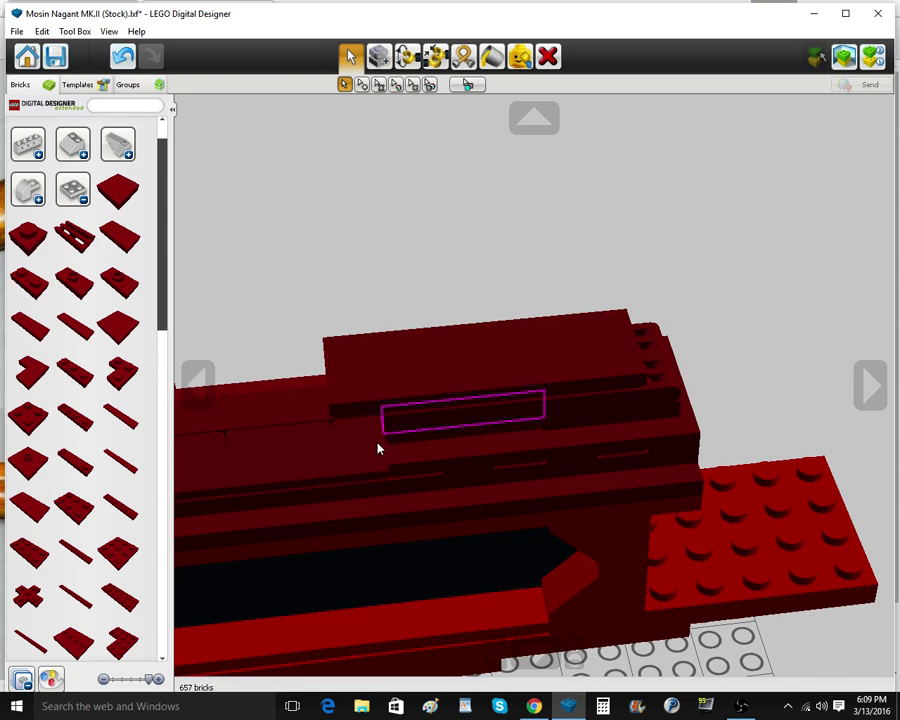
Attach a dark red plate with a bar handle under the rear end of the 1x6 tiles, with the bar facing rearward
{"action": "left_click", "coordinate": [76, 194]}
{"action": "left_click", "coordinate": [34, 244]}
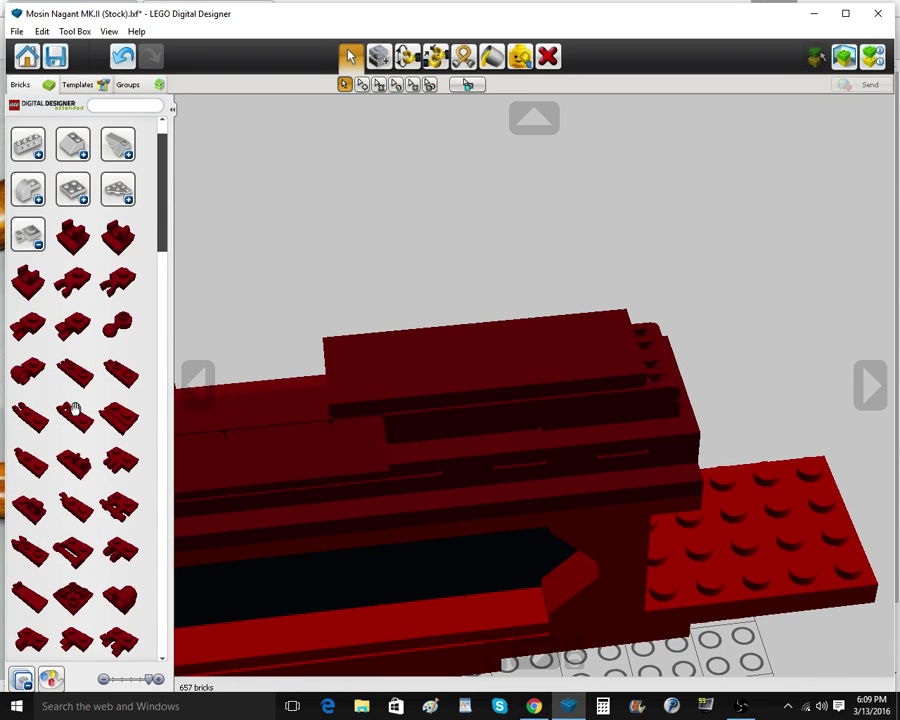
{"action": "left_click", "coordinate": [100, 507]}
{"action": "left_click", "coordinate": [342, 416]}
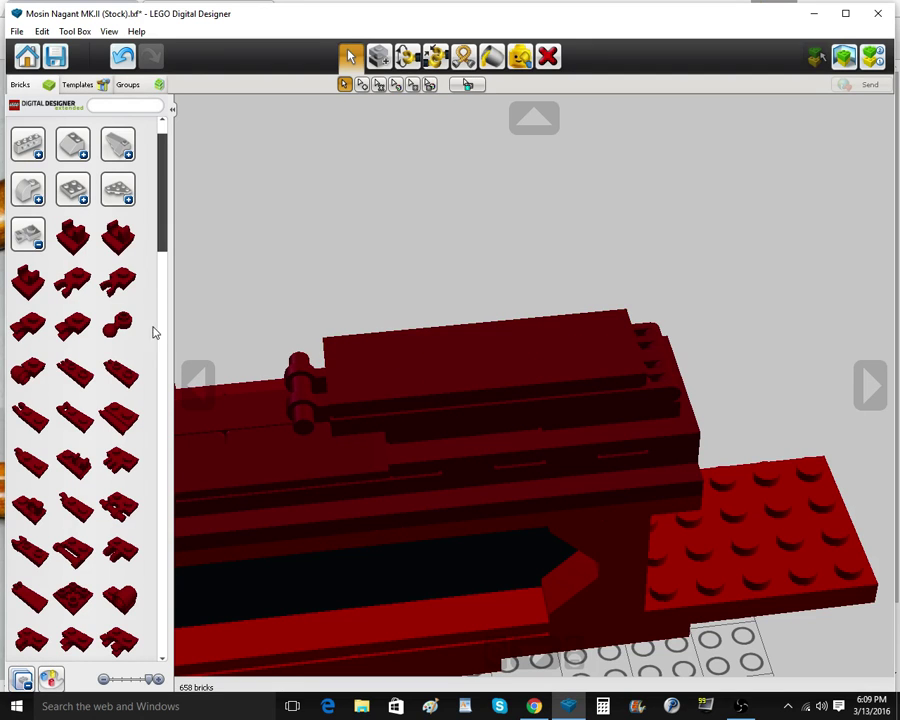
Fit a dark red 1x1 clip plate onto one end of the rear bar and clone it onto the other end
{"action": "left_click", "coordinate": [66, 247]}
{"action": "right_click_drag", "start_coordinate": [314, 268], "coordinate": [444, 460]}
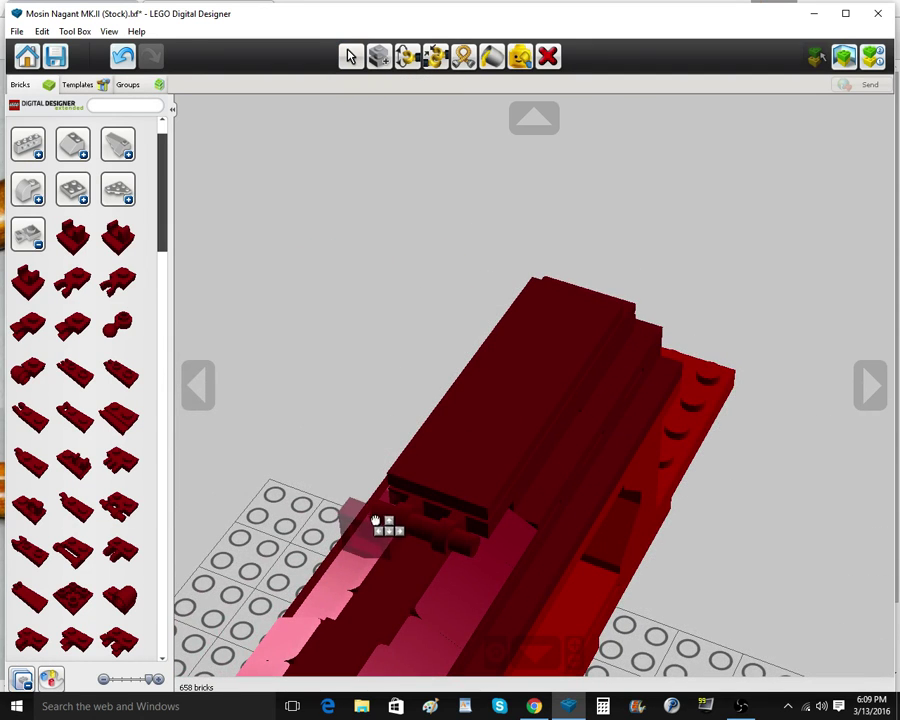
{"action": "left_click", "coordinate": [356, 493]}
{"action": "right_click_drag", "start_coordinate": [358, 490], "coordinate": [415, 463]}
{"action": "left_click", "coordinate": [376, 64]}
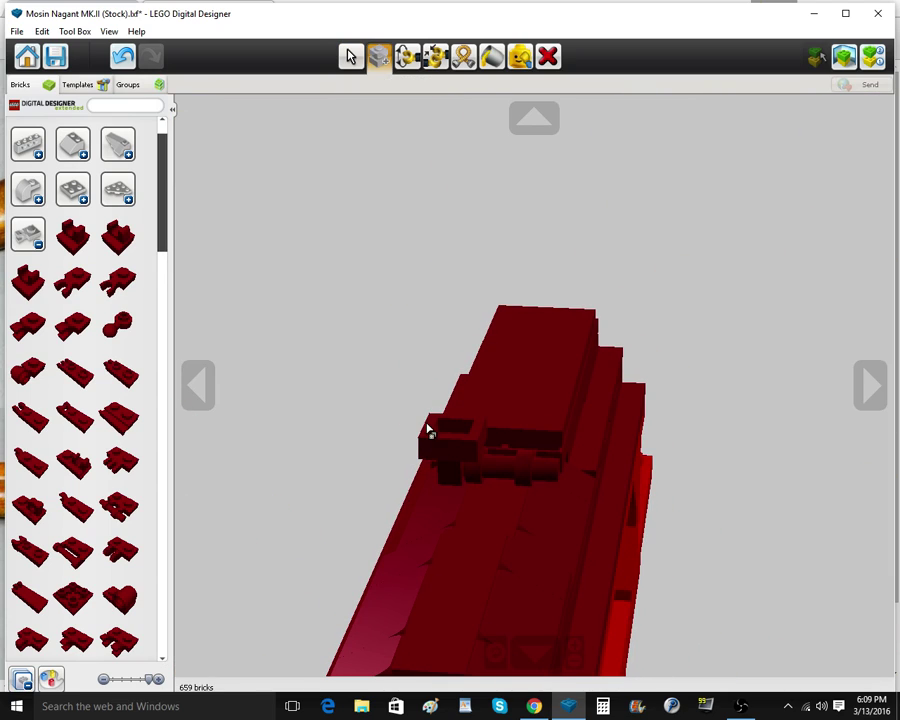
{"action": "left_click", "coordinate": [429, 427]}
{"action": "left_click", "coordinate": [531, 490]}
{"action": "mouse_move", "coordinate": [531, 490]}
{"action": "right_mouse_down"}
{"action": "mouse_move", "coordinate": [508, 555]}
{"action": "mouse_move", "coordinate": [195, 518]}
{"action": "mouse_move", "coordinate": [90, 518]}
{"action": "mouse_move", "coordinate": [563, 499]}
{"action": "mouse_move", "coordinate": [460, 540]}
{"action": "mouse_move", "coordinate": [485, 562]}
{"action": "right_mouse_up"}
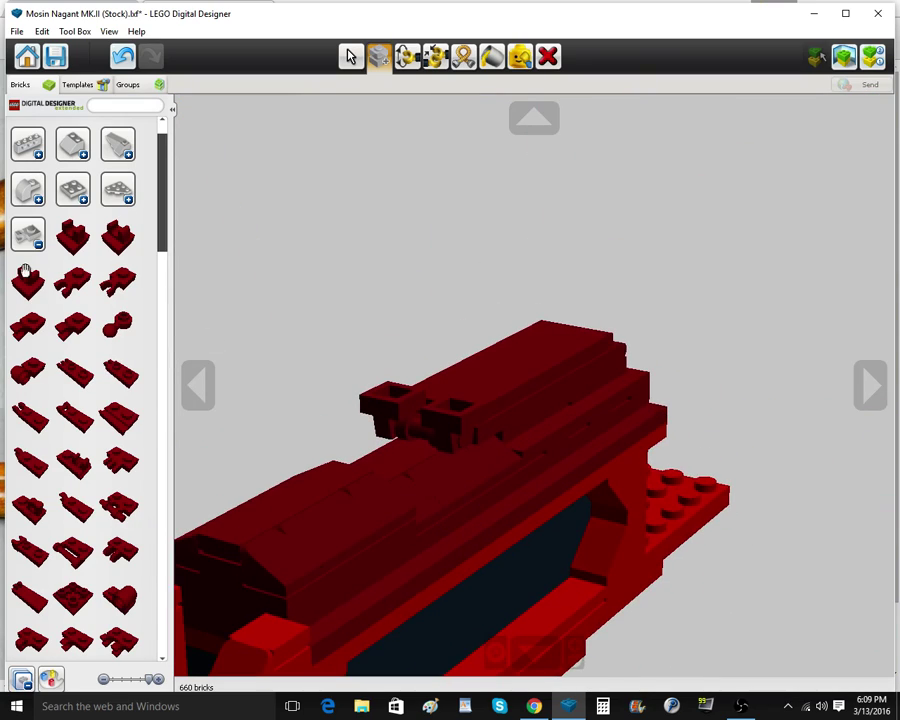
Place a dark red 1x1 round plate on one clip plate and clone it onto the other
{"action": "left_click", "coordinate": [27, 235]}
{"action": "left_click", "coordinate": [117, 190]}
{"action": "left_click", "coordinate": [88, 235]}
{"action": "right_click_drag", "start_coordinate": [225, 270], "coordinate": [420, 466]}
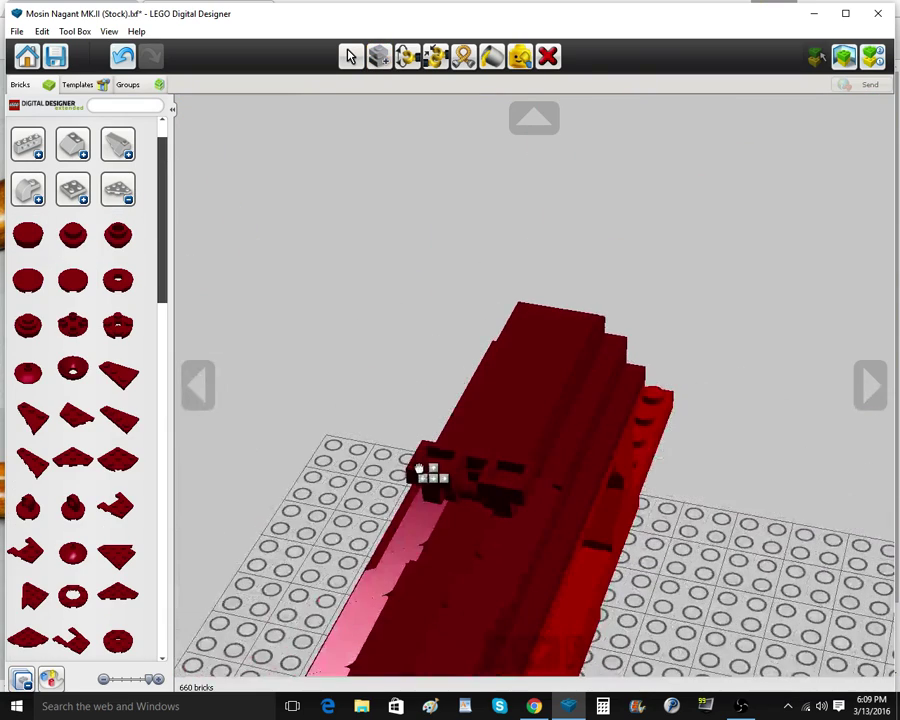
{"action": "left_click", "coordinate": [428, 455]}
{"action": "left_click", "coordinate": [383, 65]}
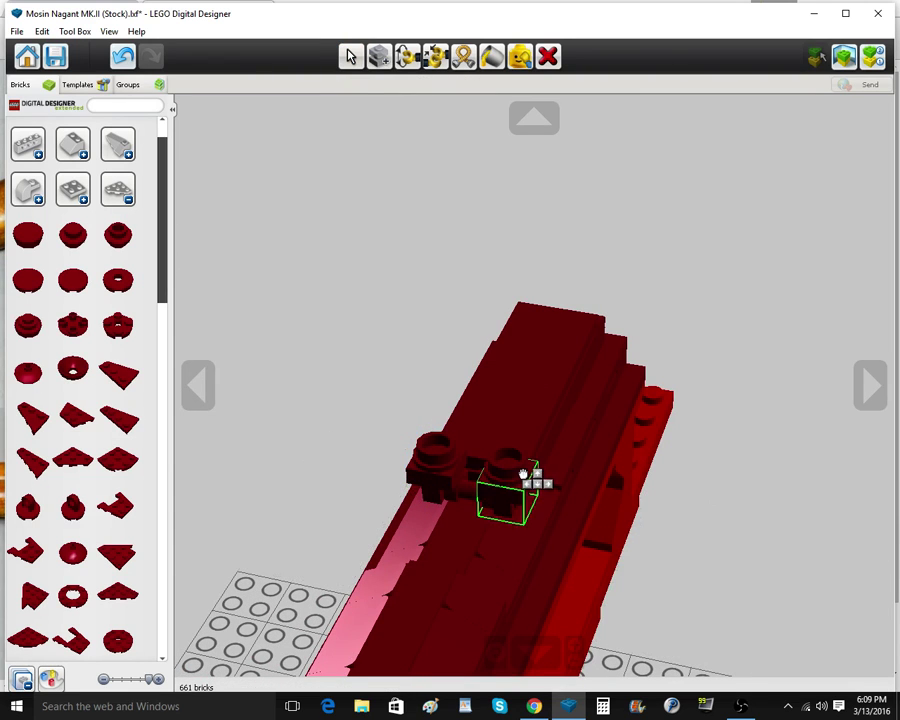
{"action": "left_click", "coordinate": [526, 479]}
{"action": "mouse_move", "coordinate": [585, 466]}
{"action": "right_mouse_down"}
{"action": "mouse_move", "coordinate": [650, 445]}
{"action": "mouse_move", "coordinate": [658, 456]}
{"action": "mouse_move", "coordinate": [623, 504]}
{"action": "mouse_move", "coordinate": [600, 506]}
{"action": "right_mouse_up"}
{"action": "left_click", "coordinate": [118, 192]}
Compare the rear sight and front end of the model with the Mosin-Nagant reference photo in Chrome, returning to LEGO Digital Designer
{"action": "right_click_drag", "start_coordinate": [665, 362], "coordinate": [454, 358]}
{"action": "scroll", "coordinate": [453, 357], "scroll_direction": "down", "scroll_amount": 2}
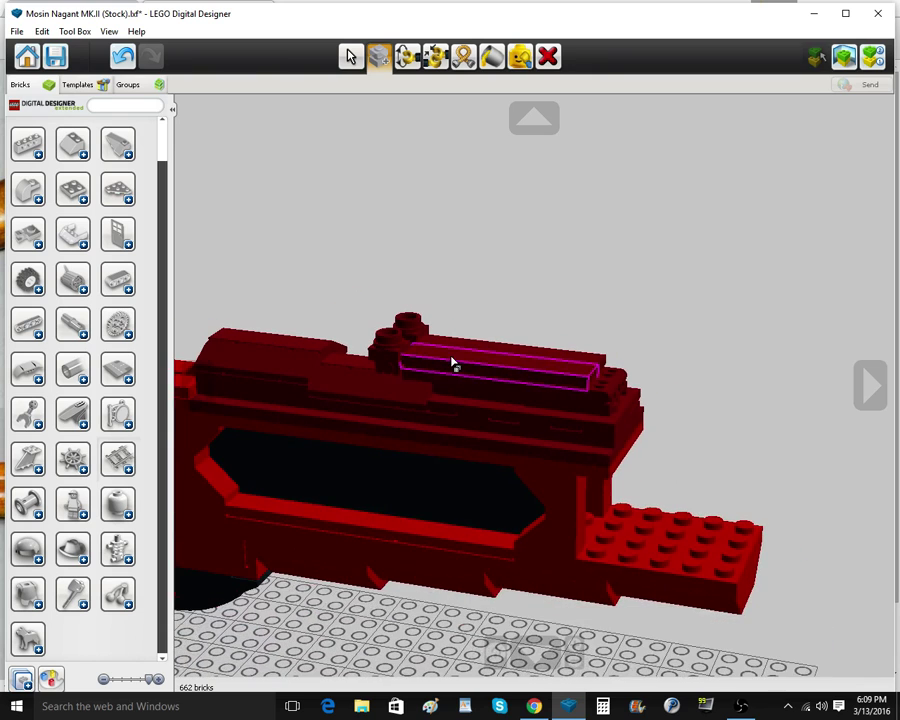
{"action": "mouse_move", "coordinate": [532, 704]}
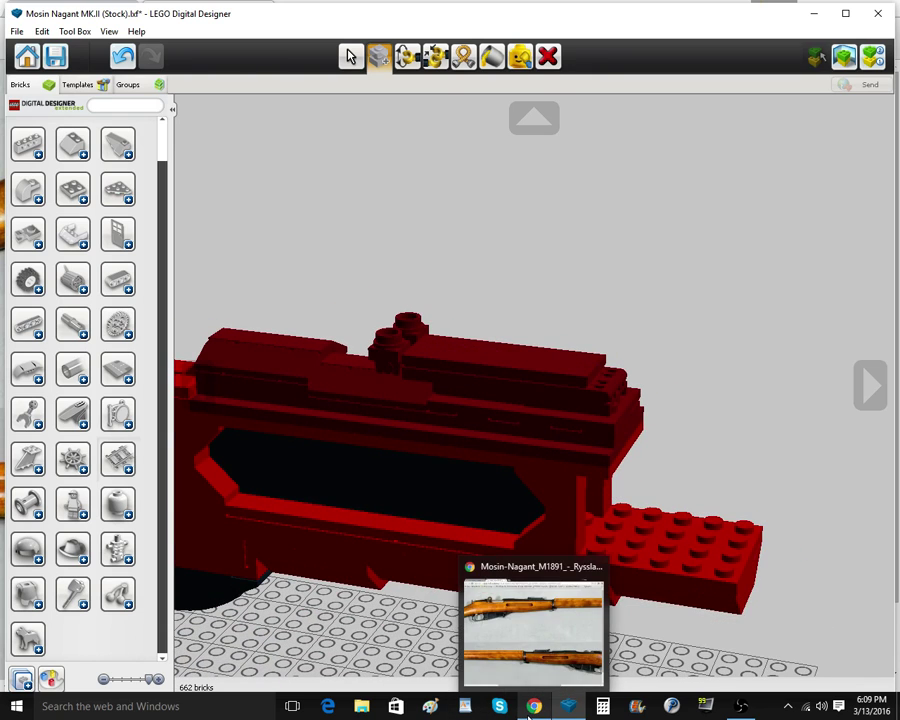
{"action": "left_click", "coordinate": [545, 636]}
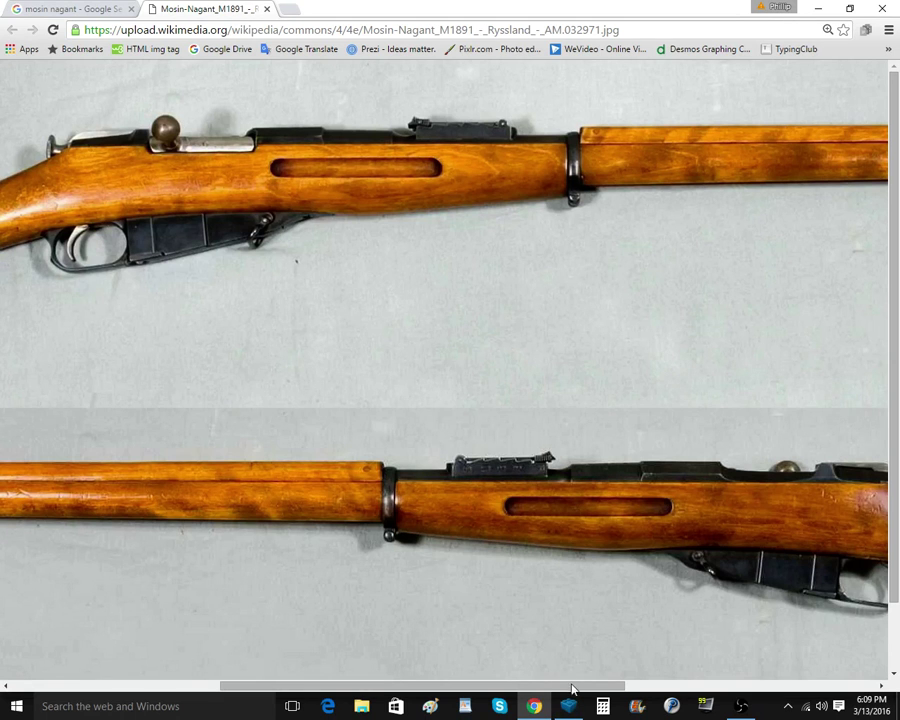
{"action": "left_click", "coordinate": [570, 704]}
{"action": "right_click_drag", "start_coordinate": [651, 533], "coordinate": [661, 549]}
{"action": "right_click", "coordinate": [662, 547]}
{"action": "scroll", "coordinate": [682, 540], "scroll_direction": "up", "scroll_amount": 1}
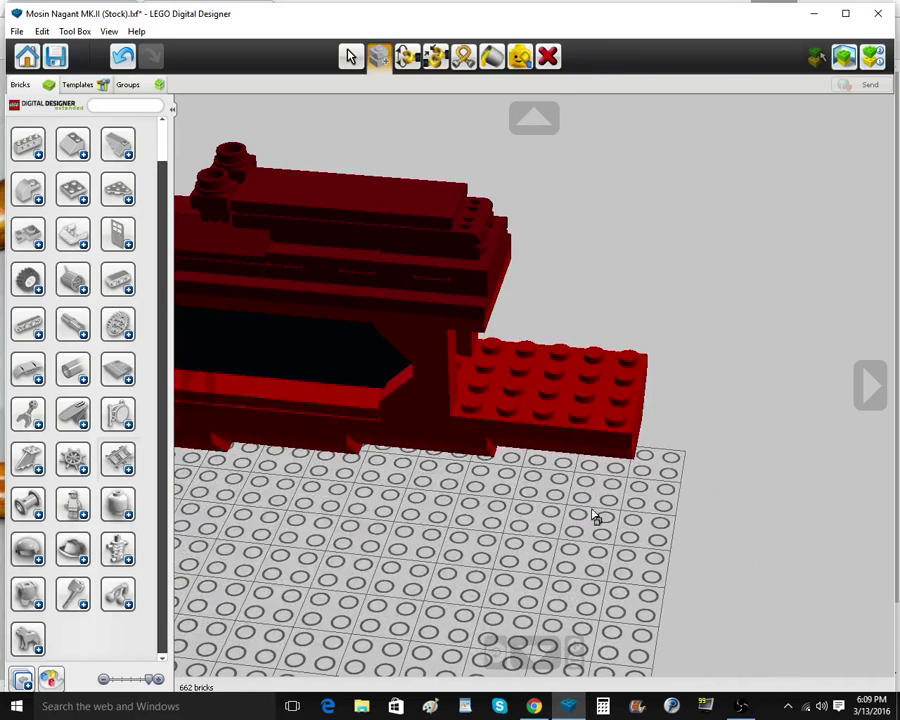
Set the brick colour to bright red and place a long single-width brick lengthwise on the lower front plate, extending forward
{"action": "scroll", "coordinate": [39, 265], "scroll_direction": "up", "scroll_amount": 2}
{"action": "left_click", "coordinate": [38, 151]}
{"action": "scroll", "coordinate": [132, 460], "scroll_direction": "down", "scroll_amount": 1}
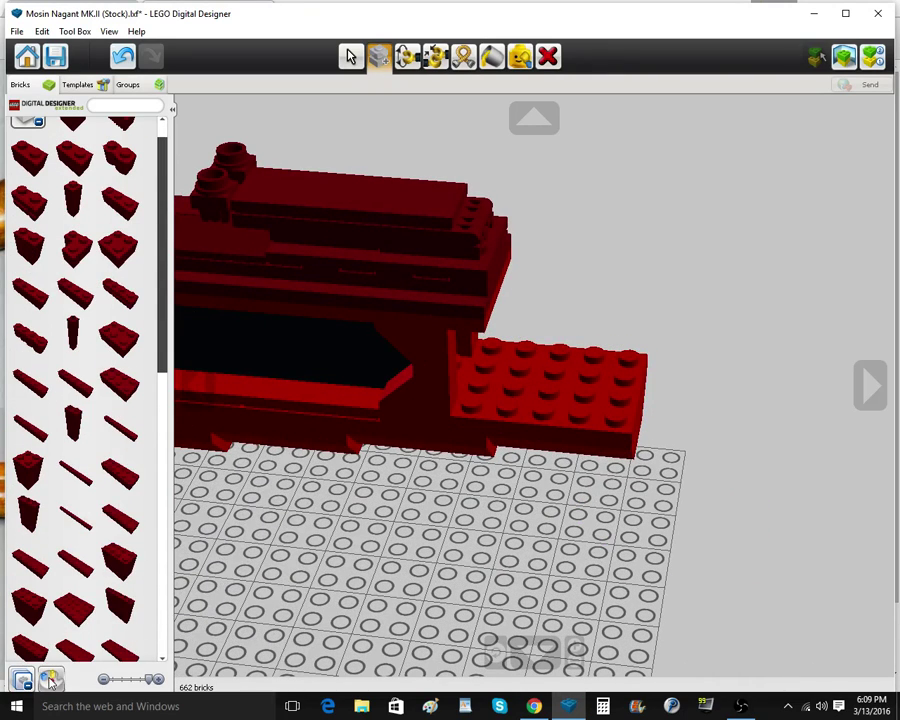
{"action": "left_click", "coordinate": [50, 680]}
{"action": "left_click", "coordinate": [246, 206]}
{"action": "scroll", "coordinate": [130, 470], "scroll_direction": "down", "scroll_amount": 1}
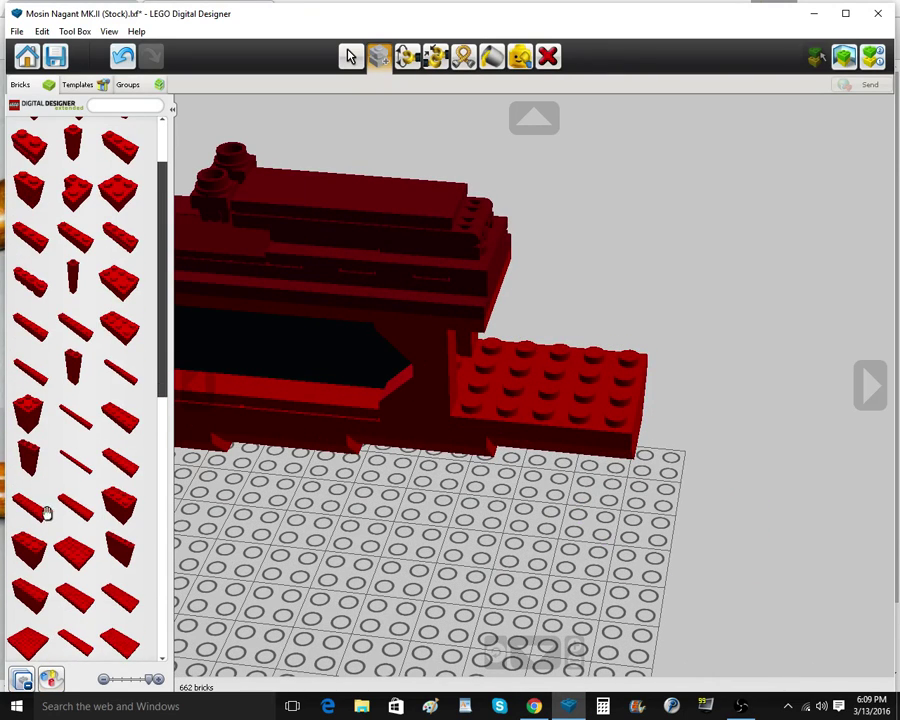
{"action": "left_click", "coordinate": [82, 463]}
{"action": "right_click_drag", "start_coordinate": [640, 505], "coordinate": [538, 545]}
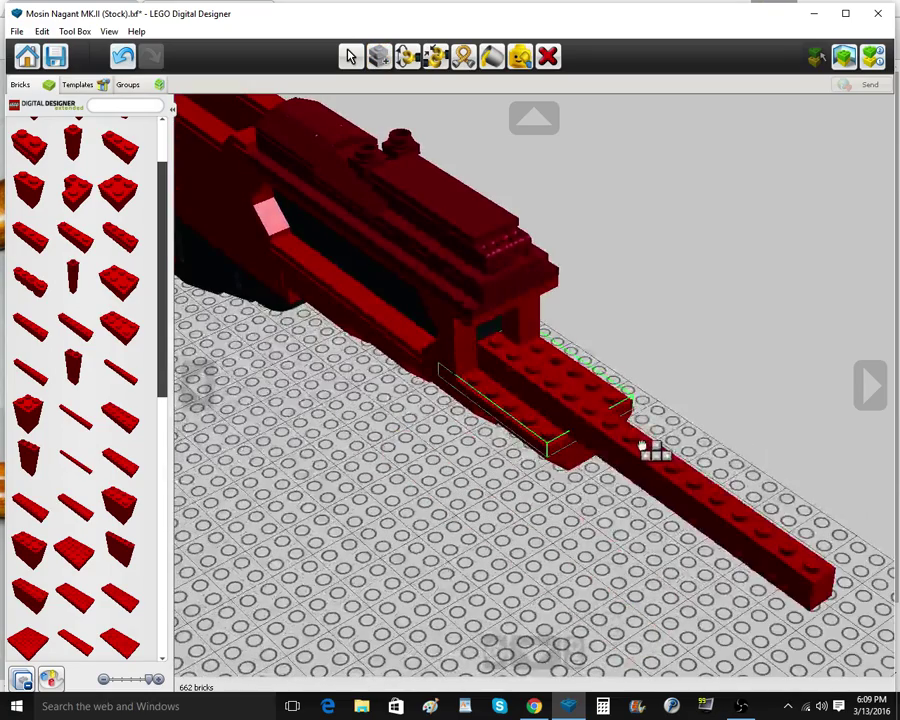
{"action": "left_click", "coordinate": [650, 422]}
Clone the long bright red brick directly beside the first to make the forward extension two studs wide
{"action": "left_click", "coordinate": [380, 58]}
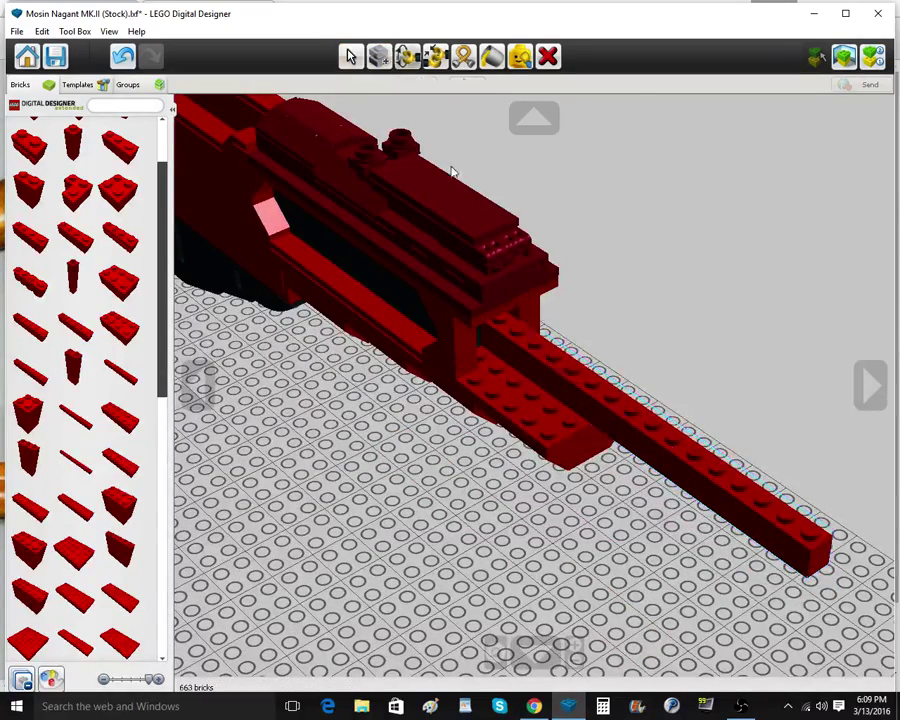
{"action": "left_click", "coordinate": [615, 416]}
{"action": "left_click", "coordinate": [596, 428]}
{"action": "right_click", "coordinate": [560, 384]}
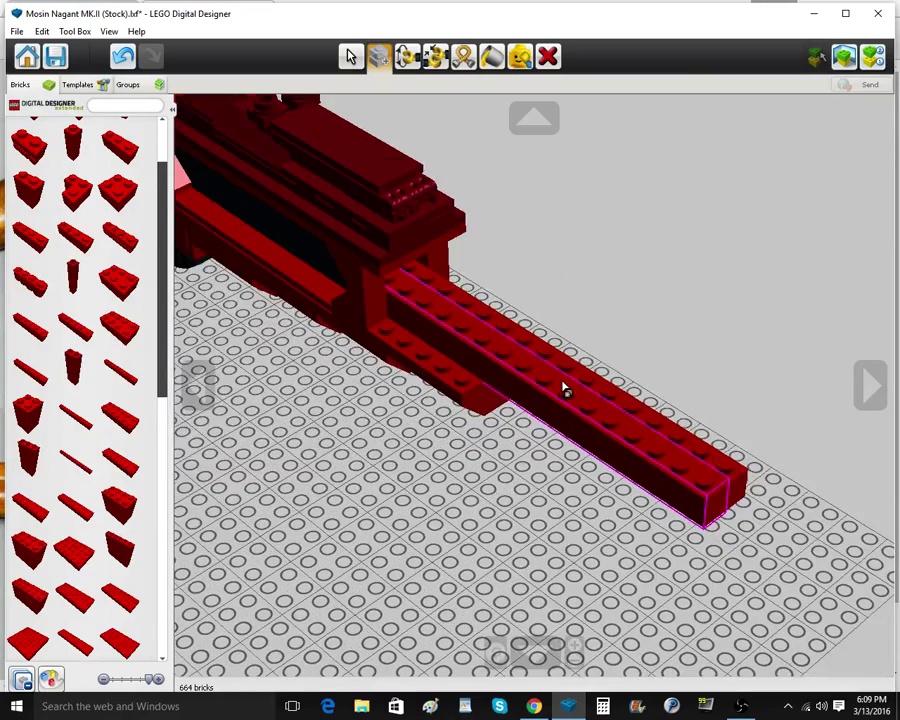
{"action": "right_click_drag", "start_coordinate": [443, 438], "coordinate": [508, 422]}
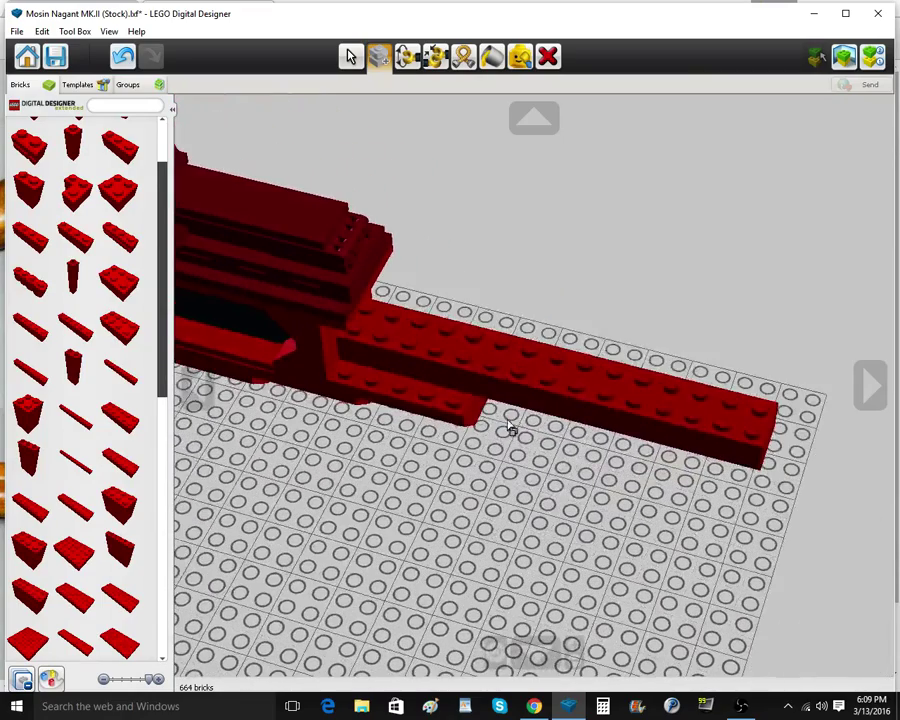
Place a bright red 1x3 brick lengthwise beside the long front bricks and clone it onto the opposite side of the fore-end
{"action": "left_click", "coordinate": [123, 150]}
{"action": "left_click", "coordinate": [440, 396]}
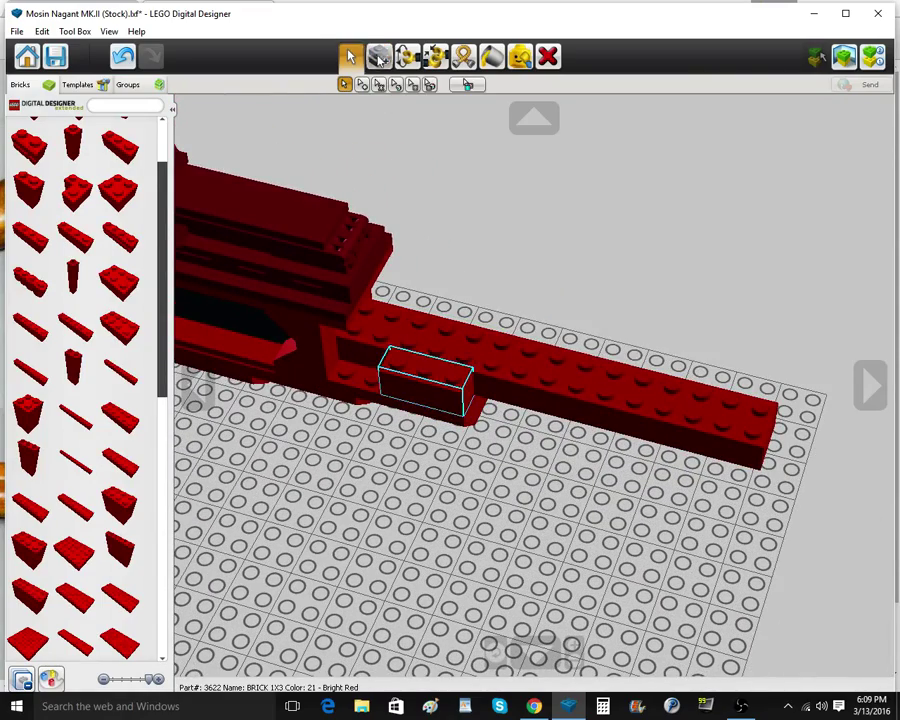
{"action": "left_click", "coordinate": [380, 60]}
{"action": "mouse_move", "coordinate": [632, 304]}
{"action": "right_mouse_down"}
{"action": "mouse_move", "coordinate": [562, 316]}
{"action": "mouse_move", "coordinate": [742, 502]}
{"action": "right_mouse_up"}
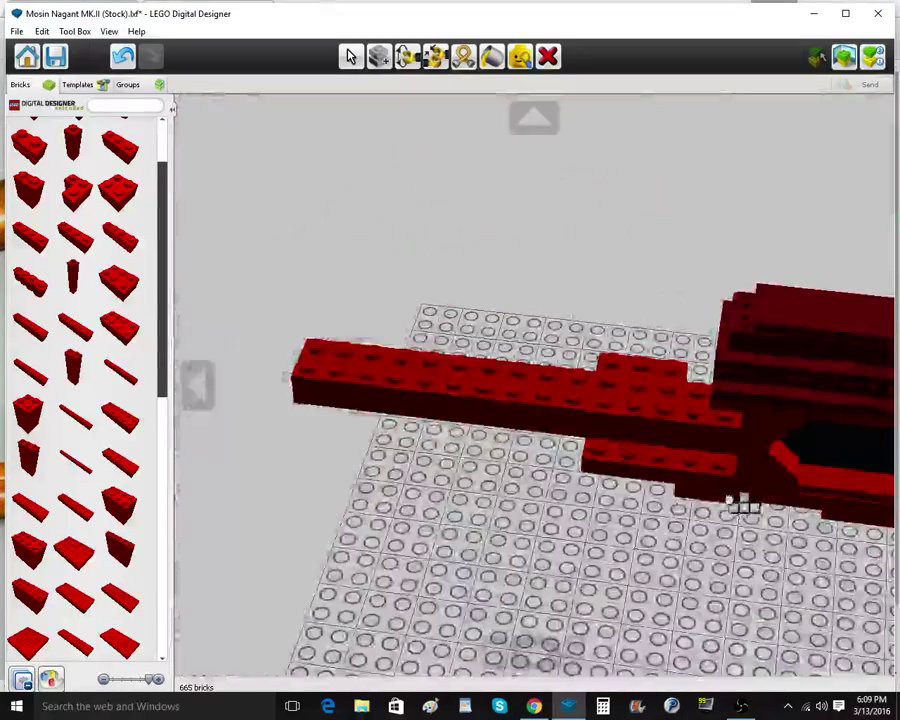
{"action": "scroll", "coordinate": [645, 461], "scroll_direction": "down", "scroll_amount": 1}
{"action": "left_click", "coordinate": [645, 461]}
{"action": "scroll", "coordinate": [58, 193], "scroll_direction": "up", "scroll_amount": 2}
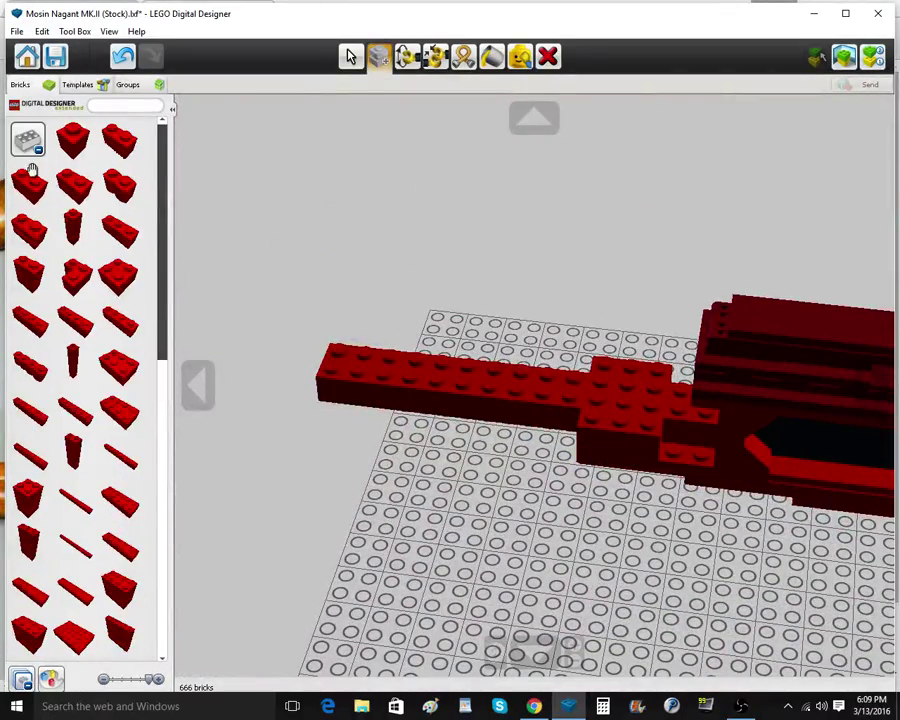
Fill the gap behind one 1x3 brick with a bright red 1x2 brick and clone it into the matching gap opposite
{"action": "left_click", "coordinate": [31, 178]}
{"action": "left_click", "coordinate": [693, 452]}
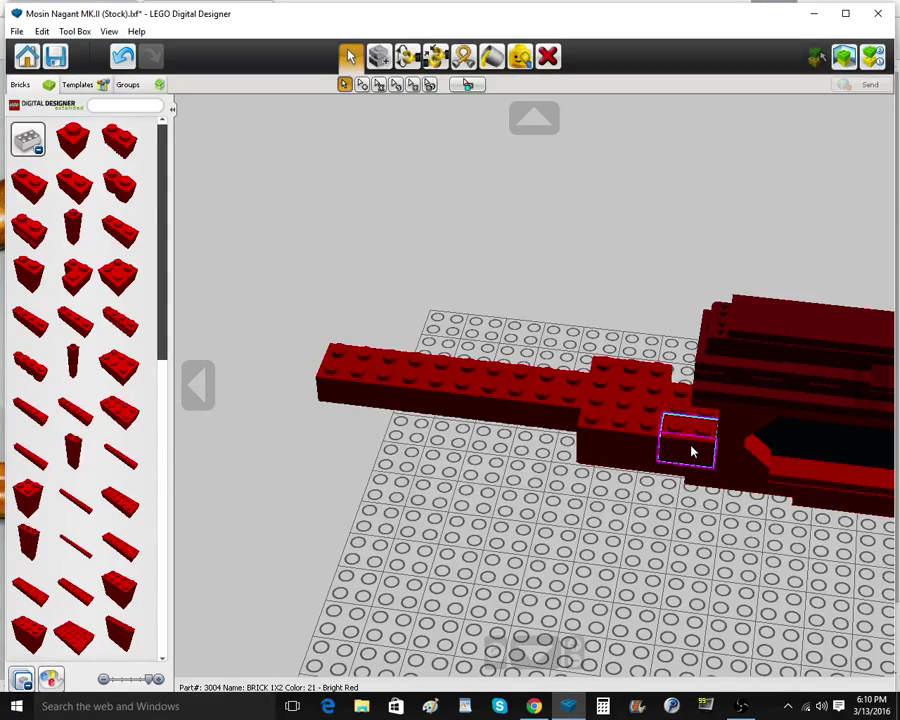
{"action": "left_click", "coordinate": [377, 59]}
{"action": "mouse_move", "coordinate": [660, 500]}
{"action": "right_mouse_down"}
{"action": "mouse_move", "coordinate": [362, 516]}
{"action": "mouse_move", "coordinate": [222, 505]}
{"action": "right_mouse_up"}
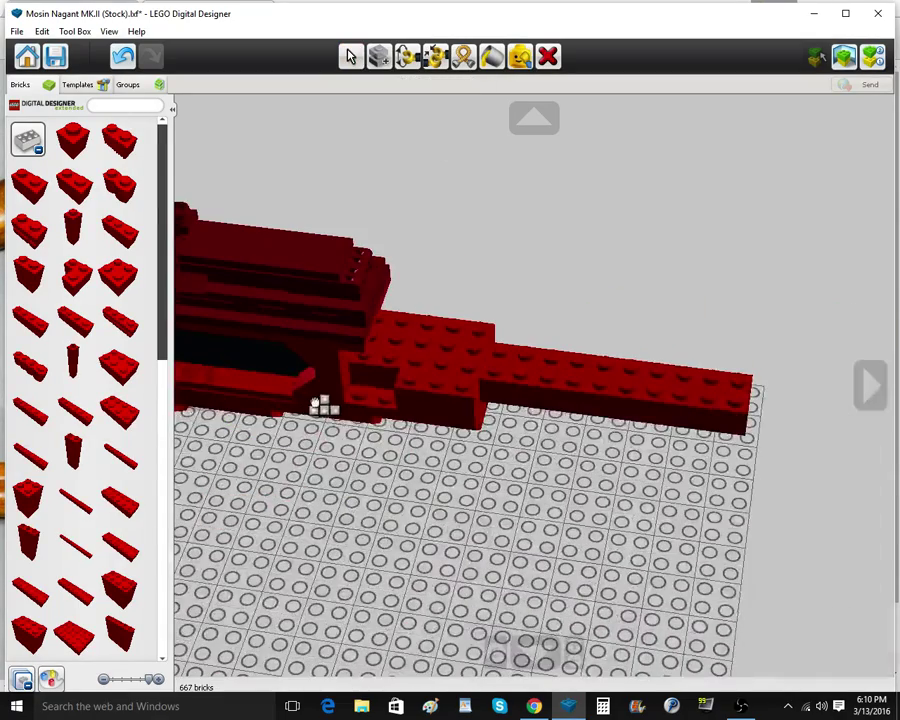
{"action": "left_click", "coordinate": [376, 392]}
Place a two-stud bright red brick across the rear of the fore-end's upper layer and clone it to complete the row
{"action": "scroll", "coordinate": [500, 464], "scroll_direction": "up", "scroll_amount": 3}
{"action": "mouse_move", "coordinate": [345, 378]}
{"action": "right_mouse_down"}
{"action": "mouse_move", "coordinate": [294, 350]}
{"action": "mouse_move", "coordinate": [301, 369]}
{"action": "right_mouse_up"}
{"action": "left_click", "coordinate": [85, 295]}
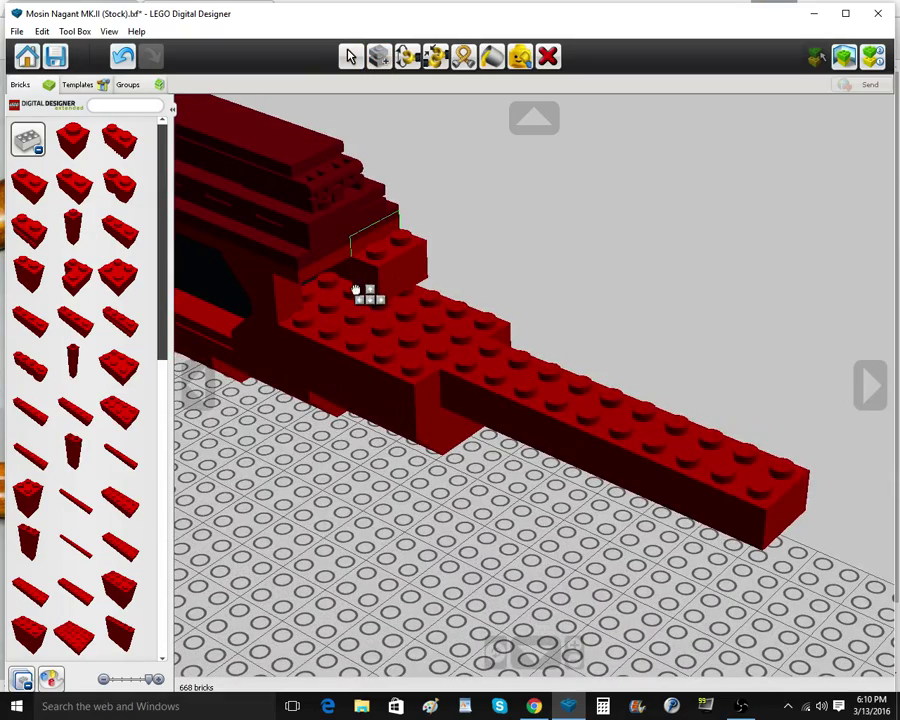
{"action": "right_click_drag", "start_coordinate": [362, 296], "coordinate": [355, 271]}
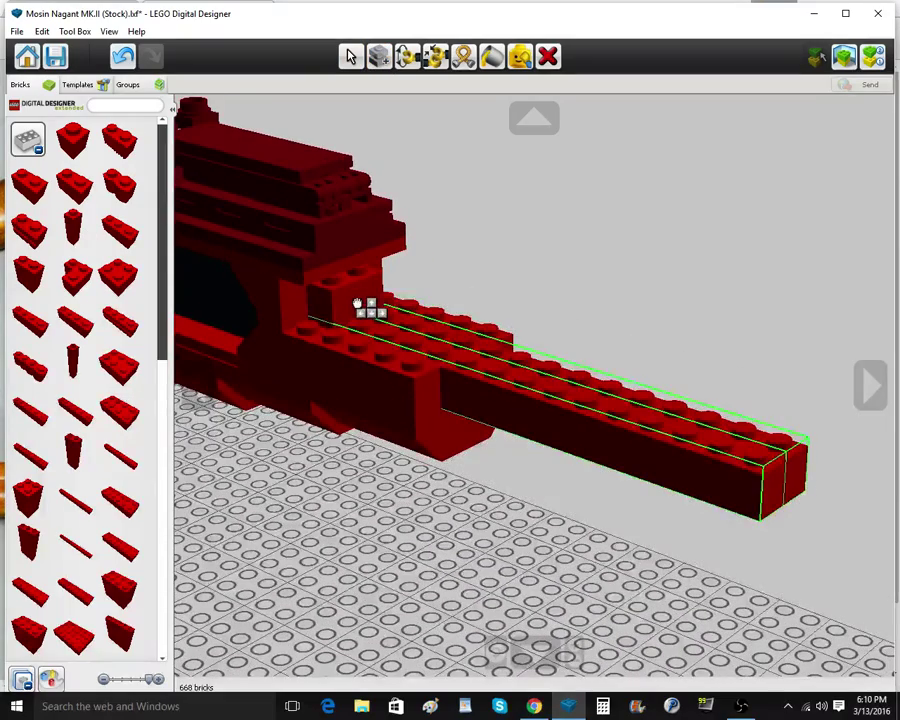
{"action": "left_click", "coordinate": [368, 303]}
{"action": "left_click", "coordinate": [379, 59]}
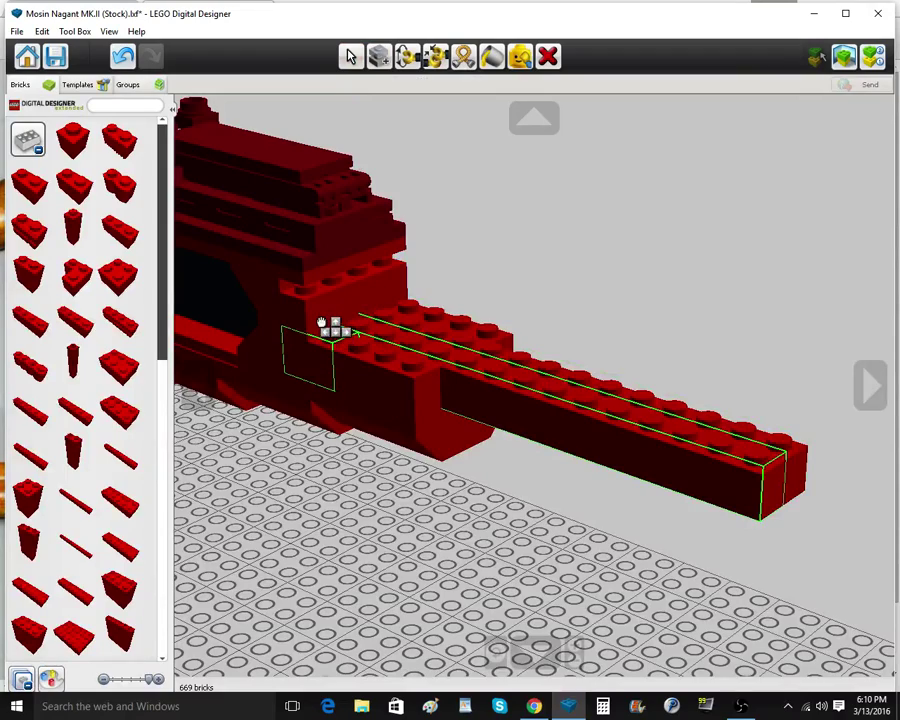
{"action": "left_click", "coordinate": [324, 324]}
Place a bright red 2x4 brick lengthwise in front of that rear row and clone it alongside to fill the upper layer
{"action": "right_click_drag", "start_coordinate": [338, 330], "coordinate": [399, 364]}
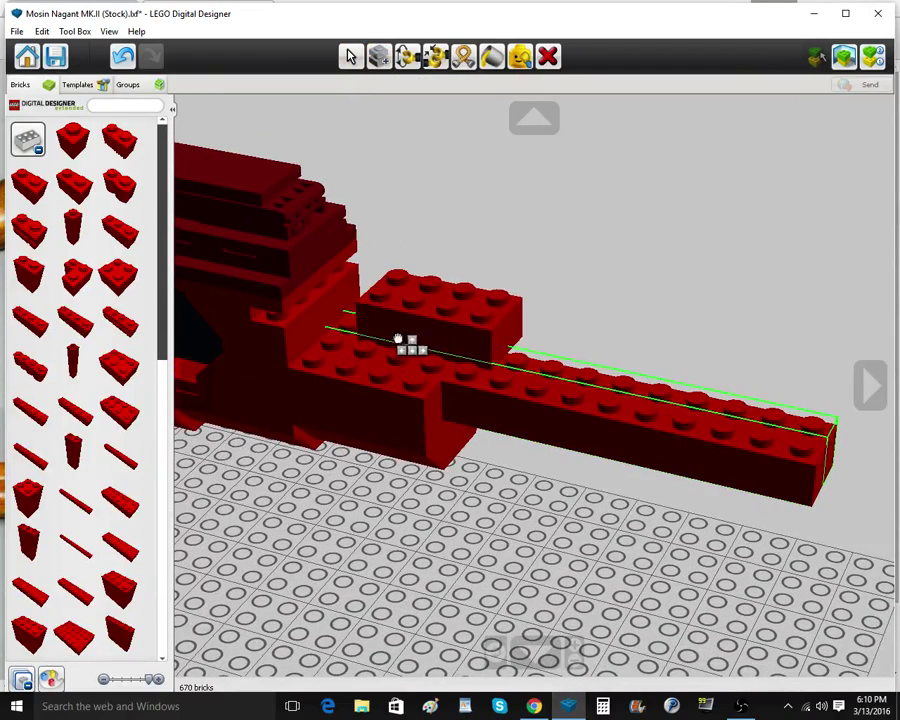
{"action": "left_click", "coordinate": [400, 336]}
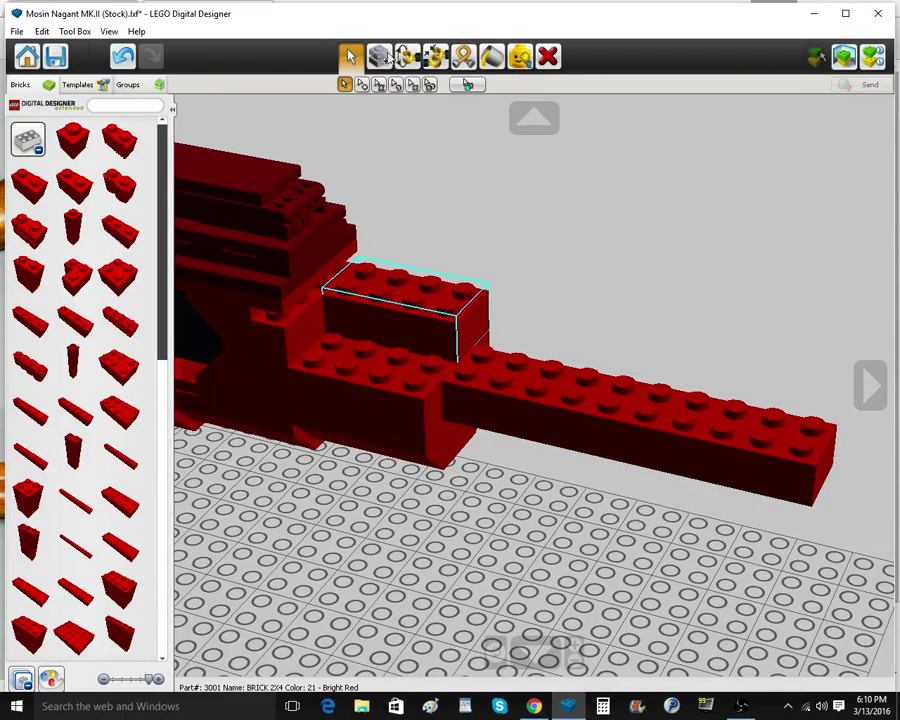
{"action": "left_click", "coordinate": [371, 354]}
{"action": "mouse_move", "coordinate": [380, 309]}
{"action": "right_mouse_down"}
{"action": "mouse_move", "coordinate": [383, 276]}
{"action": "mouse_move", "coordinate": [366, 285]}
{"action": "mouse_move", "coordinate": [366, 321]}
{"action": "right_mouse_up"}
Switch the brick palette from the basic bricks to the plates category
{"action": "left_click", "coordinate": [34, 144]}
{"action": "left_click", "coordinate": [72, 243]}
{"action": "scroll", "coordinate": [40, 499], "scroll_direction": "down", "scroll_amount": 3}
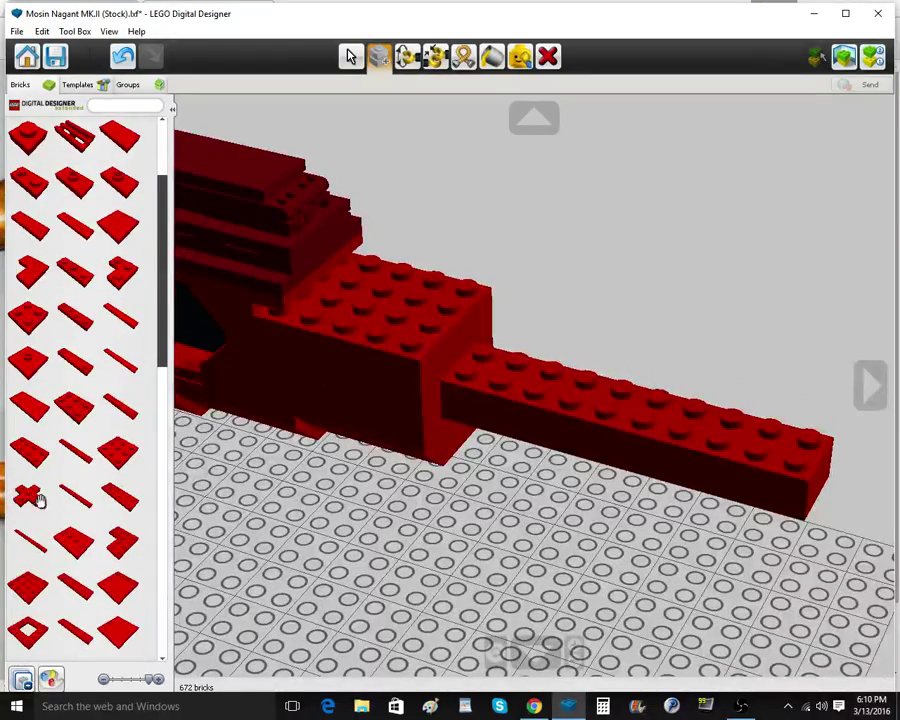
{"action": "left_click", "coordinate": [30, 586]}
{"action": "left_click", "coordinate": [296, 292]}
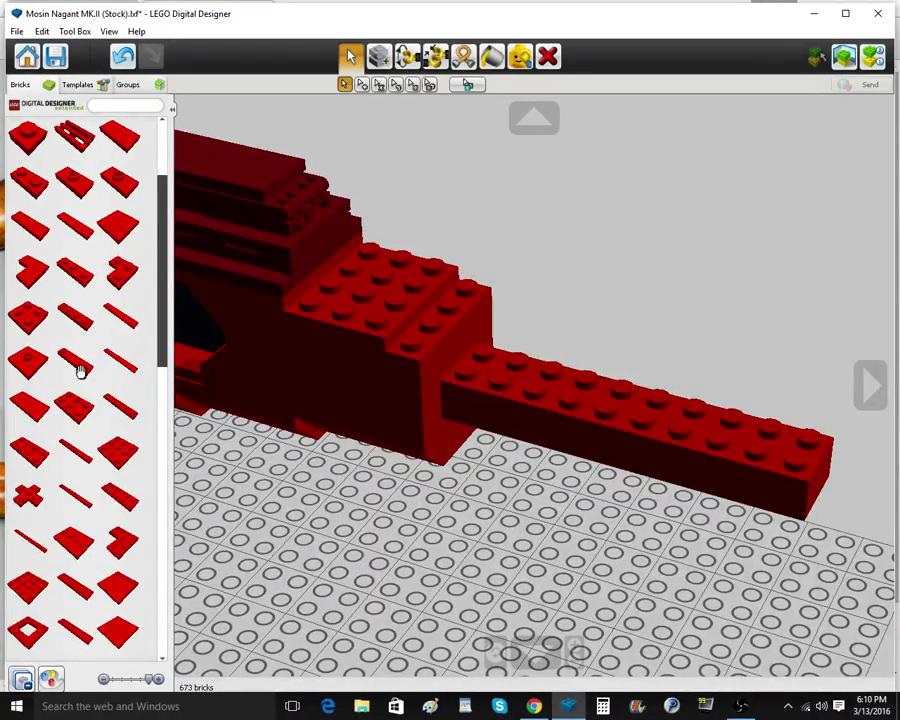
{"action": "left_click", "coordinate": [548, 58]}
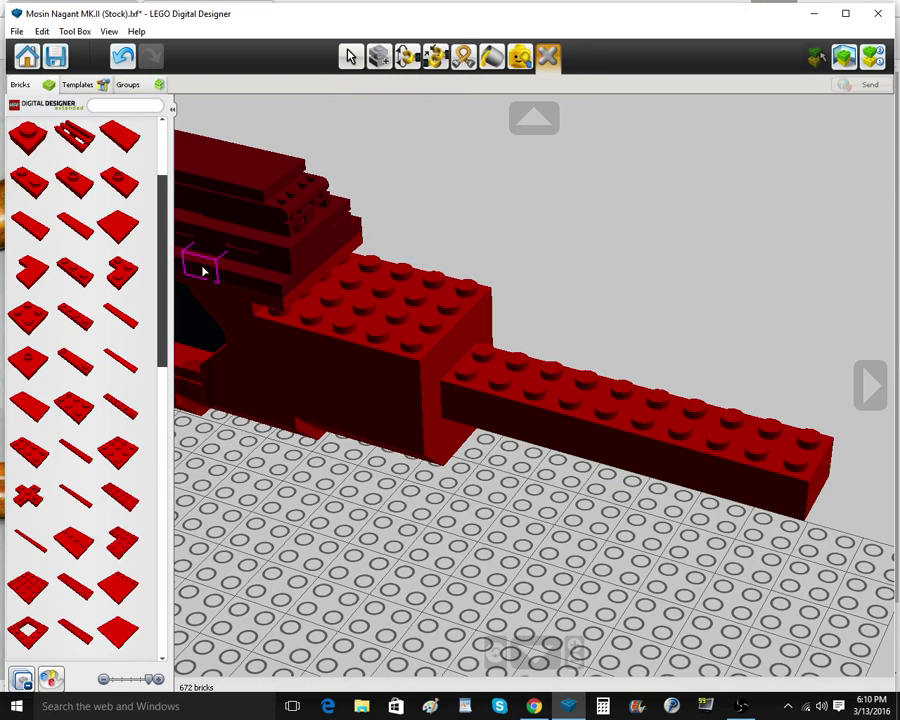
Place a bright red 1x4 plate lengthwise along the far top edge of the fore-end block and clone it onto the near edge
{"action": "left_click", "coordinate": [77, 328]}
{"action": "left_click", "coordinate": [365, 258]}
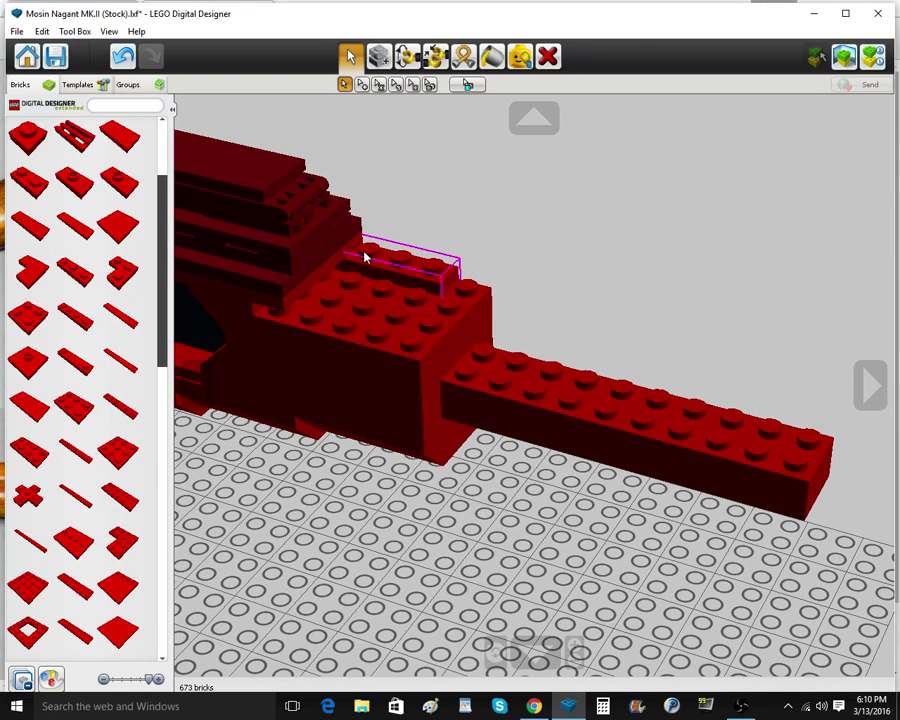
{"action": "left_click", "coordinate": [365, 255]}
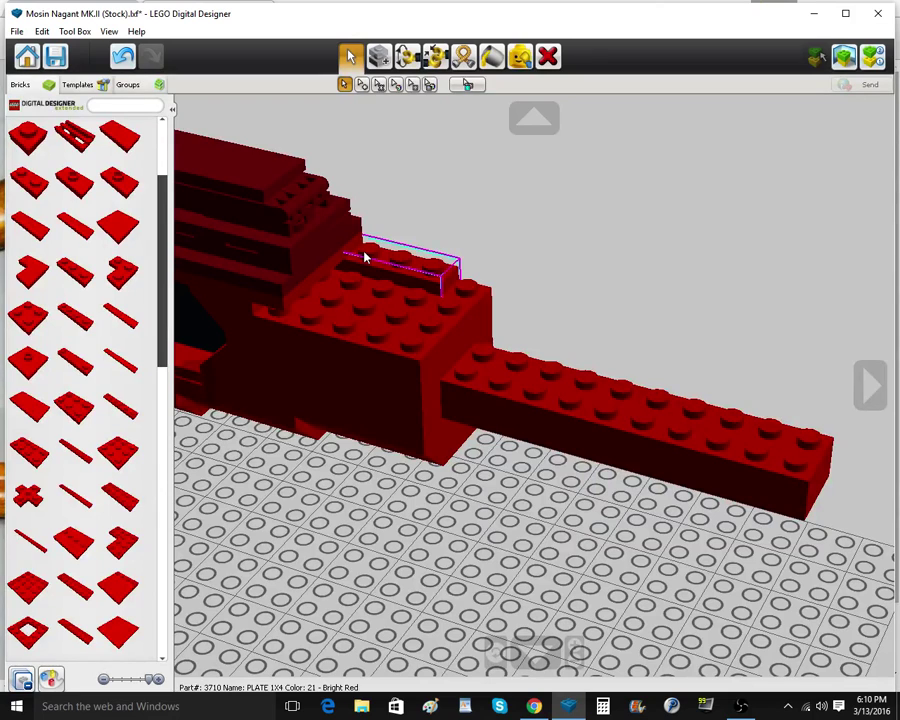
{"action": "left_click", "coordinate": [378, 57]}
{"action": "left_click", "coordinate": [307, 327]}
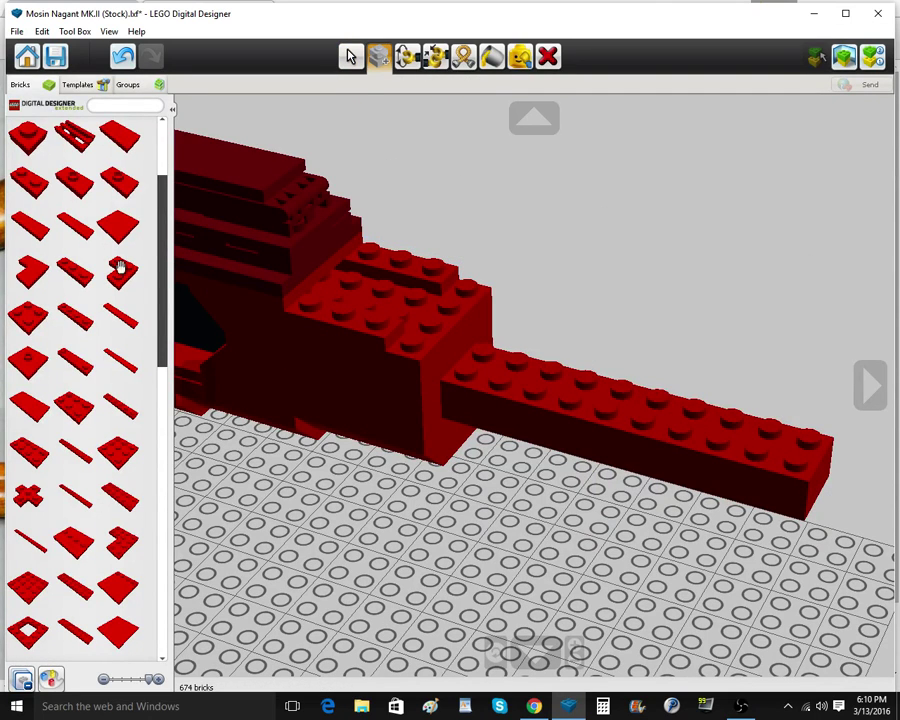
Place a bright red 1x1 plate in front of the far-edge 1x4 plate and make a clone of it
{"action": "scroll", "coordinate": [60, 178], "scroll_direction": "up", "scroll_amount": 1}
{"action": "left_click", "coordinate": [29, 166]}
{"action": "left_click", "coordinate": [474, 294]}
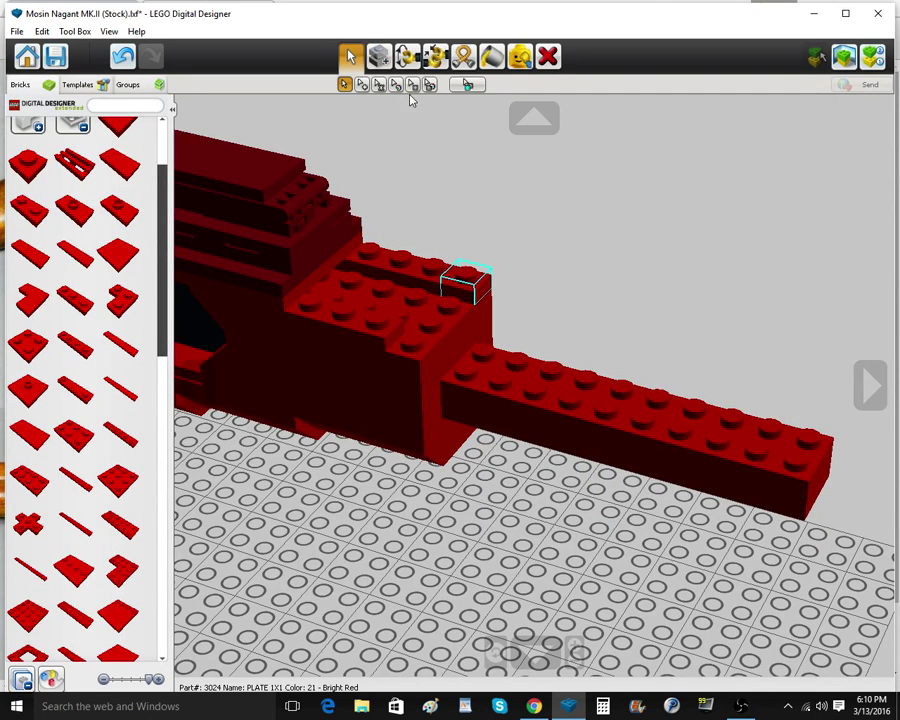
{"action": "left_click", "coordinate": [378, 57]}
{"action": "left_click", "coordinate": [443, 362]}
Move the stray 1x1 plate clone onto the empty stud in front of the near-edge 1x4 plate
{"action": "right_click_drag", "start_coordinate": [660, 244], "coordinate": [640, 262]}
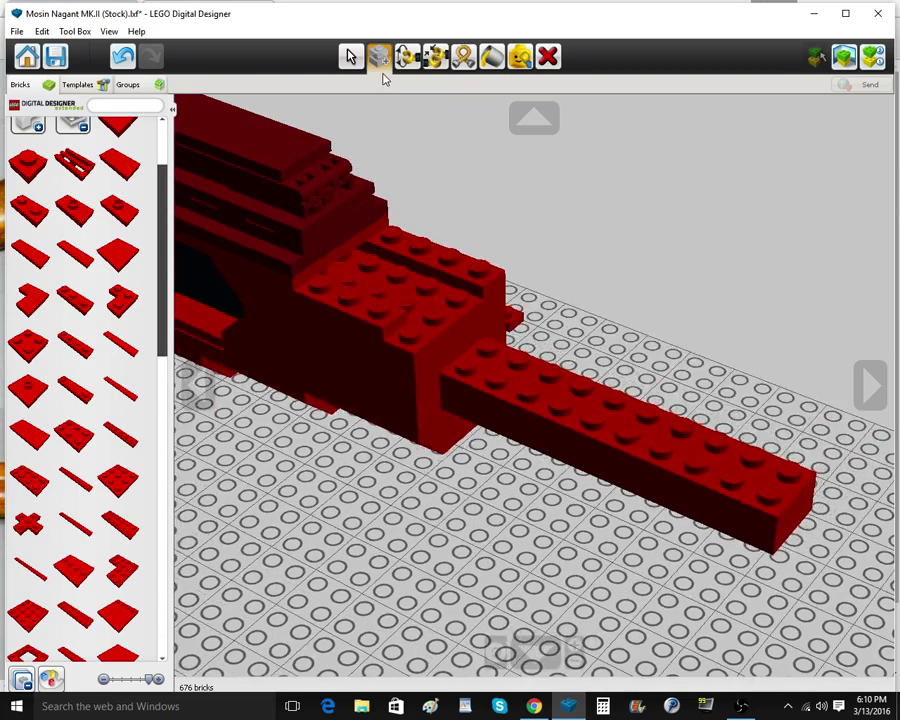
{"action": "left_click", "coordinate": [351, 58]}
{"action": "left_click", "coordinate": [510, 317]}
{"action": "left_click", "coordinate": [419, 345]}
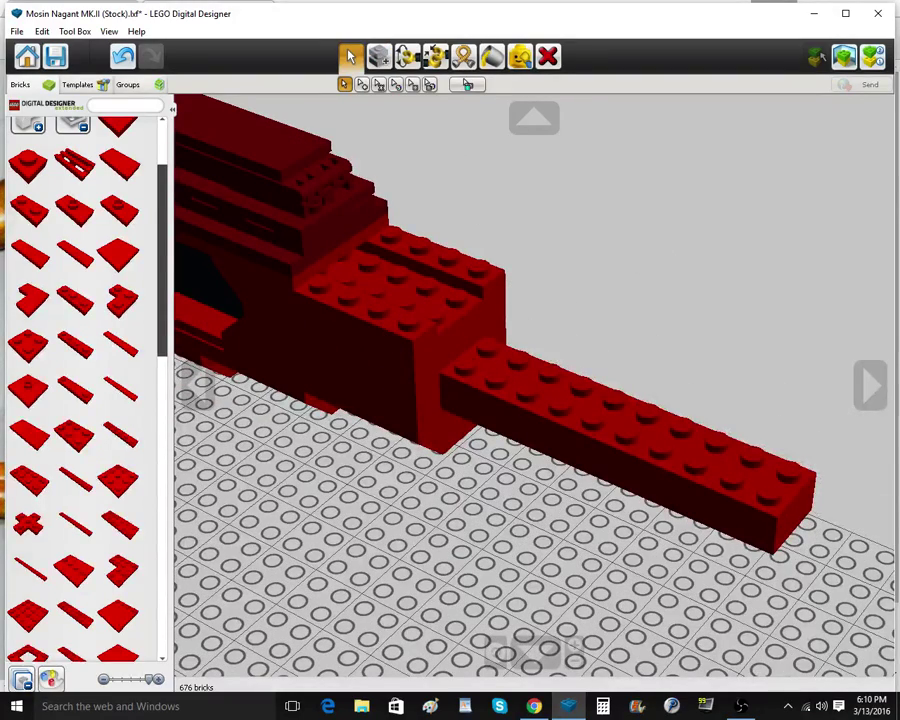
Place a long two-stud-wide bright red plate between the edge plates, extending forward above the long bricks, and compare it with the reference photo
{"action": "scroll", "coordinate": [48, 556], "scroll_direction": "down", "scroll_amount": 9}
{"action": "left_click", "coordinate": [124, 498]}
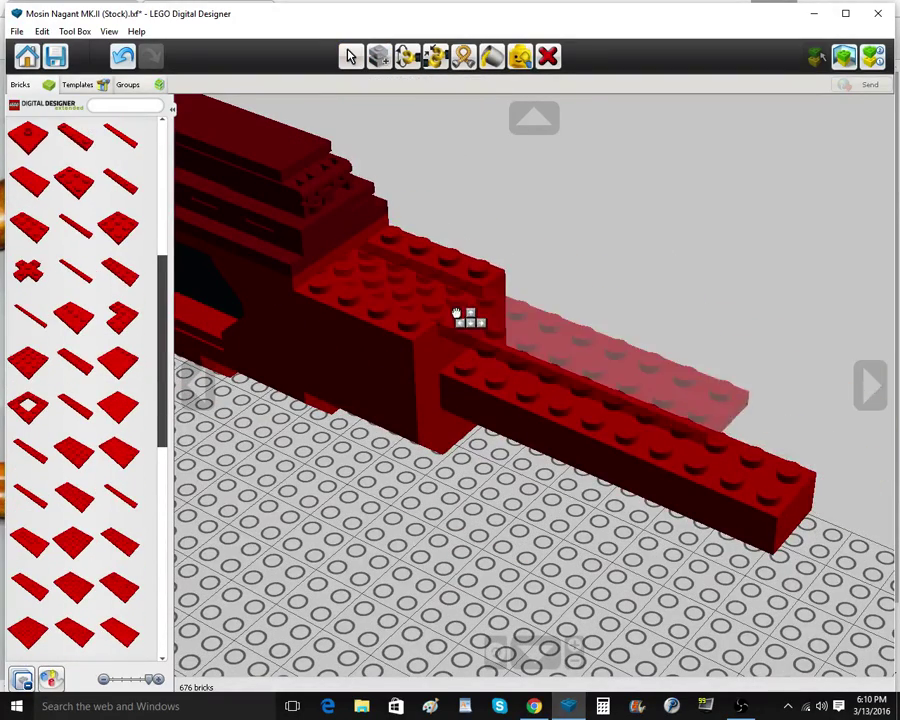
{"action": "left_click", "coordinate": [479, 311]}
{"action": "right_click_drag", "start_coordinate": [509, 436], "coordinate": [565, 424]}
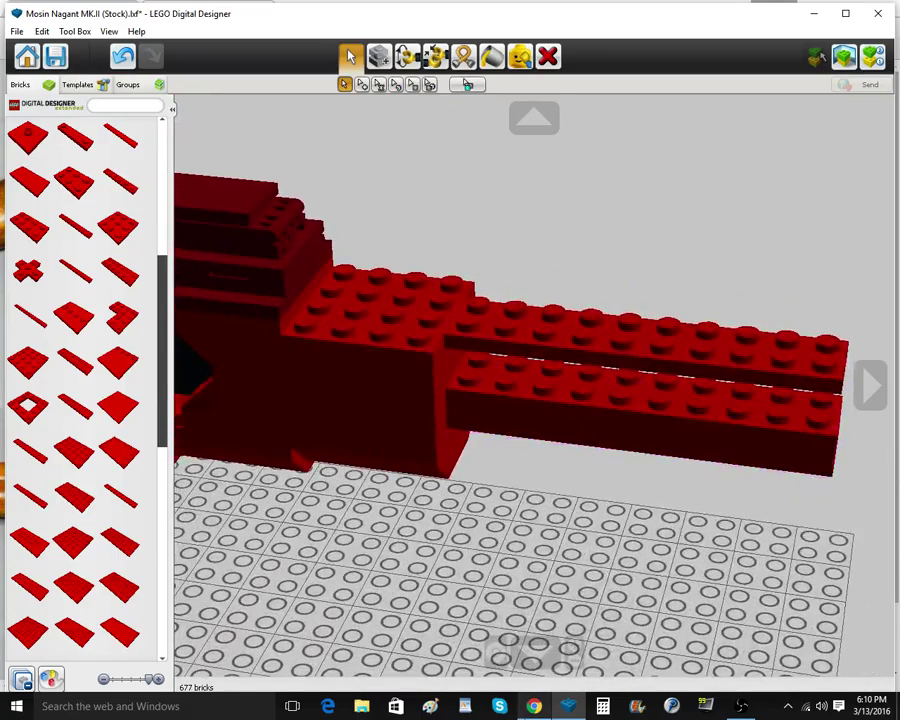
{"action": "mouse_move", "coordinate": [534, 706]}
{"action": "left_click", "coordinate": [536, 628]}
{"action": "left_click", "coordinate": [568, 706]}
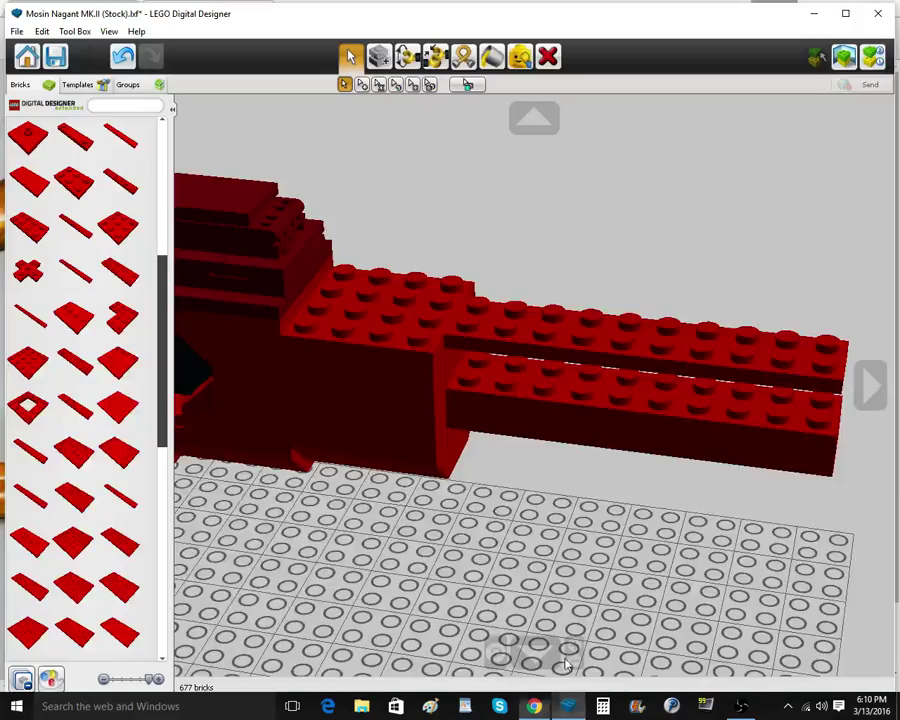
Place a bright red 4x4 plate on top of the fore-end block and stack a clone of it above
{"action": "right_click_drag", "start_coordinate": [476, 487], "coordinate": [424, 497]}
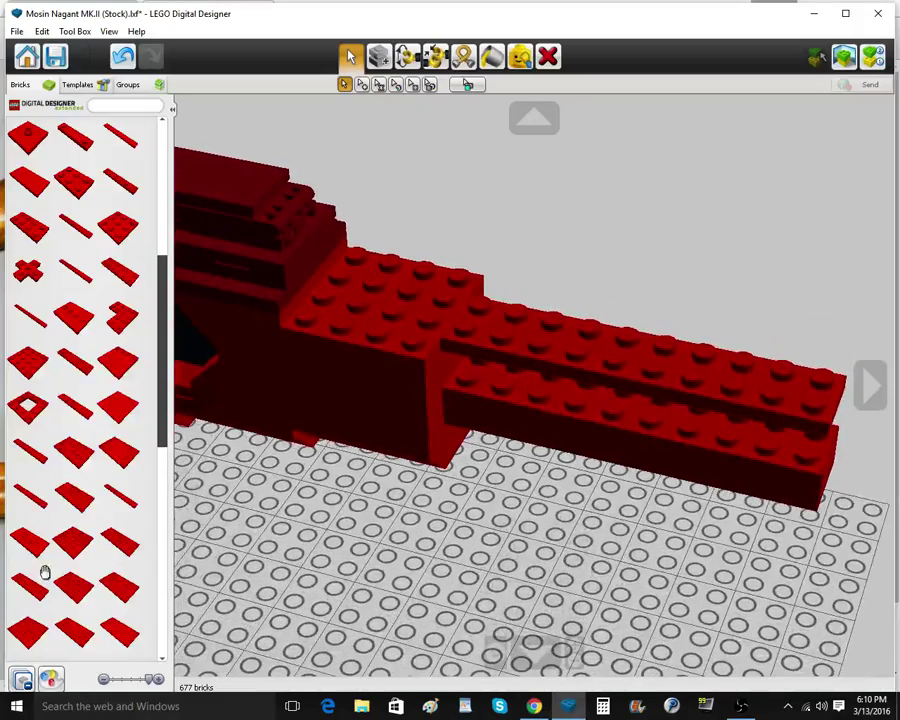
{"action": "left_click", "coordinate": [70, 439]}
{"action": "left_click", "coordinate": [392, 285]}
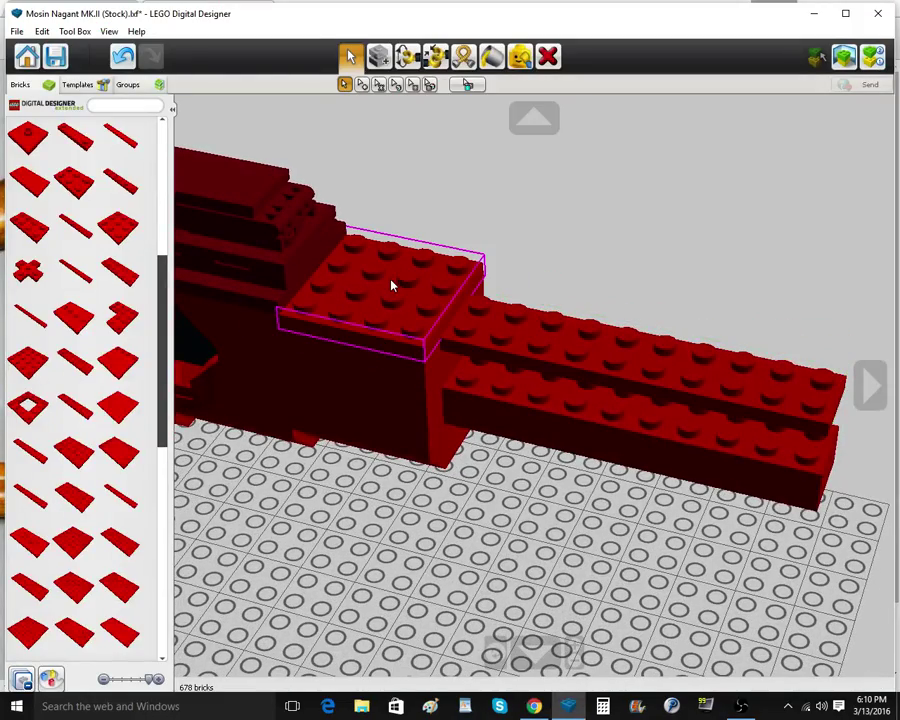
{"action": "left_click", "coordinate": [389, 283]}
{"action": "left_click", "coordinate": [379, 57]}
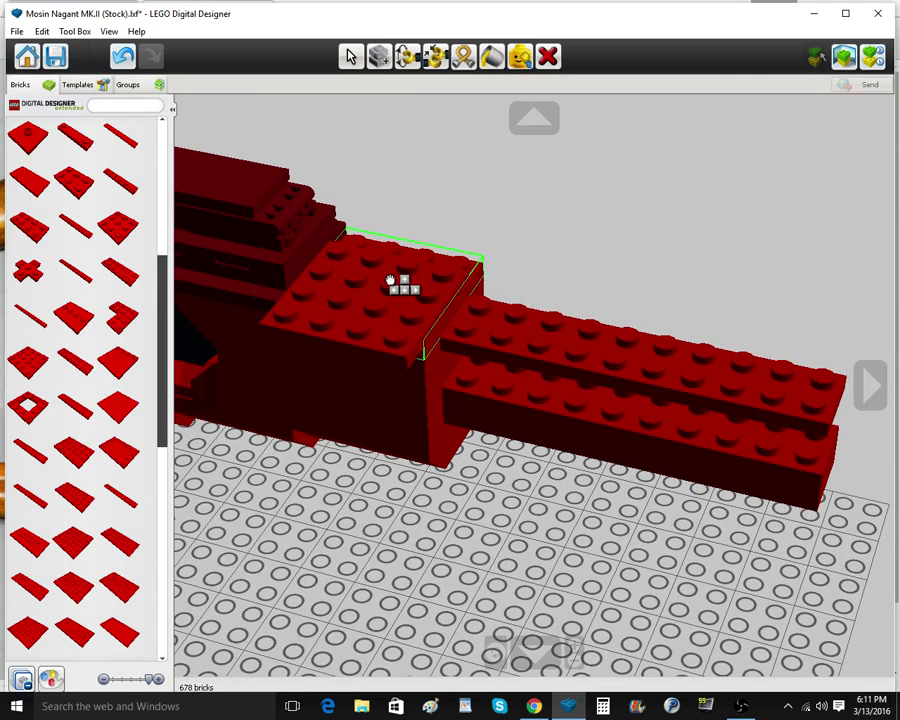
{"action": "left_click", "coordinate": [392, 266]}
Place a 2x4 plate lengthwise along the middle of the block's top and paint it dark red
{"action": "left_click", "coordinate": [28, 222]}
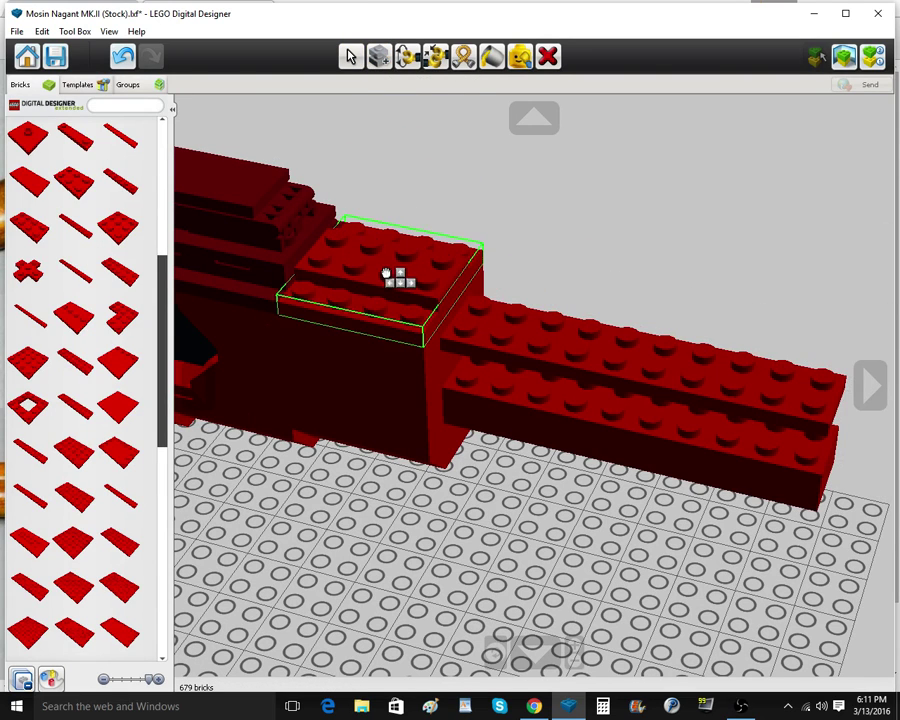
{"action": "left_click", "coordinate": [402, 275]}
{"action": "scroll", "coordinate": [79, 242], "scroll_direction": "up", "scroll_amount": 5}
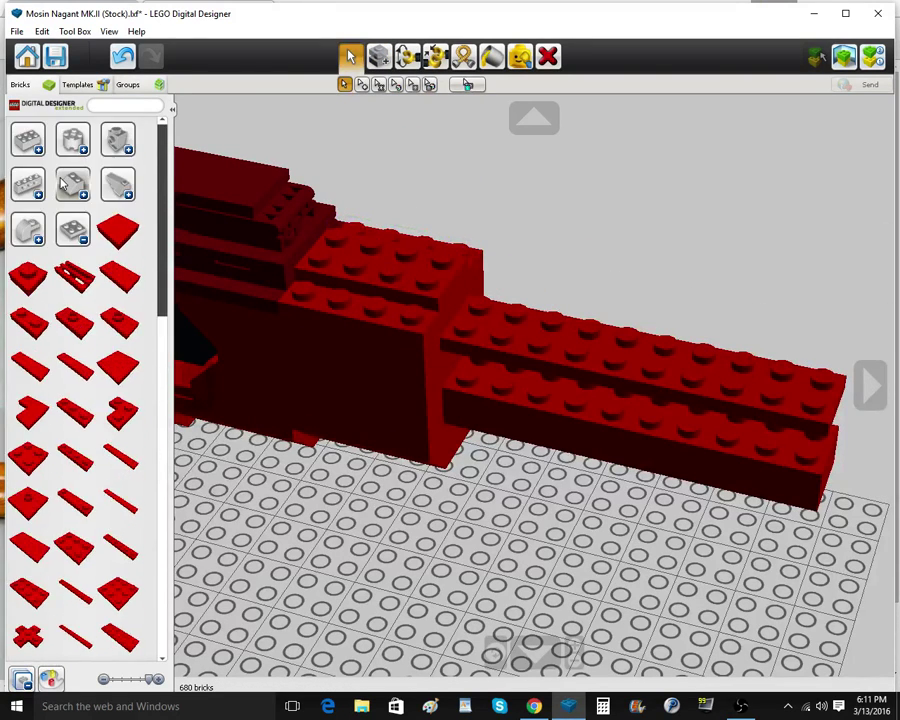
{"action": "left_click", "coordinate": [70, 228]}
{"action": "left_click", "coordinate": [492, 57]}
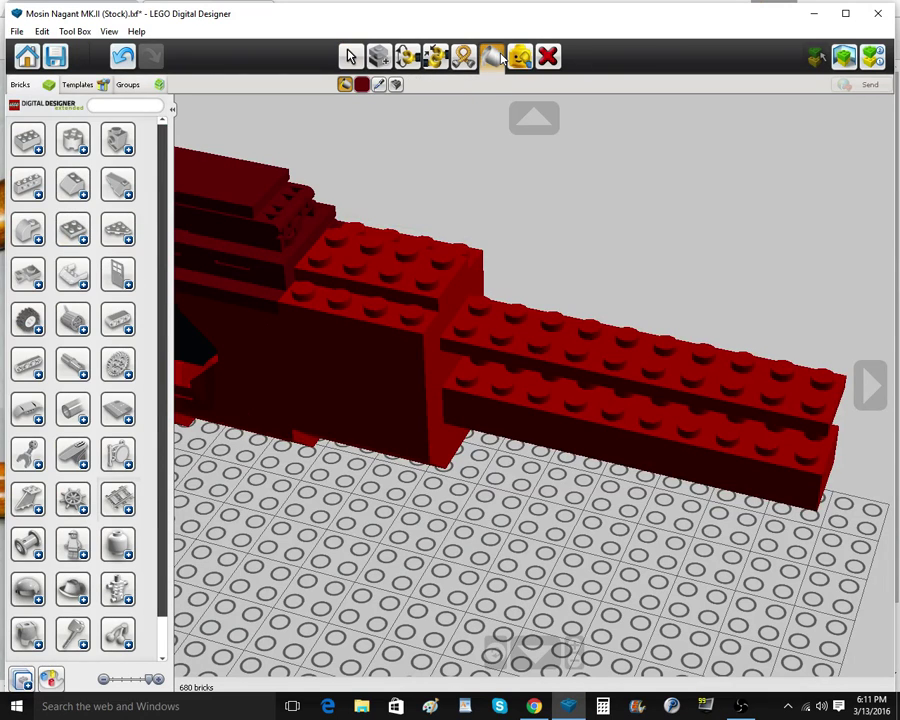
{"action": "left_click", "coordinate": [349, 57]}
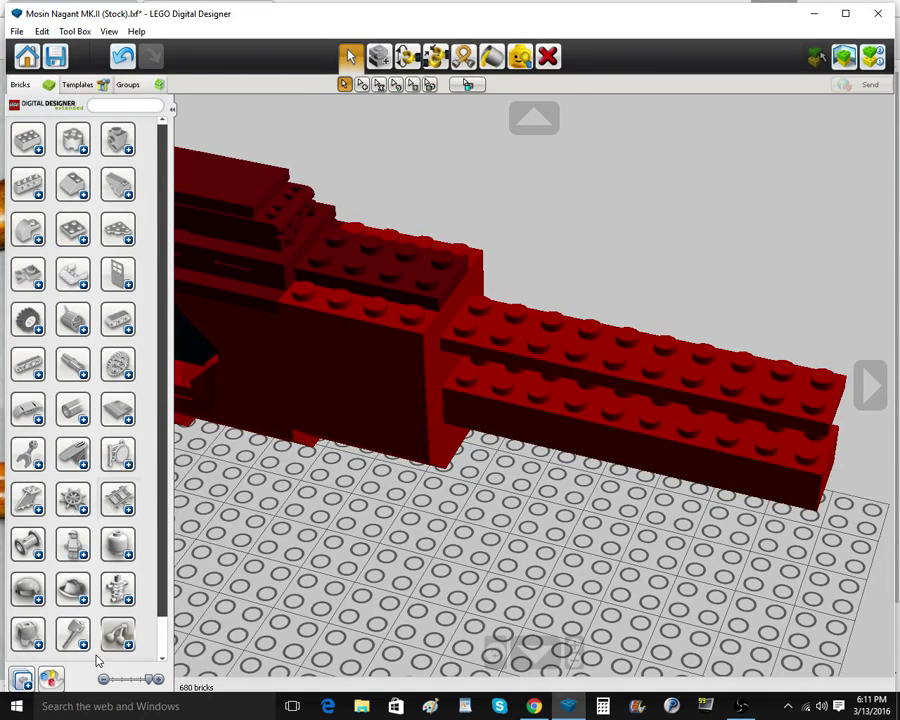
Set the brick colour to New Dark Red and place a 2x2x2/3 bow plate on the near rear side of the block's top
{"action": "left_click", "coordinate": [51, 679]}
{"action": "left_click", "coordinate": [228, 216]}
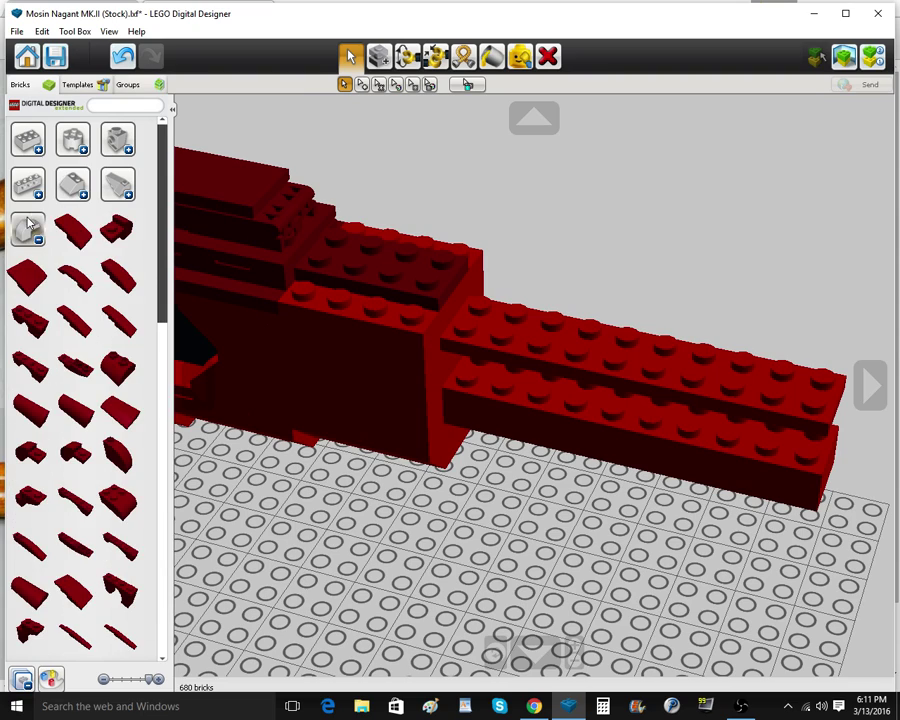
{"action": "left_click", "coordinate": [77, 297]}
{"action": "left_click", "coordinate": [333, 289]}
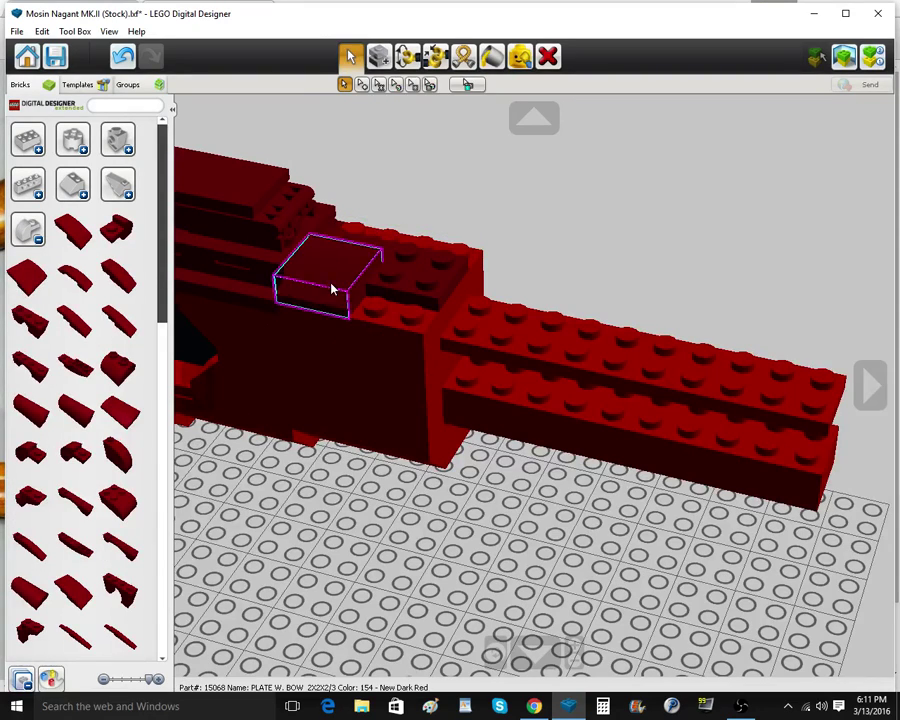
Clone the dark red bow plate onto the three remaining positions so four curved pieces cover the top of the fore-end block
{"action": "left_click", "coordinate": [388, 62]}
{"action": "left_click", "coordinate": [407, 314]}
{"action": "mouse_move", "coordinate": [402, 315]}
{"action": "right_mouse_down"}
{"action": "mouse_move", "coordinate": [434, 226]}
{"action": "mouse_move", "coordinate": [449, 232]}
{"action": "mouse_move", "coordinate": [454, 257]}
{"action": "mouse_move", "coordinate": [396, 331]}
{"action": "mouse_move", "coordinate": [457, 302]}
{"action": "mouse_move", "coordinate": [459, 270]}
{"action": "right_mouse_up"}
{"action": "scroll", "coordinate": [449, 232], "scroll_direction": "down", "scroll_amount": 3}
{"action": "scroll", "coordinate": [449, 232], "scroll_direction": "up", "scroll_amount": 5}
{"action": "left_click", "coordinate": [396, 301]}
{"action": "left_click", "coordinate": [367, 245]}
{"action": "left_click", "coordinate": [402, 285]}
{"action": "left_click", "coordinate": [432, 263]}
Examine the whole rifle from the side and the fore-end up close, and compare them with the Mosin-Nagant reference photo in Chrome
{"action": "scroll", "coordinate": [458, 300], "scroll_direction": "down", "scroll_amount": 5}
{"action": "scroll", "coordinate": [458, 297], "scroll_direction": "down", "scroll_amount": 4}
{"action": "scroll", "coordinate": [458, 277], "scroll_direction": "down", "scroll_amount": 4}
{"action": "scroll", "coordinate": [458, 270], "scroll_direction": "down", "scroll_amount": 4}
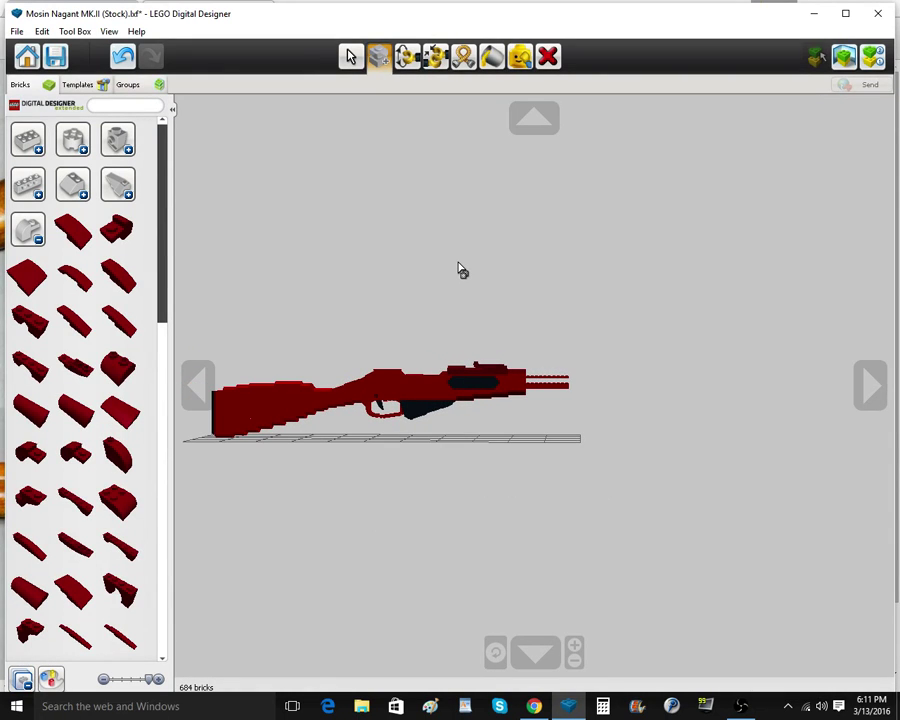
{"action": "scroll", "coordinate": [458, 268], "scroll_direction": "up", "scroll_amount": 1}
{"action": "left_click", "coordinate": [496, 653]}
{"action": "scroll", "coordinate": [659, 352], "scroll_direction": "up", "scroll_amount": 2}
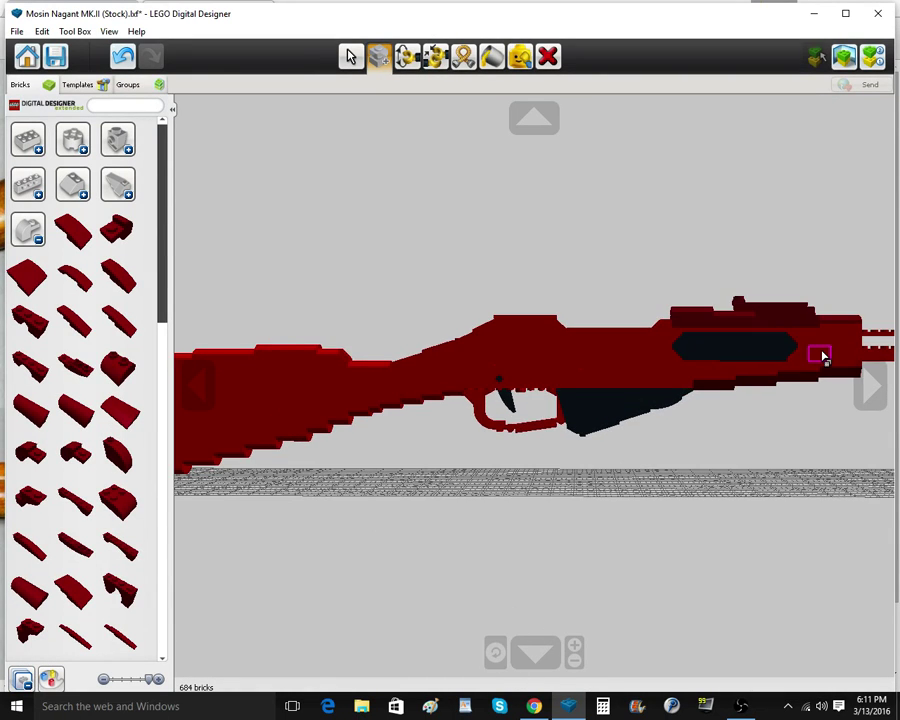
{"action": "right_click", "coordinate": [820, 353]}
{"action": "right_click", "coordinate": [598, 388]}
{"action": "scroll", "coordinate": [588, 438], "scroll_direction": "up", "scroll_amount": 5}
{"action": "right_click_drag", "start_coordinate": [561, 440], "coordinate": [567, 671]}
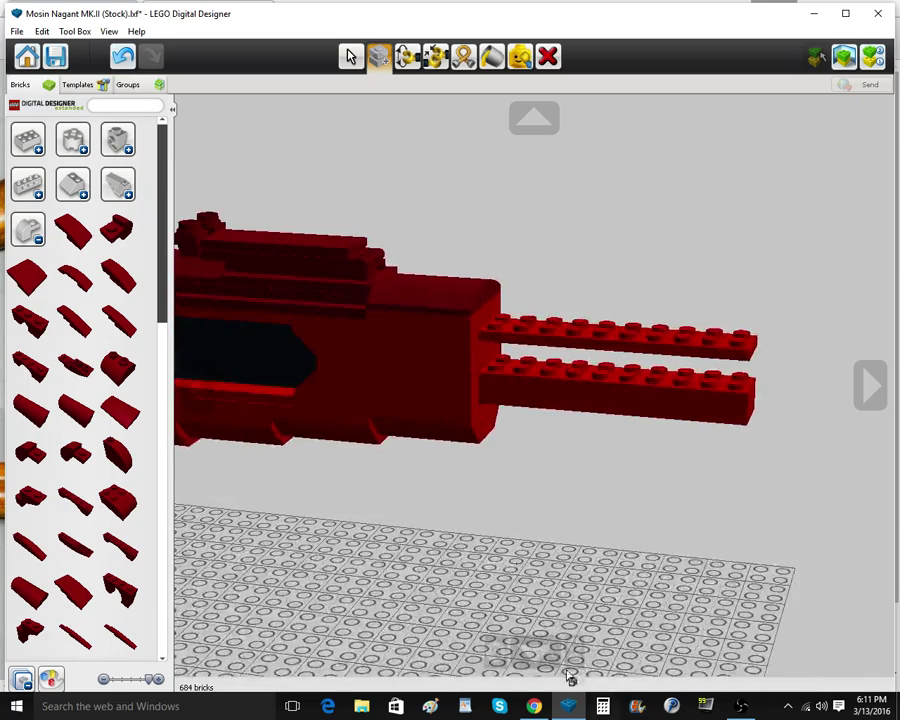
{"action": "mouse_move", "coordinate": [533, 707]}
{"action": "left_click", "coordinate": [524, 646]}
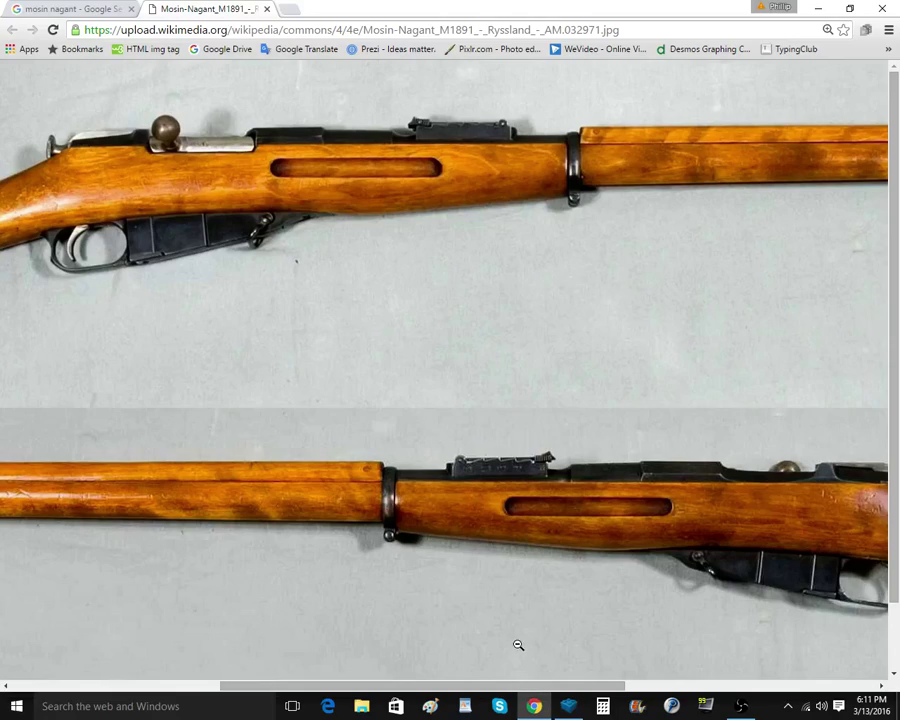
Switch to LEGO Digital Designer and place a dark red 1x2 inverted roof tile at the bottom near corner of the fore-end block's front face
{"action": "left_click", "coordinate": [568, 707]}
{"action": "left_click", "coordinate": [352, 57]}
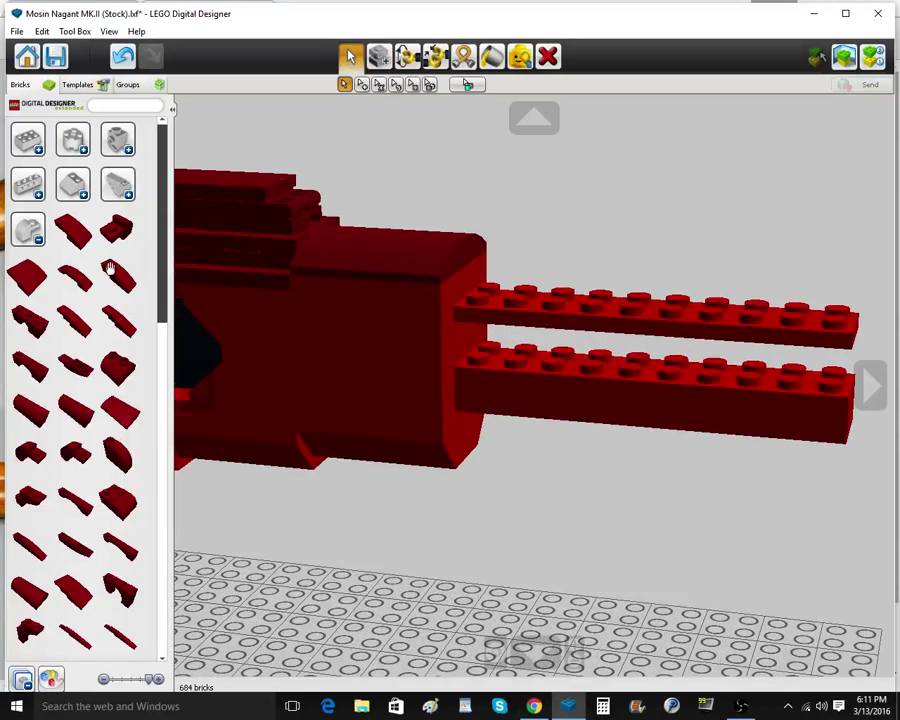
{"action": "left_click", "coordinate": [26, 236]}
{"action": "left_click", "coordinate": [27, 234]}
{"action": "left_click", "coordinate": [28, 232]}
{"action": "left_click", "coordinate": [68, 193]}
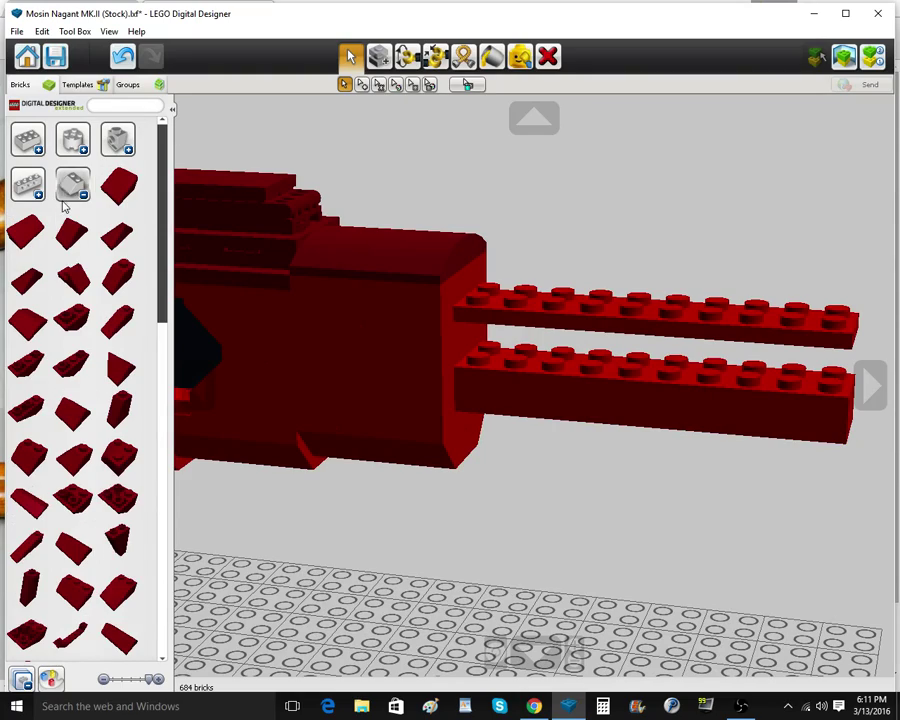
{"action": "left_click", "coordinate": [80, 357]}
{"action": "right_click_drag", "start_coordinate": [390, 453], "coordinate": [542, 568]}
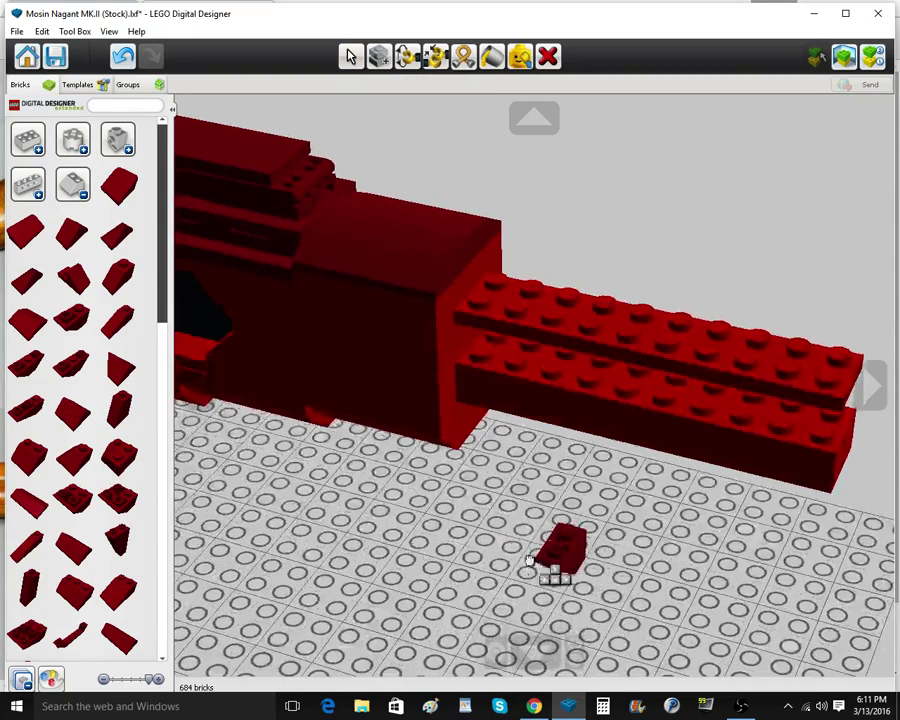
{"action": "left_click", "coordinate": [475, 424]}
{"action": "right_click_drag", "start_coordinate": [480, 424], "coordinate": [508, 438]}
{"action": "left_click", "coordinate": [472, 442]}
{"action": "left_click", "coordinate": [485, 424]}
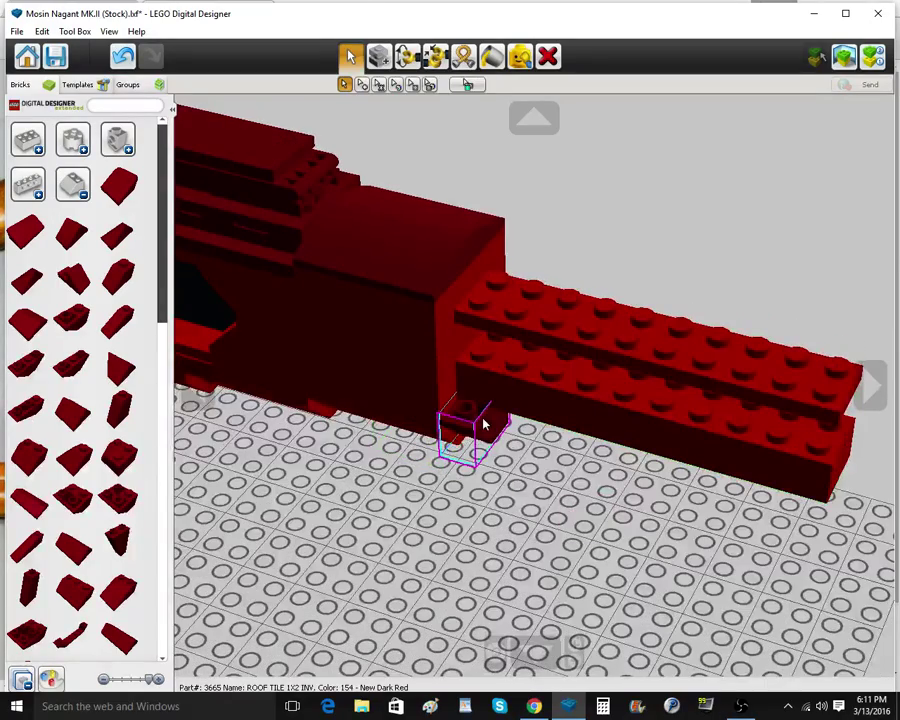
Clone the inverted roof tile onto the far bottom corner of the block's front face
{"action": "left_click", "coordinate": [372, 55]}
{"action": "mouse_move", "coordinate": [588, 672]}
{"action": "right_mouse_down"}
{"action": "mouse_move", "coordinate": [655, 545]}
{"action": "mouse_move", "coordinate": [364, 632]}
{"action": "mouse_move", "coordinate": [265, 600]}
{"action": "right_mouse_up"}
{"action": "left_click", "coordinate": [643, 483]}
{"action": "right_click_drag", "start_coordinate": [615, 468], "coordinate": [552, 463], "text": "shift"}
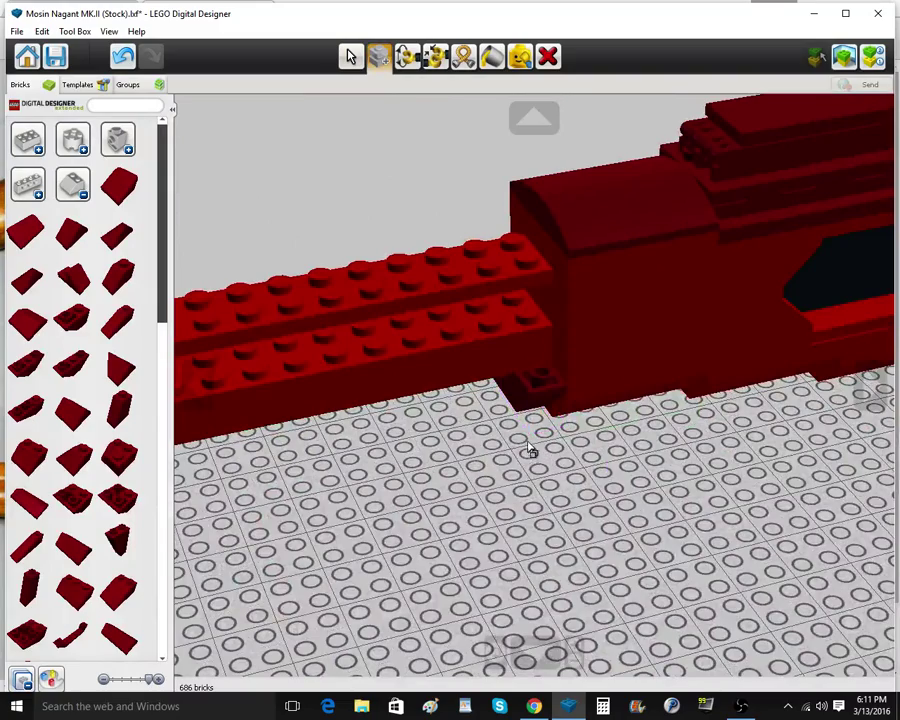
Place a dark red 1x1 brick on the exposed stud of each inverted roof tile, cloning the first for the other side
{"action": "left_click", "coordinate": [76, 188]}
{"action": "left_click", "coordinate": [34, 140]}
{"action": "left_click", "coordinate": [70, 142]}
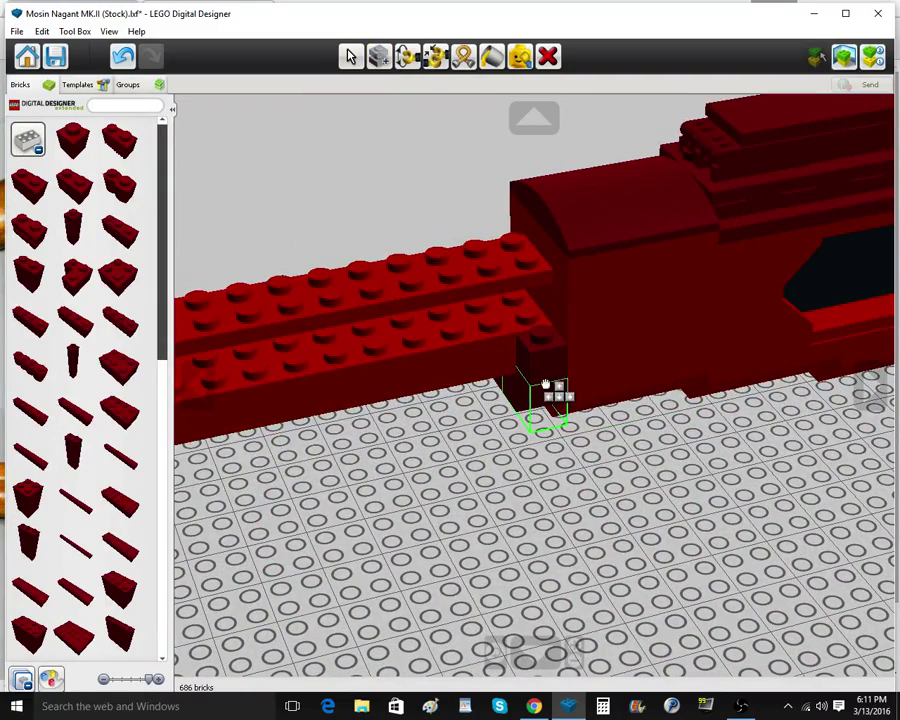
{"action": "left_click", "coordinate": [547, 384]}
{"action": "left_click", "coordinate": [384, 66]}
{"action": "right_click_drag", "start_coordinate": [385, 340], "coordinate": [615, 352]}
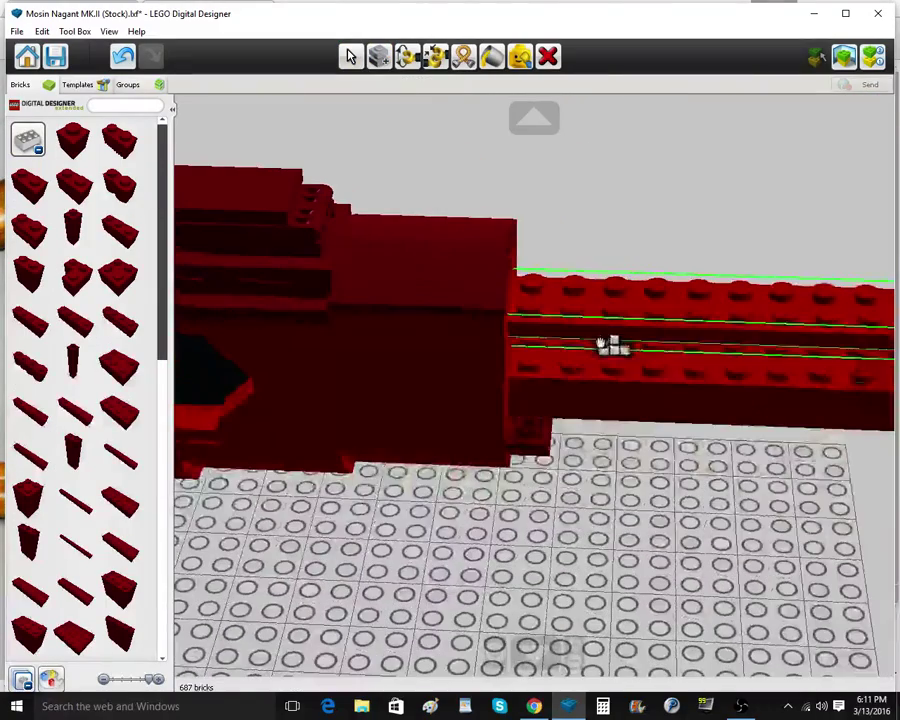
{"action": "left_click", "coordinate": [534, 443]}
Place a dark red 1x4 brick crosswise over the two 1x1 bricks against the block's front face
{"action": "left_click", "coordinate": [29, 327]}
{"action": "key", "text": "Right"}
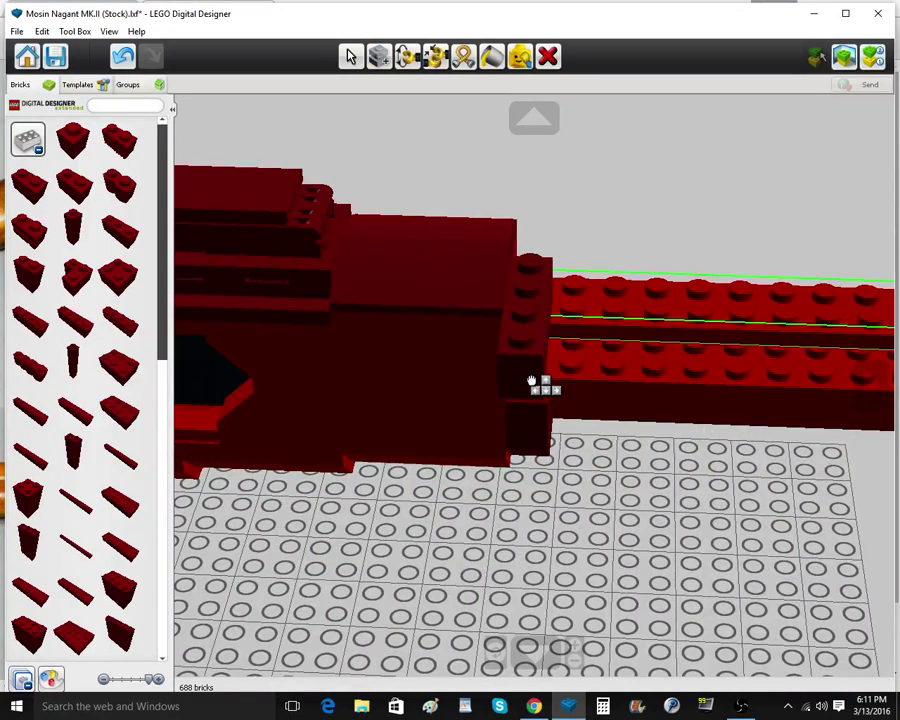
{"action": "right_click_drag", "start_coordinate": [532, 380], "coordinate": [504, 362]}
{"action": "left_click", "coordinate": [504, 361]}
{"action": "right_click_drag", "start_coordinate": [504, 361], "coordinate": [502, 386]}
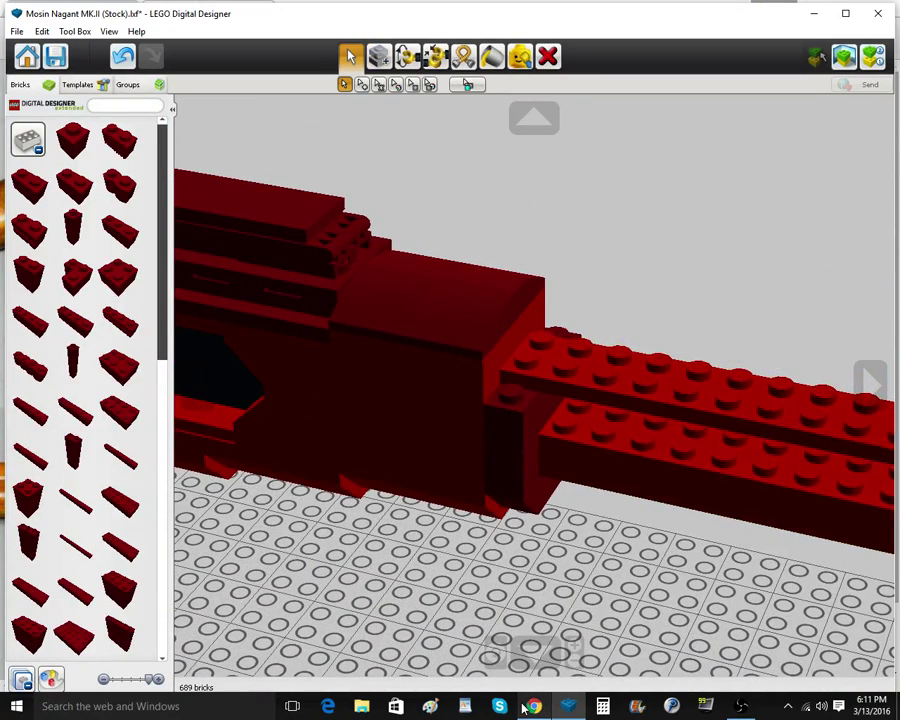
Check the reference photo in Chrome, return to LEGO Digital Designer and place a 1x1 plate on each end of the crosswise 1x4 brick
{"action": "mouse_move", "coordinate": [534, 706]}
{"action": "left_click", "coordinate": [524, 656]}
{"action": "left_click", "coordinate": [567, 705]}
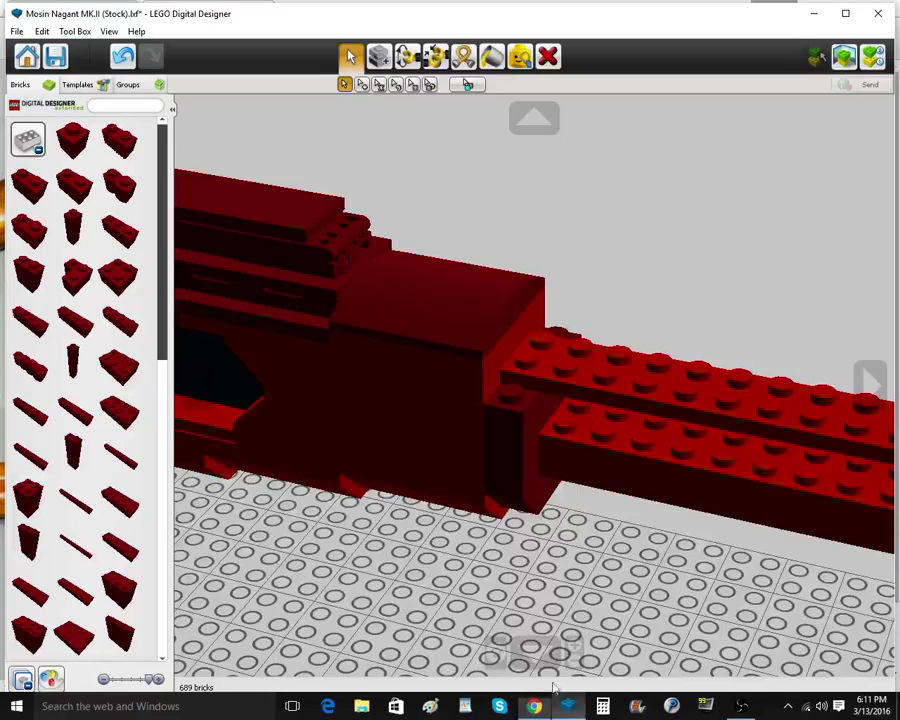
{"action": "right_click_drag", "start_coordinate": [535, 573], "coordinate": [493, 579]}
{"action": "left_click", "coordinate": [378, 56]}
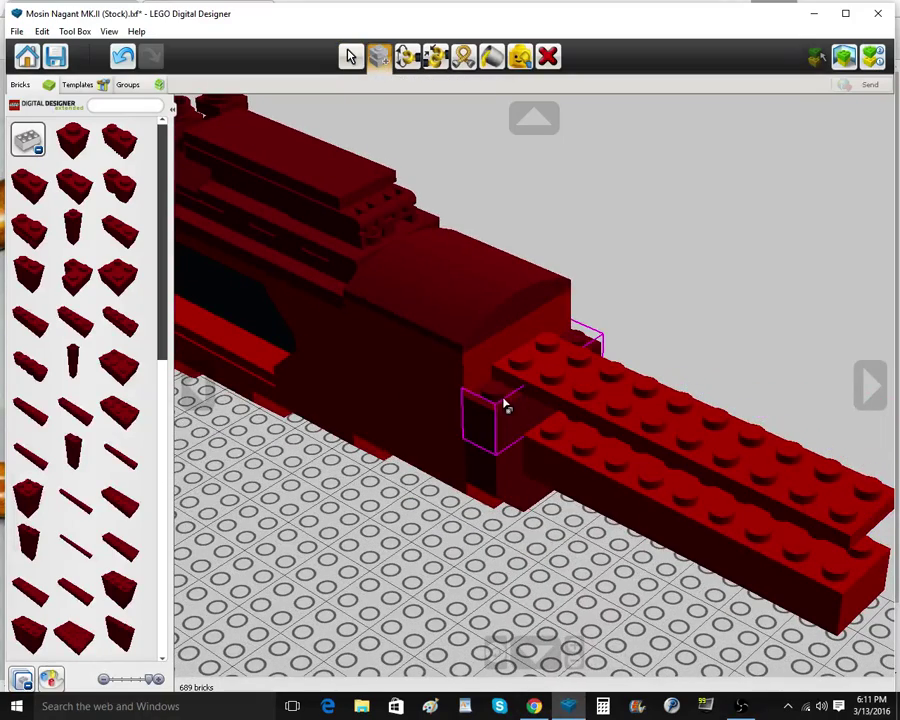
{"action": "left_click", "coordinate": [33, 149]}
{"action": "left_click", "coordinate": [75, 231]}
{"action": "left_click", "coordinate": [36, 277]}
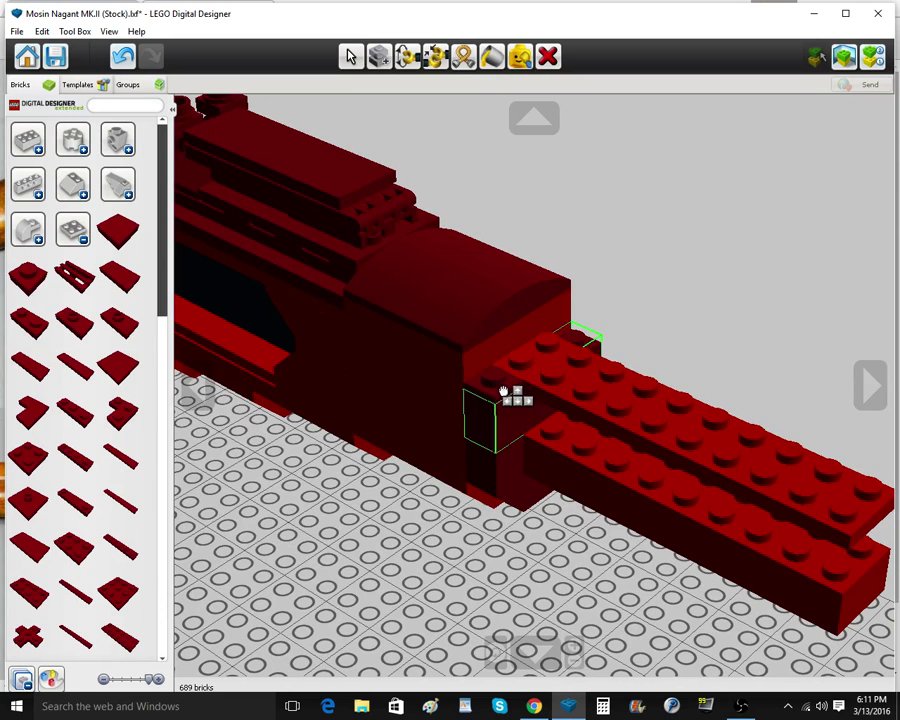
{"action": "left_click", "coordinate": [500, 390]}
{"action": "left_click", "coordinate": [371, 55]}
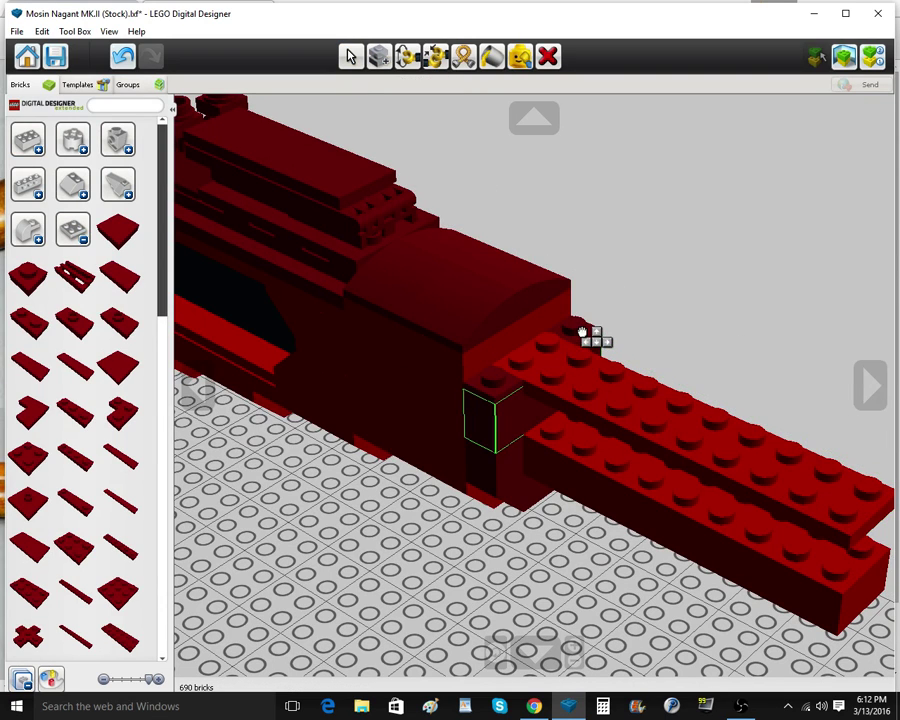
{"action": "left_click", "coordinate": [583, 332]}
Stack two dark red 1x4 plates crosswise on top of the collar at the block's front
{"action": "left_click", "coordinate": [96, 463]}
{"action": "left_click", "coordinate": [526, 362]}
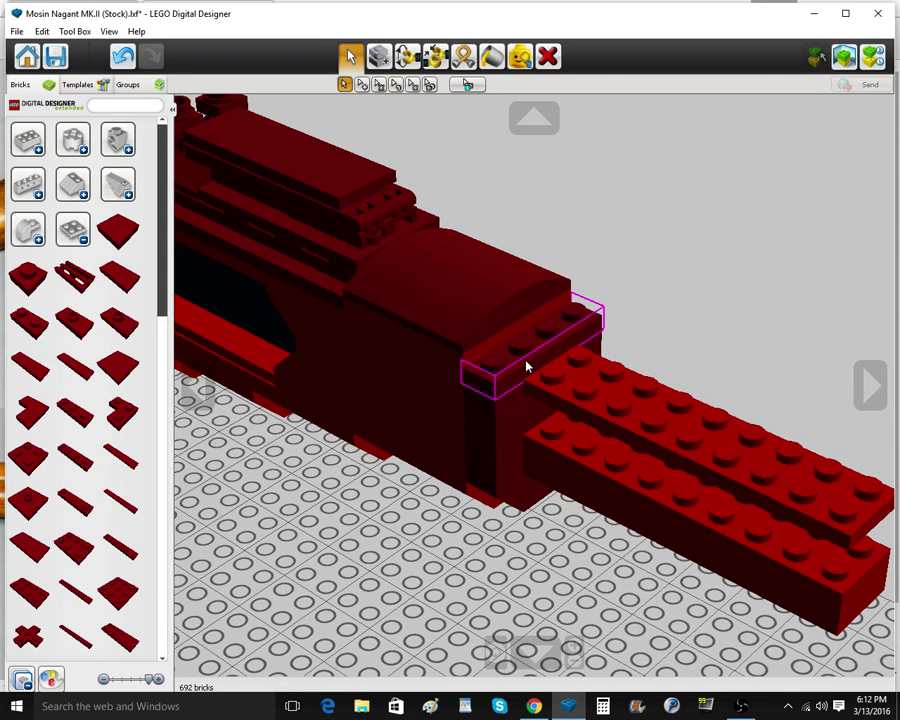
{"action": "scroll", "coordinate": [525, 358], "scroll_direction": "up", "scroll_amount": 3}
{"action": "left_click", "coordinate": [378, 56]}
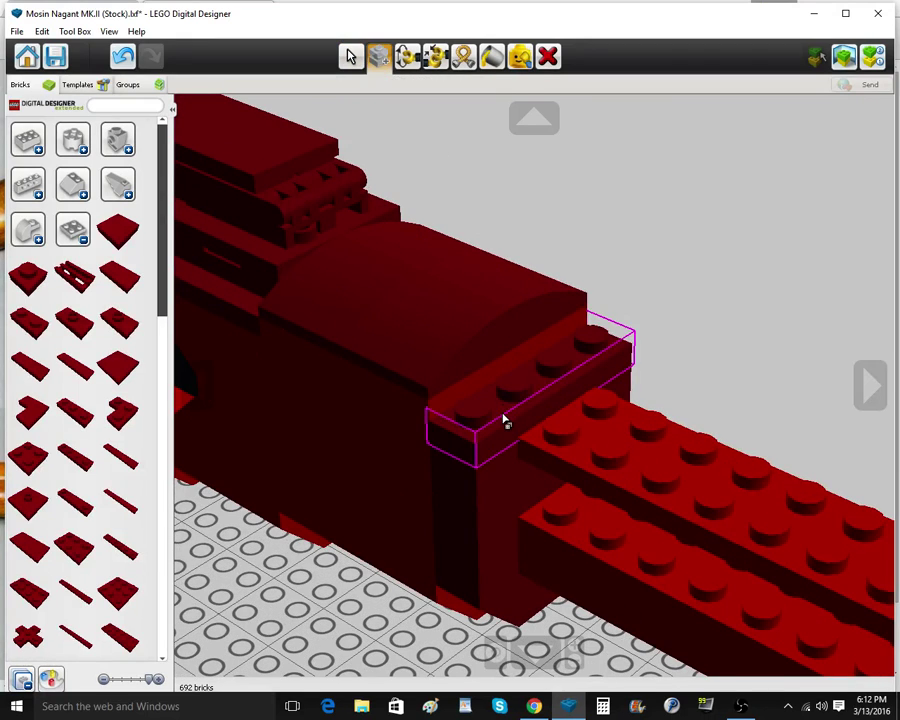
{"action": "left_click", "coordinate": [505, 414]}
Place a 1x2 45° roof tile with 1/3 plate on the far top corner of the collar and clone it, turned around, onto the near corner
{"action": "left_click", "coordinate": [75, 231]}
{"action": "left_click", "coordinate": [74, 193]}
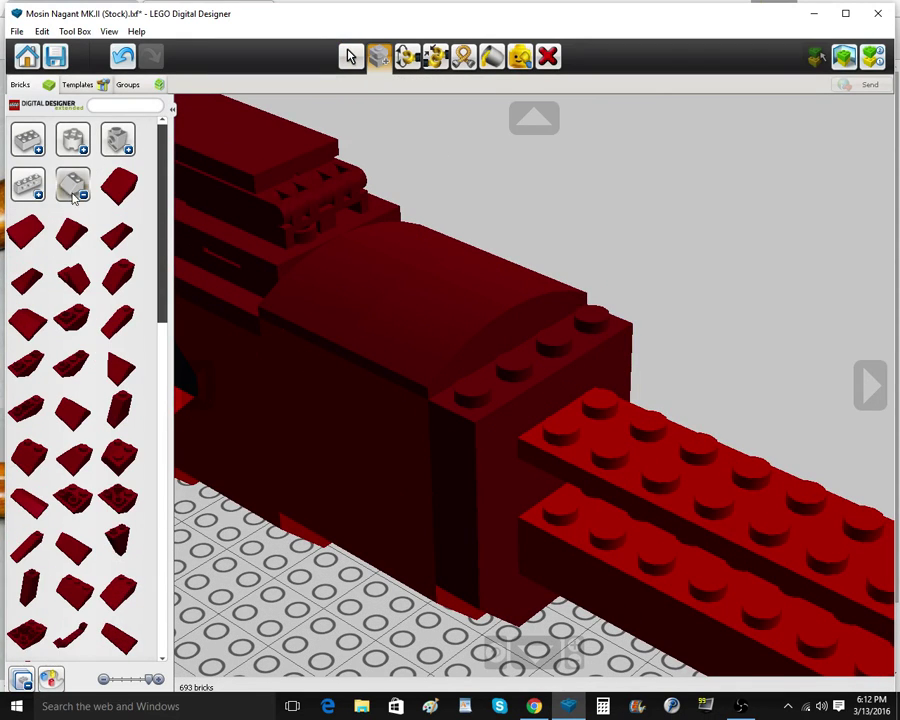
{"action": "left_click", "coordinate": [67, 270]}
{"action": "left_click", "coordinate": [562, 346]}
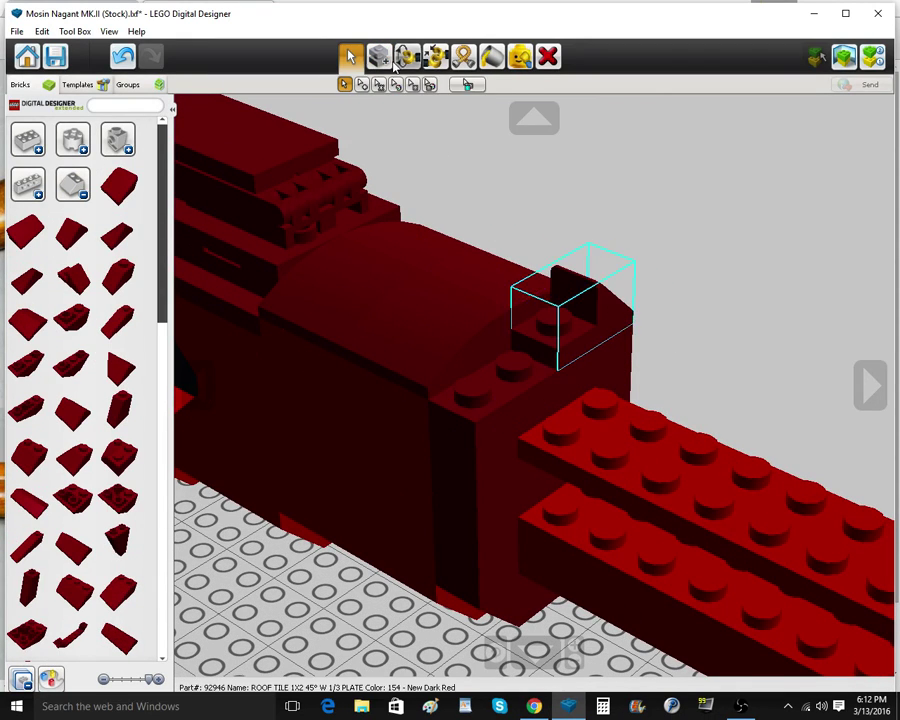
{"action": "left_click", "coordinate": [380, 58]}
{"action": "key", "text": "Right"}
{"action": "key", "text": "Right"}
{"action": "left_click", "coordinate": [502, 384]}
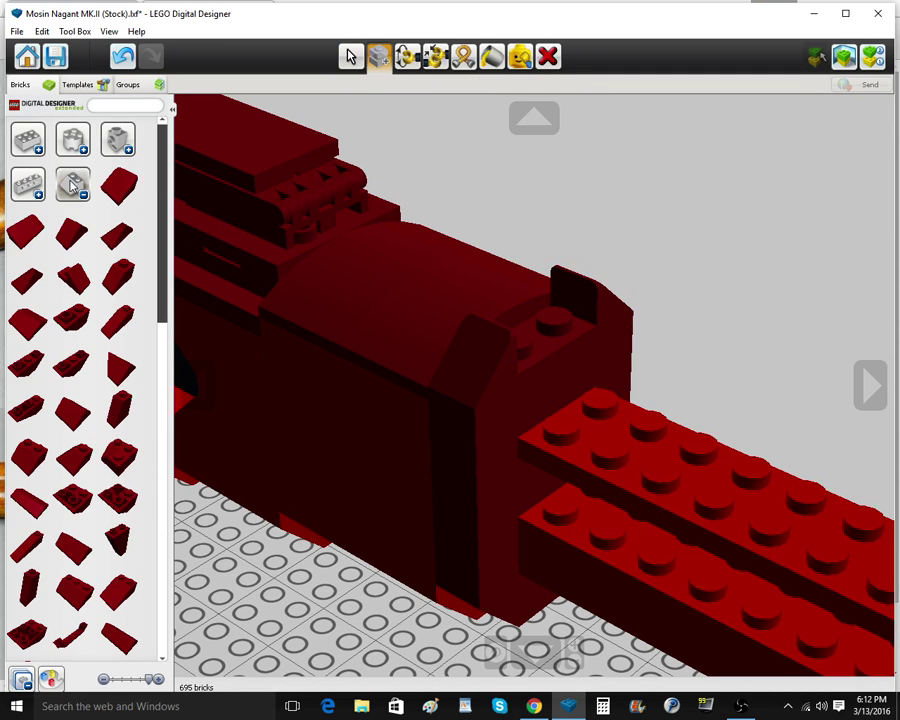
Fill the gap between the two roof tiles on top of the collar with a 1x2 plate and a 1x2 flat tile
{"action": "left_click", "coordinate": [74, 186]}
{"action": "left_click", "coordinate": [71, 232]}
{"action": "left_click", "coordinate": [41, 325]}
{"action": "left_click", "coordinate": [532, 342]}
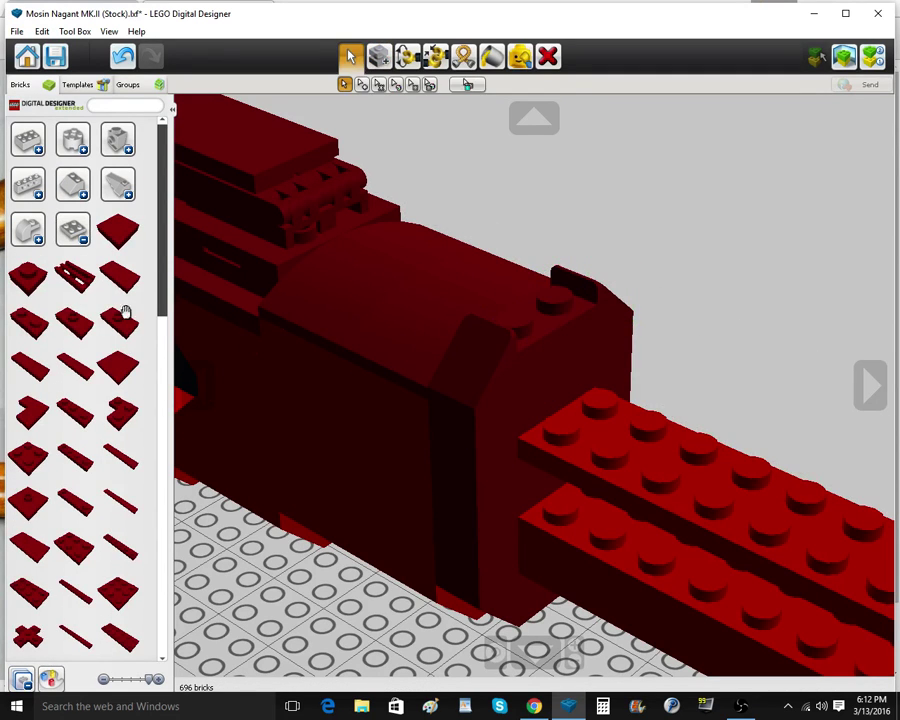
{"action": "left_click", "coordinate": [122, 281]}
{"action": "left_click", "coordinate": [526, 317]}
{"action": "left_click", "coordinate": [80, 232]}
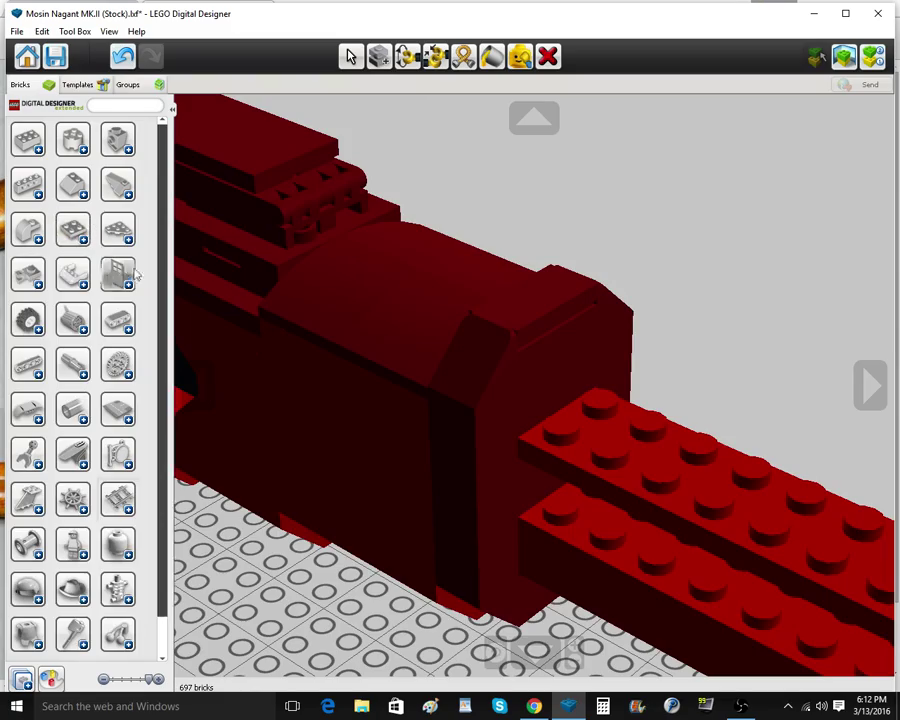
{"action": "scroll", "coordinate": [450, 392], "scroll_direction": "down", "scroll_amount": 4}
{"action": "right_click_drag", "start_coordinate": [450, 392], "coordinate": [502, 356]}
{"action": "scroll", "coordinate": [510, 325], "scroll_direction": "down", "scroll_amount": 1}
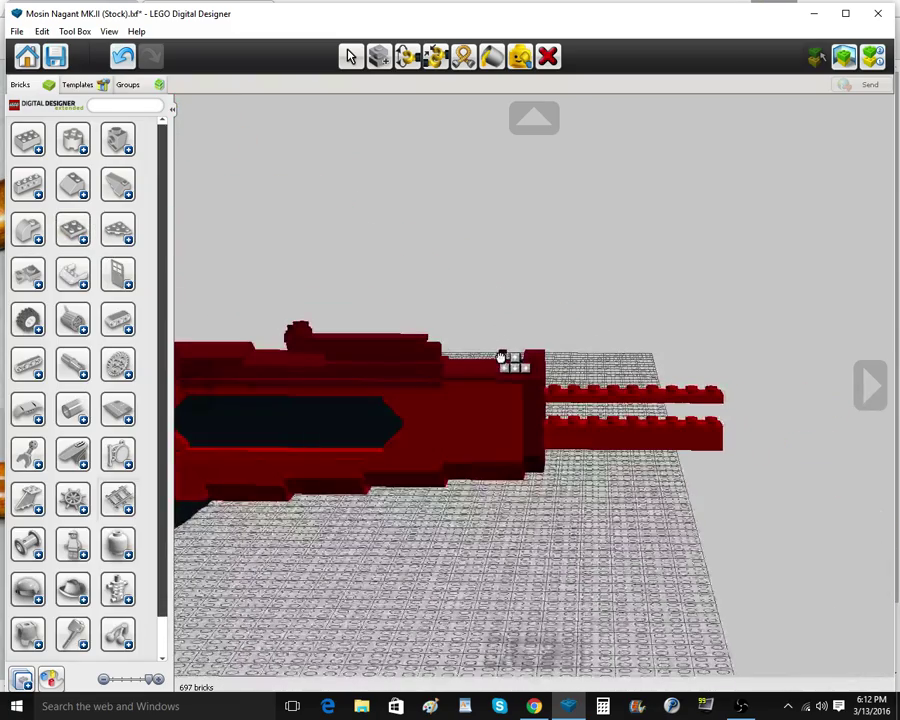
{"action": "left_click", "coordinate": [350, 57]}
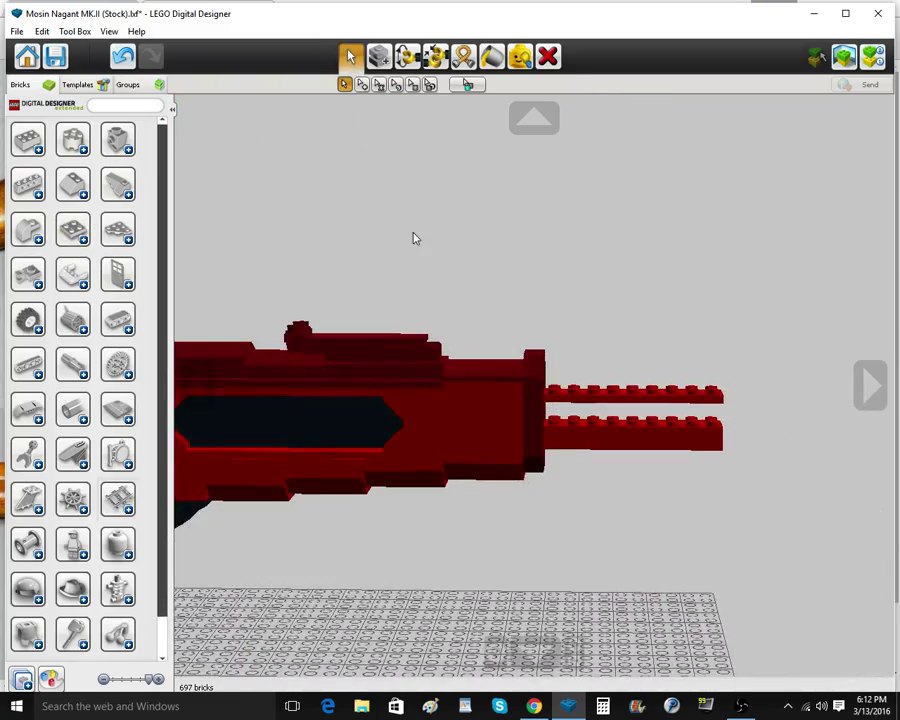
{"action": "left_click", "coordinate": [494, 63]}
{"action": "left_click", "coordinate": [362, 85]}
{"action": "left_click", "coordinate": [572, 142]}
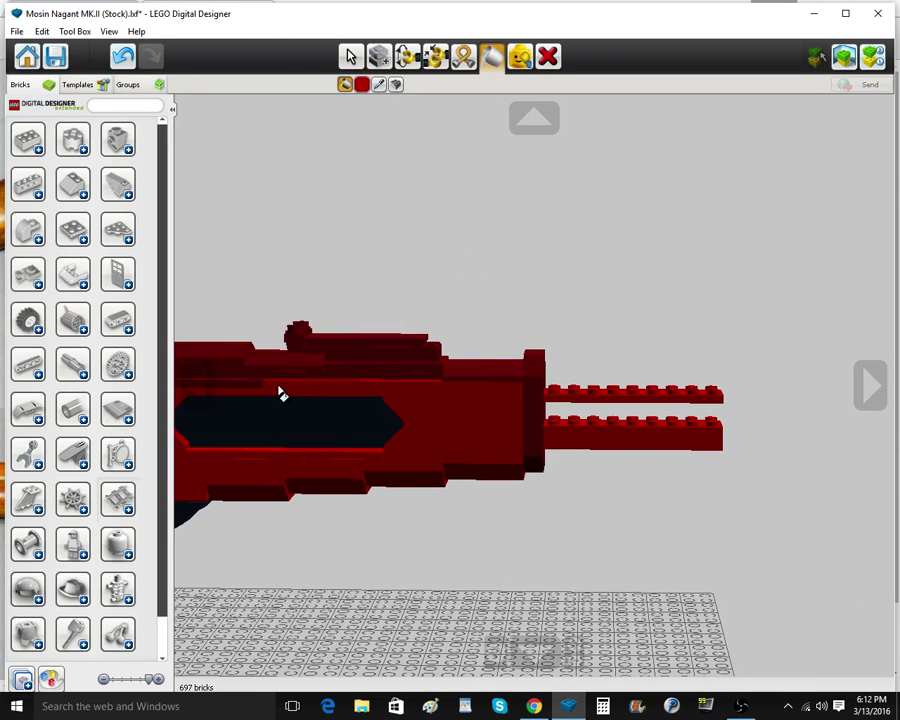
{"action": "right_click_drag", "start_coordinate": [281, 394], "coordinate": [608, 408]}
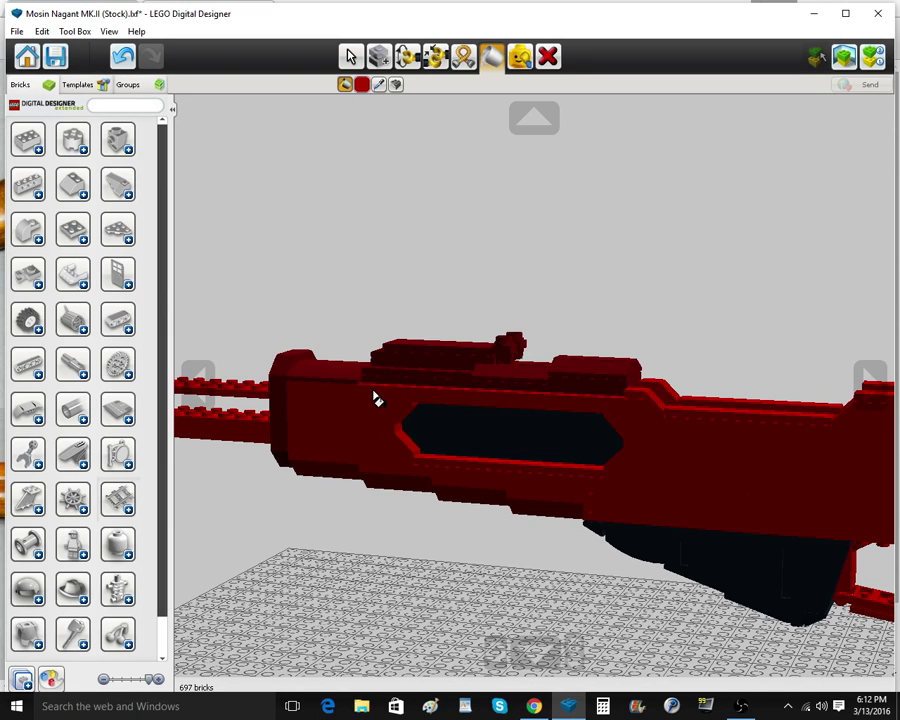
{"action": "left_click", "coordinate": [361, 85]}
{"action": "left_click", "coordinate": [378, 136]}
Select all dark red bricks by colour and paint them black
{"action": "left_click", "coordinate": [351, 58]}
{"action": "left_click", "coordinate": [396, 85]}
{"action": "left_click", "coordinate": [531, 370]}
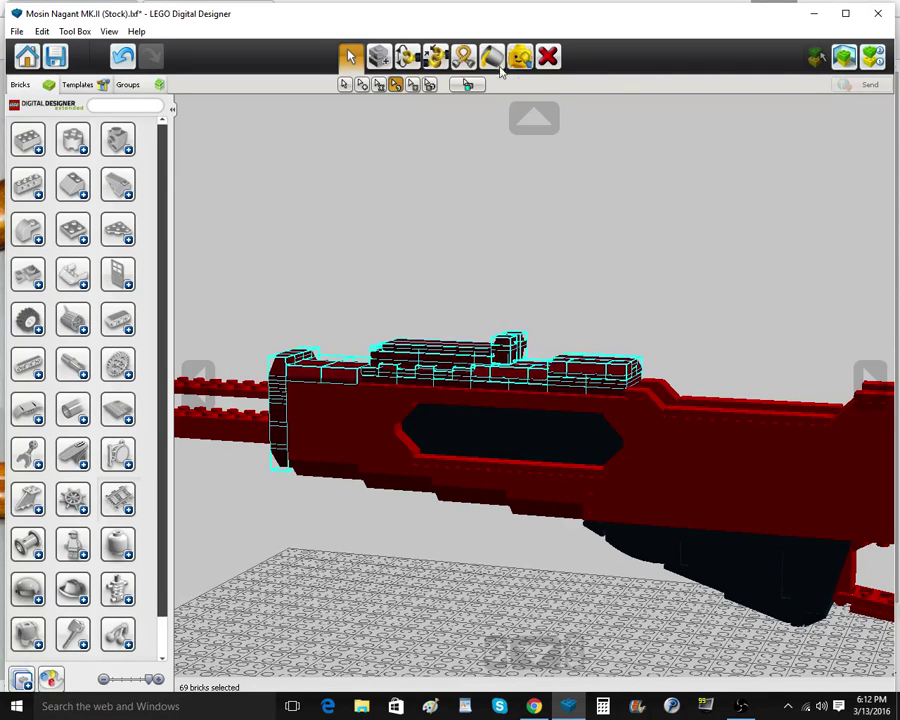
{"action": "left_click", "coordinate": [495, 61]}
{"action": "left_click", "coordinate": [361, 84]}
{"action": "left_click", "coordinate": [385, 137]}
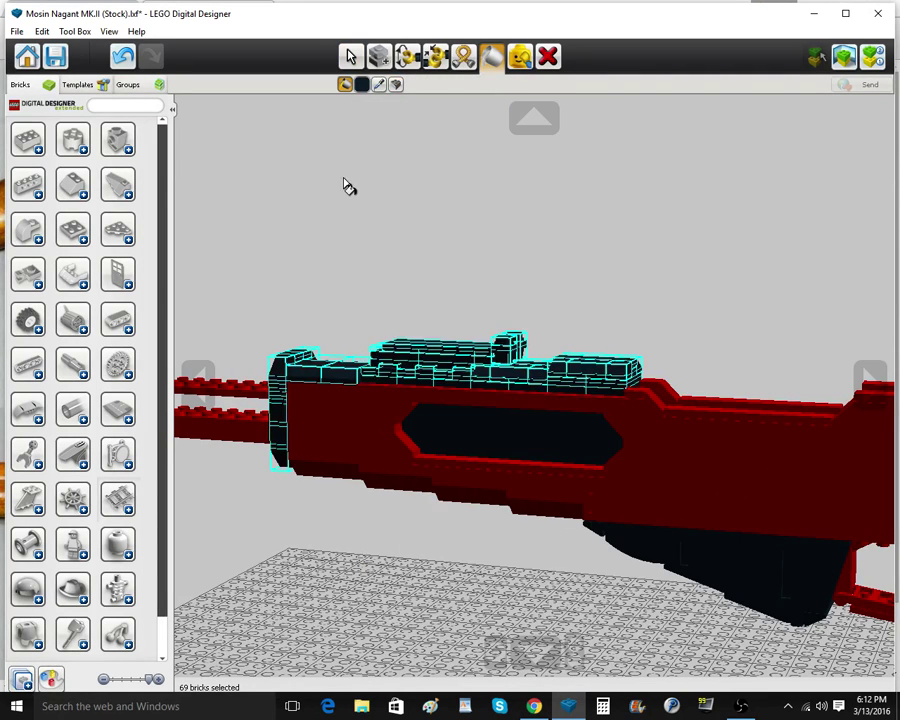
{"action": "left_click", "coordinate": [348, 188]}
Examine the repainted rifle as a whole and compare the section ahead of the collar with the Mosin-Nagant reference photo in Chrome
{"action": "right_click_drag", "start_coordinate": [349, 197], "coordinate": [764, 304]}
{"action": "scroll", "coordinate": [360, 263], "scroll_direction": "down", "scroll_amount": 6}
{"action": "scroll", "coordinate": [370, 251], "scroll_direction": "down", "scroll_amount": 4}
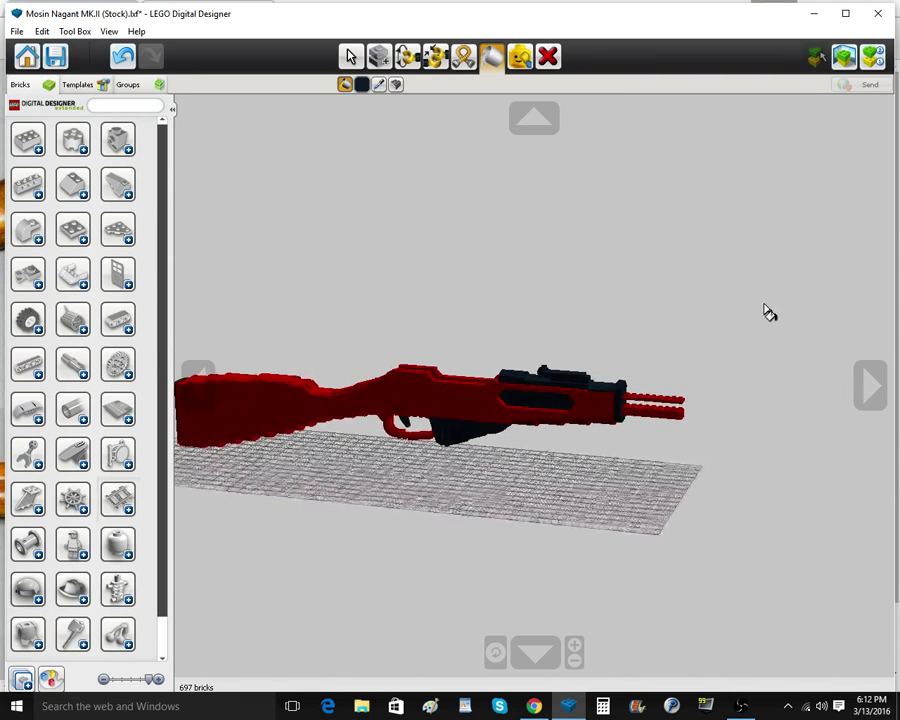
{"action": "mouse_move", "coordinate": [535, 706]}
{"action": "left_click", "coordinate": [555, 657]}
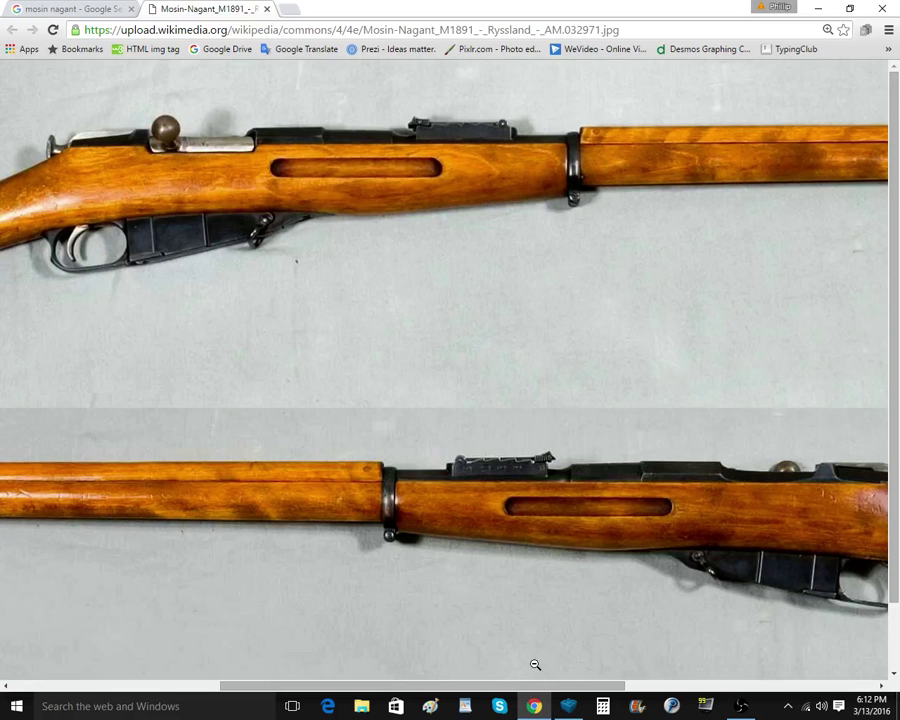
{"action": "left_click_drag", "start_coordinate": [330, 686], "coordinate": [526, 673]}
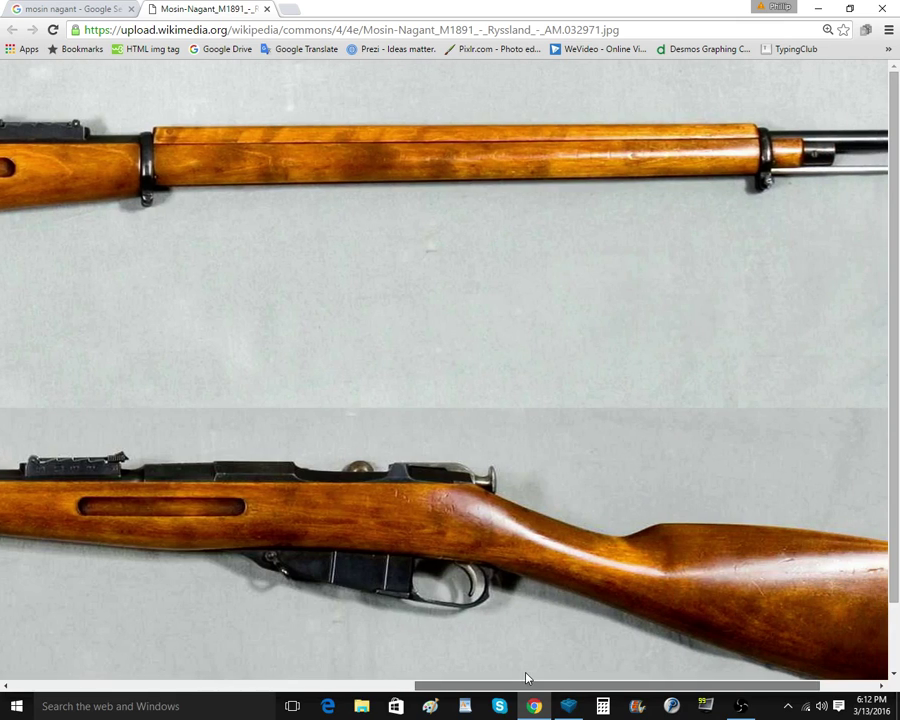
{"action": "left_click", "coordinate": [570, 708]}
{"action": "scroll", "coordinate": [672, 421], "scroll_direction": "up", "scroll_amount": 10}
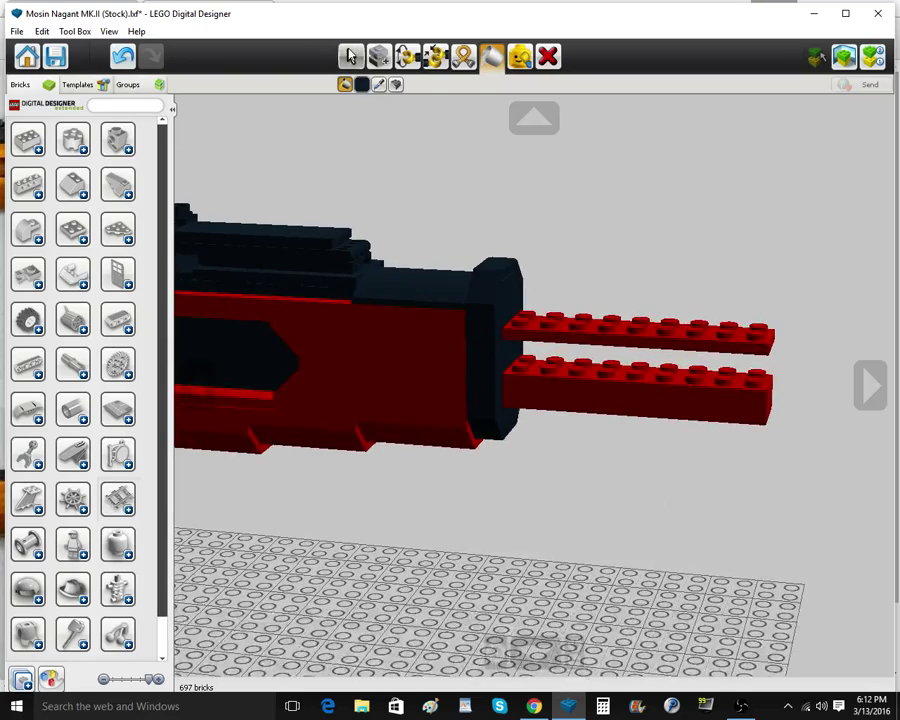
{"action": "left_click", "coordinate": [350, 56]}
{"action": "left_click", "coordinate": [538, 707]}
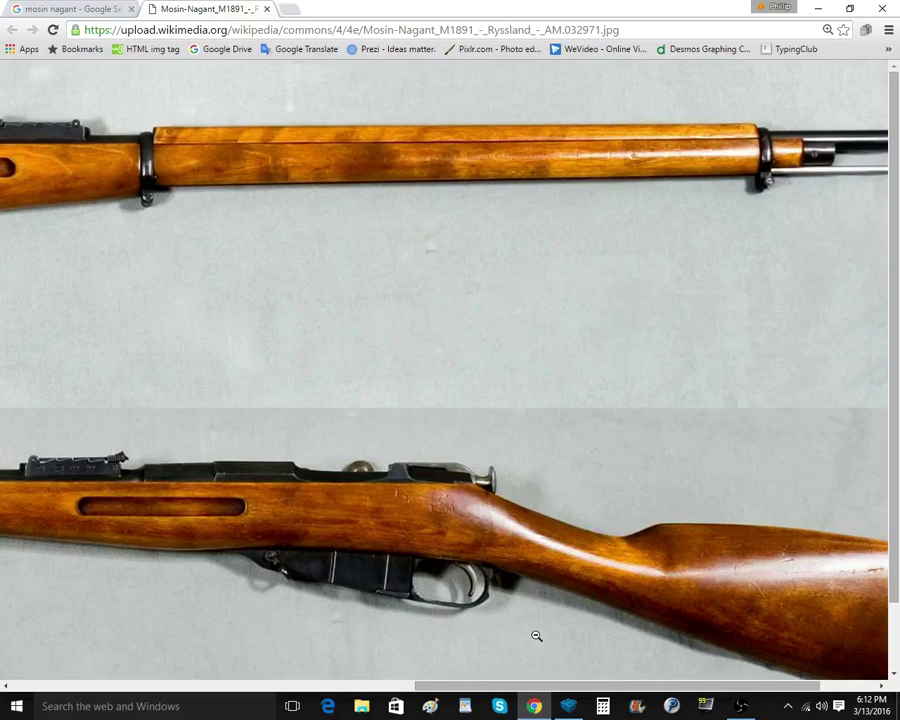
{"action": "left_click", "coordinate": [568, 706]}
Detach the black pieces from the underside of the collar and park them beneath the red fore-end
{"action": "right_click_drag", "start_coordinate": [570, 567], "coordinate": [564, 473]}
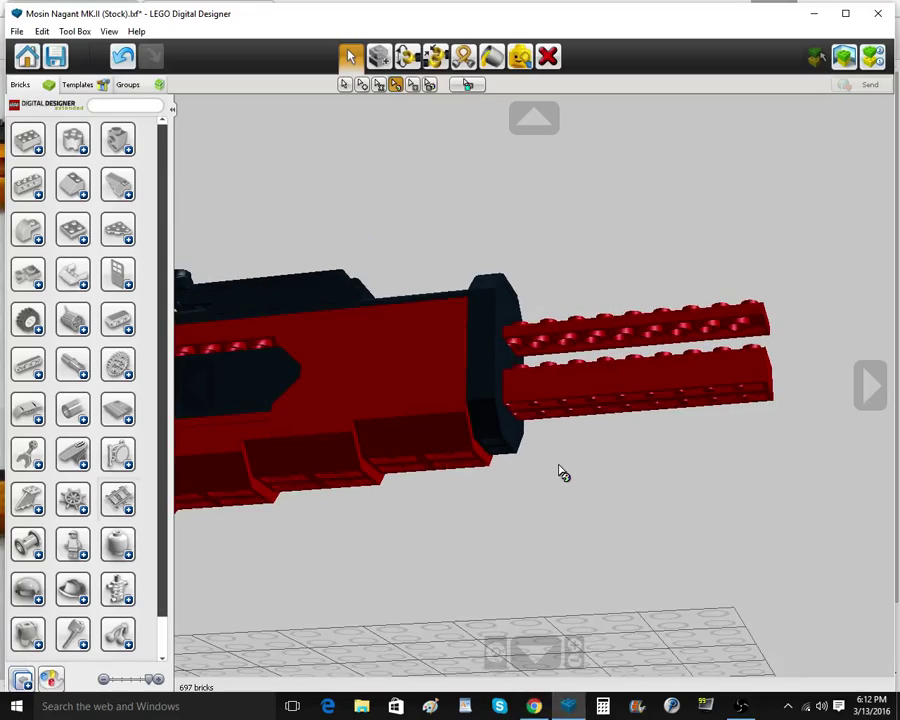
{"action": "scroll", "coordinate": [564, 473], "scroll_direction": "up", "scroll_amount": 3}
{"action": "left_click", "coordinate": [548, 57]}
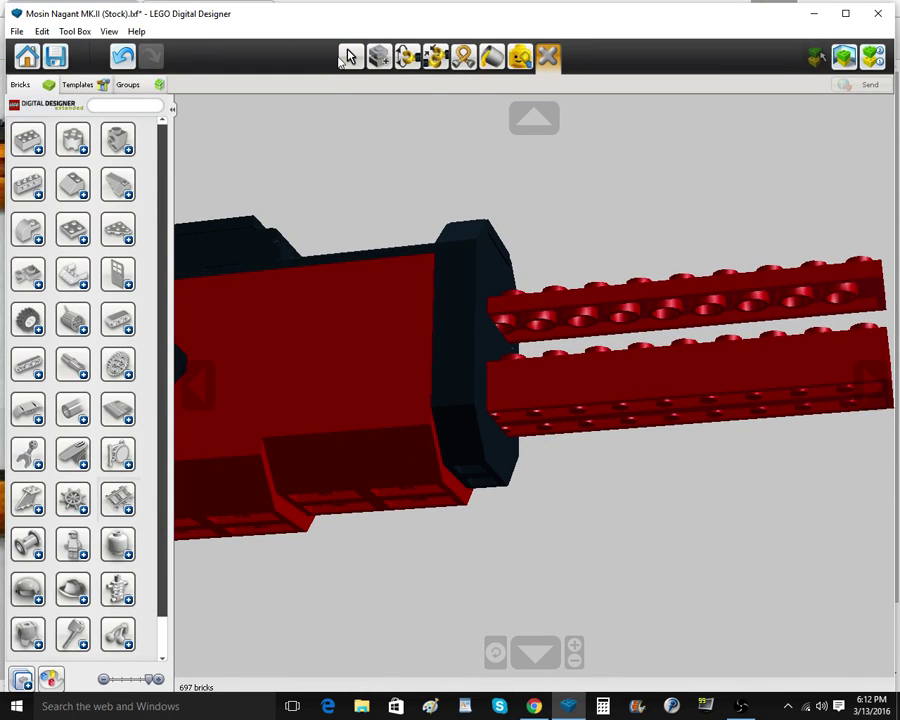
{"action": "left_click", "coordinate": [349, 57]}
{"action": "left_click_drag", "start_coordinate": [480, 455], "coordinate": [698, 492]}
{"action": "right_click_drag", "start_coordinate": [698, 492], "coordinate": [727, 515]}
{"action": "left_click", "coordinate": [727, 515]}
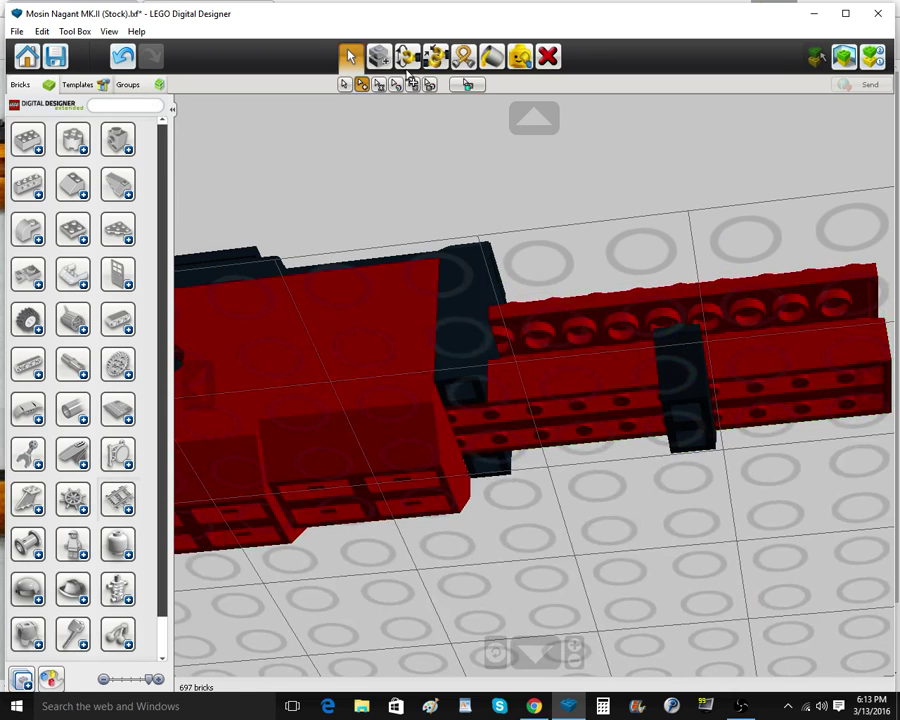
Clone a black collar piece twice to fill the collar's underside, and reattach the parked black pieces beneath the clones
{"action": "left_click", "coordinate": [380, 58]}
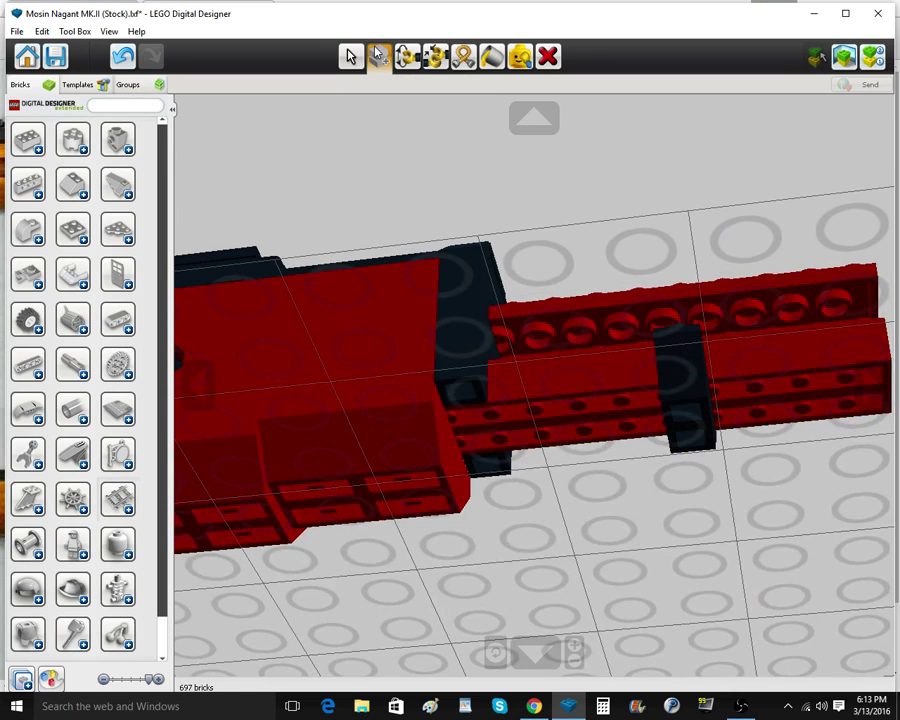
{"action": "left_click", "coordinate": [475, 267]}
{"action": "right_click_drag", "start_coordinate": [486, 487], "coordinate": [490, 475]}
{"action": "left_click", "coordinate": [489, 476]}
{"action": "left_click", "coordinate": [486, 478]}
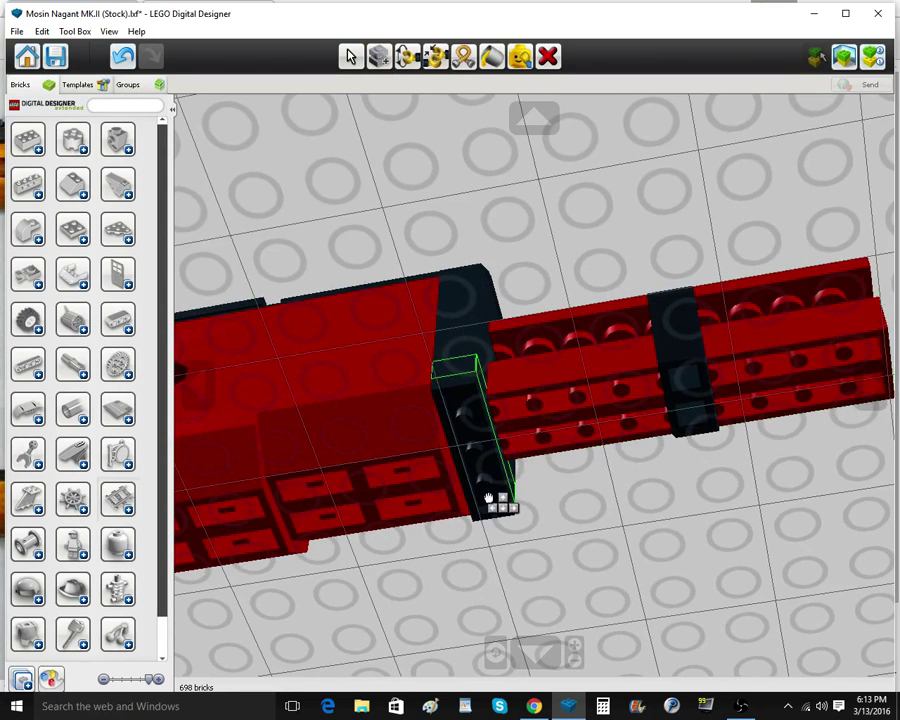
{"action": "left_click", "coordinate": [490, 498]}
{"action": "left_click", "coordinate": [350, 56]}
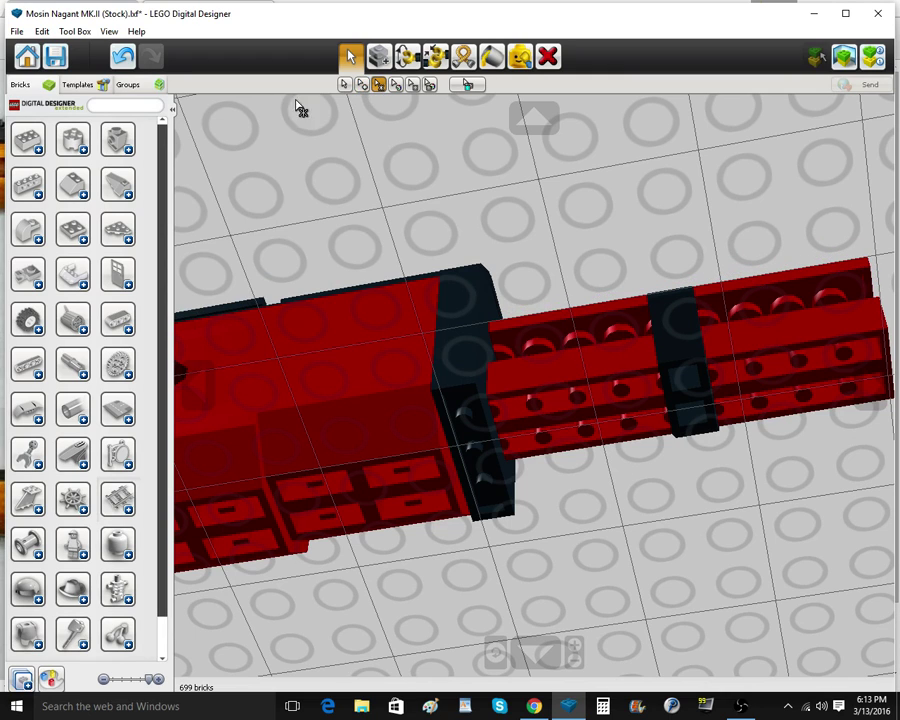
{"action": "left_click_drag", "start_coordinate": [683, 420], "coordinate": [481, 470]}
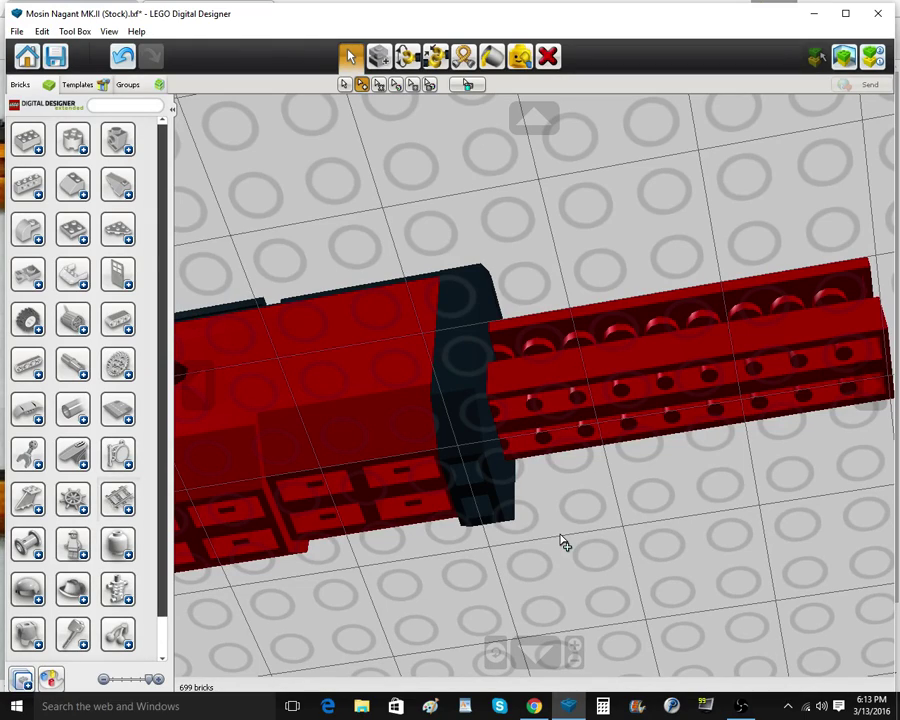
Check the front half of the rifle in the Chrome reference photo, and place a bright red inverted slope under the fore-end beside the collar
{"action": "right_click_drag", "start_coordinate": [549, 458], "coordinate": [547, 556]}
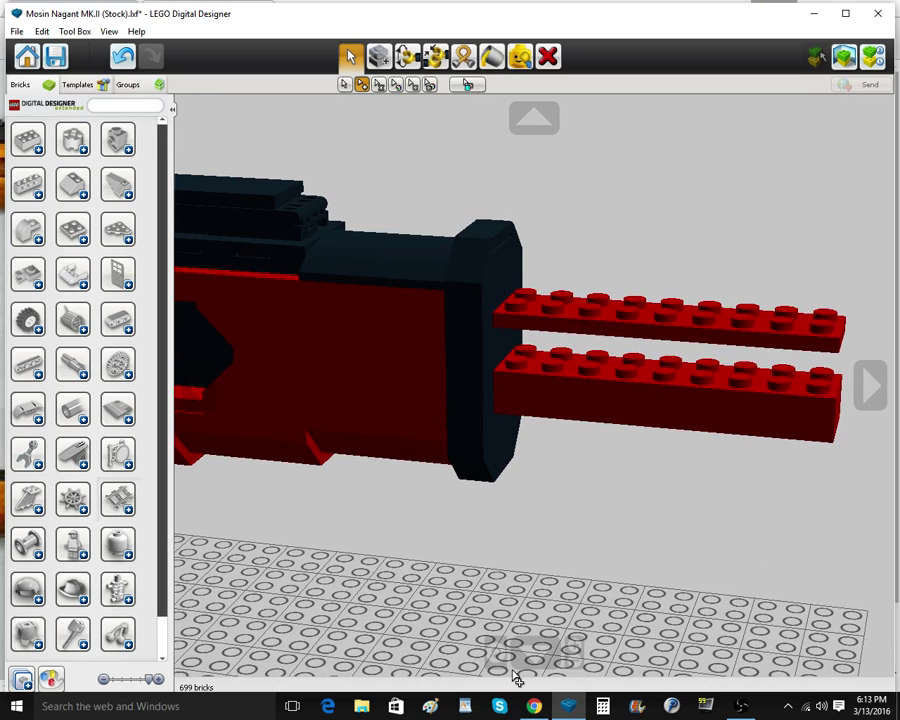
{"action": "left_click", "coordinate": [549, 666]}
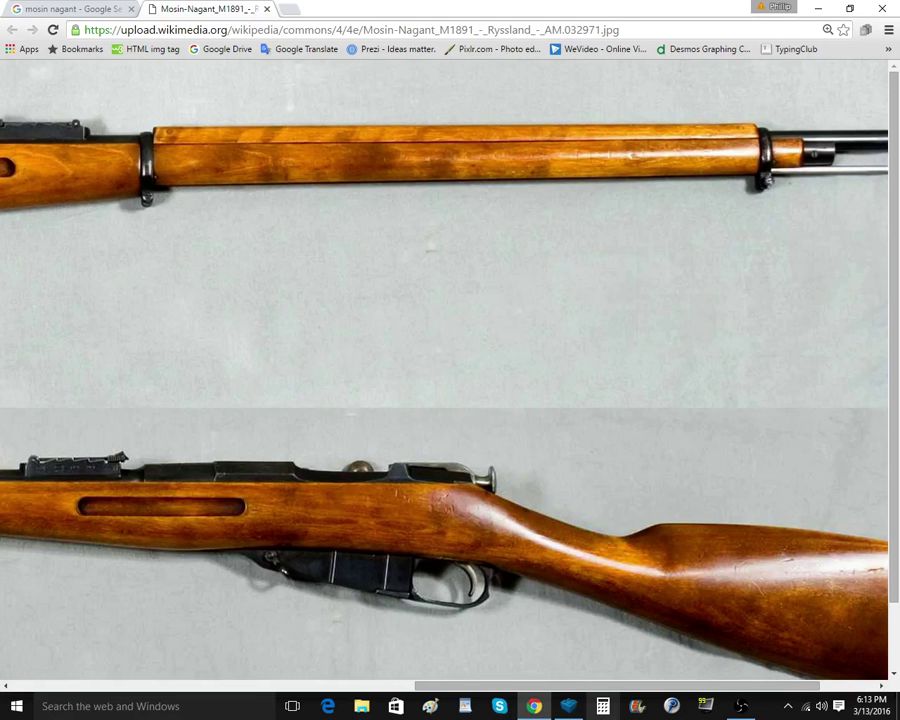
{"action": "left_click_drag", "start_coordinate": [419, 686], "coordinate": [17, 680]}
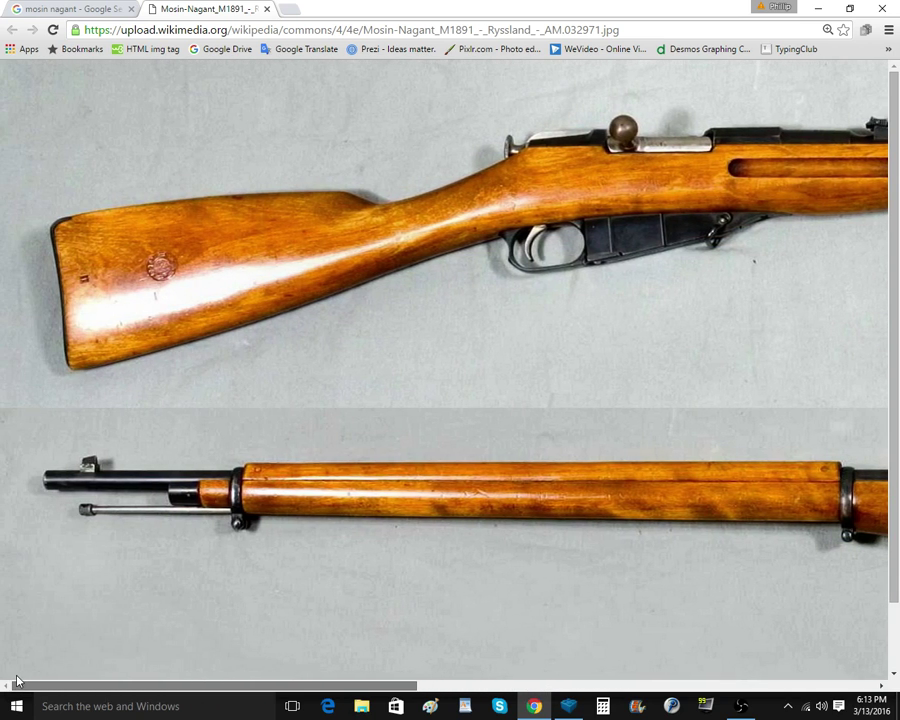
{"action": "left_click", "coordinate": [564, 710]}
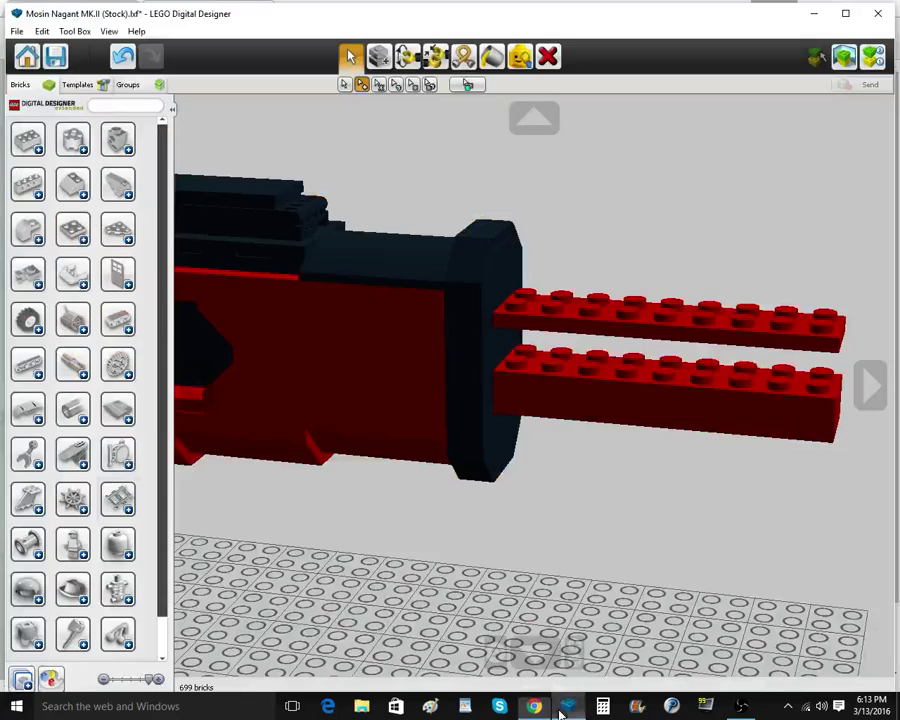
{"action": "left_click", "coordinate": [62, 196]}
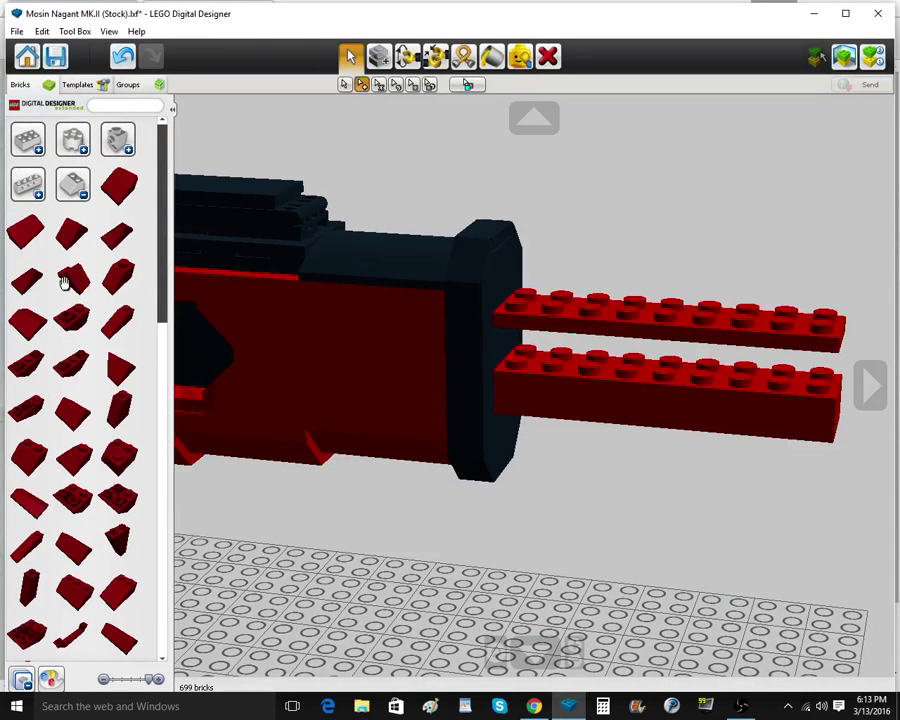
{"action": "left_click", "coordinate": [54, 682]}
{"action": "left_click", "coordinate": [246, 210]}
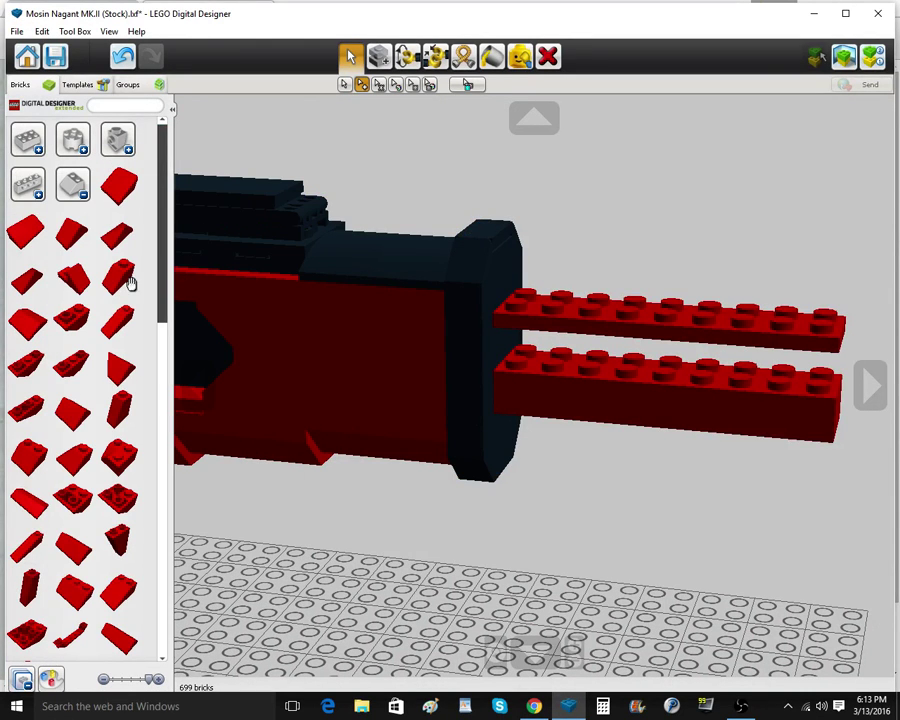
{"action": "left_click", "coordinate": [74, 495]}
{"action": "right_click_drag", "start_coordinate": [448, 462], "coordinate": [628, 486]}
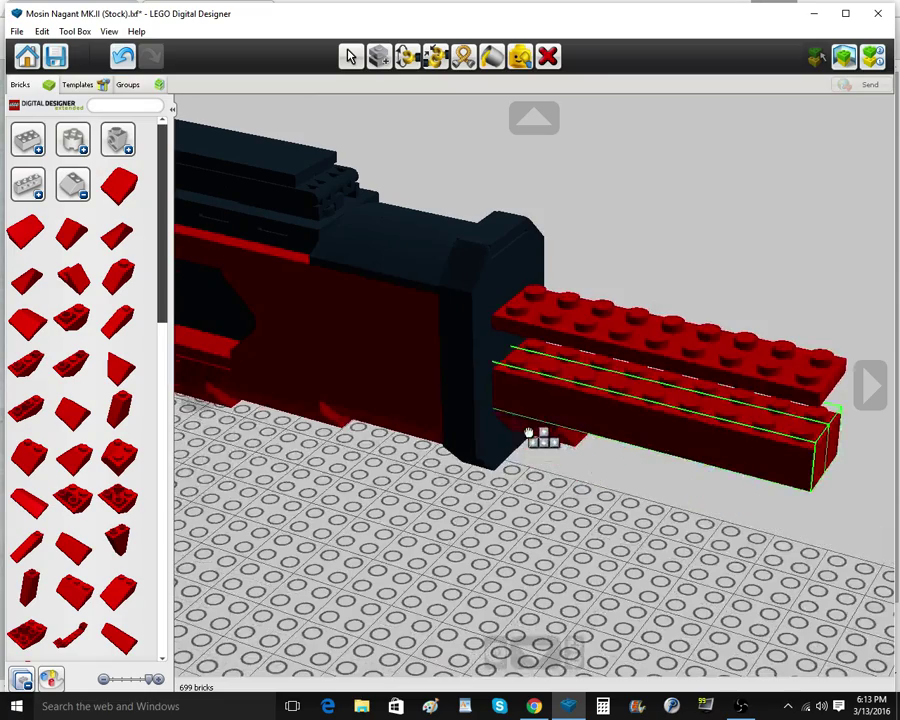
{"action": "left_click", "coordinate": [512, 434]}
{"action": "mouse_move", "coordinate": [560, 468]}
{"action": "right_mouse_down"}
{"action": "mouse_move", "coordinate": [667, 412]}
{"action": "mouse_move", "coordinate": [578, 464]}
{"action": "mouse_move", "coordinate": [602, 460]}
{"action": "right_mouse_up"}
Clone the inverted slope repeatedly in a row along the fore-end's underside, up to and past its front end
{"action": "left_click", "coordinate": [376, 60]}
{"action": "left_click", "coordinate": [535, 442]}
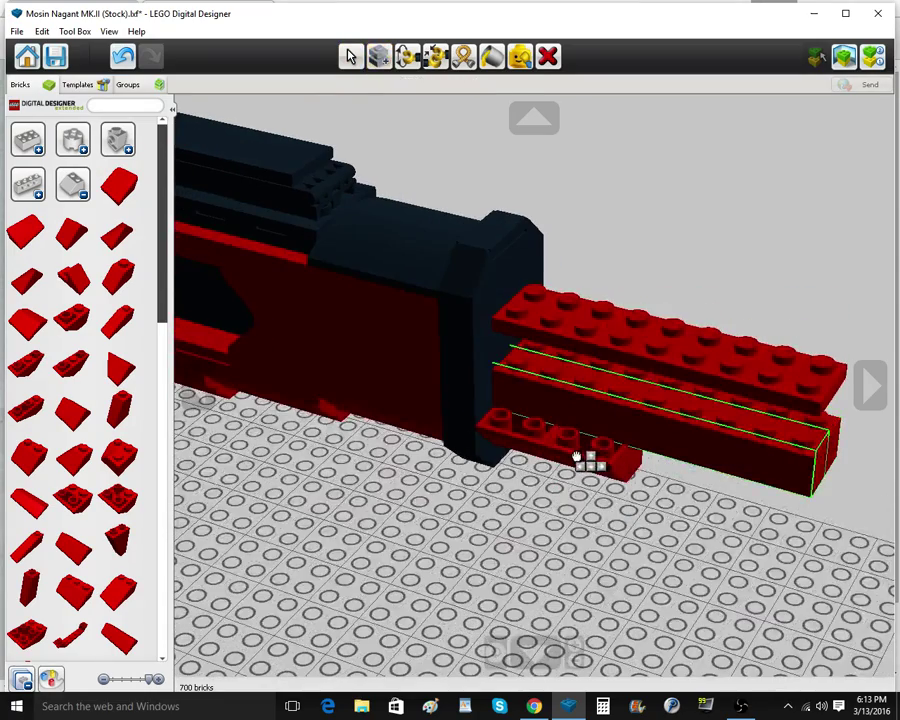
{"action": "left_click", "coordinate": [572, 450]}
{"action": "left_click", "coordinate": [580, 456]}
{"action": "left_click", "coordinate": [666, 489]}
{"action": "left_click", "coordinate": [668, 488]}
{"action": "left_click", "coordinate": [722, 504]}
{"action": "left_click", "coordinate": [730, 500]}
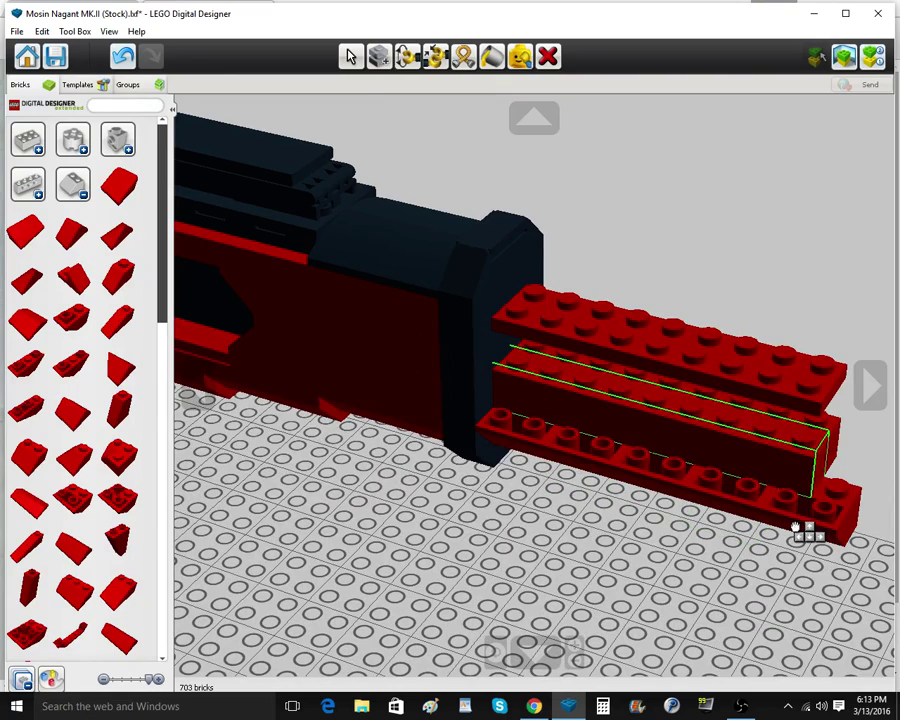
{"action": "left_click", "coordinate": [795, 518]}
{"action": "scroll", "coordinate": [761, 482], "scroll_direction": "down", "scroll_amount": 5}
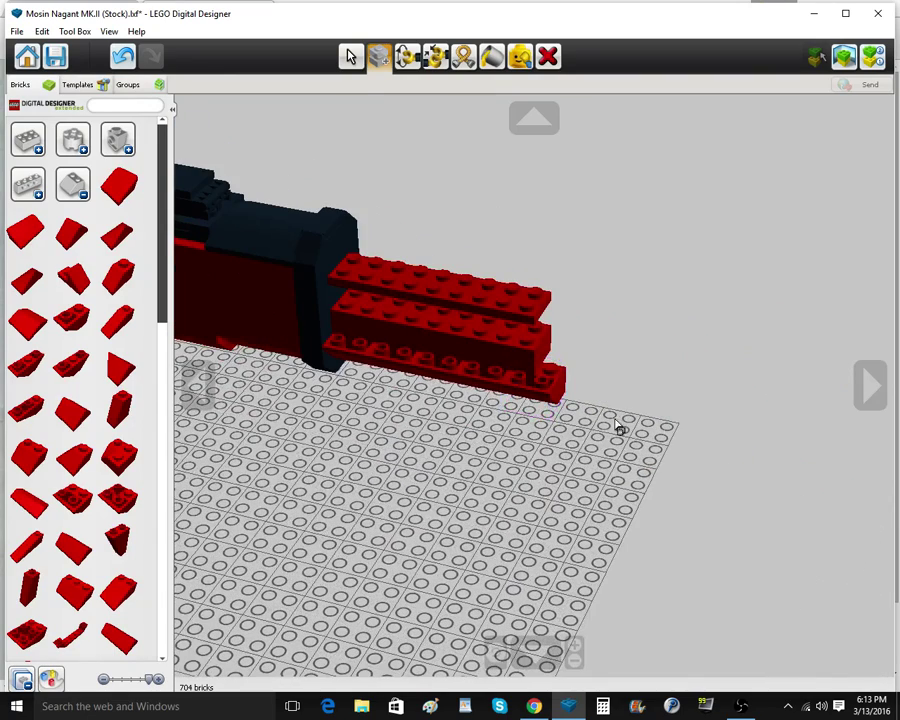
Attach a bright red 1x16 Technic brick at the front end of the fore-end as a forward extension
{"action": "left_click", "coordinate": [84, 196]}
{"action": "left_click", "coordinate": [14, 146]}
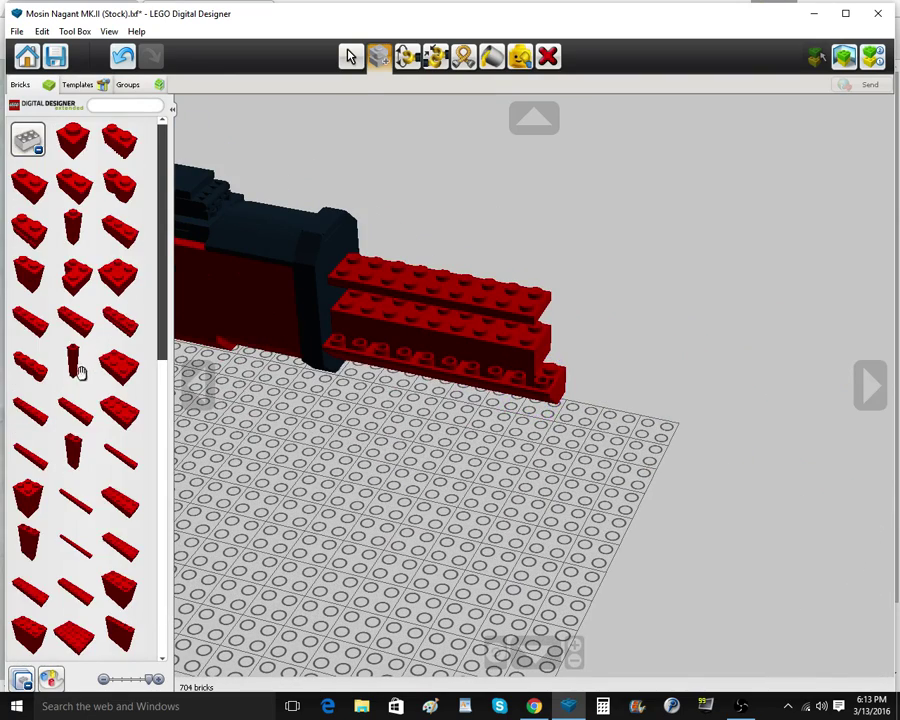
{"action": "left_click", "coordinate": [25, 143]}
{"action": "left_click", "coordinate": [25, 186]}
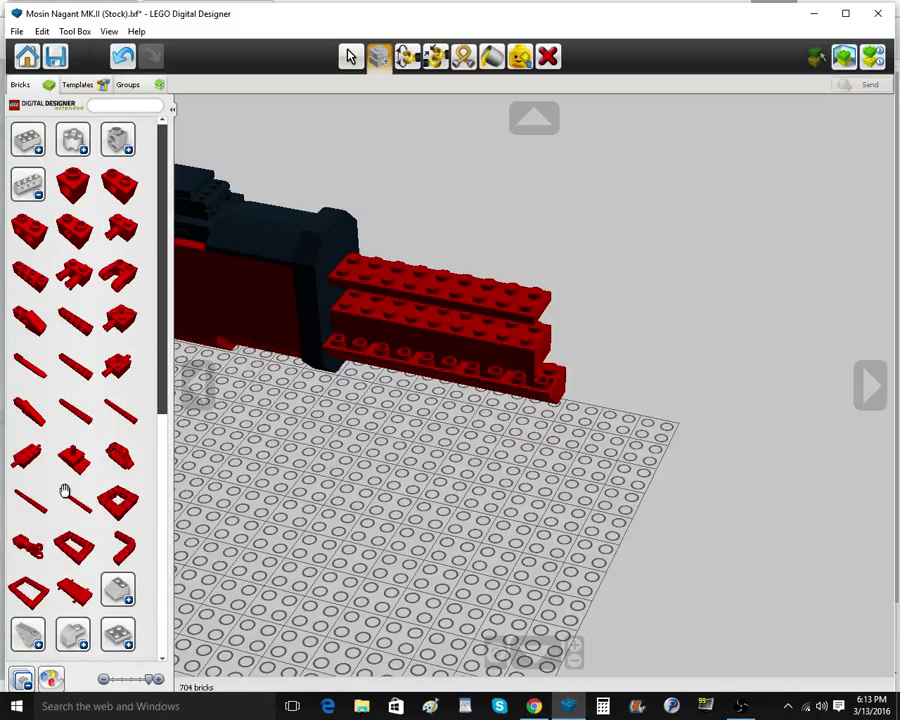
{"action": "left_click", "coordinate": [91, 500]}
{"action": "left_click", "coordinate": [692, 402]}
{"action": "right_click", "coordinate": [692, 402]}
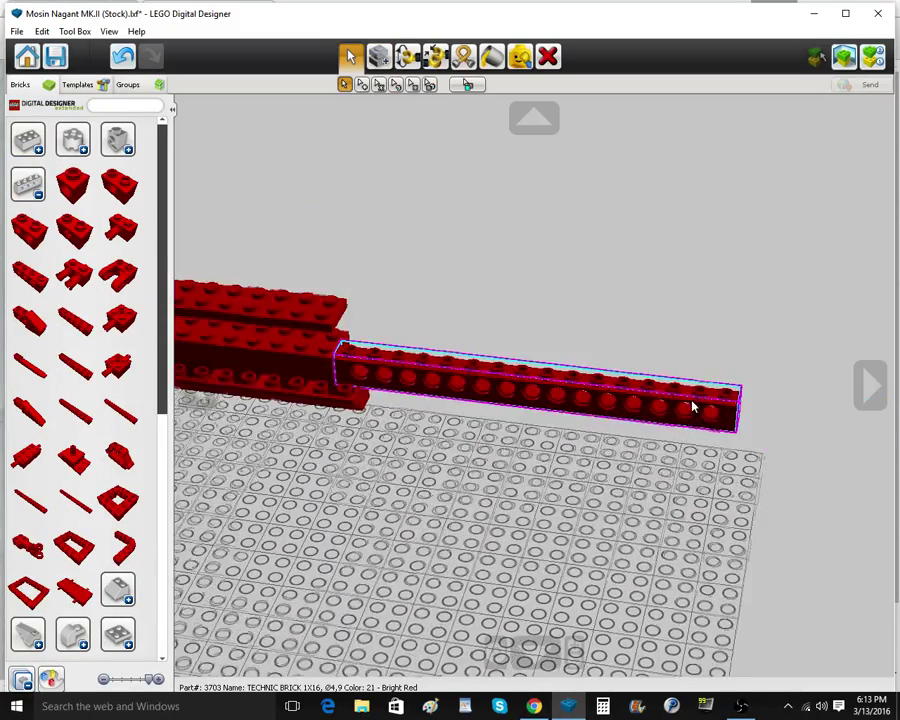
Clone the 1x16 Technic brick alongside the first to make the fore-end extension two studs wide
{"action": "right_click_drag", "start_coordinate": [692, 402], "coordinate": [450, 6]}
{"action": "left_click", "coordinate": [377, 58]}
{"action": "right_click_drag", "start_coordinate": [606, 530], "coordinate": [527, 532]}
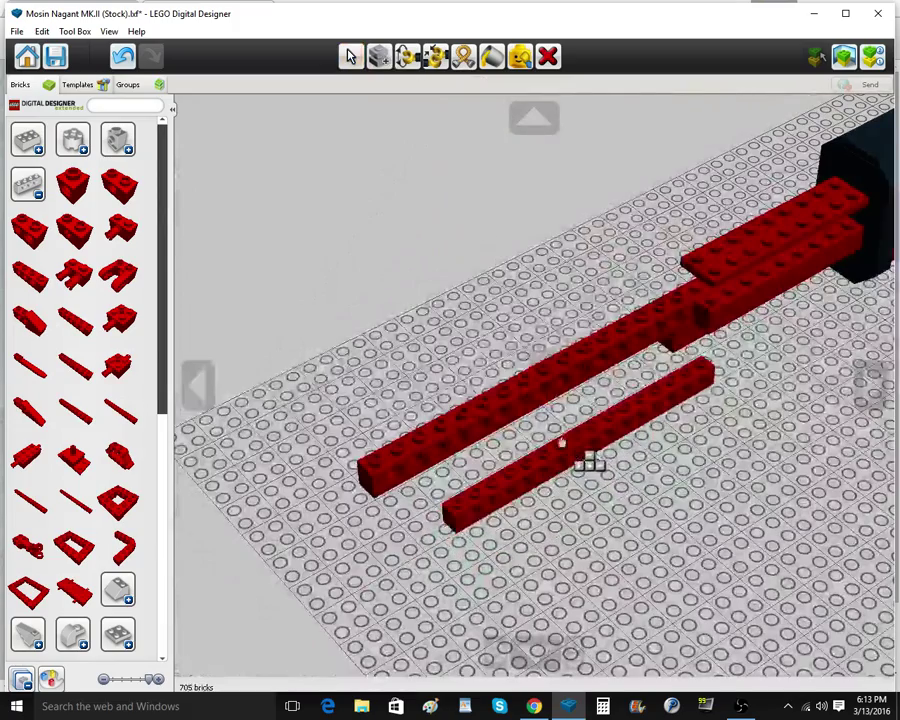
{"action": "left_click", "coordinate": [373, 60]}
{"action": "left_click", "coordinate": [681, 341]}
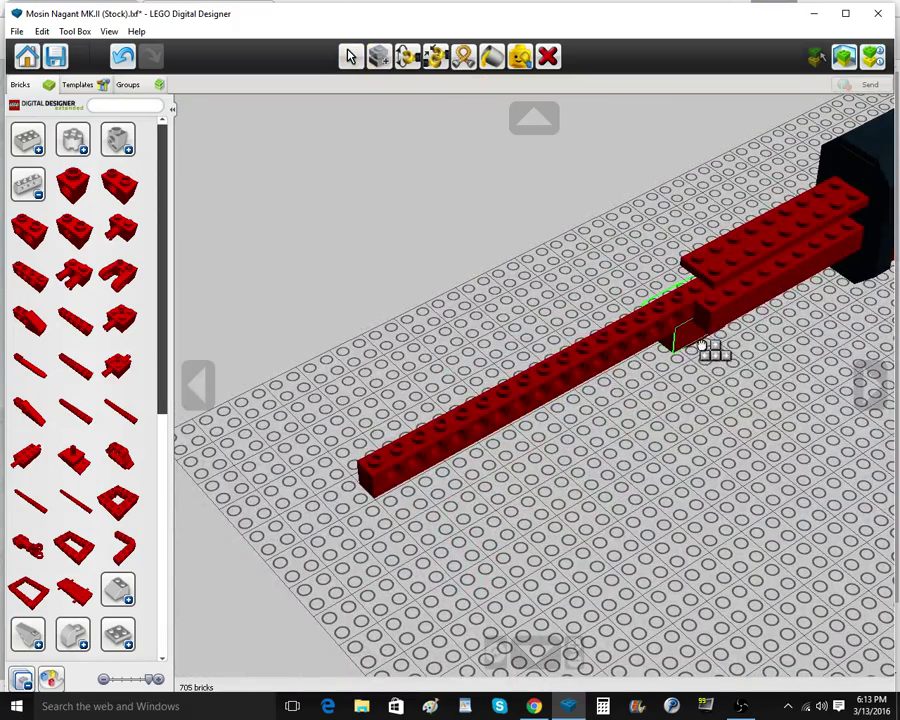
{"action": "right_click_drag", "start_coordinate": [732, 360], "coordinate": [697, 331]}
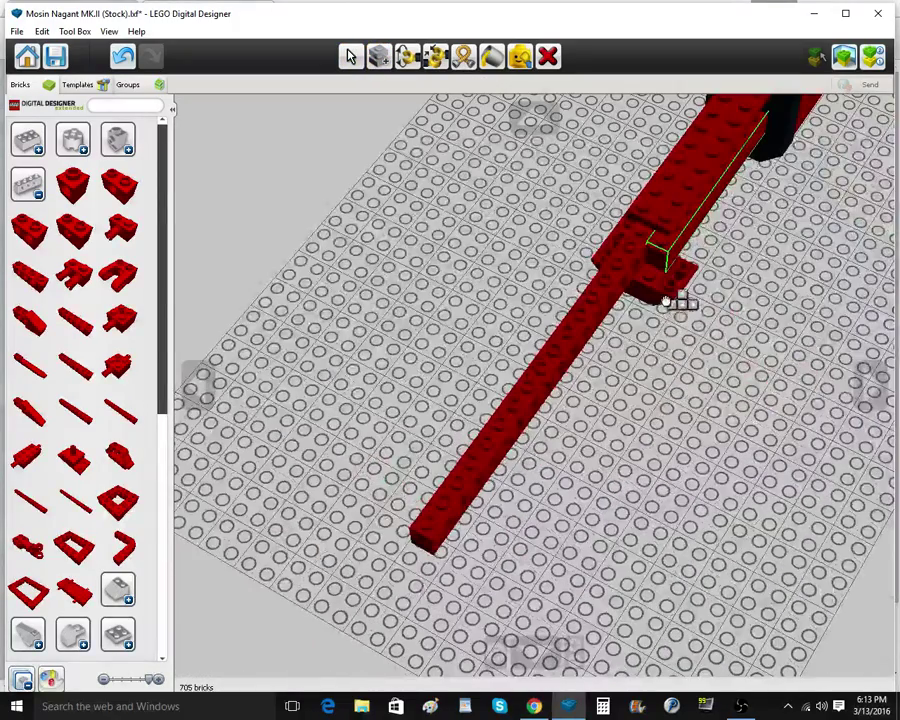
{"action": "left_click", "coordinate": [665, 295]}
{"action": "left_click", "coordinate": [596, 304]}
{"action": "left_click", "coordinate": [585, 384]}
Insert a bright red connector peg with friction into the frontmost hole of the paired Technic bricks
{"action": "right_click_drag", "start_coordinate": [610, 384], "coordinate": [198, 287]}
{"action": "left_click", "coordinate": [27, 194]}
{"action": "left_click", "coordinate": [72, 363]}
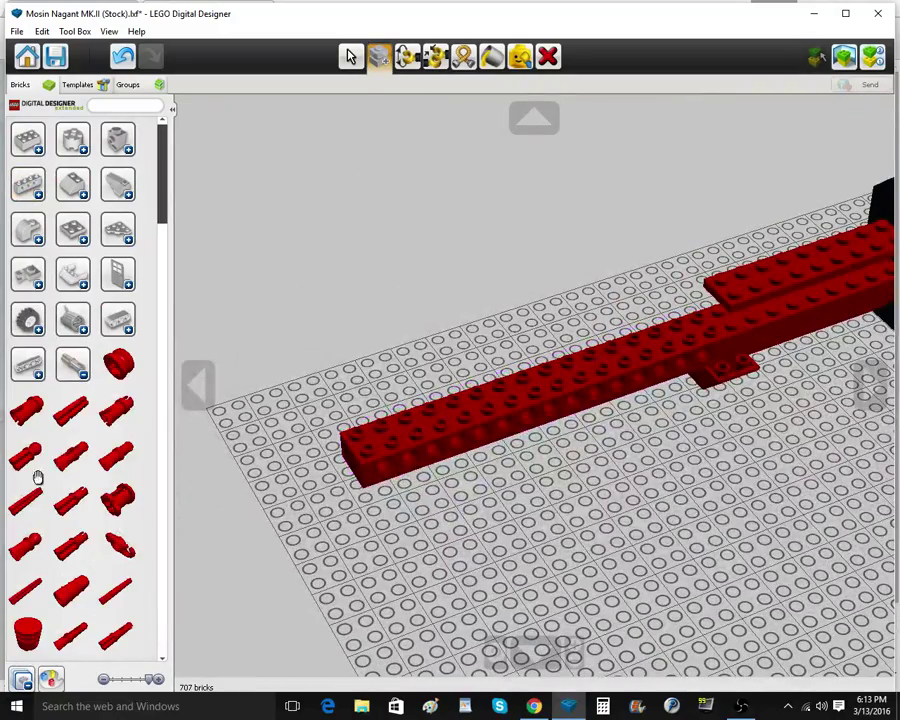
{"action": "left_click", "coordinate": [62, 462]}
{"action": "left_click", "coordinate": [384, 468]}
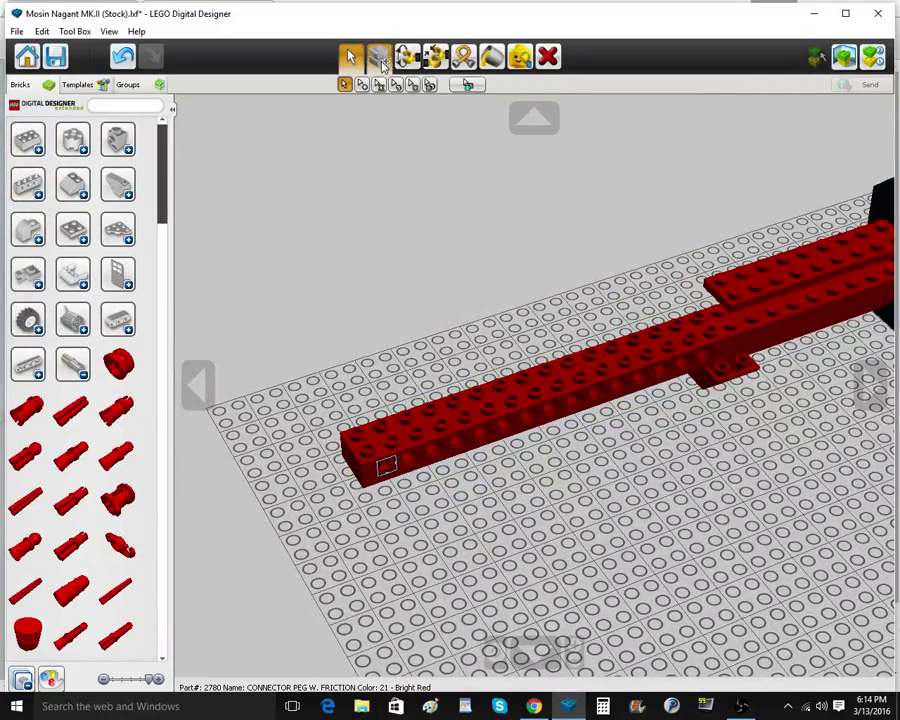
Clone the connector peg into the rearmost hole and two middle holes of the Technic bricks
{"action": "left_click", "coordinate": [382, 62]}
{"action": "left_click", "coordinate": [704, 361]}
{"action": "key", "text": "c"}
{"action": "left_click", "coordinate": [710, 362]}
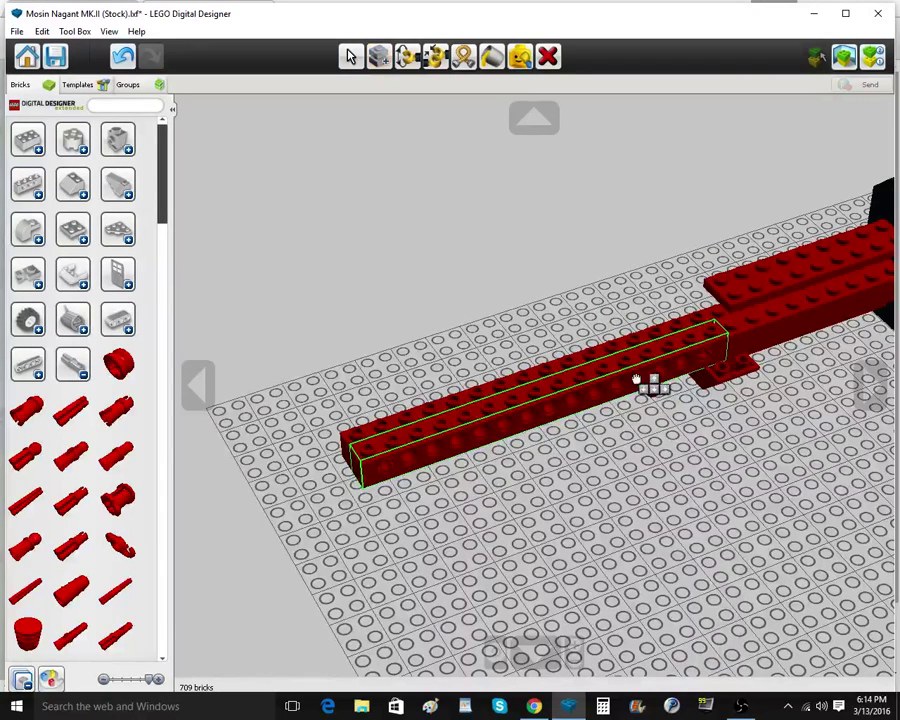
{"action": "left_click", "coordinate": [585, 395]}
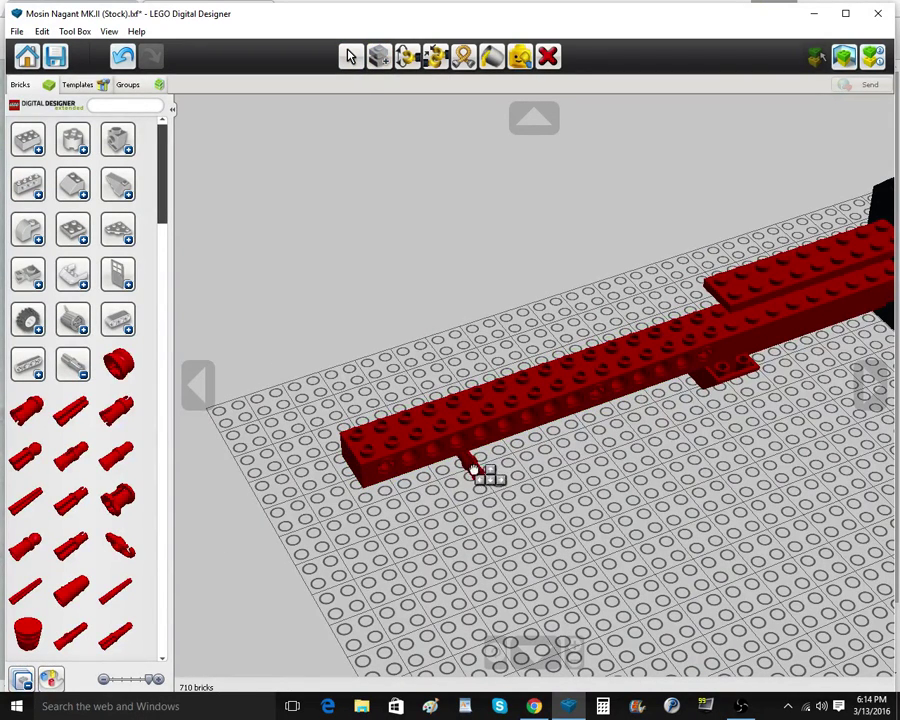
{"action": "left_click", "coordinate": [497, 426]}
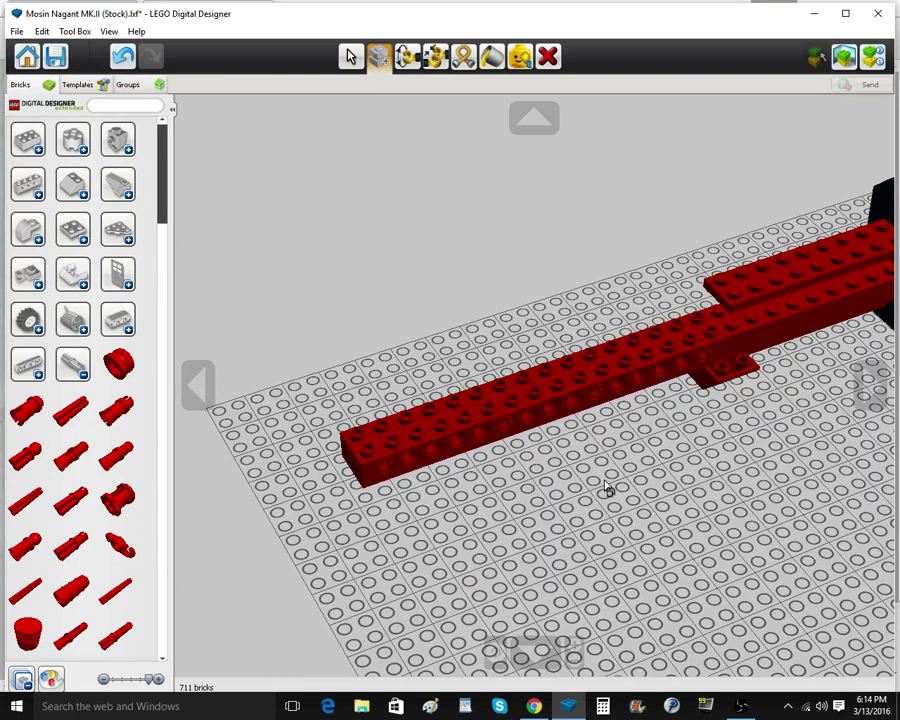
Select both 1x16 Technic bricks with their four pegs and clone the assembly above them, directly ahead of the upper fore-end plate
{"action": "left_click", "coordinate": [350, 56]}
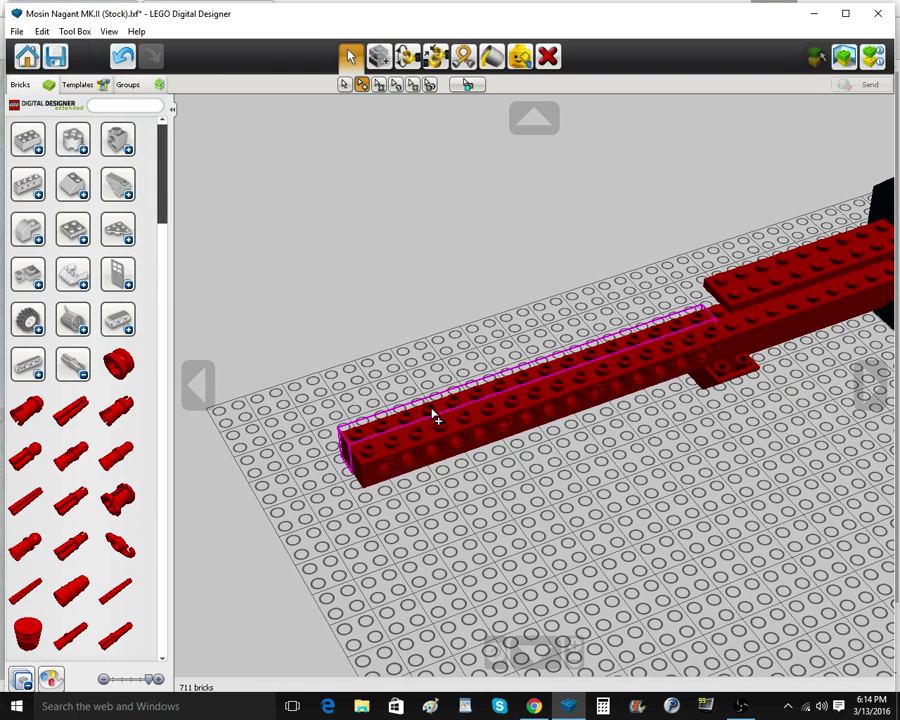
{"action": "left_click", "coordinate": [125, 62]}
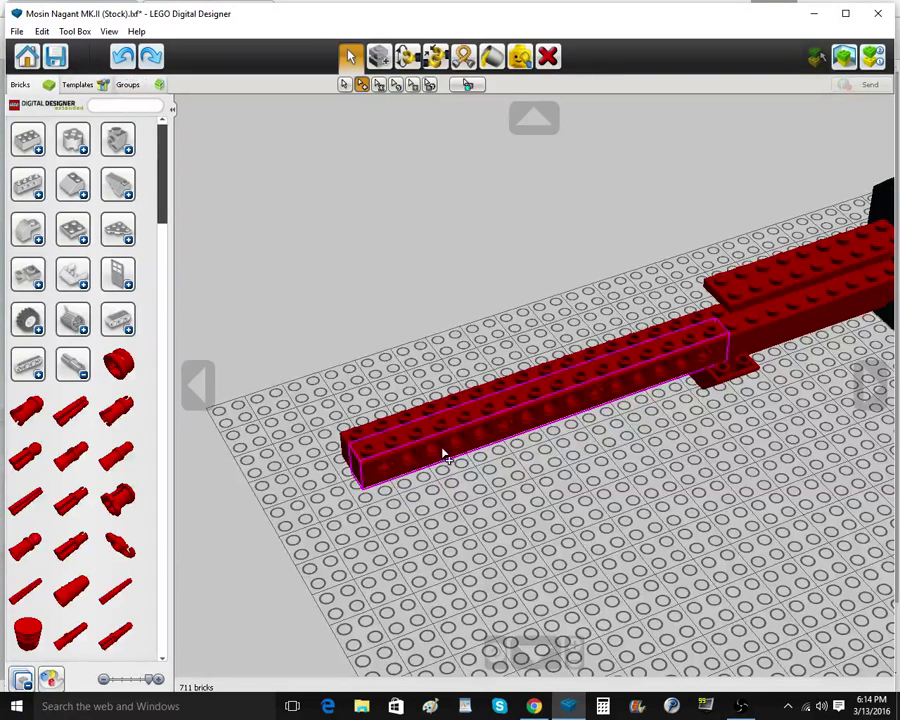
{"action": "left_click", "coordinate": [444, 419]}
{"action": "left_click", "coordinate": [443, 411]}
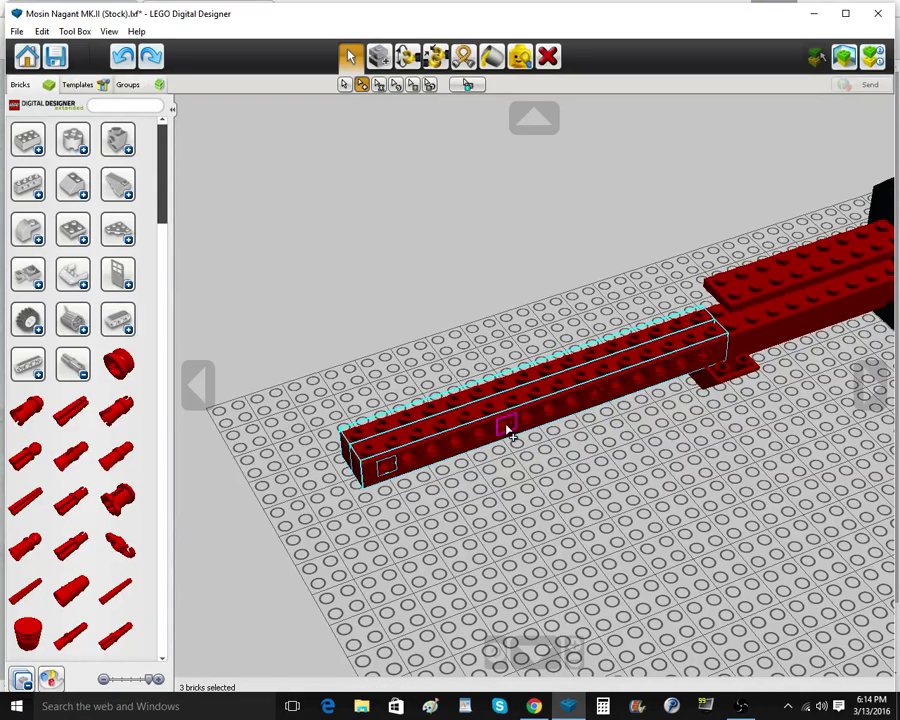
{"action": "left_click", "coordinate": [597, 398], "text": "shift"}
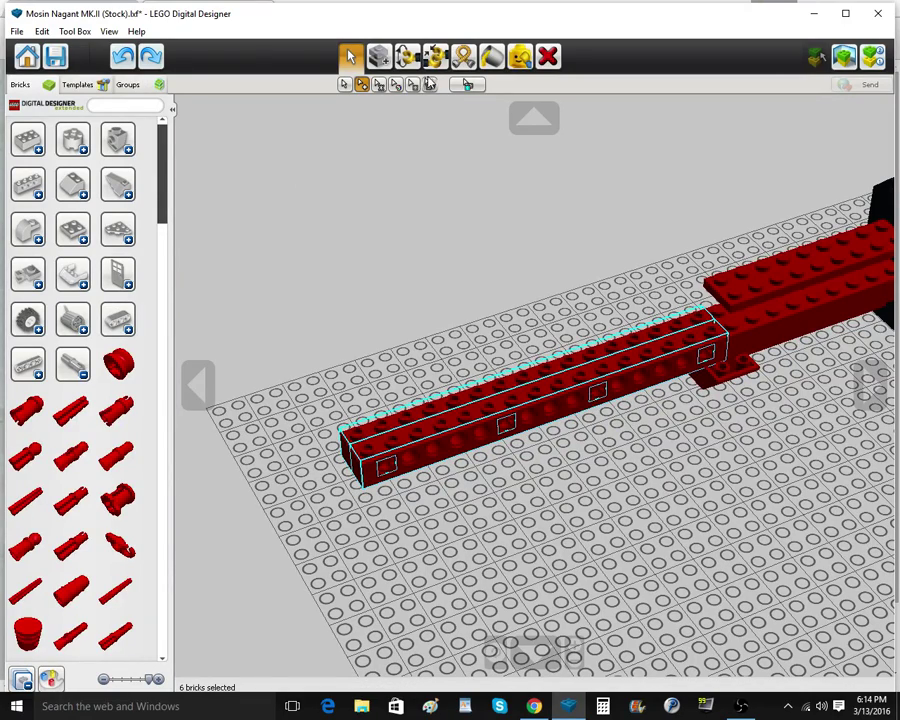
{"action": "left_click", "coordinate": [377, 68]}
{"action": "scroll", "coordinate": [545, 305], "scroll_direction": "down", "scroll_amount": 2}
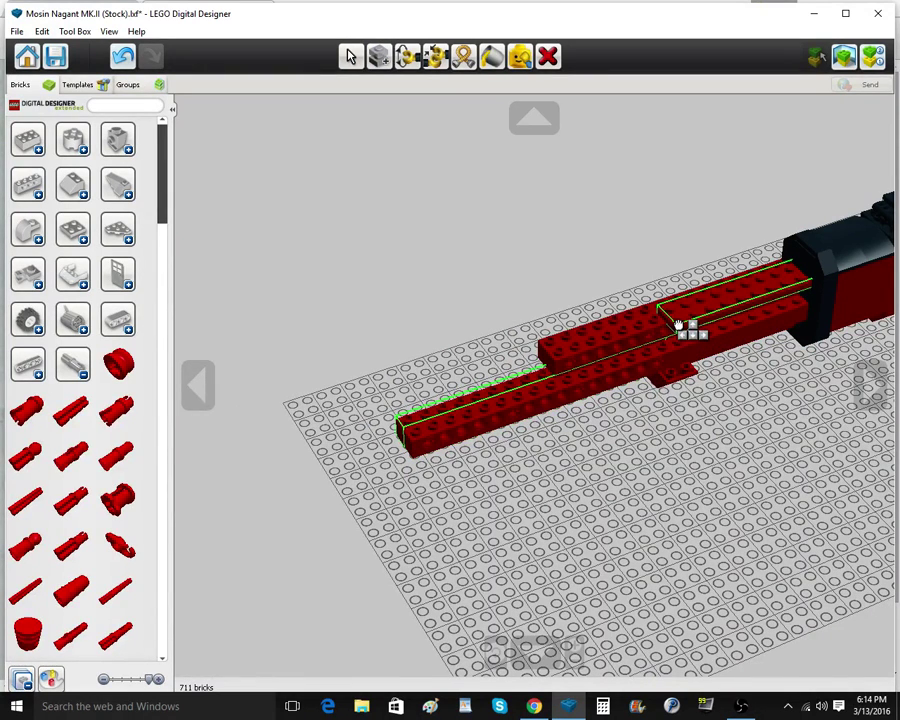
{"action": "left_click", "coordinate": [678, 326]}
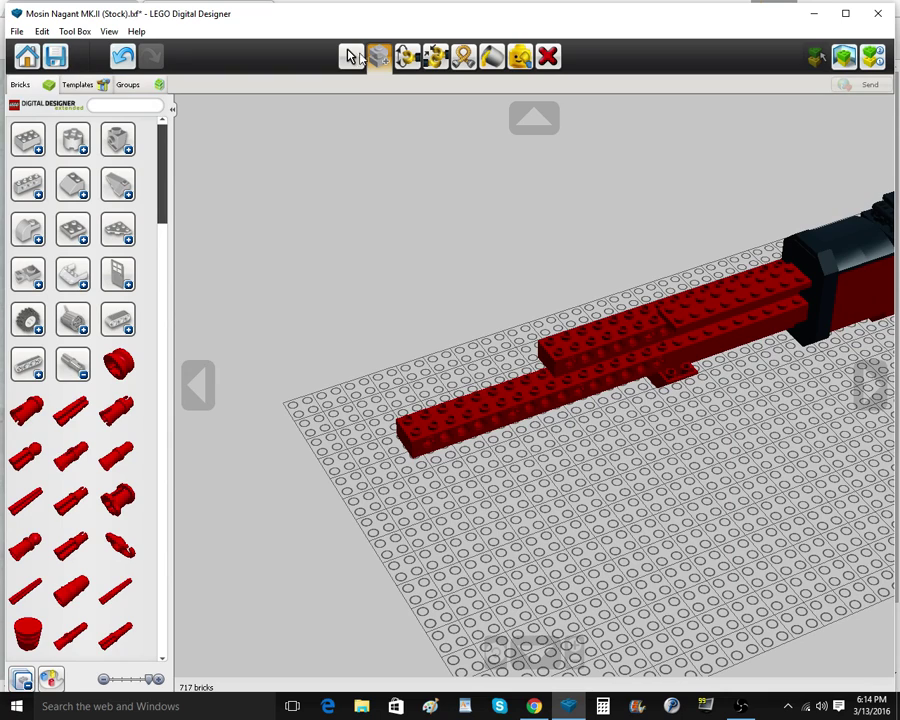
Select both front 1x16 Technic bricks with their four pegs and paste a copy alongside the upper fore-end pair, against the black collar
{"action": "left_click", "coordinate": [347, 58]}
{"action": "left_click", "coordinate": [447, 423]}
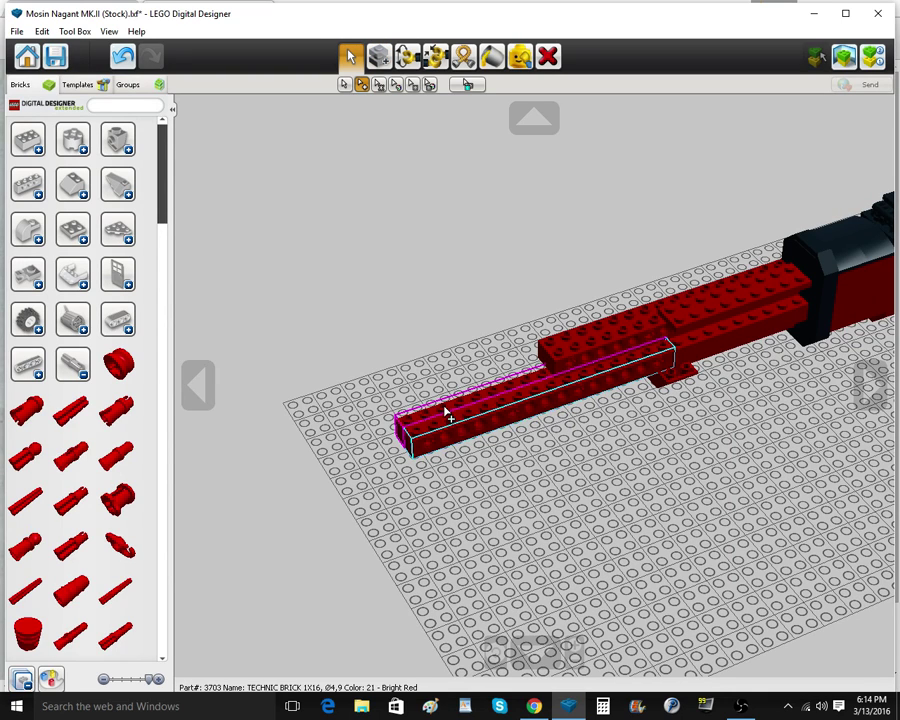
{"action": "left_click", "coordinate": [445, 408]}
{"action": "left_click", "coordinate": [428, 447]}
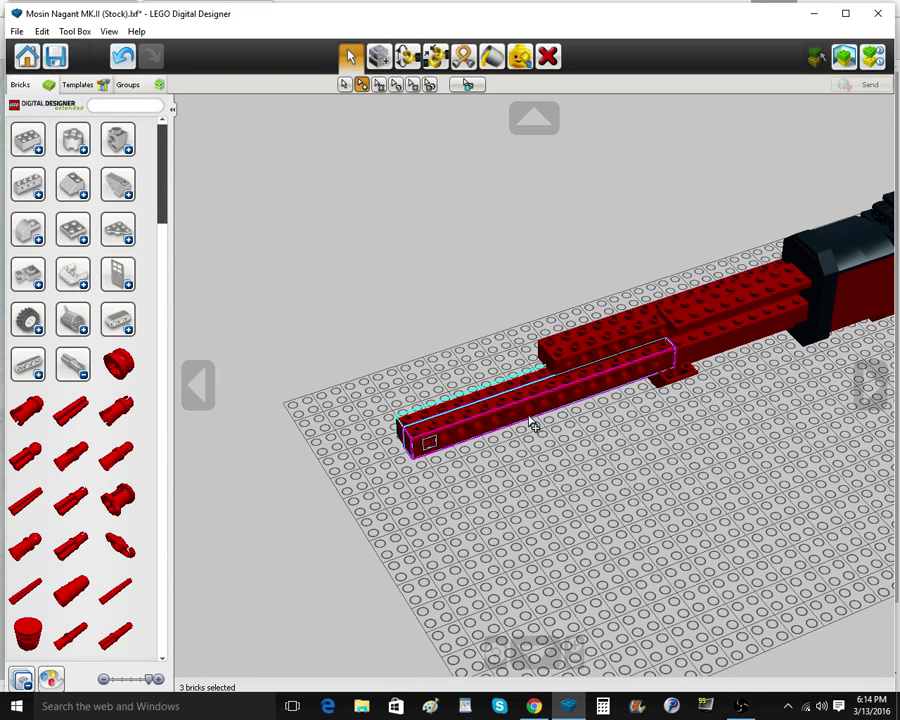
{"action": "left_click", "coordinate": [579, 396]}
{"action": "left_click", "coordinate": [660, 367]}
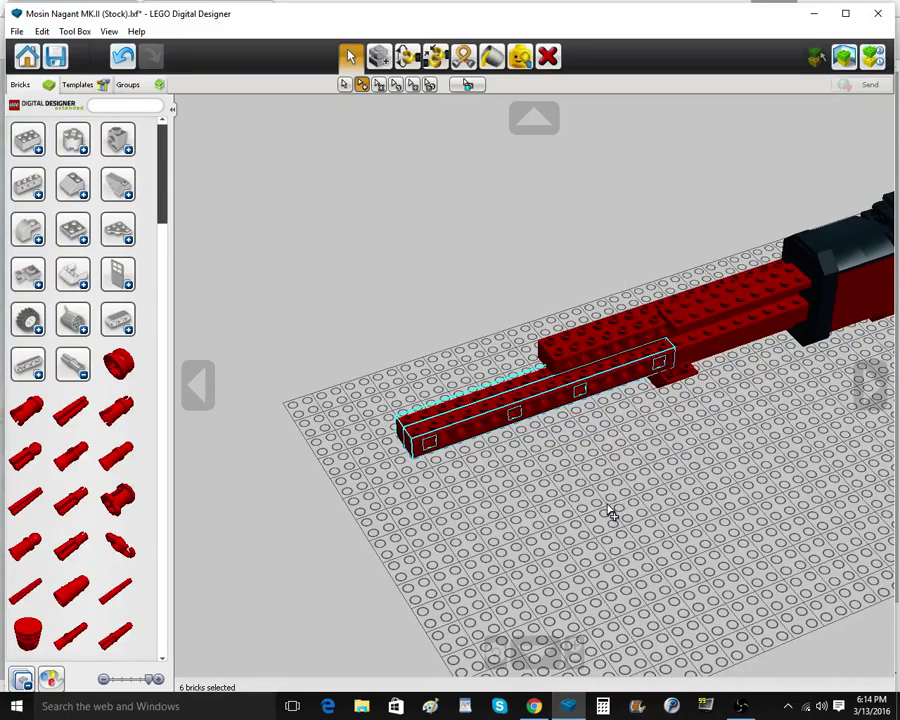
{"action": "key", "text": "ctrl+c"}
{"action": "key", "text": "ctrl+v"}
{"action": "left_click", "coordinate": [677, 345]}
{"action": "right_click_drag", "start_coordinate": [644, 354], "coordinate": [606, 408]}
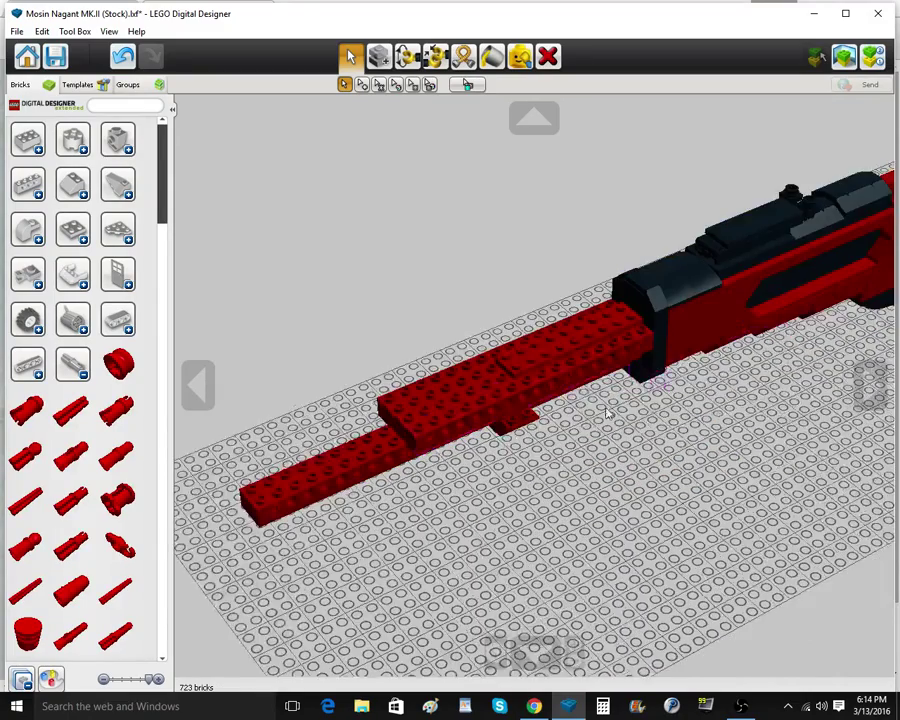
Clone two more connector pegs into the widened upper Technic-brick layer, one near its front and one toward the collar
{"action": "scroll", "coordinate": [607, 413], "scroll_direction": "up", "scroll_amount": 3}
{"action": "left_click", "coordinate": [379, 57]}
{"action": "left_click", "coordinate": [376, 465]}
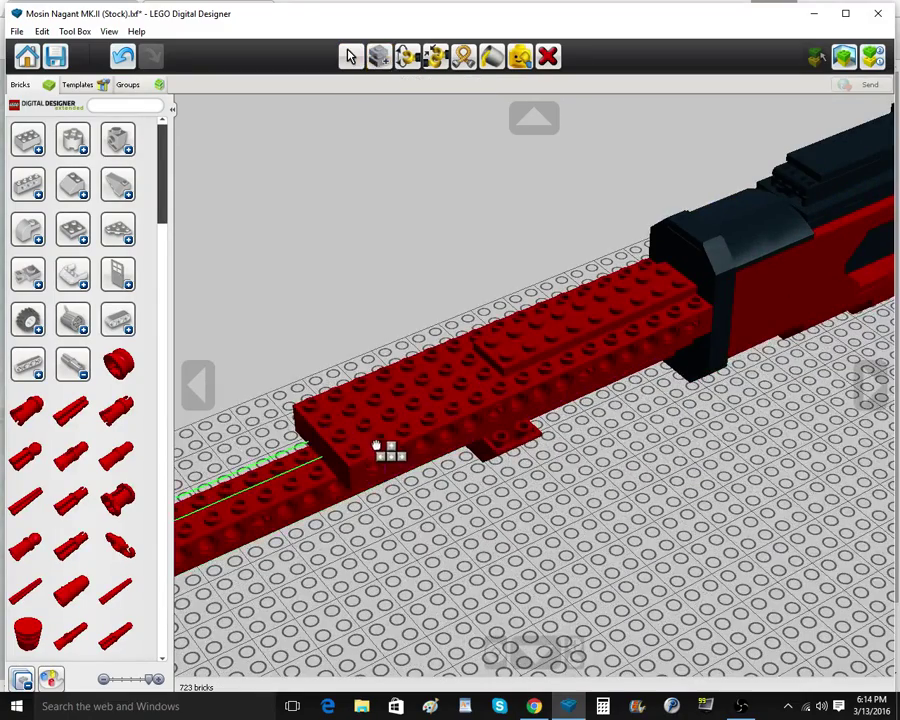
{"action": "left_click", "coordinate": [377, 432]}
{"action": "left_click", "coordinate": [377, 466]}
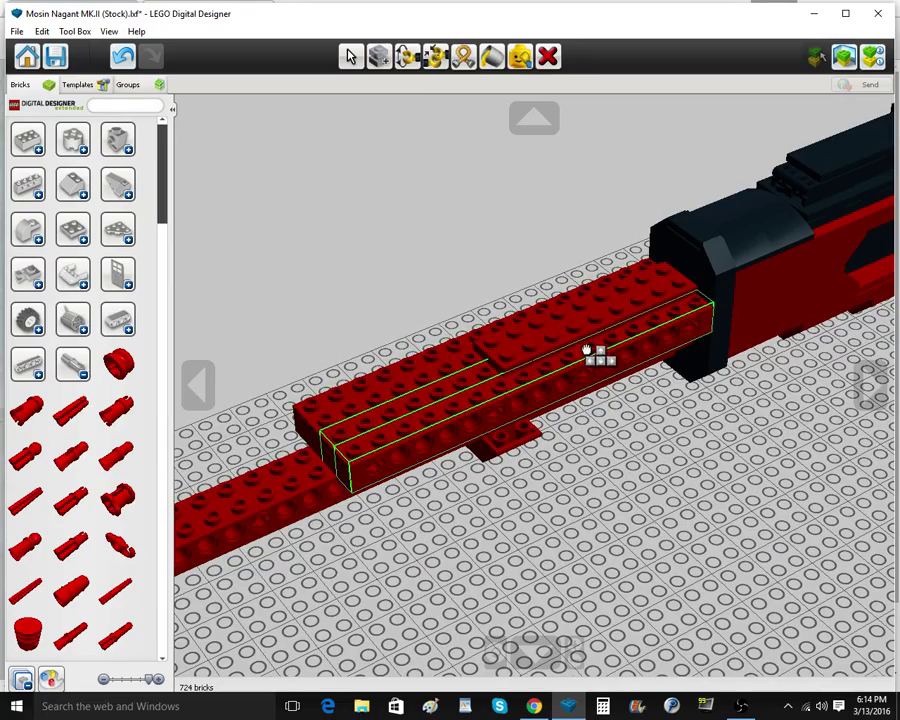
{"action": "left_click", "coordinate": [588, 346]}
Check the fore-end in the reference photo and clone the red inverted slope four times along the near underside back to the collar
{"action": "mouse_move", "coordinate": [633, 470]}
{"action": "right_mouse_down"}
{"action": "mouse_move", "coordinate": [605, 402]}
{"action": "mouse_move", "coordinate": [649, 384]}
{"action": "mouse_move", "coordinate": [613, 358]}
{"action": "mouse_move", "coordinate": [609, 396]}
{"action": "mouse_move", "coordinate": [625, 446]}
{"action": "right_mouse_up"}
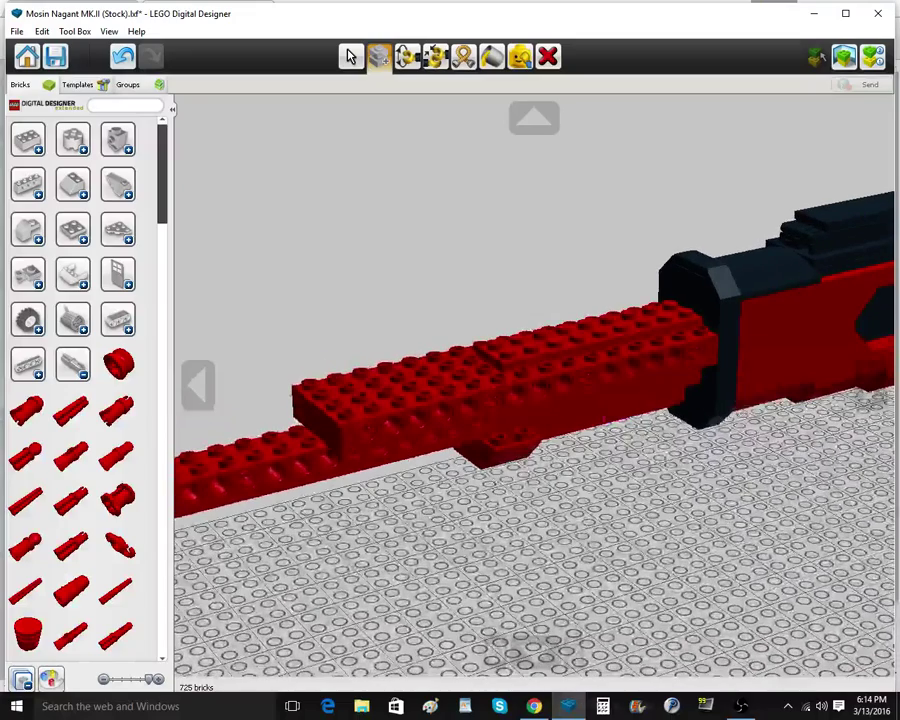
{"action": "mouse_move", "coordinate": [534, 704]}
{"action": "left_click", "coordinate": [547, 645]}
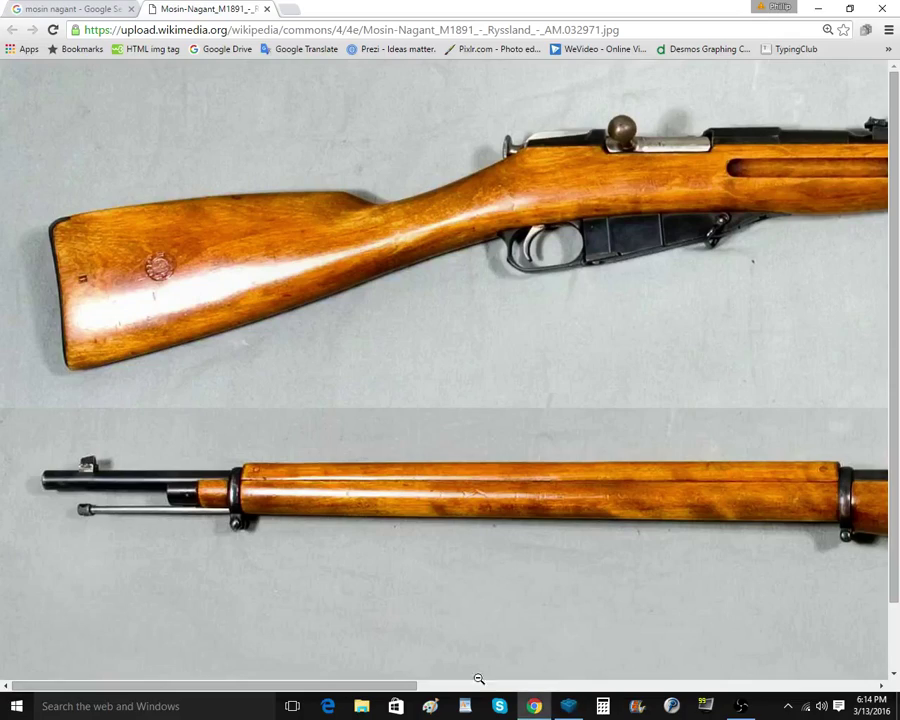
{"action": "mouse_move", "coordinate": [570, 708]}
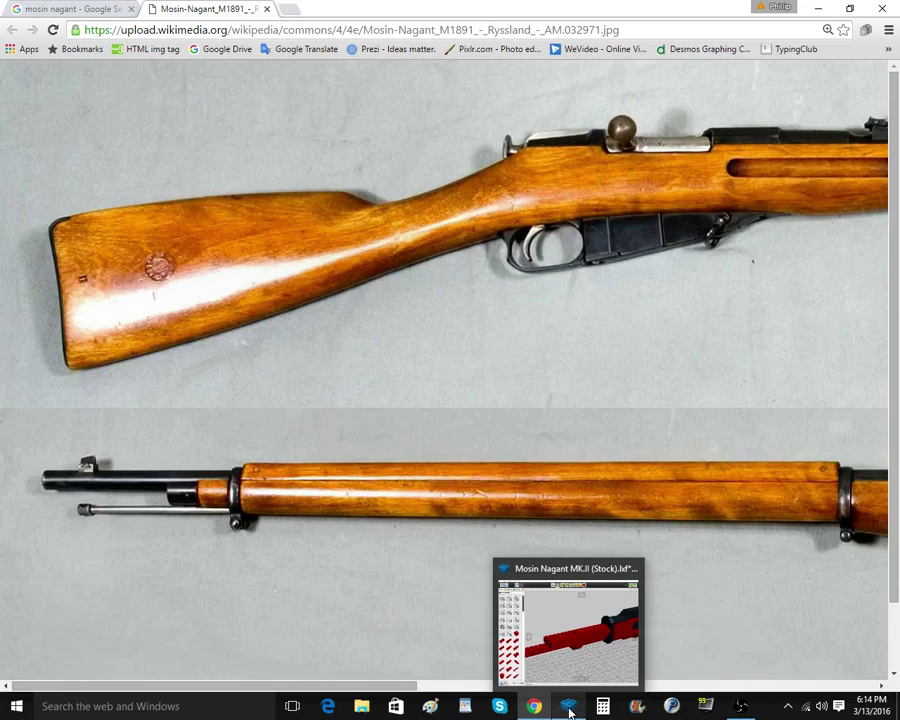
{"action": "left_click", "coordinate": [569, 708]}
{"action": "right_click_drag", "start_coordinate": [545, 502], "coordinate": [436, 384]}
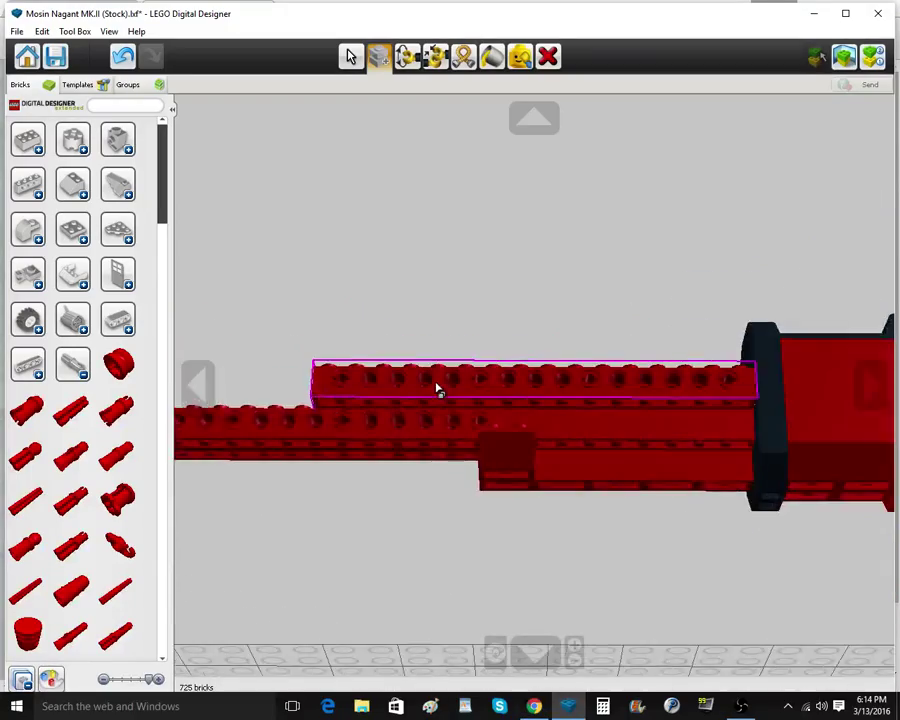
{"action": "left_click", "coordinate": [508, 460]}
{"action": "right_click_drag", "start_coordinate": [508, 460], "coordinate": [540, 478]}
{"action": "left_click", "coordinate": [584, 461]}
{"action": "left_click", "coordinate": [584, 462]}
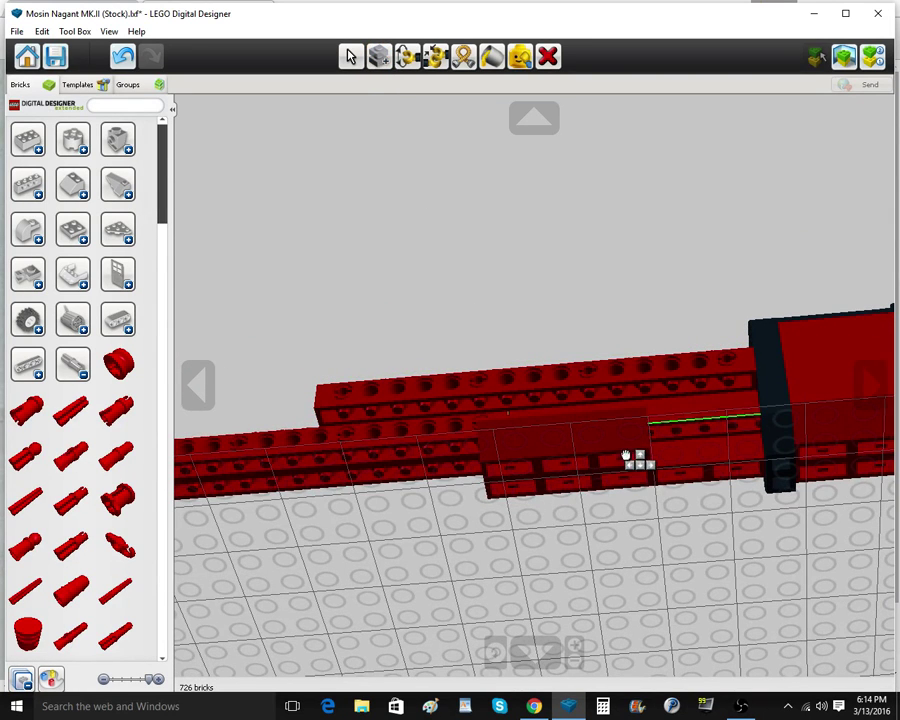
{"action": "left_click", "coordinate": [673, 459]}
{"action": "left_click", "coordinate": [677, 458]}
{"action": "left_click", "coordinate": [740, 451]}
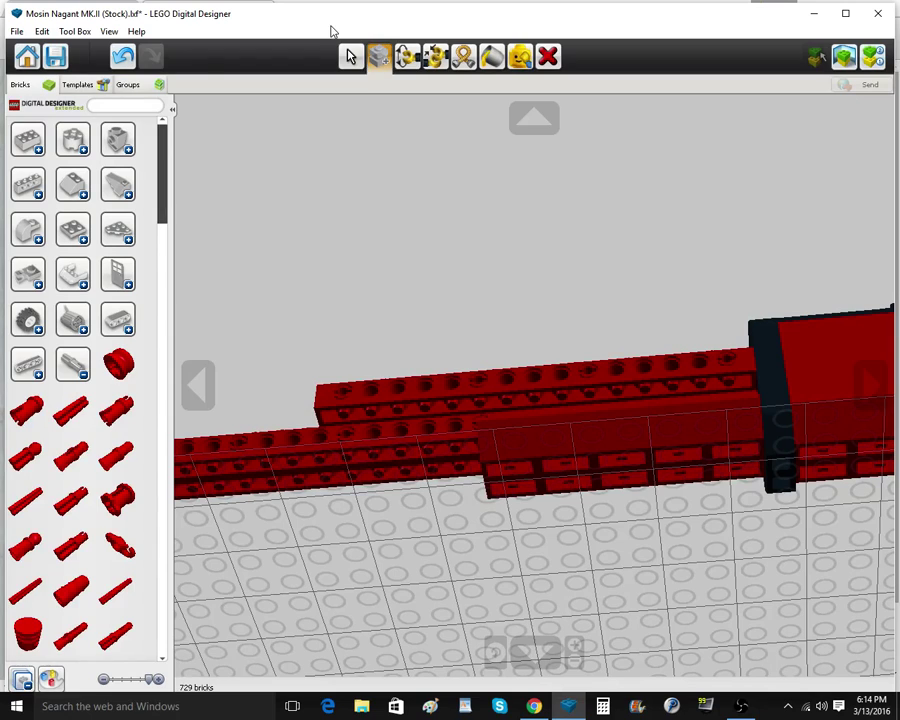
Select the ten inverted slopes on both sides of the fore-end's underside and paste a copy directly ahead of them
{"action": "left_click", "coordinate": [351, 57]}
{"action": "left_click", "coordinate": [522, 438]}
{"action": "left_click", "coordinate": [531, 438]}
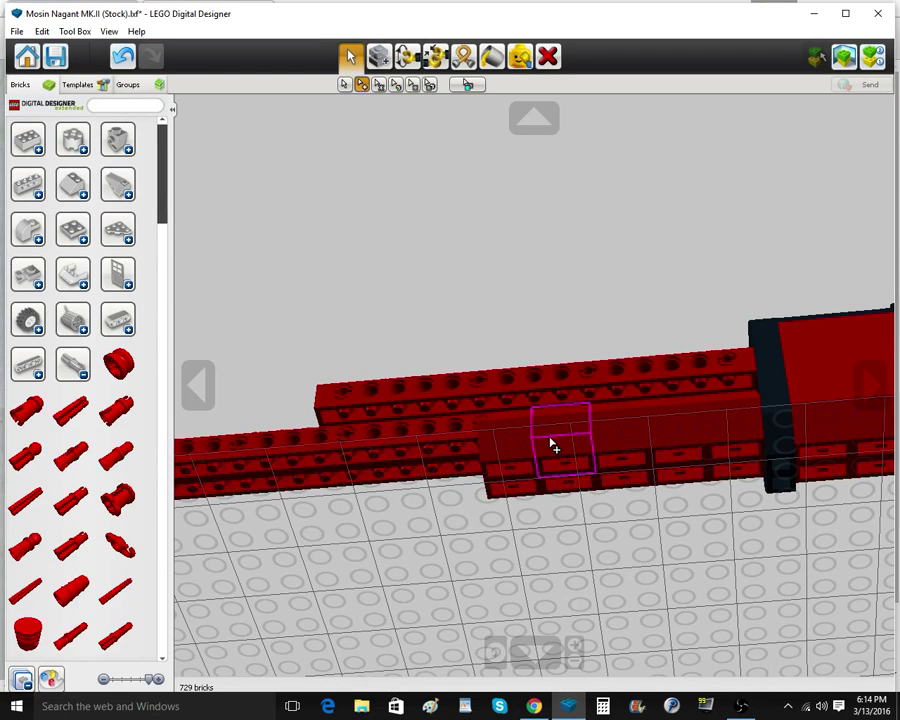
{"action": "left_click", "coordinate": [525, 440]}
{"action": "left_click", "coordinate": [580, 442]}
{"action": "left_click", "coordinate": [641, 441]}
{"action": "left_click", "coordinate": [699, 433]}
{"action": "left_click_drag", "start_coordinate": [704, 440], "coordinate": [731, 482]}
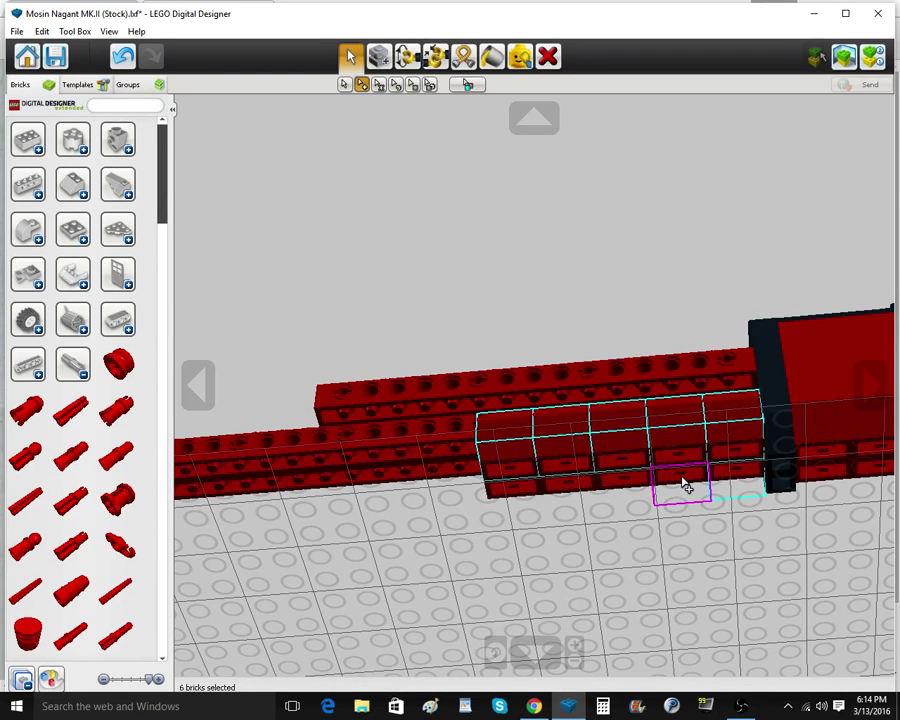
{"action": "left_click", "coordinate": [682, 480]}
{"action": "left_click", "coordinate": [621, 486]}
{"action": "left_click", "coordinate": [564, 488]}
{"action": "left_click", "coordinate": [530, 492]}
{"action": "scroll", "coordinate": [390, 523], "scroll_direction": "down", "scroll_amount": 3}
{"action": "right_click_drag", "start_coordinate": [390, 523], "coordinate": [409, 536]}
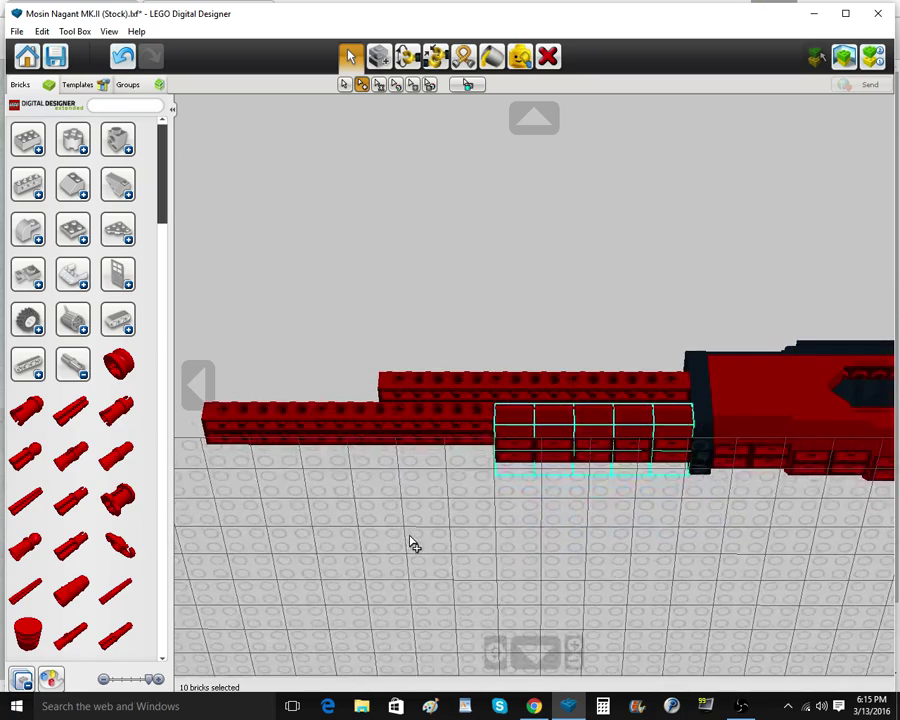
{"action": "key", "text": "ctrl+c"}
{"action": "key", "text": "ctrl+v"}
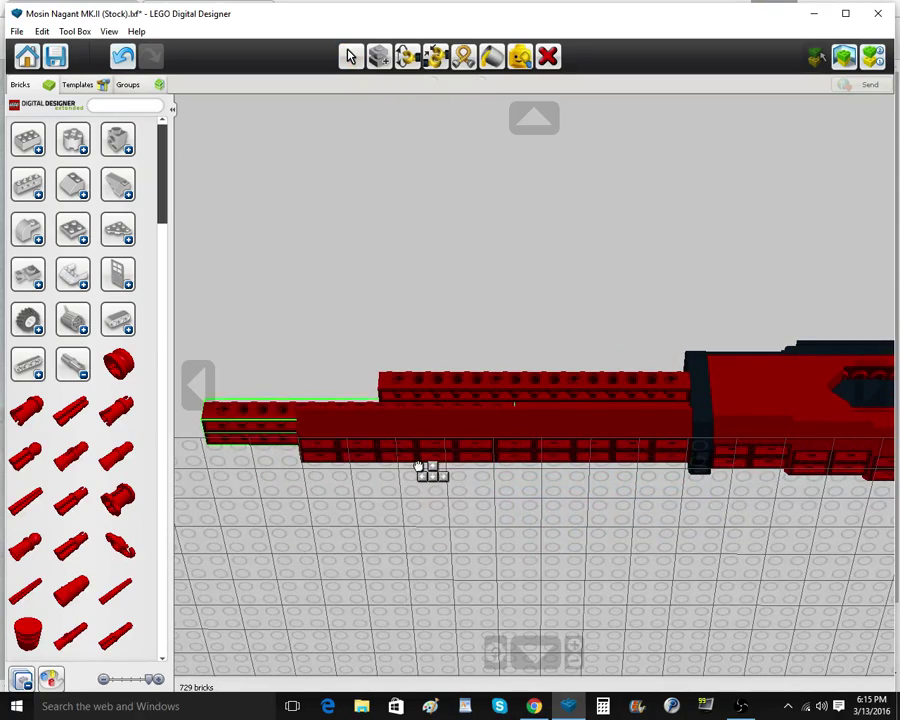
{"action": "left_click", "coordinate": [418, 465]}
Paste the ten-slope set once more directly ahead of the first copy, beneath the front of the extension
{"action": "key", "text": "ctrl+v"}
{"action": "scroll", "coordinate": [241, 481], "scroll_direction": "down", "scroll_amount": 1}
{"action": "scroll", "coordinate": [241, 481], "scroll_direction": "down", "scroll_amount": 1}
{"action": "left_click", "coordinate": [285, 440]}
Compare the fore-end's length and proportions with the reference photo, viewing the whole rifle from the side
{"action": "right_click_drag", "start_coordinate": [340, 415], "coordinate": [411, 593]}
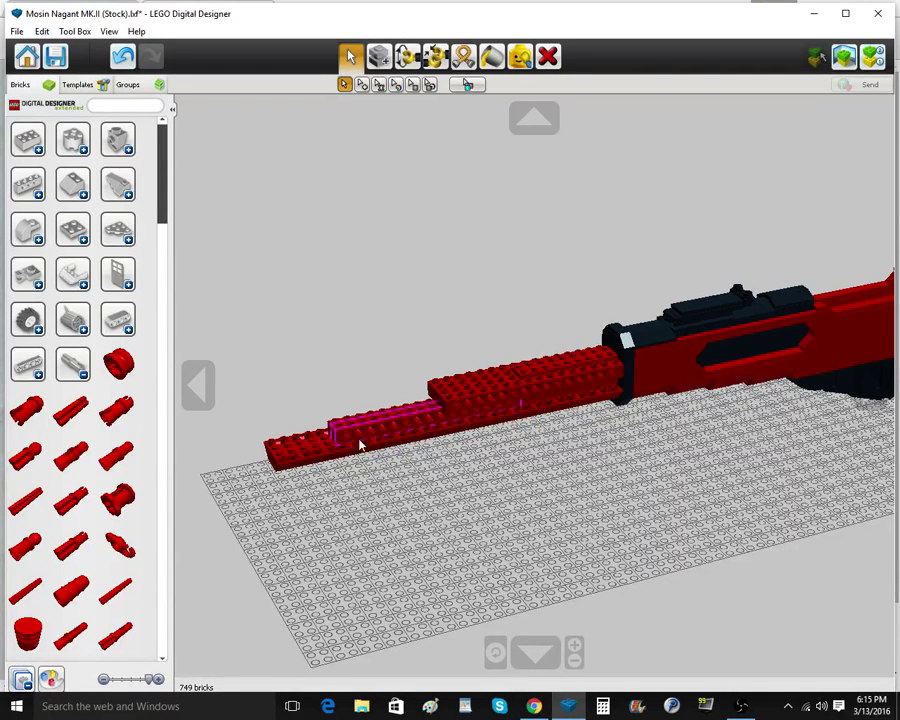
{"action": "mouse_move", "coordinate": [536, 706]}
{"action": "left_click", "coordinate": [552, 665]}
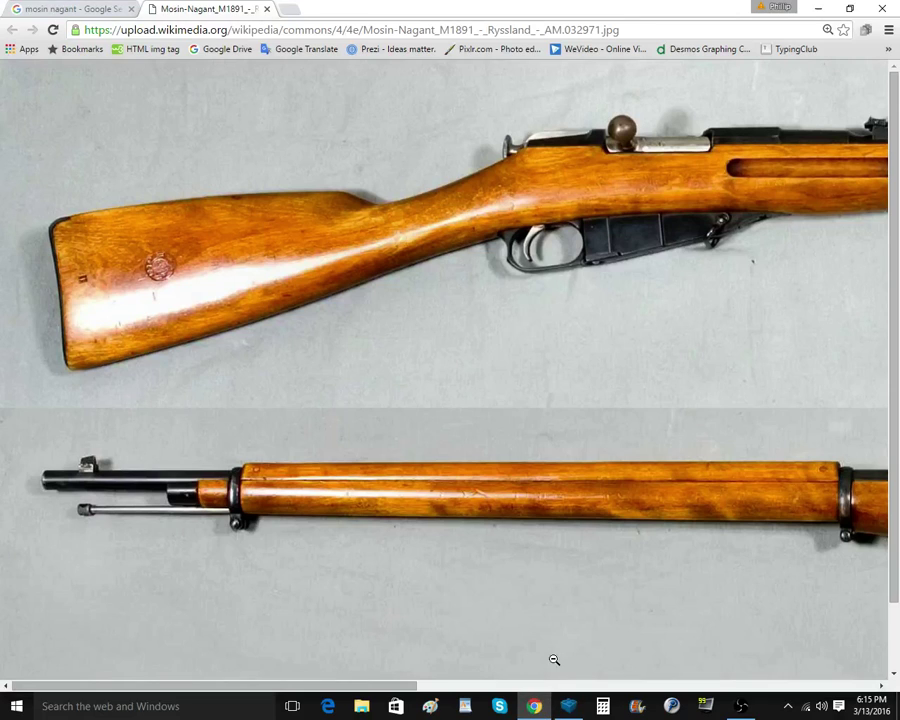
{"action": "left_click", "coordinate": [560, 712]}
{"action": "scroll", "coordinate": [482, 410], "scroll_direction": "down", "scroll_amount": 7}
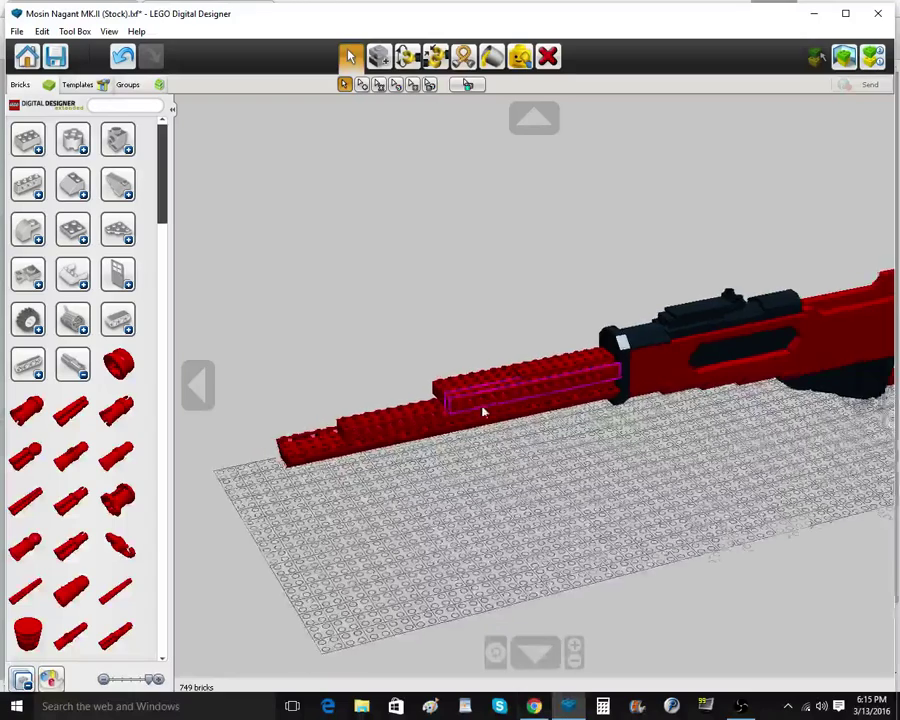
{"action": "right_click_drag", "start_coordinate": [504, 522], "coordinate": [455, 443]}
{"action": "scroll", "coordinate": [455, 443], "scroll_direction": "down", "scroll_amount": 2}
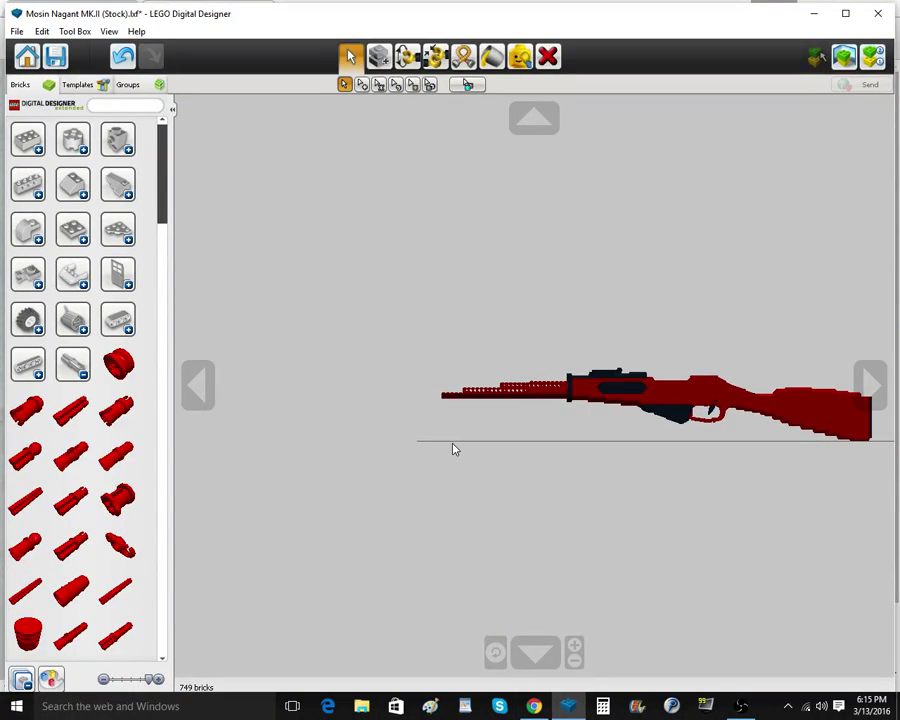
{"action": "right_click_drag", "start_coordinate": [453, 449], "coordinate": [702, 450]}
Insert a red 2x10 brick on top of the front slopes, directly ahead of the lower Technic bricks
{"action": "scroll", "coordinate": [474, 447], "scroll_direction": "up", "scroll_amount": 9}
{"action": "left_click", "coordinate": [74, 370]}
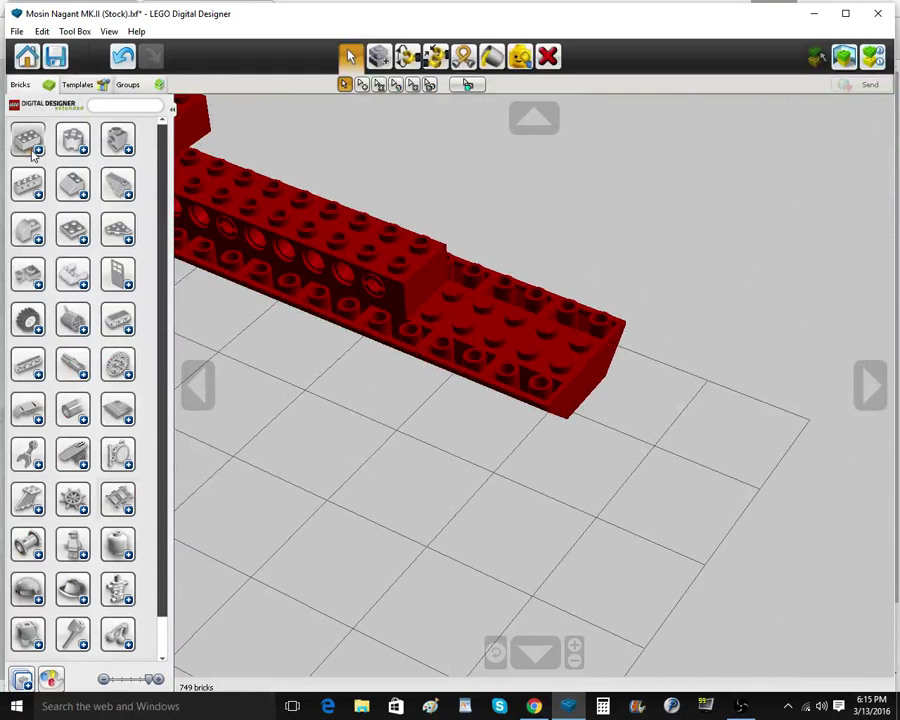
{"action": "left_click", "coordinate": [32, 151]}
{"action": "left_click", "coordinate": [80, 588]}
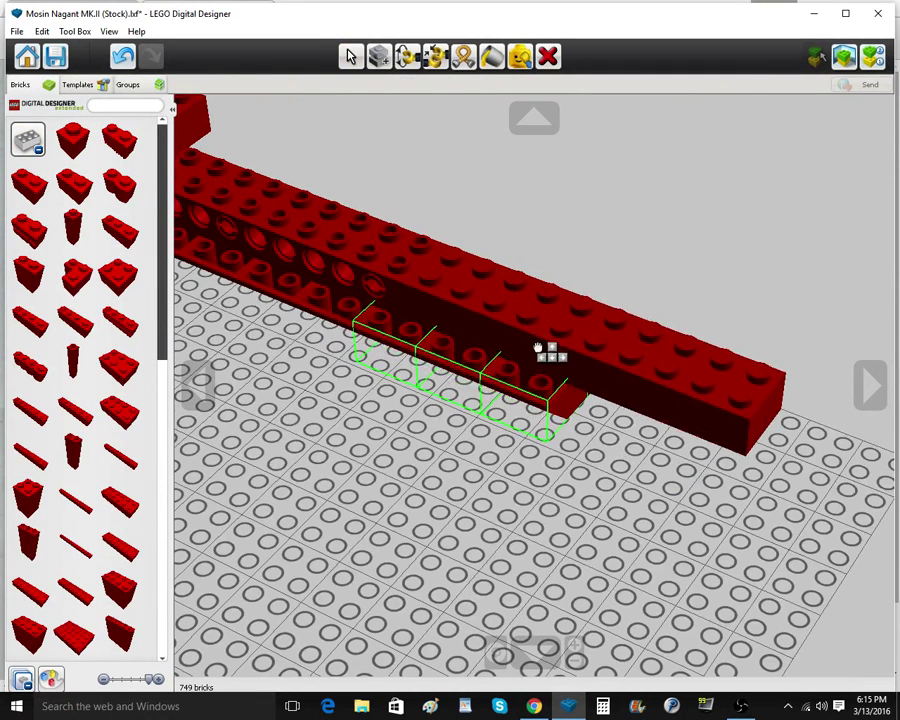
{"action": "left_click", "coordinate": [546, 350]}
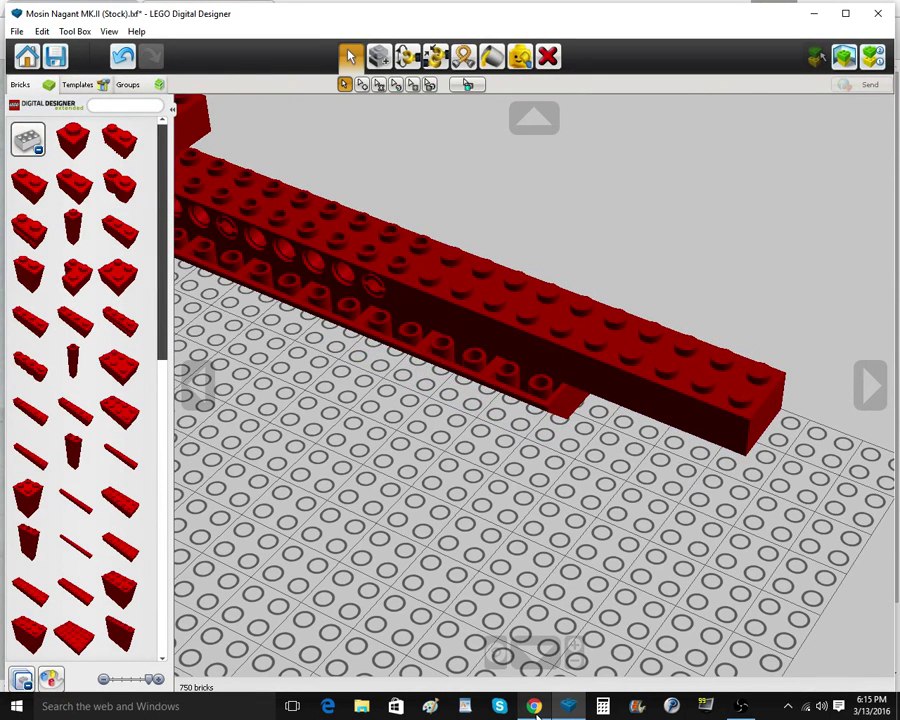
Recheck the reference photo and clone four red inverted slopes beneath the overhanging 2x10 brick, covering both sides
{"action": "mouse_move", "coordinate": [534, 706]}
{"action": "left_click", "coordinate": [534, 661]}
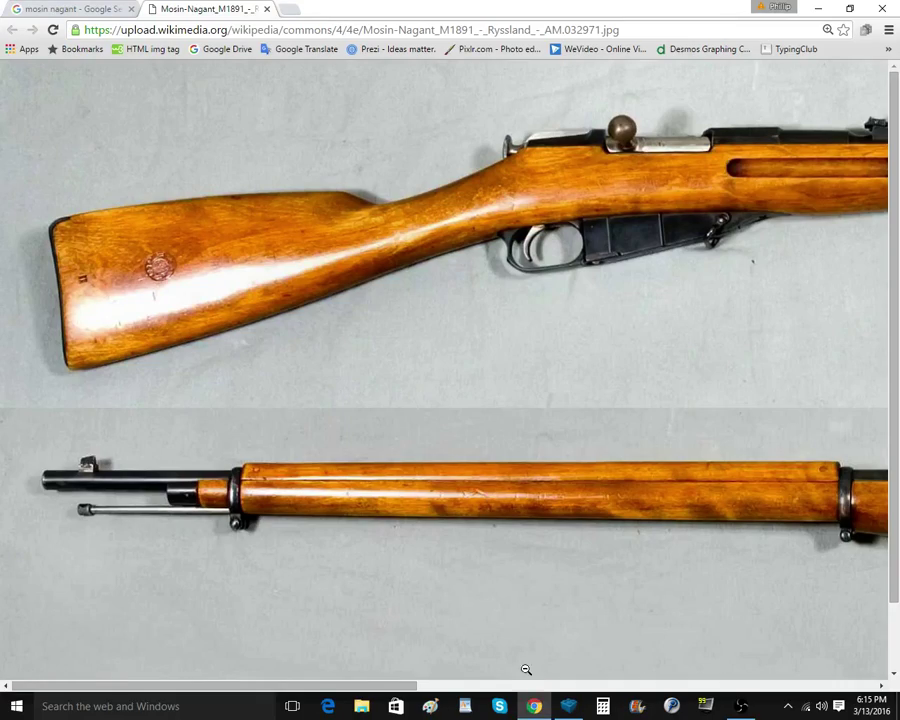
{"action": "left_click", "coordinate": [566, 709]}
{"action": "right_click_drag", "start_coordinate": [535, 476], "coordinate": [515, 270]}
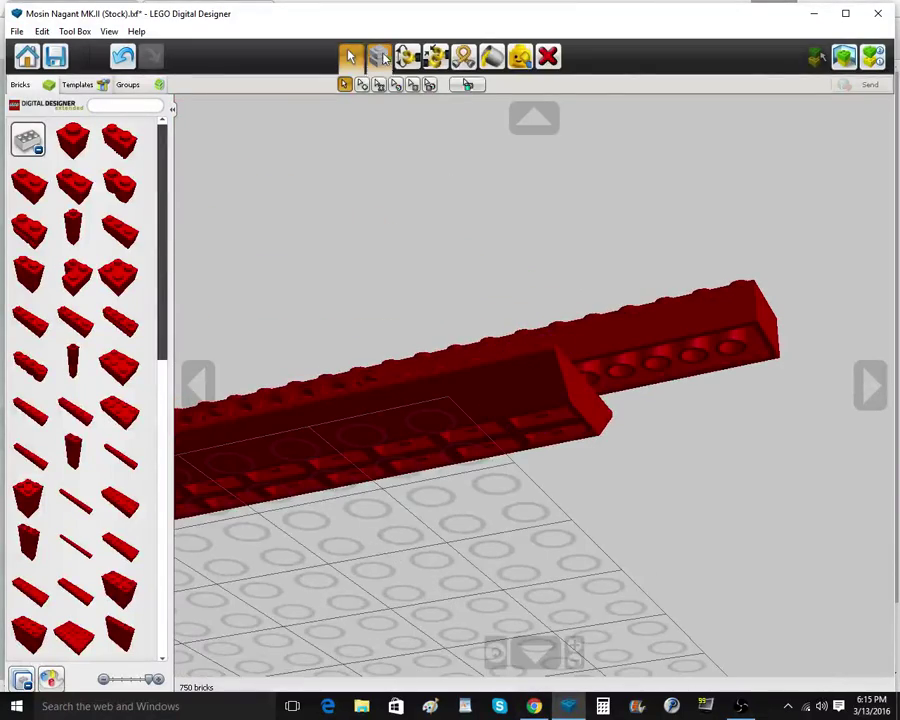
{"action": "left_click", "coordinate": [378, 56]}
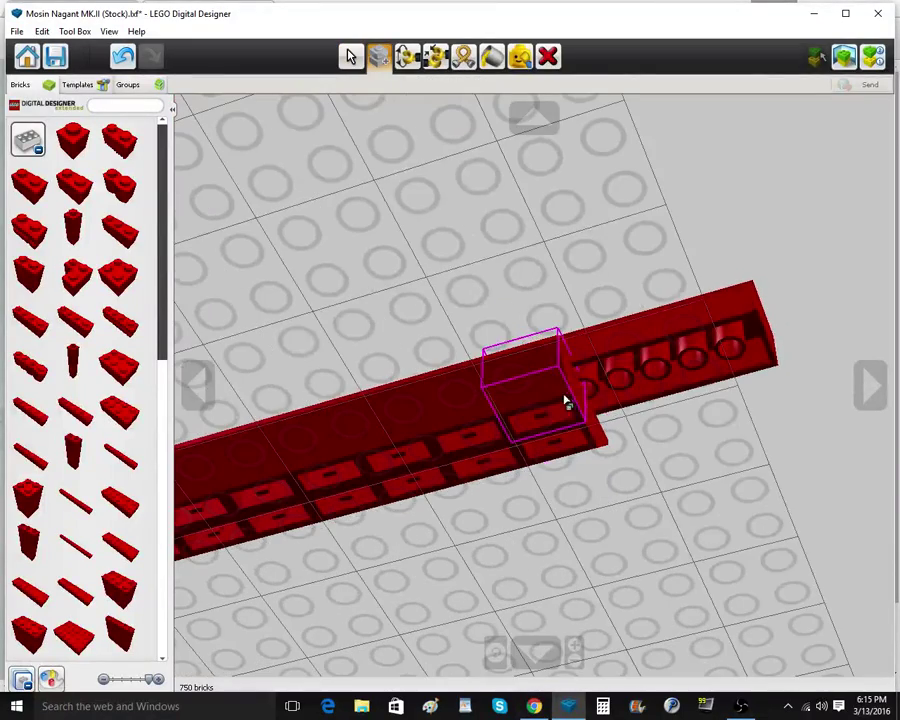
{"action": "left_click", "coordinate": [566, 402]}
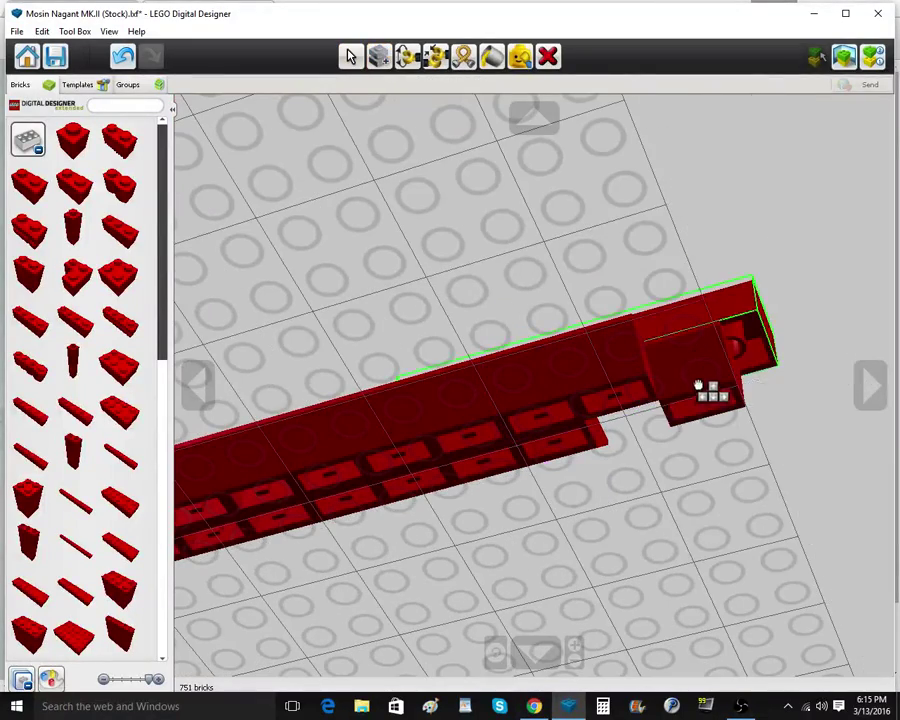
{"action": "left_click", "coordinate": [683, 366]}
{"action": "mouse_move", "coordinate": [683, 366]}
{"action": "right_mouse_down"}
{"action": "mouse_move", "coordinate": [408, 492]}
{"action": "mouse_move", "coordinate": [450, 337]}
{"action": "mouse_move", "coordinate": [607, 445]}
{"action": "right_mouse_up"}
{"action": "left_click", "coordinate": [450, 337]}
{"action": "left_click", "coordinate": [434, 337]}
{"action": "left_click", "coordinate": [422, 337]}
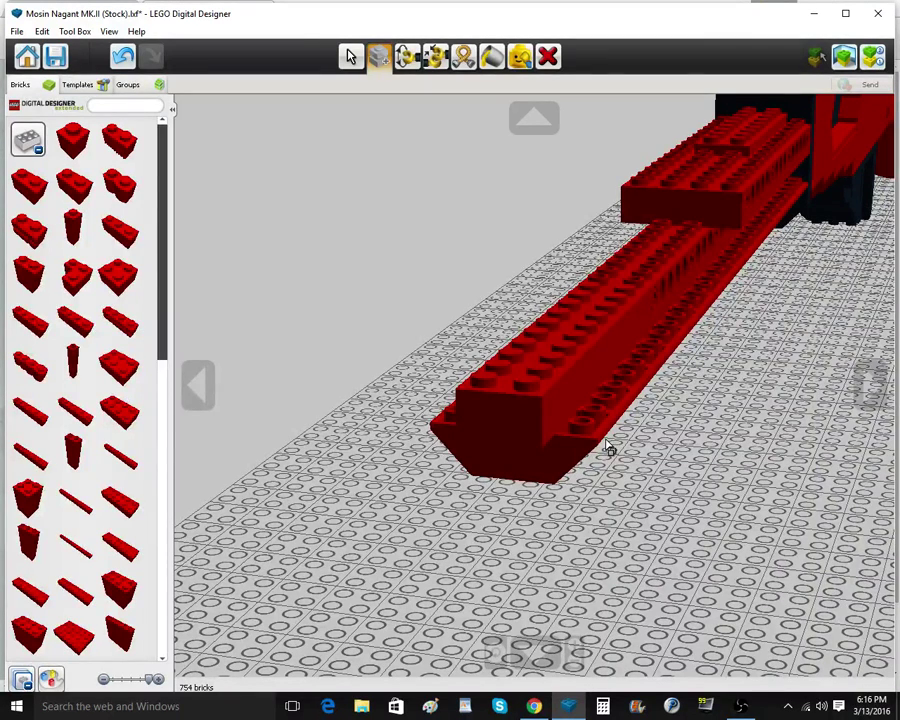
Insert a red 1x14 Technic brick below the upper Technic layer, against the black collar, and clone it to the opposite side
{"action": "right_click_drag", "start_coordinate": [768, 212], "coordinate": [530, 439]}
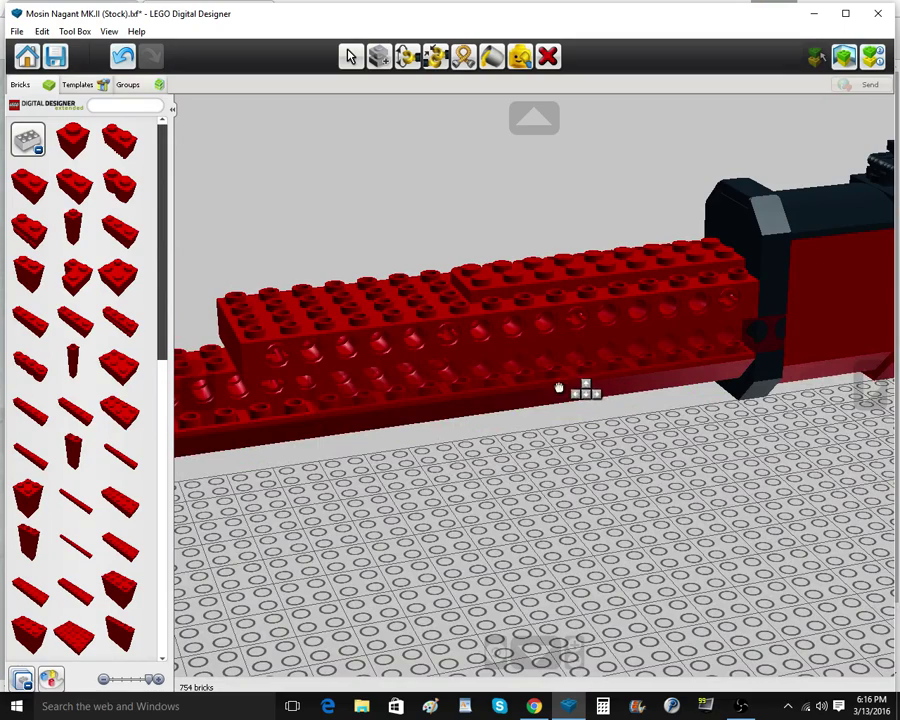
{"action": "left_click", "coordinate": [22, 145]}
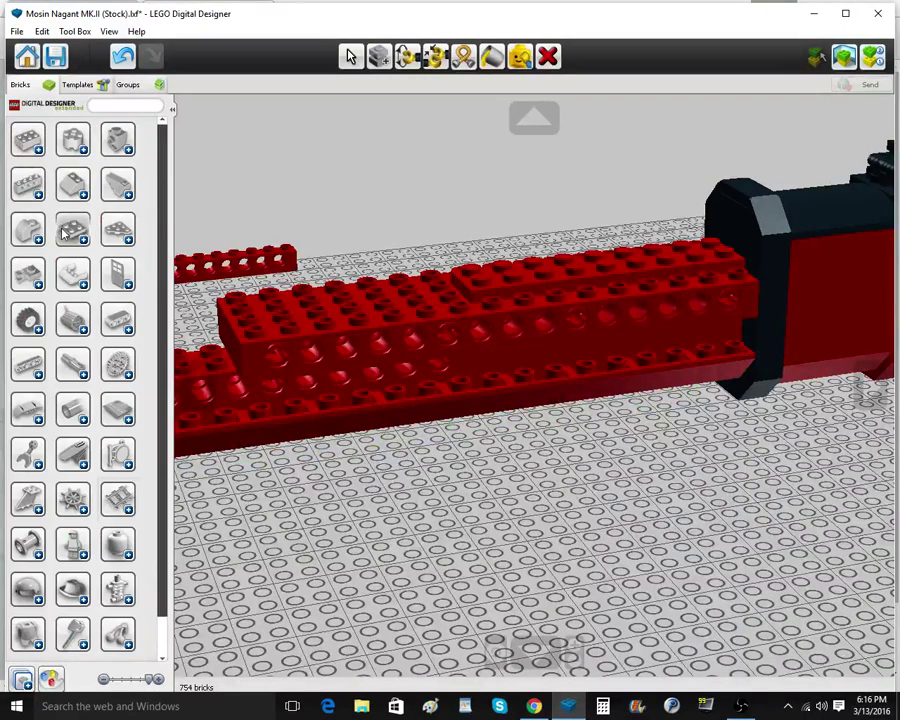
{"action": "left_click", "coordinate": [36, 190]}
{"action": "scroll", "coordinate": [92, 440], "scroll_direction": "down", "scroll_amount": 4}
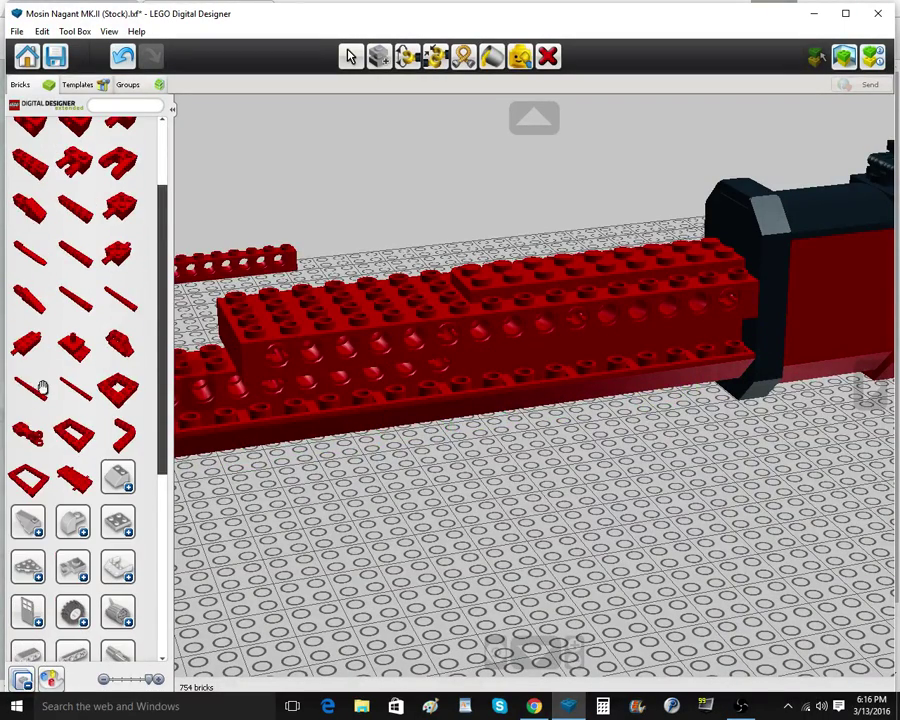
{"action": "left_click", "coordinate": [41, 388]}
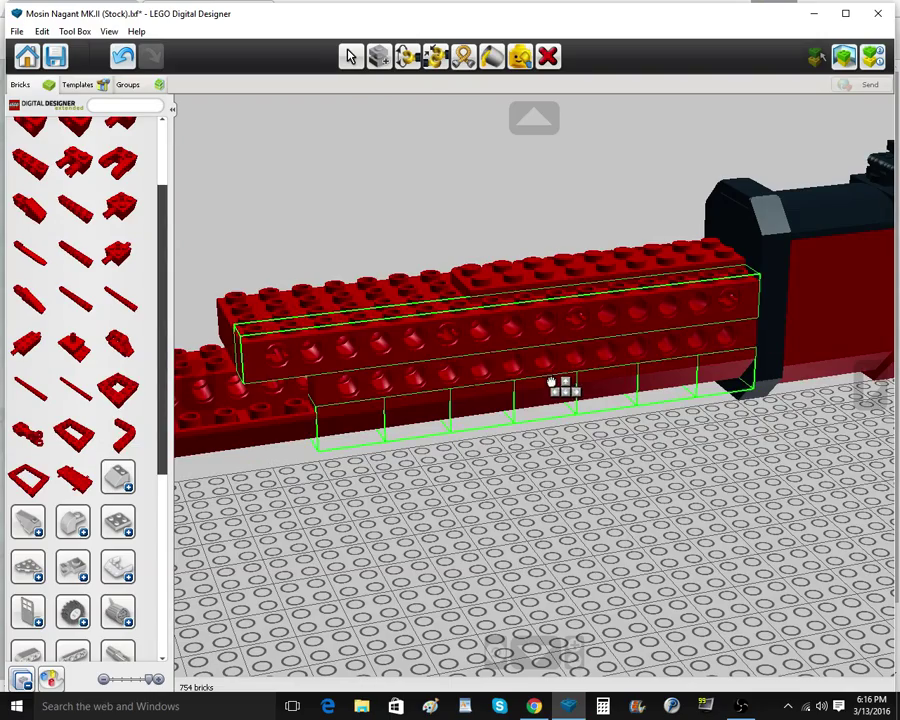
{"action": "left_click", "coordinate": [551, 383]}
{"action": "left_click", "coordinate": [379, 56]}
{"action": "mouse_move", "coordinate": [340, 350]}
{"action": "right_mouse_down"}
{"action": "mouse_move", "coordinate": [533, 412]}
{"action": "mouse_move", "coordinate": [664, 419]}
{"action": "mouse_move", "coordinate": [628, 440]}
{"action": "right_mouse_up"}
{"action": "left_click", "coordinate": [517, 409]}
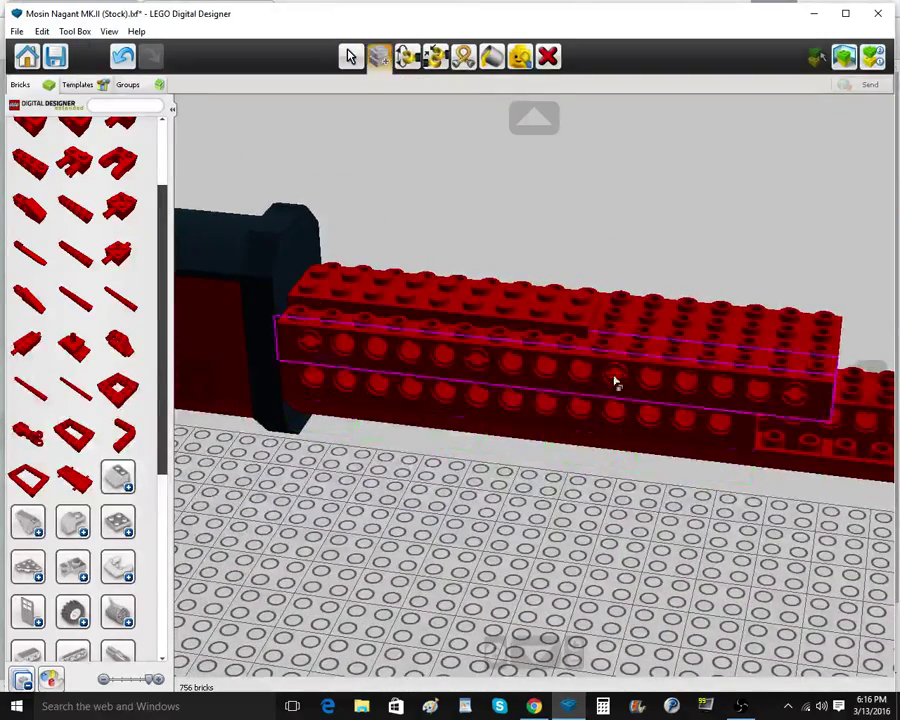
Clone red connector pins into the holes of the lower 1x14 Technic bricks on both sides of the fore-end
{"action": "left_click", "coordinate": [615, 382]}
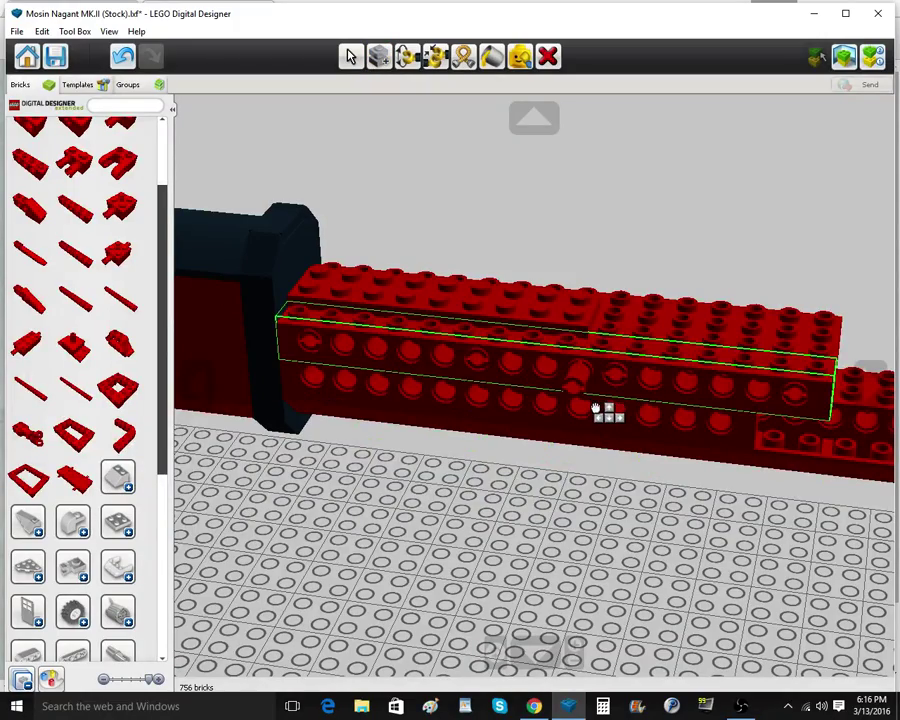
{"action": "mouse_move", "coordinate": [605, 416]}
{"action": "right_mouse_down"}
{"action": "mouse_move", "coordinate": [649, 312]}
{"action": "mouse_move", "coordinate": [697, 352]}
{"action": "mouse_move", "coordinate": [631, 466]}
{"action": "mouse_move", "coordinate": [640, 445]}
{"action": "mouse_move", "coordinate": [463, 482]}
{"action": "mouse_move", "coordinate": [328, 444]}
{"action": "right_mouse_up"}
{"action": "left_click", "coordinate": [627, 439]}
{"action": "left_click", "coordinate": [627, 438]}
{"action": "left_click", "coordinate": [687, 461]}
{"action": "left_click", "coordinate": [687, 462]}
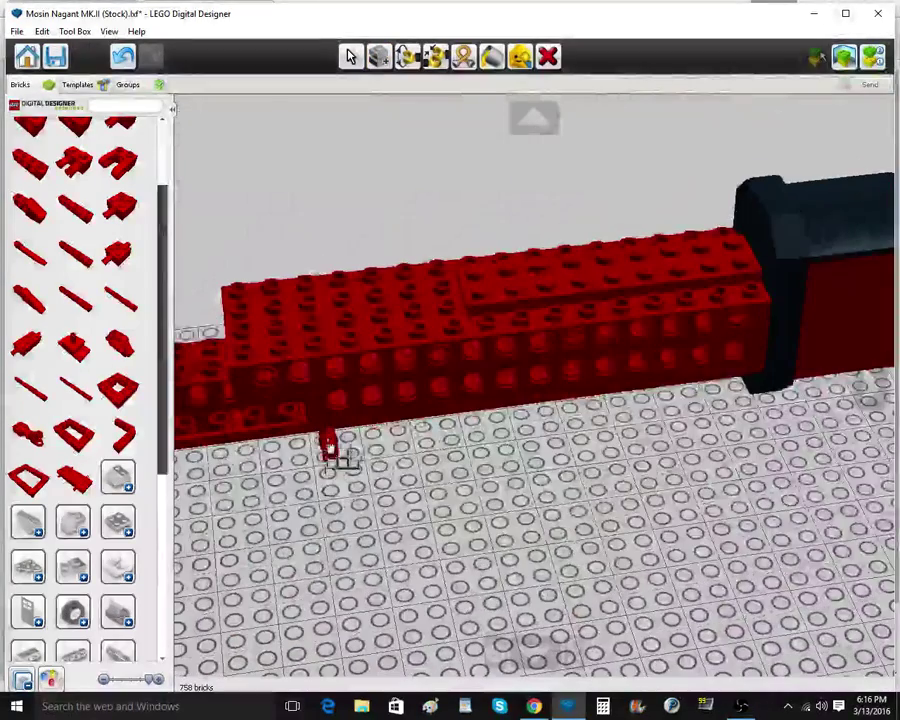
{"action": "left_click", "coordinate": [355, 401]}
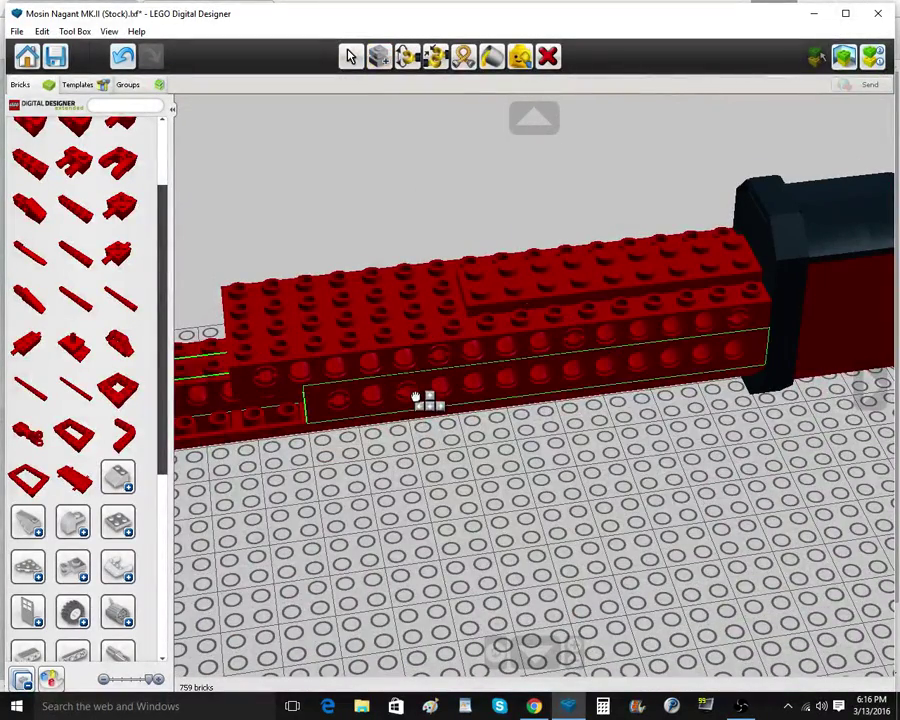
{"action": "left_click", "coordinate": [416, 396]}
Clone the 1x14 Technic brick onto the lower front section of the fore-end, one on each side
{"action": "mouse_move", "coordinate": [437, 458]}
{"action": "right_mouse_down"}
{"action": "mouse_move", "coordinate": [458, 374]}
{"action": "mouse_move", "coordinate": [488, 427]}
{"action": "mouse_move", "coordinate": [393, 435]}
{"action": "right_mouse_up"}
{"action": "scroll", "coordinate": [480, 366], "scroll_direction": "down", "scroll_amount": 2}
{"action": "scroll", "coordinate": [485, 435], "scroll_direction": "down", "scroll_amount": 3}
{"action": "right_click_drag", "start_coordinate": [298, 444], "coordinate": [416, 458], "text": "shift"}
{"action": "scroll", "coordinate": [372, 425], "scroll_direction": "down", "scroll_amount": 3}
{"action": "scroll", "coordinate": [416, 458], "scroll_direction": "up", "scroll_amount": 4}
{"action": "left_click", "coordinate": [566, 388]}
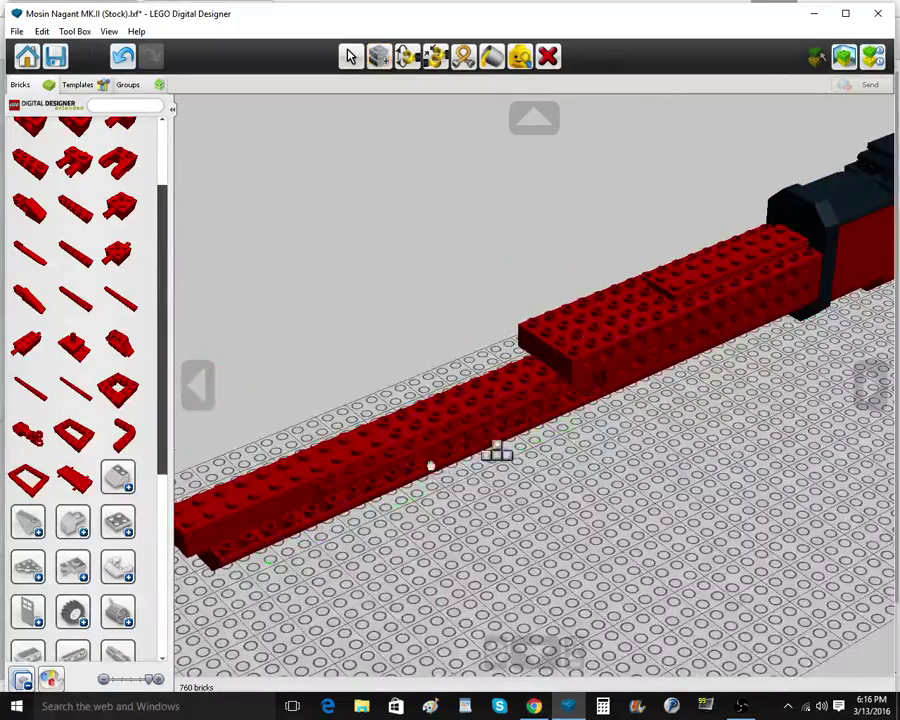
{"action": "left_click", "coordinate": [493, 437]}
{"action": "right_click_drag", "start_coordinate": [414, 464], "coordinate": [676, 463]}
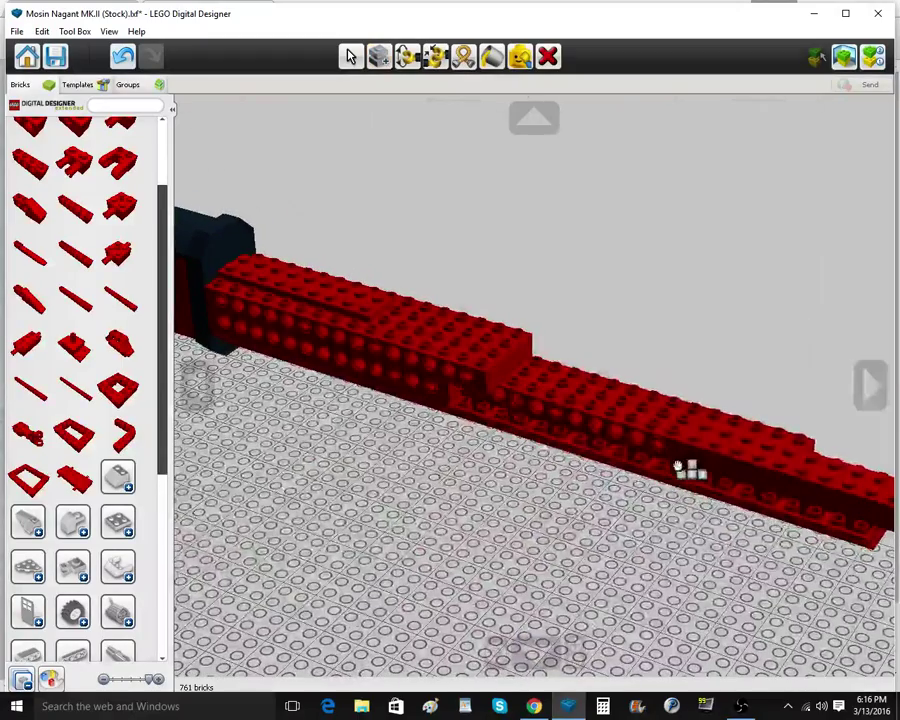
{"action": "left_click", "coordinate": [607, 448]}
Clone connector pins into the two new front Technic bricks, securing both sides of the fore-end
{"action": "right_click_drag", "start_coordinate": [480, 515], "coordinate": [402, 468], "text": "shift"}
{"action": "scroll", "coordinate": [402, 468], "scroll_direction": "up", "scroll_amount": 3}
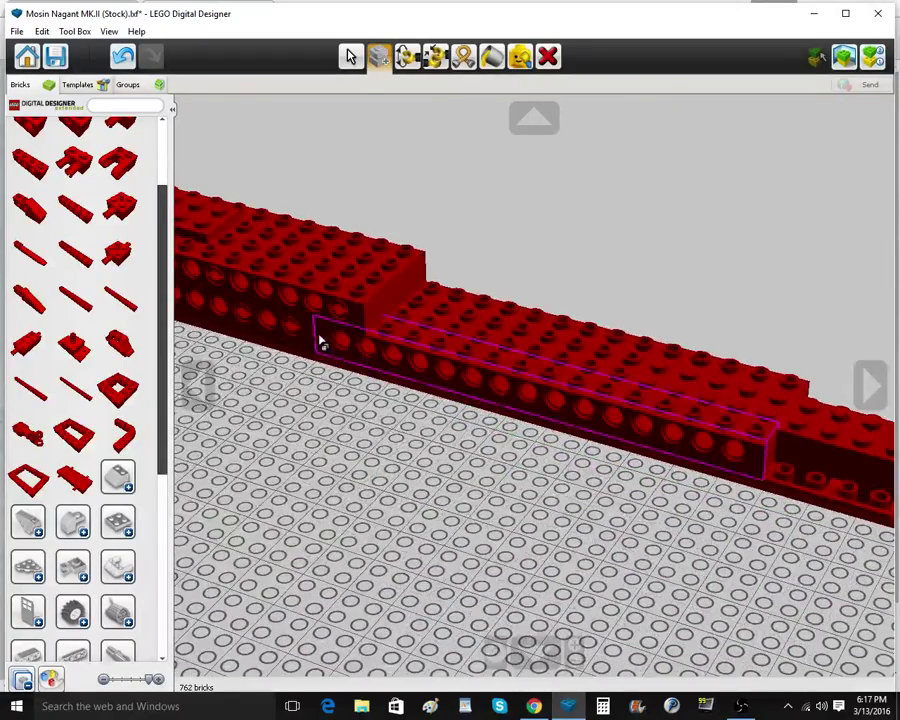
{"action": "left_click", "coordinate": [292, 326]}
{"action": "mouse_move", "coordinate": [381, 413]}
{"action": "right_mouse_down"}
{"action": "mouse_move", "coordinate": [461, 335]}
{"action": "mouse_move", "coordinate": [474, 354]}
{"action": "mouse_move", "coordinate": [410, 412]}
{"action": "mouse_move", "coordinate": [359, 386]}
{"action": "right_mouse_up"}
{"action": "mouse_move", "coordinate": [522, 408]}
{"action": "right_mouse_down"}
{"action": "mouse_move", "coordinate": [636, 348]}
{"action": "mouse_move", "coordinate": [614, 380]}
{"action": "mouse_move", "coordinate": [568, 402]}
{"action": "mouse_move", "coordinate": [530, 474]}
{"action": "mouse_move", "coordinate": [286, 438]}
{"action": "mouse_move", "coordinate": [540, 436]}
{"action": "mouse_move", "coordinate": [540, 428]}
{"action": "mouse_move", "coordinate": [508, 442]}
{"action": "right_mouse_up"}
{"action": "left_click", "coordinate": [563, 401]}
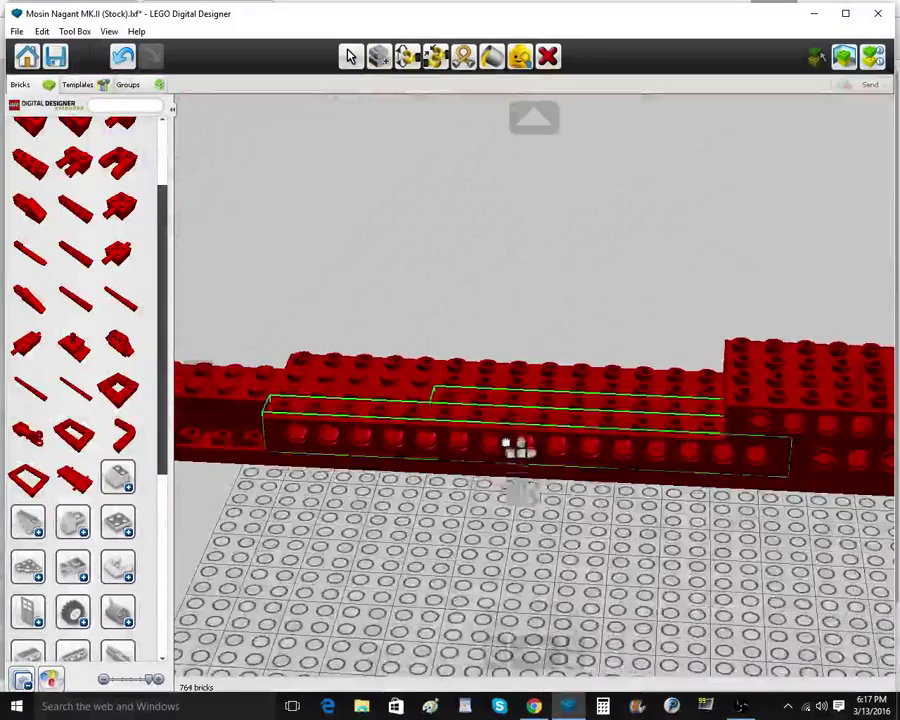
{"action": "left_click", "coordinate": [504, 443]}
{"action": "left_click", "coordinate": [500, 444]}
{"action": "left_click", "coordinate": [735, 454]}
{"action": "right_click_drag", "start_coordinate": [735, 506], "coordinate": [283, 525]}
Clone two 1x14 Technic bricks onto the front section's upper layer and shift the second one flush beside the first
{"action": "scroll", "coordinate": [285, 527], "scroll_direction": "down", "scroll_amount": 3}
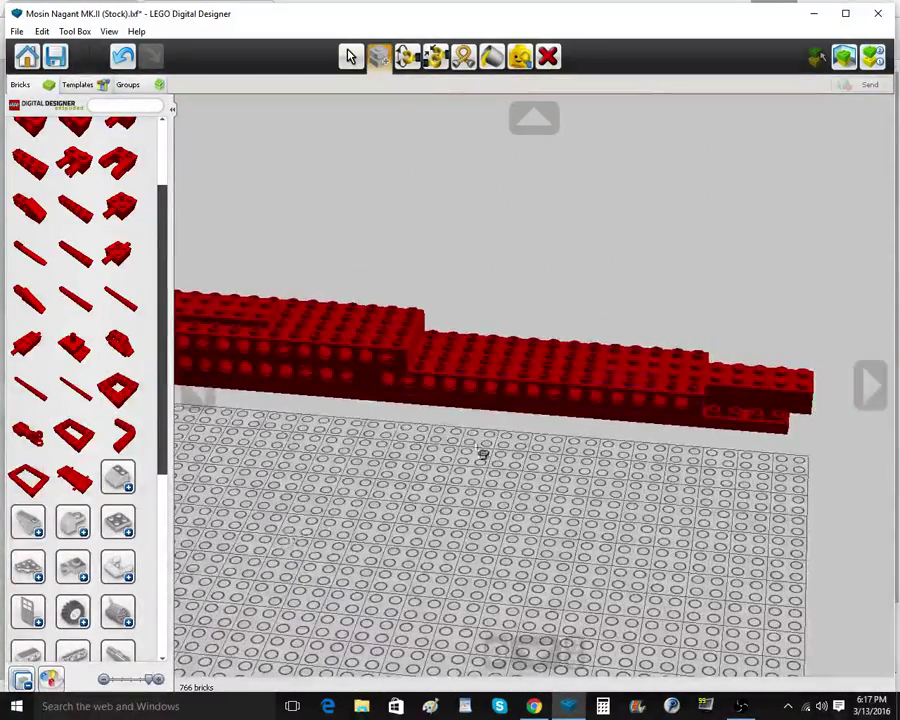
{"action": "middle_click_drag", "start_coordinate": [438, 350], "coordinate": [540, 370]}
{"action": "left_click", "coordinate": [474, 370]}
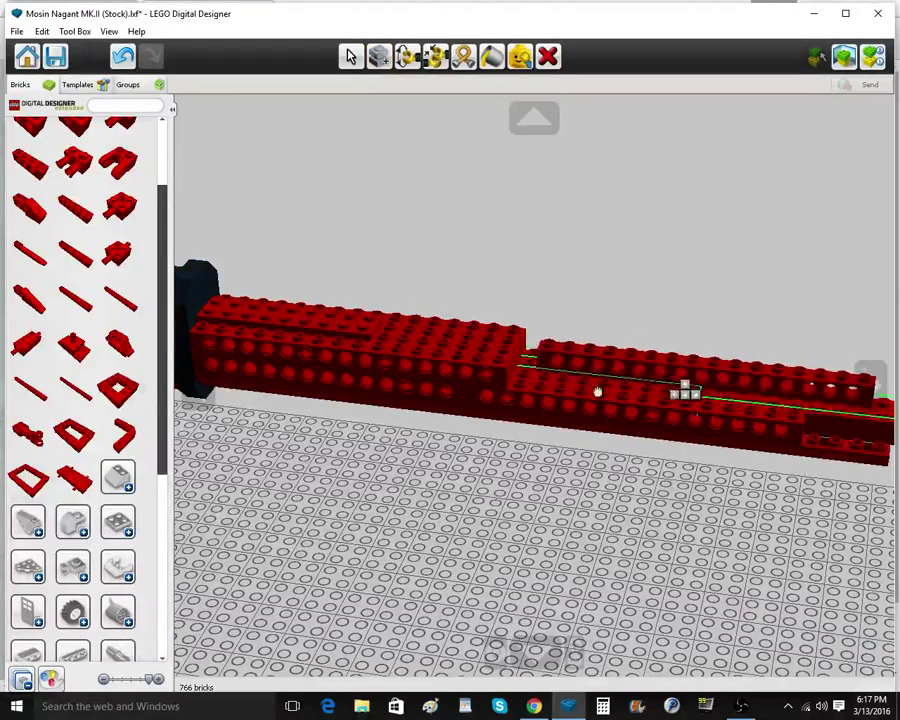
{"action": "left_click", "coordinate": [381, 58]}
{"action": "left_click", "coordinate": [417, 390]}
{"action": "mouse_move", "coordinate": [678, 380]}
{"action": "right_mouse_down"}
{"action": "mouse_move", "coordinate": [687, 402]}
{"action": "mouse_move", "coordinate": [672, 400]}
{"action": "right_mouse_up"}
{"action": "left_click", "coordinate": [670, 383]}
{"action": "left_click", "coordinate": [672, 382]}
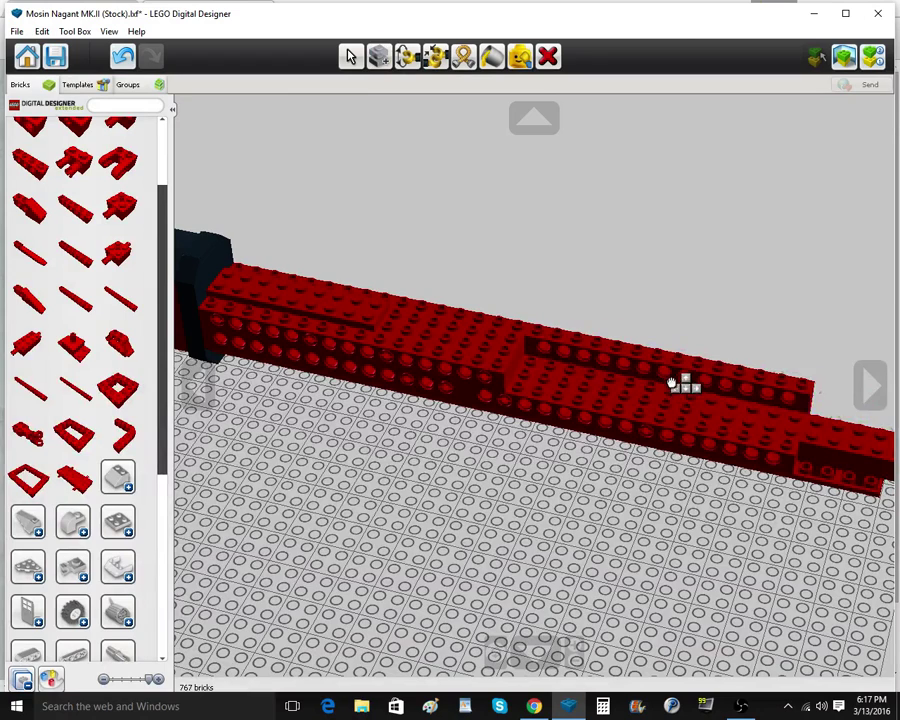
{"action": "left_click", "coordinate": [643, 389]}
{"action": "left_click", "coordinate": [359, 58]}
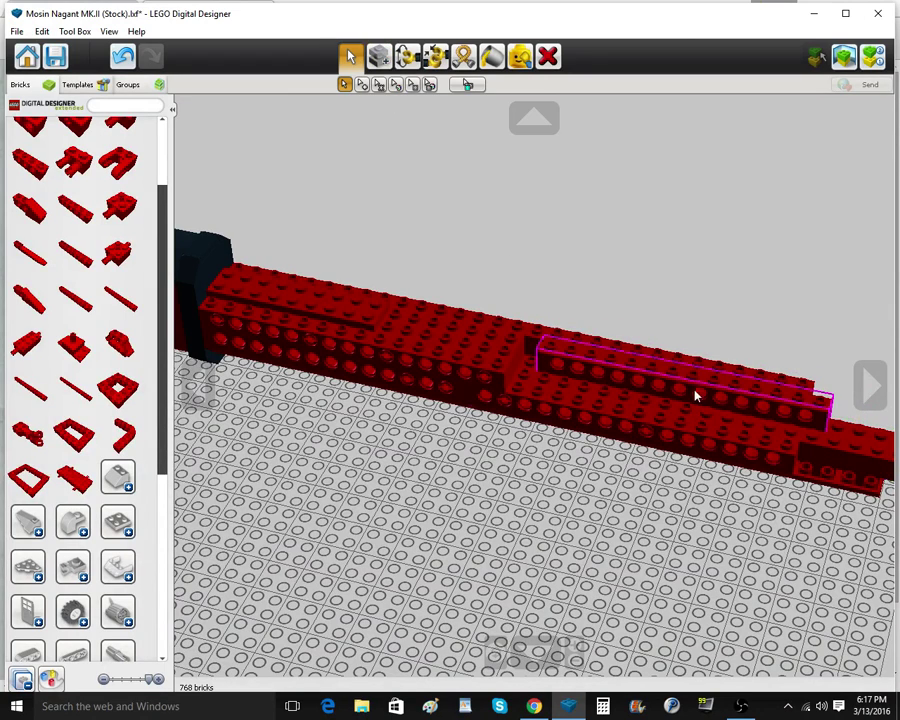
{"action": "left_click_drag", "start_coordinate": [612, 376], "coordinate": [591, 370]}
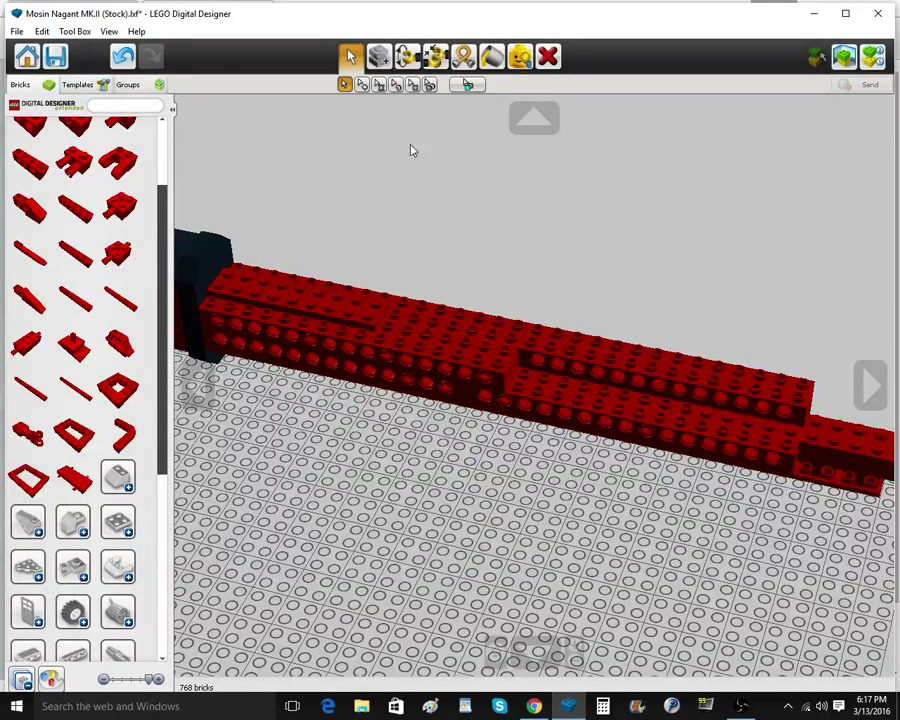
Clone two connector pins into the end holes of the upper Technic bricks, moving the first from the far side to the near side
{"action": "left_click", "coordinate": [380, 58]}
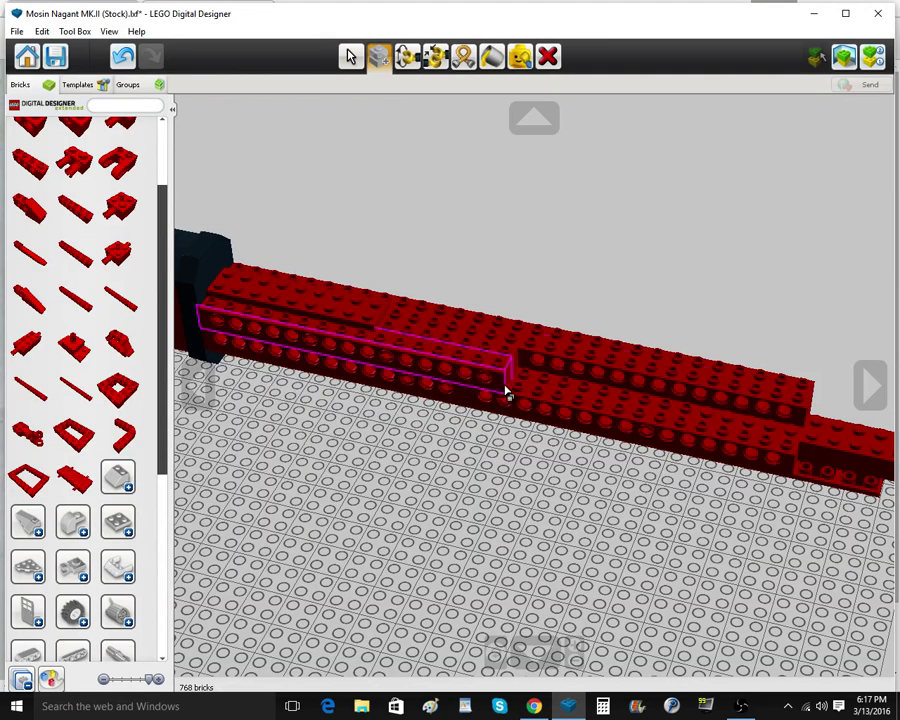
{"action": "left_click", "coordinate": [548, 357]}
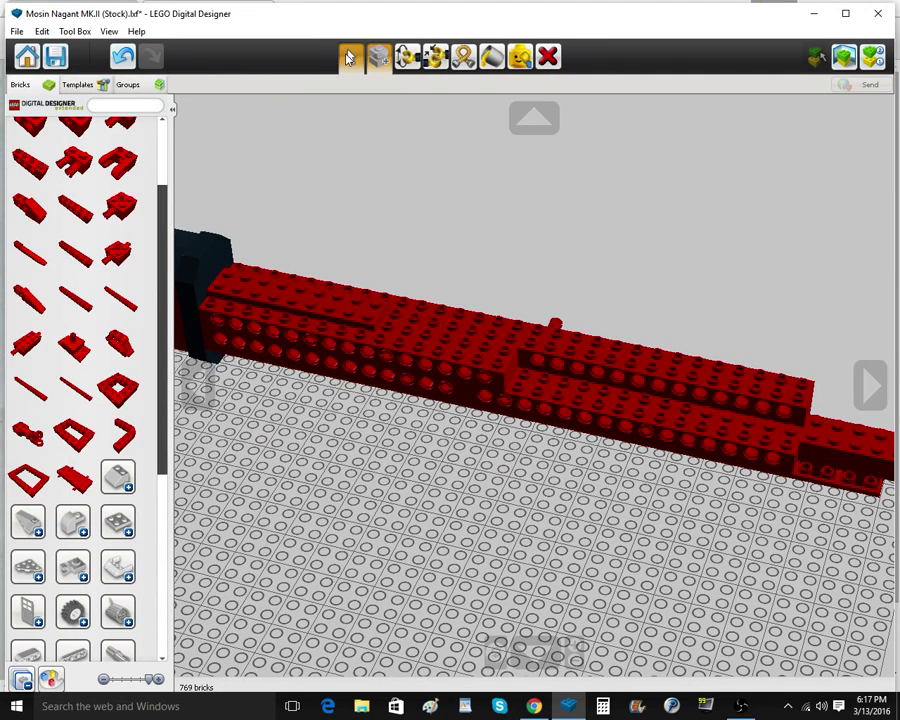
{"action": "left_click", "coordinate": [348, 58]}
{"action": "left_click_drag", "start_coordinate": [556, 333], "coordinate": [540, 366]}
{"action": "left_click", "coordinate": [380, 62]}
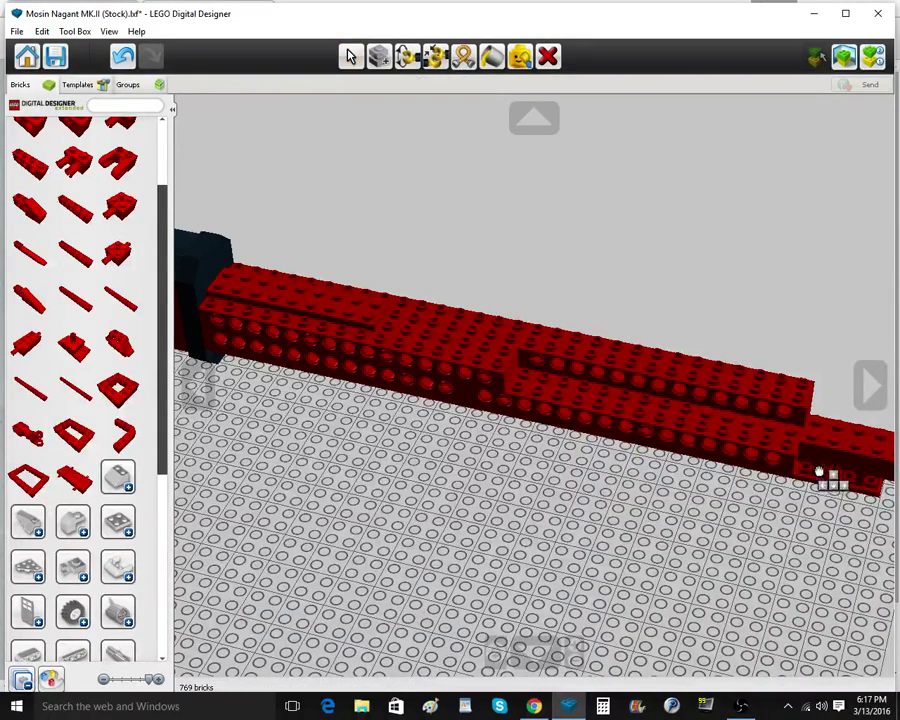
{"action": "left_click", "coordinate": [790, 418]}
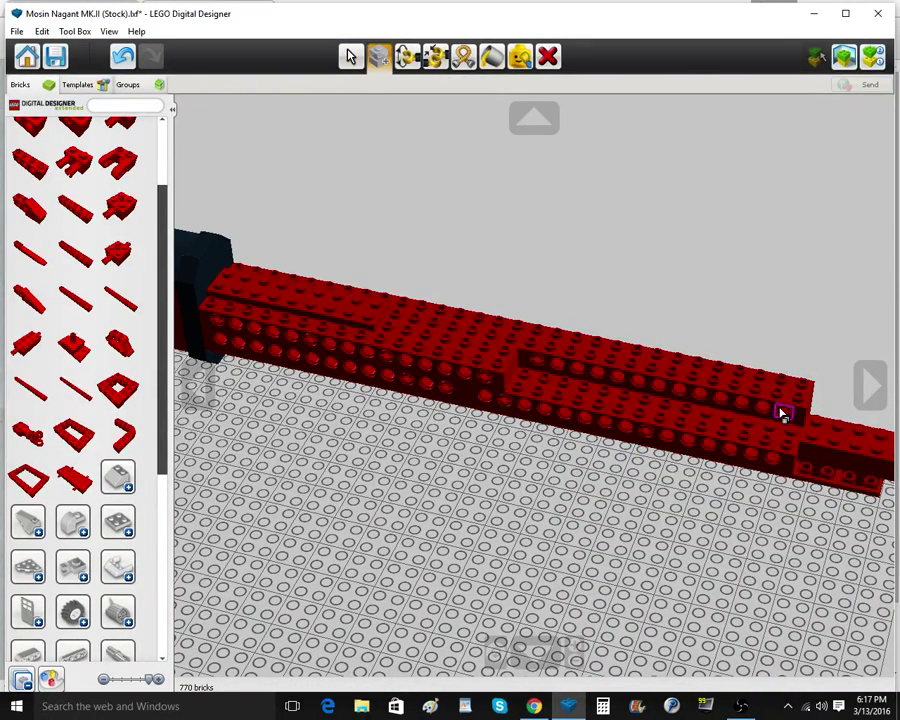
Clone more connector pins along the second upper Technic brick and attach a third 1x14 Technic brick beside it
{"action": "left_click", "coordinate": [781, 413]}
{"action": "left_click", "coordinate": [765, 421]}
{"action": "left_click", "coordinate": [765, 421]}
{"action": "left_click", "coordinate": [561, 379]}
{"action": "left_click", "coordinate": [561, 379]}
{"action": "left_click", "coordinate": [656, 386]}
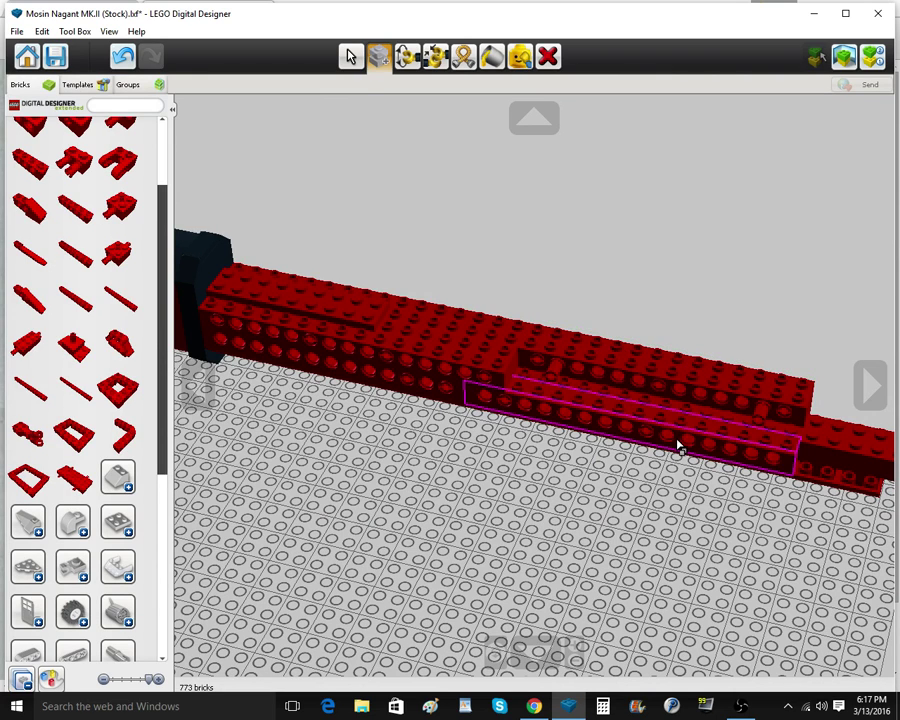
{"action": "left_click", "coordinate": [659, 385]}
{"action": "left_click", "coordinate": [641, 391]}
{"action": "left_click", "coordinate": [641, 389]}
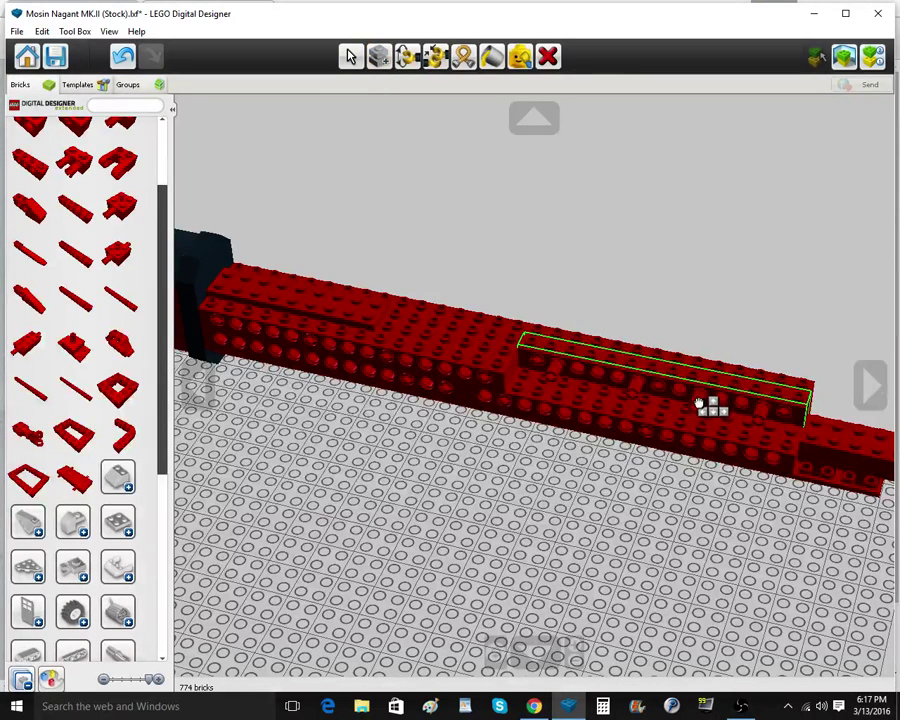
{"action": "left_click", "coordinate": [700, 392]}
{"action": "left_click", "coordinate": [690, 379]}
{"action": "left_click", "coordinate": [653, 401]}
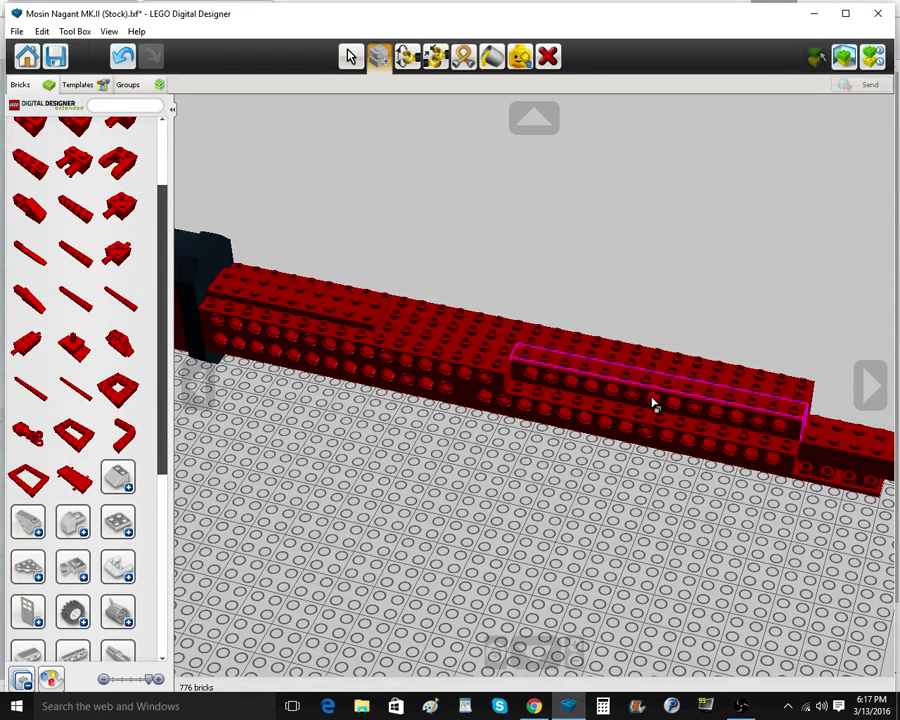
Clone three connector pins into the third upper Technic brick and attach a fourth 1x14 Technic brick on the near side
{"action": "left_click", "coordinate": [632, 392]}
{"action": "left_click", "coordinate": [651, 409]}
{"action": "left_click", "coordinate": [651, 410]}
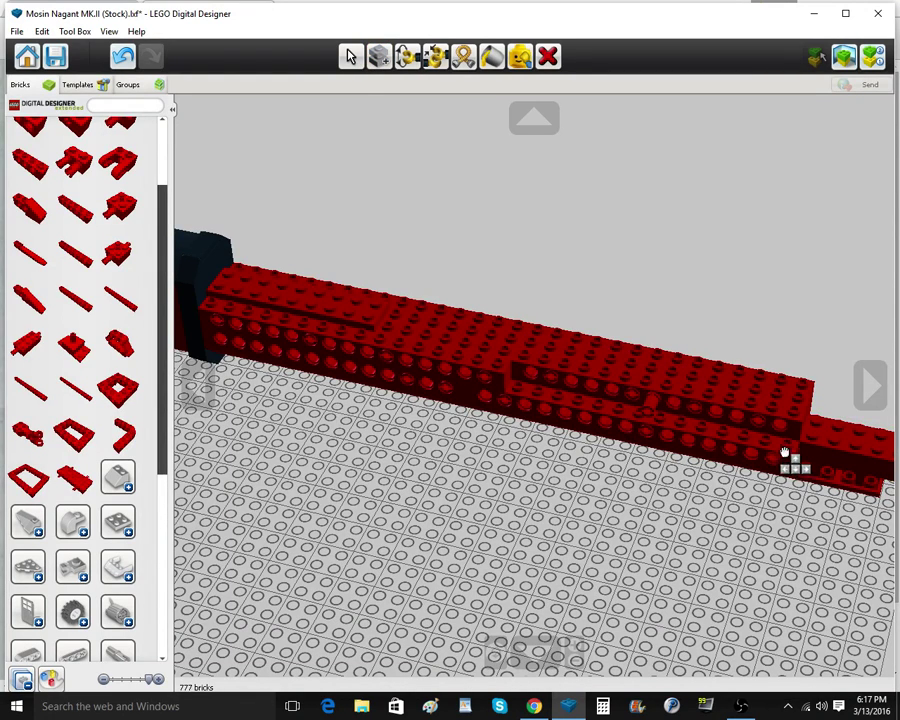
{"action": "left_click", "coordinate": [781, 434]}
{"action": "left_click", "coordinate": [779, 432]}
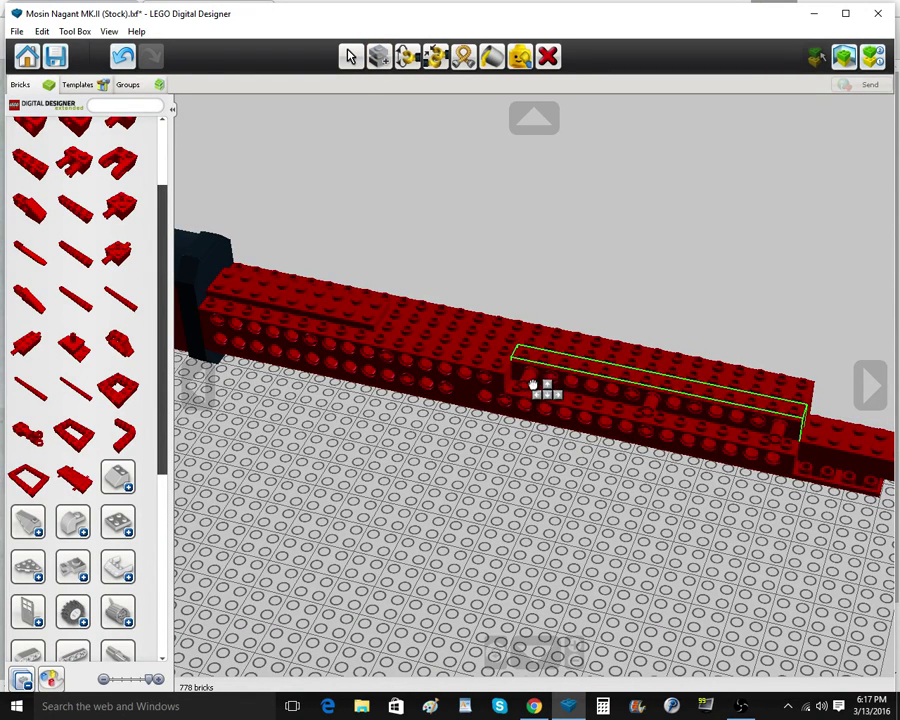
{"action": "left_click", "coordinate": [532, 383]}
{"action": "left_click", "coordinate": [602, 387]}
{"action": "left_click", "coordinate": [643, 428]}
{"action": "right_click_drag", "start_coordinate": [645, 499], "coordinate": [664, 493]}
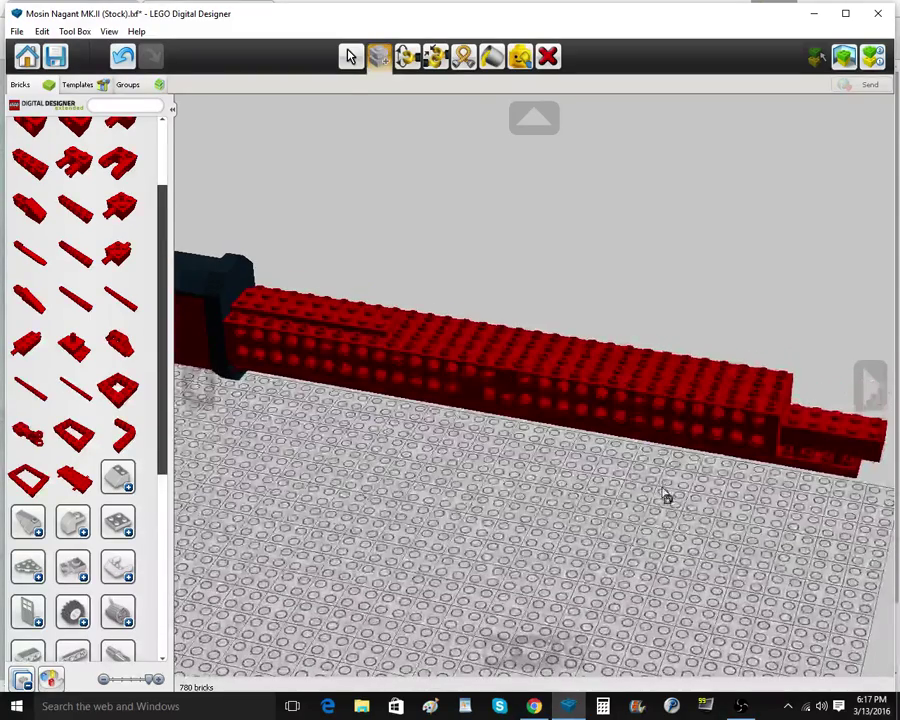
Extend the fore-end's top layer to the front tip by cloning the long two-stud-wide red plate and inserting another plate ahead of it
{"action": "left_click", "coordinate": [367, 321]}
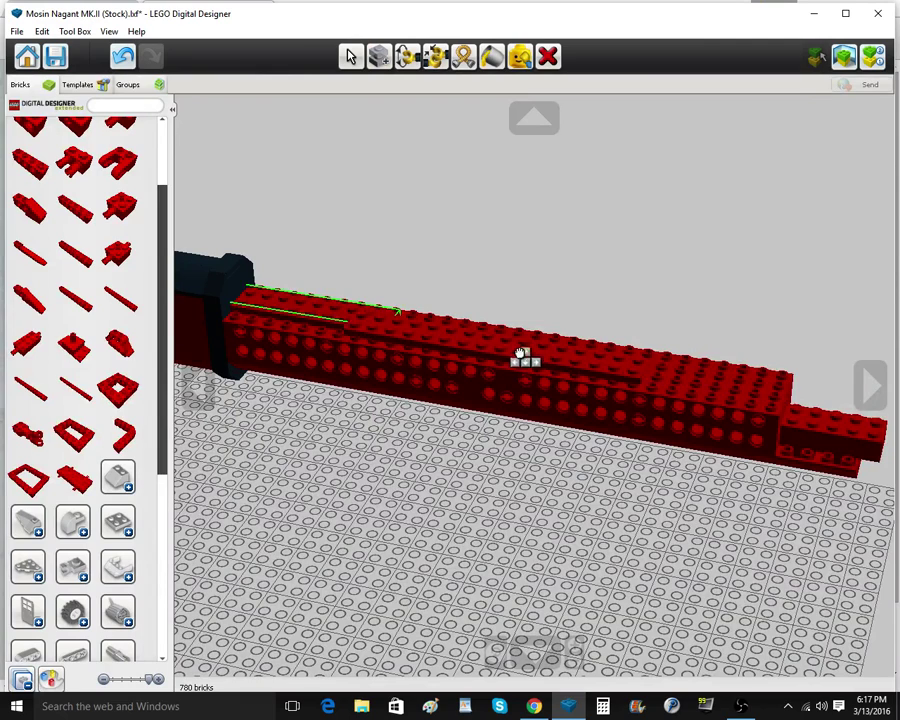
{"action": "left_click", "coordinate": [490, 362]}
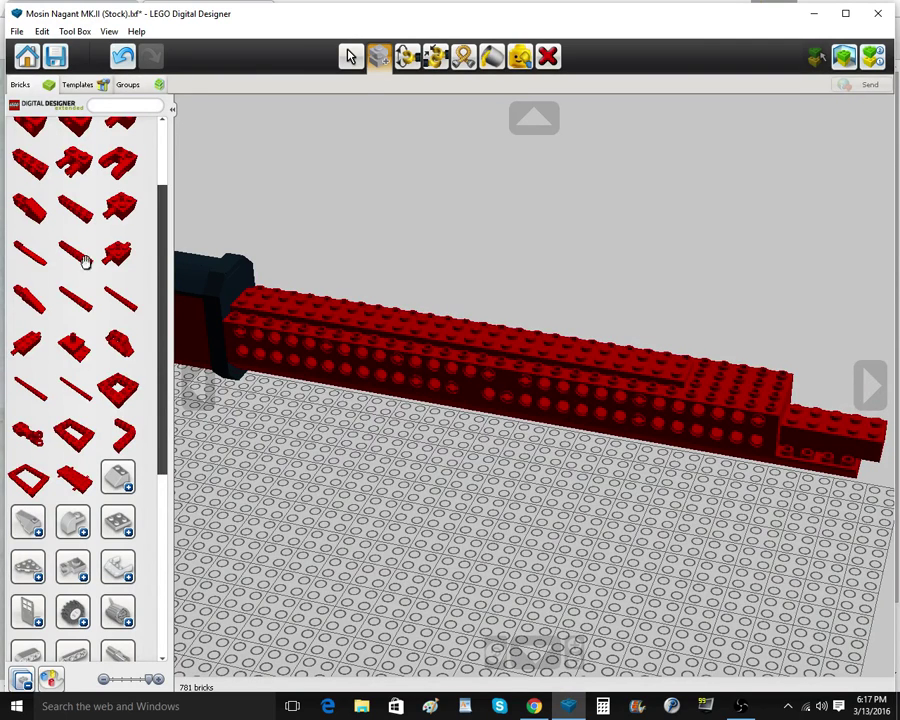
{"action": "scroll", "coordinate": [84, 260], "scroll_direction": "up", "scroll_amount": 3}
{"action": "left_click", "coordinate": [30, 186]}
{"action": "left_click", "coordinate": [71, 186]}
{"action": "left_click", "coordinate": [72, 197]}
{"action": "left_click", "coordinate": [73, 242]}
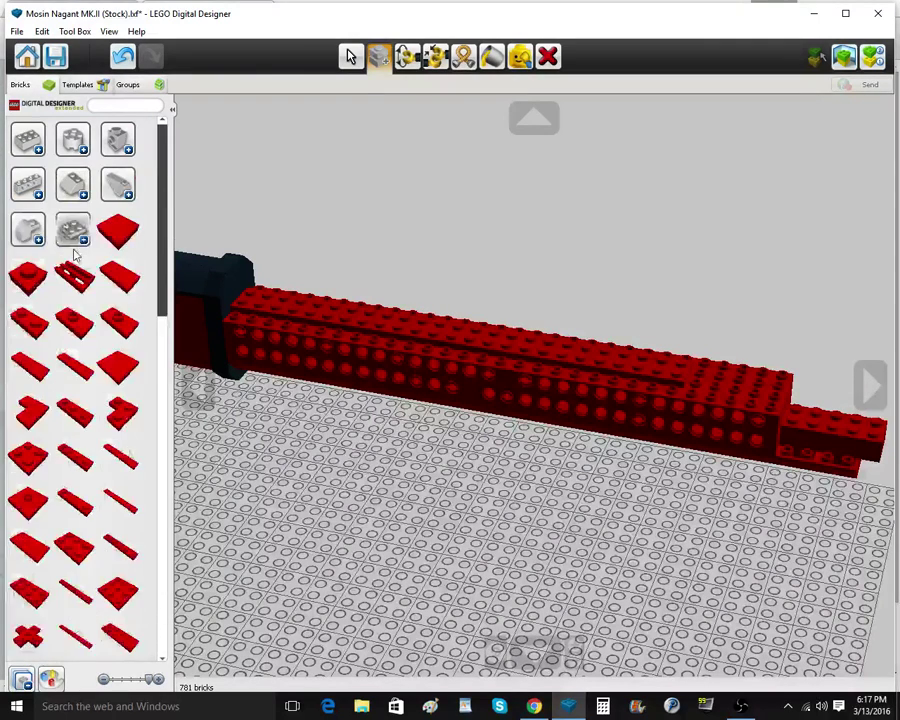
{"action": "scroll", "coordinate": [78, 300], "scroll_direction": "down", "scroll_amount": 3}
{"action": "left_click", "coordinate": [66, 588]}
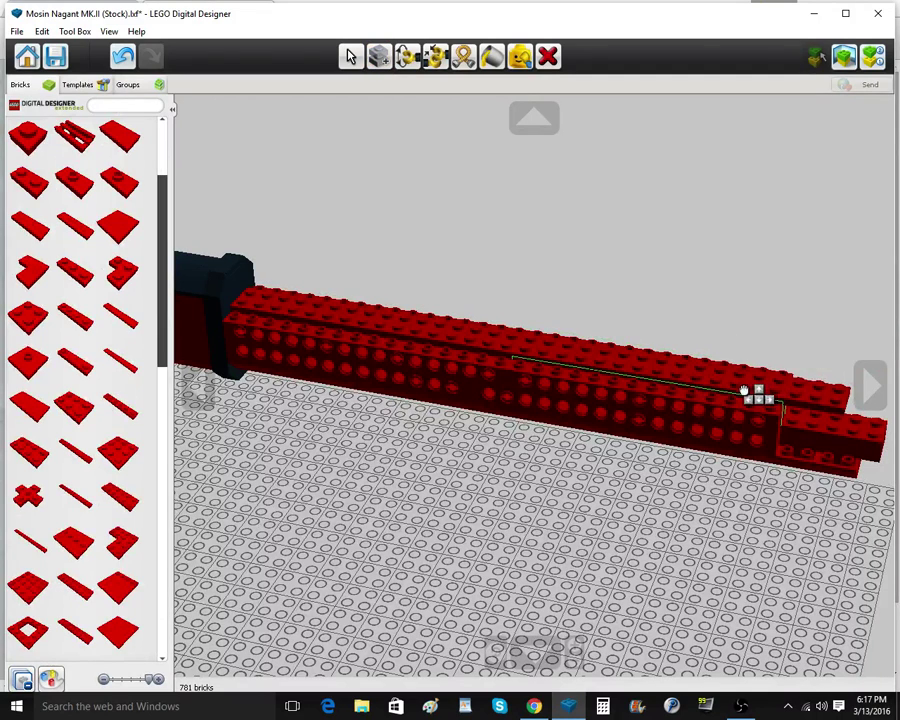
{"action": "left_click", "coordinate": [775, 398]}
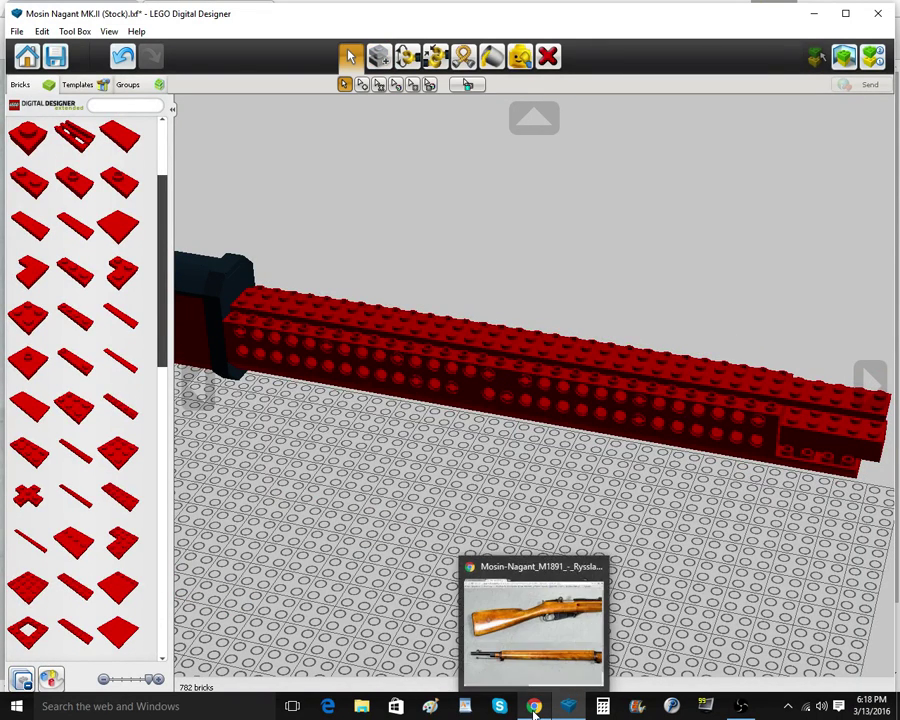
Check the reference photo in Chrome, then return to the model and compare the whole rifle's proportions from the side
{"action": "left_click", "coordinate": [568, 625]}
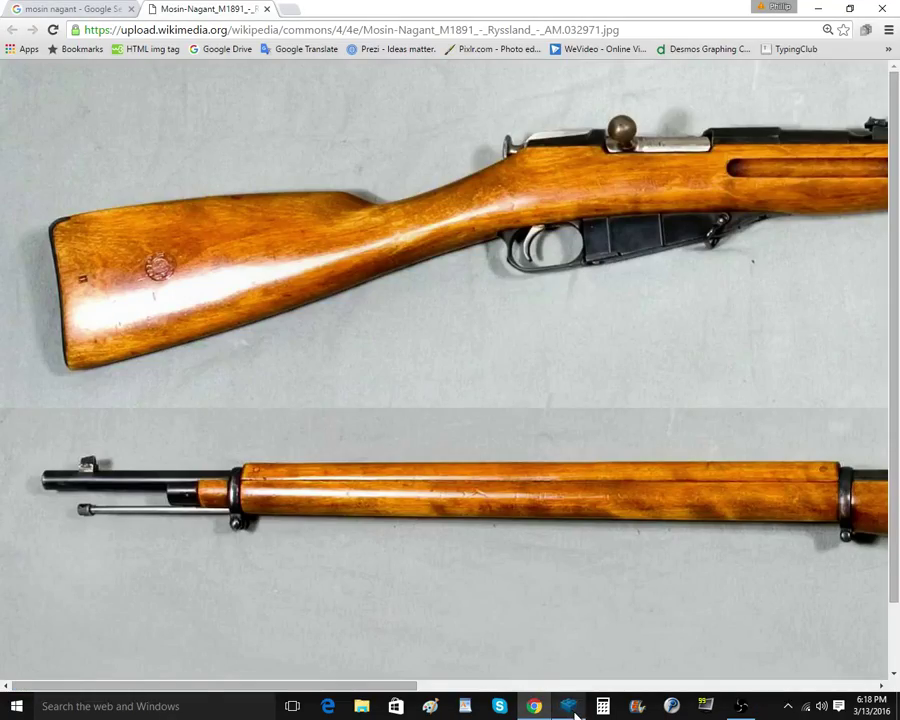
{"action": "left_click", "coordinate": [574, 712]}
{"action": "right_click_drag", "start_coordinate": [573, 488], "coordinate": [606, 436]}
{"action": "scroll", "coordinate": [603, 409], "scroll_direction": "down", "scroll_amount": 2}
{"action": "scroll", "coordinate": [613, 356], "scroll_direction": "up", "scroll_amount": 2}
{"action": "scroll", "coordinate": [619, 399], "scroll_direction": "down", "scroll_amount": 6}
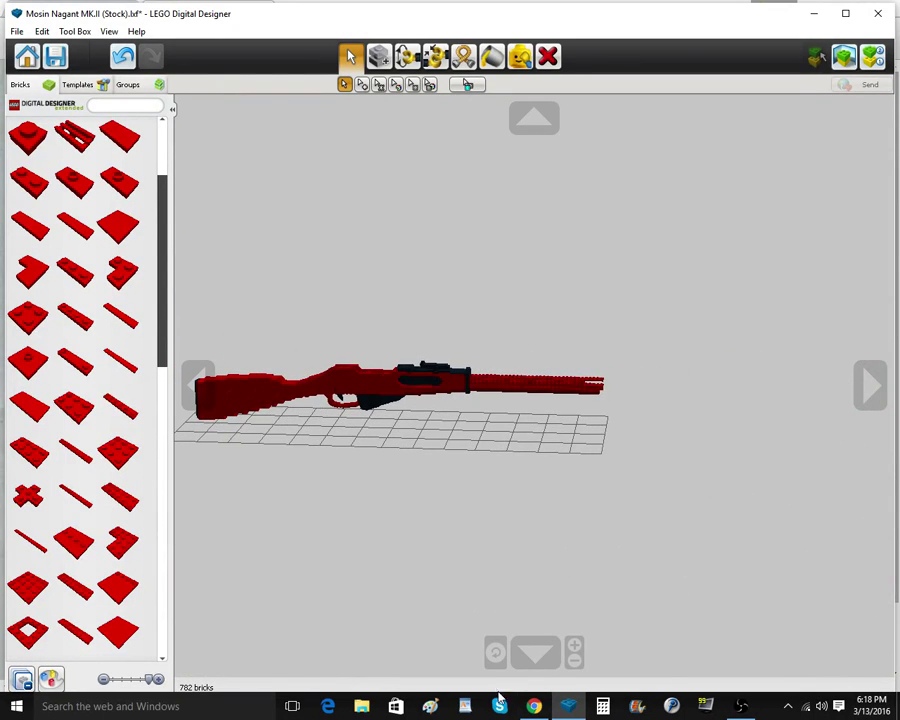
{"action": "left_click", "coordinate": [496, 653]}
{"action": "scroll", "coordinate": [608, 438], "scroll_direction": "down", "scroll_amount": 1}
{"action": "right_click", "coordinate": [678, 384]}
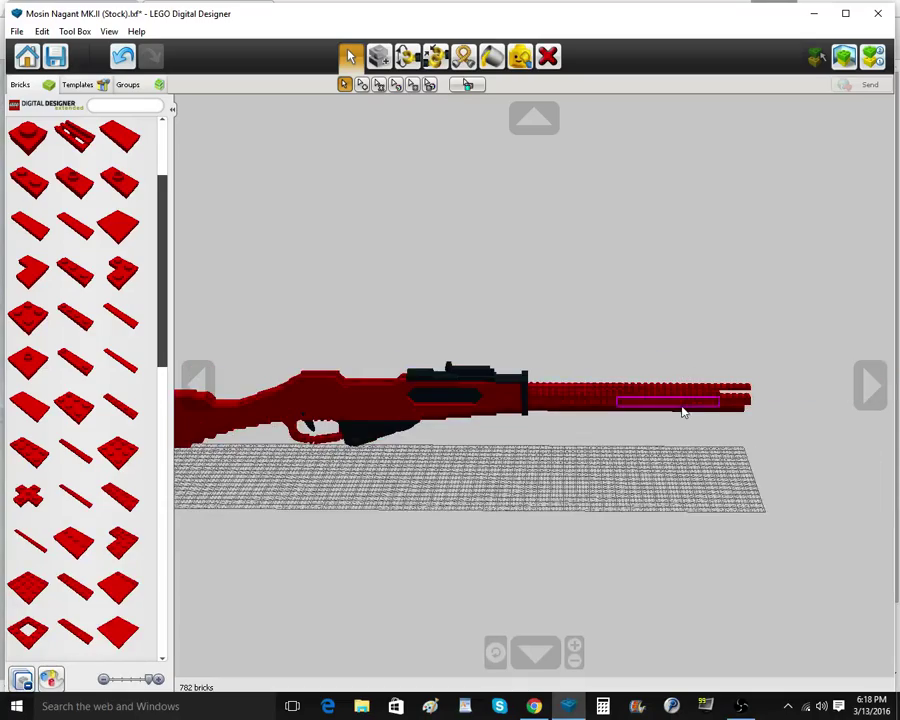
Insert a red connector pin into the upper Technic brick's second hole from the black collar
{"action": "scroll", "coordinate": [650, 402], "scroll_direction": "up", "scroll_amount": 6}
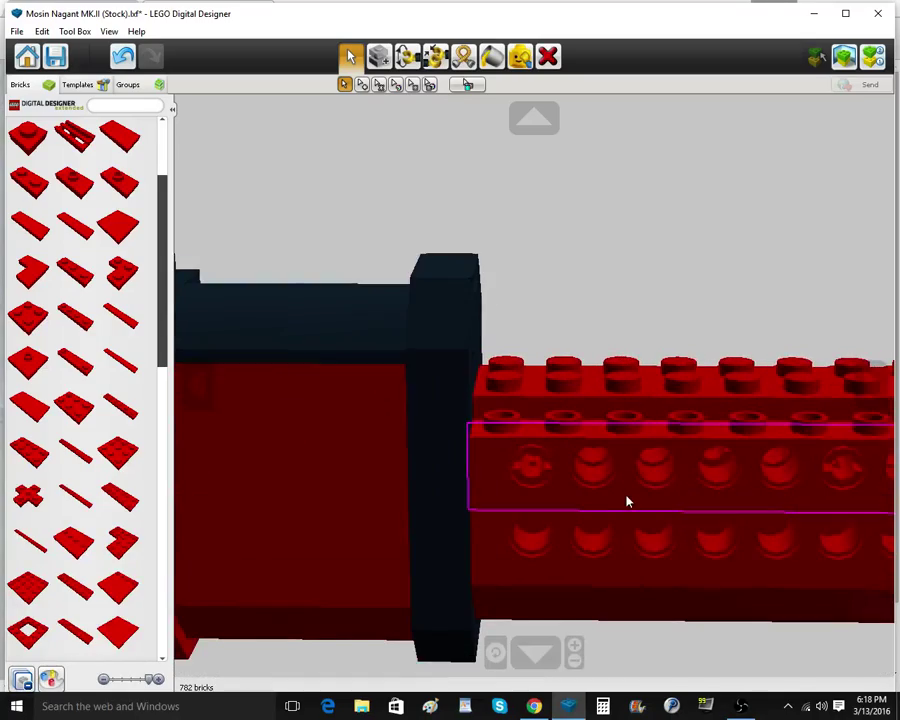
{"action": "right_click_drag", "start_coordinate": [628, 502], "coordinate": [390, 522]}
{"action": "scroll", "coordinate": [82, 256], "scroll_direction": "up", "scroll_amount": 3}
{"action": "left_click", "coordinate": [75, 228]}
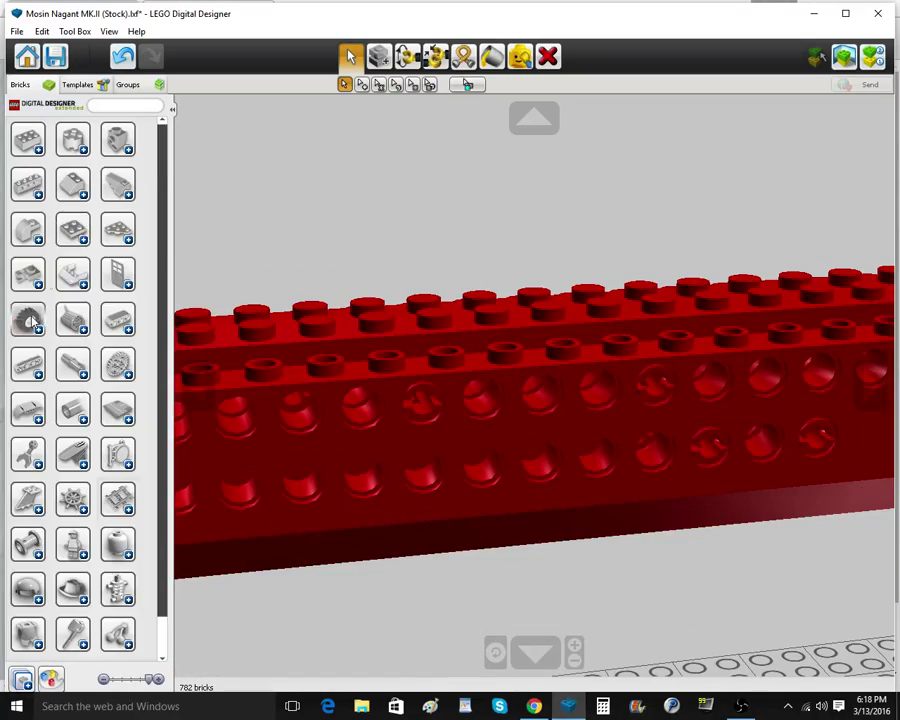
{"action": "left_click", "coordinate": [74, 367]}
{"action": "left_click", "coordinate": [32, 418]}
{"action": "scroll", "coordinate": [326, 532], "scroll_direction": "down", "scroll_amount": 3}
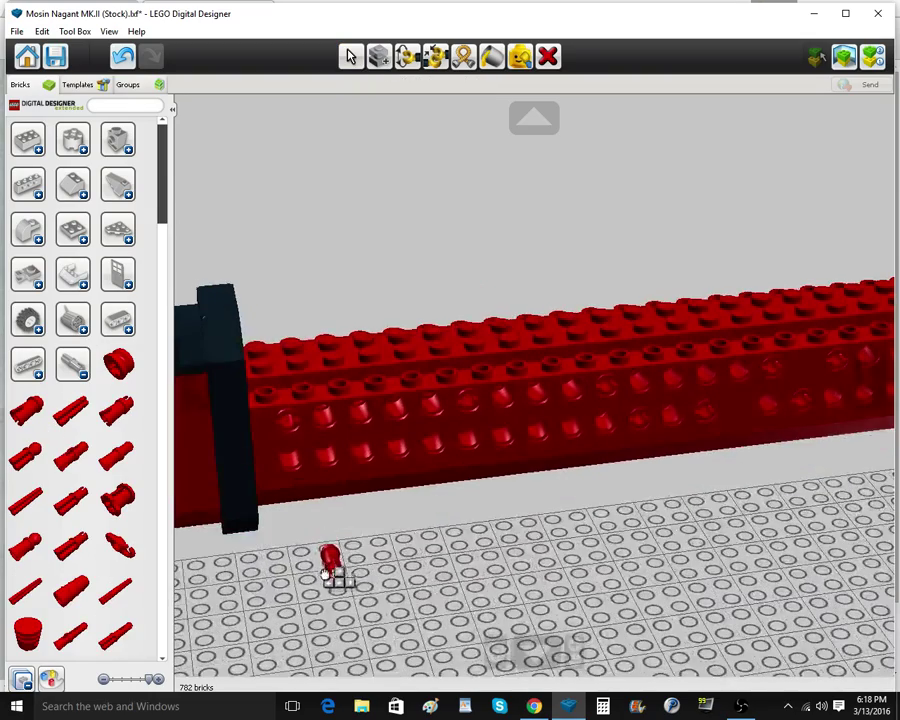
{"action": "right_click_drag", "start_coordinate": [326, 590], "coordinate": [330, 538]}
{"action": "left_click", "coordinate": [321, 437]}
{"action": "left_click", "coordinate": [75, 363]}
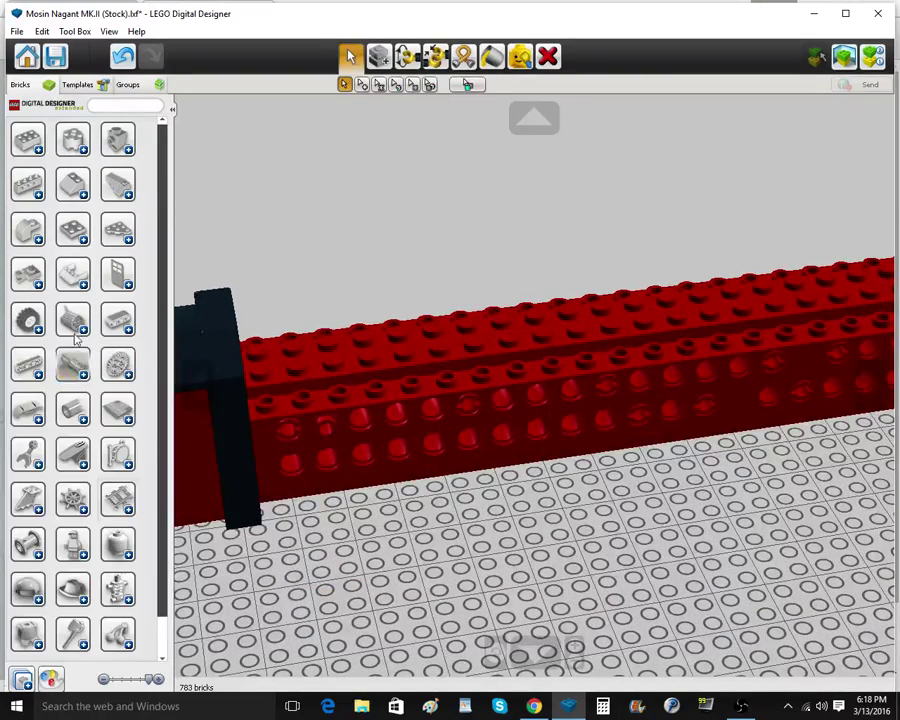
{"action": "left_click", "coordinate": [76, 188]}
{"action": "left_click", "coordinate": [76, 188]}
{"action": "left_click", "coordinate": [76, 232]}
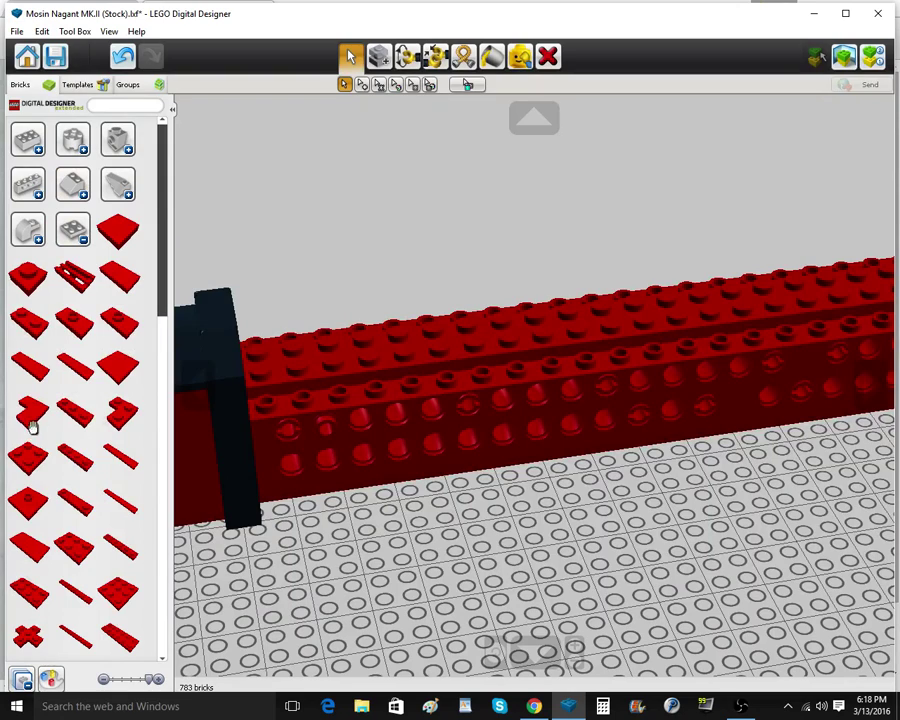
{"action": "left_click", "coordinate": [104, 365]}
{"action": "left_click", "coordinate": [301, 454]}
{"action": "right_click_drag", "start_coordinate": [372, 560], "coordinate": [458, 158]}
{"action": "left_click", "coordinate": [546, 60]}
{"action": "left_click", "coordinate": [311, 421]}
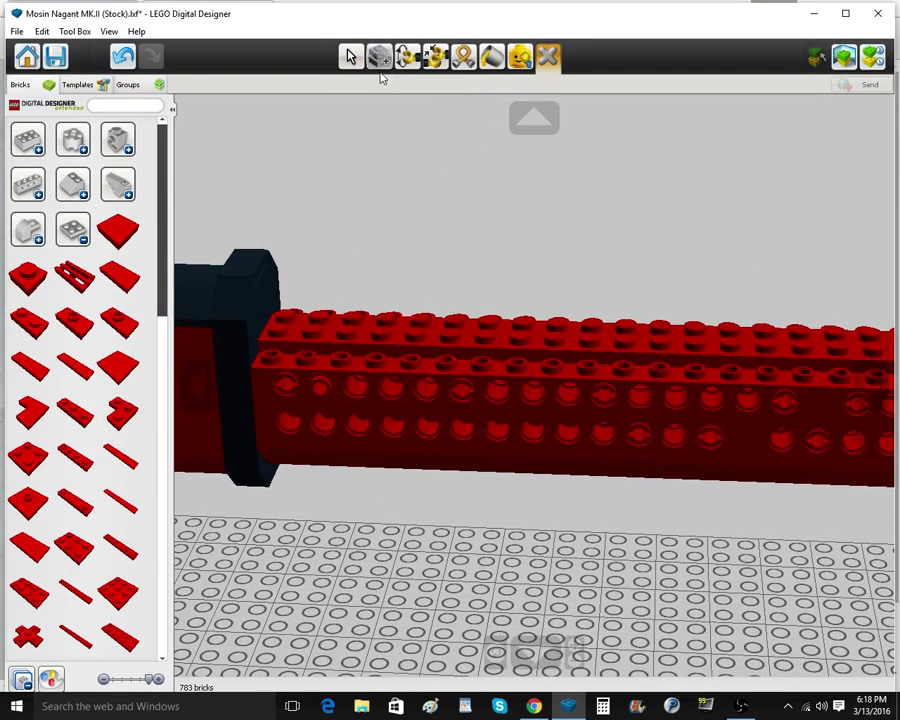
Clone the connector pin into the third and fourth holes of the near-side upper Technic brick beside the black collar
{"action": "left_click", "coordinate": [380, 62]}
{"action": "left_click", "coordinate": [318, 395]}
{"action": "left_click", "coordinate": [361, 397]}
{"action": "left_click", "coordinate": [358, 396]}
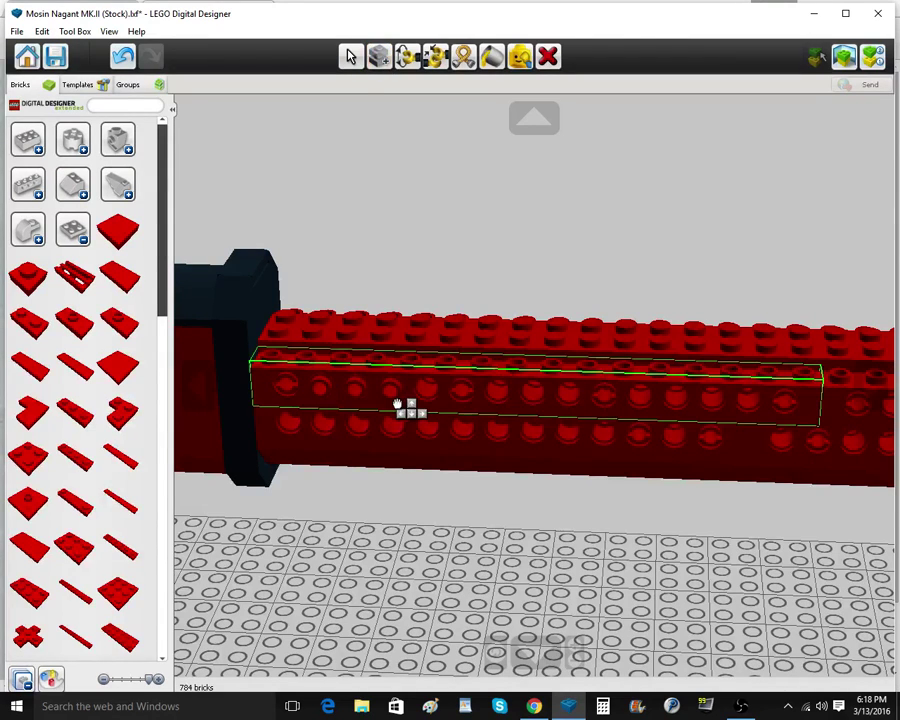
{"action": "left_click", "coordinate": [394, 401]}
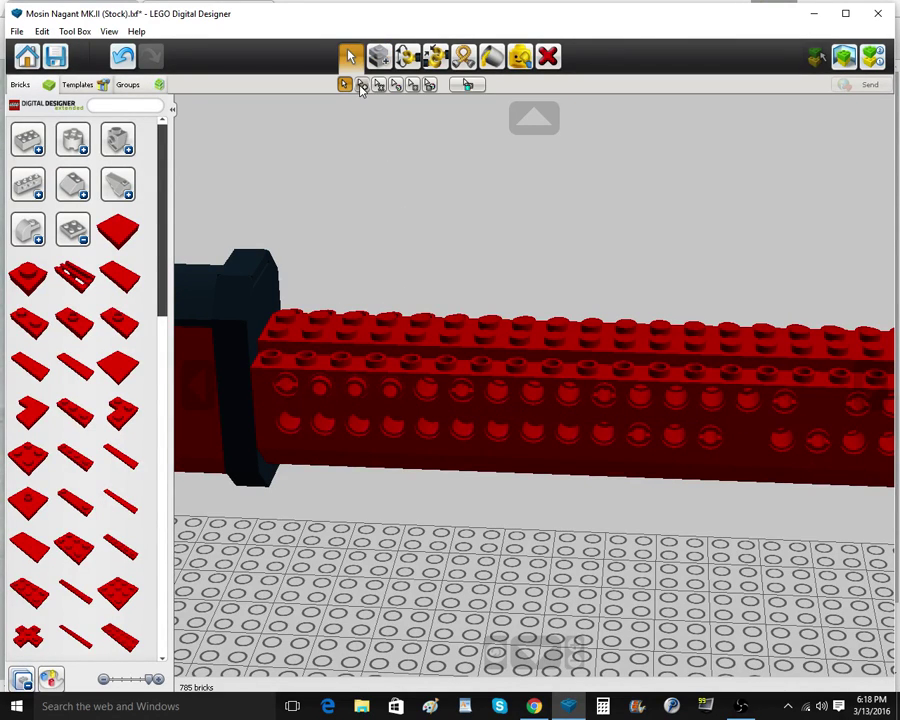
Copy the three connector pins together and paste two more sets into holes 7–9 and 11–13 of the same upper Technic brick
{"action": "left_click", "coordinate": [328, 383]}
{"action": "left_click", "coordinate": [357, 388]}
{"action": "left_click", "coordinate": [392, 390]}
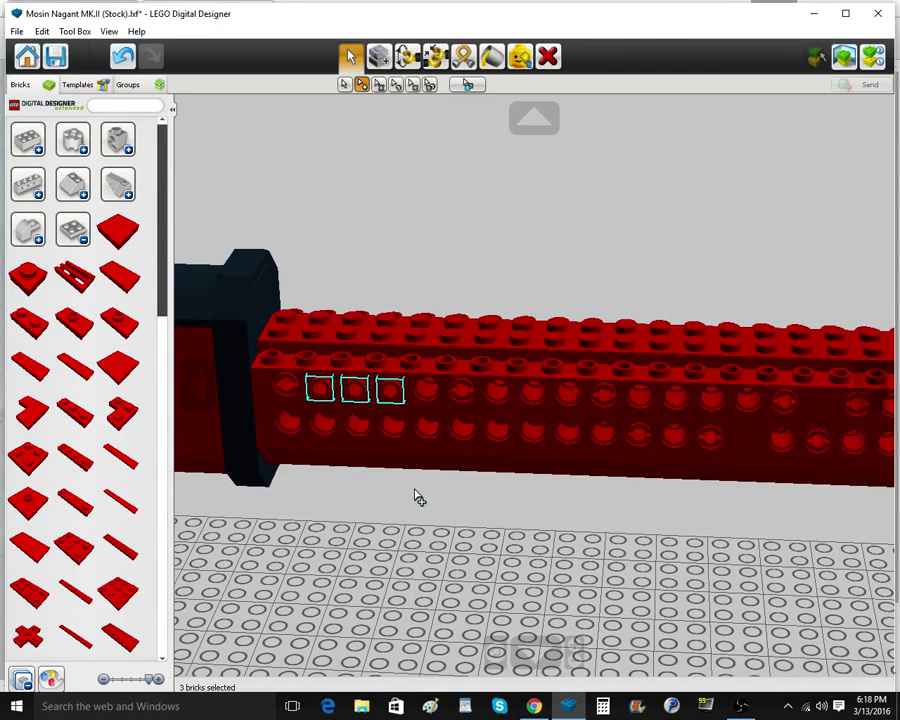
{"action": "key", "text": "ctrl+c"}
{"action": "key", "text": "ctrl+v"}
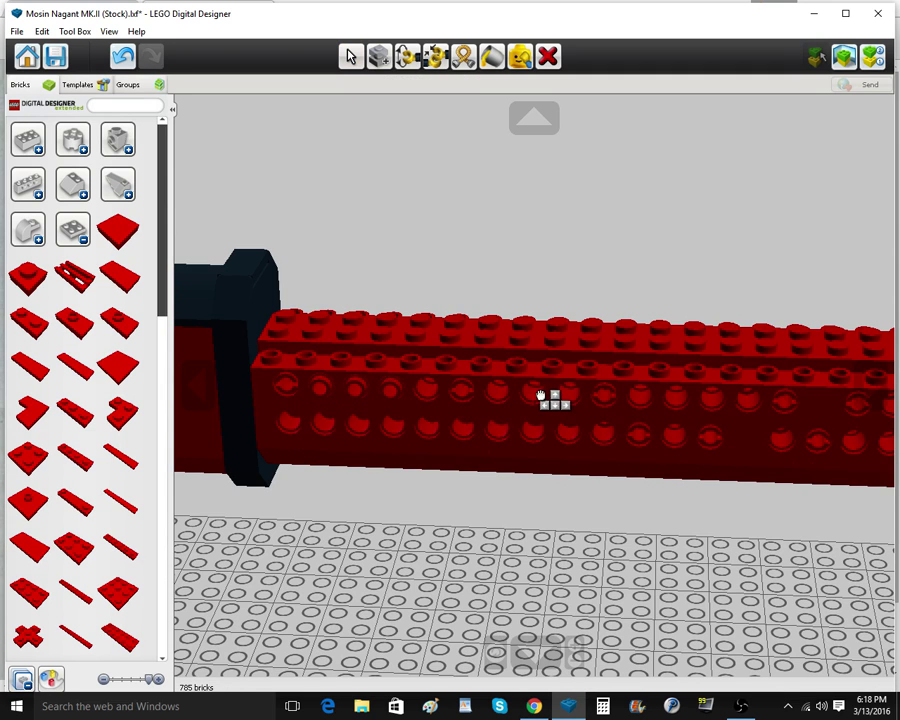
{"action": "left_click", "coordinate": [538, 406]}
{"action": "key", "text": "ctrl+v"}
{"action": "left_click", "coordinate": [684, 416]}
Paste two more three-pin sets into the near-side front upper Technic brick, in holes 2–4 and 8–10 from its collar end
{"action": "scroll", "coordinate": [684, 416], "scroll_direction": "down", "scroll_amount": 3}
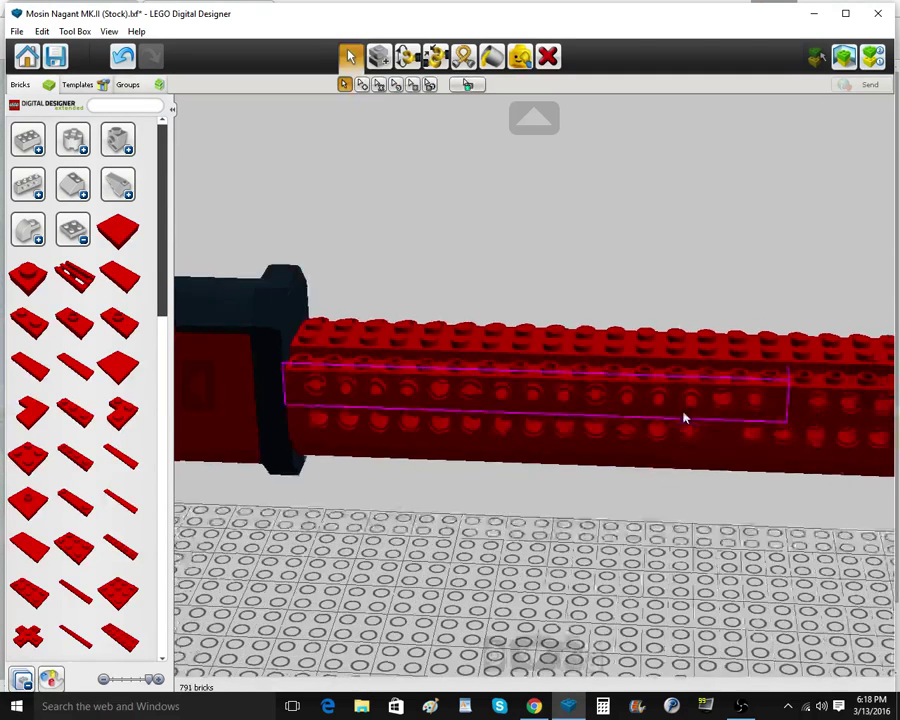
{"action": "key", "text": "ctrl+v"}
{"action": "left_click", "coordinate": [795, 412]}
{"action": "right_click_drag", "start_coordinate": [795, 412], "coordinate": [744, 478]}
{"action": "key", "text": "ctrl+v"}
{"action": "left_click", "coordinate": [718, 431]}
{"action": "key", "text": "ctrl+v"}
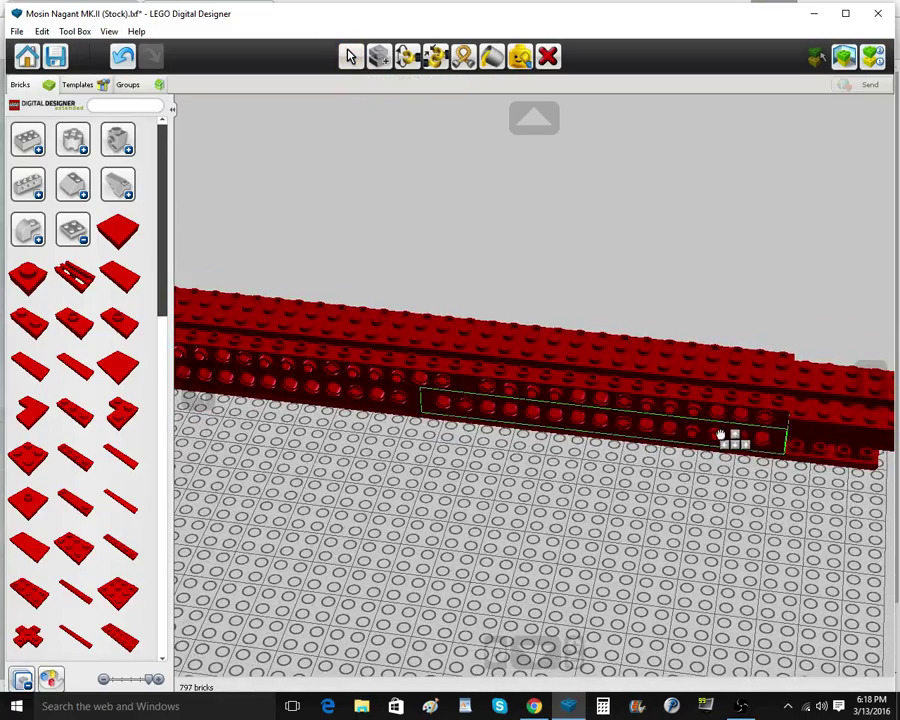
Clone single connector pins into the fifth and fourteenth holes of the near-side upper Technic brick beside the collar
{"action": "left_click", "coordinate": [385, 56]}
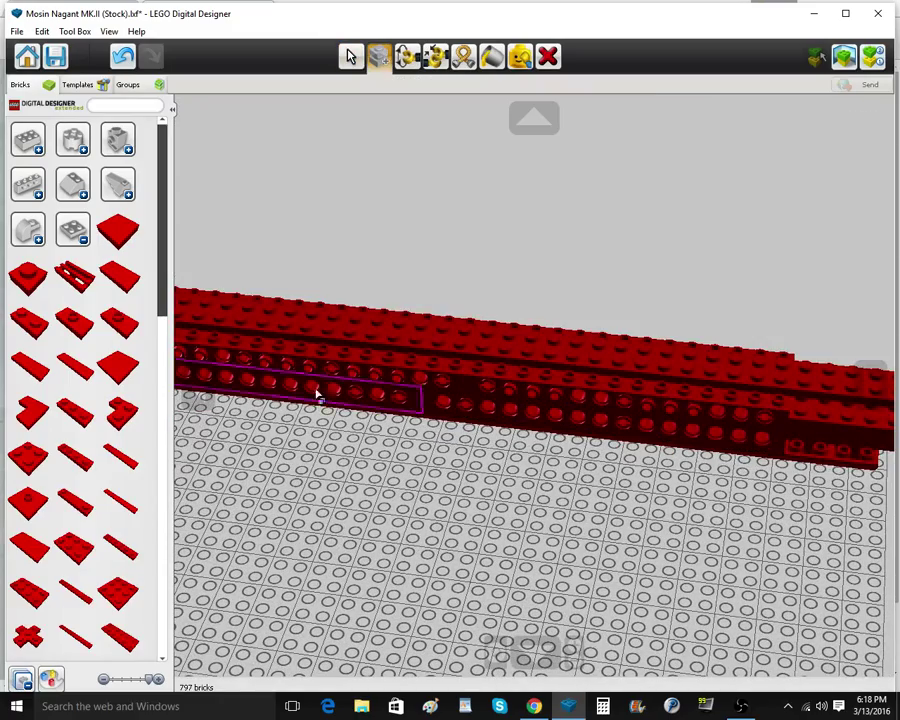
{"action": "right_click", "coordinate": [284, 372]}
{"action": "scroll", "coordinate": [284, 372], "scroll_direction": "up", "scroll_amount": 4}
{"action": "left_click", "coordinate": [417, 370]}
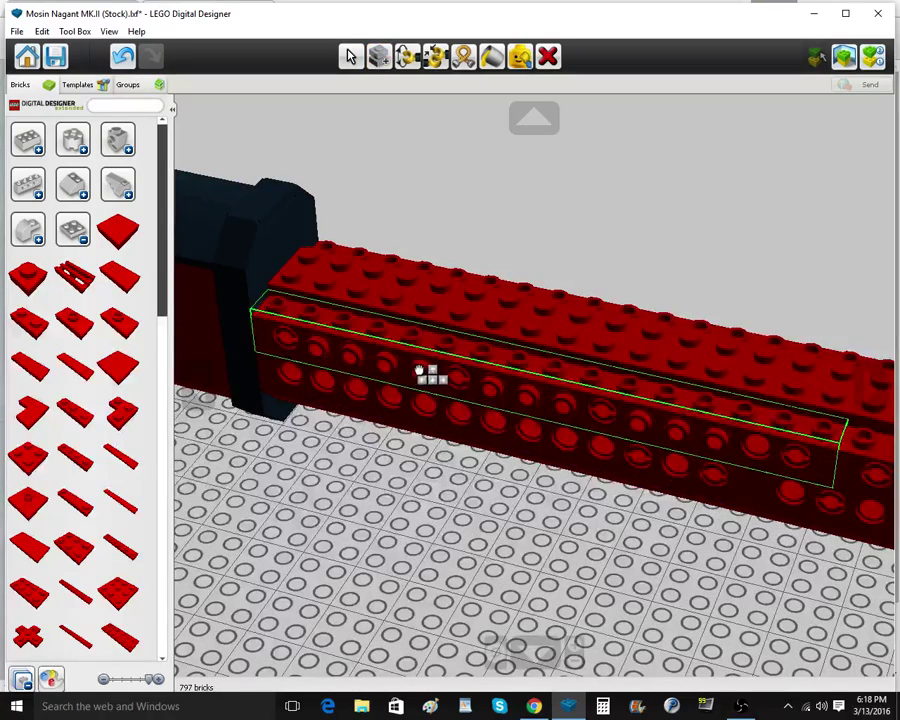
{"action": "left_click", "coordinate": [420, 372]}
{"action": "left_click", "coordinate": [756, 457]}
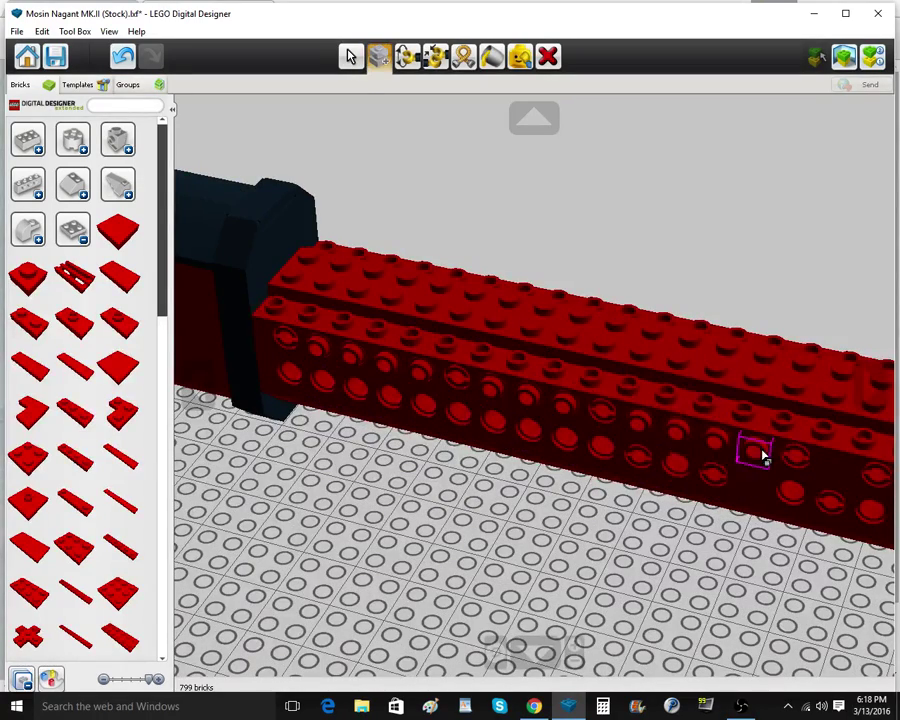
Clone single connector pins into the fifth and sixth holes of the near-side front upper Technic brick
{"action": "right_click", "coordinate": [762, 456]}
{"action": "left_click", "coordinate": [535, 403]}
{"action": "left_click", "coordinate": [813, 431]}
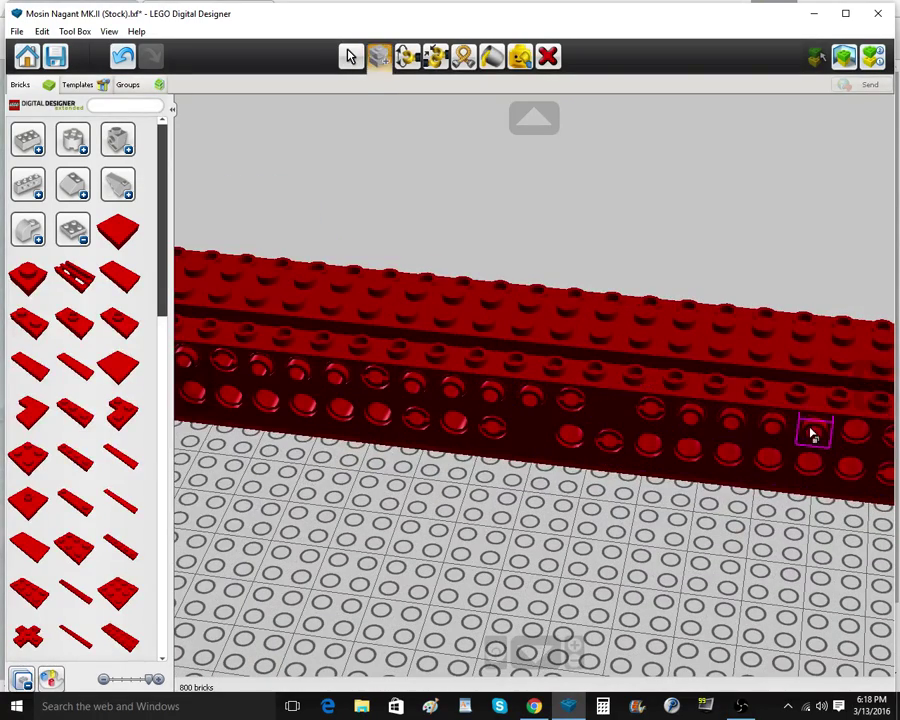
{"action": "left_click", "coordinate": [813, 431]}
{"action": "right_click", "coordinate": [863, 427]}
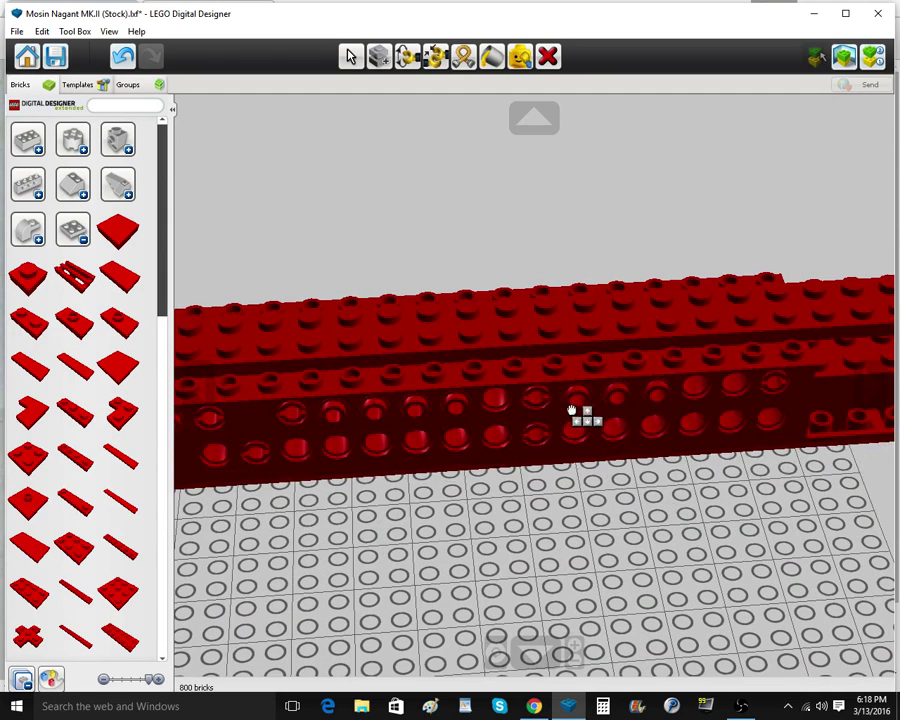
{"action": "left_click", "coordinate": [501, 403]}
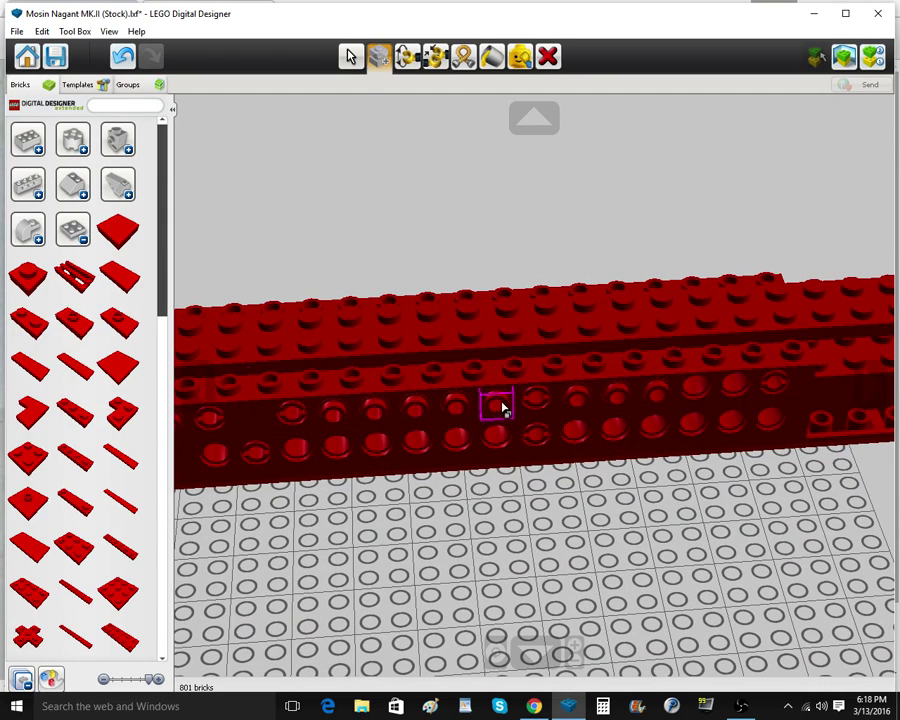
Undo the misplaced pin and clone connector pins into the eleventh and twelfth holes of the near-side front upper Technic brick
{"action": "left_click", "coordinate": [690, 384]}
{"action": "left_click", "coordinate": [692, 387]}
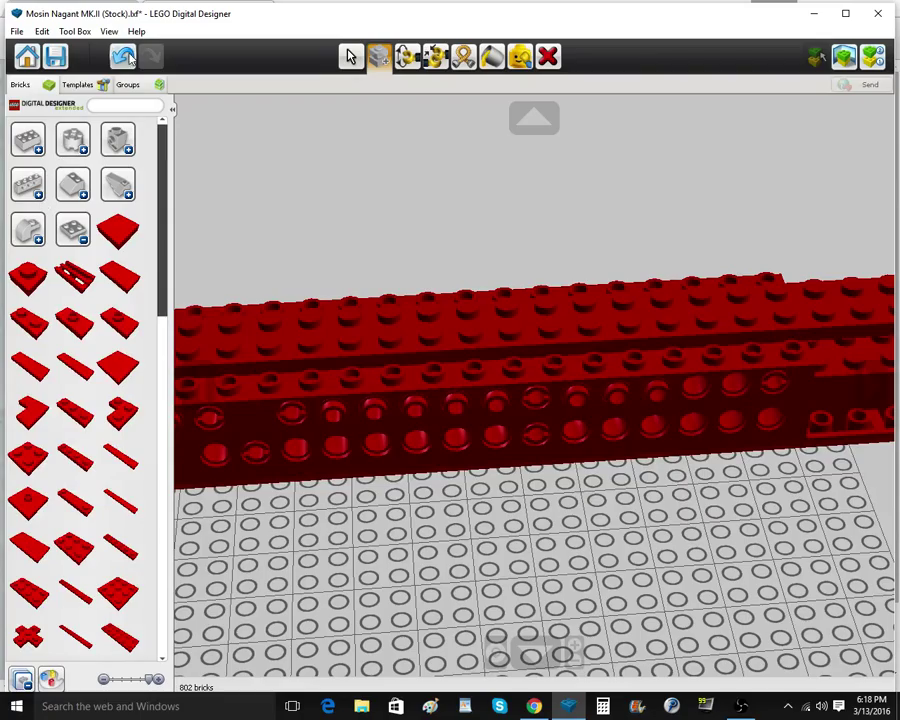
{"action": "left_click", "coordinate": [658, 403]}
{"action": "left_click", "coordinate": [698, 400]}
{"action": "left_click", "coordinate": [702, 398]}
{"action": "left_click", "coordinate": [739, 394]}
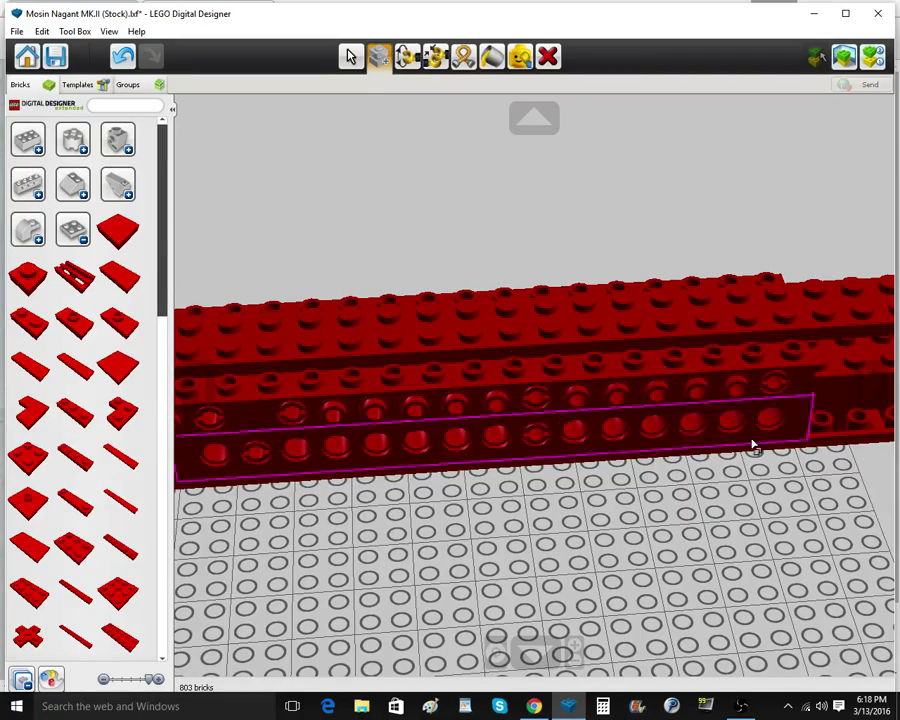
Paste two three-pin sets into the front upper Technic brick on the fore-end's opposite side, in holes 2–4 and 8–10 from the tip
{"action": "mouse_move", "coordinate": [753, 443]}
{"action": "right_mouse_down"}
{"action": "mouse_move", "coordinate": [660, 437]}
{"action": "mouse_move", "coordinate": [508, 460]}
{"action": "mouse_move", "coordinate": [310, 469]}
{"action": "mouse_move", "coordinate": [400, 499]}
{"action": "right_mouse_up"}
{"action": "left_click", "coordinate": [310, 469]}
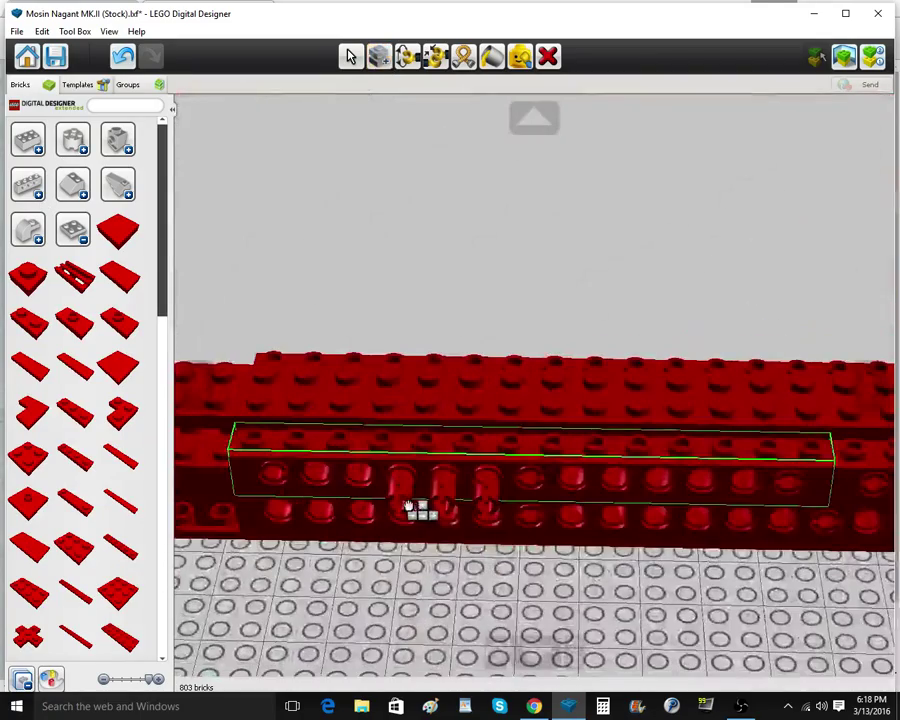
{"action": "left_click", "coordinate": [347, 487]}
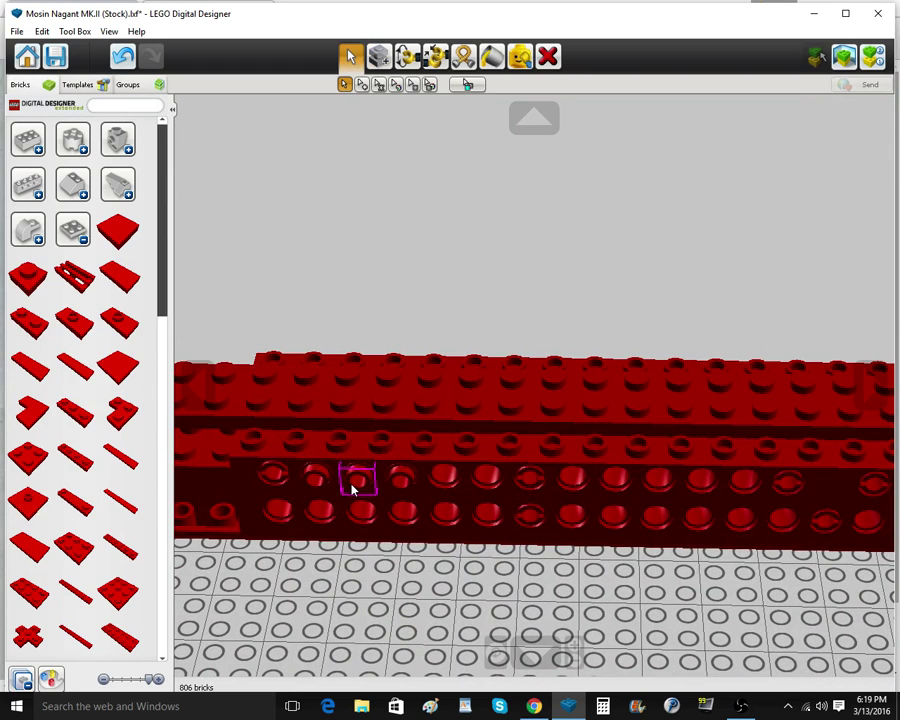
{"action": "key", "text": "ctrl+v"}
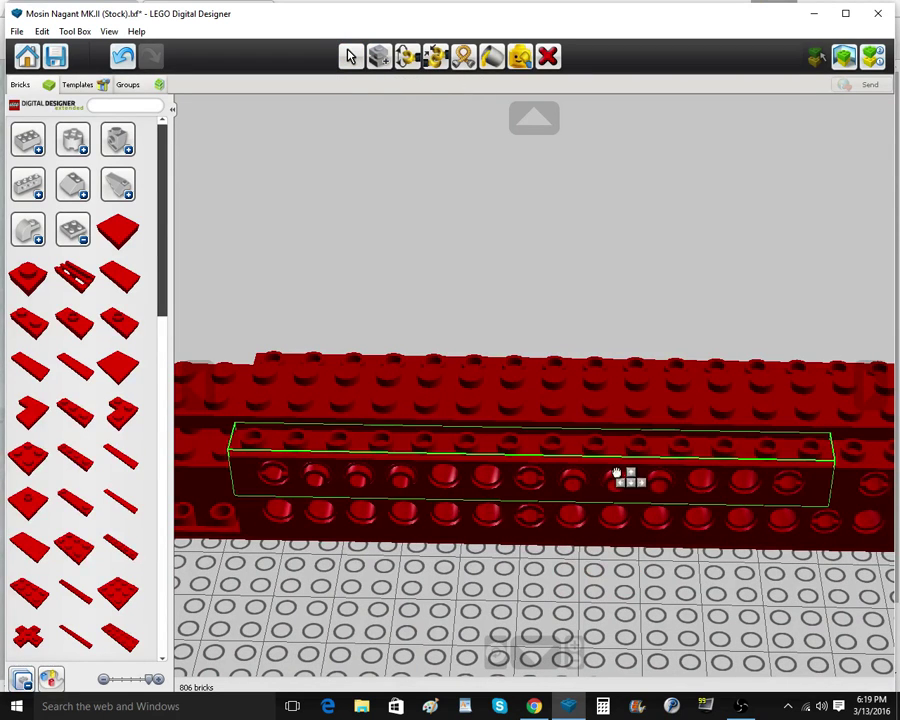
{"action": "left_click", "coordinate": [617, 473]}
Paste three three-pin sets into the opposite side's upper Technic brick beside the collar, in holes 2–4, 7–9 and 11–13 from its front end
{"action": "right_click_drag", "start_coordinate": [838, 388], "coordinate": [733, 407]}
{"action": "key", "text": "ctrl+v"}
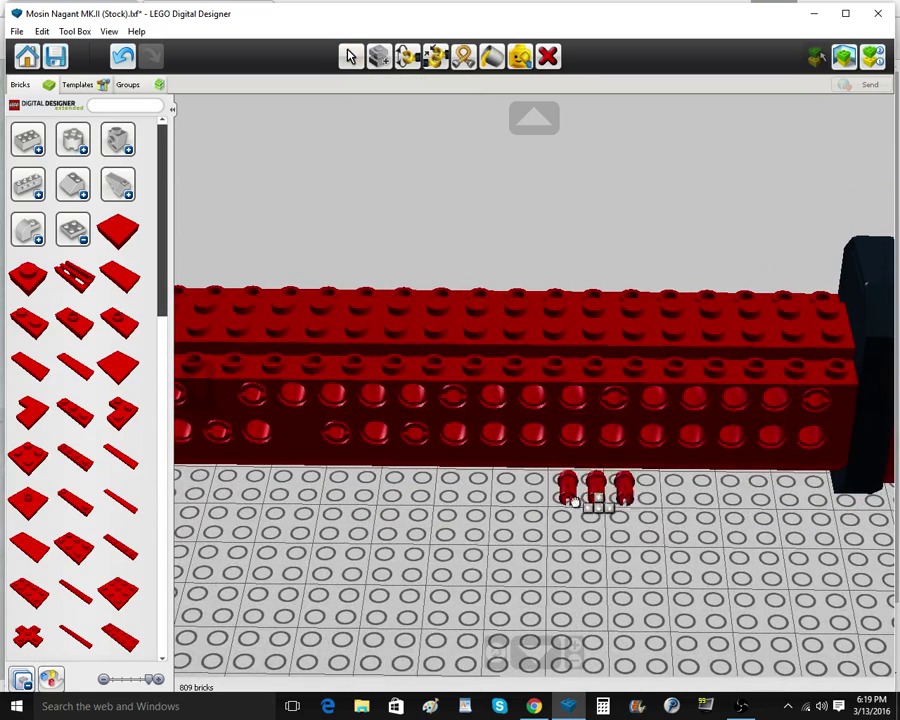
{"action": "left_click", "coordinate": [333, 411]}
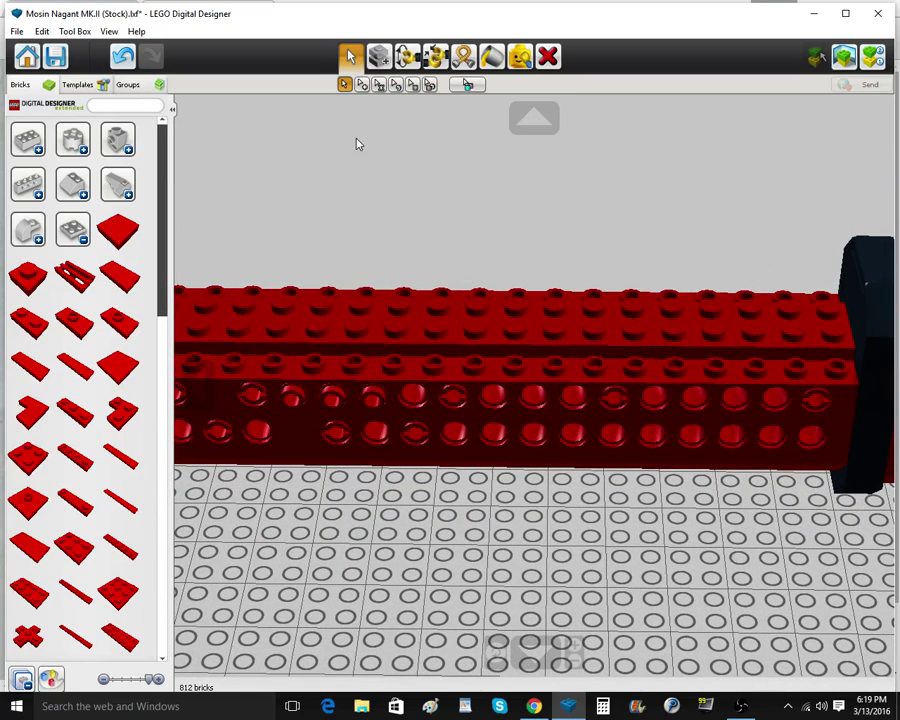
{"action": "key", "text": "ctrl+v"}
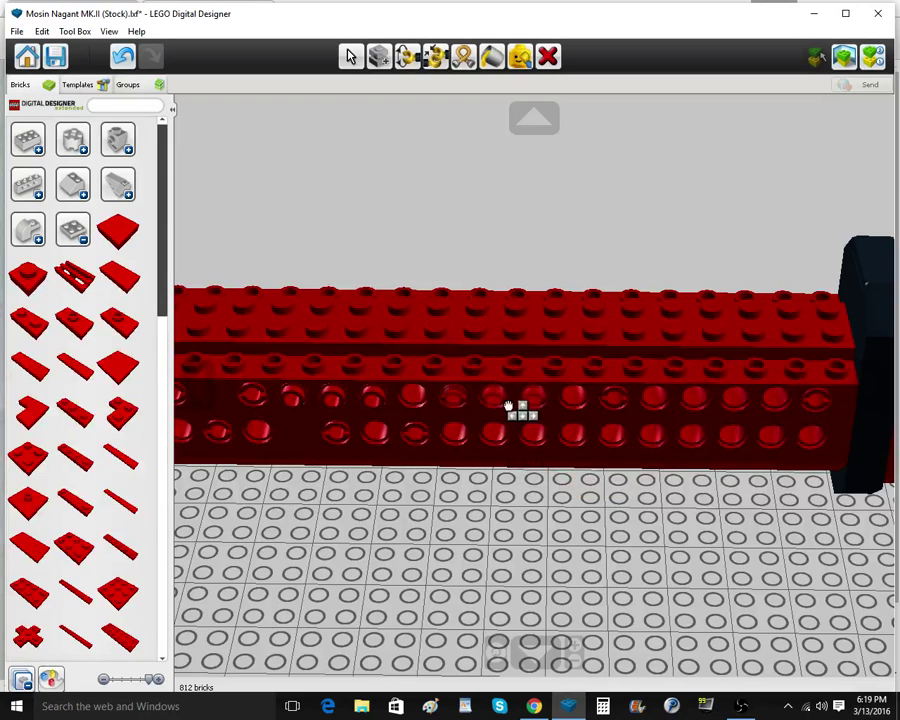
{"action": "left_click", "coordinate": [558, 410]}
{"action": "key", "text": "c"}
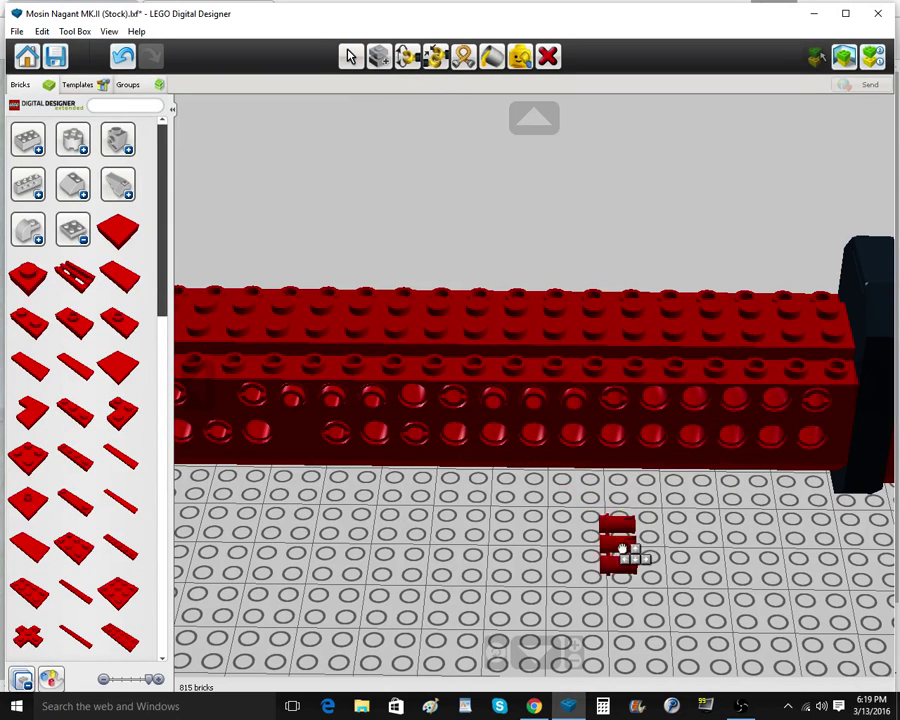
{"action": "left_click", "coordinate": [714, 414]}
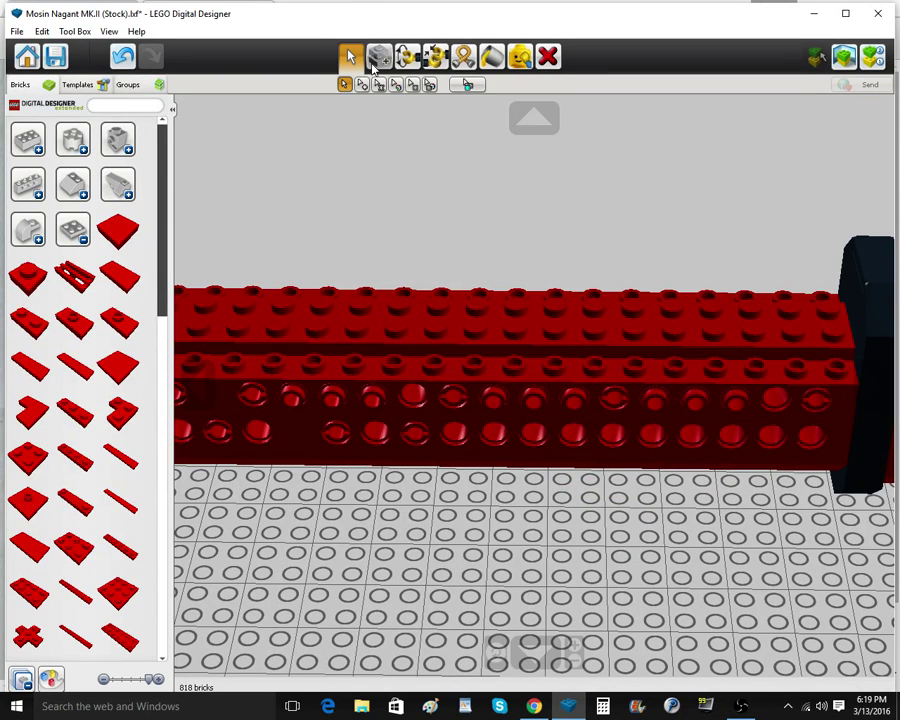
Clone single connector pins into the fourteenth and fifth holes of the opposite side's collar-end upper brick, counted from its front end
{"action": "left_click", "coordinate": [377, 60]}
{"action": "left_click", "coordinate": [738, 405]}
{"action": "left_click", "coordinate": [773, 406]}
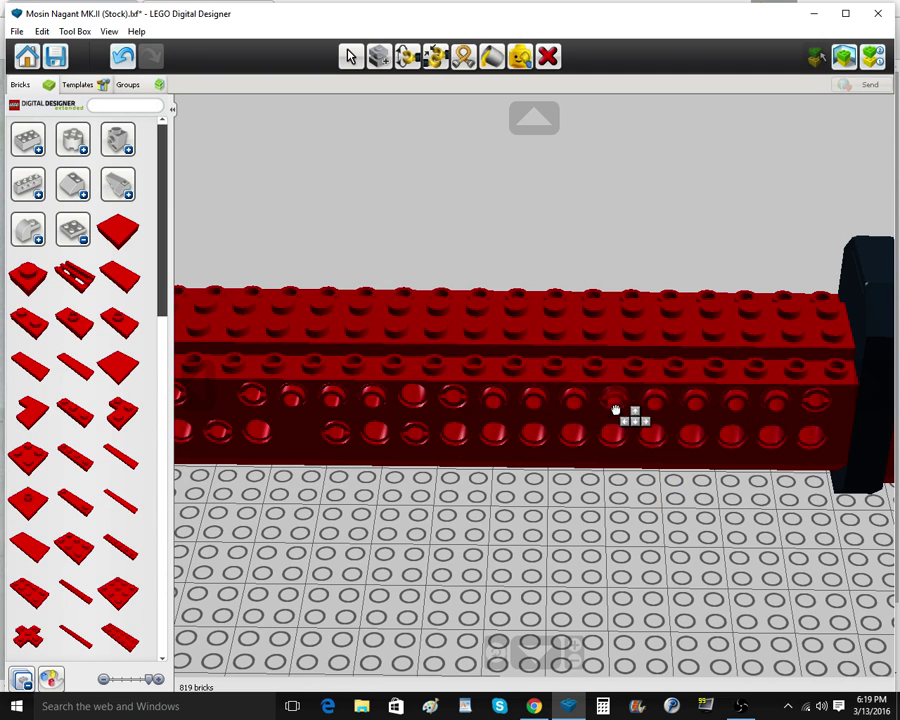
{"action": "left_click", "coordinate": [416, 404]}
{"action": "left_click", "coordinate": [416, 404]}
Clone a connector pin into the twelfth hole of the opposite side's front upper brick and undo the extra pin placed after it
{"action": "right_click_drag", "start_coordinate": [416, 404], "coordinate": [417, 404]}
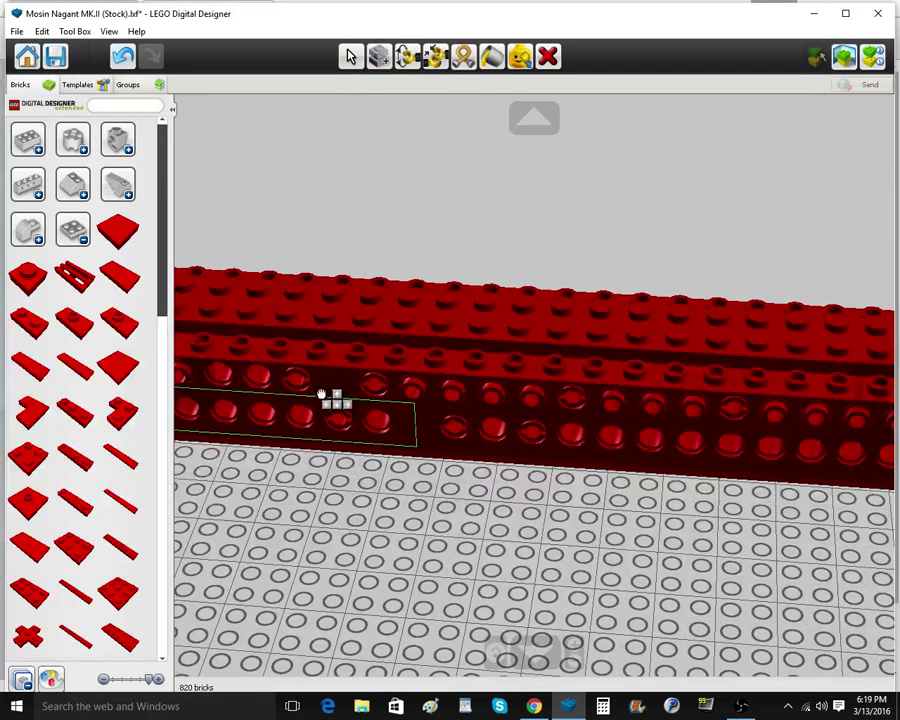
{"action": "left_click", "coordinate": [254, 380]}
{"action": "left_click", "coordinate": [254, 380]}
{"action": "right_click", "coordinate": [254, 380]}
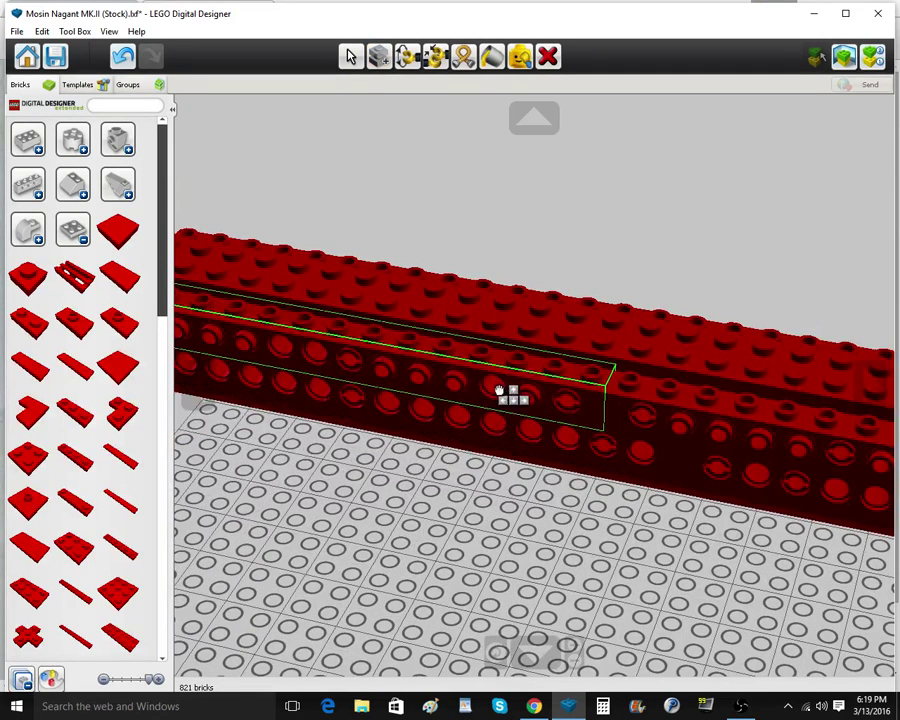
{"action": "left_click", "coordinate": [500, 391]}
{"action": "left_click", "coordinate": [122, 57]}
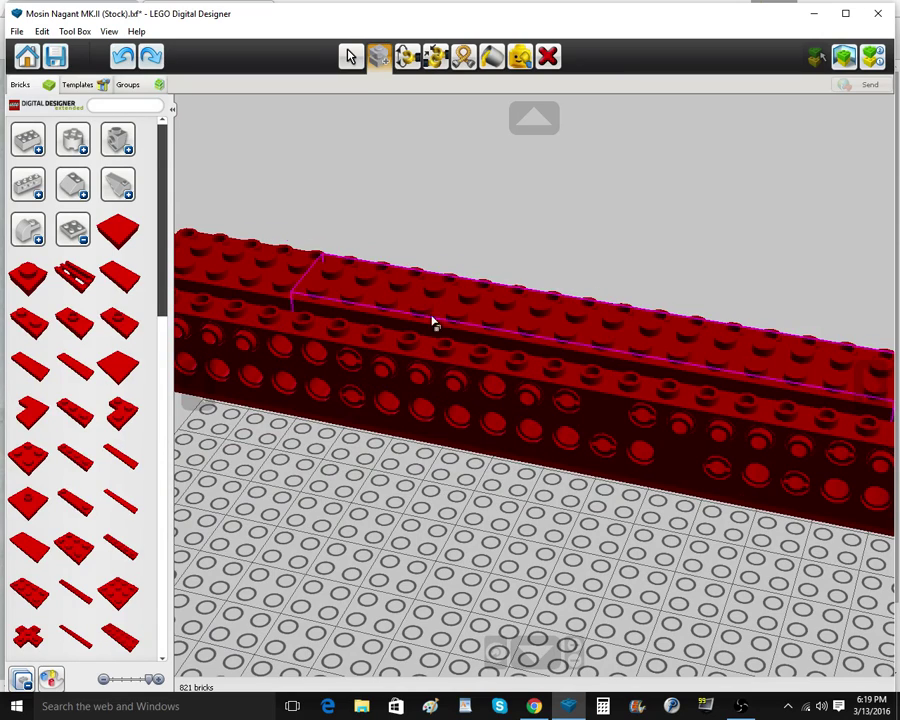
Clone connector pins into the remaining eleventh, sixth and fifth holes of the opposite side's front upper brick, counted from the tip
{"action": "left_click", "coordinate": [462, 382]}
{"action": "right_click_drag", "start_coordinate": [496, 378], "coordinate": [565, 475]}
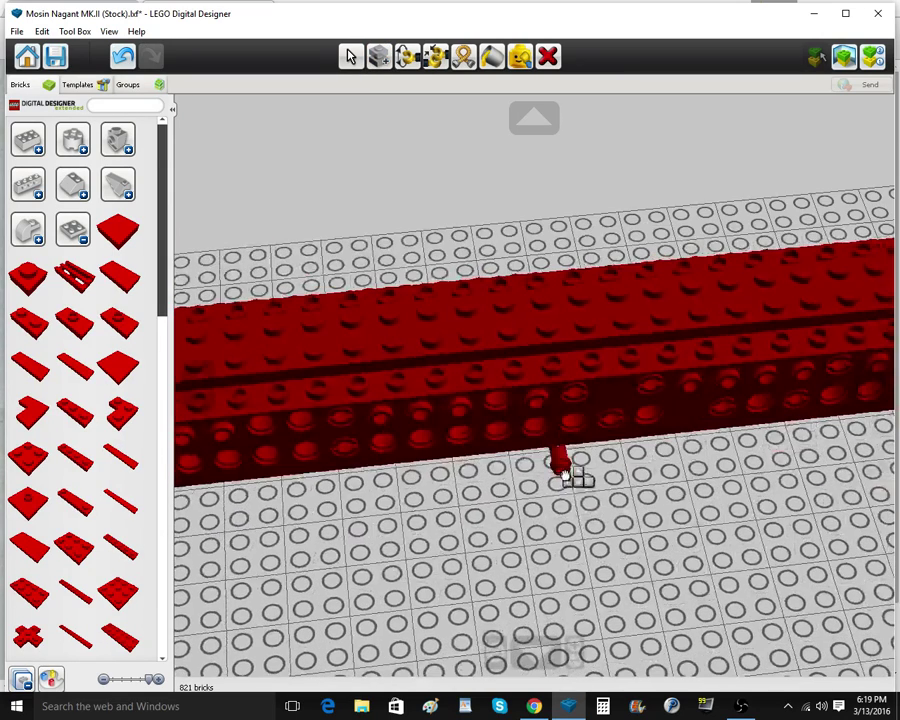
{"action": "left_click", "coordinate": [505, 408]}
{"action": "left_click", "coordinate": [505, 408]}
{"action": "left_click", "coordinate": [268, 430]}
{"action": "left_click", "coordinate": [268, 430]}
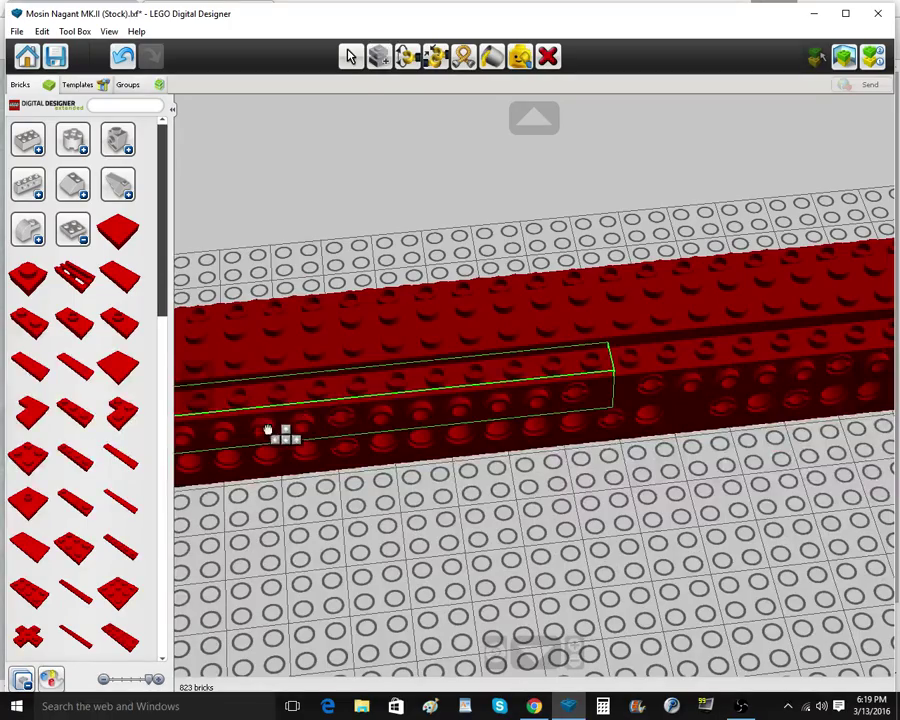
{"action": "left_click", "coordinate": [268, 430]}
Attach a smooth red plate to the fore-end's near side against the black collar and clone it twice end to end toward the tip
{"action": "scroll", "coordinate": [338, 482], "scroll_direction": "down", "scroll_amount": 6}
{"action": "mouse_move", "coordinate": [372, 426]}
{"action": "right_mouse_down"}
{"action": "mouse_move", "coordinate": [408, 449]}
{"action": "mouse_move", "coordinate": [671, 438]}
{"action": "mouse_move", "coordinate": [241, 432]}
{"action": "mouse_move", "coordinate": [333, 482]}
{"action": "mouse_move", "coordinate": [126, 427]}
{"action": "right_mouse_up"}
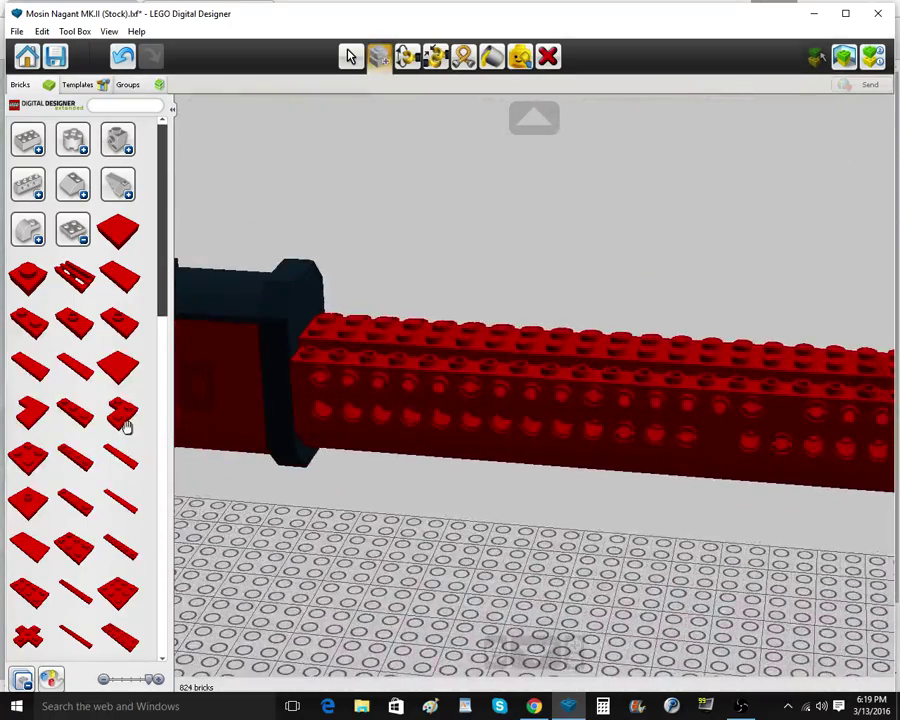
{"action": "left_click", "coordinate": [43, 550]}
{"action": "right_click_drag", "start_coordinate": [300, 548], "coordinate": [354, 480]}
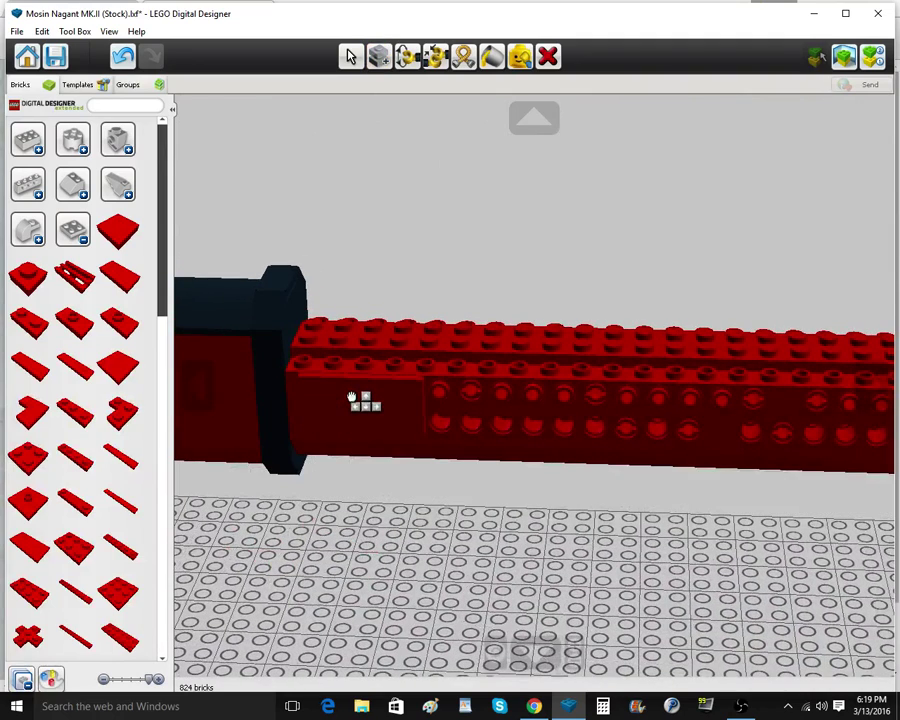
{"action": "left_click", "coordinate": [351, 400]}
{"action": "left_click", "coordinate": [378, 54]}
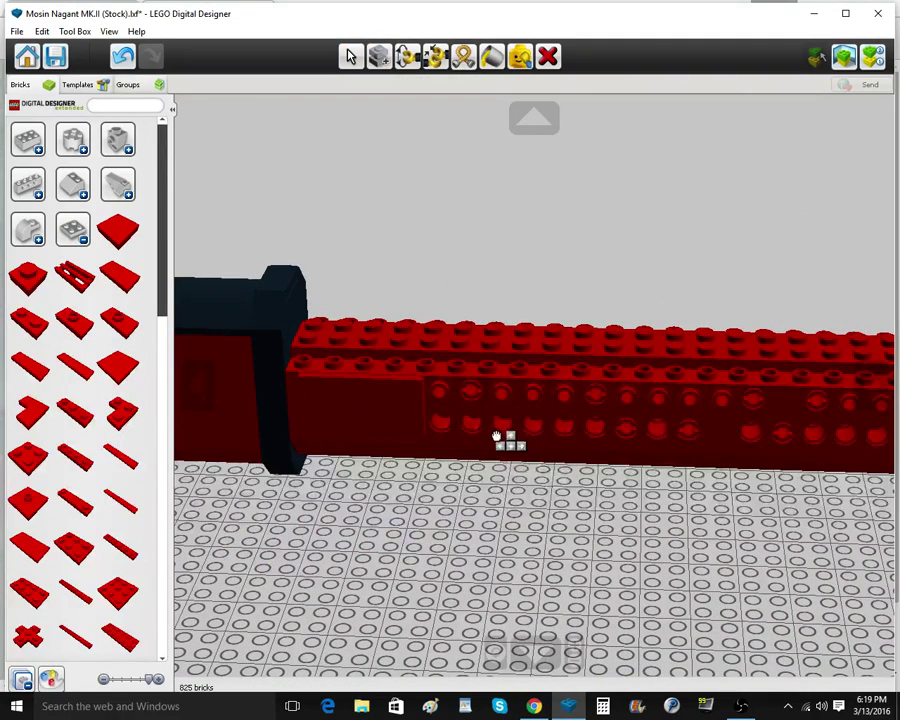
{"action": "left_click", "coordinate": [609, 438]}
{"action": "left_click", "coordinate": [610, 438]}
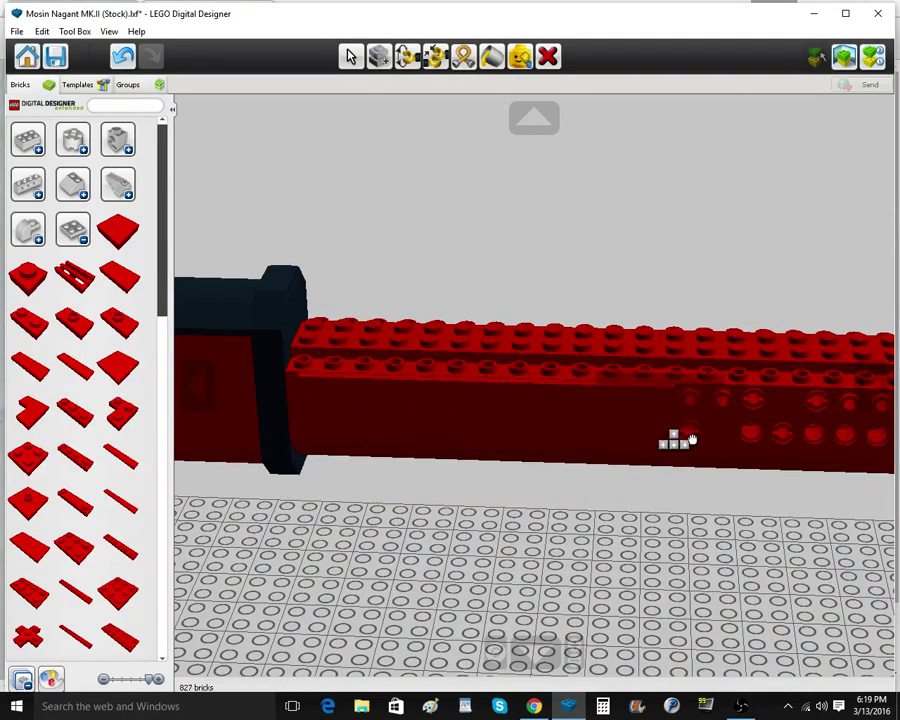
Clone the red 2x4 tile along the first side of the red stock section, from the black band towards the open end
{"action": "left_click", "coordinate": [745, 444]}
{"action": "right_click", "coordinate": [745, 444]}
{"action": "right_click_drag", "start_coordinate": [745, 444], "coordinate": [620, 465]}
{"action": "left_click", "coordinate": [560, 416]}
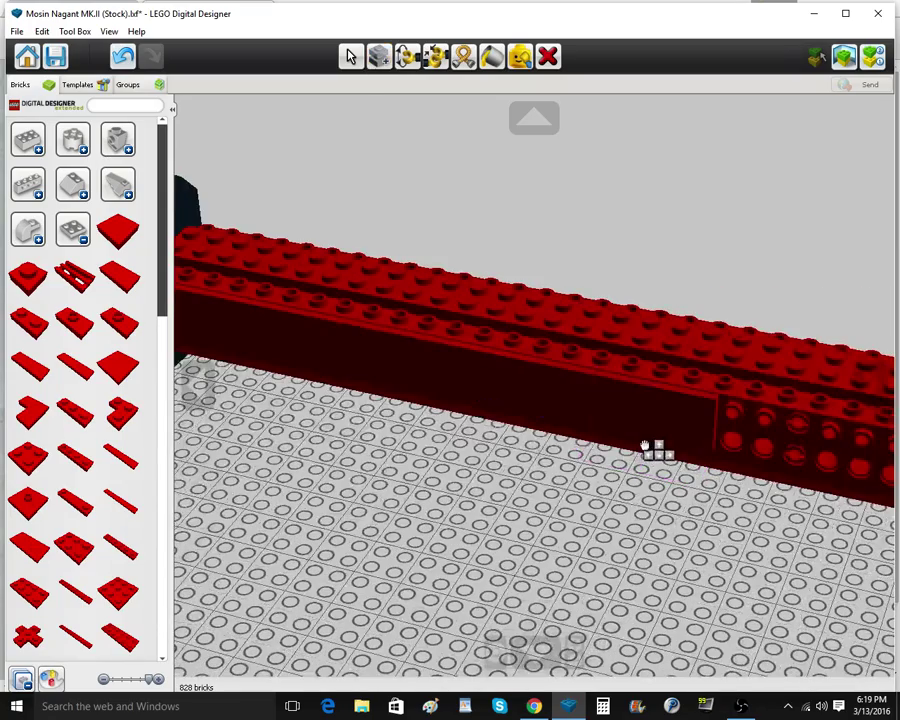
{"action": "left_click", "coordinate": [775, 460]}
{"action": "right_click", "coordinate": [775, 460]}
{"action": "right_click_drag", "start_coordinate": [775, 460], "coordinate": [619, 440]}
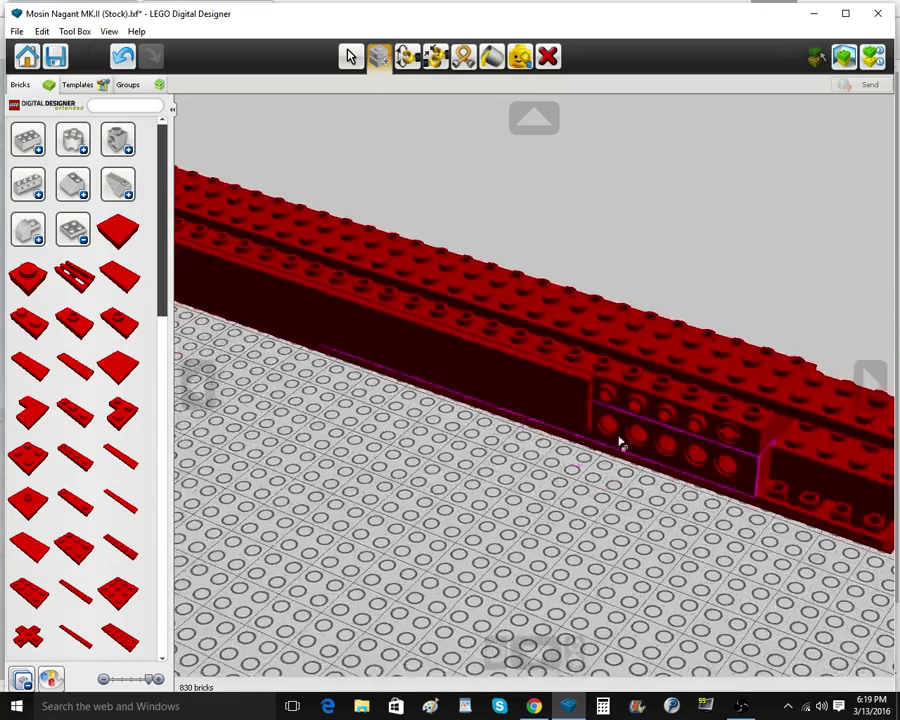
{"action": "left_click", "coordinate": [548, 415]}
{"action": "left_click", "coordinate": [652, 463]}
Clone 2x4 tiles side by side onto the opposite side of the stock, starting near its open end
{"action": "mouse_move", "coordinate": [730, 465]}
{"action": "right_mouse_down"}
{"action": "mouse_move", "coordinate": [662, 455]}
{"action": "mouse_move", "coordinate": [374, 475]}
{"action": "right_mouse_up"}
{"action": "left_click", "coordinate": [662, 453]}
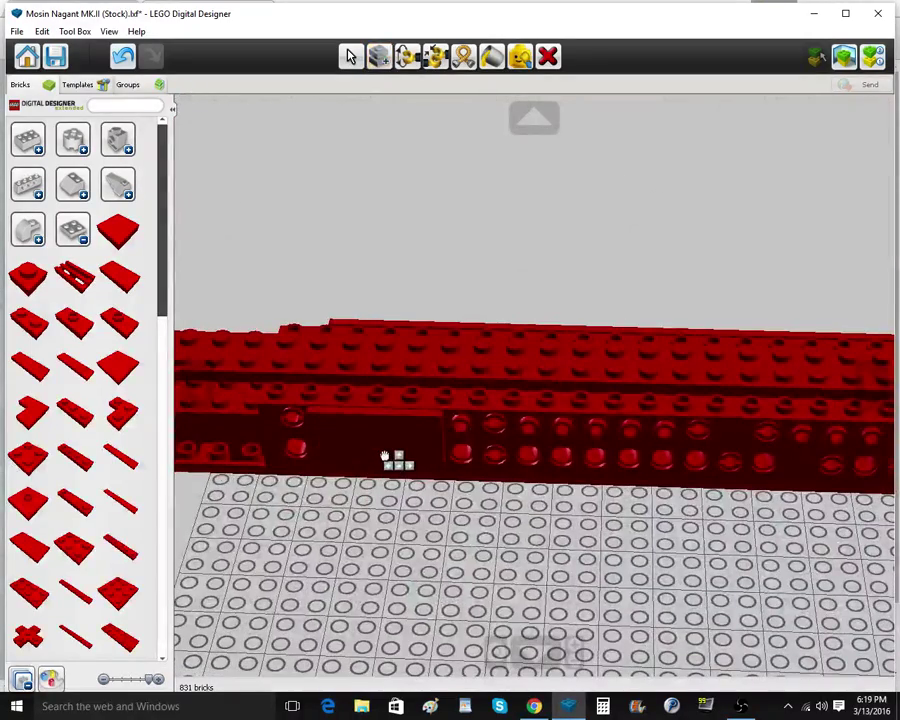
{"action": "left_click", "coordinate": [386, 456]}
{"action": "left_click", "coordinate": [392, 457]}
{"action": "left_click", "coordinate": [519, 470]}
{"action": "left_click", "coordinate": [522, 470]}
{"action": "left_click", "coordinate": [648, 470]}
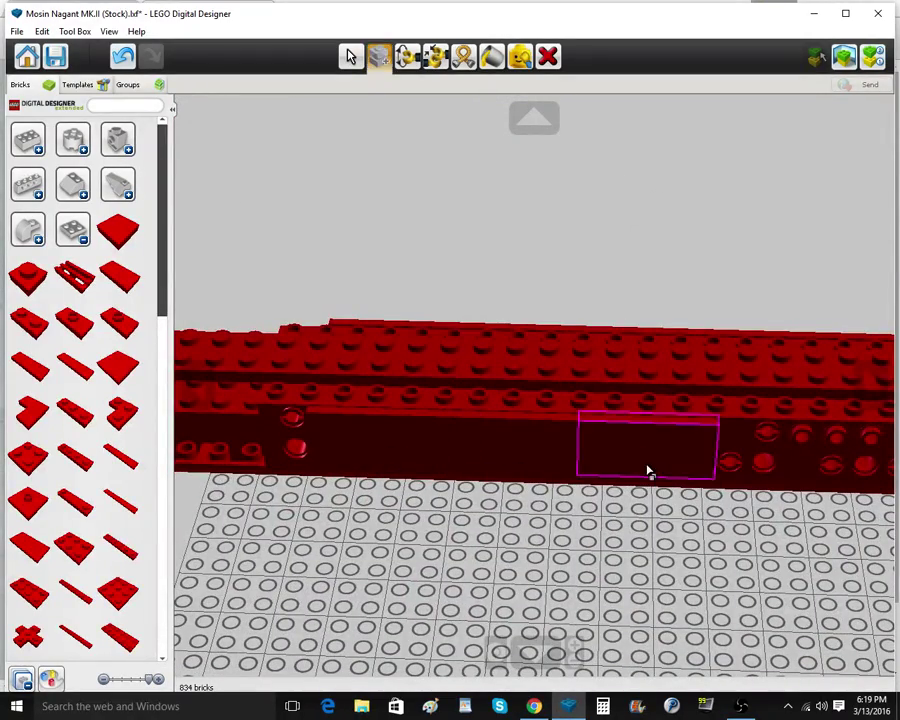
{"action": "left_click", "coordinate": [648, 470]}
{"action": "left_click", "coordinate": [783, 474]}
Continue the row of cloned 2x4 tiles on this side of the stock up to the black band
{"action": "right_click_drag", "start_coordinate": [783, 474], "coordinate": [708, 463]}
{"action": "left_click", "coordinate": [590, 418]}
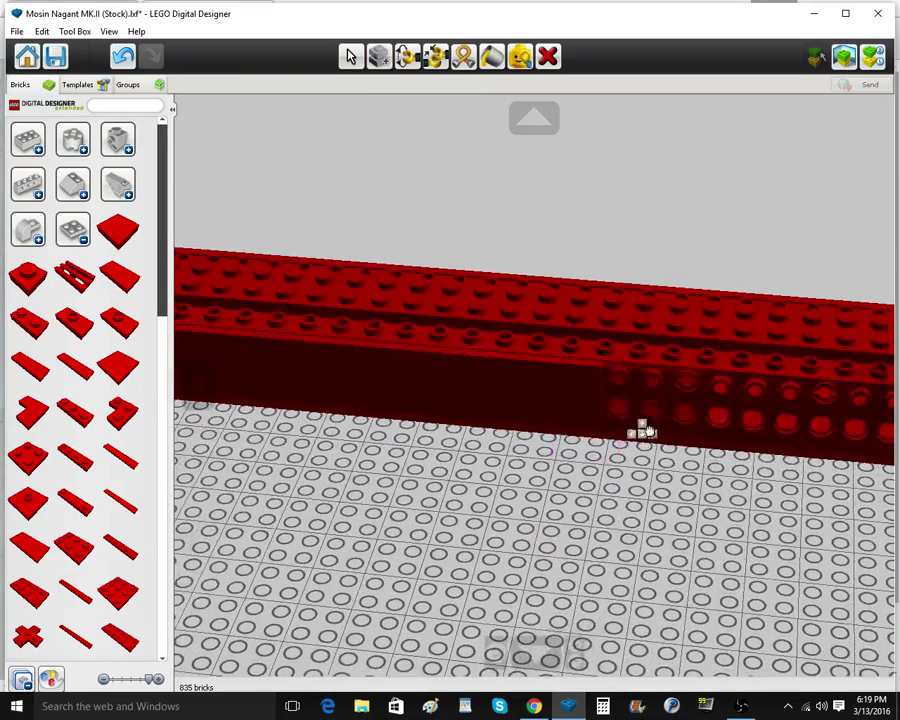
{"action": "left_click", "coordinate": [667, 425]}
{"action": "left_click", "coordinate": [668, 426]}
{"action": "left_click", "coordinate": [798, 436]}
{"action": "right_click_drag", "start_coordinate": [798, 436], "coordinate": [683, 412]}
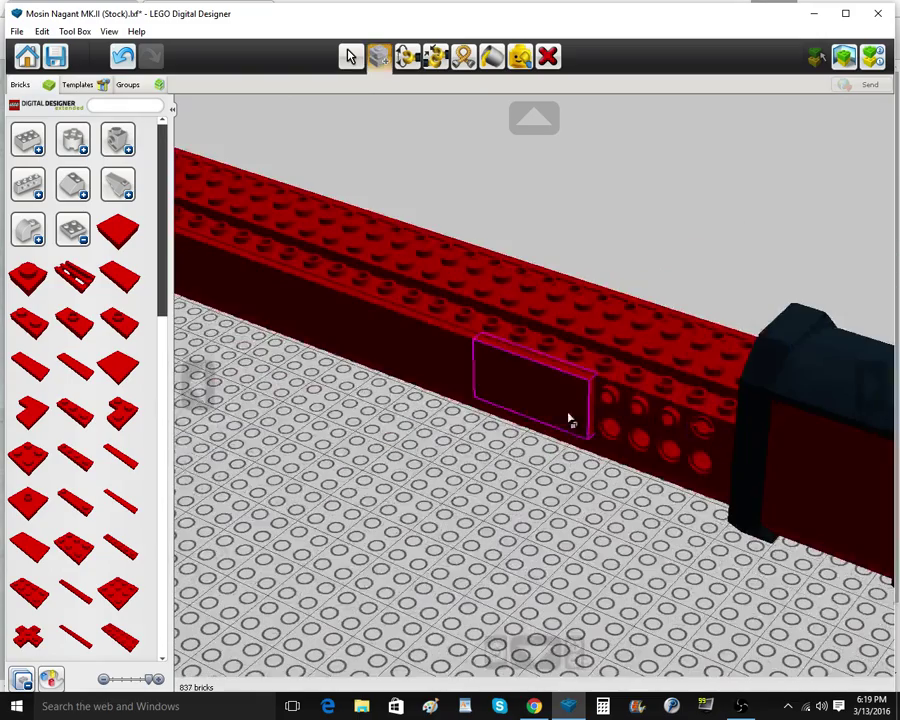
{"action": "left_click", "coordinate": [568, 416]}
{"action": "left_click", "coordinate": [624, 449]}
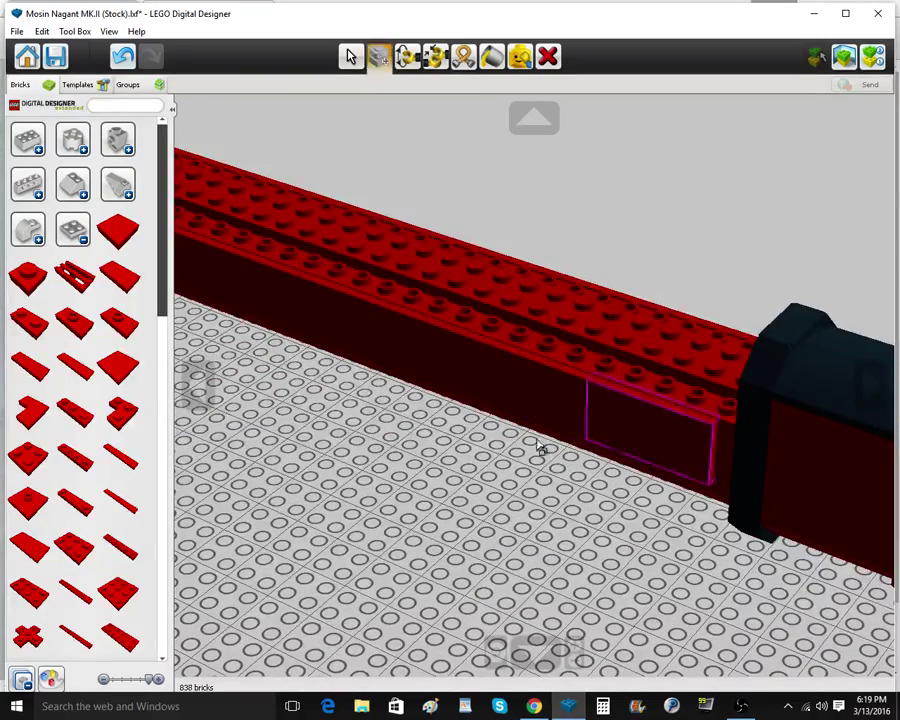
Place a red 1x4 brick on the exposed lower ledge beside the middle bricks at the stock's open end
{"action": "scroll", "coordinate": [535, 443], "scroll_direction": "down", "scroll_amount": 4}
{"action": "right_click", "coordinate": [209, 250]}
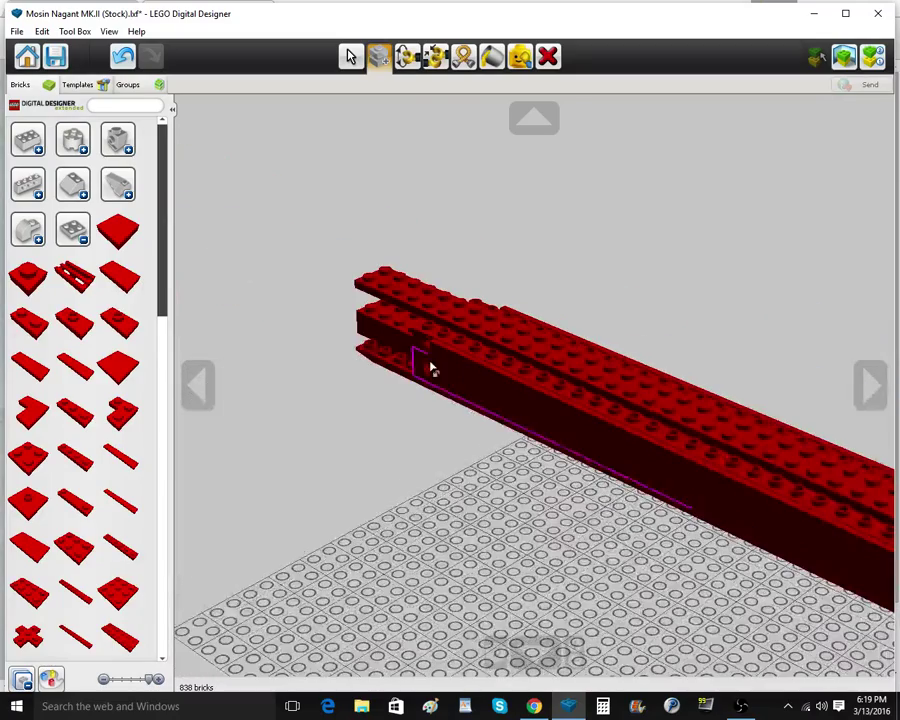
{"action": "right_click", "coordinate": [382, 319]}
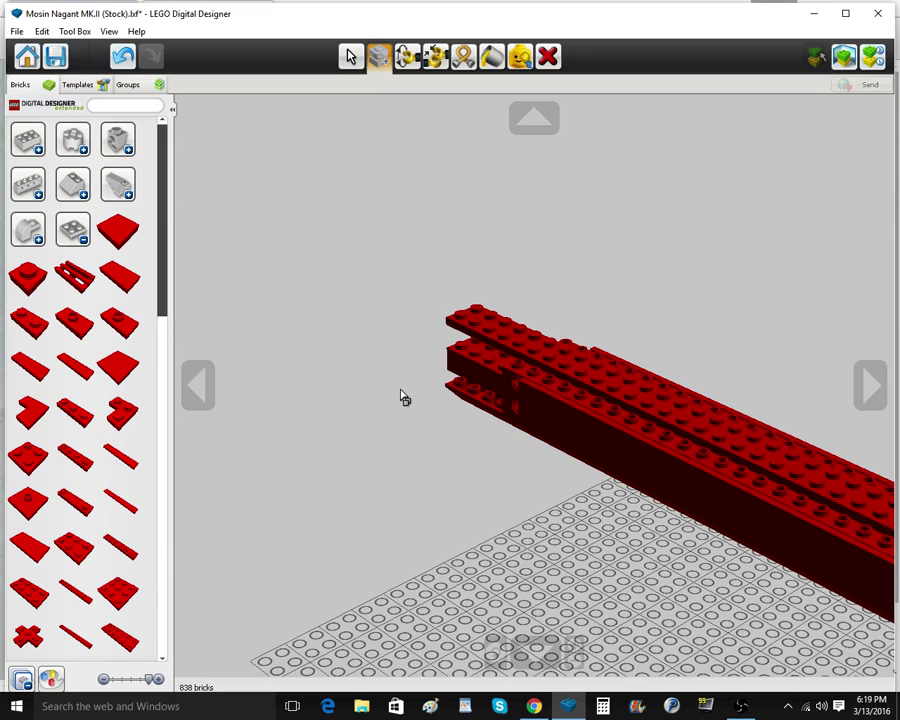
{"action": "scroll", "coordinate": [496, 397], "scroll_direction": "up", "scroll_amount": 4}
{"action": "right_click_drag", "start_coordinate": [424, 432], "coordinate": [556, 446]}
{"action": "left_click", "coordinate": [84, 229]}
{"action": "left_click", "coordinate": [27, 139]}
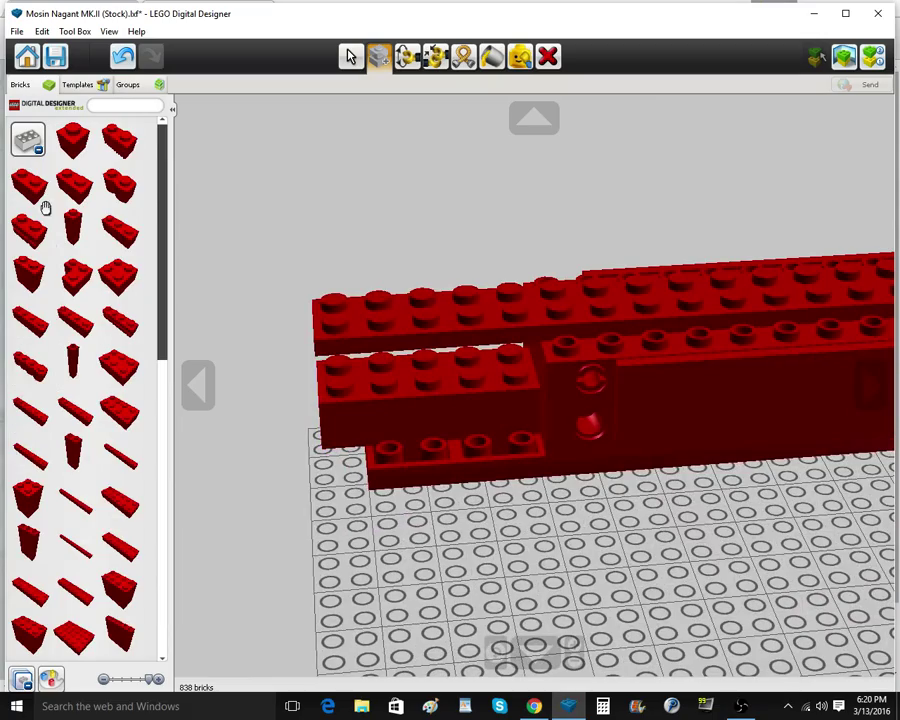
{"action": "left_click", "coordinate": [34, 286]}
{"action": "left_click", "coordinate": [489, 427]}
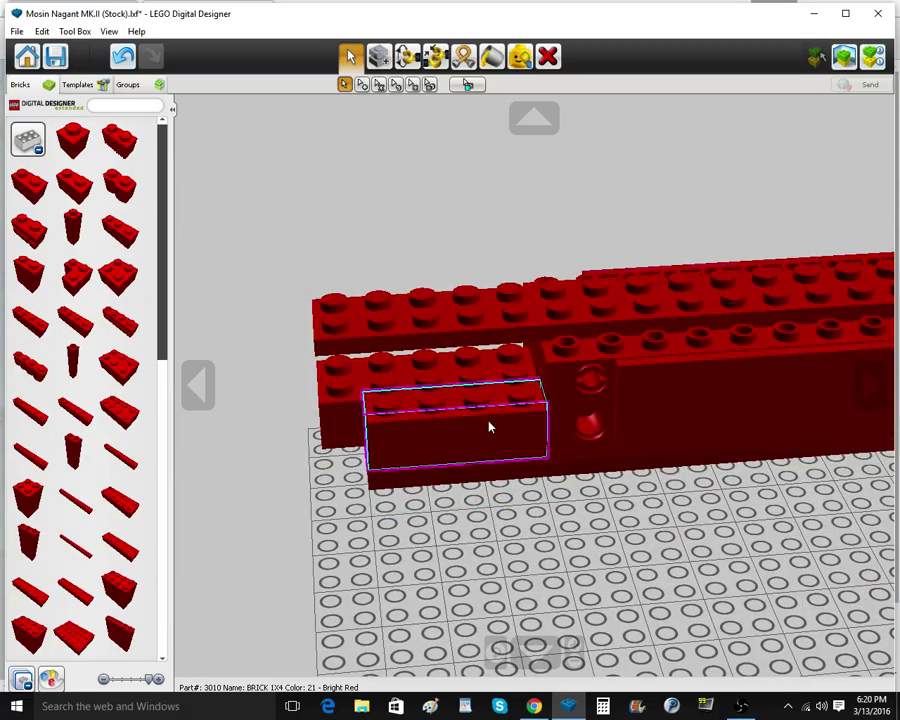
Clone the 1x4 brick onto the opposite ledge and fill the gap beneath the top plates with another cloned brick
{"action": "left_click", "coordinate": [377, 58]}
{"action": "right_click_drag", "start_coordinate": [430, 350], "coordinate": [700, 354]}
{"action": "left_click", "coordinate": [599, 452]}
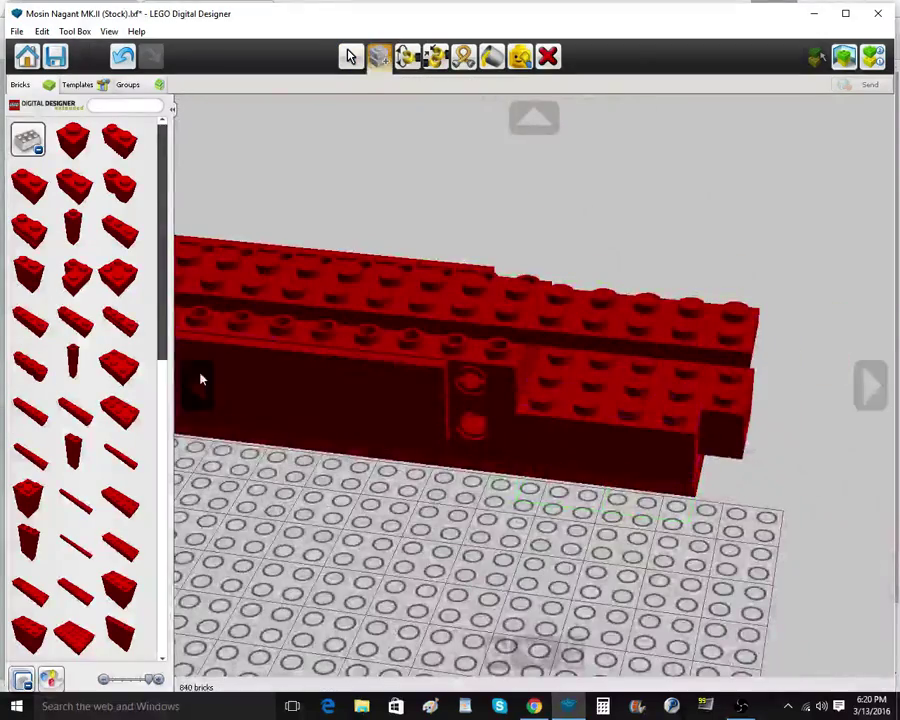
{"action": "left_click", "coordinate": [622, 385]}
{"action": "left_click", "coordinate": [28, 140]}
{"action": "left_click", "coordinate": [20, 192]}
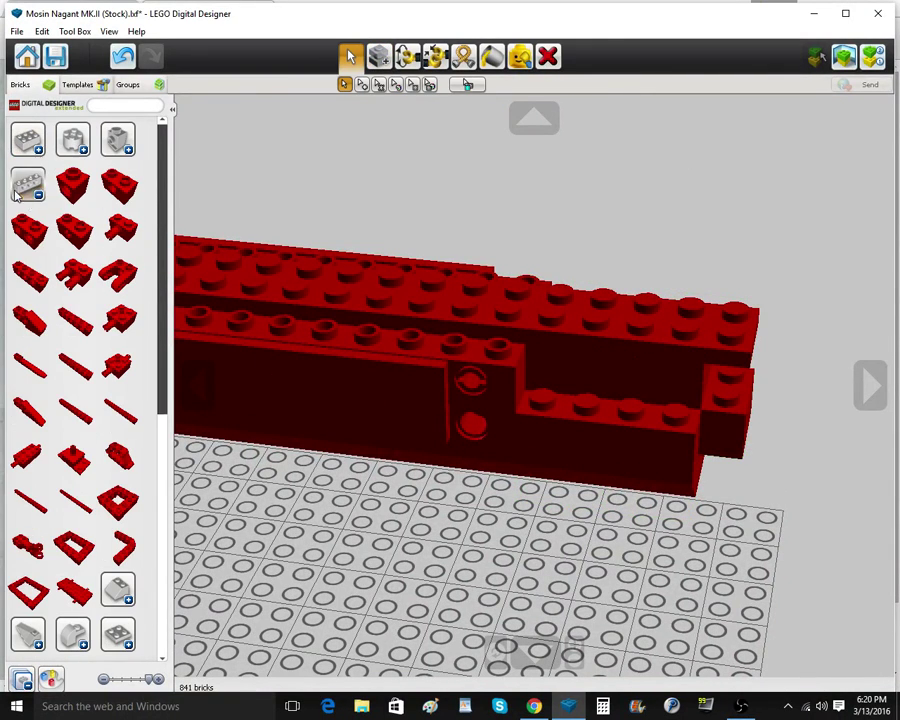
{"action": "left_click", "coordinate": [38, 265]}
{"action": "left_click", "coordinate": [552, 396]}
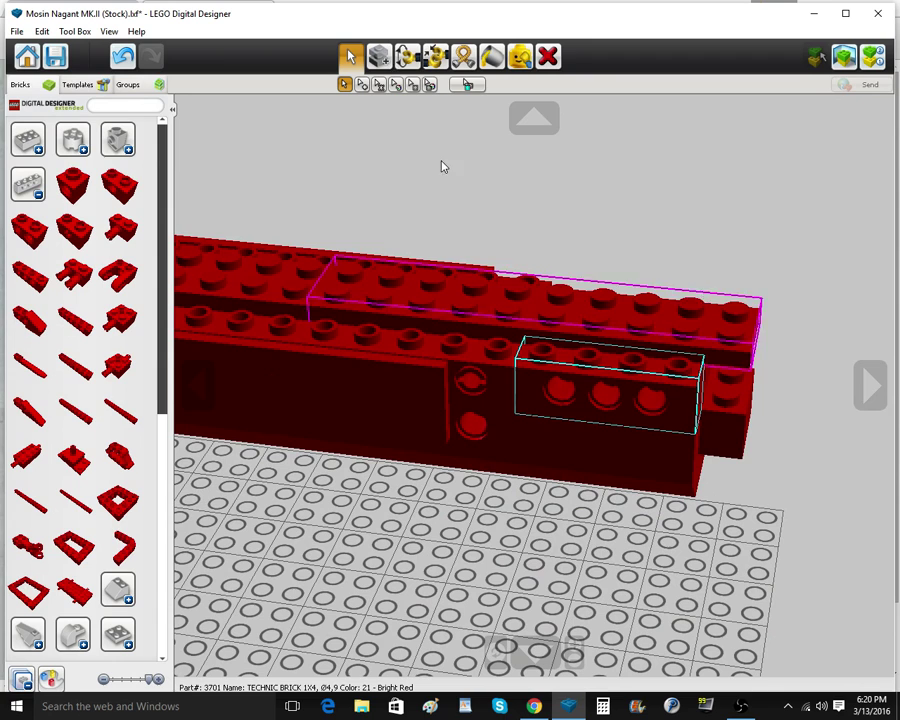
{"action": "left_click", "coordinate": [388, 63]}
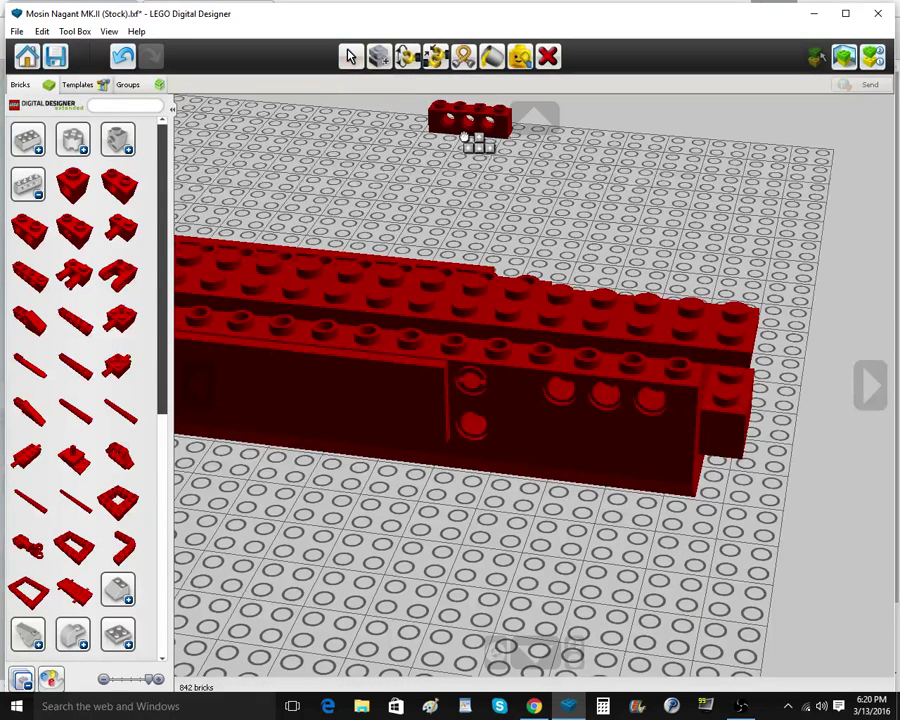
{"action": "left_click", "coordinate": [547, 60]}
{"action": "left_click", "coordinate": [612, 376]}
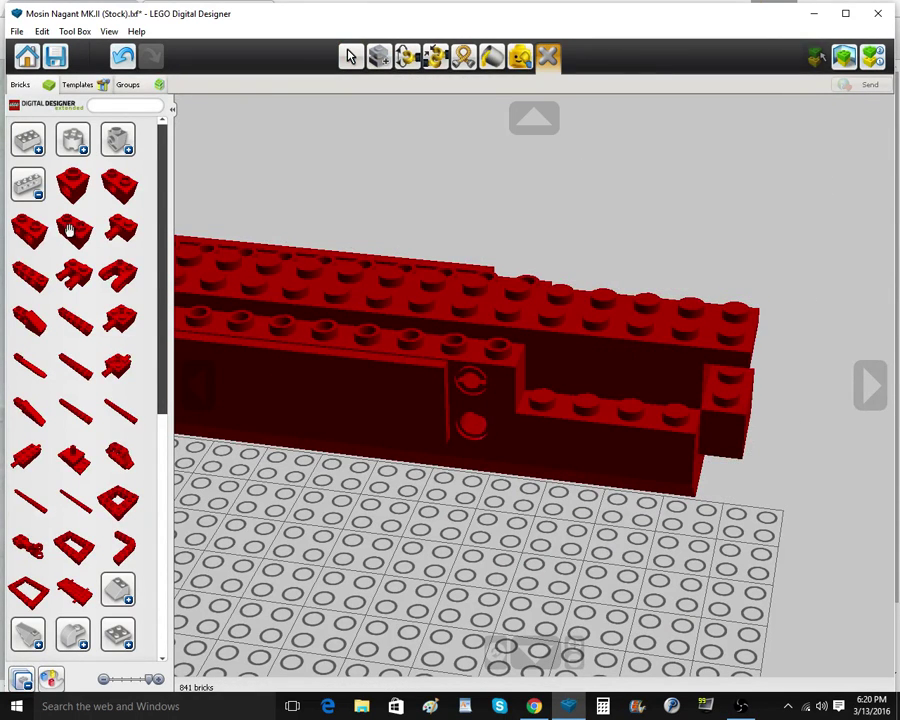
Place a red 1x2 Technic brick on the ledge brick beside the side studs and clone it onto the opposite side
{"action": "left_click", "coordinate": [549, 408]}
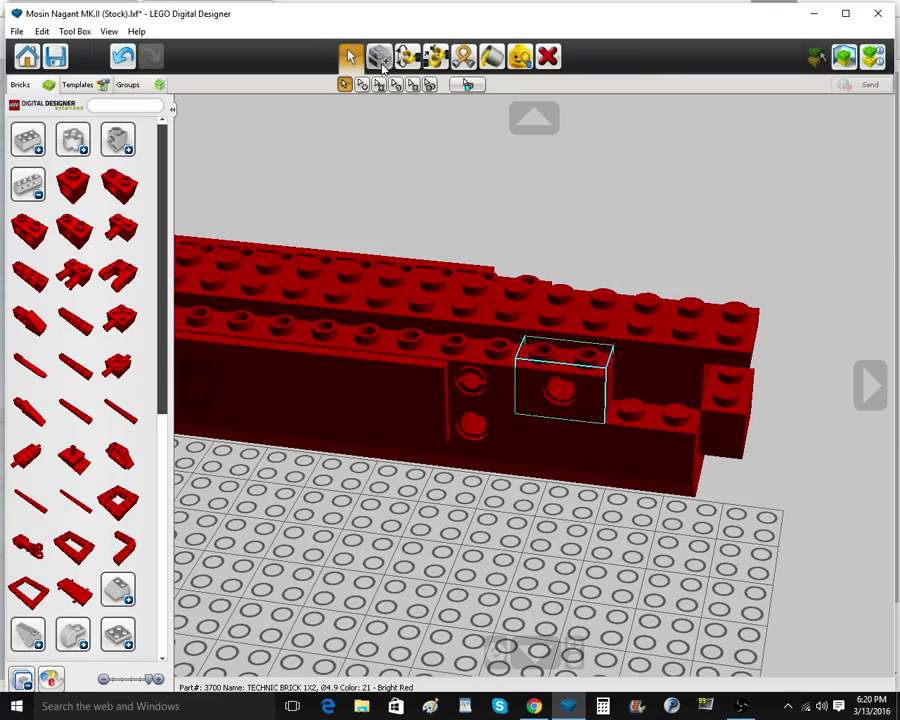
{"action": "left_click", "coordinate": [382, 66]}
{"action": "left_click", "coordinate": [562, 388]}
{"action": "mouse_move", "coordinate": [560, 390]}
{"action": "right_mouse_down"}
{"action": "mouse_move", "coordinate": [482, 426]}
{"action": "mouse_move", "coordinate": [380, 392]}
{"action": "right_mouse_up"}
{"action": "left_click", "coordinate": [488, 404]}
{"action": "mouse_move", "coordinate": [442, 404]}
{"action": "right_mouse_down"}
{"action": "mouse_move", "coordinate": [456, 422]}
{"action": "mouse_move", "coordinate": [535, 420]}
{"action": "right_mouse_up"}
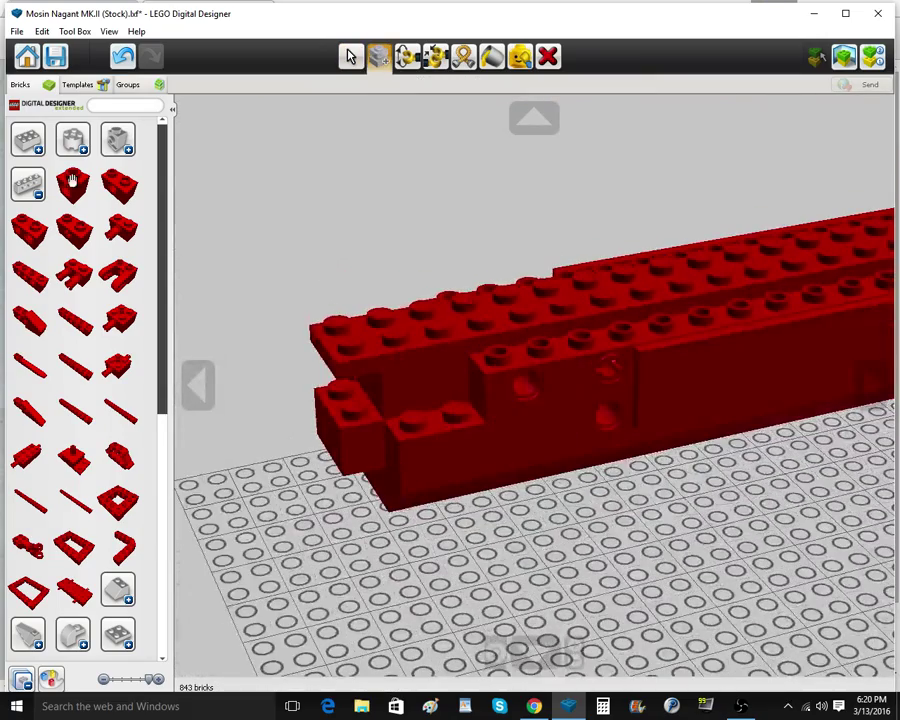
Fill the remaining two studs beside the Technic brick with a plain 1x2 brick on both sides of the stock
{"action": "left_click", "coordinate": [30, 184]}
{"action": "left_click", "coordinate": [30, 141]}
{"action": "left_click", "coordinate": [32, 192]}
{"action": "left_click", "coordinate": [446, 421]}
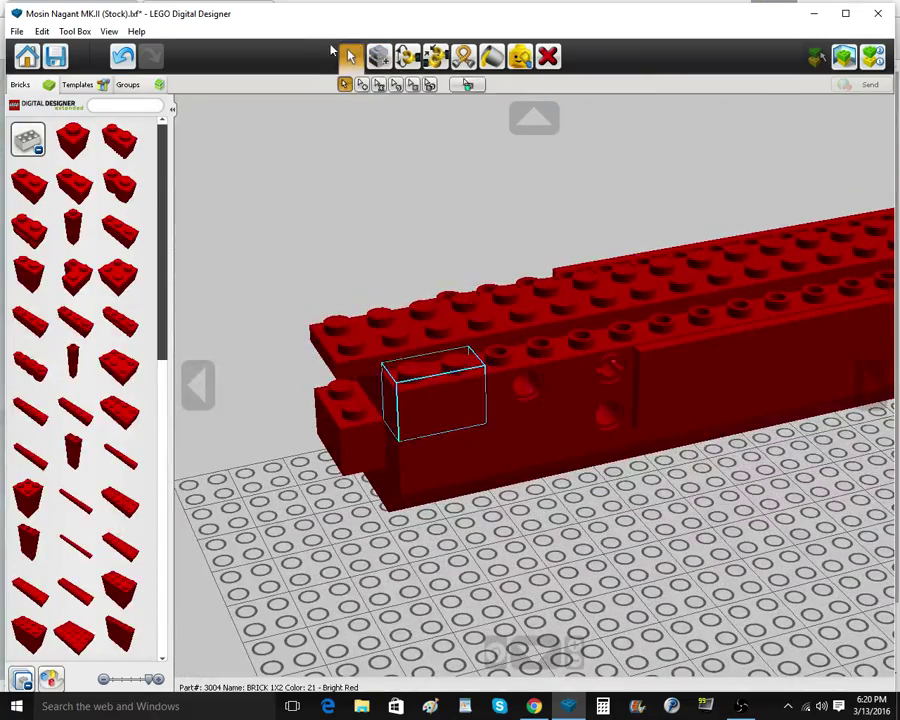
{"action": "left_click", "coordinate": [380, 62]}
{"action": "left_click", "coordinate": [436, 402]}
{"action": "right_click_drag", "start_coordinate": [436, 402], "coordinate": [640, 385]}
{"action": "left_click", "coordinate": [516, 436]}
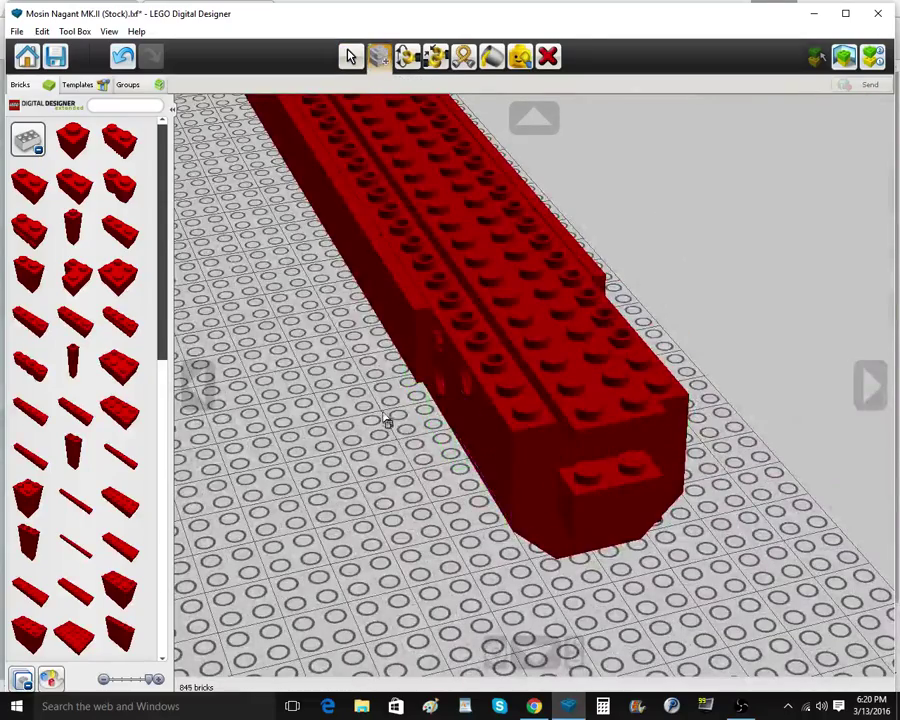
Hide the last side tile near the open end and clone an exposed connector peg into the 1x2 Technic brick's hole
{"action": "right_click_drag", "start_coordinate": [390, 422], "coordinate": [450, 440]}
{"action": "left_click", "coordinate": [382, 350]}
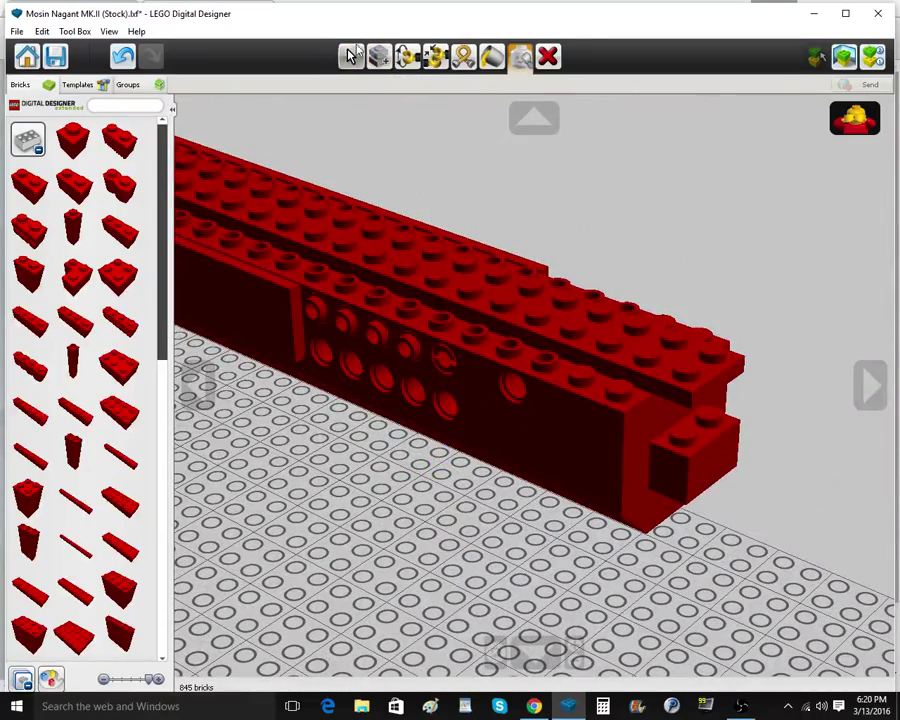
{"action": "left_click", "coordinate": [378, 58]}
{"action": "left_click", "coordinate": [430, 368]}
{"action": "left_click", "coordinate": [525, 400]}
{"action": "right_click_drag", "start_coordinate": [526, 402], "coordinate": [311, 466]}
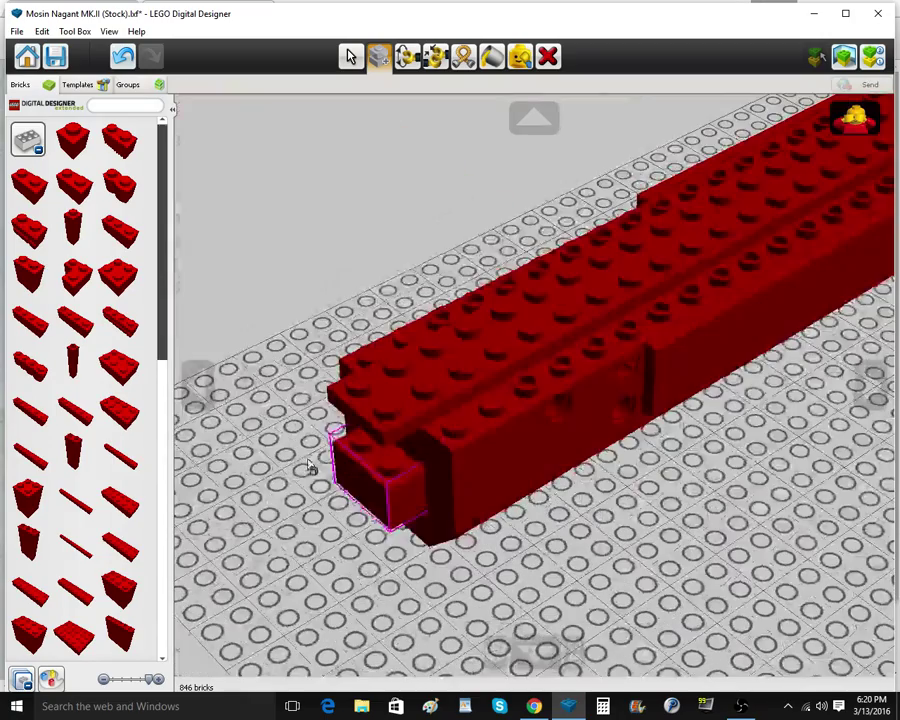
Clone the connector peg into the Technic brick's hole on the opposite side and restore the hidden tile
{"action": "right_click_drag", "start_coordinate": [508, 366], "coordinate": [660, 390]}
{"action": "left_click", "coordinate": [542, 412]}
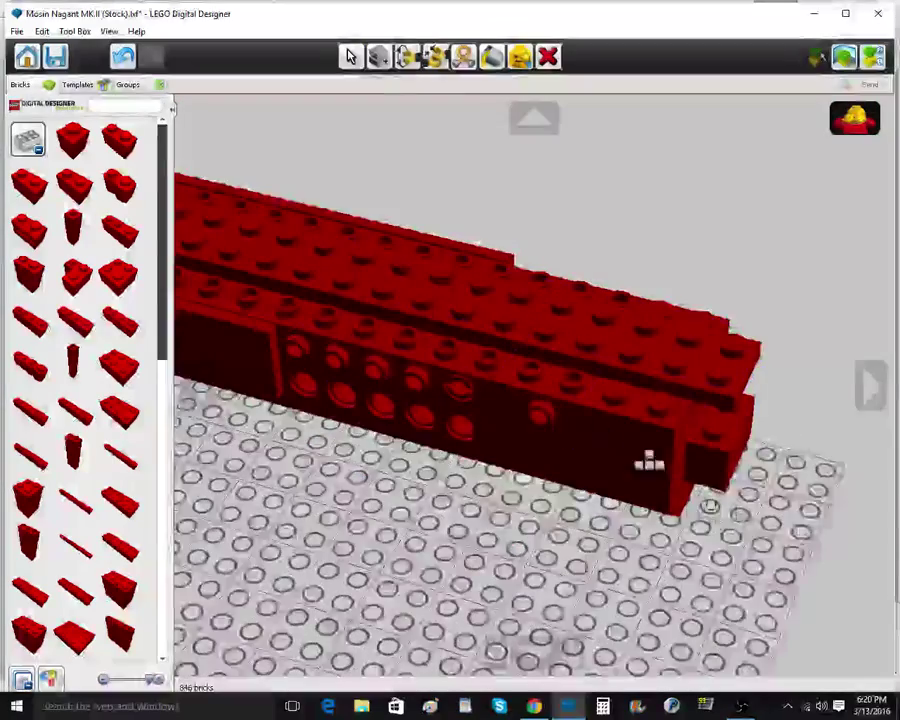
{"action": "right_click_drag", "start_coordinate": [642, 458], "coordinate": [470, 442]}
{"action": "left_click", "coordinate": [491, 393]}
{"action": "left_click", "coordinate": [863, 131]}
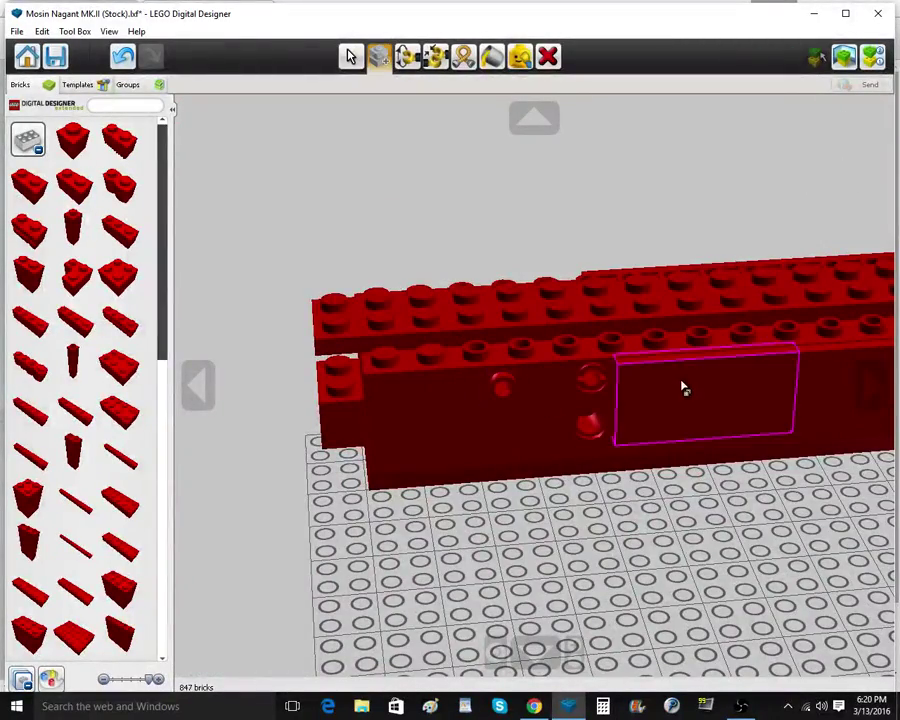
Clone a 2x4 tile over the exposed pegs next to the existing side tiles on both sides of the open end
{"action": "left_click", "coordinate": [682, 386]}
{"action": "left_click", "coordinate": [527, 448]}
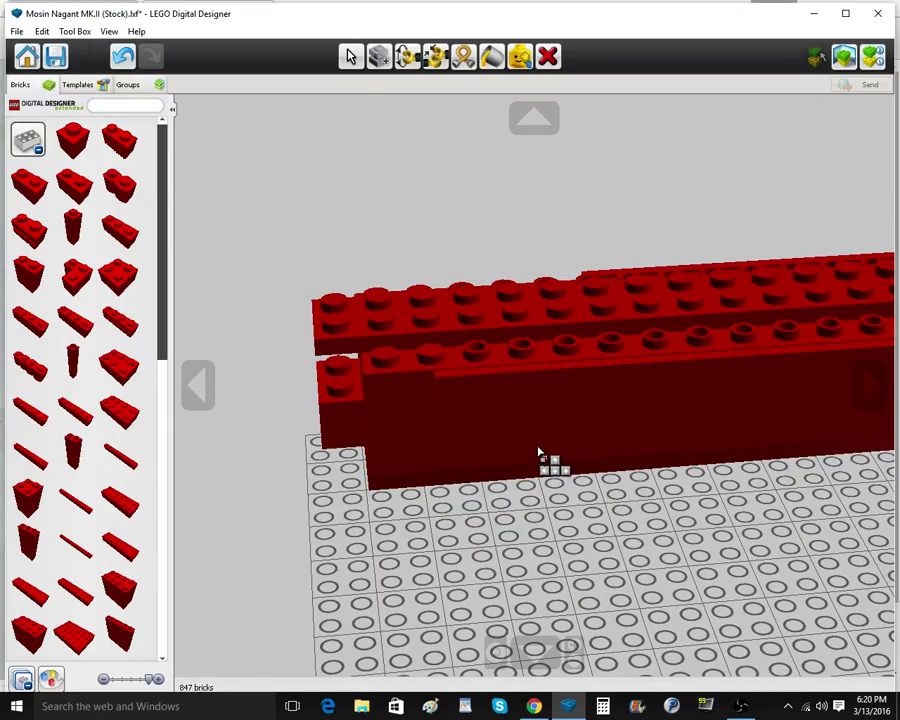
{"action": "left_click", "coordinate": [525, 417]}
{"action": "mouse_move", "coordinate": [362, 546]}
{"action": "right_mouse_down"}
{"action": "mouse_move", "coordinate": [597, 560]}
{"action": "mouse_move", "coordinate": [720, 528]}
{"action": "right_mouse_up"}
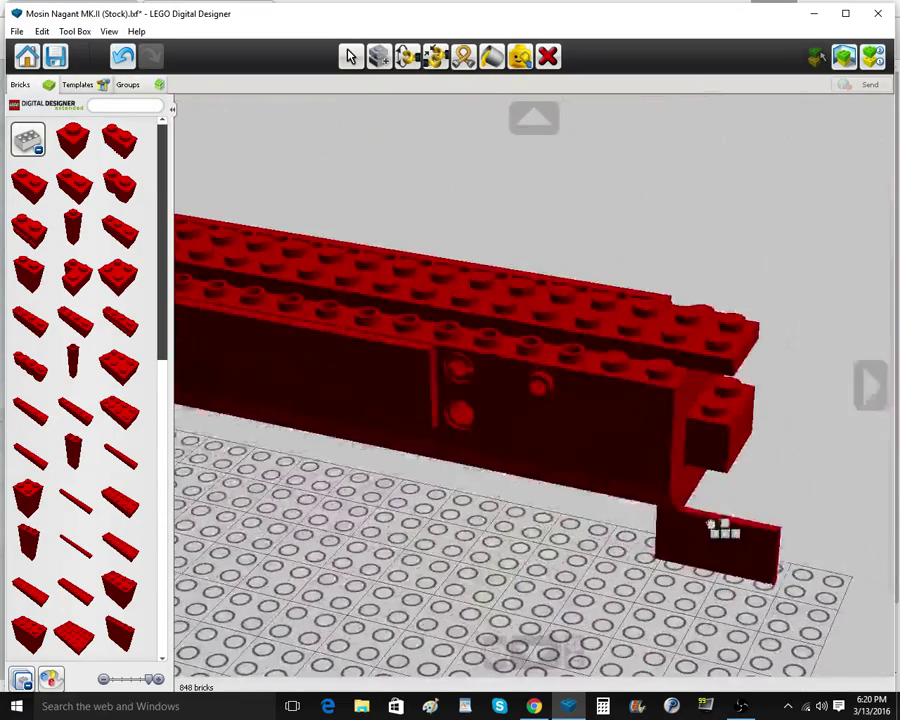
{"action": "left_click", "coordinate": [562, 406]}
Place a red 1x8 tile on the stock's upper edge row of studs, starting at the black band
{"action": "scroll", "coordinate": [613, 430], "scroll_direction": "down", "scroll_amount": 3}
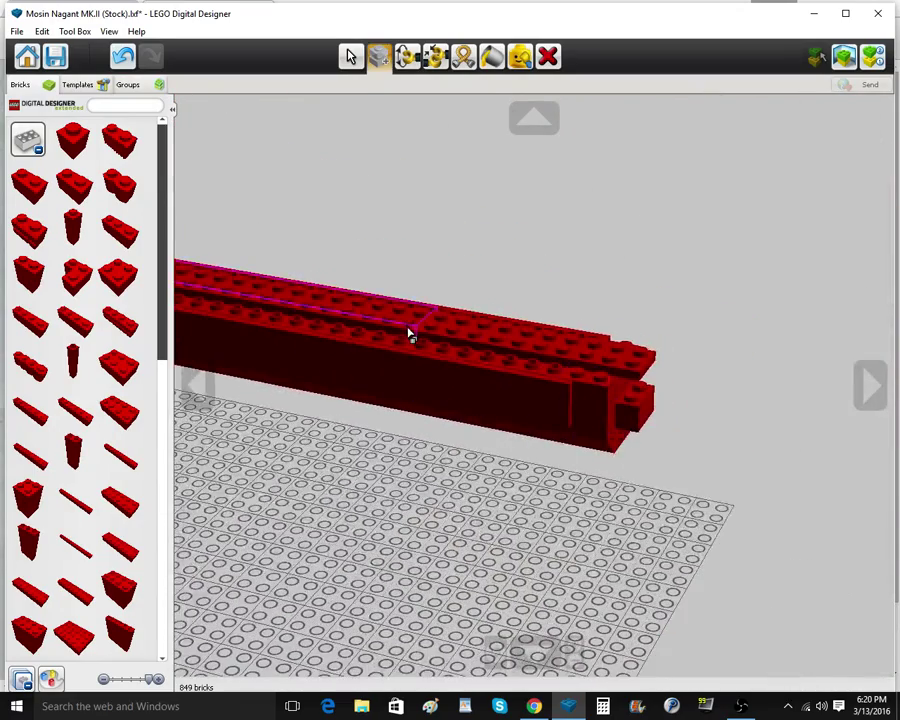
{"action": "right_click_drag", "start_coordinate": [410, 335], "coordinate": [535, 440]}
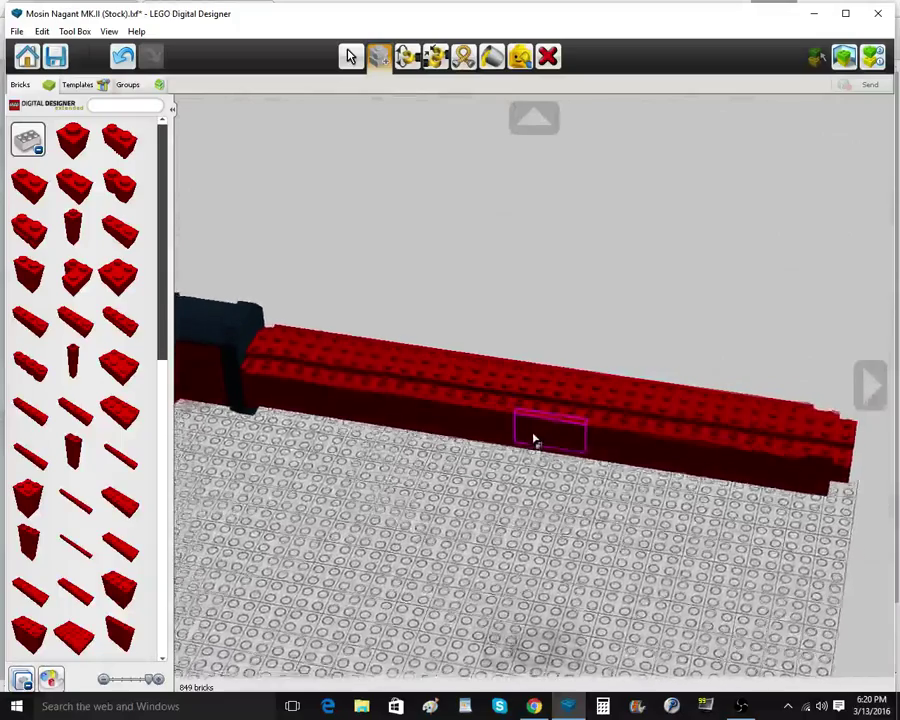
{"action": "left_click", "coordinate": [25, 153]}
{"action": "left_click", "coordinate": [70, 229]}
{"action": "scroll", "coordinate": [112, 446], "scroll_direction": "down", "scroll_amount": 2}
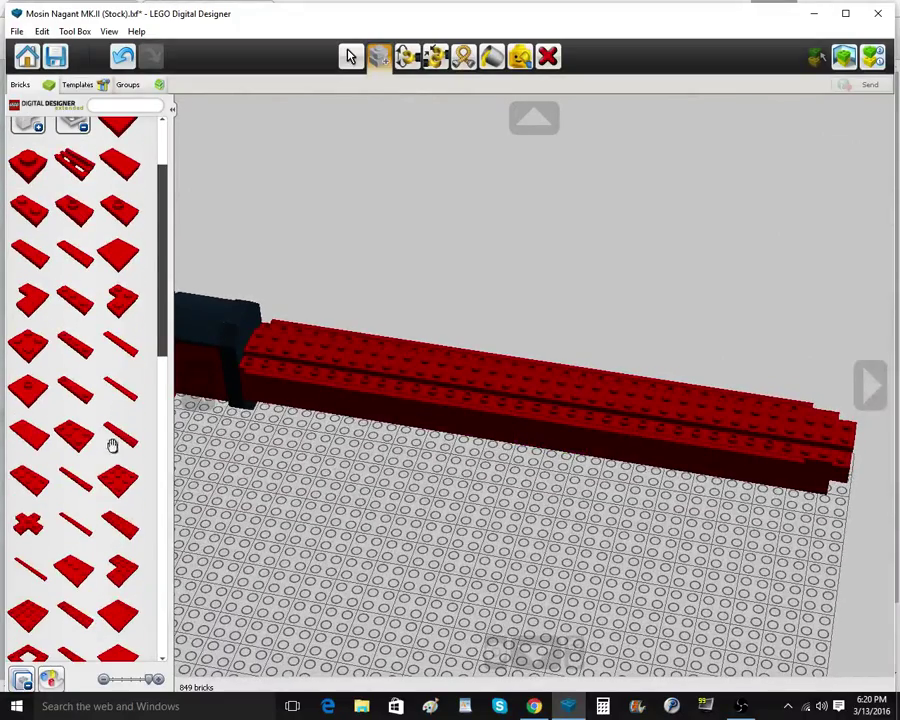
{"action": "left_click", "coordinate": [122, 390]}
{"action": "left_click", "coordinate": [305, 374]}
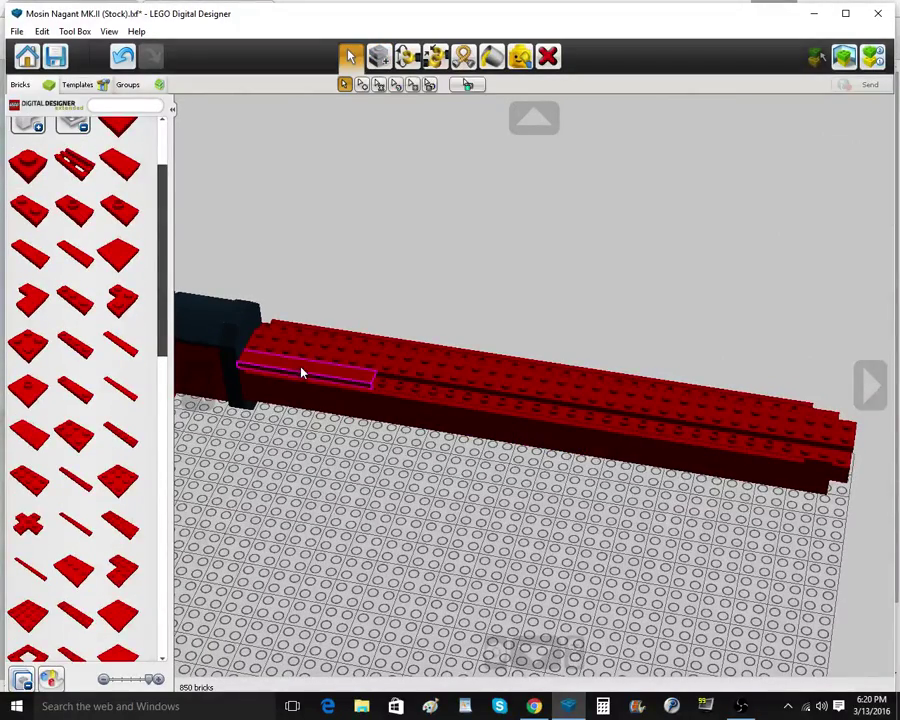
{"action": "left_click", "coordinate": [301, 369]}
Clone two more 1x8 tiles end to end along the same edge row, leaving a four-stud gap after the first
{"action": "left_click", "coordinate": [384, 58]}
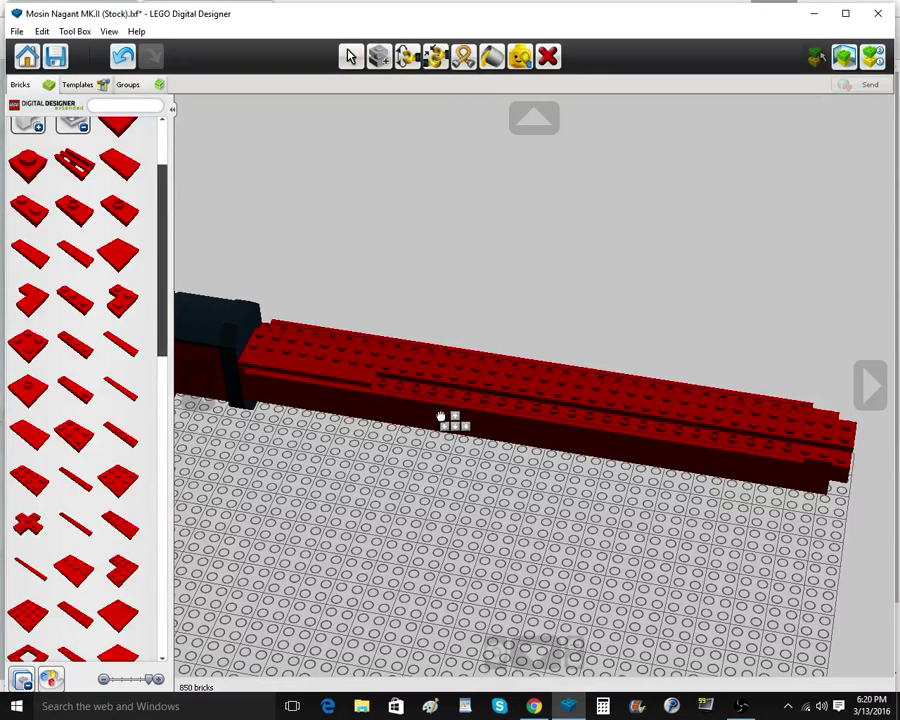
{"action": "left_click", "coordinate": [490, 406]}
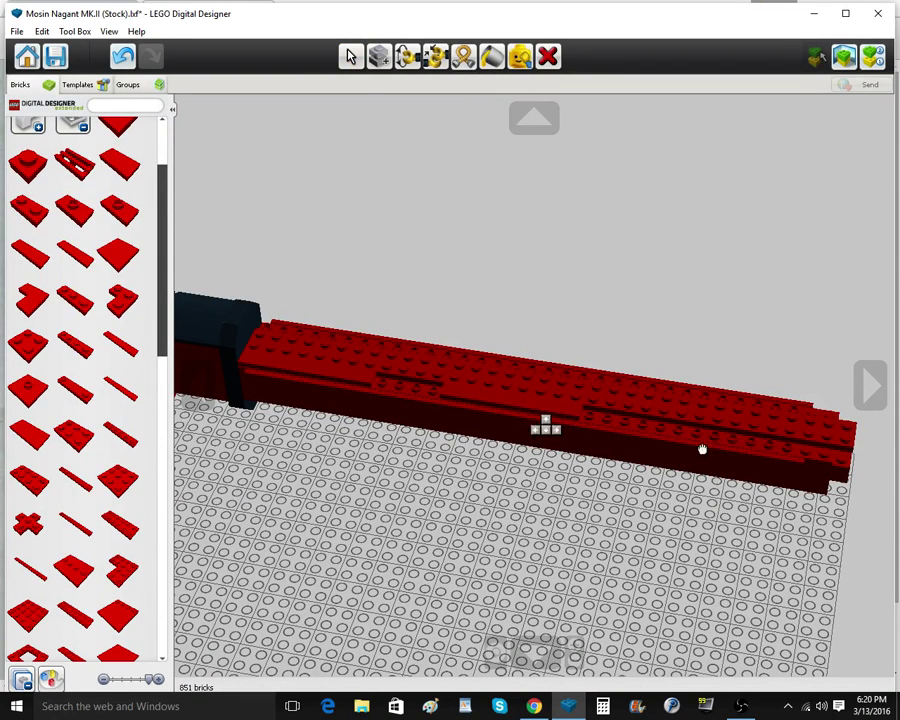
{"action": "left_click", "coordinate": [635, 433]}
{"action": "left_click", "coordinate": [634, 429]}
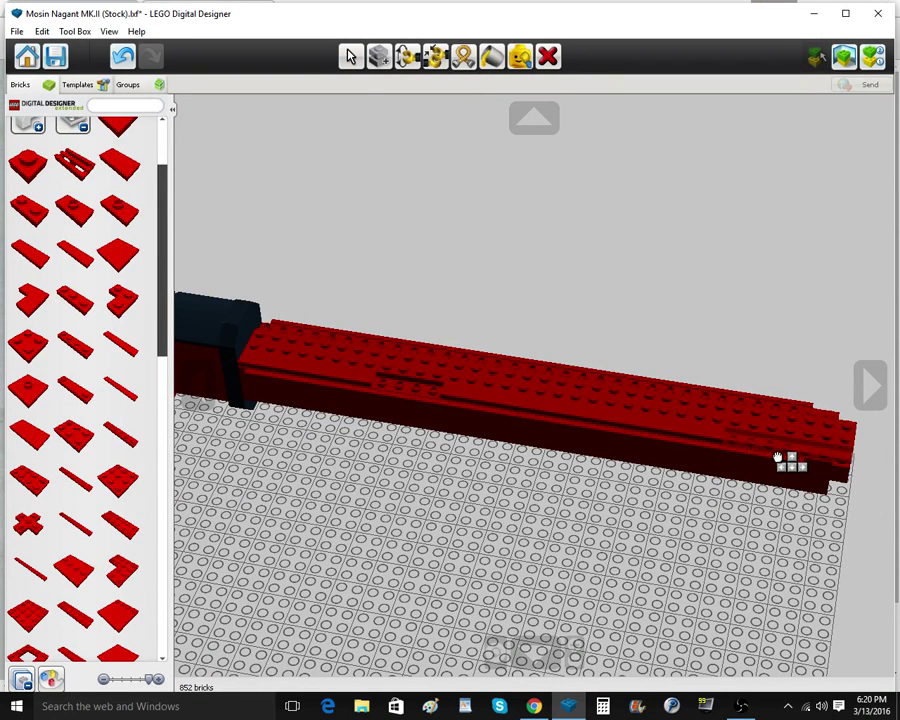
Clone 1x8 tiles along the opposite edge row, leaving a four-stud gap after the first, and add a 1x6 tile at both rows' open end
{"action": "left_click_drag", "start_coordinate": [354, 351], "coordinate": [310, 338]}
{"action": "right_click_drag", "start_coordinate": [323, 340], "coordinate": [326, 358]}
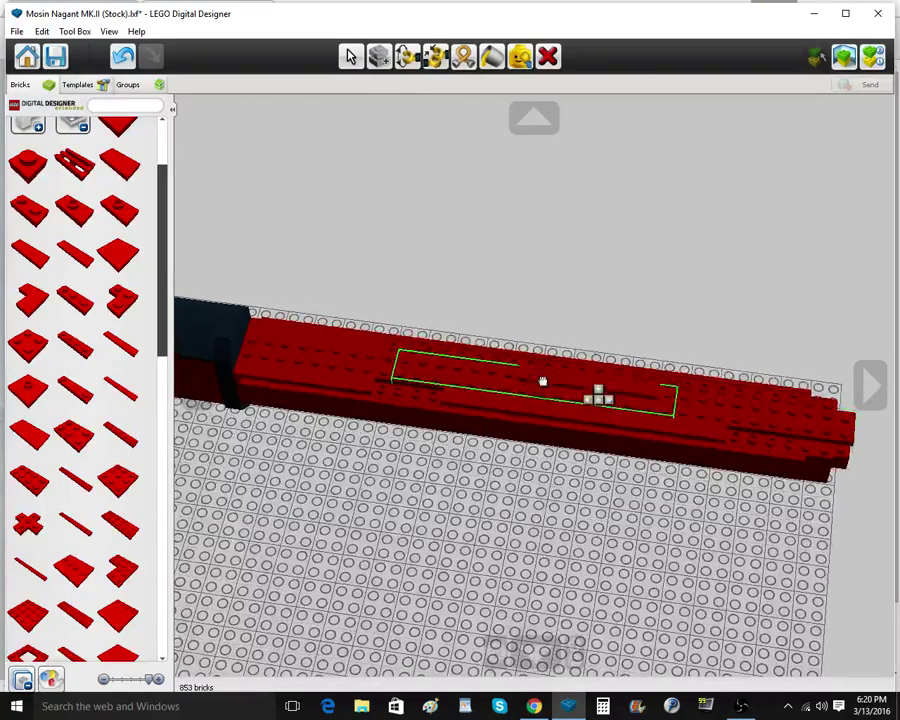
{"action": "left_click", "coordinate": [518, 367]}
{"action": "left_click", "coordinate": [520, 367]}
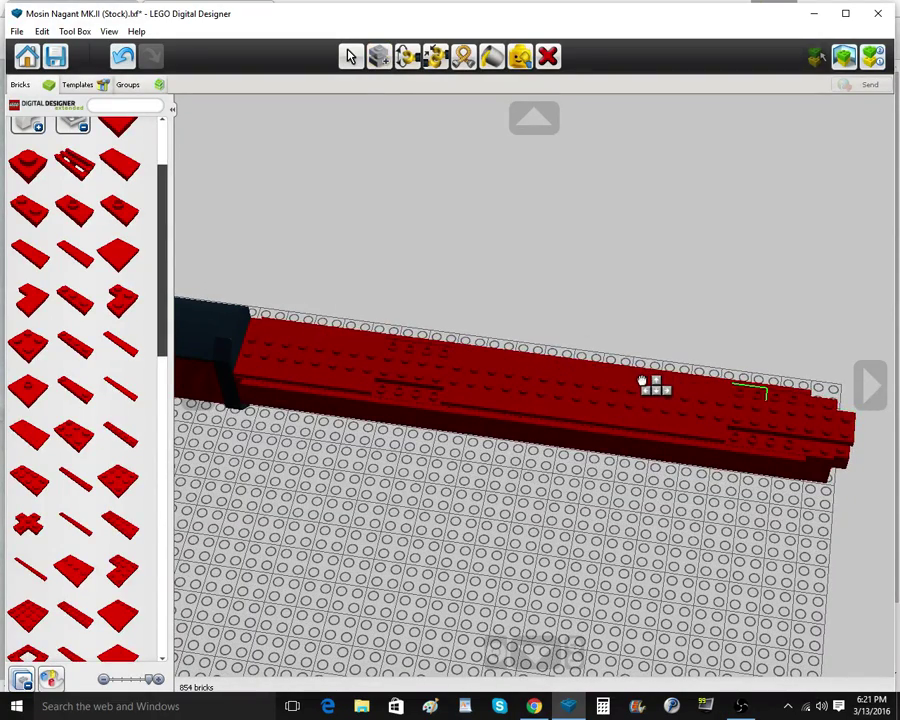
{"action": "left_click", "coordinate": [642, 383]}
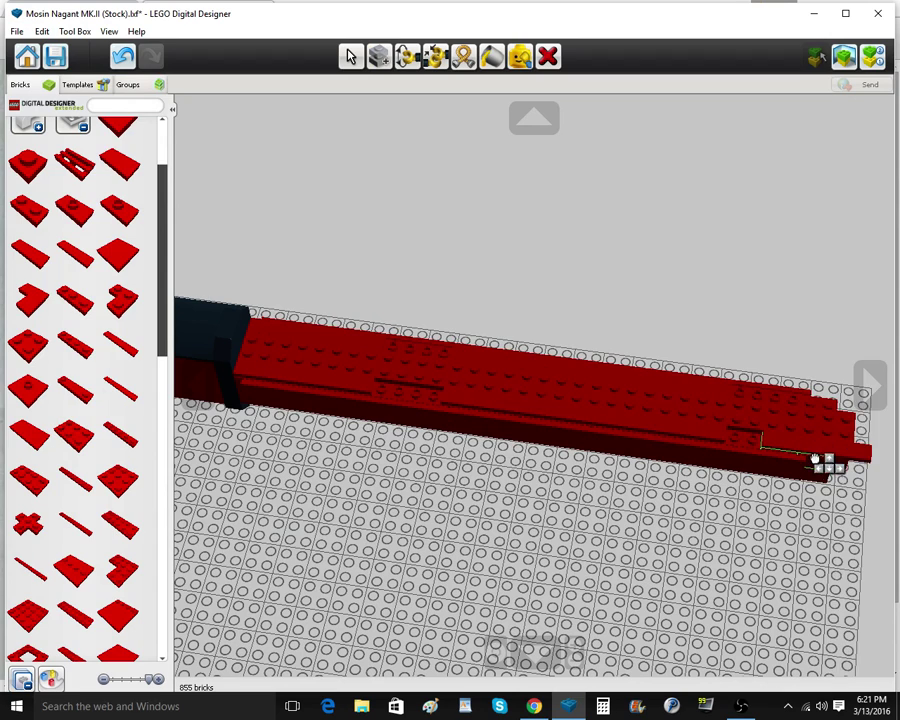
{"action": "left_click", "coordinate": [798, 453]}
{"action": "left_click", "coordinate": [380, 54]}
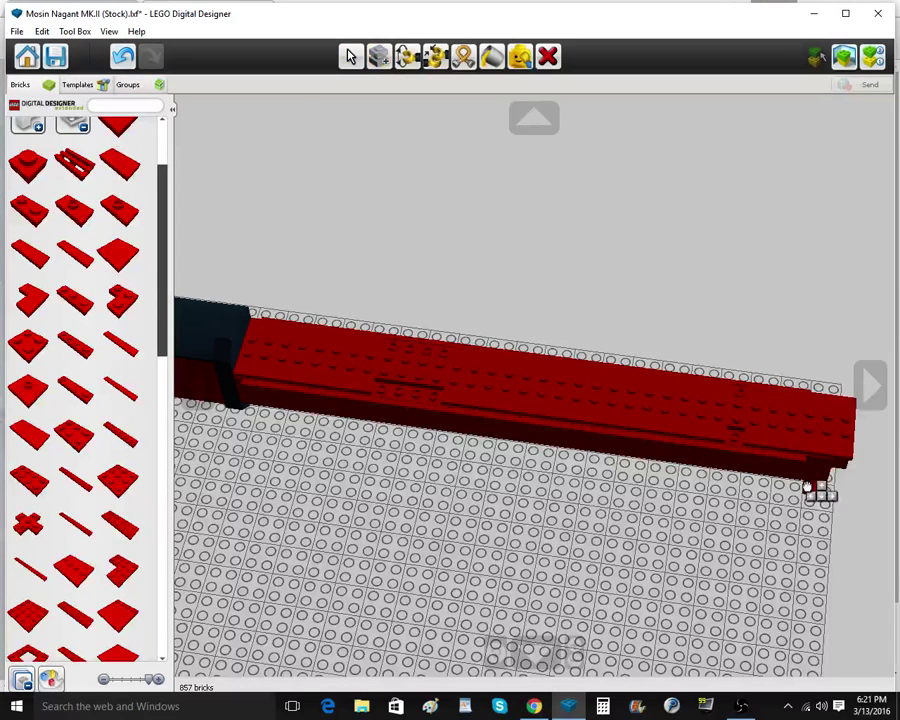
Fill the one-stud gap before the 1x6 end tile in both edge rows with a red 1x1 tile
{"action": "key", "text": "v"}
{"action": "left_click", "coordinate": [378, 57]}
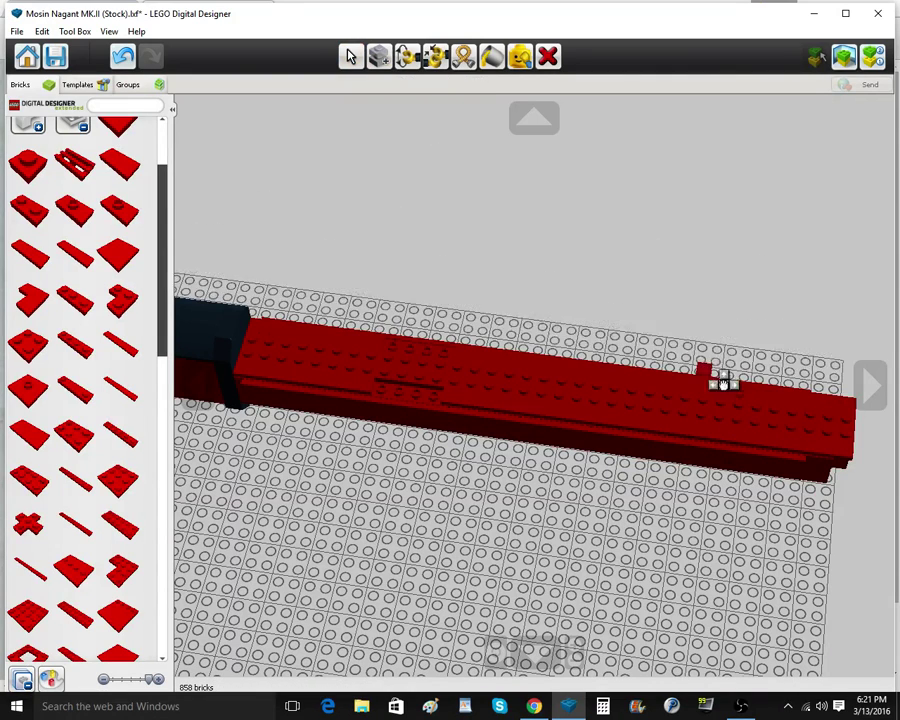
{"action": "left_click", "coordinate": [742, 393]}
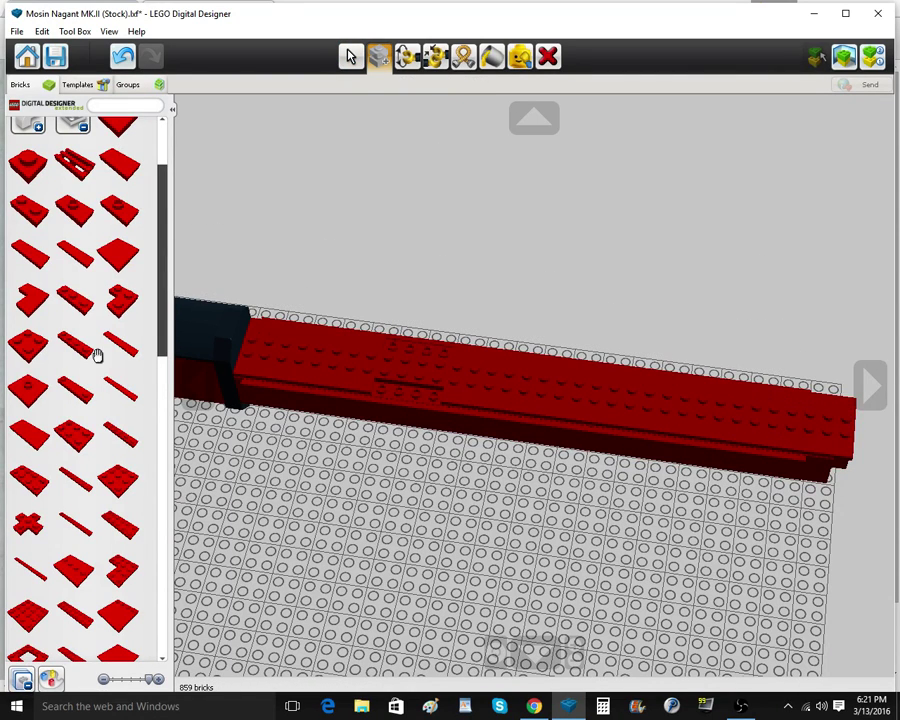
Place a red 1x4 tile in the four-stud gap of one edge row and clone it into the matching gap on the opposite row
{"action": "left_click", "coordinate": [77, 268]}
{"action": "left_click", "coordinate": [408, 393]}
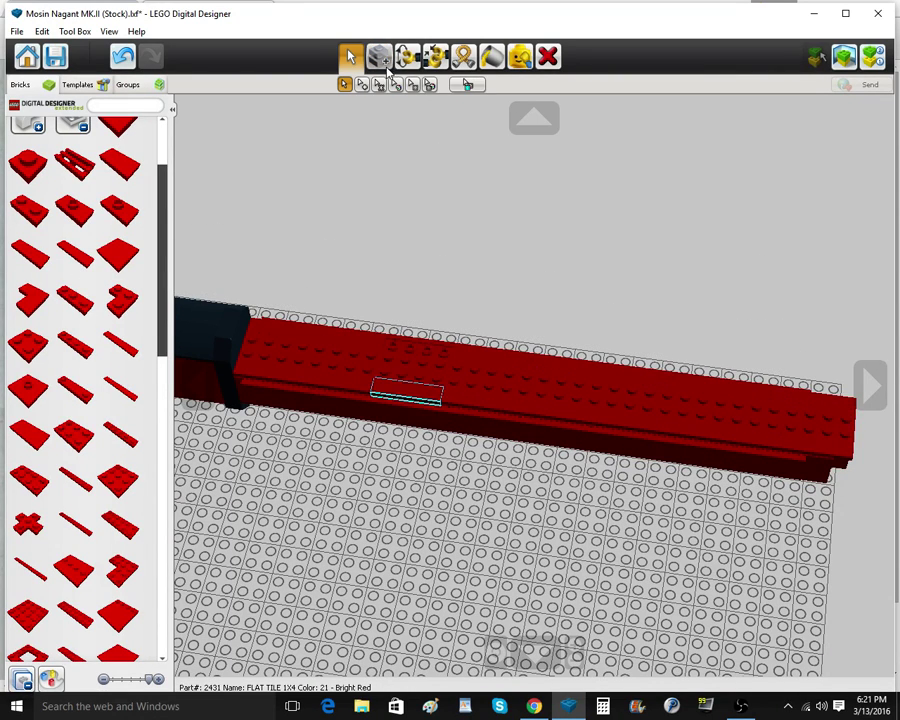
{"action": "left_click", "coordinate": [385, 65]}
{"action": "left_click", "coordinate": [424, 347]}
Delete the 1x1 tiles in front of the 1x6 end tiles on both edge rows
{"action": "mouse_move", "coordinate": [508, 484]}
{"action": "right_mouse_down"}
{"action": "mouse_move", "coordinate": [504, 373]}
{"action": "mouse_move", "coordinate": [505, 396]}
{"action": "mouse_move", "coordinate": [472, 418]}
{"action": "right_mouse_up"}
{"action": "right_click_drag", "start_coordinate": [850, 466], "coordinate": [659, 416], "text": "shift"}
{"action": "scroll", "coordinate": [659, 416], "scroll_direction": "up", "scroll_amount": 3}
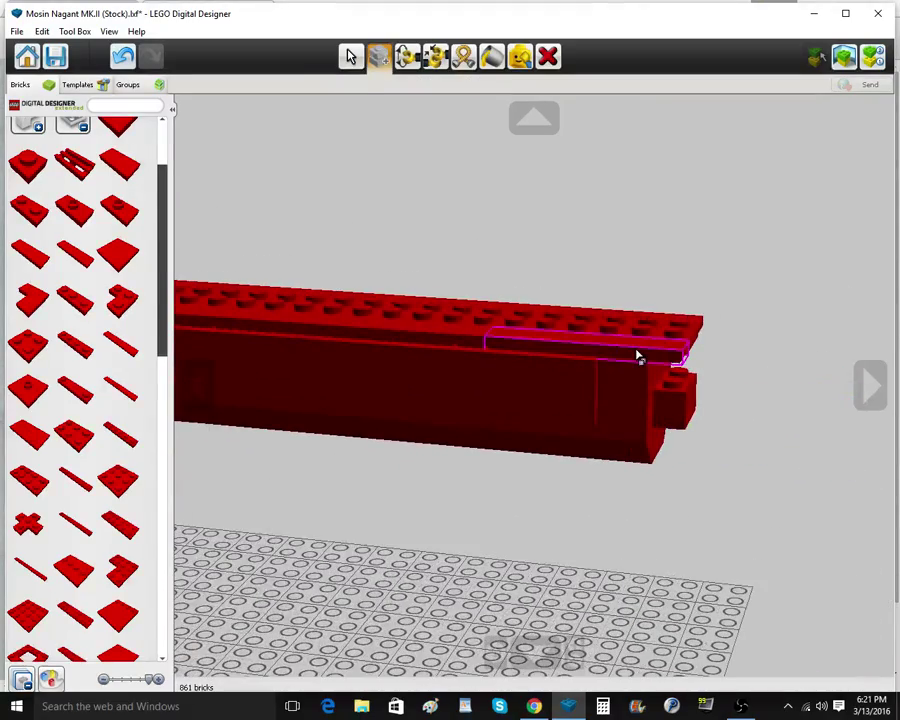
{"action": "left_click", "coordinate": [555, 64]}
{"action": "right_click_drag", "start_coordinate": [484, 285], "coordinate": [452, 358]}
{"action": "left_click", "coordinate": [477, 354]}
{"action": "left_click", "coordinate": [499, 302]}
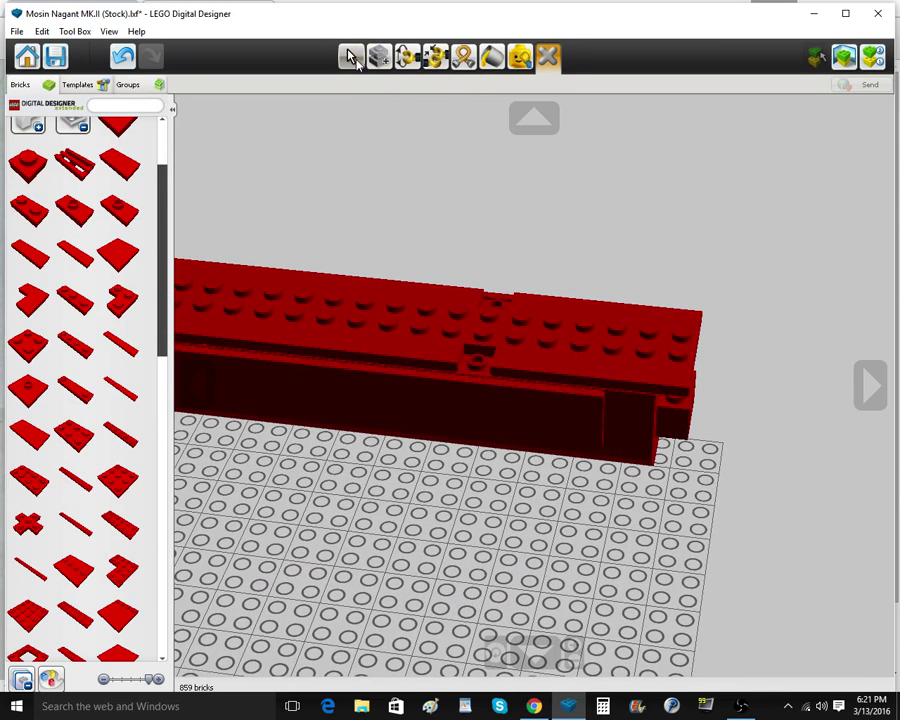
Shift the 1x6 end tile on both edge rows one stud toward the black band, against the neighbouring 1x8 tiles
{"action": "left_click", "coordinate": [355, 58]}
{"action": "left_click_drag", "start_coordinate": [586, 378], "coordinate": [541, 375]}
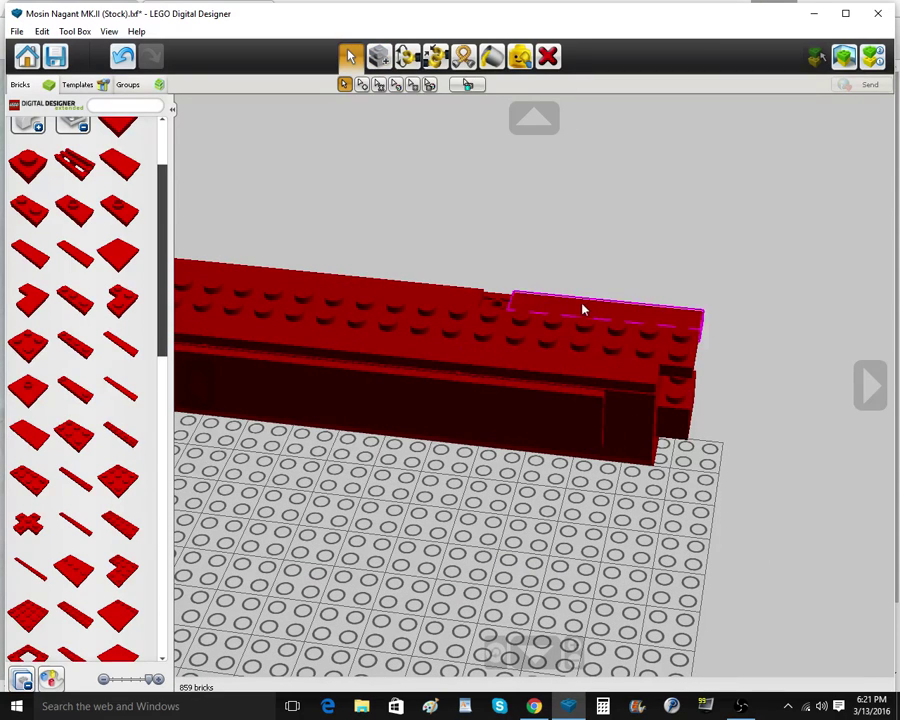
{"action": "left_click_drag", "start_coordinate": [584, 310], "coordinate": [566, 305]}
Compare the stock's open end and upper surface with the Mosin-Nagant reference photo in the browser, including the section around the rear sight
{"action": "right_click_drag", "start_coordinate": [690, 560], "coordinate": [616, 594]}
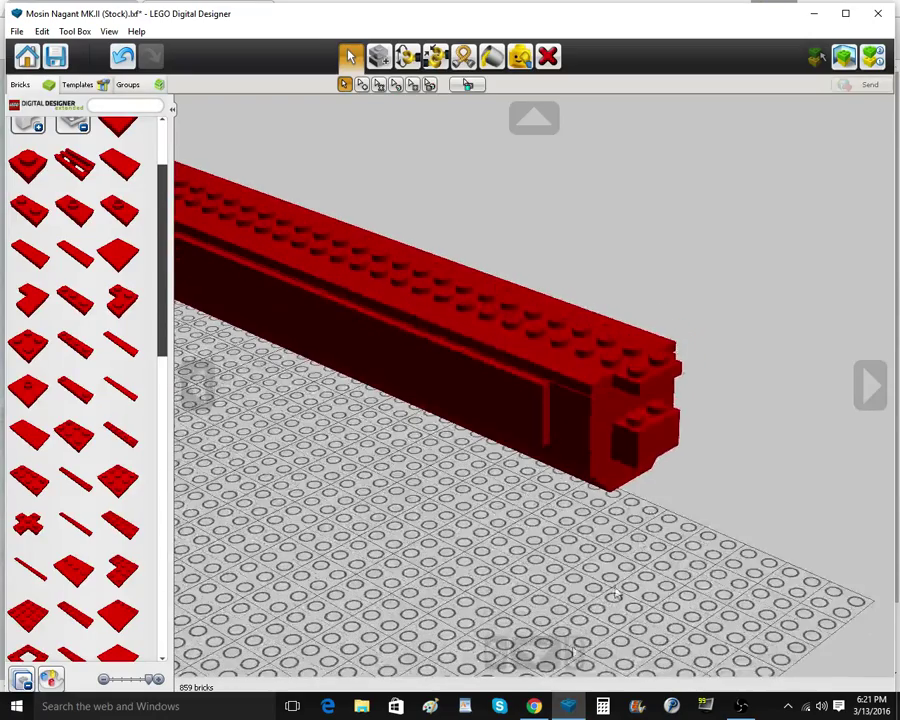
{"action": "mouse_move", "coordinate": [546, 704]}
{"action": "left_click", "coordinate": [533, 644]}
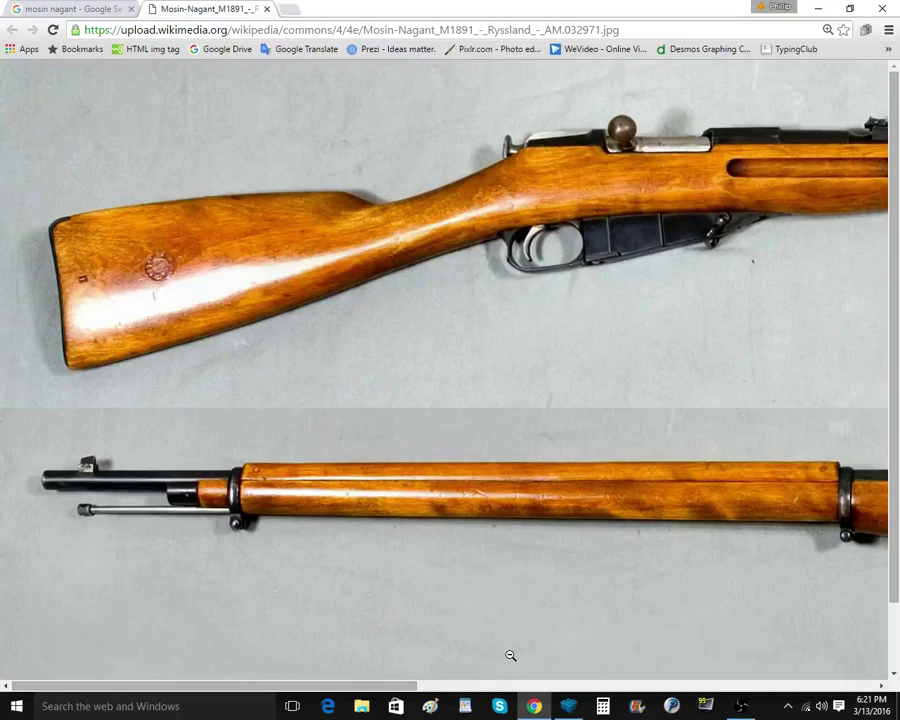
{"action": "left_click", "coordinate": [567, 706]}
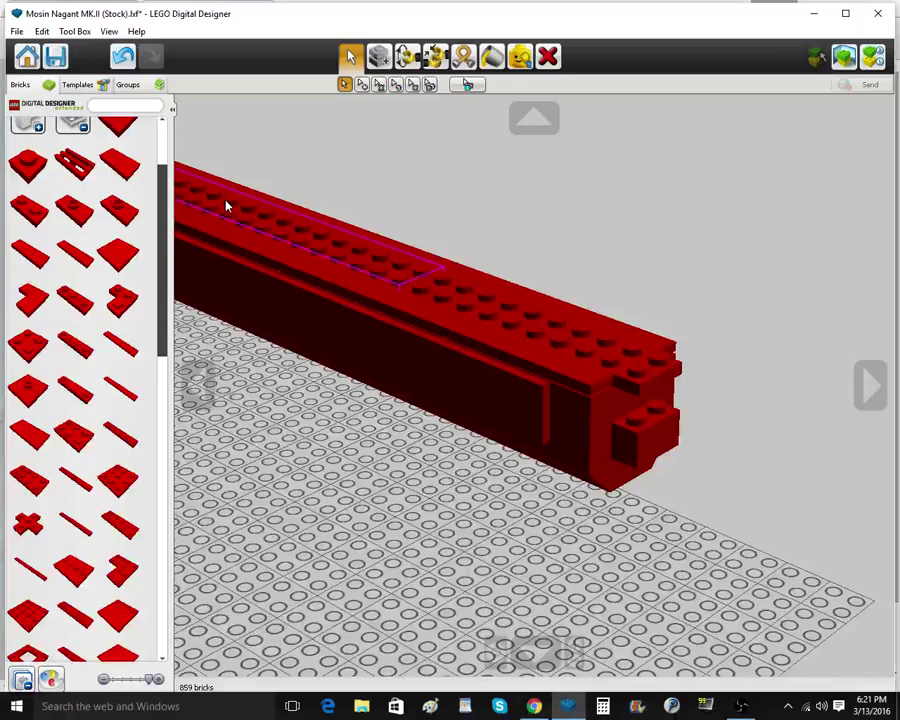
{"action": "right_click", "coordinate": [226, 206]}
{"action": "right_click_drag", "start_coordinate": [239, 225], "coordinate": [349, 208]}
{"action": "scroll", "coordinate": [268, 203], "scroll_direction": "down", "scroll_amount": 3}
{"action": "mouse_move", "coordinate": [532, 702]}
{"action": "left_click", "coordinate": [537, 646]}
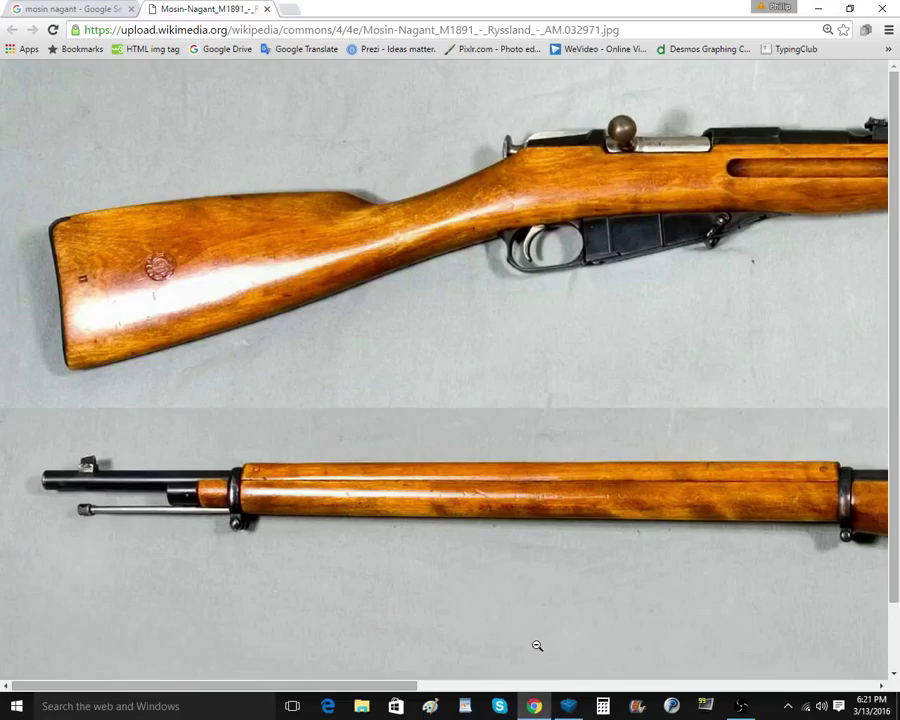
{"action": "left_click_drag", "start_coordinate": [379, 684], "coordinate": [623, 689]}
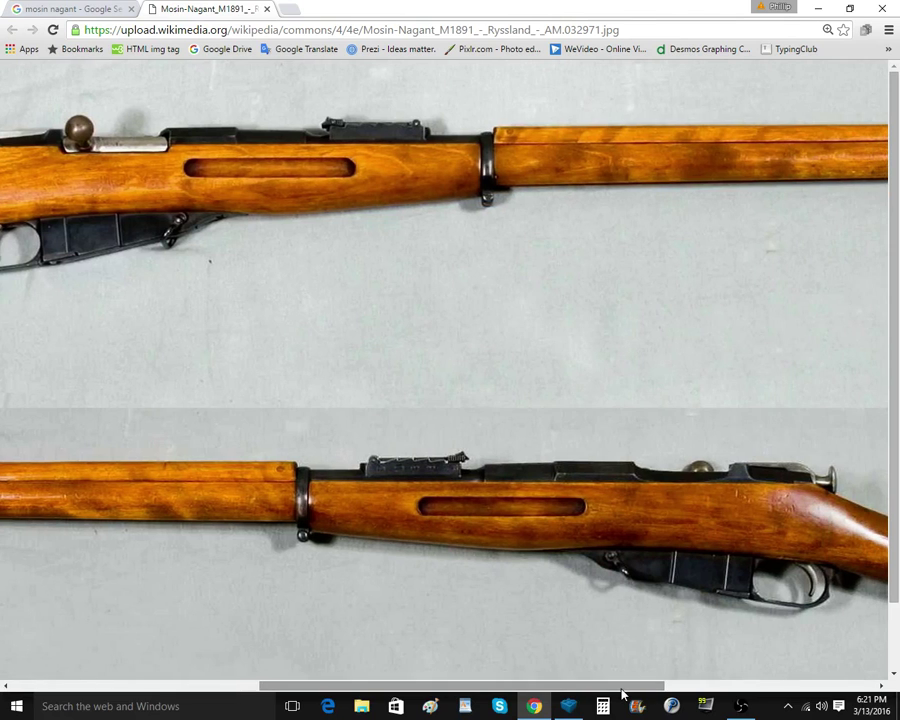
{"action": "left_click", "coordinate": [567, 707]}
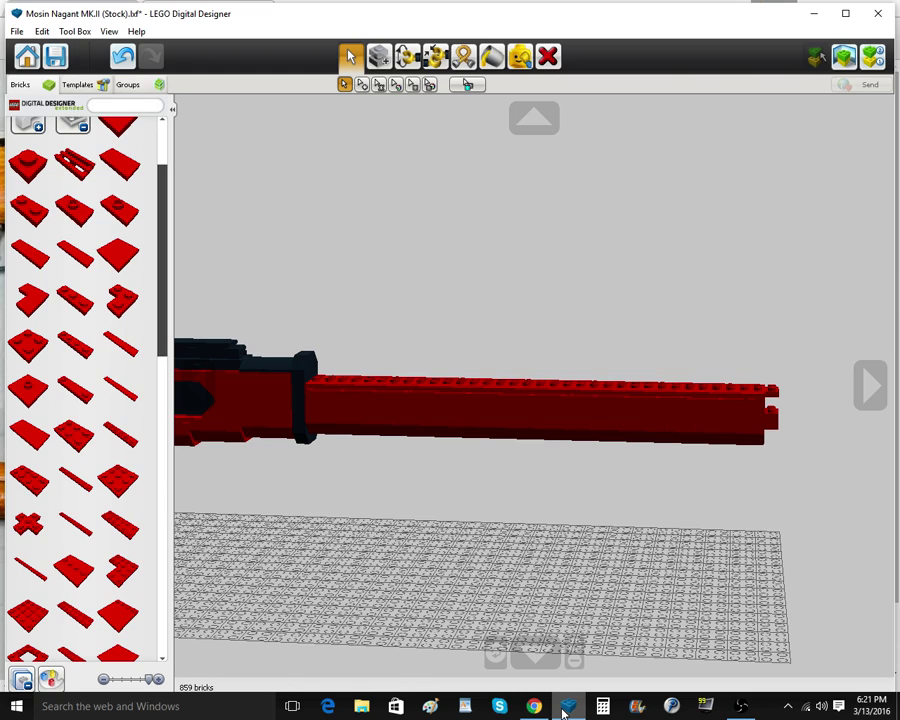
Set the brick colour to orange and place a 4x12 plate on top of the red section, starting at the black band
{"action": "right_click_drag", "start_coordinate": [426, 424], "coordinate": [450, 478]}
{"action": "scroll", "coordinate": [121, 490], "scroll_direction": "down", "scroll_amount": 5}
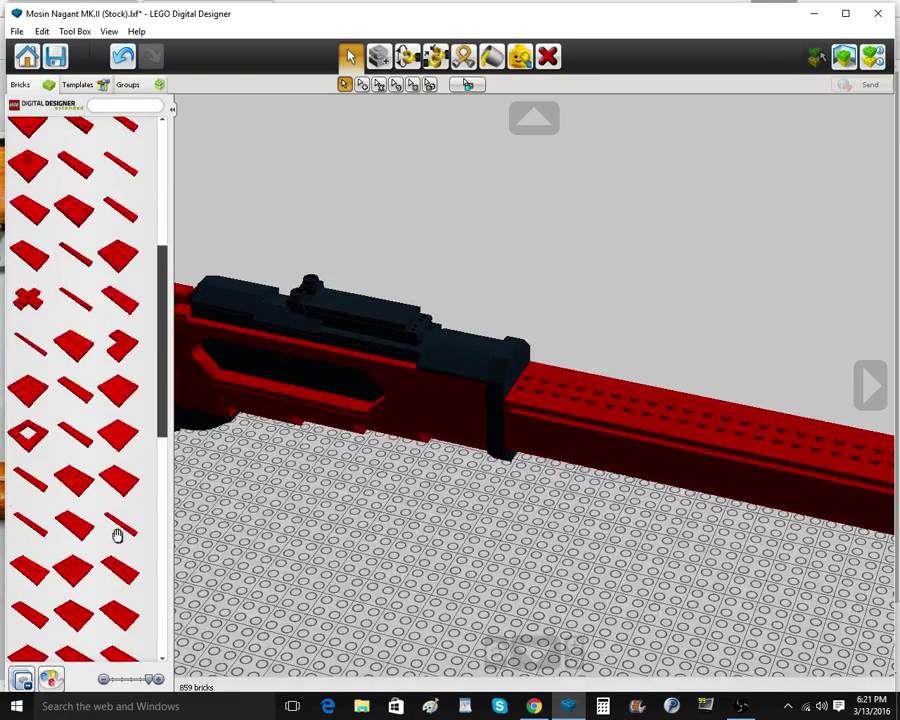
{"action": "scroll", "coordinate": [107, 521], "scroll_direction": "down", "scroll_amount": 1}
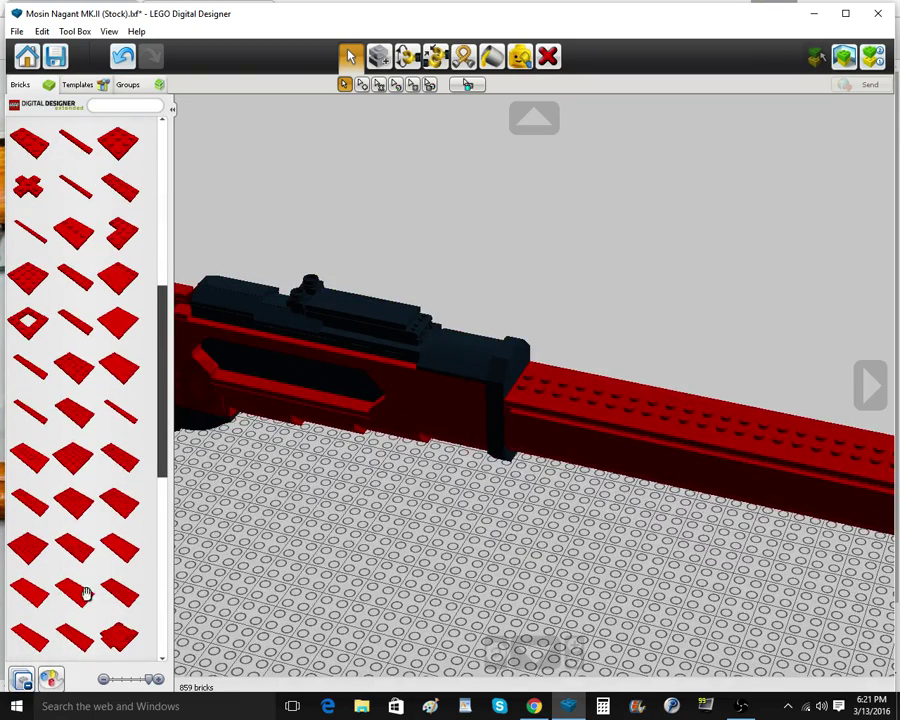
{"action": "left_click", "coordinate": [54, 507]}
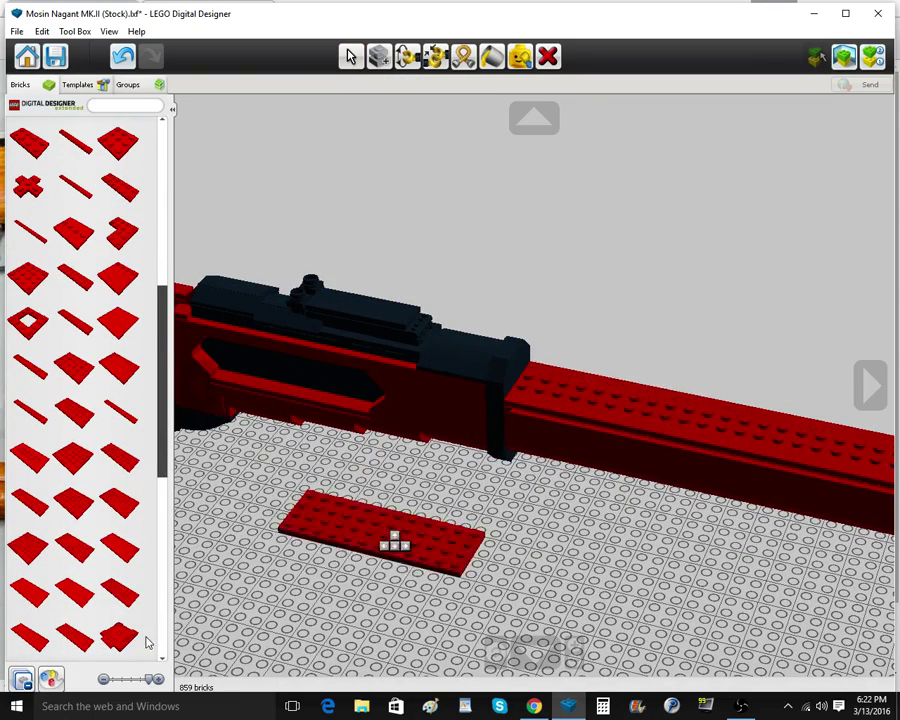
{"action": "left_click", "coordinate": [46, 680]}
{"action": "left_click", "coordinate": [186, 248]}
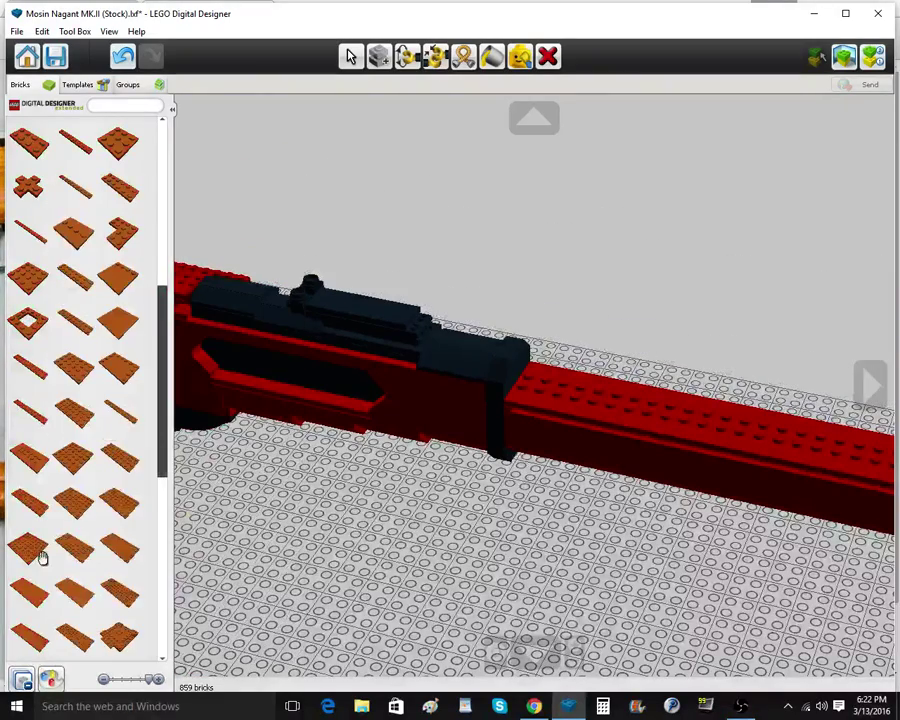
{"action": "left_click", "coordinate": [52, 681]}
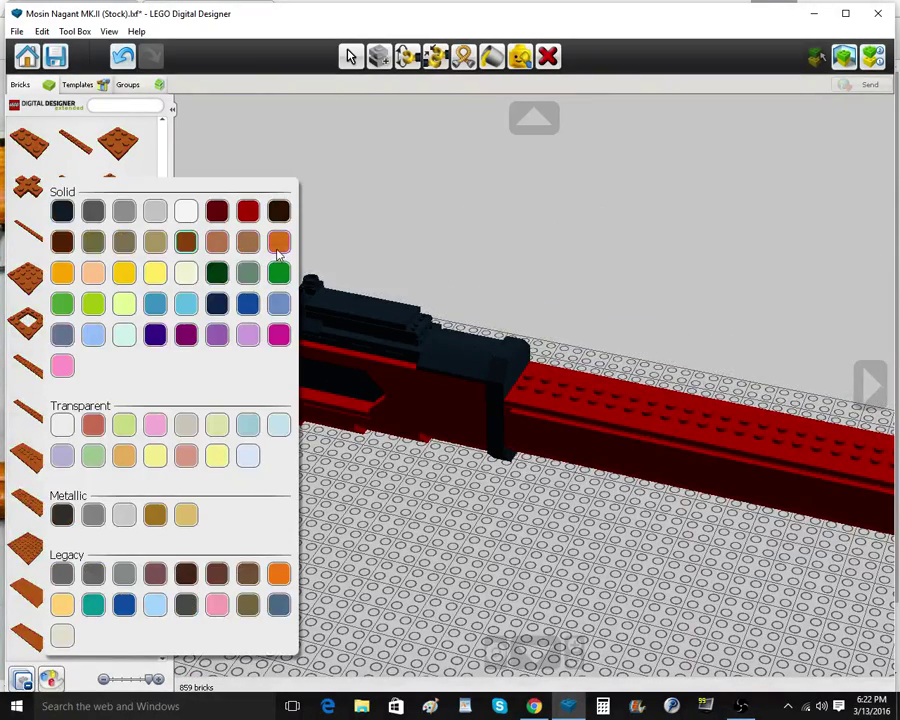
{"action": "left_click", "coordinate": [278, 249]}
{"action": "left_click", "coordinate": [35, 513]}
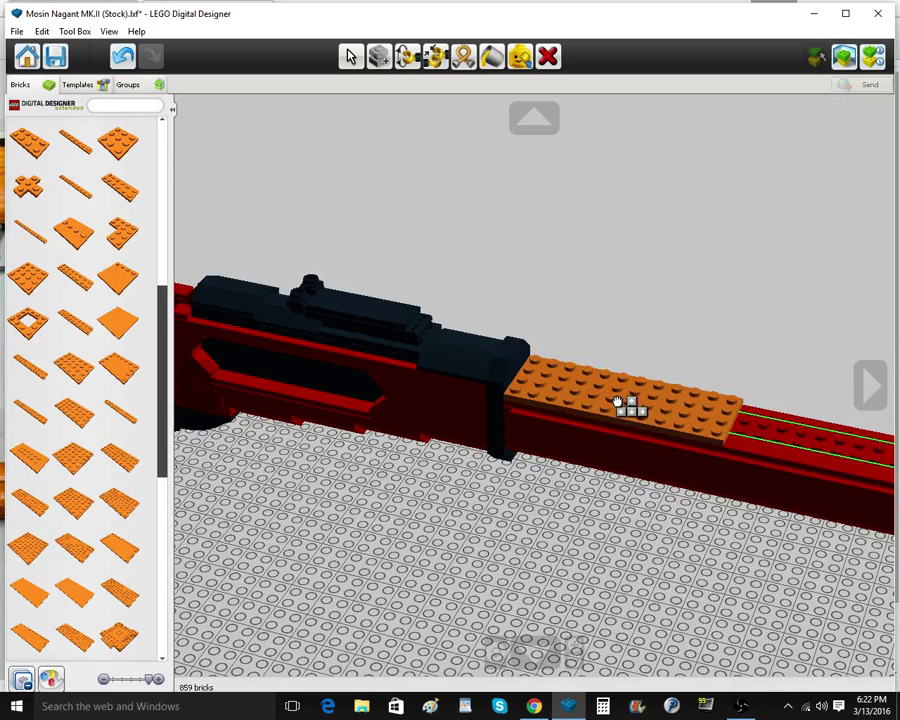
{"action": "left_click", "coordinate": [617, 402]}
Clone the orange 4x12 plate directly behind the first one along the top of the red section
{"action": "right_click", "coordinate": [778, 444]}
{"action": "scroll", "coordinate": [797, 443], "scroll_direction": "down", "scroll_amount": 2}
{"action": "left_click", "coordinate": [382, 62]}
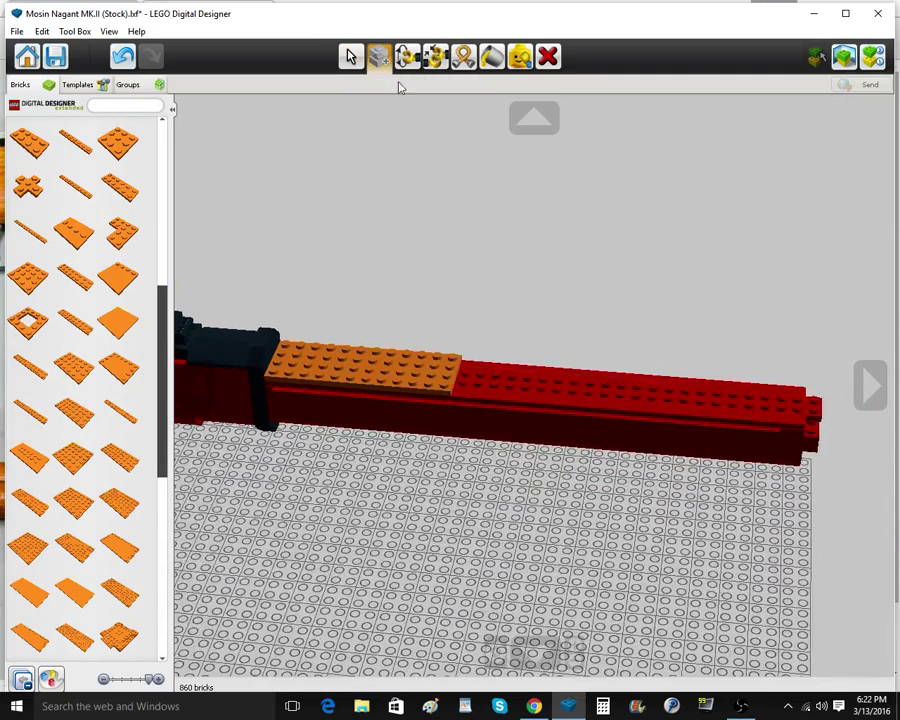
{"action": "left_click", "coordinate": [345, 370]}
{"action": "left_click", "coordinate": [528, 384]}
{"action": "left_click", "coordinate": [528, 384]}
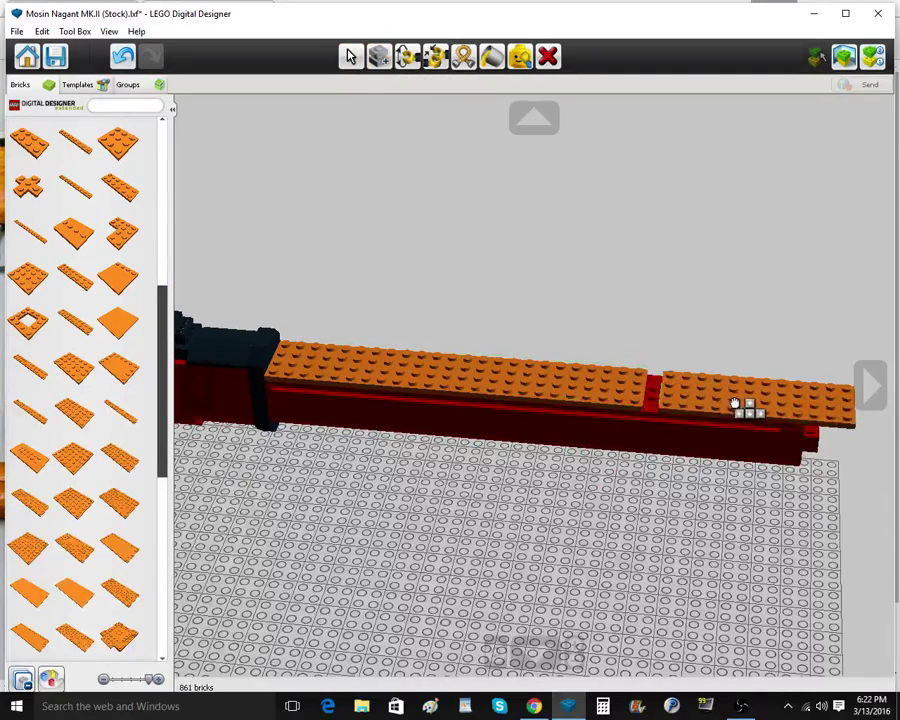
Place an orange 4x10 plate after the two 4x12 plates to cover the rest of the top up to the open end
{"action": "left_click", "coordinate": [42, 517]}
{"action": "left_click", "coordinate": [92, 447]}
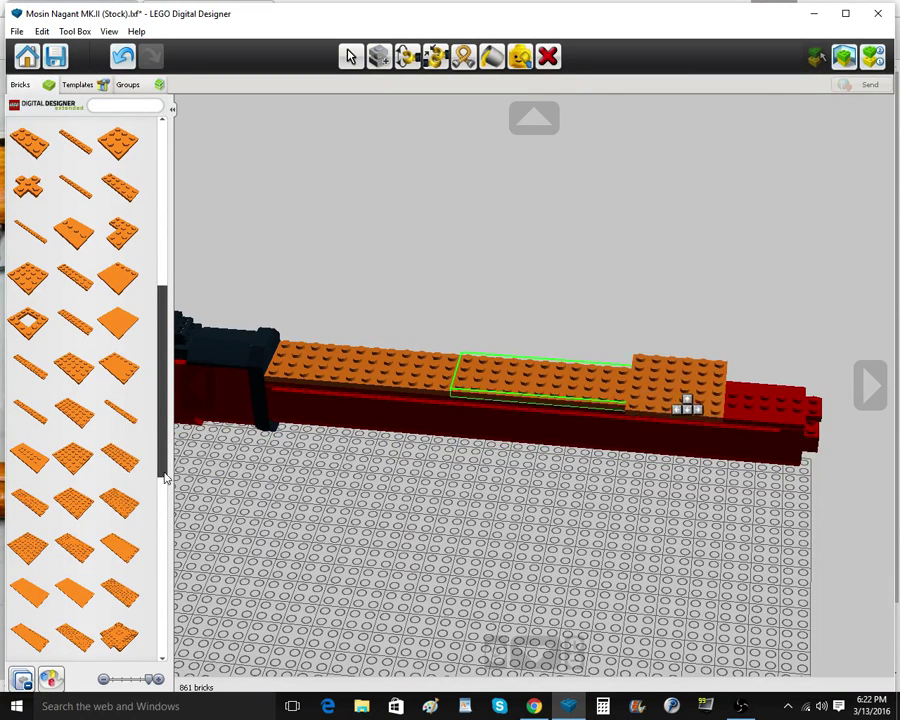
{"action": "left_click", "coordinate": [110, 462]}
{"action": "left_click", "coordinate": [706, 401]}
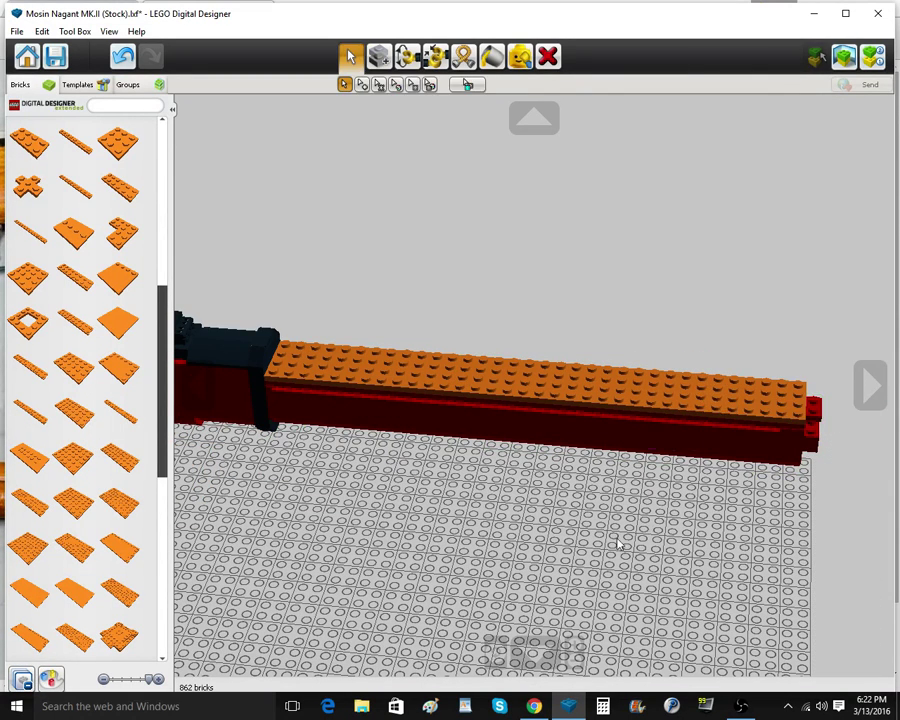
{"action": "right_click_drag", "start_coordinate": [618, 543], "coordinate": [589, 505]}
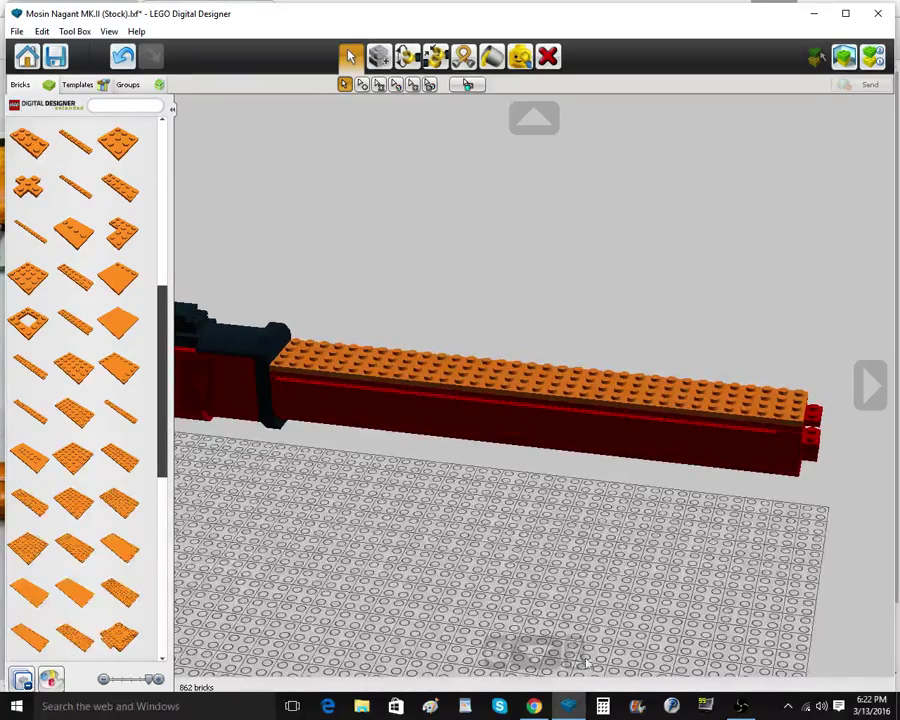
{"action": "right_click_drag", "start_coordinate": [333, 366], "coordinate": [345, 411]}
{"action": "scroll", "coordinate": [536, 387], "scroll_direction": "up", "scroll_amount": 3}
{"action": "scroll", "coordinate": [345, 411], "scroll_direction": "up", "scroll_amount": 3}
{"action": "scroll", "coordinate": [156, 328], "scroll_direction": "up", "scroll_amount": 1}
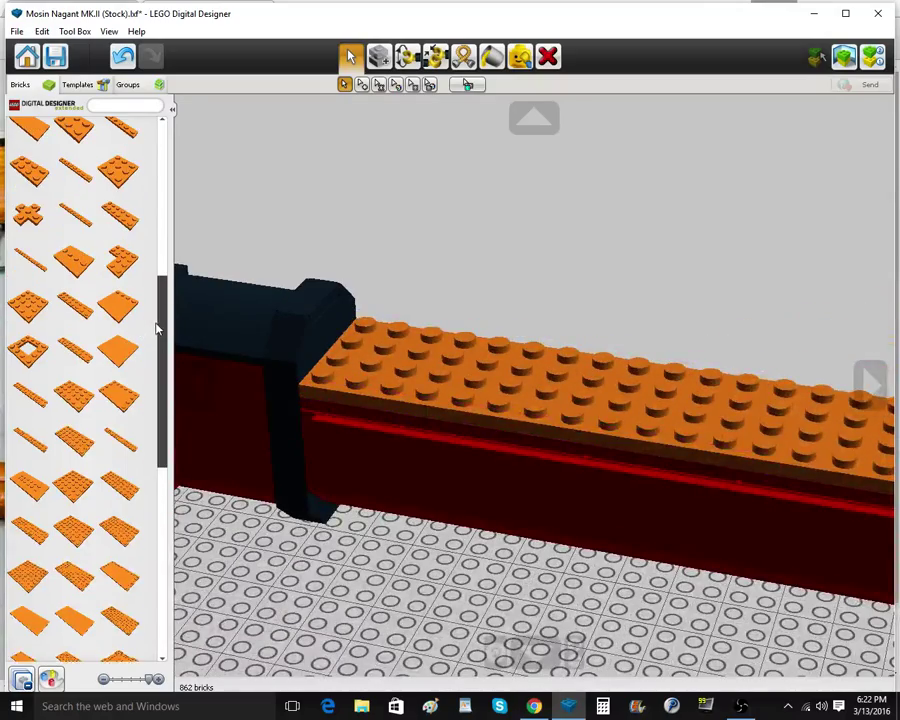
{"action": "left_click_drag", "start_coordinate": [163, 290], "coordinate": [170, 137]}
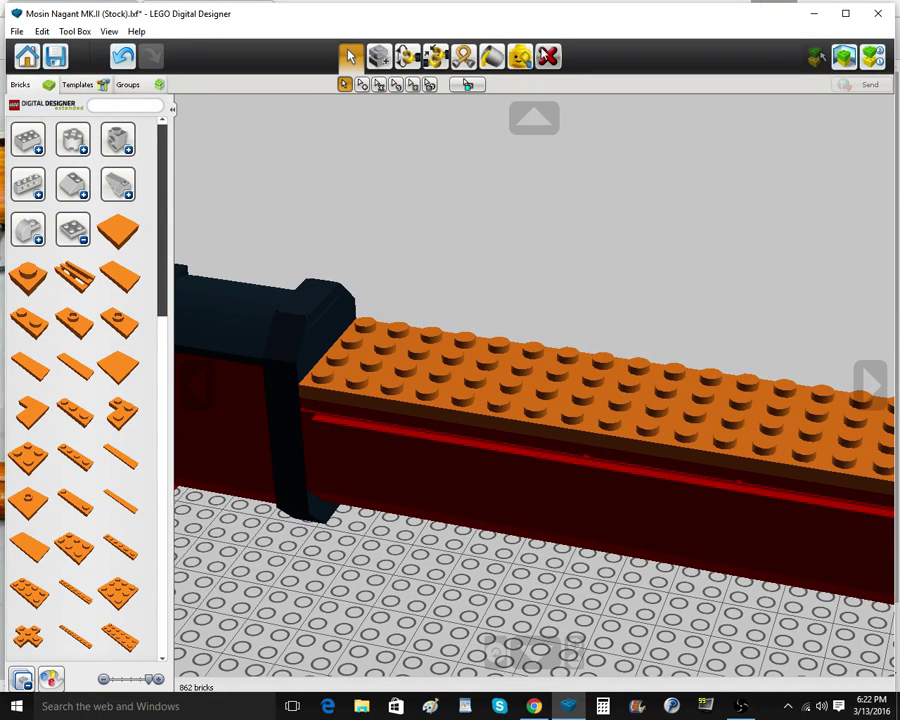
{"action": "left_click", "coordinate": [546, 56]}
{"action": "left_click", "coordinate": [510, 382]}
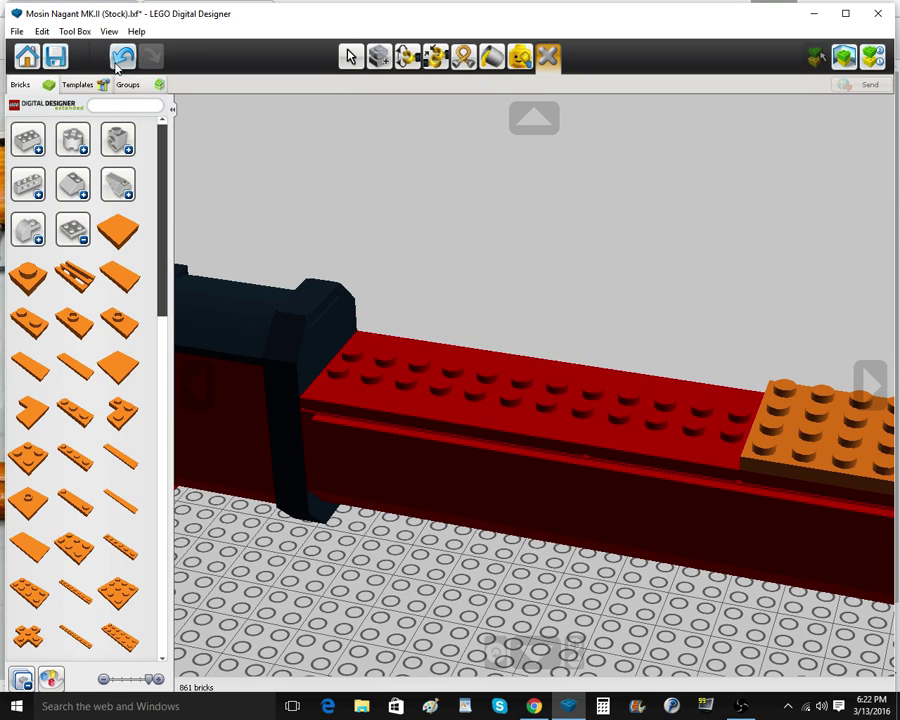
{"action": "left_click", "coordinate": [120, 58]}
Select all three orange plates together and move them off the stock onto the baseplate behind it
{"action": "left_click", "coordinate": [87, 239]}
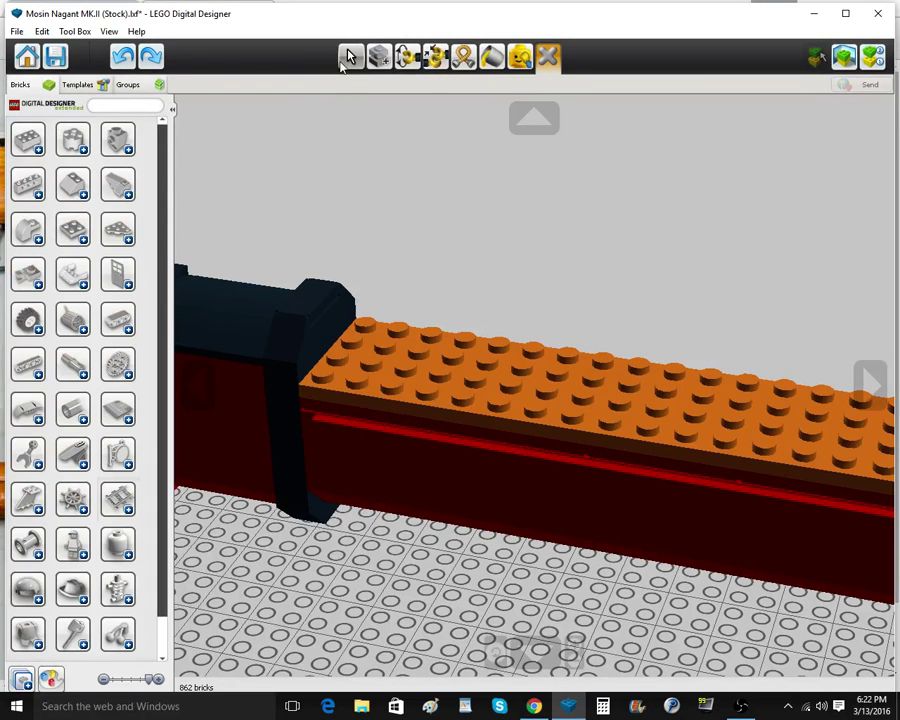
{"action": "left_click", "coordinate": [350, 57]}
{"action": "scroll", "coordinate": [646, 426], "scroll_direction": "down", "scroll_amount": 2}
{"action": "left_click", "coordinate": [740, 434]}
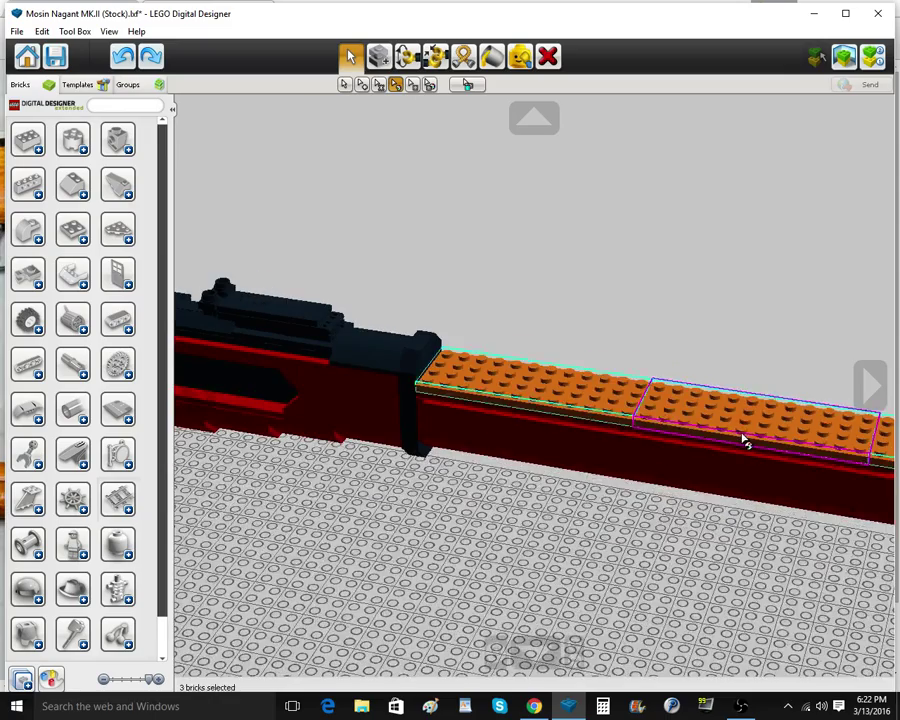
{"action": "left_click_drag", "start_coordinate": [740, 434], "coordinate": [781, 340]}
{"action": "scroll", "coordinate": [652, 407], "scroll_direction": "down", "scroll_amount": 4}
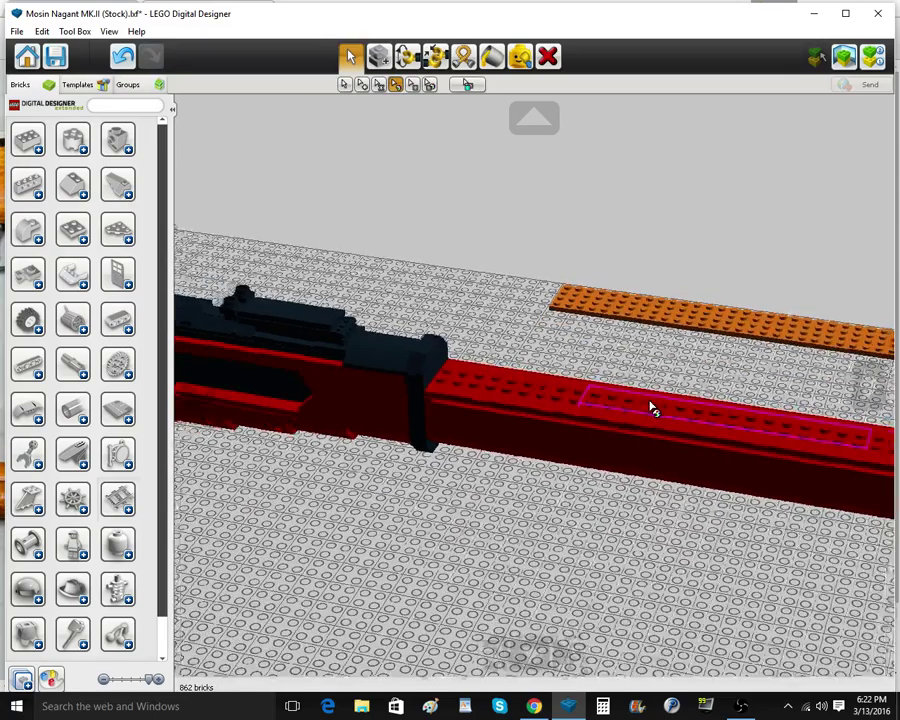
{"action": "right_click", "coordinate": [651, 407]}
{"action": "scroll", "coordinate": [650, 406], "scroll_direction": "up", "scroll_amount": 1}
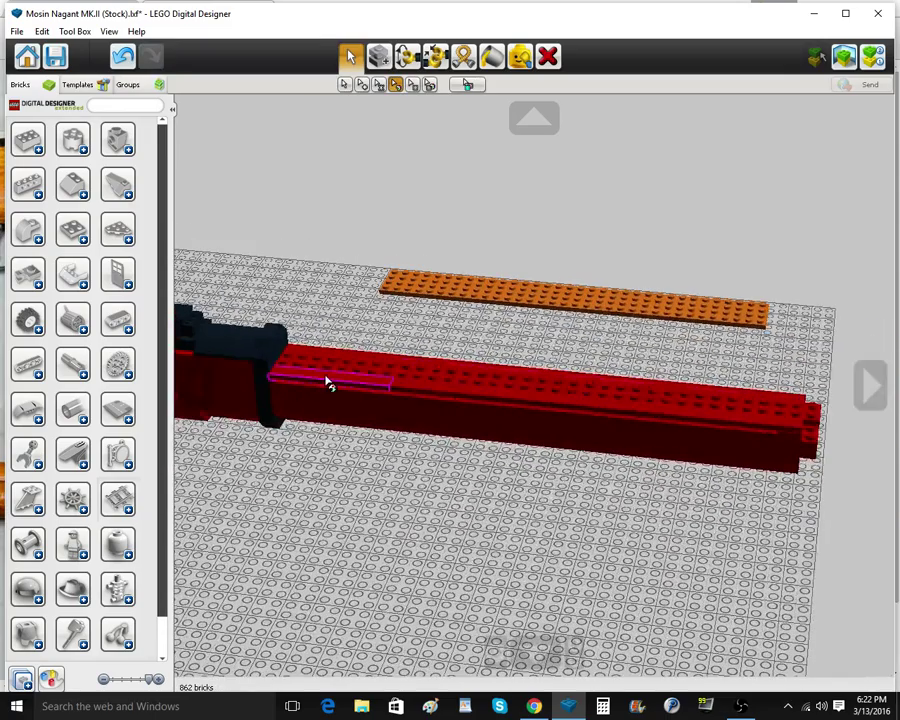
{"action": "left_click", "coordinate": [440, 392]}
{"action": "left_click", "coordinate": [374, 304]}
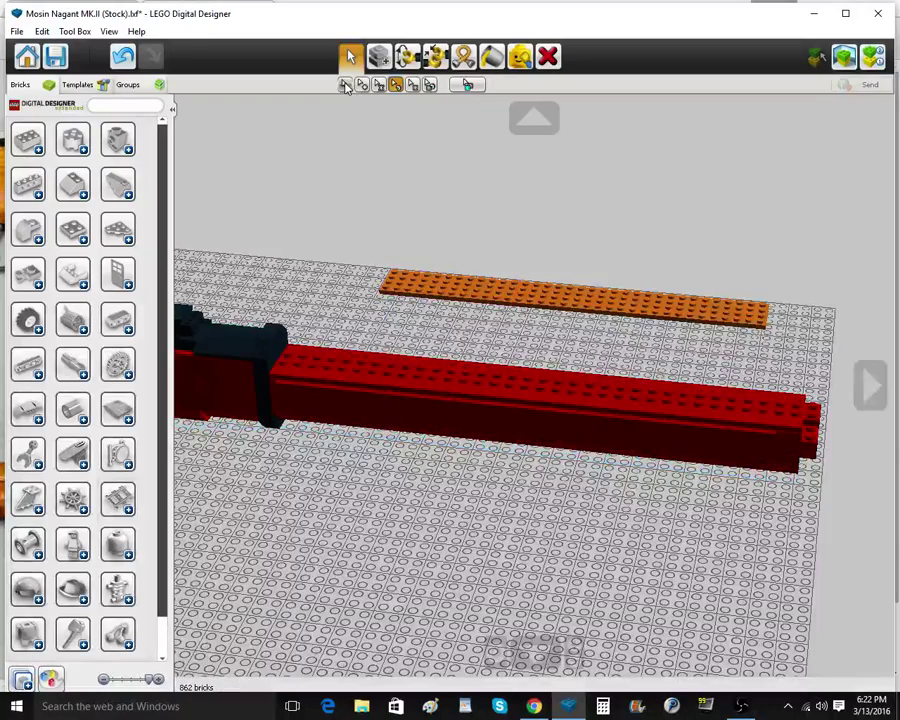
Select all the red tiles along both upper edges and move them together off the stock onto the baseplate behind it
{"action": "left_click", "coordinate": [324, 385]}
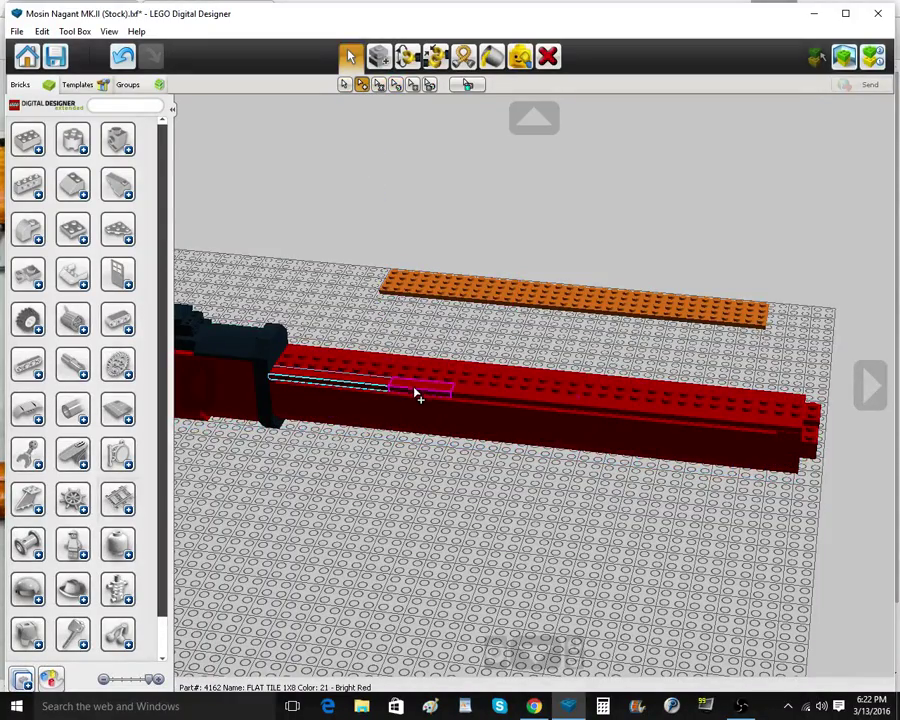
{"action": "left_click", "coordinate": [415, 391]}
{"action": "left_click", "coordinate": [512, 399]}
{"action": "left_click", "coordinate": [592, 406]}
{"action": "left_click", "coordinate": [716, 418]}
{"action": "right_click_drag", "start_coordinate": [726, 412], "coordinate": [739, 388]}
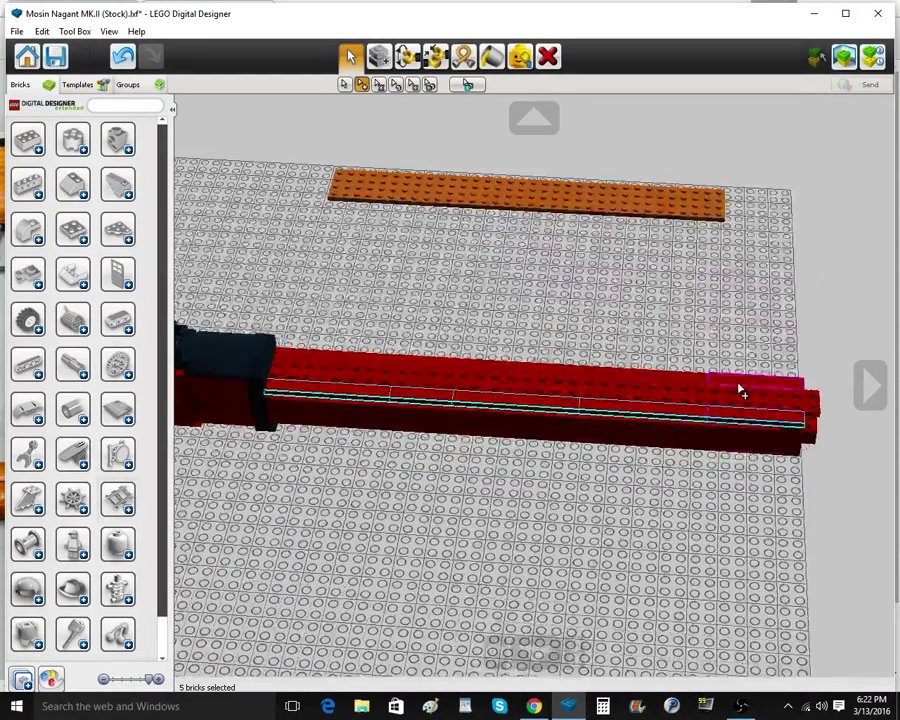
{"action": "left_click", "coordinate": [739, 388]}
{"action": "left_click", "coordinate": [672, 383]}
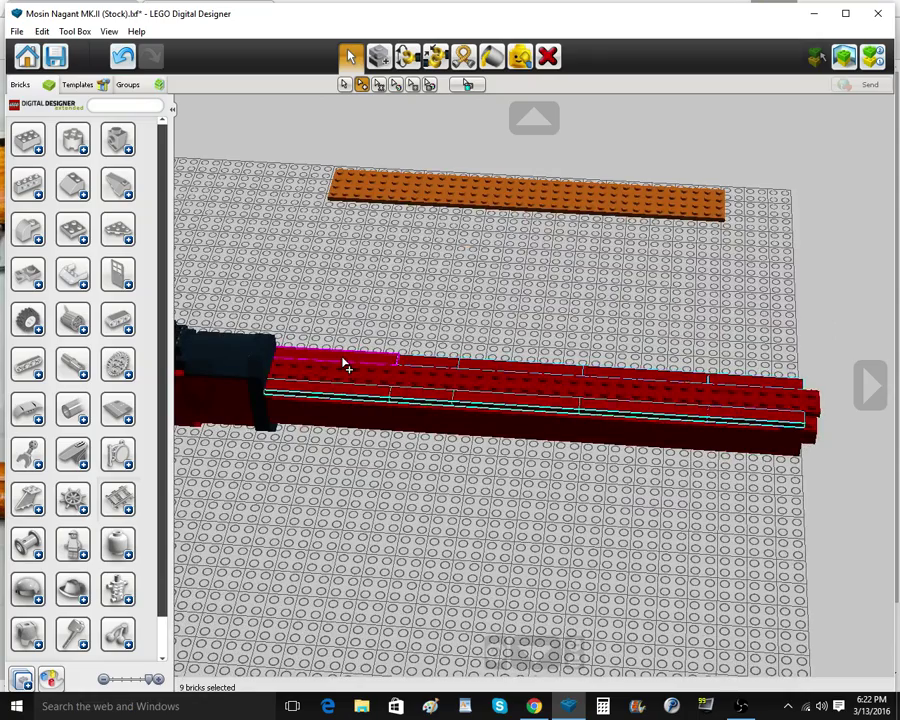
{"action": "left_click_drag", "start_coordinate": [346, 368], "coordinate": [378, 242]}
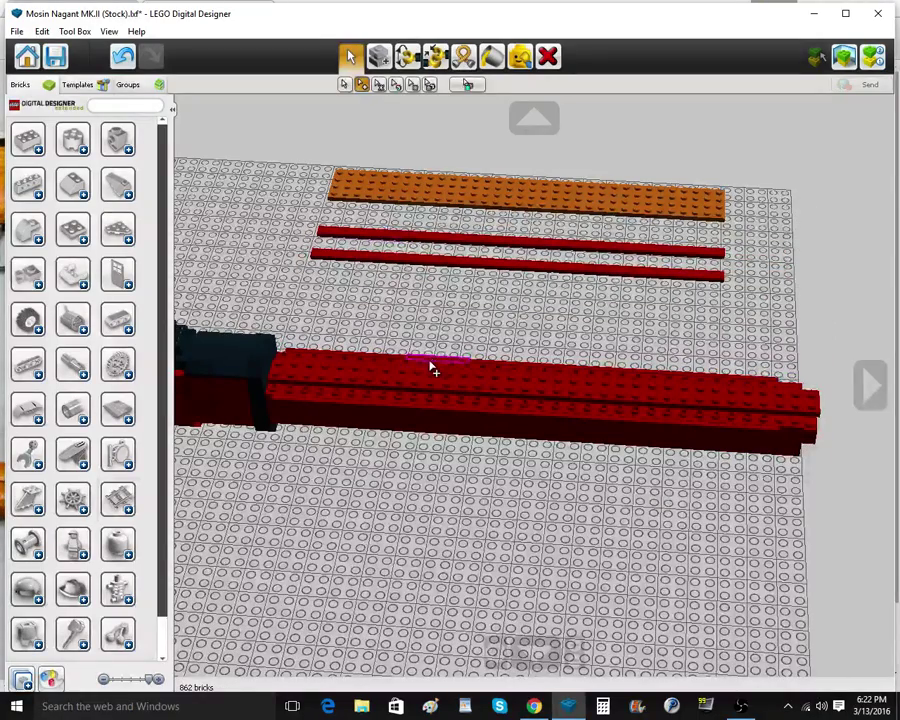
Clone the long red plate on top of the stock twice to raise the centre strip from the black band toward the open end
{"action": "left_click", "coordinate": [383, 58]}
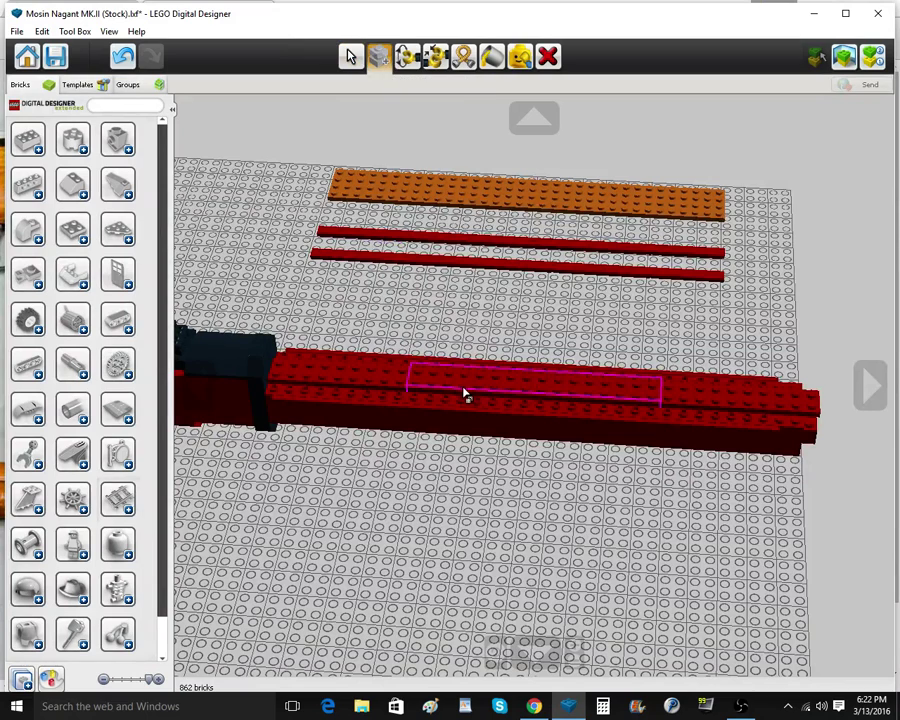
{"action": "left_click", "coordinate": [464, 389]}
{"action": "left_click", "coordinate": [379, 374]}
{"action": "left_click", "coordinate": [376, 371]}
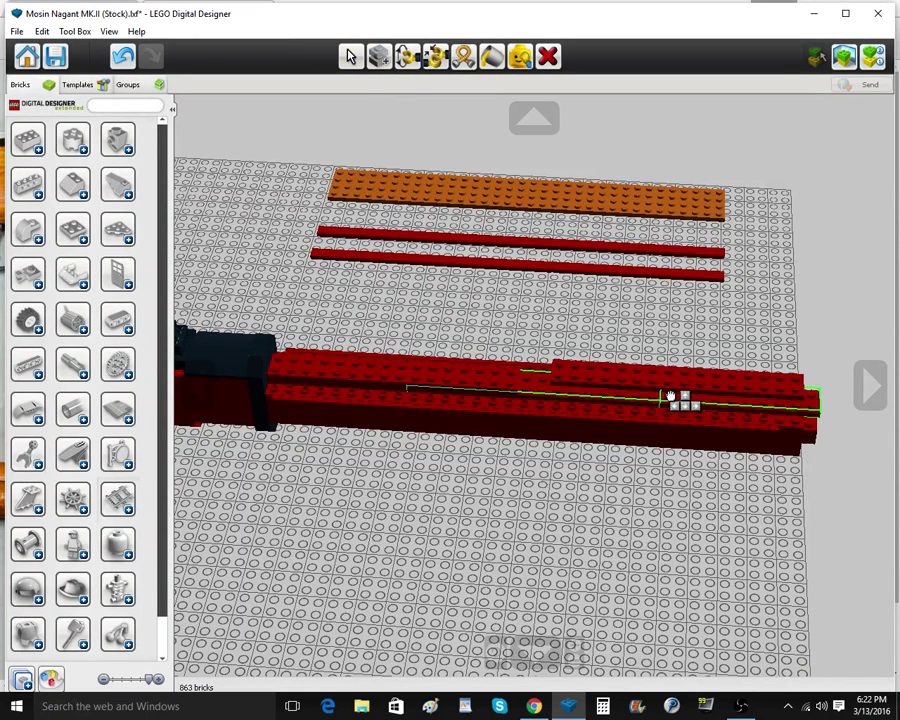
{"action": "left_click", "coordinate": [646, 407]}
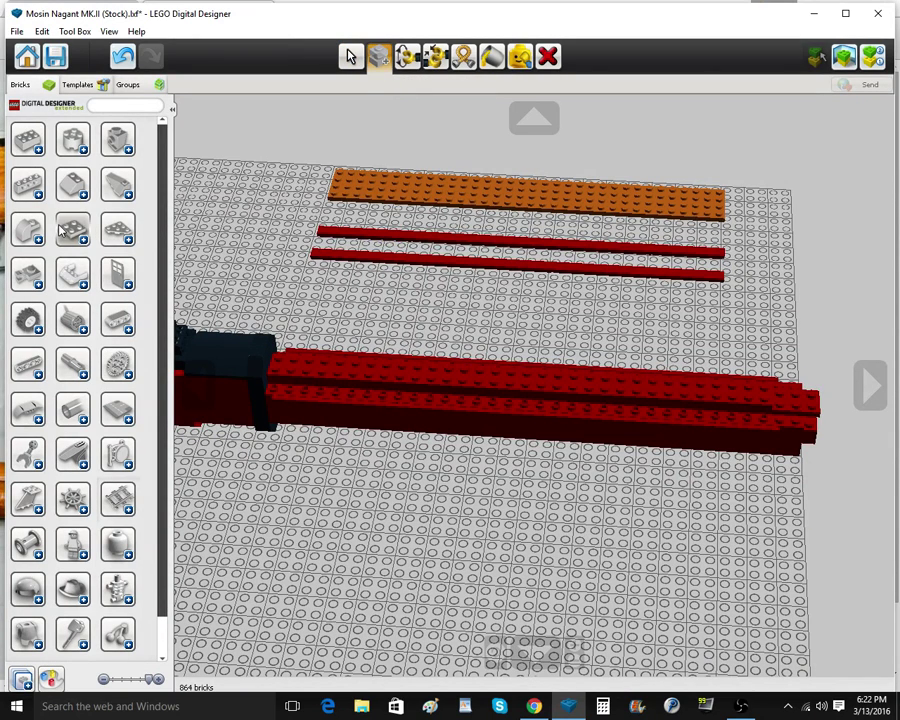
Set the brick colour to red and place a short red plate at the open end to complete the raised centre strip
{"action": "left_click", "coordinate": [62, 230]}
{"action": "left_click", "coordinate": [54, 677]}
{"action": "left_click", "coordinate": [247, 210]}
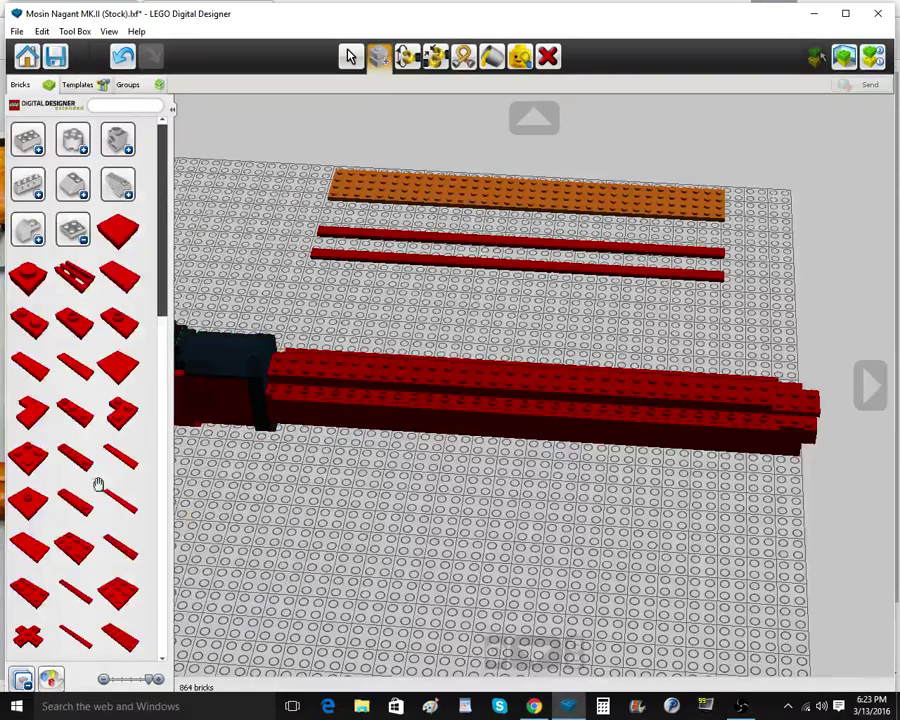
{"action": "left_click", "coordinate": [796, 407]}
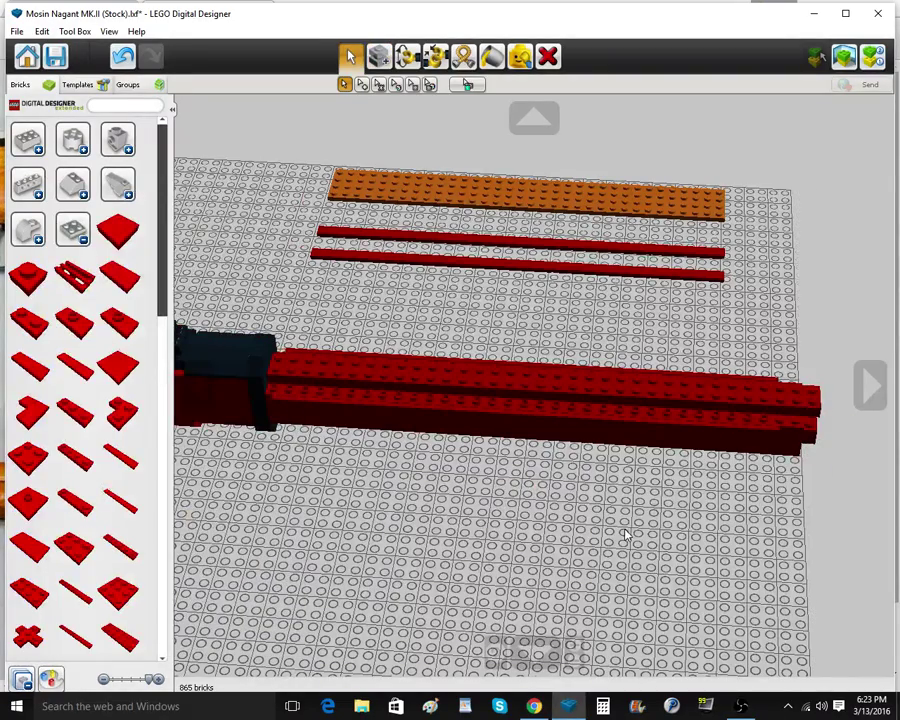
Place a red 1x10 plate on the near upper edge beside the black band and clone it twice along that edge
{"action": "right_click_drag", "start_coordinate": [625, 530], "coordinate": [609, 505]}
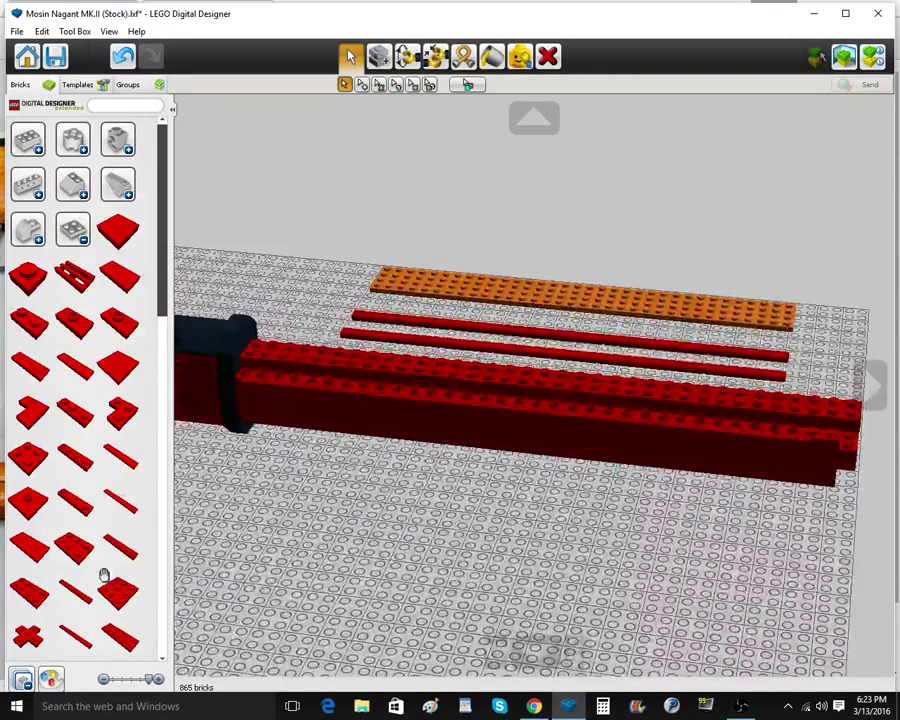
{"action": "left_click", "coordinate": [77, 638]}
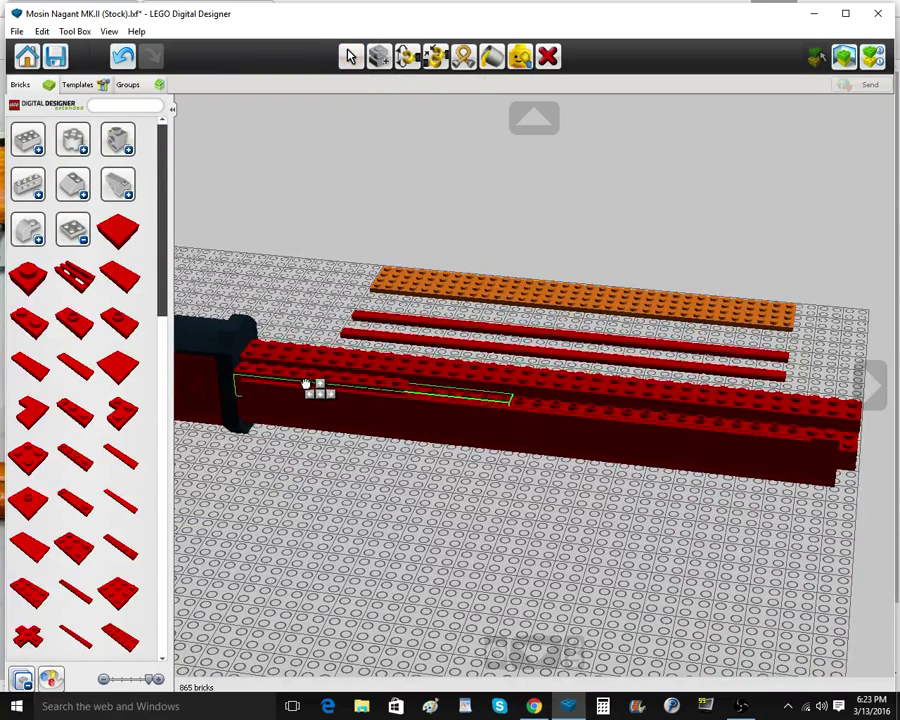
{"action": "left_click", "coordinate": [306, 384]}
{"action": "left_click", "coordinate": [380, 58]}
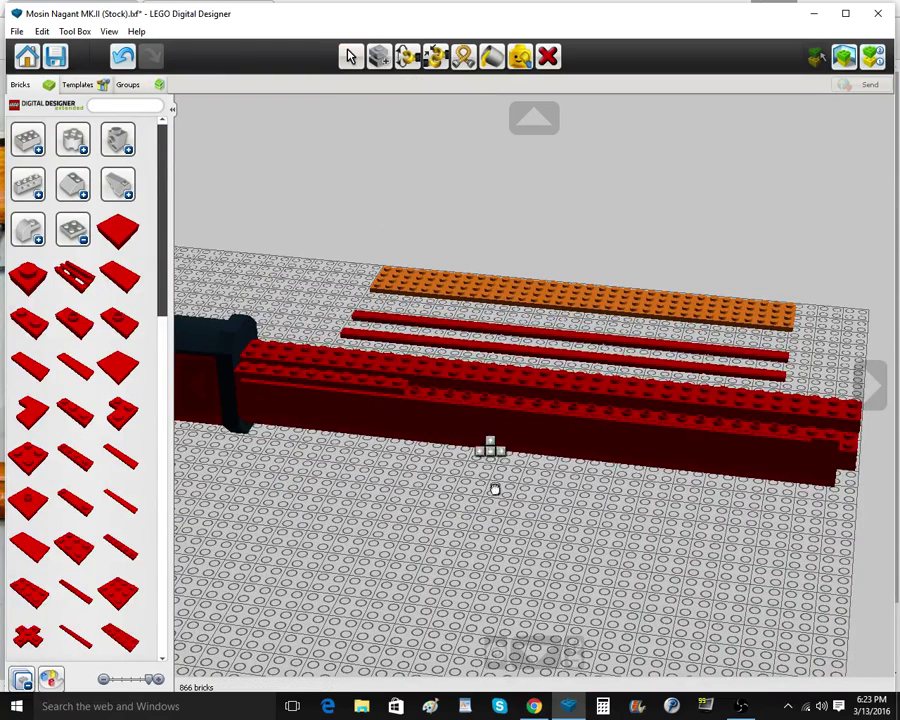
{"action": "left_click", "coordinate": [472, 406]}
{"action": "left_click", "coordinate": [667, 420]}
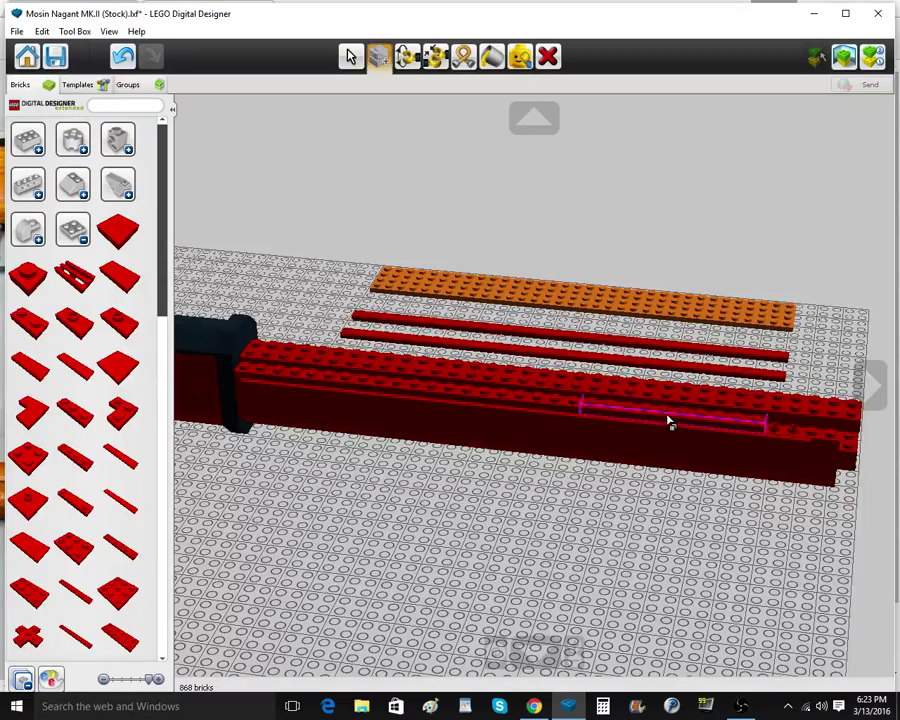
{"action": "left_click", "coordinate": [667, 418]}
Lay three red 1x10 plates end to end along the opposite upper edge, starting flush against the black band
{"action": "mouse_move", "coordinate": [664, 424]}
{"action": "right_mouse_down"}
{"action": "mouse_move", "coordinate": [461, 508]}
{"action": "mouse_move", "coordinate": [354, 525]}
{"action": "mouse_move", "coordinate": [793, 402]}
{"action": "right_mouse_up"}
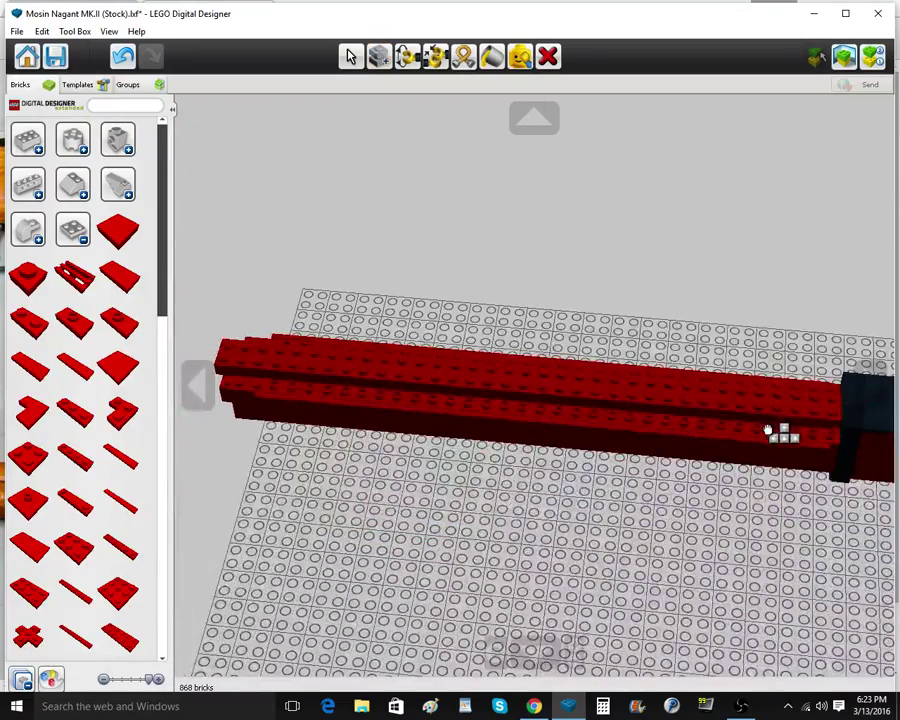
{"action": "left_click", "coordinate": [760, 433]}
{"action": "left_click", "coordinate": [354, 58]}
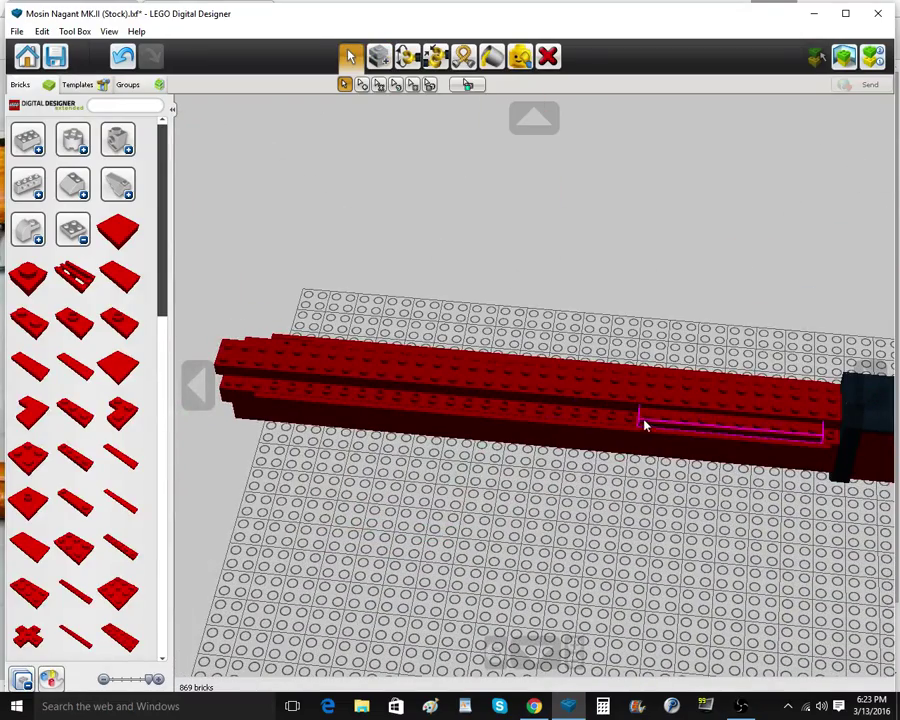
{"action": "left_click", "coordinate": [672, 426]}
{"action": "left_click", "coordinate": [695, 428]}
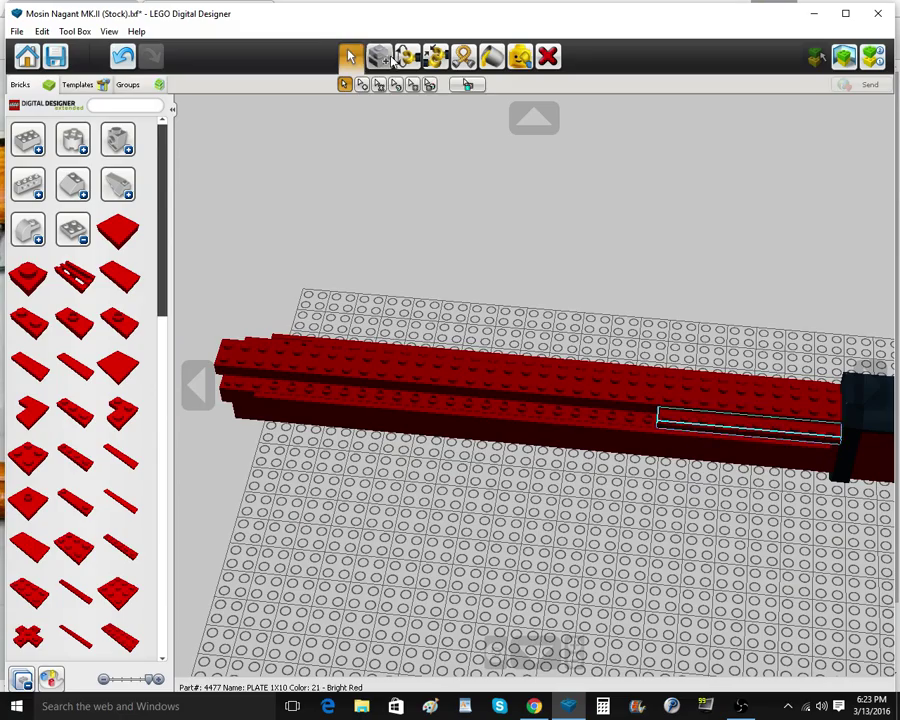
{"action": "left_click", "coordinate": [386, 59]}
{"action": "left_click", "coordinate": [565, 427]}
{"action": "left_click", "coordinate": [563, 418]}
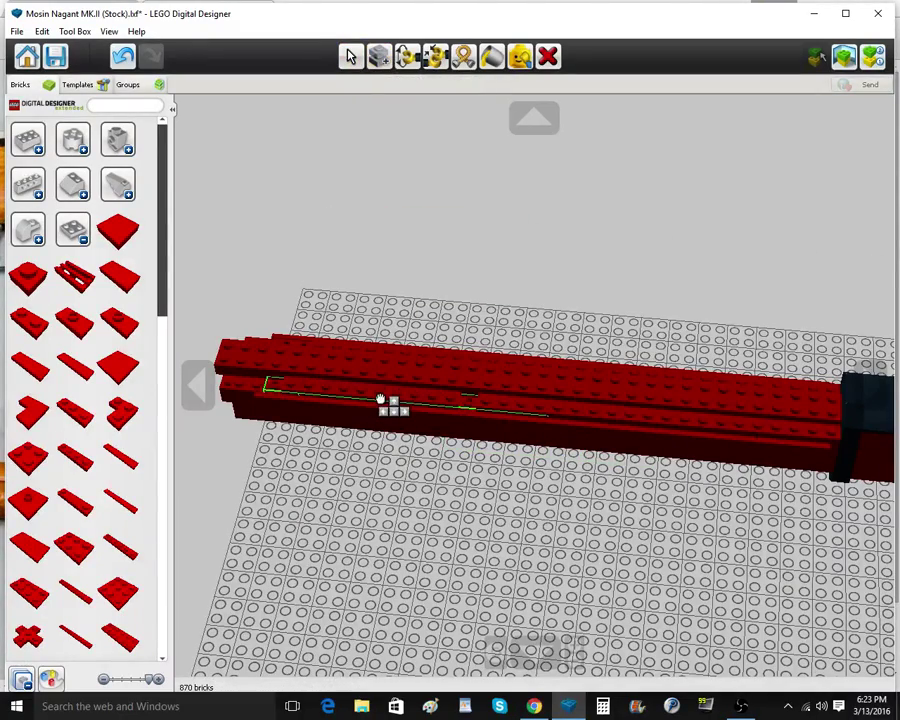
{"action": "left_click", "coordinate": [395, 401]}
Place a red 1x4 plate in the remaining gap of the edge row at the open end
{"action": "right_click", "coordinate": [265, 390]}
{"action": "mouse_move", "coordinate": [275, 452]}
{"action": "right_mouse_down"}
{"action": "mouse_move", "coordinate": [384, 372]}
{"action": "mouse_move", "coordinate": [619, 438]}
{"action": "mouse_move", "coordinate": [693, 428]}
{"action": "right_mouse_up"}
{"action": "left_click", "coordinate": [101, 407]}
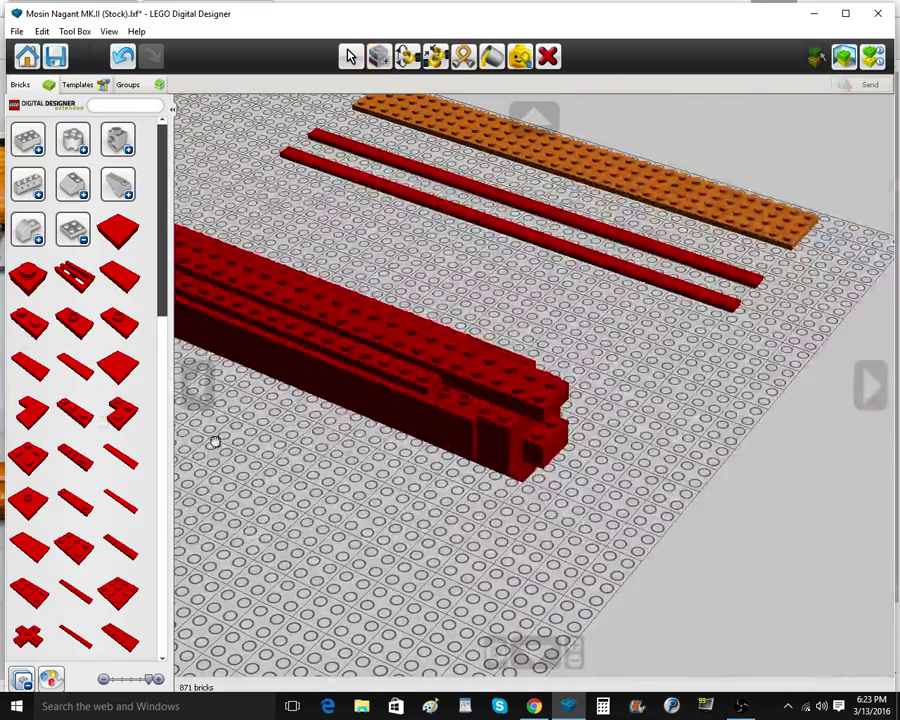
{"action": "left_click", "coordinate": [476, 412]}
{"action": "left_click", "coordinate": [451, 397]}
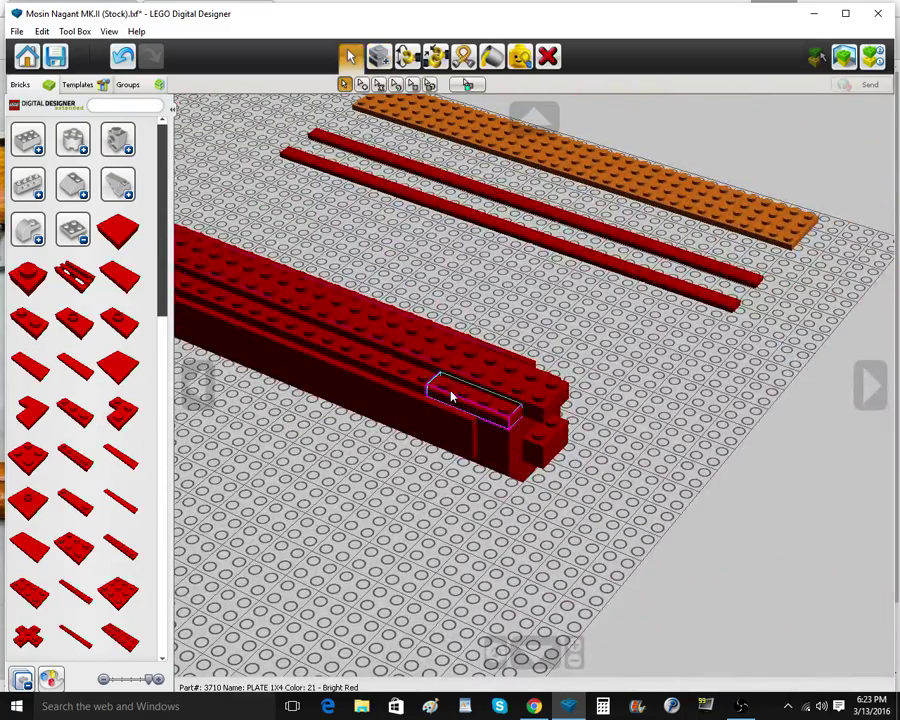
Clone the red 1x4 plate into the matching gap on the other edge of the open end
{"action": "left_click", "coordinate": [379, 57]}
{"action": "right_click_drag", "start_coordinate": [555, 365], "coordinate": [526, 413]}
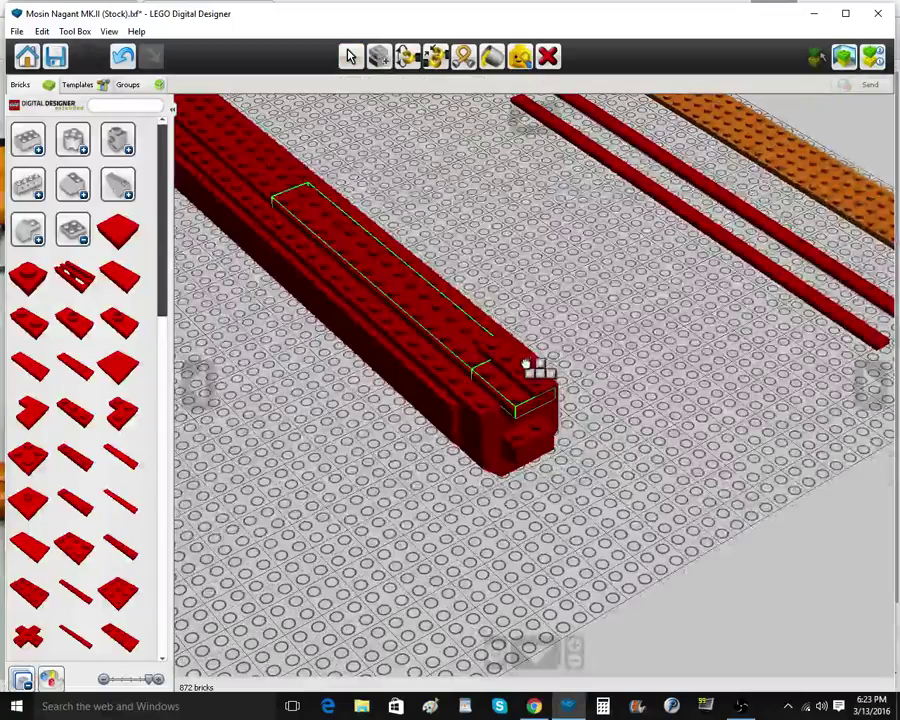
{"action": "right_click_drag", "start_coordinate": [531, 366], "coordinate": [535, 376]}
{"action": "left_click", "coordinate": [534, 361]}
Select both rows of red tiles on the baseplate and move them back onto the raised upper edges of the stock
{"action": "right_click_drag", "start_coordinate": [455, 420], "coordinate": [440, 386]}
{"action": "left_click", "coordinate": [351, 57]}
{"action": "left_click", "coordinate": [362, 85]}
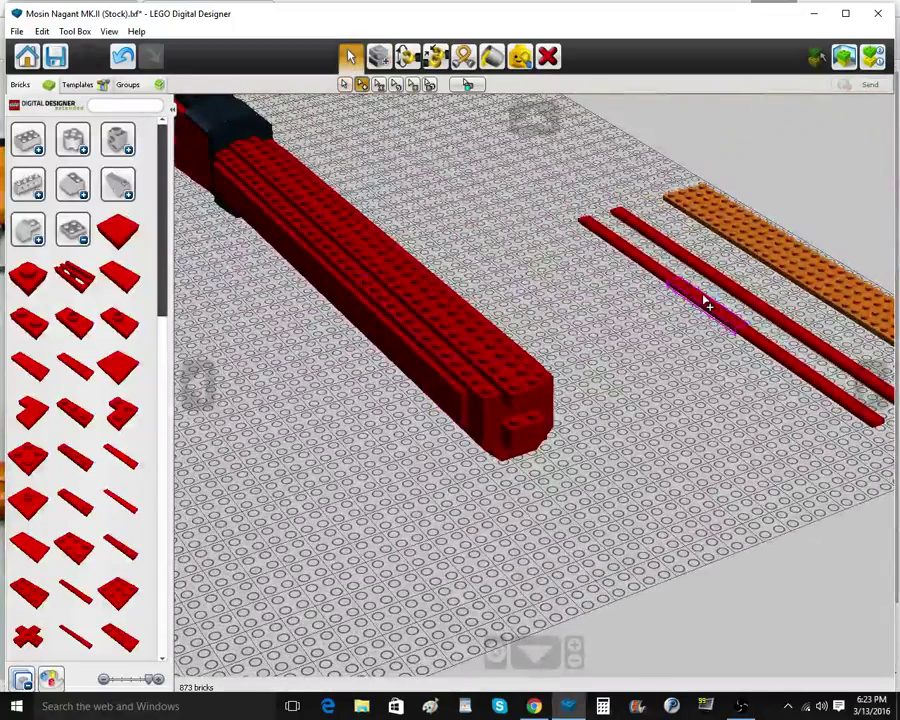
{"action": "right_click_drag", "start_coordinate": [705, 303], "coordinate": [554, 273]}
{"action": "left_click_drag", "start_coordinate": [464, 247], "coordinate": [640, 632]}
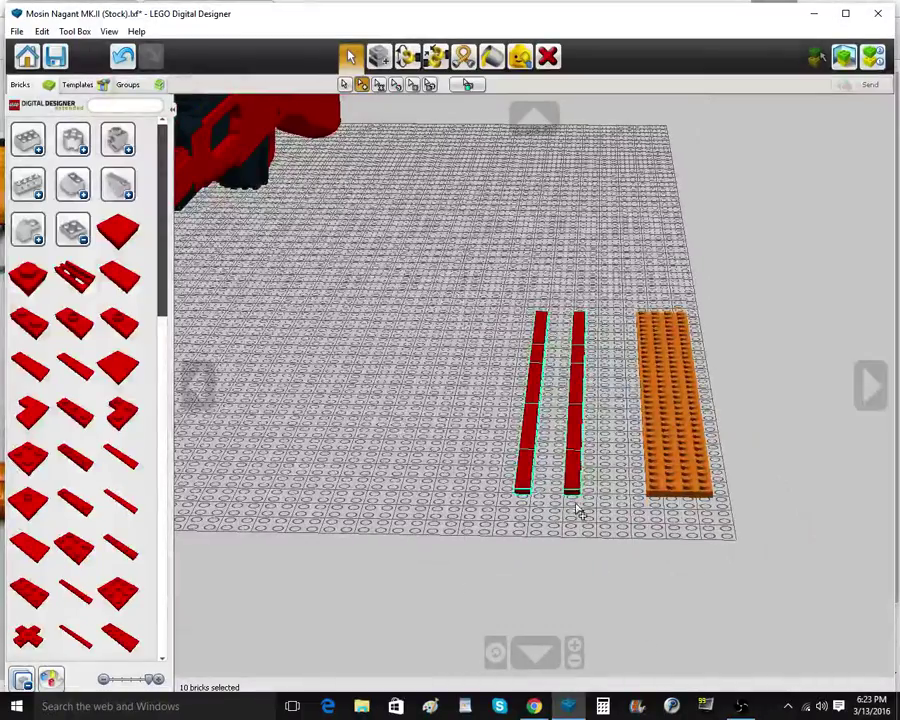
{"action": "left_click", "coordinate": [573, 485]}
{"action": "right_click_drag", "start_coordinate": [218, 158], "coordinate": [295, 290]}
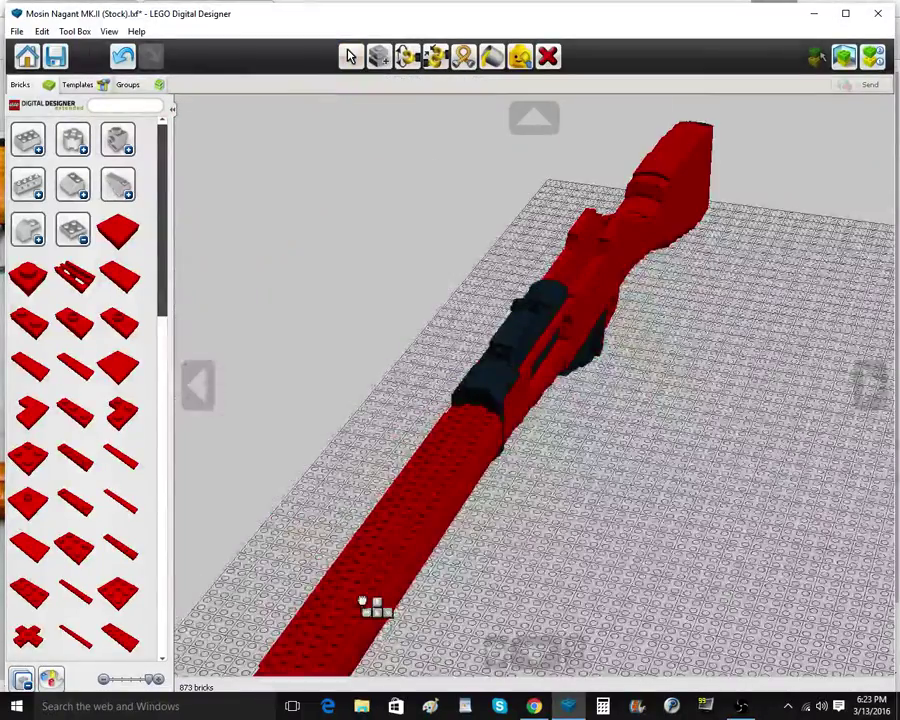
{"action": "right_click_drag", "start_coordinate": [362, 601], "coordinate": [650, 652]}
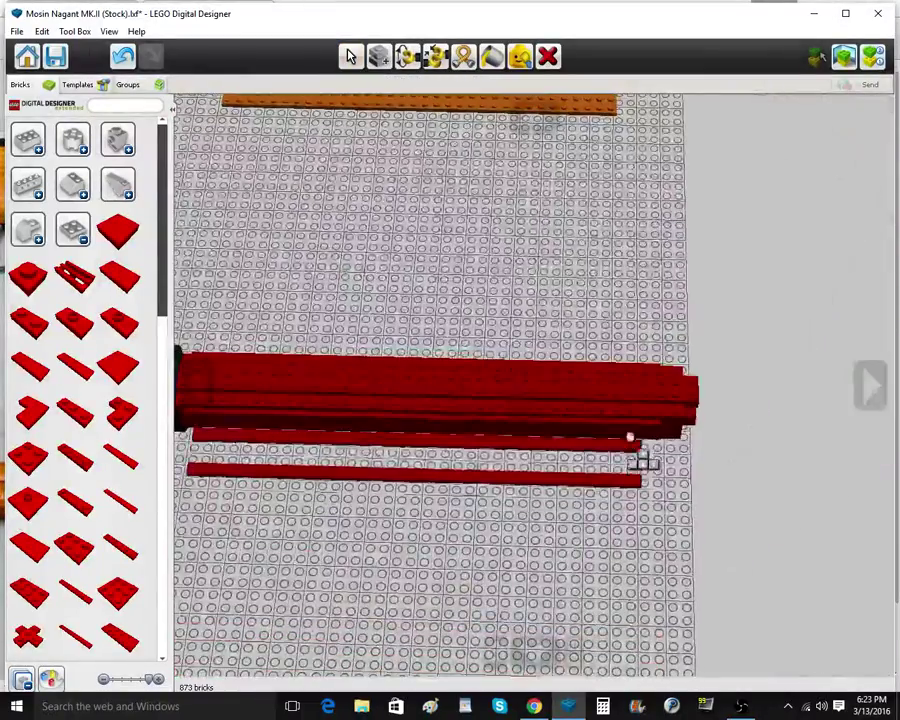
{"action": "left_click", "coordinate": [639, 379]}
Select the three orange plates on the baseplate and place them on top of the red section against the black band
{"action": "scroll", "coordinate": [660, 340], "scroll_direction": "down", "scroll_amount": 2}
{"action": "left_click_drag", "start_coordinate": [692, 253], "coordinate": [240, 103]}
{"action": "left_click", "coordinate": [291, 138]}
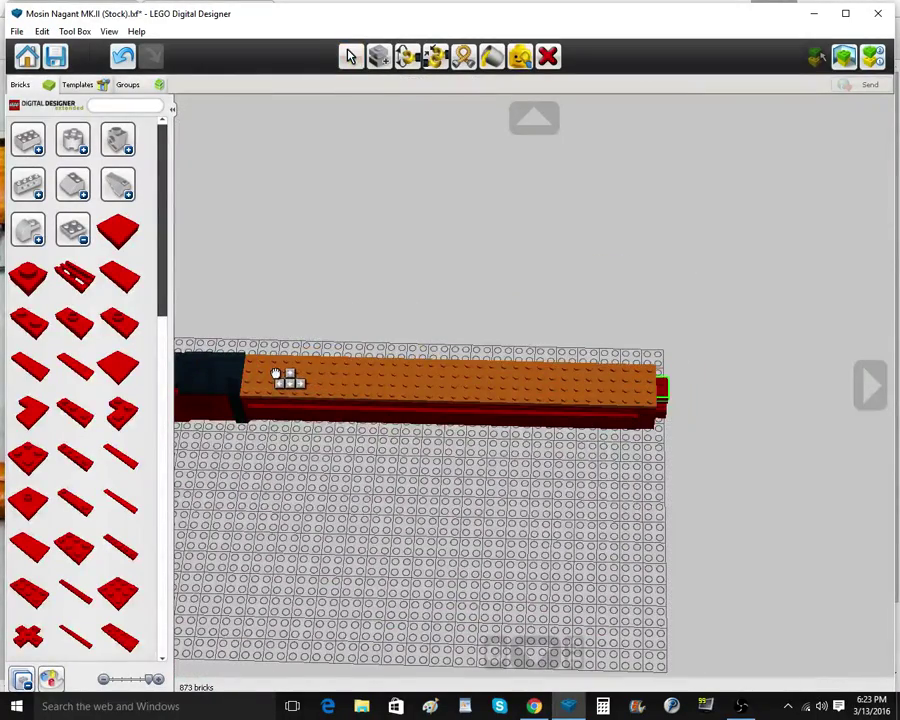
{"action": "left_click", "coordinate": [275, 374]}
Add a second orange layer by cloning the 4x10 plate beside the black band, followed by two 4x12 plate clones
{"action": "scroll", "coordinate": [277, 376], "scroll_direction": "up", "scroll_amount": 3}
{"action": "right_click_drag", "start_coordinate": [440, 482], "coordinate": [464, 433]}
{"action": "left_click", "coordinate": [381, 66]}
{"action": "scroll", "coordinate": [795, 450], "scroll_direction": "down", "scroll_amount": 2}
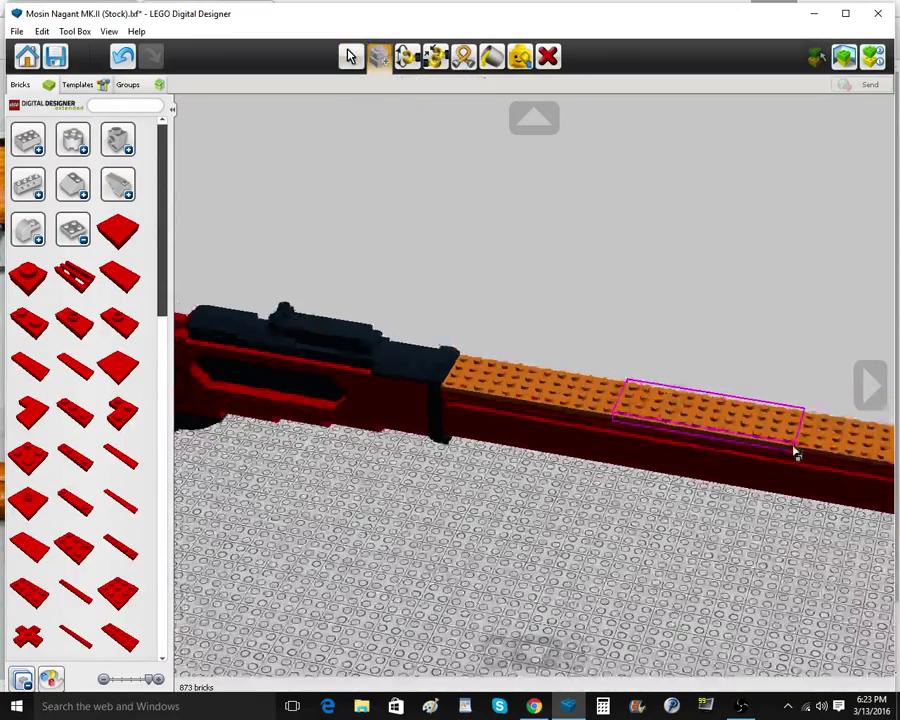
{"action": "left_click", "coordinate": [825, 437]}
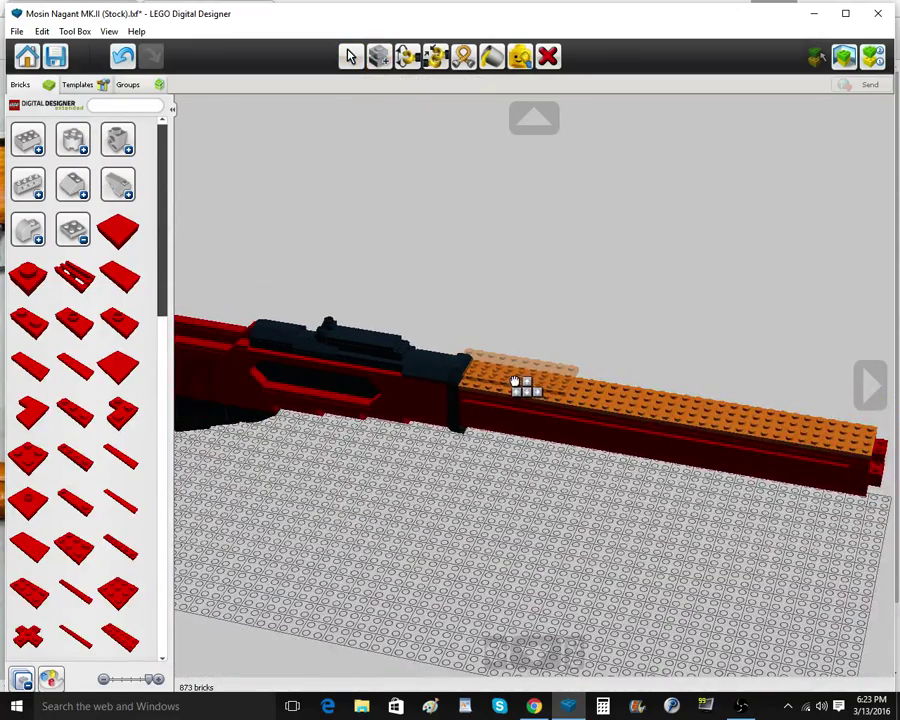
{"action": "left_click", "coordinate": [522, 385]}
{"action": "left_click", "coordinate": [592, 399]}
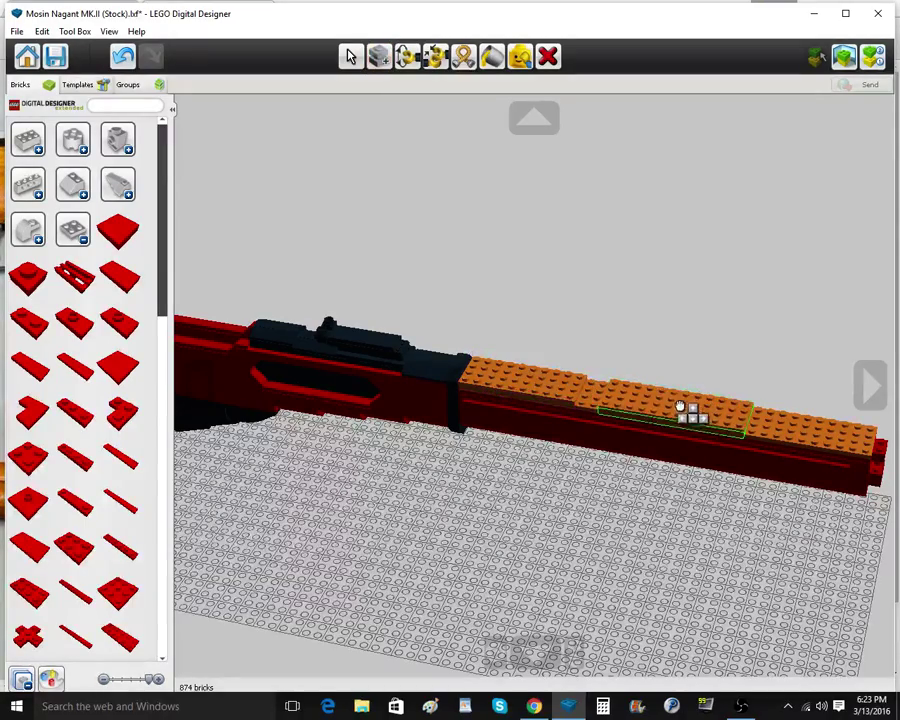
{"action": "left_click", "coordinate": [660, 408]}
{"action": "left_click", "coordinate": [694, 414]}
{"action": "left_click", "coordinate": [811, 432]}
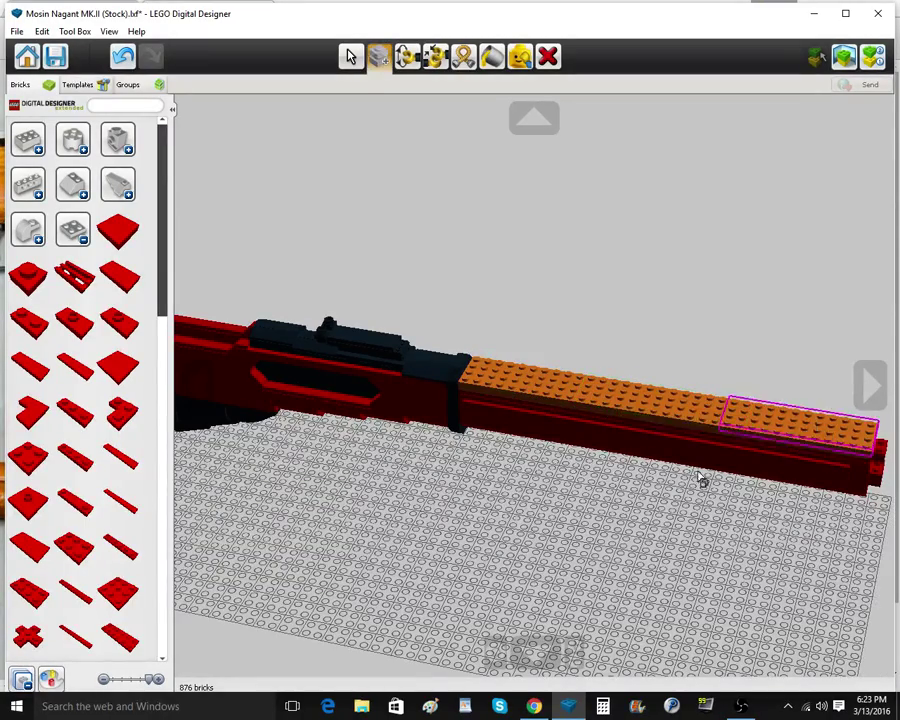
Set the slope bricks' colour to orange and place a notched slope brick on the orange plates next to the black band
{"action": "mouse_move", "coordinate": [701, 478]}
{"action": "right_mouse_down"}
{"action": "mouse_move", "coordinate": [672, 423]}
{"action": "mouse_move", "coordinate": [659, 478]}
{"action": "right_mouse_up"}
{"action": "scroll", "coordinate": [659, 478], "scroll_direction": "up", "scroll_amount": 1}
{"action": "scroll", "coordinate": [488, 376], "scroll_direction": "up", "scroll_amount": 4}
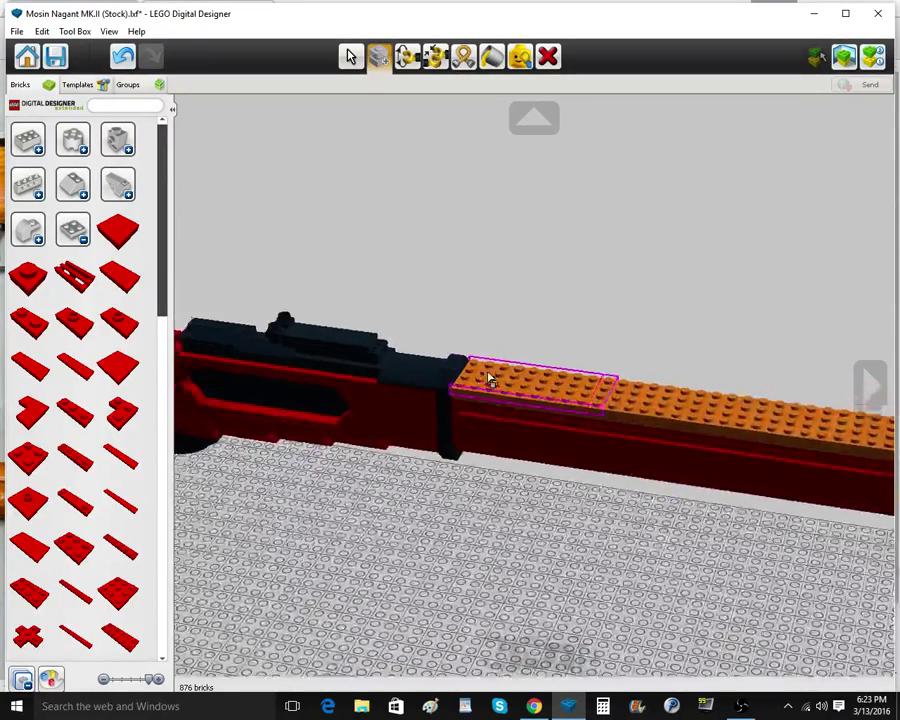
{"action": "left_click", "coordinate": [82, 237]}
{"action": "left_click", "coordinate": [78, 190]}
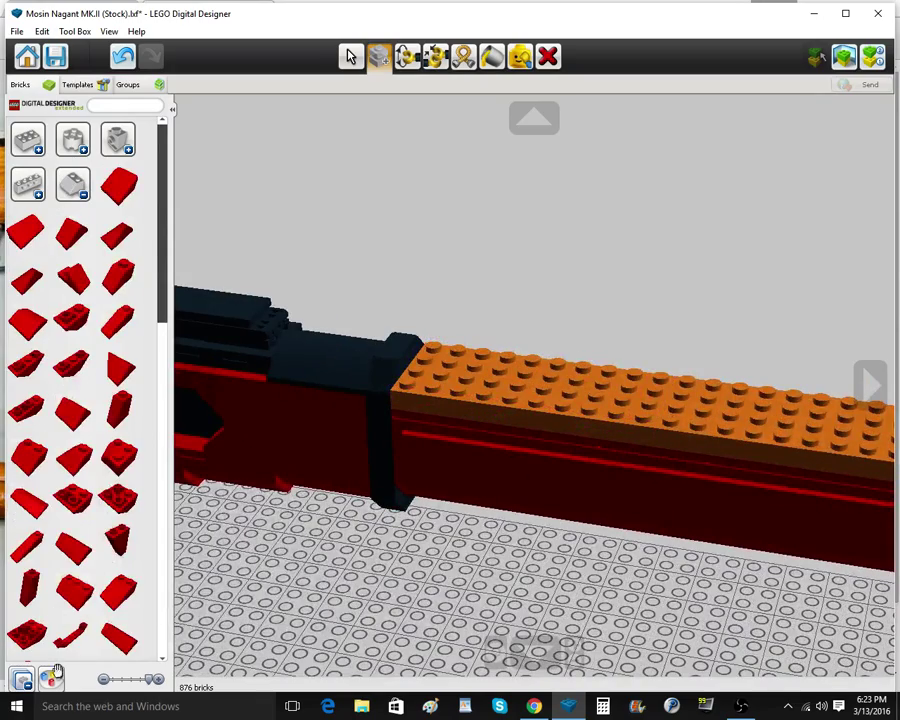
{"action": "left_click", "coordinate": [52, 678]}
{"action": "left_click", "coordinate": [281, 243]}
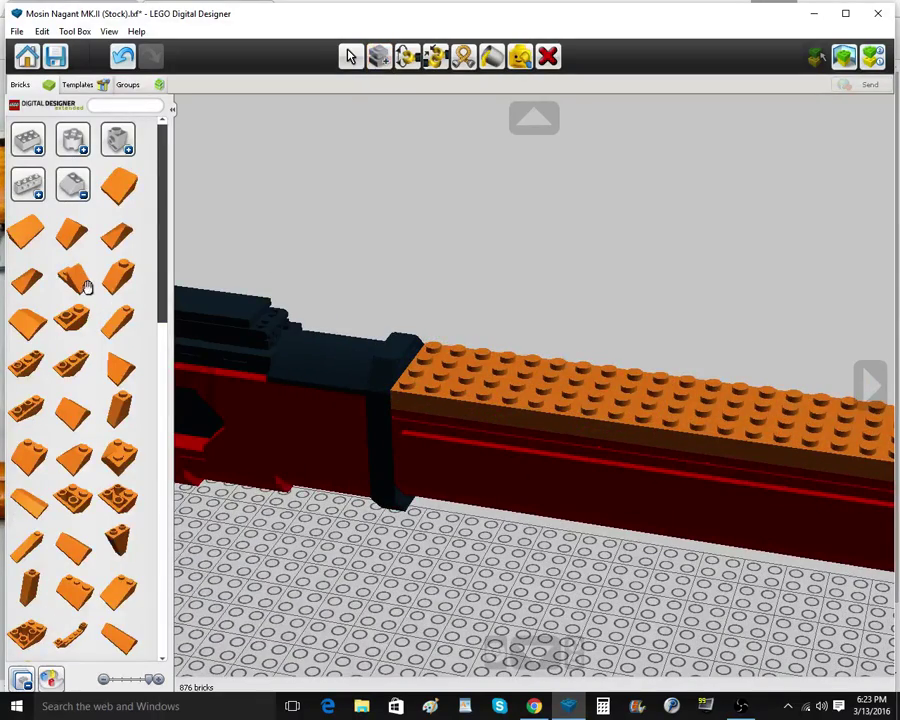
{"action": "left_click", "coordinate": [84, 284]}
{"action": "left_click", "coordinate": [431, 357]}
Clone the orange slope brick into a gapless row of four along the far edge of the plates, starting at the black band
{"action": "key", "text": "c"}
{"action": "left_click", "coordinate": [433, 357]}
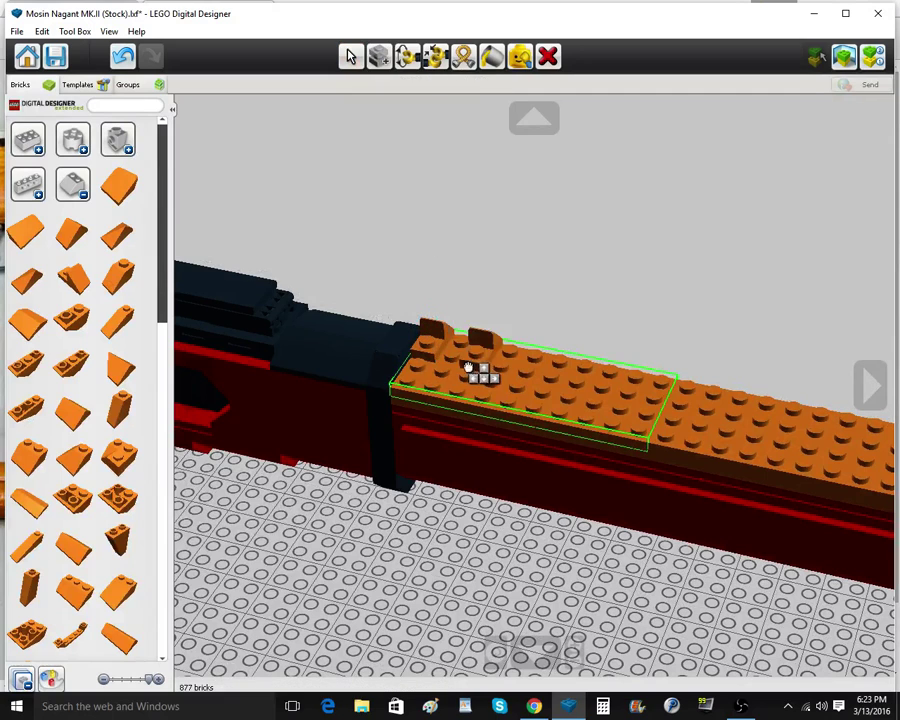
{"action": "left_click", "coordinate": [457, 361]}
{"action": "left_click", "coordinate": [460, 361]}
{"action": "left_click", "coordinate": [489, 364]}
{"action": "left_click", "coordinate": [484, 363]}
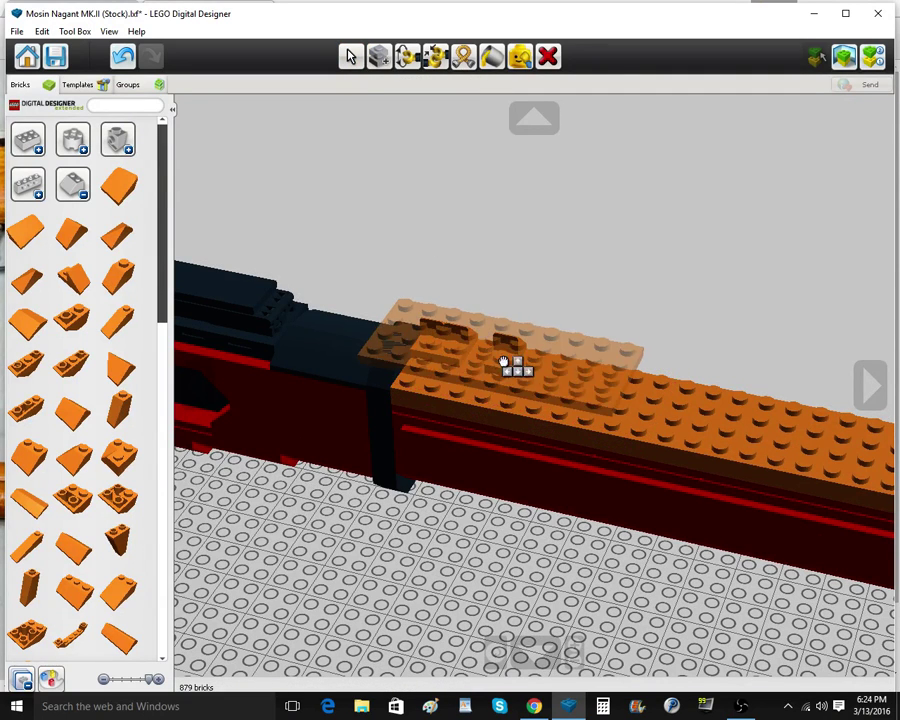
{"action": "left_click", "coordinate": [351, 57]}
{"action": "left_click_drag", "start_coordinate": [495, 365], "coordinate": [468, 354]}
{"action": "left_click", "coordinate": [382, 57]}
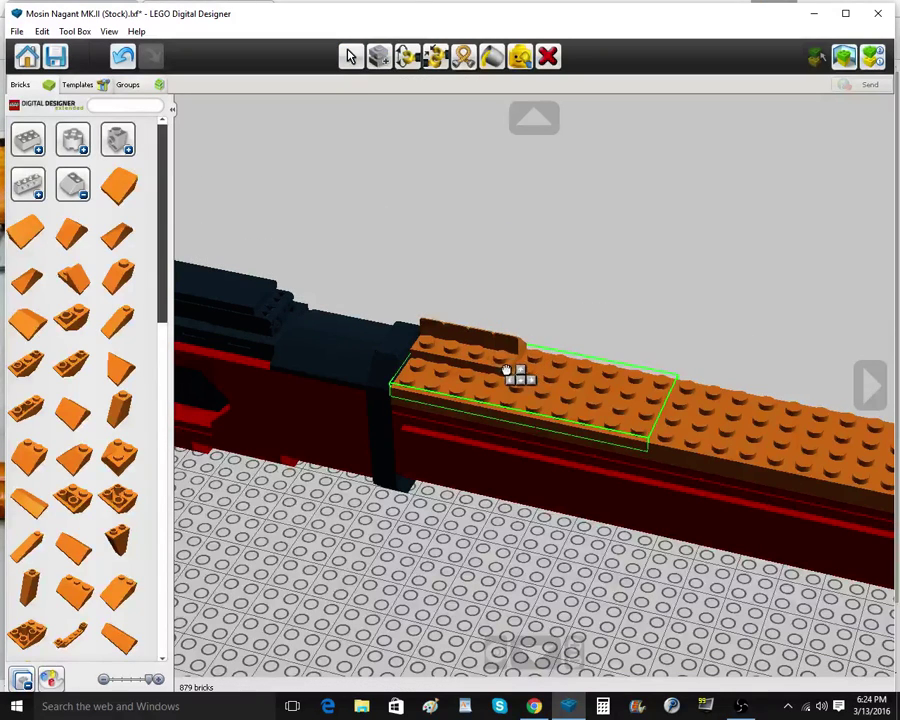
{"action": "left_click", "coordinate": [504, 368]}
Clone four outward-facing orange slope bricks along the near edge of the plates, opposite the first row
{"action": "left_click", "coordinate": [503, 367]}
{"action": "left_click", "coordinate": [411, 378]}
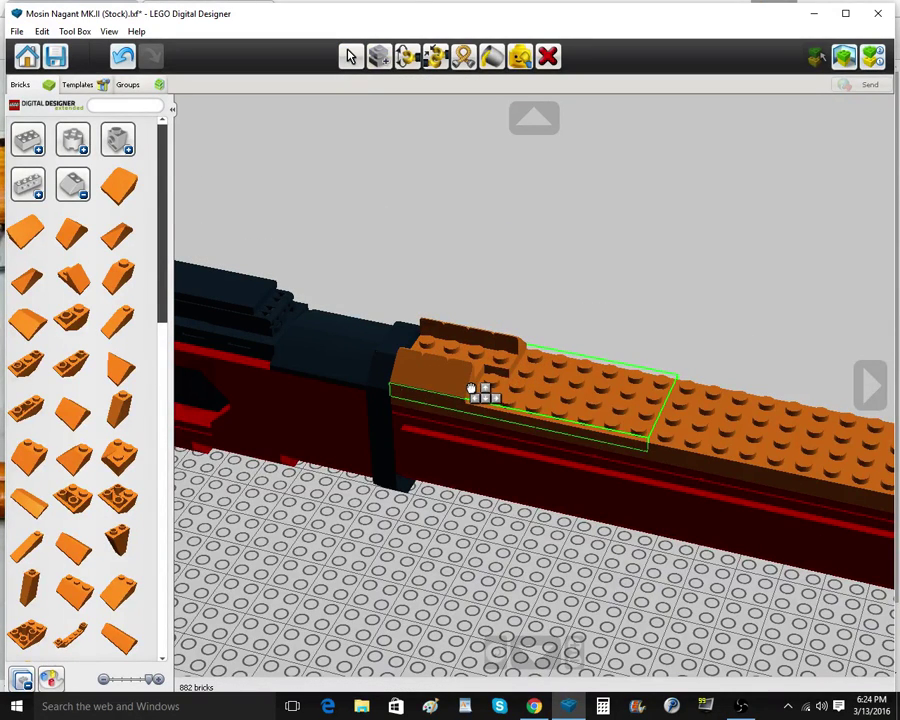
{"action": "left_click", "coordinate": [471, 390]}
{"action": "left_click", "coordinate": [352, 58]}
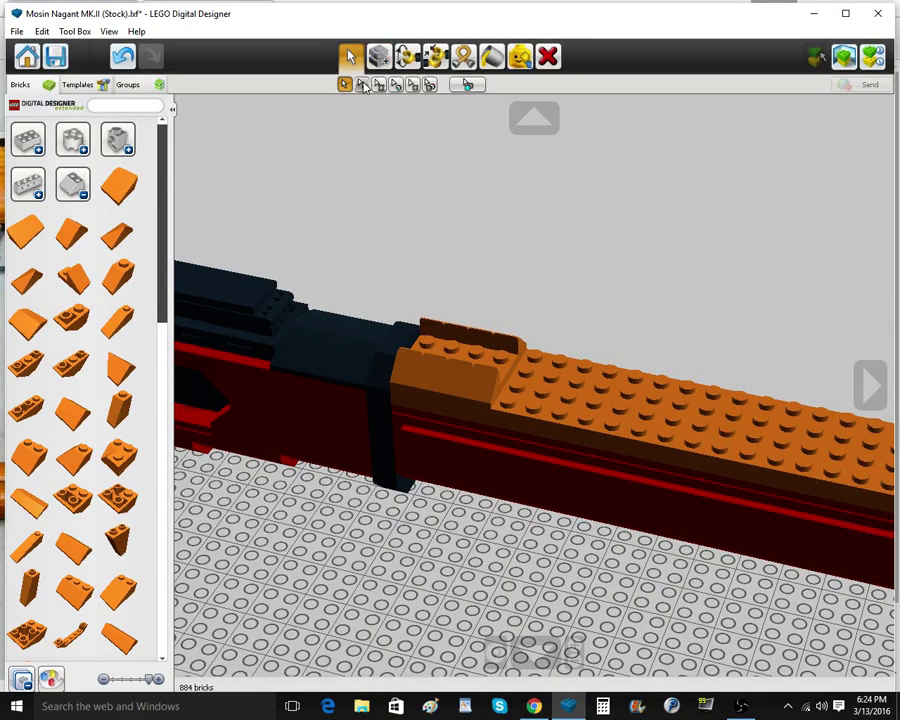
Copy the eight slope bricks, paste them directly beside the originals, and undo any extra copy
{"action": "left_click", "coordinate": [466, 350]}
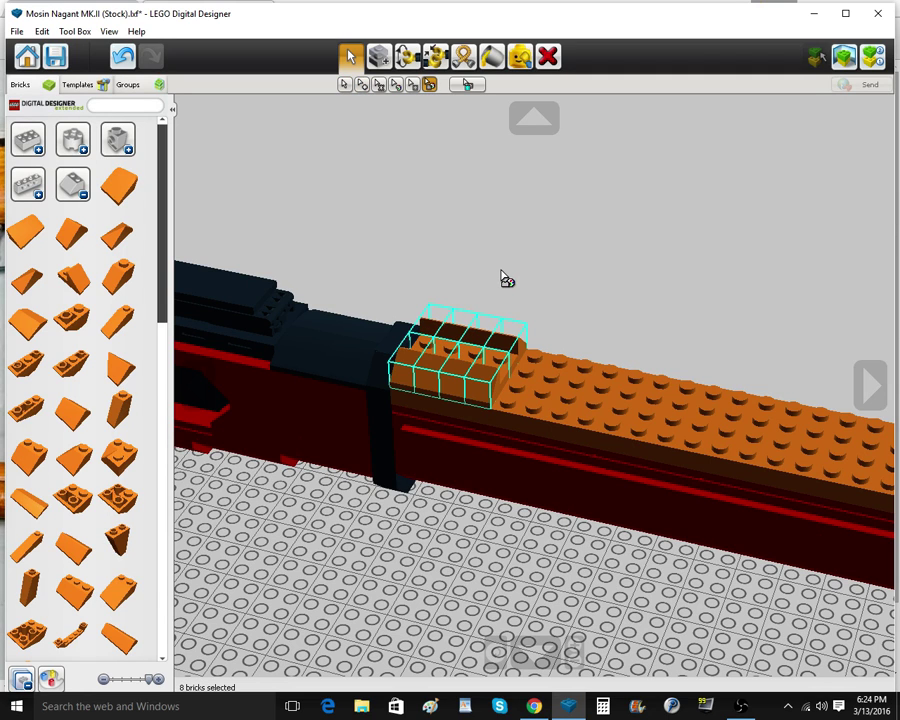
{"action": "key", "text": "ctrl+v"}
{"action": "left_click", "coordinate": [541, 398]}
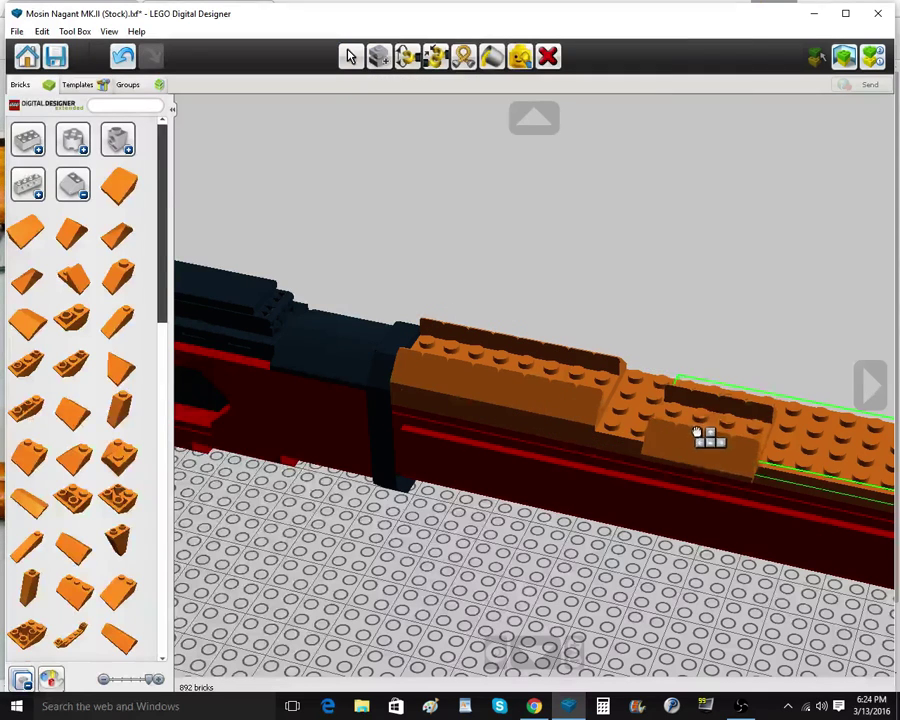
{"action": "left_click", "coordinate": [651, 393]}
{"action": "key", "text": "ctrl+z"}
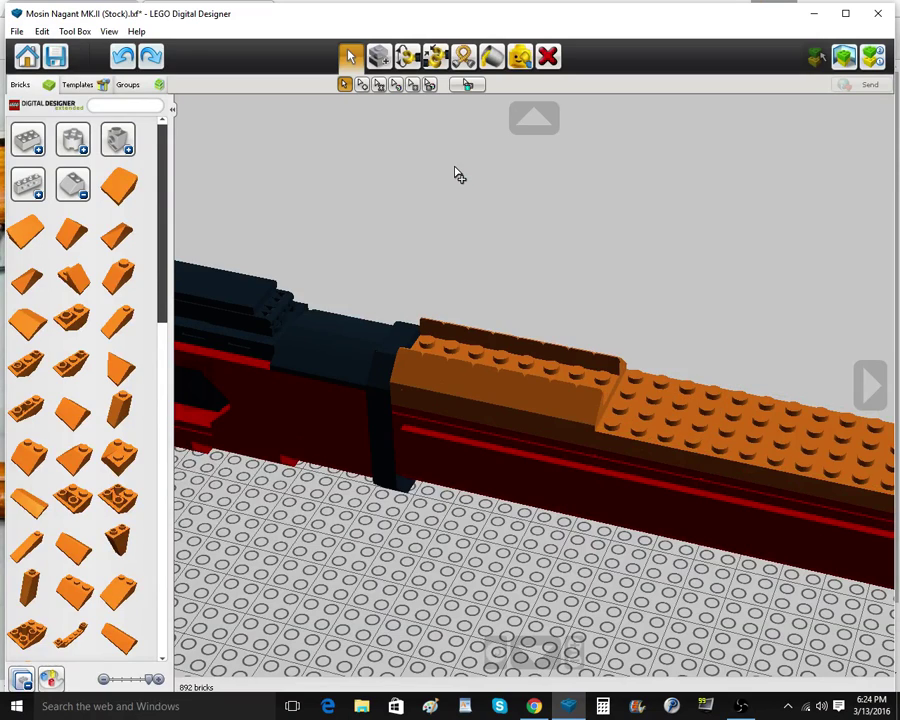
Select all sixteen slope bricks and paste a copy directly after them on the orange plates
{"action": "left_click", "coordinate": [505, 341]}
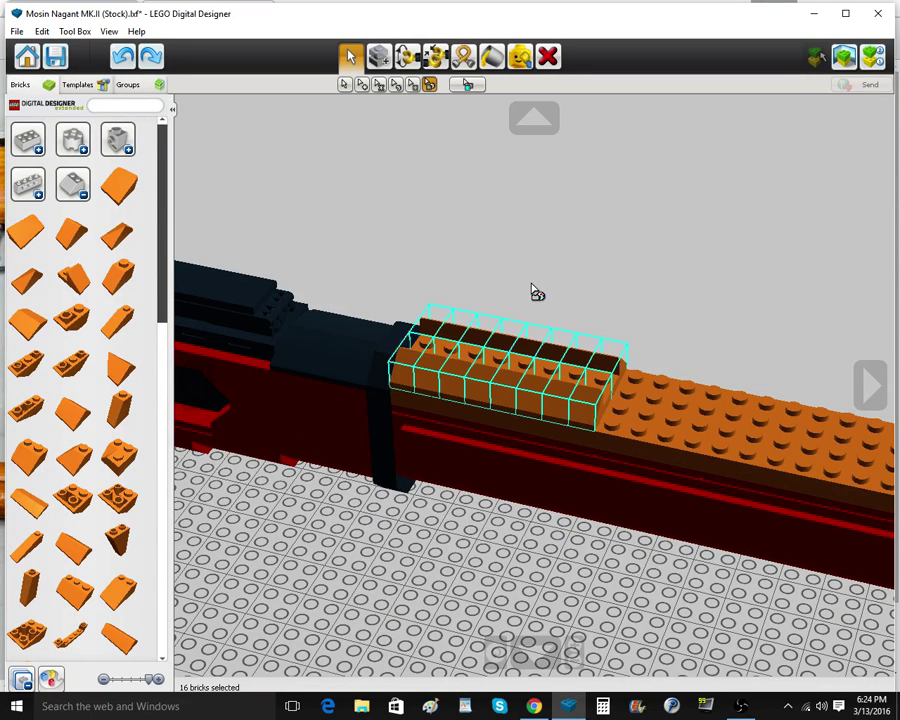
{"action": "key", "text": "ctrl+c"}
{"action": "key", "text": "ctrl+v"}
{"action": "left_click", "coordinate": [713, 424]}
Select all 32 slope bricks and paste a copy flush against them, further along the stock
{"action": "scroll", "coordinate": [679, 364], "scroll_direction": "down", "scroll_amount": 3}
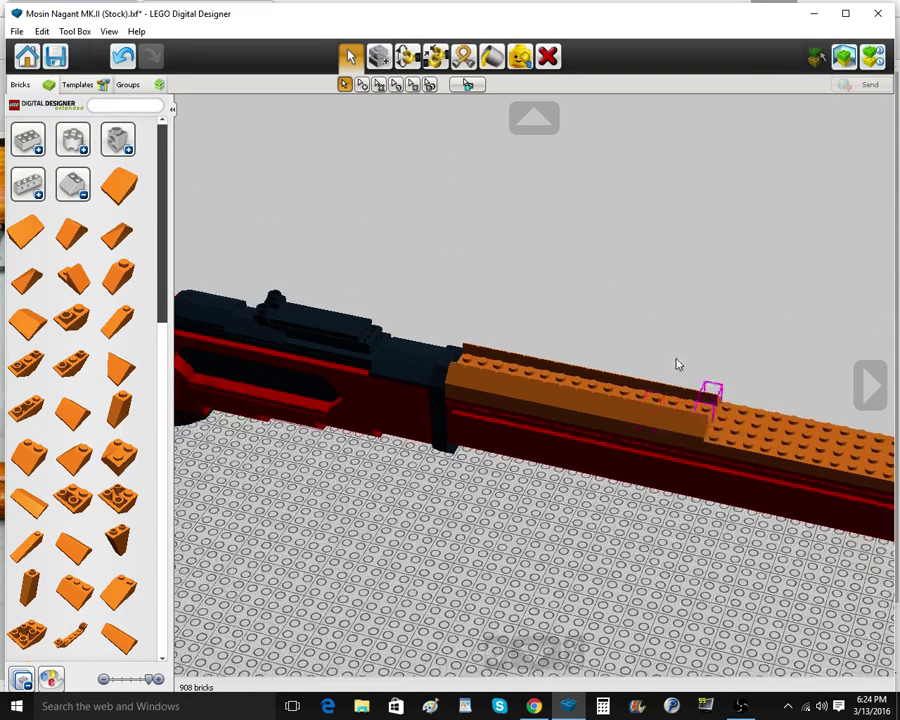
{"action": "left_click", "coordinate": [650, 408]}
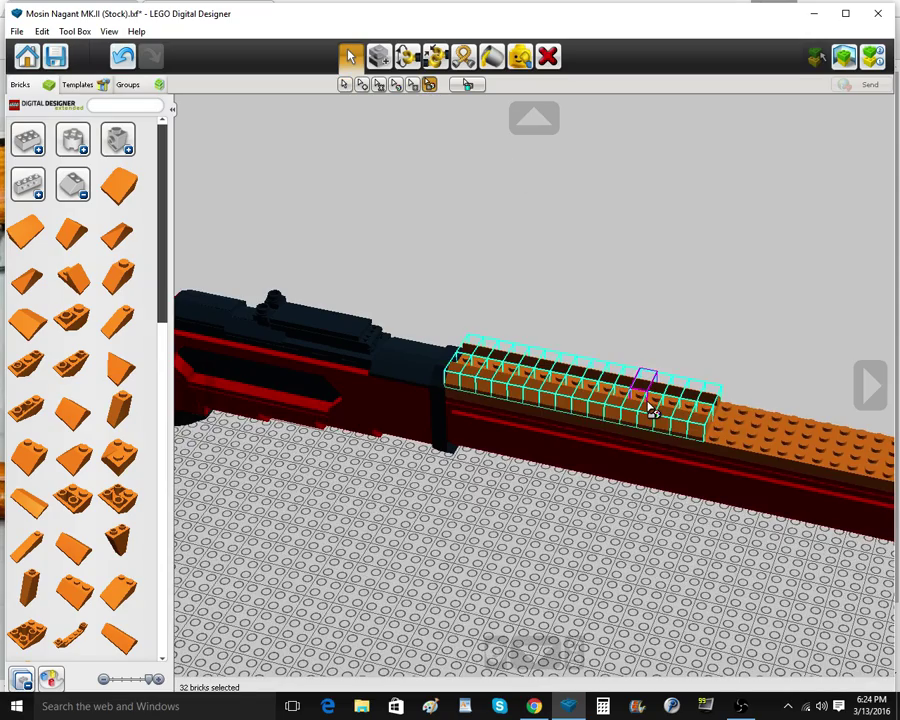
{"action": "key", "text": "ctrl+c"}
{"action": "key", "text": "ctrl+v"}
{"action": "scroll", "coordinate": [725, 428], "scroll_direction": "down", "scroll_amount": 2}
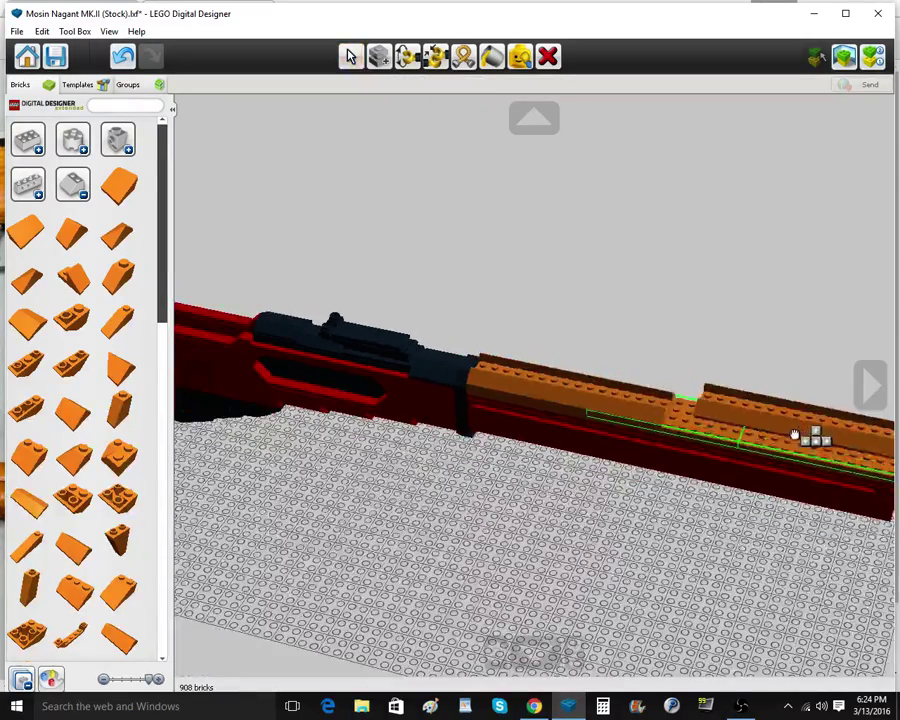
{"action": "left_click", "coordinate": [770, 434]}
{"action": "right_click", "coordinate": [769, 434]}
Clone two more slope bricks onto each edge at the front end to complete both slope rows
{"action": "scroll", "coordinate": [732, 413], "scroll_direction": "up", "scroll_amount": 4}
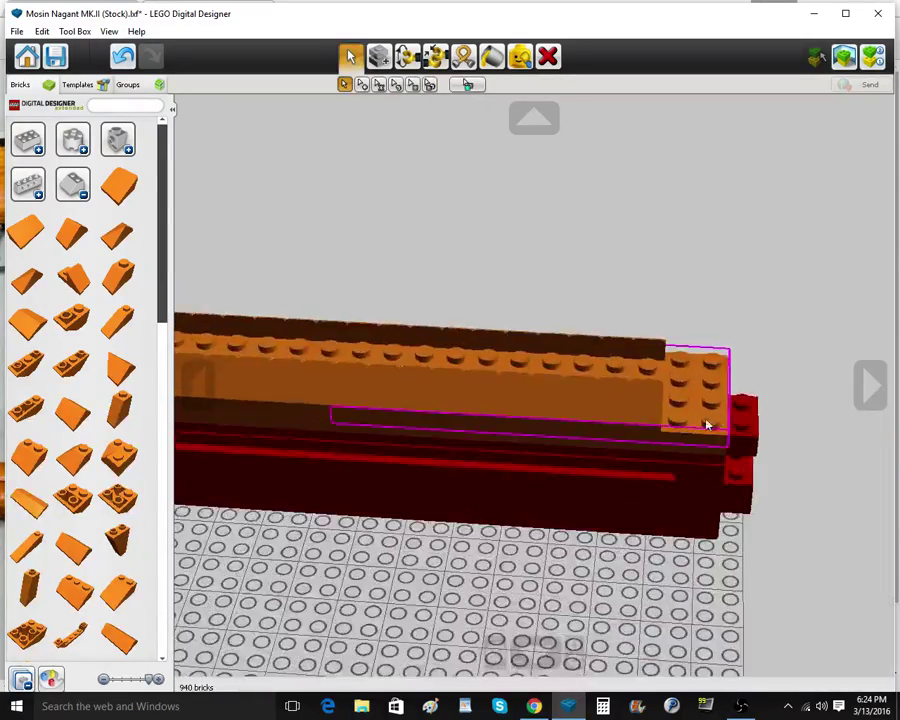
{"action": "right_click_drag", "start_coordinate": [705, 420], "coordinate": [595, 385]}
{"action": "left_click", "coordinate": [378, 56]}
{"action": "left_click", "coordinate": [642, 412]}
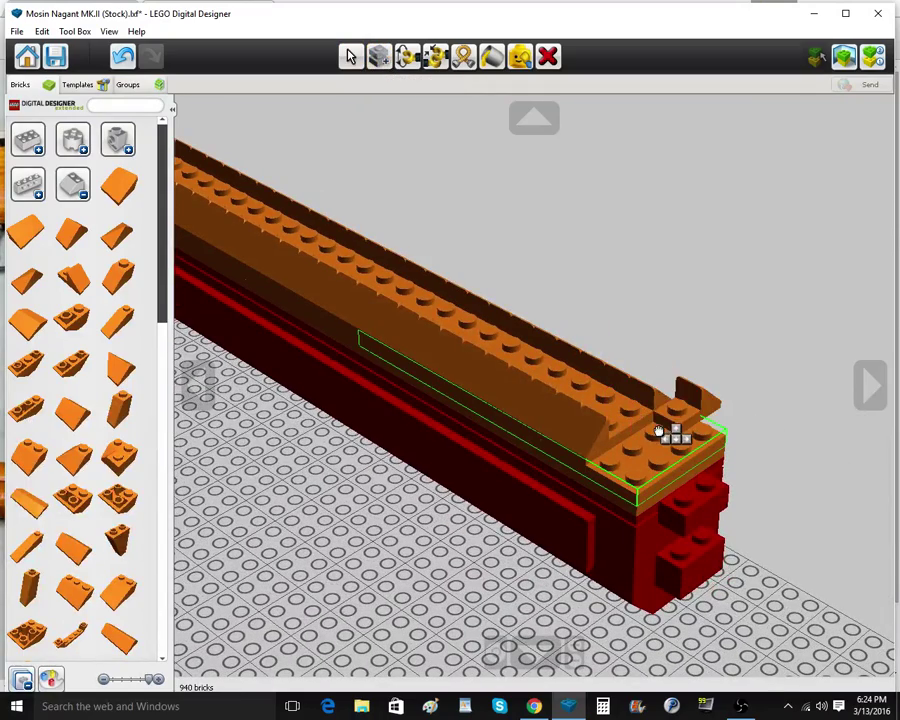
{"action": "left_click", "coordinate": [658, 430]}
{"action": "left_click", "coordinate": [655, 431]}
{"action": "left_click", "coordinate": [691, 450]}
{"action": "left_click", "coordinate": [626, 448]}
{"action": "left_click", "coordinate": [634, 454]}
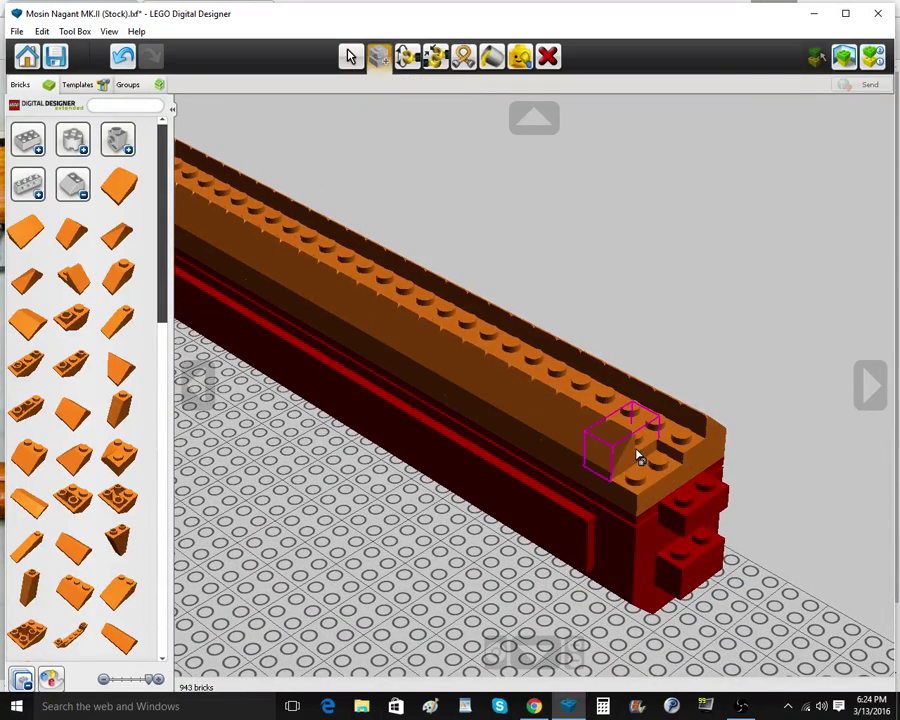
{"action": "left_click", "coordinate": [638, 456]}
{"action": "left_click", "coordinate": [653, 469]}
Fill the channel between the slope rows with two orange 2x16 plates and a small plate in the gap between them
{"action": "scroll", "coordinate": [406, 300], "scroll_direction": "down", "scroll_amount": 3}
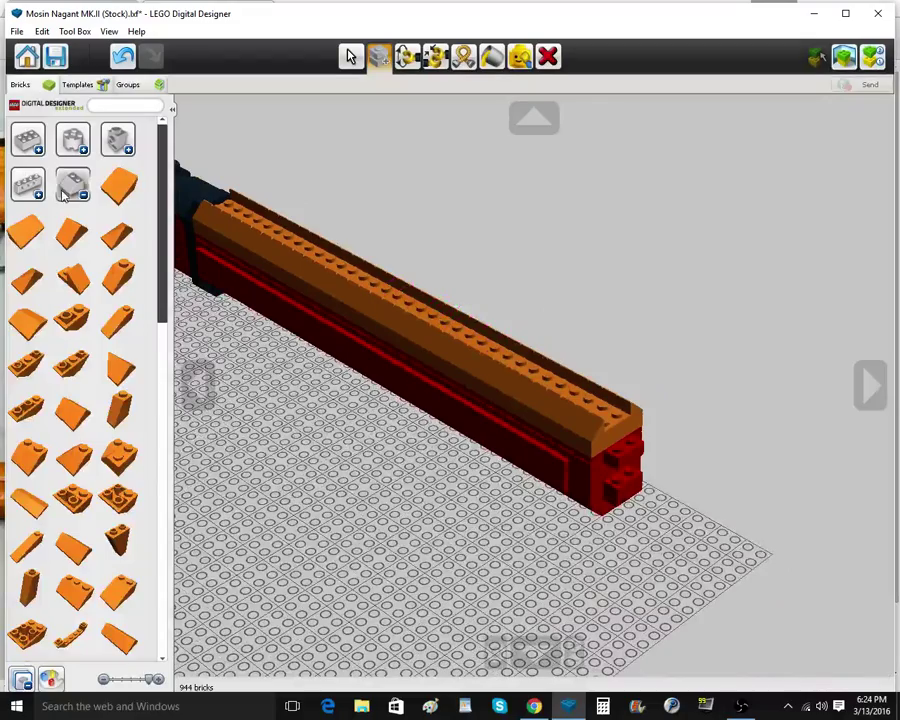
{"action": "scroll", "coordinate": [110, 440], "scroll_direction": "down", "scroll_amount": 5}
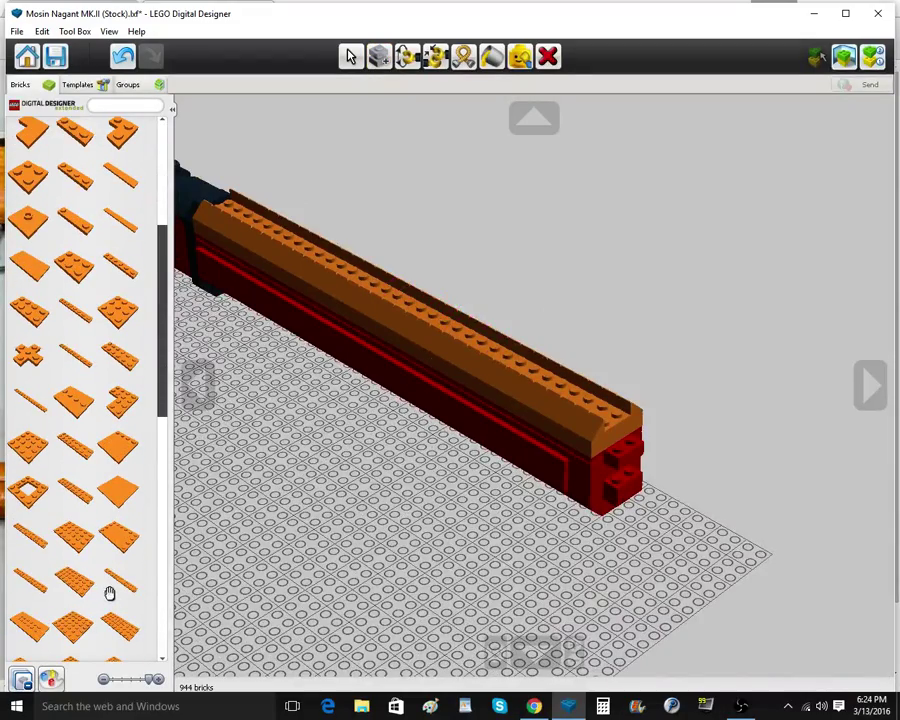
{"action": "left_click", "coordinate": [110, 593]}
{"action": "left_click", "coordinate": [505, 367]}
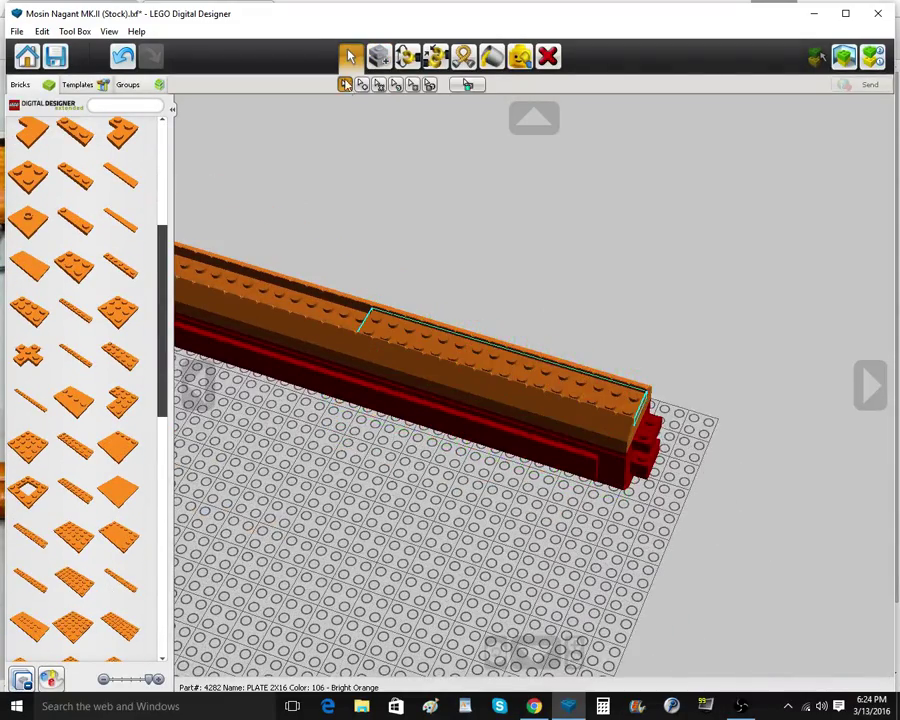
{"action": "left_click", "coordinate": [378, 58]}
{"action": "scroll", "coordinate": [330, 235], "scroll_direction": "down", "scroll_amount": 2}
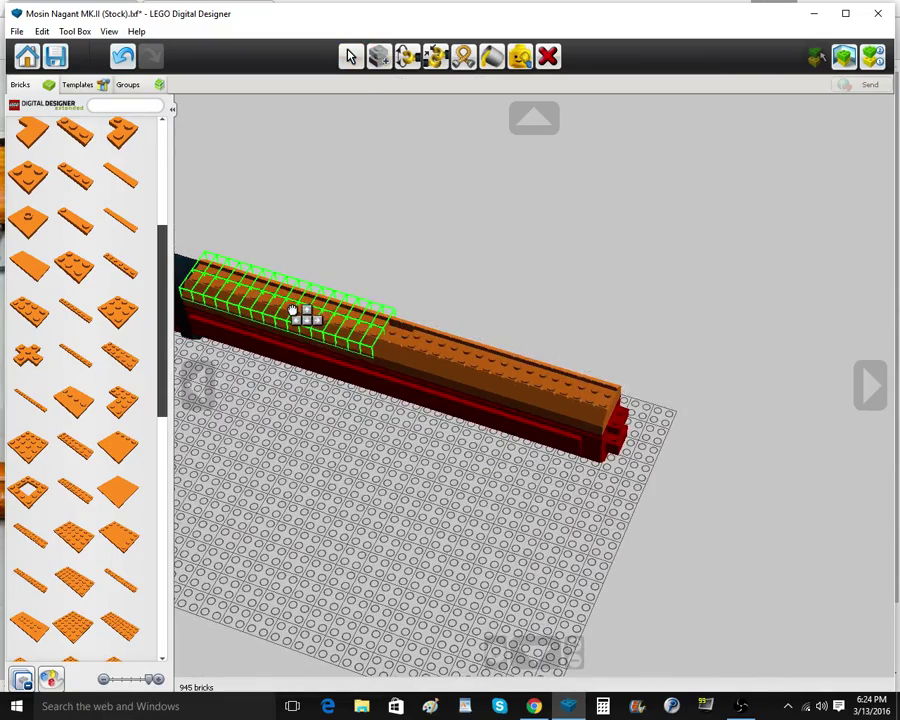
{"action": "left_click", "coordinate": [300, 315]}
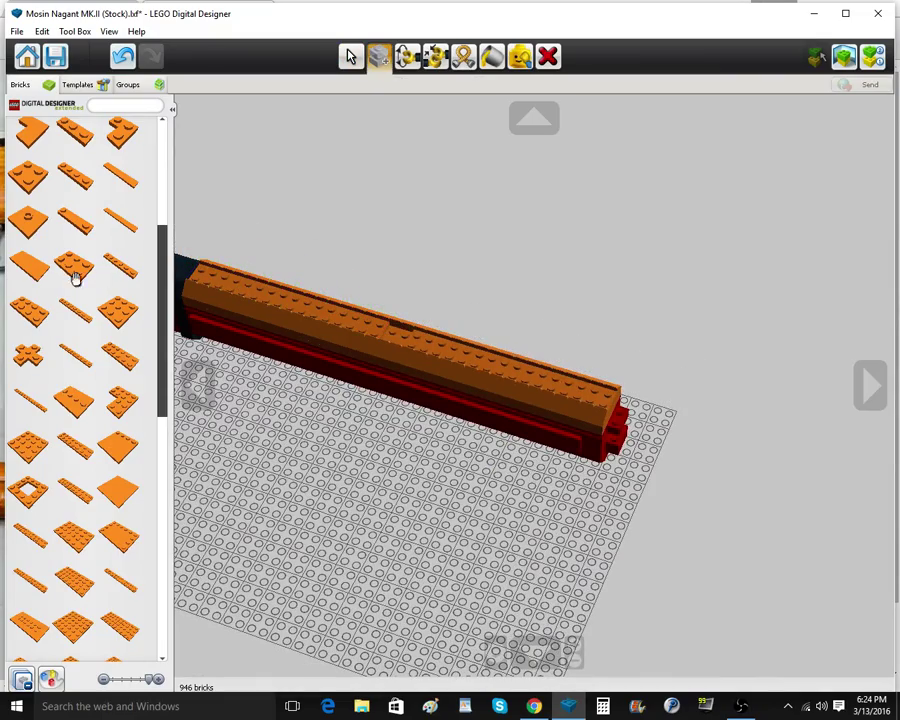
{"action": "left_click", "coordinate": [399, 345]}
Place a flat orange tile across the channel plates, two studs away from the black band
{"action": "right_click_drag", "start_coordinate": [327, 488], "coordinate": [494, 468]}
{"action": "right_click", "coordinate": [354, 428]}
{"action": "right_click_drag", "start_coordinate": [355, 428], "coordinate": [341, 390]}
{"action": "scroll", "coordinate": [322, 398], "scroll_direction": "up", "scroll_amount": 8}
{"action": "left_click", "coordinate": [84, 301]}
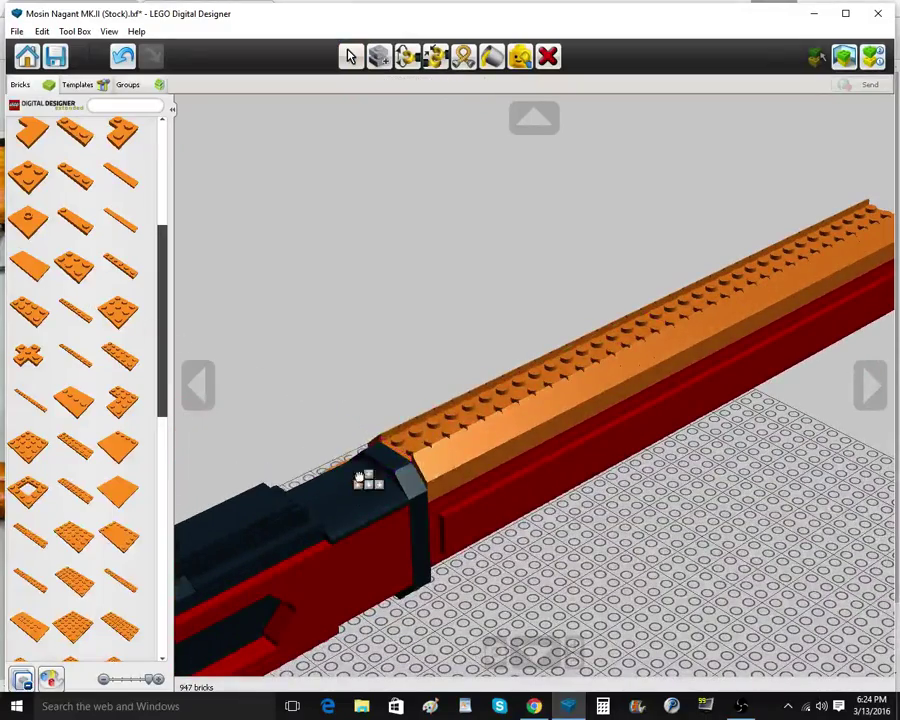
{"action": "left_click", "coordinate": [472, 420]}
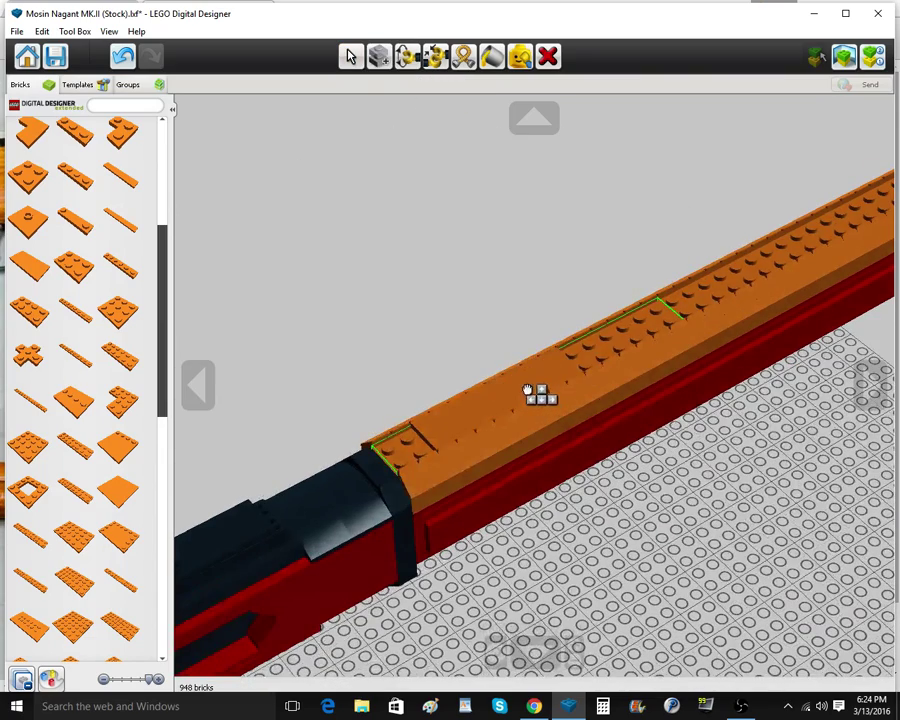
Continue the row of flat orange tiles along the top, stopping two studs short of the front end
{"action": "left_click", "coordinate": [602, 356]}
{"action": "left_click", "coordinate": [603, 356]}
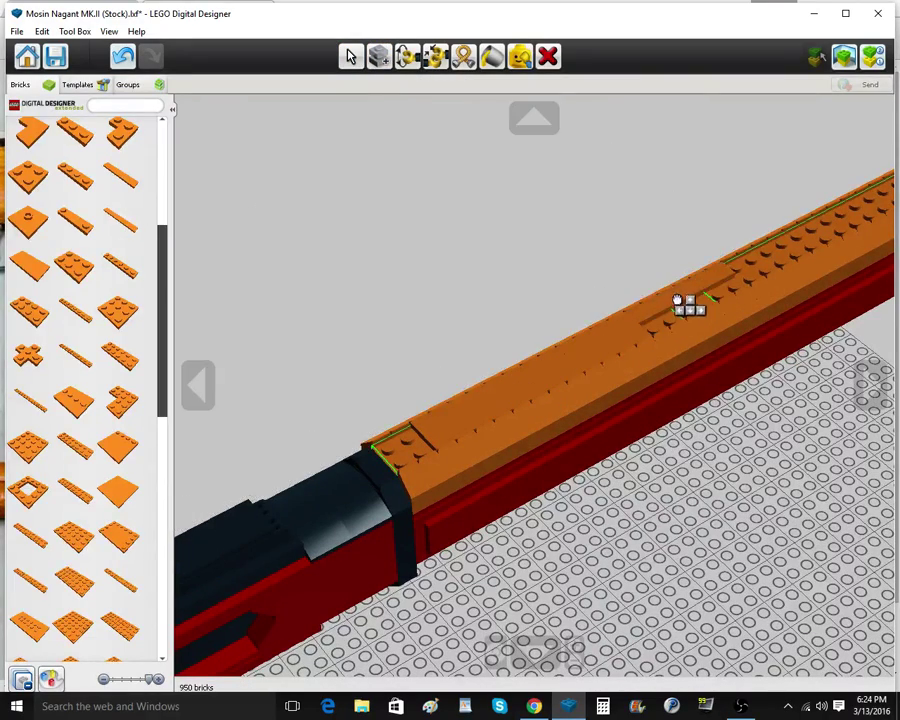
{"action": "left_click", "coordinate": [682, 296]}
{"action": "left_click", "coordinate": [380, 58]}
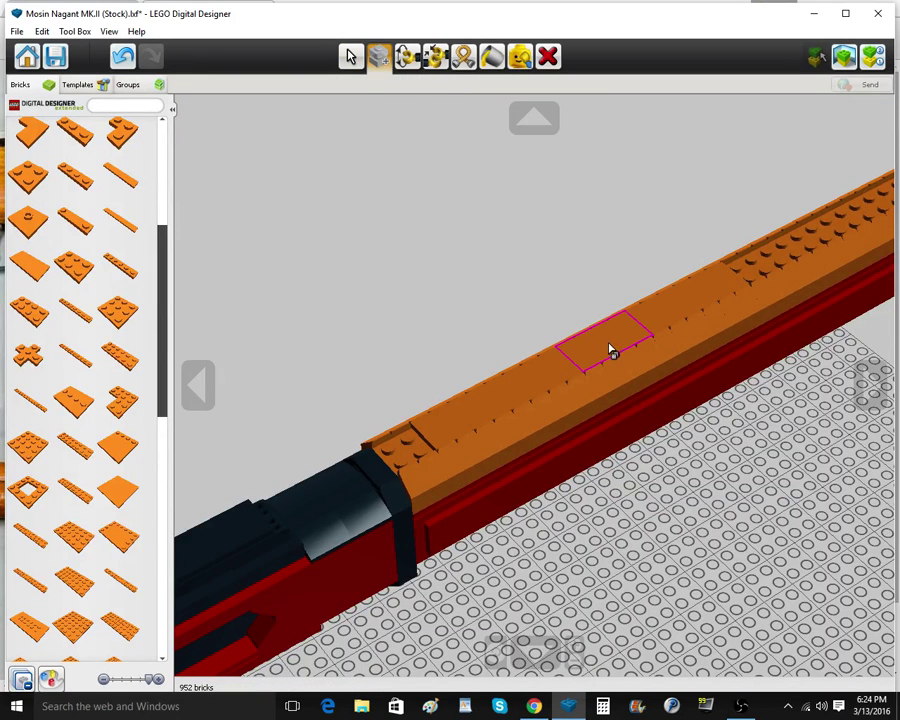
{"action": "left_click", "coordinate": [761, 273]}
{"action": "left_click", "coordinate": [761, 273]}
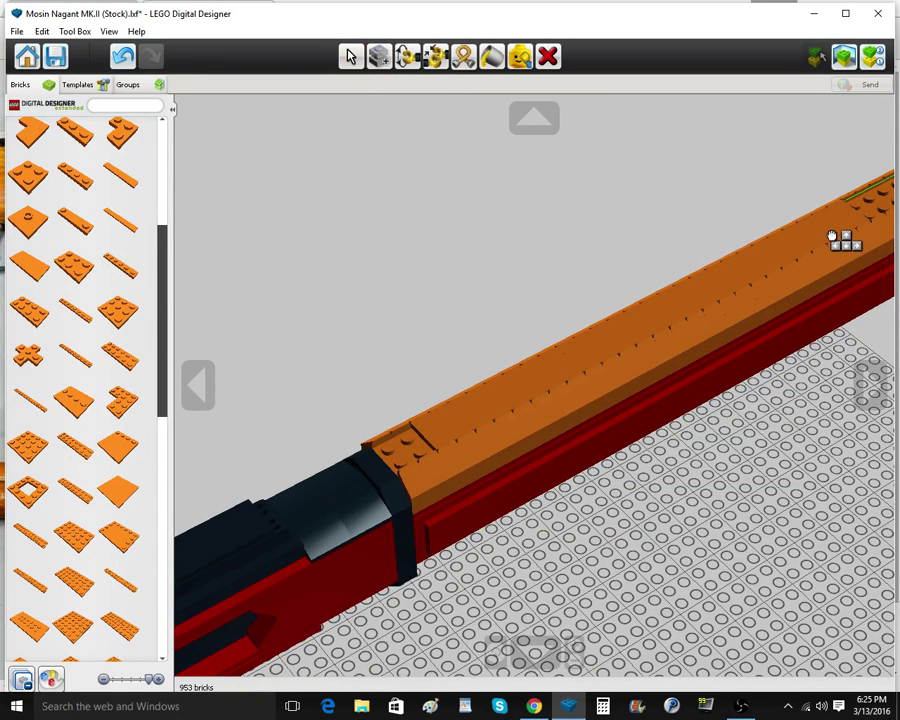
{"action": "left_click", "coordinate": [831, 237]}
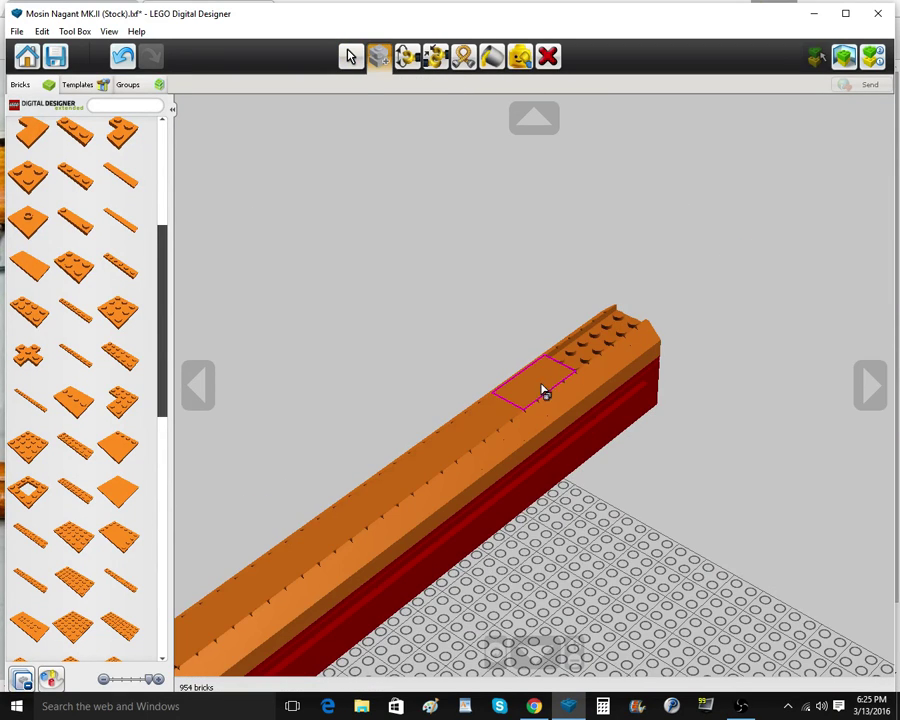
{"action": "left_click", "coordinate": [543, 388]}
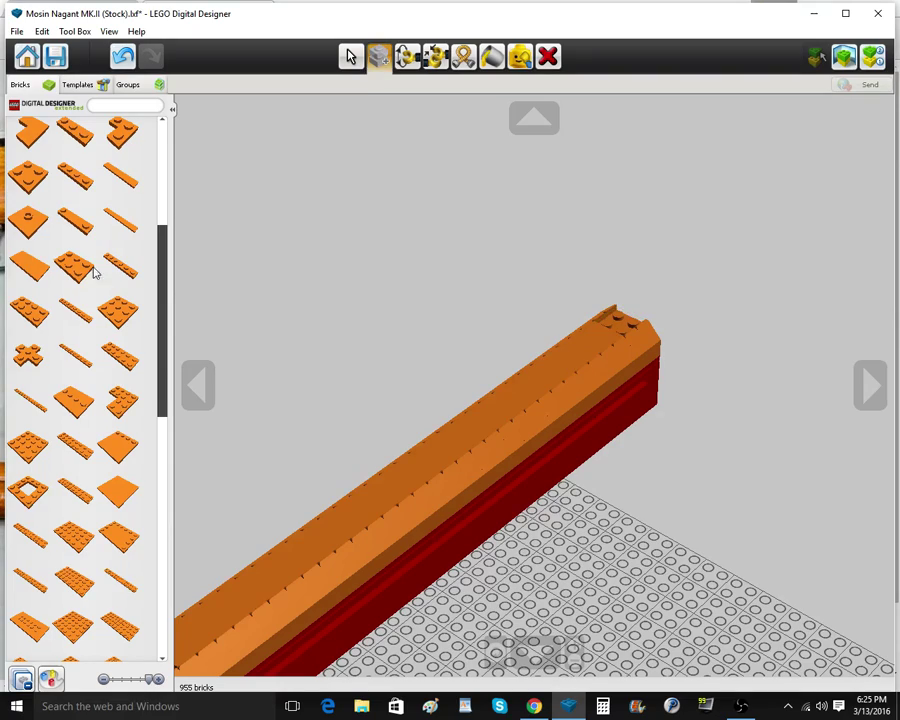
Place a 2x2 orange tile in the gap at the front end and clone it into the gap beside the black band
{"action": "scroll", "coordinate": [17, 171], "scroll_direction": "up", "scroll_amount": 2}
{"action": "left_click", "coordinate": [113, 201]}
{"action": "left_click", "coordinate": [619, 333]}
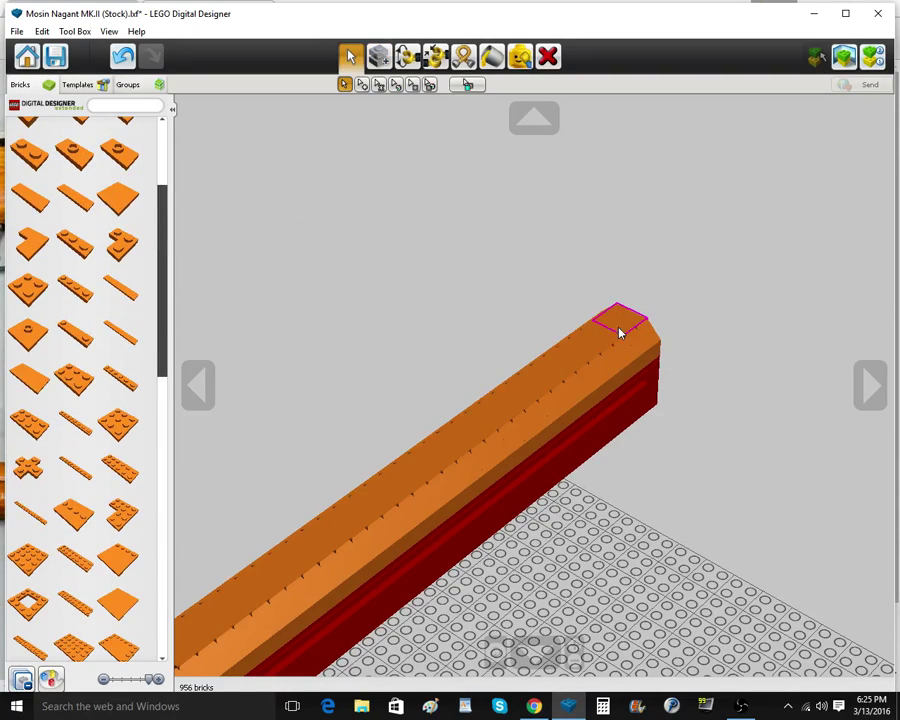
{"action": "left_click", "coordinate": [375, 60]}
{"action": "scroll", "coordinate": [445, 488], "scroll_direction": "down", "scroll_amount": 2}
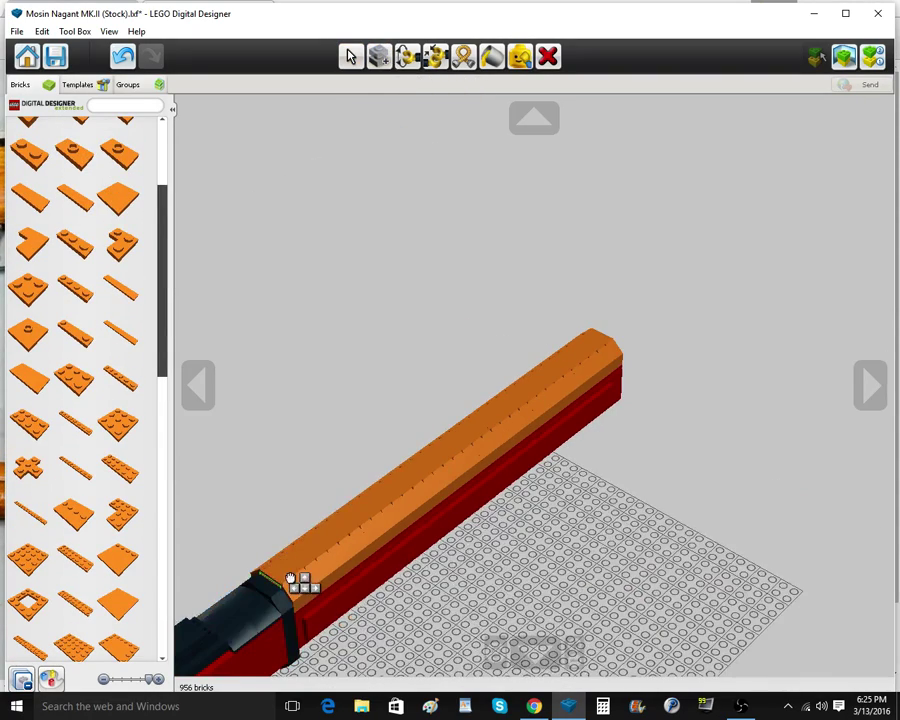
{"action": "left_click", "coordinate": [290, 578]}
Switch to the Mosin-Nagant reference photo in Chrome and examine the front stock and muzzle
{"action": "mouse_move", "coordinate": [290, 578]}
{"action": "right_mouse_down"}
{"action": "mouse_move", "coordinate": [679, 474]}
{"action": "mouse_move", "coordinate": [635, 460]}
{"action": "mouse_move", "coordinate": [730, 457]}
{"action": "mouse_move", "coordinate": [728, 500]}
{"action": "right_mouse_up"}
{"action": "scroll", "coordinate": [730, 460], "scroll_direction": "down", "scroll_amount": 3}
{"action": "mouse_move", "coordinate": [526, 696]}
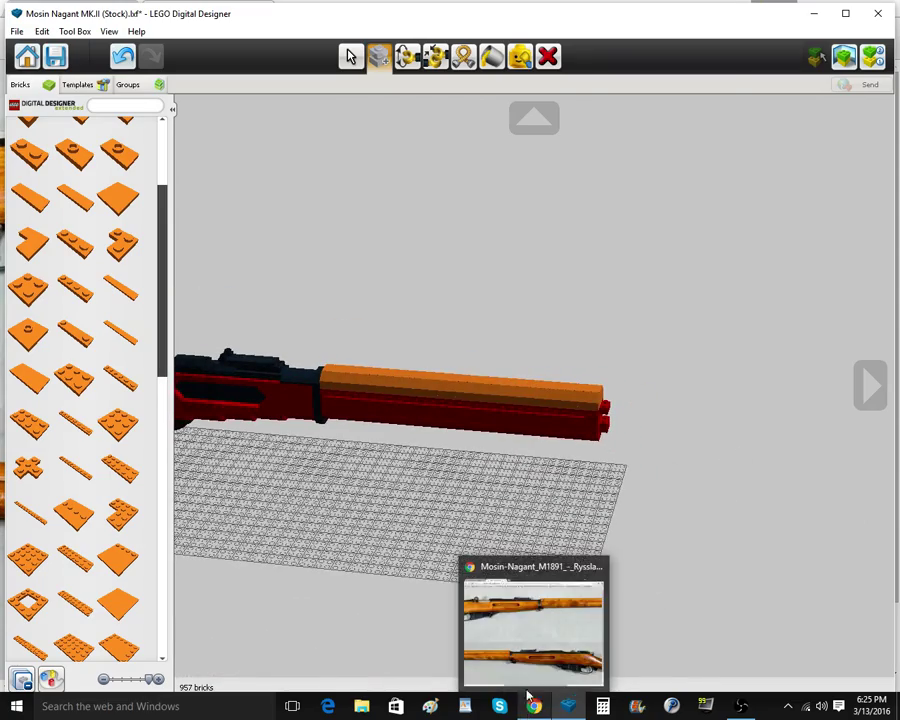
{"action": "left_click", "coordinate": [526, 625]}
{"action": "left_click_drag", "start_coordinate": [289, 686], "coordinate": [70, 697]}
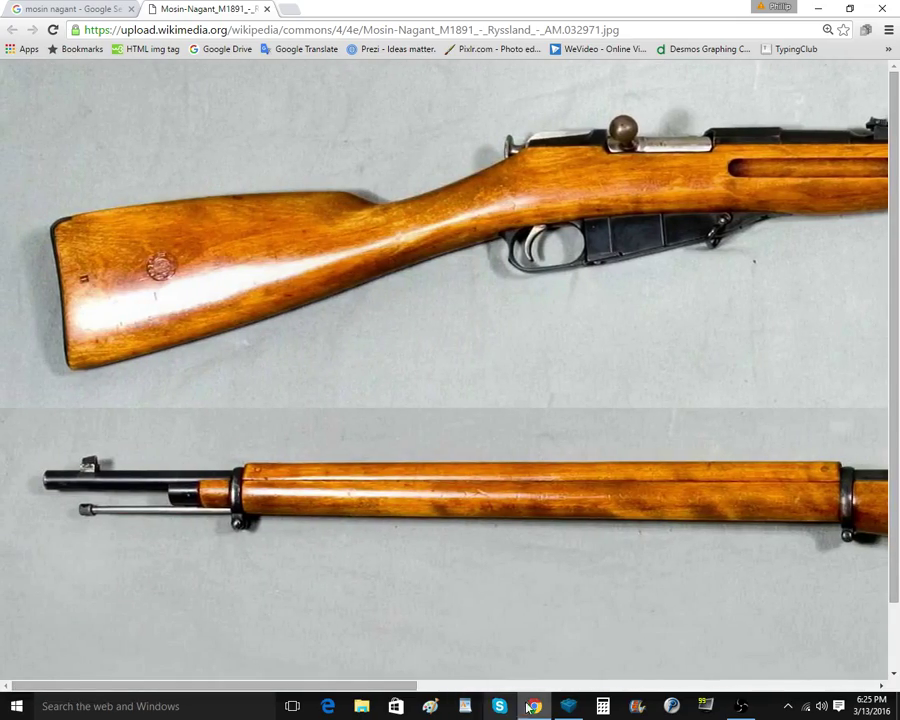
Switch back to LEGO Digital Designer and inspect the whole rifle and the studded front end of the stock
{"action": "left_click", "coordinate": [567, 706]}
{"action": "right_click_drag", "start_coordinate": [436, 553], "coordinate": [745, 562]}
{"action": "left_click", "coordinate": [494, 654]}
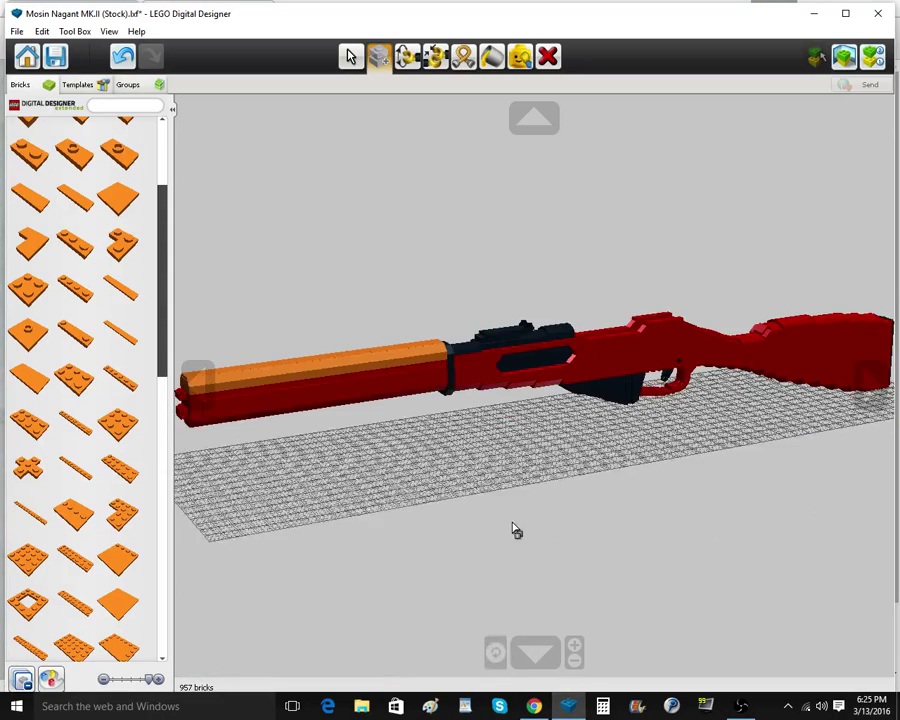
{"action": "right_click_drag", "start_coordinate": [270, 400], "coordinate": [338, 458]}
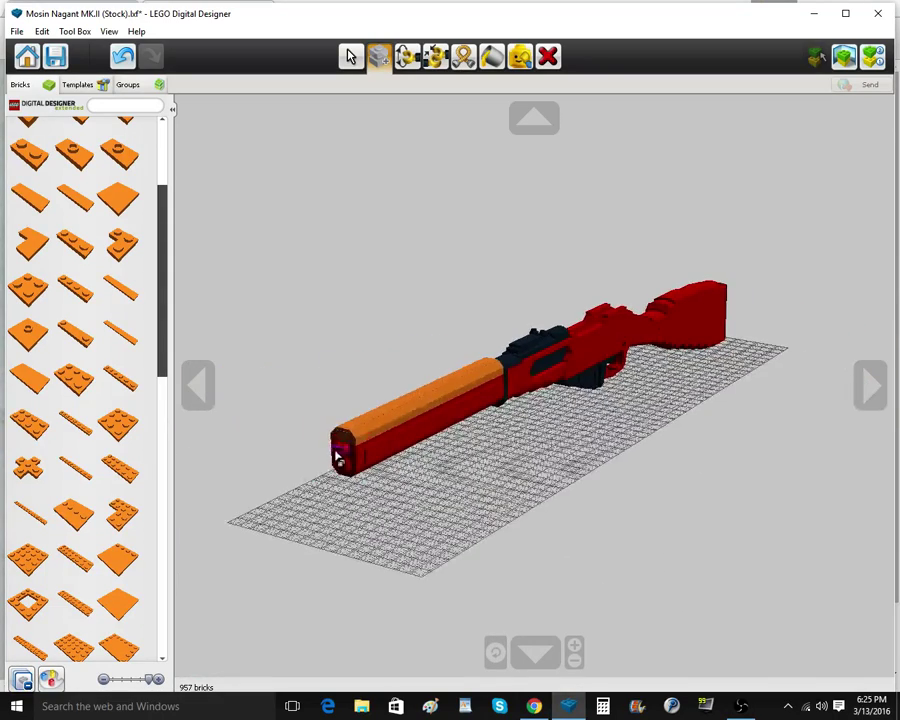
{"action": "right_click", "coordinate": [341, 466]}
{"action": "scroll", "coordinate": [354, 492], "scroll_direction": "up", "scroll_amount": 8}
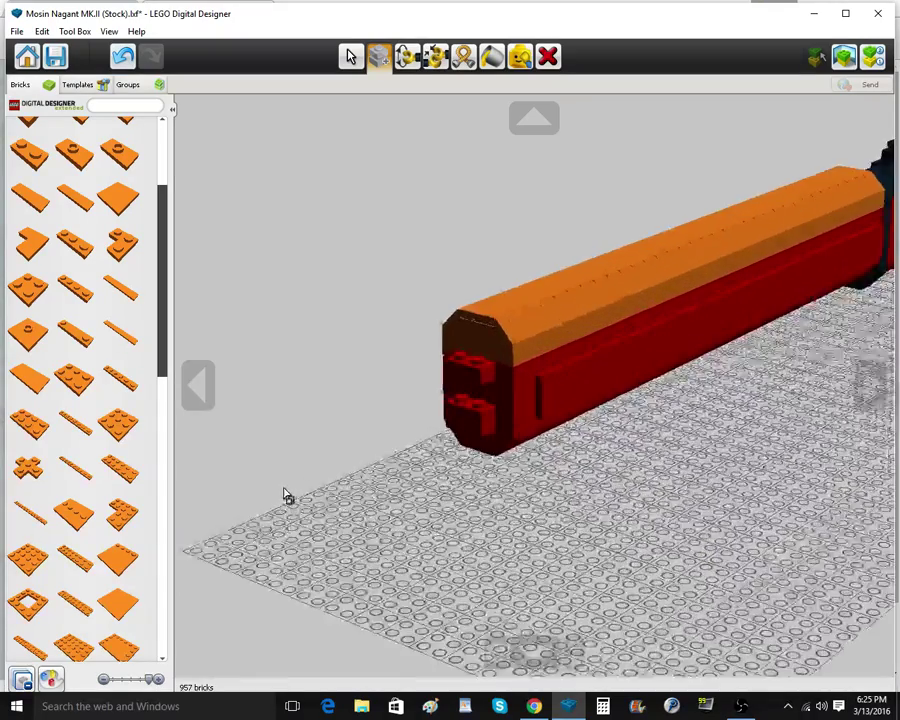
{"action": "right_click_drag", "start_coordinate": [284, 489], "coordinate": [513, 501]}
{"action": "right_click", "coordinate": [639, 350]}
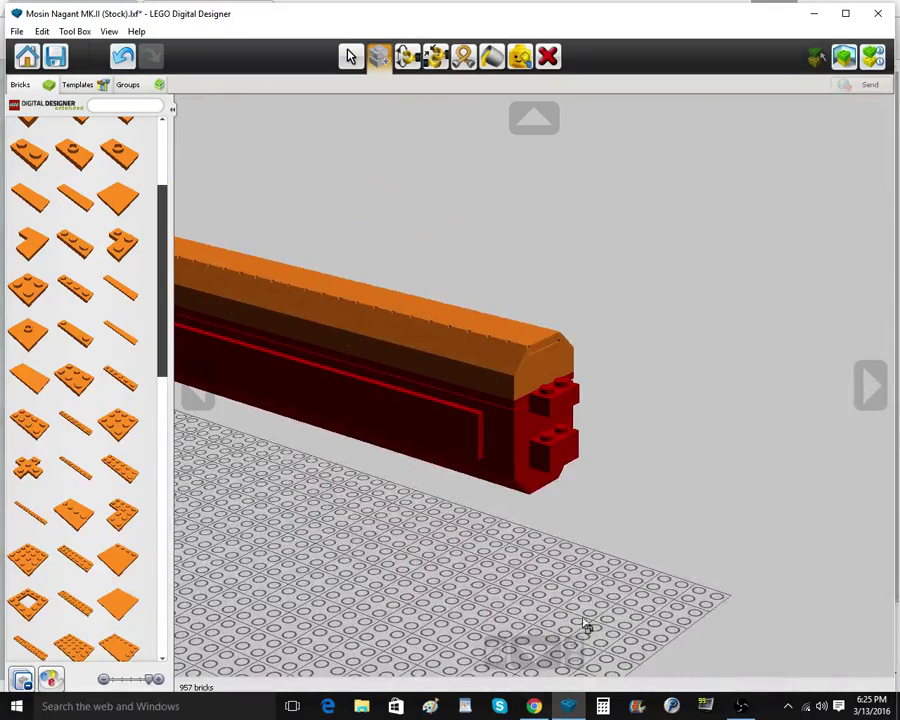
Check the front band on the Mosin-Nagant reference photo in Chrome, and return to LEGO Digital Designer
{"action": "mouse_move", "coordinate": [535, 708]}
{"action": "left_click", "coordinate": [537, 636]}
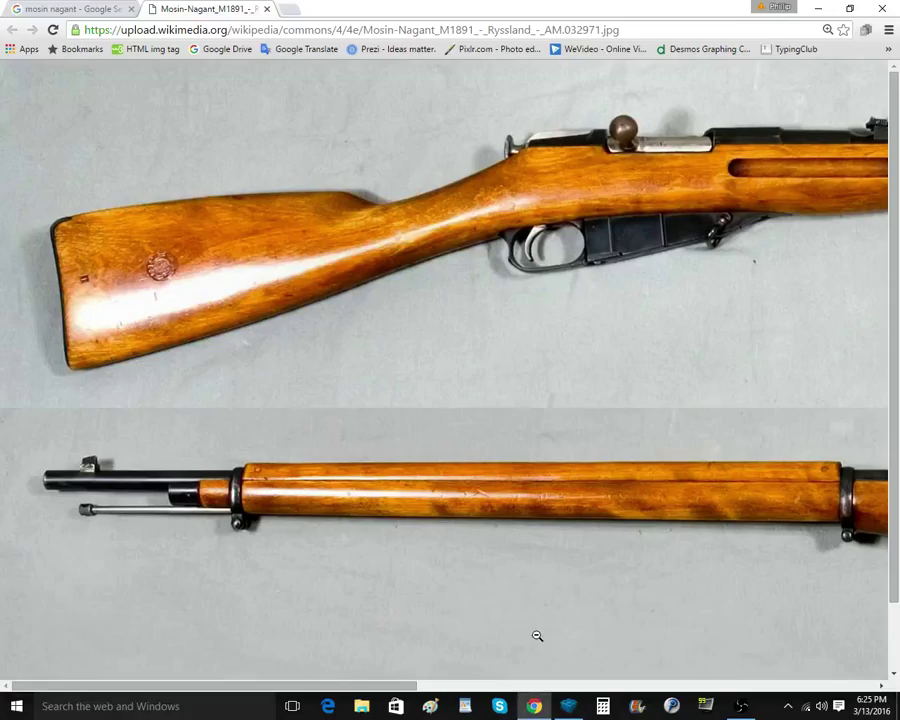
{"action": "left_click", "coordinate": [563, 706]}
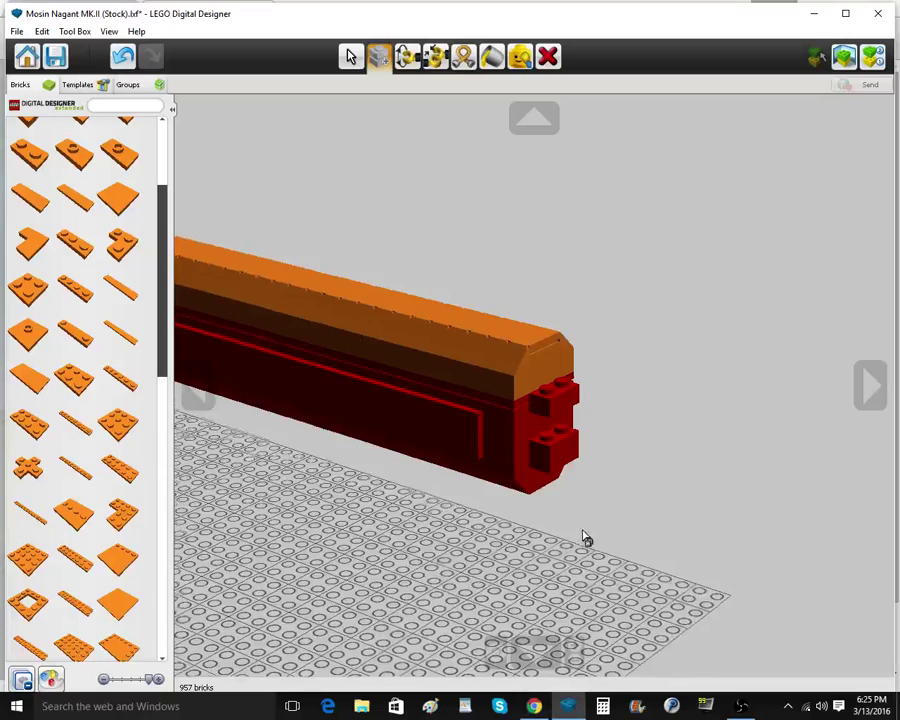
Switch the brick palette to black and place a black 1x4 plate on the upper pair of studs at the front end
{"action": "right_click_drag", "start_coordinate": [583, 532], "coordinate": [560, 560]}
{"action": "scroll", "coordinate": [557, 556], "scroll_direction": "up", "scroll_amount": 2}
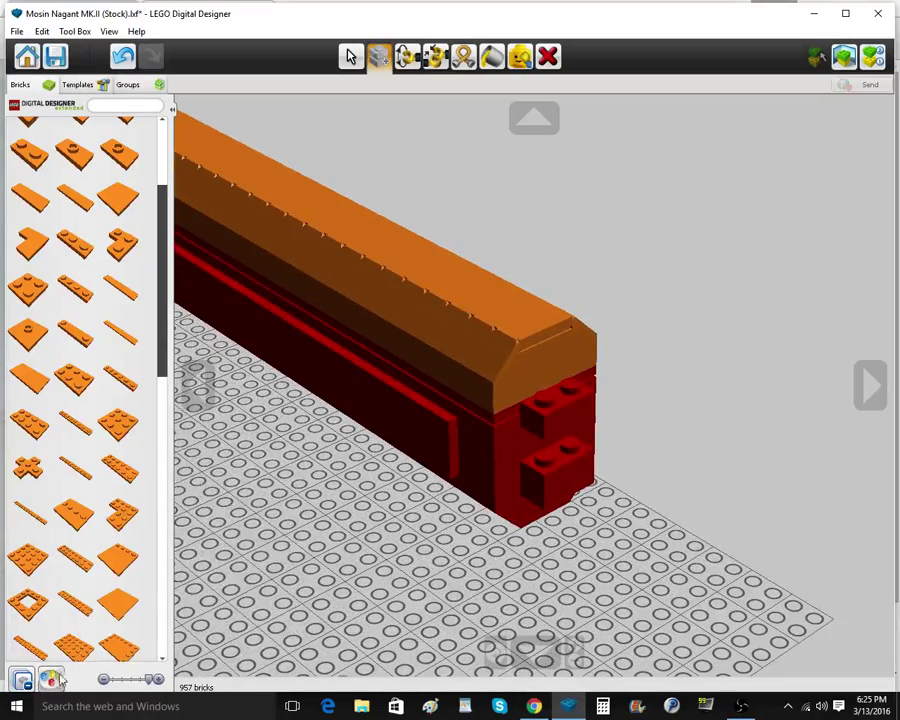
{"action": "left_click", "coordinate": [52, 680]}
{"action": "left_click", "coordinate": [62, 211]}
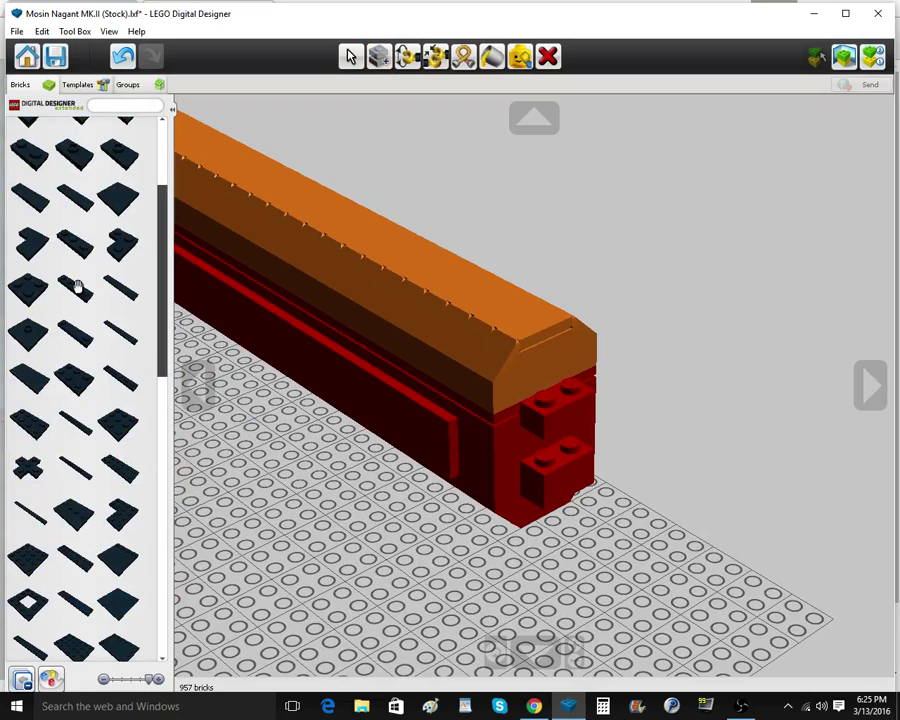
{"action": "left_click", "coordinate": [75, 287]}
{"action": "left_click", "coordinate": [538, 405]}
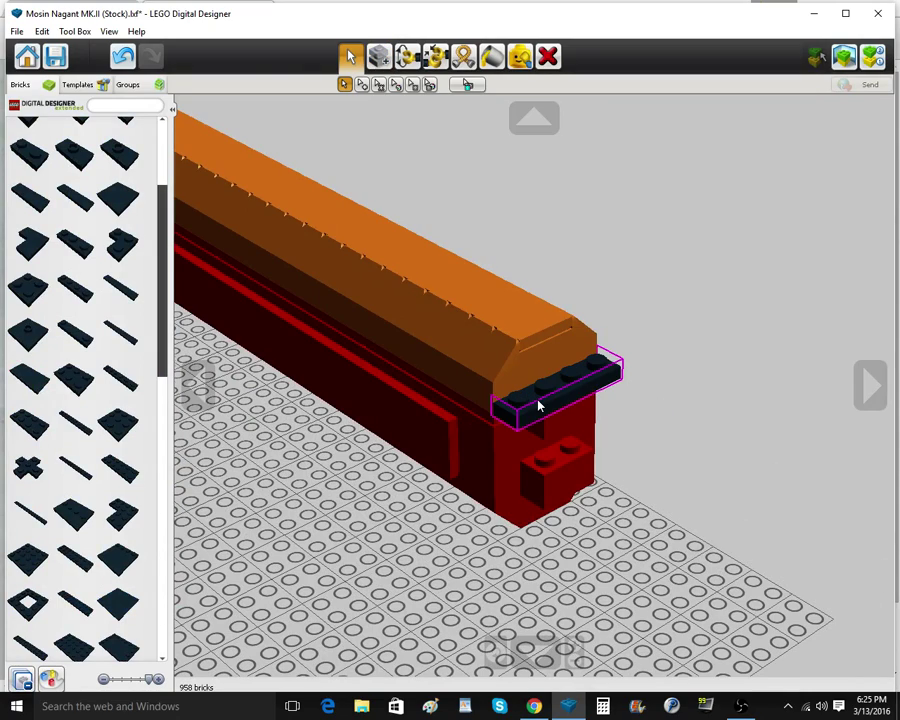
Clone the orange side slopes onto both ends of the black 1x4 plate and align them with the handguard's sloped profile
{"action": "mouse_move", "coordinate": [538, 405]}
{"action": "right_mouse_down"}
{"action": "mouse_move", "coordinate": [549, 350]}
{"action": "mouse_move", "coordinate": [552, 393]}
{"action": "right_mouse_up"}
{"action": "scroll", "coordinate": [552, 393], "scroll_direction": "up", "scroll_amount": 2}
{"action": "scroll", "coordinate": [128, 212], "scroll_direction": "up", "scroll_amount": 3}
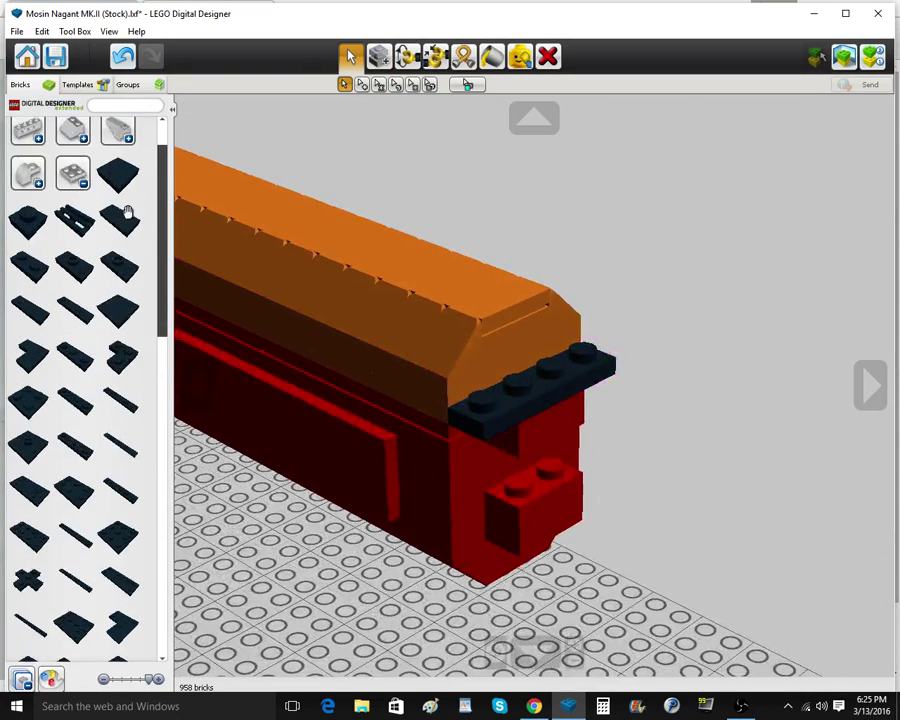
{"action": "left_click", "coordinate": [72, 182]}
{"action": "left_click", "coordinate": [376, 57]}
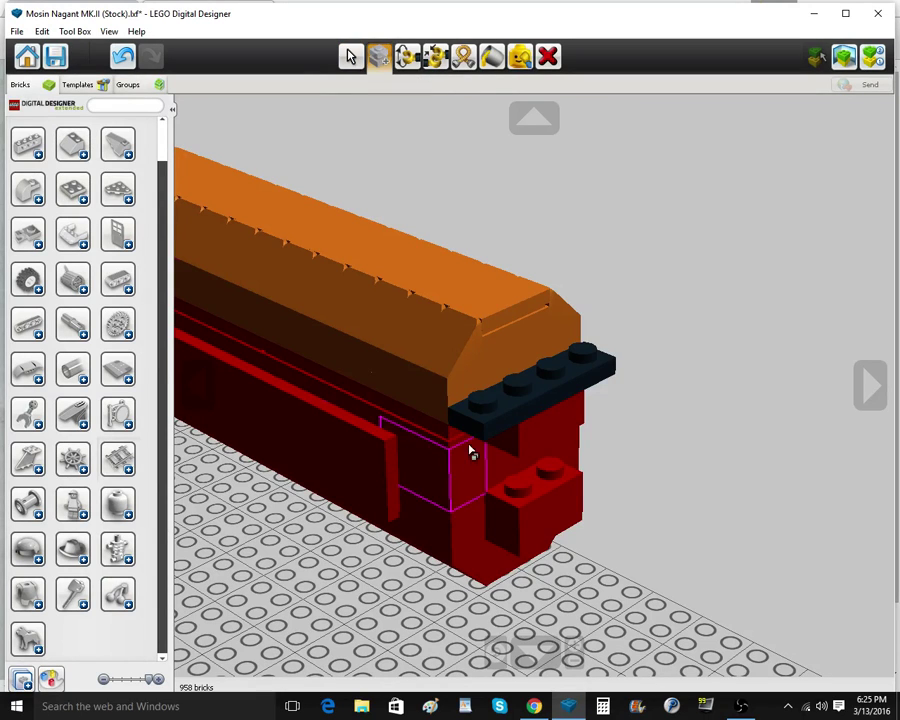
{"action": "left_click", "coordinate": [491, 395]}
{"action": "left_click", "coordinate": [570, 378]}
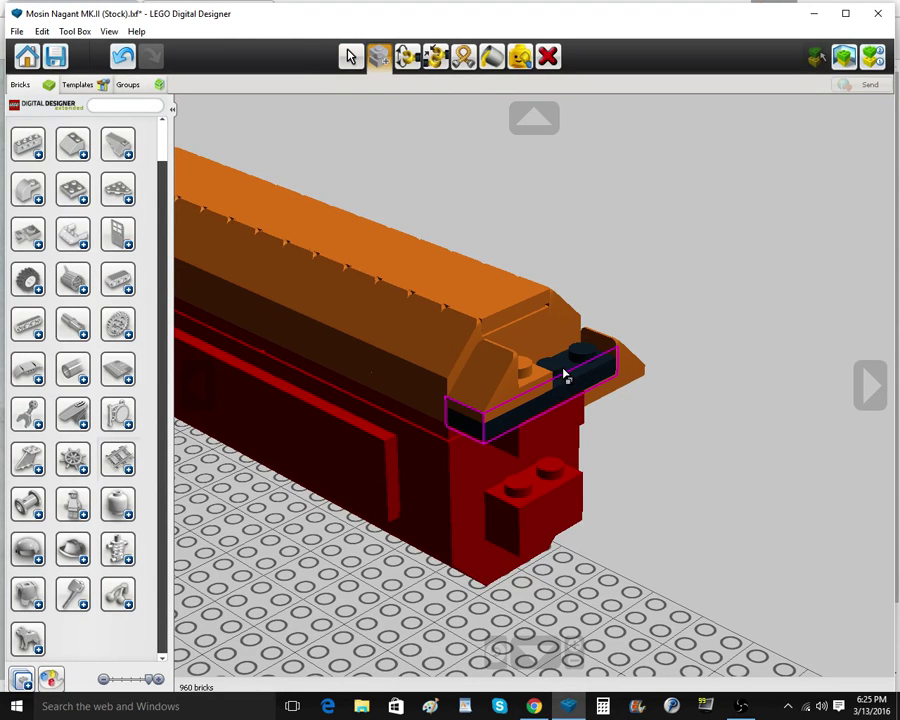
{"action": "left_click", "coordinate": [348, 53]}
{"action": "left_click", "coordinate": [625, 374]}
{"action": "left_click", "coordinate": [582, 364]}
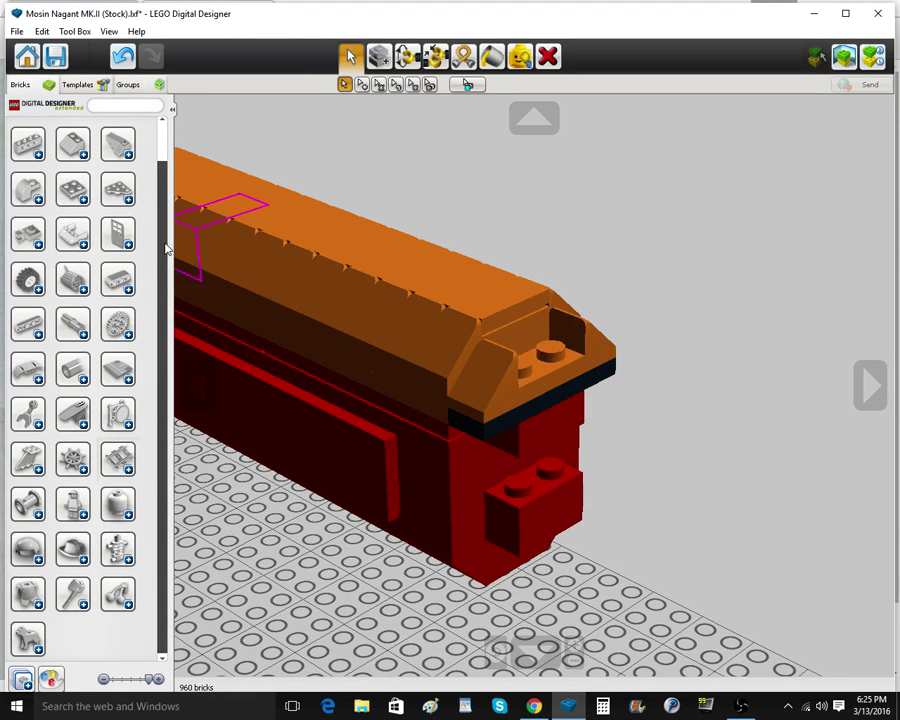
Fill the gap between the two front slopes with a black 1x2 plate and tile, and paint the slopes black
{"action": "left_click", "coordinate": [84, 200]}
{"action": "left_click", "coordinate": [37, 293]}
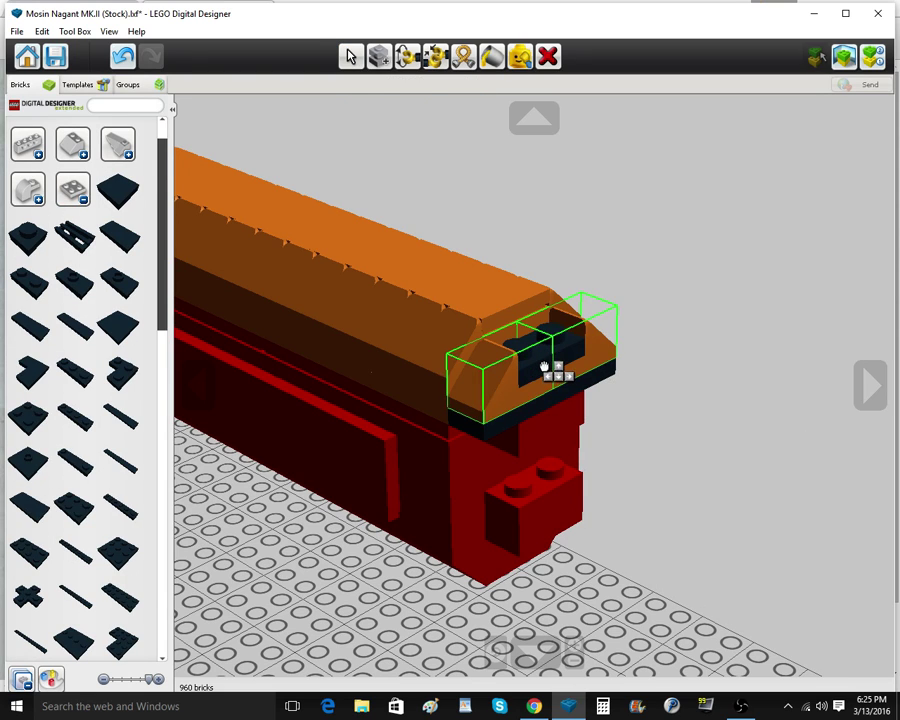
{"action": "left_click", "coordinate": [532, 348]}
{"action": "left_click", "coordinate": [528, 344]}
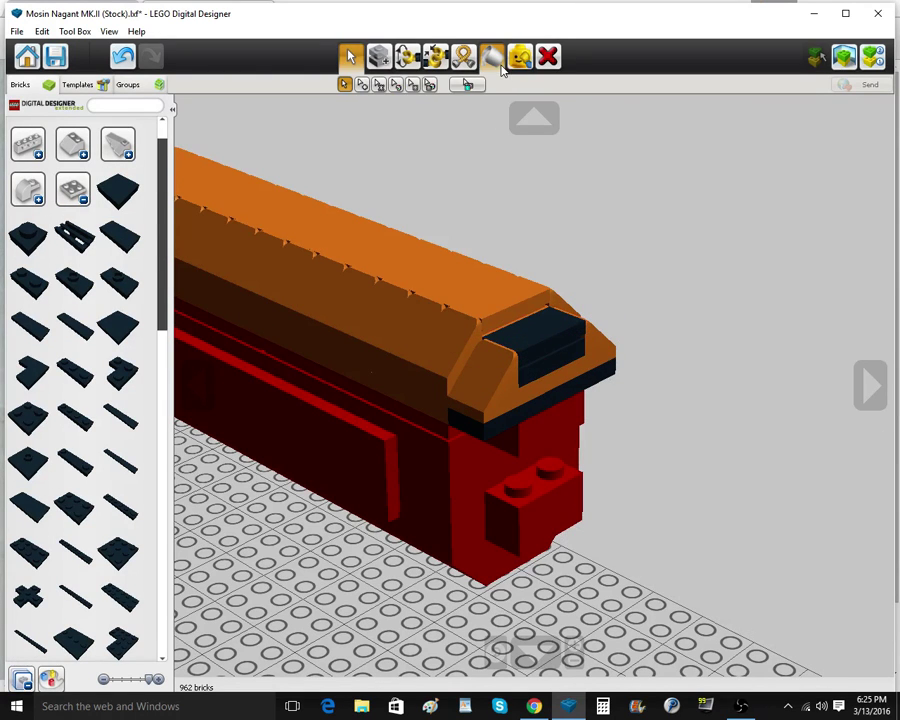
{"action": "left_click", "coordinate": [492, 57]}
{"action": "left_click", "coordinate": [577, 372]}
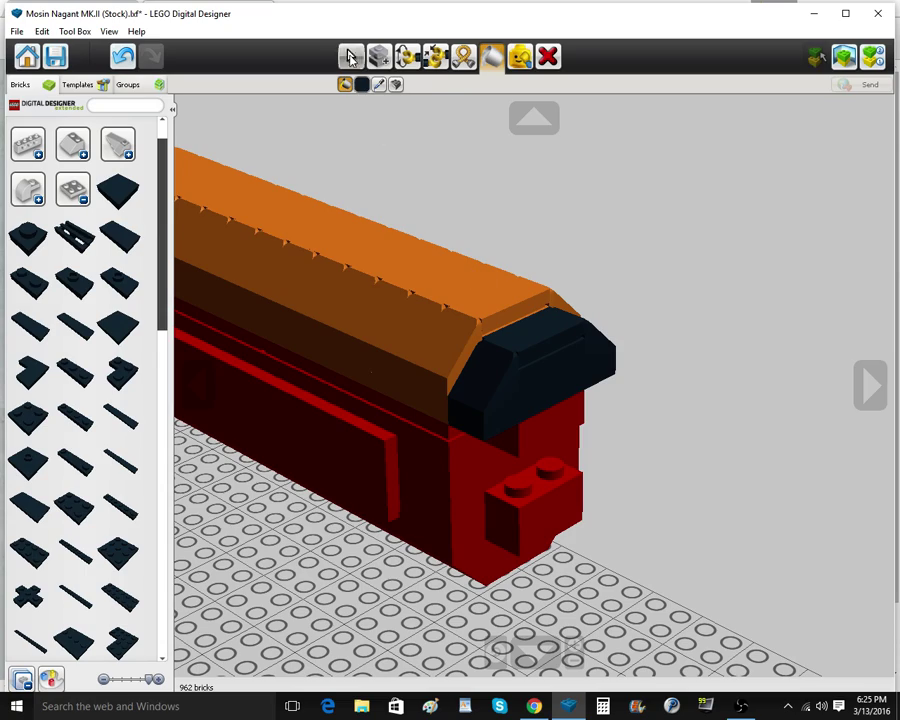
Stack two black 1x1 plates under each end of the black 1x4 plate
{"action": "left_click", "coordinate": [350, 57]}
{"action": "left_click", "coordinate": [481, 438]}
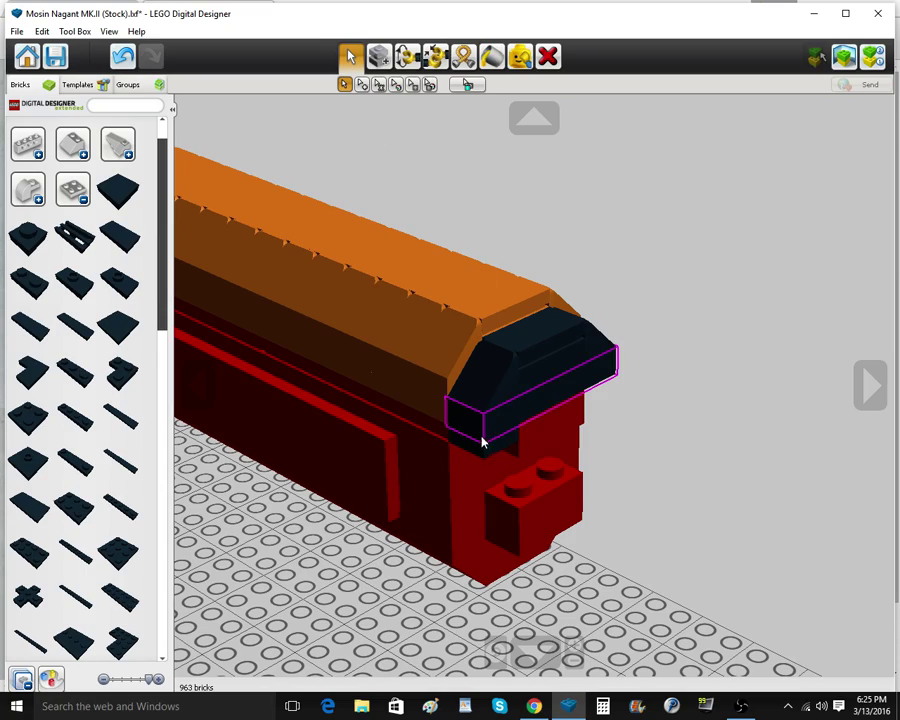
{"action": "left_click", "coordinate": [378, 62]}
{"action": "left_click", "coordinate": [499, 450]}
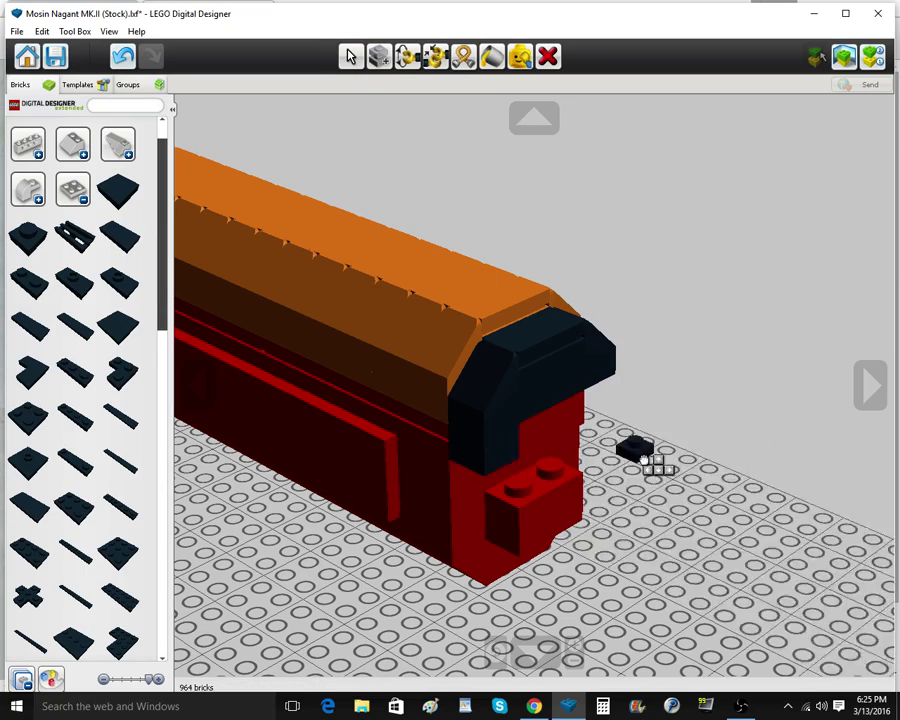
{"action": "right_click_drag", "start_coordinate": [650, 460], "coordinate": [540, 472]}
{"action": "left_click", "coordinate": [592, 452]}
{"action": "left_click", "coordinate": [593, 453]}
{"action": "left_click", "coordinate": [594, 459]}
{"action": "mouse_move", "coordinate": [485, 460]}
{"action": "right_mouse_down"}
{"action": "mouse_move", "coordinate": [567, 396]}
{"action": "mouse_move", "coordinate": [660, 450]}
{"action": "right_mouse_up"}
Place a black 1x4 brick with three holes beneath the 1x1 plates on the front face
{"action": "left_click", "coordinate": [66, 187]}
{"action": "left_click", "coordinate": [32, 147]}
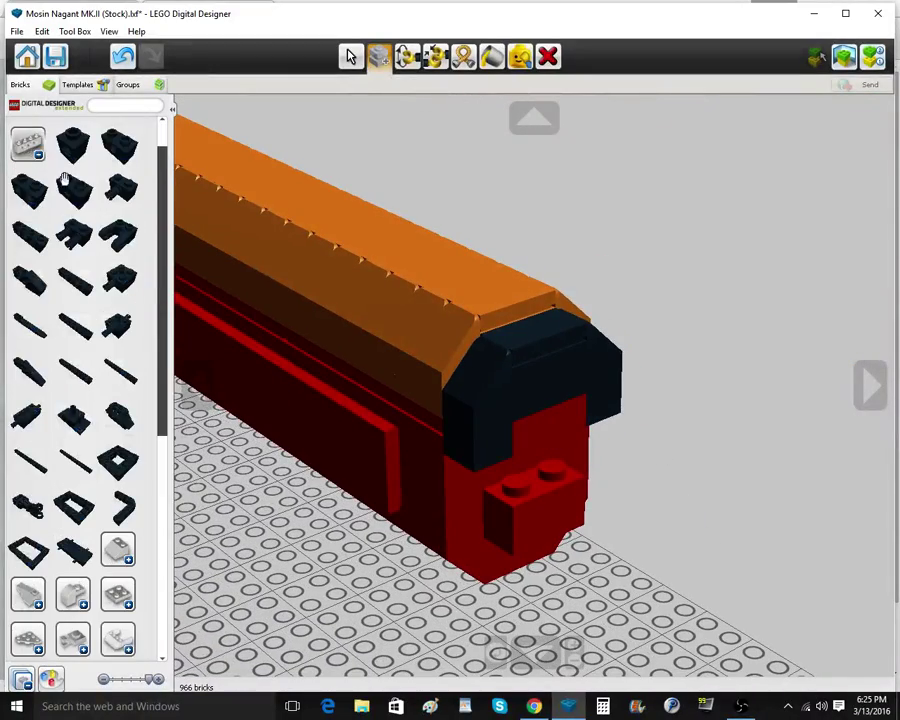
{"action": "left_click", "coordinate": [31, 252]}
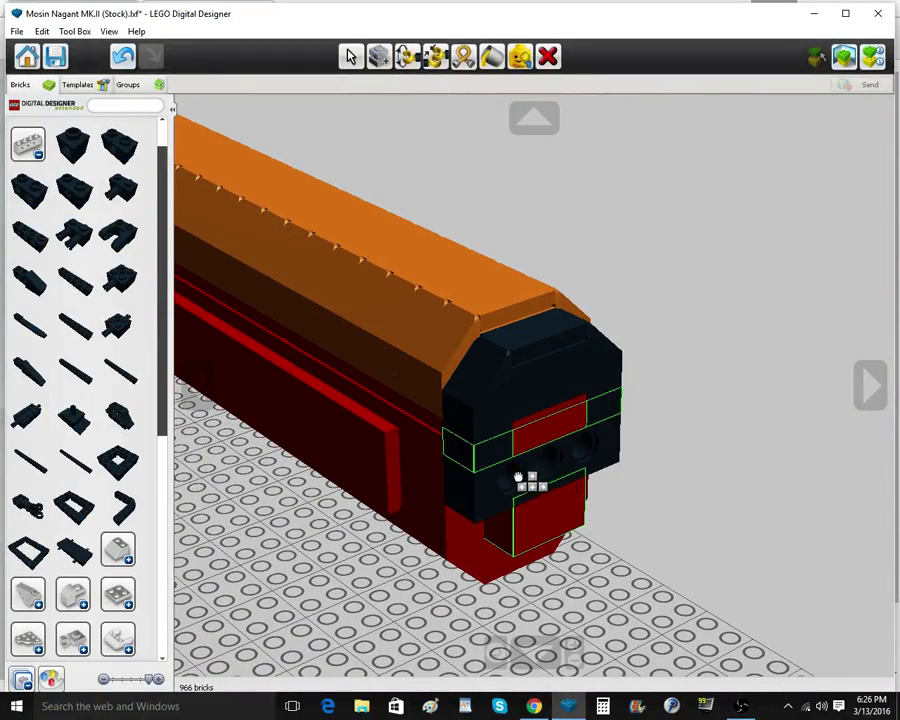
{"action": "left_click", "coordinate": [517, 475]}
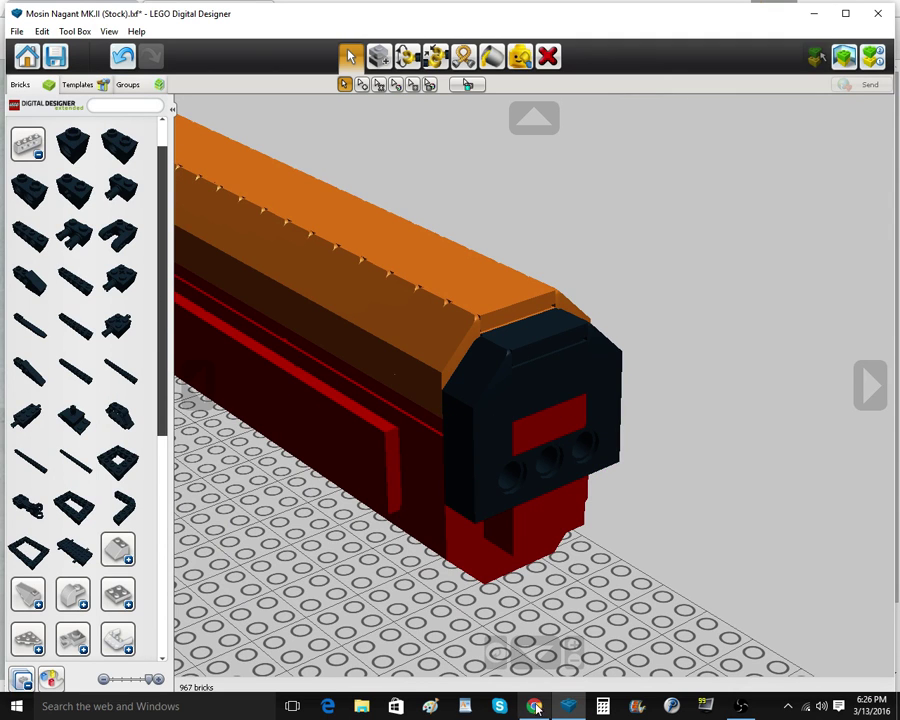
Compare the front band with the rifle photo in Chrome, and switch back to LEGO Digital Designer
{"action": "mouse_move", "coordinate": [536, 706]}
{"action": "left_click", "coordinate": [536, 664]}
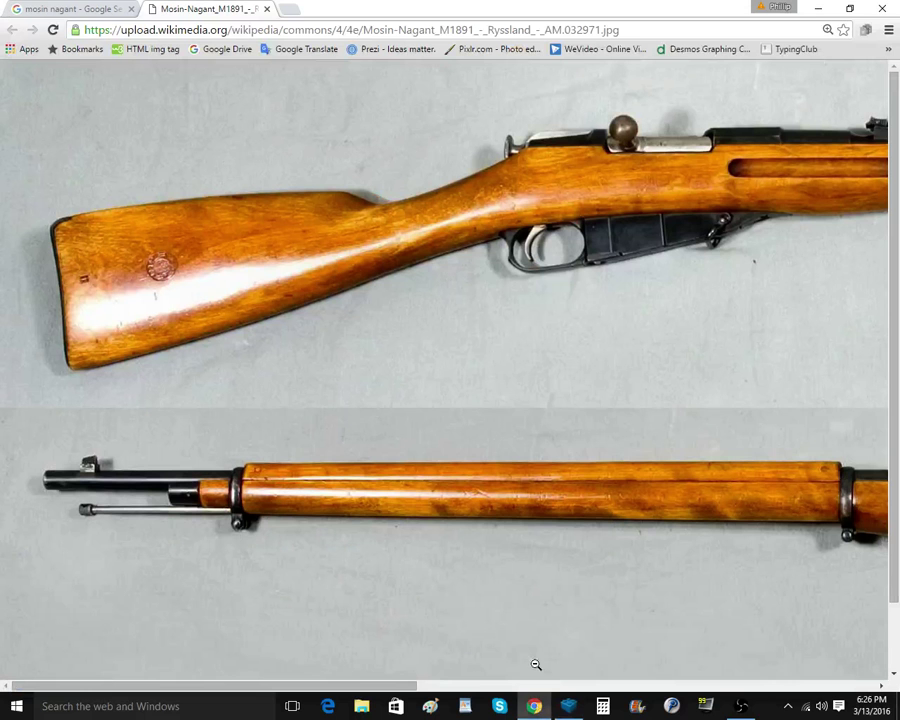
{"action": "left_click", "coordinate": [578, 711]}
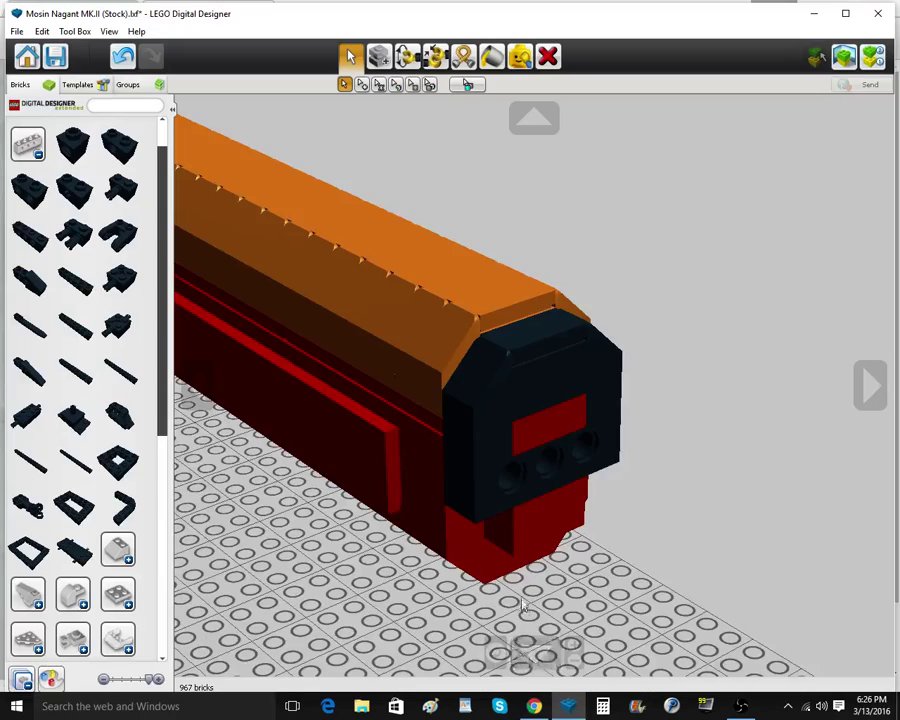
Place a black 1x1 brick under one end of the holed brick and clone it under the other end
{"action": "right_click_drag", "start_coordinate": [528, 607], "coordinate": [522, 410]}
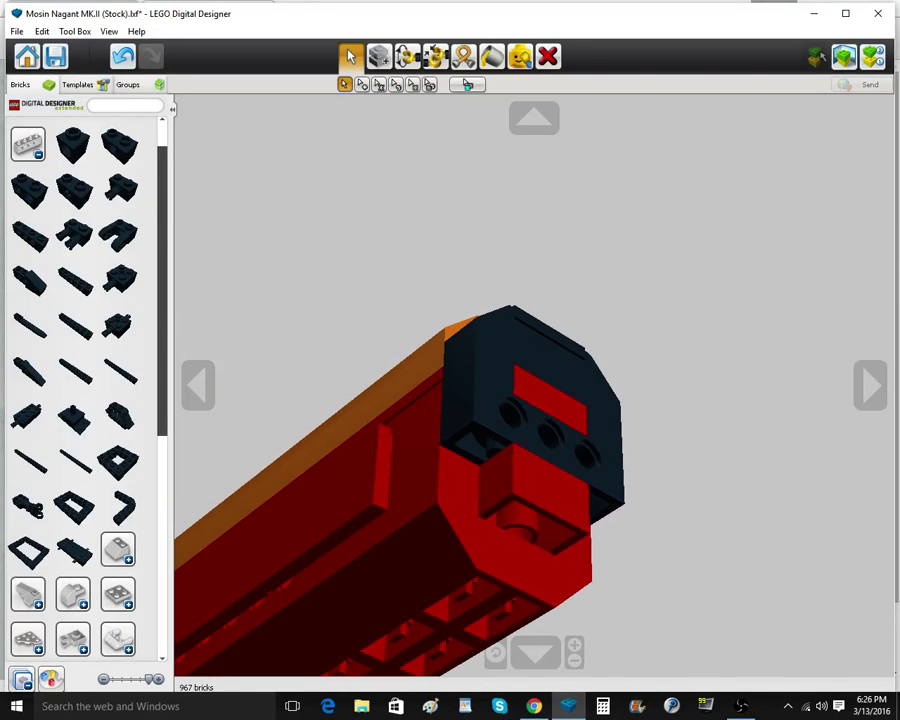
{"action": "left_click", "coordinate": [29, 155]}
{"action": "left_click", "coordinate": [23, 150]}
{"action": "scroll", "coordinate": [34, 147], "scroll_direction": "up", "scroll_amount": 1}
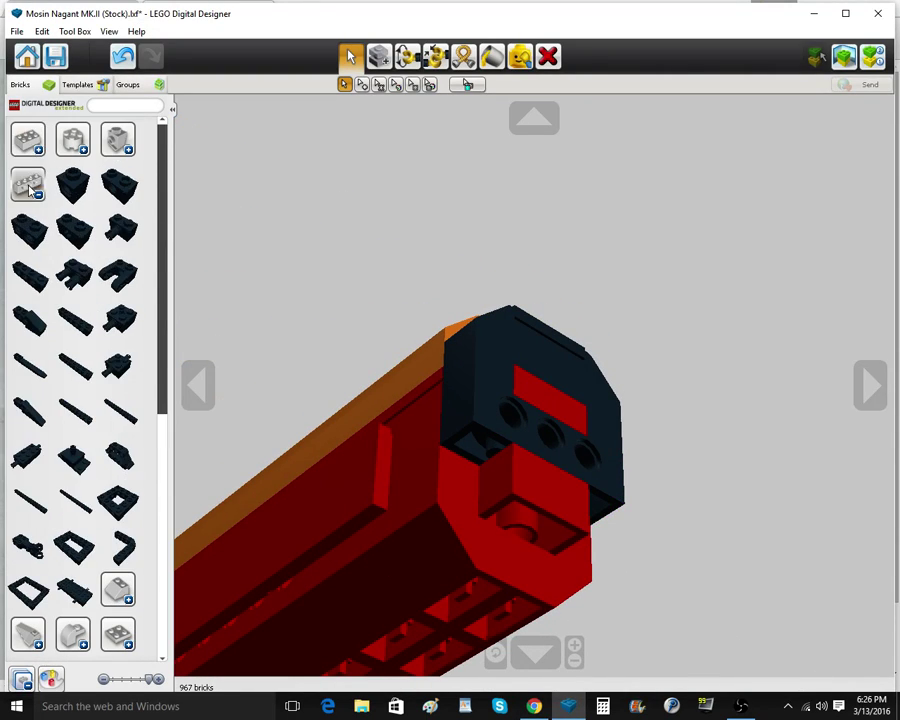
{"action": "left_click", "coordinate": [35, 188]}
{"action": "left_click", "coordinate": [37, 149]}
{"action": "left_click", "coordinate": [77, 146]}
{"action": "left_click", "coordinate": [475, 482]}
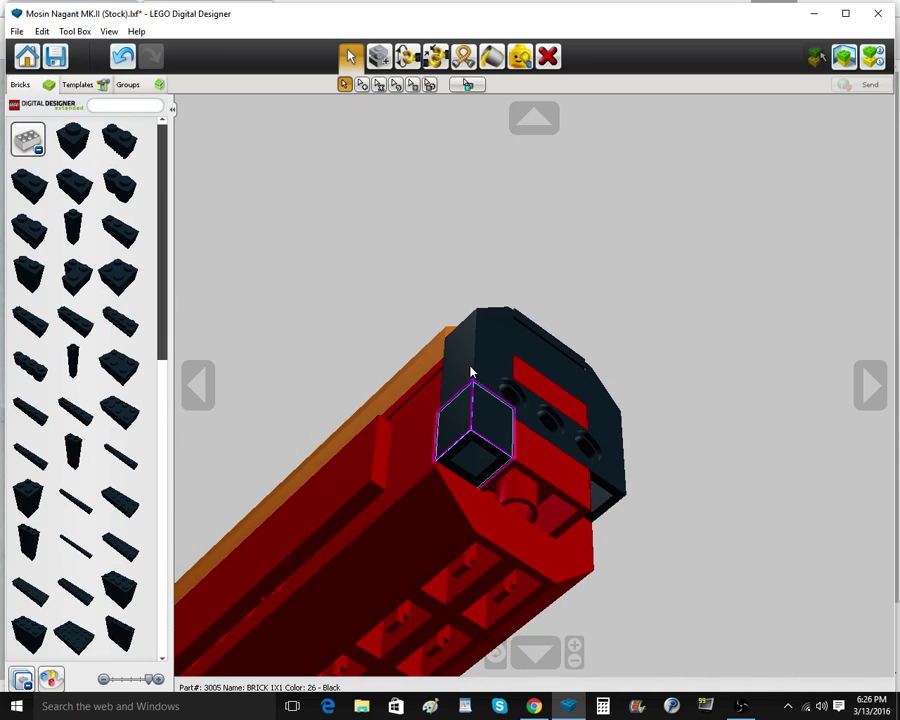
{"action": "left_click", "coordinate": [378, 56]}
{"action": "left_click", "coordinate": [594, 536]}
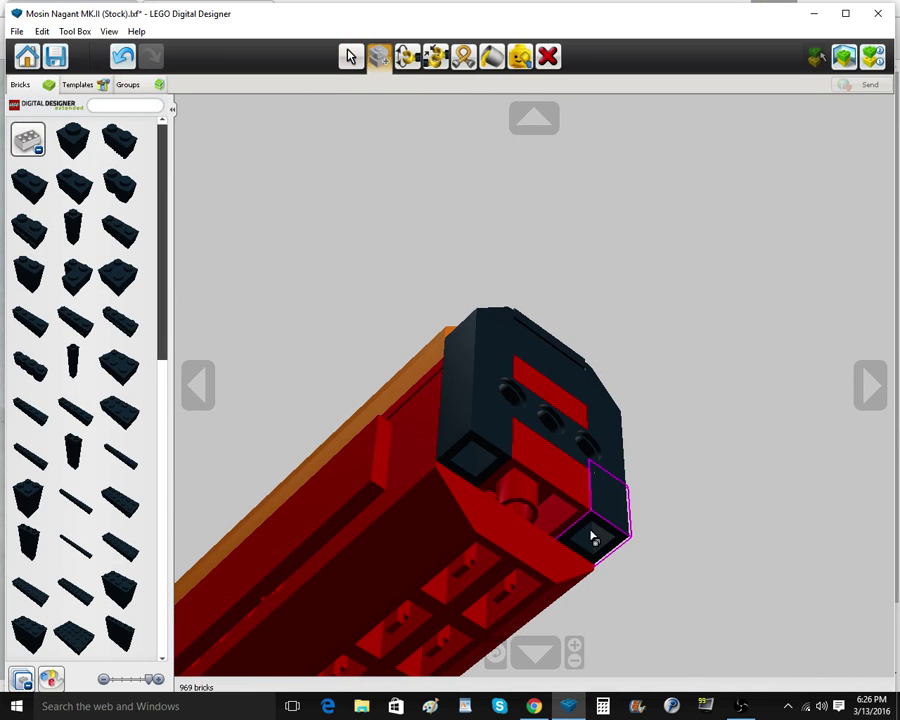
Add a black 1x4 plate beneath the 1x1 bricks and close off the underside with two black inverted slopes
{"action": "left_click", "coordinate": [35, 152]}
{"action": "left_click", "coordinate": [80, 230]}
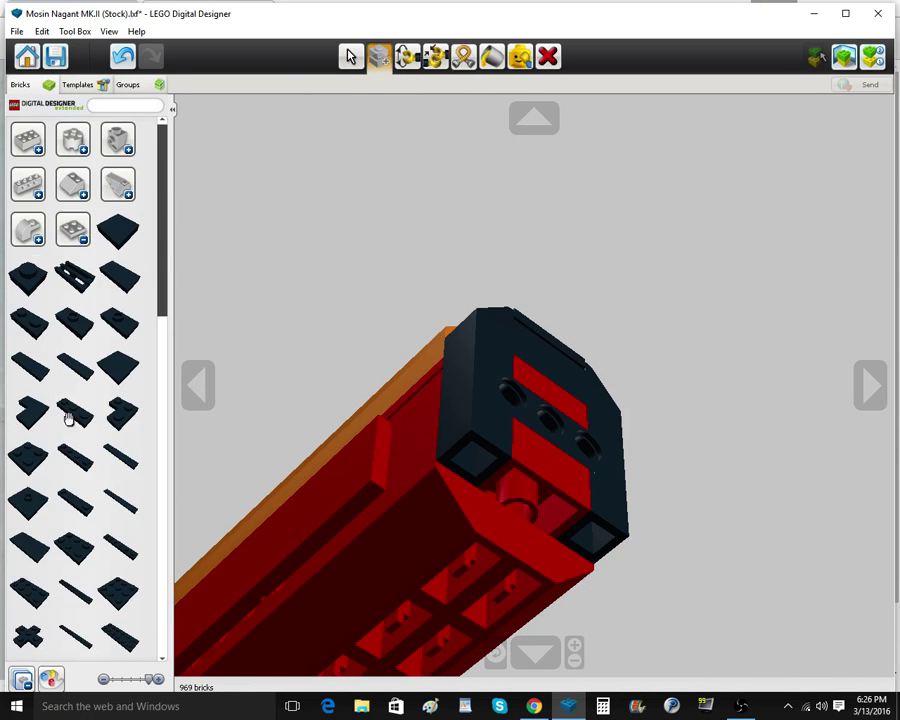
{"action": "left_click", "coordinate": [631, 576]}
{"action": "left_click", "coordinate": [72, 184]}
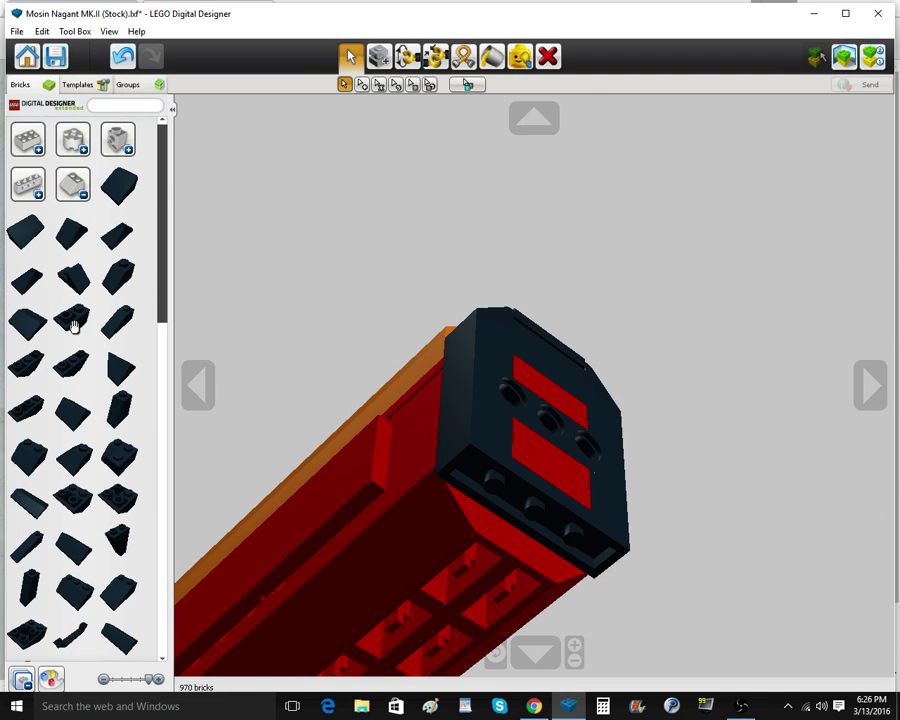
{"action": "left_click", "coordinate": [72, 325]}
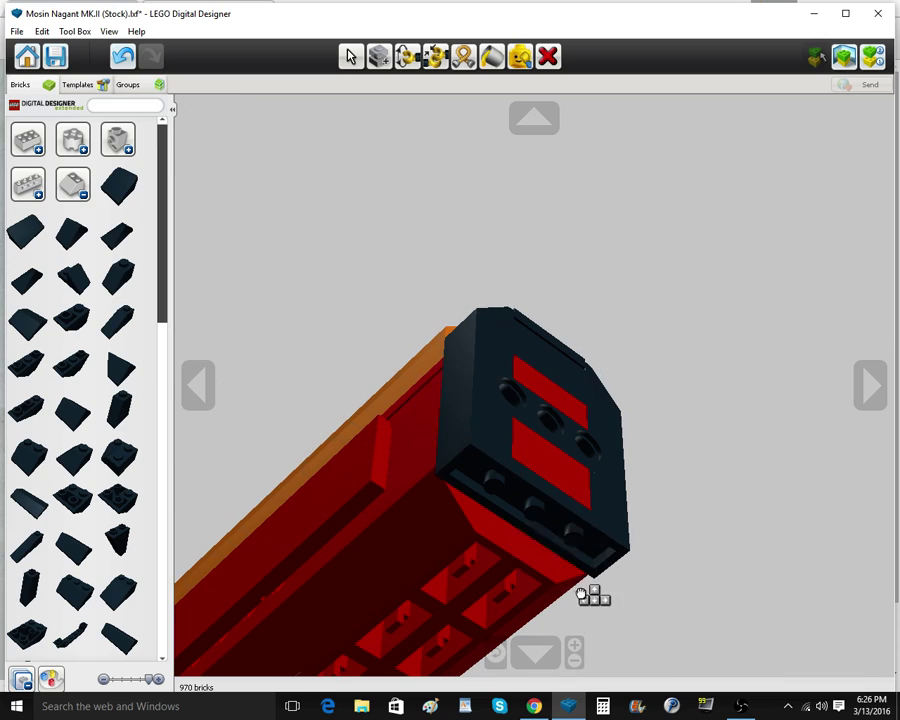
{"action": "left_click", "coordinate": [573, 578]}
{"action": "left_click", "coordinate": [380, 57]}
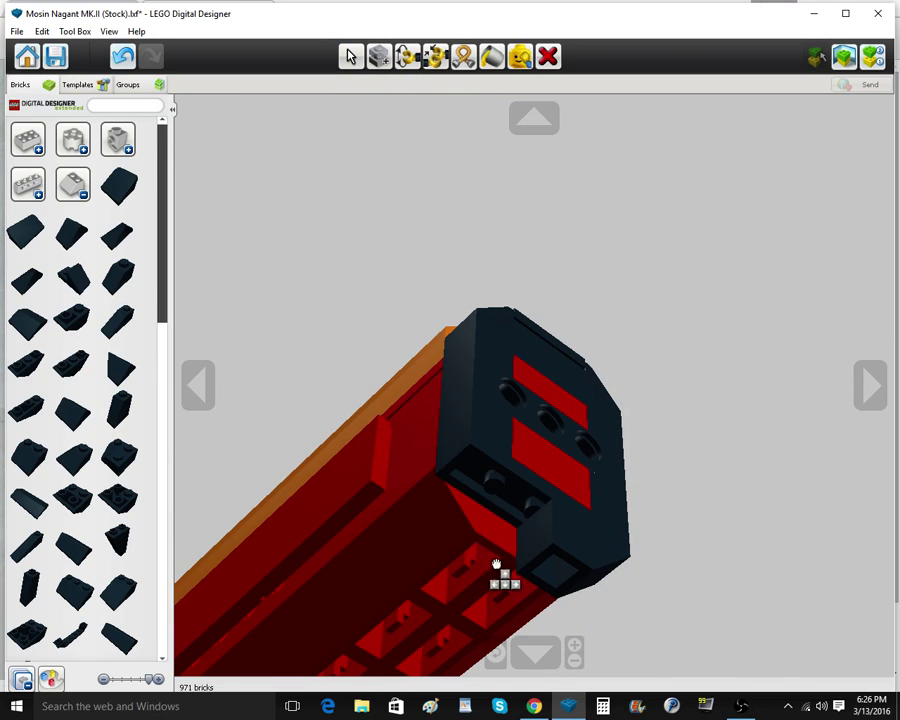
{"action": "left_click", "coordinate": [498, 553]}
Paint the two red bricks exposed on the face of the front band black
{"action": "mouse_move", "coordinate": [510, 313]}
{"action": "right_mouse_down"}
{"action": "mouse_move", "coordinate": [643, 471]}
{"action": "mouse_move", "coordinate": [623, 465]}
{"action": "mouse_move", "coordinate": [632, 447]}
{"action": "mouse_move", "coordinate": [547, 482]}
{"action": "right_mouse_up"}
{"action": "scroll", "coordinate": [630, 467], "scroll_direction": "down", "scroll_amount": 5}
{"action": "scroll", "coordinate": [540, 488], "scroll_direction": "up", "scroll_amount": 5}
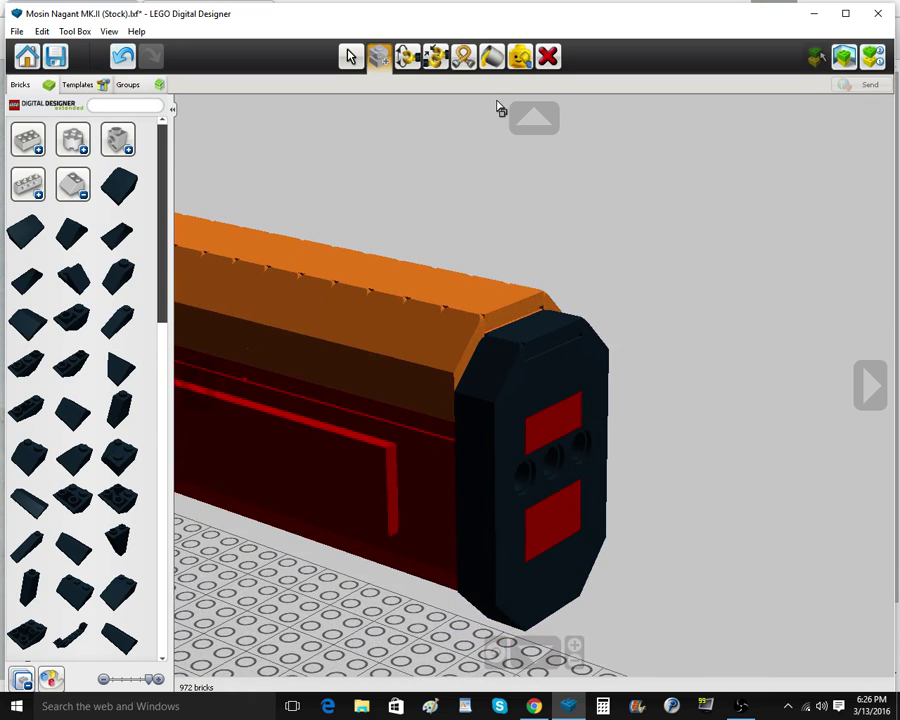
{"action": "key", "text": "b"}
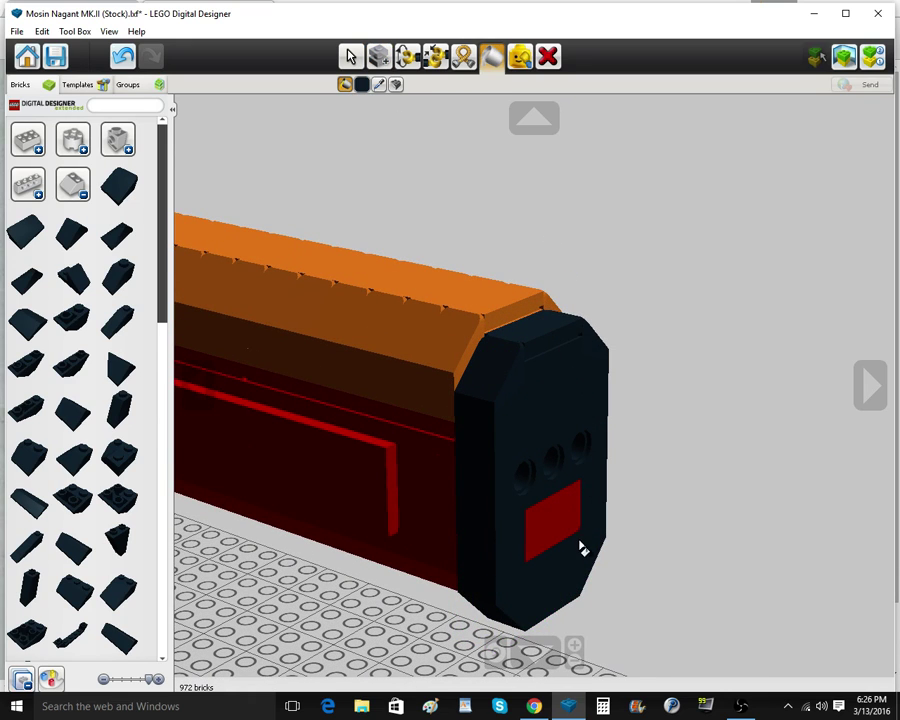
{"action": "left_click", "coordinate": [578, 540]}
{"action": "left_click", "coordinate": [349, 57]}
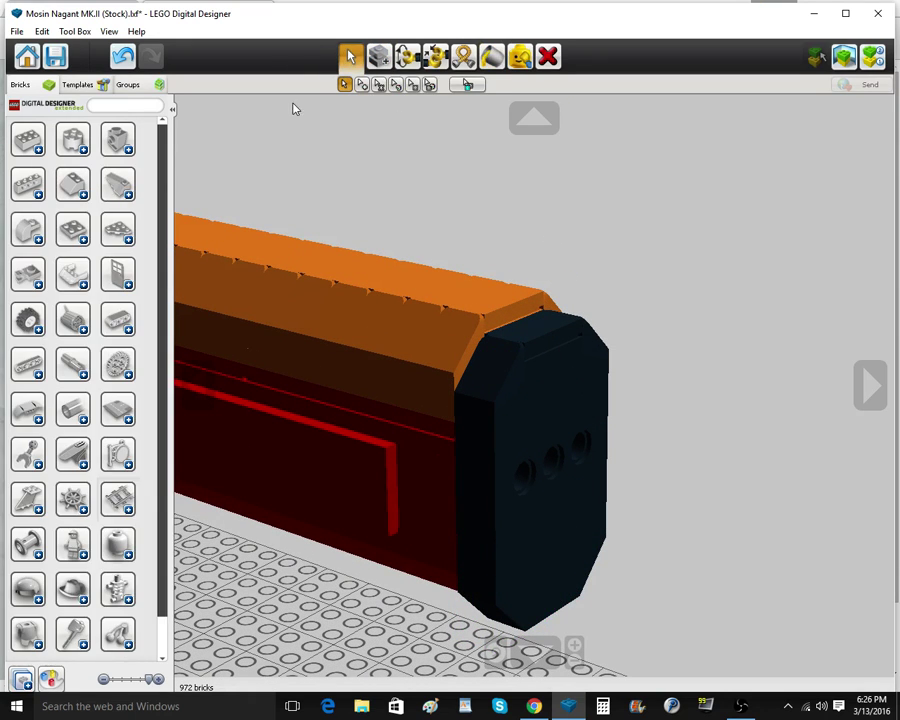
Examine the stock section ahead of the front band in the Chrome reference photo, and return to the model
{"action": "mouse_move", "coordinate": [540, 710]}
{"action": "left_click", "coordinate": [500, 643]}
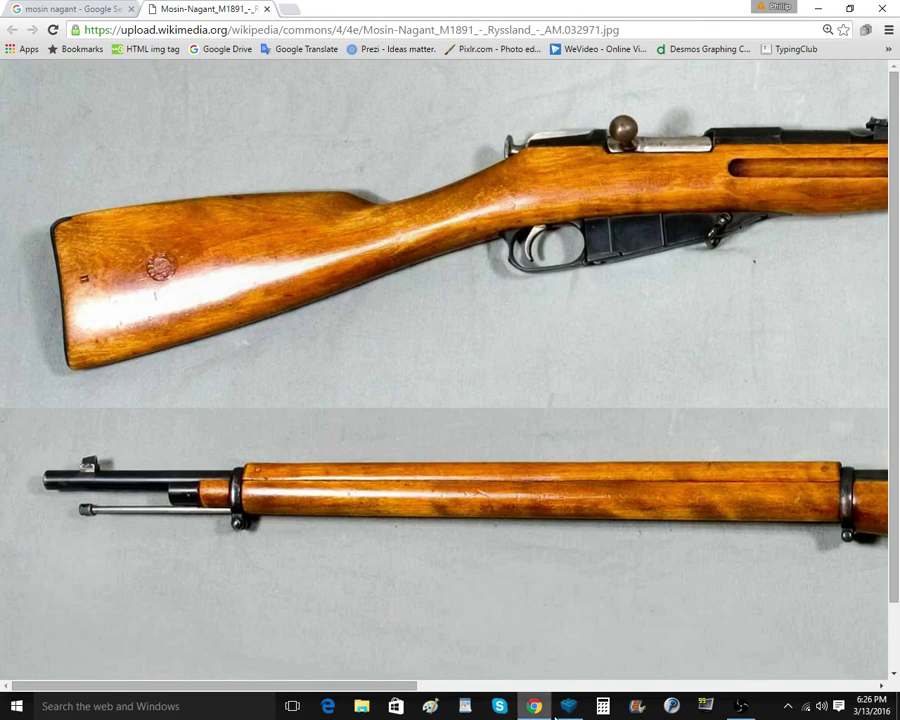
{"action": "mouse_move", "coordinate": [569, 712]}
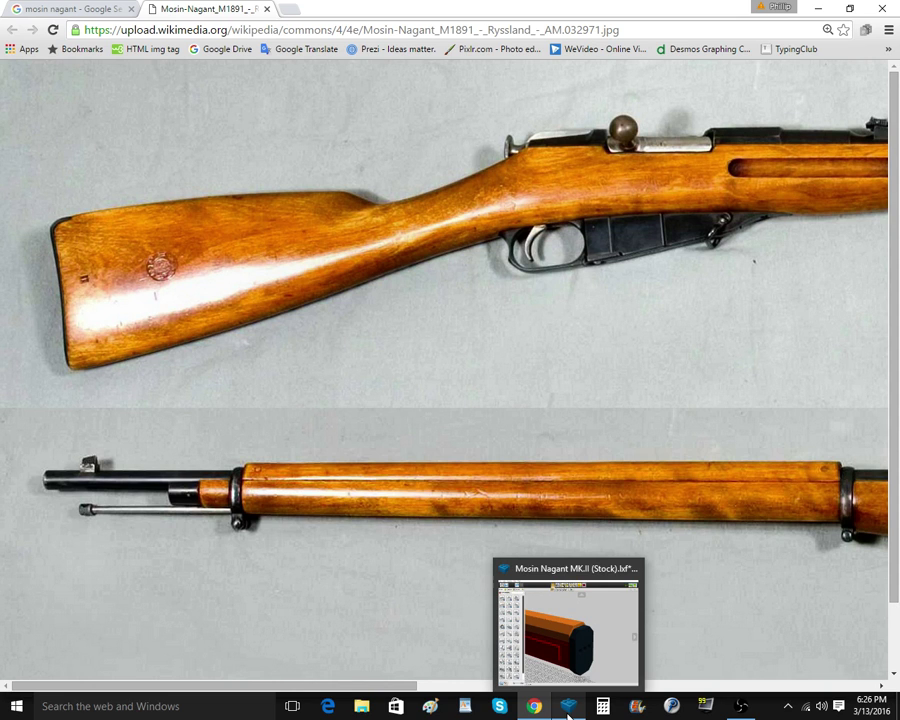
{"action": "left_click", "coordinate": [569, 708]}
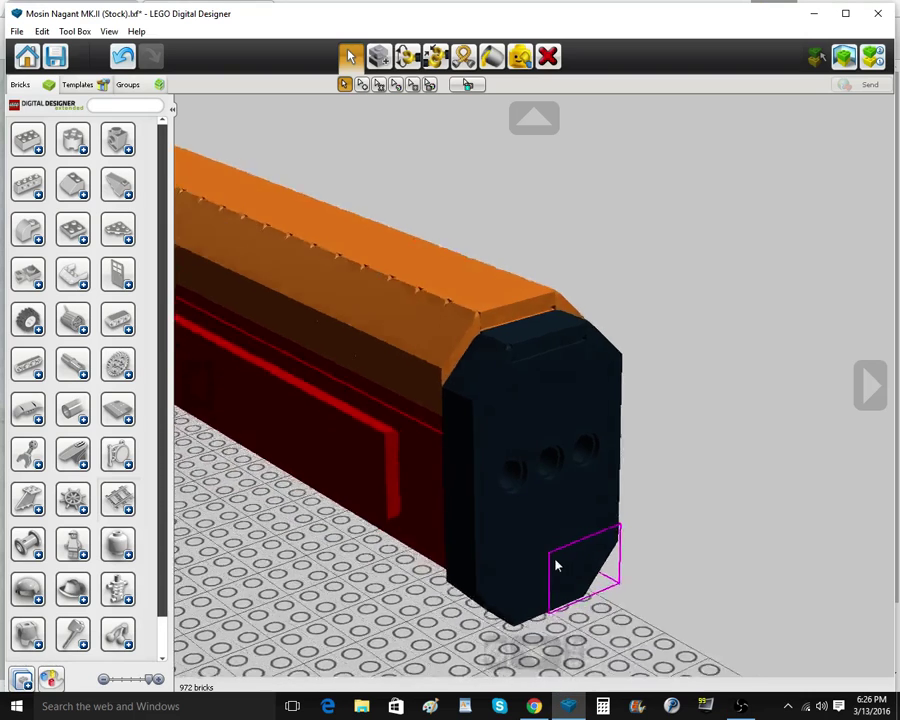
Plug a red 1x2 brick with a side peg into the black front band and clone it beside itself to span the face
{"action": "left_click", "coordinate": [30, 196]}
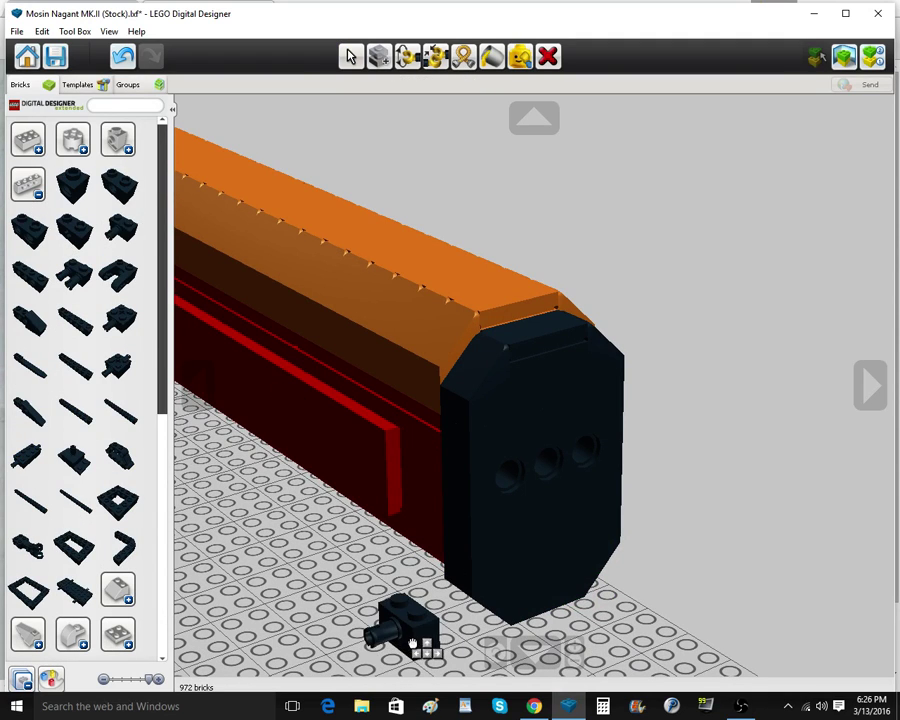
{"action": "left_click", "coordinate": [50, 679]}
{"action": "left_click", "coordinate": [248, 212]}
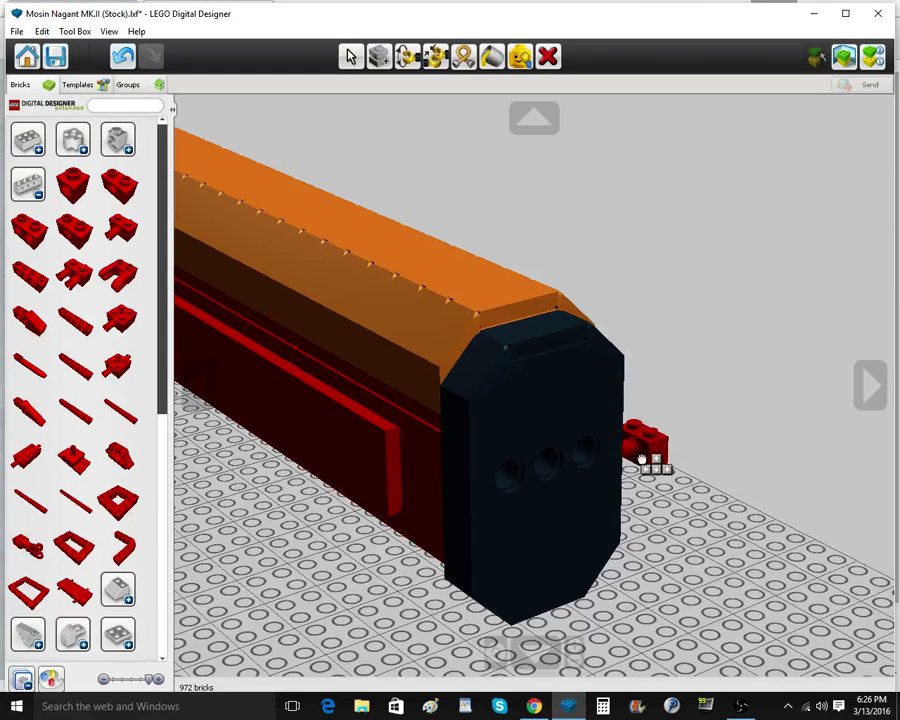
{"action": "left_click", "coordinate": [588, 463]}
{"action": "left_click", "coordinate": [377, 57]}
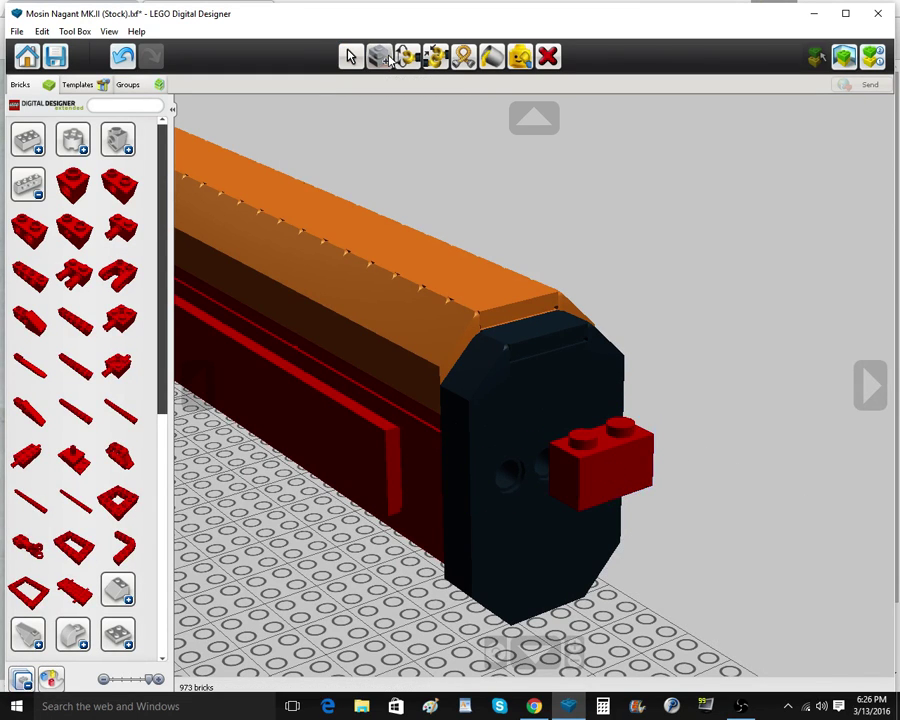
{"action": "left_click", "coordinate": [512, 490]}
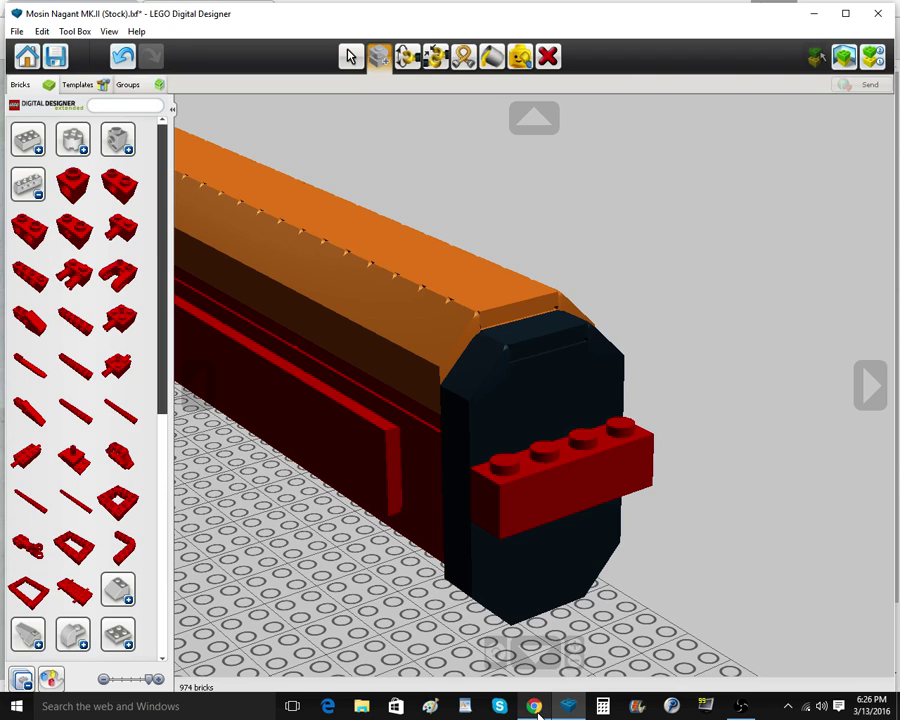
Check the front end in the Chrome reference photo, and attach two red 2x3 plates side by side beneath the red pegged bricks
{"action": "mouse_move", "coordinate": [536, 708]}
{"action": "left_click", "coordinate": [519, 645]}
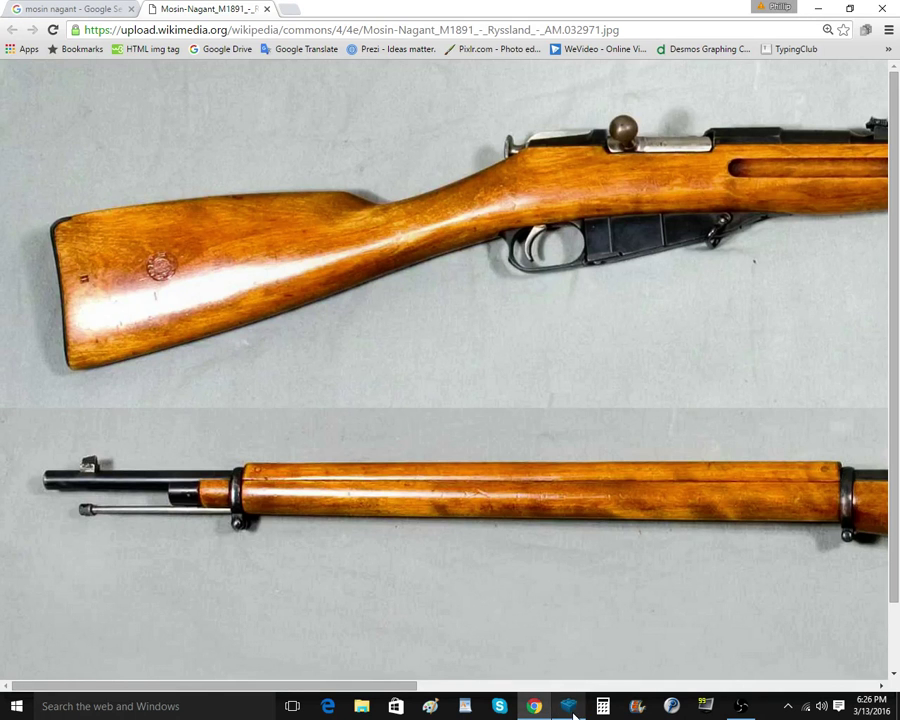
{"action": "left_click", "coordinate": [570, 708]}
{"action": "left_click", "coordinate": [33, 202]}
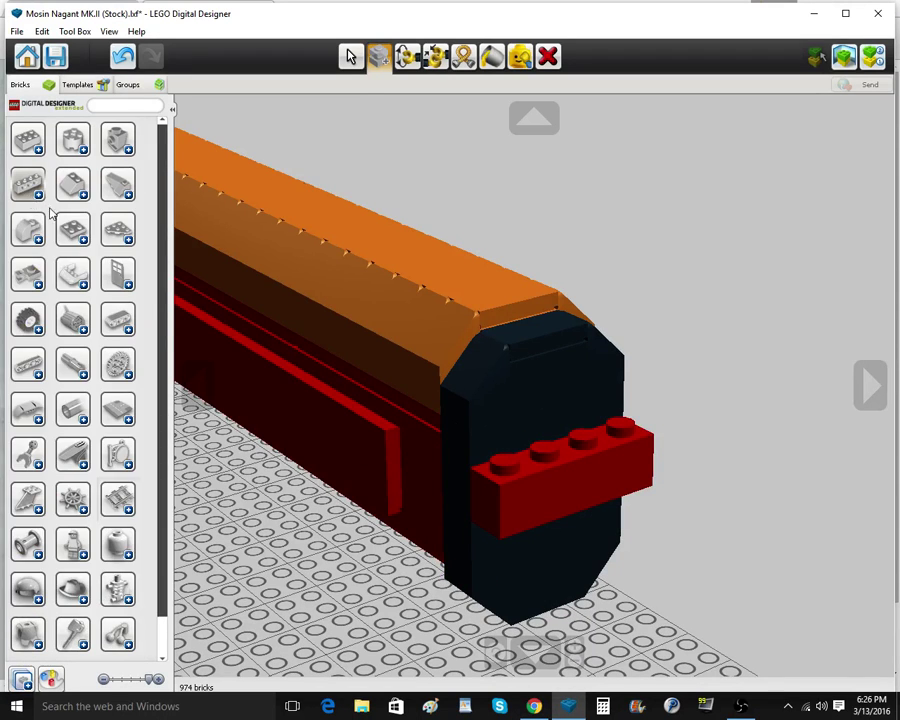
{"action": "left_click", "coordinate": [68, 232]}
{"action": "left_click", "coordinate": [73, 546]}
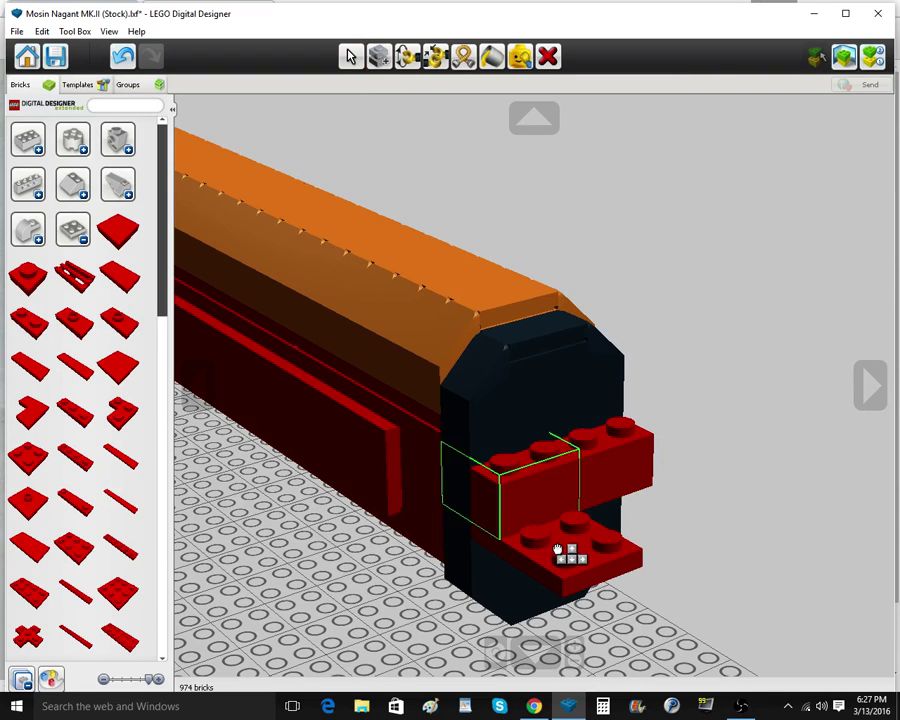
{"action": "left_click", "coordinate": [567, 553]}
{"action": "left_click", "coordinate": [378, 54]}
{"action": "left_click", "coordinate": [590, 553]}
{"action": "right_click_drag", "start_coordinate": [720, 515], "coordinate": [640, 540]}
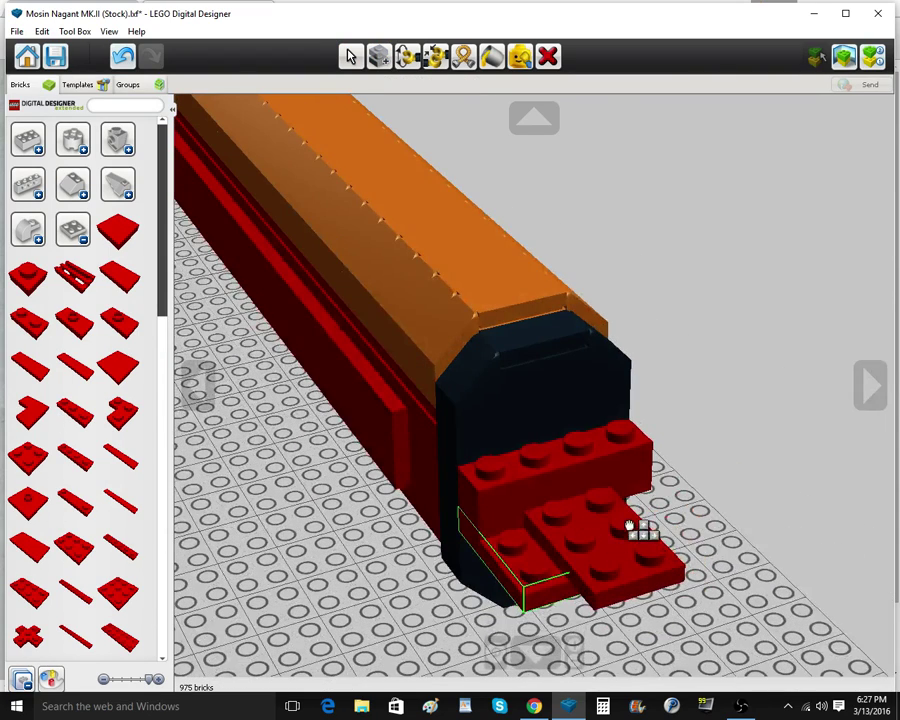
{"action": "left_click", "coordinate": [643, 514]}
{"action": "right_click", "coordinate": [638, 515]}
Place a red 1x4 brick across the plates, directly in front of the pegged bricks
{"action": "left_click", "coordinate": [73, 231]}
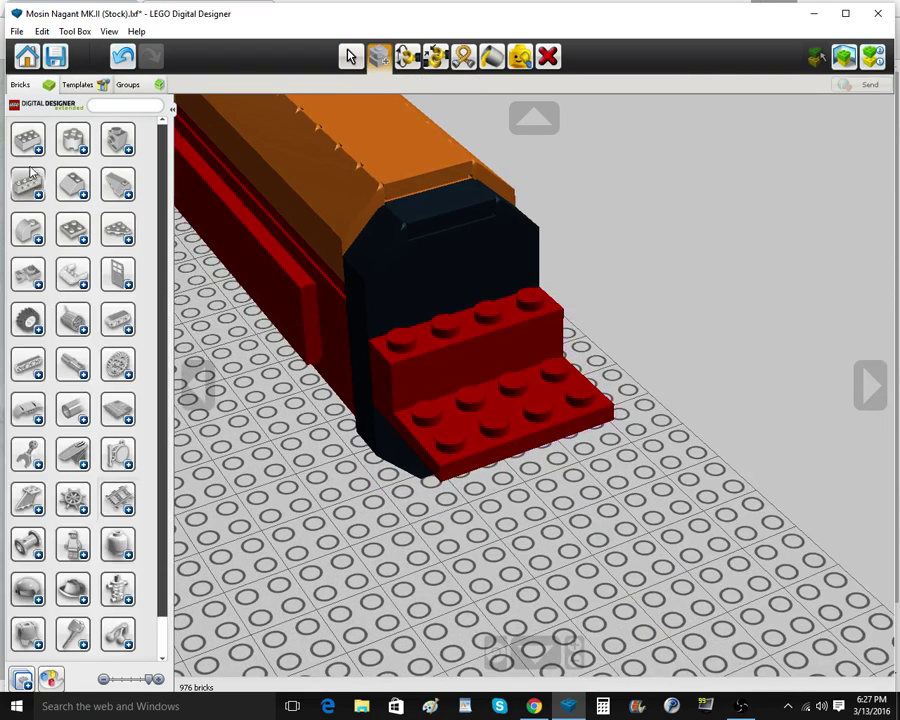
{"action": "left_click", "coordinate": [29, 141]}
{"action": "left_click", "coordinate": [121, 332]}
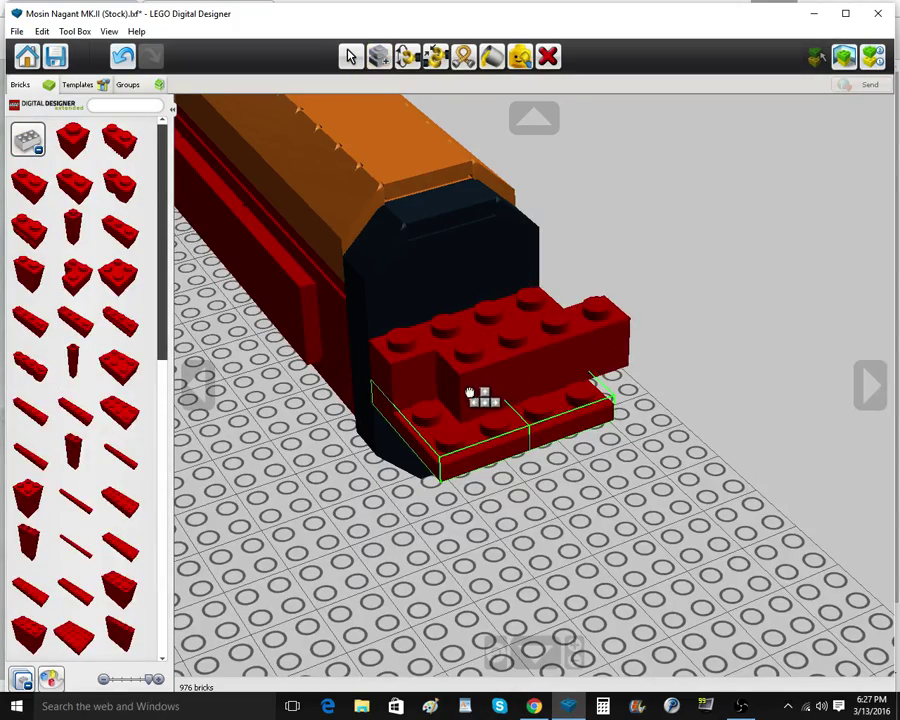
{"action": "left_click", "coordinate": [460, 401]}
{"action": "right_click_drag", "start_coordinate": [486, 422], "coordinate": [505, 354]}
{"action": "left_click", "coordinate": [520, 473]}
{"action": "right_click_drag", "start_coordinate": [524, 474], "coordinate": [564, 486]}
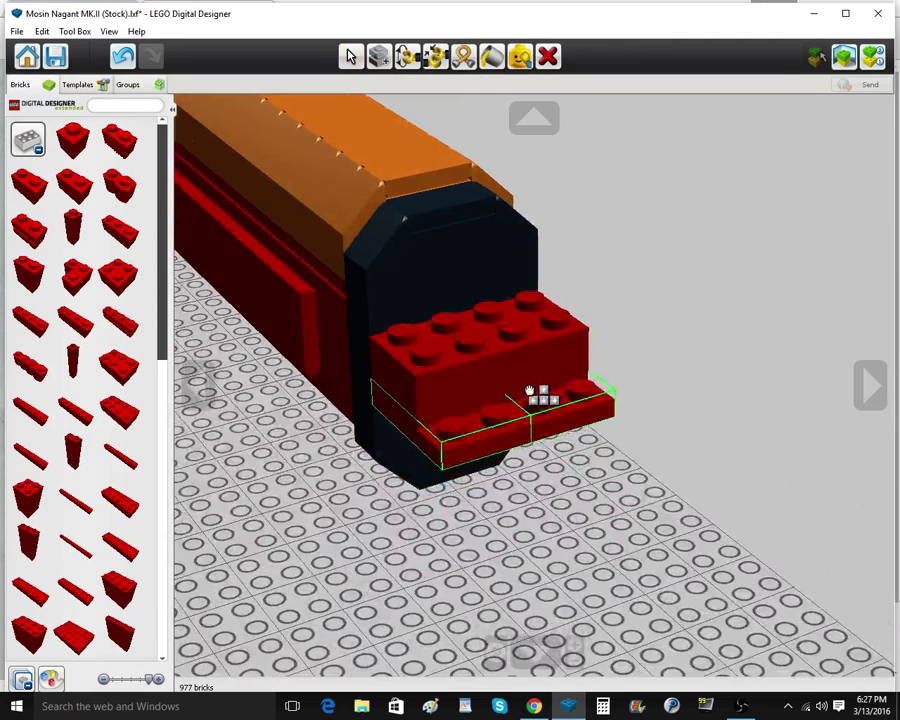
{"action": "left_click", "coordinate": [518, 393]}
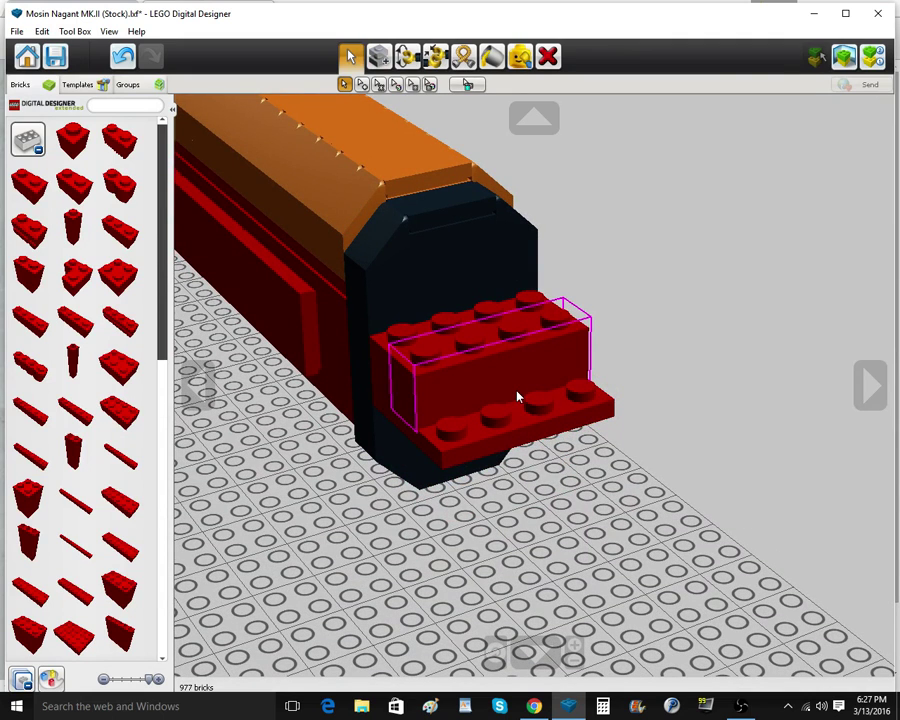
Place a red 1x2 brick with a single hole at the middle of the plates' front stud row
{"action": "left_click", "coordinate": [30, 142]}
{"action": "left_click", "coordinate": [30, 186]}
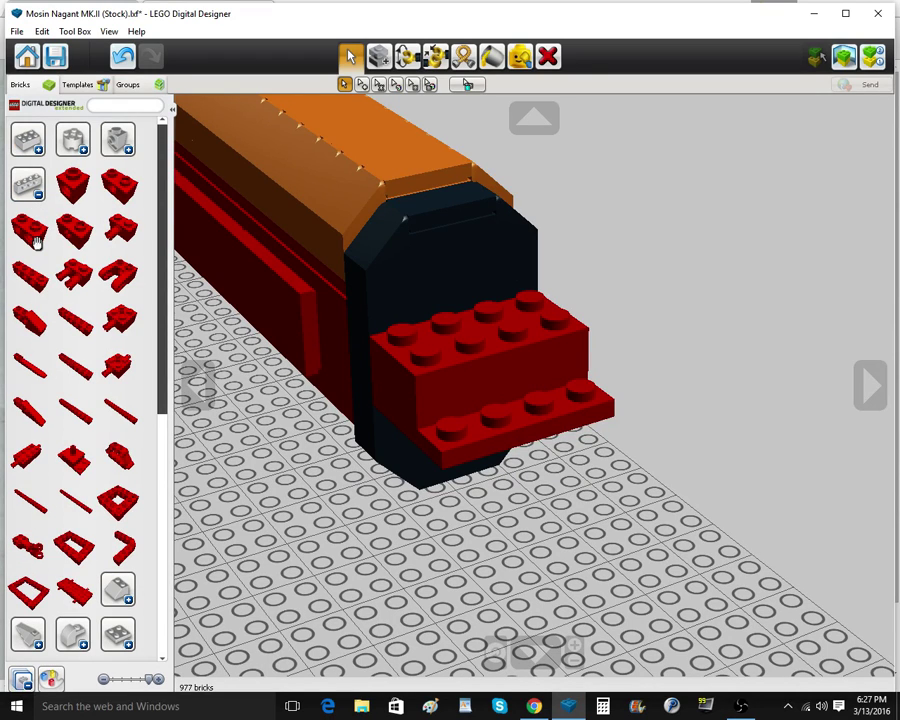
{"action": "left_click", "coordinate": [108, 187]}
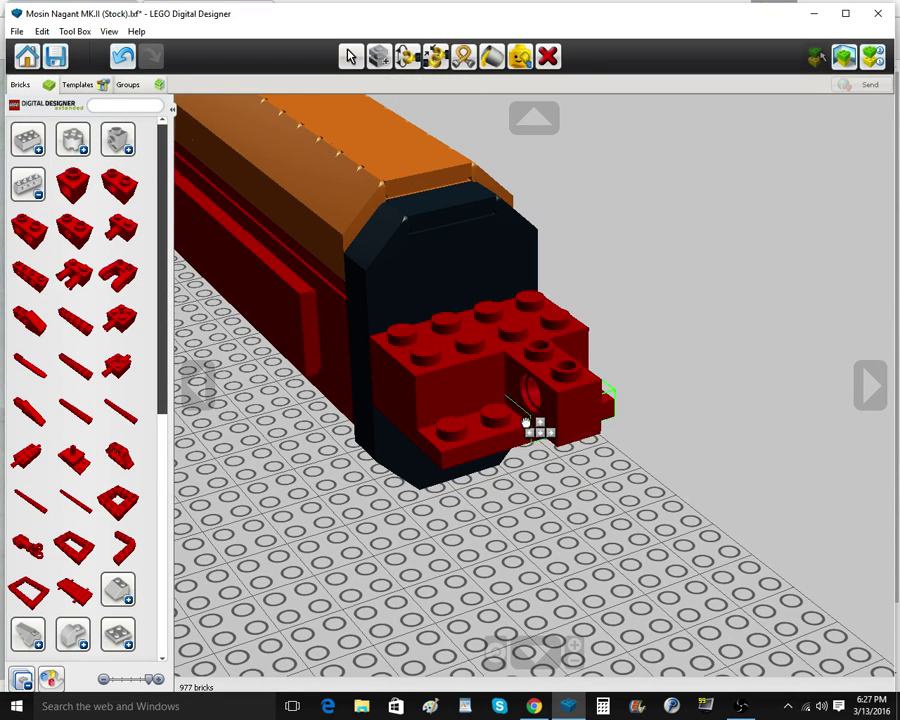
{"action": "left_click", "coordinate": [520, 423]}
Fill one end of the front stud row with a red 1x1 brick and clone it onto the other end
{"action": "left_click", "coordinate": [29, 184]}
{"action": "left_click", "coordinate": [32, 150]}
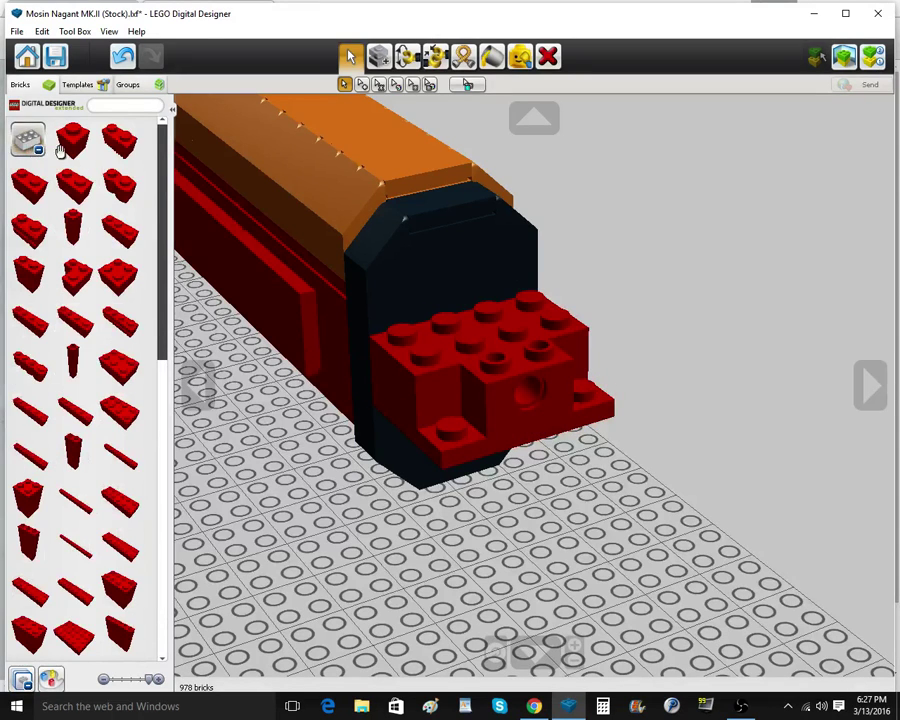
{"action": "left_click", "coordinate": [70, 145]}
{"action": "left_click", "coordinate": [457, 430]}
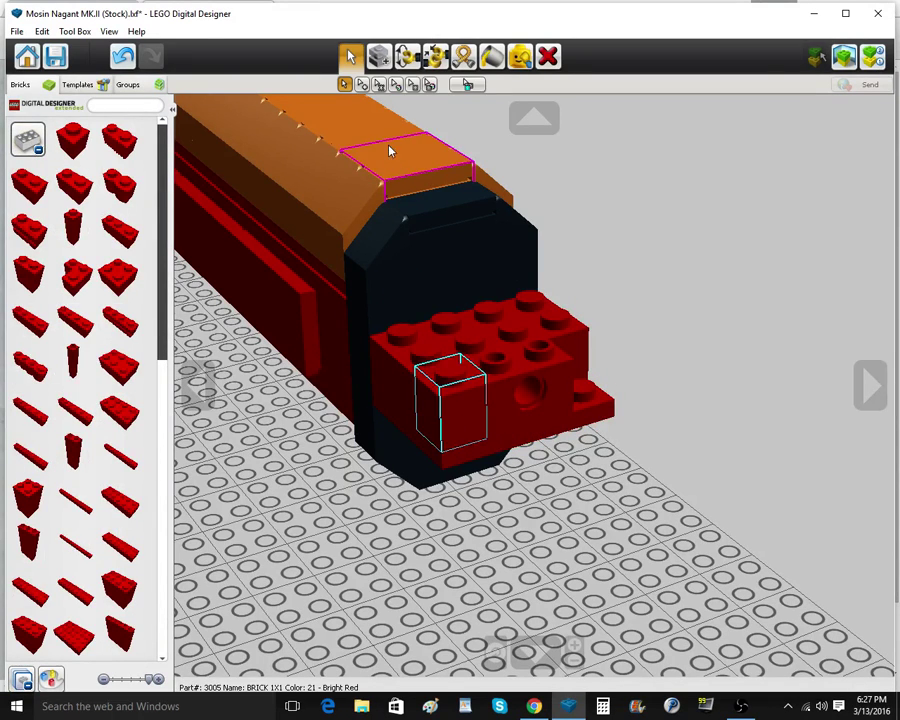
{"action": "left_click", "coordinate": [380, 64]}
{"action": "left_click", "coordinate": [585, 392]}
Replace the single-hole brick with a red two-hole 1x2 brick and plug a red 1x2 brick with two pegs into it
{"action": "left_click", "coordinate": [546, 62]}
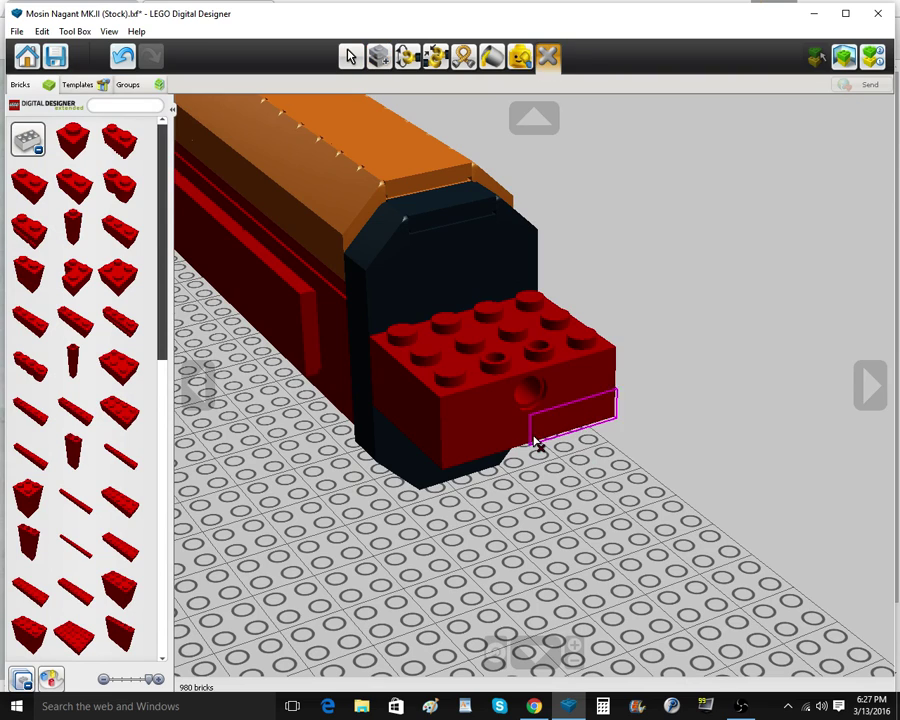
{"action": "left_click", "coordinate": [538, 345]}
{"action": "left_click", "coordinate": [34, 153]}
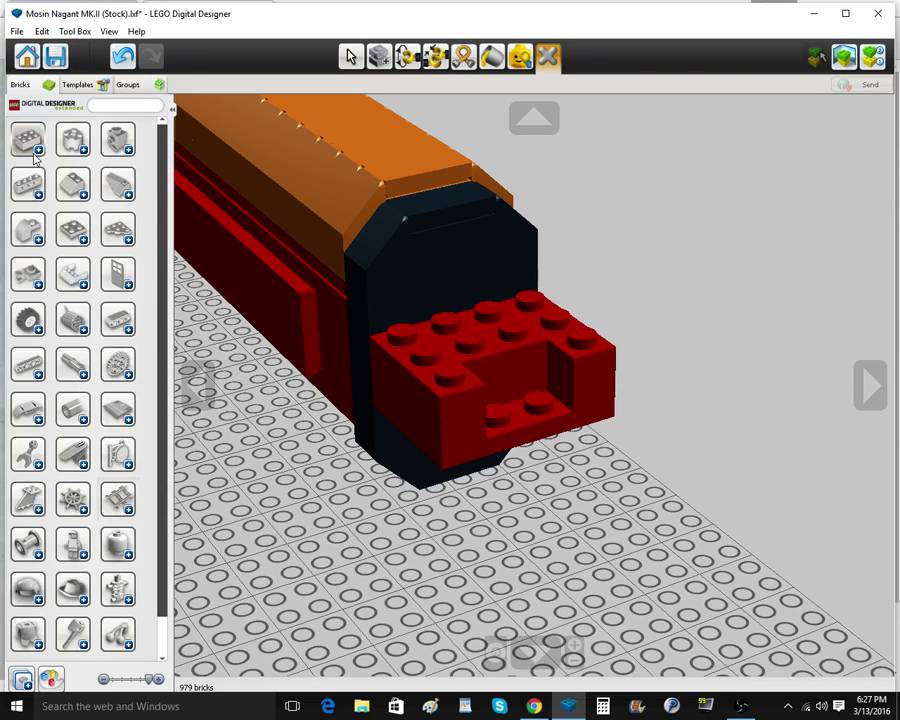
{"action": "left_click", "coordinate": [28, 183]}
{"action": "left_click", "coordinate": [38, 250]}
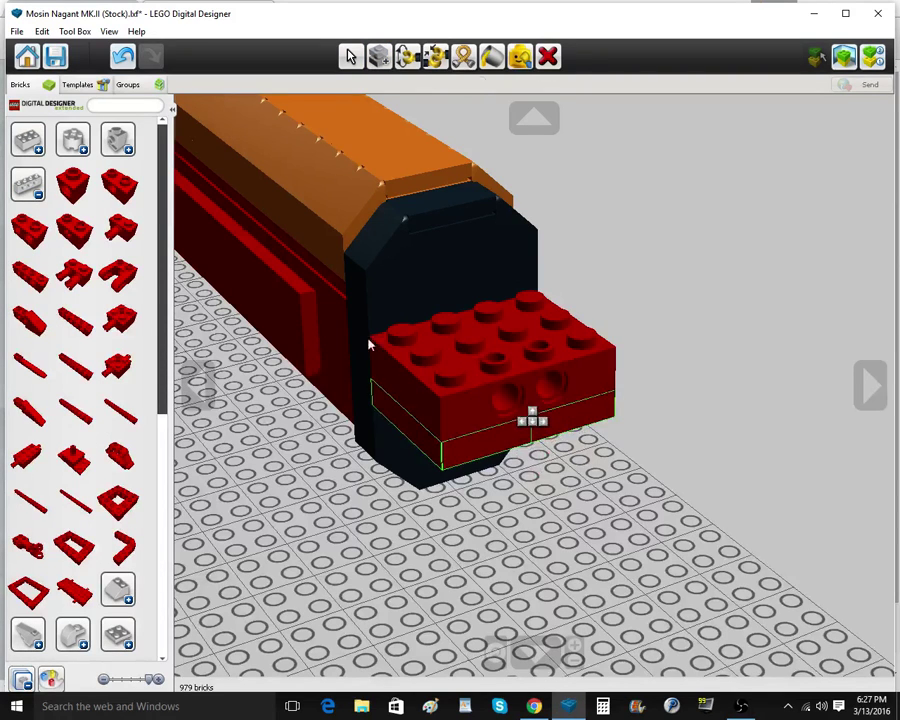
{"action": "left_click", "coordinate": [532, 418]}
{"action": "left_click", "coordinate": [87, 271]}
{"action": "left_click", "coordinate": [543, 402]}
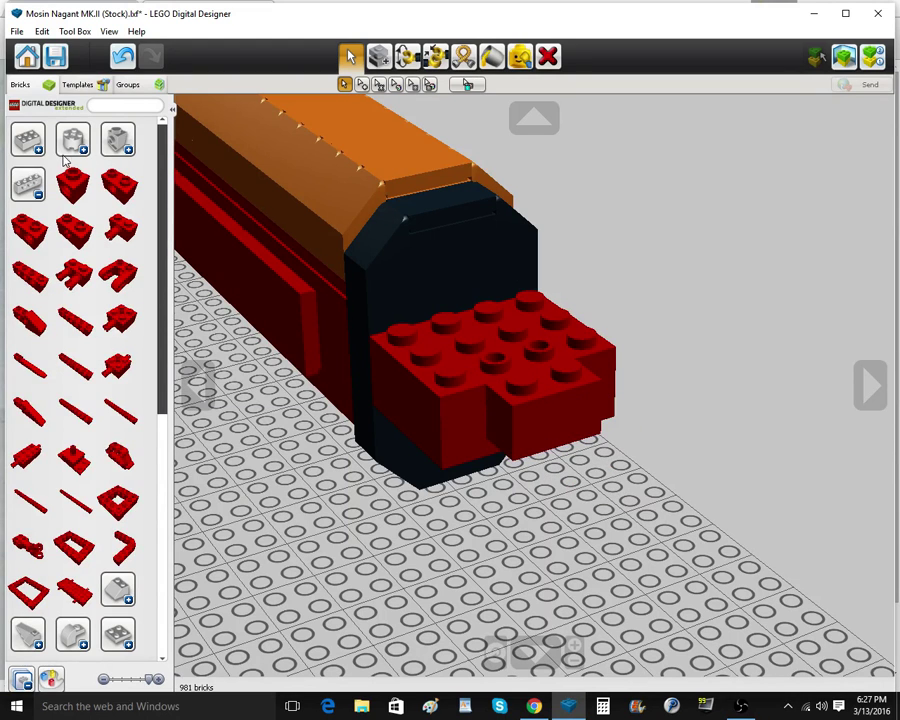
Check the front tip in the Chrome reference photo, and paint the protruding 1x2 brick black
{"action": "left_click", "coordinate": [17, 193]}
{"action": "mouse_move", "coordinate": [538, 706]}
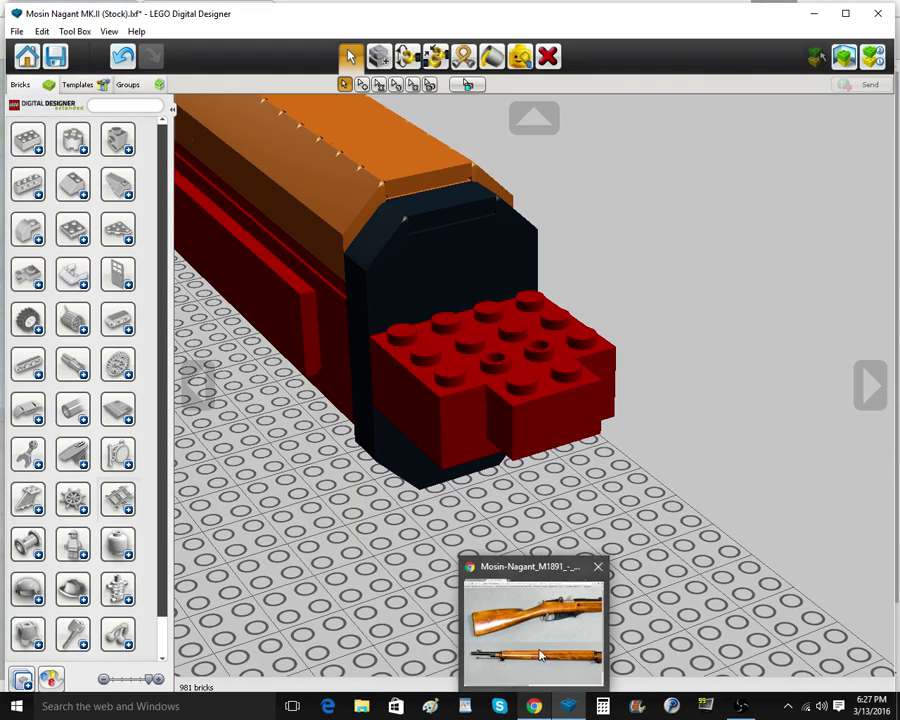
{"action": "left_click", "coordinate": [540, 625]}
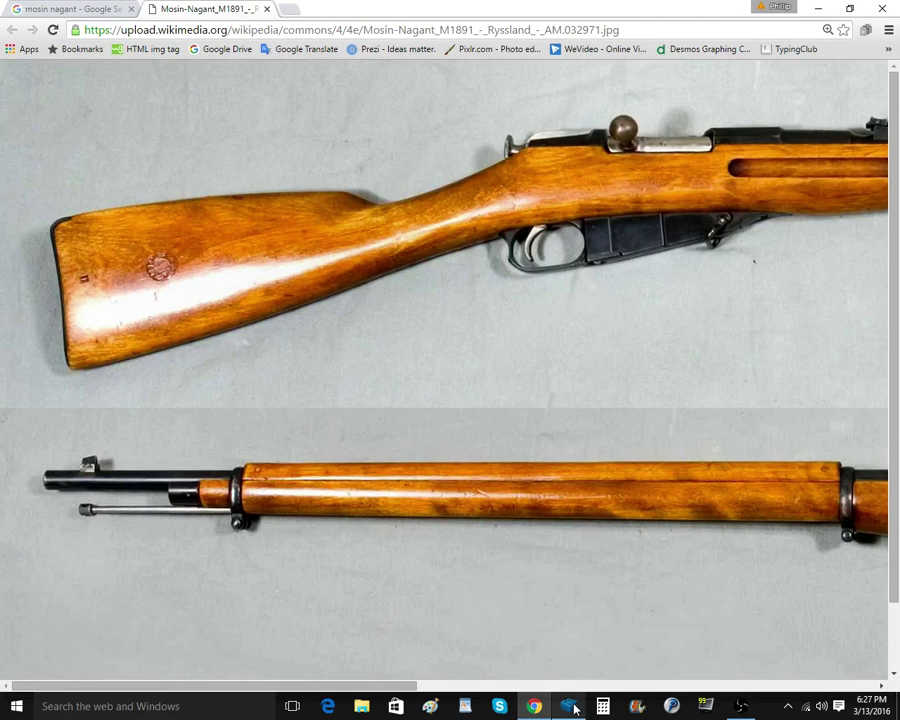
{"action": "left_click", "coordinate": [572, 707]}
{"action": "left_click", "coordinate": [490, 58]}
{"action": "left_click", "coordinate": [556, 446]}
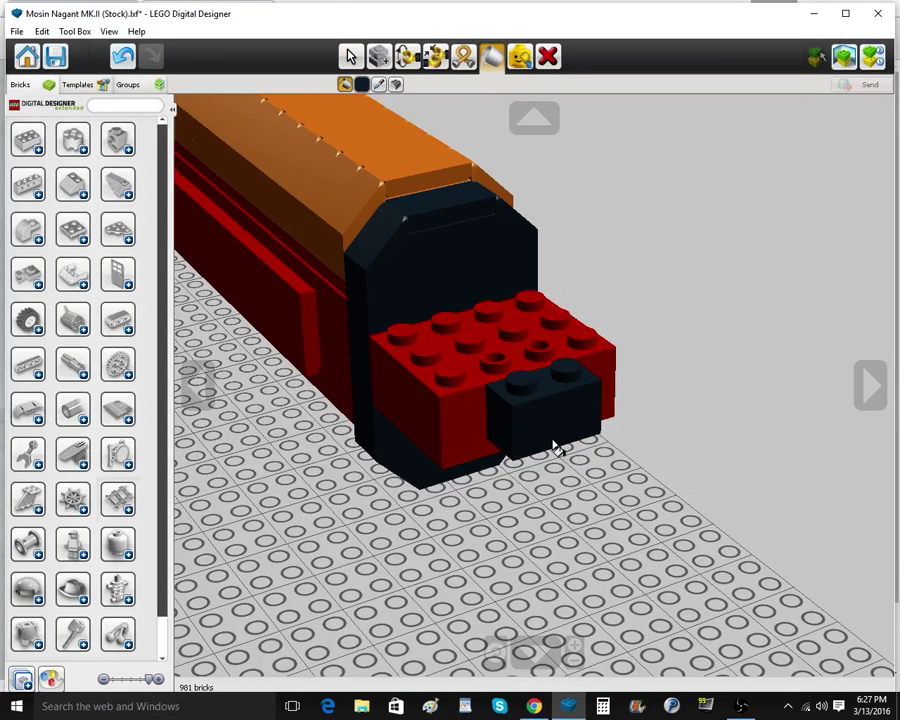
{"action": "left_click", "coordinate": [350, 56]}
Attach a red 2x3 plate beneath the black 1x2 brick and set a red 2x2 brick on its exposed studs
{"action": "left_click", "coordinate": [72, 229]}
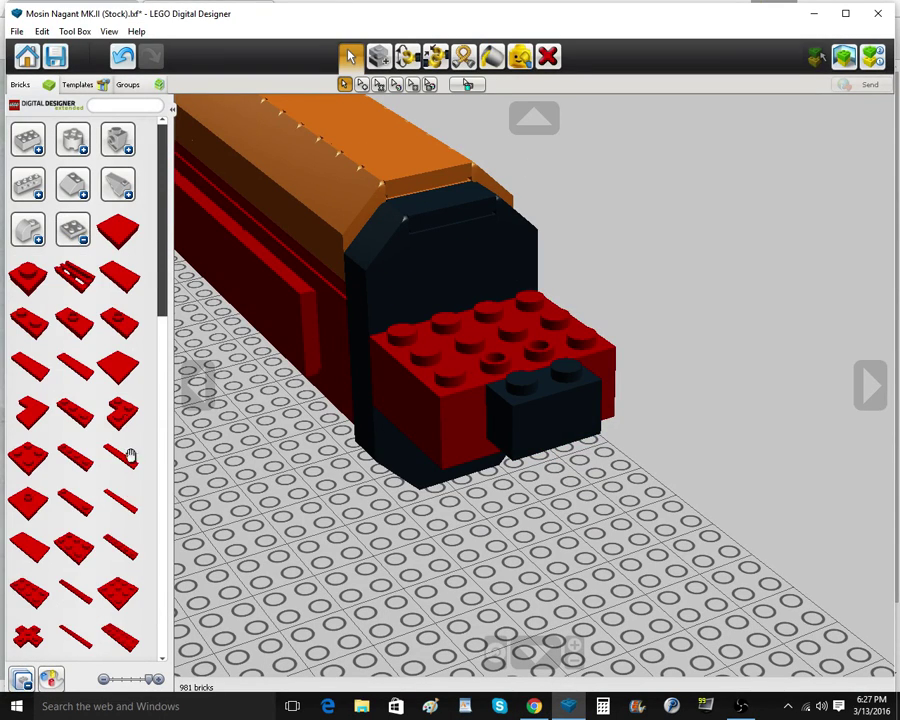
{"action": "left_click", "coordinate": [135, 547]}
{"action": "left_click", "coordinate": [580, 467]}
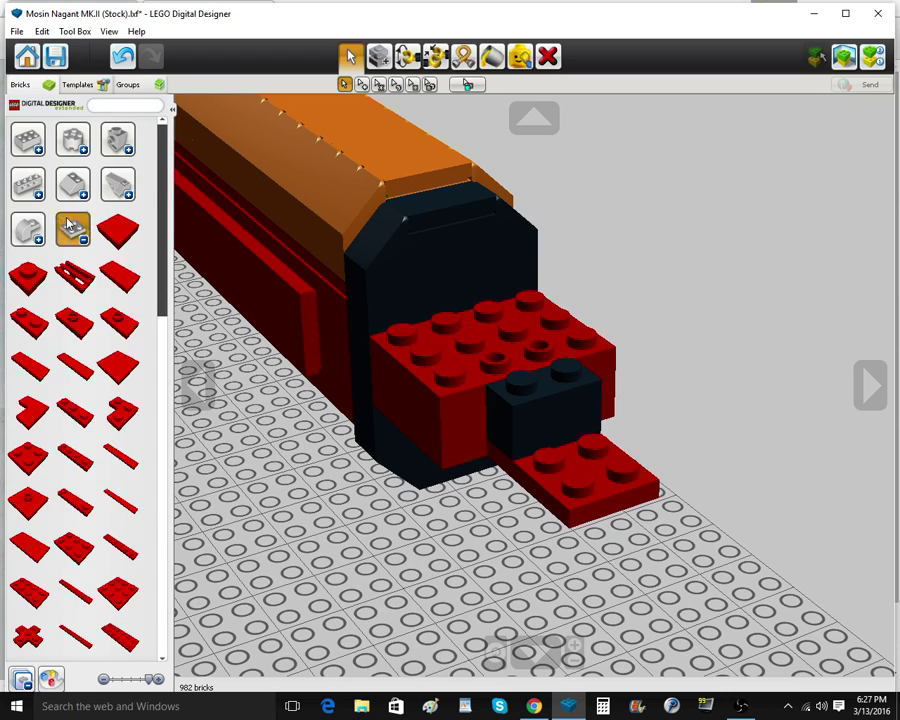
{"action": "left_click", "coordinate": [22, 143]}
{"action": "left_click", "coordinate": [80, 275]}
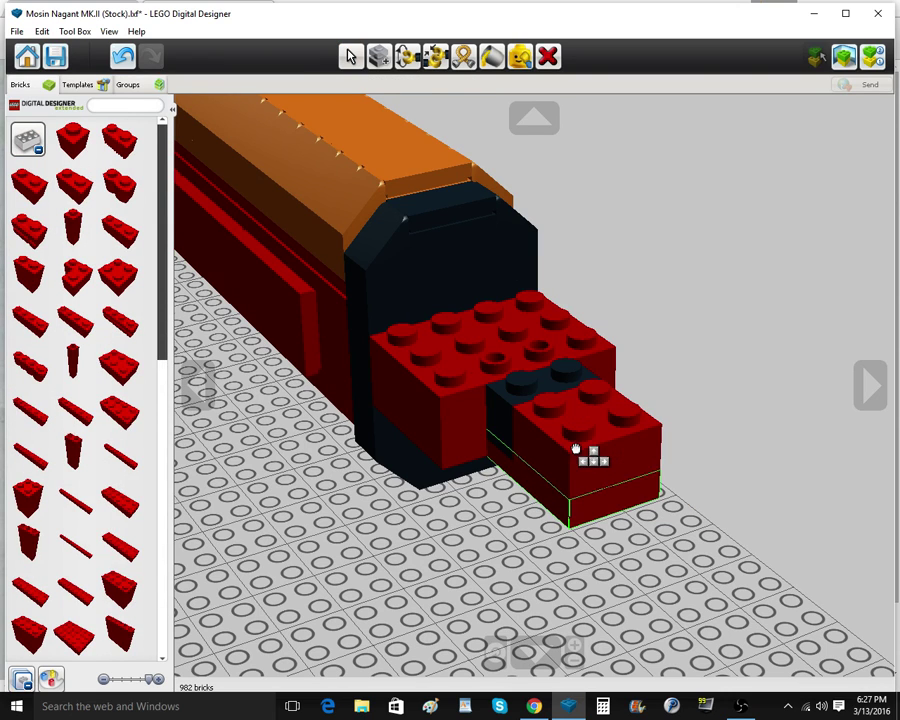
{"action": "left_click", "coordinate": [590, 456]}
Paint the 2x2 brick and the 2x3 plate at the front tip black
{"action": "left_click", "coordinate": [491, 56]}
{"action": "left_click", "coordinate": [550, 480]}
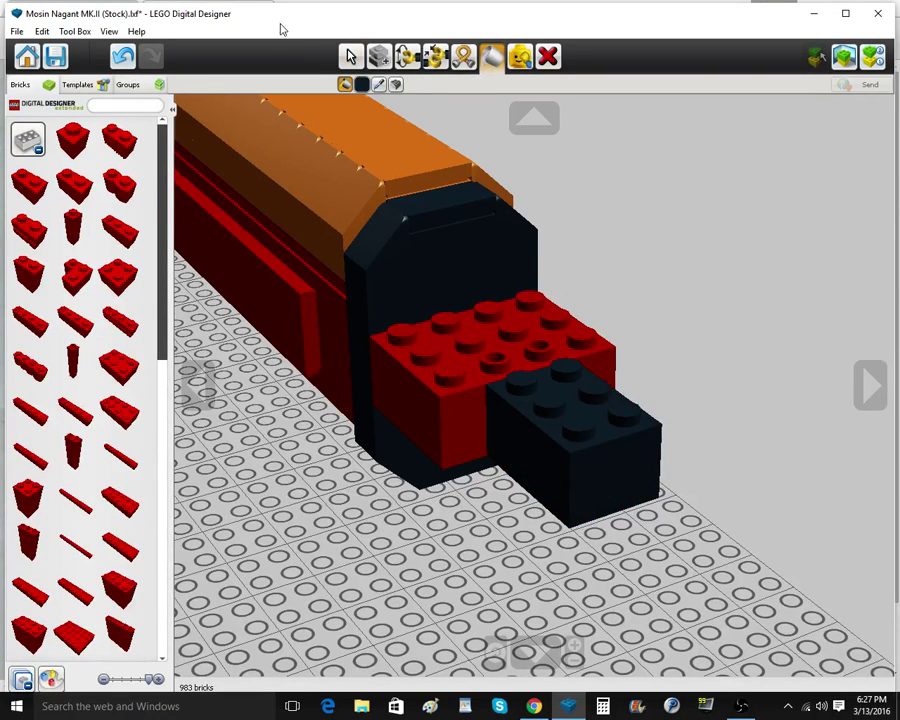
{"action": "left_click", "coordinate": [352, 55]}
Compare the underside of the model's front section with the Chrome reference photo, and return to the model
{"action": "mouse_move", "coordinate": [548, 706]}
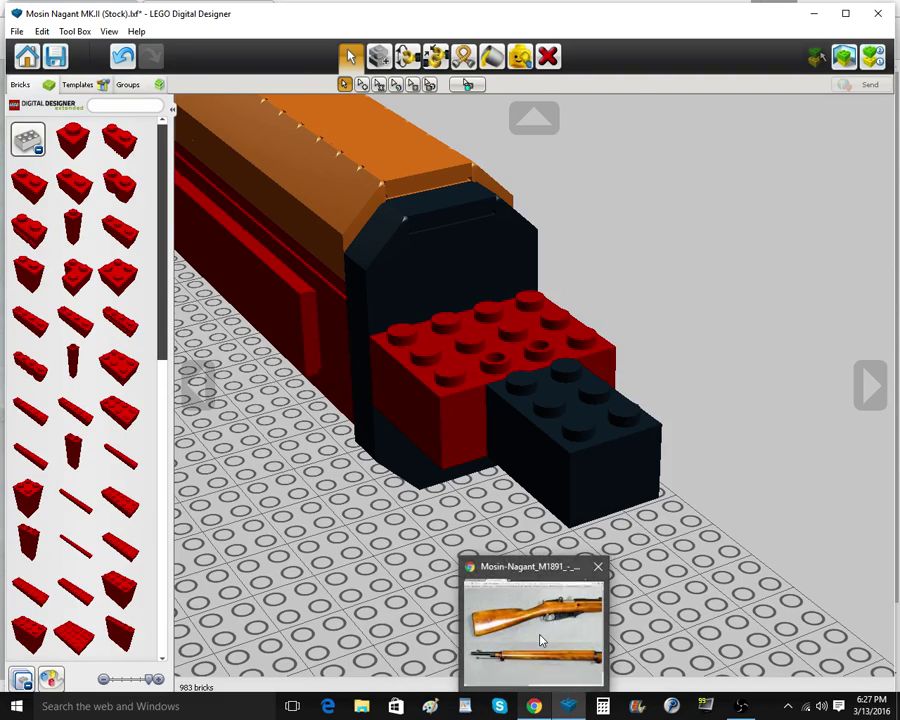
{"action": "left_click", "coordinate": [534, 648]}
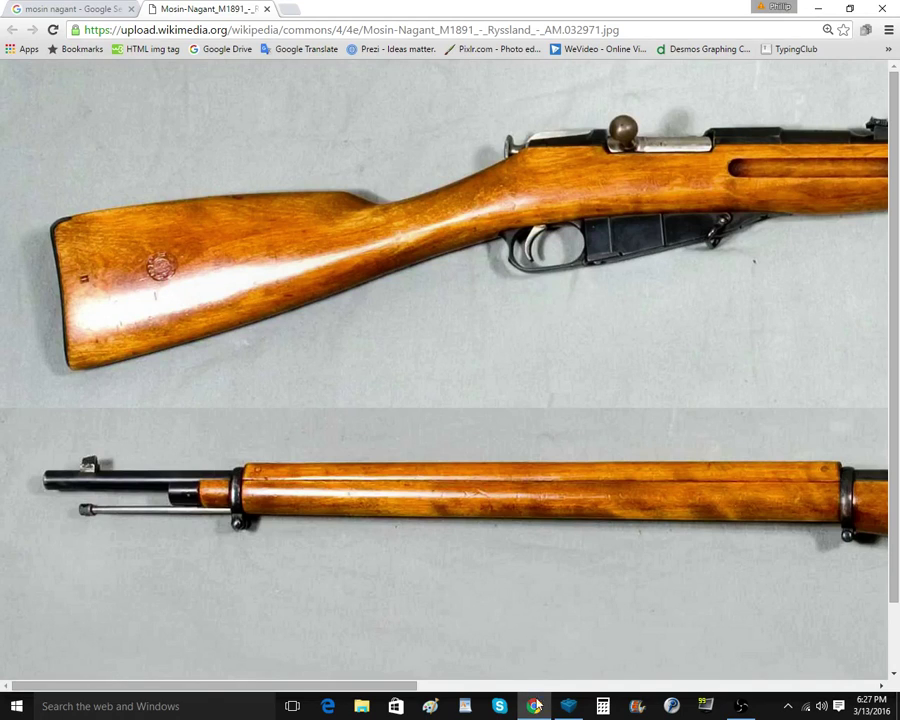
{"action": "left_click", "coordinate": [538, 705]}
{"action": "right_click_drag", "start_coordinate": [478, 615], "coordinate": [528, 478]}
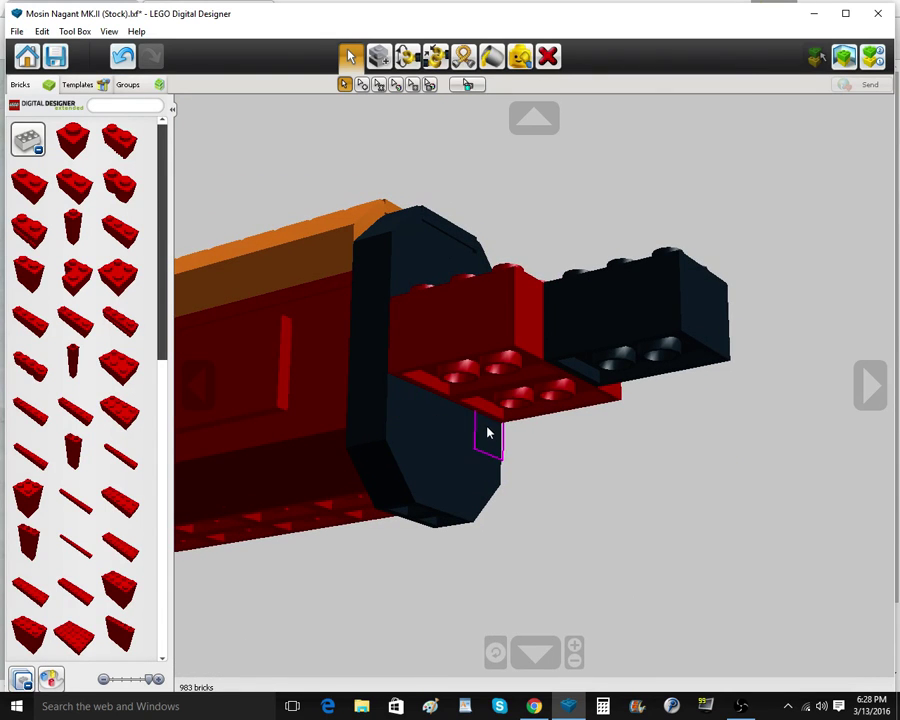
{"action": "left_click", "coordinate": [535, 700]}
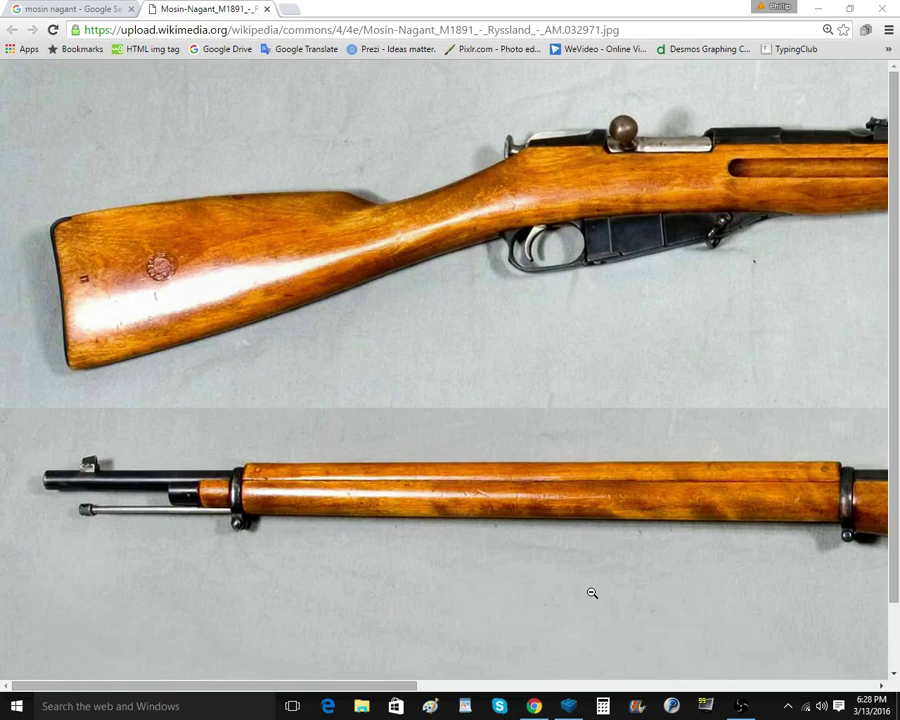
{"action": "left_click", "coordinate": [569, 706]}
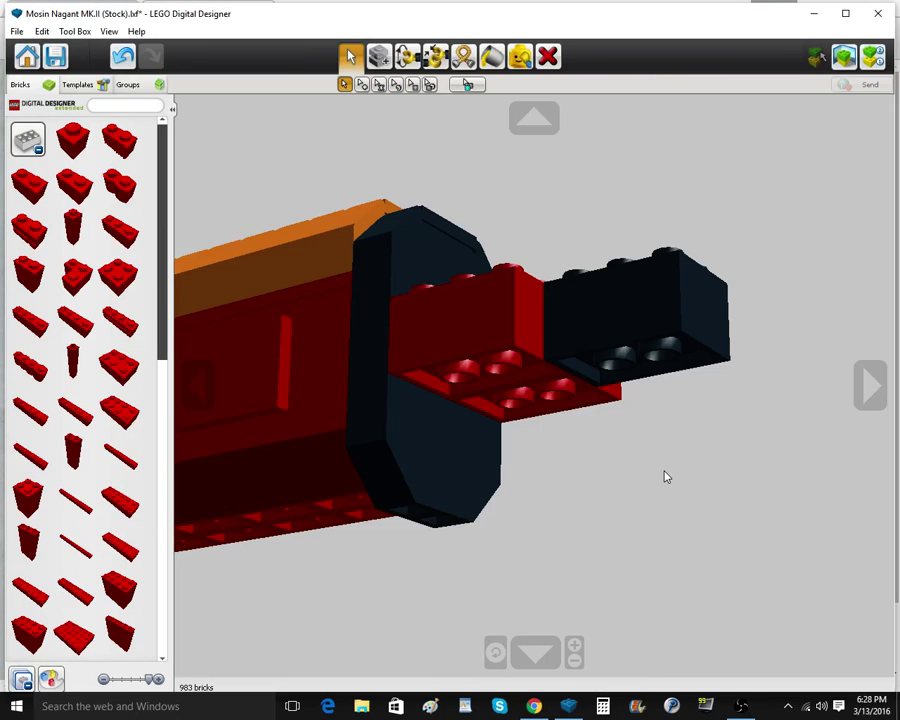
Attach a red 1x2 inverted slope beneath the red section, right against the black front band
{"action": "mouse_move", "coordinate": [635, 518]}
{"action": "right_mouse_down"}
{"action": "mouse_move", "coordinate": [644, 477]}
{"action": "mouse_move", "coordinate": [637, 498]}
{"action": "right_mouse_up"}
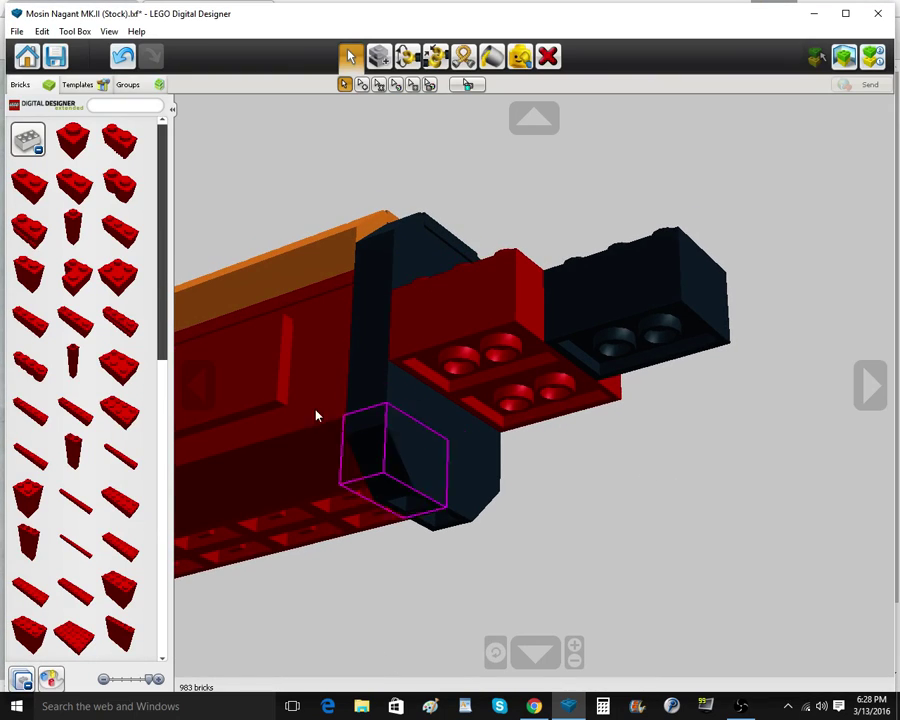
{"action": "left_click", "coordinate": [28, 139]}
{"action": "left_click", "coordinate": [62, 186]}
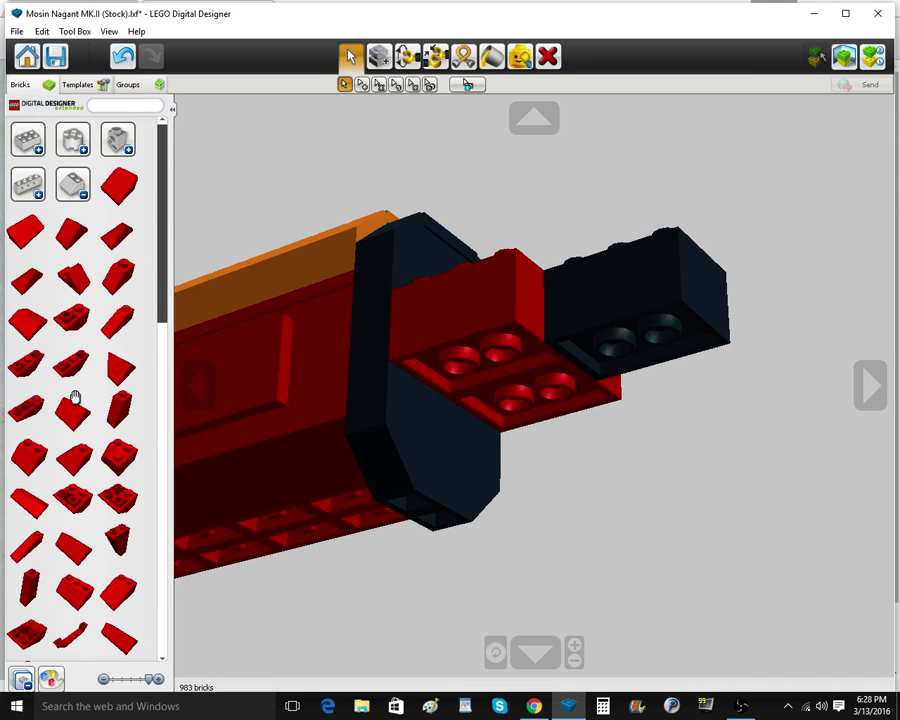
{"action": "left_click", "coordinate": [73, 331]}
{"action": "right_click_drag", "start_coordinate": [530, 392], "coordinate": [540, 316]}
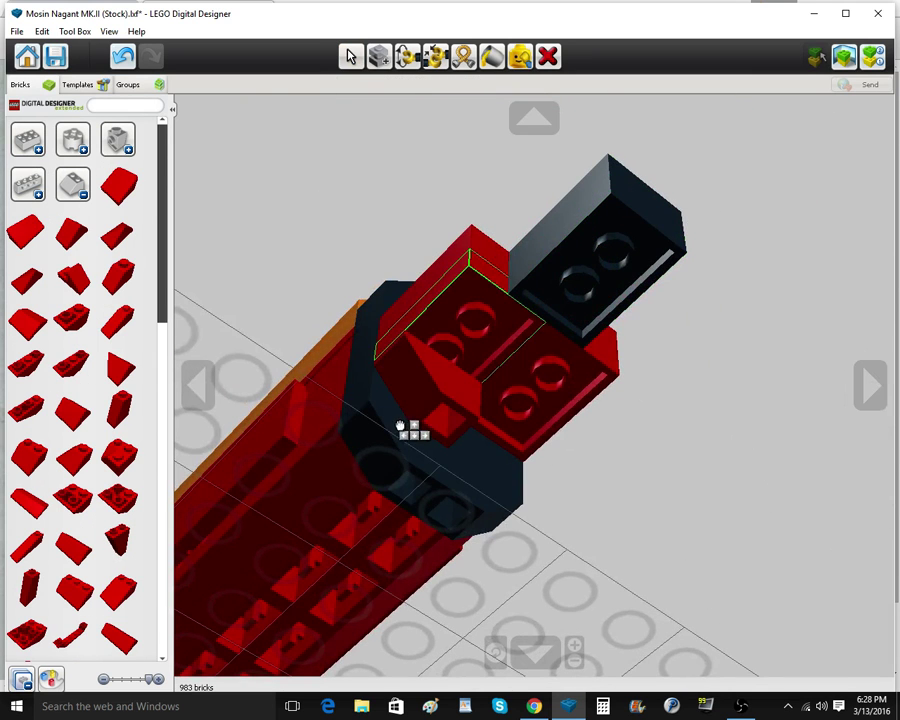
{"action": "left_click", "coordinate": [400, 425]}
{"action": "left_click", "coordinate": [380, 53]}
{"action": "left_click", "coordinate": [452, 408]}
Fill the rest of the red section's underside with five more red 1x2 inverted slopes, angled outward on both sides
{"action": "right_click_drag", "start_coordinate": [542, 472], "coordinate": [497, 484]}
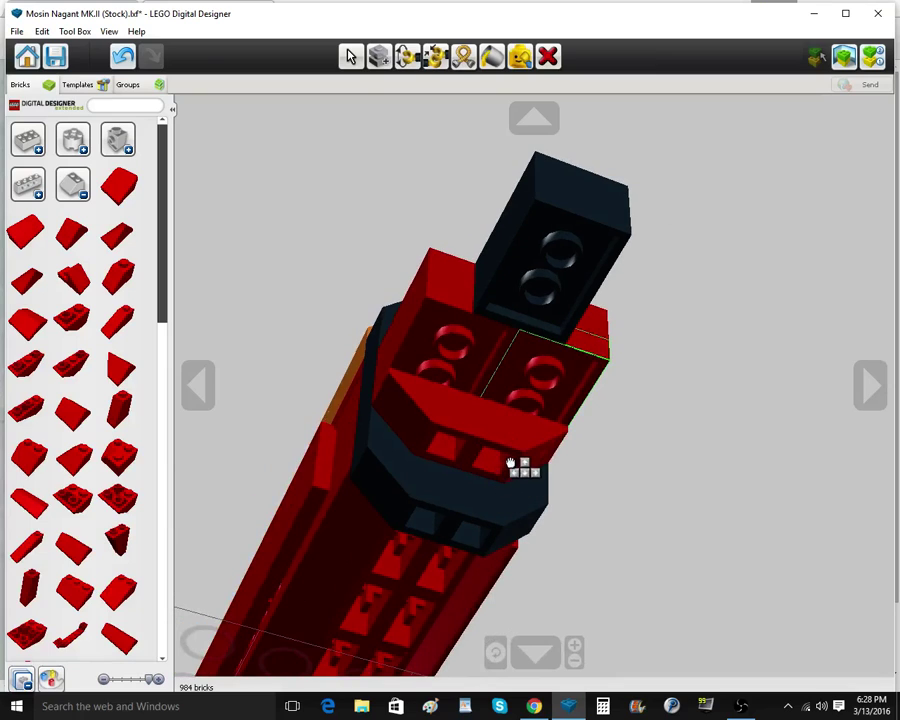
{"action": "left_click", "coordinate": [511, 461]}
{"action": "left_click", "coordinate": [517, 447]}
{"action": "left_click", "coordinate": [519, 470]}
{"action": "left_click", "coordinate": [518, 469]}
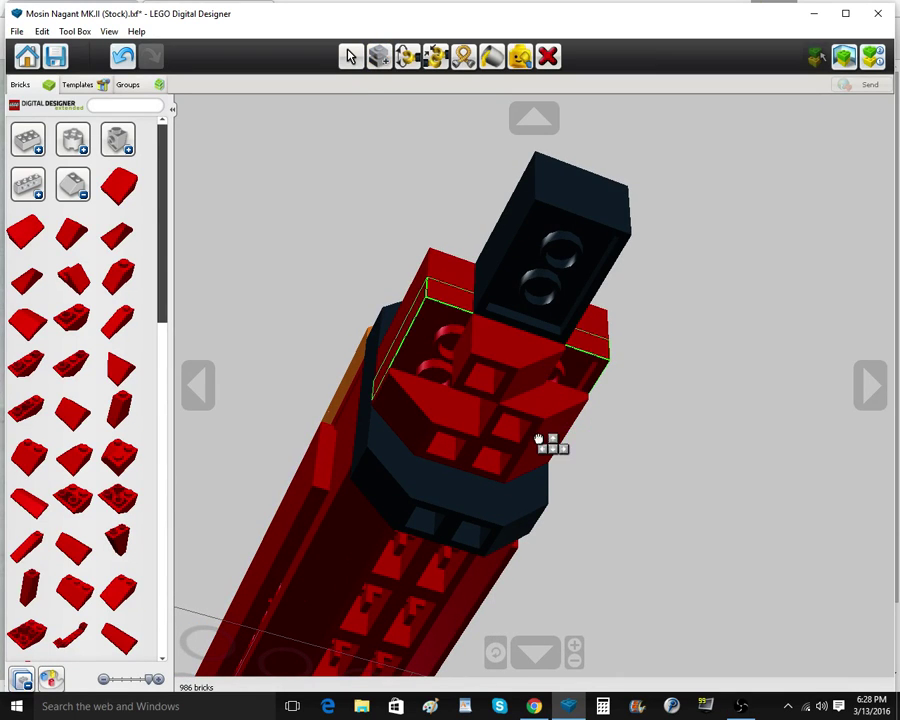
{"action": "left_click", "coordinate": [580, 443]}
{"action": "left_click", "coordinate": [472, 438]}
{"action": "left_click", "coordinate": [424, 412]}
{"action": "left_click", "coordinate": [428, 408]}
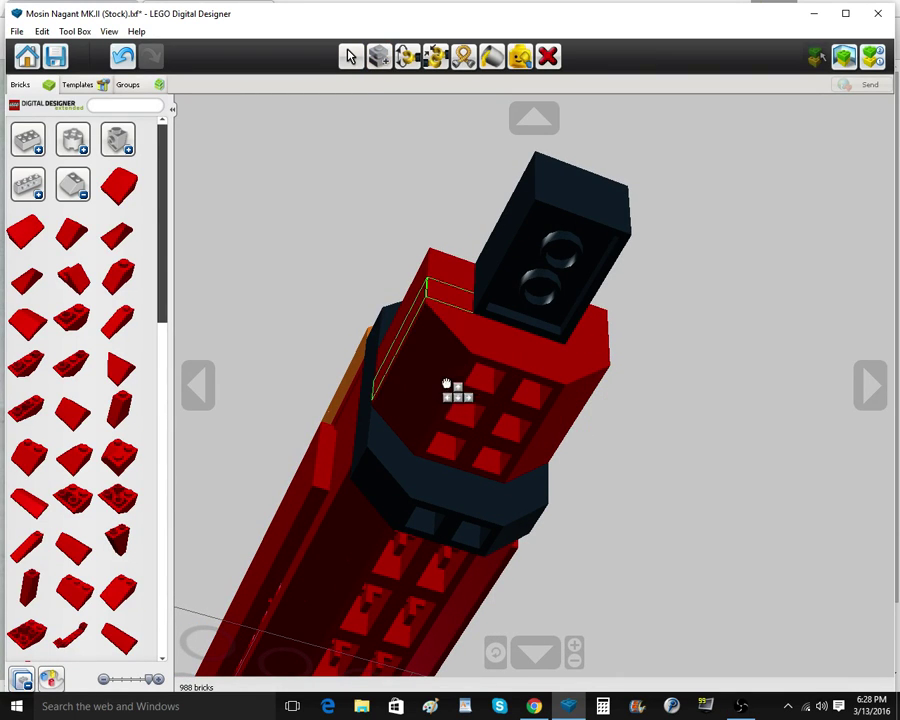
{"action": "left_click", "coordinate": [446, 384]}
{"action": "right_click_drag", "start_coordinate": [452, 408], "coordinate": [484, 401]}
Try a red 1x2 brick with studs on one side beneath the black tip, and delete it
{"action": "left_click", "coordinate": [73, 183]}
{"action": "left_click", "coordinate": [115, 144]}
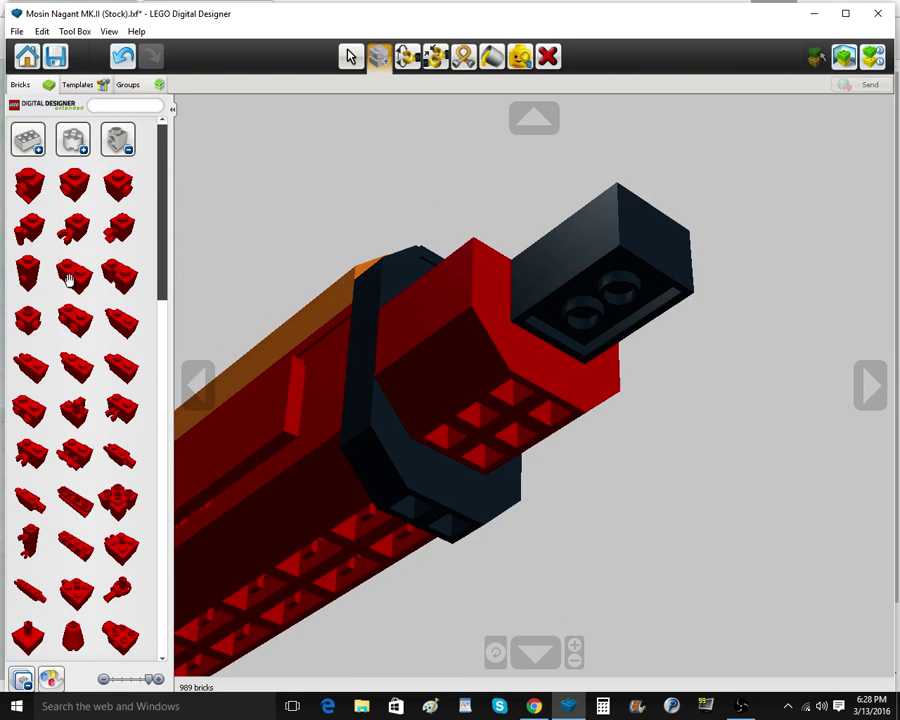
{"action": "left_click", "coordinate": [82, 318]}
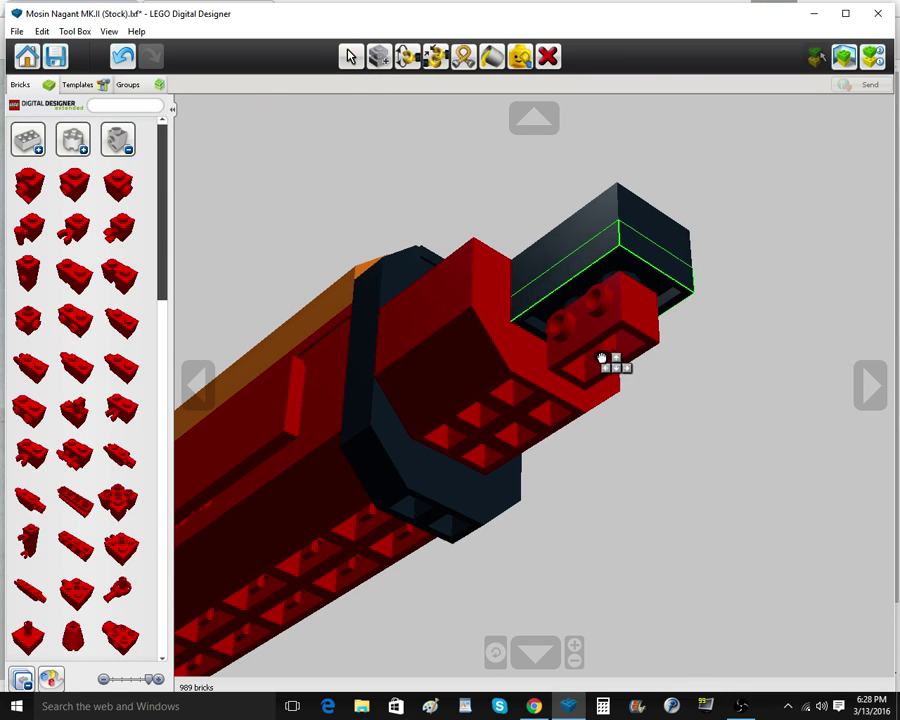
{"action": "left_click", "coordinate": [603, 358]}
{"action": "right_click_drag", "start_coordinate": [595, 458], "coordinate": [673, 410]}
{"action": "right_click", "coordinate": [673, 410]}
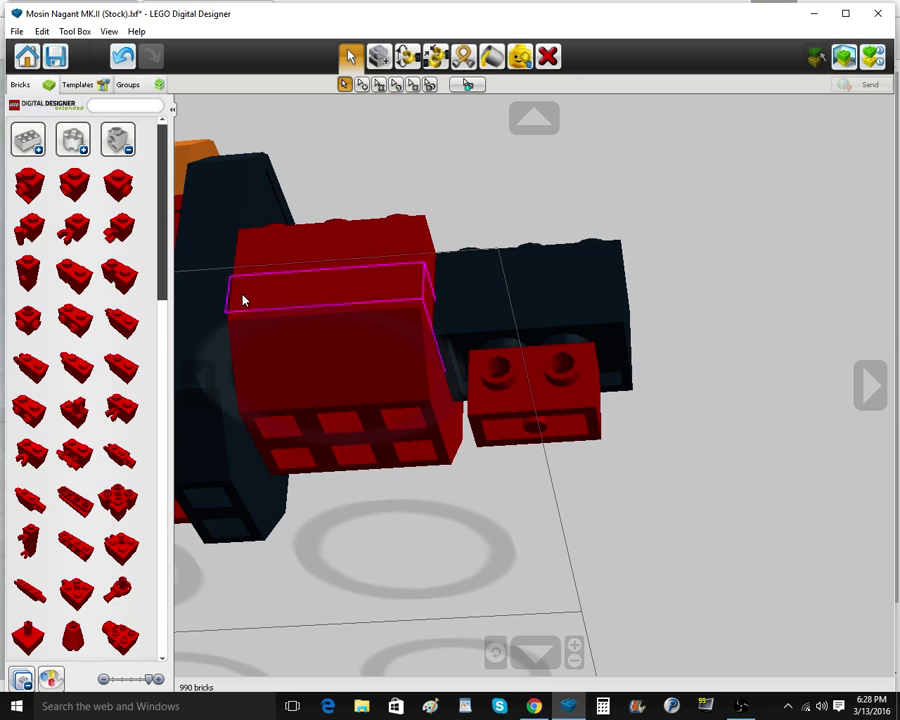
{"action": "left_click", "coordinate": [547, 57]}
{"action": "left_click", "coordinate": [562, 402]}
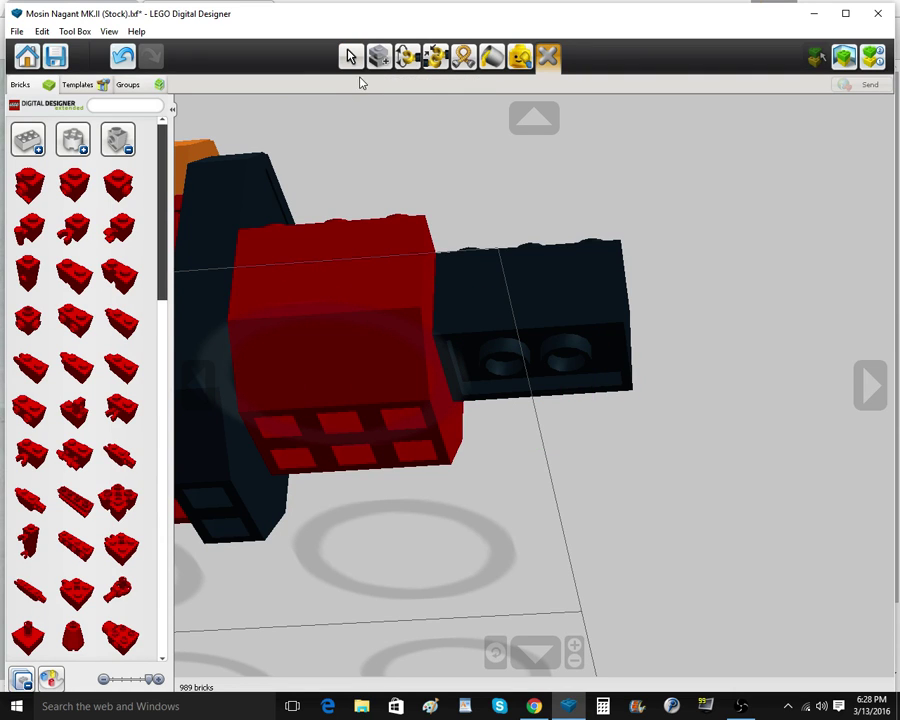
Try the one-sided stud brick twice more on the tip's underside, deleting it each time
{"action": "left_click", "coordinate": [352, 60]}
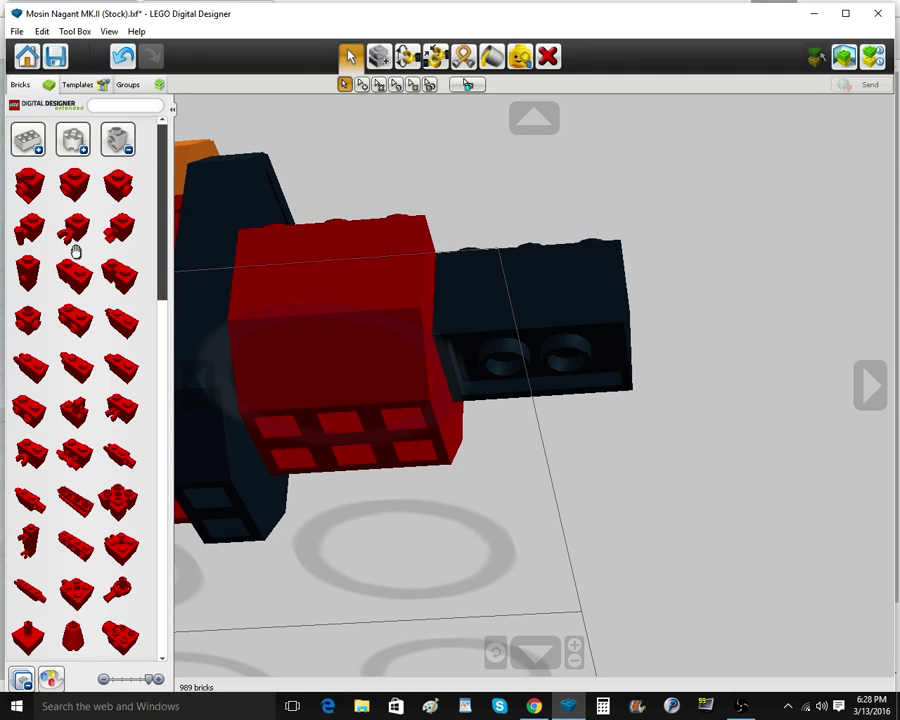
{"action": "left_click", "coordinate": [74, 326]}
{"action": "right_click_drag", "start_coordinate": [440, 386], "coordinate": [524, 302]}
{"action": "left_click", "coordinate": [555, 391]}
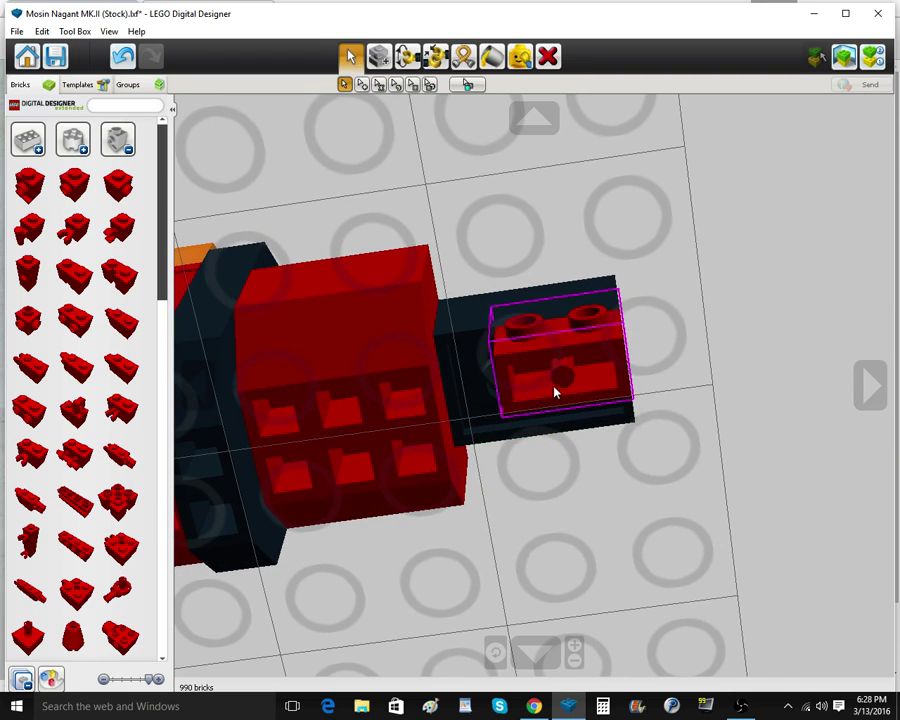
{"action": "left_click", "coordinate": [555, 392]}
{"action": "left_click", "coordinate": [562, 425]}
{"action": "mouse_move", "coordinate": [562, 425]}
{"action": "right_mouse_down"}
{"action": "mouse_move", "coordinate": [424, 471]}
{"action": "mouse_move", "coordinate": [478, 516]}
{"action": "mouse_move", "coordinate": [538, 425]}
{"action": "mouse_move", "coordinate": [370, 461]}
{"action": "mouse_move", "coordinate": [565, 424]}
{"action": "right_mouse_up"}
{"action": "left_click", "coordinate": [546, 60]}
{"action": "left_click", "coordinate": [78, 326]}
{"action": "left_click", "coordinate": [541, 419]}
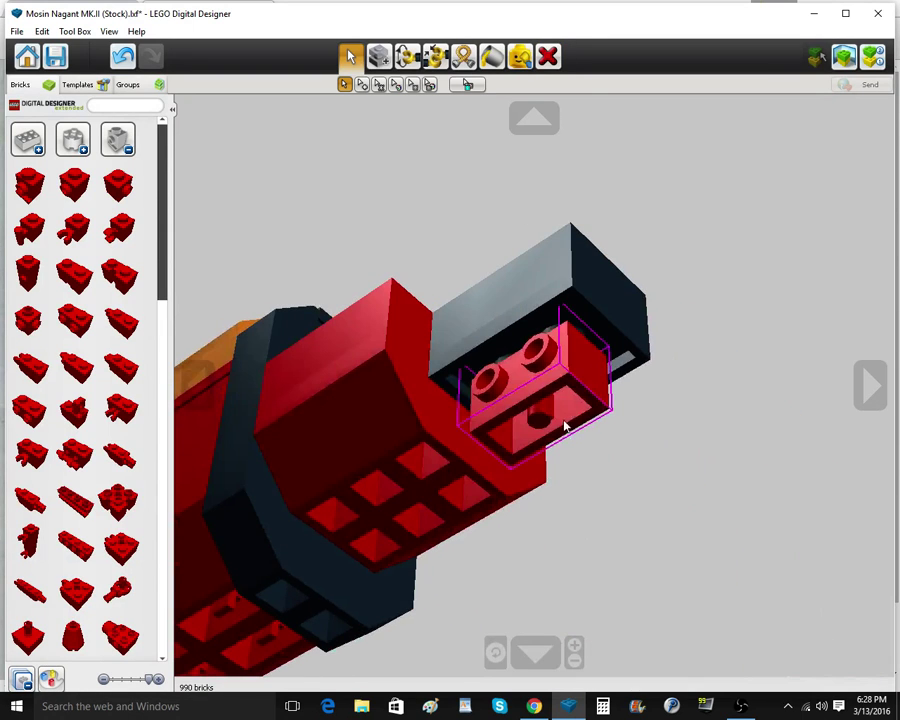
{"action": "left_click", "coordinate": [565, 424]}
{"action": "left_click", "coordinate": [549, 60]}
Attach a red 1x2 brick with studs on both sides to the underside of the black tip
{"action": "left_click", "coordinate": [30, 415]}
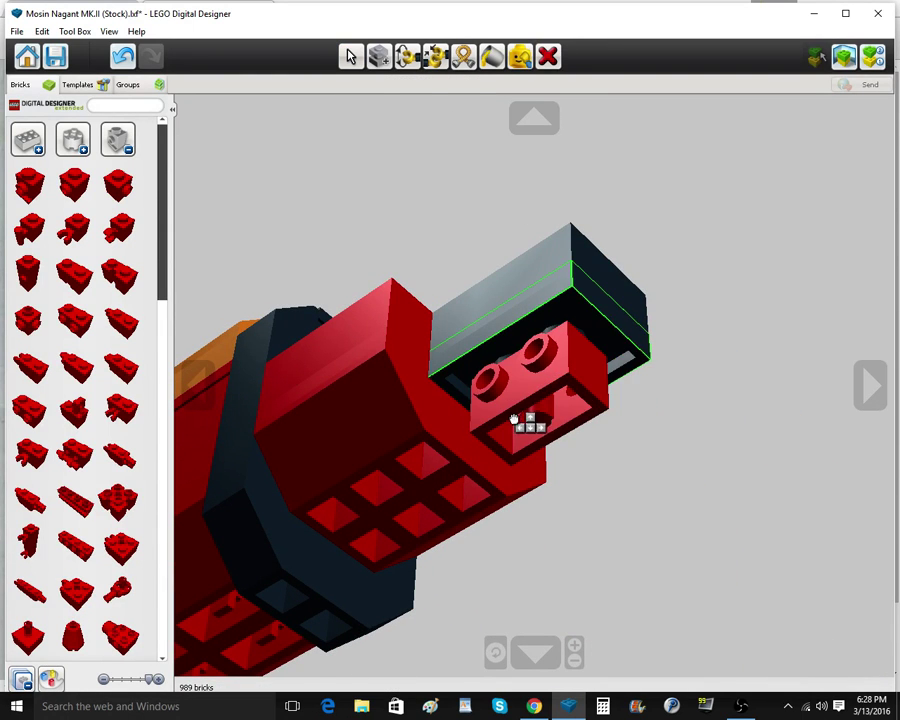
{"action": "left_click", "coordinate": [521, 426]}
{"action": "right_click_drag", "start_coordinate": [521, 426], "coordinate": [743, 532]}
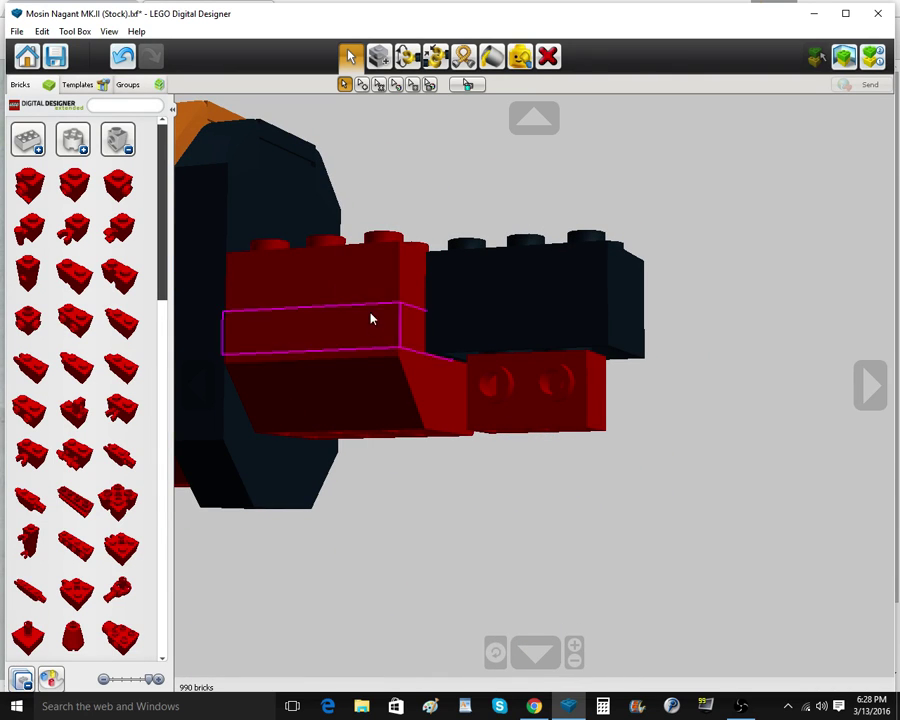
Cover both studded sides of the brick beneath the tip with red 1x3 tiles
{"action": "left_click", "coordinate": [120, 142]}
{"action": "left_click", "coordinate": [75, 231]}
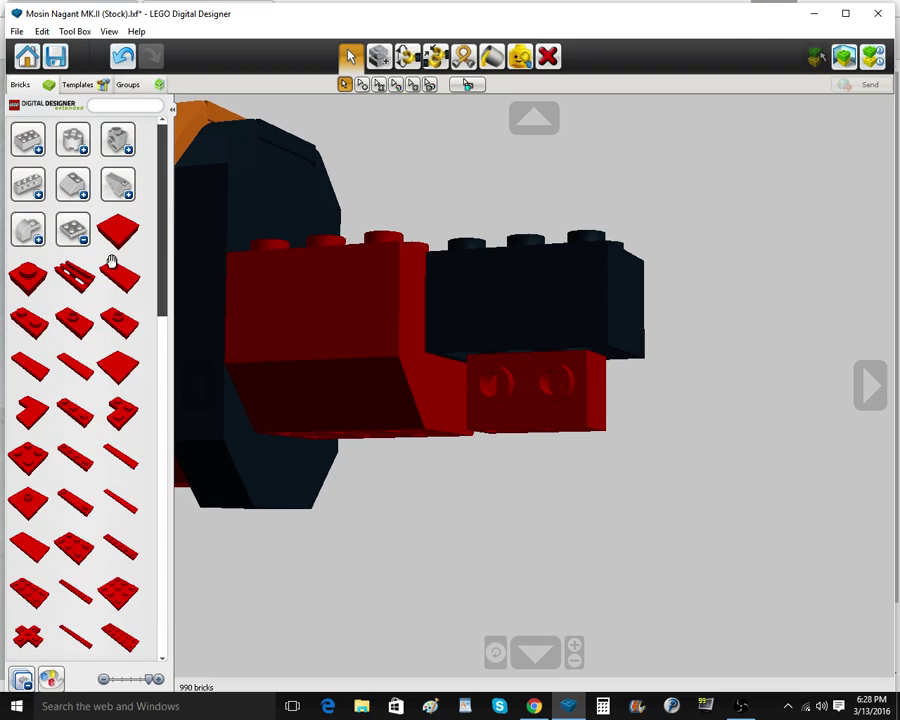
{"action": "left_click", "coordinate": [88, 411]}
{"action": "right_click_drag", "start_coordinate": [528, 385], "coordinate": [543, 291]}
{"action": "right_click_drag", "start_coordinate": [518, 392], "coordinate": [528, 318]}
{"action": "right_click_drag", "start_coordinate": [563, 384], "coordinate": [540, 685]}
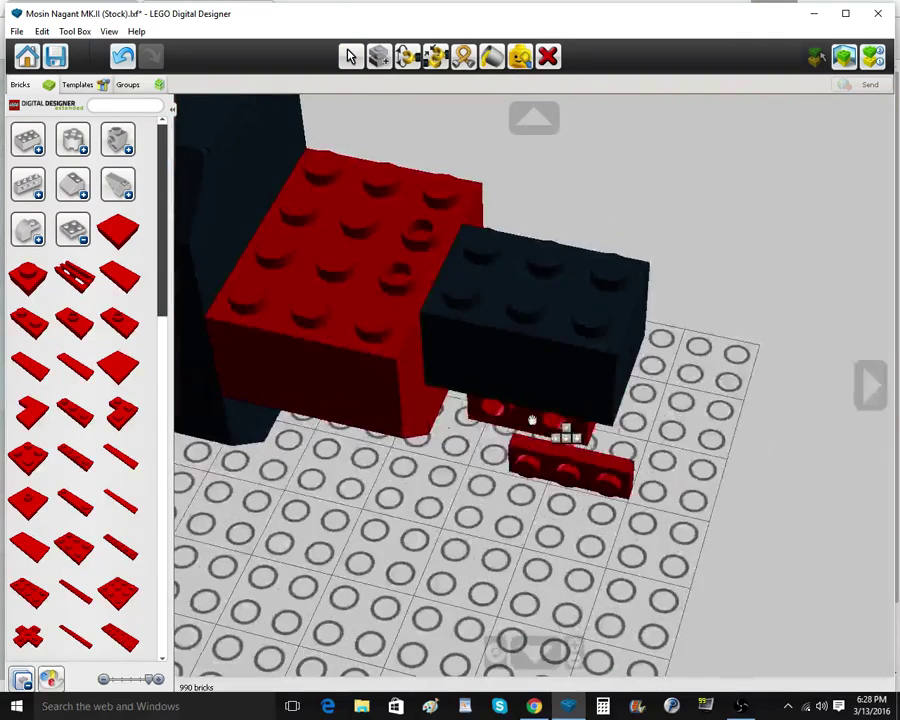
{"action": "left_click", "coordinate": [36, 376]}
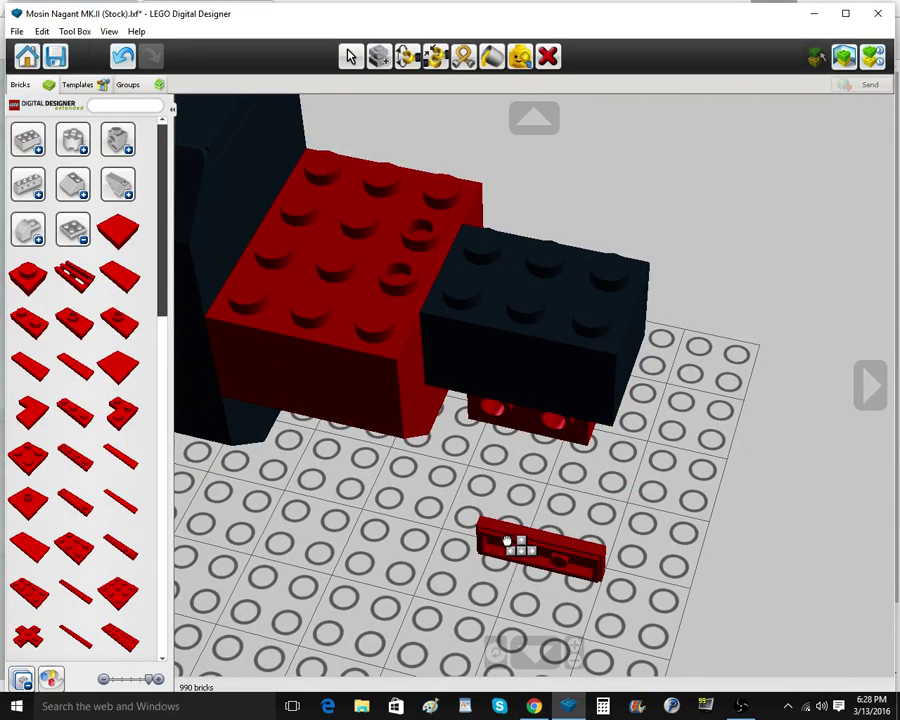
{"action": "left_click", "coordinate": [494, 384]}
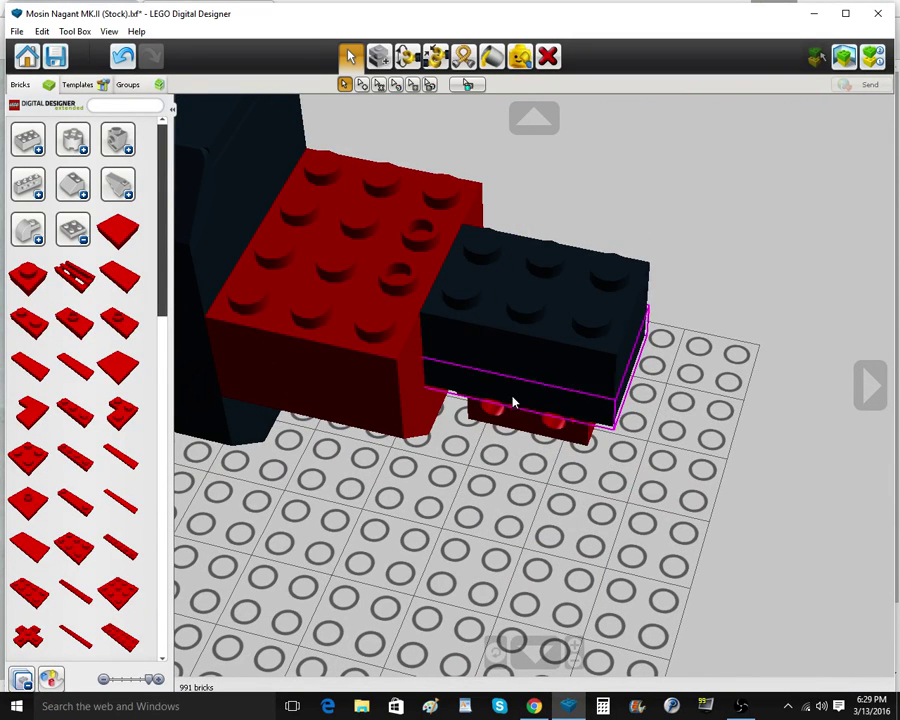
{"action": "right_click_drag", "start_coordinate": [512, 402], "coordinate": [496, 364]}
{"action": "left_click", "coordinate": [505, 545]}
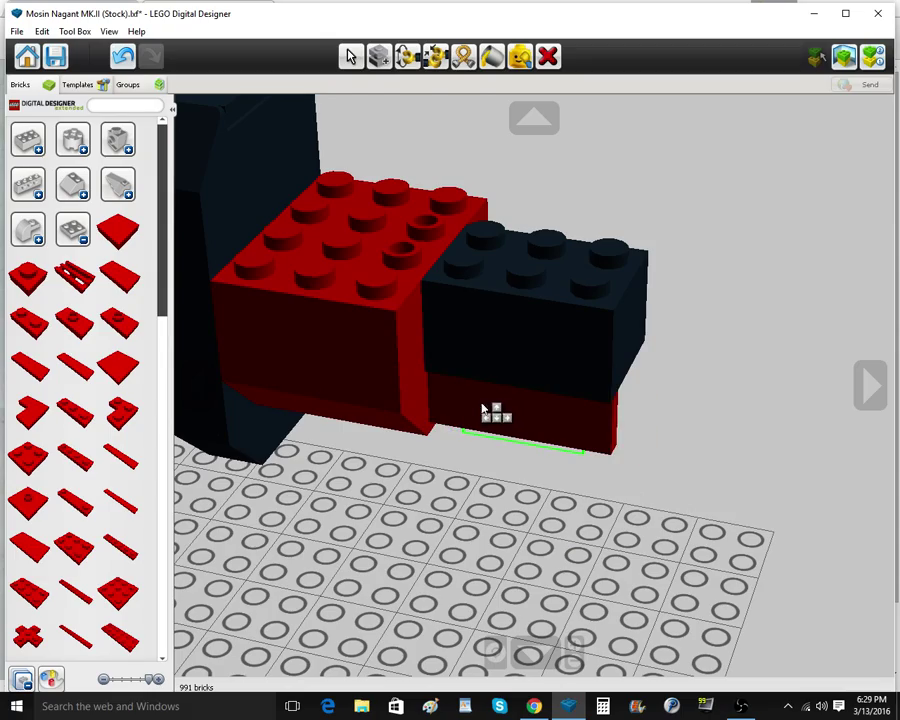
{"action": "left_click", "coordinate": [482, 407]}
Paint both 1x3 tiles and the side-stud brick beneath the tip black
{"action": "left_click", "coordinate": [379, 56]}
{"action": "mouse_move", "coordinate": [780, 495]}
{"action": "right_mouse_down"}
{"action": "mouse_move", "coordinate": [512, 494]}
{"action": "mouse_move", "coordinate": [730, 486]}
{"action": "right_mouse_up"}
{"action": "left_click", "coordinate": [574, 427]}
{"action": "left_click", "coordinate": [491, 56]}
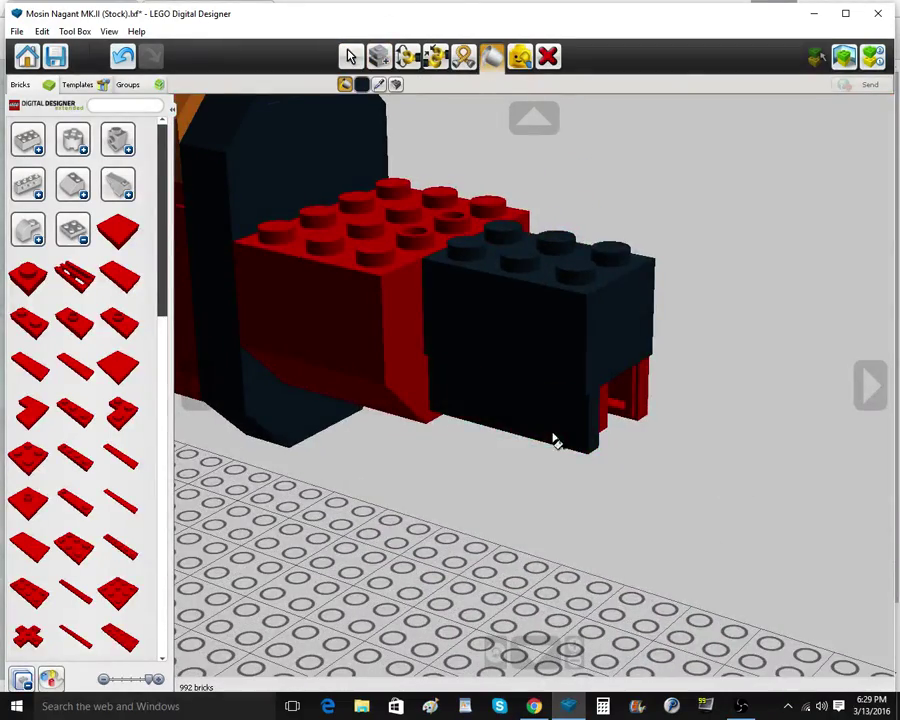
{"action": "left_click", "coordinate": [350, 57]}
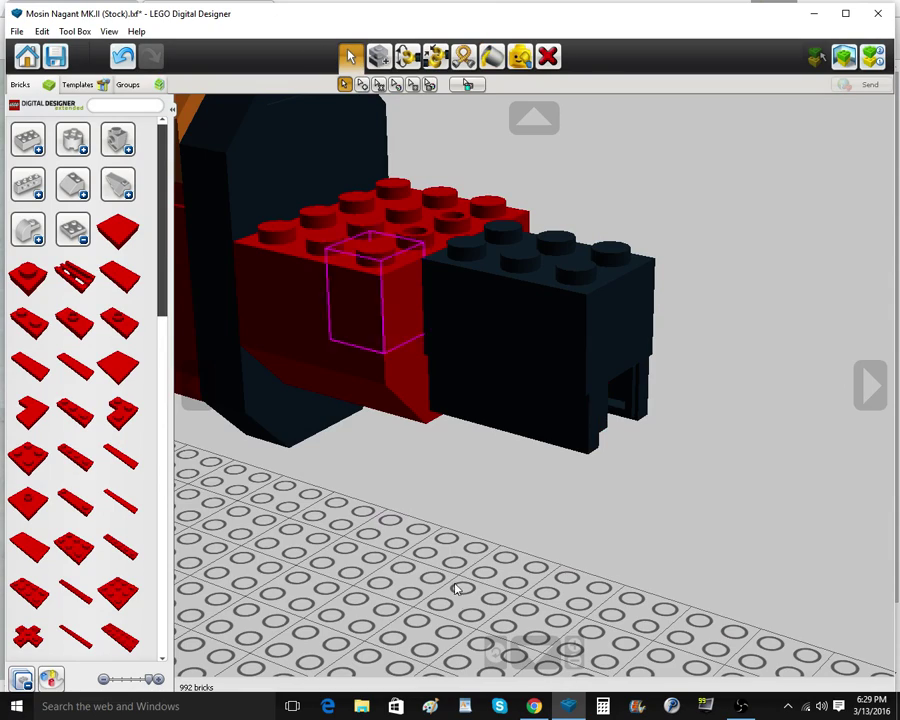
Compare the extended front tip with the rifle reference photo in Chrome, and return to the model
{"action": "scroll", "coordinate": [460, 587], "scroll_direction": "down", "scroll_amount": 3}
{"action": "mouse_move", "coordinate": [460, 587]}
{"action": "right_mouse_down"}
{"action": "mouse_move", "coordinate": [547, 531]}
{"action": "mouse_move", "coordinate": [544, 551]}
{"action": "right_mouse_up"}
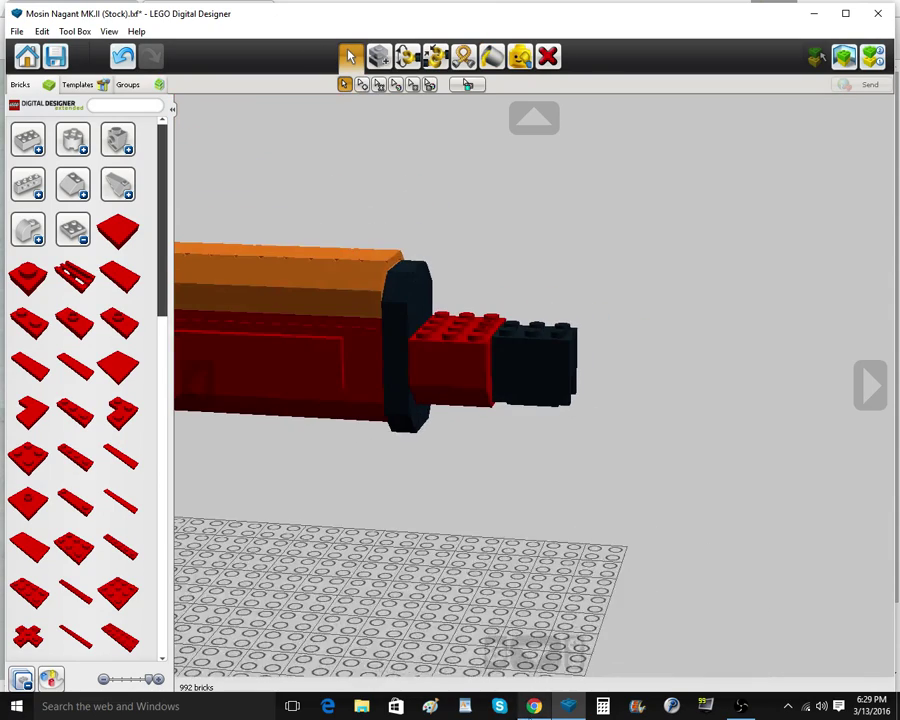
{"action": "mouse_move", "coordinate": [534, 706]}
{"action": "left_click", "coordinate": [536, 658]}
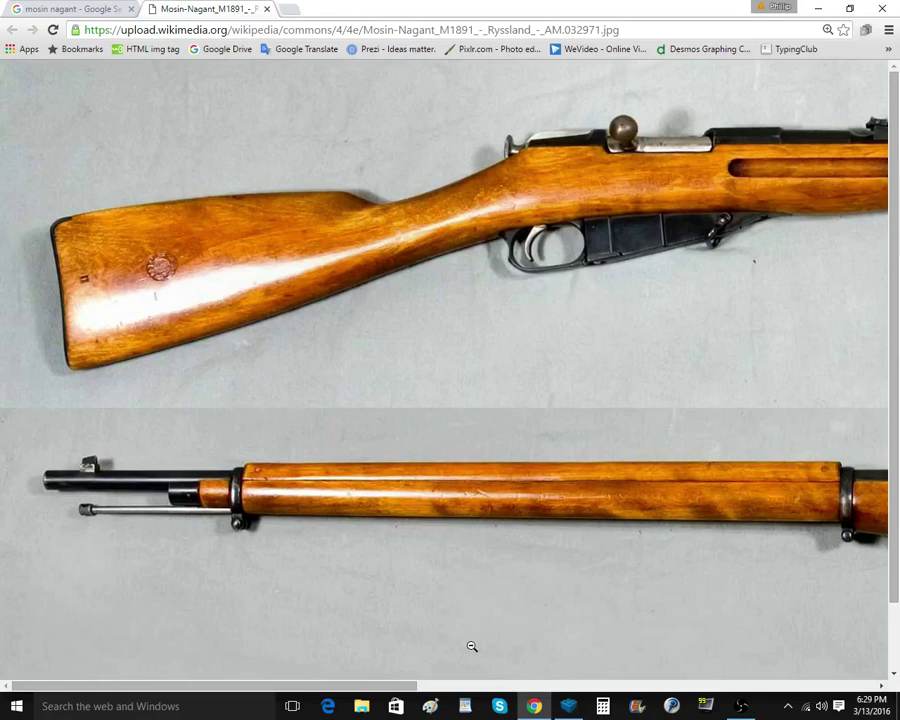
{"action": "mouse_move", "coordinate": [568, 710]}
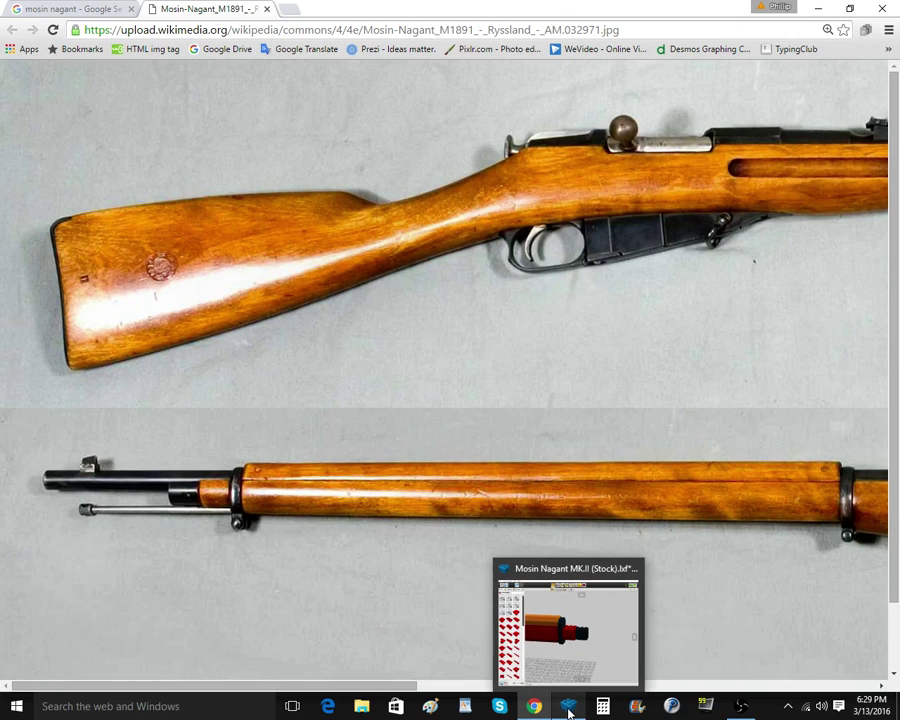
{"action": "left_click", "coordinate": [574, 654]}
Attach a red 1x2 Technic brick with holes to the underside at the black front band
{"action": "right_click_drag", "start_coordinate": [563, 535], "coordinate": [509, 398]}
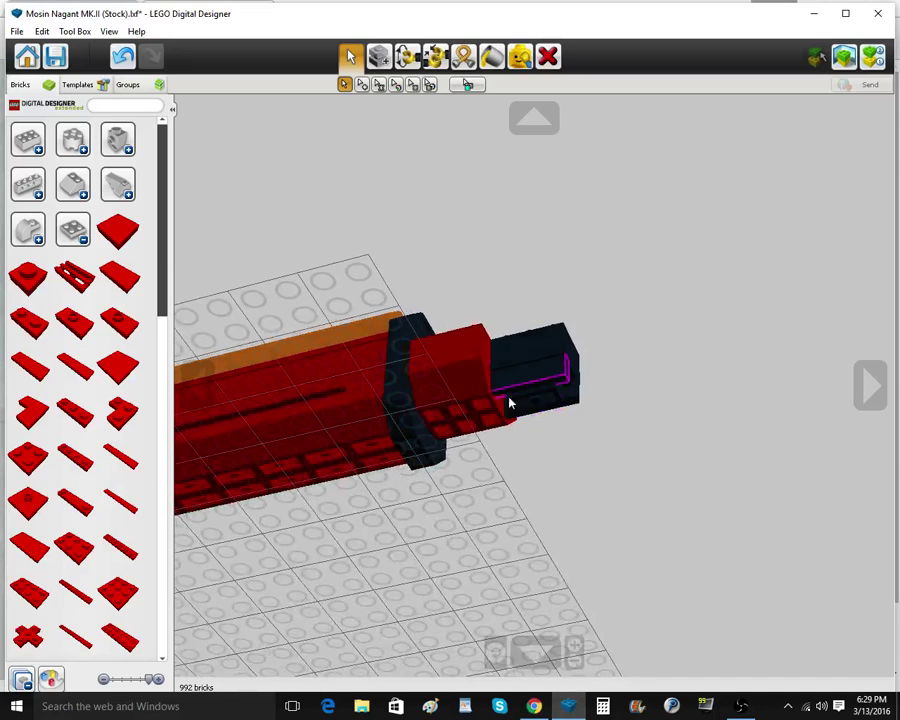
{"action": "left_click", "coordinate": [79, 228]}
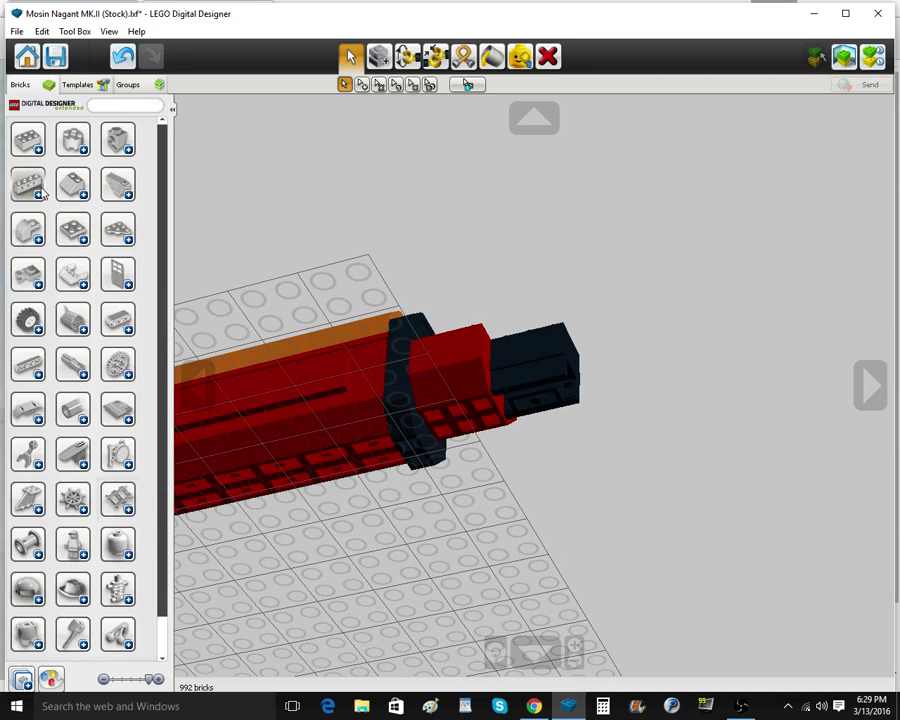
{"action": "left_click", "coordinate": [38, 193]}
{"action": "left_click", "coordinate": [69, 234]}
{"action": "right_click_drag", "start_coordinate": [482, 520], "coordinate": [477, 463]}
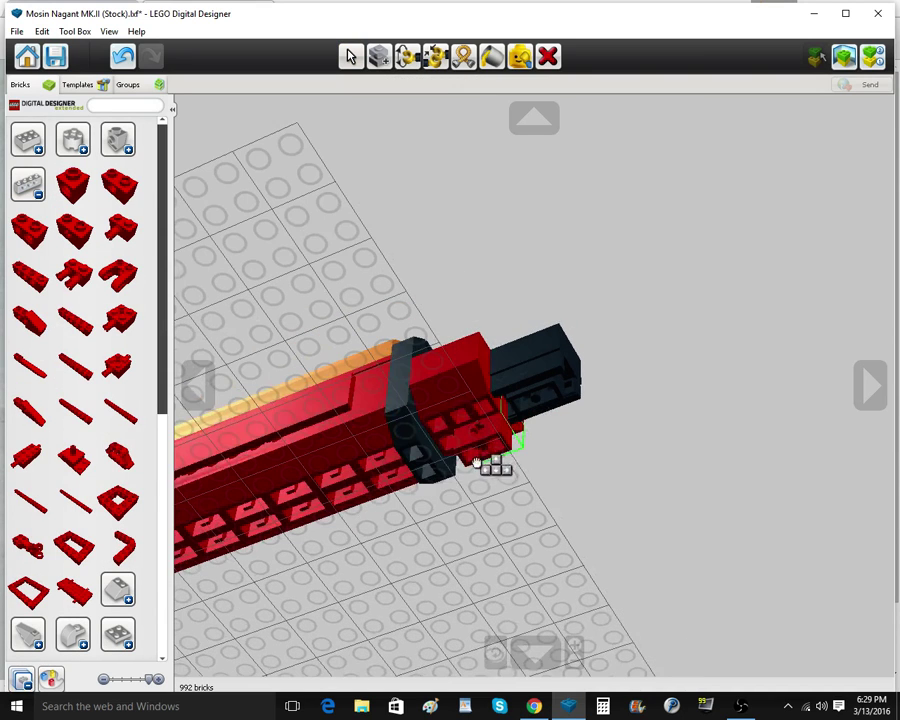
{"action": "left_click", "coordinate": [431, 485]}
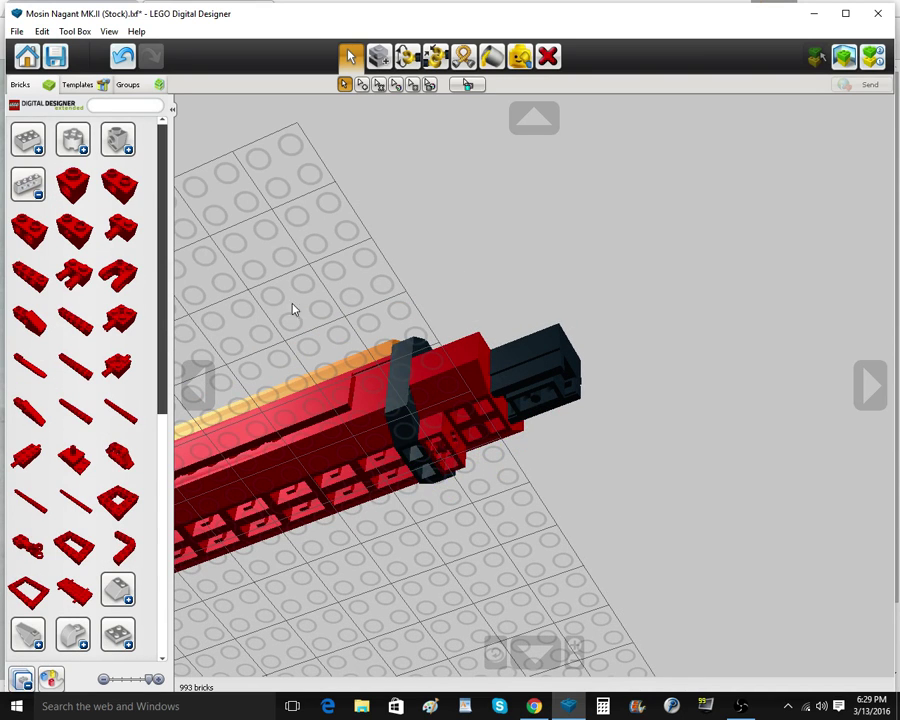
Paint the Technic brick at the front band black
{"action": "left_click", "coordinate": [31, 188]}
{"action": "left_click", "coordinate": [73, 376]}
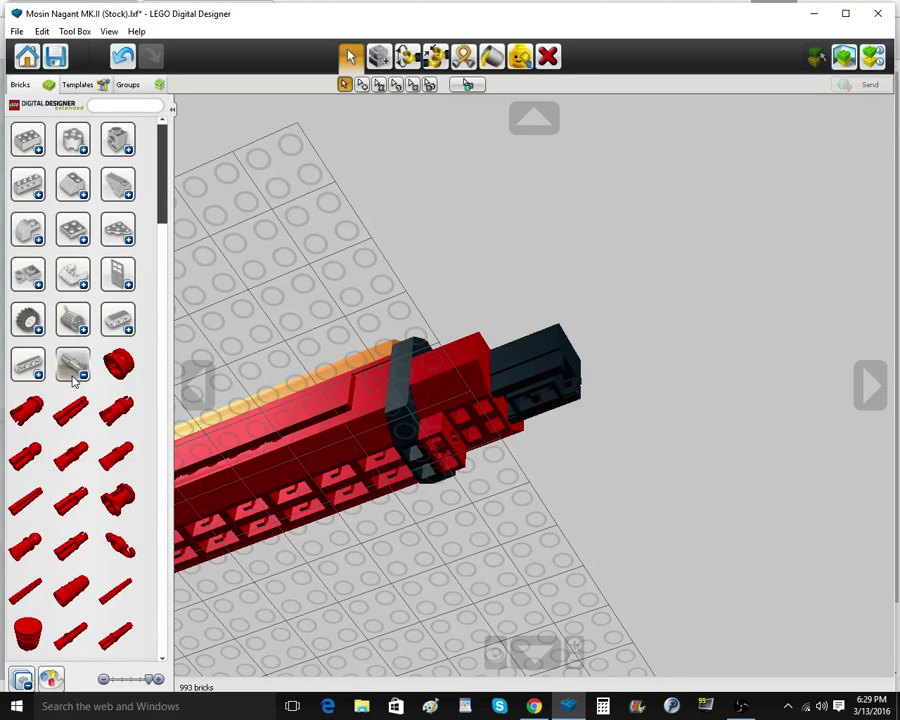
{"action": "left_click", "coordinate": [73, 380]}
{"action": "left_click", "coordinate": [492, 60]}
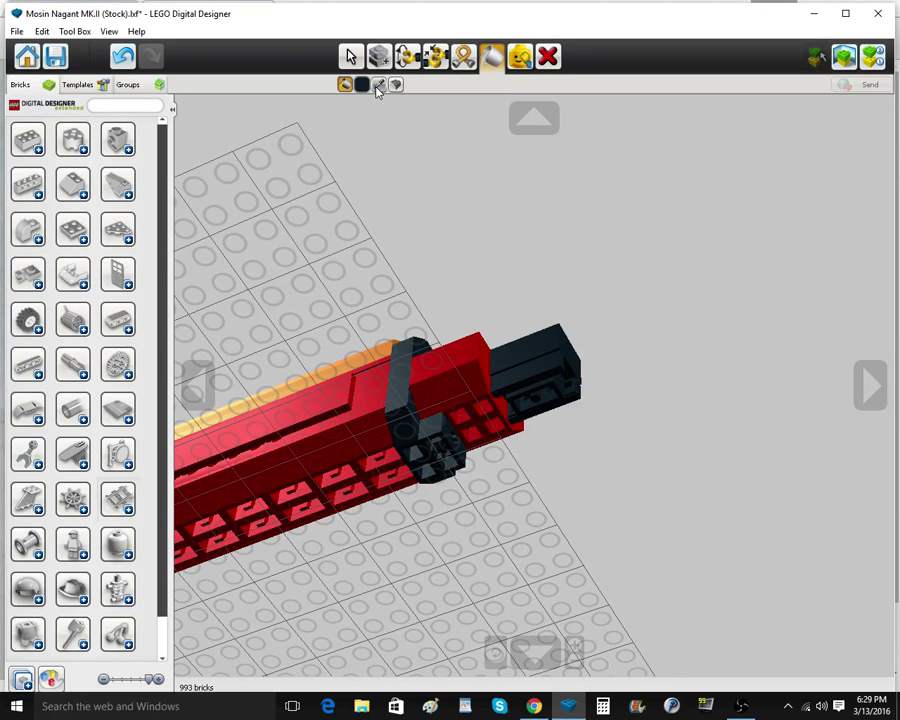
{"action": "left_click", "coordinate": [350, 58]}
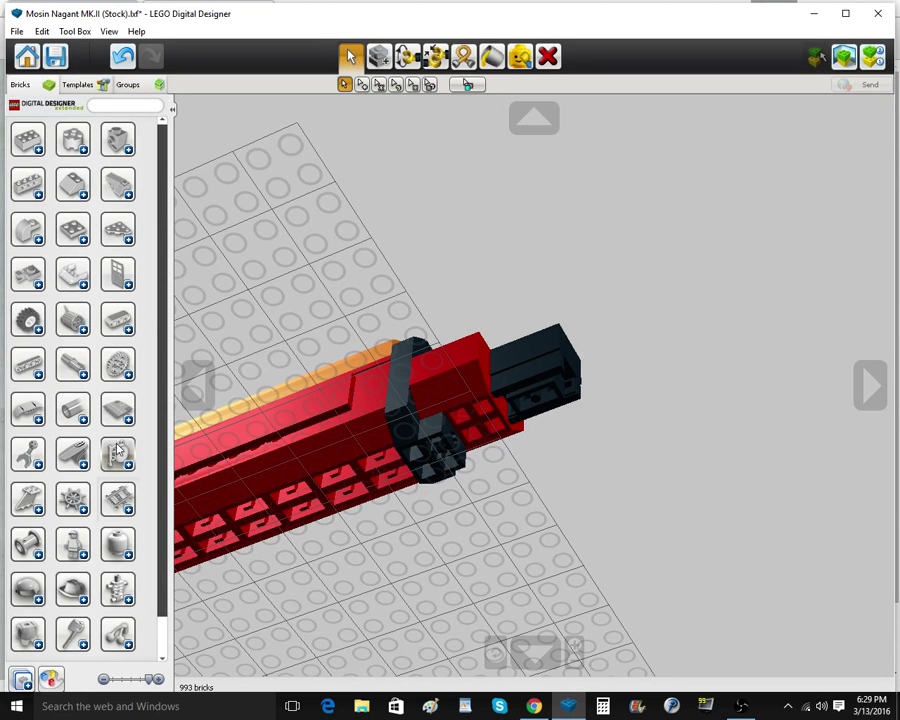
Insert a long red Technic axle into the black Technic brick beneath the front band as the forward-pointing cleaning rod
{"action": "left_click", "coordinate": [72, 366]}
{"action": "scroll", "coordinate": [72, 440], "scroll_direction": "down", "scroll_amount": 5}
{"action": "scroll", "coordinate": [78, 478], "scroll_direction": "down", "scroll_amount": 10}
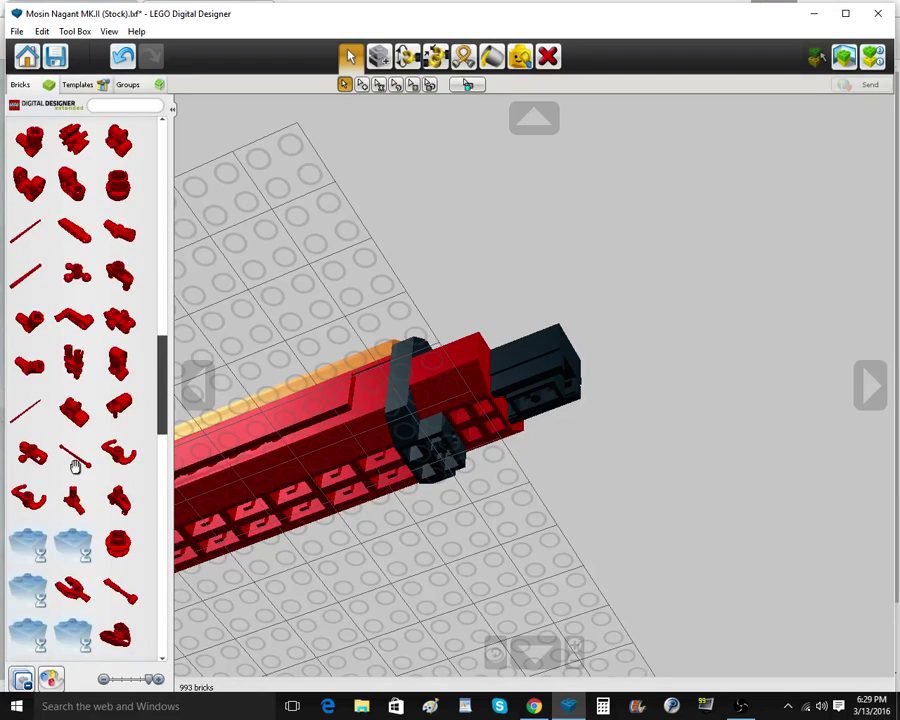
{"action": "scroll", "coordinate": [70, 470], "scroll_direction": "down", "scroll_amount": 2}
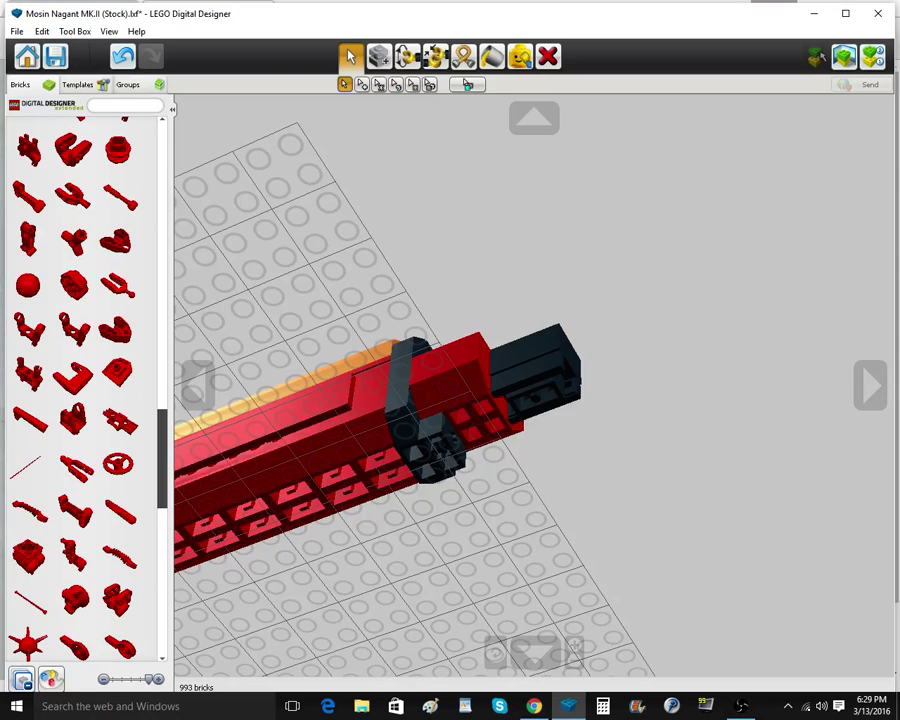
{"action": "scroll", "coordinate": [25, 466], "scroll_direction": "up", "scroll_amount": 7}
{"action": "left_click", "coordinate": [16, 204]}
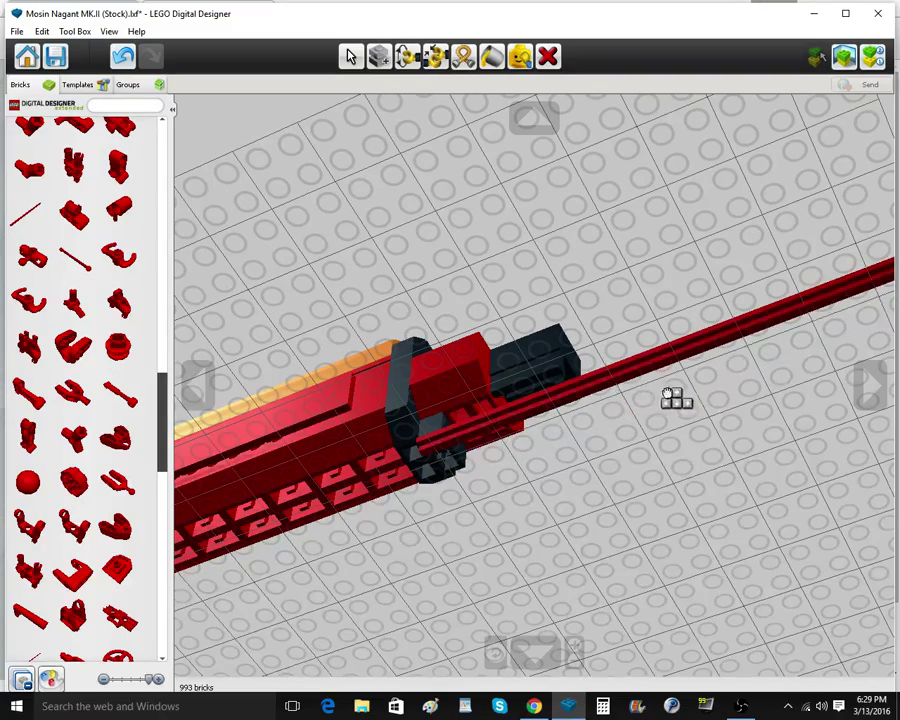
{"action": "right_click_drag", "start_coordinate": [599, 418], "coordinate": [577, 517]}
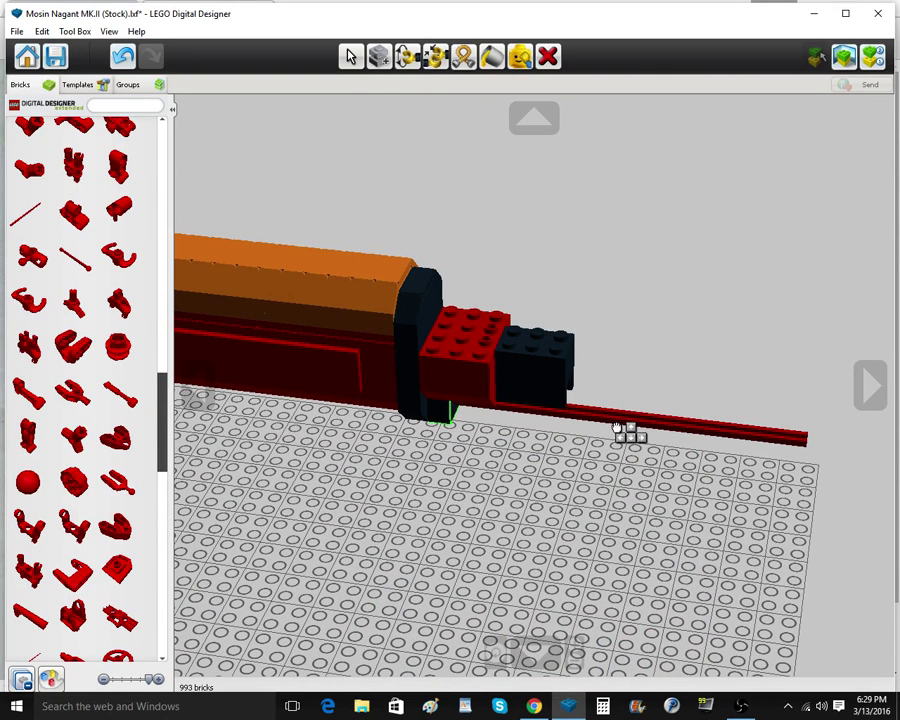
{"action": "left_click", "coordinate": [619, 427]}
{"action": "right_click_drag", "start_coordinate": [718, 504], "coordinate": [756, 442]}
{"action": "scroll", "coordinate": [756, 442], "scroll_direction": "up", "scroll_amount": 2}
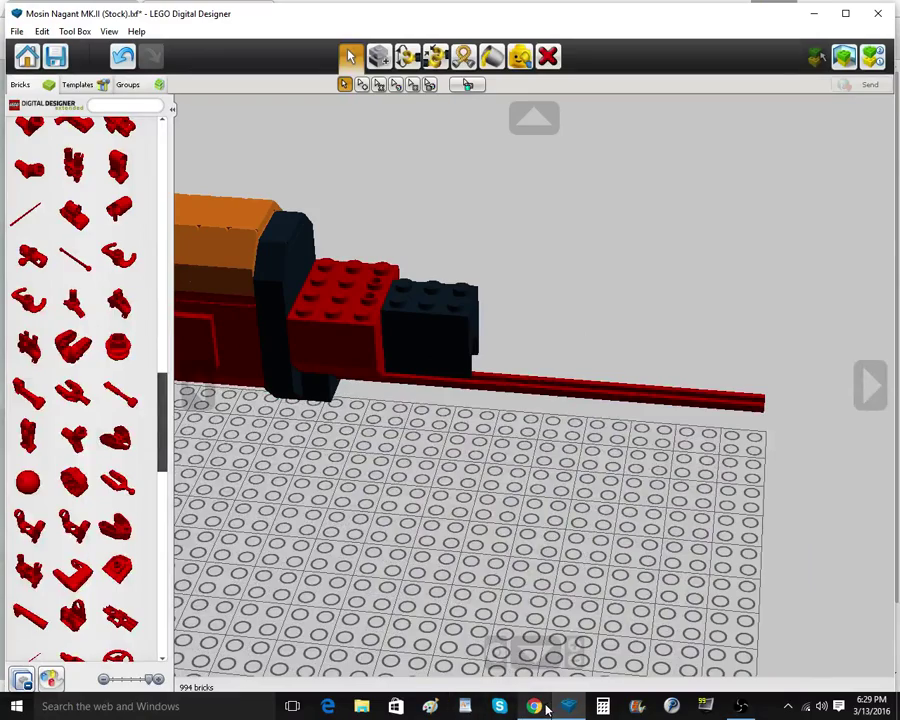
Check the cleaning rod against the rifle reference photo in Chrome, and return to the model
{"action": "mouse_move", "coordinate": [536, 702]}
{"action": "left_click", "coordinate": [548, 628]}
{"action": "left_click", "coordinate": [568, 706]}
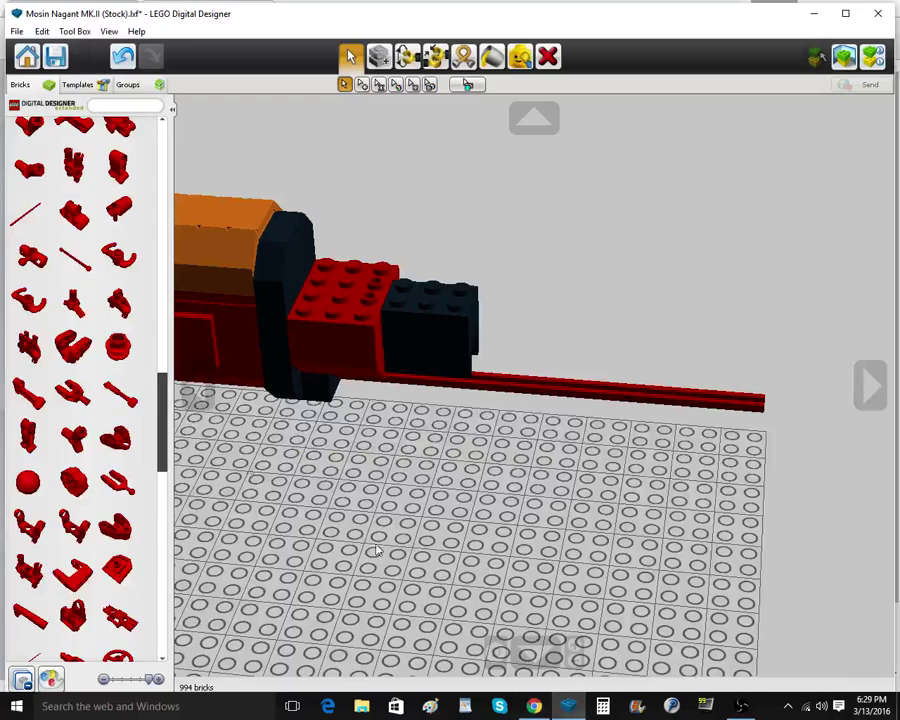
Fit a red Technic bushing onto the free front end of the cleaning rod axle
{"action": "scroll", "coordinate": [87, 340], "scroll_direction": "up", "scroll_amount": 10}
{"action": "scroll", "coordinate": [91, 346], "scroll_direction": "up", "scroll_amount": 8}
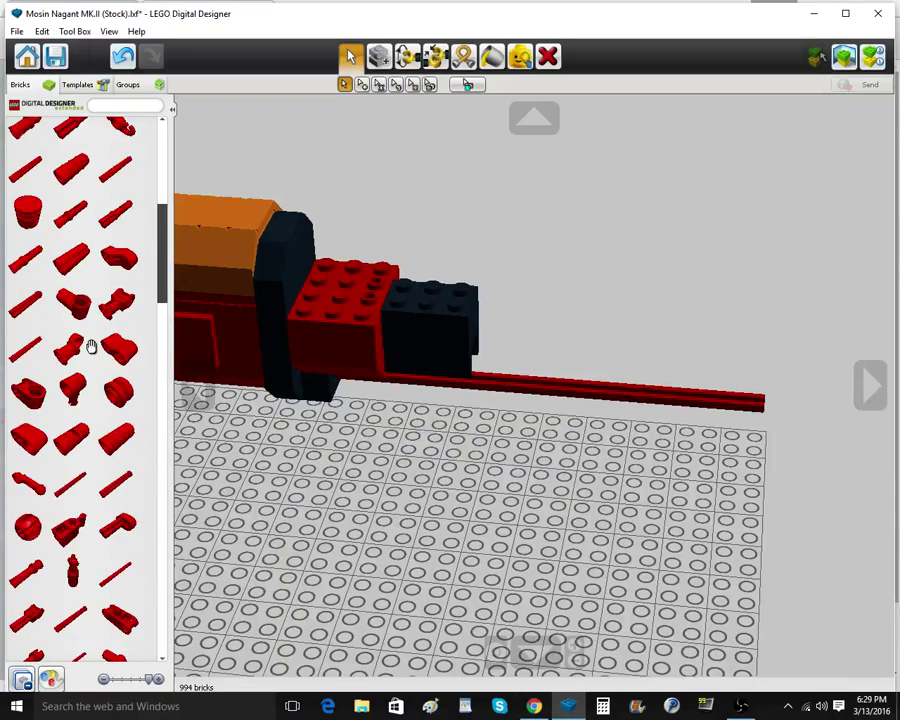
{"action": "left_click", "coordinate": [128, 326]}
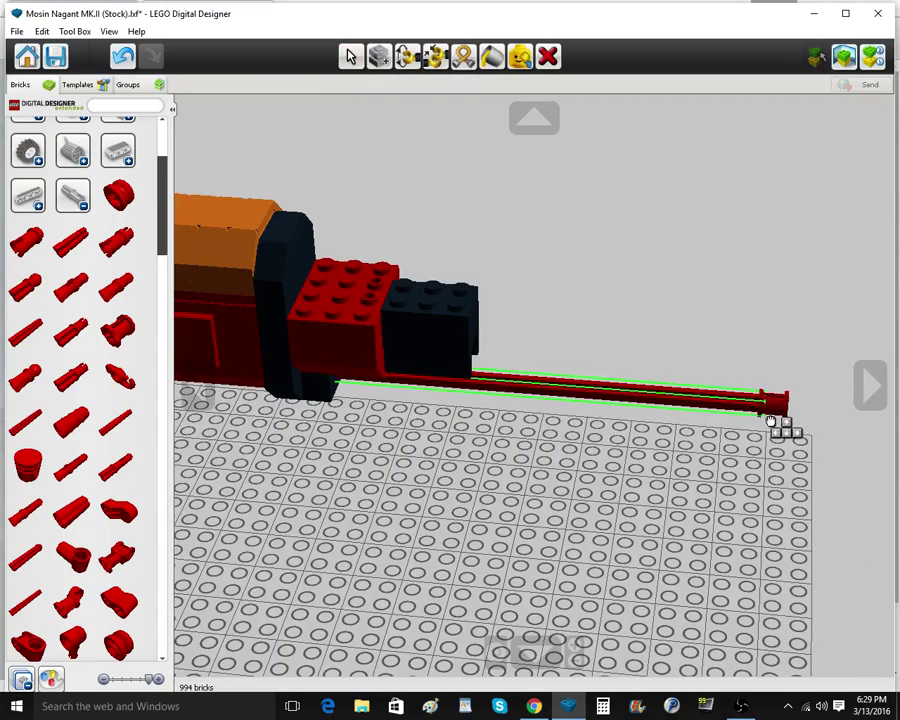
{"action": "left_click", "coordinate": [751, 414]}
{"action": "right_click_drag", "start_coordinate": [688, 474], "coordinate": [617, 454]}
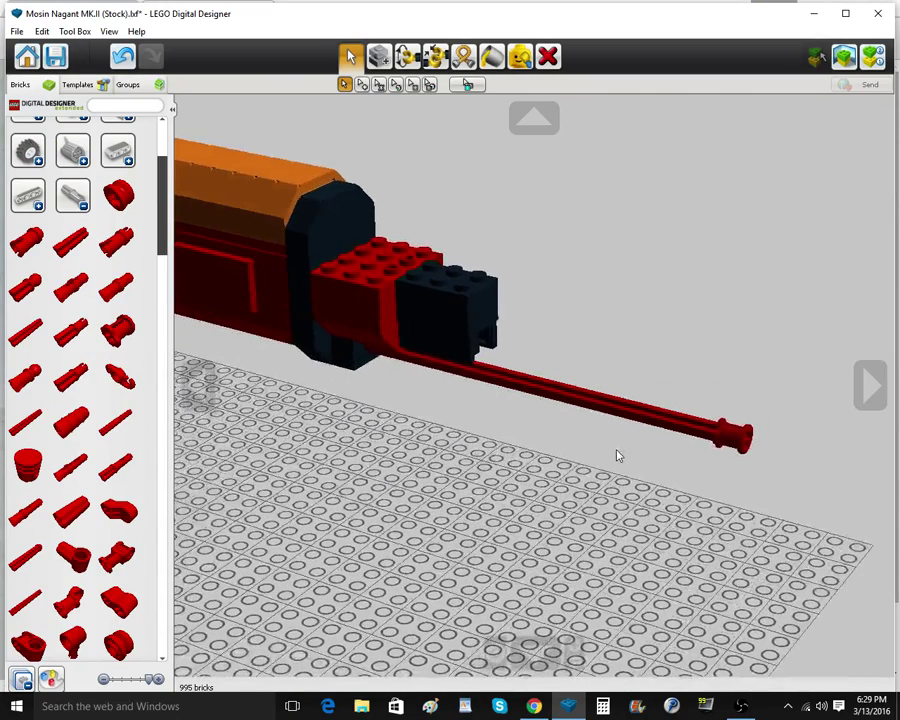
{"action": "left_click", "coordinate": [712, 450]}
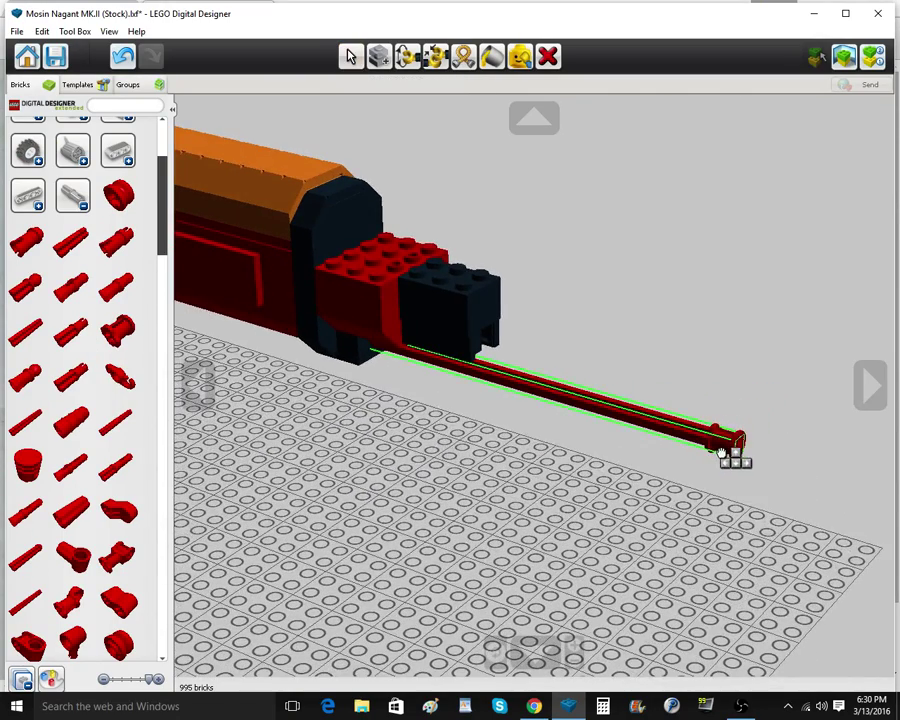
{"action": "left_click", "coordinate": [722, 454]}
{"action": "right_click_drag", "start_coordinate": [532, 490], "coordinate": [520, 455]}
{"action": "right_click", "coordinate": [486, 347]}
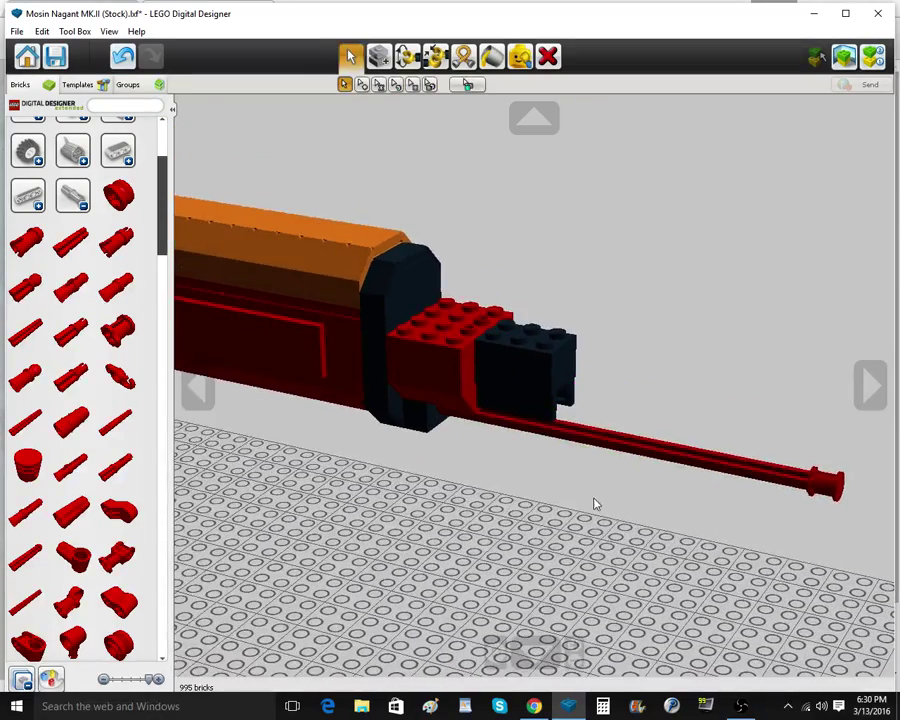
Look through the special plates with clips and hinges in the brick palette, and recheck the rifle's front end in the Chrome reference photo
{"action": "right_click_drag", "start_coordinate": [594, 503], "coordinate": [562, 489]}
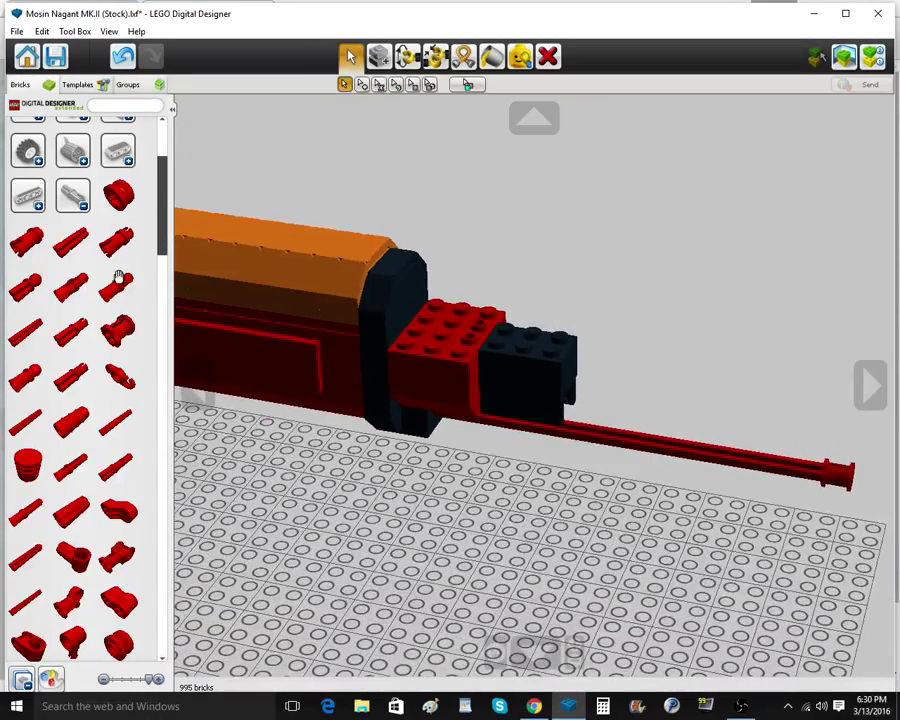
{"action": "left_click", "coordinate": [76, 195]}
{"action": "left_click", "coordinate": [35, 232]}
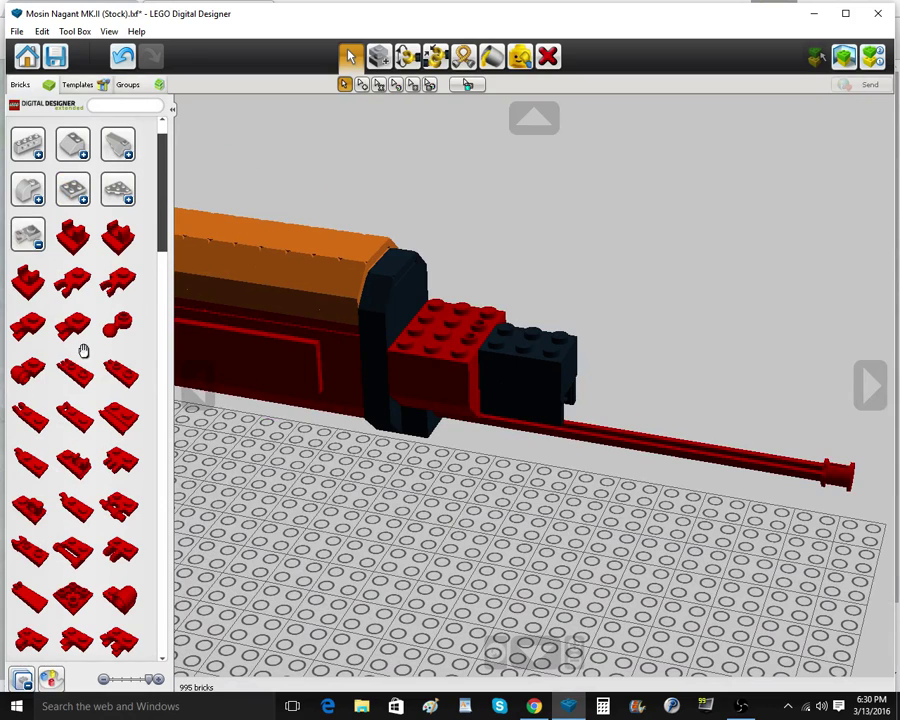
{"action": "left_click", "coordinate": [30, 247]}
{"action": "left_click", "coordinate": [33, 283]}
{"action": "left_click", "coordinate": [33, 282]}
{"action": "left_click", "coordinate": [27, 241]}
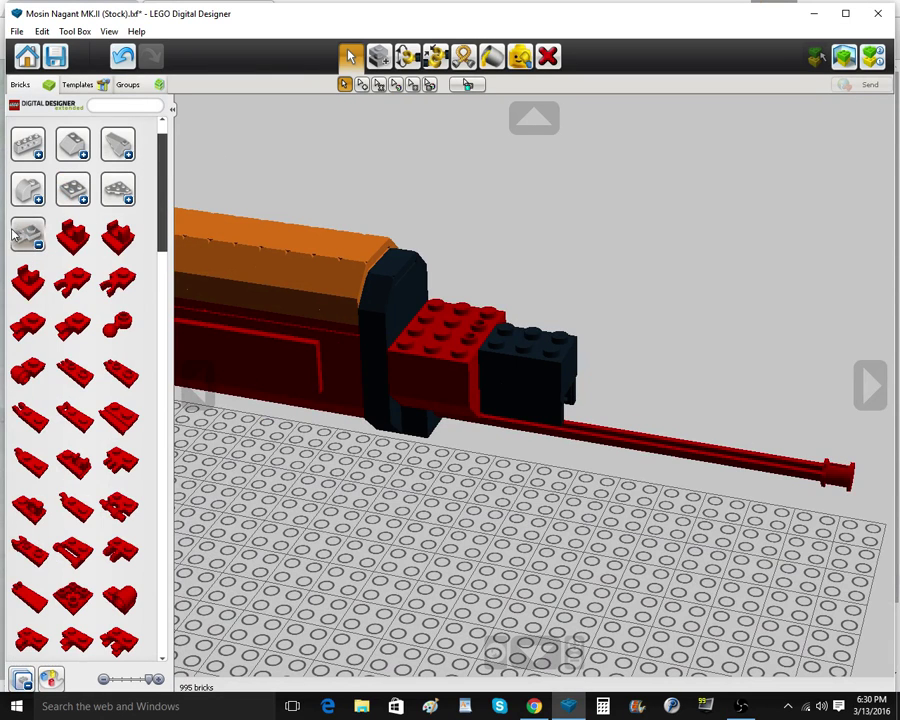
{"action": "scroll", "coordinate": [55, 290], "scroll_direction": "down", "scroll_amount": 5}
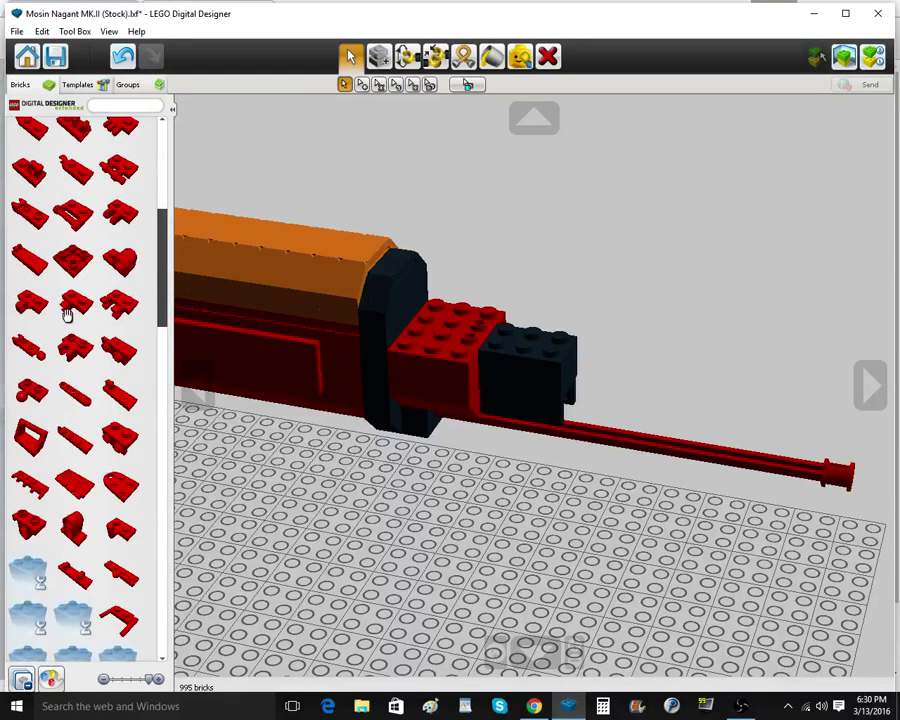
{"action": "scroll", "coordinate": [66, 316], "scroll_direction": "down", "scroll_amount": 1}
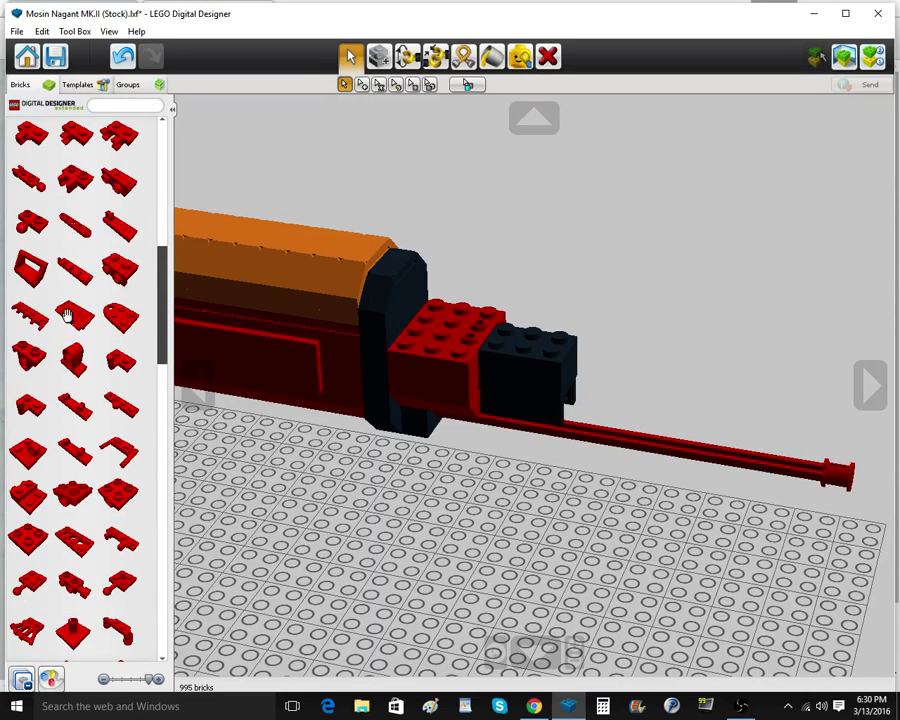
{"action": "scroll", "coordinate": [66, 316], "scroll_direction": "up", "scroll_amount": 5}
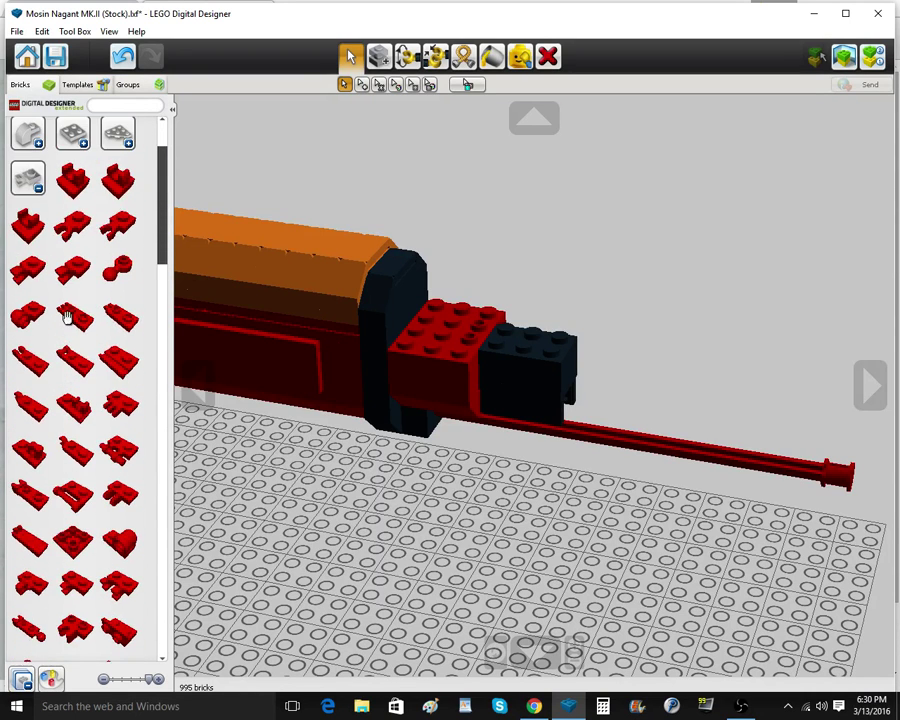
{"action": "scroll", "coordinate": [46, 296], "scroll_direction": "up", "scroll_amount": 2}
{"action": "scroll", "coordinate": [32, 331], "scroll_direction": "down", "scroll_amount": 5}
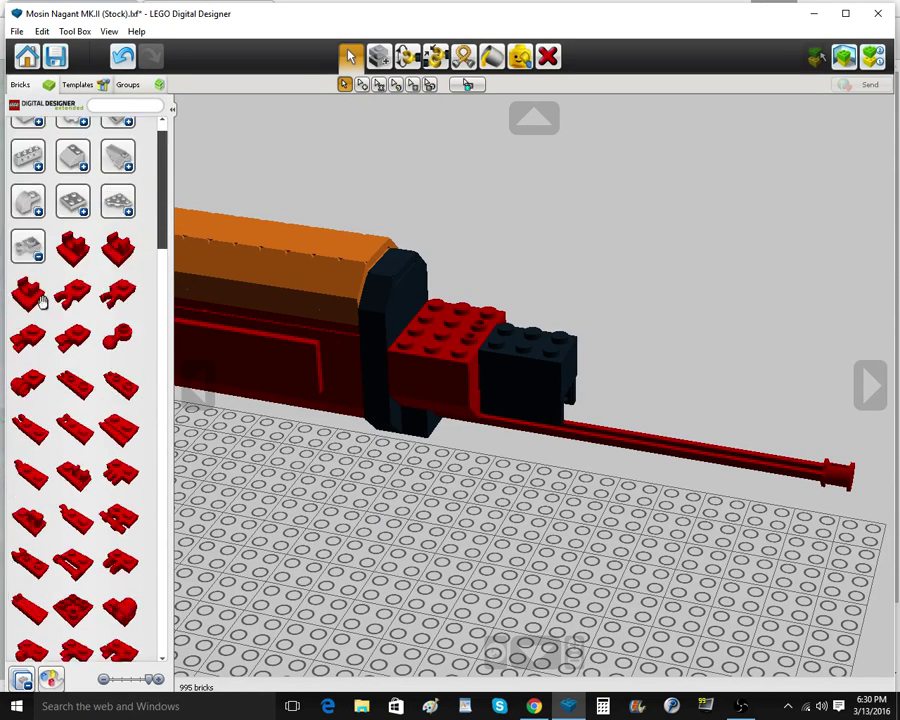
{"action": "scroll", "coordinate": [32, 331], "scroll_direction": "up", "scroll_amount": 8}
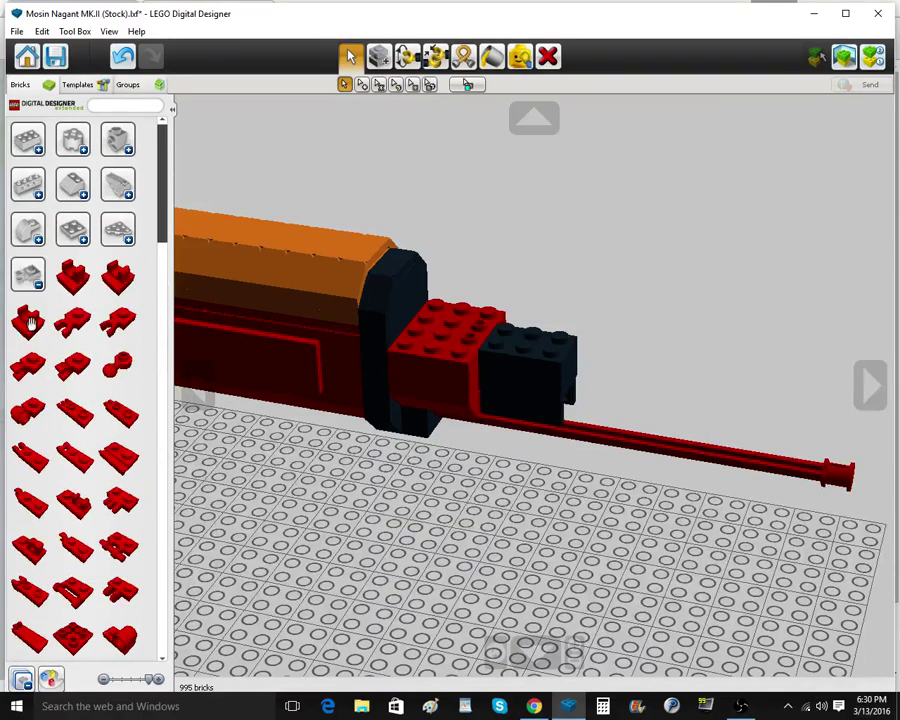
{"action": "left_click", "coordinate": [535, 706]}
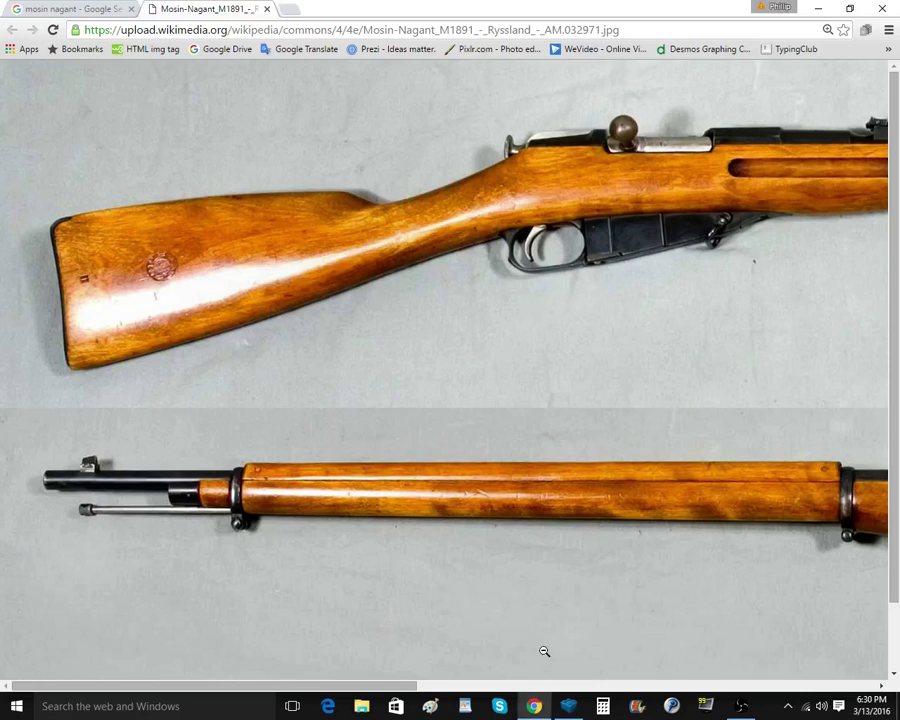
{"action": "left_click", "coordinate": [568, 706]}
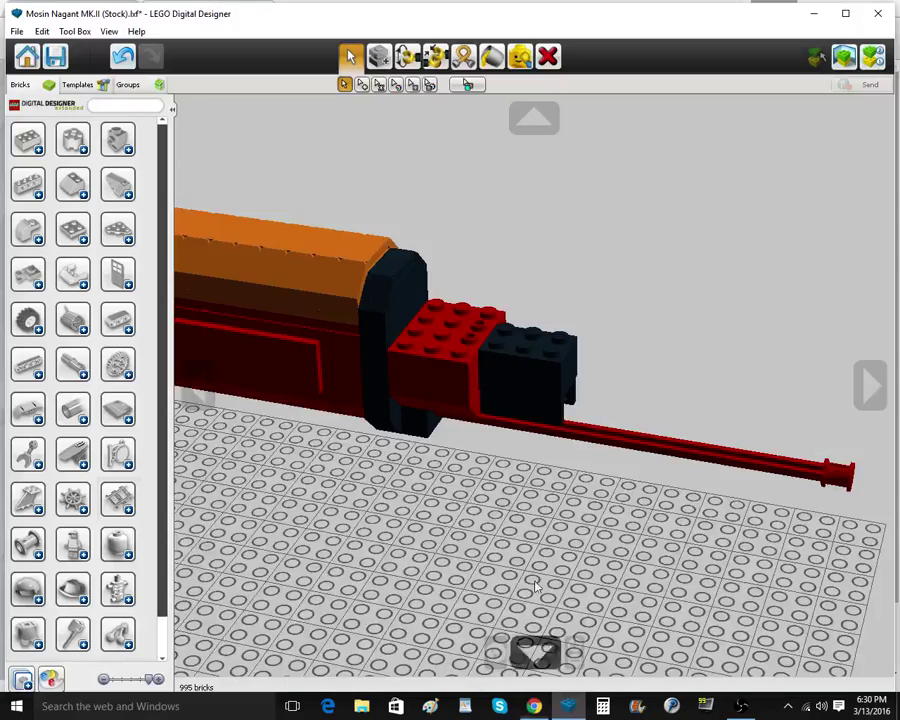
Place six red 1x1 slopes on the red block ahead of the front band, three along each outer edge
{"action": "scroll", "coordinate": [511, 531], "scroll_direction": "up", "scroll_amount": 5}
{"action": "right_click_drag", "start_coordinate": [501, 536], "coordinate": [462, 531]}
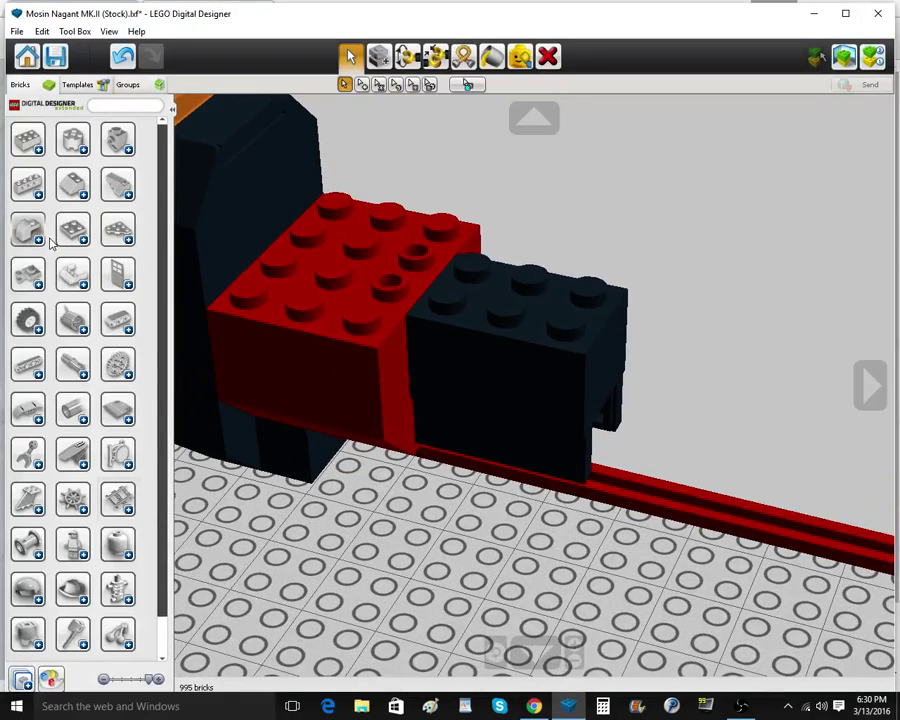
{"action": "left_click", "coordinate": [68, 190]}
{"action": "left_click", "coordinate": [120, 192]}
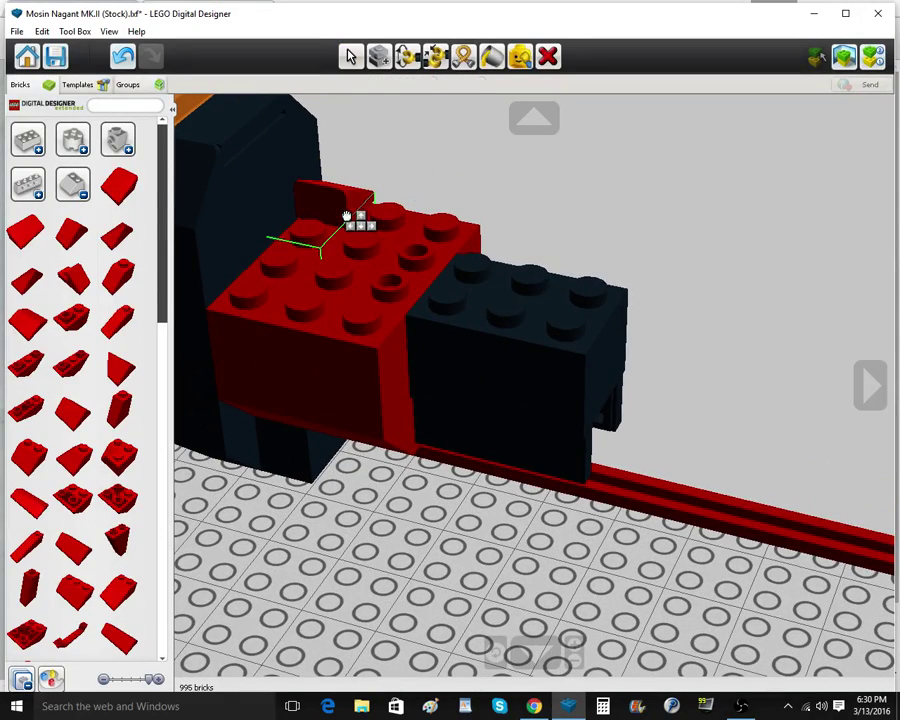
{"action": "left_click", "coordinate": [352, 214]}
{"action": "left_click", "coordinate": [392, 223]}
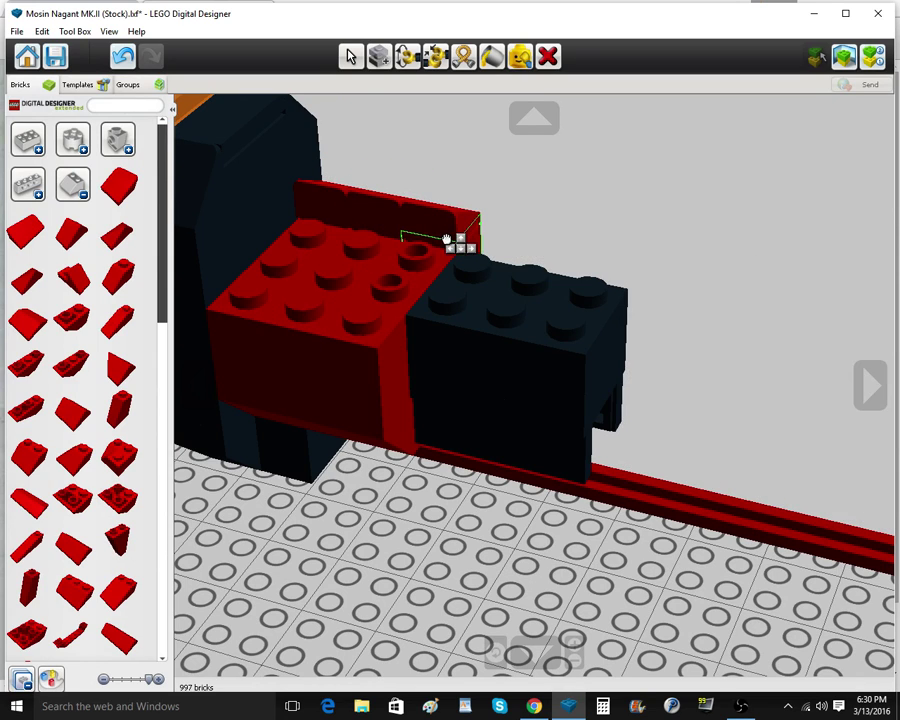
{"action": "left_click", "coordinate": [446, 239]}
{"action": "left_click", "coordinate": [261, 306]}
{"action": "left_click", "coordinate": [263, 306]}
{"action": "left_click", "coordinate": [307, 314]}
{"action": "left_click", "coordinate": [309, 315]}
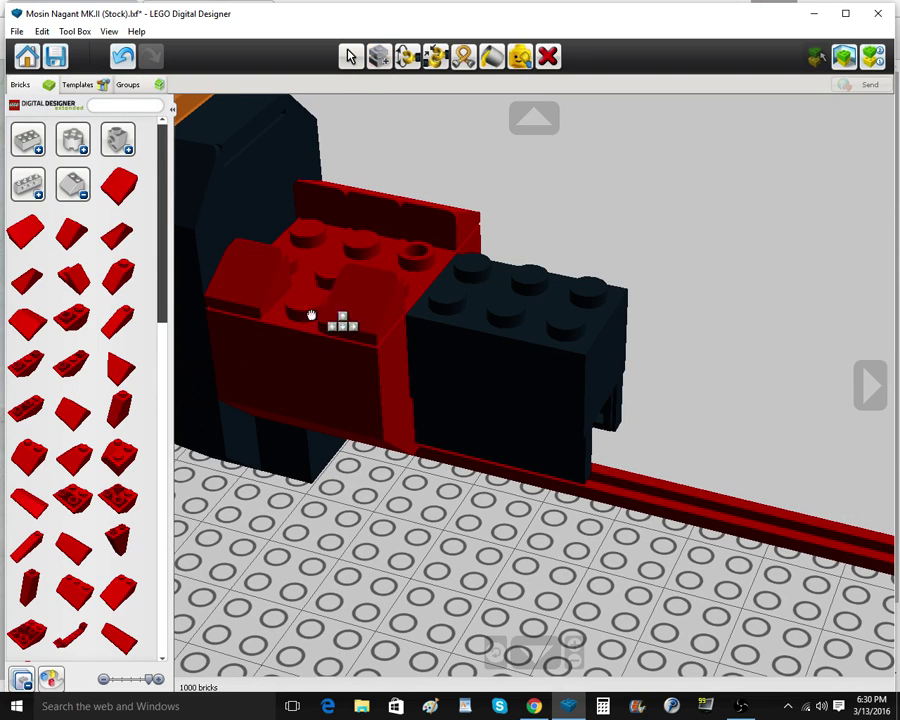
{"action": "left_click", "coordinate": [360, 328]}
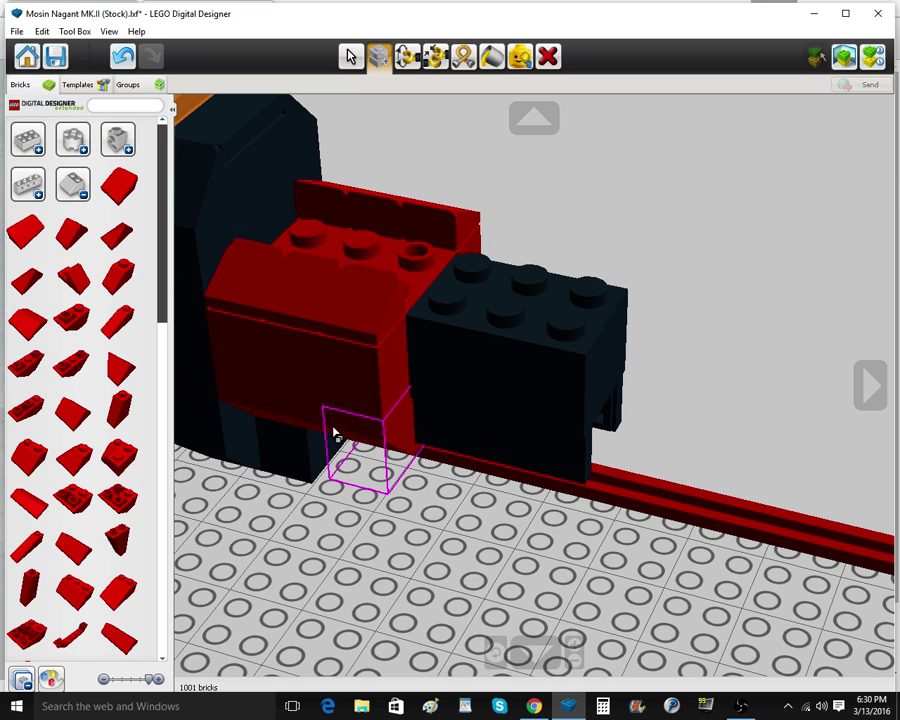
Delete the black piece at the front band between the two rows of red slopes
{"action": "left_click", "coordinate": [350, 58]}
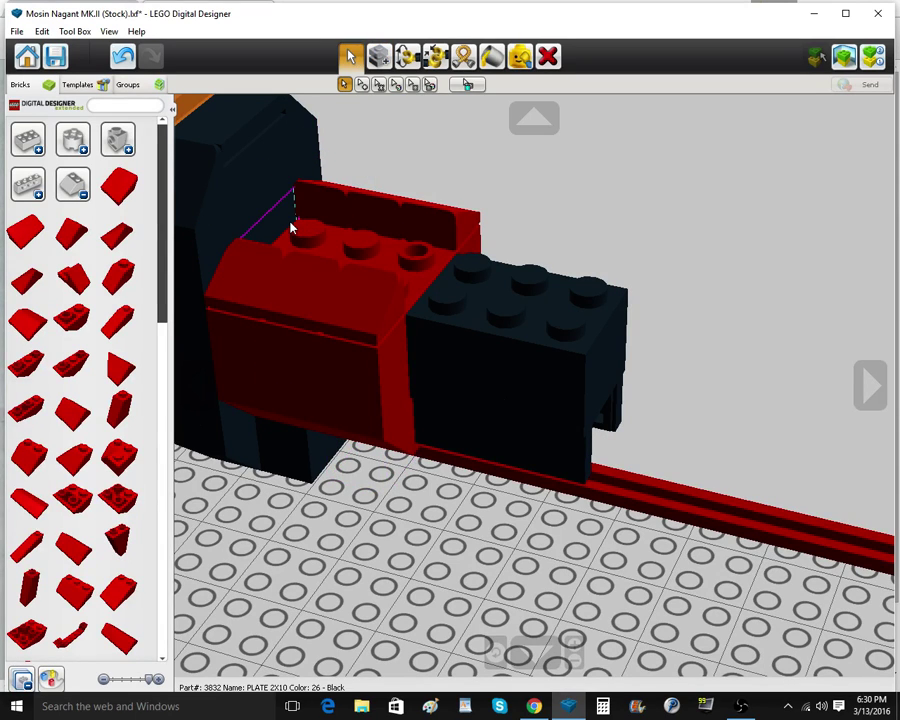
{"action": "left_click", "coordinate": [546, 62]}
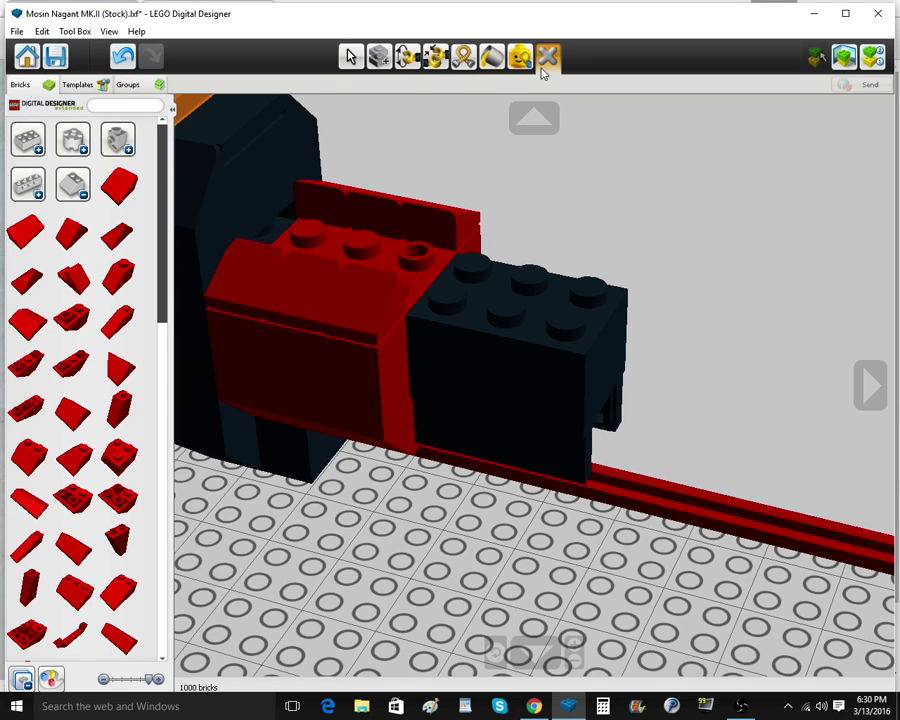
{"action": "left_click", "coordinate": [350, 58]}
Add a narrow red plate to the model at the black front band
{"action": "left_click", "coordinate": [70, 186]}
{"action": "left_click", "coordinate": [71, 226]}
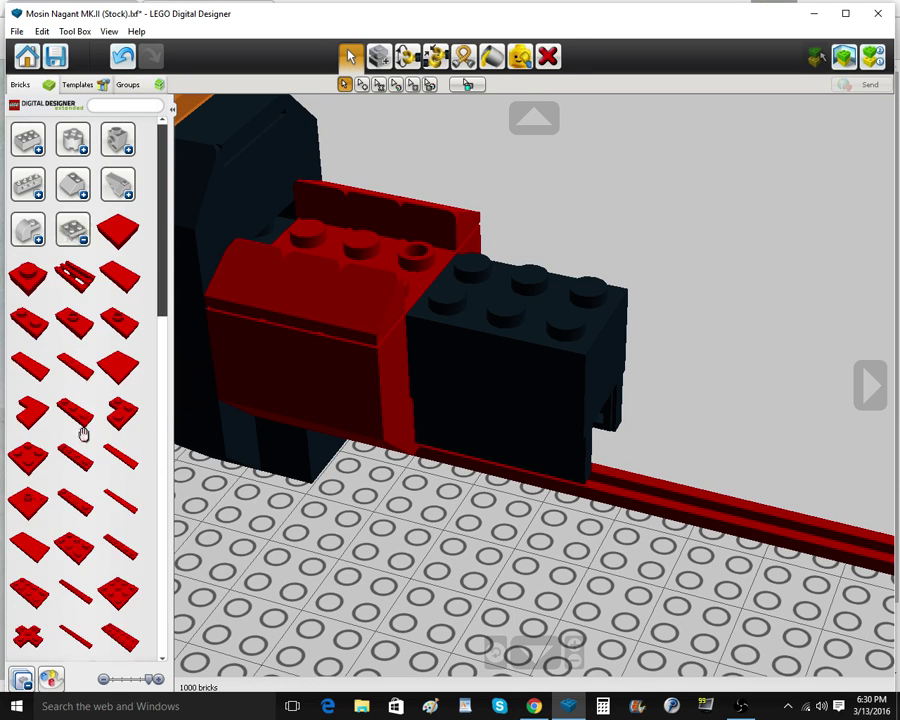
{"action": "scroll", "coordinate": [80, 510], "scroll_direction": "down", "scroll_amount": 5}
{"action": "left_click_drag", "start_coordinate": [77, 484], "coordinate": [312, 280]}
{"action": "scroll", "coordinate": [255, 227], "scroll_direction": "down", "scroll_amount": 4}
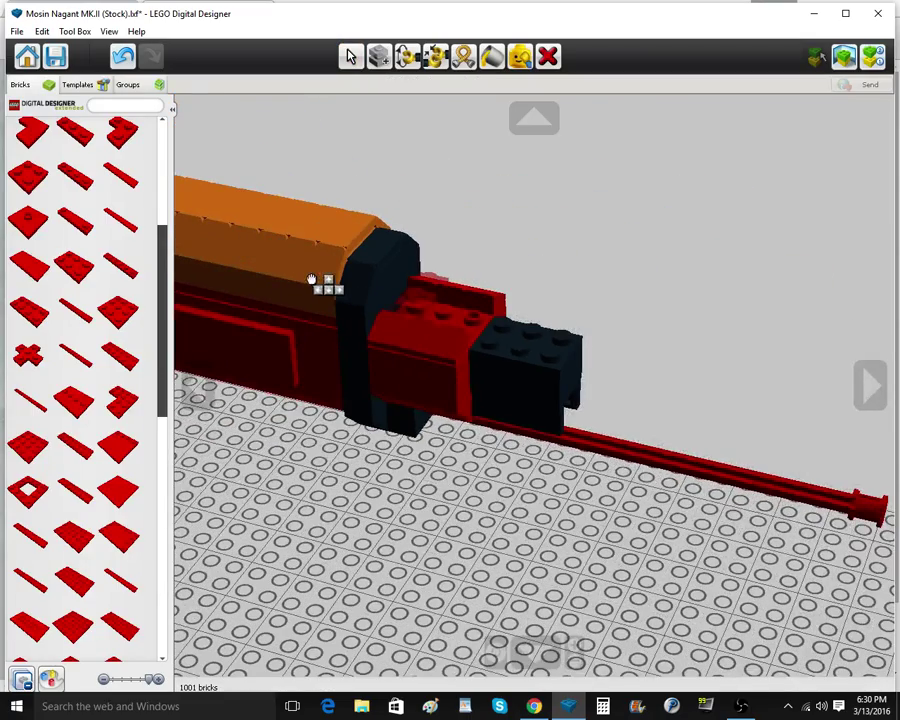
{"action": "left_click", "coordinate": [256, 277]}
{"action": "right_click_drag", "start_coordinate": [480, 346], "coordinate": [441, 289]}
{"action": "right_click", "coordinate": [441, 289]}
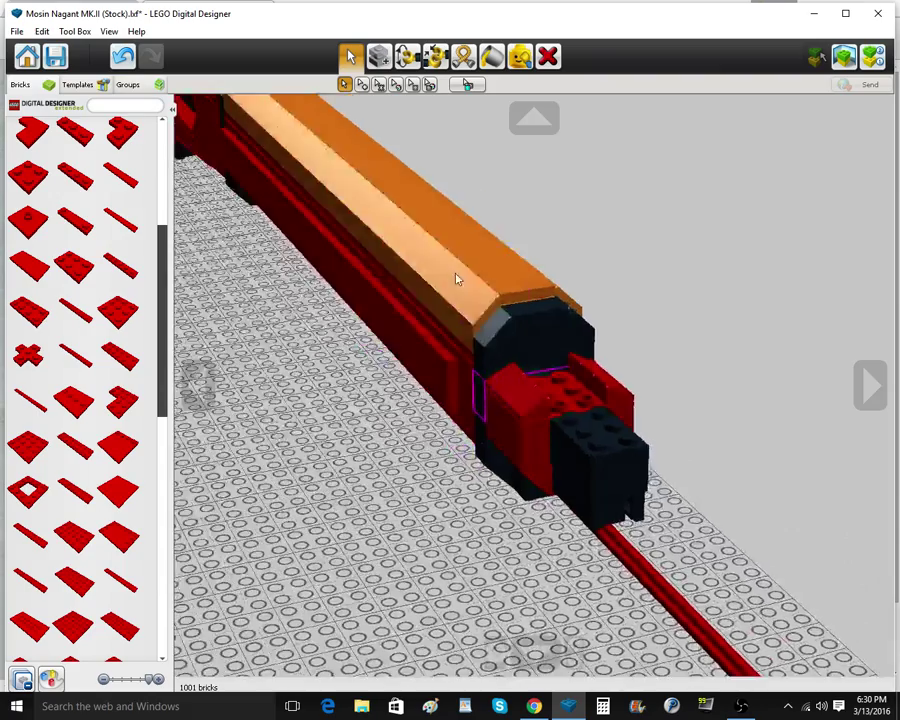
Reposition the narrow red plate in the gap at the front band between the two rows of slopes
{"action": "scroll", "coordinate": [466, 320], "scroll_direction": "up", "scroll_amount": 5}
{"action": "right_click_drag", "start_coordinate": [473, 345], "coordinate": [458, 308]}
{"action": "left_click_drag", "start_coordinate": [536, 293], "coordinate": [520, 276]}
{"action": "right_click_drag", "start_coordinate": [520, 276], "coordinate": [512, 237]}
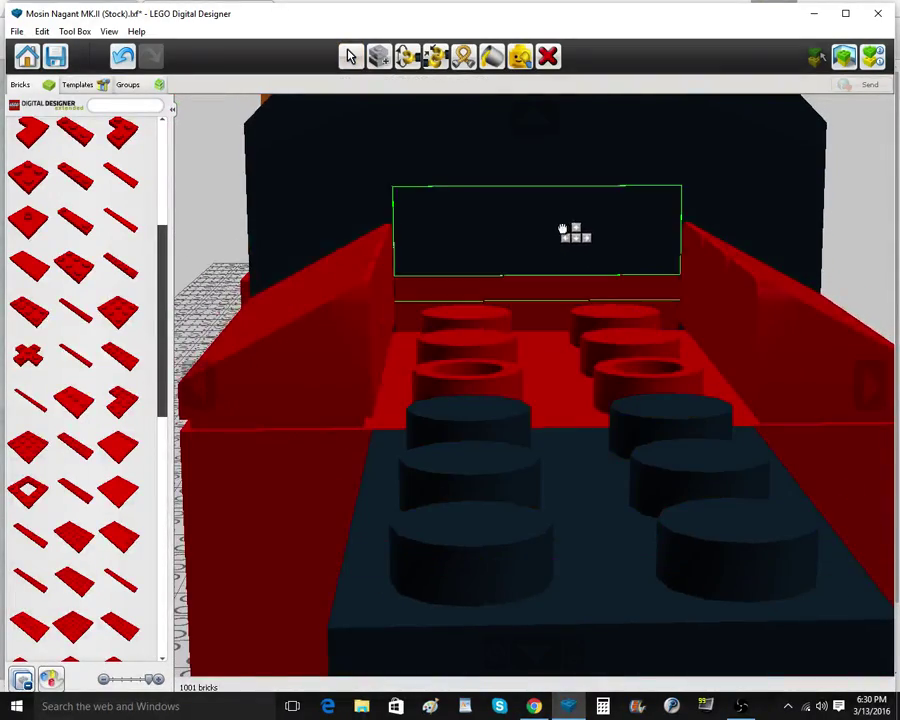
{"action": "scroll", "coordinate": [560, 258], "scroll_direction": "down", "scroll_amount": 3}
{"action": "left_click", "coordinate": [558, 267]}
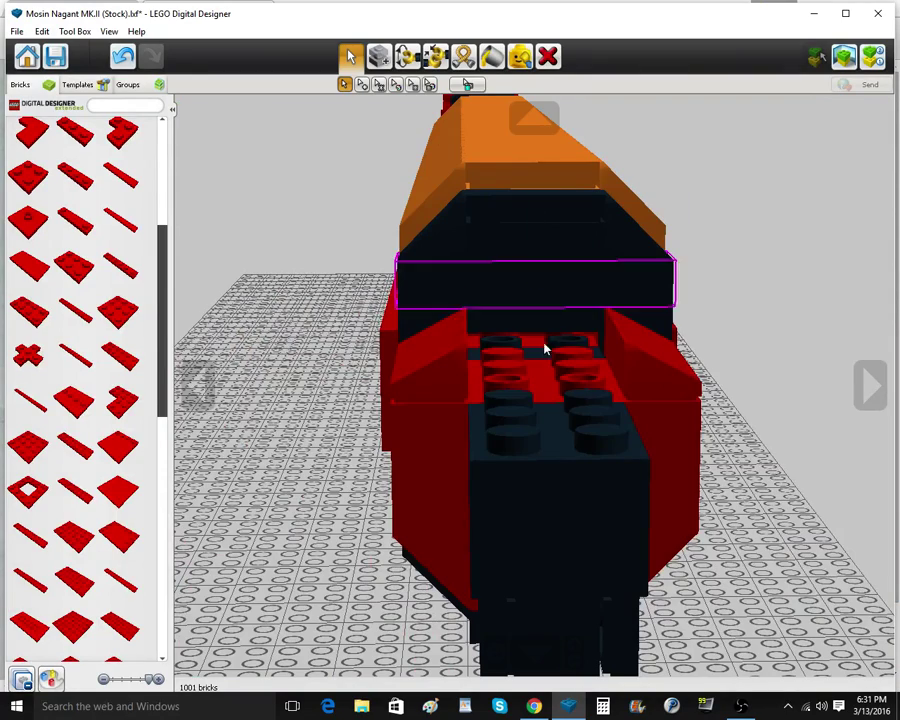
Place a red bracket plate with four forward-facing studs upright against the black front band, between the two rows of slopes
{"action": "right_click_drag", "start_coordinate": [546, 348], "coordinate": [665, 433]}
{"action": "scroll", "coordinate": [56, 296], "scroll_direction": "up", "scroll_amount": 10}
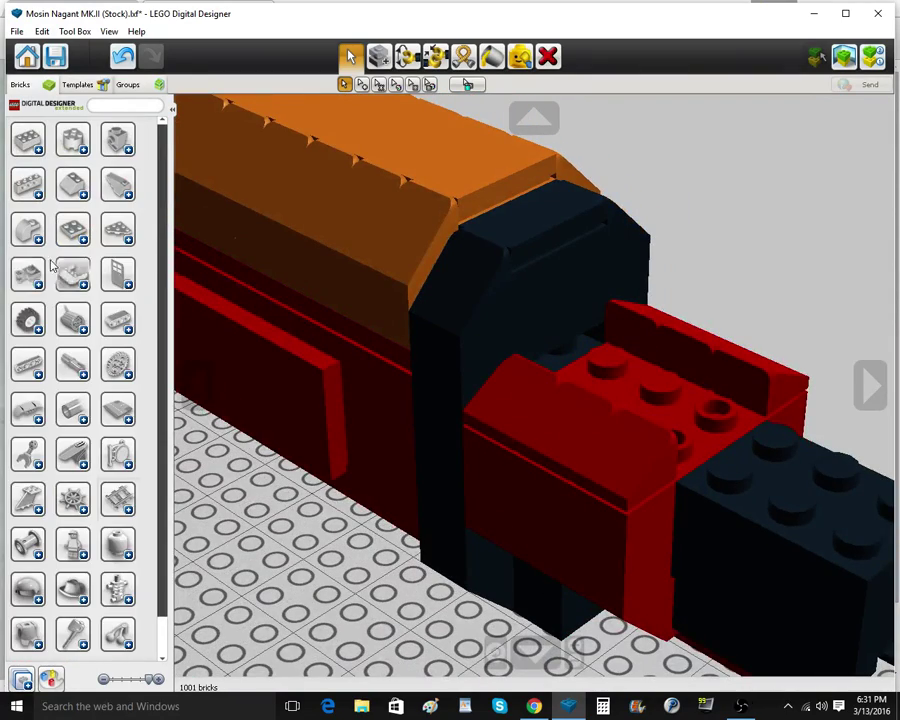
{"action": "scroll", "coordinate": [52, 388], "scroll_direction": "down", "scroll_amount": 10}
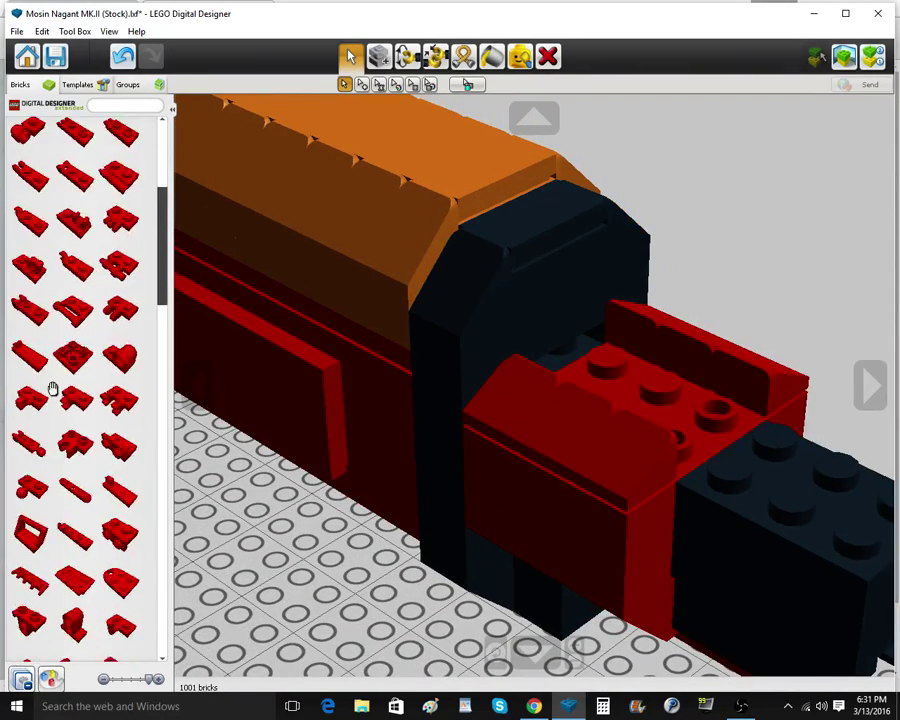
{"action": "scroll", "coordinate": [65, 440], "scroll_direction": "down", "scroll_amount": 5}
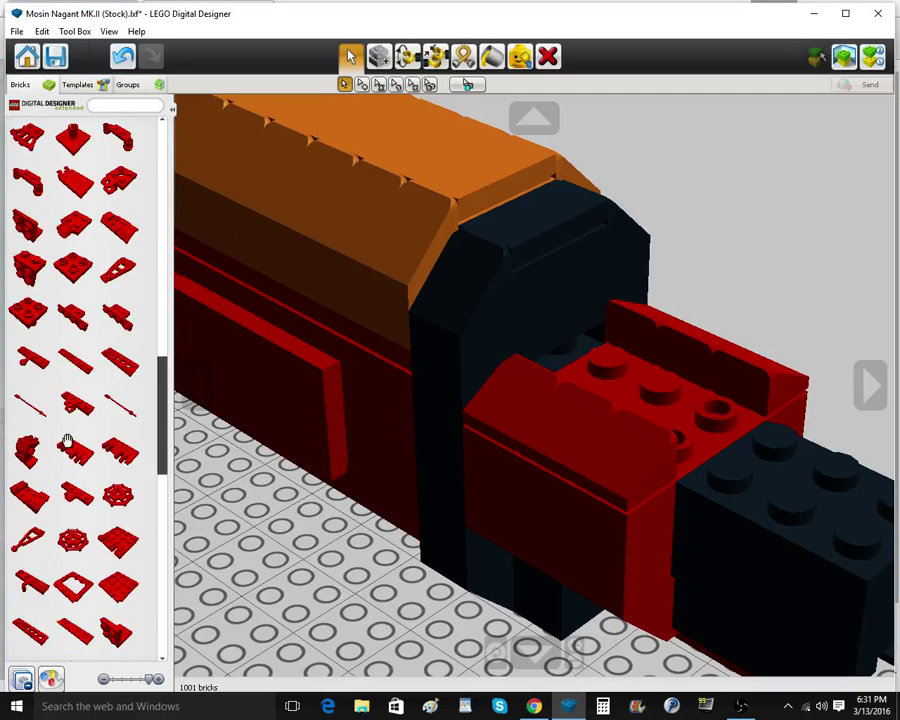
{"action": "left_click", "coordinate": [114, 508]}
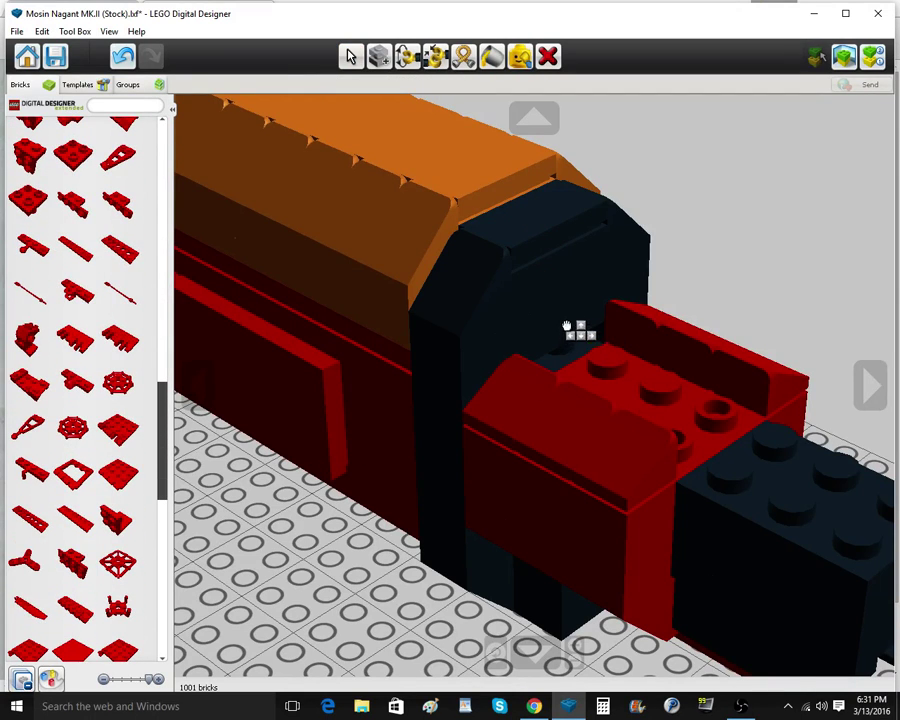
{"action": "left_click", "coordinate": [553, 357]}
{"action": "right_click_drag", "start_coordinate": [587, 422], "coordinate": [617, 390]}
Check the front end in the reference photo in Chrome and delete the six red slopes ahead of the front band
{"action": "mouse_move", "coordinate": [539, 710]}
{"action": "left_click", "coordinate": [496, 630]}
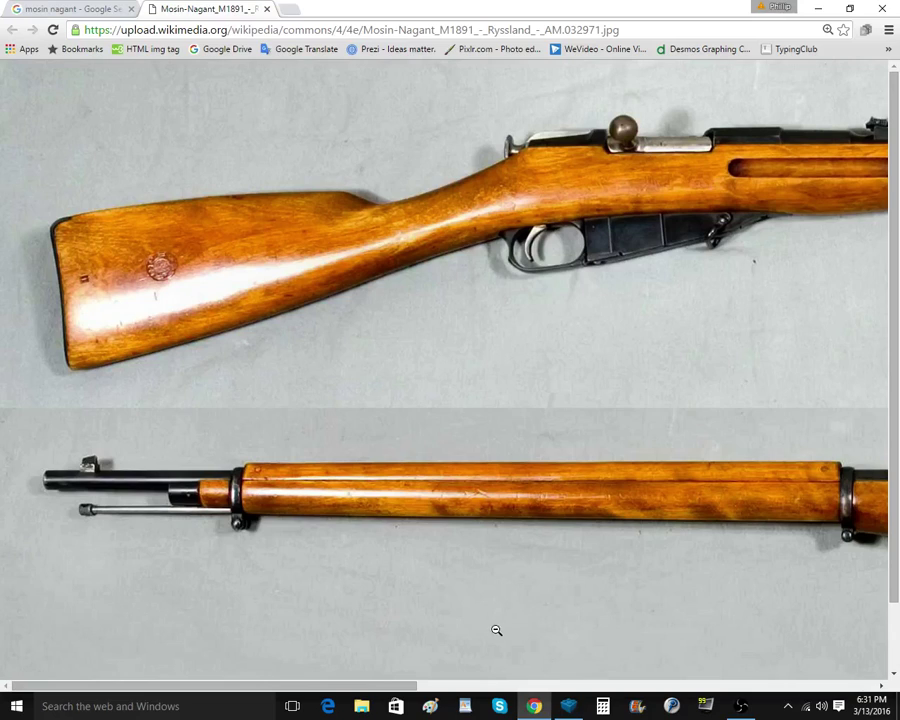
{"action": "left_click", "coordinate": [569, 707]}
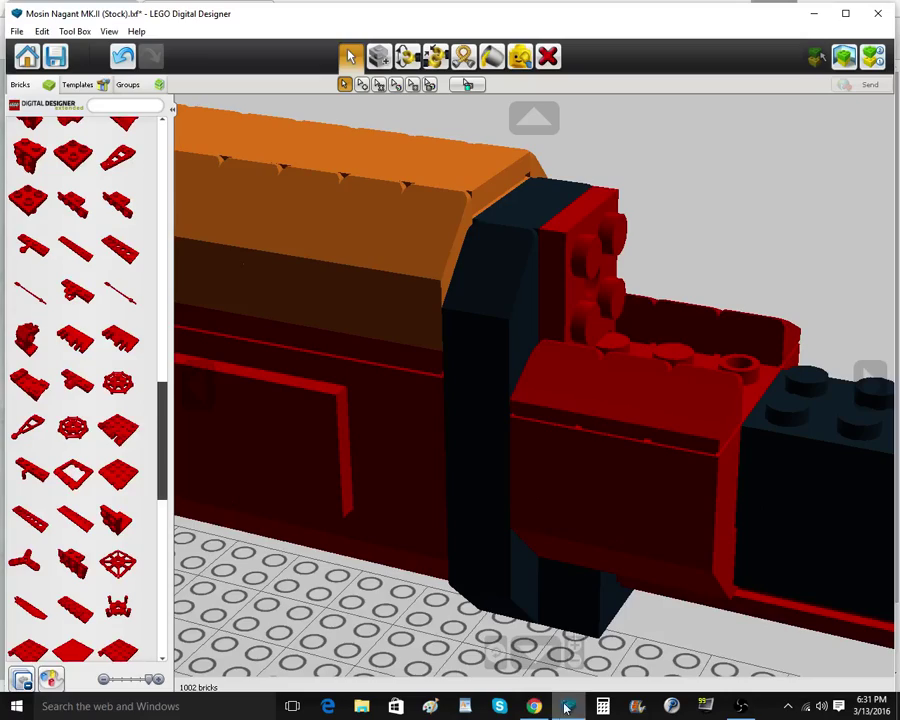
{"action": "scroll", "coordinate": [569, 610], "scroll_direction": "down", "scroll_amount": 2}
{"action": "scroll", "coordinate": [675, 413], "scroll_direction": "up", "scroll_amount": 5}
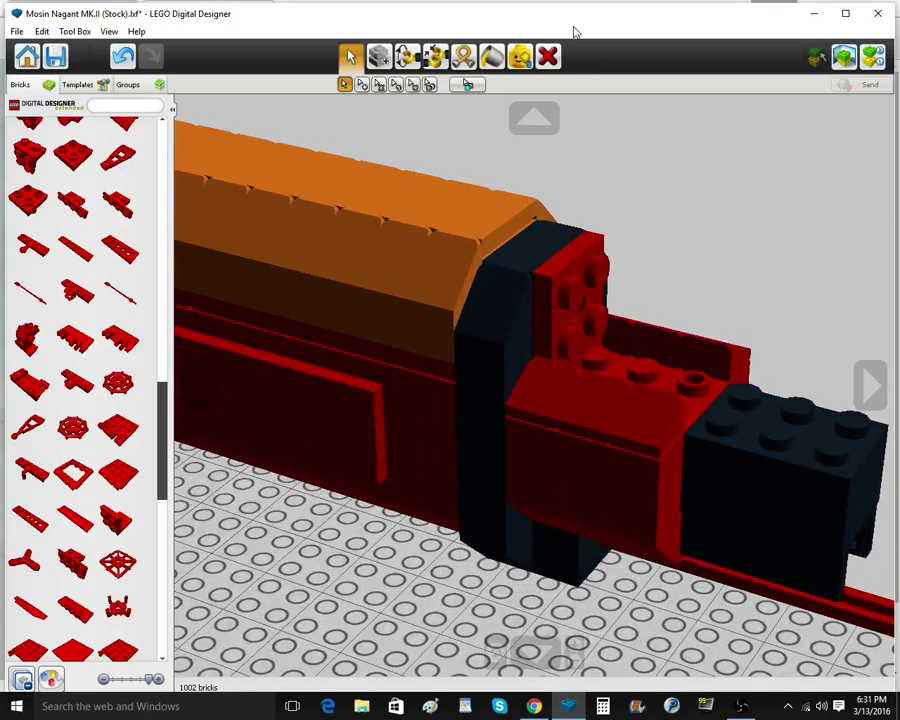
{"action": "left_click", "coordinate": [549, 57]}
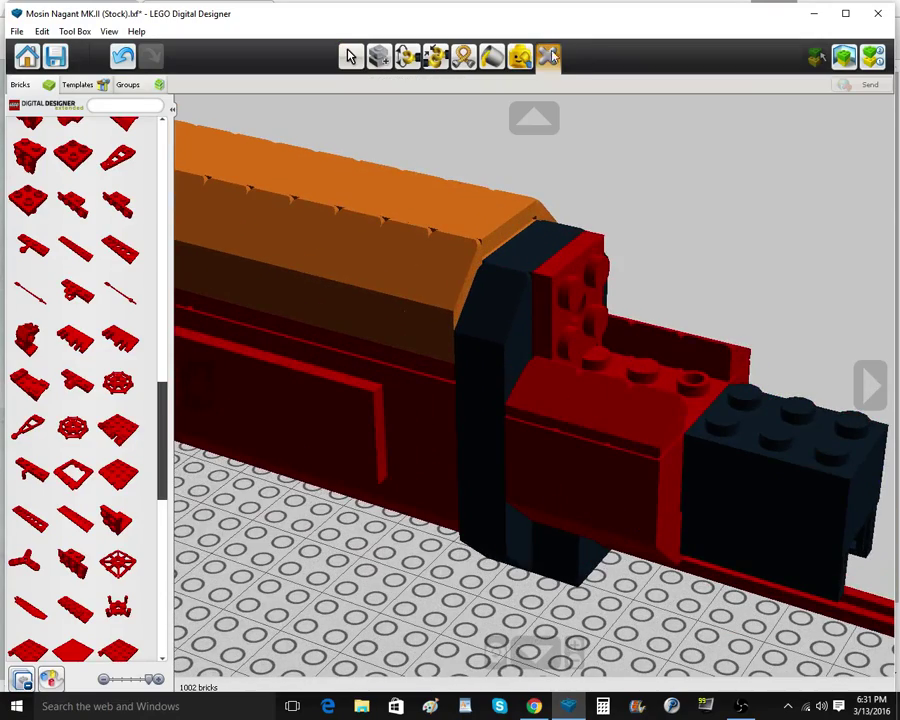
{"action": "left_click", "coordinate": [643, 429]}
{"action": "left_click", "coordinate": [599, 404]}
{"action": "left_click", "coordinate": [551, 391]}
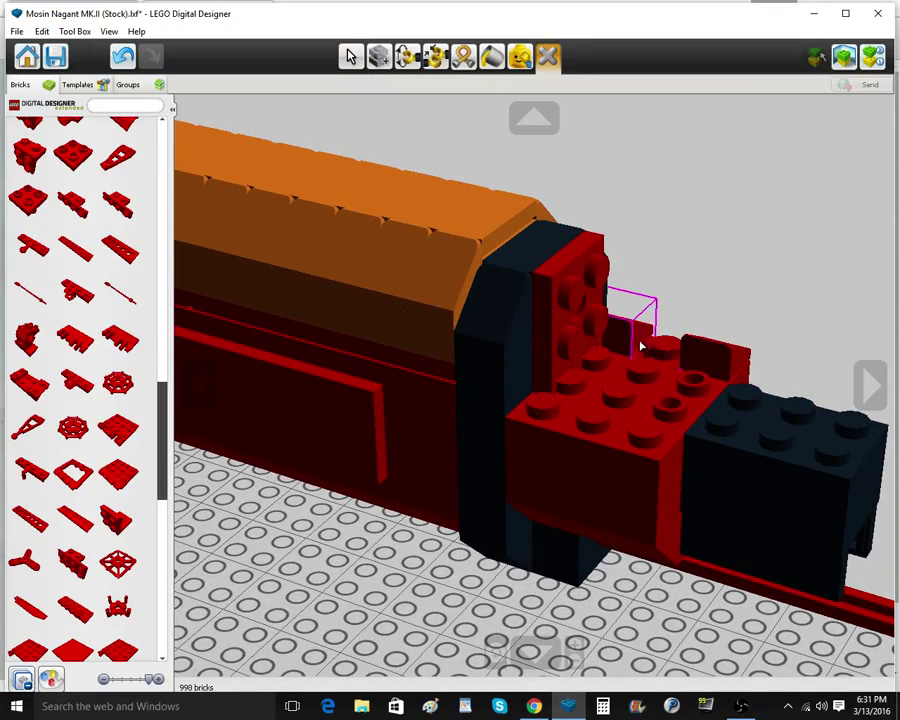
{"action": "left_click", "coordinate": [719, 346]}
{"action": "left_click", "coordinate": [351, 57]}
Place two red 1x3 plates on the red block ahead of the front band, one along each outer edge
{"action": "scroll", "coordinate": [108, 262], "scroll_direction": "up", "scroll_amount": 8}
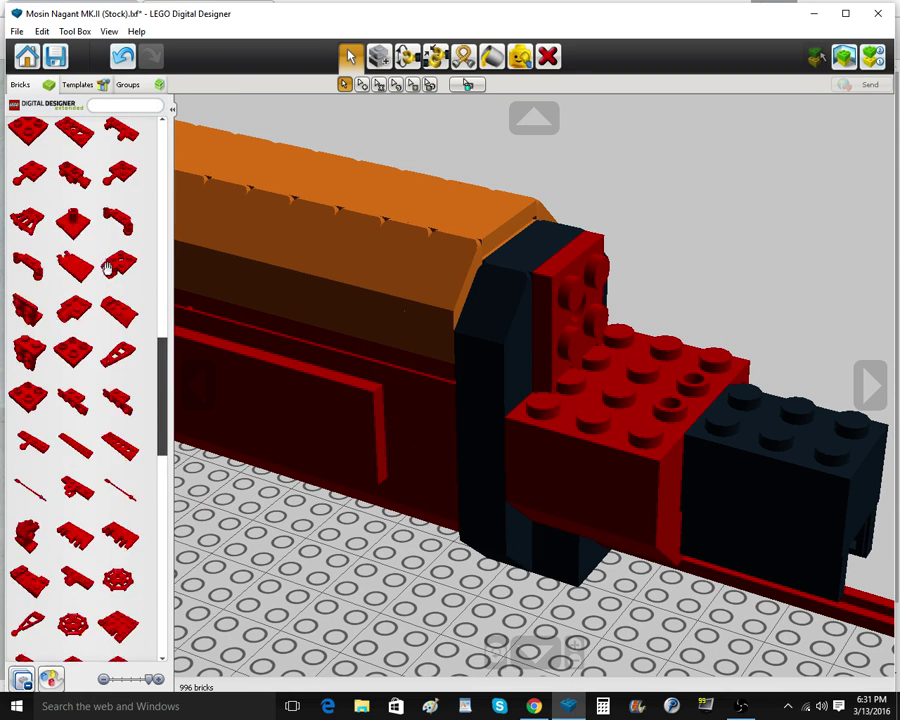
{"action": "scroll", "coordinate": [108, 238], "scroll_direction": "up", "scroll_amount": 5}
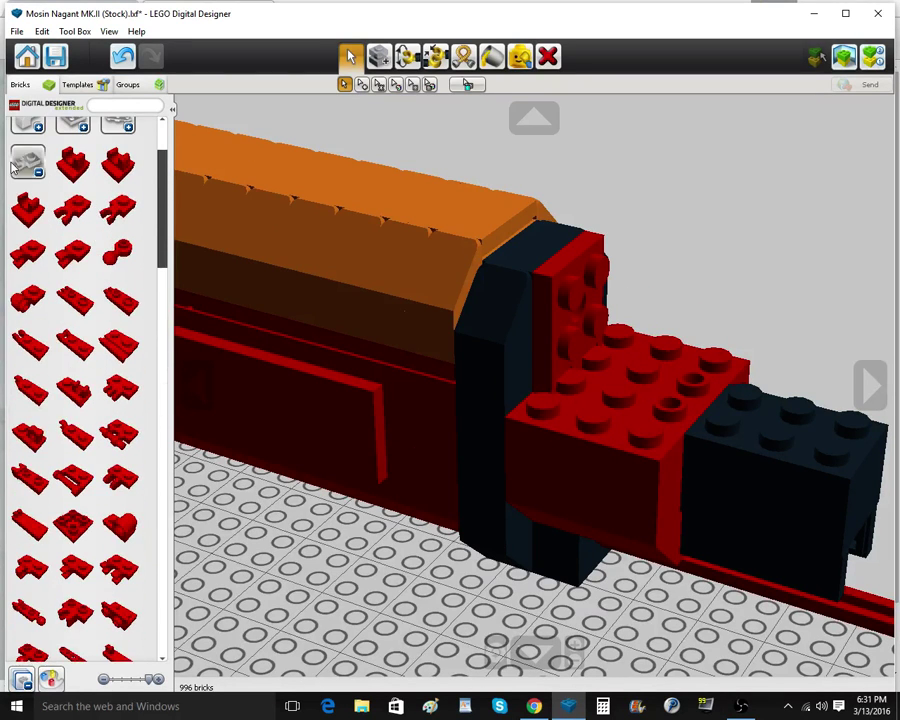
{"action": "left_click", "coordinate": [20, 164]}
{"action": "left_click", "coordinate": [72, 186]}
{"action": "left_click", "coordinate": [62, 371]}
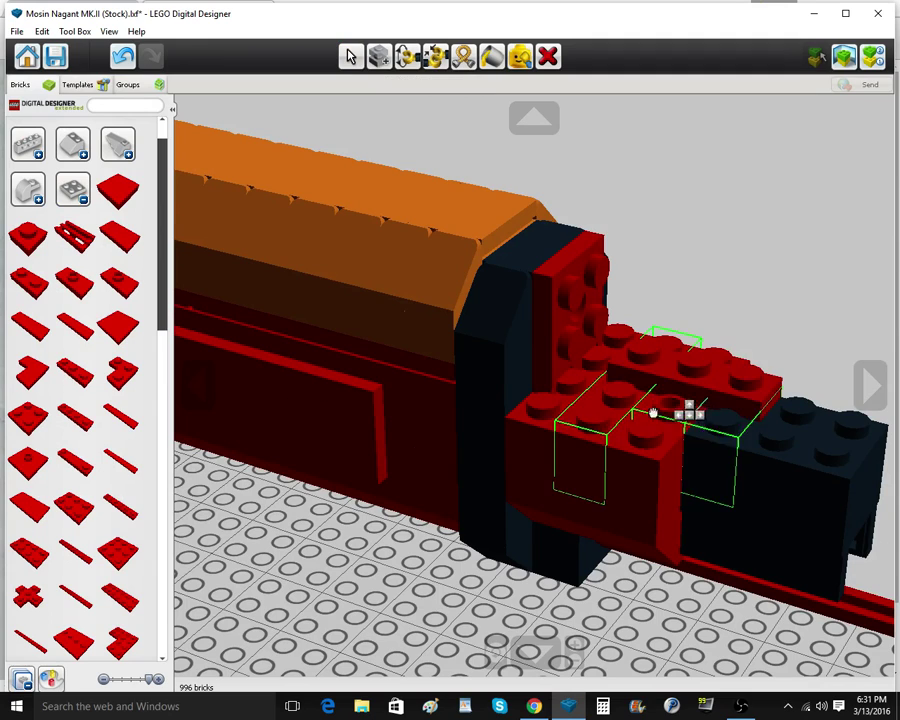
{"action": "left_click", "coordinate": [584, 422]}
{"action": "left_click", "coordinate": [375, 64]}
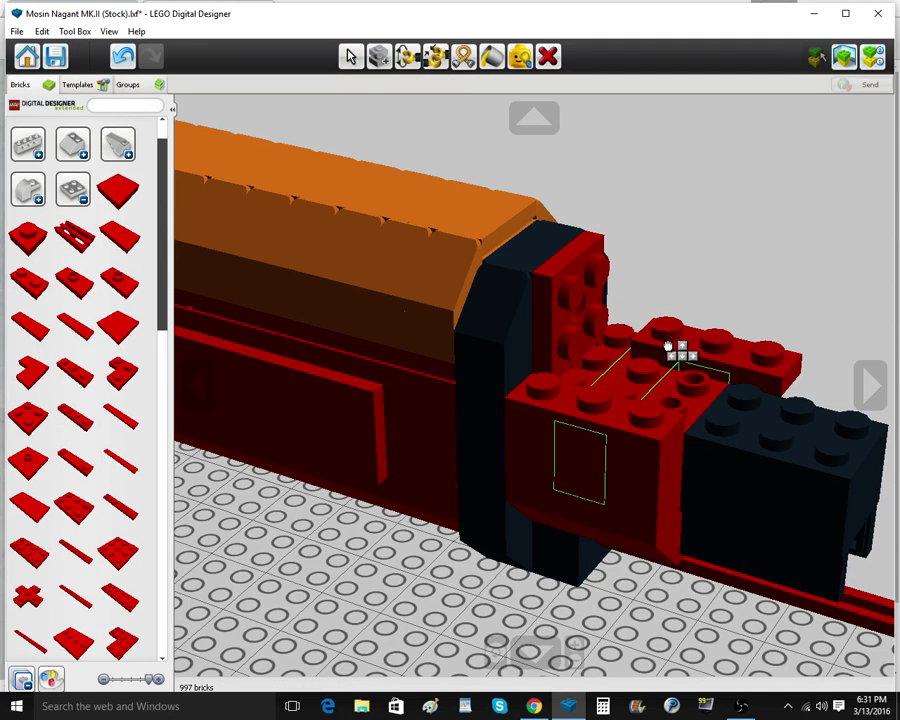
{"action": "left_click", "coordinate": [640, 349]}
Cover the black front block with two red 1x3 tiles and fill the gap between the edge plates with a red 2x2 tile
{"action": "left_click", "coordinate": [22, 328]}
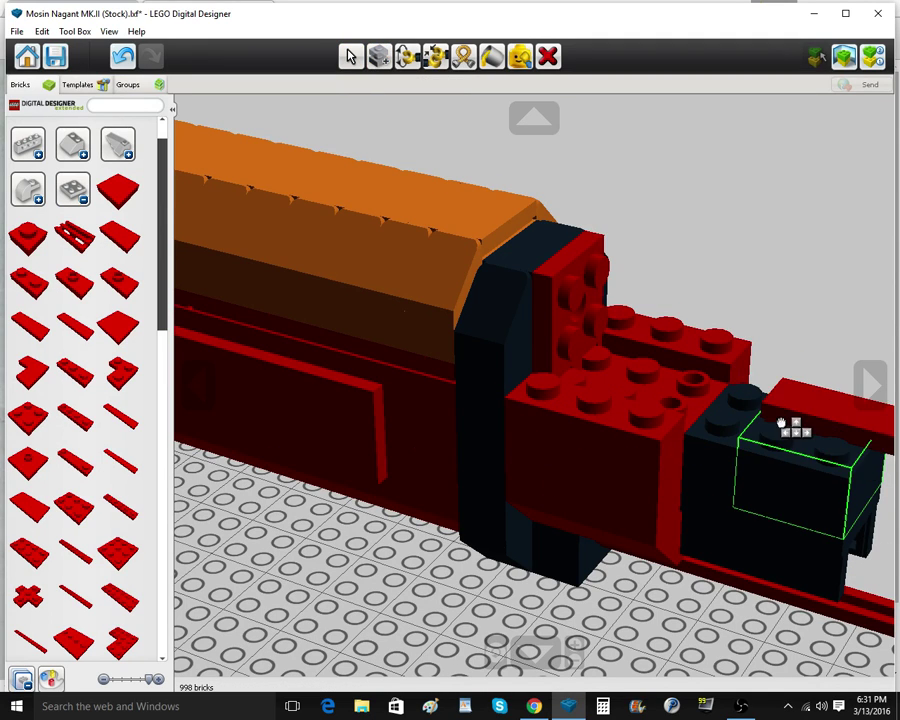
{"action": "left_click", "coordinate": [772, 414]}
{"action": "left_click", "coordinate": [376, 58]}
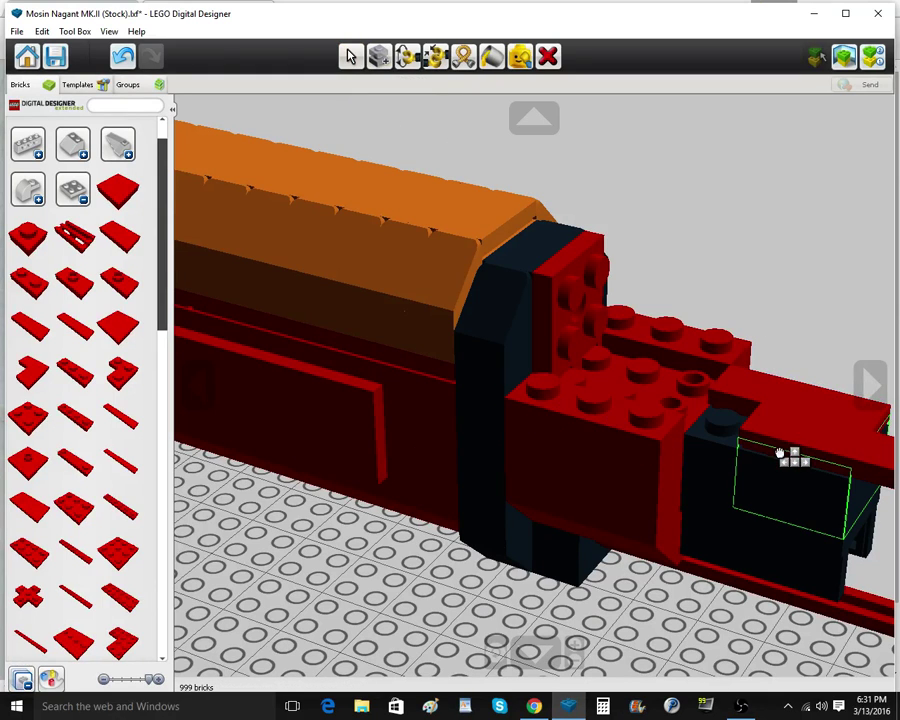
{"action": "left_click", "coordinate": [728, 430]}
{"action": "left_click", "coordinate": [118, 319]}
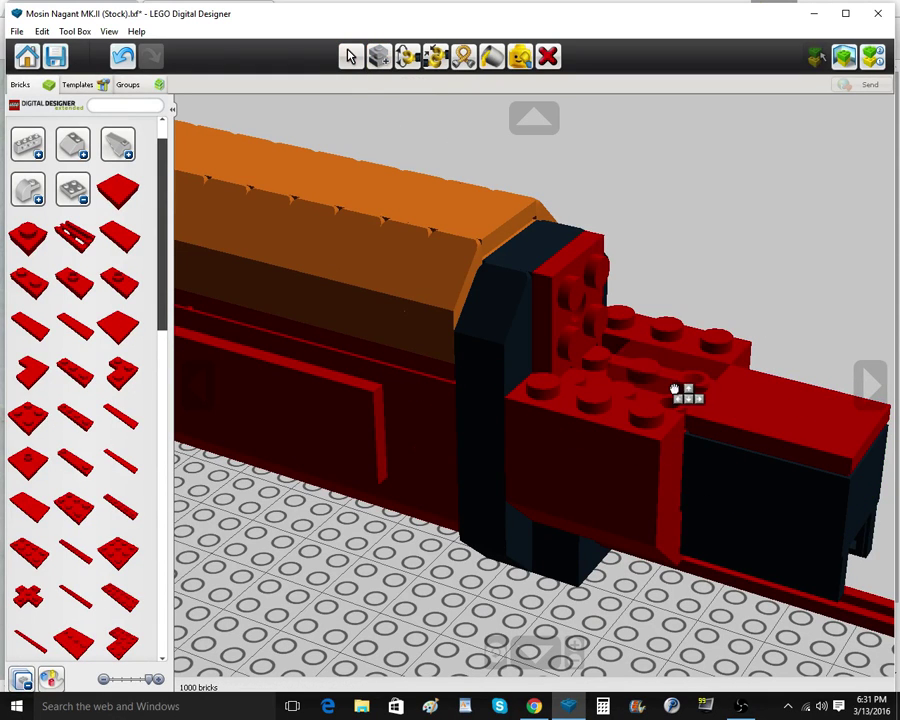
{"action": "left_click", "coordinate": [661, 390]}
{"action": "left_click", "coordinate": [661, 390]}
Paint the two tiles on top of the black front block black
{"action": "mouse_move", "coordinate": [683, 370]}
{"action": "right_mouse_down"}
{"action": "mouse_move", "coordinate": [659, 446]}
{"action": "mouse_move", "coordinate": [645, 310]}
{"action": "right_mouse_up"}
{"action": "left_click", "coordinate": [665, 404]}
{"action": "left_click", "coordinate": [491, 57]}
{"action": "left_click", "coordinate": [755, 400]}
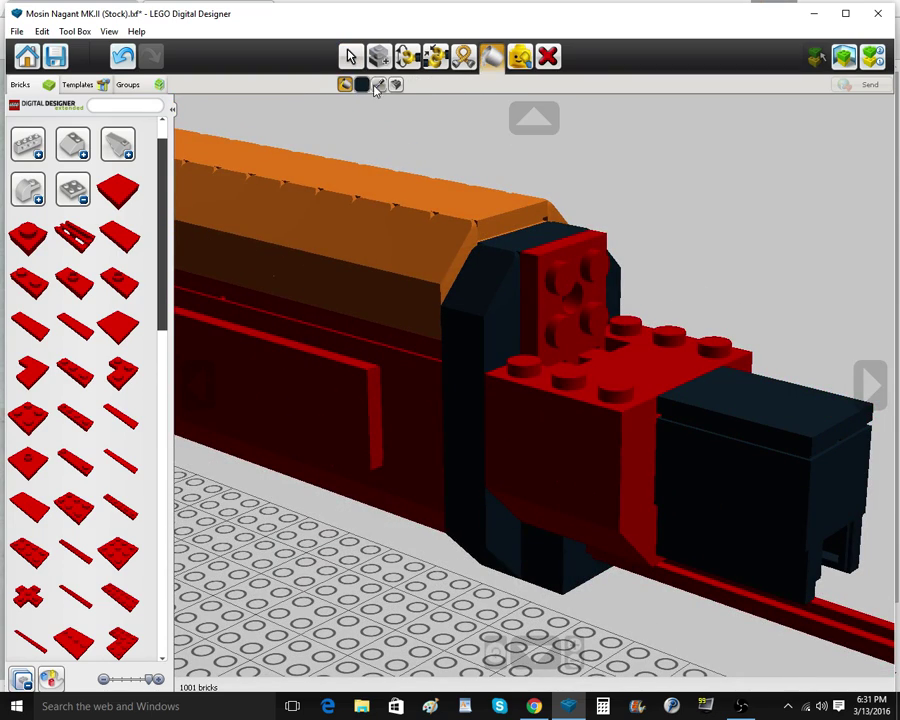
Place three red 1x1 slopes in a row on the plate along the red block's far edge
{"action": "left_click", "coordinate": [352, 58]}
{"action": "left_click", "coordinate": [68, 145]}
{"action": "left_click", "coordinate": [118, 147]}
{"action": "right_click_drag", "start_coordinate": [652, 288], "coordinate": [667, 358]}
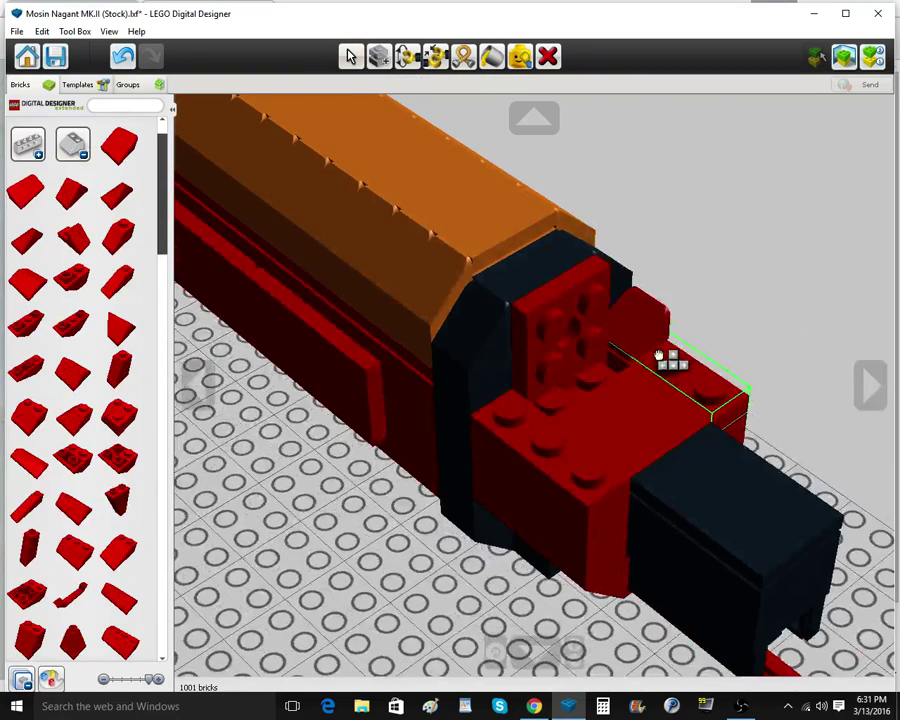
{"action": "left_click", "coordinate": [639, 345]}
{"action": "left_click", "coordinate": [378, 56]}
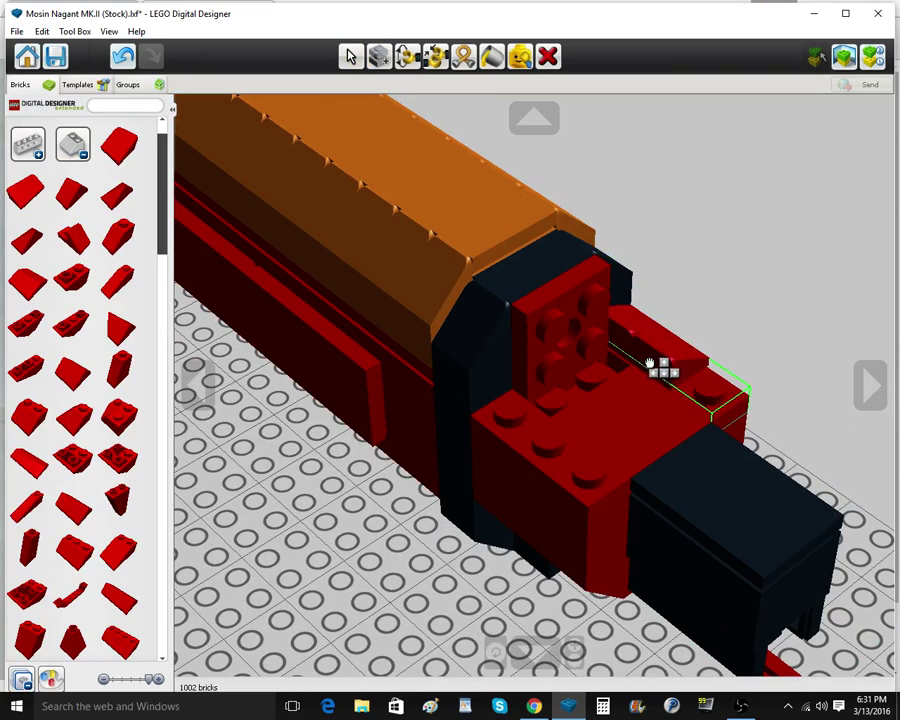
{"action": "left_click", "coordinate": [650, 364]}
{"action": "left_click", "coordinate": [650, 364]}
{"action": "left_click", "coordinate": [728, 404]}
{"action": "left_click", "coordinate": [728, 404]}
Place three red 1x1 slopes in a row on the plate along the red block's near edge
{"action": "left_click", "coordinate": [512, 419]}
{"action": "left_click", "coordinate": [512, 419]}
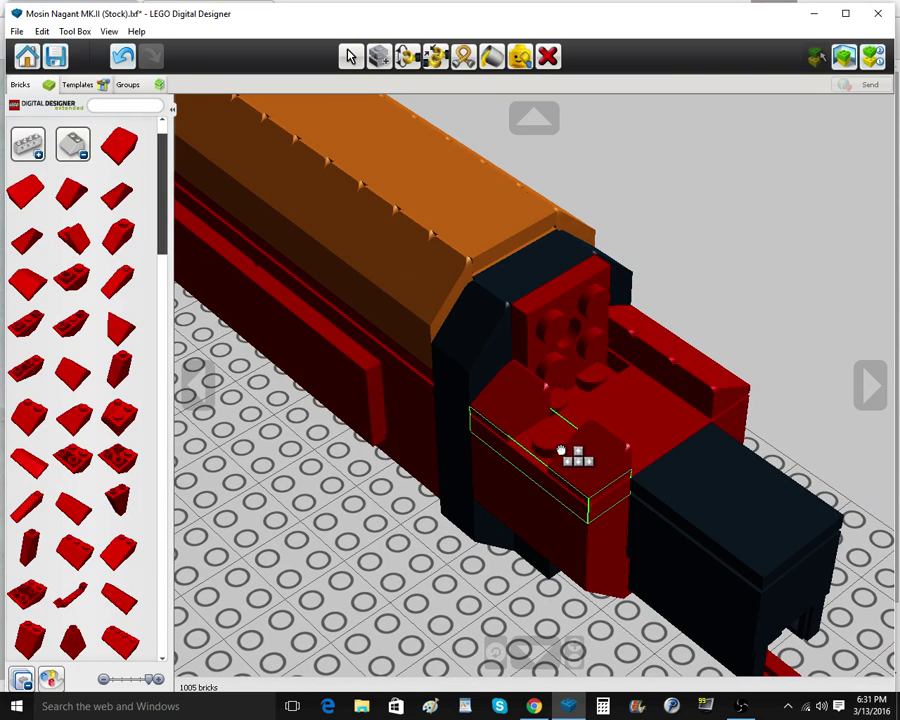
{"action": "left_click", "coordinate": [554, 446]}
{"action": "left_click", "coordinate": [551, 443]}
{"action": "left_click", "coordinate": [599, 484]}
Check the barrel in the reference photo and attach a red 2x2 round brick to the bracket's forward-facing studs
{"action": "mouse_move", "coordinate": [660, 512]}
{"action": "right_mouse_down"}
{"action": "mouse_move", "coordinate": [683, 457]}
{"action": "mouse_move", "coordinate": [680, 475]}
{"action": "right_mouse_up"}
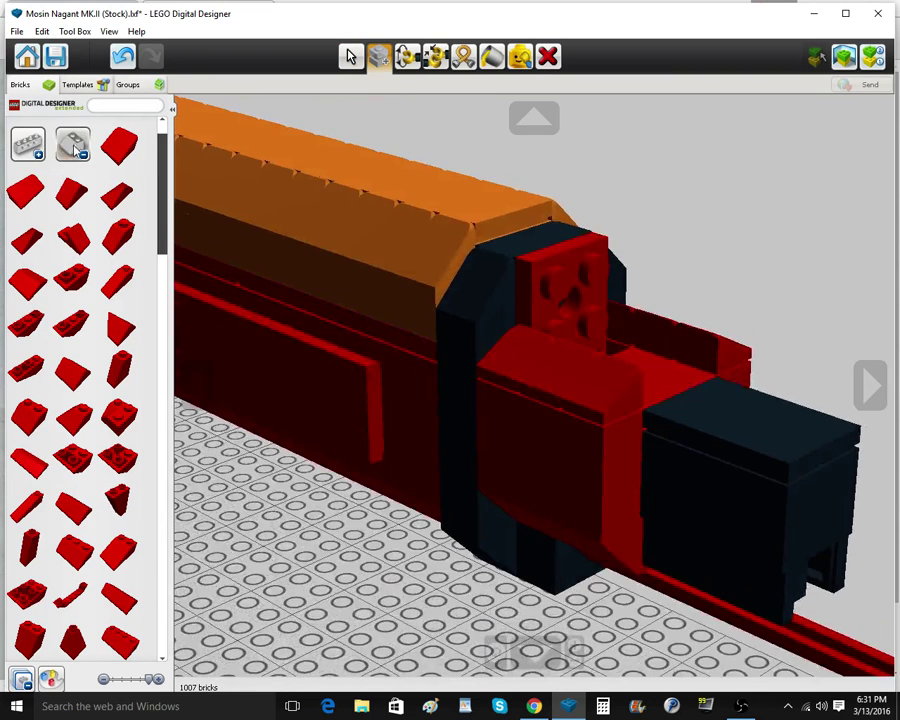
{"action": "left_click", "coordinate": [76, 147]}
{"action": "left_click", "coordinate": [87, 183]}
{"action": "scroll", "coordinate": [92, 205], "scroll_direction": "up", "scroll_amount": 2}
{"action": "left_click", "coordinate": [78, 146]}
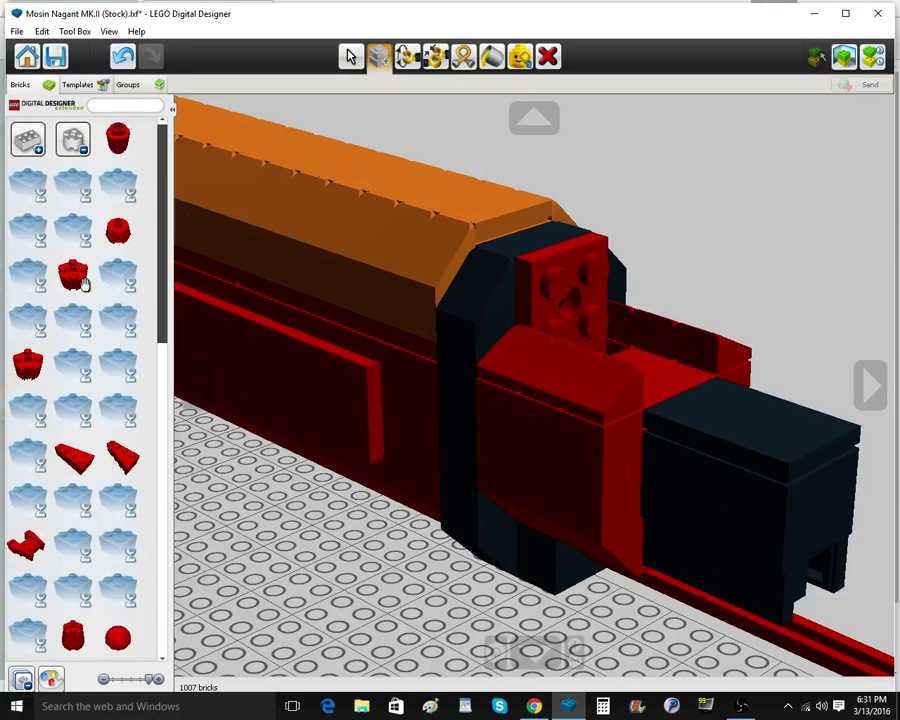
{"action": "left_click", "coordinate": [534, 706]}
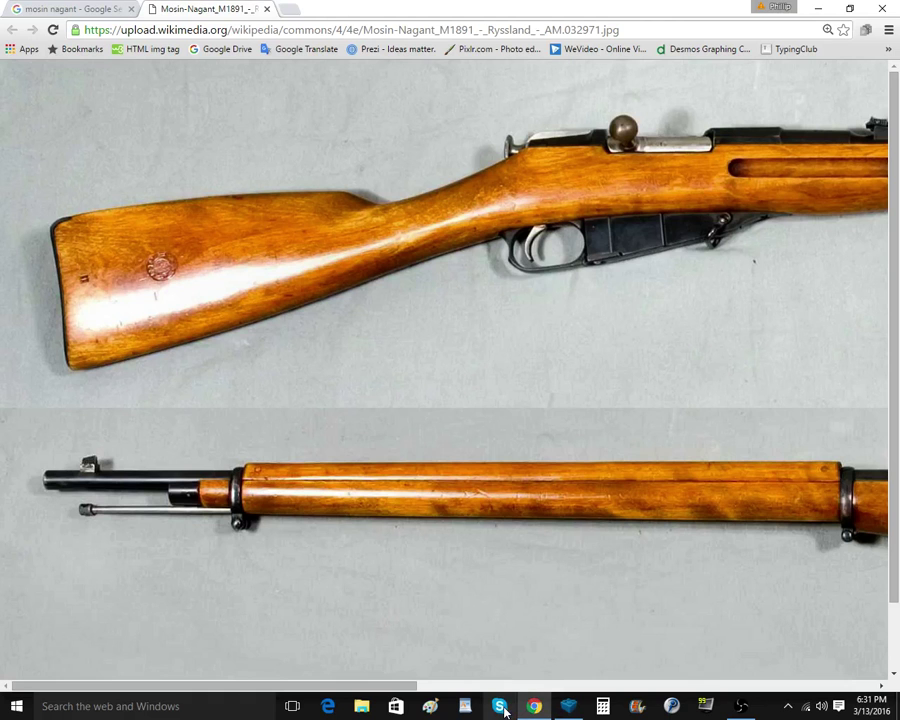
{"action": "left_click", "coordinate": [568, 706]}
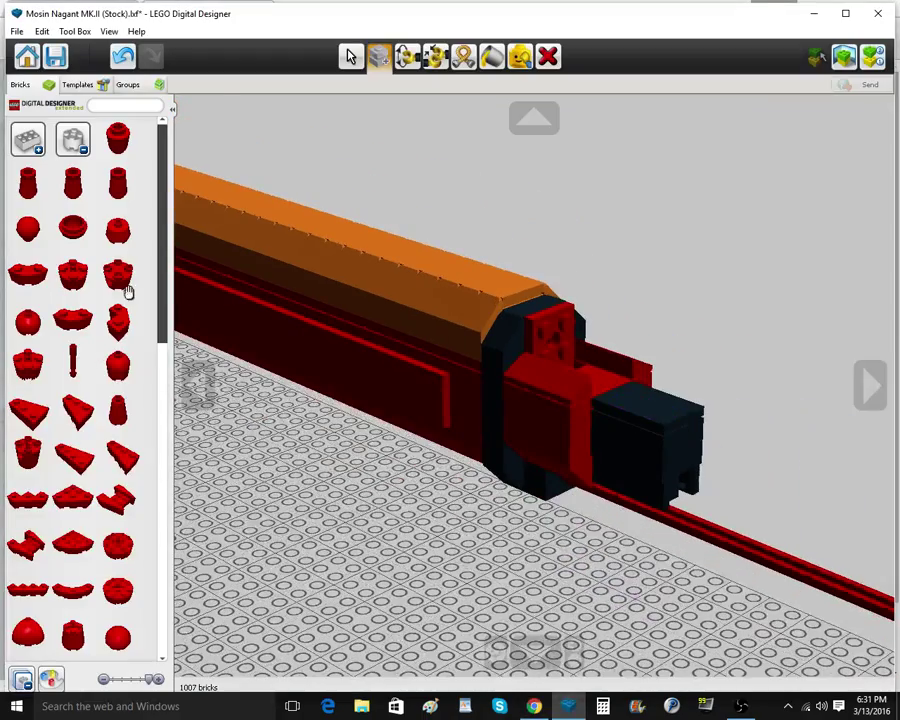
{"action": "left_click", "coordinate": [67, 283]}
{"action": "right_click_drag", "start_coordinate": [570, 485], "coordinate": [508, 428]}
{"action": "left_click", "coordinate": [557, 350]}
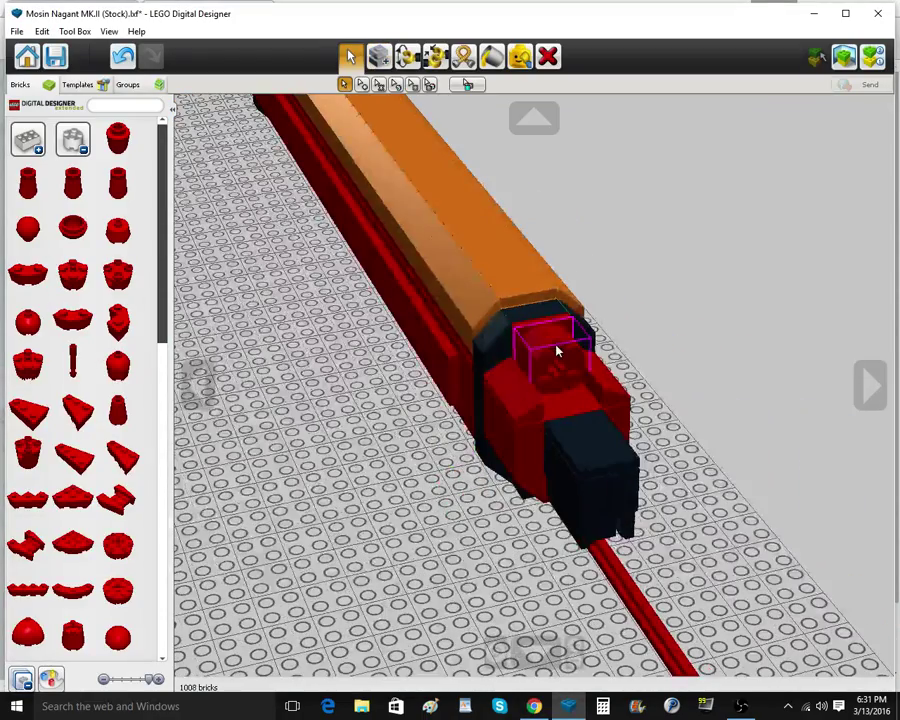
Add three more red 2x2 round bricks end to end to lengthen the barrel over the black block
{"action": "left_click", "coordinate": [381, 58]}
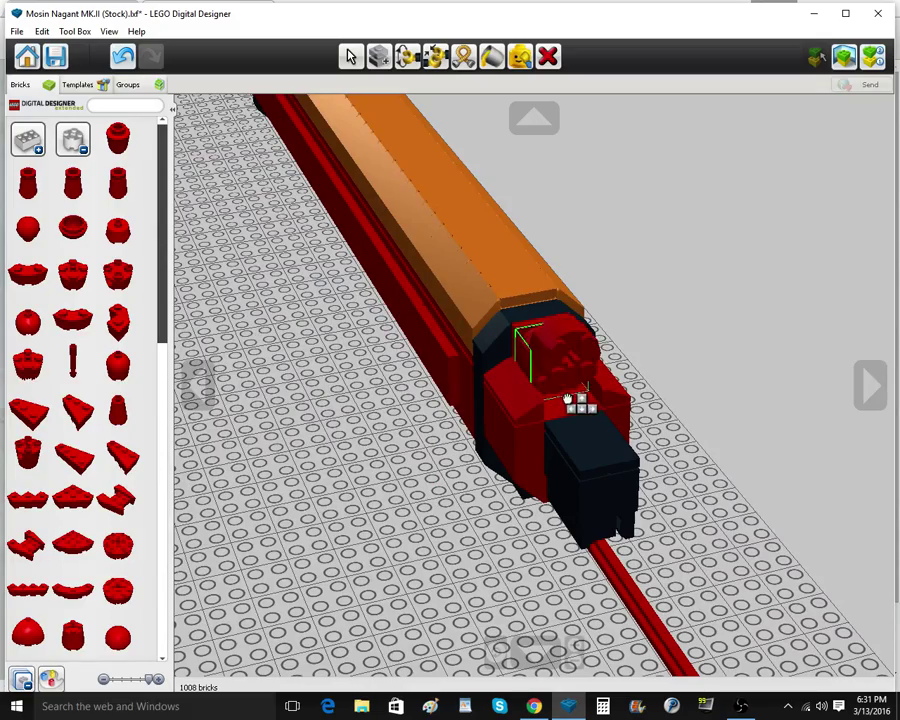
{"action": "left_click", "coordinate": [567, 396]}
{"action": "left_click", "coordinate": [571, 400]}
{"action": "left_click", "coordinate": [583, 412]}
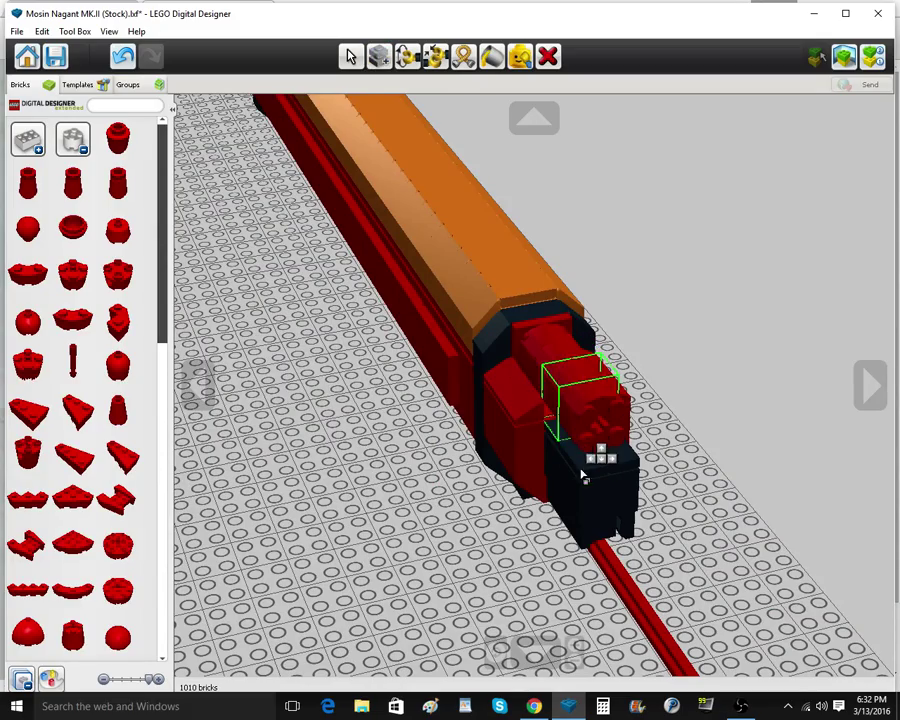
{"action": "left_click", "coordinate": [583, 474]}
Copy the four red round barrel bricks and attach the copy to the barrel's front end
{"action": "mouse_move", "coordinate": [585, 474]}
{"action": "right_mouse_down"}
{"action": "mouse_move", "coordinate": [745, 448]}
{"action": "mouse_move", "coordinate": [733, 436]}
{"action": "mouse_move", "coordinate": [621, 468]}
{"action": "mouse_move", "coordinate": [757, 417]}
{"action": "mouse_move", "coordinate": [737, 414]}
{"action": "mouse_move", "coordinate": [737, 434]}
{"action": "mouse_move", "coordinate": [625, 448]}
{"action": "mouse_move", "coordinate": [295, 435]}
{"action": "mouse_move", "coordinate": [398, 488]}
{"action": "mouse_move", "coordinate": [450, 486]}
{"action": "right_mouse_up"}
{"action": "scroll", "coordinate": [741, 413], "scroll_direction": "down", "scroll_amount": 6}
{"action": "scroll", "coordinate": [454, 485], "scroll_direction": "up", "scroll_amount": 8}
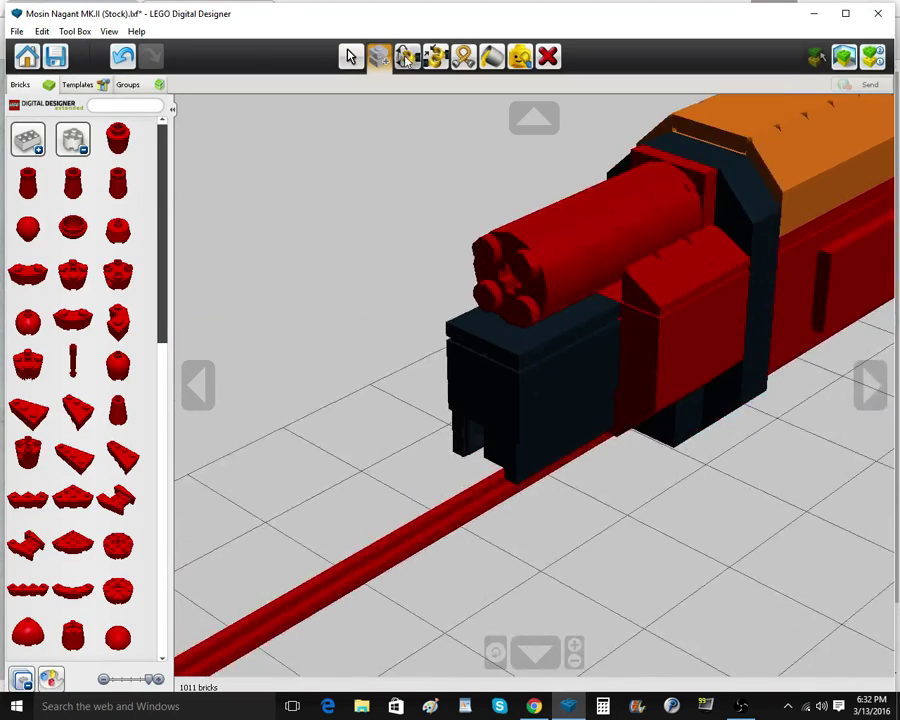
{"action": "left_click", "coordinate": [352, 58]}
{"action": "left_click", "coordinate": [429, 84]}
{"action": "left_click", "coordinate": [533, 235]}
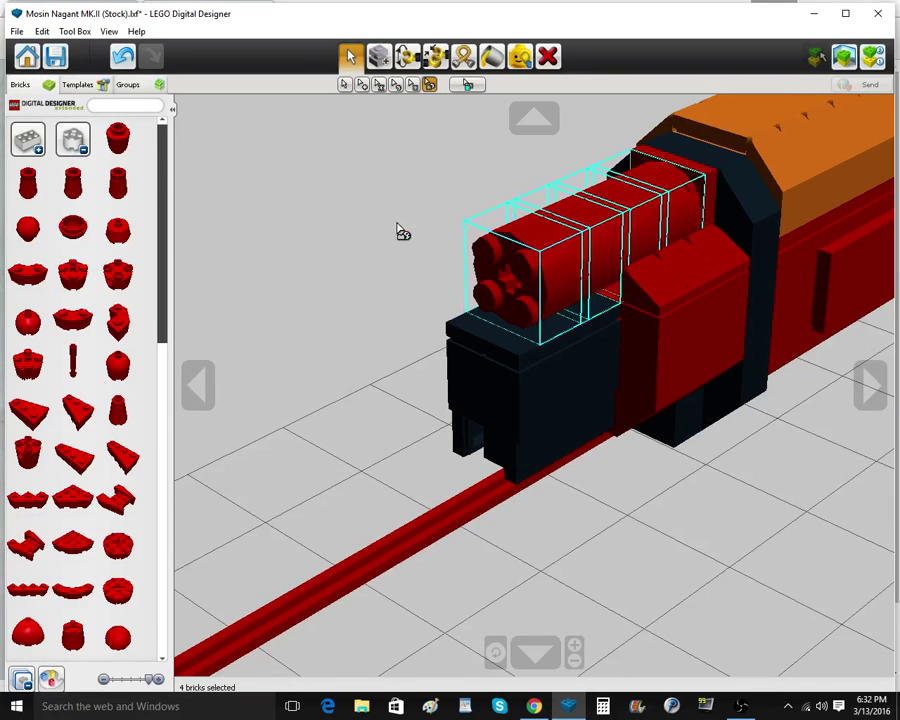
{"action": "key", "text": "ctrl+c"}
{"action": "key", "text": "ctrl+v"}
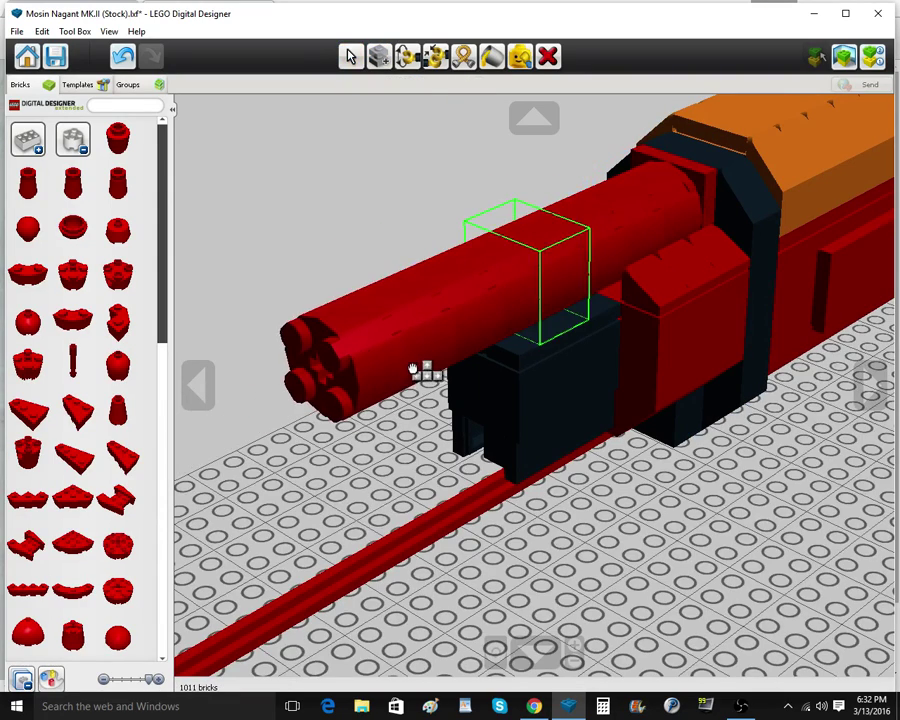
{"action": "left_click", "coordinate": [414, 370]}
Extend the barrel with three more copies of the four round bricks and compare its length with the reference photo in Chrome
{"action": "scroll", "coordinate": [410, 371], "scroll_direction": "down", "scroll_amount": 3}
{"action": "scroll", "coordinate": [410, 376], "scroll_direction": "down", "scroll_amount": 2}
{"action": "key", "text": "ctrl+v"}
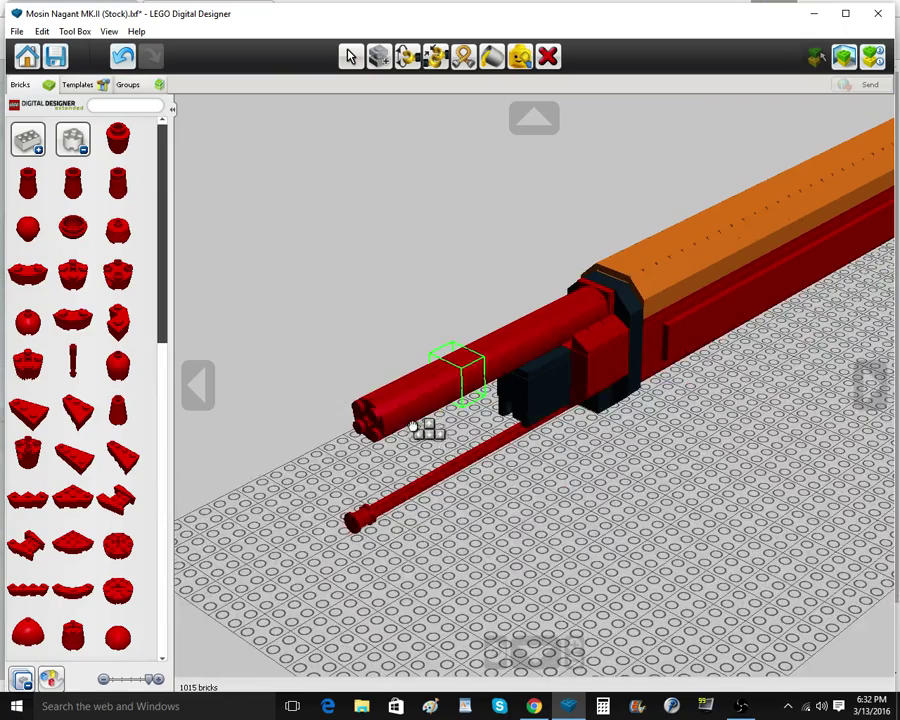
{"action": "left_click", "coordinate": [410, 422]}
{"action": "key", "text": "ctrl+v"}
{"action": "left_click", "coordinate": [326, 466]}
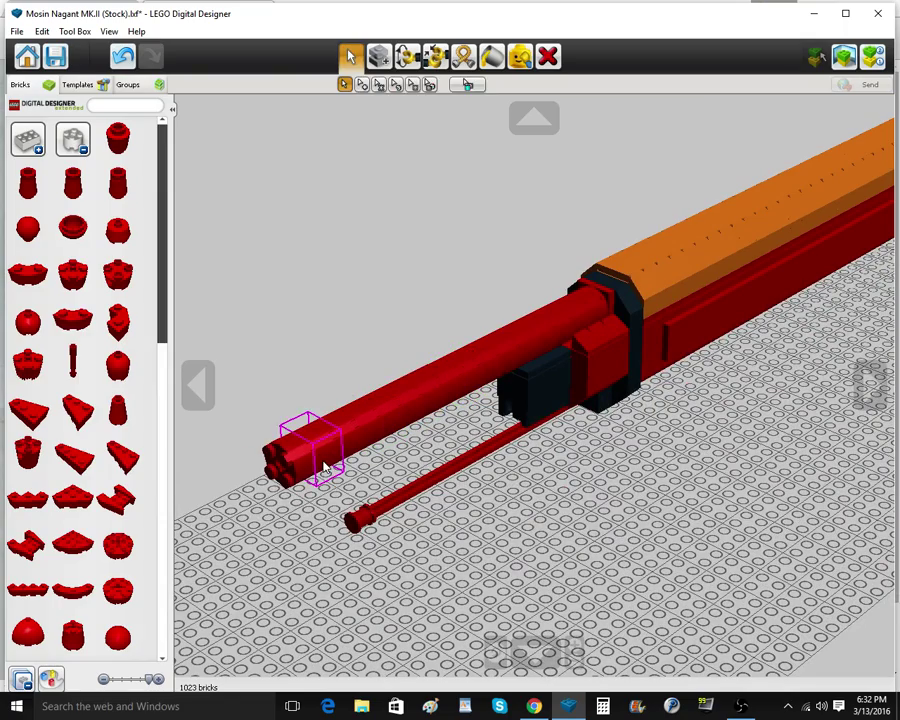
{"action": "key", "text": "ctrl+v"}
{"action": "left_click", "coordinate": [243, 521]}
{"action": "scroll", "coordinate": [390, 518], "scroll_direction": "down", "scroll_amount": 4}
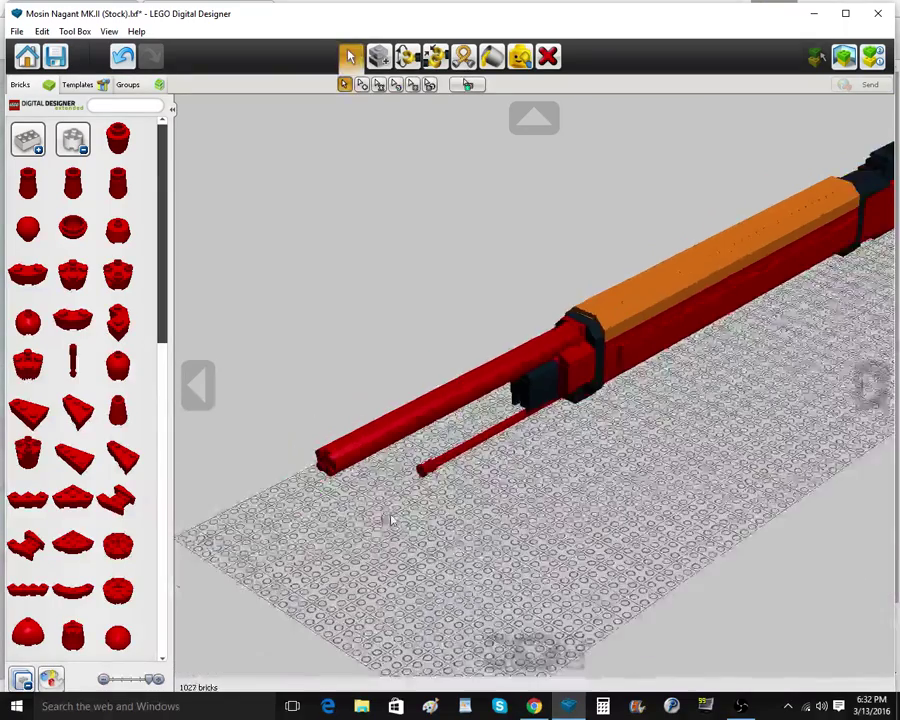
{"action": "right_click_drag", "start_coordinate": [392, 518], "coordinate": [670, 464]}
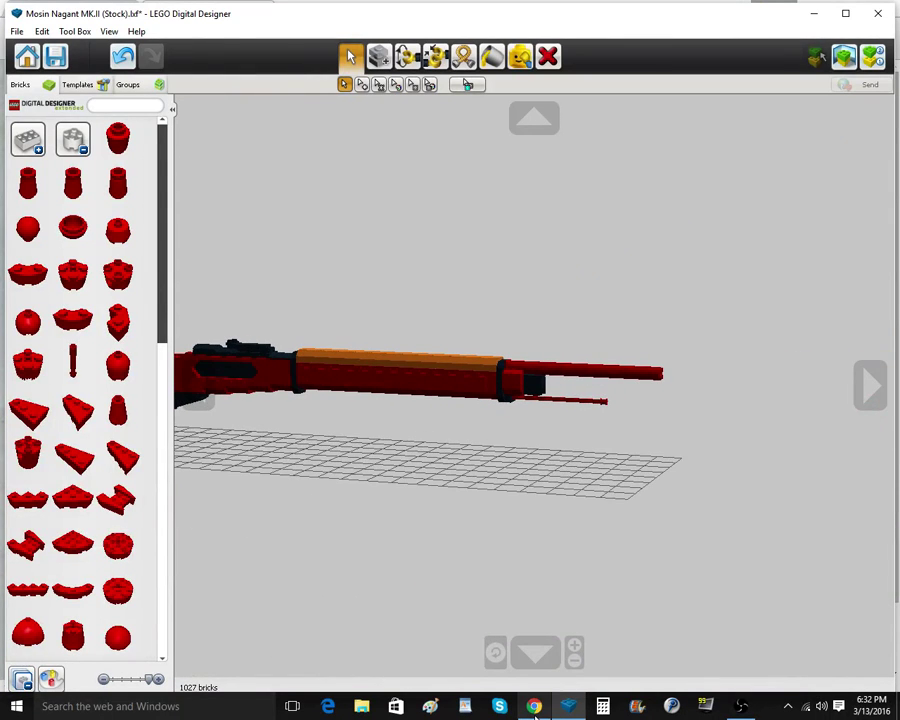
{"action": "mouse_move", "coordinate": [534, 705]}
{"action": "left_click", "coordinate": [521, 660]}
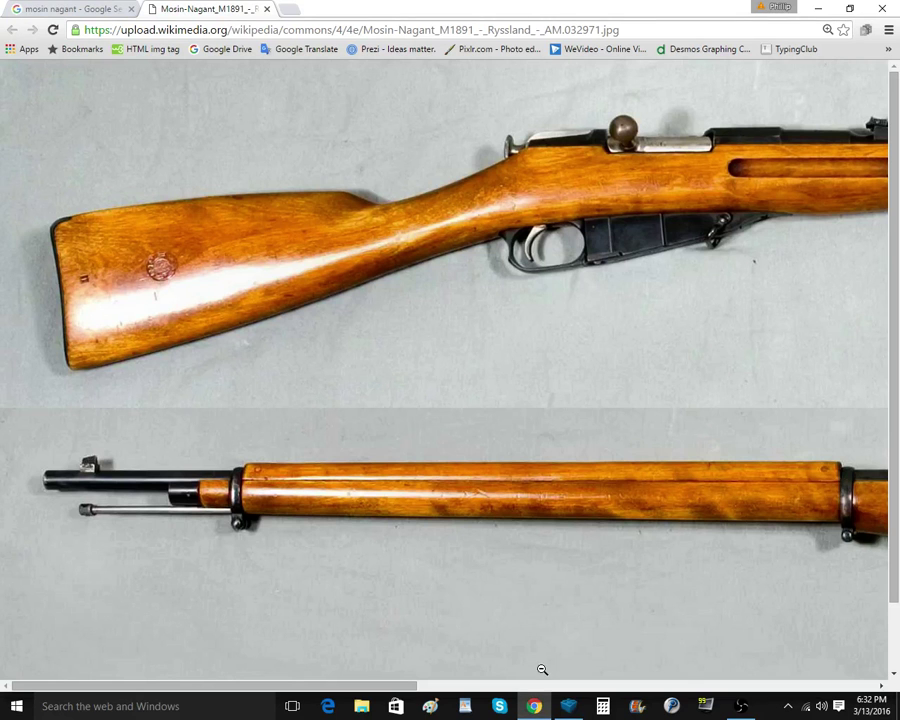
Switch to LEGO Digital Designer, hide bricks beside the black block to examine the structure under the barrel, and restore them
{"action": "left_click", "coordinate": [568, 708]}
{"action": "scroll", "coordinate": [466, 488], "scroll_direction": "up", "scroll_amount": 8}
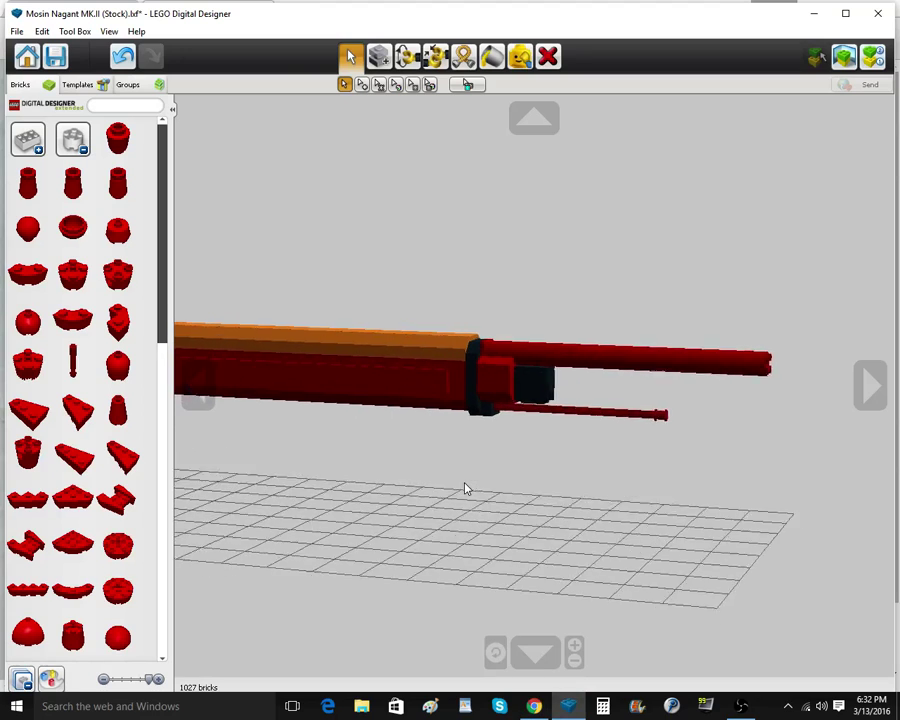
{"action": "right_click_drag", "start_coordinate": [464, 484], "coordinate": [511, 499]}
{"action": "scroll", "coordinate": [523, 466], "scroll_direction": "up", "scroll_amount": 3}
{"action": "left_click", "coordinate": [520, 57]}
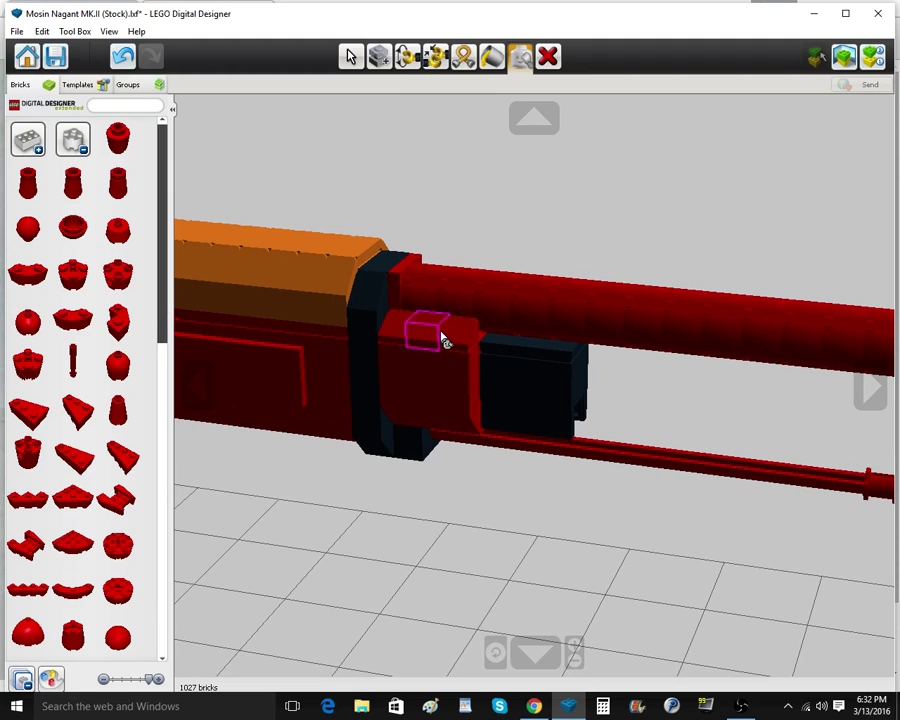
{"action": "left_click", "coordinate": [442, 332]}
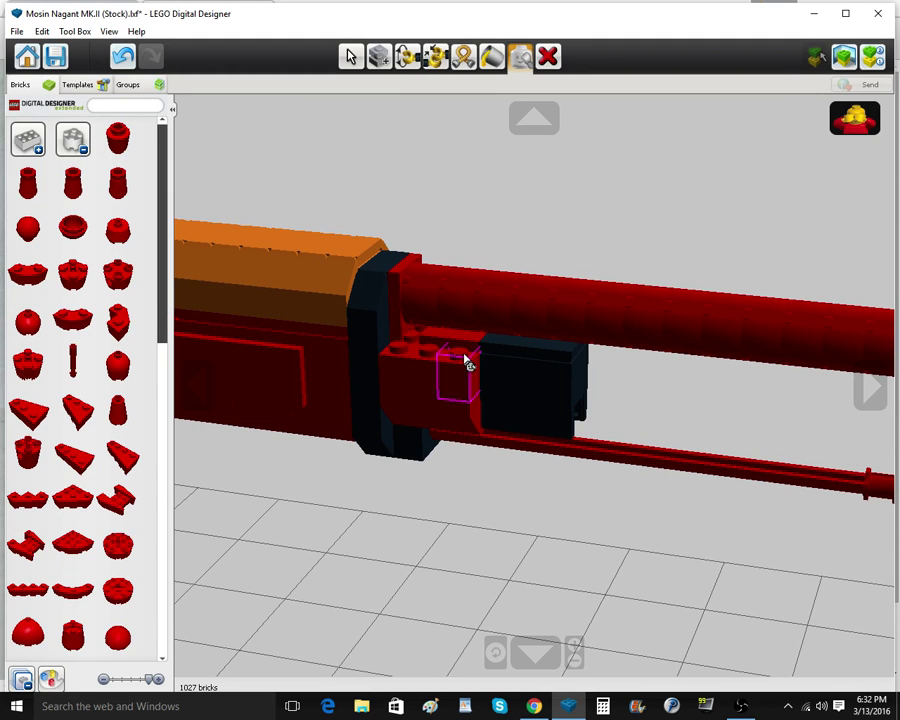
{"action": "left_click", "coordinate": [417, 361]}
{"action": "right_click_drag", "start_coordinate": [417, 361], "coordinate": [433, 380]}
{"action": "scroll", "coordinate": [436, 388], "scroll_direction": "up", "scroll_amount": 5}
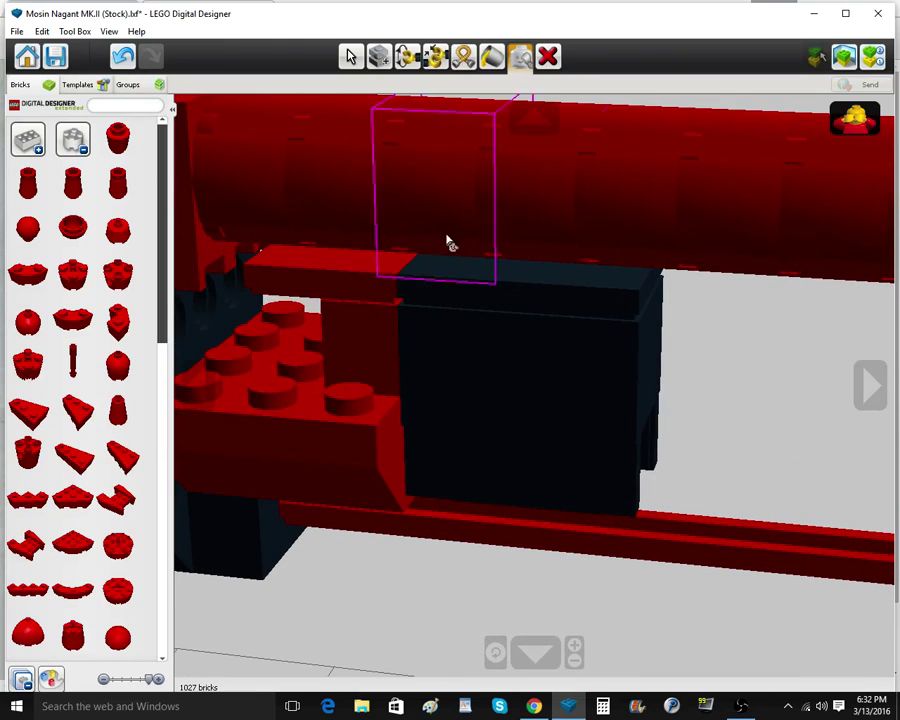
{"action": "left_click", "coordinate": [838, 120]}
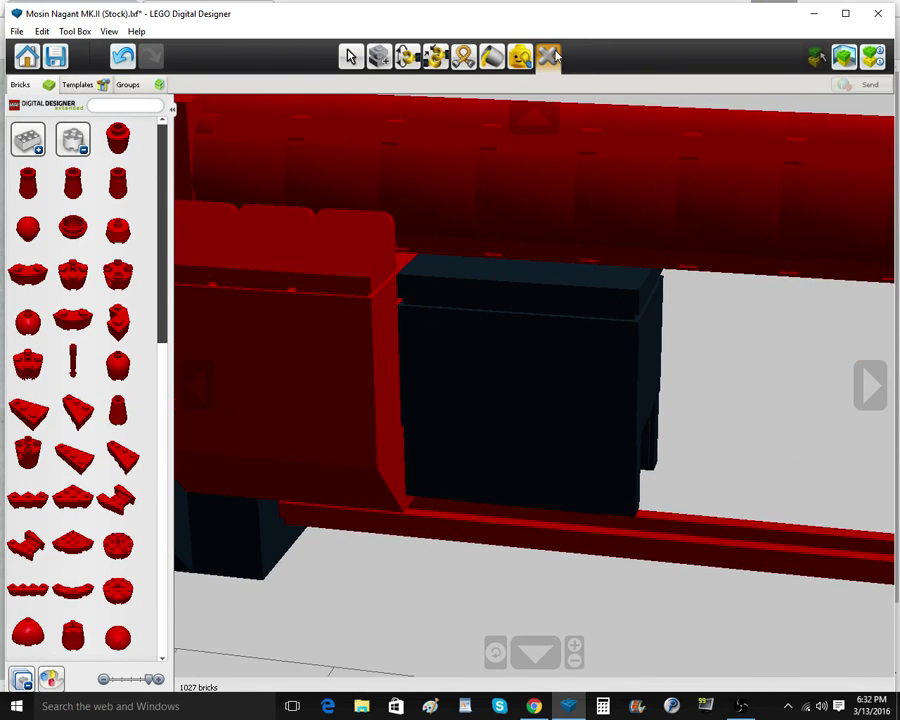
Delete the smooth top pieces of the red block ahead of the front band and move the round-brick barrel aside onto the baseplate
{"action": "scroll", "coordinate": [458, 324], "scroll_direction": "down", "scroll_amount": 5}
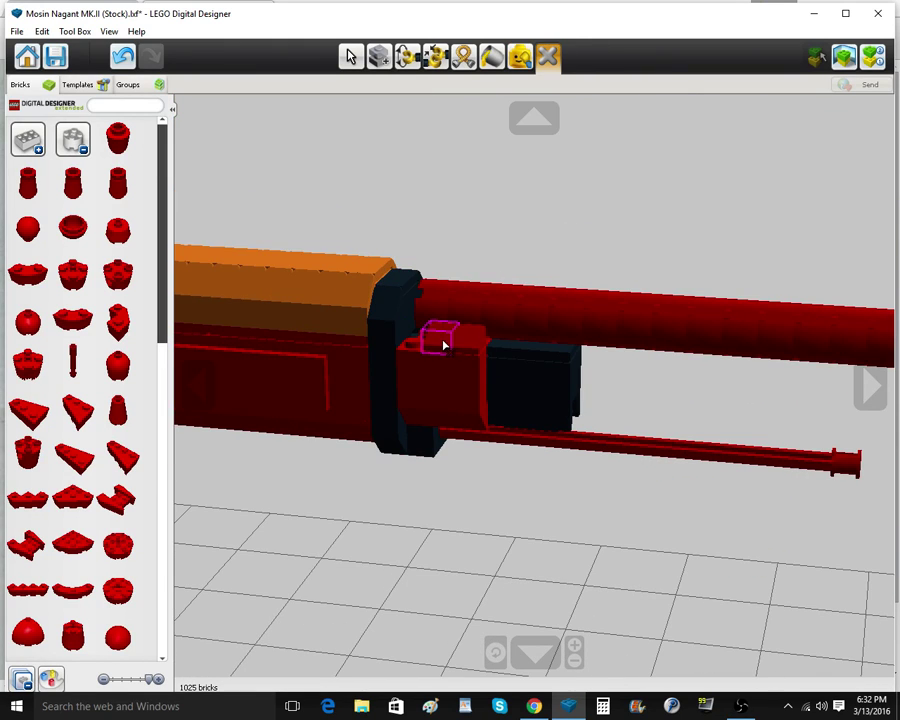
{"action": "key", "text": "v"}
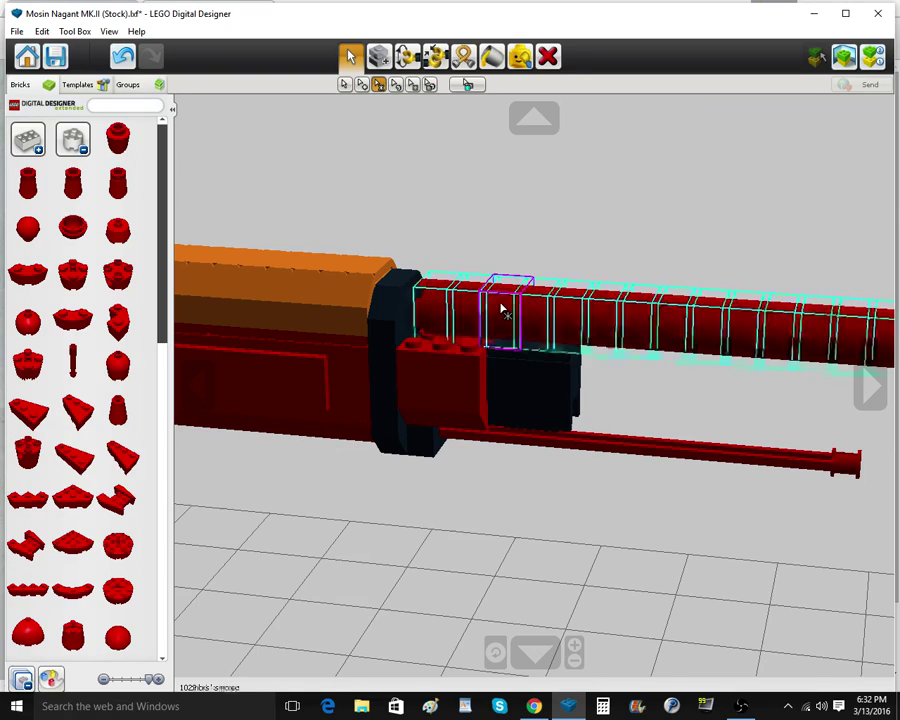
{"action": "left_click_drag", "start_coordinate": [502, 308], "coordinate": [562, 281]}
Delete the black block's top tile and the upper red bricks and black connectors, leaving the studded red base and black block
{"action": "left_click", "coordinate": [547, 60]}
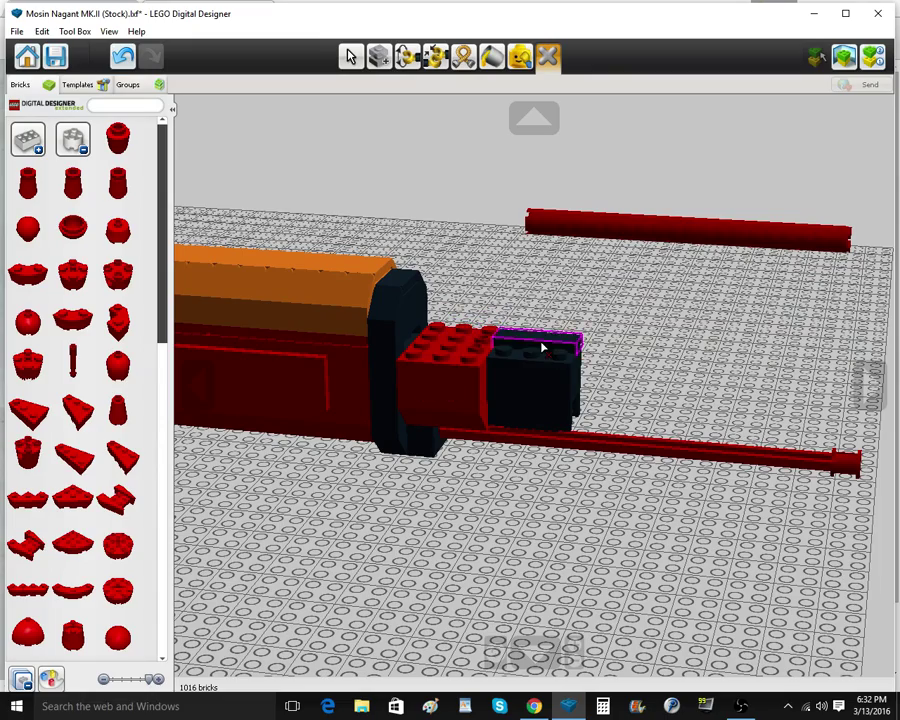
{"action": "right_click", "coordinate": [480, 361]}
{"action": "scroll", "coordinate": [536, 400], "scroll_direction": "up", "scroll_amount": 5}
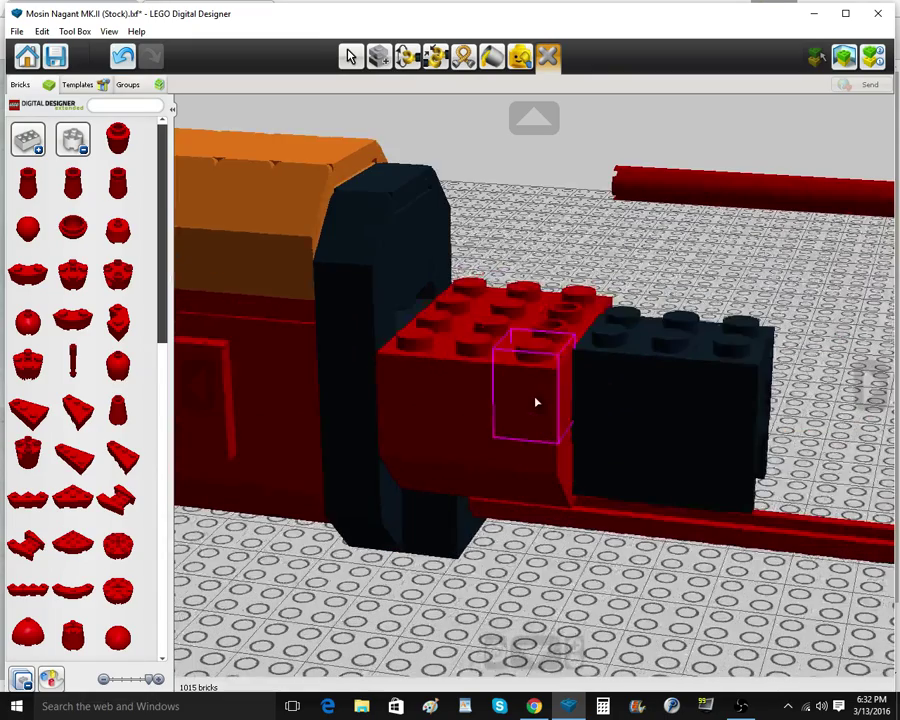
{"action": "left_click", "coordinate": [536, 400]}
{"action": "left_click", "coordinate": [474, 383]}
{"action": "left_click", "coordinate": [460, 363]}
{"action": "left_click", "coordinate": [461, 346]}
{"action": "left_click", "coordinate": [556, 345]}
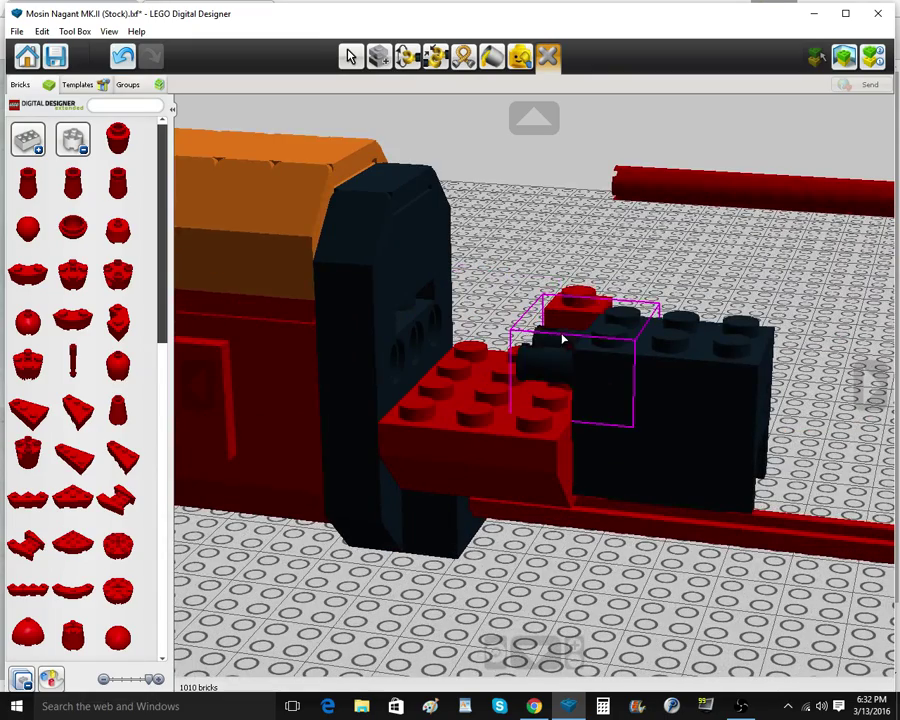
{"action": "left_click", "coordinate": [564, 338]}
{"action": "left_click", "coordinate": [582, 331]}
{"action": "left_click", "coordinate": [704, 382]}
{"action": "right_click_drag", "start_coordinate": [706, 386], "coordinate": [656, 397]}
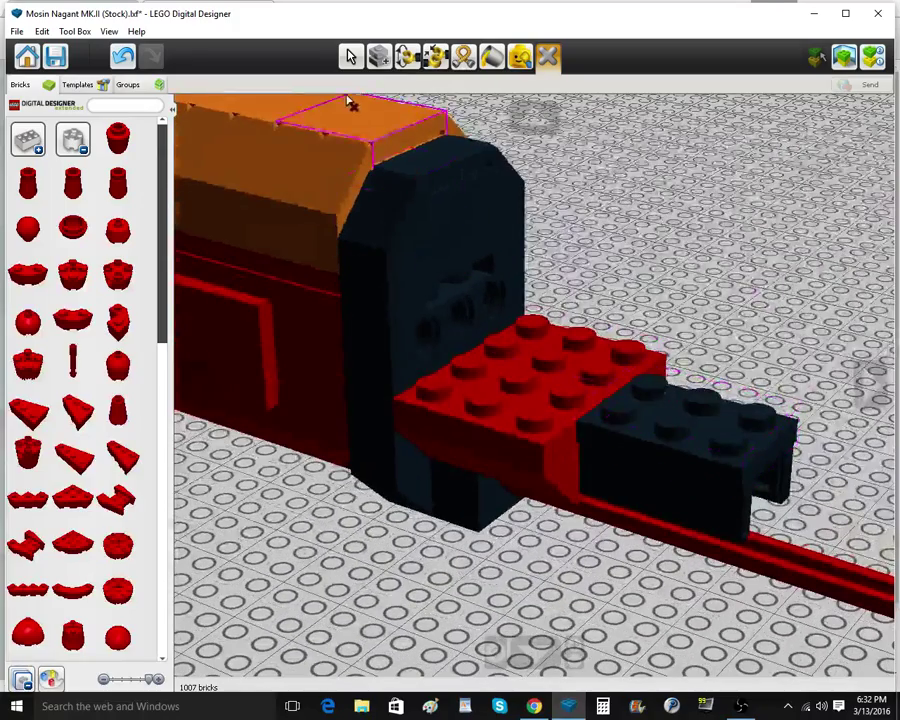
Replace the black brick in the front band above the red base with two black 1x2 Technic bricks with two holes
{"action": "left_click", "coordinate": [351, 60]}
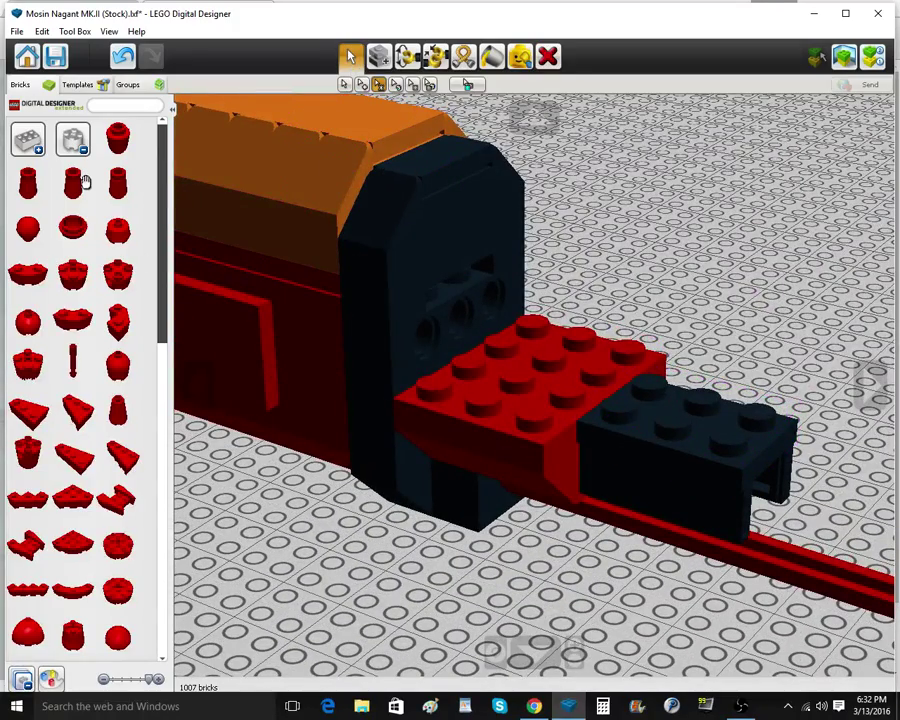
{"action": "left_click", "coordinate": [548, 57]}
{"action": "left_click", "coordinate": [450, 312]}
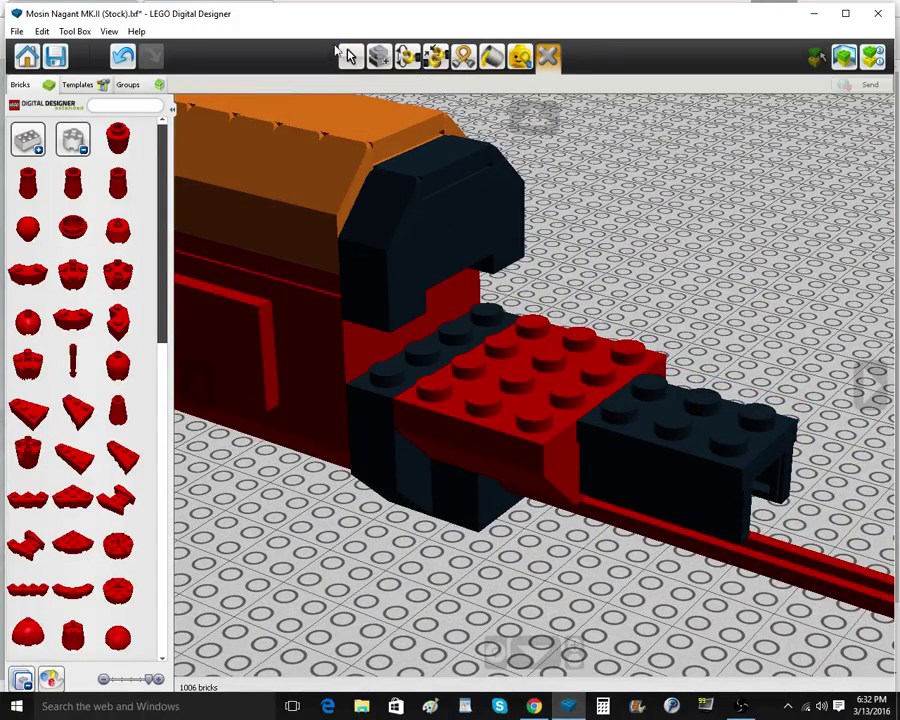
{"action": "left_click", "coordinate": [349, 56]}
{"action": "left_click", "coordinate": [51, 678]}
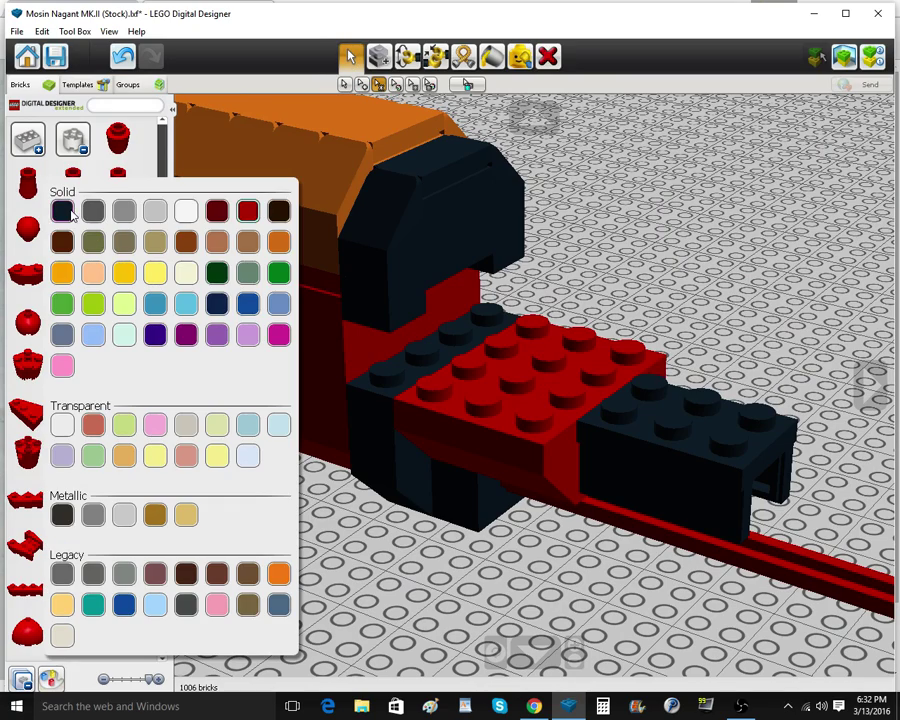
{"action": "left_click", "coordinate": [71, 212]}
{"action": "left_click", "coordinate": [24, 236]}
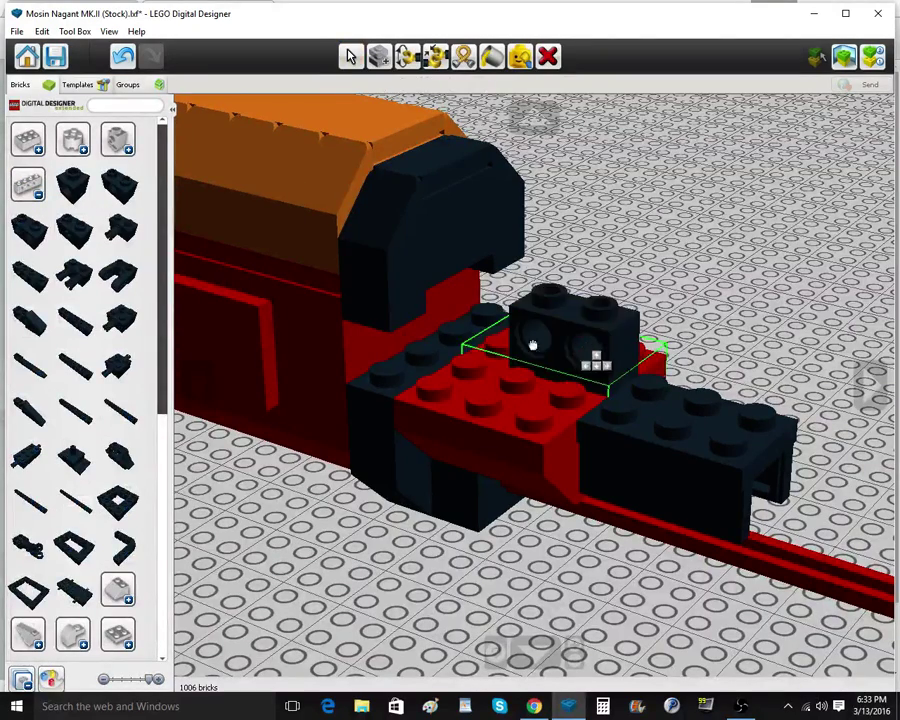
{"action": "left_click", "coordinate": [459, 337]}
{"action": "left_click", "coordinate": [379, 57]}
{"action": "left_click", "coordinate": [405, 372]}
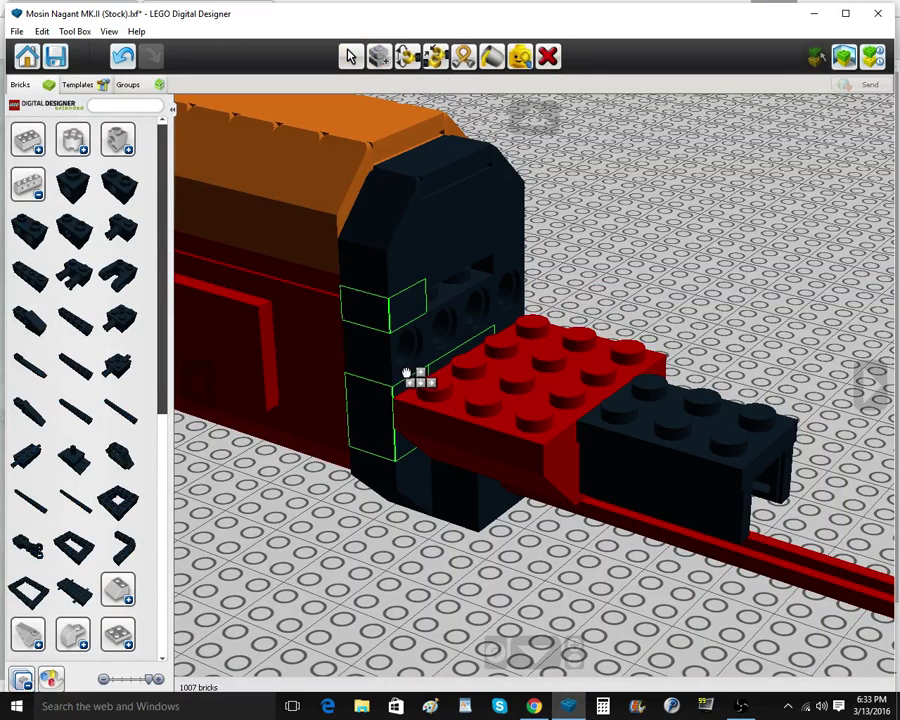
Insert a red Technic pin into each outer hole of the front band's black Technic bricks
{"action": "left_click", "coordinate": [45, 185]}
{"action": "left_click", "coordinate": [79, 375]}
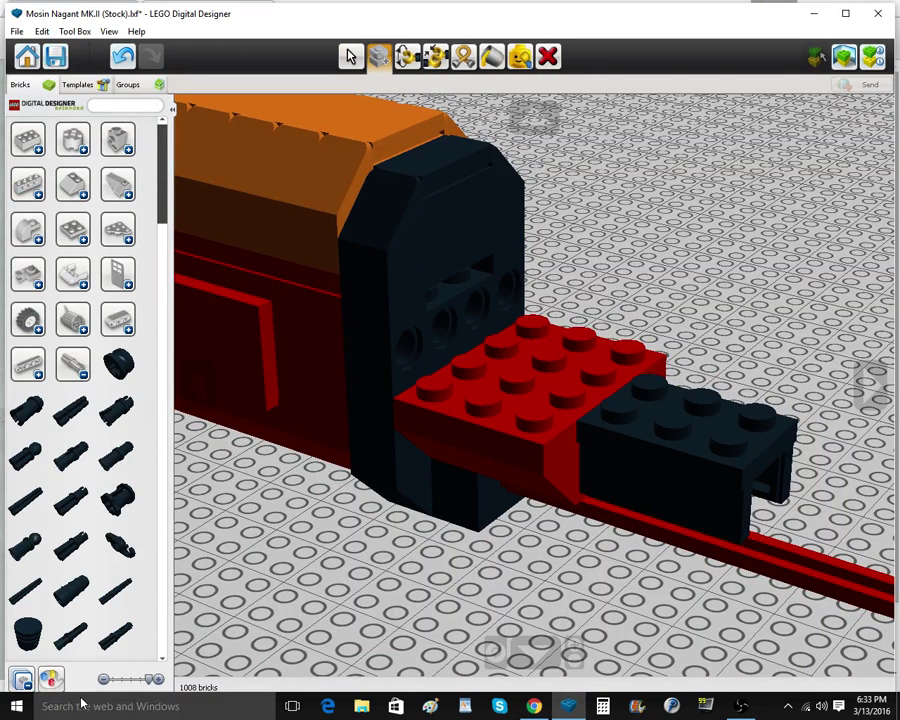
{"action": "left_click", "coordinate": [54, 681]}
{"action": "left_click", "coordinate": [247, 211]}
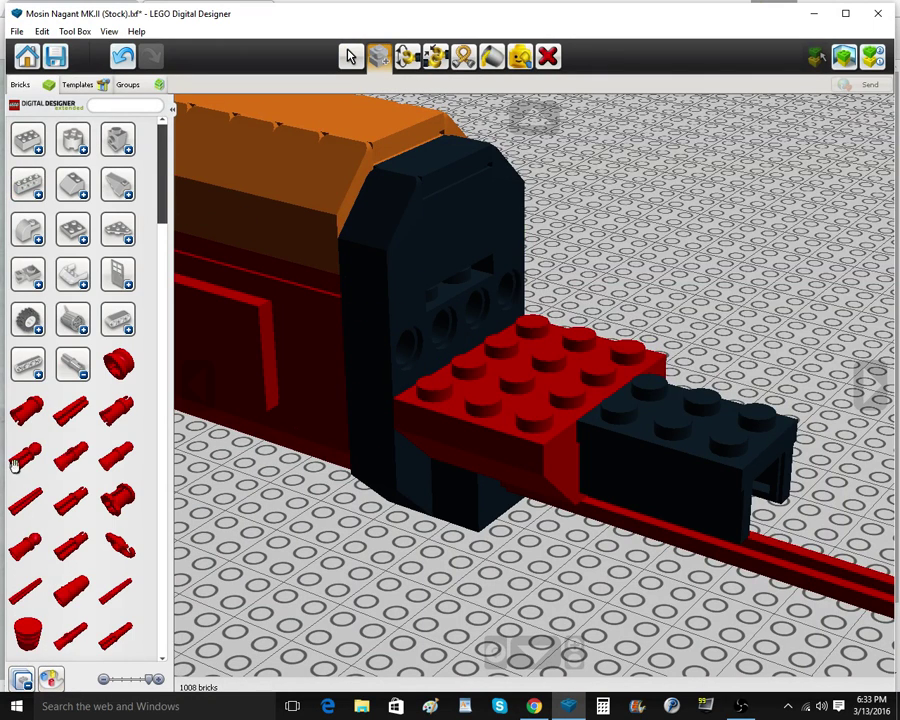
{"action": "left_click", "coordinate": [505, 302]}
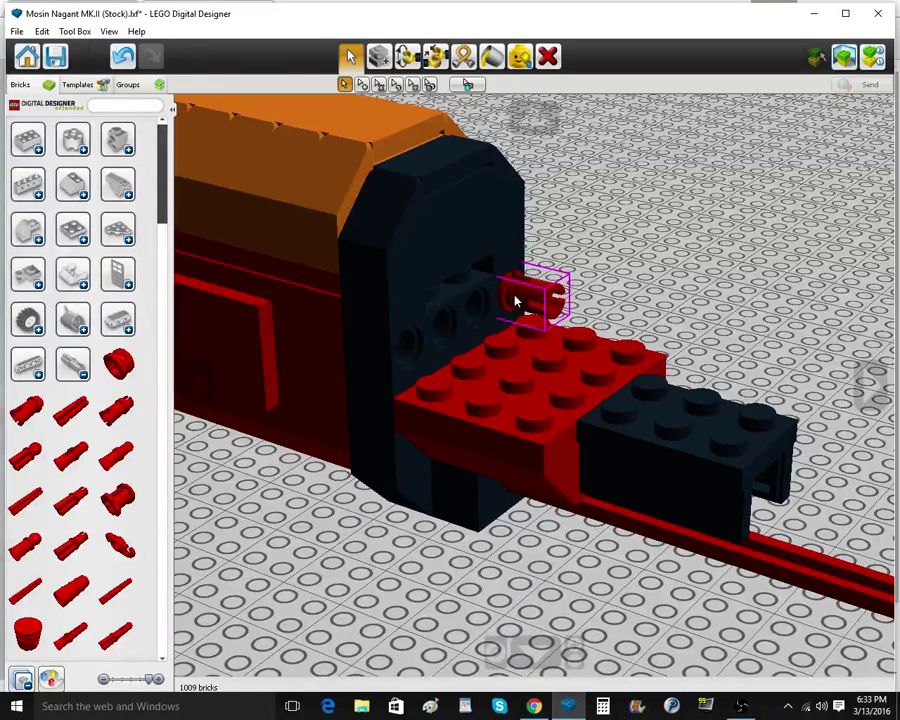
{"action": "left_click", "coordinate": [385, 58]}
{"action": "left_click", "coordinate": [398, 374]}
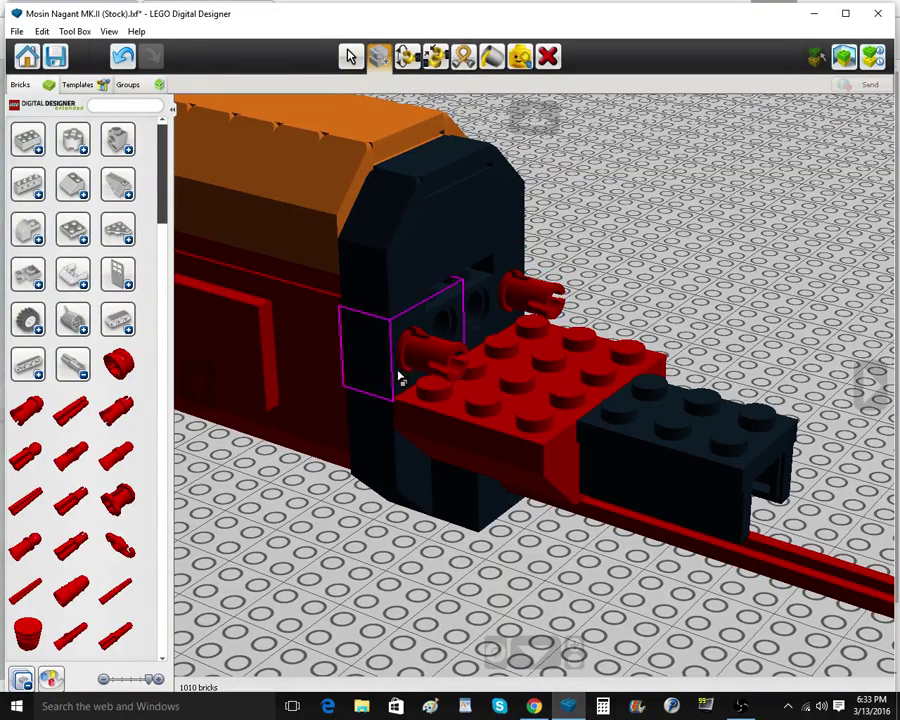
Attach a red 1x1 Technic brick with a hole to each of the two red pins on the front band
{"action": "left_click", "coordinate": [83, 373]}
{"action": "left_click", "coordinate": [30, 188]}
{"action": "left_click", "coordinate": [30, 188]}
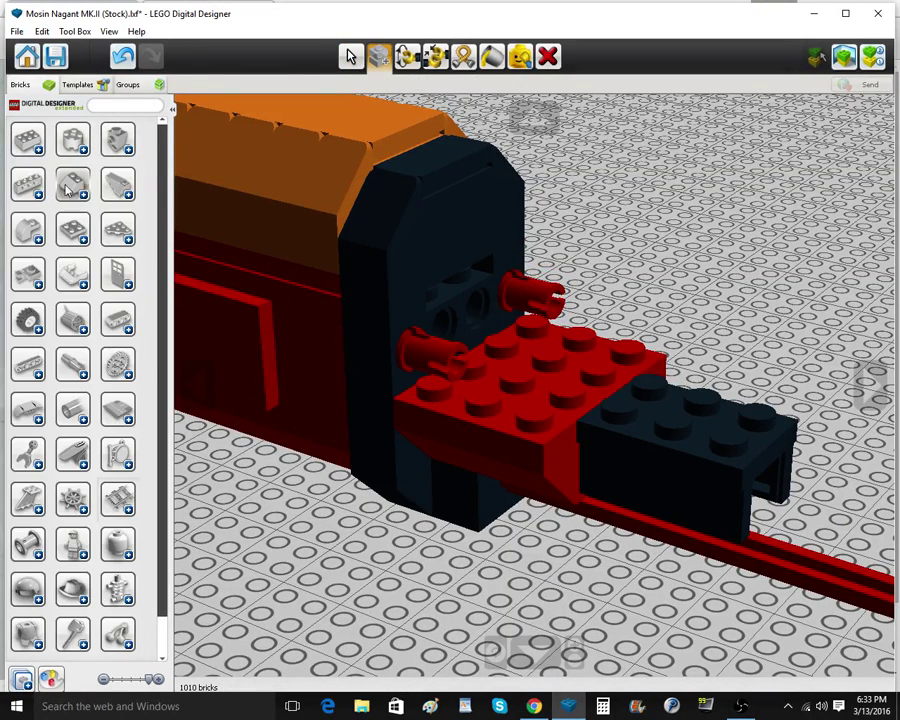
{"action": "left_click", "coordinate": [30, 188]}
{"action": "left_click", "coordinate": [537, 333]}
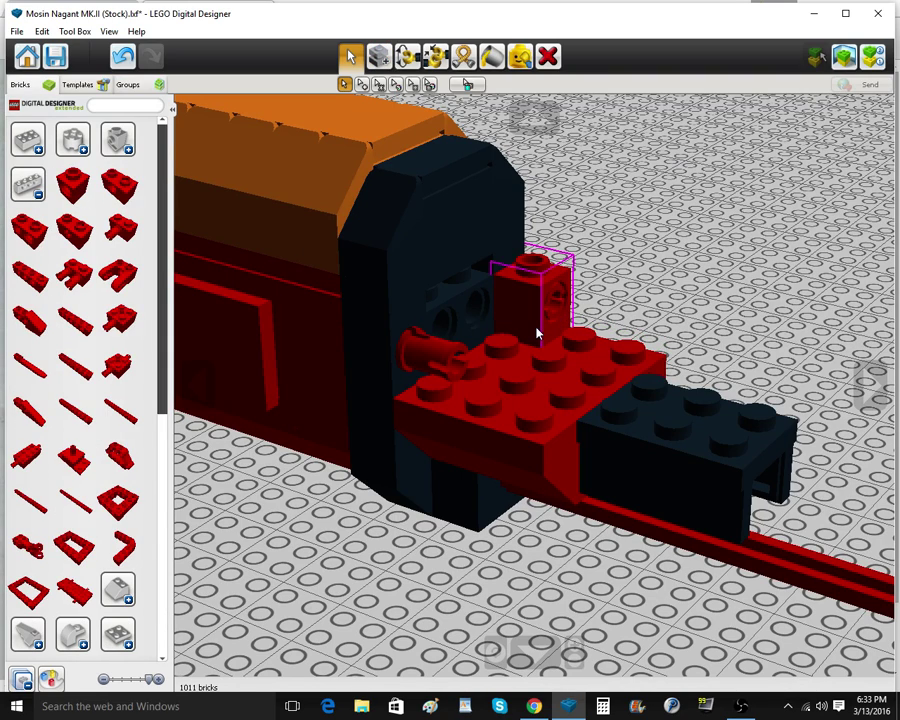
{"action": "left_click", "coordinate": [378, 56]}
{"action": "left_click", "coordinate": [452, 385]}
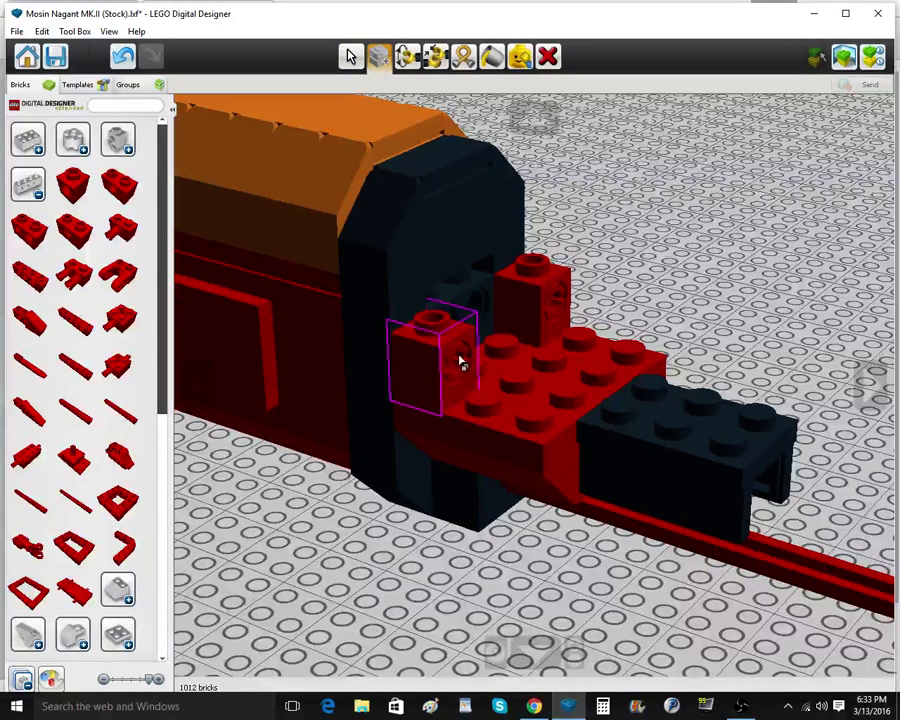
Add a red 1x2 brick in front of each 1x1 Technic brick along both sides of the red base
{"action": "left_click", "coordinate": [30, 188]}
{"action": "left_click", "coordinate": [27, 144]}
{"action": "left_click", "coordinate": [33, 192]}
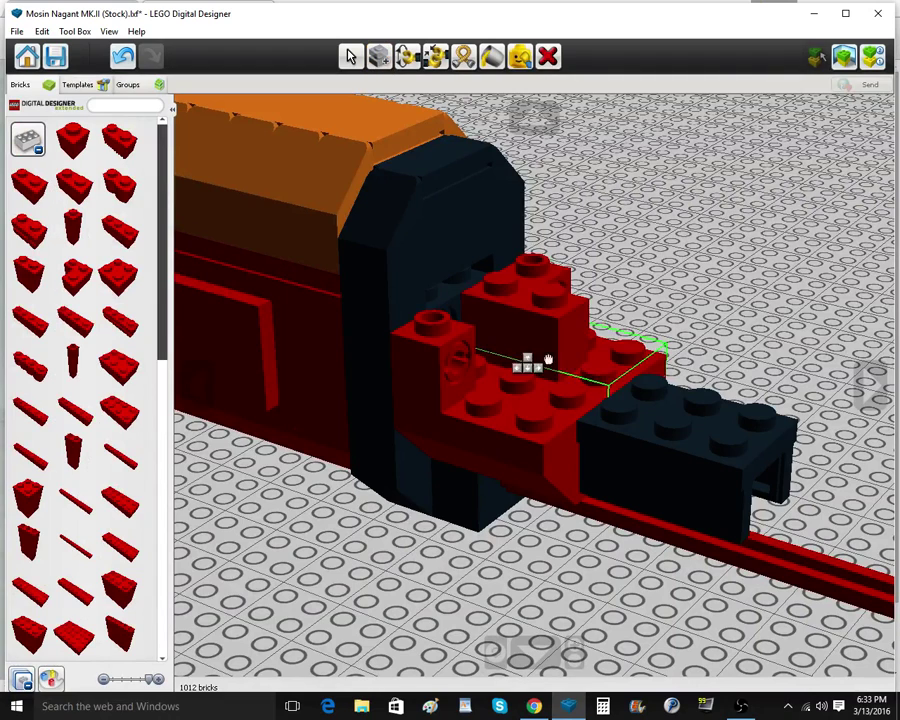
{"action": "left_click", "coordinate": [597, 347]}
{"action": "left_click", "coordinate": [376, 58]}
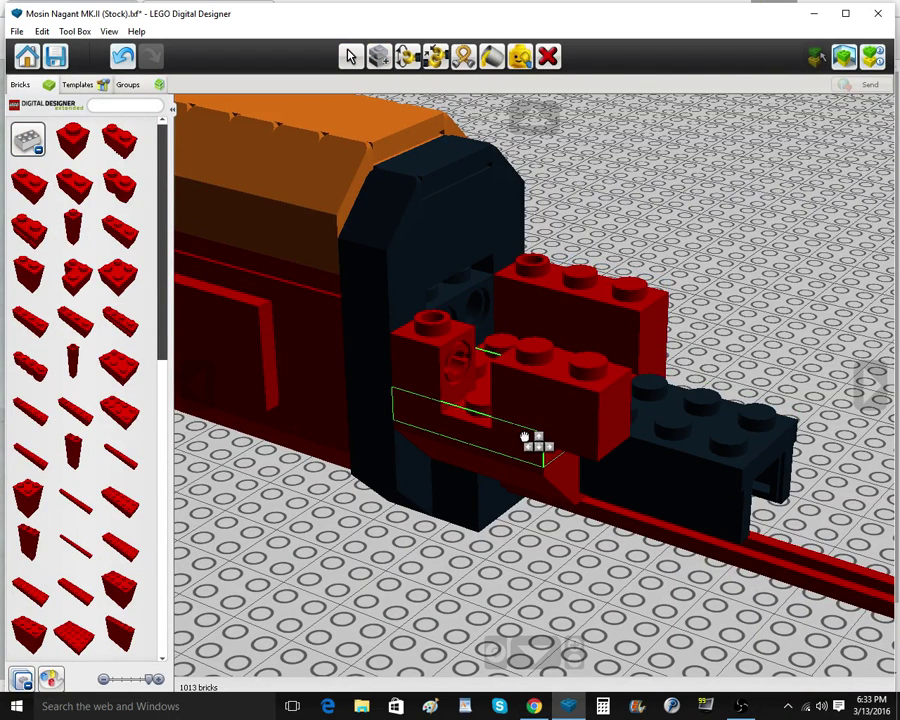
{"action": "left_click", "coordinate": [28, 145]}
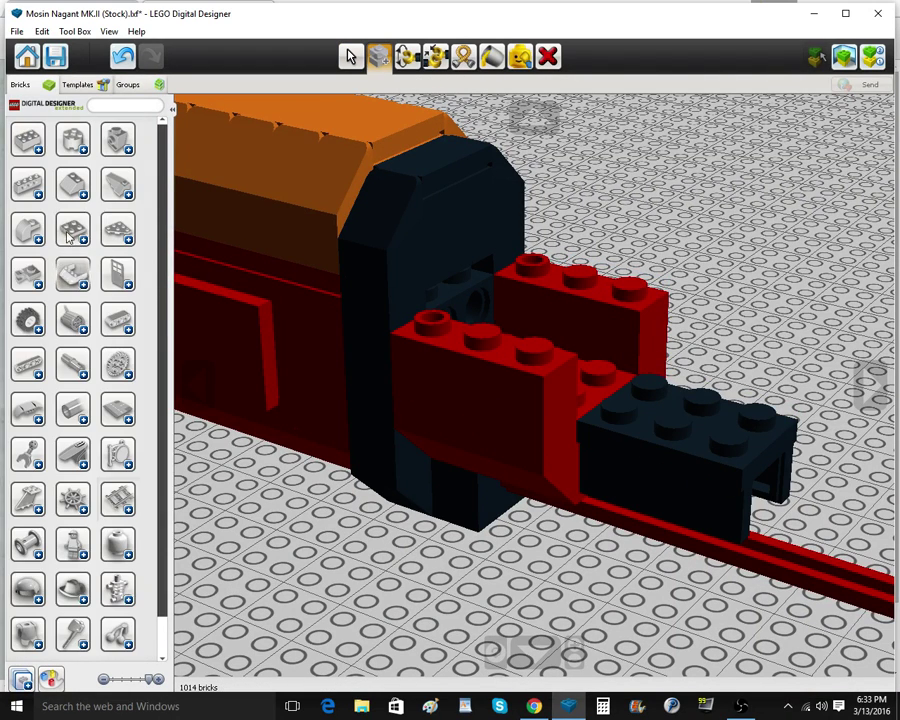
Place a red 2x6 plate between the two side walls, bridging the red base and the black block
{"action": "left_click", "coordinate": [73, 230]}
{"action": "scroll", "coordinate": [84, 566], "scroll_direction": "down", "scroll_amount": 4}
{"action": "left_click", "coordinate": [112, 541]}
{"action": "right_click_drag", "start_coordinate": [661, 447], "coordinate": [619, 394]}
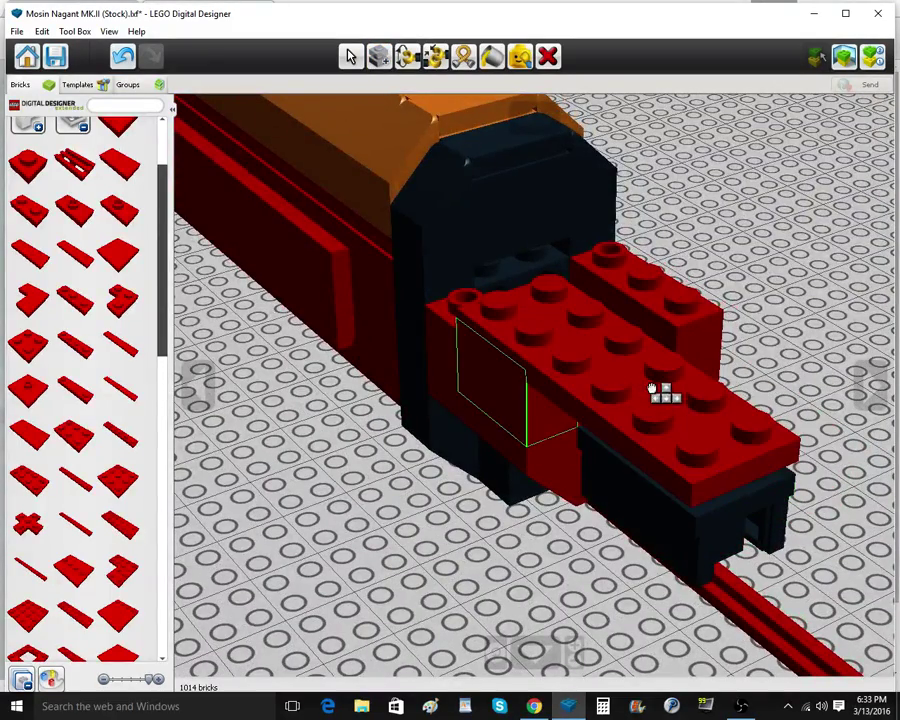
{"action": "left_click", "coordinate": [672, 399]}
{"action": "right_click_drag", "start_coordinate": [670, 397], "coordinate": [725, 396]}
{"action": "scroll", "coordinate": [75, 316], "scroll_direction": "up", "scroll_amount": 2}
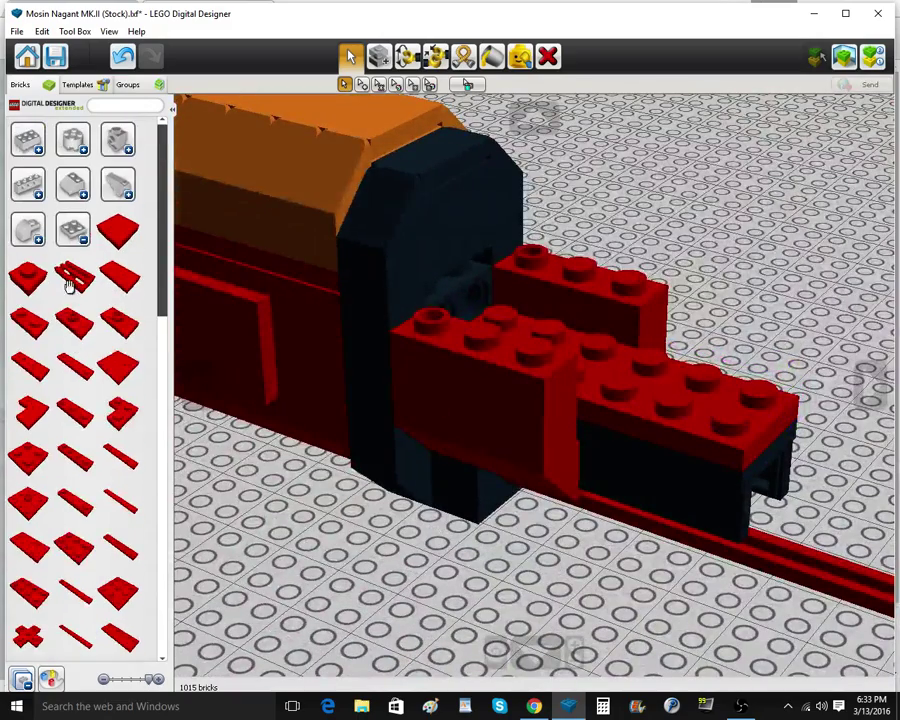
Place a red L-shaped bracket on the rear of the 2x6 plate, with its upright side next to the front band
{"action": "left_click", "coordinate": [74, 231]}
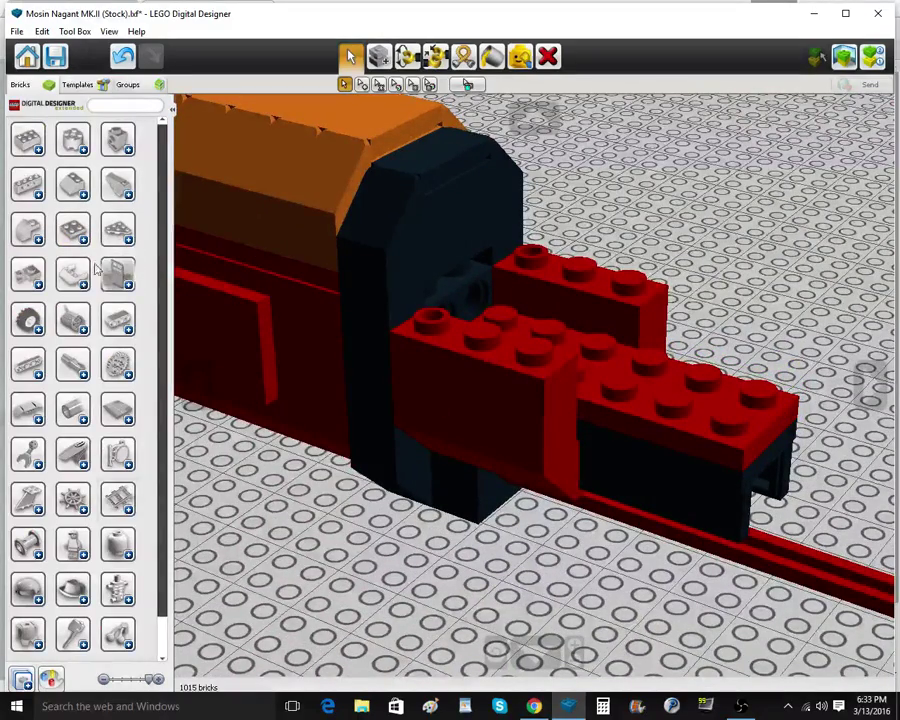
{"action": "left_click", "coordinate": [30, 275]}
{"action": "scroll", "coordinate": [82, 440], "scroll_direction": "down", "scroll_amount": 11}
{"action": "scroll", "coordinate": [65, 442], "scroll_direction": "down", "scroll_amount": 8}
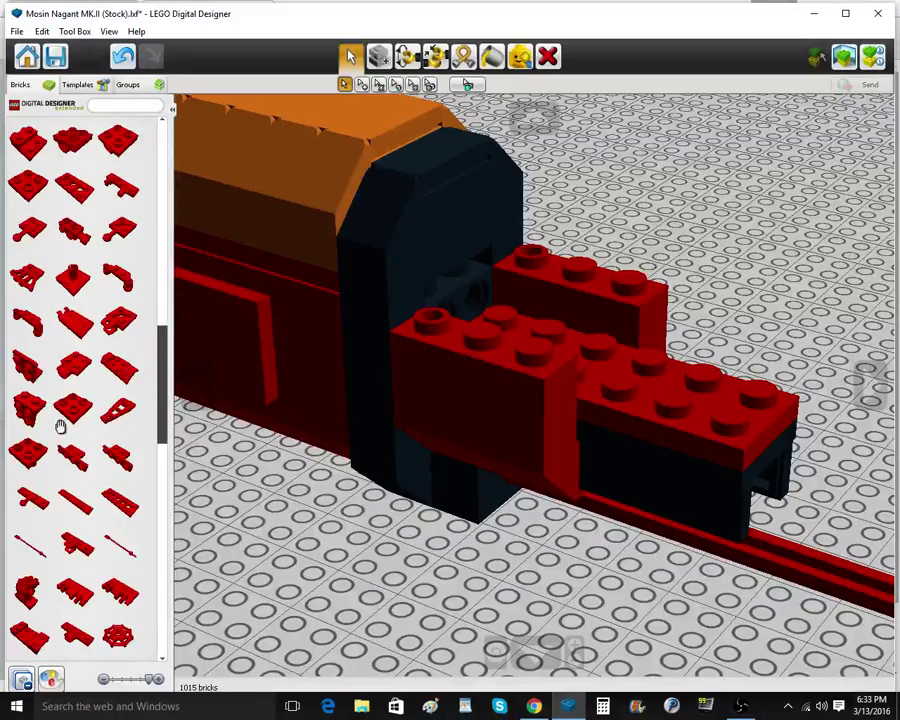
{"action": "left_click", "coordinate": [114, 416]}
{"action": "right_click_drag", "start_coordinate": [585, 318], "coordinate": [545, 350]}
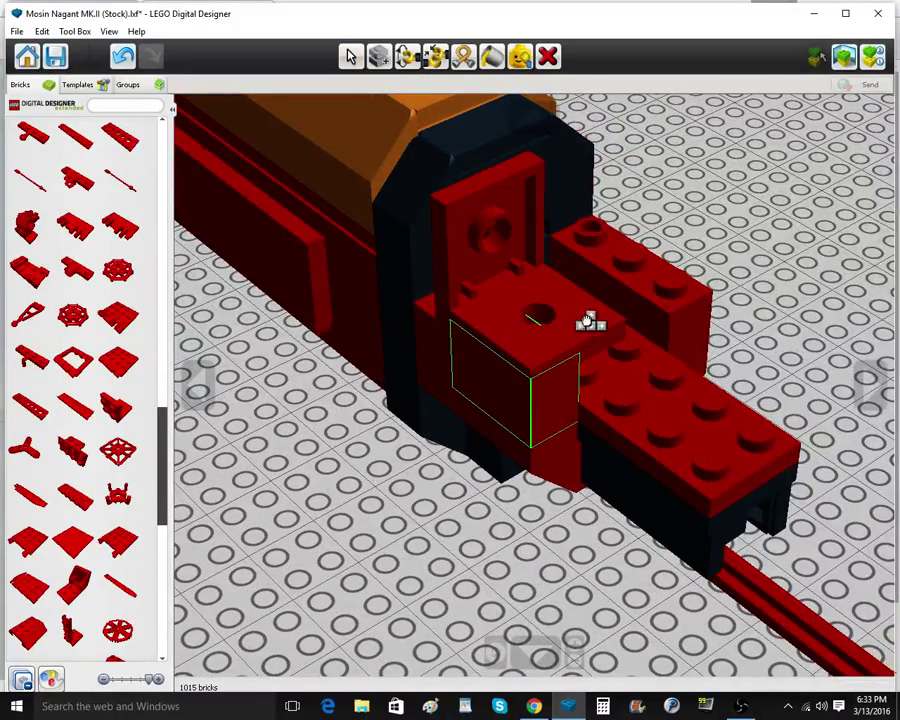
{"action": "left_click", "coordinate": [594, 322]}
{"action": "right_click_drag", "start_coordinate": [594, 322], "coordinate": [566, 352]}
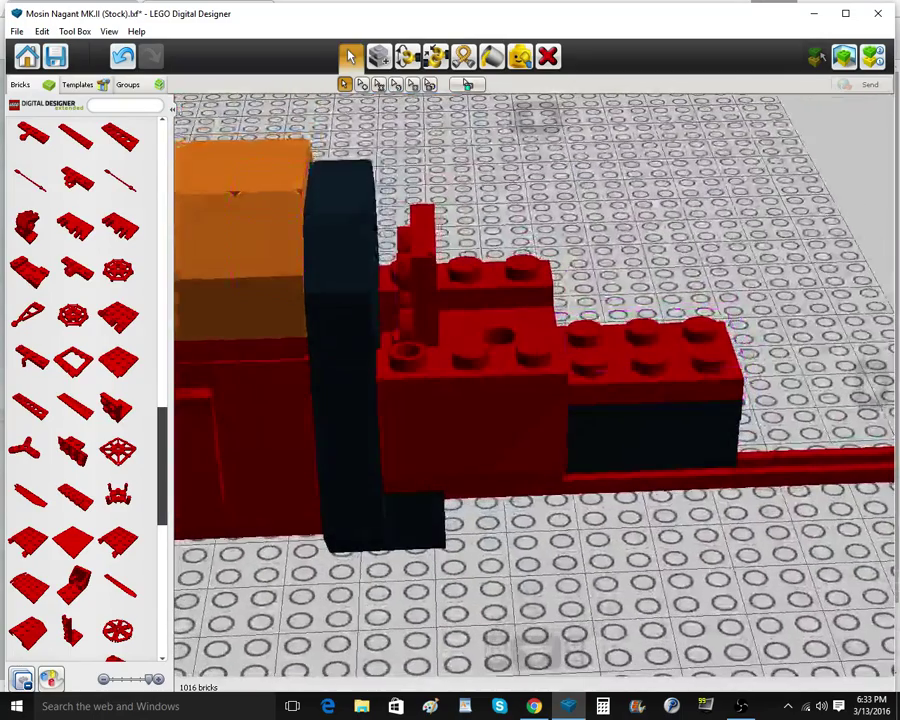
Attach a red 2x2 plate to the upright side of the L-shaped bracket
{"action": "scroll", "coordinate": [72, 292], "scroll_direction": "up", "scroll_amount": 1}
{"action": "left_click_drag", "start_coordinate": [160, 418], "coordinate": [153, 327]}
{"action": "scroll", "coordinate": [115, 219], "scroll_direction": "up", "scroll_amount": 5}
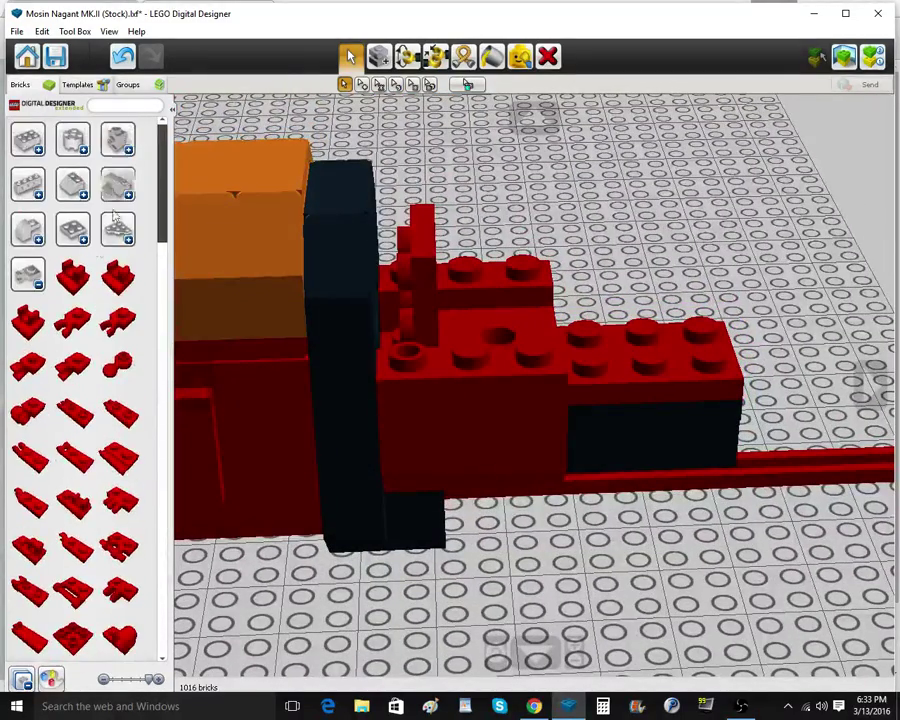
{"action": "left_click", "coordinate": [36, 270]}
{"action": "left_click", "coordinate": [73, 232]}
{"action": "left_click", "coordinate": [34, 462]}
{"action": "right_click_drag", "start_coordinate": [625, 256], "coordinate": [560, 278]}
{"action": "left_click", "coordinate": [580, 231]}
{"action": "right_click_drag", "start_coordinate": [580, 231], "coordinate": [530, 256]}
Delete the red L-shaped bracket, its attached plate, and the 2x6 plate bridging the side walls and black block
{"action": "left_click", "coordinate": [115, 371]}
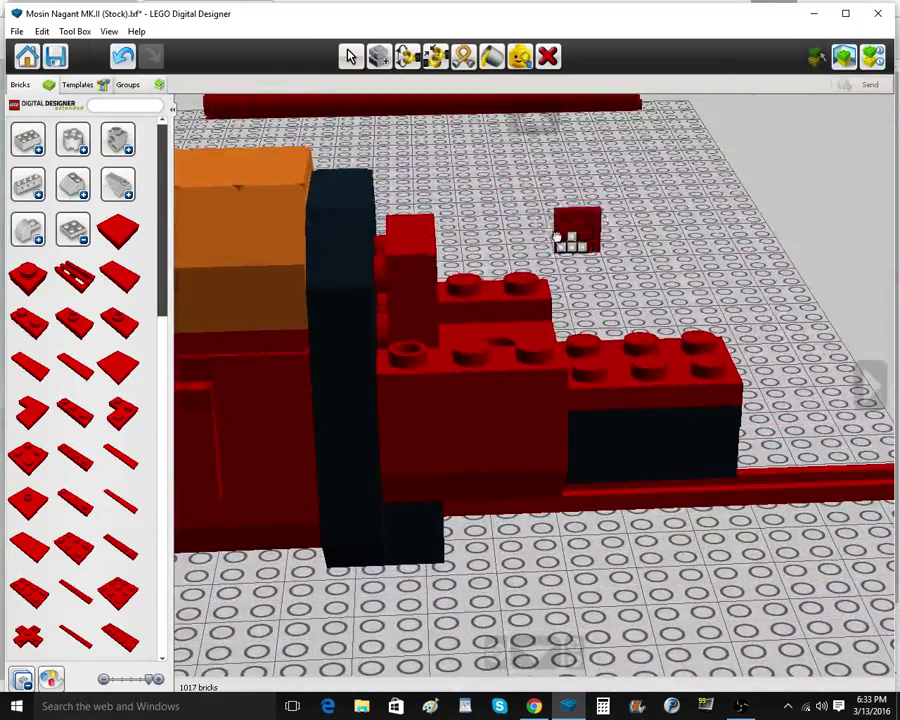
{"action": "right_click_drag", "start_coordinate": [453, 289], "coordinate": [394, 321]}
{"action": "left_click", "coordinate": [549, 57]}
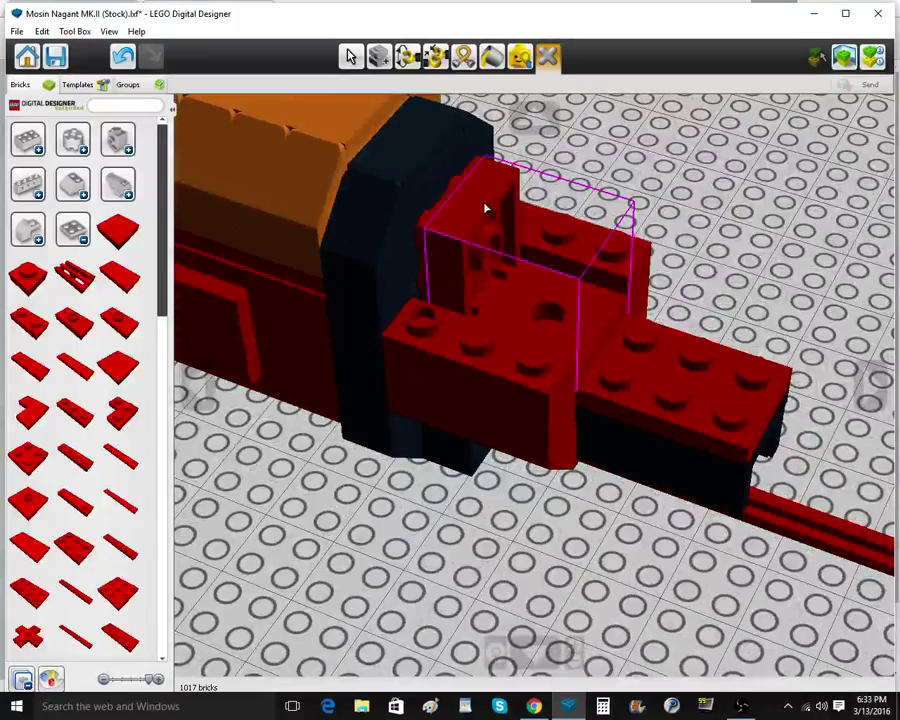
{"action": "left_click", "coordinate": [484, 207]}
{"action": "left_click", "coordinate": [487, 213]}
{"action": "left_click", "coordinate": [351, 57]}
{"action": "right_click_drag", "start_coordinate": [563, 289], "coordinate": [488, 267]}
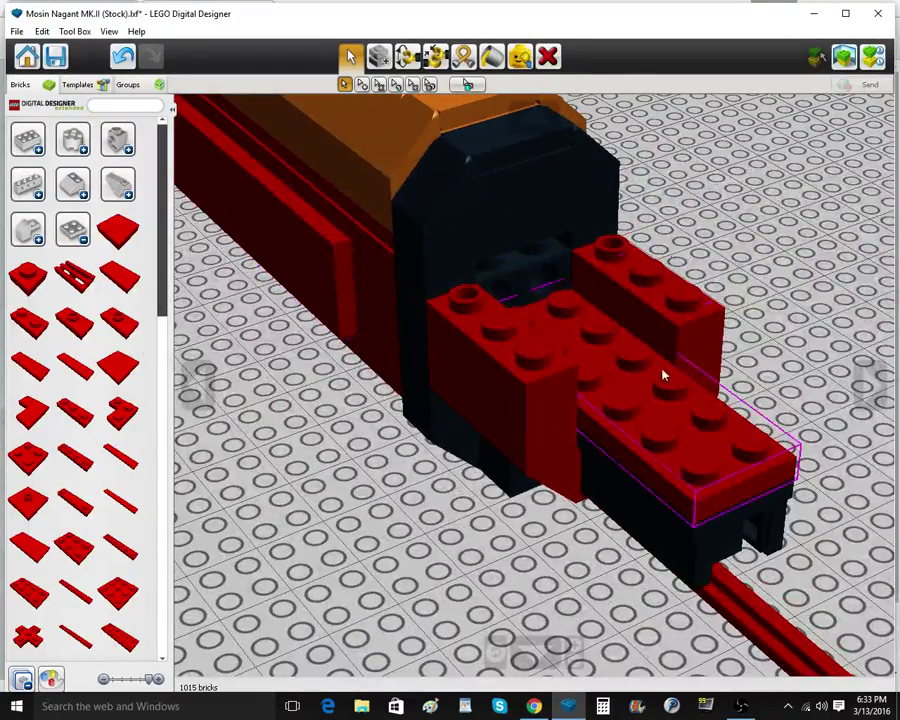
{"action": "left_click", "coordinate": [550, 62]}
{"action": "left_click", "coordinate": [640, 385]}
Place a red 2x4 tile over the black block and a red 1x2 tile behind it between the side walls
{"action": "left_click", "coordinate": [124, 468]}
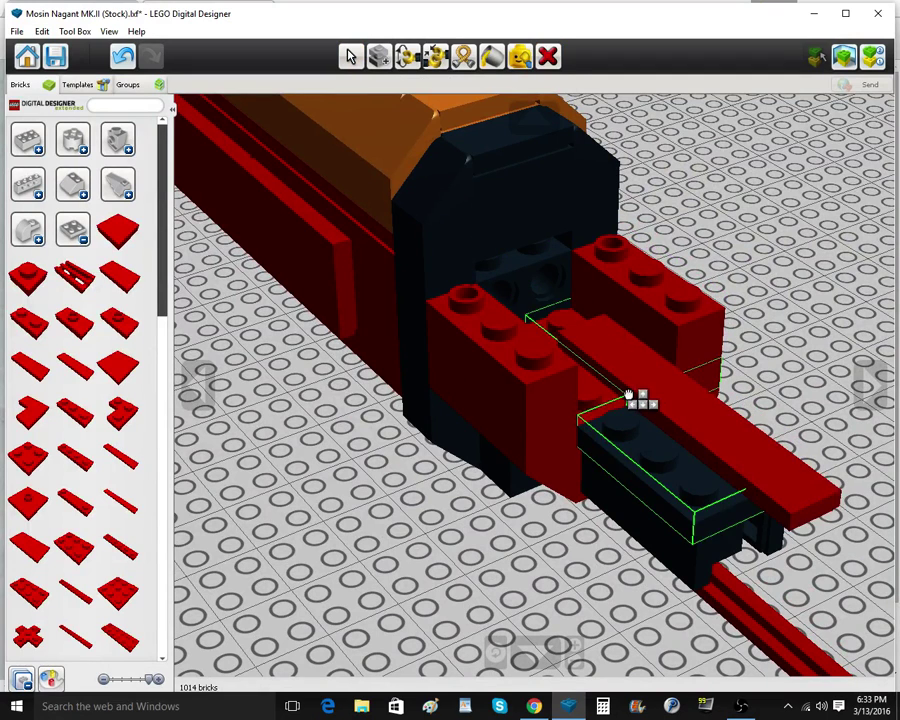
{"action": "left_click", "coordinate": [30, 557]}
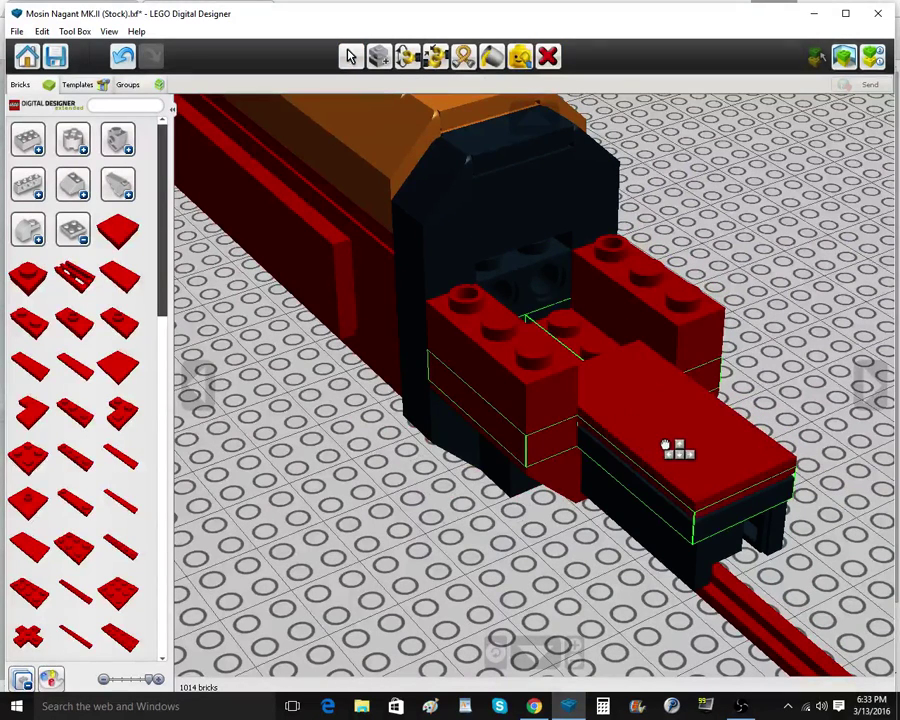
{"action": "left_click", "coordinate": [679, 454]}
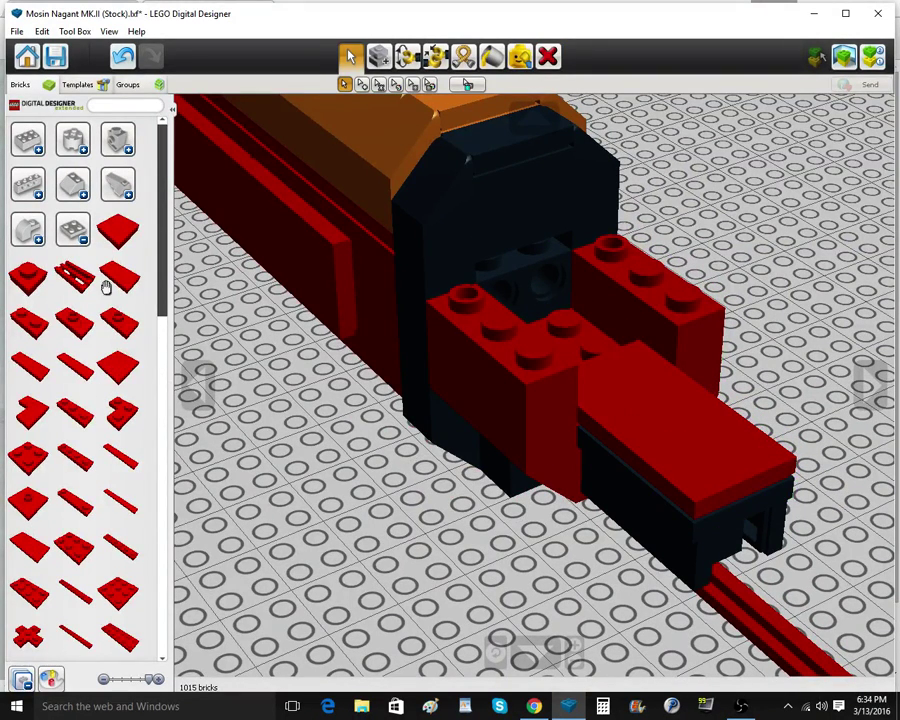
{"action": "right_click_drag", "start_coordinate": [646, 352], "coordinate": [576, 374]}
{"action": "left_click", "coordinate": [630, 370]}
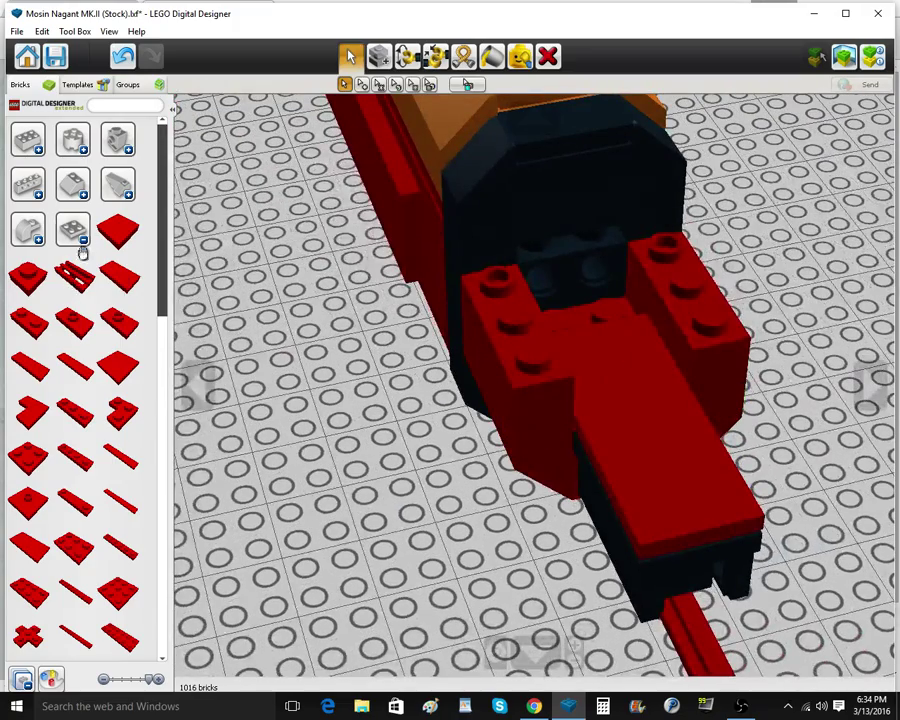
Add a red 1x2 brick between the rear ends of the side walls, against the front band
{"action": "left_click", "coordinate": [79, 241]}
{"action": "left_click", "coordinate": [35, 147]}
{"action": "left_click", "coordinate": [40, 189]}
{"action": "right_click_drag", "start_coordinate": [512, 287], "coordinate": [480, 302]}
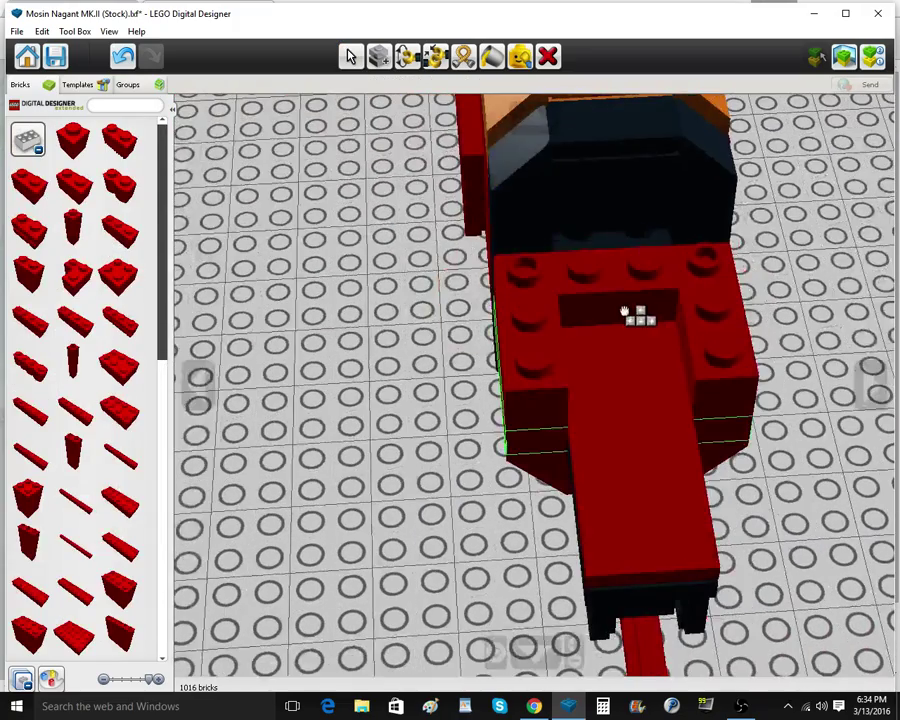
{"action": "left_click", "coordinate": [632, 312]}
{"action": "right_click_drag", "start_coordinate": [632, 312], "coordinate": [675, 321]}
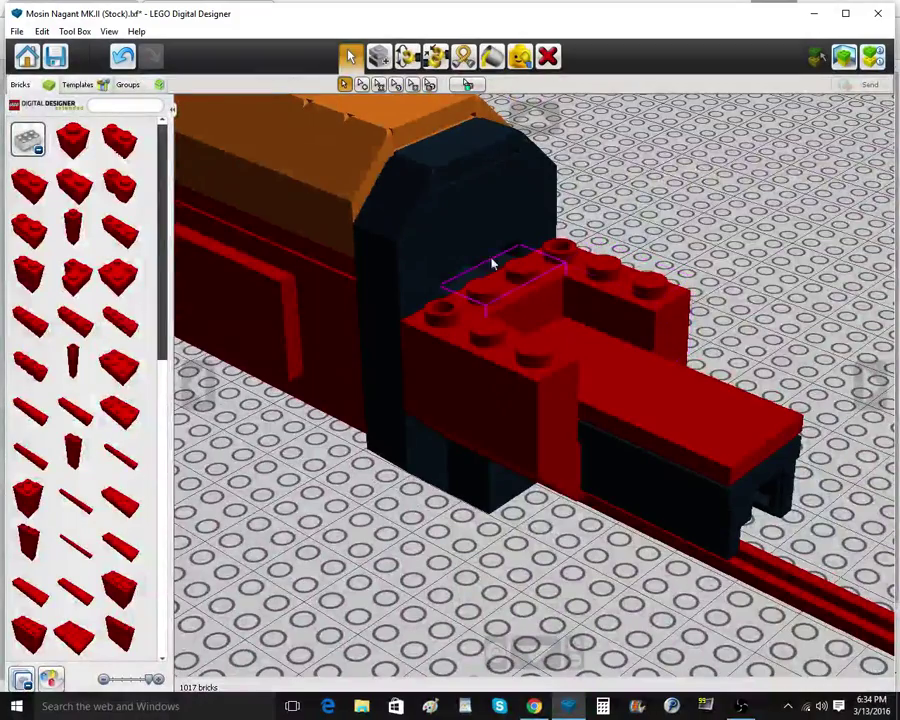
Stack a red 1x2 brick with two side studs on the rear 1x2 brick, studs facing forward
{"action": "left_click", "coordinate": [37, 148]}
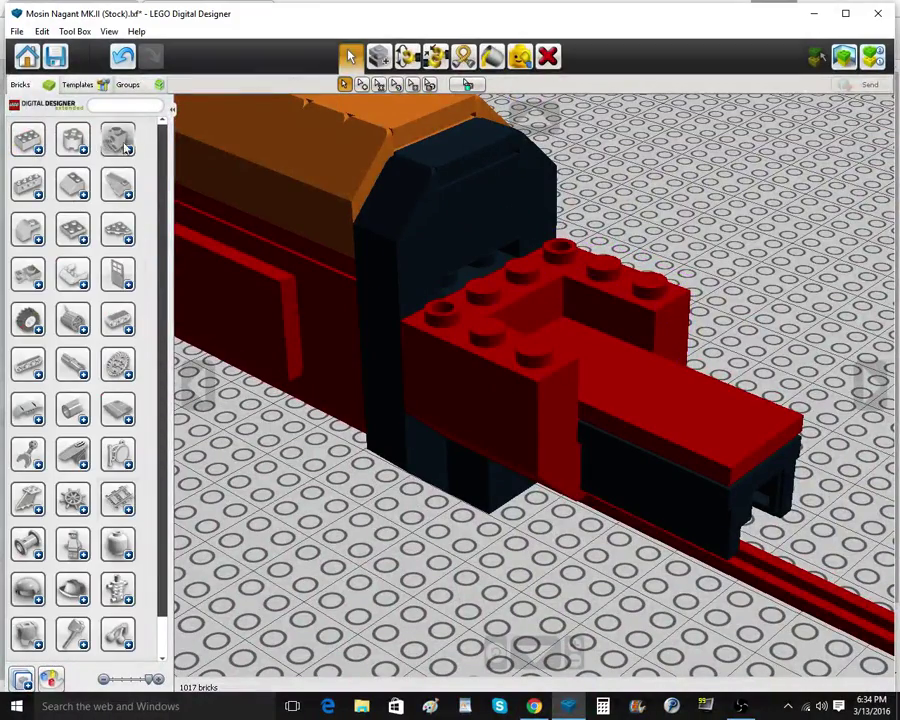
{"action": "left_click", "coordinate": [120, 145]}
{"action": "left_click", "coordinate": [76, 336]}
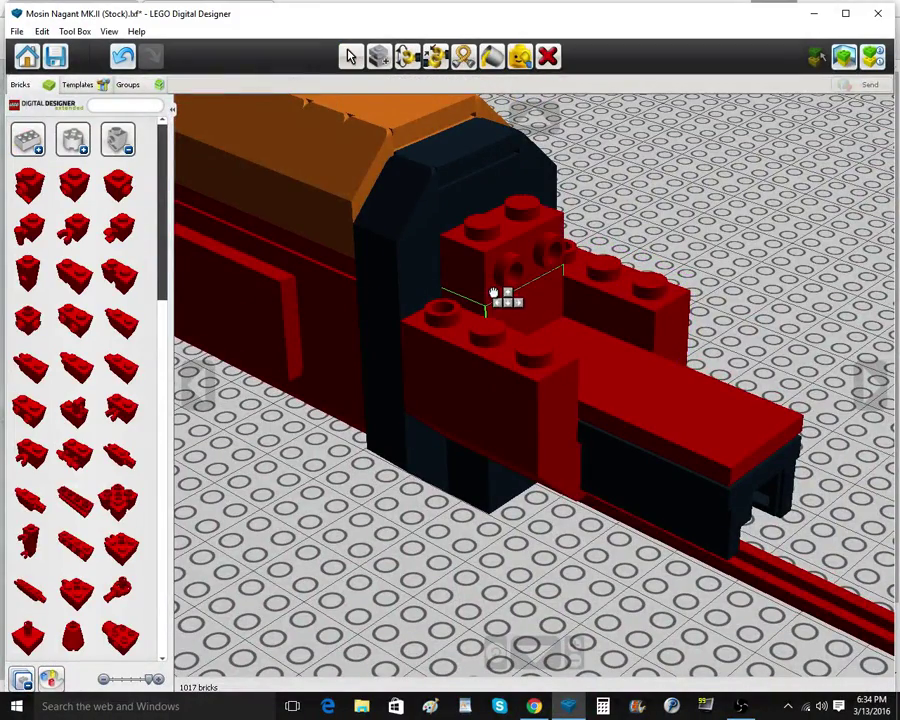
{"action": "left_click", "coordinate": [498, 293]}
{"action": "right_click_drag", "start_coordinate": [498, 294], "coordinate": [506, 335]}
Select the whole red barrel lying beside the rifle and attach it to the side studs in front of the band
{"action": "scroll", "coordinate": [506, 338], "scroll_direction": "down", "scroll_amount": 10}
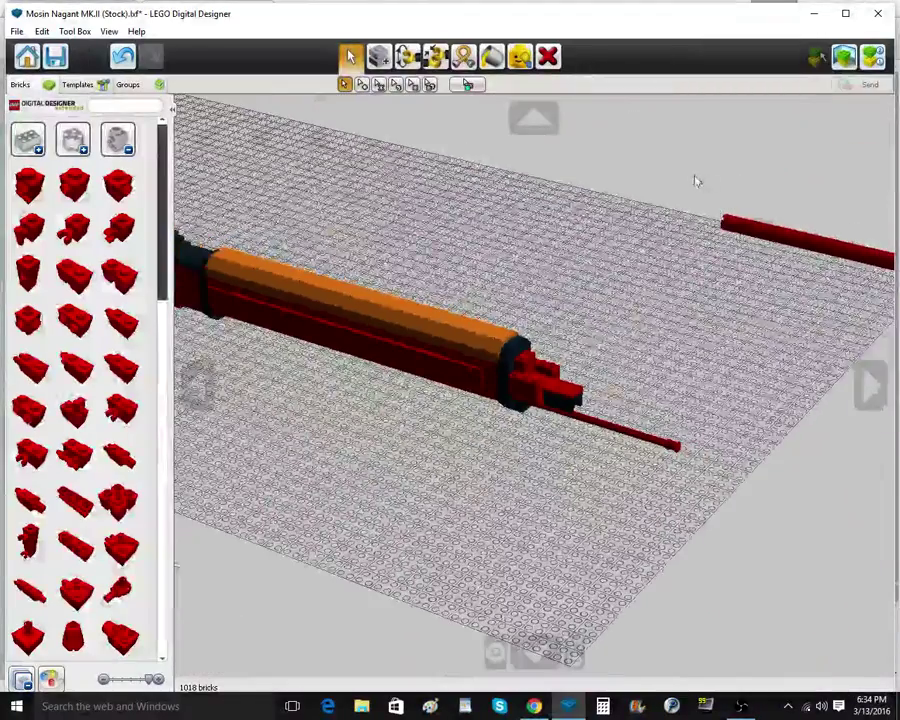
{"action": "left_click_drag", "start_coordinate": [691, 170], "coordinate": [699, 233]}
{"action": "scroll", "coordinate": [699, 233], "scroll_direction": "down", "scroll_amount": 4}
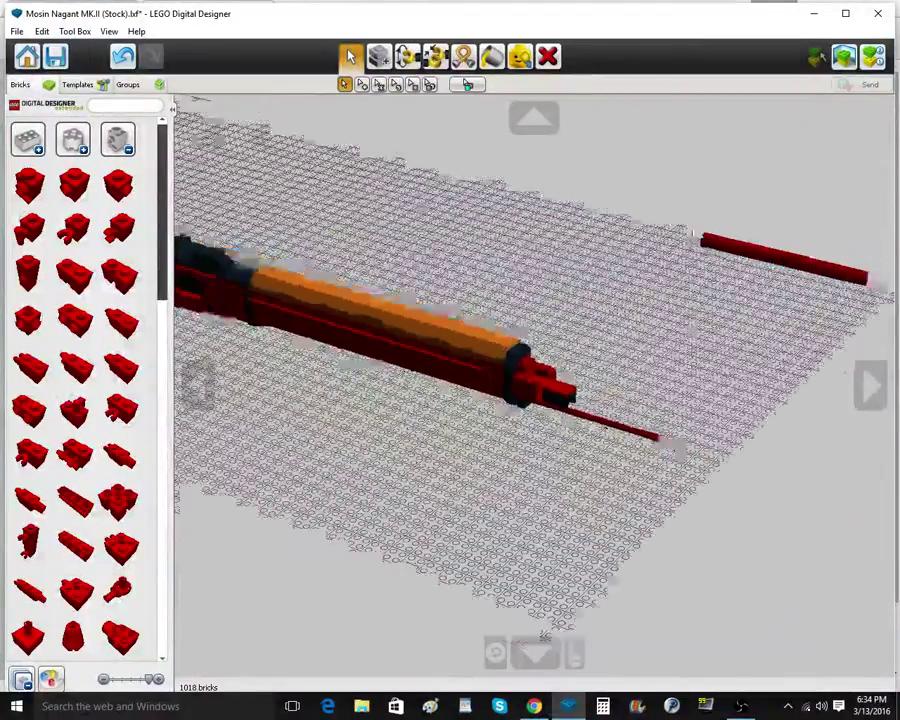
{"action": "left_click_drag", "start_coordinate": [668, 192], "coordinate": [883, 360]}
{"action": "left_click", "coordinate": [809, 285]}
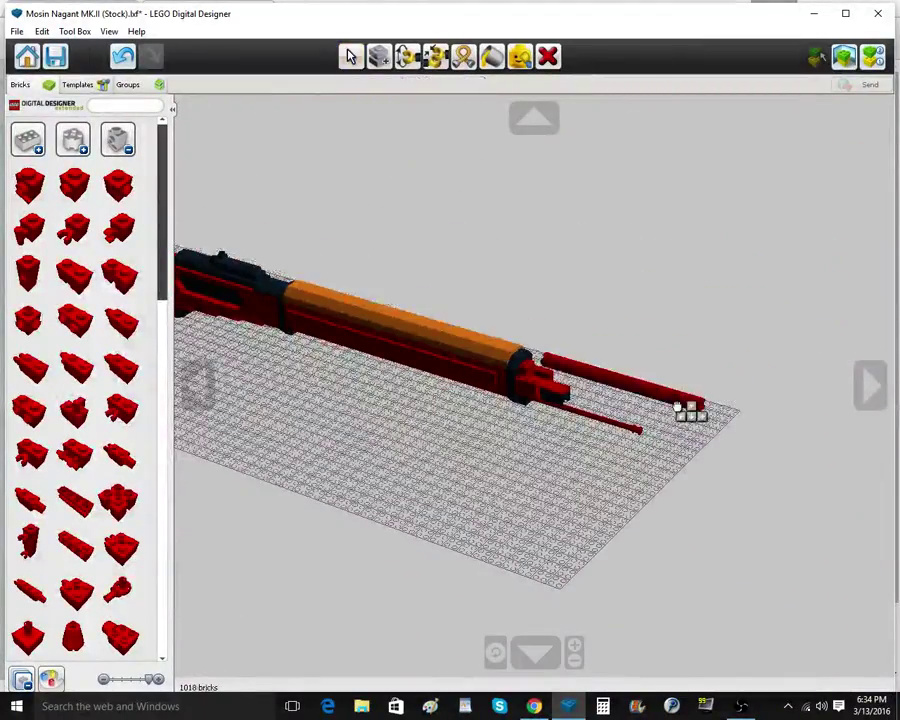
{"action": "right_click_drag", "start_coordinate": [683, 408], "coordinate": [660, 424]}
{"action": "left_click", "coordinate": [652, 430]}
Examine the whole rifle with the barrel mounted, including the joint at the front band
{"action": "right_click_drag", "start_coordinate": [617, 476], "coordinate": [588, 472]}
{"action": "scroll", "coordinate": [645, 435], "scroll_direction": "down", "scroll_amount": 4}
{"action": "left_click", "coordinate": [494, 653]}
{"action": "scroll", "coordinate": [560, 460], "scroll_direction": "down", "scroll_amount": 1}
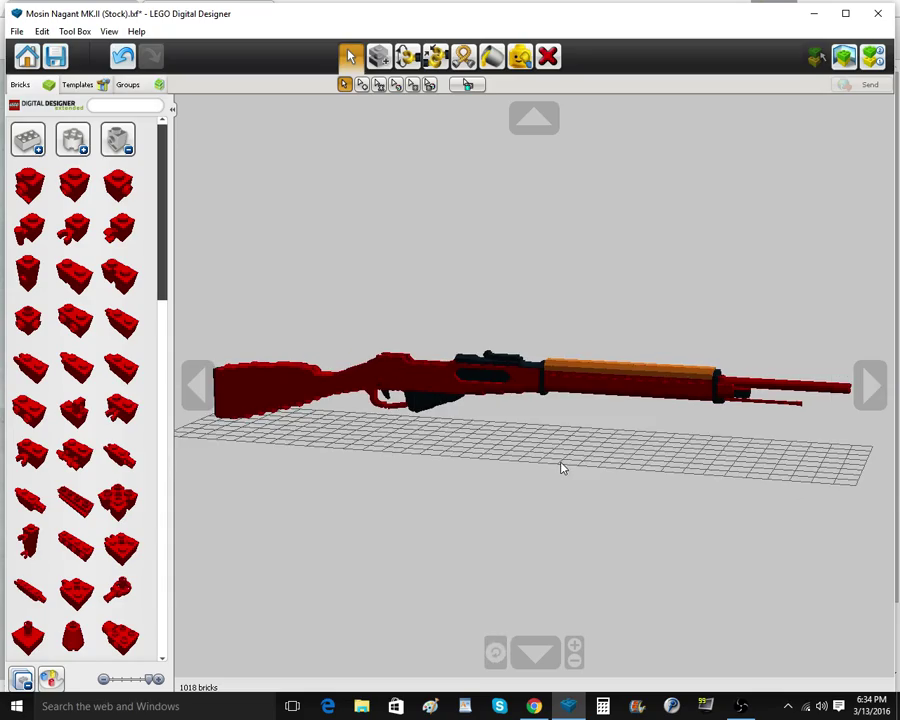
{"action": "right_click_drag", "start_coordinate": [666, 463], "coordinate": [711, 470]}
{"action": "right_click", "coordinate": [703, 412]}
{"action": "scroll", "coordinate": [703, 413], "scroll_direction": "up", "scroll_amount": 6}
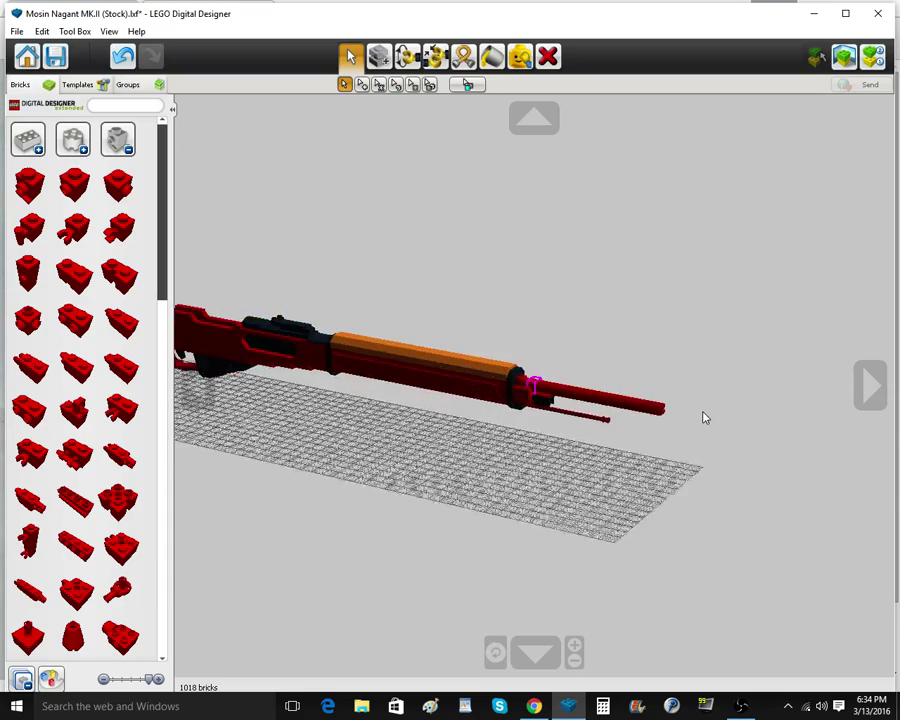
{"action": "scroll", "coordinate": [705, 418], "scroll_direction": "up", "scroll_amount": 6}
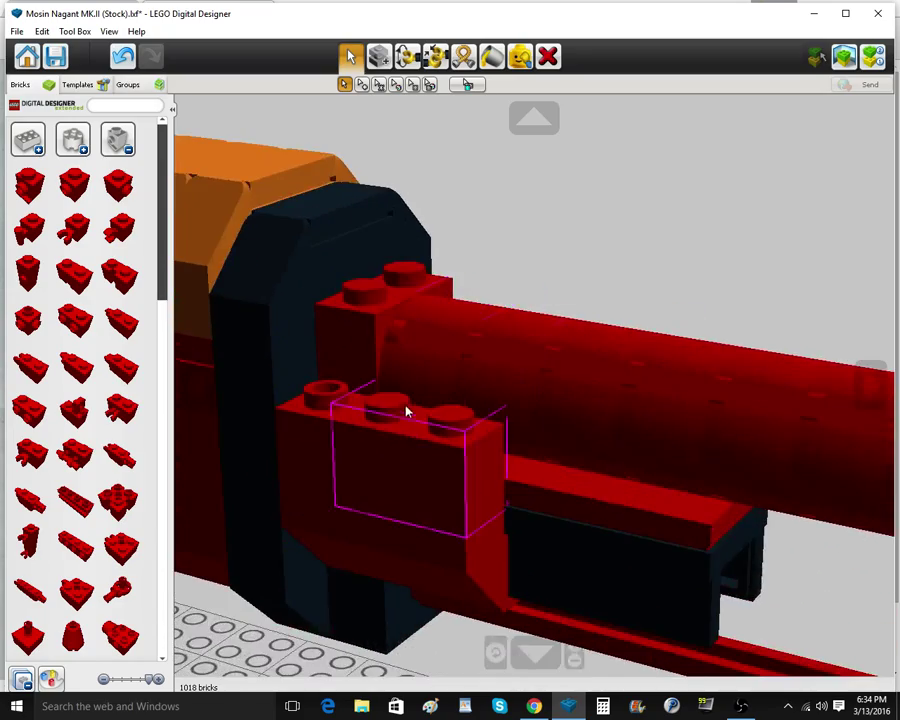
{"action": "scroll", "coordinate": [432, 424], "scroll_direction": "up", "scroll_amount": 1}
Cap one side wall with a red 1x2 slope at the rear and a red 1x1 slope in front of it
{"action": "left_click", "coordinate": [118, 140]}
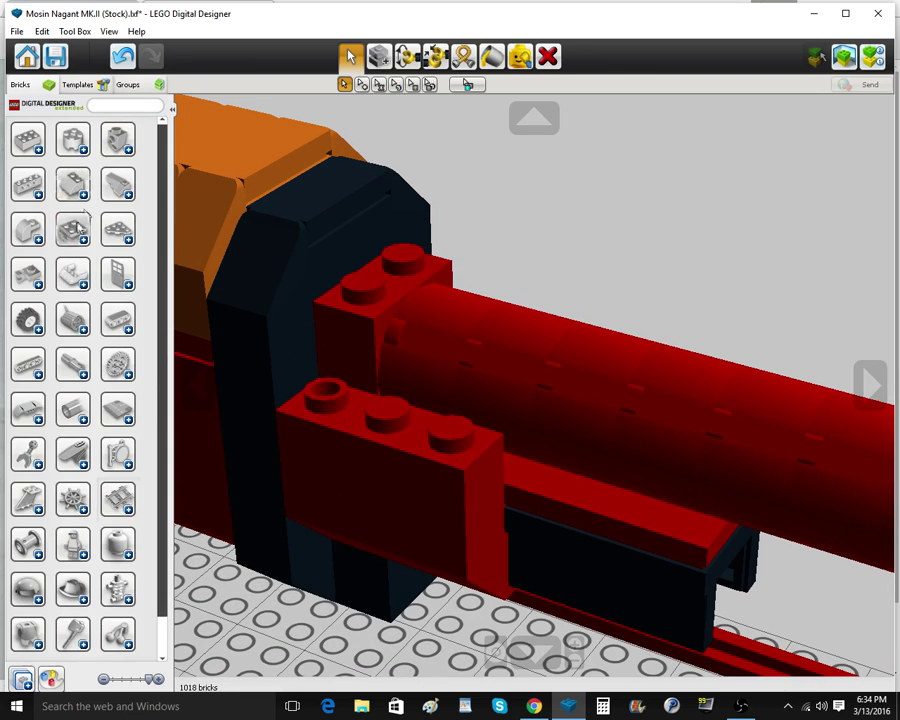
{"action": "left_click", "coordinate": [70, 224]}
{"action": "left_click", "coordinate": [73, 187]}
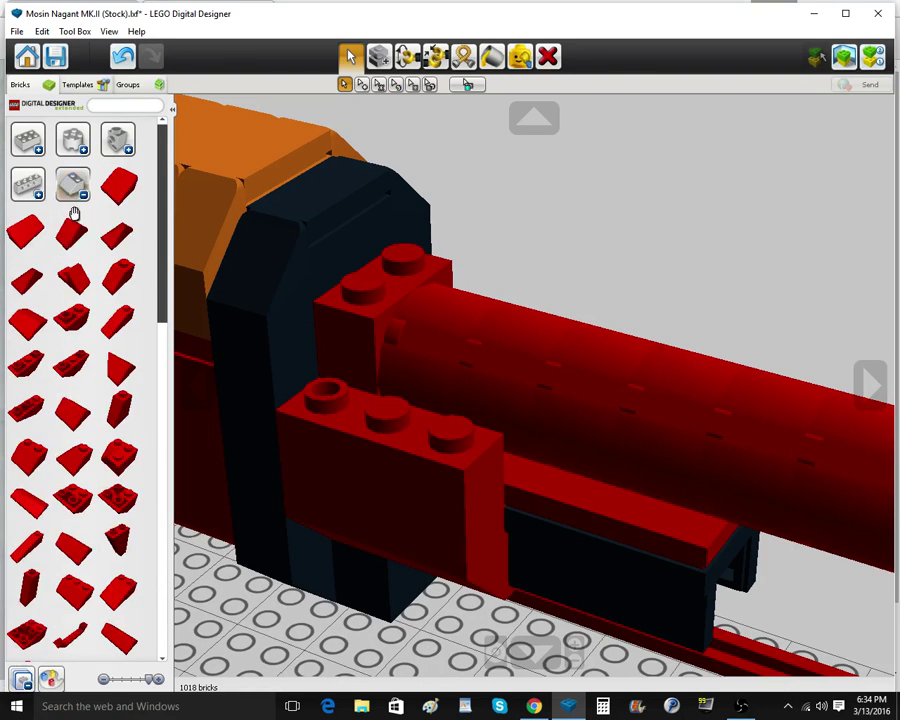
{"action": "left_click", "coordinate": [14, 234]}
{"action": "left_click", "coordinate": [353, 425]}
{"action": "left_click", "coordinate": [111, 187]}
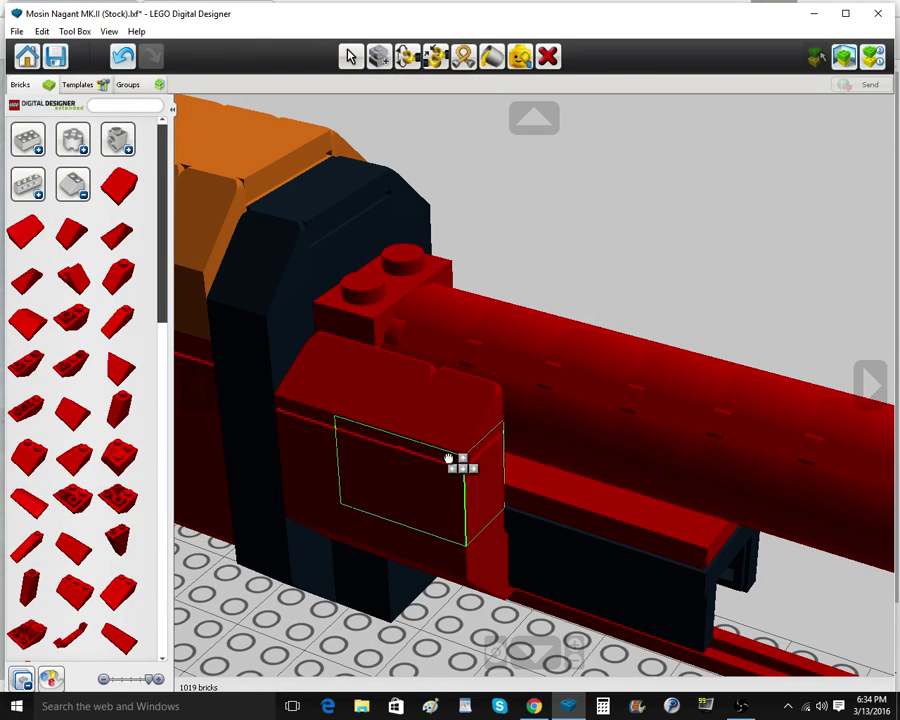
{"action": "left_click", "coordinate": [456, 459]}
{"action": "mouse_move", "coordinate": [456, 459]}
{"action": "right_mouse_down"}
{"action": "mouse_move", "coordinate": [531, 383]}
{"action": "mouse_move", "coordinate": [462, 447]}
{"action": "right_mouse_up"}
Clone the 1x2 slope and cap the opposite side wall with matching red slopes
{"action": "left_click", "coordinate": [385, 66]}
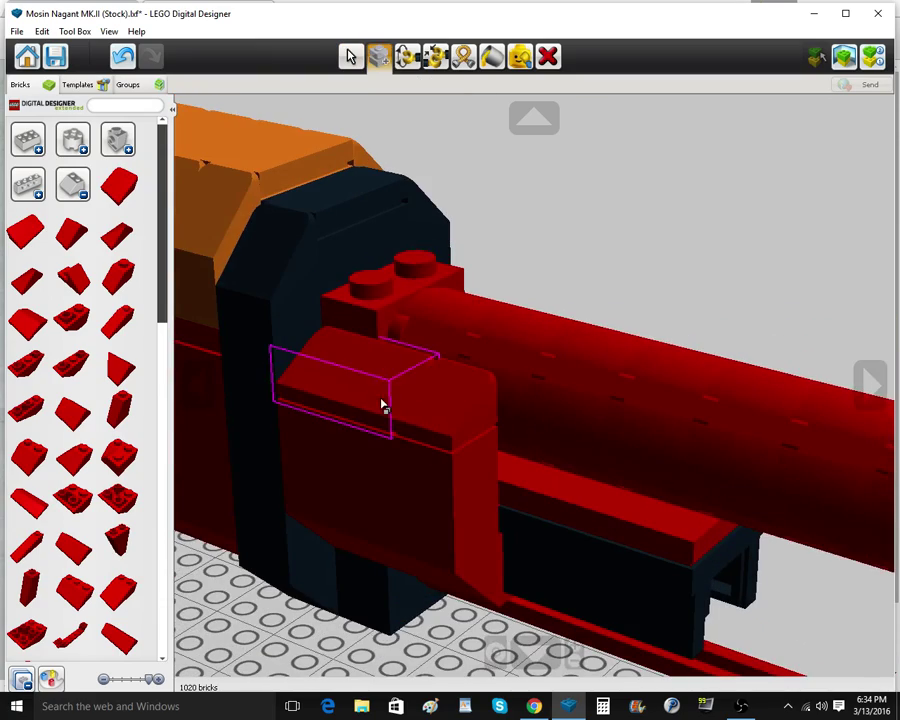
{"action": "left_click", "coordinate": [382, 402]}
{"action": "mouse_move", "coordinate": [684, 498]}
{"action": "right_mouse_down"}
{"action": "mouse_move", "coordinate": [490, 488]}
{"action": "mouse_move", "coordinate": [552, 488]}
{"action": "mouse_move", "coordinate": [500, 258]}
{"action": "right_mouse_up"}
{"action": "left_click", "coordinate": [695, 455]}
{"action": "left_click", "coordinate": [590, 478]}
Paint the 2x4 tile on top of the black block under the barrel black
{"action": "left_click", "coordinate": [351, 57]}
{"action": "right_click_drag", "start_coordinate": [300, 270], "coordinate": [250, 262]}
{"action": "left_click_drag", "start_coordinate": [228, 310], "coordinate": [634, 420]}
{"action": "left_click", "coordinate": [492, 57]}
{"action": "right_click_drag", "start_coordinate": [431, 303], "coordinate": [444, 224]}
{"action": "left_click", "coordinate": [421, 523]}
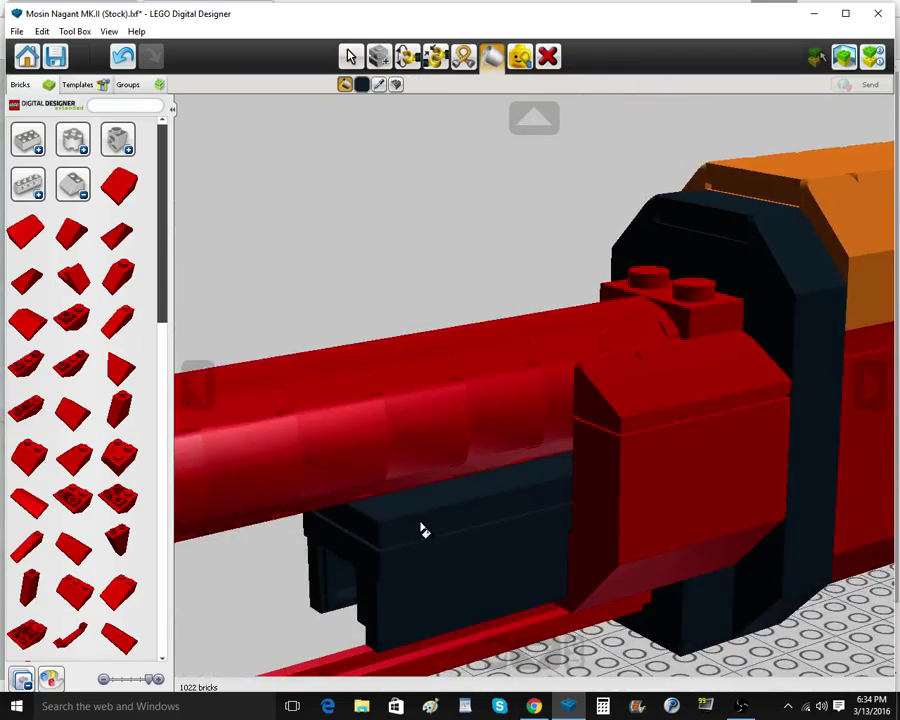
{"action": "mouse_move", "coordinate": [421, 523]}
{"action": "right_mouse_down"}
{"action": "mouse_move", "coordinate": [728, 507]}
{"action": "mouse_move", "coordinate": [665, 510]}
{"action": "mouse_move", "coordinate": [675, 534]}
{"action": "mouse_move", "coordinate": [569, 458]}
{"action": "mouse_move", "coordinate": [655, 491]}
{"action": "mouse_move", "coordinate": [643, 523]}
{"action": "mouse_move", "coordinate": [595, 535]}
{"action": "mouse_move", "coordinate": [392, 116]}
{"action": "right_mouse_up"}
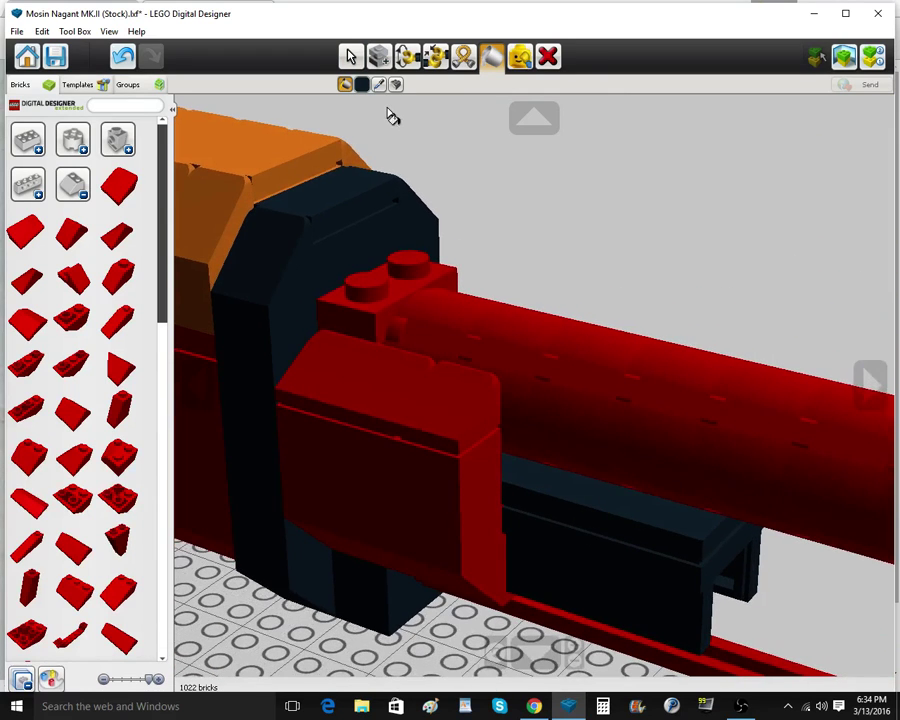
Switch to Chrome to check the barrel and front band in the reference photo, and return to LEGO Digital Designer
{"action": "left_click", "coordinate": [73, 185]}
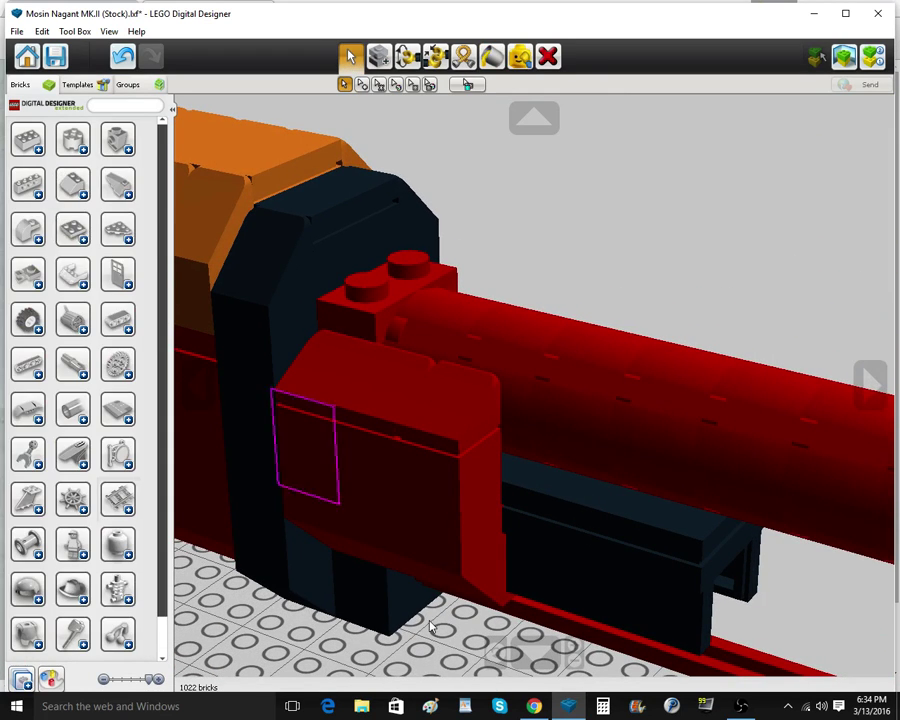
{"action": "mouse_move", "coordinate": [534, 706]}
{"action": "left_click", "coordinate": [534, 651]}
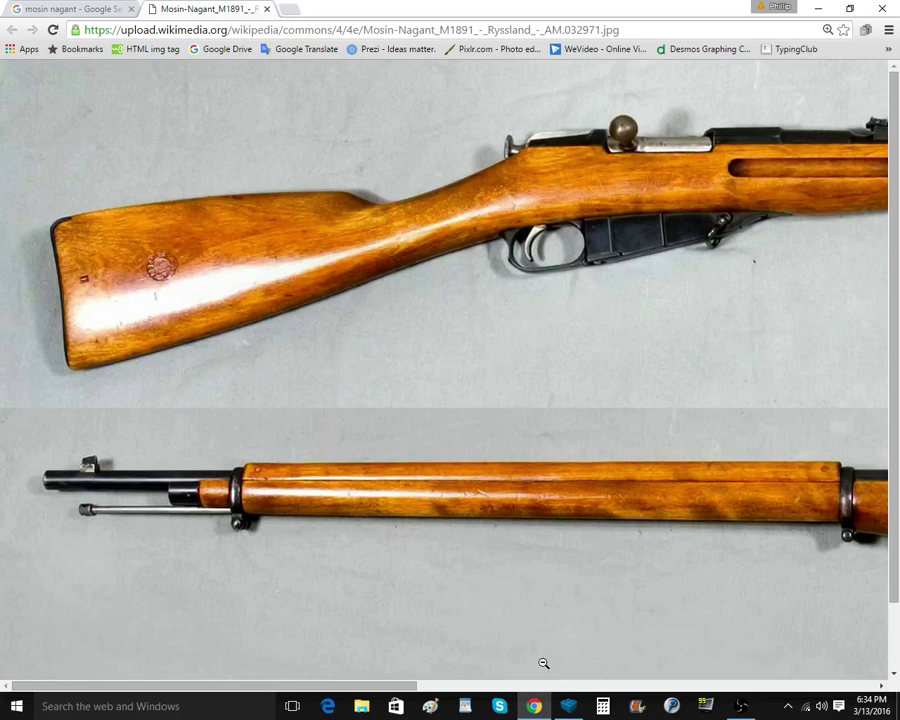
{"action": "left_click", "coordinate": [568, 706]}
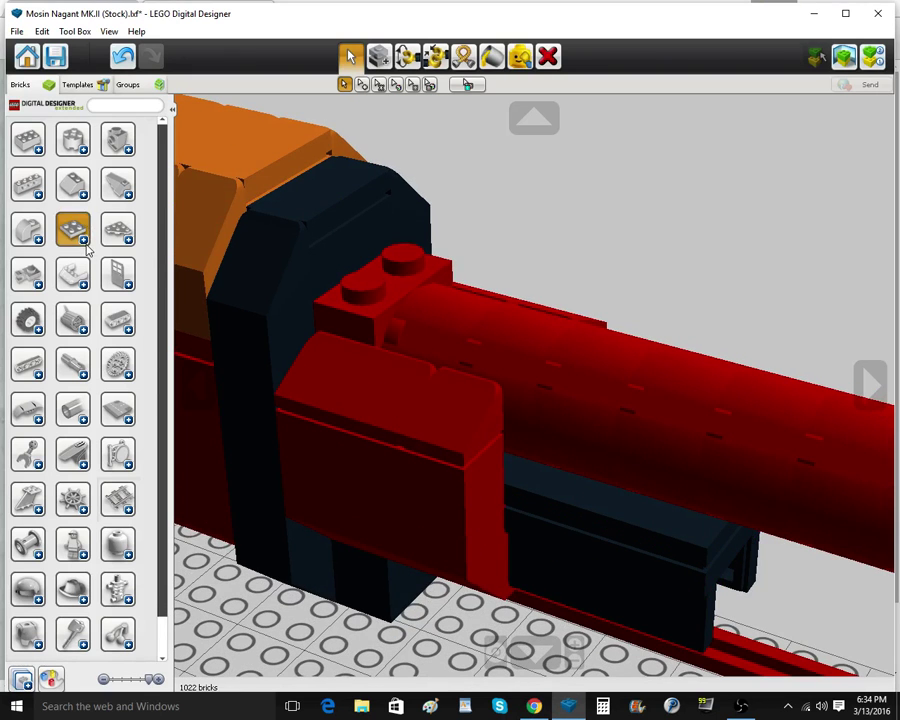
Cover the 1x2 brick with side studs with a 1x2 tile and paint both pieces black
{"action": "left_click", "coordinate": [85, 243]}
{"action": "left_click", "coordinate": [108, 272]}
{"action": "left_click", "coordinate": [352, 296]}
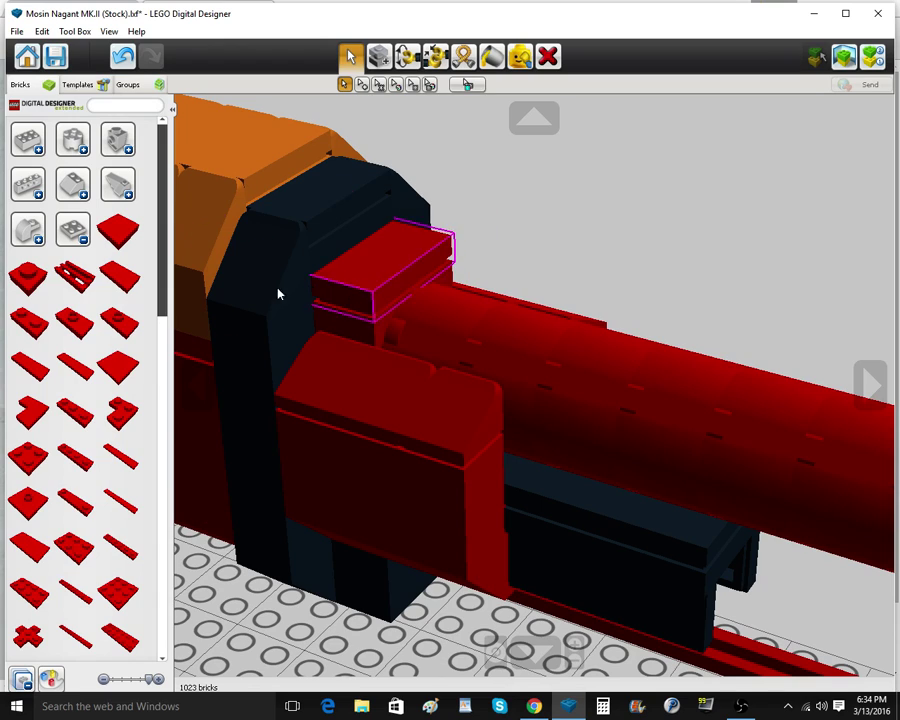
{"action": "left_click", "coordinate": [74, 230]}
{"action": "left_click", "coordinate": [492, 56]}
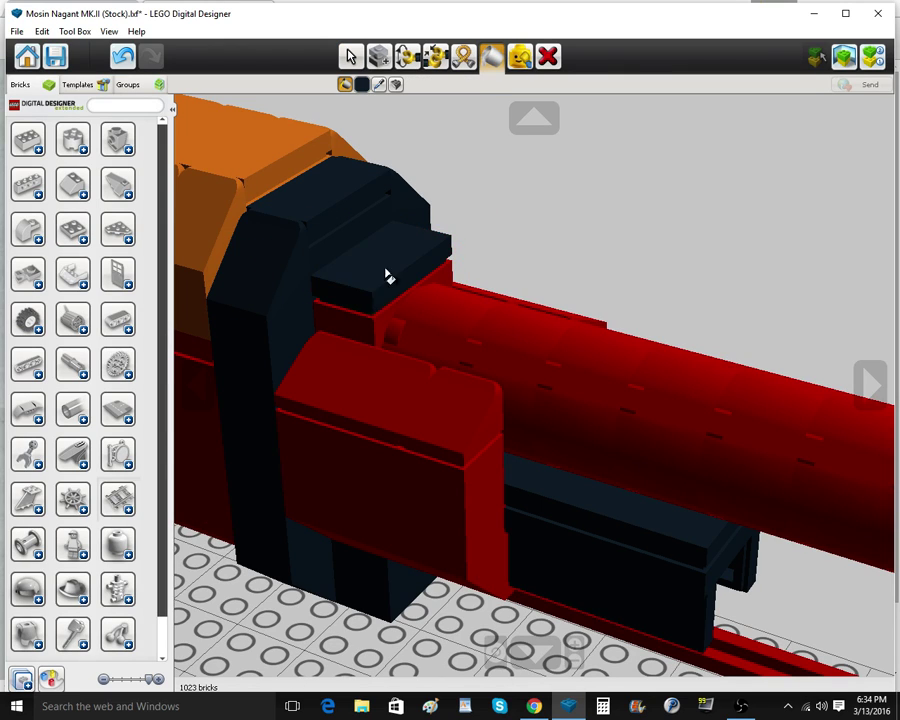
{"action": "left_click", "coordinate": [372, 318]}
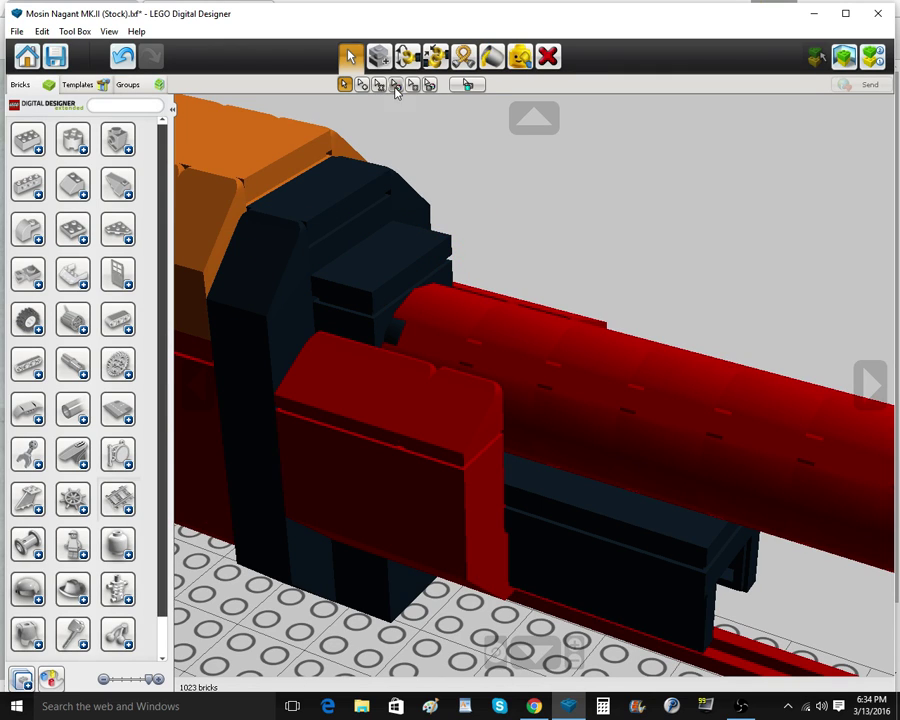
{"action": "left_click", "coordinate": [491, 315]}
{"action": "left_click", "coordinate": [515, 57]}
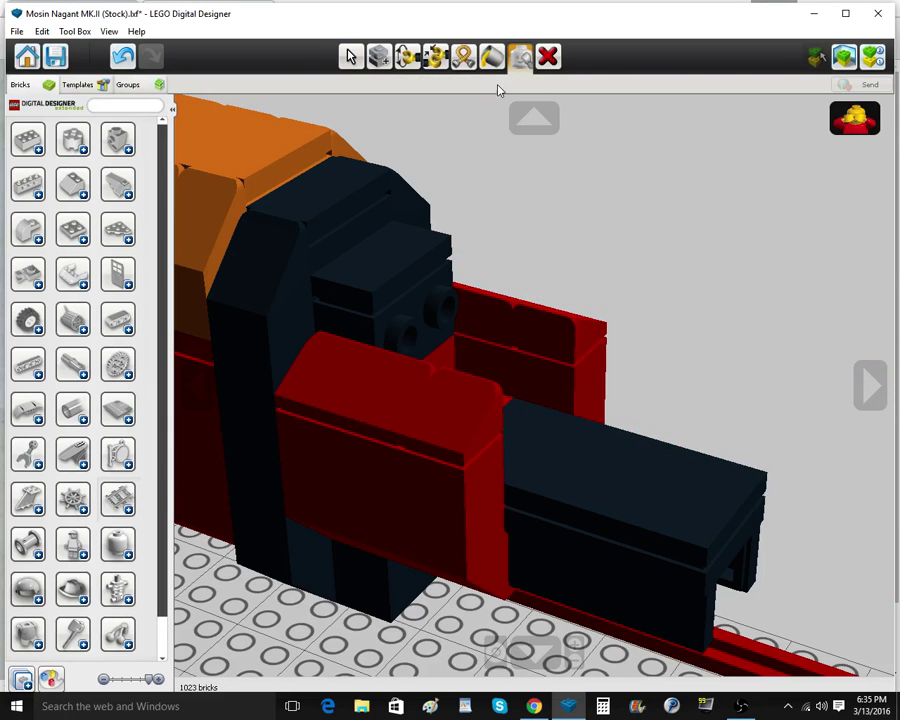
{"action": "left_click", "coordinate": [869, 124]}
Select all the red barrel bricks together and paint them black
{"action": "left_click", "coordinate": [350, 56]}
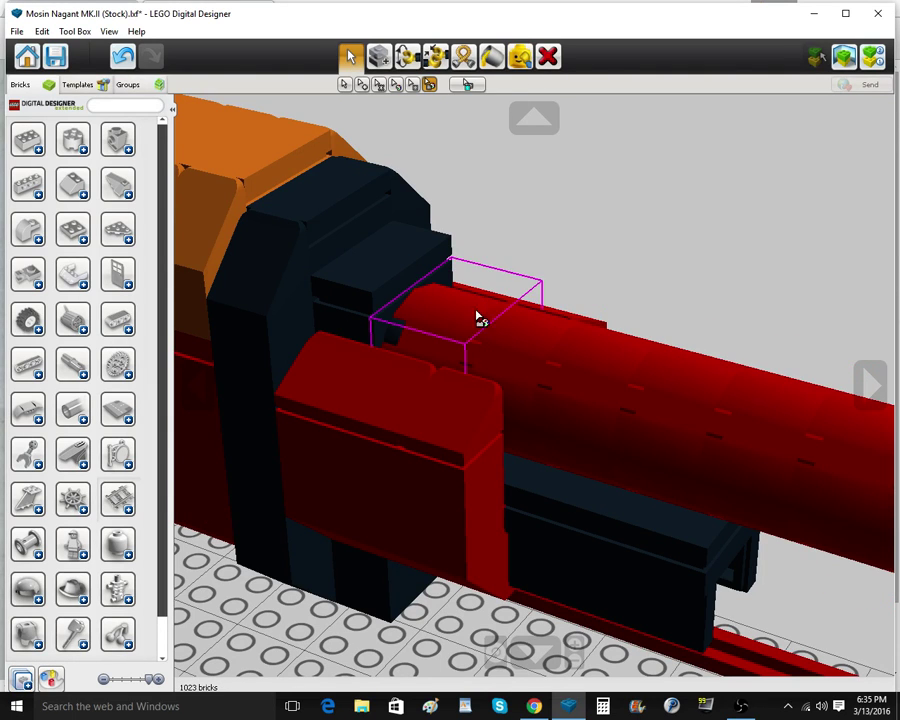
{"action": "left_click", "coordinate": [474, 316]}
{"action": "left_click", "coordinate": [363, 87]}
{"action": "left_click", "coordinate": [383, 142]}
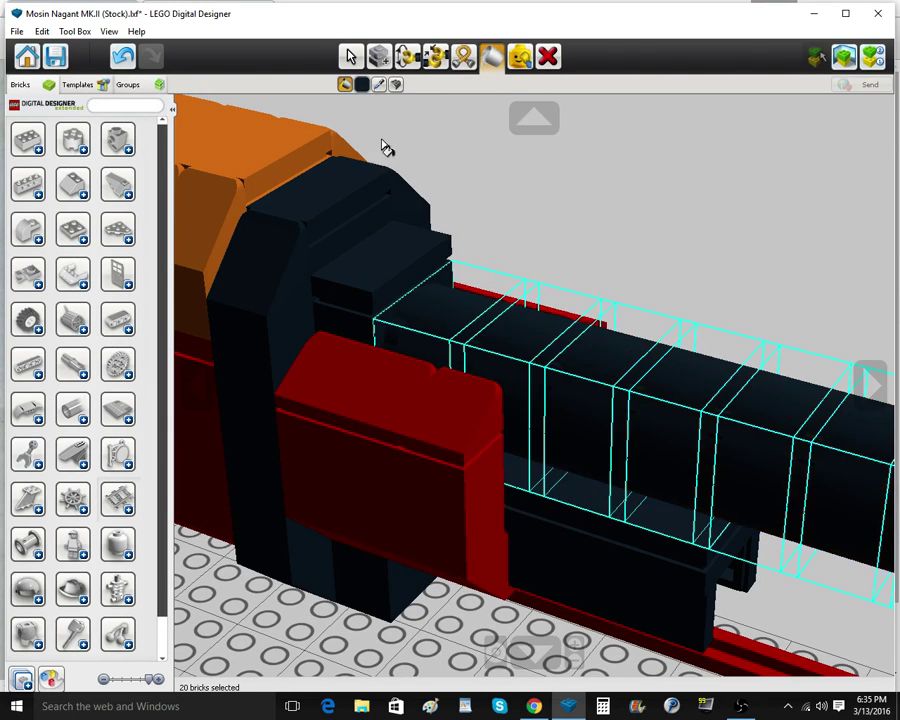
{"action": "left_click", "coordinate": [535, 186]}
Paint the cleaning rod under the barrel black, and collapse the brick palette to view the whole rifle
{"action": "left_click", "coordinate": [491, 655]}
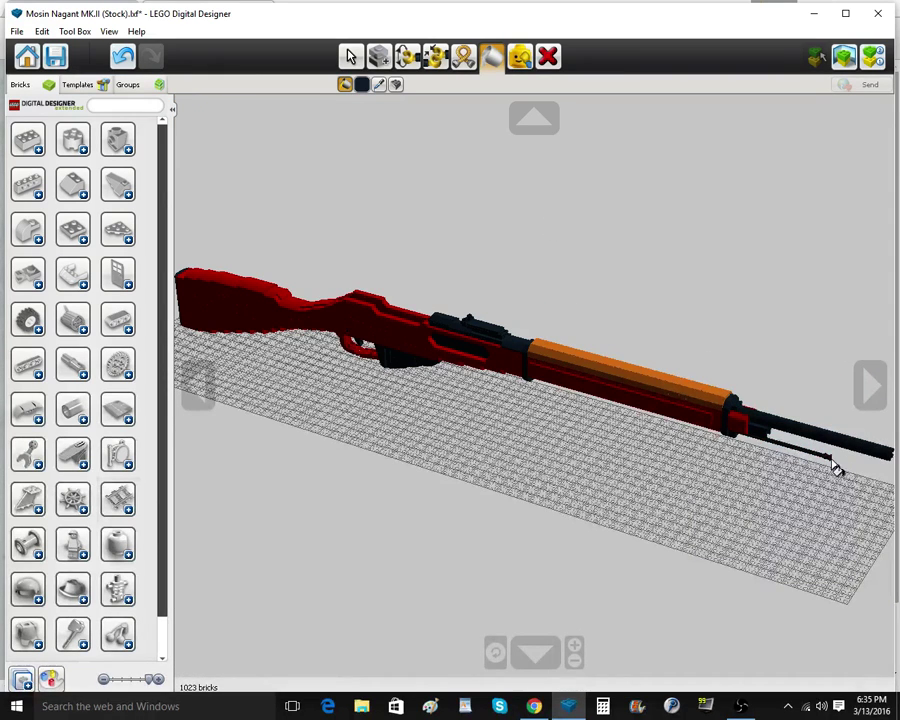
{"action": "right_click_drag", "start_coordinate": [587, 512], "coordinate": [684, 450]}
{"action": "scroll", "coordinate": [660, 443], "scroll_direction": "down", "scroll_amount": 1}
{"action": "right_click_drag", "start_coordinate": [660, 443], "coordinate": [582, 493]}
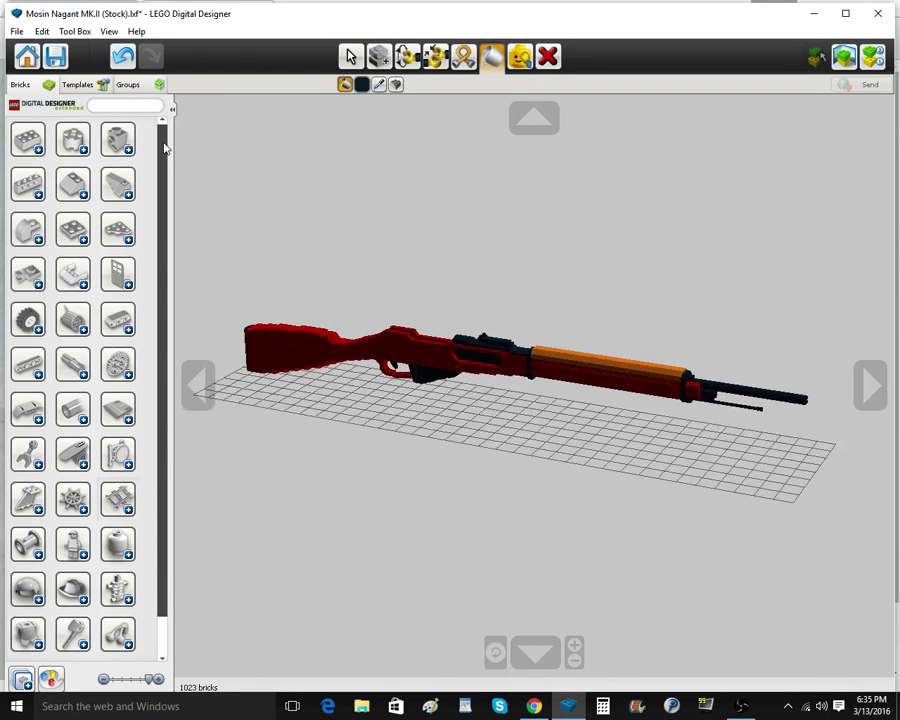
{"action": "left_click", "coordinate": [172, 111]}
{"action": "right_click_drag", "start_coordinate": [328, 515], "coordinate": [406, 673]}
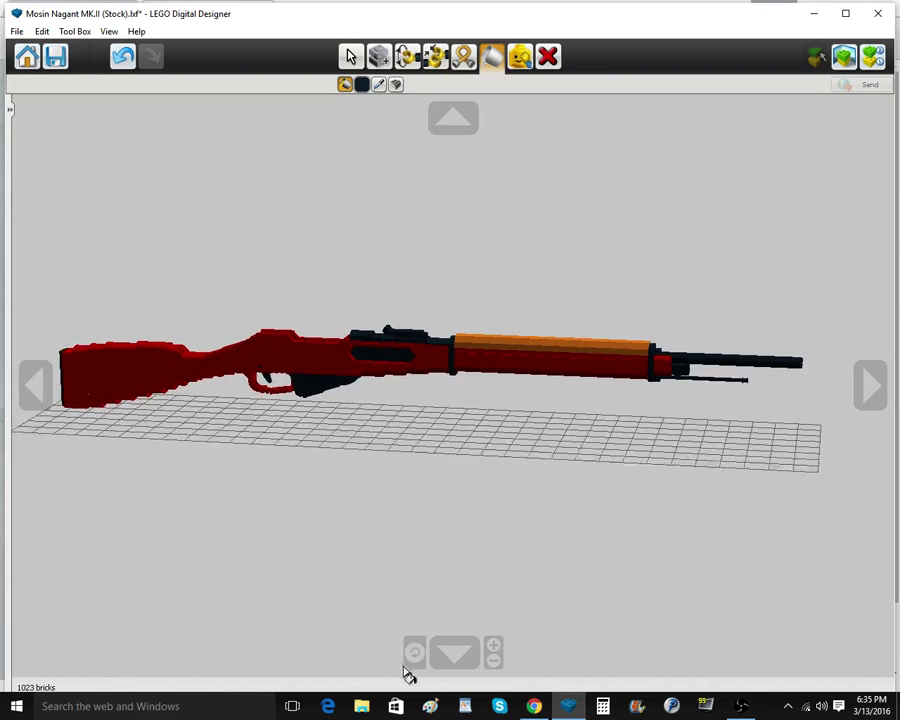
Save the changes to the Mosin Nagant MK.II (Stock) model and close LEGO Digital Designer
{"action": "scroll", "coordinate": [420, 505], "scroll_direction": "up", "scroll_amount": 2}
{"action": "scroll", "coordinate": [419, 505], "scroll_direction": "down", "scroll_amount": 2}
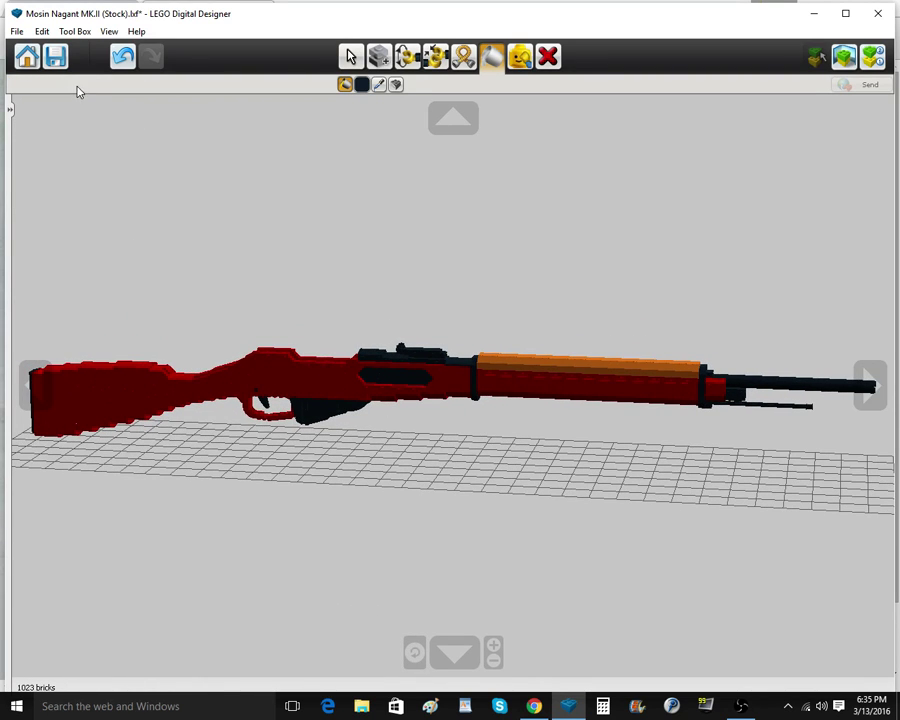
{"action": "left_click", "coordinate": [54, 58]}
{"action": "left_click", "coordinate": [878, 14]}
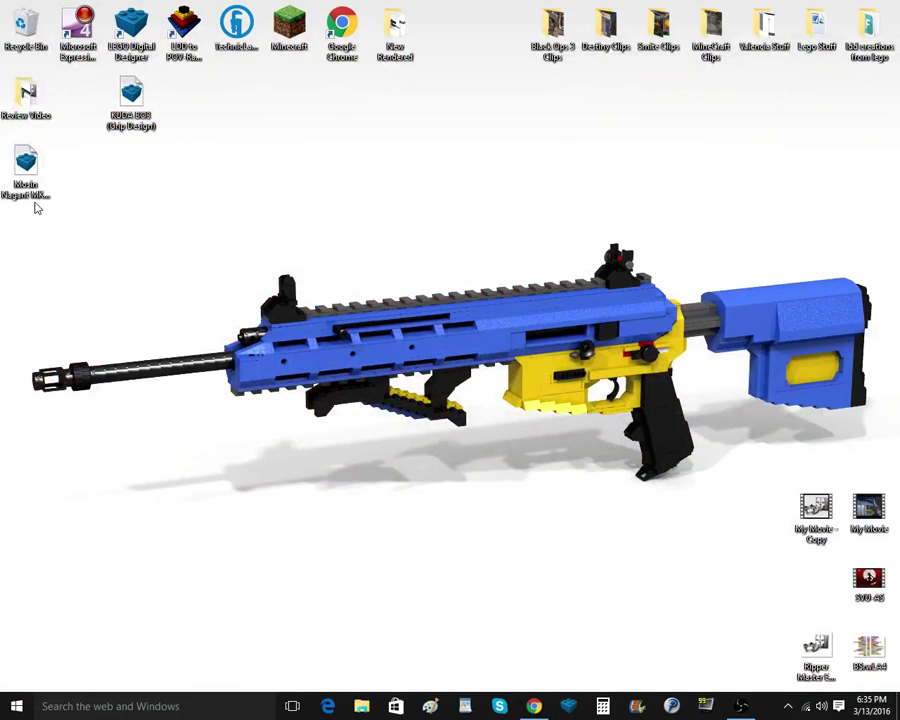
Move the Mosin Nagant file below the KUDA BO3 file on the desktop, and load it as input in LDD to POV-Ray Converter
{"action": "left_click_drag", "start_coordinate": [30, 180], "coordinate": [135, 180]}
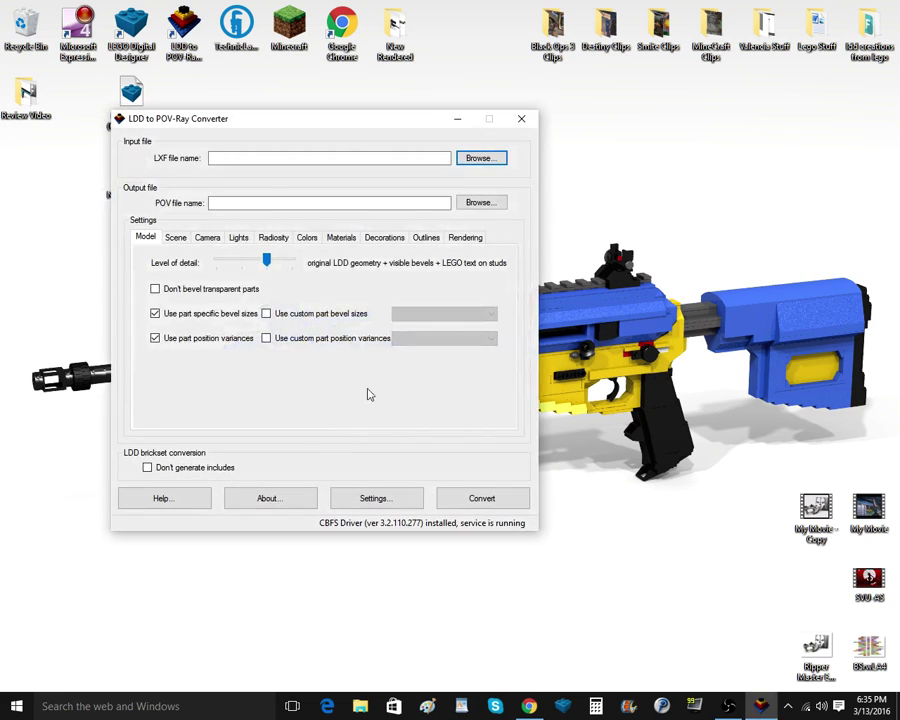
{"action": "left_click", "coordinate": [464, 162]}
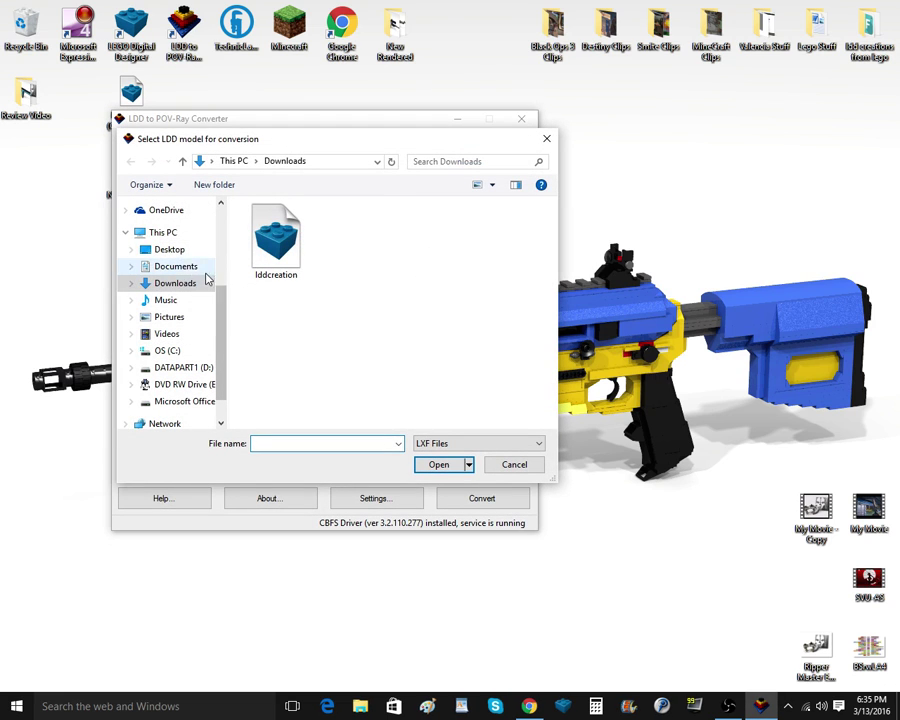
{"action": "left_click", "coordinate": [171, 257]}
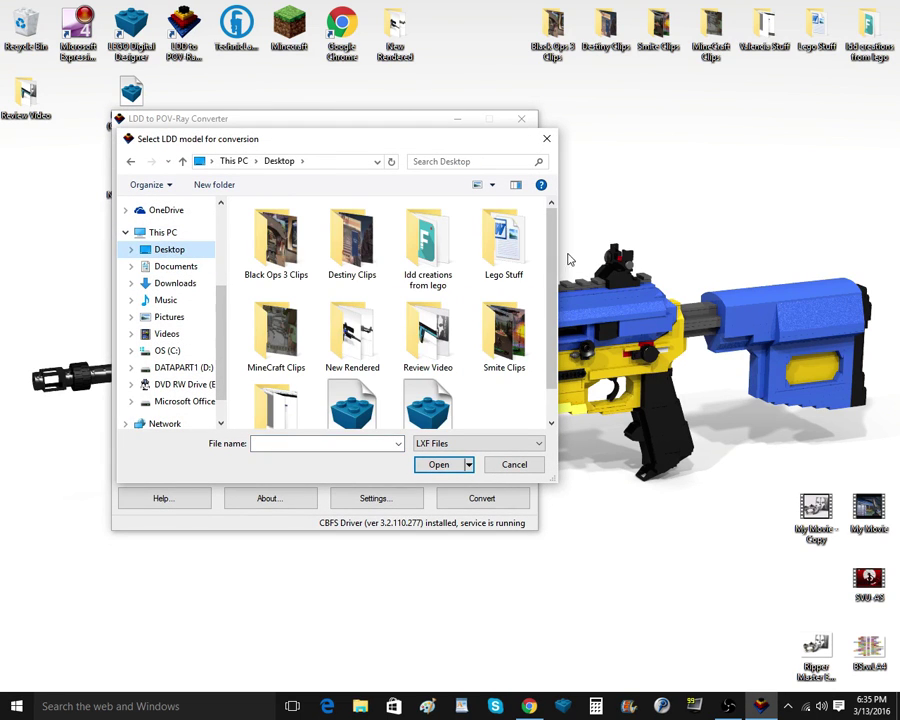
{"action": "scroll", "coordinate": [508, 364], "scroll_direction": "down", "scroll_amount": 1}
{"action": "left_click", "coordinate": [448, 416]}
{"action": "left_click", "coordinate": [443, 466]}
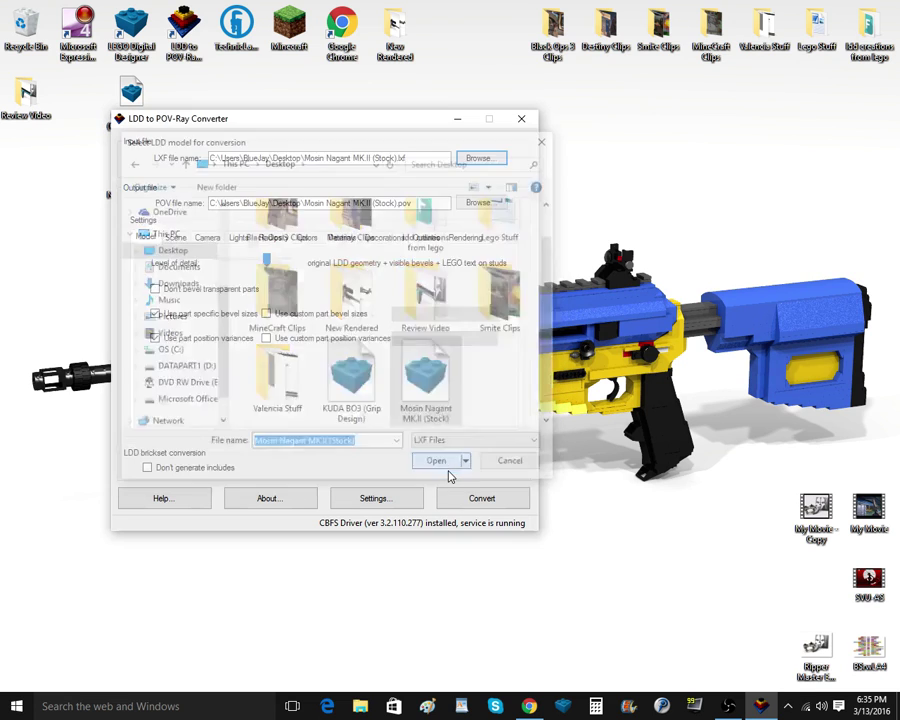
Convert the model to a POV file with the level of detail at original LDD geometry, and start its render in POV-Ray
{"action": "left_click_drag", "start_coordinate": [267, 263], "coordinate": [216, 262]}
{"action": "left_click", "coordinate": [447, 494]}
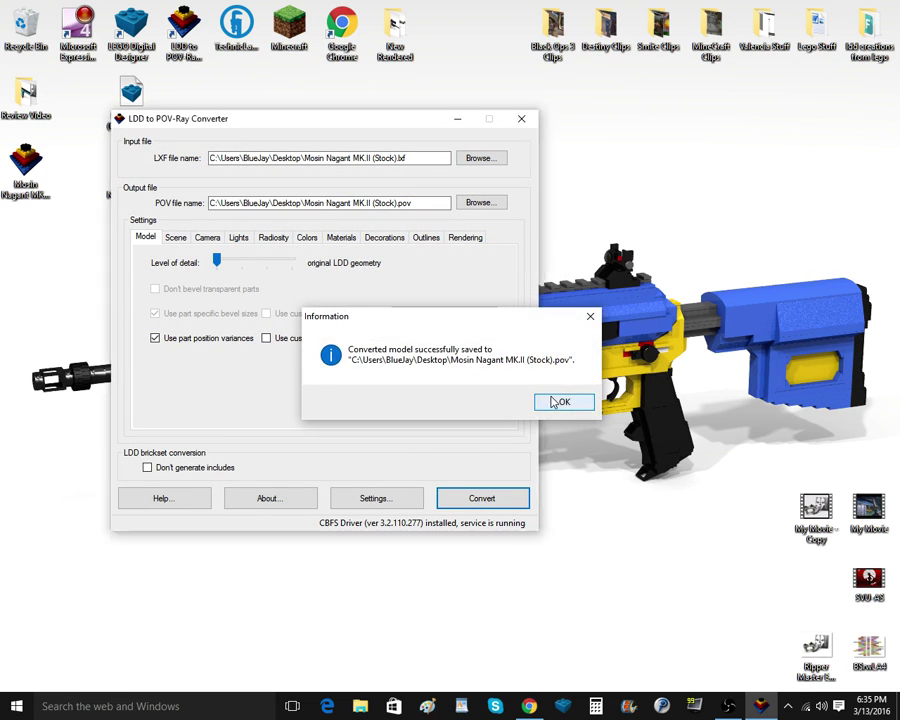
{"action": "left_click", "coordinate": [558, 400]}
{"action": "left_click", "coordinate": [514, 458]}
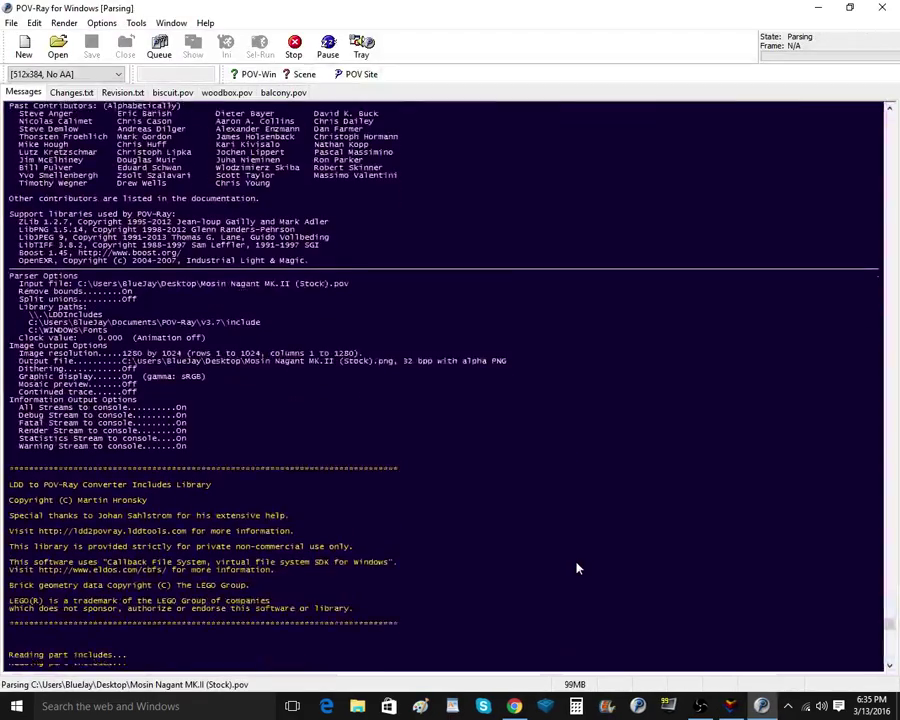